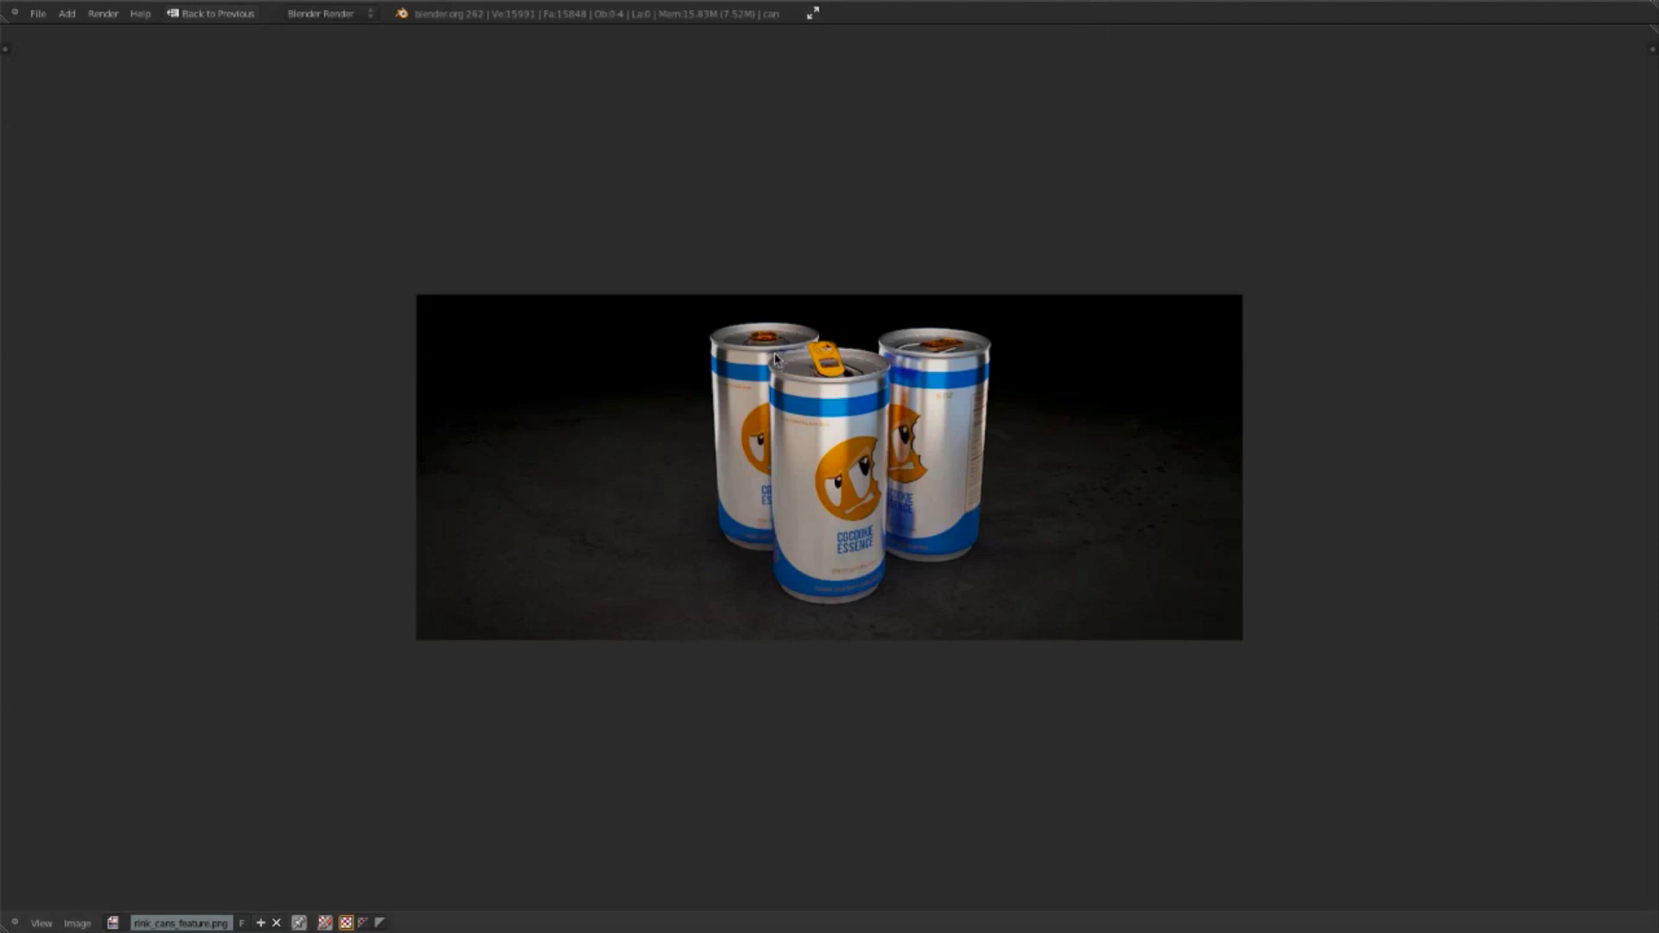
Step: Leave the reference image and examine the can's UV layout and label texture from several angles
{"action": "key", "text": "Escape"}
{"action": "middle_click_drag", "start_coordinate": [1043, 508], "coordinate": [983, 506]}
{"action": "key", "text": "Tab"}
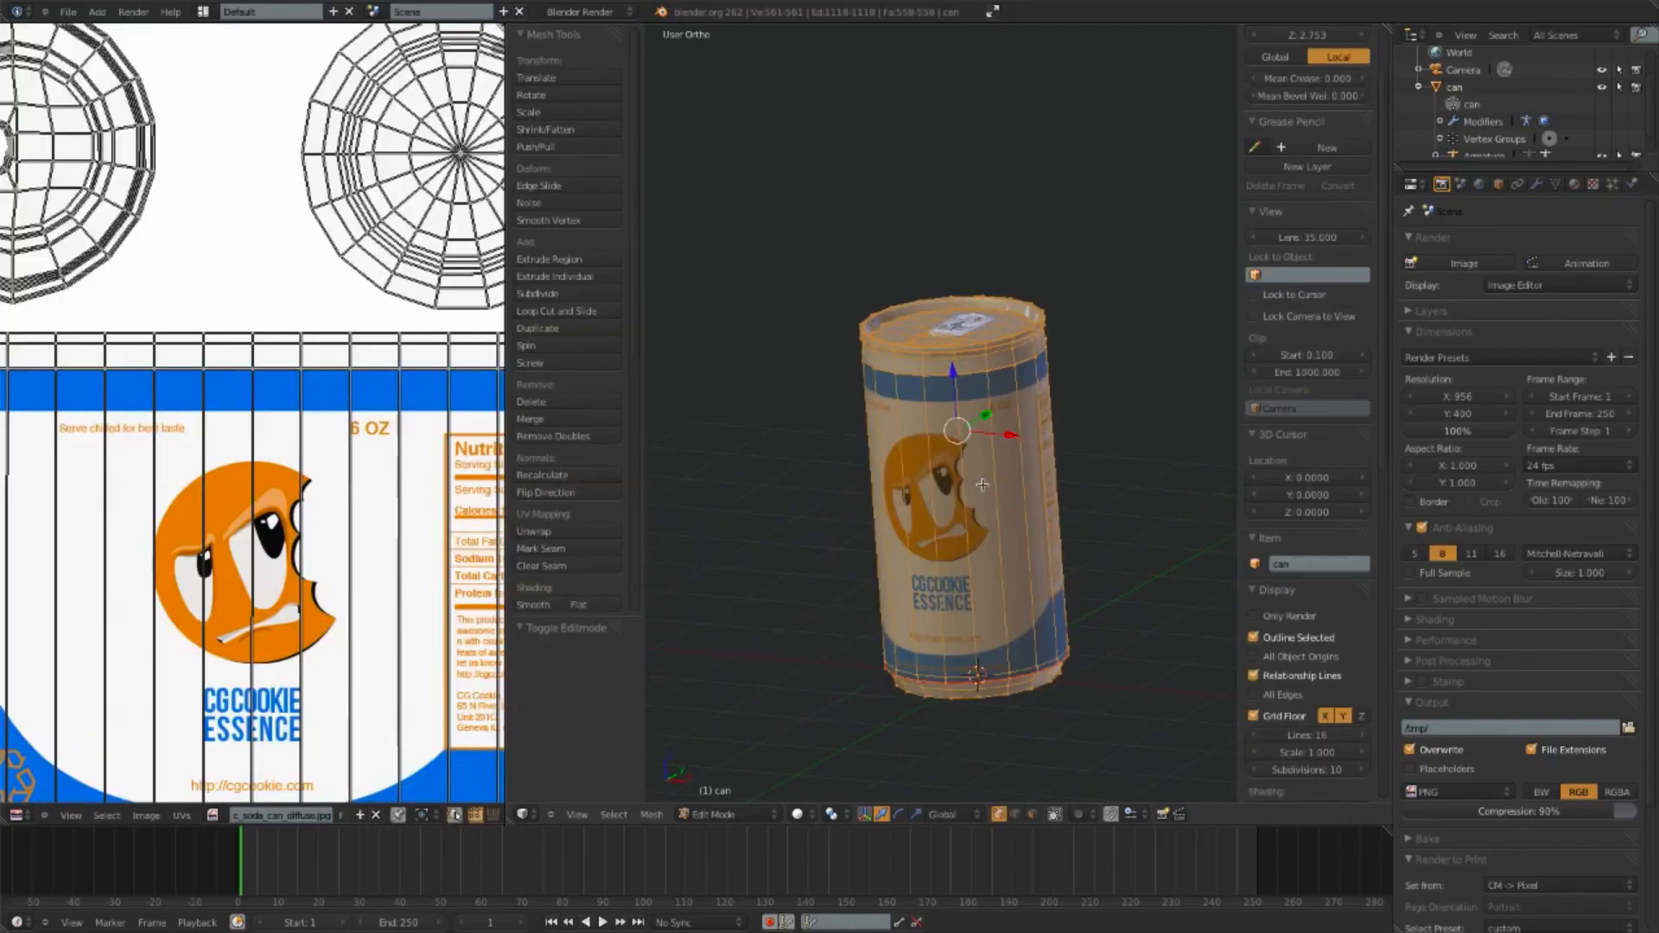
{"action": "scroll", "coordinate": [301, 413], "scroll_direction": "down", "scroll_amount": 4}
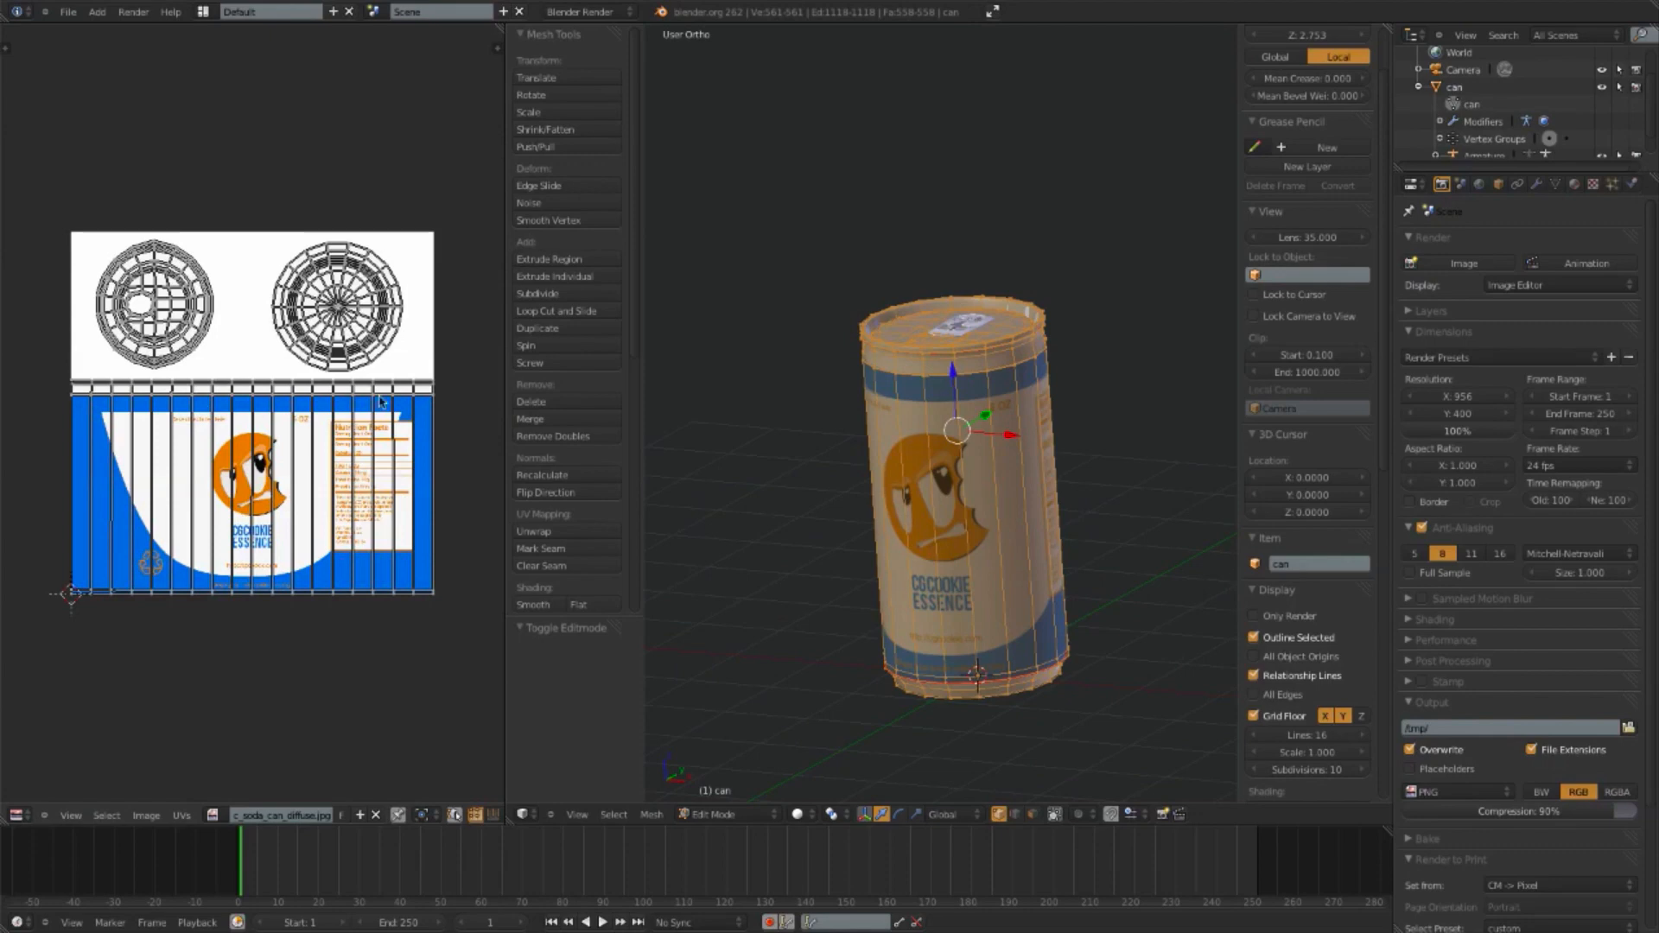
{"action": "key", "text": "Tab"}
{"action": "scroll", "coordinate": [873, 477], "scroll_direction": "up", "scroll_amount": 2}
{"action": "middle_click_drag", "start_coordinate": [873, 477], "coordinate": [895, 518]}
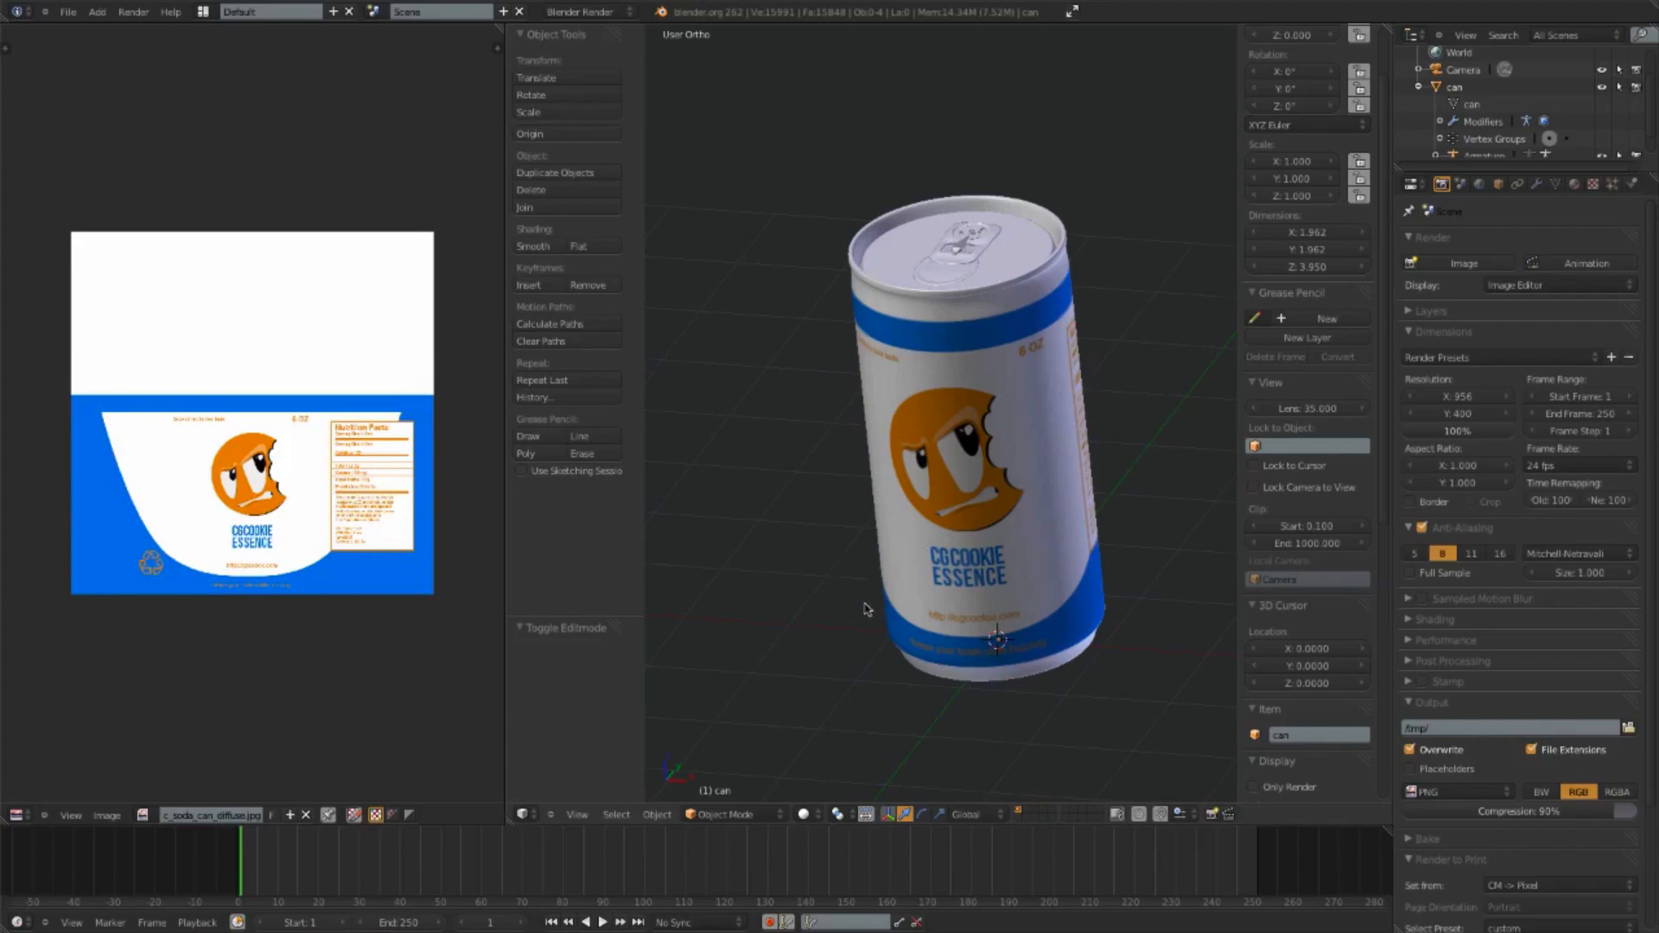
{"action": "middle_click_drag", "start_coordinate": [871, 577], "coordinate": [1011, 510]}
{"action": "key", "text": "z"}
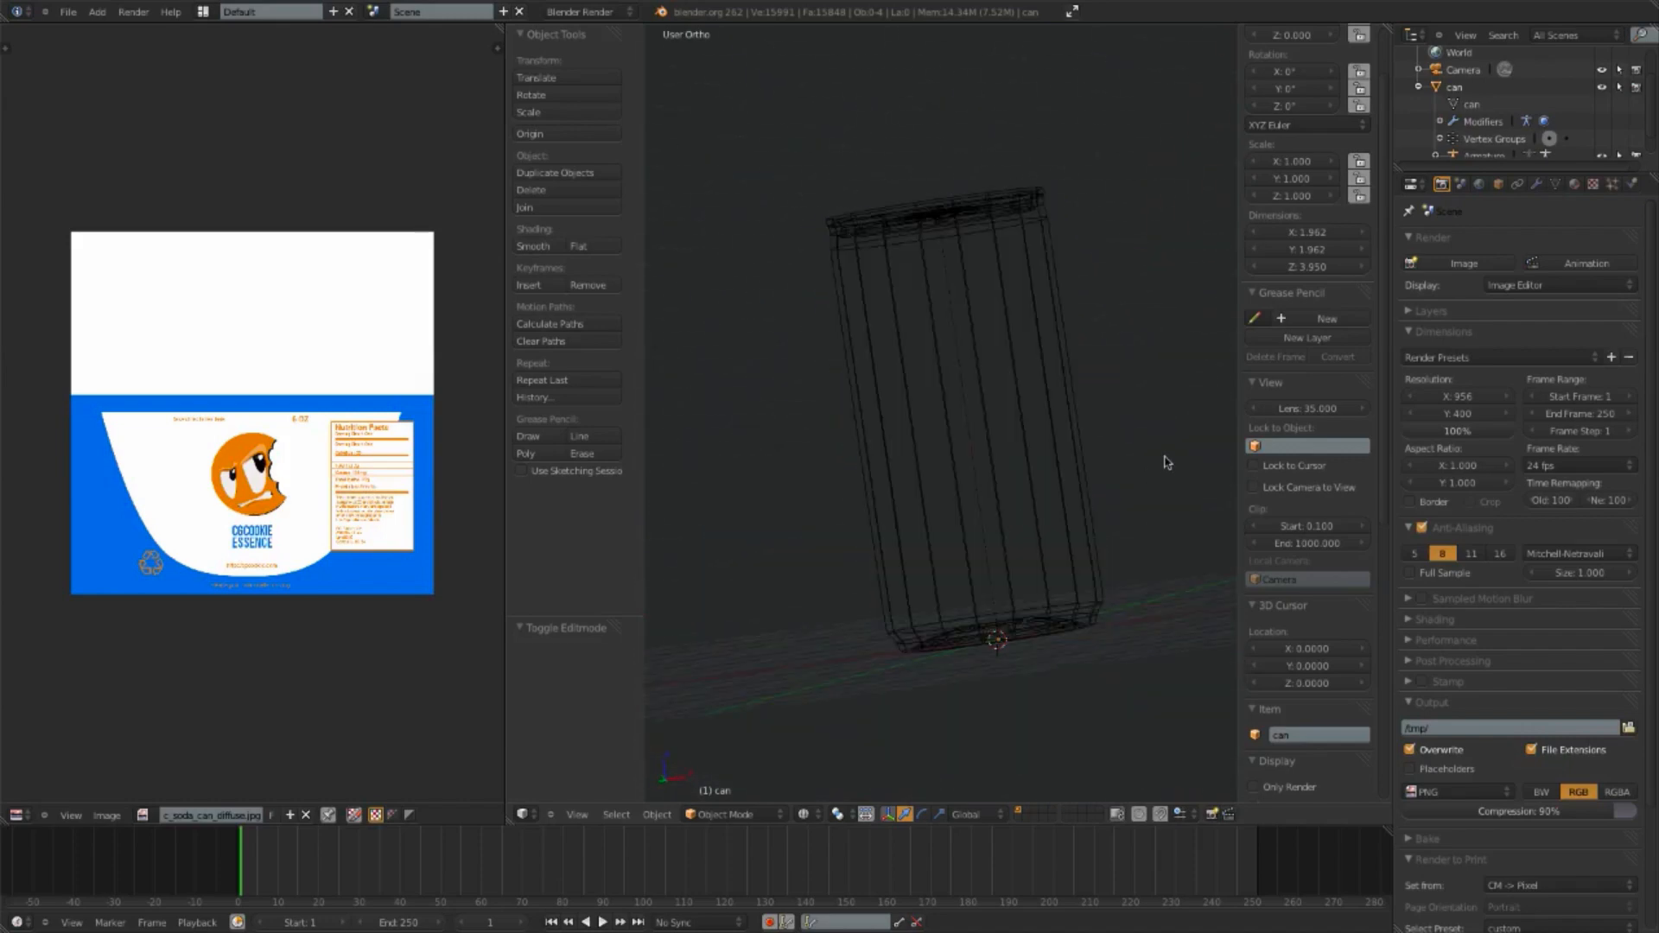
Step: Inspect the can's mesh in edit mode, then the lid and pull tab up close in object mode
{"action": "key", "text": "Tab"}
{"action": "mouse_move", "coordinate": [1167, 463]}
{"action": "middle_mouse_down"}
{"action": "mouse_move", "coordinate": [1074, 355]}
{"action": "mouse_move", "coordinate": [1037, 405]}
{"action": "mouse_move", "coordinate": [975, 363]}
{"action": "mouse_move", "coordinate": [985, 415]}
{"action": "mouse_move", "coordinate": [968, 433]}
{"action": "middle_mouse_up"}
{"action": "key", "text": "z"}
{"action": "scroll", "coordinate": [968, 432], "scroll_direction": "up", "scroll_amount": 3}
{"action": "middle_click_drag", "start_coordinate": [936, 269], "coordinate": [946, 414], "text": "shift"}
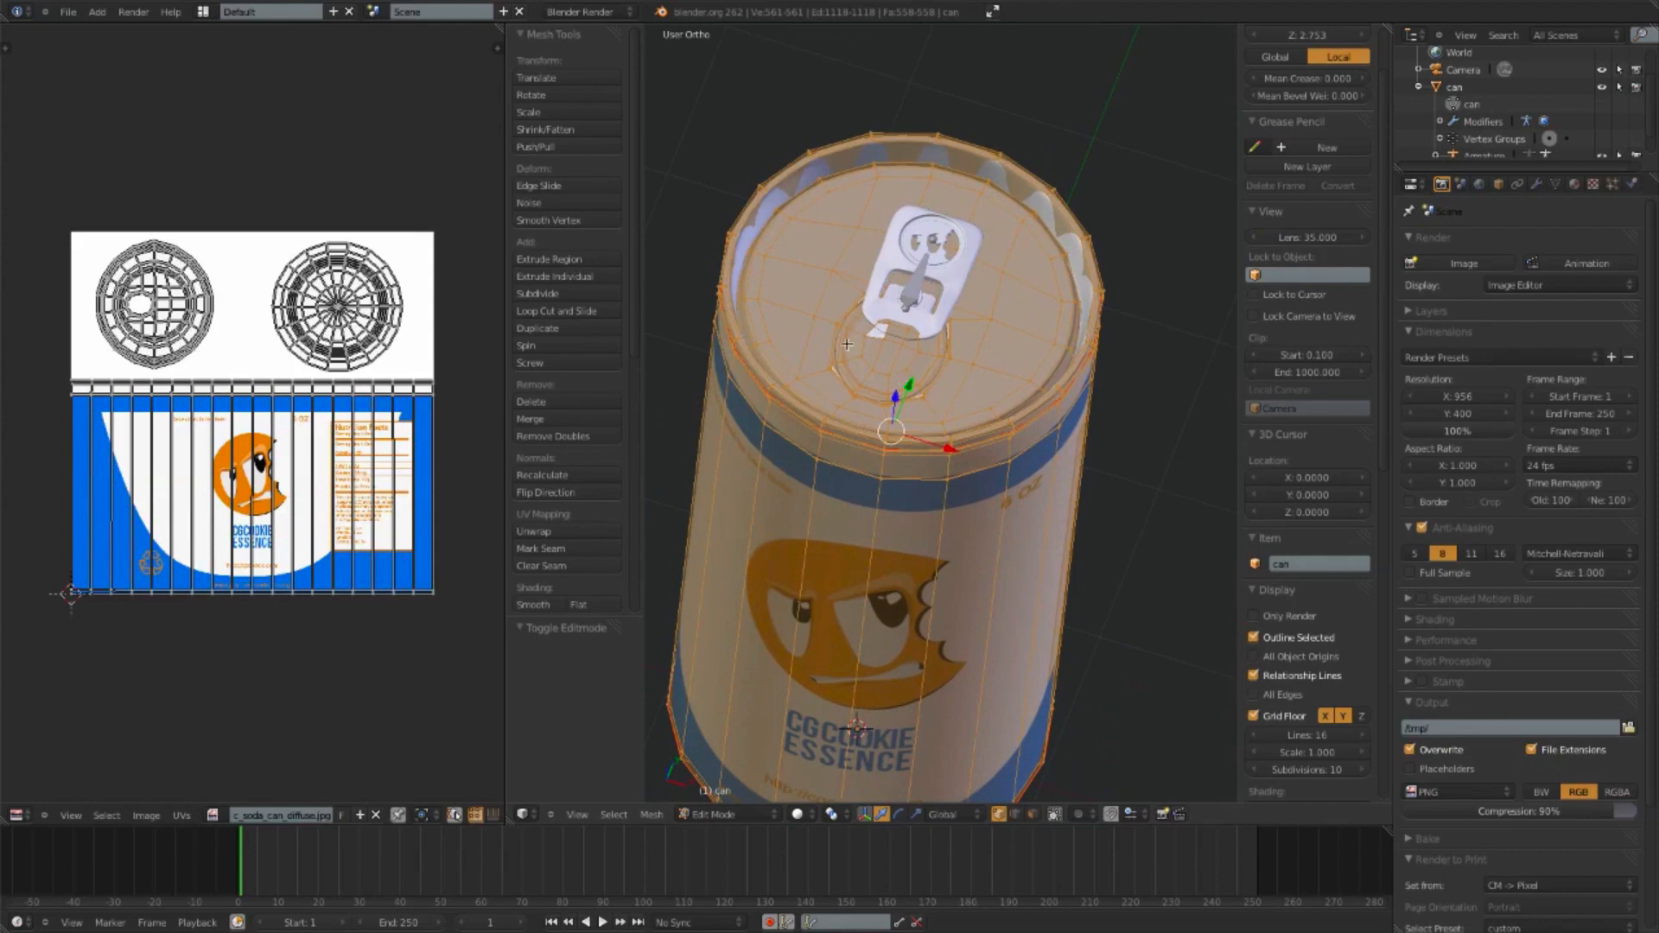
{"action": "scroll", "coordinate": [923, 395], "scroll_direction": "up", "scroll_amount": 4}
{"action": "key", "text": "Tab"}
{"action": "scroll", "coordinate": [921, 391], "scroll_direction": "up", "scroll_amount": 3}
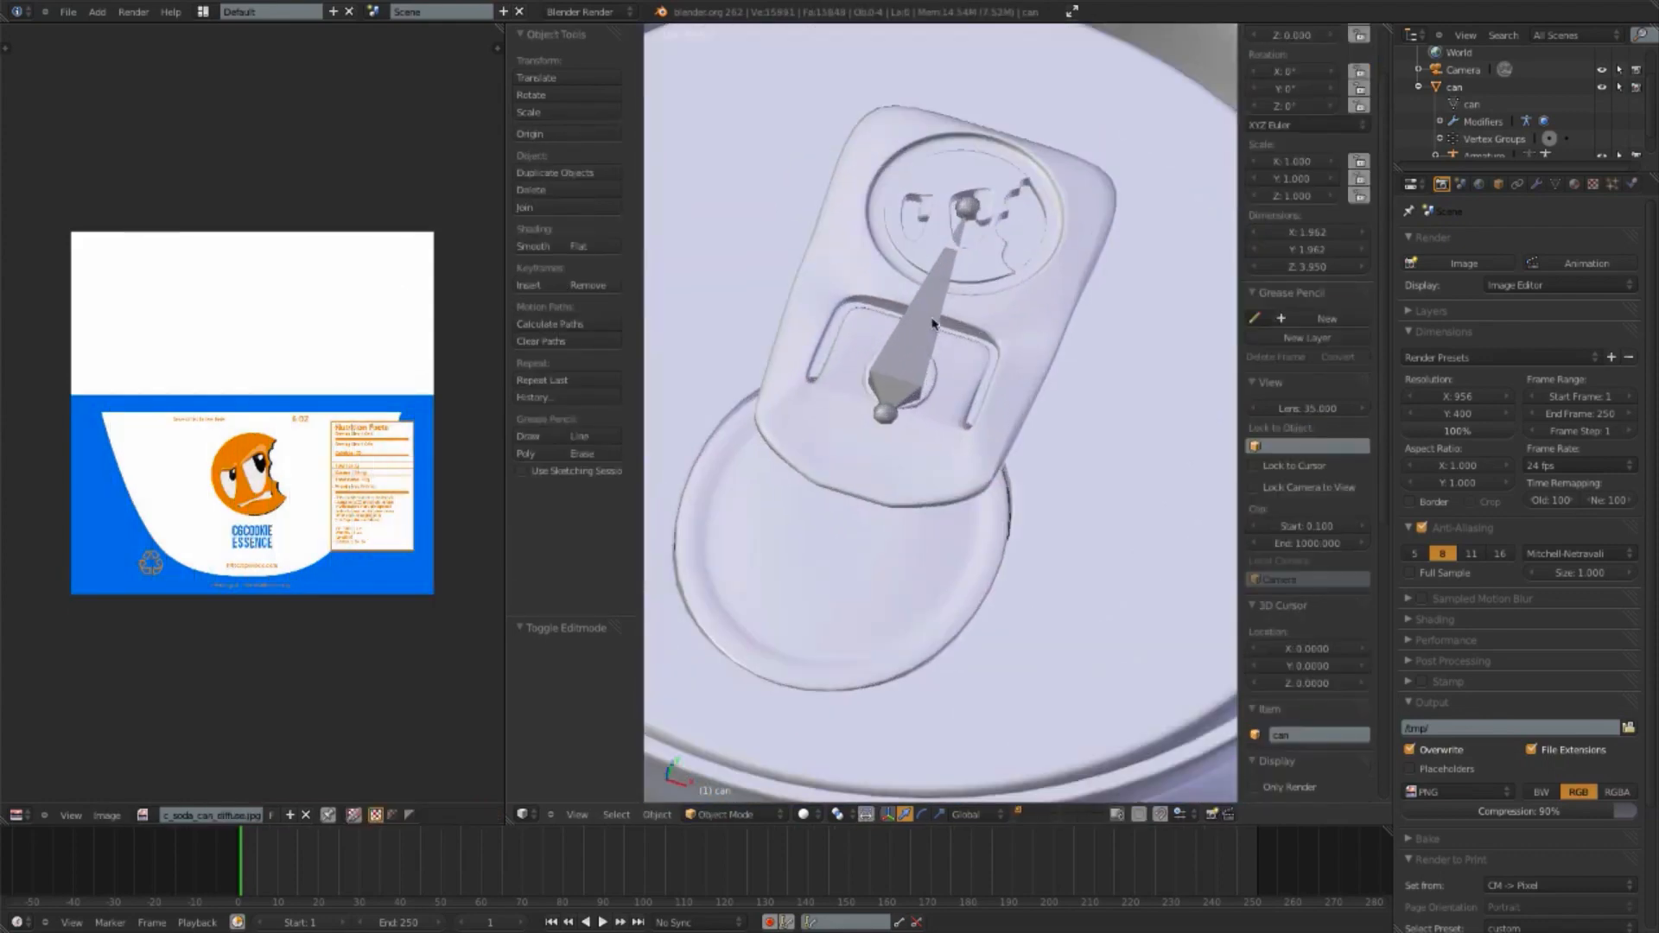
Step: Select the armature, enter pose mode, and in the right side view rotate the tab bone up about 51° to lift the pull tab
{"action": "right_click", "coordinate": [921, 380]}
{"action": "scroll", "coordinate": [921, 390], "scroll_direction": "down", "scroll_amount": 1}
{"action": "middle_click_drag", "start_coordinate": [1052, 524], "coordinate": [1013, 492]}
{"action": "key", "text": "z"}
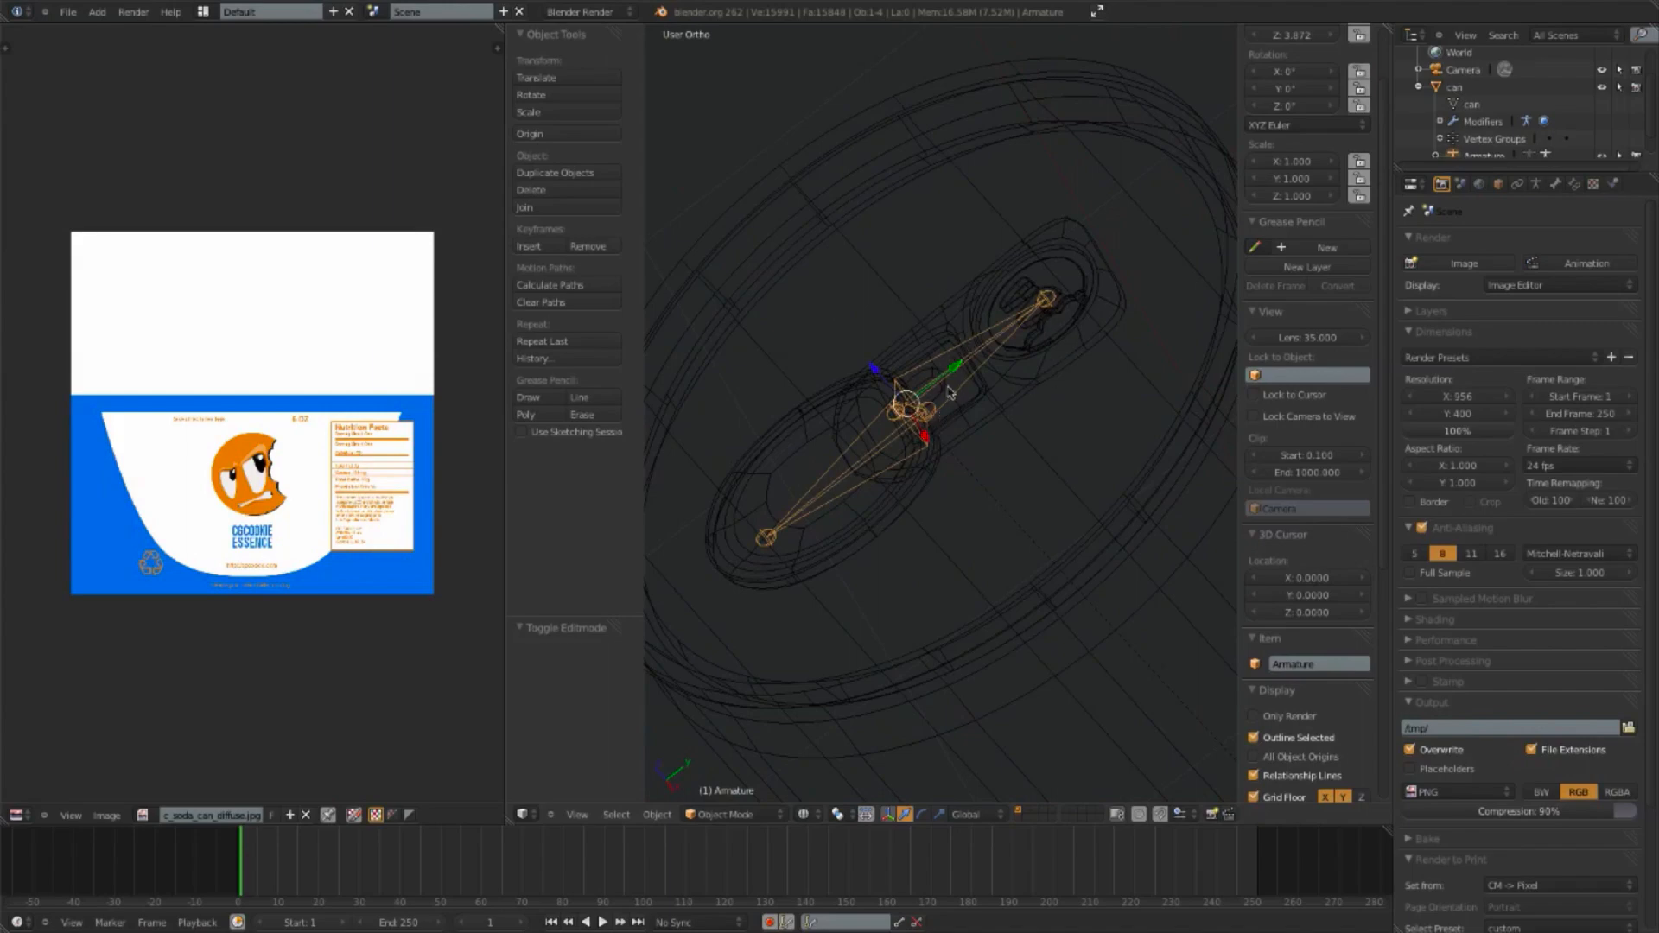
{"action": "key", "text": "ctrl+Tab"}
{"action": "key", "text": "KP_3"}
{"action": "key", "text": "r"}
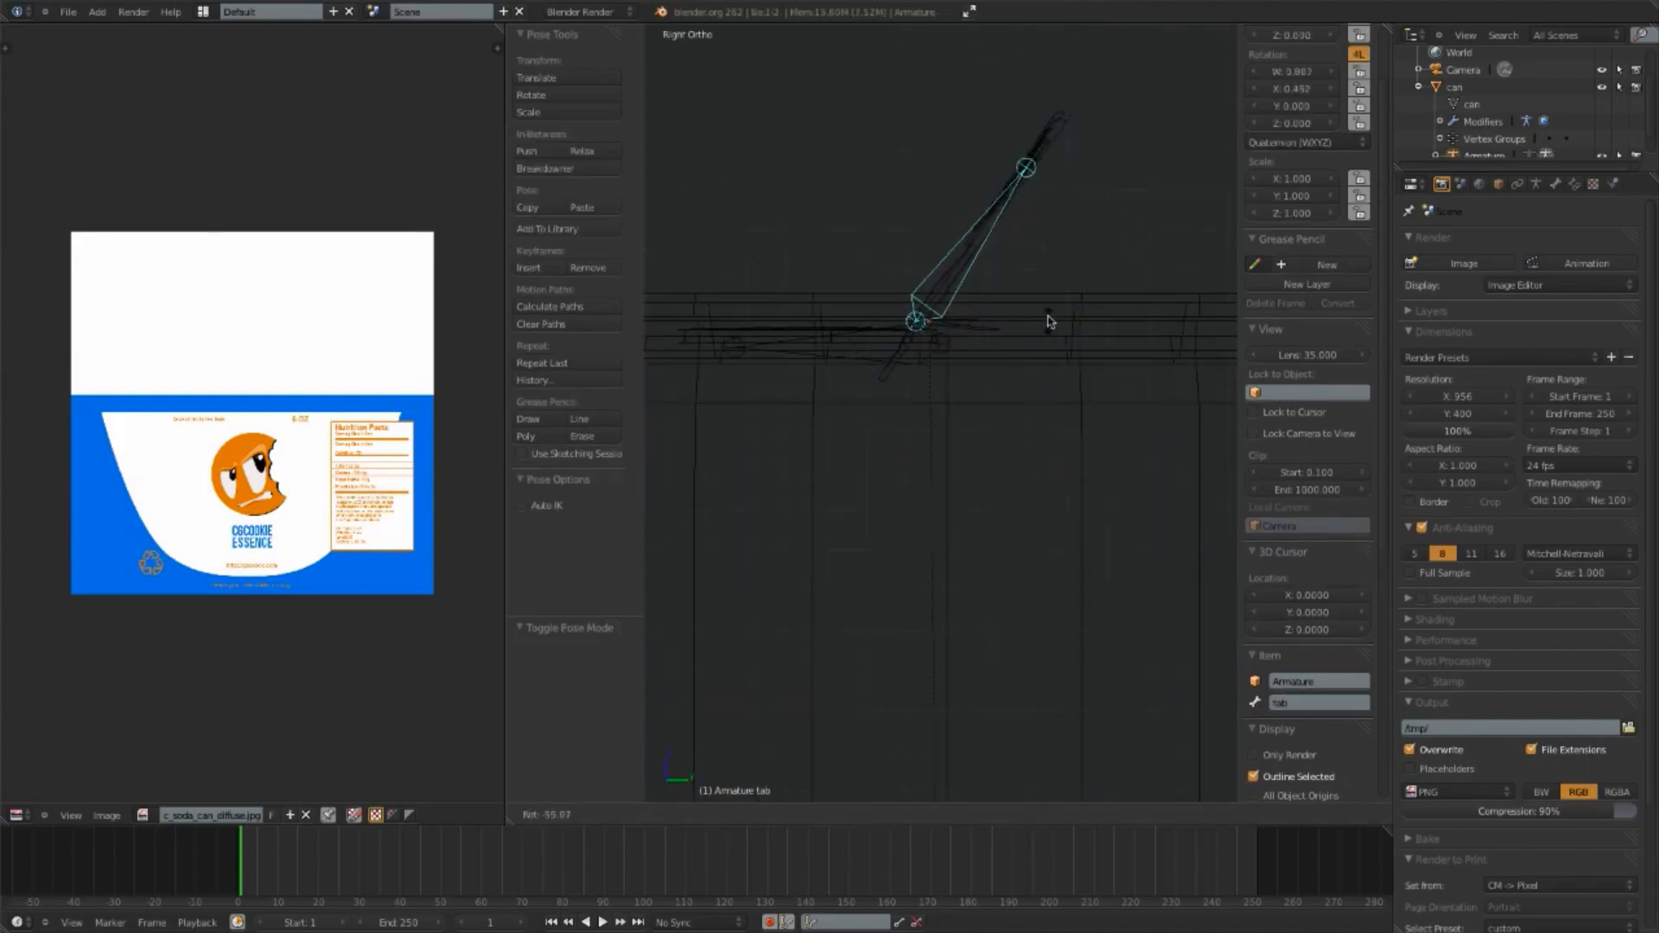
{"action": "left_click", "coordinate": [1037, 334]}
Step: Rotate the tab_inner bone down about 72° to open the can's mouth, and check the opened lid in shaded view
{"action": "right_click", "coordinate": [929, 346]}
{"action": "key", "text": "r"}
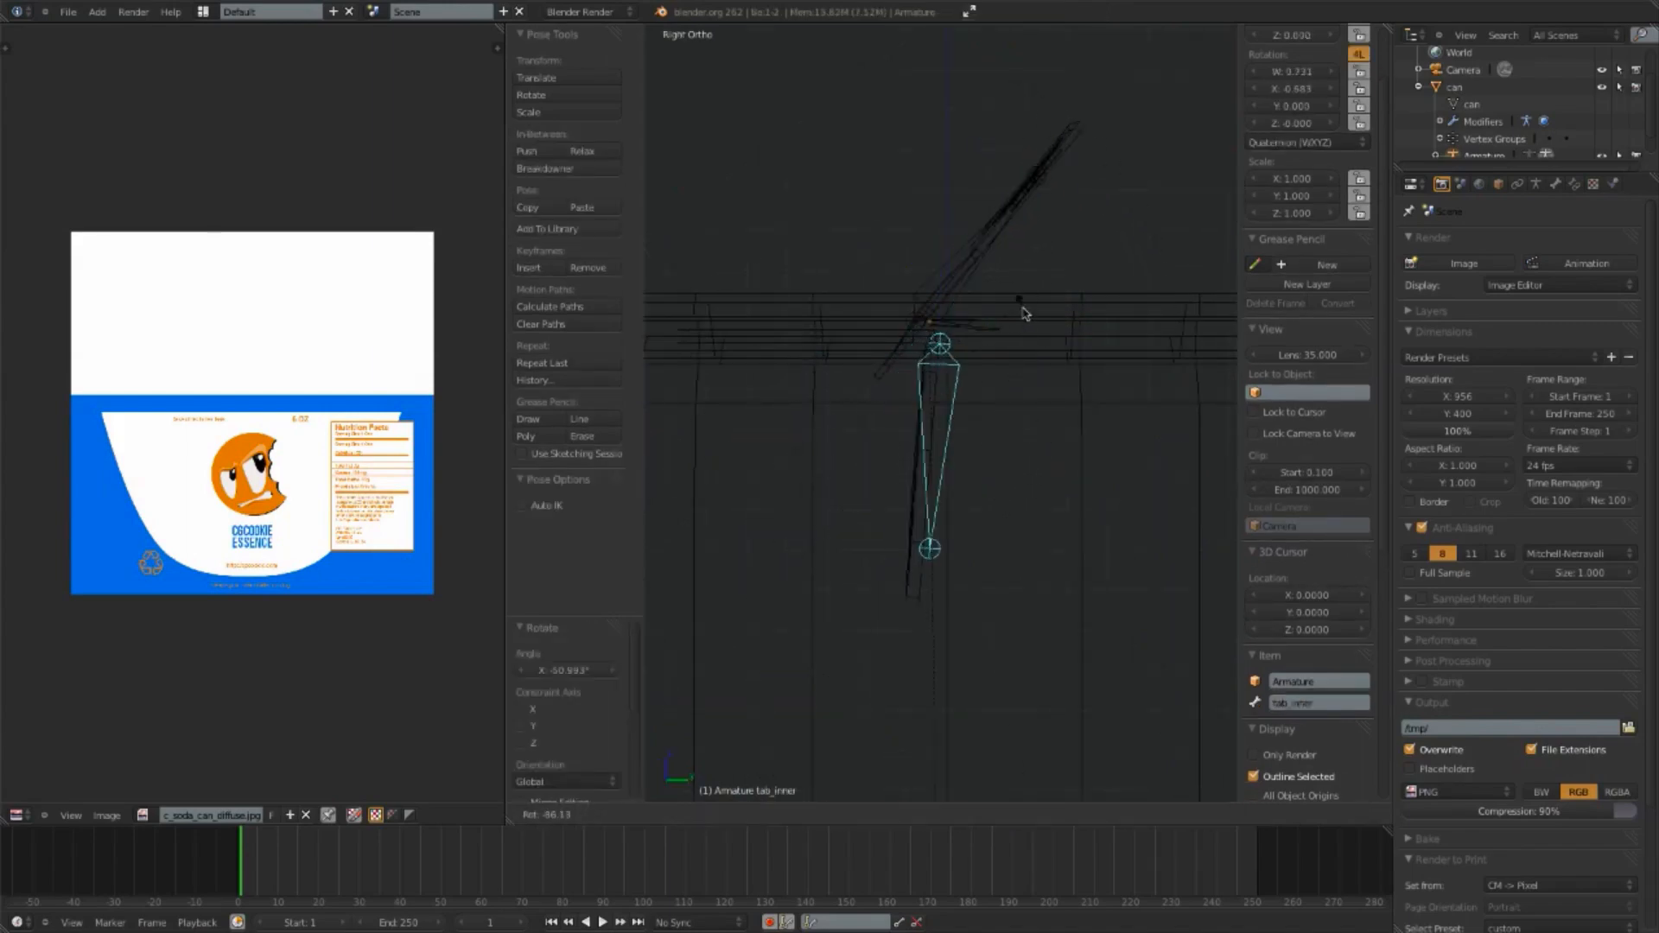
{"action": "left_click", "coordinate": [1022, 336]}
{"action": "key", "text": "z"}
{"action": "middle_click_drag", "start_coordinate": [1022, 336], "coordinate": [974, 556]}
{"action": "scroll", "coordinate": [916, 620], "scroll_direction": "down", "scroll_amount": 4}
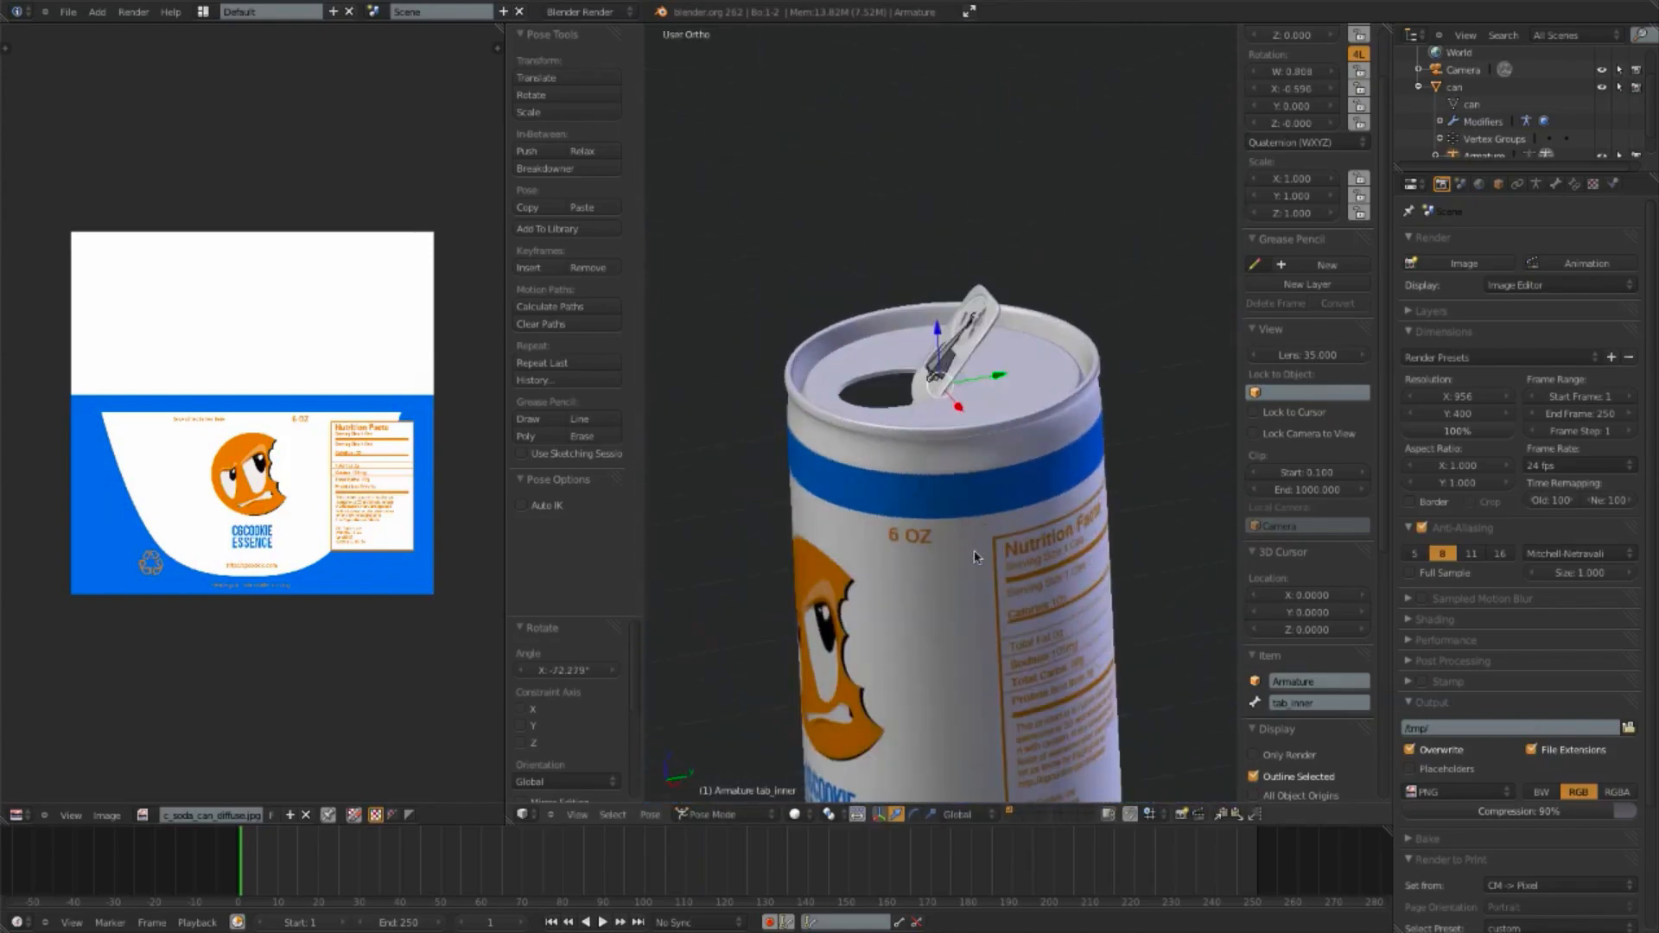
{"action": "key", "text": "z"}
{"action": "scroll", "coordinate": [1055, 522], "scroll_direction": "up", "scroll_amount": 2}
{"action": "key", "text": "z"}
Step: Clear the rotation of all the armature's bones to close the can and leave pose mode
{"action": "key", "text": "a"}
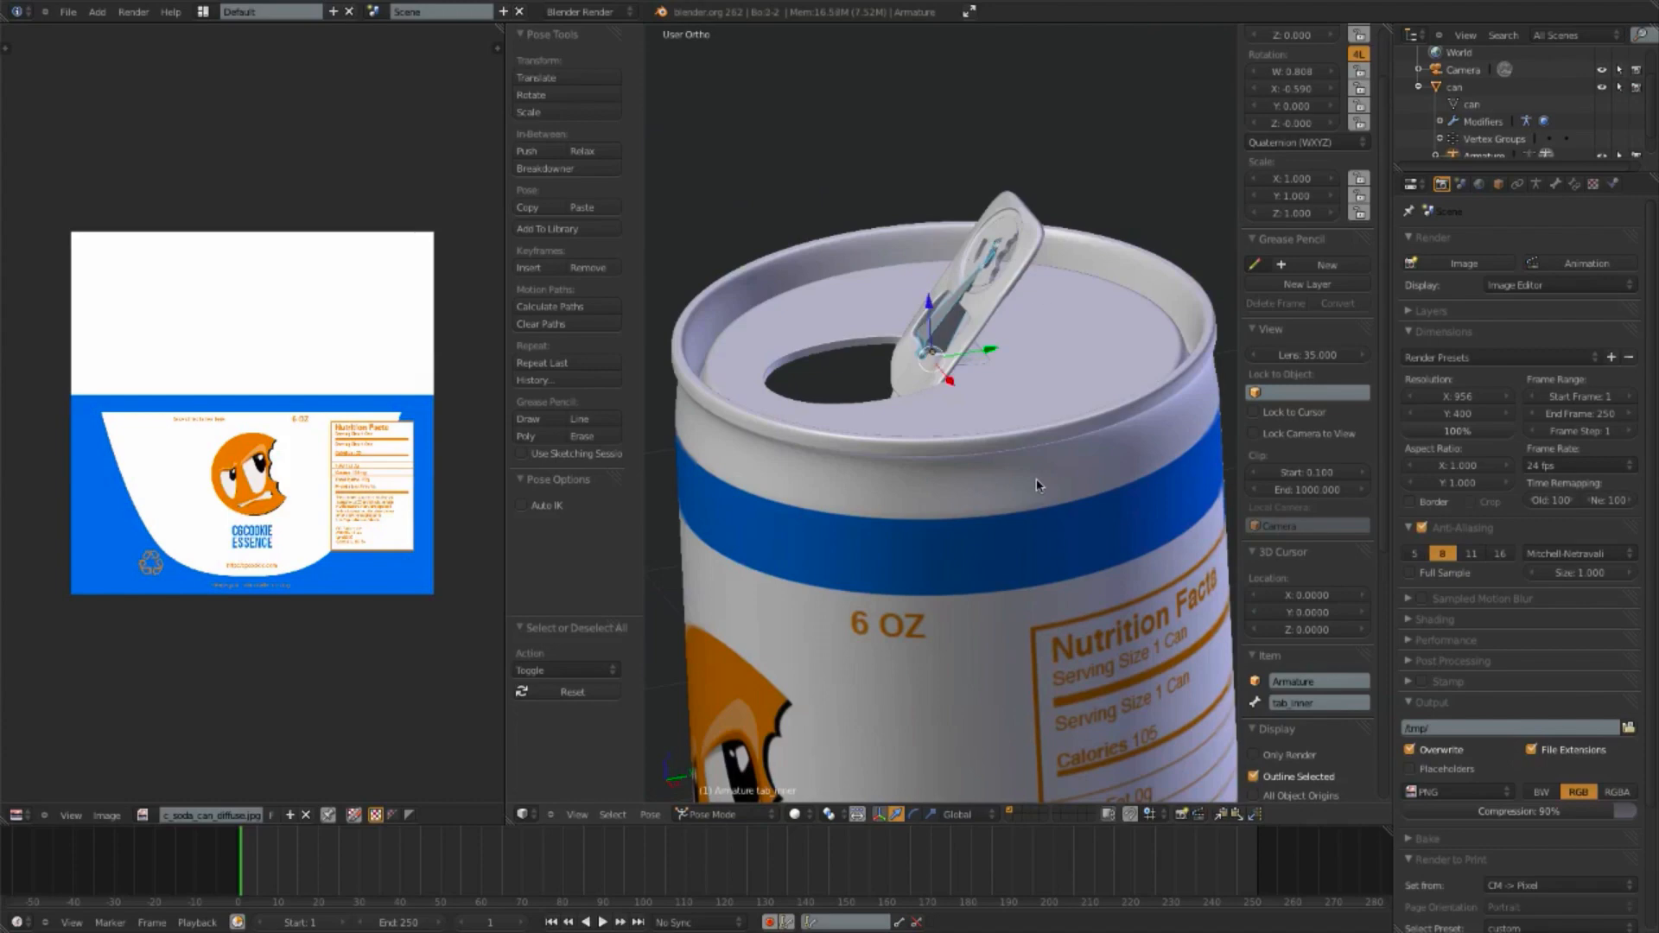
{"action": "key", "text": "alt+r"}
{"action": "key", "text": "z"}
{"action": "key", "text": "Tab"}
{"action": "key", "text": "z"}
{"action": "scroll", "coordinate": [864, 501], "scroll_direction": "down", "scroll_amount": 4}
{"action": "middle_click_drag", "start_coordinate": [836, 543], "coordinate": [993, 596]}
{"action": "key", "text": "a"}
{"action": "scroll", "coordinate": [885, 546], "scroll_direction": "down", "scroll_amount": 4}
{"action": "scroll", "coordinate": [993, 595], "scroll_direction": "up", "scroll_amount": 3}
{"action": "key", "text": "ctrl+Tab"}
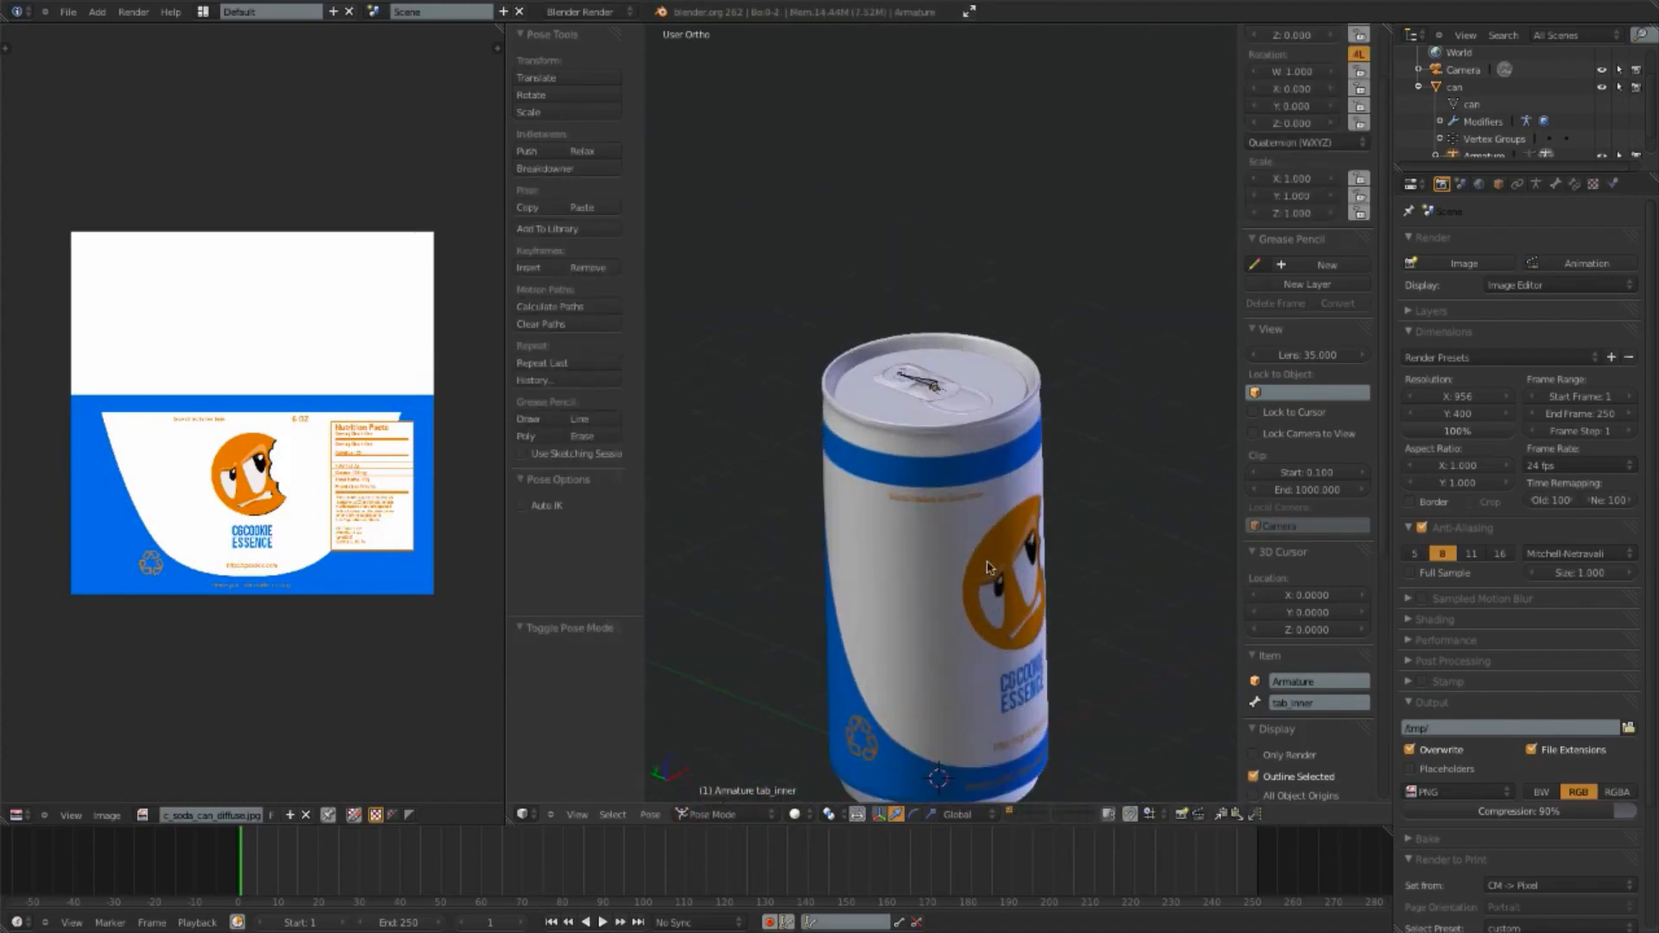
Step: Make the can the active object with nothing selected and show it whole in textured shading
{"action": "right_click", "coordinate": [994, 527]}
{"action": "scroll", "coordinate": [996, 519], "scroll_direction": "down", "scroll_amount": 4}
{"action": "key", "text": "z"}
{"action": "middle_click_drag", "start_coordinate": [948, 562], "coordinate": [883, 535]}
{"action": "key", "text": "a"}
{"action": "key", "text": "z"}
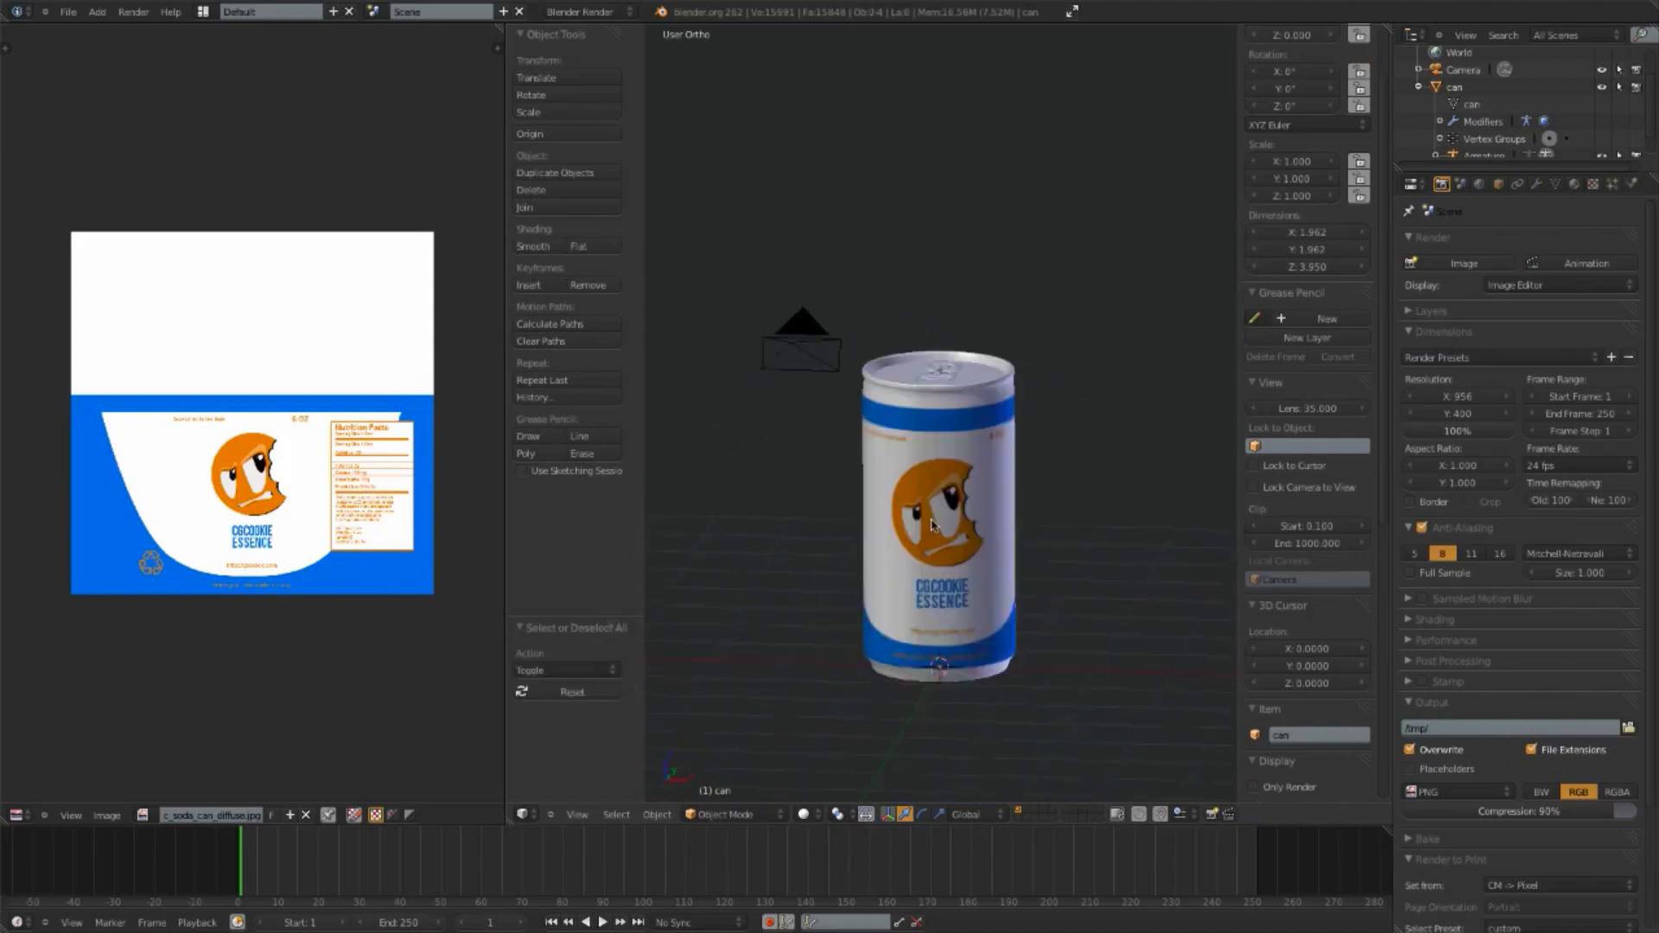
{"action": "scroll", "coordinate": [933, 525], "scroll_direction": "up", "scroll_amount": 3}
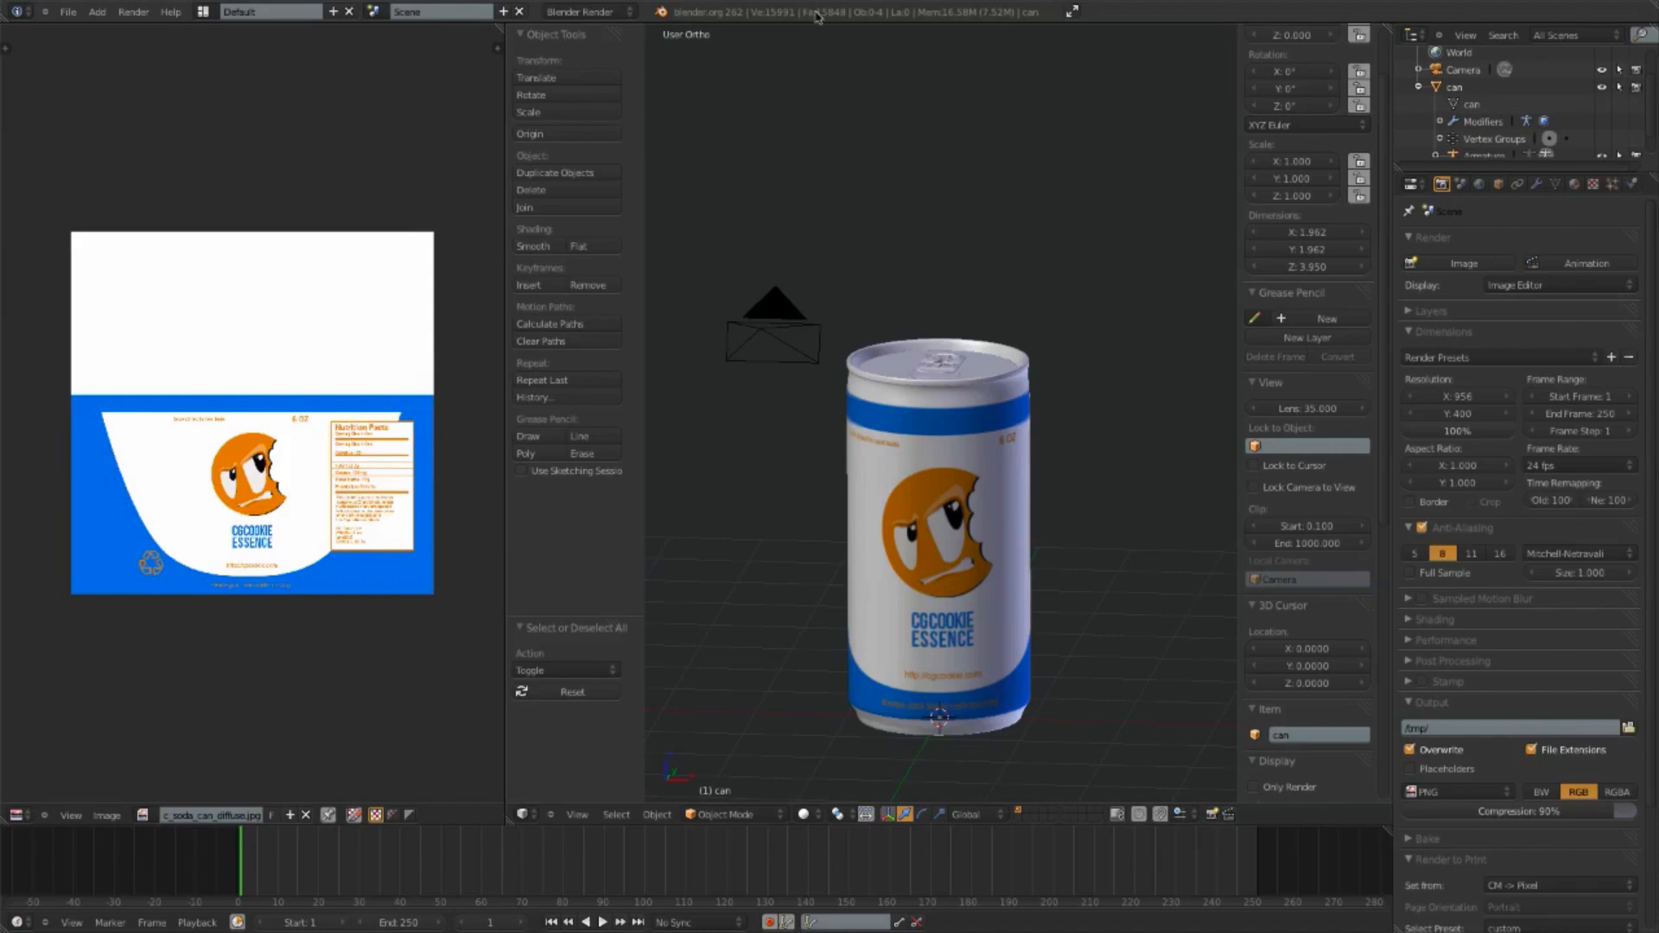
Step: Switch the render engine to Cycles Render and check the can in wireframe and solid shading
{"action": "left_click", "coordinate": [600, 12]}
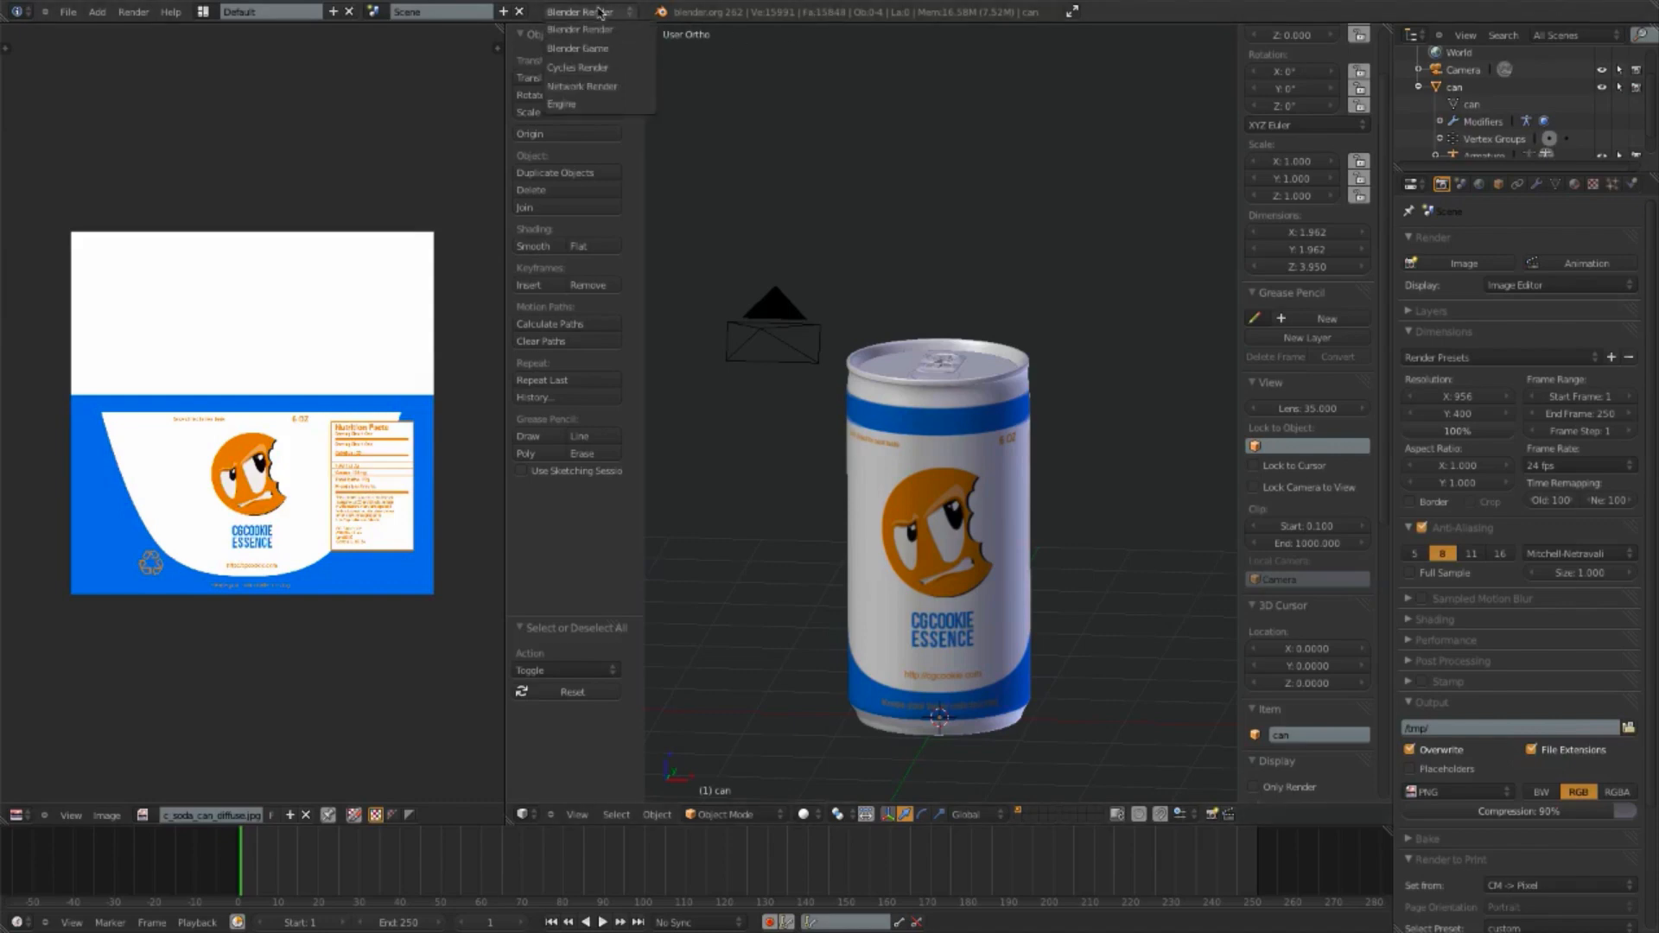
{"action": "left_click", "coordinate": [574, 67]}
{"action": "key", "text": "z"}
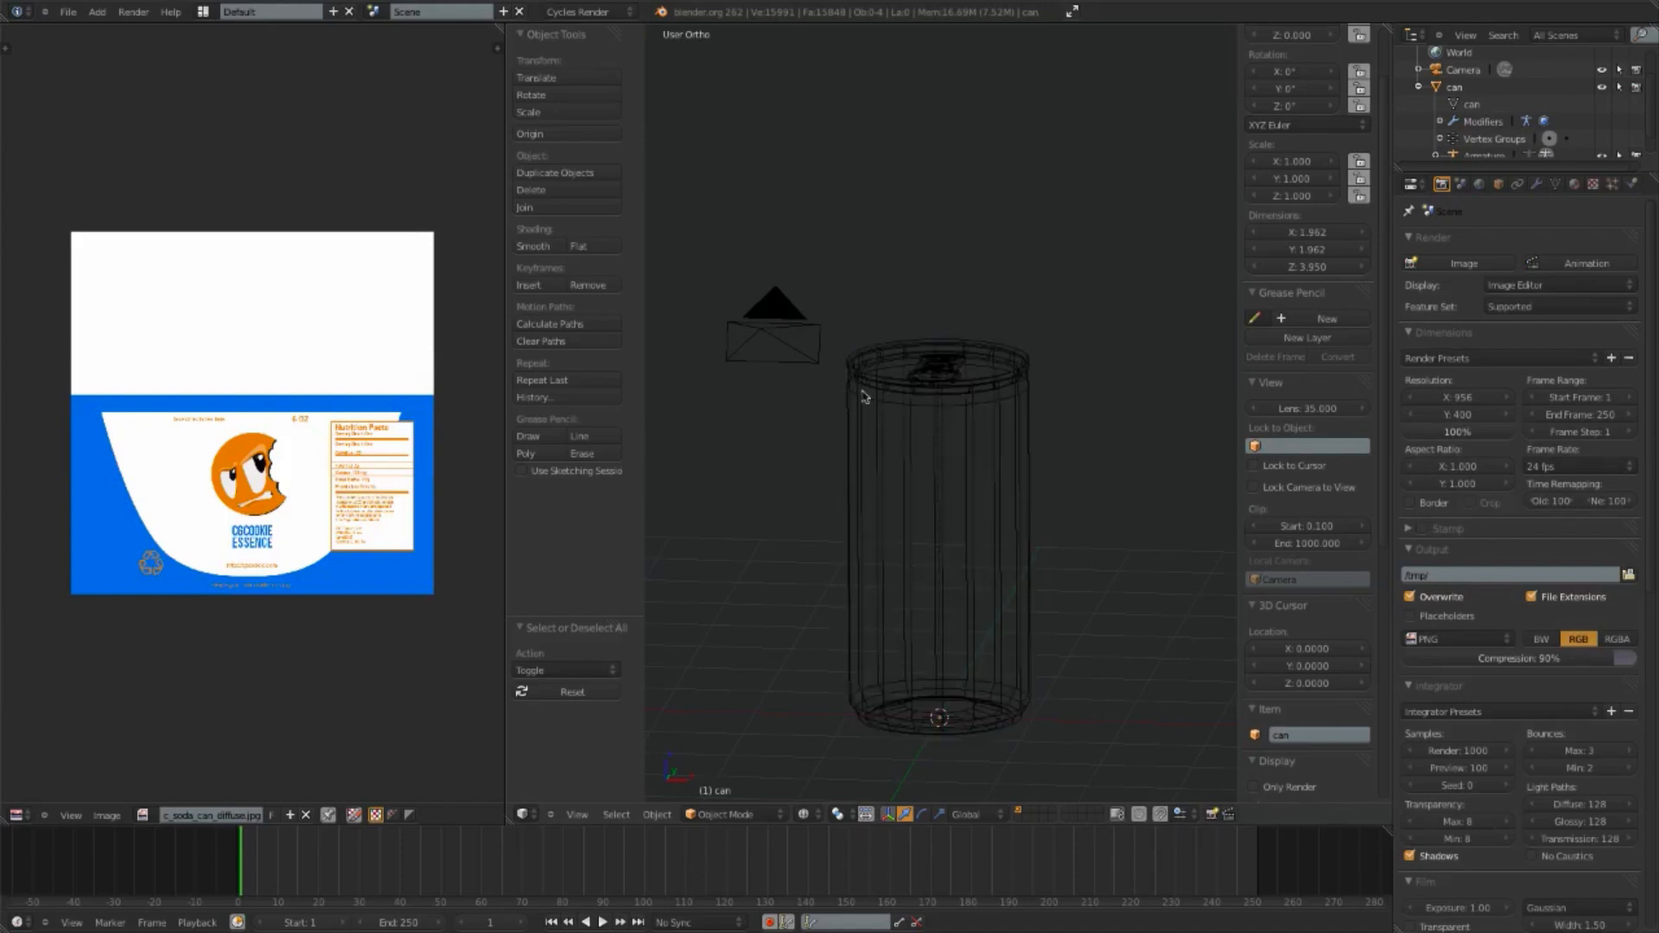
{"action": "key", "text": "z"}
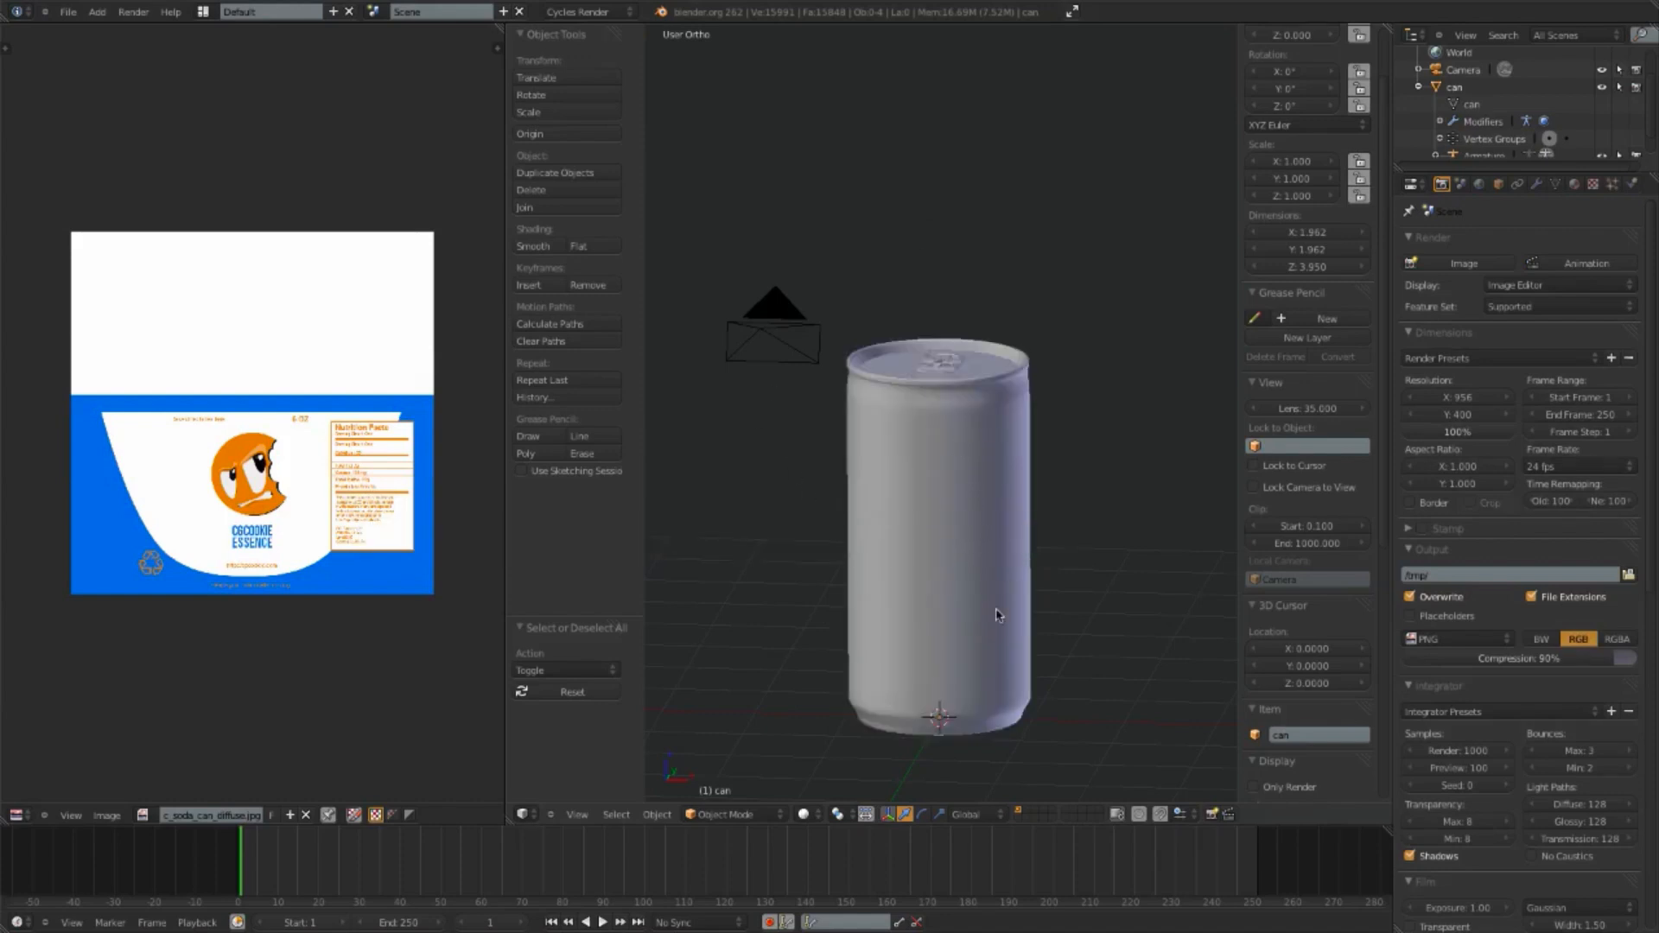
{"action": "middle_click_drag", "start_coordinate": [996, 615], "coordinate": [1008, 554], "text": "shift"}
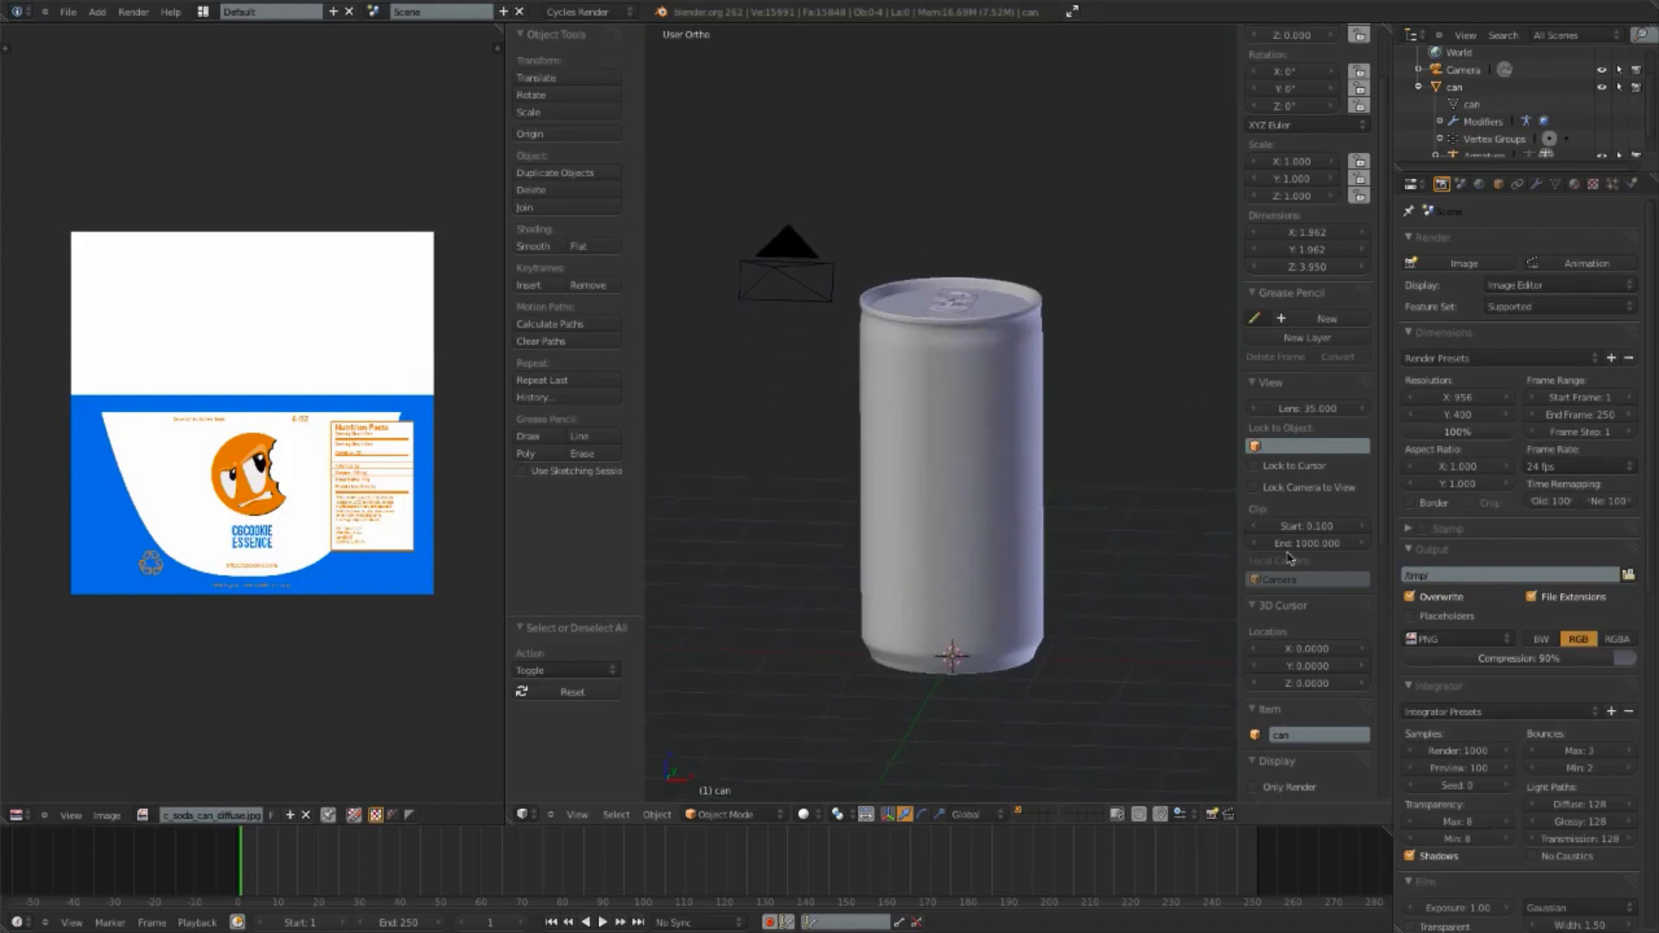
Step: Set the 3D viewport's shading to Material
{"action": "scroll", "coordinate": [1288, 557], "scroll_direction": "down", "scroll_amount": 7}
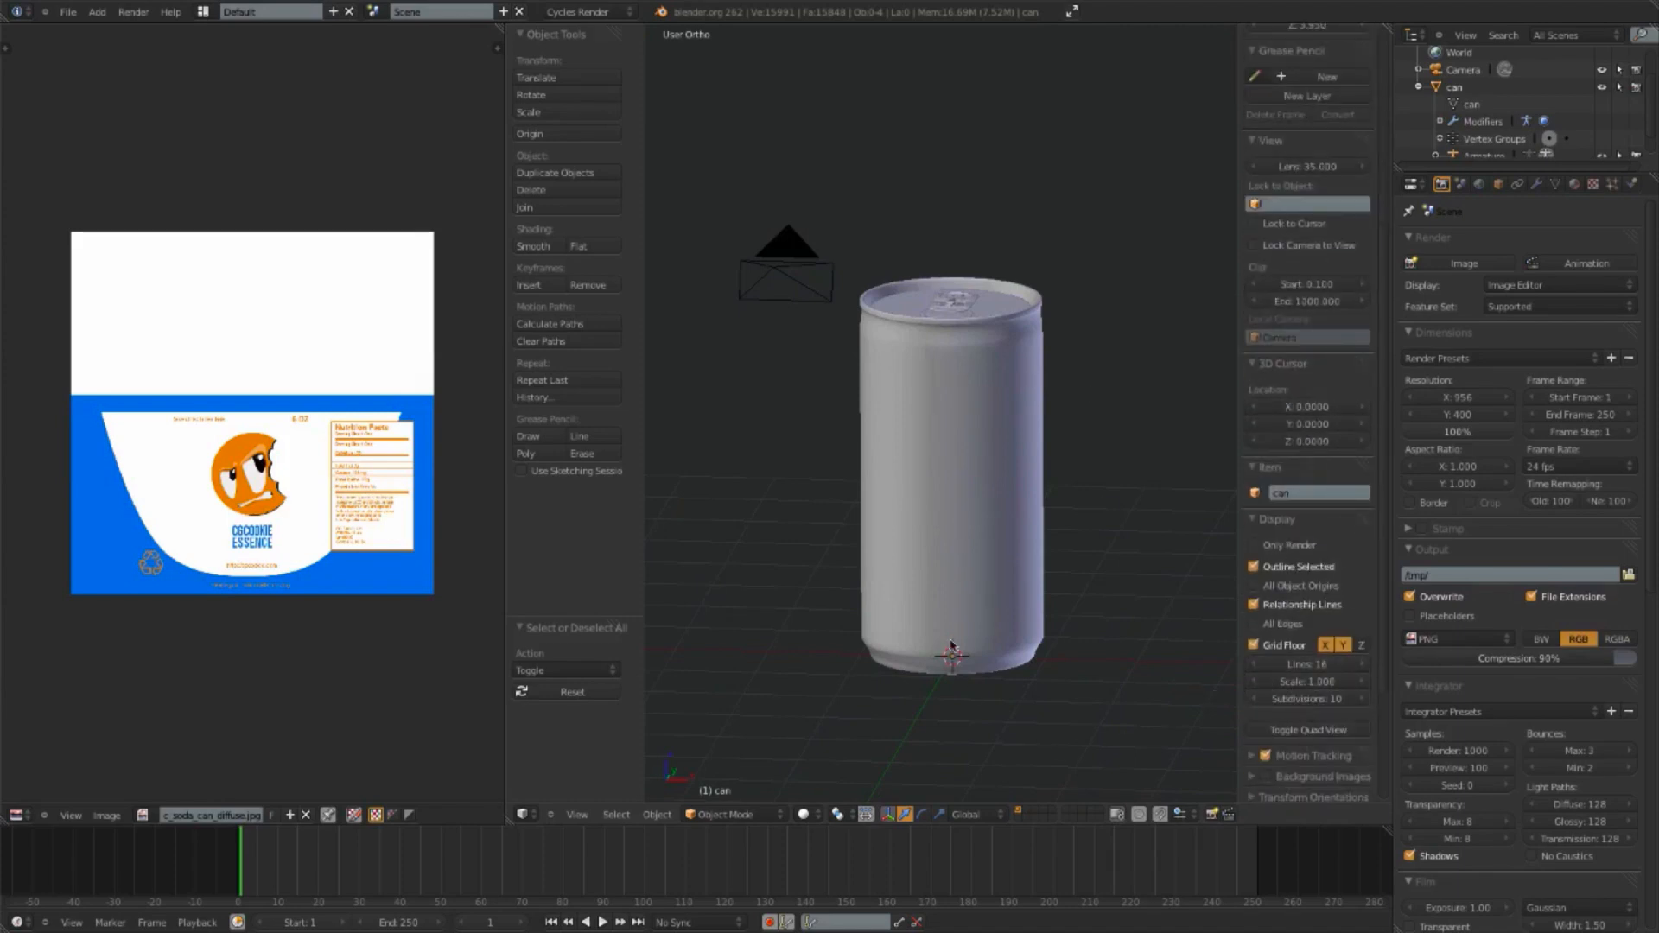
{"action": "left_click", "coordinate": [812, 814]}
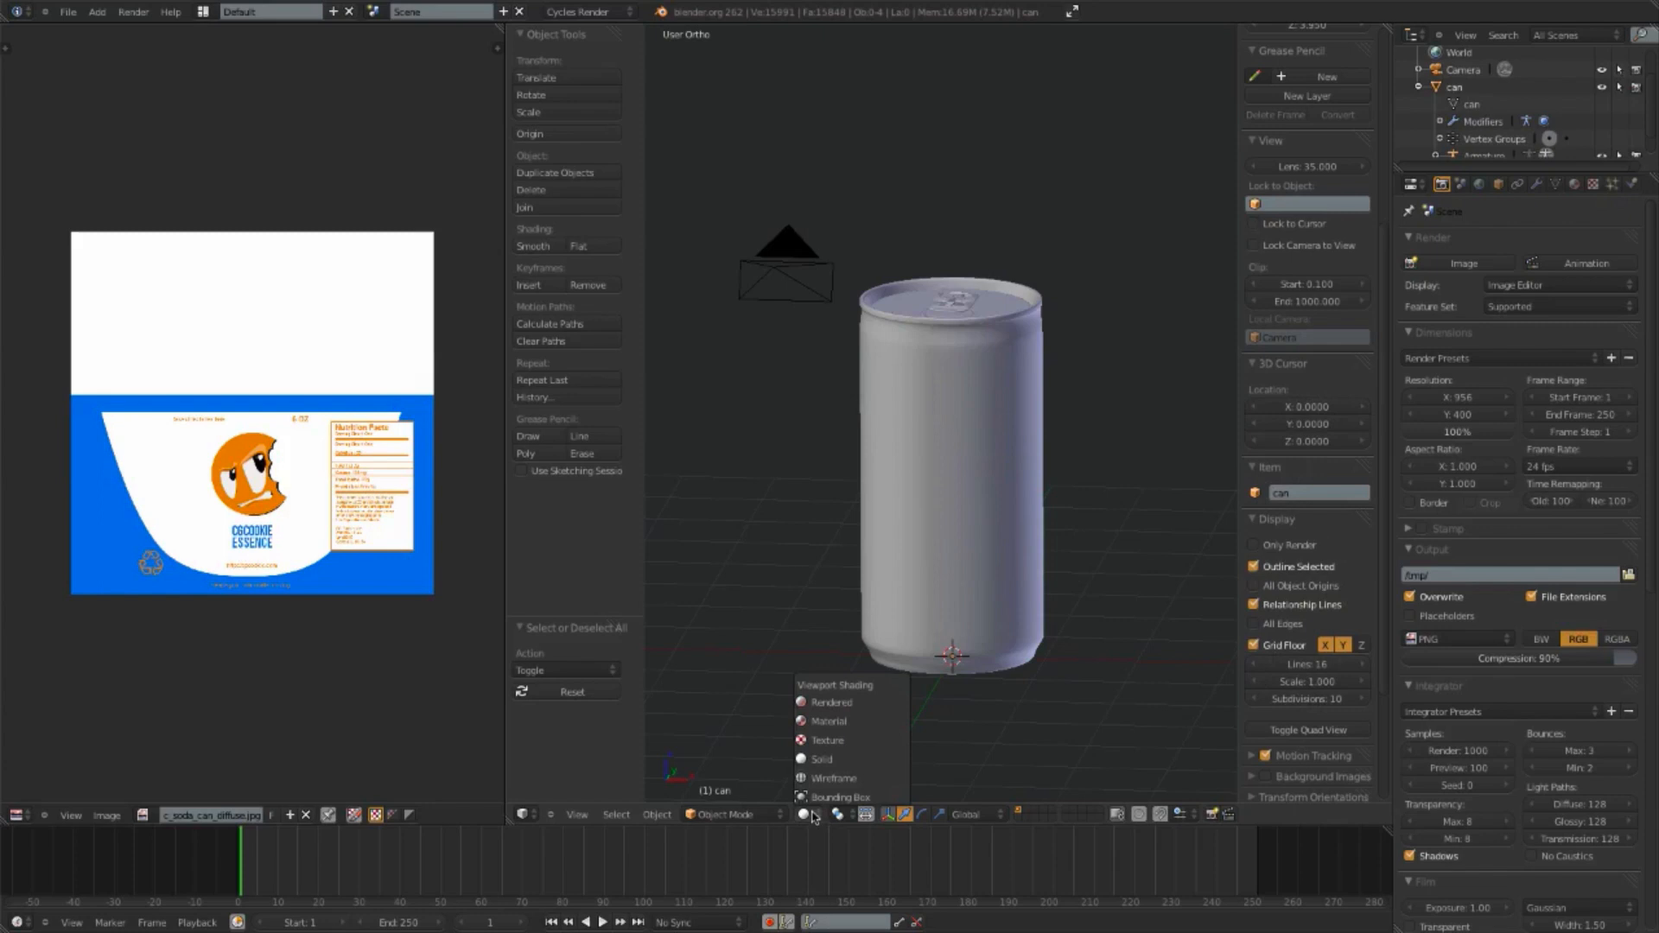
{"action": "left_click", "coordinate": [842, 722]}
{"action": "mouse_move", "coordinate": [852, 726]}
{"action": "middle_mouse_down"}
{"action": "mouse_move", "coordinate": [985, 511]}
{"action": "mouse_move", "coordinate": [876, 554]}
{"action": "mouse_move", "coordinate": [907, 560]}
{"action": "middle_mouse_up"}
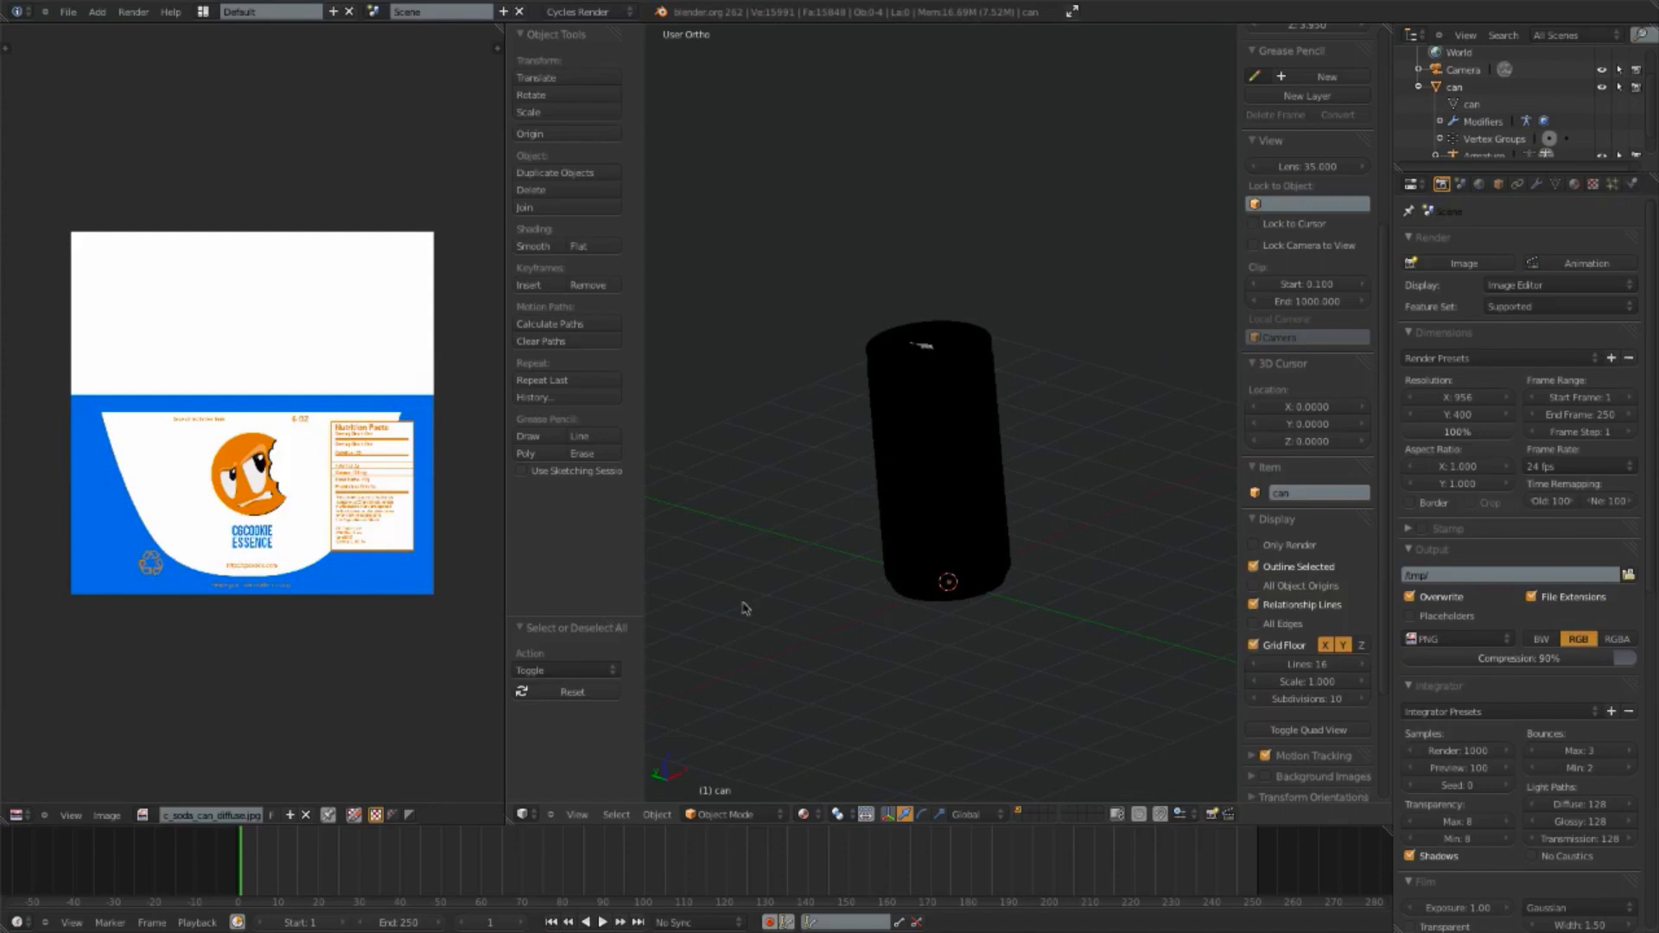
Step: Select the can and add a new material named "can label" to it
{"action": "right_click", "coordinate": [910, 516]}
{"action": "scroll", "coordinate": [1037, 542], "scroll_direction": "up", "scroll_amount": 3}
{"action": "middle_click_drag", "start_coordinate": [1086, 588], "coordinate": [1143, 440]}
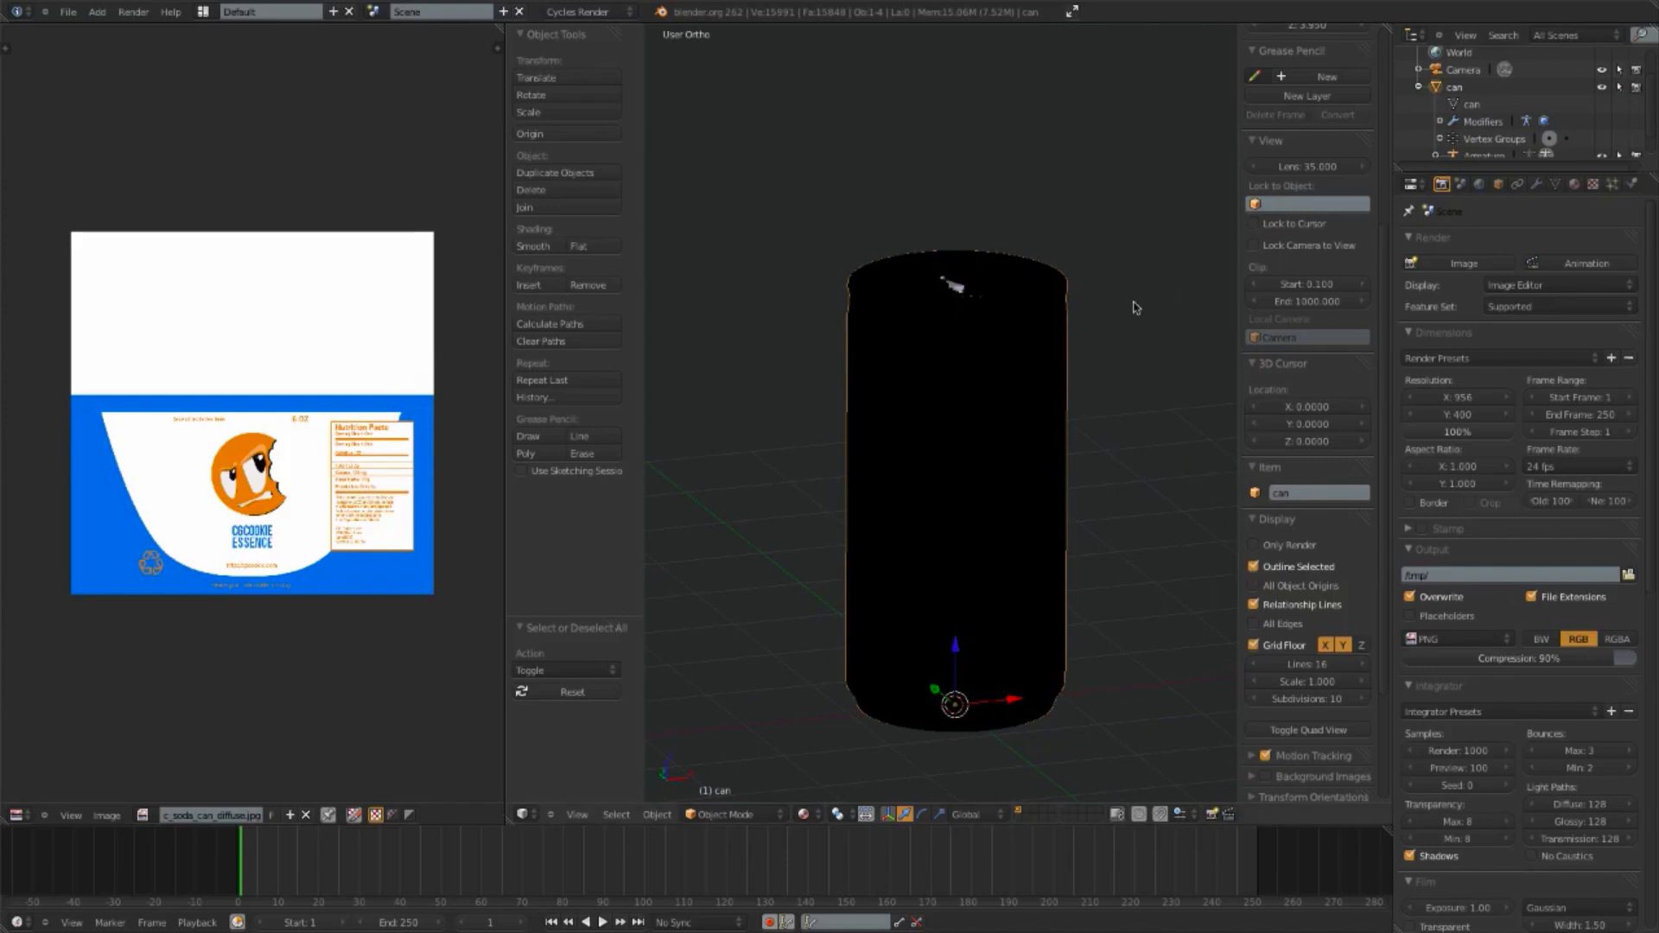
{"action": "scroll", "coordinate": [1106, 345], "scroll_direction": "down", "scroll_amount": 3}
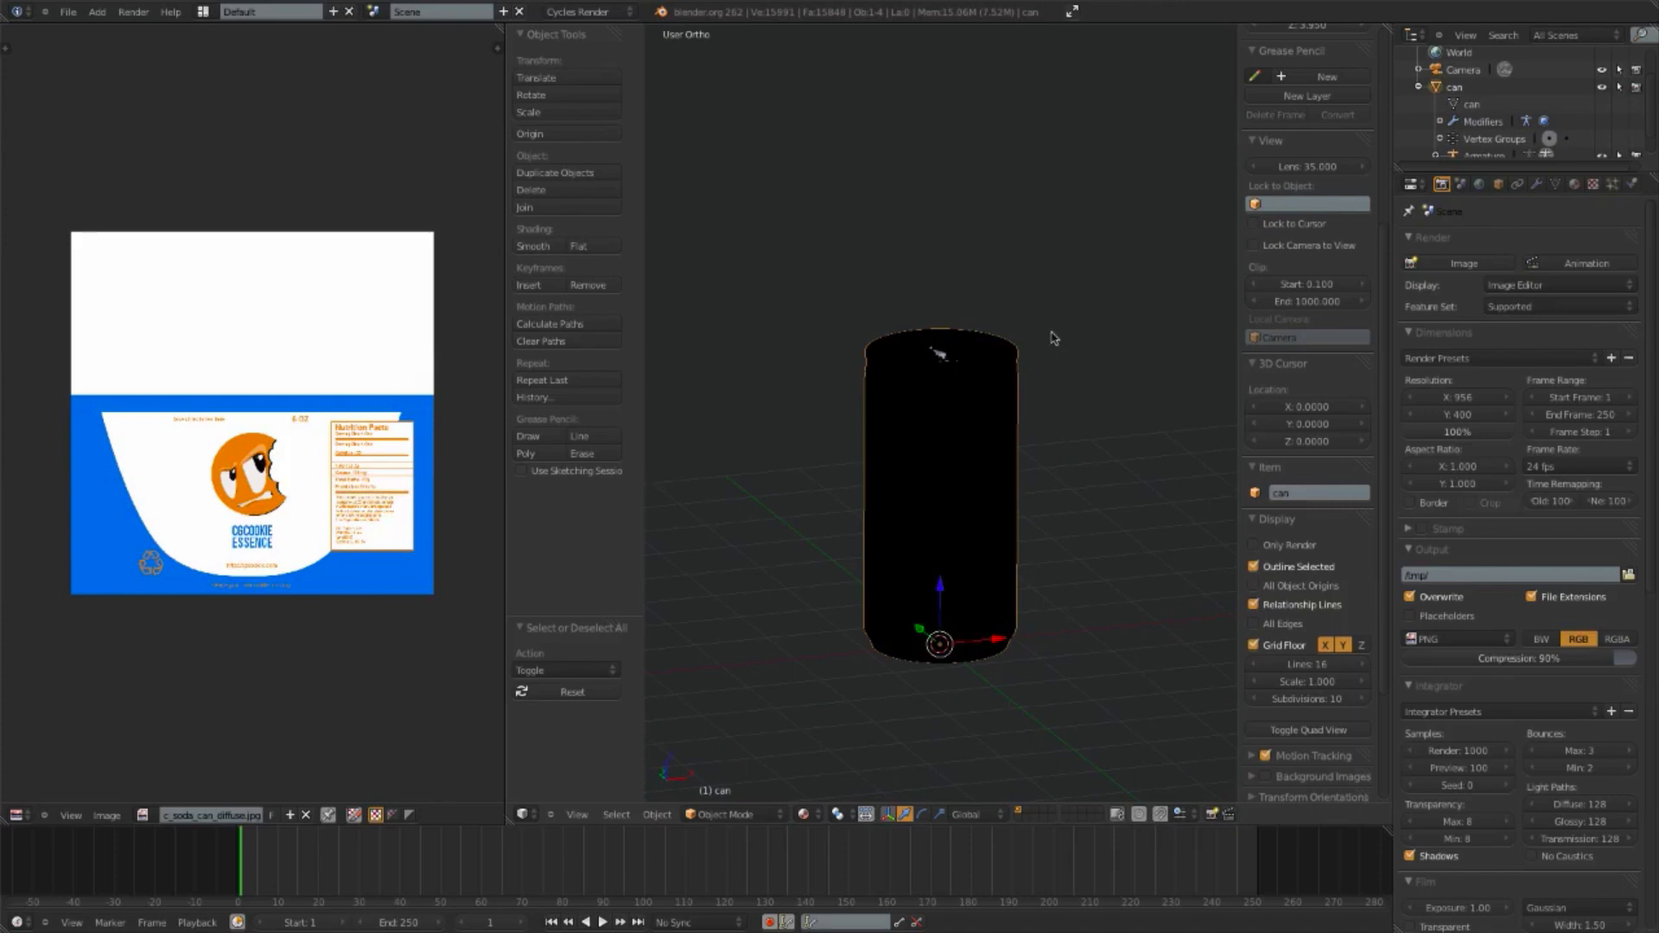
{"action": "left_click", "coordinate": [1571, 187]}
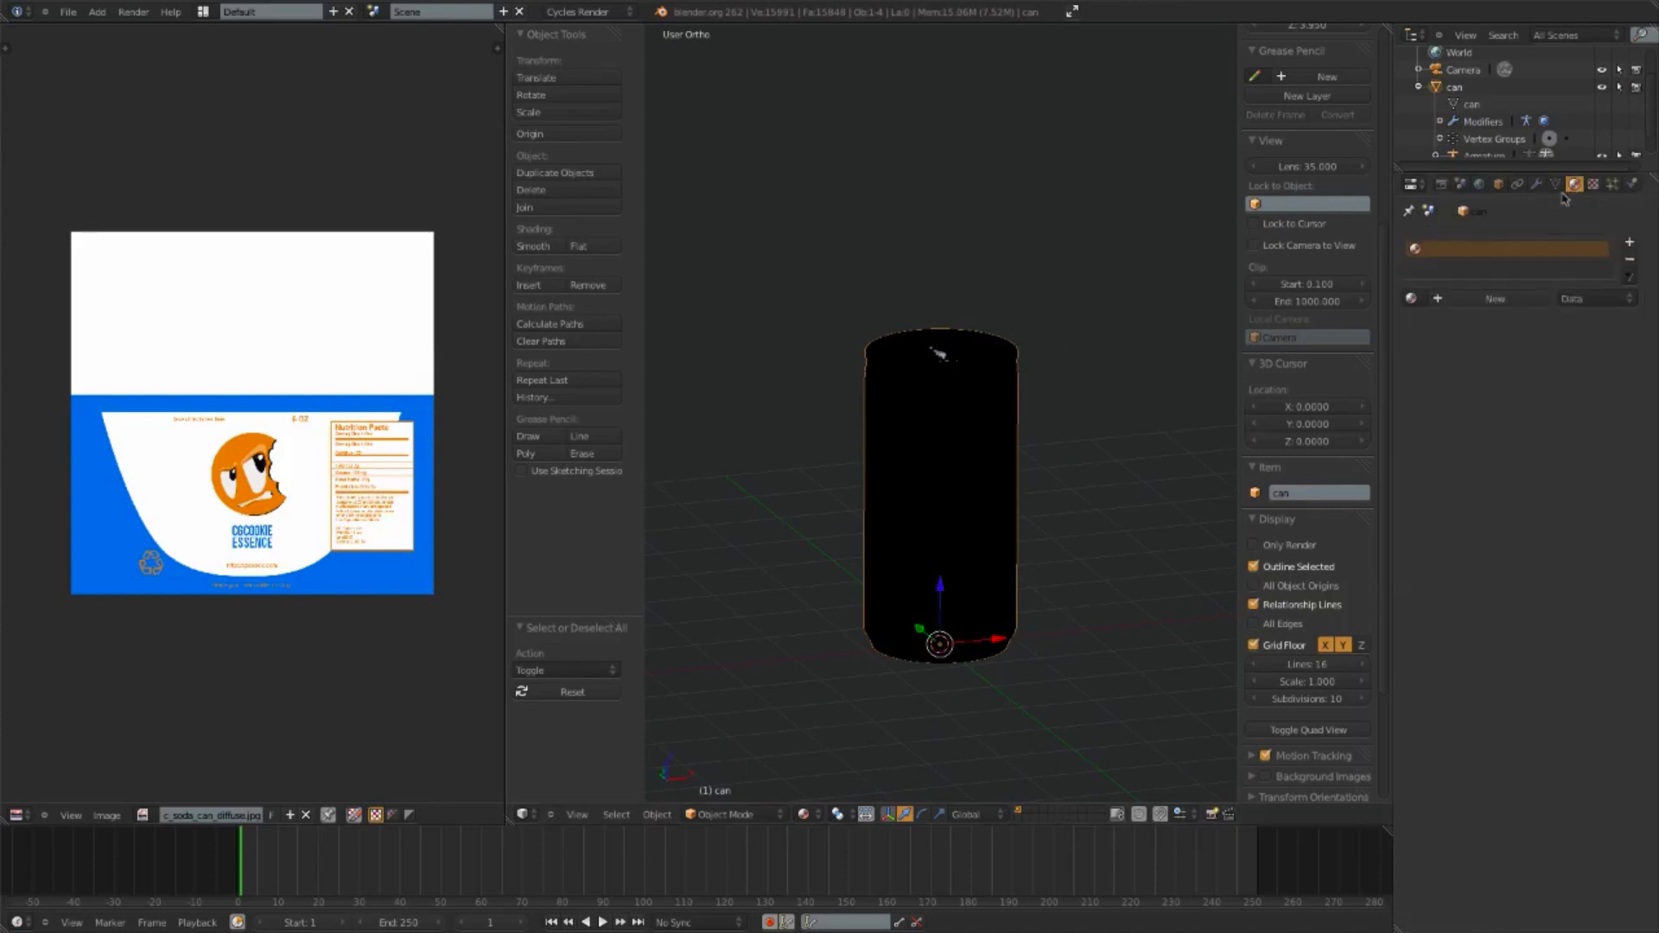
{"action": "left_click", "coordinate": [1473, 297]}
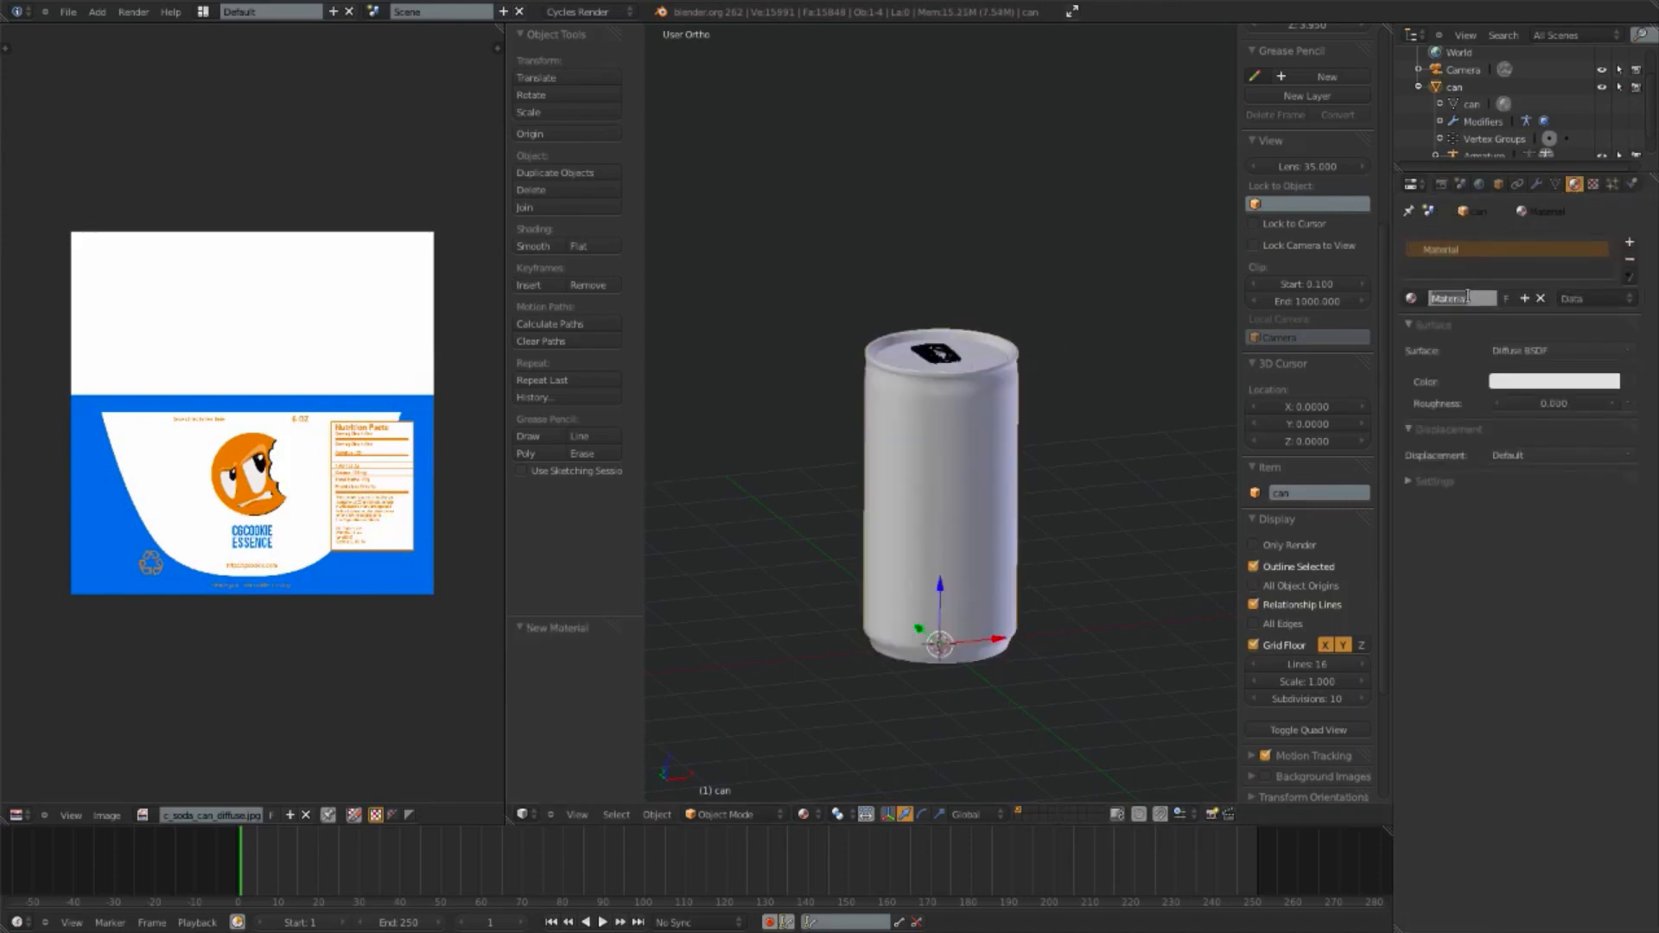
{"action": "type", "text": "can label"}
{"action": "key", "text": "Return"}
Step: Use an Image Texture with cgc_soda_can_diffuse.jpg as the color of the can label's Diffuse BSDF
{"action": "left_click", "coordinate": [1639, 386]}
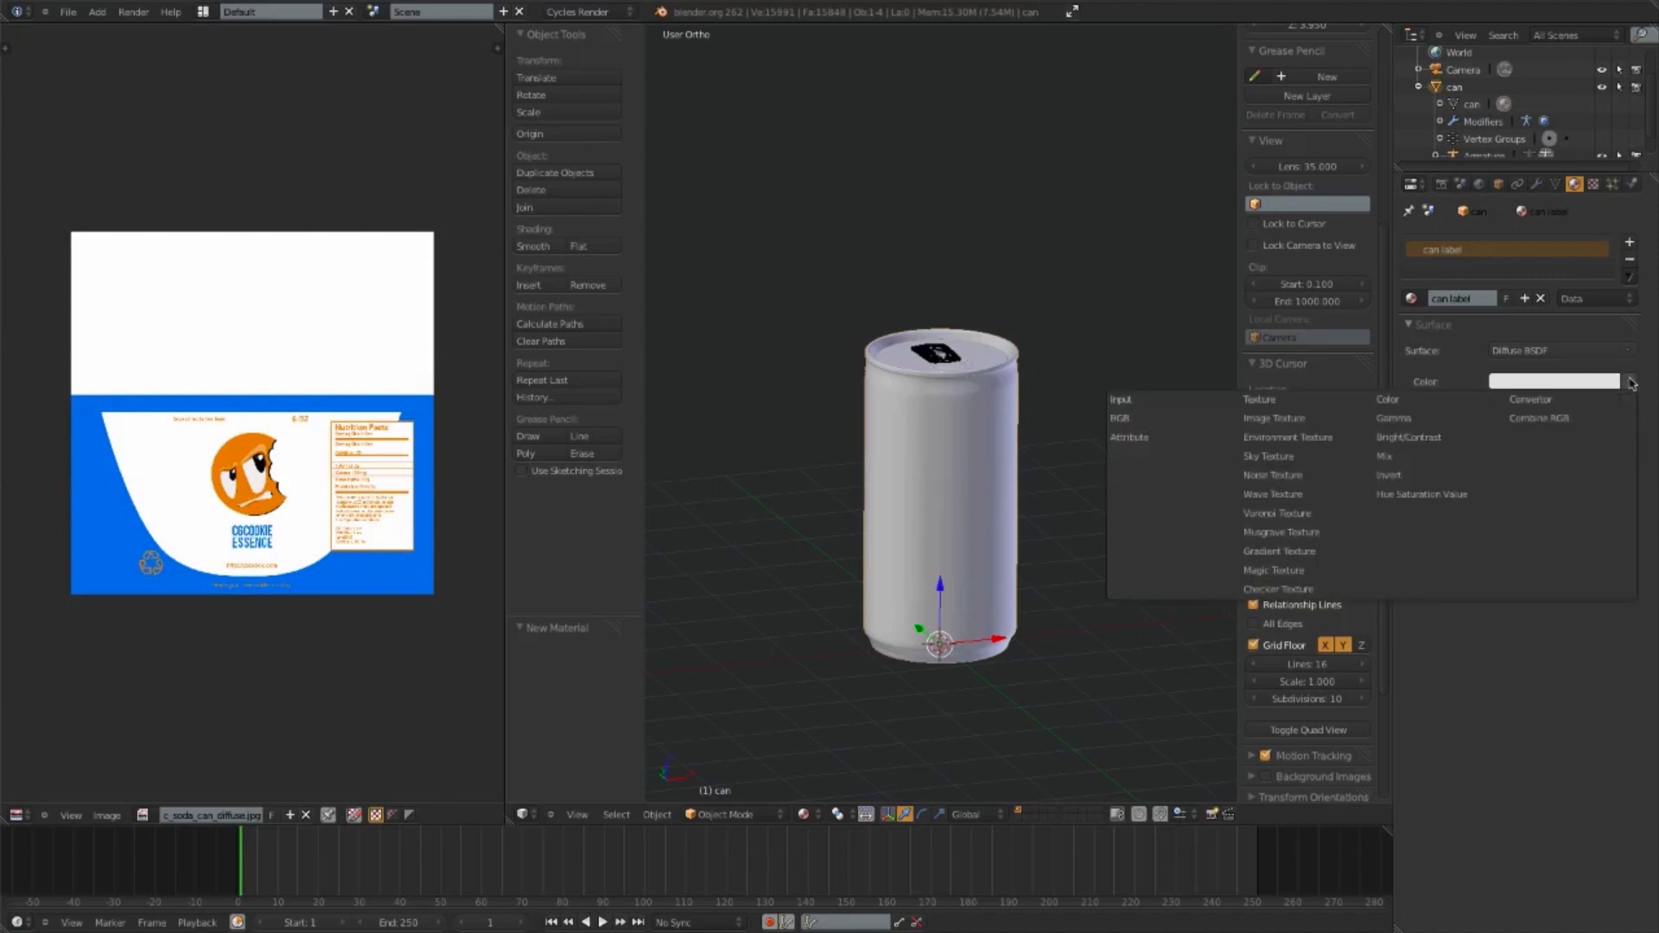
{"action": "left_click", "coordinate": [1298, 421]}
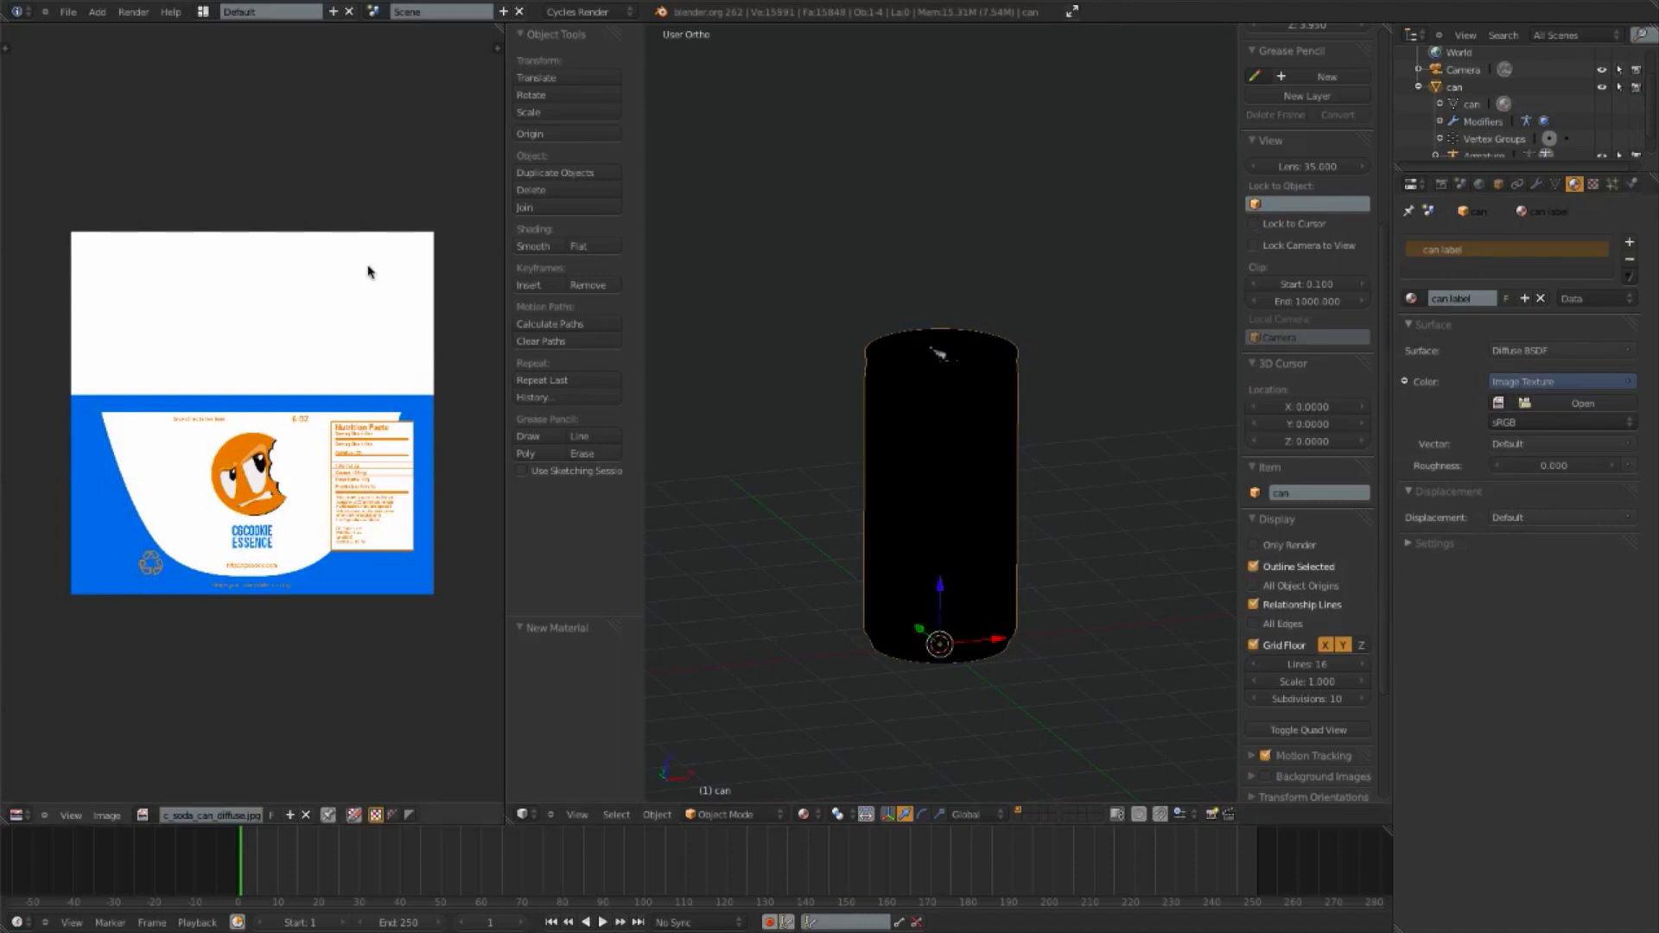
{"action": "left_click", "coordinate": [1498, 403]}
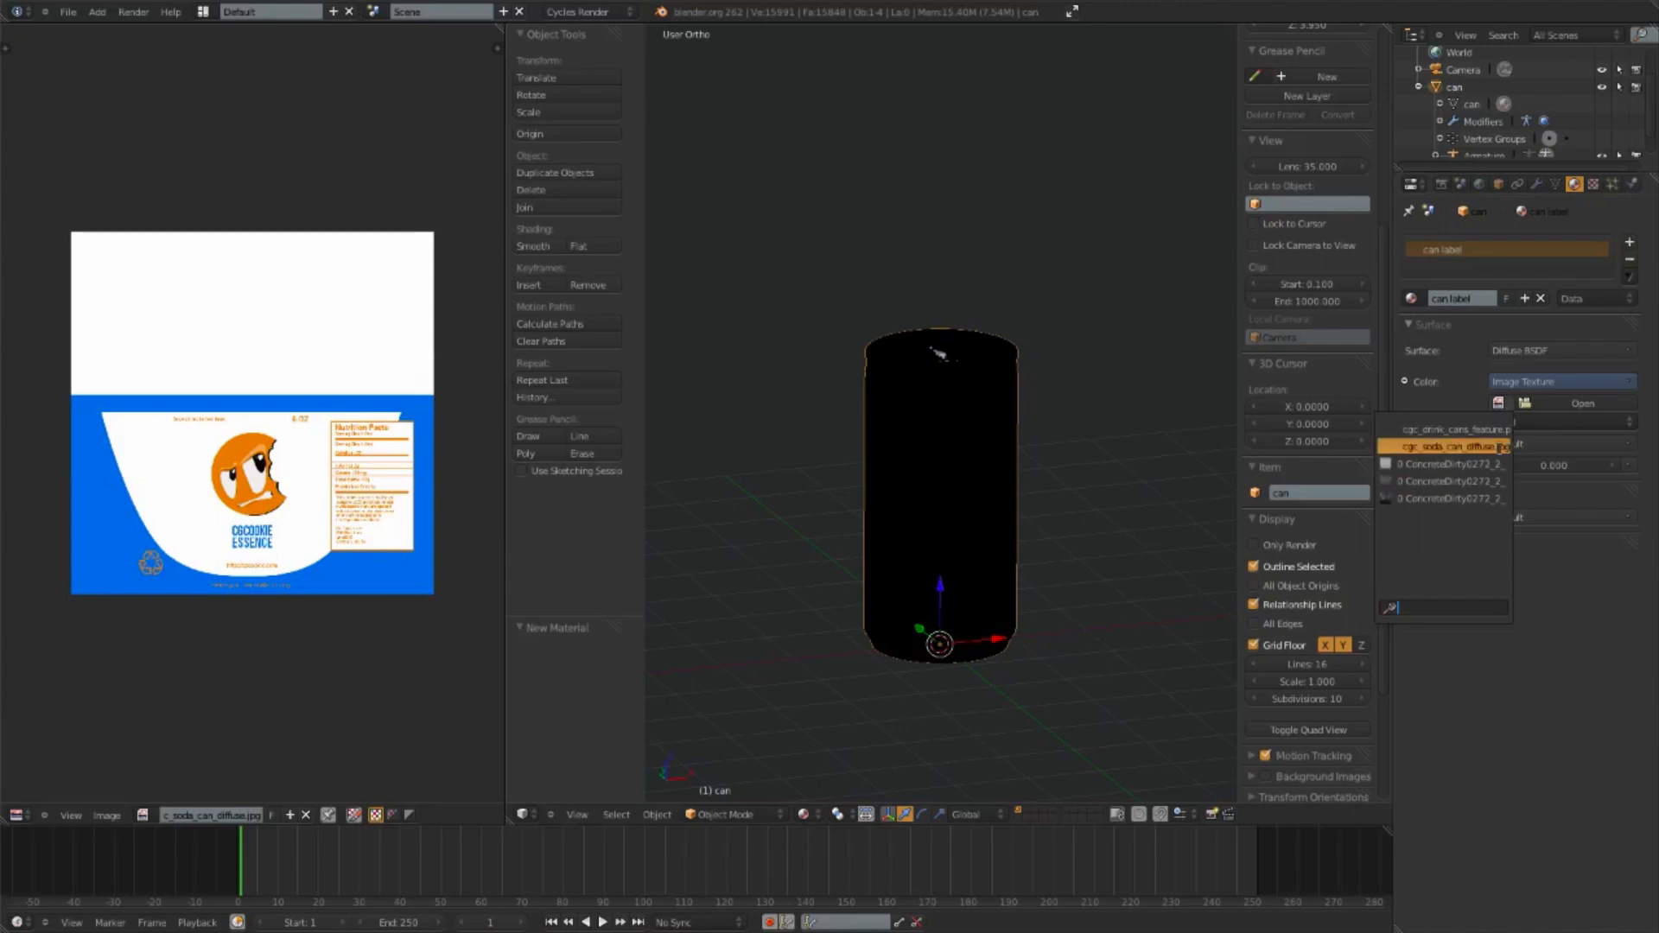
{"action": "left_click", "coordinate": [1500, 449]}
{"action": "scroll", "coordinate": [951, 510], "scroll_direction": "up", "scroll_amount": 3}
{"action": "middle_click_drag", "start_coordinate": [950, 510], "coordinate": [986, 501]}
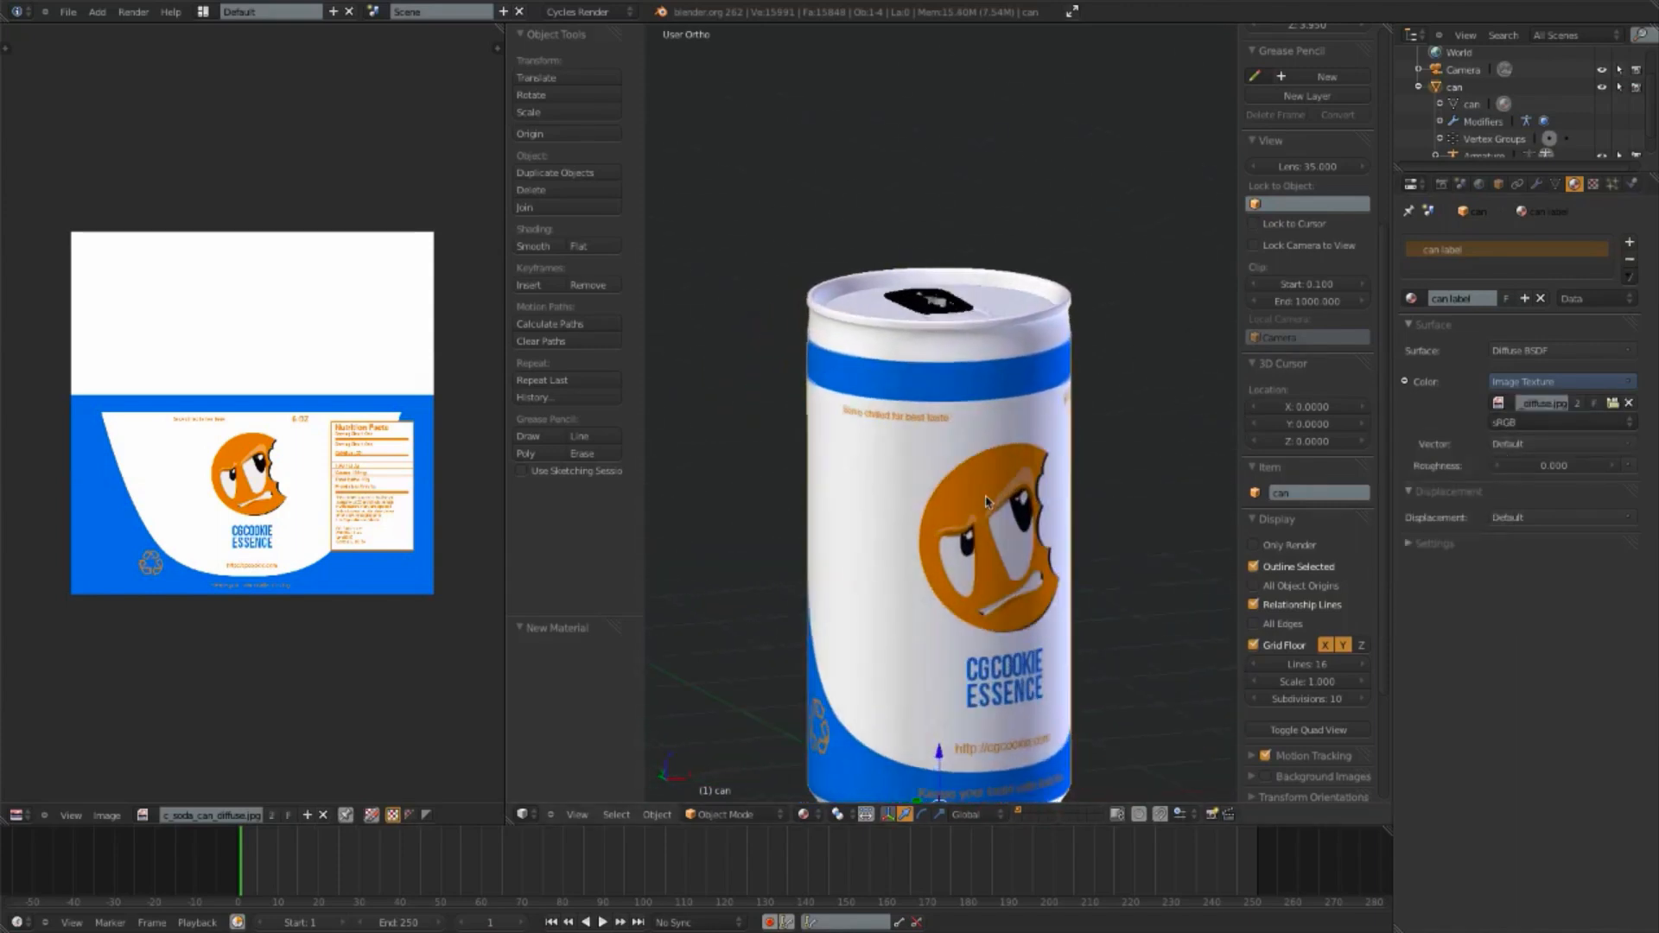
{"action": "scroll", "coordinate": [986, 501], "scroll_direction": "down", "scroll_amount": 3}
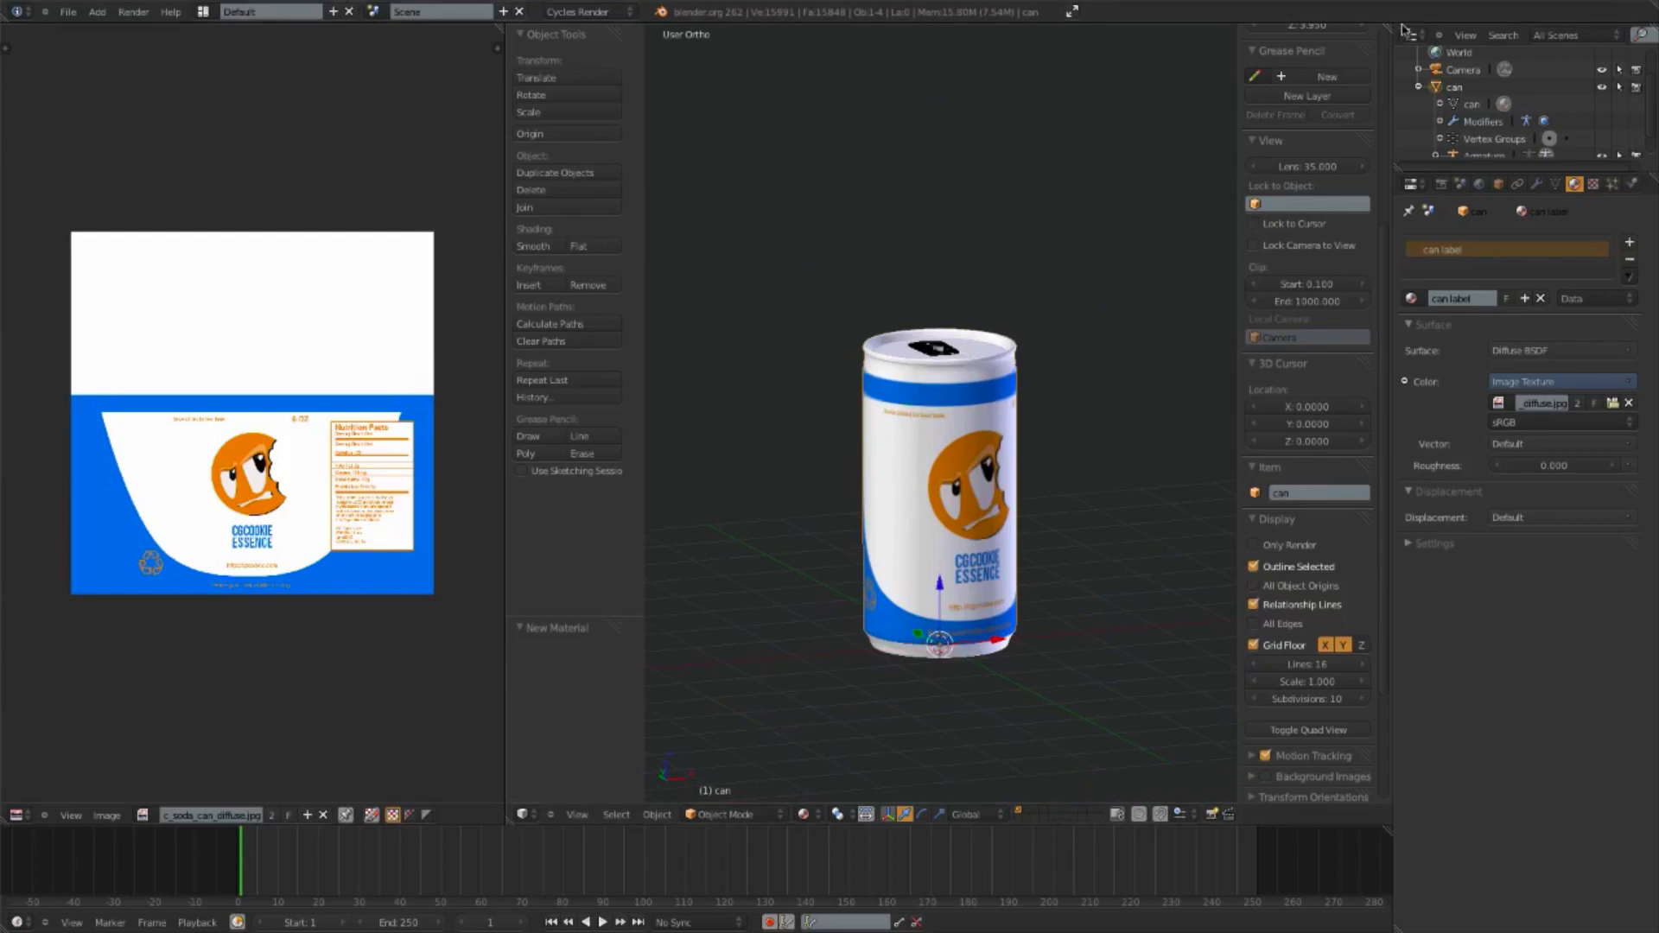
Step: Split the 3D viewport into two stacked areas and turn the upper one into a Node Editor
{"action": "left_click_drag", "start_coordinate": [1388, 34], "coordinate": [1340, 305]}
{"action": "left_click", "coordinate": [524, 288]}
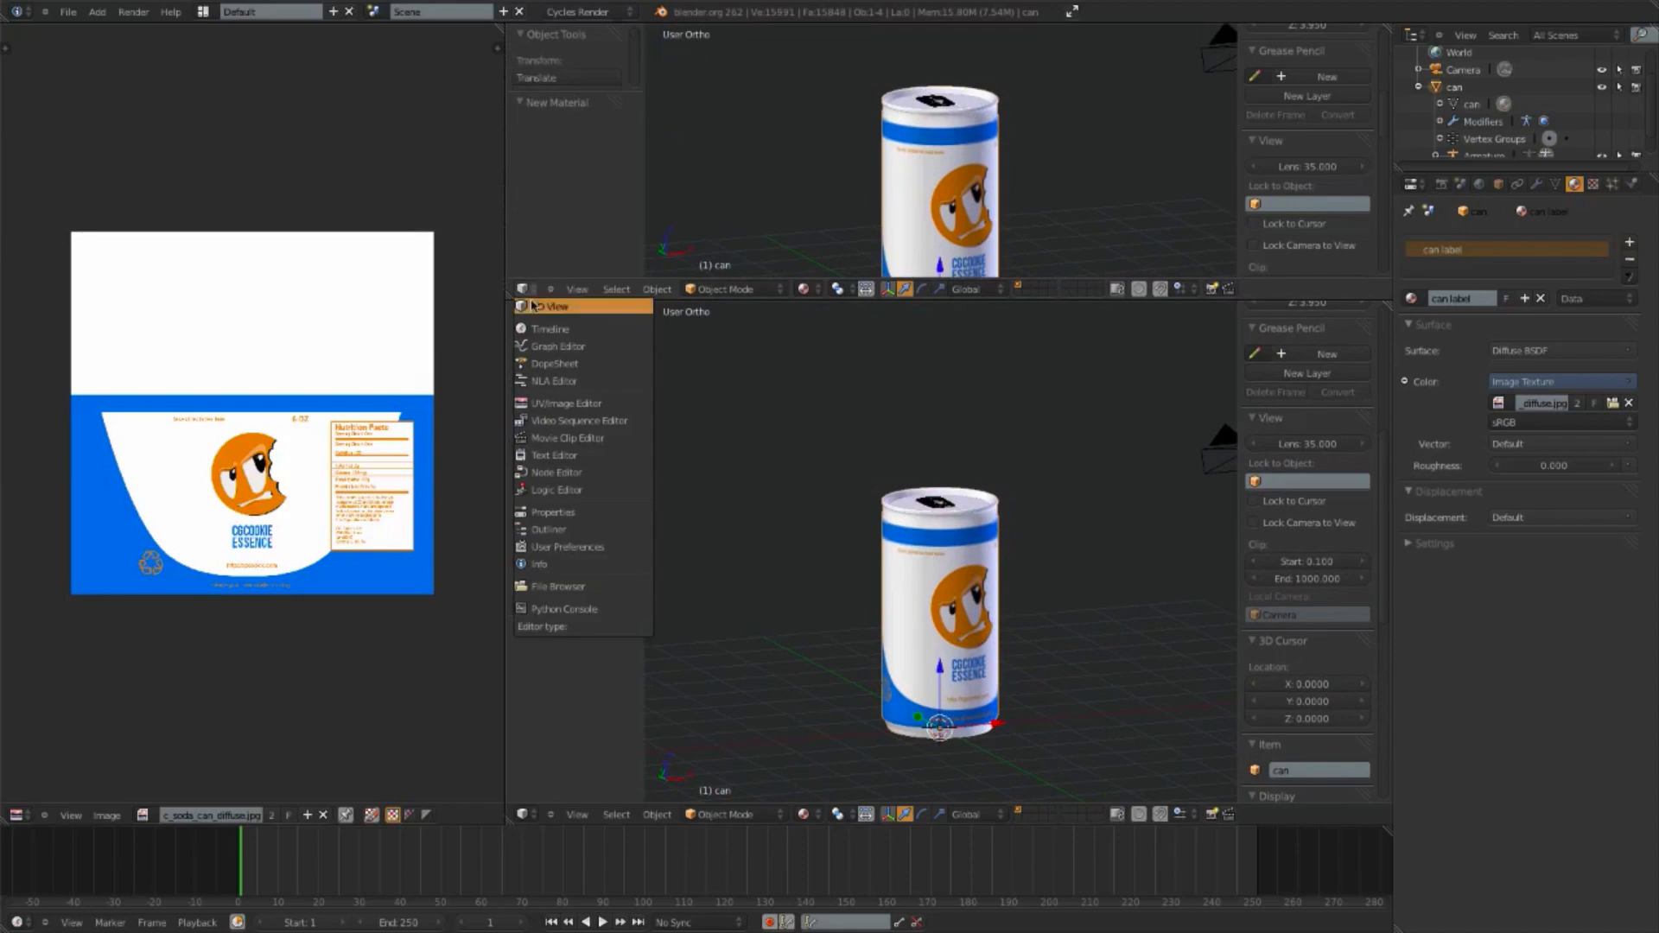
{"action": "left_click", "coordinate": [558, 472]}
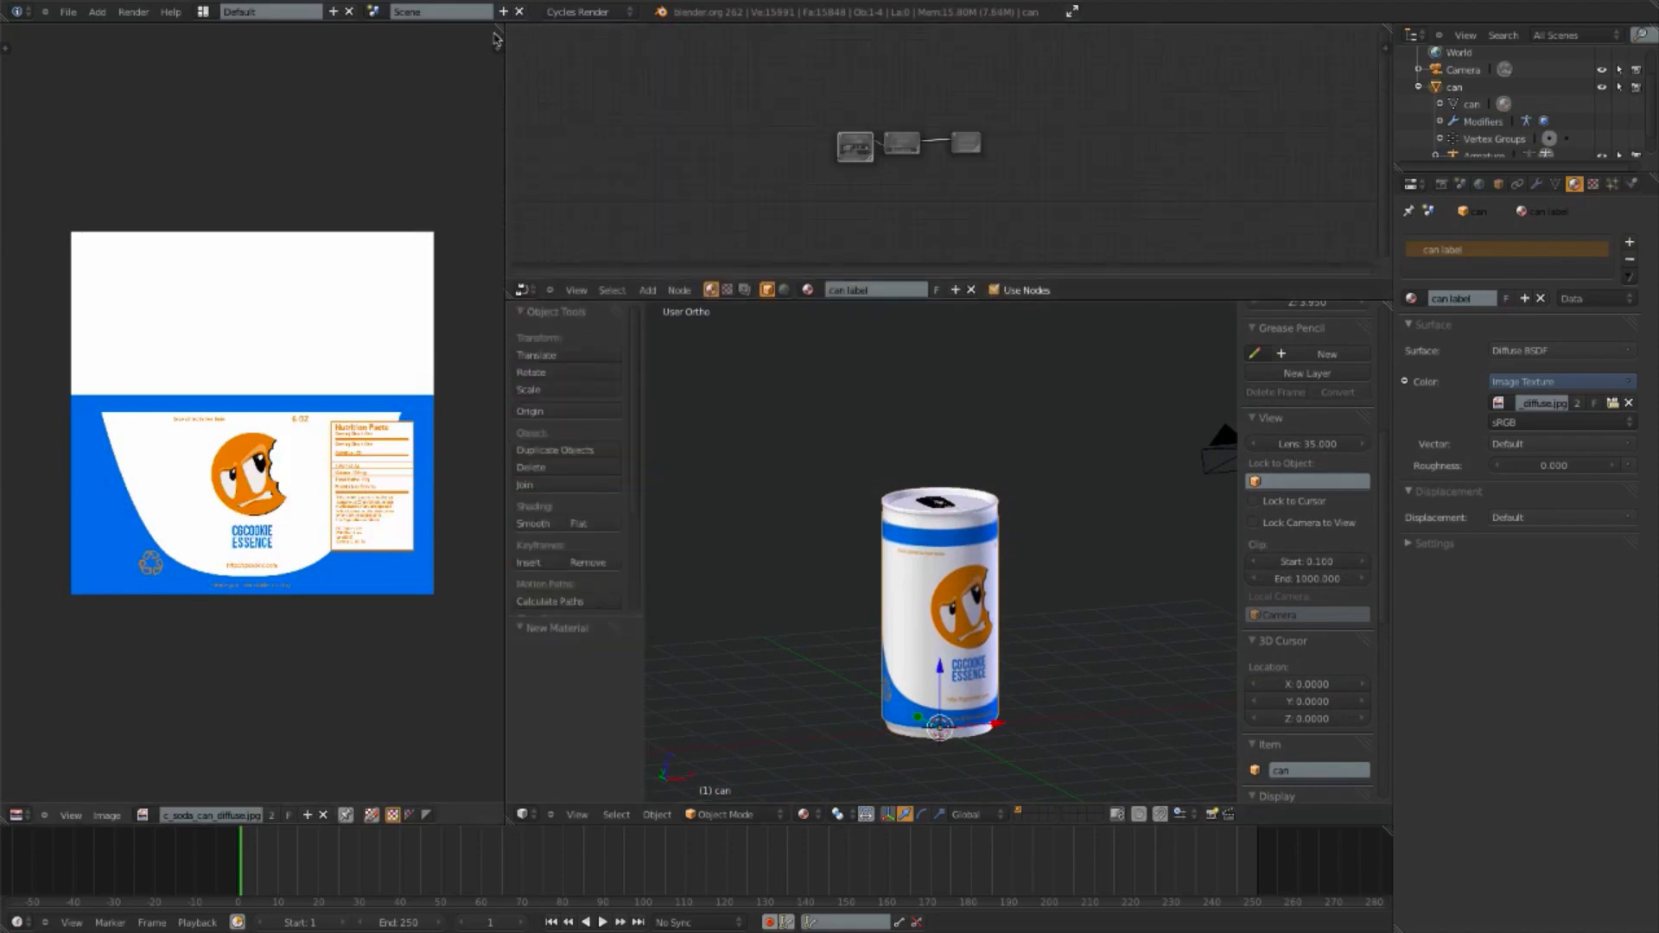
Step: Split the image editor at the Node Editor's height and join its upper part into the Node Editor
{"action": "left_click_drag", "start_coordinate": [502, 26], "coordinate": [460, 299]}
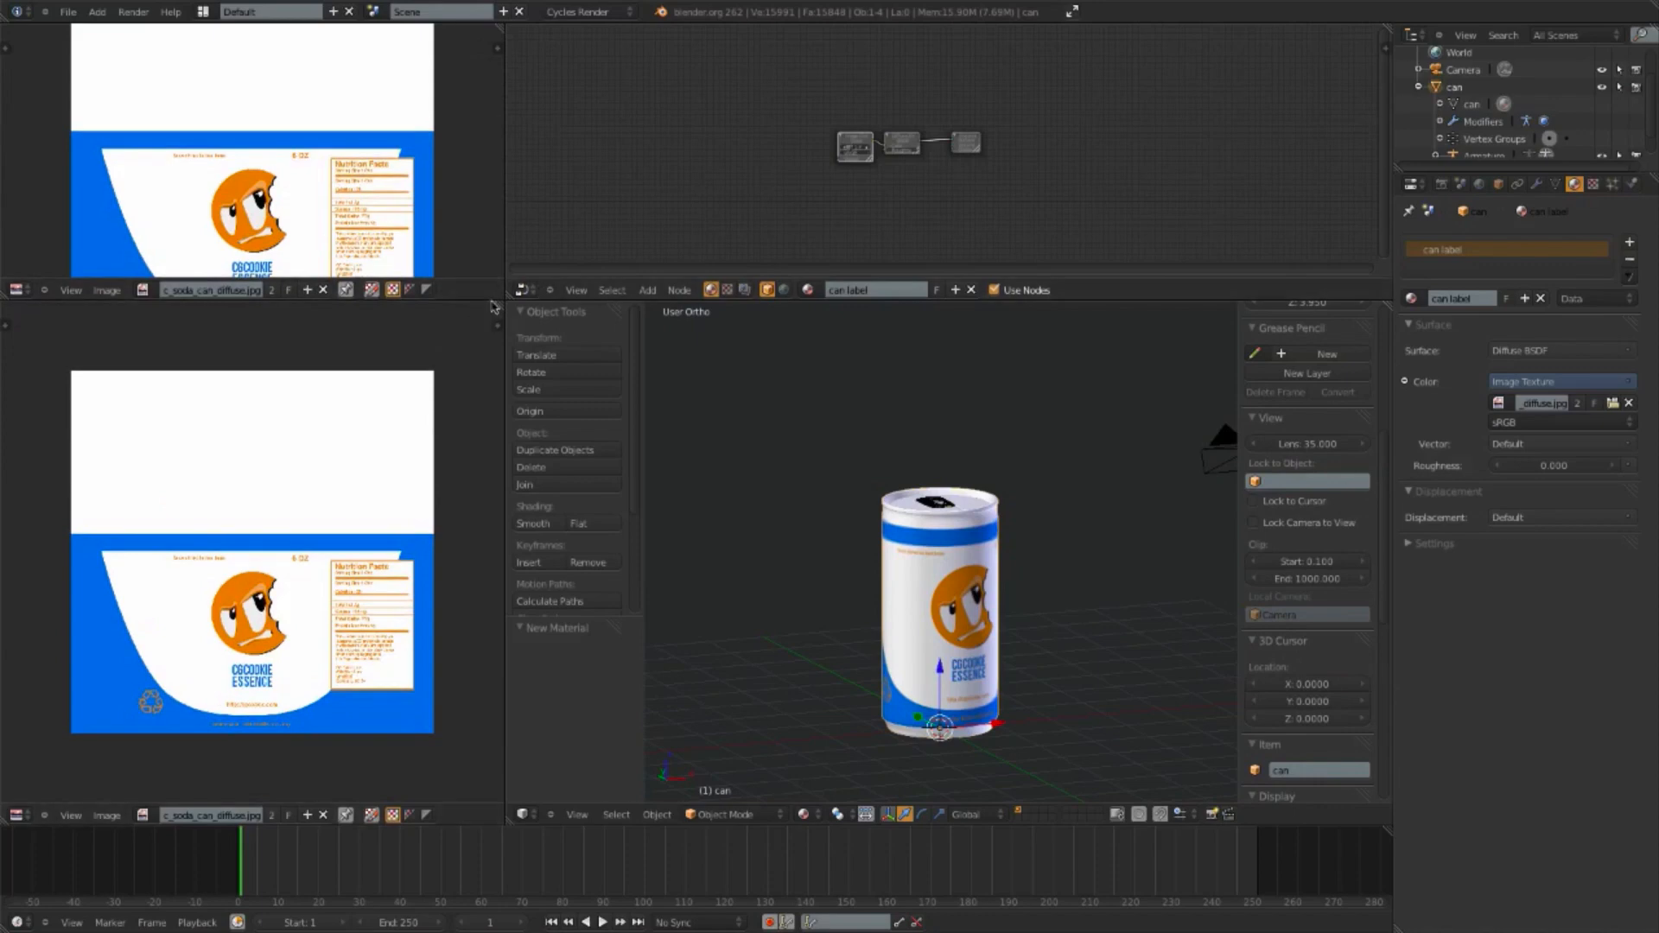
{"action": "left_click_drag", "start_coordinate": [455, 297], "coordinate": [432, 294]}
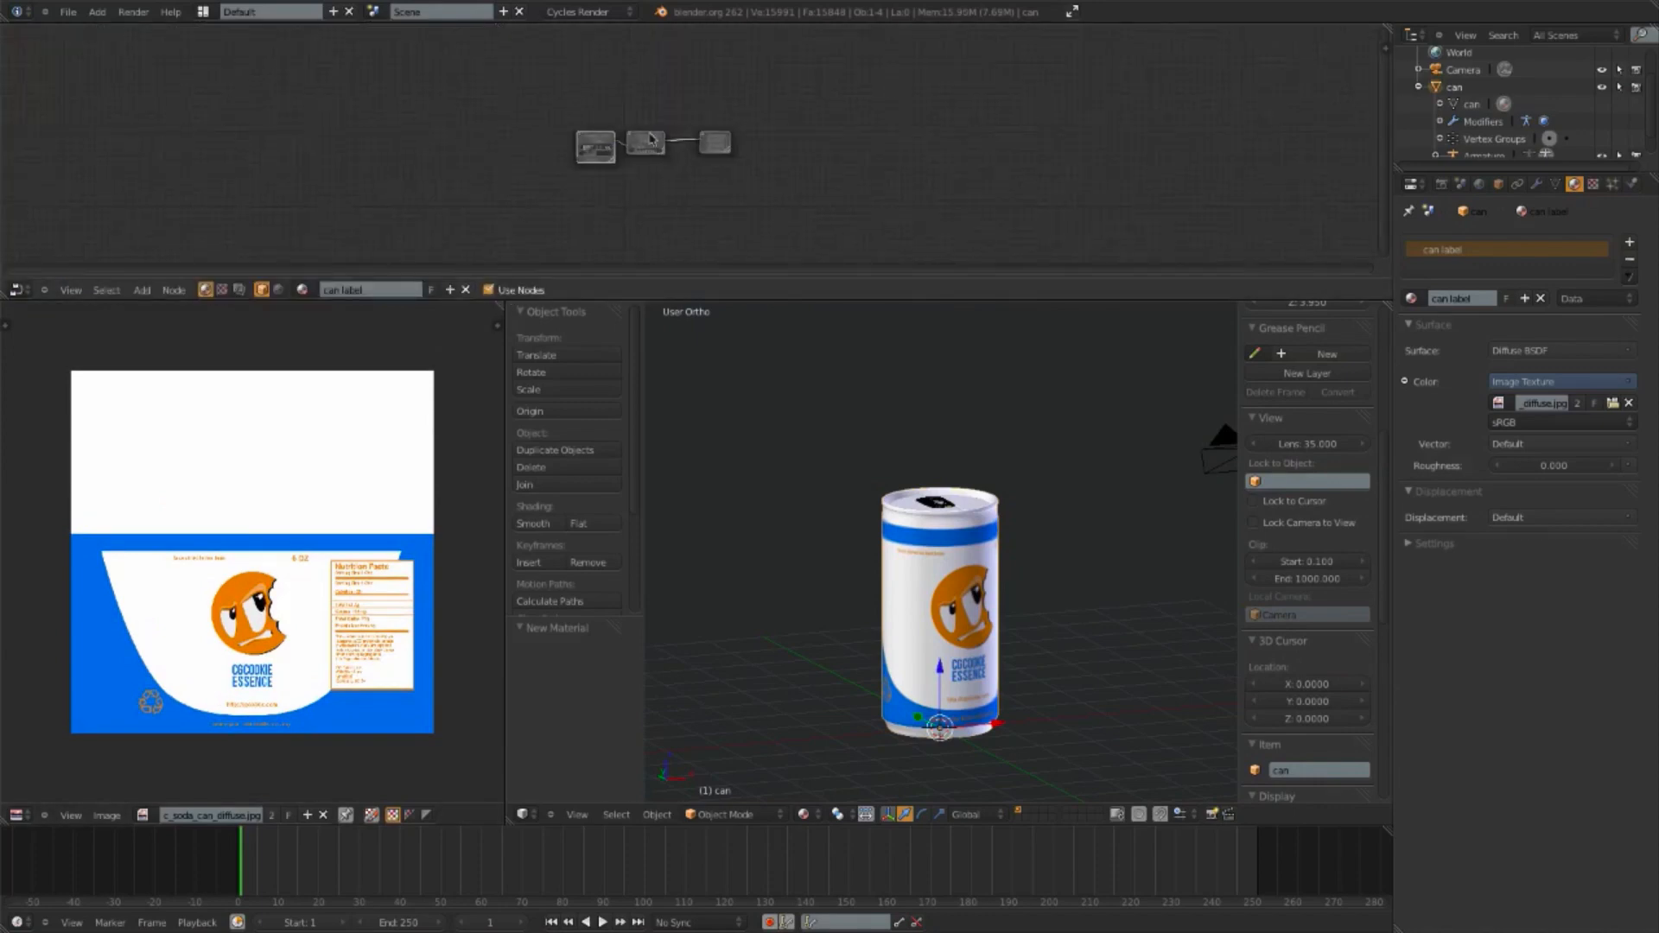
{"action": "scroll", "coordinate": [612, 170], "scroll_direction": "up", "scroll_amount": 3}
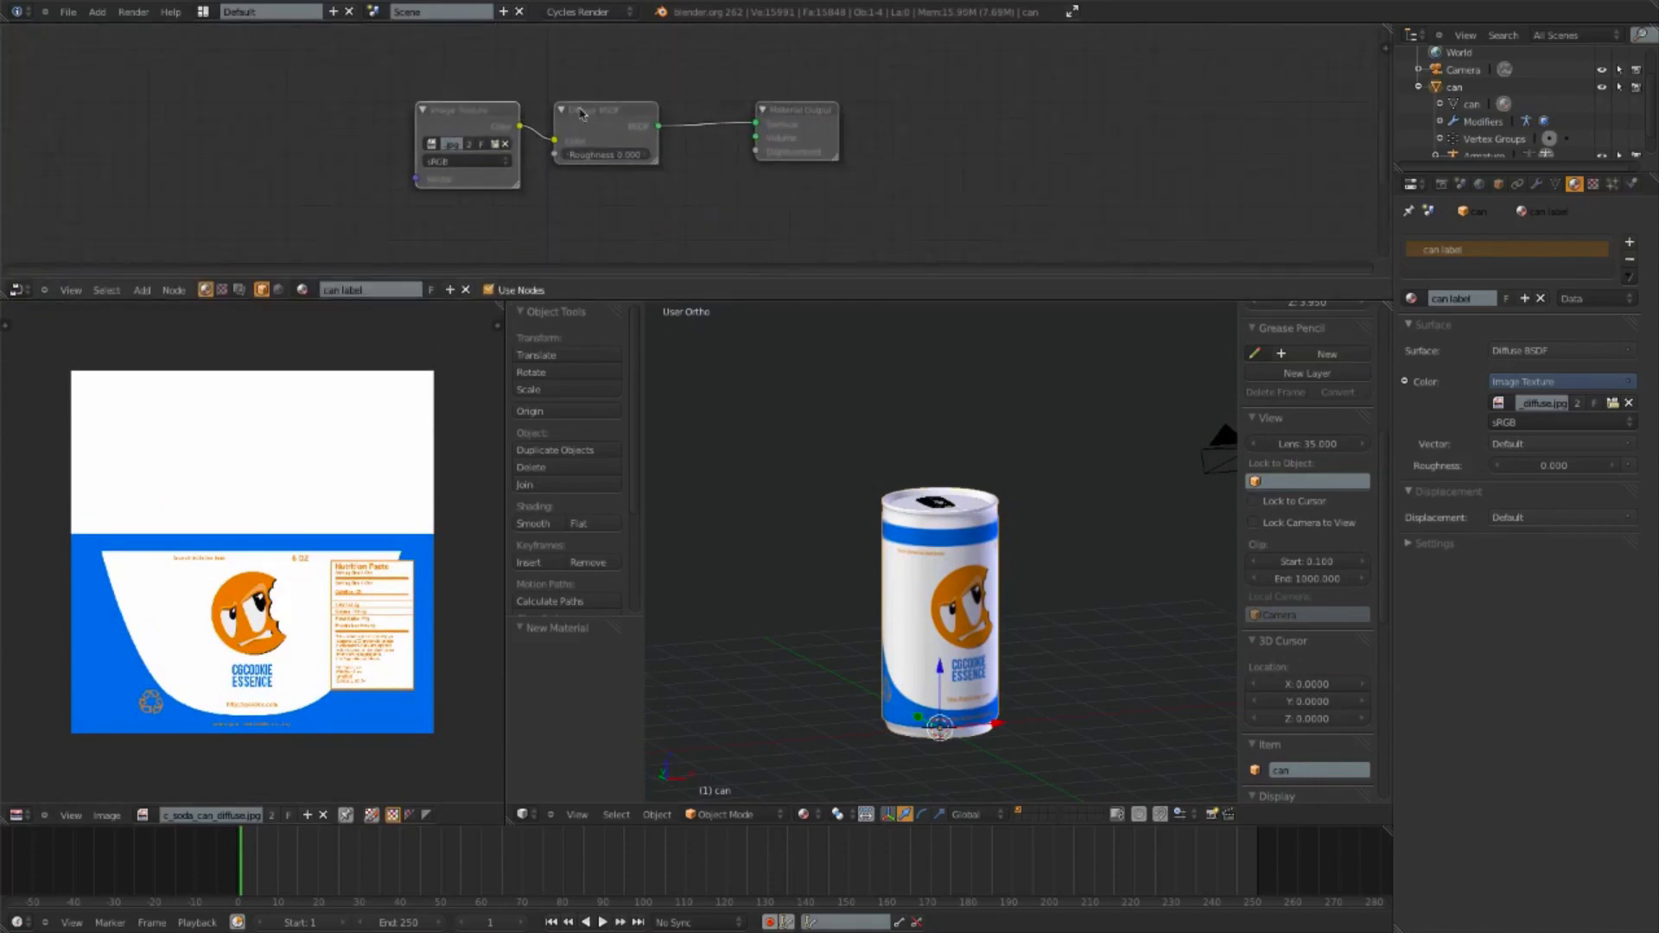
Step: Spread the Image Texture, Diffuse BSDF and Material Output nodes of the can label material further apart
{"action": "scroll", "coordinate": [581, 113], "scroll_direction": "up", "scroll_amount": 1}
{"action": "left_click_drag", "start_coordinate": [388, 104], "coordinate": [289, 104]}
{"action": "mouse_move", "coordinate": [583, 101]}
{"action": "left_mouse_down"}
{"action": "mouse_move", "coordinate": [620, 101]}
{"action": "mouse_move", "coordinate": [596, 101]}
{"action": "left_mouse_up"}
{"action": "left_click_drag", "start_coordinate": [843, 104], "coordinate": [905, 102]}
{"action": "scroll", "coordinate": [743, 160], "scroll_direction": "up", "scroll_amount": 2}
{"action": "middle_click_drag", "start_coordinate": [708, 169], "coordinate": [849, 173]}
{"action": "left_click", "coordinate": [430, 99]}
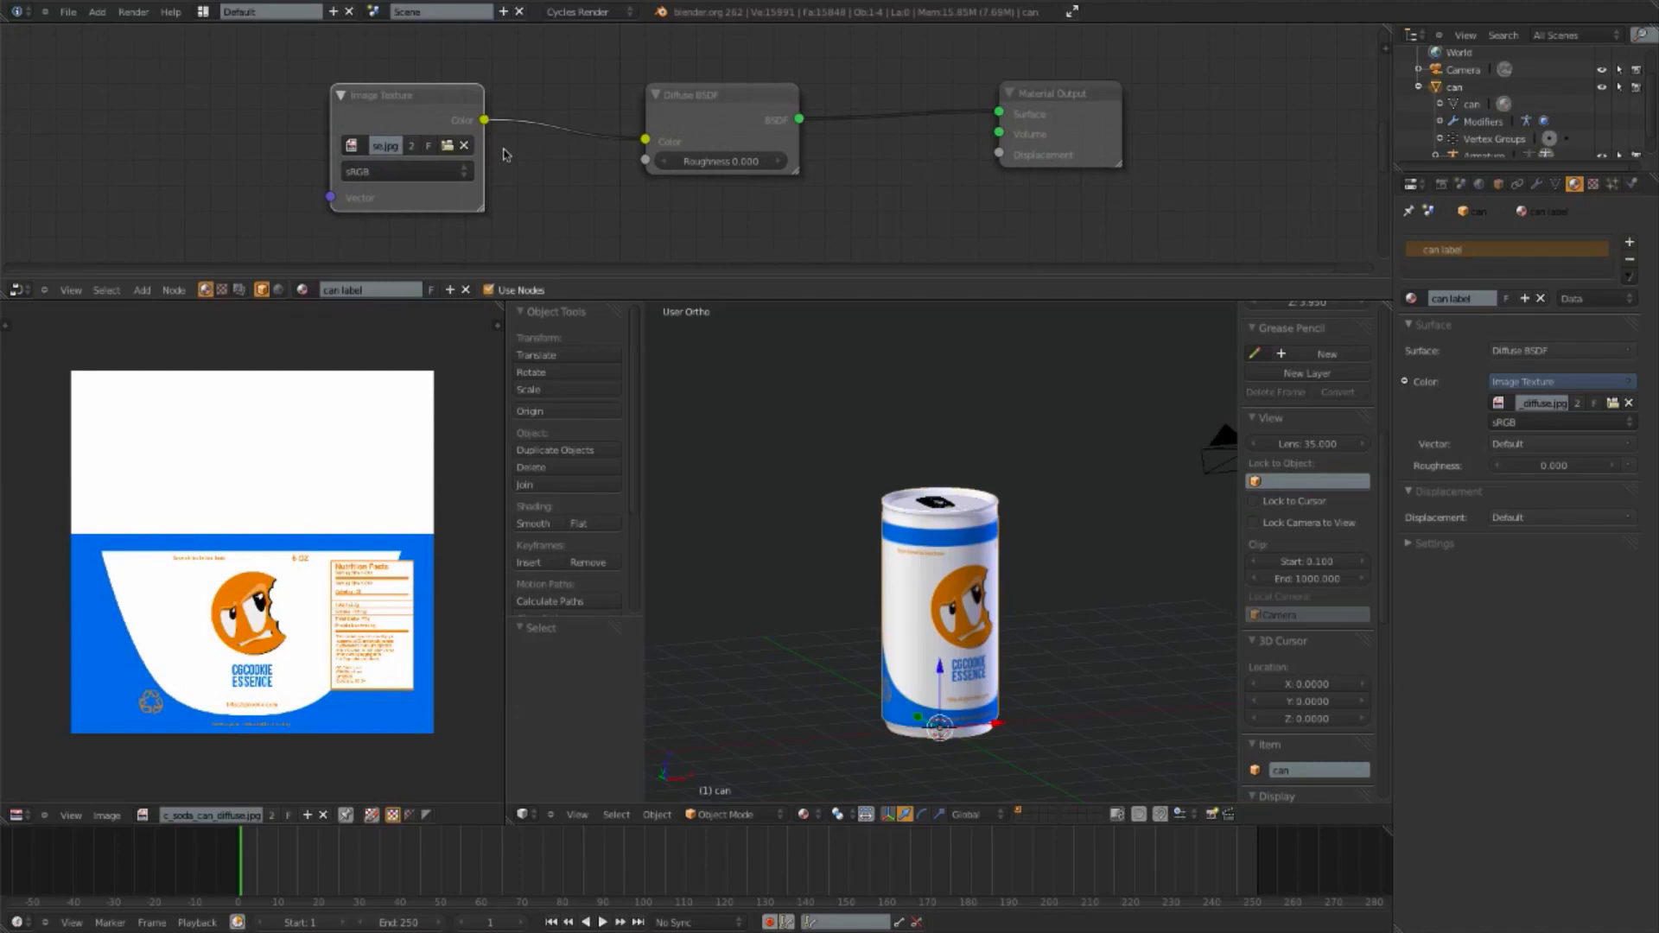
Step: Add a second material slot to the can and name its new material "can metal"
{"action": "scroll", "coordinate": [958, 462], "scroll_direction": "up", "scroll_amount": 2}
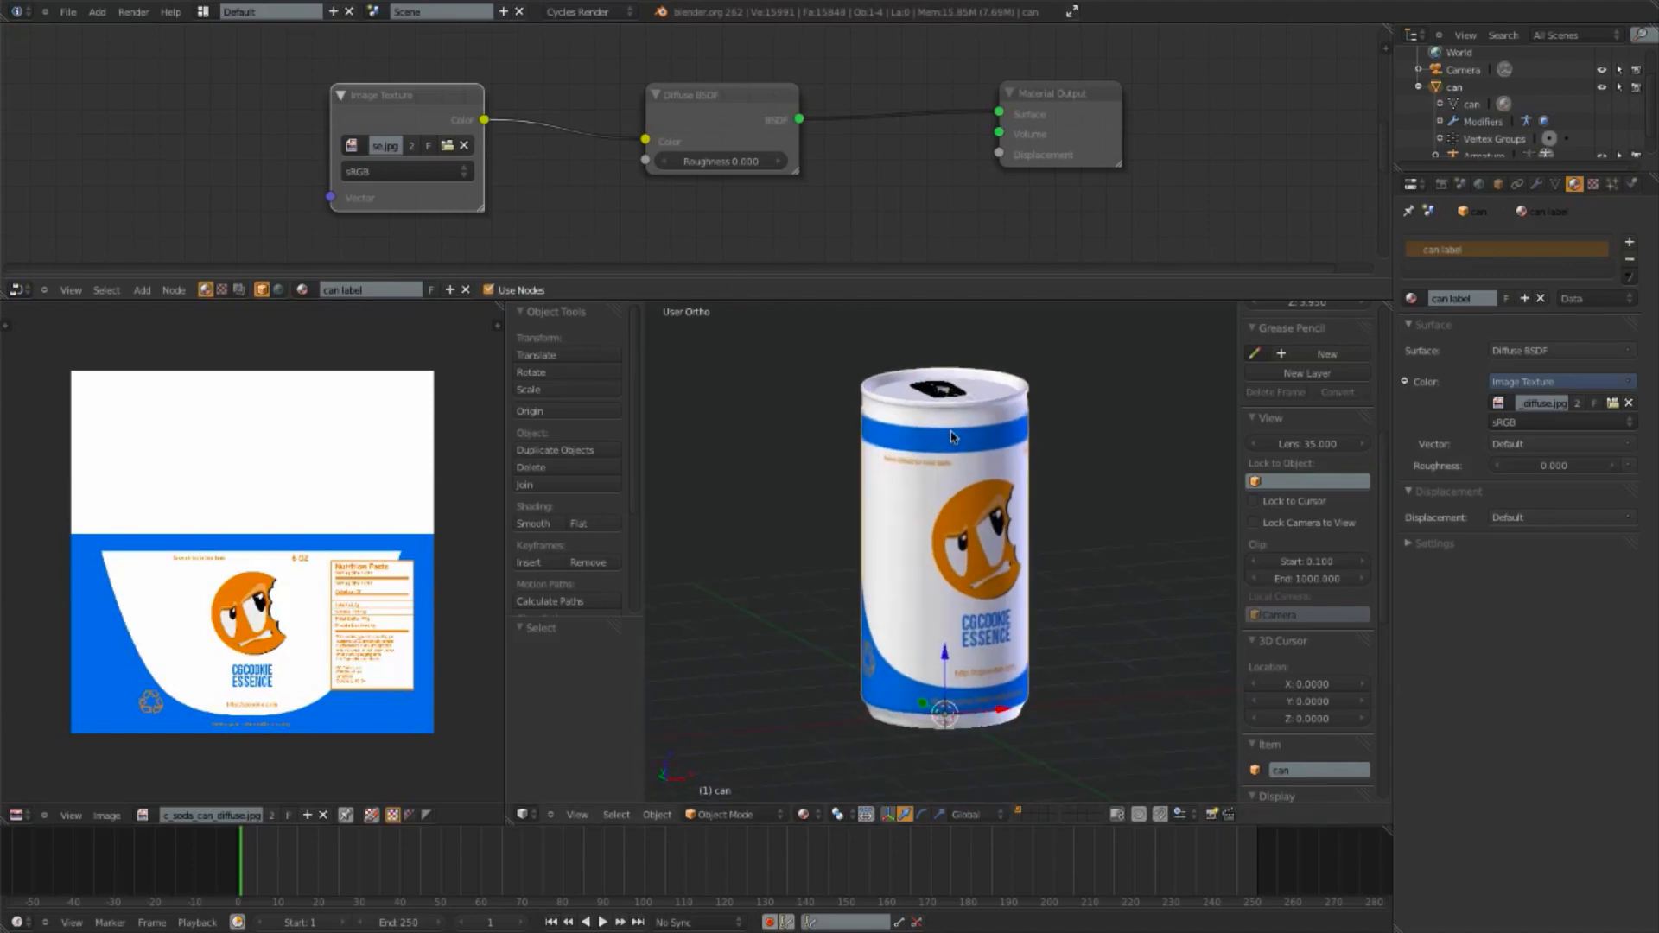
{"action": "middle_click_drag", "start_coordinate": [963, 427], "coordinate": [972, 470]}
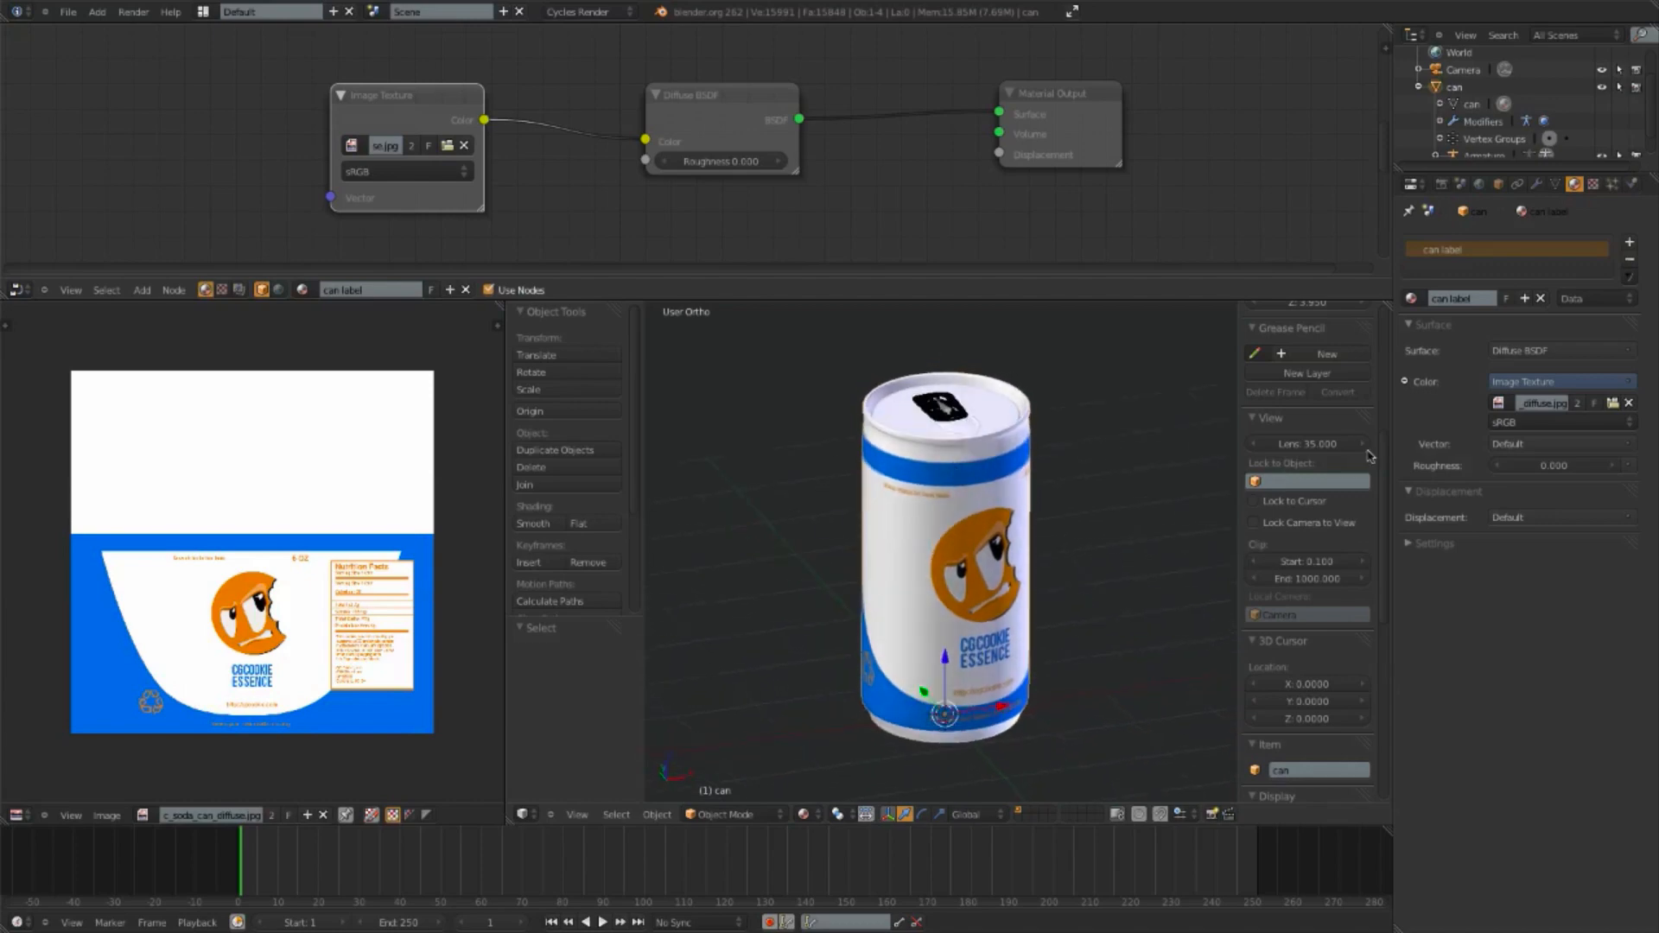
{"action": "scroll", "coordinate": [933, 471], "scroll_direction": "up", "scroll_amount": 2}
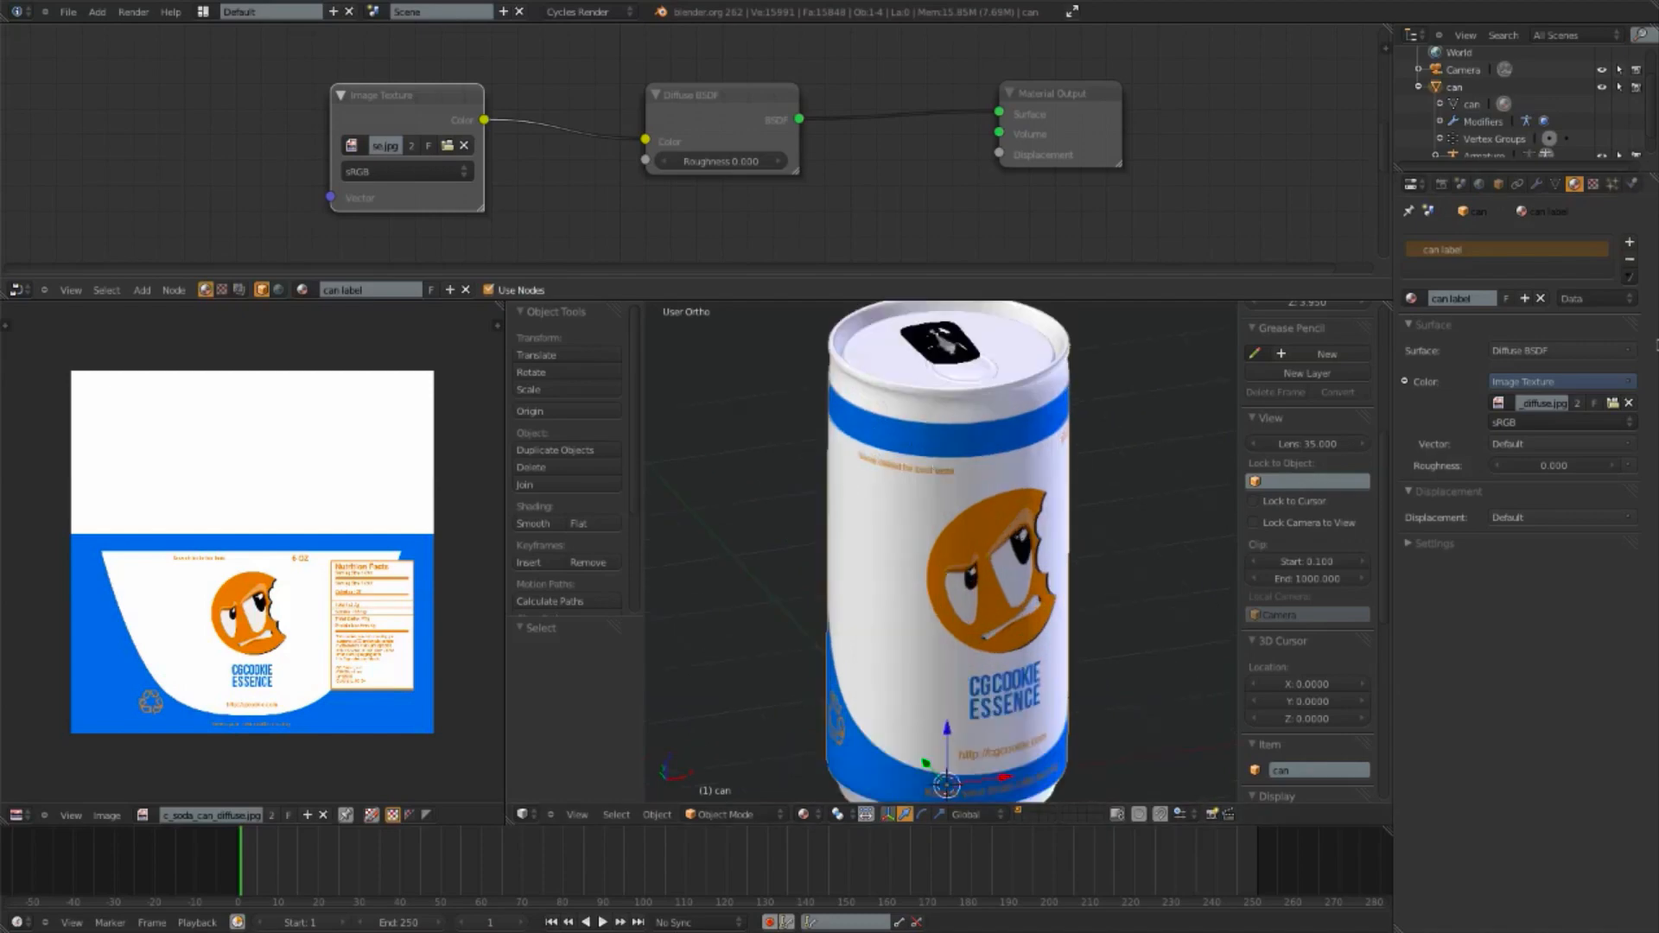
{"action": "scroll", "coordinate": [974, 427], "scroll_direction": "down", "scroll_amount": 1}
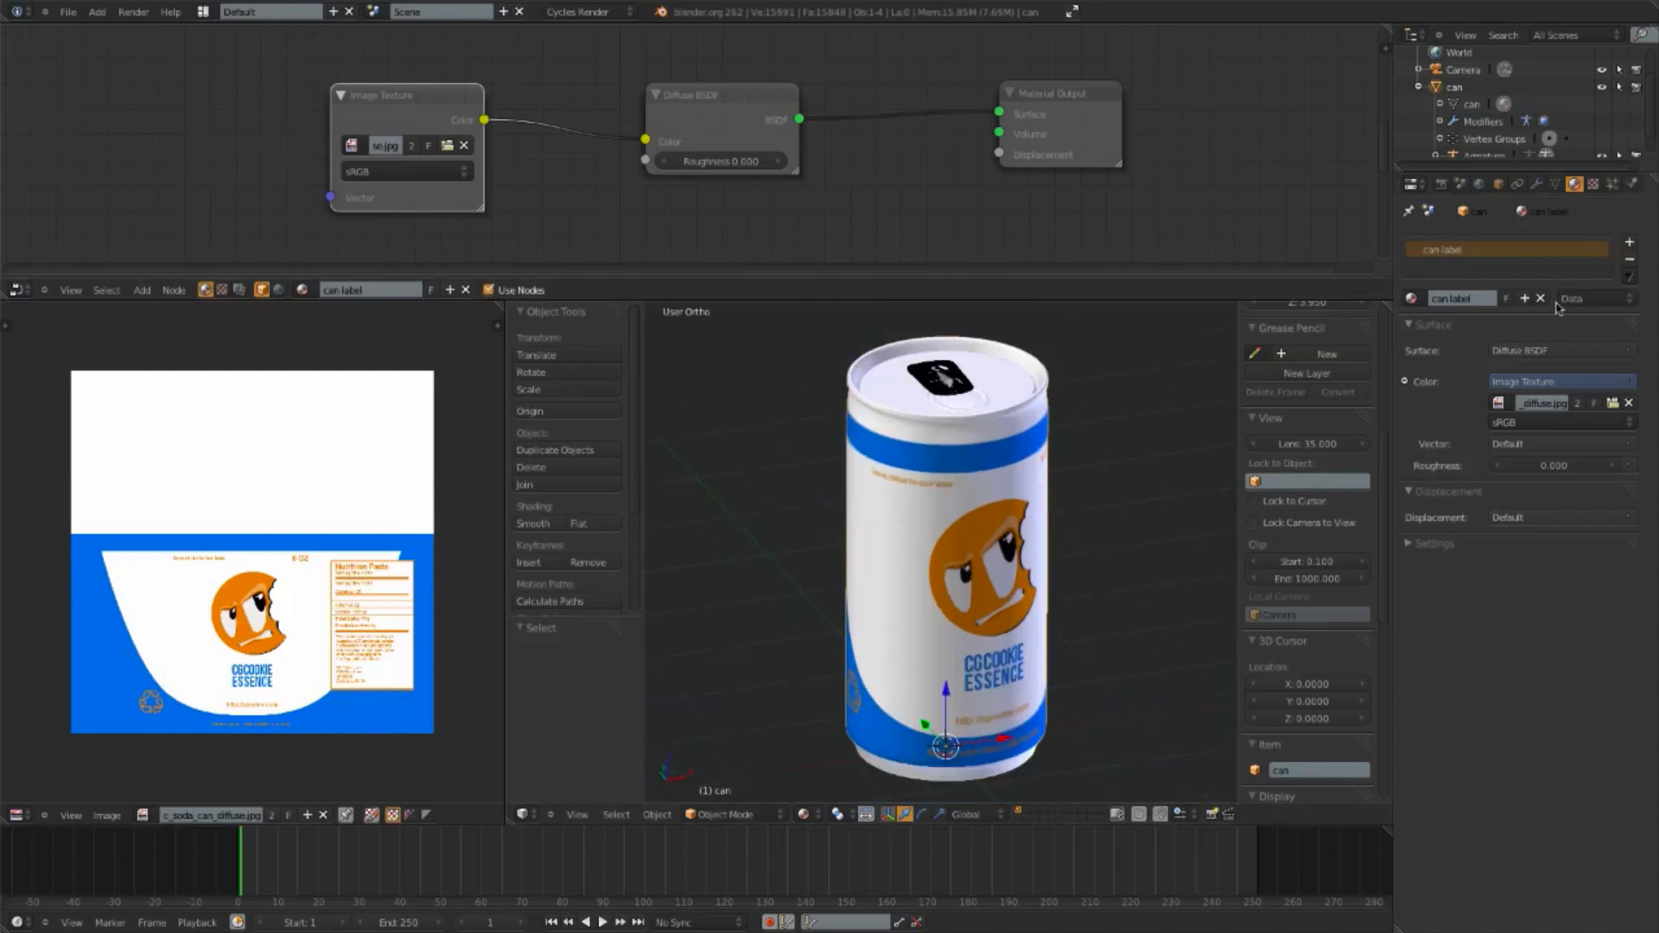
{"action": "left_click", "coordinate": [1629, 243]}
{"action": "left_click", "coordinate": [1469, 299]}
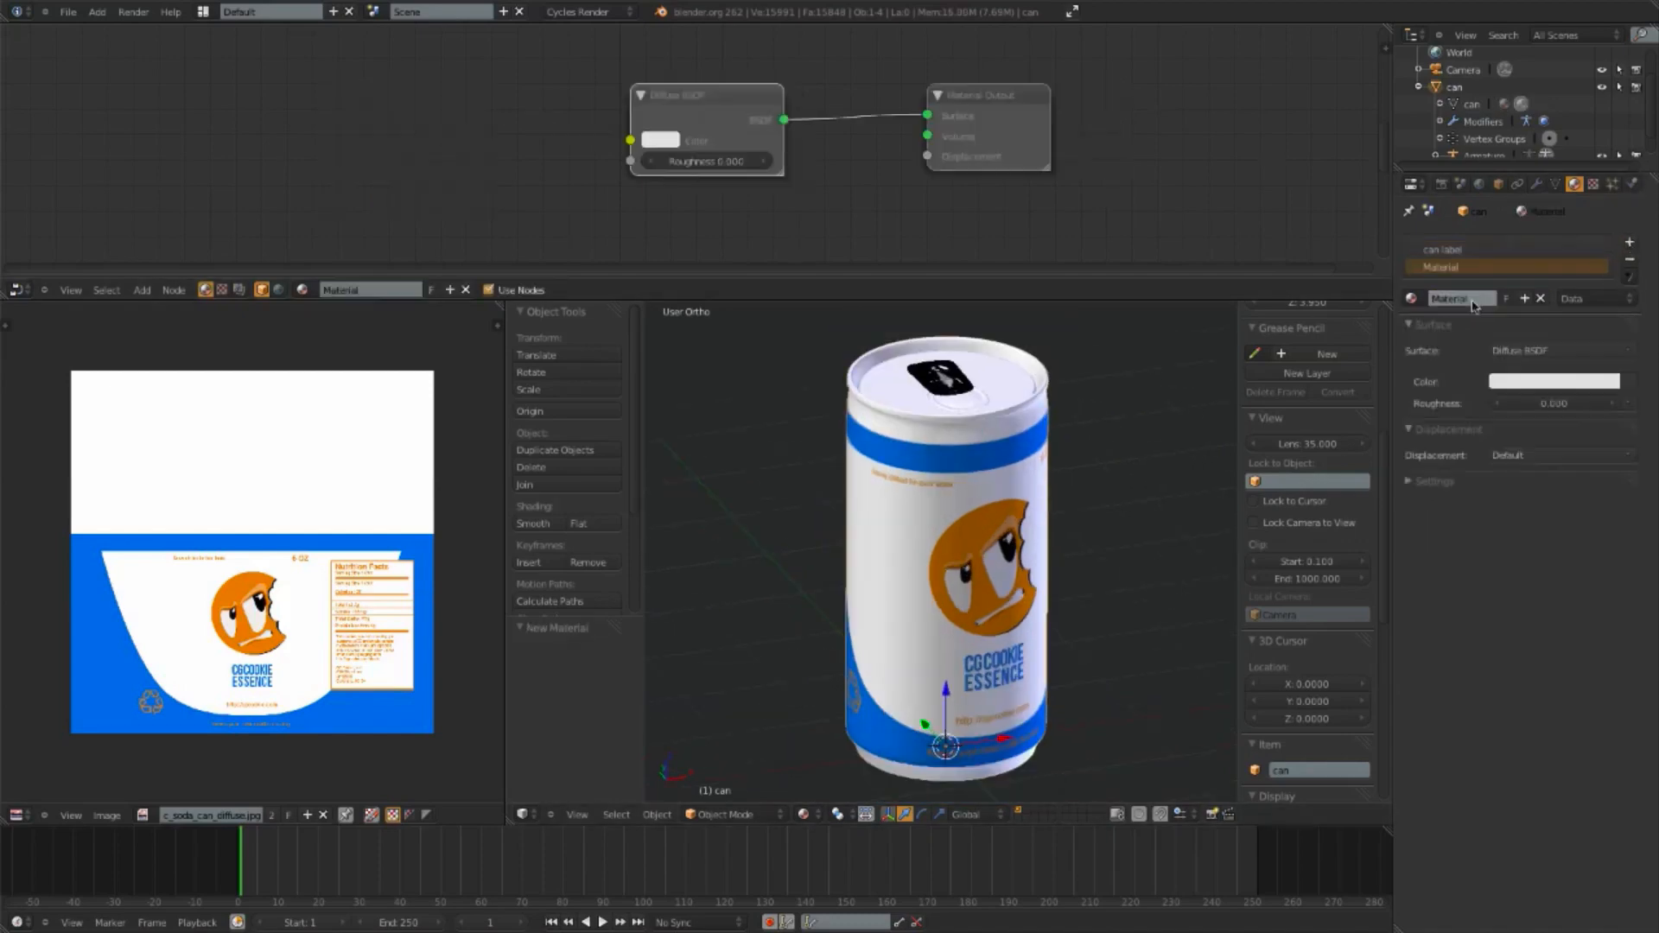
{"action": "left_click", "coordinate": [1461, 298]}
{"action": "type", "text": "can metal"}
{"action": "key", "text": "Return"}
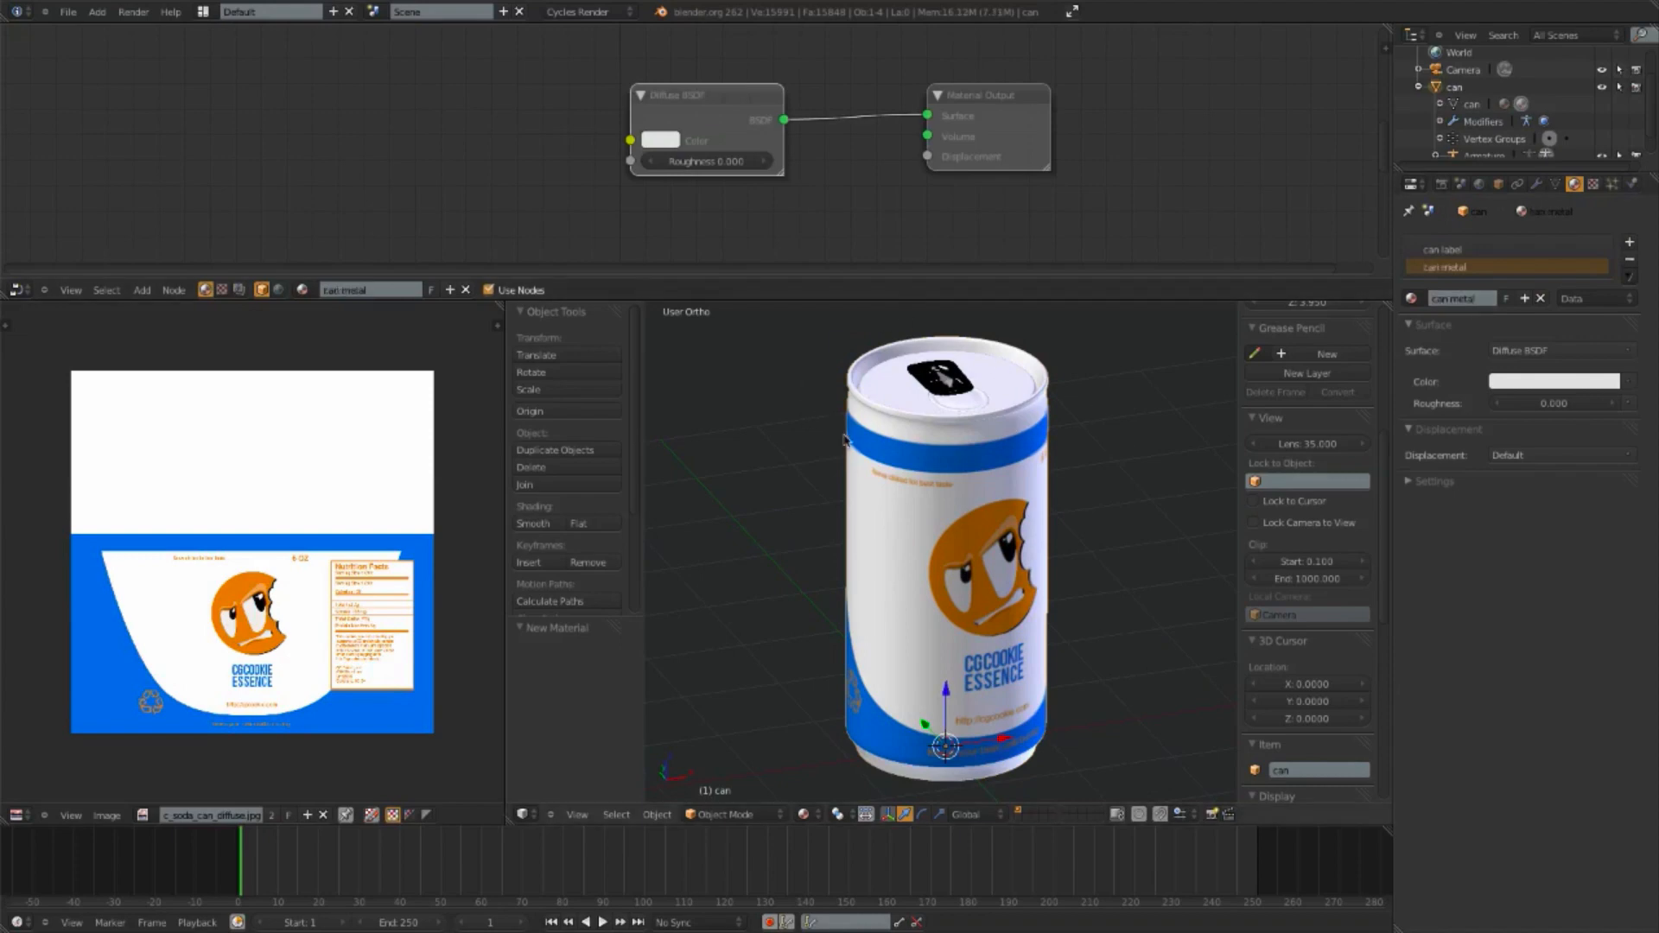
Step: View the can from the front and change the can metal material's surface shader to Glossy BSDF
{"action": "key", "text": "KP_1"}
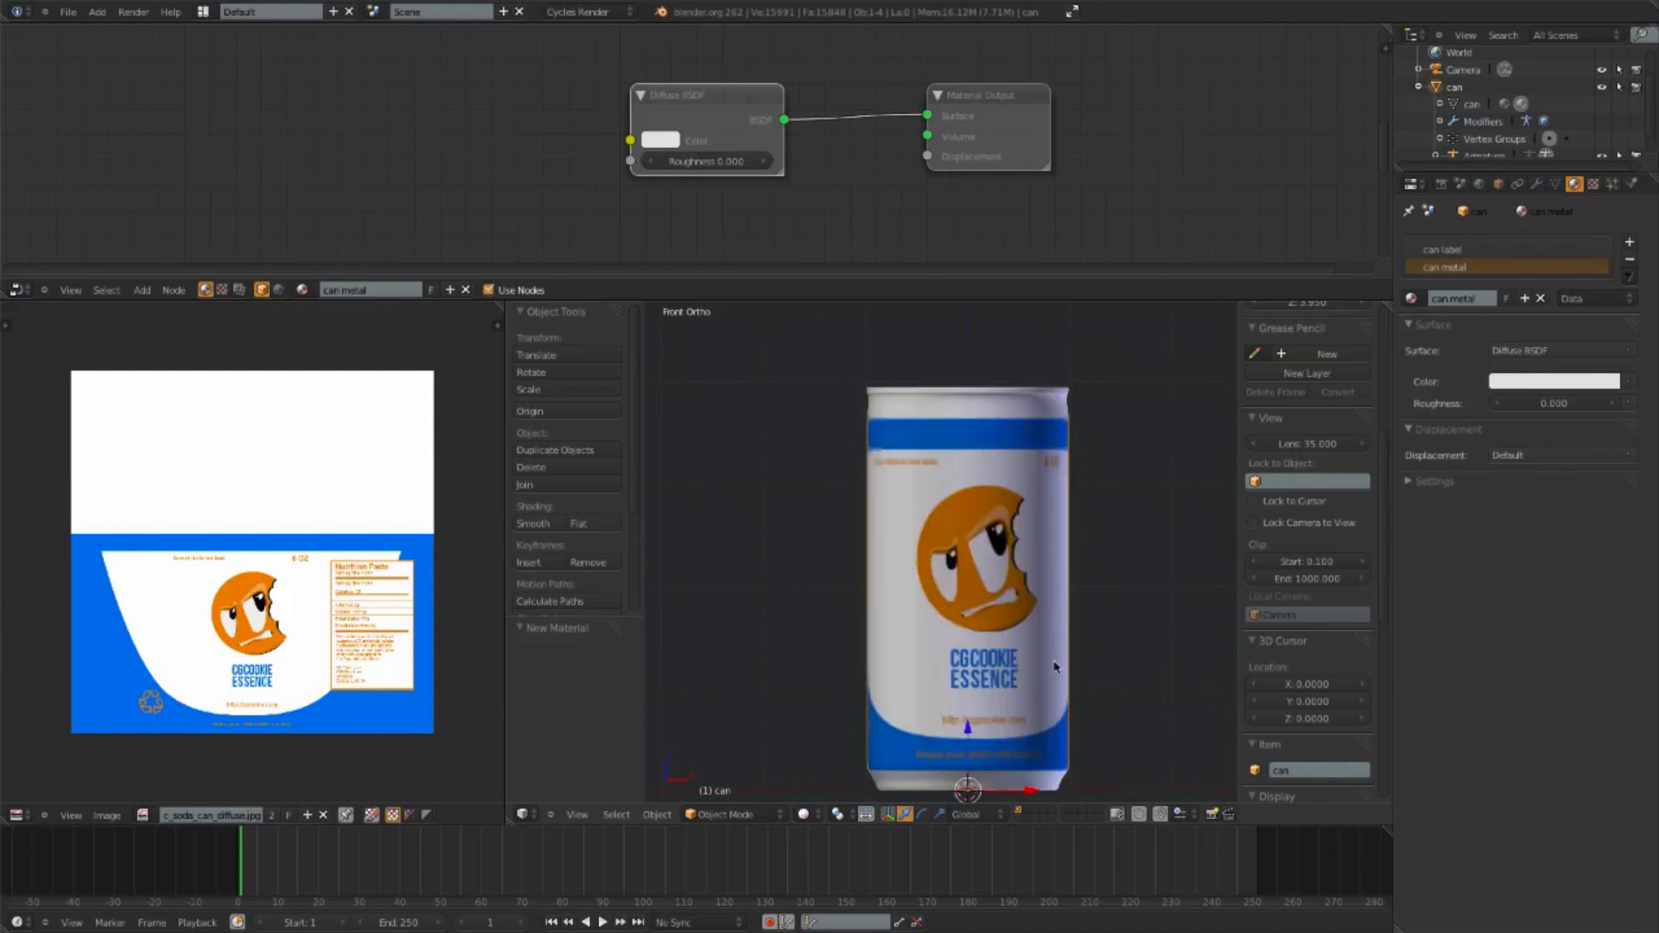
{"action": "middle_click_drag", "start_coordinate": [1053, 536], "coordinate": [1013, 573], "text": "shift"}
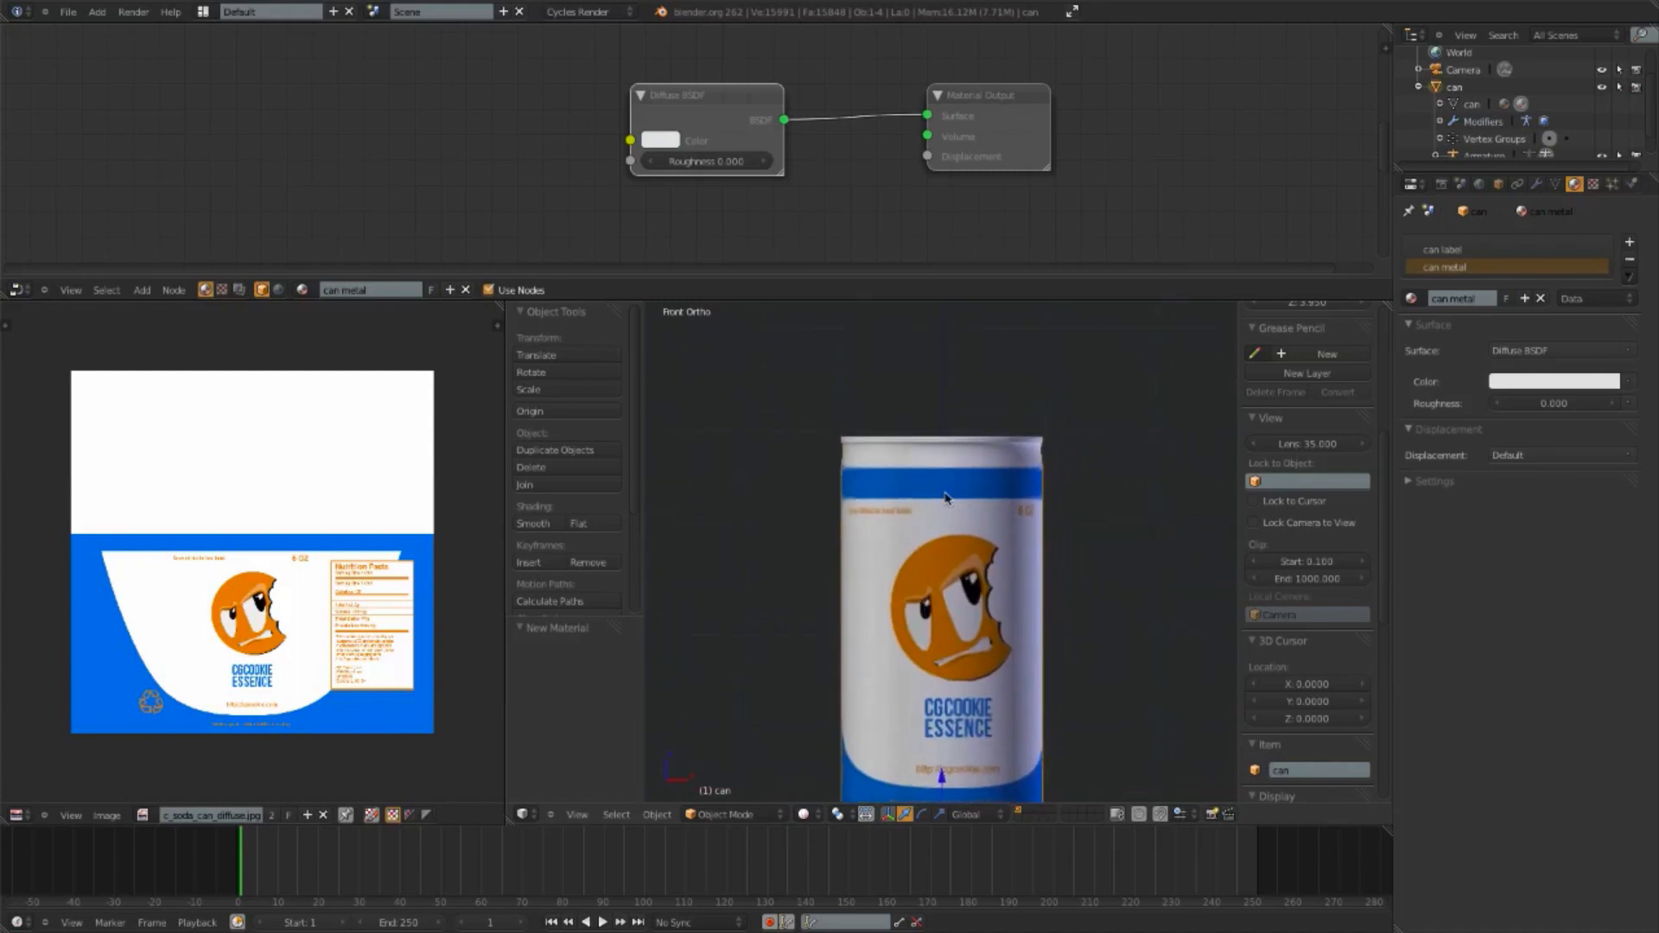
{"action": "scroll", "coordinate": [945, 497], "scroll_direction": "up", "scroll_amount": 2}
{"action": "left_click", "coordinate": [1560, 350]}
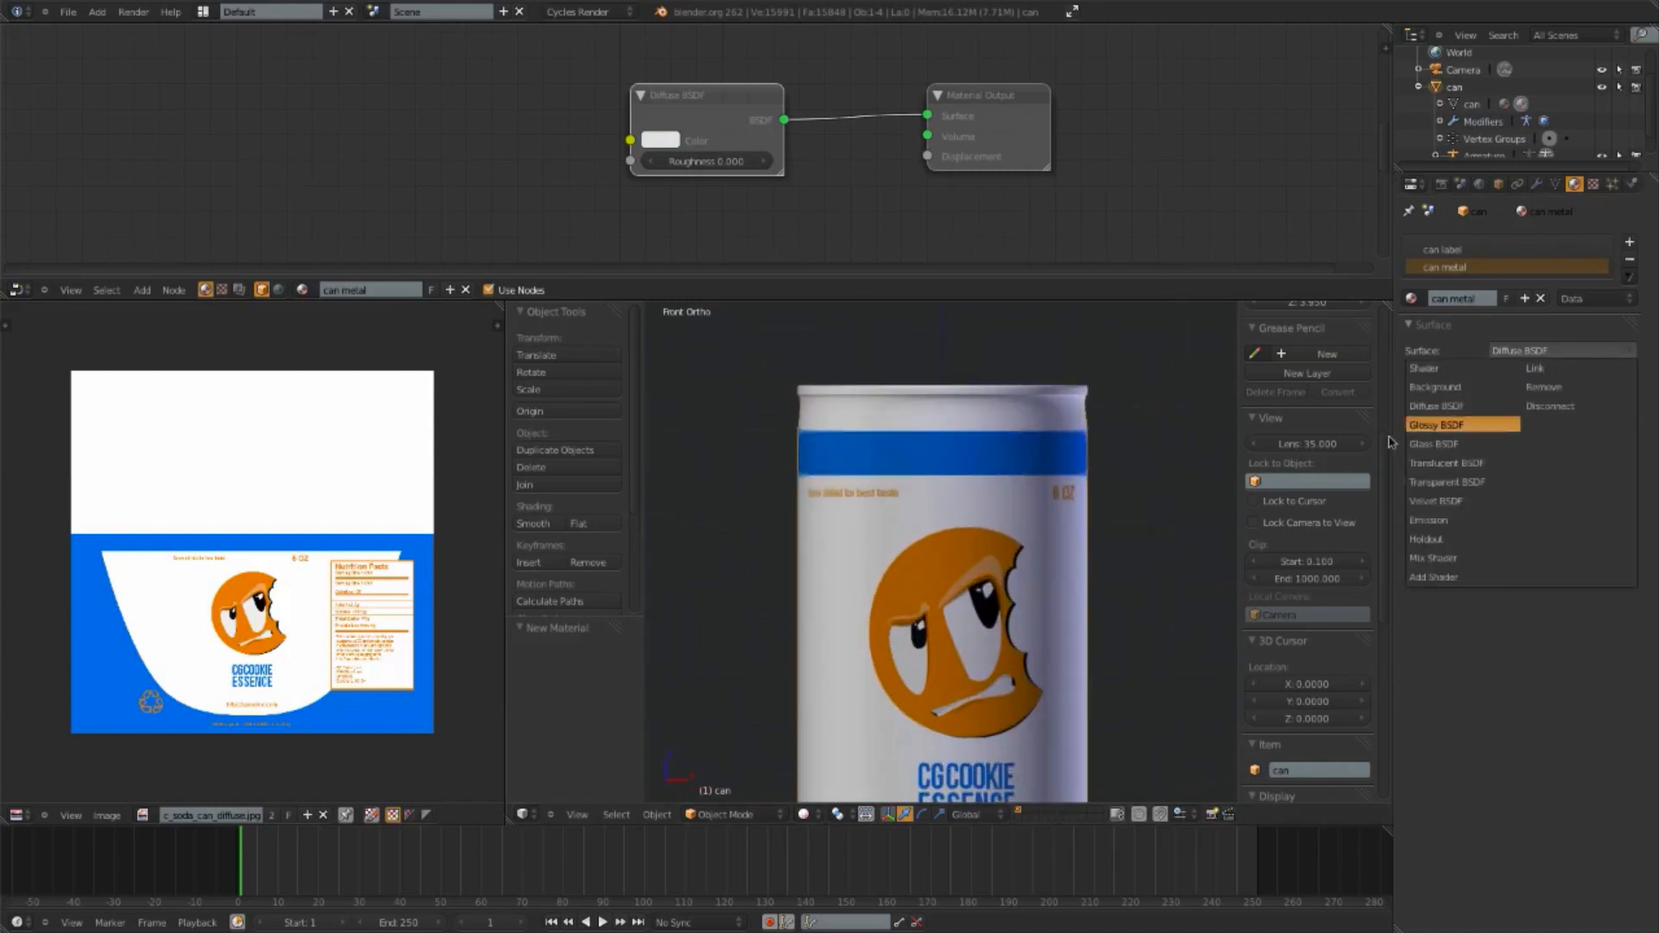
{"action": "left_click", "coordinate": [1430, 424]}
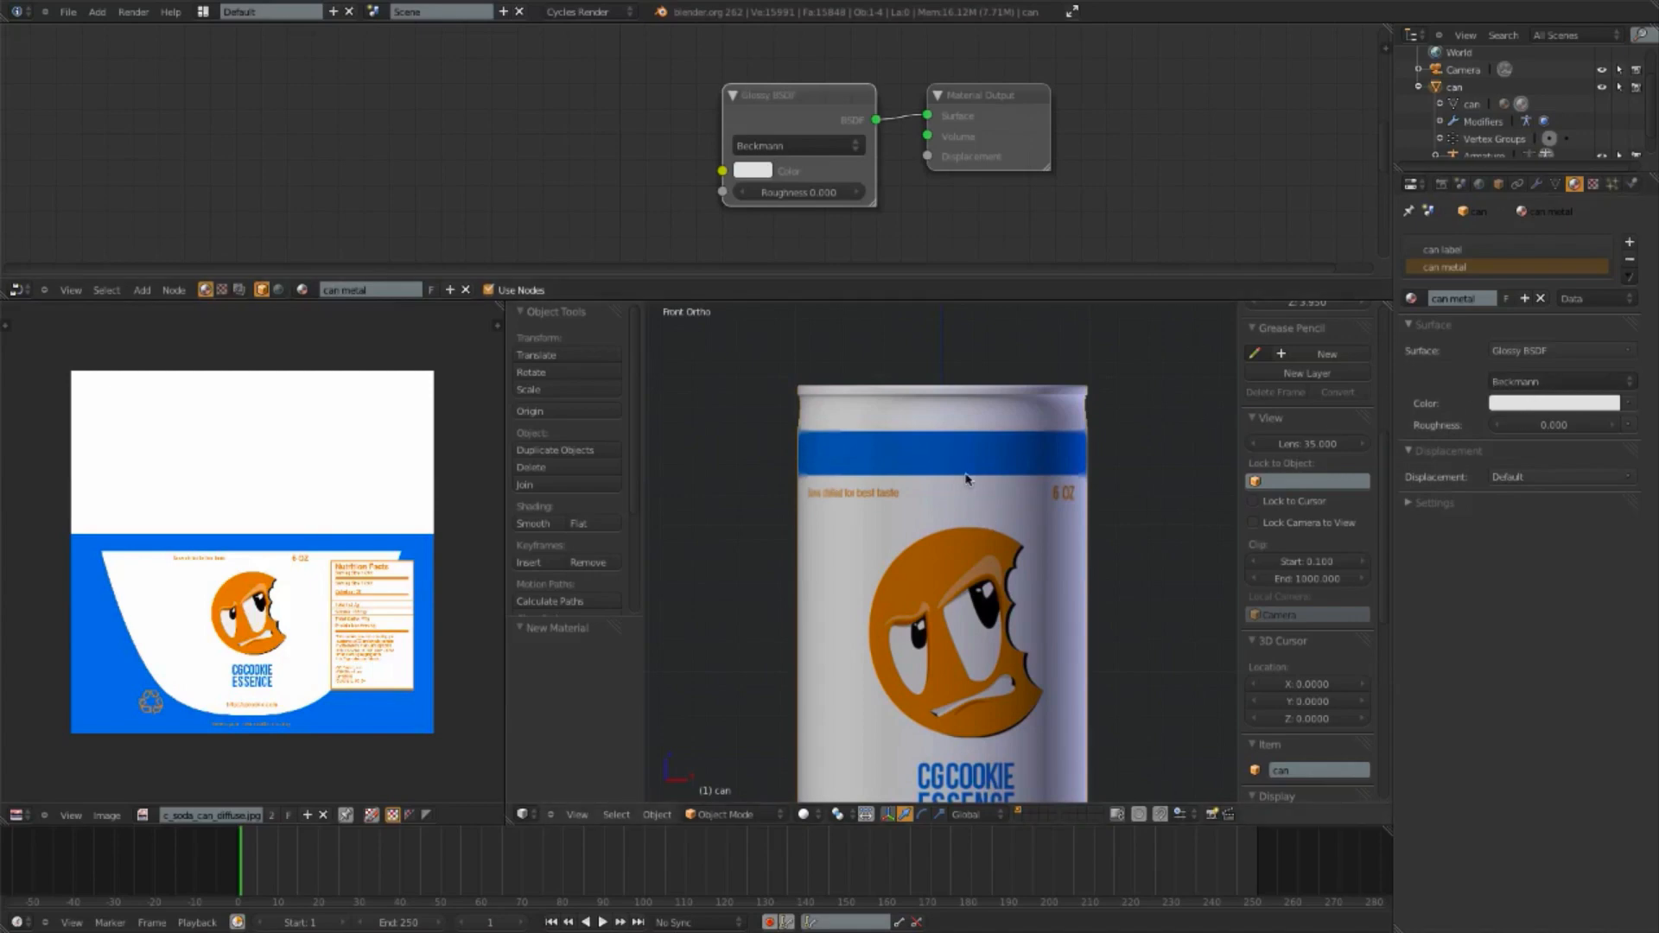
Step: Select the faces of the can's lid and upper rim down to the blue band and assign can metal to them
{"action": "key", "text": "Tab"}
{"action": "key", "text": "a"}
{"action": "key", "text": "b"}
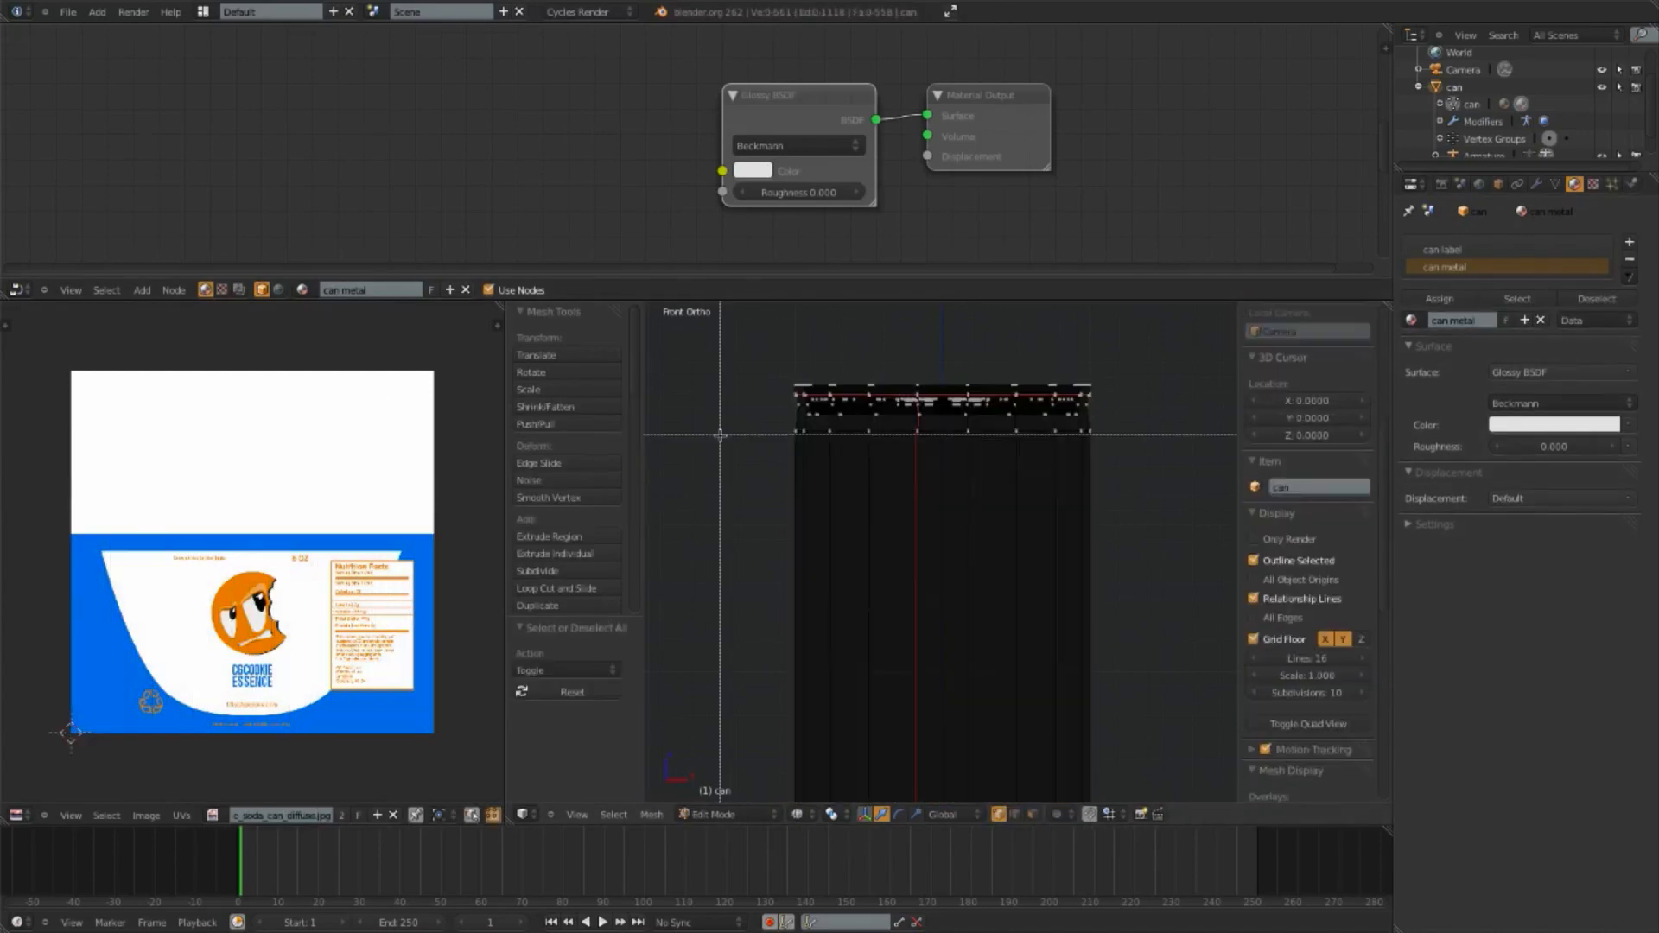
{"action": "scroll", "coordinate": [672, 376], "scroll_direction": "up", "scroll_amount": 2}
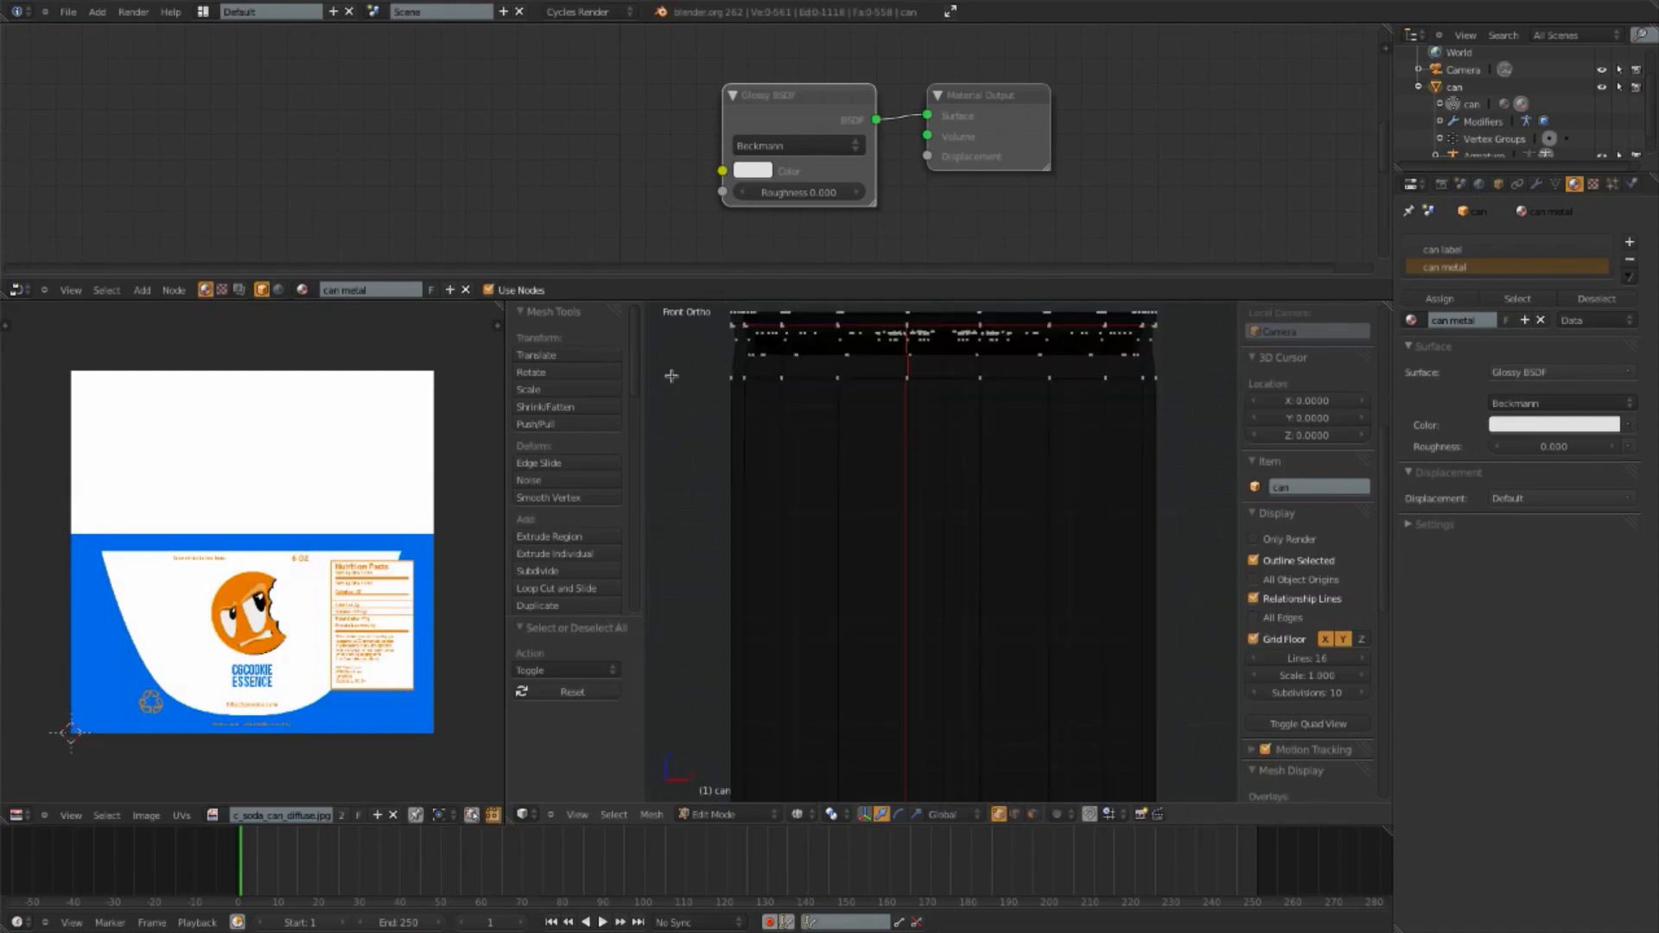
{"action": "key", "text": "b"}
{"action": "left_click_drag", "start_coordinate": [672, 371], "coordinate": [1236, 305]}
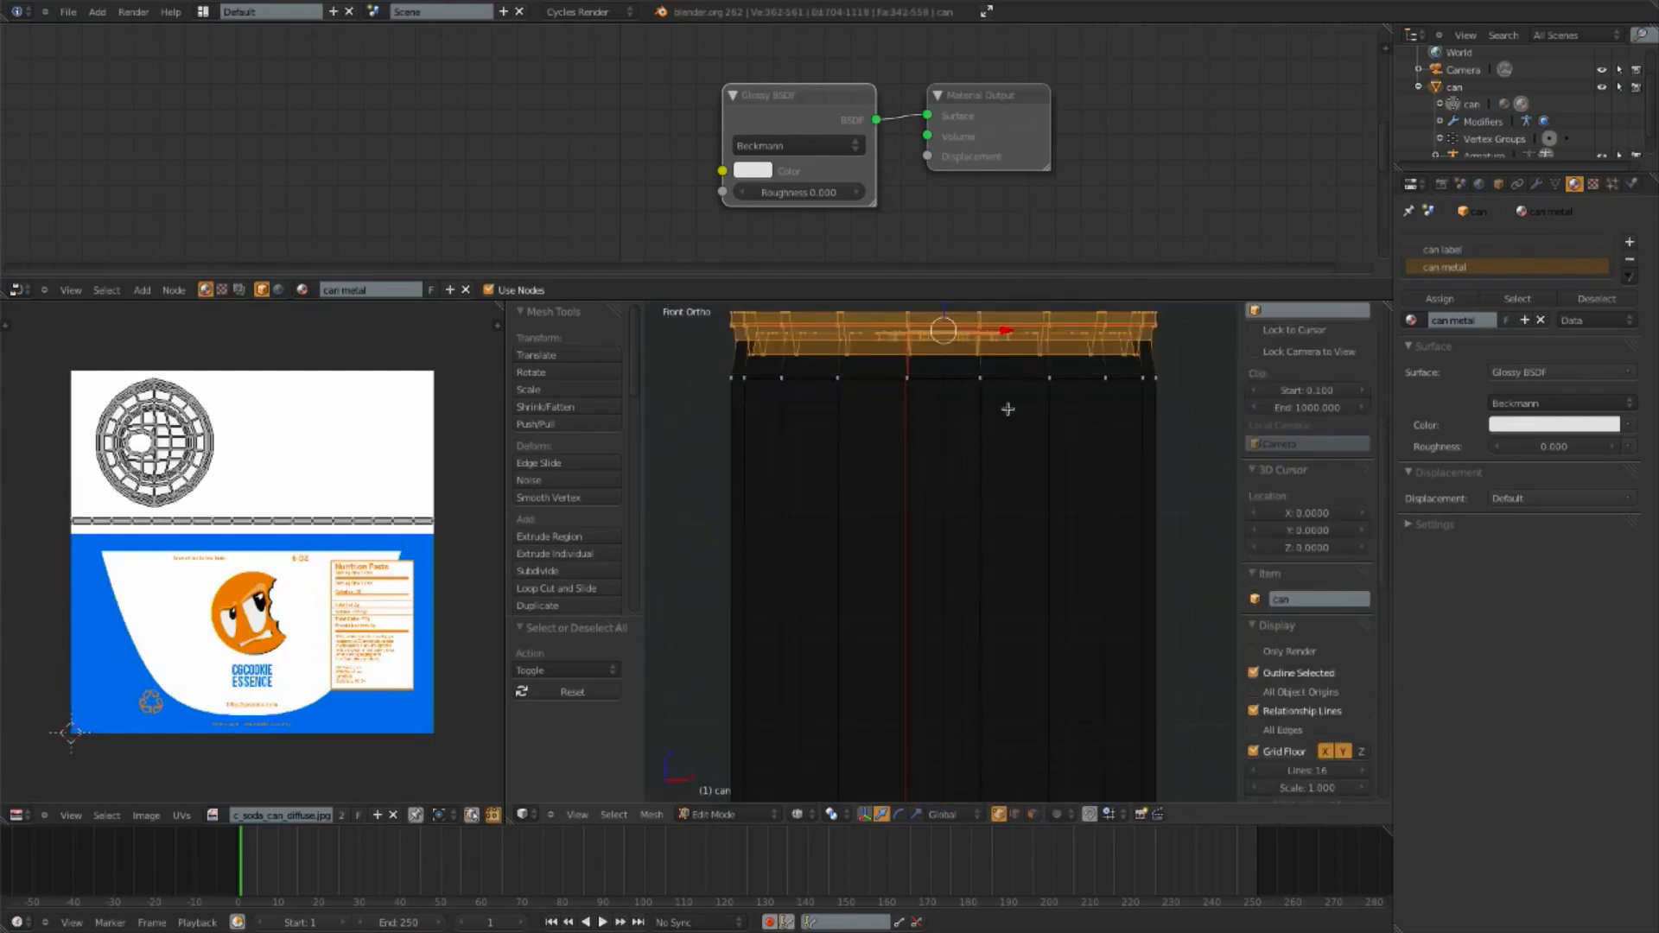
{"action": "key", "text": "ctrl+KP_Add"}
{"action": "key", "text": "alt+z"}
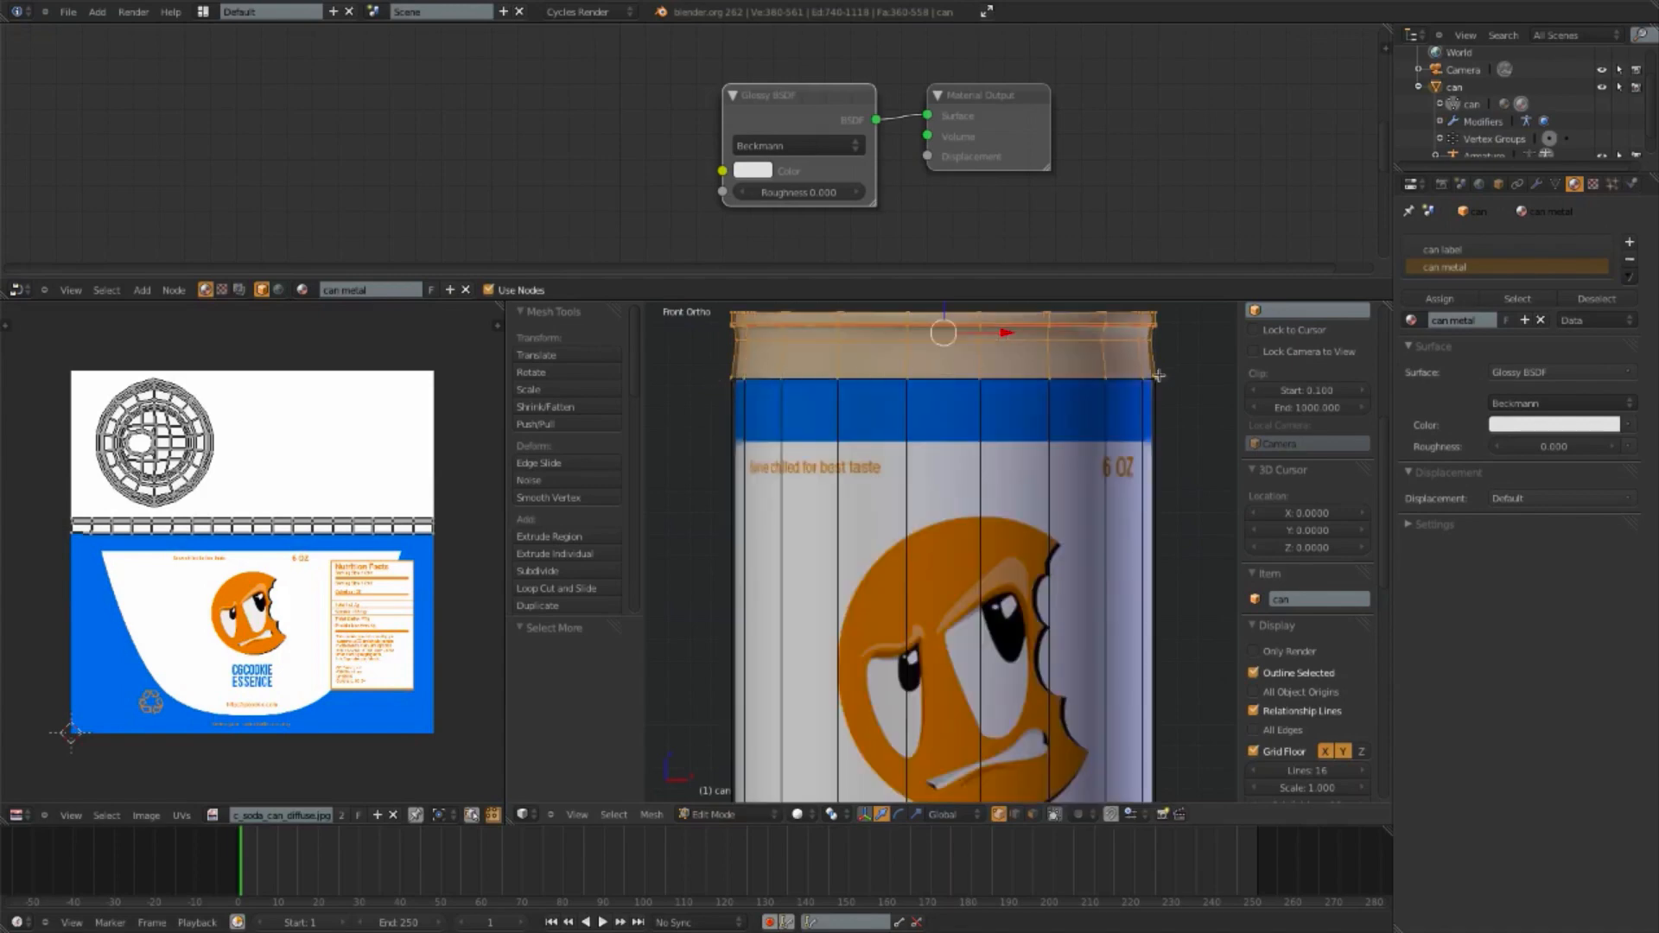
{"action": "left_click", "coordinate": [1440, 298]}
Step: Select the faces of the can's base and bottom rim below the blue label, assign can metal, and return to Object Mode
{"action": "scroll", "coordinate": [842, 651], "scroll_direction": "down", "scroll_amount": 5}
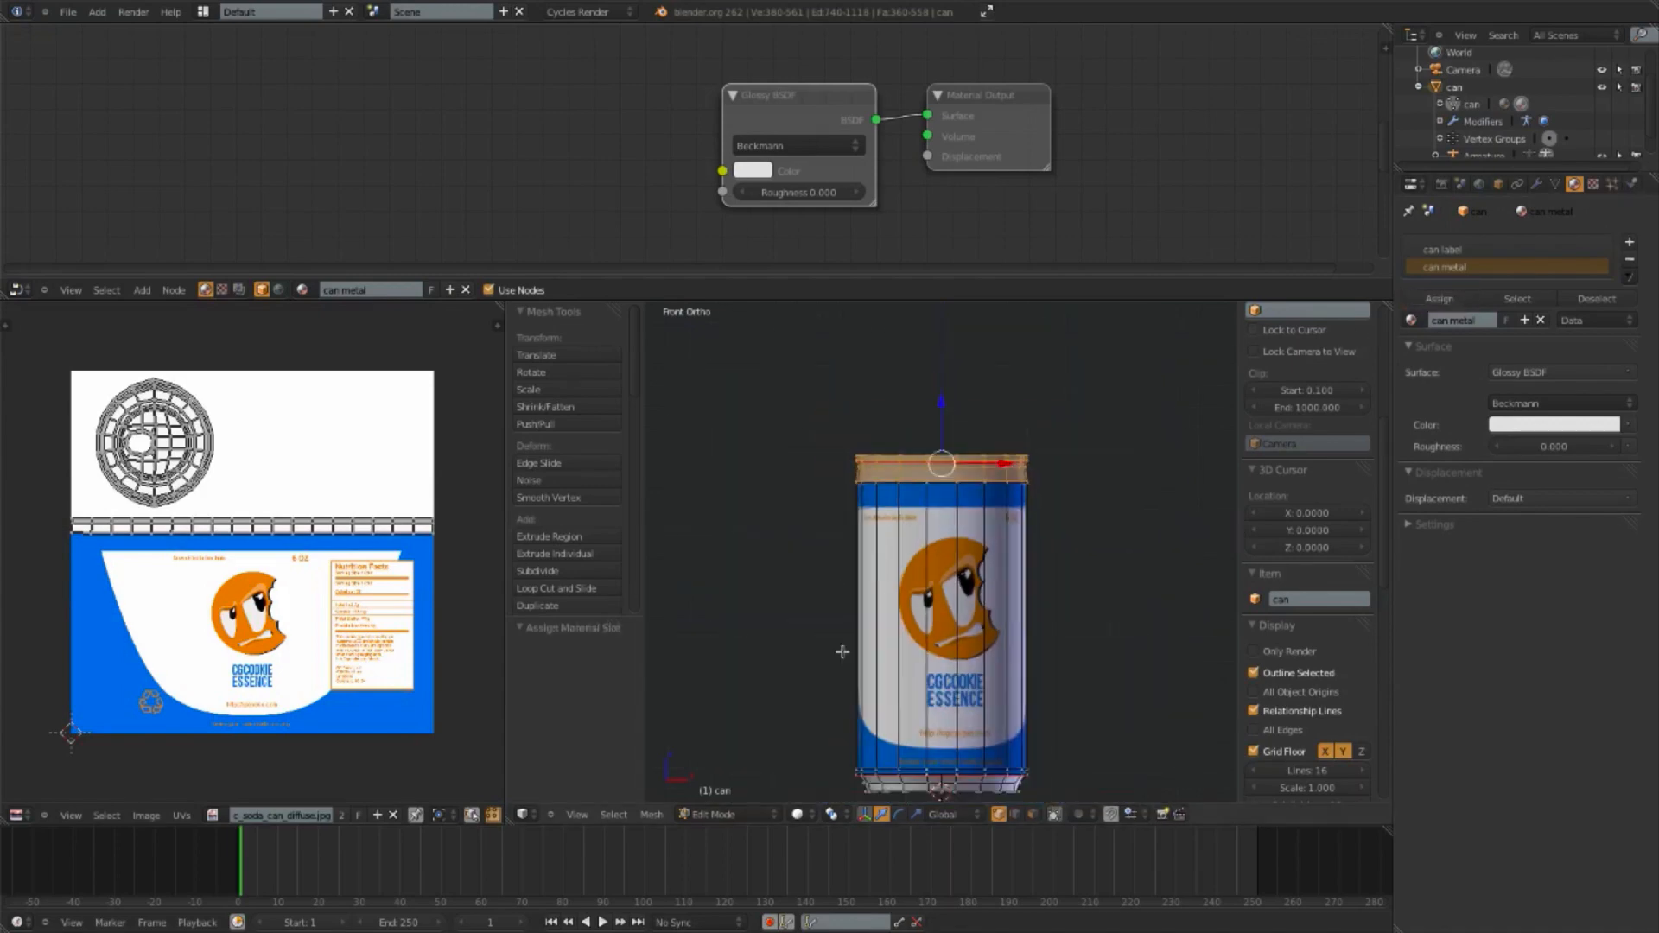
{"action": "scroll", "coordinate": [843, 652], "scroll_direction": "up", "scroll_amount": 8}
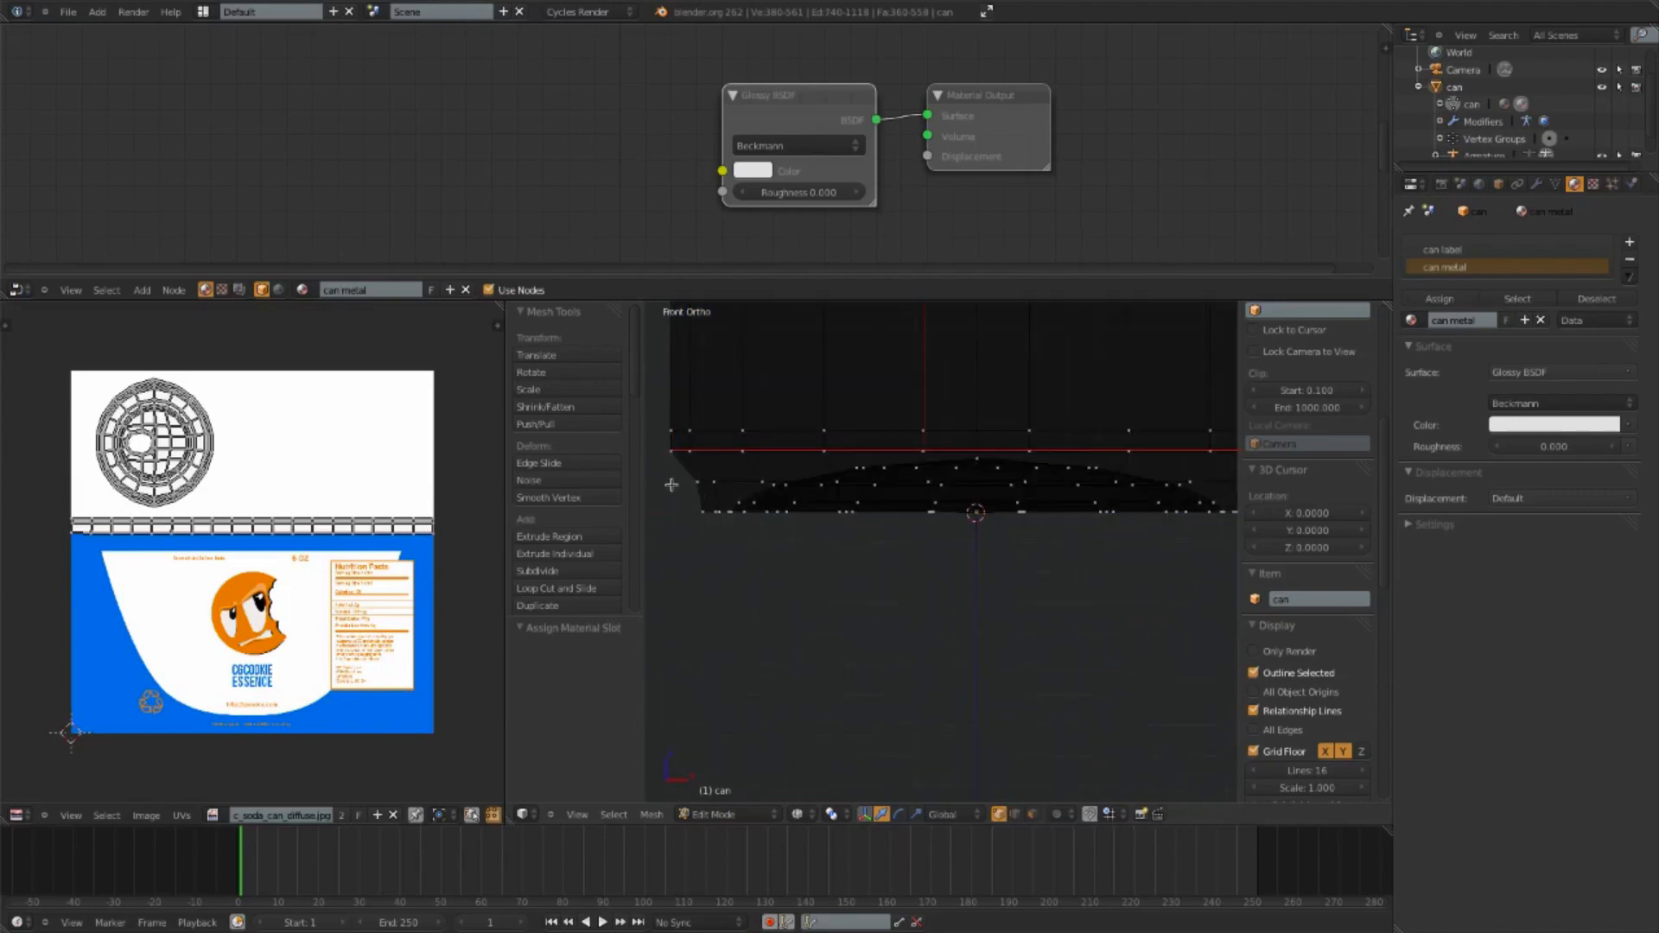
{"action": "key", "text": "a"}
{"action": "key", "text": "b"}
{"action": "left_click_drag", "start_coordinate": [651, 458], "coordinate": [1238, 779]}
{"action": "middle_click_drag", "start_coordinate": [988, 588], "coordinate": [906, 631], "text": "shift"}
{"action": "key", "text": "b"}
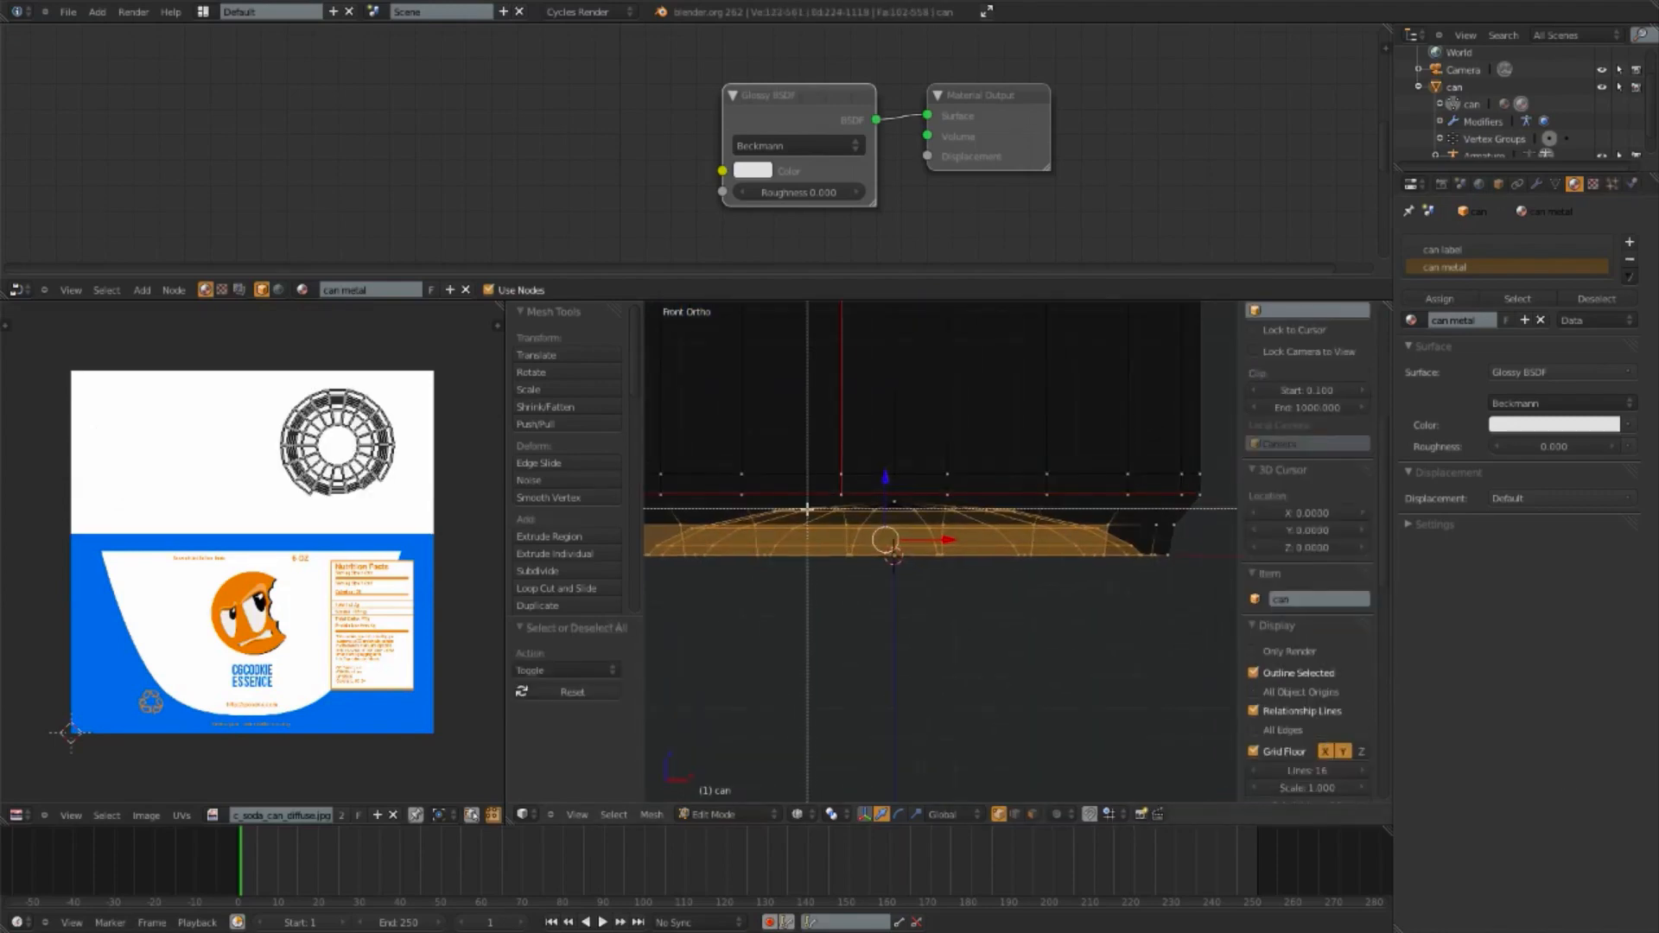
{"action": "left_click_drag", "start_coordinate": [811, 501], "coordinate": [1301, 703]}
{"action": "key", "text": "ctrl+KP_Add"}
{"action": "key", "text": "z"}
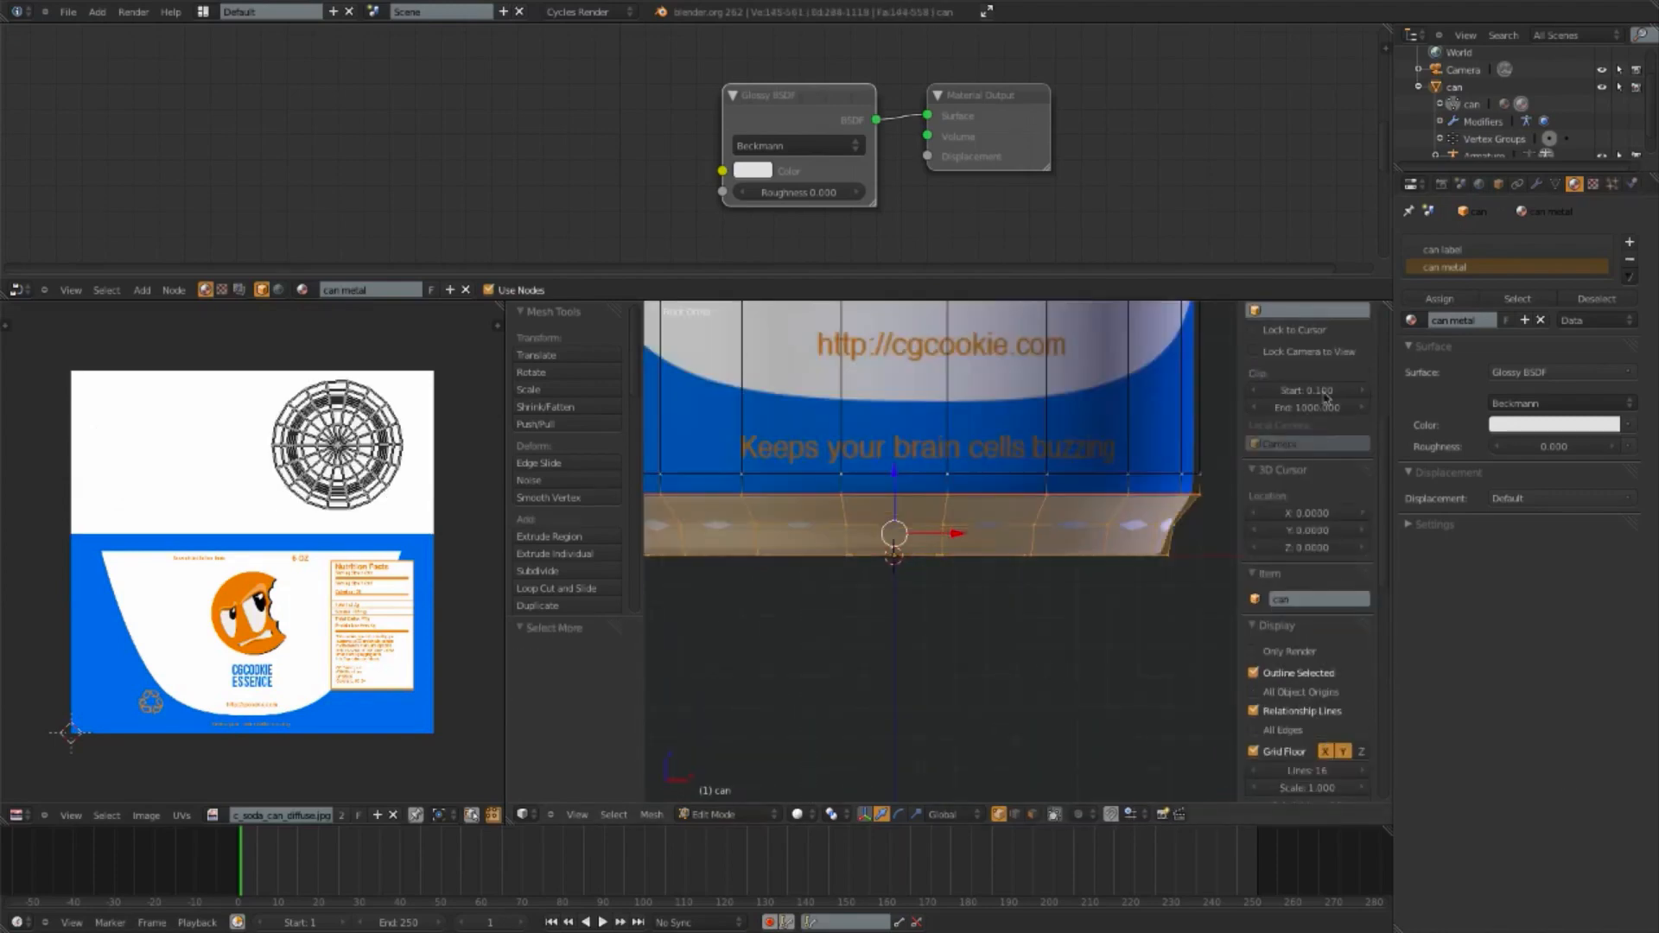
{"action": "key", "text": "Tab"}
Step: Check the can's lid and rims from an angle and save over the existing file
{"action": "key", "text": "Home"}
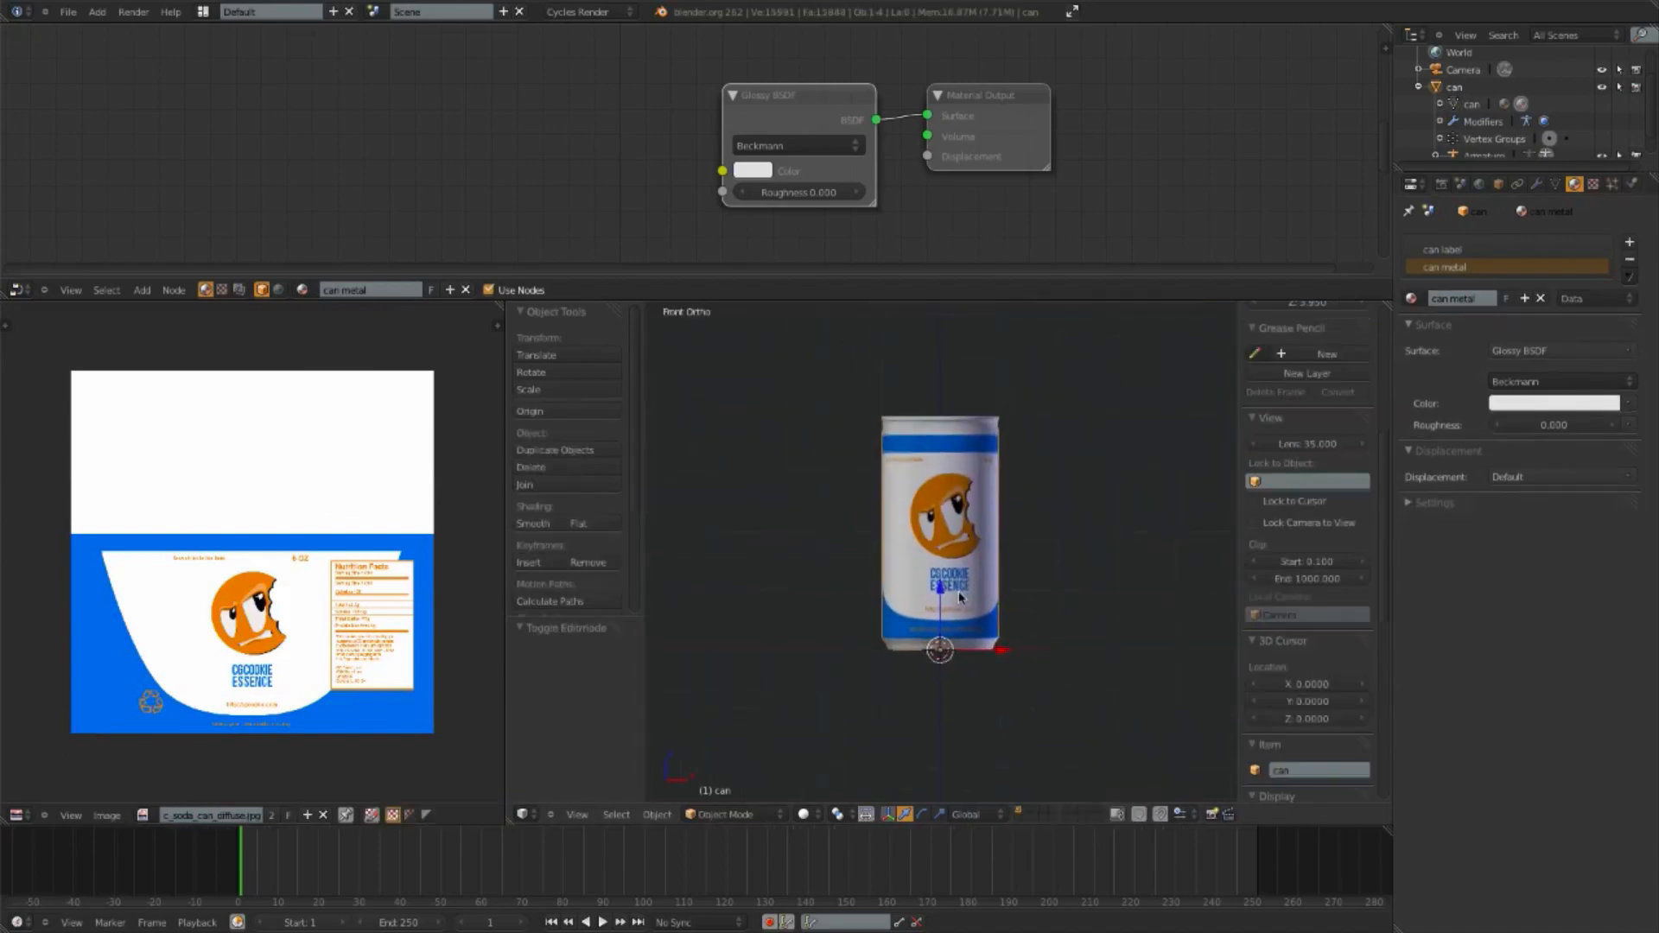
{"action": "middle_click_drag", "start_coordinate": [959, 597], "coordinate": [968, 644]}
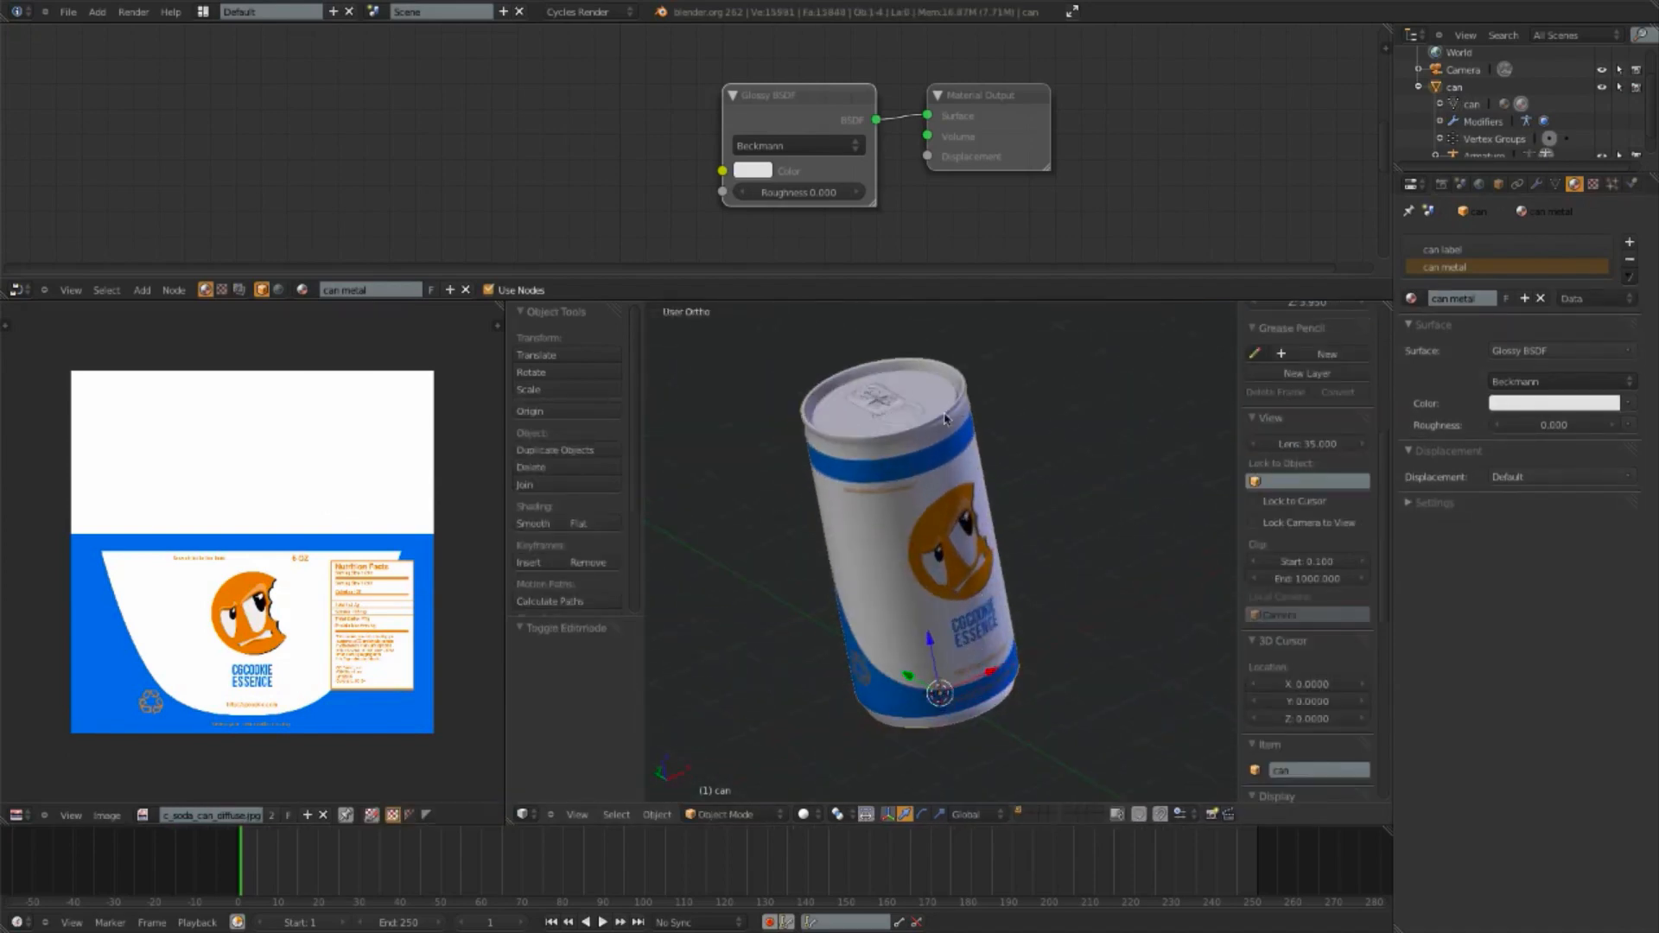
{"action": "middle_click_drag", "start_coordinate": [1050, 527], "coordinate": [1005, 646]}
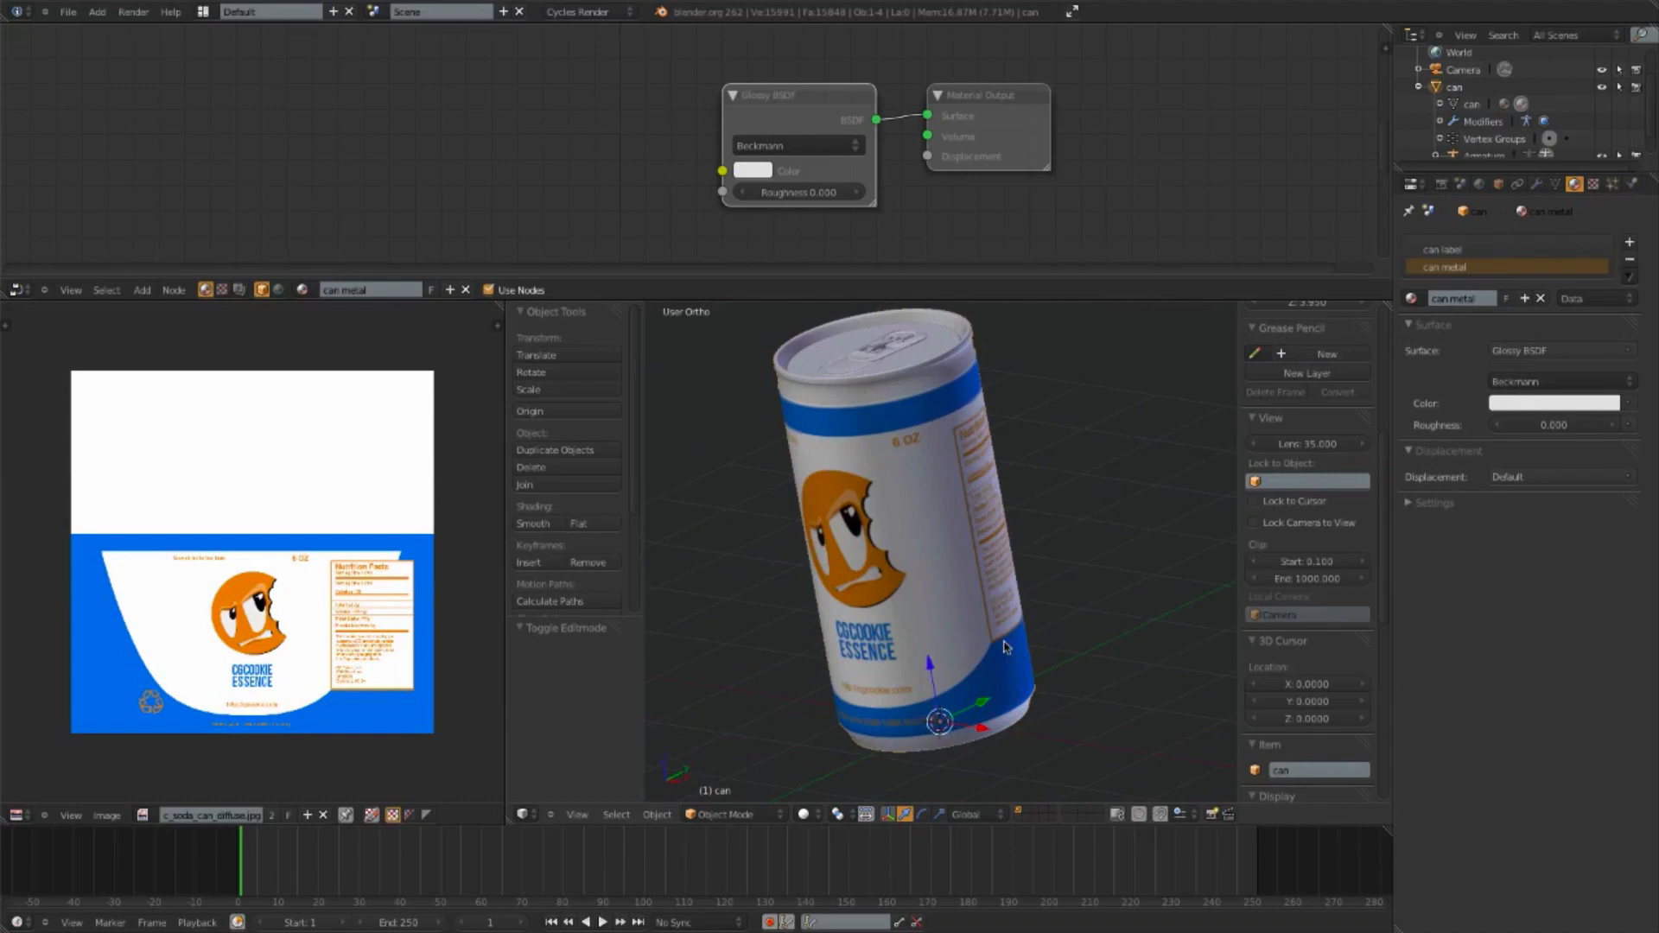
{"action": "key", "text": "ctrl+s"}
{"action": "left_click", "coordinate": [981, 516]}
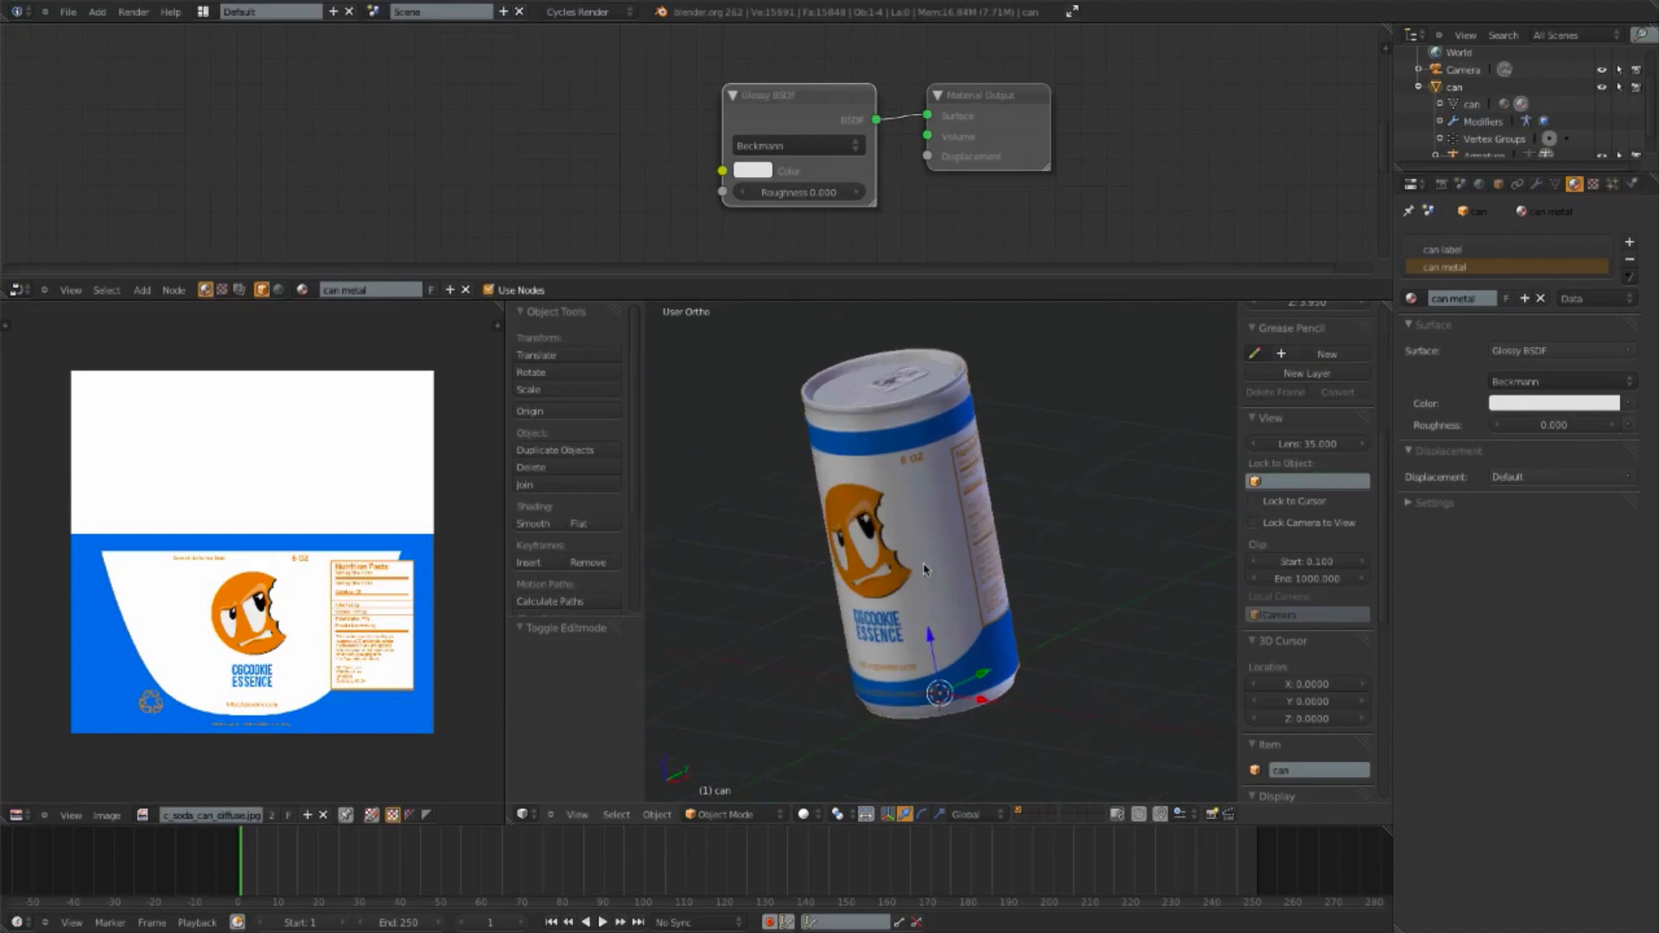
Step: Show the can upright in the 3D viewport with Rendered shading
{"action": "middle_click_drag", "start_coordinate": [981, 517], "coordinate": [993, 611]}
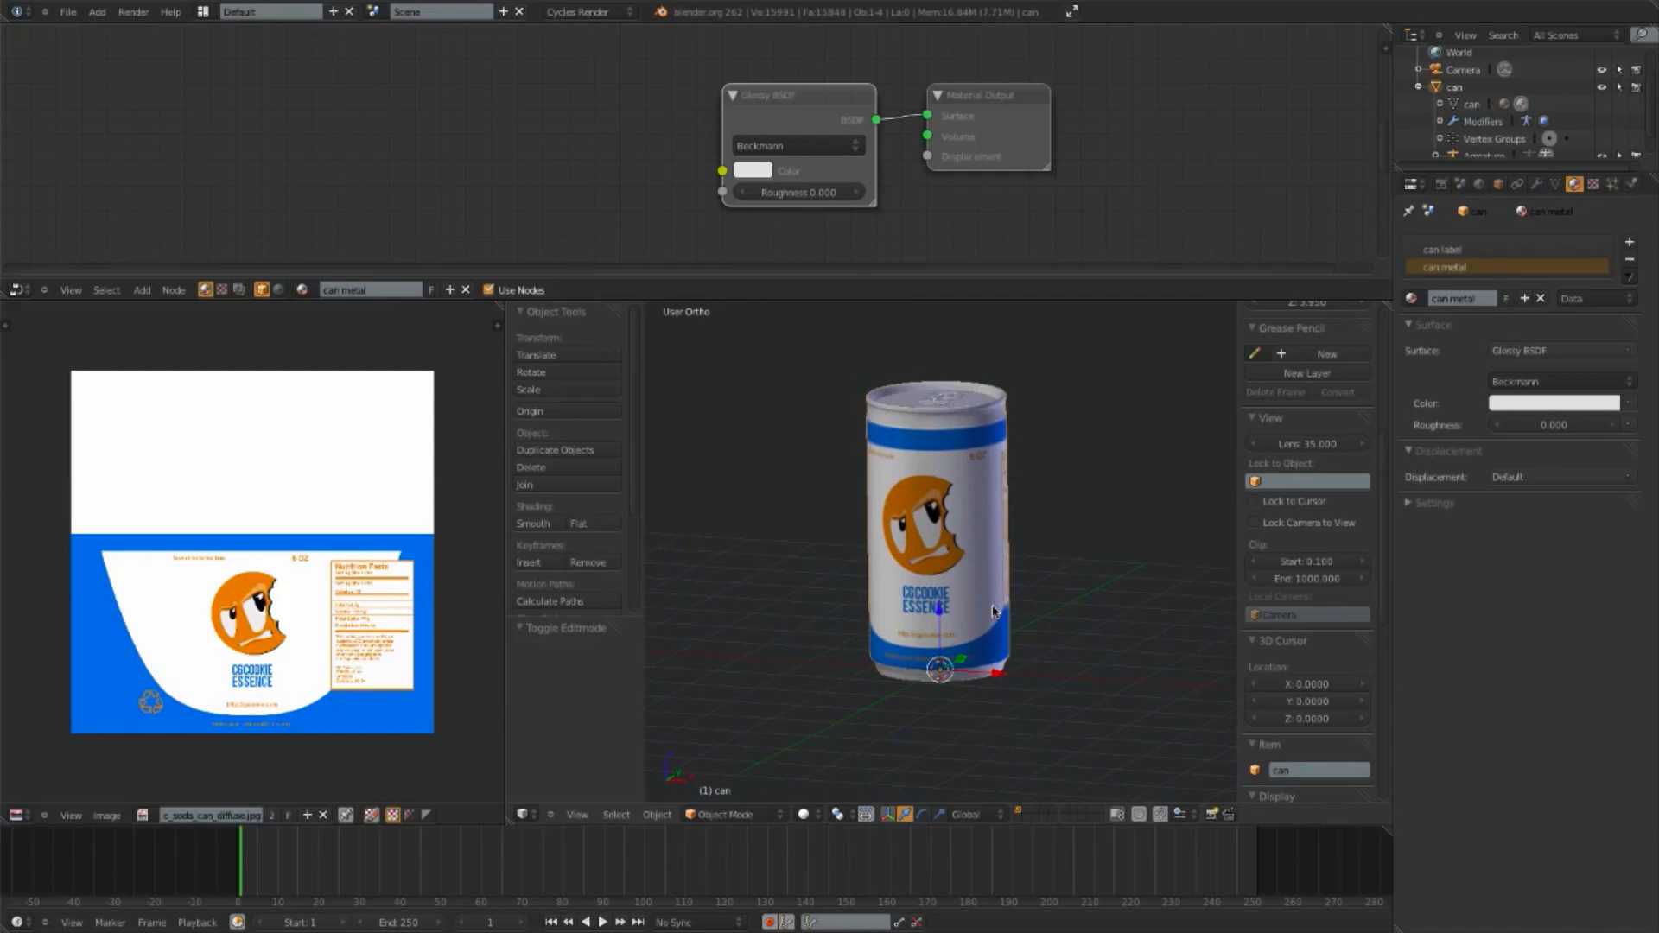
{"action": "left_click", "coordinate": [802, 815]}
{"action": "left_click", "coordinate": [839, 705]}
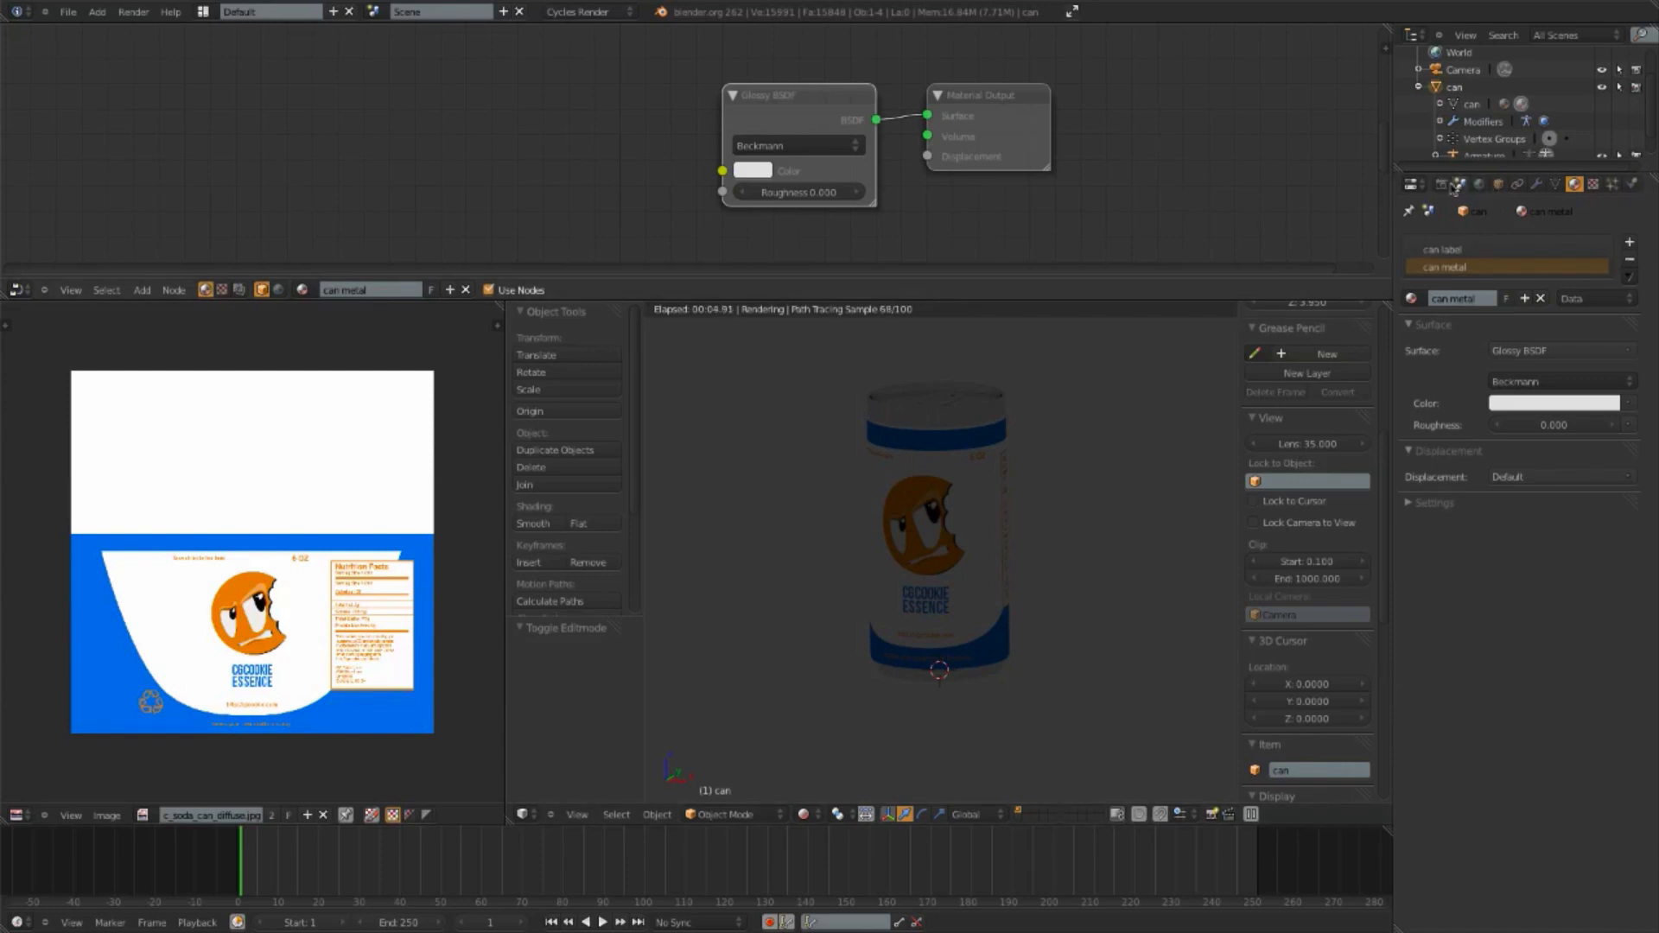
Step: Enable nodes for the World surface and darken its Background color slightly
{"action": "left_click", "coordinate": [1481, 186]}
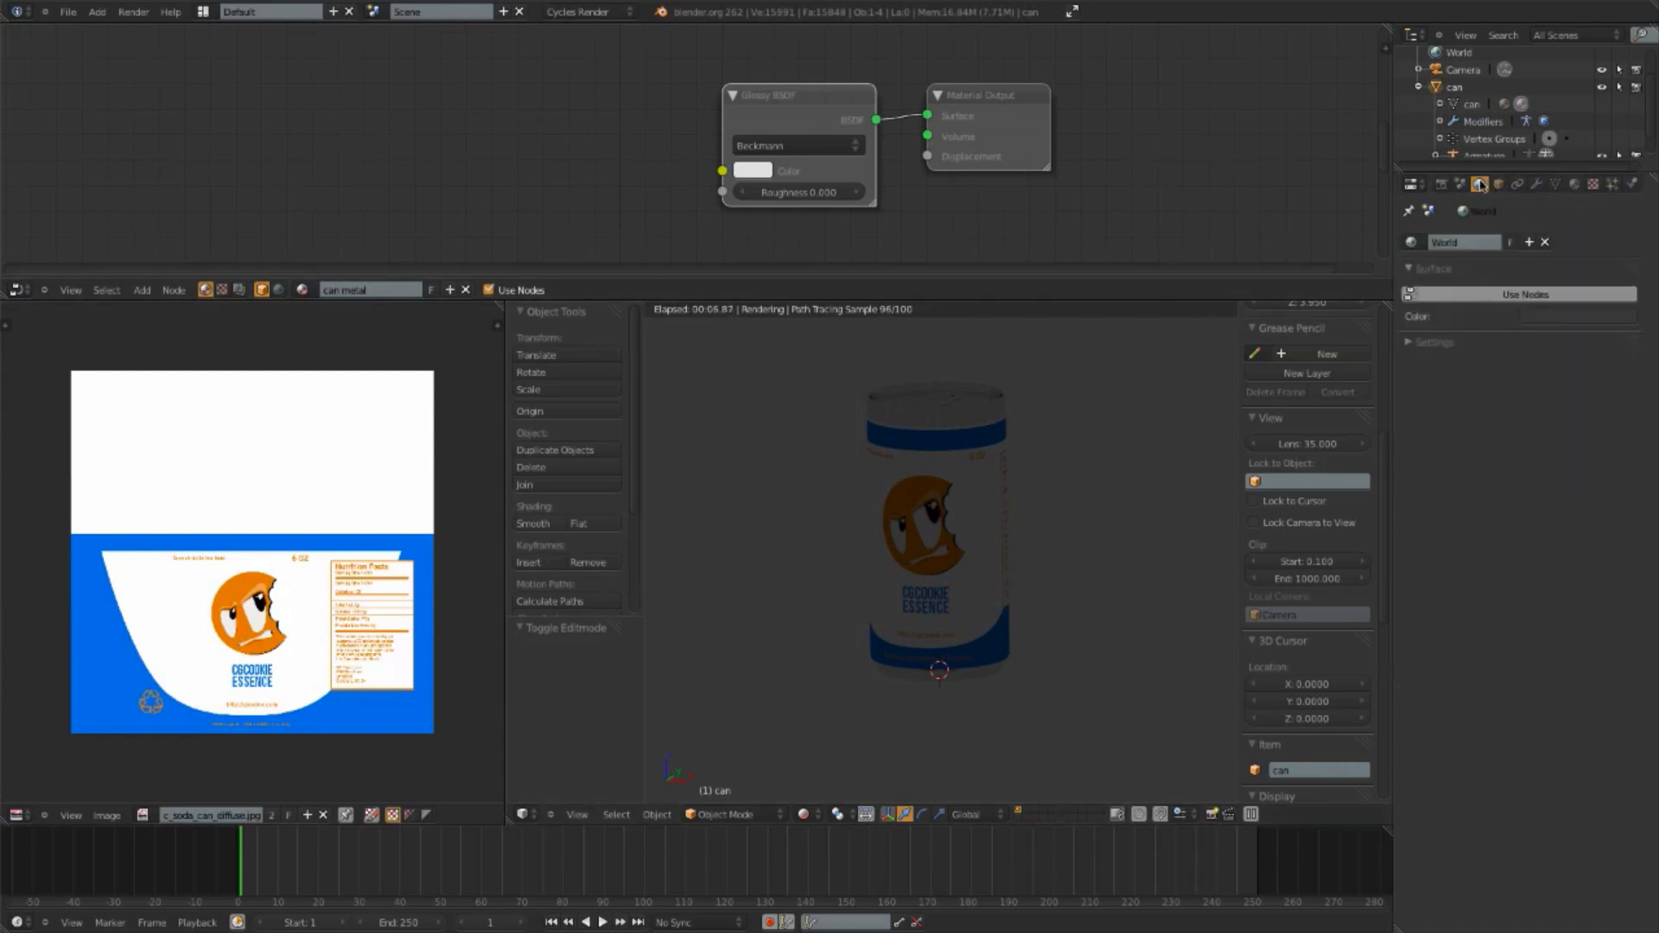
{"action": "left_click", "coordinate": [1545, 298]}
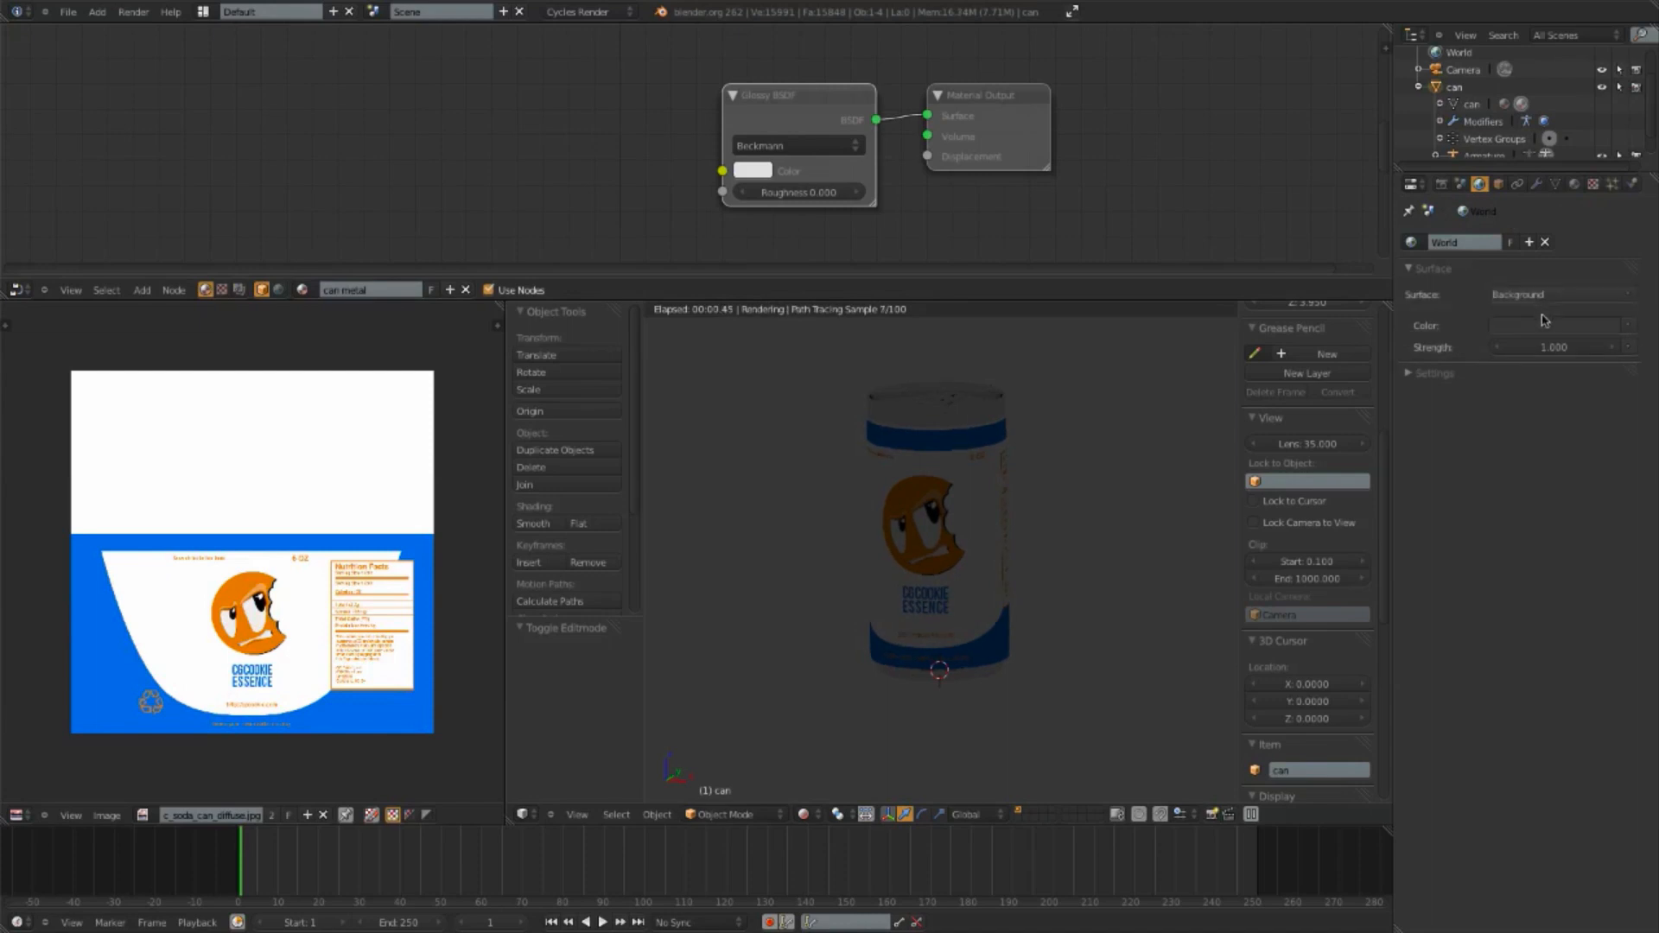
{"action": "left_click", "coordinate": [1567, 326]}
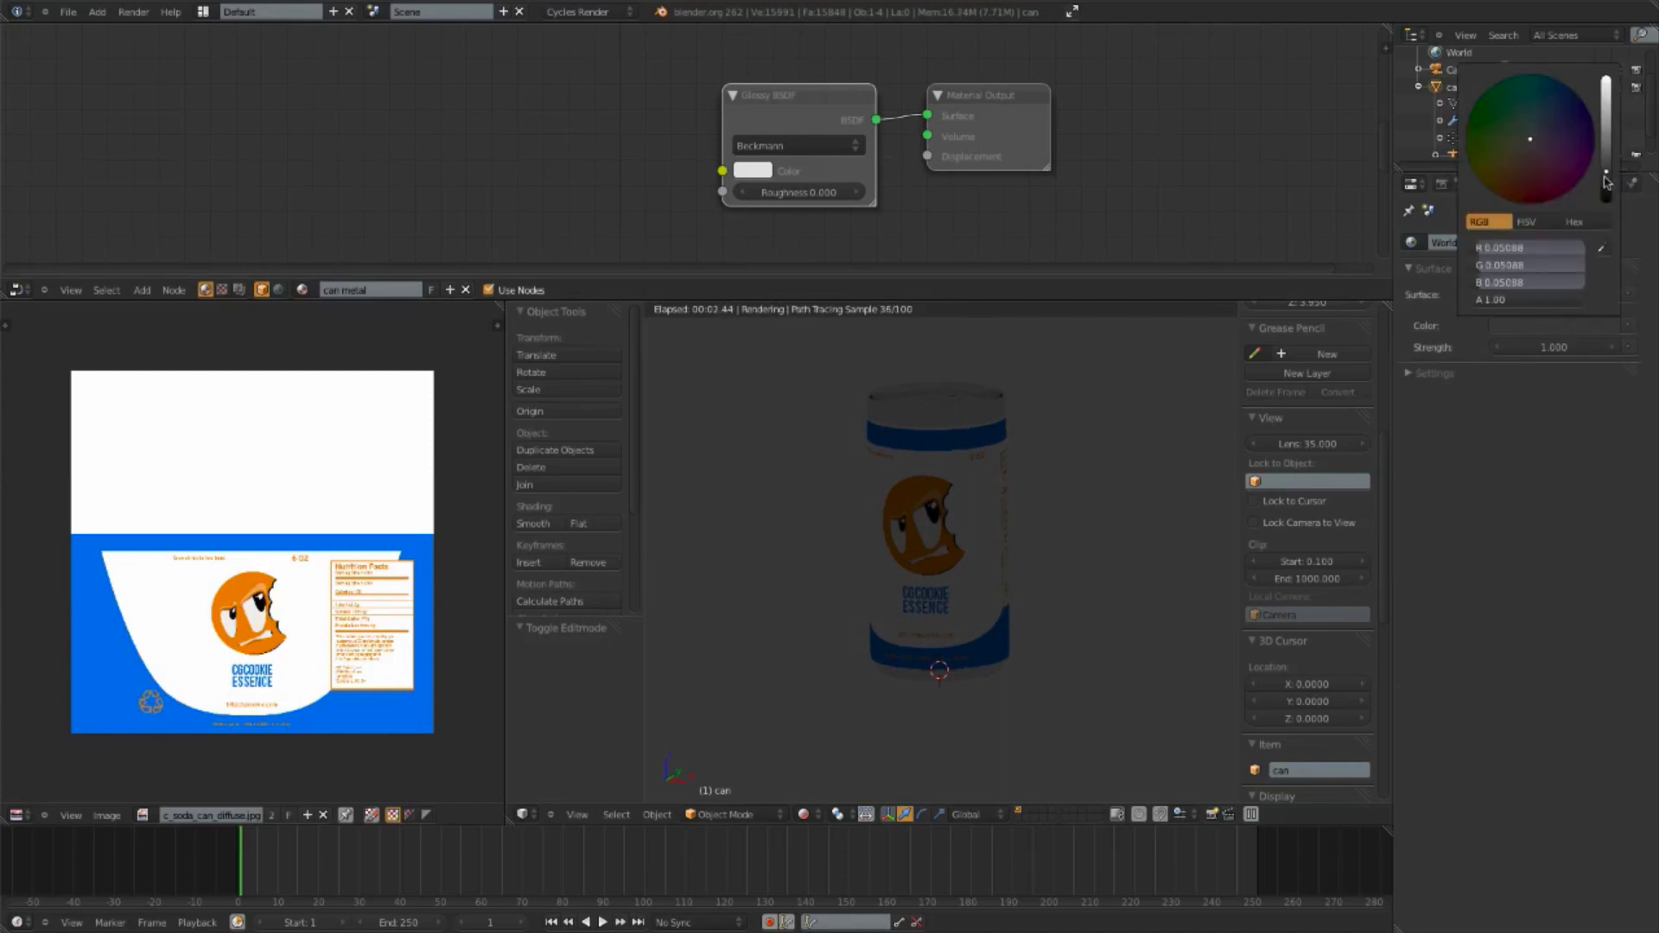
{"action": "left_click_drag", "start_coordinate": [1604, 177], "coordinate": [1607, 183]}
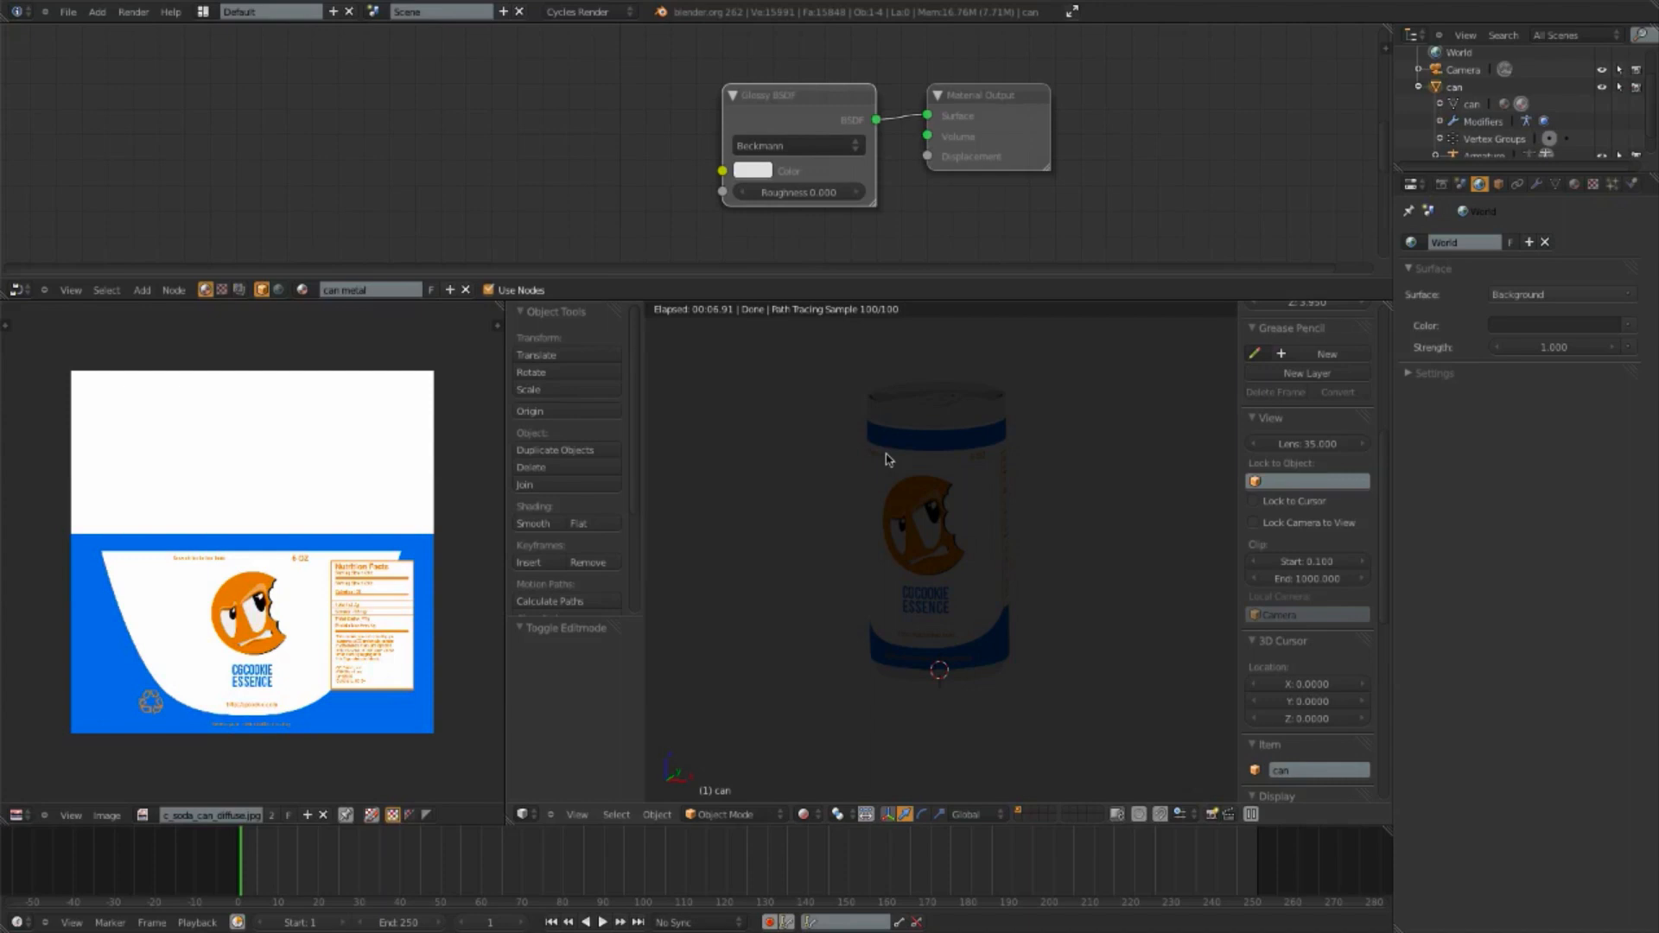
Step: Switch the 3D viewport to an orthographic front view in wireframe and save over the existing file
{"action": "key", "text": "KP_5"}
{"action": "key", "text": "z"}
{"action": "key", "text": "ctrl+s"}
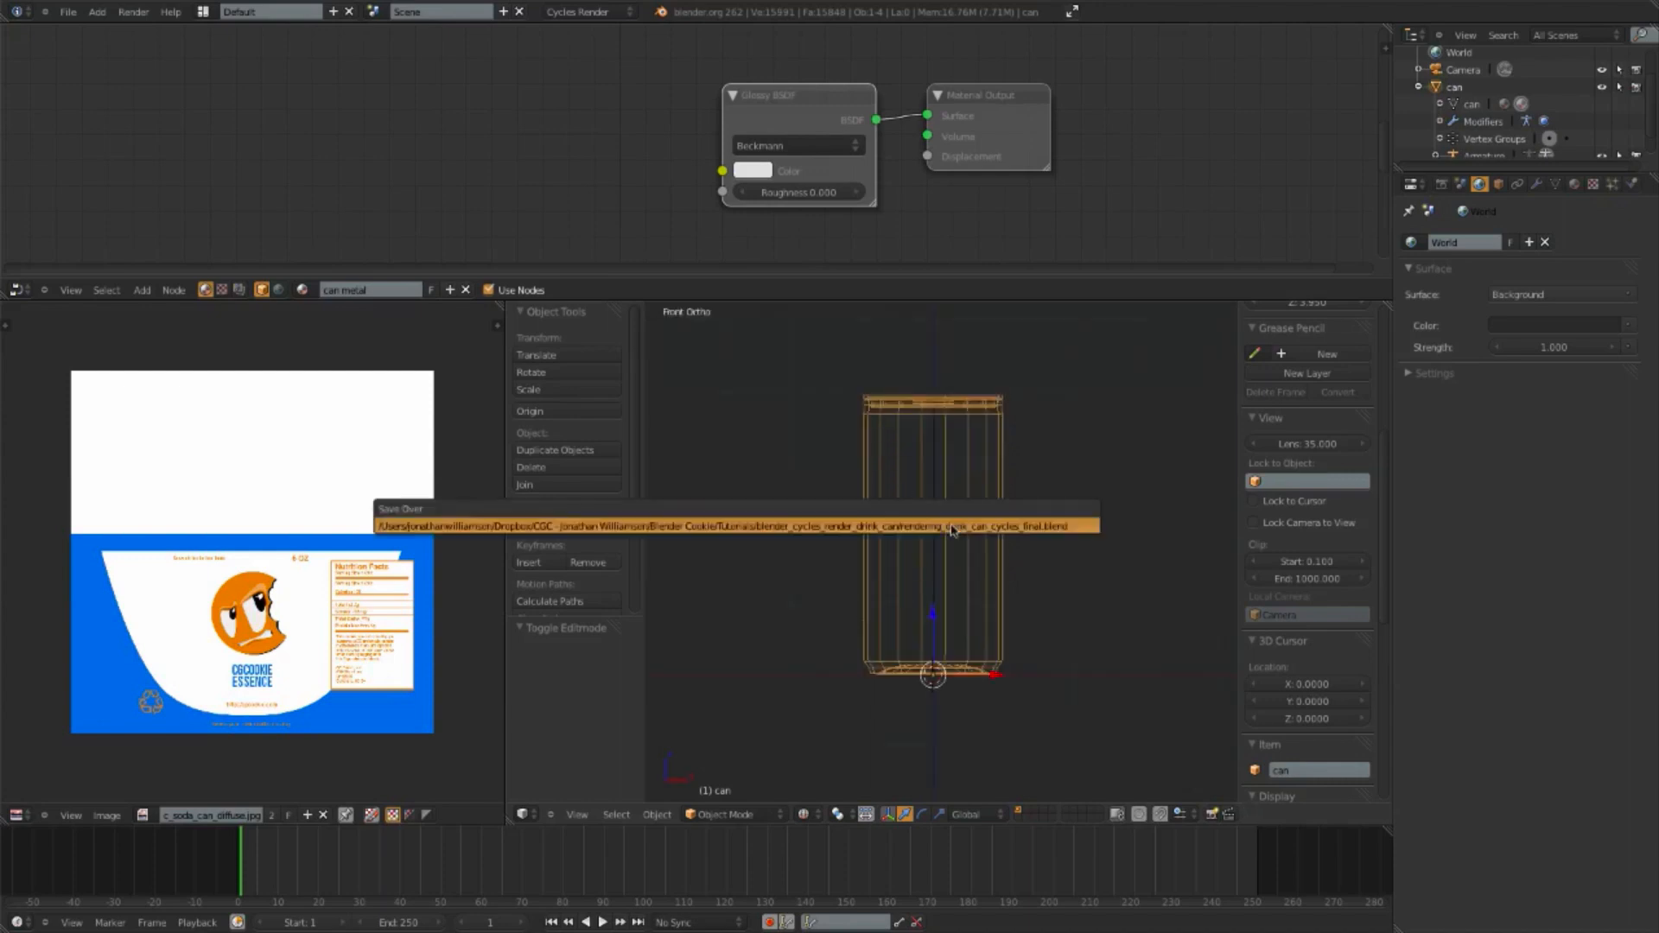
{"action": "left_click", "coordinate": [954, 529]}
Step: Add a mesh plane at the can's base and rotate it about 106° around X in the right side view
{"action": "key", "text": "a"}
{"action": "key", "text": "shift+a"}
{"action": "mouse_move", "coordinate": [946, 643]}
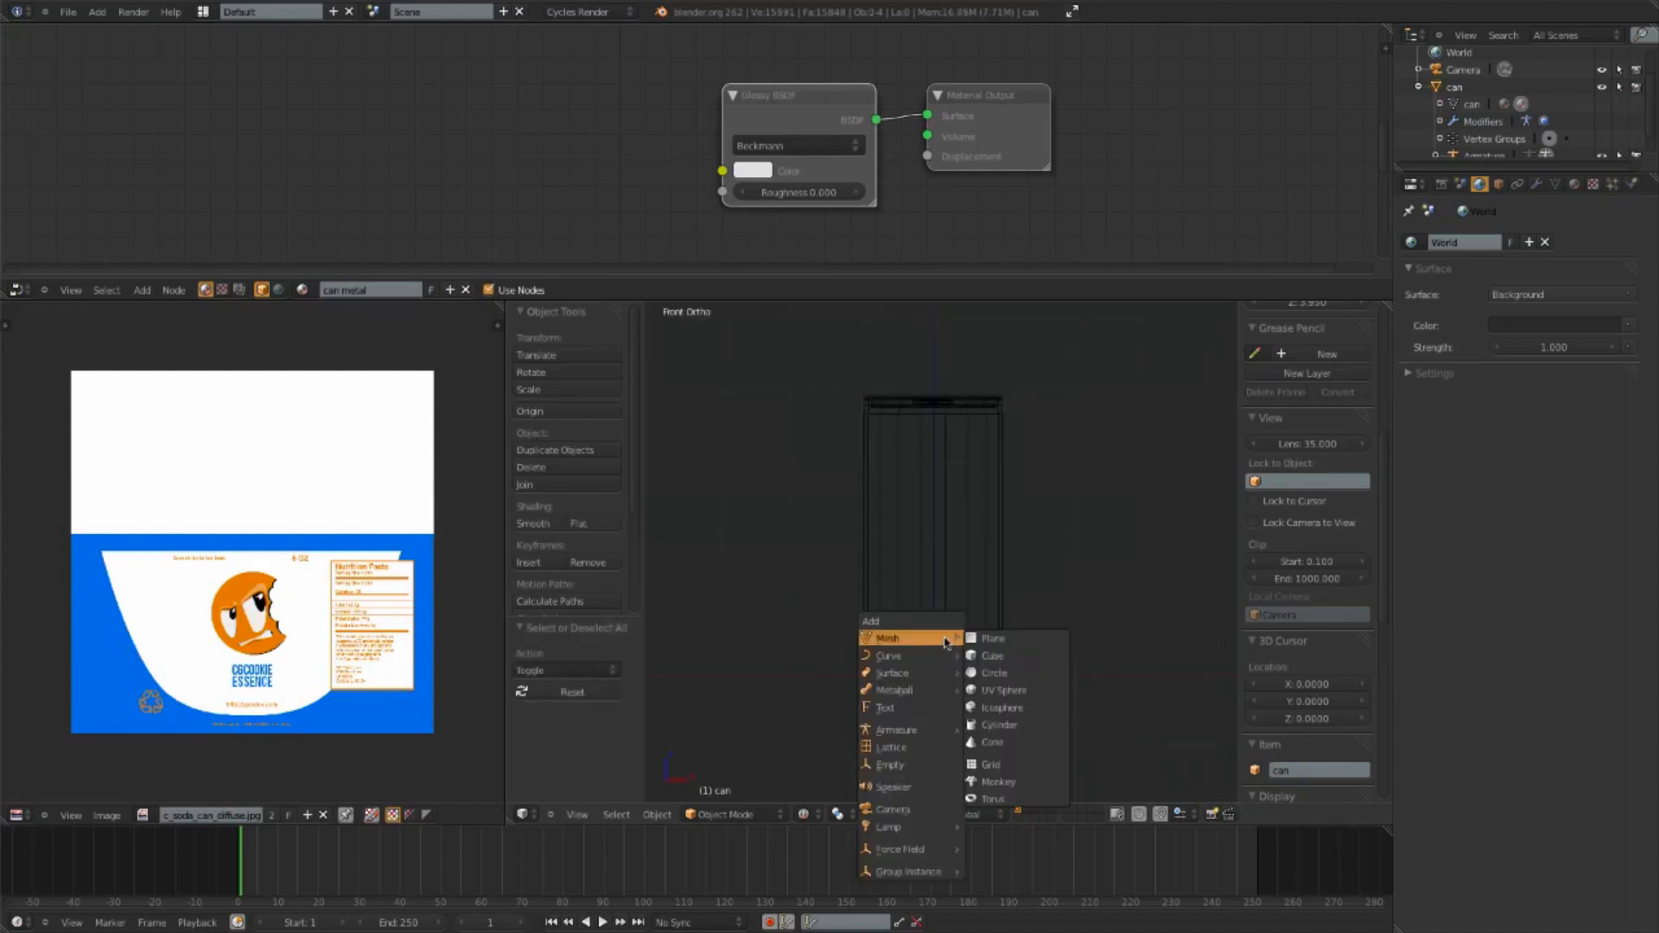
{"action": "left_click", "coordinate": [996, 641]}
{"action": "key", "text": "KP_3"}
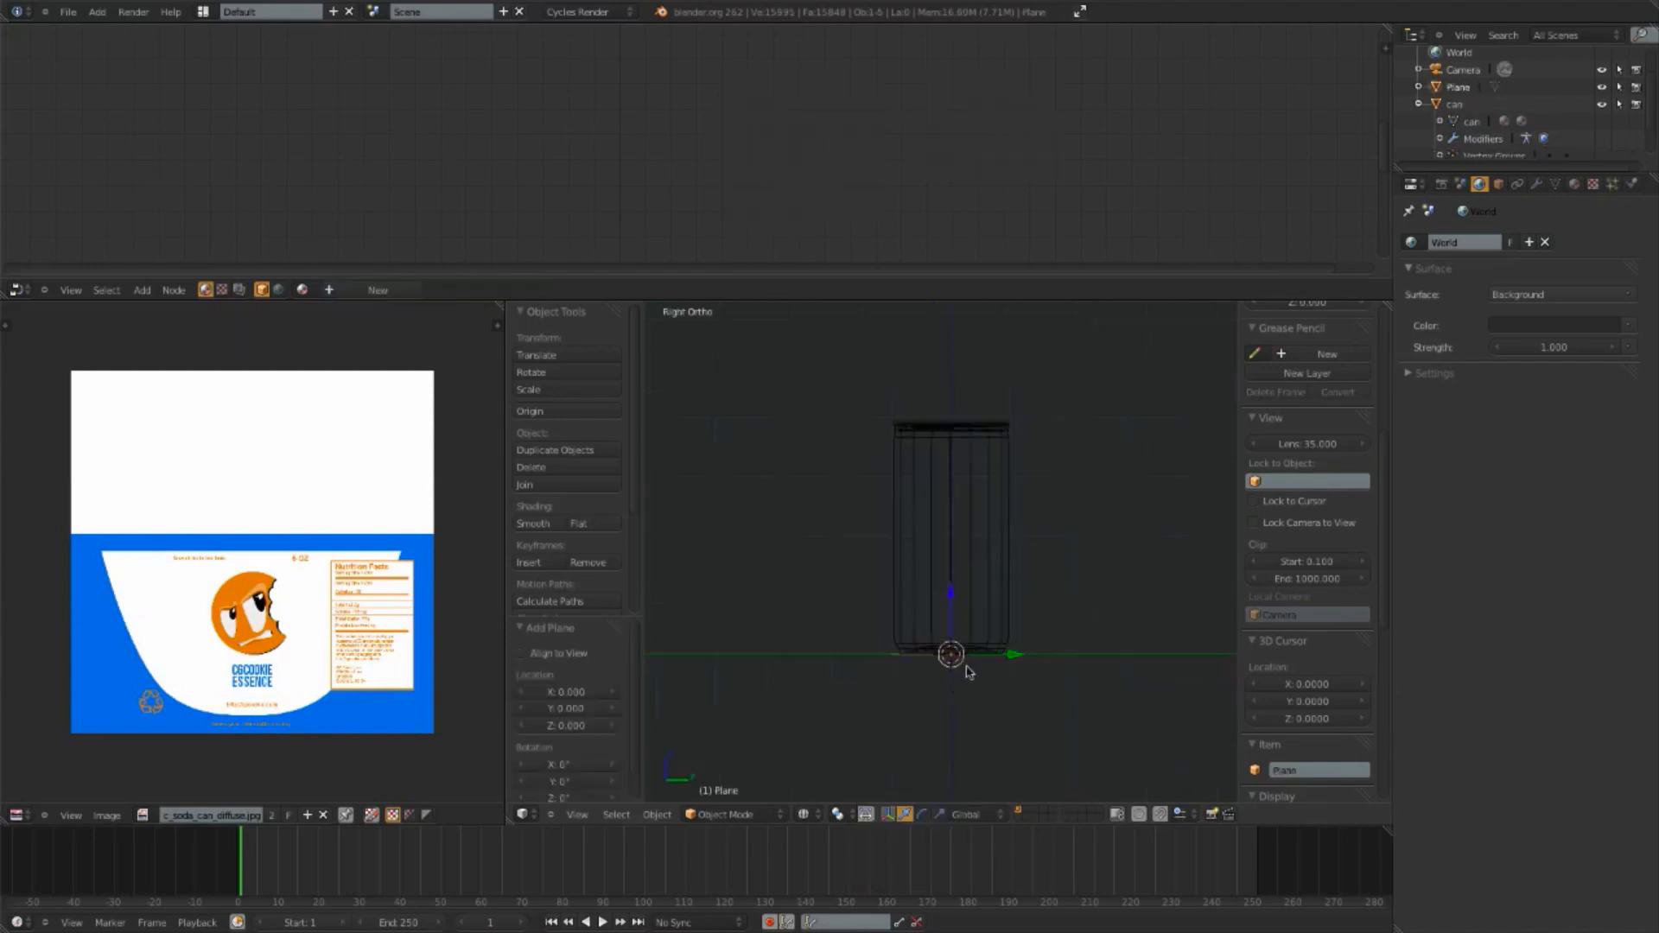
{"action": "key", "text": "r"}
{"action": "left_click", "coordinate": [980, 728]}
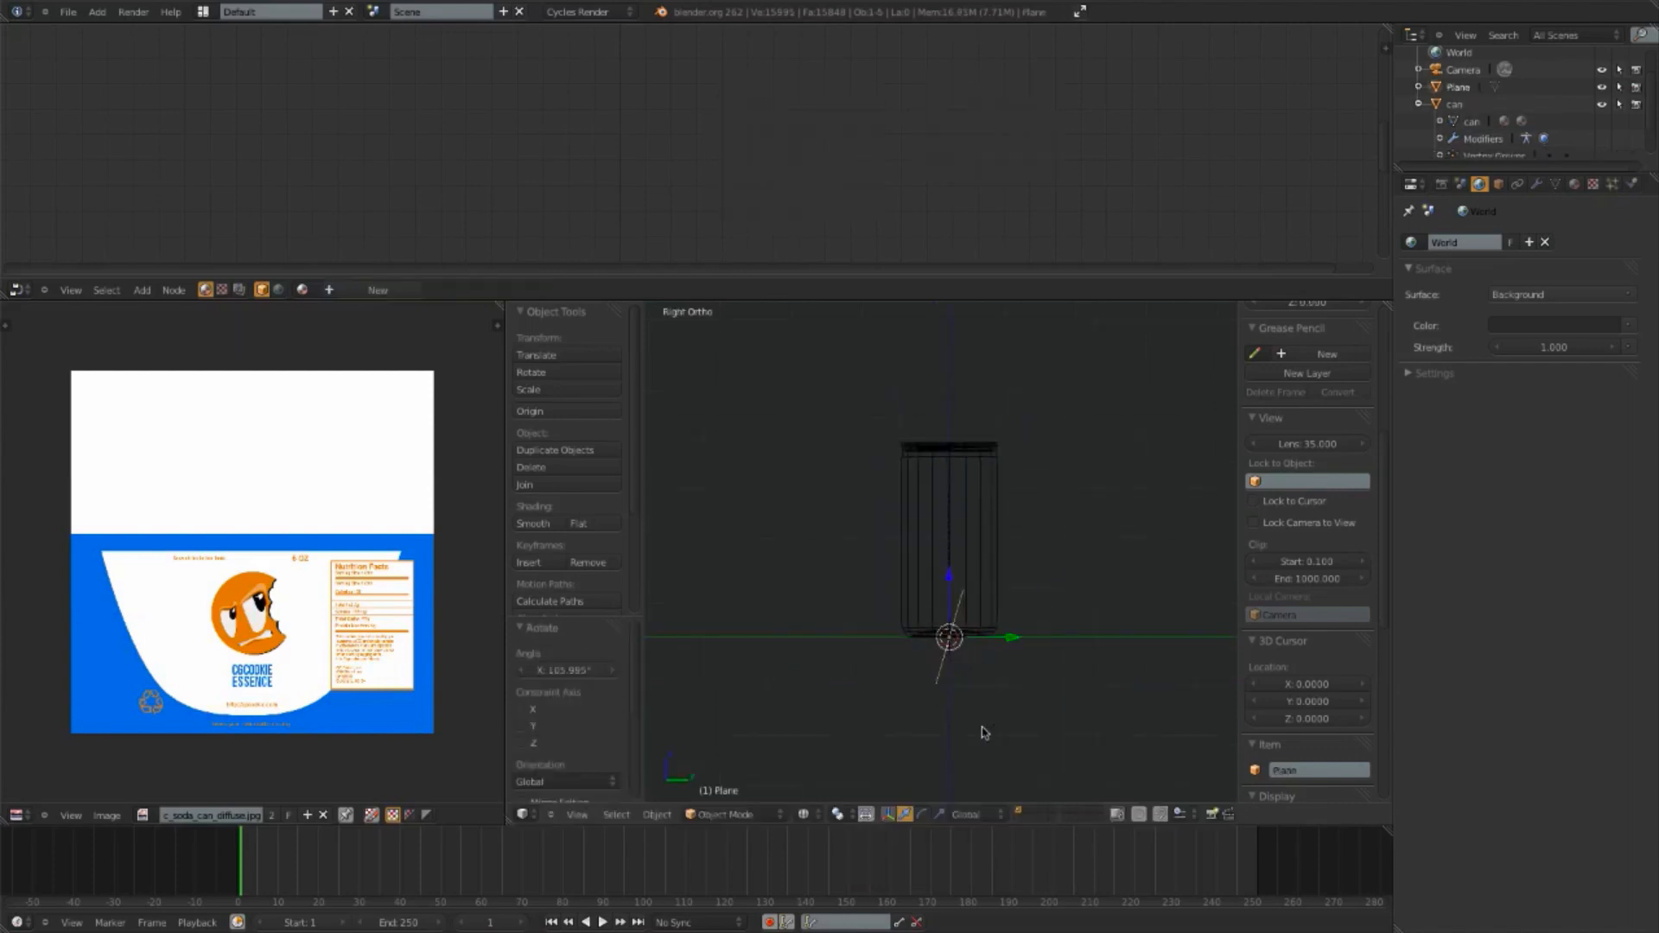
Step: Move the tilted plane up and away from the can to just behind the camera, and switch to the top view
{"action": "key", "text": "g"}
{"action": "left_click", "coordinate": [671, 464]}
{"action": "scroll", "coordinate": [863, 543], "scroll_direction": "down", "scroll_amount": 5}
{"action": "key", "text": "g"}
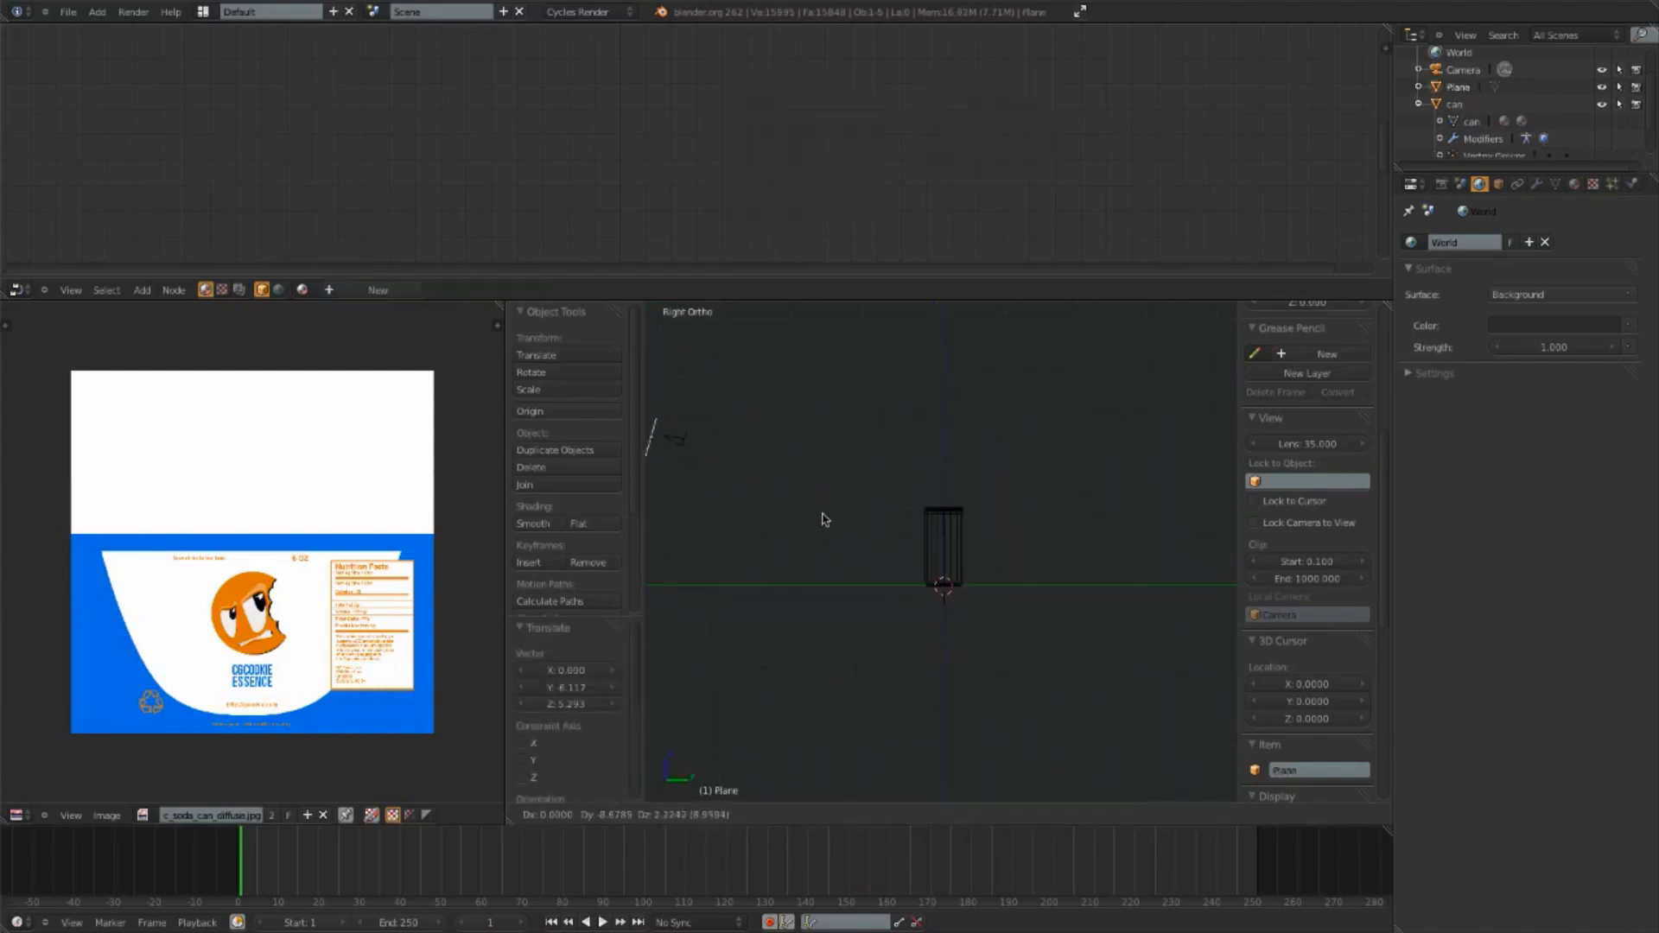
{"action": "left_click", "coordinate": [823, 512]}
{"action": "key", "text": "KP_7"}
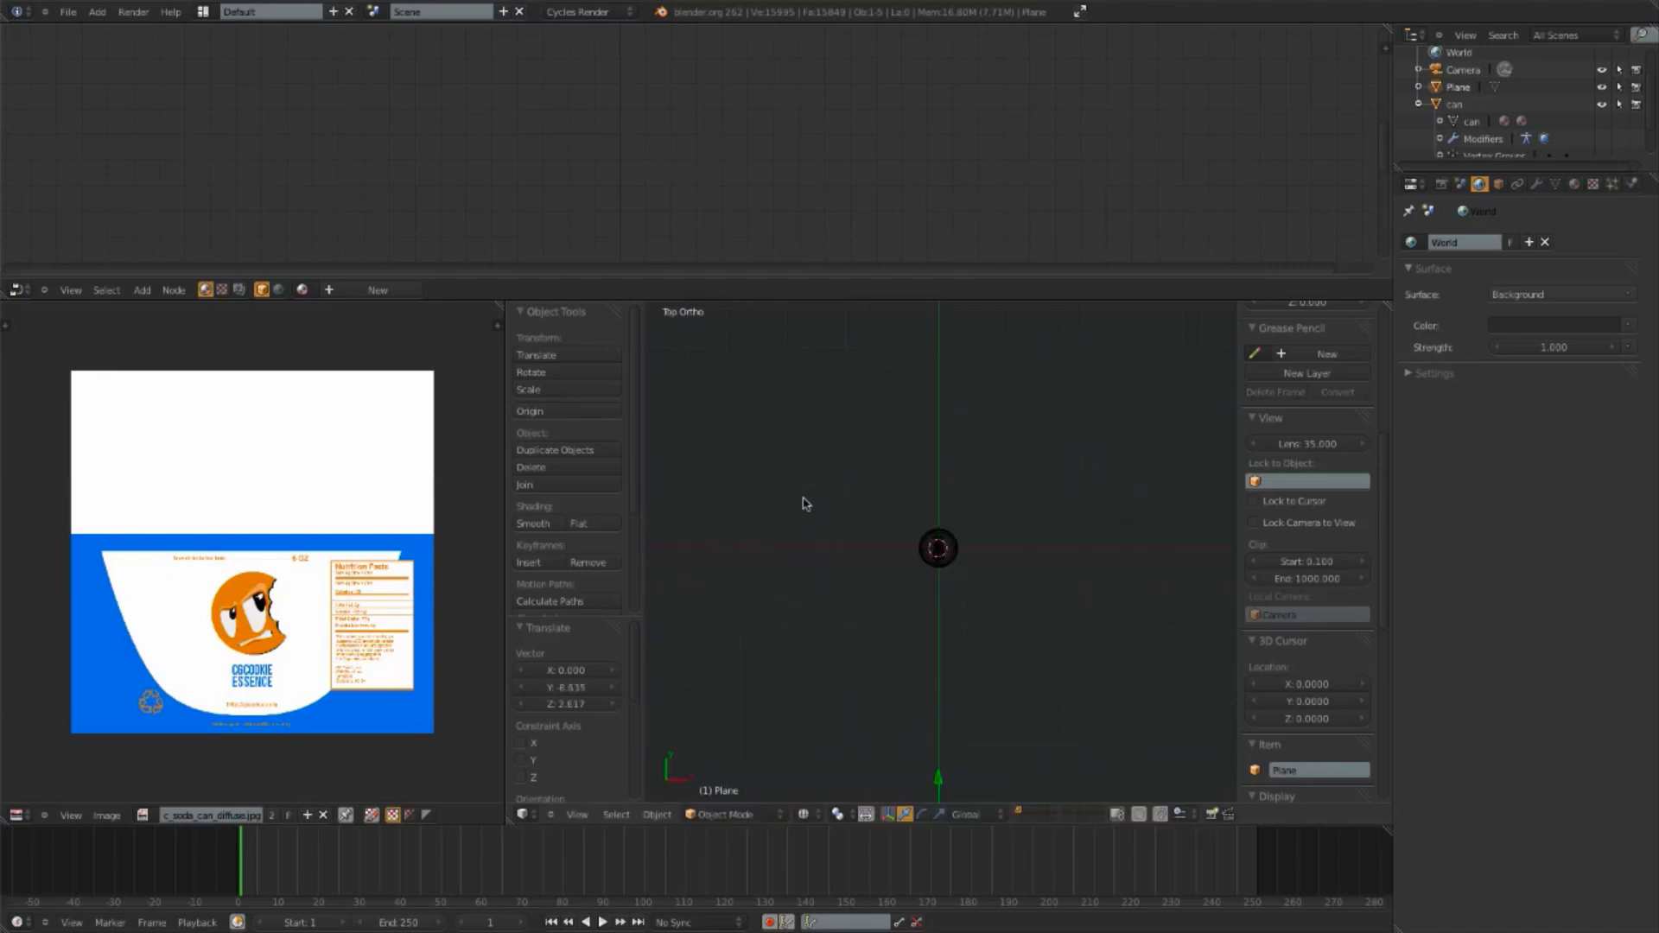
Step: Move the plane sideways beside the camera in the top view and rotate it about 35° to face the can
{"action": "middle_click_drag", "start_coordinate": [916, 674], "coordinate": [893, 526], "text": "shift"}
{"action": "scroll", "coordinate": [963, 584], "scroll_direction": "down", "scroll_amount": 1}
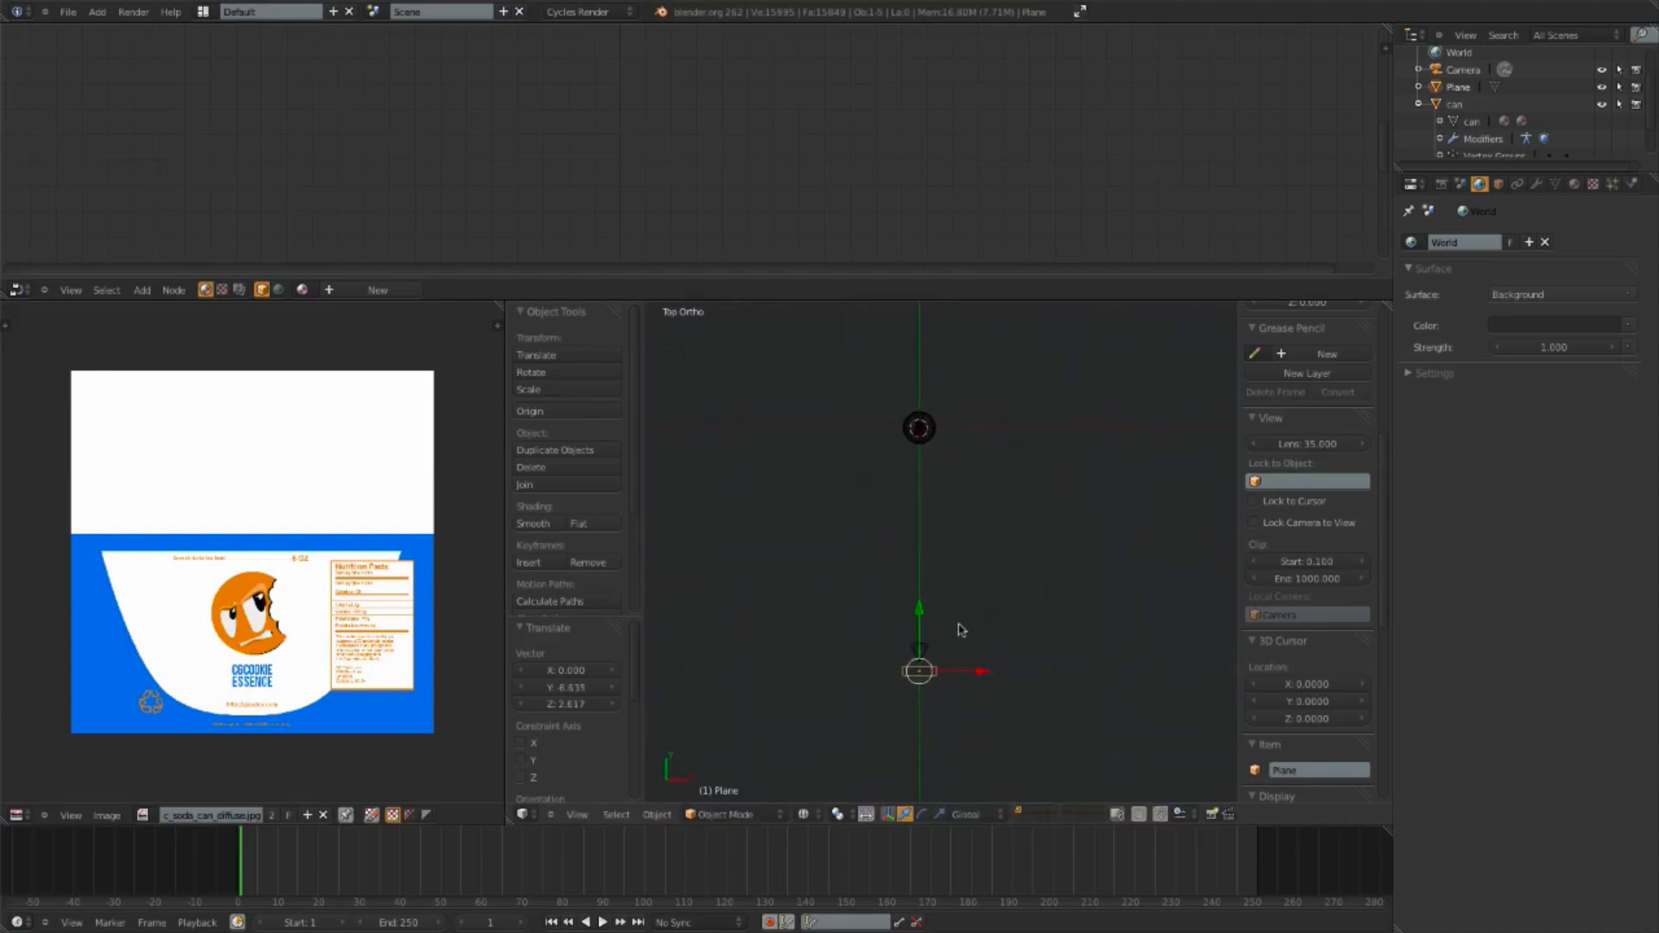
{"action": "key", "text": "g"}
{"action": "left_click", "coordinate": [1033, 672]}
{"action": "scroll", "coordinate": [1034, 672], "scroll_direction": "up", "scroll_amount": 2}
{"action": "key", "text": "r"}
{"action": "left_click", "coordinate": [1166, 652]}
{"action": "key", "text": "g"}
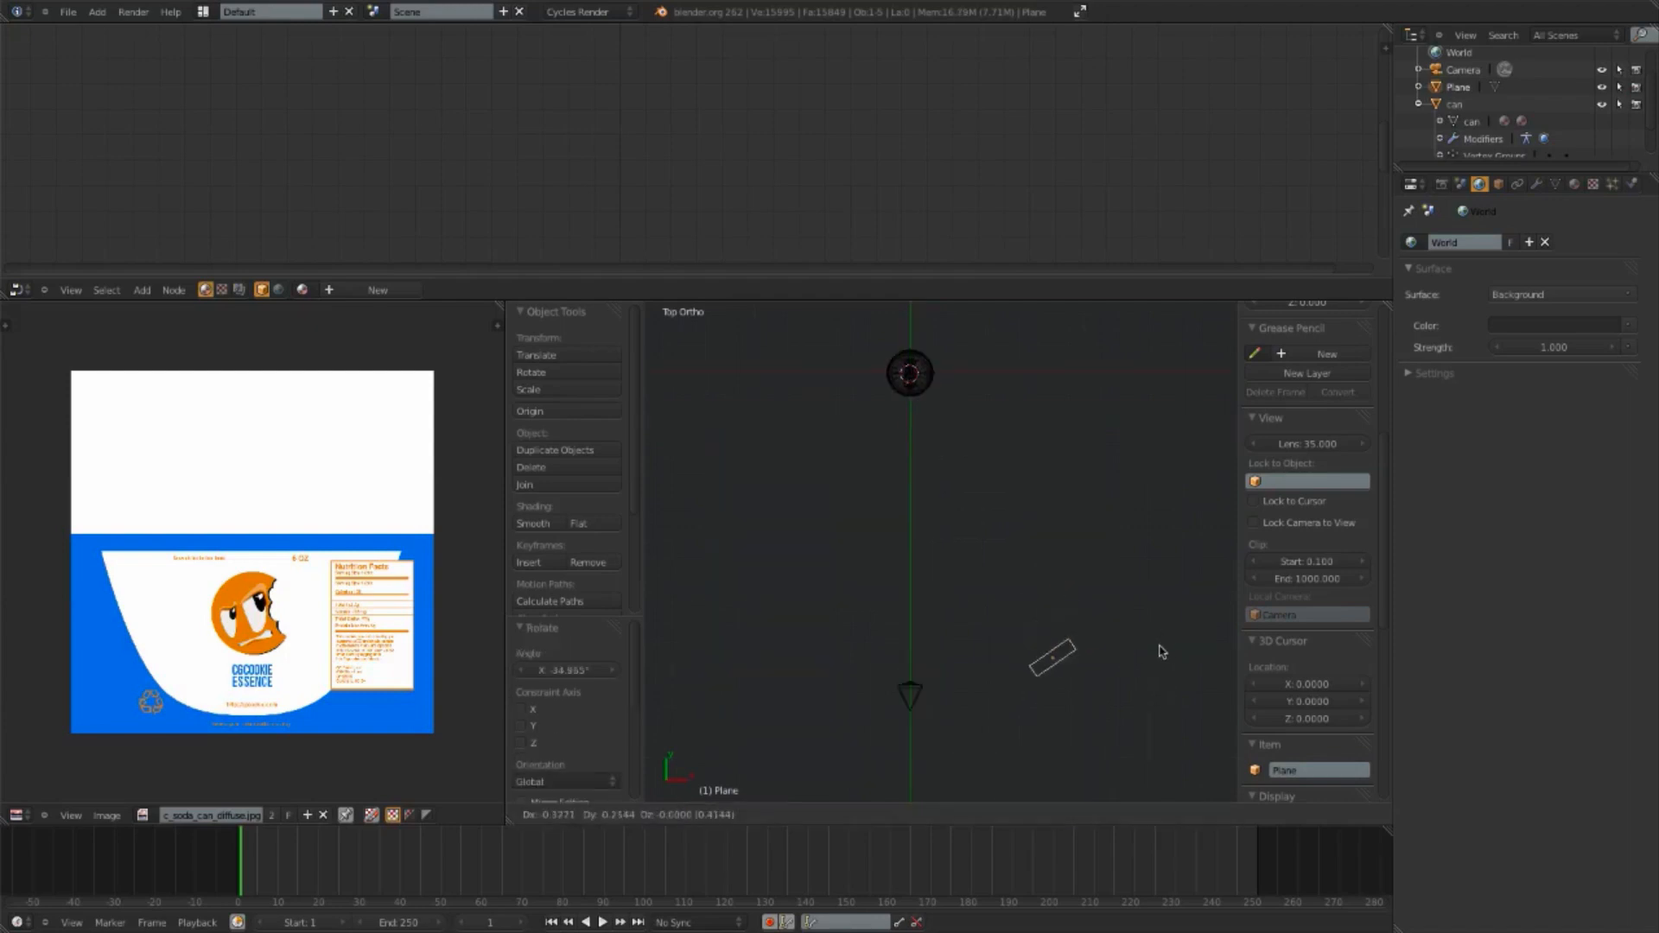
{"action": "left_click", "coordinate": [1163, 652]}
Step: Raise the plane about 0.58 units along Z in the front view
{"action": "key", "text": "KP_1"}
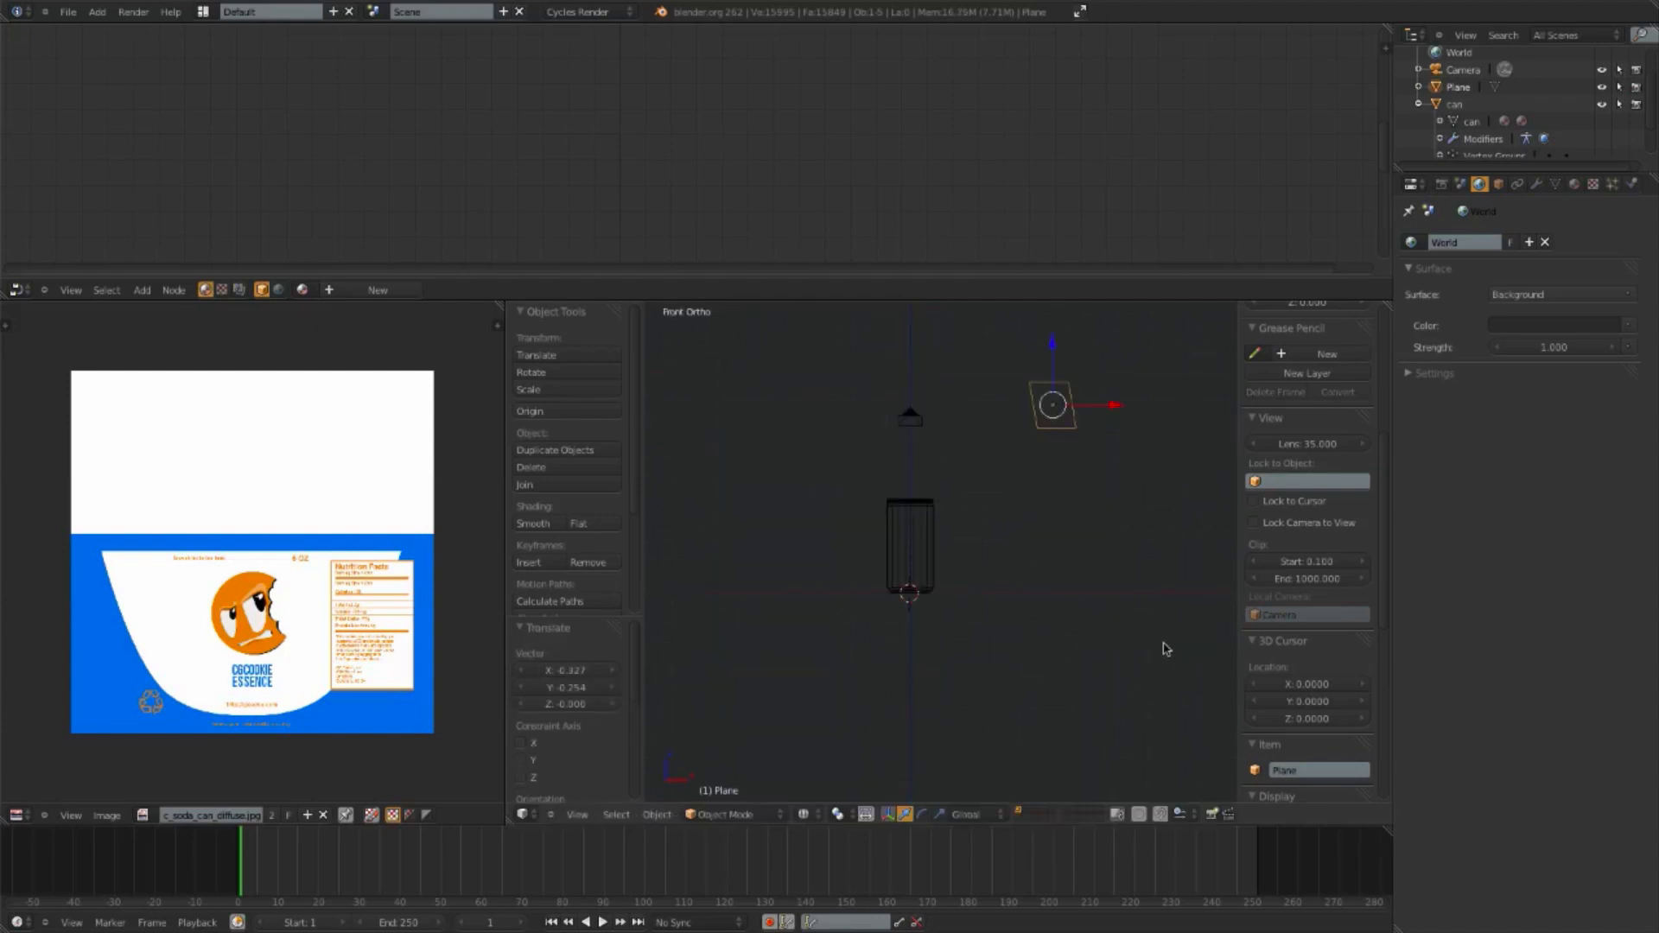
{"action": "key", "text": "g"}
{"action": "left_click", "coordinate": [1163, 633]}
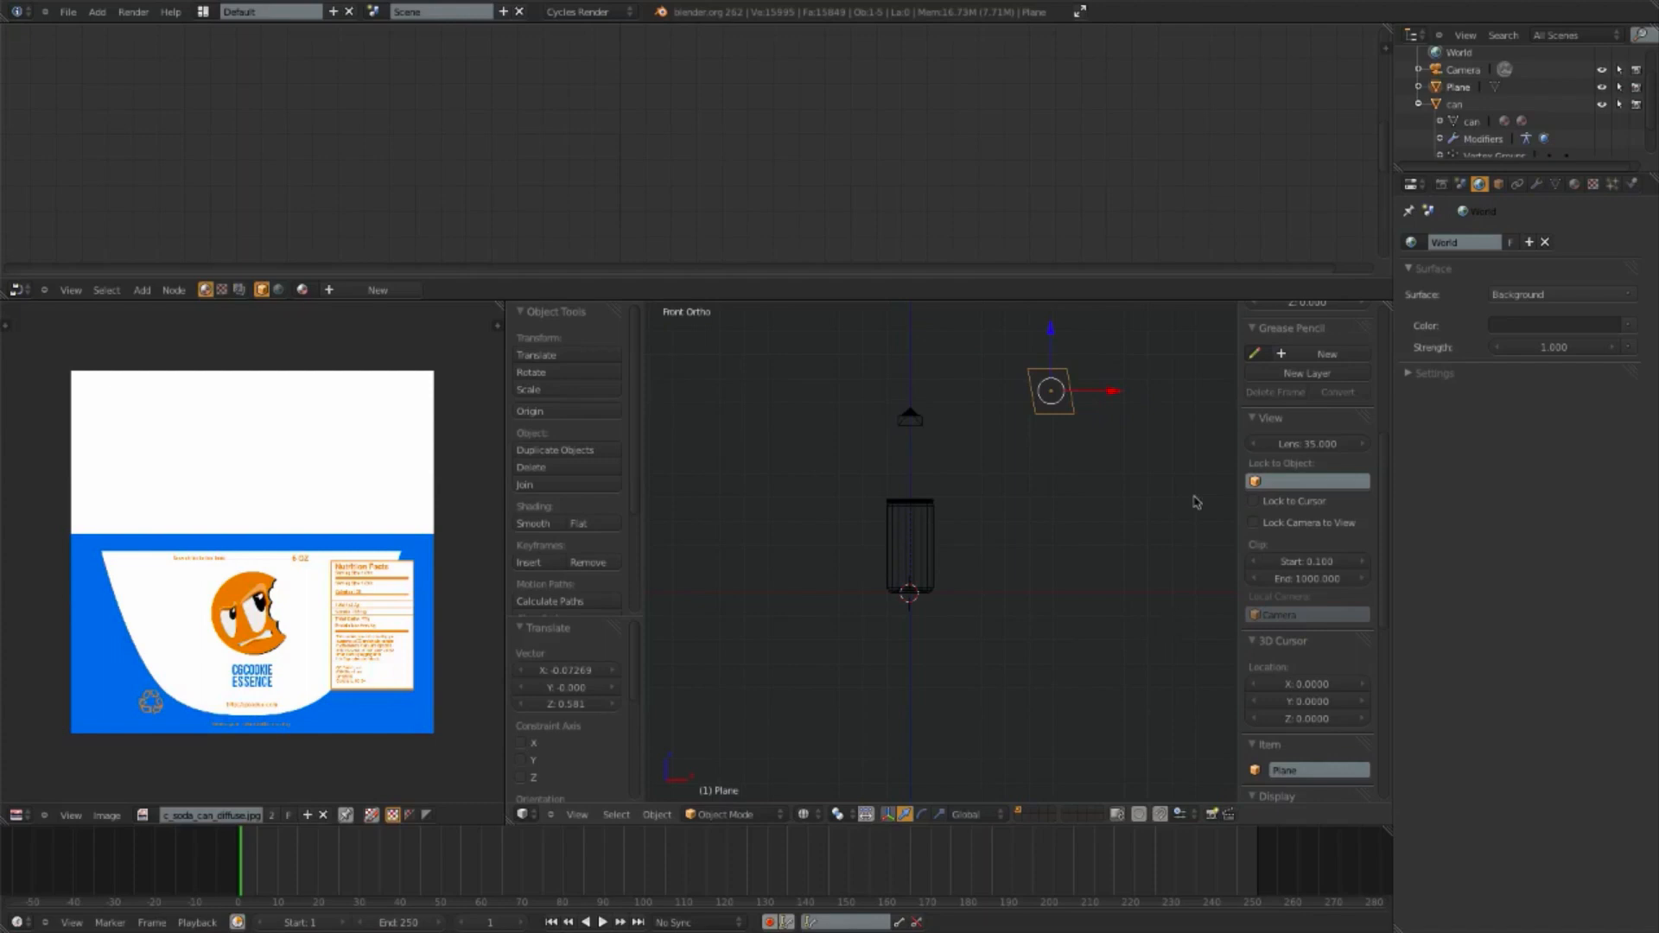
Step: Rename the plane object as light_key
{"action": "double_click", "coordinate": [1459, 87]}
{"action": "key", "text": "BackSpace"}
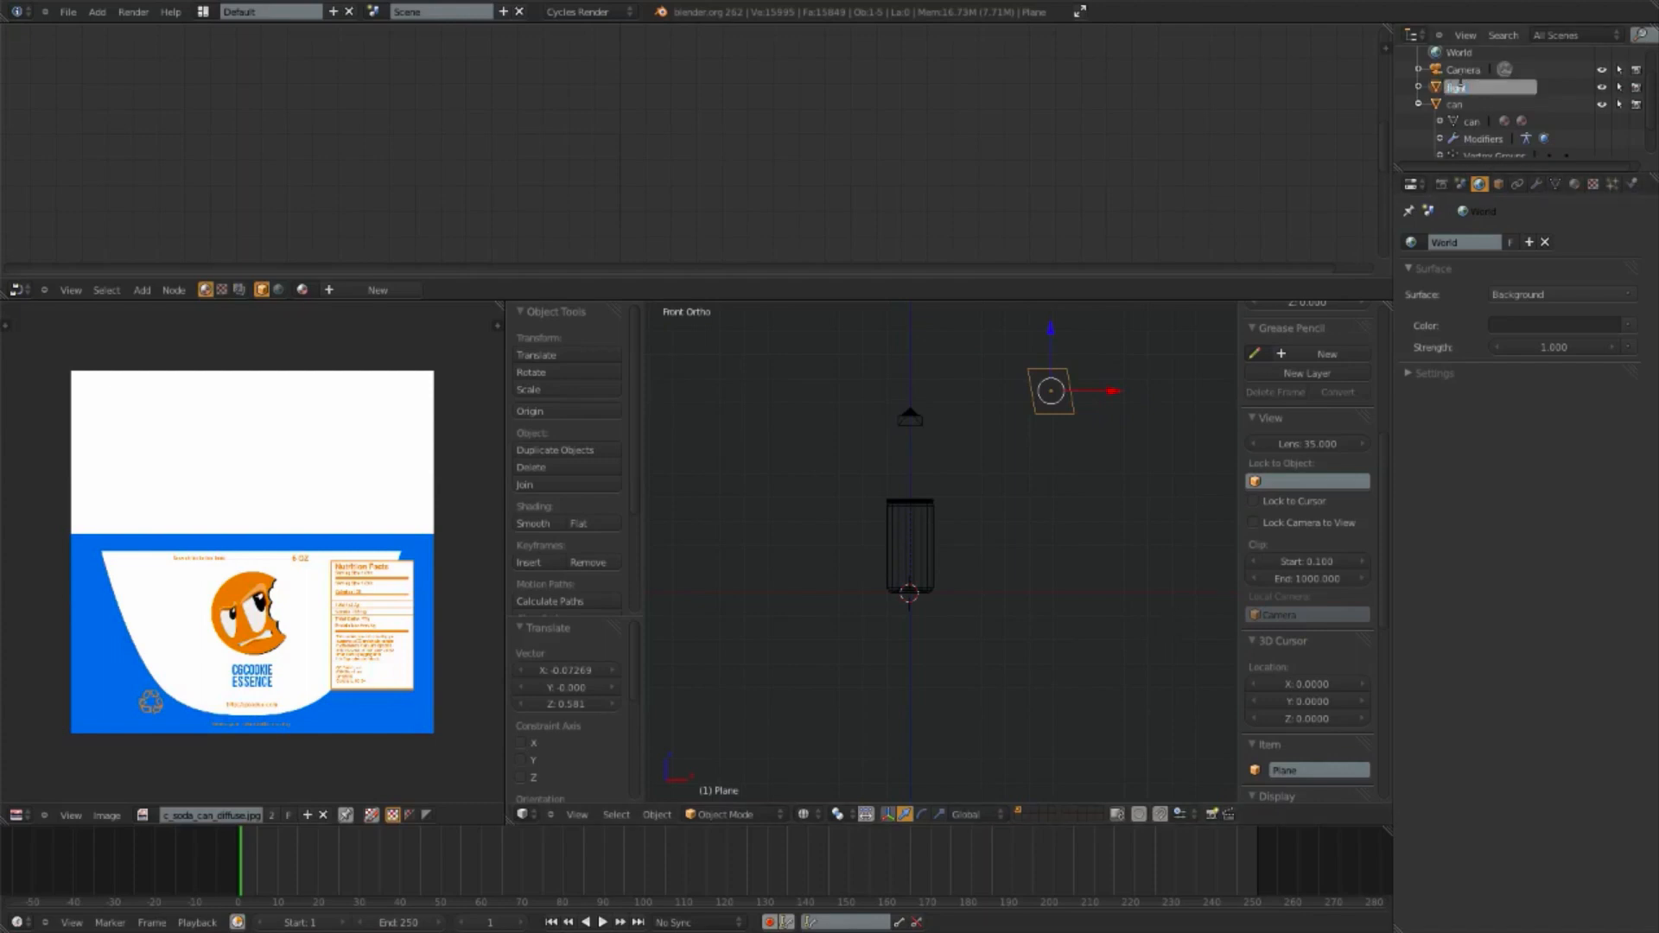
{"action": "type", "text": "light_key"}
{"action": "key", "text": "Return"}
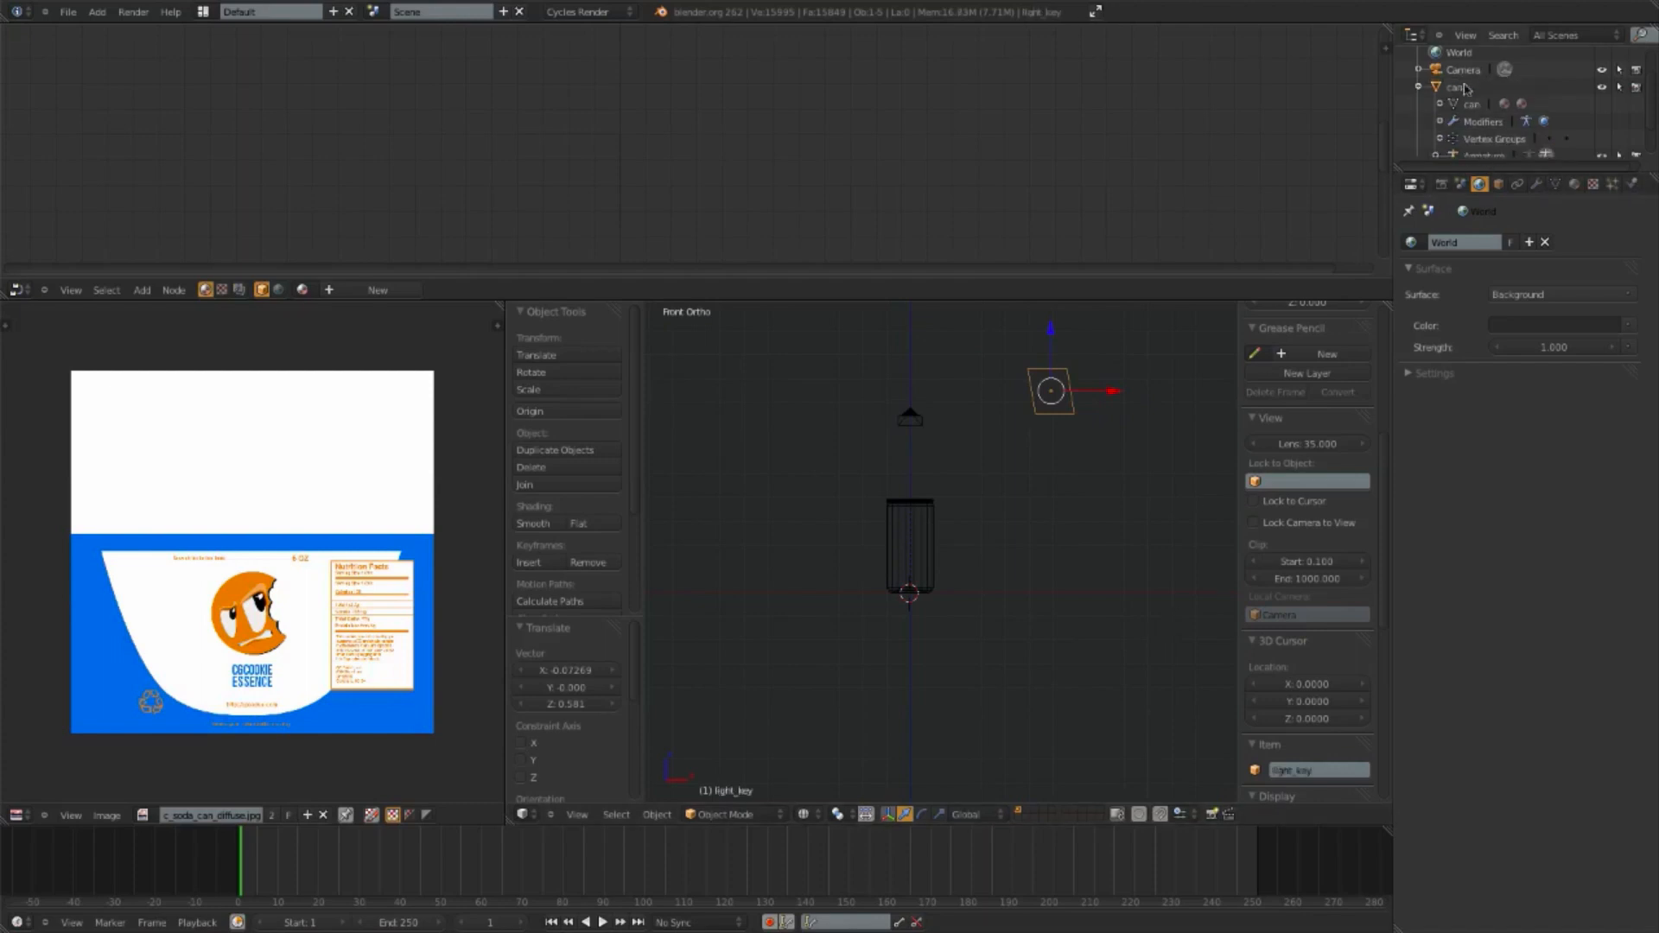
Step: Enlarge the Outliner and collapse the can's hierarchy
{"action": "scroll", "coordinate": [1486, 64], "scroll_direction": "down", "scroll_amount": 2}
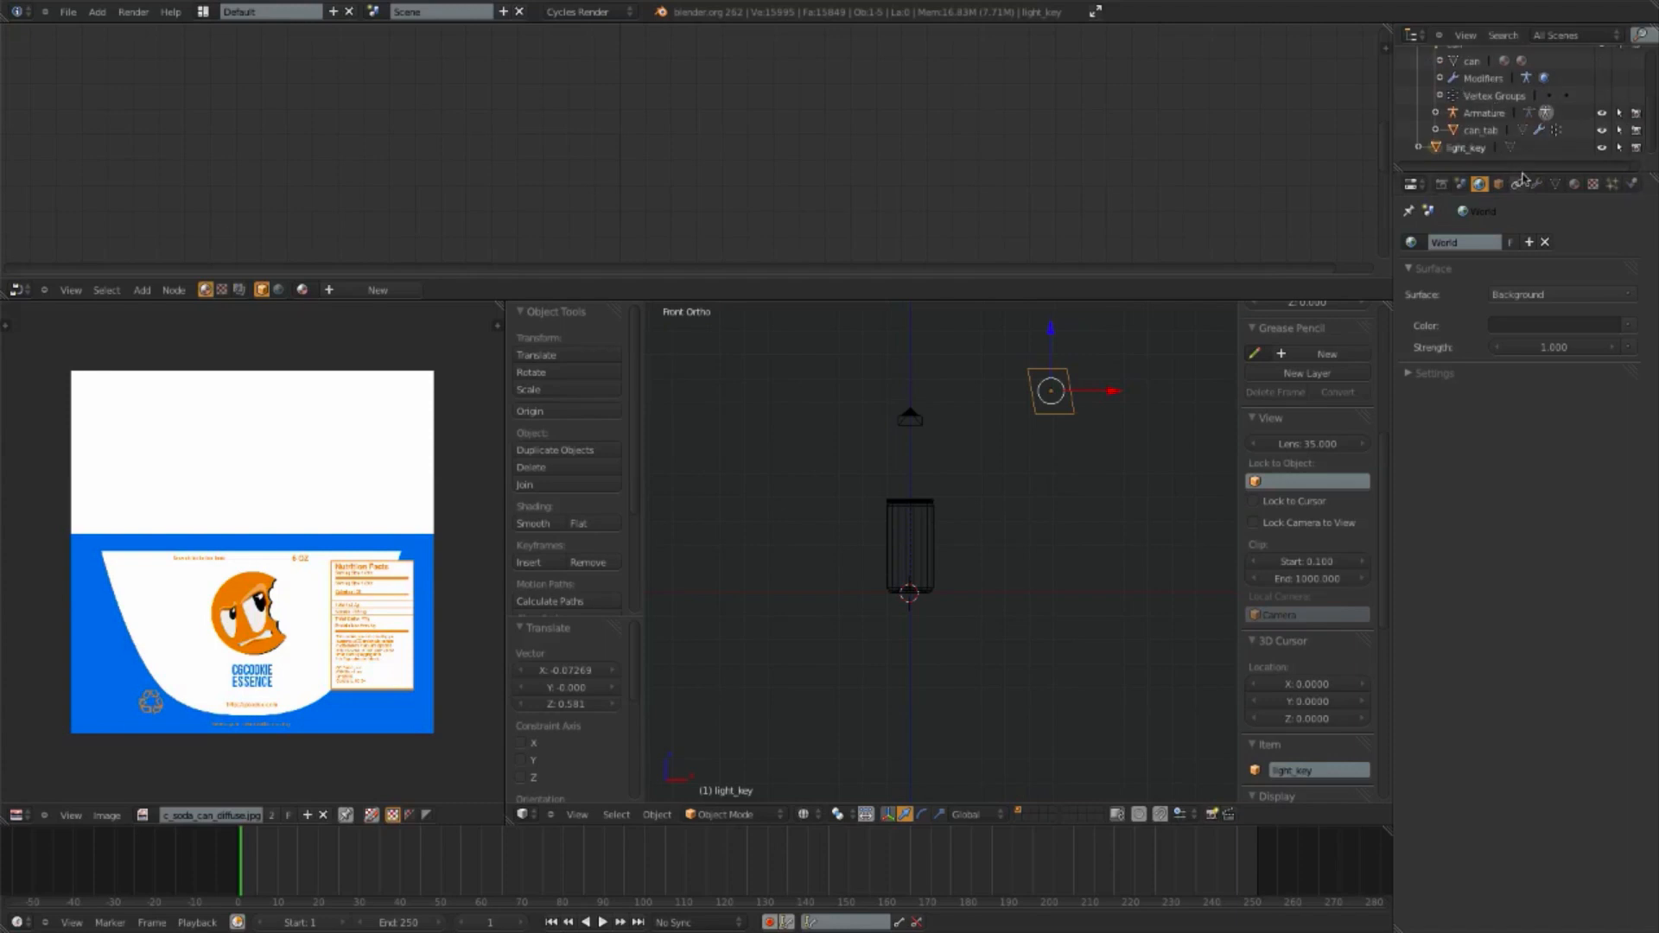
{"action": "left_click_drag", "start_coordinate": [1521, 170], "coordinate": [1523, 249]}
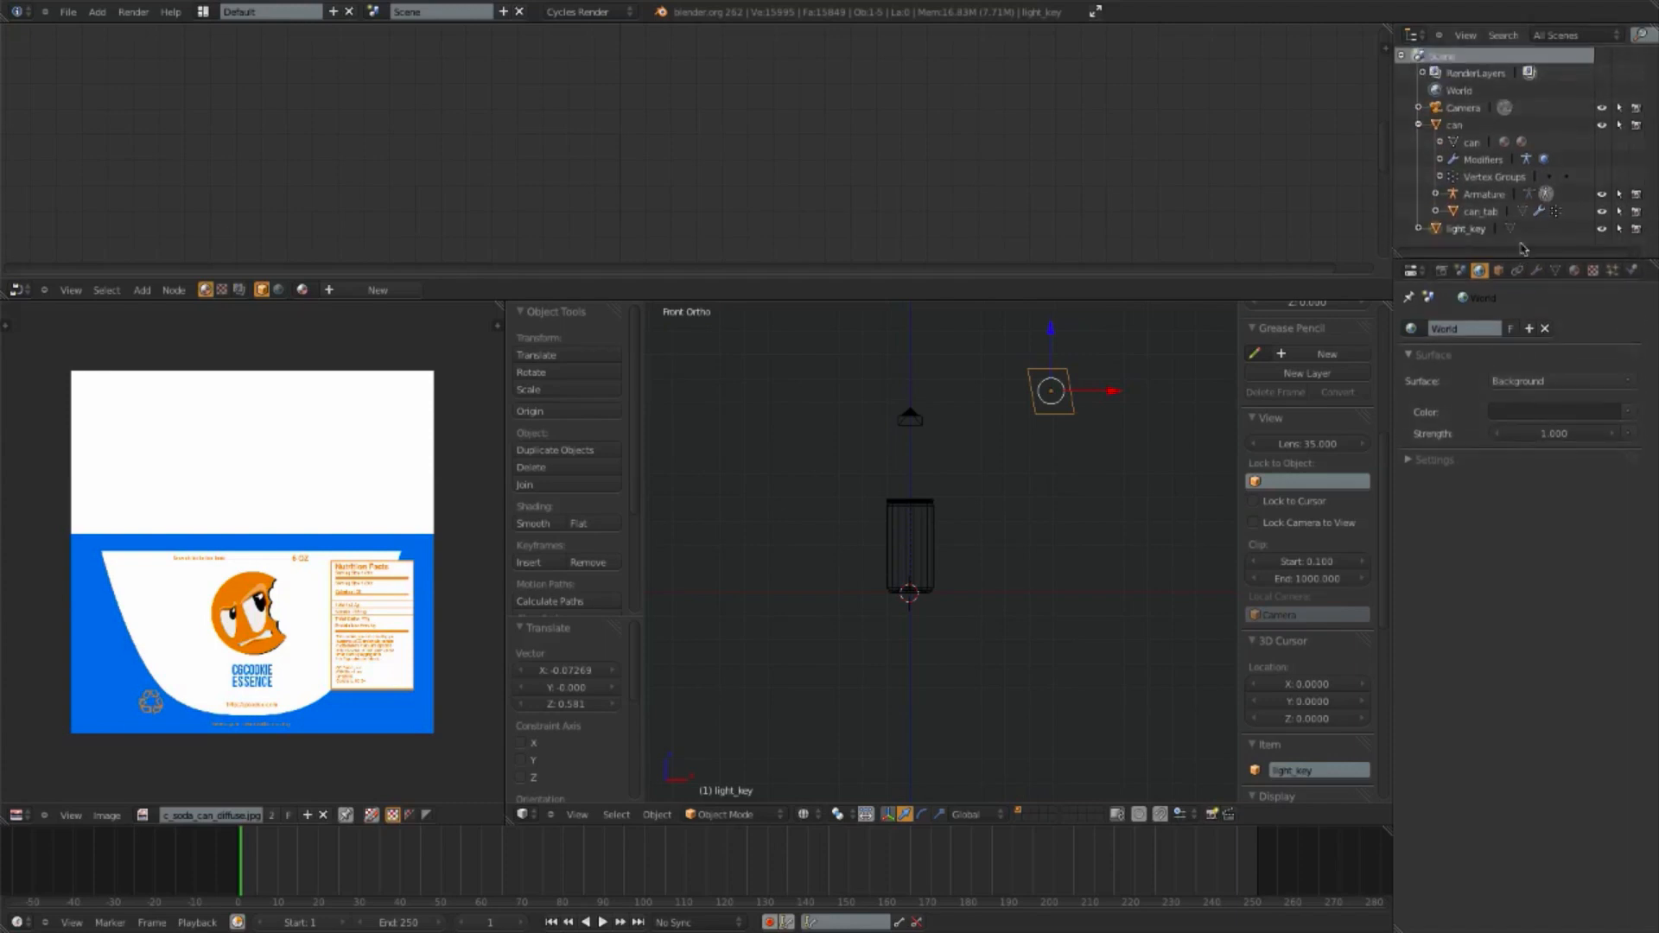
{"action": "left_click", "coordinate": [1418, 127]}
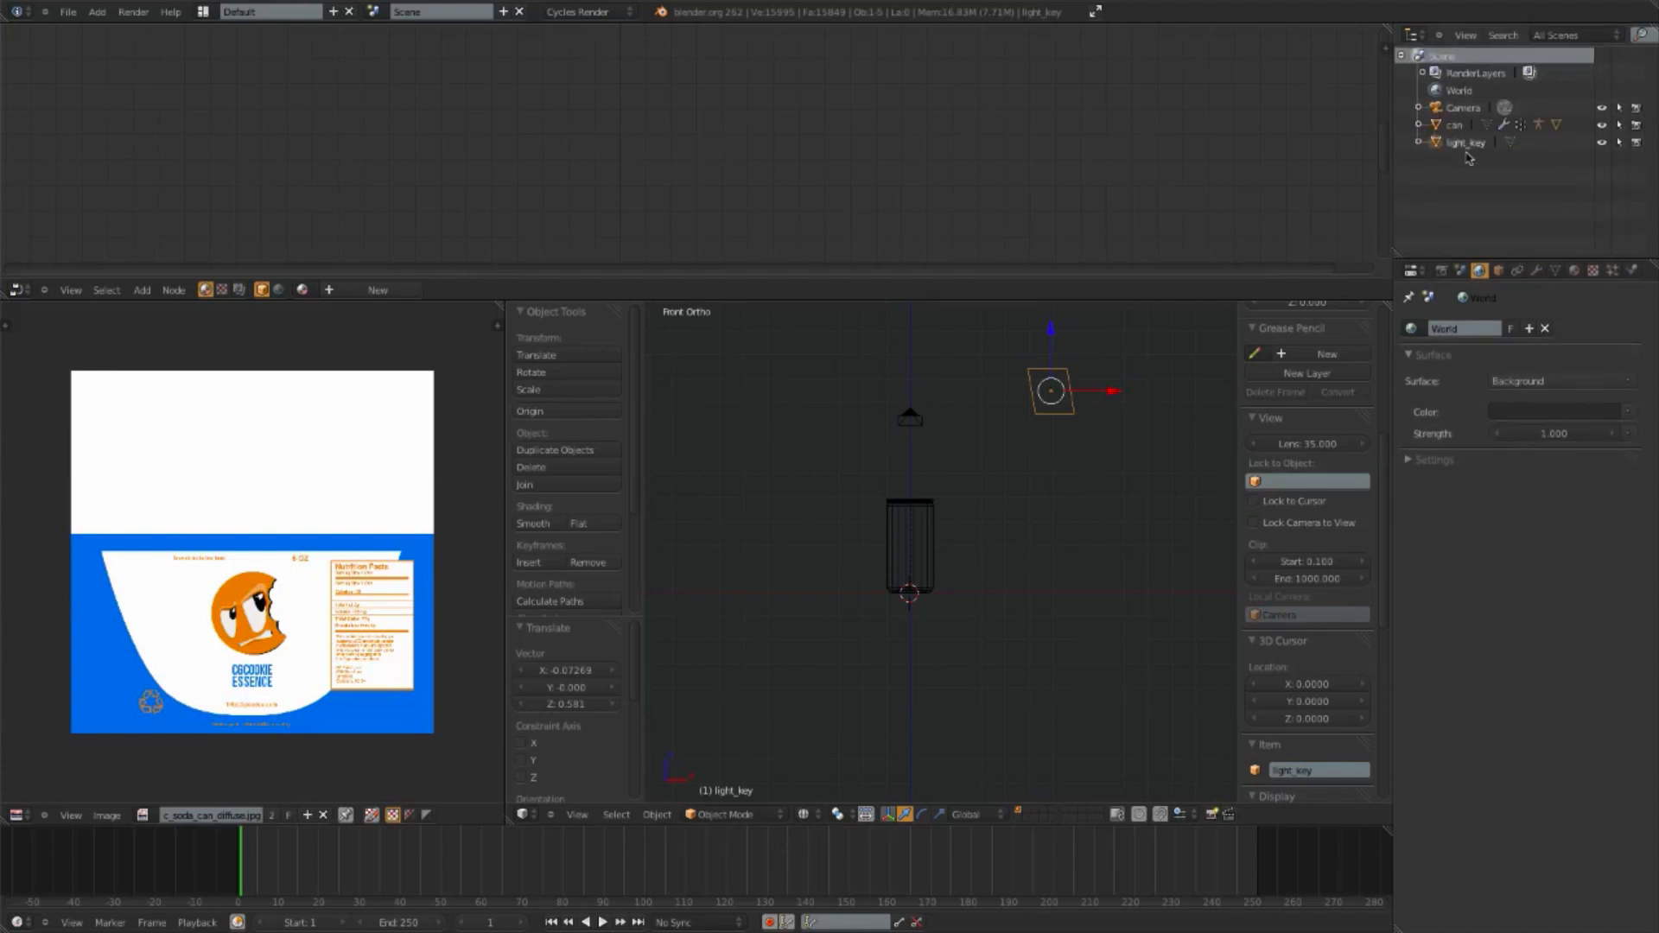
Step: Create a new material named light_key on the plane and set its surface shader to Emission
{"action": "left_click", "coordinate": [1574, 271]}
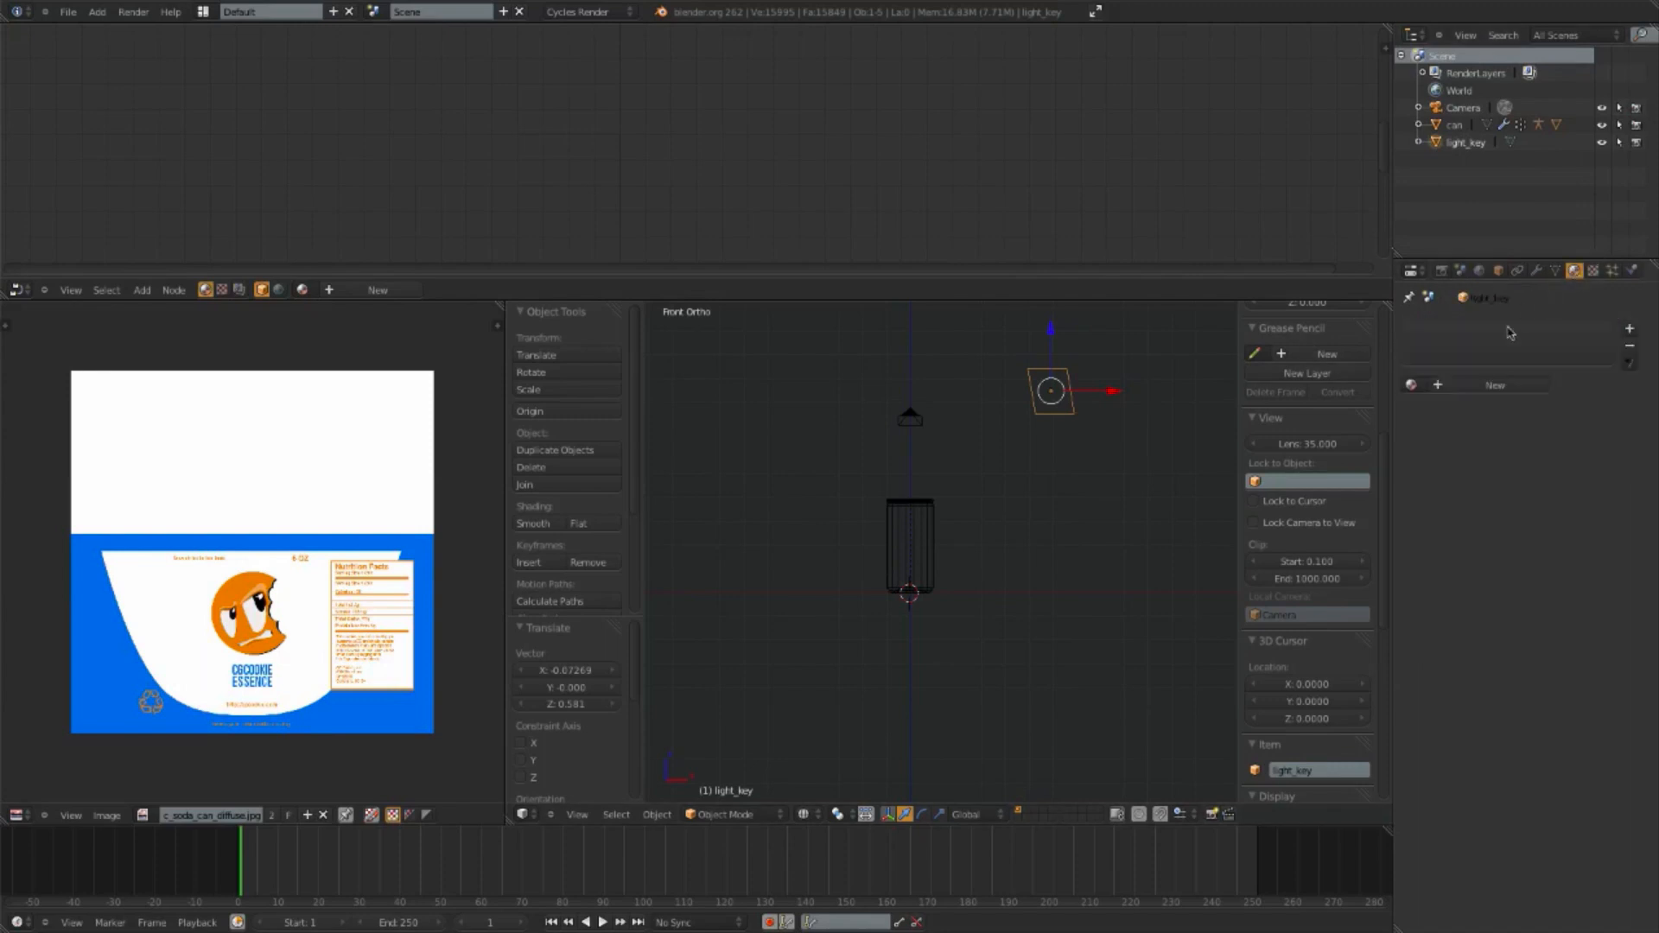
{"action": "left_click", "coordinate": [1495, 380]}
{"action": "type", "text": "lig"}
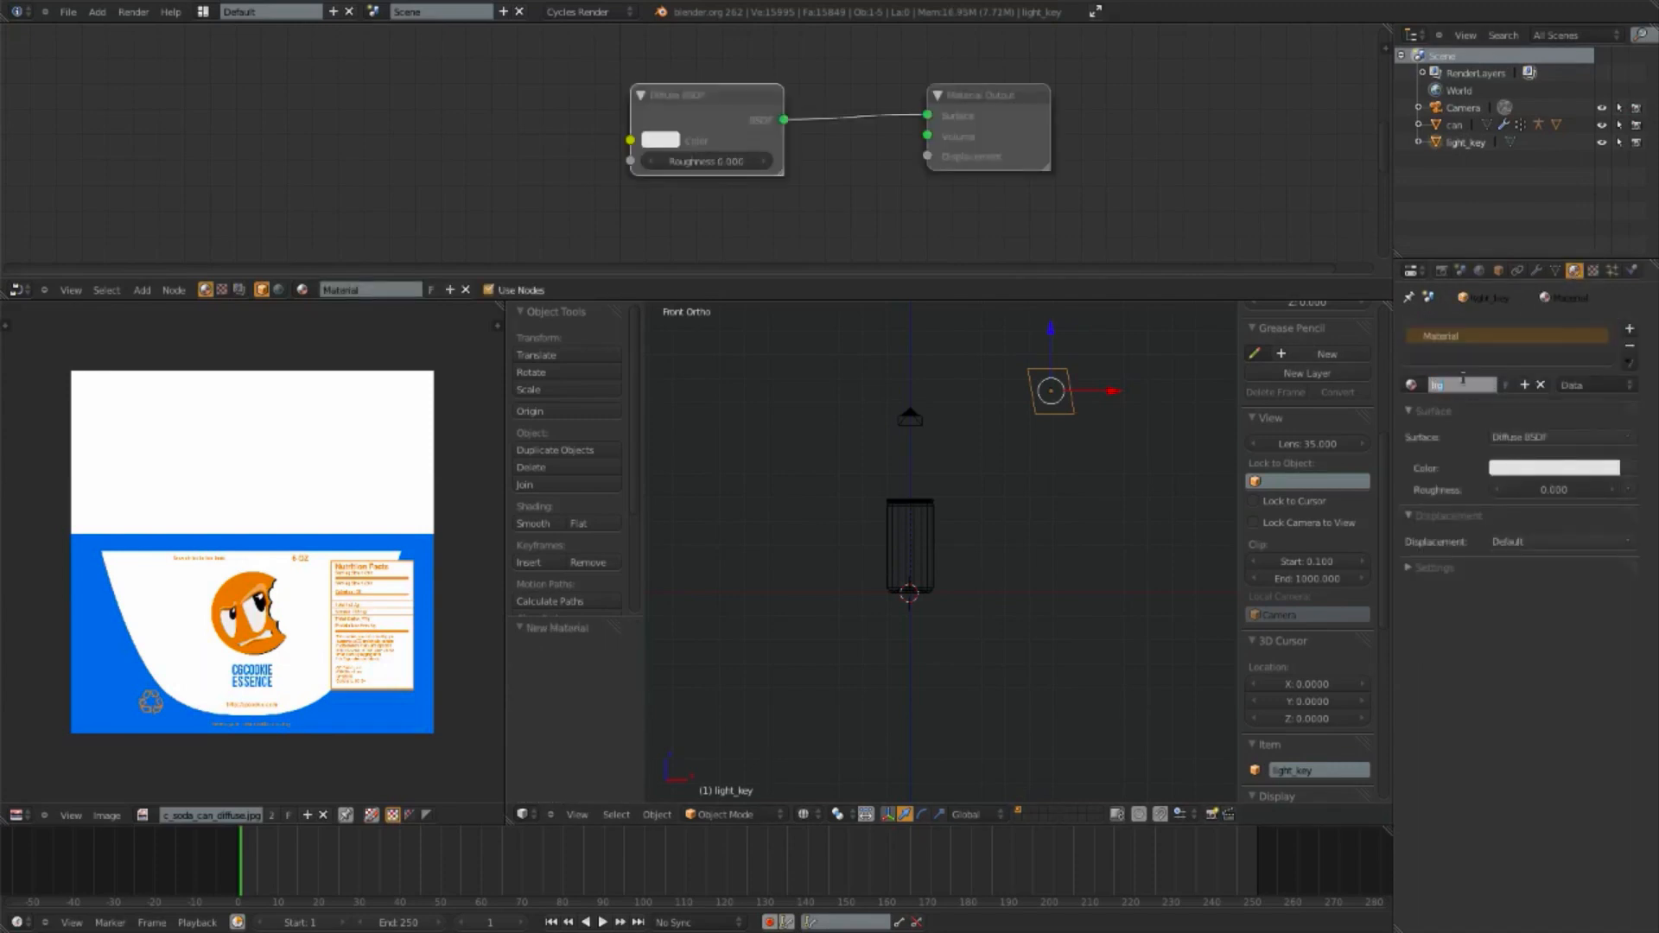
{"action": "type", "text": "ht_key"}
{"action": "key", "text": "Return"}
{"action": "left_click", "coordinate": [1537, 438]}
{"action": "left_click", "coordinate": [1459, 608]}
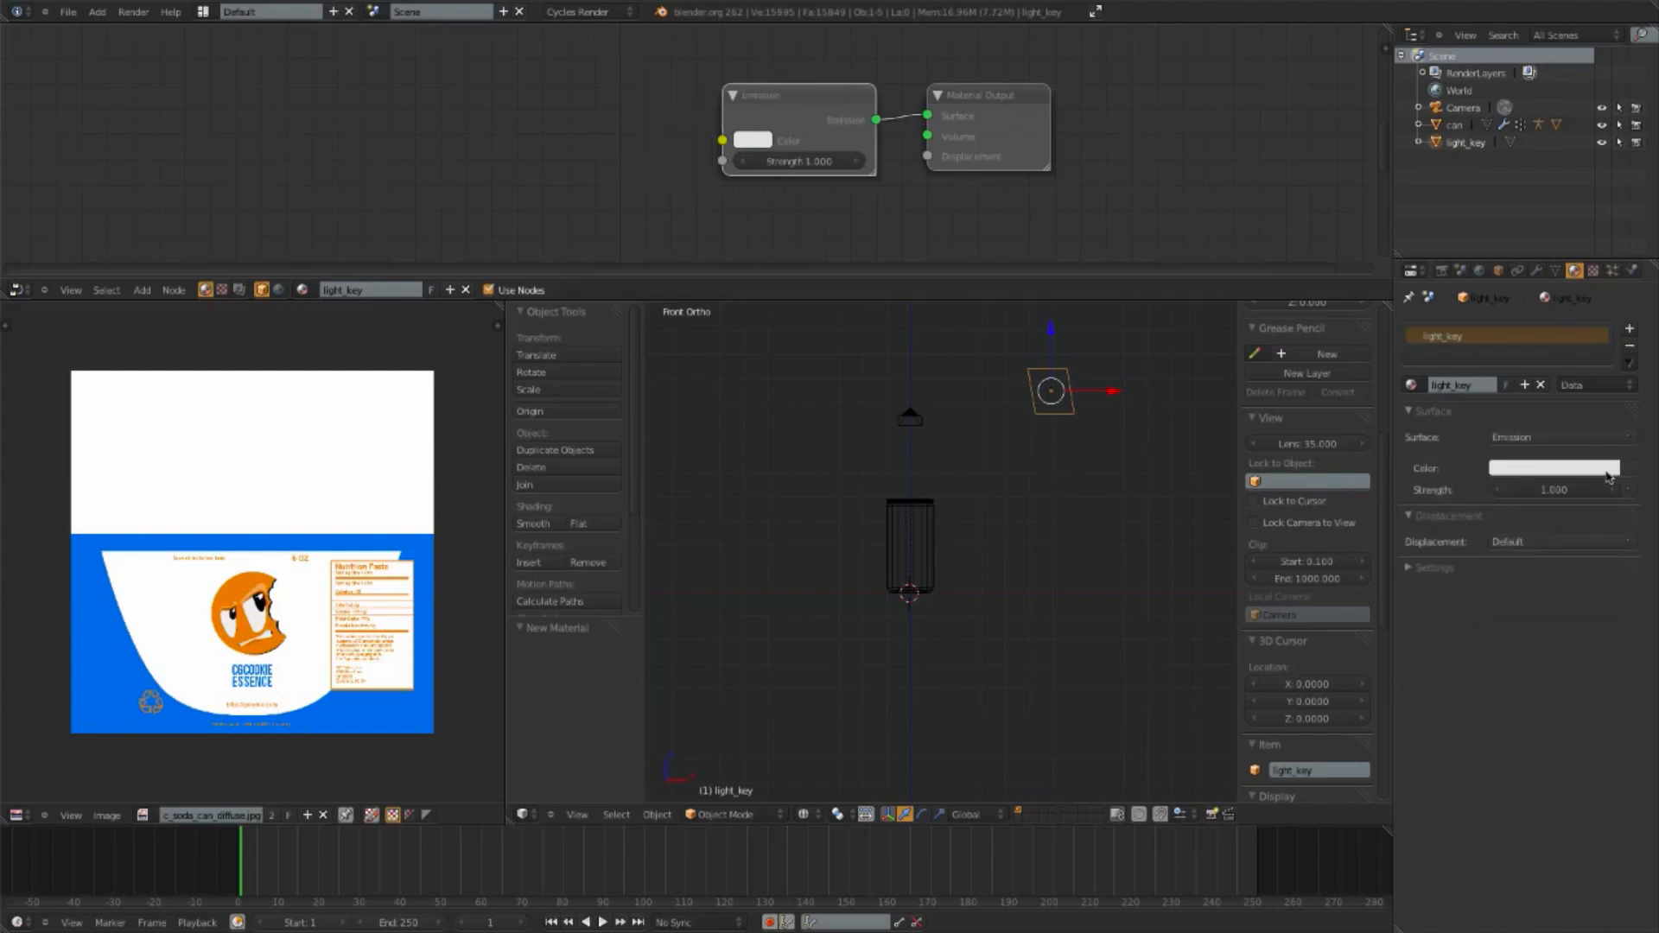
Step: Preview the lit can in Rendered viewport shading and try enlarging the light plane
{"action": "scroll", "coordinate": [1037, 471], "scroll_direction": "up", "scroll_amount": 2}
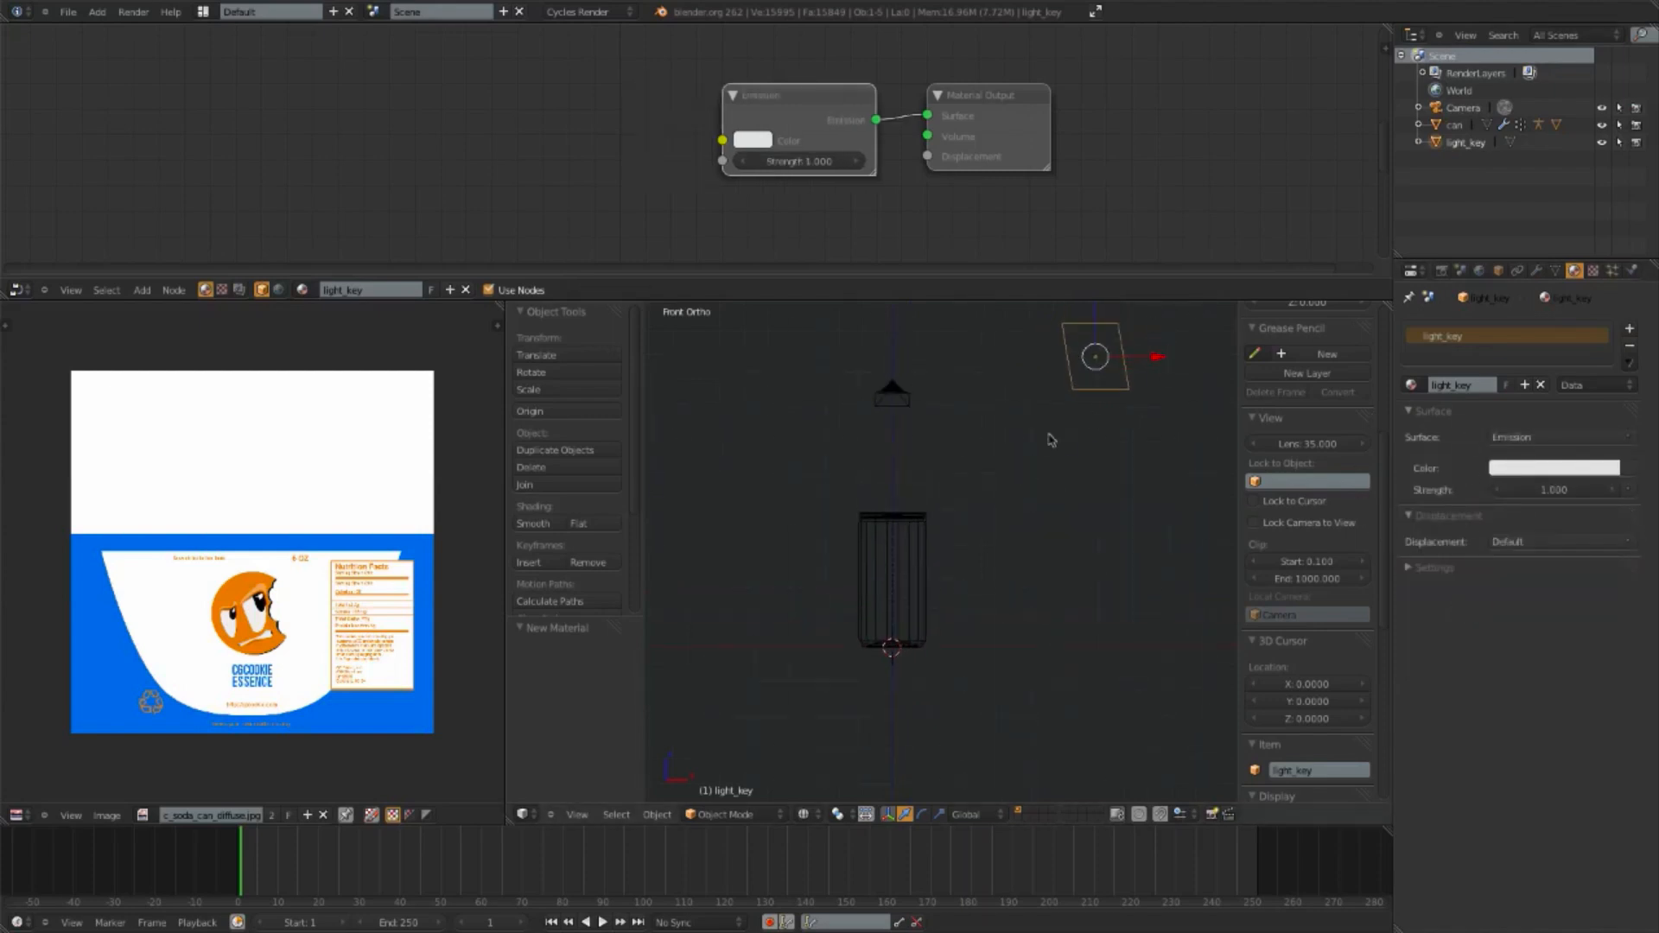
{"action": "left_click", "coordinate": [803, 814]}
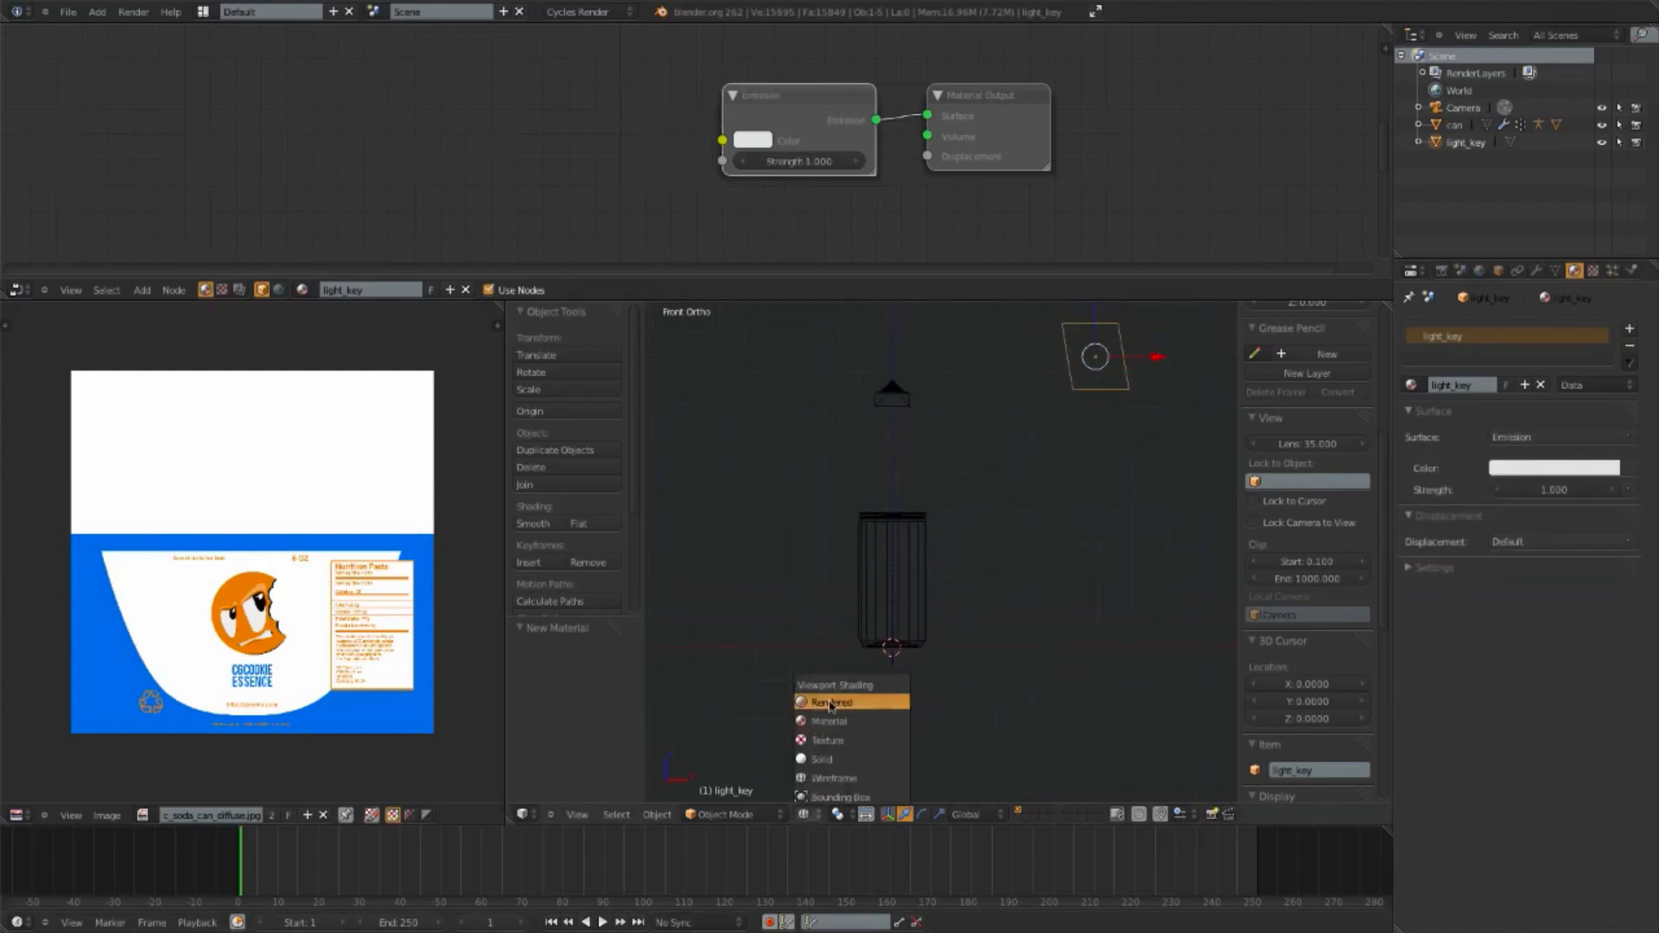
{"action": "left_click", "coordinate": [812, 703]}
{"action": "middle_click_drag", "start_coordinate": [940, 513], "coordinate": [1056, 503]}
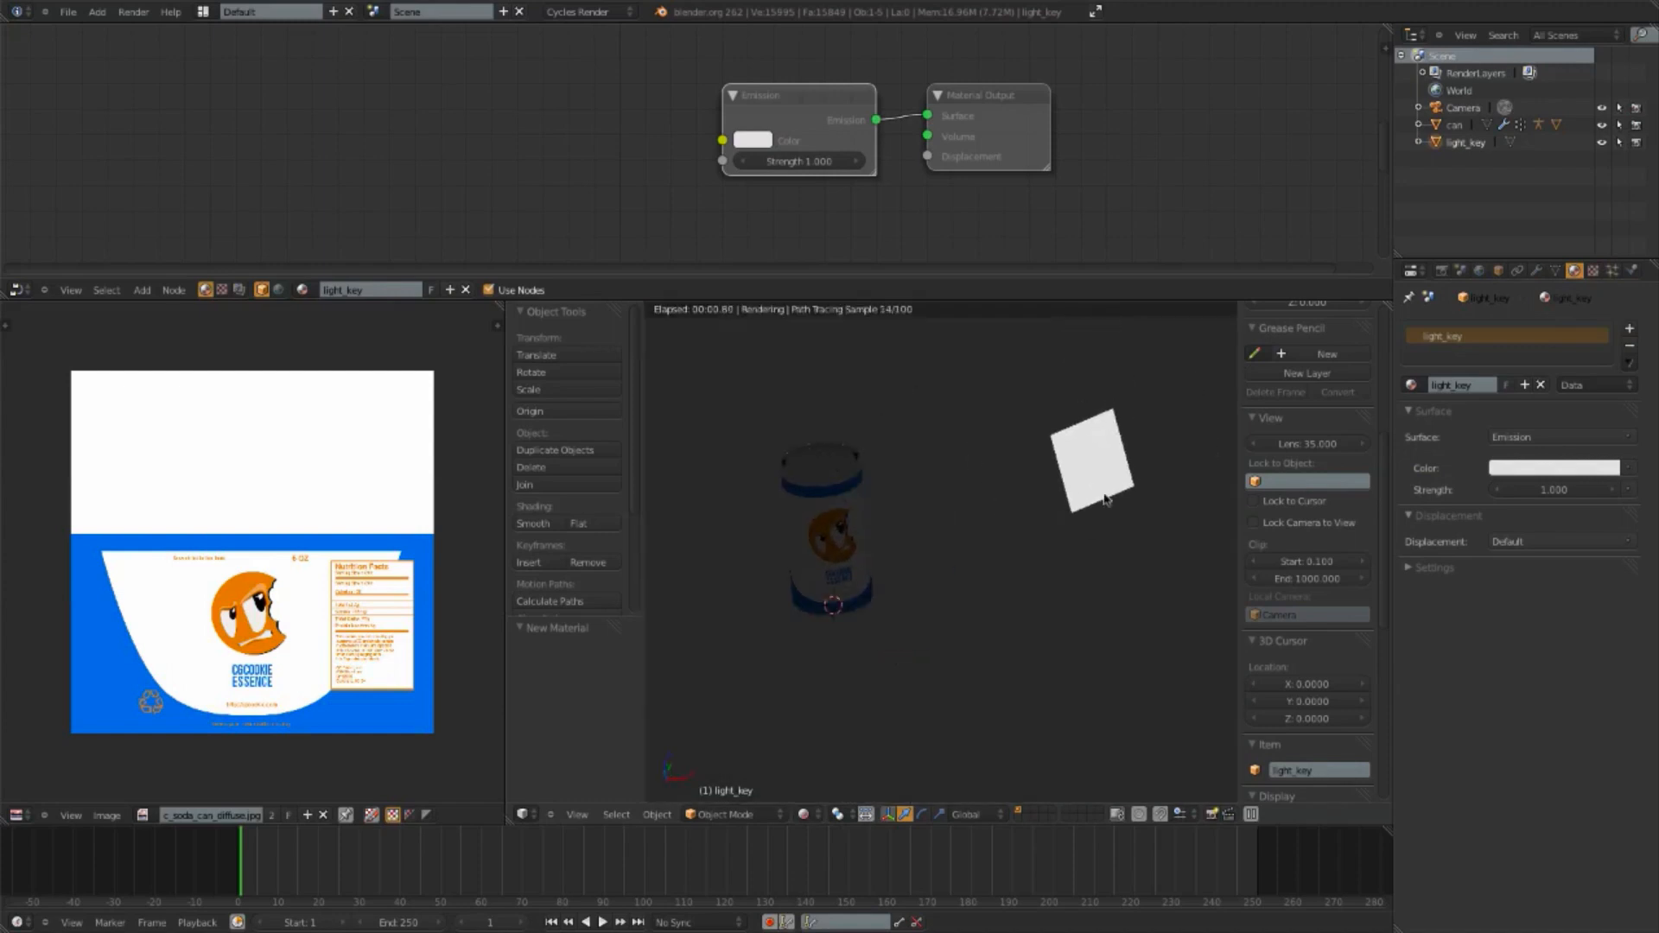
{"action": "key", "text": "s"}
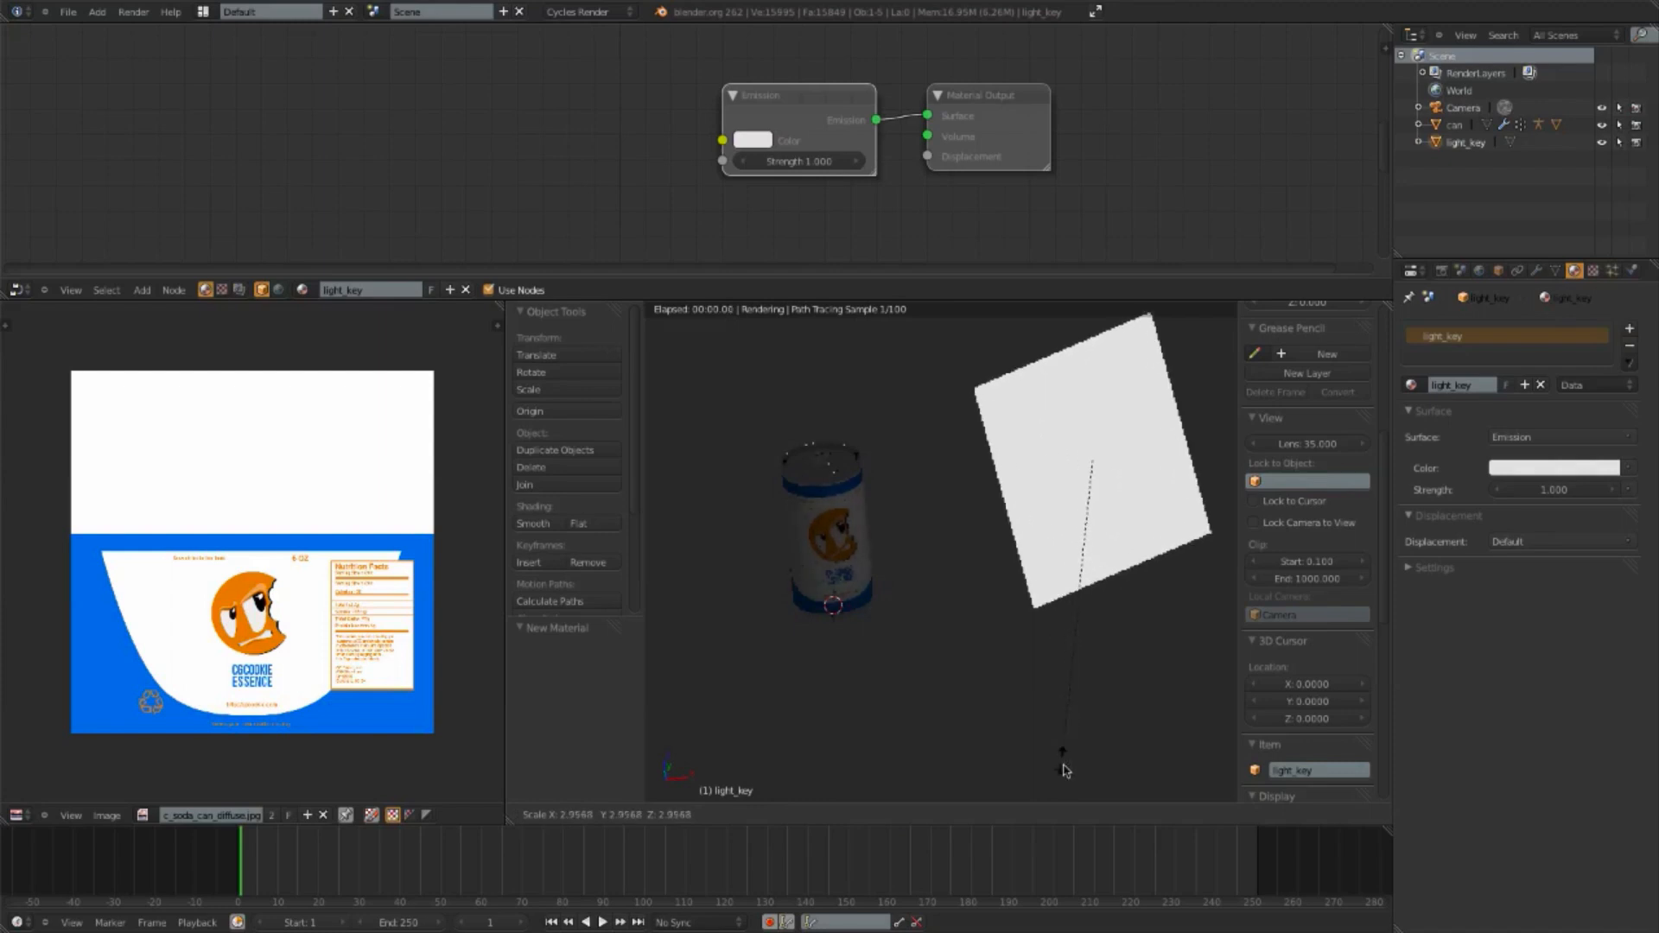
{"action": "key", "text": "Escape"}
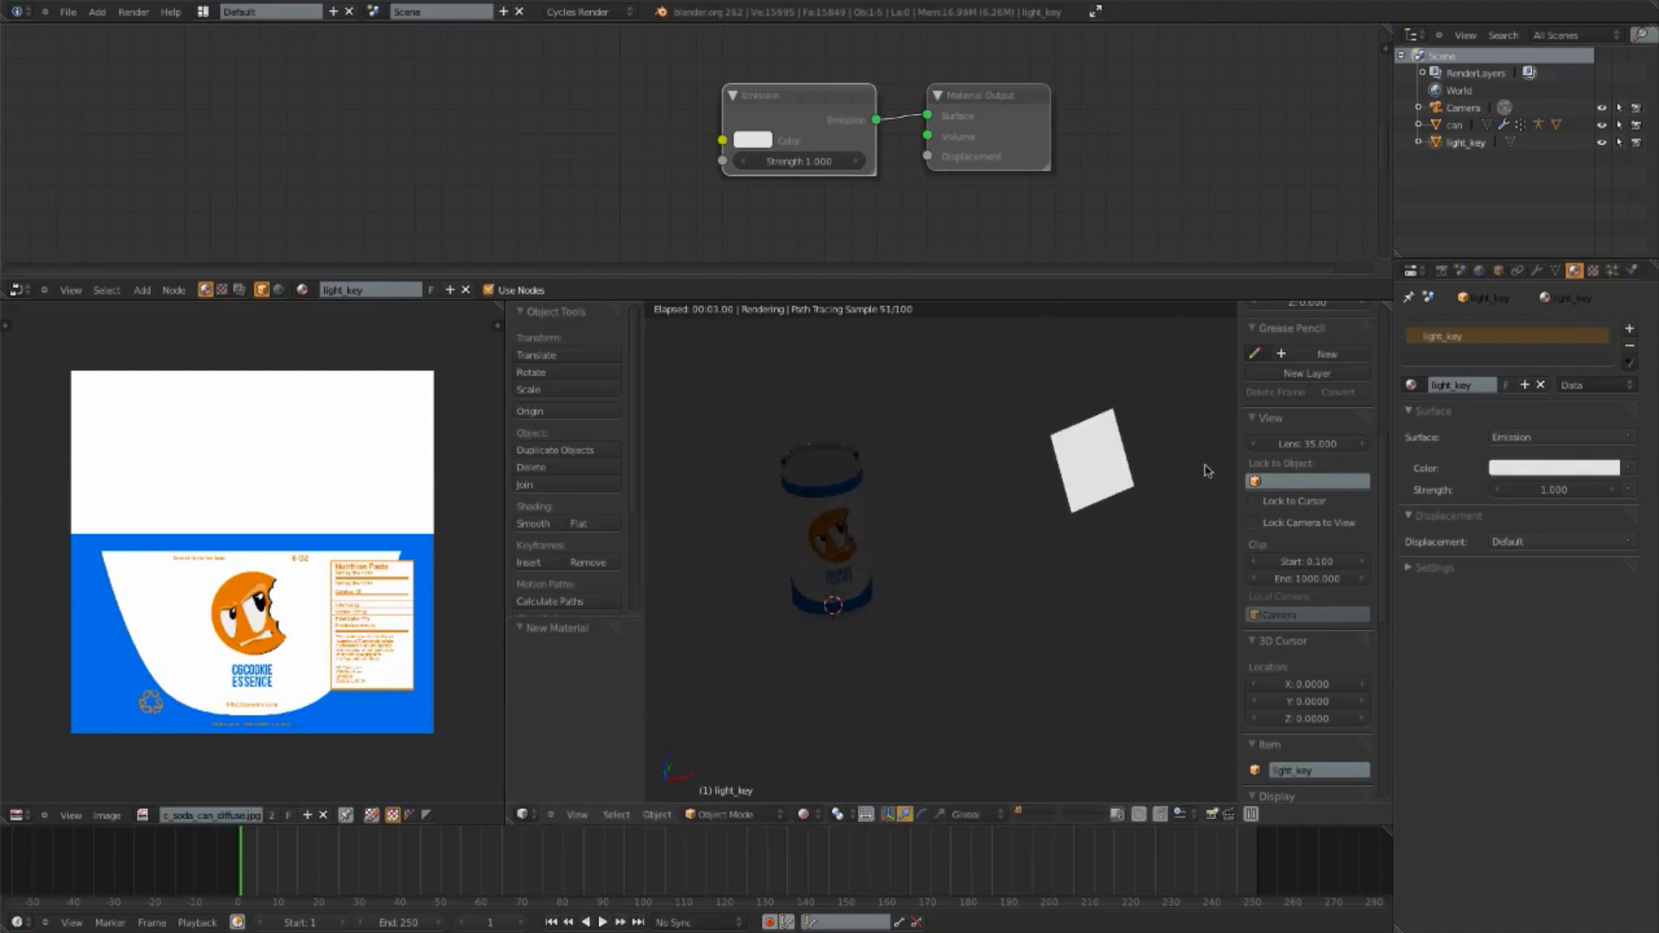
{"action": "scroll", "coordinate": [1096, 495], "scroll_direction": "down", "scroll_amount": 2}
{"action": "middle_click_drag", "start_coordinate": [1096, 490], "coordinate": [1141, 505]}
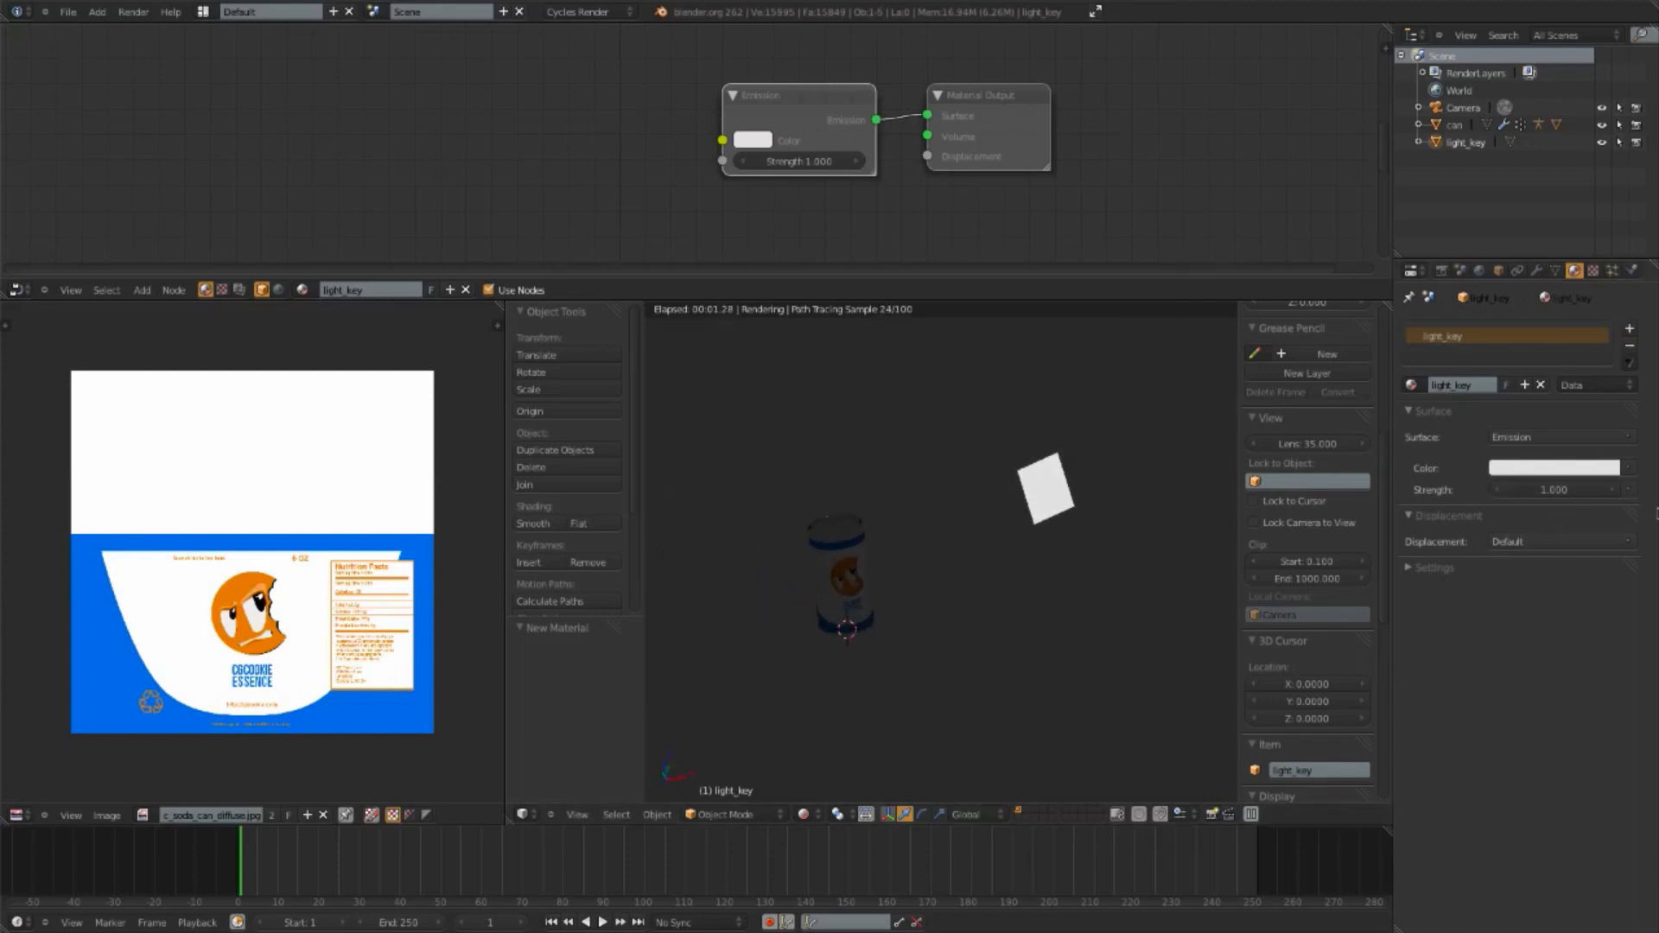
Step: Try an emission strength of about 51 on the light_key material and restore it to 1
{"action": "mouse_move", "coordinate": [1550, 490]}
{"action": "left_mouse_down"}
{"action": "mouse_move", "coordinate": [1616, 490]}
{"action": "mouse_move", "coordinate": [1521, 498]}
{"action": "left_mouse_up"}
{"action": "left_click", "coordinate": [1530, 490]}
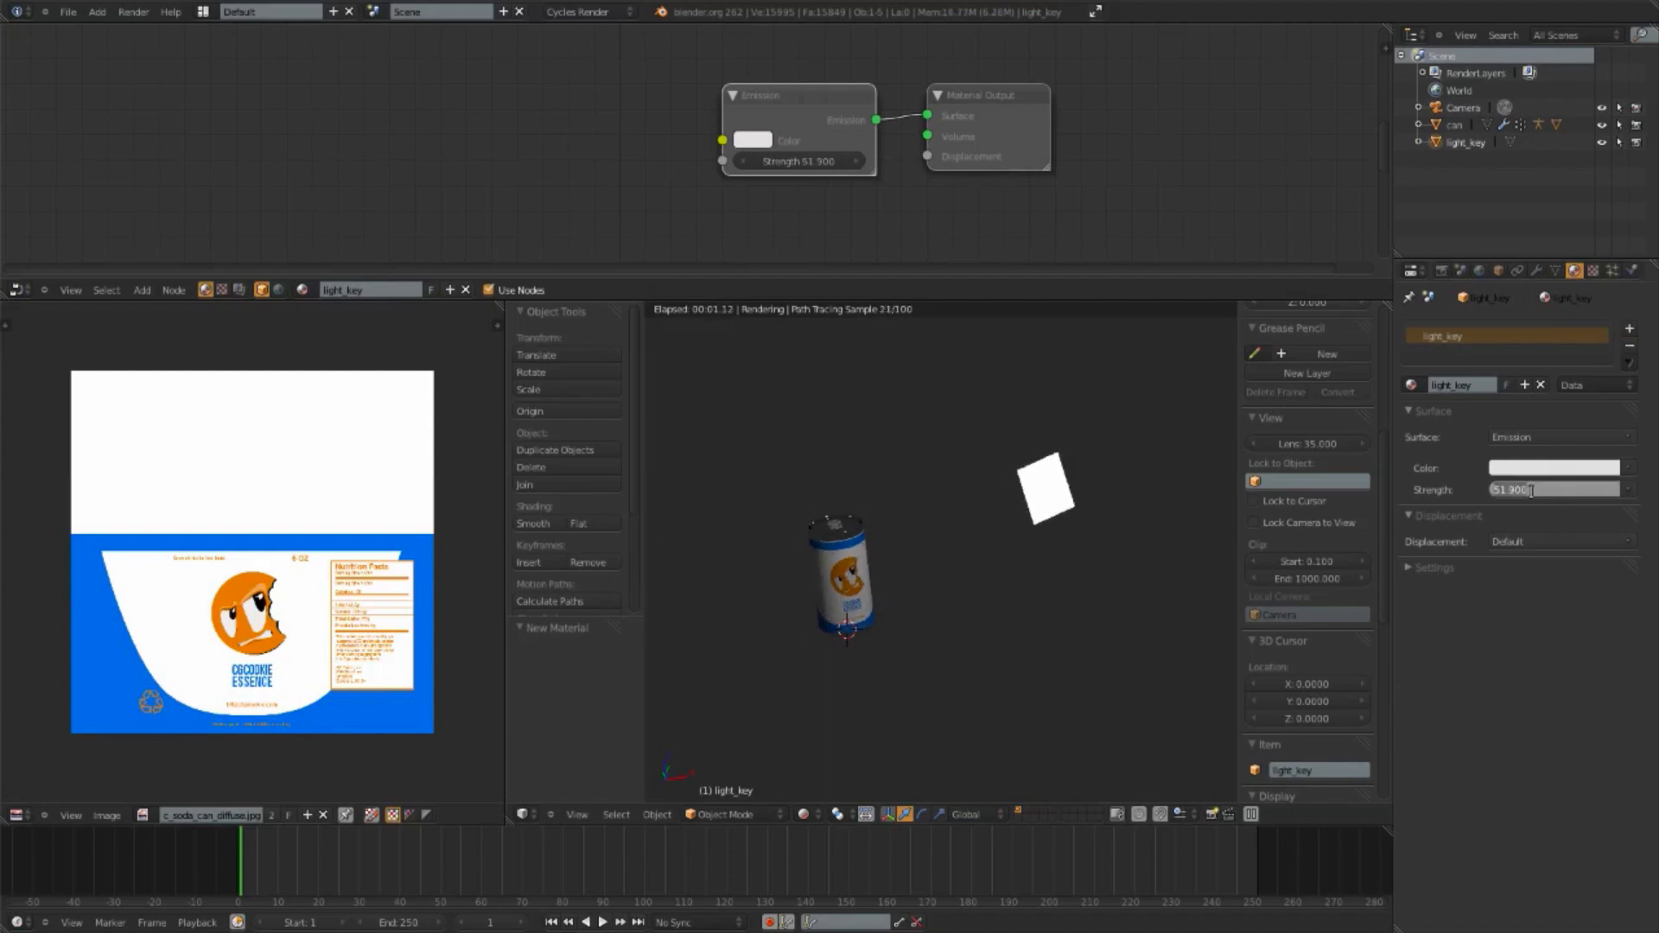
{"action": "type", "text": "1"}
{"action": "key", "text": "Return"}
Step: Scale the light_key plane up by a factor of about 3.38
{"action": "key", "text": "s"}
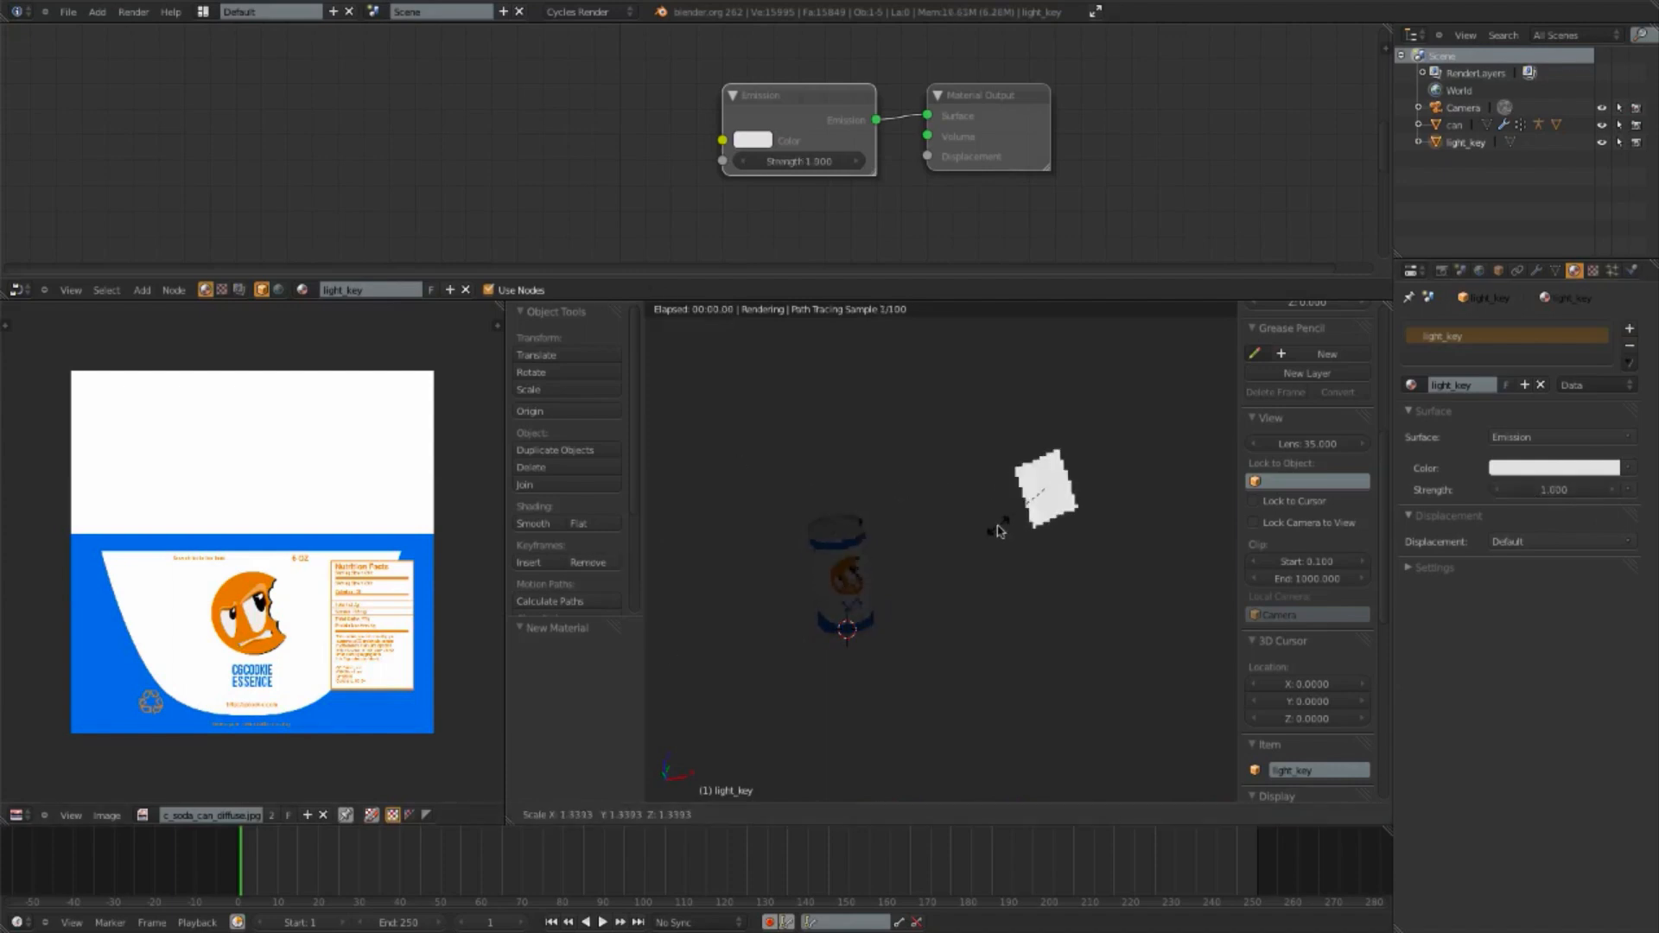
{"action": "left_click", "coordinate": [963, 604]}
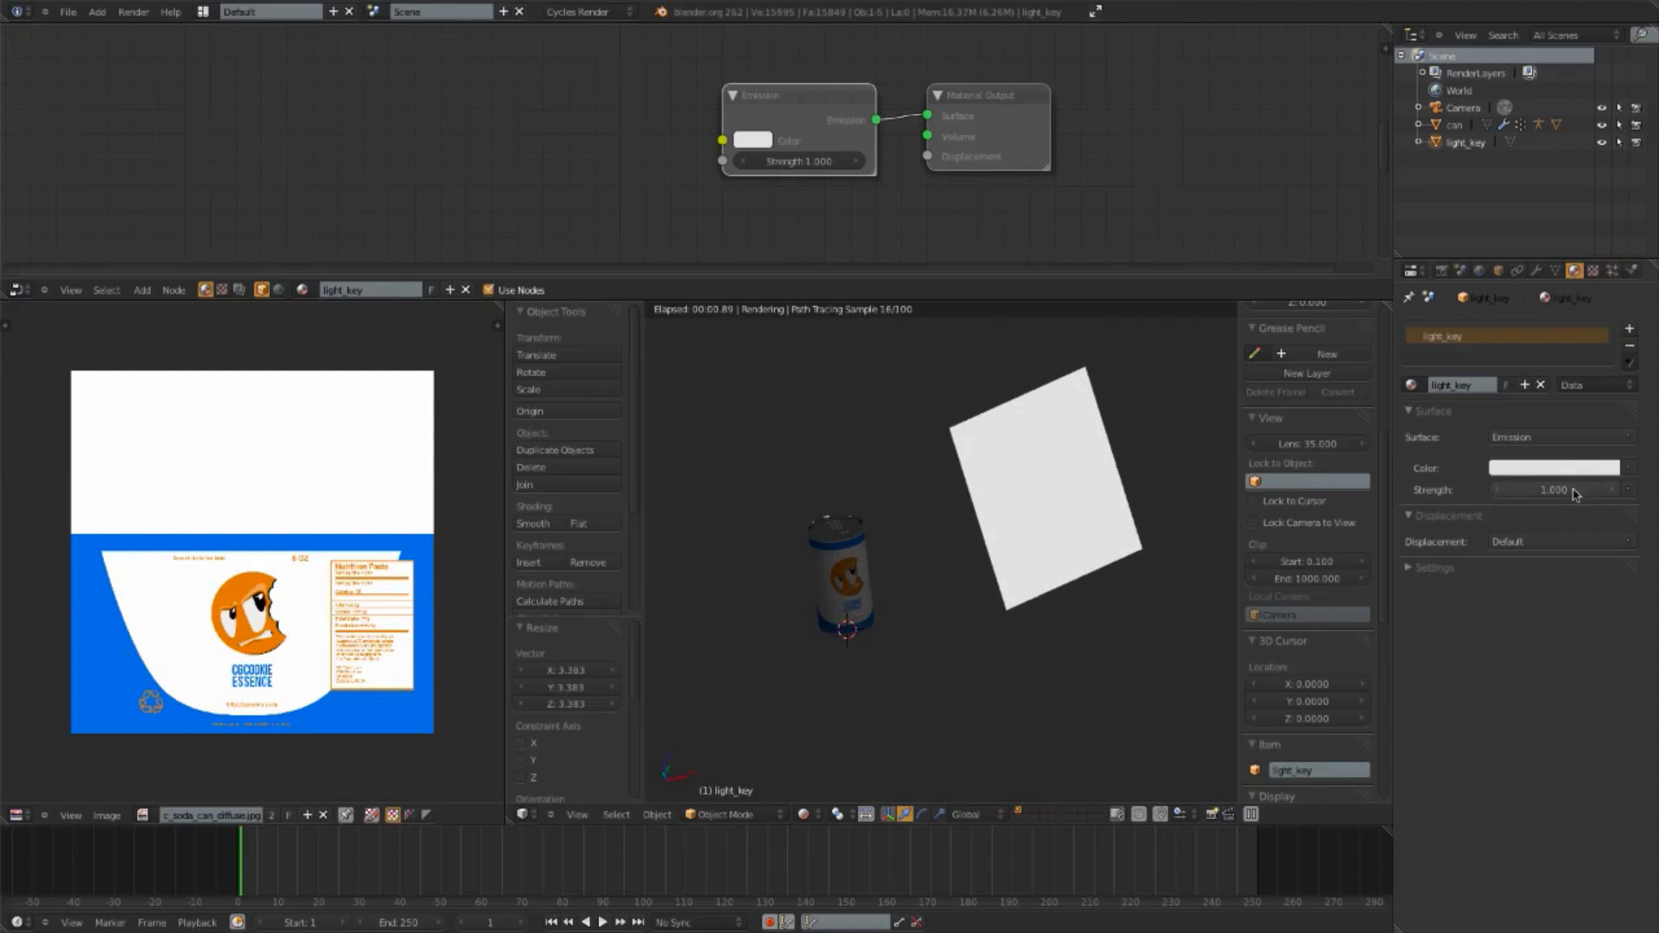
{"action": "scroll", "coordinate": [951, 521], "scroll_direction": "up", "scroll_amount": 4}
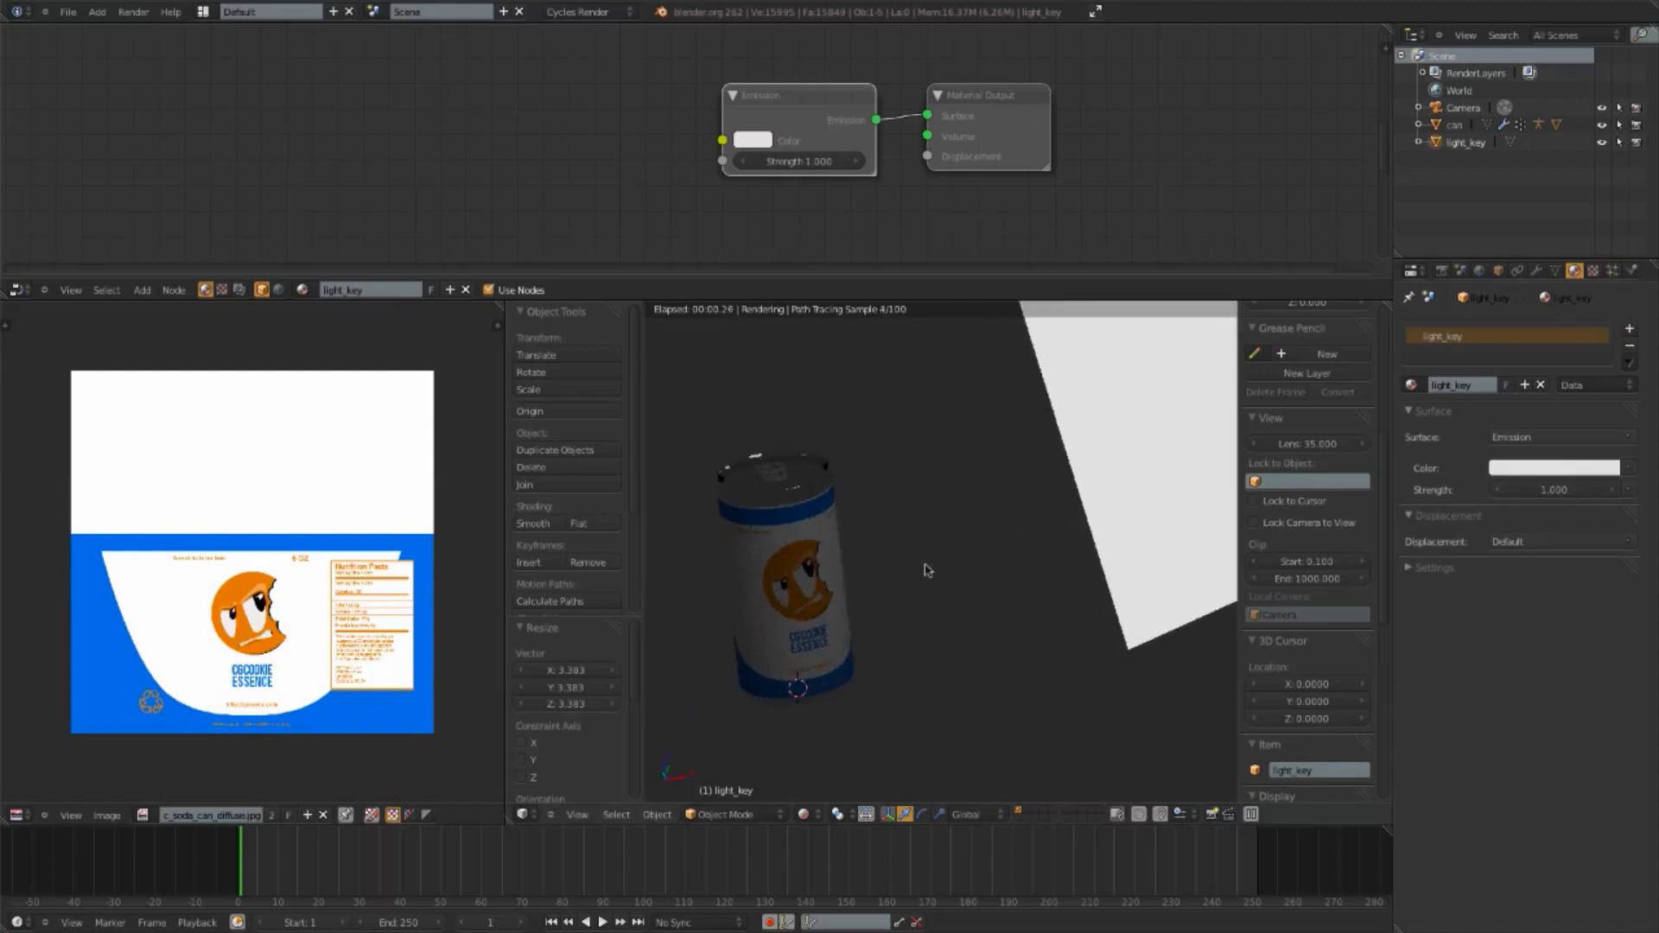
{"action": "middle_click_drag", "start_coordinate": [927, 571], "coordinate": [1130, 453]}
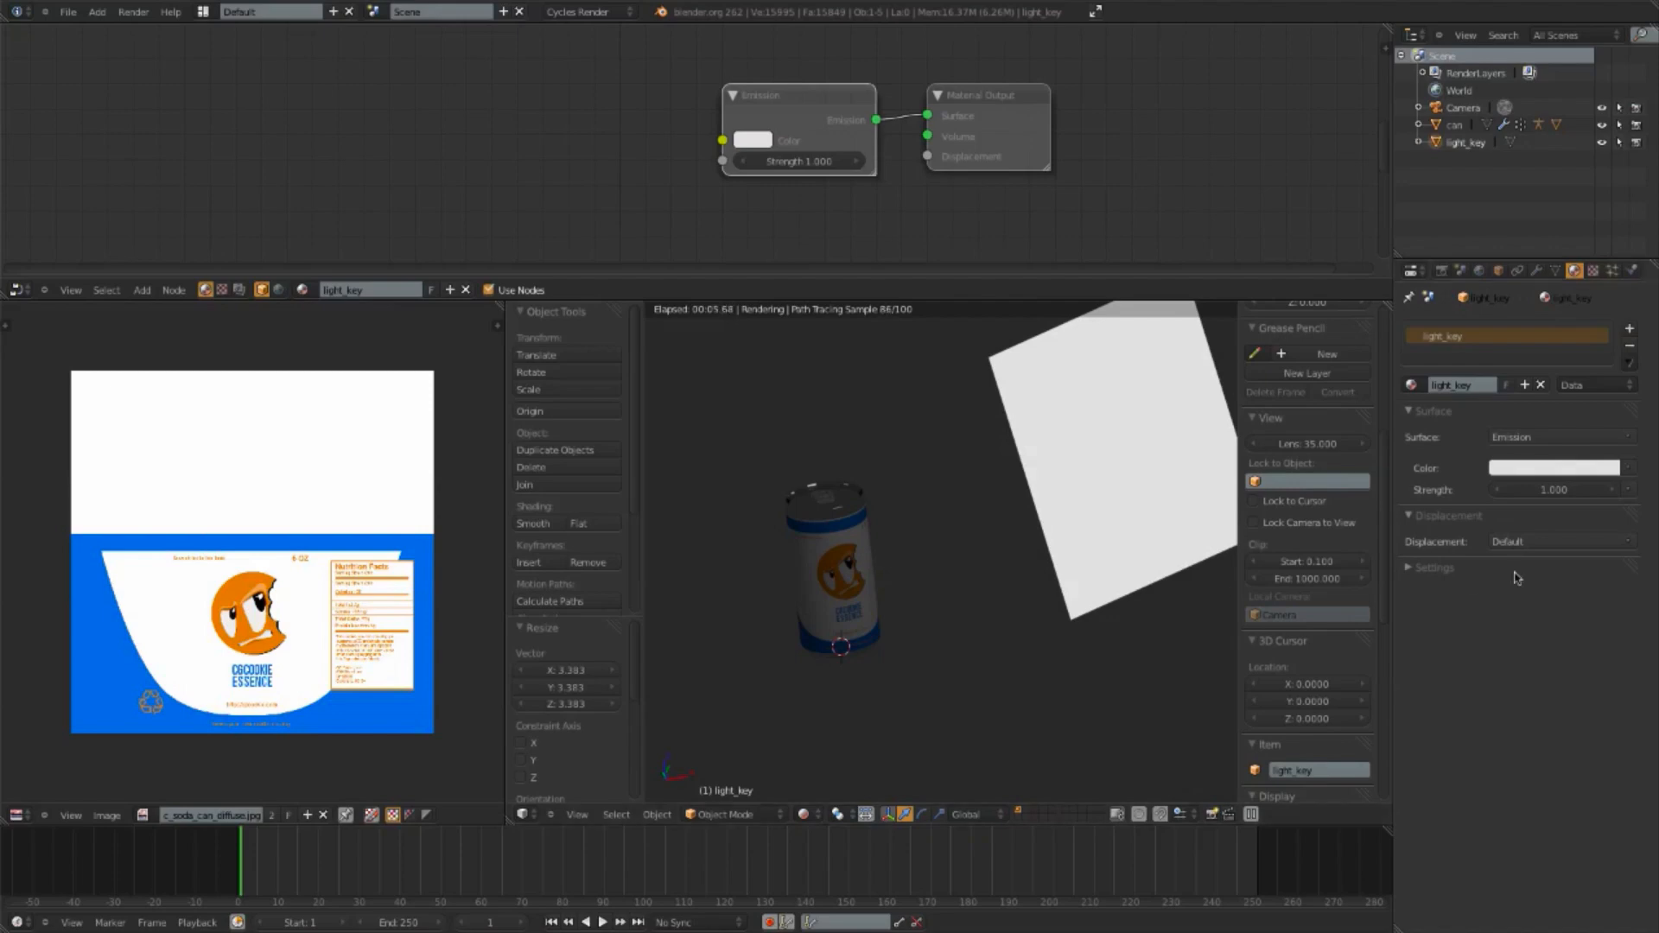
Step: Set the light_key emission strength to 15 and scale its plane down by a factor of about 0.88
{"action": "left_click", "coordinate": [1566, 489]}
{"action": "type", "text": "15"}
{"action": "key", "text": "Return"}
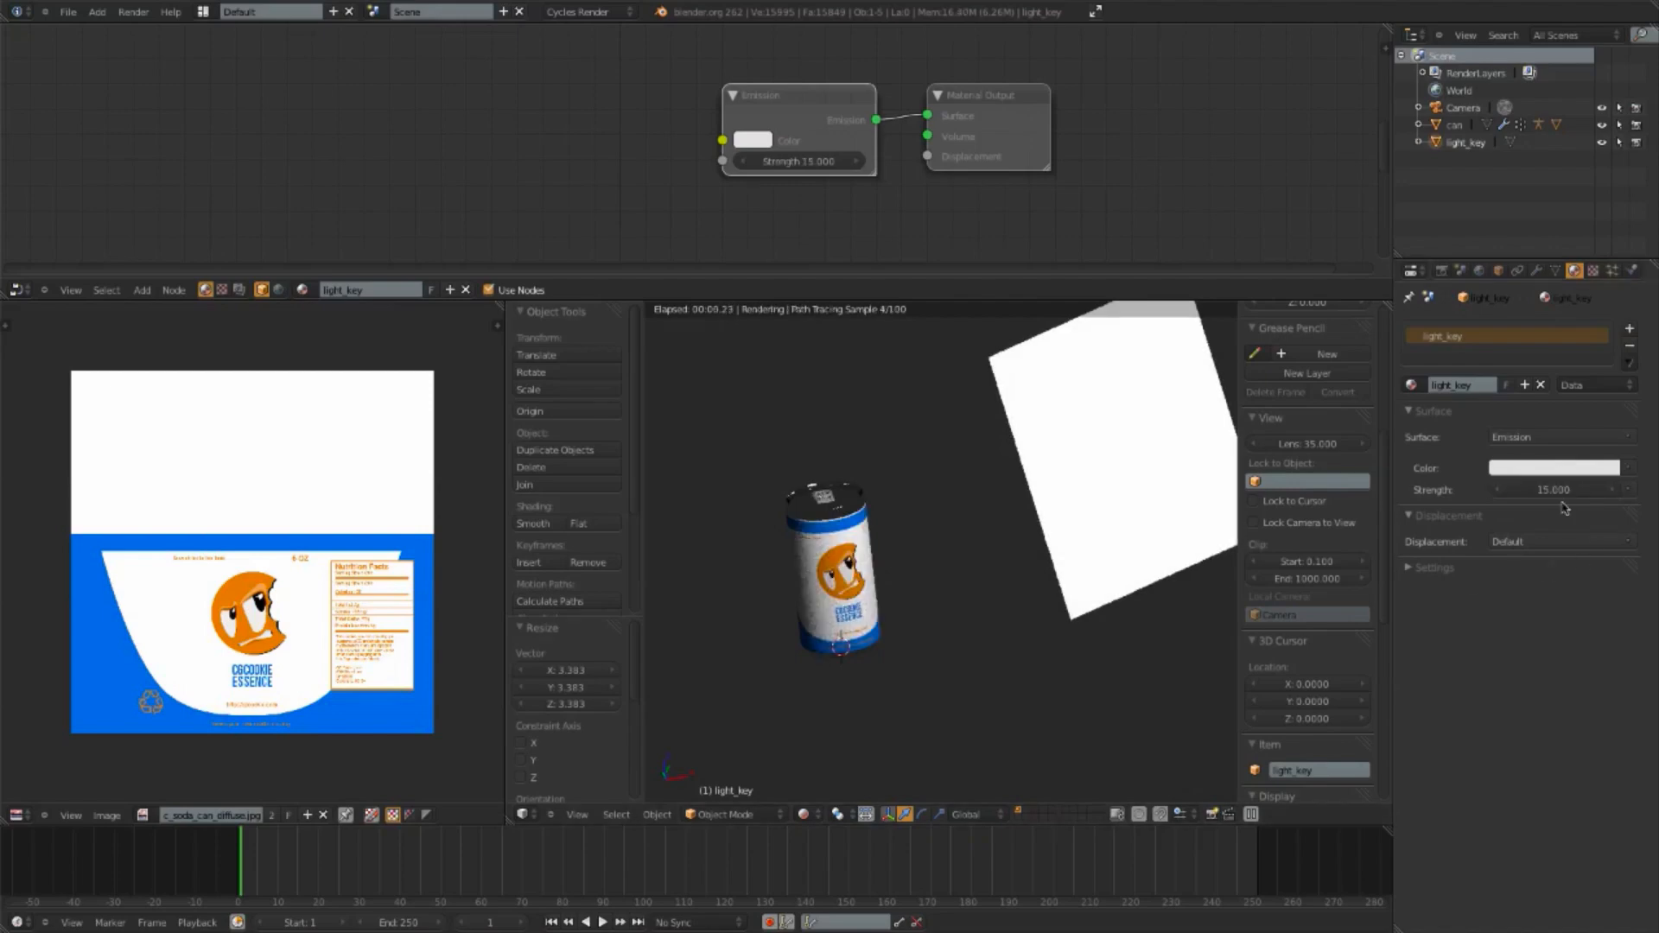
{"action": "key", "text": "s"}
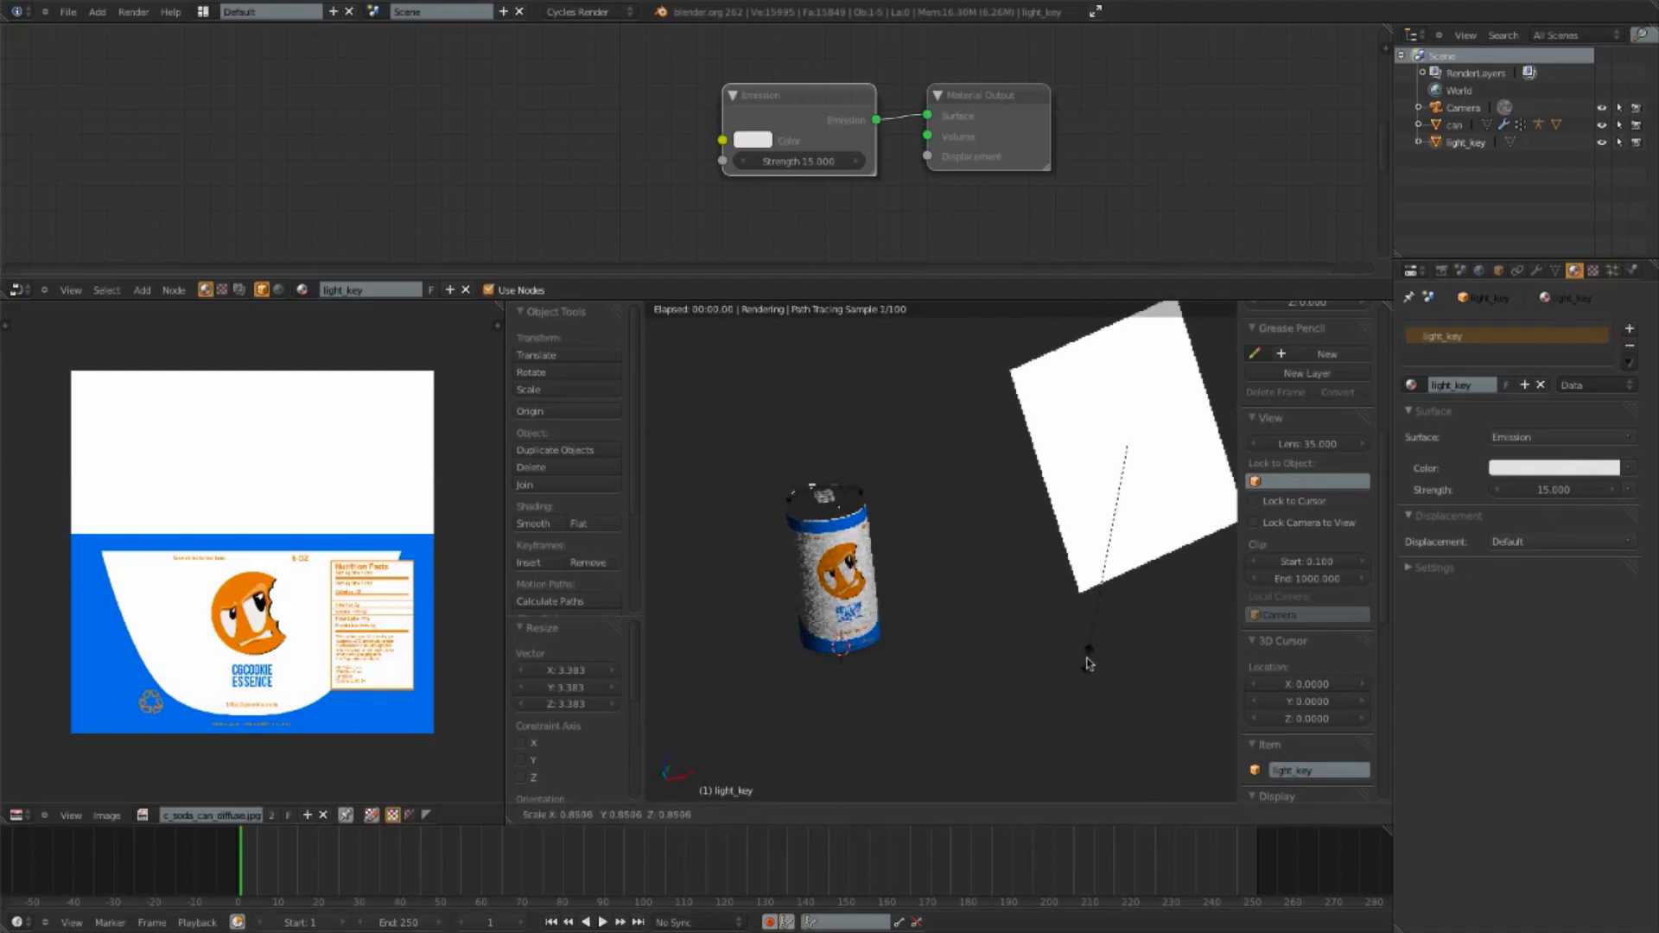
{"action": "left_click", "coordinate": [1086, 667]}
{"action": "middle_click_drag", "start_coordinate": [983, 647], "coordinate": [1112, 550]}
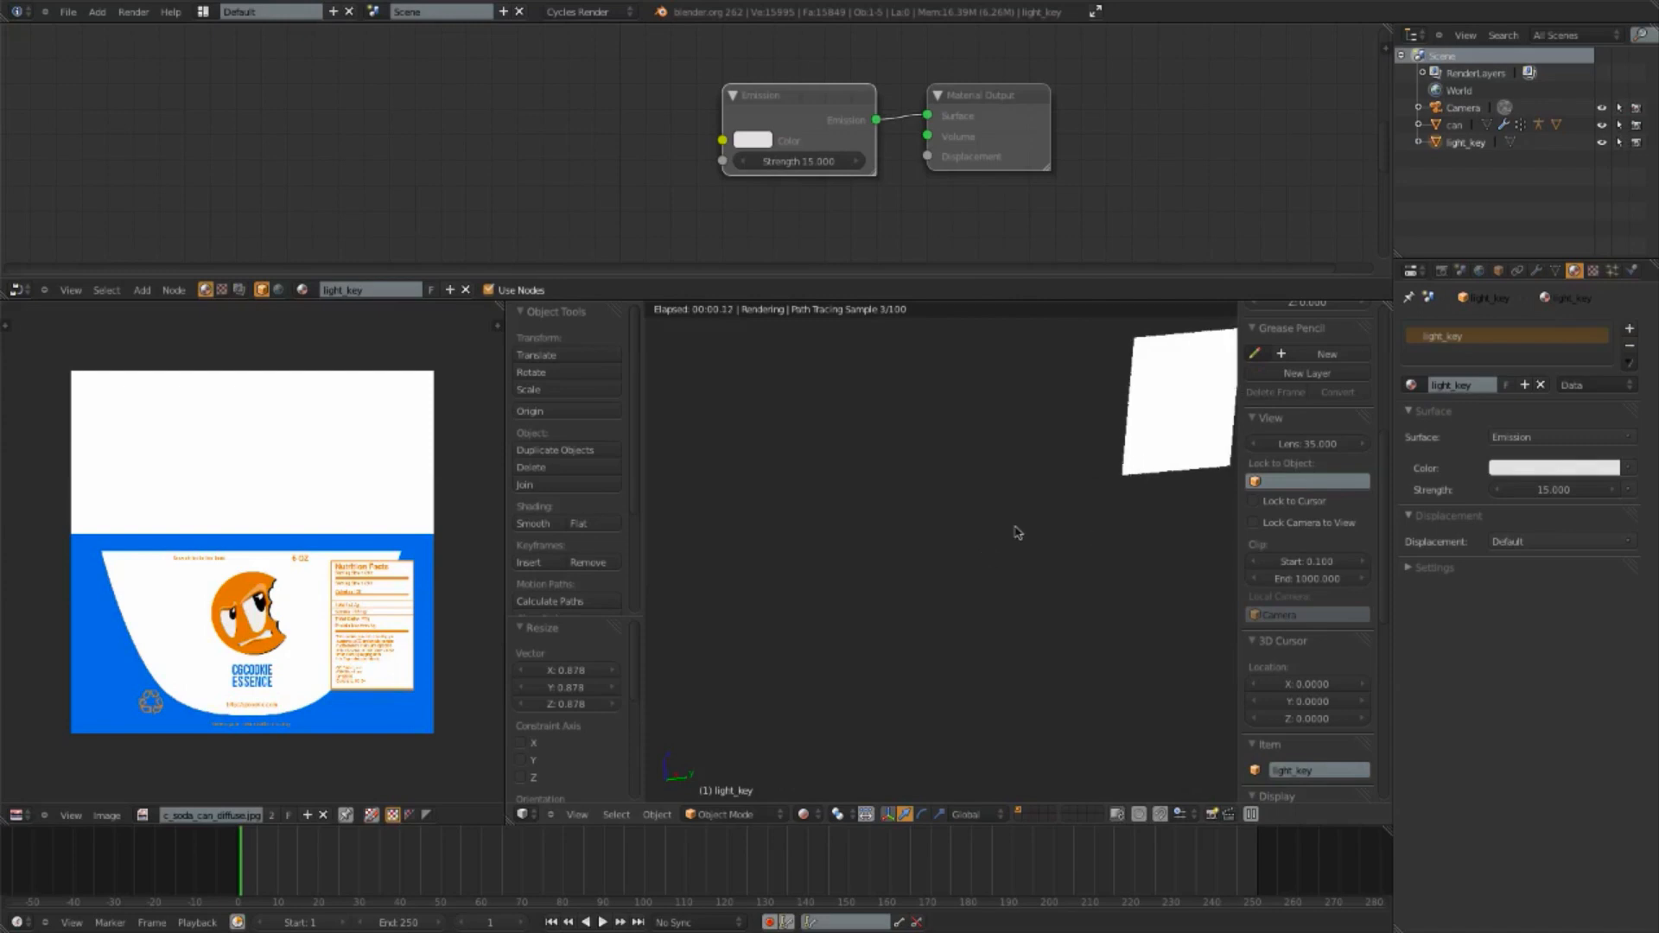
{"action": "mouse_move", "coordinate": [1016, 530]}
{"action": "middle_mouse_down"}
{"action": "mouse_move", "coordinate": [990, 510]}
{"action": "mouse_move", "coordinate": [1019, 633]}
{"action": "middle_mouse_up"}
Step: Leave Rendered shading in the top view, save over the existing file and deselect all objects
{"action": "key", "text": "KP_7"}
{"action": "key", "text": "z"}
{"action": "key", "text": "z"}
{"action": "key", "text": "ctrl+s"}
{"action": "left_click", "coordinate": [1019, 631]}
{"action": "middle_click_drag", "start_coordinate": [998, 571], "coordinate": [1000, 579], "text": "shift"}
{"action": "key", "text": "a"}
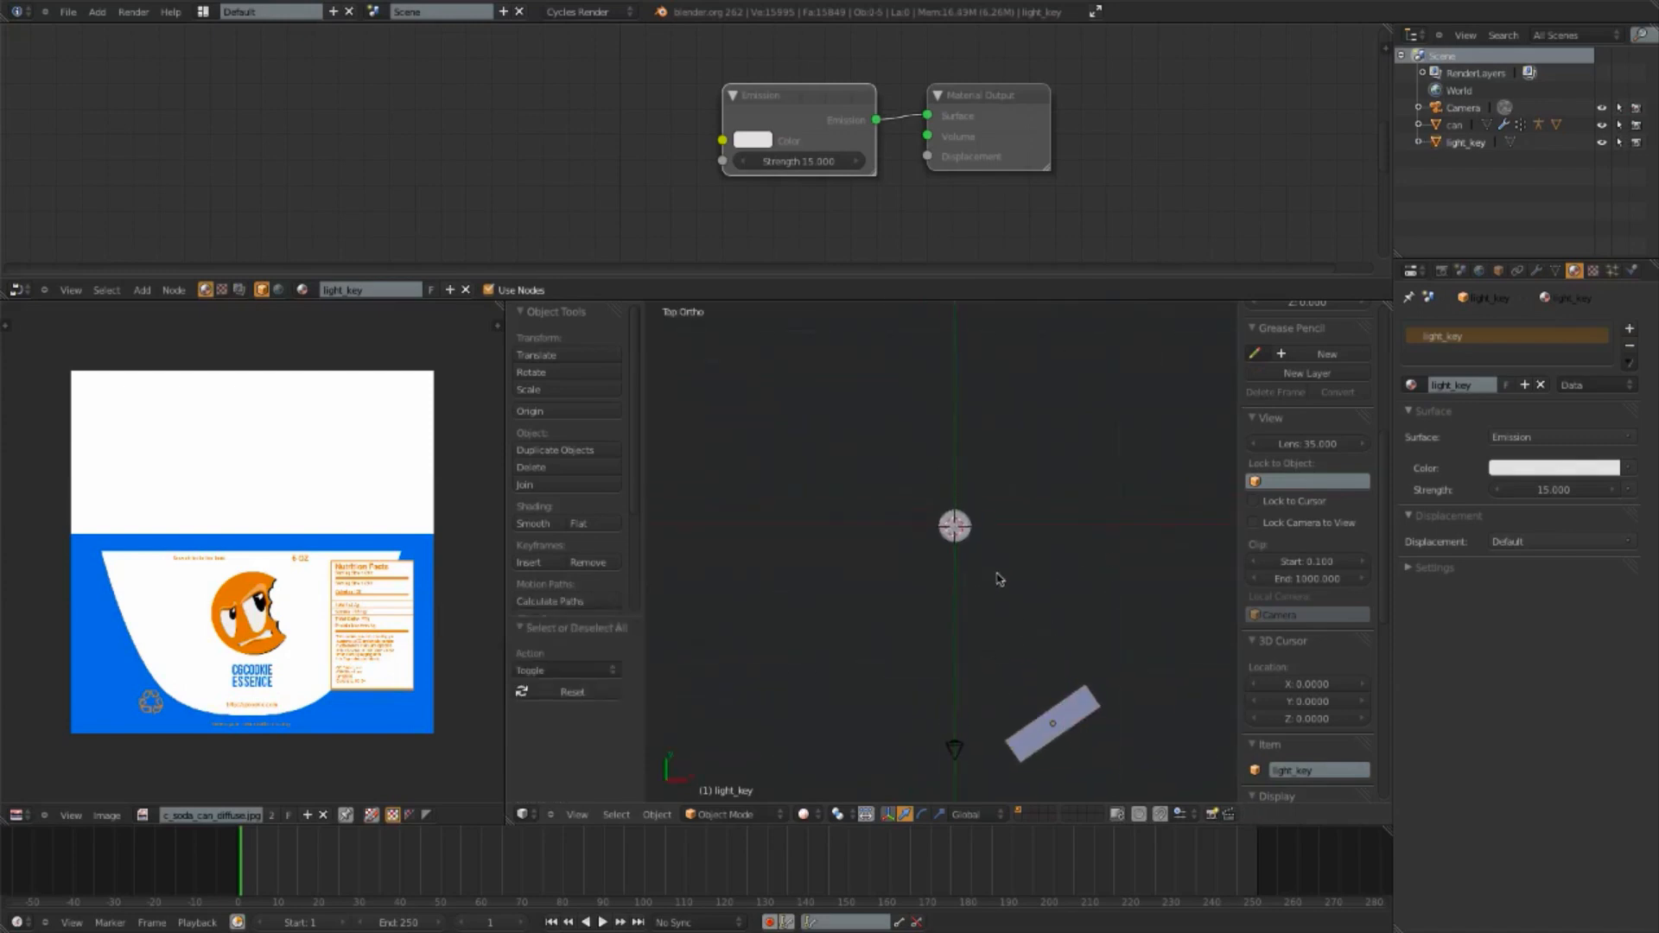
Step: Switch the 3D viewport to the camera view with solid shading, framed on the can
{"action": "key", "text": "KP_0"}
{"action": "key", "text": "shift+z"}
{"action": "scroll", "coordinate": [985, 605], "scroll_direction": "up", "scroll_amount": 4}
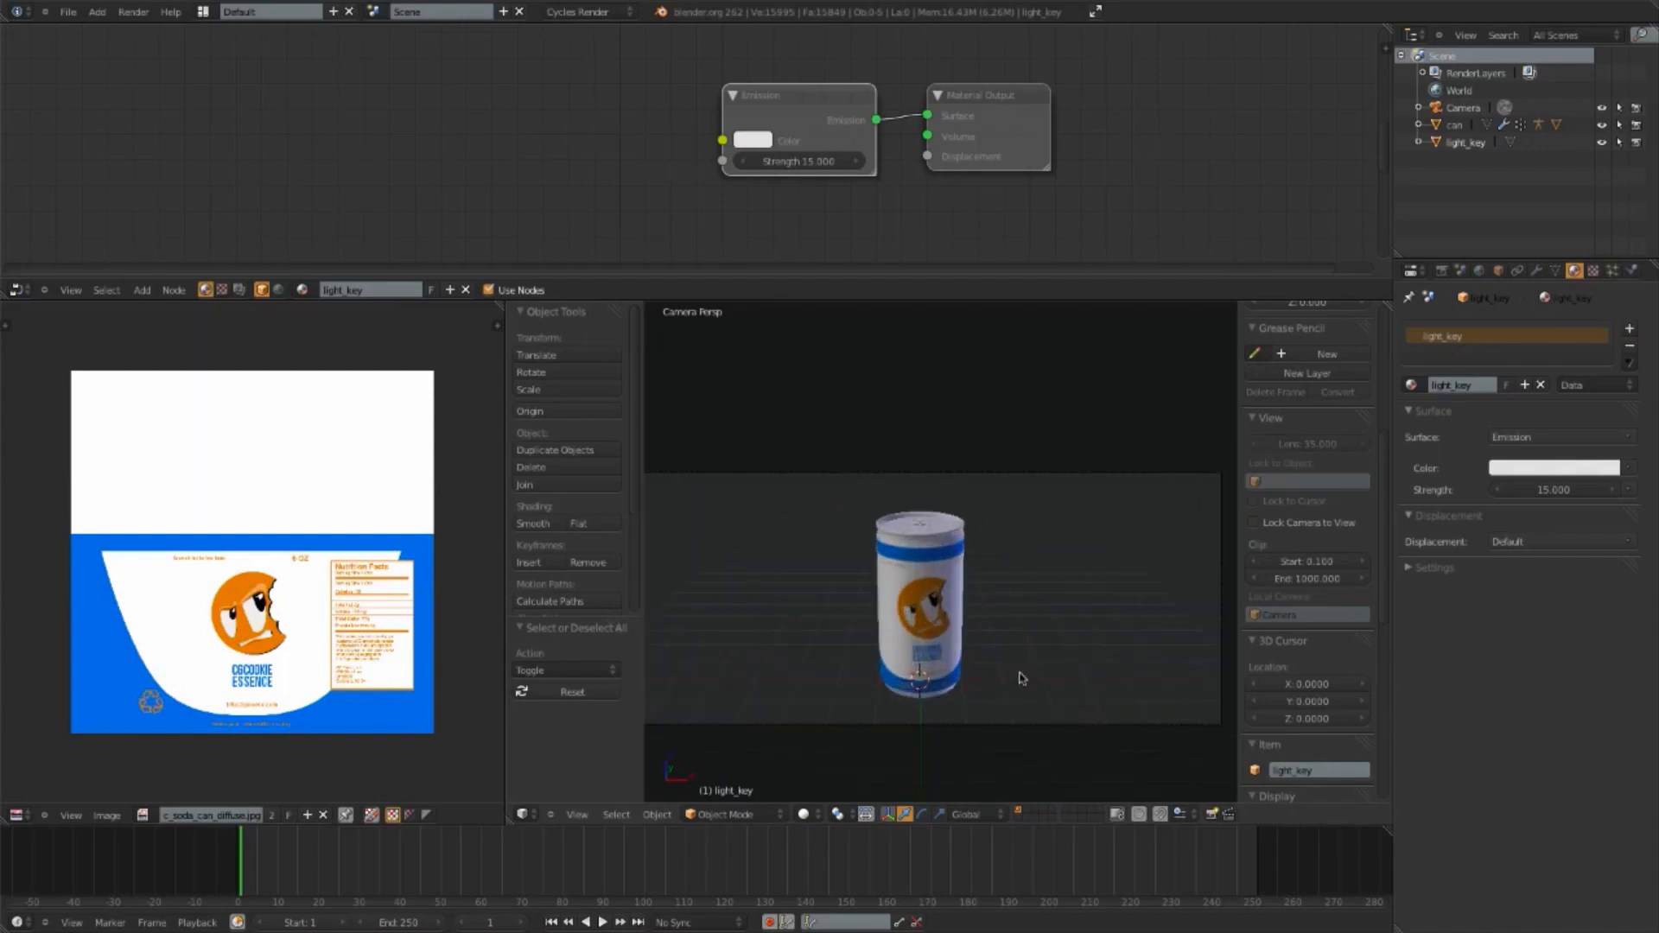
{"action": "middle_click_drag", "start_coordinate": [1013, 680], "coordinate": [1016, 667], "text": "shift"}
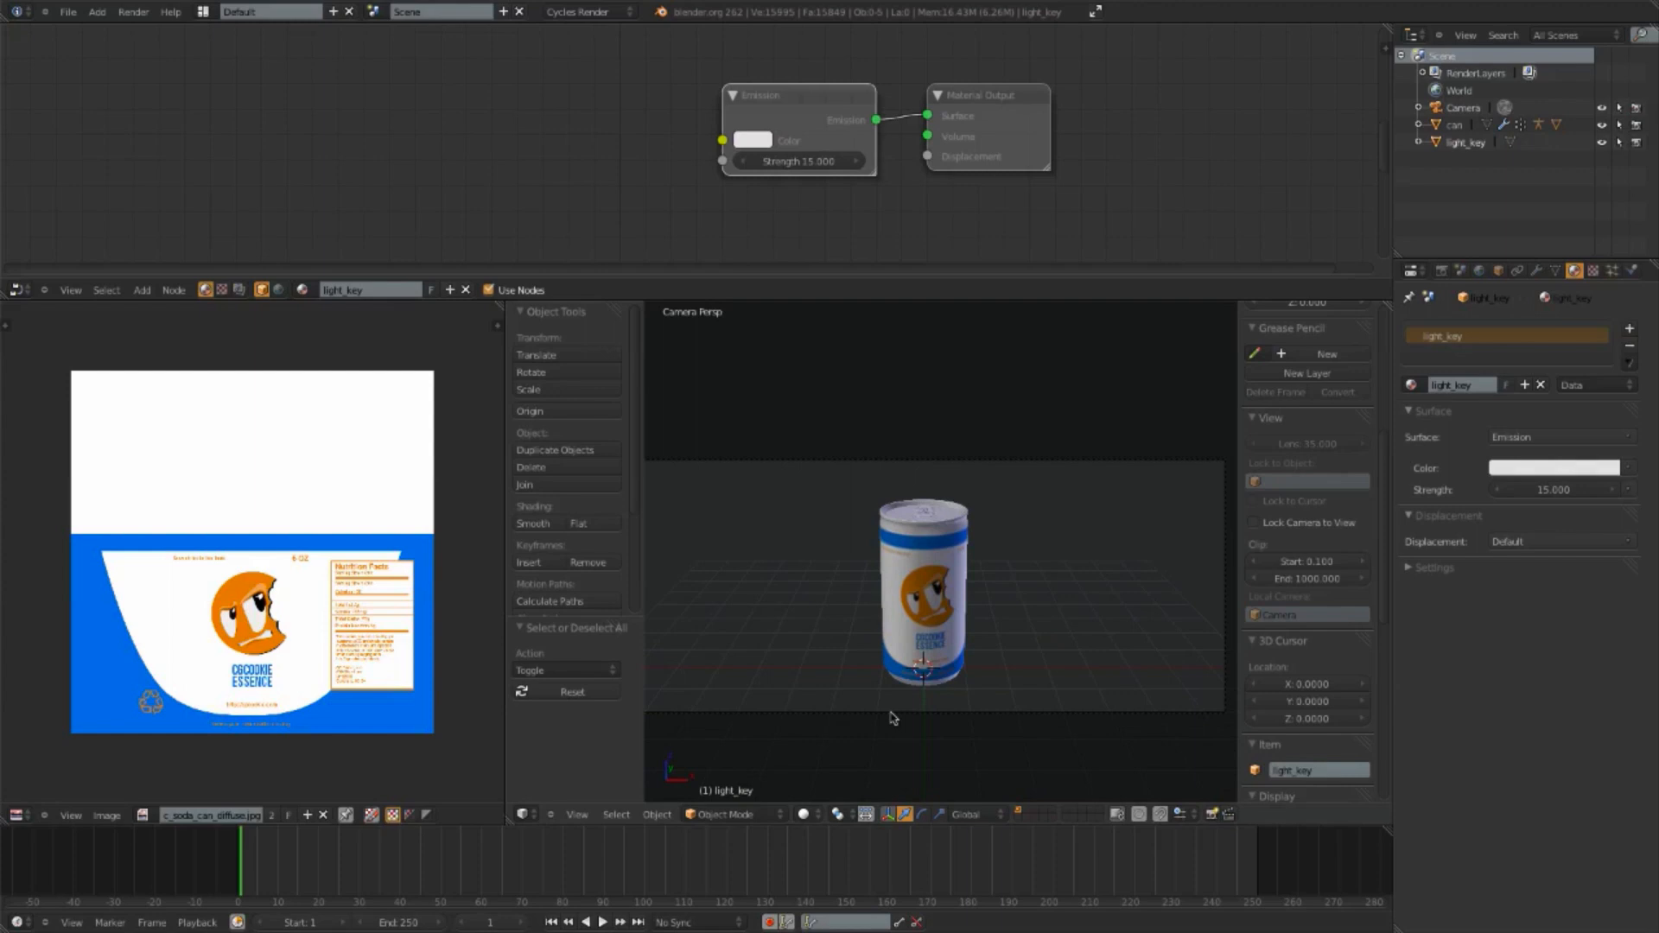
Step: Show the render settings, hide both side regions of the 3D viewport and fit the camera frame in it
{"action": "left_click", "coordinate": [1442, 271]}
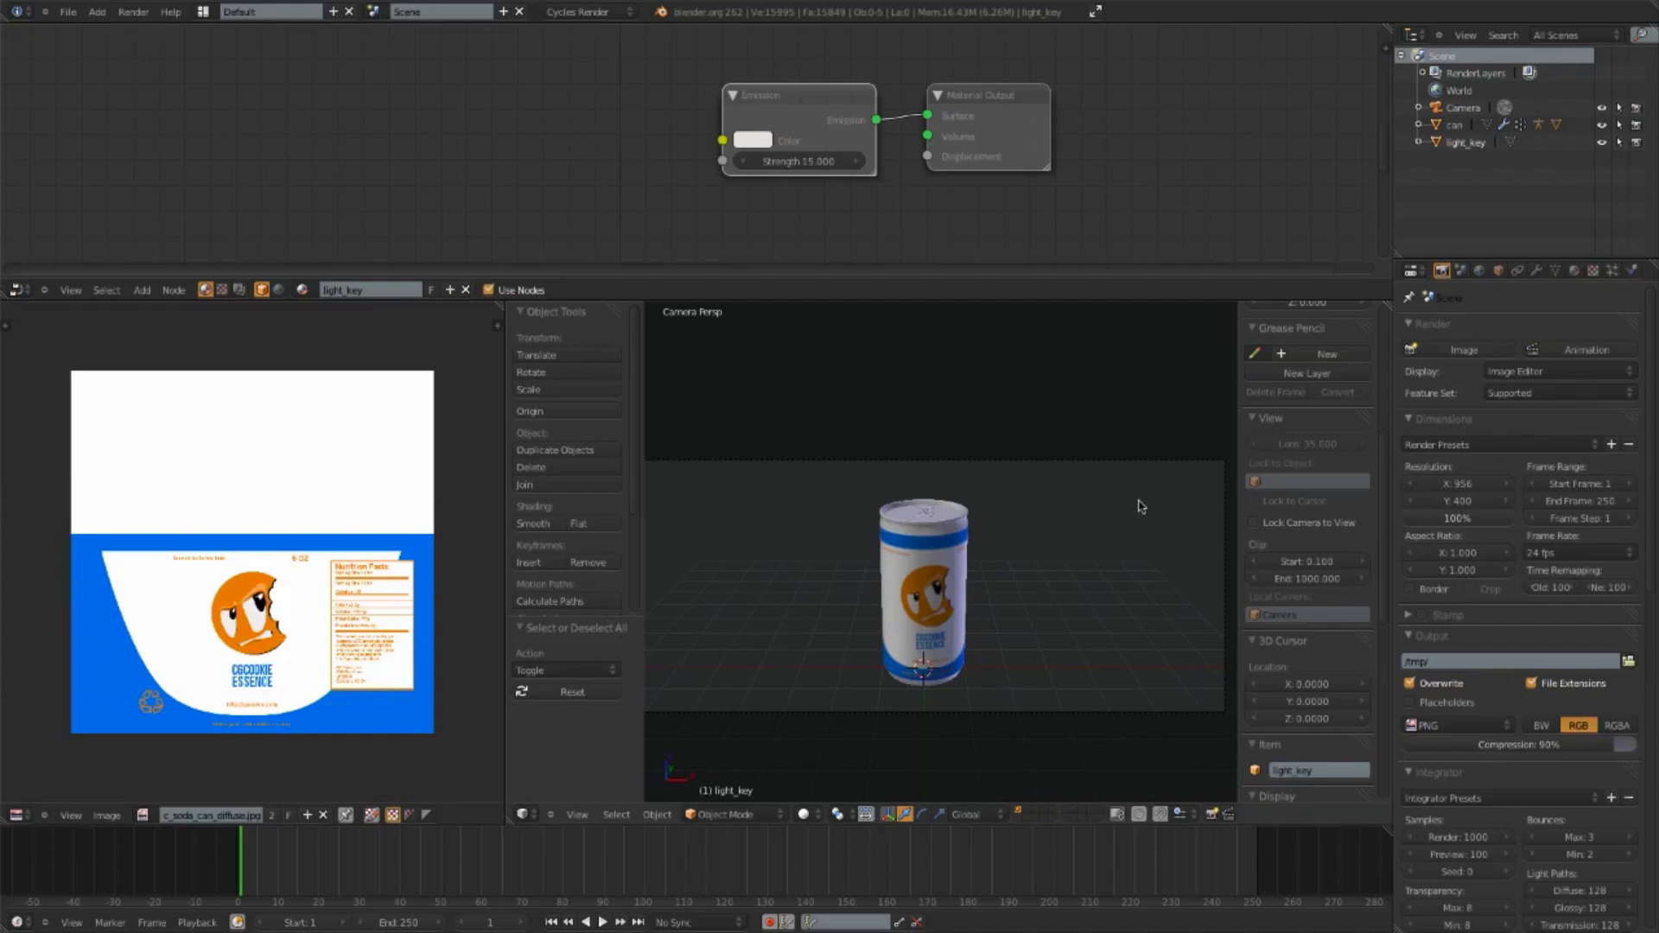
{"action": "key", "text": "n"}
{"action": "key", "text": "t"}
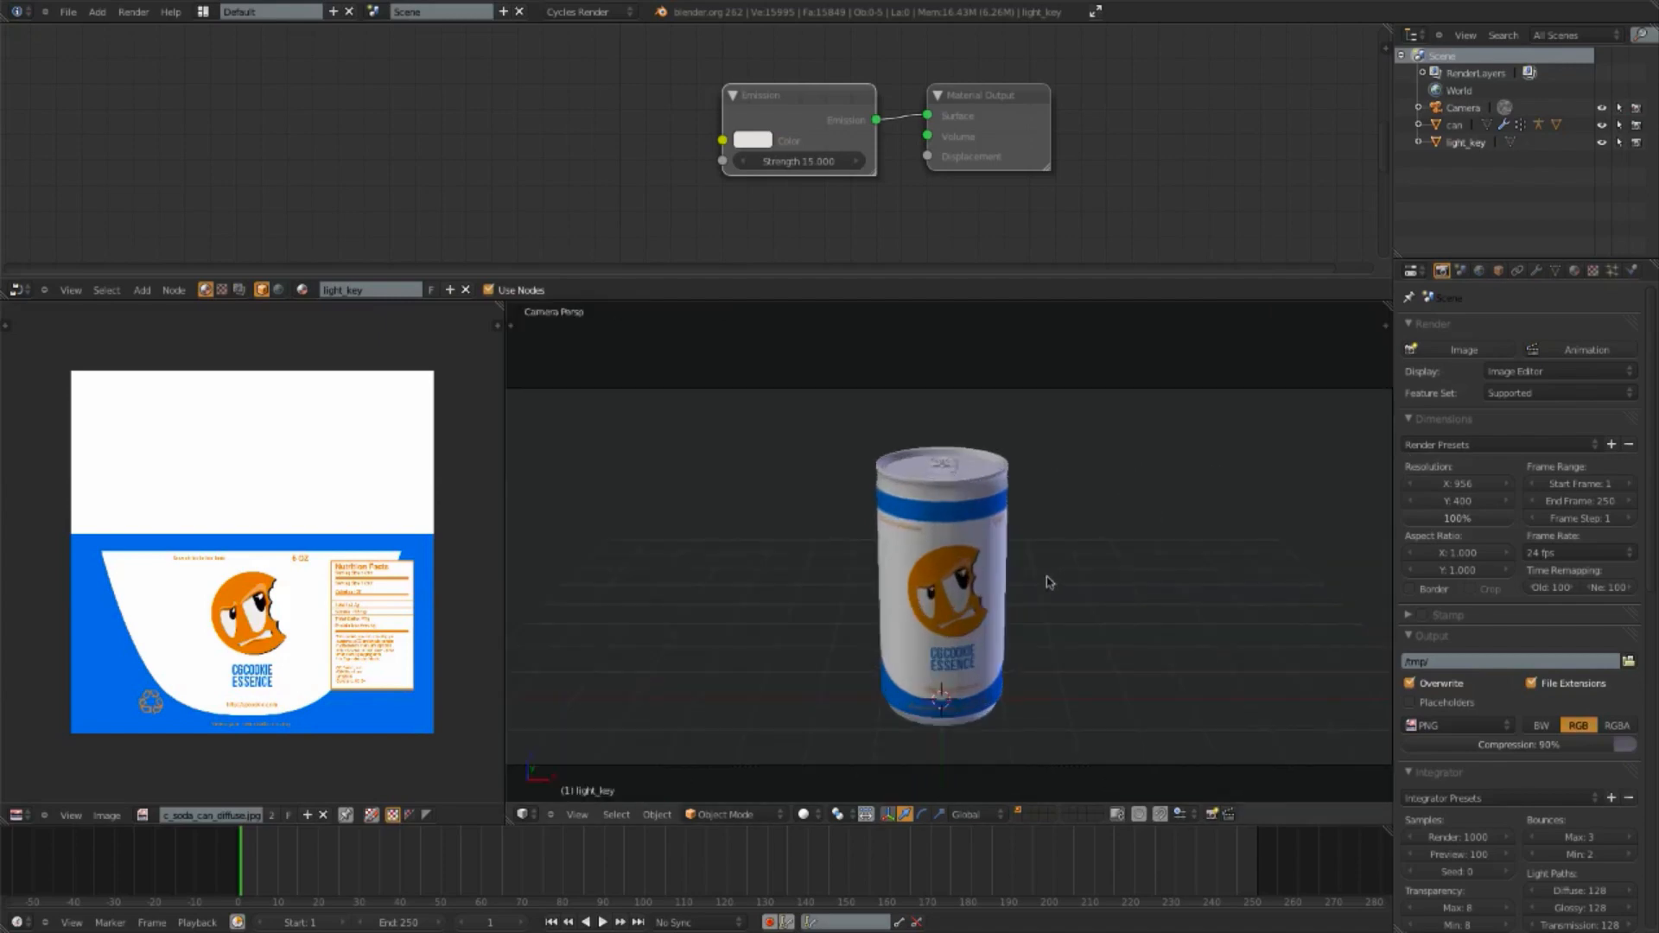
{"action": "key", "text": "Home"}
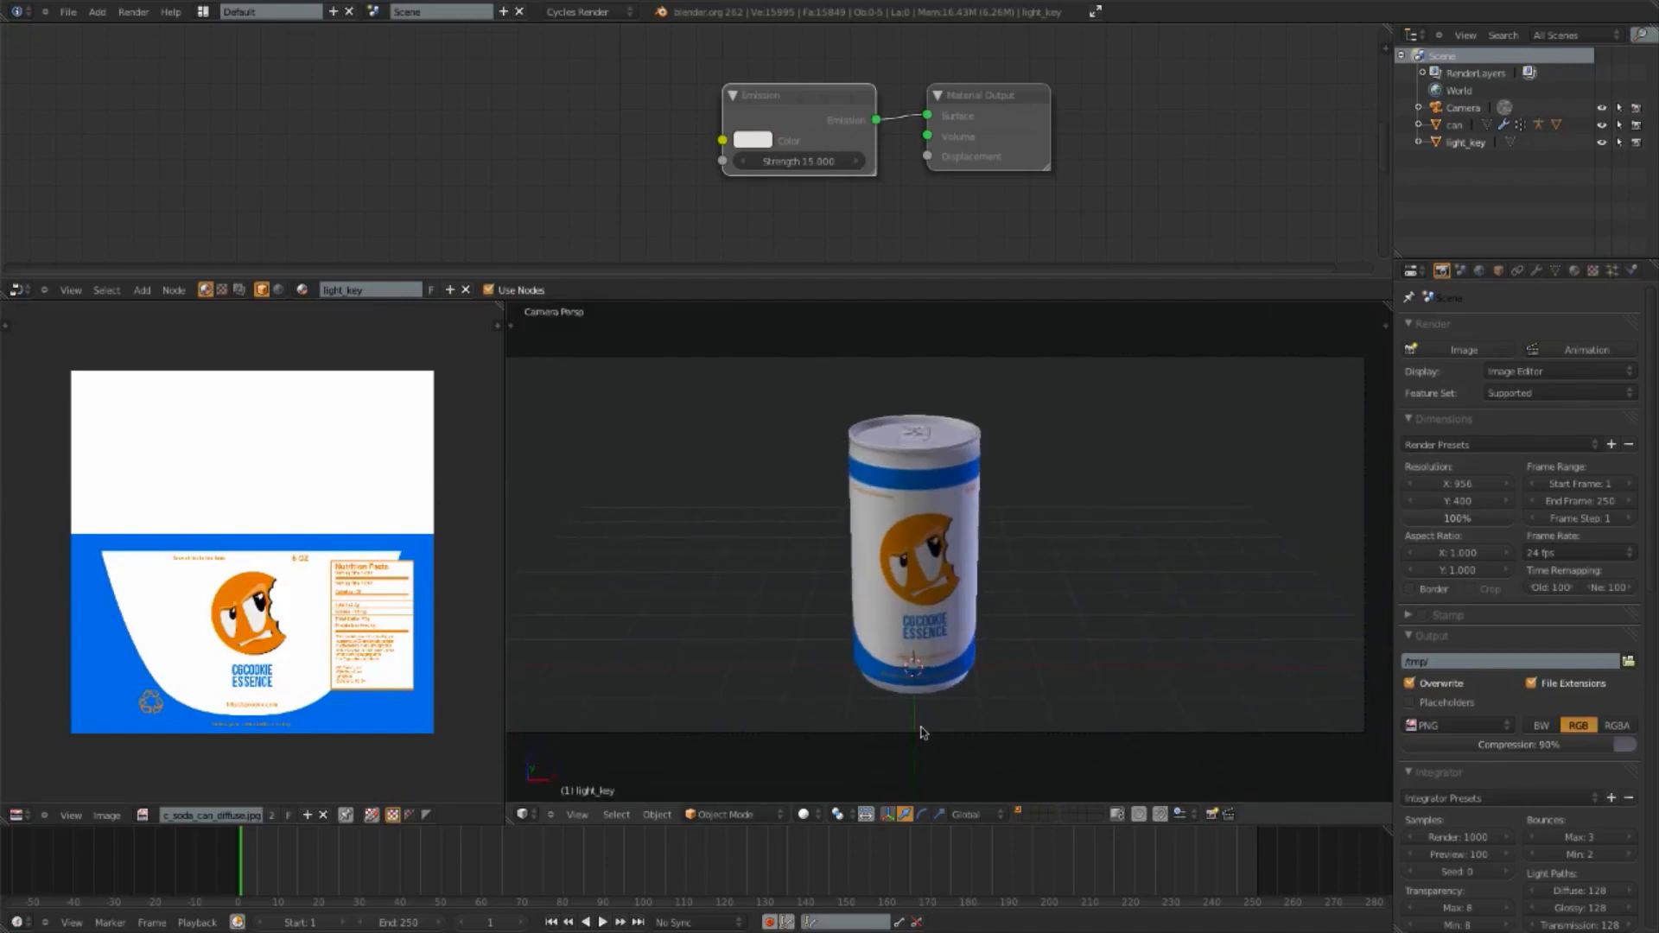
Step: Add a mesh plane at the base of the can
{"action": "key", "text": "shift+a"}
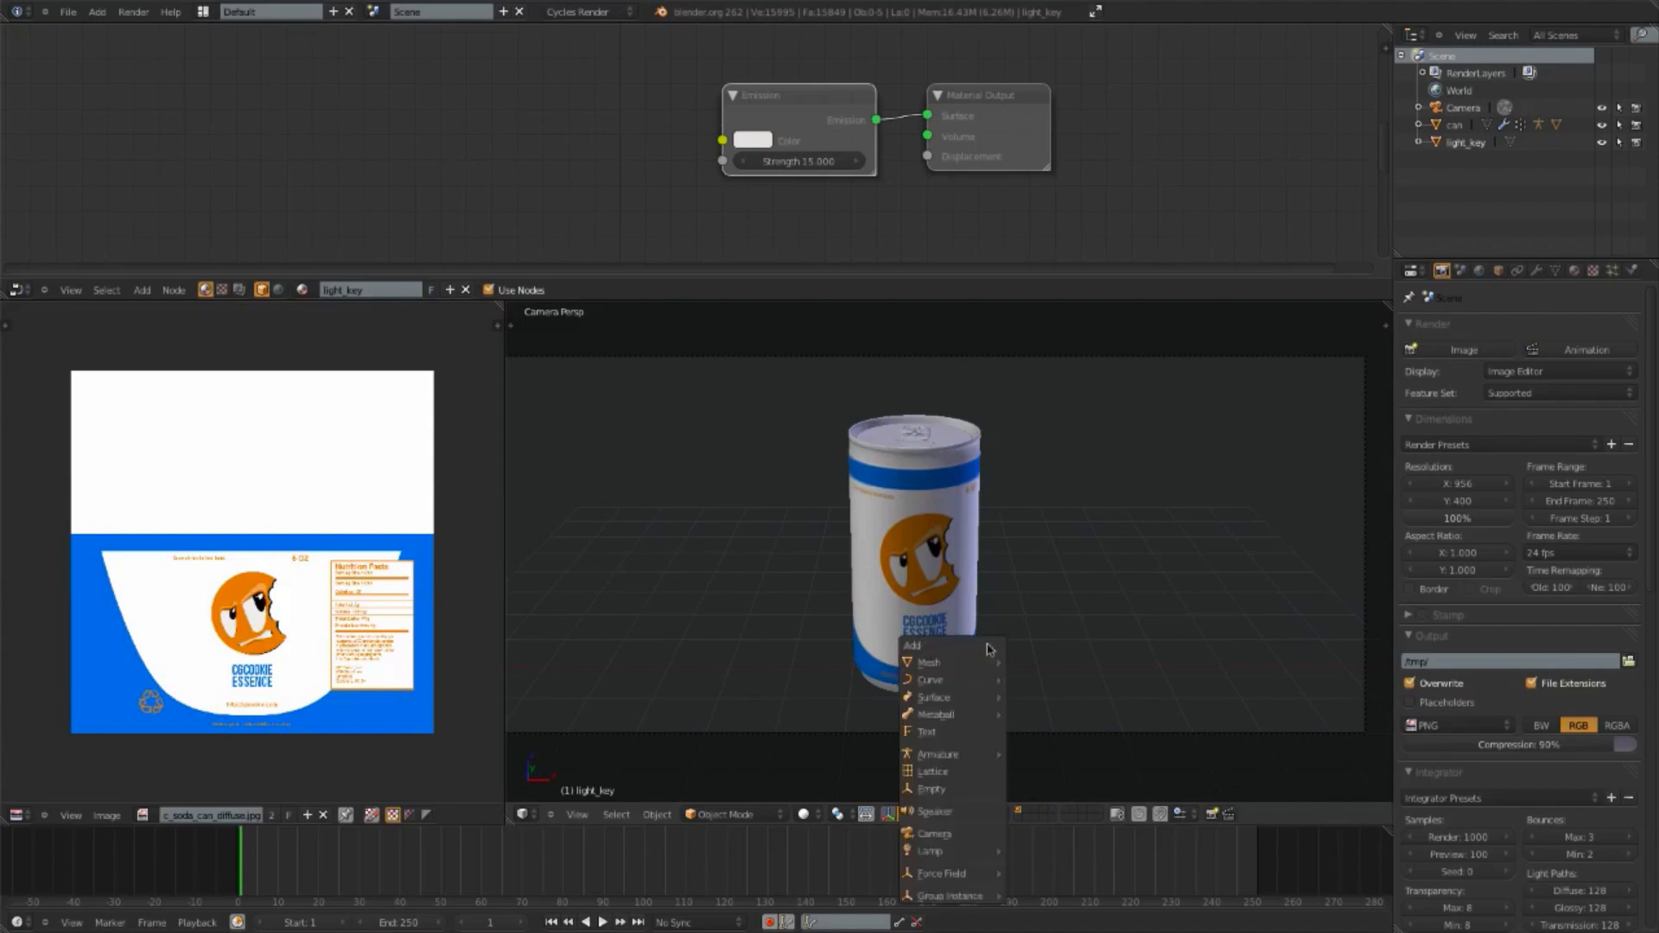
{"action": "mouse_move", "coordinate": [986, 664]}
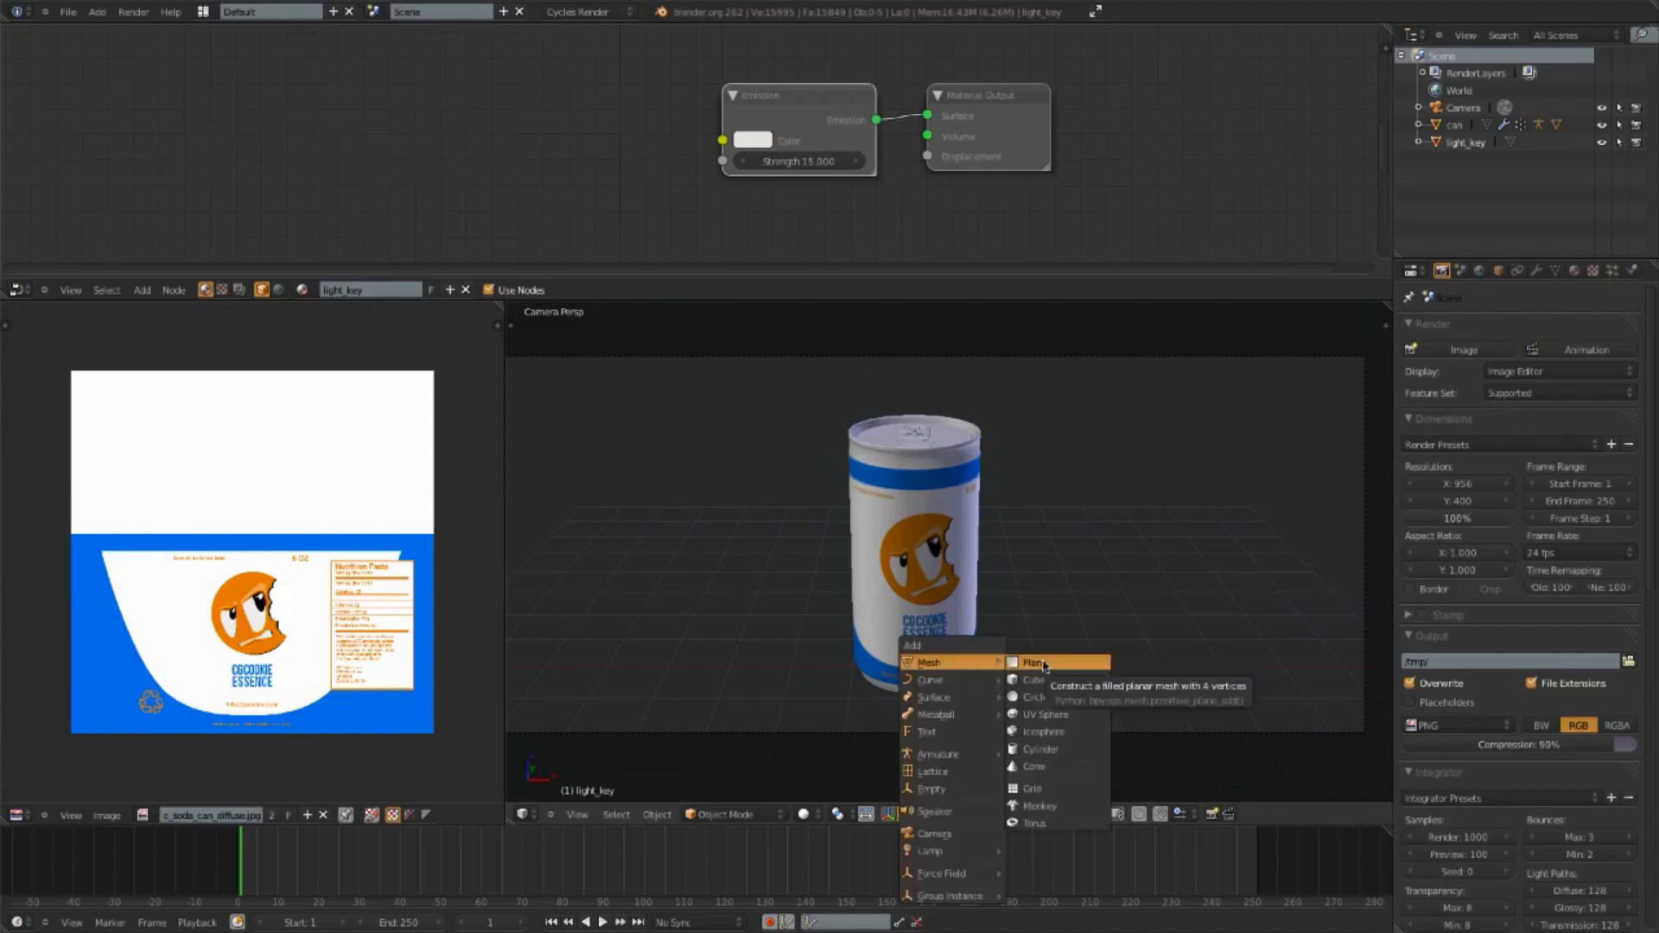
{"action": "left_click", "coordinate": [1044, 666]}
{"action": "scroll", "coordinate": [1045, 656], "scroll_direction": "down", "scroll_amount": 6}
{"action": "scroll", "coordinate": [1016, 584], "scroll_direction": "up", "scroll_amount": 4}
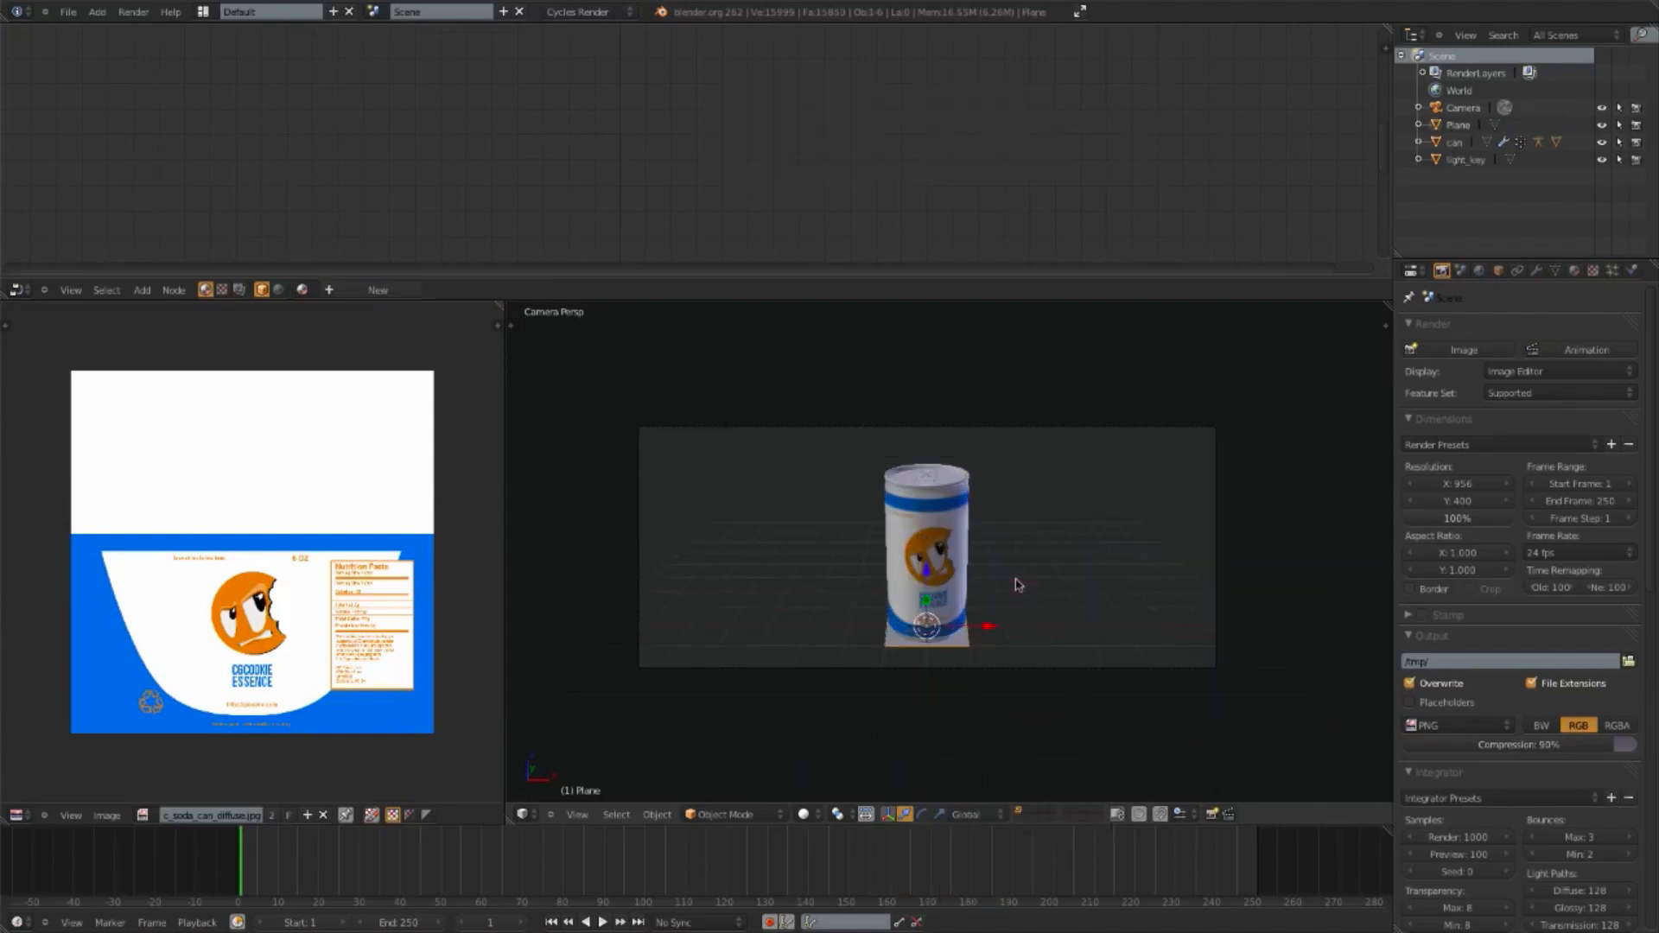
Step: Scale the new plane up by a factor of 10 and again by a factor of 2
{"action": "type", "text": "s10"}
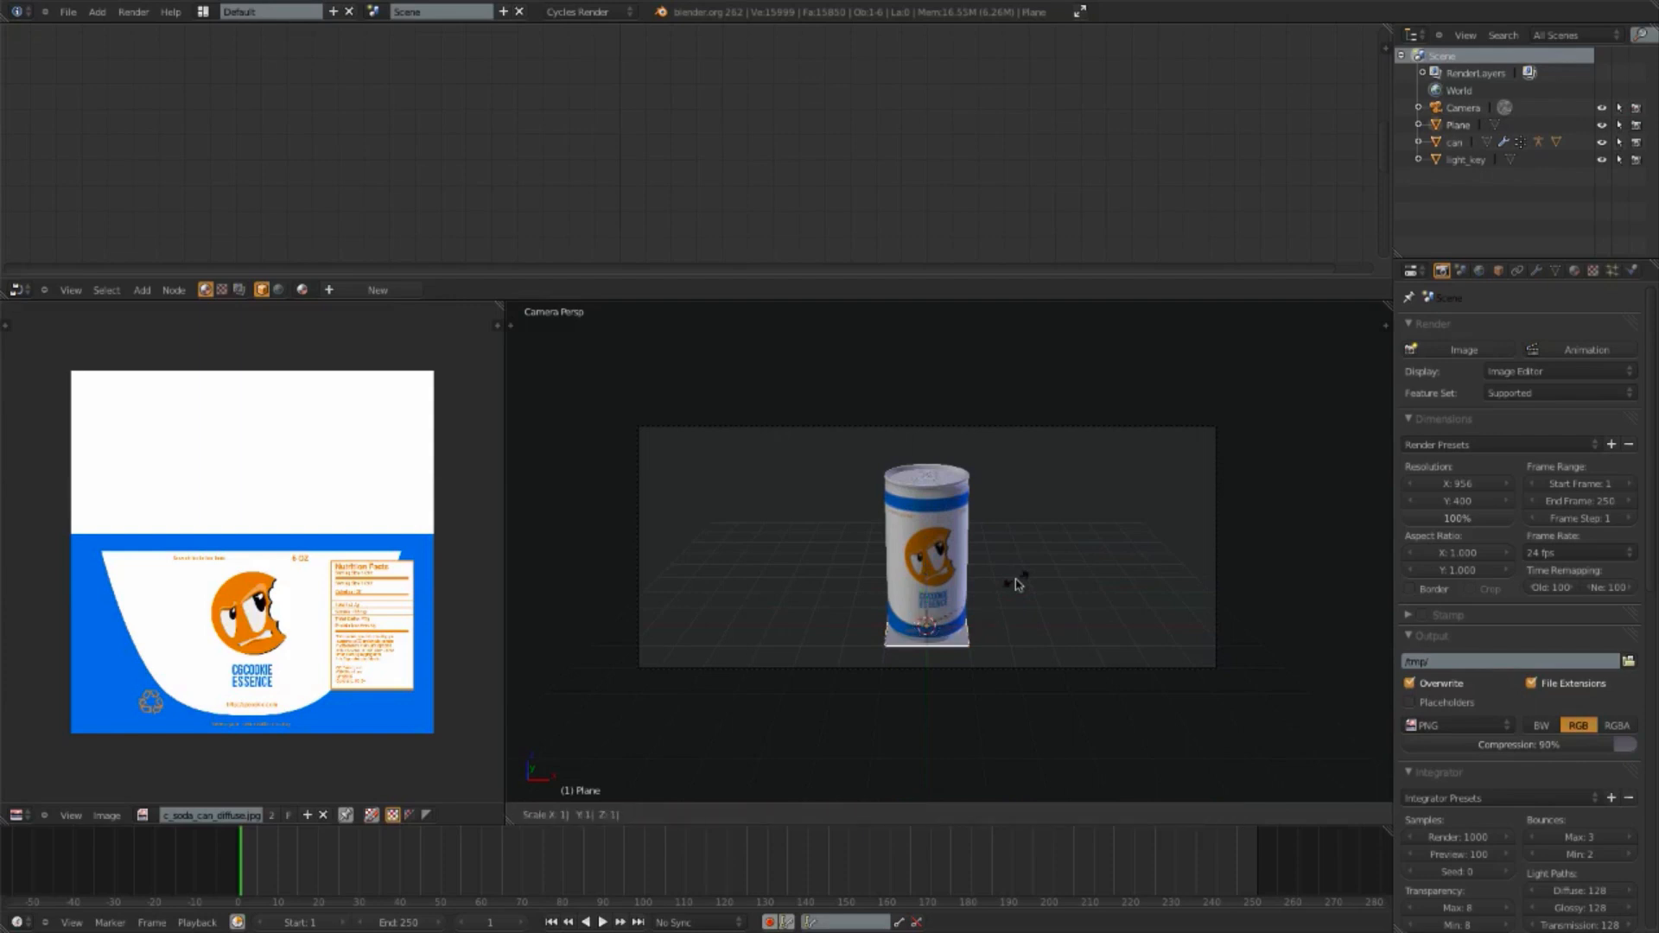
{"action": "key", "text": "Return"}
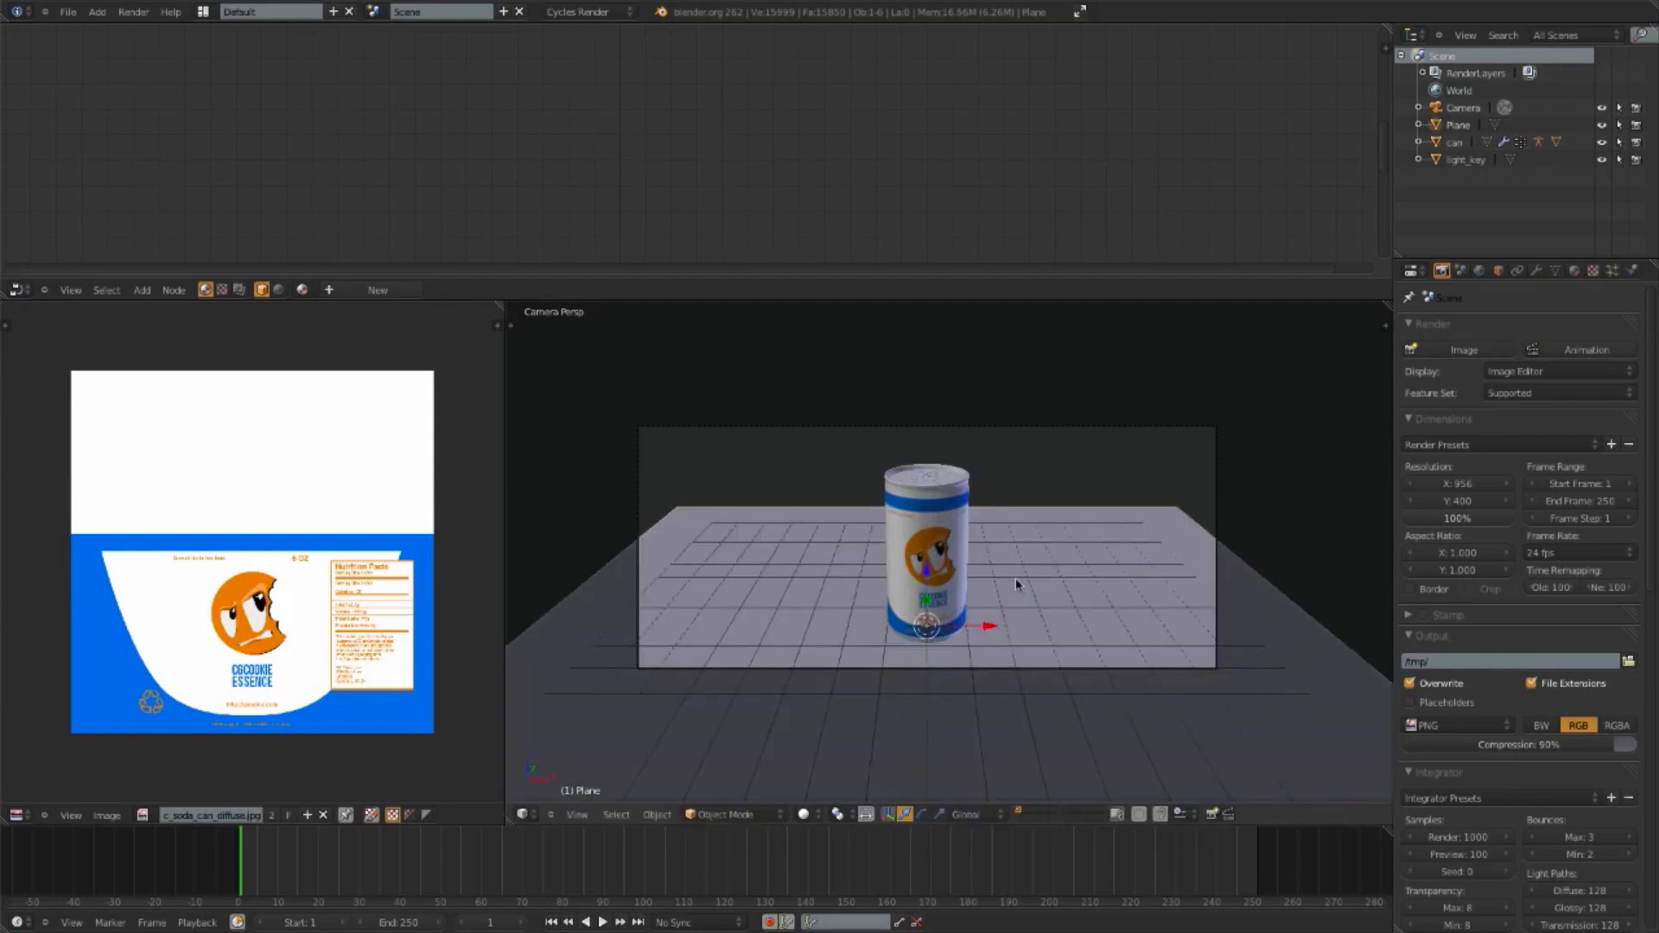
{"action": "type", "text": "s2"}
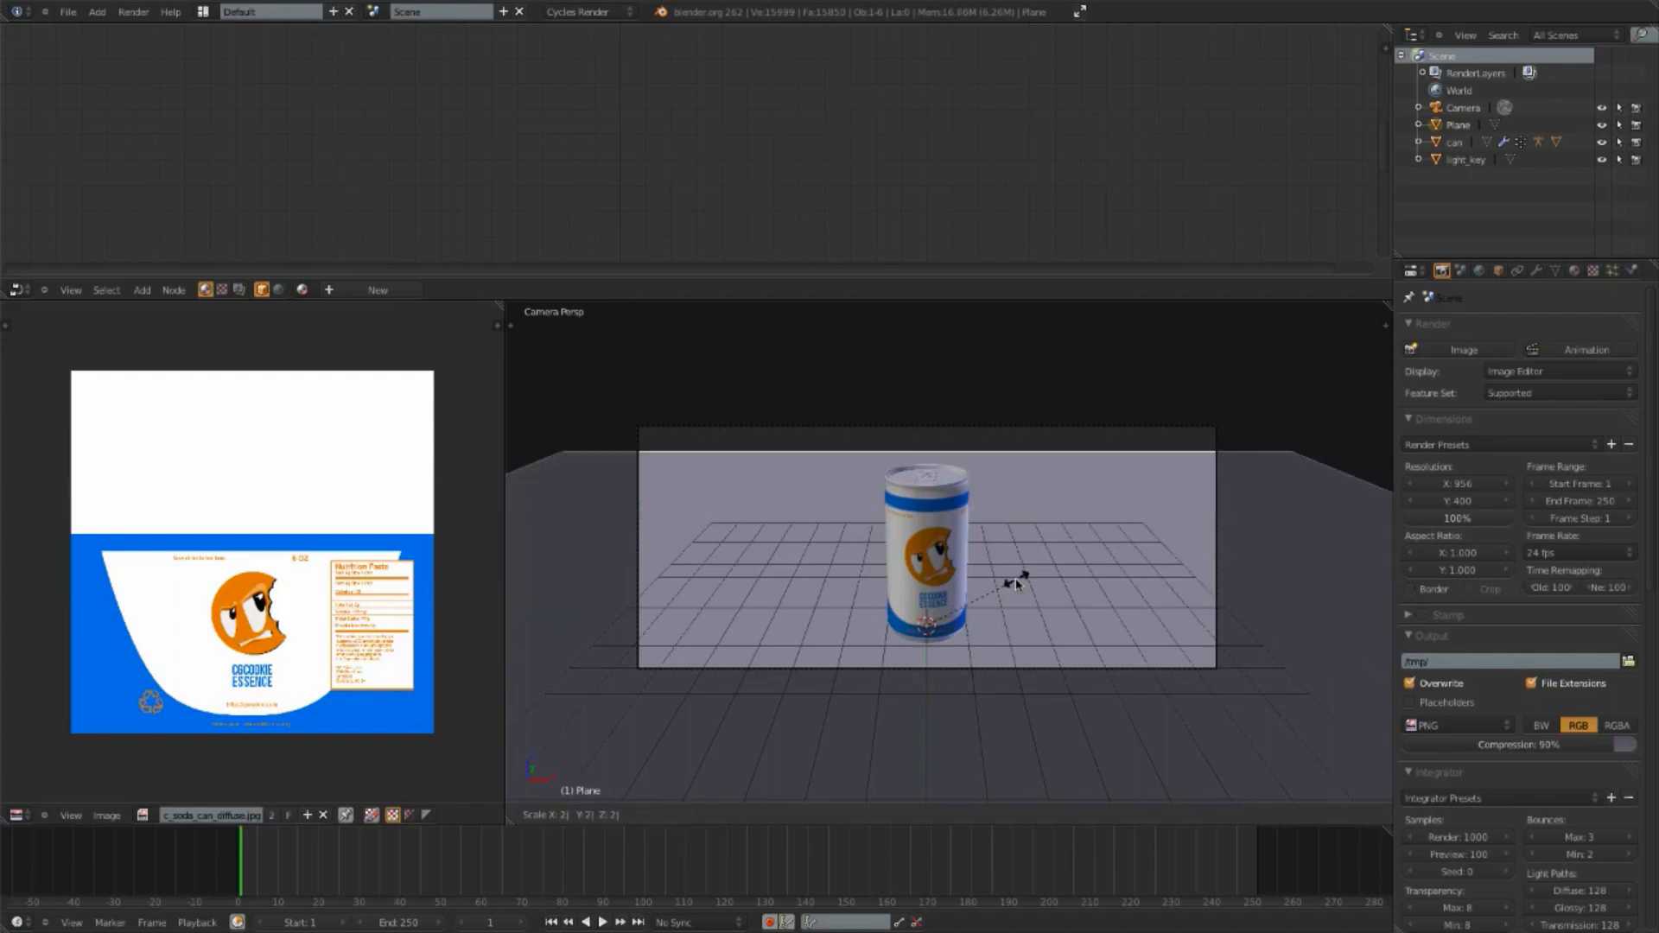
{"action": "key", "text": "Return"}
Step: Move the ground plane back along the Y axis so that it fills the background of the camera frame
{"action": "scroll", "coordinate": [1026, 597], "scroll_direction": "down", "scroll_amount": 4}
{"action": "scroll", "coordinate": [1045, 626], "scroll_direction": "up", "scroll_amount": 2}
{"action": "scroll", "coordinate": [1044, 626], "scroll_direction": "up", "scroll_amount": 3}
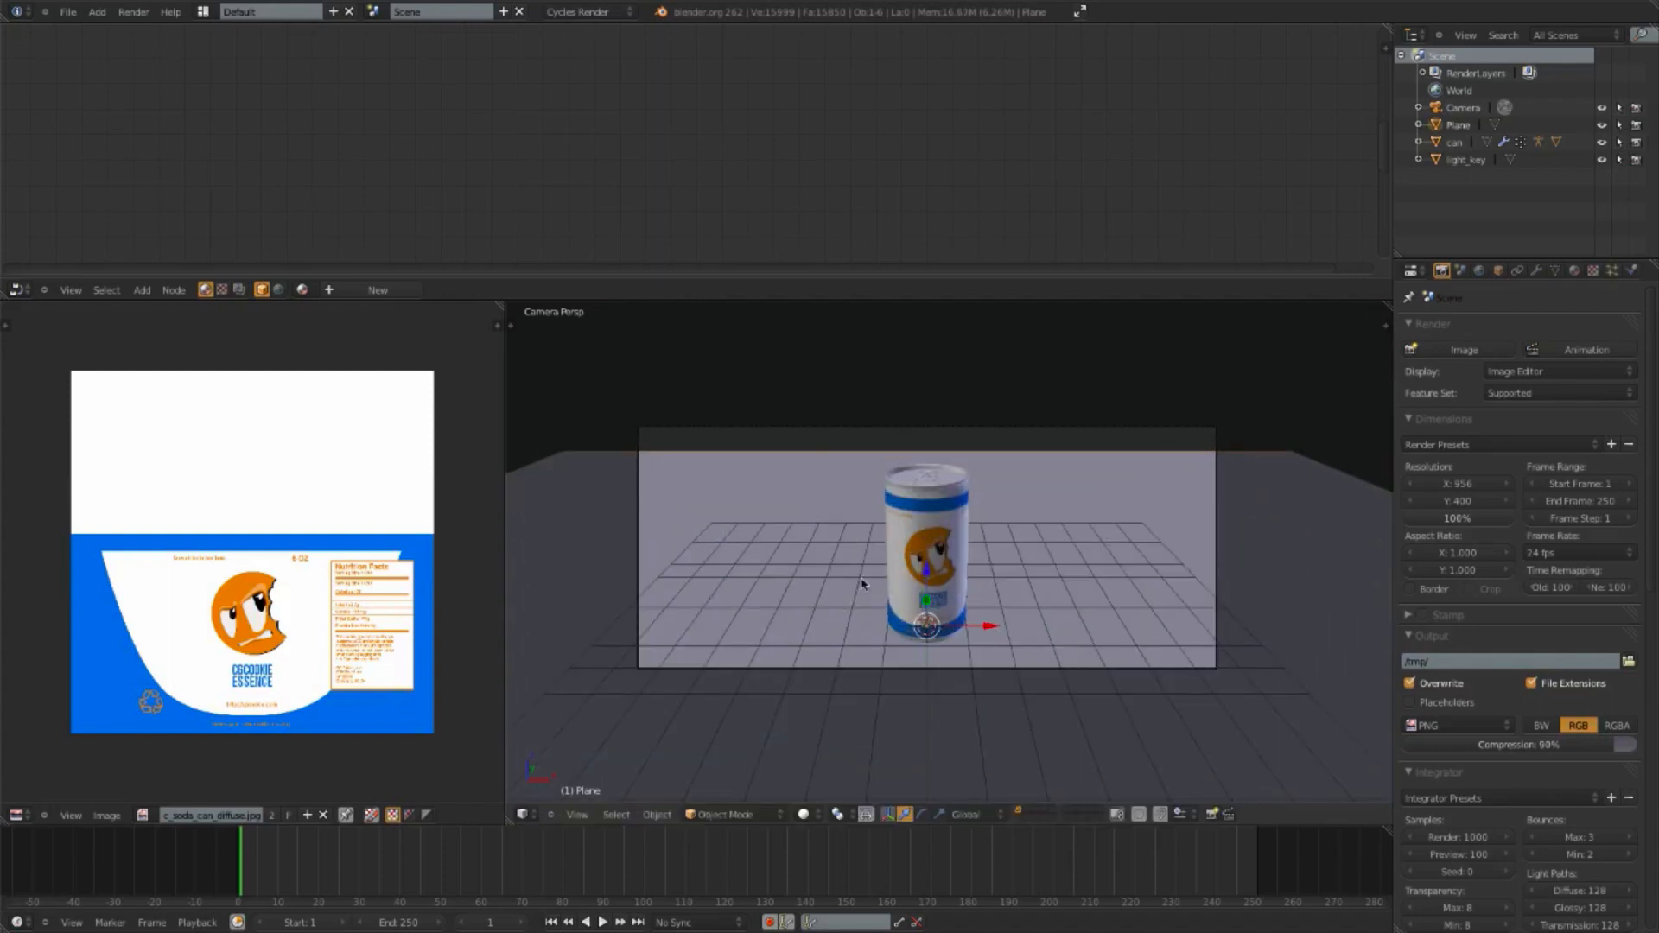
{"action": "key", "text": "g"}
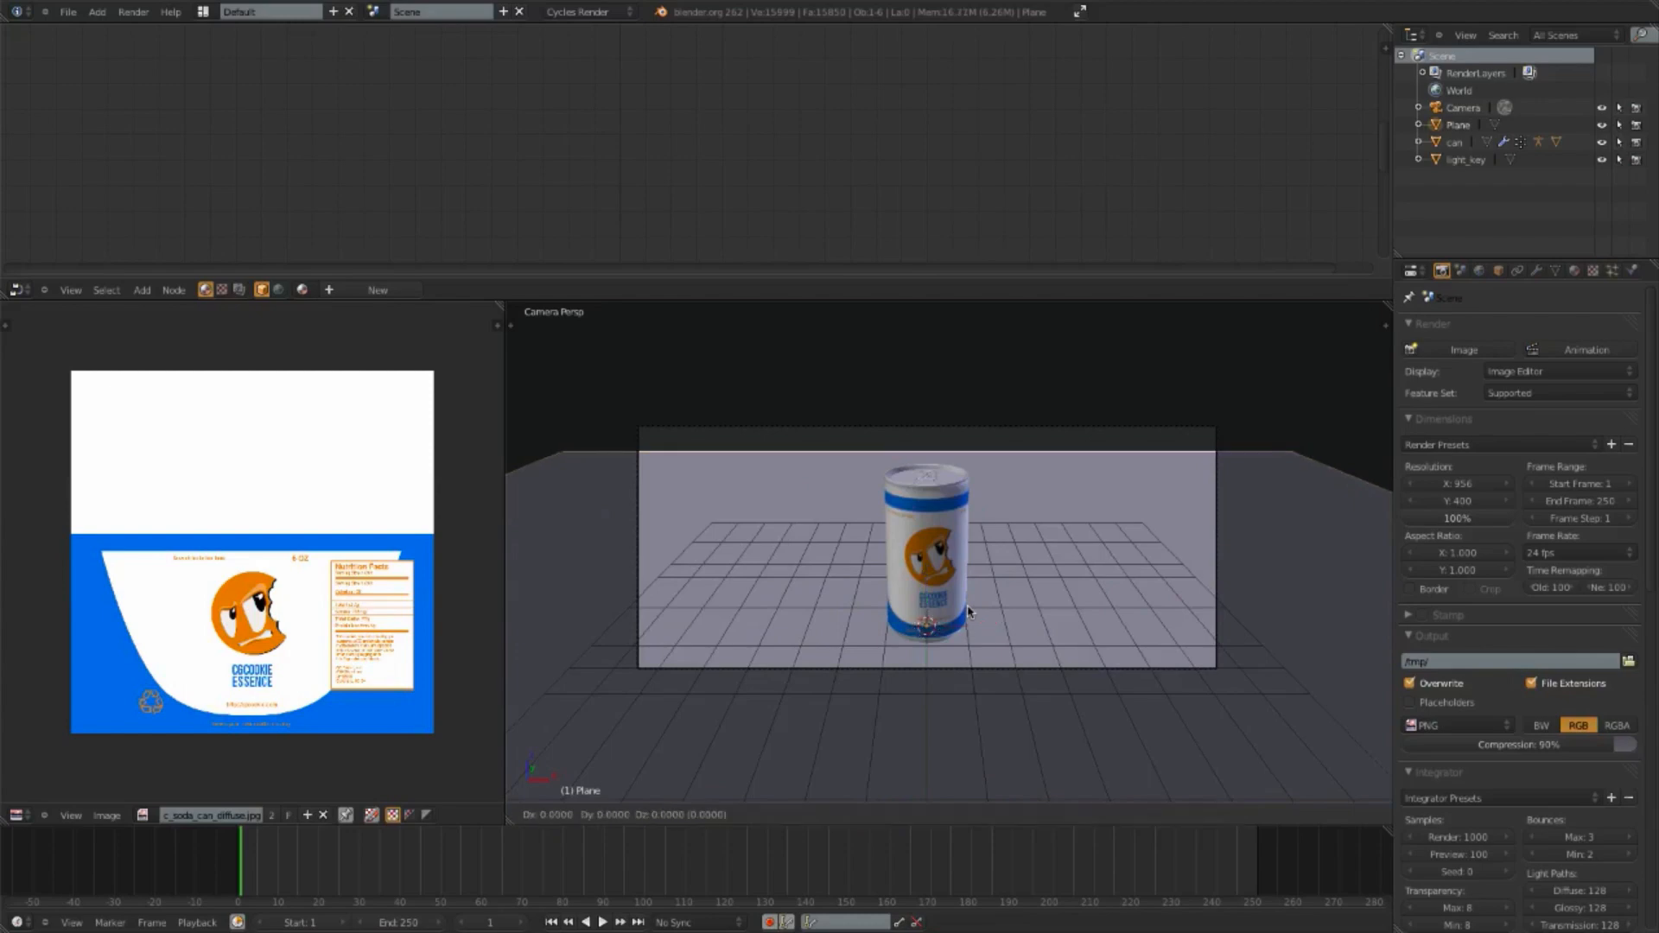
{"action": "key", "text": "y"}
{"action": "left_click", "coordinate": [1008, 449]}
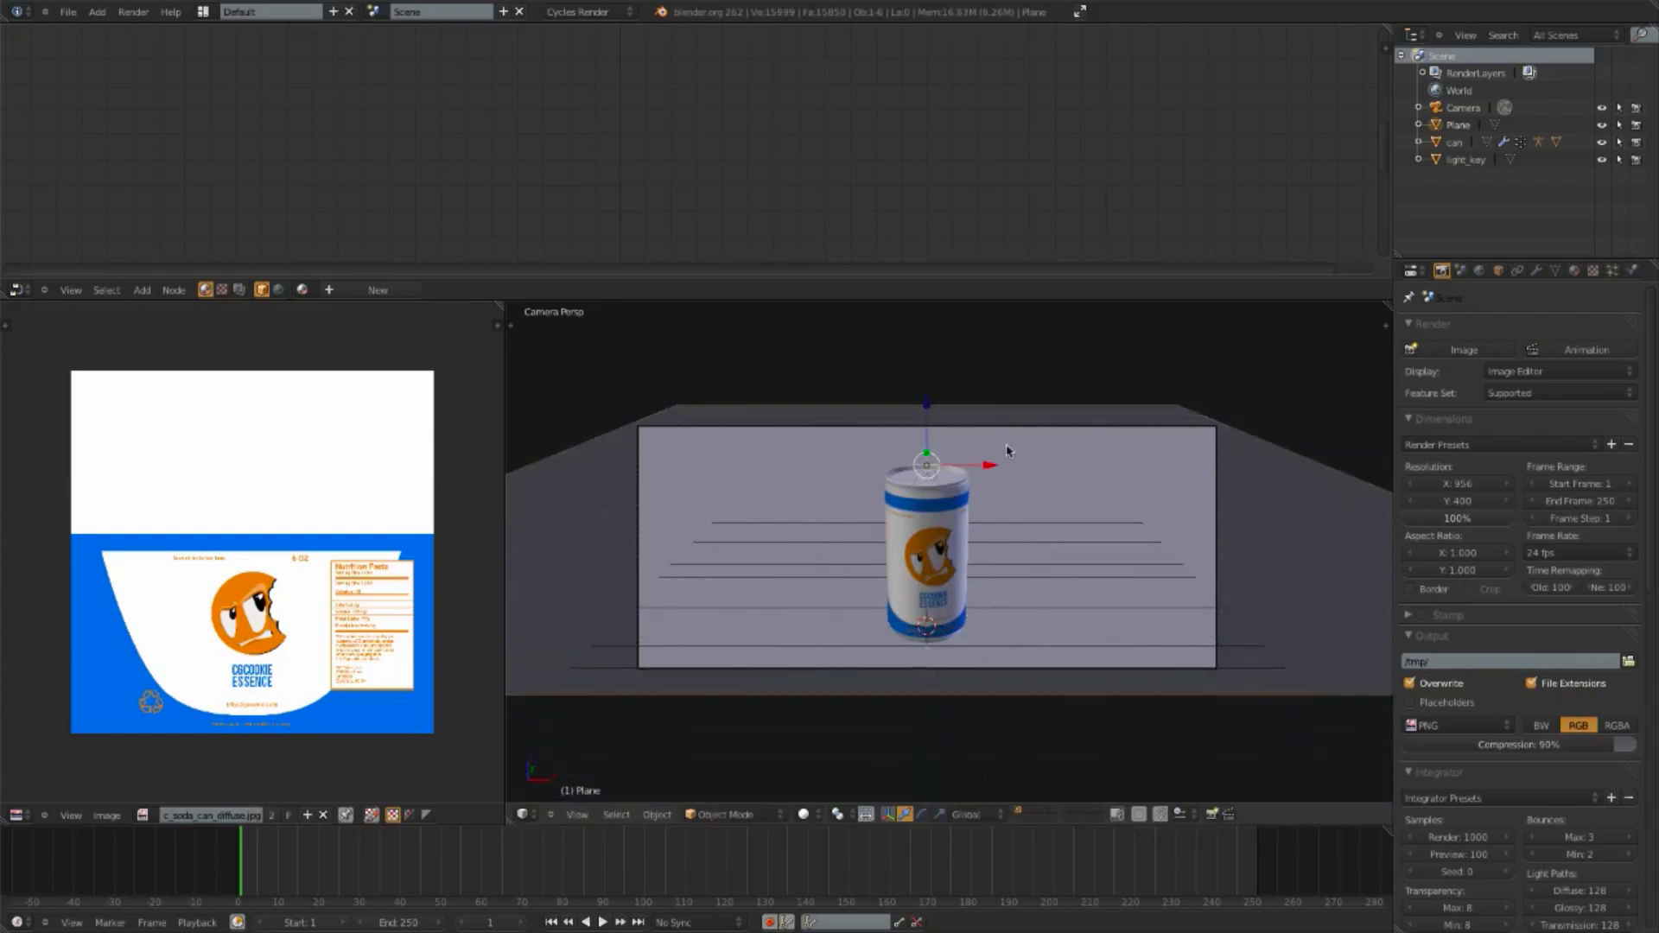
Step: Preview the can and ground plane in Rendered viewport shading, framed closely on the can
{"action": "scroll", "coordinate": [1060, 607], "scroll_direction": "up", "scroll_amount": 4}
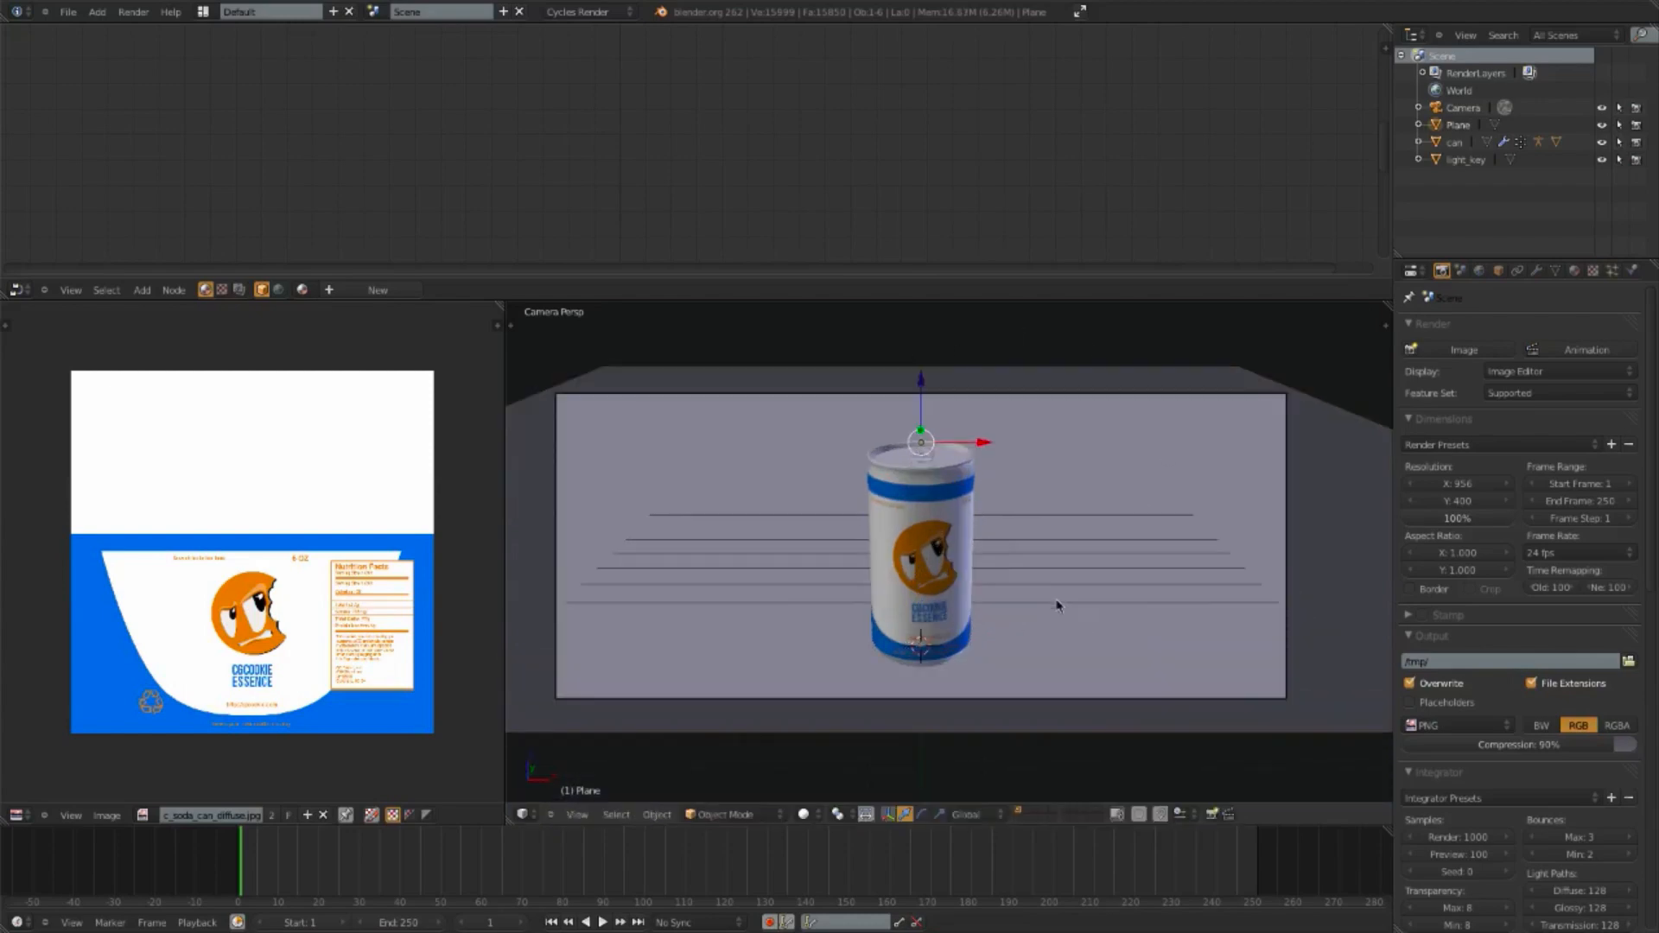
{"action": "left_click", "coordinate": [805, 815]}
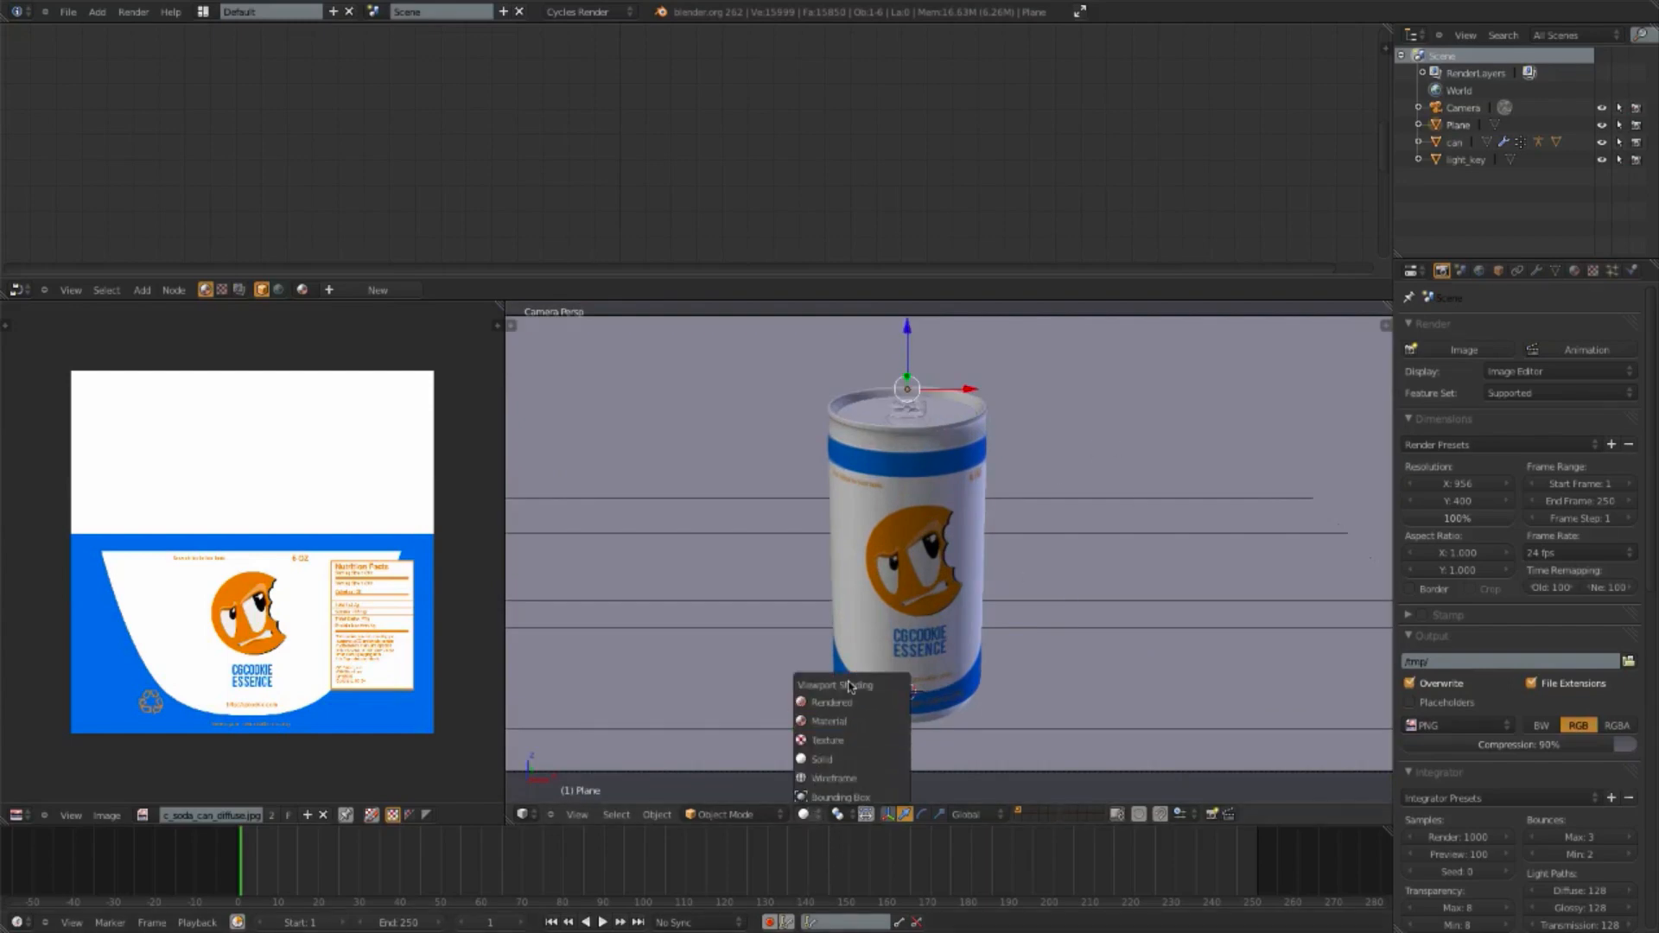
{"action": "left_click", "coordinate": [829, 702]}
{"action": "middle_click_drag", "start_coordinate": [966, 586], "coordinate": [972, 609], "text": "shift"}
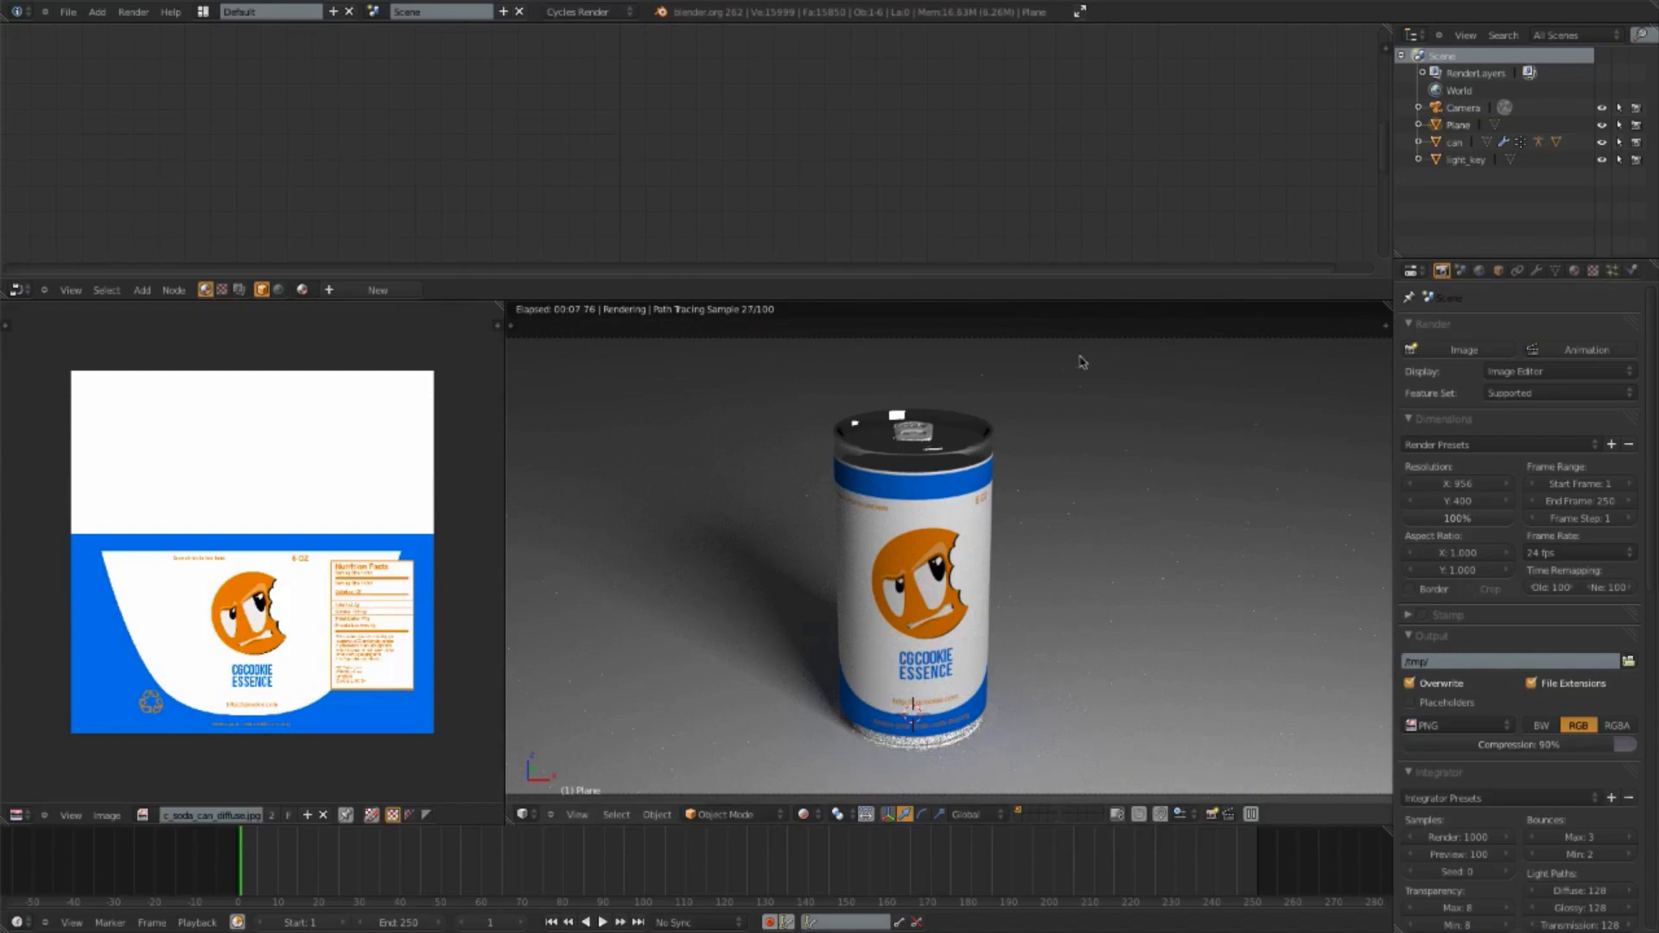
Step: Darken the world background colour slightly
{"action": "left_click", "coordinate": [1480, 272]}
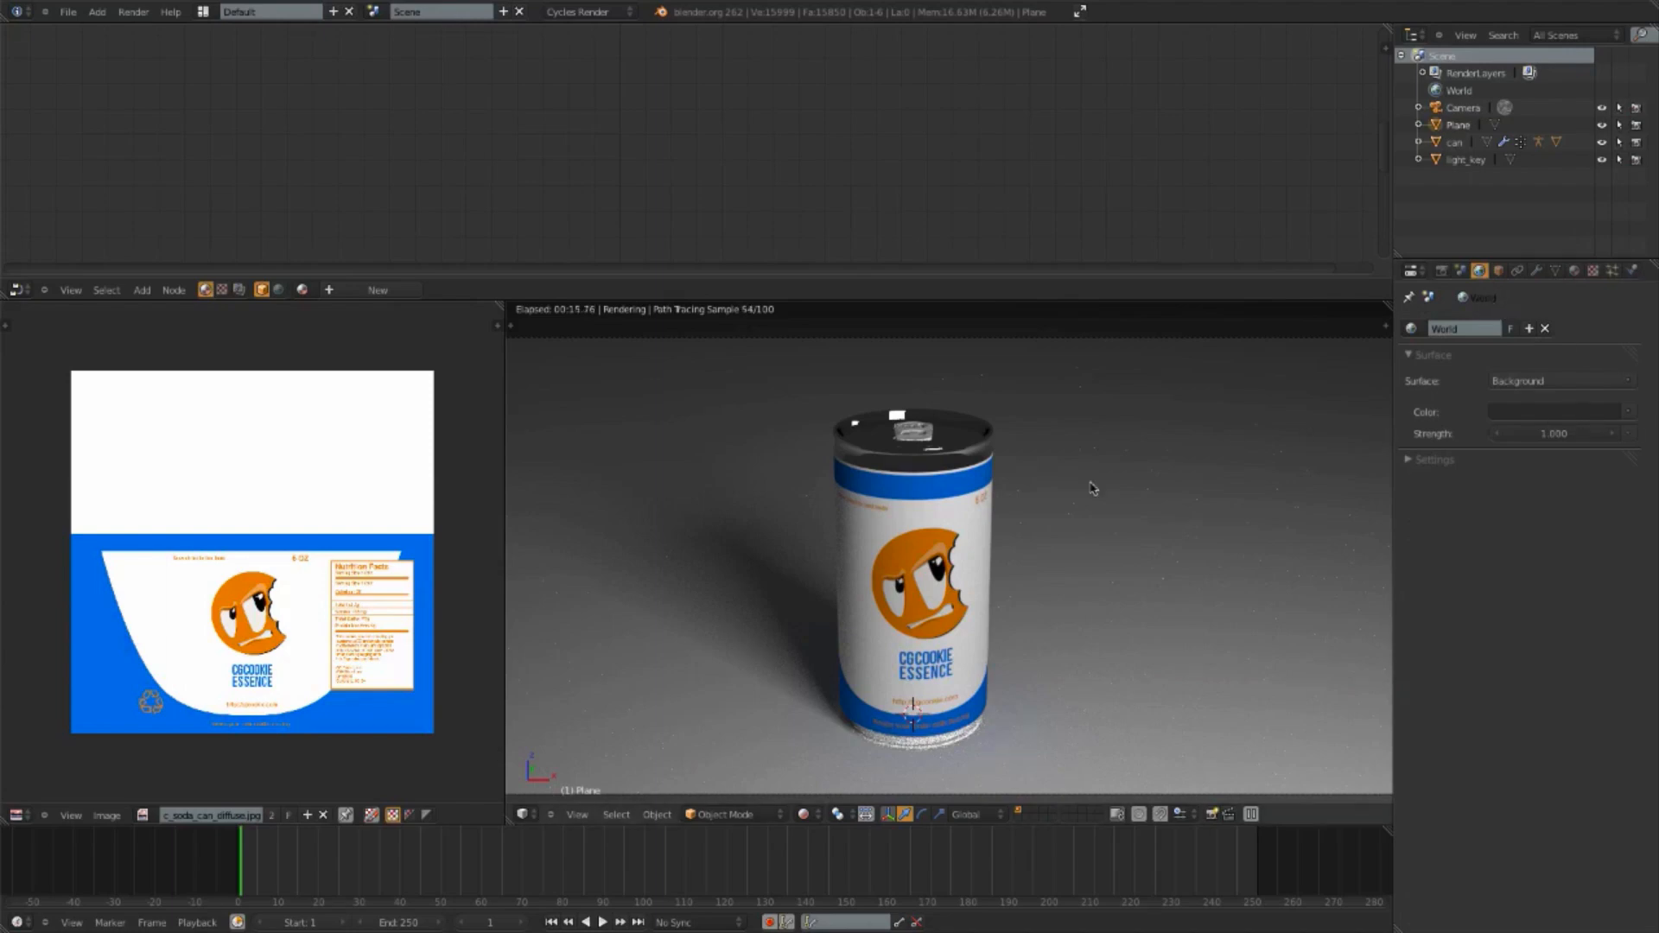
{"action": "left_click", "coordinate": [1563, 405]}
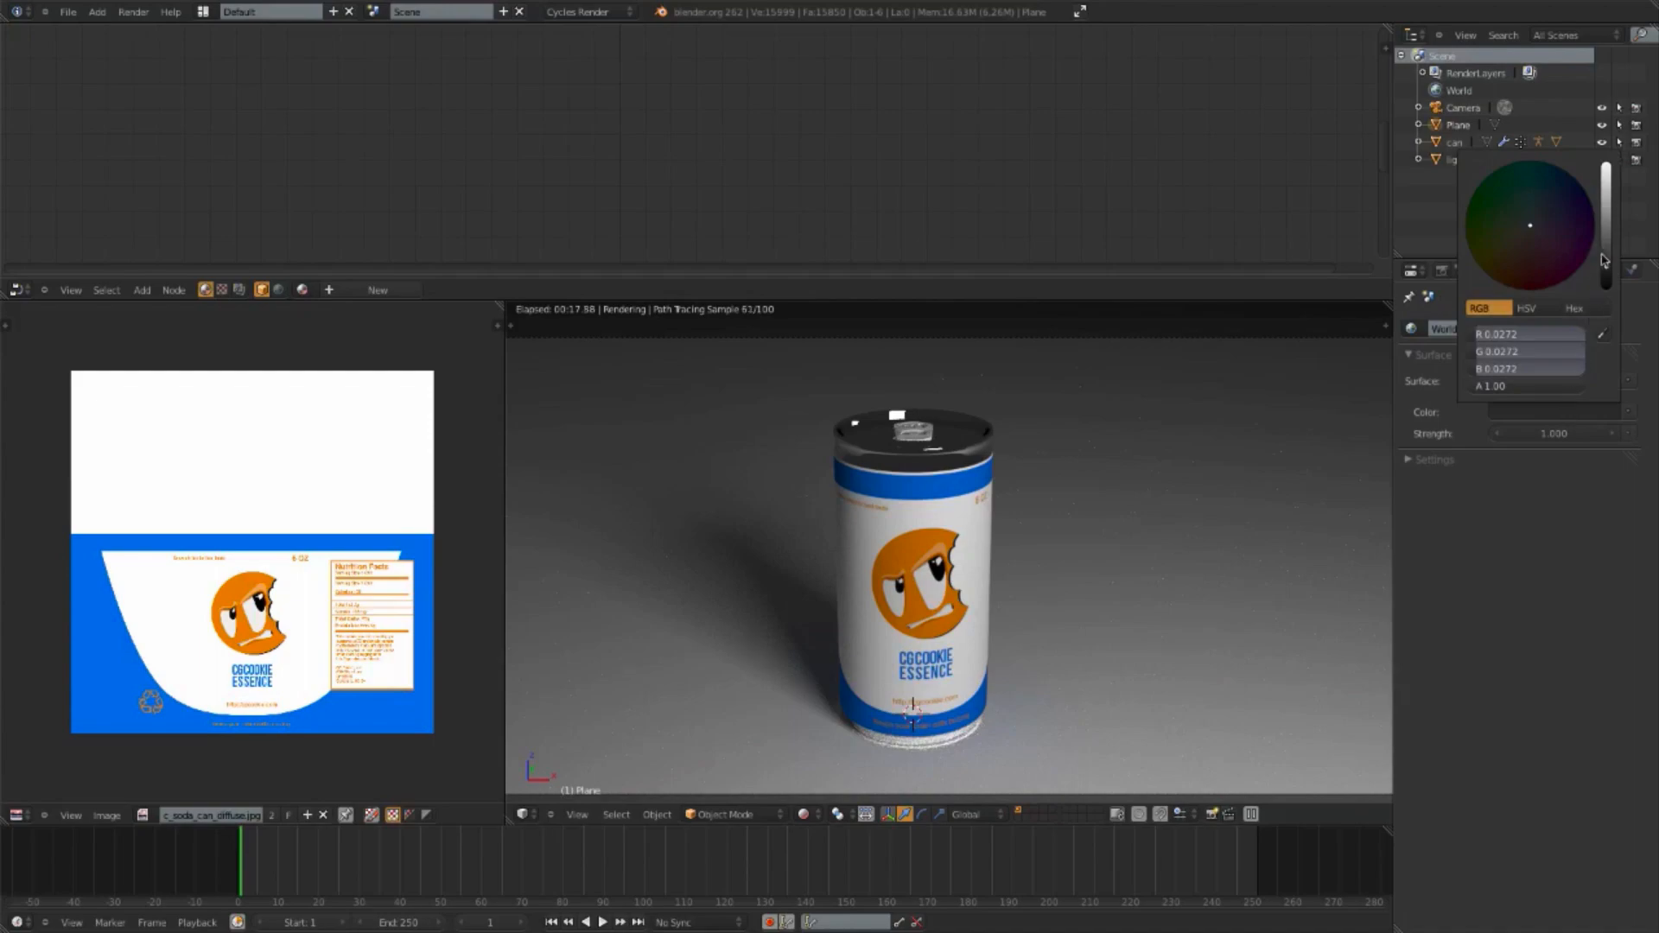
{"action": "left_click_drag", "start_coordinate": [1606, 268], "coordinate": [1609, 284]}
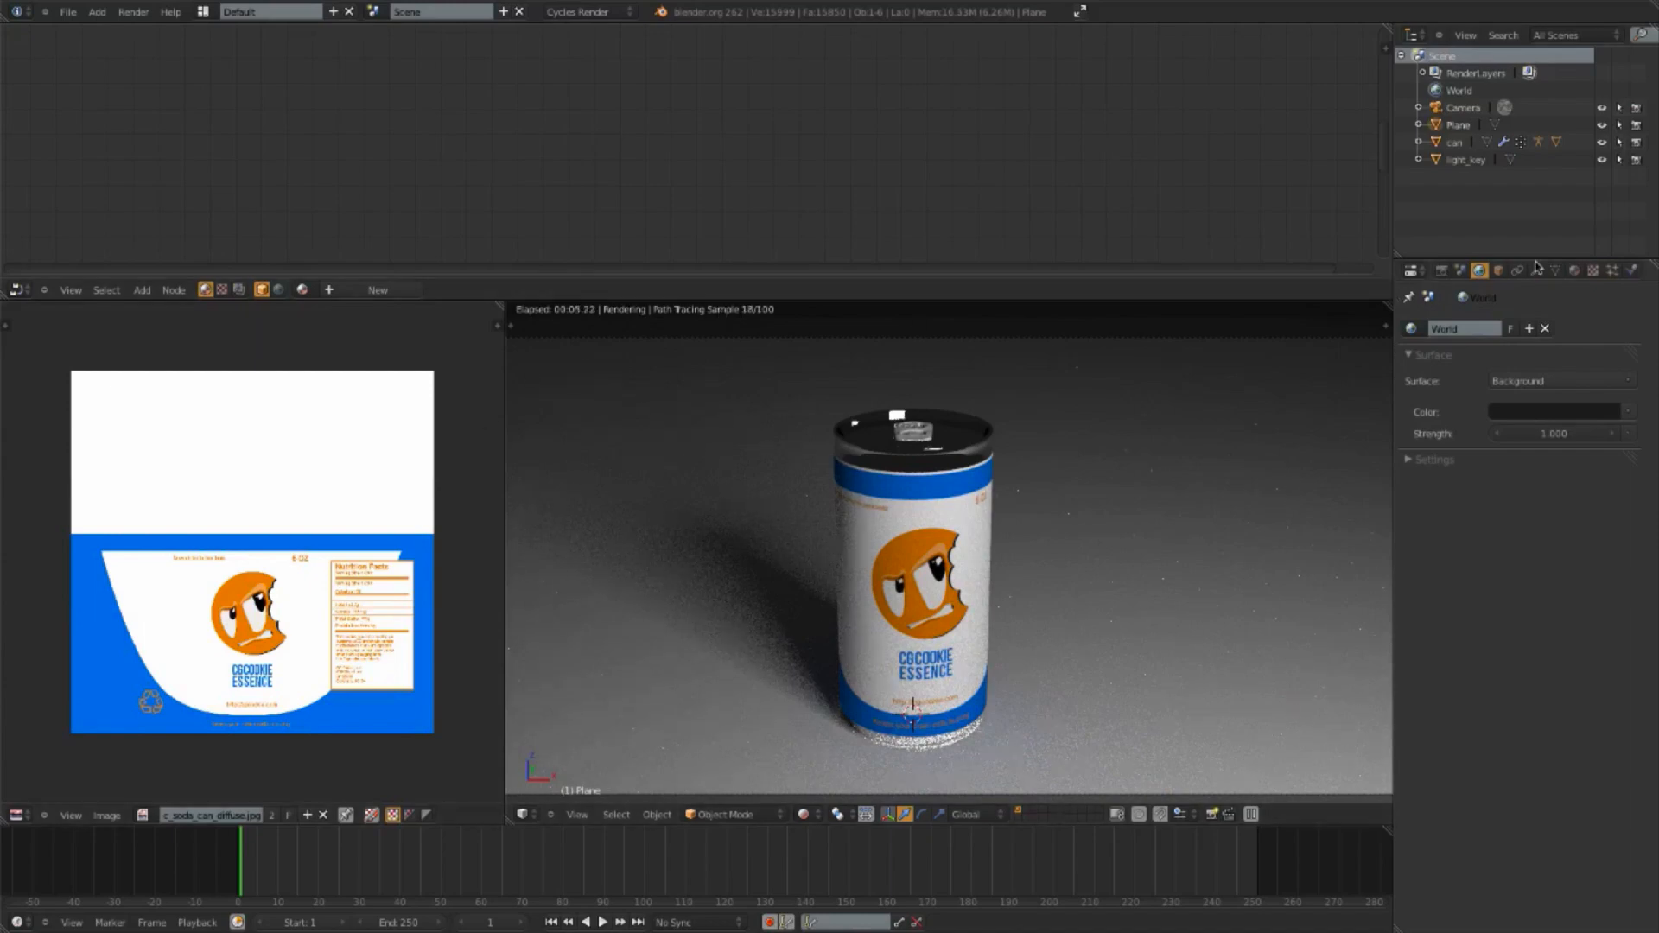
Step: Create a new material on the plane and name it ground
{"action": "left_click", "coordinate": [1574, 271]}
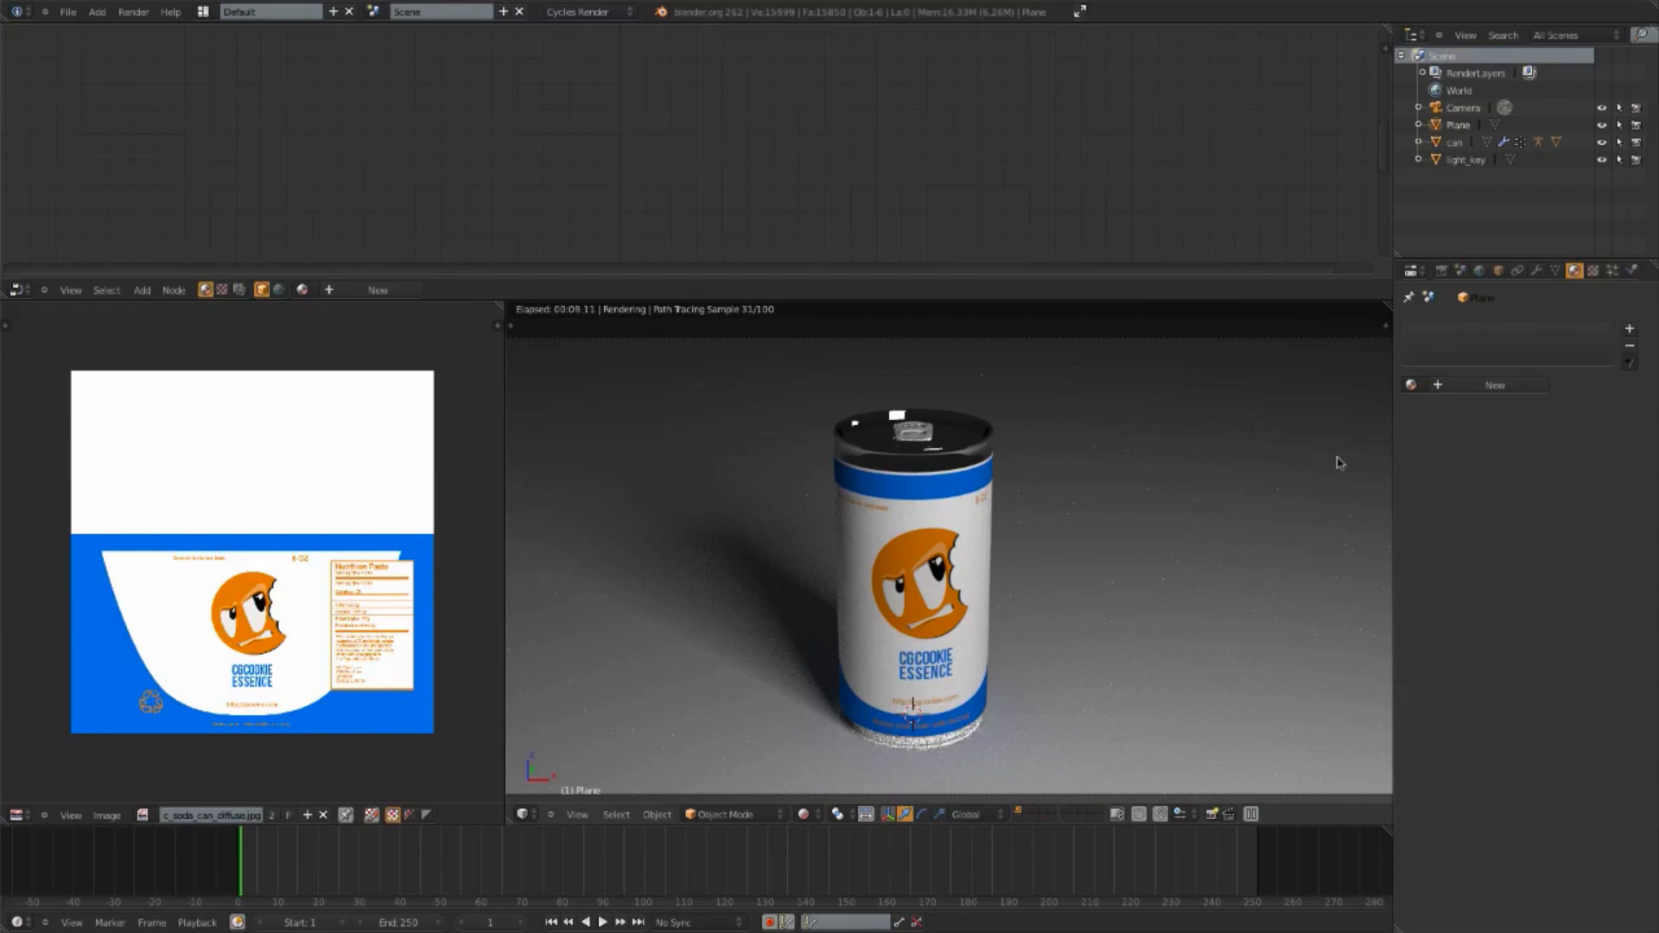
{"action": "left_click", "coordinate": [1488, 386]}
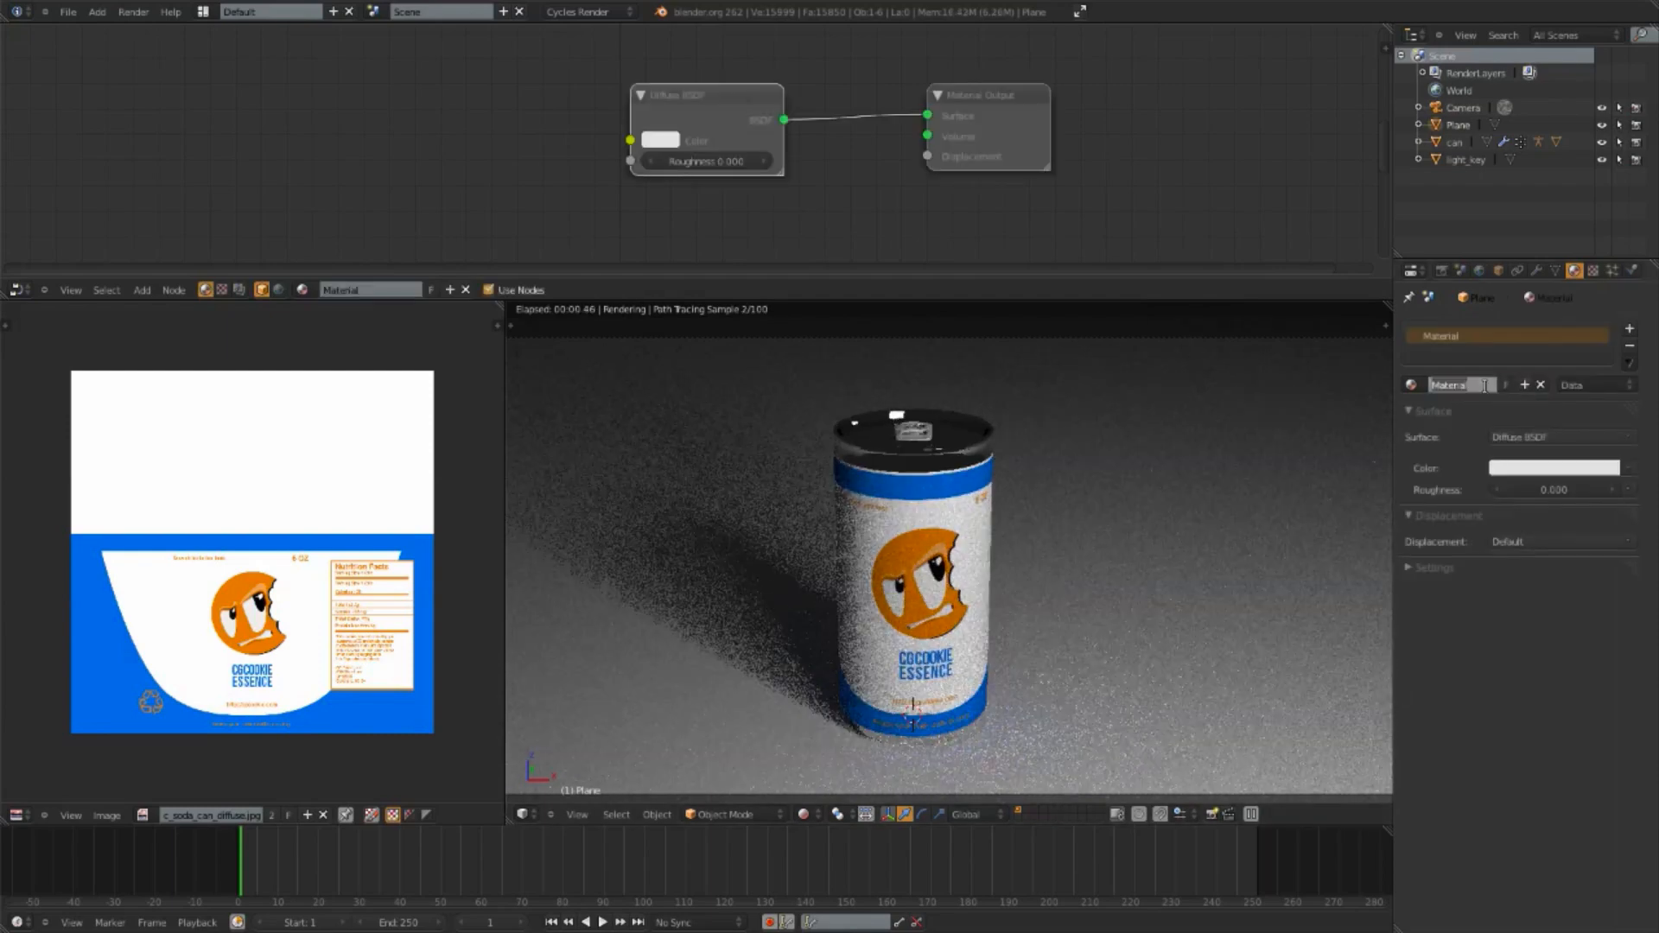
{"action": "type", "text": "groun"}
{"action": "key", "text": "Return"}
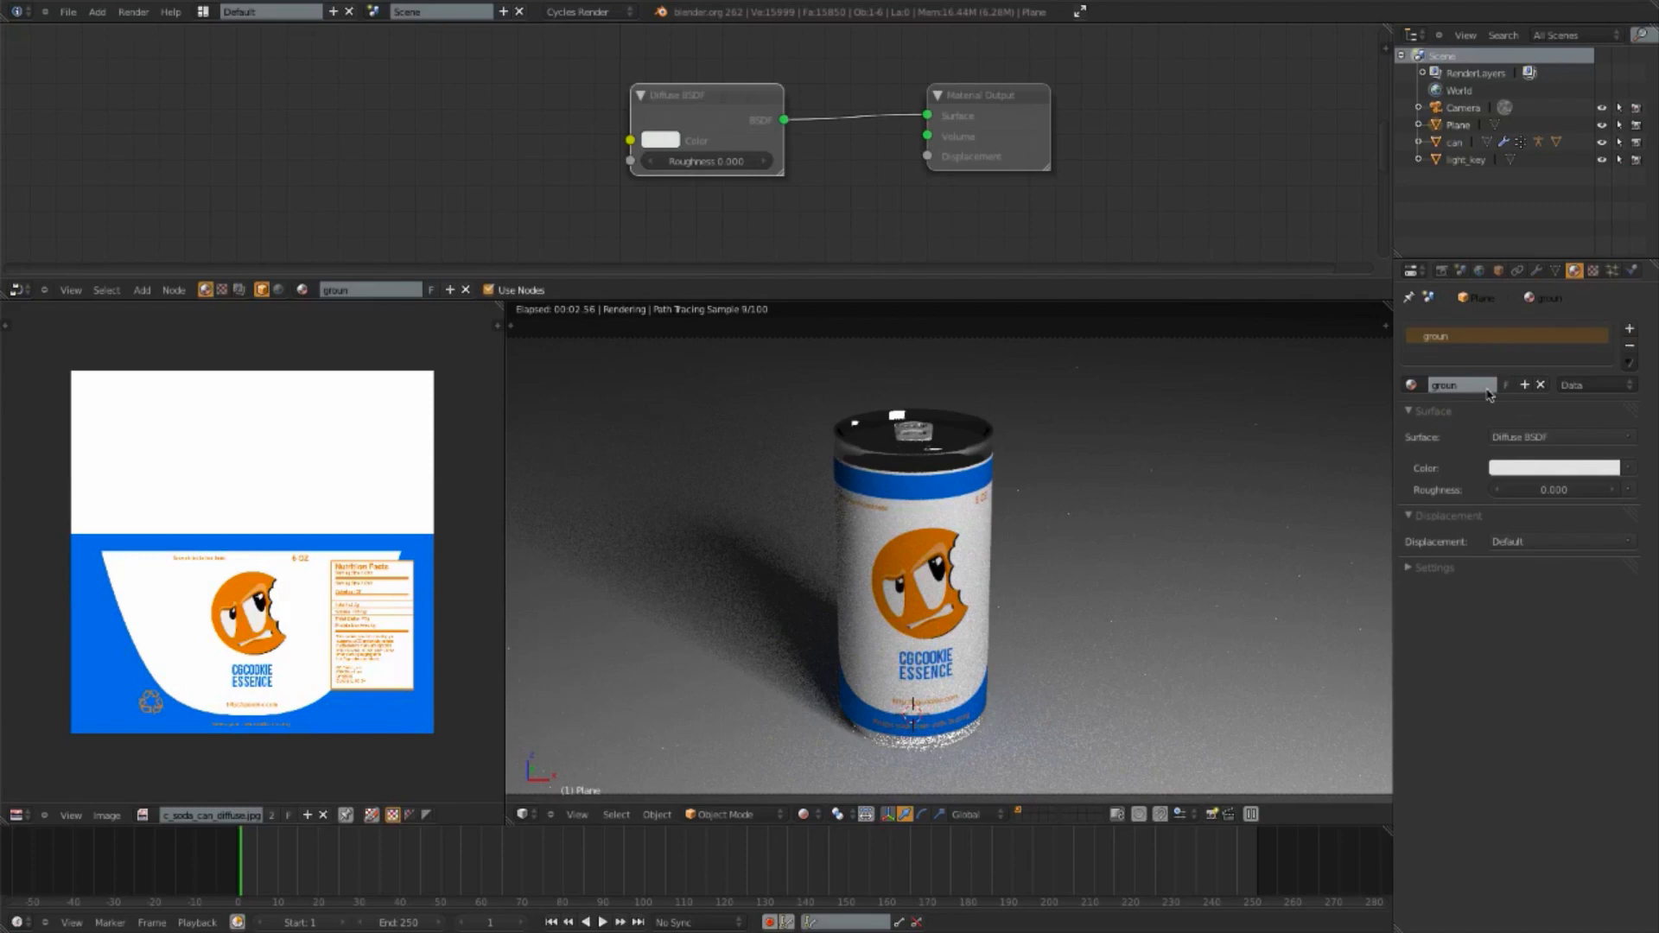
{"action": "left_click", "coordinate": [1486, 385]}
{"action": "type", "text": "ground"}
{"action": "key", "text": "Return"}
Step: Use an Image Texture for the ground material's diffuse colour and load ConcreteDirty0272_2_M.jpg from the textures folder
{"action": "left_click", "coordinate": [1628, 468]}
{"action": "left_click", "coordinate": [1269, 508]}
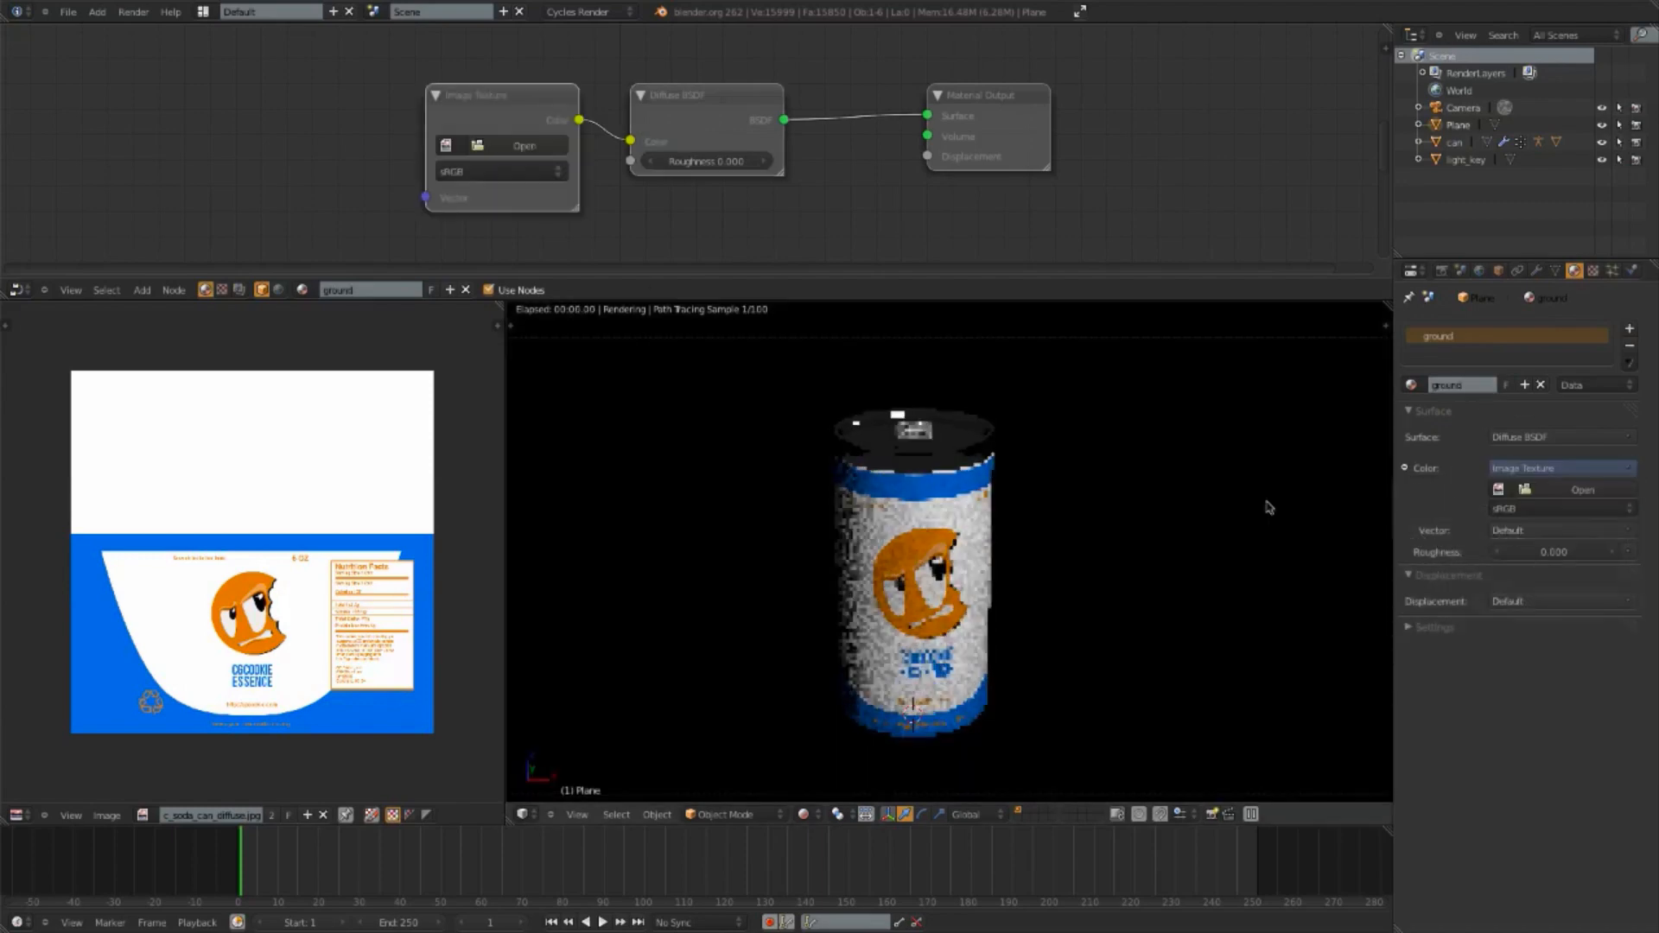
{"action": "left_click", "coordinate": [1583, 490]}
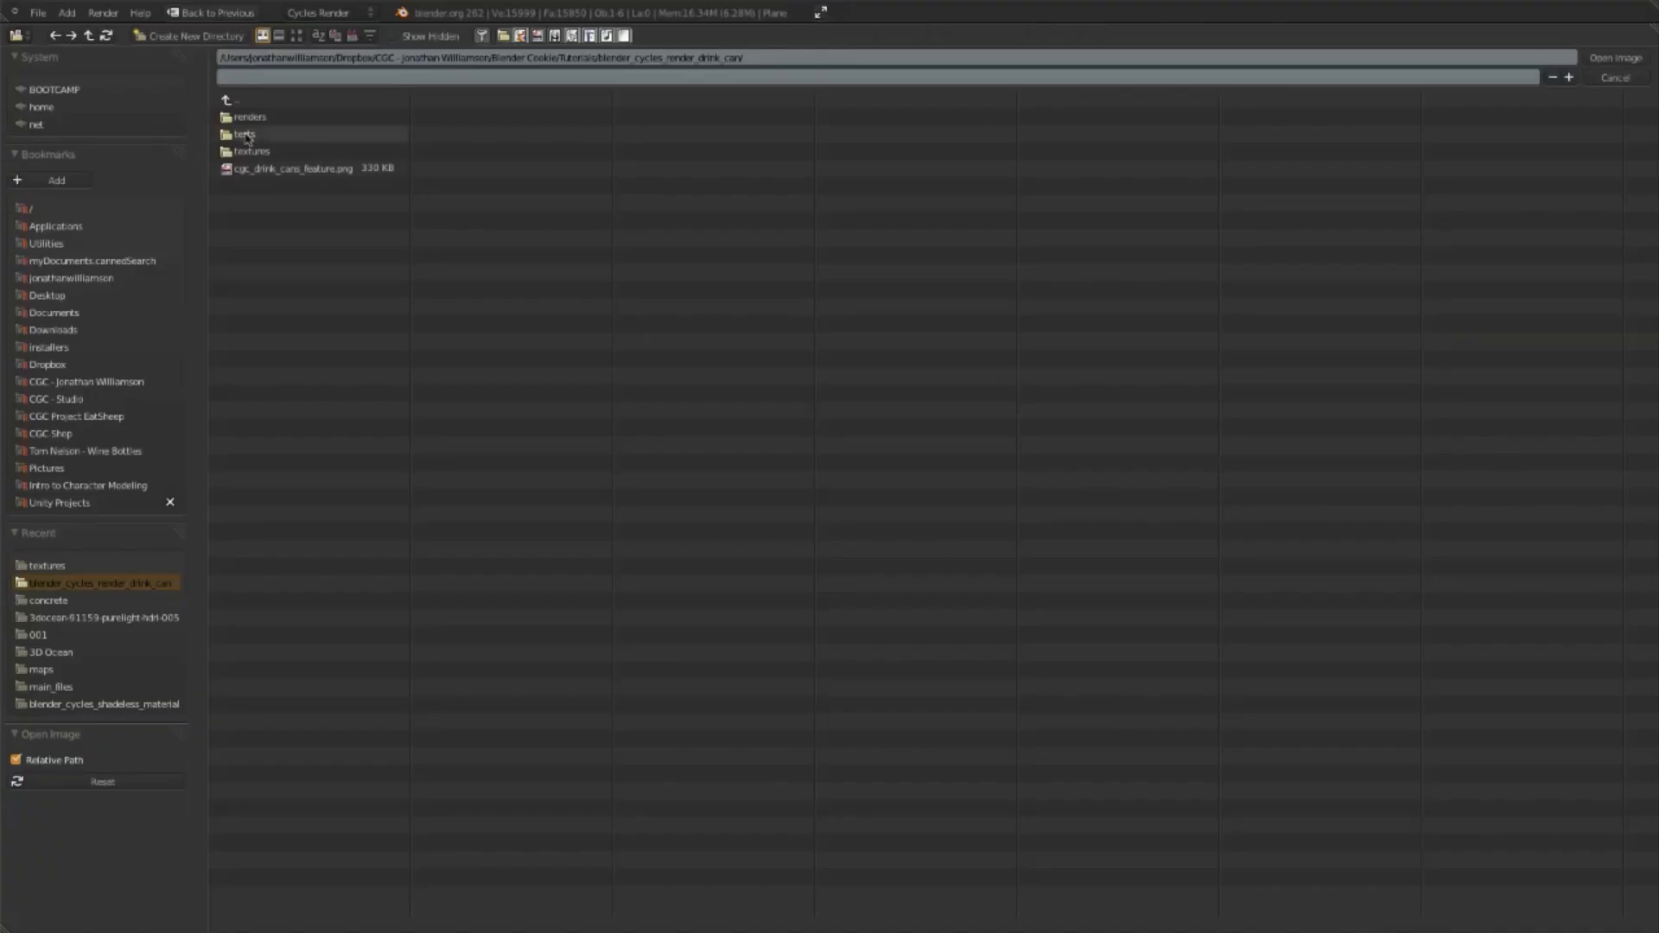
{"action": "left_click", "coordinate": [277, 152]}
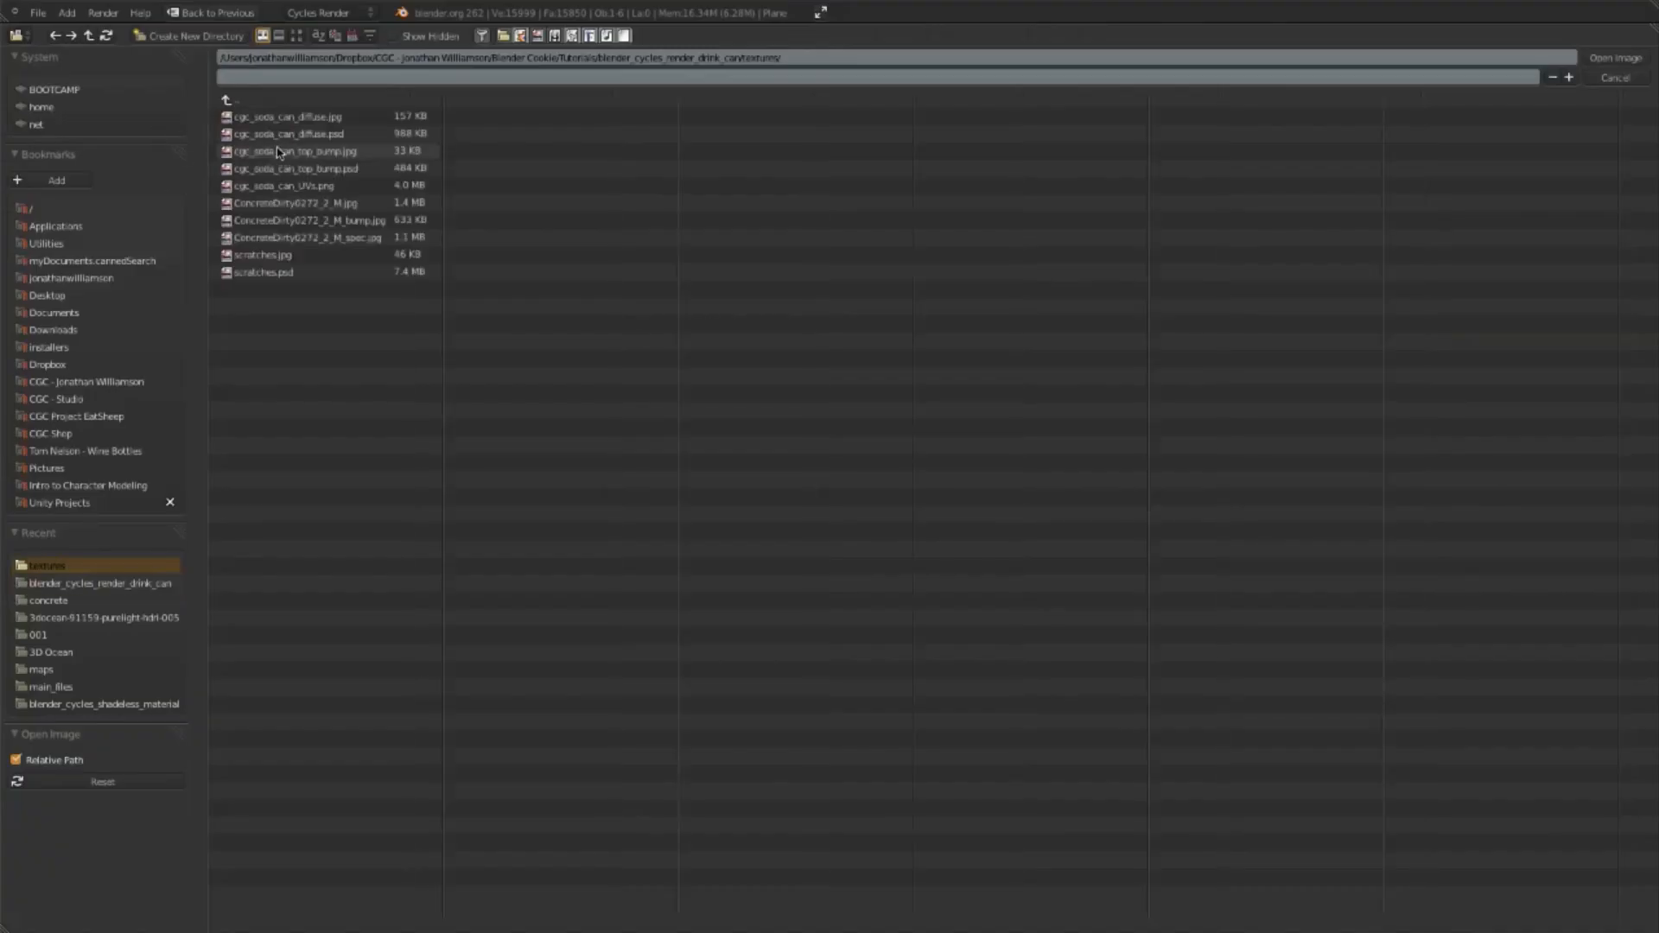
{"action": "key", "text": "a"}
{"action": "key", "text": "a"}
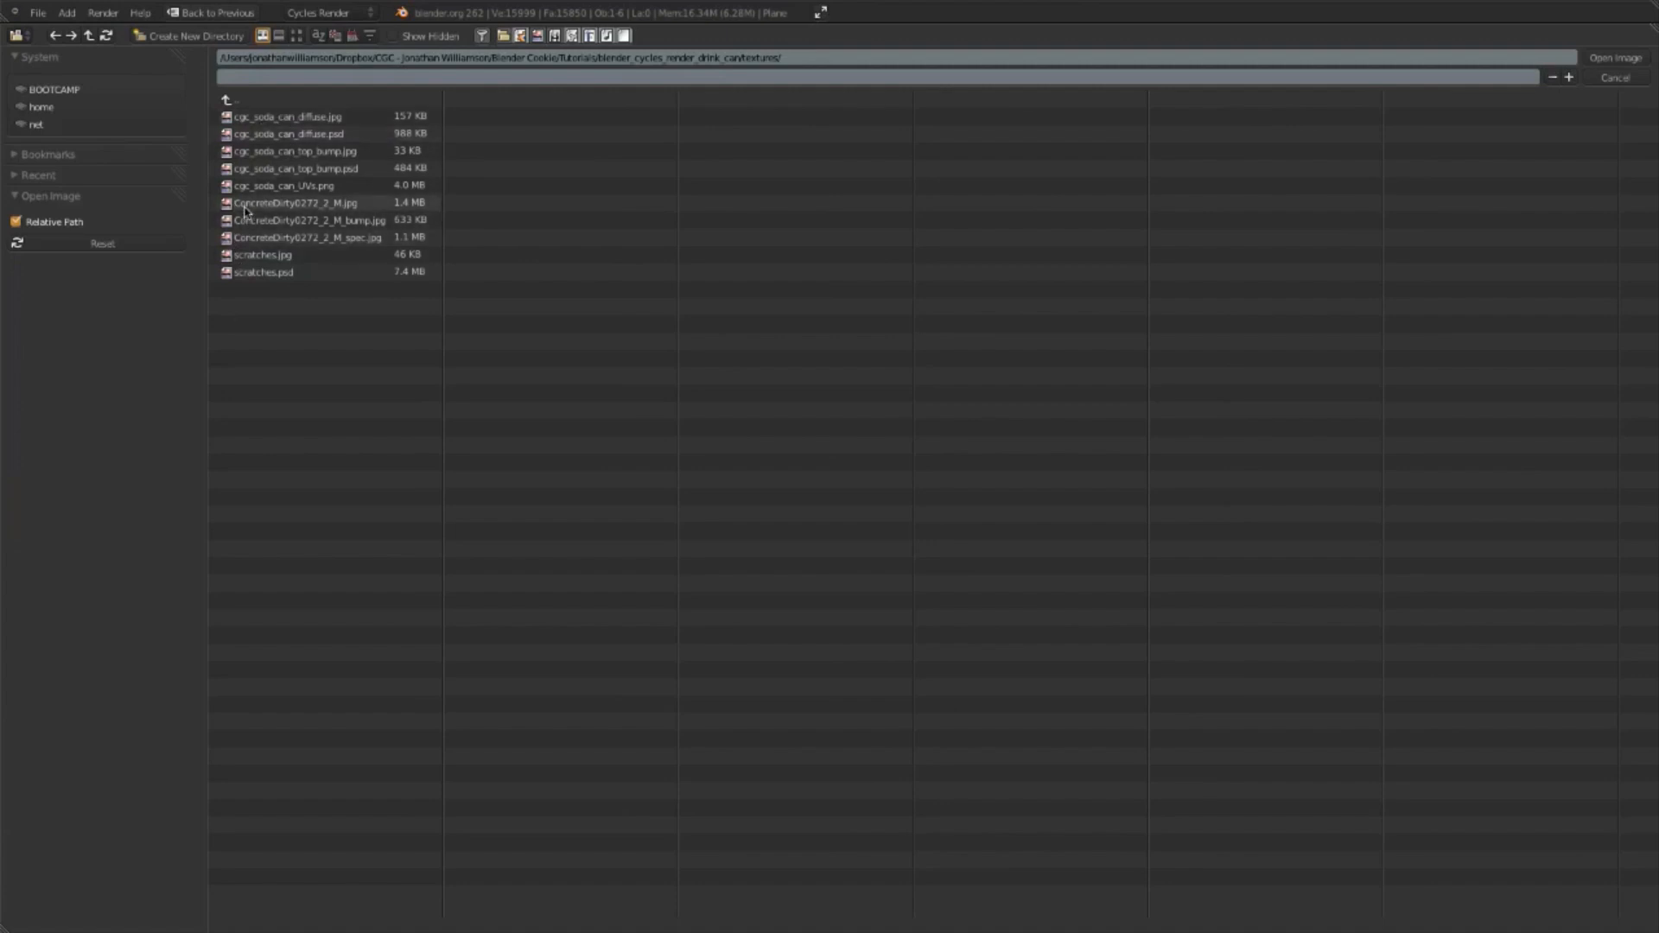
{"action": "left_click", "coordinate": [294, 208]}
{"action": "left_click", "coordinate": [1615, 58]}
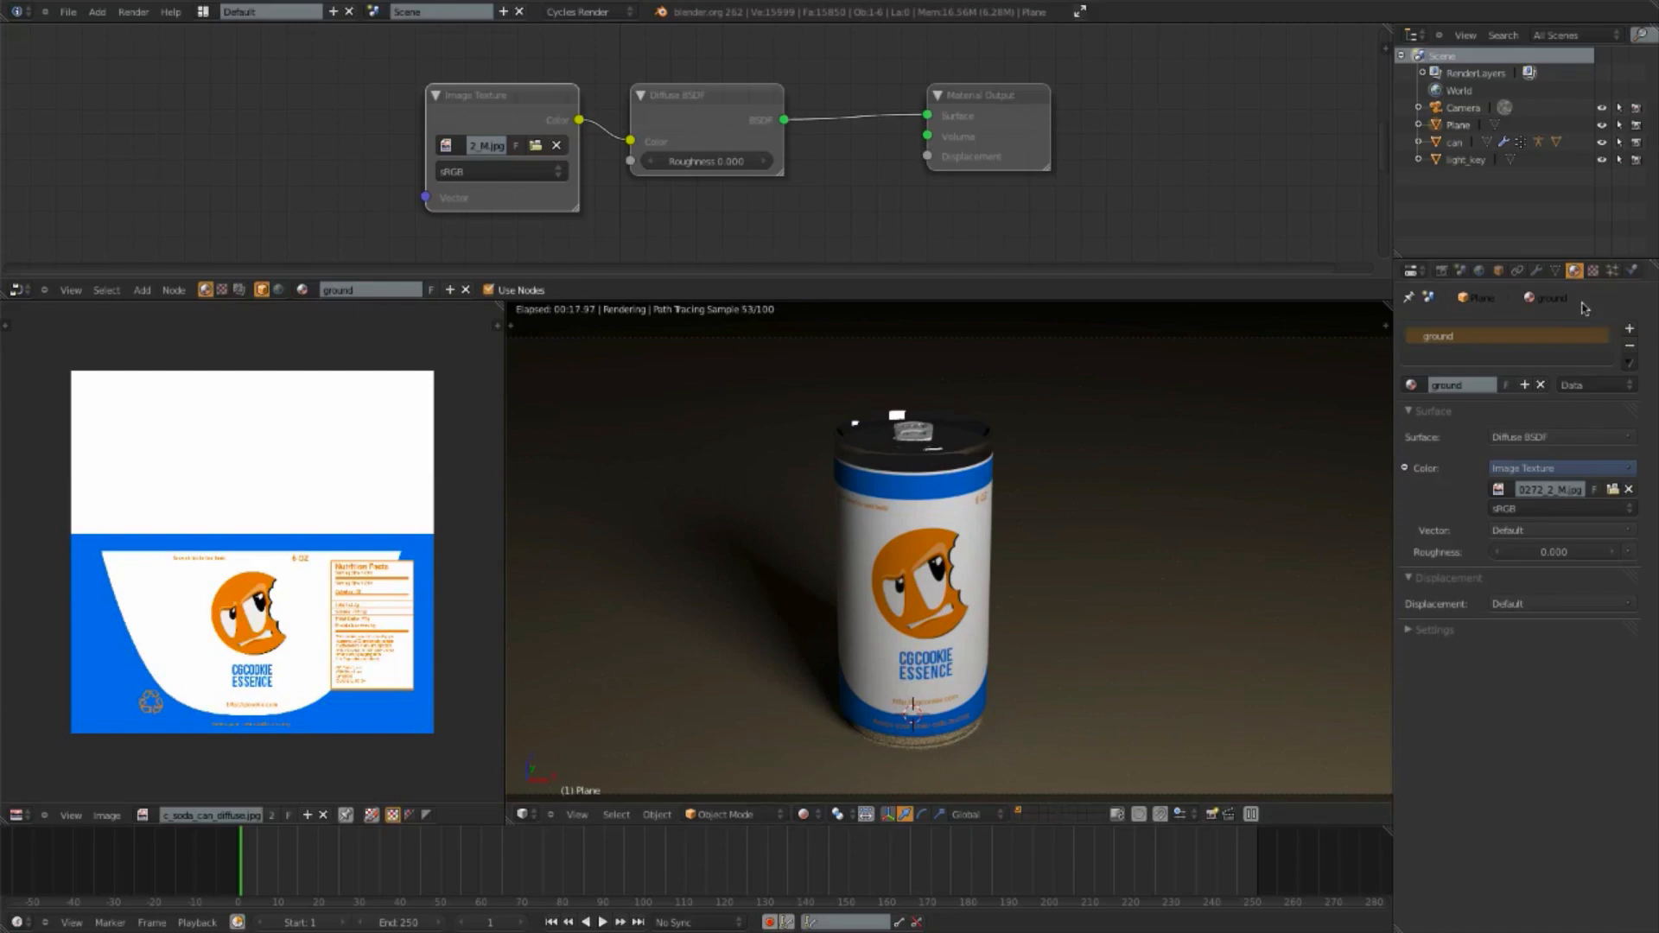
Step: Add a UV map to the ground plane's mesh data and return to its material settings
{"action": "left_click", "coordinate": [1555, 271]}
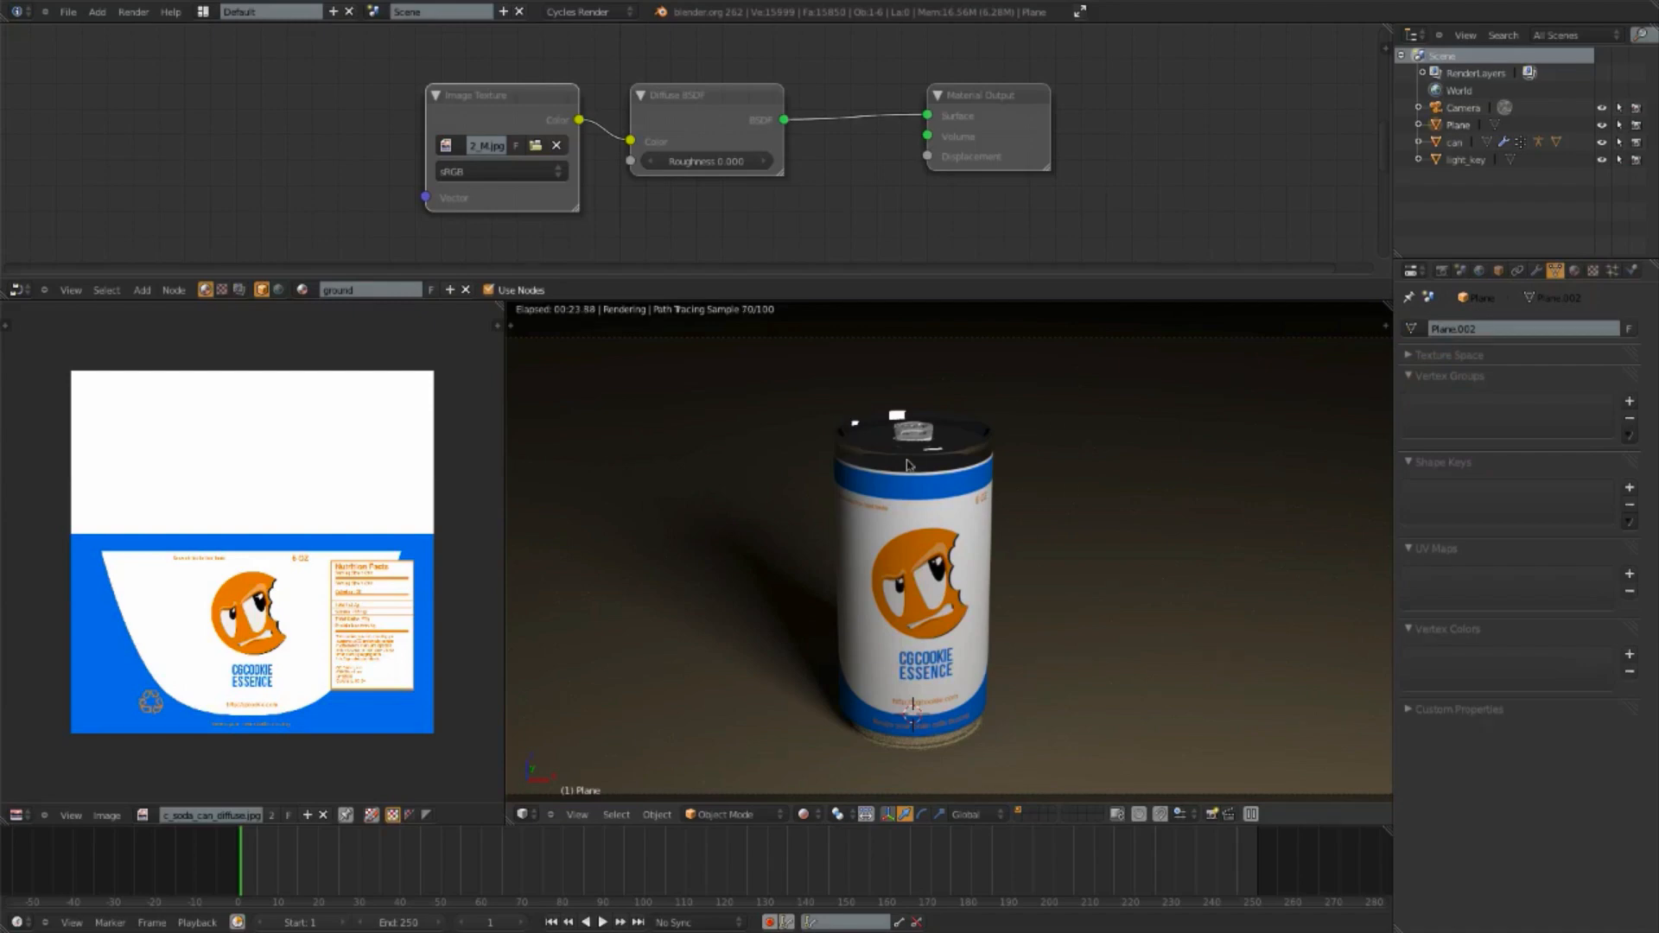
{"action": "left_click", "coordinate": [1629, 574]}
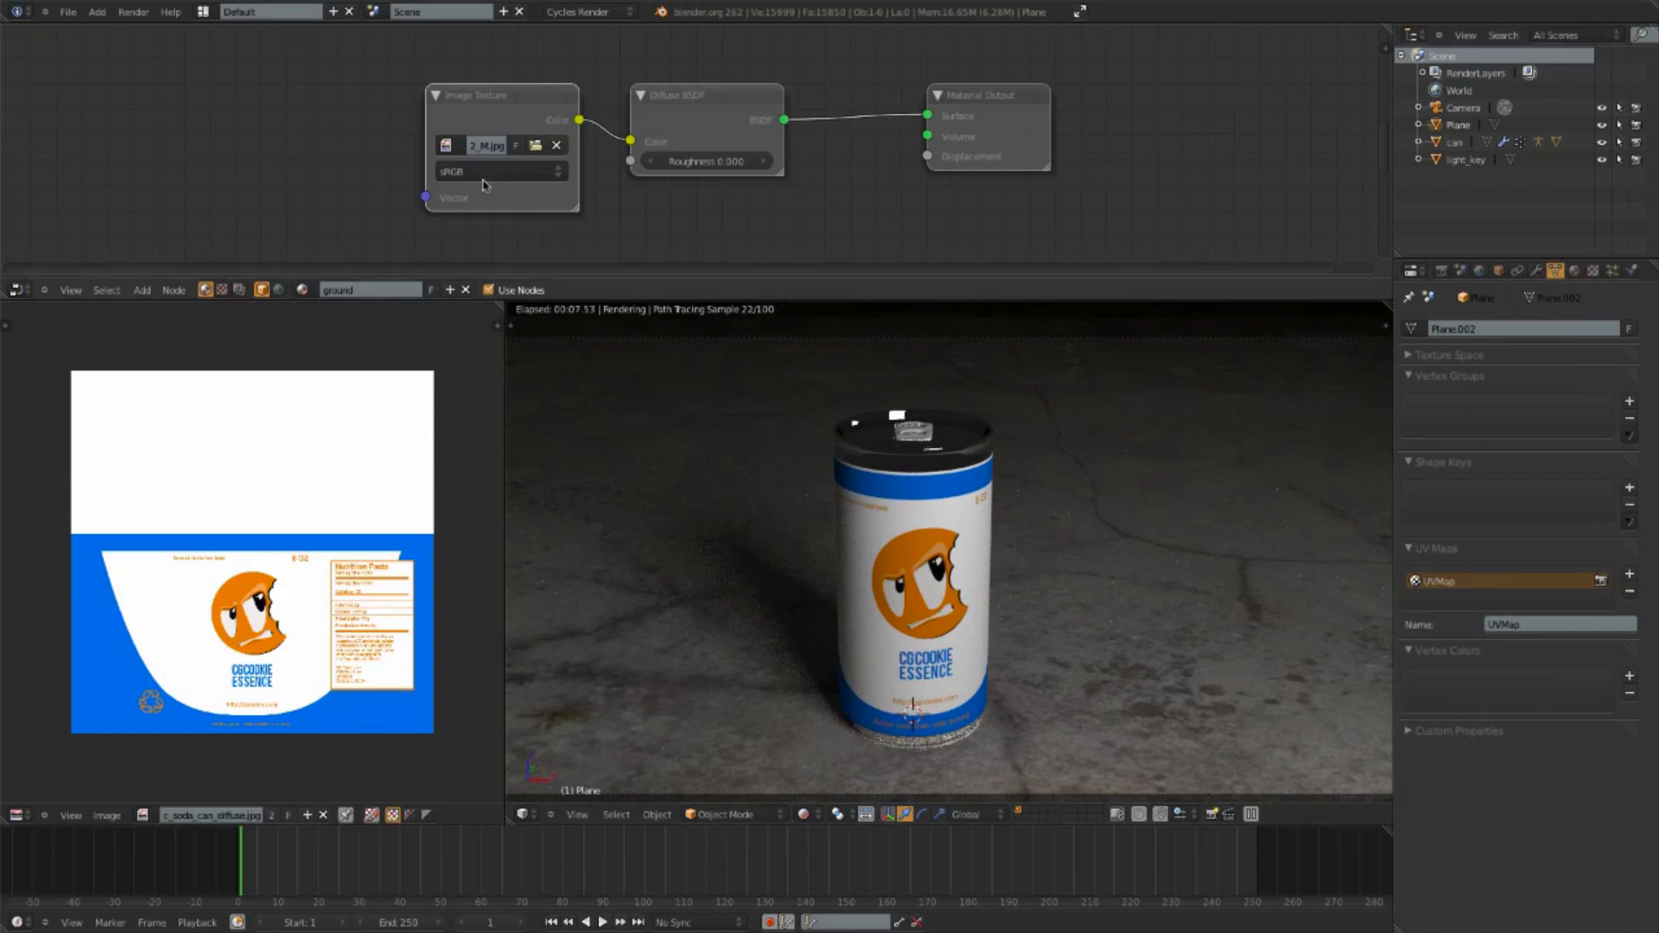
{"action": "left_click", "coordinate": [1576, 272]}
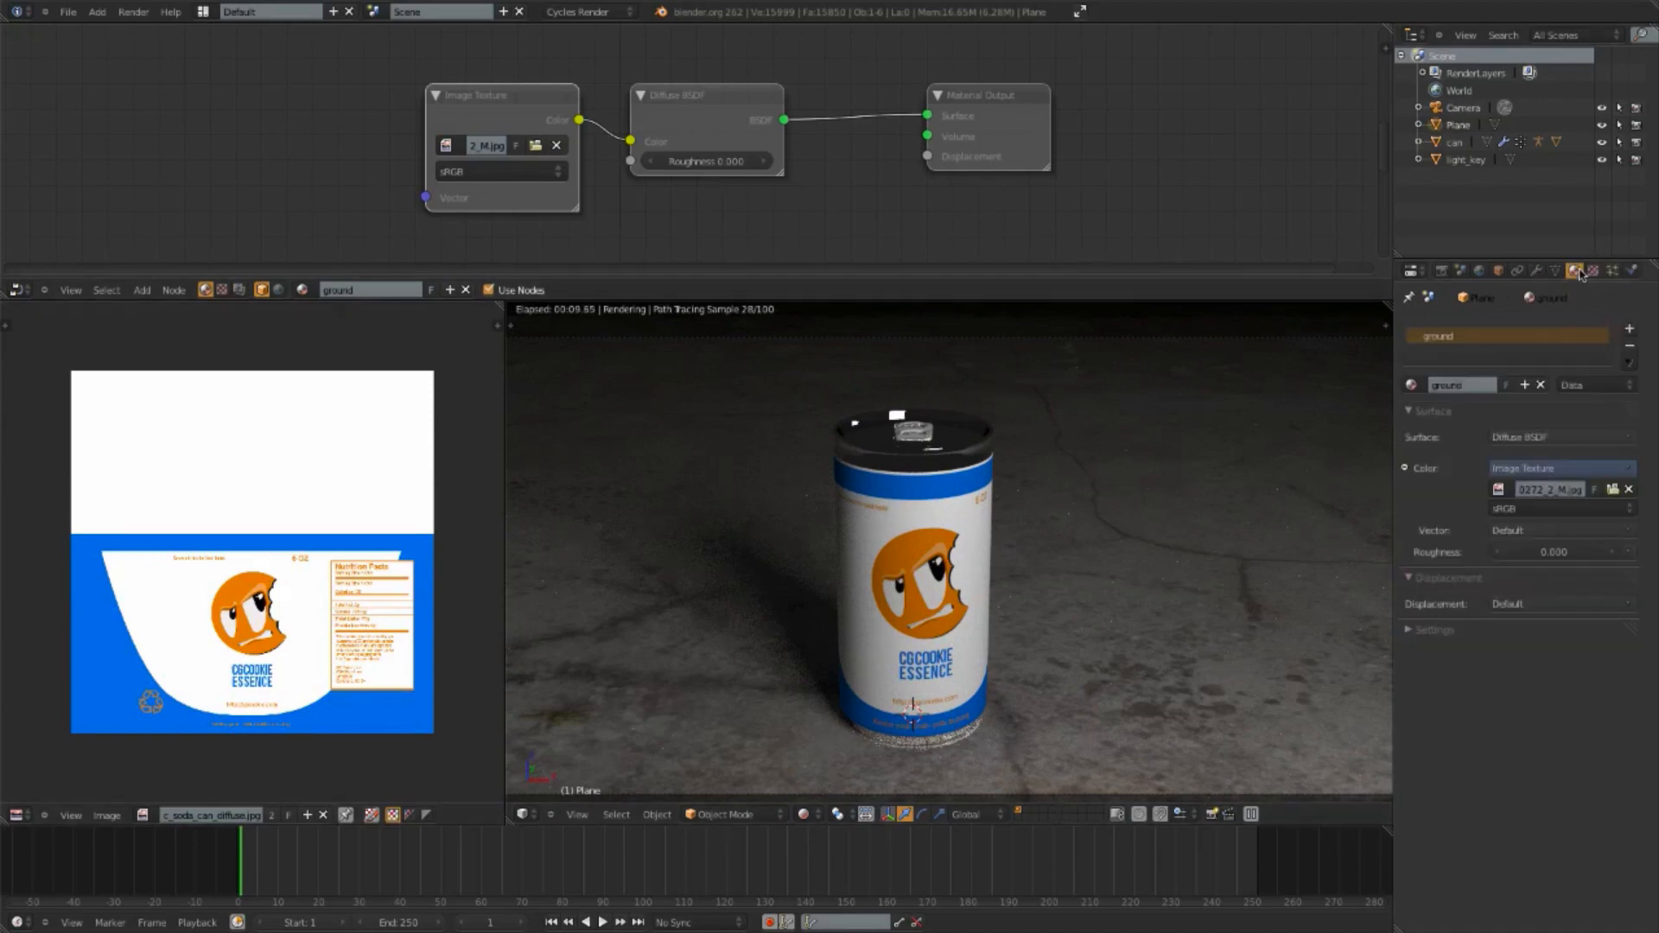
Step: Add a Mapping node before the Image Texture node and connect it to the texture's Vector input
{"action": "scroll", "coordinate": [659, 136], "scroll_direction": "down", "scroll_amount": 2}
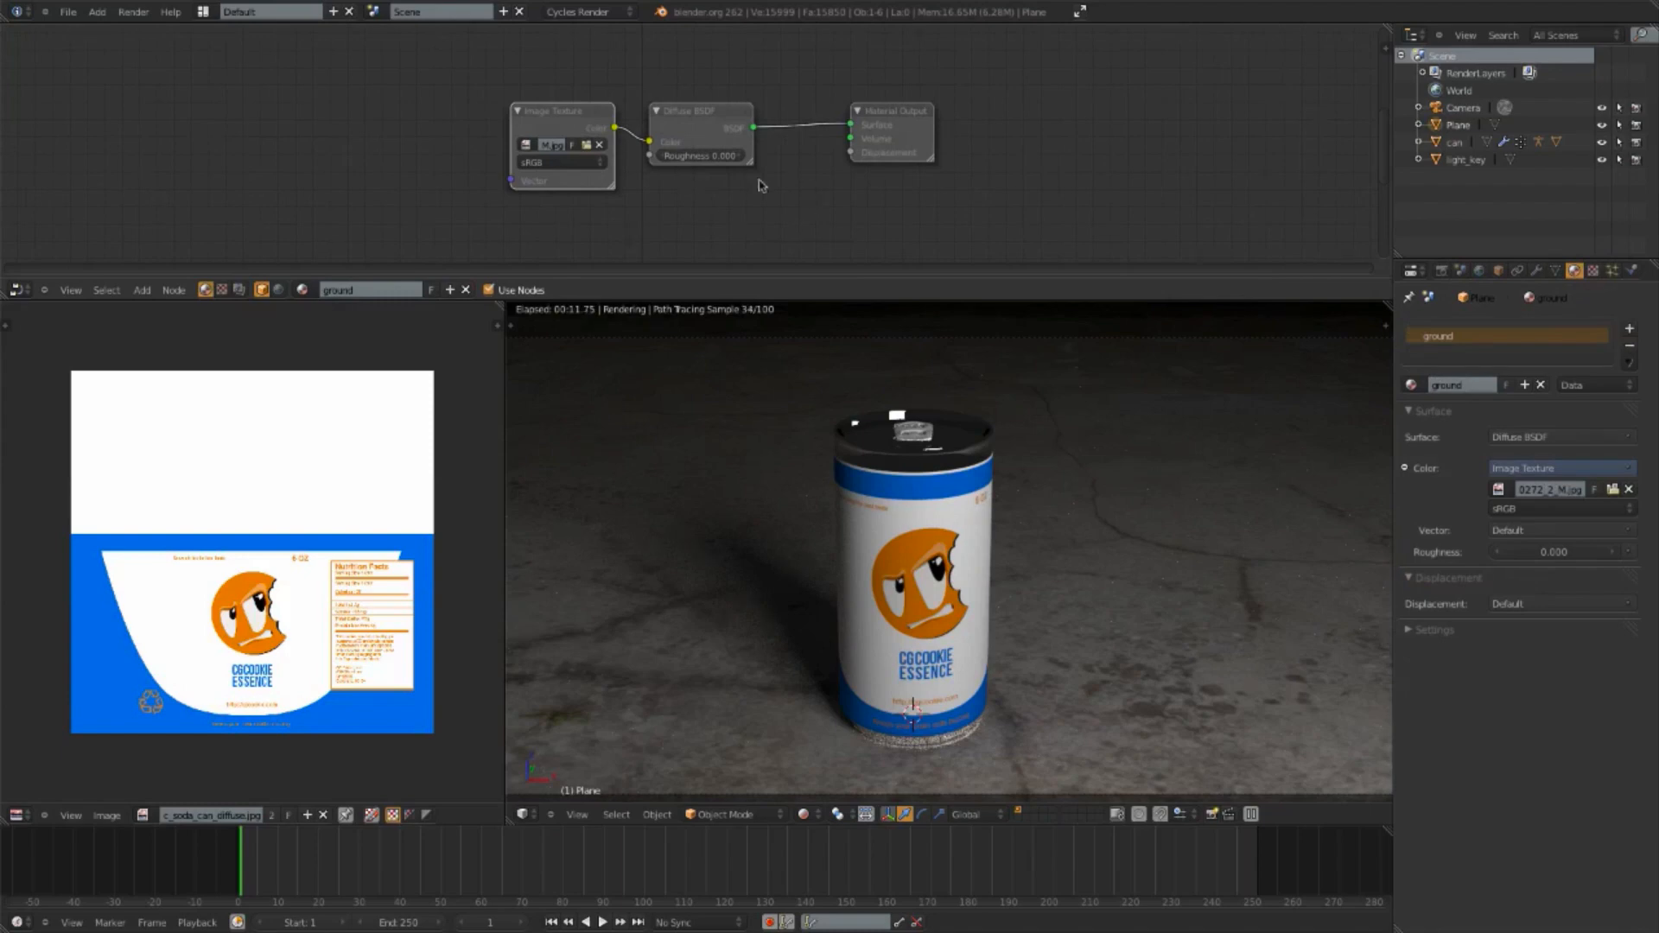
{"action": "middle_click_drag", "start_coordinate": [685, 205], "coordinate": [874, 185]}
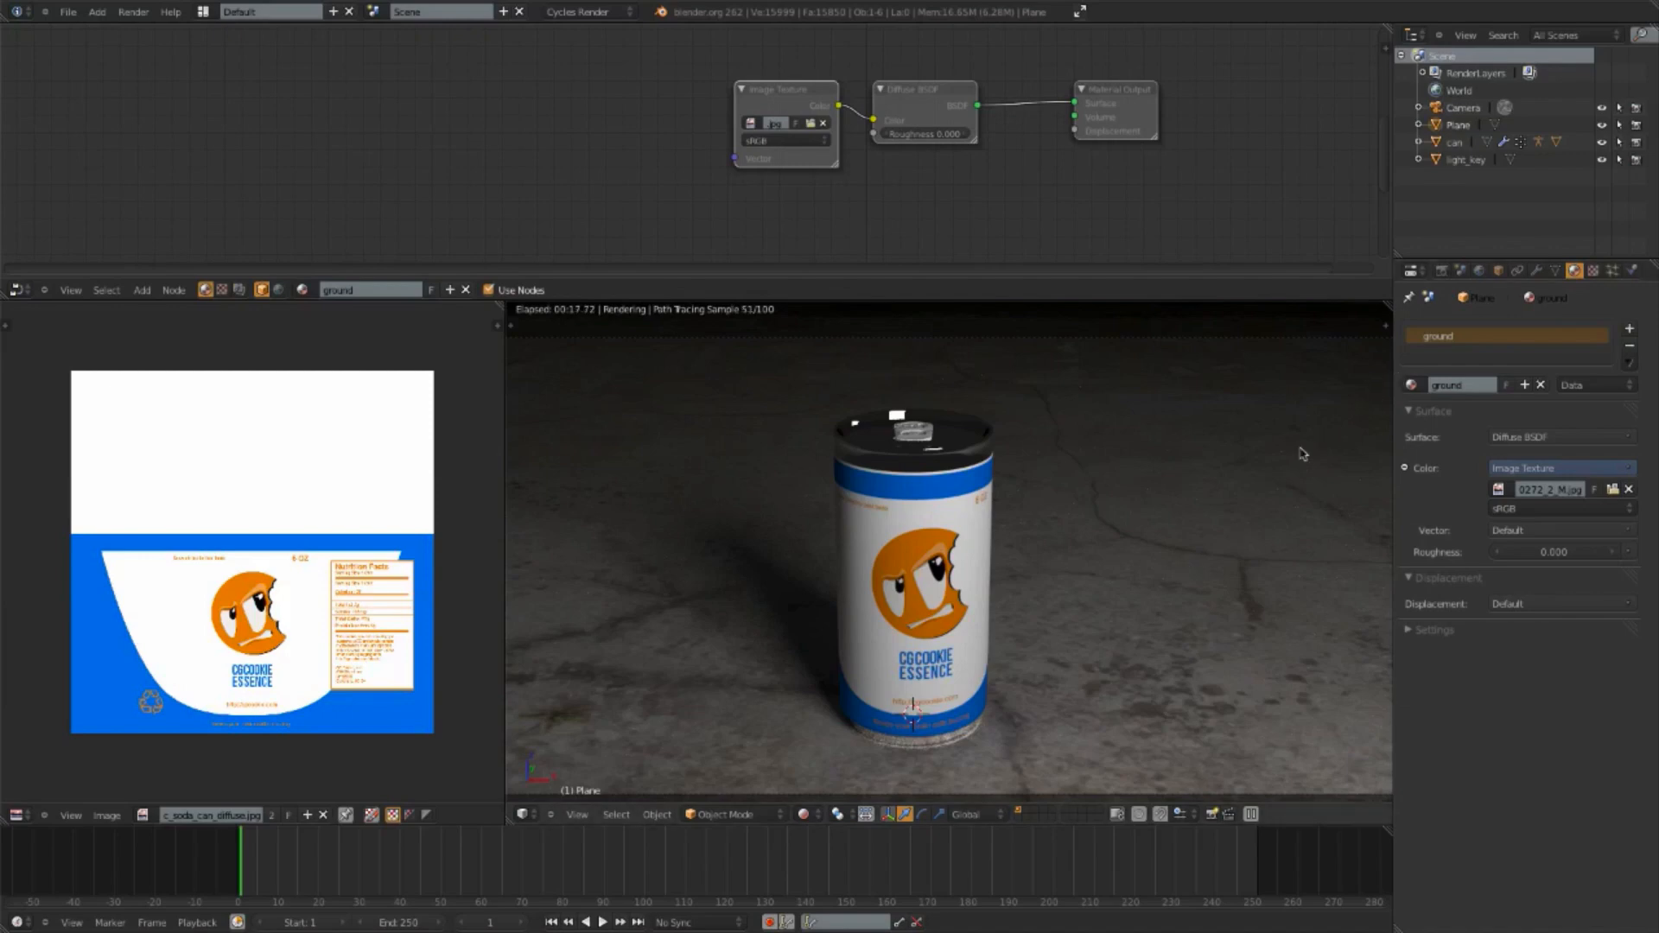
{"action": "key", "text": "shift+a"}
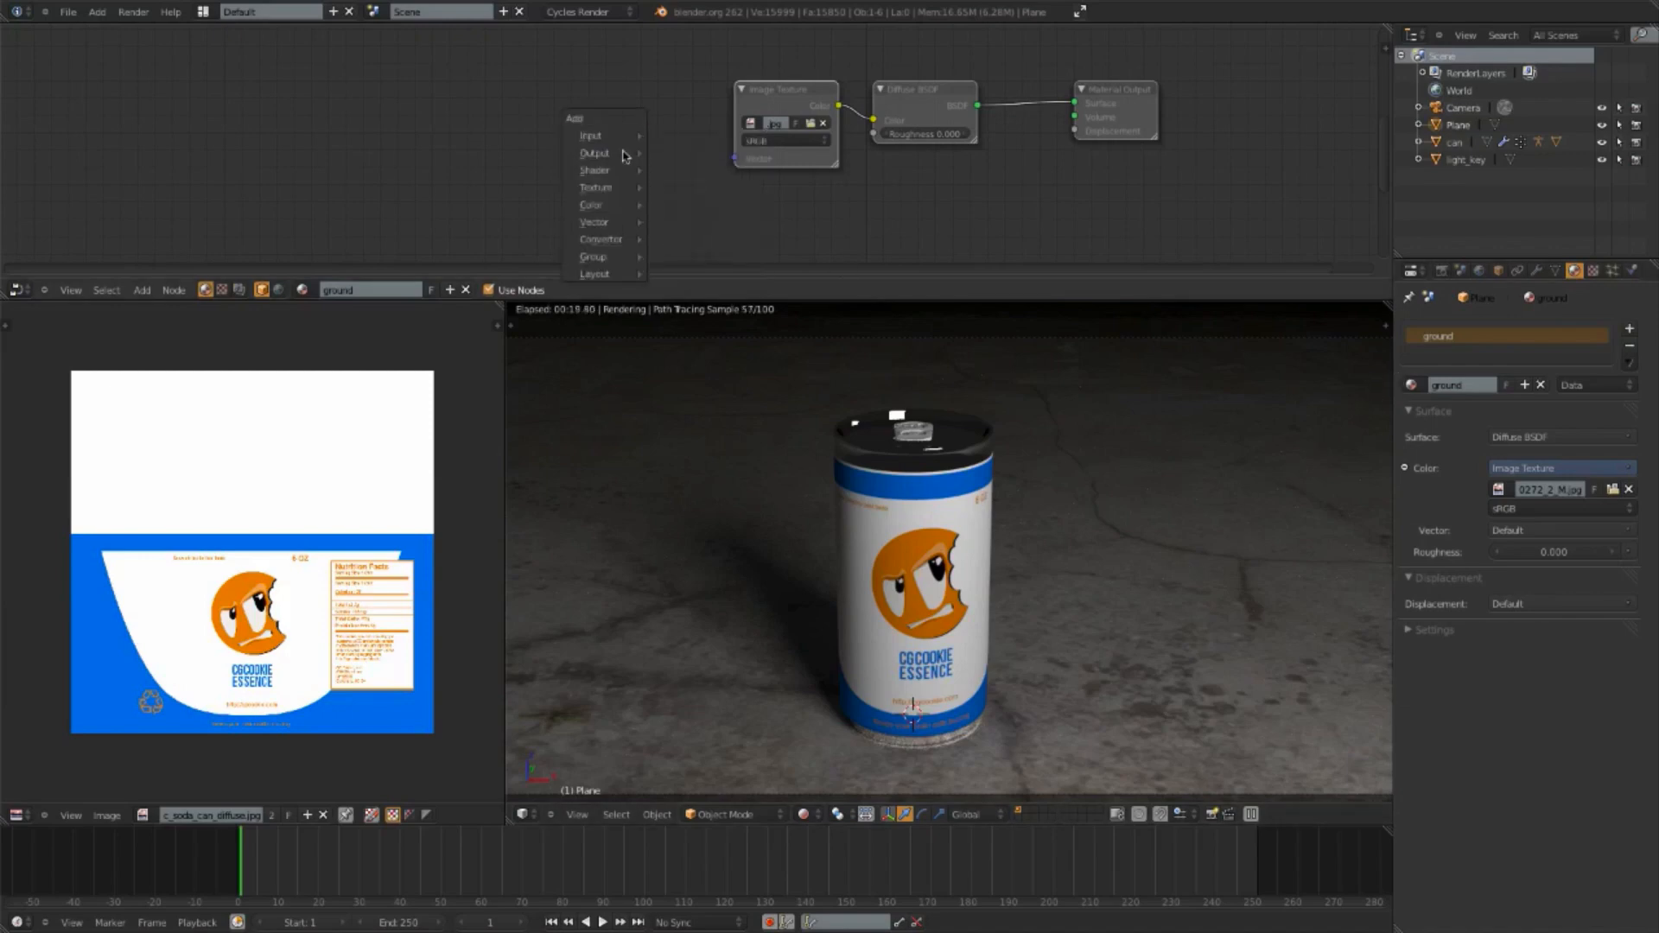
{"action": "mouse_move", "coordinate": [619, 226]}
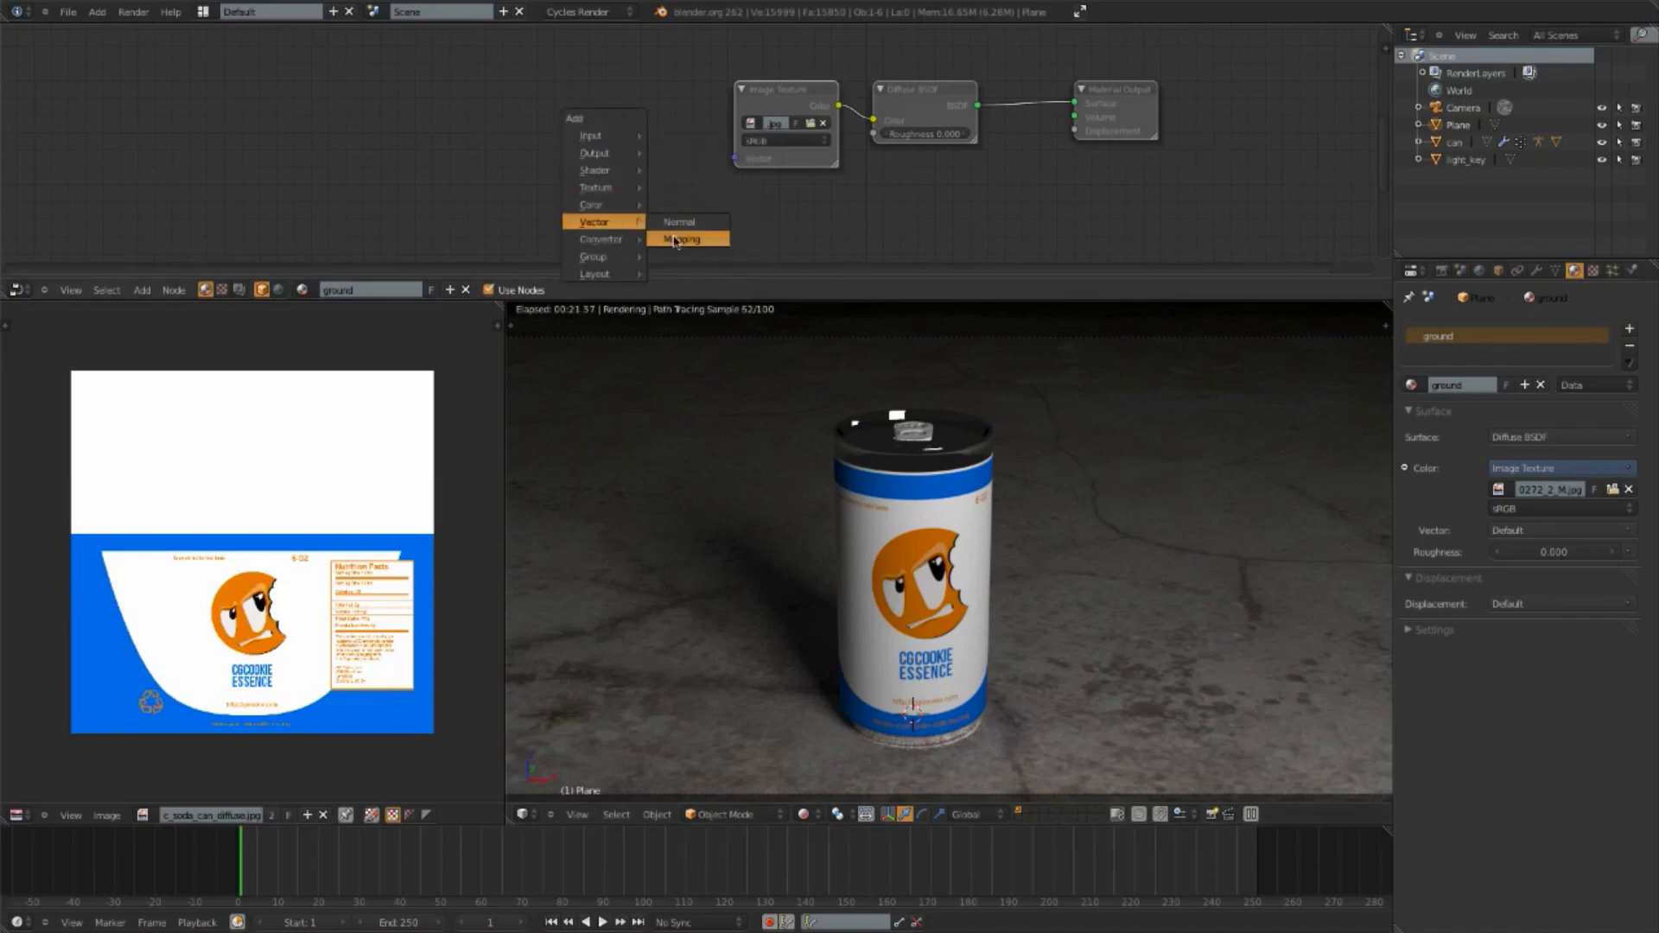
{"action": "left_click", "coordinate": [682, 223]}
{"action": "left_click", "coordinate": [584, 140]}
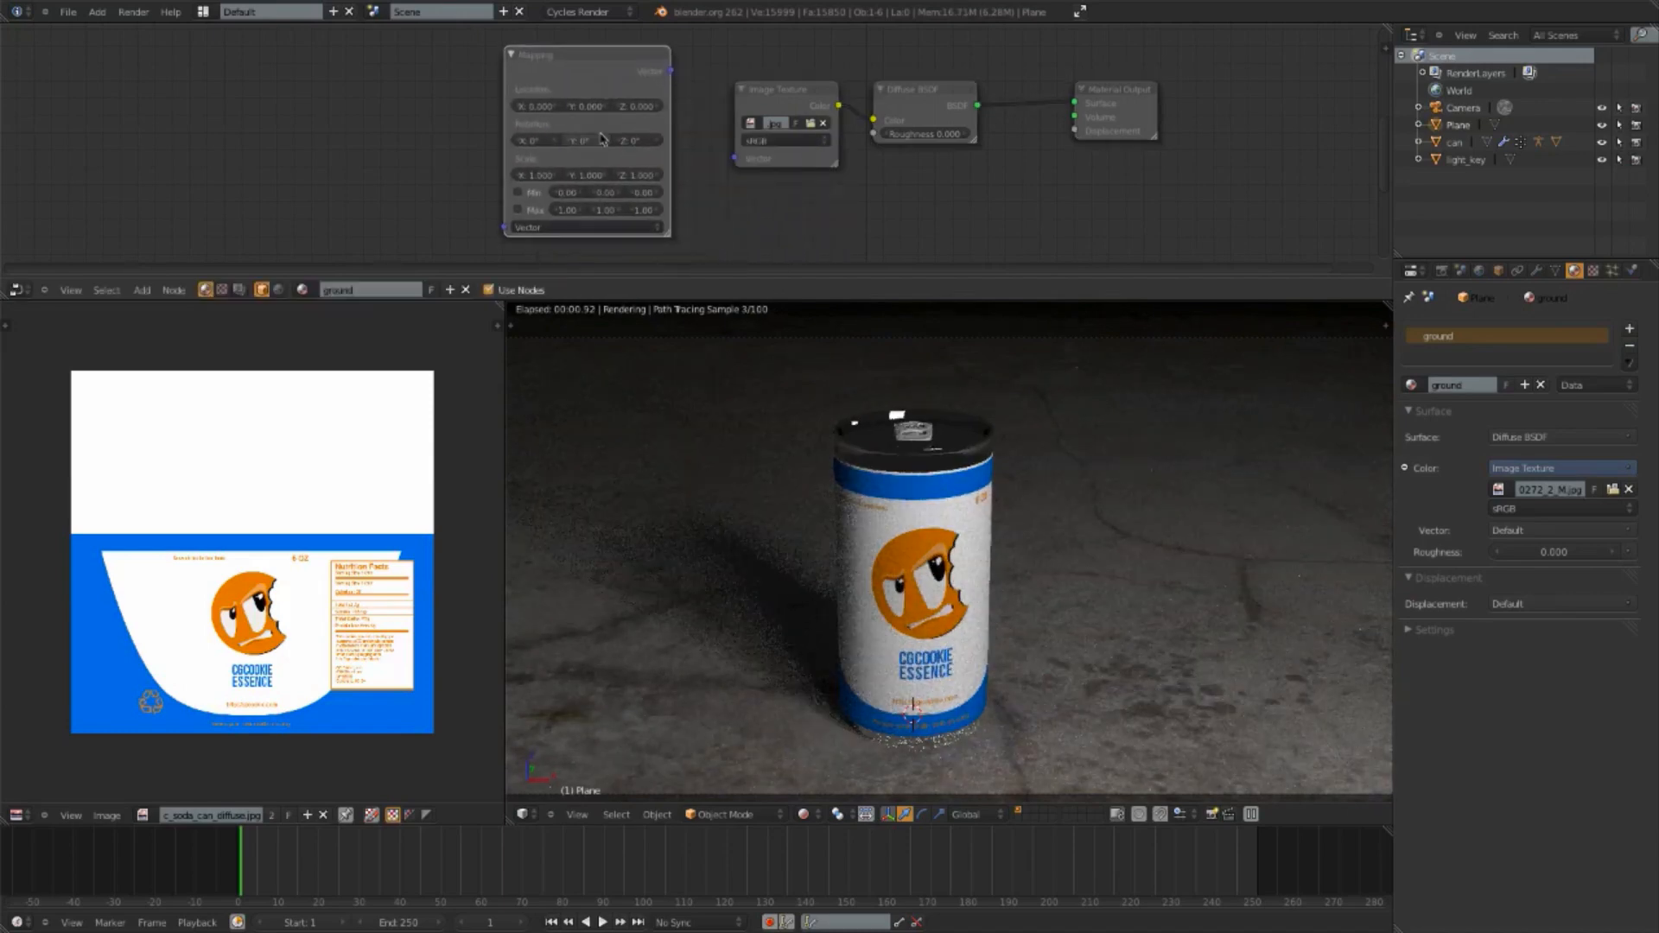
{"action": "left_click", "coordinate": [780, 101], "text": "shift"}
{"action": "key", "text": "f"}
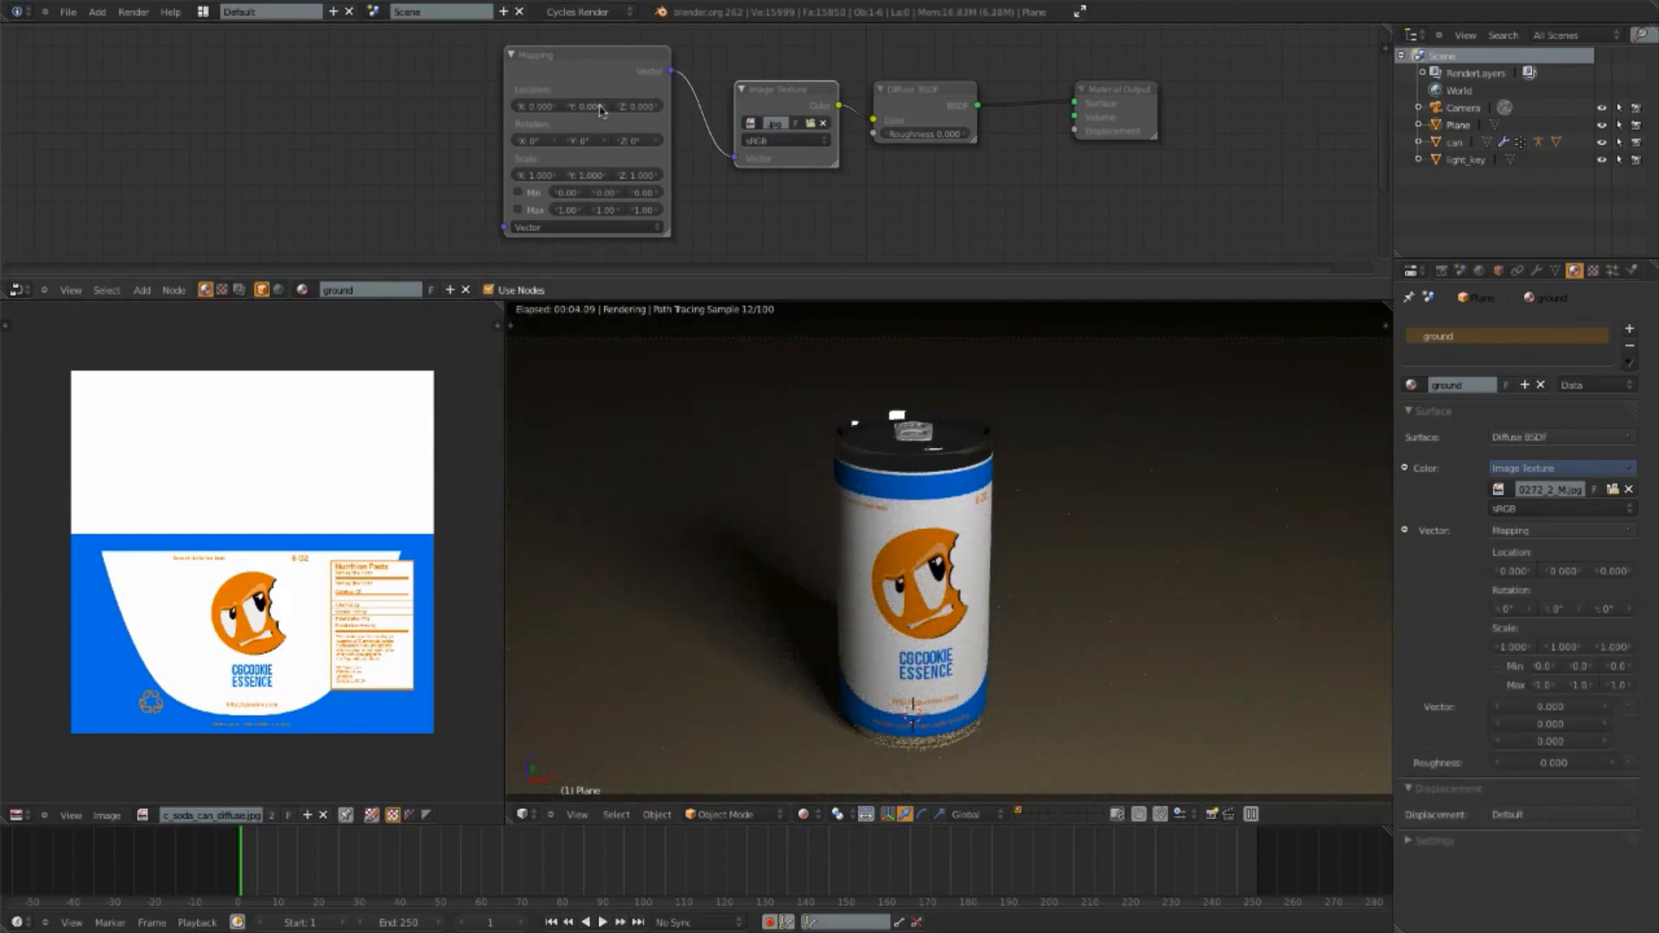
Step: Add a Texture Coordinate node before the Mapping node and connect its UV output to the Mapping Vector input
{"action": "left_click", "coordinate": [574, 53]}
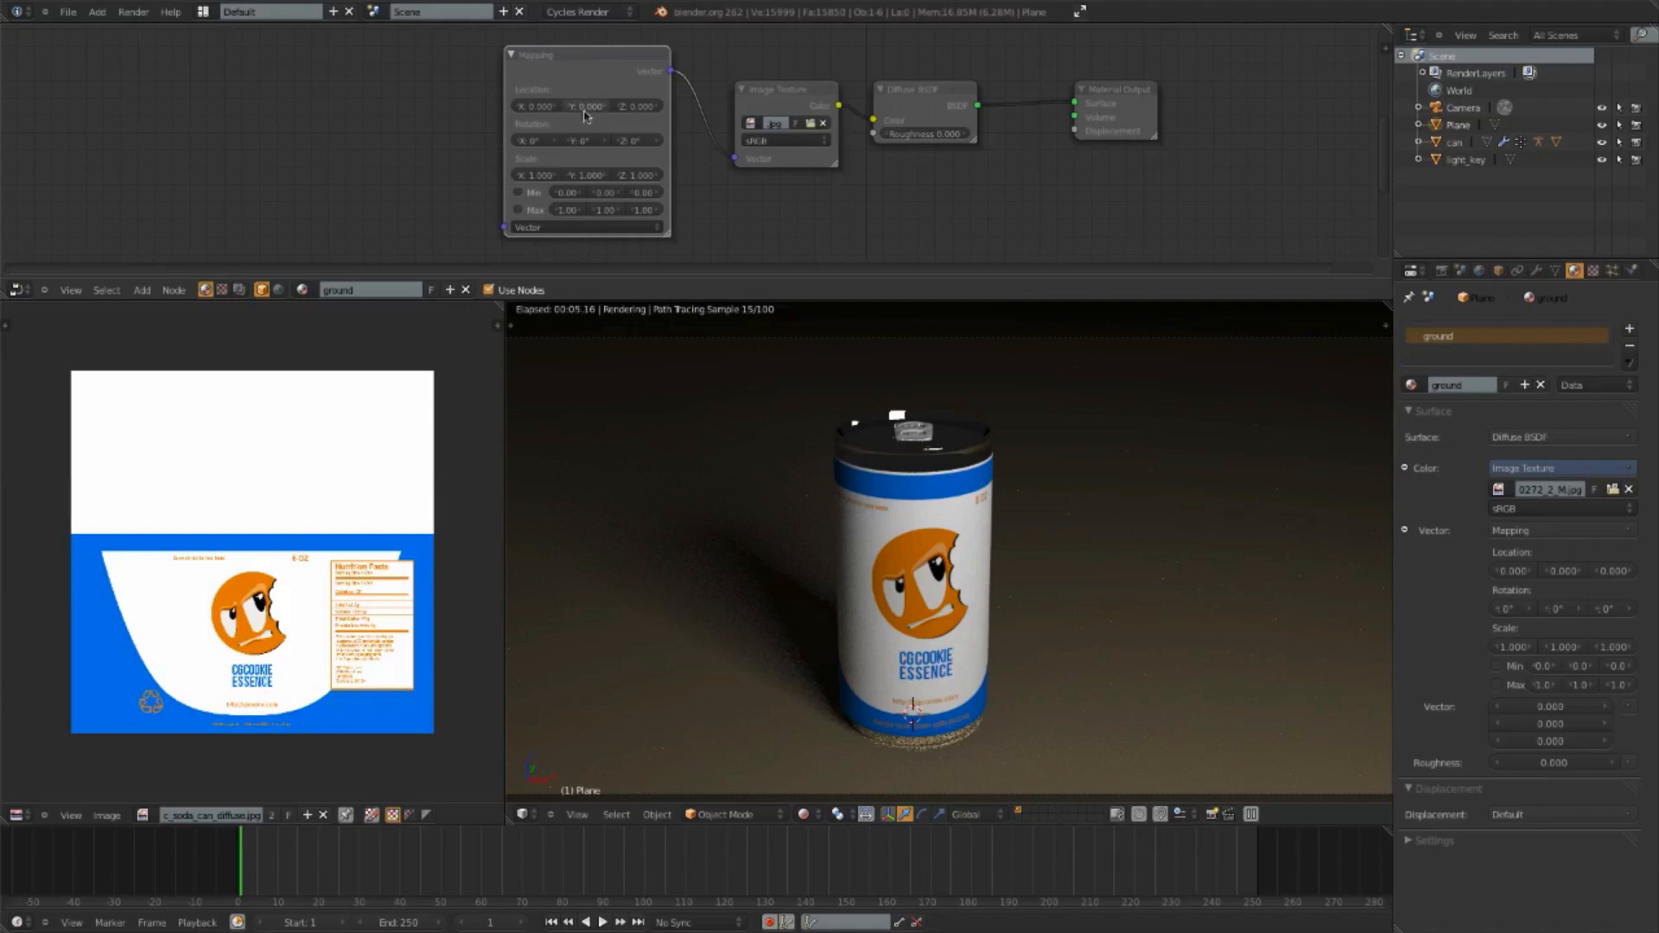
{"action": "left_click", "coordinate": [557, 227]}
{"action": "key", "text": "shift+a"}
{"action": "mouse_move", "coordinate": [566, 53]}
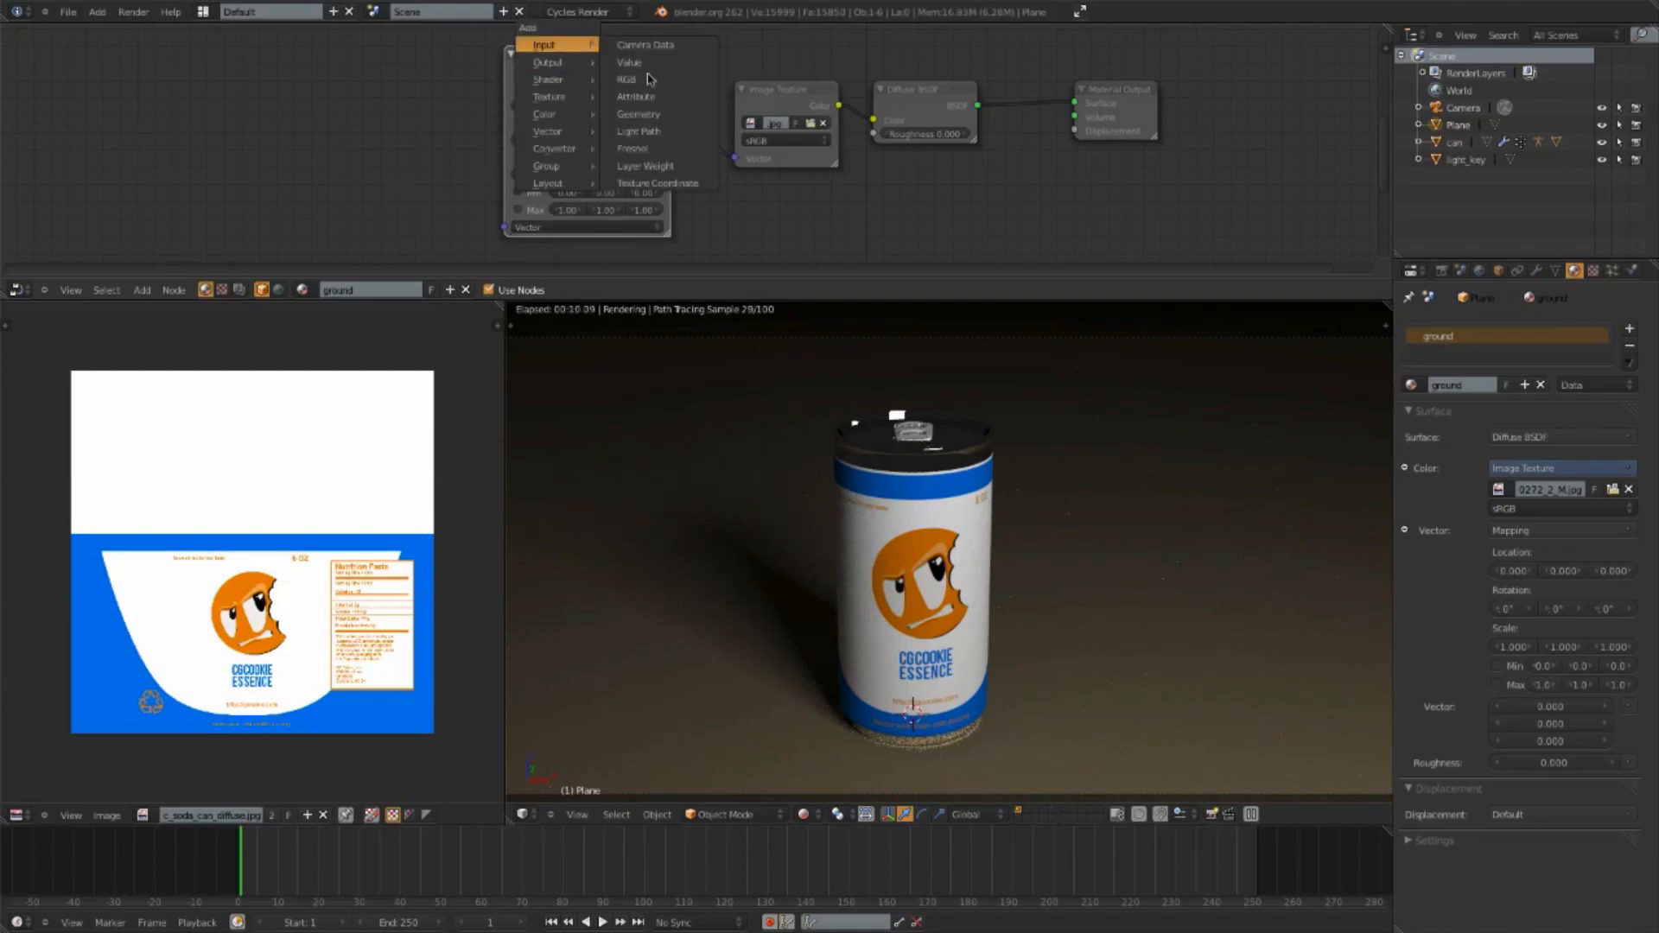
{"action": "left_click", "coordinate": [675, 183]}
{"action": "left_click", "coordinate": [440, 125]}
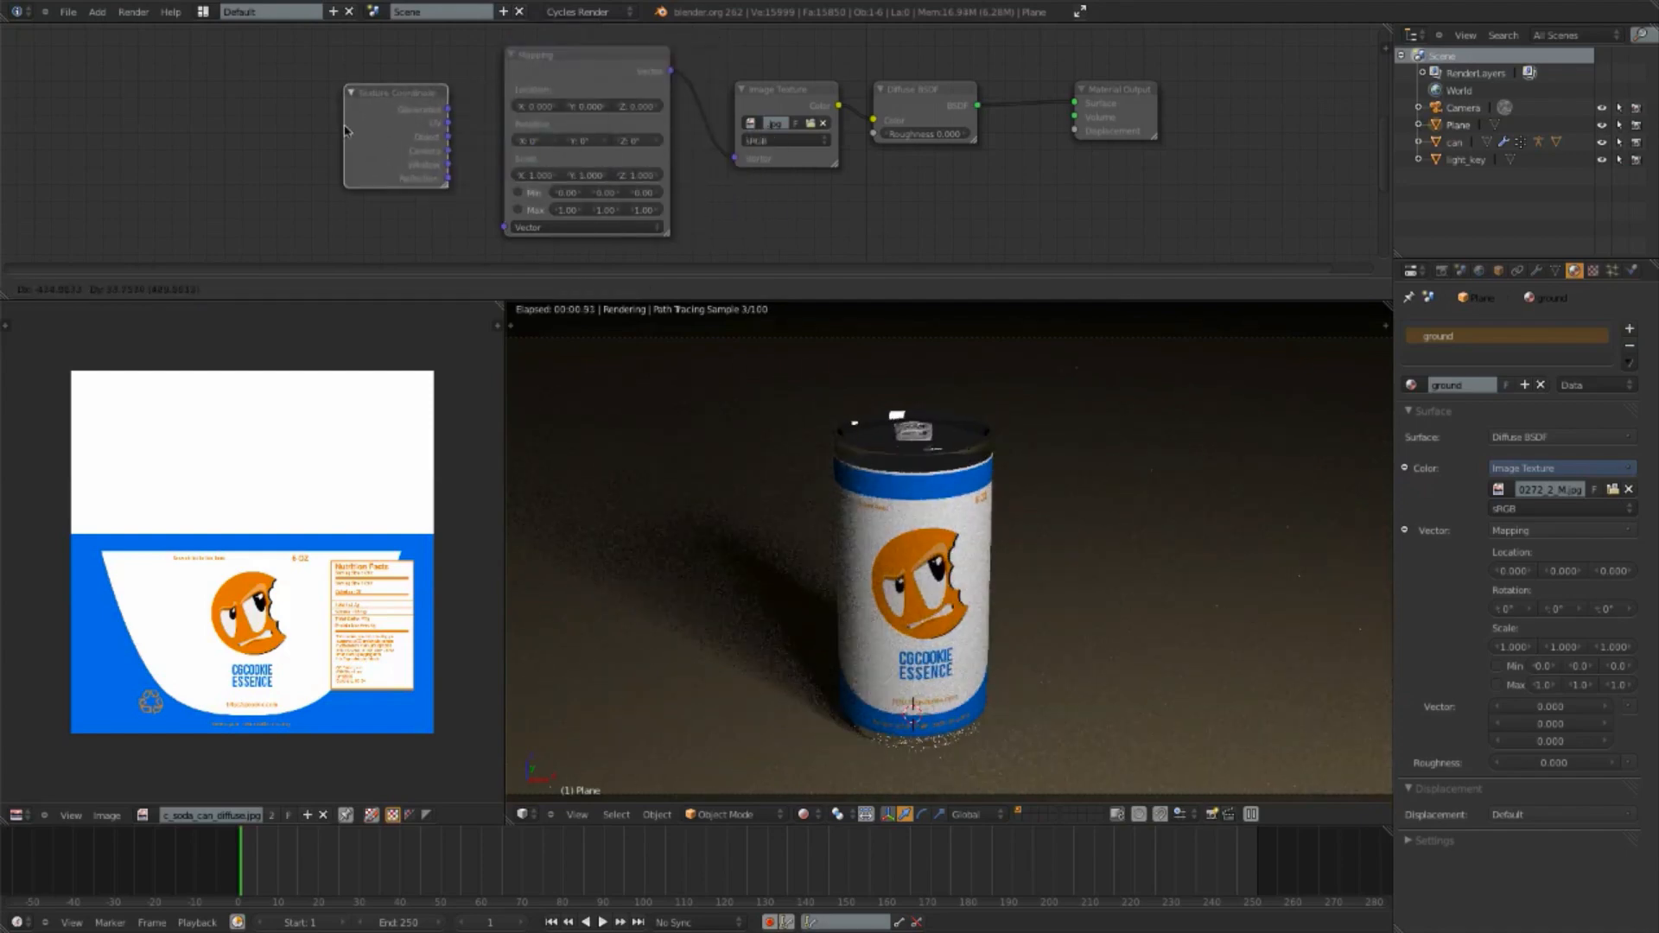
{"action": "left_click_drag", "start_coordinate": [446, 122], "coordinate": [502, 229]}
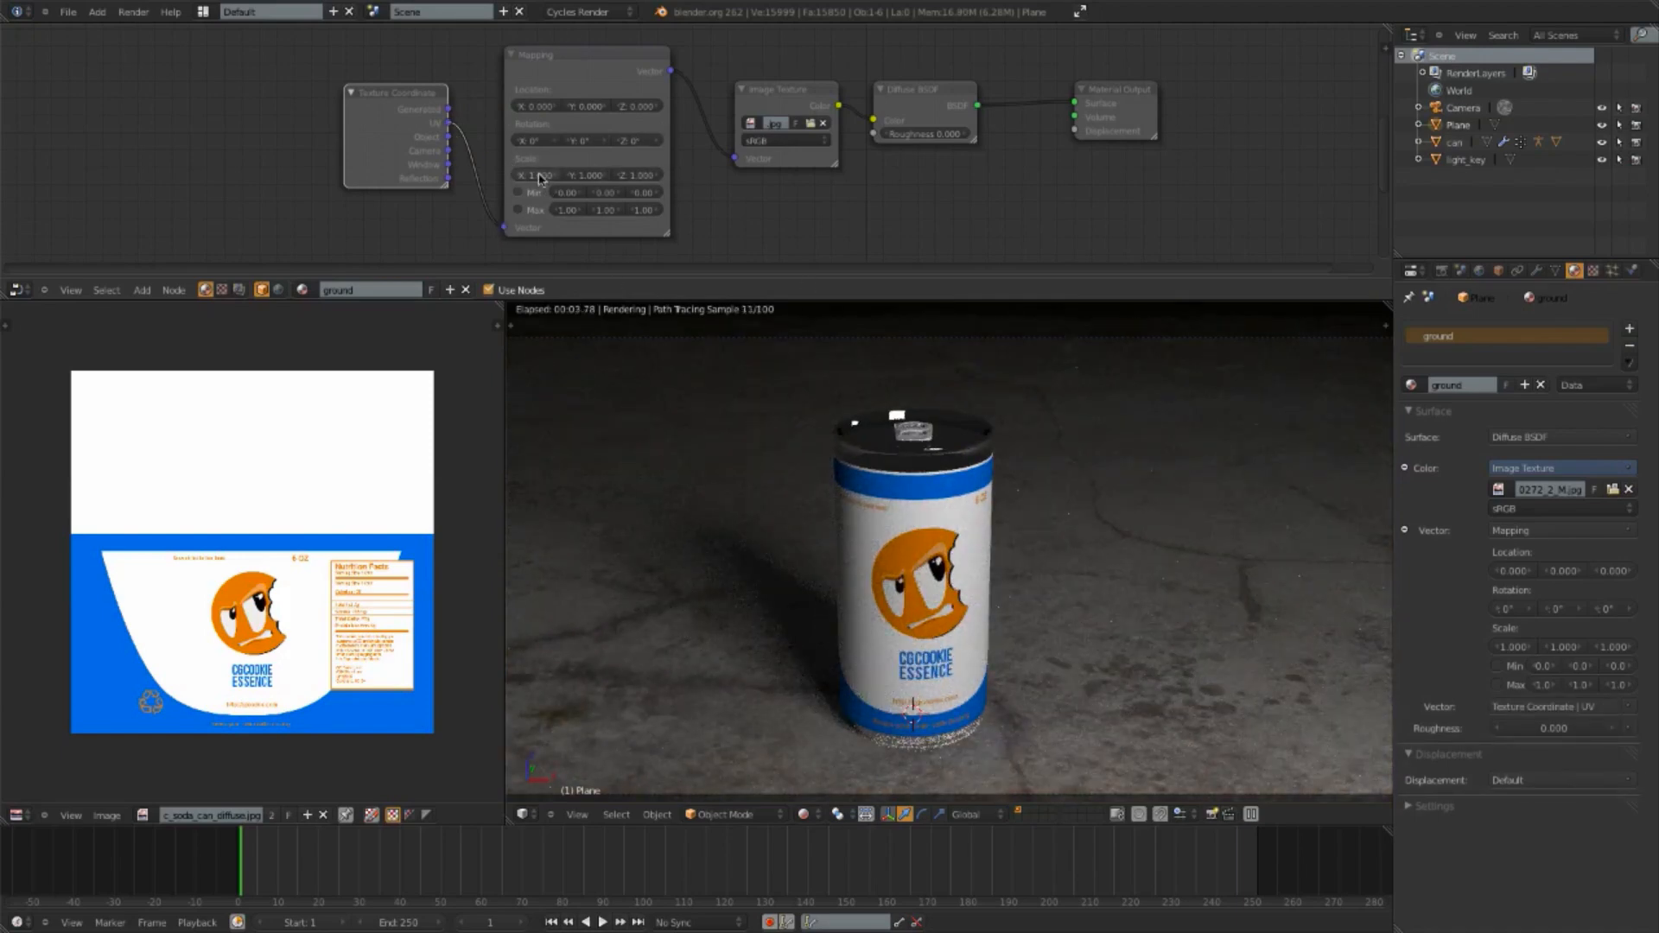
Step: Try a scale of 5 on X, Y and Z in the Mapping node
{"action": "left_click", "coordinate": [536, 175]}
{"action": "type", "text": "5"}
{"action": "key", "text": "Return"}
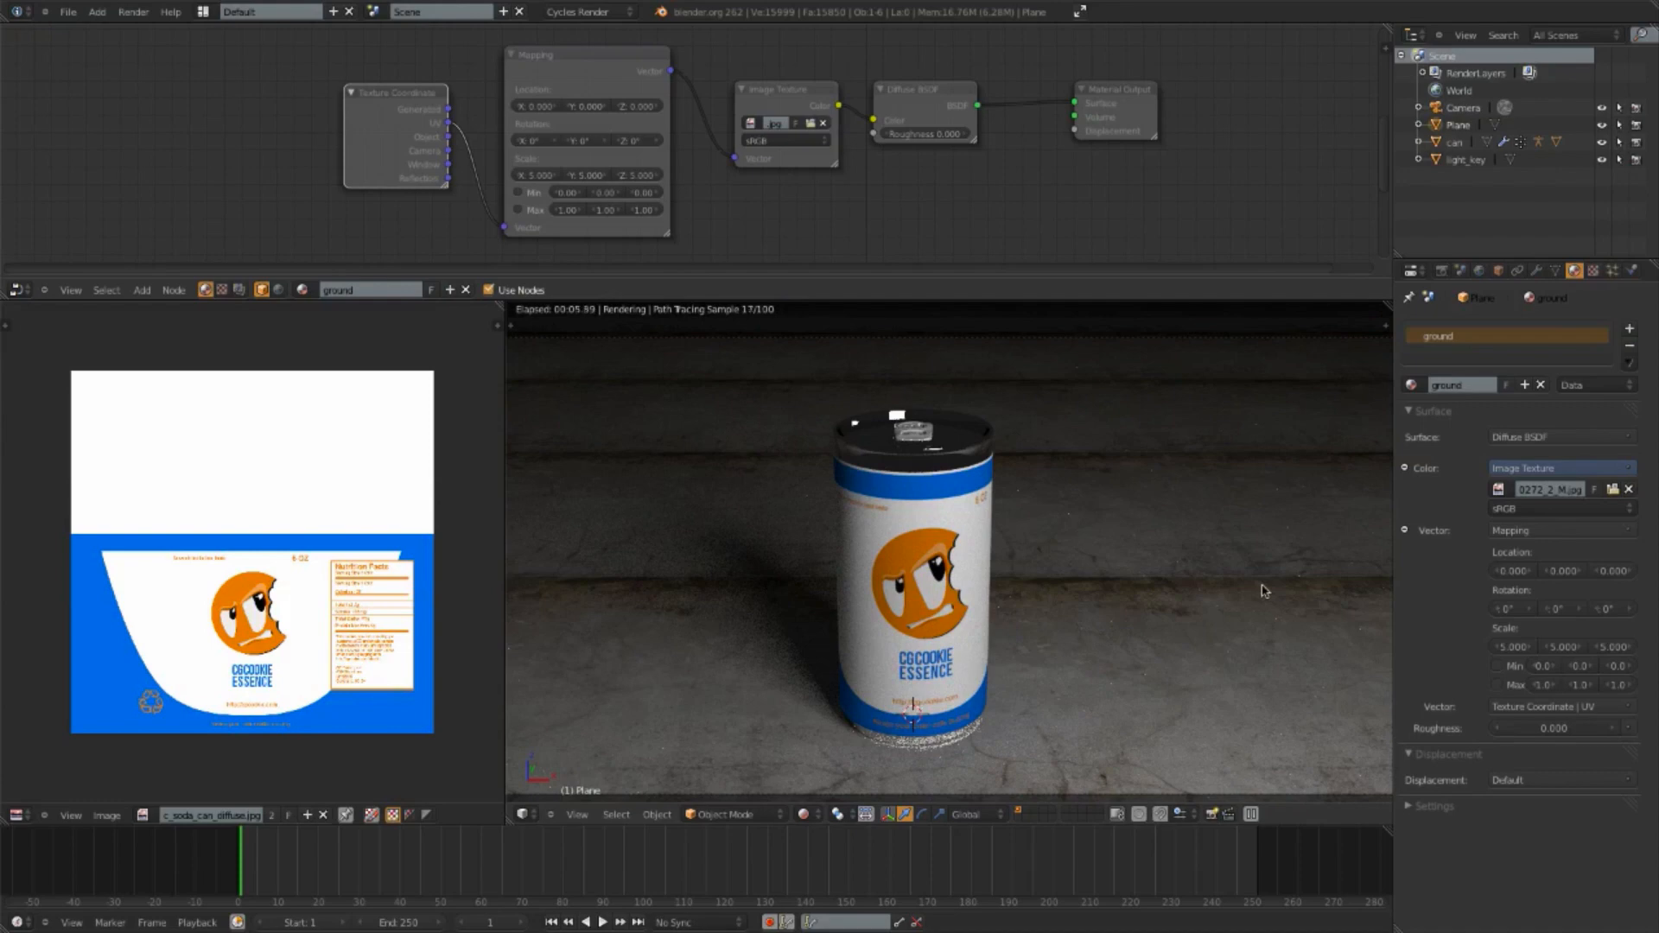
Step: Set the Mapping node's scale to 2 on X, Y and Z
{"action": "left_click", "coordinate": [536, 175]}
{"action": "type", "text": "2"}
{"action": "key", "text": "Return"}
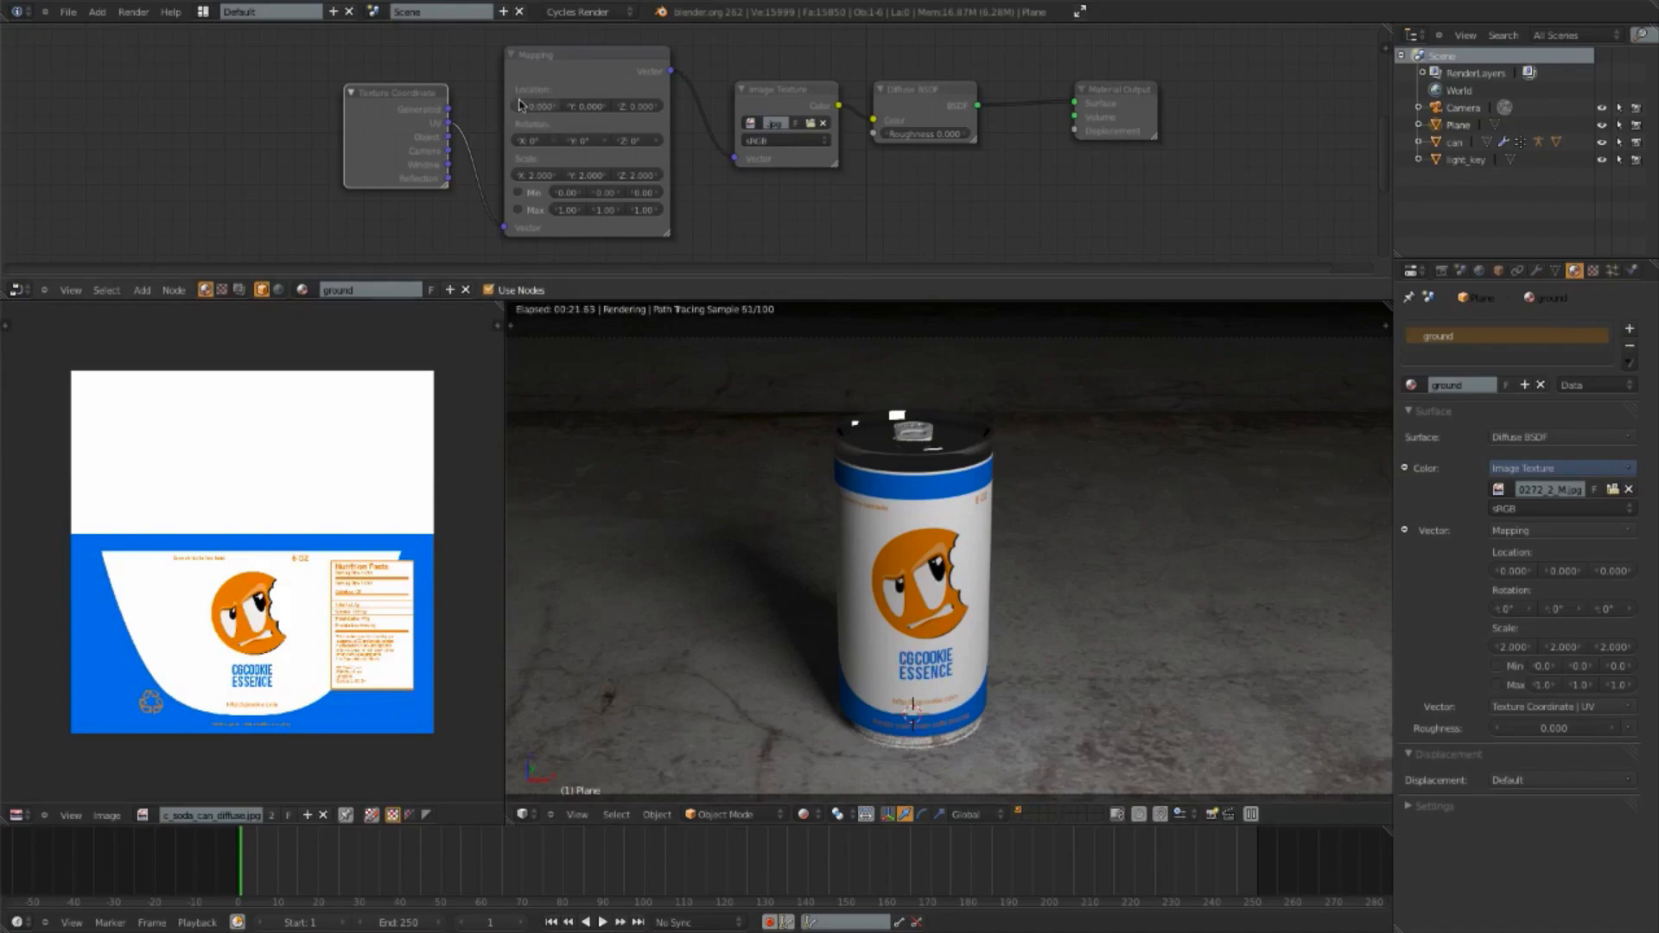
Step: Try a Y location of 0.330 and a Z rotation of 90° in the ground material's Mapping node
{"action": "left_click", "coordinate": [598, 106]}
{"action": "left_click_drag", "start_coordinate": [598, 106], "coordinate": [626, 107]}
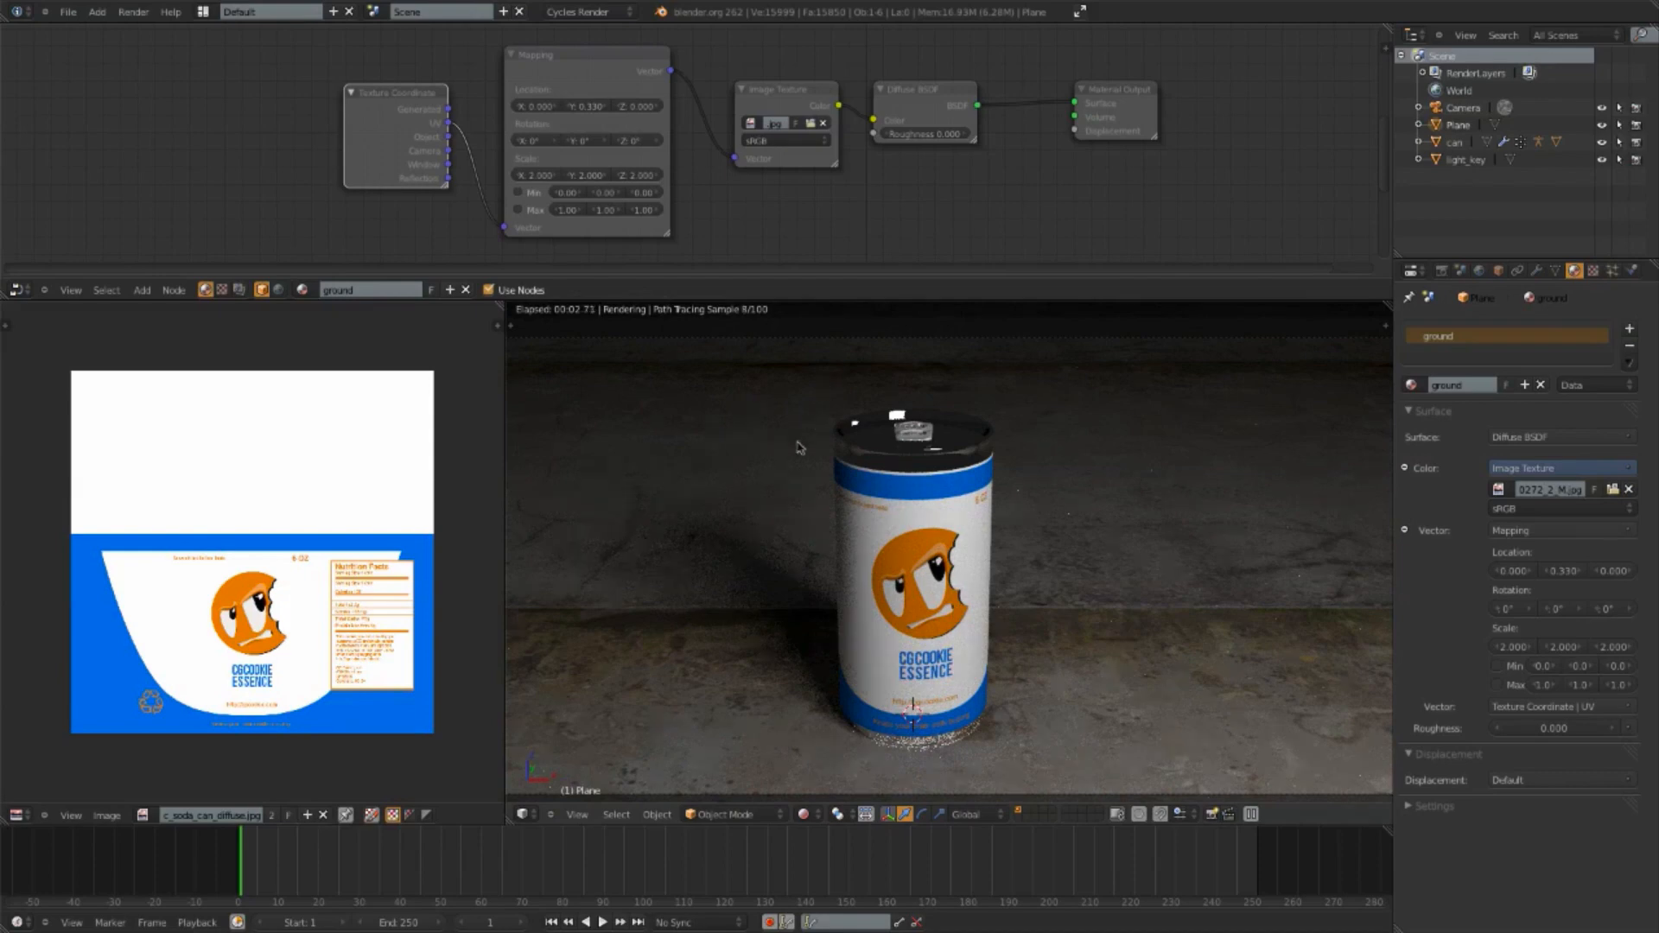
{"action": "left_click", "coordinate": [646, 140]}
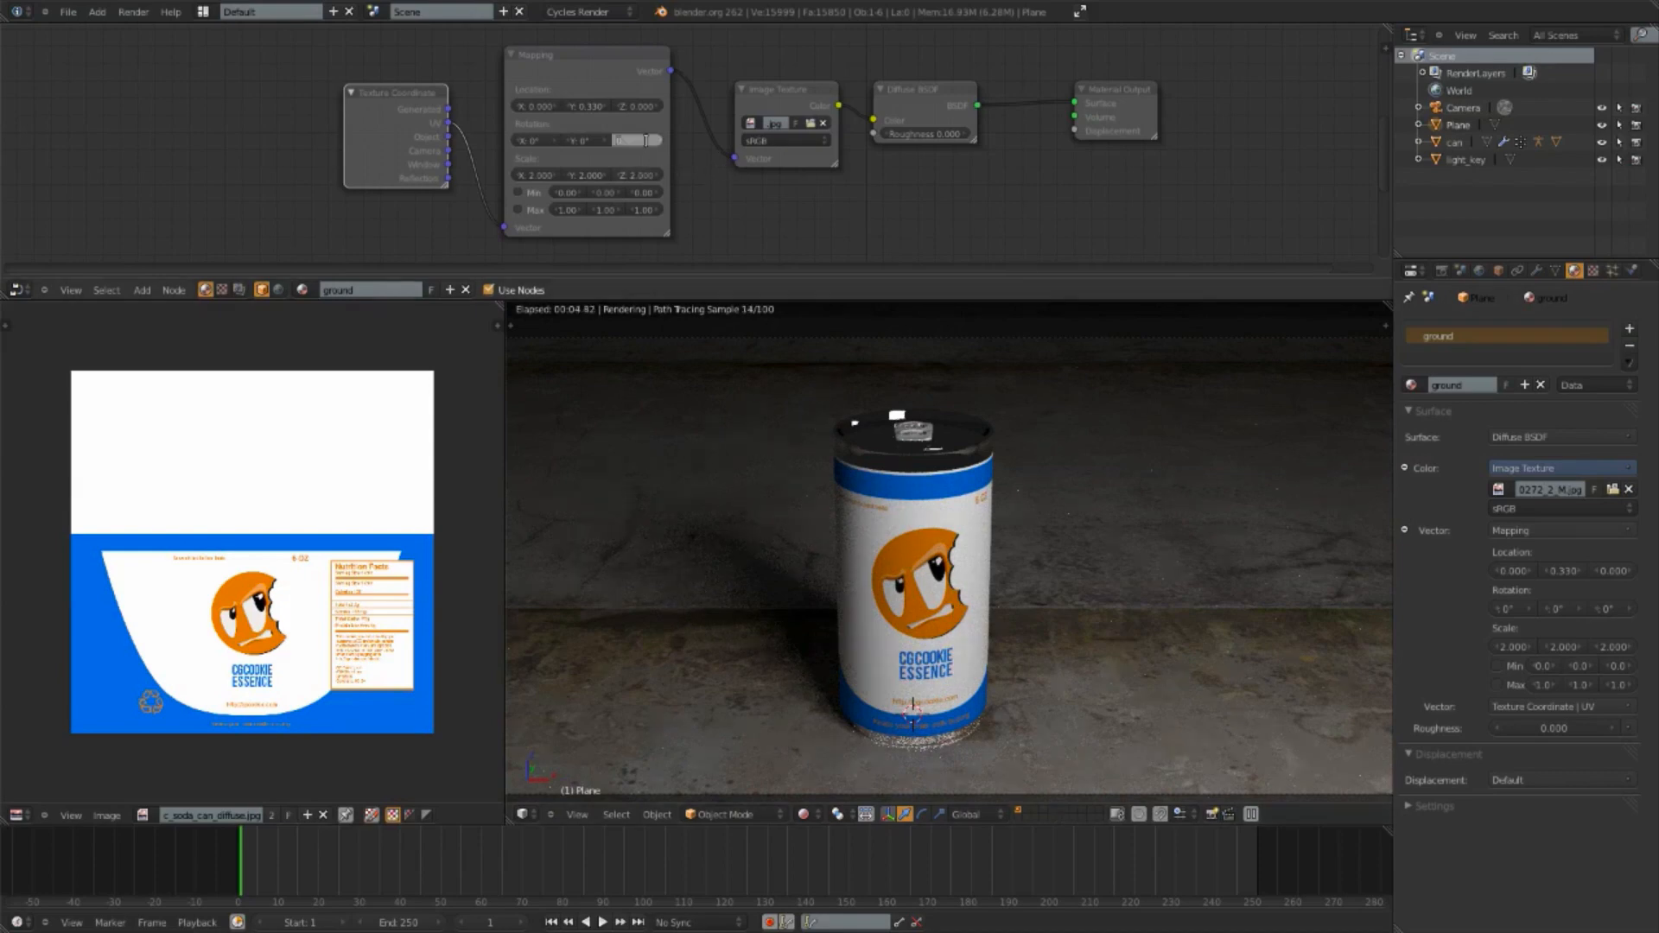
{"action": "type", "text": "90"}
{"action": "key", "text": "Return"}
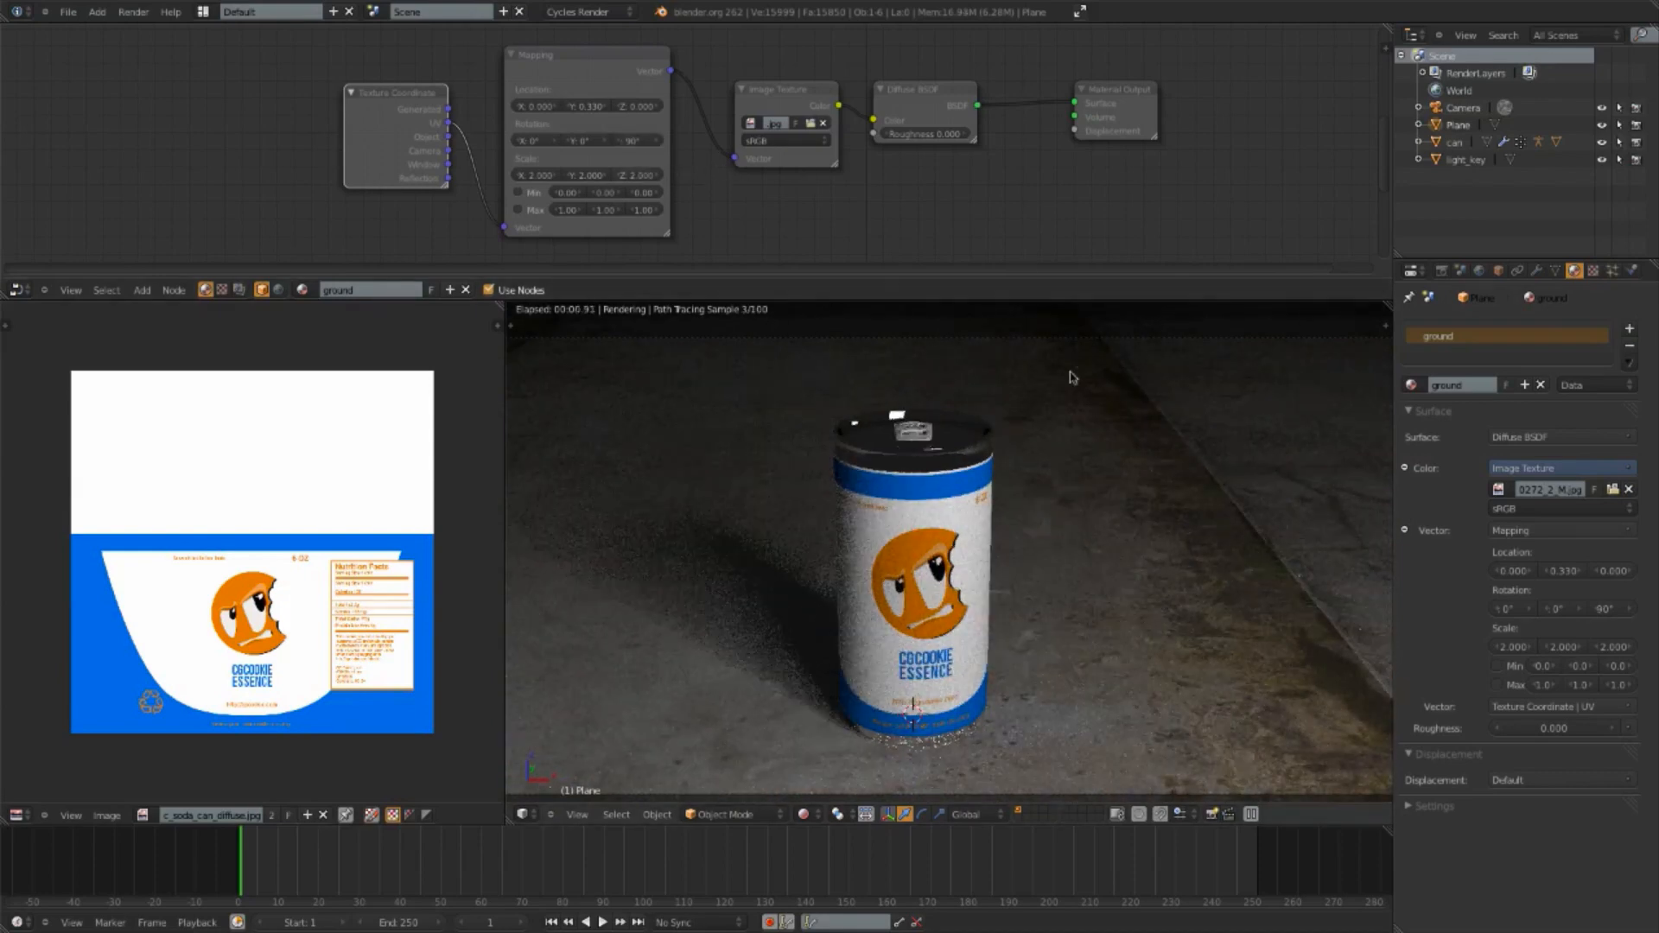
{"action": "middle_click_drag", "start_coordinate": [1118, 458], "coordinate": [1227, 498]}
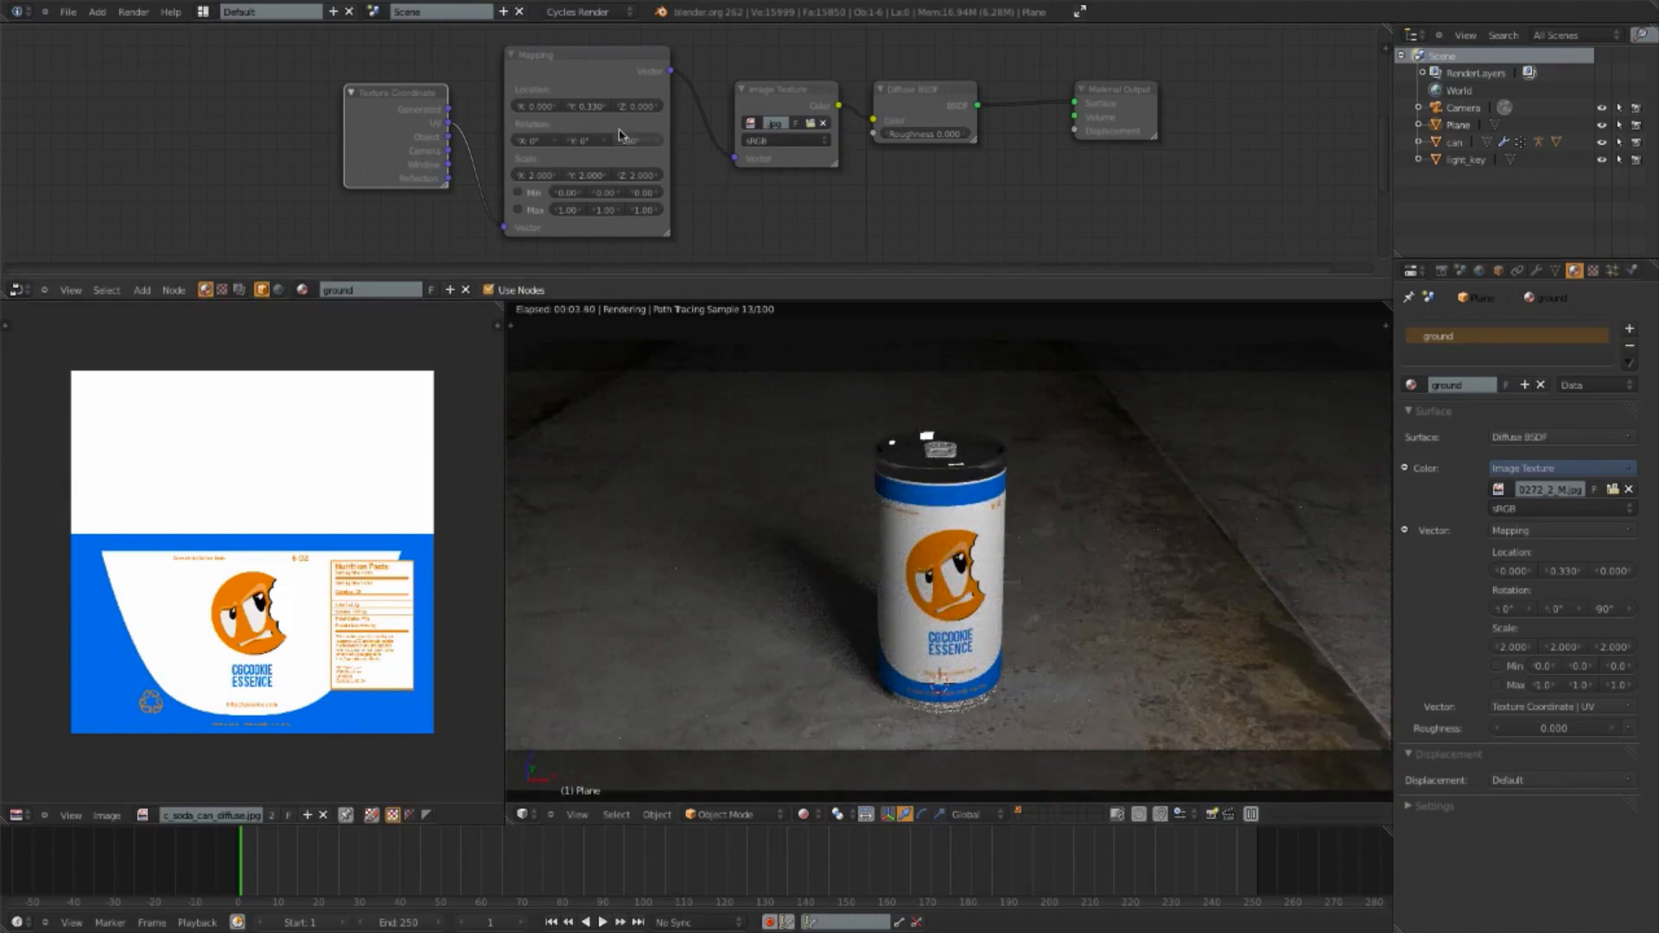
Step: Set the Mapping node's scale to 1.5 on X, Y and Z
{"action": "left_click", "coordinate": [546, 176]}
{"action": "type", "text": "1.5"}
{"action": "key", "text": "Tab"}
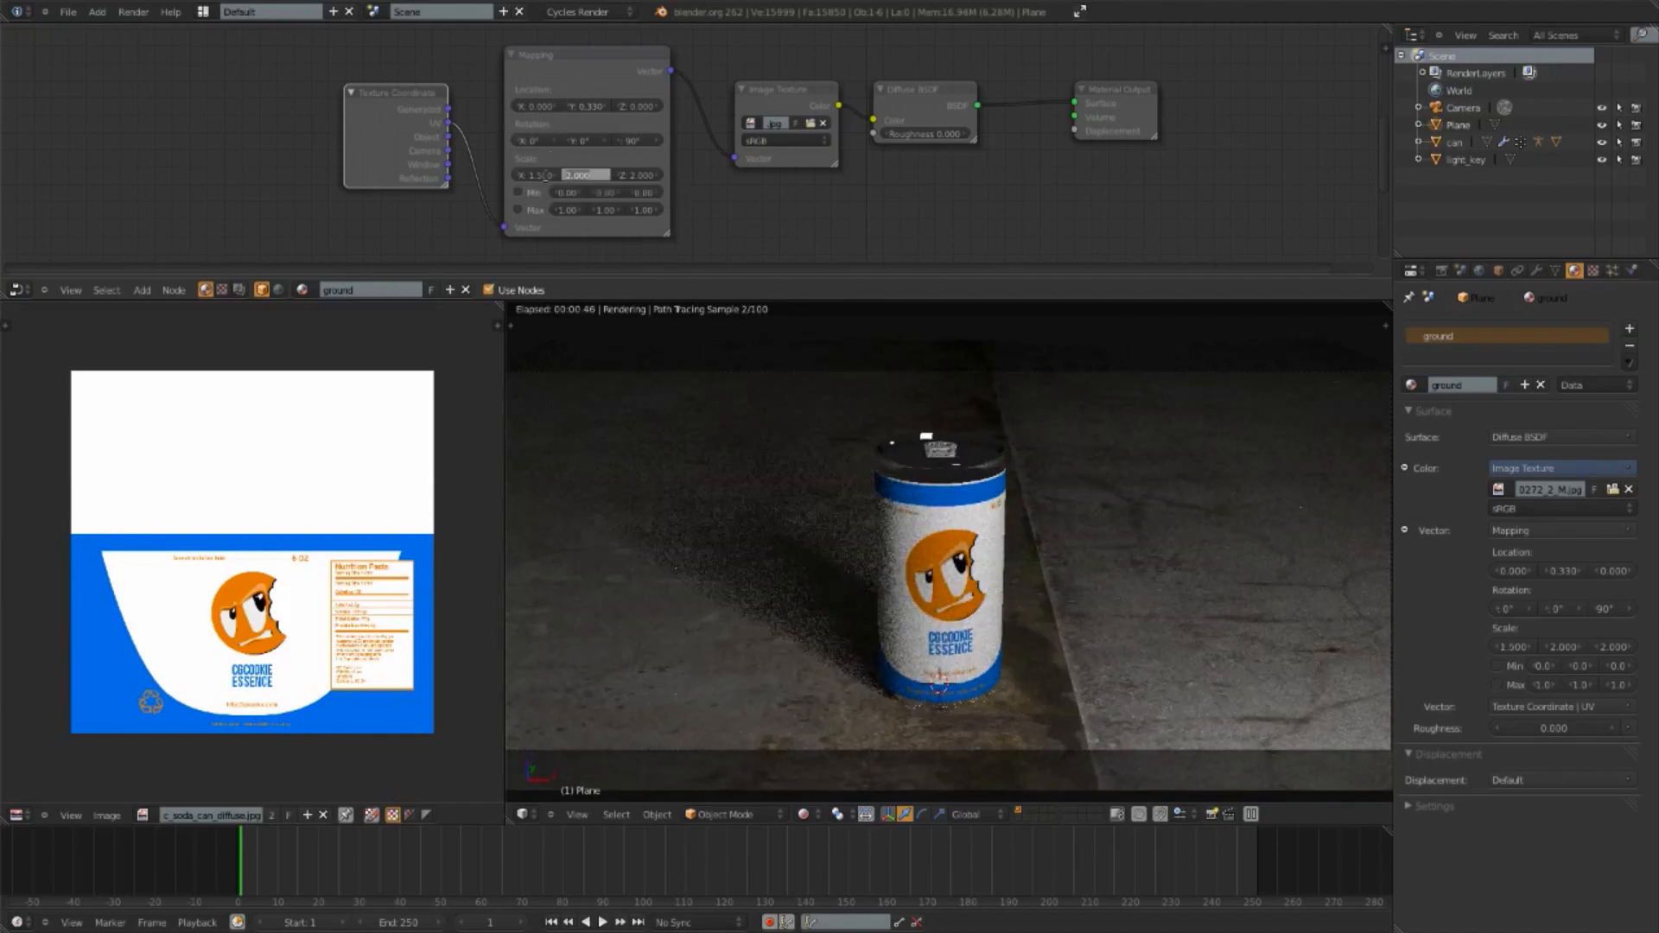
{"action": "type", "text": "1.5"}
{"action": "key", "text": "Tab"}
{"action": "type", "text": "1.5"}
{"action": "key", "text": "Return"}
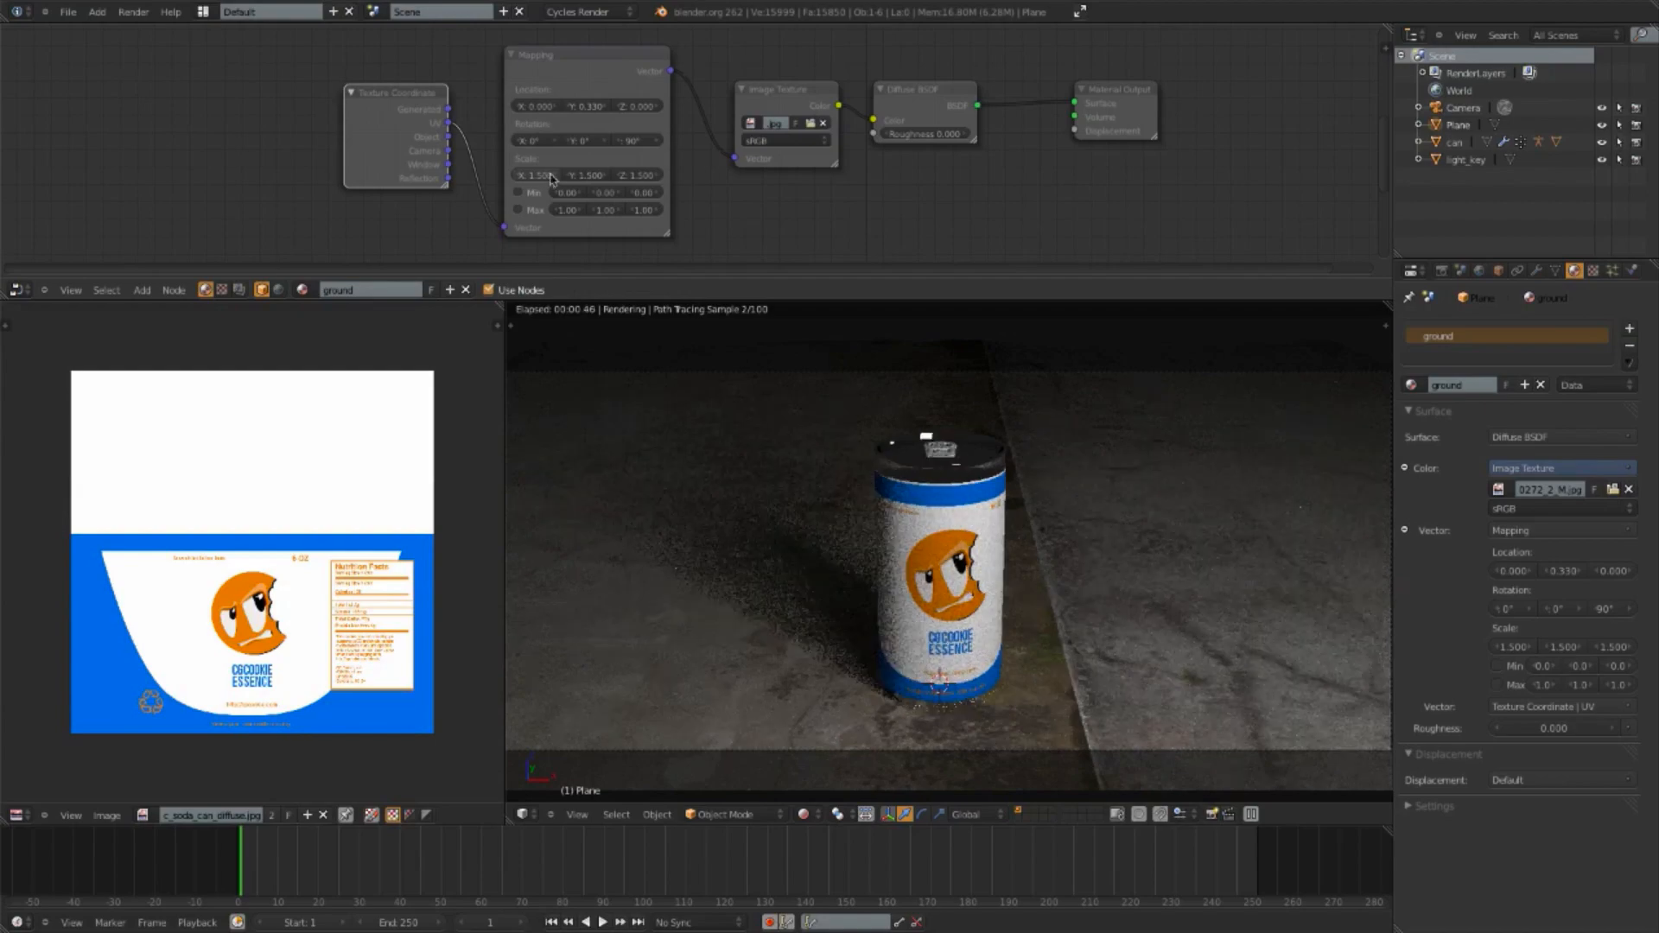
Step: Shift the ground texture to location X 0.080 and Y 0.780 and check it through the camera
{"action": "left_click_drag", "start_coordinate": [546, 106], "coordinate": [750, 106]}
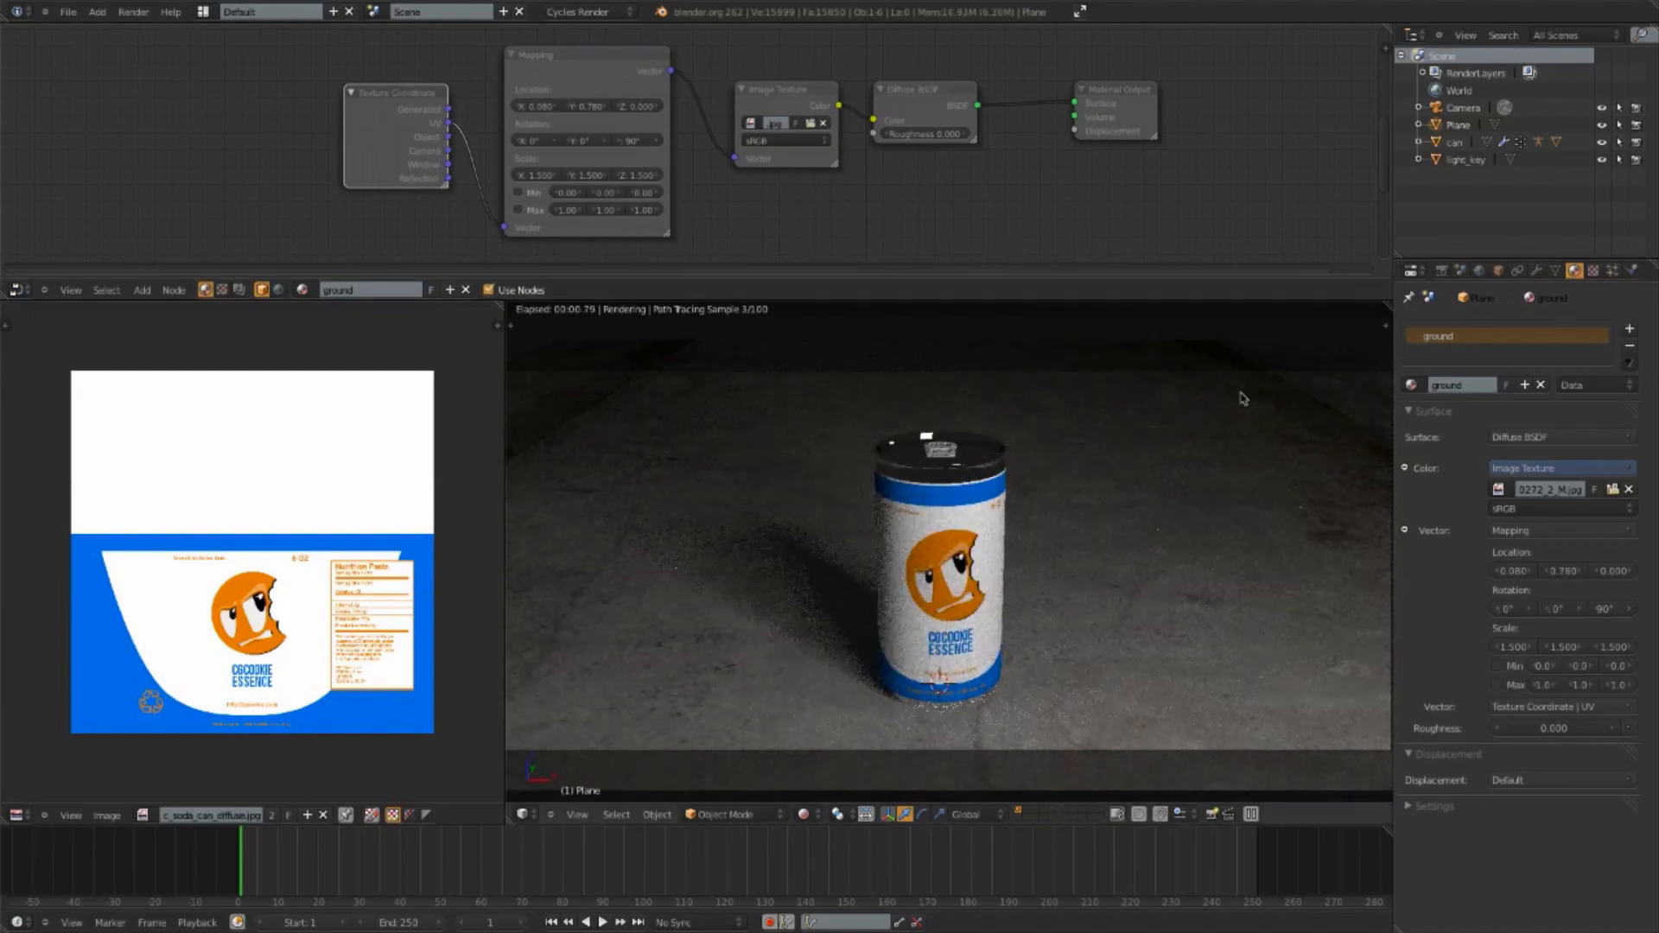
{"action": "key", "text": "KP_0"}
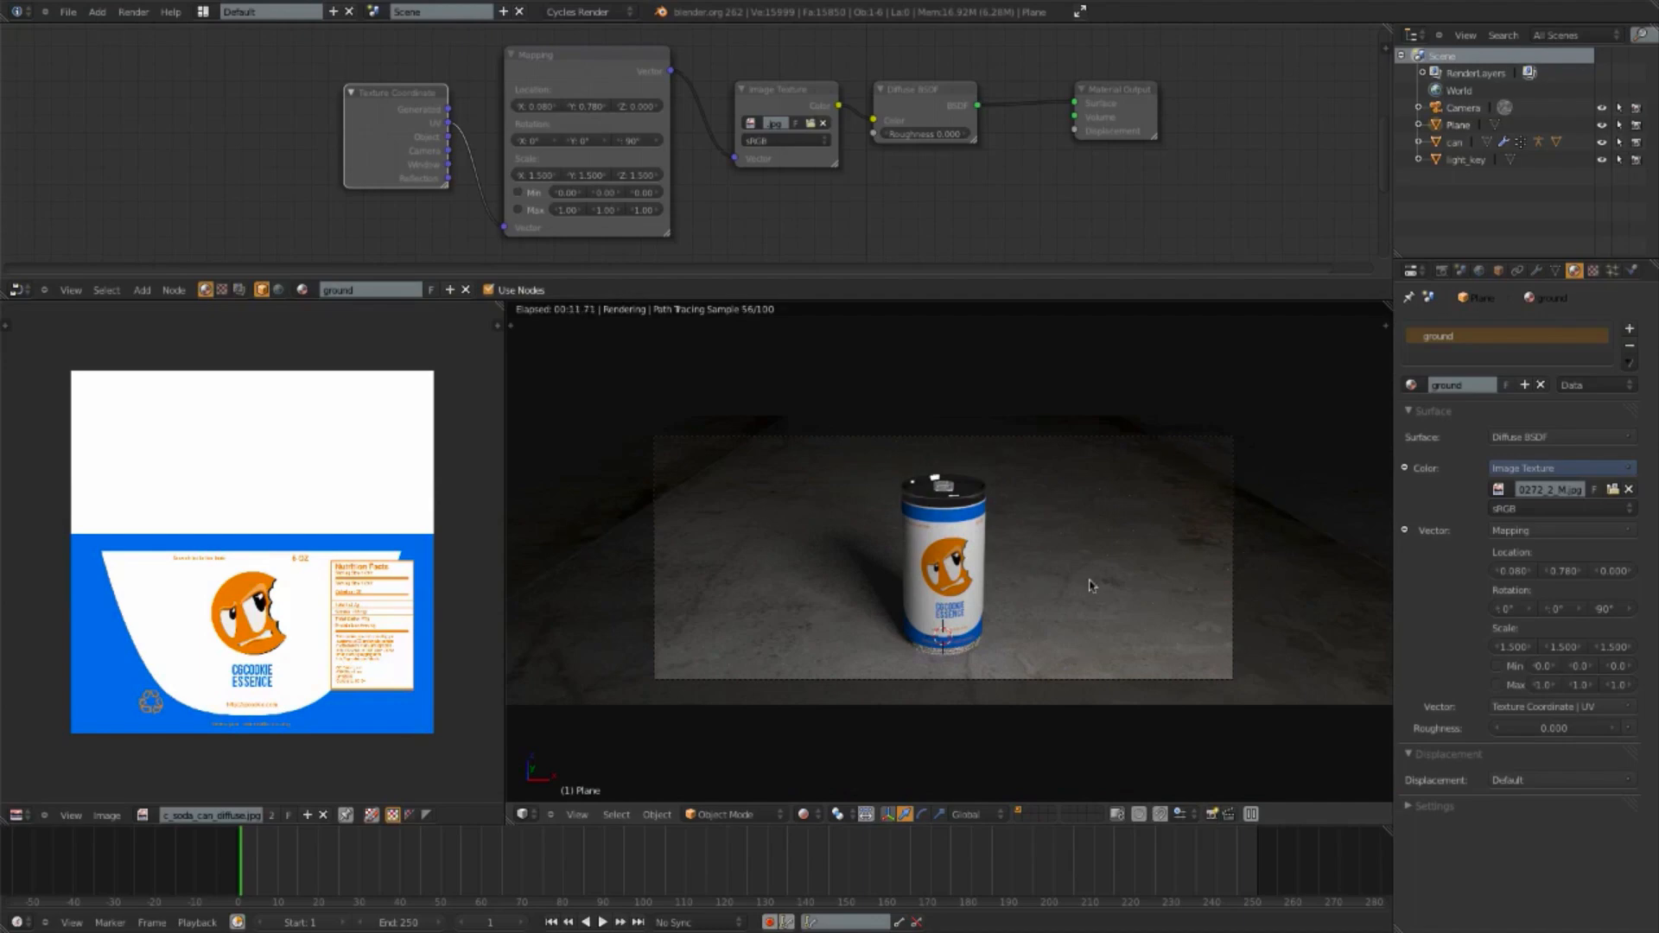
{"action": "scroll", "coordinate": [1097, 575], "scroll_direction": "up", "scroll_amount": 2}
{"action": "middle_click_drag", "start_coordinate": [1138, 580], "coordinate": [1132, 570], "text": "shift"}
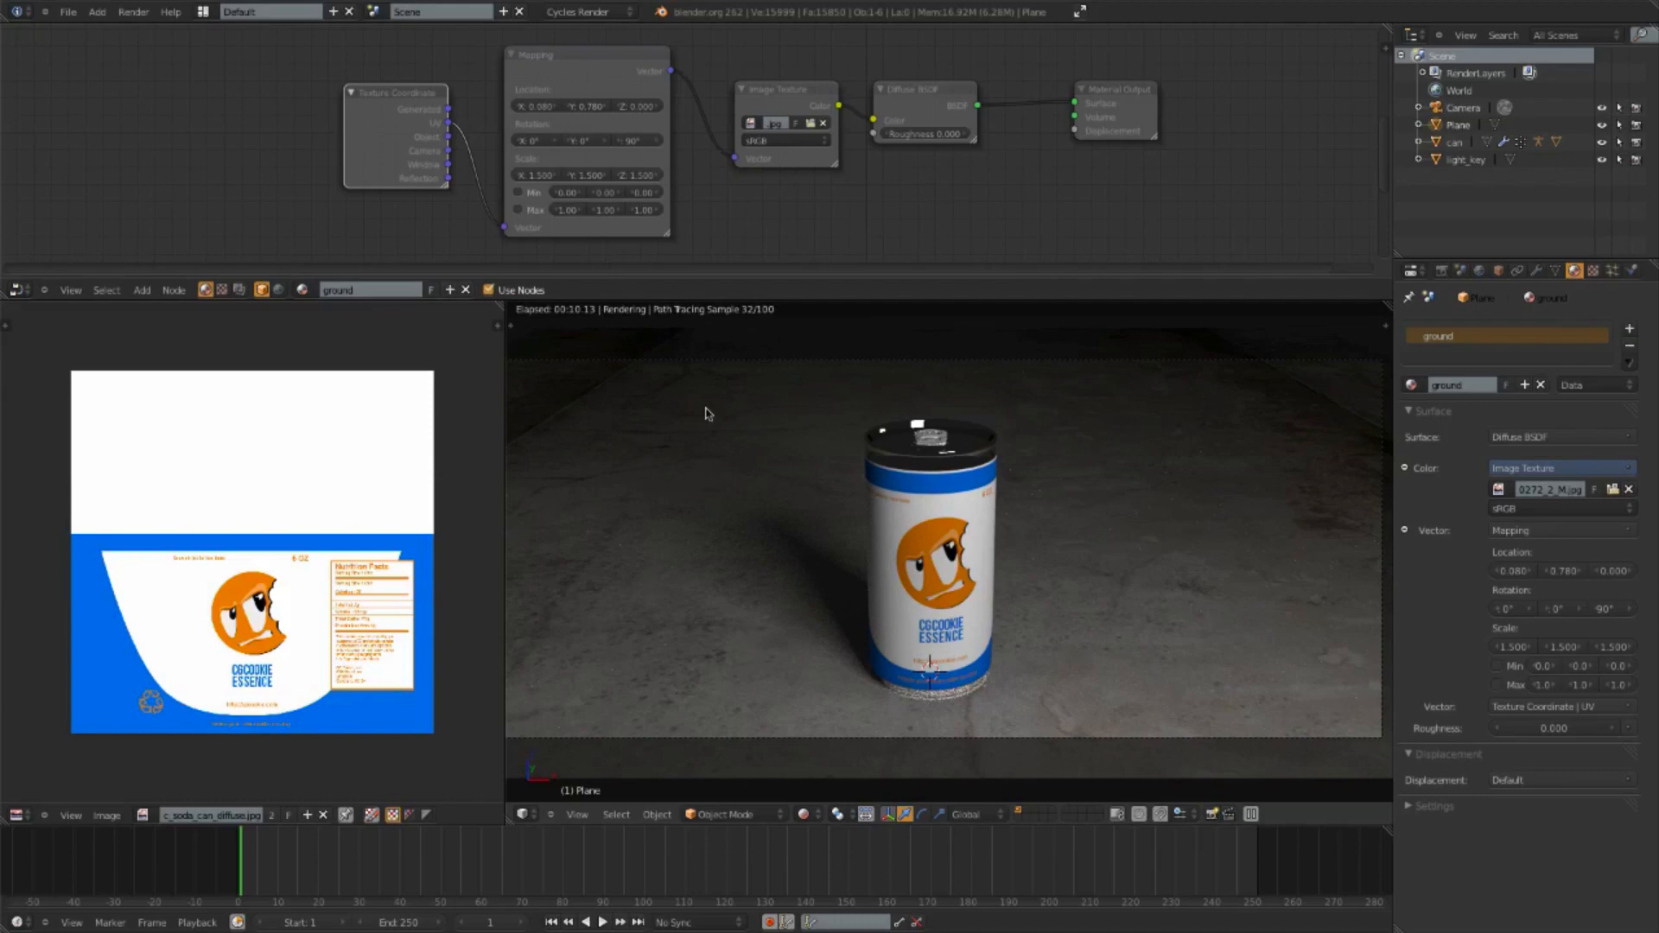
Step: Try Z rotations of 180° and 0° for the ground texture in the Mapping node
{"action": "left_click", "coordinate": [637, 140]}
{"action": "type", "text": "180"}
{"action": "key", "text": "Return"}
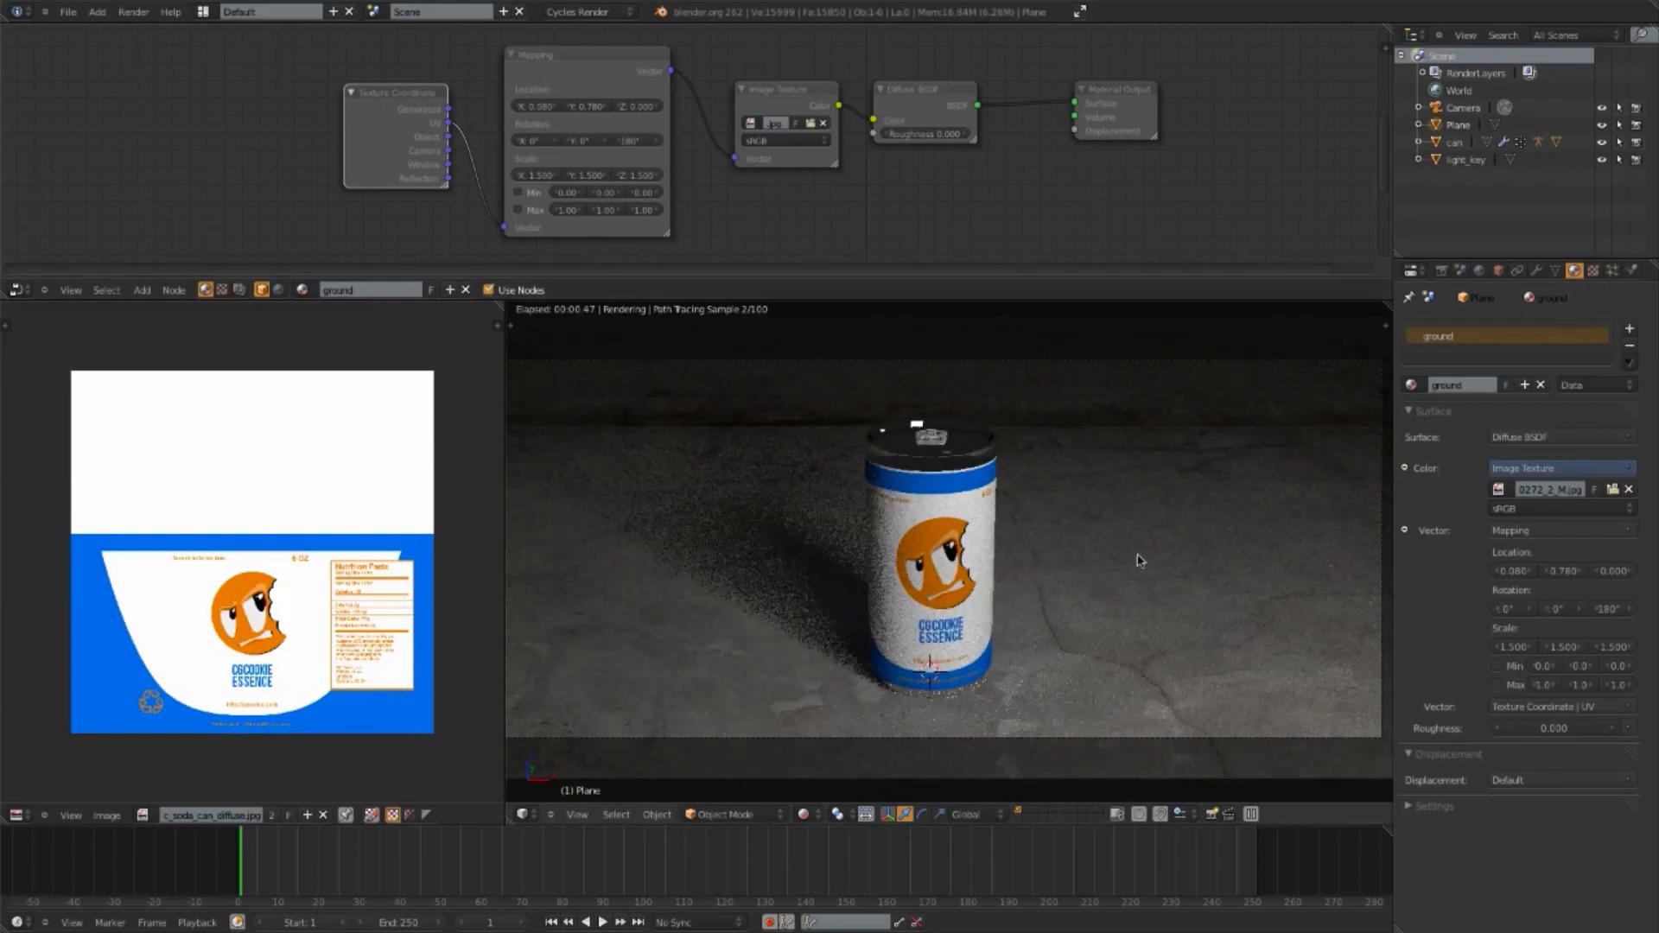
{"action": "left_click", "coordinate": [643, 145]}
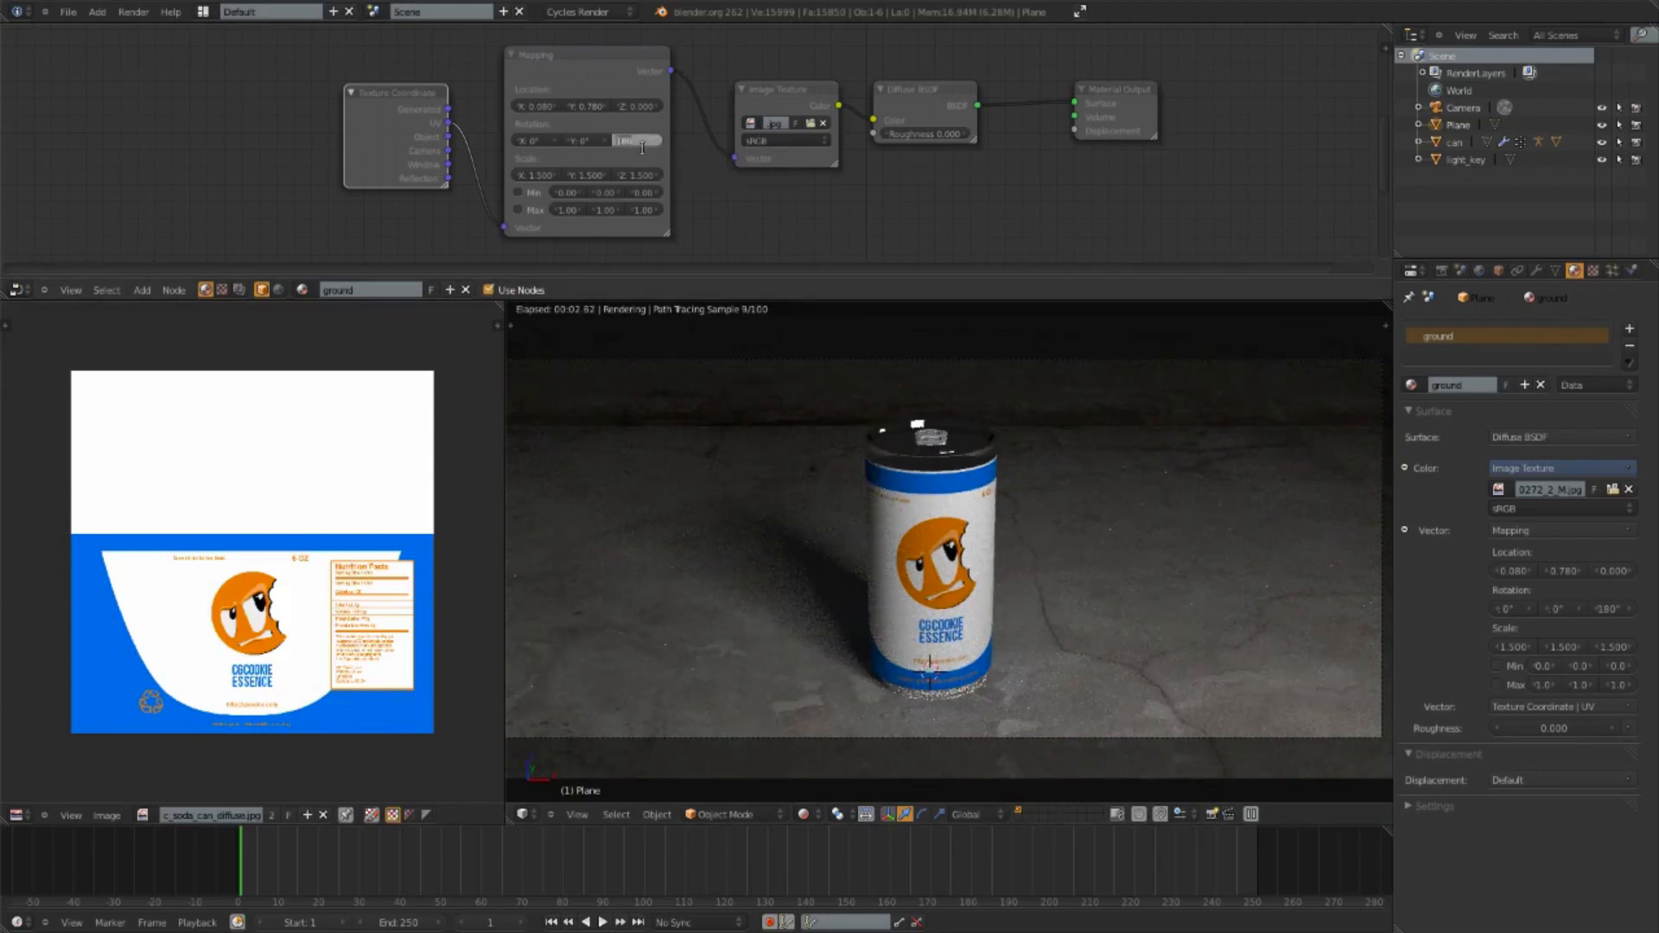
{"action": "type", "text": "0"}
{"action": "key", "text": "Return"}
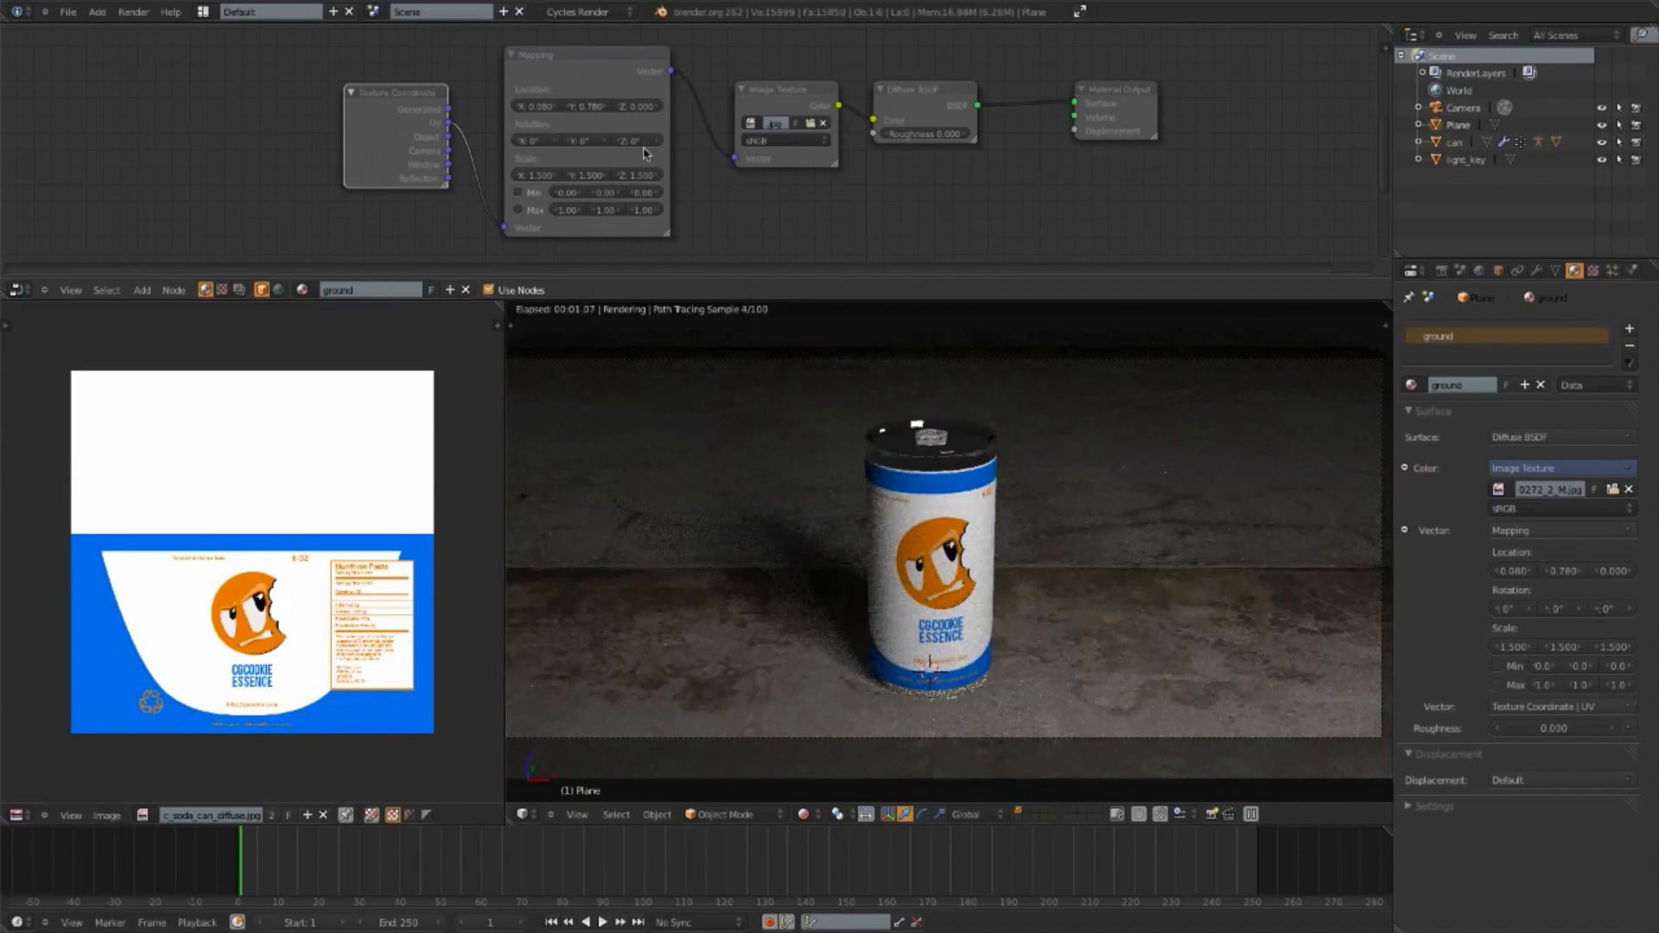
Step: Set the Mapping node's Z rotation to -90° and its Y location to 0.240
{"action": "left_click", "coordinate": [649, 141]}
{"action": "type", "text": "-90"}
{"action": "key", "text": "Return"}
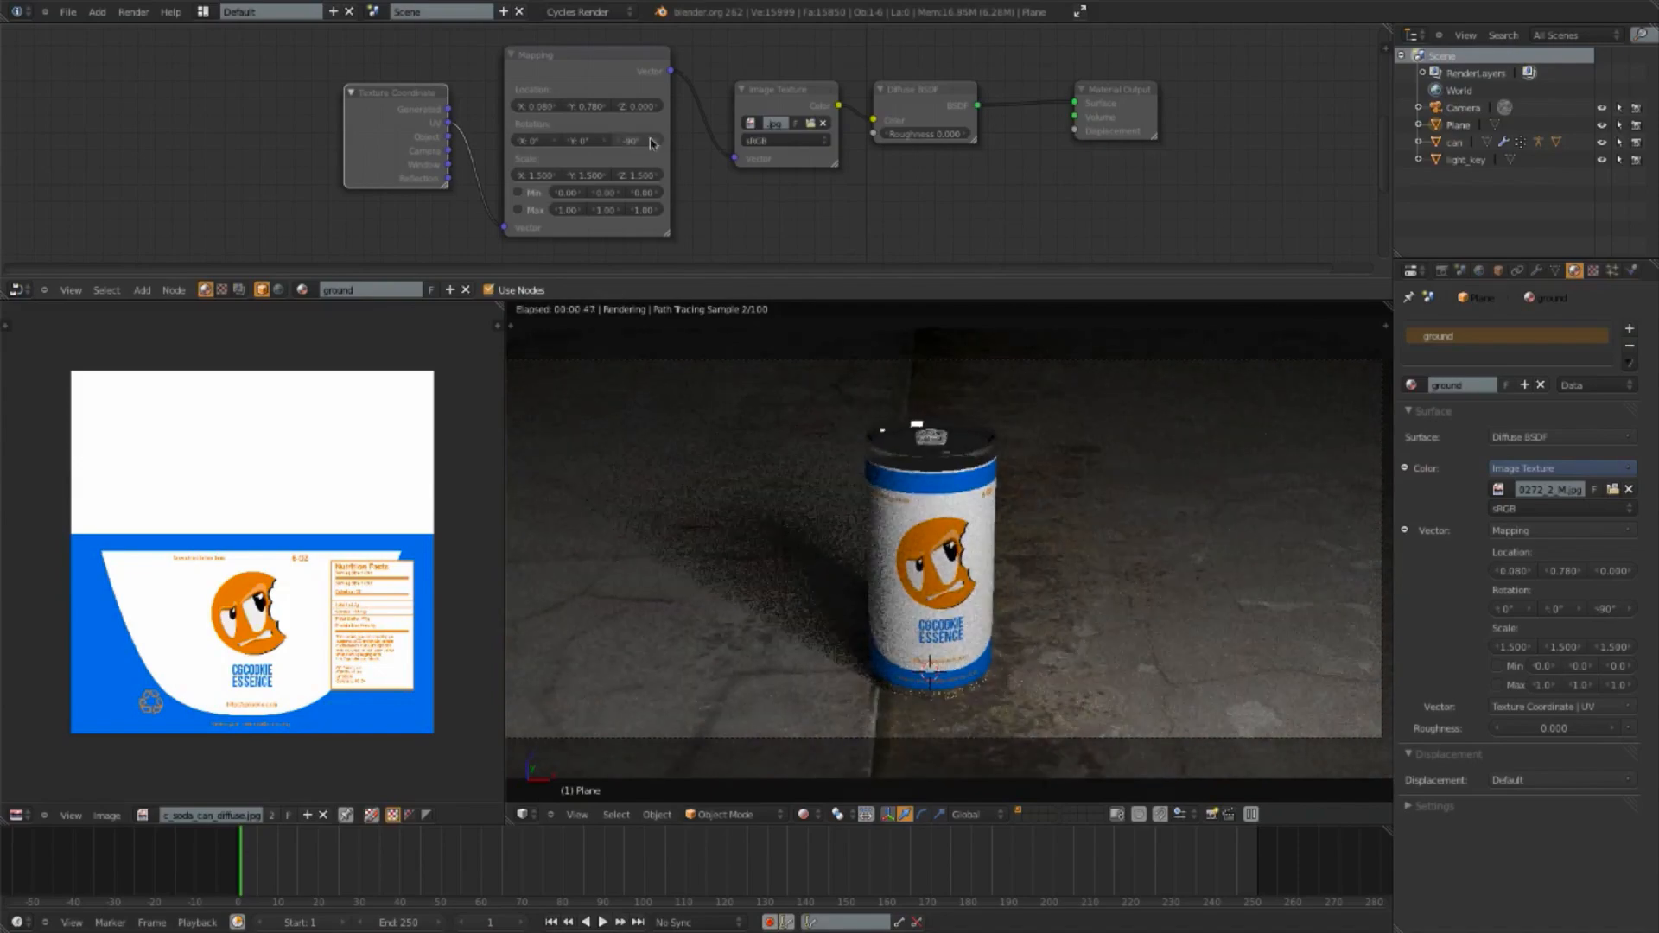
{"action": "left_click_drag", "start_coordinate": [584, 111], "coordinate": [530, 110]}
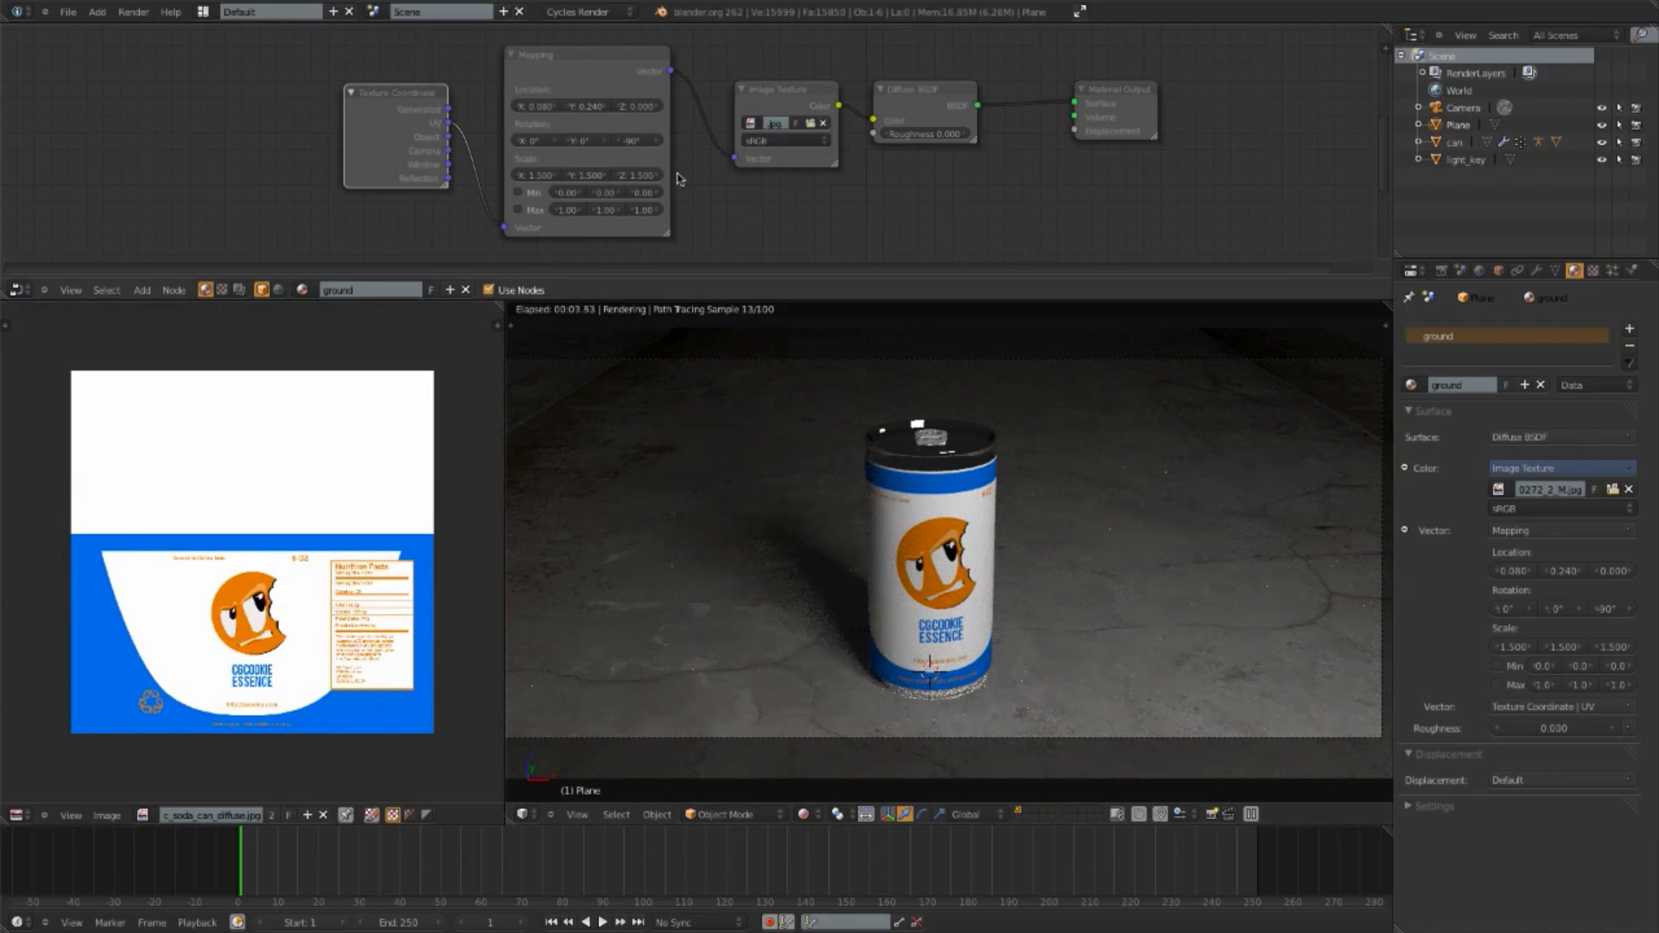
{"action": "scroll", "coordinate": [691, 208], "scroll_direction": "down", "scroll_amount": 2}
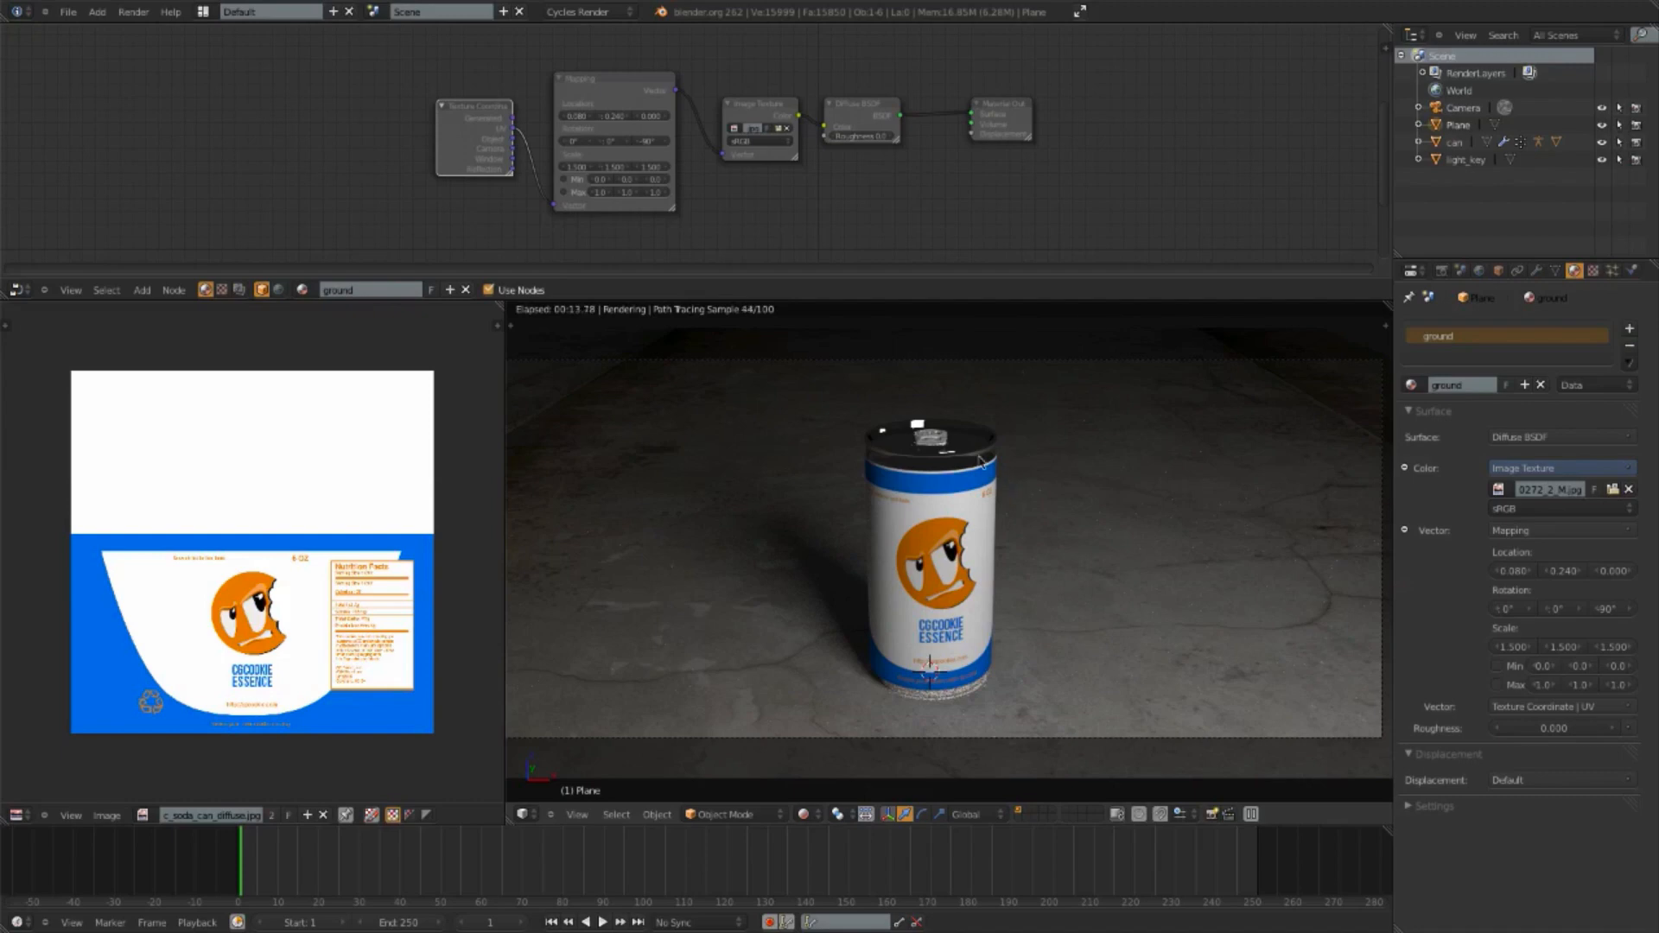
Step: Add a new mesh plane at the can's base and rotate it 90° in the front view so it stands upright
{"action": "key", "text": "KP_7"}
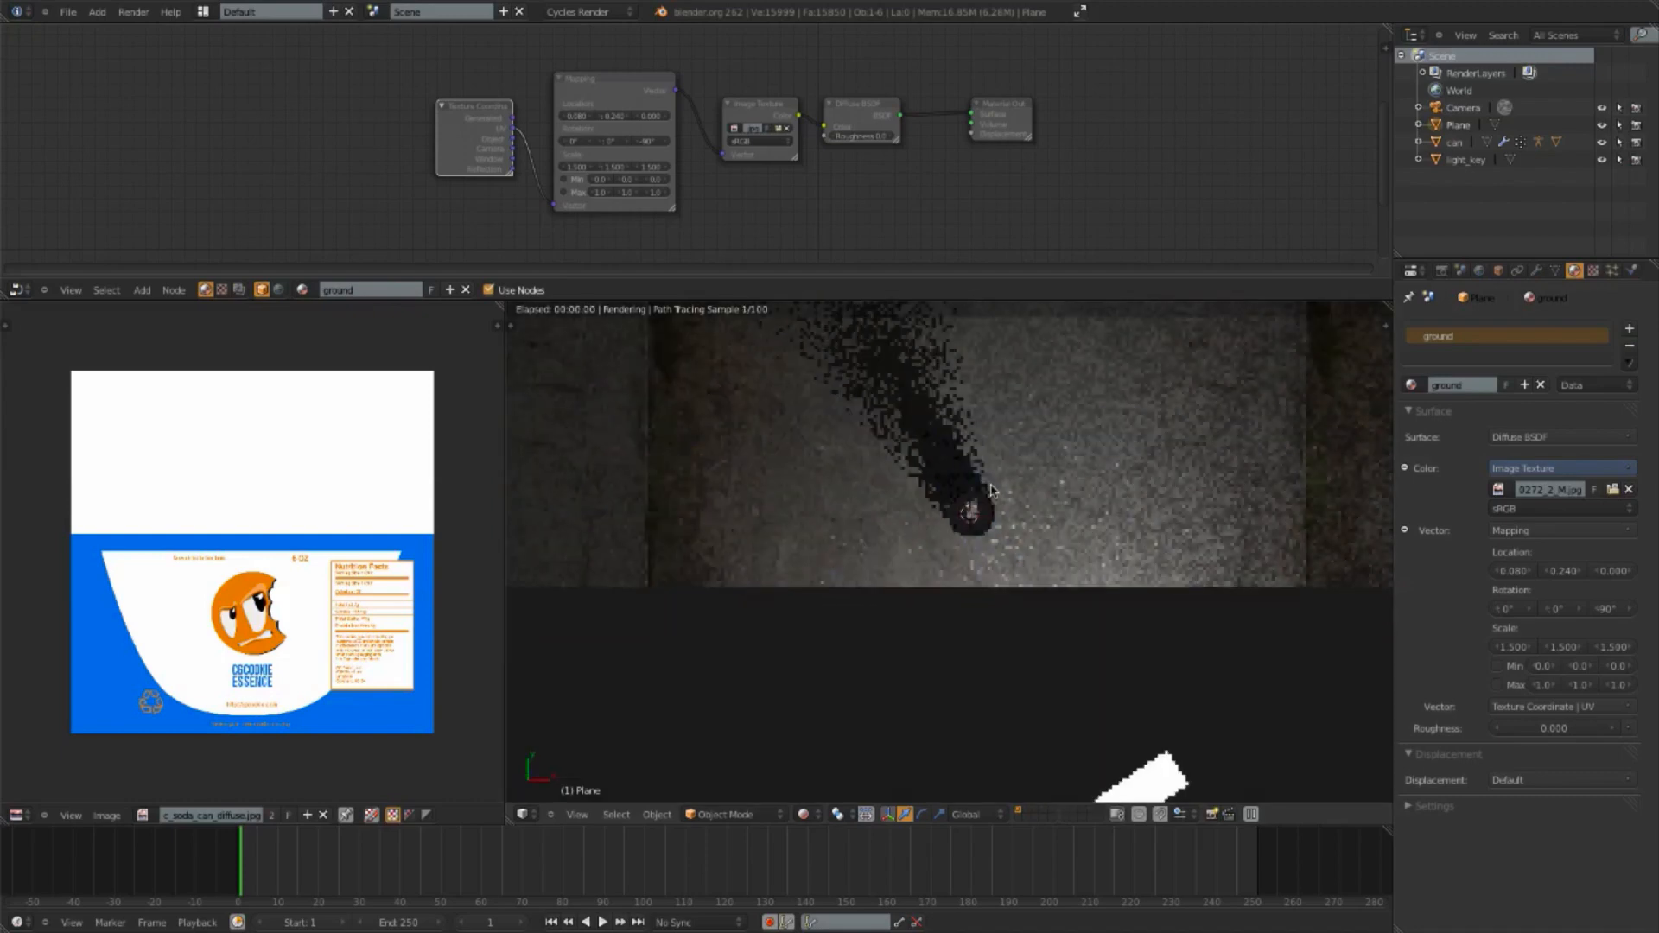
{"action": "key", "text": "KP_5"}
{"action": "key", "text": "z"}
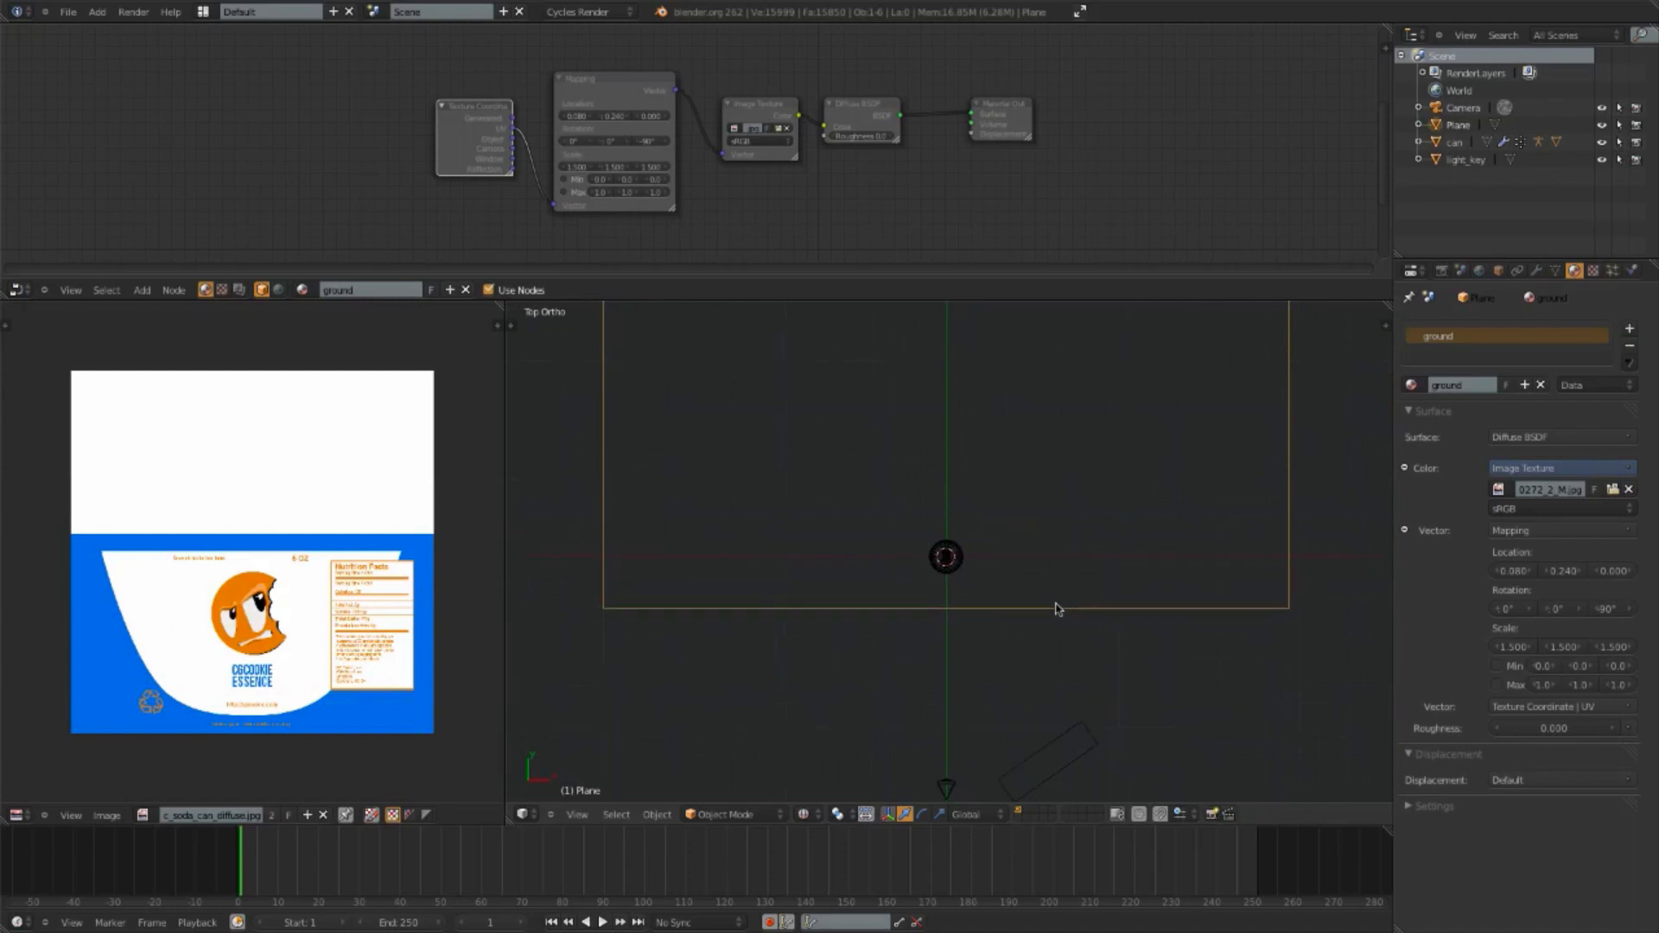
{"action": "key", "text": "shift+a"}
{"action": "mouse_move", "coordinate": [989, 596]}
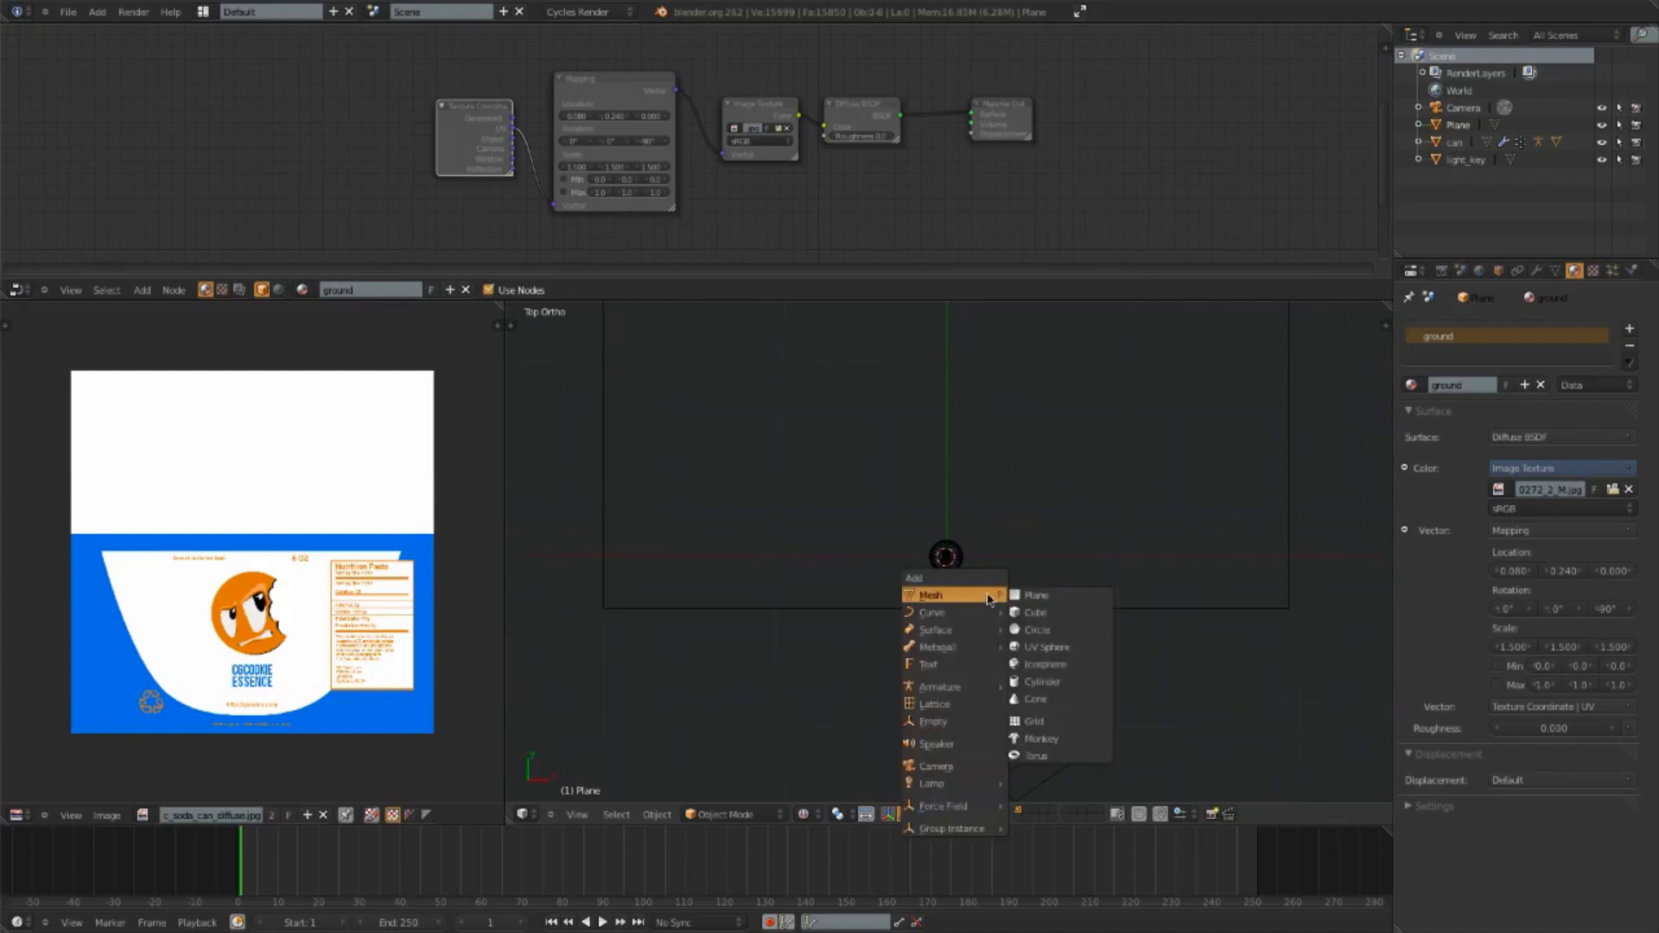
{"action": "left_click", "coordinate": [1048, 595]}
{"action": "key", "text": "KP_1"}
{"action": "type", "text": "r90"}
{"action": "key", "text": "Return"}
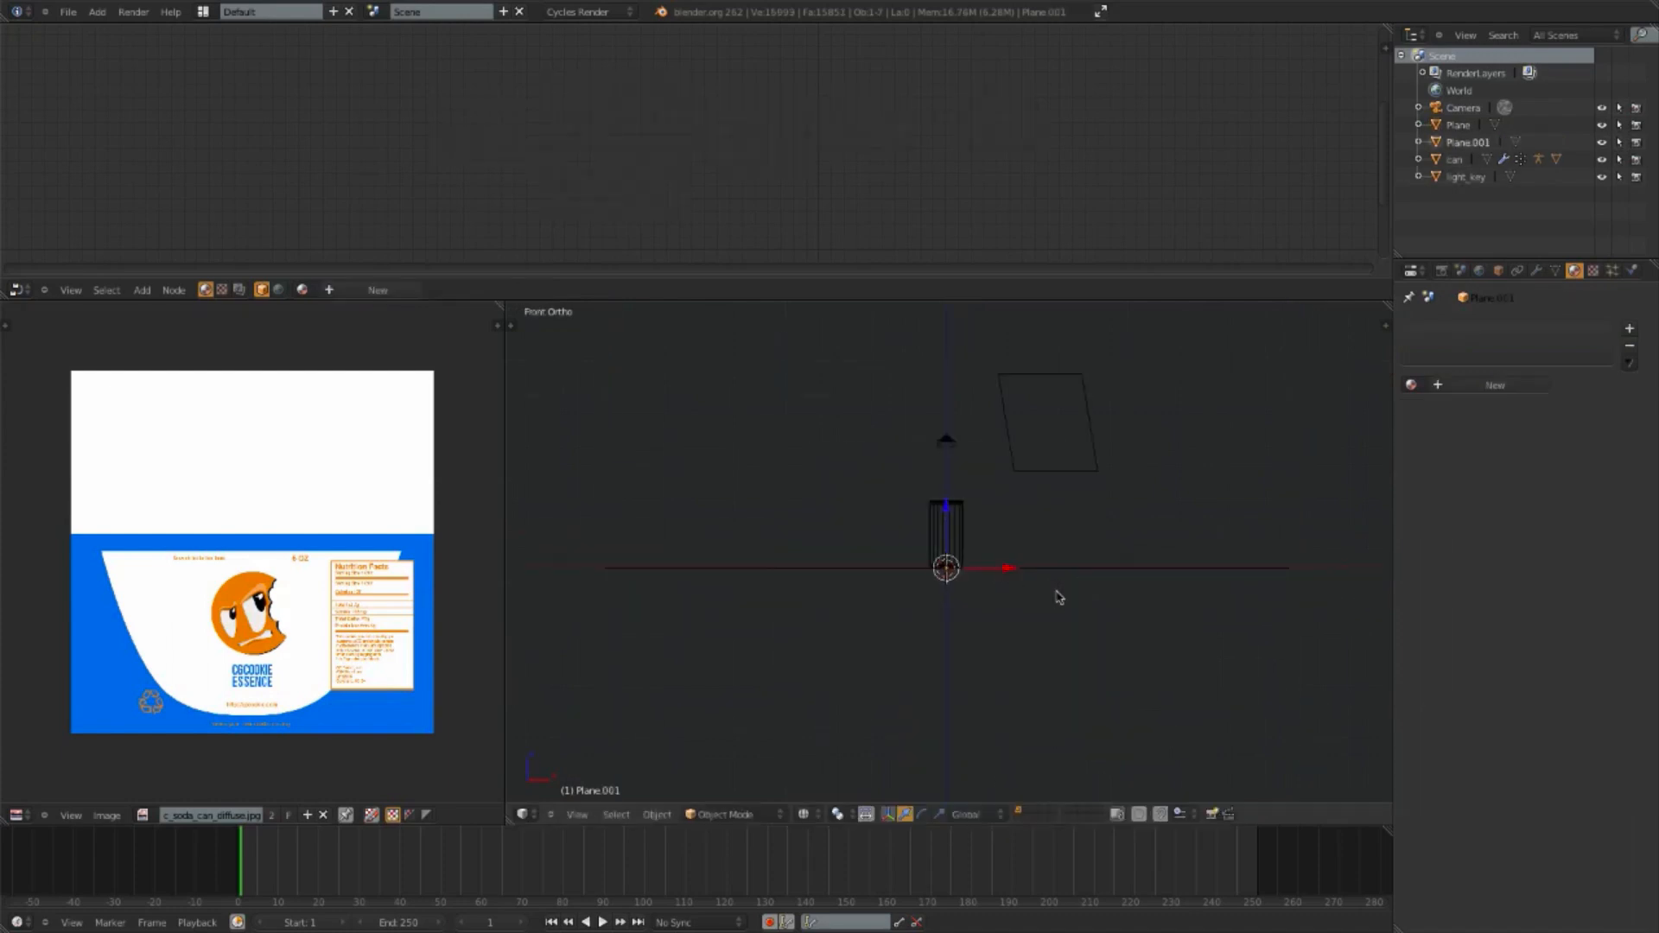
Step: Move the upright plane about 10 units to the can's right, raise it above the ground and scale it up
{"action": "key", "text": "g"}
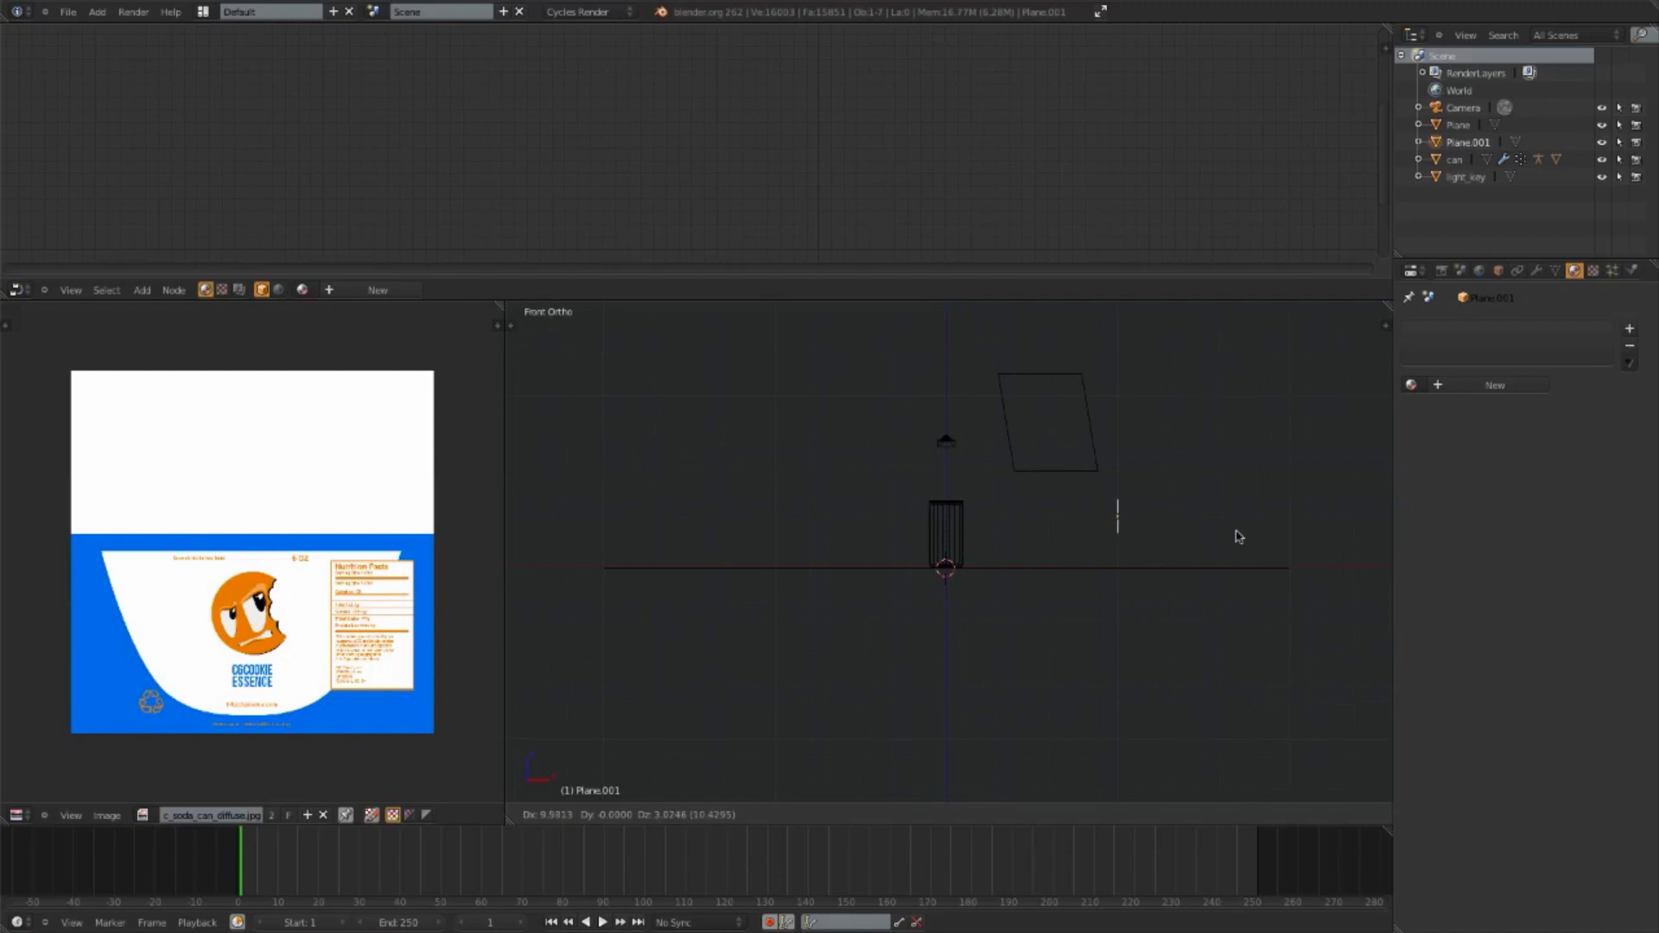
{"action": "left_click", "coordinate": [1240, 544]}
{"action": "scroll", "coordinate": [1253, 579], "scroll_direction": "up", "scroll_amount": 3}
{"action": "key", "text": "s"}
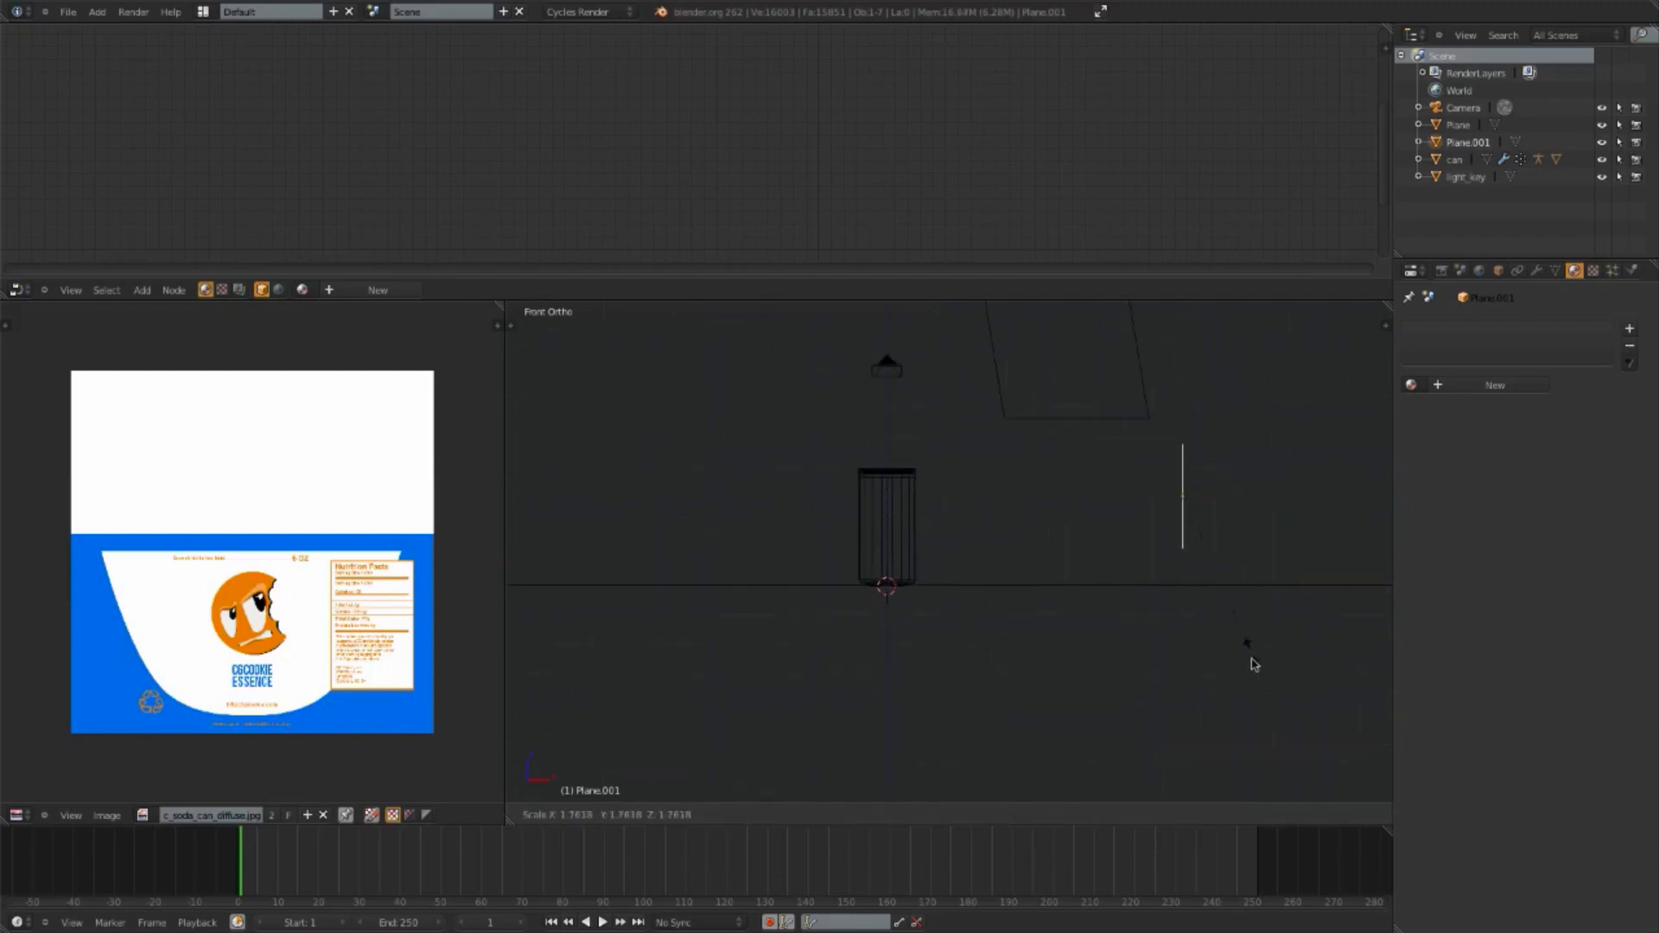
{"action": "left_click", "coordinate": [1288, 380]}
{"action": "key", "text": "KP_7"}
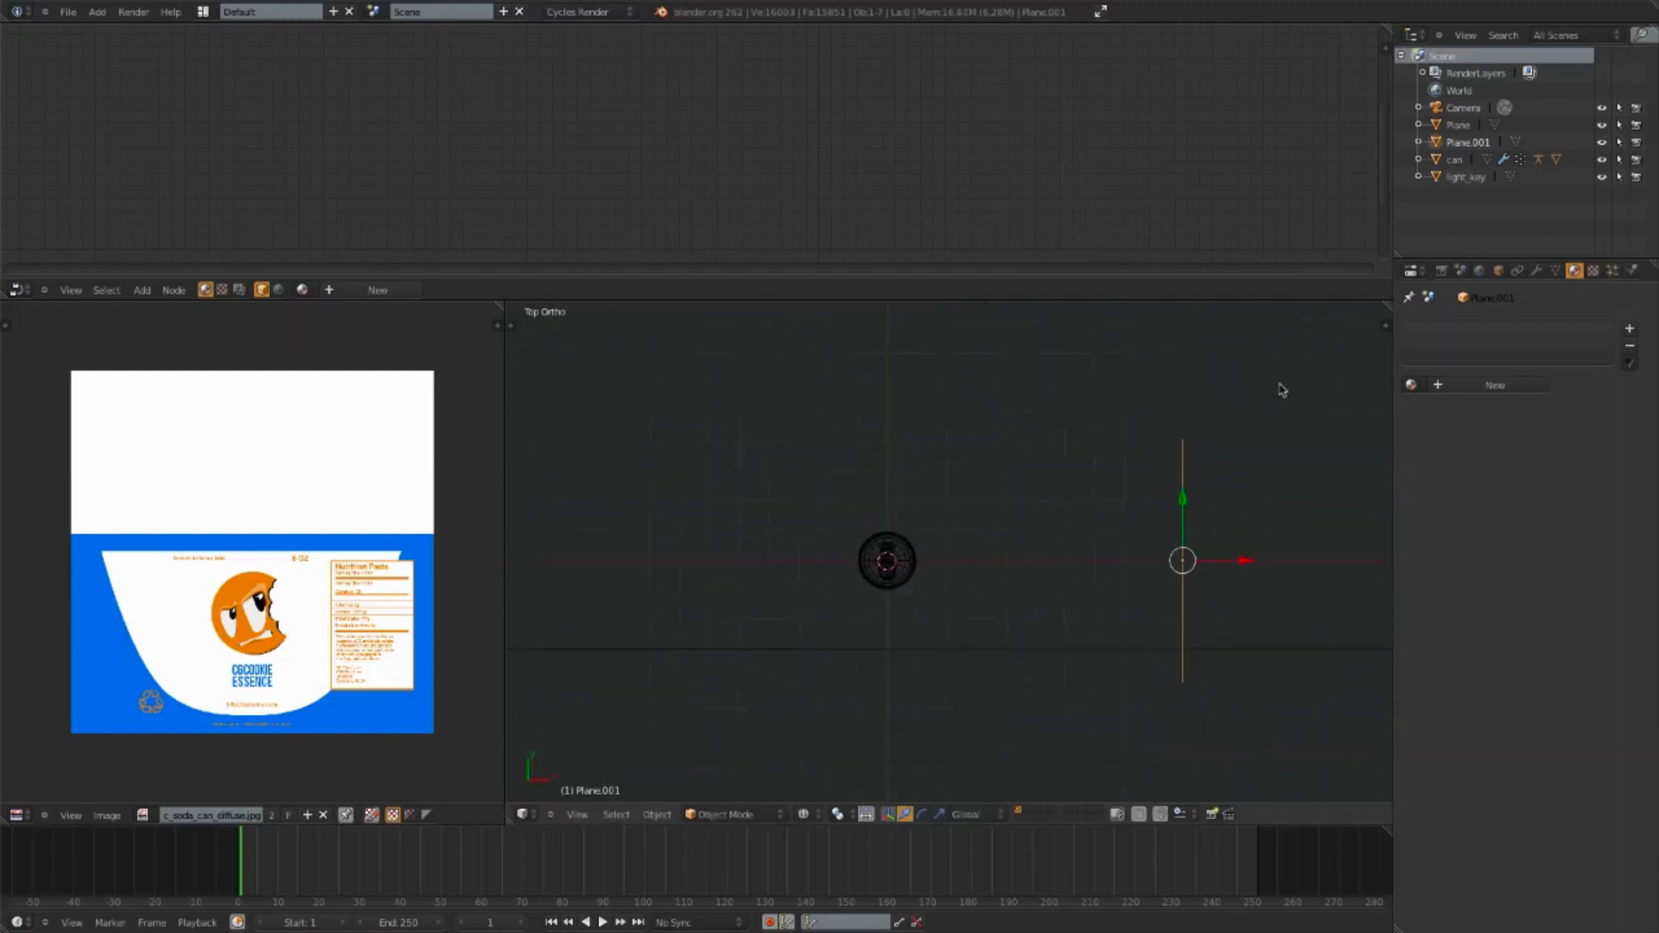
Step: Rename the upright plane light_cool and give it a new material also named light_cool
{"action": "double_click", "coordinate": [1466, 147]}
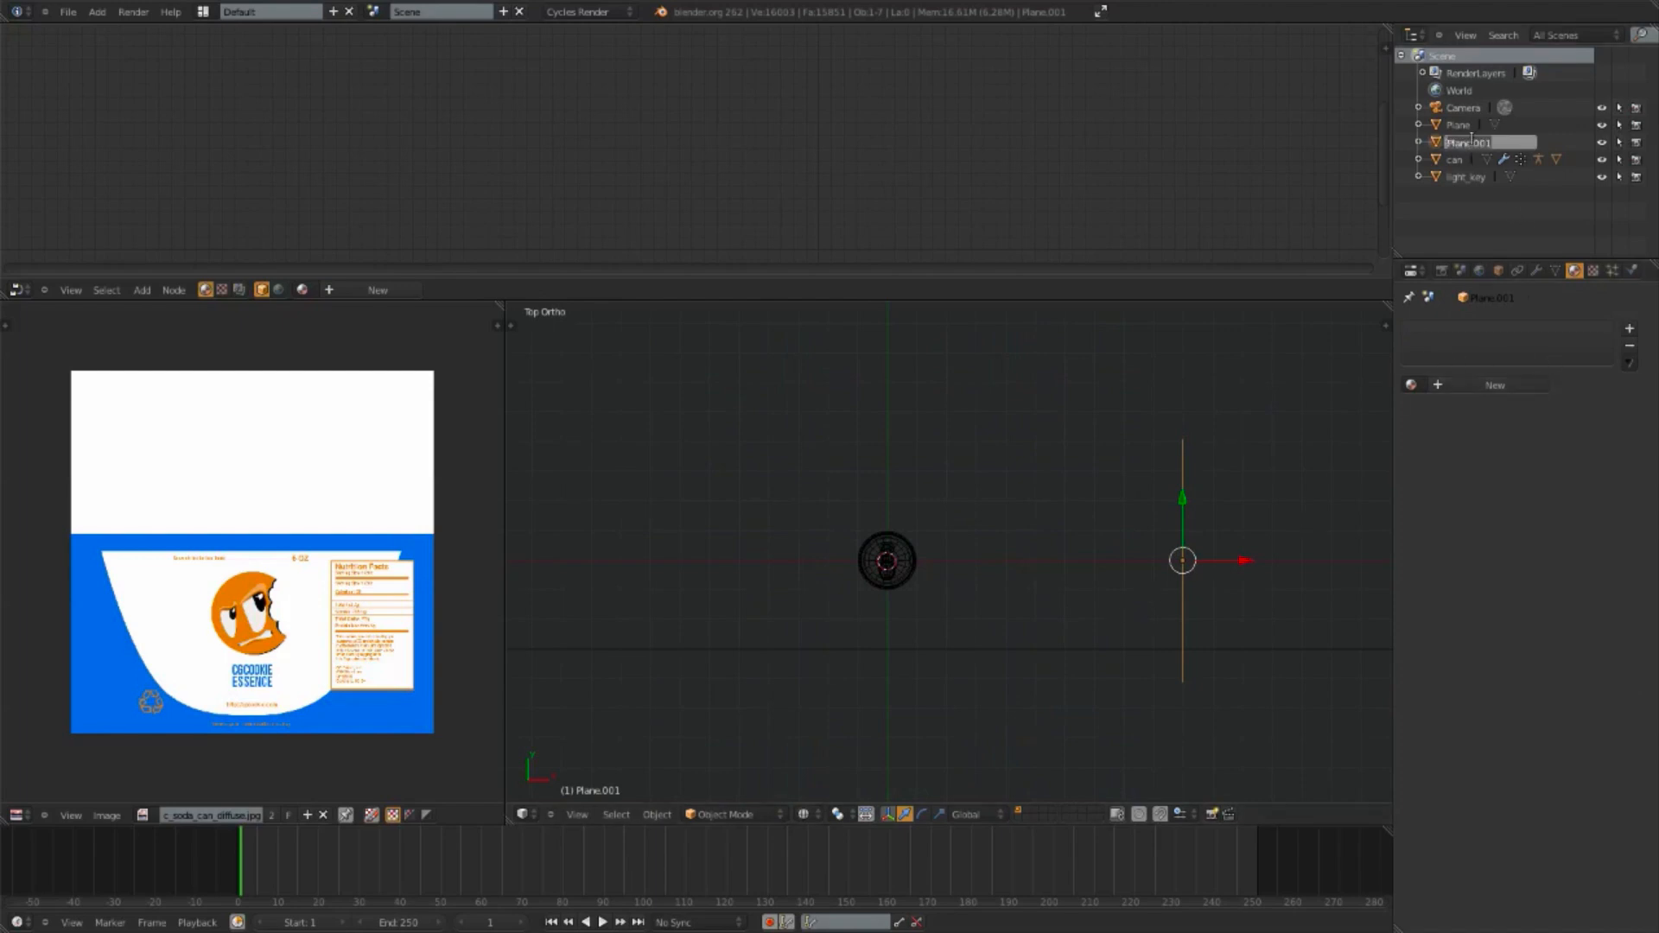
{"action": "type", "text": "light_cool"}
{"action": "key", "text": "Return"}
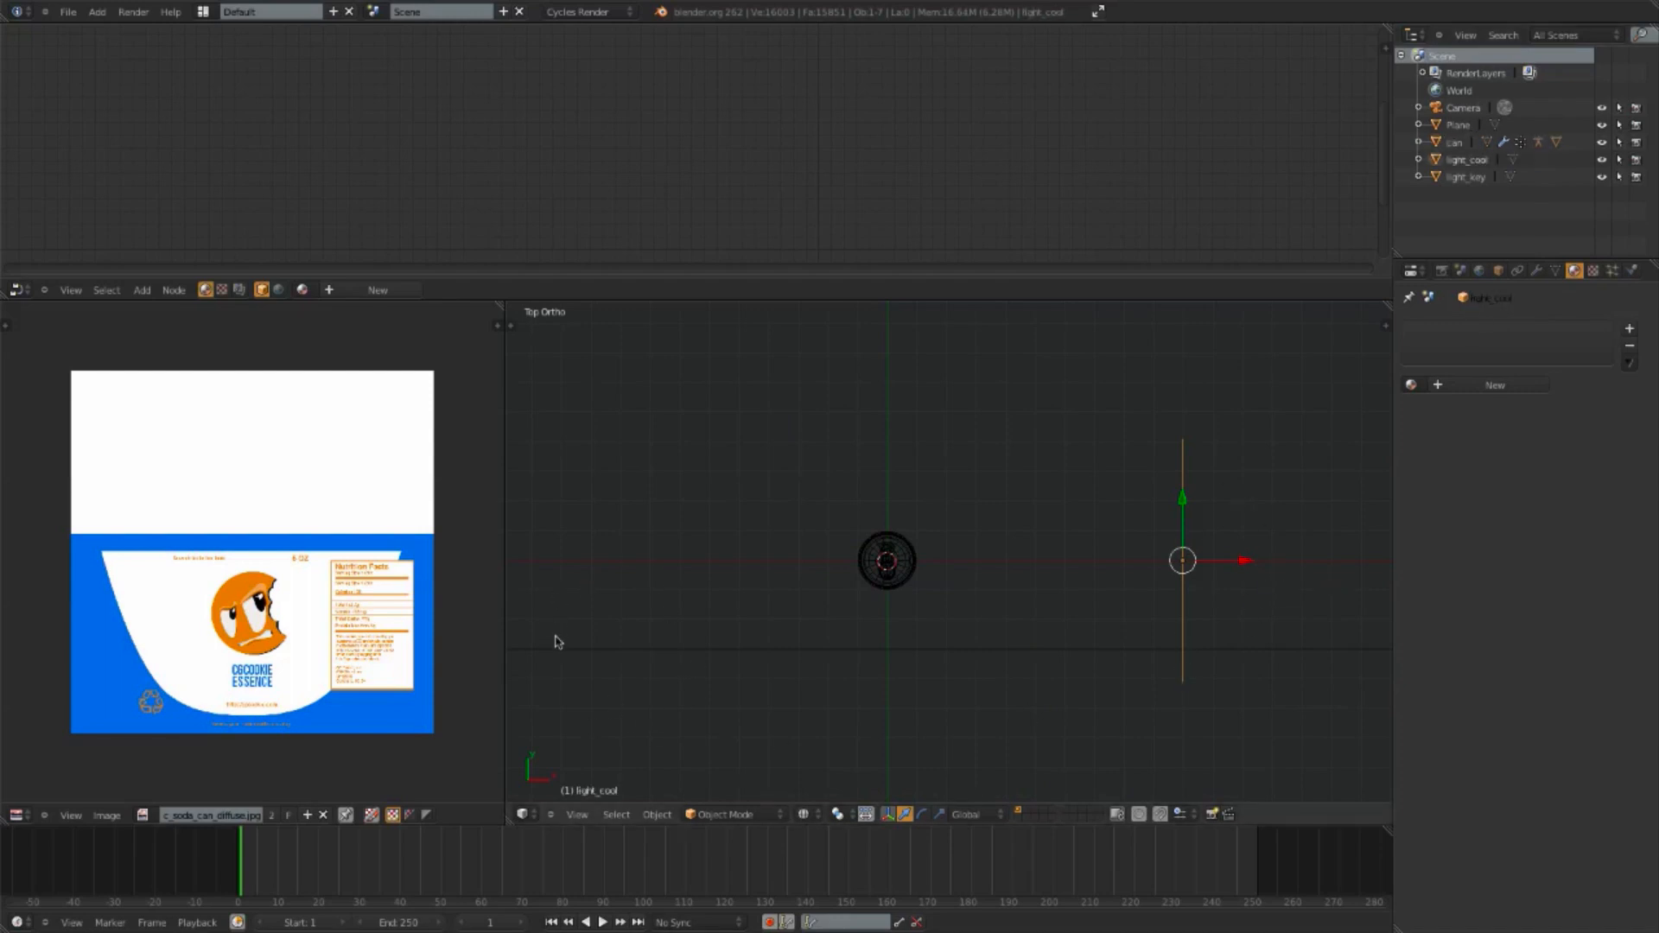
{"action": "left_click", "coordinate": [1495, 385]}
{"action": "left_click", "coordinate": [1482, 385]}
{"action": "type", "text": "ligh"}
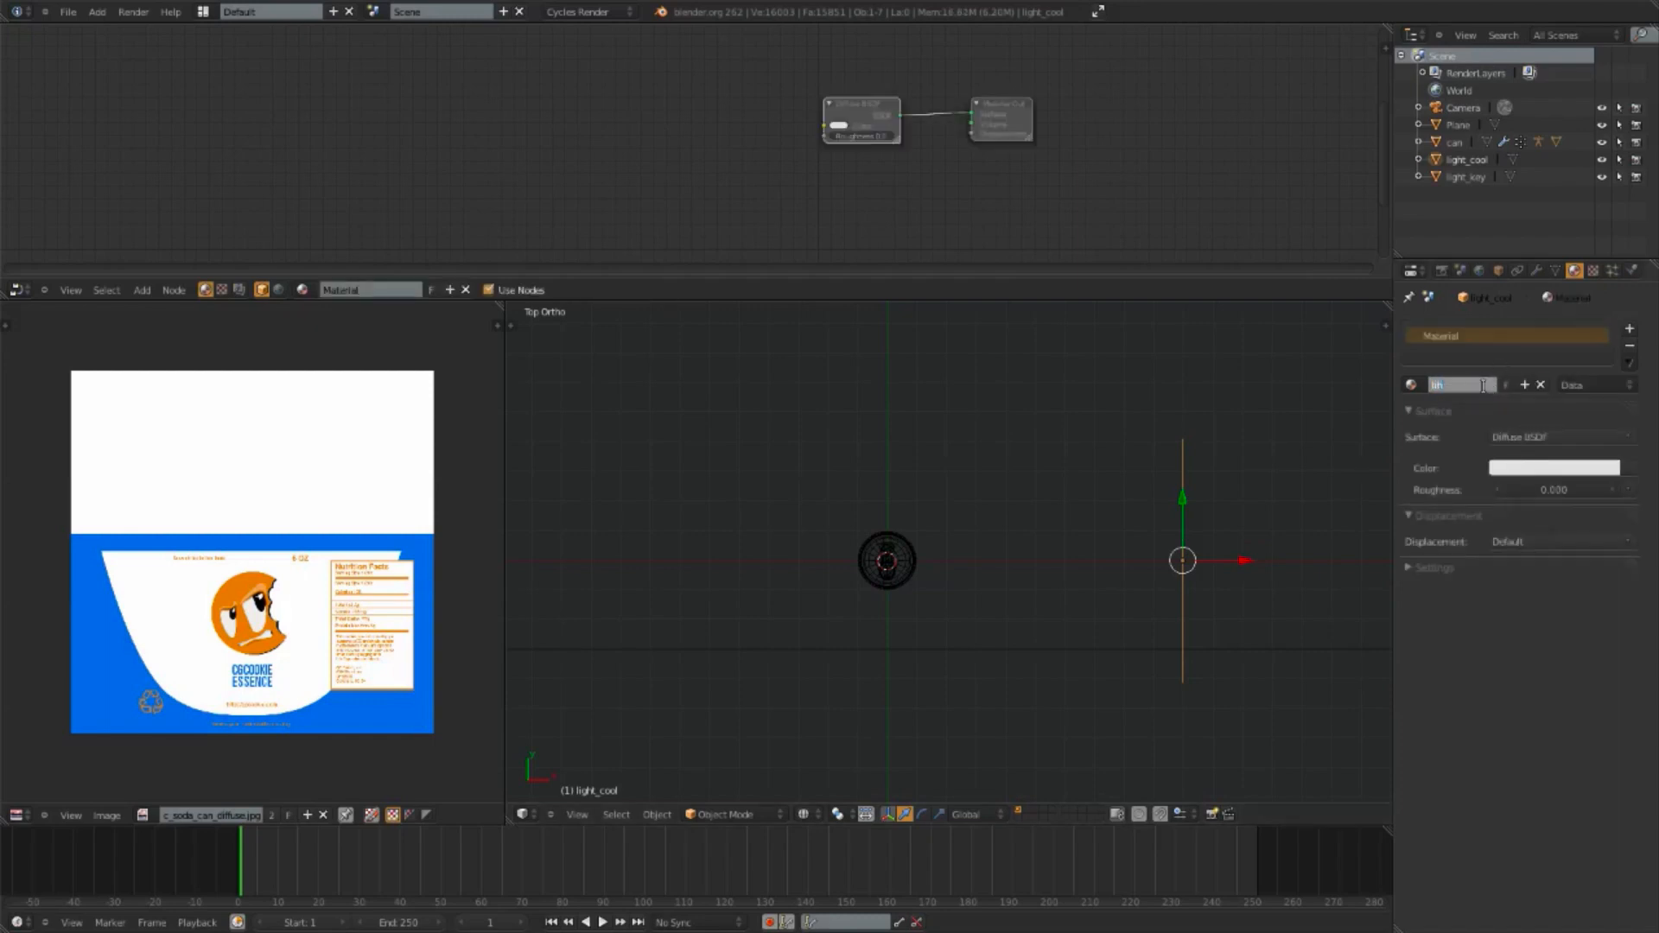
{"action": "type", "text": "t_cool"}
{"action": "key", "text": "Return"}
Step: Change the light_cool material's surface to Emission with a pale blue colour
{"action": "left_click", "coordinate": [1518, 438]}
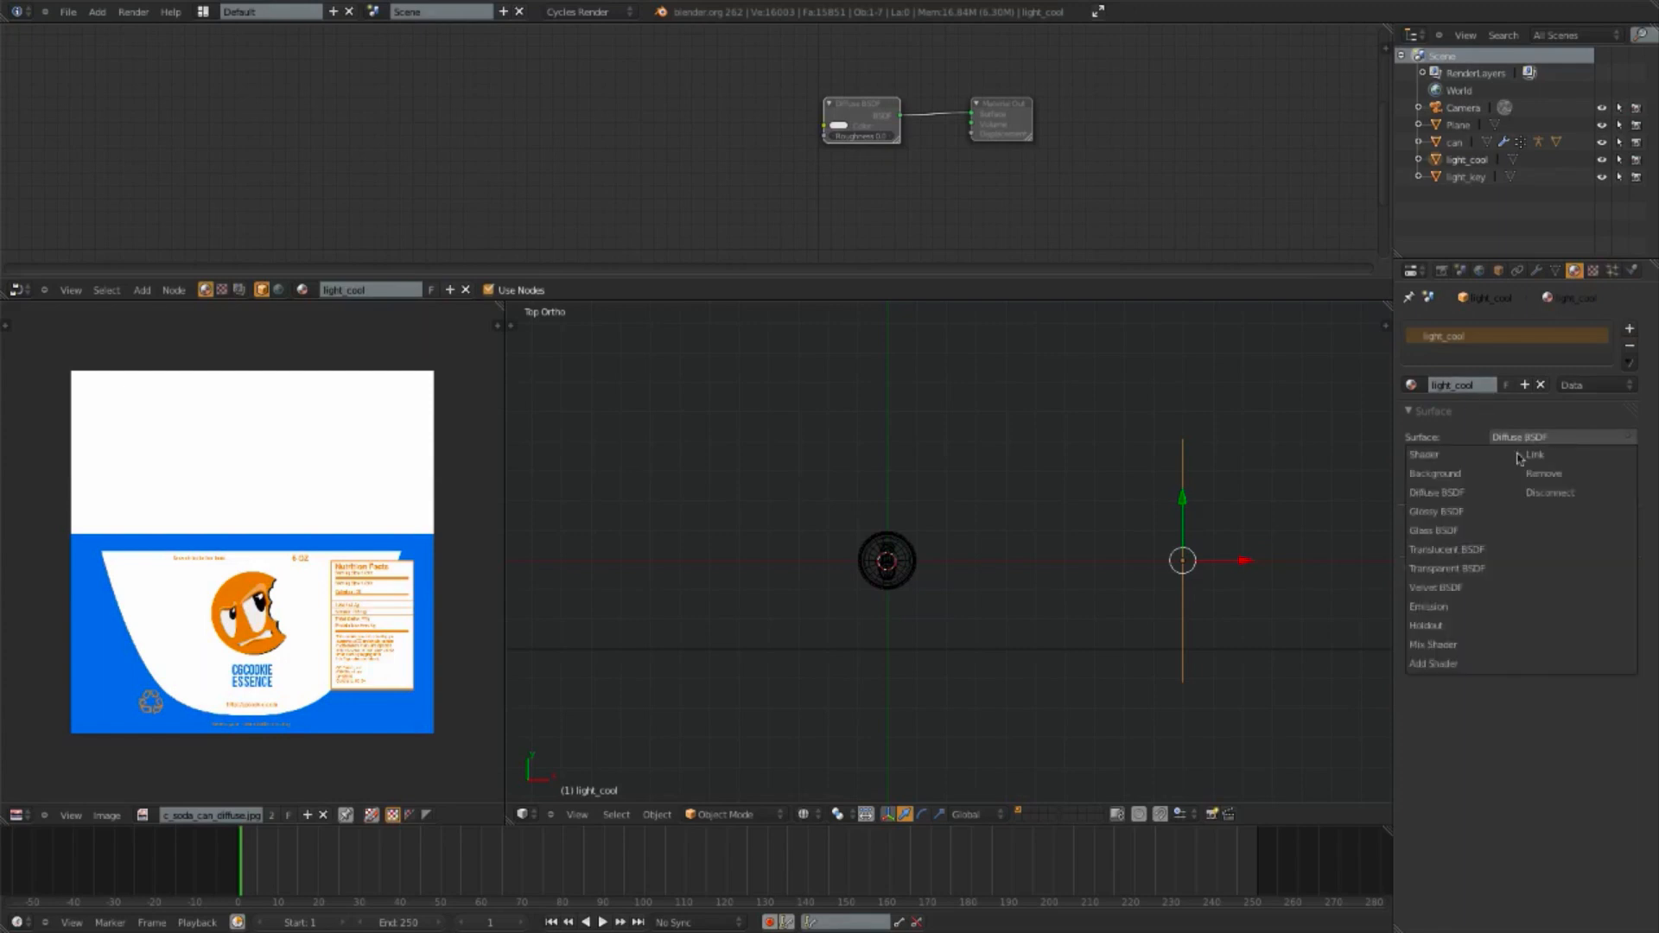
{"action": "left_click", "coordinate": [1430, 605]}
{"action": "left_click", "coordinate": [1547, 471]}
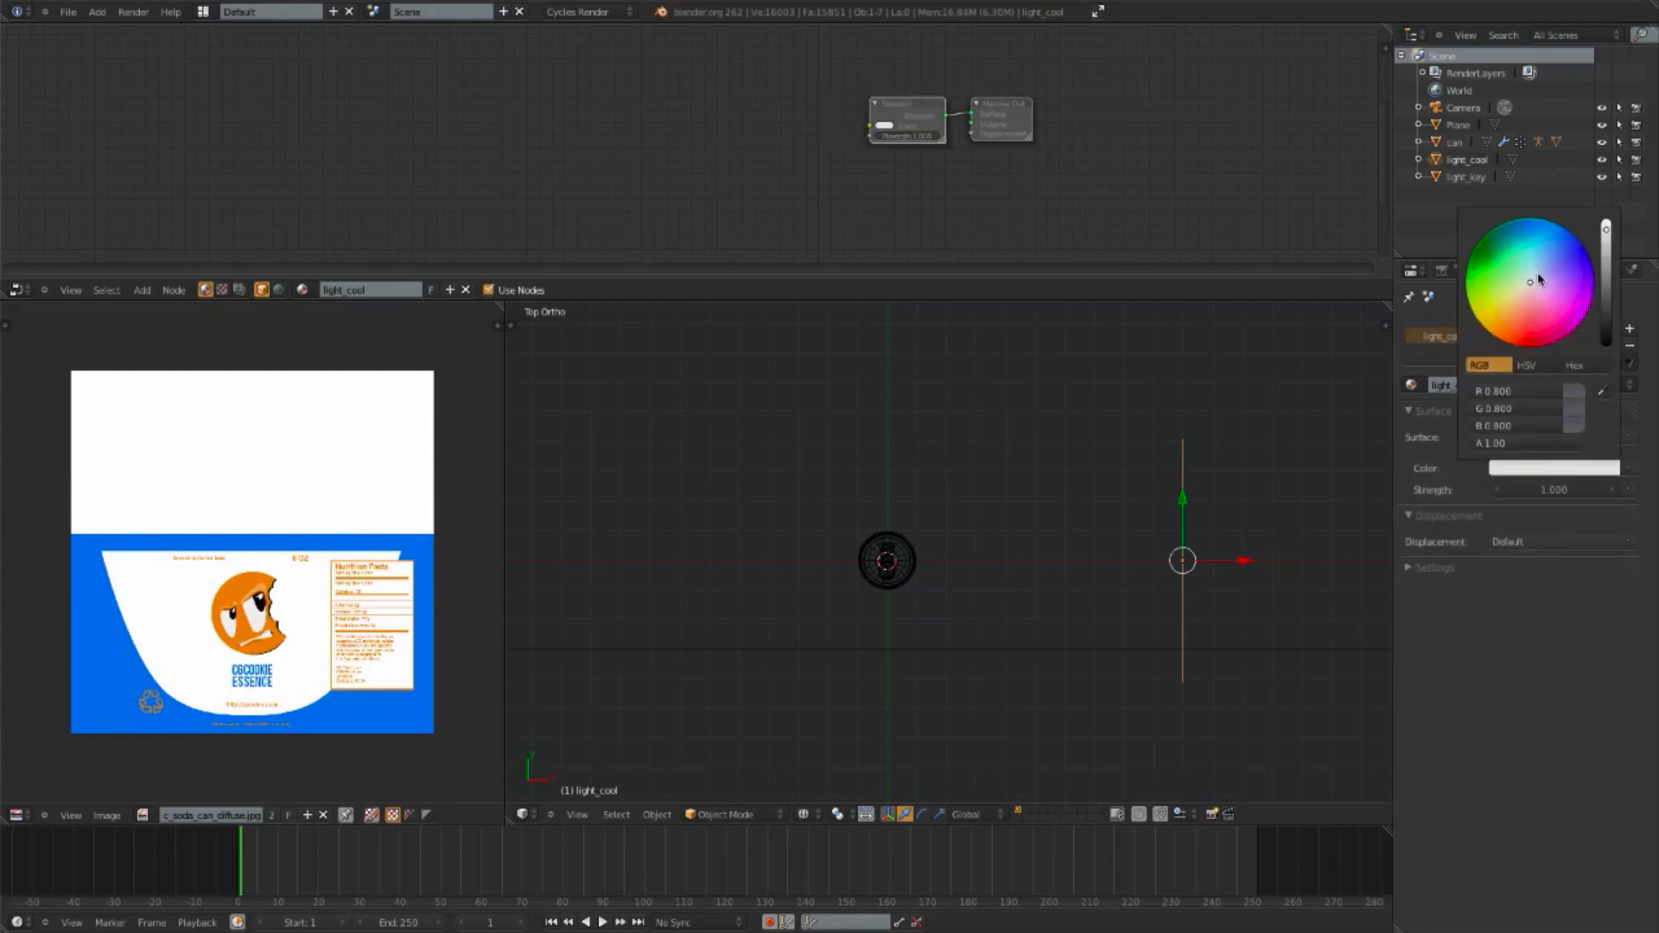
{"action": "left_click", "coordinate": [1538, 267]}
Step: Duplicate the light_cool plane in place, leaving the copy at the original's position
{"action": "scroll", "coordinate": [1086, 630], "scroll_direction": "down", "scroll_amount": 4}
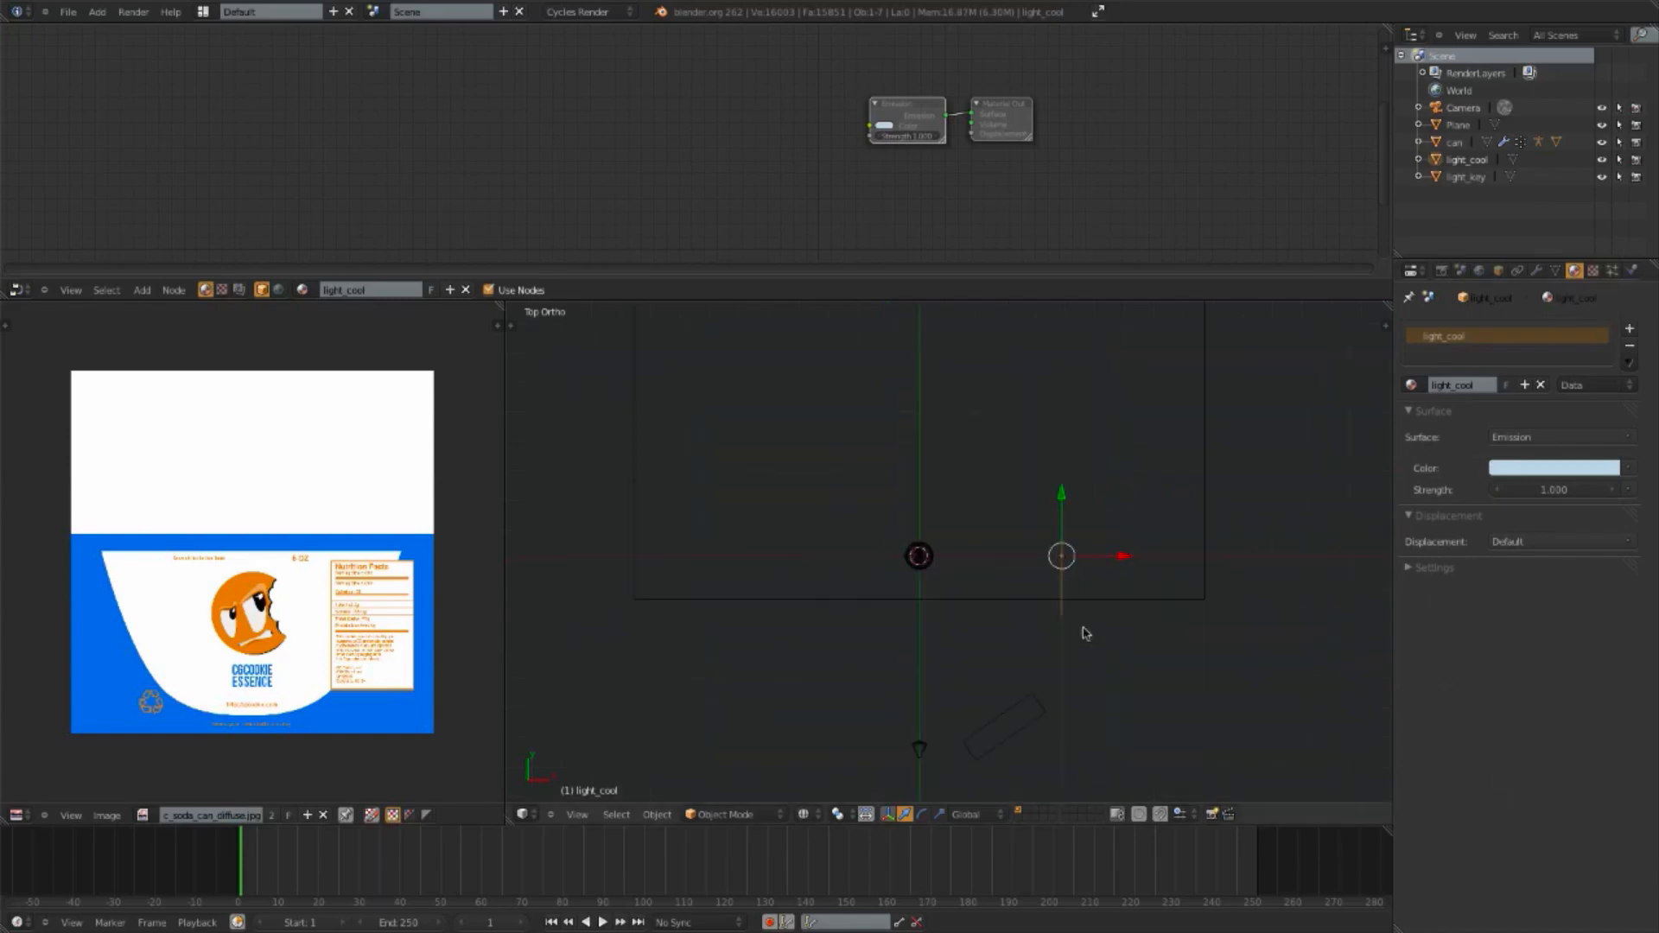
{"action": "middle_click_drag", "start_coordinate": [1086, 630], "coordinate": [1233, 604], "text": "shift"}
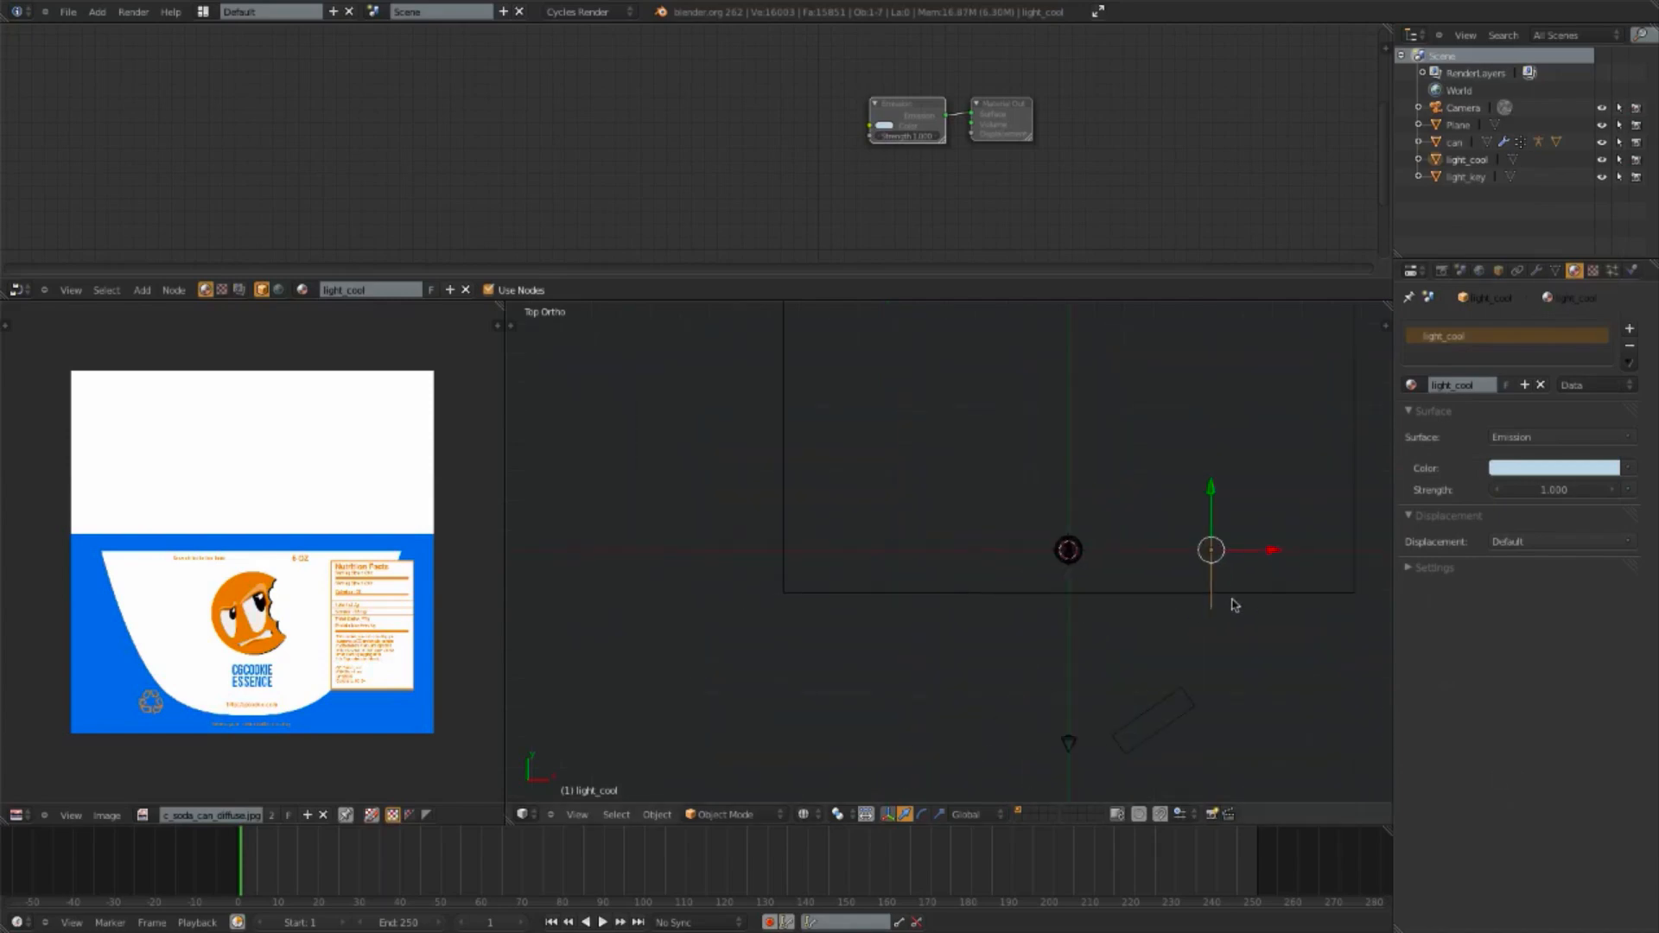
{"action": "key", "text": "shift+d"}
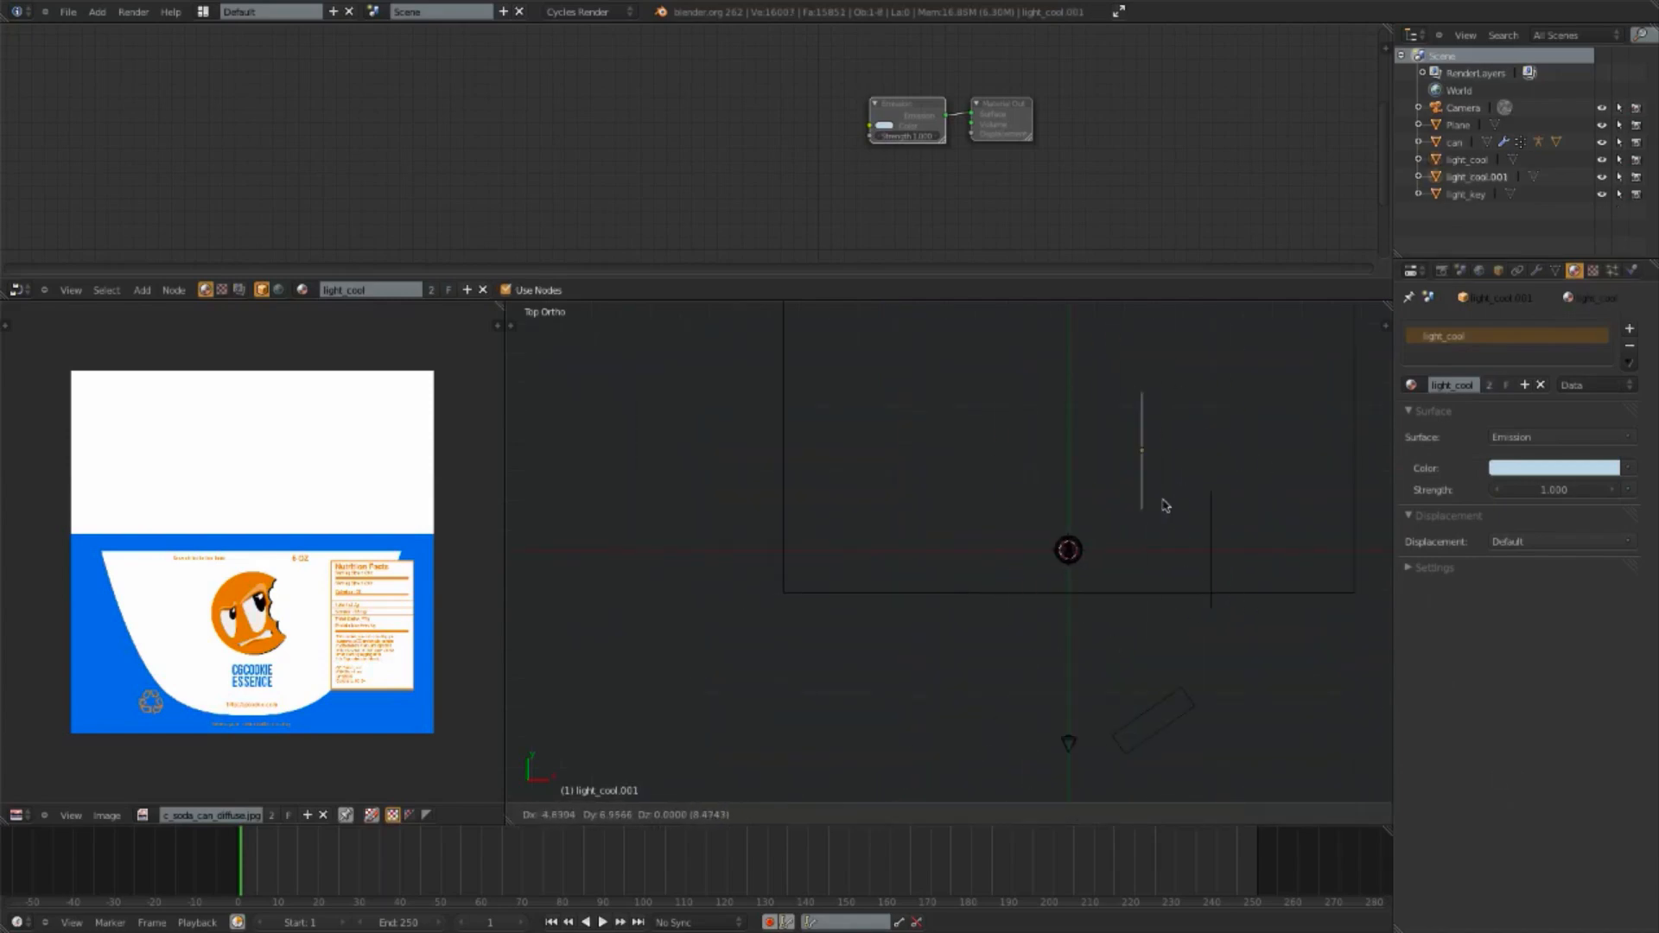
{"action": "key", "text": "Escape"}
{"action": "scroll", "coordinate": [1123, 549], "scroll_direction": "up", "scroll_amount": 2}
{"action": "middle_click_drag", "start_coordinate": [1100, 529], "coordinate": [1082, 520], "text": "shift"}
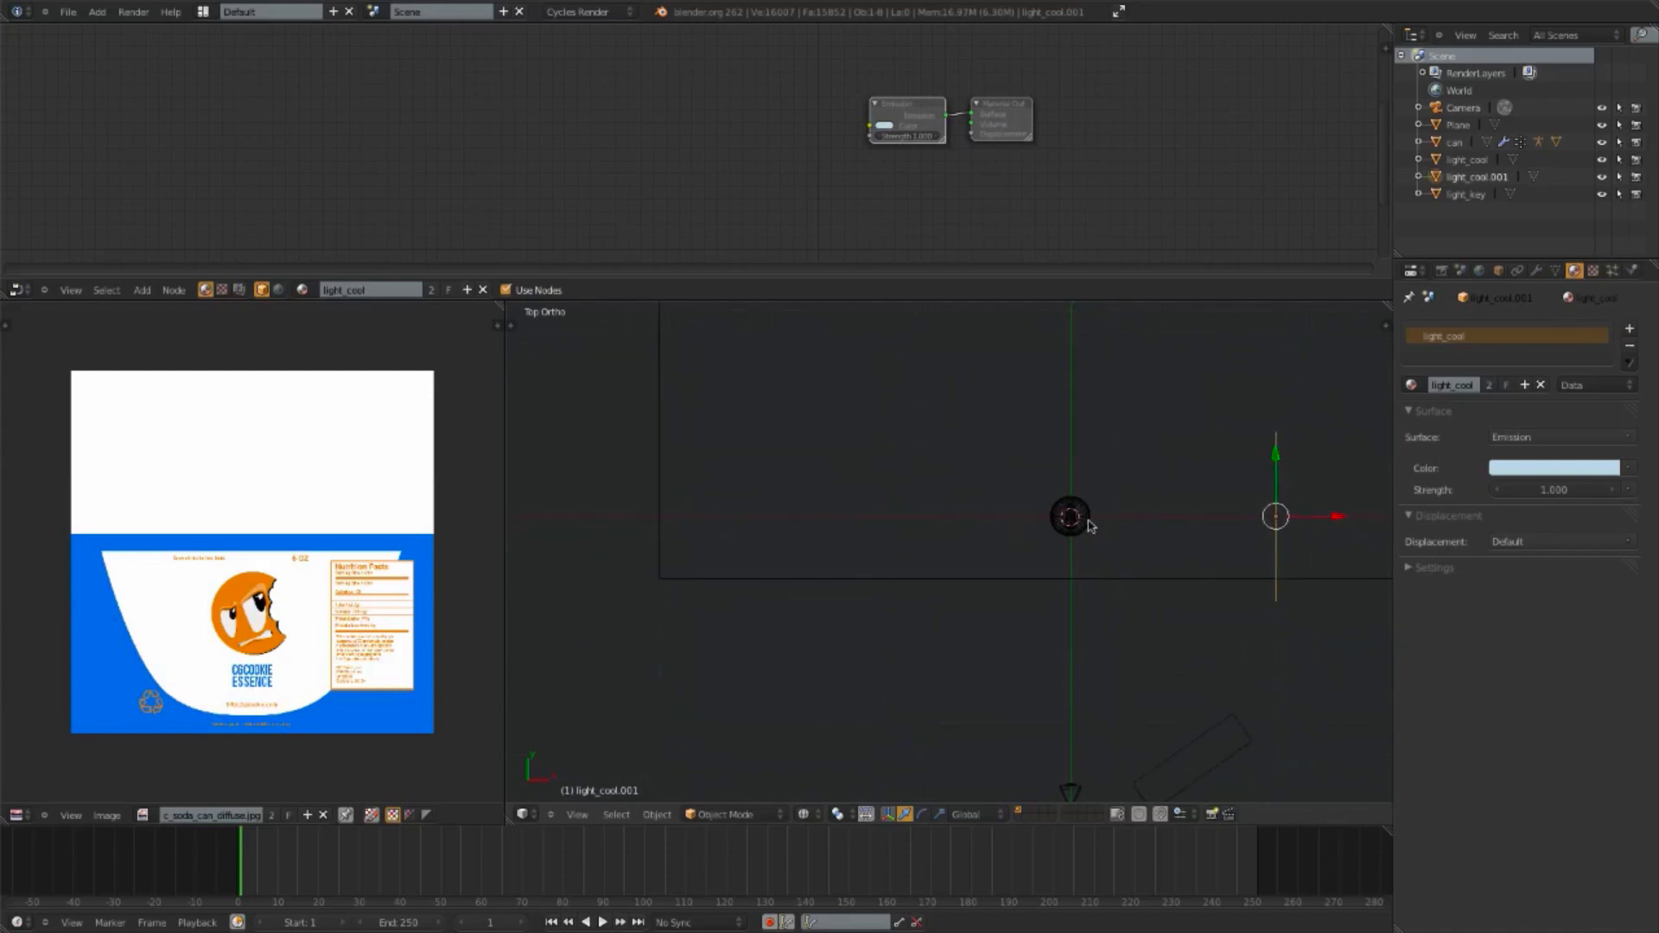
Step: Reset the 3D cursor to the scene origin at the can and set the pivot point to 3D Cursor
{"action": "left_click", "coordinate": [1189, 361]}
{"action": "key", "text": "shift+c"}
{"action": "scroll", "coordinate": [1004, 696], "scroll_direction": "up", "scroll_amount": 6}
{"action": "middle_click_drag", "start_coordinate": [989, 704], "coordinate": [943, 393], "text": "shift"}
{"action": "scroll", "coordinate": [970, 503], "scroll_direction": "up", "scroll_amount": 2}
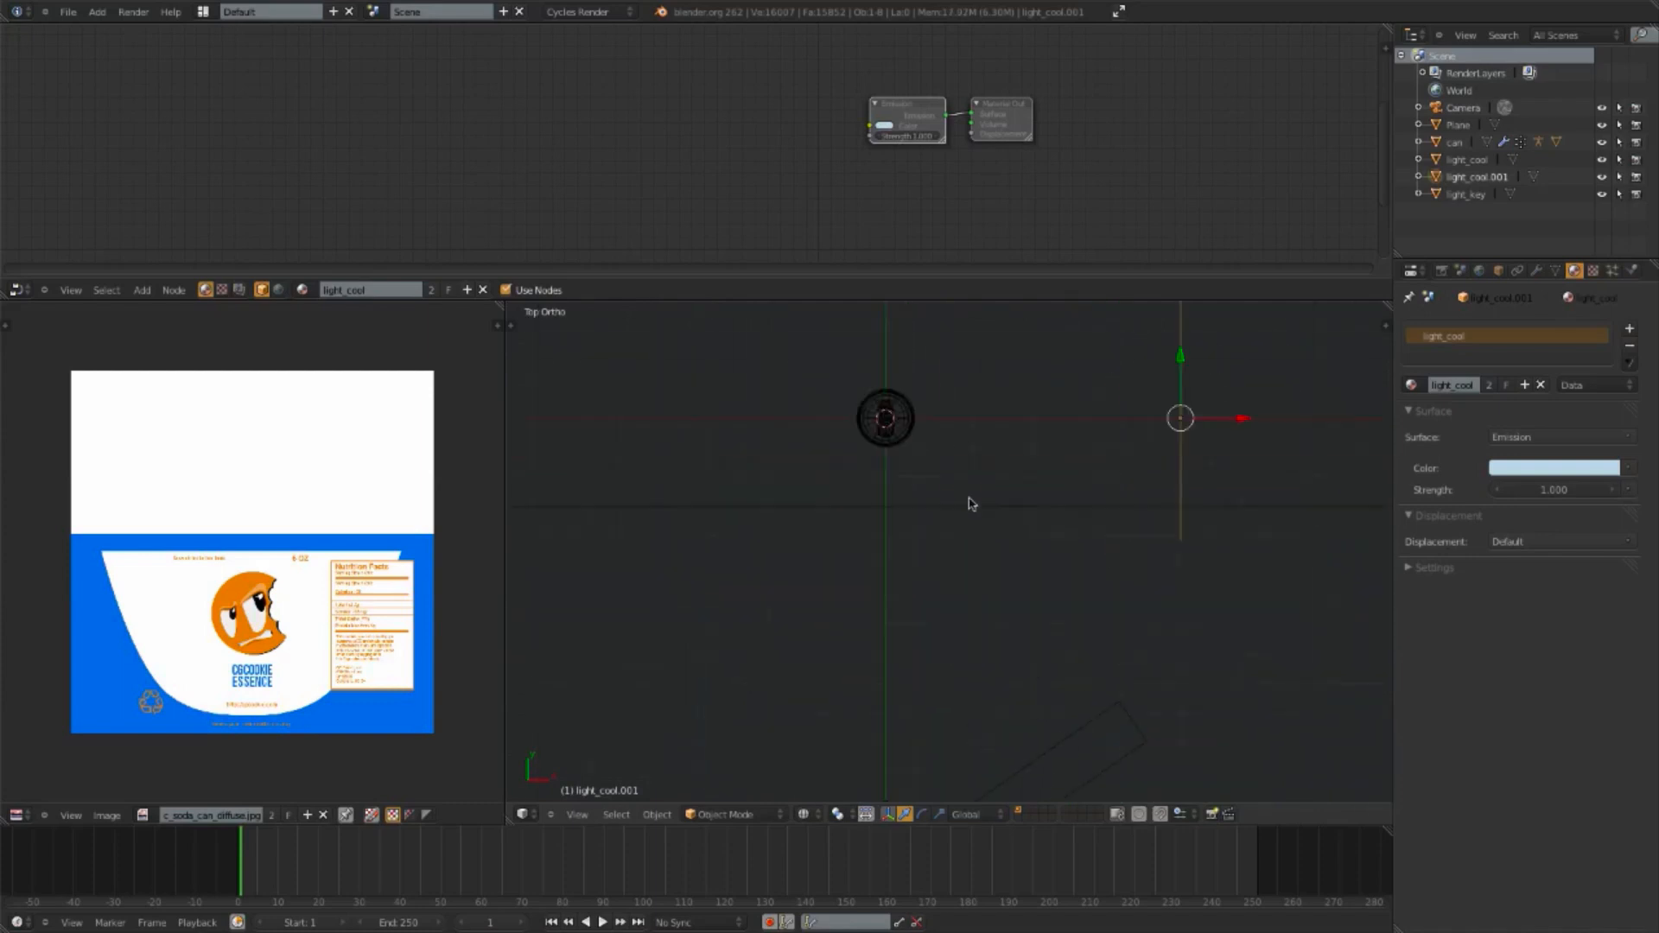
{"action": "middle_click_drag", "start_coordinate": [980, 540], "coordinate": [1026, 510], "text": "shift"}
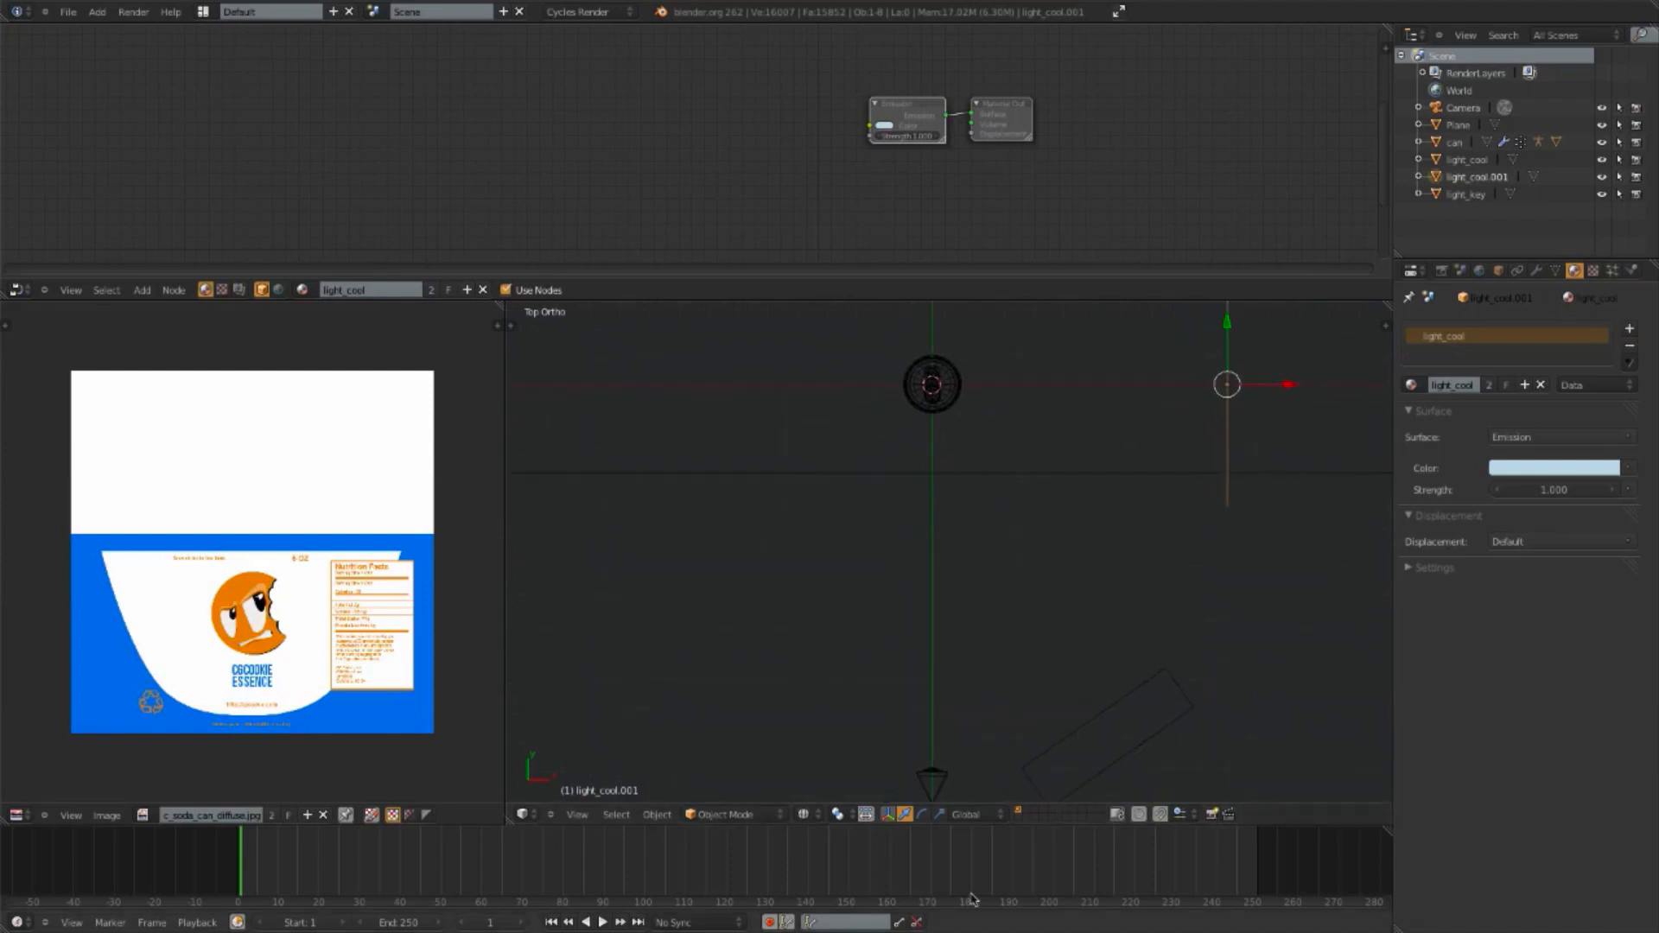
{"action": "left_click", "coordinate": [838, 814]}
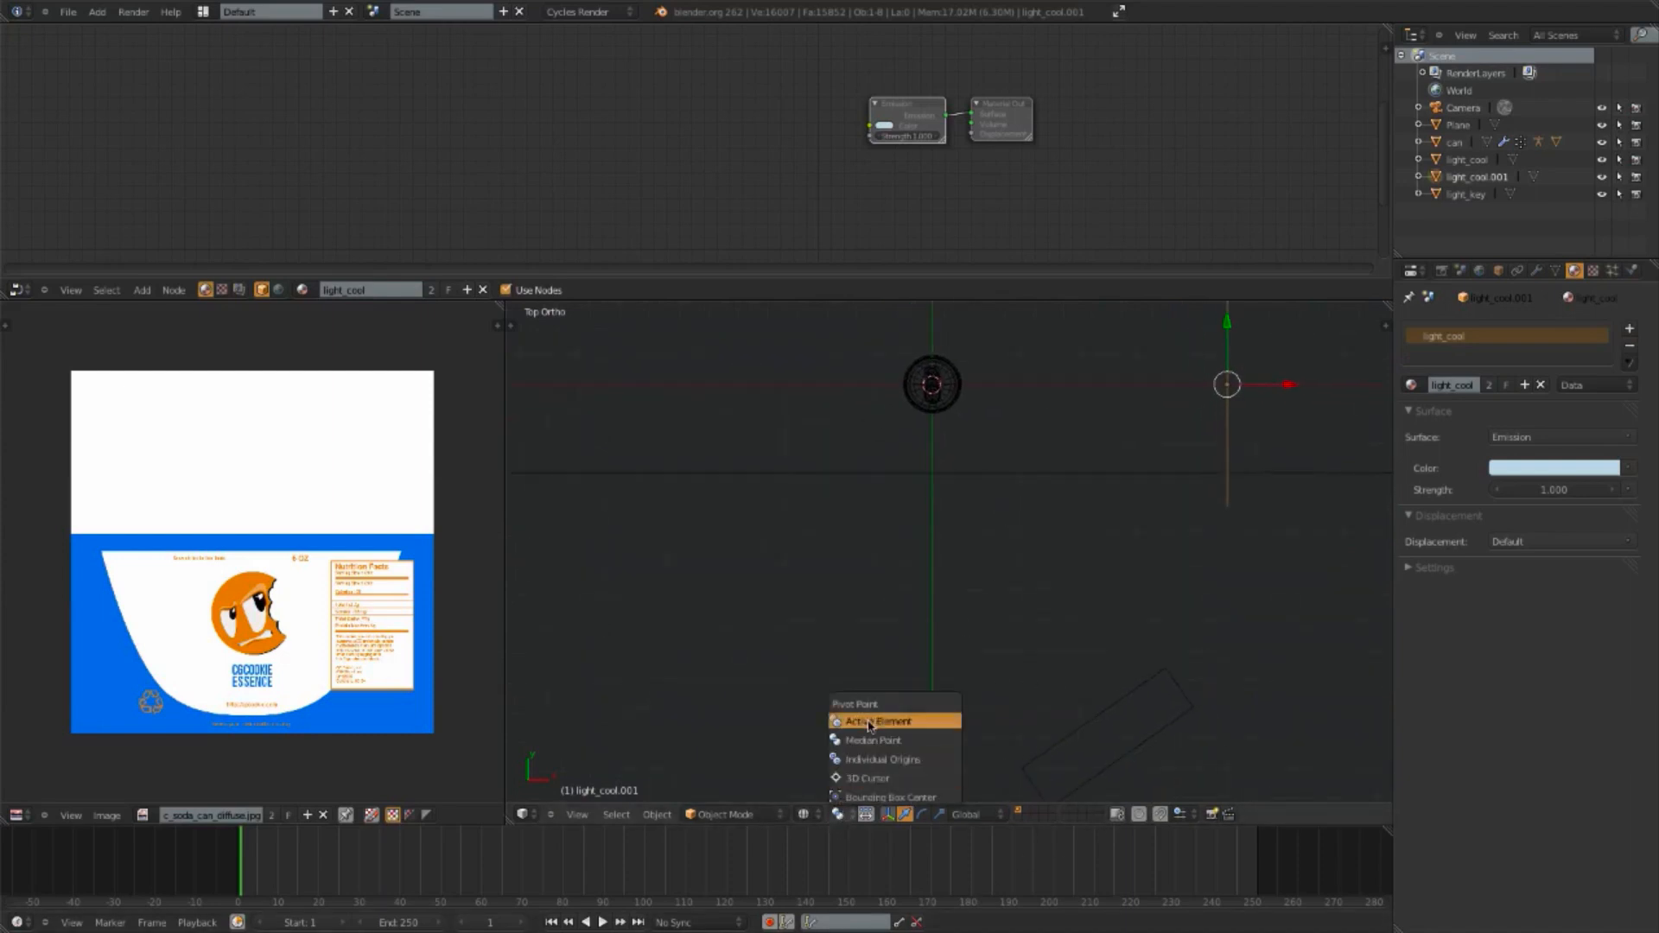
{"action": "left_click", "coordinate": [882, 780]}
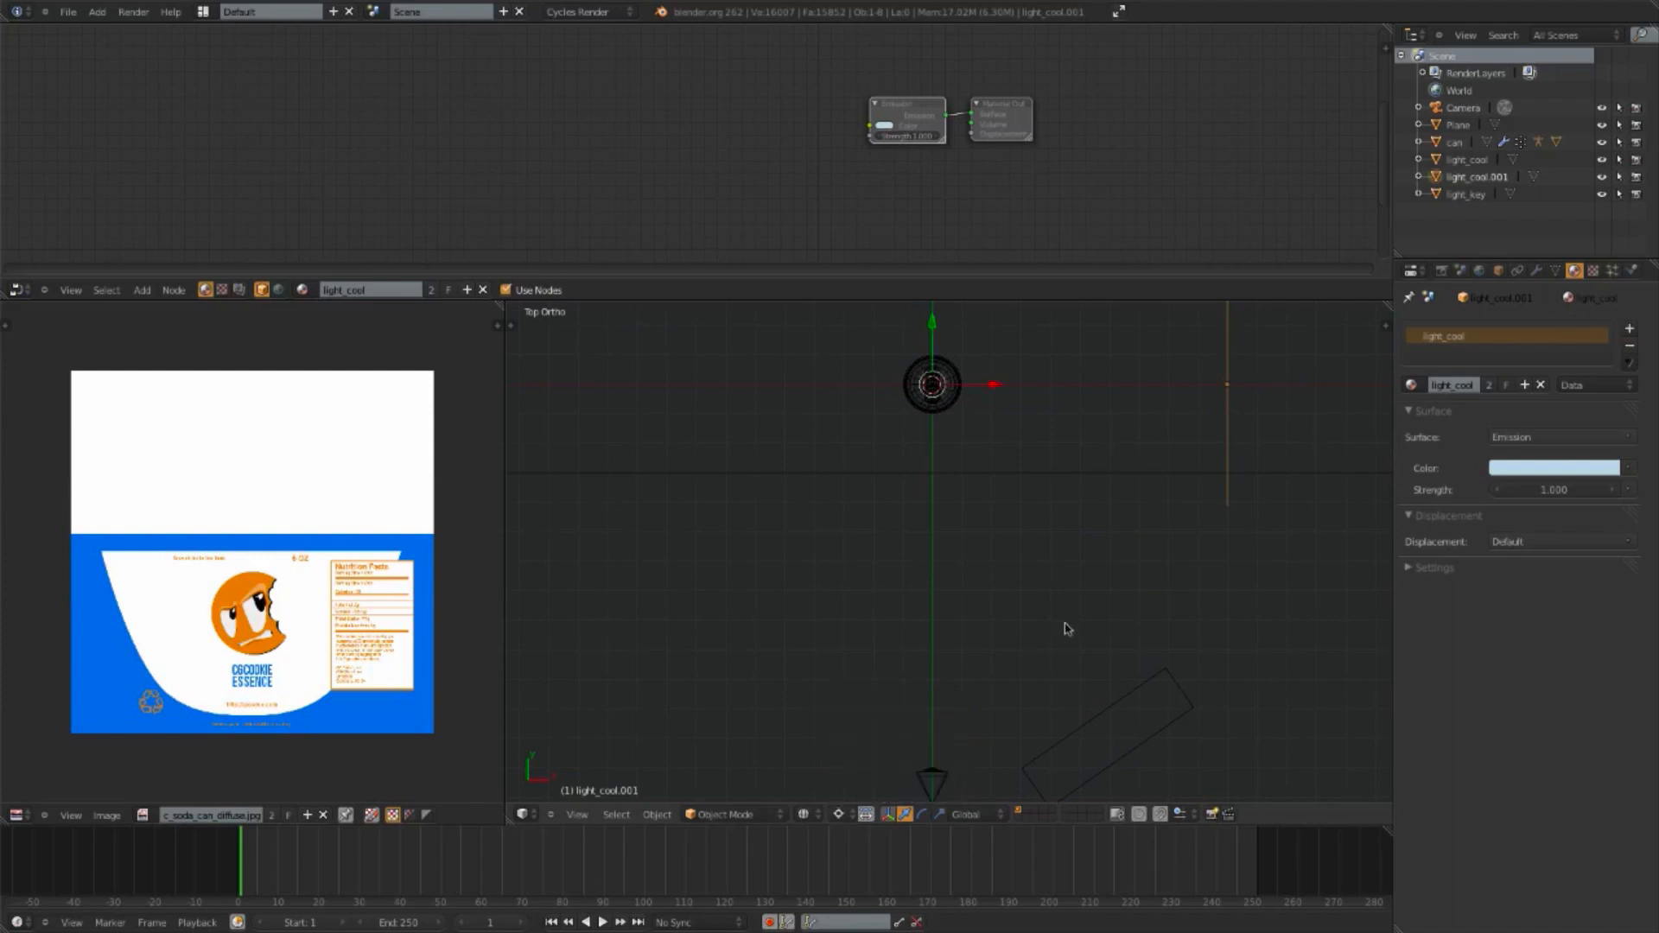
Step: Rotate the duplicated light_cool plane 180 degrees about the global Z axis to the opposite side of the can
{"action": "key", "text": "r"}
{"action": "key", "text": "z"}
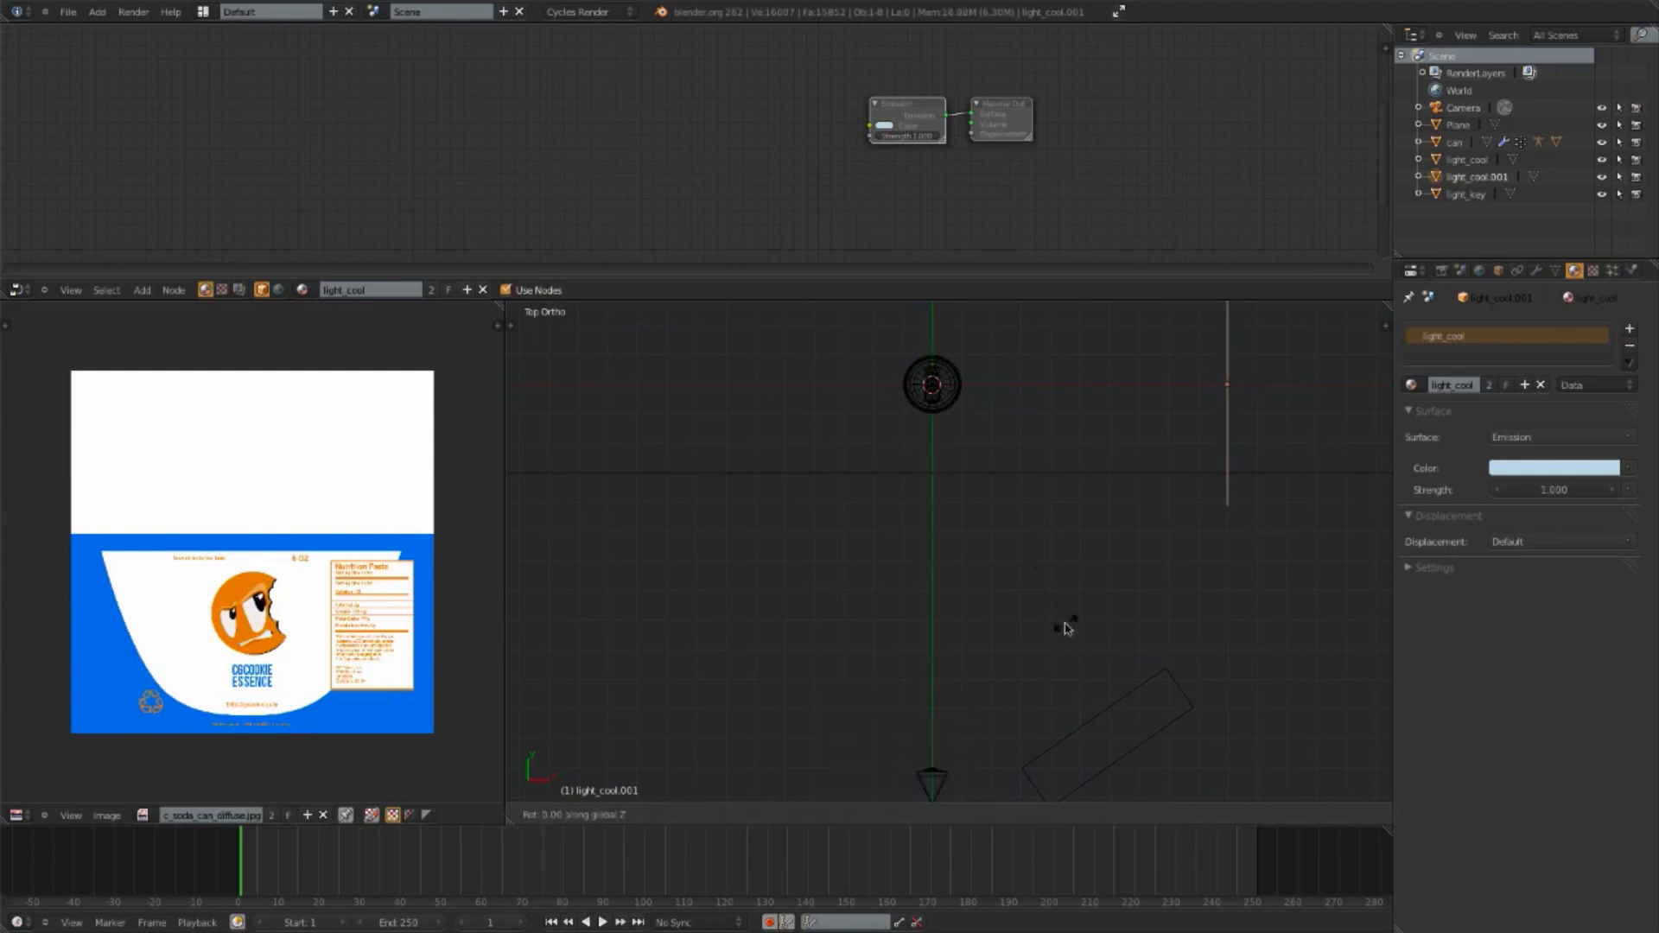
{"action": "type", "text": "180"}
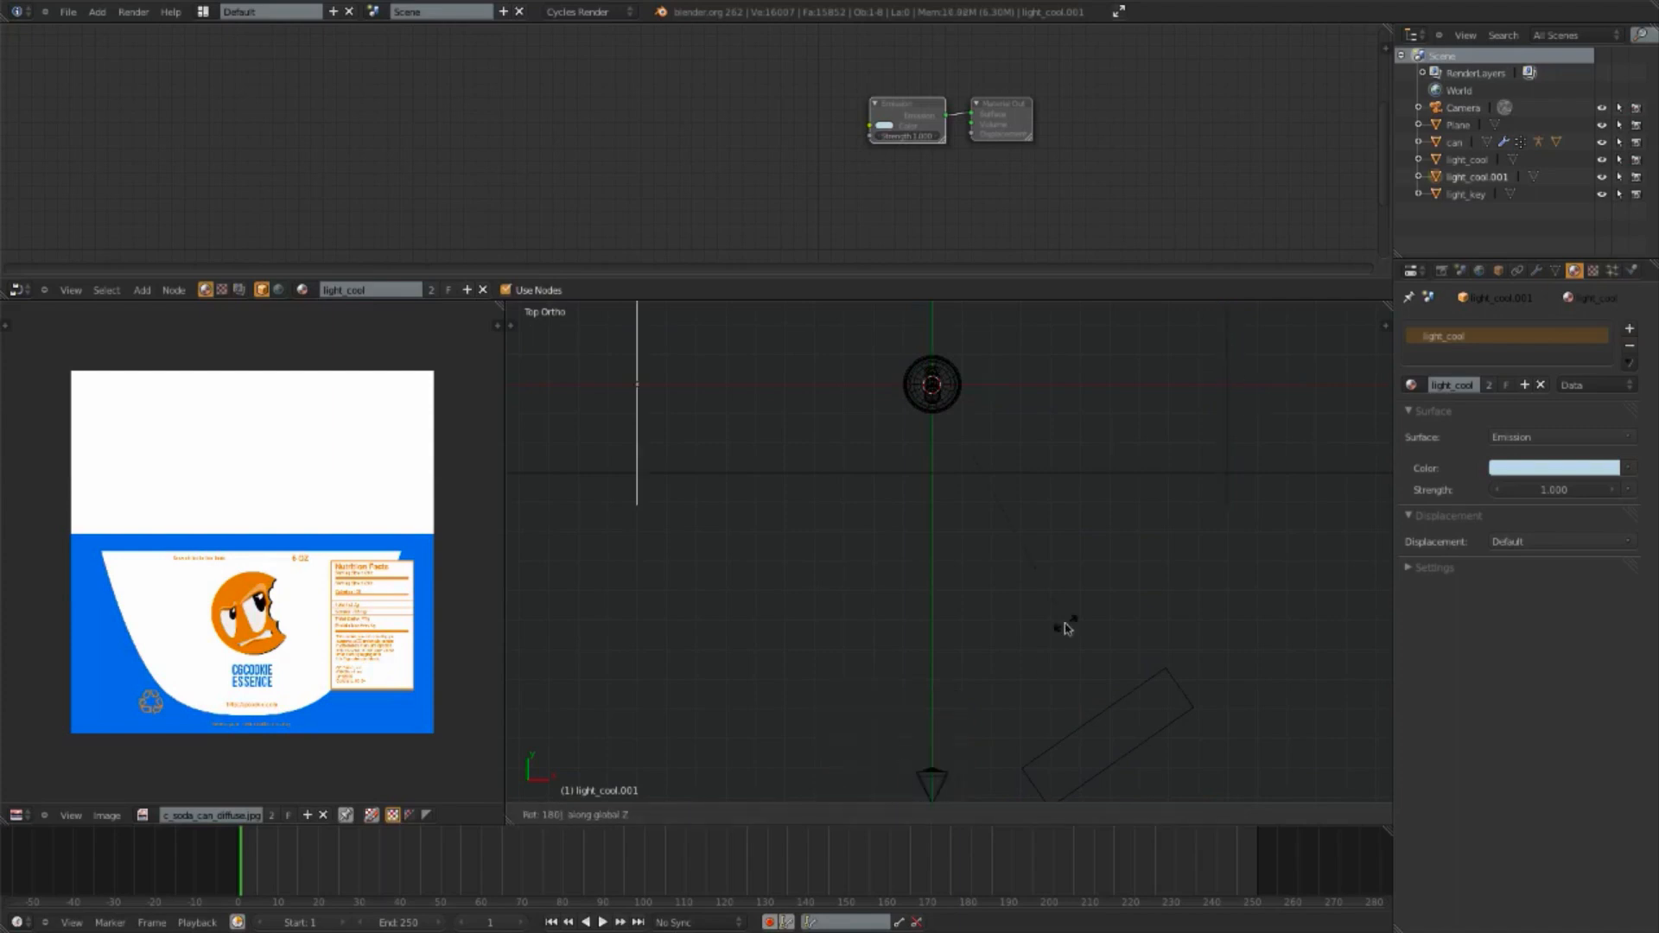
{"action": "key", "text": "Return"}
{"action": "middle_click_drag", "start_coordinate": [990, 659], "coordinate": [1083, 545]}
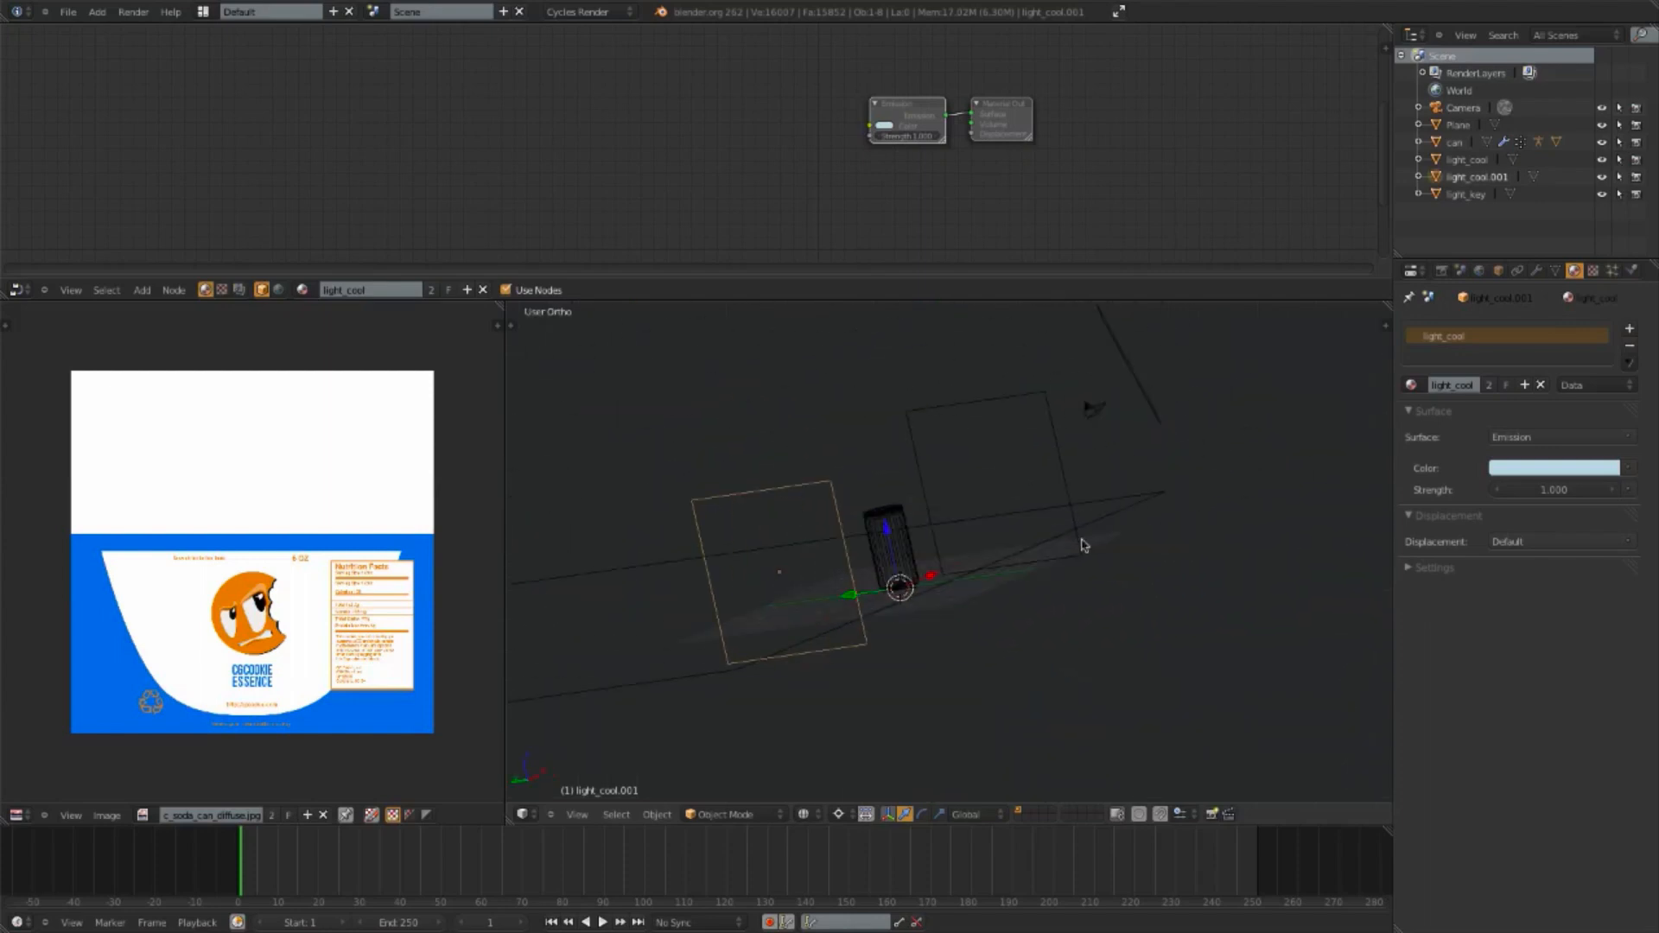
Step: Make the duplicated plane's material single-user, rename it light_warm and change its emission colour to a pale orange
{"action": "left_click", "coordinate": [1489, 387]}
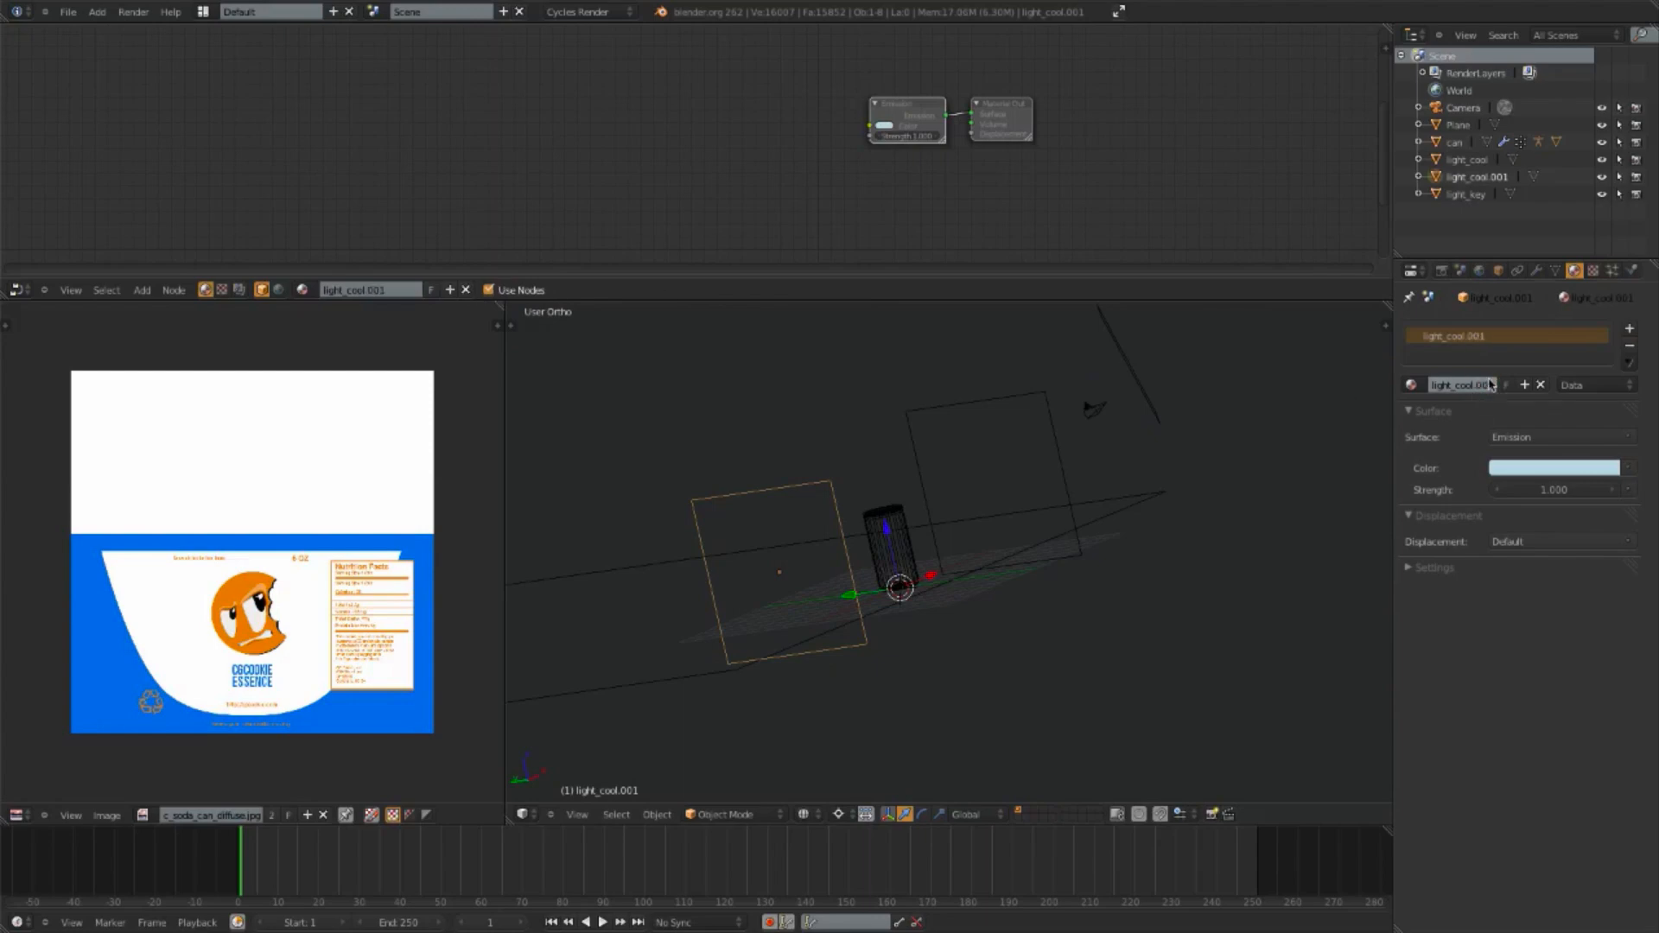
{"action": "double_click", "coordinate": [1477, 388]}
{"action": "type", "text": "light_warm"}
{"action": "key", "text": "Return"}
{"action": "left_click", "coordinate": [1570, 467]}
{"action": "left_click_drag", "start_coordinate": [1543, 290], "coordinate": [1514, 308]}
Step: Preview the can and its cool and warm side lights through the camera with Rendered viewport shading
{"action": "key", "text": "KP_0"}
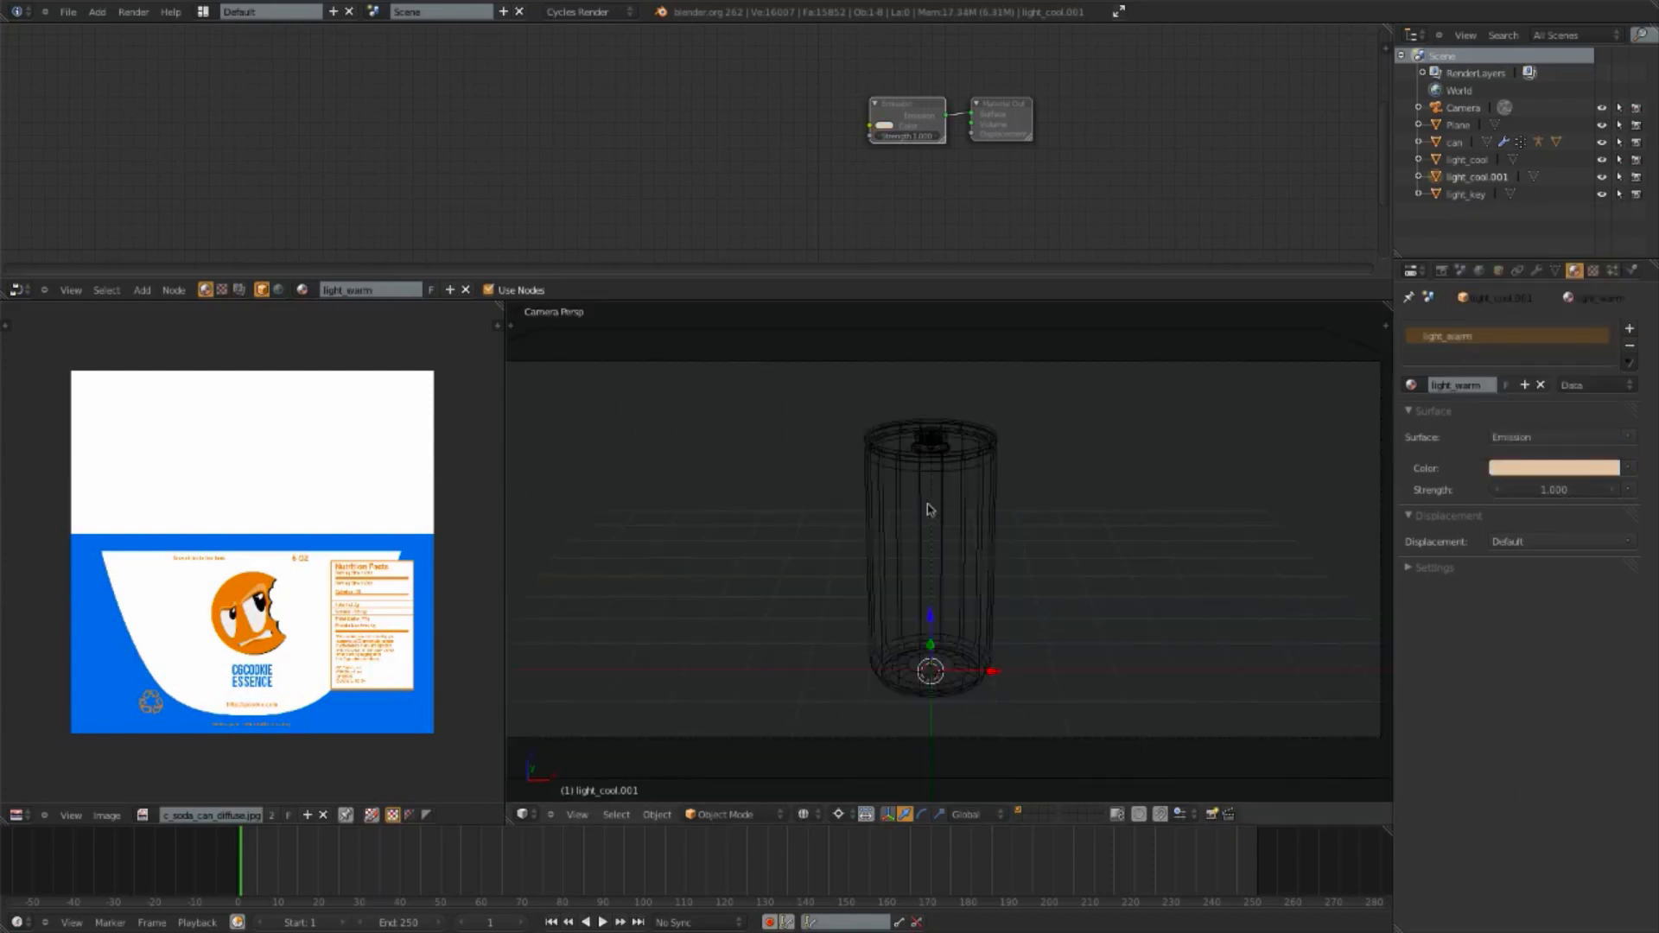
{"action": "key", "text": "shift+z"}
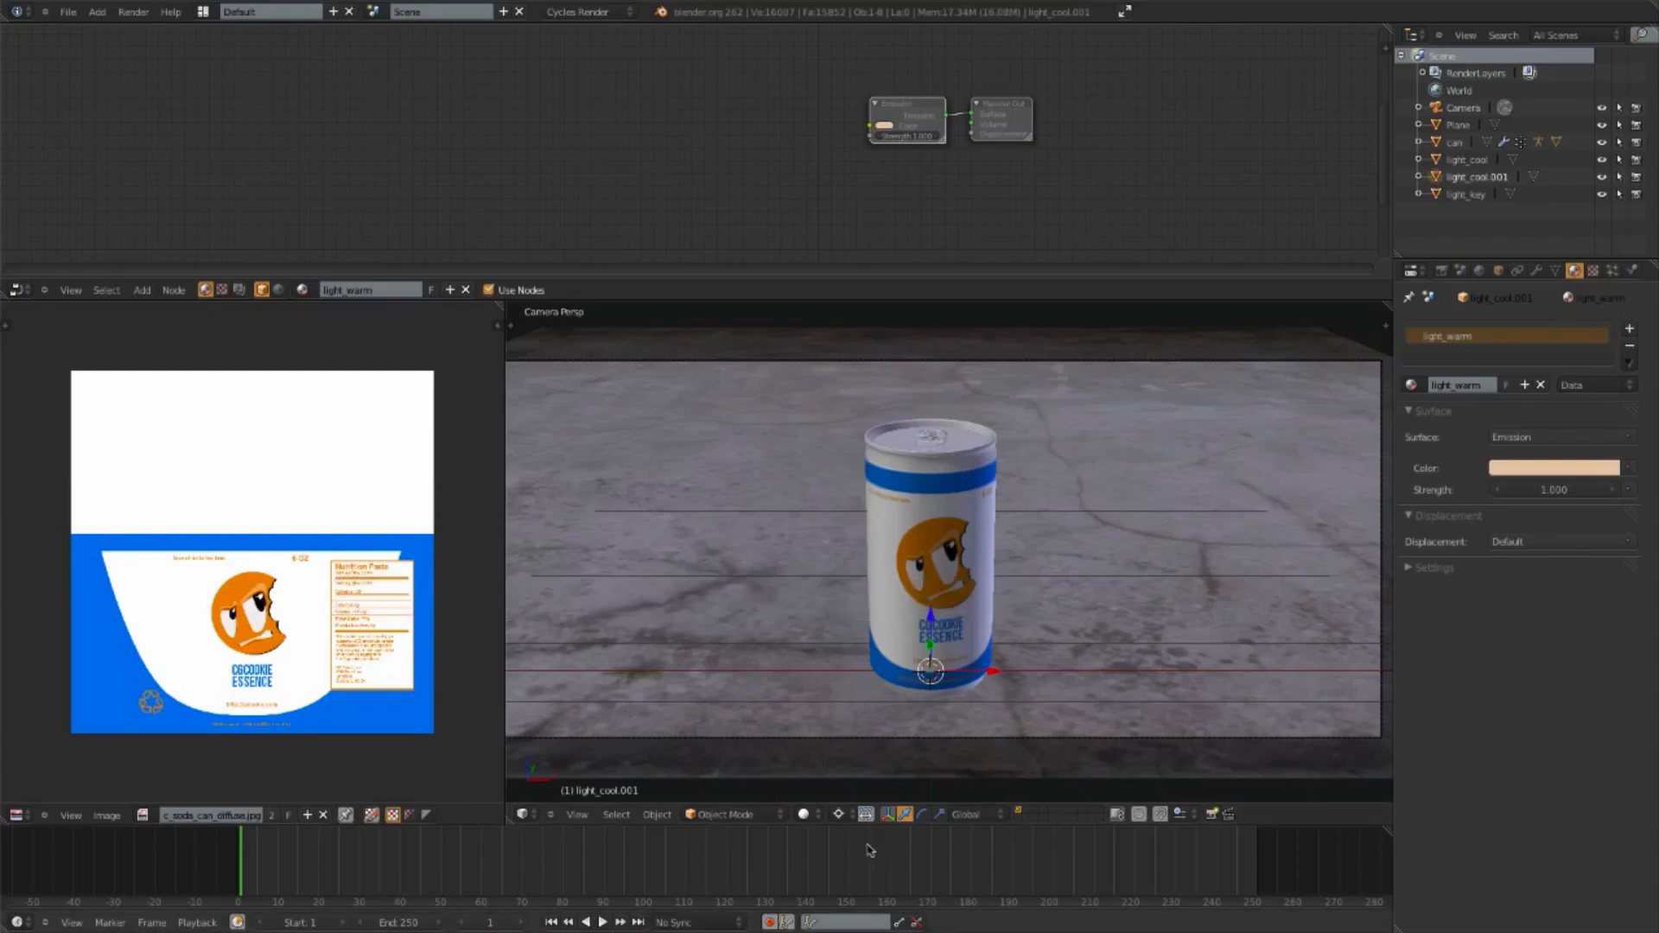
{"action": "left_click", "coordinate": [804, 814]}
{"action": "left_click", "coordinate": [831, 702]}
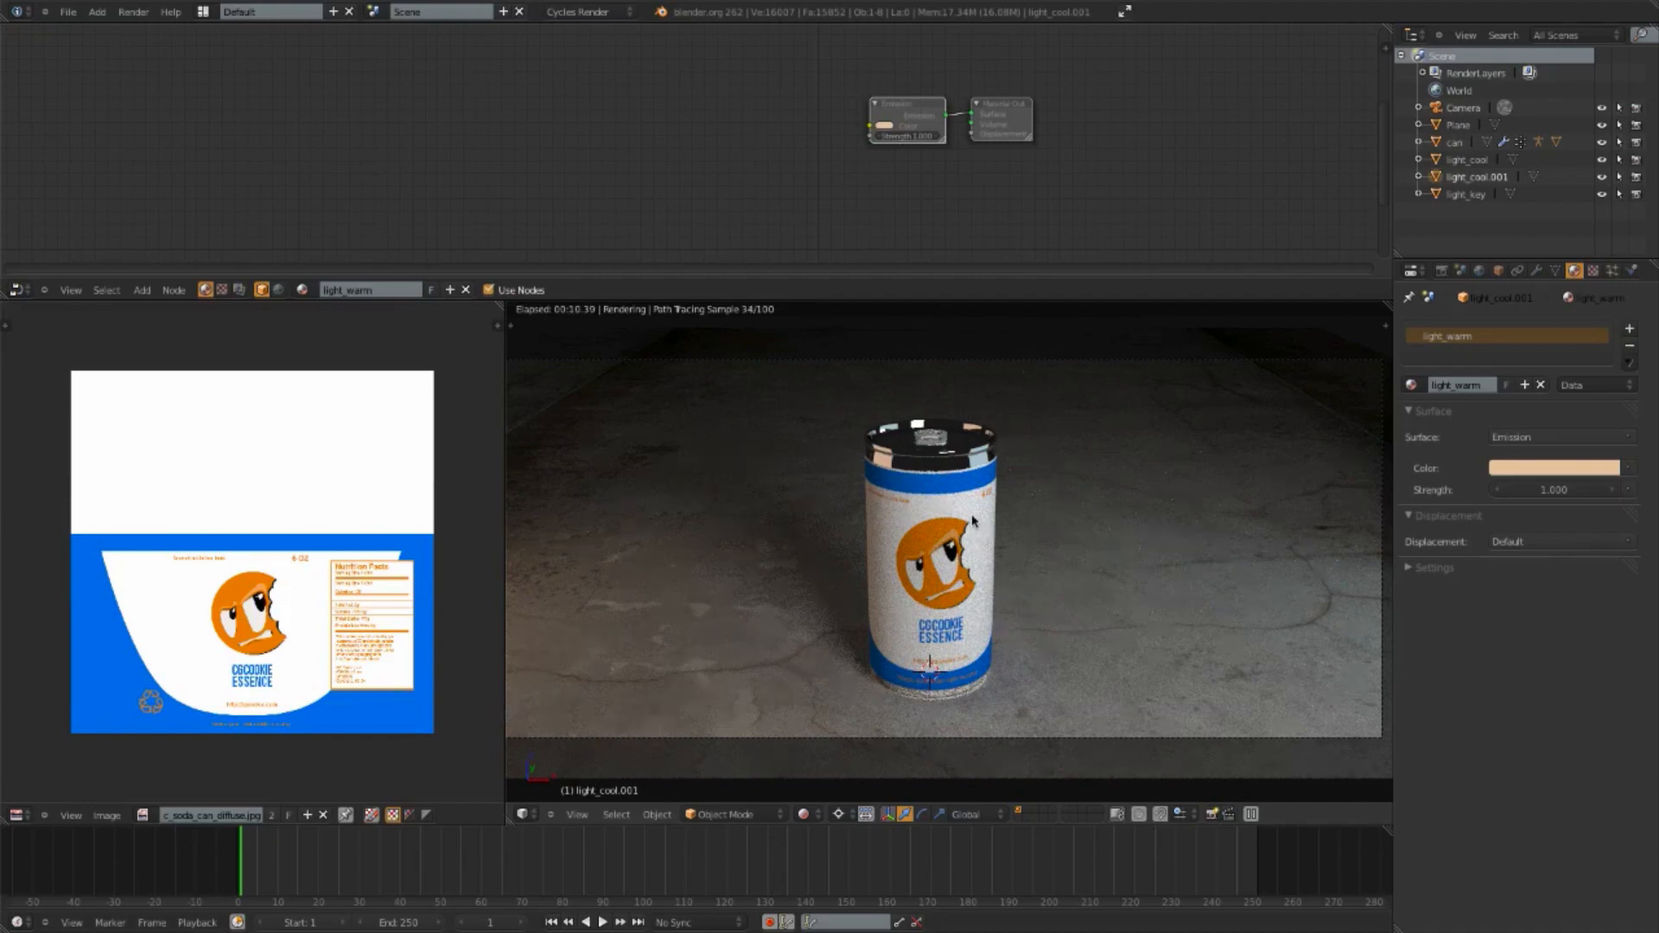
Step: Set the roughness of the can's can metal material to 0.1
{"action": "right_click", "coordinate": [950, 442]}
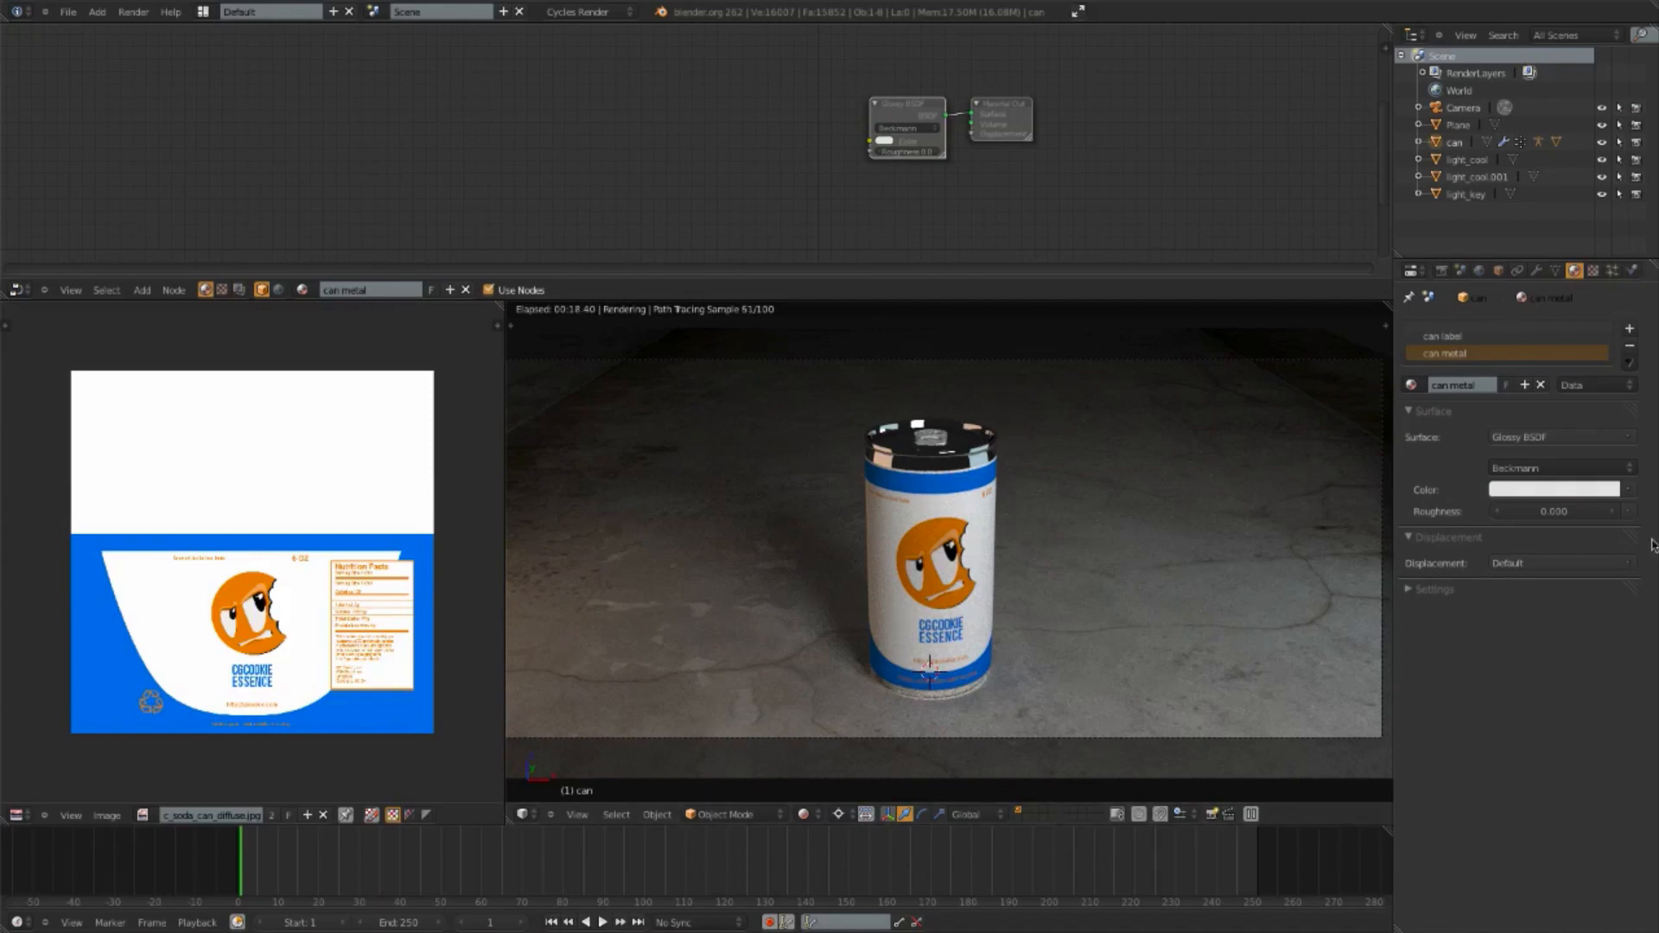
{"action": "left_click", "coordinate": [1568, 511]}
{"action": "type", "text": "0.1"}
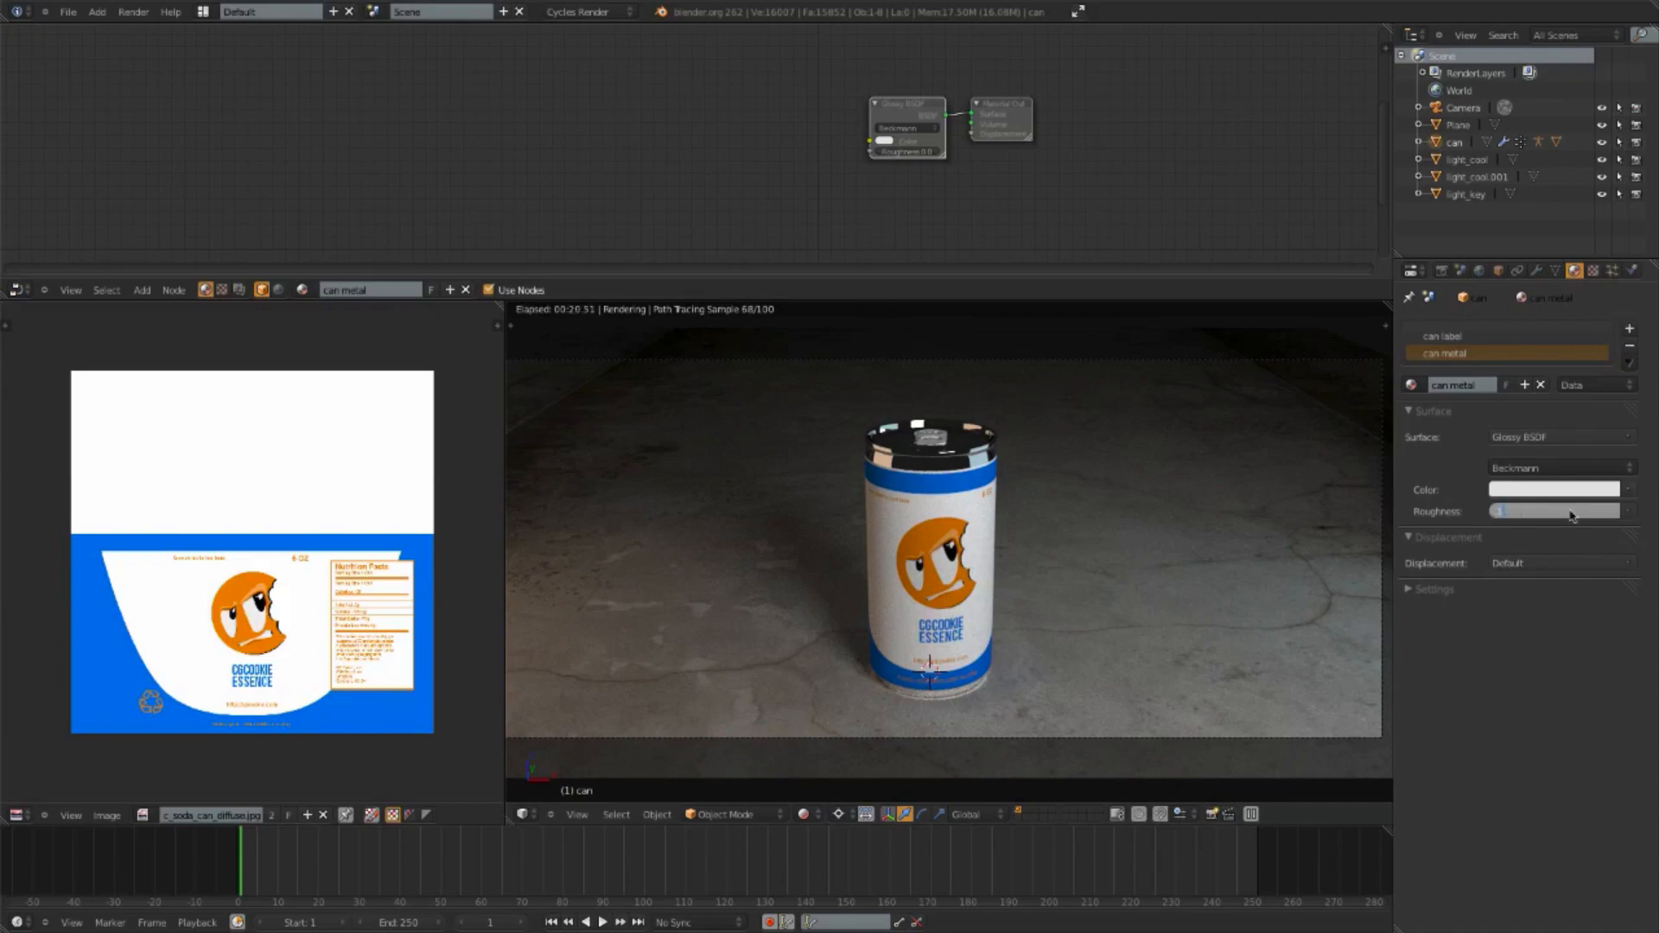
{"action": "key", "text": "Return"}
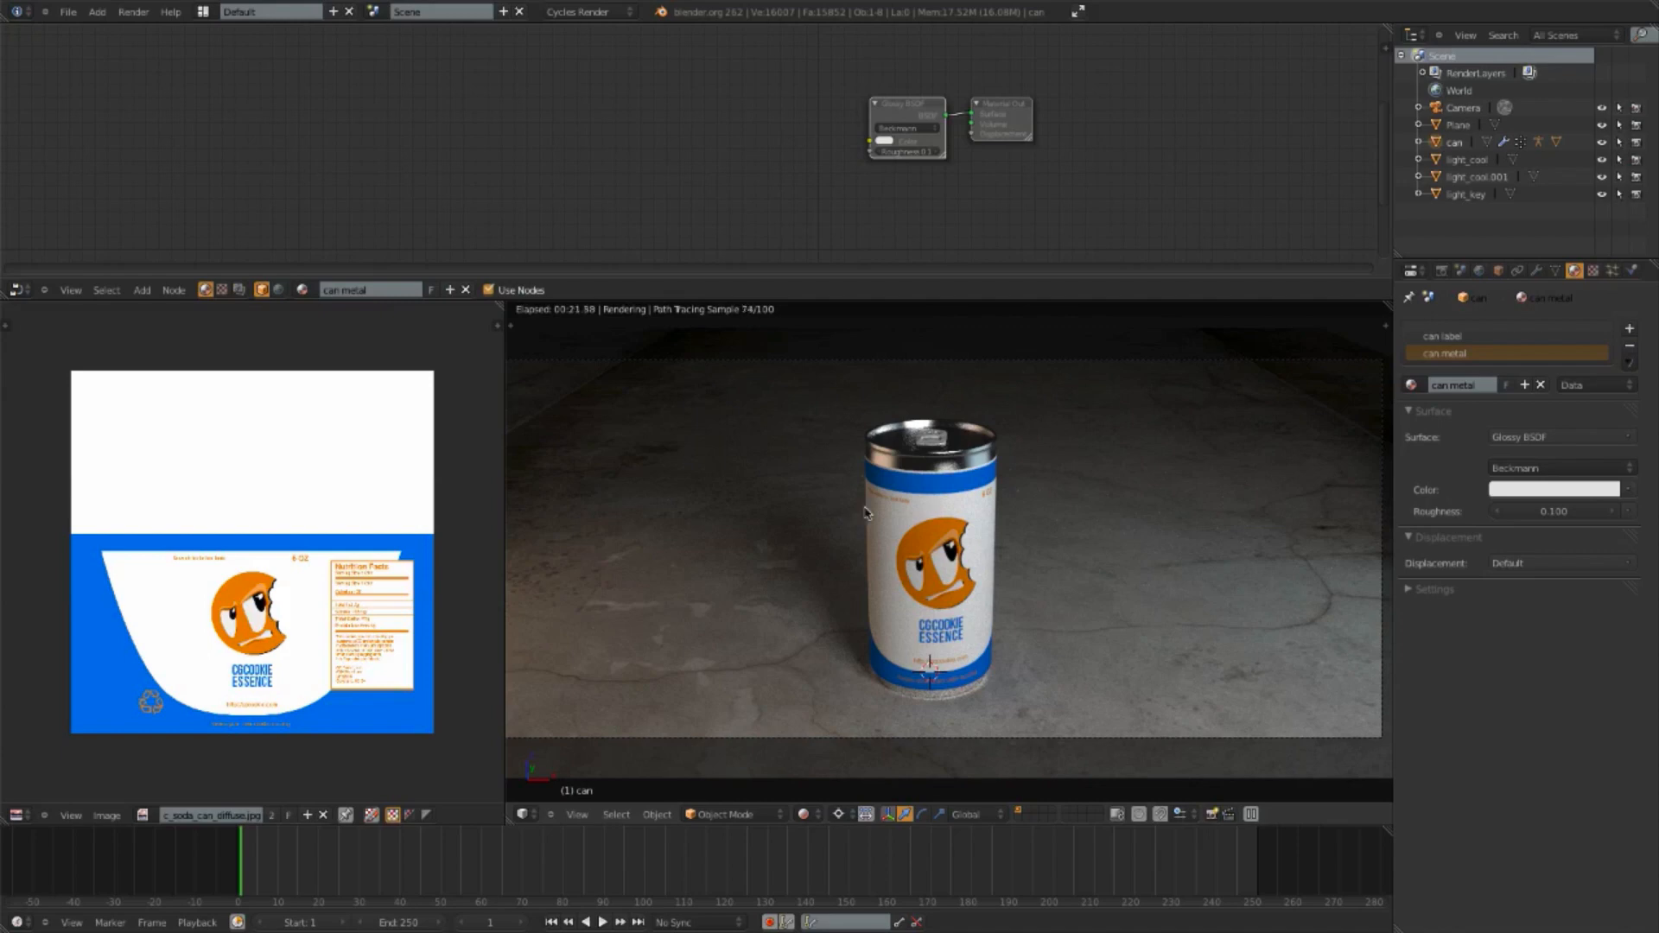
Step: Add a mesh plane at the 3D cursor and raise it along the Z axis high above the can
{"action": "key", "text": "KP_1"}
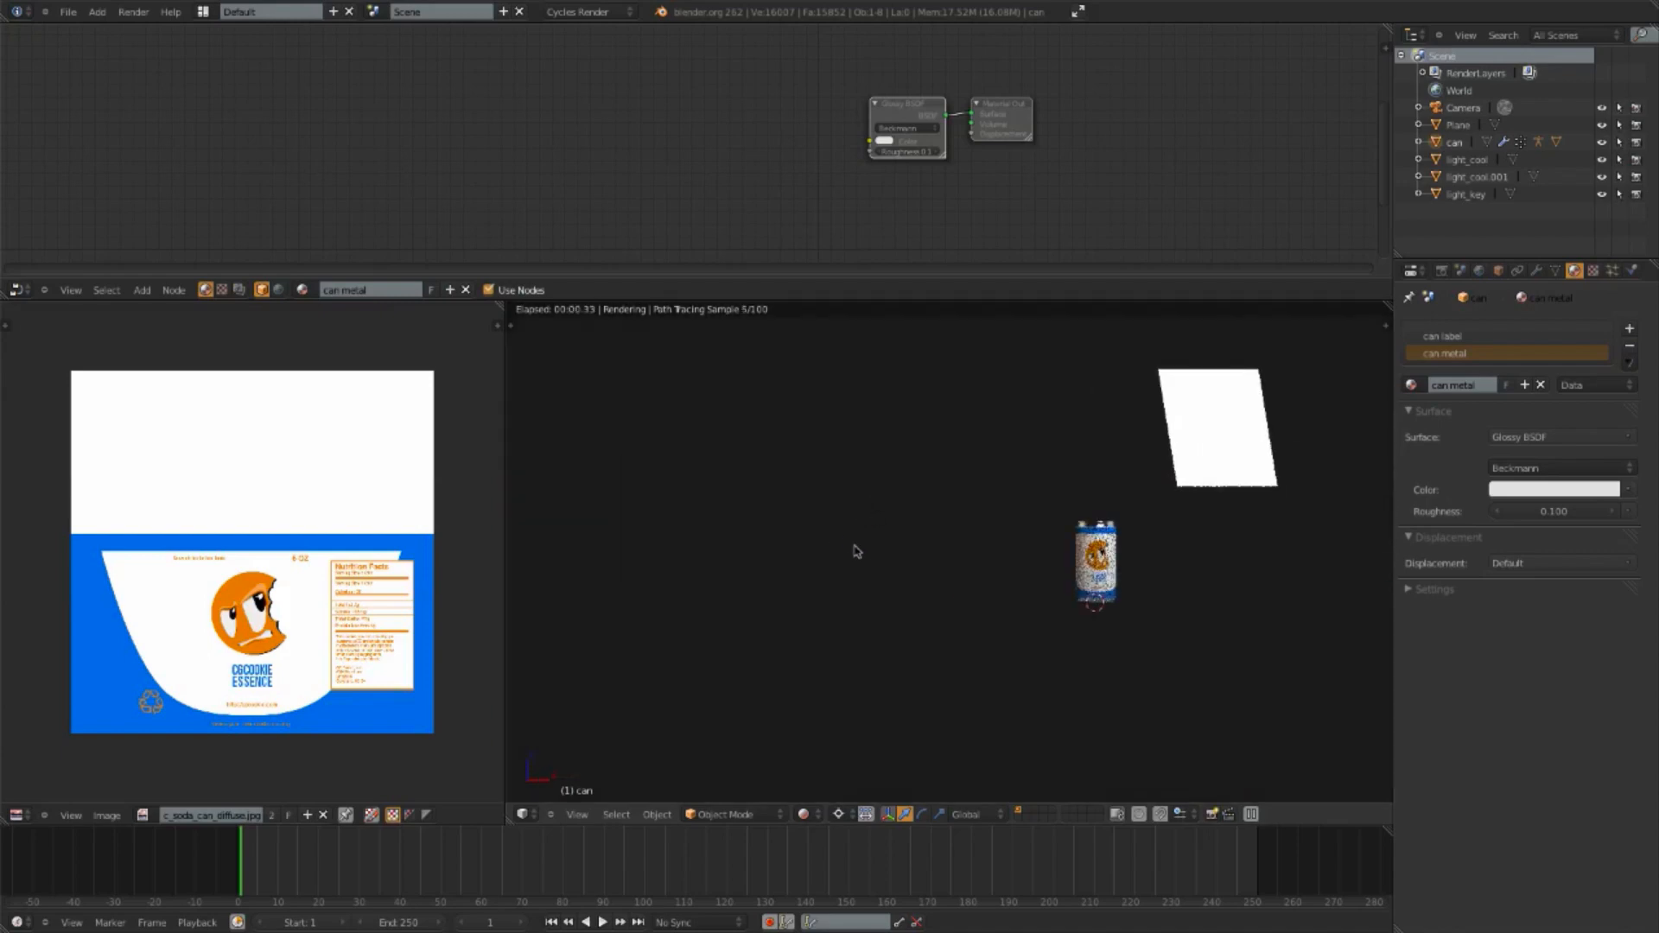
{"action": "key", "text": "z"}
{"action": "middle_click_drag", "start_coordinate": [1131, 548], "coordinate": [899, 561], "text": "shift"}
{"action": "key", "text": "a"}
{"action": "key", "text": "shift+a"}
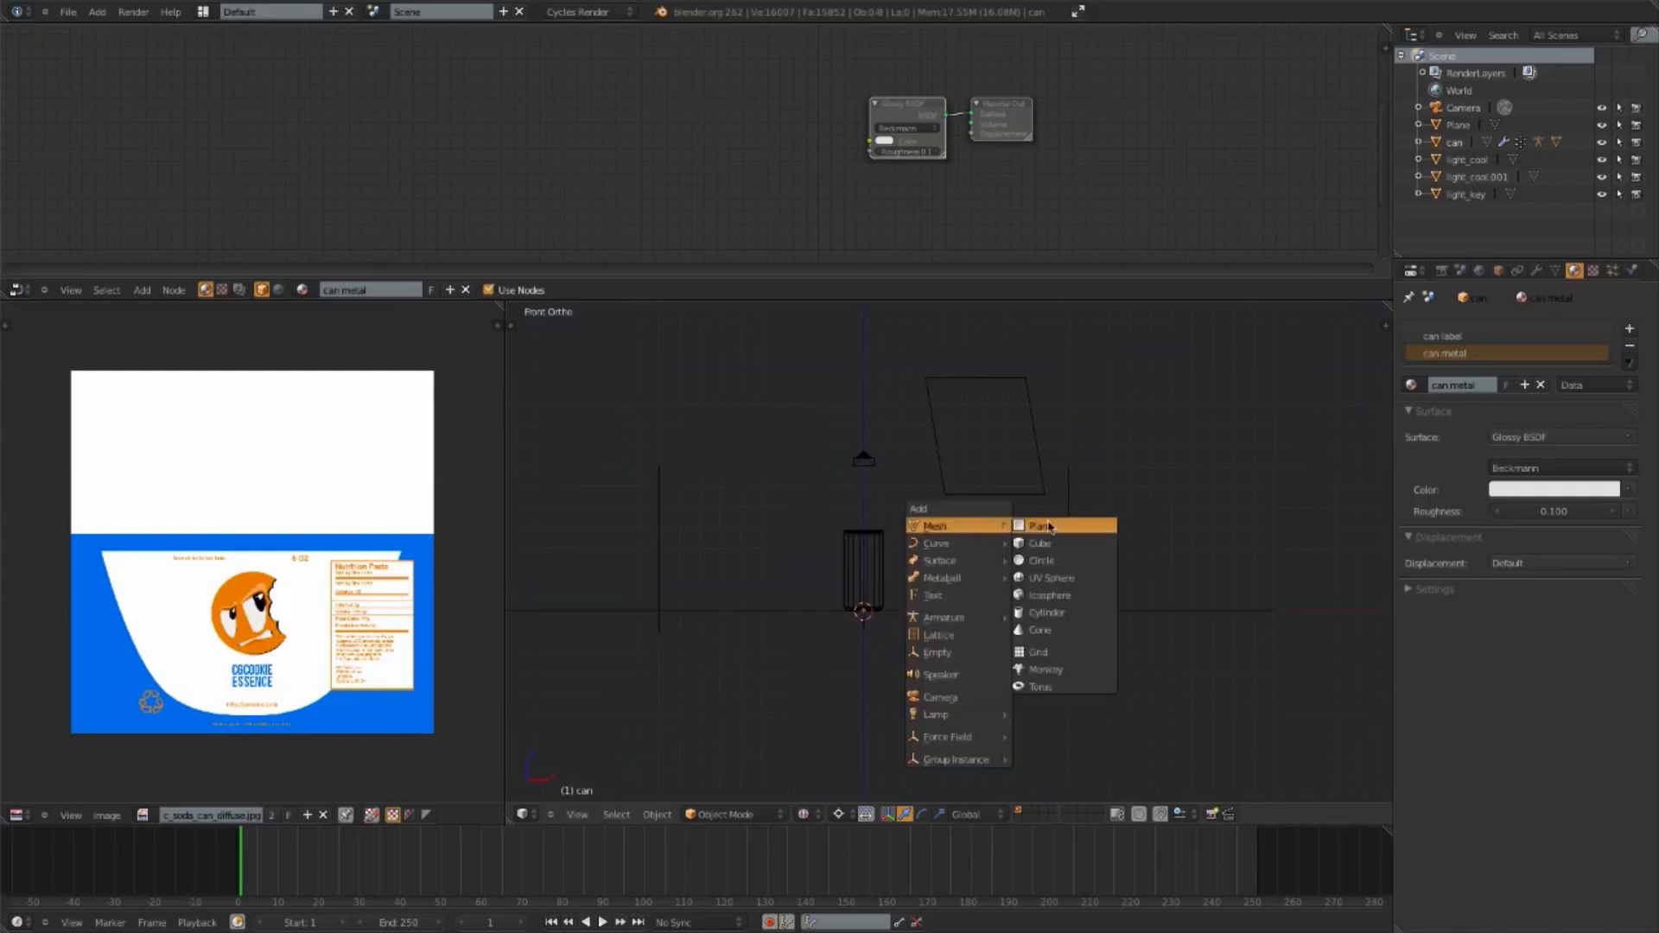
{"action": "left_click", "coordinate": [1016, 527]}
{"action": "key", "text": "g"}
{"action": "key", "text": "z"}
{"action": "left_click", "coordinate": [1011, 385]}
Step: Set the pivot point to Bounding Box Center and scale the new plane up into a large panel above the can
{"action": "middle_click_drag", "start_coordinate": [958, 473], "coordinate": [1026, 538], "text": "shift"}
{"action": "key", "text": "s"}
{"action": "right_click", "coordinate": [1048, 487]}
{"action": "key", "text": "comma"}
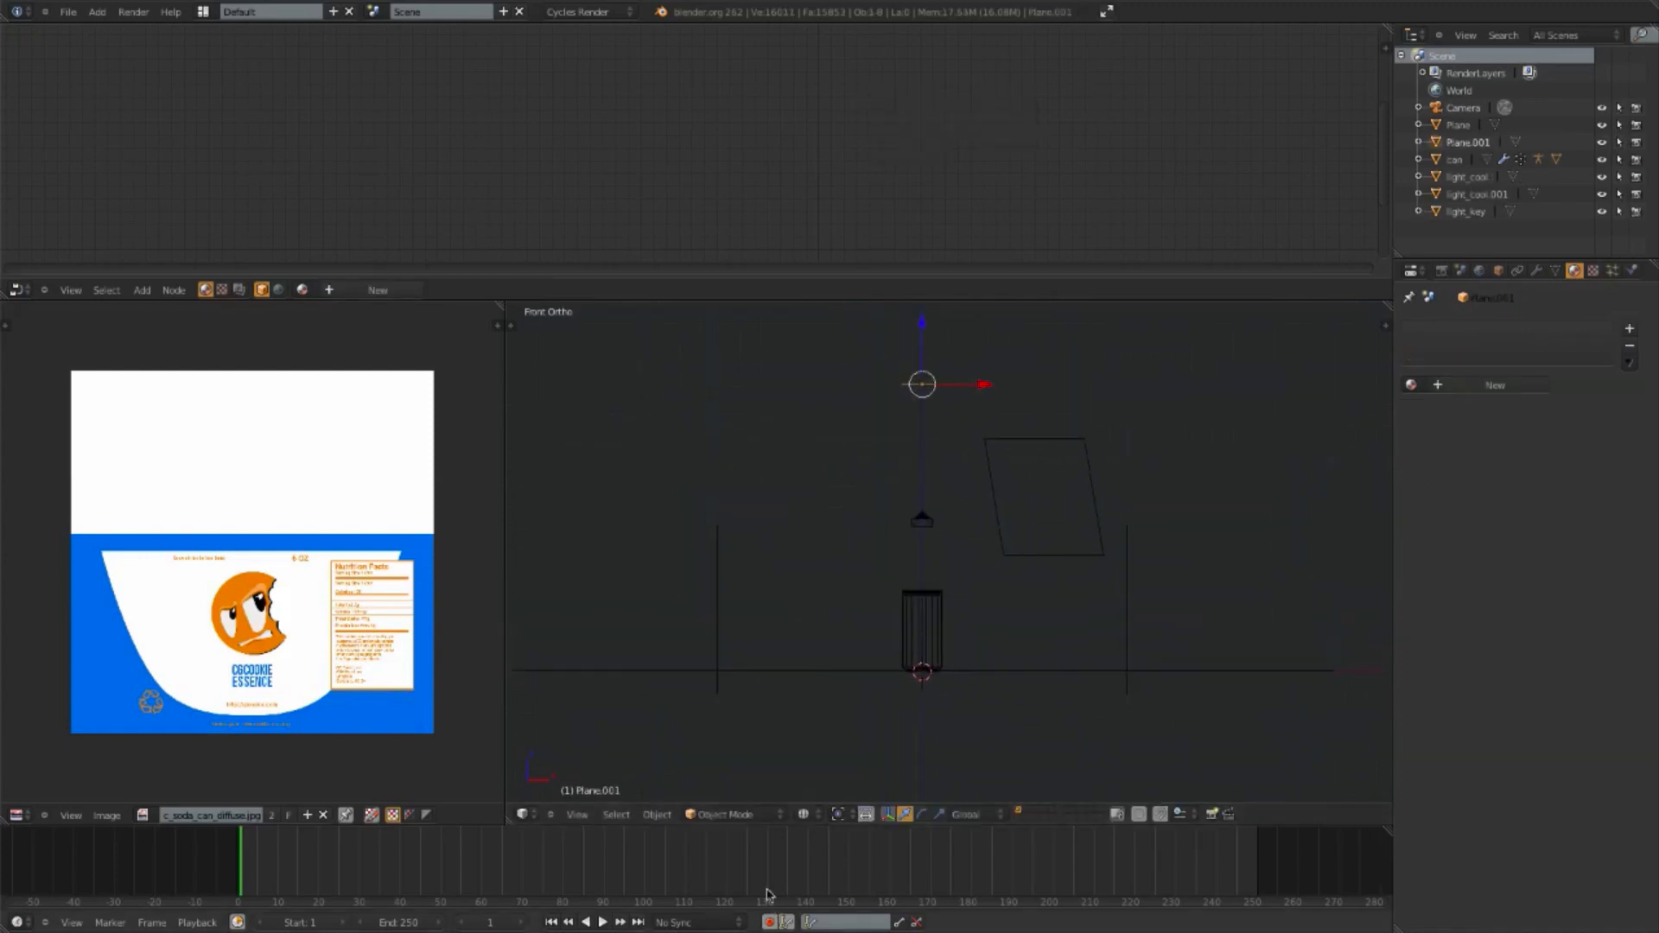
{"action": "left_click", "coordinate": [852, 813]}
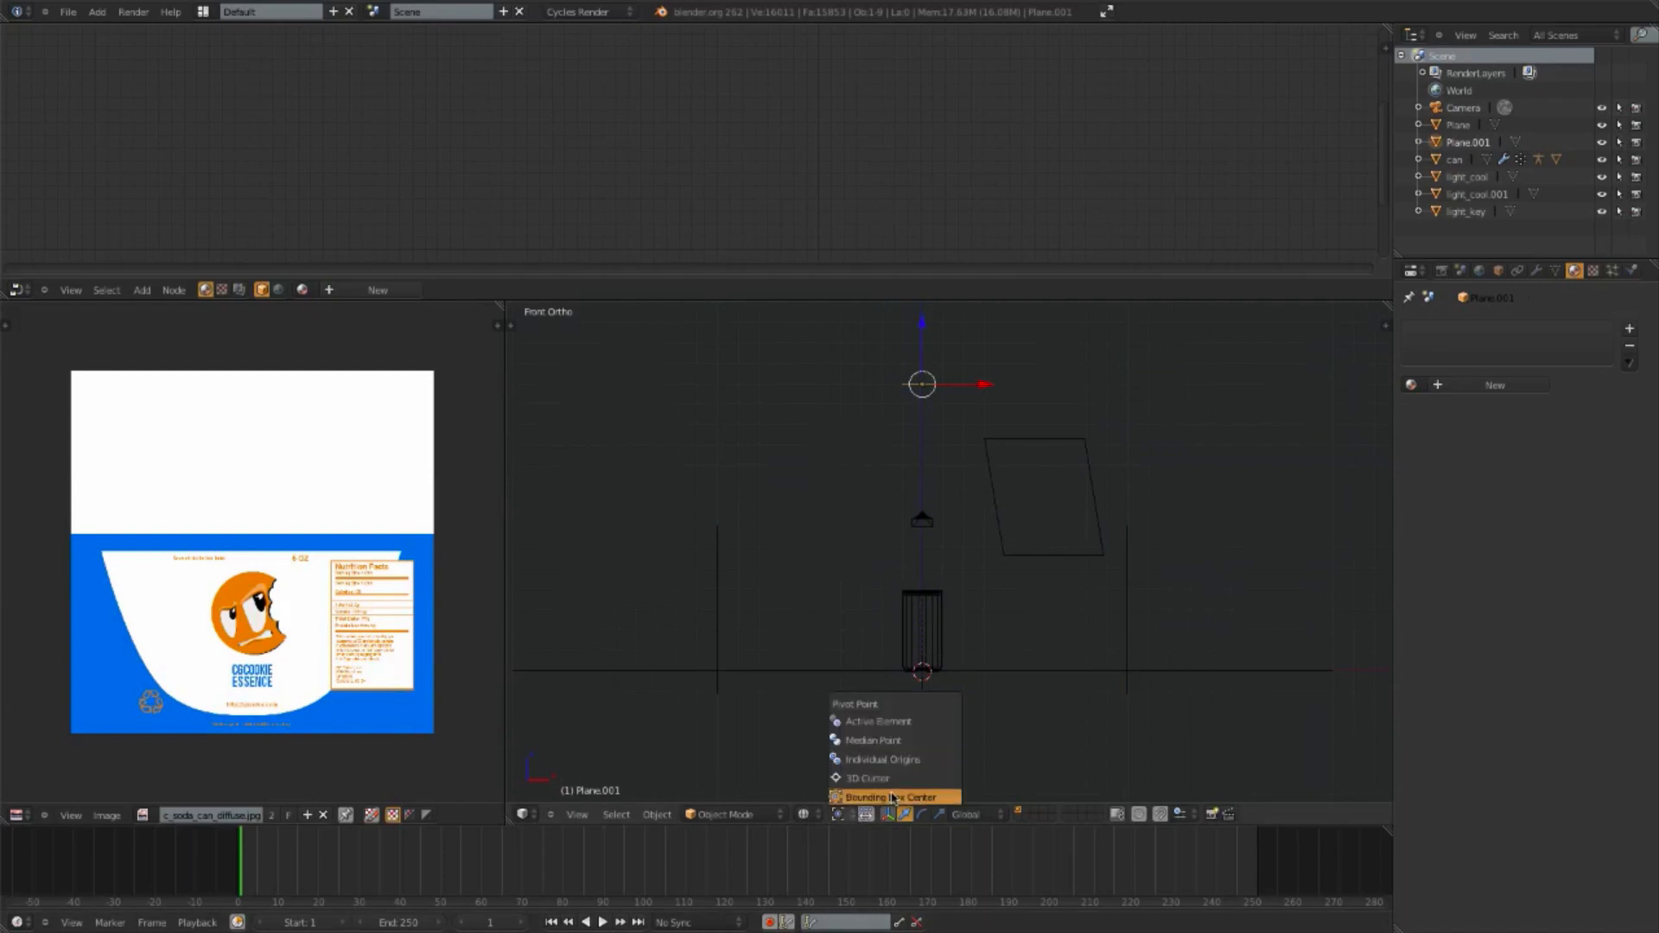
{"action": "left_click", "coordinate": [893, 797]}
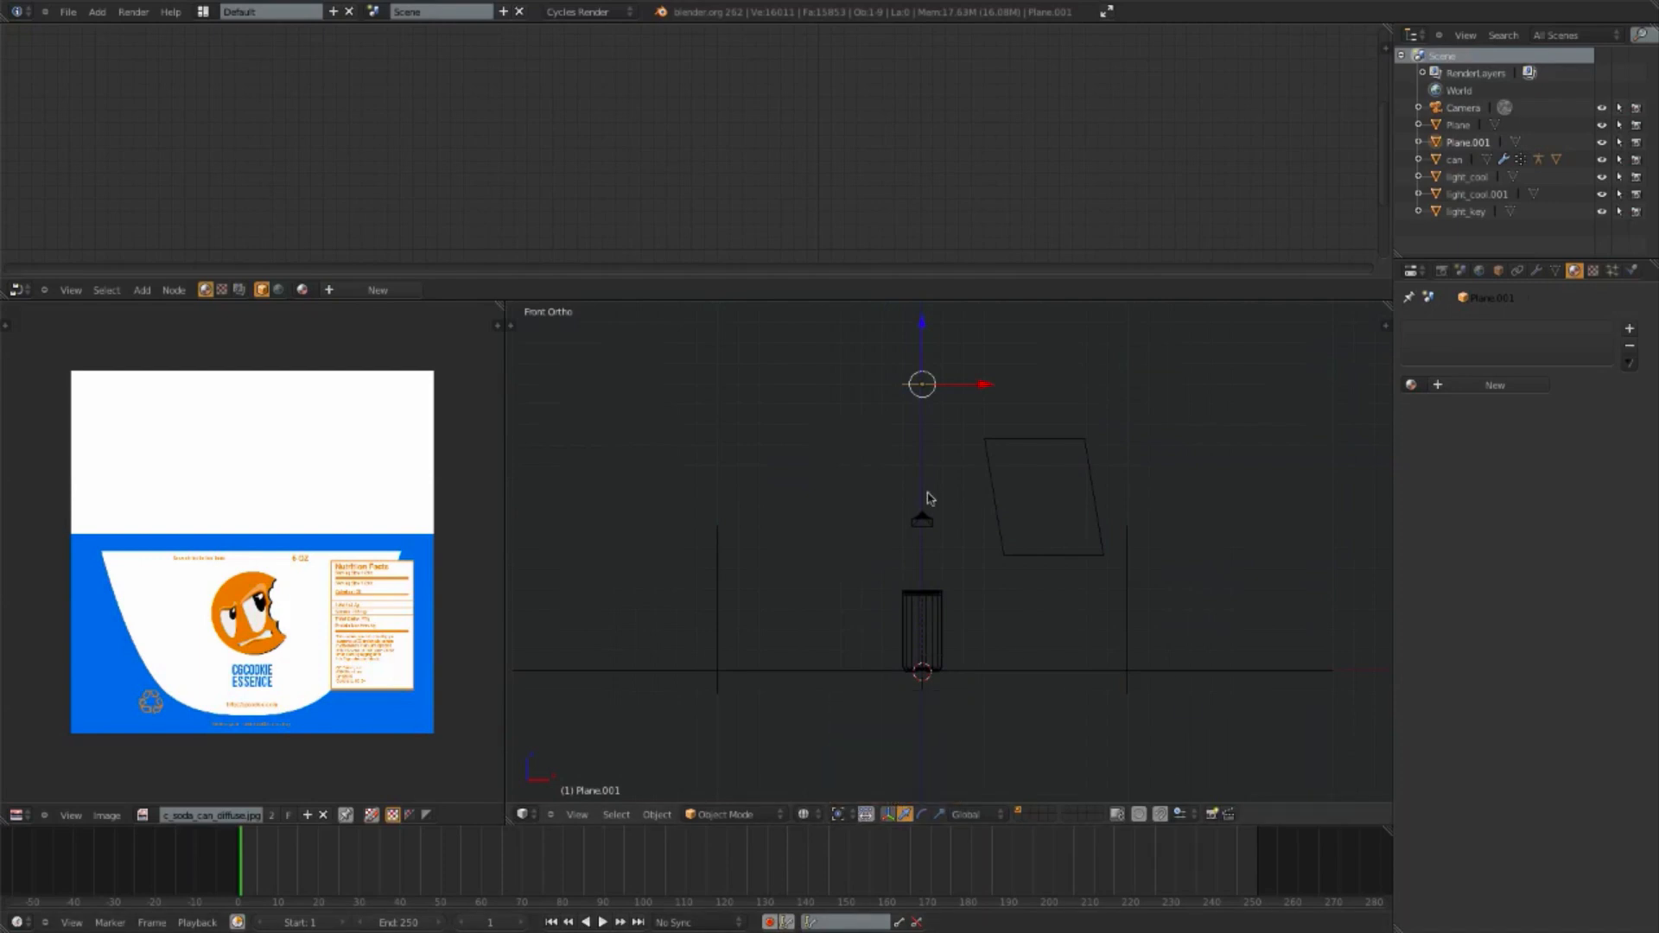
{"action": "middle_click_drag", "start_coordinate": [980, 409], "coordinate": [890, 529], "text": "shift"}
{"action": "key", "text": "s"}
{"action": "left_click", "coordinate": [1309, 653]}
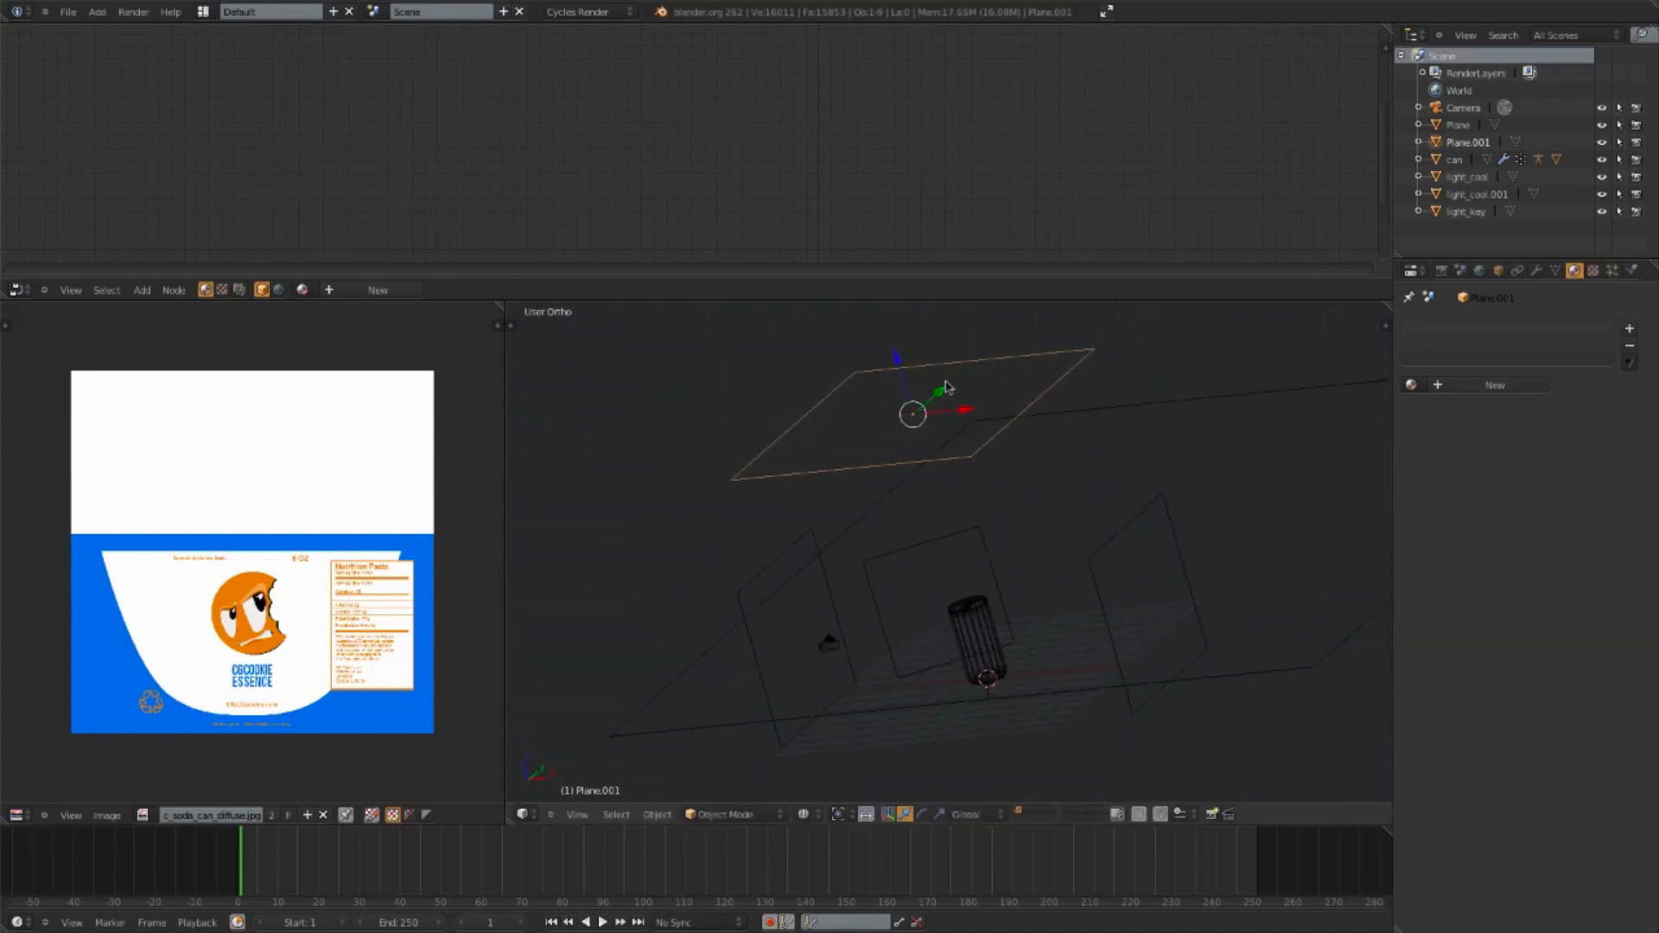
Step: Rename the overhead plane light_top and give it a new material also named light_top
{"action": "double_click", "coordinate": [1463, 142]}
{"action": "key", "text": "BackSpace"}
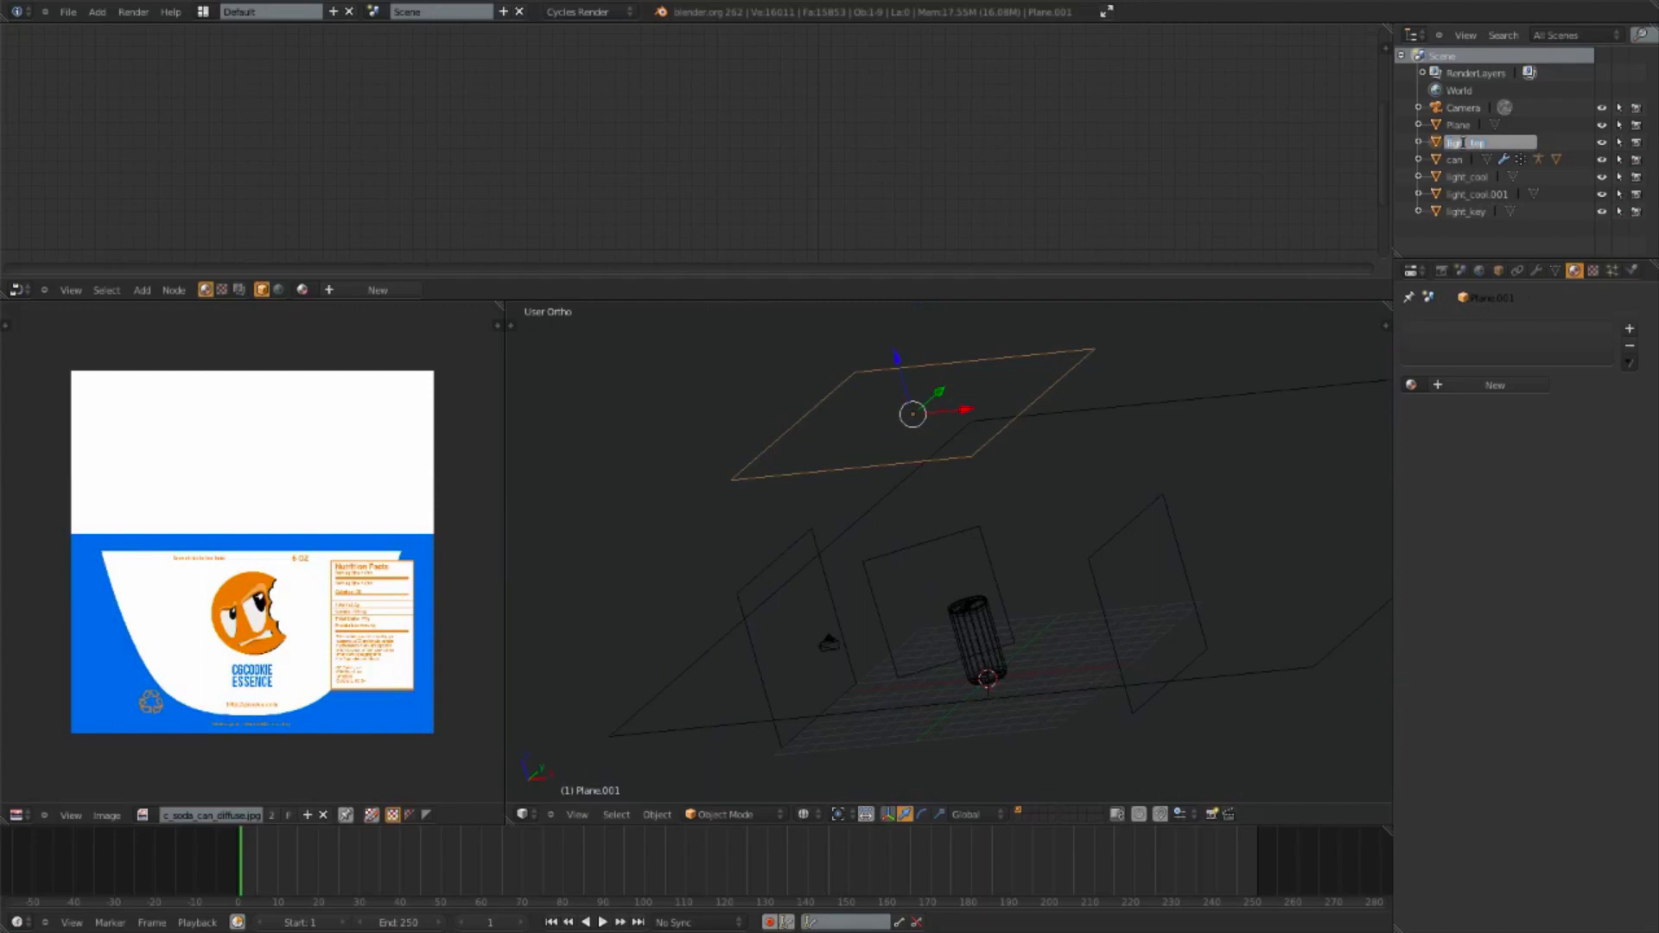
{"action": "key", "text": "Return"}
{"action": "left_click", "coordinate": [1510, 385]}
{"action": "left_click", "coordinate": [1467, 388]}
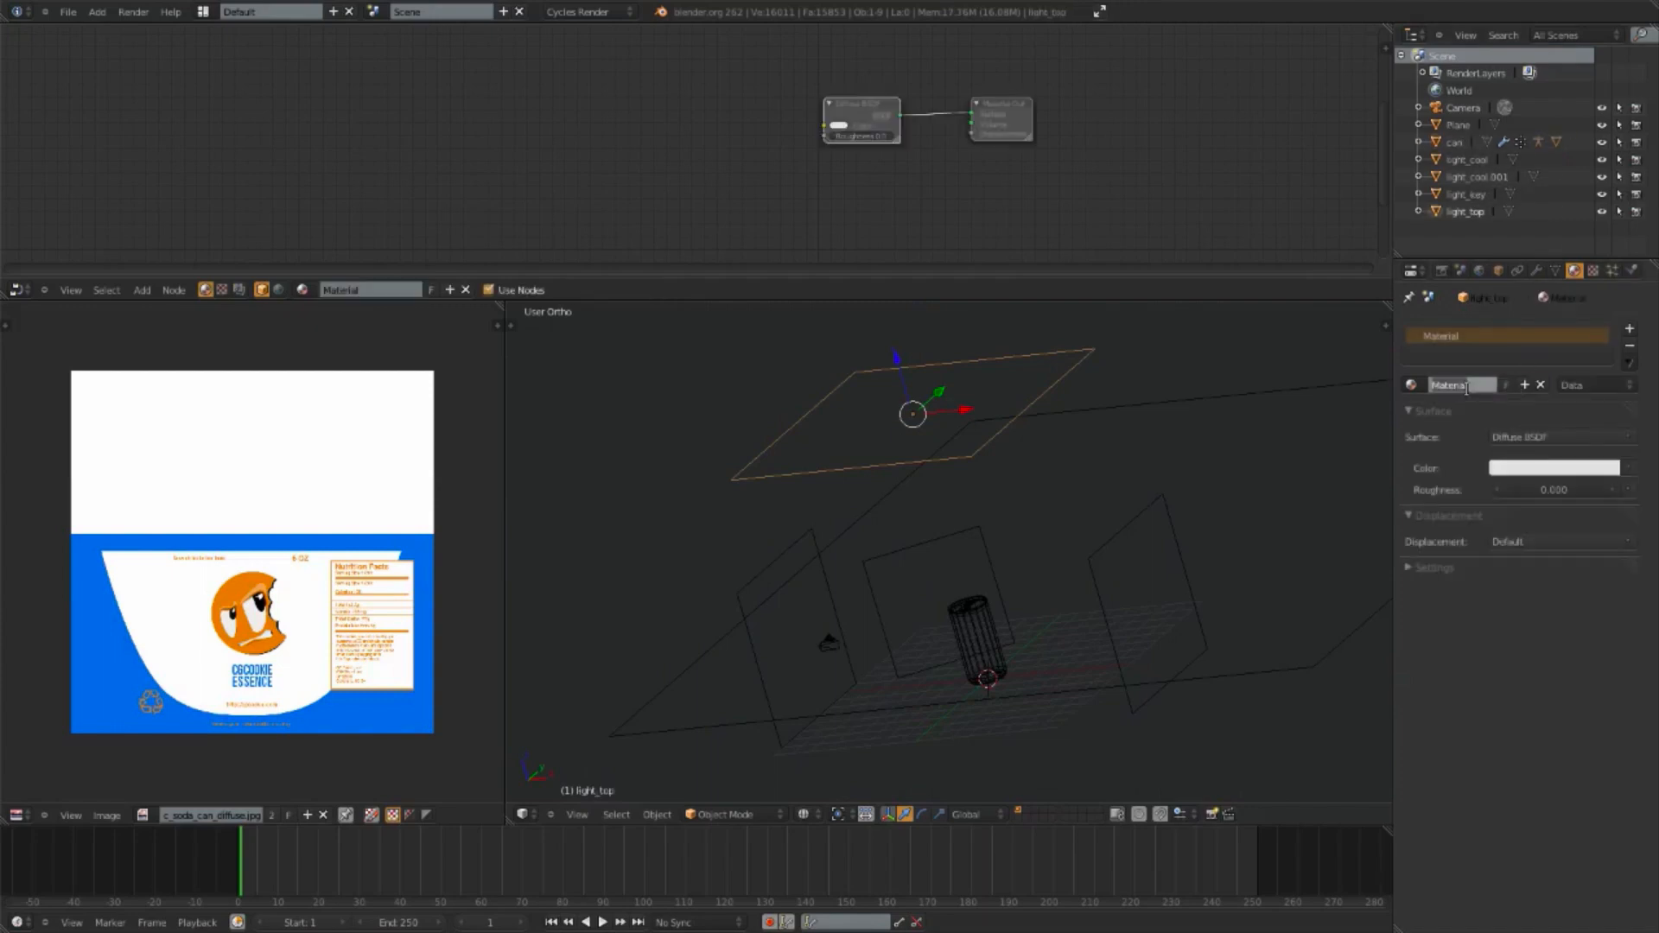
{"action": "type", "text": "light_top"}
{"action": "key", "text": "Return"}
Step: Change the light_top material's surface shader to Emission
{"action": "key", "text": "KP_1"}
{"action": "middle_click_drag", "start_coordinate": [796, 630], "coordinate": [1014, 560]}
{"action": "left_click", "coordinate": [1538, 438]}
{"action": "left_click", "coordinate": [1431, 607]}
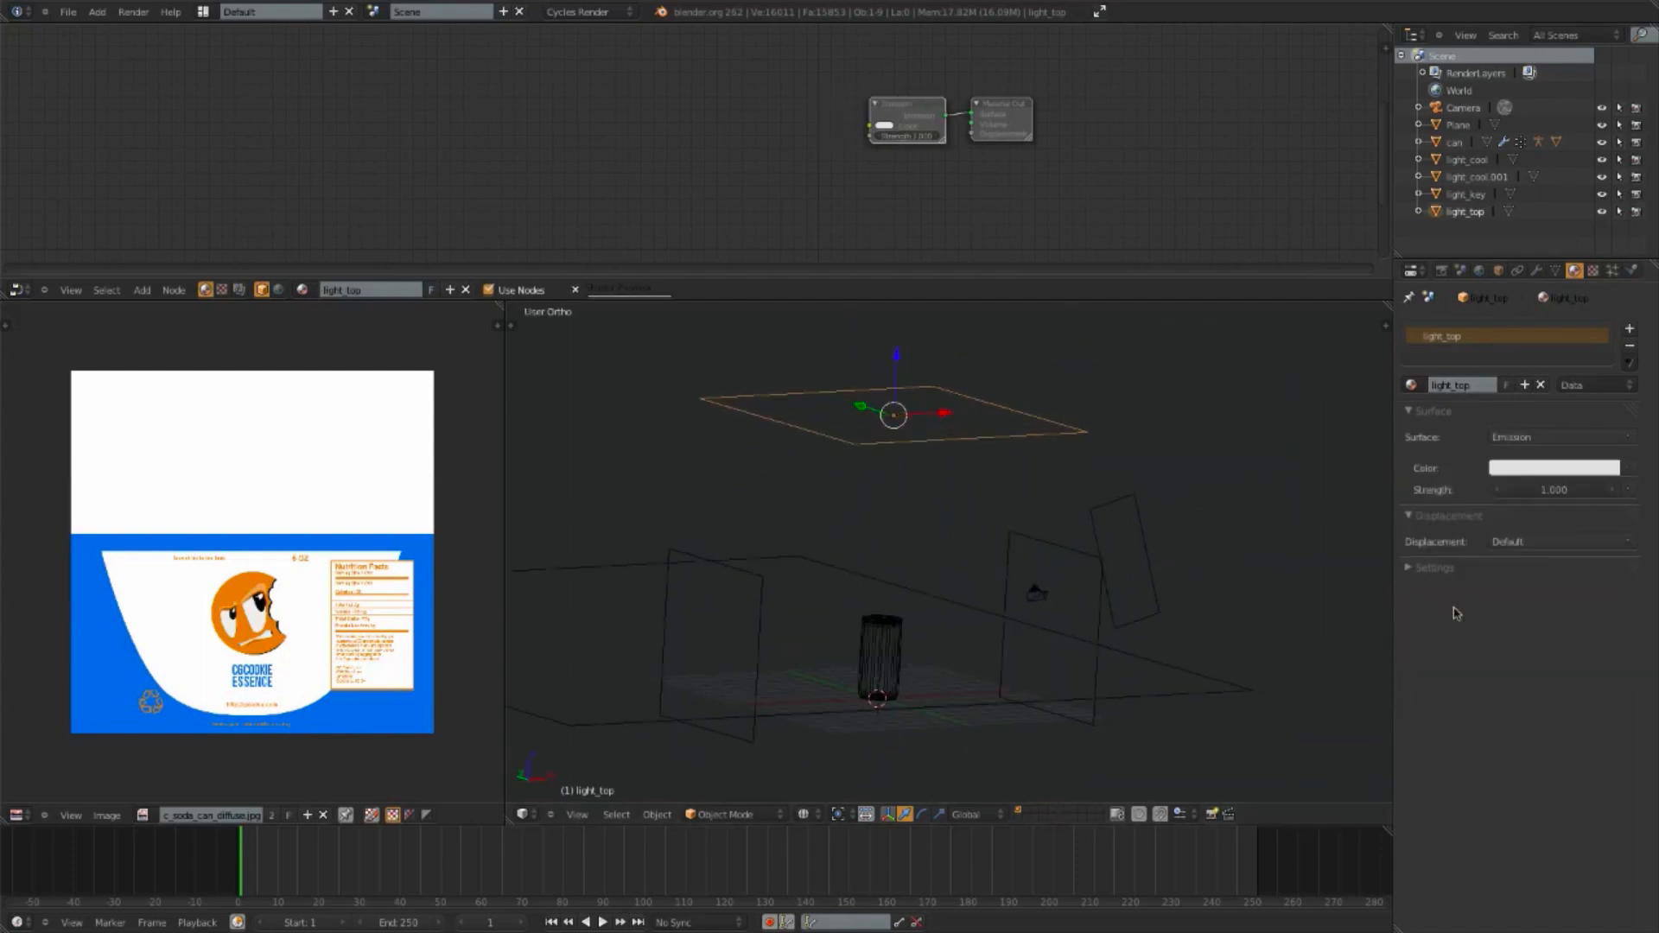
Step: Preview the can with the added overhead light through the camera in Rendered viewport shading
{"action": "middle_click_drag", "start_coordinate": [657, 492], "coordinate": [1037, 575]}
{"action": "key", "text": "KP_0"}
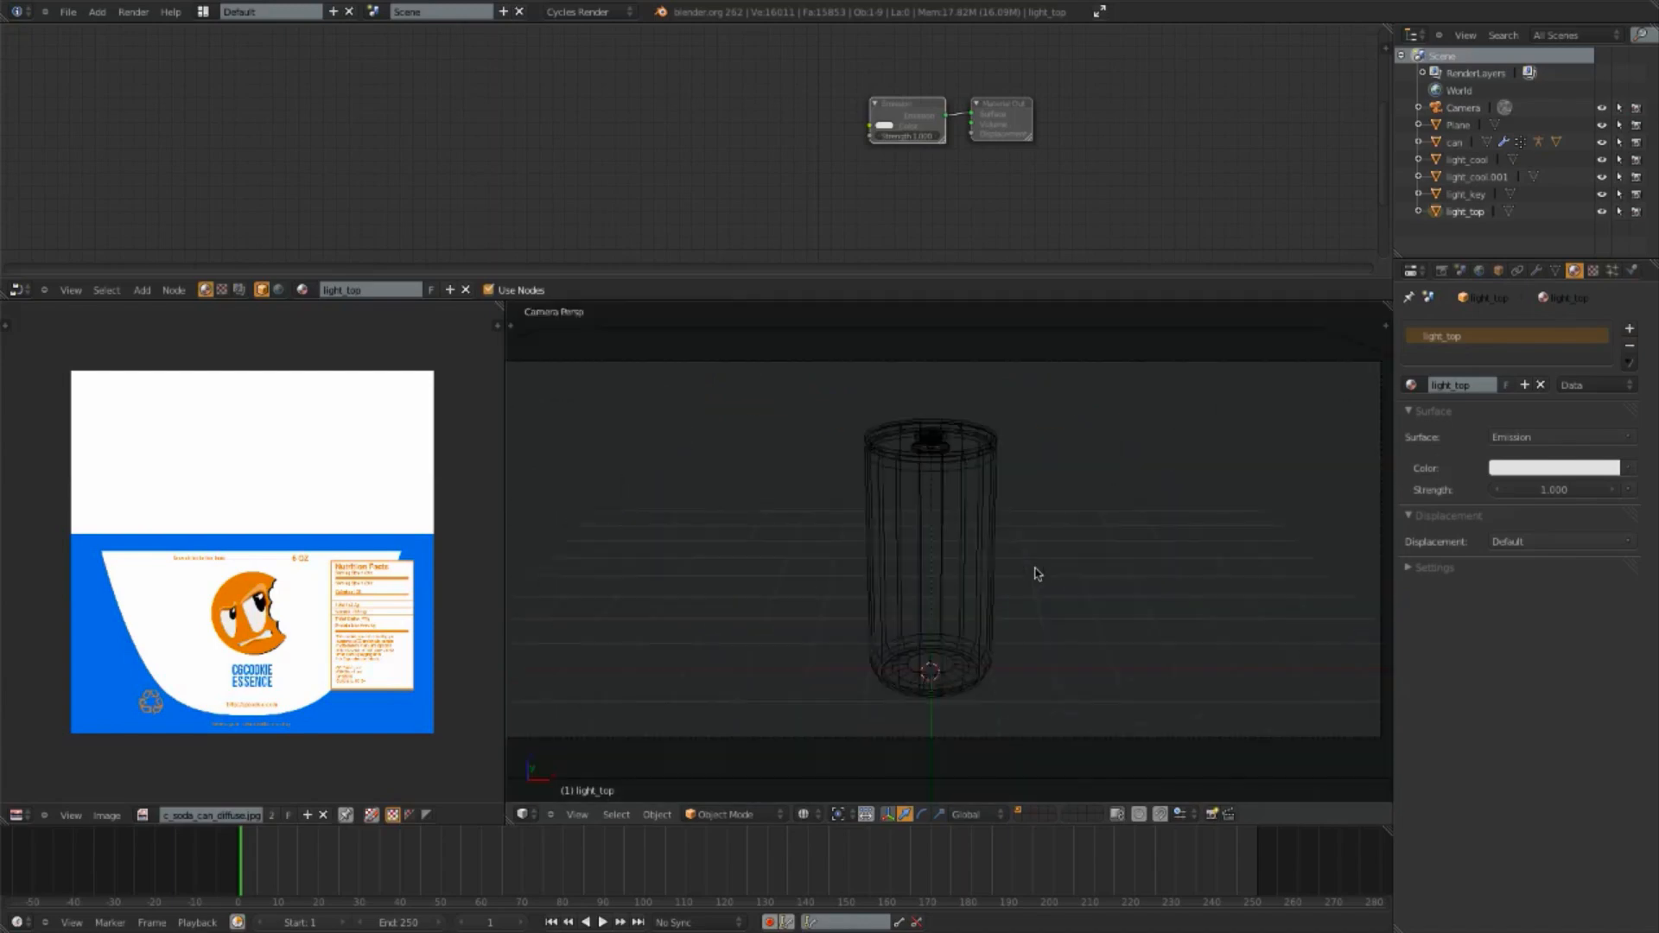
{"action": "key", "text": "shift+z"}
{"action": "left_click", "coordinate": [808, 814]}
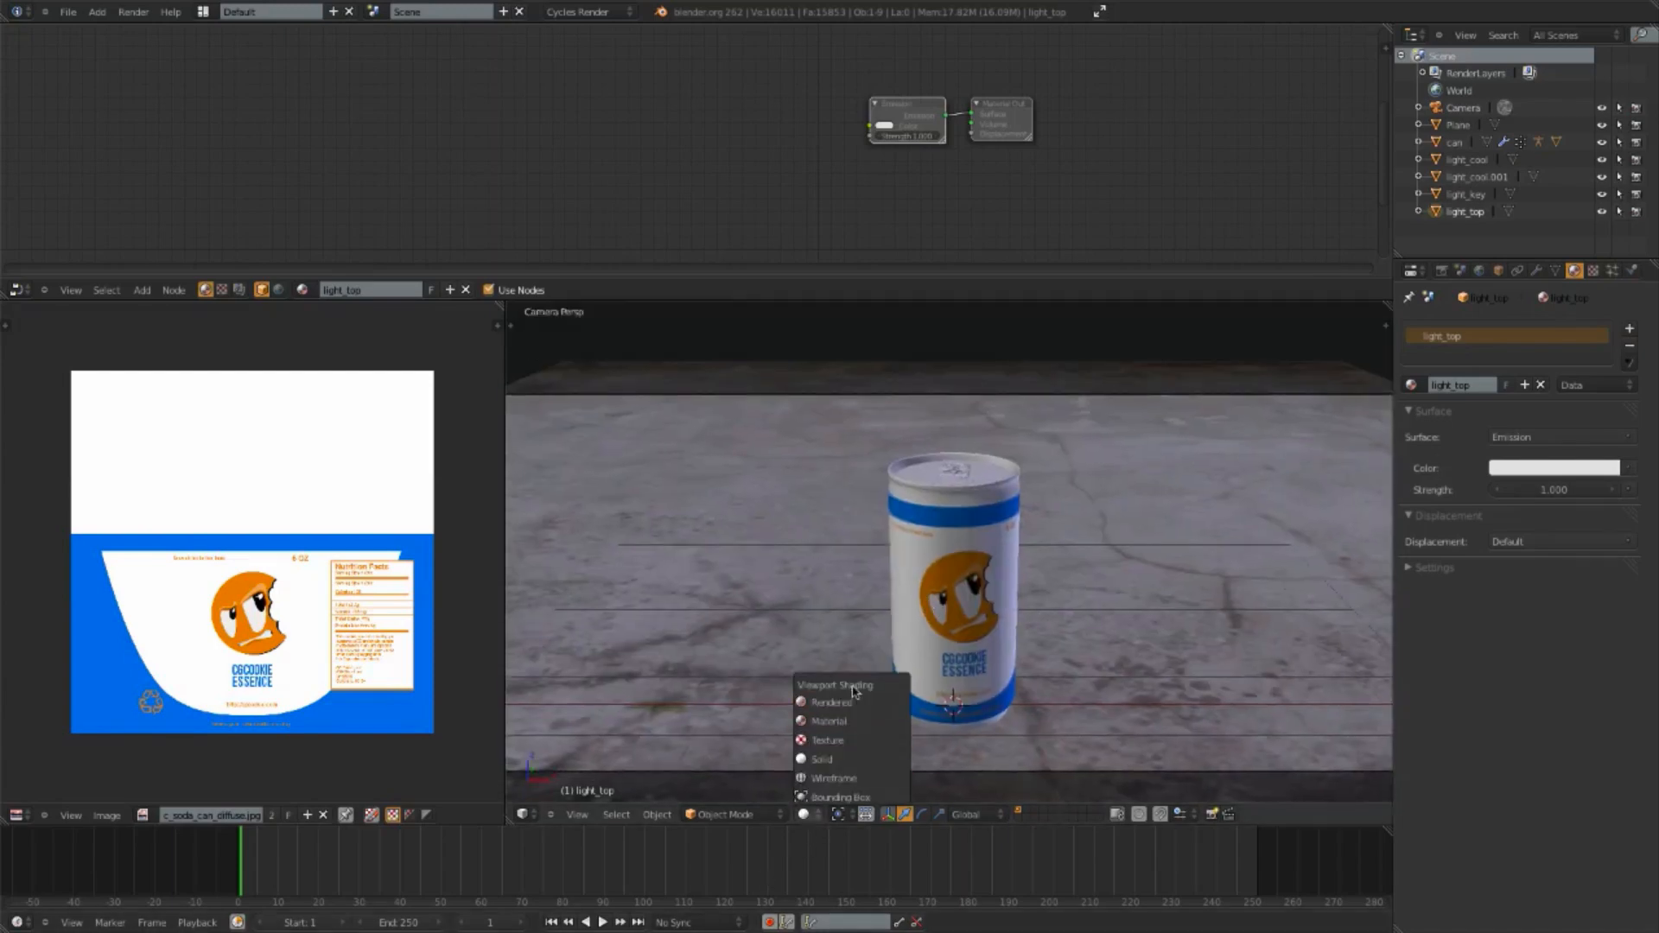
{"action": "left_click", "coordinate": [838, 701]}
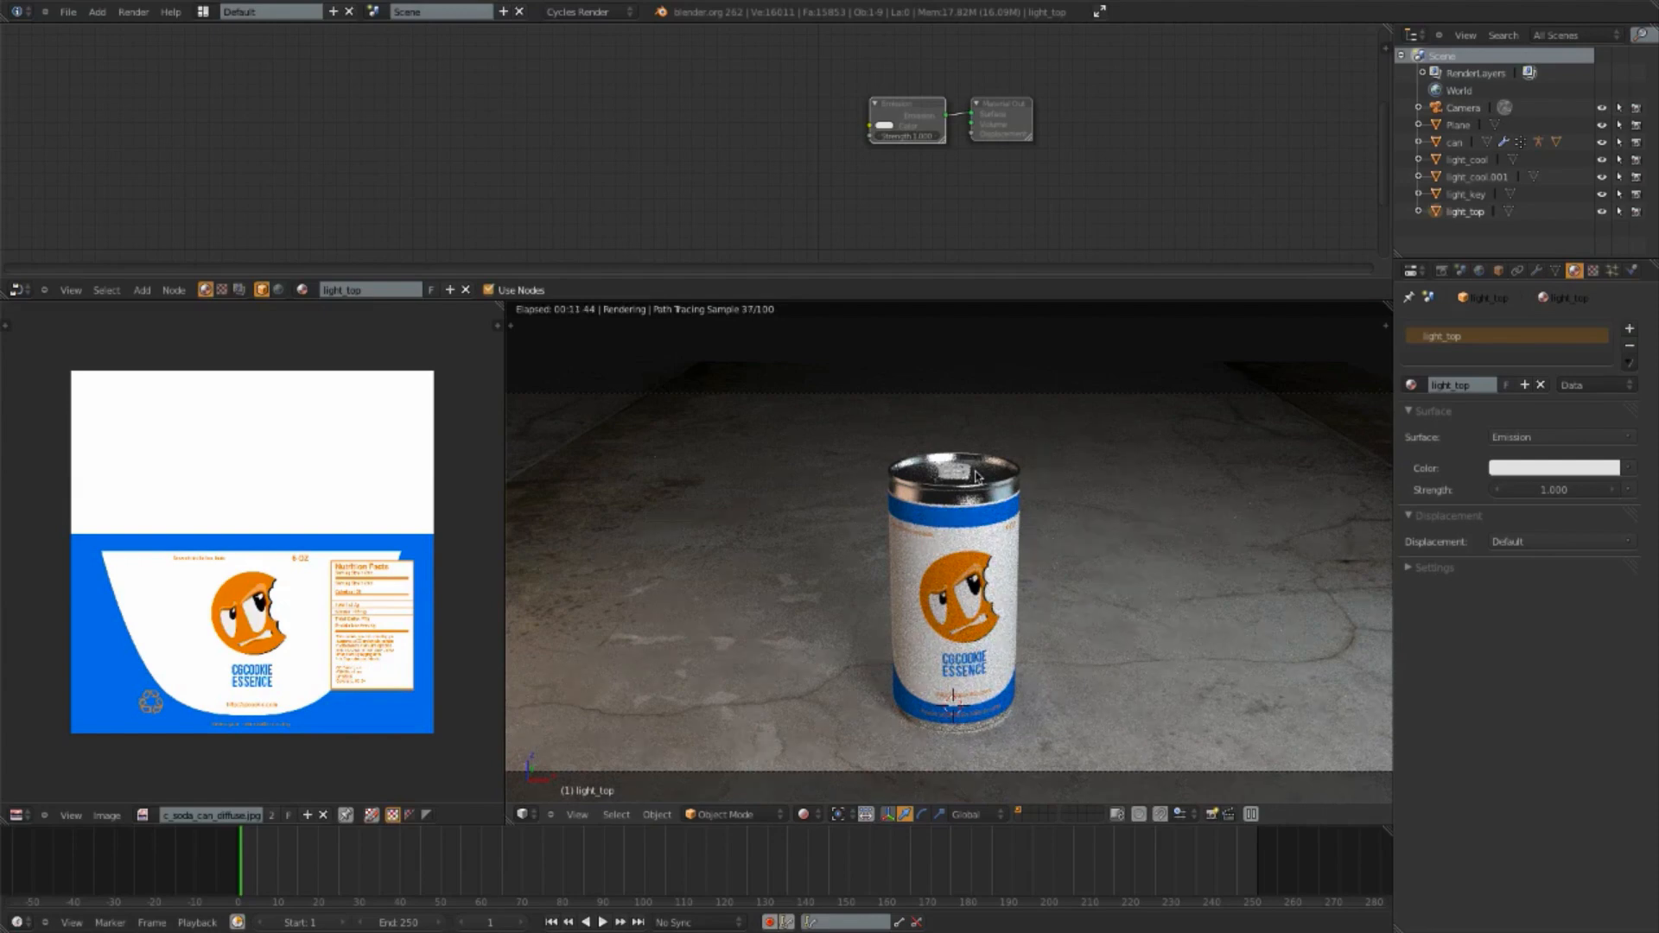
Step: Lower the light_top plane along the Z axis, closer to the can
{"action": "key", "text": "g"}
{"action": "key", "text": "z"}
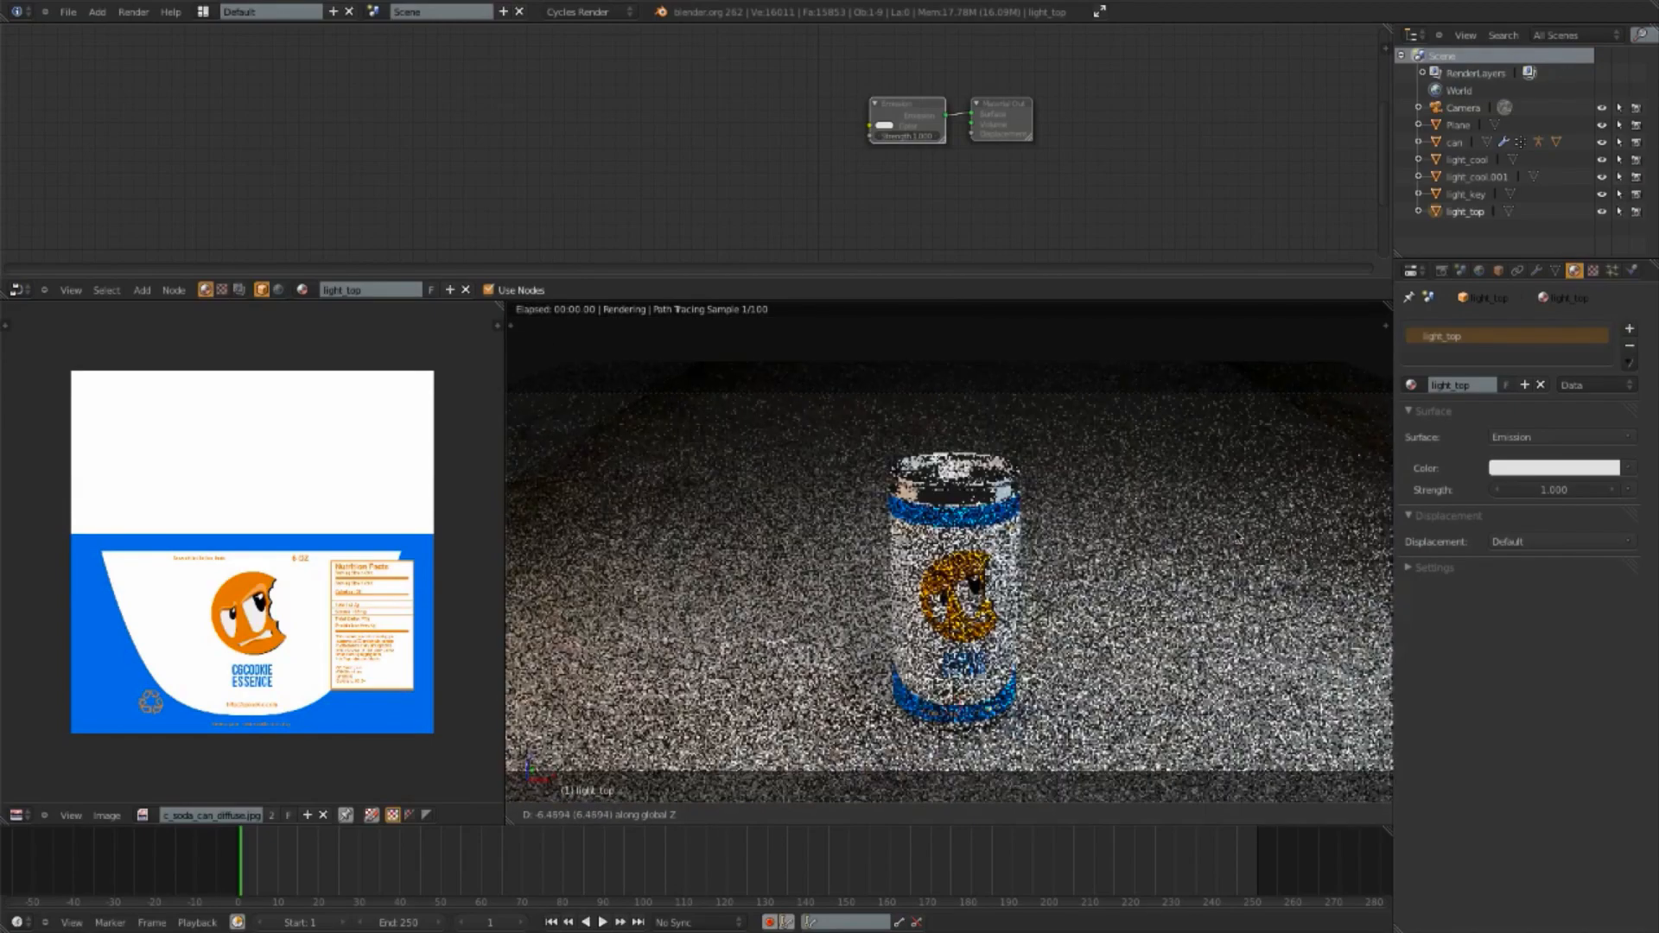
{"action": "left_click", "coordinate": [1020, 503]}
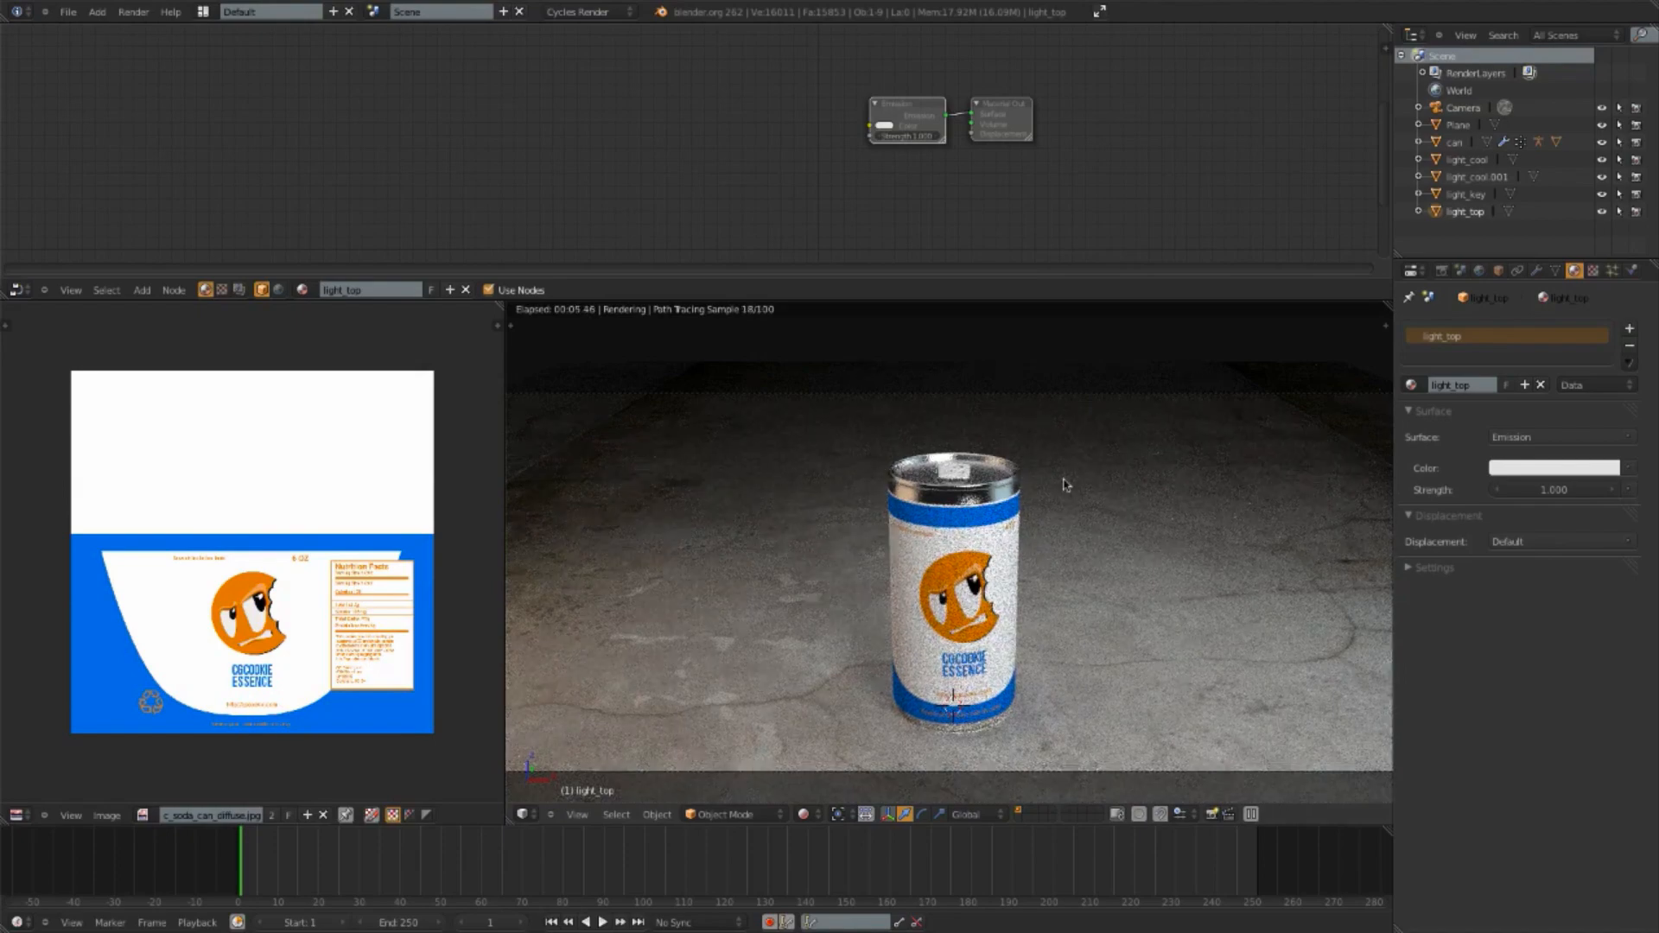
Step: Deselect everything and save the file over the existing version
{"action": "key", "text": "a"}
{"action": "key", "text": "ctrl+s"}
{"action": "left_click", "coordinate": [1050, 543]}
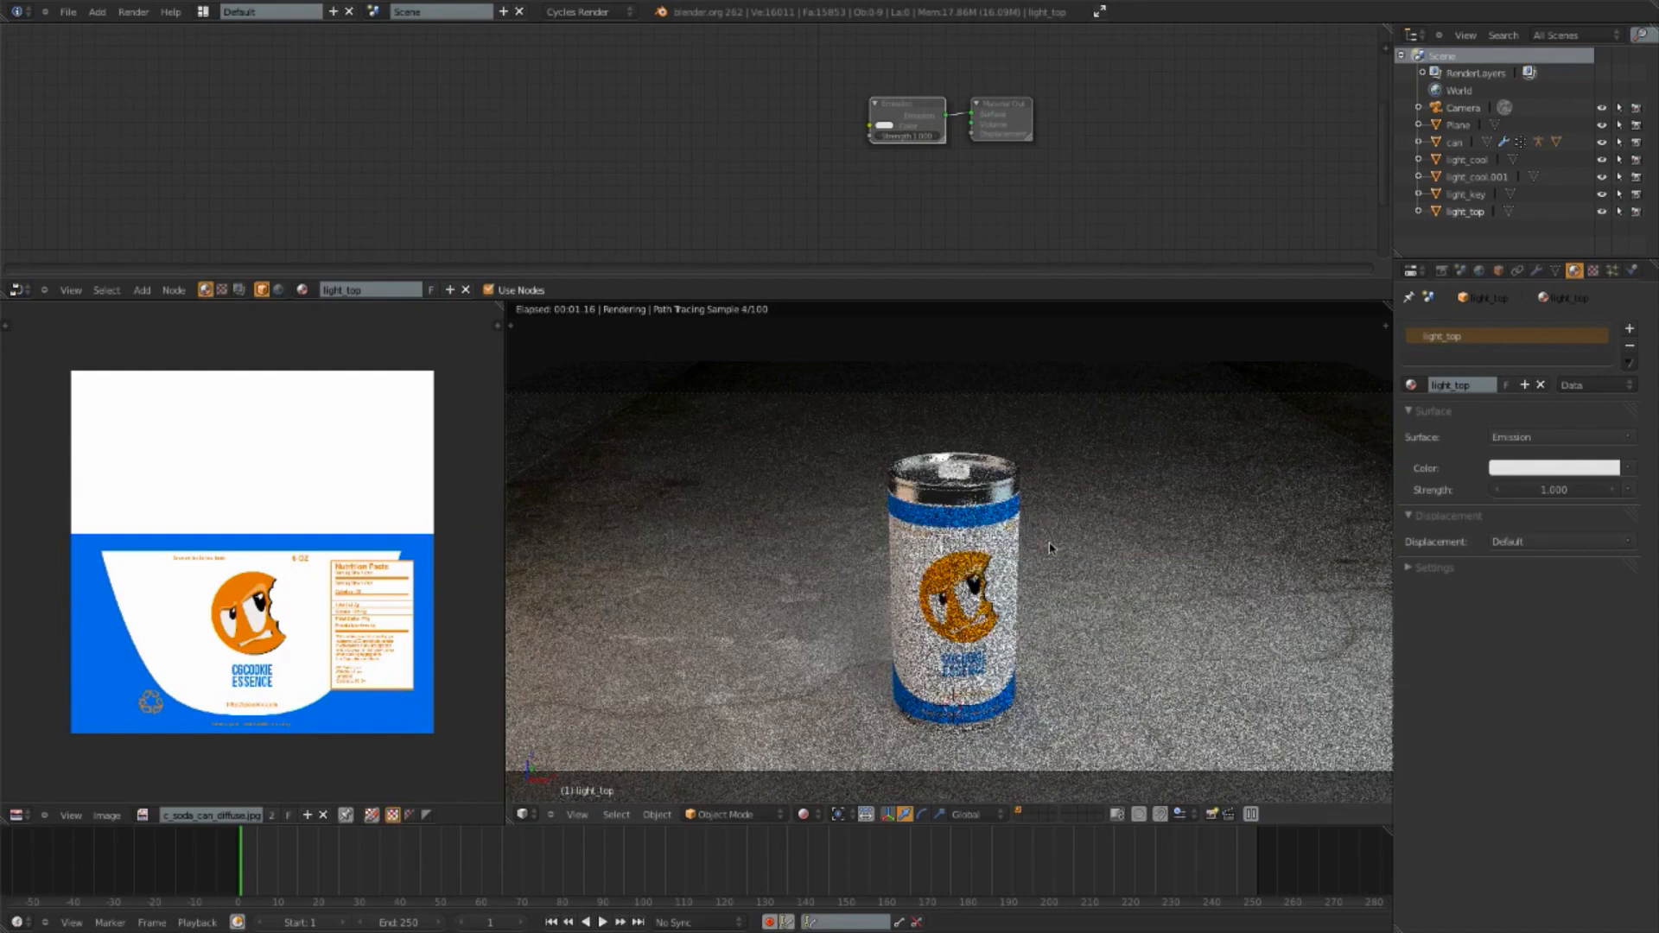
Step: Assign the existing can metal material to the can_tab object nested under the can
{"action": "right_click", "coordinate": [951, 474]}
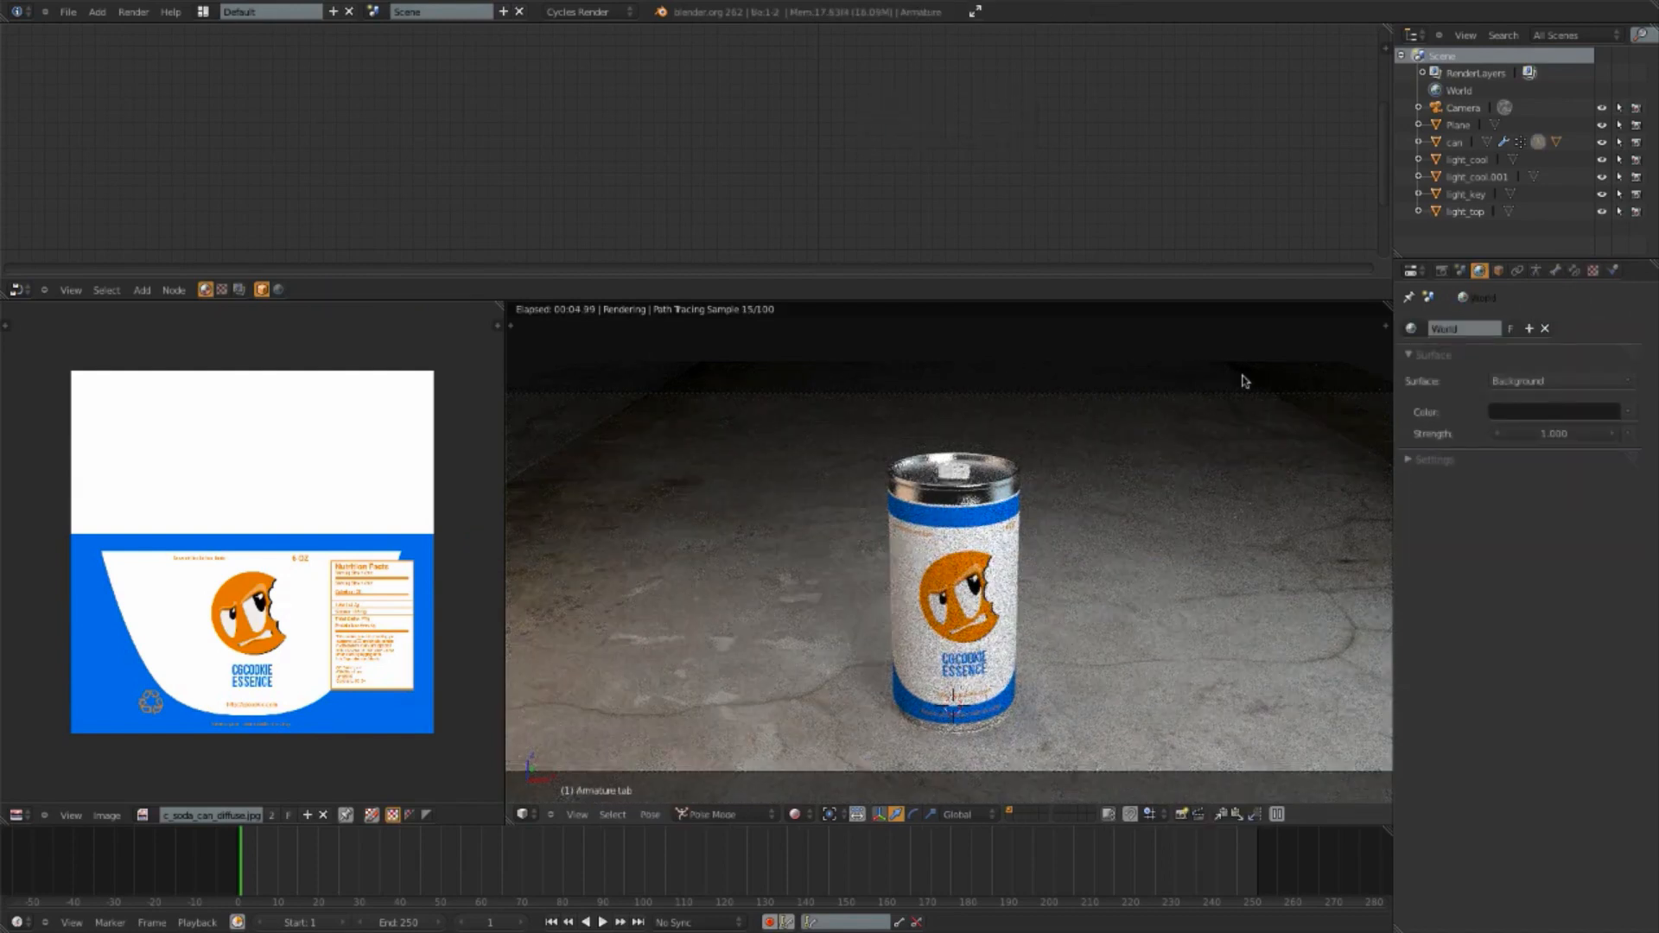
{"action": "left_click", "coordinate": [1418, 141]}
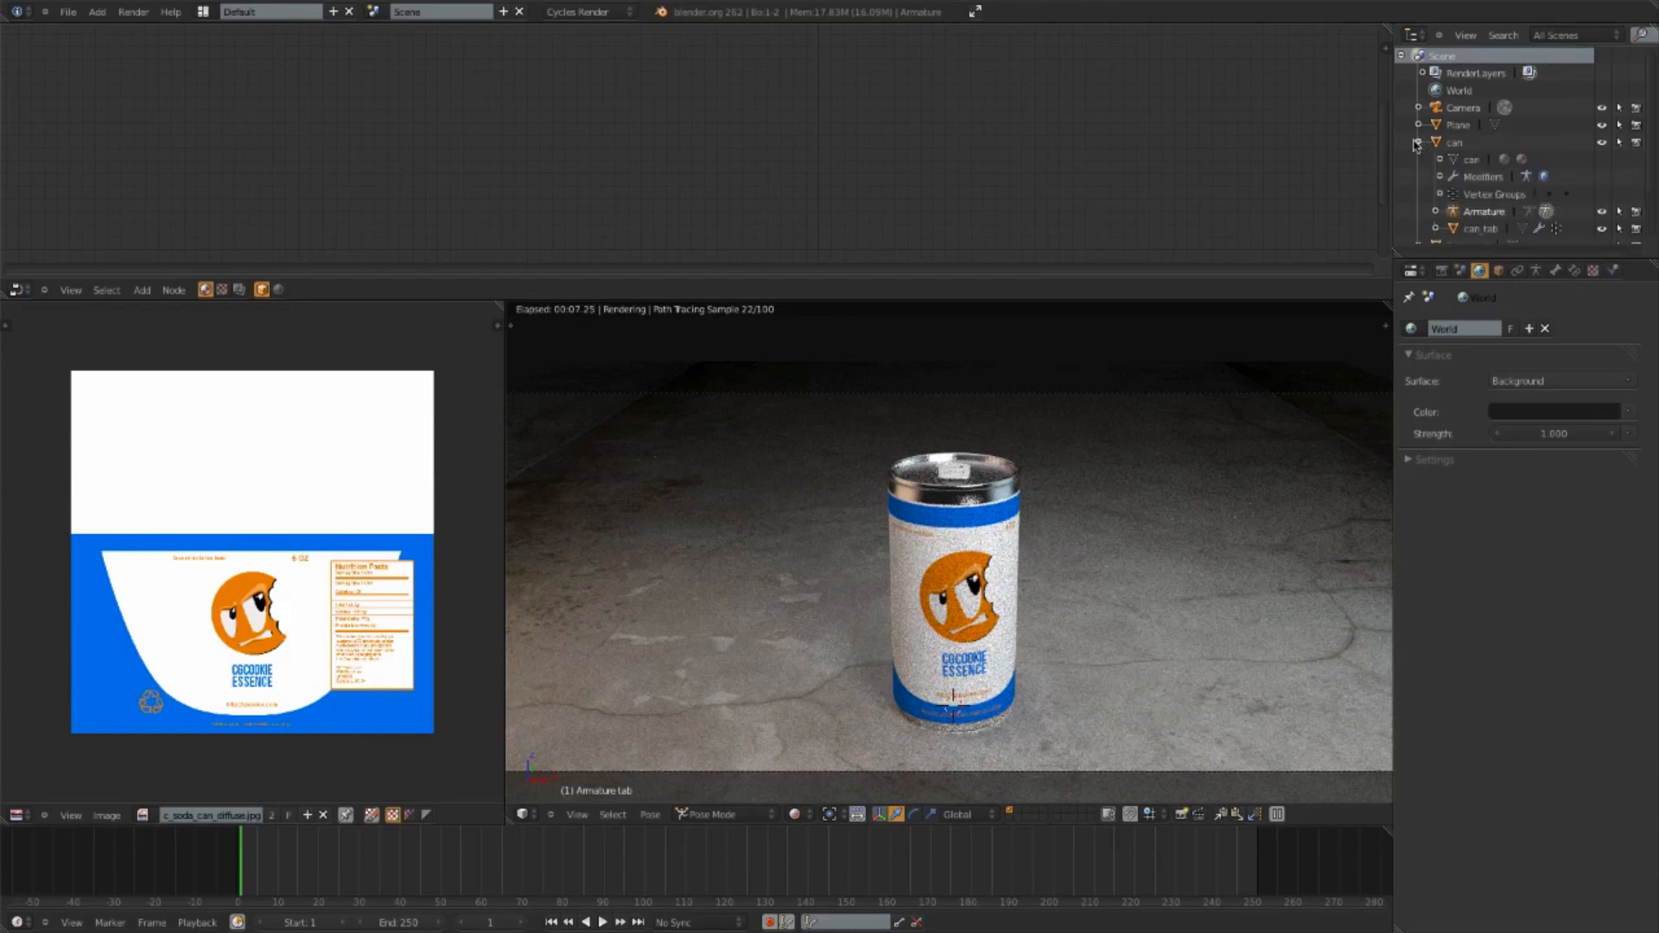
{"action": "left_click", "coordinate": [1468, 231]}
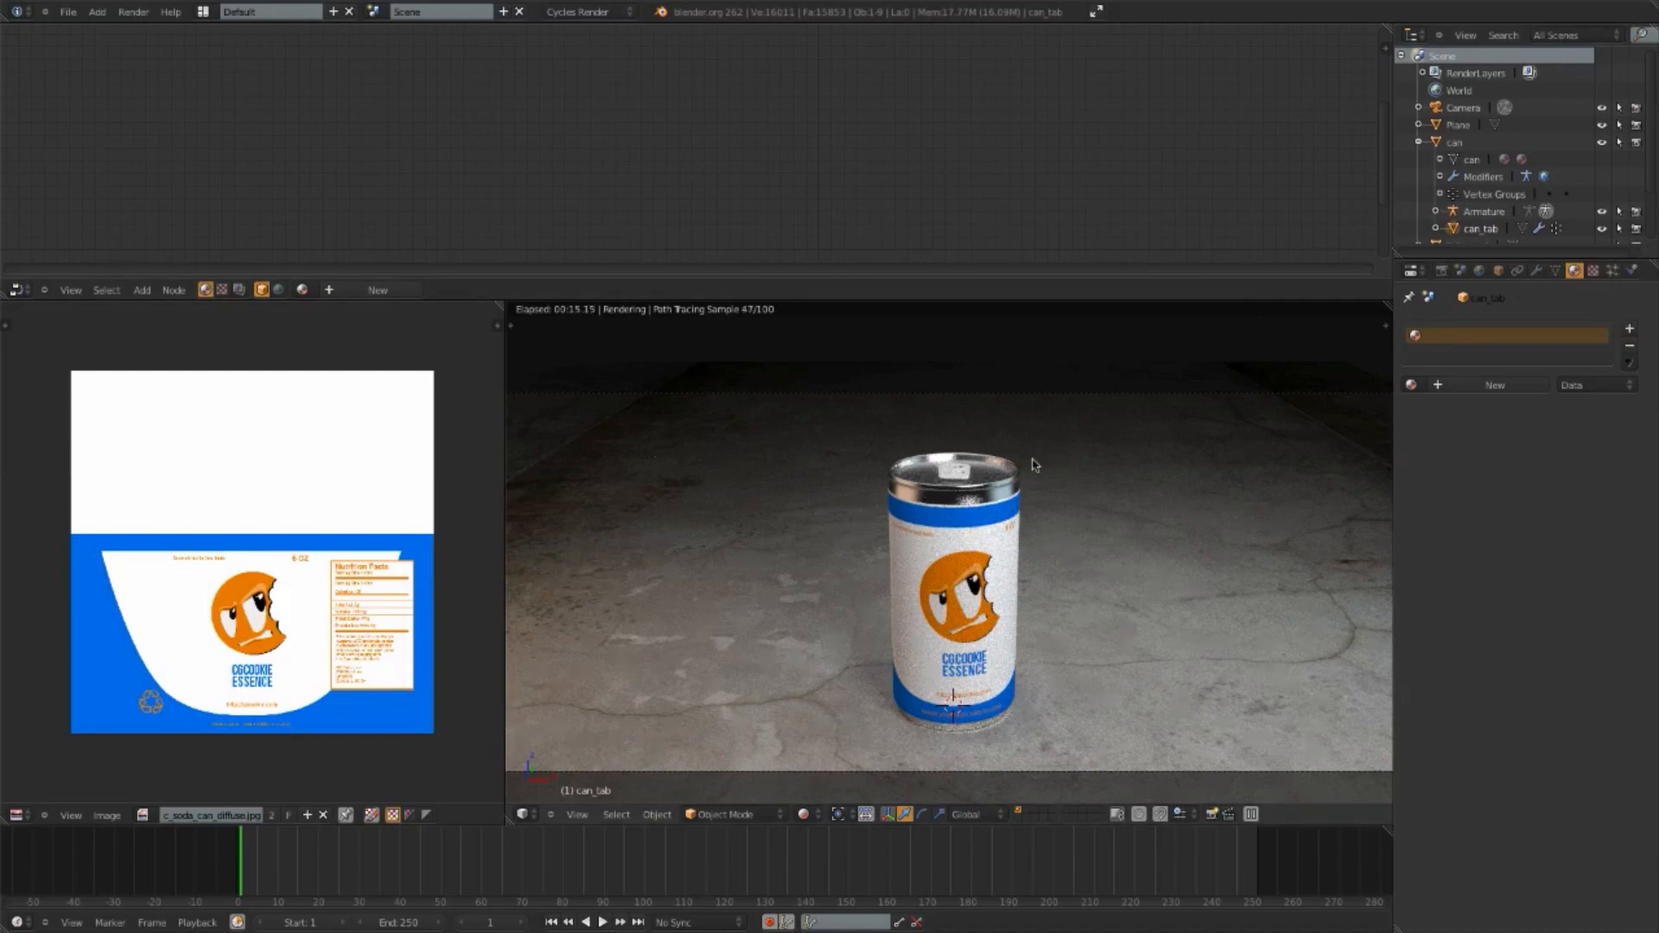
{"action": "left_click", "coordinate": [1412, 385]}
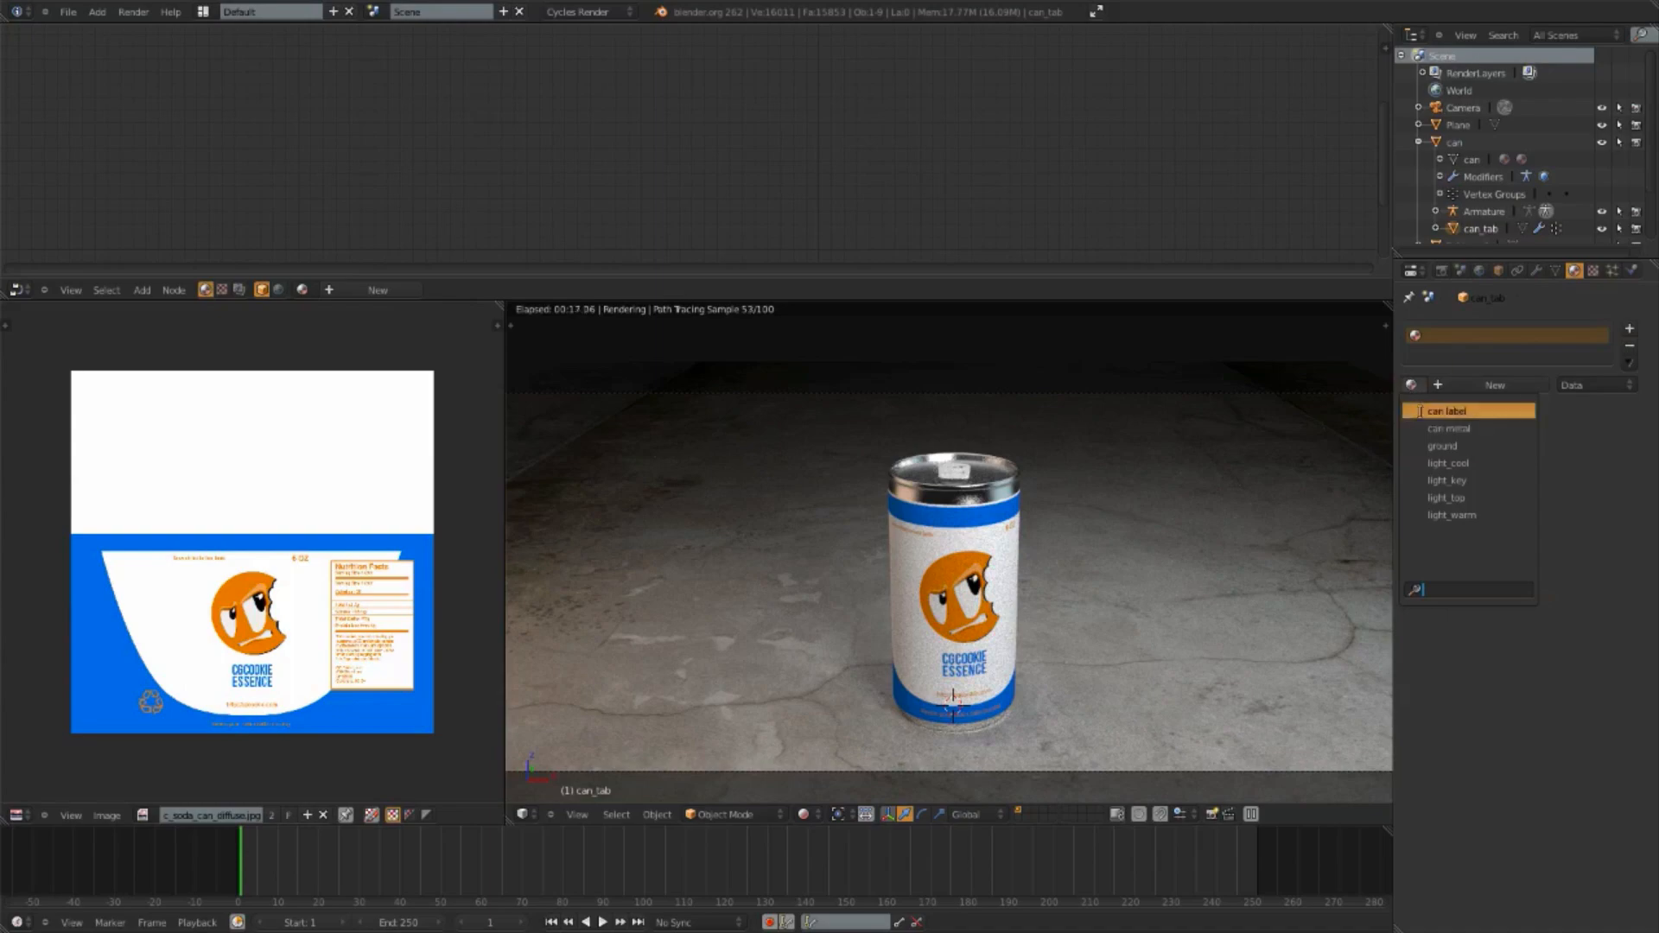
{"action": "left_click", "coordinate": [1446, 428]}
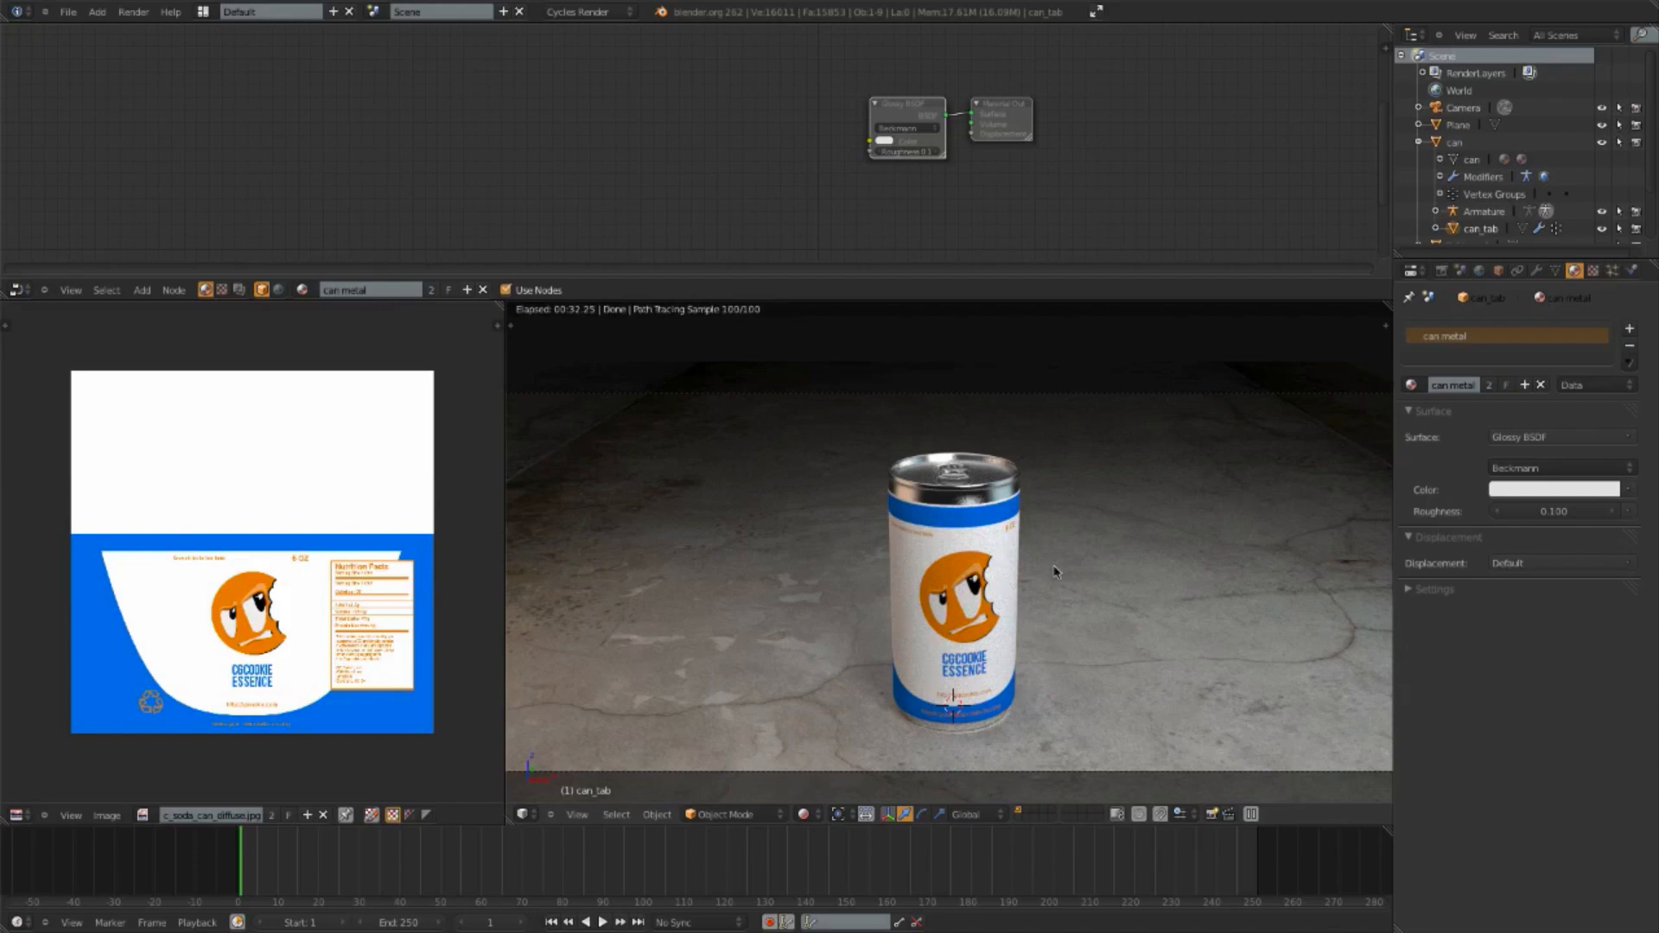
Step: Change the can label material's surface shader to Glossy BSDF and centre its node between the image texture and the material output
{"action": "right_click", "coordinate": [991, 562]}
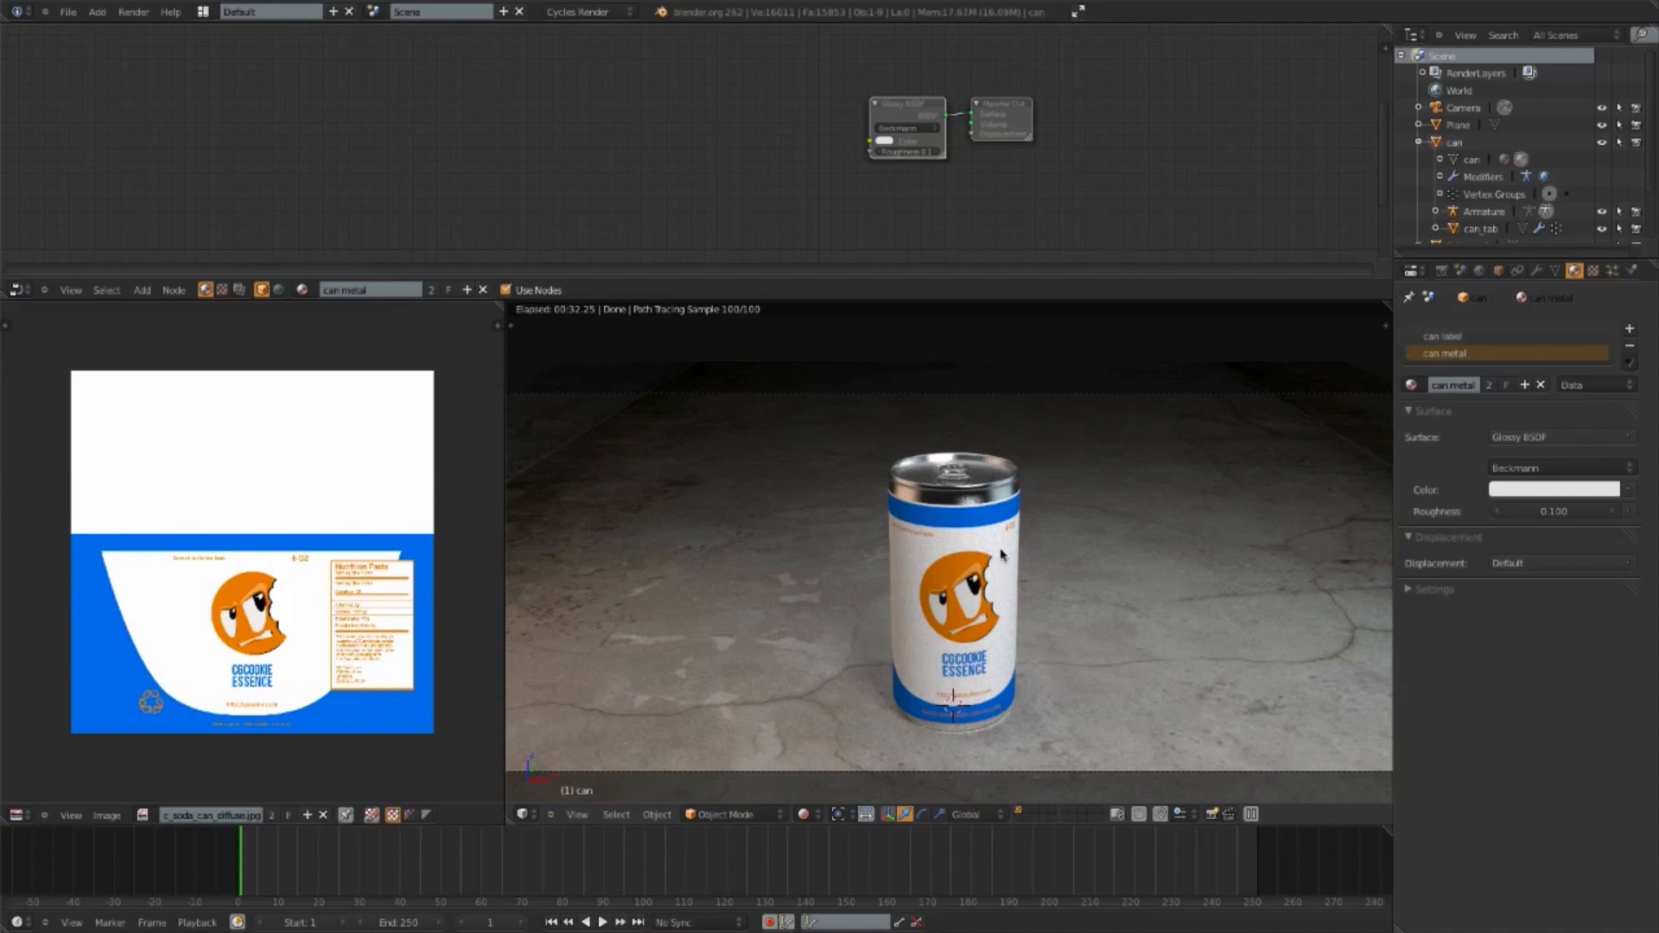
{"action": "left_click", "coordinate": [1452, 336]}
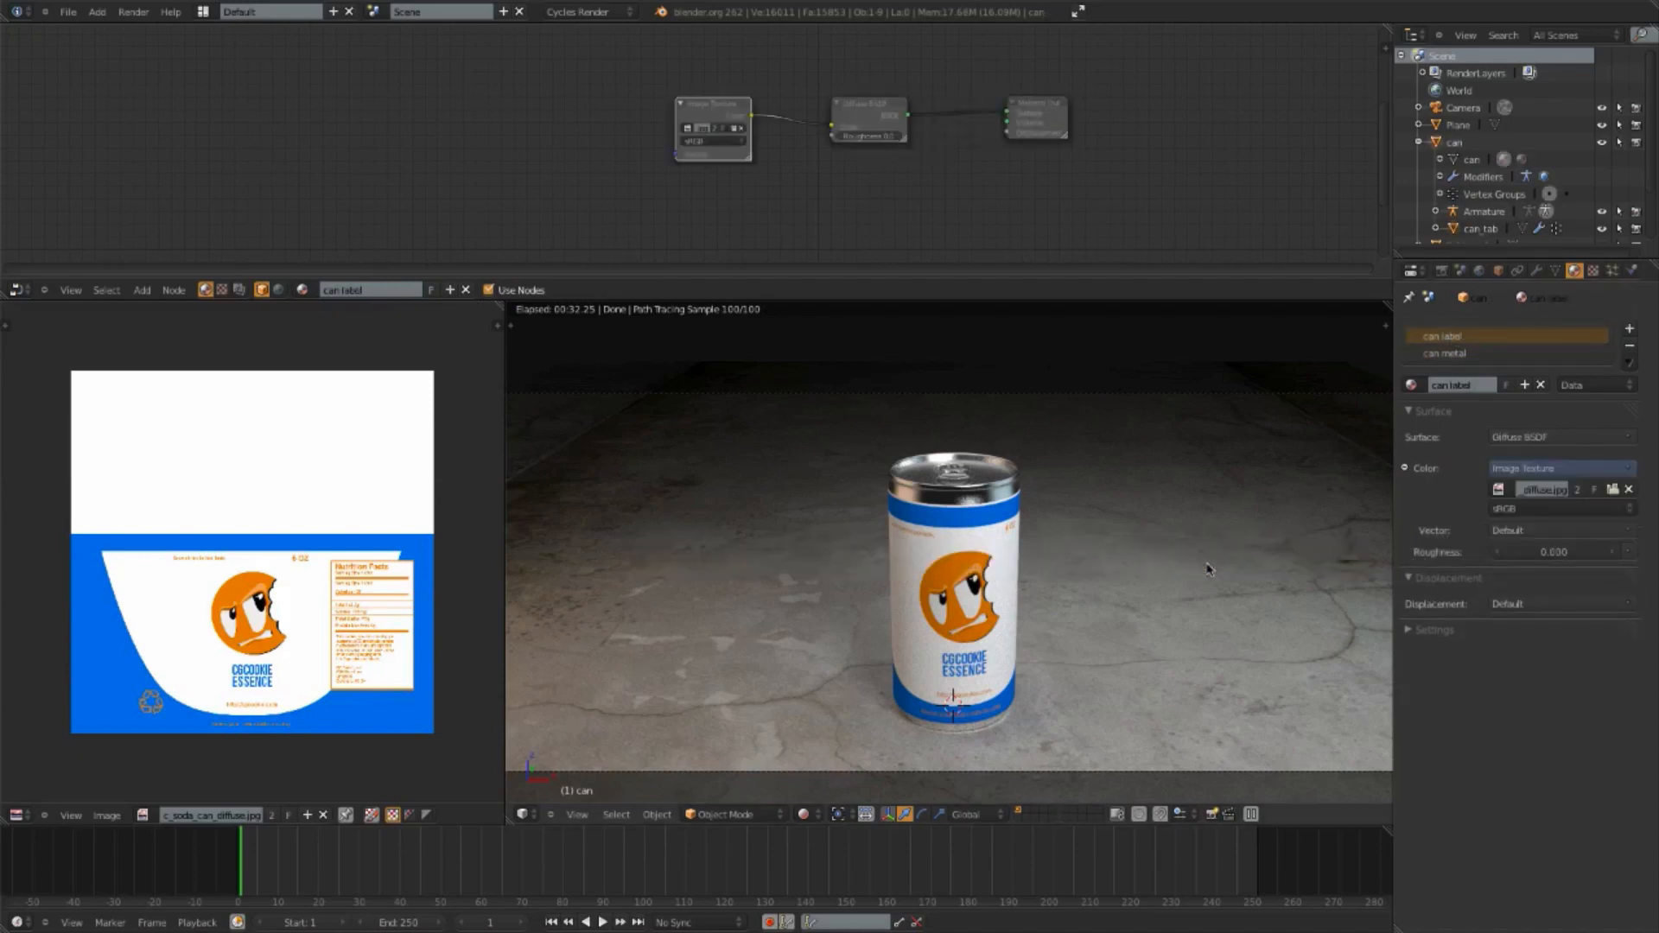
{"action": "scroll", "coordinate": [1021, 271], "scroll_direction": "up", "scroll_amount": 1}
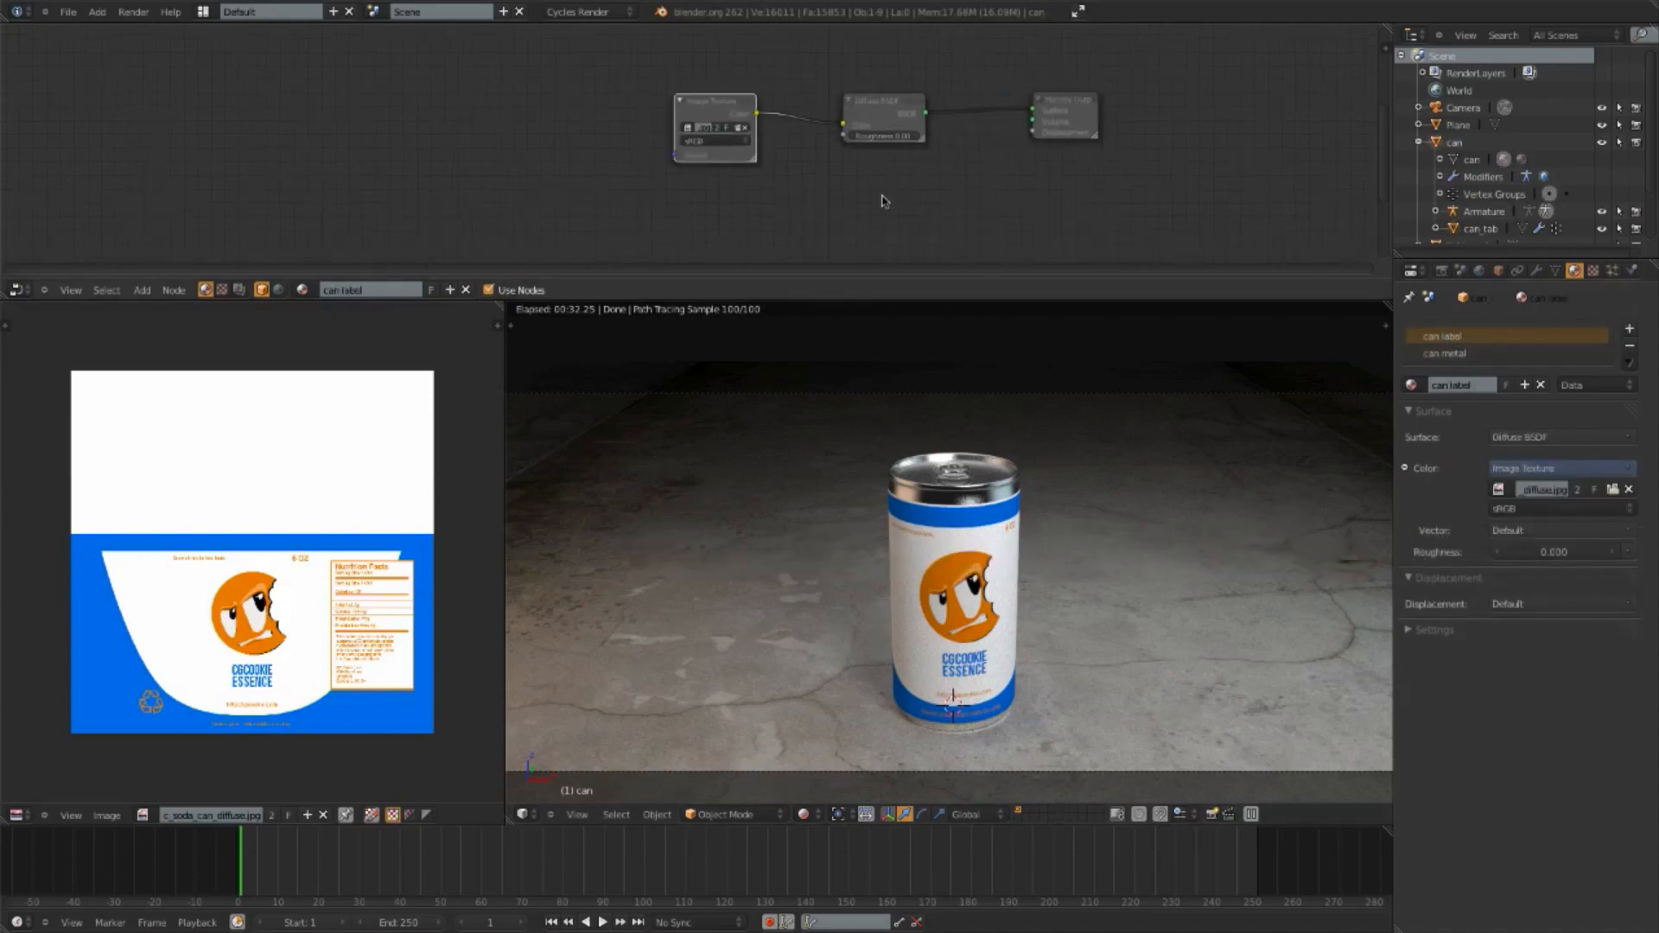
{"action": "scroll", "coordinate": [878, 199], "scroll_direction": "up", "scroll_amount": 2}
{"action": "middle_click_drag", "start_coordinate": [916, 159], "coordinate": [754, 207]}
{"action": "scroll", "coordinate": [764, 165], "scroll_direction": "up", "scroll_amount": 1}
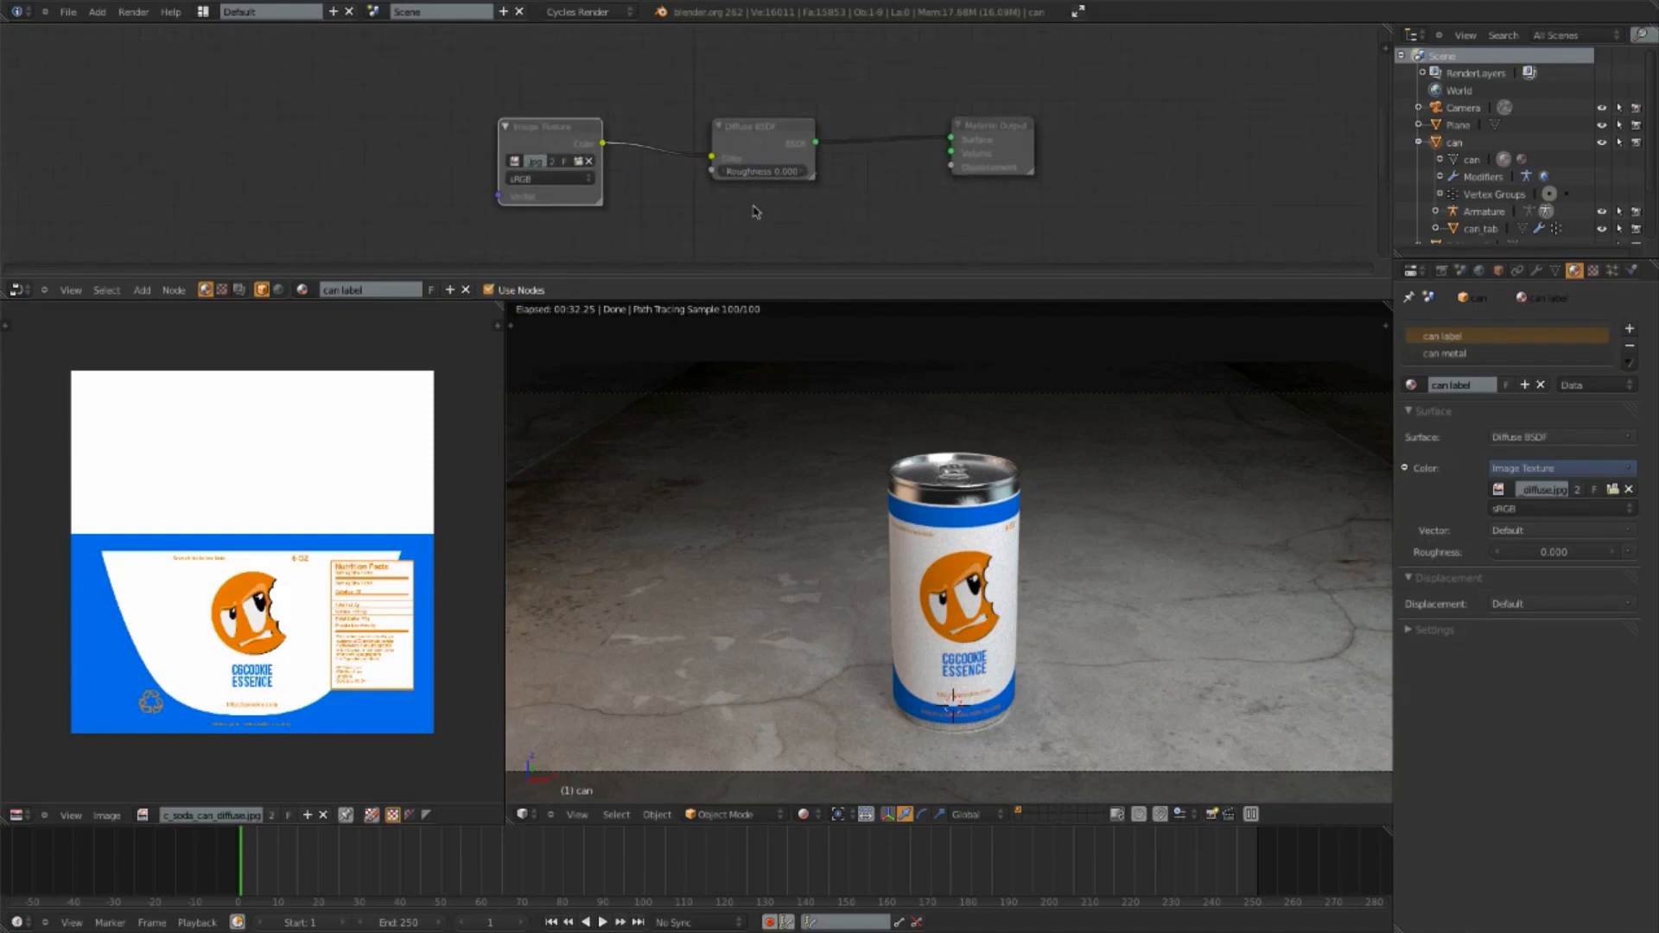
{"action": "right_click", "coordinate": [770, 127]}
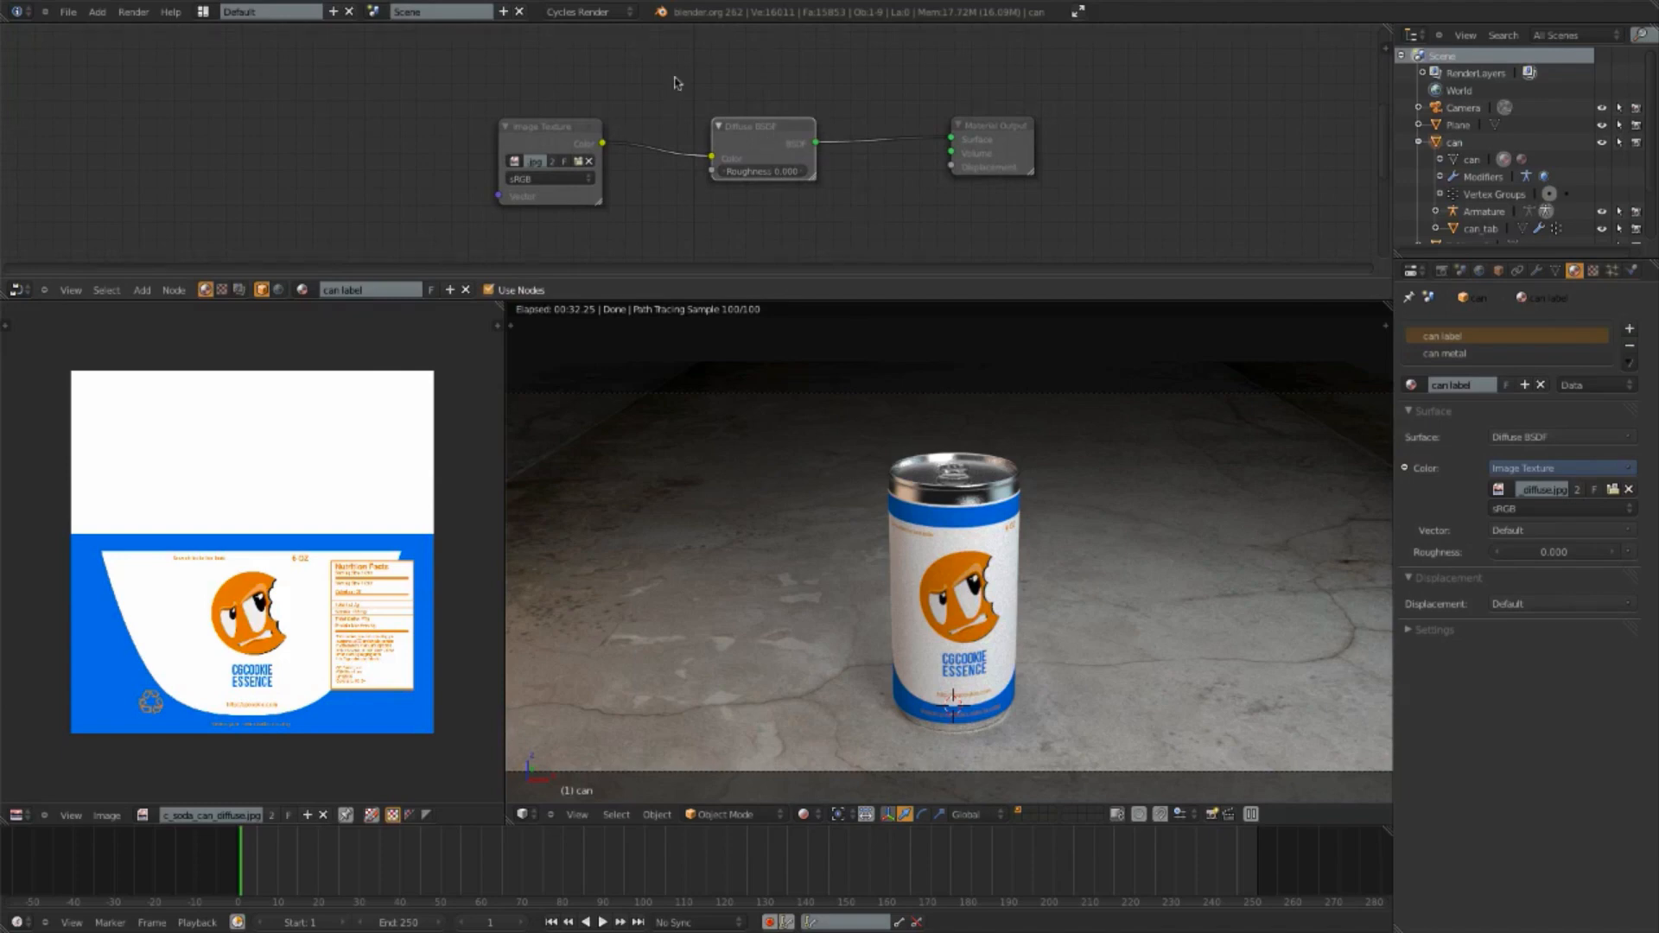
{"action": "right_click_drag", "start_coordinate": [776, 131], "coordinate": [773, 117]}
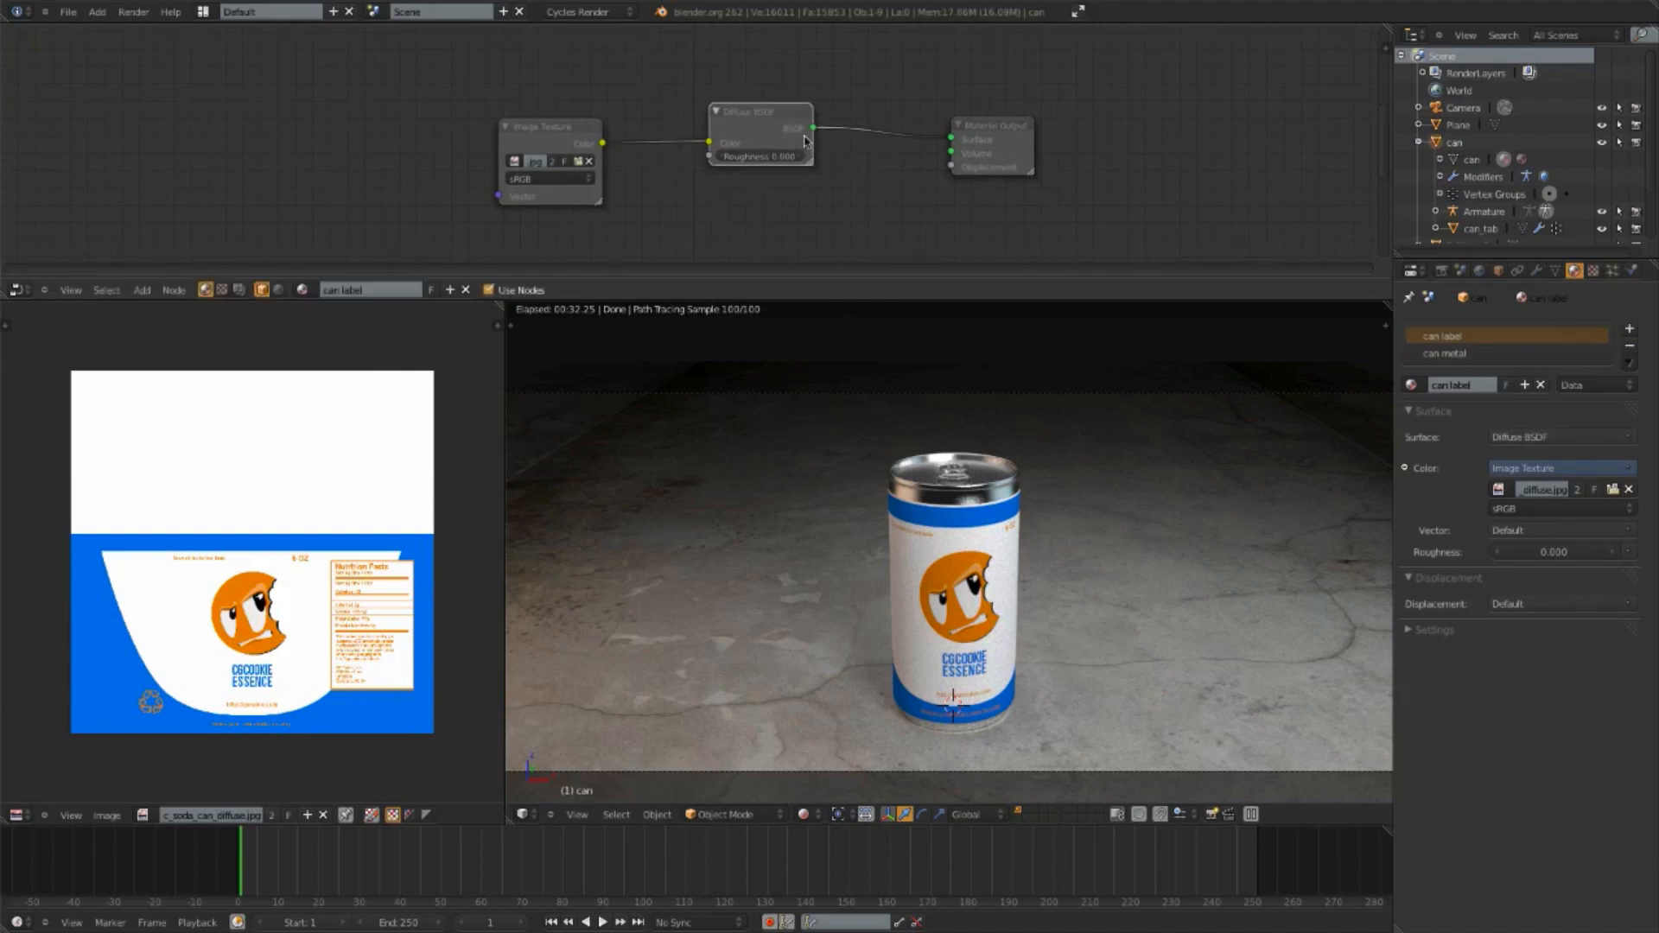
{"action": "left_click", "coordinate": [1584, 438]}
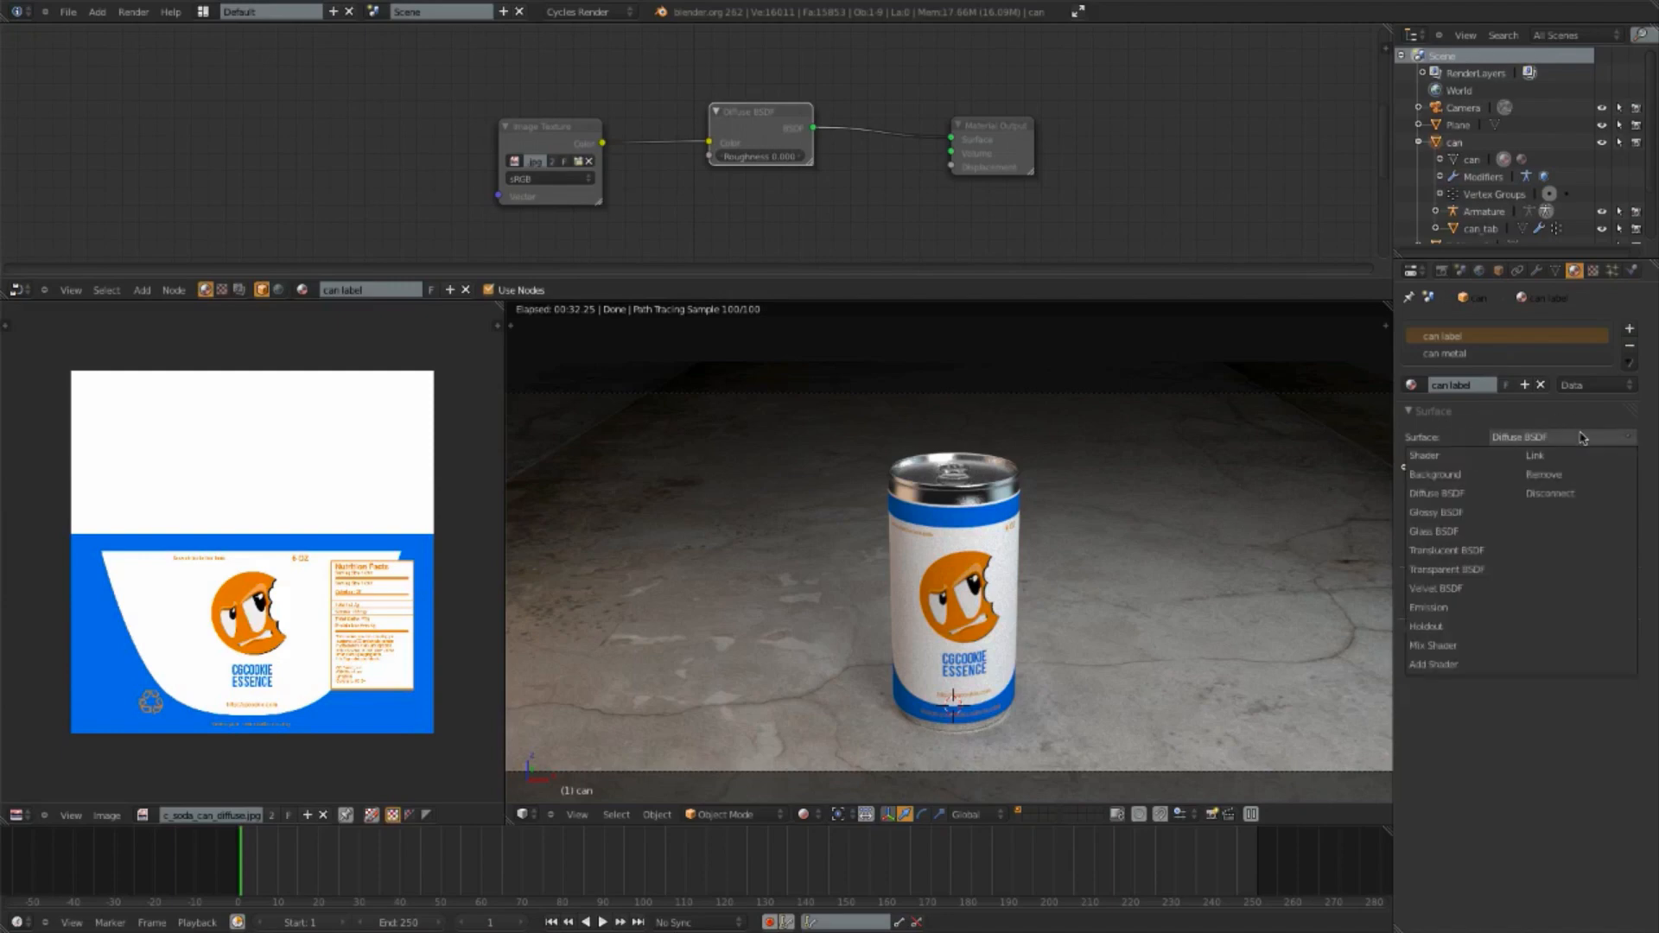
{"action": "left_click", "coordinate": [1439, 512]}
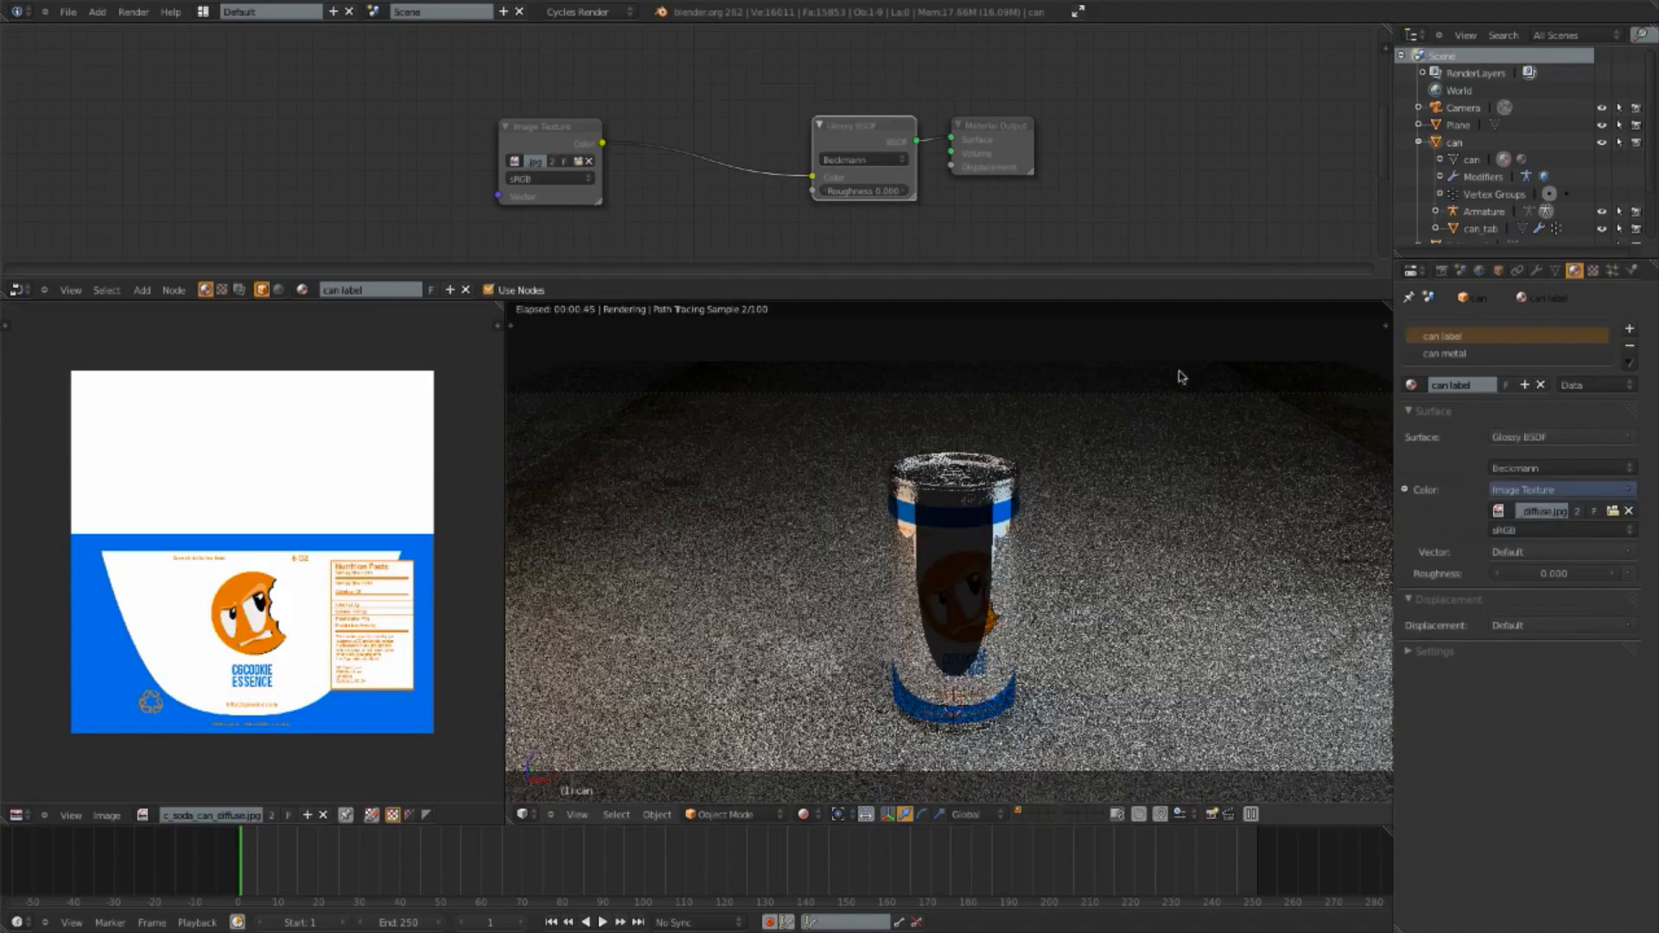
{"action": "left_click_drag", "start_coordinate": [880, 134], "coordinate": [783, 110]}
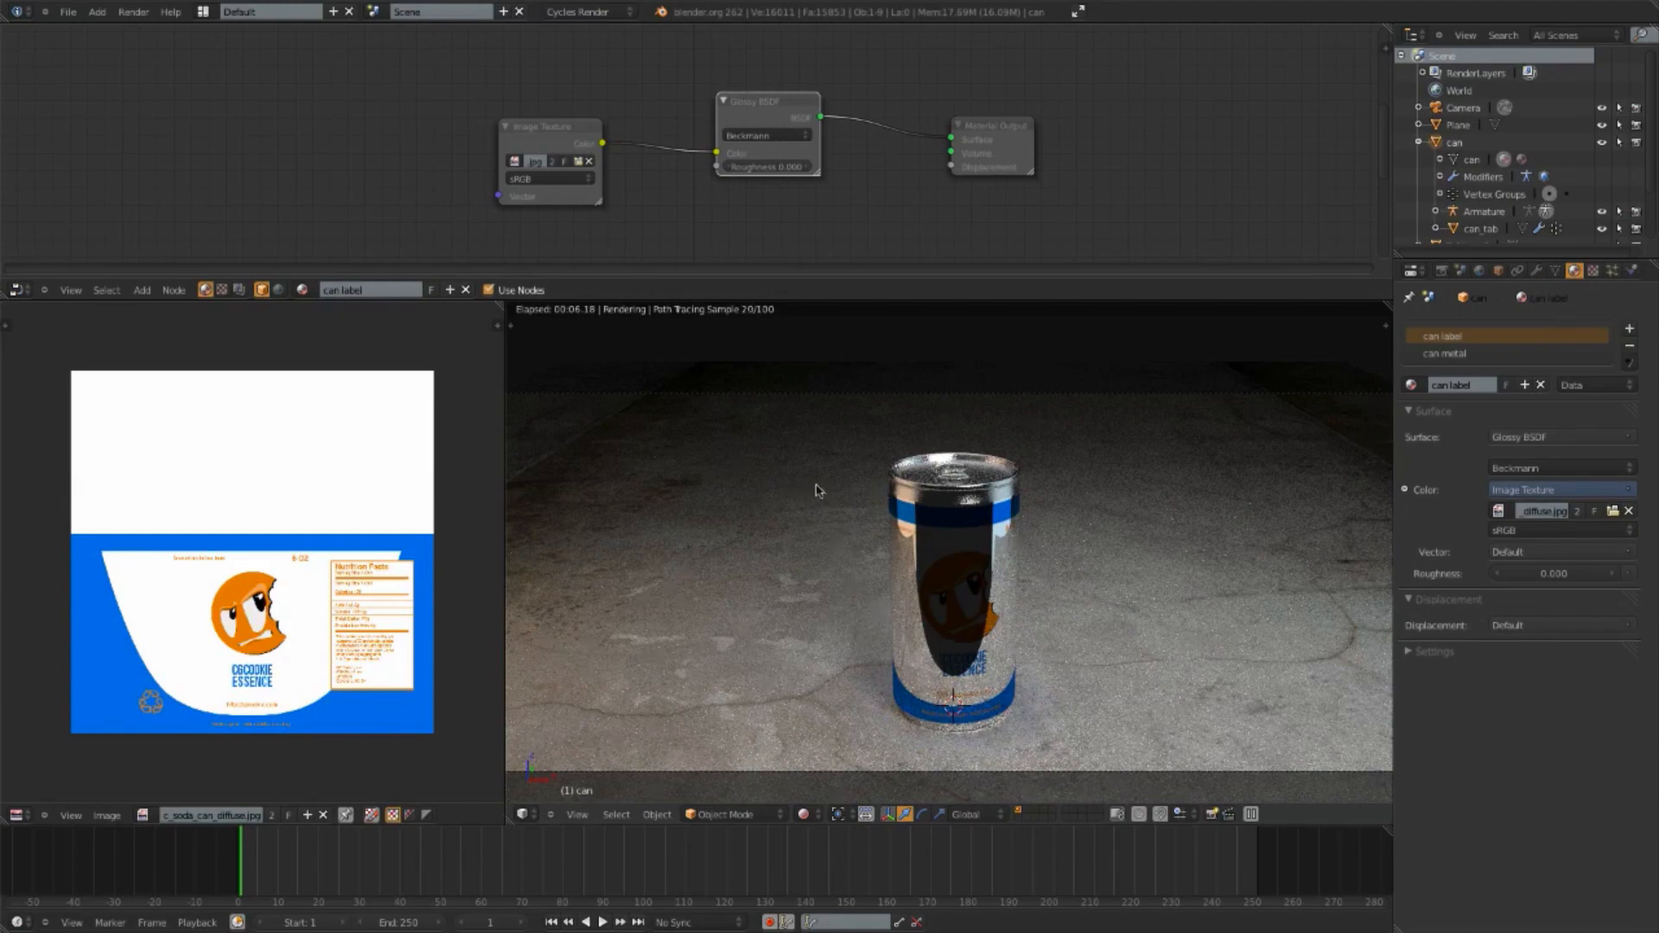
Step: Set the label's Glossy BSDF roughness to 0.300 and move the material output farther away from it
{"action": "left_click", "coordinate": [804, 168]}
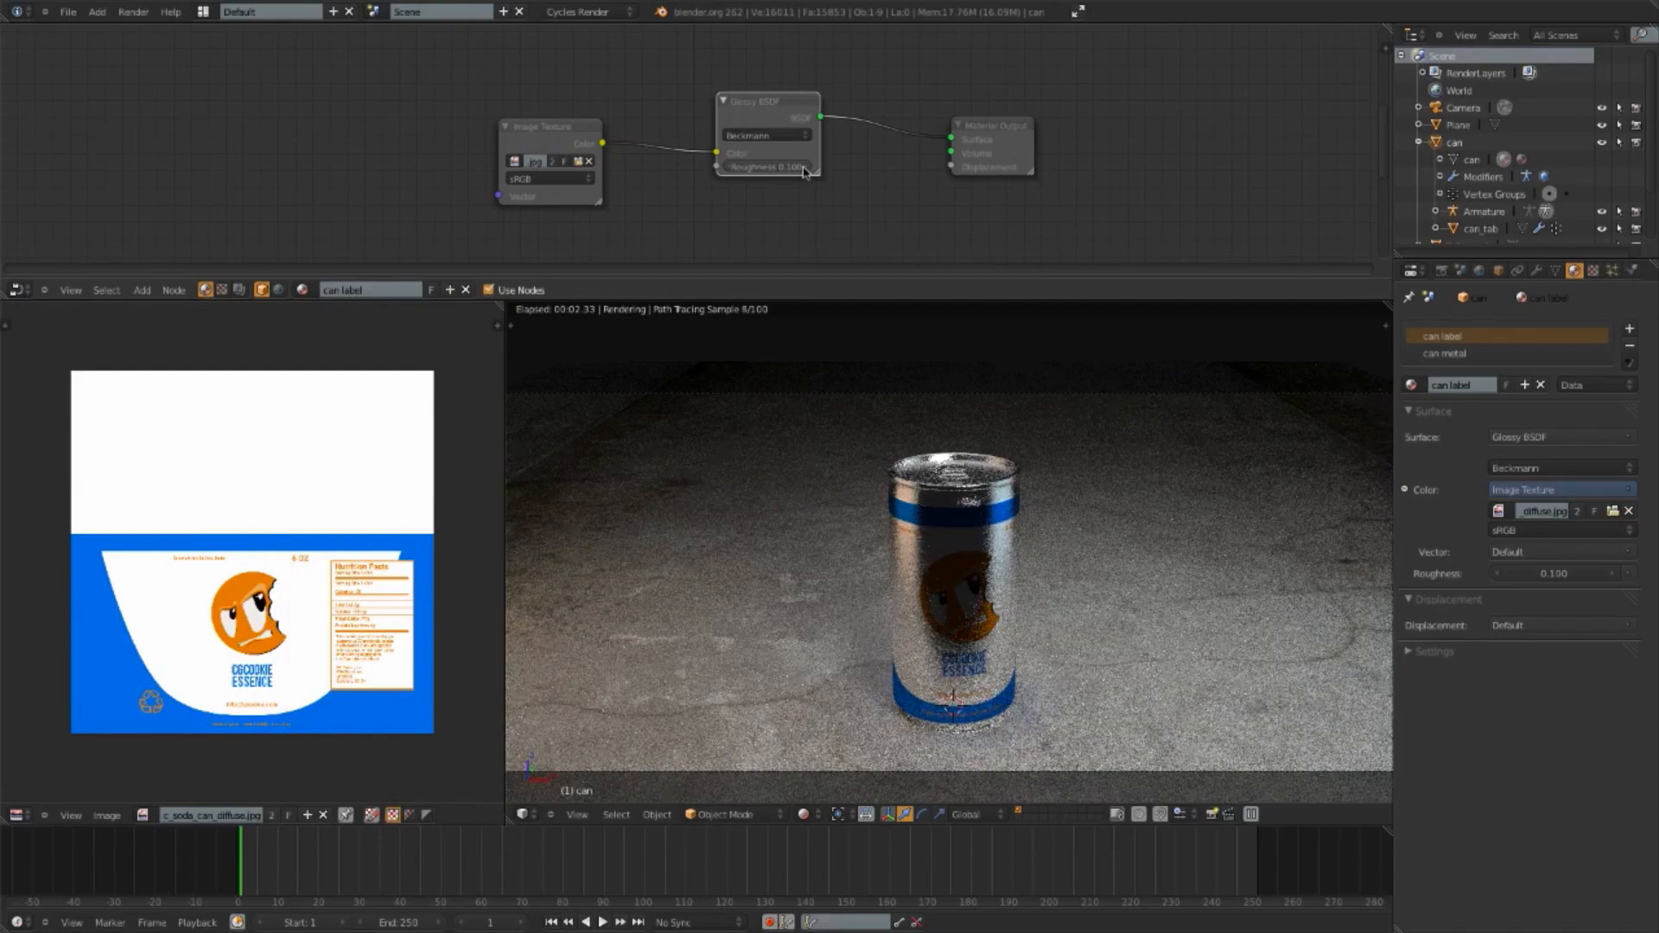
{"action": "left_click", "coordinate": [804, 168]}
{"action": "left_click", "coordinate": [803, 168]}
{"action": "left_click_drag", "start_coordinate": [1000, 127], "coordinate": [1077, 118]}
{"action": "left_click_drag", "start_coordinate": [780, 106], "coordinate": [769, 122]}
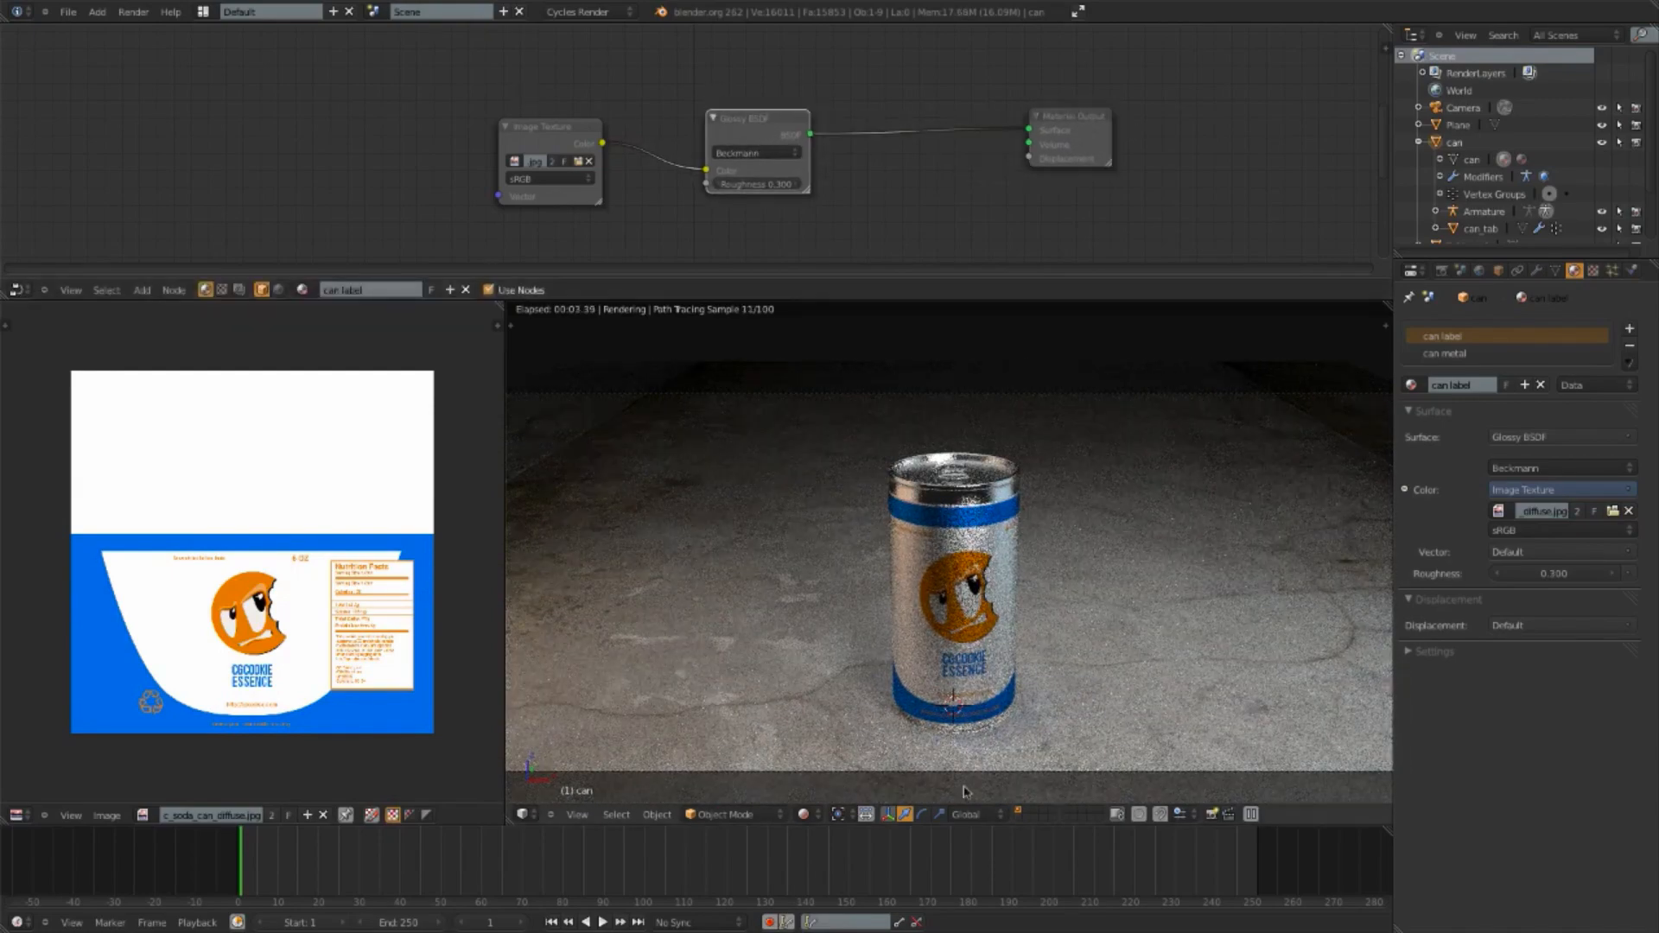
Step: Duplicate the Glossy BSDF above the original, link the image texture to its color, and set its roughness to 0.100
{"action": "middle_click_drag", "start_coordinate": [824, 179], "coordinate": [829, 198]}
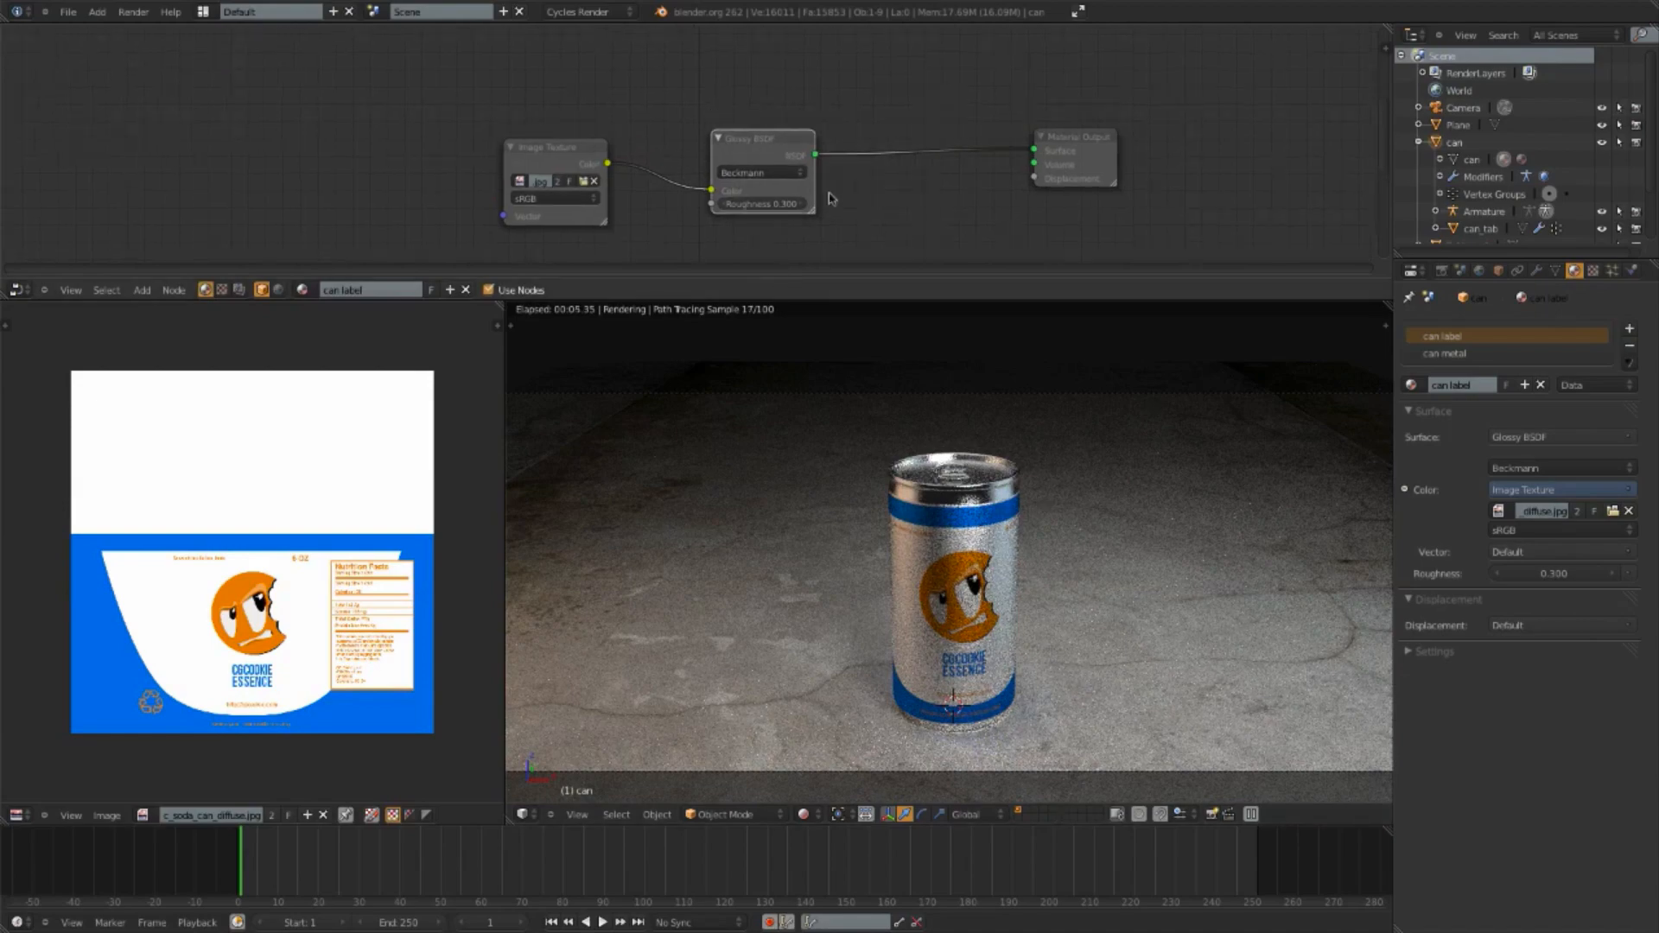
{"action": "key", "text": "shift+d"}
{"action": "left_click", "coordinate": [830, 109]}
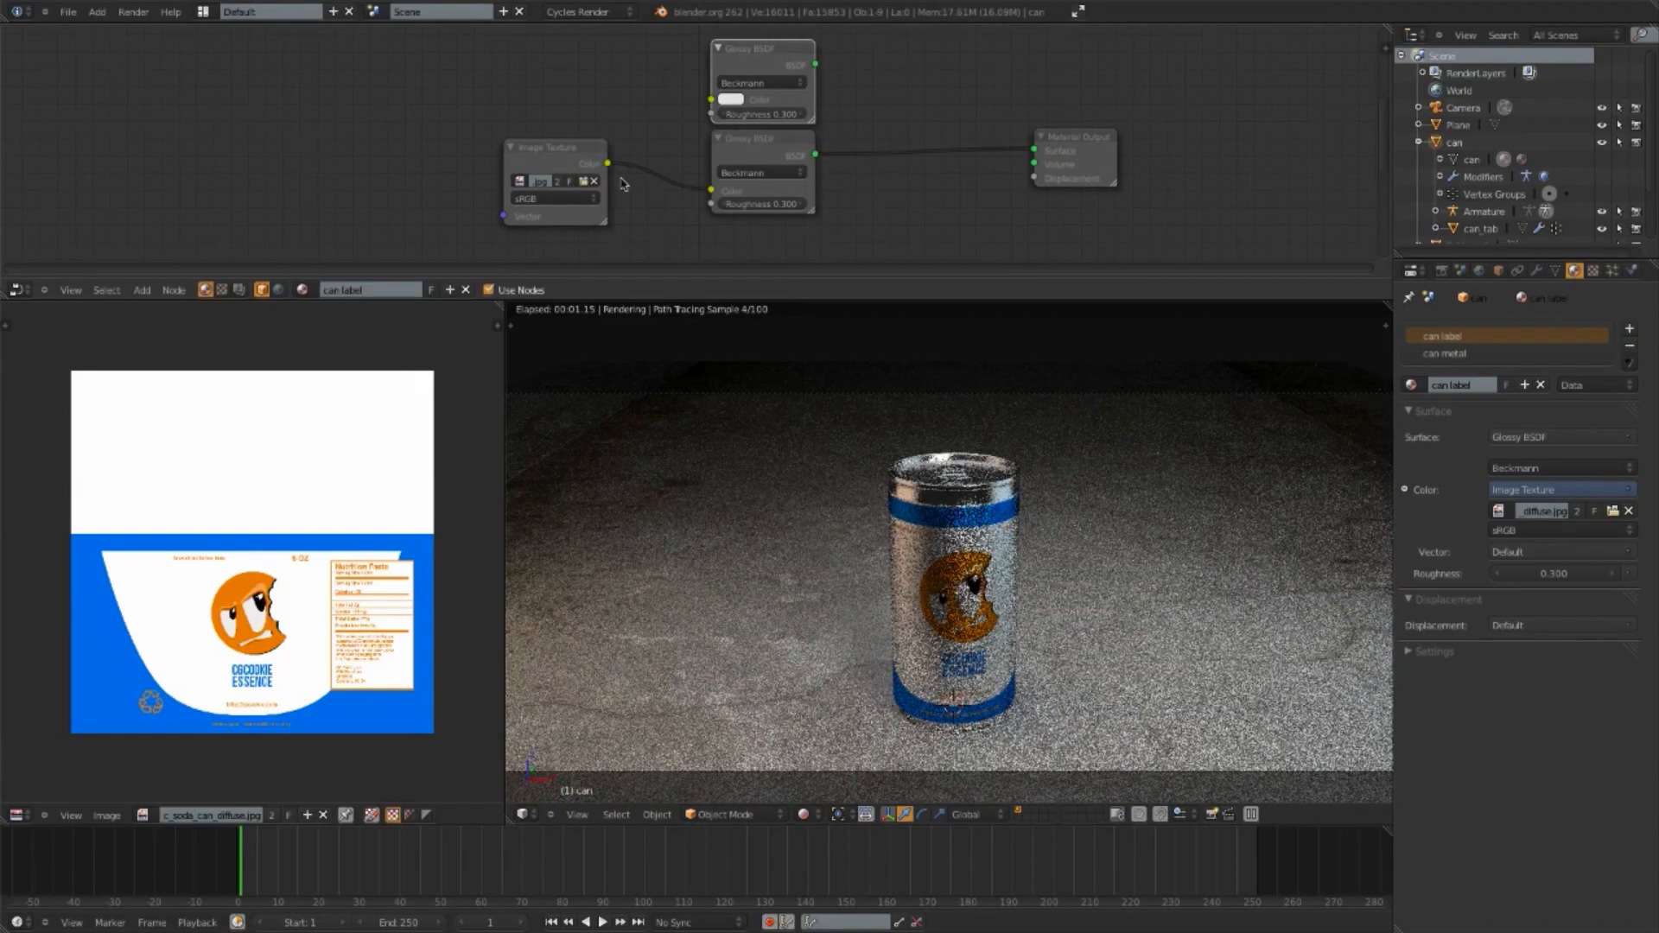
{"action": "left_click_drag", "start_coordinate": [608, 163], "coordinate": [711, 101]}
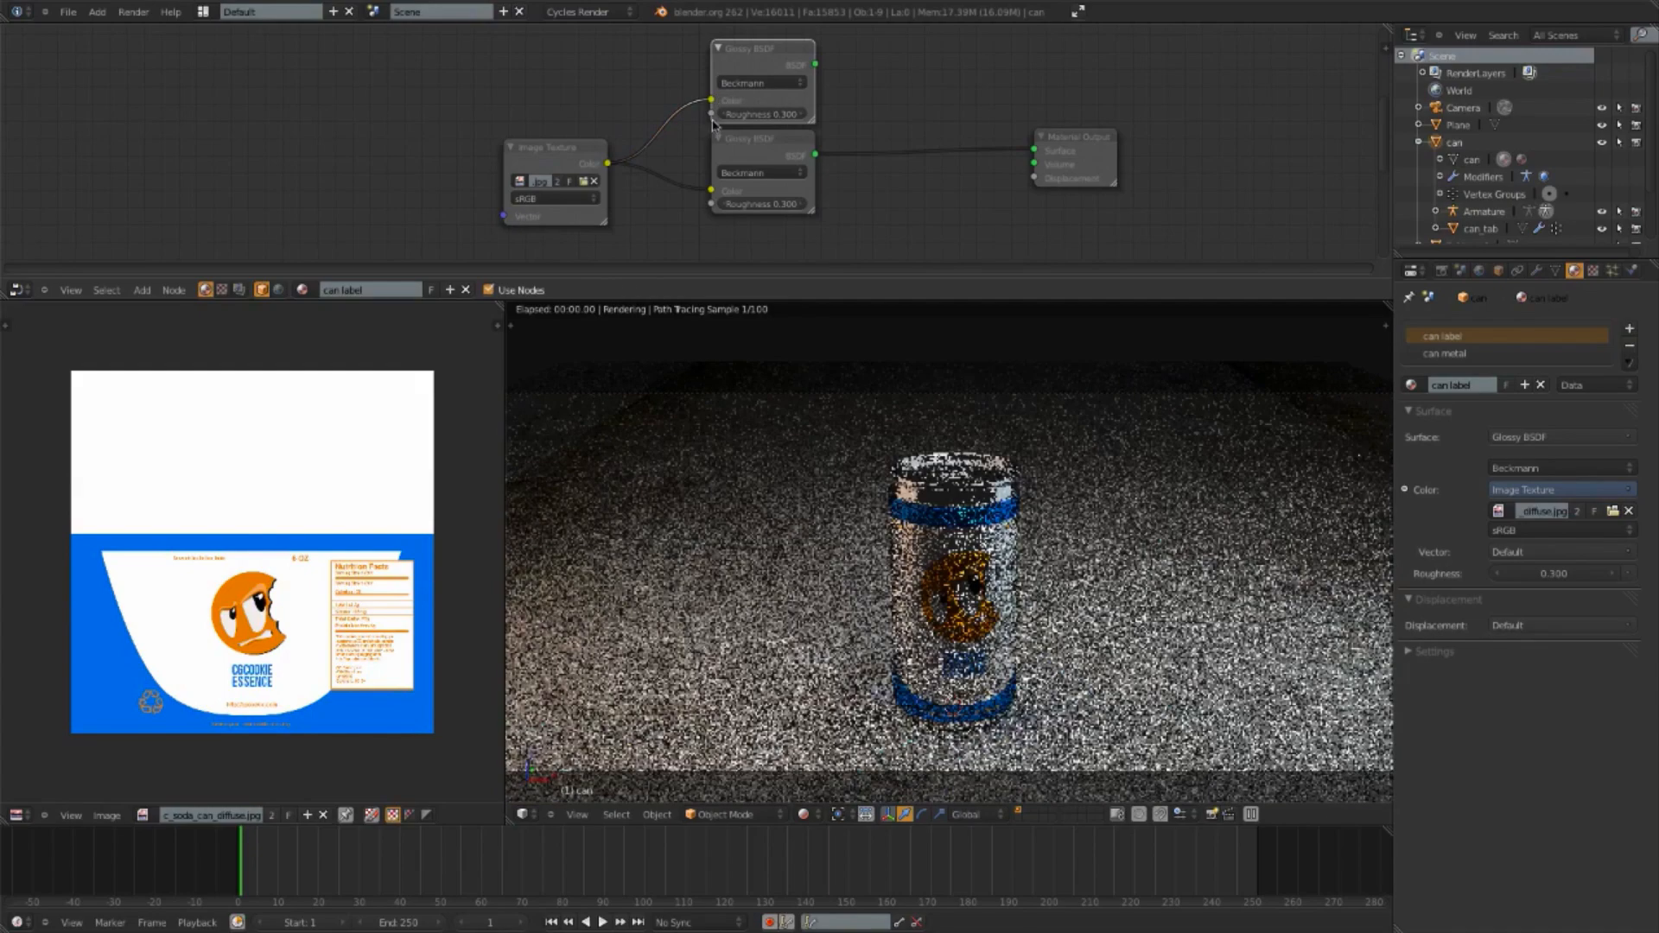
{"action": "left_click", "coordinate": [725, 117]}
{"action": "left_click", "coordinate": [725, 117]}
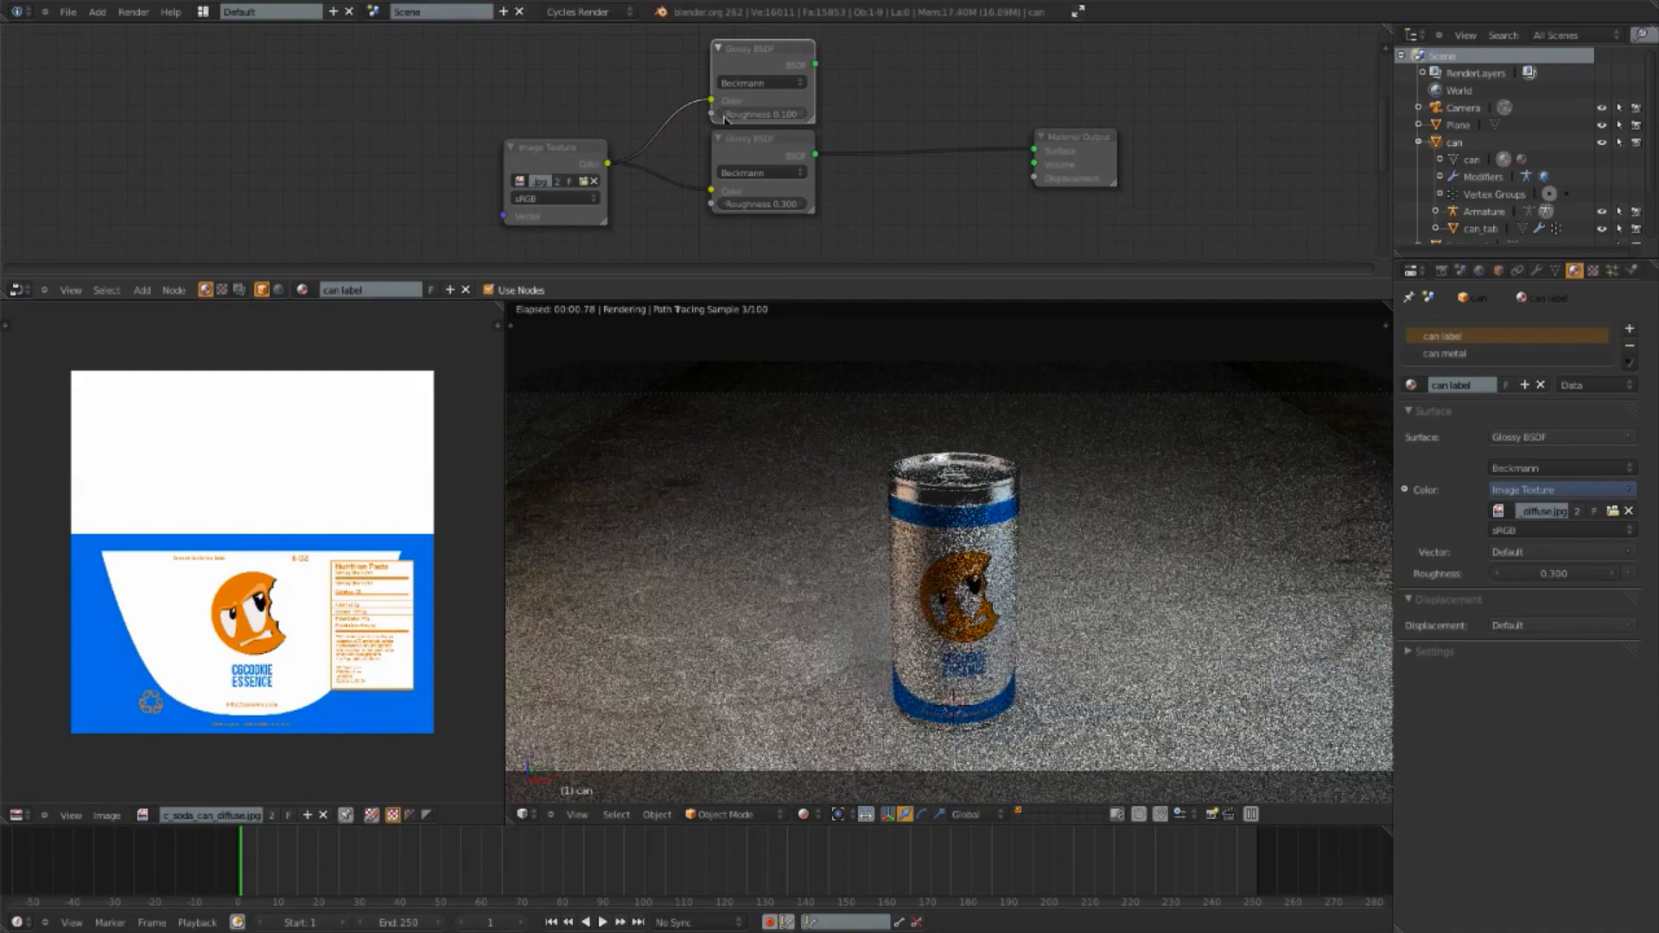
Step: Make room before the material output and insert a Mix Shader into the link from the lower Glossy BSDF
{"action": "middle_click_drag", "start_coordinate": [1059, 152], "coordinate": [1015, 166]}
{"action": "left_click_drag", "start_coordinate": [1065, 160], "coordinate": [1181, 133]}
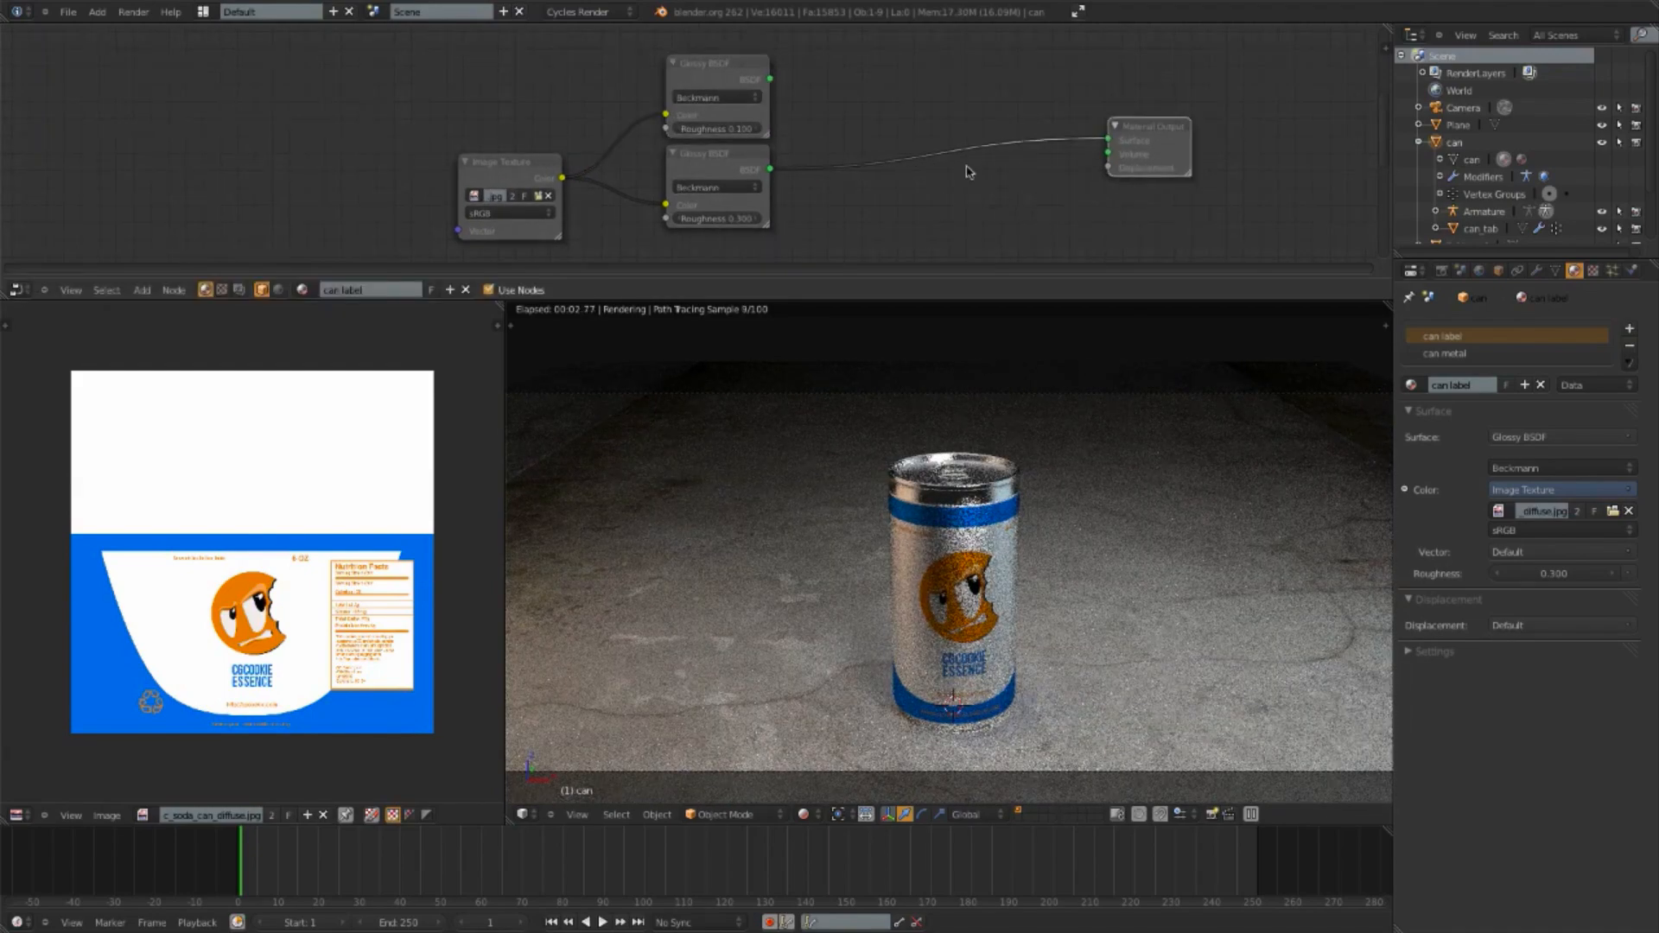
{"action": "key", "text": "shift+a"}
{"action": "mouse_move", "coordinate": [944, 209]}
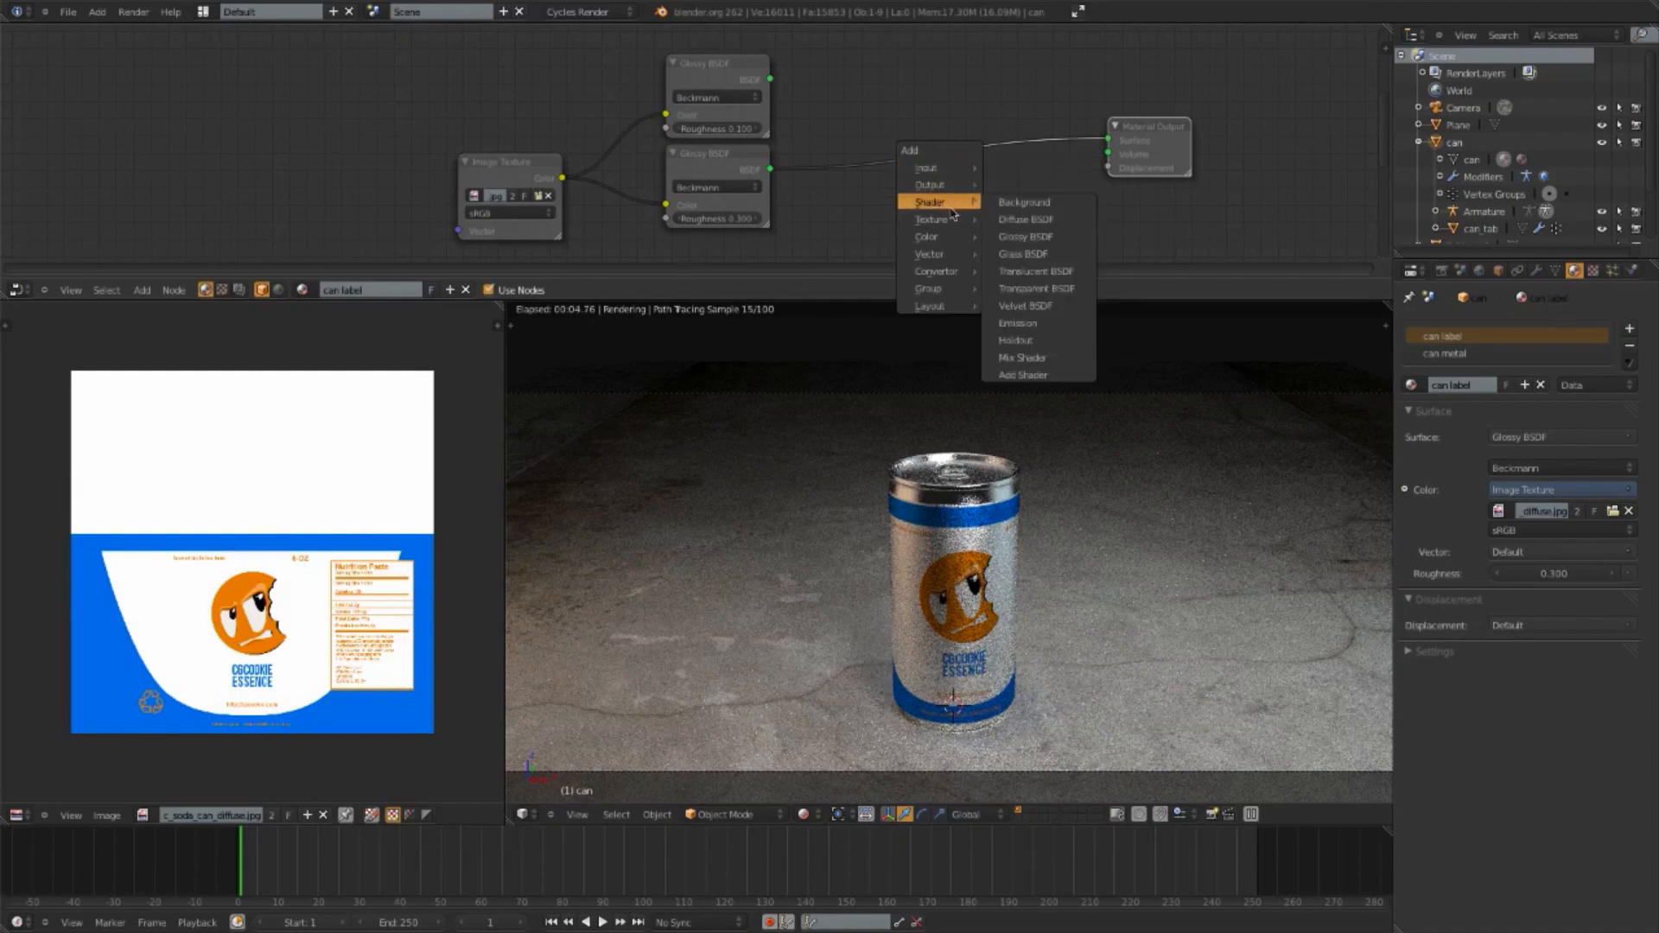
{"action": "left_click", "coordinate": [1037, 363]}
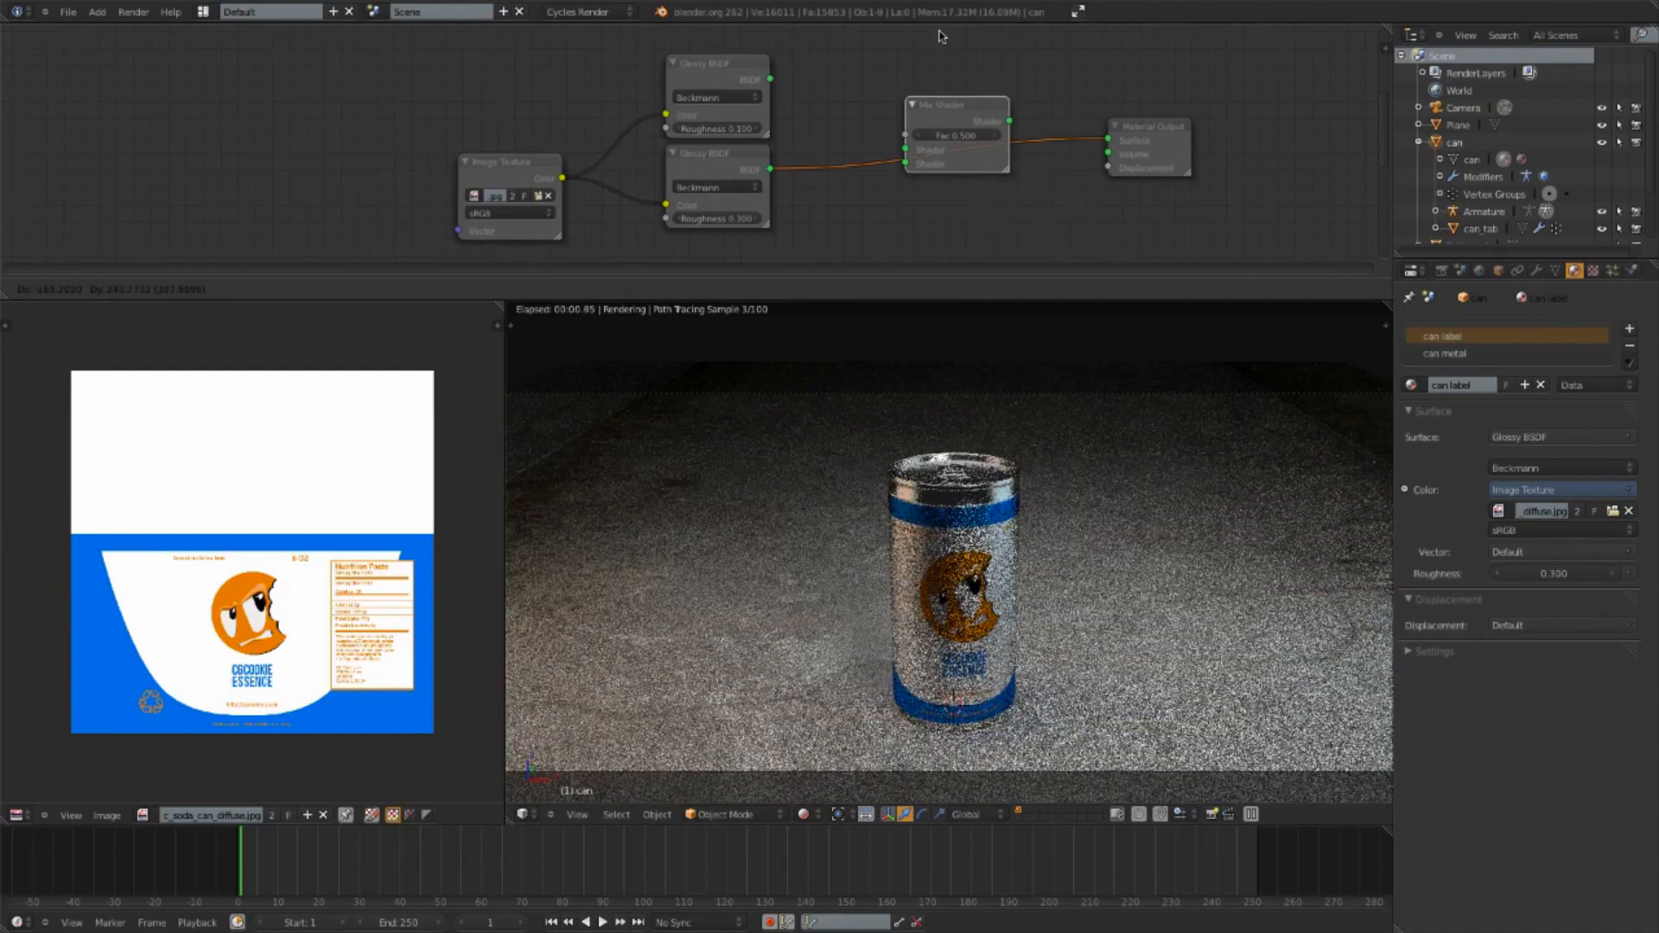
{"action": "left_click", "coordinate": [937, 38]}
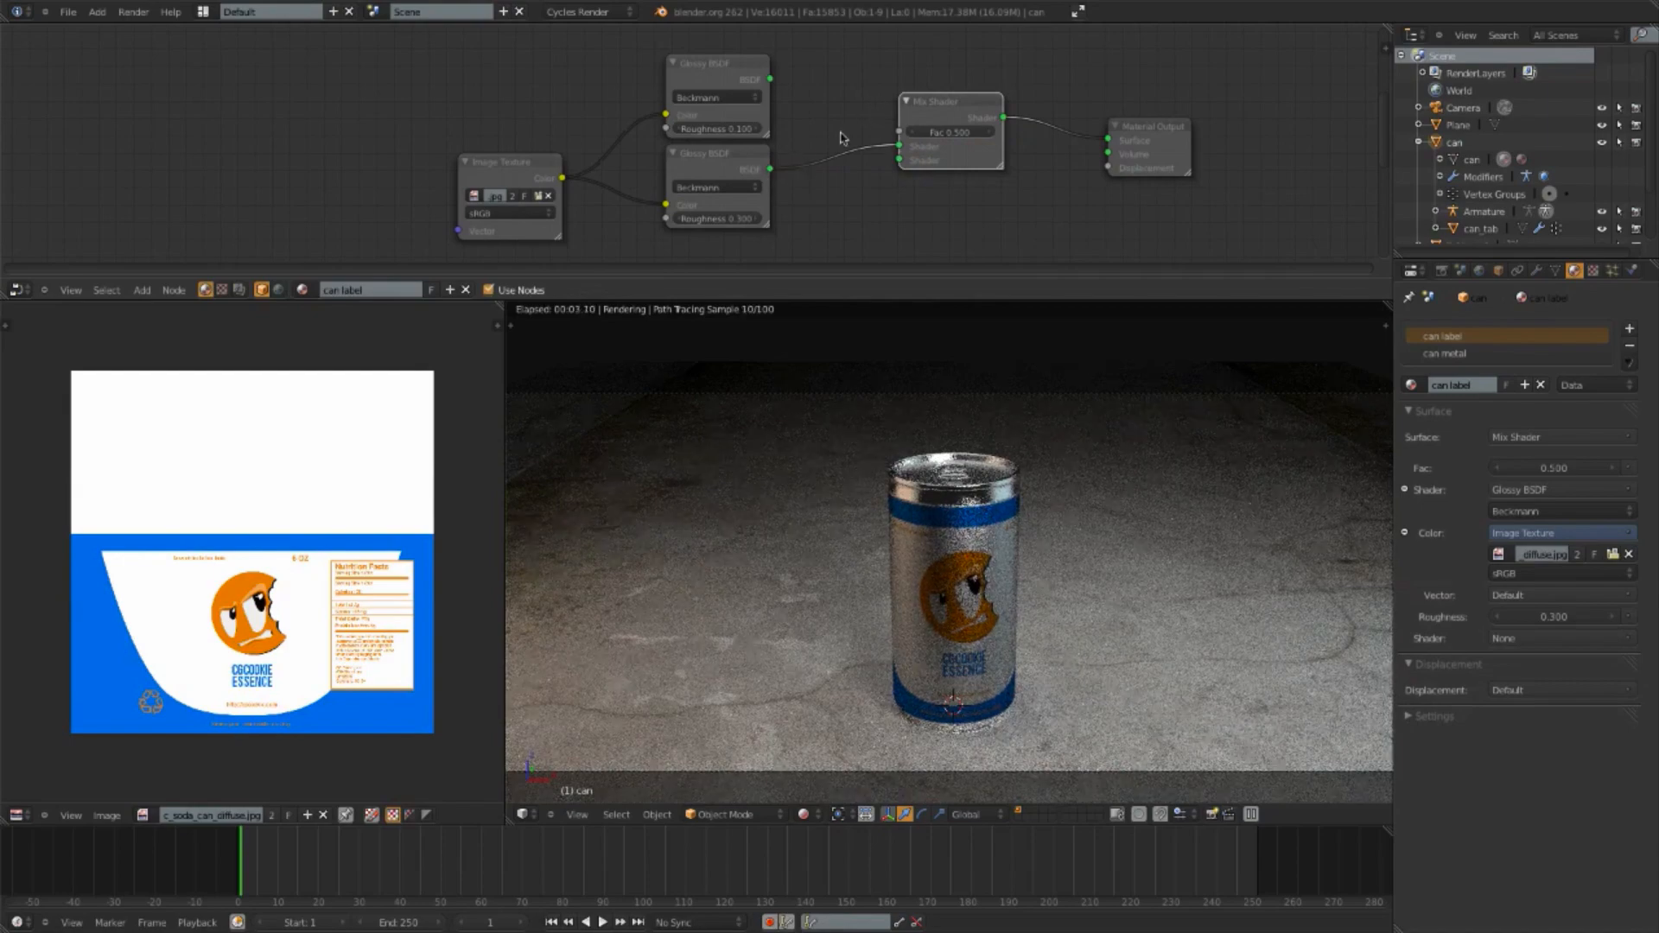
Step: Rewire the Mix Shader with the upper Glossy BSDF as first shader, the lower as second, and its result feeding the output's surface
{"action": "left_click_drag", "start_coordinate": [843, 131], "coordinate": [843, 177], "text": "ctrl"}
{"action": "left_click_drag", "start_coordinate": [1056, 113], "coordinate": [1056, 156], "text": "ctrl"}
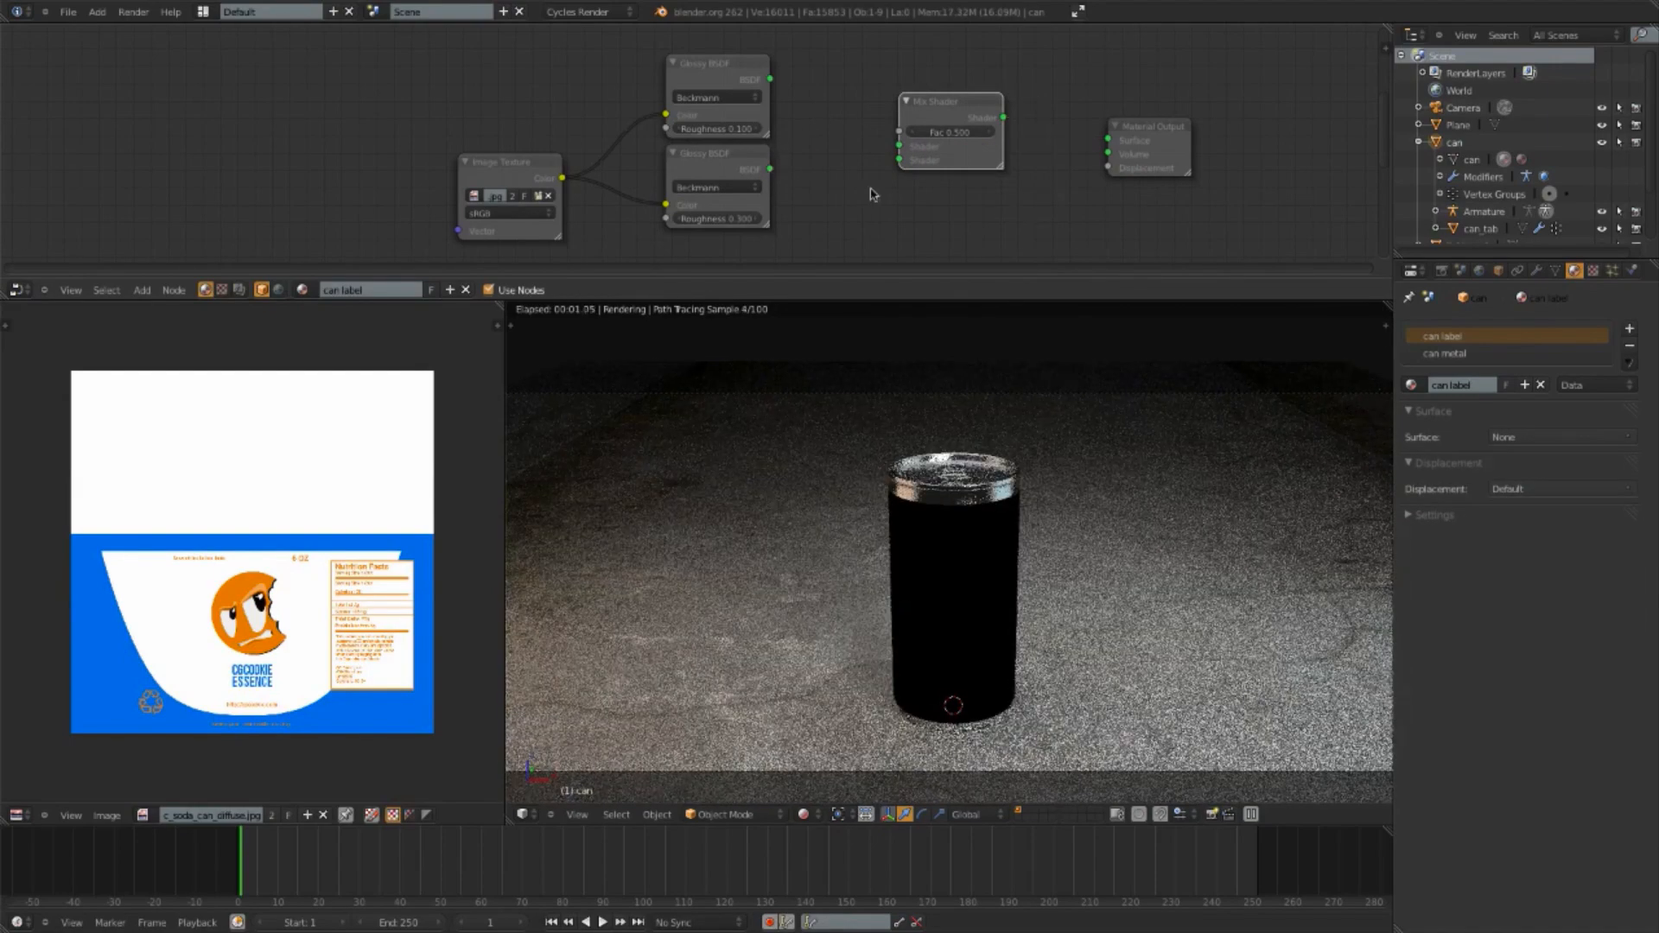
{"action": "mouse_move", "coordinate": [843, 43]}
{"action": "left_mouse_down", "text": "ctrl"}
{"action": "mouse_move", "coordinate": [845, 143]}
{"action": "mouse_move", "coordinate": [819, 230]}
{"action": "mouse_move", "coordinate": [1090, 129]}
{"action": "left_mouse_up", "text": "ctrl"}
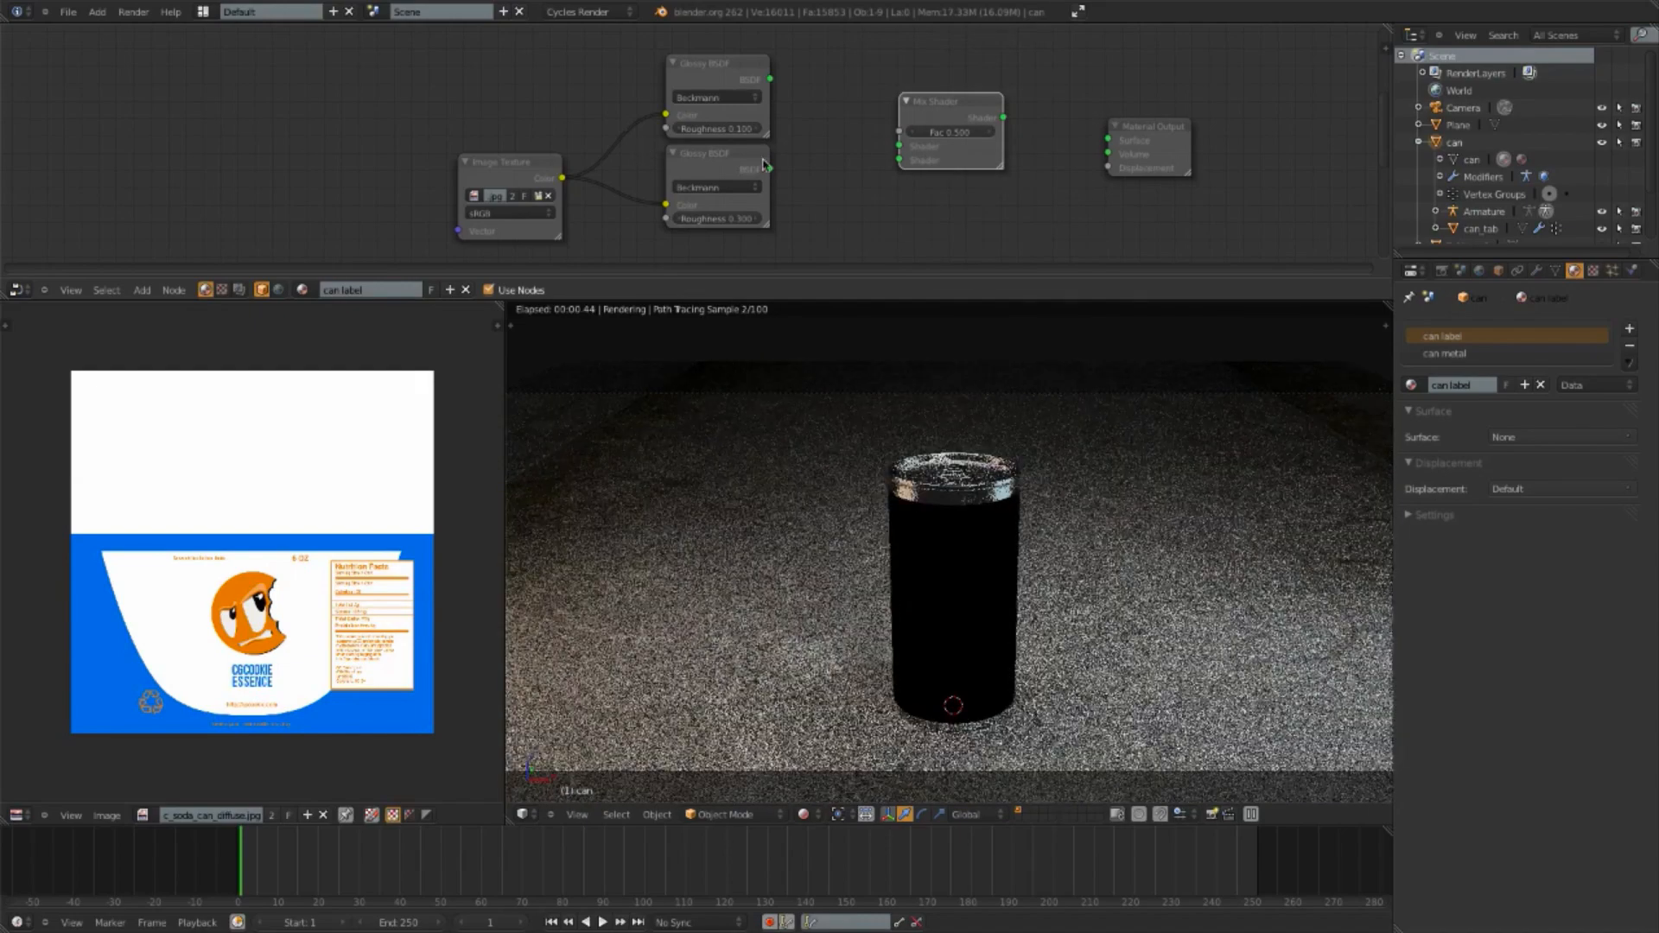
{"action": "mouse_move", "coordinate": [770, 168]}
{"action": "left_mouse_down"}
{"action": "mouse_move", "coordinate": [914, 168]}
{"action": "mouse_move", "coordinate": [900, 159]}
{"action": "left_mouse_up"}
{"action": "left_click_drag", "start_coordinate": [770, 79], "coordinate": [900, 146]}
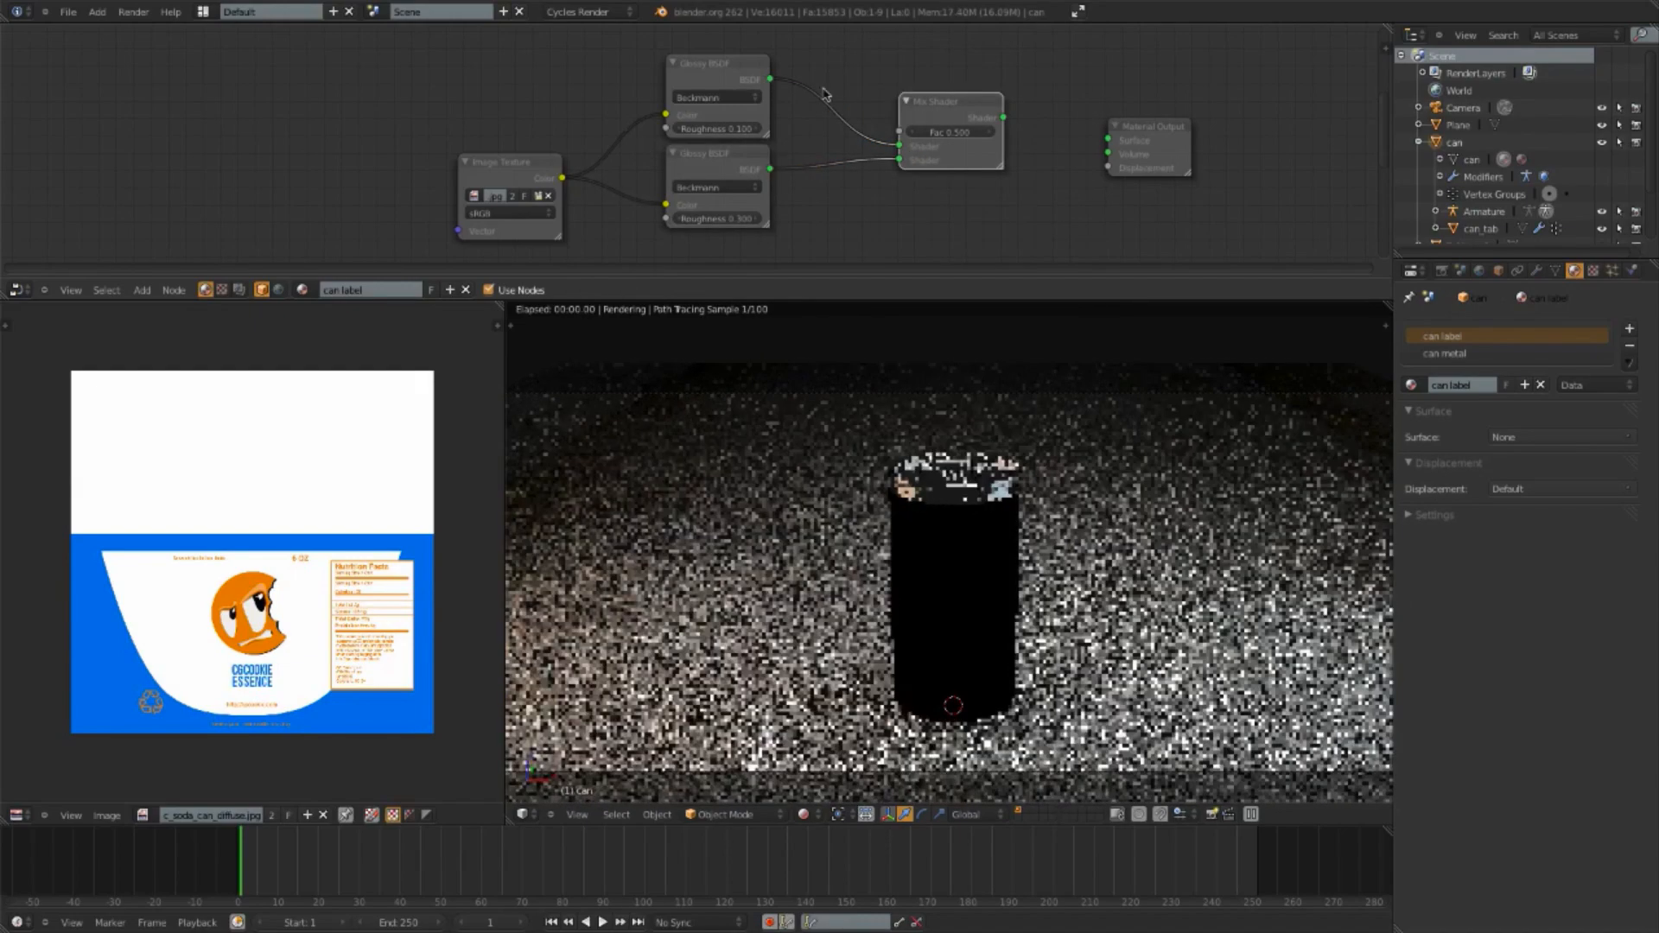
{"action": "left_click_drag", "start_coordinate": [999, 121], "coordinate": [1115, 140]}
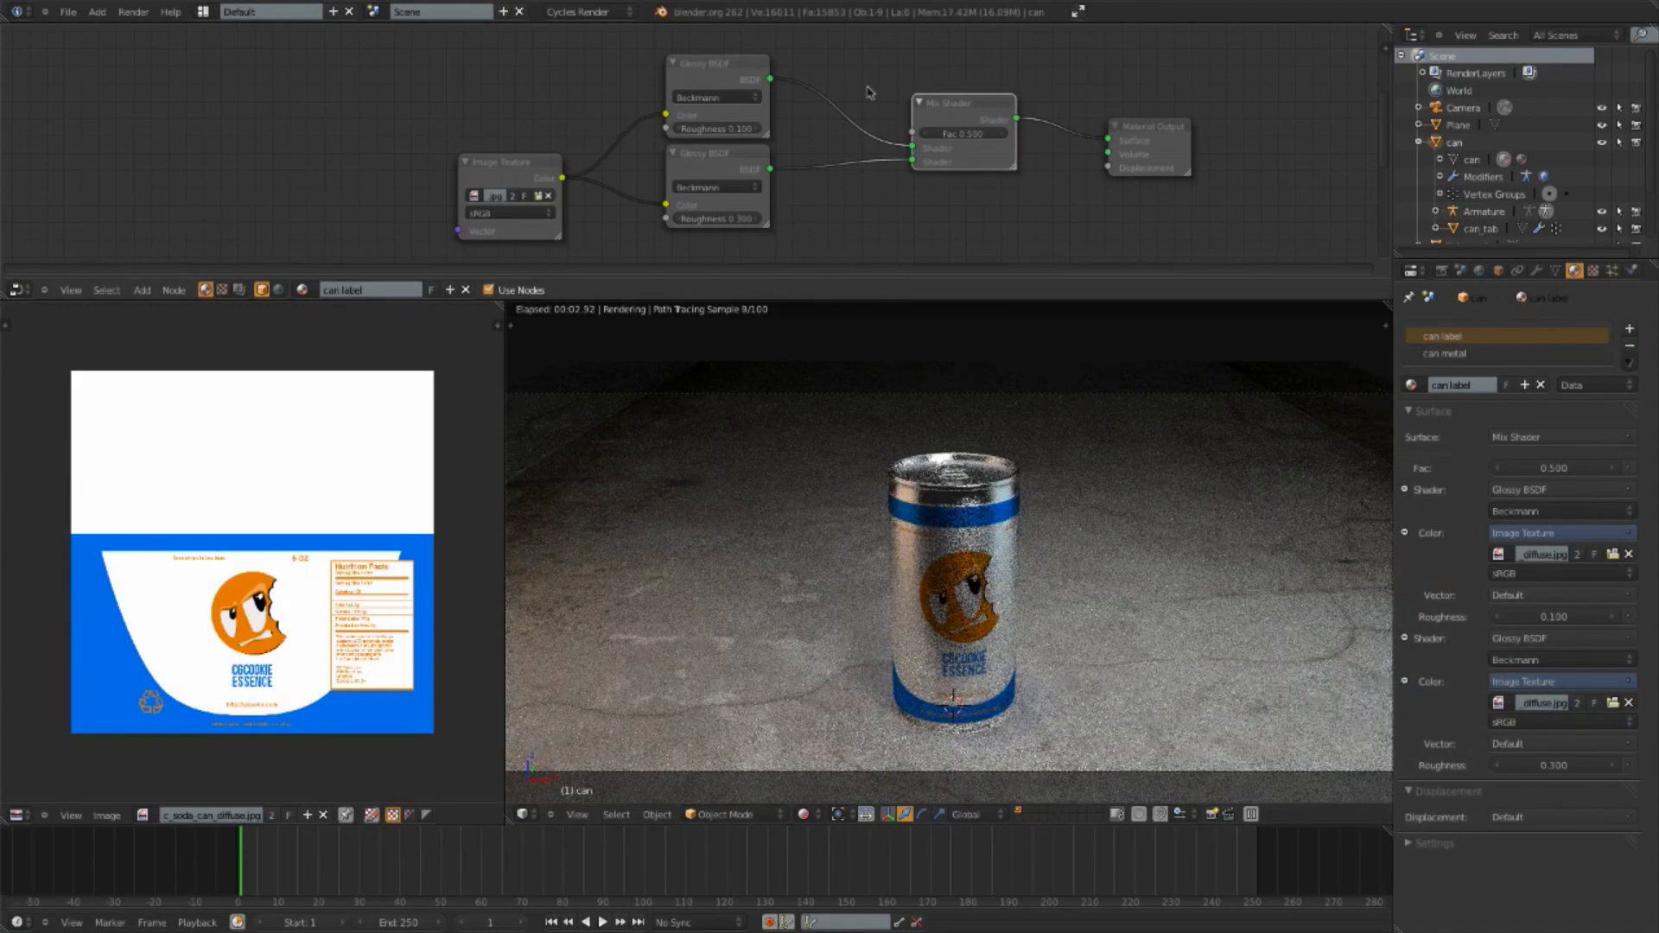
Step: Set the upper Glossy BSDF's roughness to 0.05
{"action": "left_click", "coordinate": [691, 129]}
{"action": "type", "text": "0.05"}
{"action": "key", "text": "Return"}
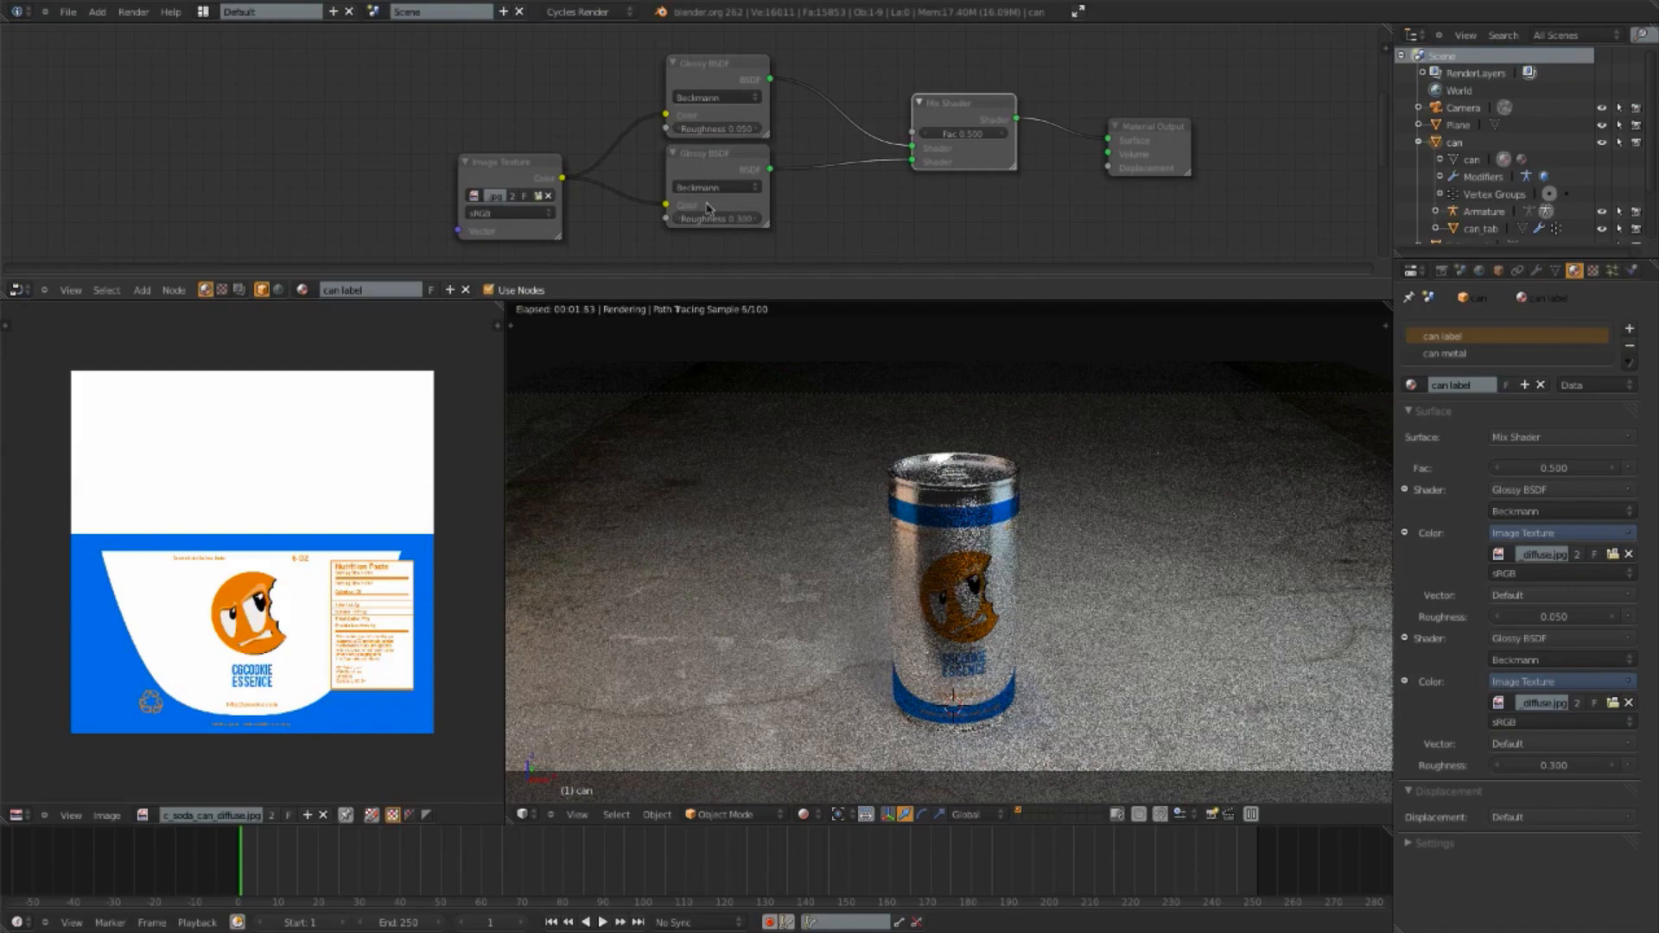
Step: Compare the label's Mix Shader factor at 0 and 1, and settle on 0.800
{"action": "left_click_drag", "start_coordinate": [950, 110], "coordinate": [769, 112]}
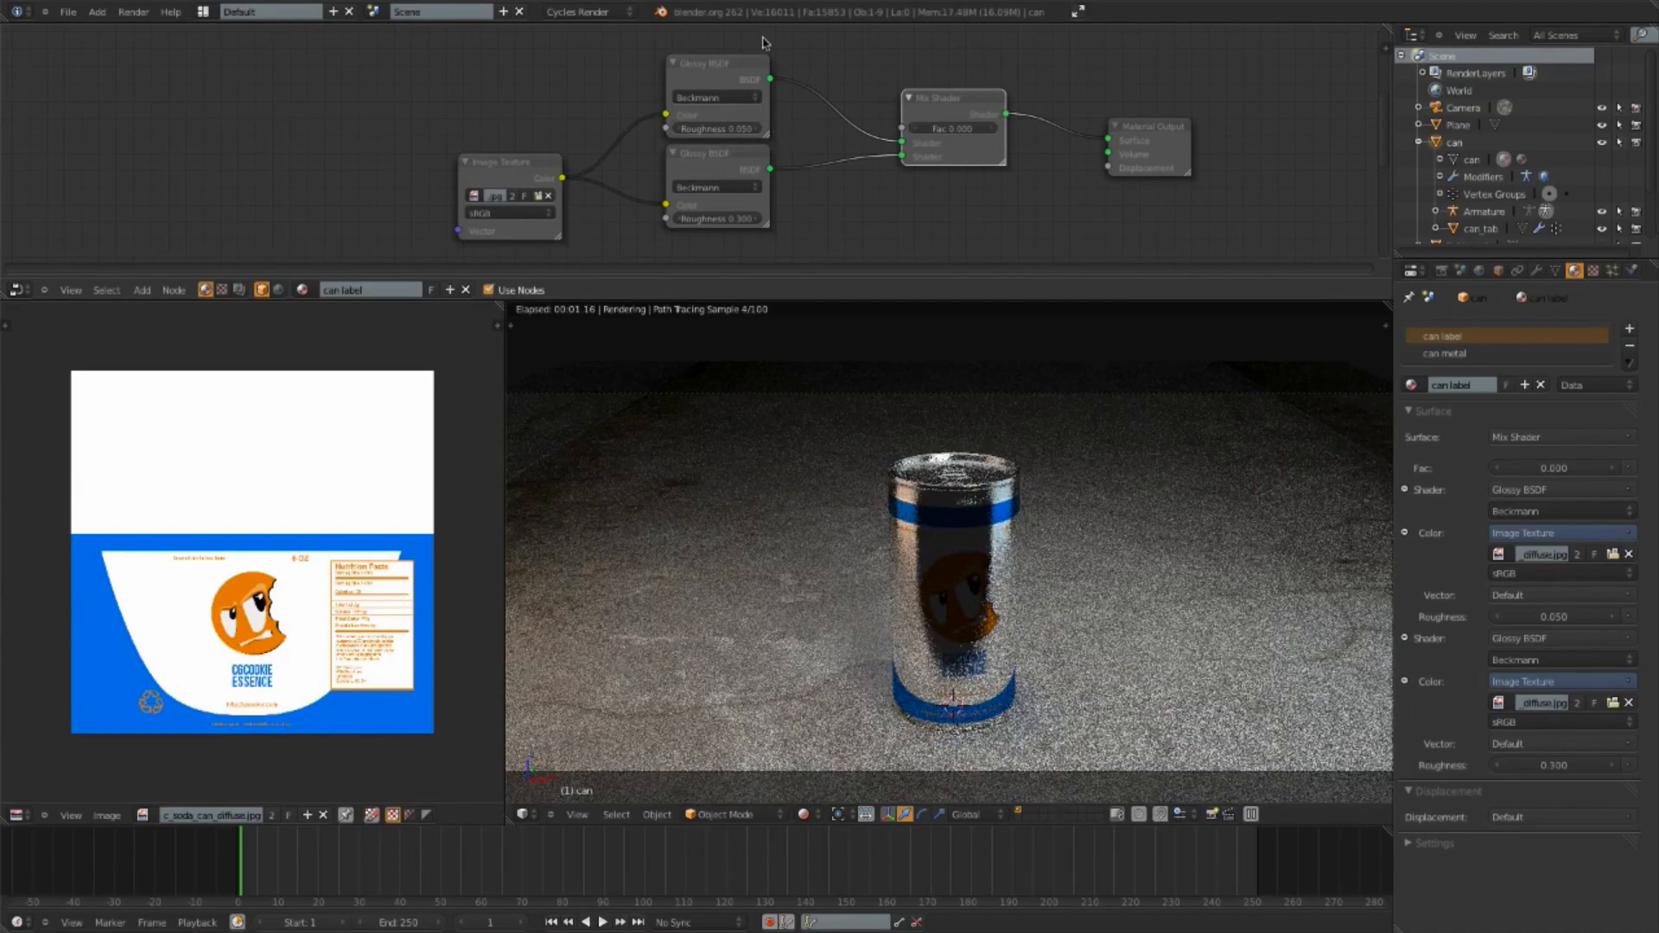
{"action": "left_click_drag", "start_coordinate": [968, 138], "coordinate": [1007, 136]}
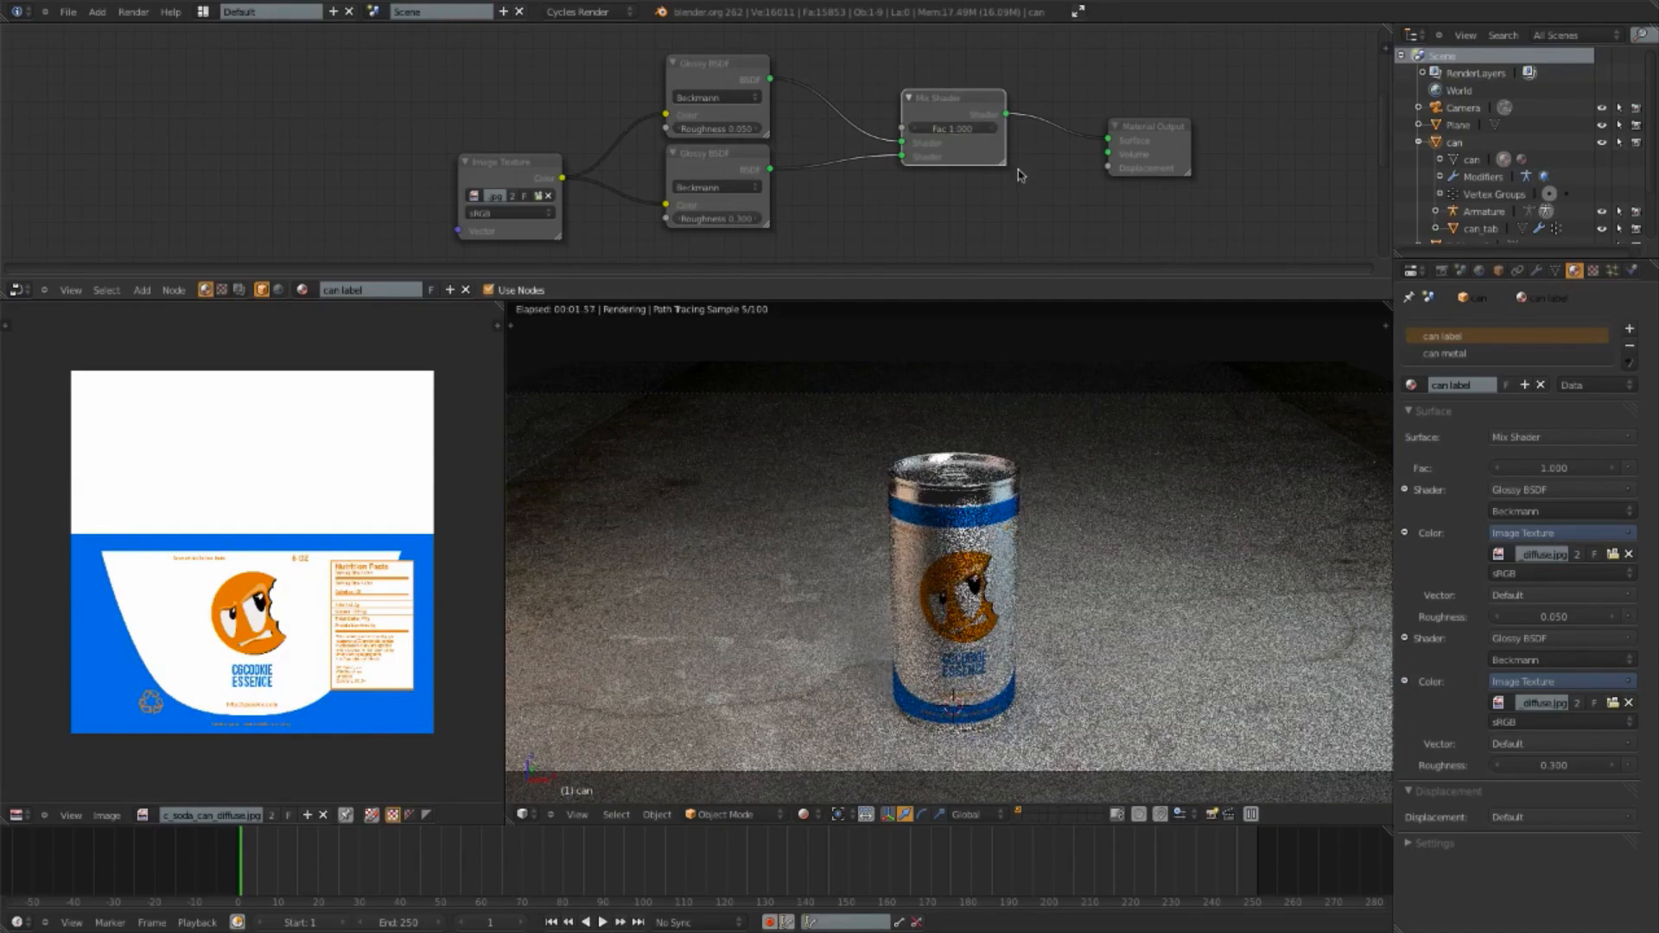
{"action": "left_click", "coordinate": [914, 130]}
{"action": "left_click", "coordinate": [914, 130]}
{"action": "left_click", "coordinate": [913, 130]}
{"action": "left_click", "coordinate": [914, 130]}
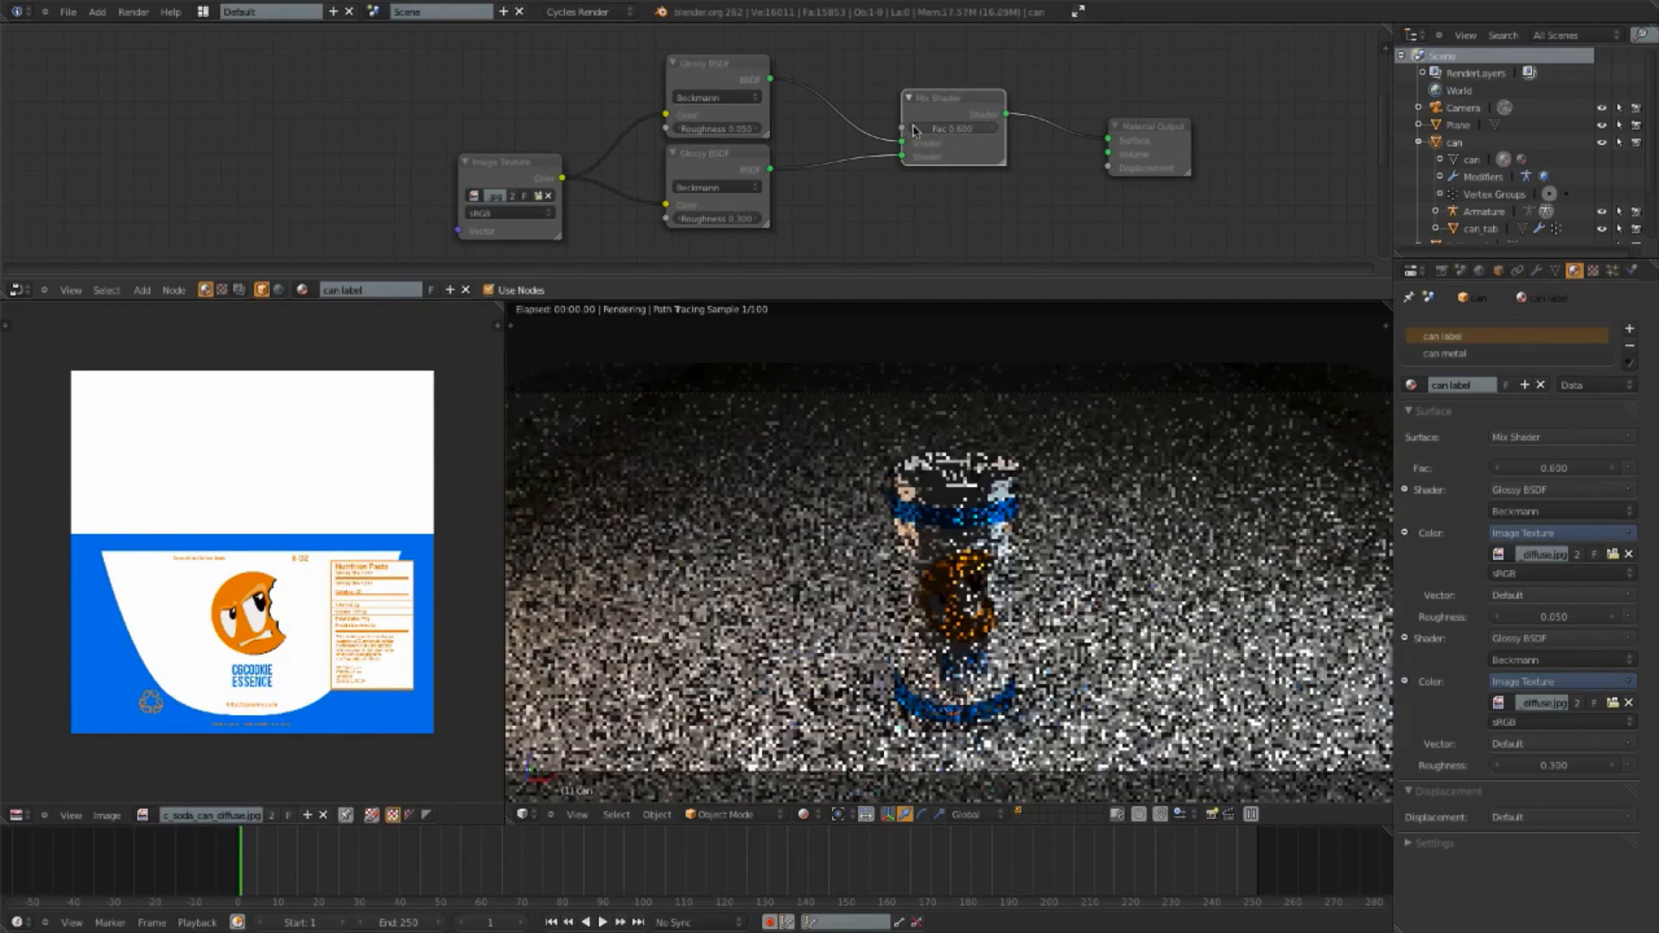
{"action": "left_click", "coordinate": [992, 129]}
{"action": "left_click", "coordinate": [992, 129]}
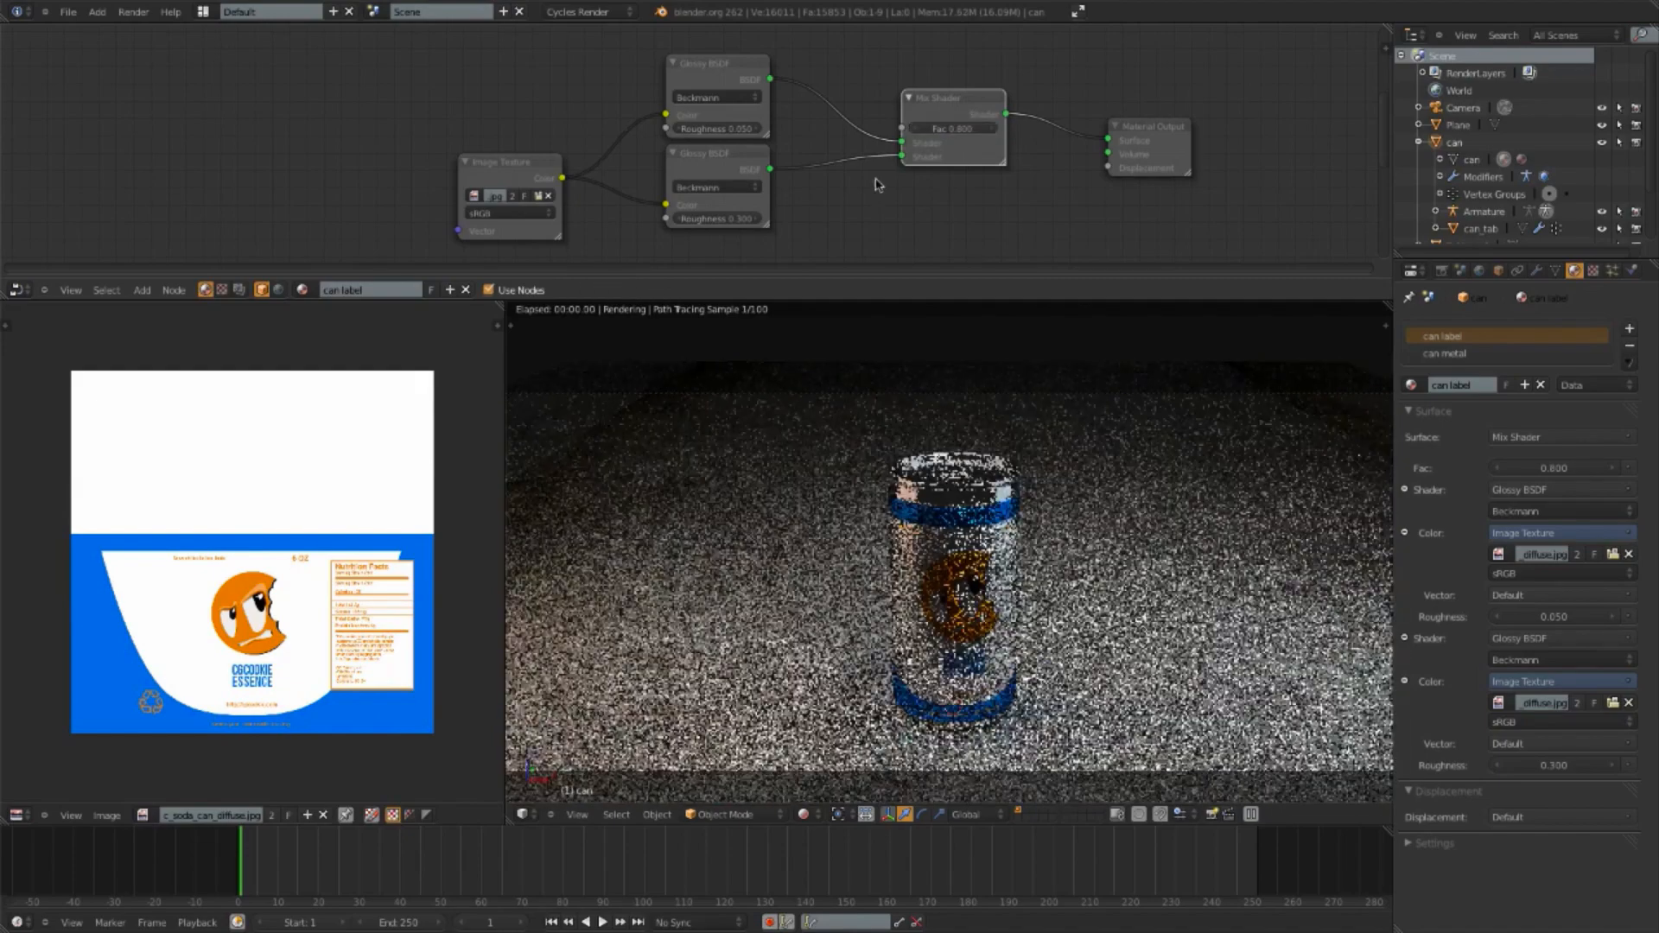
Step: Set the upper Glossy BSDF's roughness to 0.075
{"action": "left_click", "coordinate": [699, 129]}
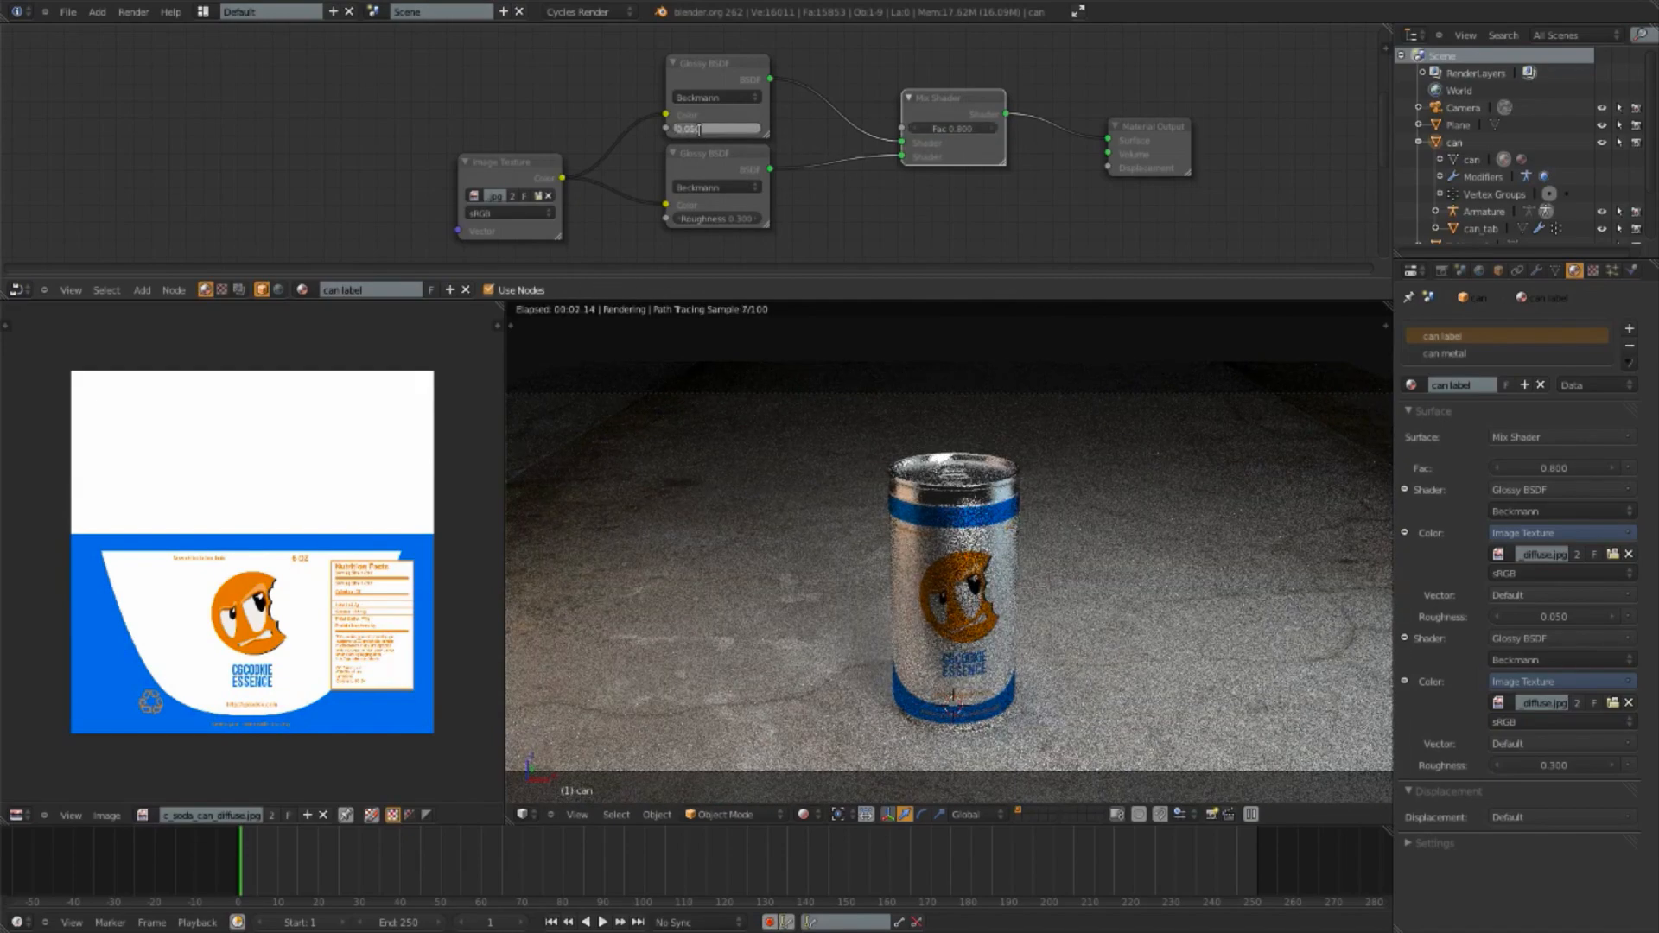
{"action": "type", "text": "0.075"}
{"action": "key", "text": "Return"}
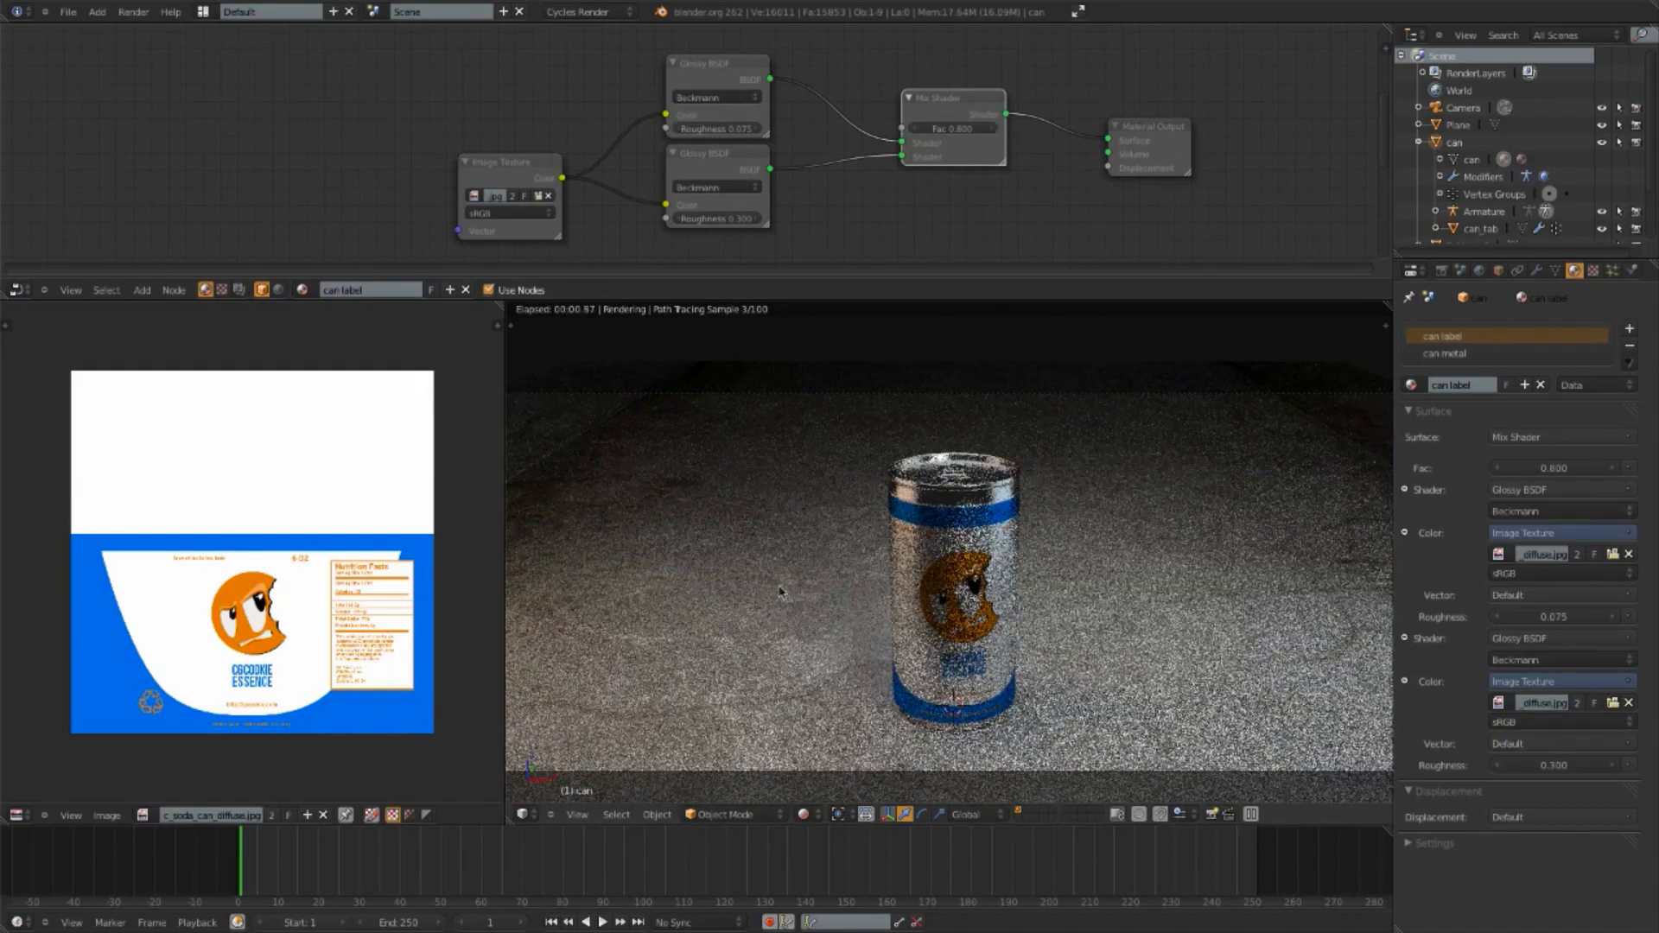
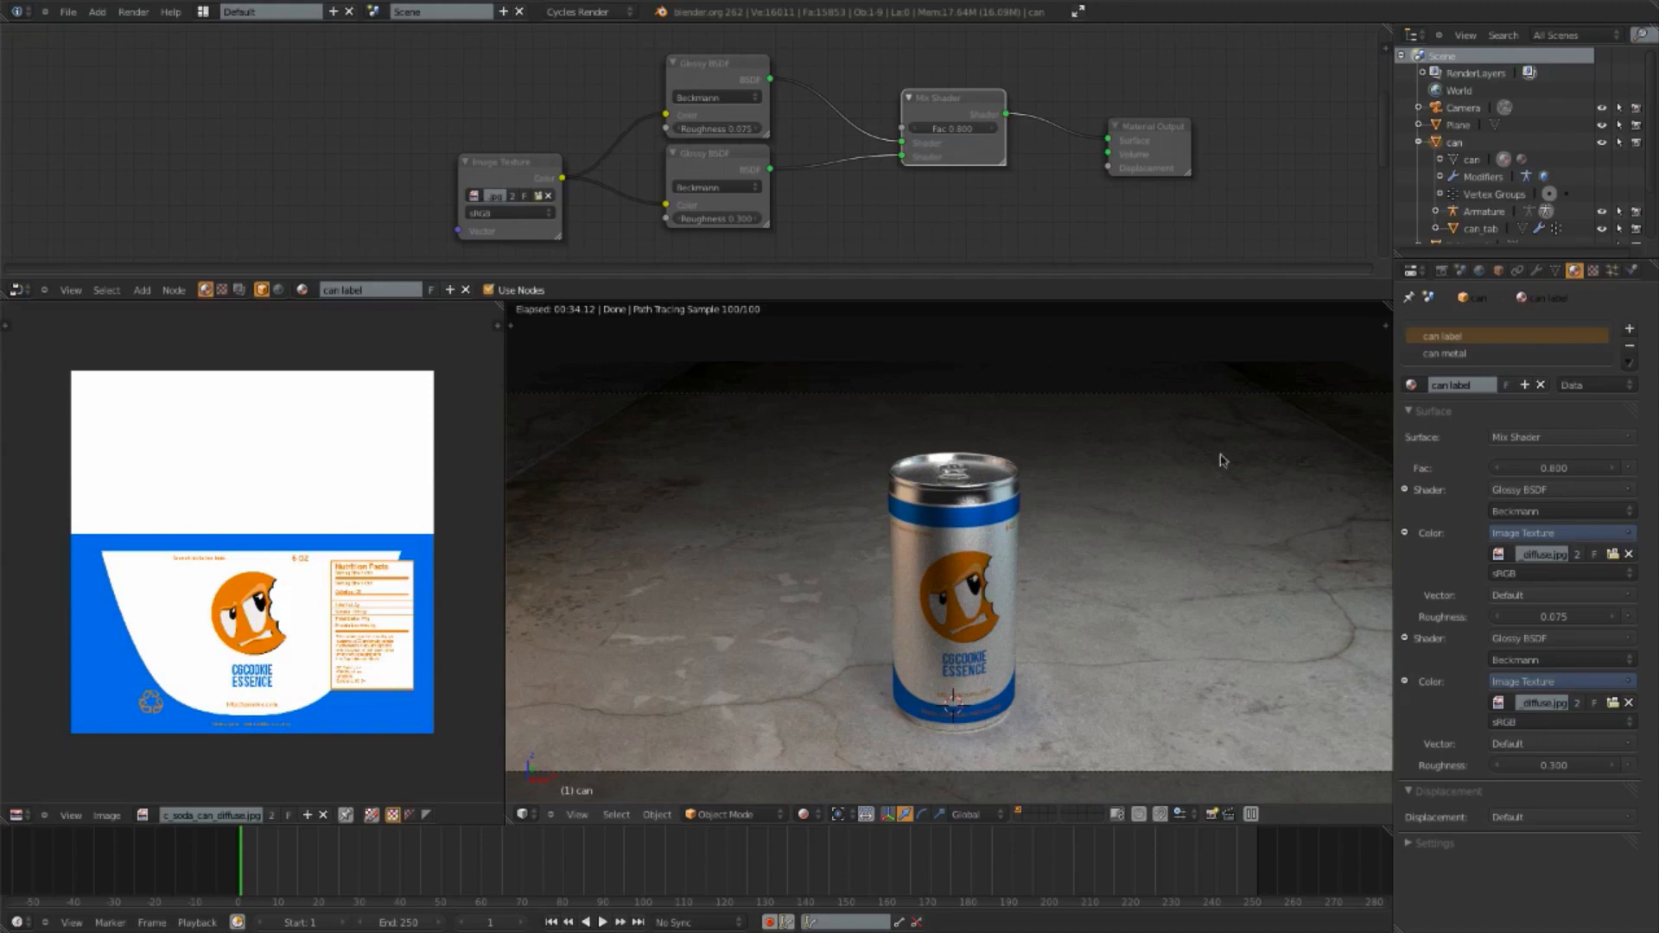
Step: Reselect the can and set its label material's Mix Shader factor to 0.700
{"action": "right_click", "coordinate": [1246, 487]}
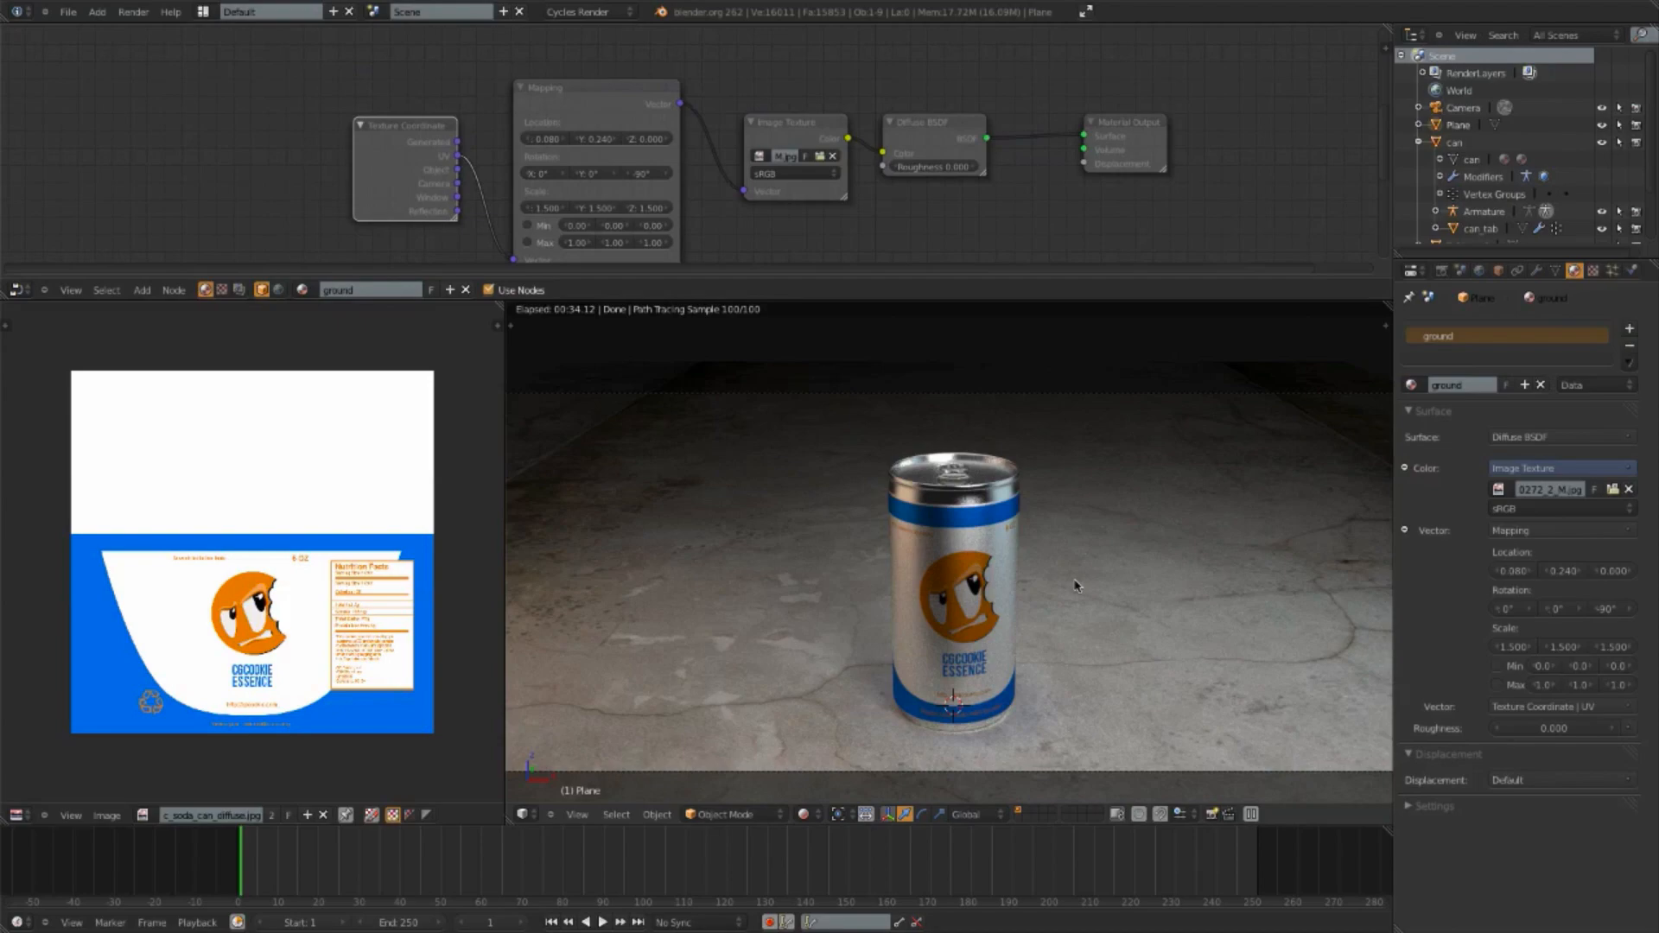
{"action": "right_click", "coordinate": [932, 558]}
{"action": "left_click", "coordinate": [1140, 89]}
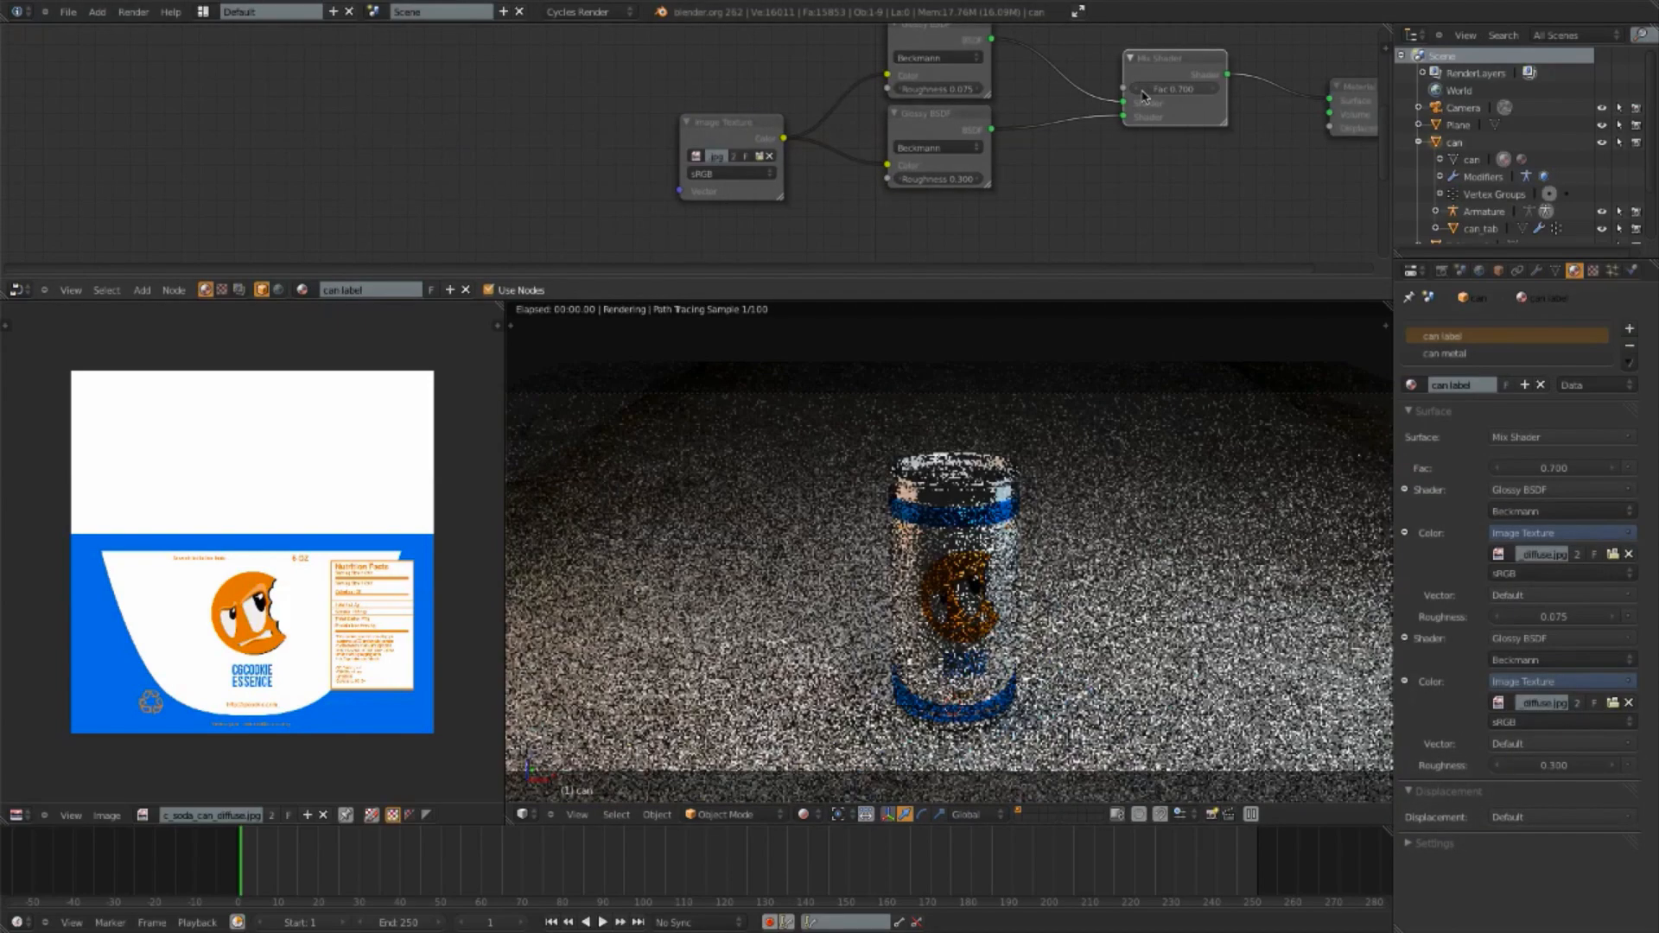
Step: Select the ground plane and change its ground material's surface shader to Glossy BSDF
{"action": "right_click", "coordinate": [1164, 547]}
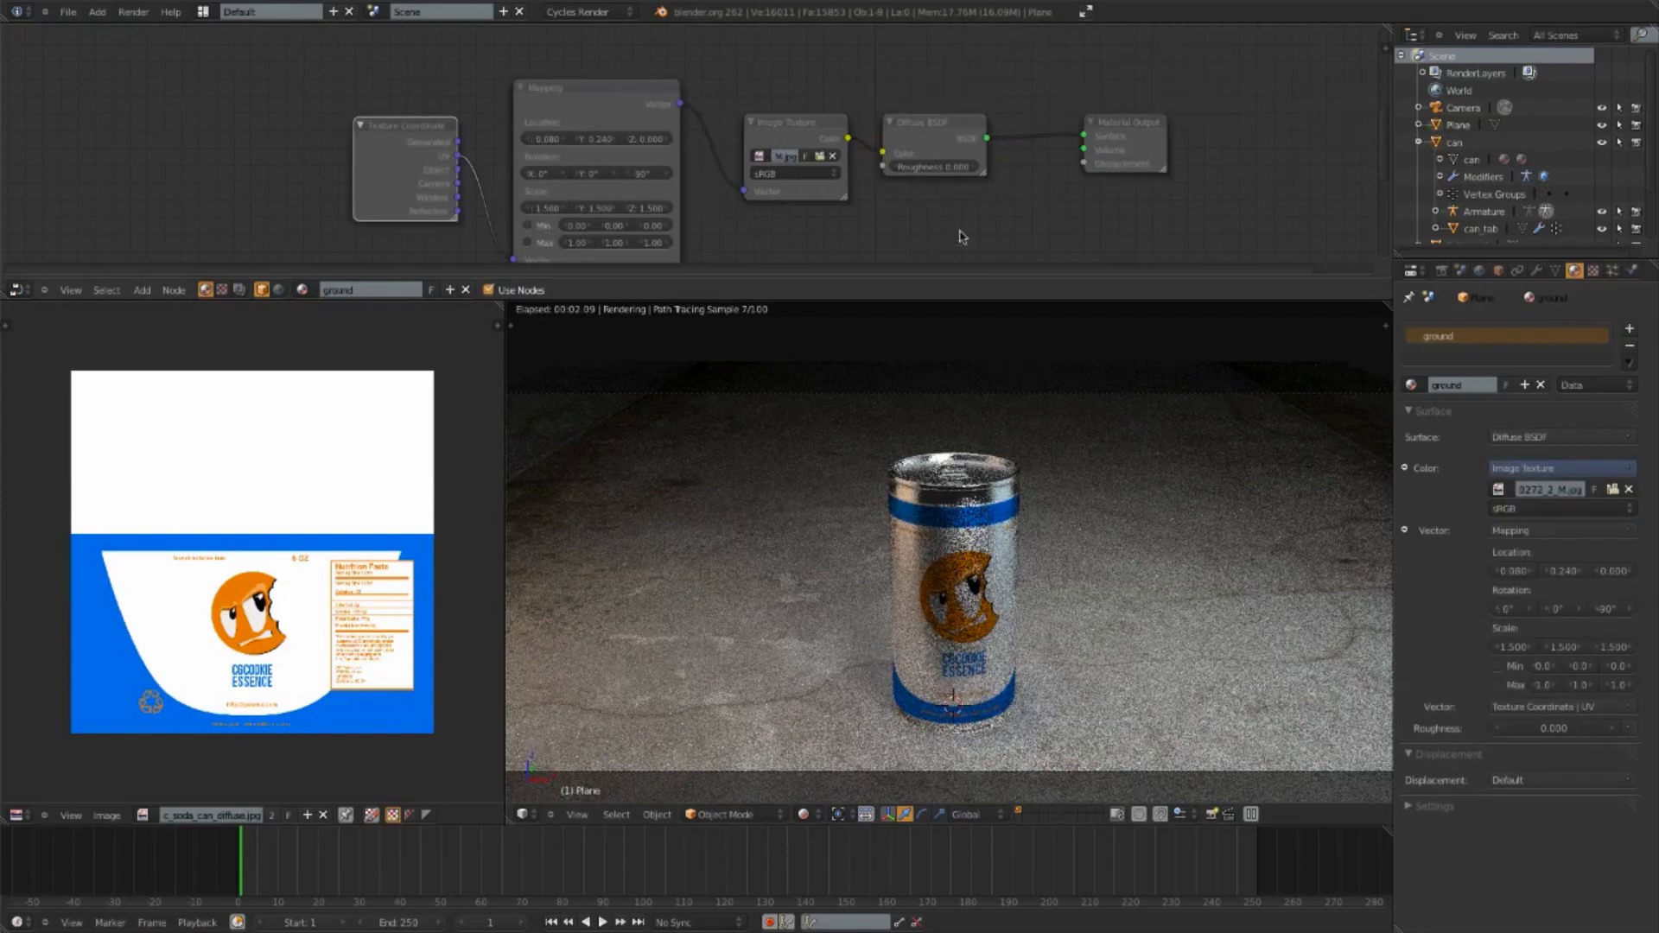
{"action": "left_click", "coordinate": [1547, 436]}
{"action": "left_click", "coordinate": [1454, 517]}
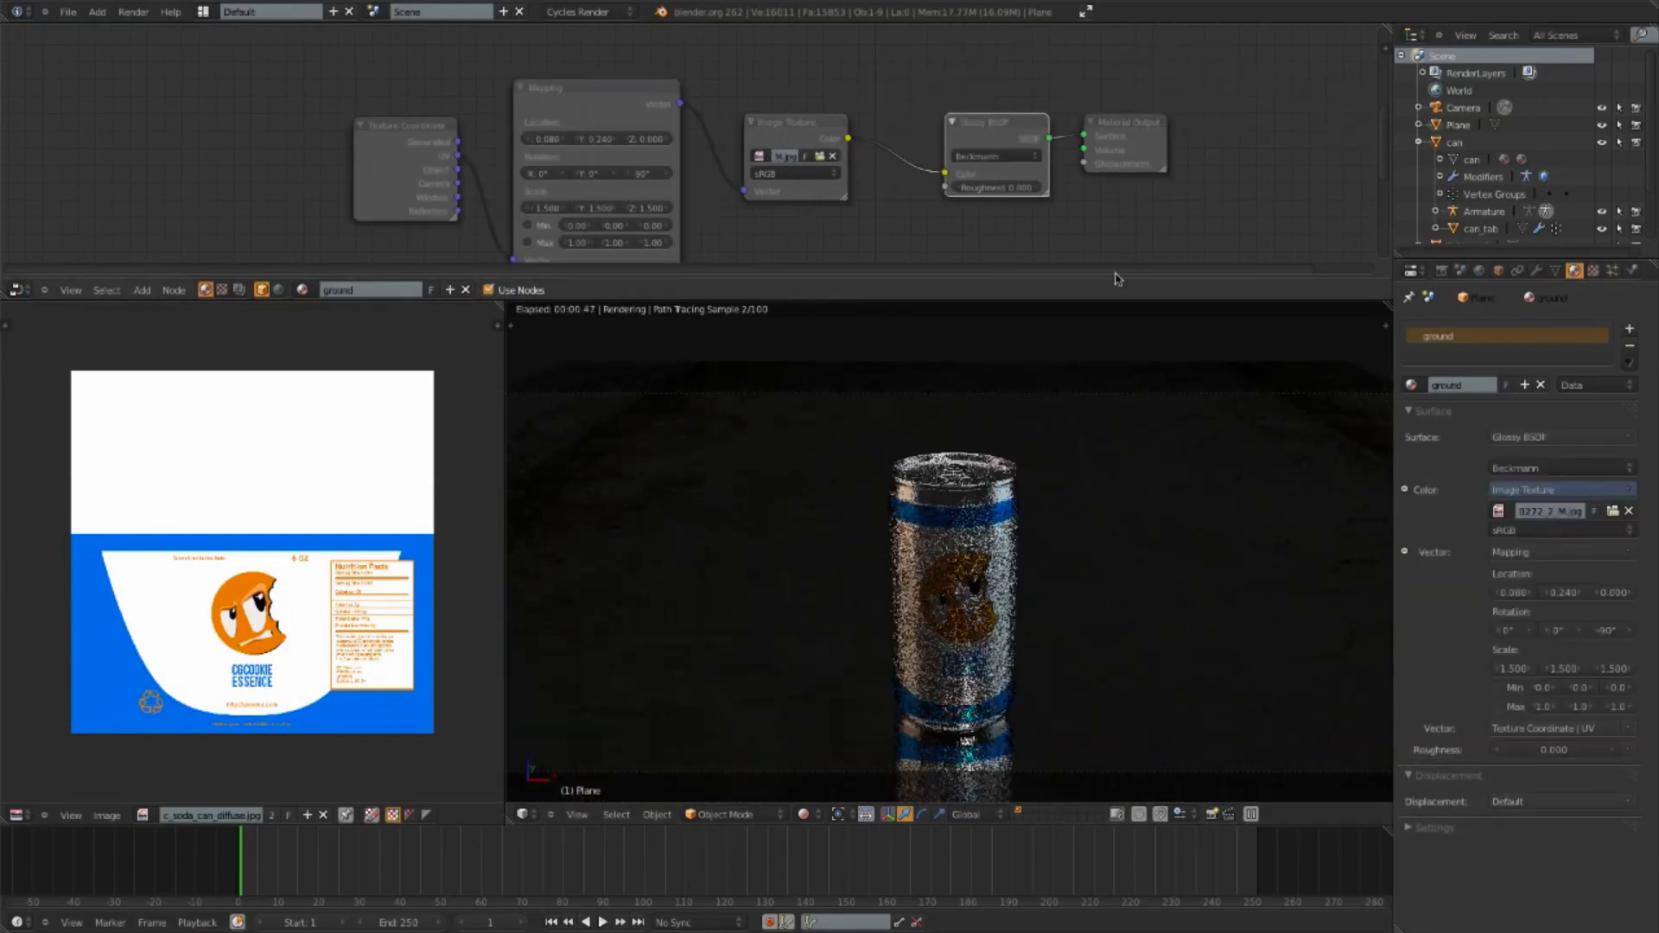
Step: Set the roughness of the ground material's Glossy BSDF to 0.900
{"action": "left_click_drag", "start_coordinate": [1029, 189], "coordinate": [1115, 189]}
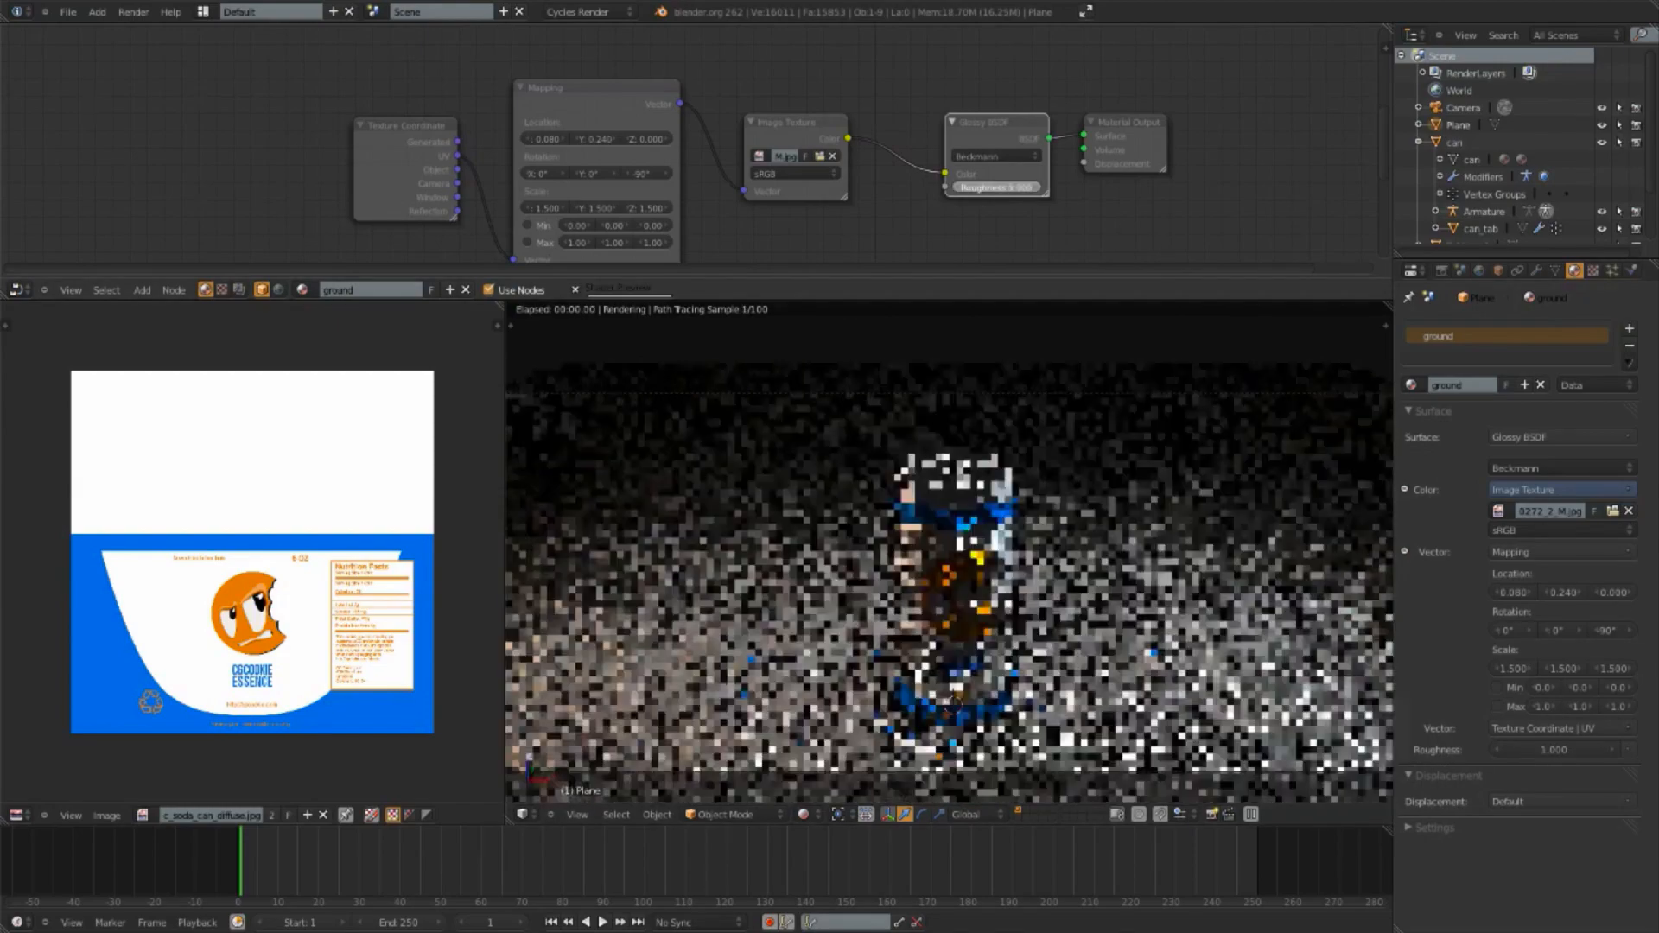
{"action": "left_click", "coordinate": [956, 187]}
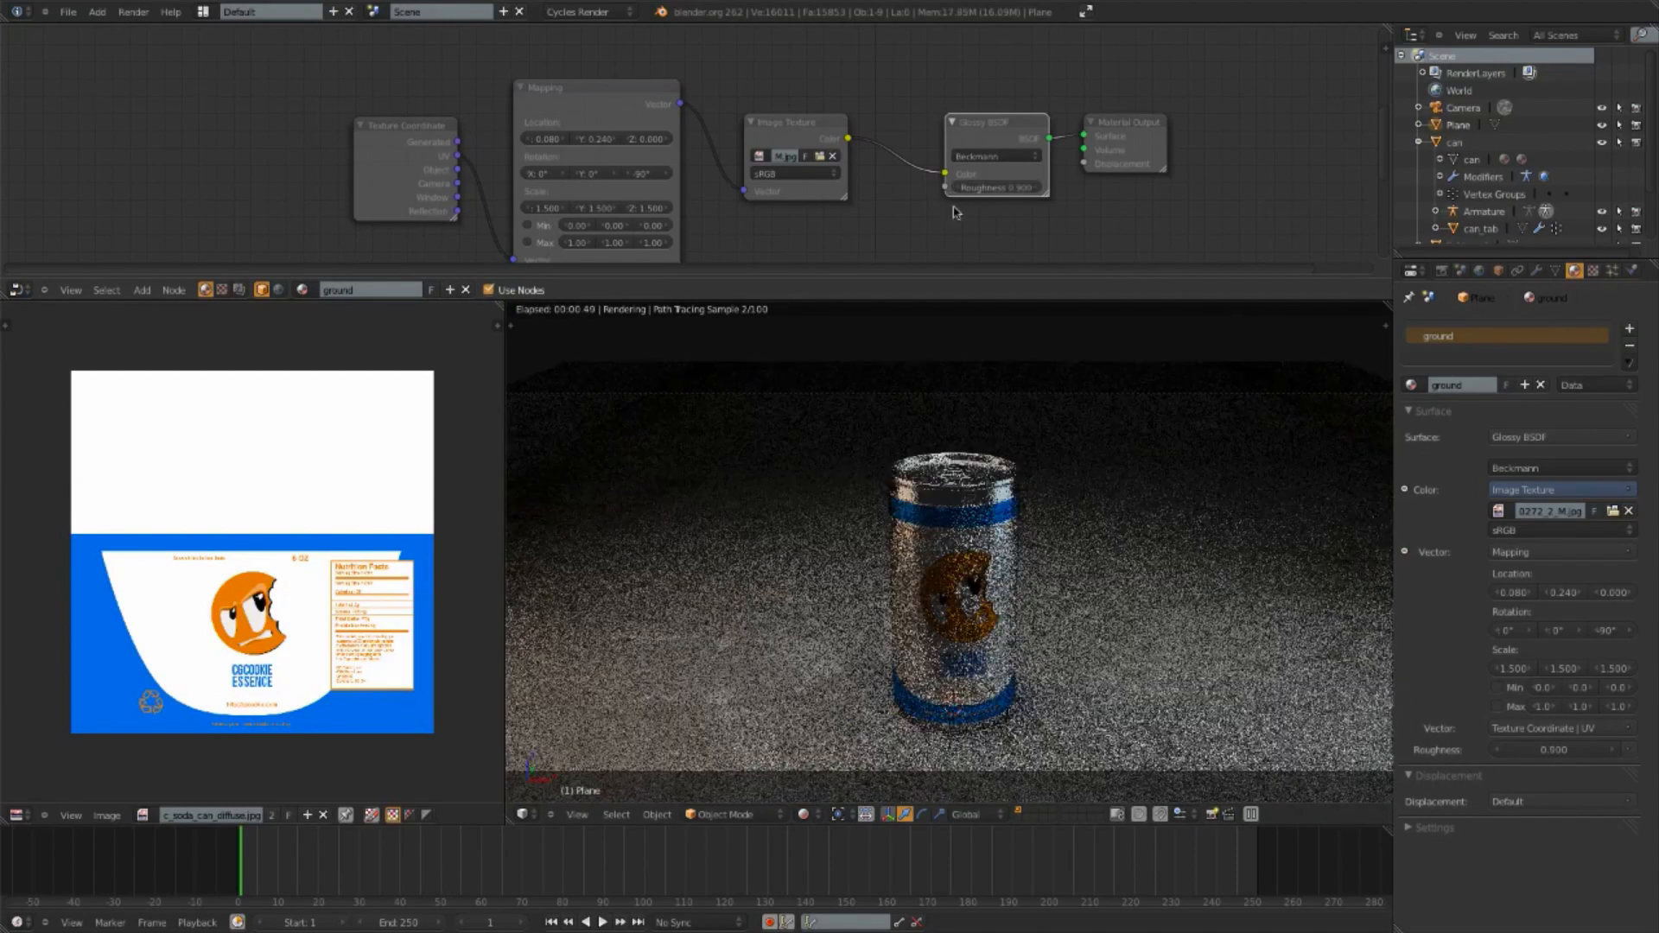
{"action": "middle_click_drag", "start_coordinate": [1083, 220], "coordinate": [1074, 182]}
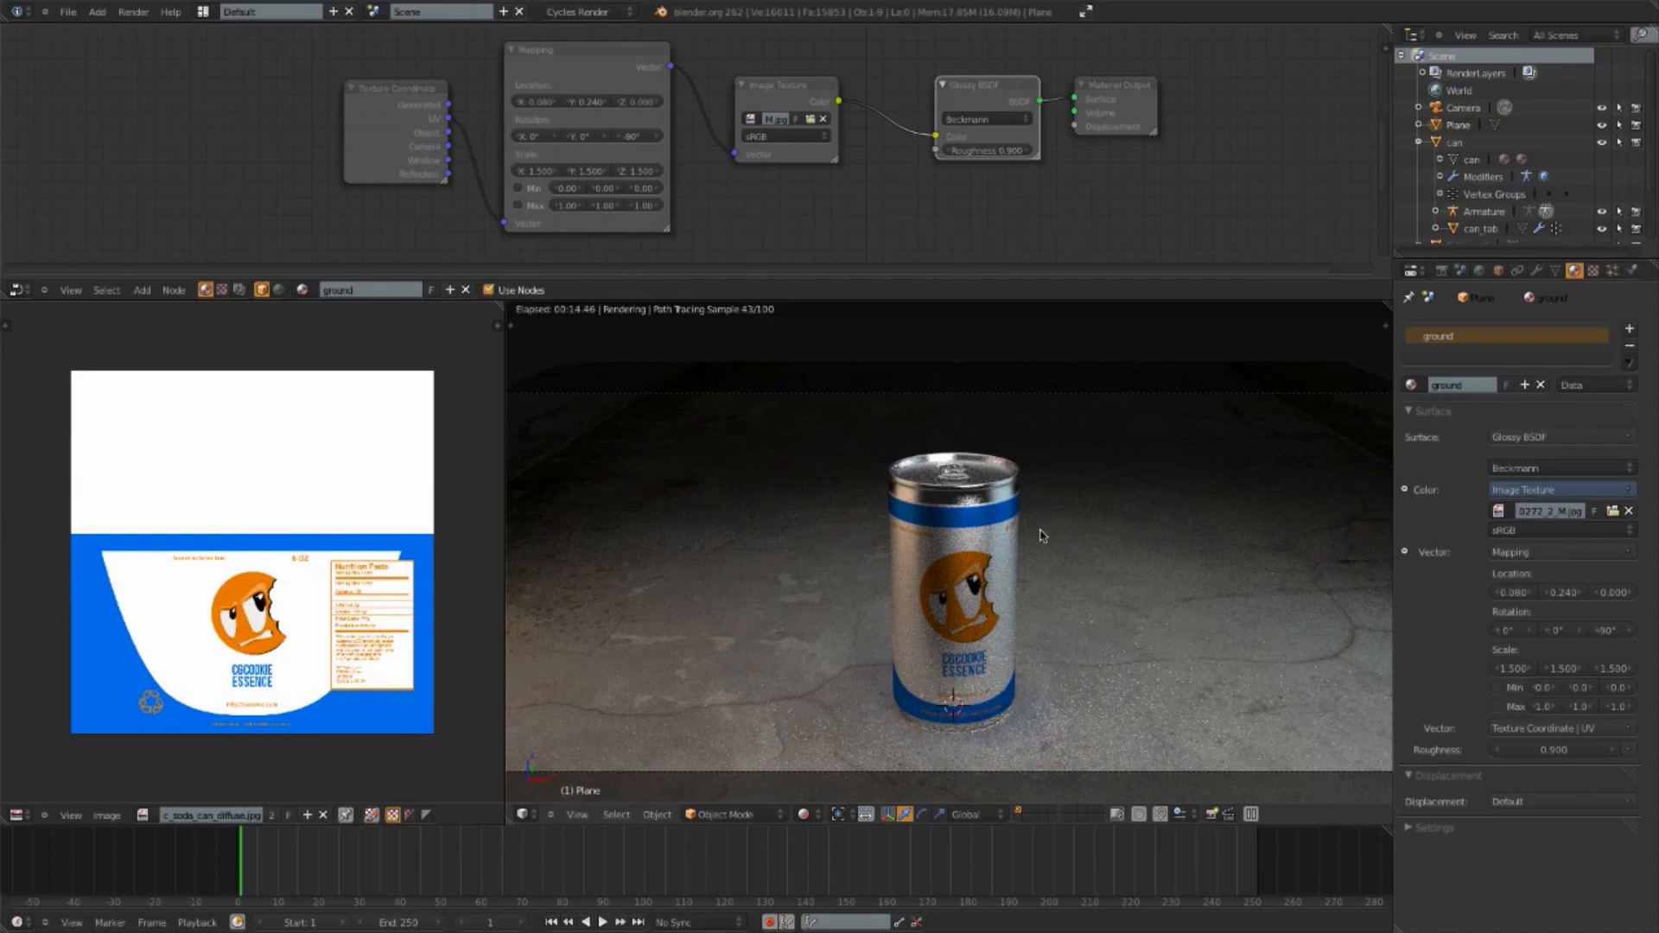
{"action": "scroll", "coordinate": [1061, 546], "scroll_direction": "down", "scroll_amount": 3}
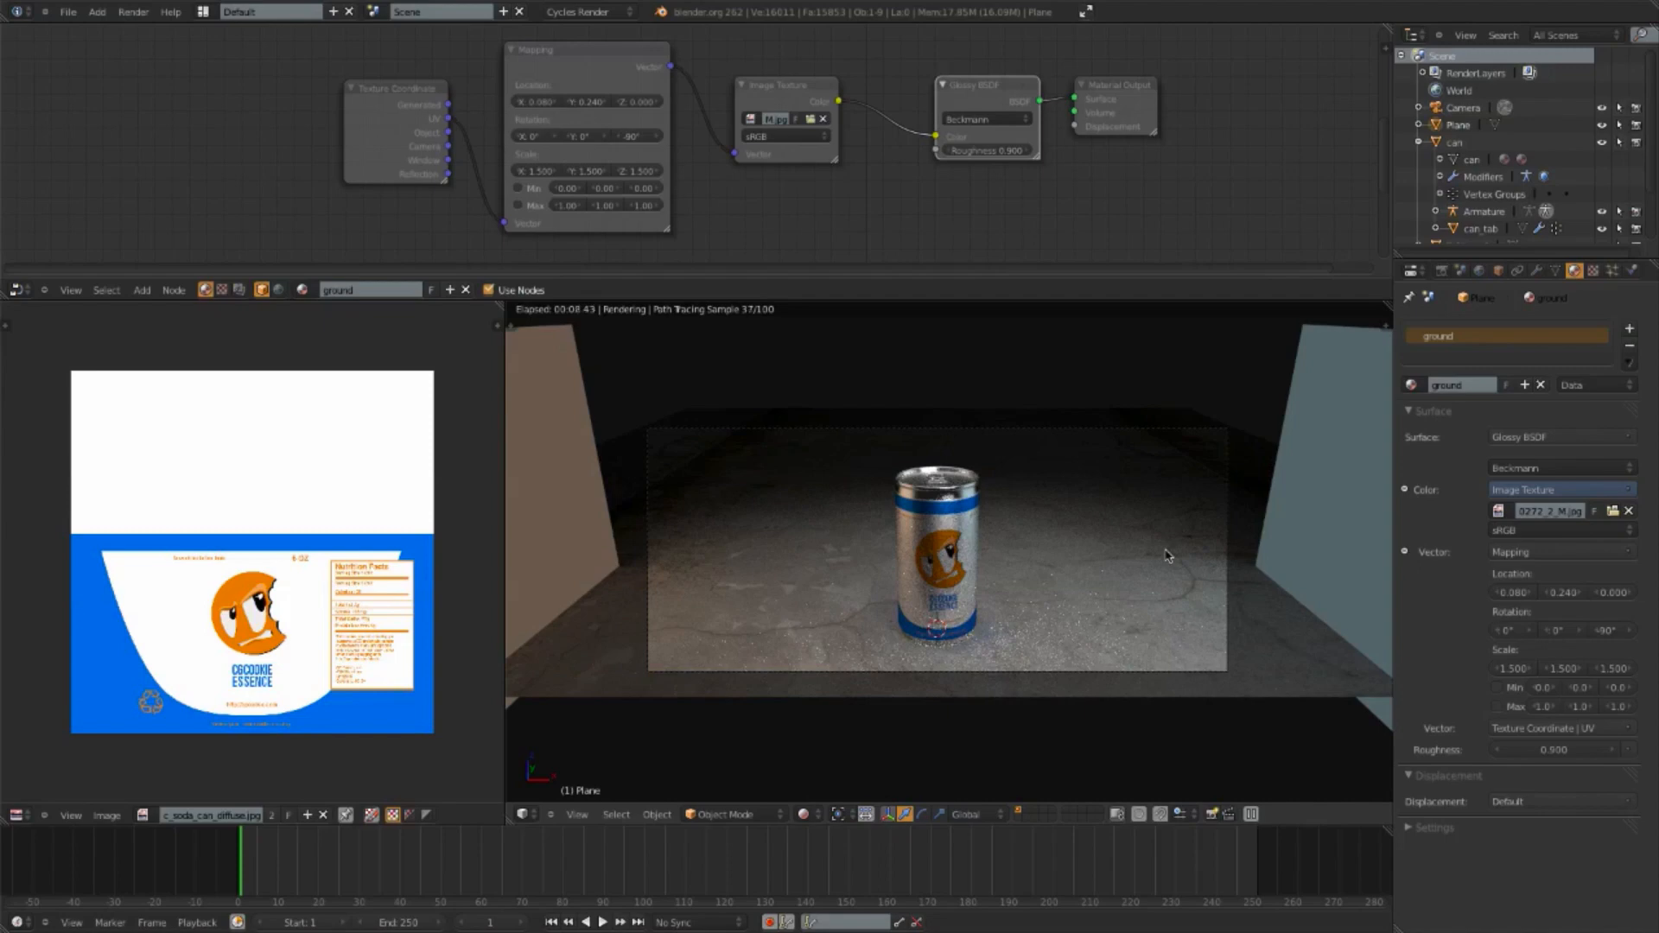
{"action": "scroll", "coordinate": [1168, 555], "scroll_direction": "up", "scroll_amount": 1}
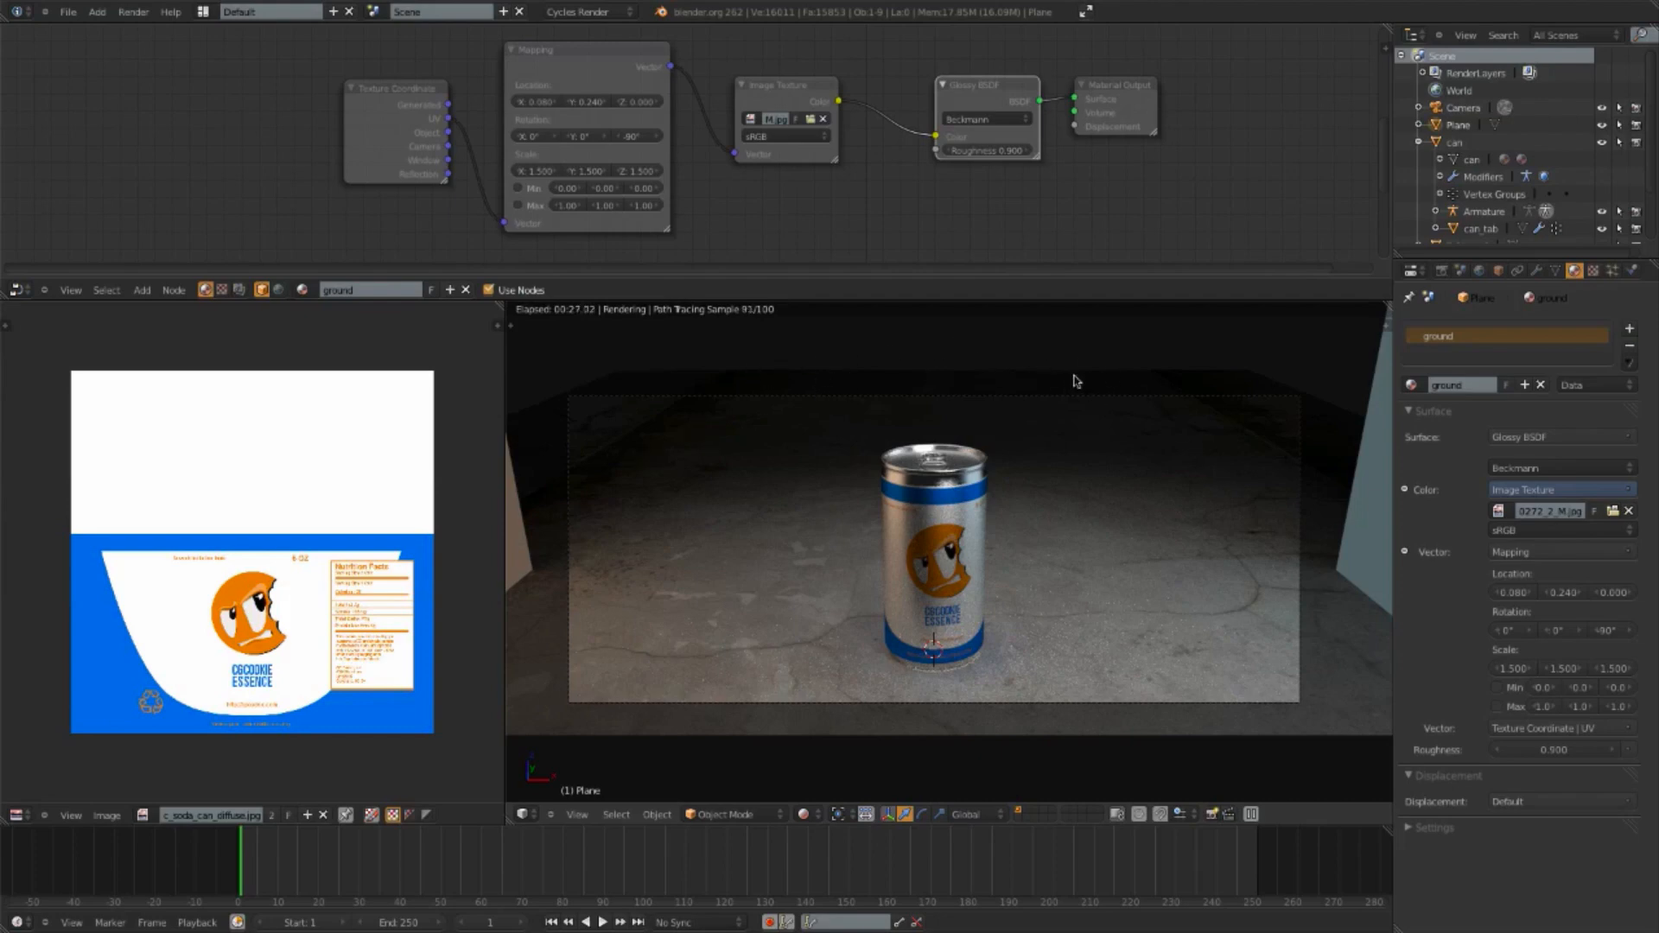
Step: Move the Glossy BSDF and Material Output nodes apart to make more room between them
{"action": "middle_click_drag", "start_coordinate": [863, 215], "coordinate": [888, 183]}
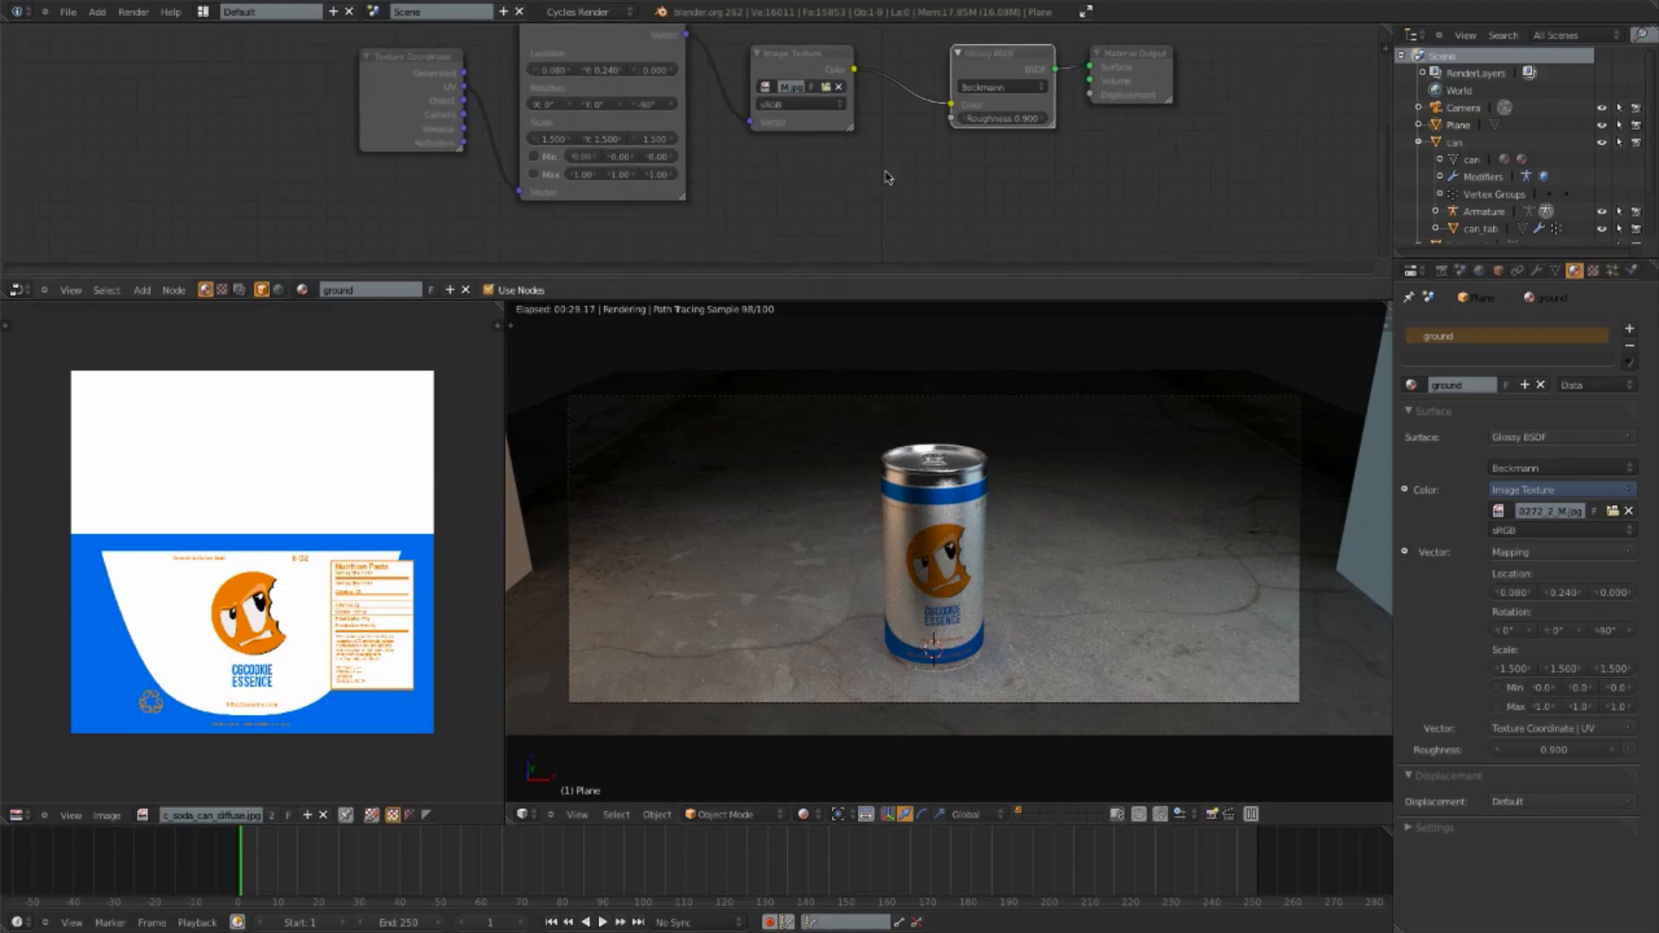
{"action": "left_click_drag", "start_coordinate": [1000, 66], "coordinate": [951, 60]}
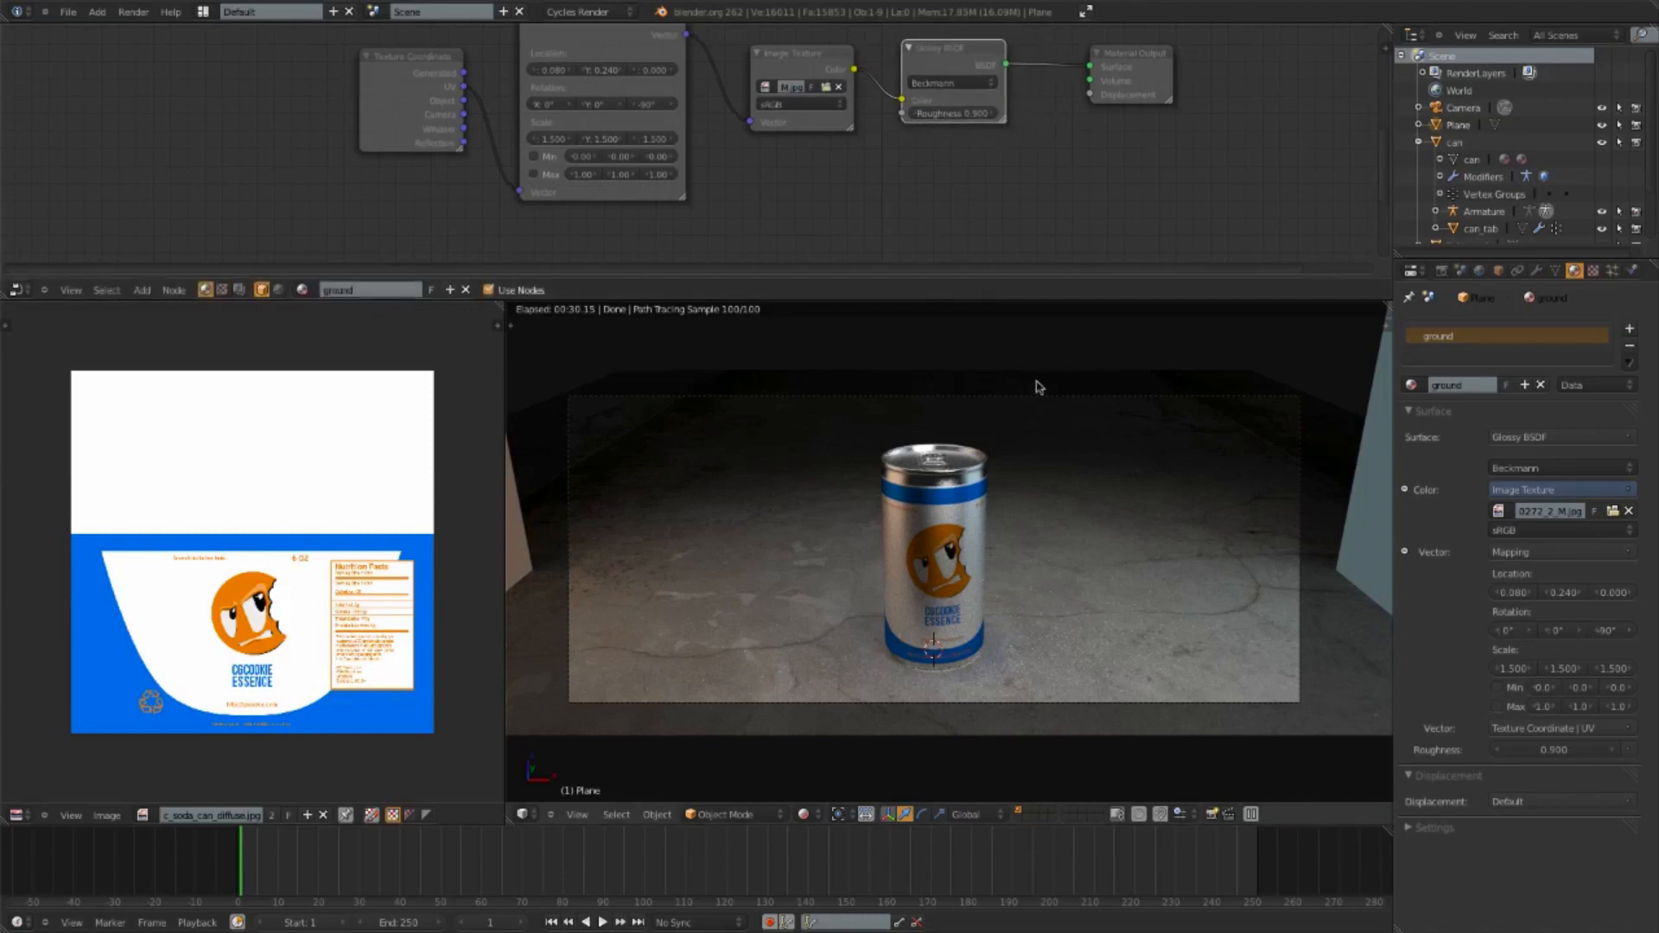
{"action": "left_click_drag", "start_coordinate": [1136, 65], "coordinate": [1169, 69]}
Step: Duplicate the concrete Image Texture node below the original, set its color space to Linear and connect the Mapping vector to it
{"action": "scroll", "coordinate": [783, 125], "scroll_direction": "down", "scroll_amount": 2}
{"action": "left_click", "coordinate": [786, 69]}
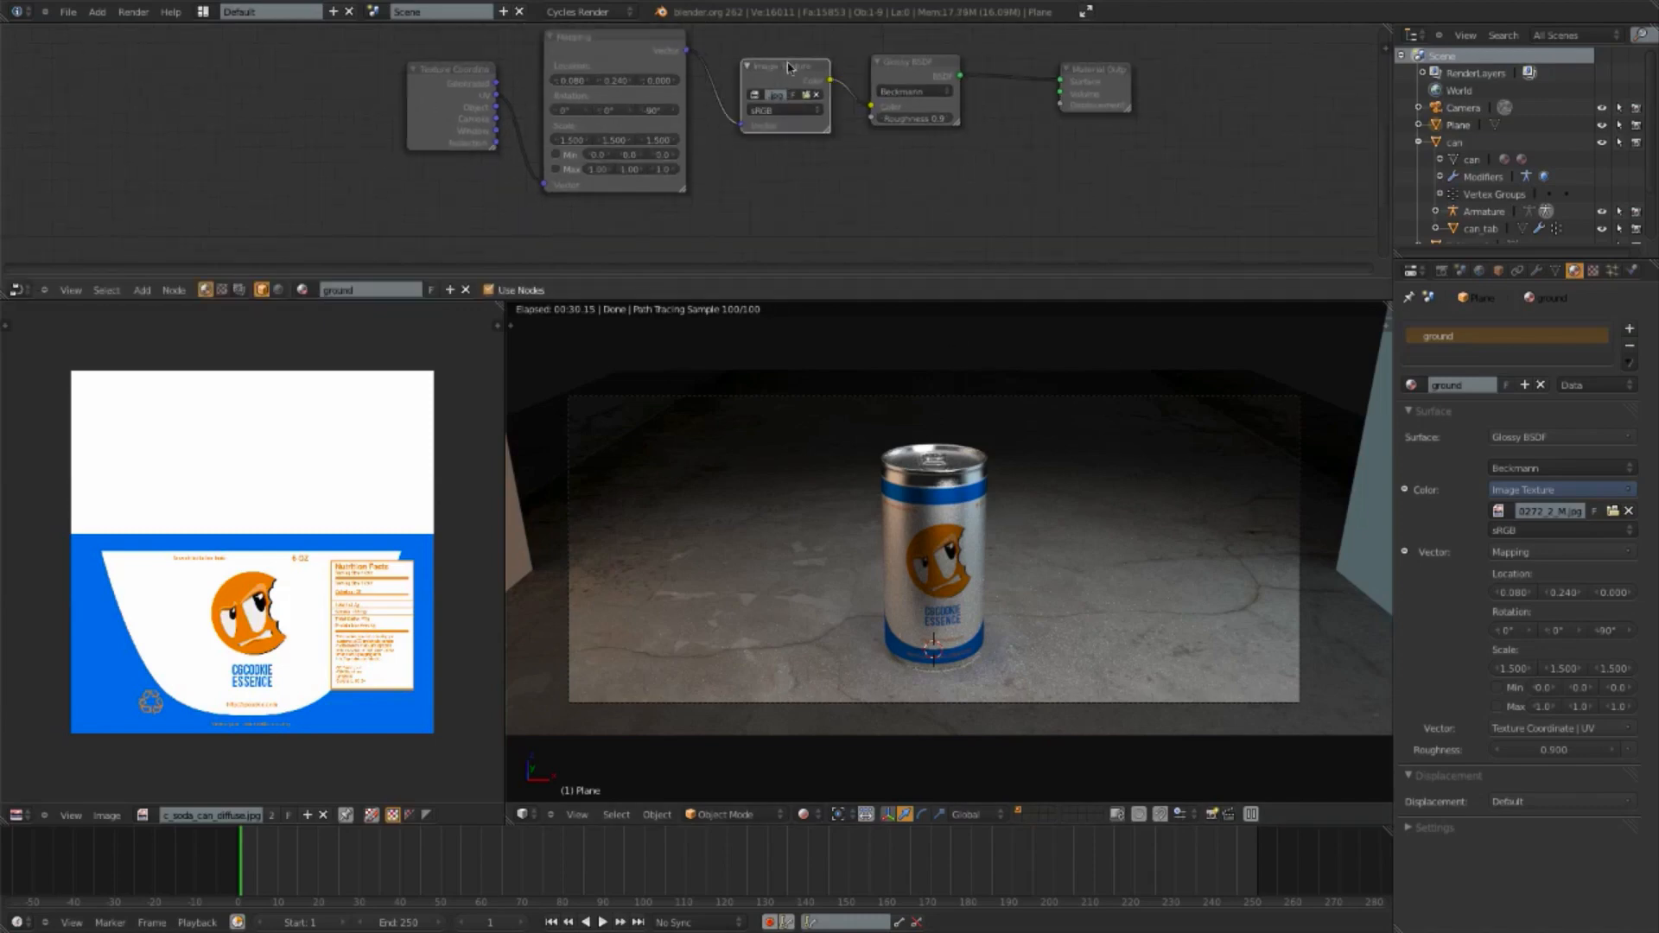
{"action": "key", "text": "shift+d"}
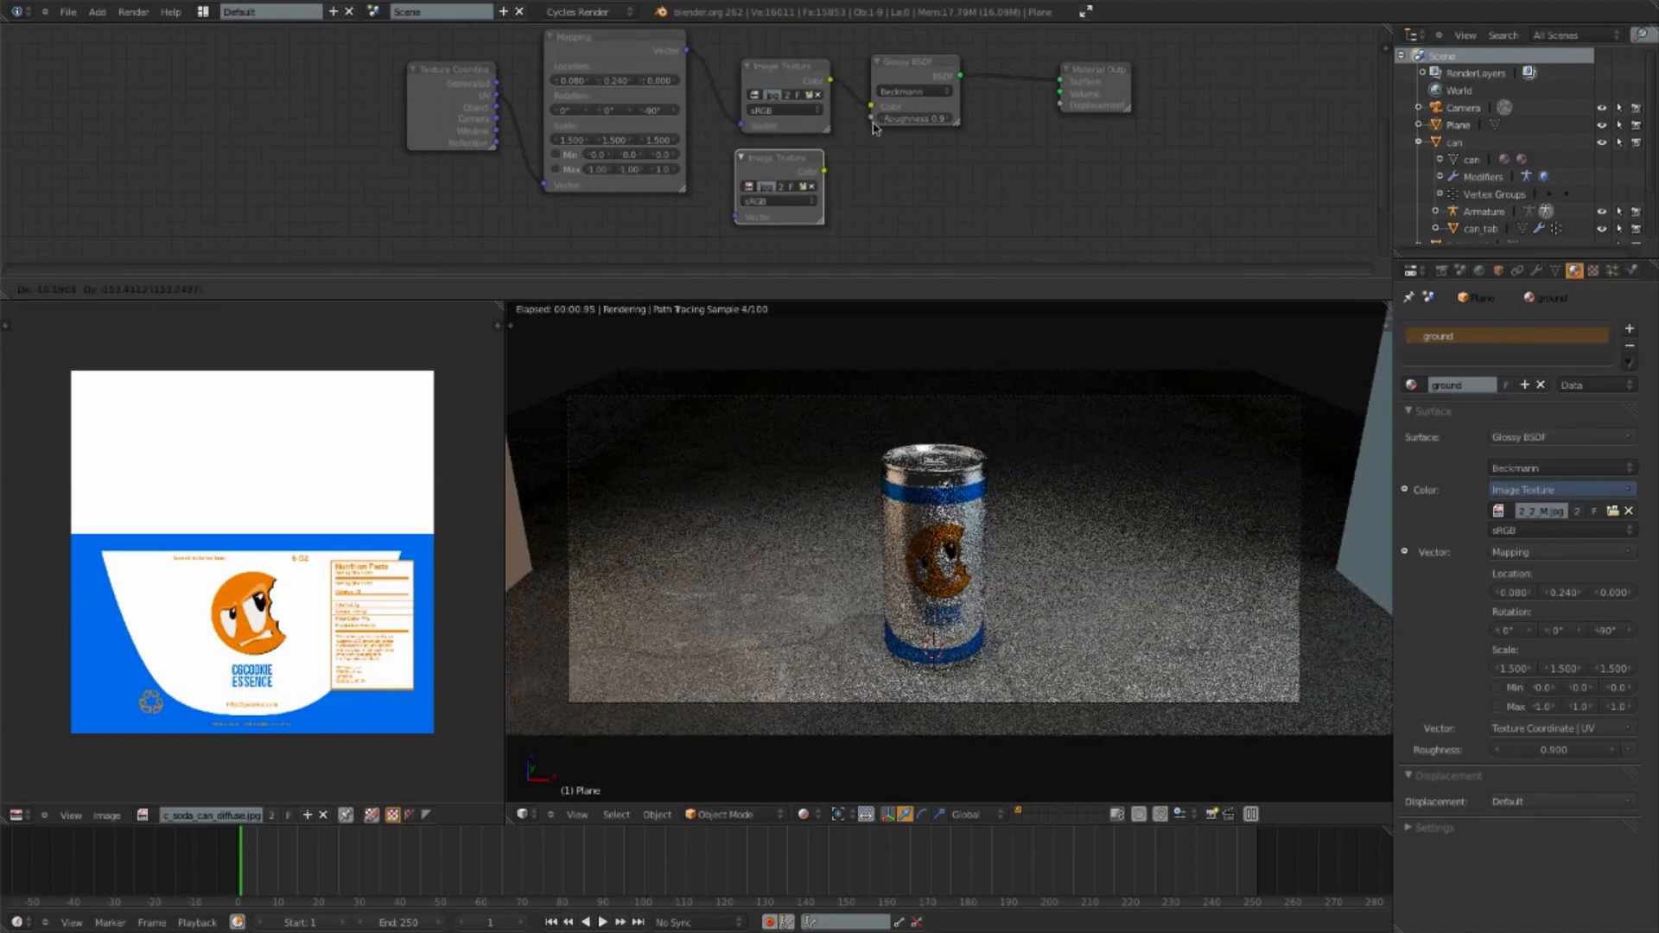
{"action": "left_click", "coordinate": [862, 145]}
{"action": "left_click", "coordinate": [791, 202]}
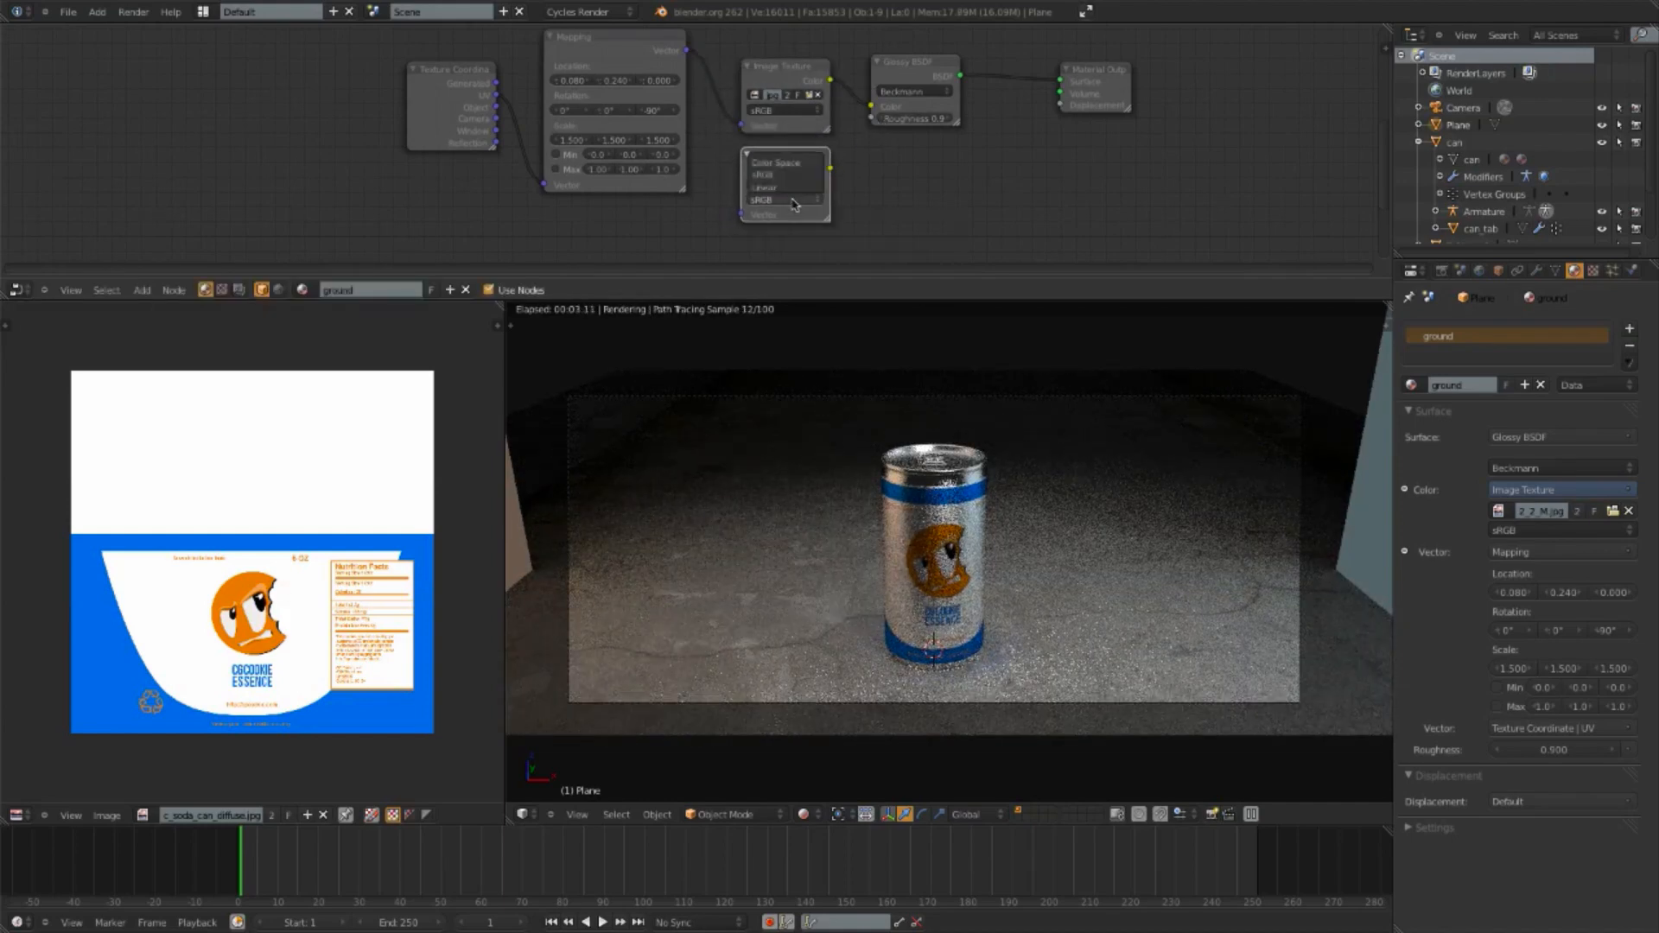
{"action": "left_click", "coordinate": [789, 188]}
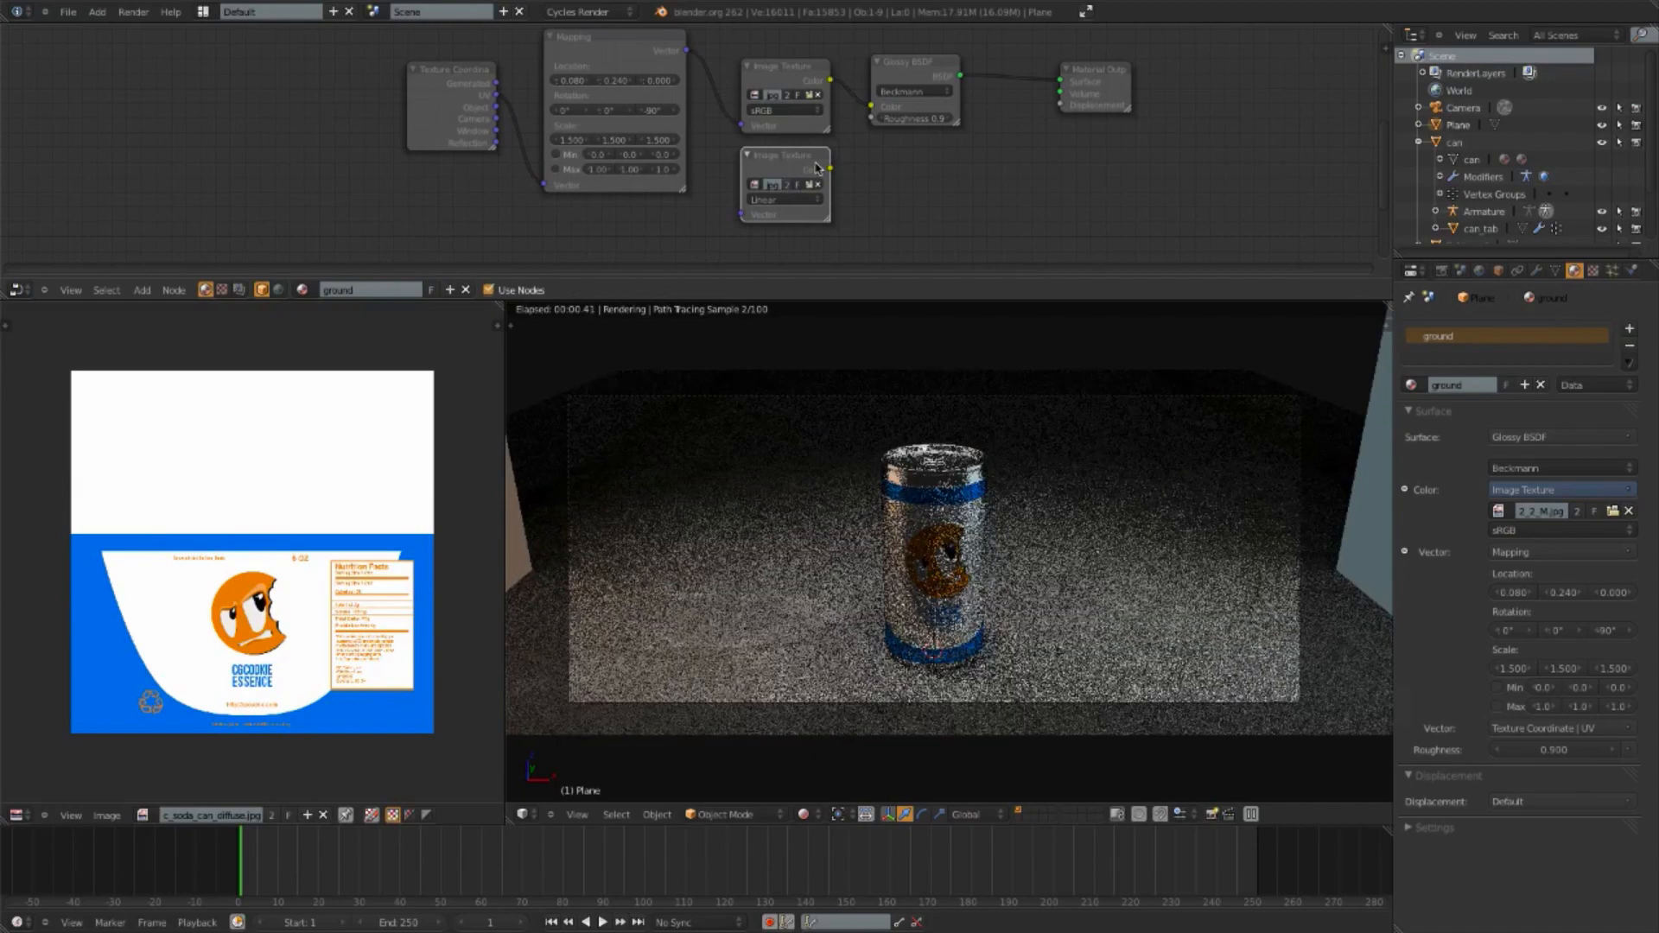
{"action": "left_click_drag", "start_coordinate": [742, 215], "coordinate": [686, 50]}
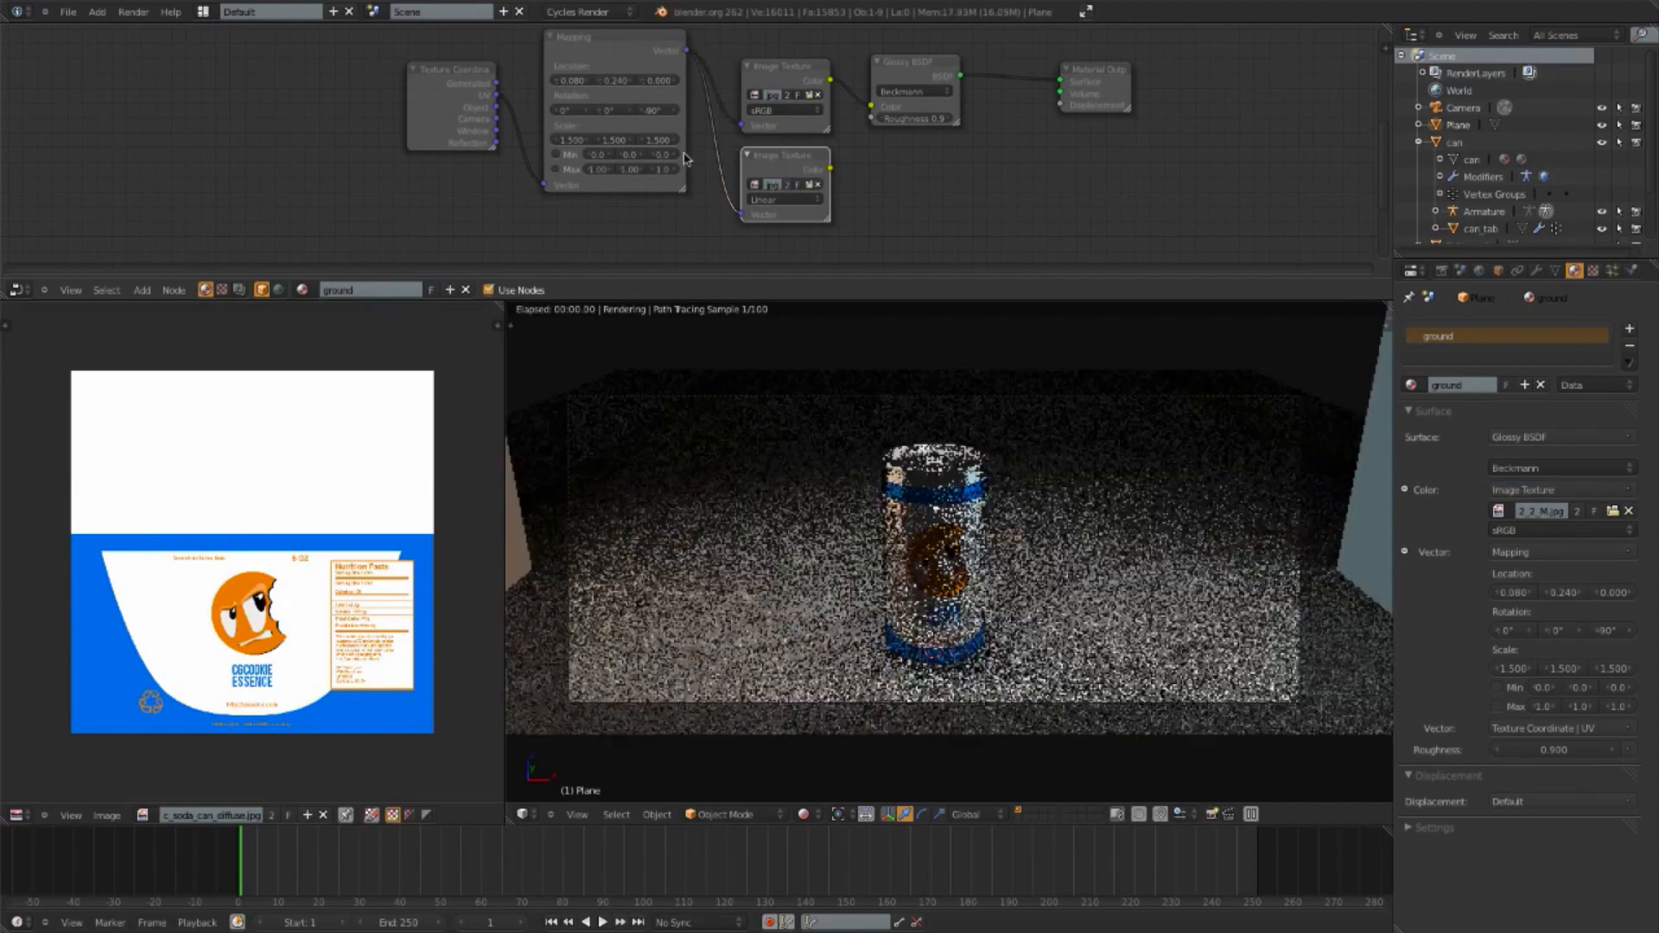
Step: Load ConcreteDirty0272_2_M_bump.jpg into the duplicated Image Texture node and connect its color to the Material Output's displacement
{"action": "left_click", "coordinate": [809, 185]}
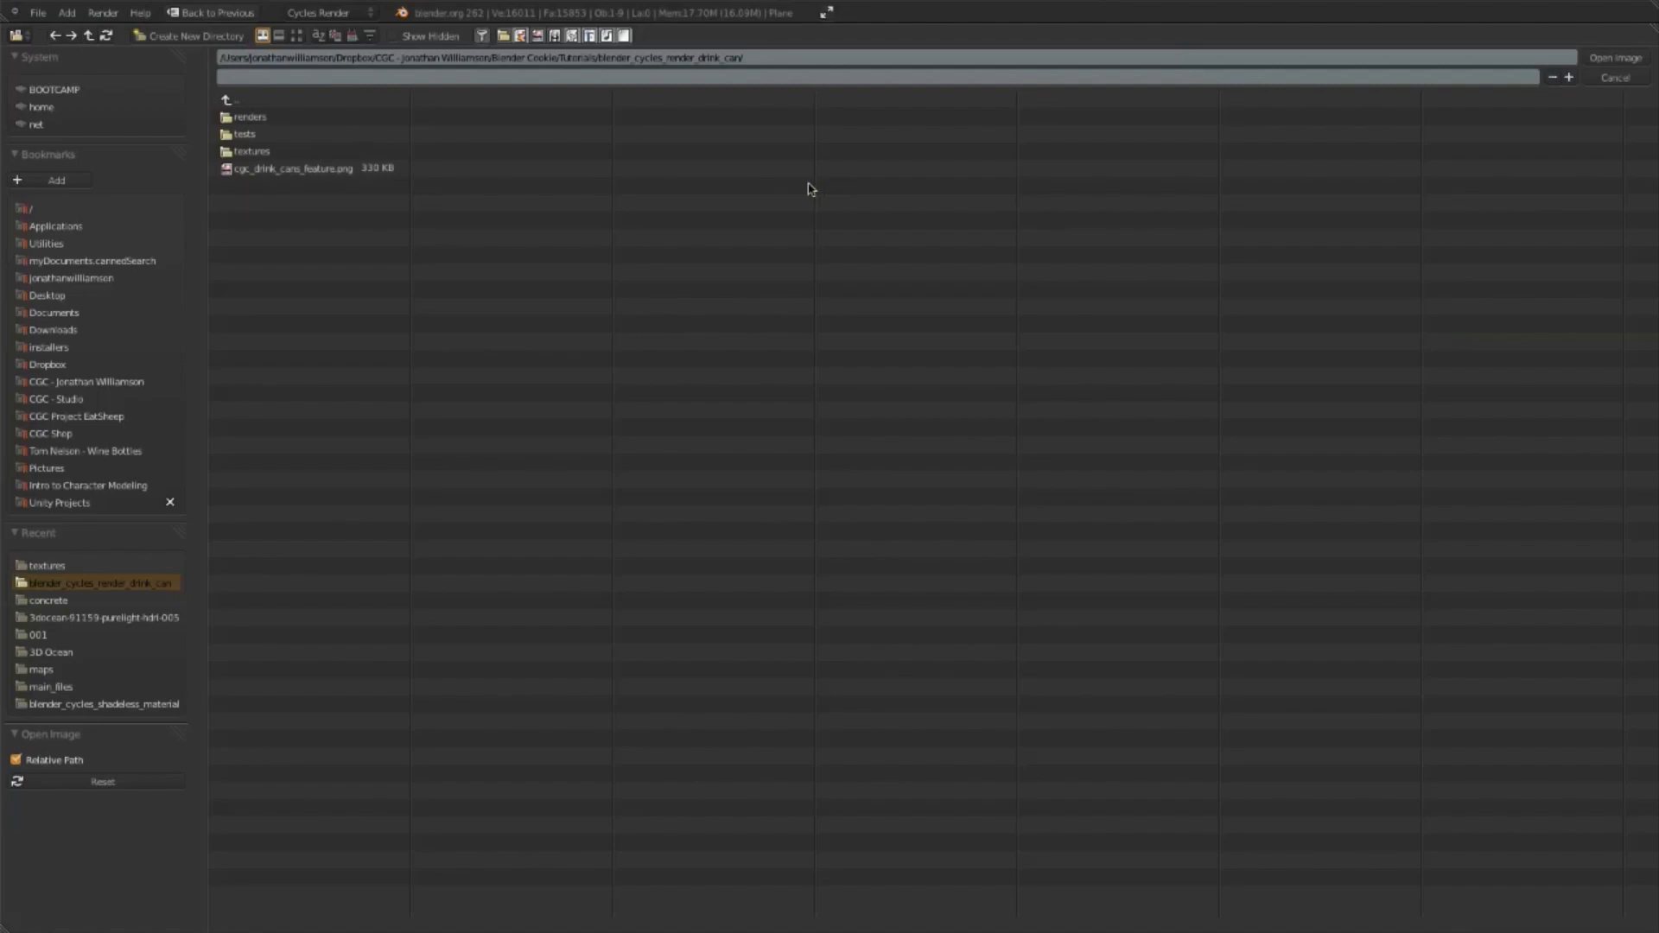
{"action": "left_click", "coordinate": [337, 151]}
{"action": "double_click", "coordinate": [292, 222]}
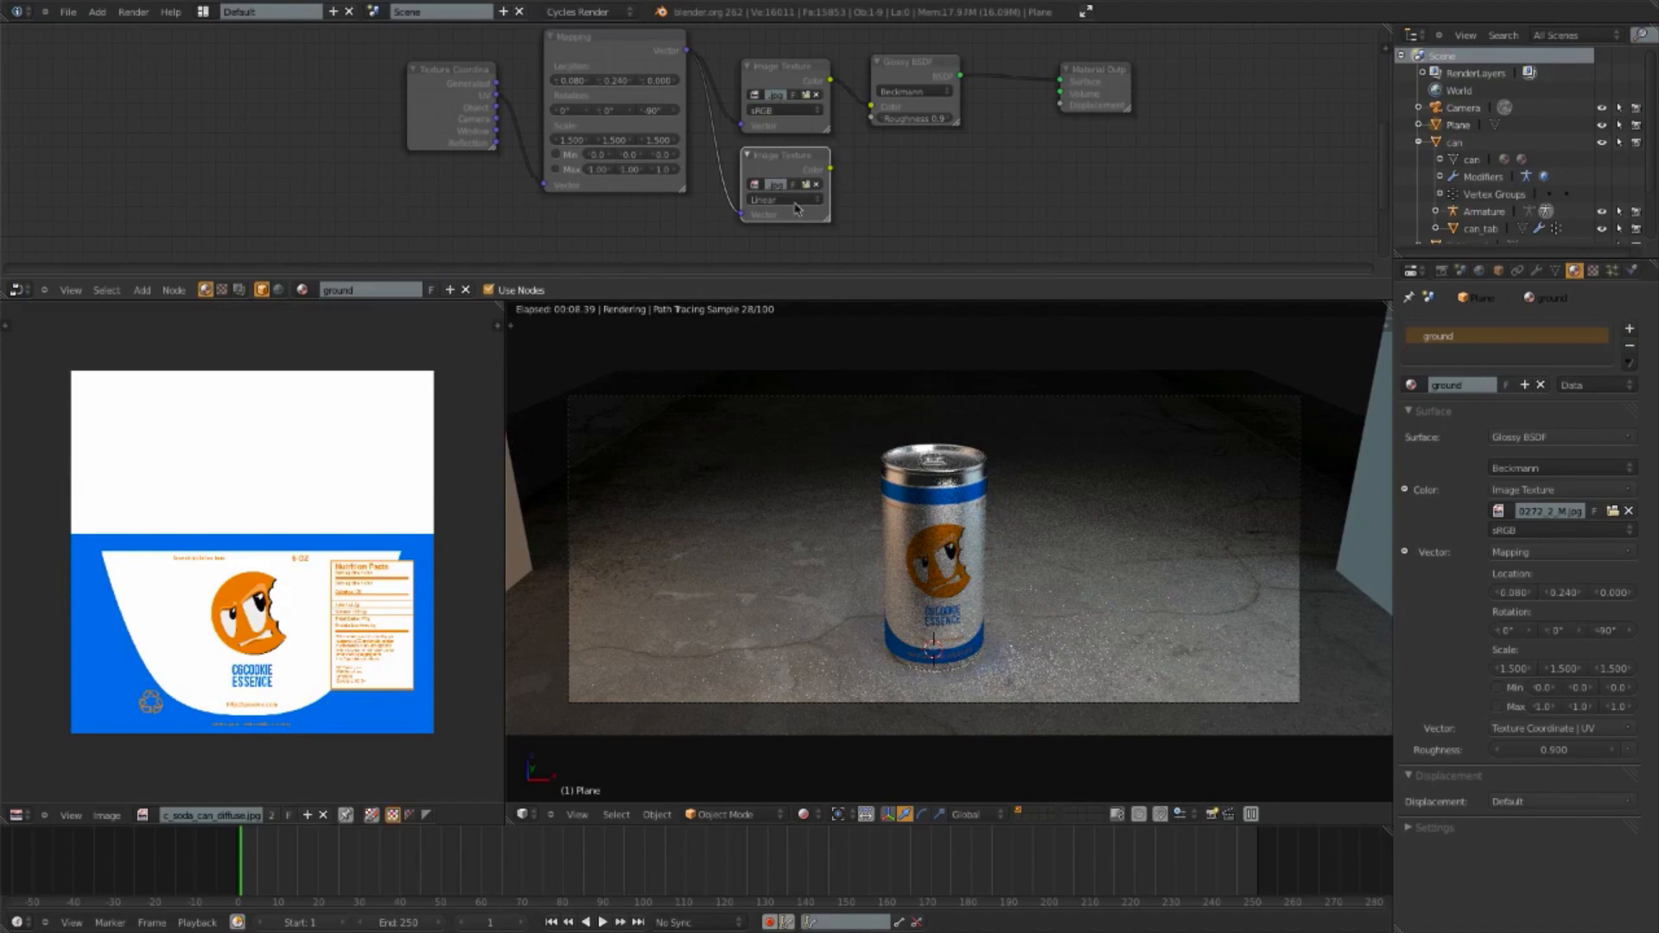
{"action": "left_click", "coordinate": [795, 202]}
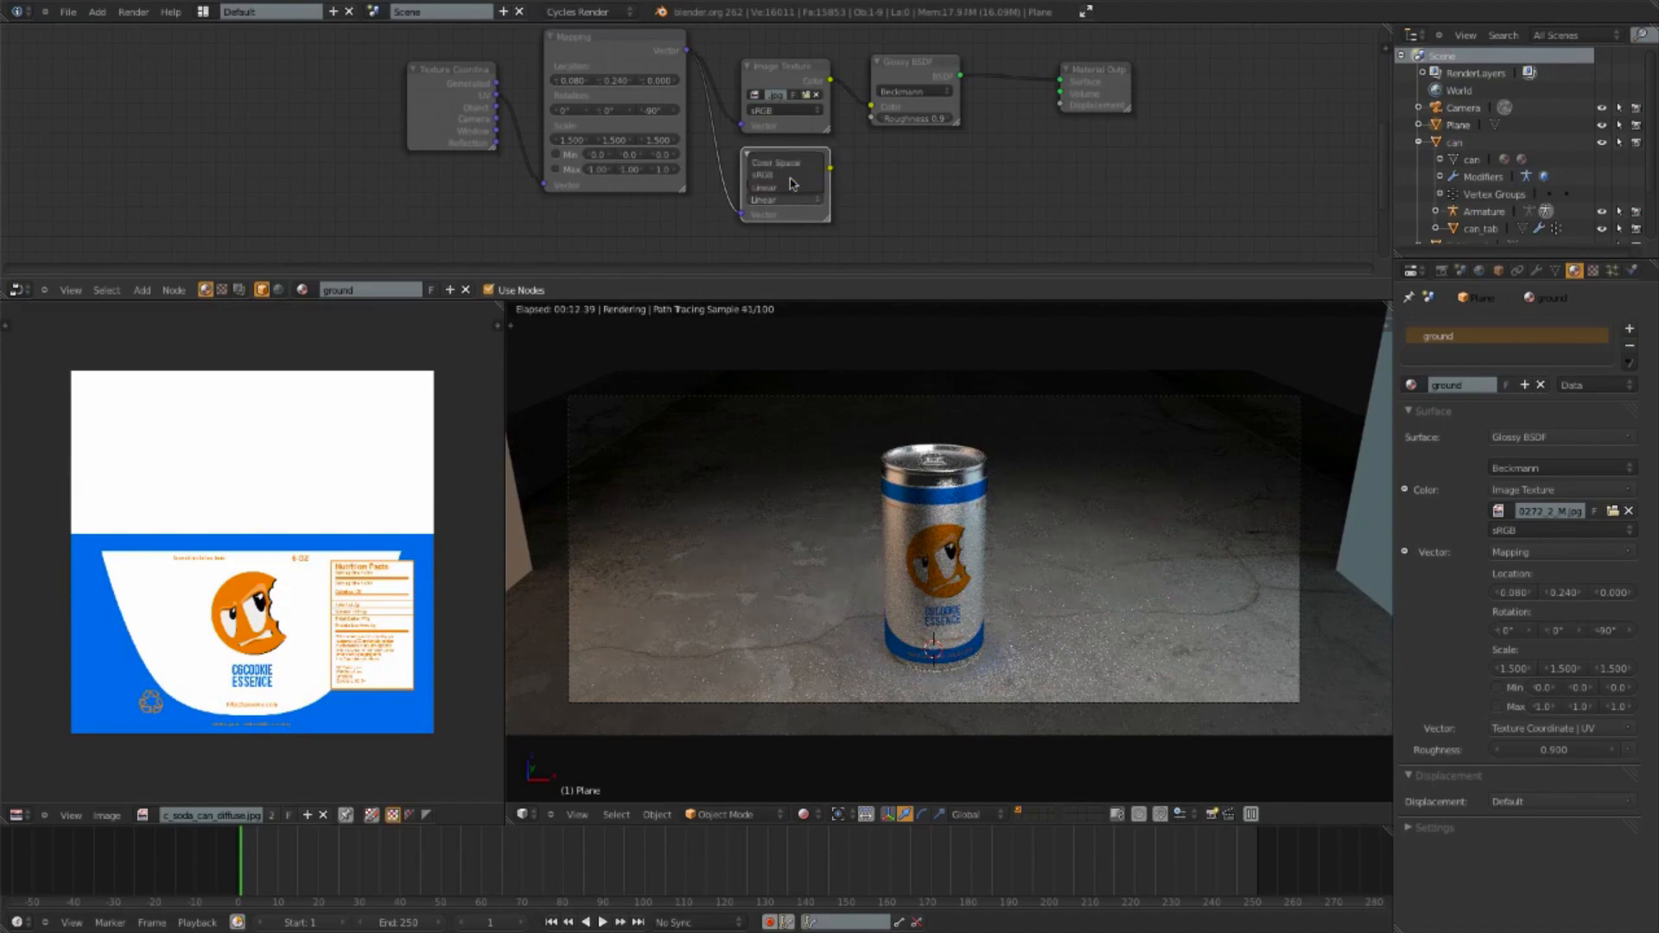
{"action": "left_click", "coordinate": [792, 188]}
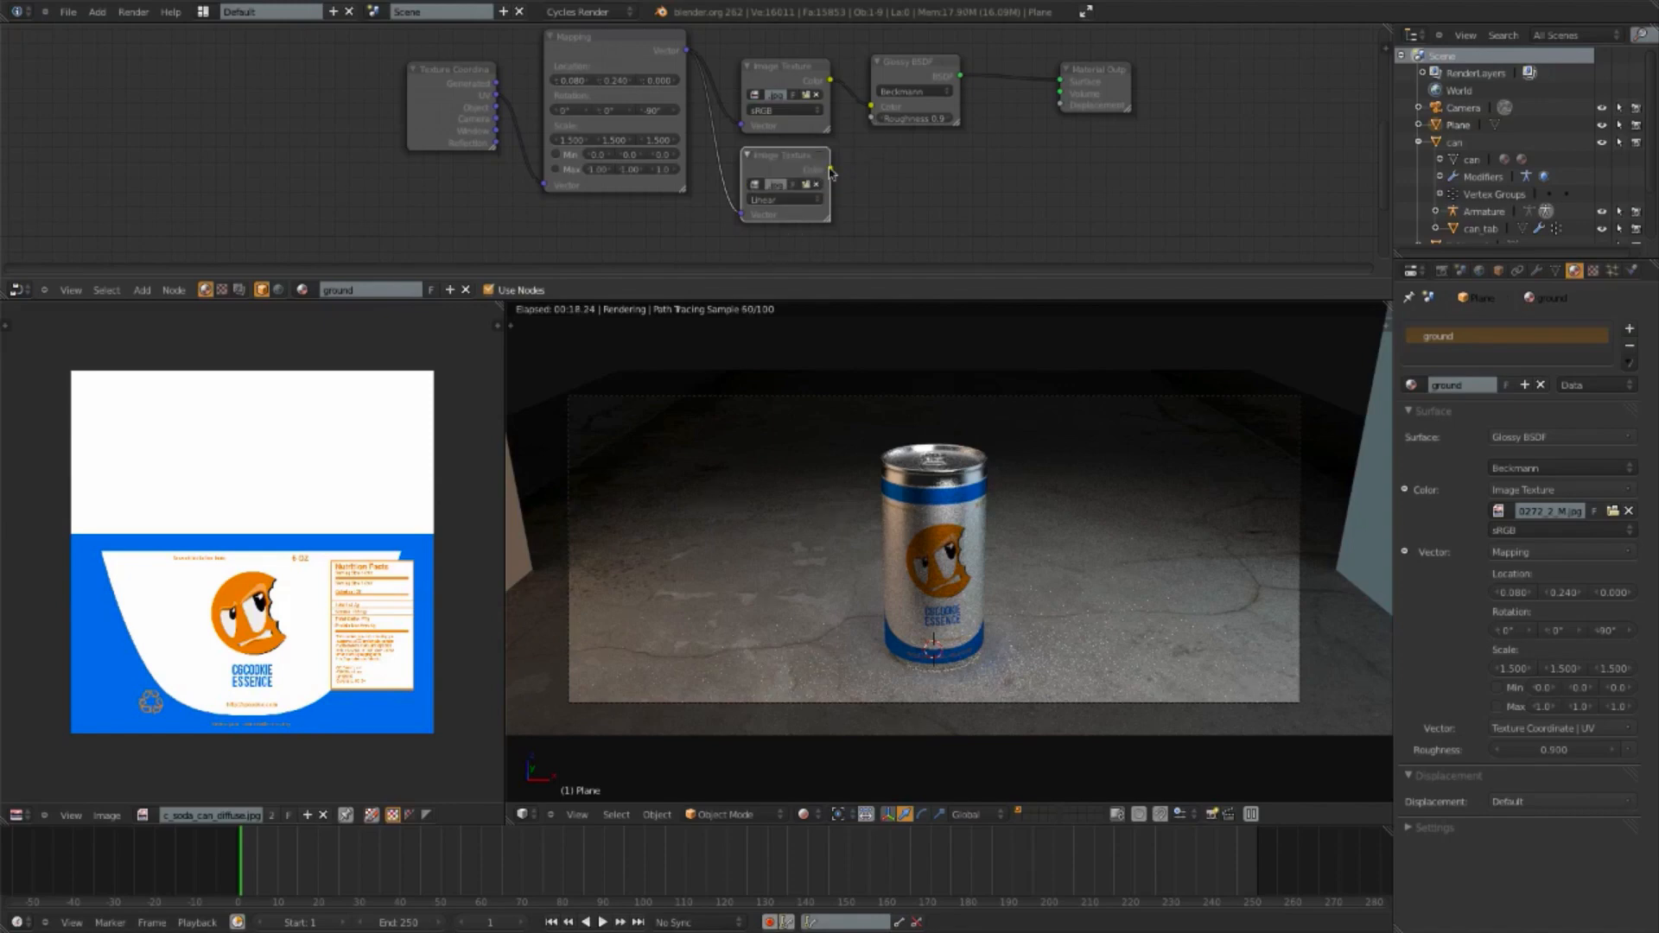
{"action": "left_click_drag", "start_coordinate": [831, 173], "coordinate": [1062, 106]}
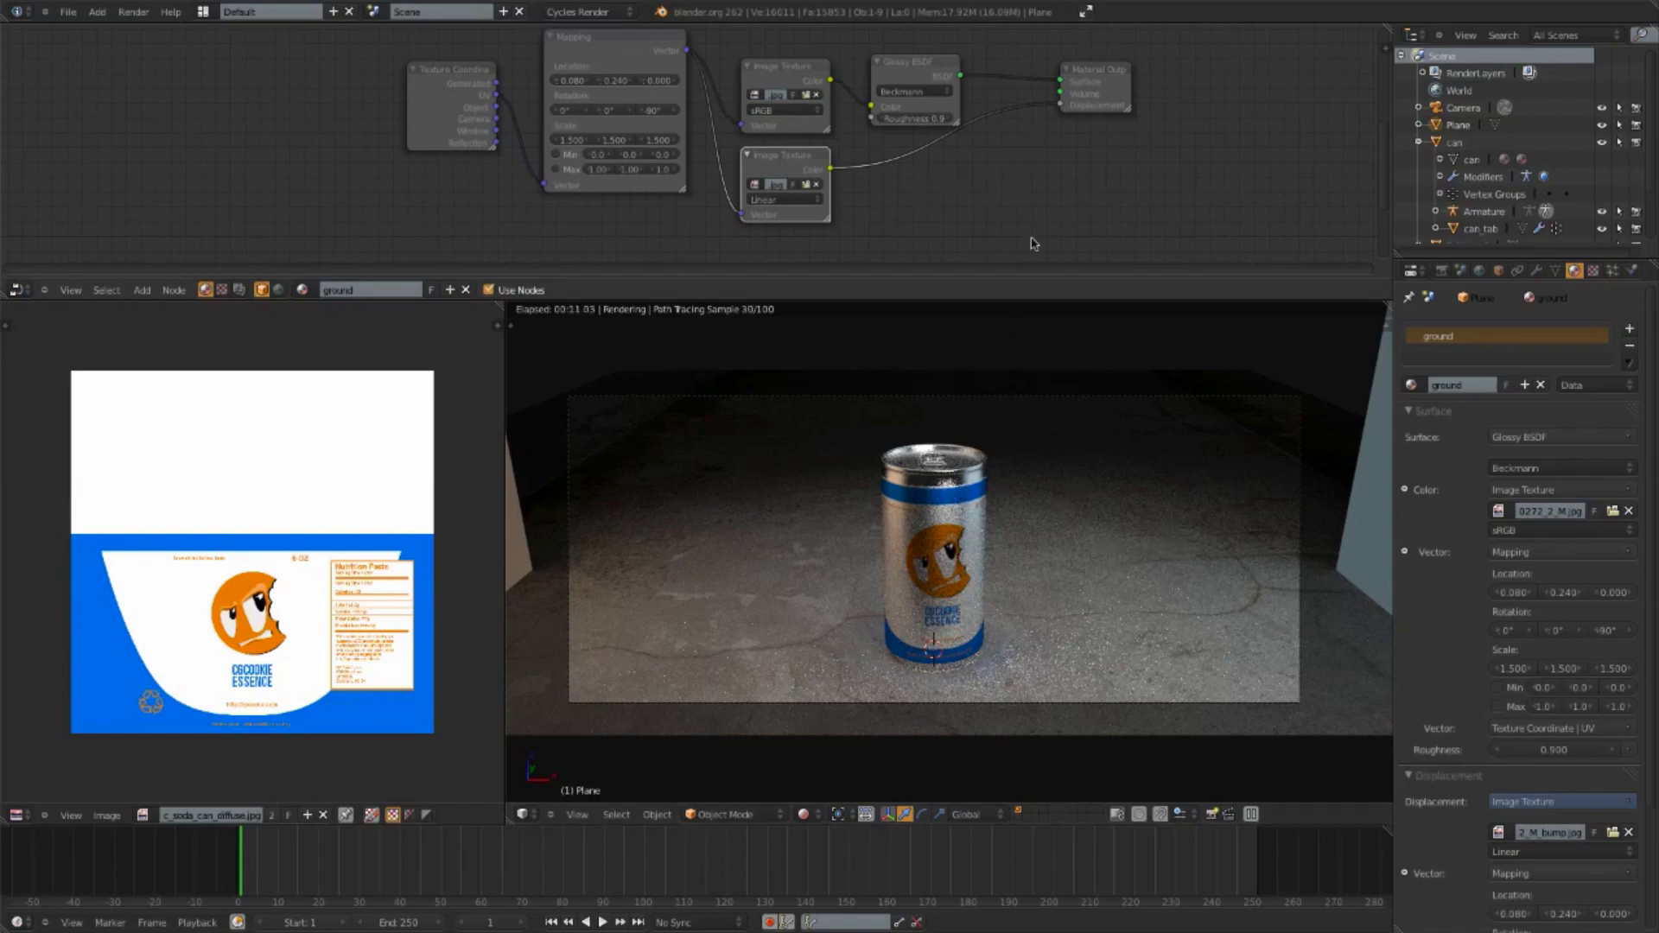
Step: Insert a Math node between the bump texture and the displacement input, set to Multiply with a value of 1.00
{"action": "key", "text": "shift+a"}
{"action": "mouse_move", "coordinate": [982, 250]}
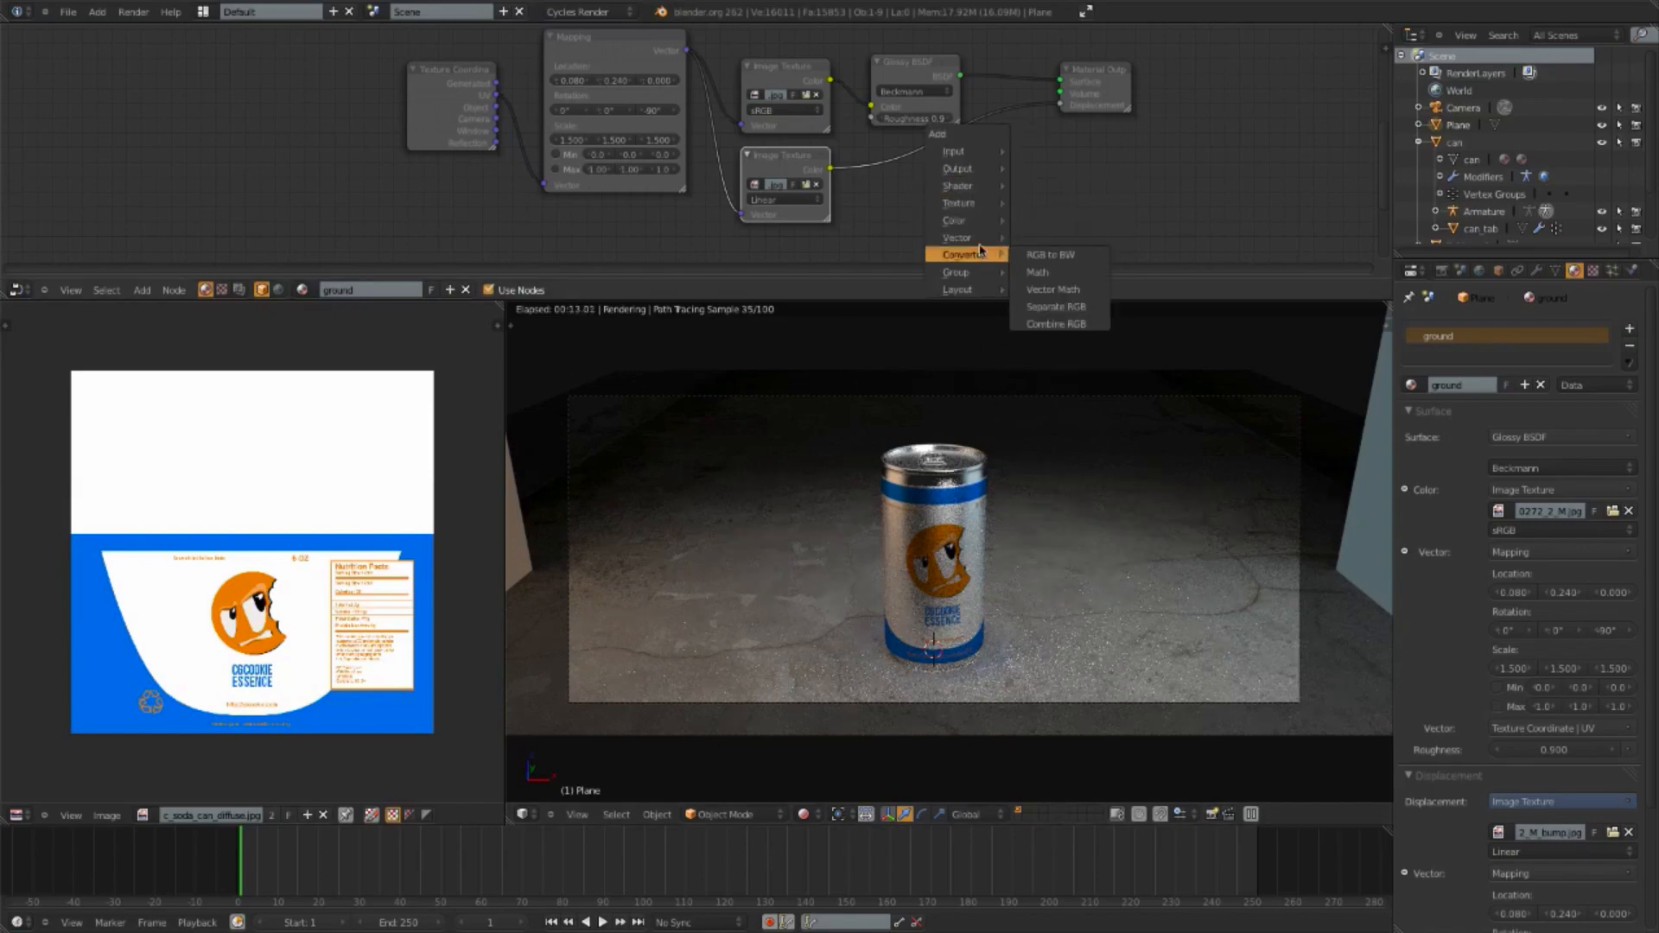
{"action": "left_click", "coordinate": [1037, 271]}
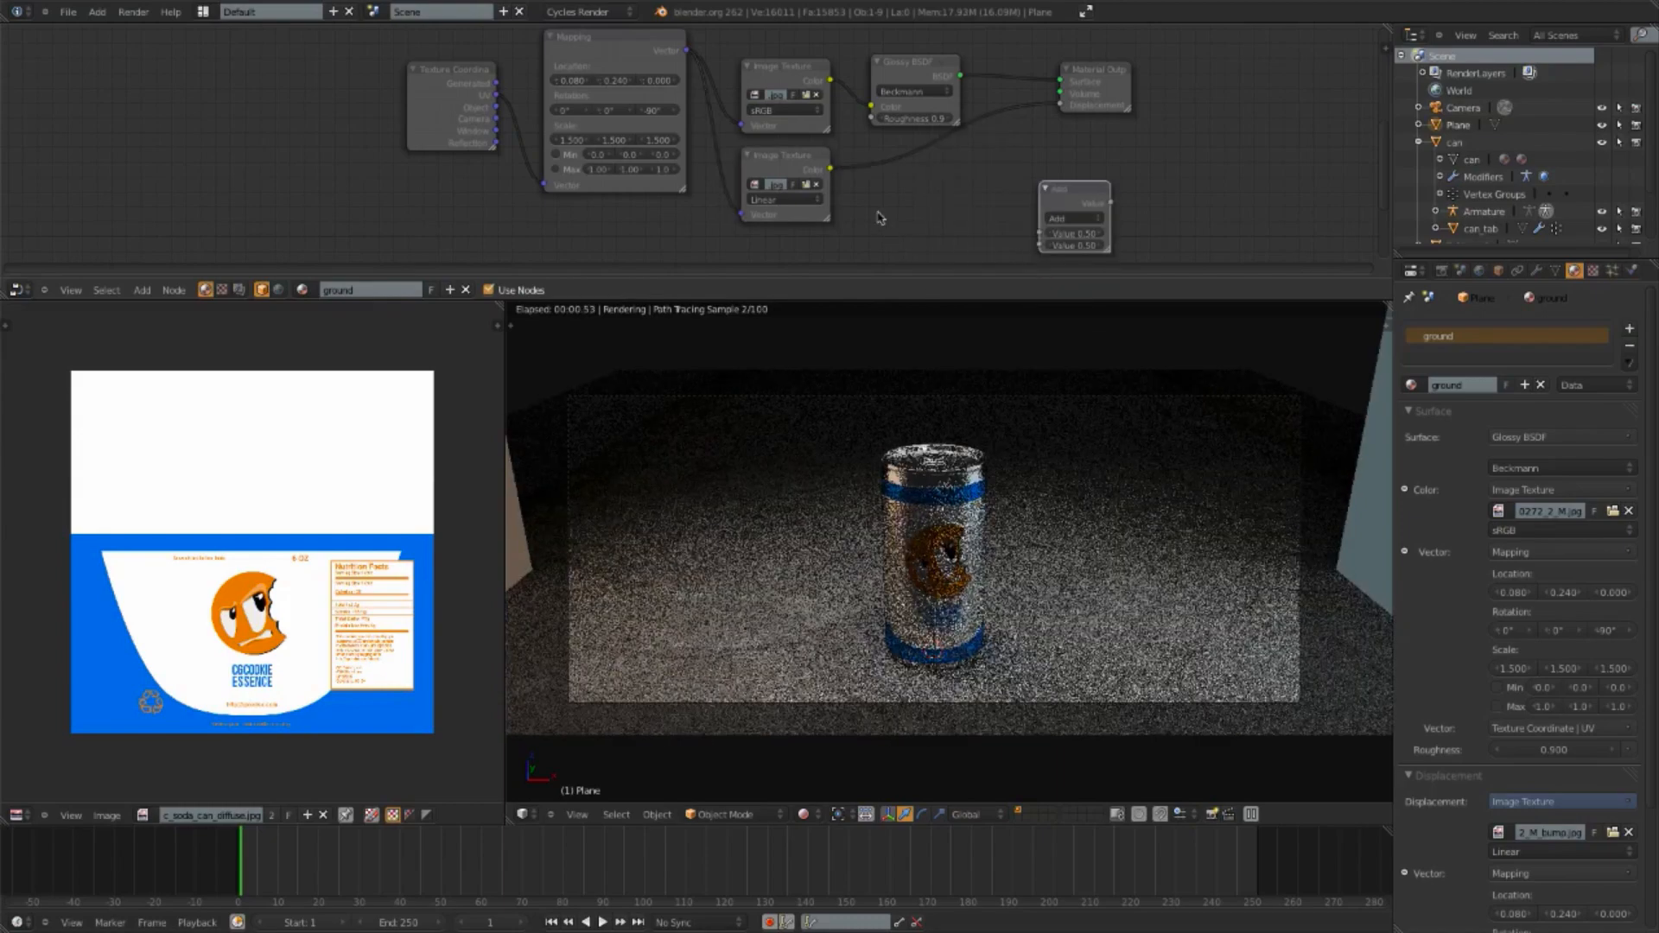
{"action": "left_click", "coordinate": [913, 205]}
{"action": "left_click", "coordinate": [899, 186]}
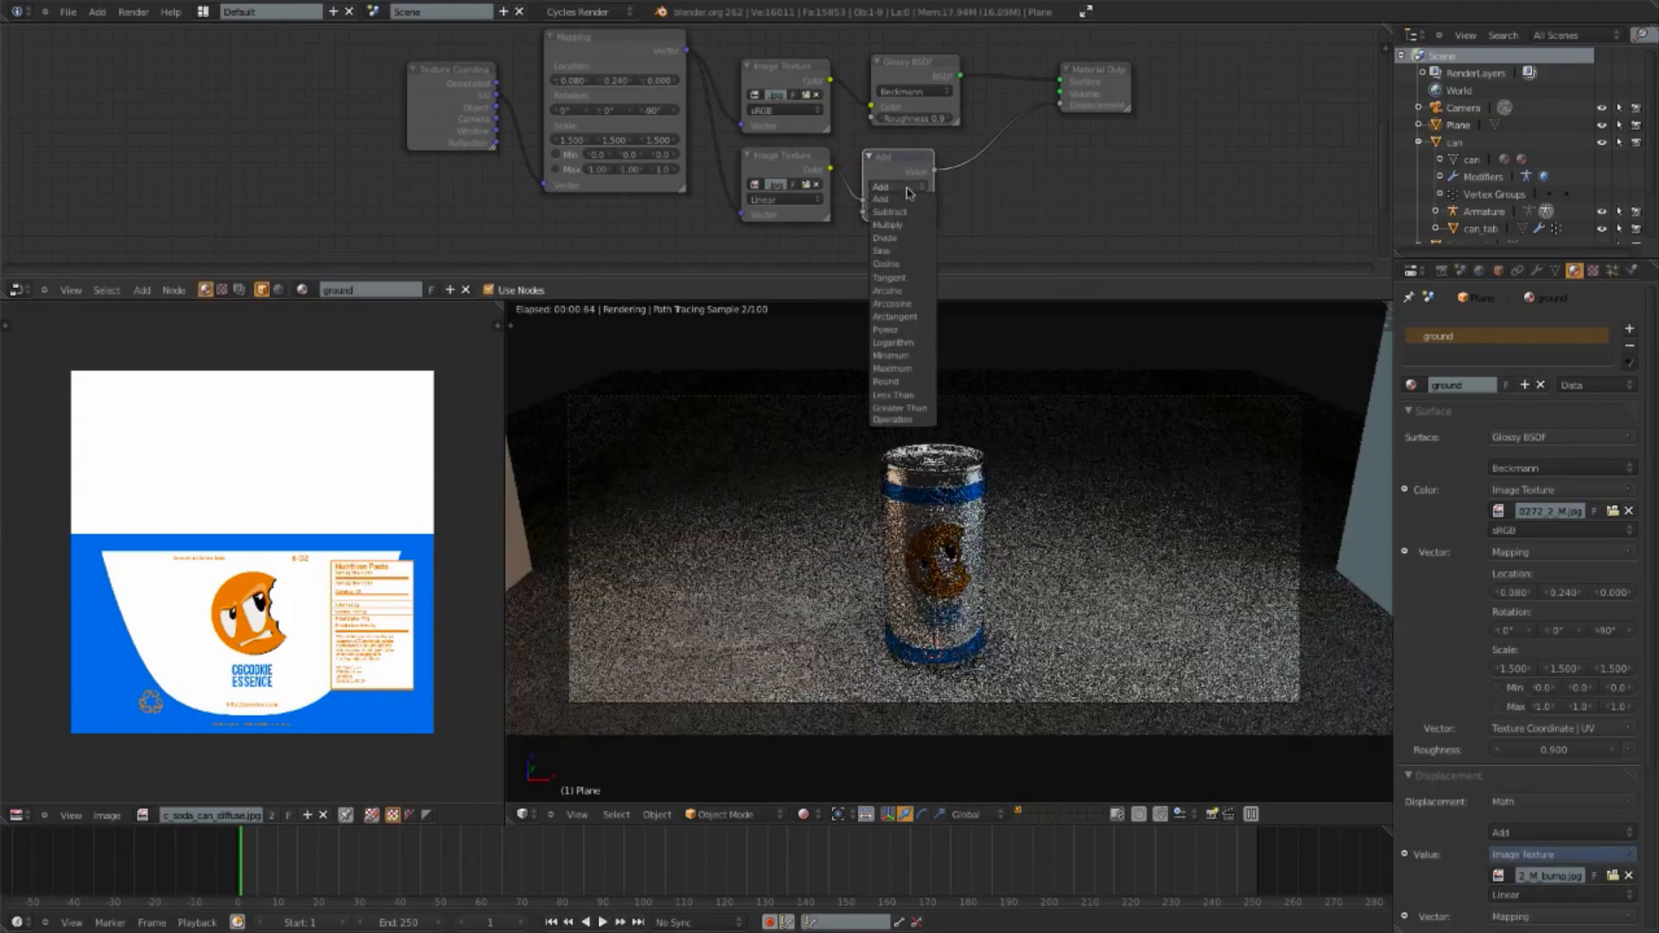
{"action": "left_click", "coordinate": [903, 225]}
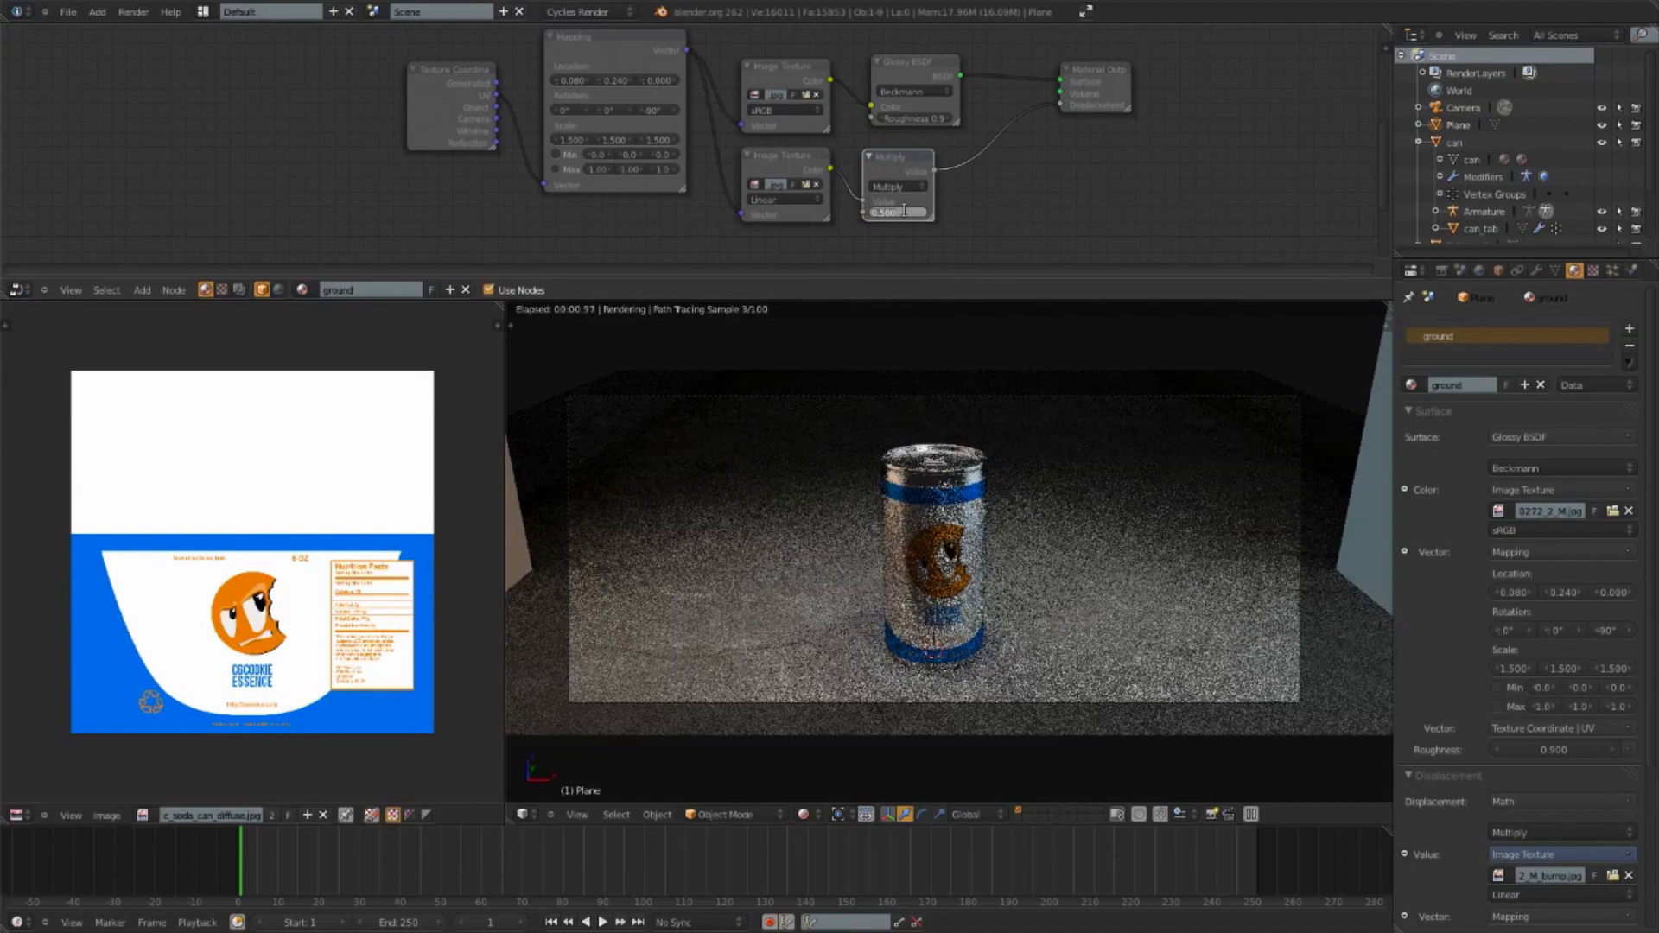
{"action": "type", "text": "1"}
{"action": "key", "text": "Return"}
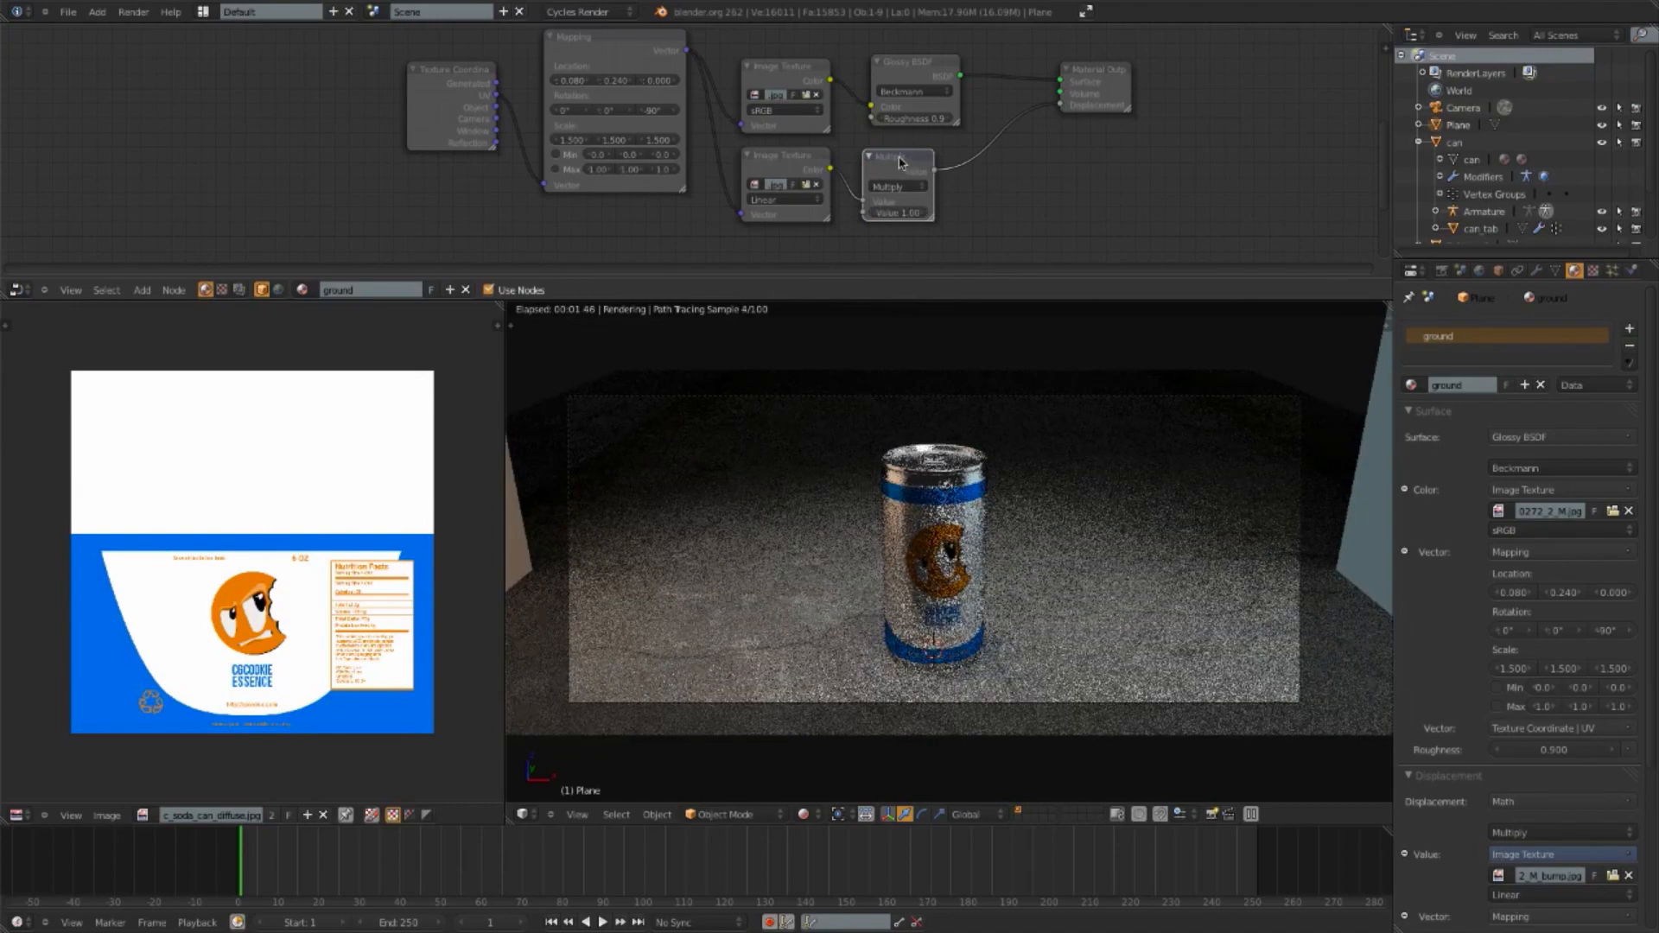
{"action": "left_click_drag", "start_coordinate": [900, 171], "coordinate": [909, 166]}
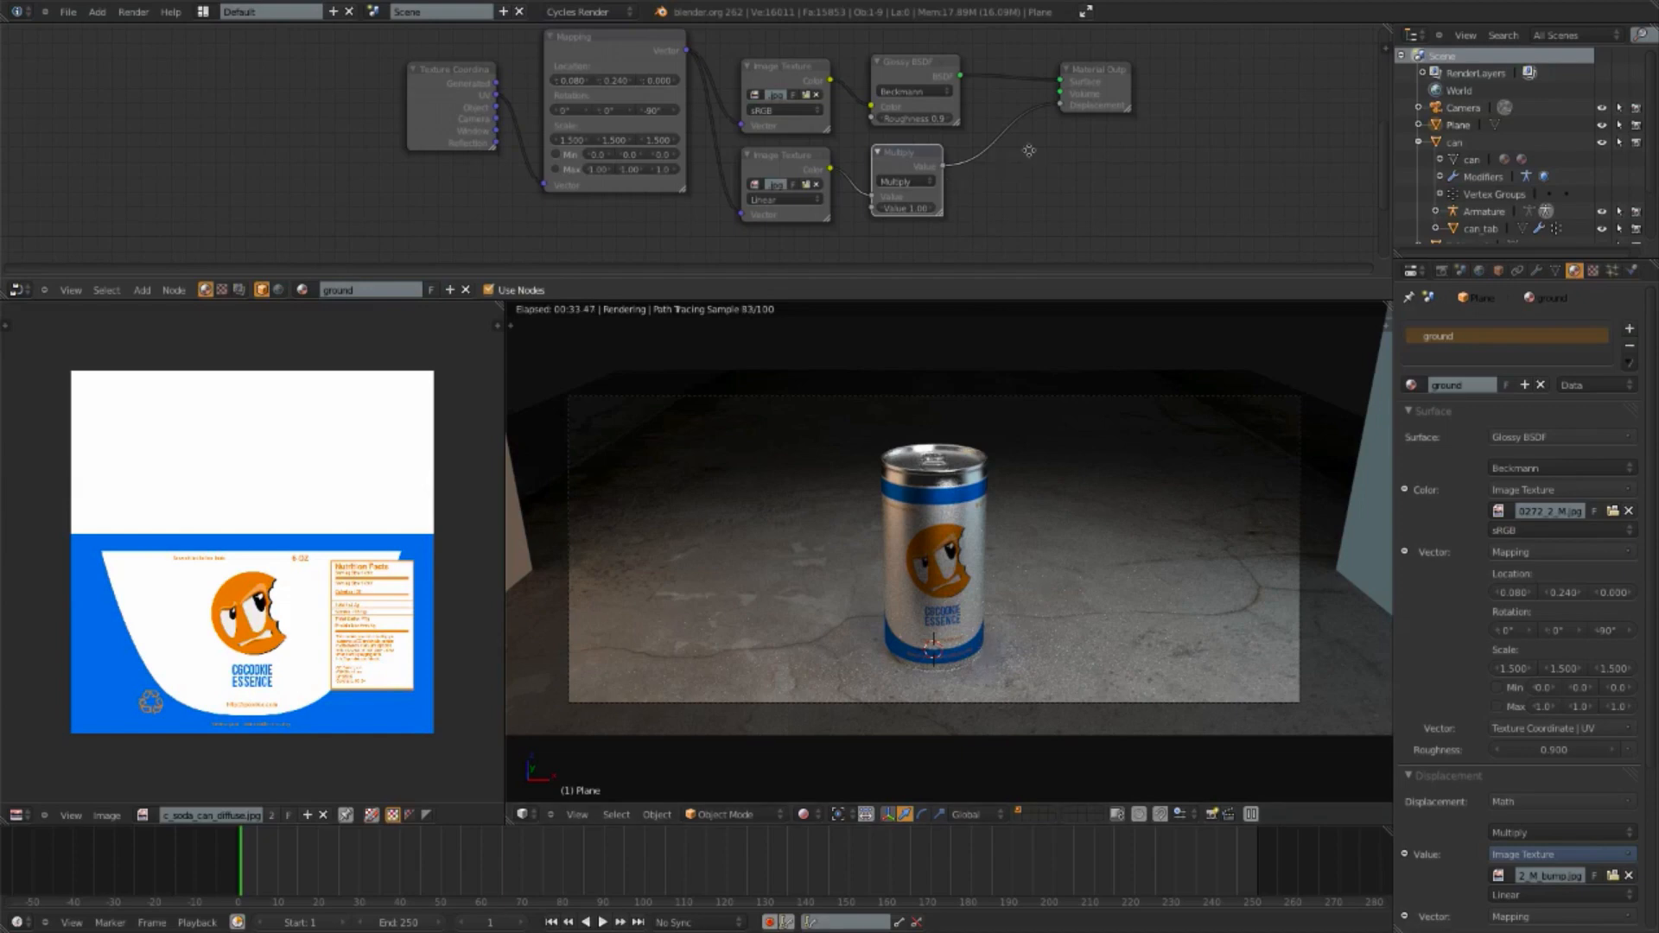
Step: Duplicate the bump Image Texture and Multiply nodes and place the copies above the concrete color texture and Glossy BSDF
{"action": "middle_click_drag", "start_coordinate": [1026, 147], "coordinate": [1030, 190]}
{"action": "left_click", "coordinate": [803, 216]}
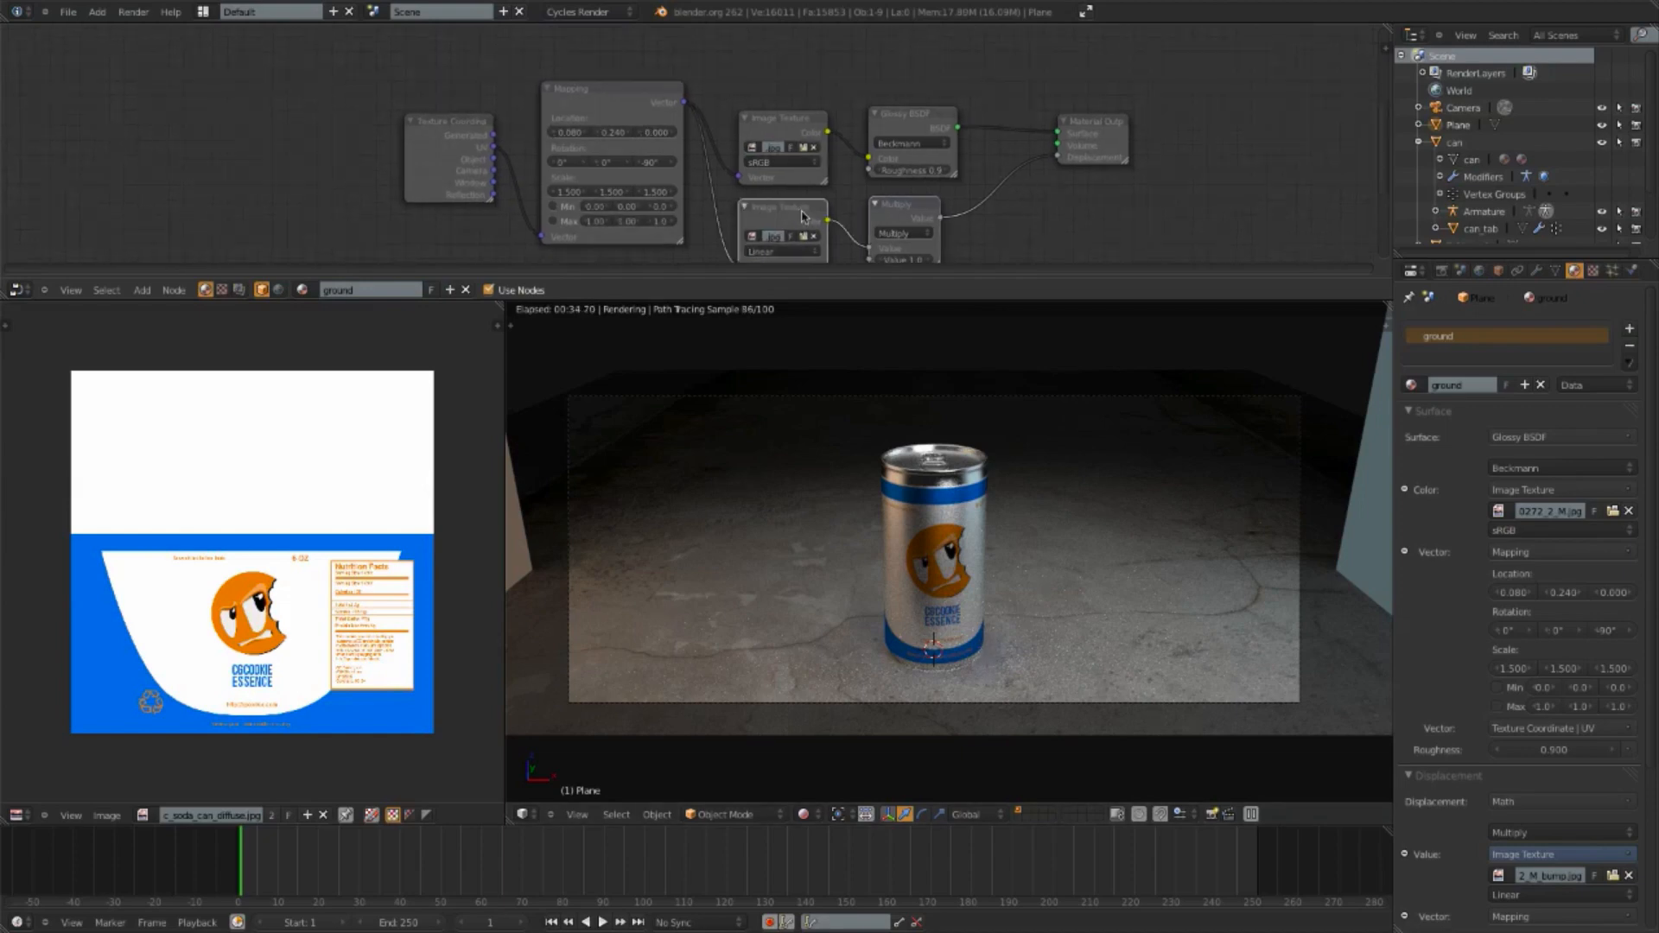
{"action": "left_click", "coordinate": [901, 210]}
{"action": "key", "text": "shift+d"}
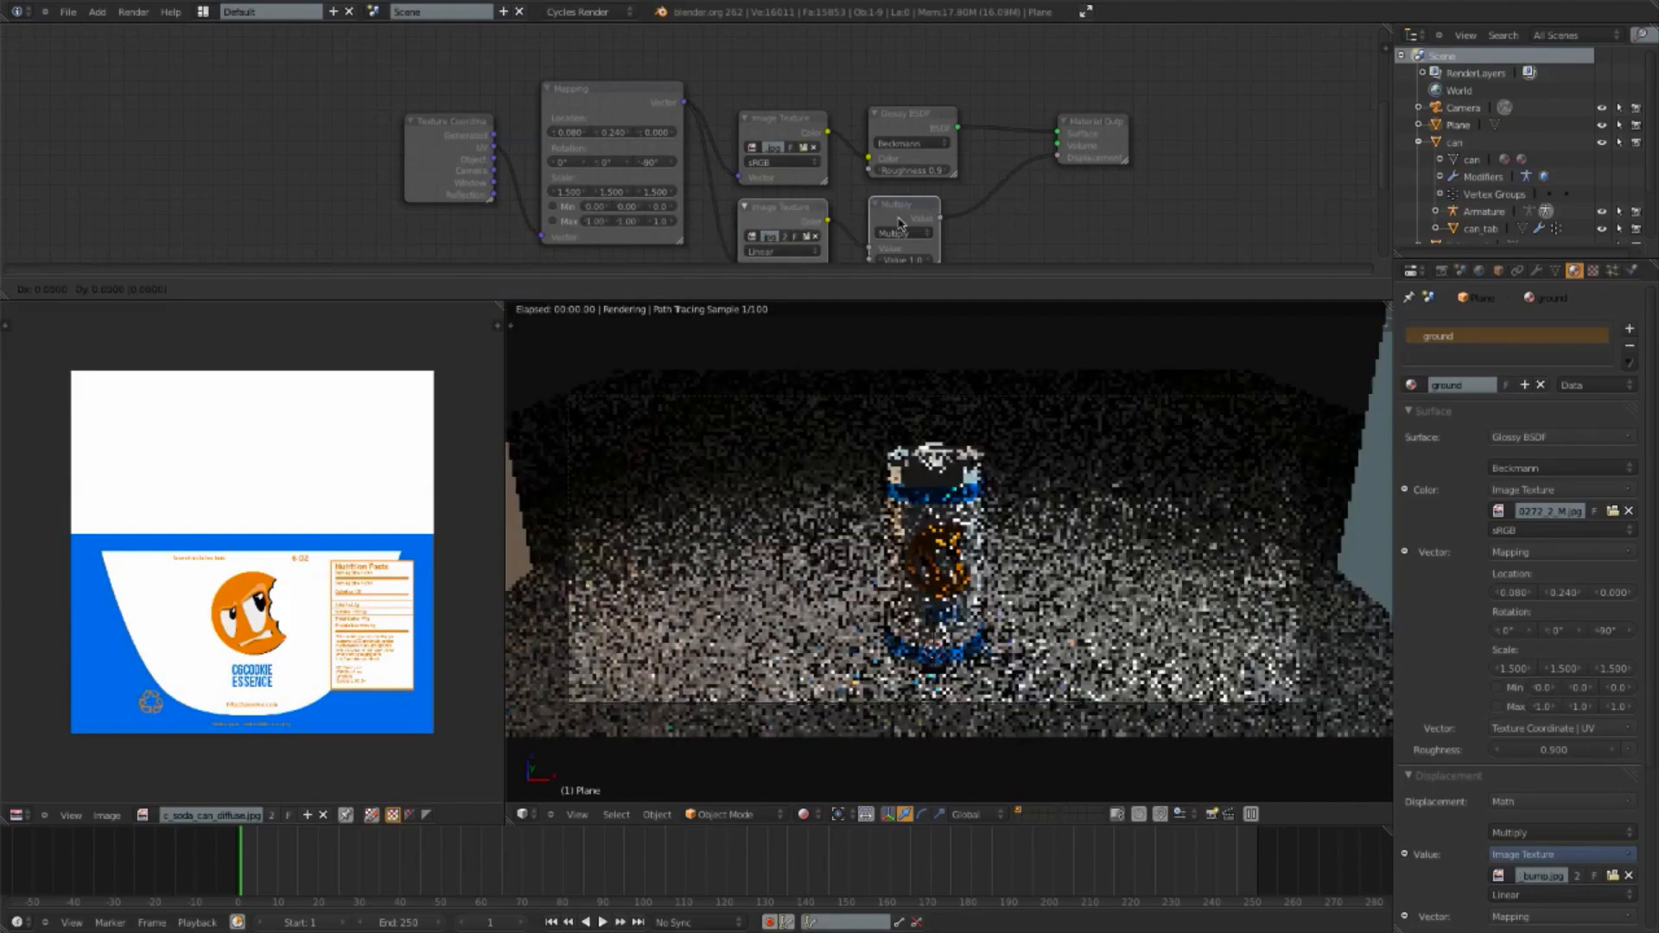
{"action": "left_click", "coordinate": [904, 68]}
{"action": "left_click", "coordinate": [902, 210]}
{"action": "key", "text": "shift+d"}
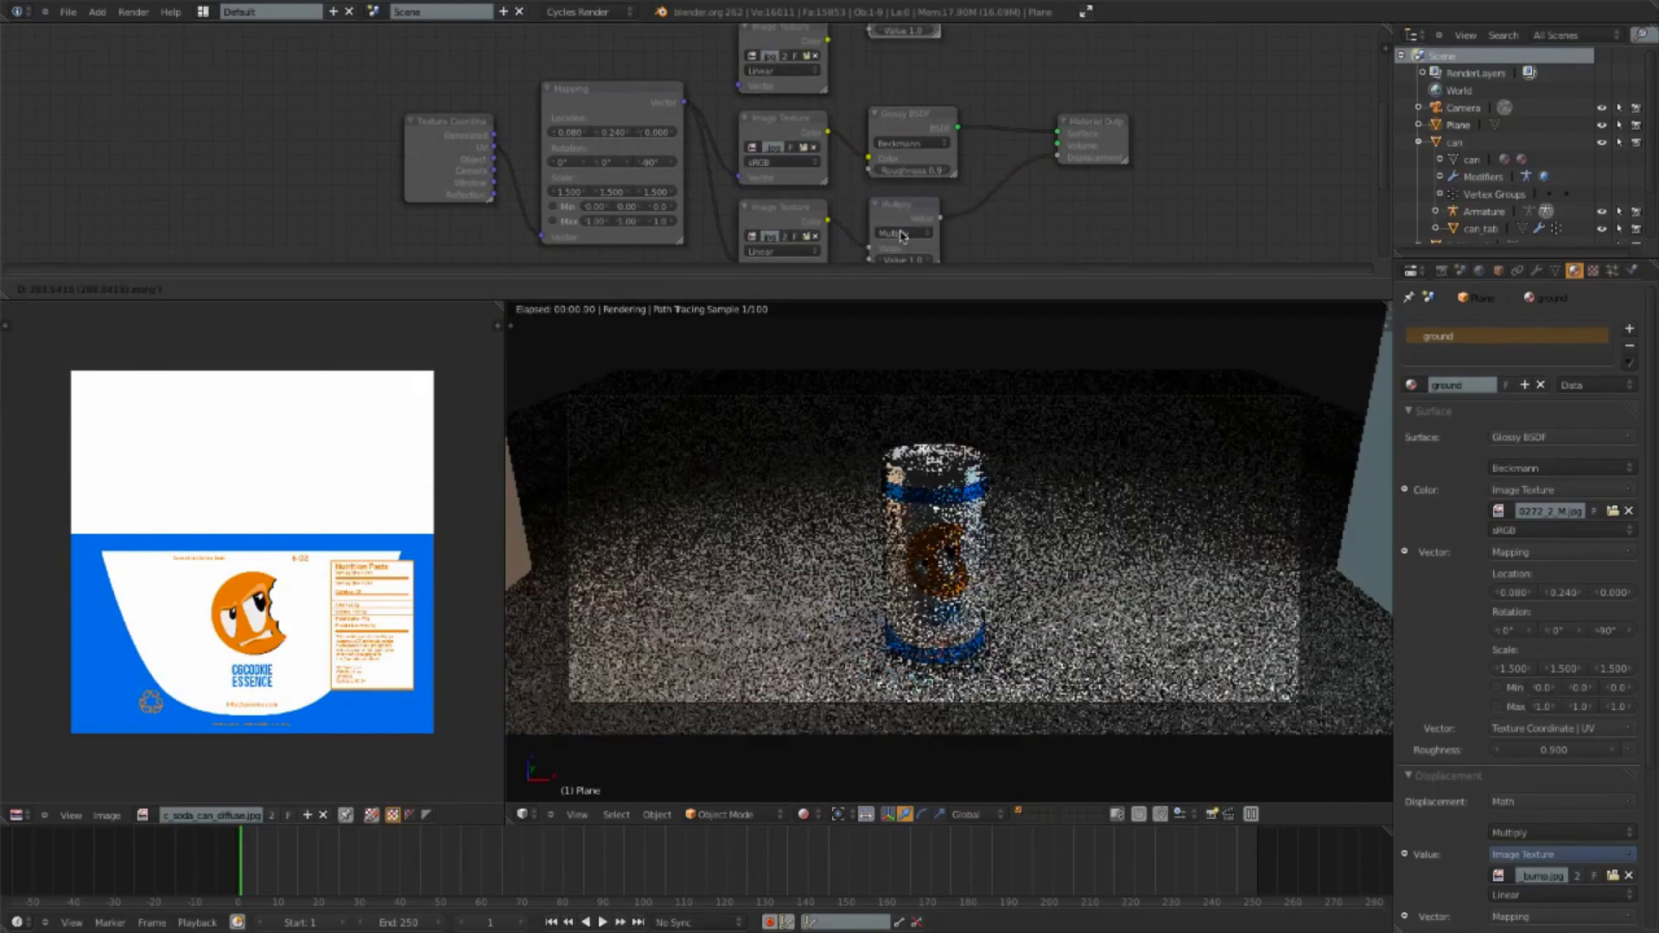
{"action": "left_click", "coordinate": [900, 35]}
Step: Connect the copied Image Texture's color to the copied Multiply node's first value, and the Mapping vector to the copied texture
{"action": "middle_click_drag", "start_coordinate": [870, 34], "coordinate": [872, 135]}
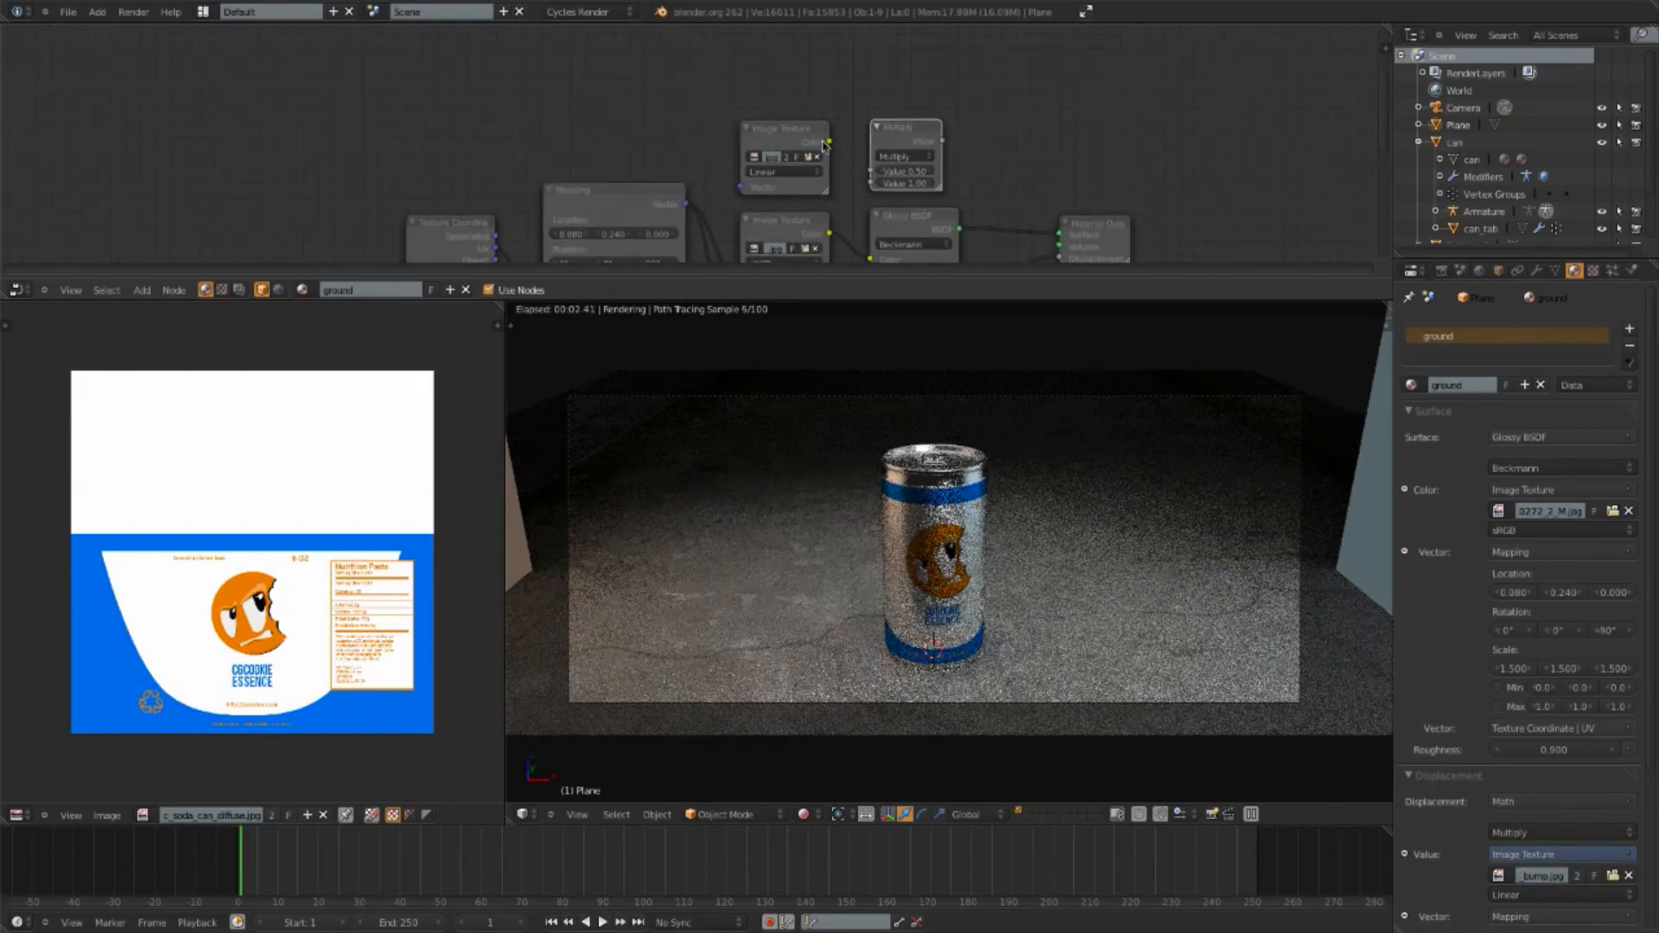
{"action": "left_click_drag", "start_coordinate": [829, 141], "coordinate": [869, 170]}
{"action": "middle_click_drag", "start_coordinate": [855, 188], "coordinate": [992, 108]}
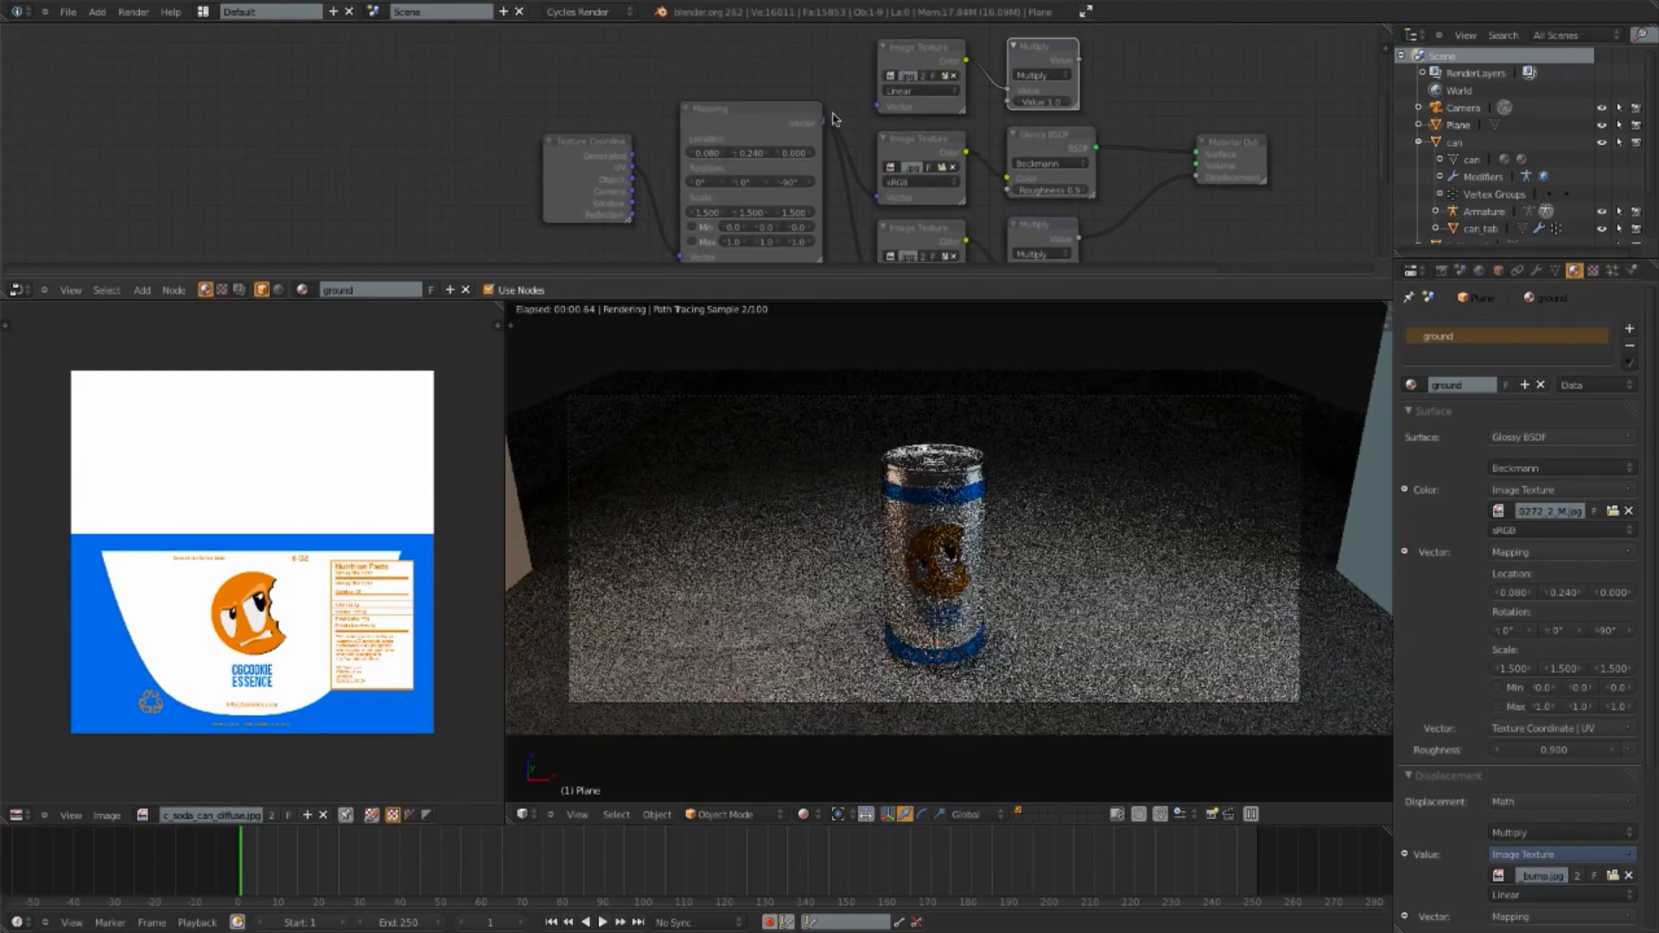
{"action": "left_click_drag", "start_coordinate": [822, 123], "coordinate": [877, 105]}
Step: Load ConcreteDirty0272_2_M_spec.jpg from the textures folder into the copied Image Texture node
{"action": "left_click", "coordinate": [944, 76]}
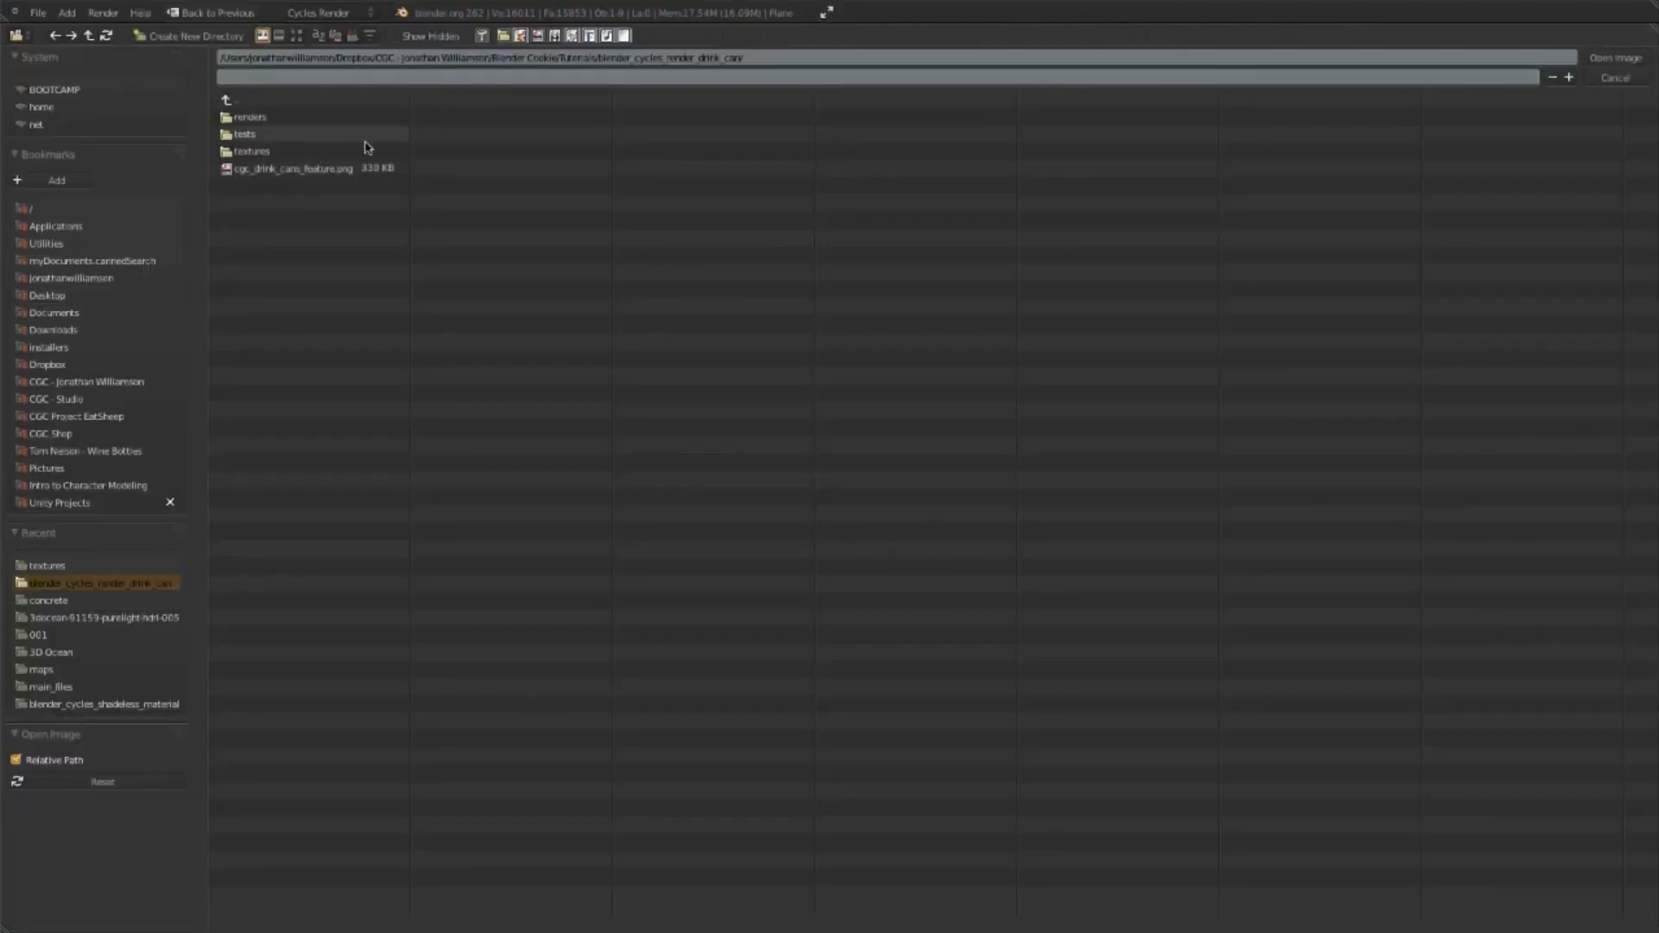
{"action": "left_click", "coordinate": [312, 148]}
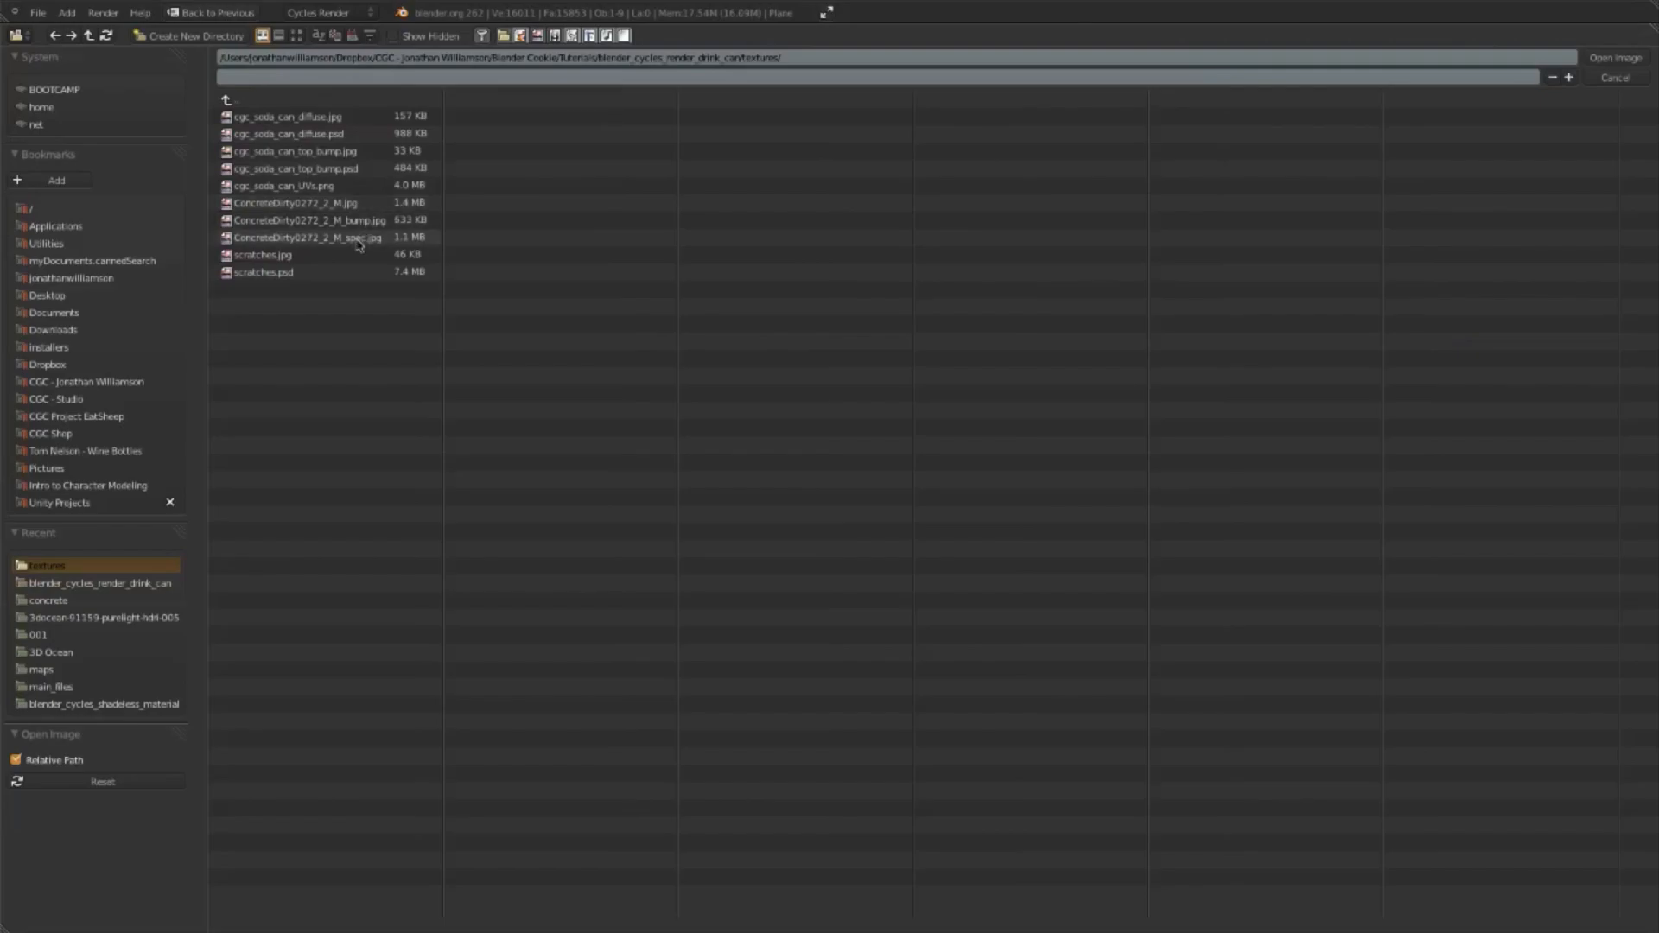
{"action": "double_click", "coordinate": [309, 221]}
{"action": "scroll", "coordinate": [1110, 170], "scroll_direction": "down", "scroll_amount": 1}
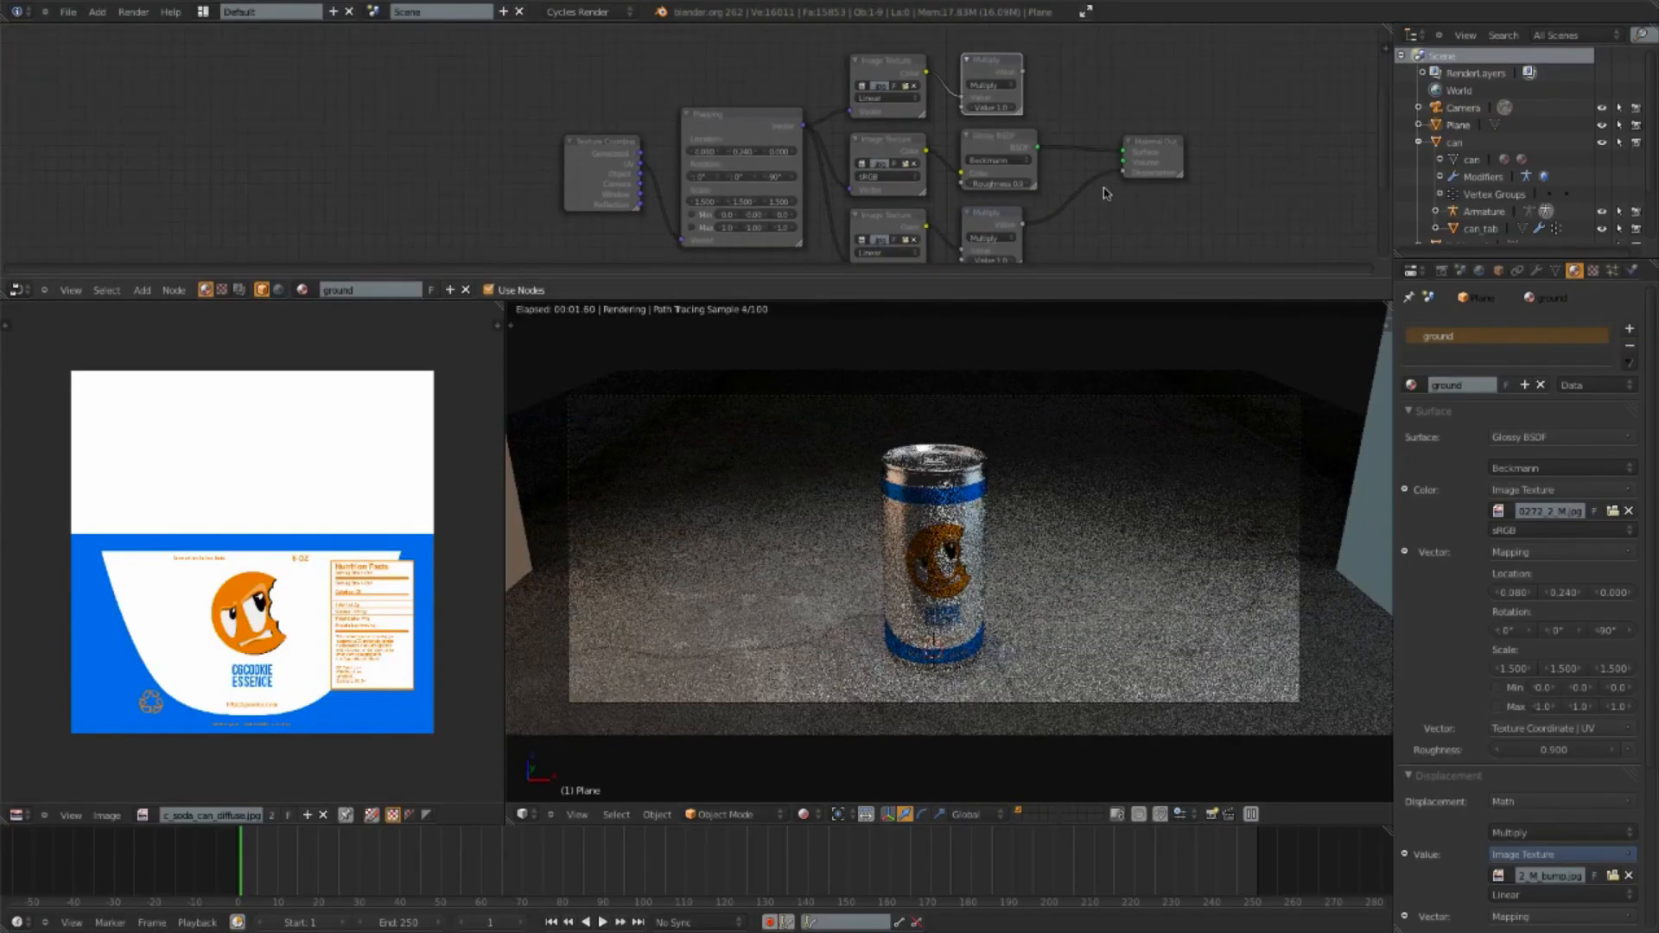
Step: Move the Material Output and Glossy BSDF nodes farther from the texture nodes to make room for more nodes
{"action": "middle_click_drag", "start_coordinate": [1084, 173], "coordinate": [950, 108]}
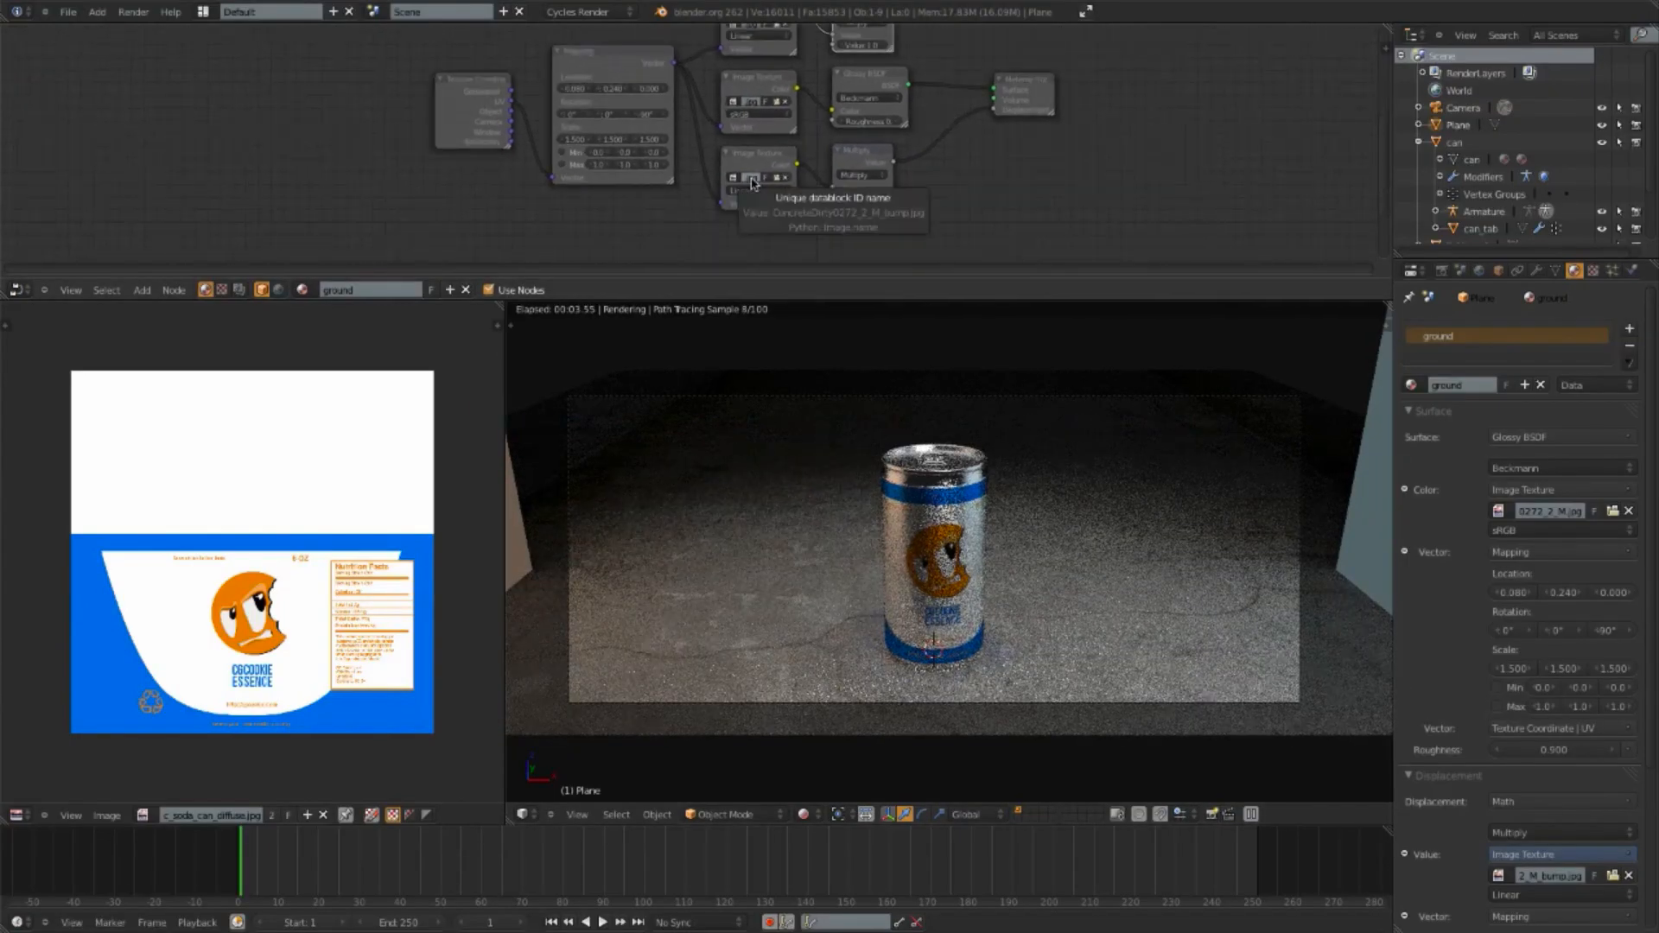
{"action": "scroll", "coordinate": [1054, 145], "scroll_direction": "up", "scroll_amount": 1}
{"action": "middle_click_drag", "start_coordinate": [1054, 145], "coordinate": [957, 225]}
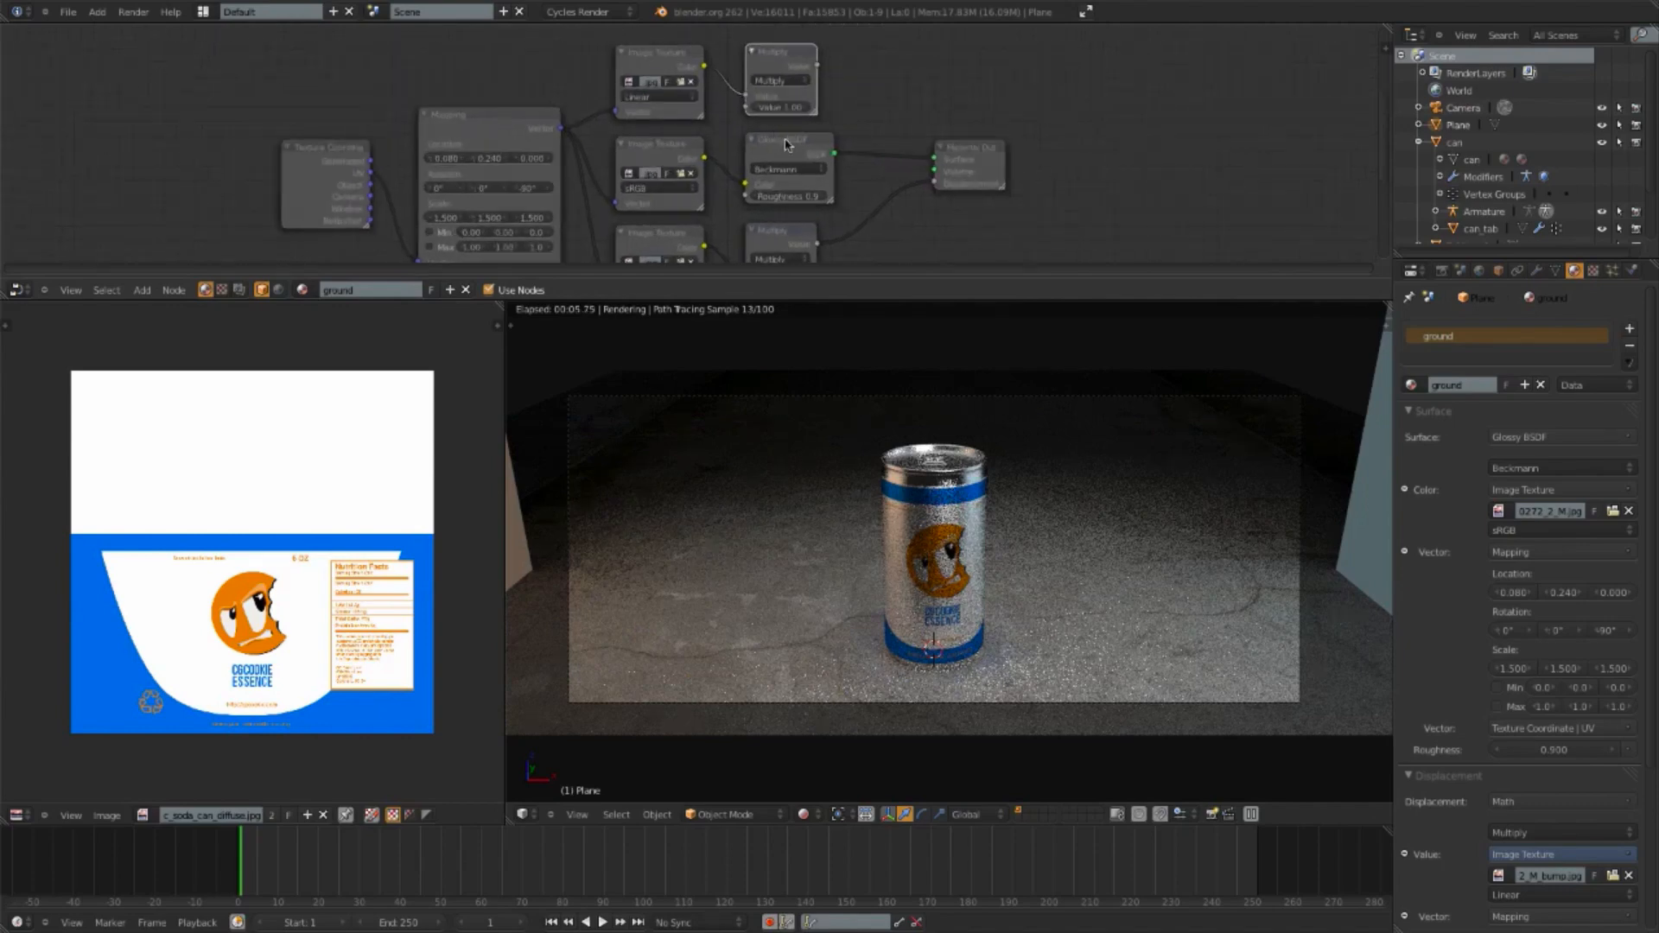
{"action": "left_click_drag", "start_coordinate": [974, 158], "coordinate": [1197, 159]}
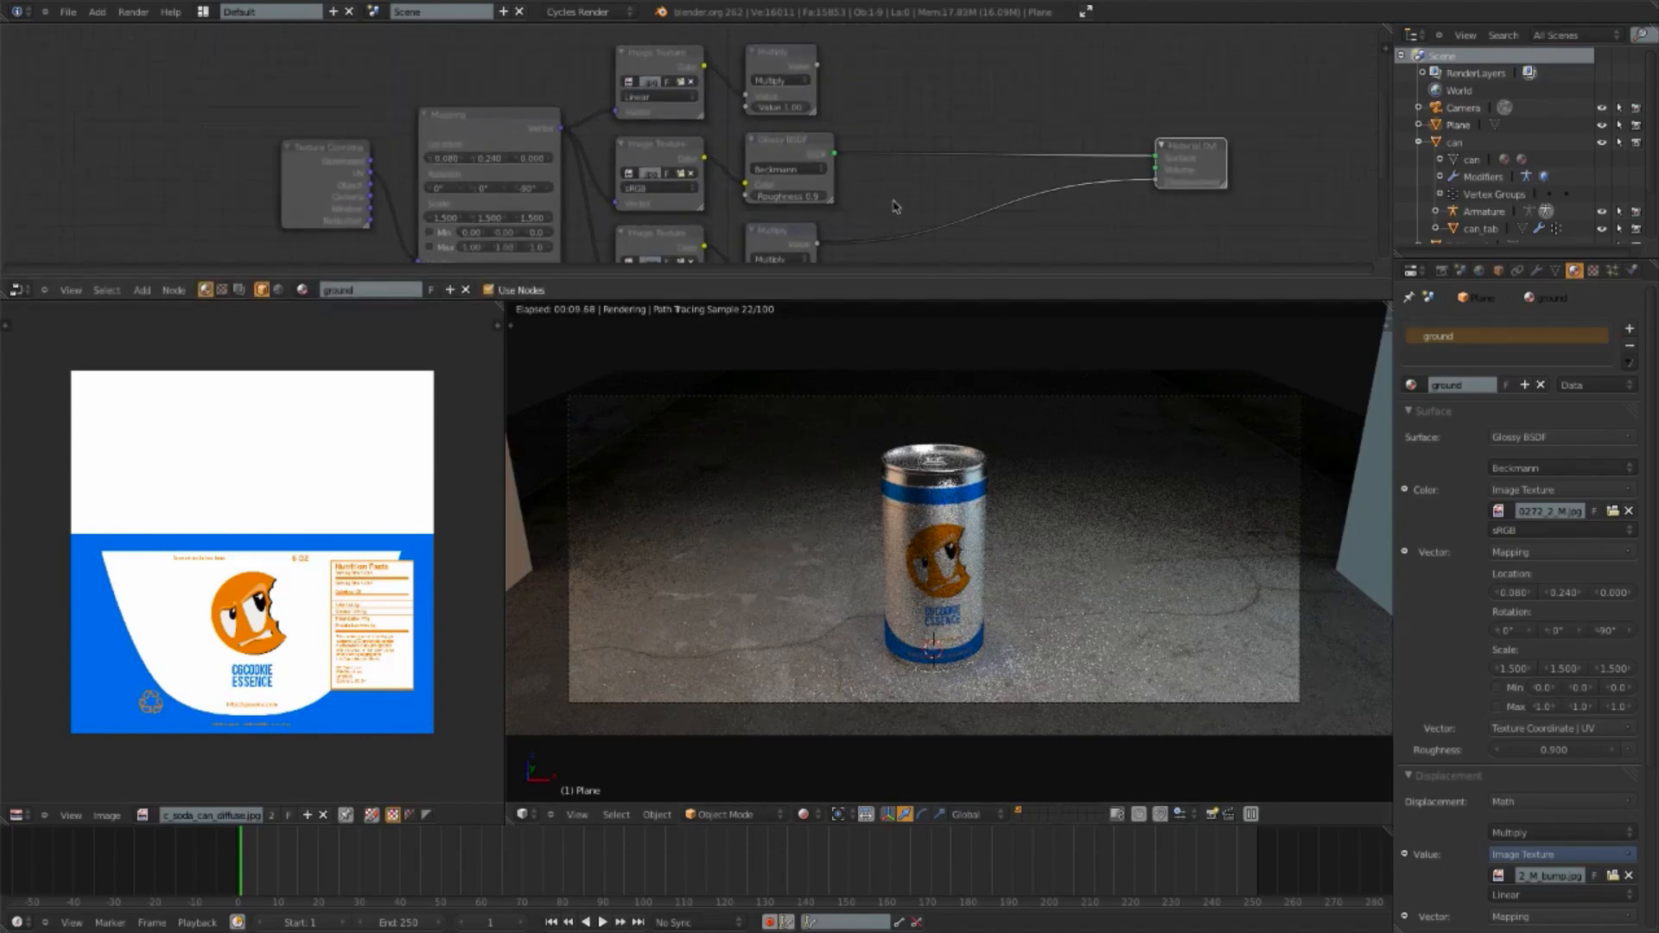
{"action": "scroll", "coordinate": [1023, 164], "scroll_direction": "down", "scroll_amount": 1}
{"action": "middle_click_drag", "start_coordinate": [973, 181], "coordinate": [944, 229]}
{"action": "left_click_drag", "start_coordinate": [837, 199], "coordinate": [933, 198]}
Step: Duplicate the Glossy BSDF node and place the copy directly above the original
{"action": "scroll", "coordinate": [938, 201], "scroll_direction": "down", "scroll_amount": 1}
{"action": "scroll", "coordinate": [968, 216], "scroll_direction": "up", "scroll_amount": 2}
{"action": "middle_click_drag", "start_coordinate": [991, 228], "coordinate": [850, 228]}
{"action": "key", "text": "shift+d"}
{"action": "key", "text": "y"}
{"action": "left_click", "coordinate": [860, 168]}
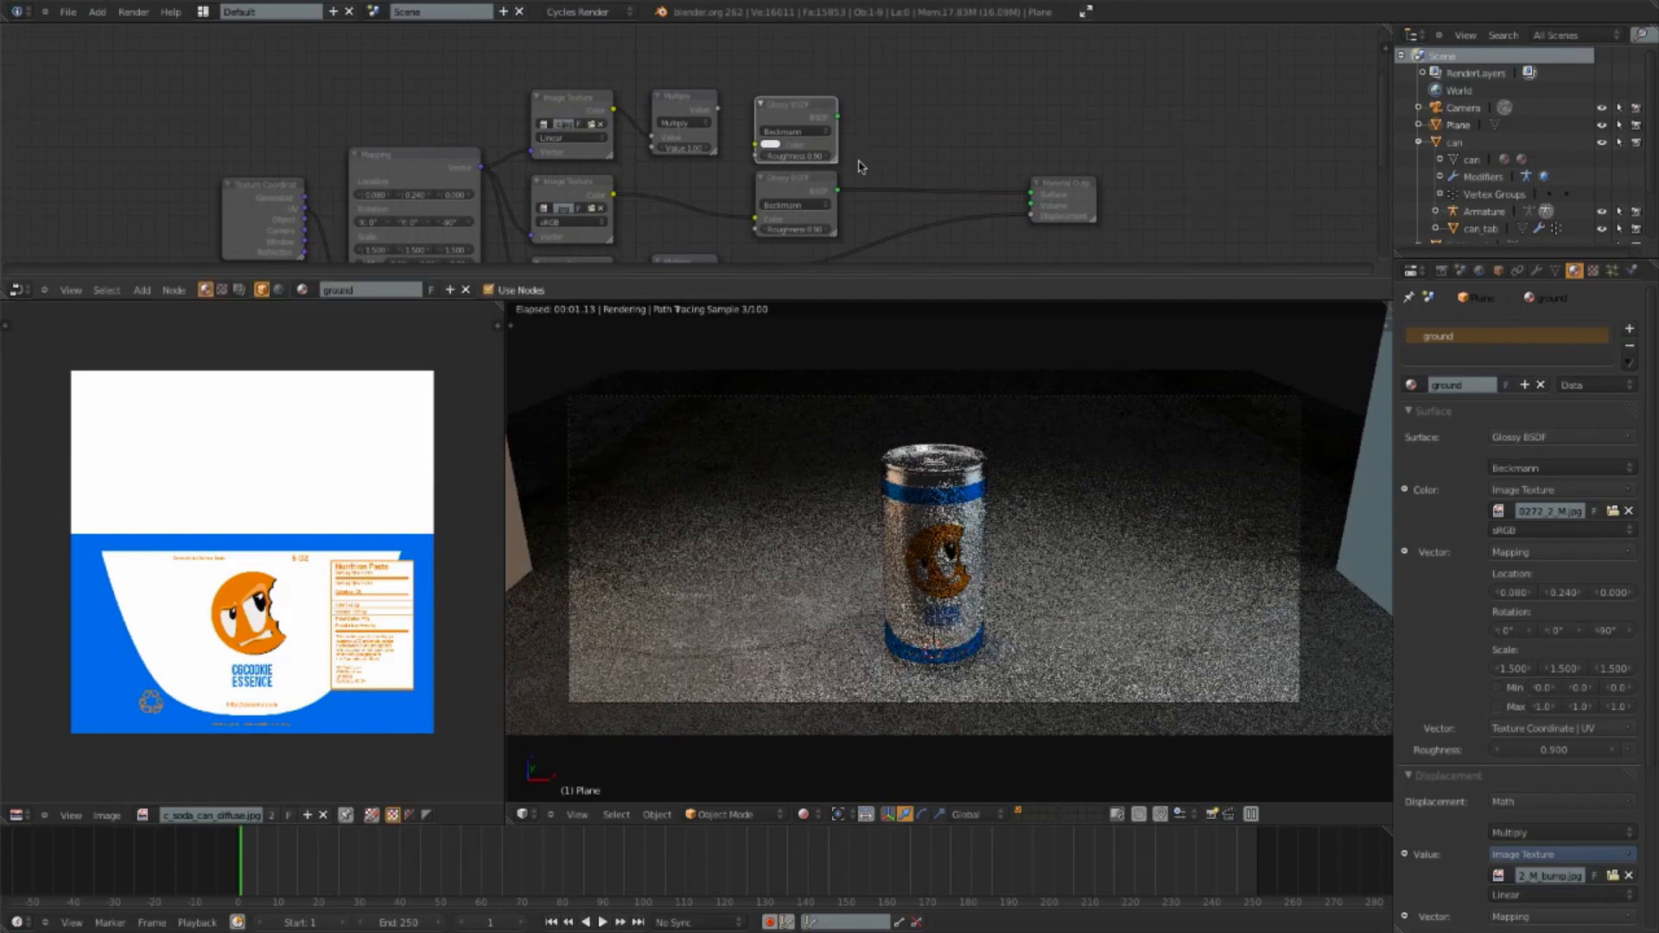
Step: Move the specular Image Texture and its Multiply node upward together, clear of the Glossy BSDF and color texture nodes
{"action": "scroll", "coordinate": [860, 168], "scroll_direction": "up", "scroll_amount": 2}
{"action": "scroll", "coordinate": [859, 167], "scroll_direction": "down", "scroll_amount": 1}
{"action": "left_click", "coordinate": [585, 101]}
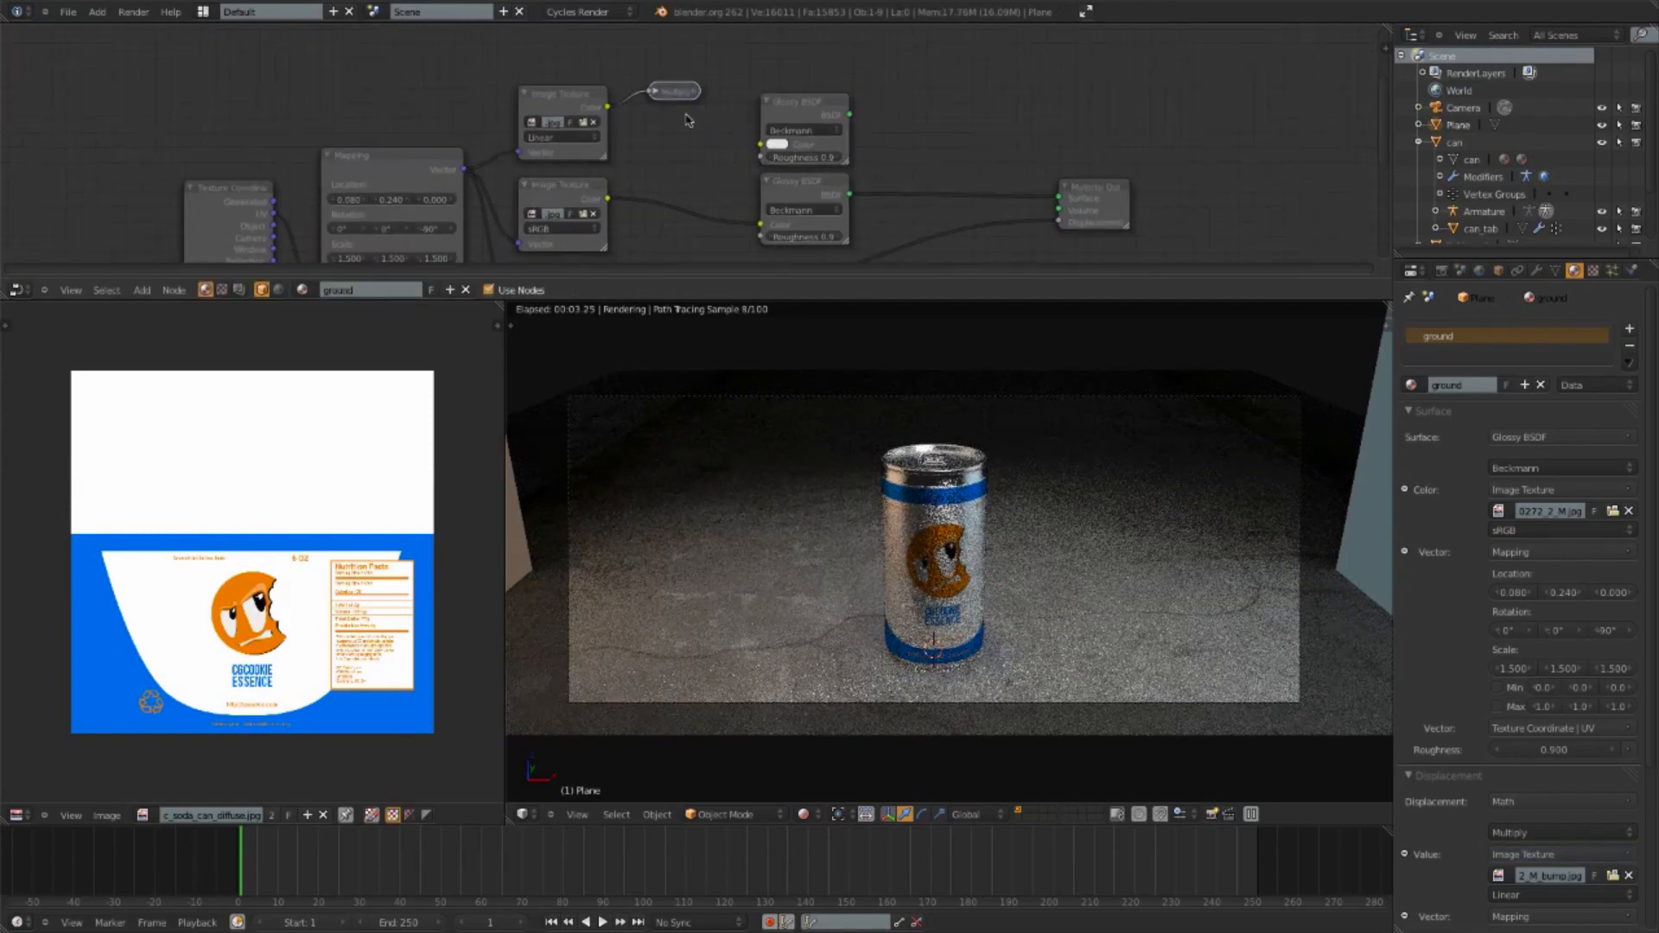
{"action": "scroll", "coordinate": [656, 104], "scroll_direction": "down", "scroll_amount": 3}
{"action": "left_click", "coordinate": [678, 114]}
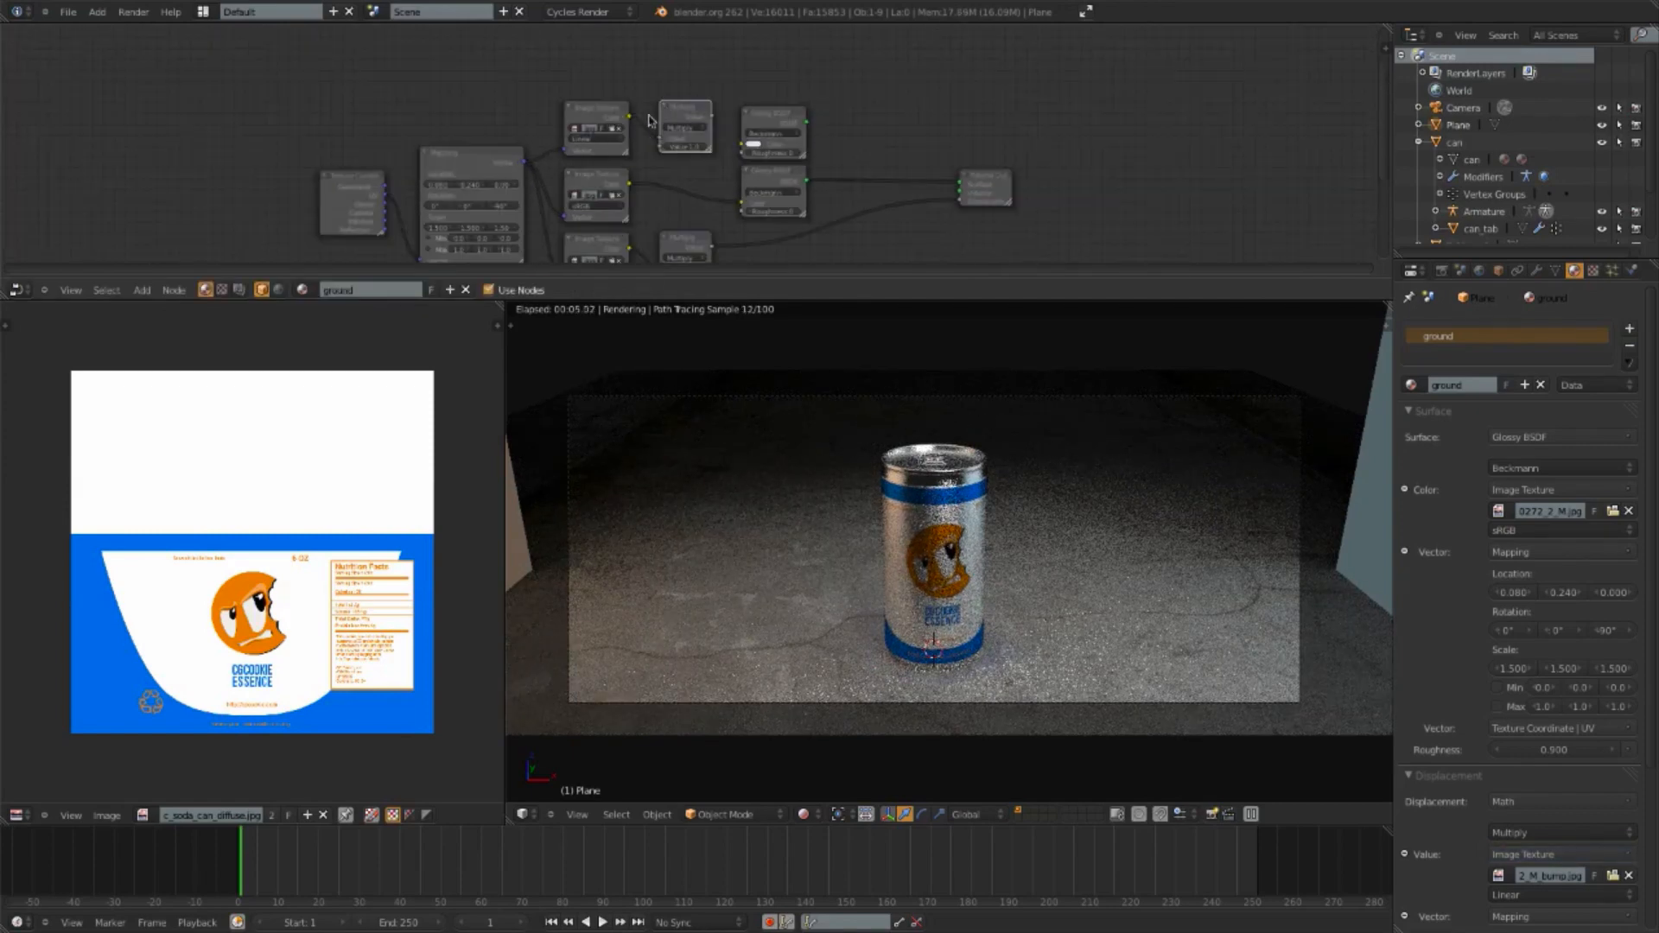
{"action": "scroll", "coordinate": [682, 165], "scroll_direction": "down", "scroll_amount": 2}
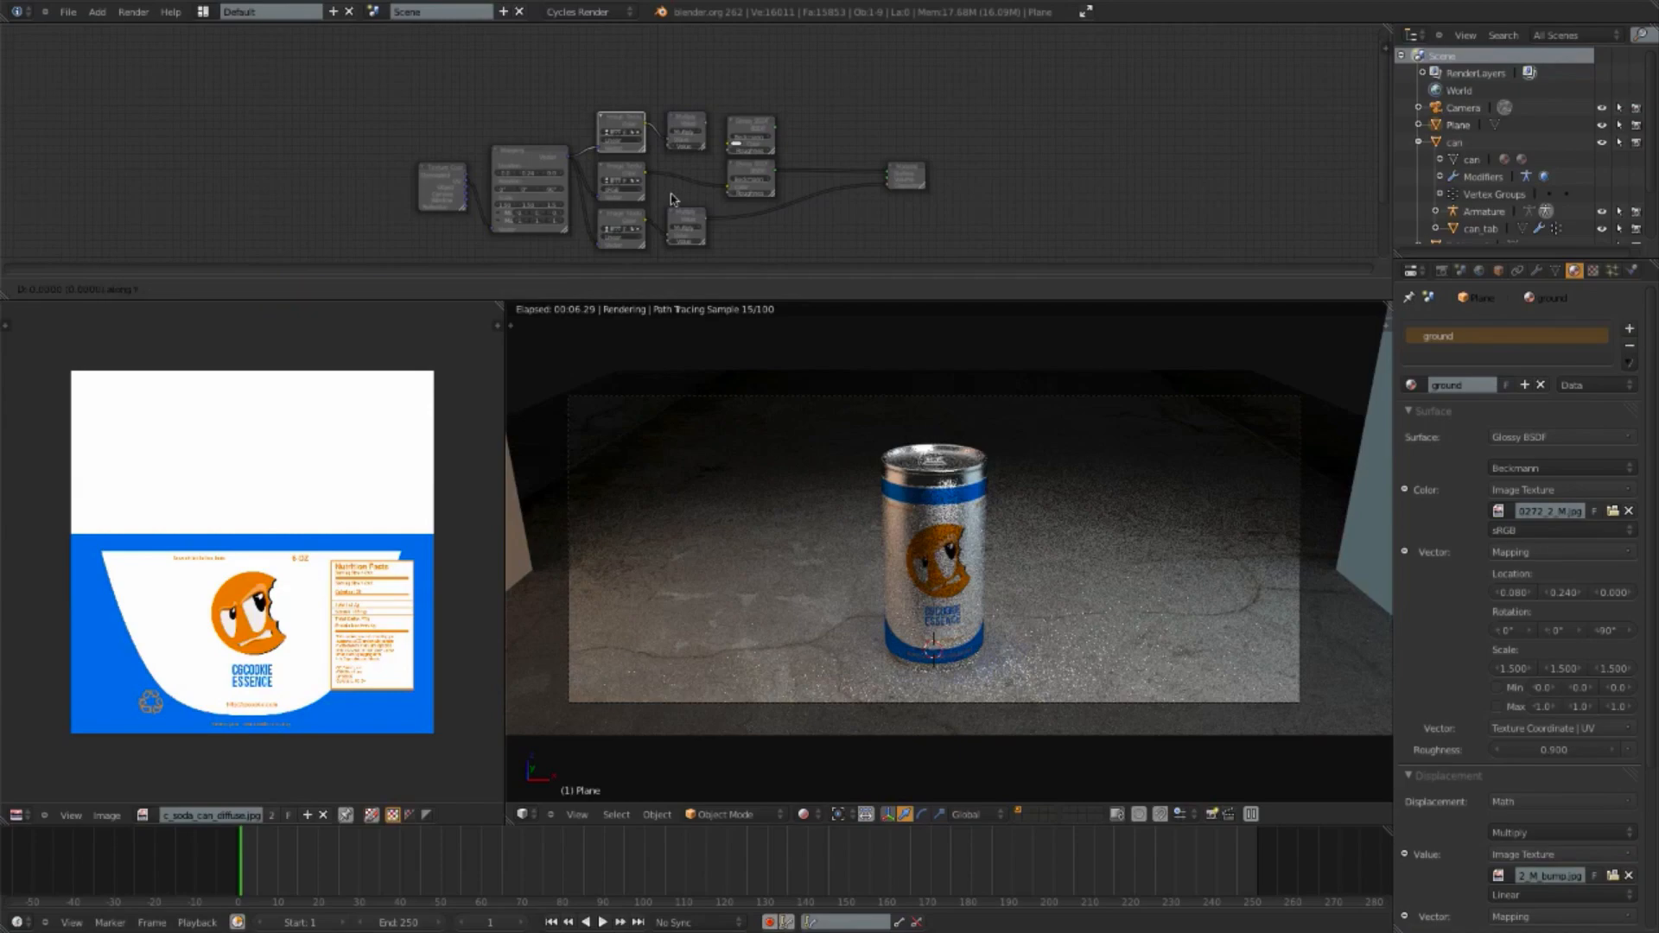
{"action": "left_click", "coordinate": [694, 116], "text": "shift"}
{"action": "key", "text": "g"}
{"action": "left_click", "coordinate": [698, 154]}
{"action": "scroll", "coordinate": [811, 183], "scroll_direction": "up", "scroll_amount": 2}
{"action": "scroll", "coordinate": [810, 183], "scroll_direction": "up", "scroll_amount": 1}
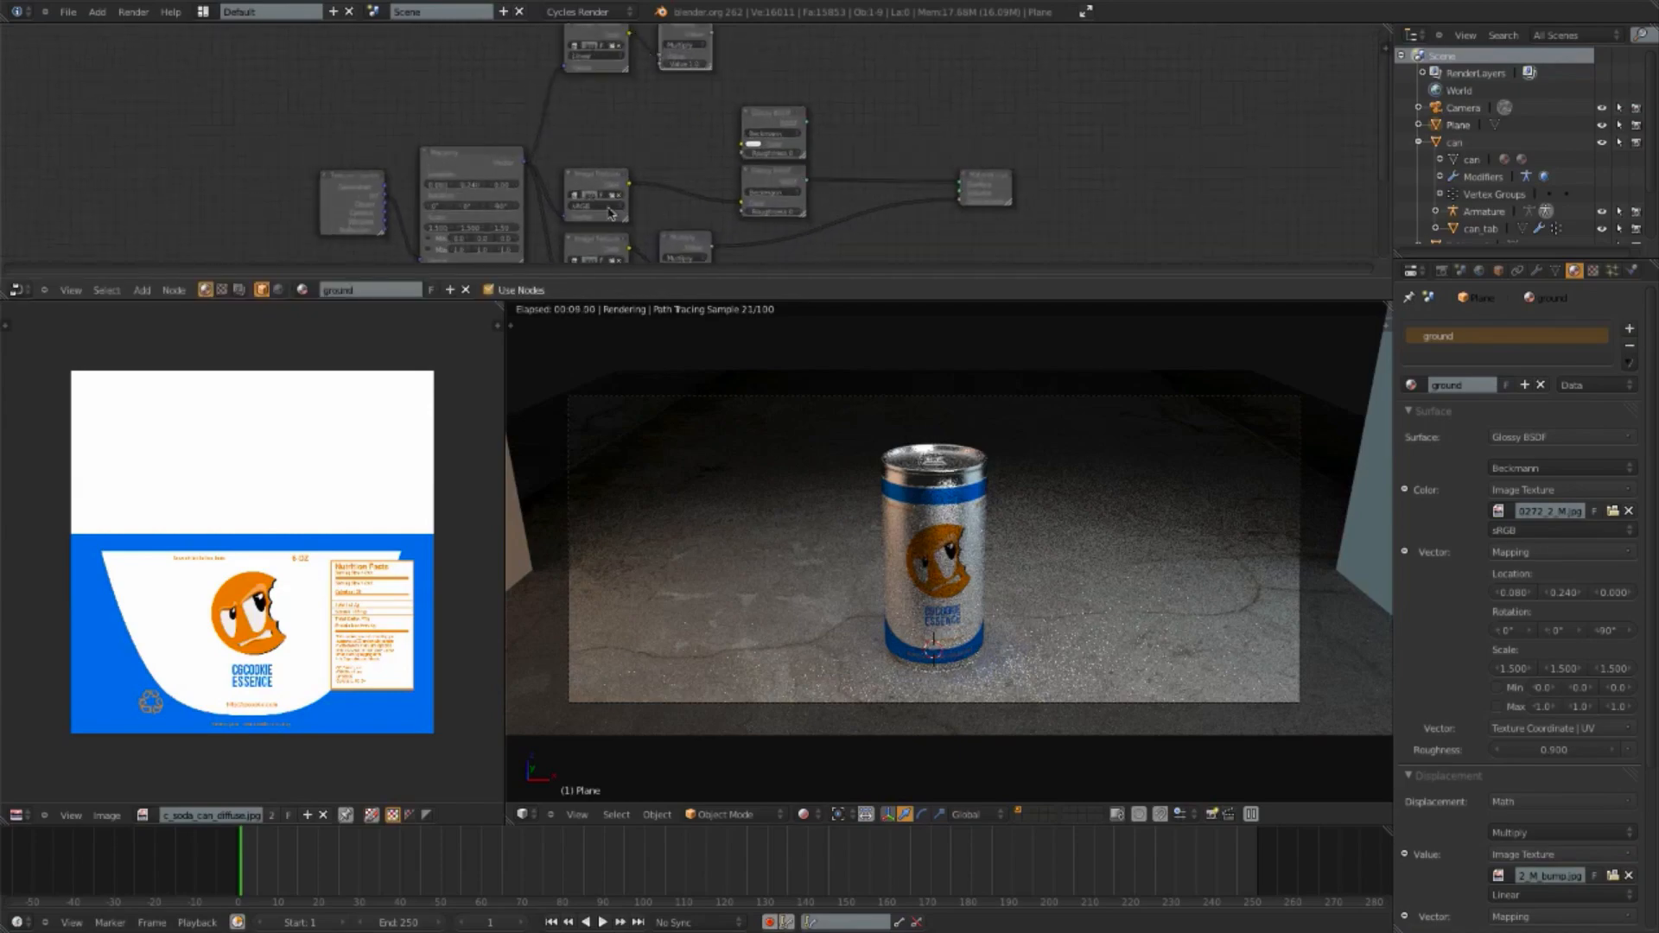
Step: Connect the sRGB concrete Image Texture's color to the copied Glossy BSDF and move both Glossy nodes closer to the textures
{"action": "left_click_drag", "start_coordinate": [630, 185], "coordinate": [743, 144]}
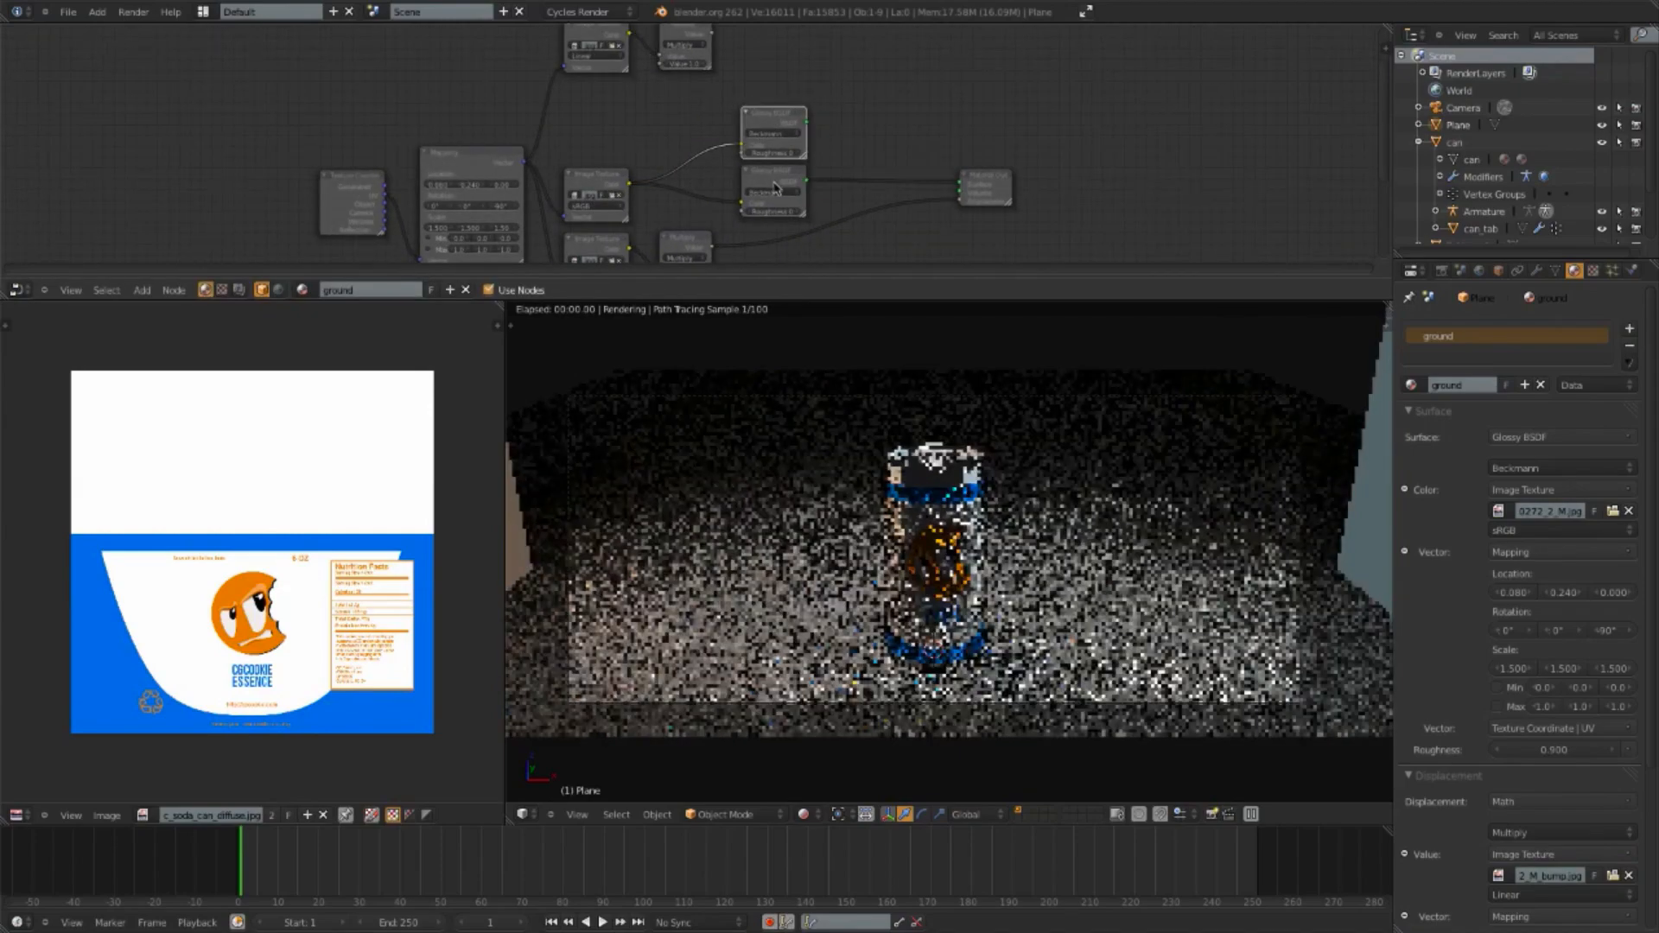
{"action": "key", "text": "g"}
{"action": "left_click", "coordinate": [688, 177]}
Step: Set the upper Glossy BSDF's roughness to 0.700 and connect its BSDF output to the Material Output's Surface
{"action": "scroll", "coordinate": [717, 185], "scroll_direction": "up", "scroll_amount": 7}
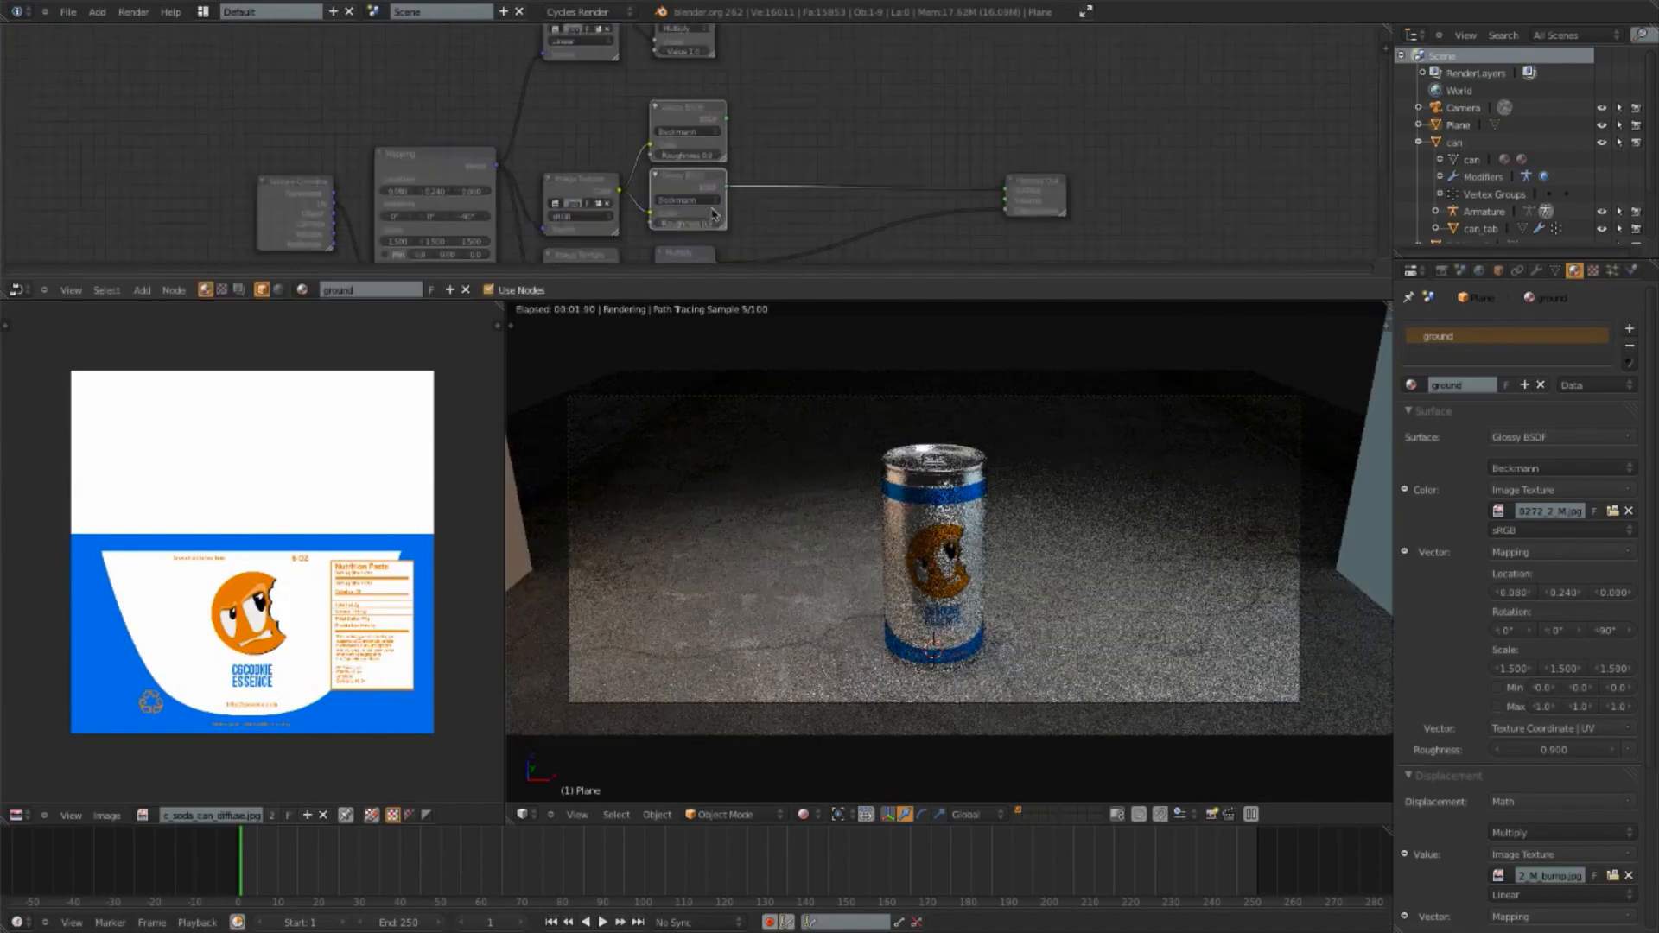
{"action": "left_click", "coordinate": [643, 162]}
{"action": "left_click", "coordinate": [643, 163]}
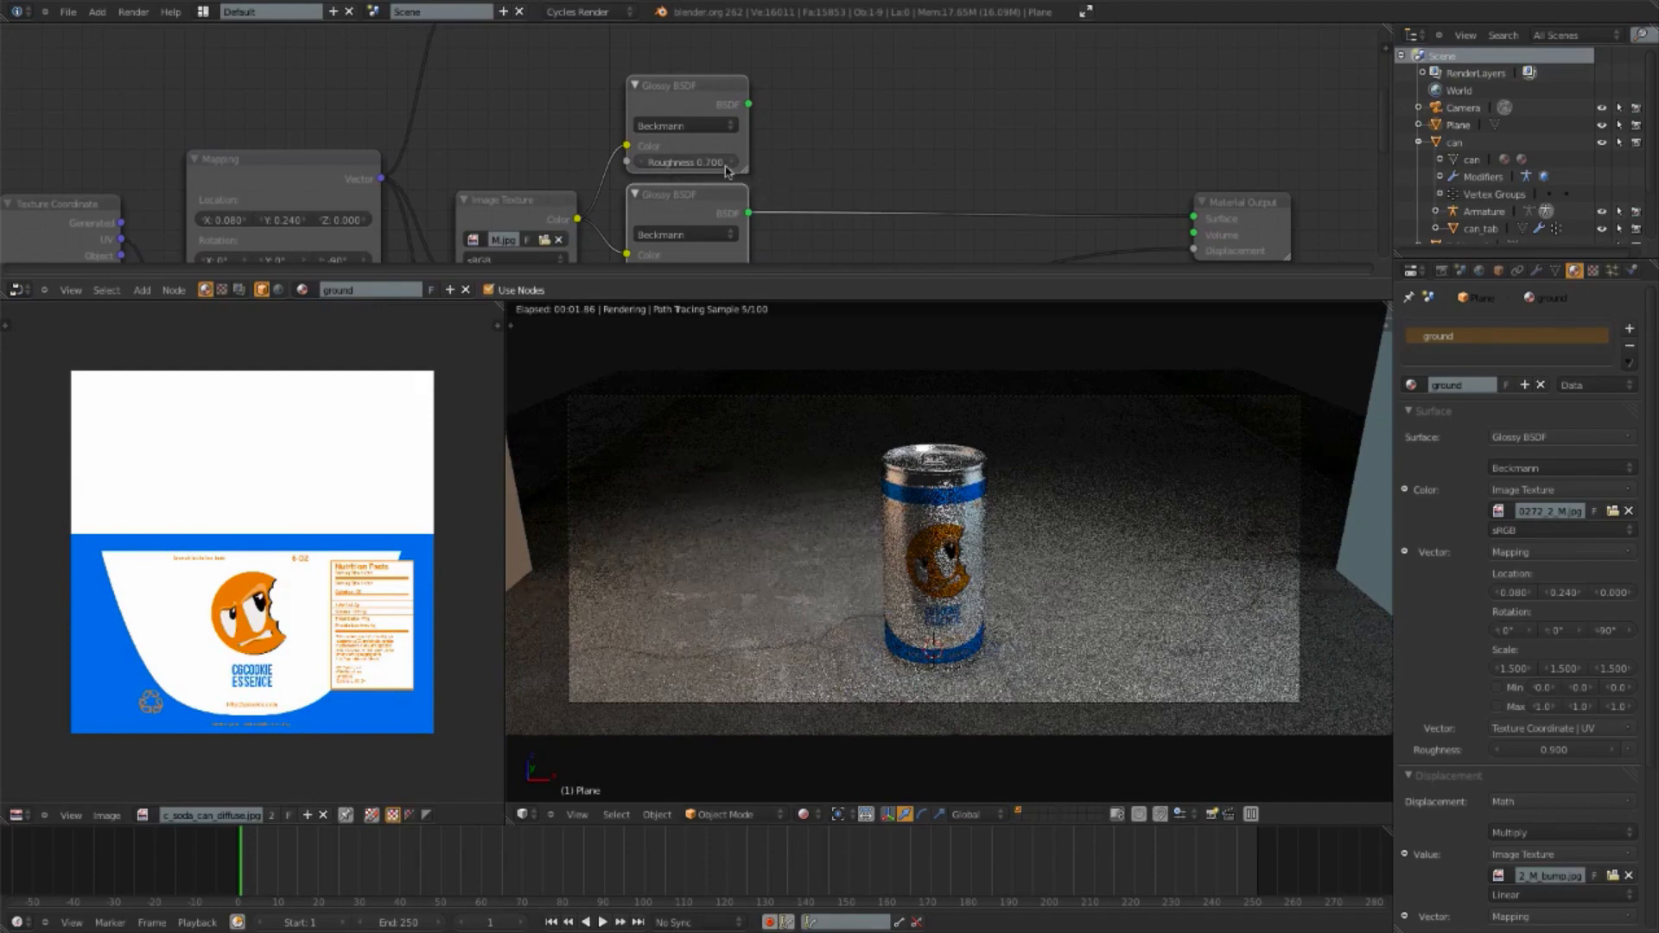
{"action": "left_click_drag", "start_coordinate": [748, 104], "coordinate": [1193, 218]}
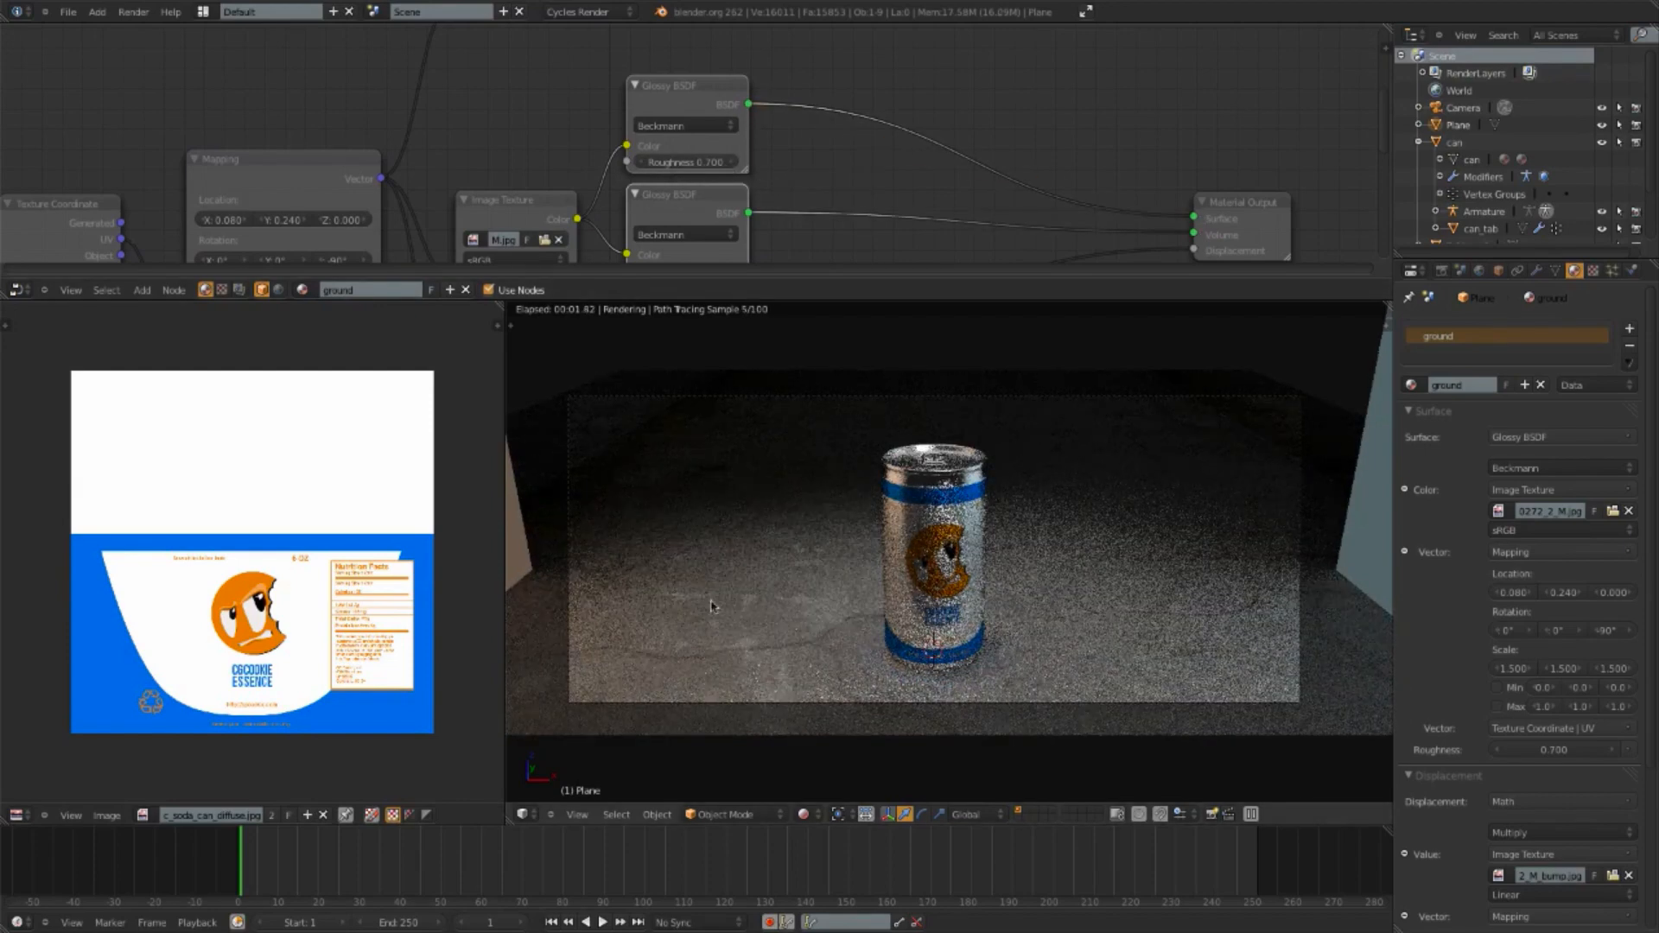
Step: Add another node between the two Glossy BSDF nodes and the Material Output
{"action": "scroll", "coordinate": [944, 163], "scroll_direction": "down", "scroll_amount": 2}
{"action": "key", "text": "shift+a"}
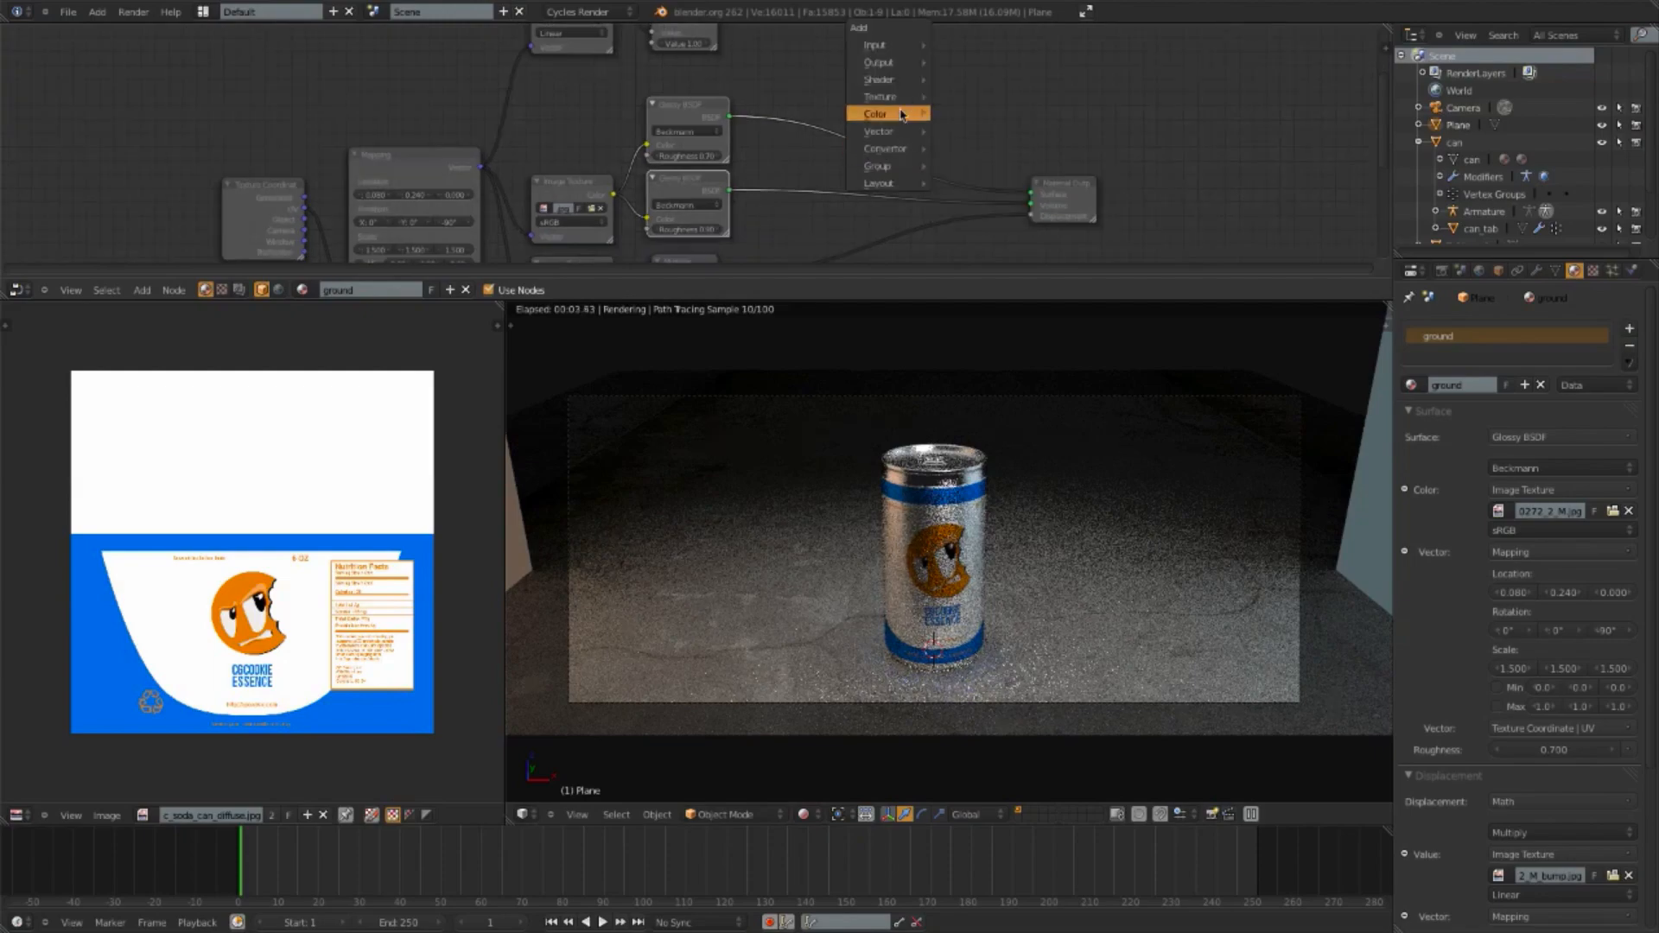
Step: Add a Mix Shader combining the two Glossy BSDF nodes and drive its Fac with the specular map's Multiply node
{"action": "mouse_move", "coordinate": [879, 79]}
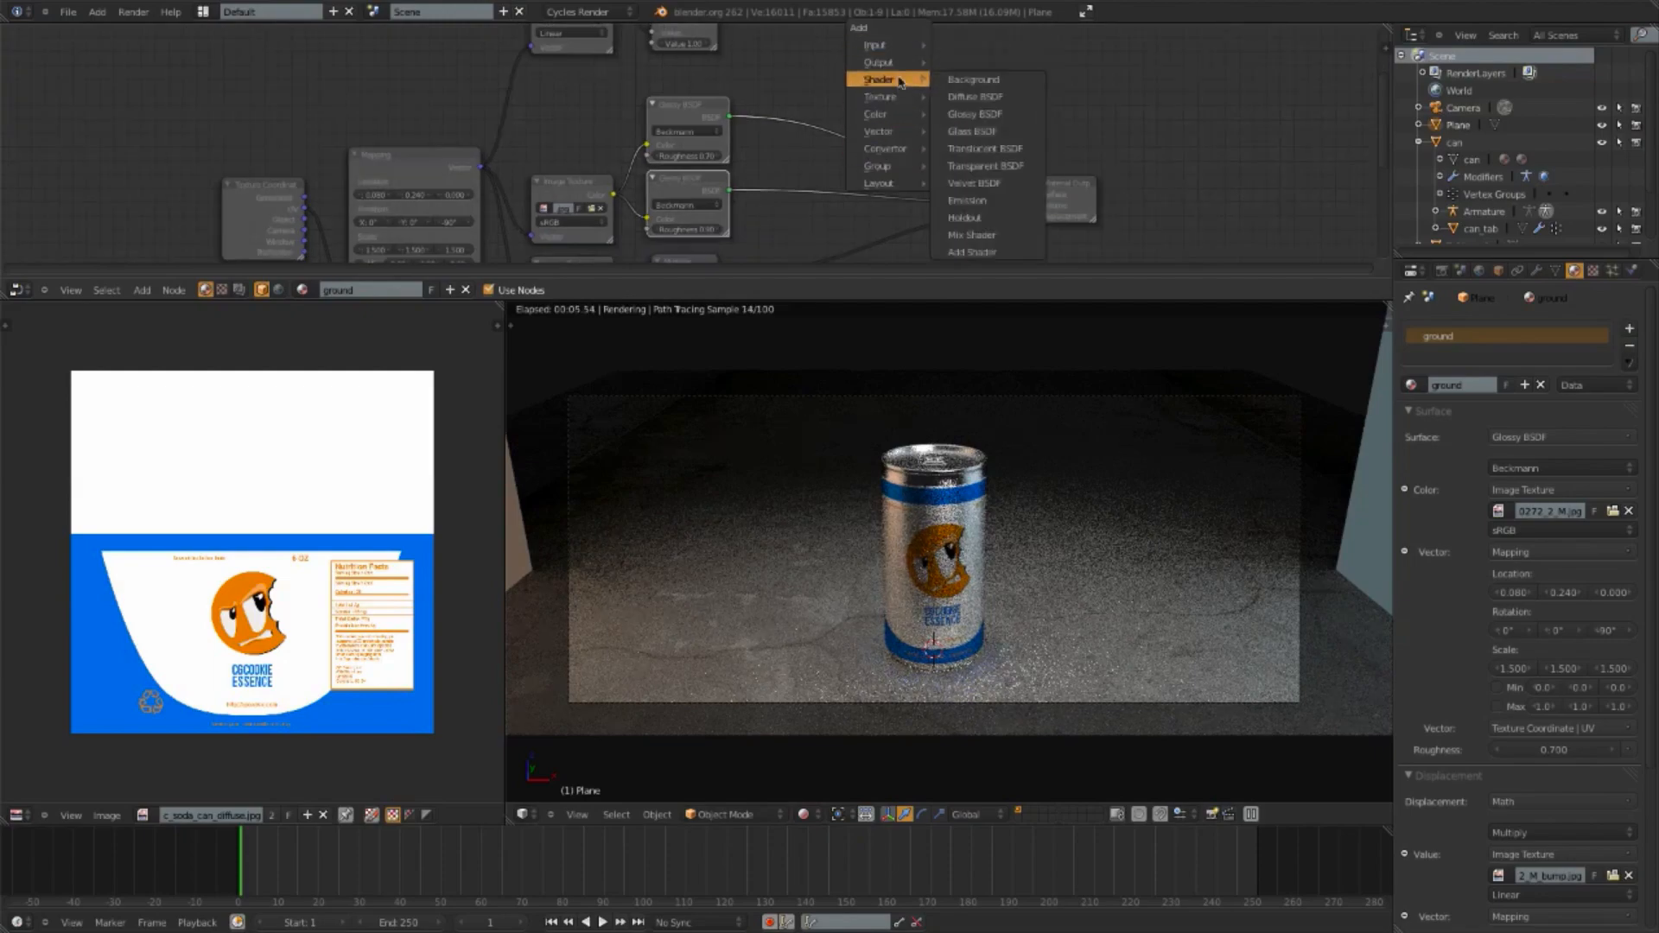
{"action": "left_click", "coordinate": [985, 216]}
{"action": "left_click", "coordinate": [894, 164]}
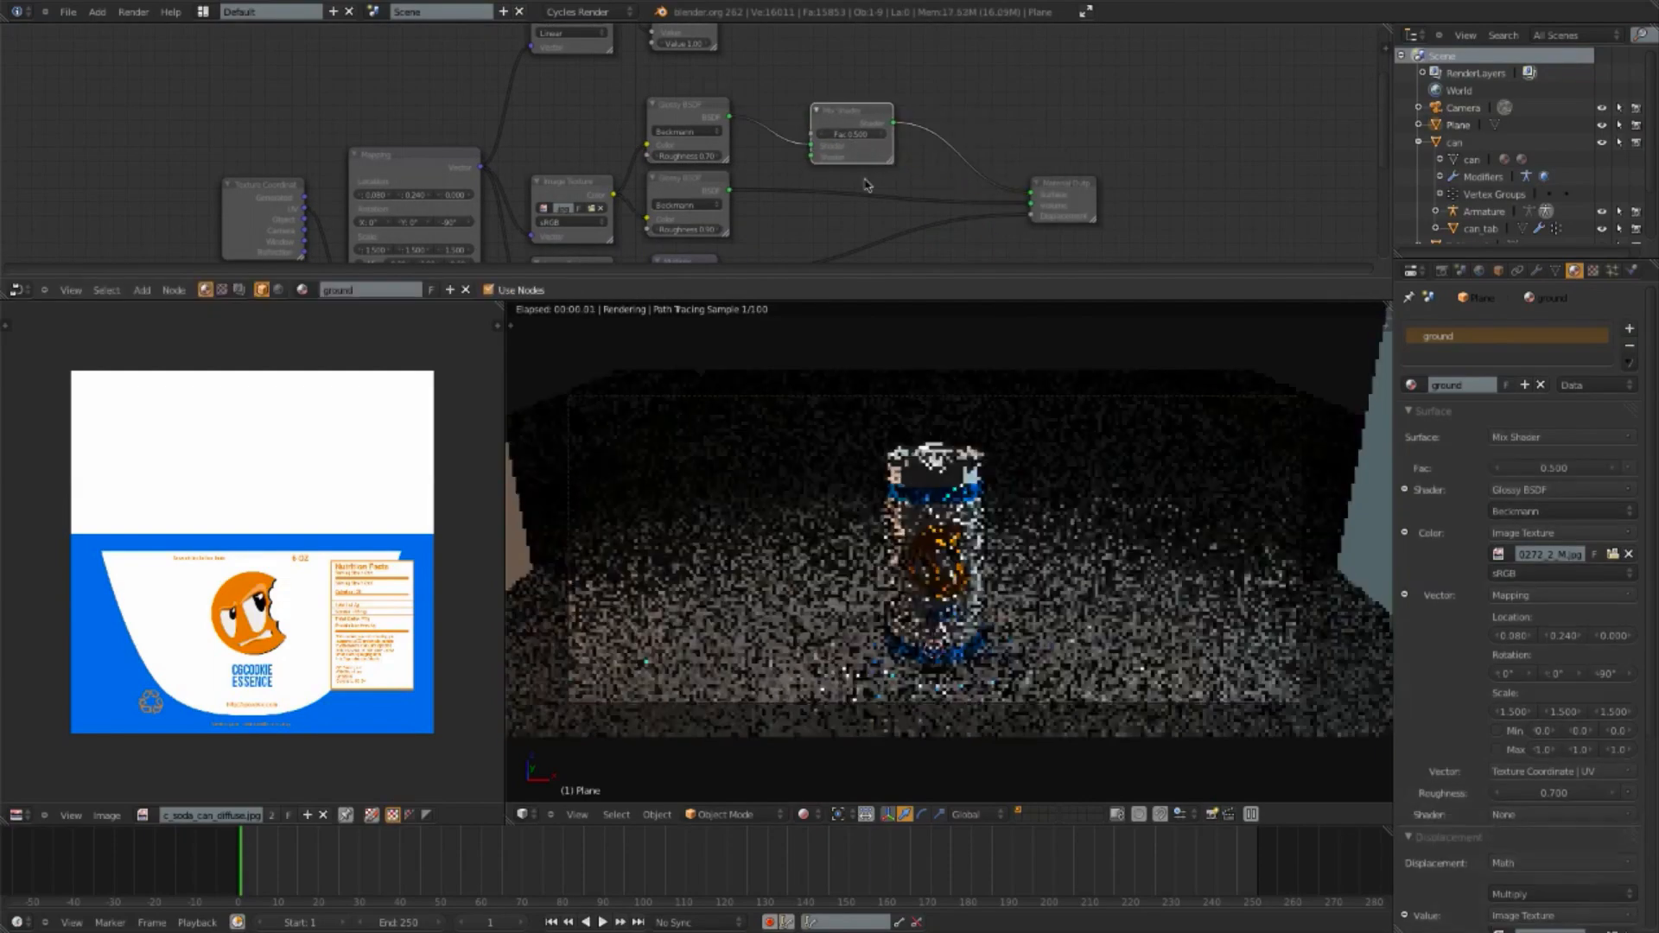
{"action": "middle_click_drag", "start_coordinate": [798, 121], "coordinate": [803, 184]}
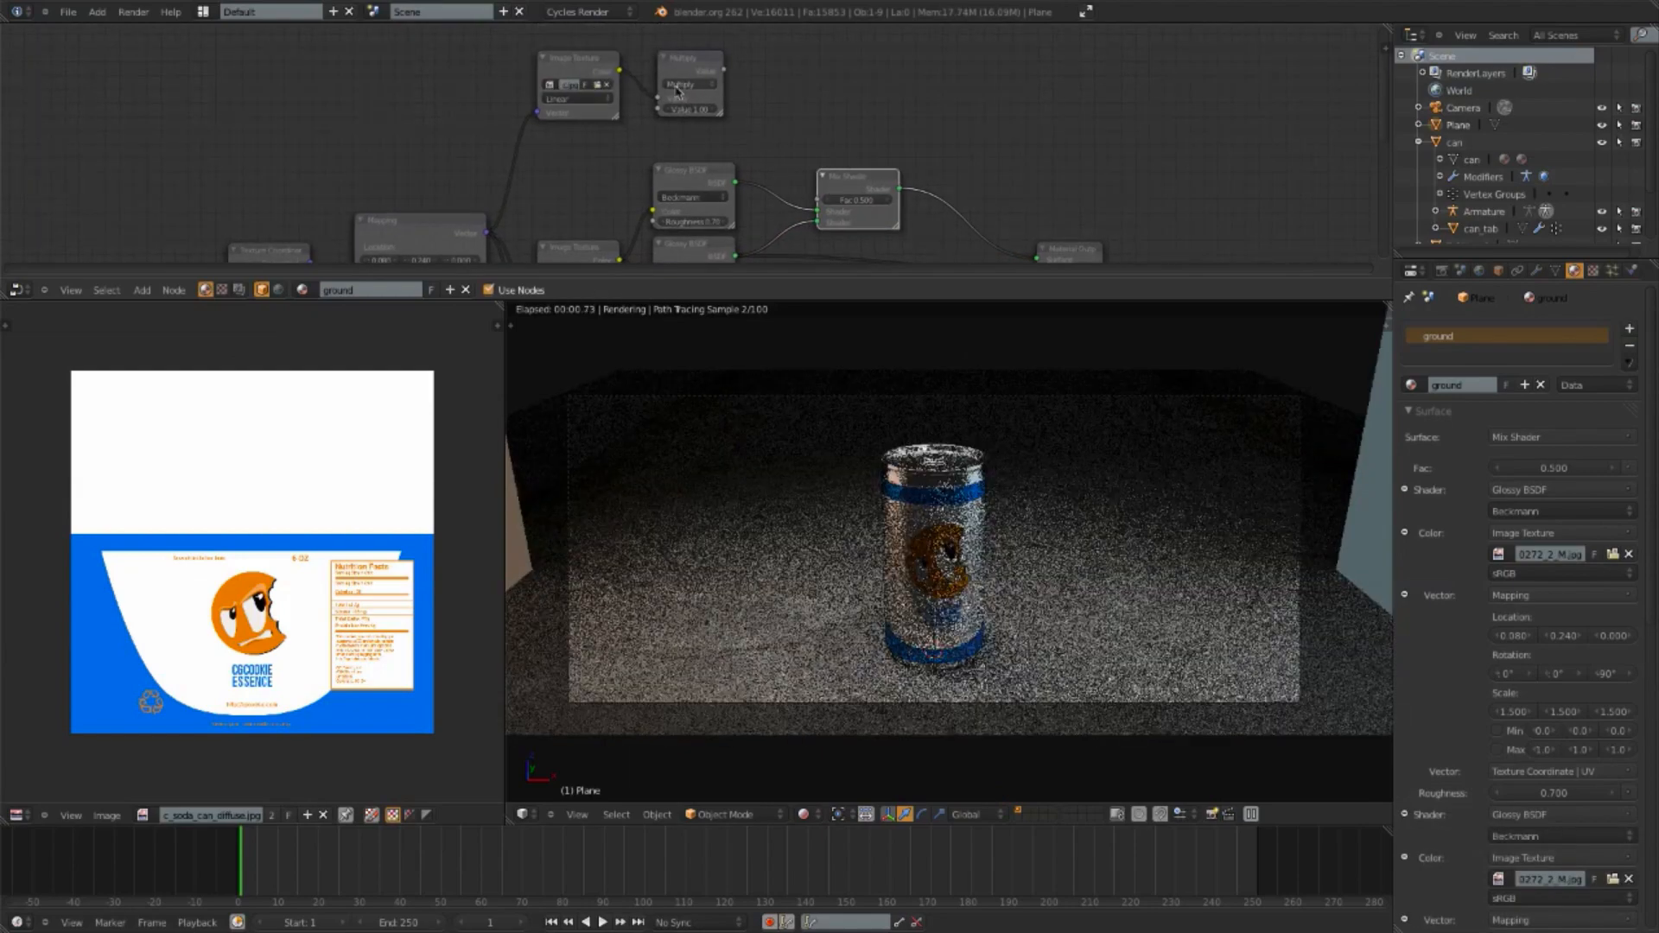
{"action": "left_click_drag", "start_coordinate": [722, 72], "coordinate": [818, 201]}
{"action": "middle_click_drag", "start_coordinate": [916, 218], "coordinate": [933, 156]}
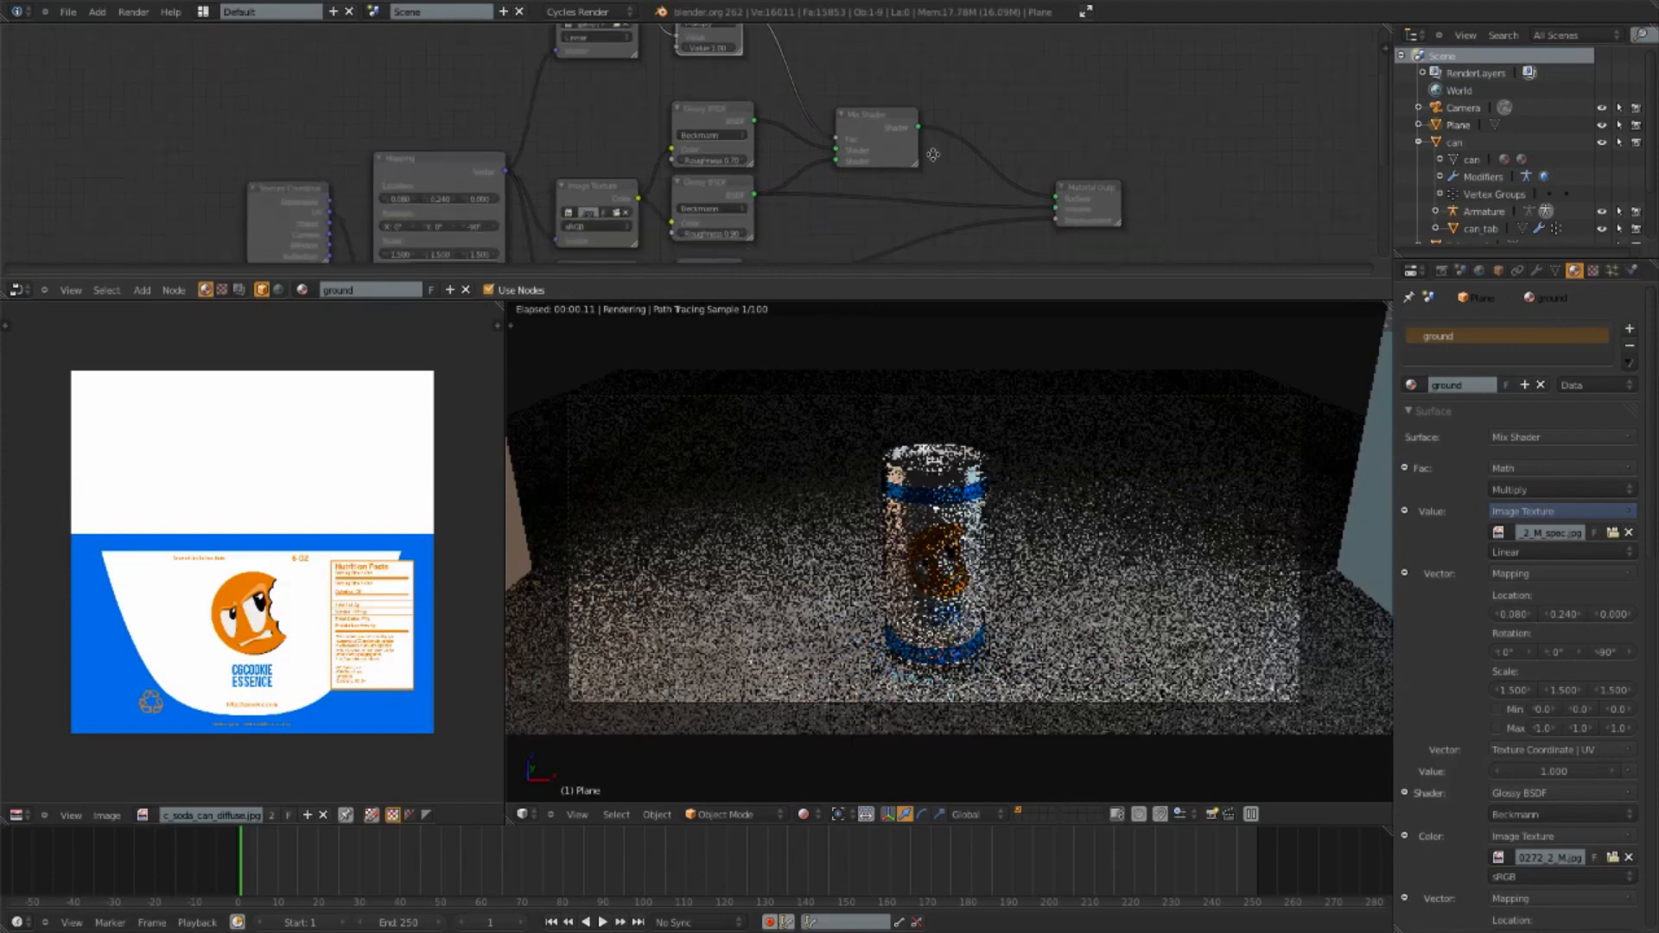
Step: Set the upper Glossy BSDF's roughness to 0 and swap the two Glossy connections on the Mix Shader's shader inputs
{"action": "middle_click_drag", "start_coordinate": [675, 71], "coordinate": [663, 167]}
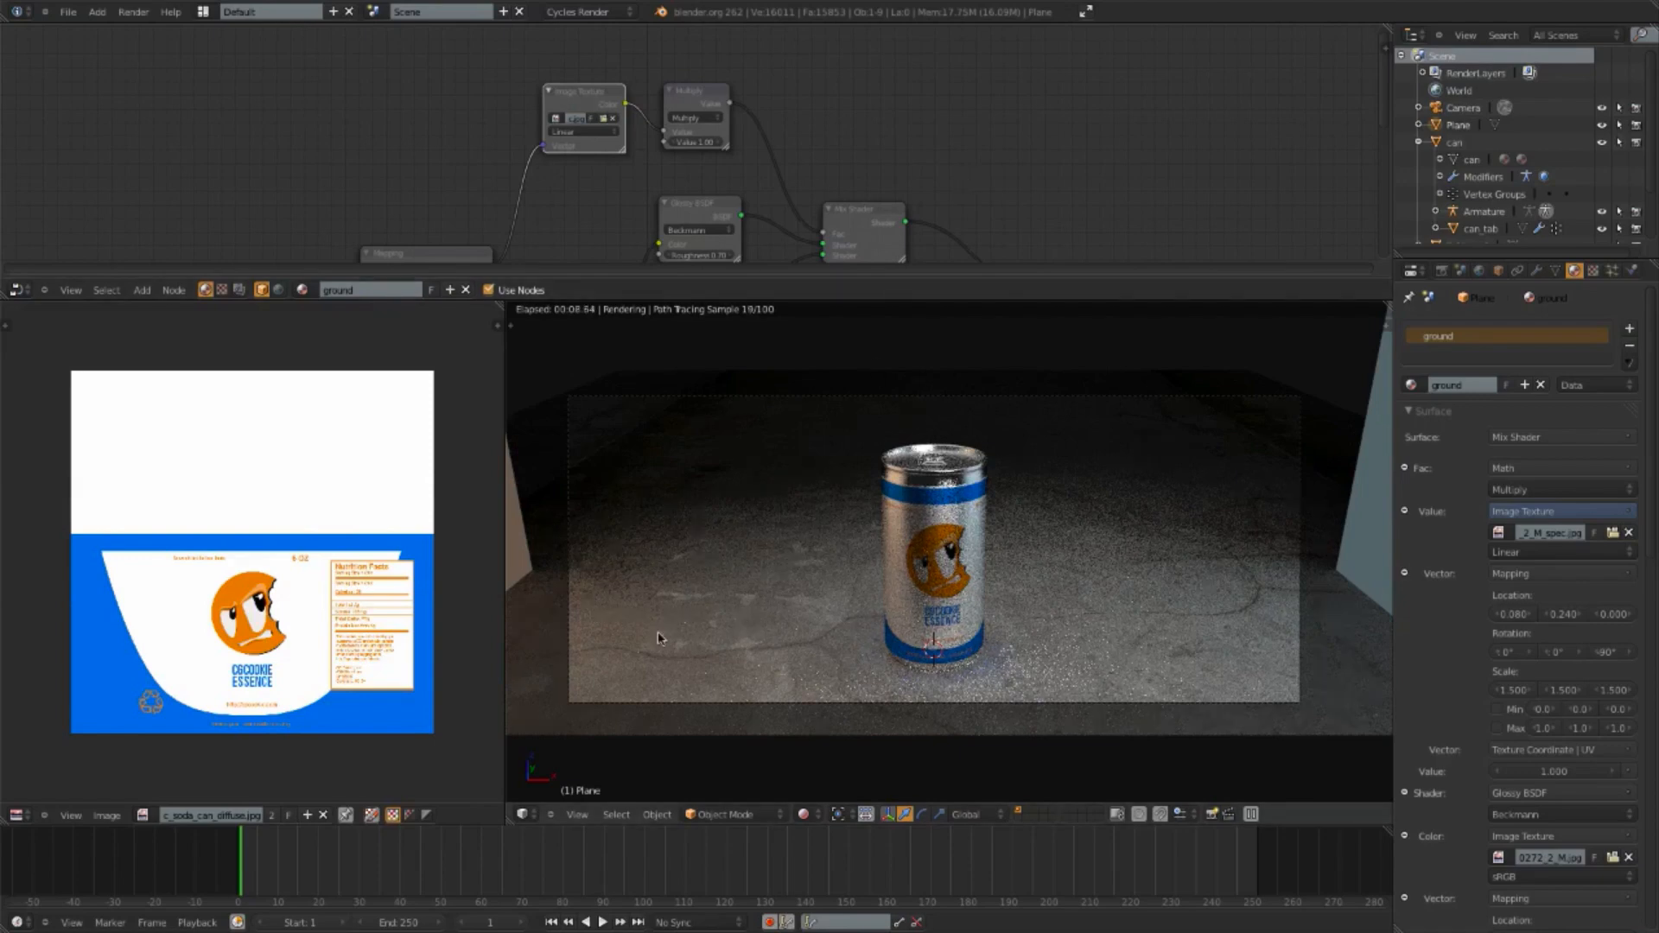
{"action": "middle_click_drag", "start_coordinate": [753, 195], "coordinate": [798, 117]}
{"action": "scroll", "coordinate": [863, 157], "scroll_direction": "up", "scroll_amount": 2}
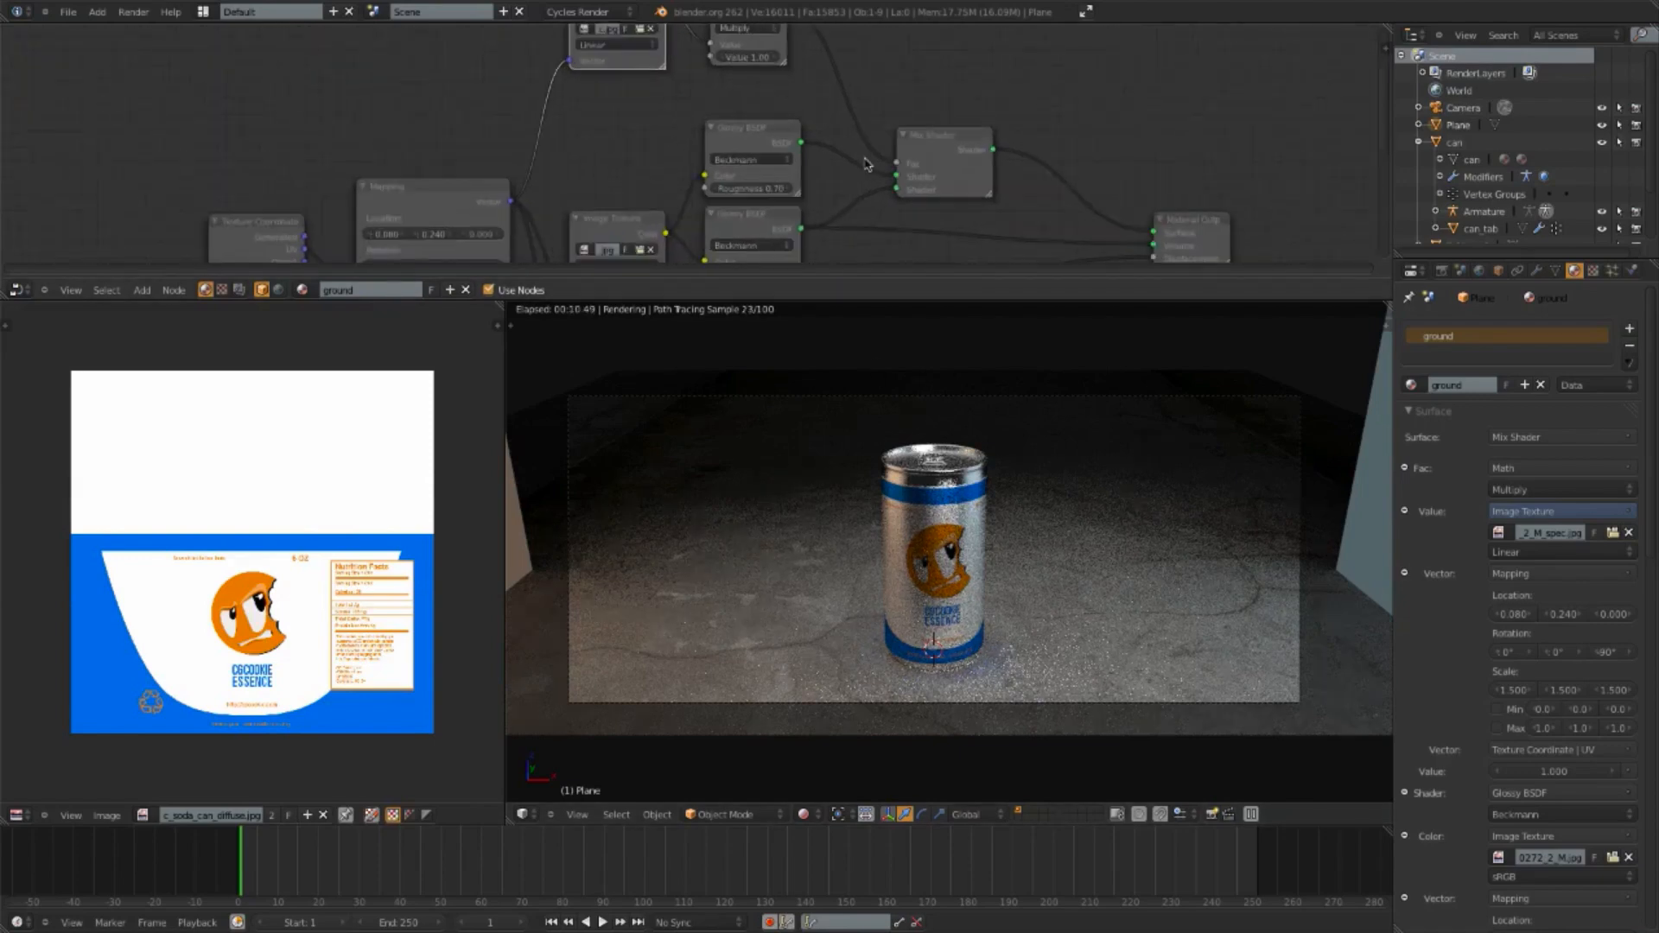
{"action": "middle_click_drag", "start_coordinate": [765, 231], "coordinate": [752, 207]}
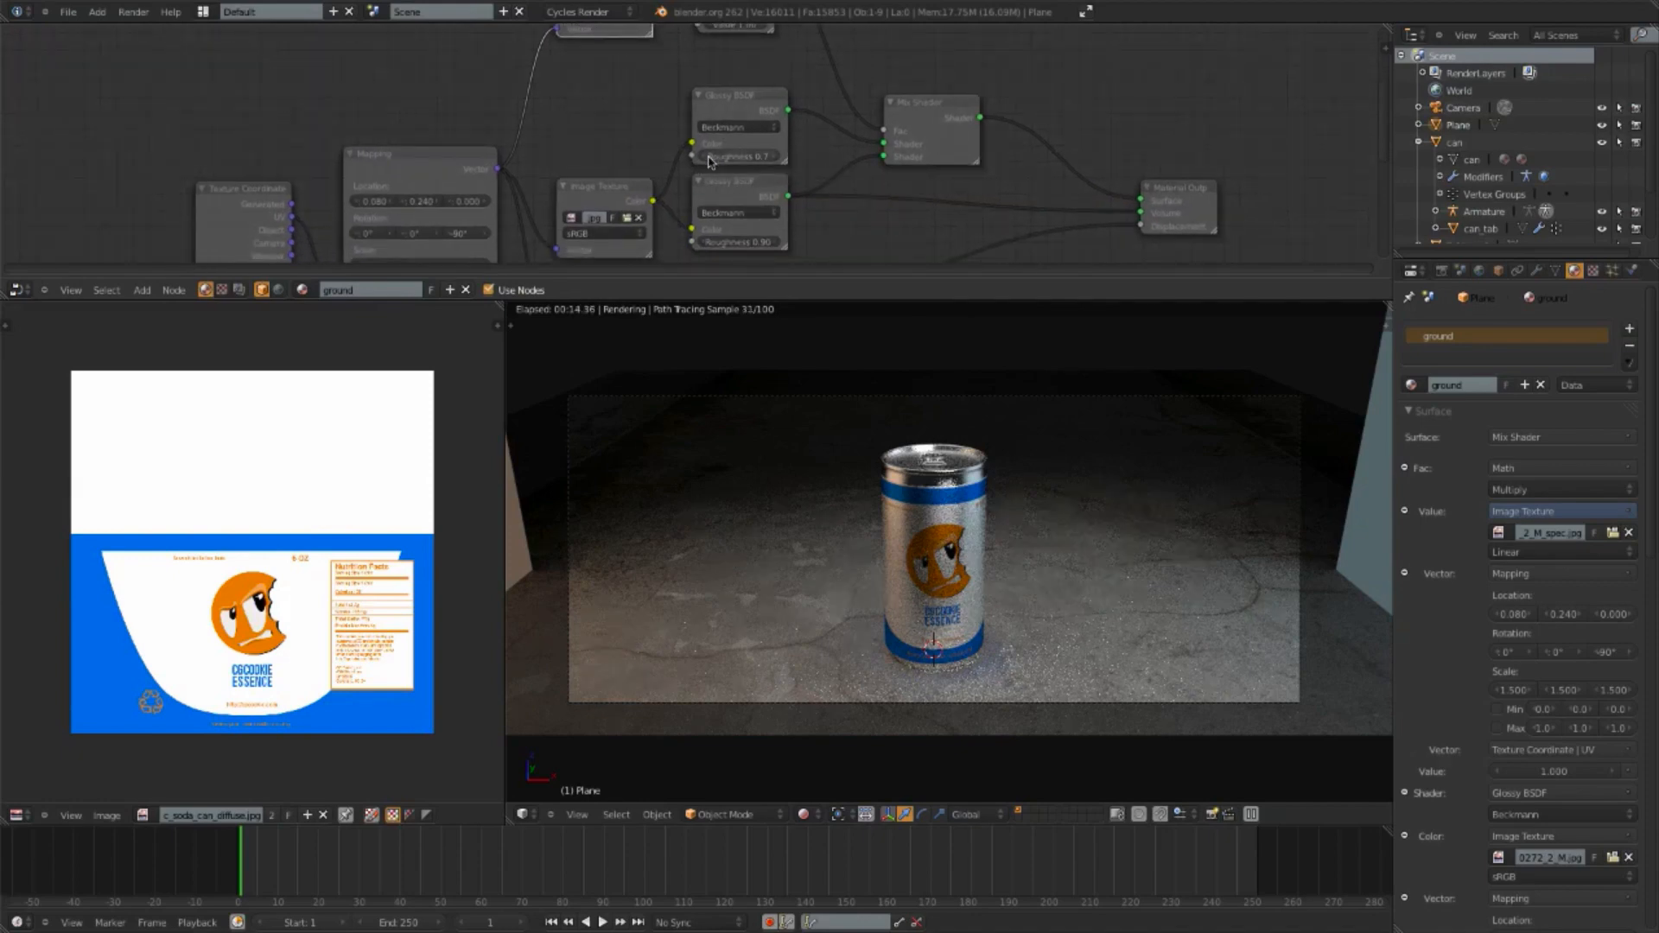
{"action": "left_click_drag", "start_coordinate": [709, 157], "coordinate": [553, 158]}
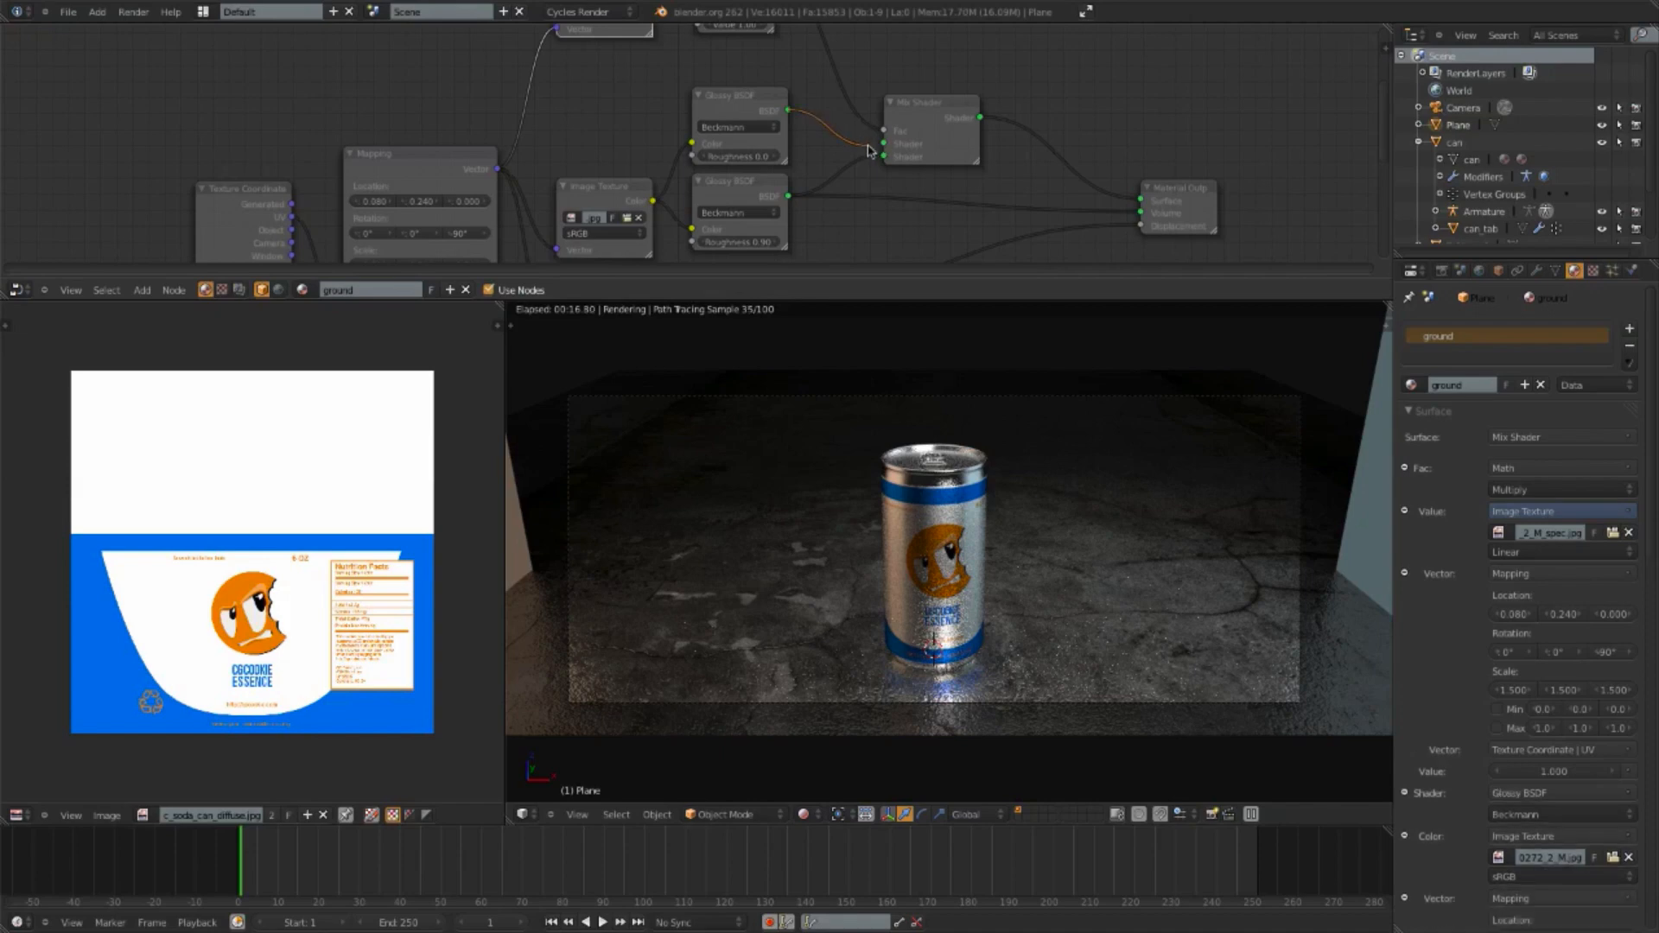
{"action": "left_click_drag", "start_coordinate": [882, 143], "coordinate": [885, 156]}
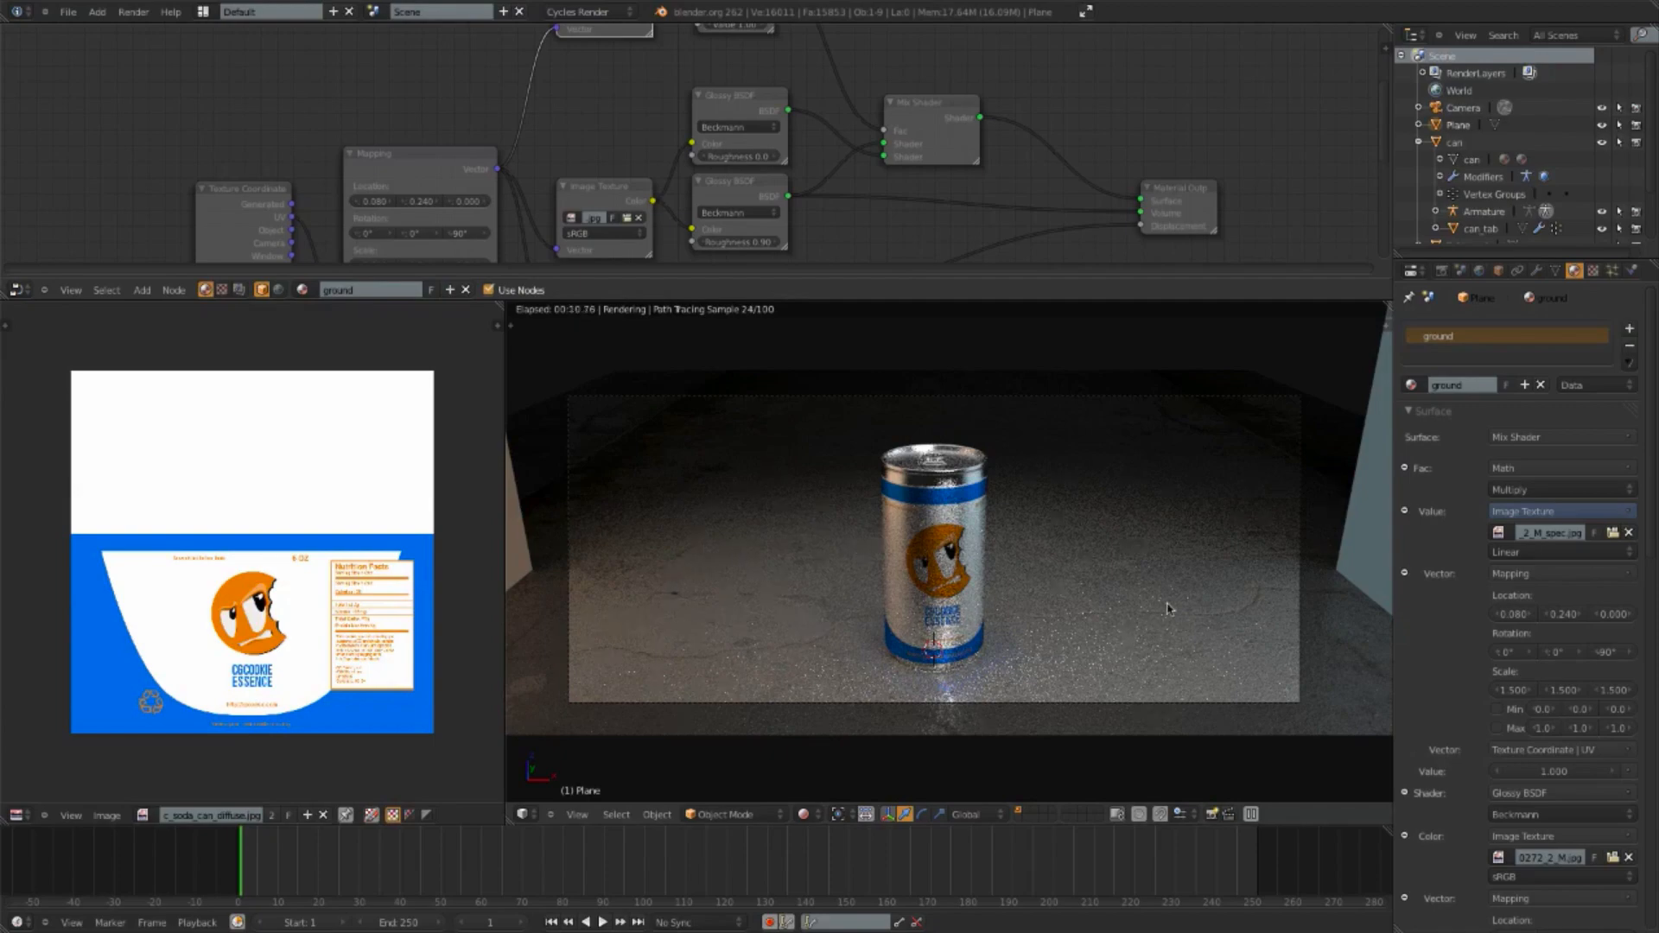
Step: Set the upper Glossy BSDF's roughness to 0.5 and the lower Glossy BSDF's roughness to 0.95
{"action": "middle_click_drag", "start_coordinate": [850, 179], "coordinate": [765, 187]}
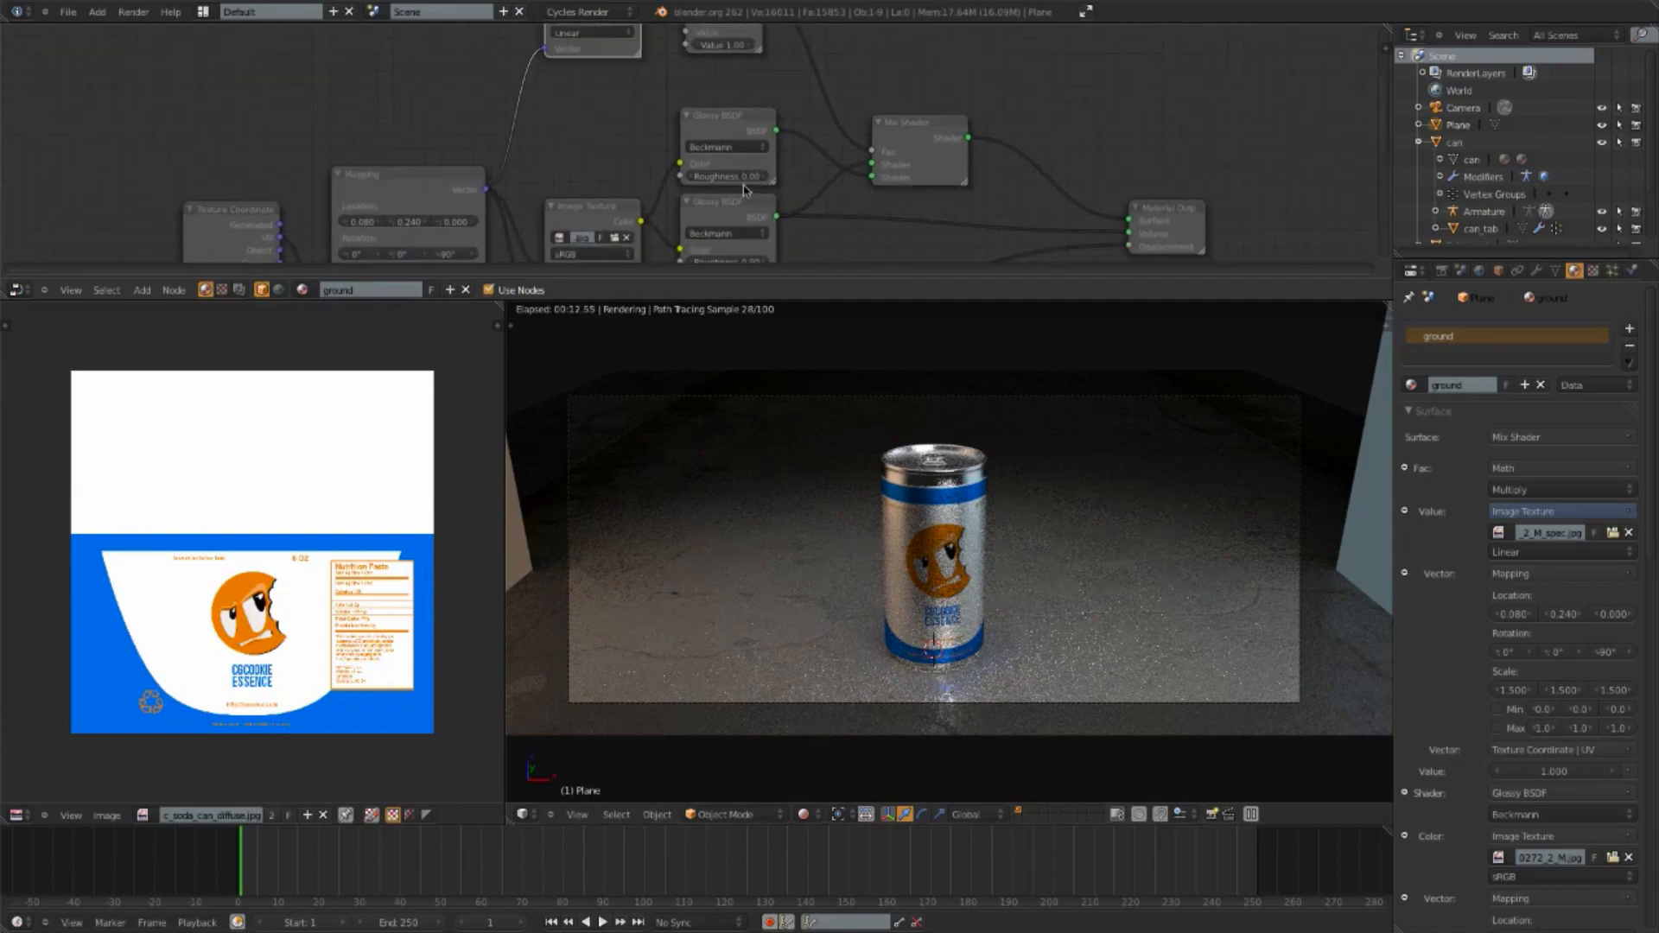
{"action": "left_click_drag", "start_coordinate": [765, 177], "coordinate": [982, 177]}
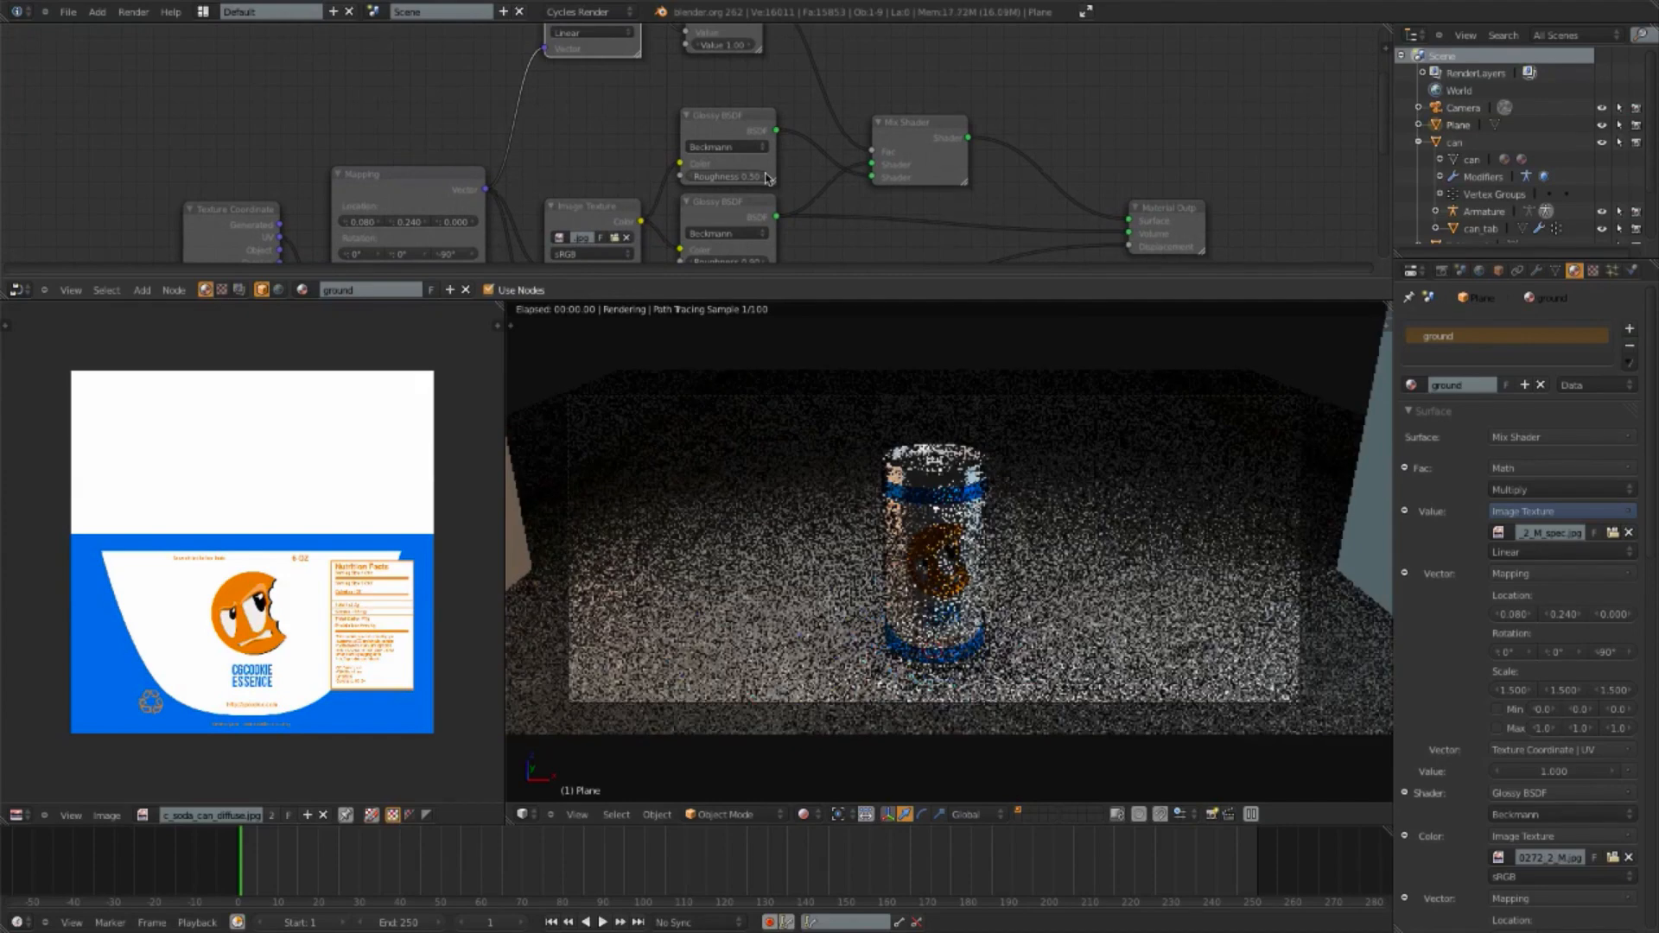
{"action": "middle_click_drag", "start_coordinate": [785, 186], "coordinate": [797, 111]}
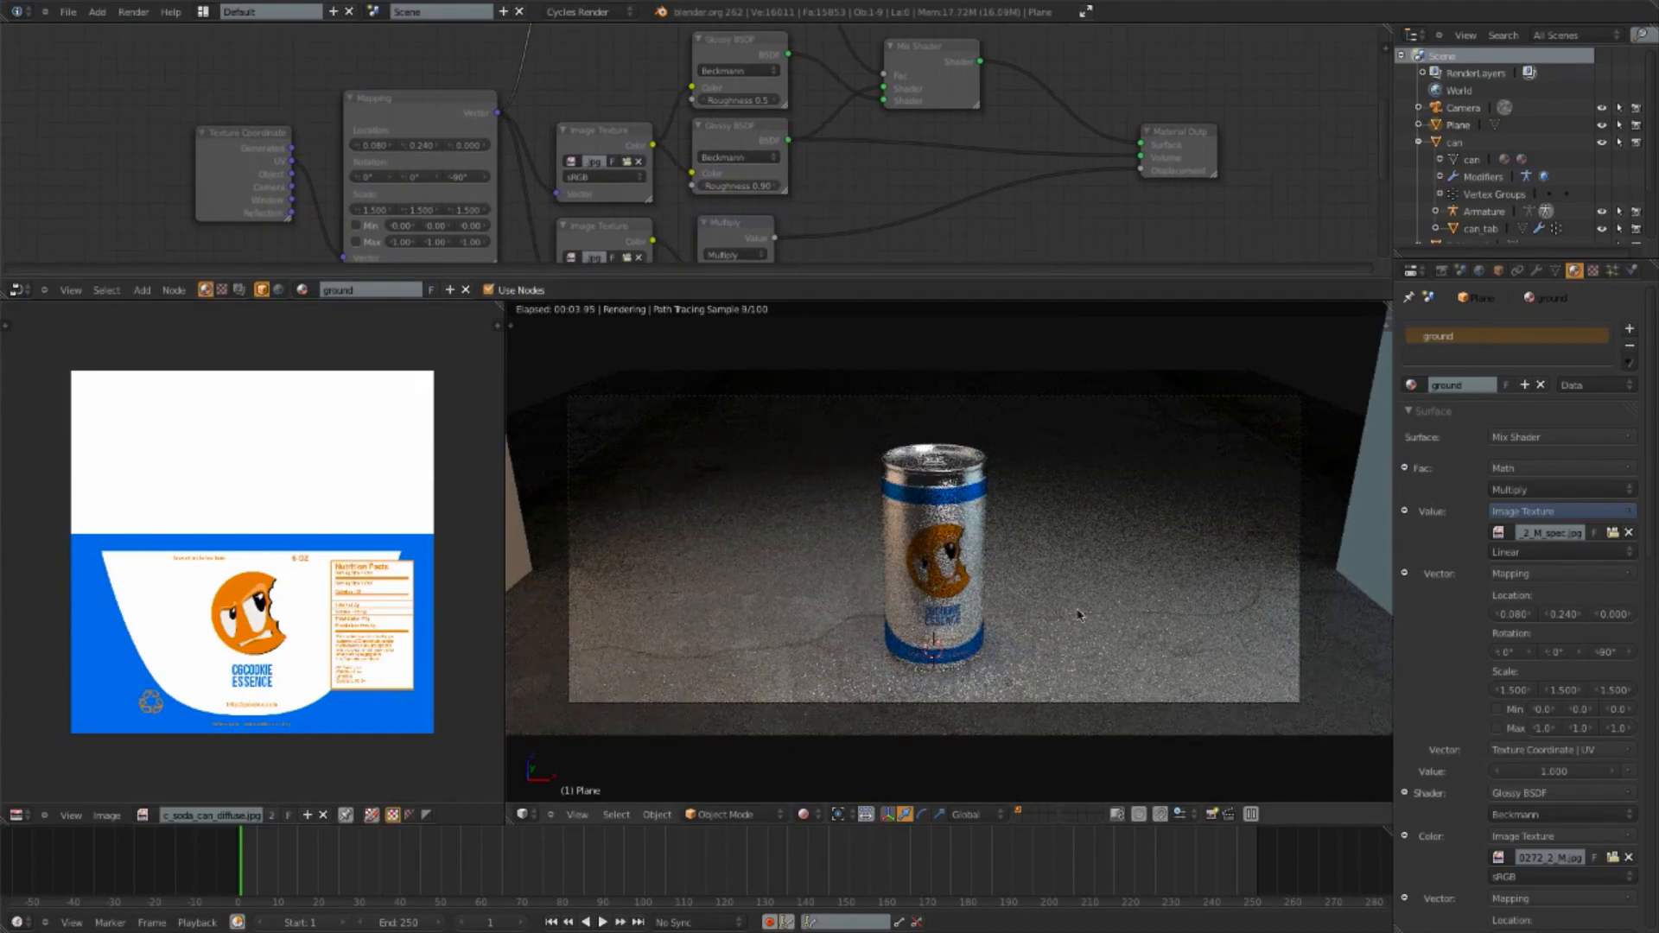
{"action": "scroll", "coordinate": [788, 196], "scroll_direction": "up", "scroll_amount": 1}
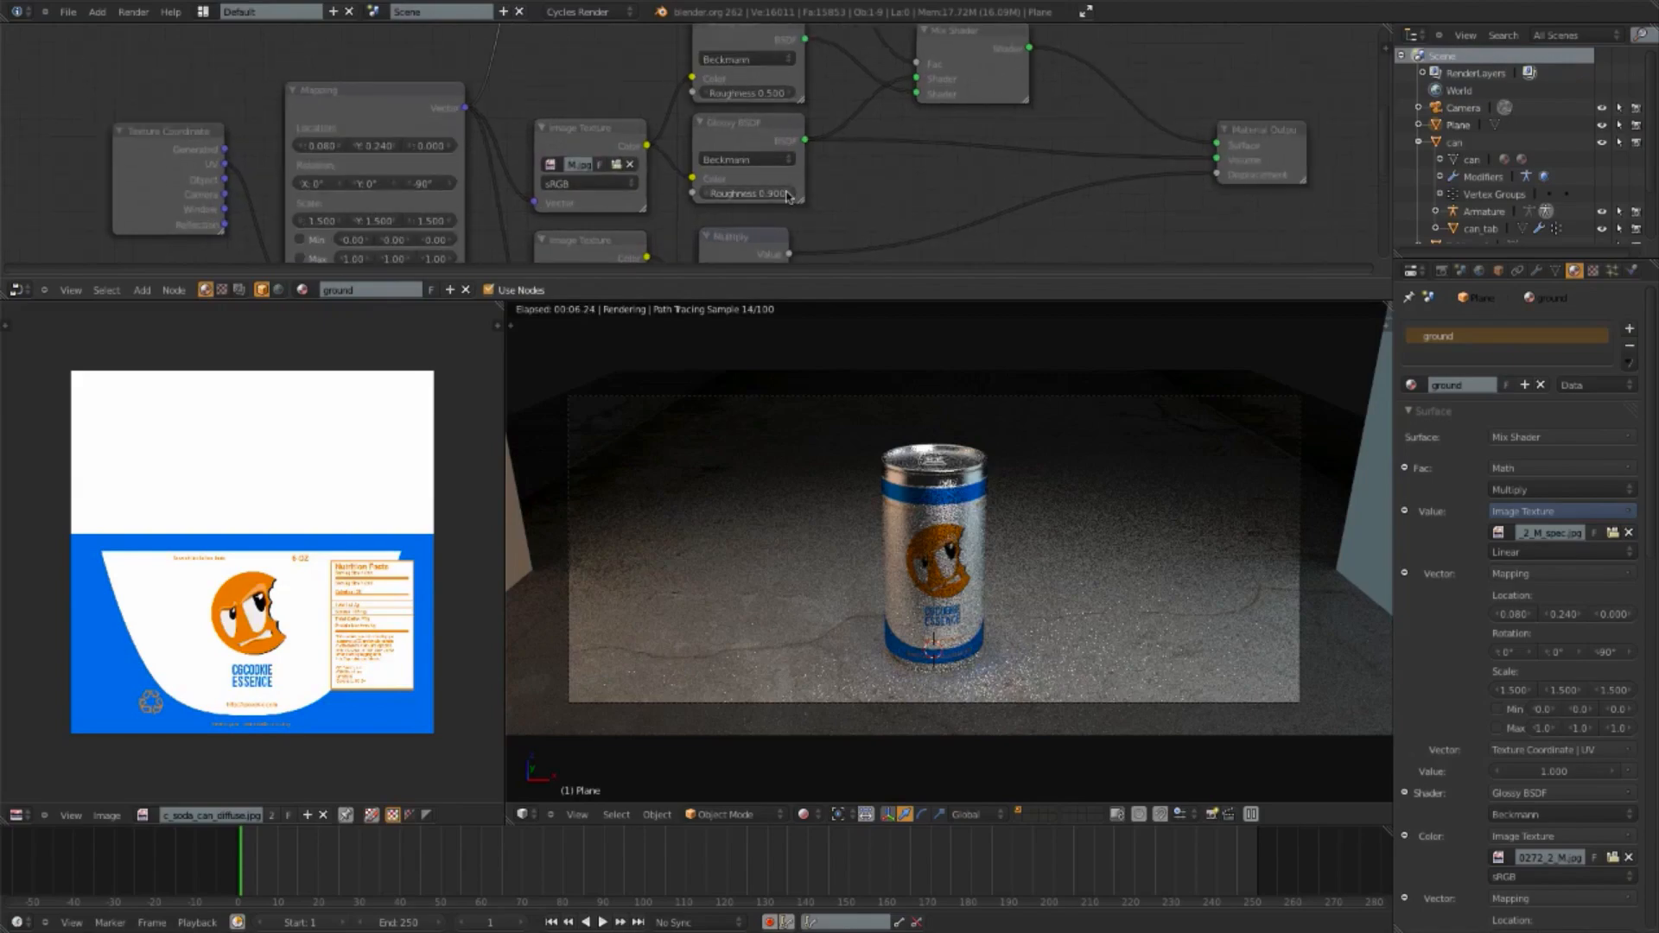
{"action": "left_click", "coordinate": [788, 194]}
{"action": "type", "text": ".95"}
{"action": "key", "text": "Return"}
Step: Set the value of the Multiply node feeding the Material Output's displacement to 0.9
{"action": "scroll", "coordinate": [823, 200], "scroll_direction": "down", "scroll_amount": 3}
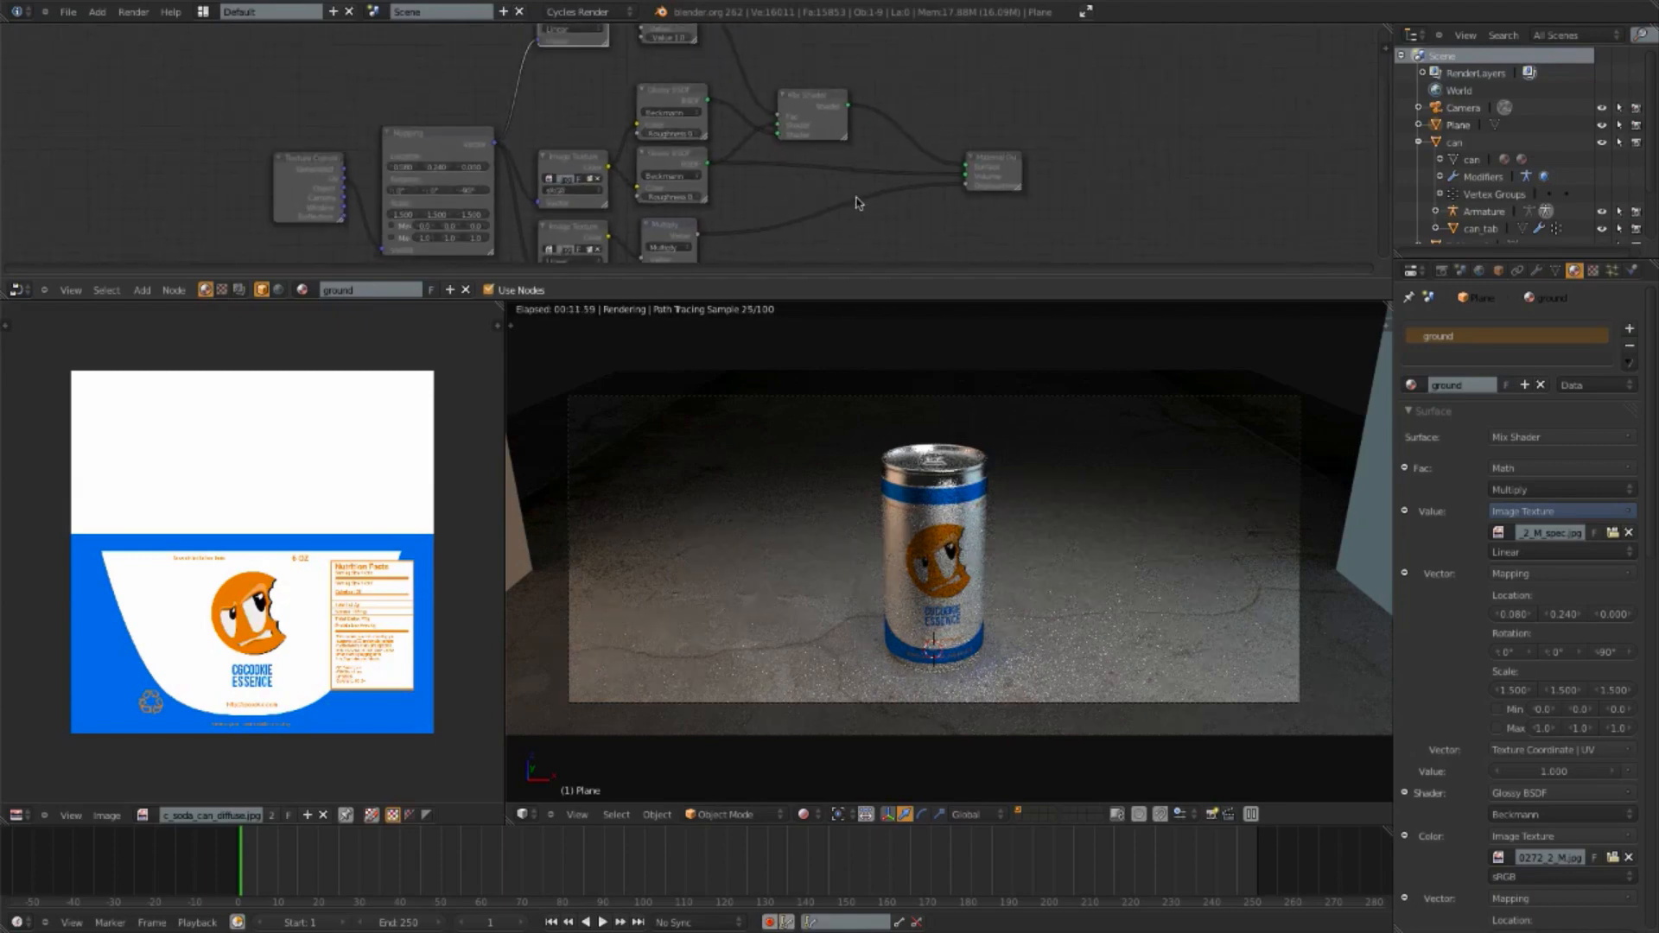
{"action": "middle_click_drag", "start_coordinate": [910, 259], "coordinate": [1029, 155]}
{"action": "scroll", "coordinate": [922, 211], "scroll_direction": "up", "scroll_amount": 5}
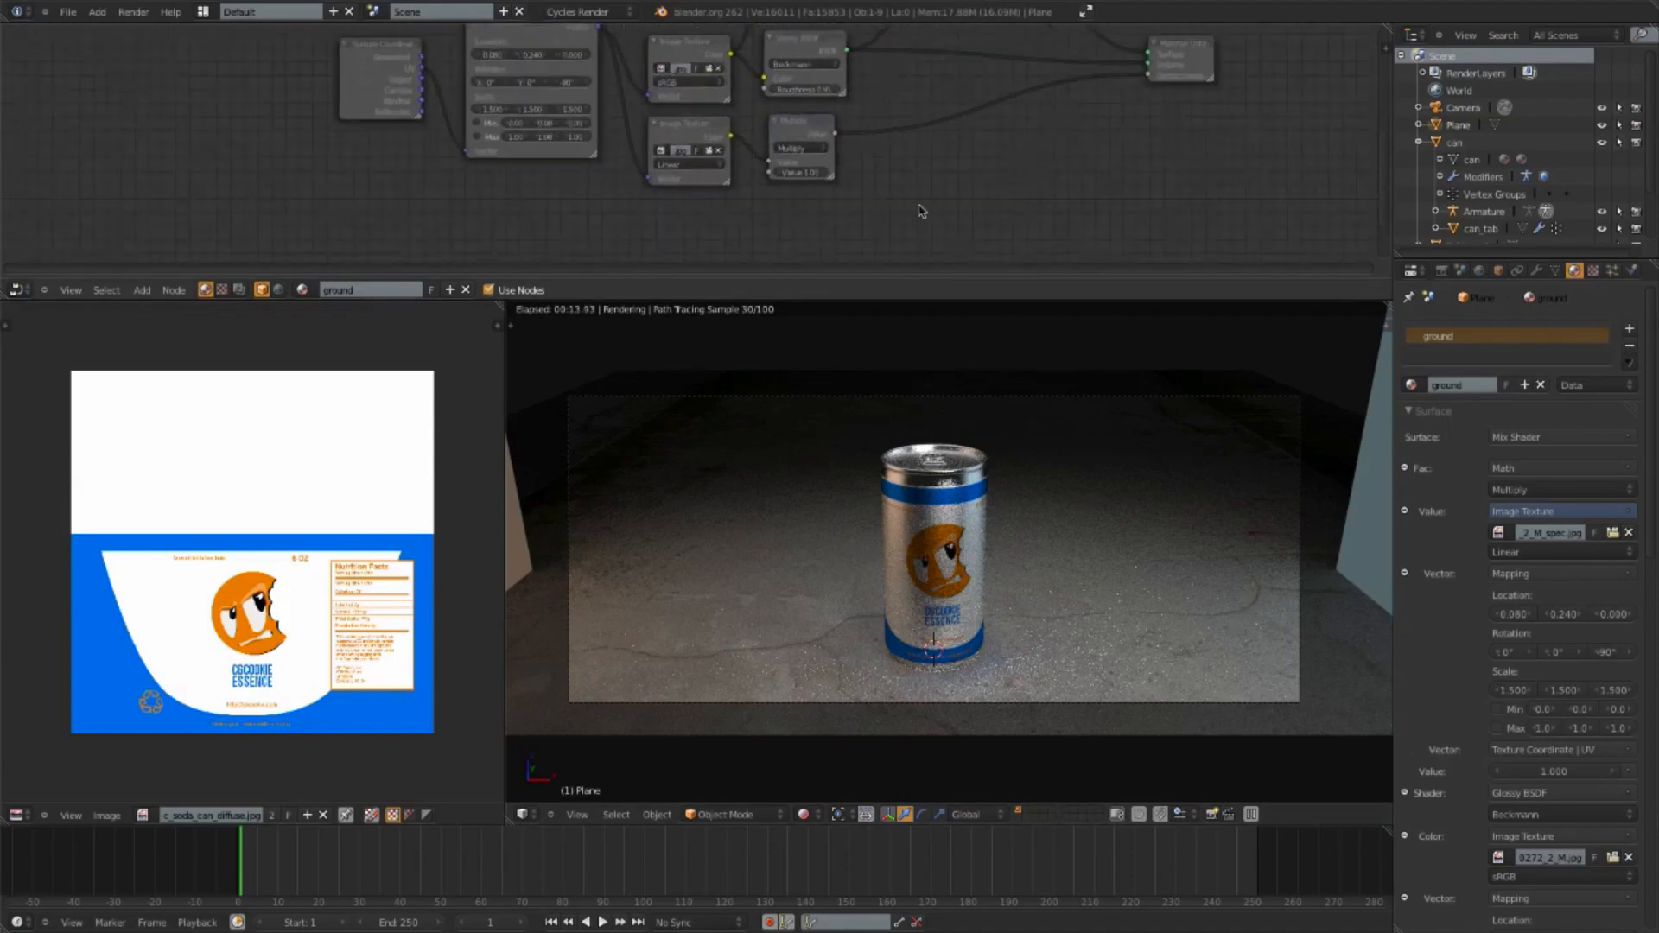
{"action": "left_click", "coordinate": [848, 181]}
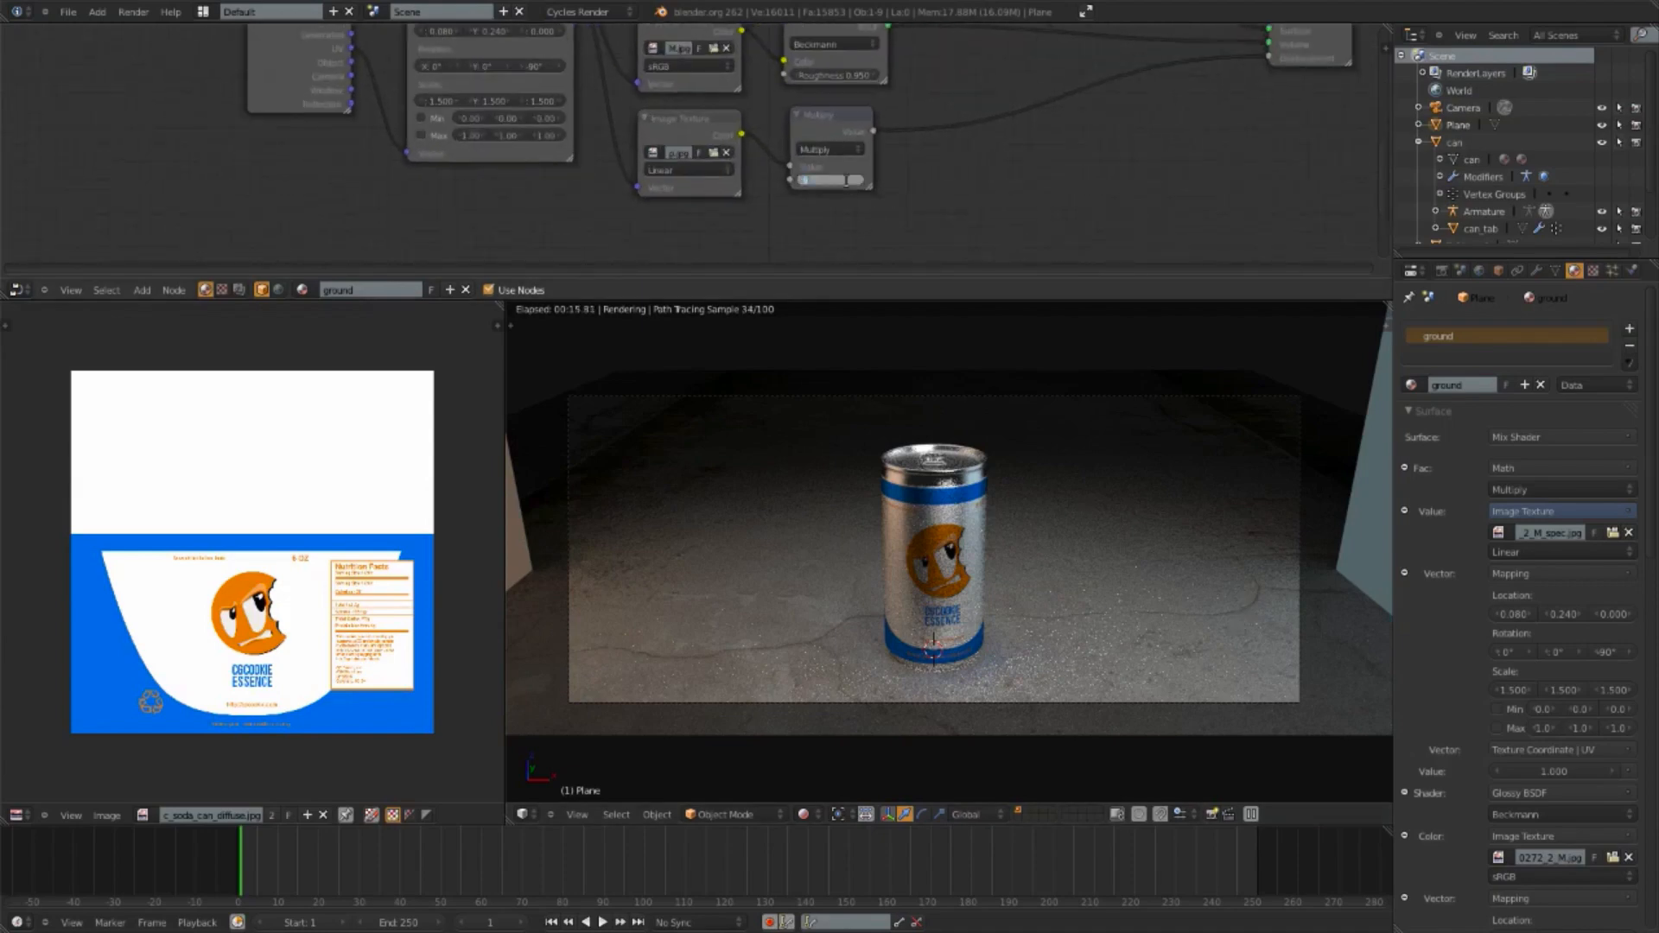
{"action": "key", "text": "Return"}
{"action": "middle_click_drag", "start_coordinate": [1023, 167], "coordinate": [978, 240]}
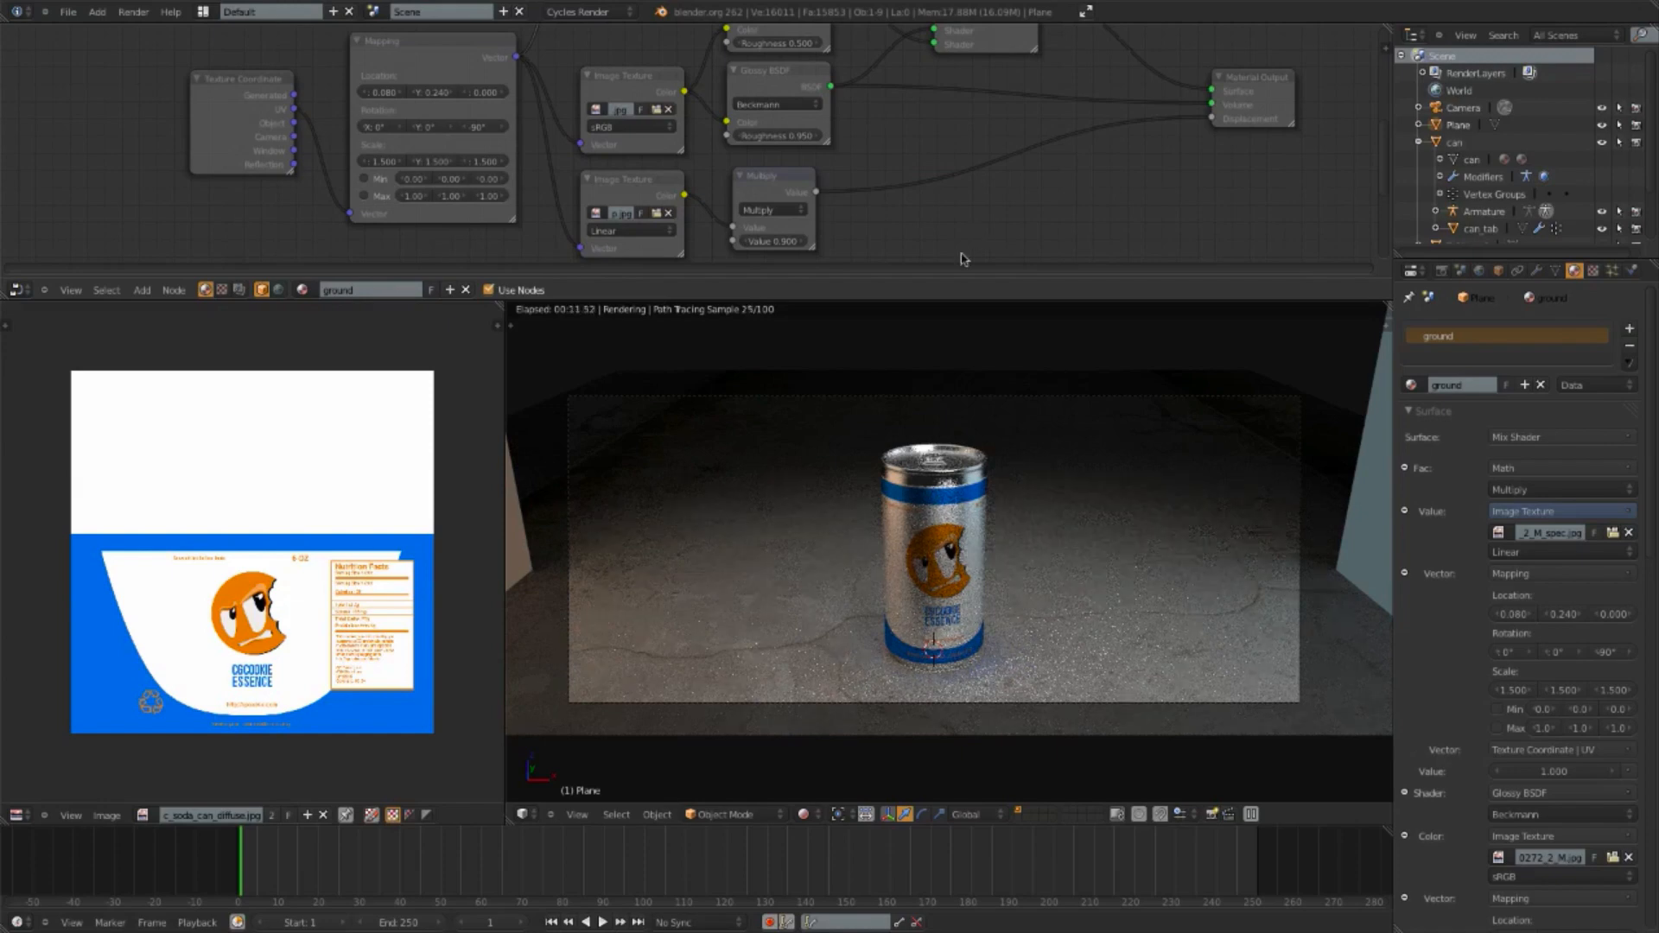
Step: Select the whole can with all its parts in wireframe and switch the viewport to textured shading
{"action": "key", "text": "shift+z"}
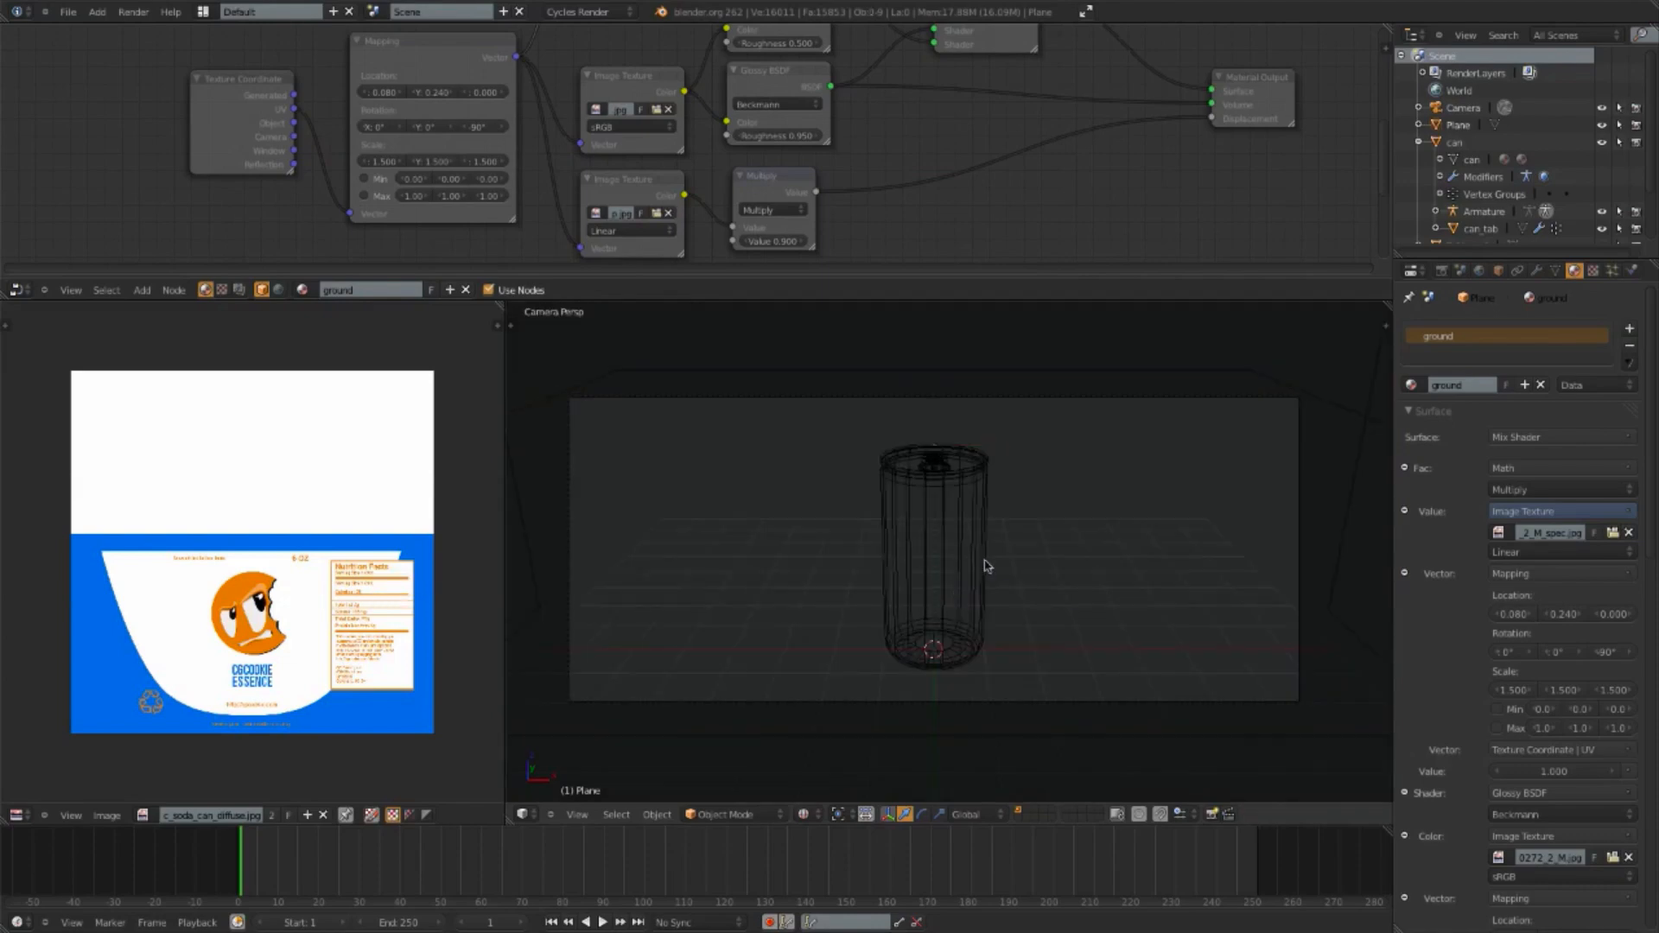
{"action": "key", "text": "b"}
{"action": "left_click_drag", "start_coordinate": [846, 423], "coordinate": [983, 652]}
{"action": "key", "text": "b"}
{"action": "middle_click_drag", "start_coordinate": [1121, 366], "coordinate": [1147, 392]}
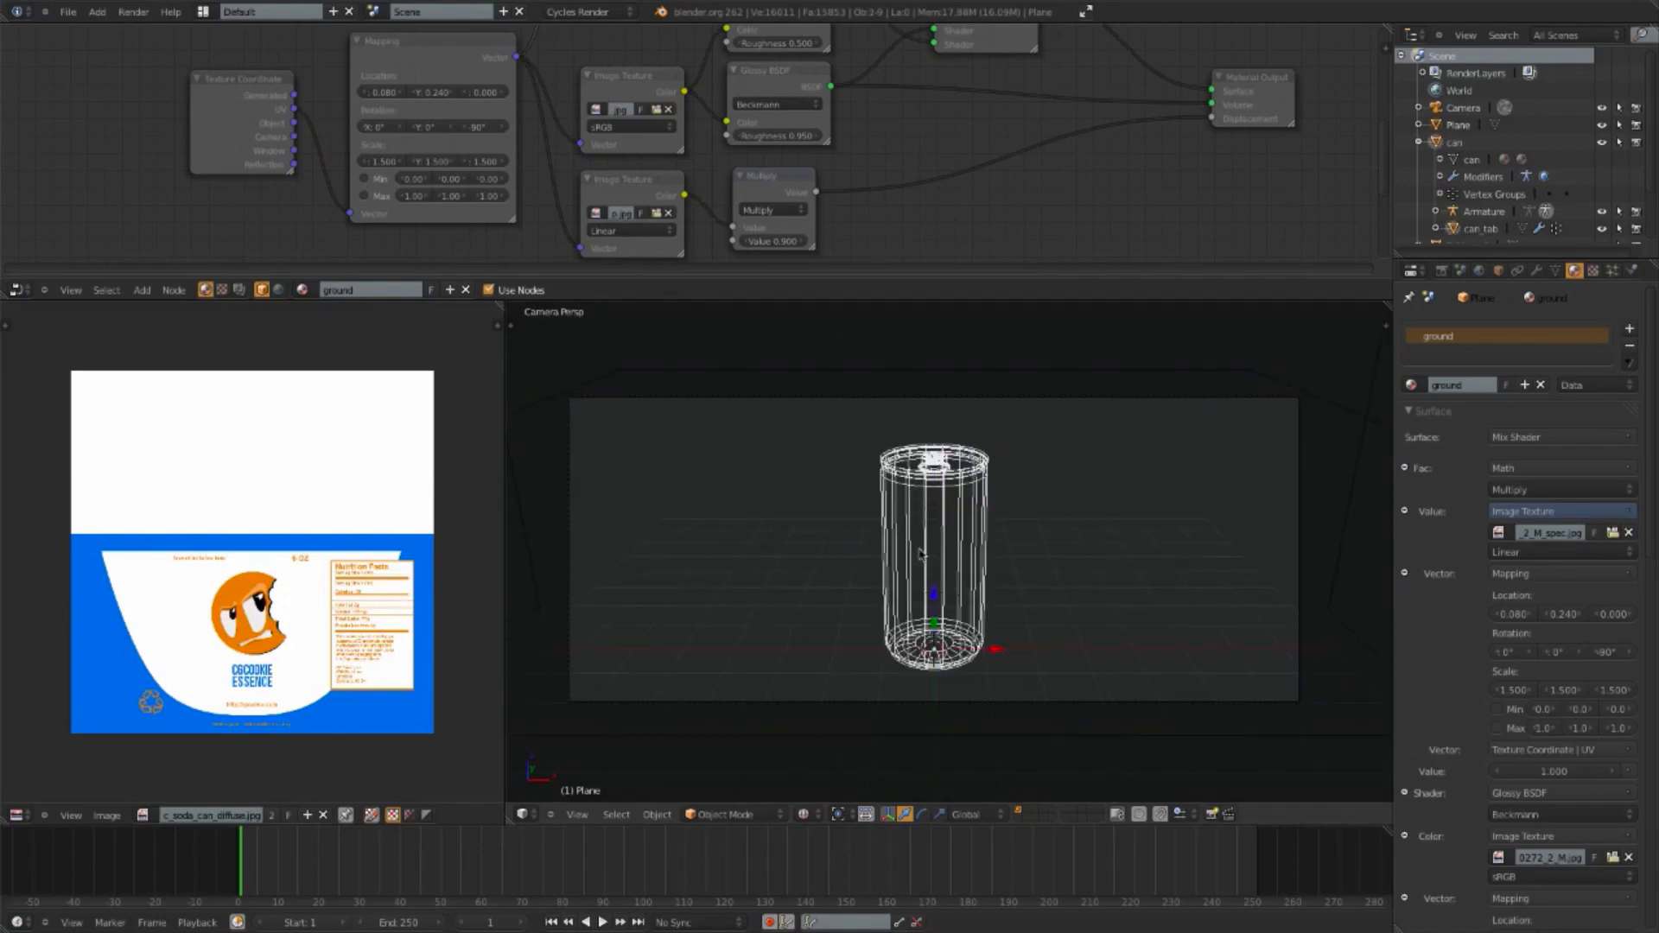
{"action": "key", "text": "shift+z"}
{"action": "key", "text": "shift+z"}
{"action": "key", "text": "shift+z"}
{"action": "key", "text": "shift+z"}
{"action": "key", "text": "shift+z"}
Step: Duplicate the can, place the copy behind and to the right of the original along X, and select the copy's body
{"action": "key", "text": "shift+d"}
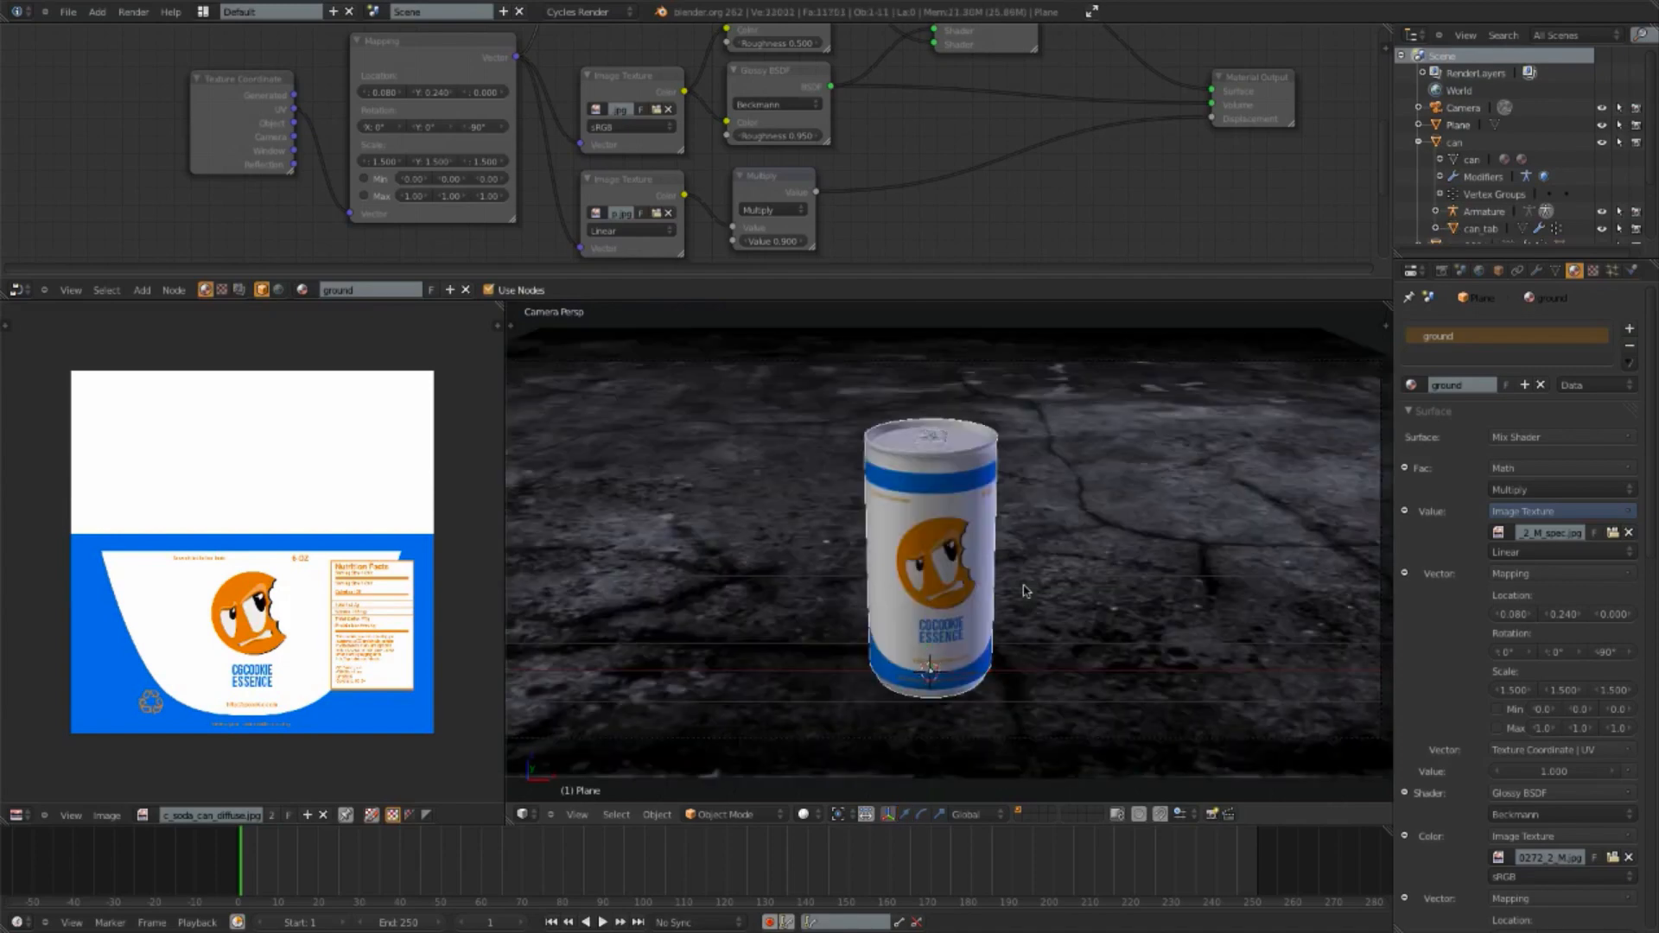
{"action": "key", "text": "z"}
{"action": "left_click", "coordinate": [1045, 536]}
{"action": "key", "text": "g"}
{"action": "key", "text": "x"}
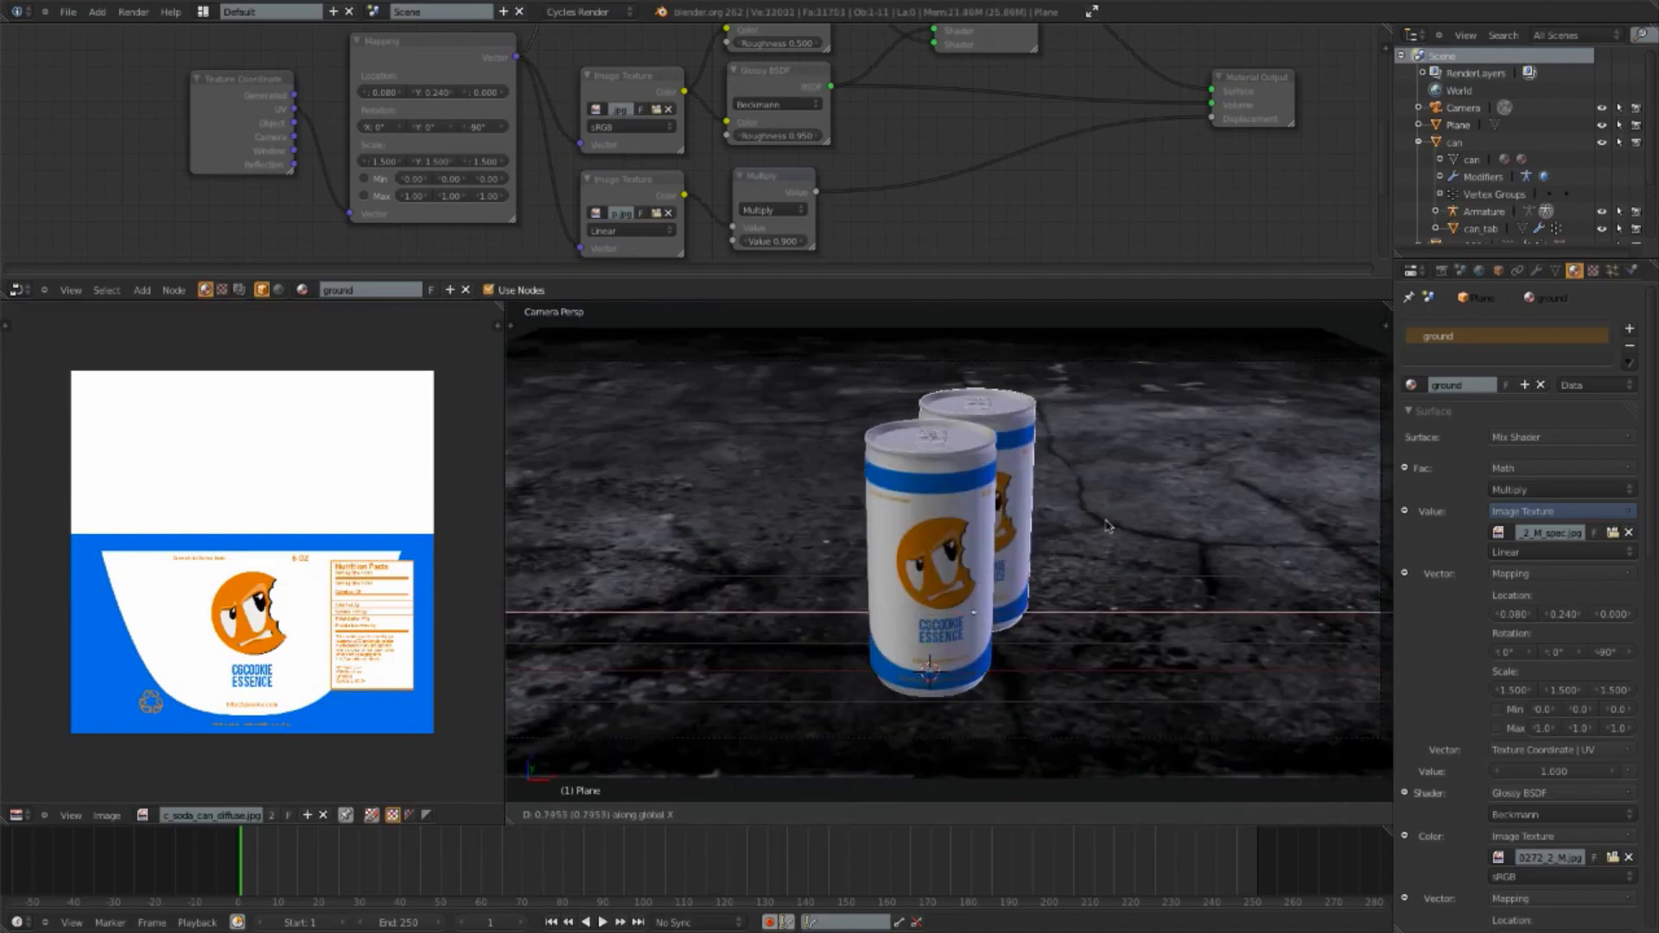
{"action": "left_click", "coordinate": [1136, 526]}
{"action": "right_click", "coordinate": [1060, 511]}
{"action": "scroll", "coordinate": [1061, 516], "scroll_direction": "up", "scroll_amount": 2}
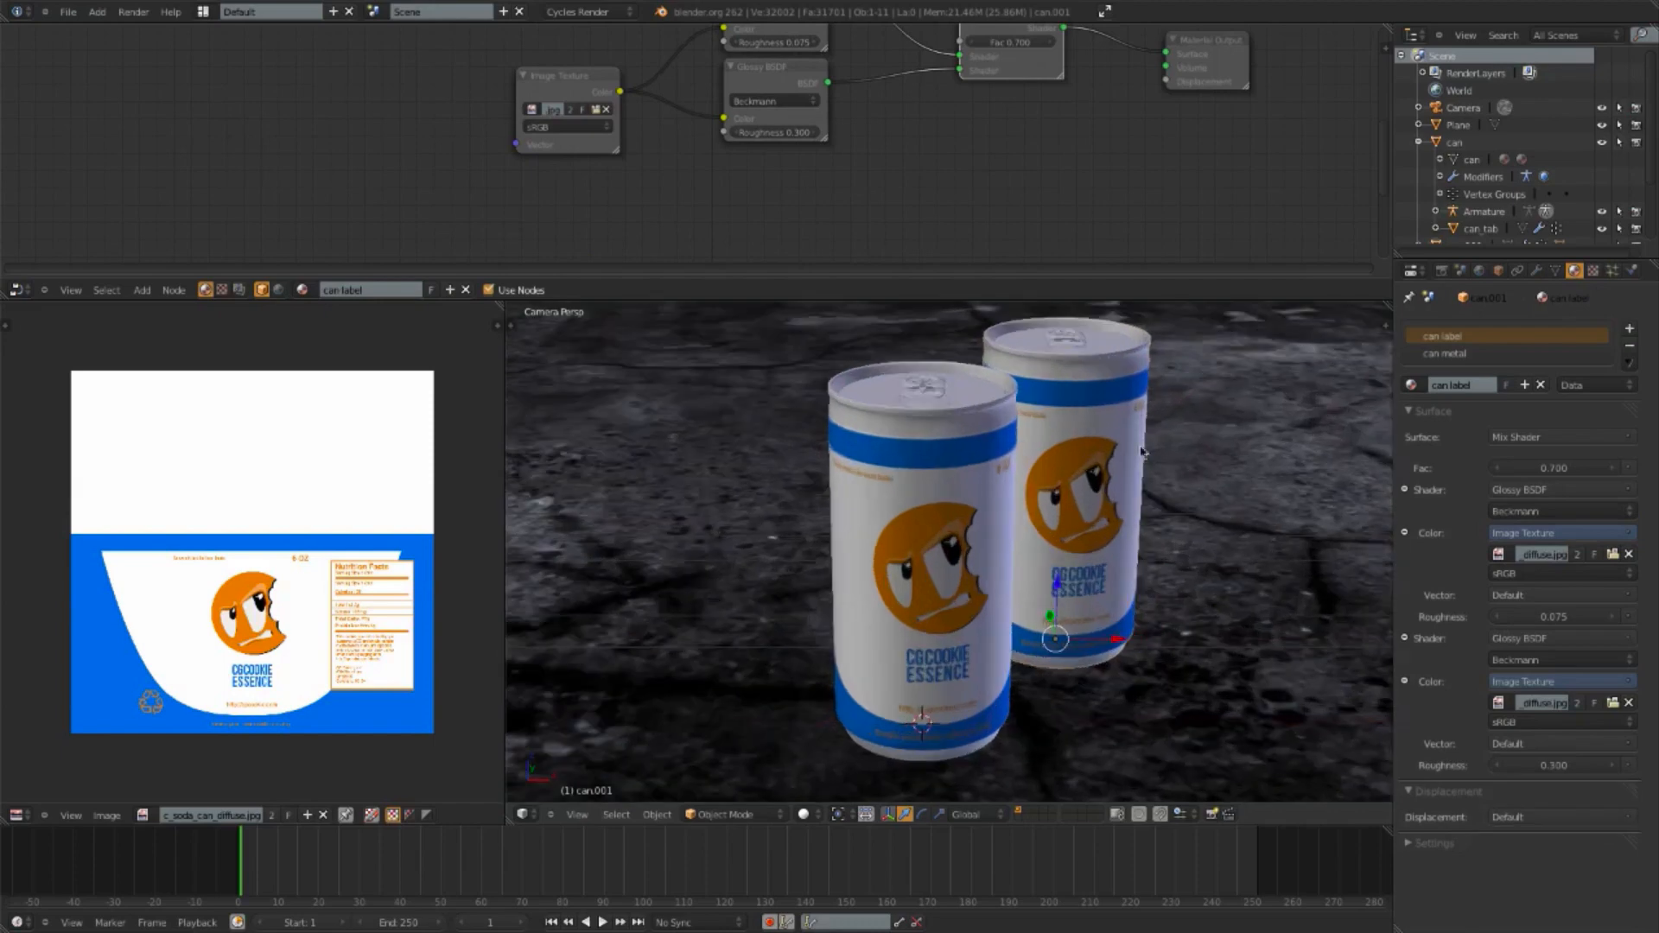
{"action": "key", "text": "Tab"}
{"action": "key", "text": "a"}
{"action": "key", "text": "s"}
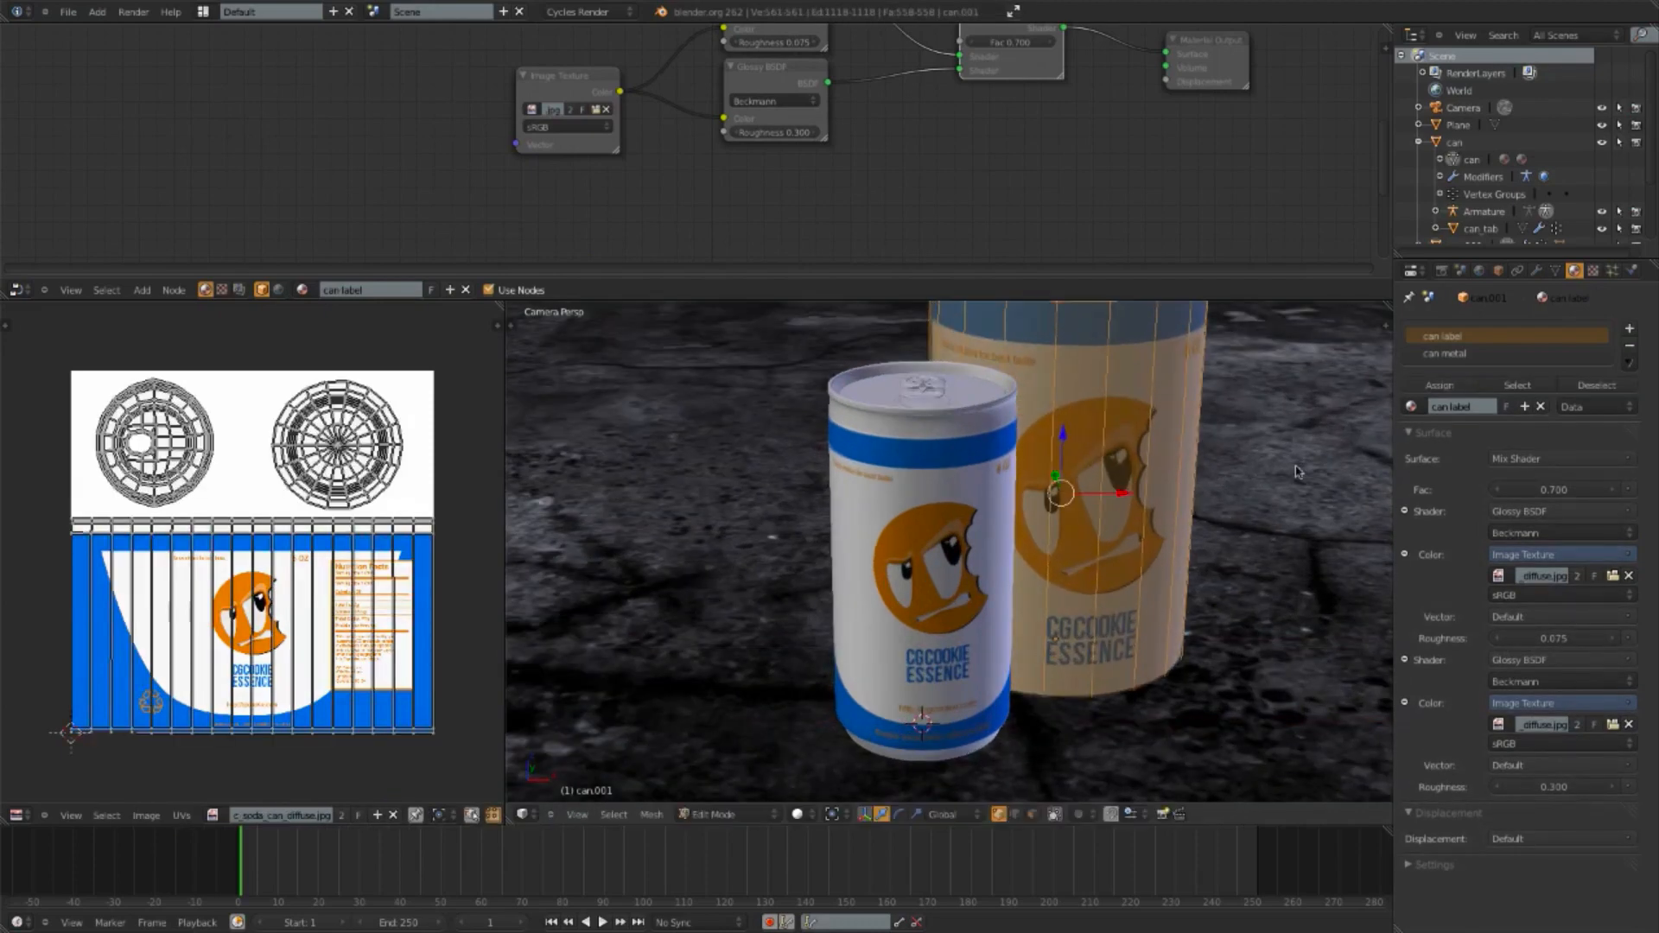
{"action": "left_click", "coordinate": [1295, 466]}
{"action": "key", "text": "Tab"}
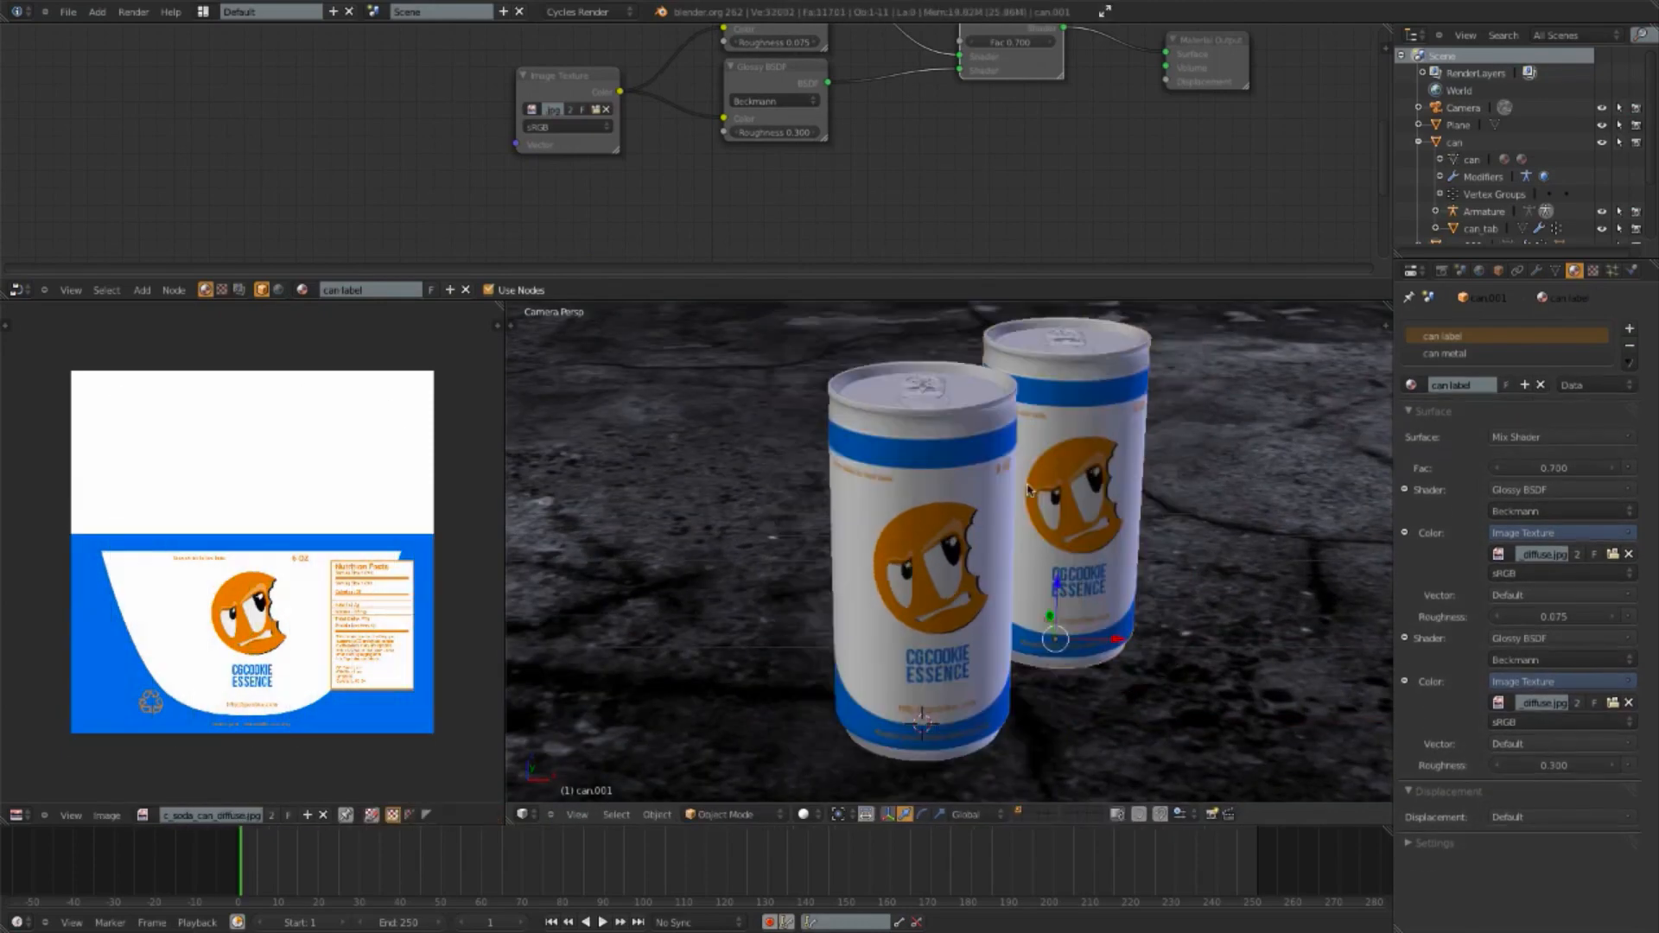
Step: Rotate the copied can about the Z axis so its logo turns partly behind the front can
{"action": "key", "text": "z"}
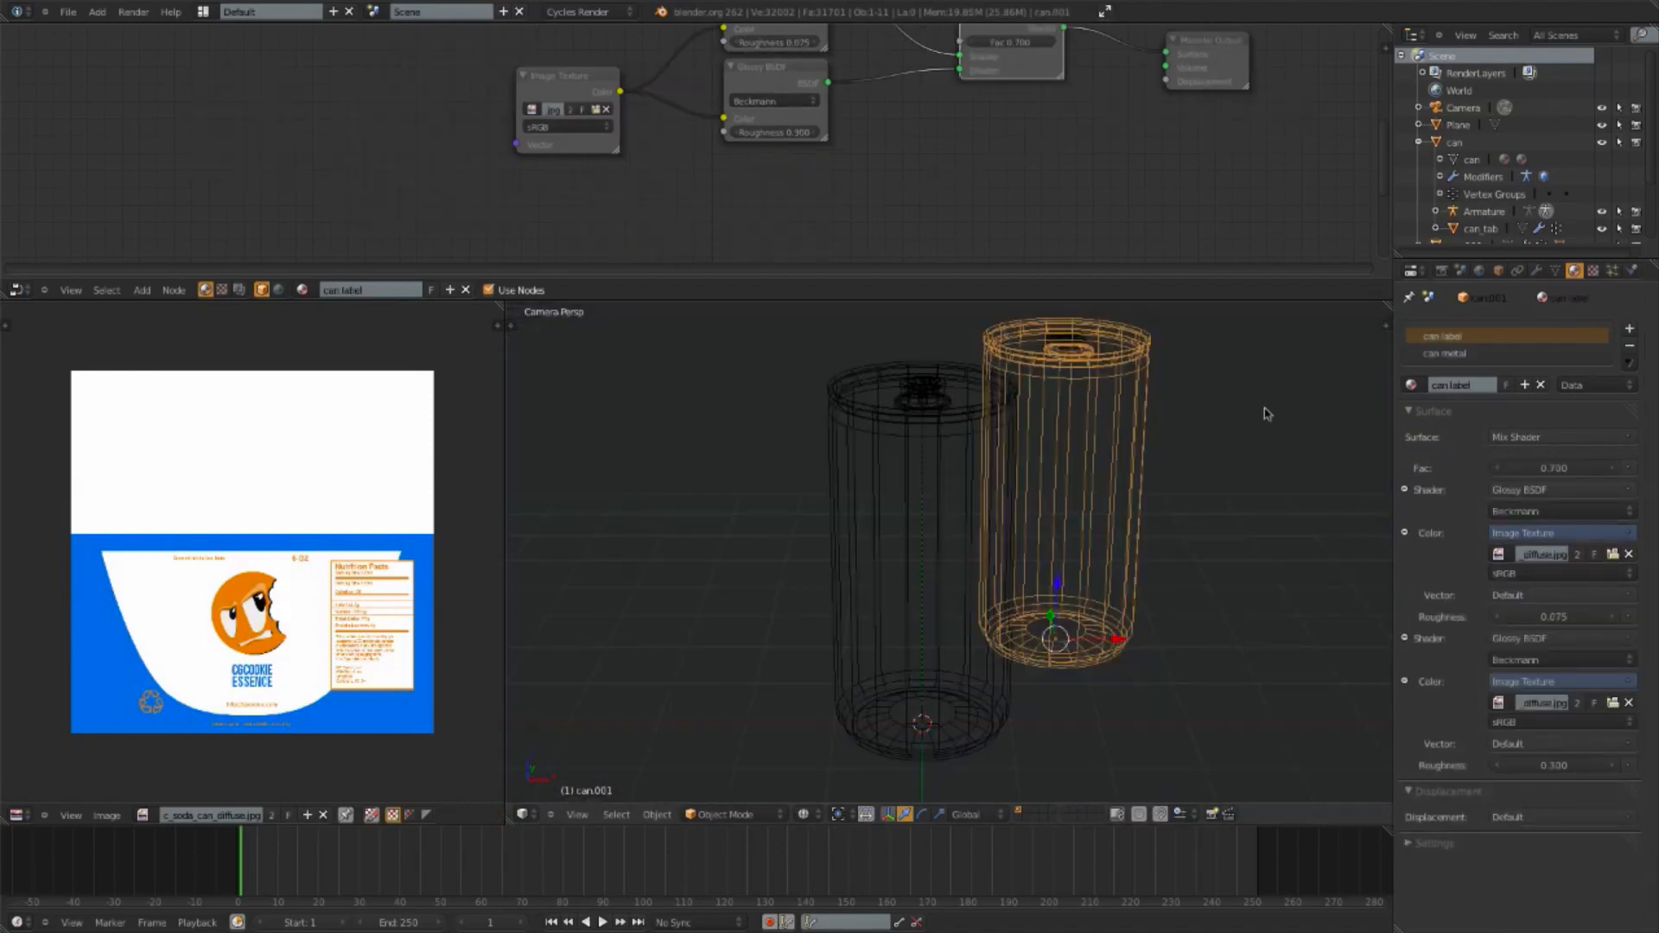
{"action": "key", "text": "r"}
{"action": "key", "text": "z"}
{"action": "left_click", "coordinate": [1190, 563]}
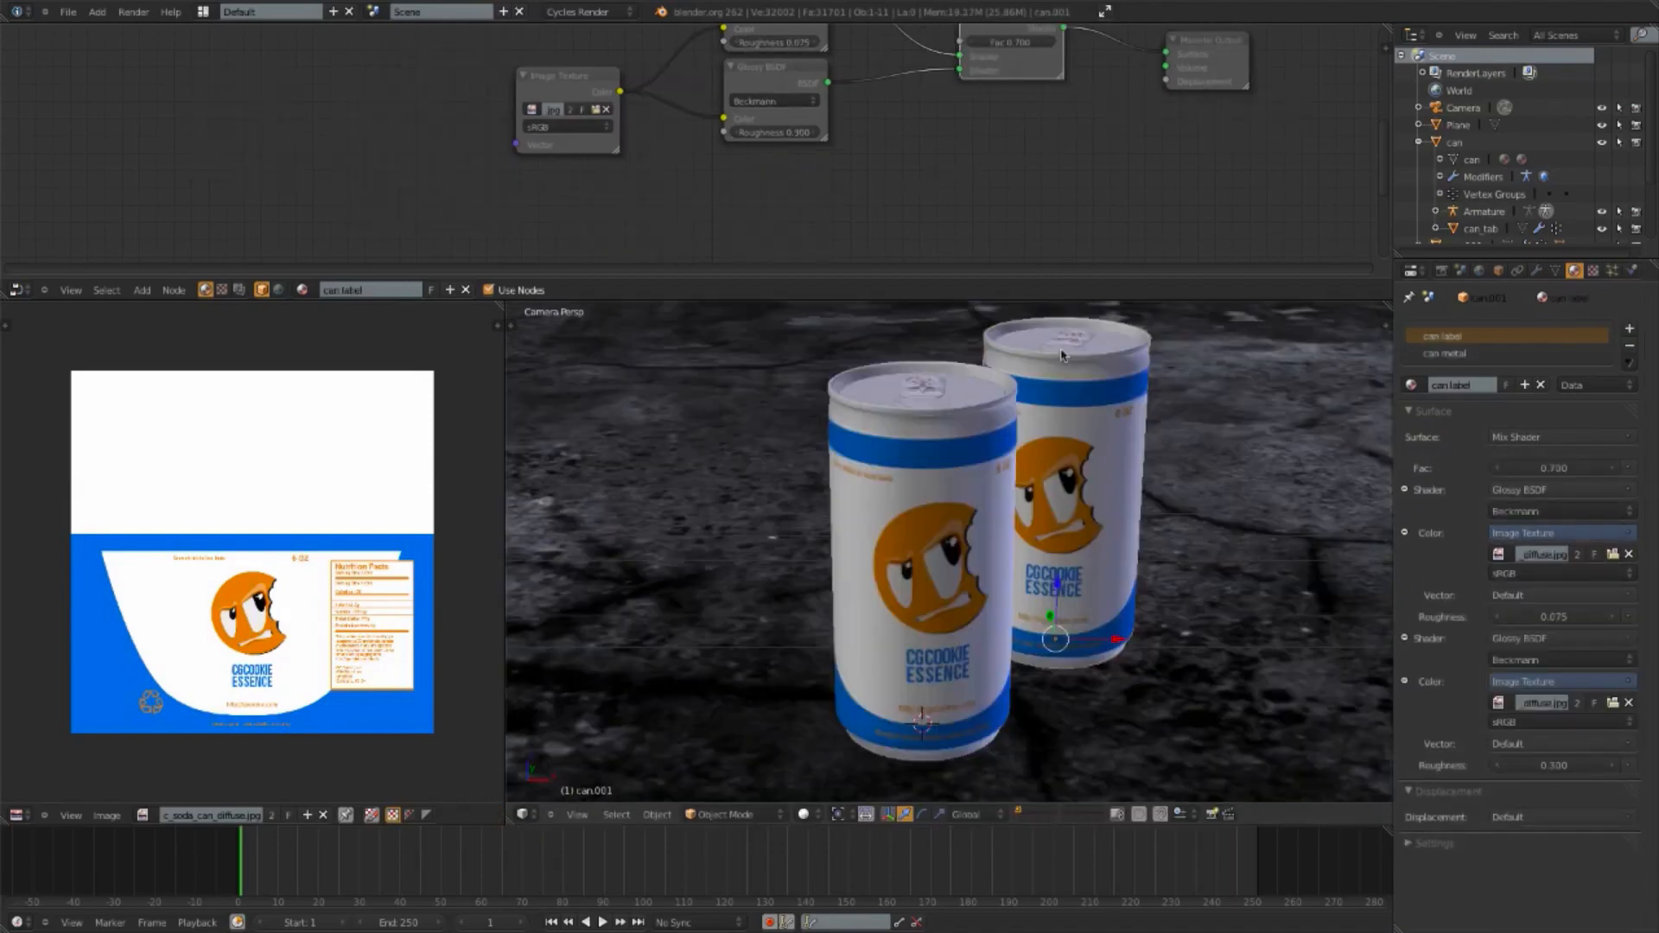
{"action": "key", "text": "r"}
{"action": "key", "text": "z"}
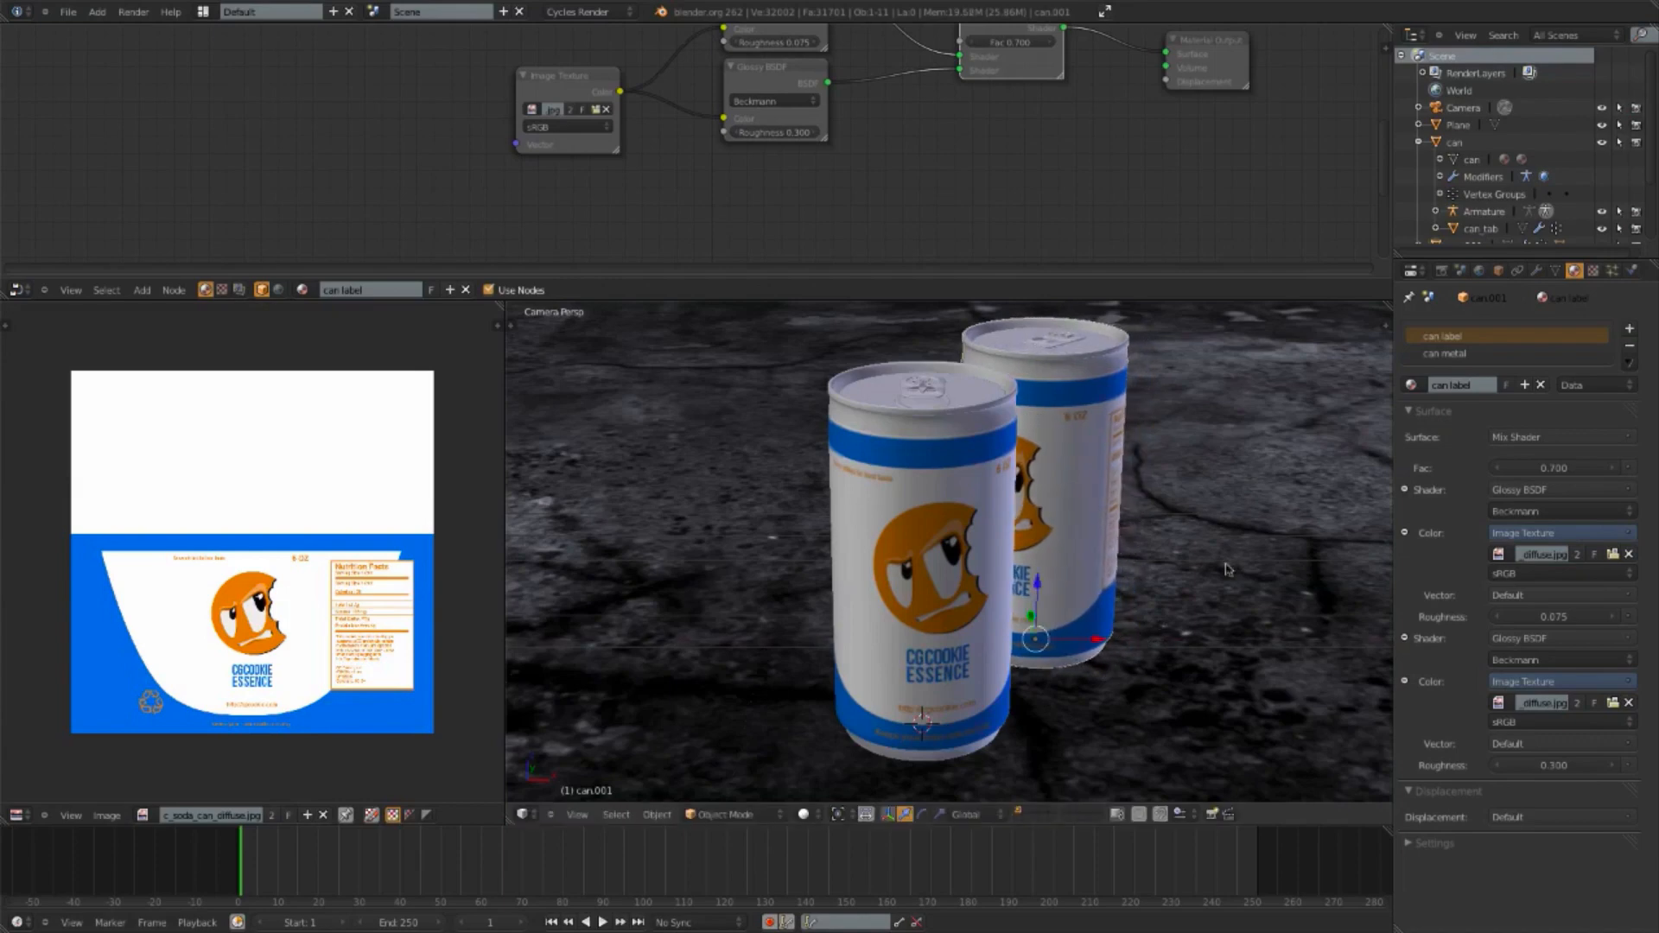
{"action": "left_click", "coordinate": [1257, 571]}
Step: Add the tab to the rear can's selection and duplicate both along X to the other side behind the front can
{"action": "key", "text": "z"}
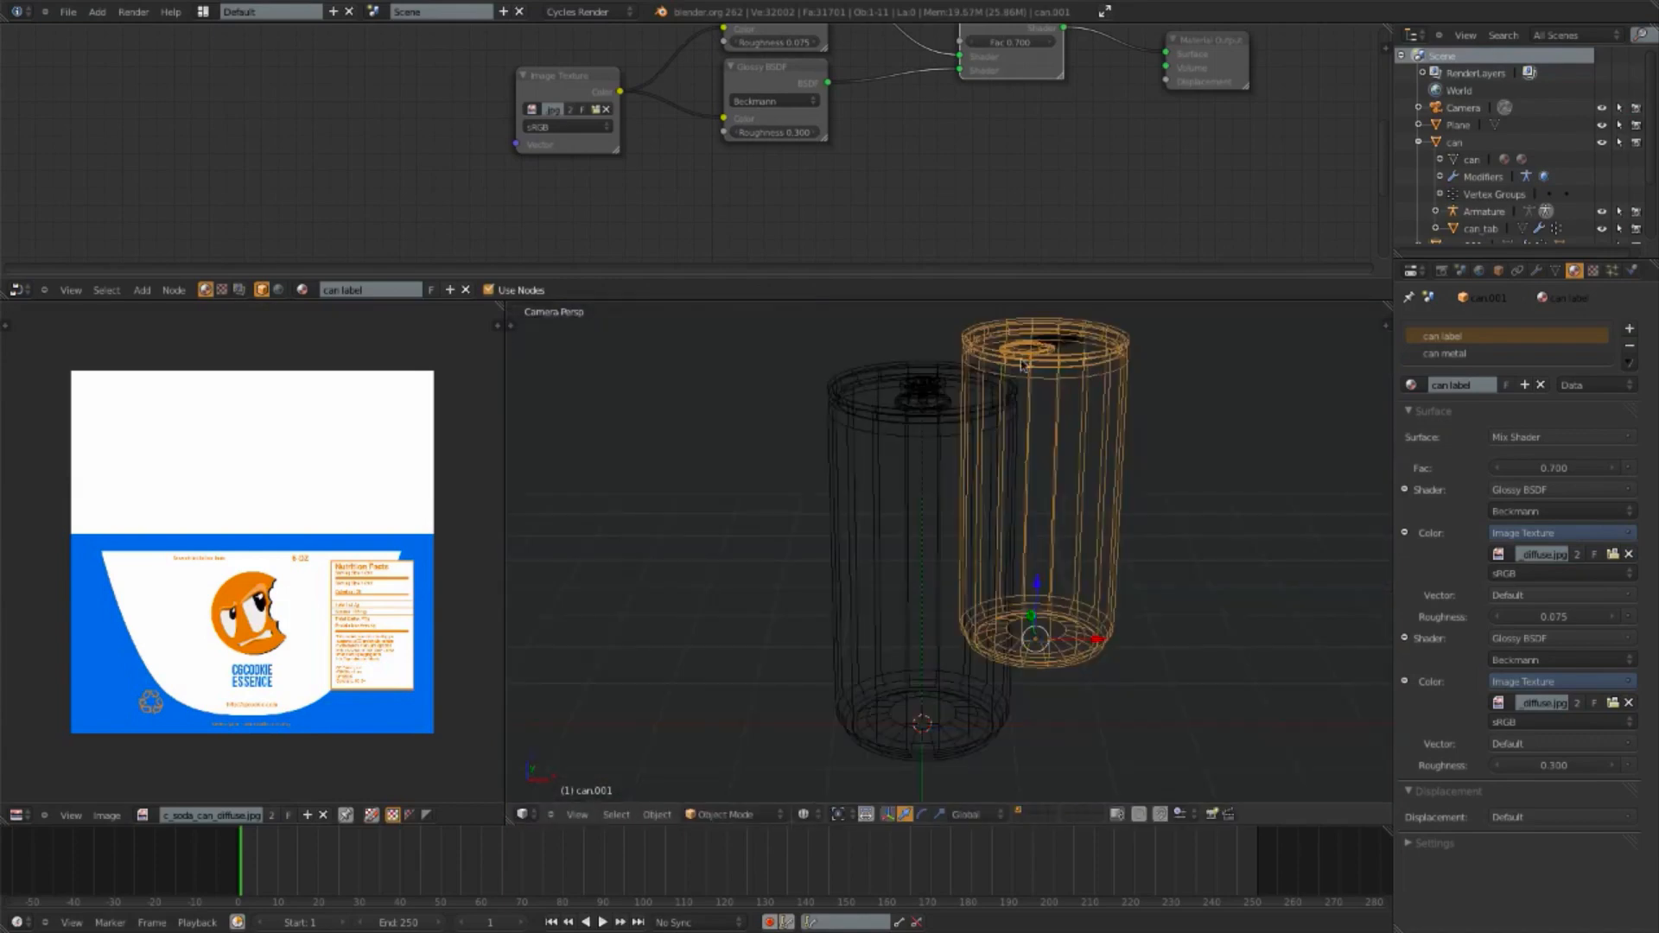
{"action": "right_click", "coordinate": [1040, 344], "text": "shift"}
{"action": "right_click", "coordinate": [1026, 334], "text": "shift"}
{"action": "right_click", "coordinate": [1027, 335], "text": "shift"}
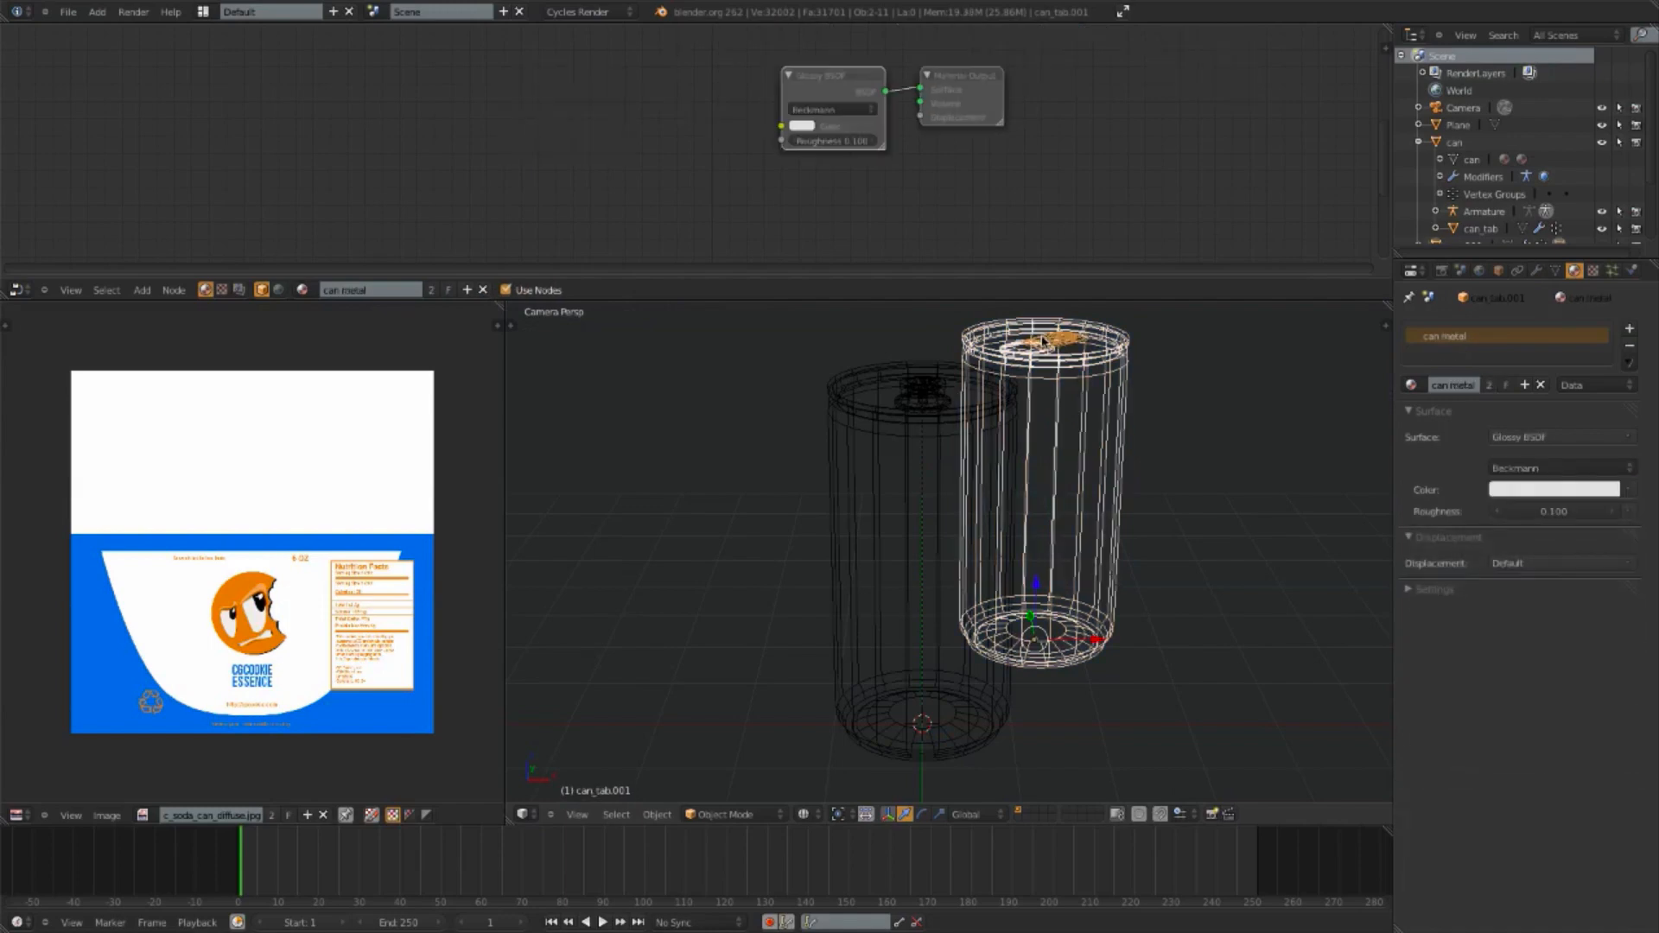
{"action": "key", "text": "shift+z"}
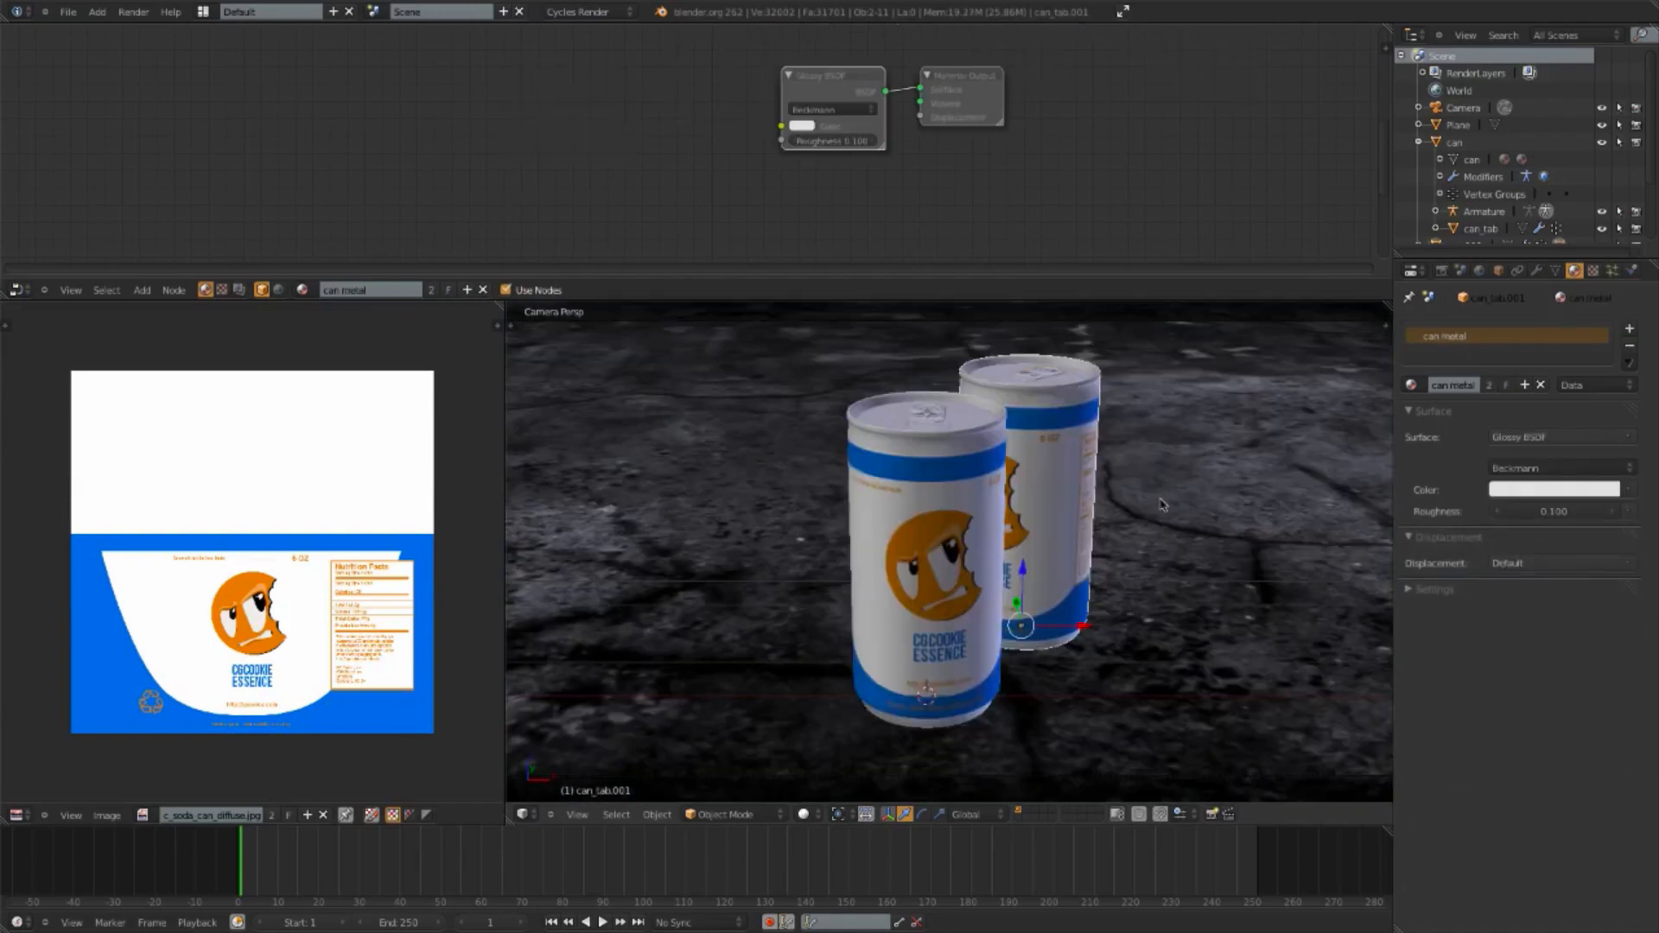
{"action": "key", "text": "shift+d"}
{"action": "key", "text": "x"}
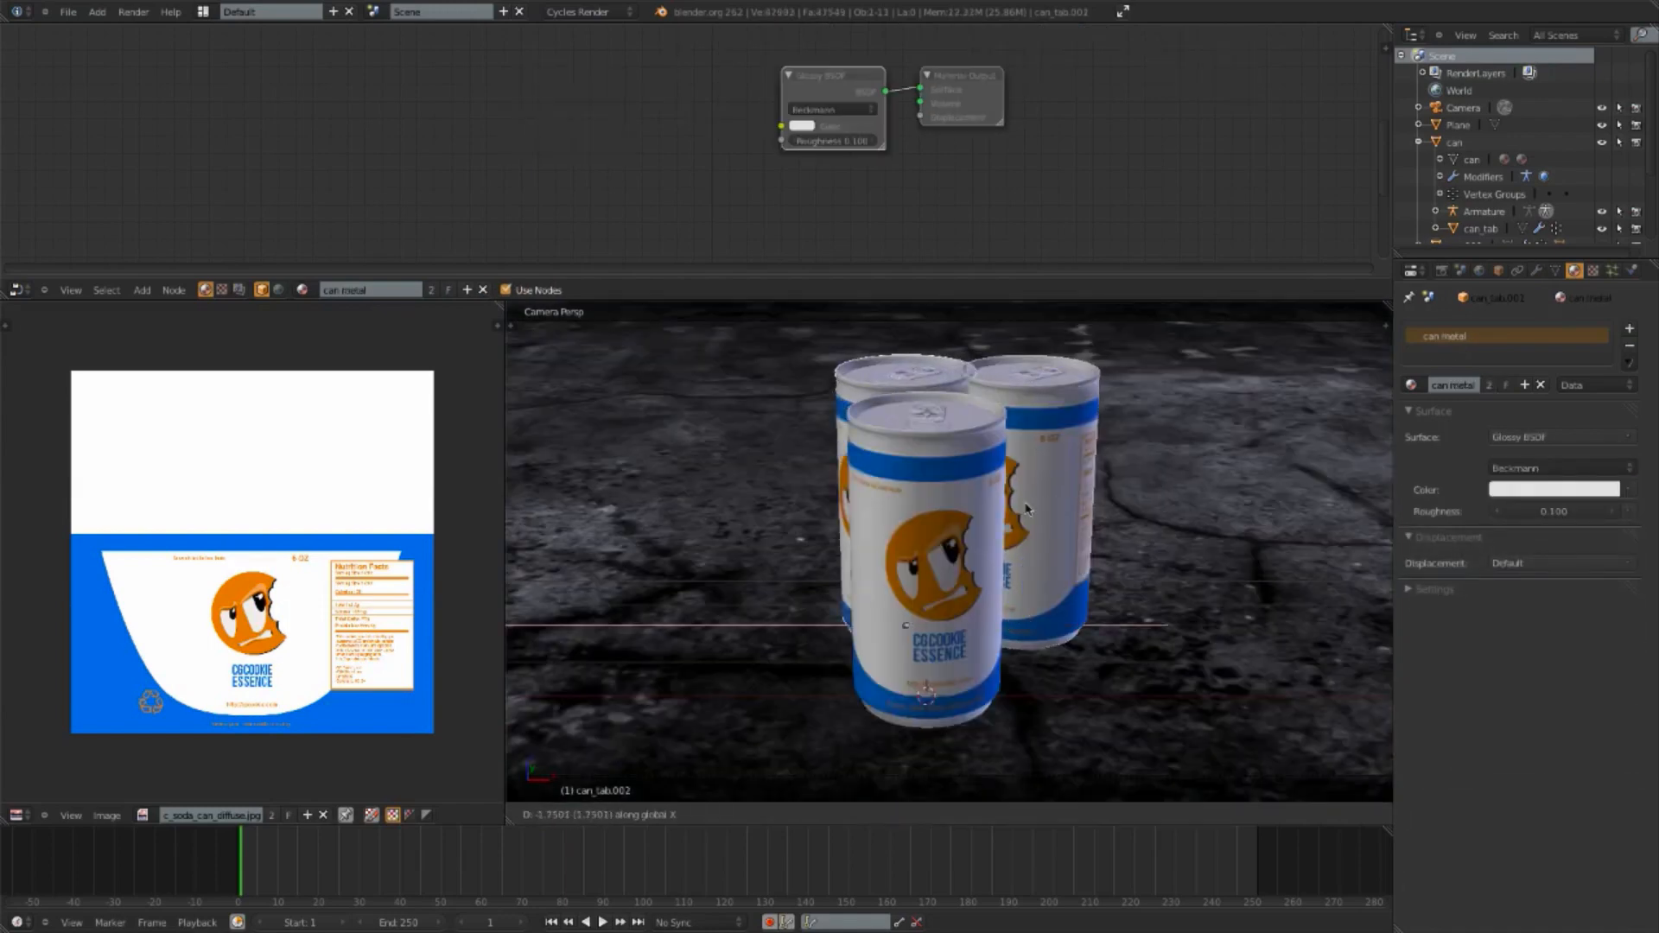
{"action": "left_click", "coordinate": [1013, 506]}
Step: Rotate the second rear can about the Z axis to turn its logo, and move it slightly outward along X
{"action": "key", "text": "r"}
{"action": "key", "text": "z"}
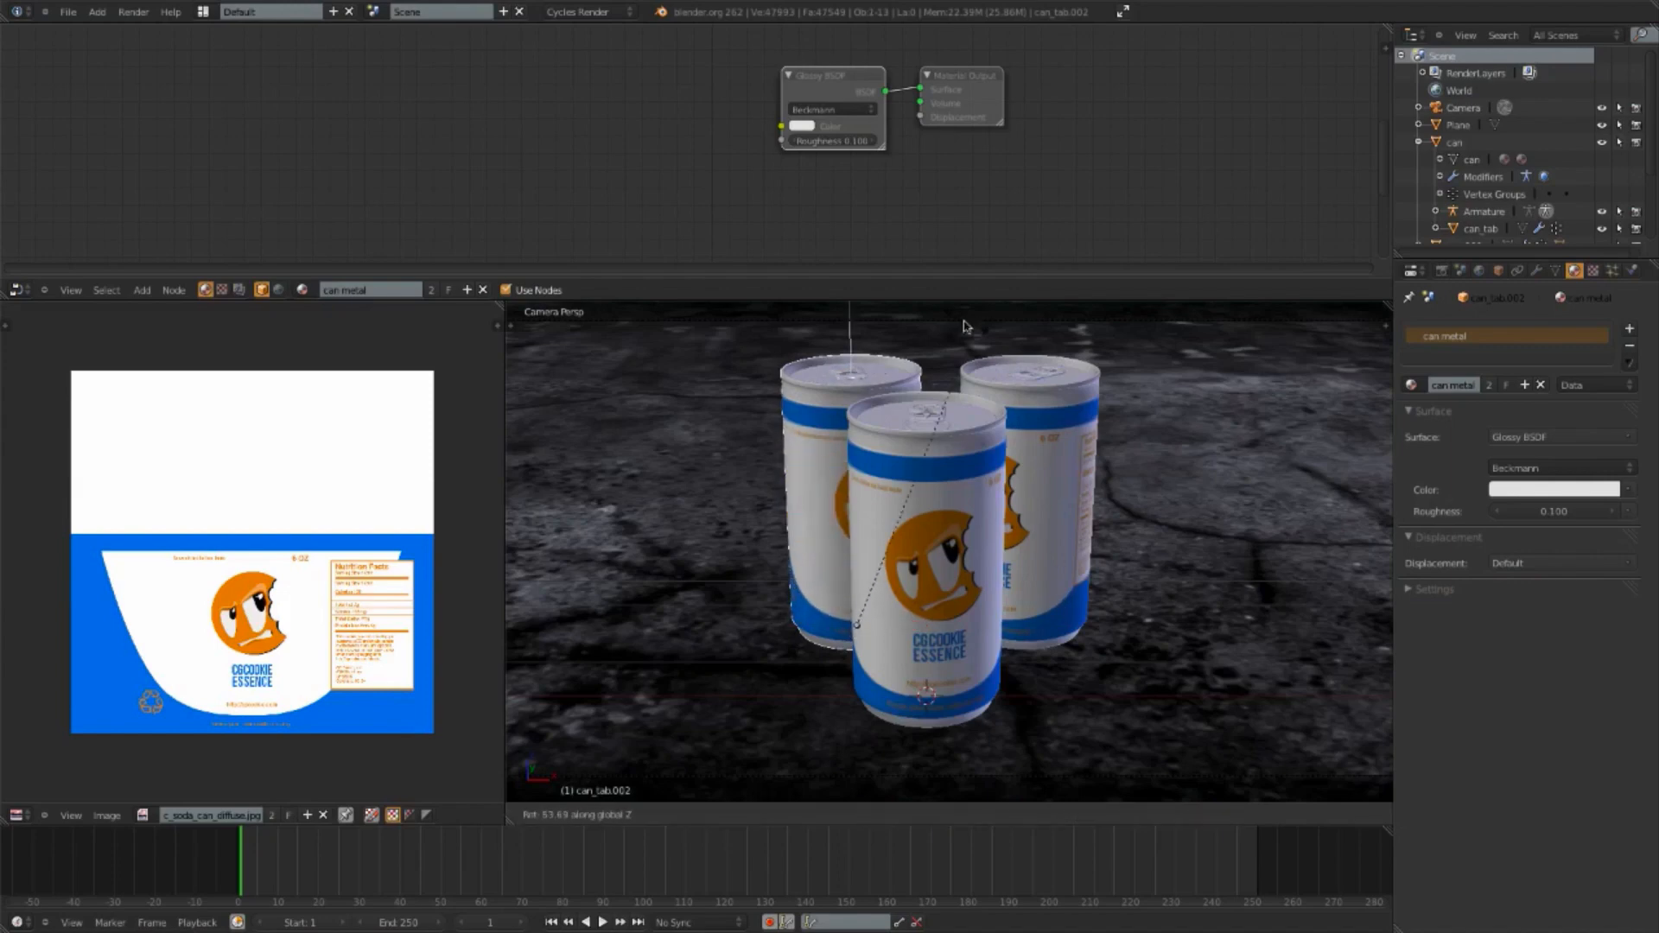
{"action": "left_click", "coordinate": [937, 330]}
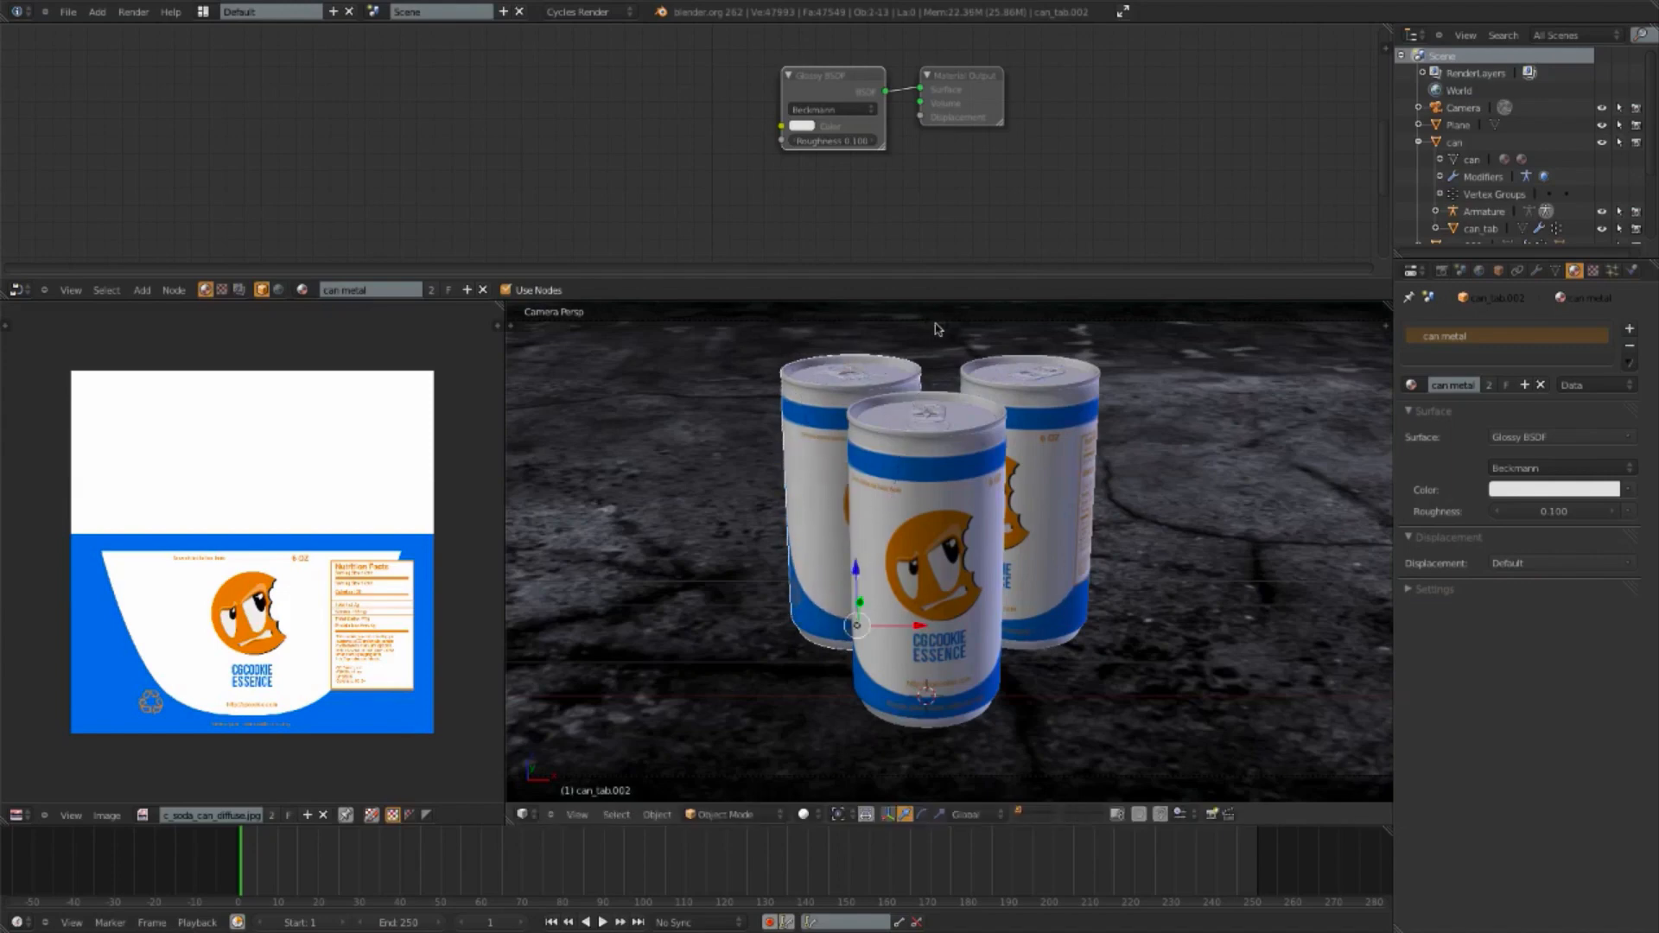
{"action": "key", "text": "r"}
{"action": "key", "text": "z"}
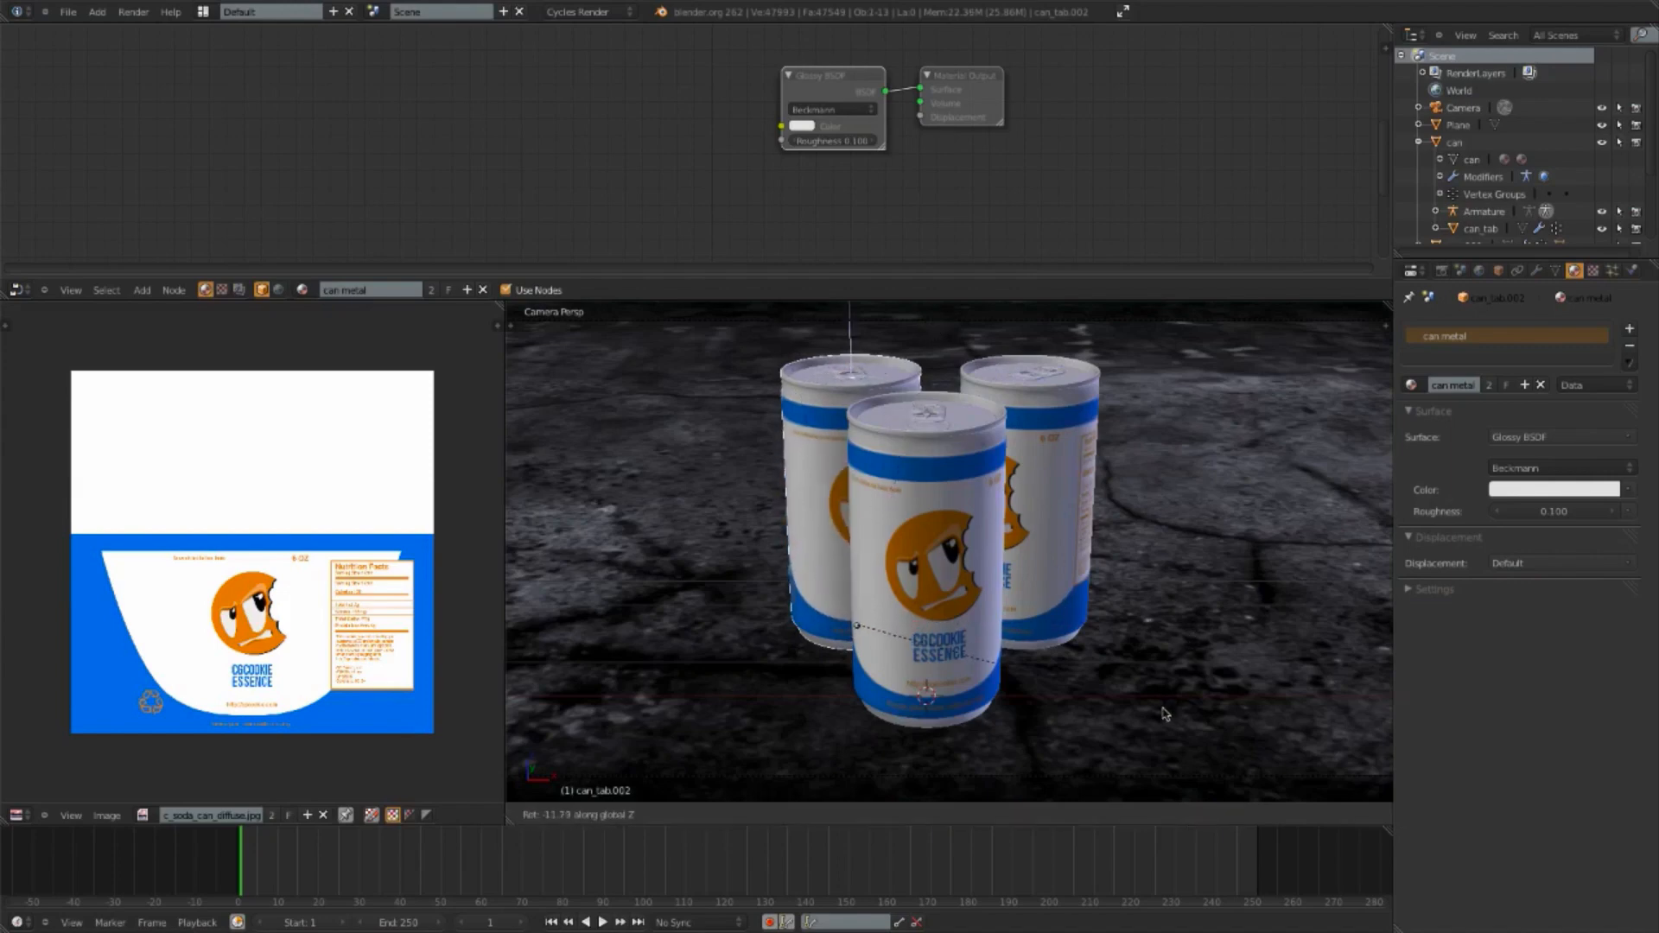
{"action": "left_click", "coordinate": [1164, 666]}
{"action": "key", "text": "g"}
{"action": "key", "text": "x"}
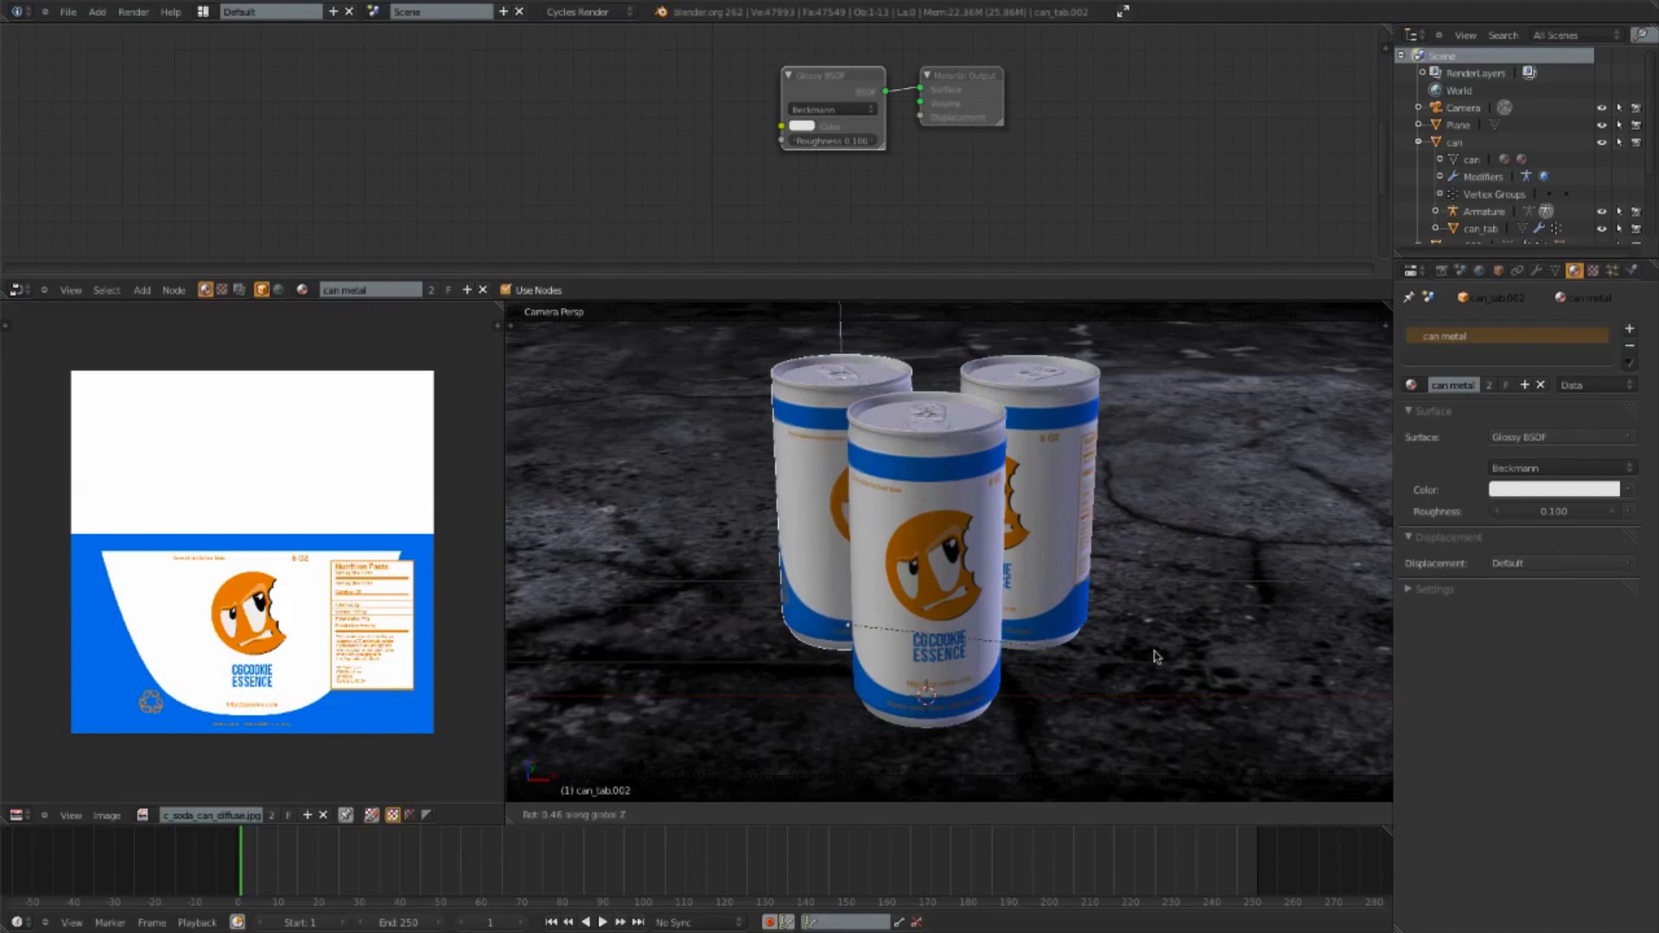
{"action": "left_click", "coordinate": [1137, 622]}
Step: Select the camera and turn on its Thirds composition guide
{"action": "scroll", "coordinate": [1137, 623], "scroll_direction": "down", "scroll_amount": 5}
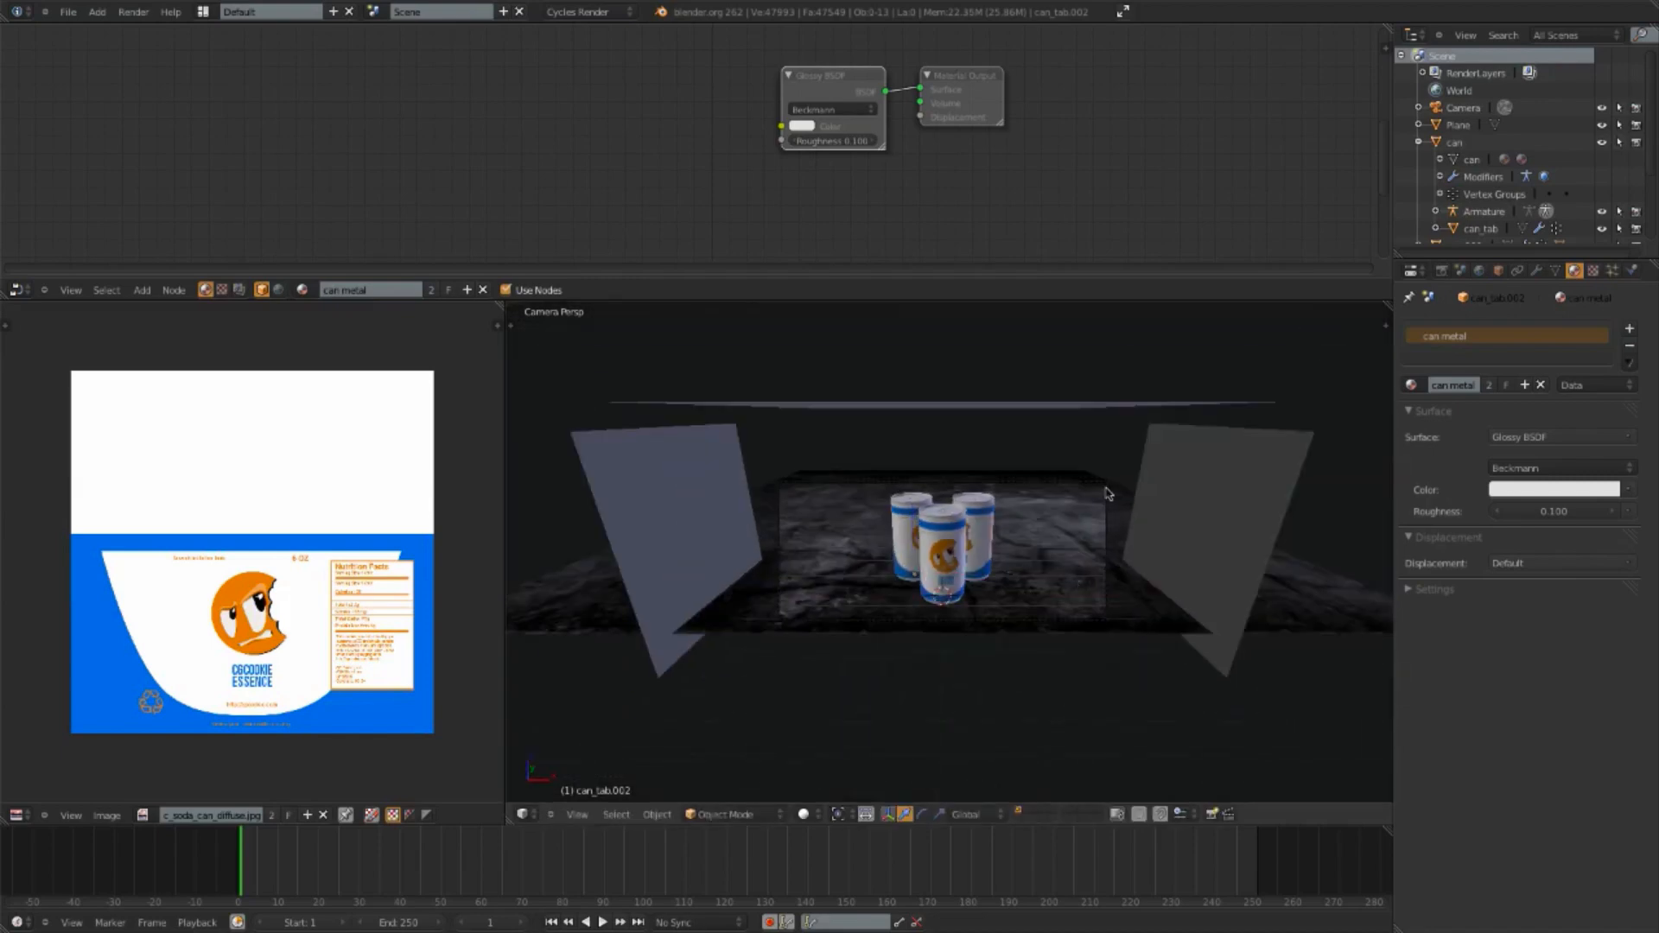
{"action": "right_click", "coordinate": [1107, 491]}
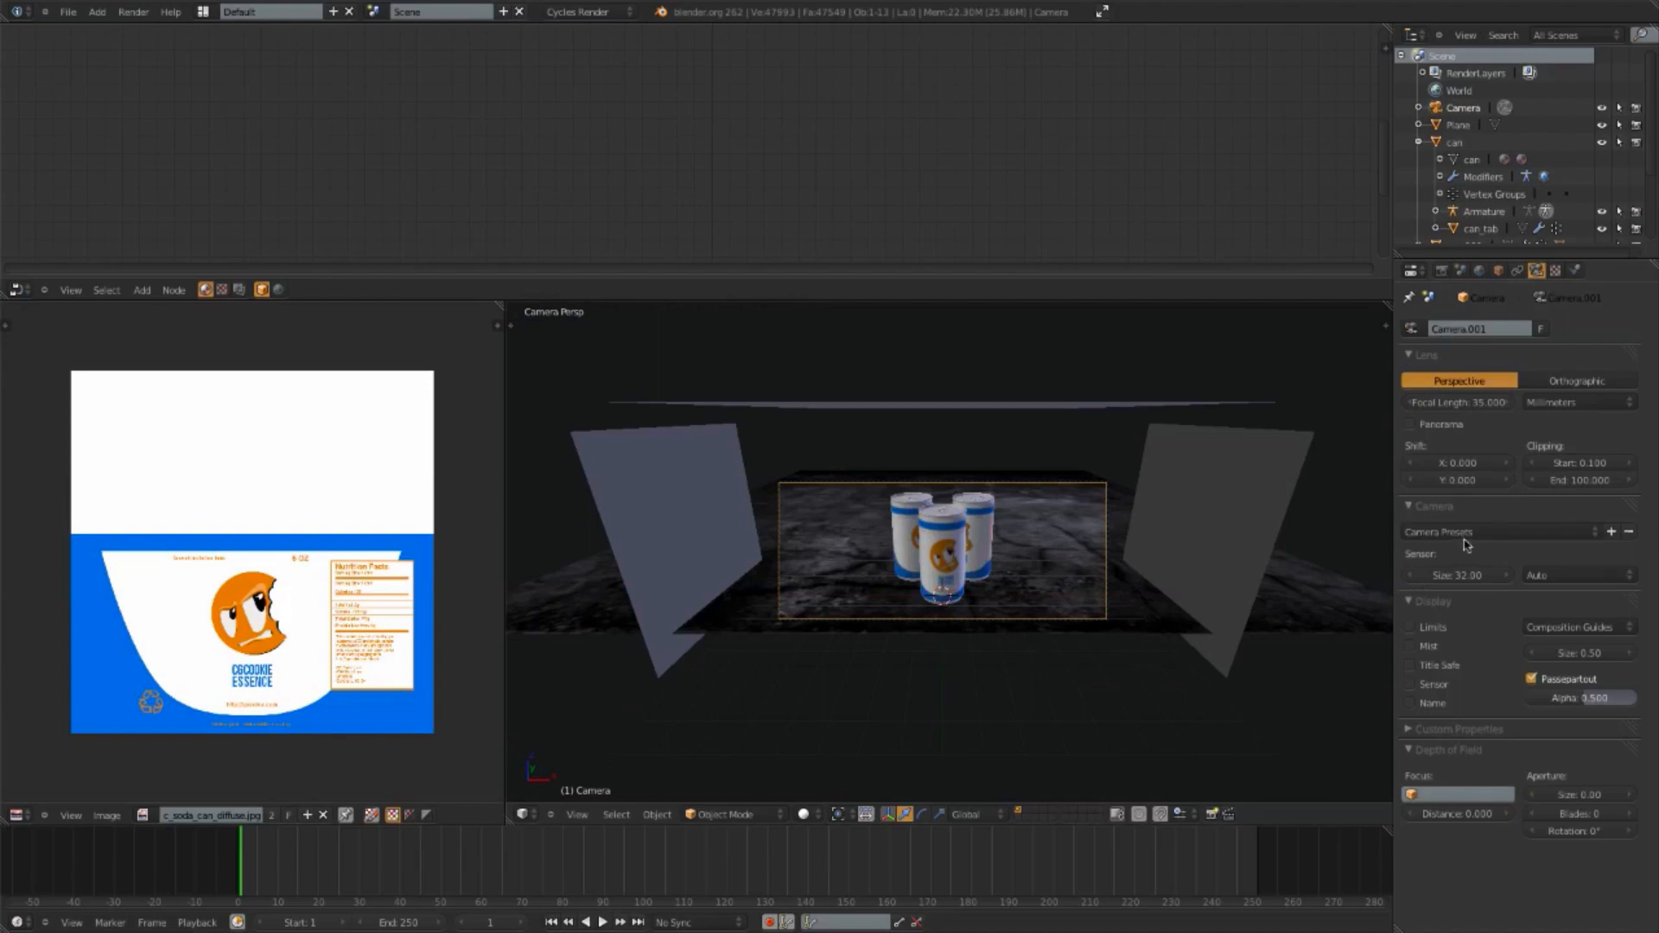
{"action": "left_click", "coordinate": [1573, 636]}
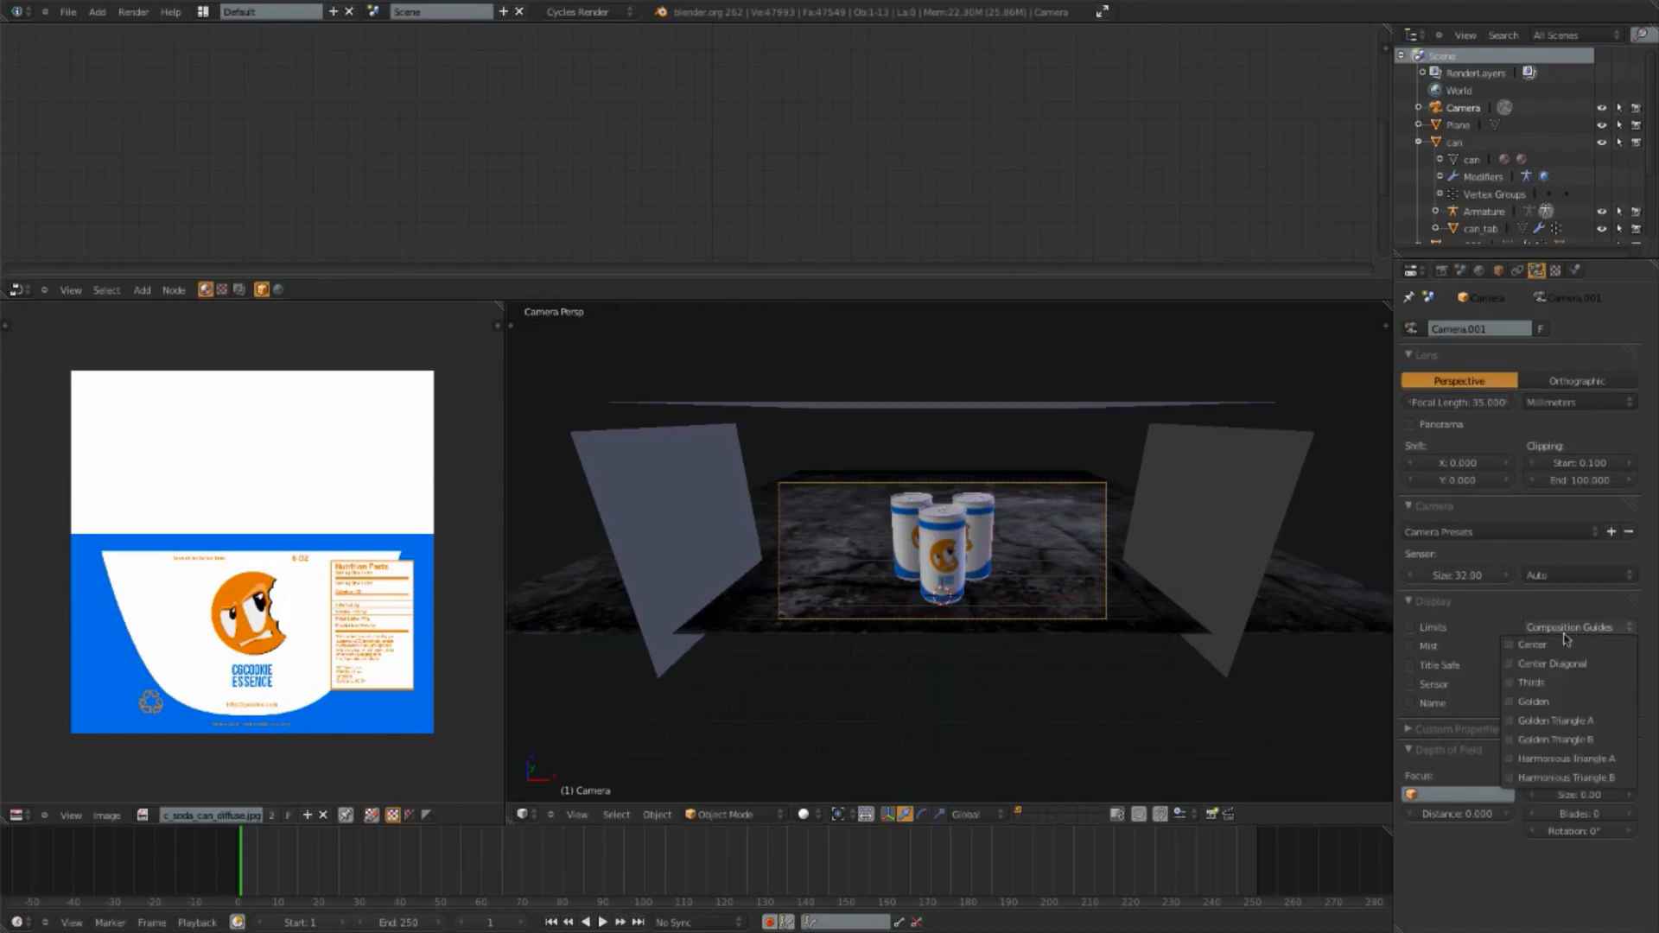
{"action": "left_click", "coordinate": [1555, 674]}
Step: Move the rear can that shows the nutrition label slightly outward along X, away from the front can
{"action": "scroll", "coordinate": [1041, 550], "scroll_direction": "up", "scroll_amount": 5}
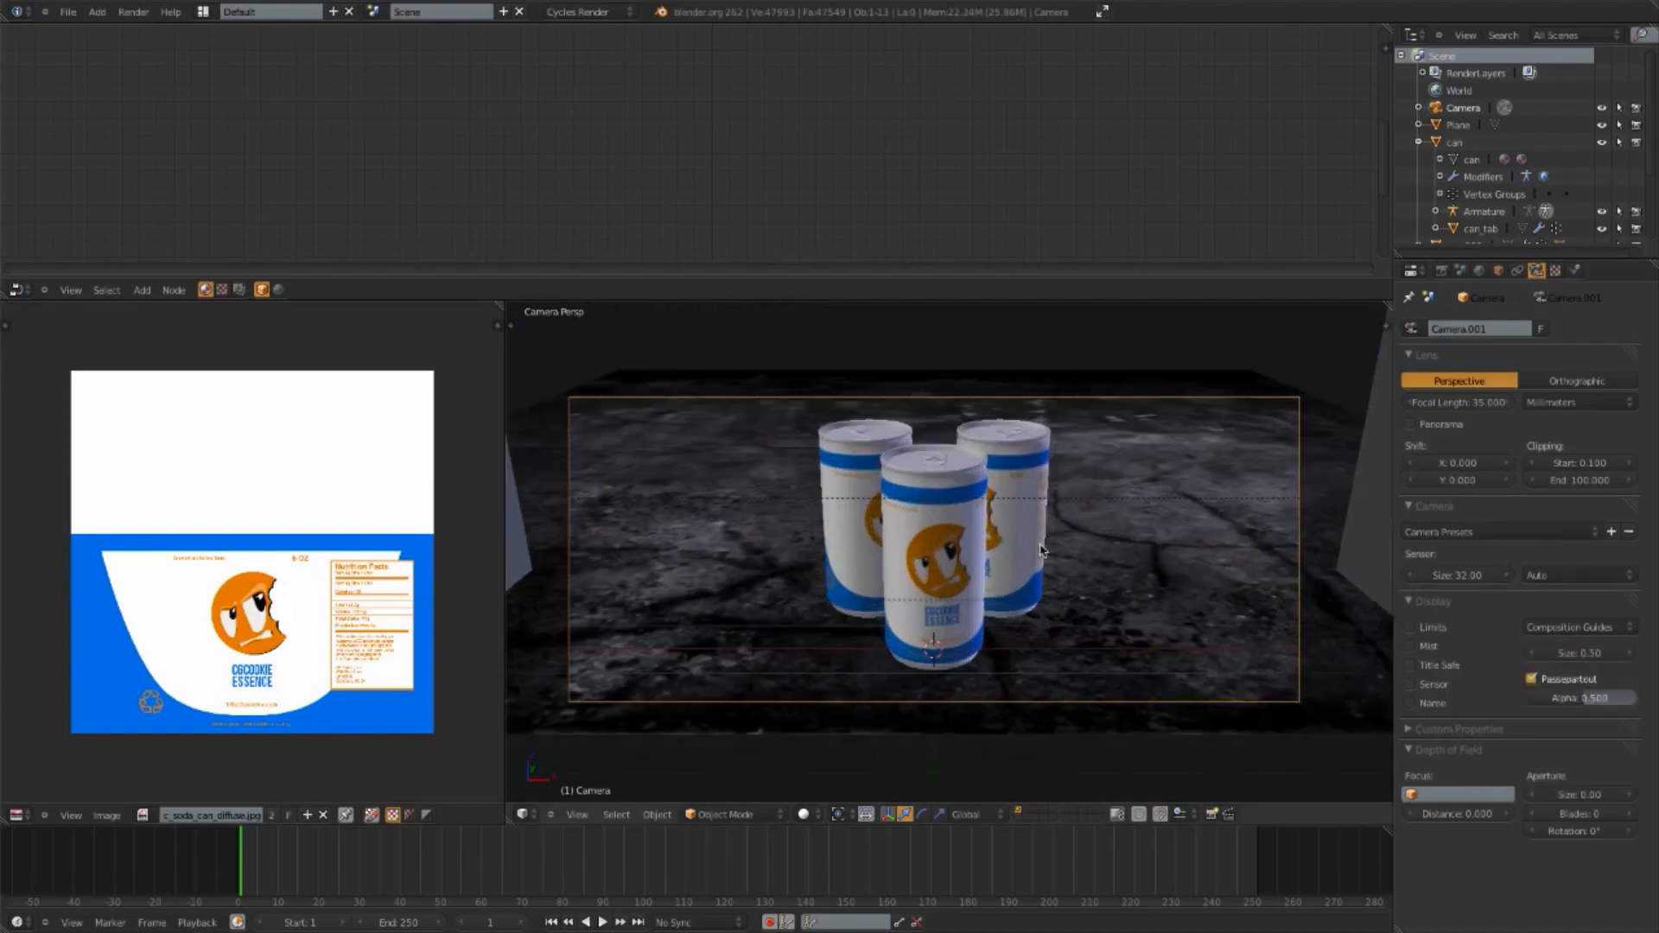
{"action": "right_click", "coordinate": [1042, 501]}
{"action": "scroll", "coordinate": [1050, 467], "scroll_direction": "up", "scroll_amount": 3}
{"action": "key", "text": "g"}
{"action": "key", "text": "x"}
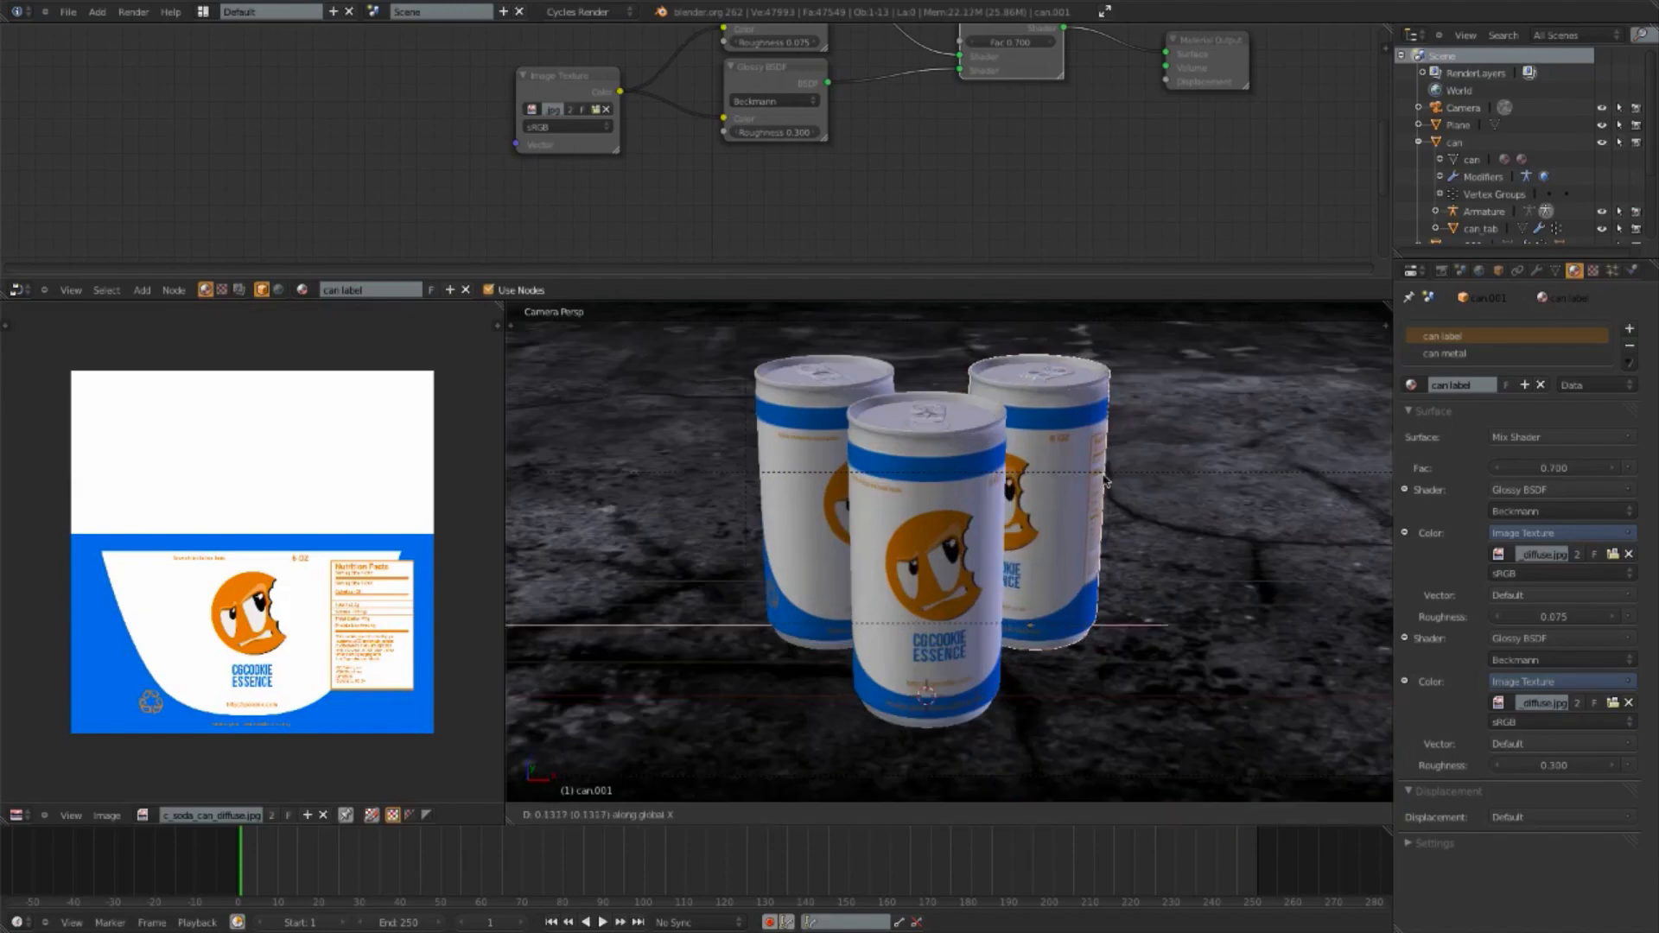
{"action": "left_click", "coordinate": [1106, 479]}
Step: Move the opposite rear can outward along X, and nudge the first rear can out a little more to balance the spacing
{"action": "right_click", "coordinate": [768, 449]}
{"action": "key", "text": "g"}
{"action": "key", "text": "x"}
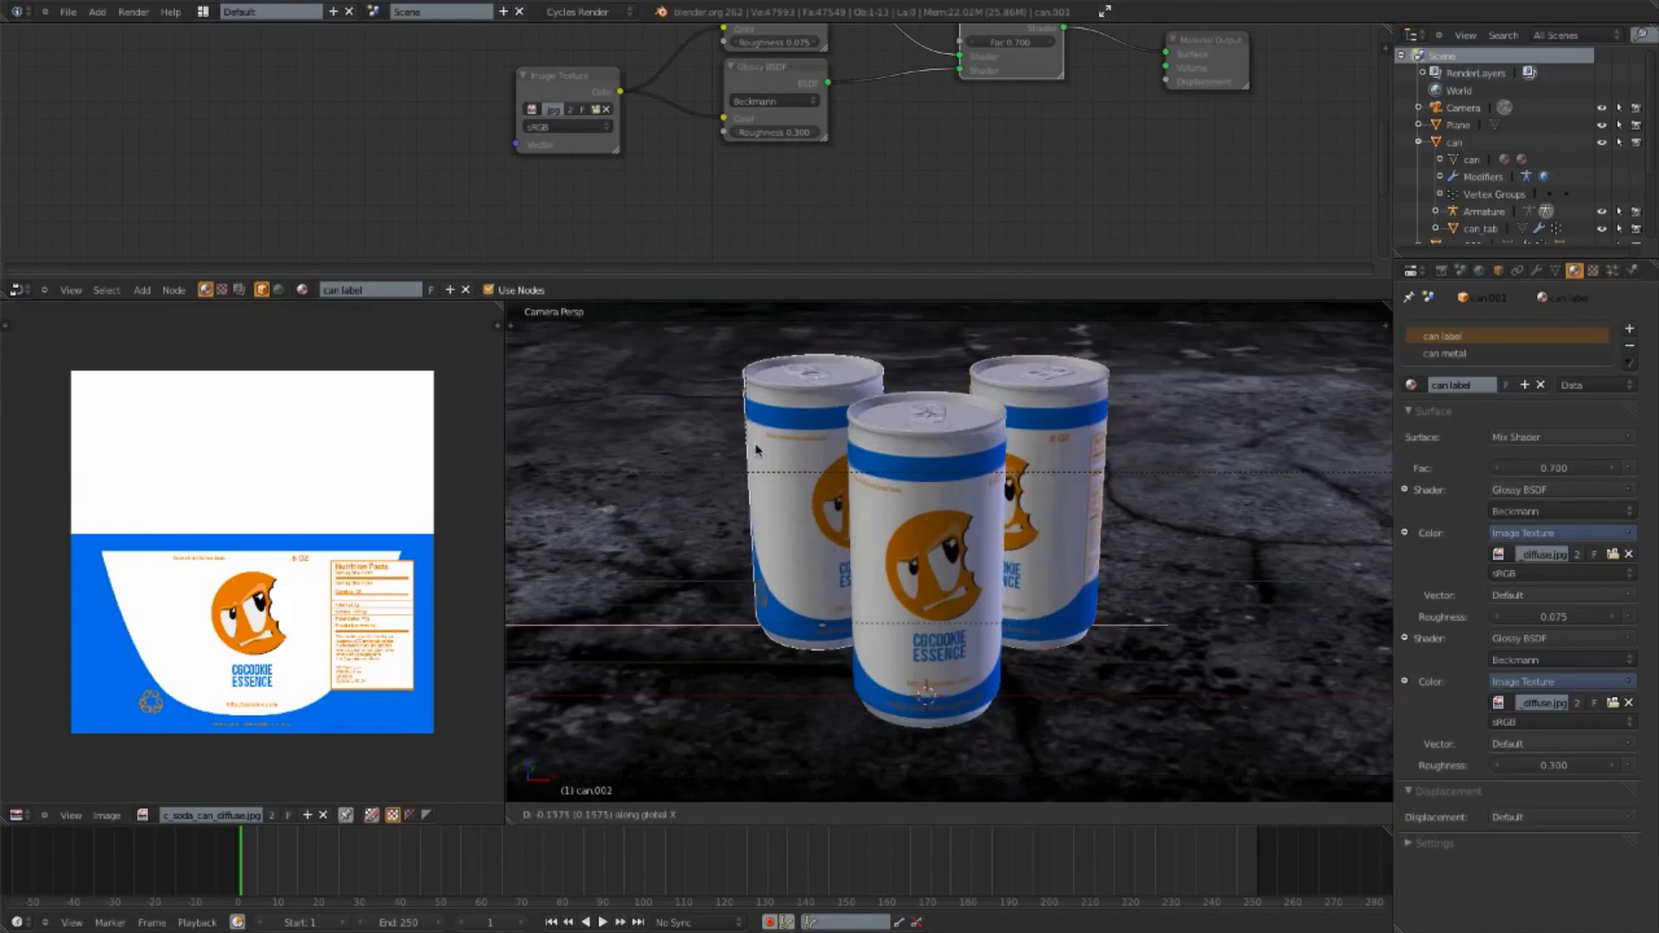
{"action": "left_click", "coordinate": [756, 450]}
{"action": "right_click", "coordinate": [1045, 471]}
{"action": "key", "text": "g"}
{"action": "key", "text": "x"}
{"action": "left_click", "coordinate": [1054, 465]}
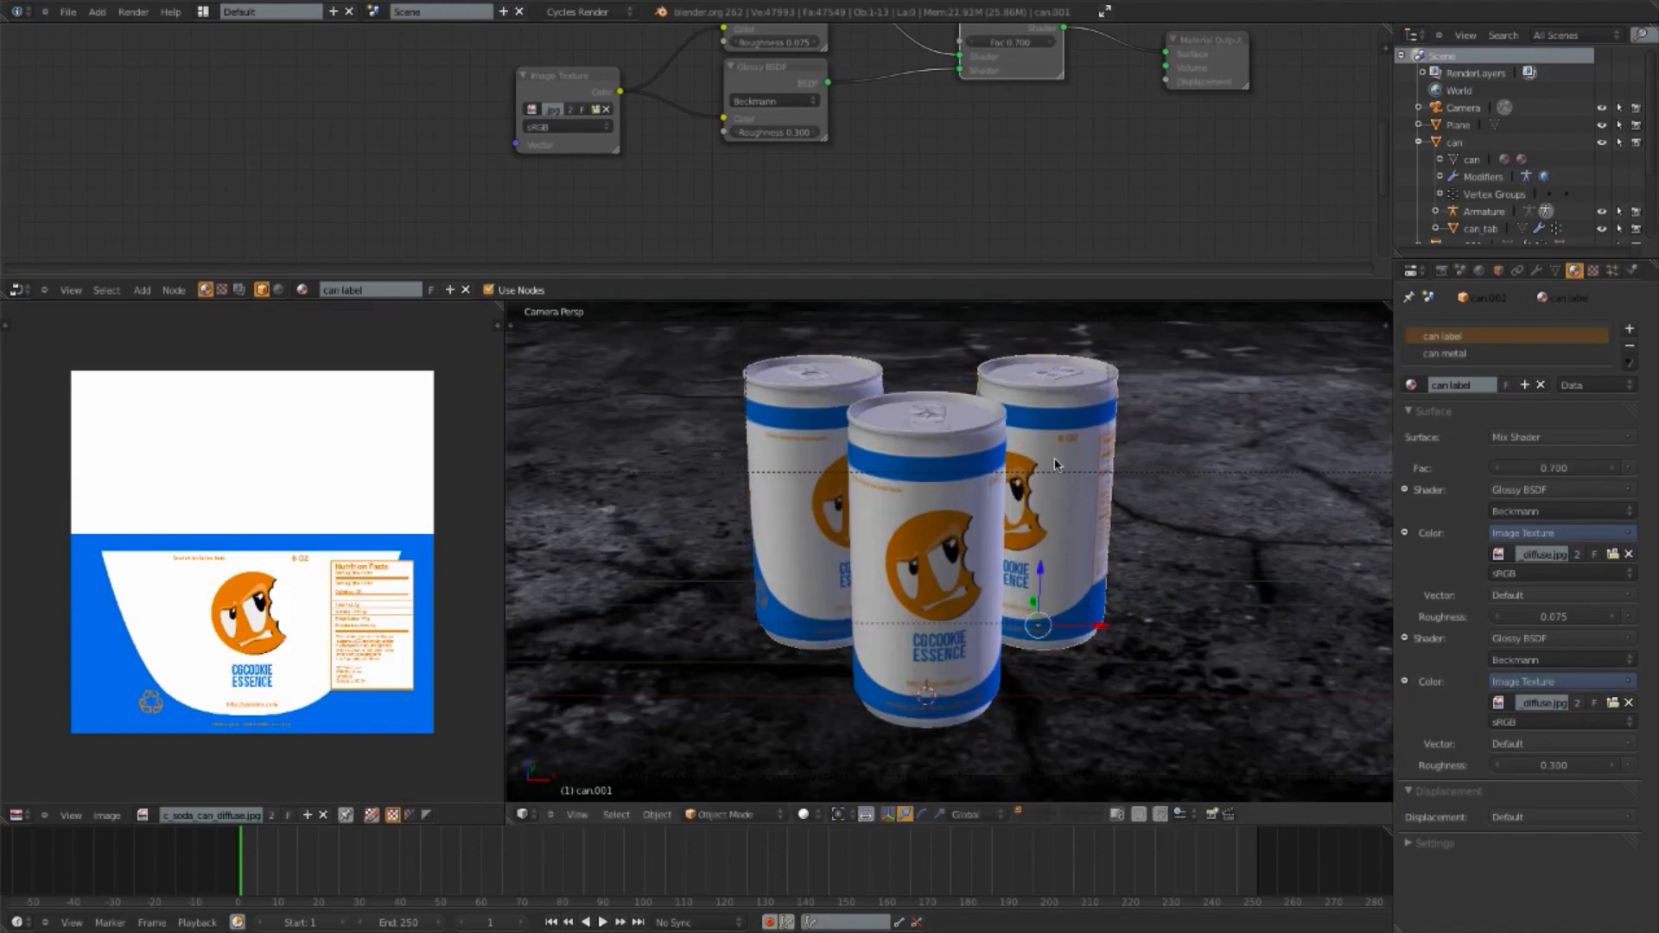
Step: Select the camera and move it so the three cans sit slightly lower in the frame
{"action": "key", "text": "a"}
{"action": "scroll", "coordinate": [1099, 489], "scroll_direction": "down", "scroll_amount": 3}
{"action": "scroll", "coordinate": [1087, 515], "scroll_direction": "up", "scroll_amount": 2}
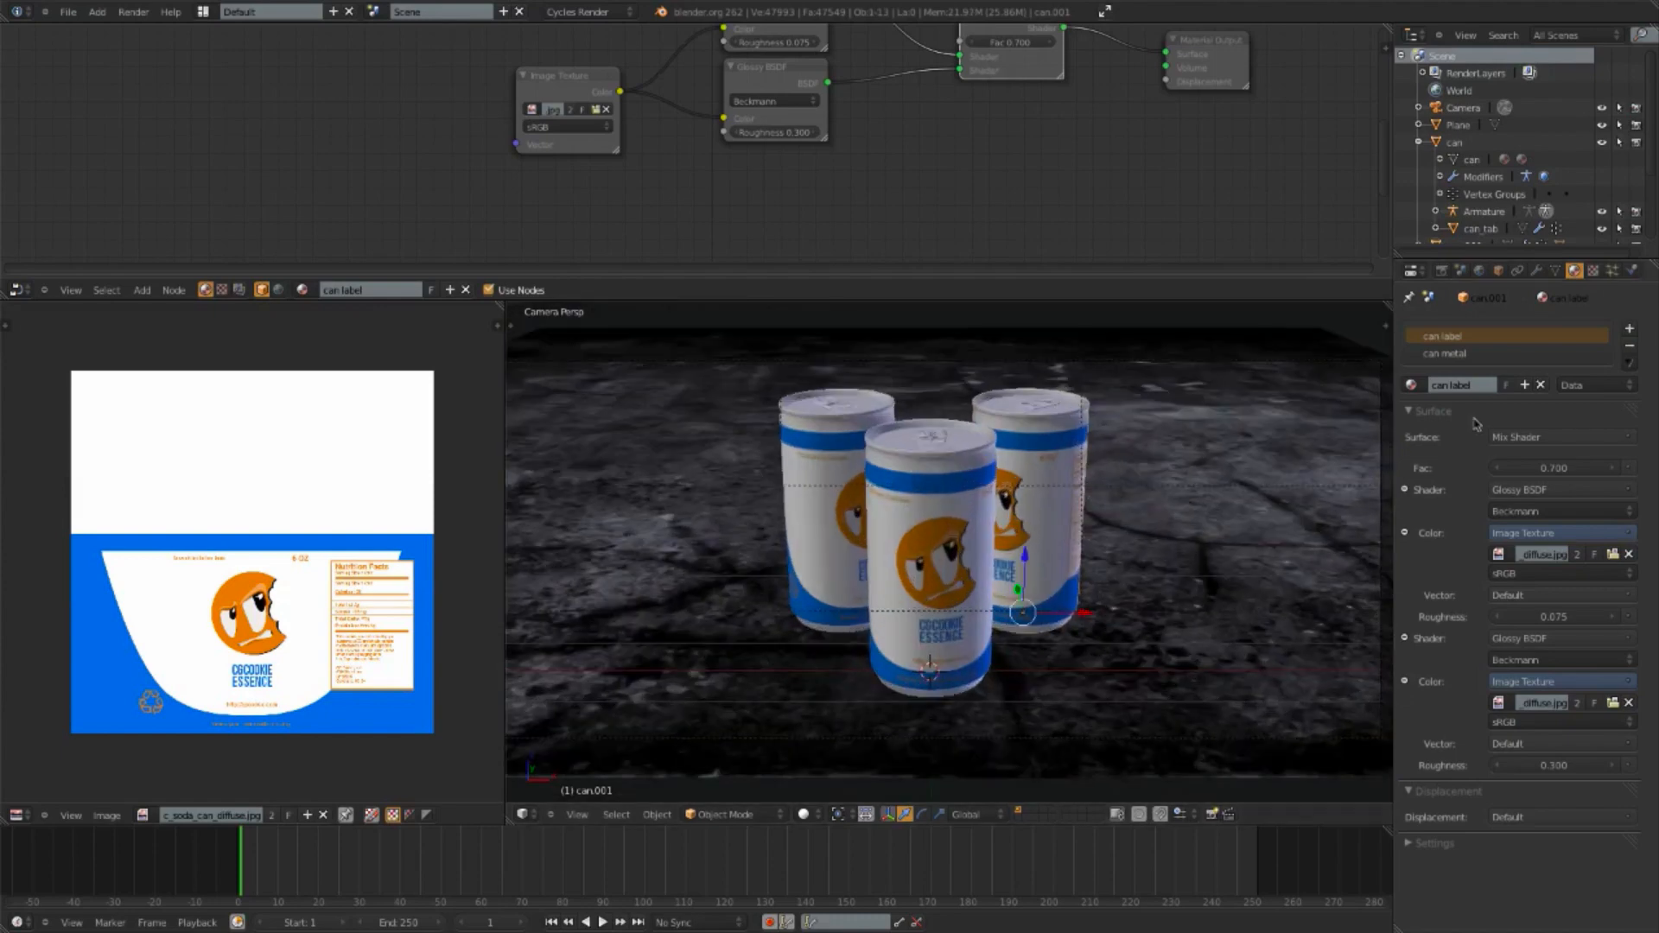
{"action": "right_click", "coordinate": [1361, 369]}
{"action": "key", "text": "g"}
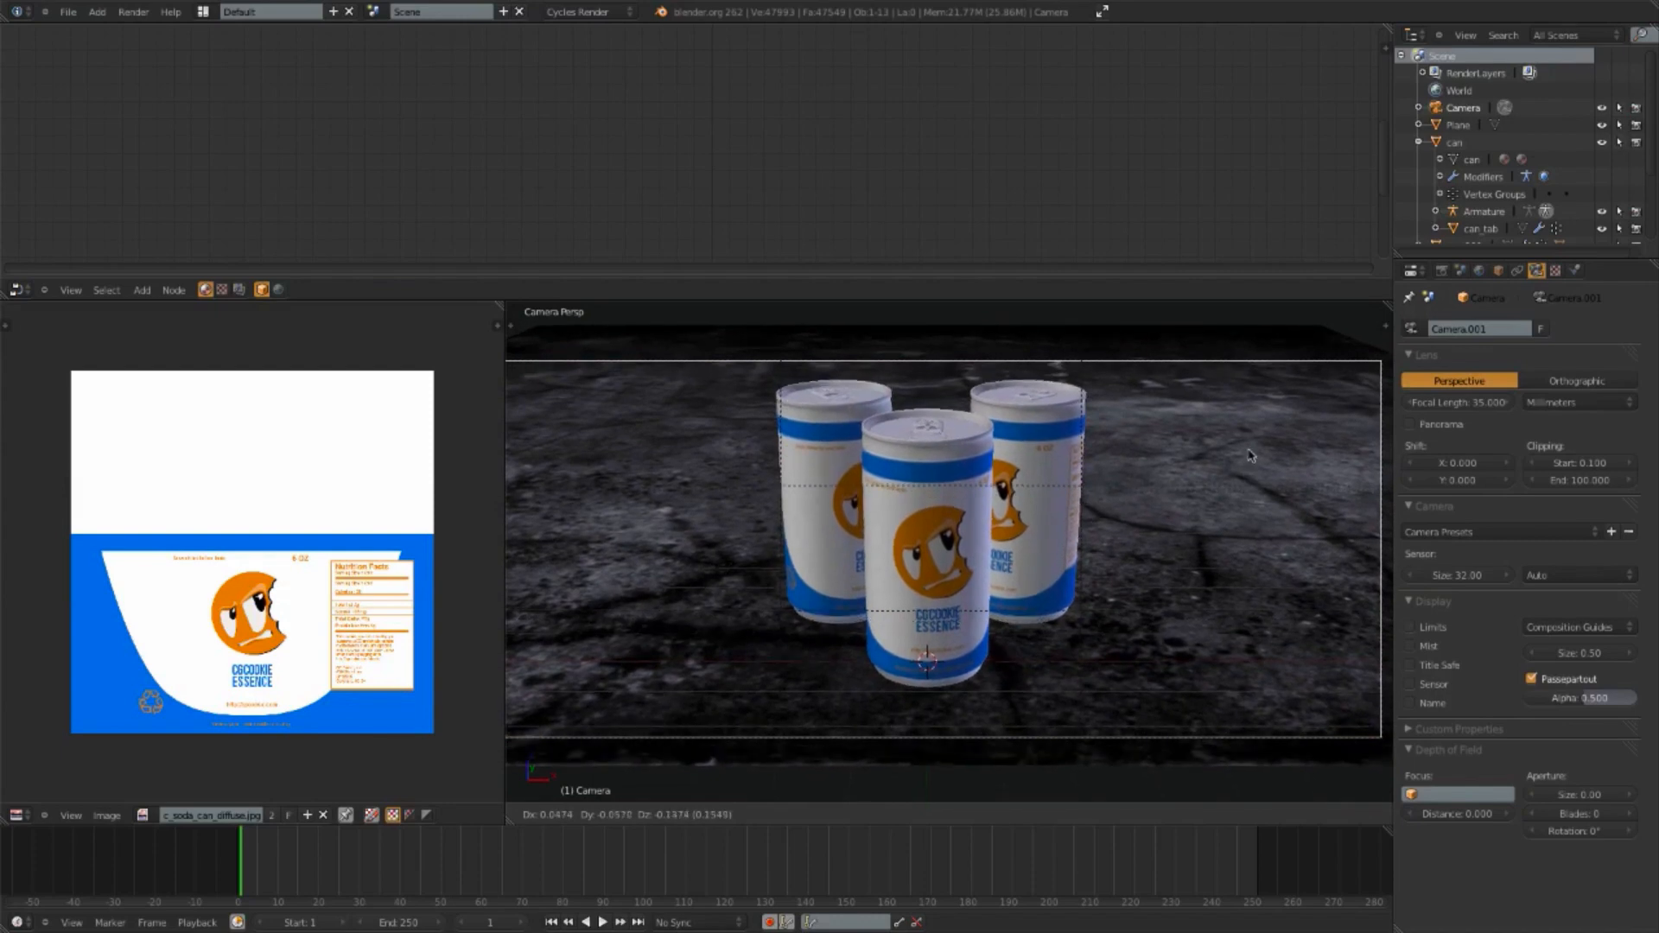
{"action": "left_click", "coordinate": [1247, 363]}
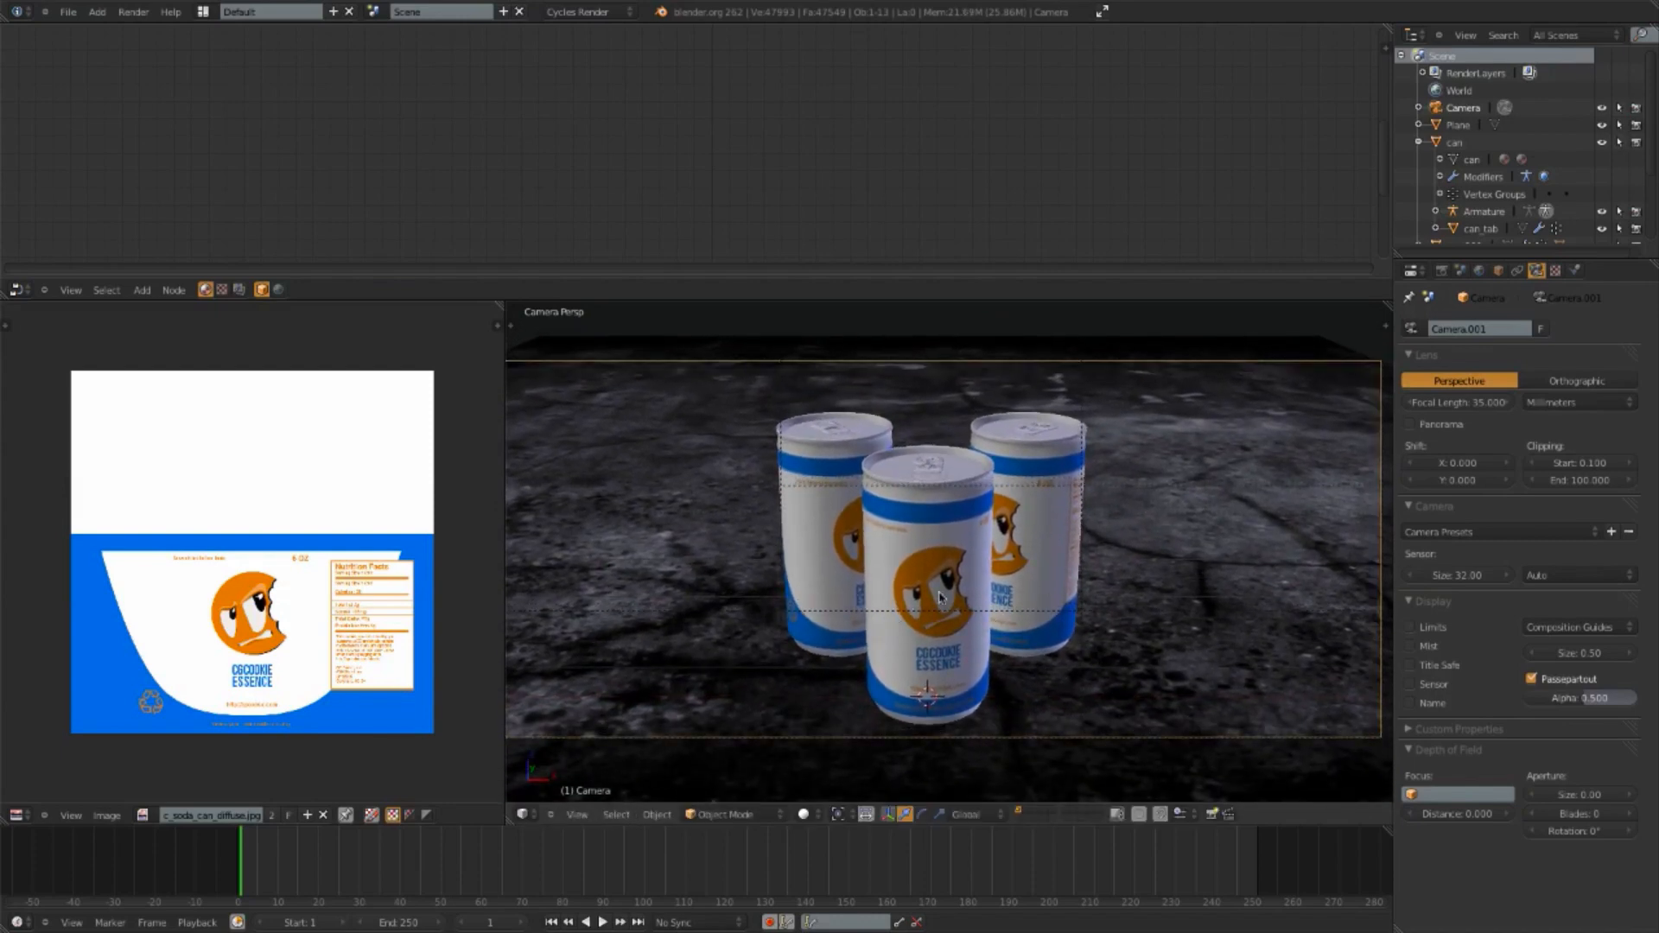
Step: Pull the camera back slightly along its local Z axis
{"action": "key", "text": "g"}
{"action": "key", "text": "z"}
{"action": "key", "text": "z"}
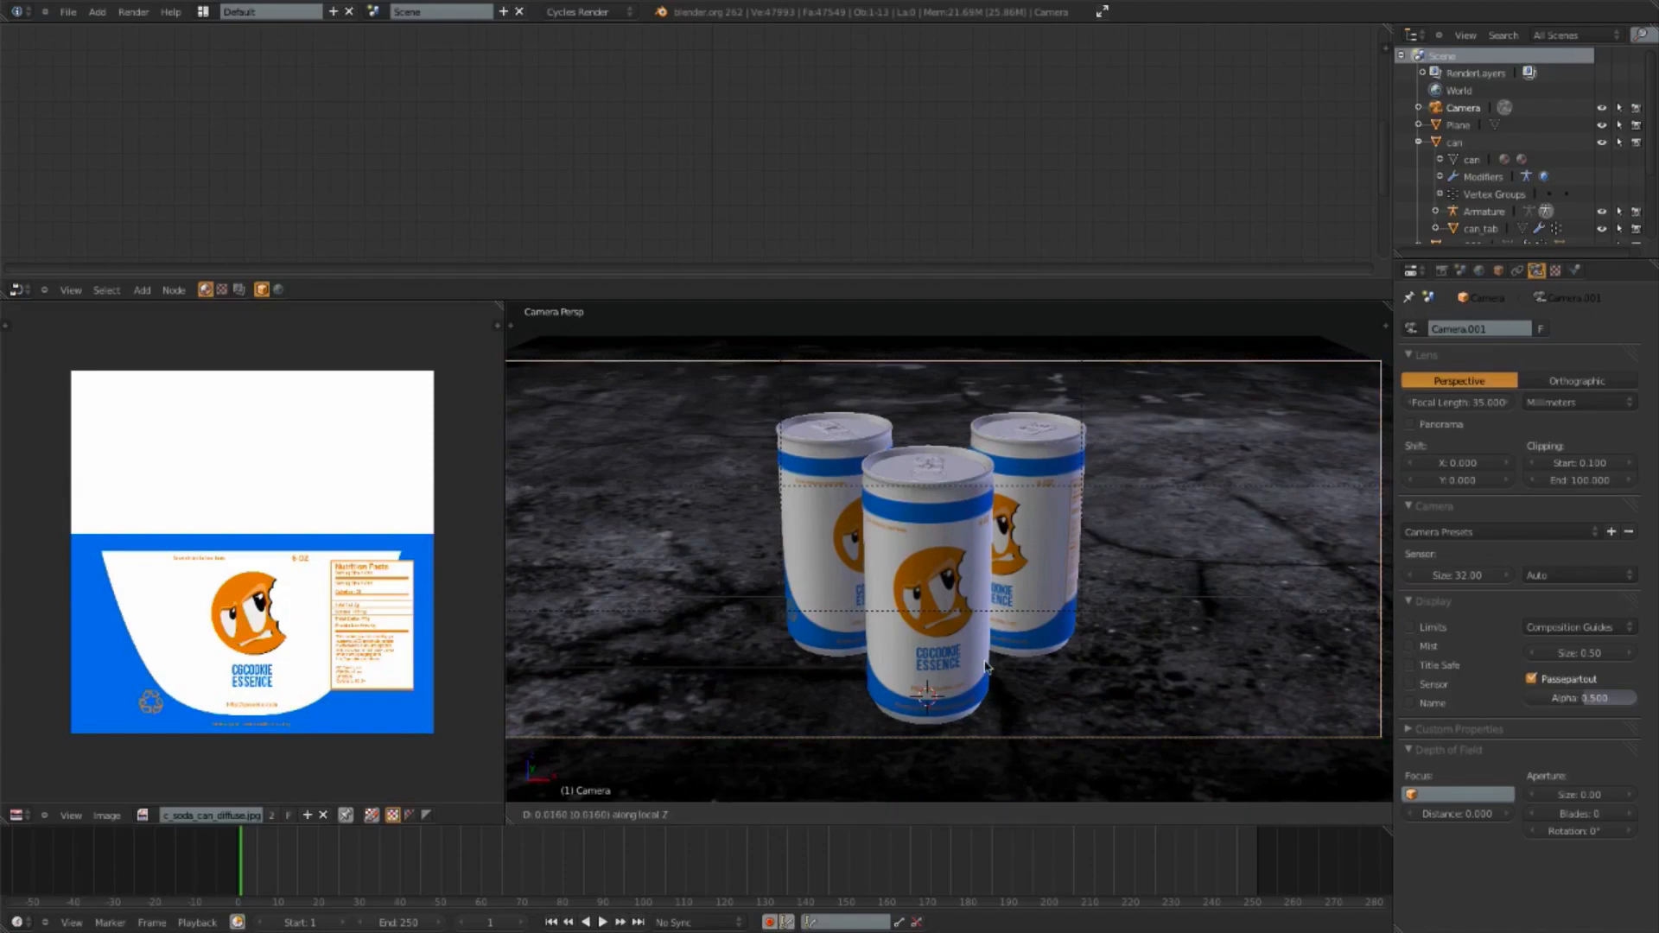
{"action": "left_click", "coordinate": [1158, 494]}
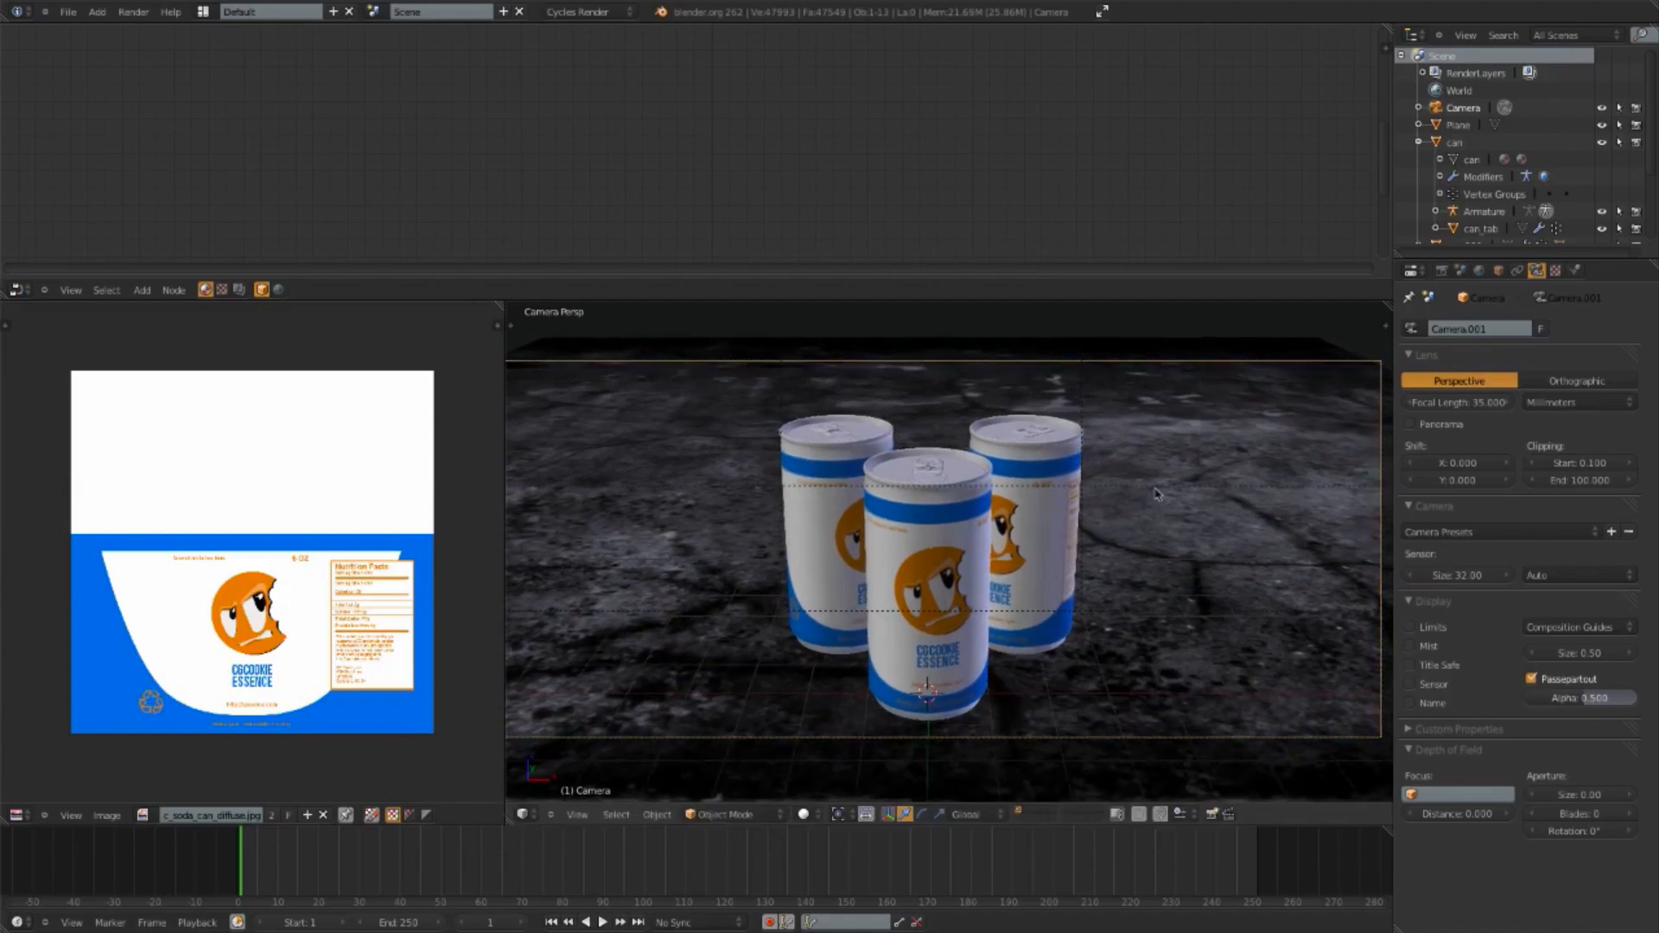
{"action": "scroll", "coordinate": [1158, 494], "scroll_direction": "down", "scroll_amount": 2}
{"action": "right_click", "coordinate": [1159, 483]}
{"action": "key", "text": "s"}
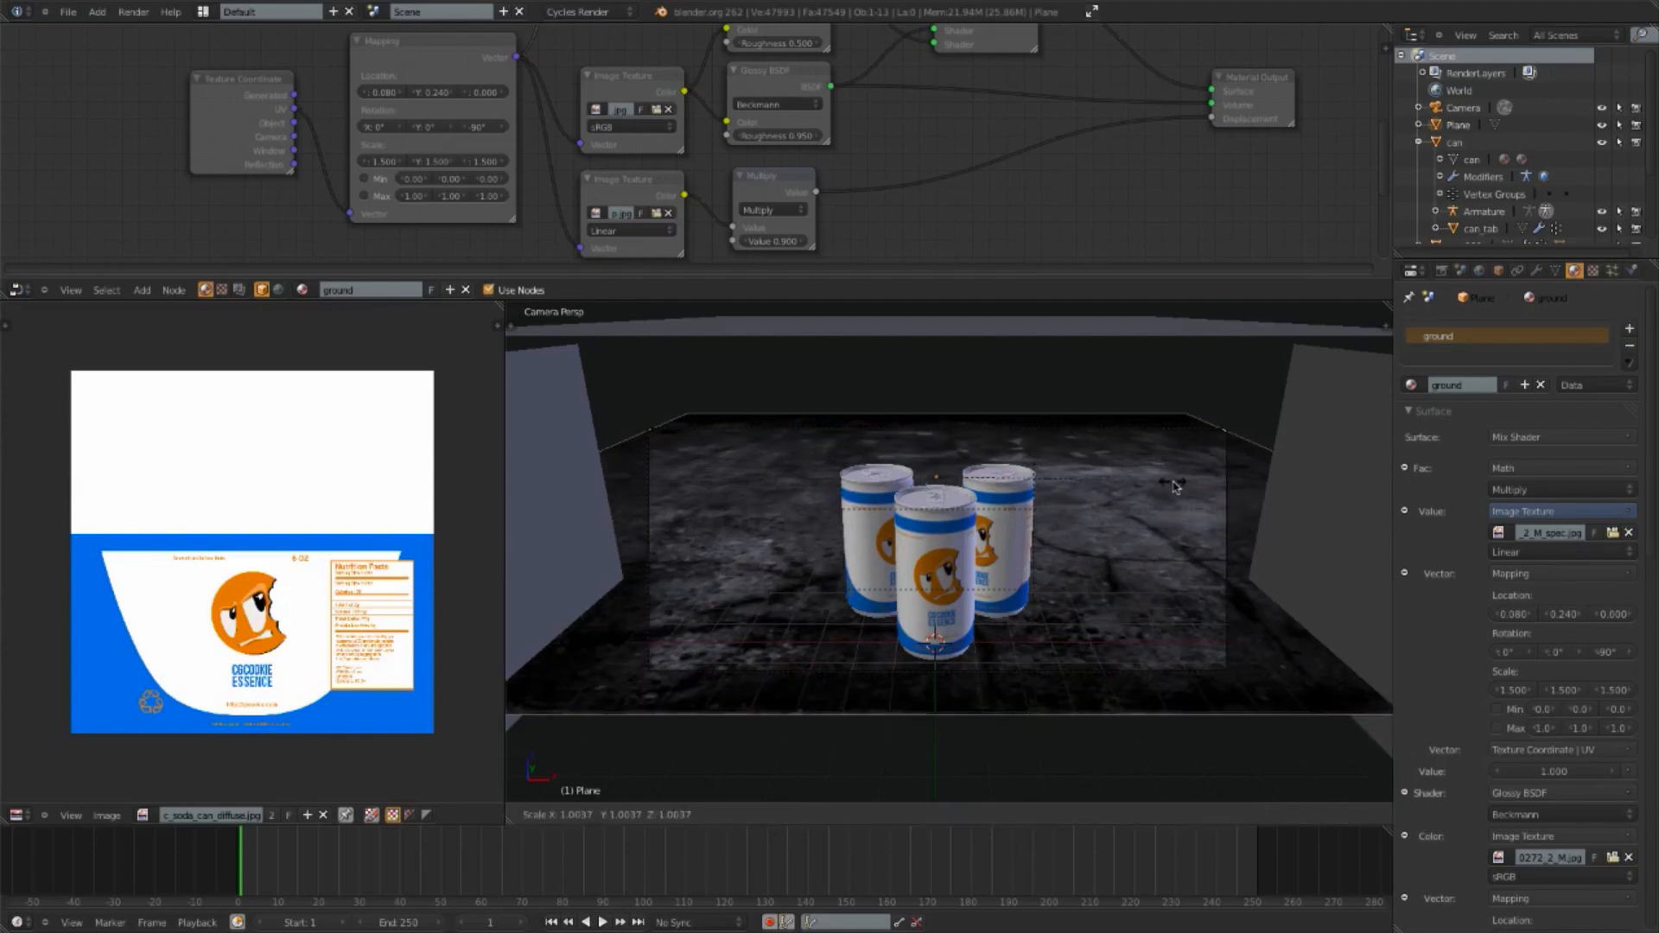
{"action": "left_click", "coordinate": [1261, 421]}
{"action": "scroll", "coordinate": [1149, 495], "scroll_direction": "up", "scroll_amount": 2}
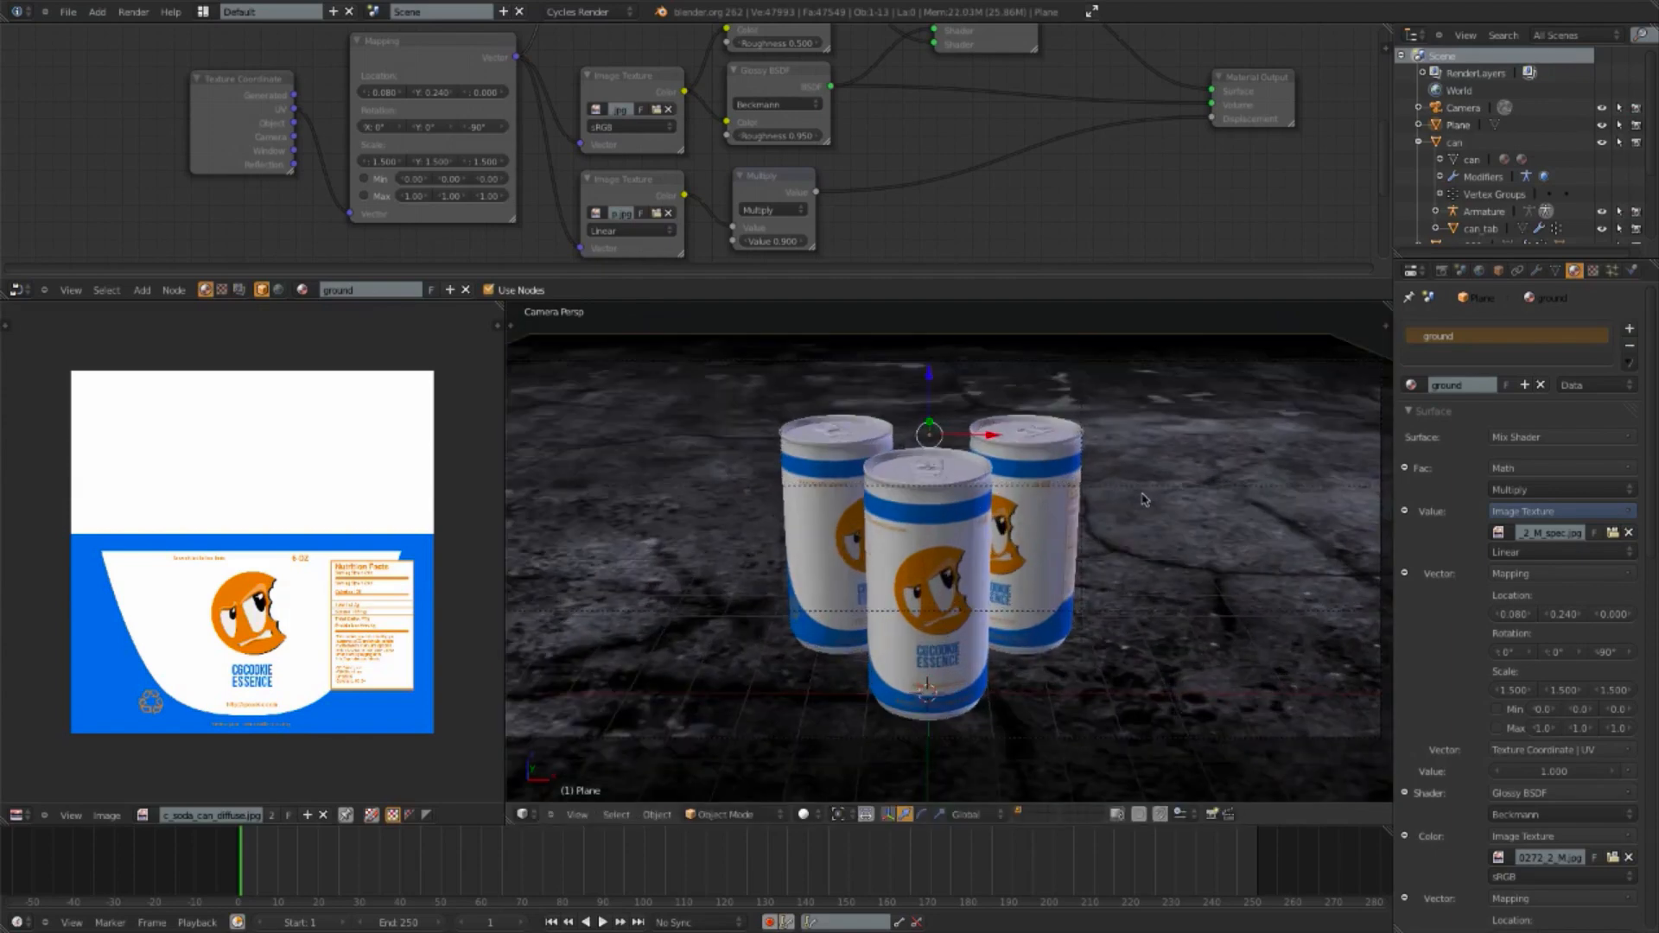
Step: Select the camera, try a change to its horizontal lens shift, and set Shift X back to 0
{"action": "right_click", "coordinate": [1209, 361]}
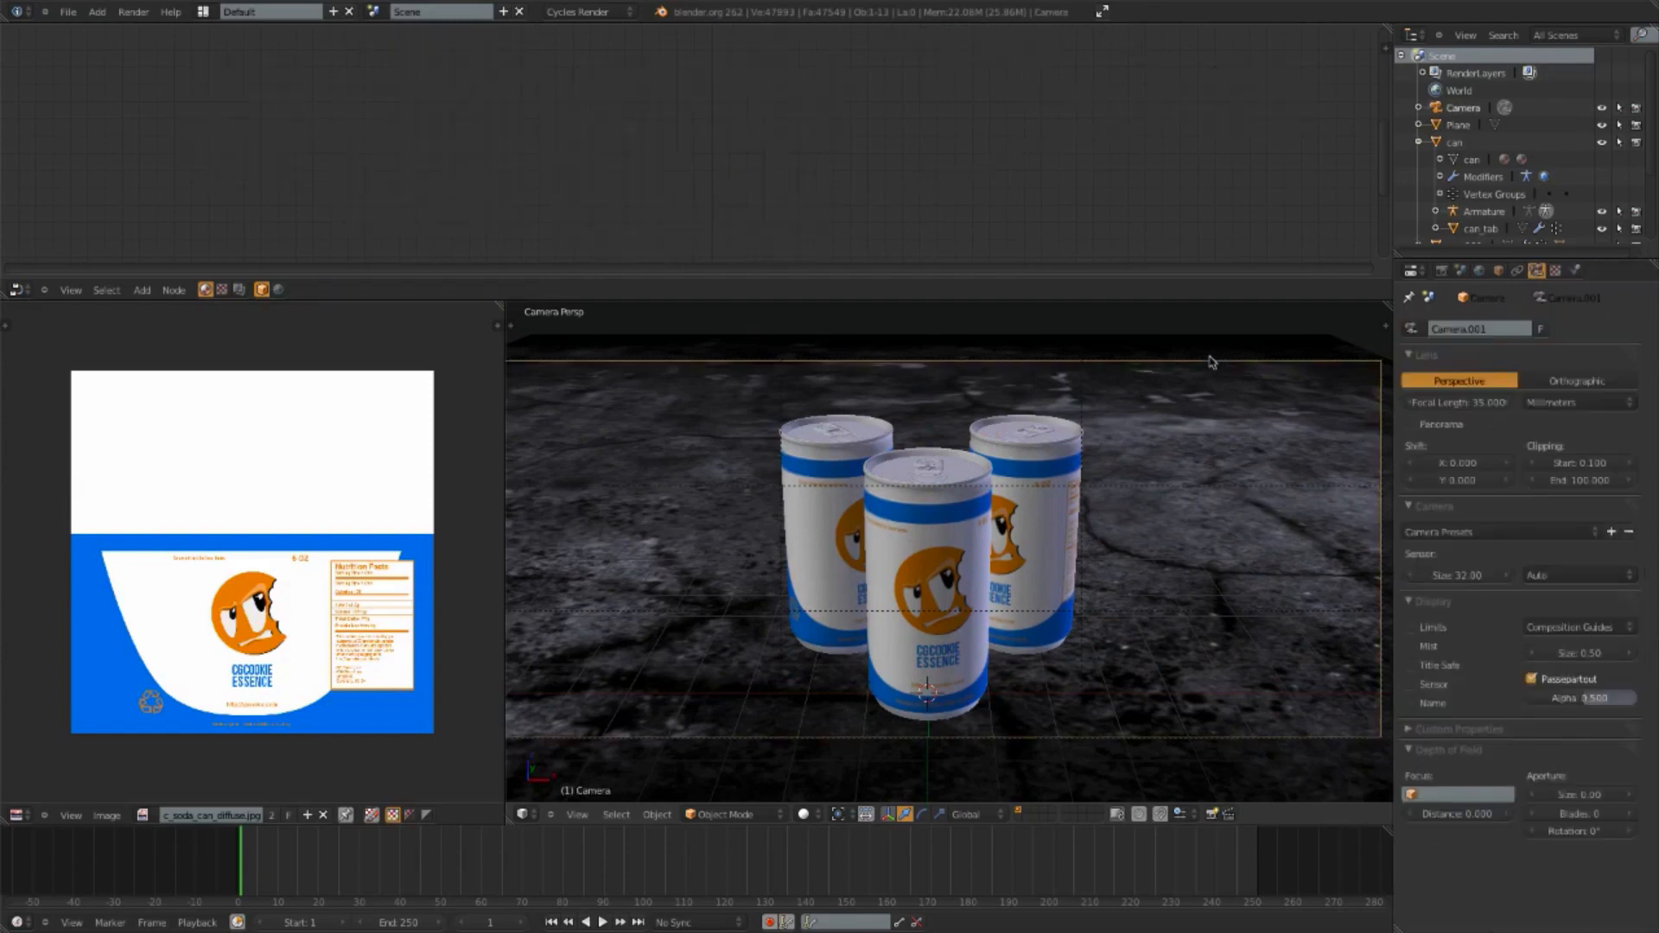
{"action": "middle_click_drag", "start_coordinate": [1071, 539], "coordinate": [1109, 552], "text": "shift"}
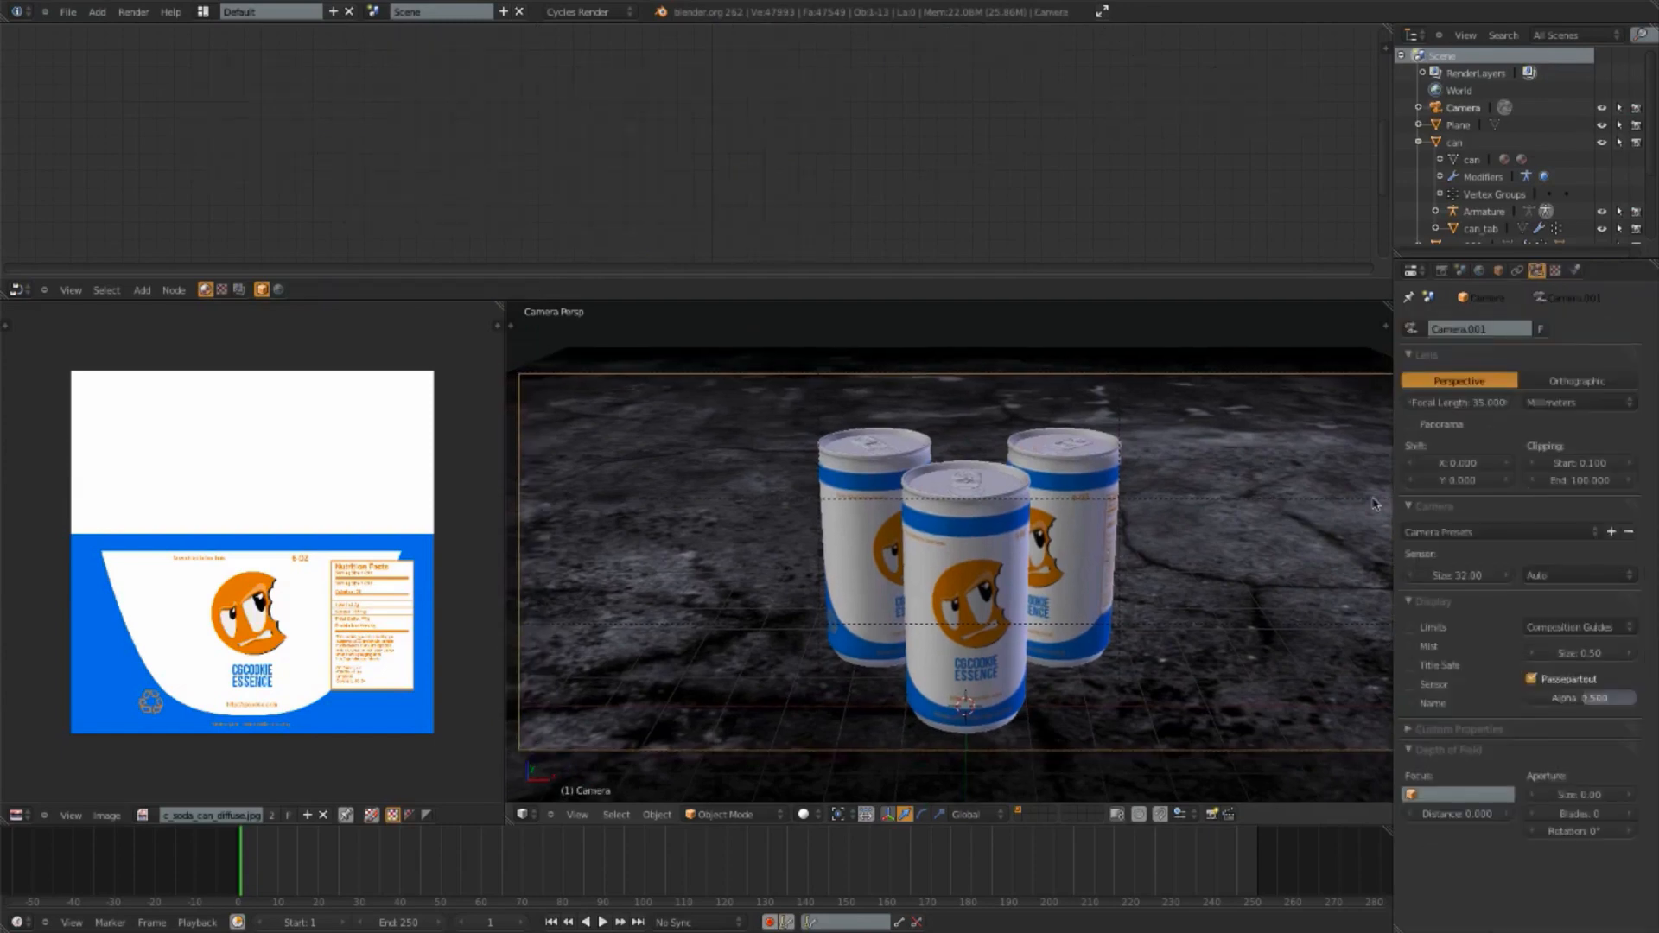
{"action": "mouse_move", "coordinate": [1465, 463]}
{"action": "left_mouse_down"}
{"action": "mouse_move", "coordinate": [1374, 464]}
{"action": "mouse_move", "coordinate": [1434, 463]}
{"action": "left_mouse_up"}
{"action": "left_click", "coordinate": [1471, 466]}
{"action": "type", "text": "0"}
{"action": "key", "text": "Return"}
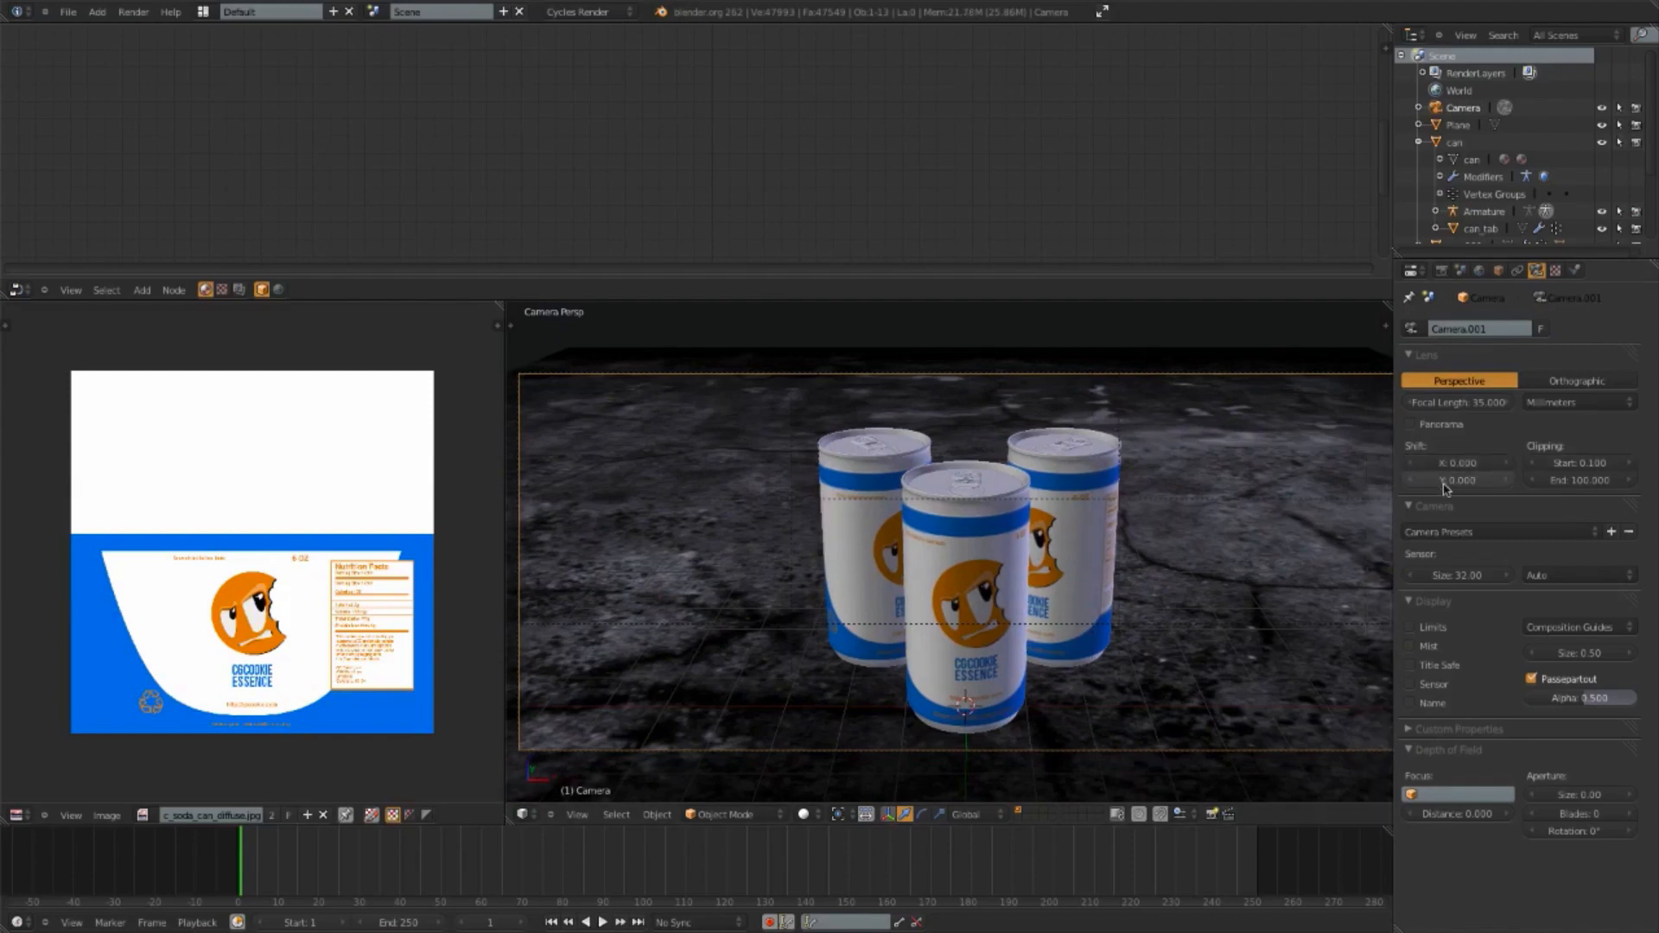
Step: Try a camera Shift Y of 0.266 and reset it to 0
{"action": "mouse_move", "coordinate": [1458, 480]}
{"action": "left_mouse_down"}
{"action": "mouse_move", "coordinate": [1546, 480]}
{"action": "mouse_move", "coordinate": [1480, 481]}
{"action": "left_mouse_up"}
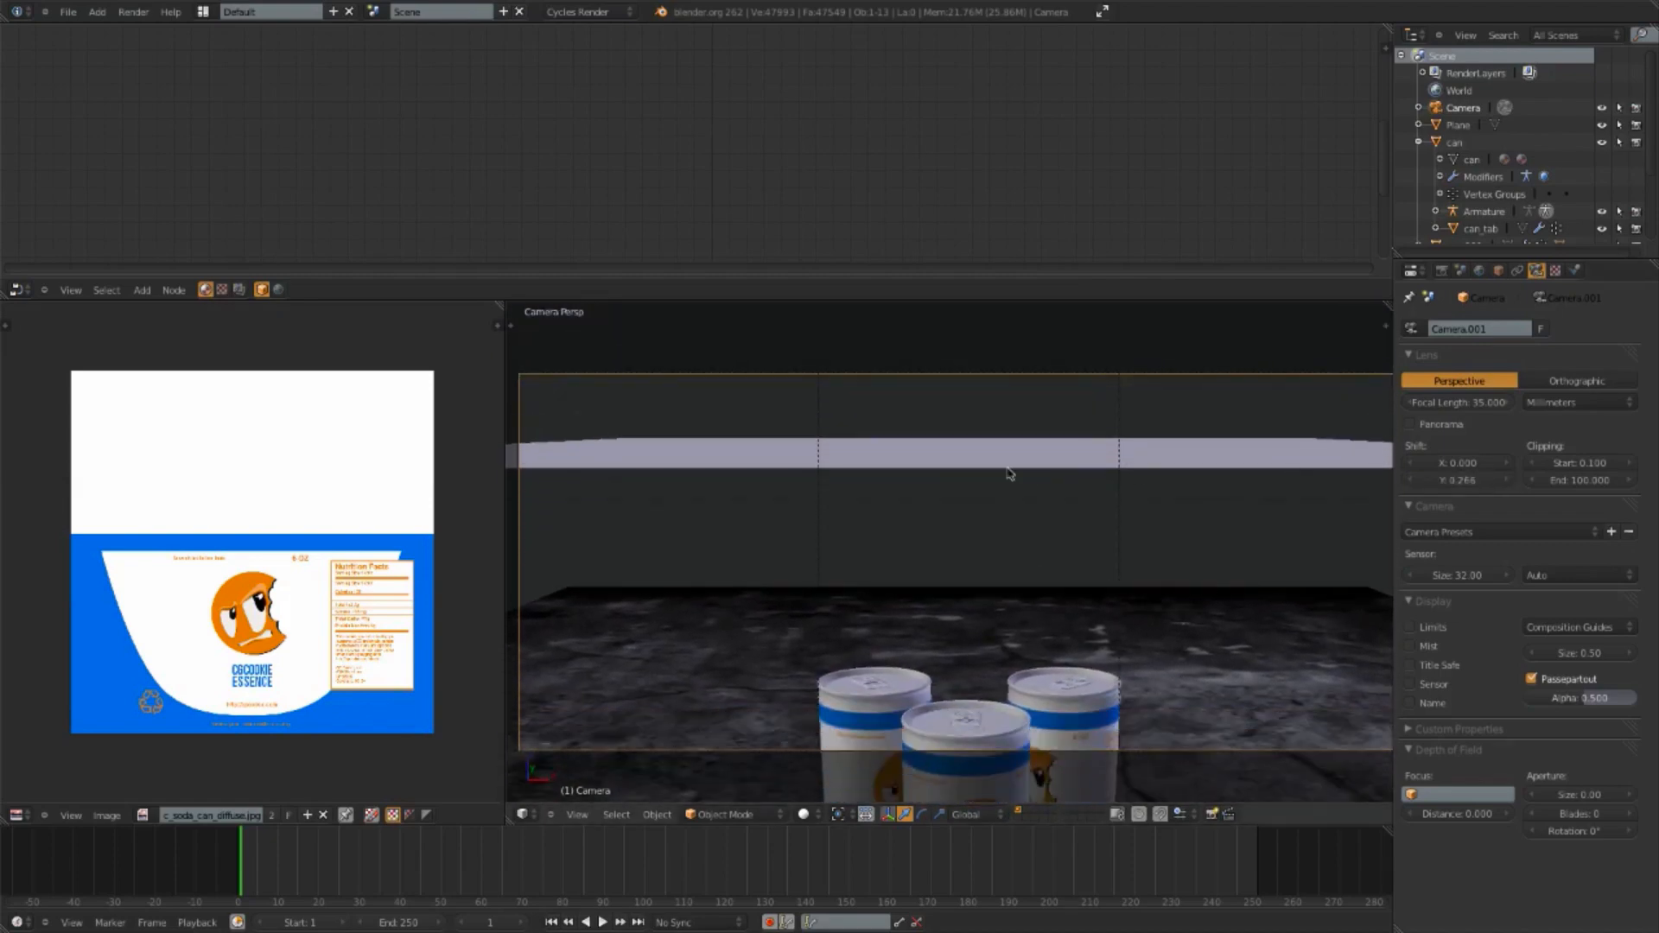
{"action": "key", "text": "g"}
{"action": "key", "text": "z"}
{"action": "key", "text": "Escape"}
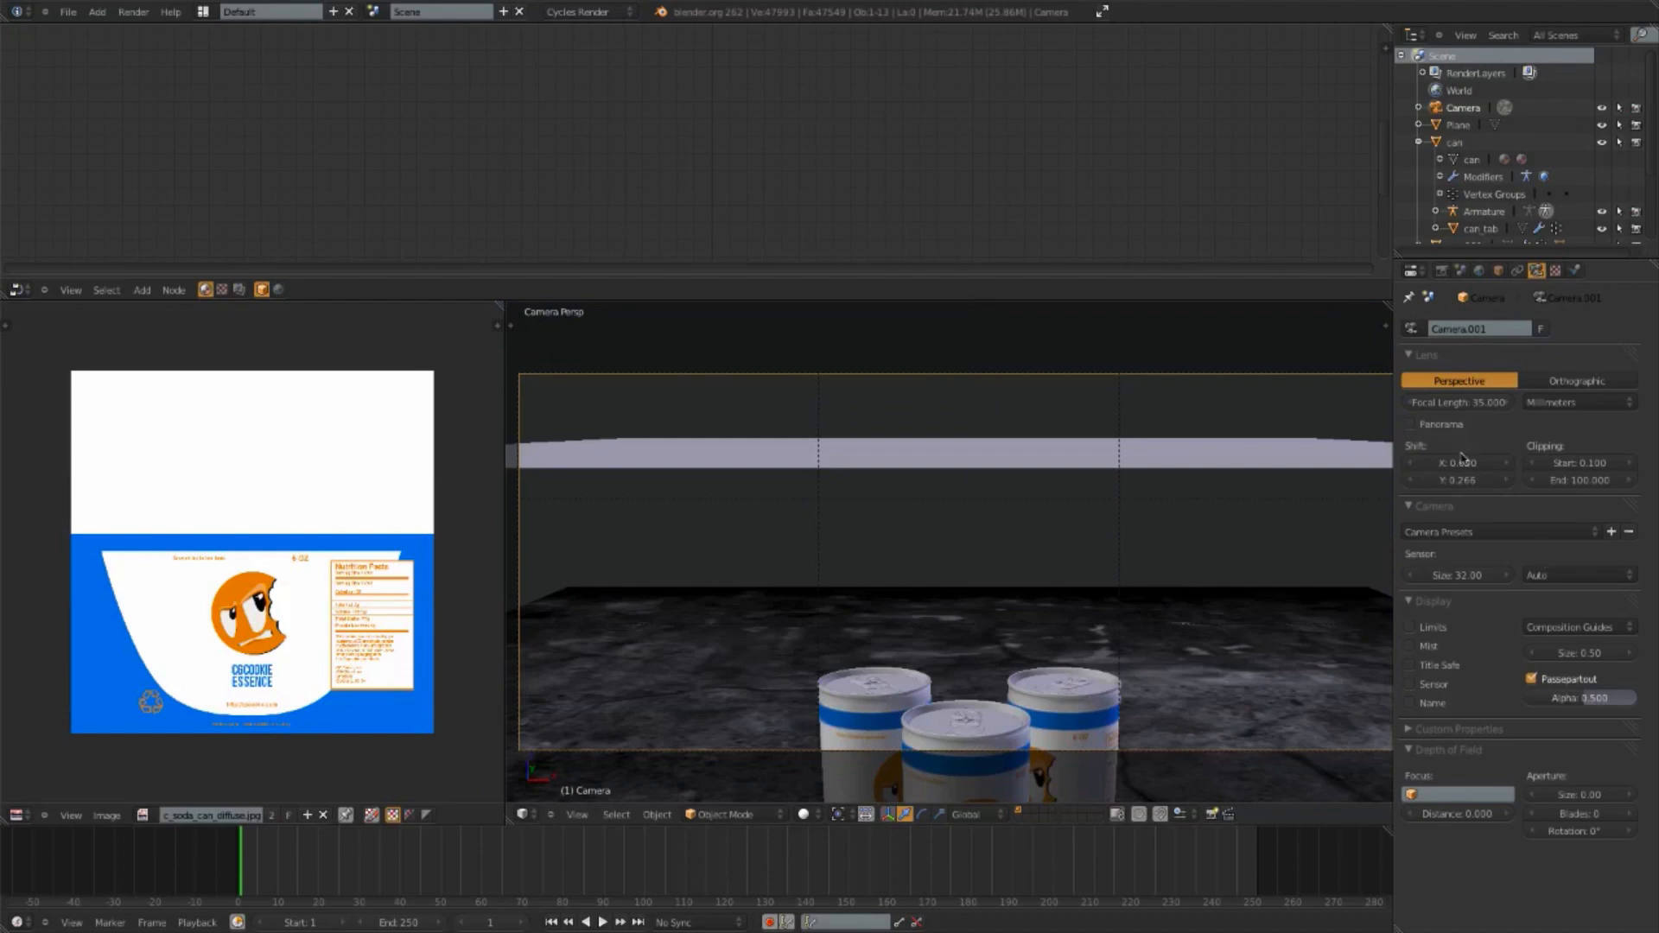
{"action": "key", "text": "BackSpace"}
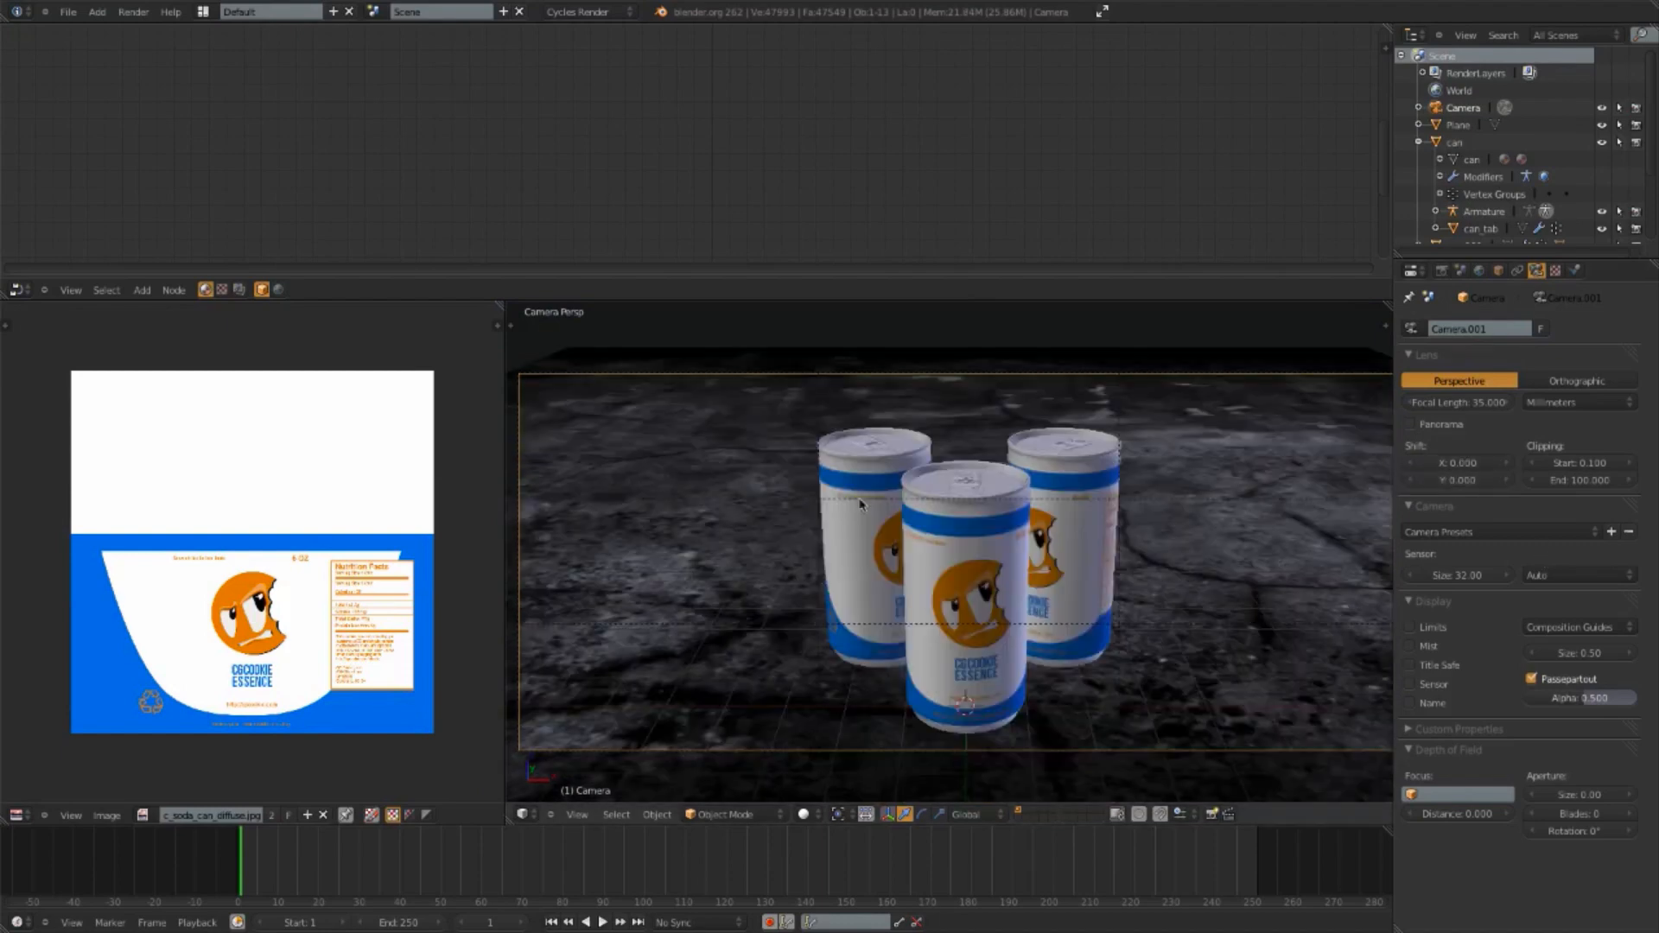
Step: Identify the front can in wireframe and set it as the camera's depth of field focus object, restoring textured shading
{"action": "scroll", "coordinate": [1207, 629], "scroll_direction": "up", "scroll_amount": 1}
{"action": "mouse_move", "coordinate": [1189, 584]}
{"action": "middle_mouse_down", "text": "shift"}
{"action": "mouse_move", "coordinate": [1191, 606]}
{"action": "mouse_move", "coordinate": [1198, 586]}
{"action": "middle_mouse_up", "text": "shift"}
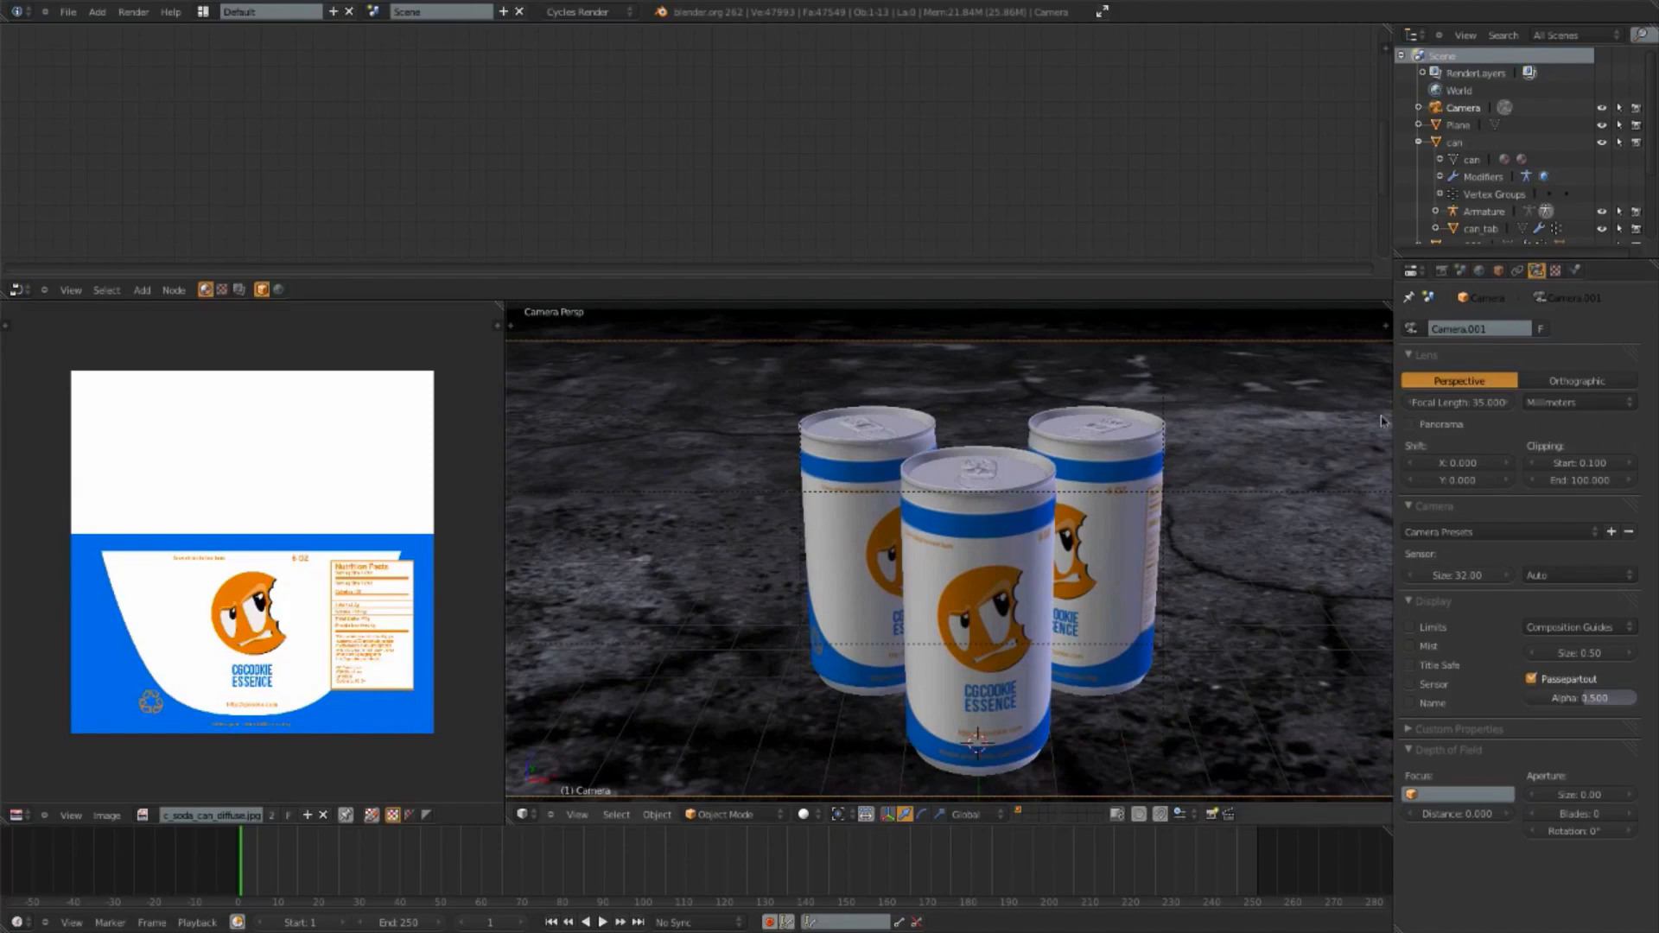
{"action": "middle_click_drag", "start_coordinate": [1042, 579], "coordinate": [1061, 514], "text": "shift"}
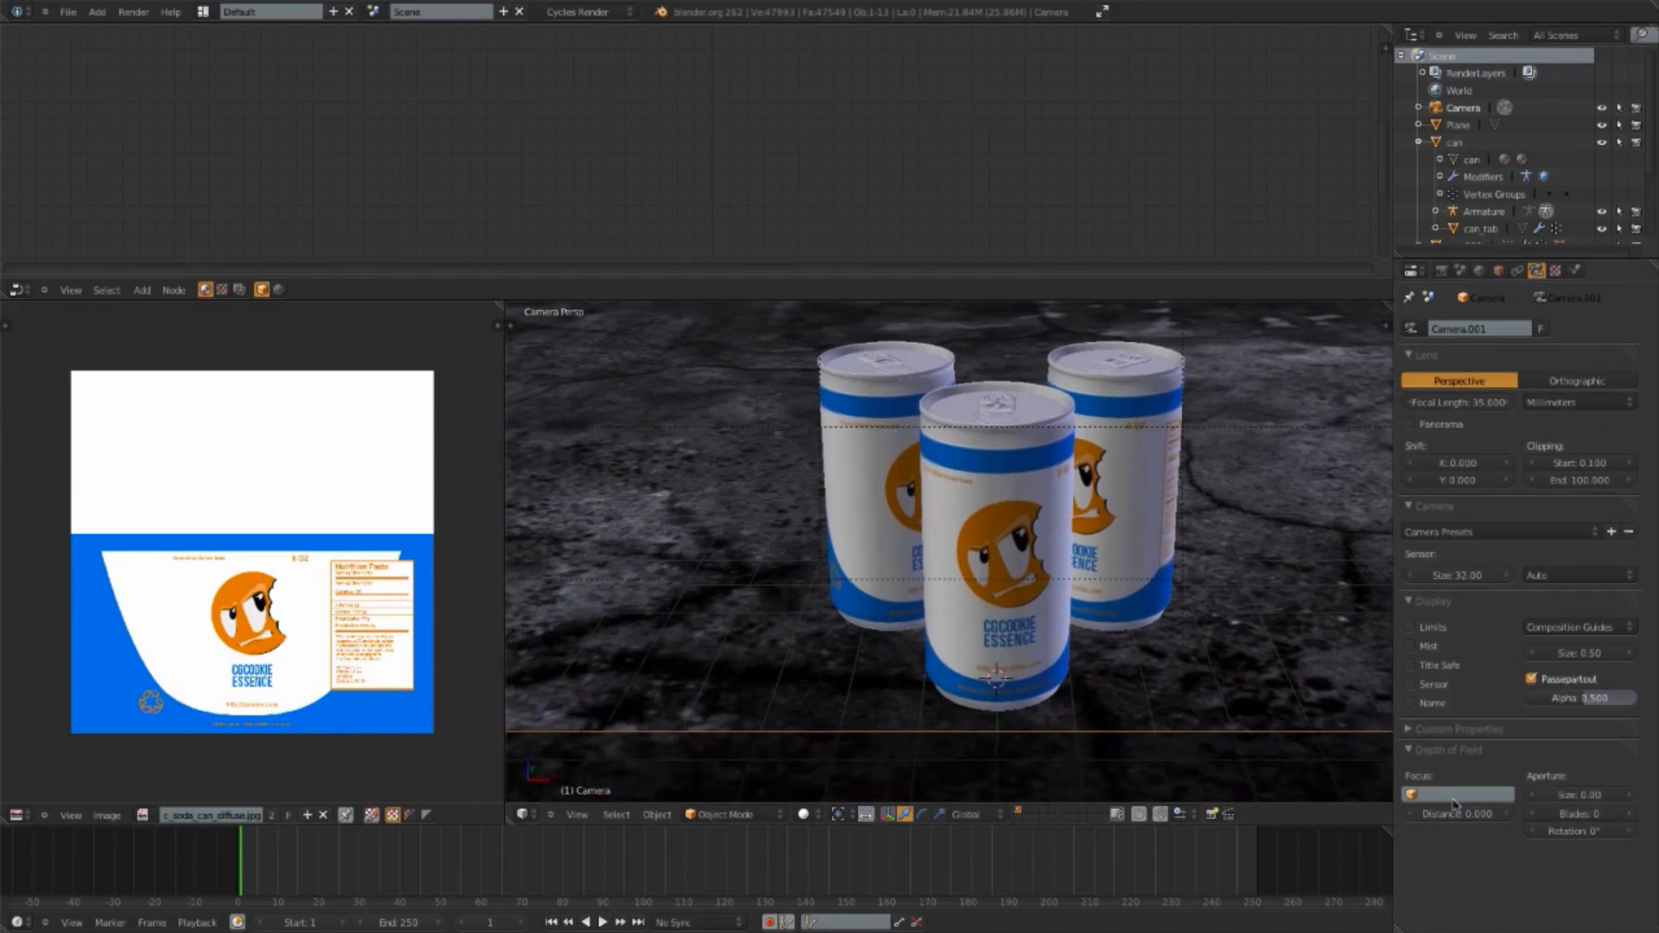
{"action": "key", "text": "z"}
{"action": "right_click", "coordinate": [993, 537]}
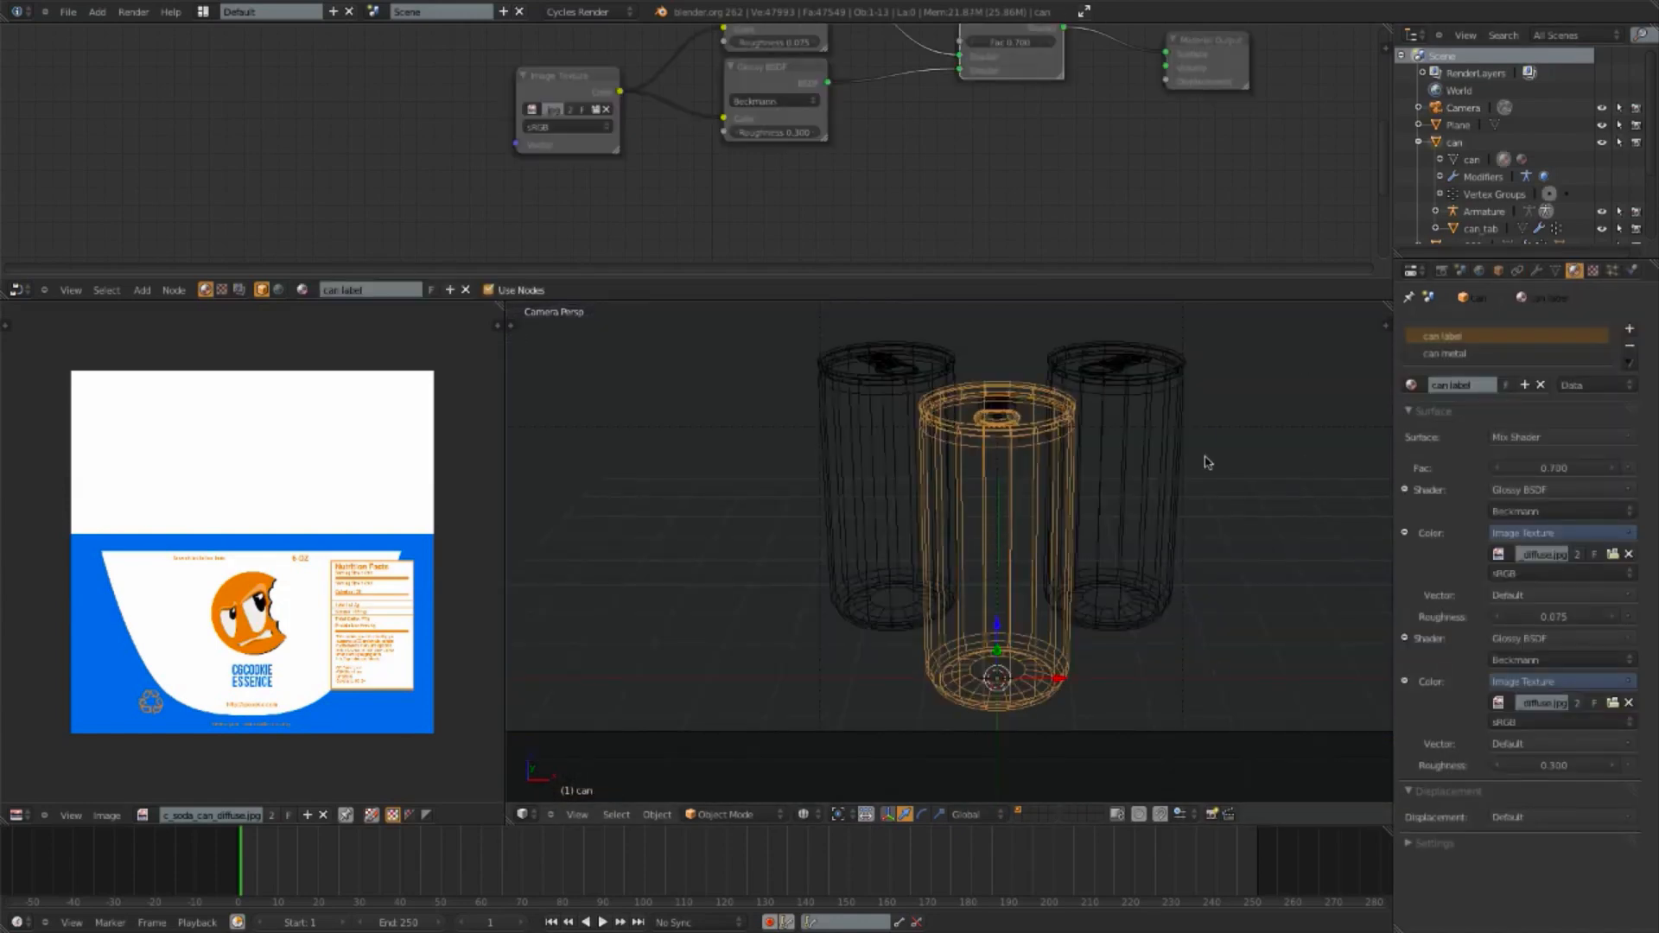
{"action": "right_click", "coordinate": [1227, 732]}
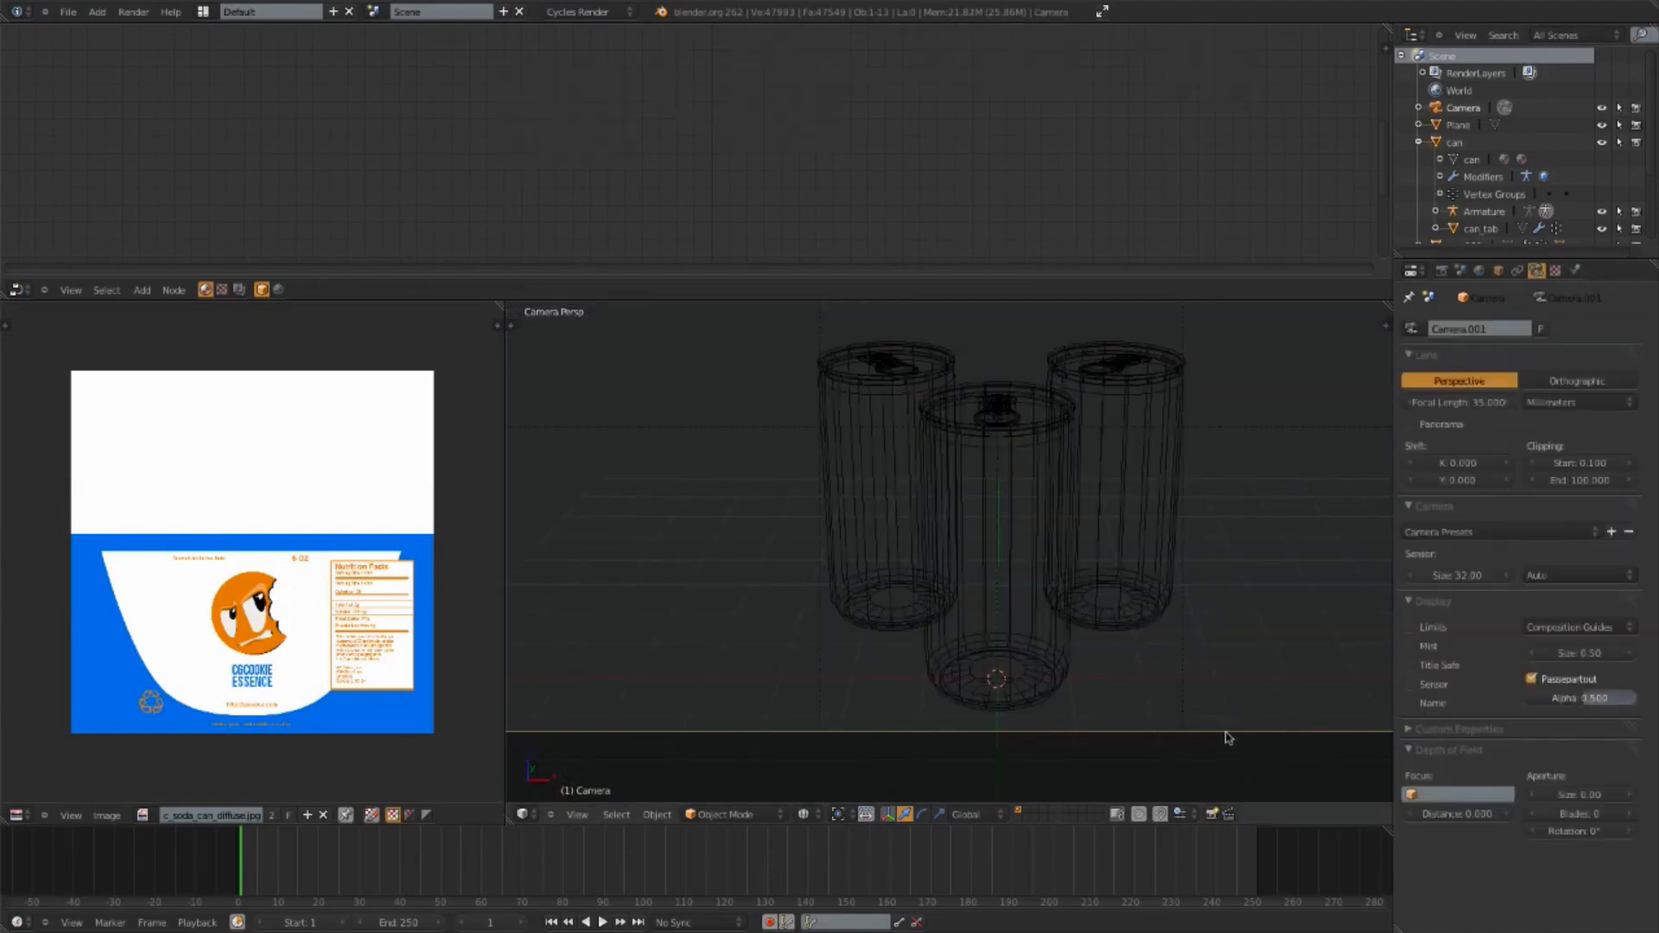
{"action": "left_click", "coordinate": [1424, 795]}
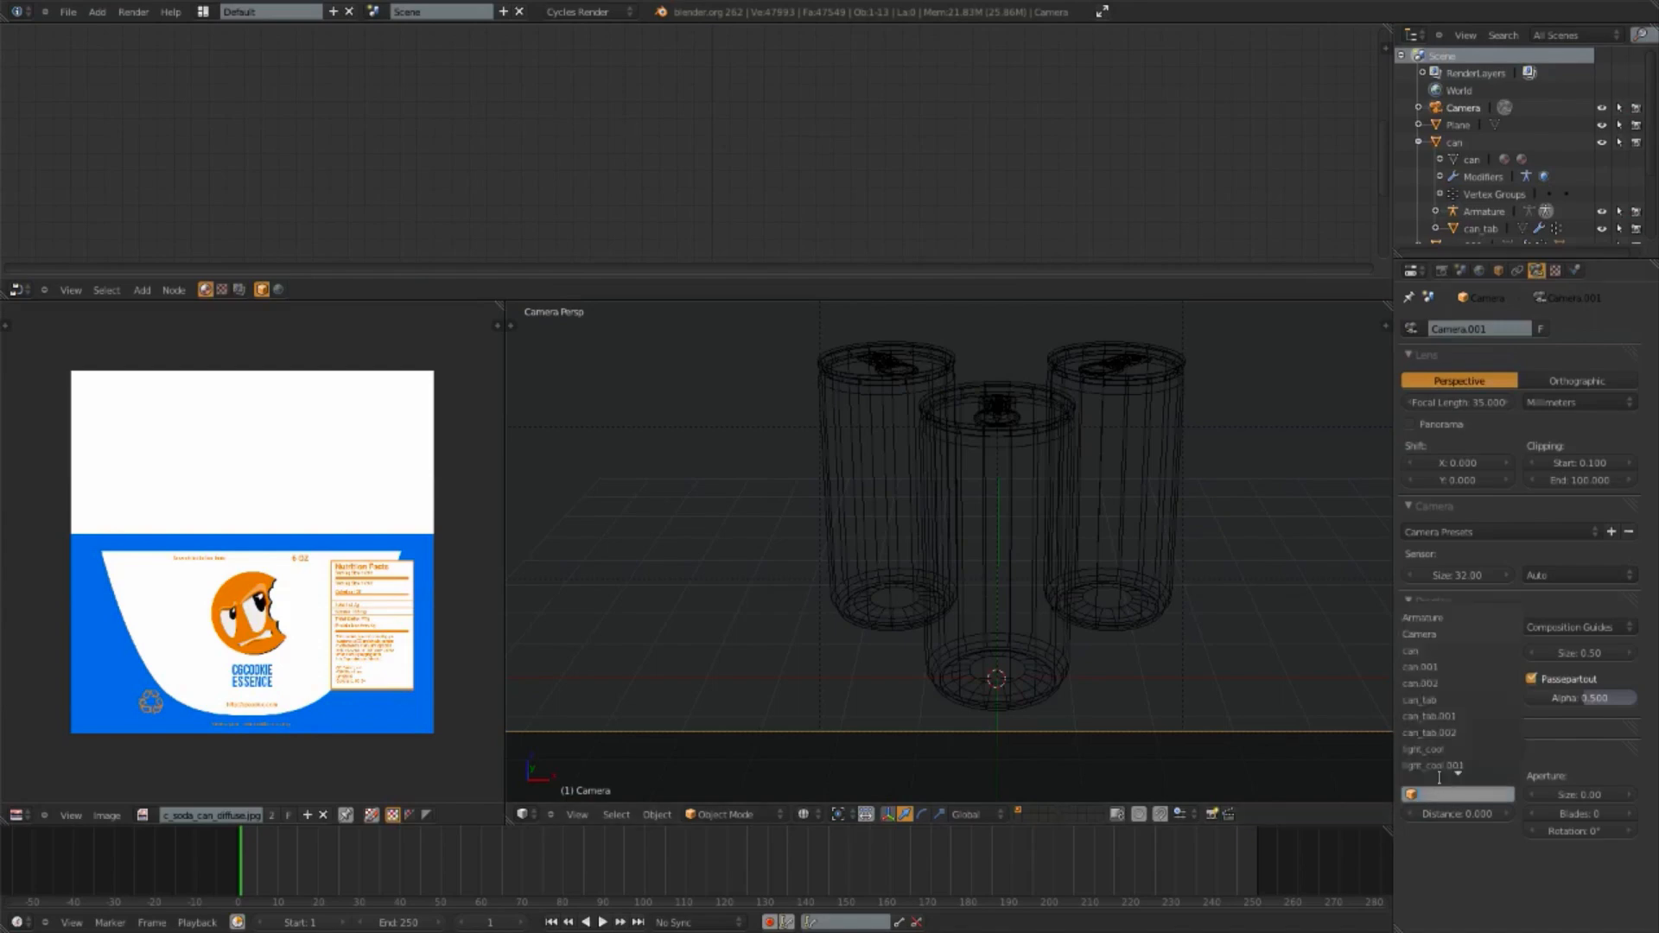
{"action": "left_click", "coordinate": [1446, 653]}
{"action": "key", "text": "shift+z"}
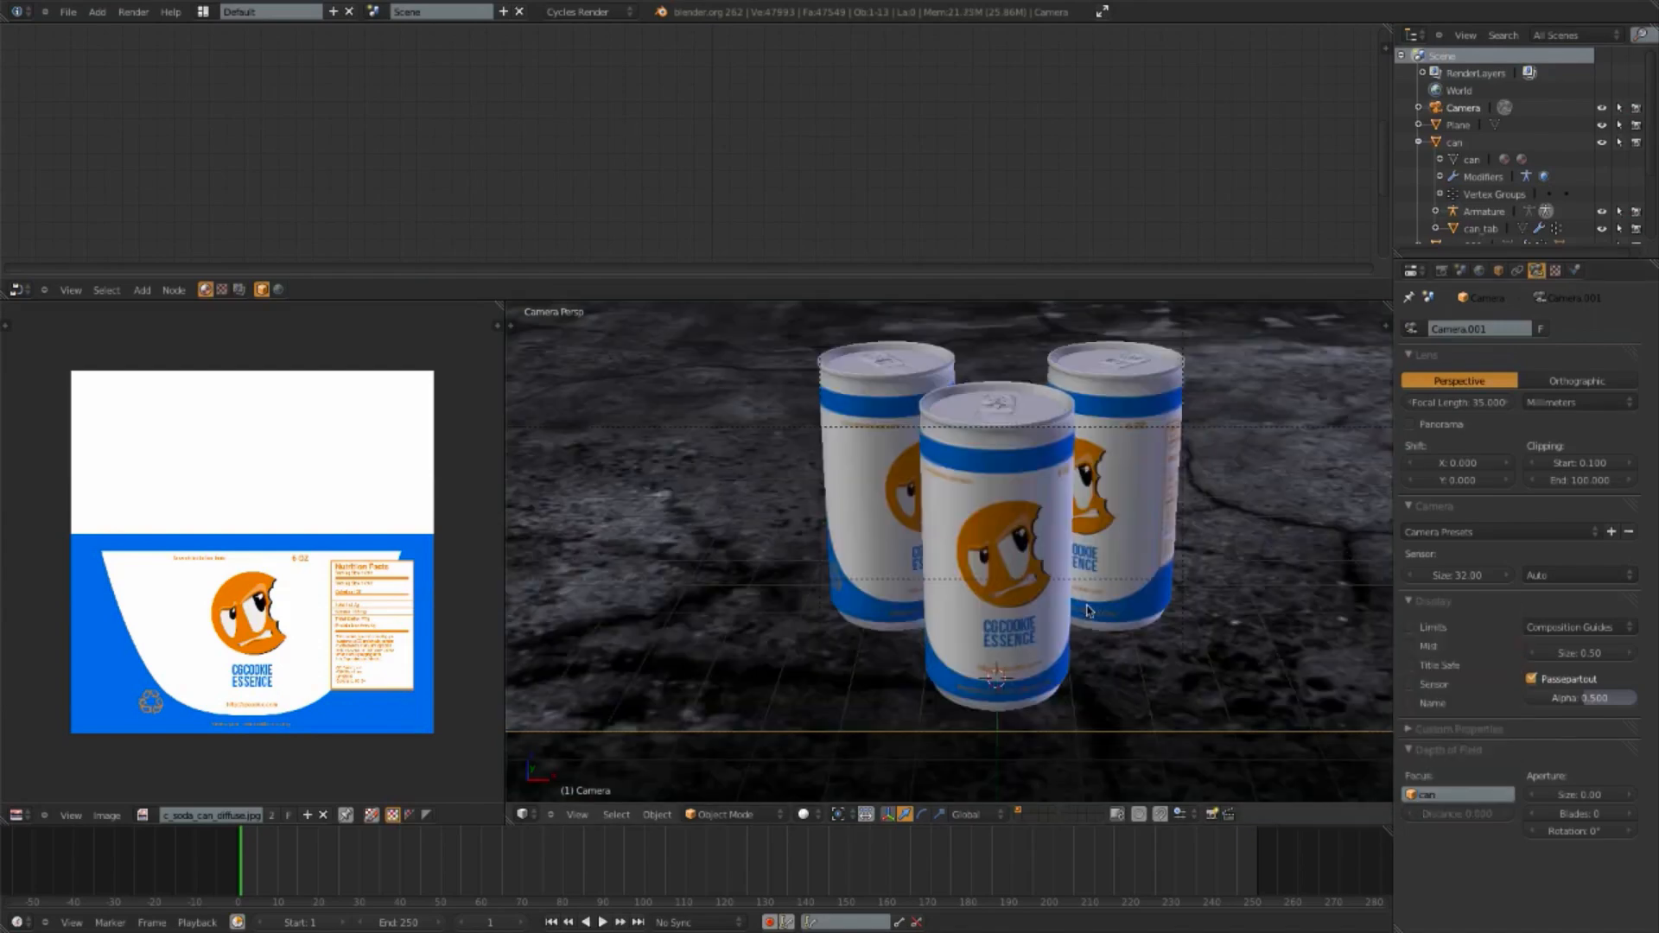
Step: Snap the 3D cursor to the front can's origin and add an Empty there
{"action": "right_click", "coordinate": [1011, 643]}
{"action": "key", "text": "shift+s"}
{"action": "left_click", "coordinate": [998, 679]}
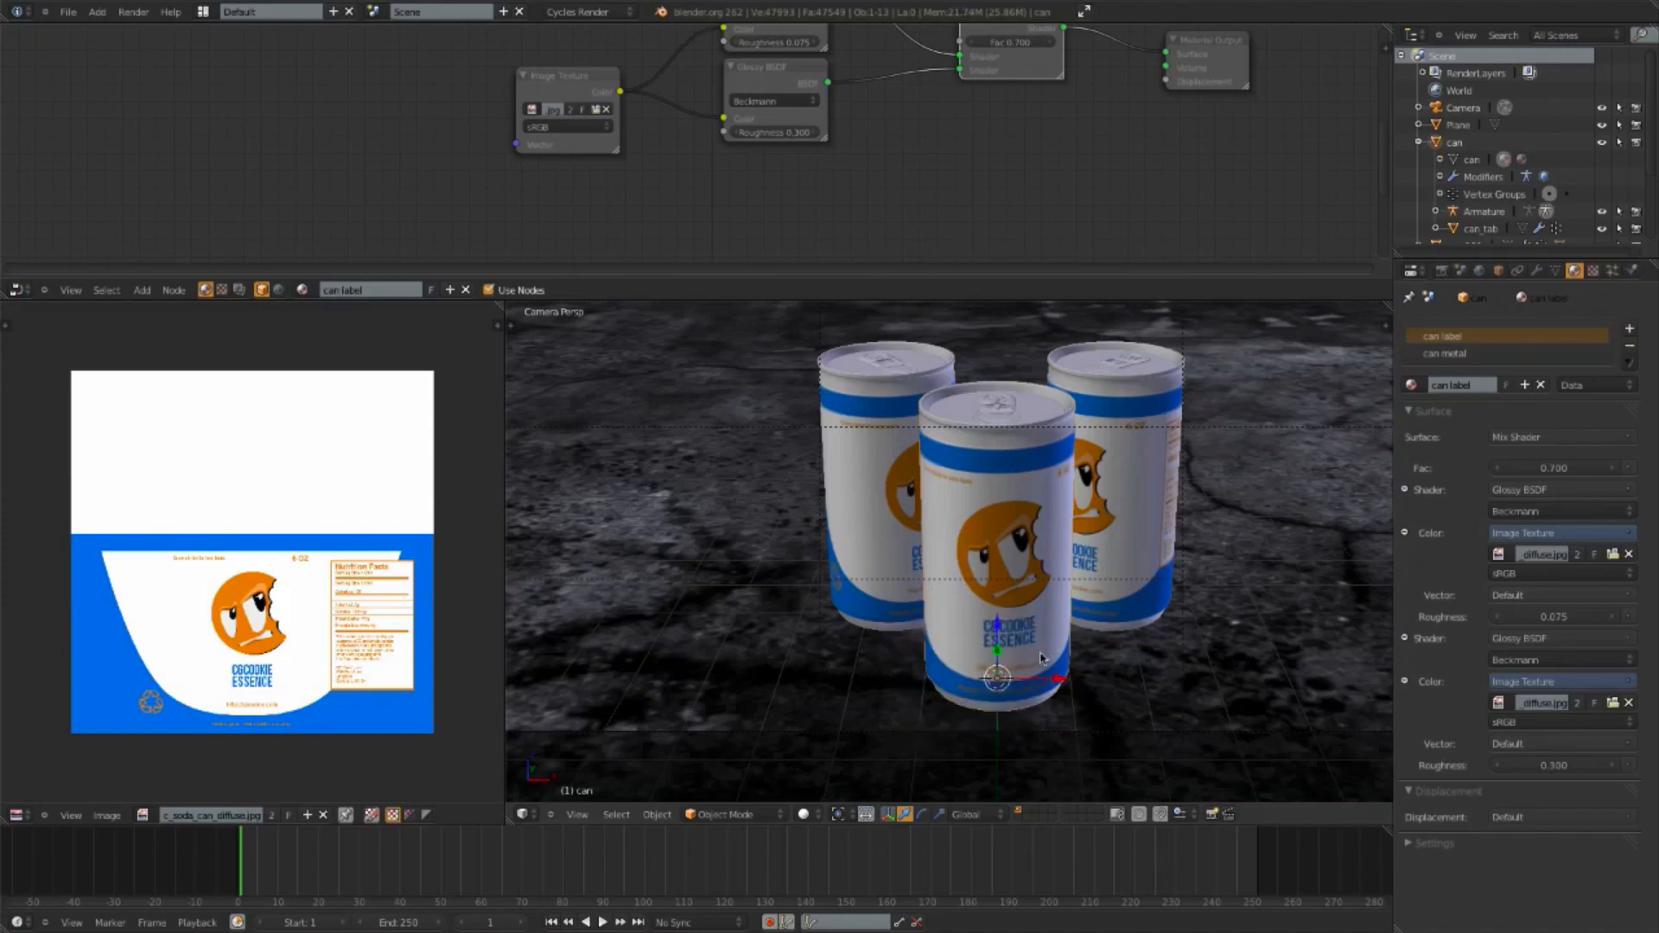
{"action": "key", "text": "shift+z"}
{"action": "key", "text": "shift+a"}
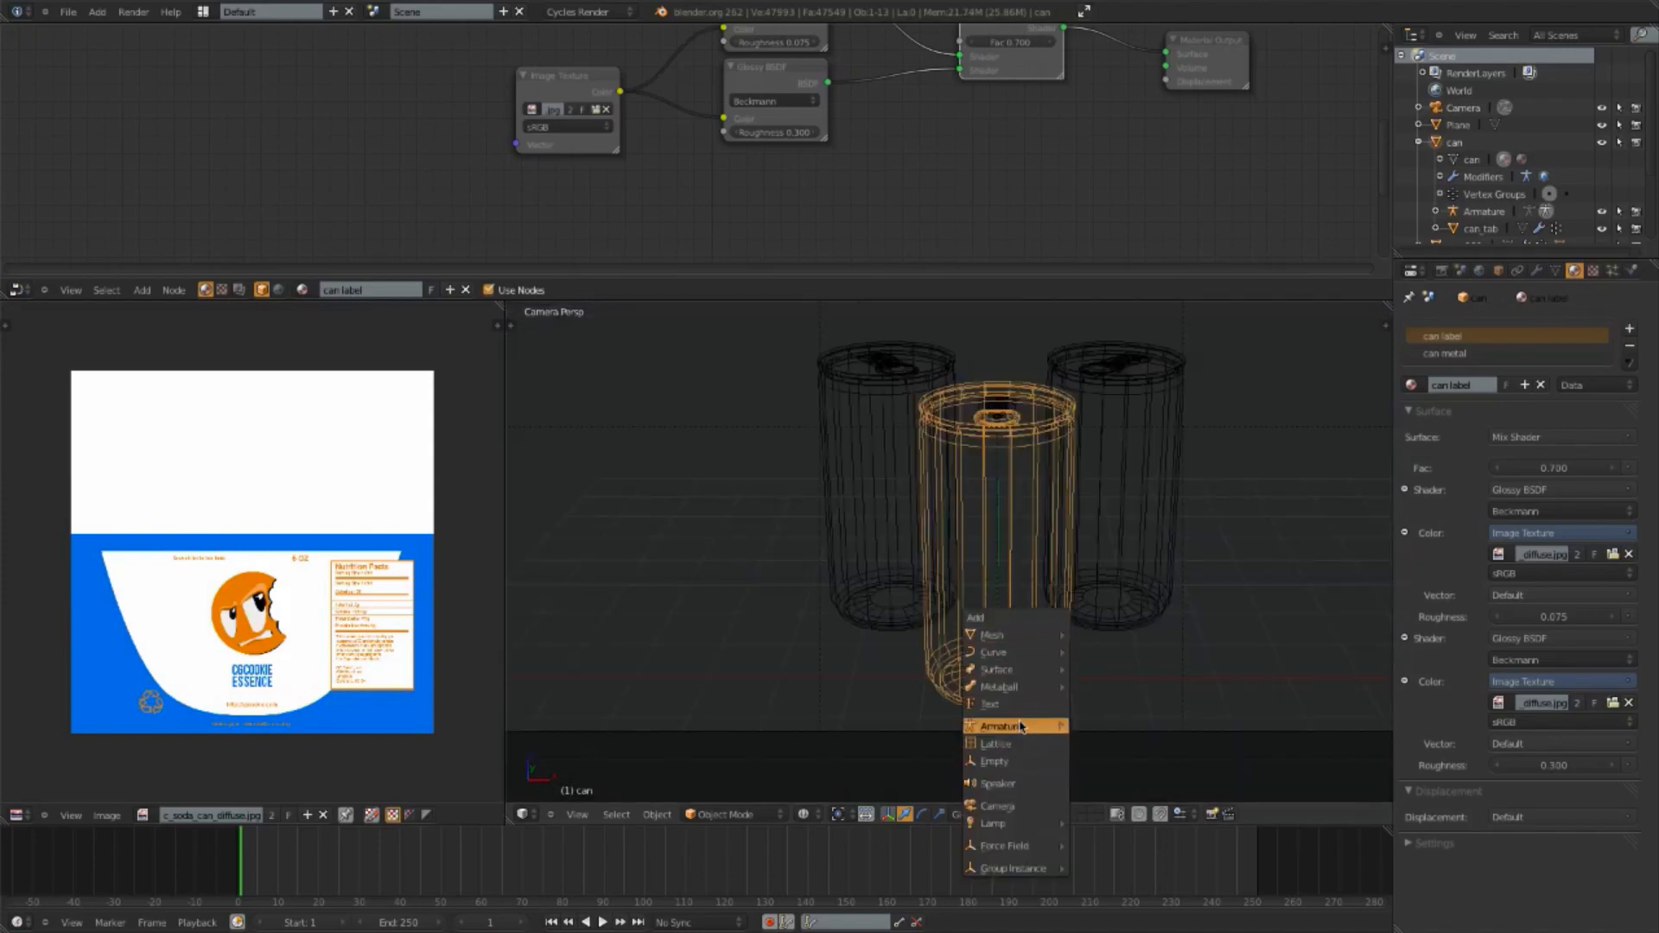
{"action": "left_click", "coordinate": [1013, 765]}
Step: Raise the Empty along Z and, in the side view, move it along Y to the front can's front surface
{"action": "key", "text": "g"}
{"action": "key", "text": "z"}
{"action": "left_click", "coordinate": [1026, 642]}
{"action": "key", "text": "KP_3"}
{"action": "middle_click_drag", "start_coordinate": [1055, 763], "coordinate": [914, 492], "text": "shift"}
{"action": "scroll", "coordinate": [1060, 552], "scroll_direction": "up", "scroll_amount": 5}
{"action": "key", "text": "g"}
{"action": "key", "text": "y"}
{"action": "left_click", "coordinate": [994, 546]}
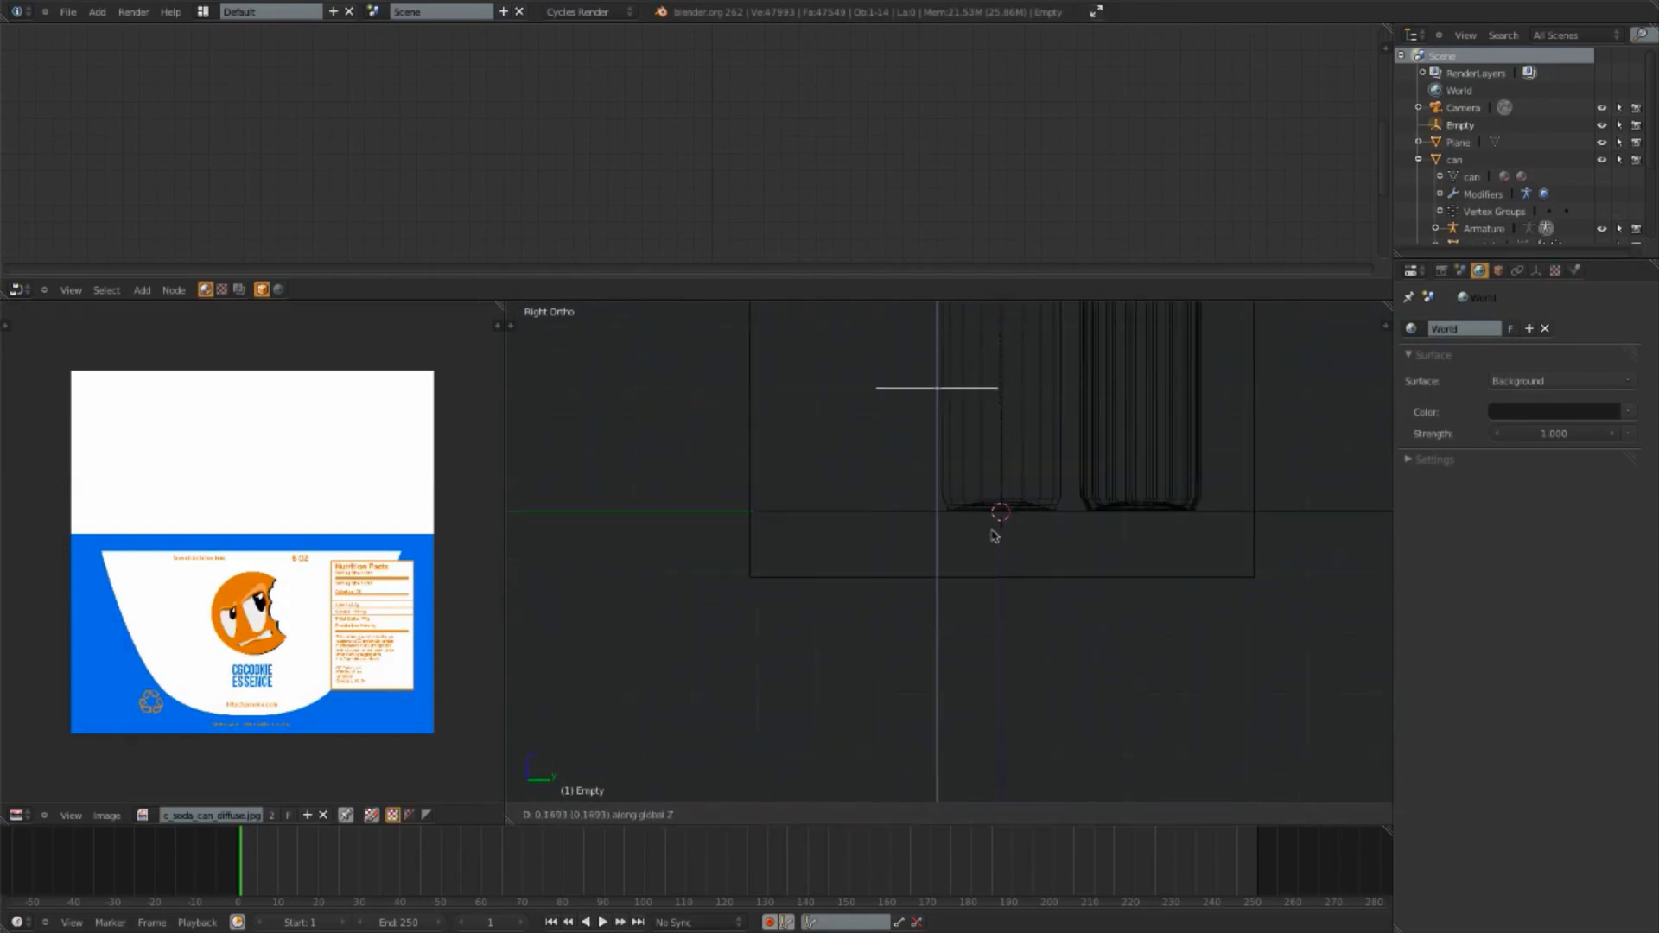
Step: In the textured camera view, adjust the Empty's height along Z so it sits over the front can's cookie logo
{"action": "key", "text": "KP_0"}
{"action": "key", "text": "shift+z"}
{"action": "key", "text": "g"}
{"action": "key", "text": "z"}
{"action": "left_click", "coordinate": [1006, 627]}
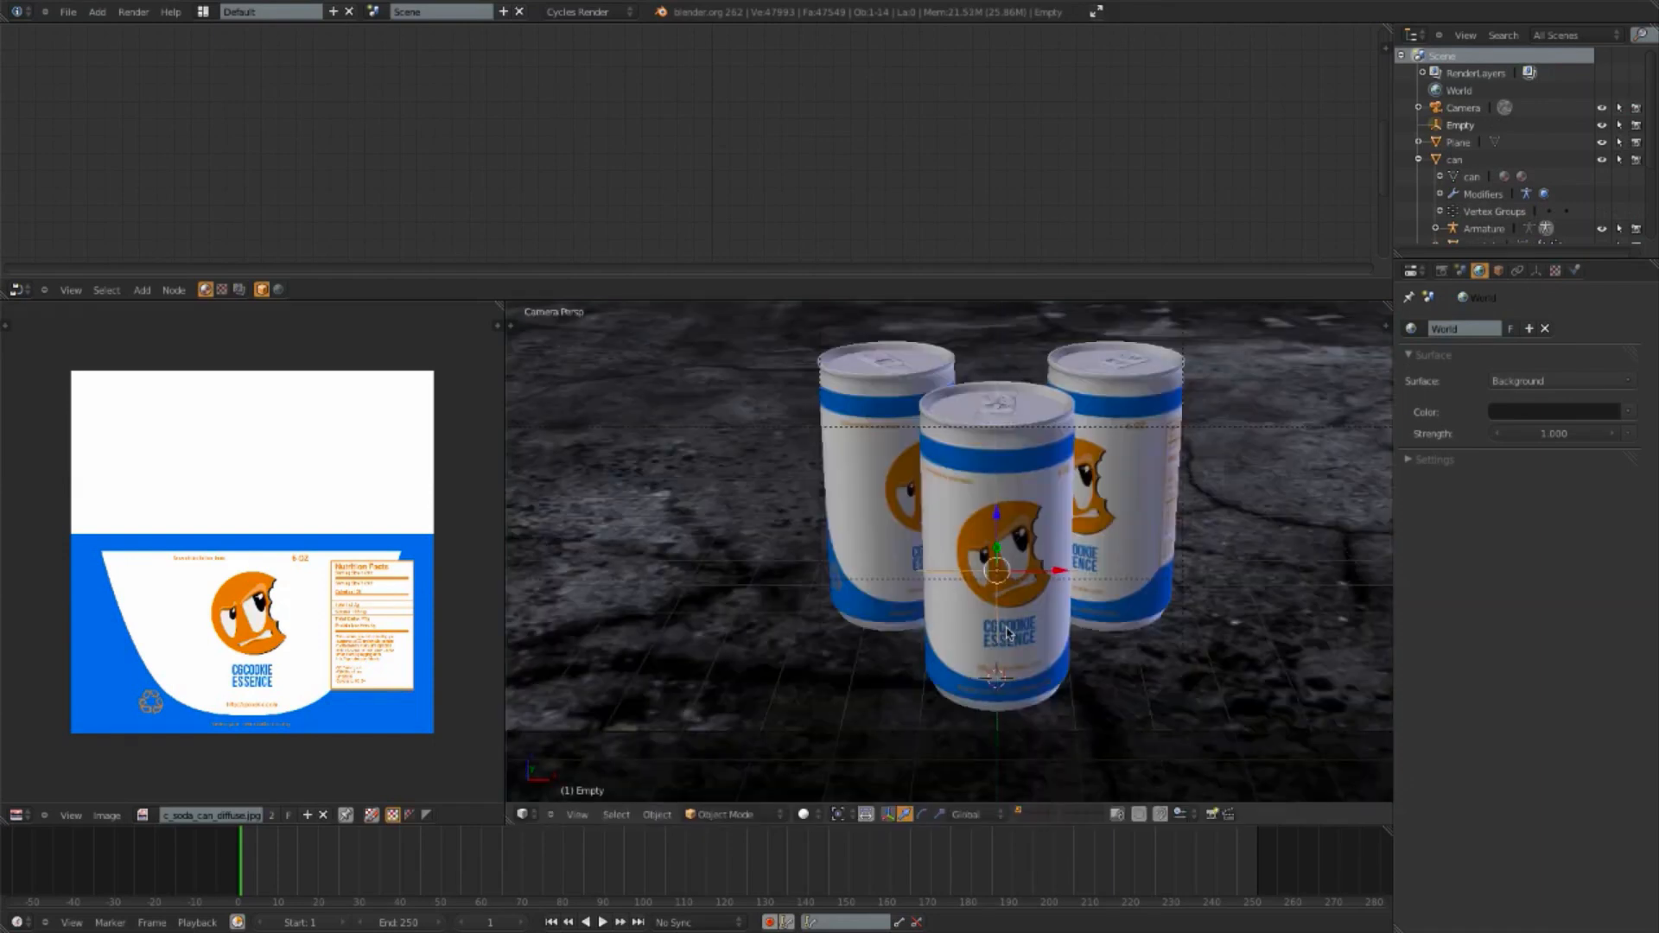
{"action": "scroll", "coordinate": [1006, 627], "scroll_direction": "up", "scroll_amount": 2}
{"action": "middle_click_drag", "start_coordinate": [1116, 593], "coordinate": [1032, 614], "text": "shift"}
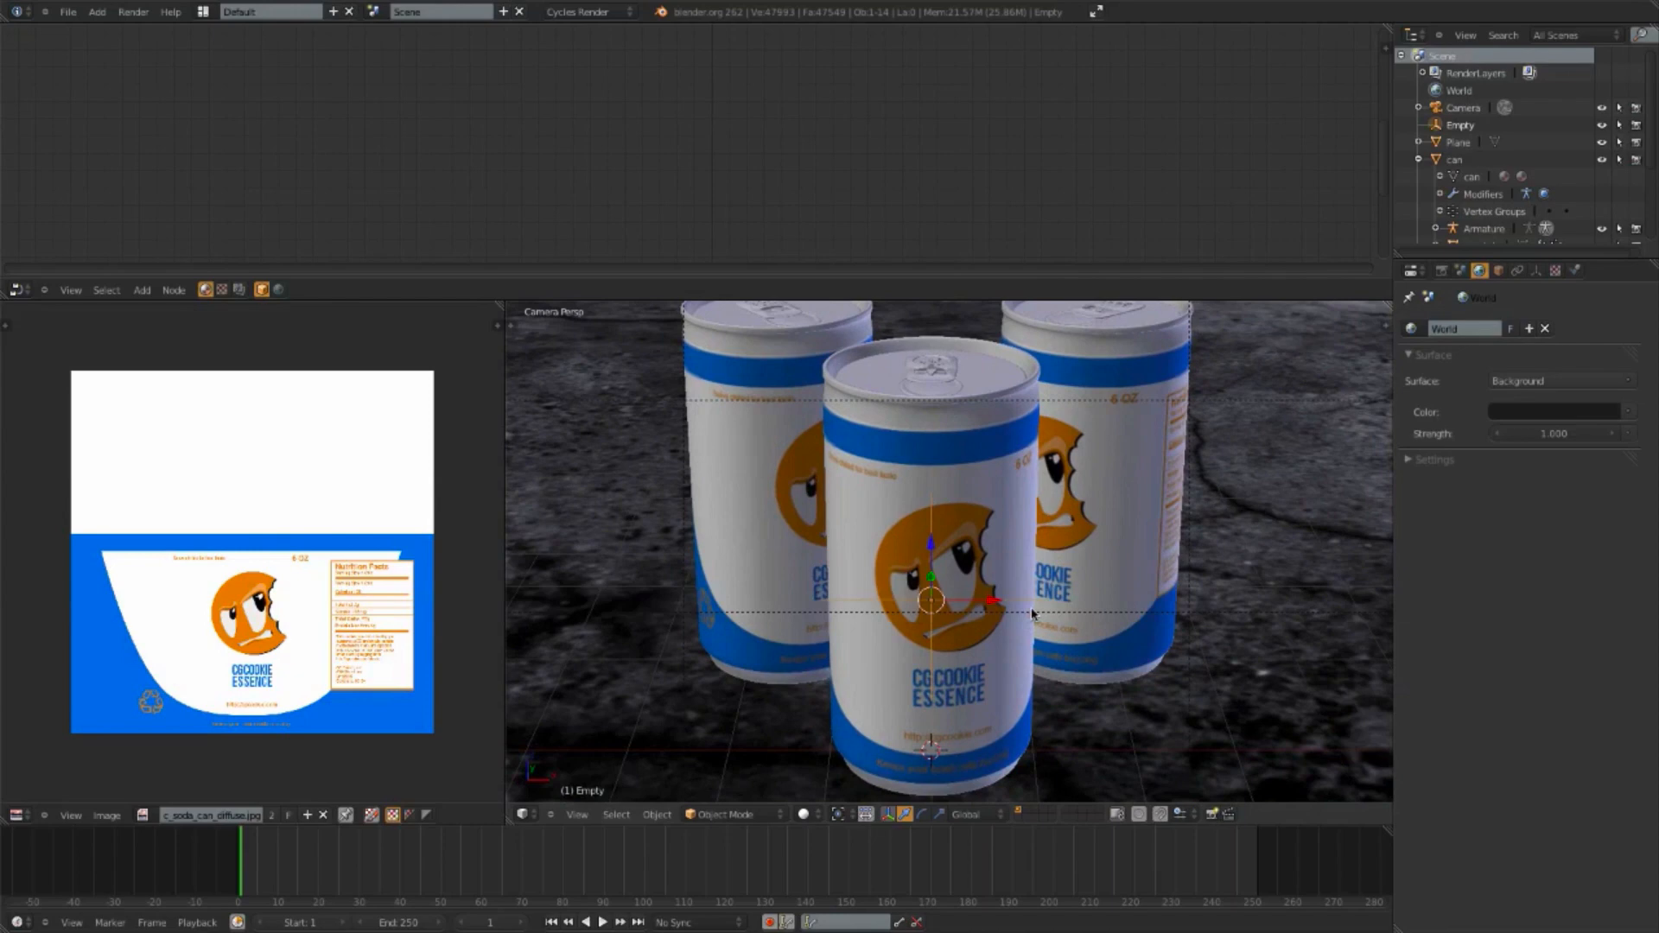
Step: Fine-tune the Empty's height along Z over the front can's cookie logo in the camera view
{"action": "scroll", "coordinate": [1032, 614], "scroll_direction": "down", "scroll_amount": 2}
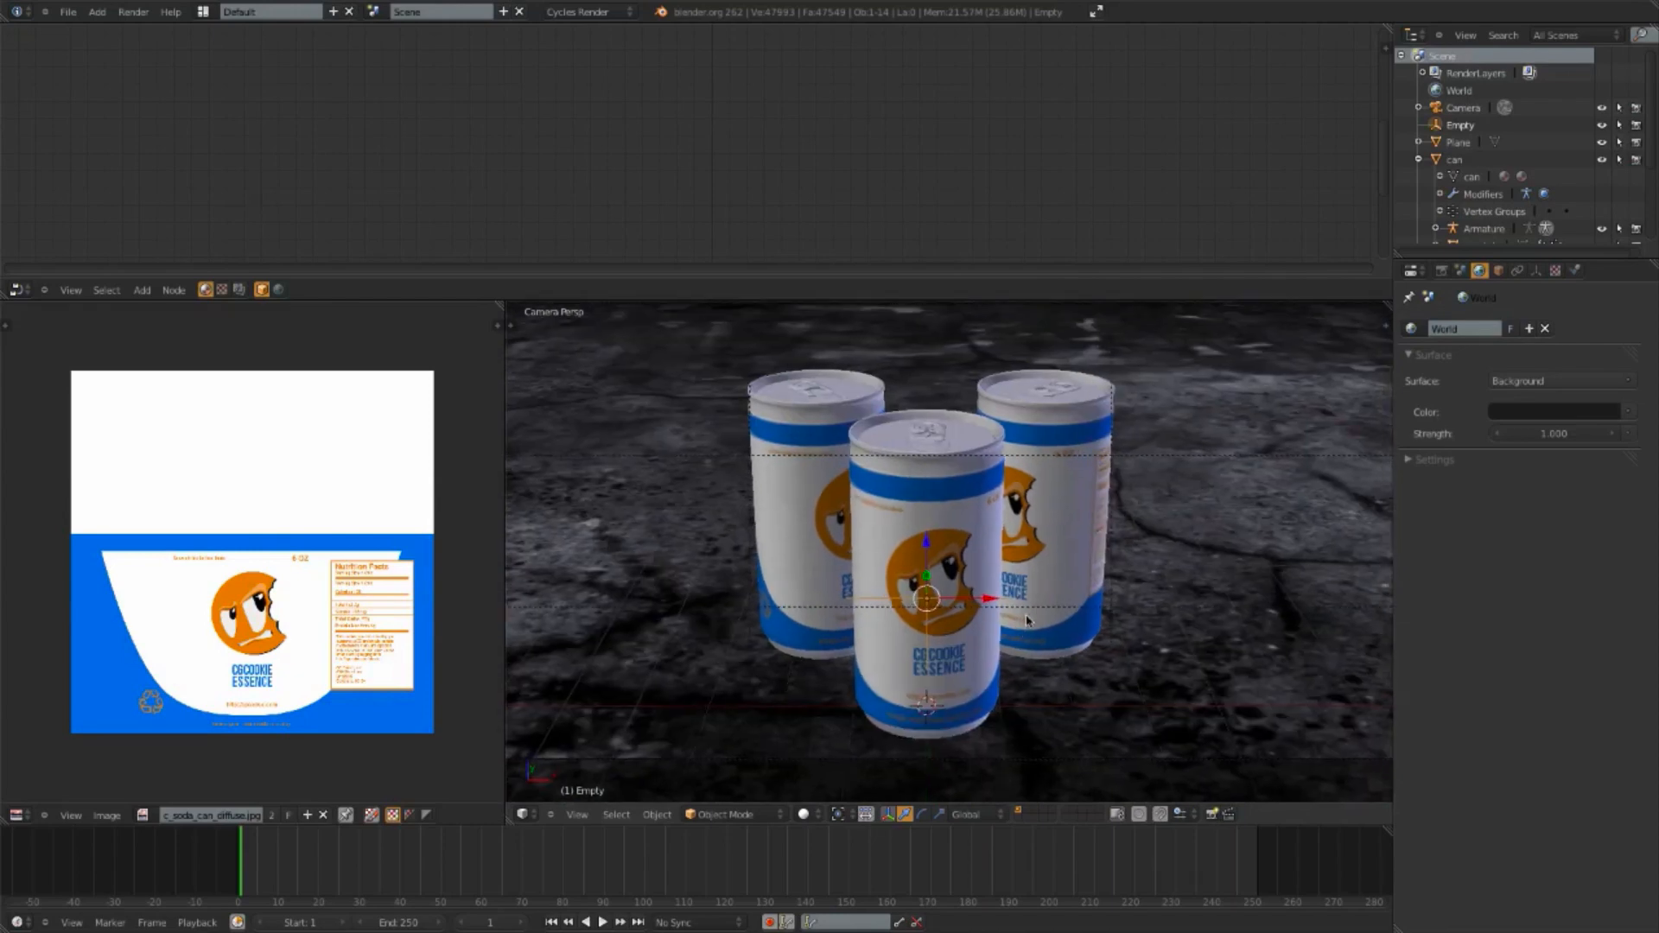
{"action": "key", "text": "g"}
{"action": "key", "text": "z"}
{"action": "left_click", "coordinate": [1157, 544]}
Step: Select the camera and set its depth of field focus object to Empty
{"action": "middle_click_drag", "start_coordinate": [1213, 504], "coordinate": [1189, 536], "text": "shift"}
{"action": "scroll", "coordinate": [1184, 497], "scroll_direction": "down", "scroll_amount": 2}
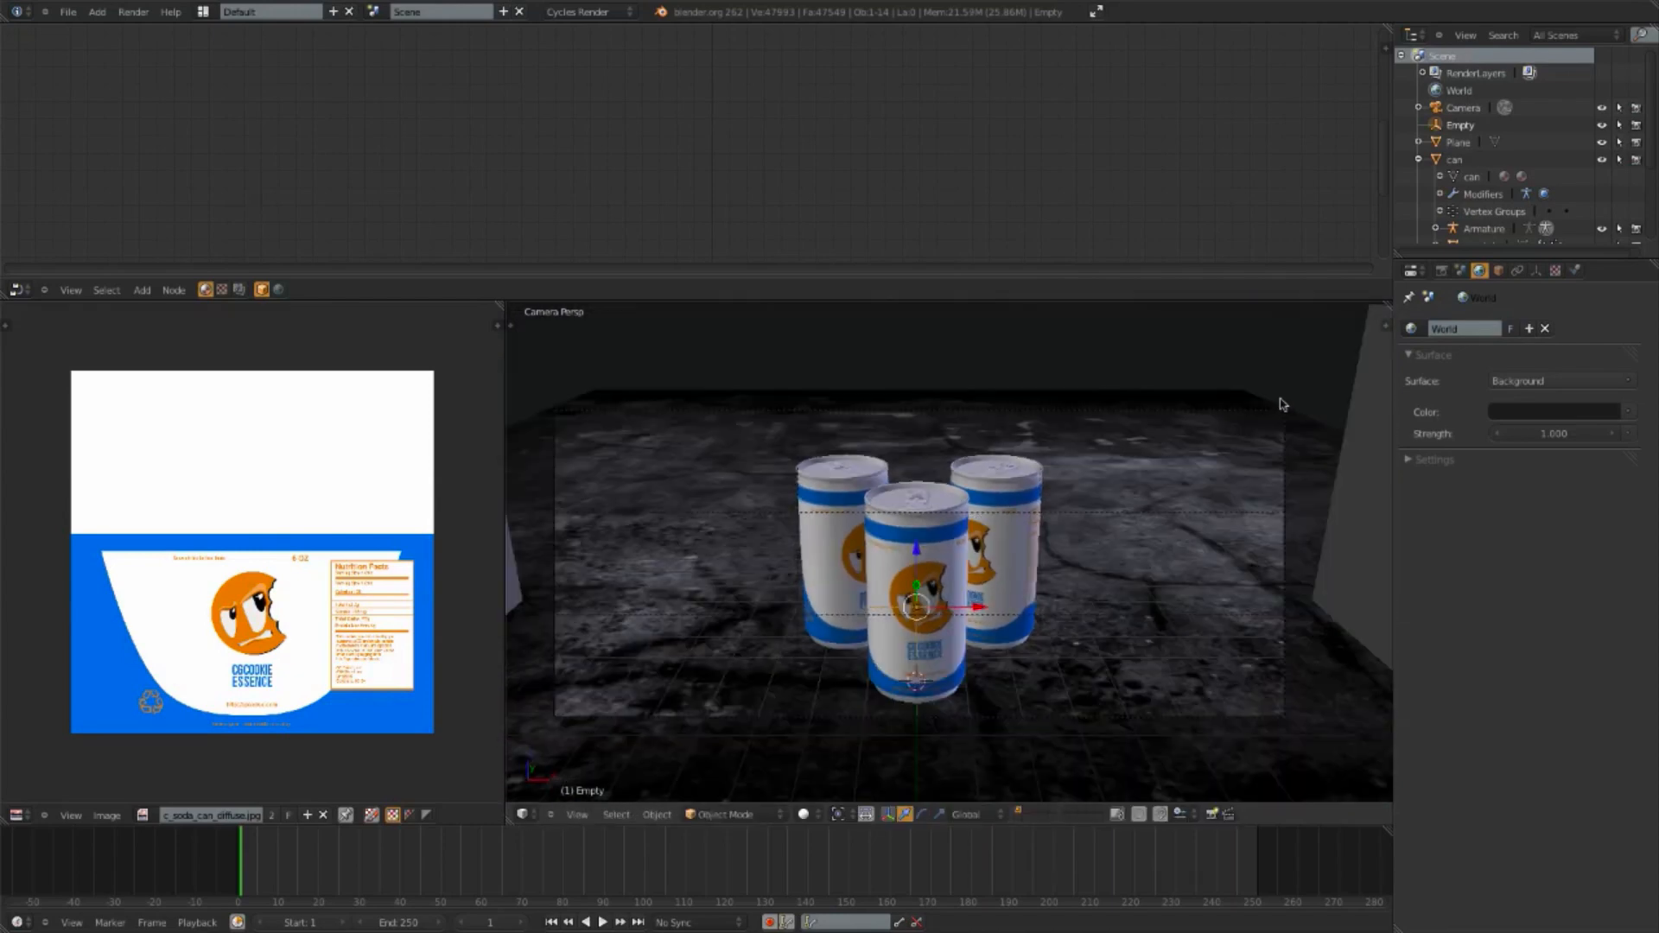
{"action": "right_click", "coordinate": [1282, 415]}
{"action": "left_click", "coordinate": [1458, 794]}
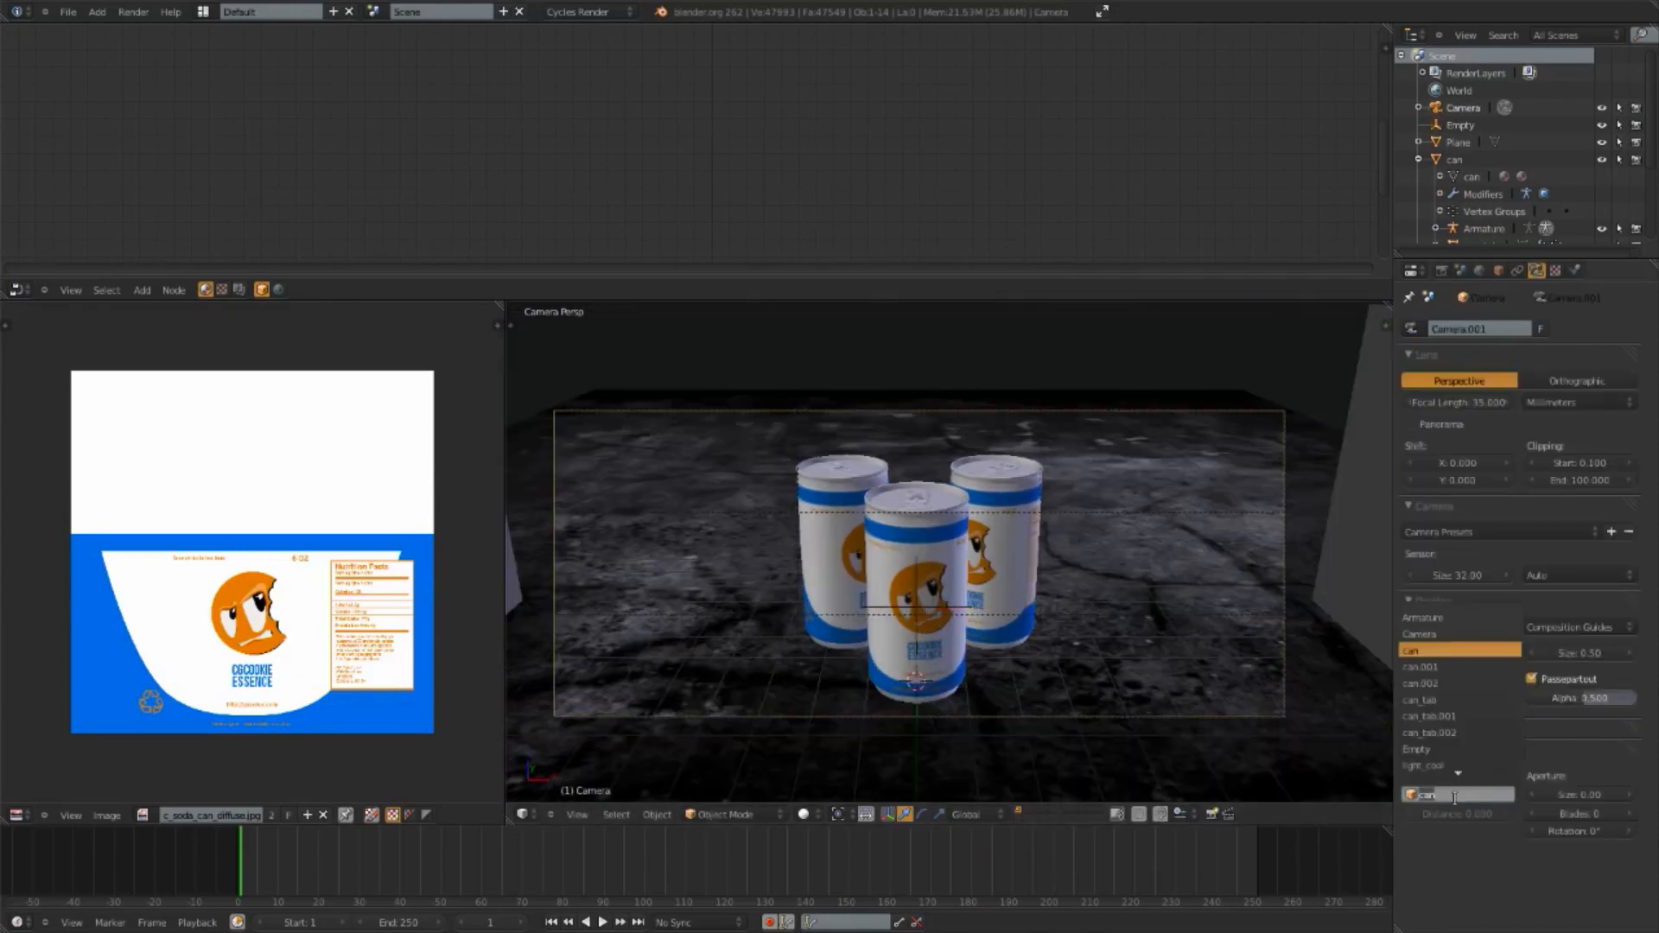
{"action": "left_click", "coordinate": [1440, 651]}
{"action": "scroll", "coordinate": [812, 571], "scroll_direction": "up", "scroll_amount": 2}
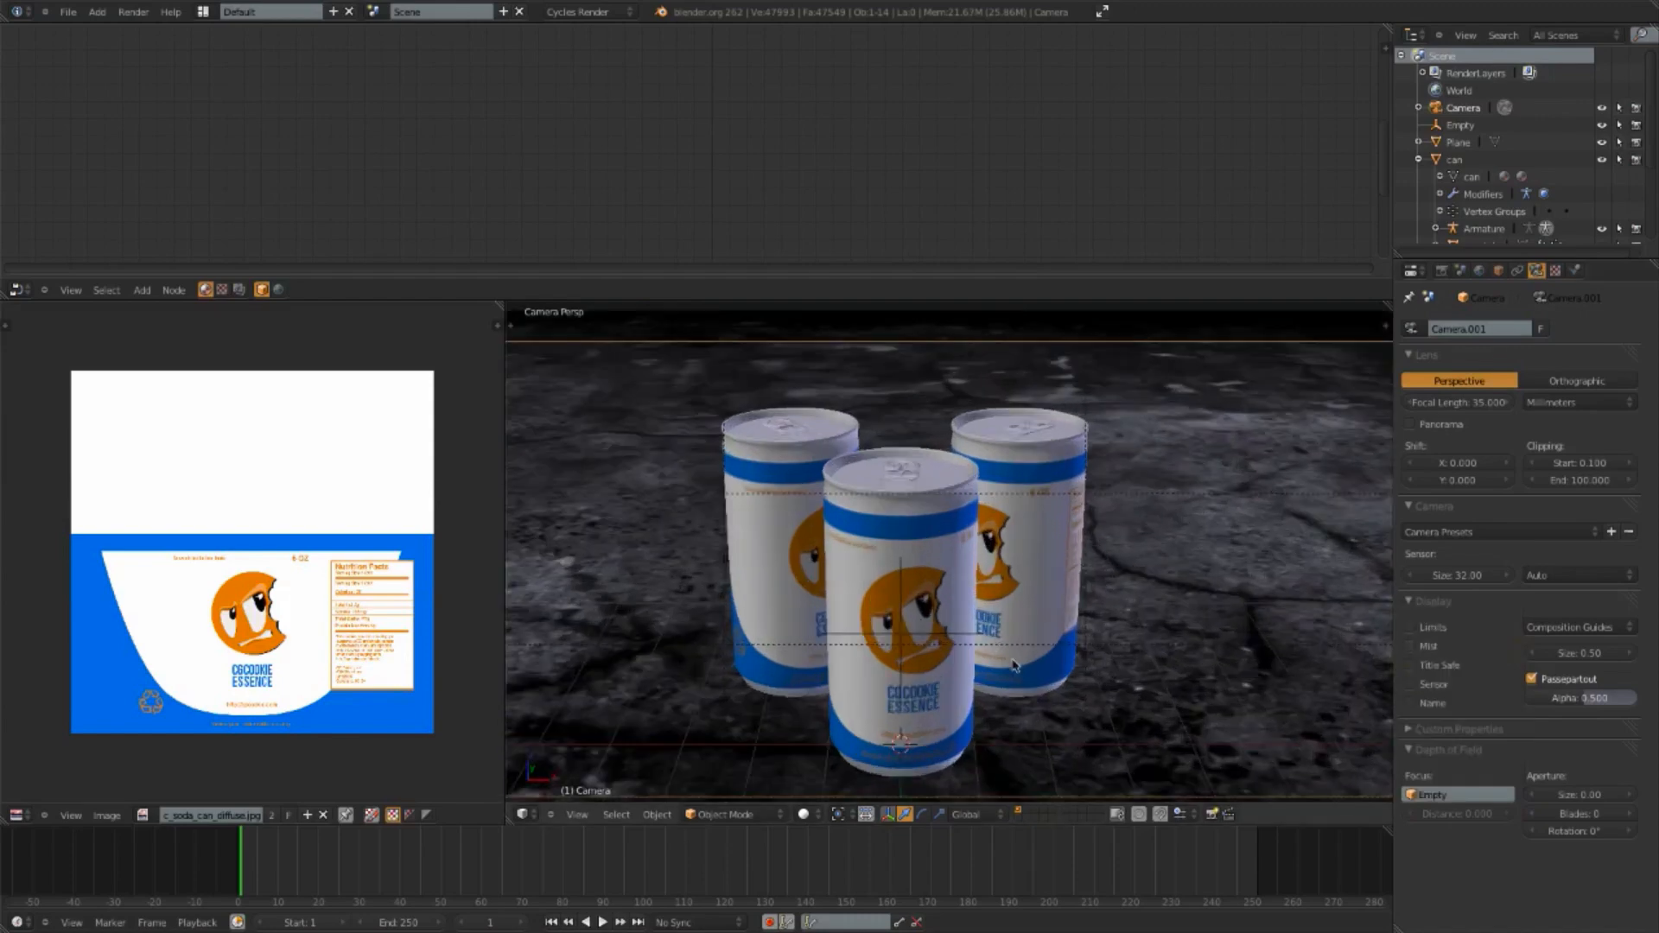
Step: Set the camera's aperture size to 0.1 and preview the cans in Rendered shading
{"action": "middle_click_drag", "start_coordinate": [1012, 664], "coordinate": [1064, 609], "text": "shift"}
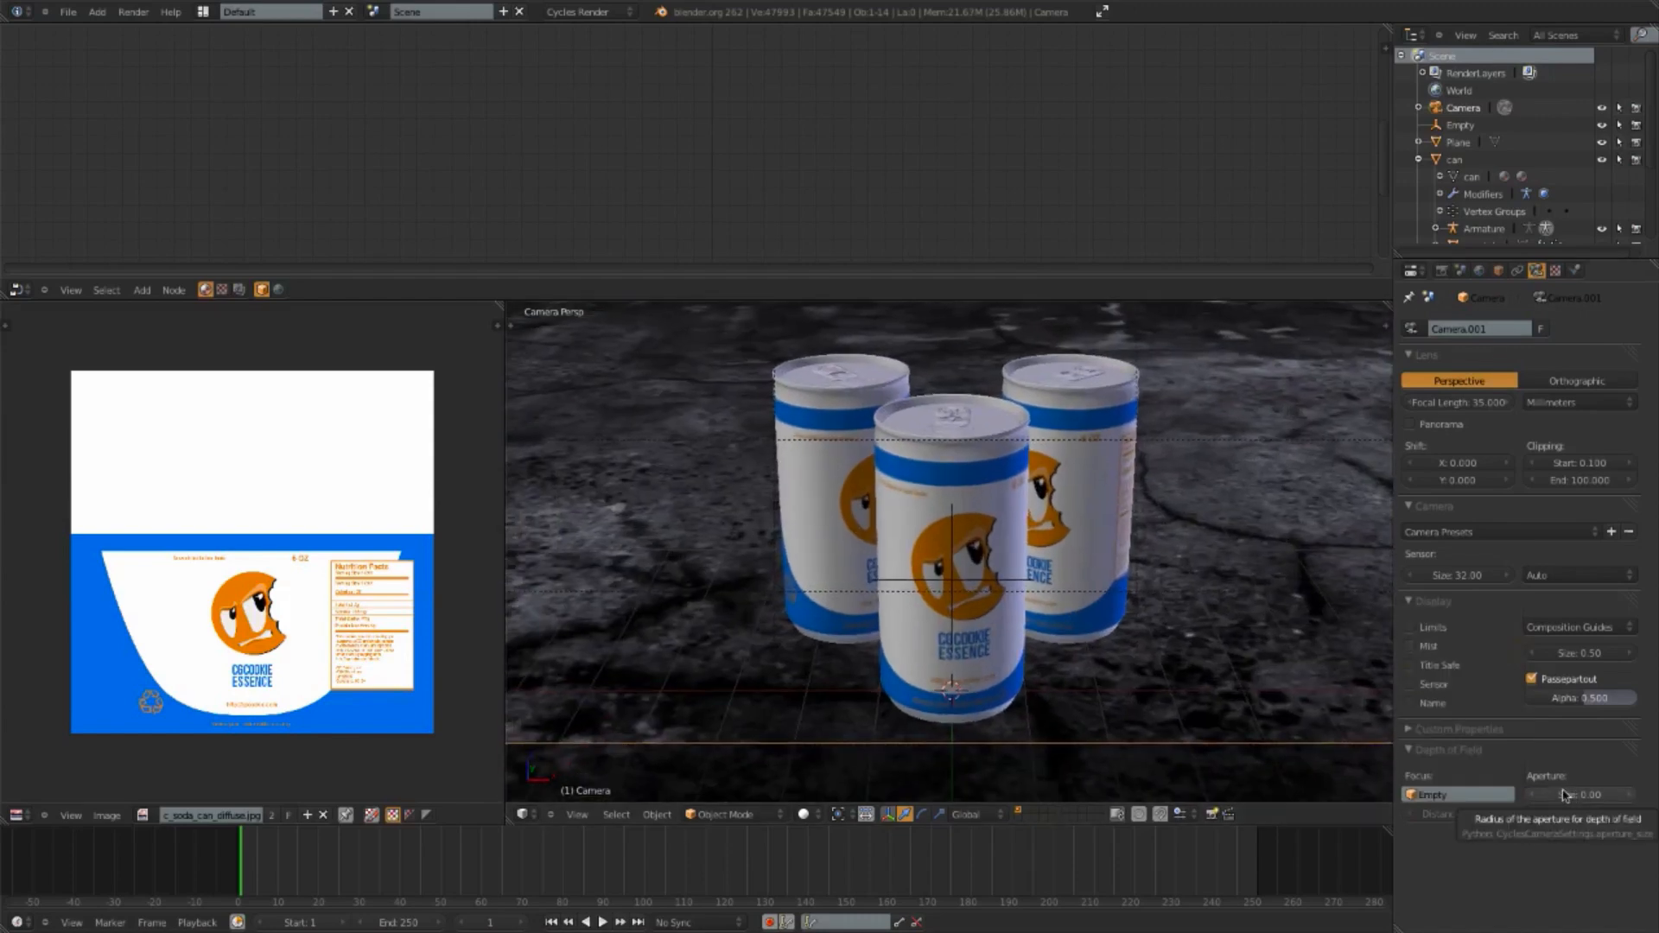
{"action": "left_click", "coordinate": [1563, 793]}
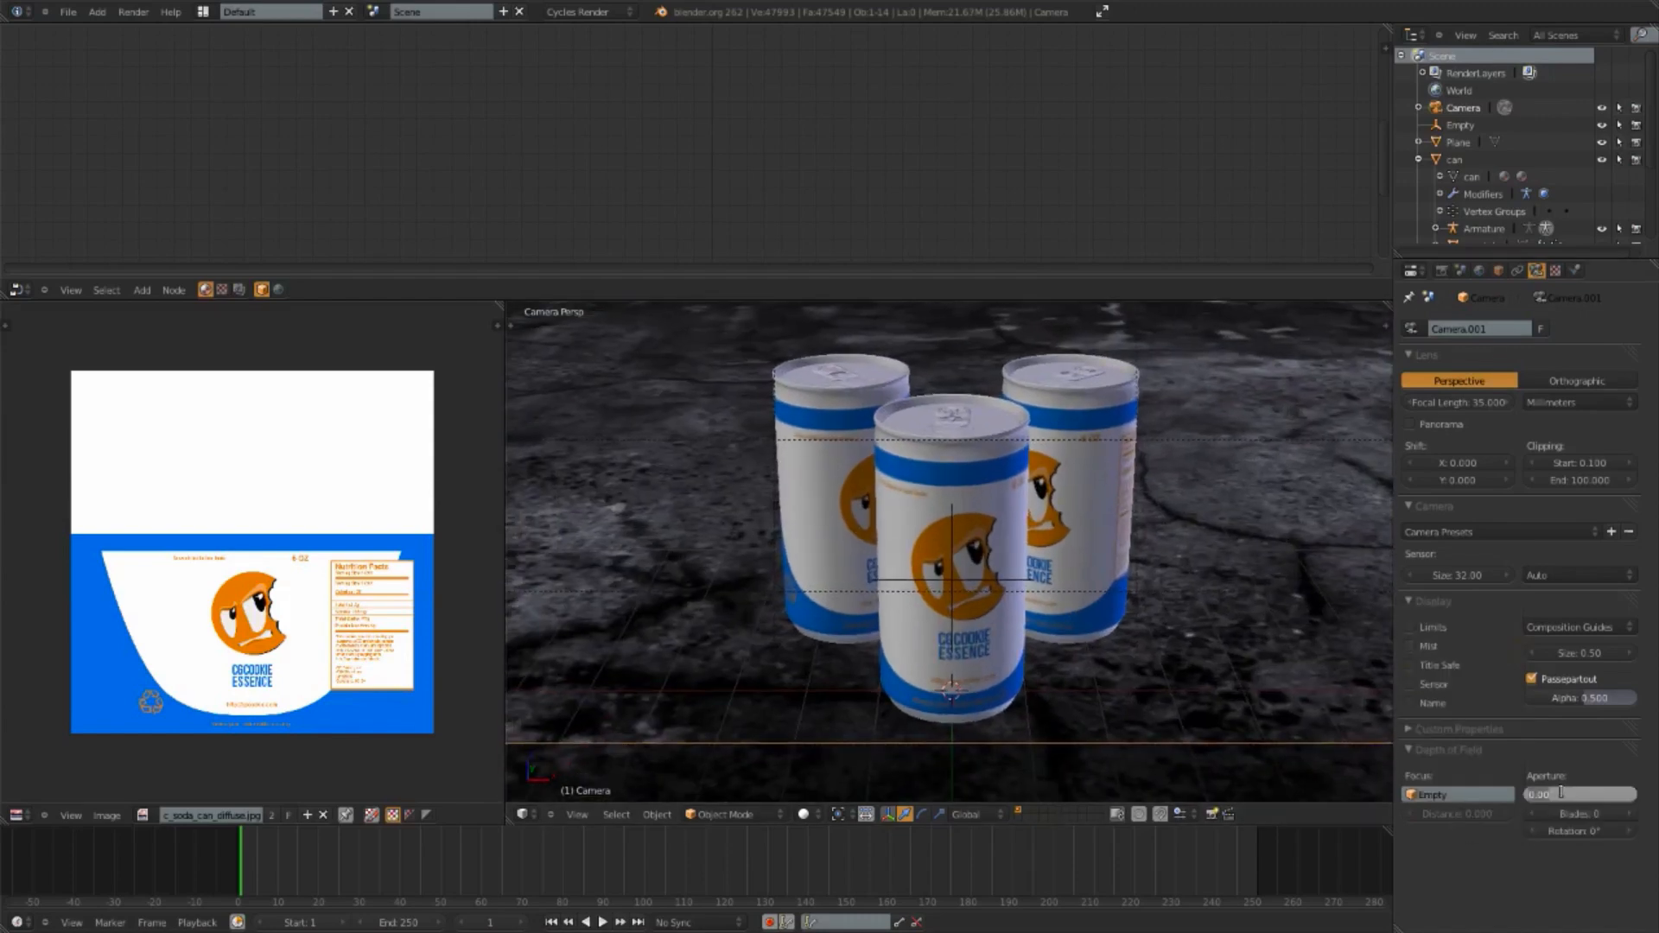
{"action": "type", "text": "0.1"}
{"action": "key", "text": "Return"}
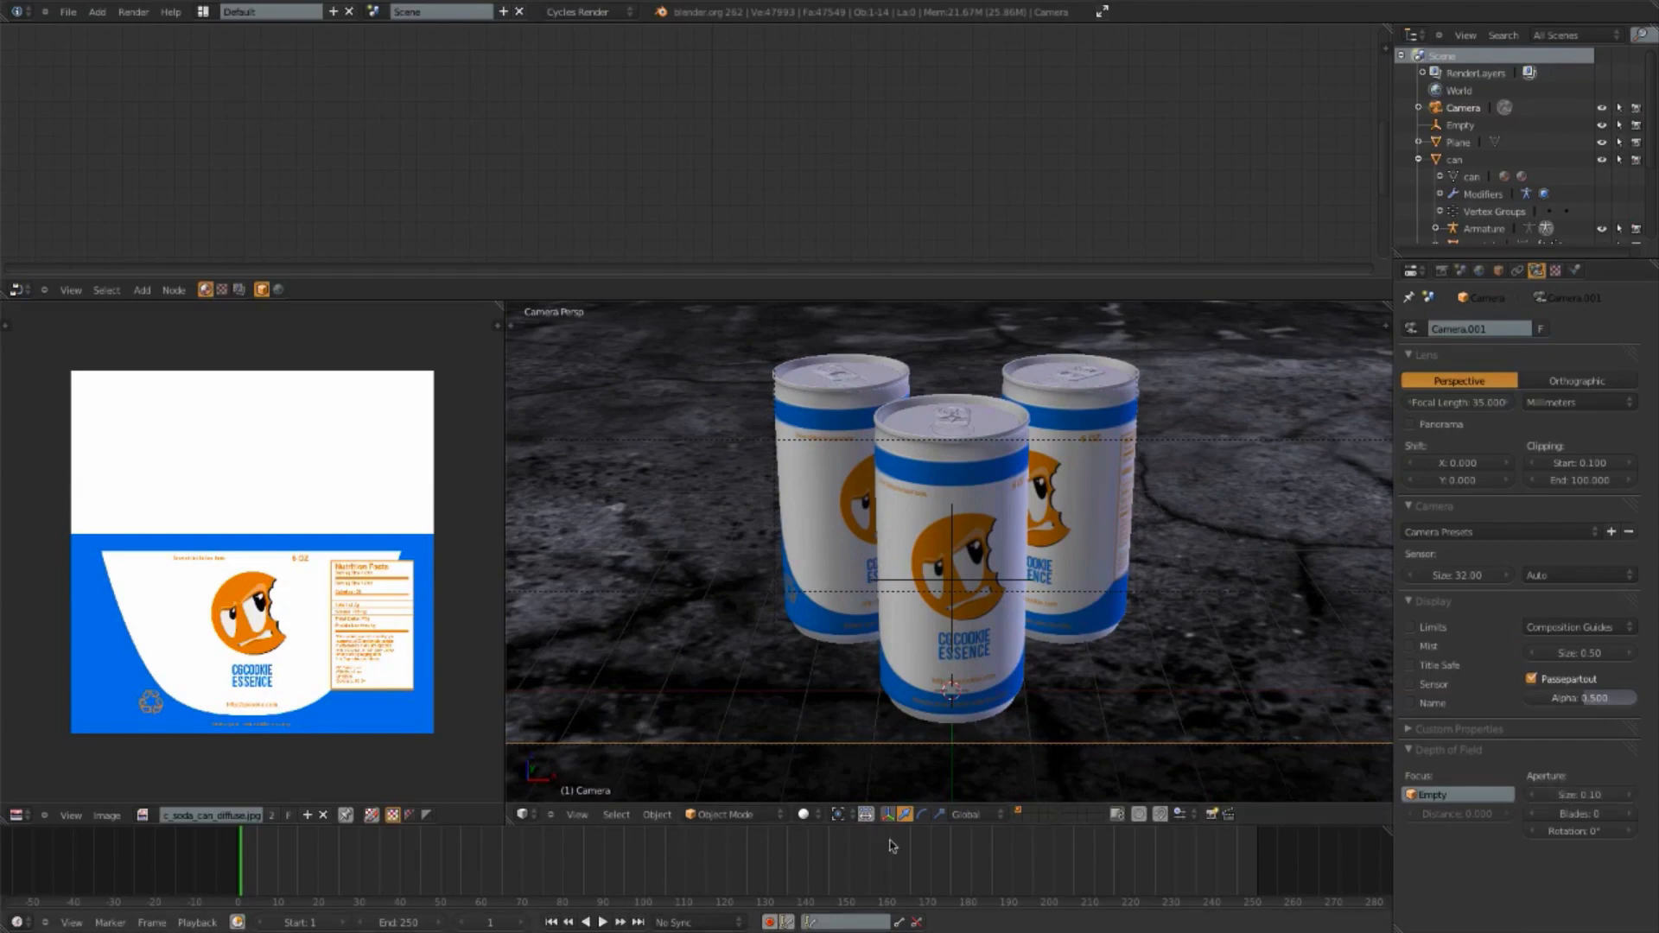
{"action": "left_click", "coordinate": [803, 814]}
{"action": "left_click", "coordinate": [834, 721]}
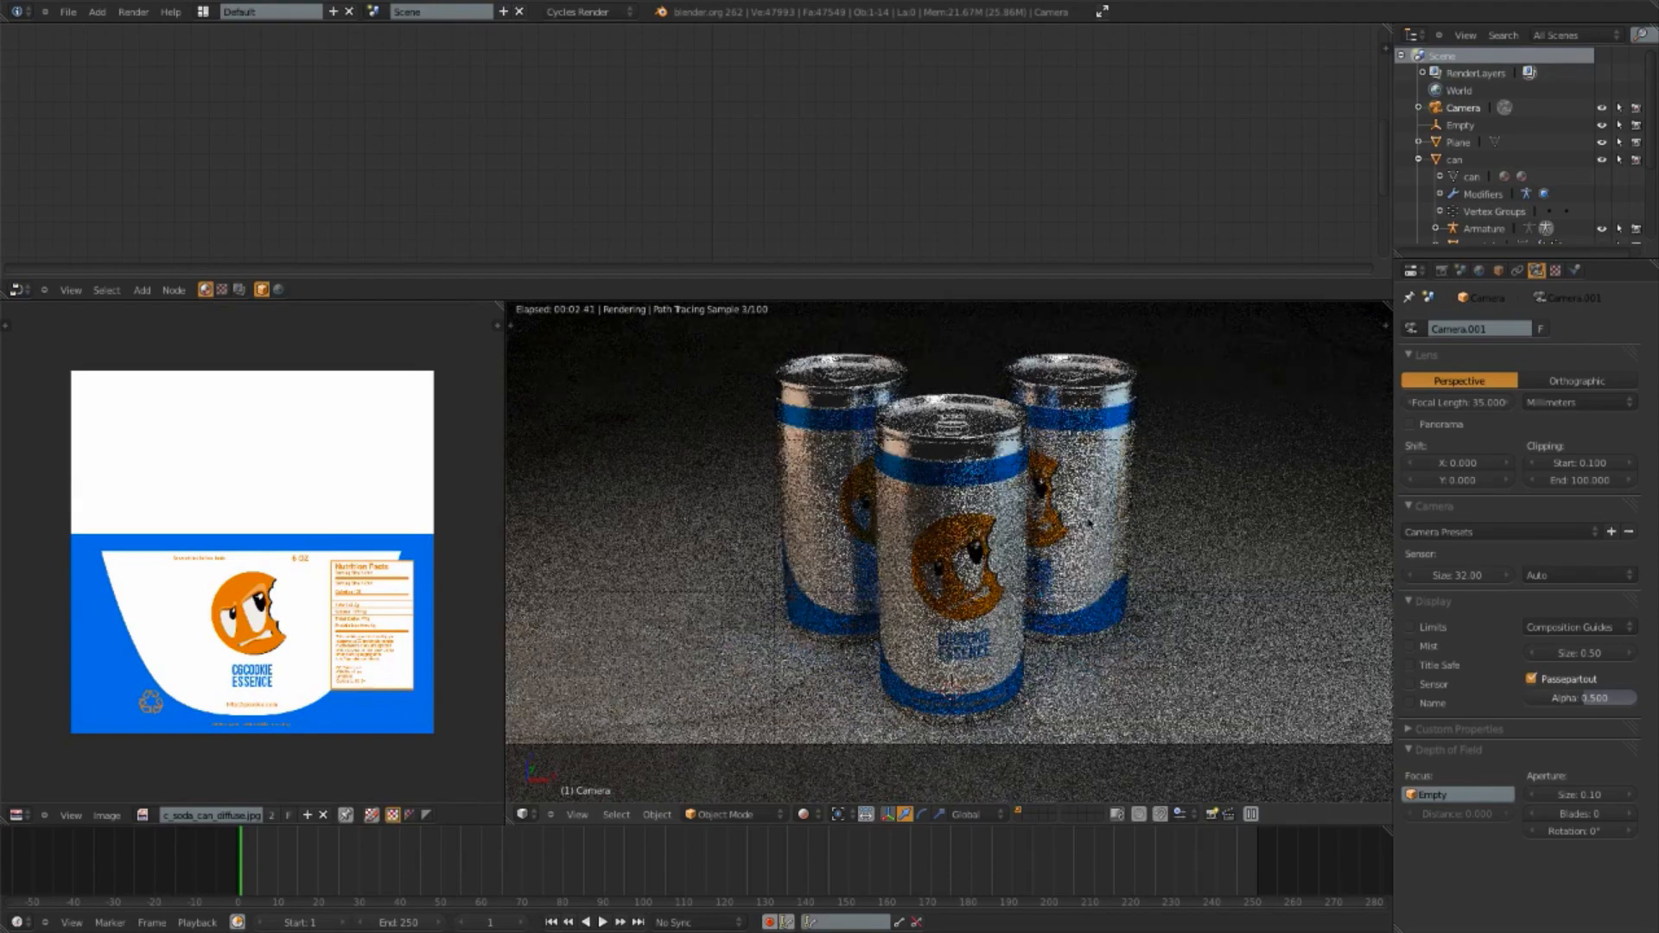
{"action": "middle_click_drag", "start_coordinate": [1089, 524], "coordinate": [1080, 555], "text": "shift"}
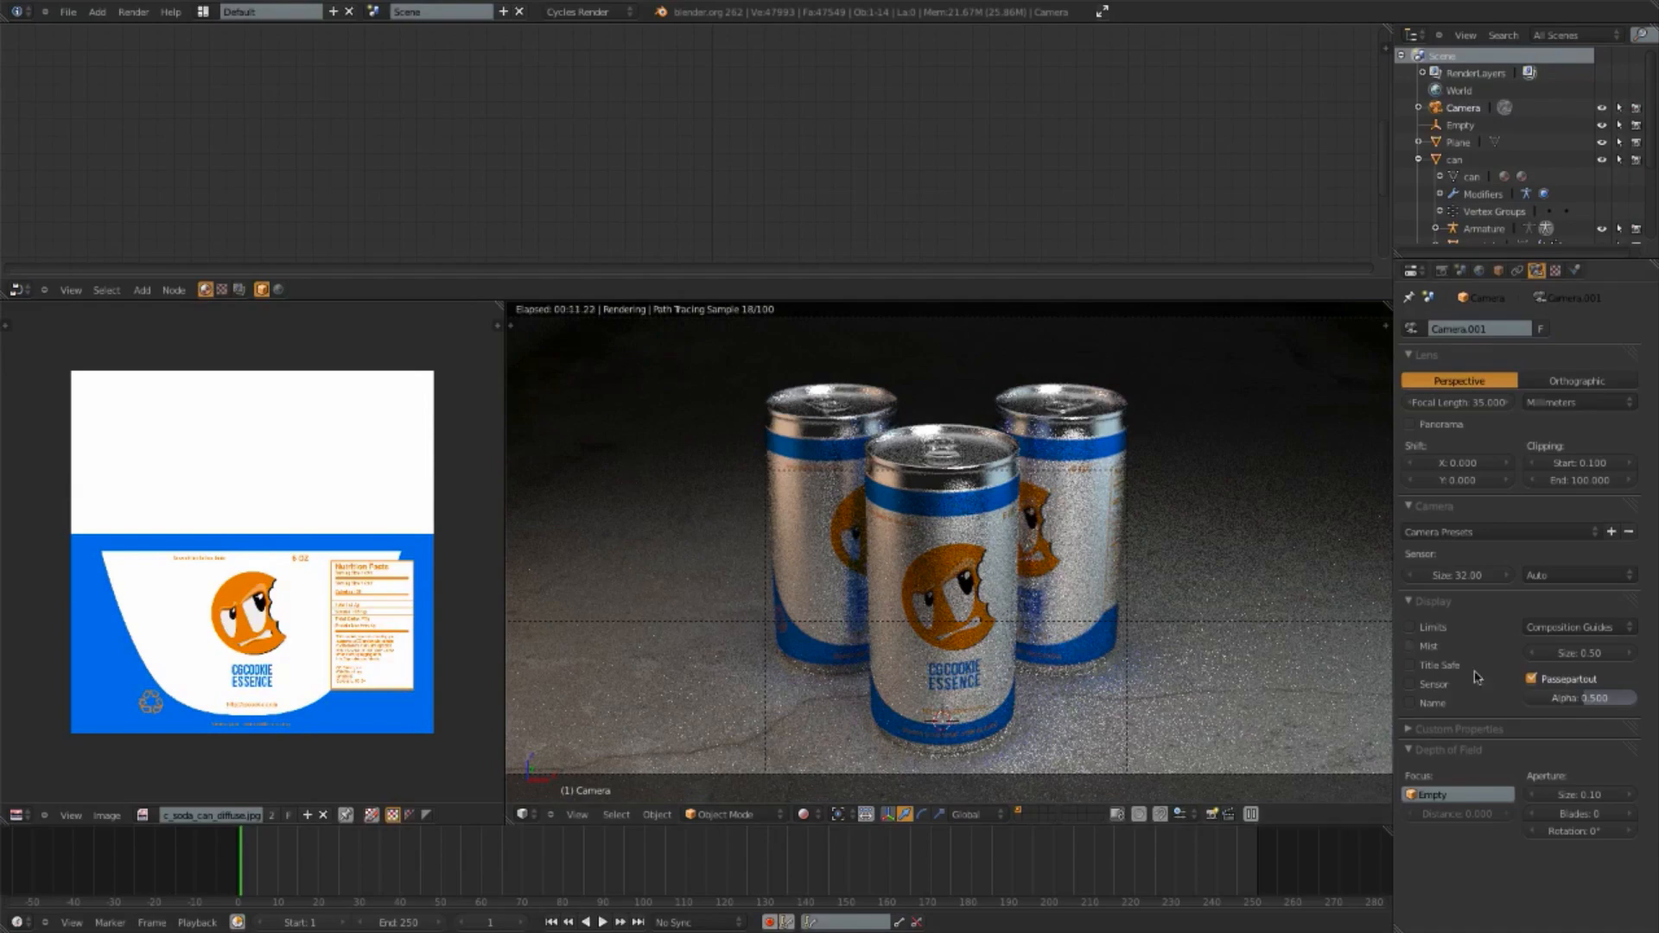
Step: Try an aperture size of 0.5 for the camera's depth of field
{"action": "left_click", "coordinate": [1592, 794]}
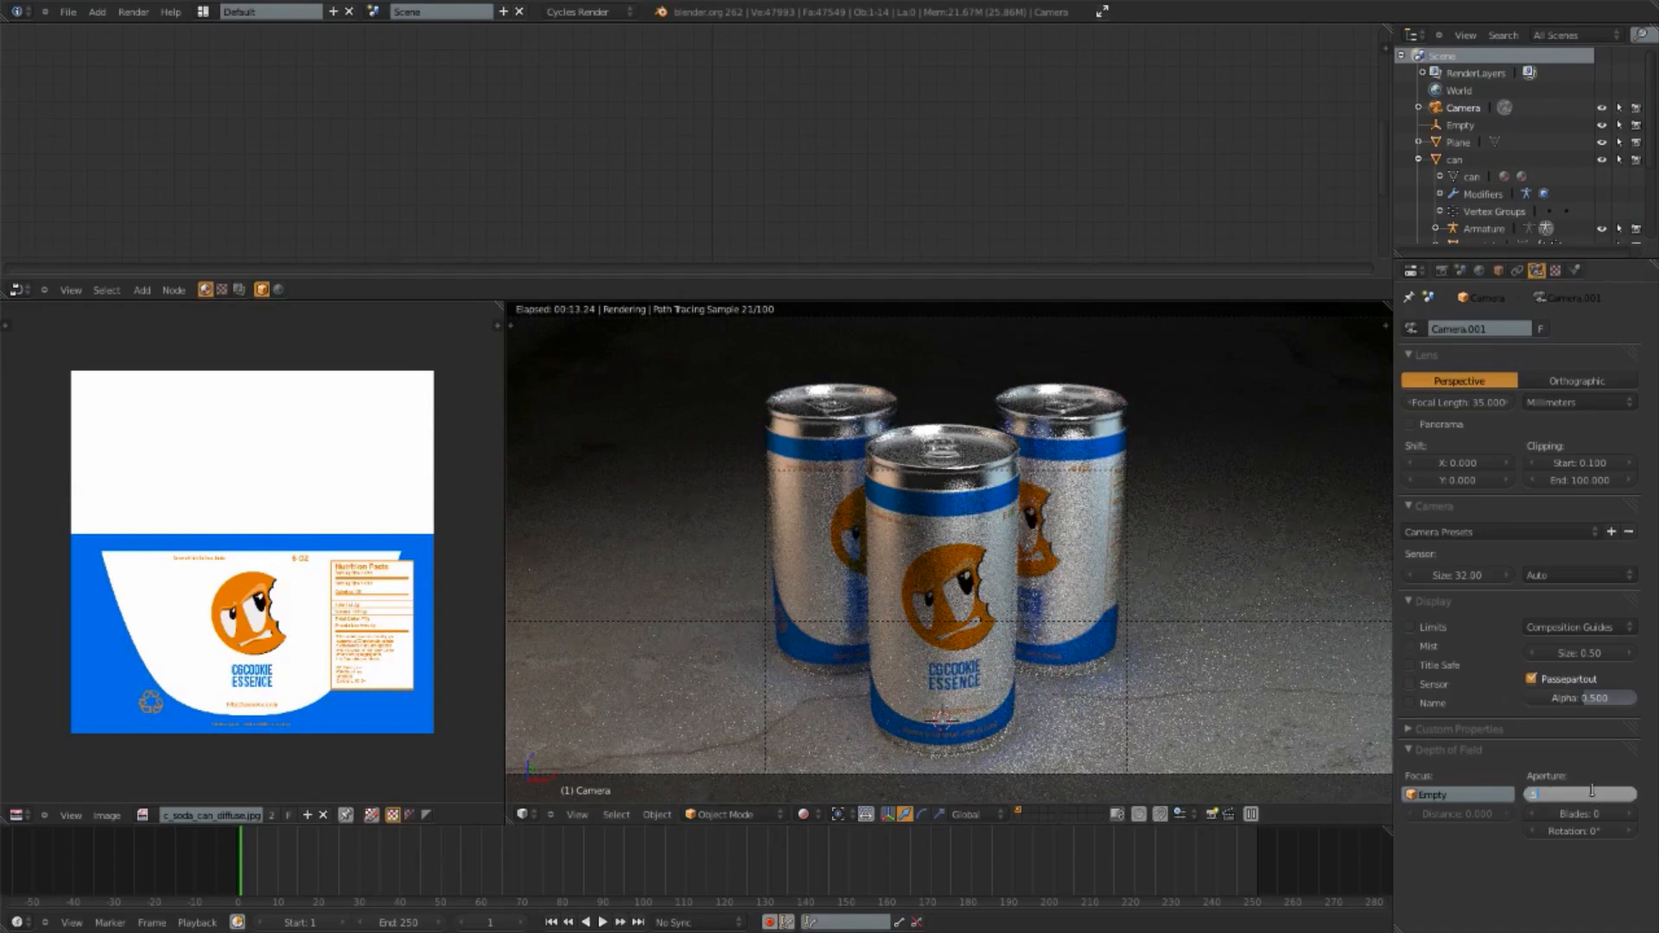
{"action": "type", "text": ".5"}
{"action": "key", "text": "Return"}
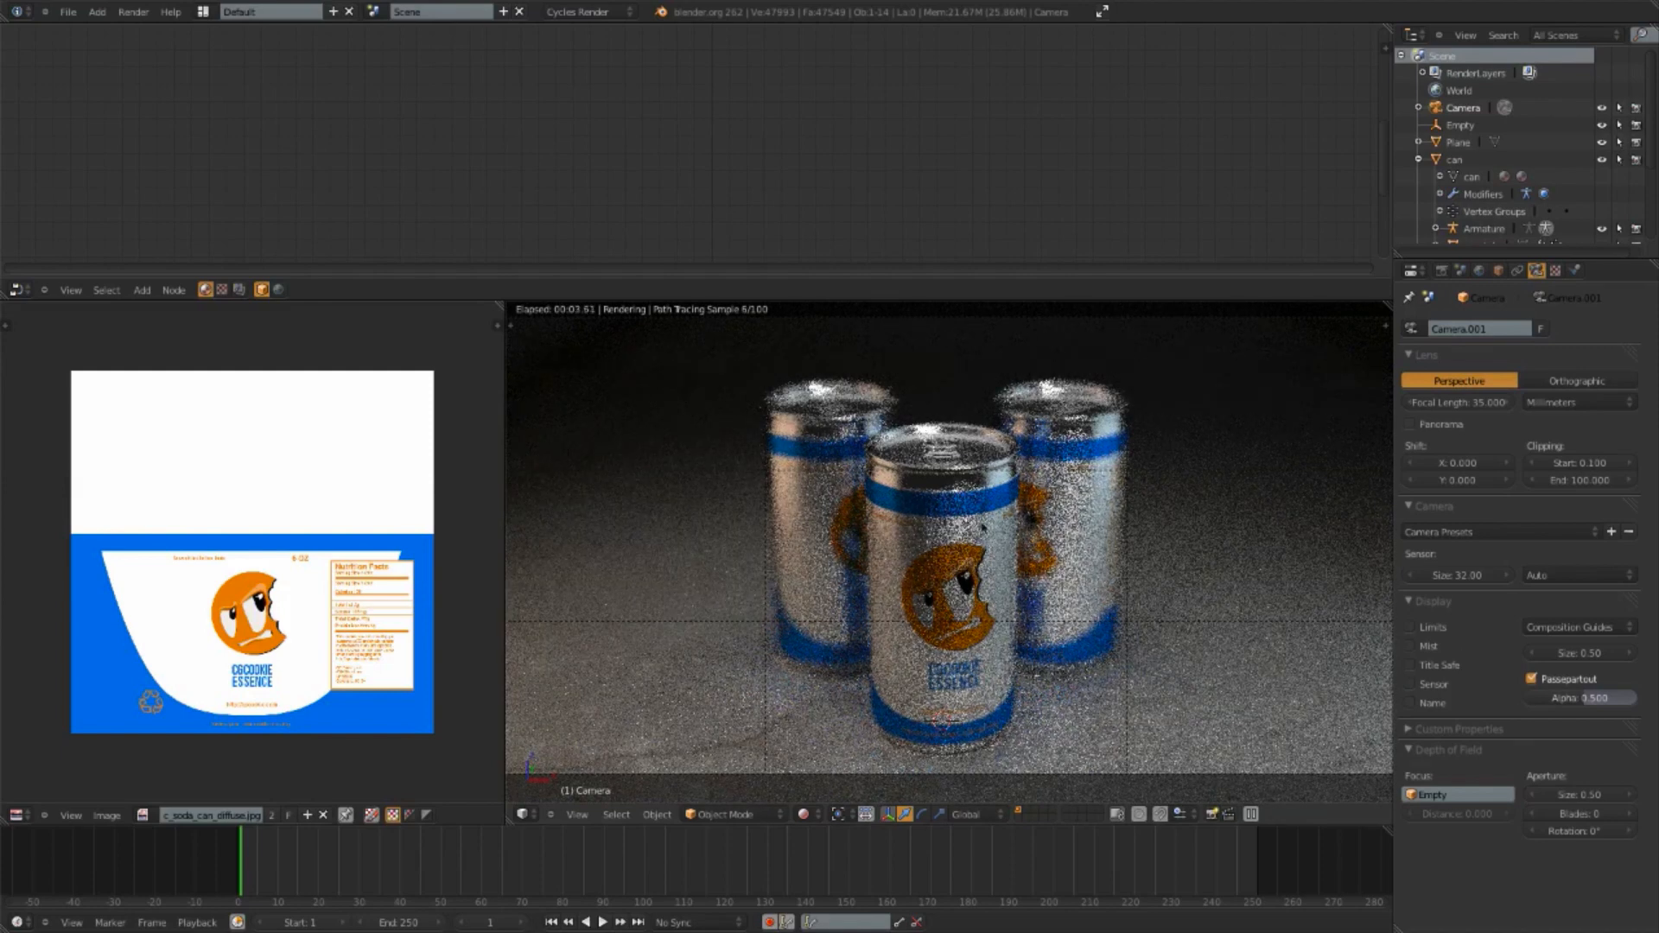
Step: Set the camera's depth of field aperture size to 0.05
{"action": "left_click", "coordinate": [1594, 795]}
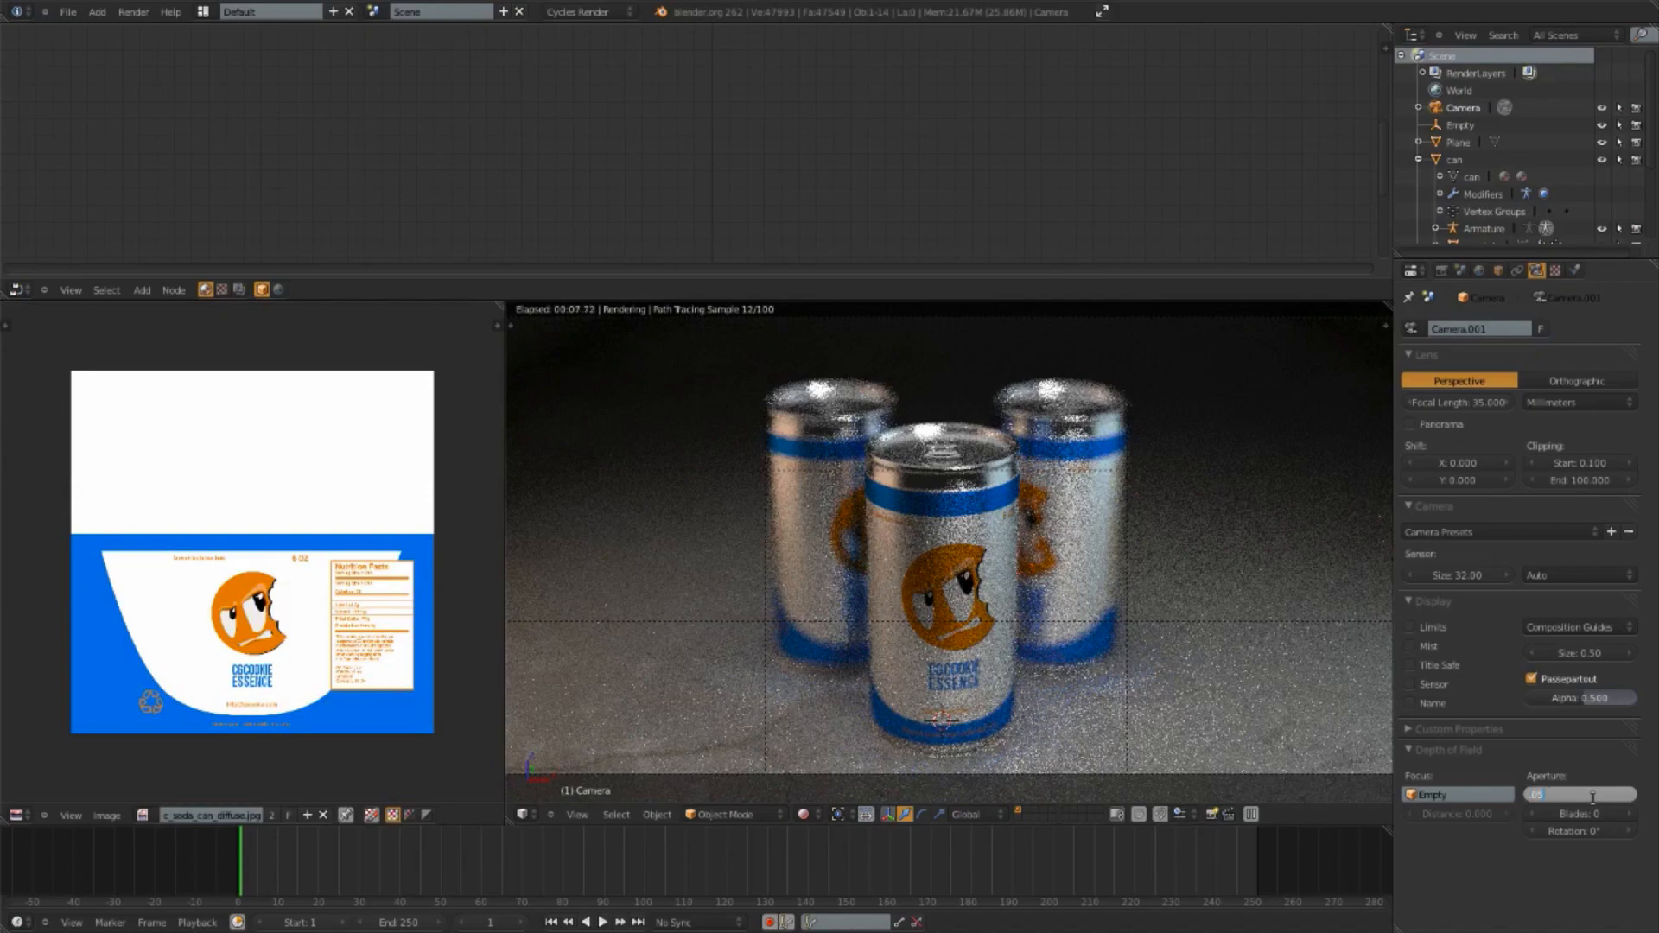
{"action": "type", "text": "0.05"}
{"action": "key", "text": "Return"}
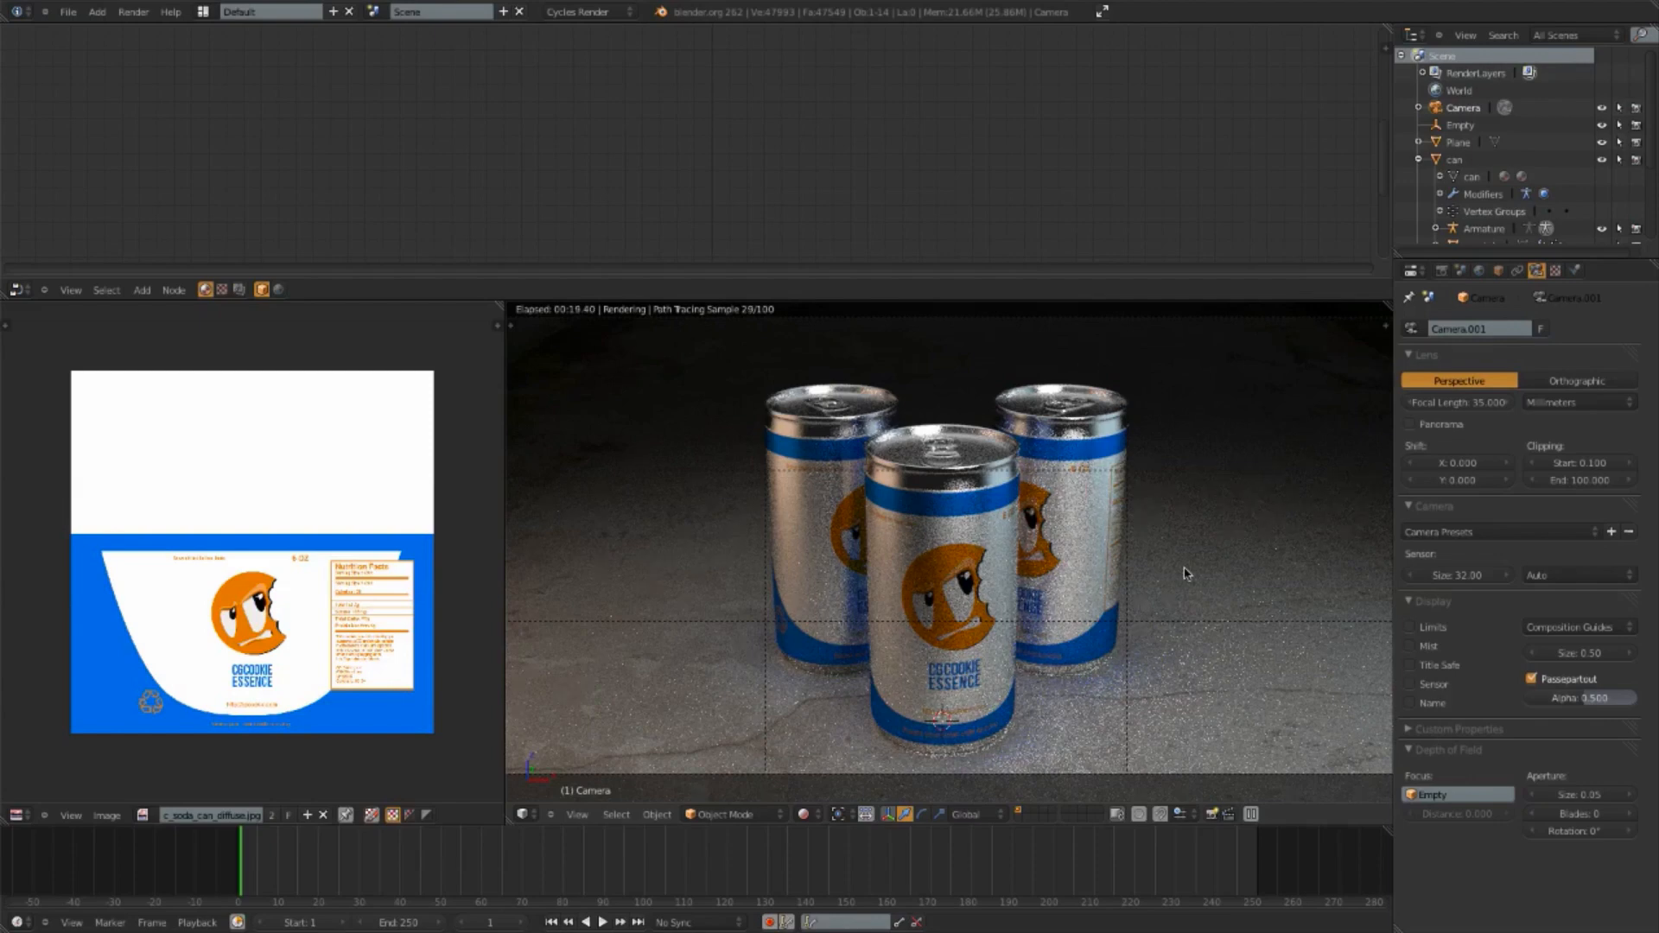
Step: On the front can's label material, try a Mix Shader factor of 0.6, restore 0.7, and set the second Glossy BSDF's roughness to 0.2
{"action": "right_click", "coordinate": [998, 529]}
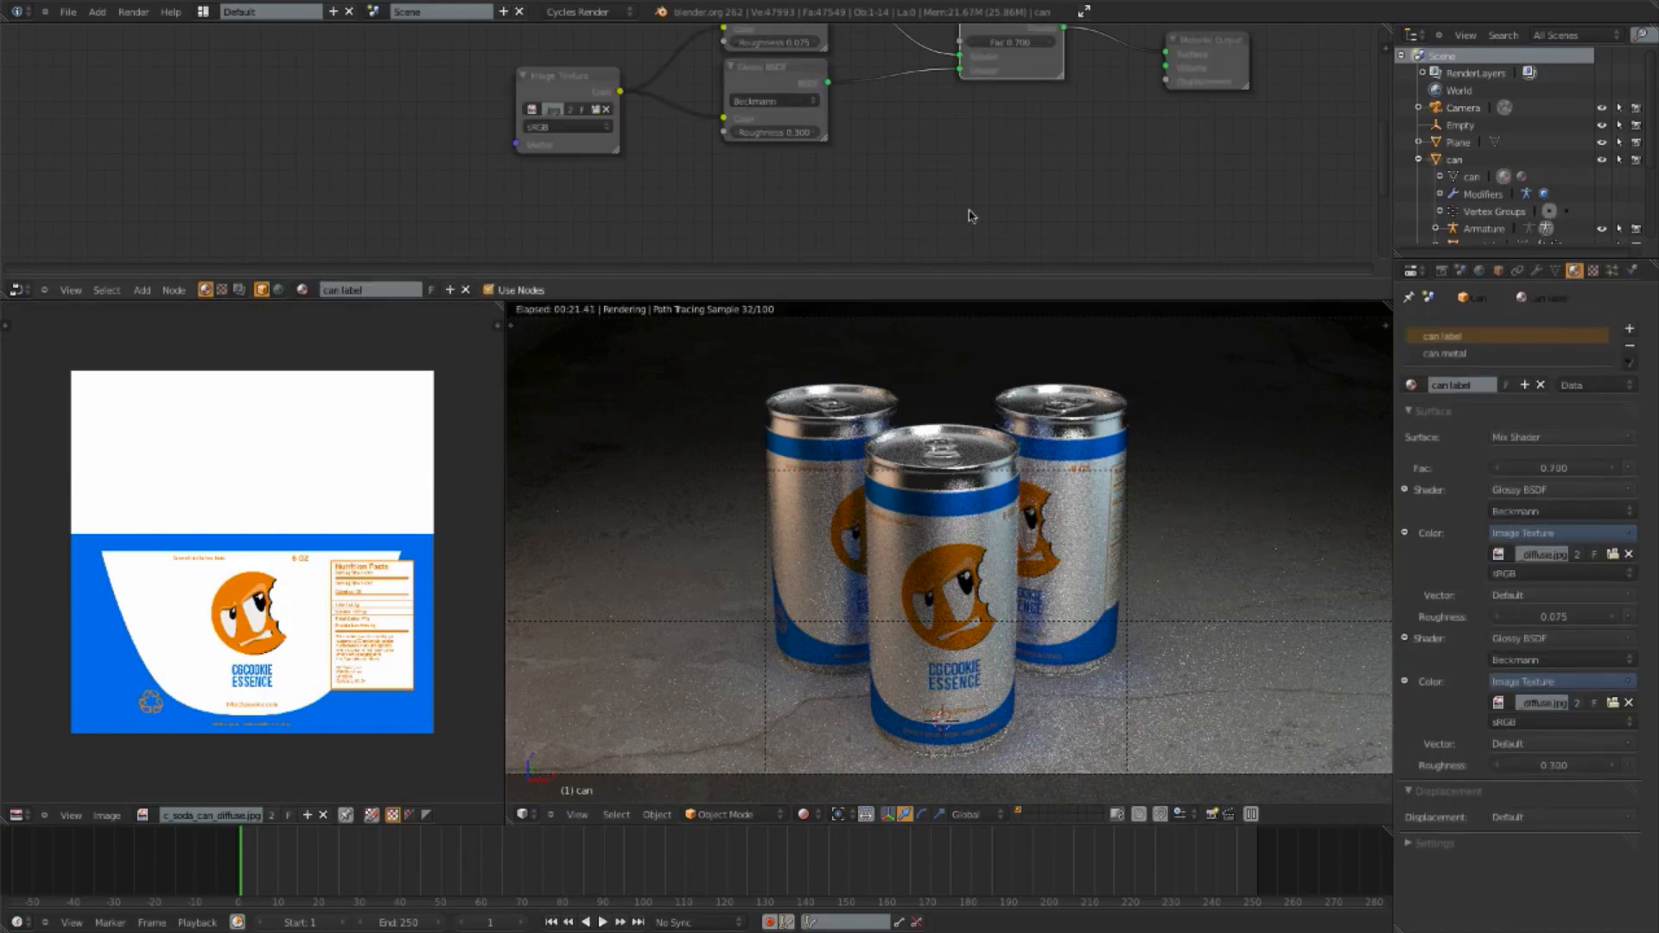
{"action": "scroll", "coordinate": [875, 231], "scroll_direction": "up", "scroll_amount": 1}
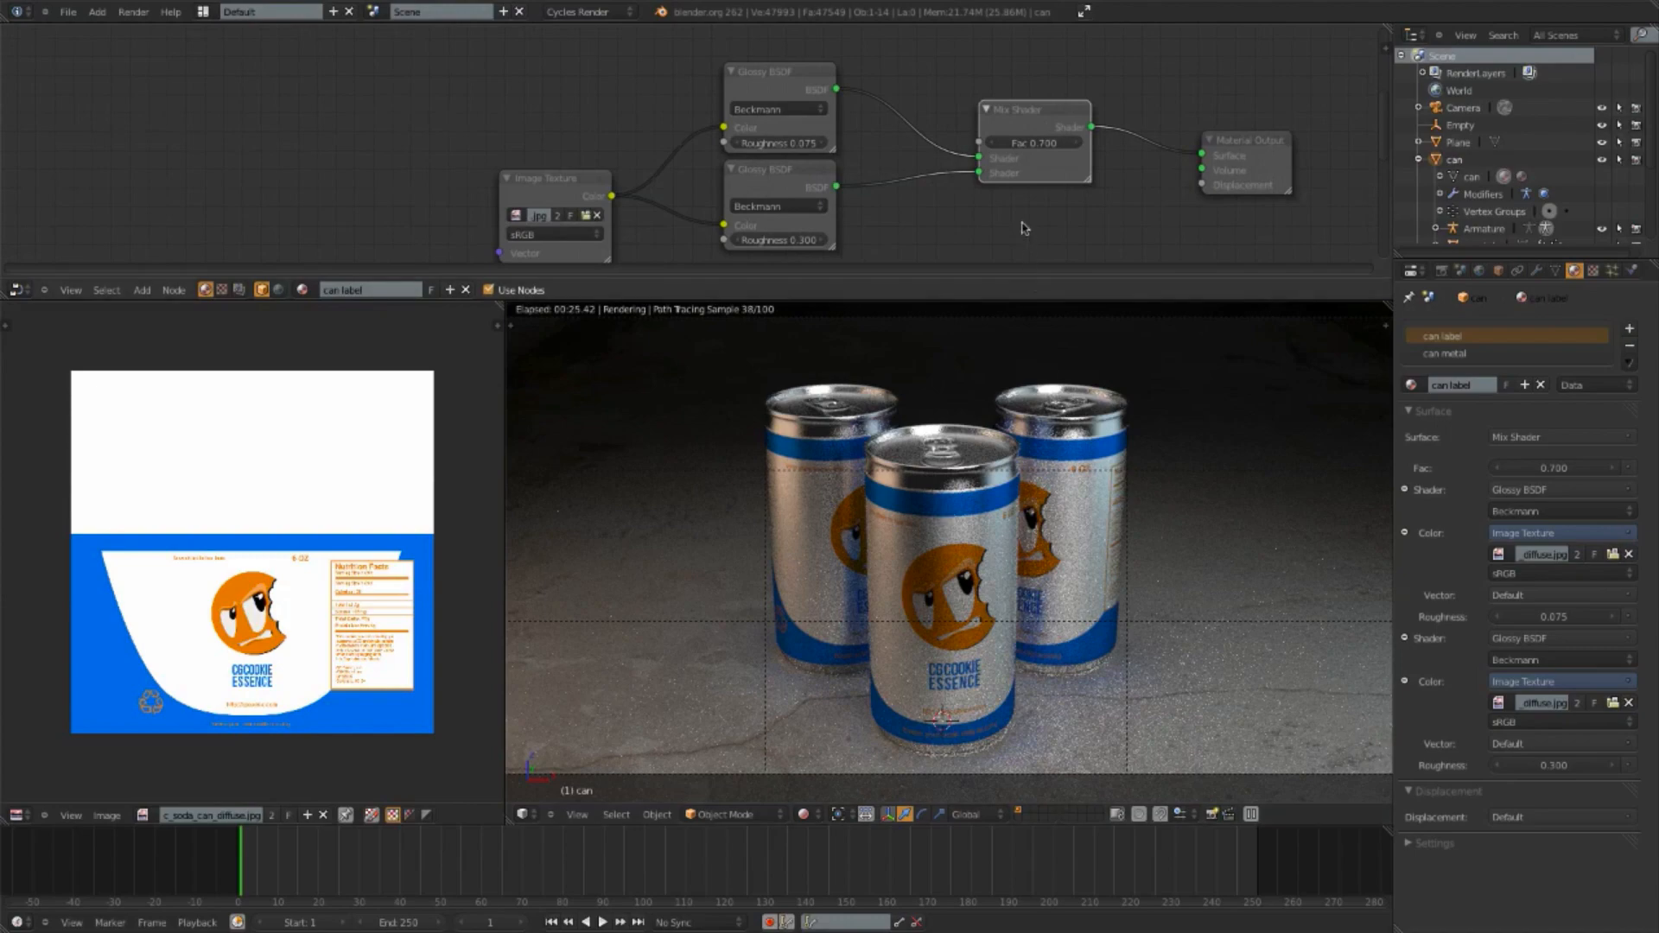
{"action": "left_click", "coordinate": [996, 145]}
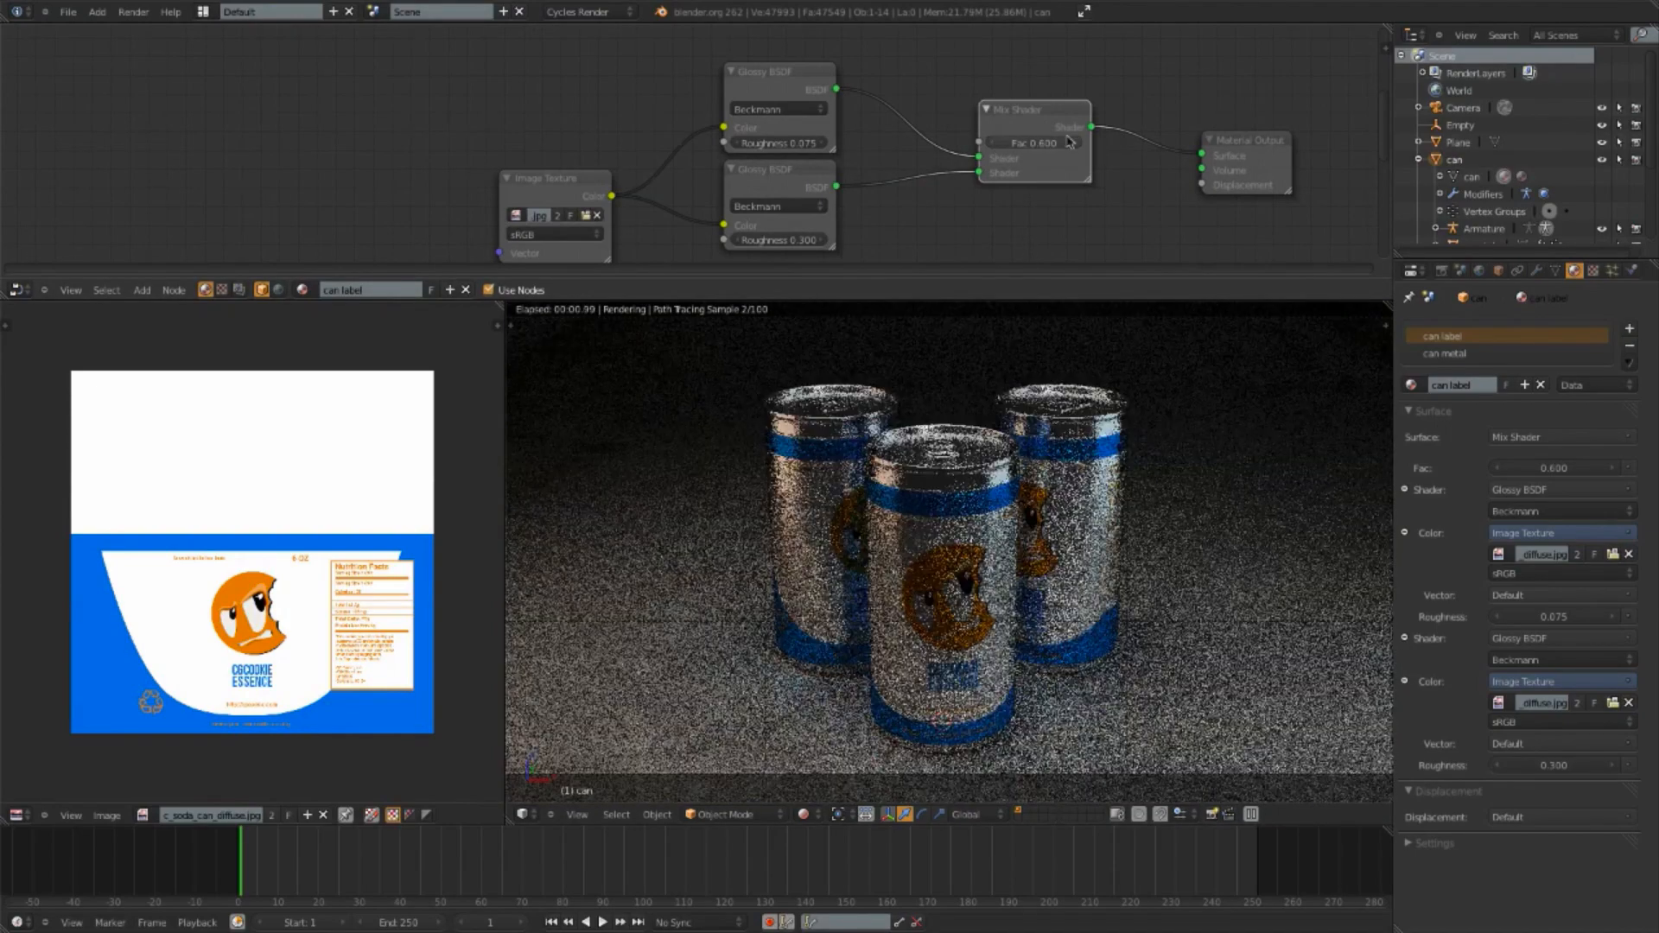
{"action": "left_click", "coordinate": [1075, 143]}
{"action": "left_click_drag", "start_coordinate": [790, 237], "coordinate": [750, 244]}
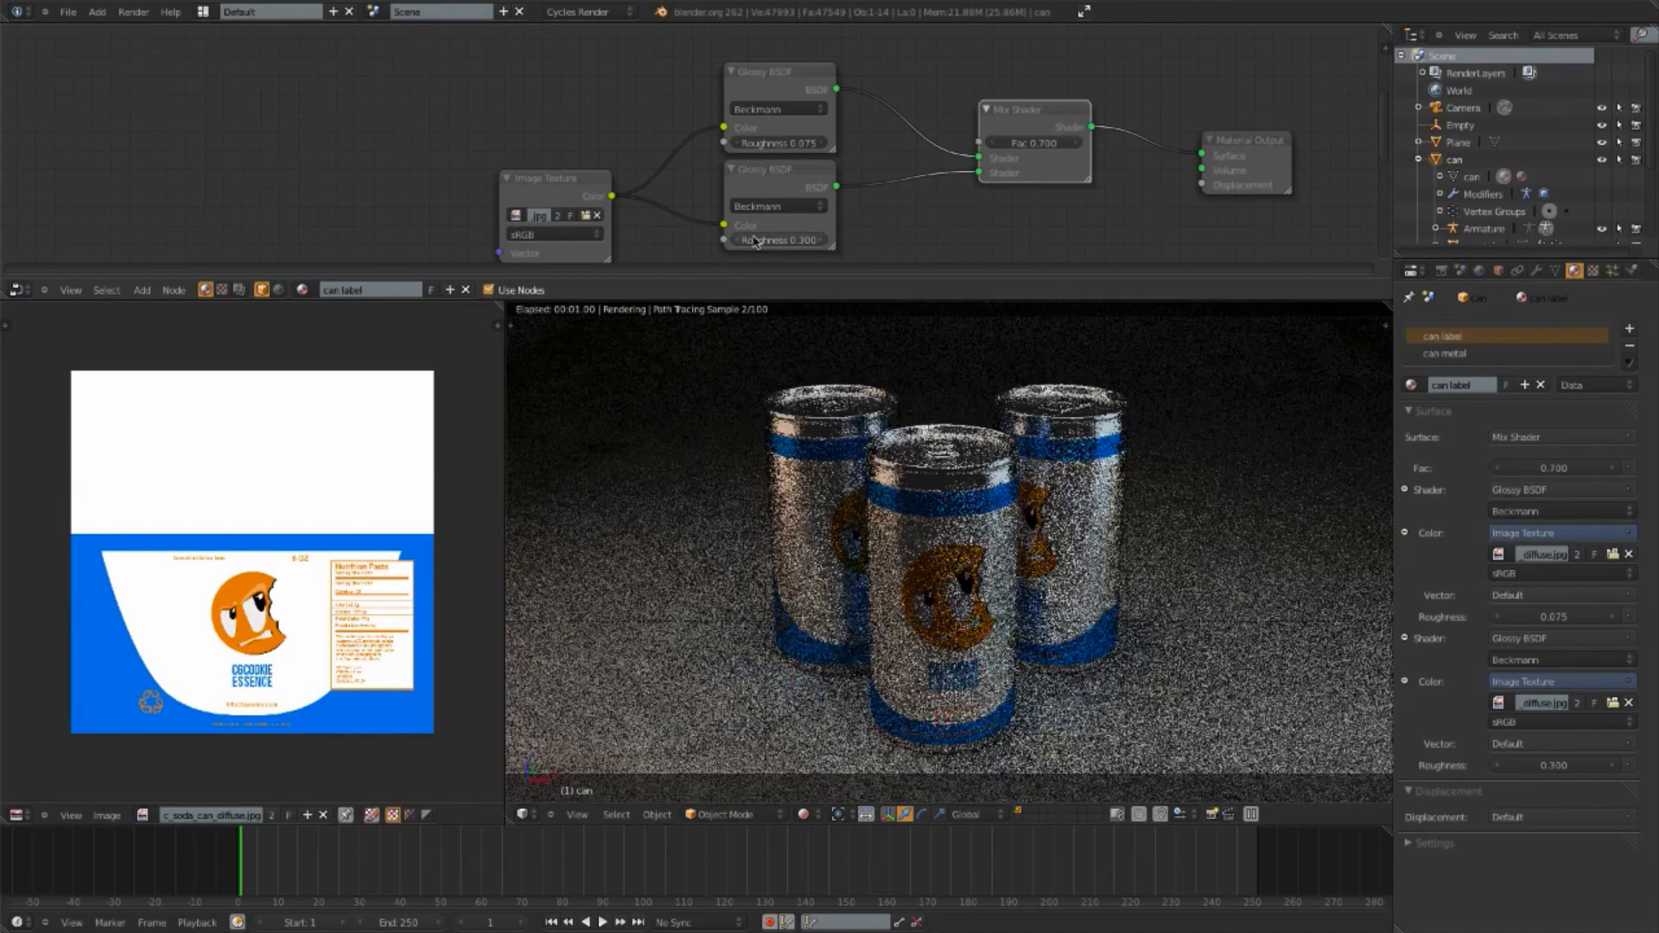
{"action": "left_click", "coordinate": [798, 245]}
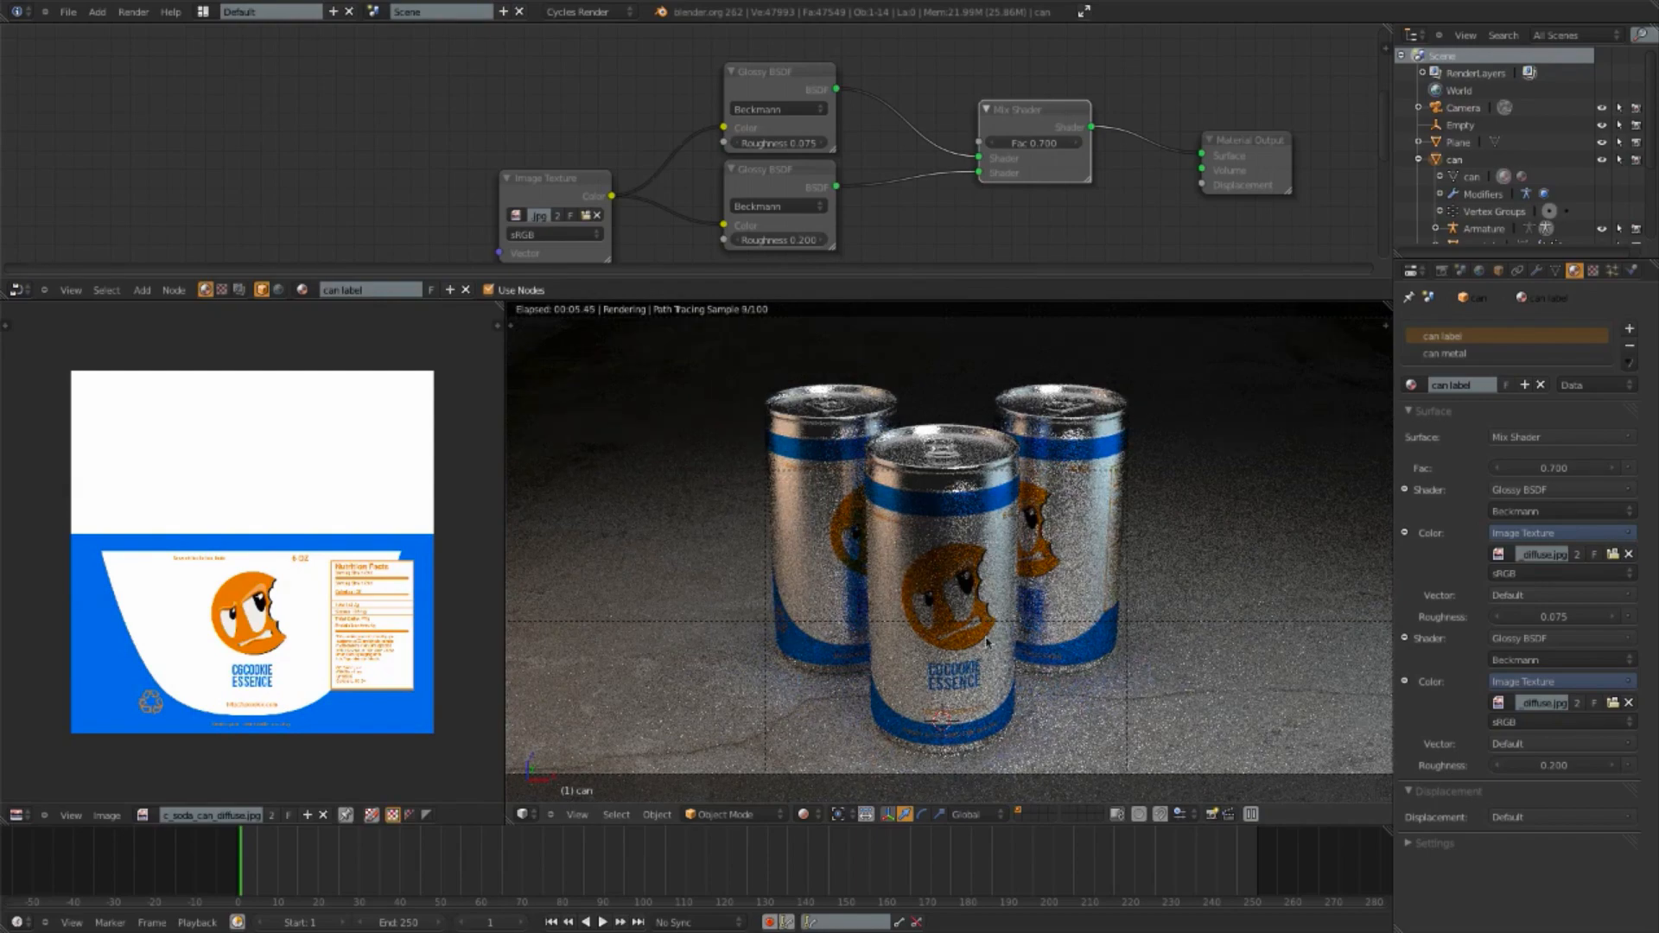
Step: Select the light_key plane in the front wireframe view and preview the camera view in Rendered shading
{"action": "key", "text": "KP_1"}
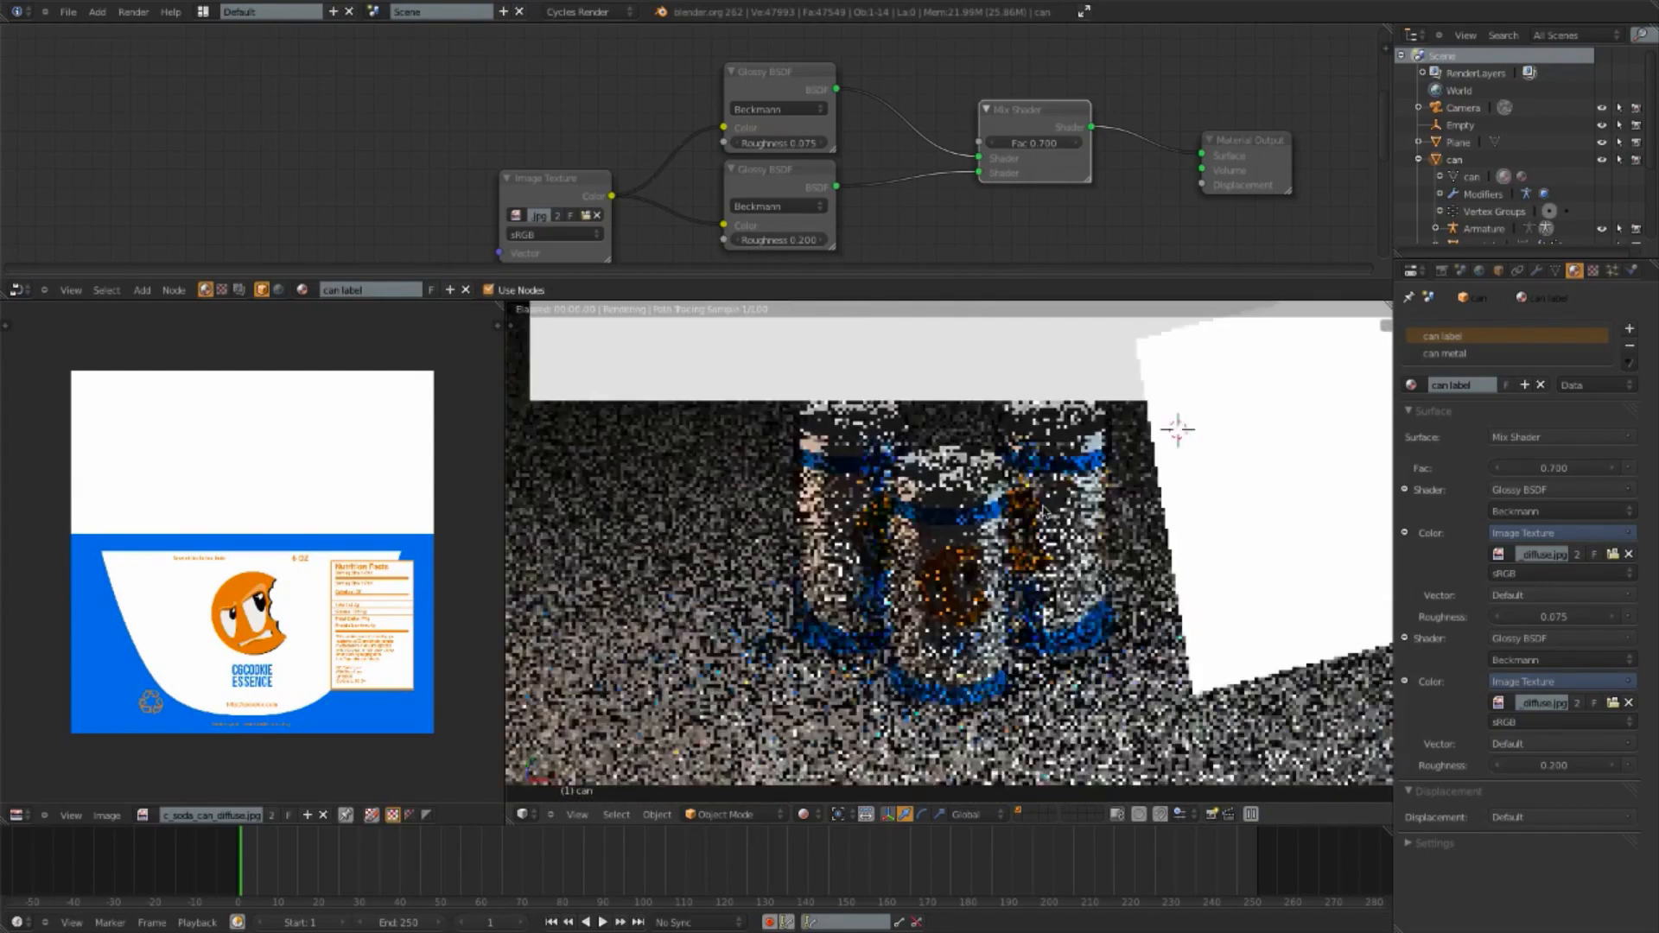
{"action": "key", "text": "shift+z"}
{"action": "right_click", "coordinate": [1158, 462]}
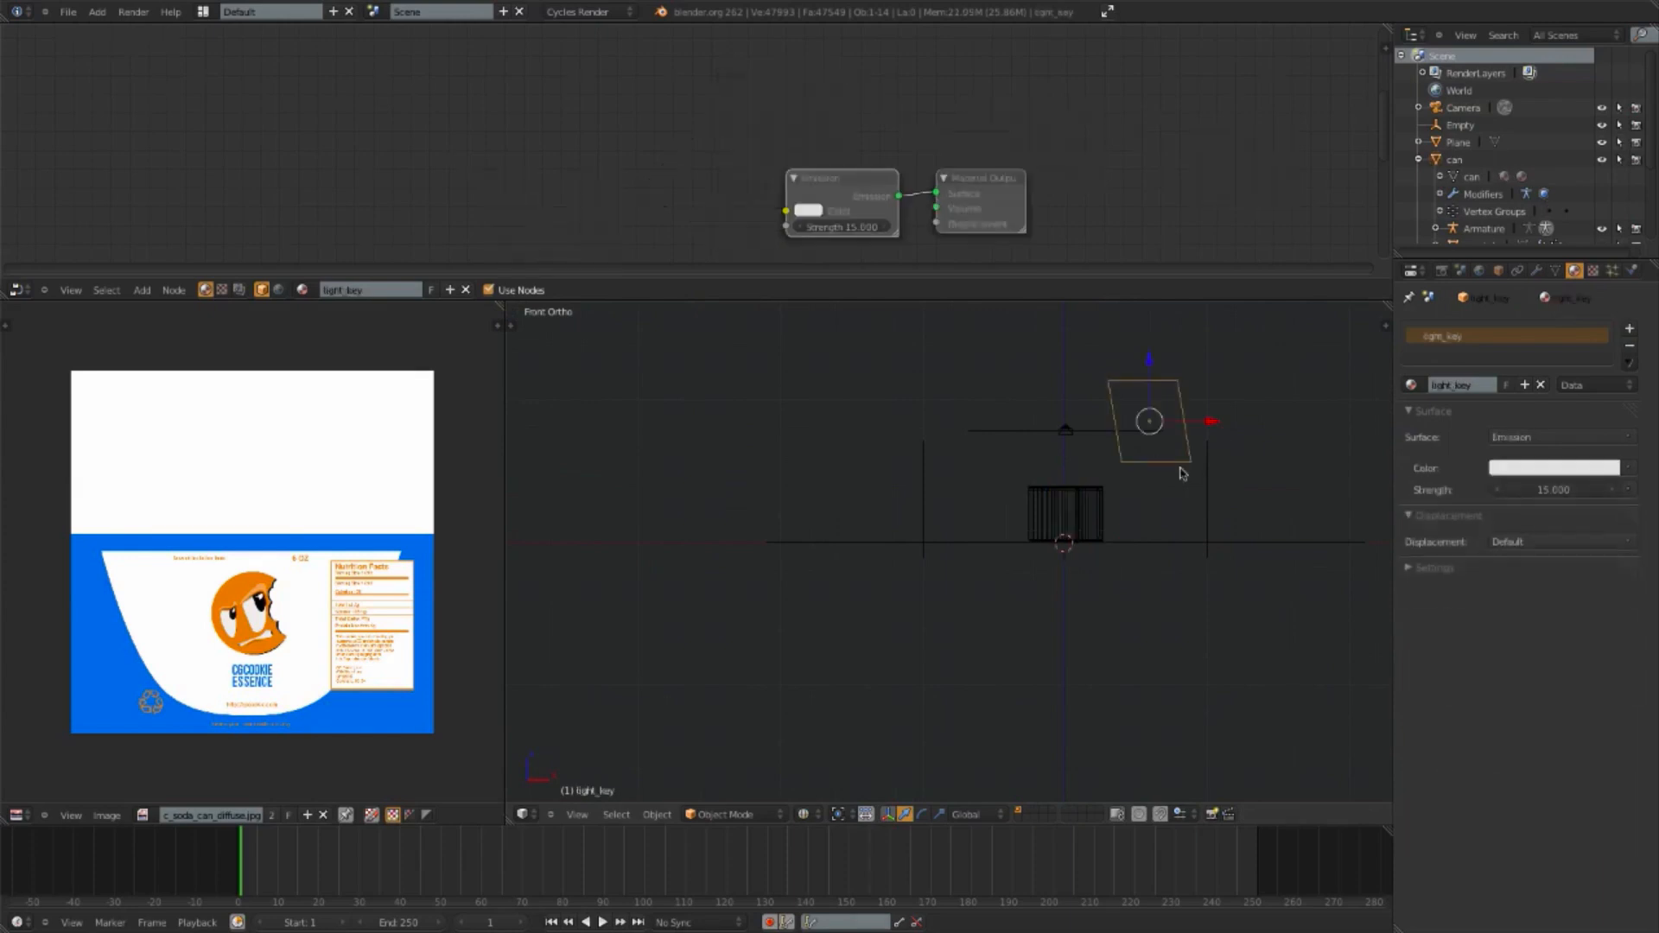
{"action": "scroll", "coordinate": [1158, 466], "scroll_direction": "up", "scroll_amount": 8}
{"action": "key", "text": "shift+z"}
{"action": "key", "text": "KP_0"}
{"action": "key", "text": "shift+z"}
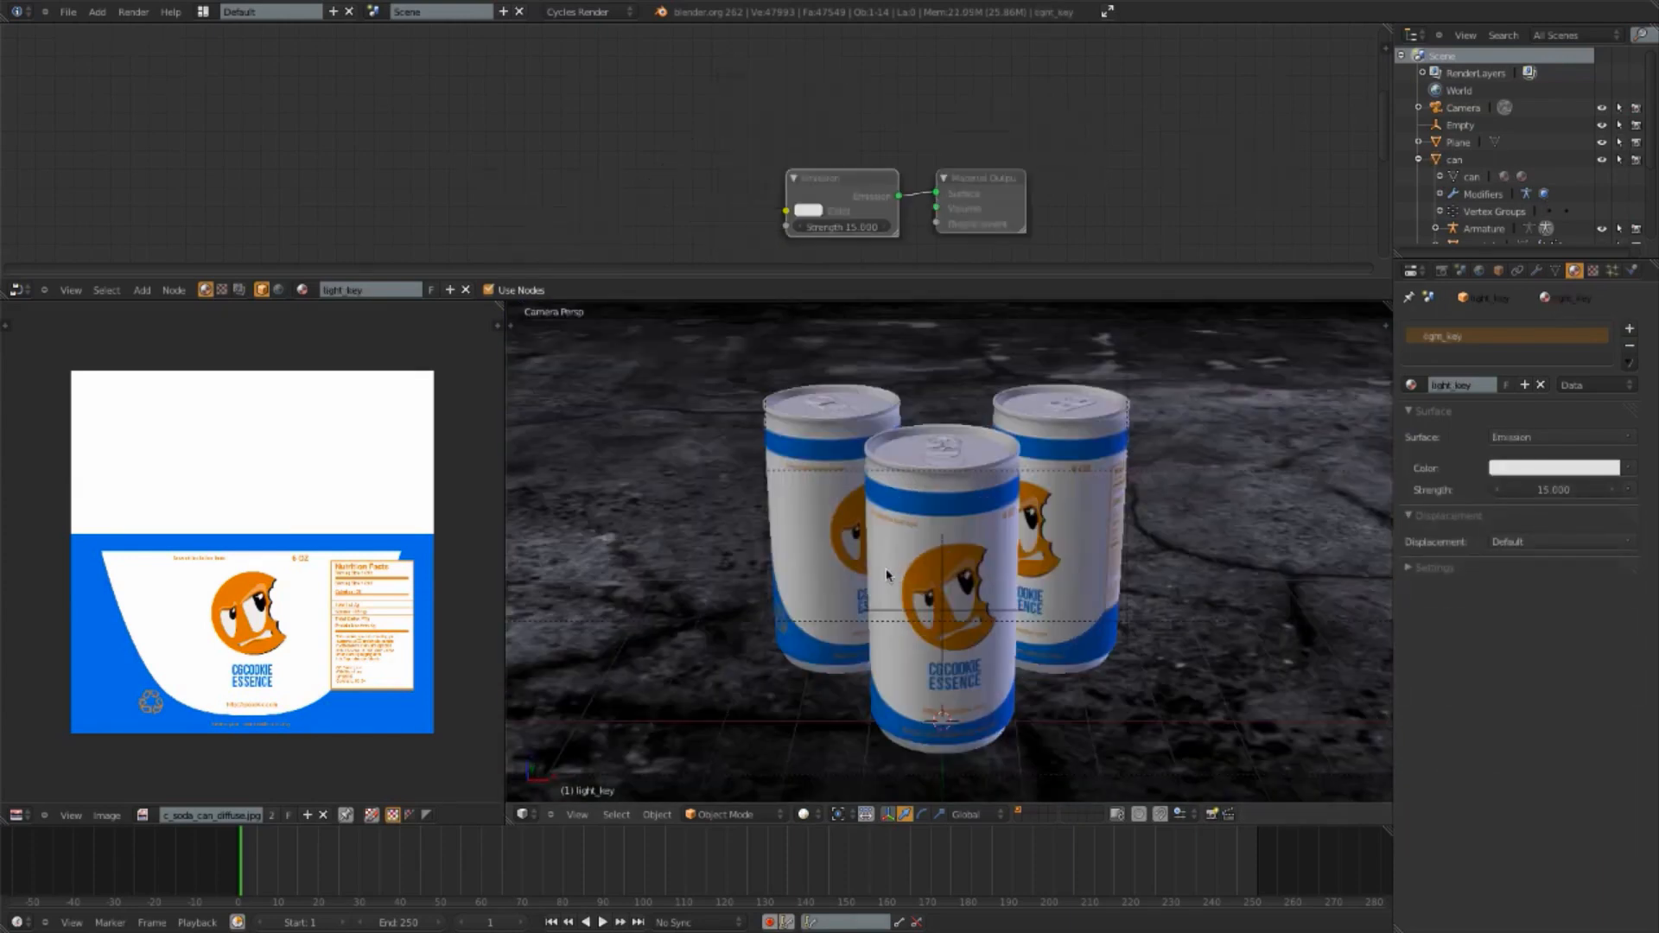
{"action": "left_click", "coordinate": [810, 813]}
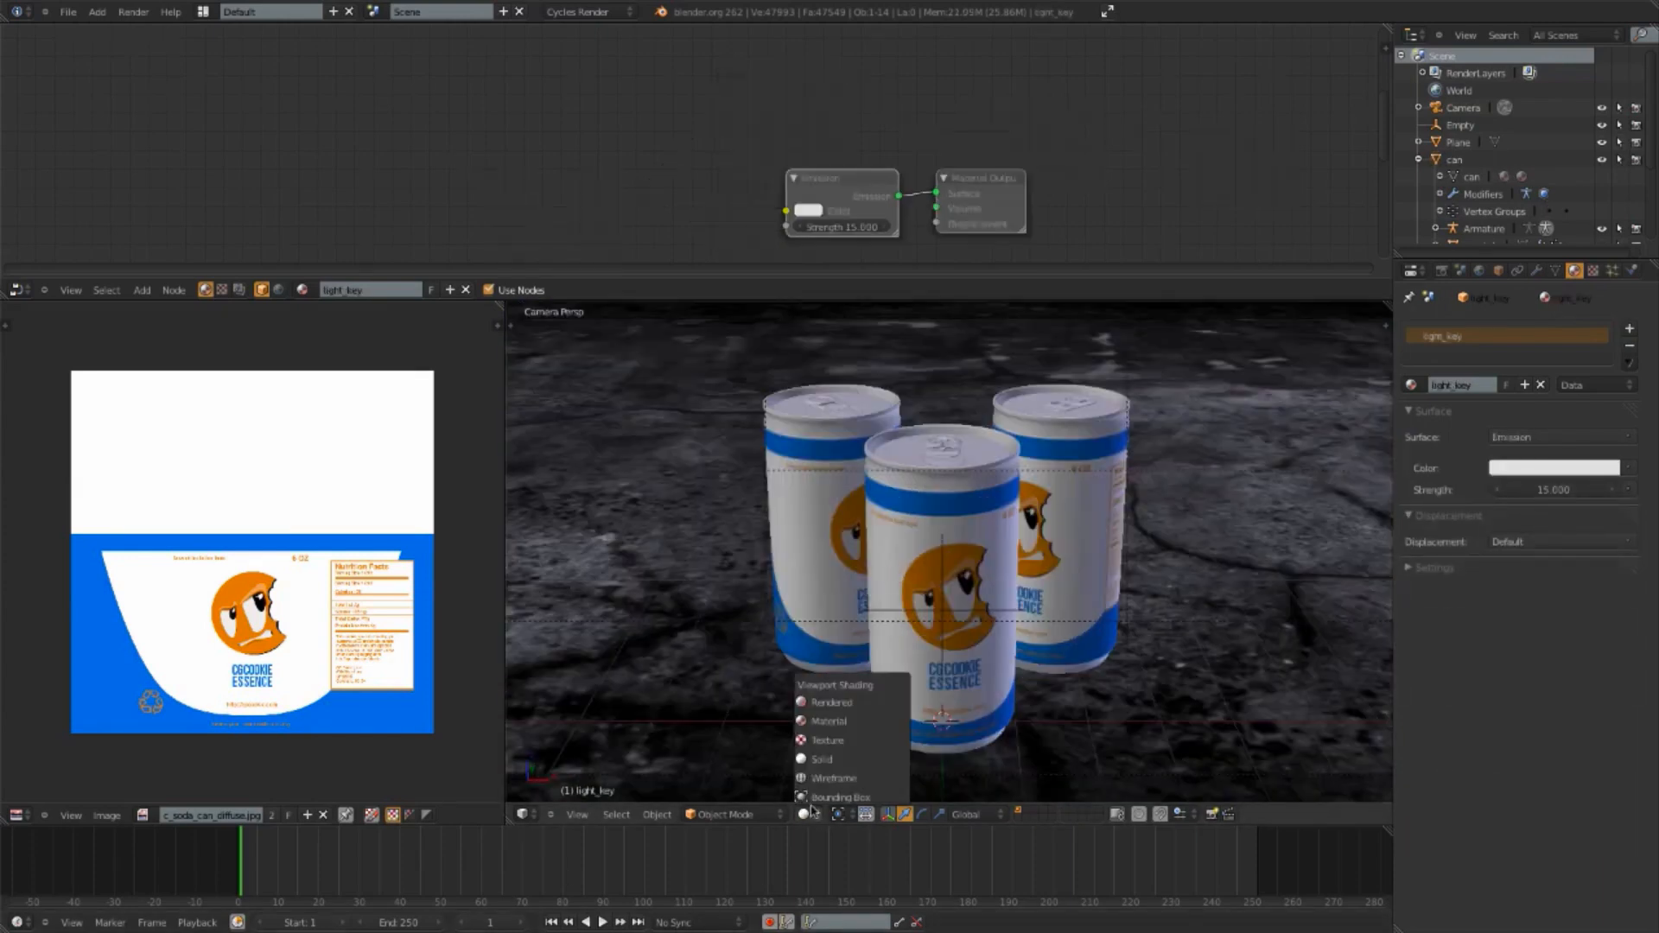
{"action": "left_click", "coordinate": [843, 702]}
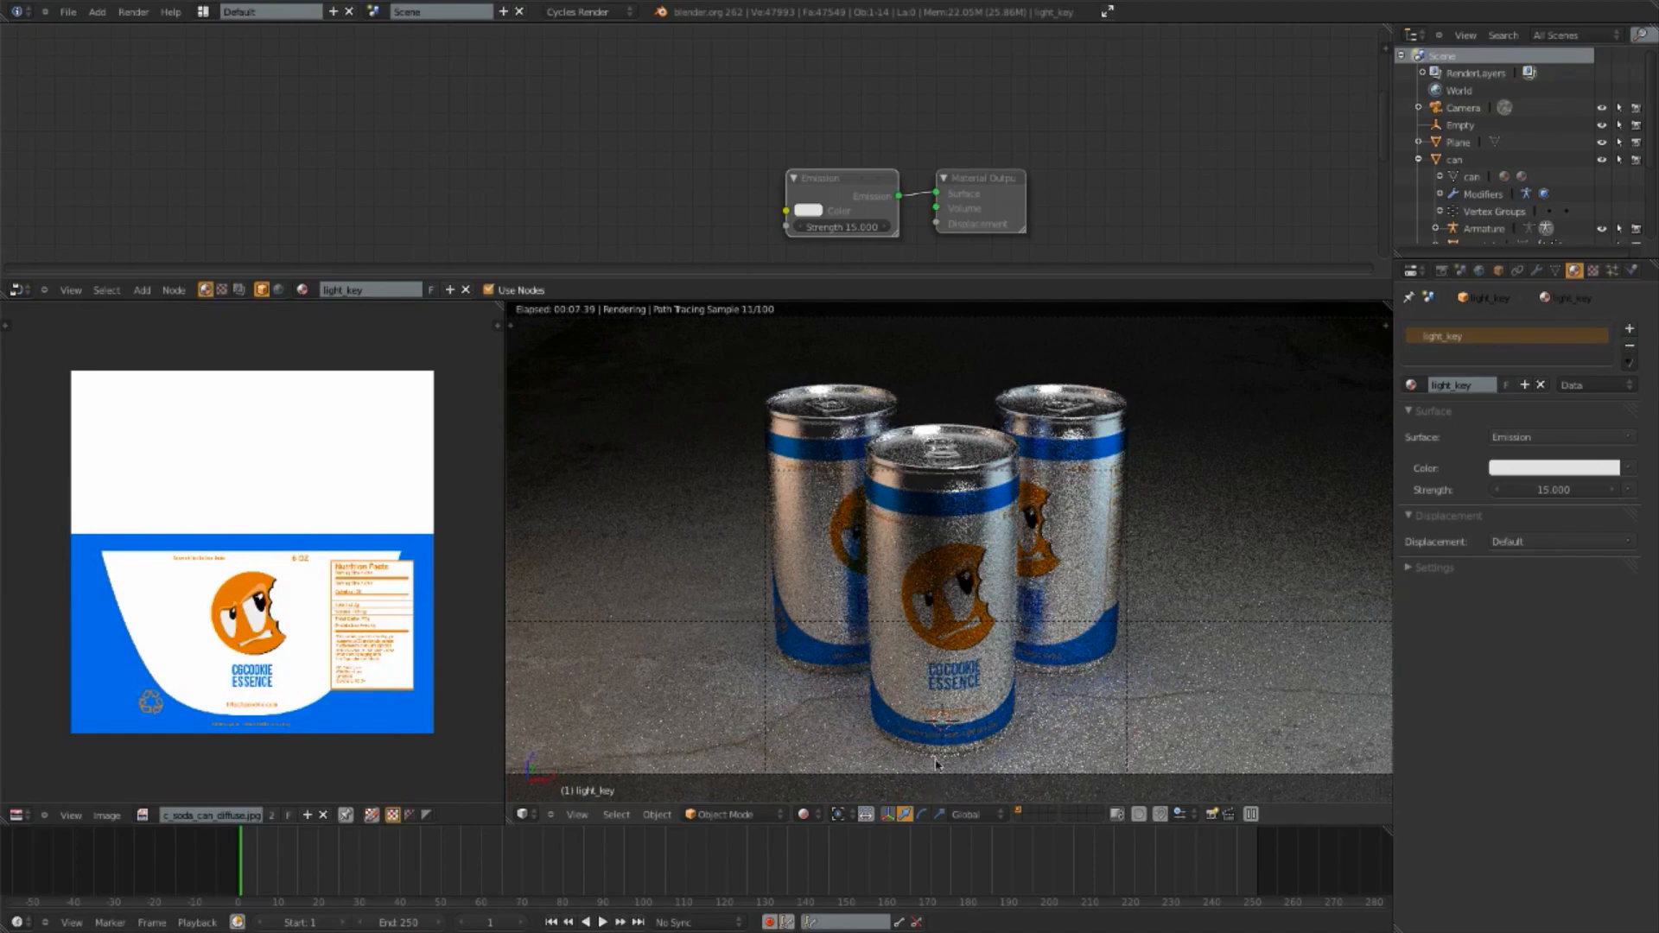
Step: View the scene at an angle in solid shading and stretch the light_key plane along its local Y to more than twice its length
{"action": "key", "text": "KP_7"}
{"action": "key", "text": "z"}
{"action": "mouse_move", "coordinate": [976, 451]}
{"action": "middle_mouse_down", "text": "ctrl"}
{"action": "mouse_move", "coordinate": [989, 599]}
{"action": "mouse_move", "coordinate": [993, 574]}
{"action": "mouse_move", "coordinate": [1017, 591]}
{"action": "middle_mouse_up", "text": "ctrl"}
{"action": "key", "text": "z"}
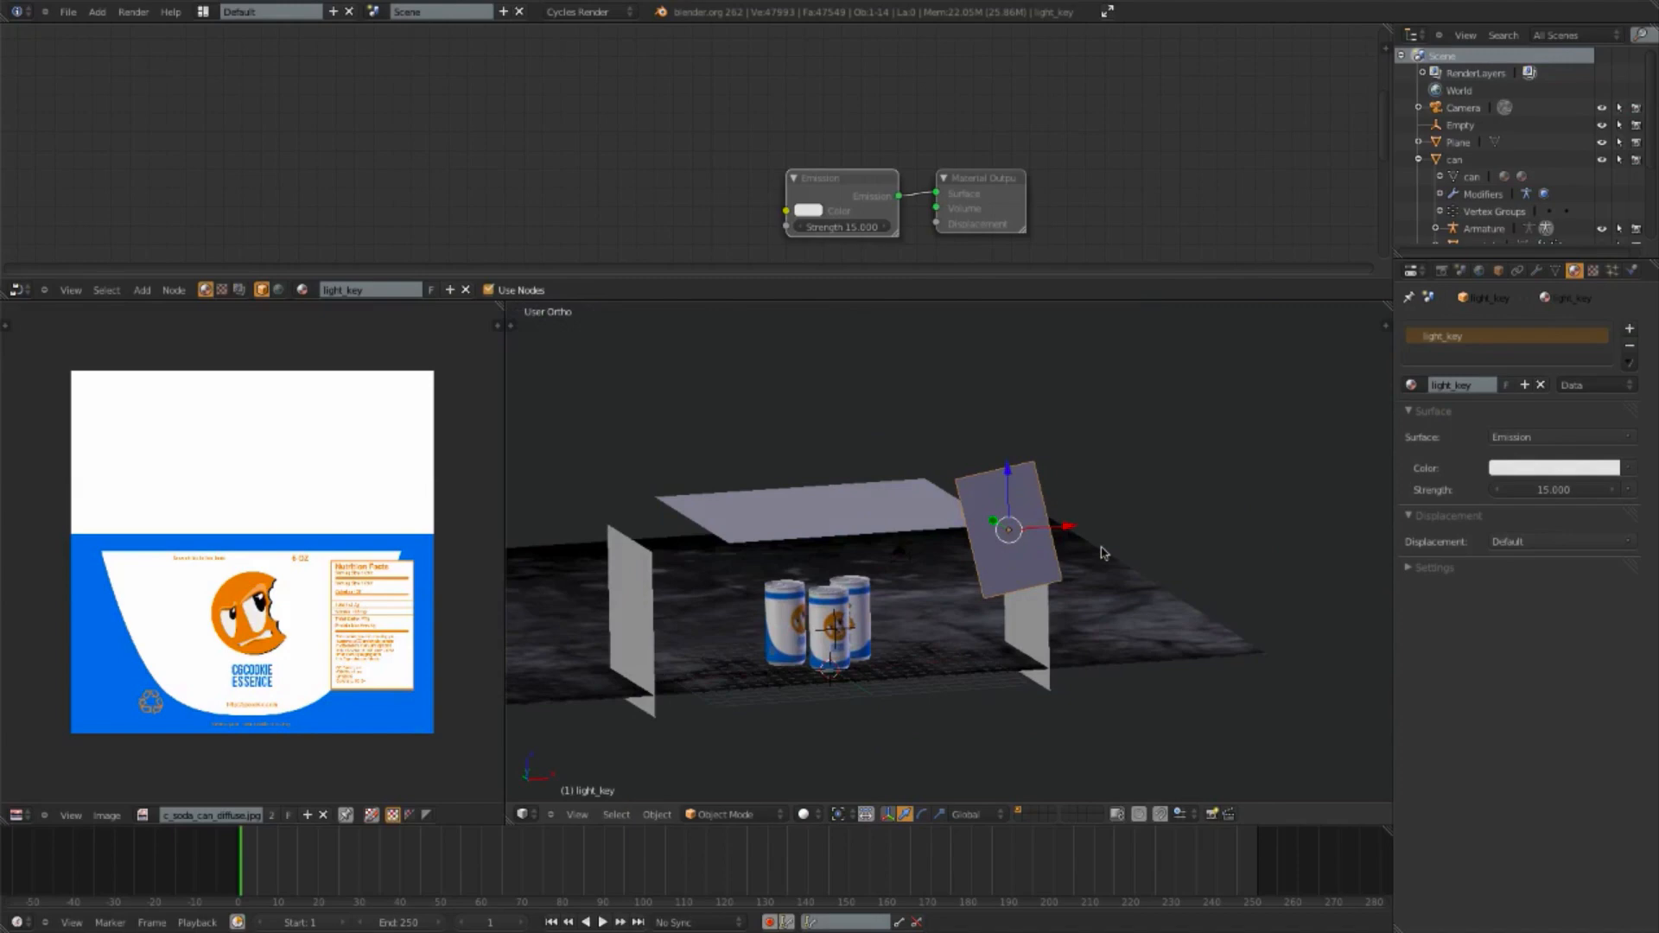
{"action": "key", "text": "s"}
{"action": "key", "text": "z"}
{"action": "key", "text": "z"}
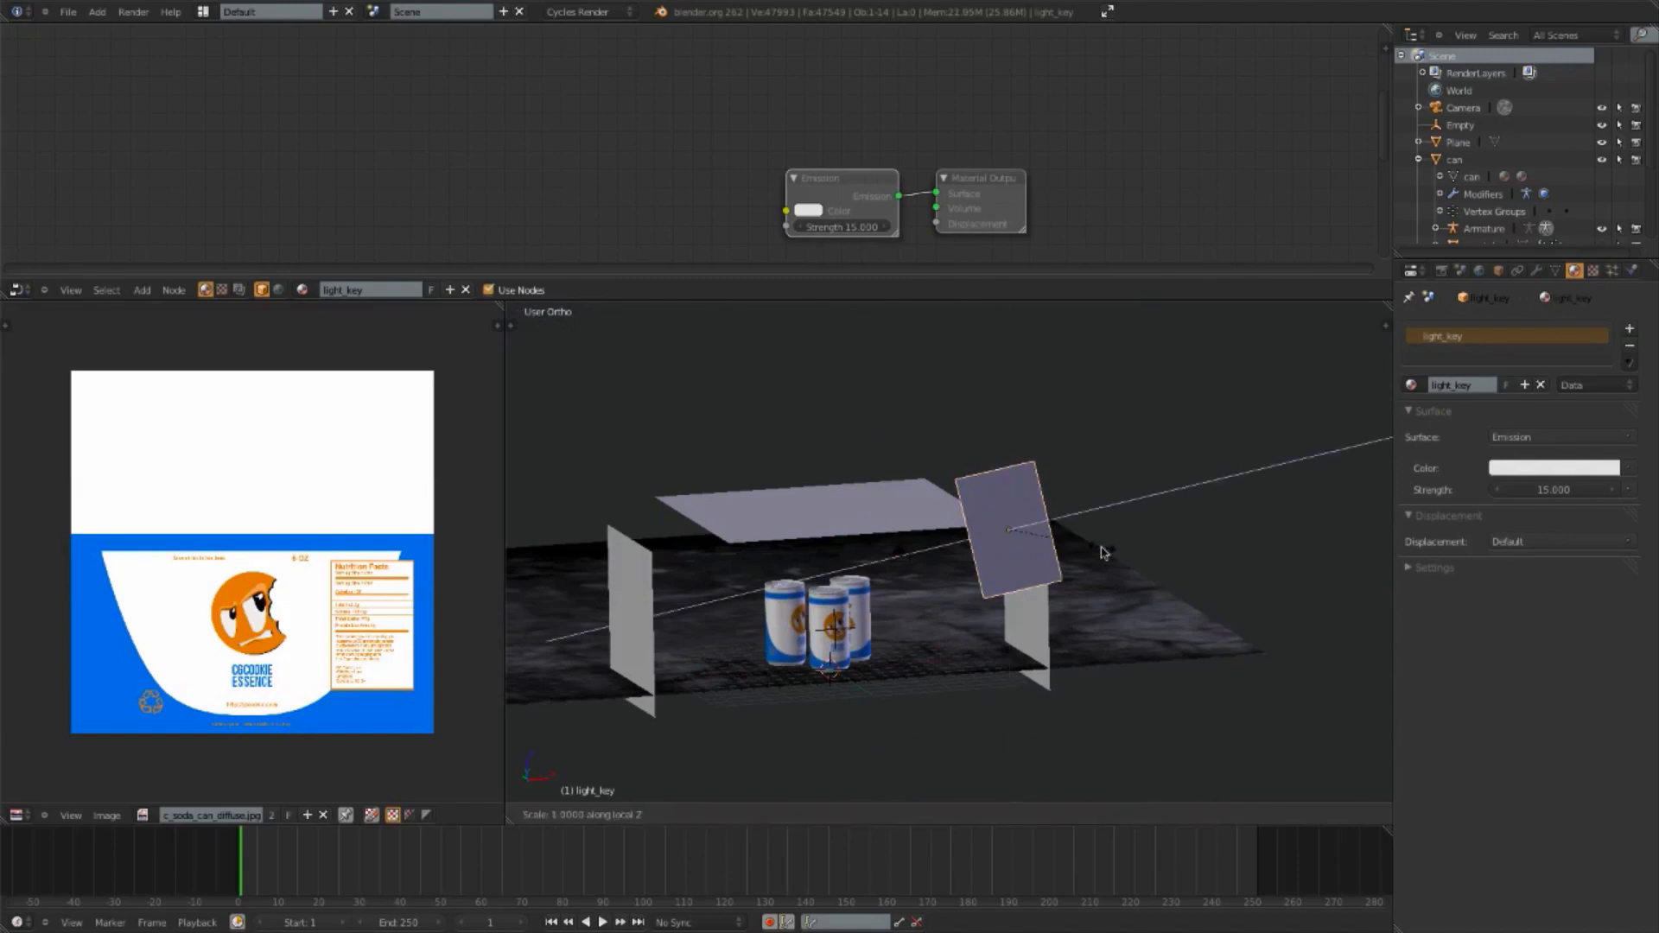
{"action": "key", "text": "y"}
{"action": "key", "text": "y"}
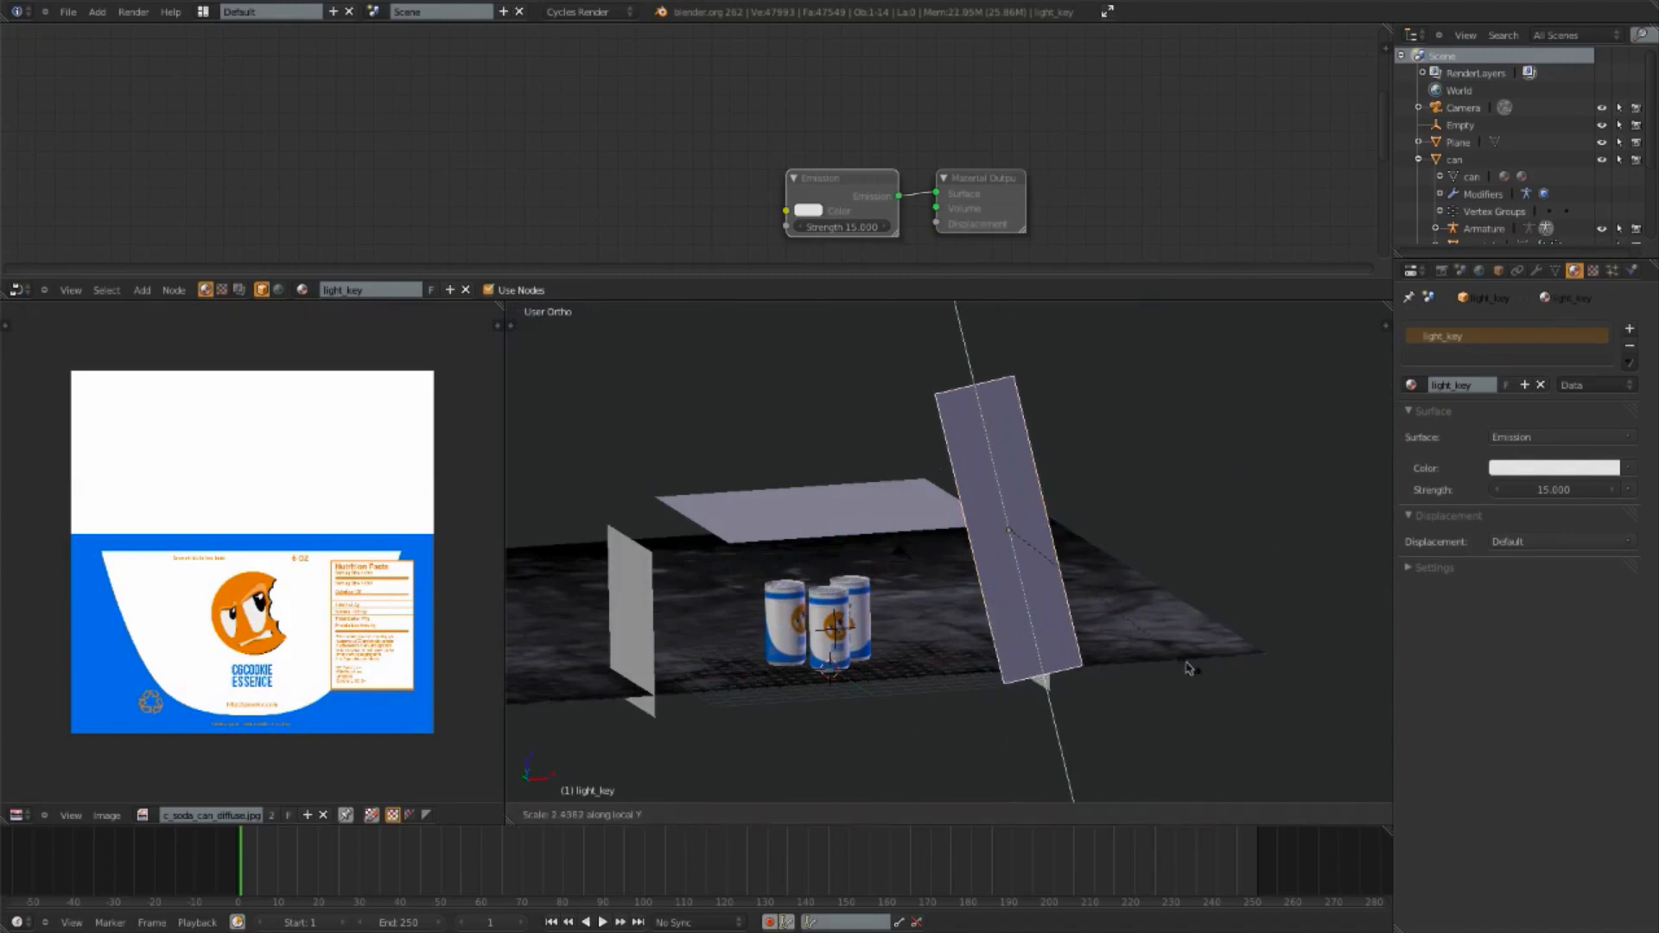
{"action": "left_click", "coordinate": [1175, 645]}
Step: Check the stretched key light's effect on the cans in the camera view with Rendered shading
{"action": "middle_click_drag", "start_coordinate": [1175, 646], "coordinate": [1009, 469]}
{"action": "key", "text": "KP_0"}
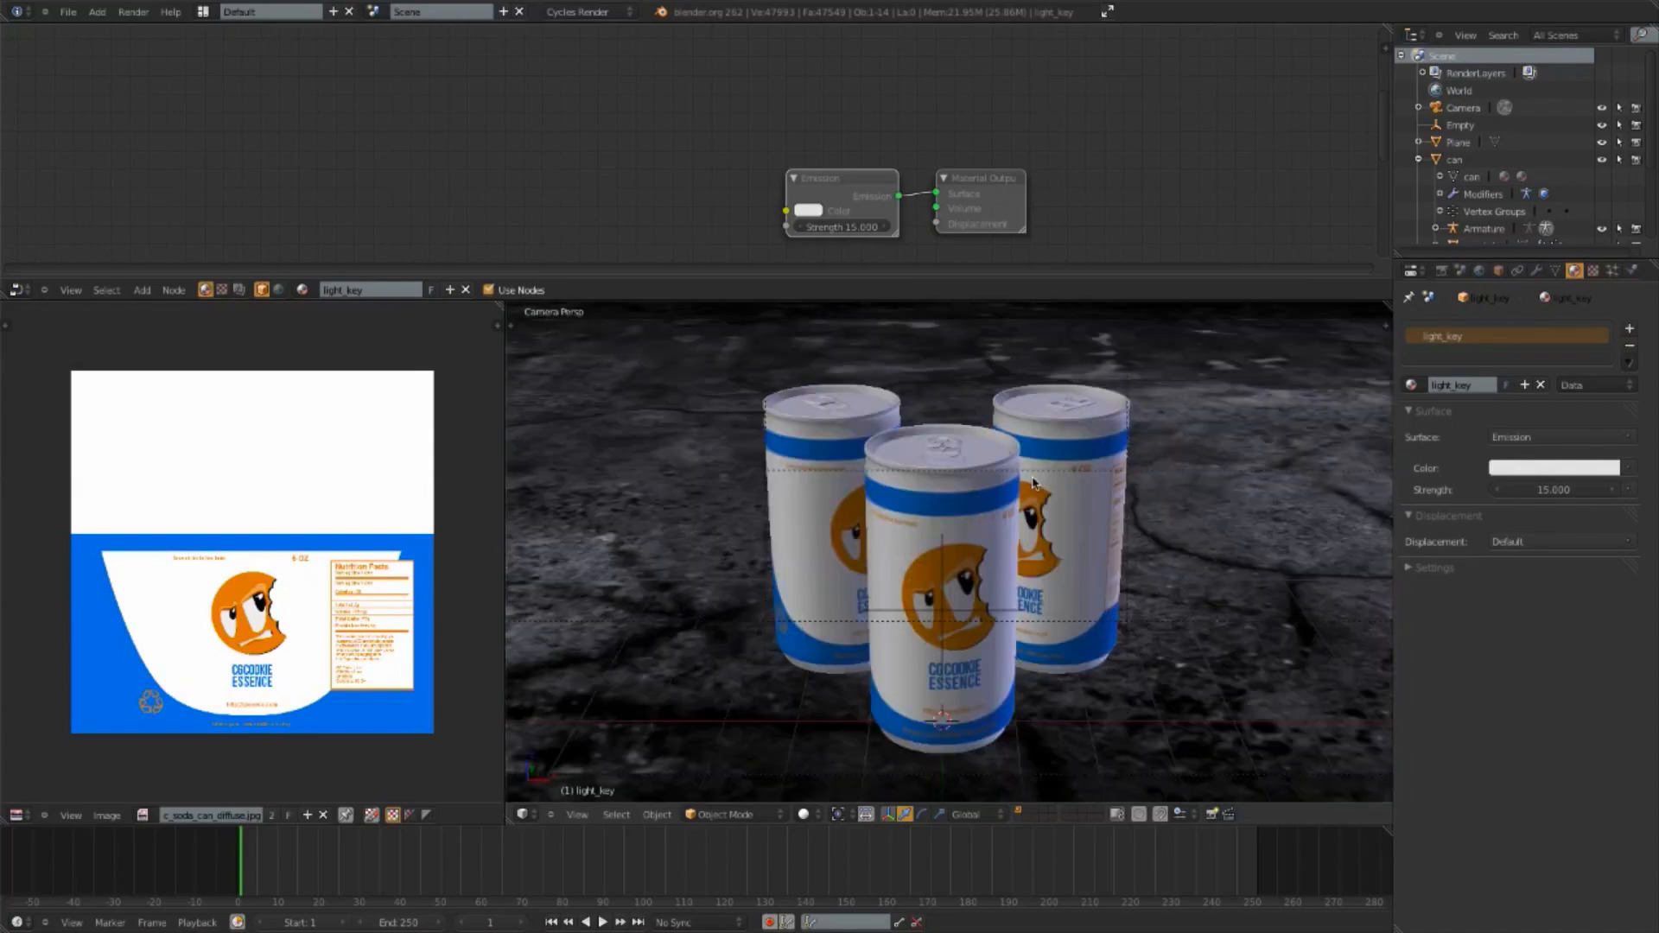
{"action": "left_click", "coordinate": [808, 814]}
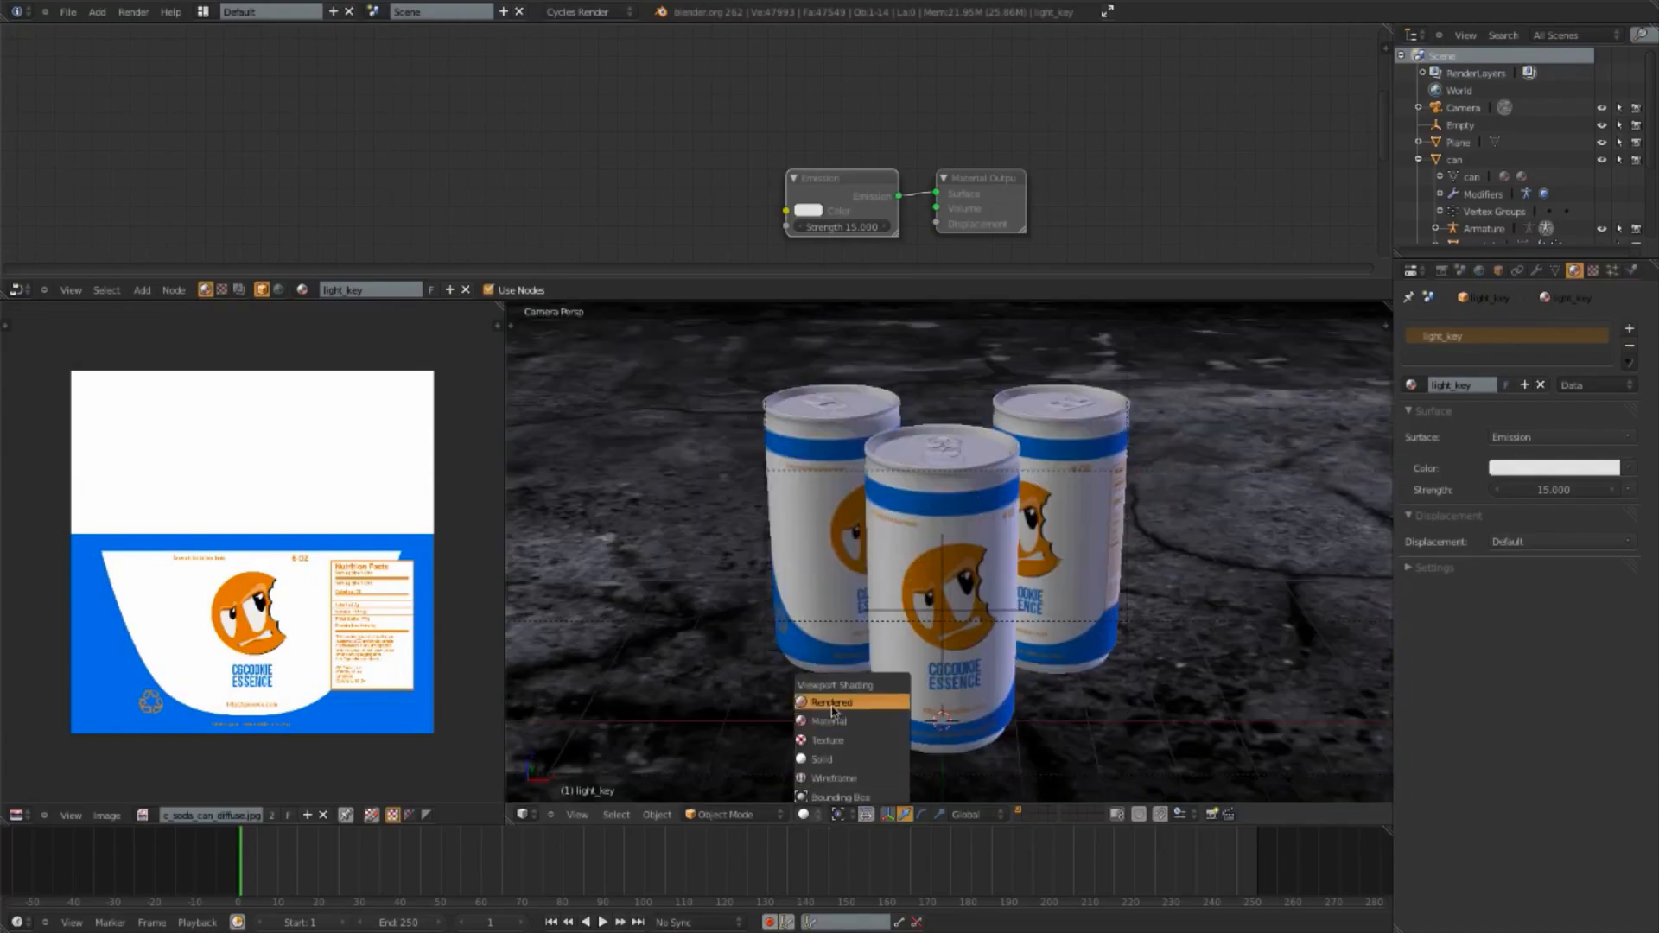
{"action": "left_click", "coordinate": [832, 710]}
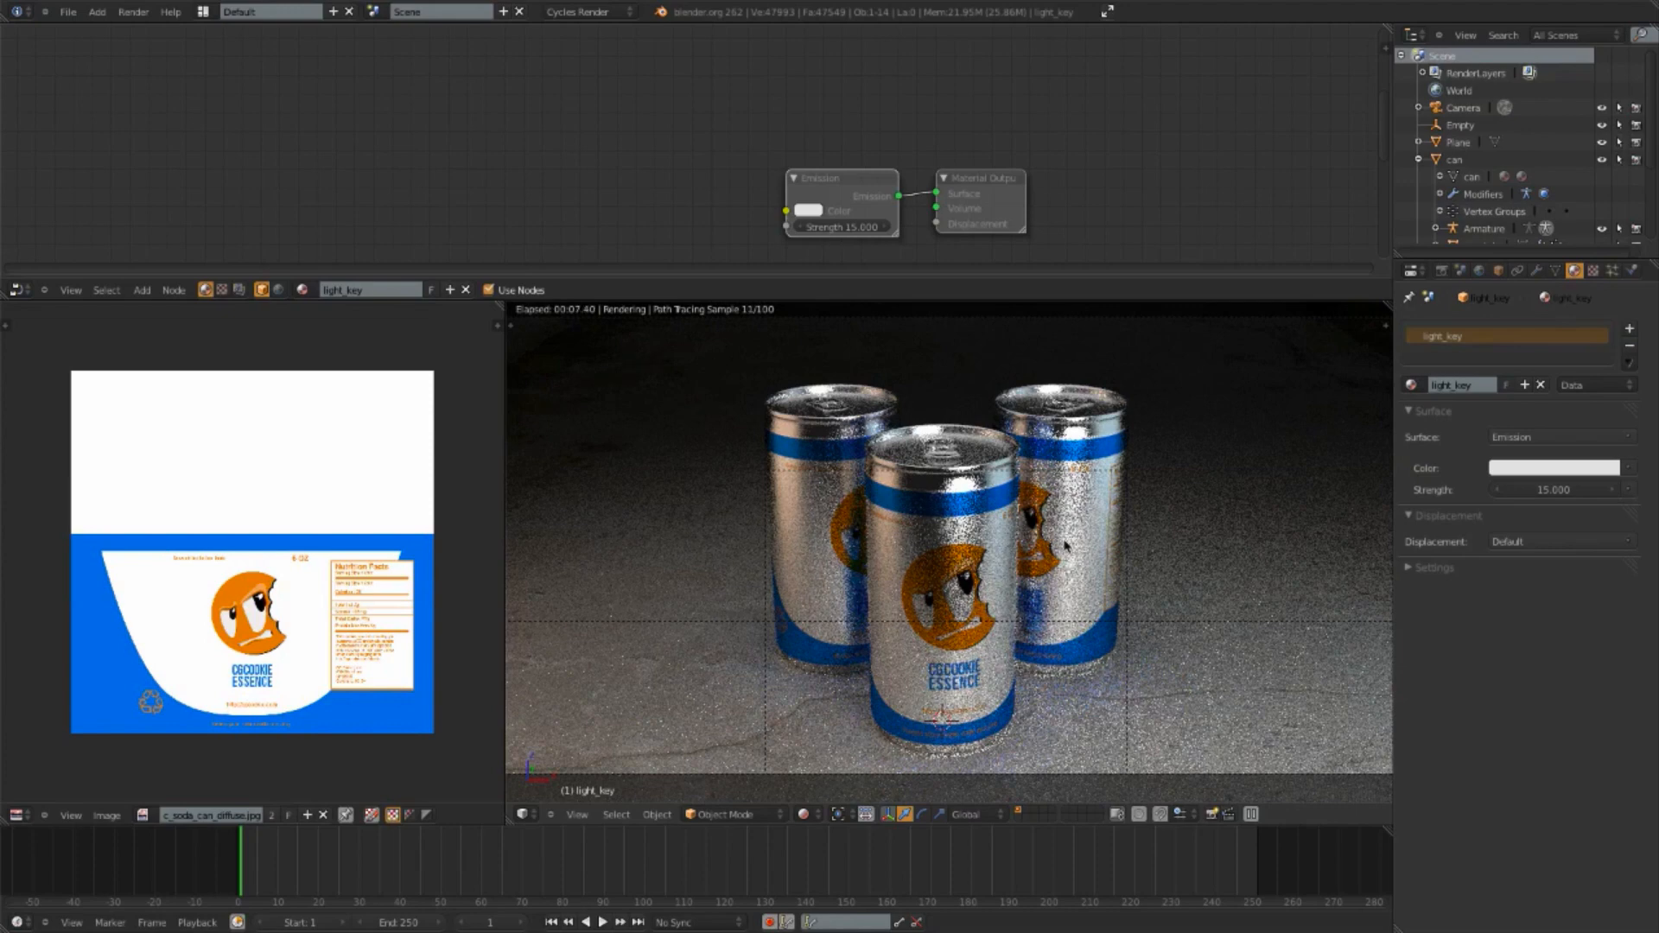
Step: In the top wireframe view, rotate the light_key plane slightly around its local X axis
{"action": "key", "text": "KP_7"}
{"action": "key", "text": "z"}
{"action": "key", "text": "r"}
{"action": "key", "text": "x"}
{"action": "key", "text": "x"}
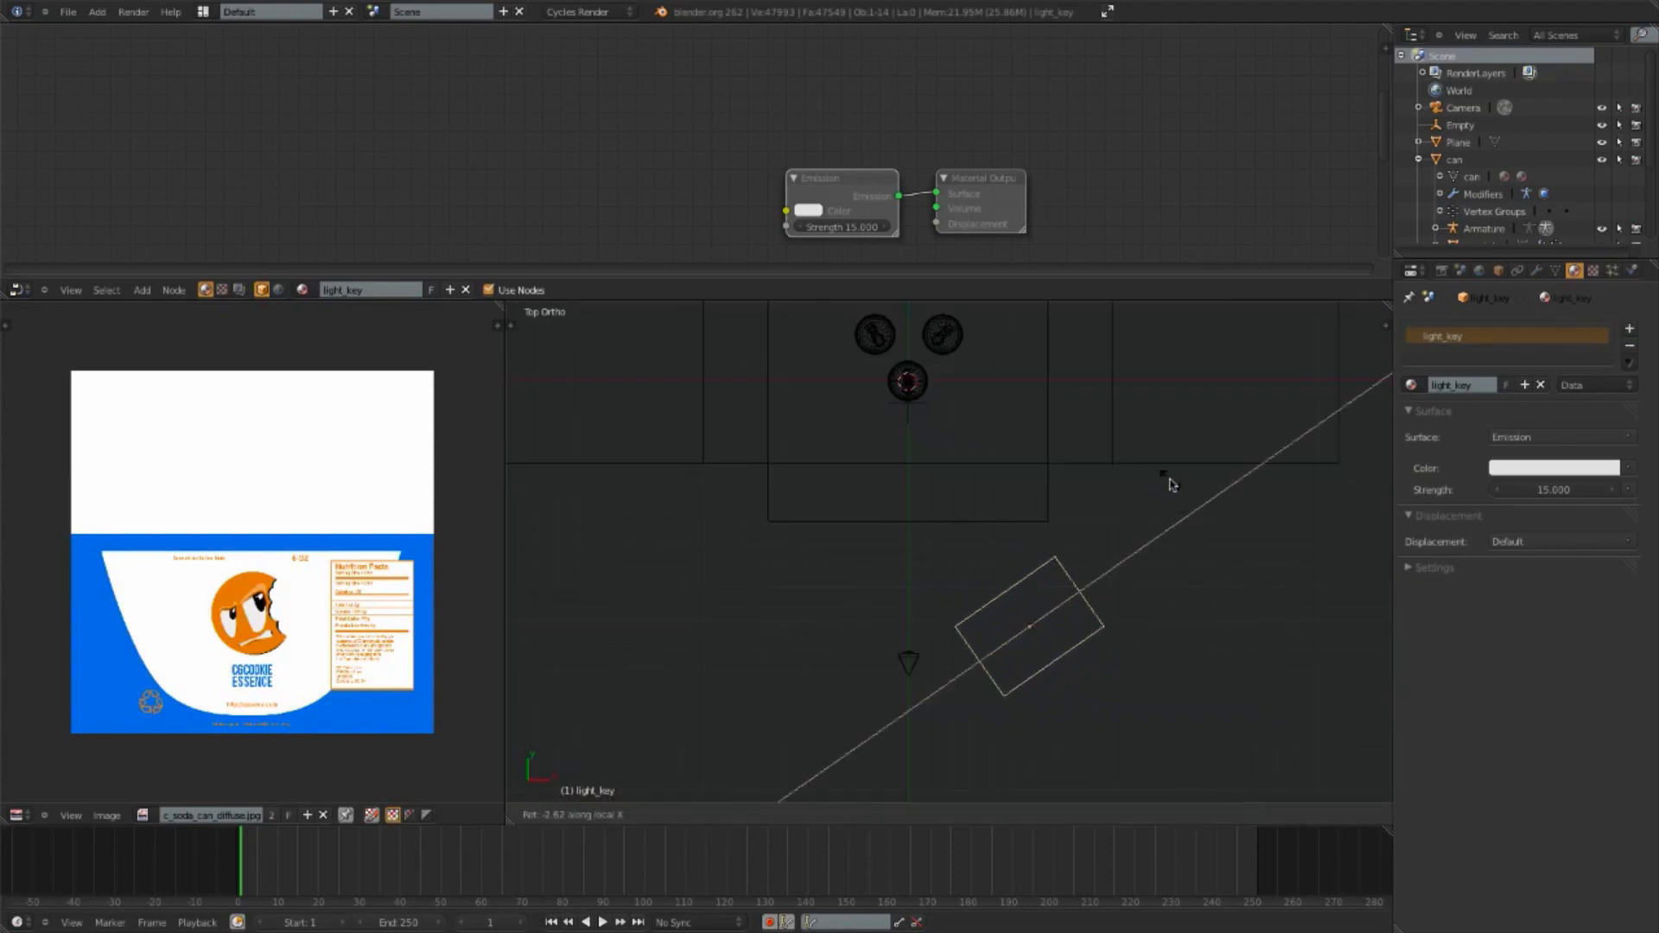
{"action": "left_click", "coordinate": [1138, 445]}
Step: In the front view, lower the light_key plane along global Z
{"action": "key", "text": "KP_1"}
{"action": "key", "text": "r"}
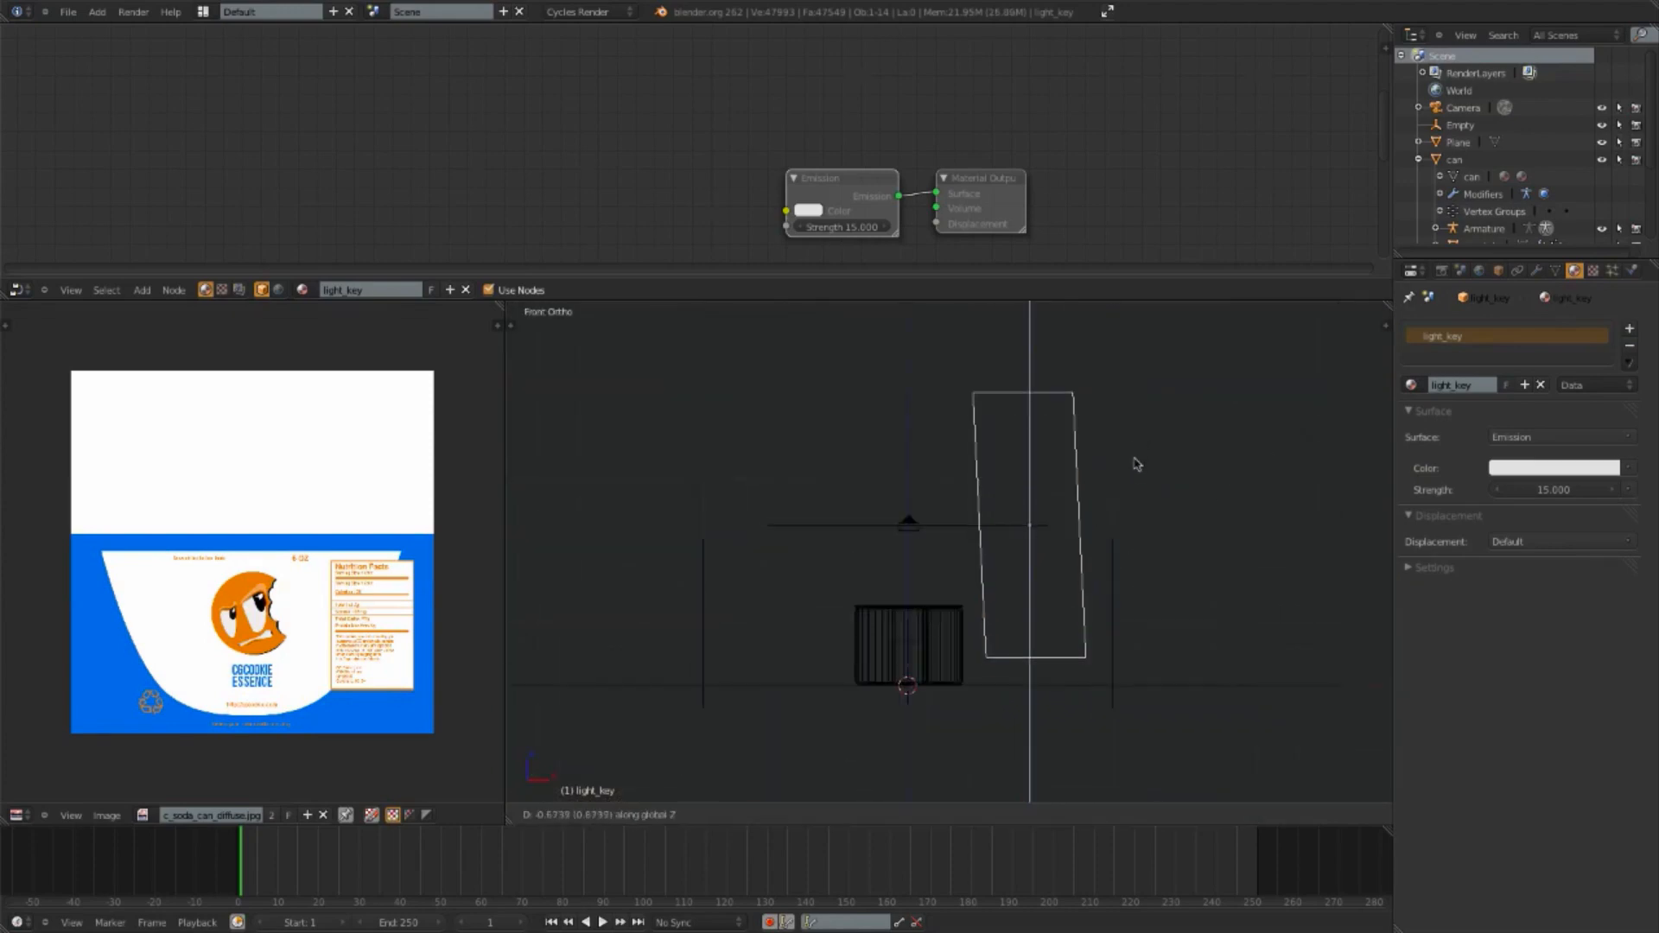
{"action": "left_click", "coordinate": [1130, 529]}
Step: Check the lowered key light's effect on the cans in the camera view with Rendered shading
{"action": "key", "text": "KP_0"}
{"action": "key", "text": "shift+z"}
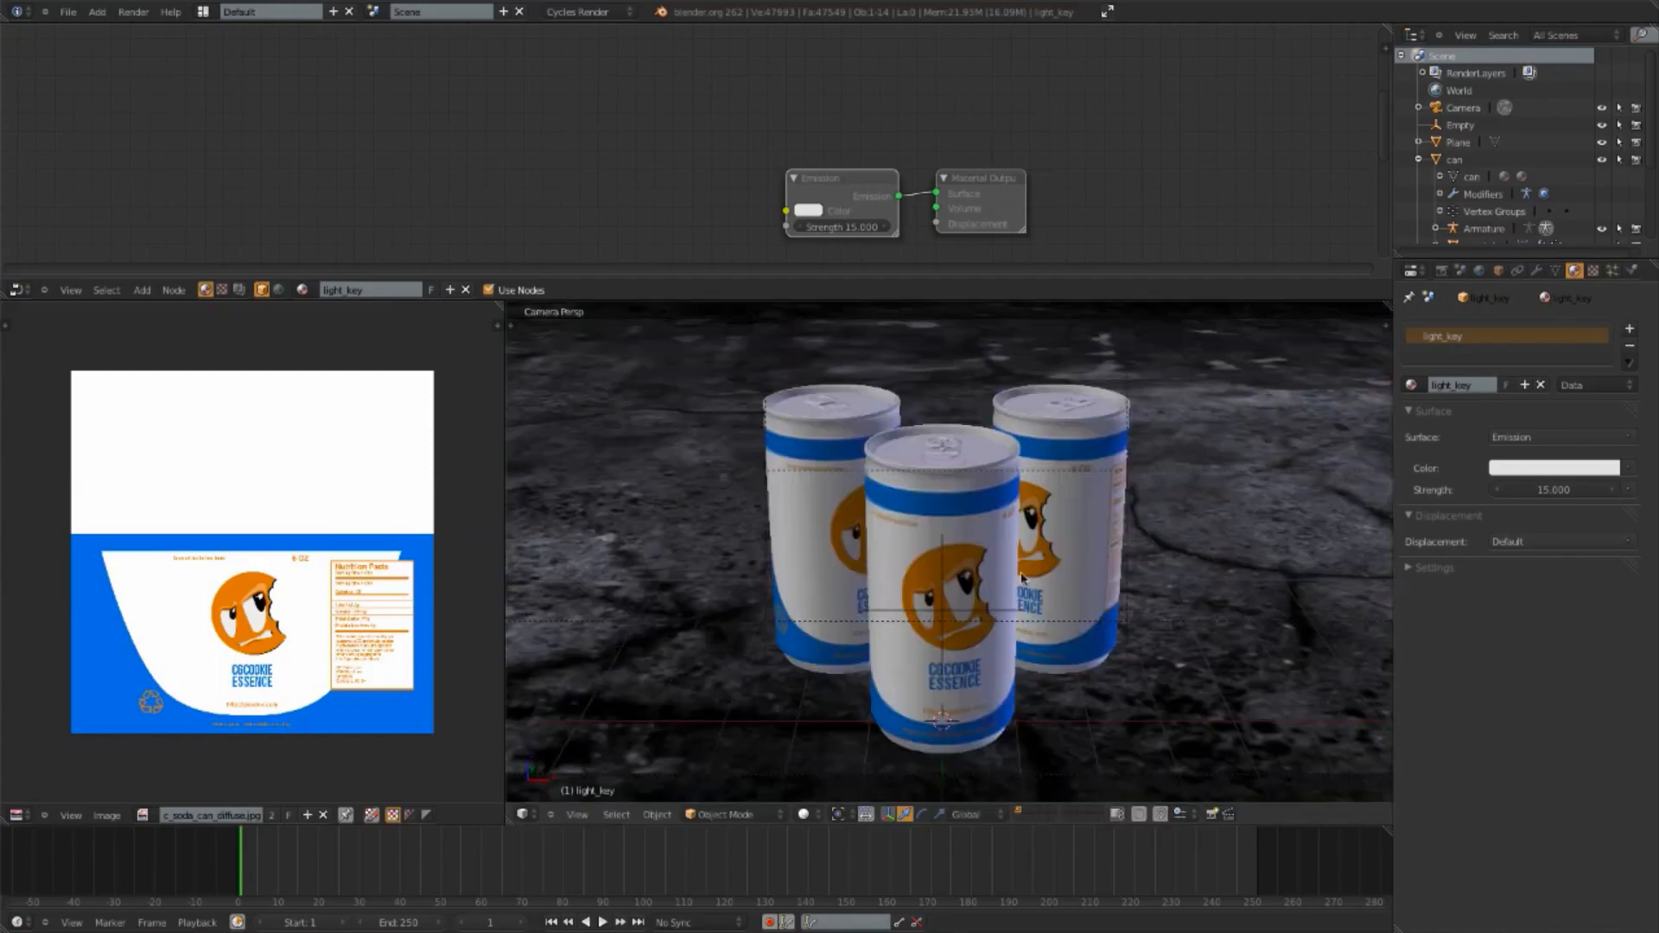
{"action": "left_click", "coordinate": [809, 816]}
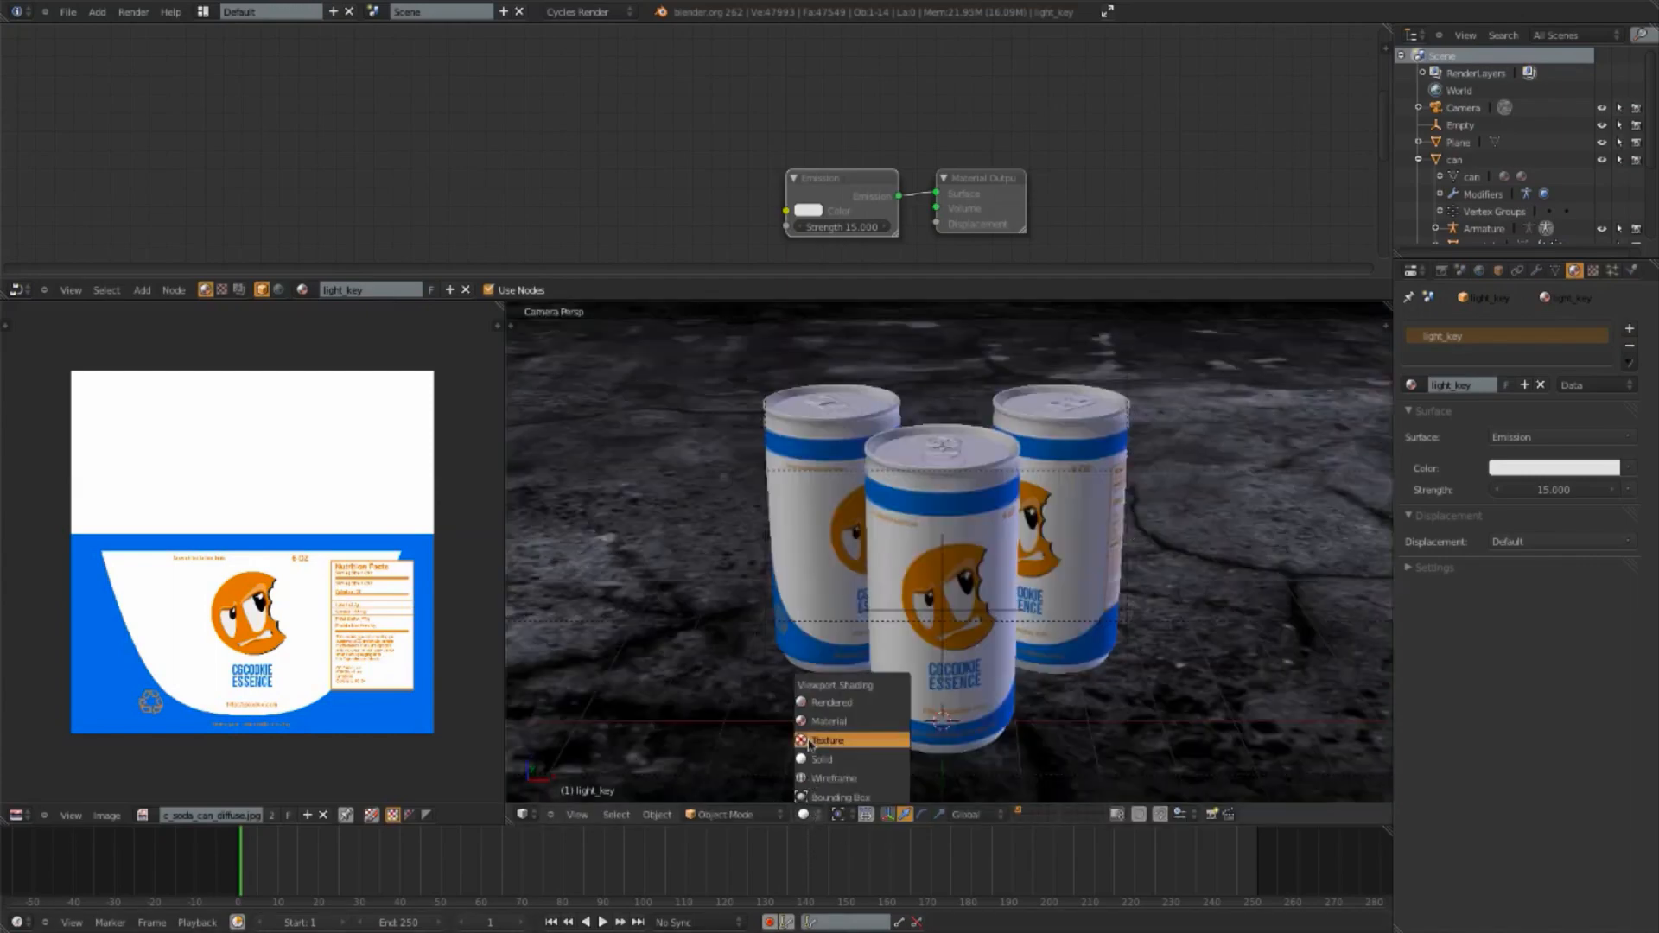
{"action": "left_click", "coordinate": [843, 702]}
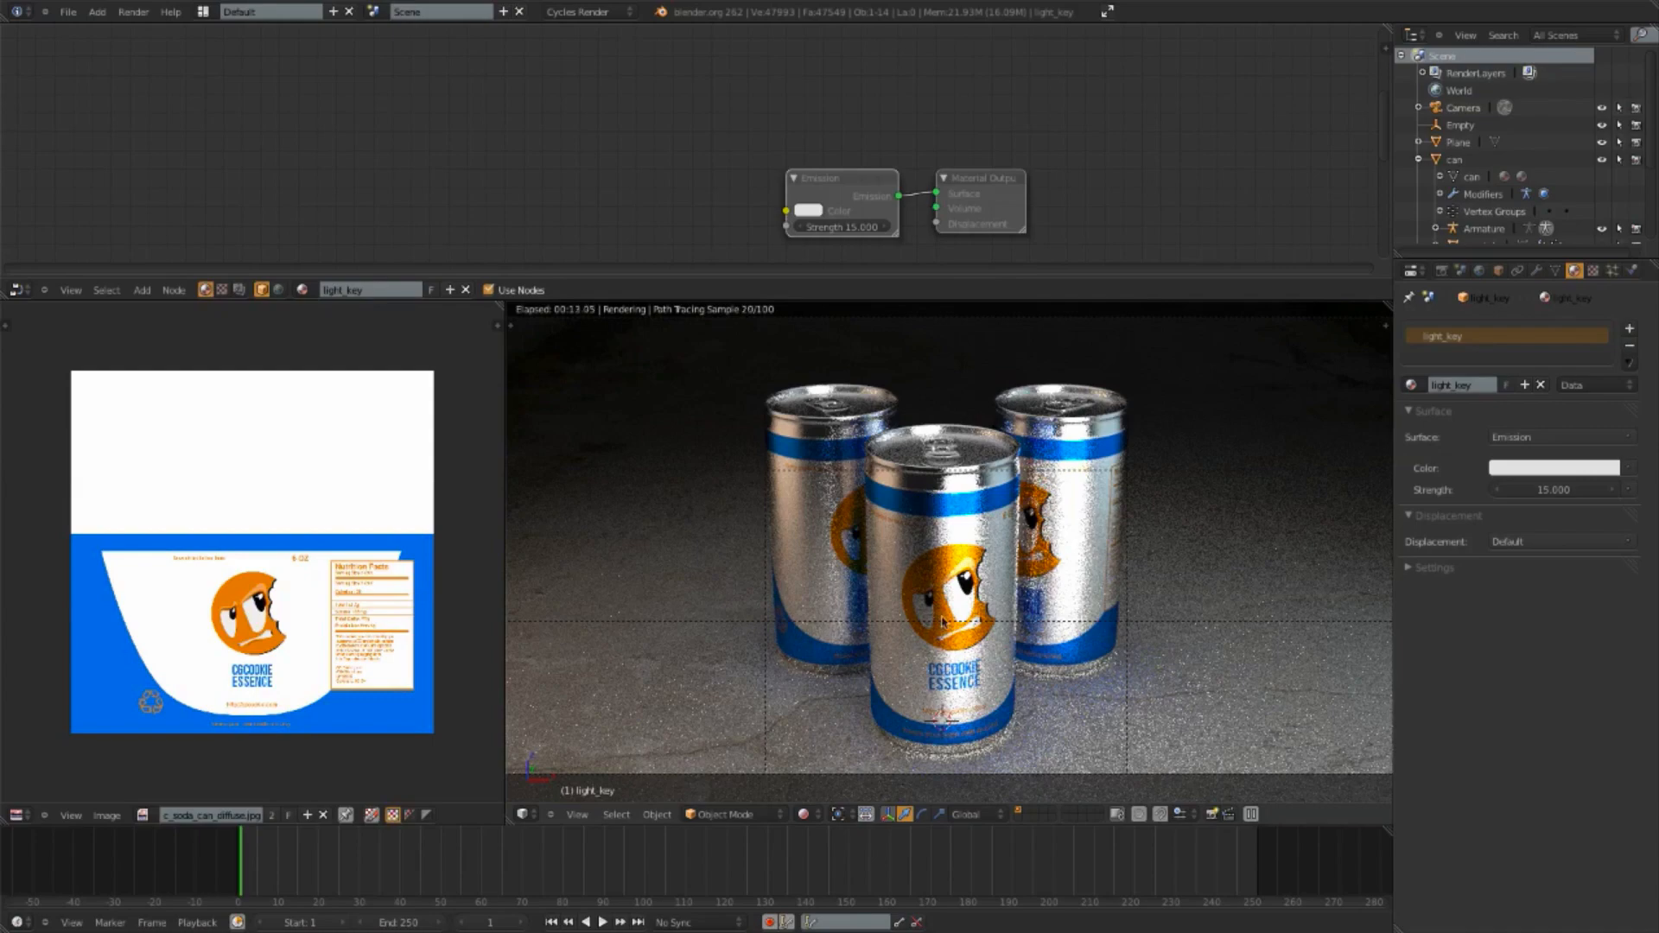
Step: Set the light_key material's emission strength to 12
{"action": "left_click", "coordinate": [1571, 490]}
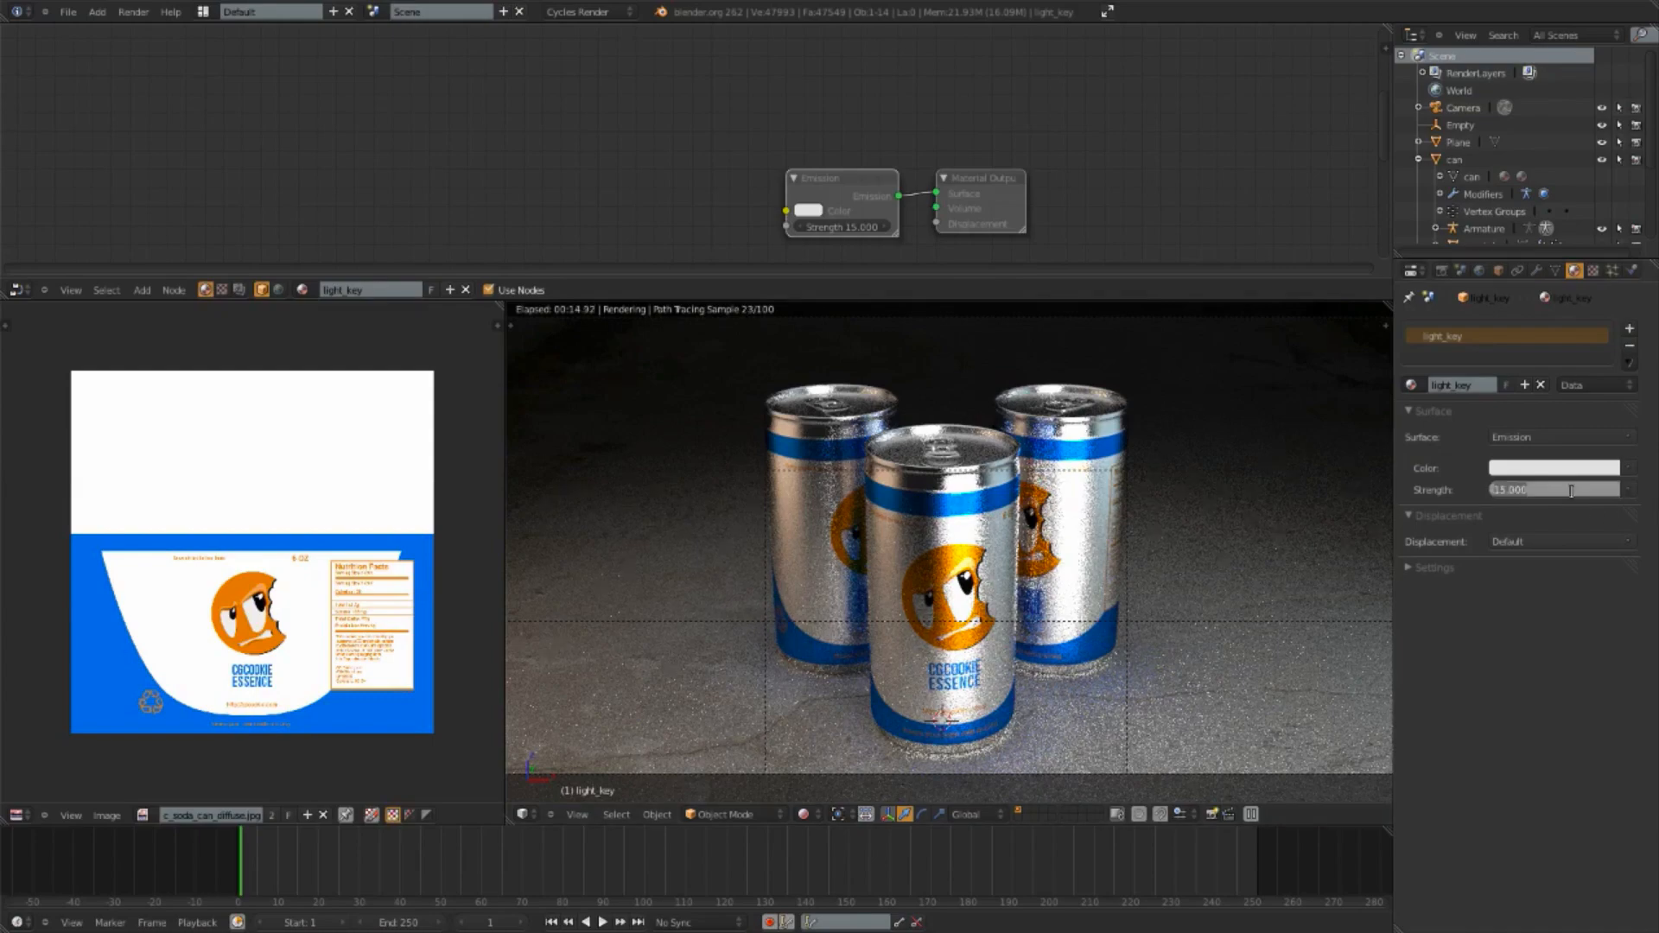
{"action": "type", "text": "12"}
{"action": "key", "text": "Return"}
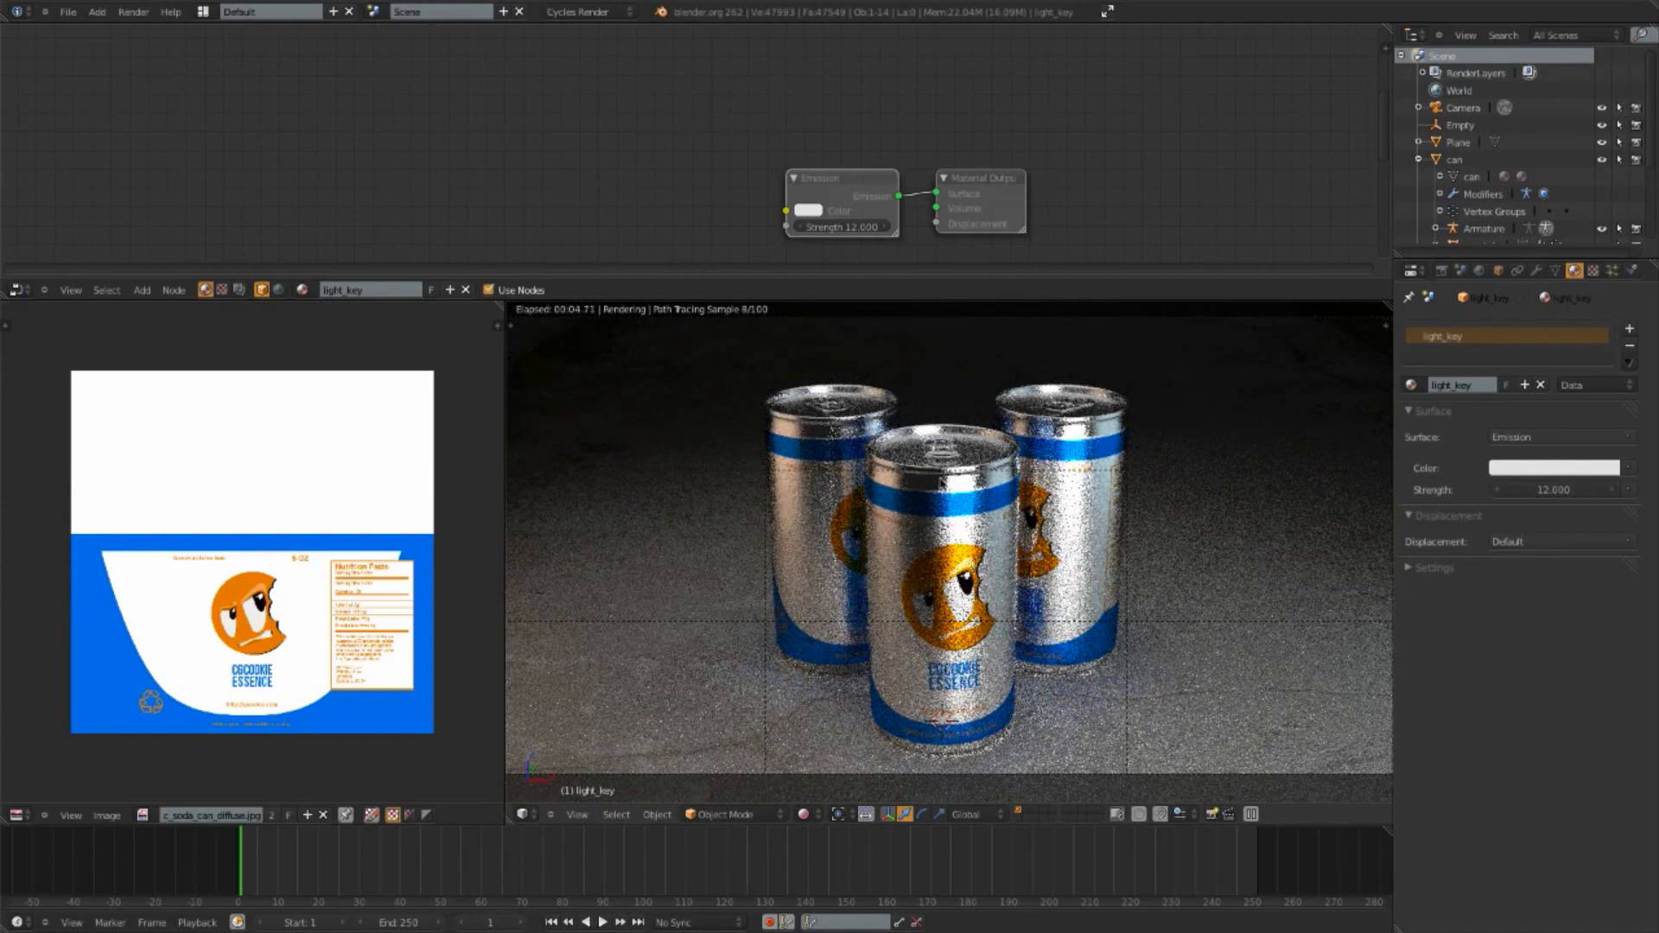
{"action": "key", "text": "s"}
{"action": "key", "text": "x"}
{"action": "key", "text": "x"}
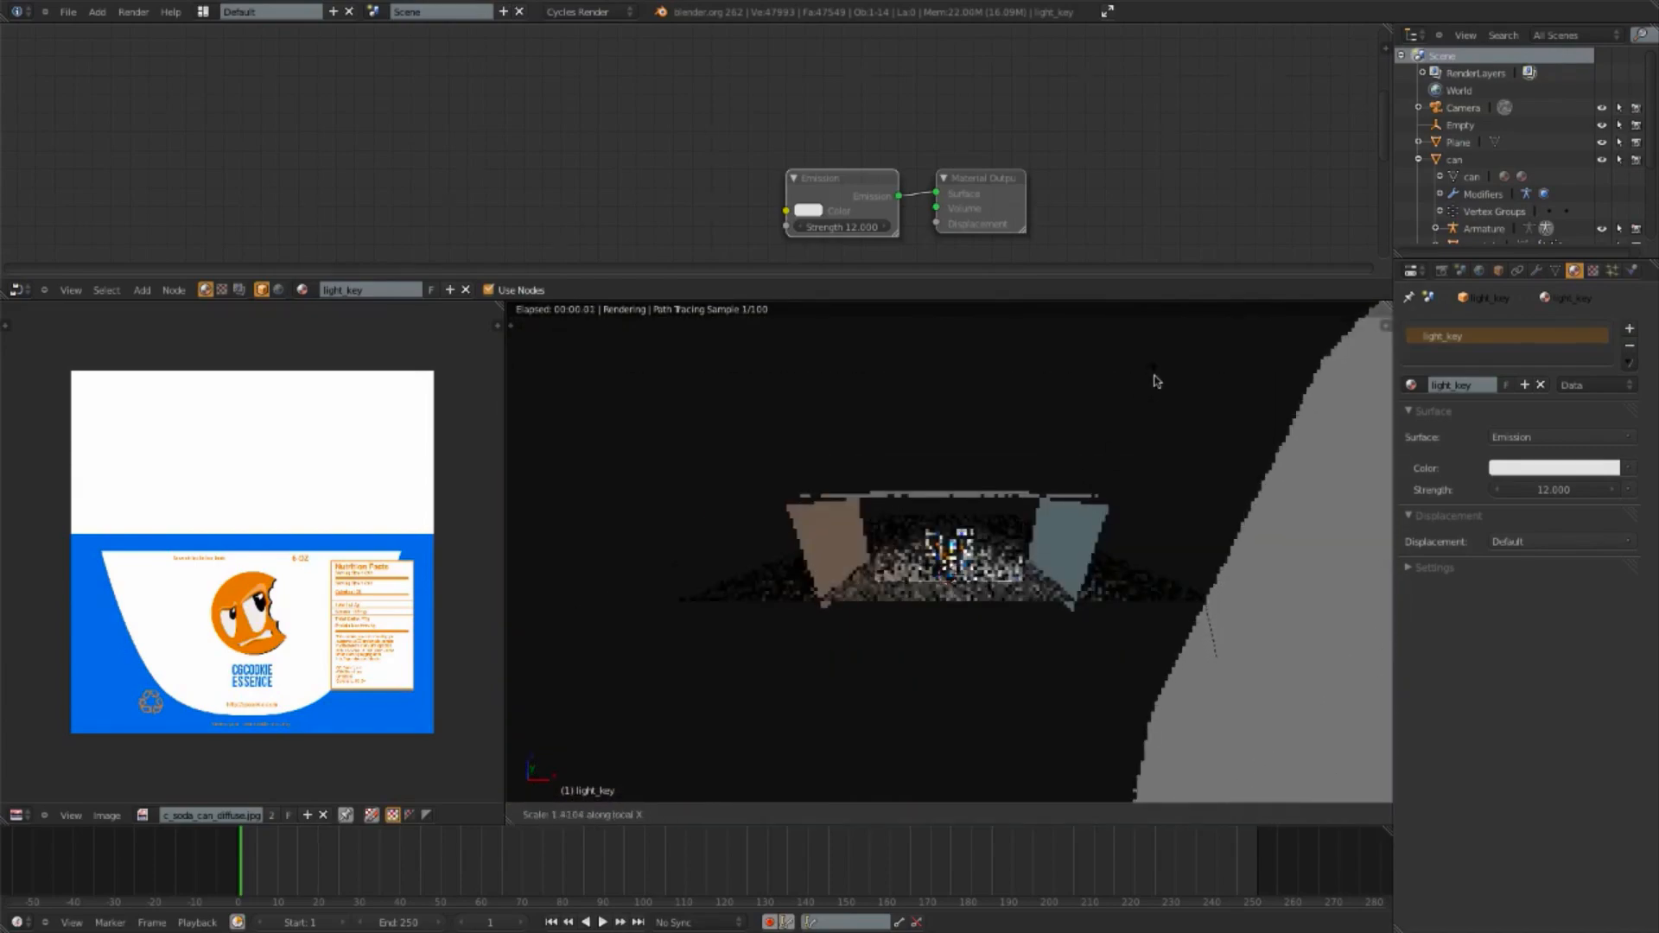
{"action": "key", "text": "Escape"}
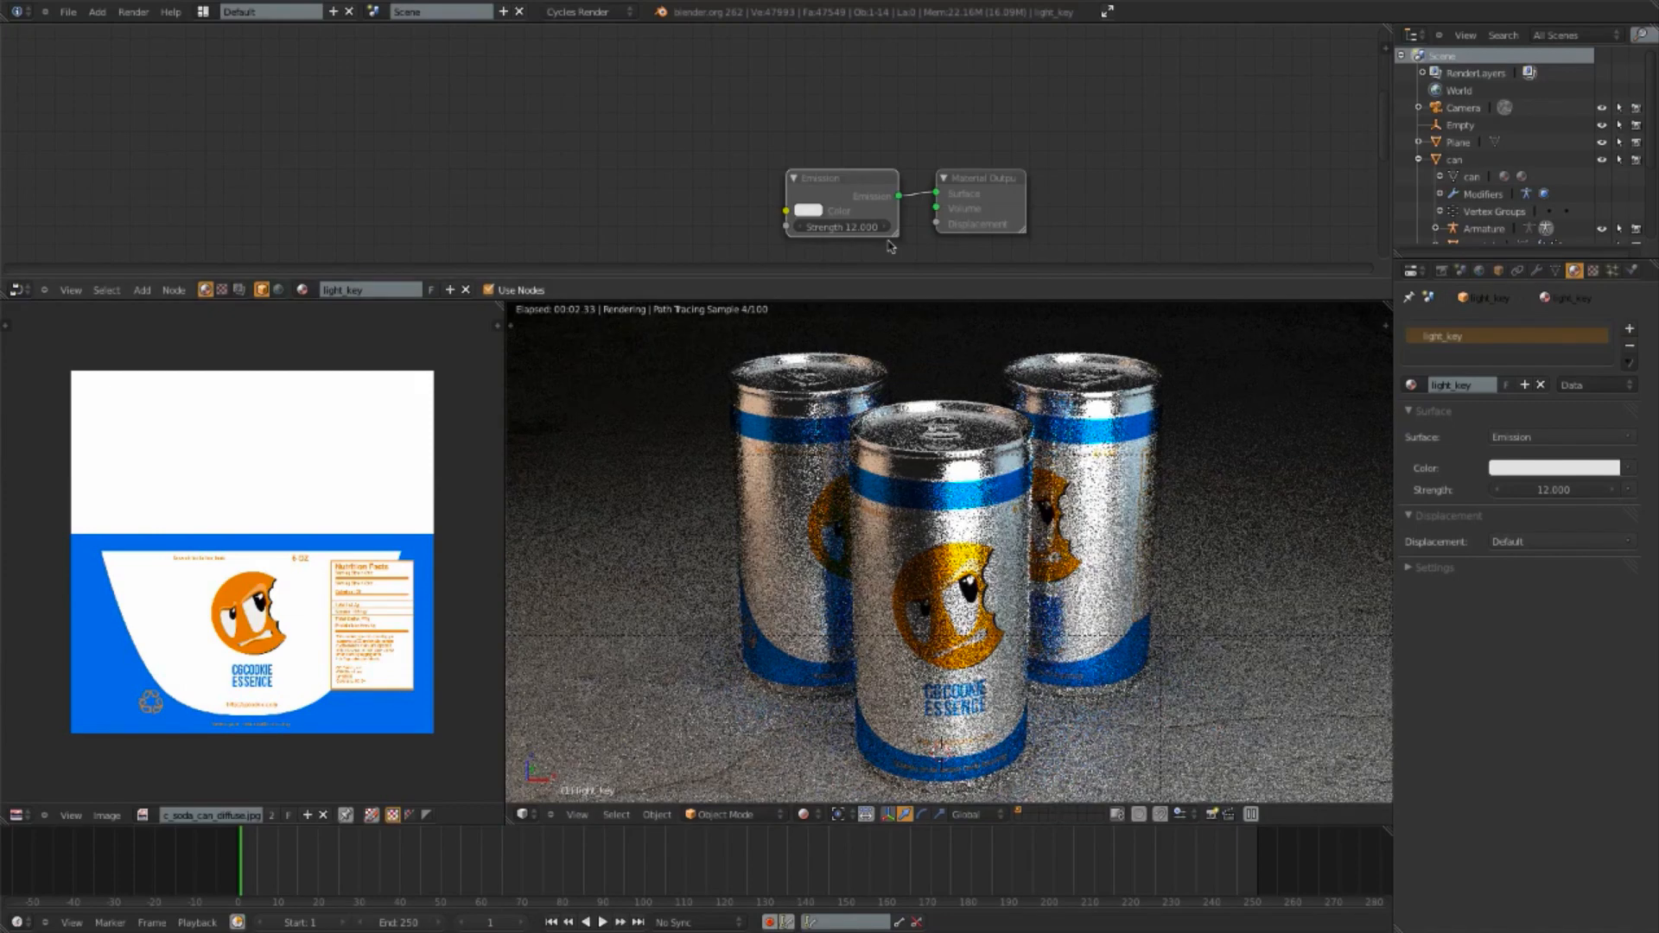
Step: Make room before the Material Output node and place a Transparent BSDF above the Emission node in the light_key material
{"action": "left_click_drag", "start_coordinate": [985, 175], "coordinate": [1173, 169]}
{"action": "left_click", "coordinate": [864, 181]}
{"action": "key", "text": "shift+a"}
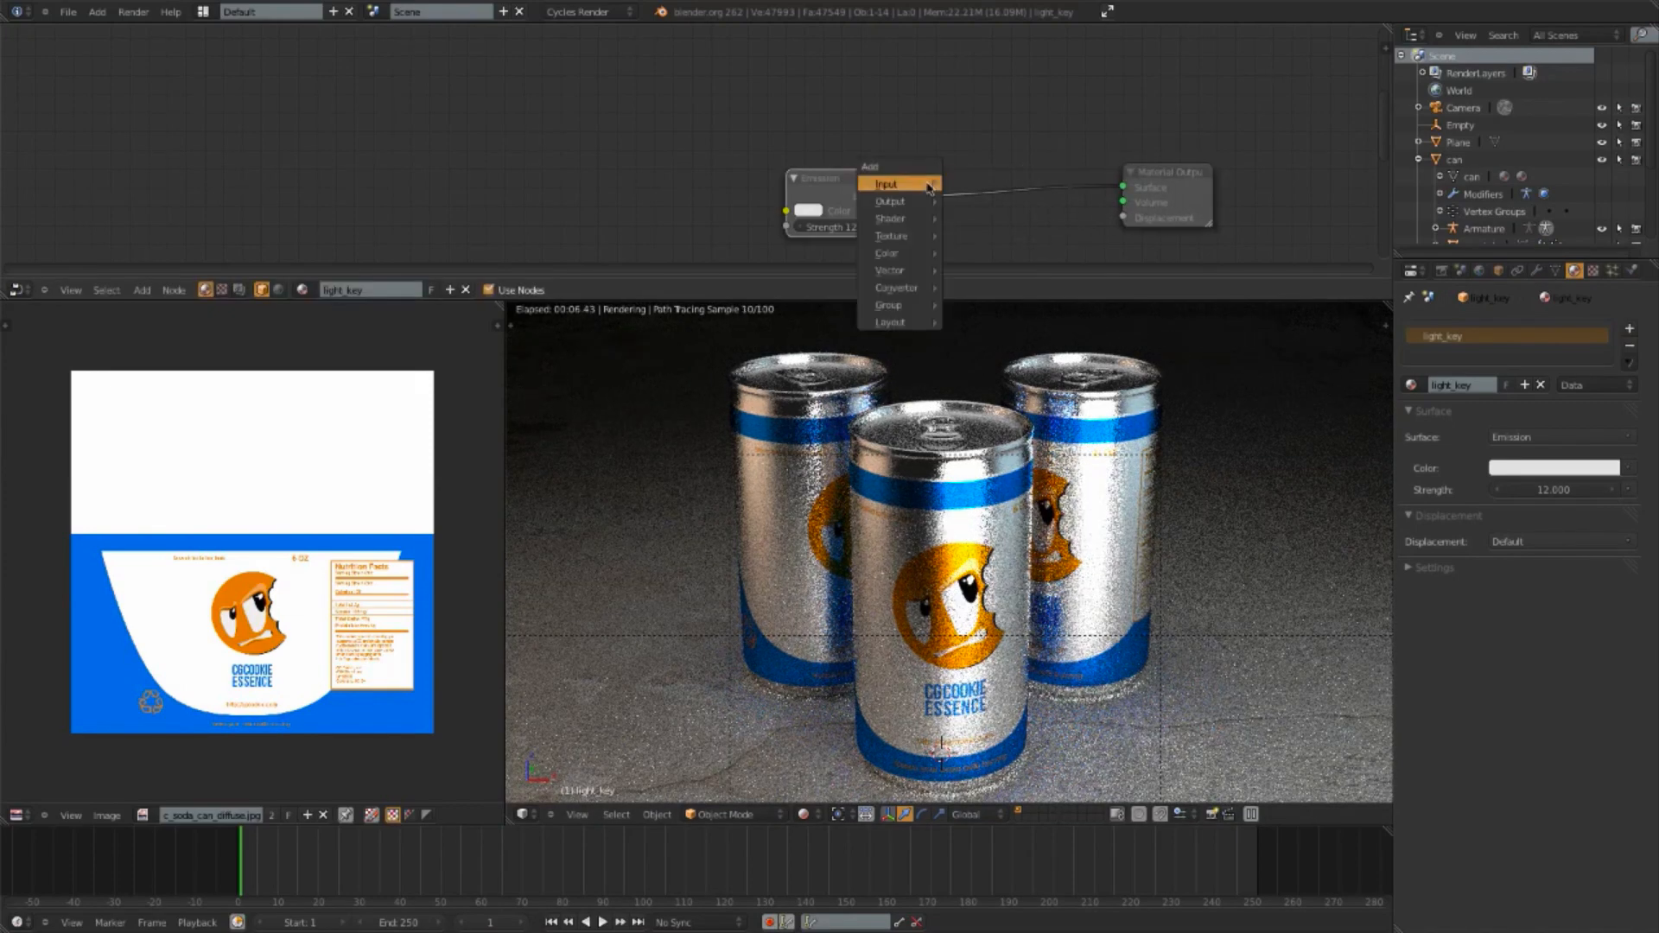
{"action": "mouse_move", "coordinate": [915, 218]}
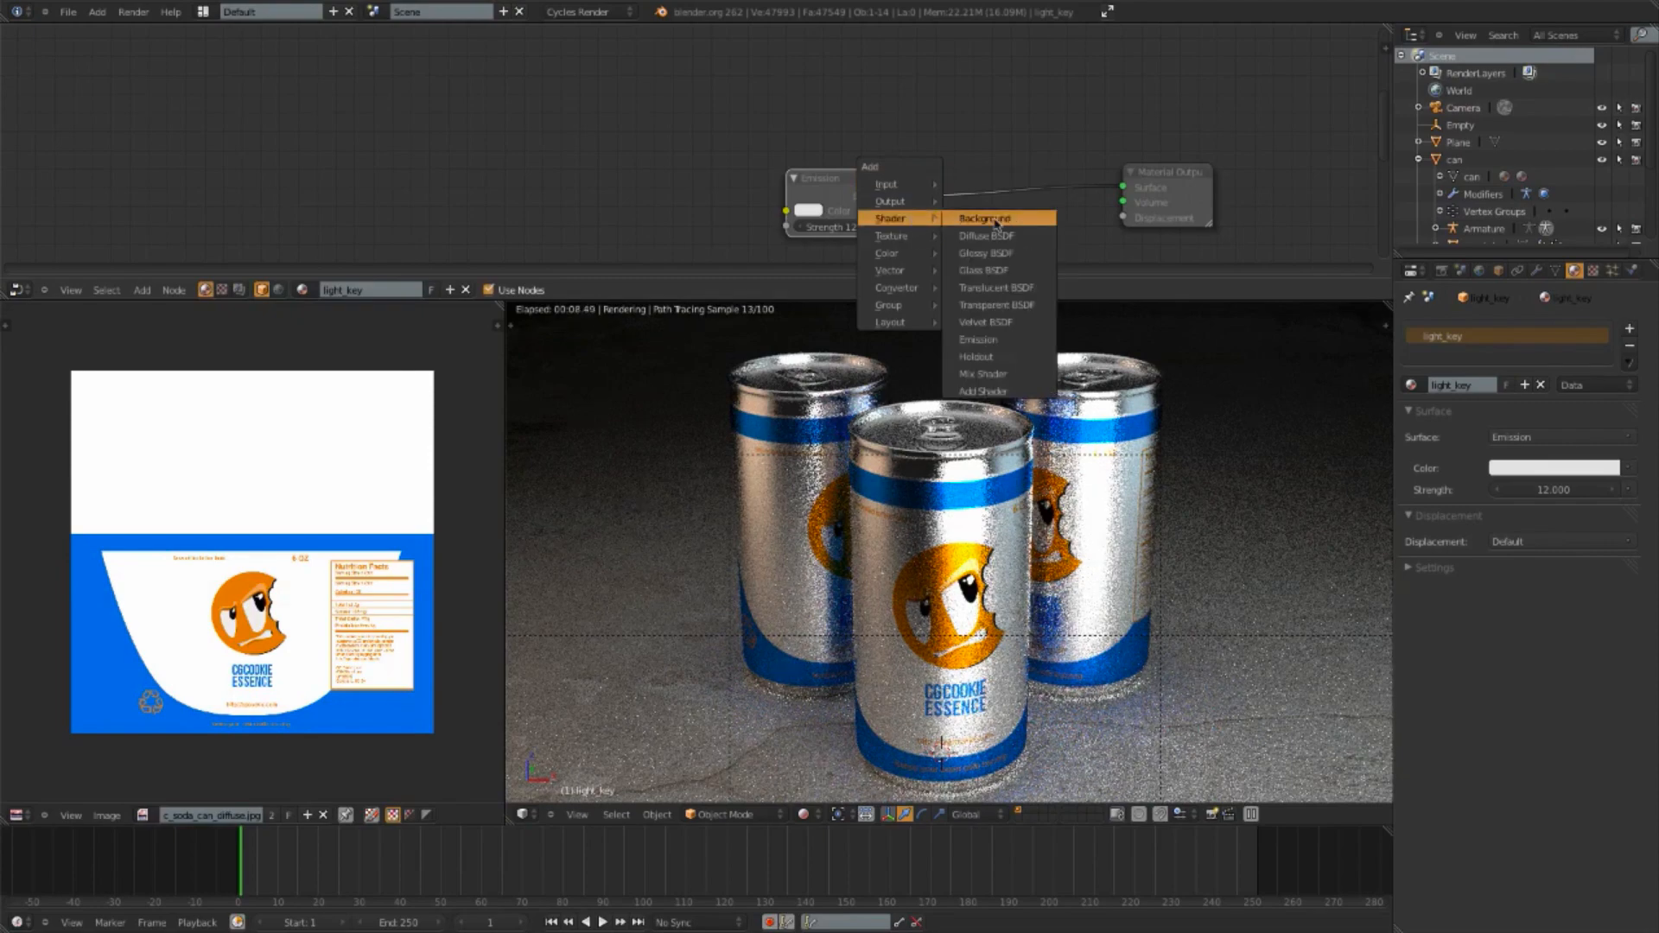
{"action": "left_click", "coordinate": [995, 305]}
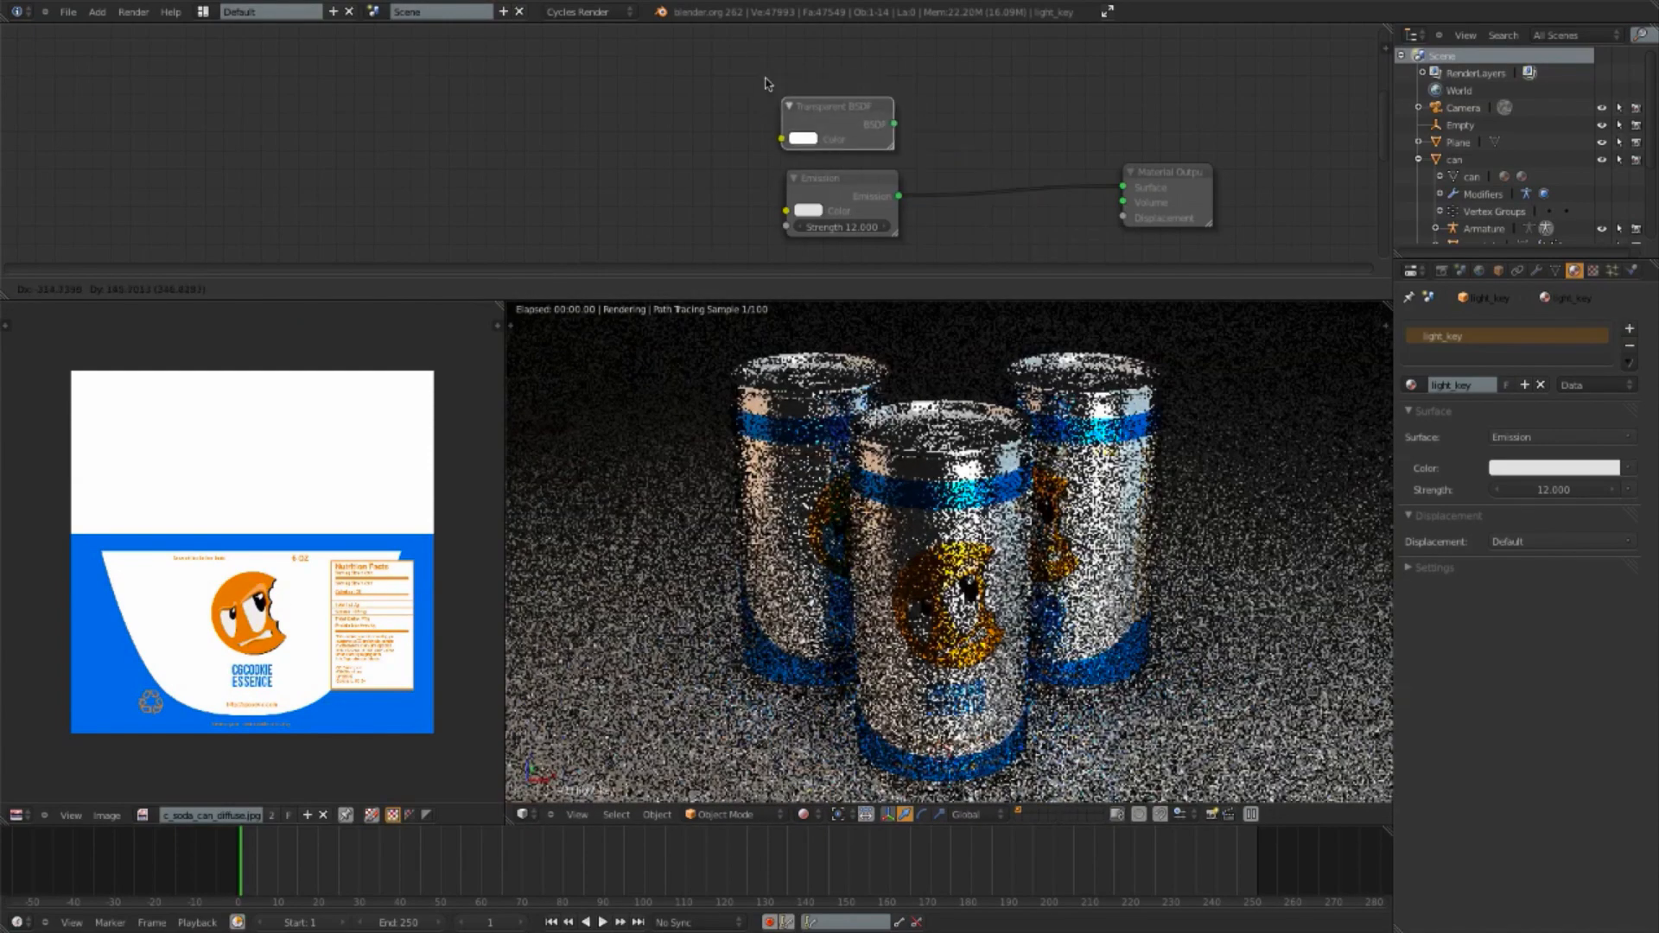
{"action": "left_click", "coordinate": [770, 87]}
Step: Insert a Mix Shader between Emission and Material Output and connect the Transparent BSDF to its second shader input
{"action": "key", "text": "shift+a"}
{"action": "mouse_move", "coordinate": [956, 166]}
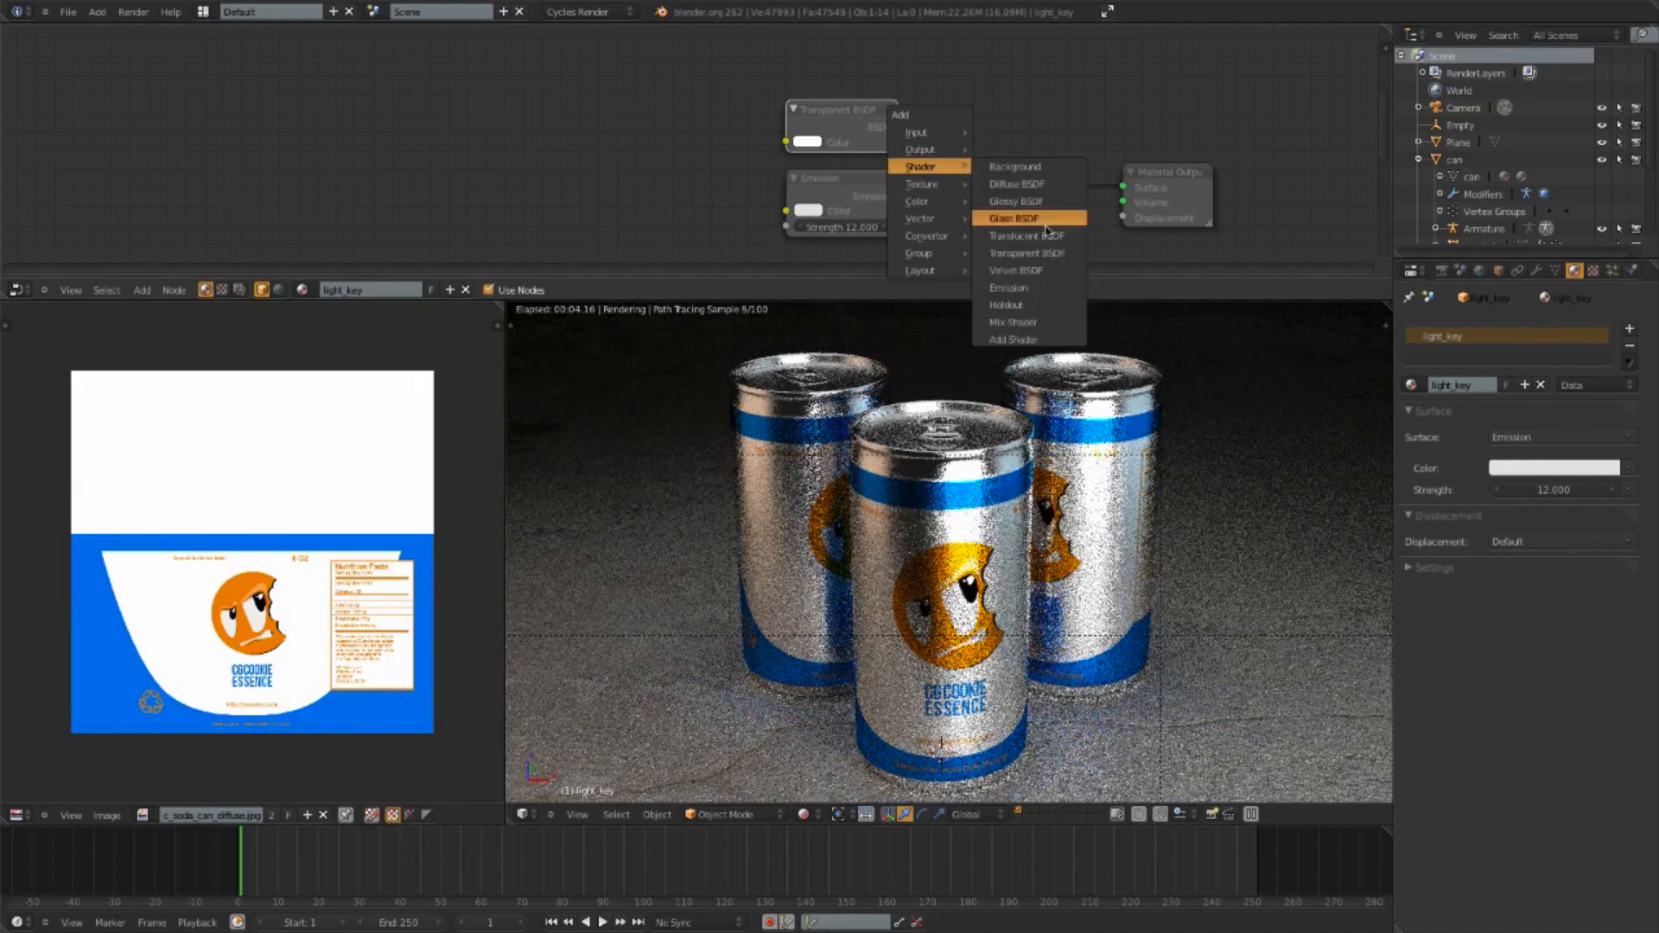
{"action": "left_click", "coordinate": [1013, 322]}
{"action": "left_click", "coordinate": [961, 83]}
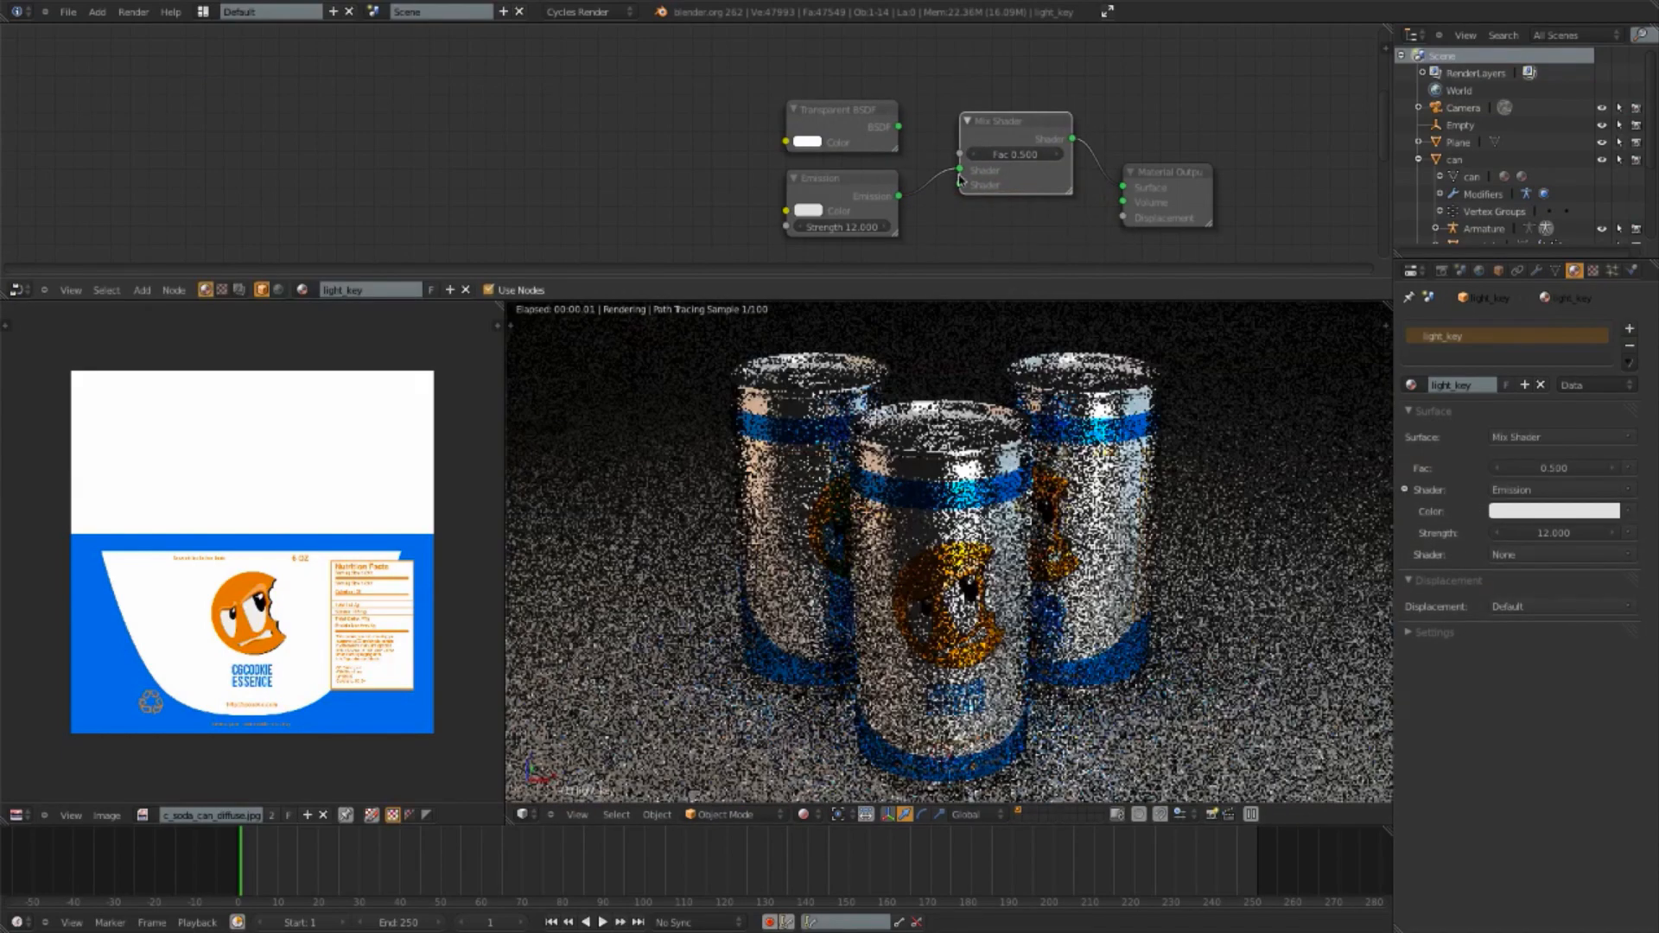
{"action": "left_click_drag", "start_coordinate": [960, 184], "coordinate": [898, 127]}
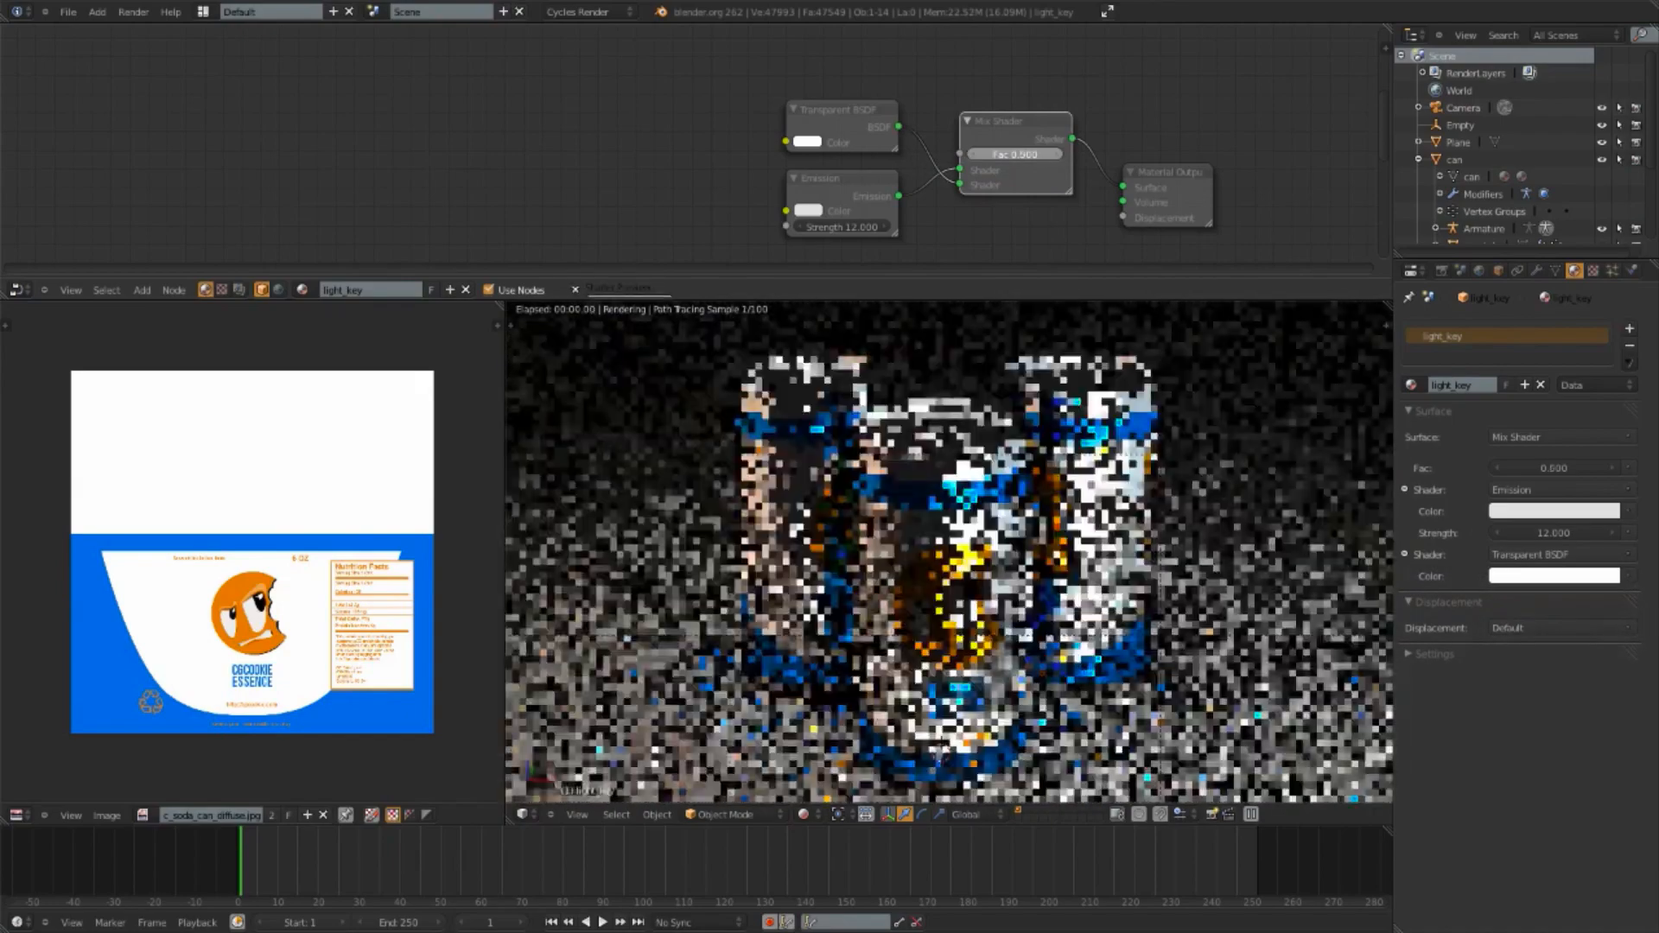
Step: Compare the key light's effect on the cans with the Mix Shader's Fac at 0, 0.3, 0.5 and 1
{"action": "left_click_drag", "start_coordinate": [1052, 155], "coordinate": [971, 157]}
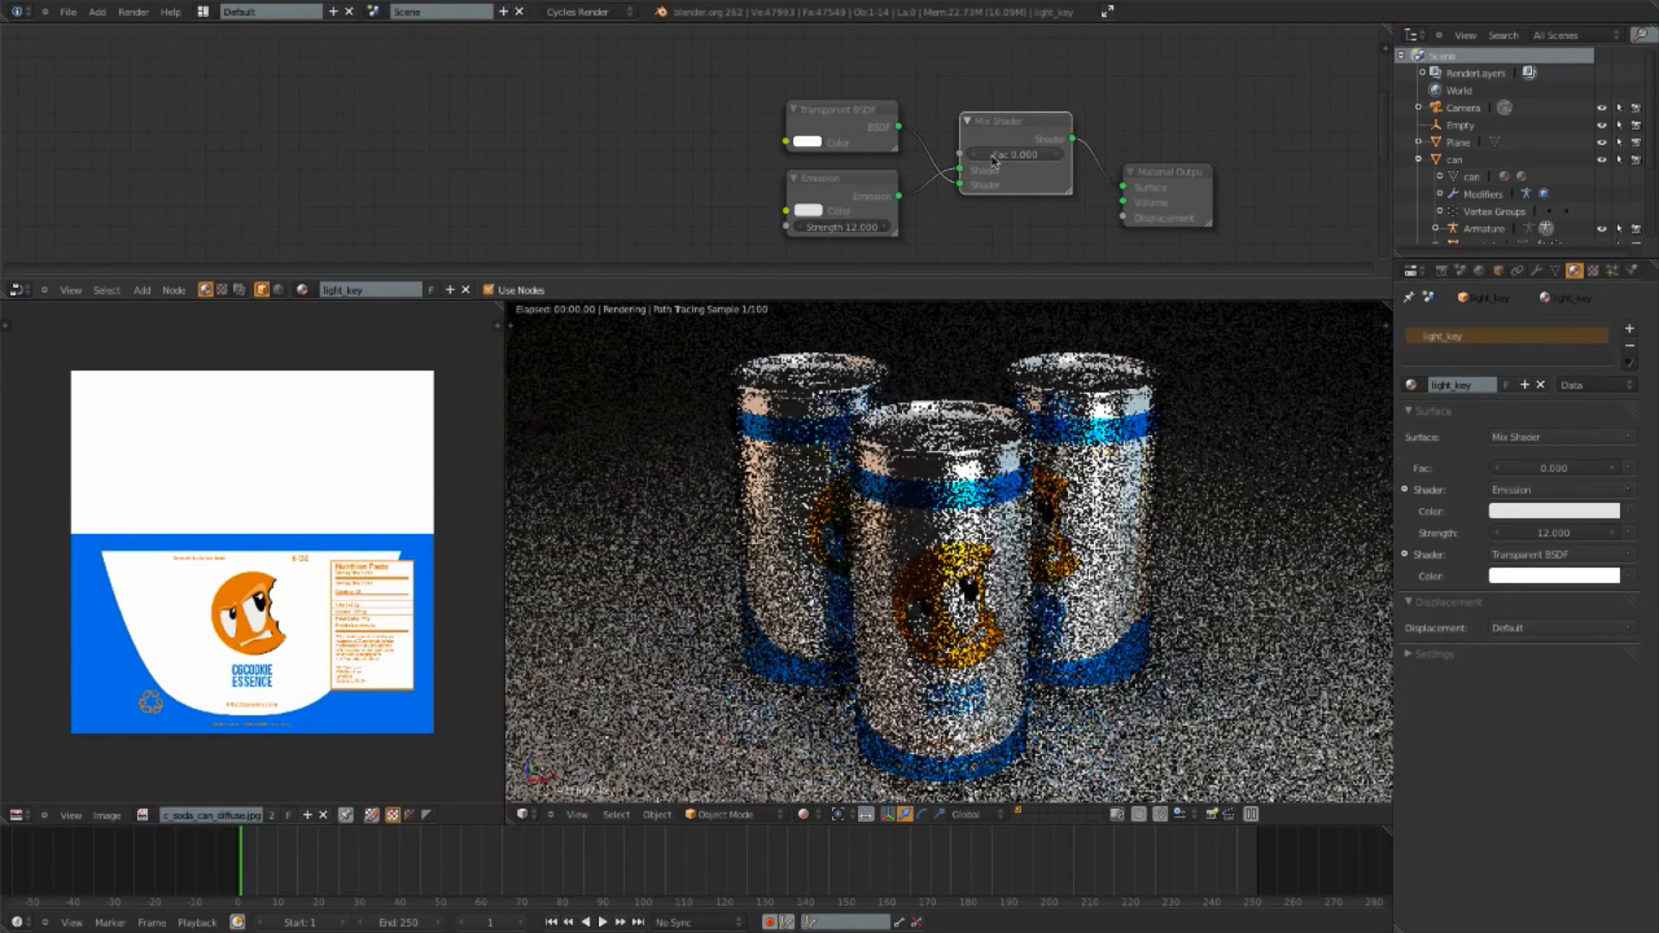
{"action": "left_click", "coordinate": [1053, 156]}
{"action": "left_click", "coordinate": [1053, 157]}
{"action": "left_click", "coordinate": [1054, 157]}
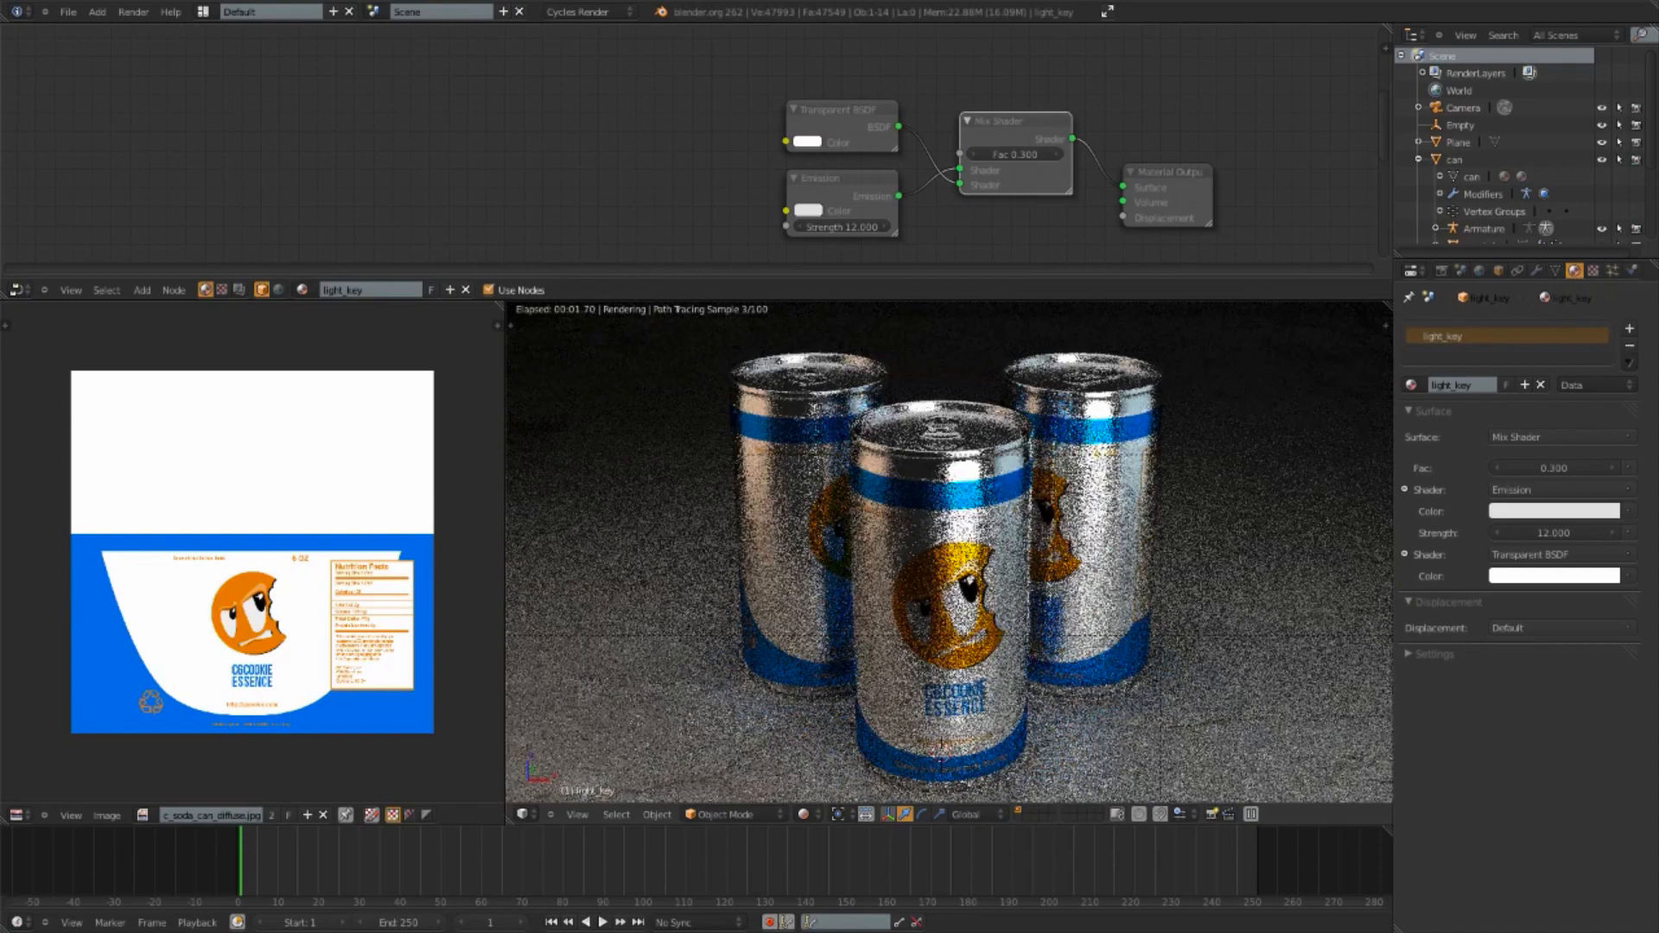
{"action": "left_click", "coordinate": [1043, 158]}
{"action": "left_click", "coordinate": [1044, 158]}
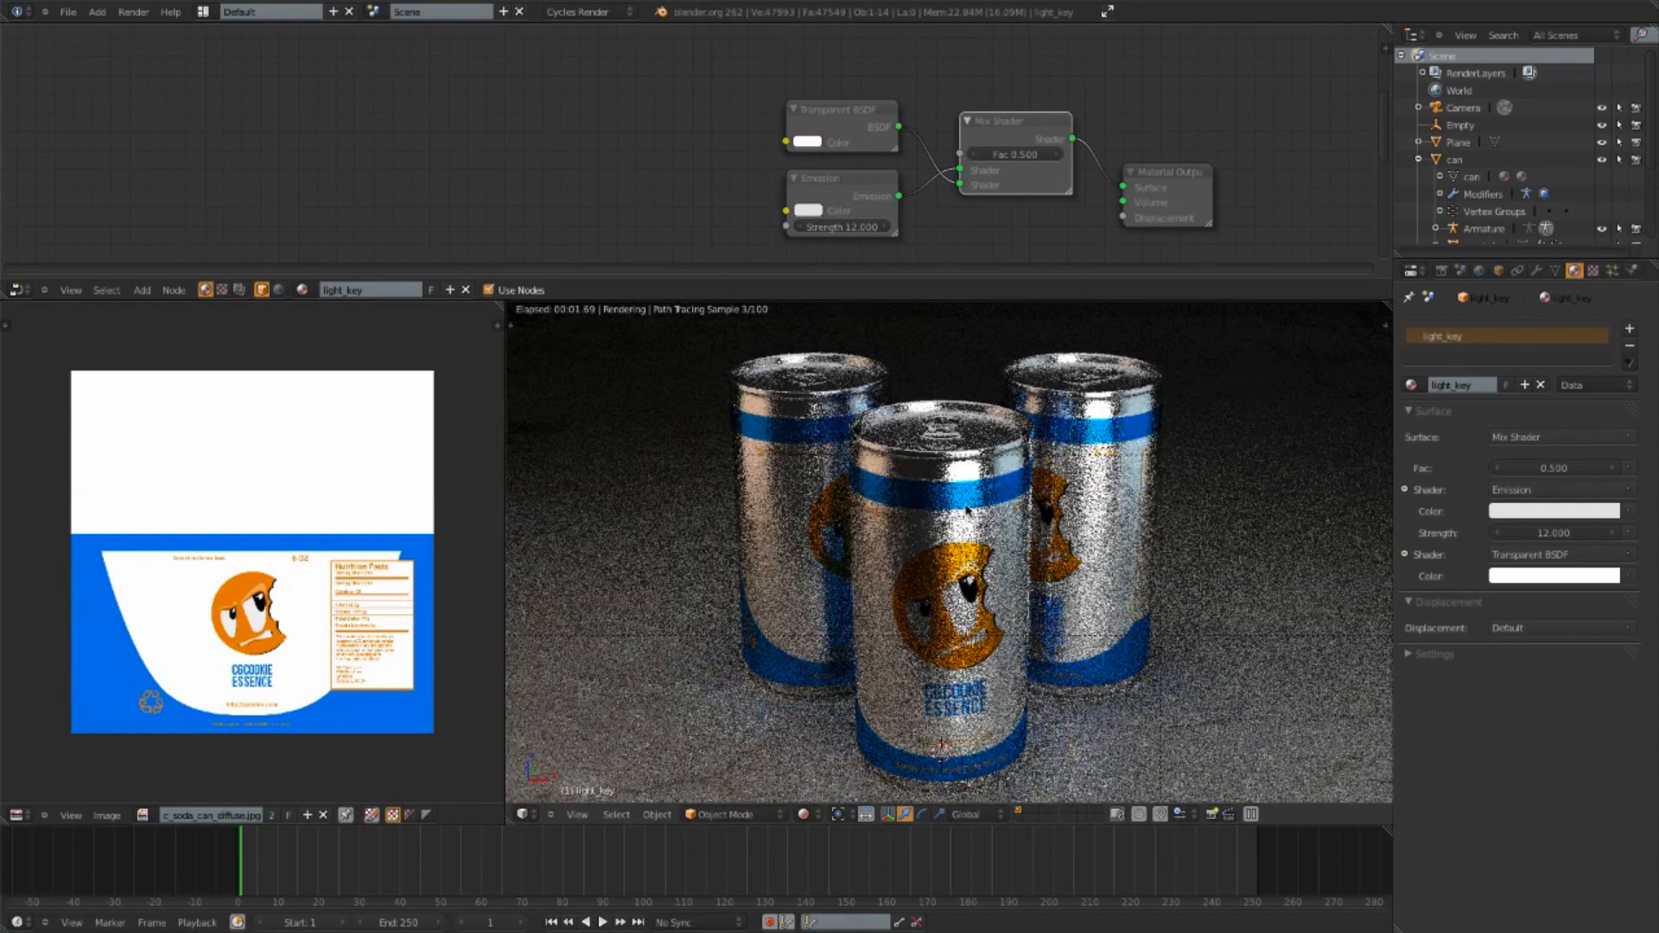
{"action": "left_click", "coordinate": [1053, 156]}
{"action": "left_click", "coordinate": [1053, 156]}
{"action": "left_click", "coordinate": [1054, 156]}
{"action": "left_click", "coordinate": [1053, 156]}
{"action": "left_click", "coordinate": [1054, 156]}
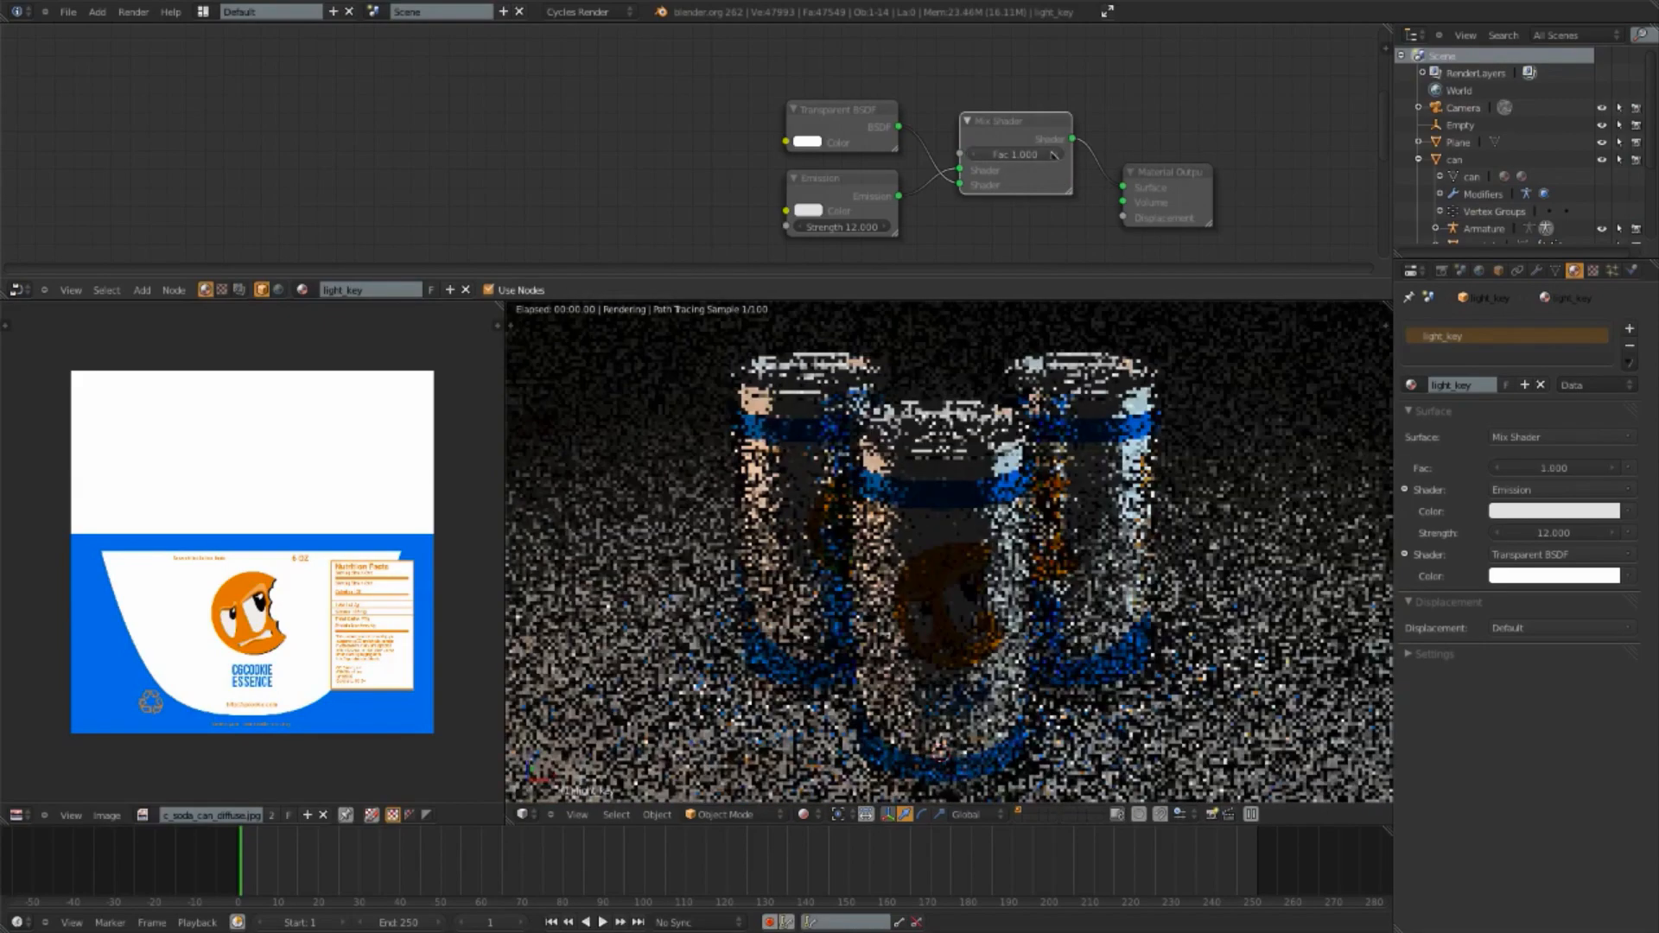
Step: Set the key light's Mix Shader Fac to 0.8 and line up the Material Output node with it
{"action": "left_click", "coordinate": [981, 156]}
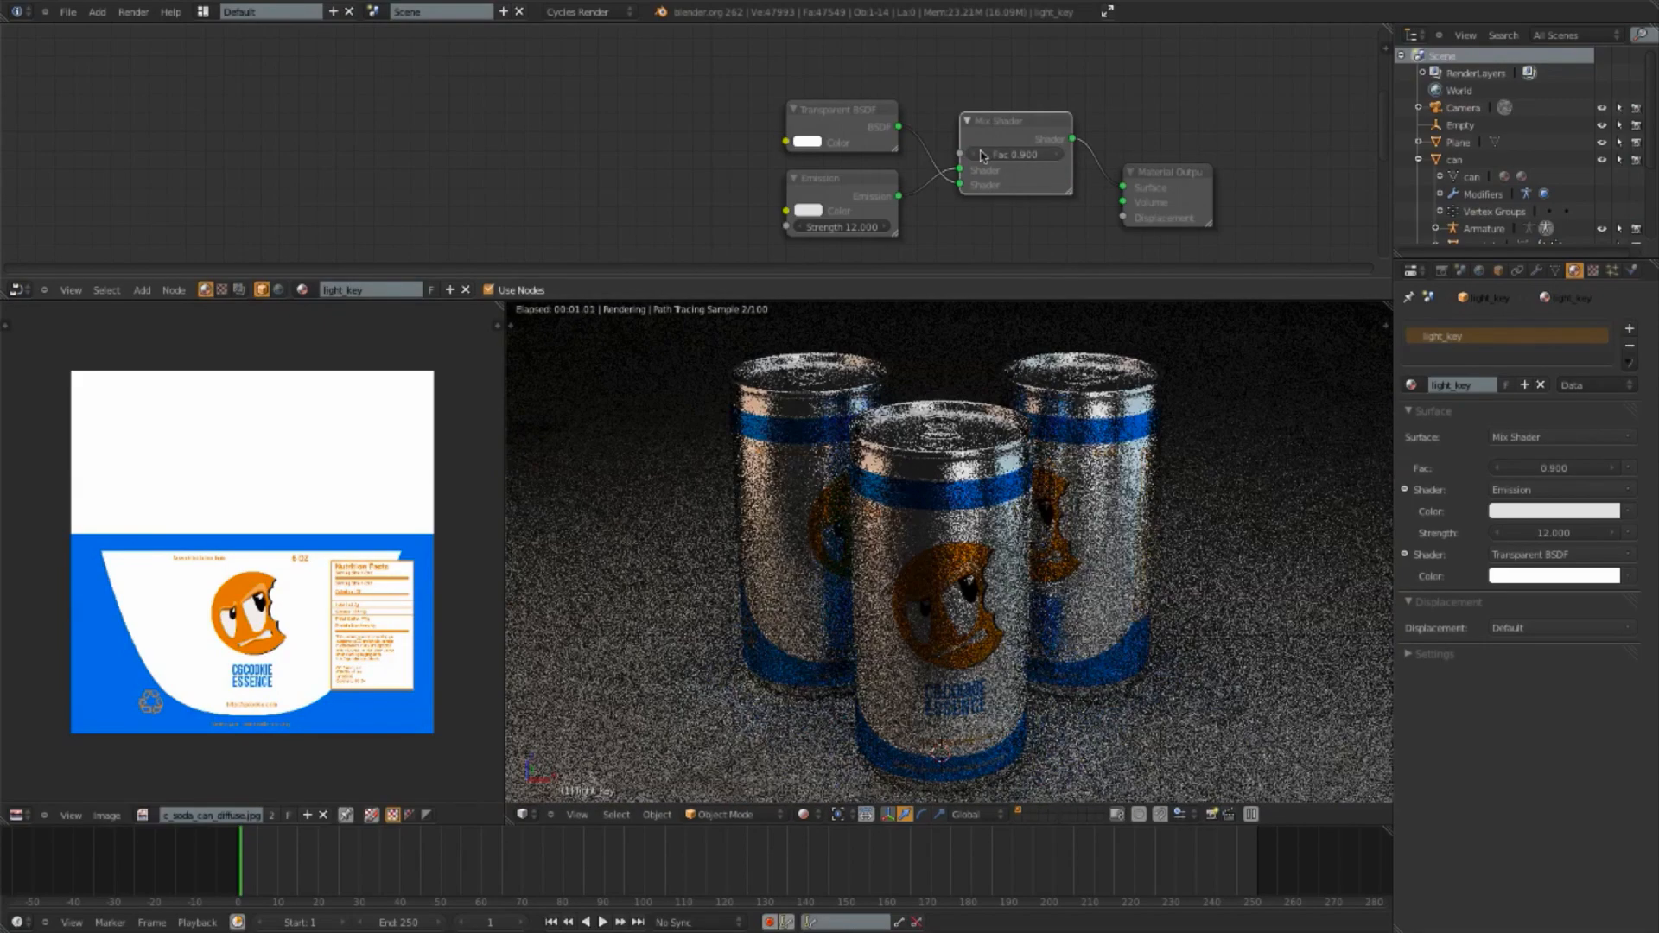
{"action": "left_click", "coordinate": [982, 156]}
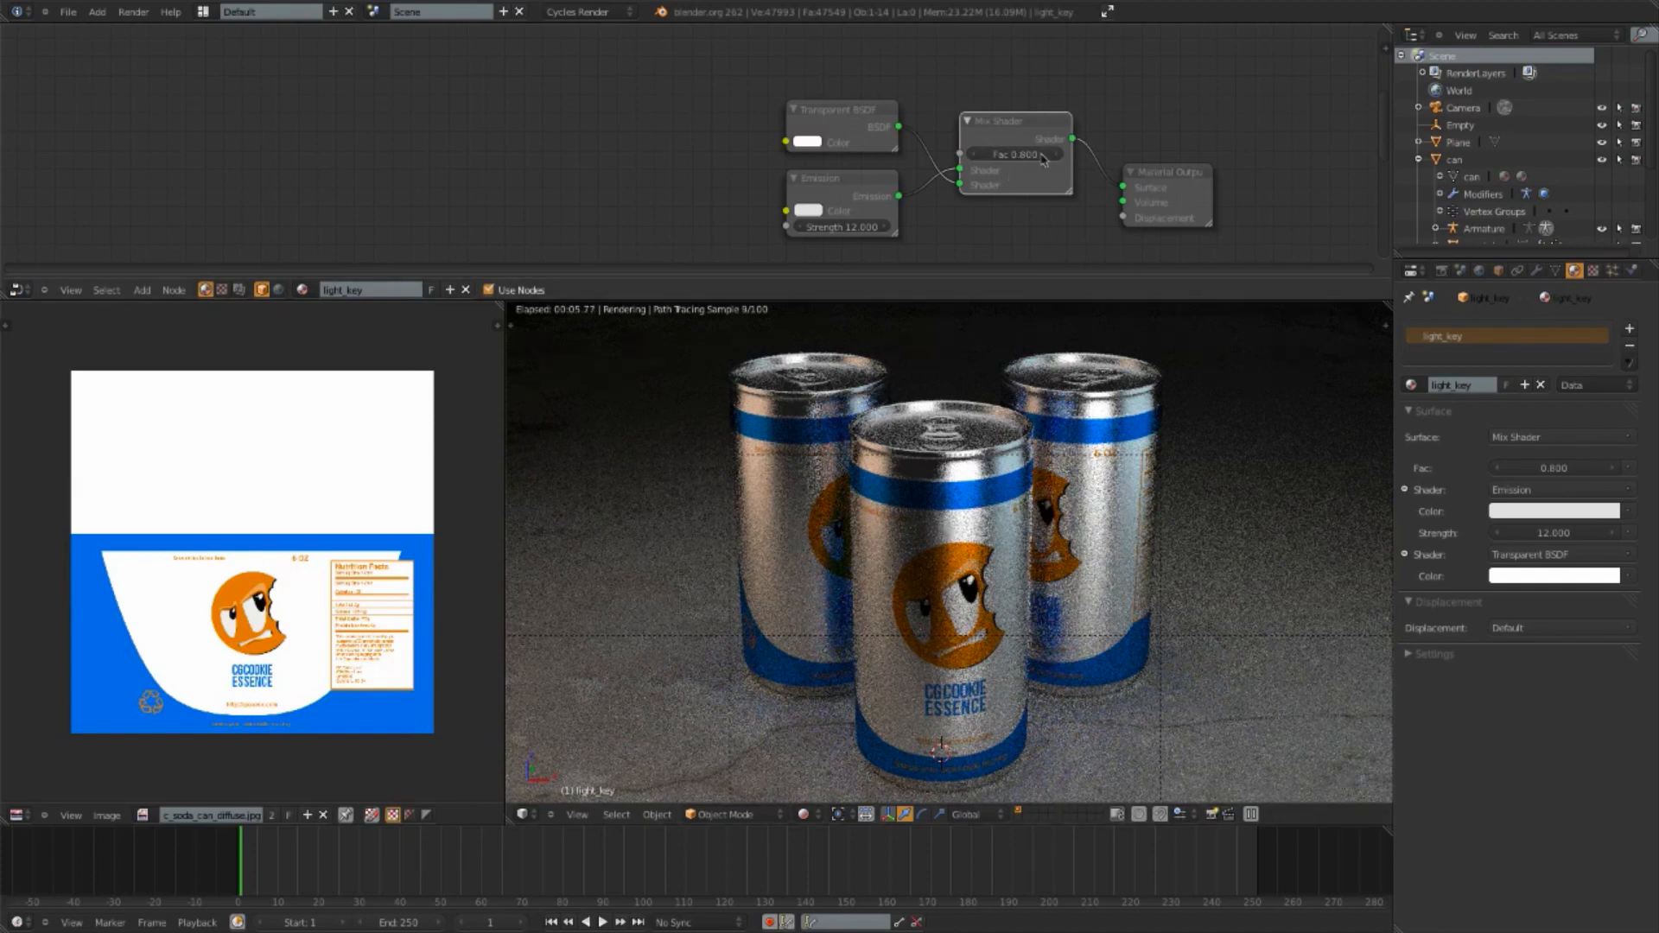
{"action": "left_click_drag", "start_coordinate": [1182, 184], "coordinate": [1178, 132]}
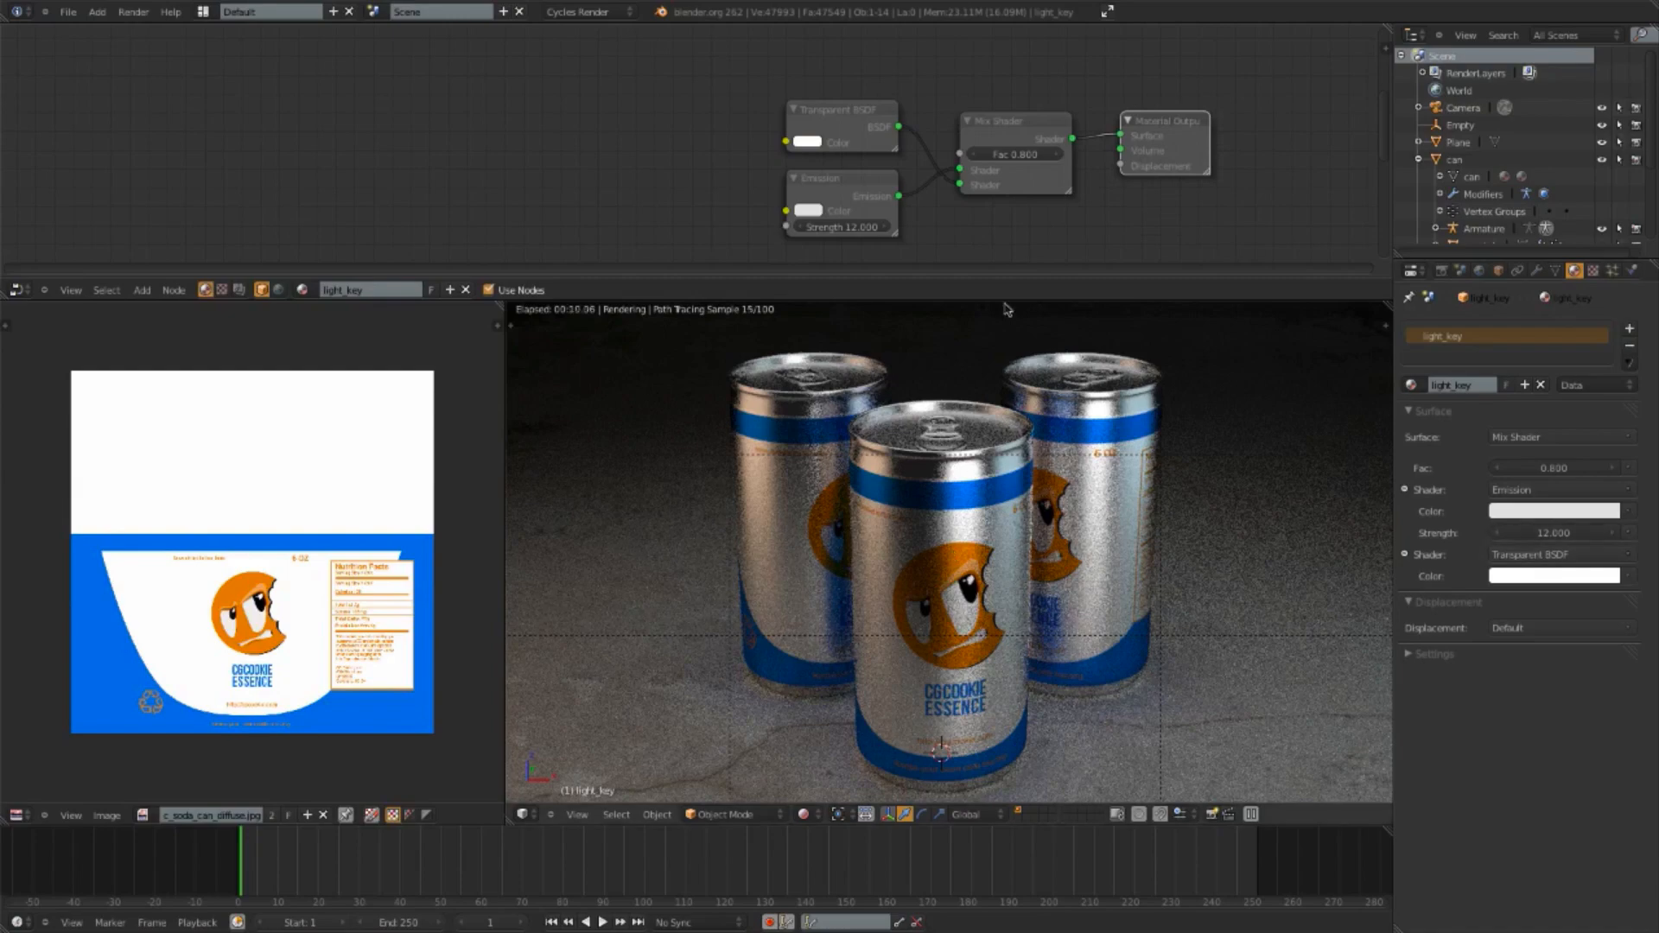
Step: Select the front can and set the roughness of the can label's second Glossy BSDF to 0.1
{"action": "right_click", "coordinate": [965, 546]}
{"action": "middle_click_drag", "start_coordinate": [879, 208], "coordinate": [899, 185]}
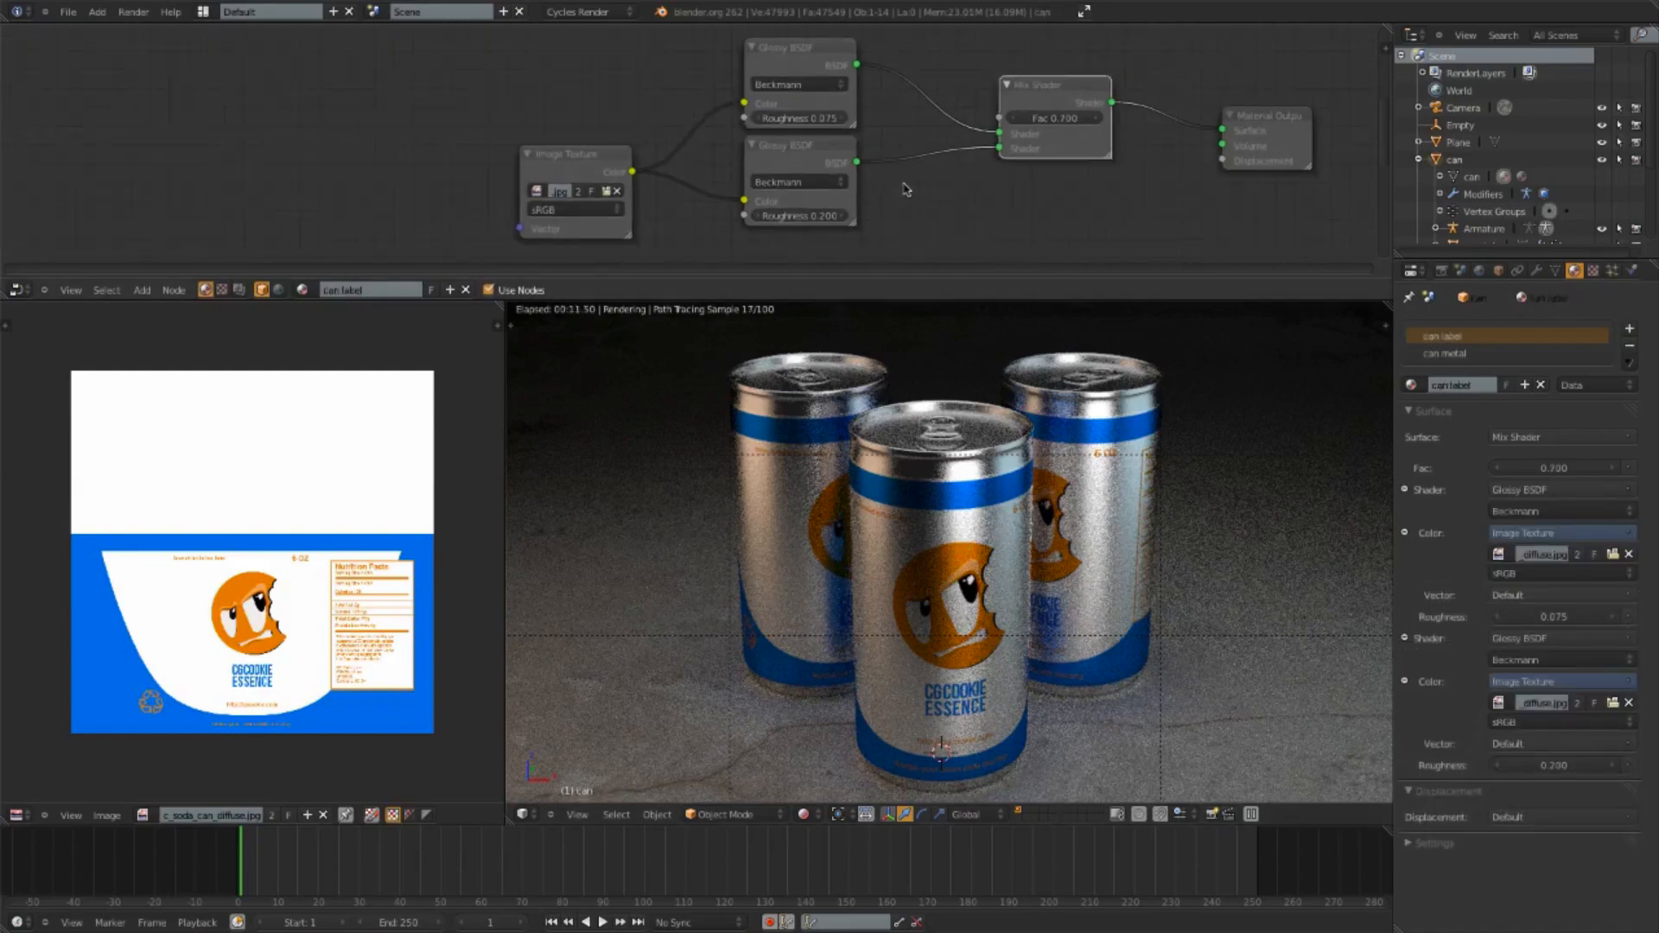
{"action": "left_click", "coordinate": [812, 225]}
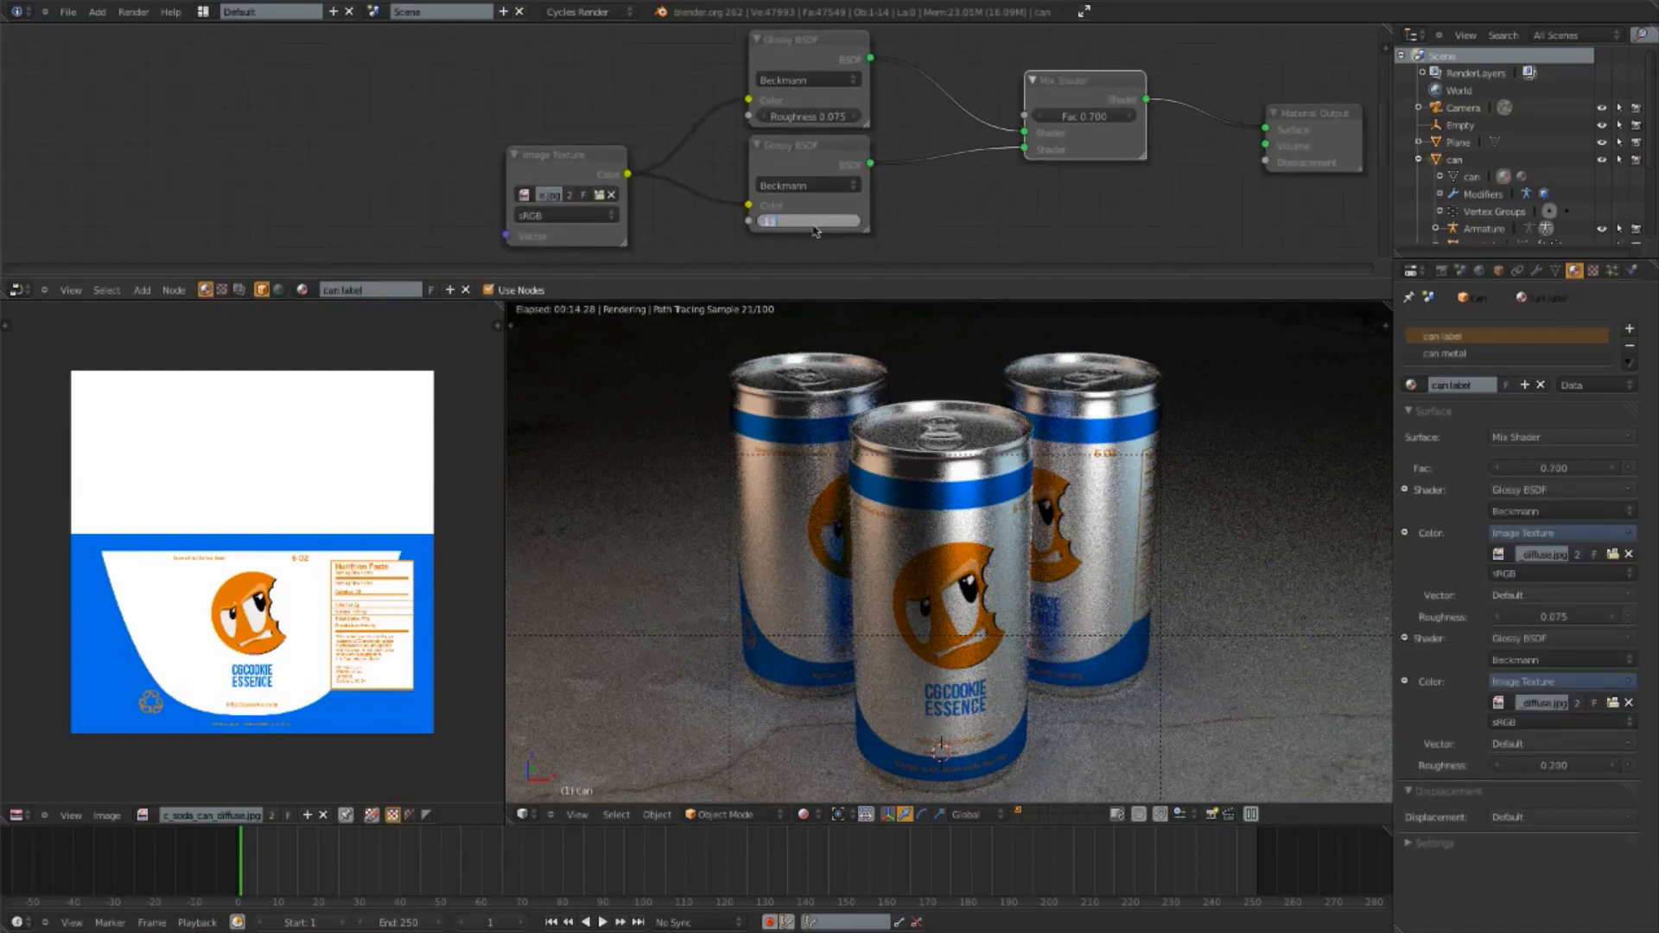
{"action": "key", "text": "Return"}
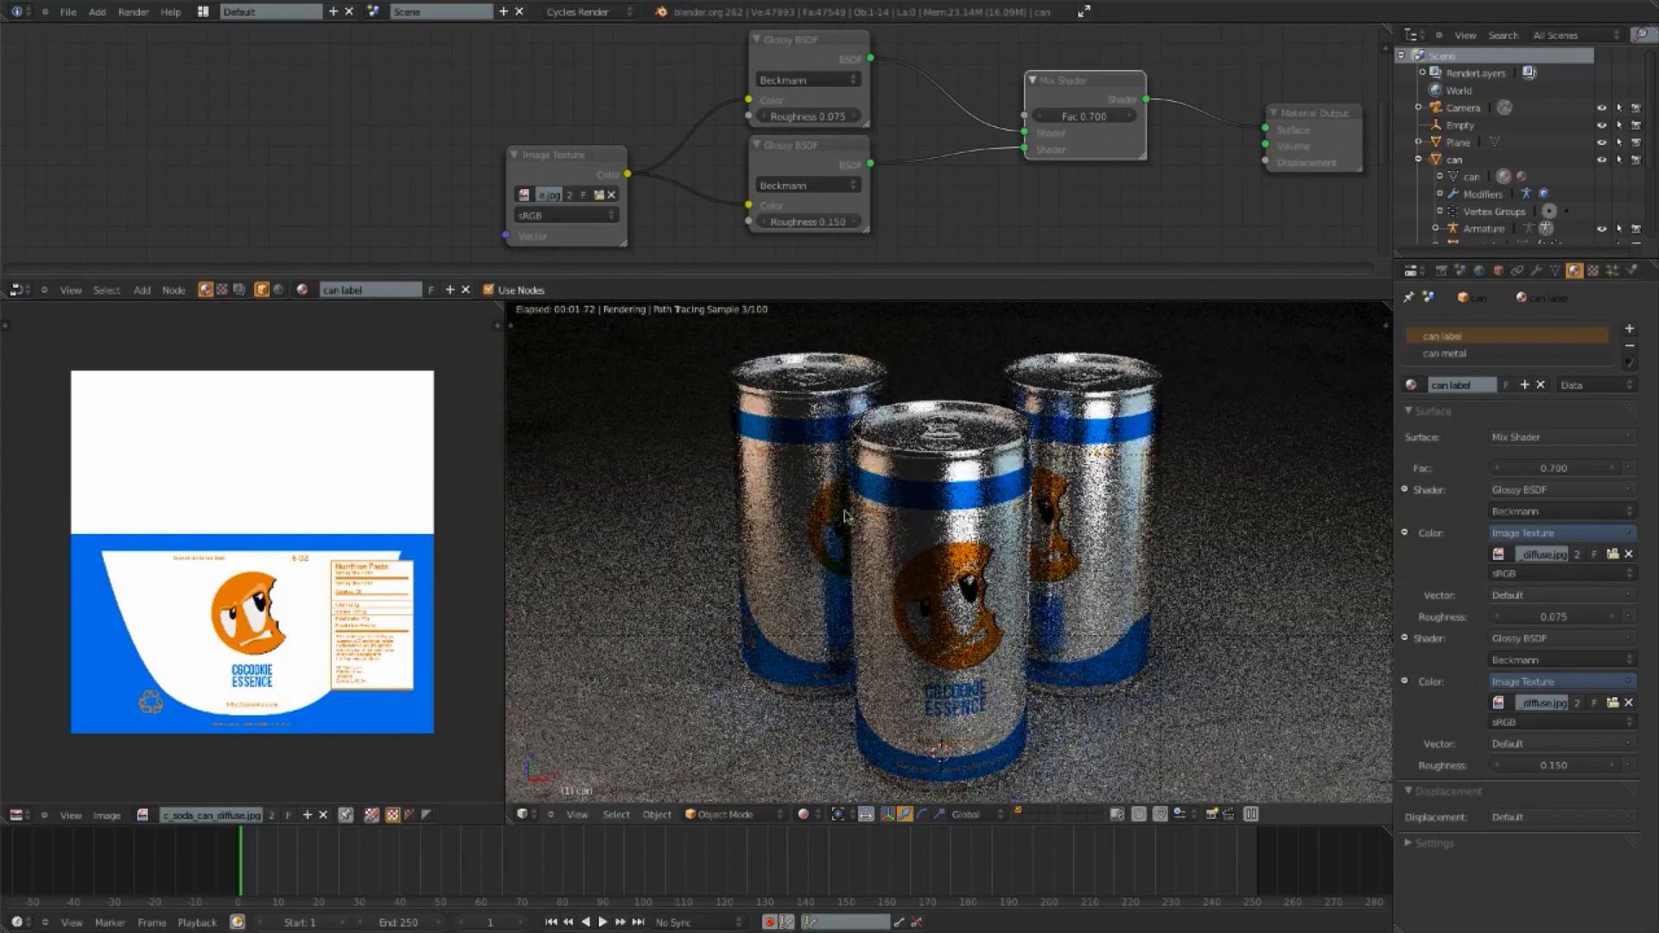
{"action": "left_click", "coordinate": [827, 223]}
{"action": "type", "text": ".1"}
{"action": "key", "text": "Return"}
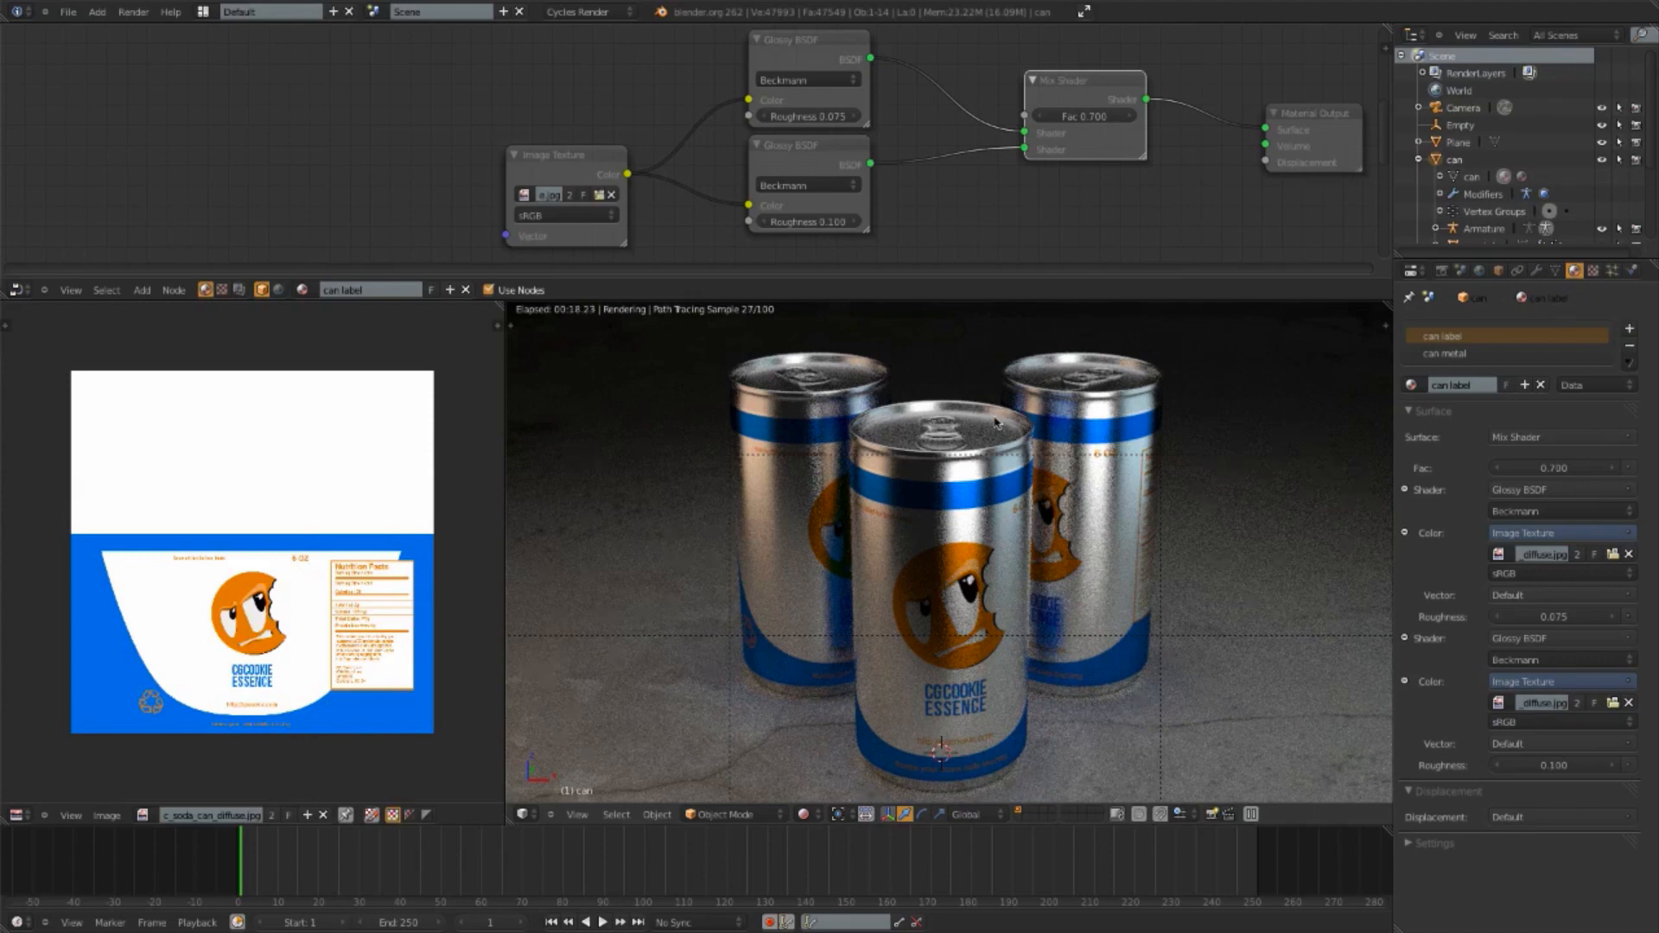
Step: Make can metal the active material of the front can and save the file
{"action": "right_click", "coordinate": [1227, 423]}
{"action": "right_click", "coordinate": [904, 541]}
{"action": "left_click", "coordinate": [1474, 355]}
{"action": "key", "text": "ctrl+s"}
{"action": "left_click", "coordinate": [1270, 424]}
{"action": "middle_click_drag", "start_coordinate": [963, 198], "coordinate": [760, 106]}
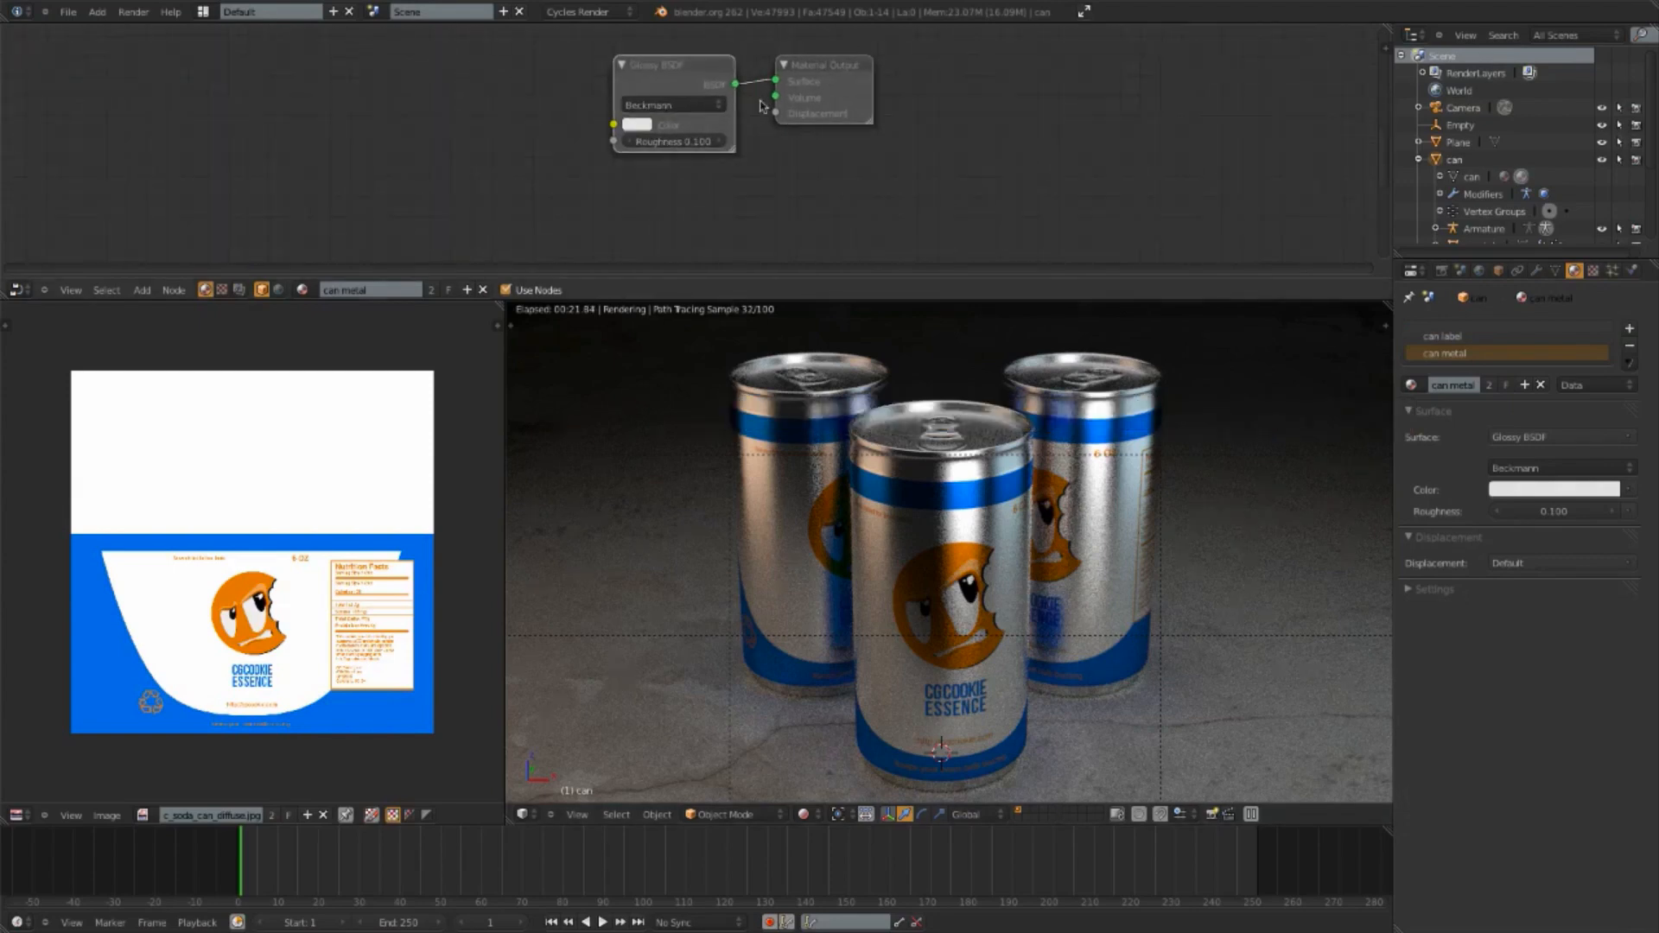
Step: Add an Image Texture node below the can metal's Glossy BSDF and set its color space to Linear
{"action": "key", "text": "shift+a"}
{"action": "mouse_move", "coordinate": [818, 162]}
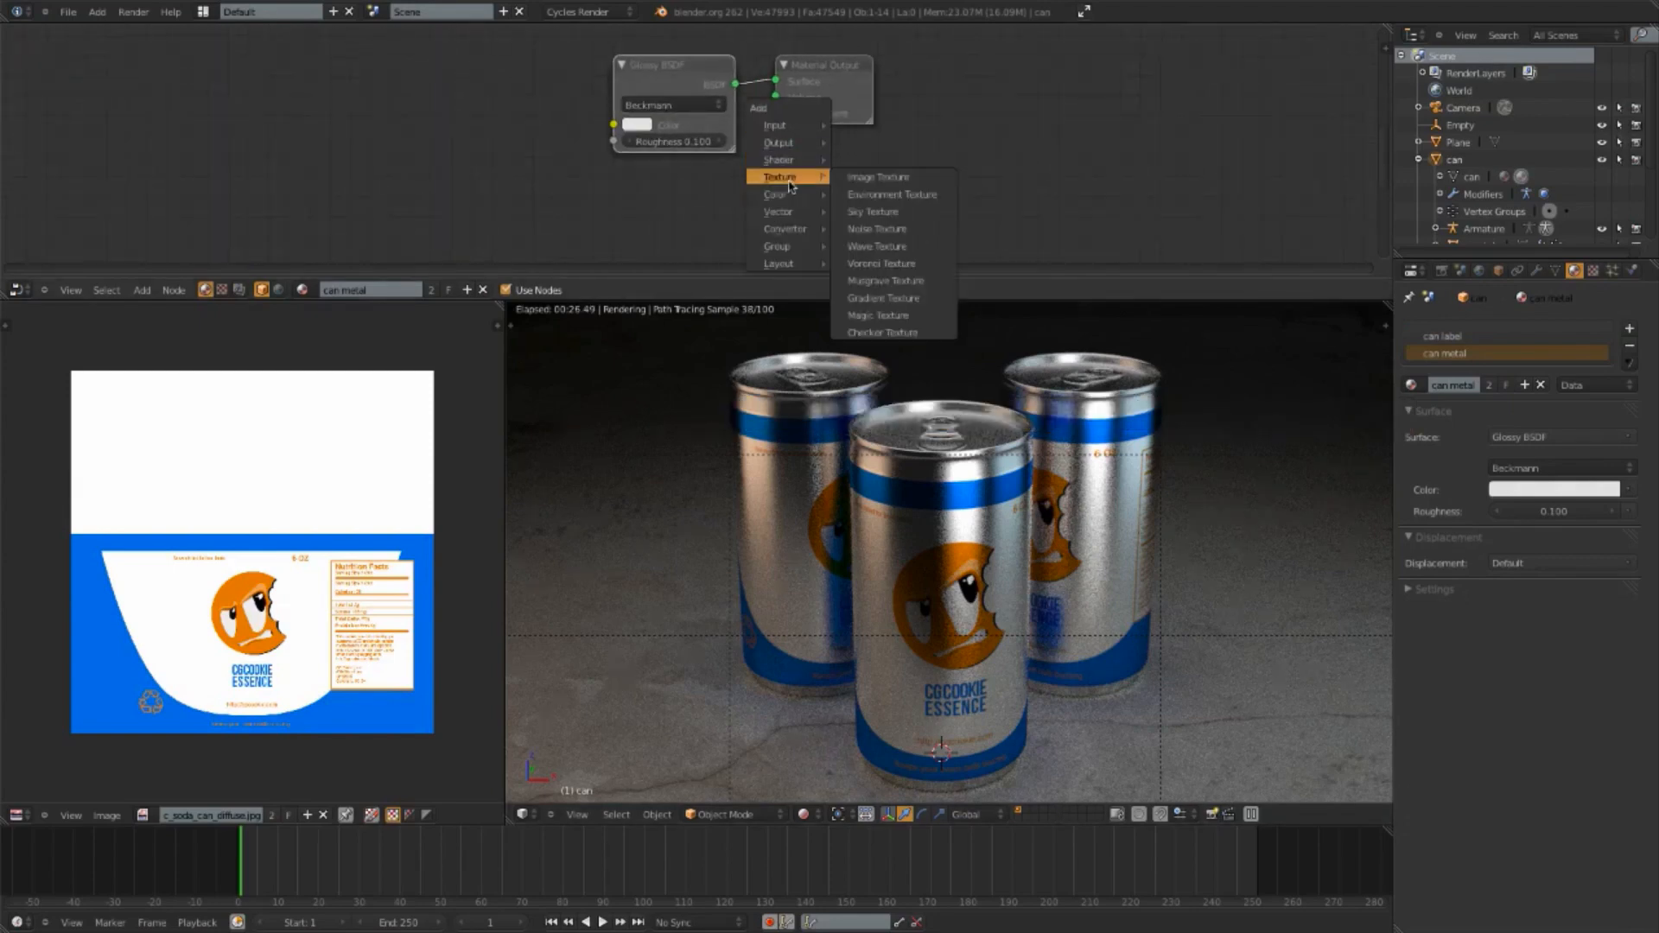
{"action": "left_click", "coordinate": [876, 185]}
{"action": "left_click", "coordinate": [715, 187]}
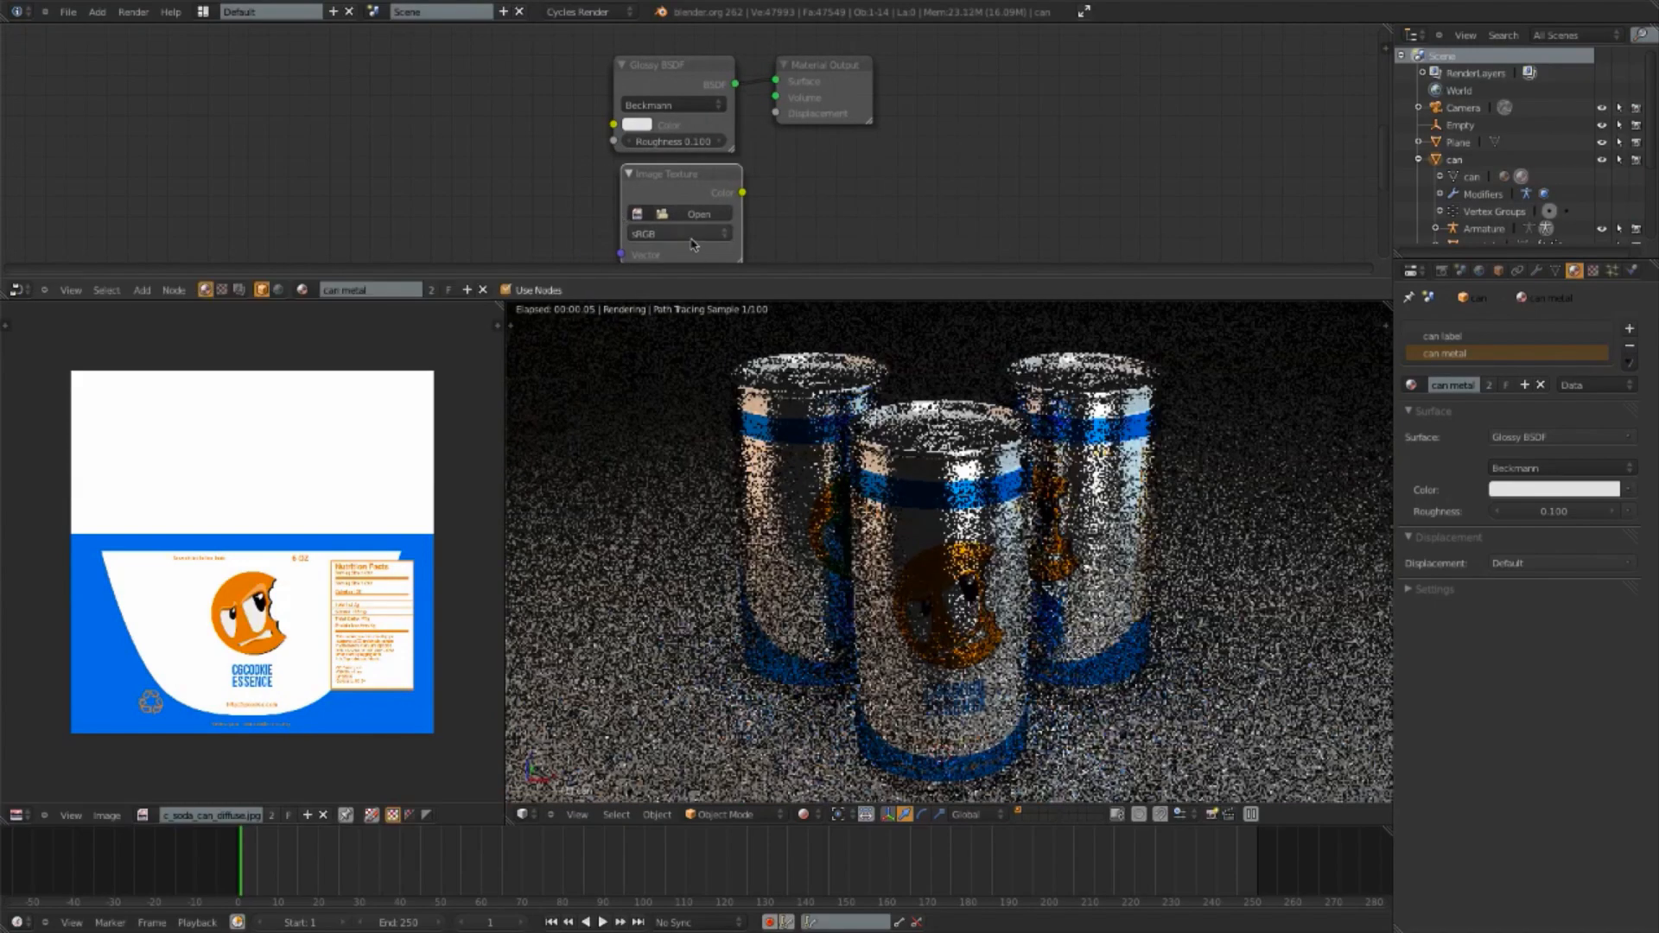
{"action": "left_click", "coordinate": [687, 234]}
{"action": "left_click", "coordinate": [684, 206]}
Step: Load cgc_soda_can_top_bump.jpg from the textures folder into the Image Texture node and connect its Color to the material's Displacement
{"action": "left_click", "coordinate": [715, 220]}
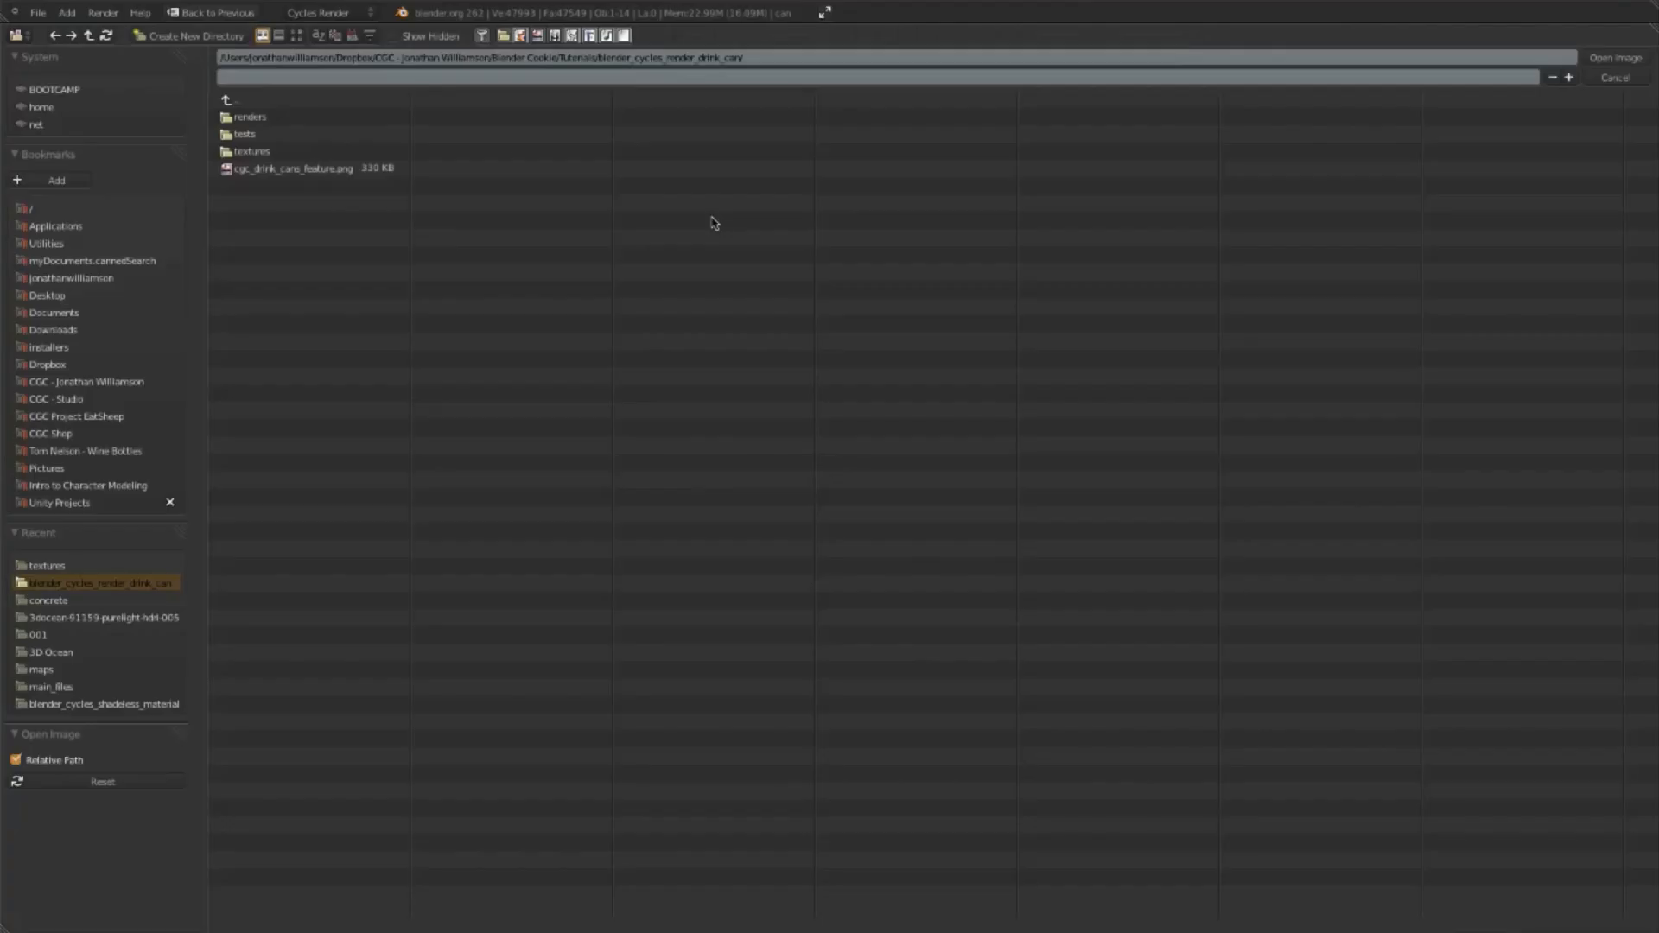
{"action": "left_click", "coordinate": [251, 153]}
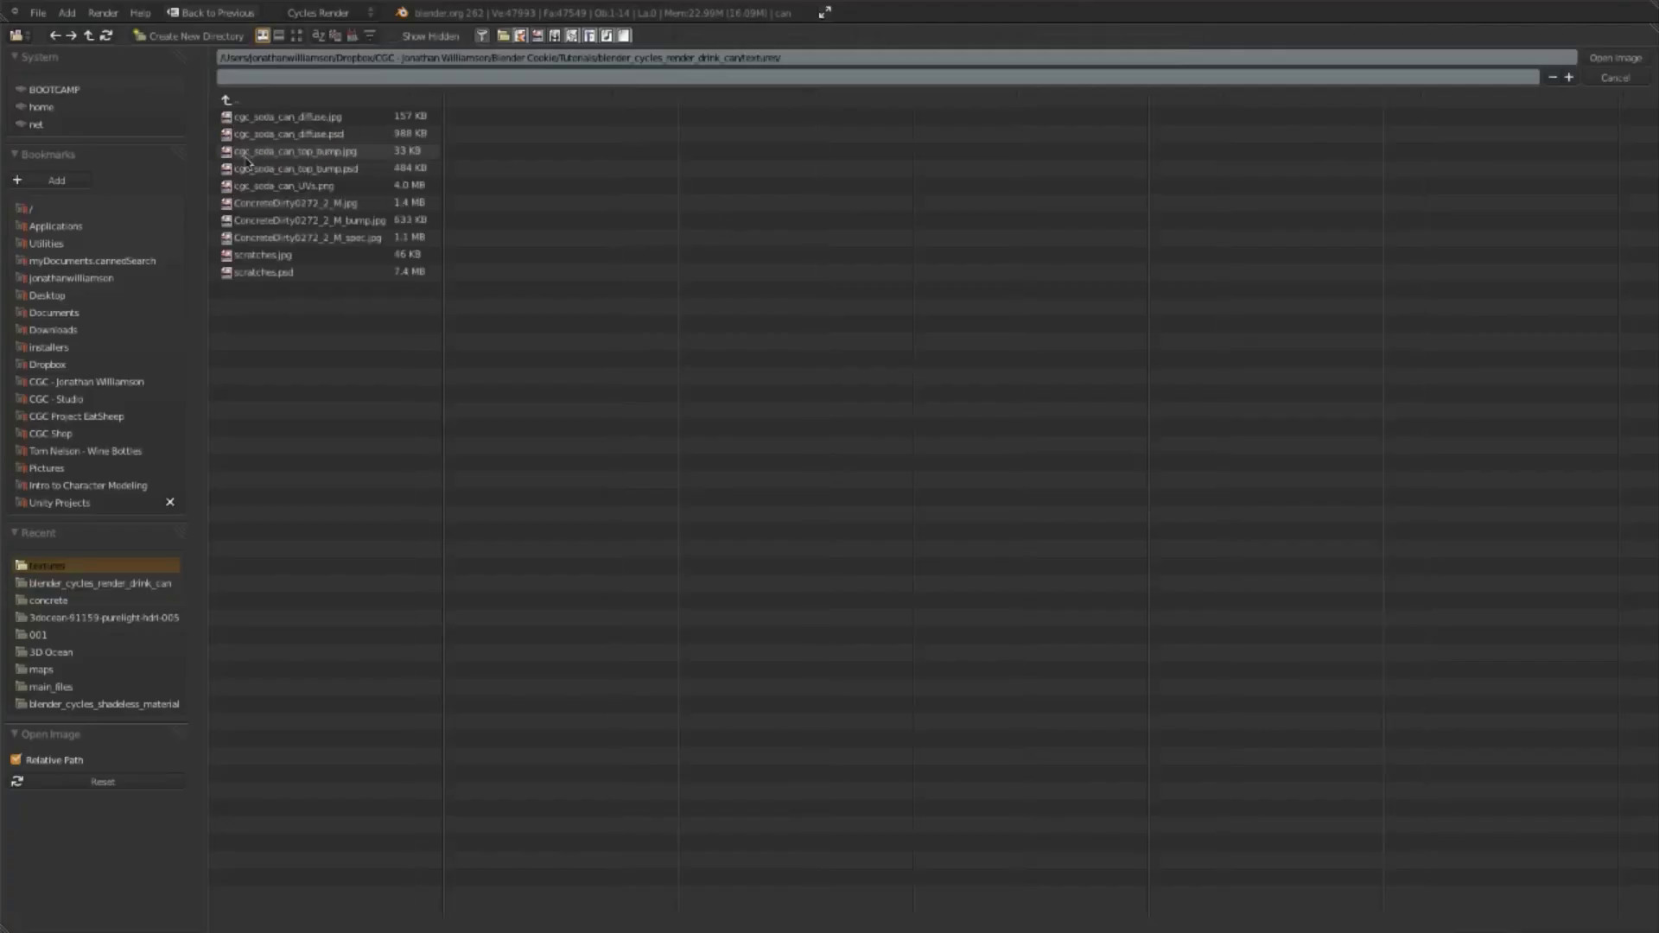
{"action": "double_click", "coordinate": [302, 153]}
{"action": "left_click_drag", "start_coordinate": [851, 76], "coordinate": [1082, 76]}
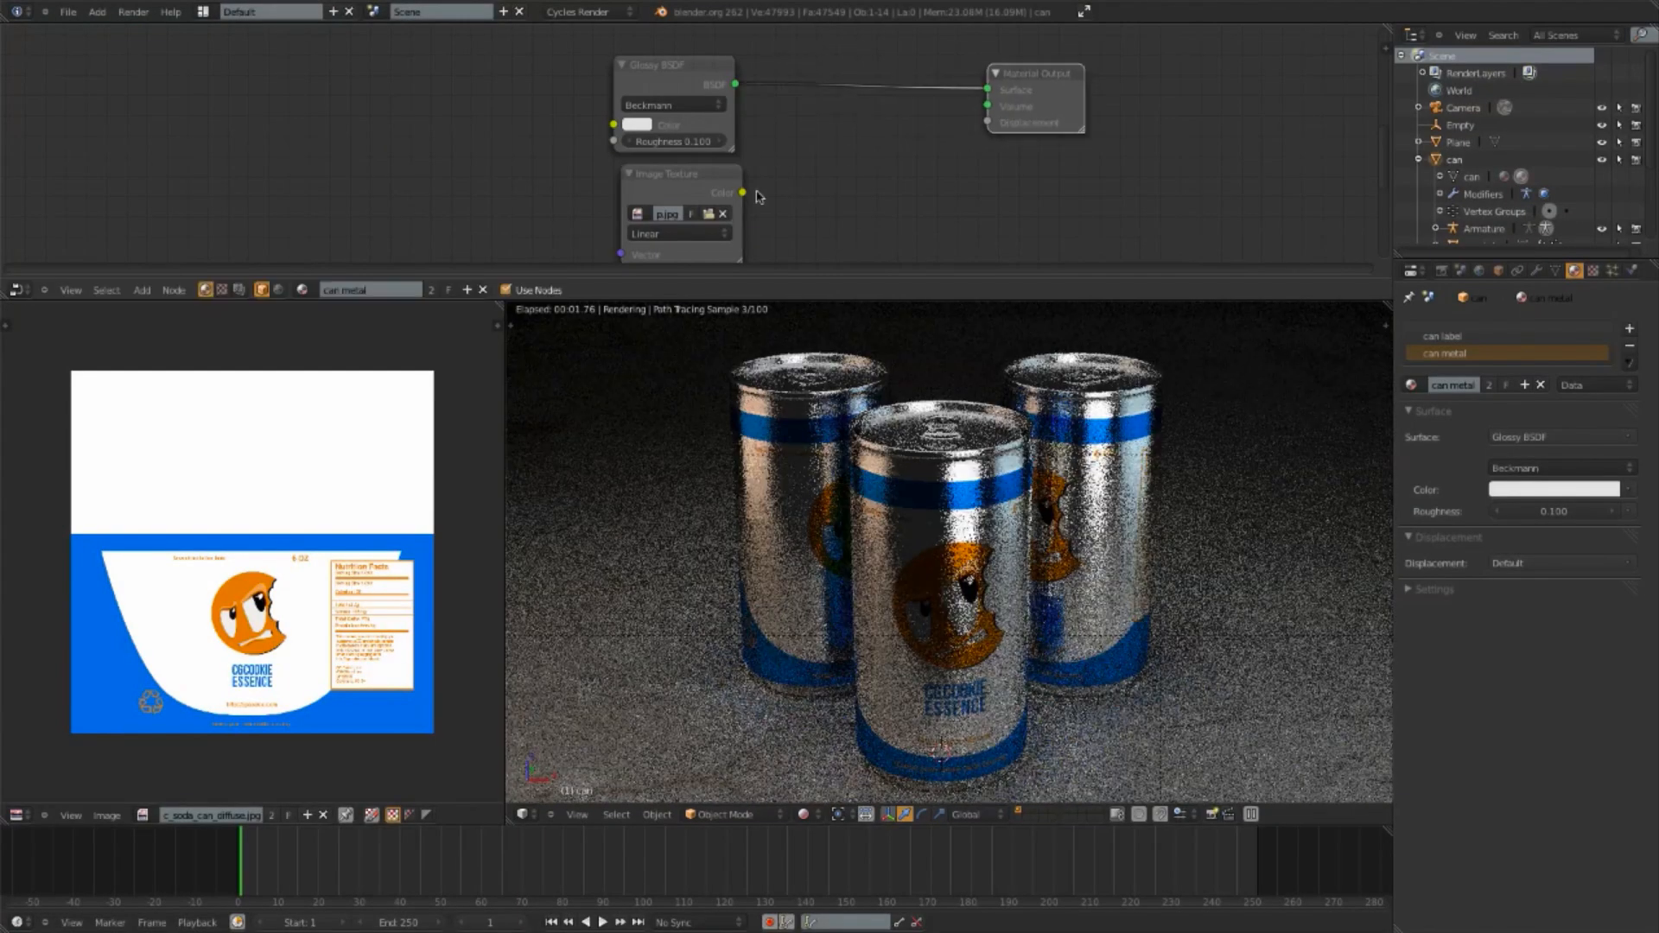
{"action": "left_click_drag", "start_coordinate": [743, 192], "coordinate": [988, 121]}
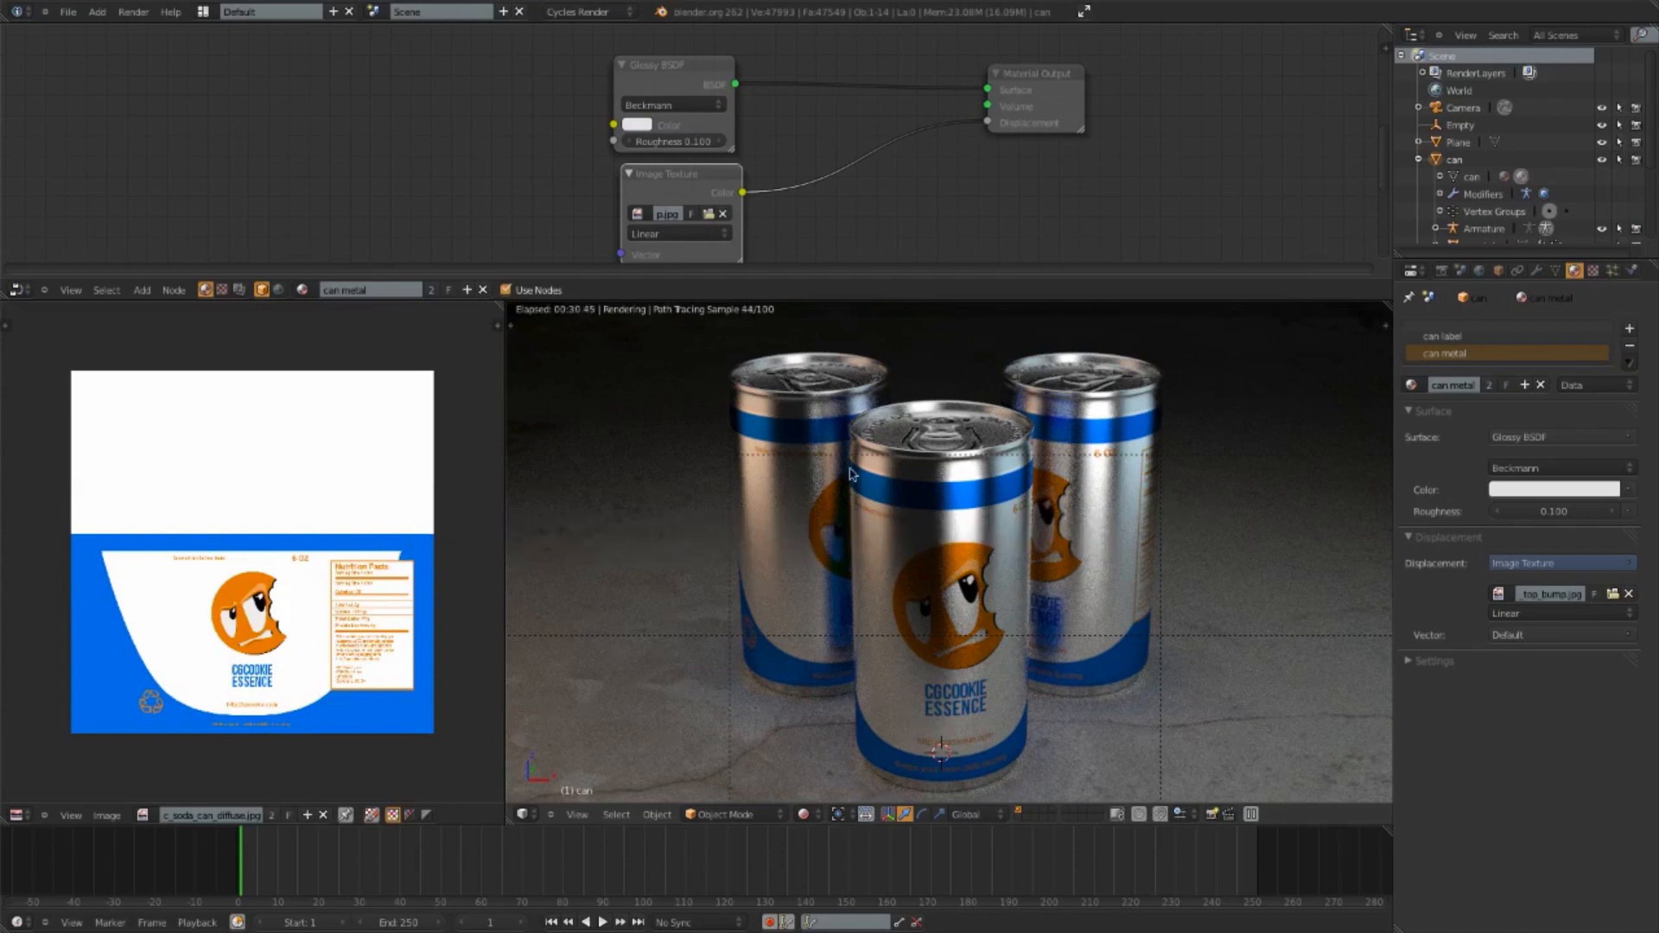
Step: In the top wireframe view, add a new plane at the 3D cursor and rotate it 90 degrees around X
{"action": "key", "text": "KP_7"}
{"action": "key", "text": "z"}
{"action": "scroll", "coordinate": [1124, 463], "scroll_direction": "down", "scroll_amount": 3}
{"action": "middle_click_drag", "start_coordinate": [1016, 494], "coordinate": [994, 570], "text": "shift"}
{"action": "key", "text": "a"}
{"action": "key", "text": "shift+a"}
{"action": "left_click", "coordinate": [1040, 601]}
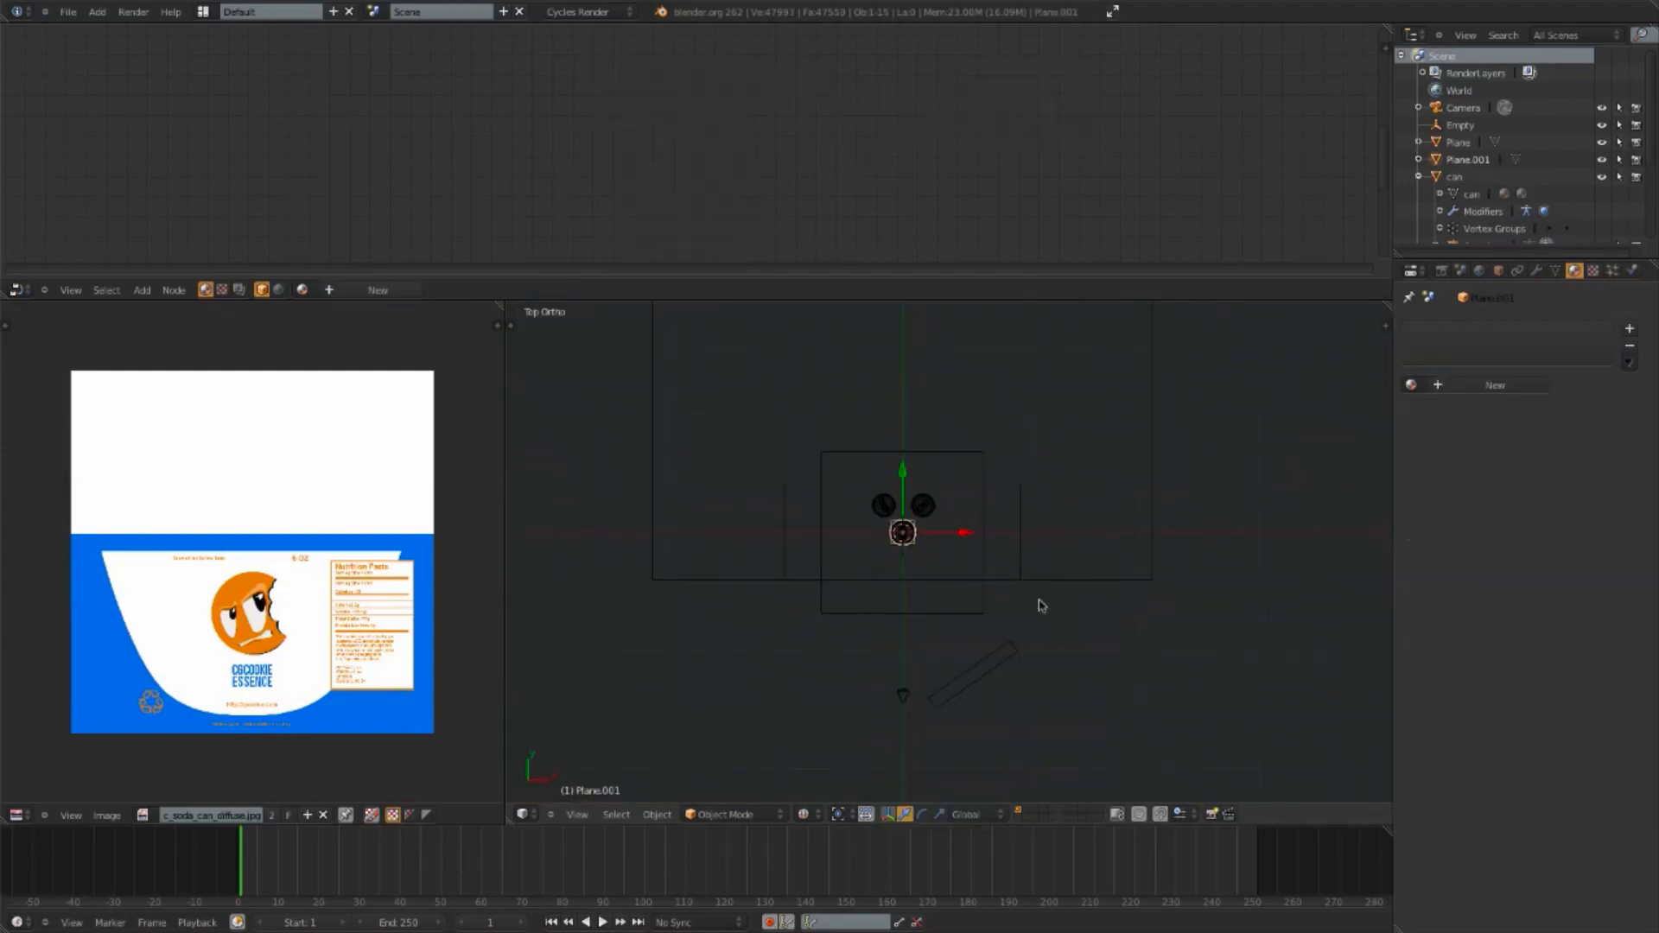
{"action": "type", "text": "rx90"}
{"action": "key", "text": "Return"}
Step: In the front view, scale the new plane up to about the cans' height and raise it along global Z
{"action": "key", "text": "KP_1"}
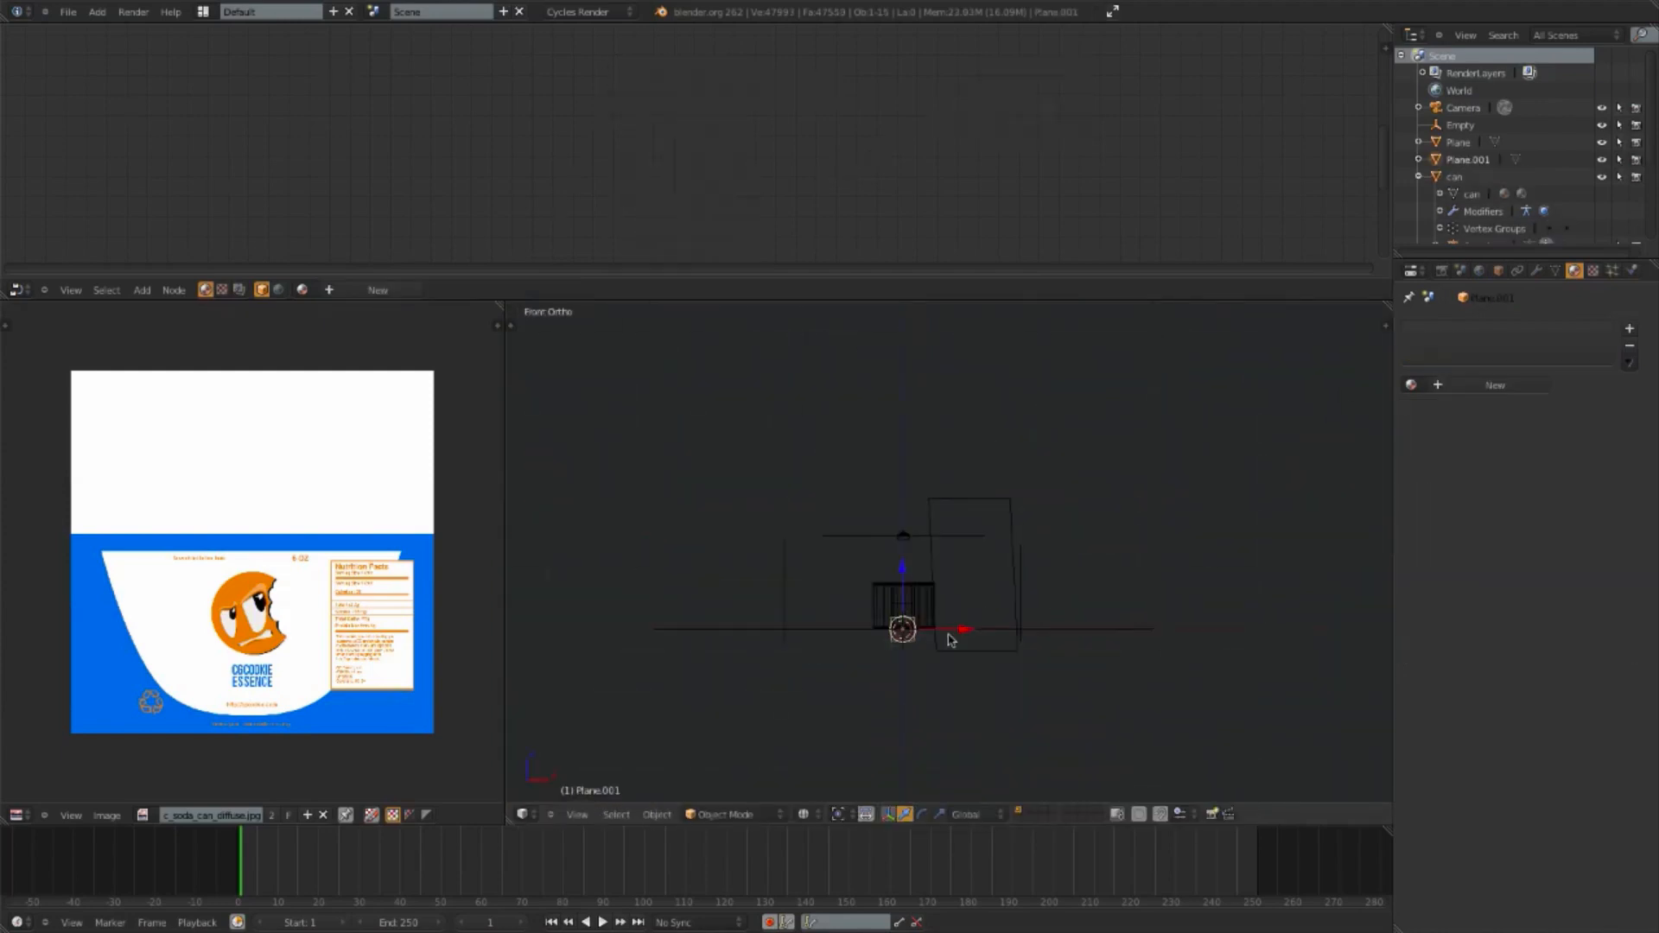
{"action": "key", "text": "s"}
{"action": "left_click", "coordinate": [1019, 659]}
{"action": "key", "text": "g"}
{"action": "key", "text": "z"}
{"action": "left_click", "coordinate": [1025, 635]}
Step: Stretch the new plane along global X to about two and a half times its width and view it from above
{"action": "key", "text": "s"}
{"action": "key", "text": "x"}
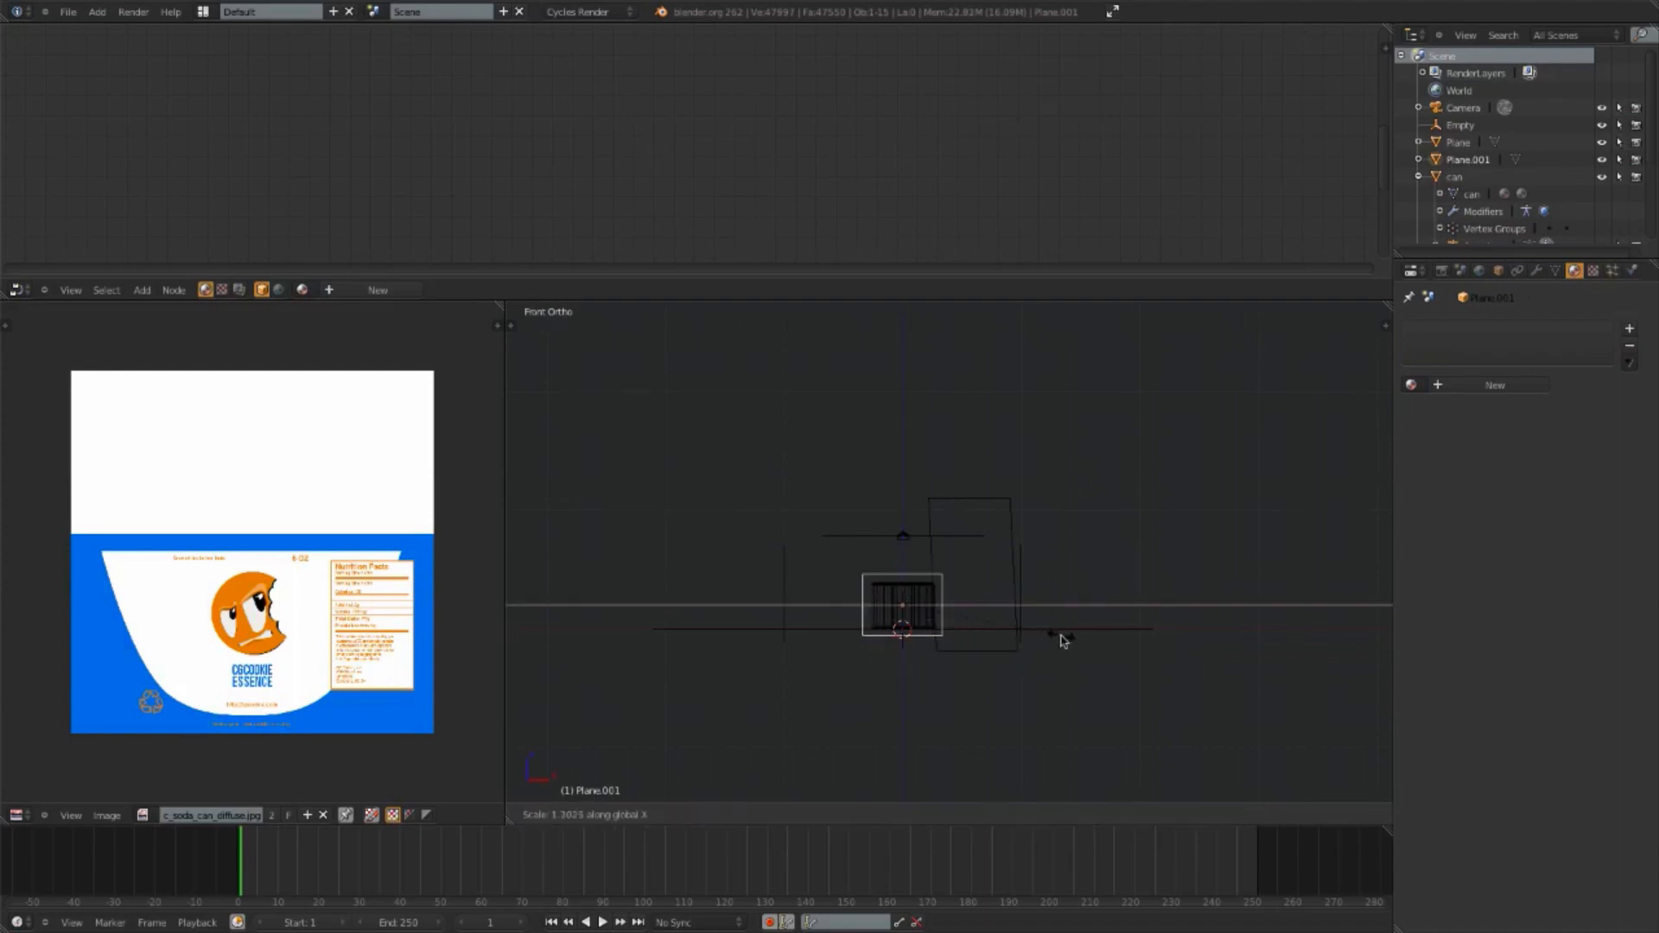
{"action": "left_click", "coordinate": [1191, 649]}
{"action": "key", "text": "KP_7"}
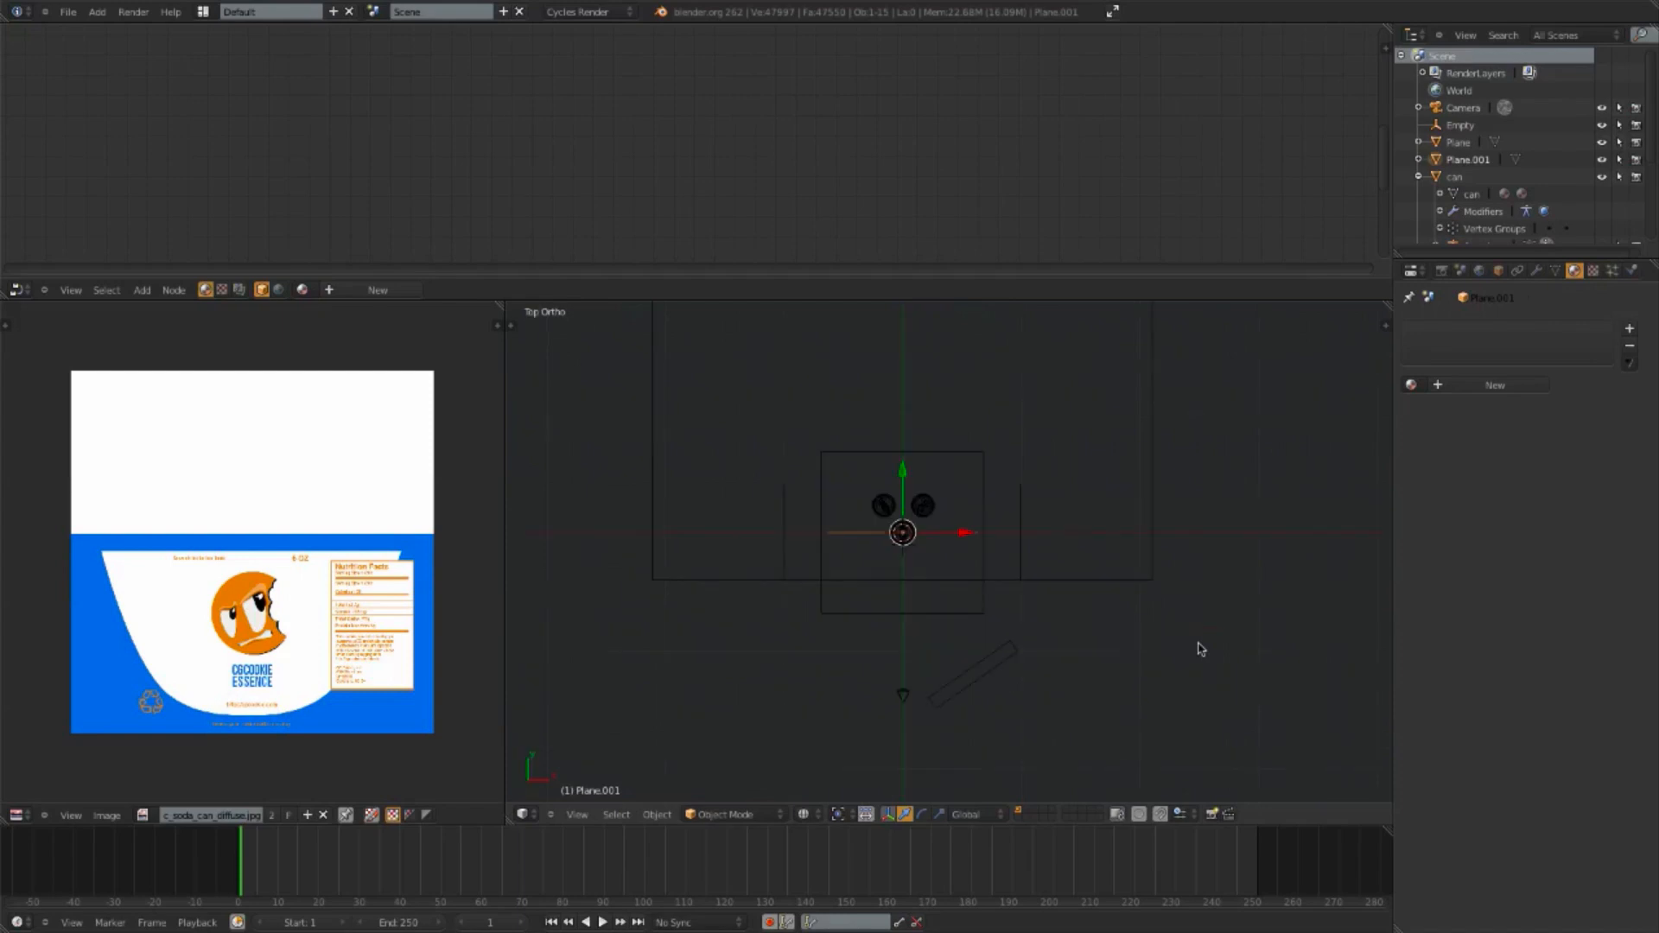
Step: Move the new plane along global Y to behind the cans and show the camera view in solid shading
{"action": "key", "text": "g"}
{"action": "key", "text": "y"}
{"action": "left_click", "coordinate": [1214, 591]}
{"action": "key", "text": "KP_0"}
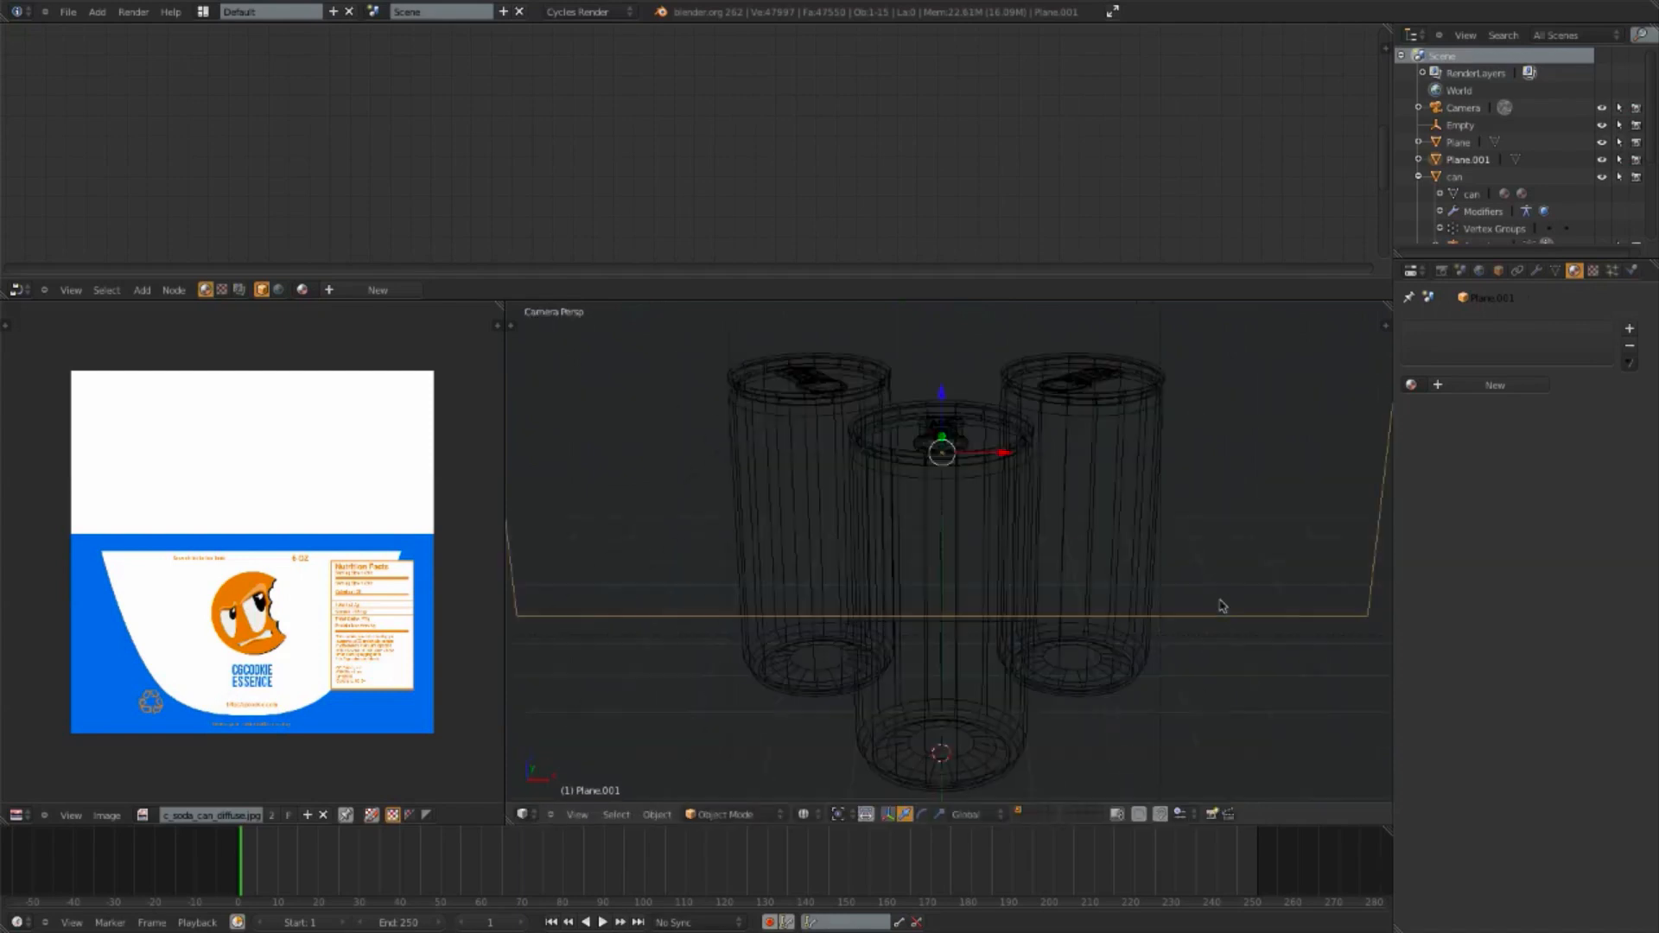
{"action": "key", "text": "shift+z"}
{"action": "scroll", "coordinate": [1165, 547], "scroll_direction": "down", "scroll_amount": 5}
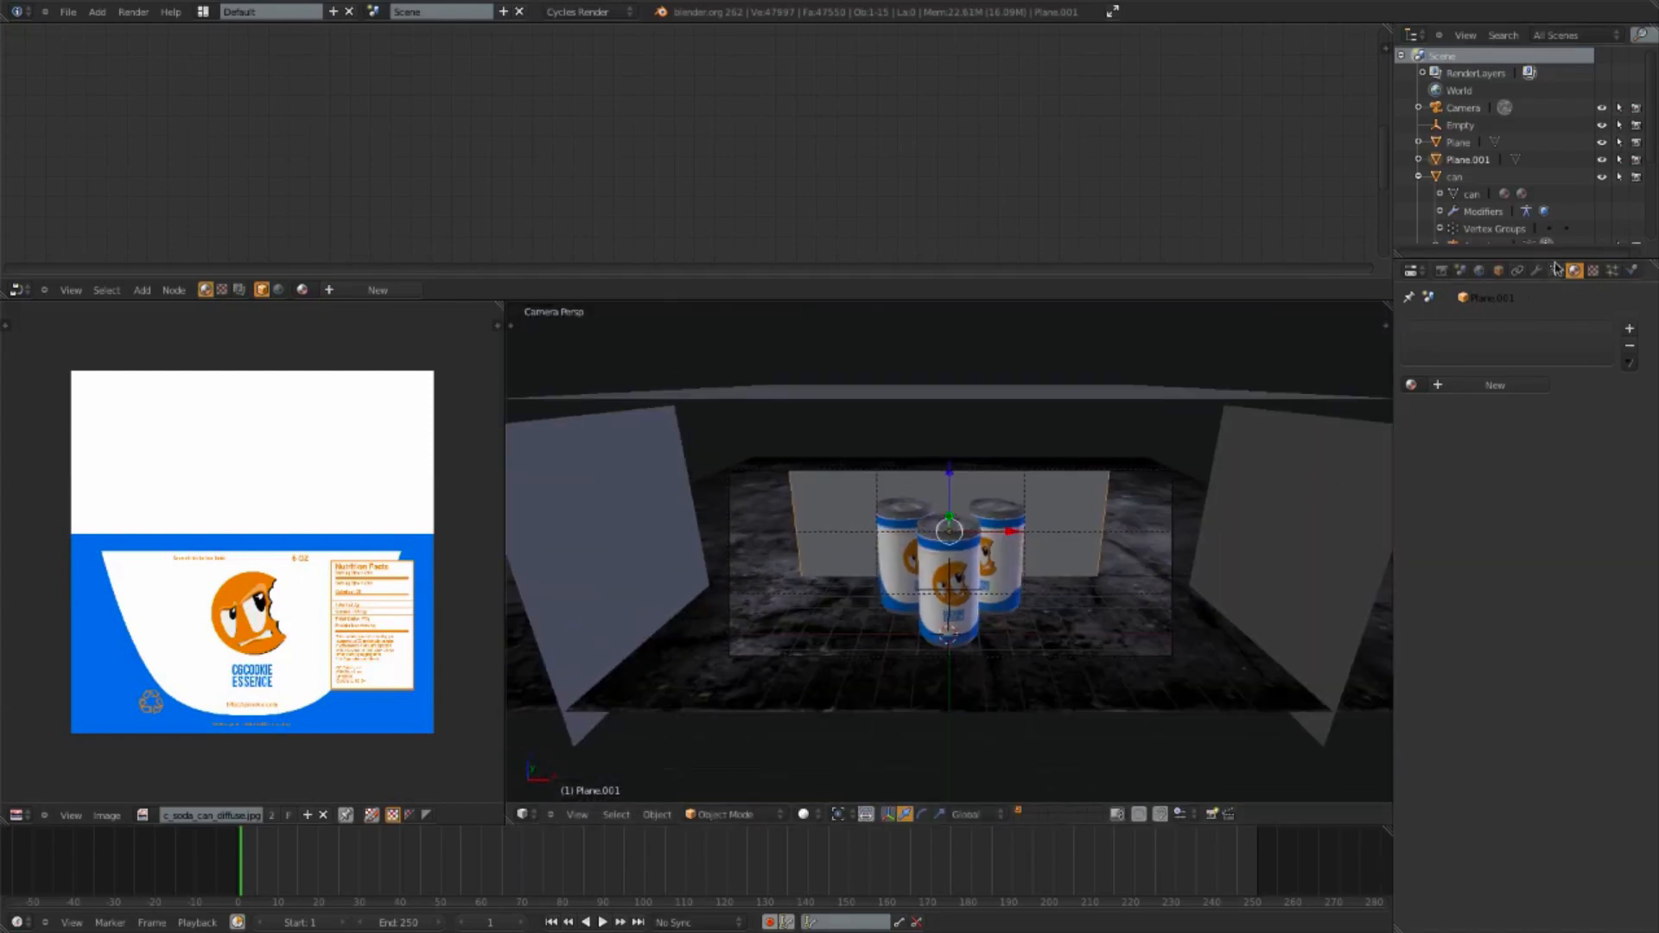
Step: Create a new material on the plane behind the cans and name it light_fill
{"action": "left_click", "coordinate": [1510, 389]}
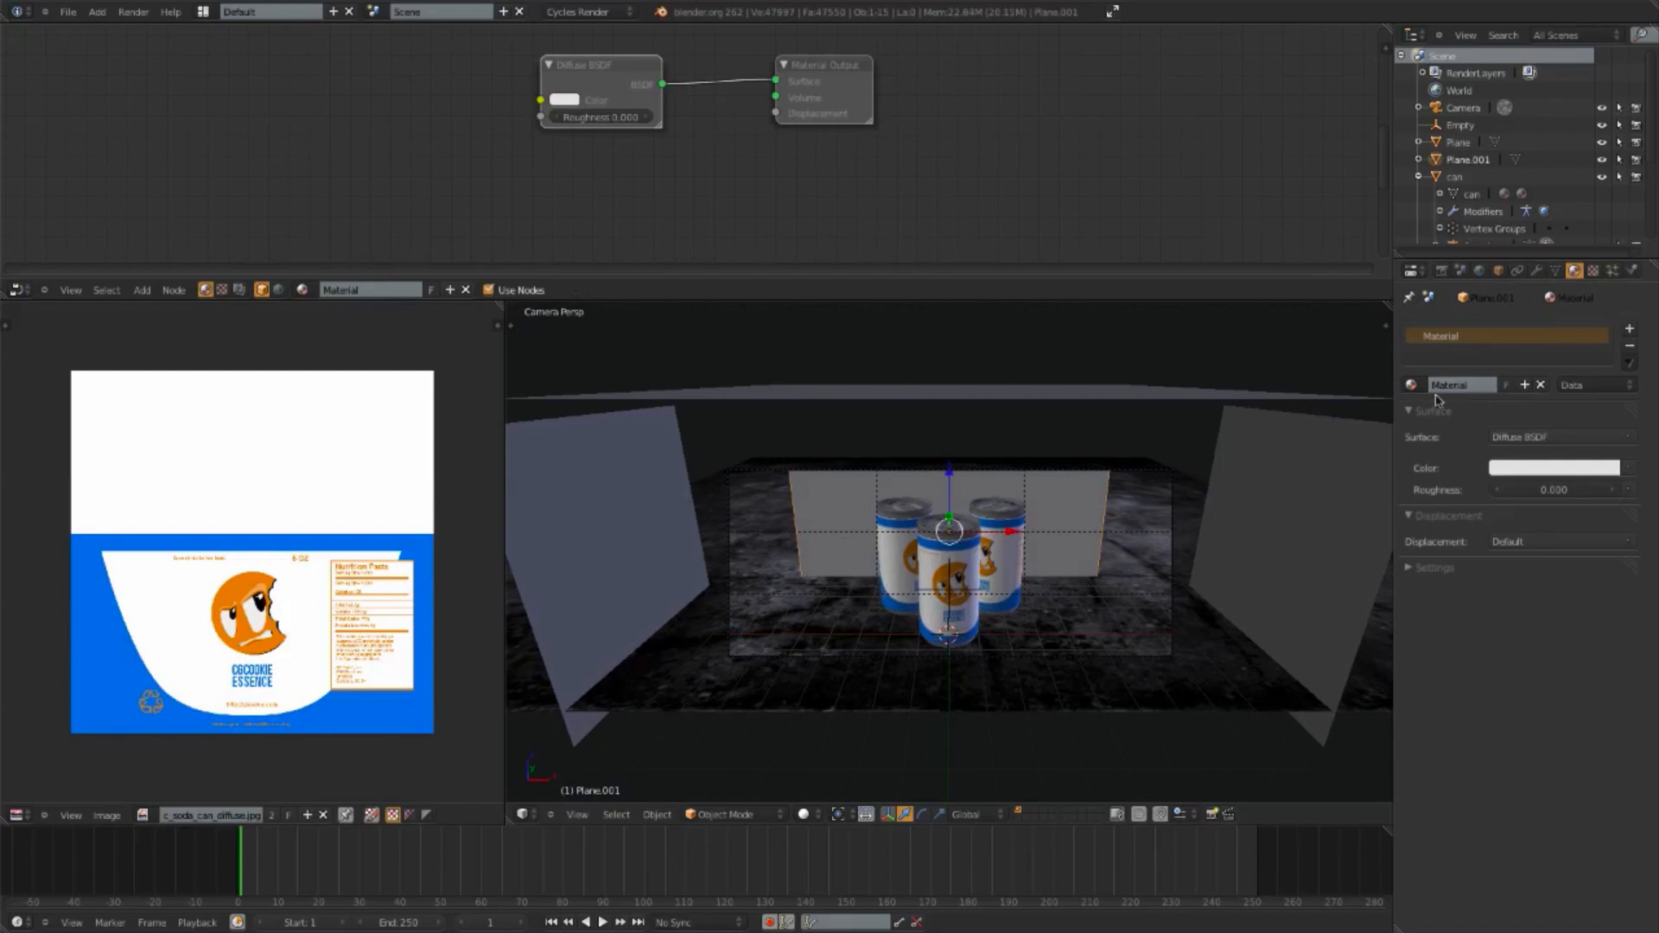
{"action": "left_click", "coordinate": [1442, 387]}
{"action": "type", "text": "light_fill"}
{"action": "key", "text": "Return"}
{"action": "left_click", "coordinate": [1484, 386]}
{"action": "left_click", "coordinate": [1483, 385]}
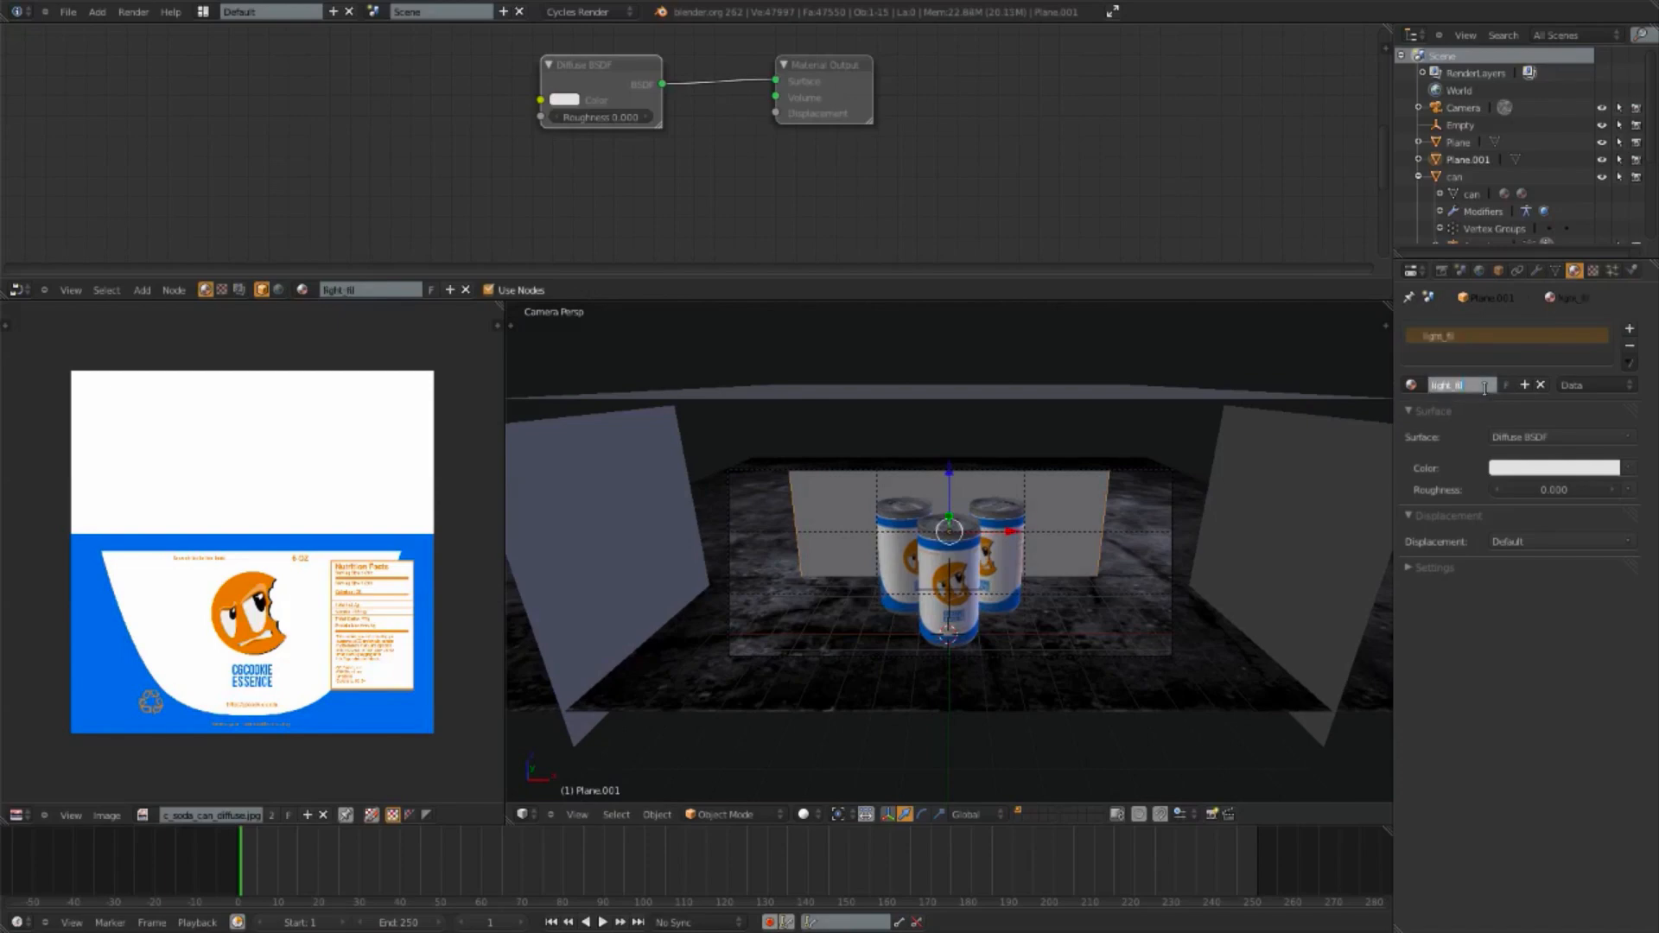
{"action": "type", "text": "l"}
{"action": "key", "text": "Return"}
Step: Switch the render engine to Blender Render for a look at the viewport display options and back to Cycles Render
{"action": "scroll", "coordinate": [1052, 640], "scroll_direction": "up", "scroll_amount": 3}
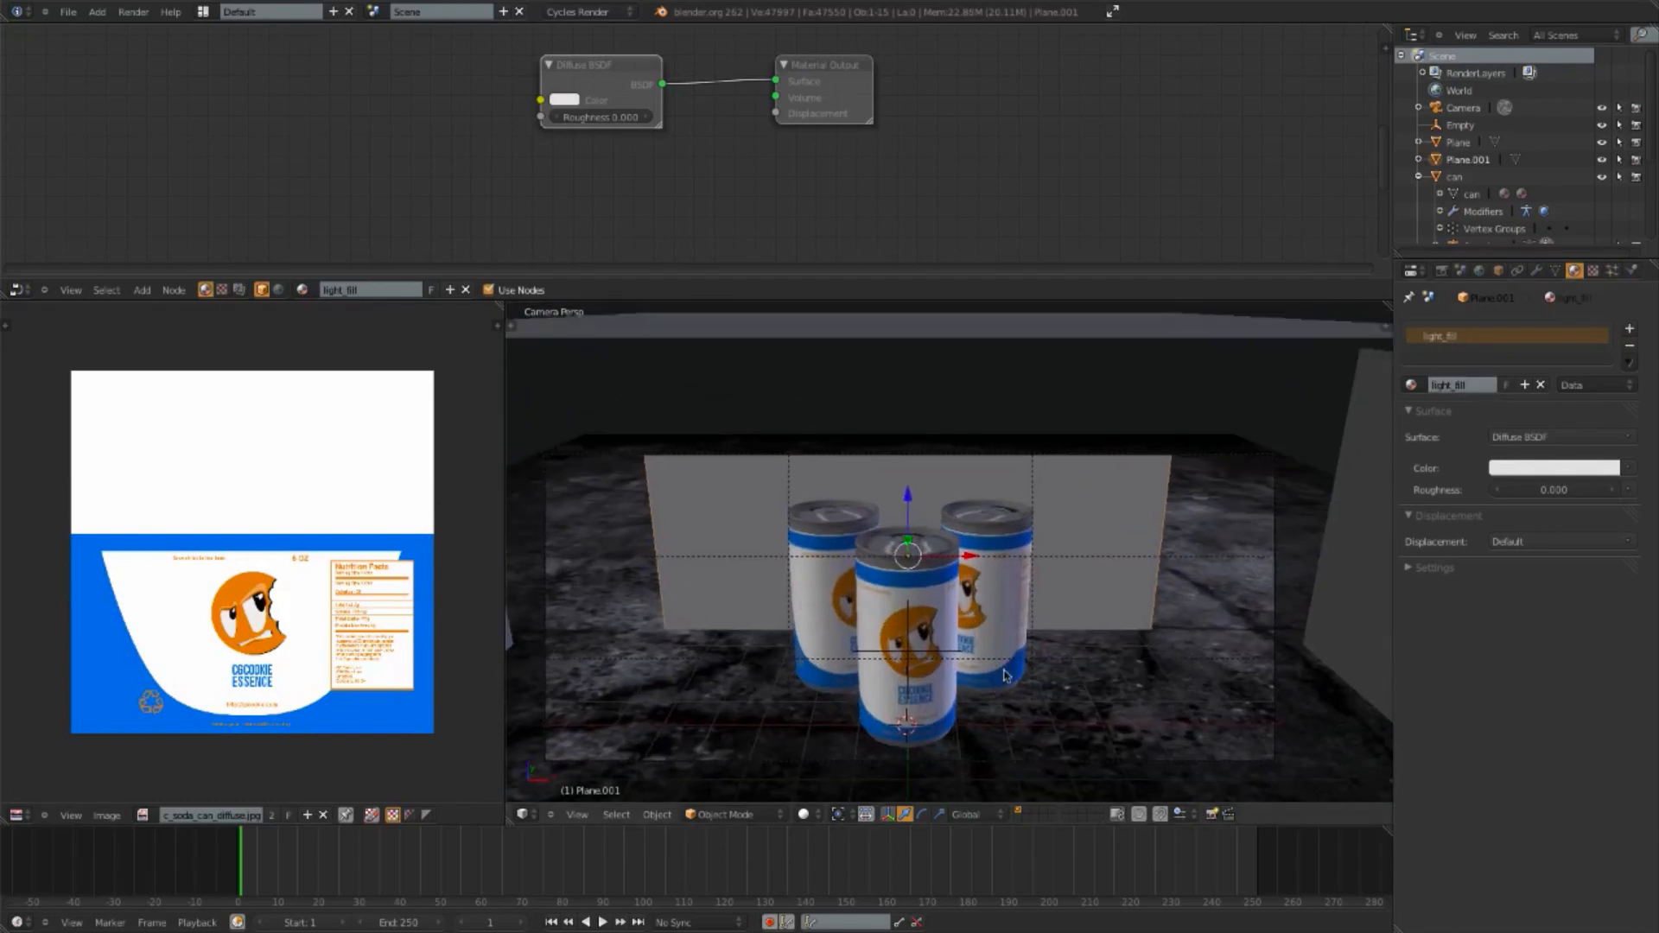
{"action": "scroll", "coordinate": [899, 626], "scroll_direction": "up", "scroll_amount": 2}
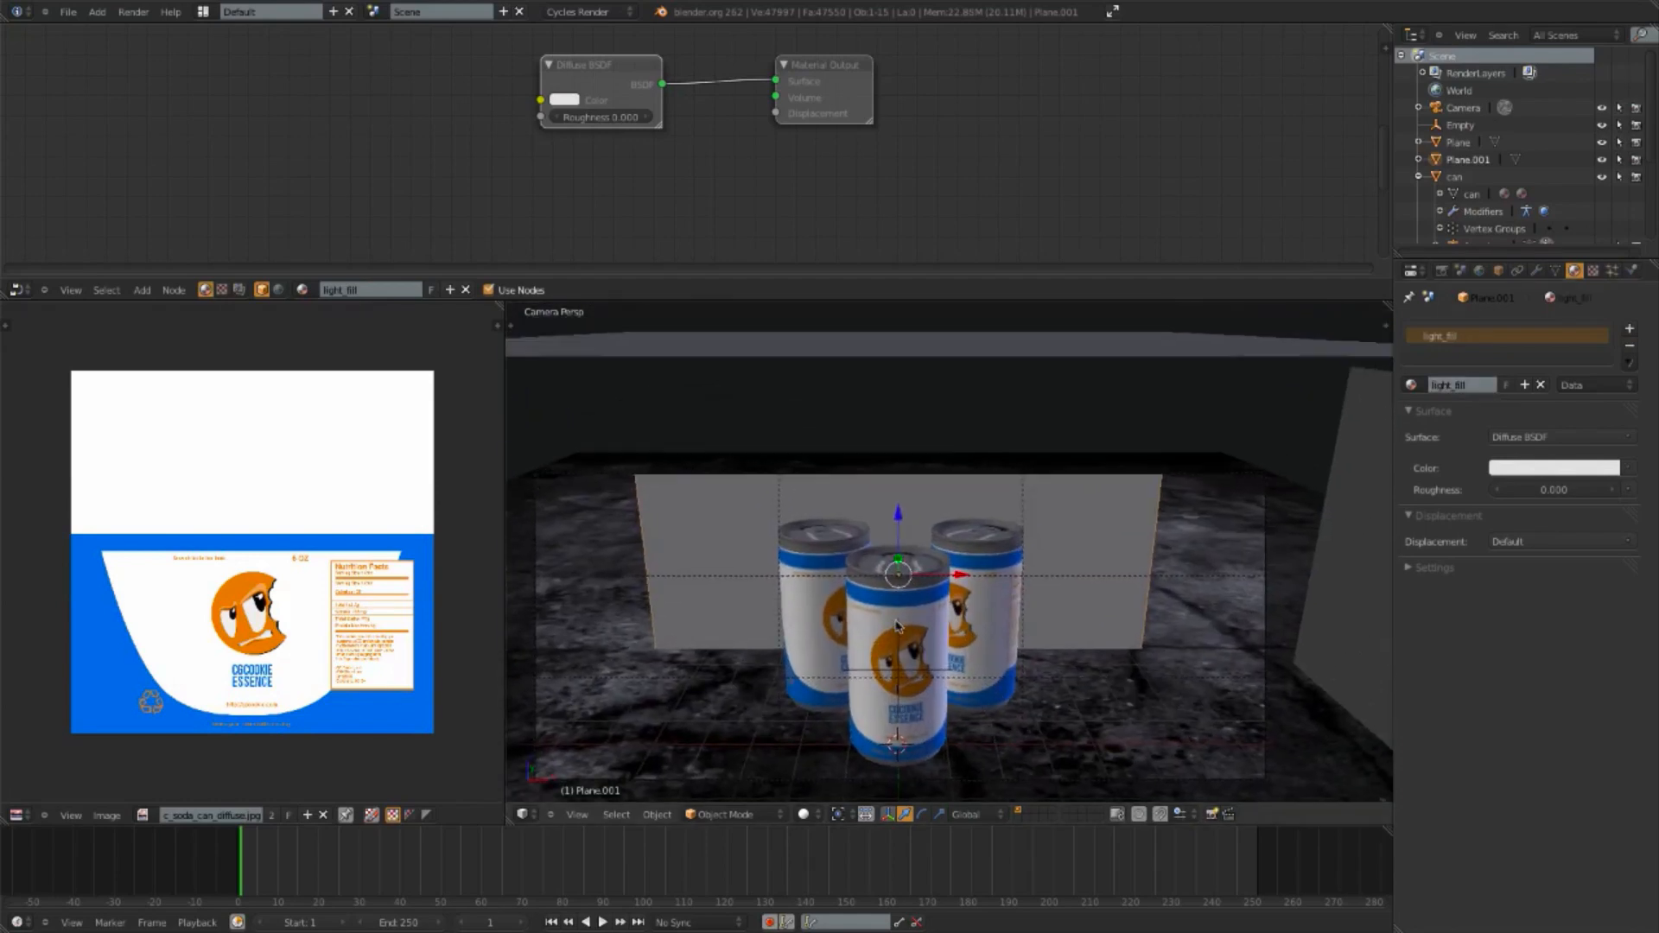
{"action": "left_click", "coordinate": [819, 815]}
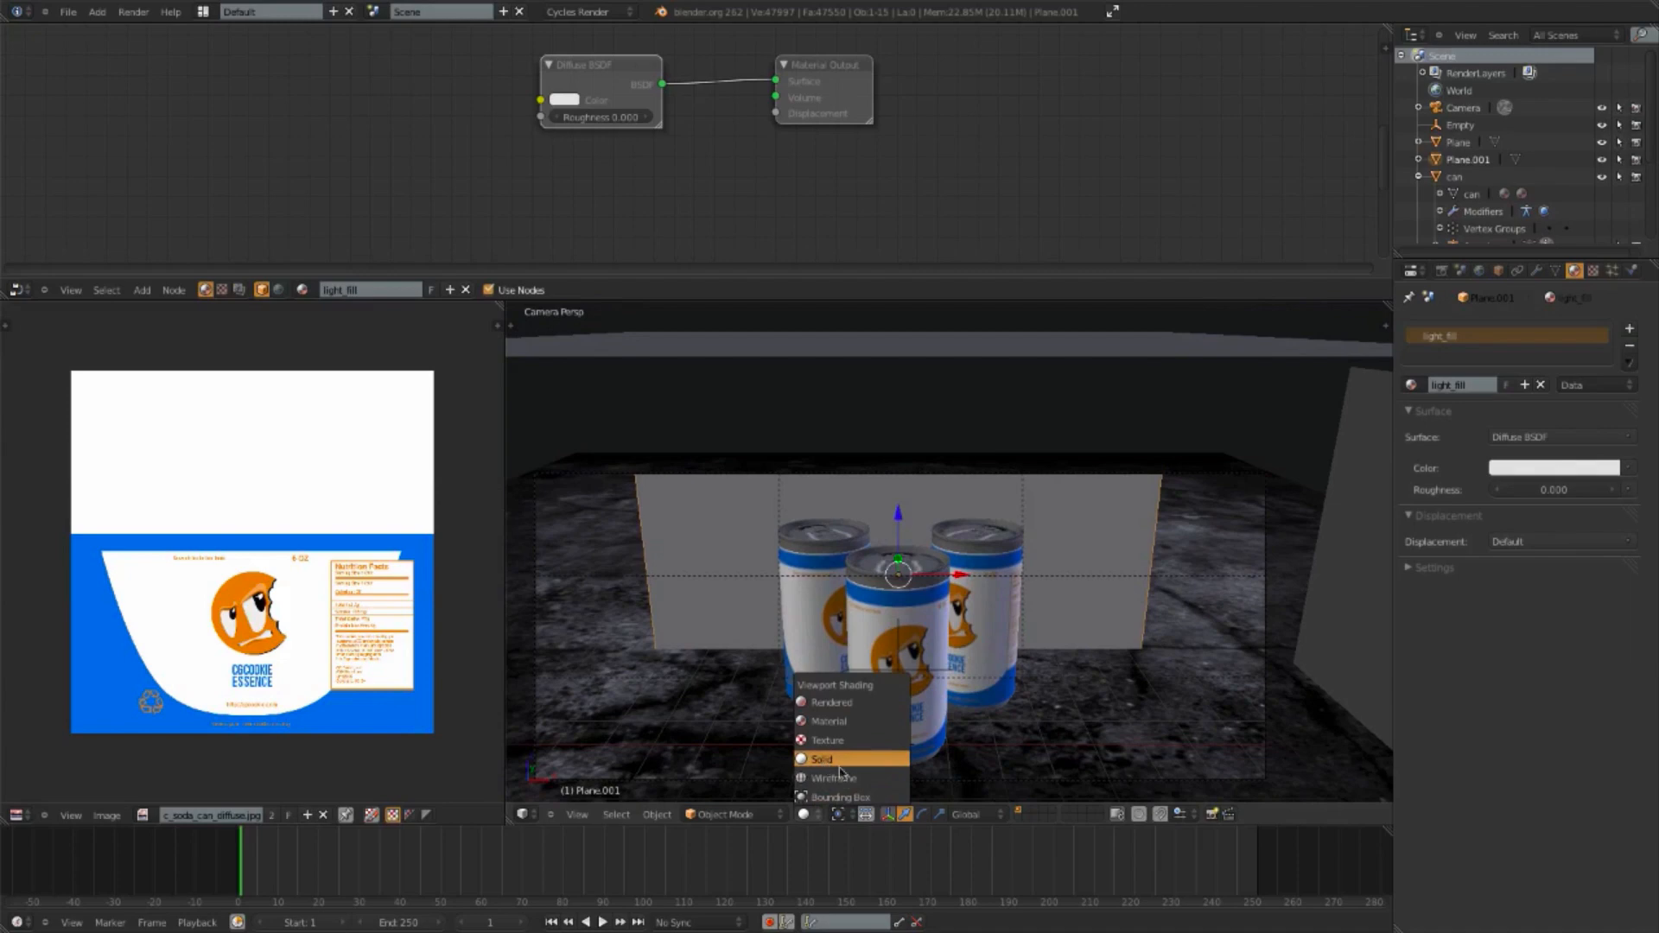
{"action": "left_click", "coordinate": [605, 12]}
{"action": "left_click", "coordinate": [614, 39]}
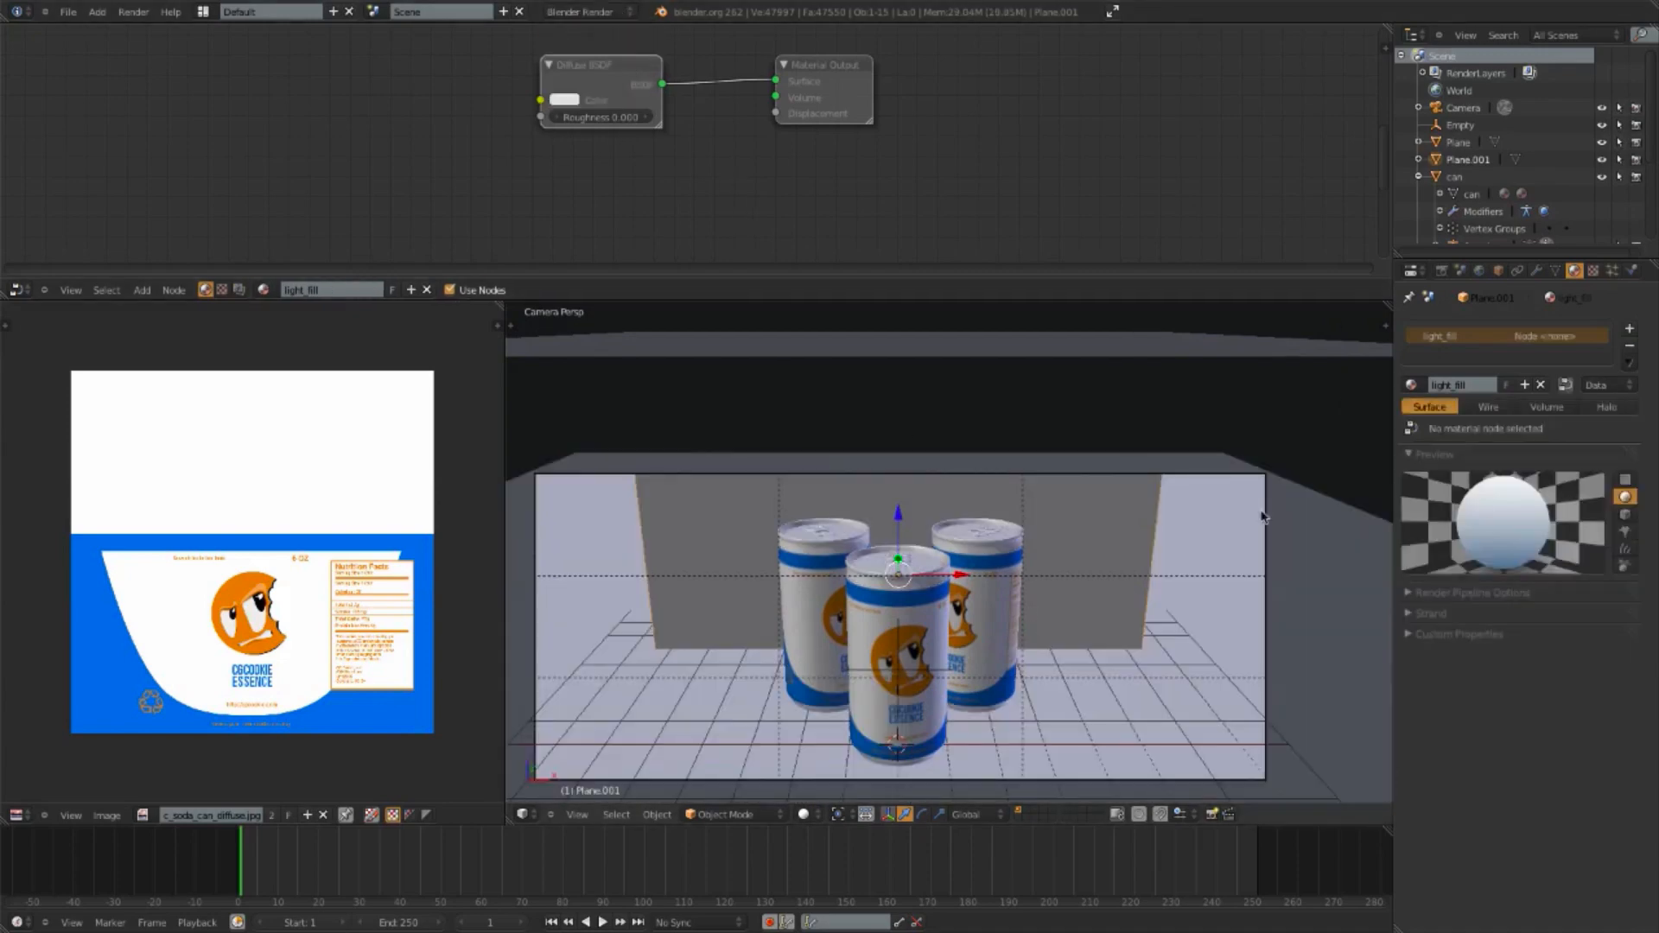
{"action": "key", "text": "n"}
{"action": "scroll", "coordinate": [1370, 726], "scroll_direction": "down", "scroll_amount": 10}
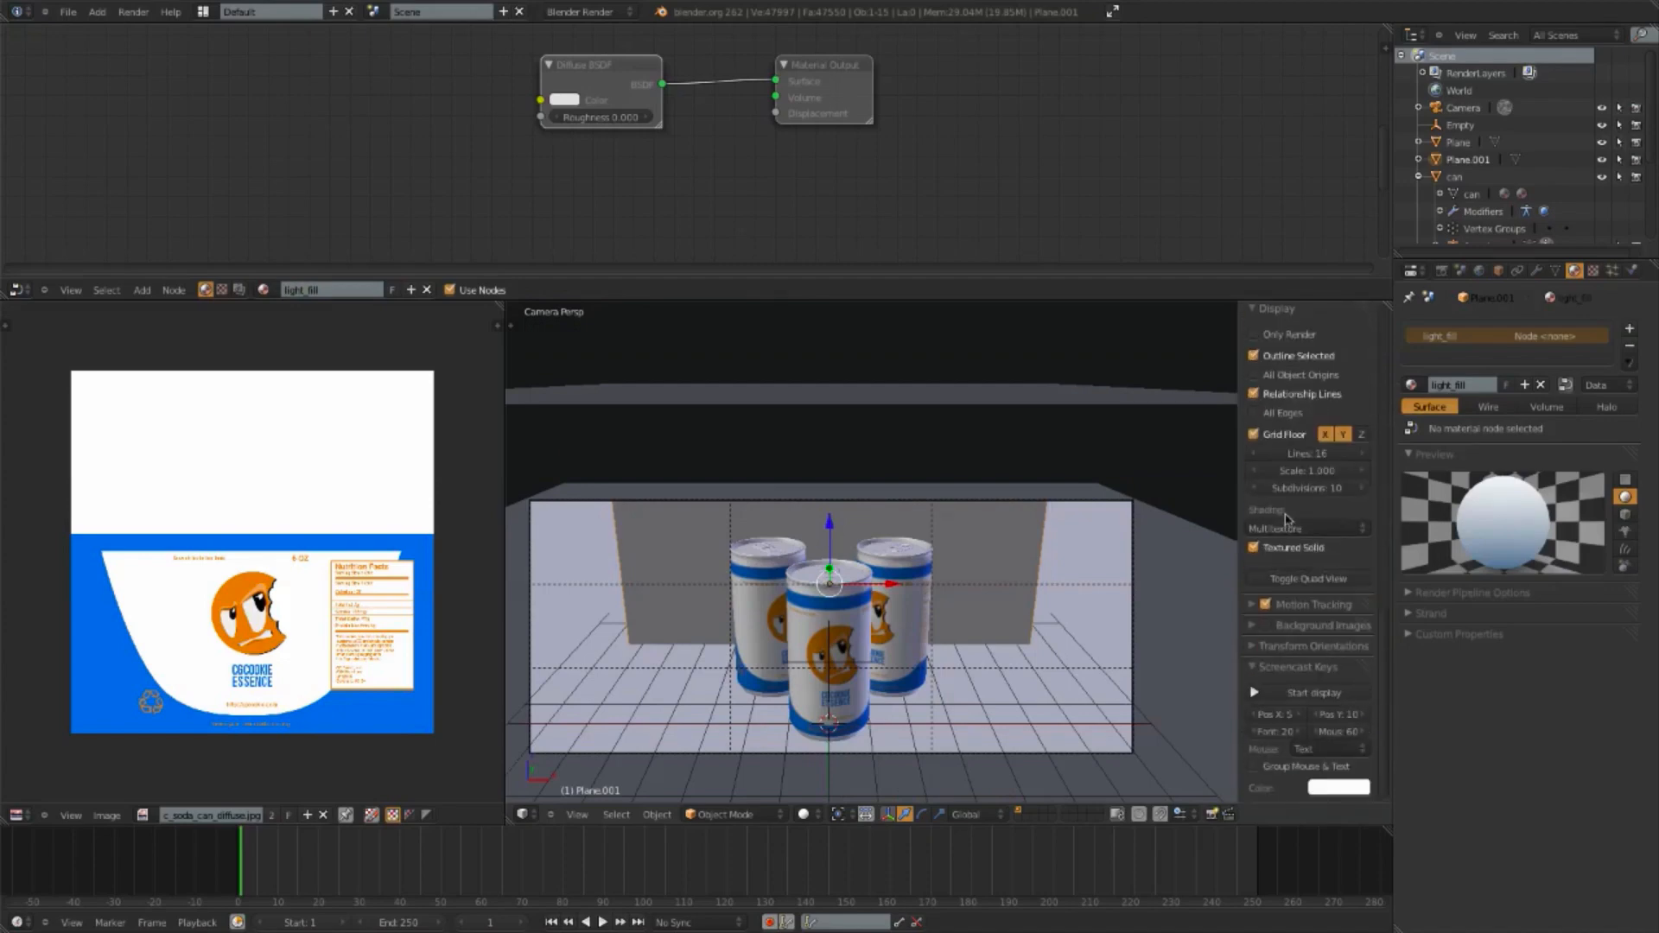
{"action": "key", "text": "n"}
{"action": "left_click", "coordinate": [583, 12]}
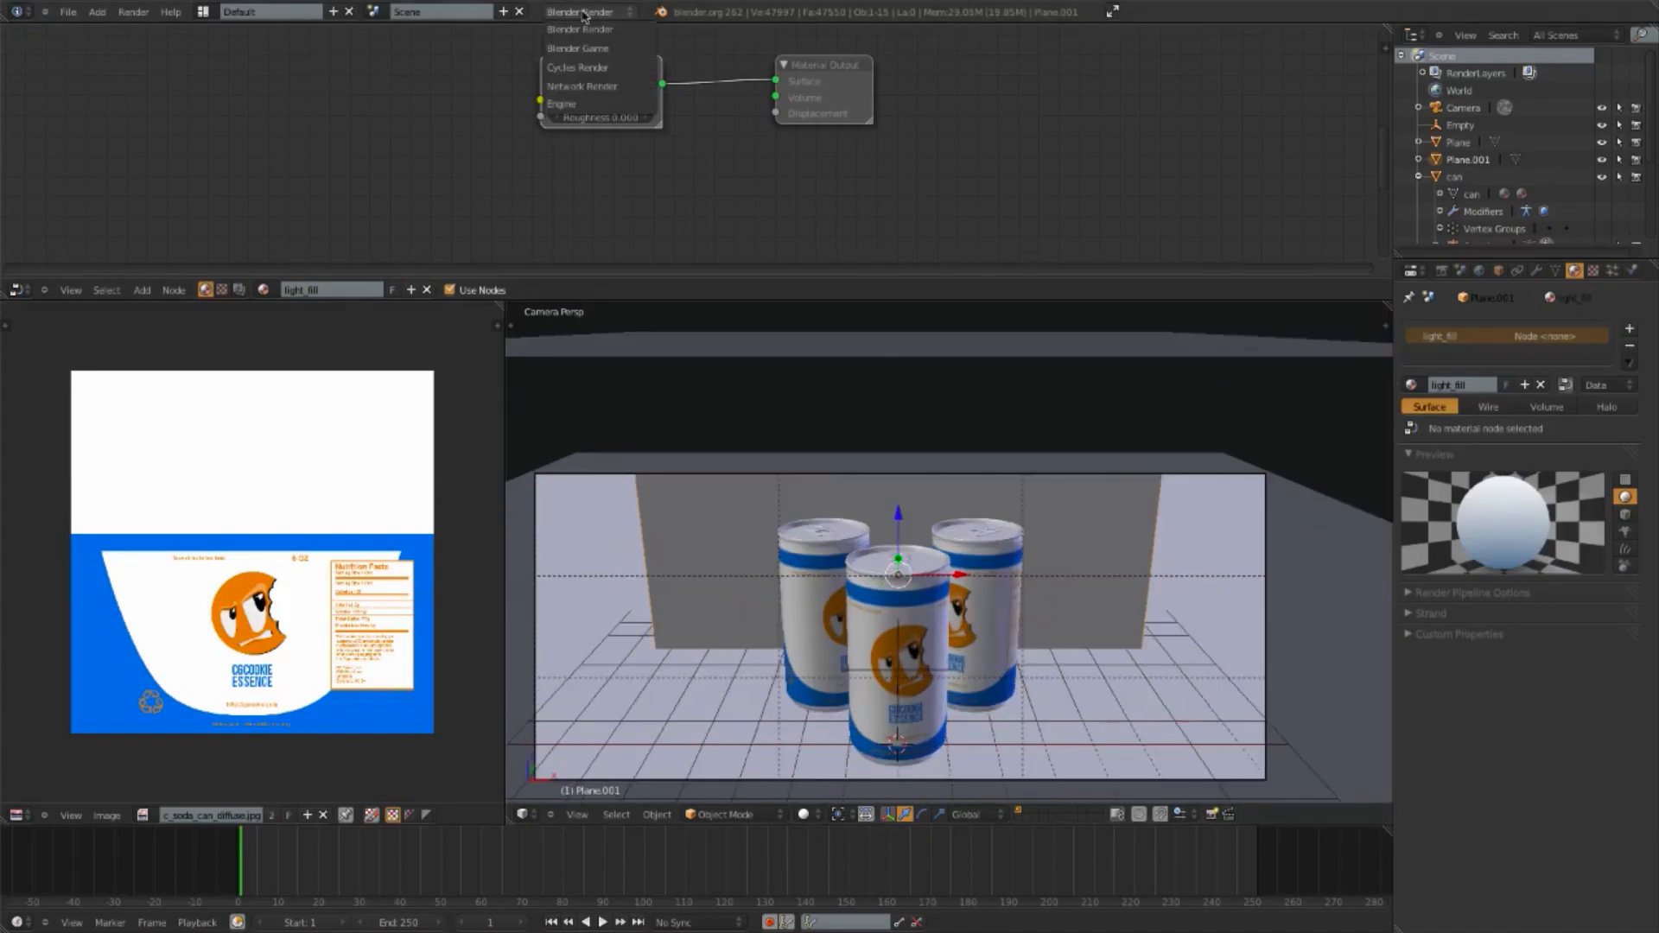
{"action": "left_click", "coordinate": [580, 68]}
Step: View the cans through the camera in Material shading with the back plane deselected
{"action": "middle_click_drag", "start_coordinate": [1005, 611], "coordinate": [1023, 575], "text": "shift"}
{"action": "scroll", "coordinate": [1021, 570], "scroll_direction": "up", "scroll_amount": 5}
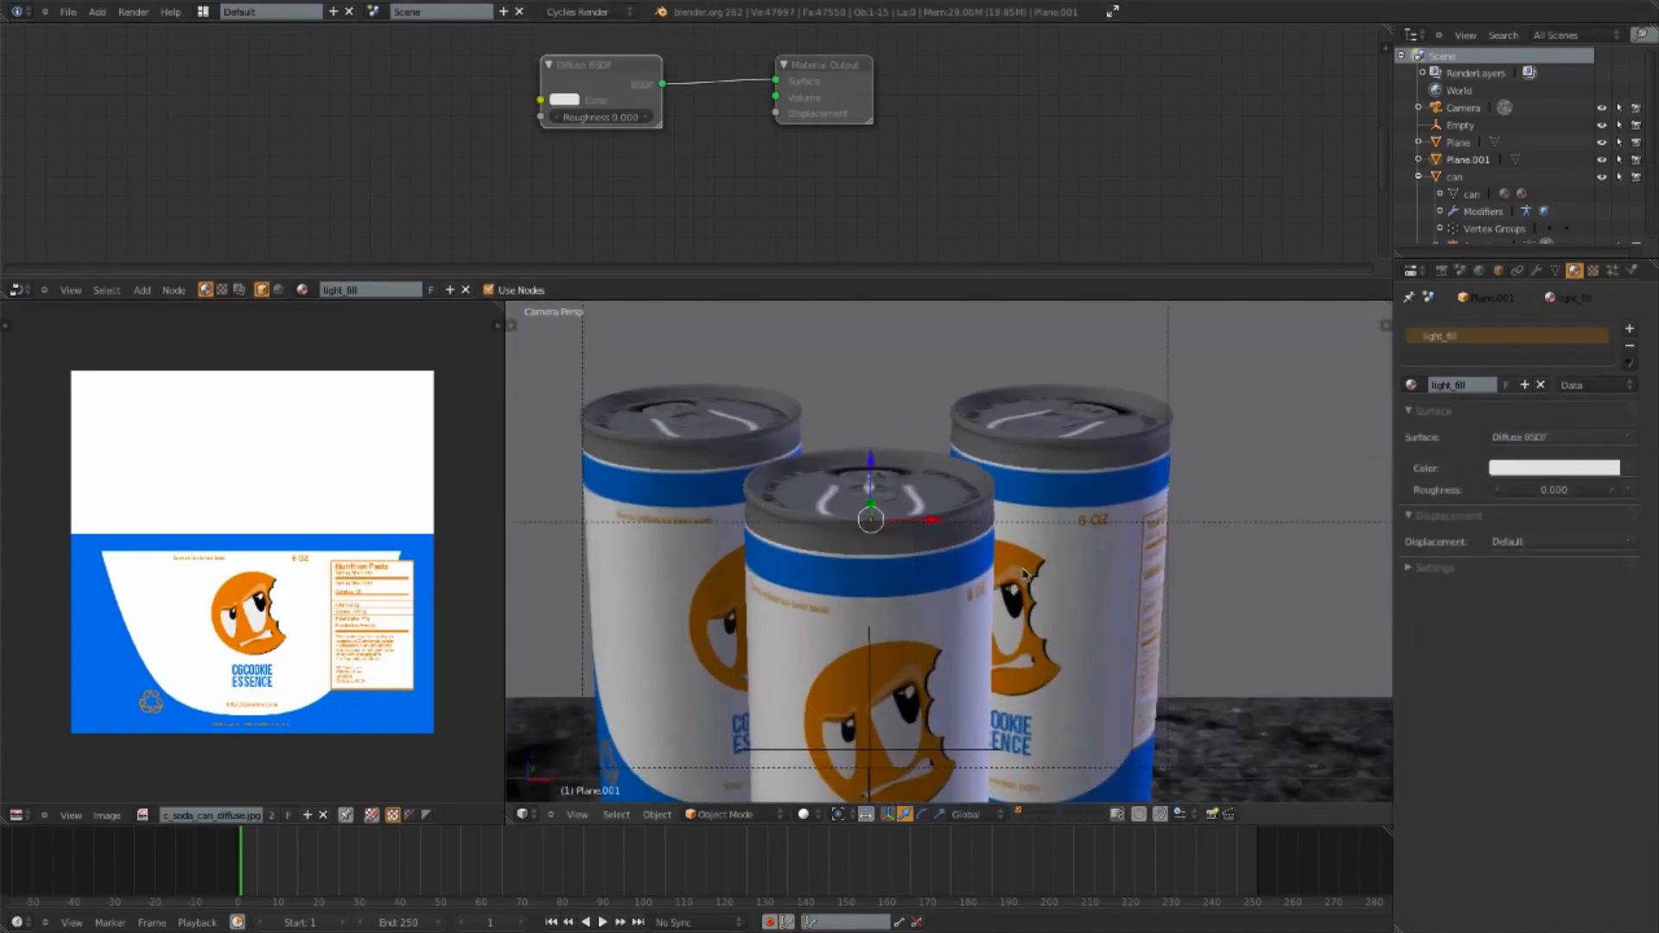
{"action": "scroll", "coordinate": [871, 605], "scroll_direction": "down", "scroll_amount": 3}
{"action": "middle_click_drag", "start_coordinate": [845, 761], "coordinate": [877, 669], "text": "shift"}
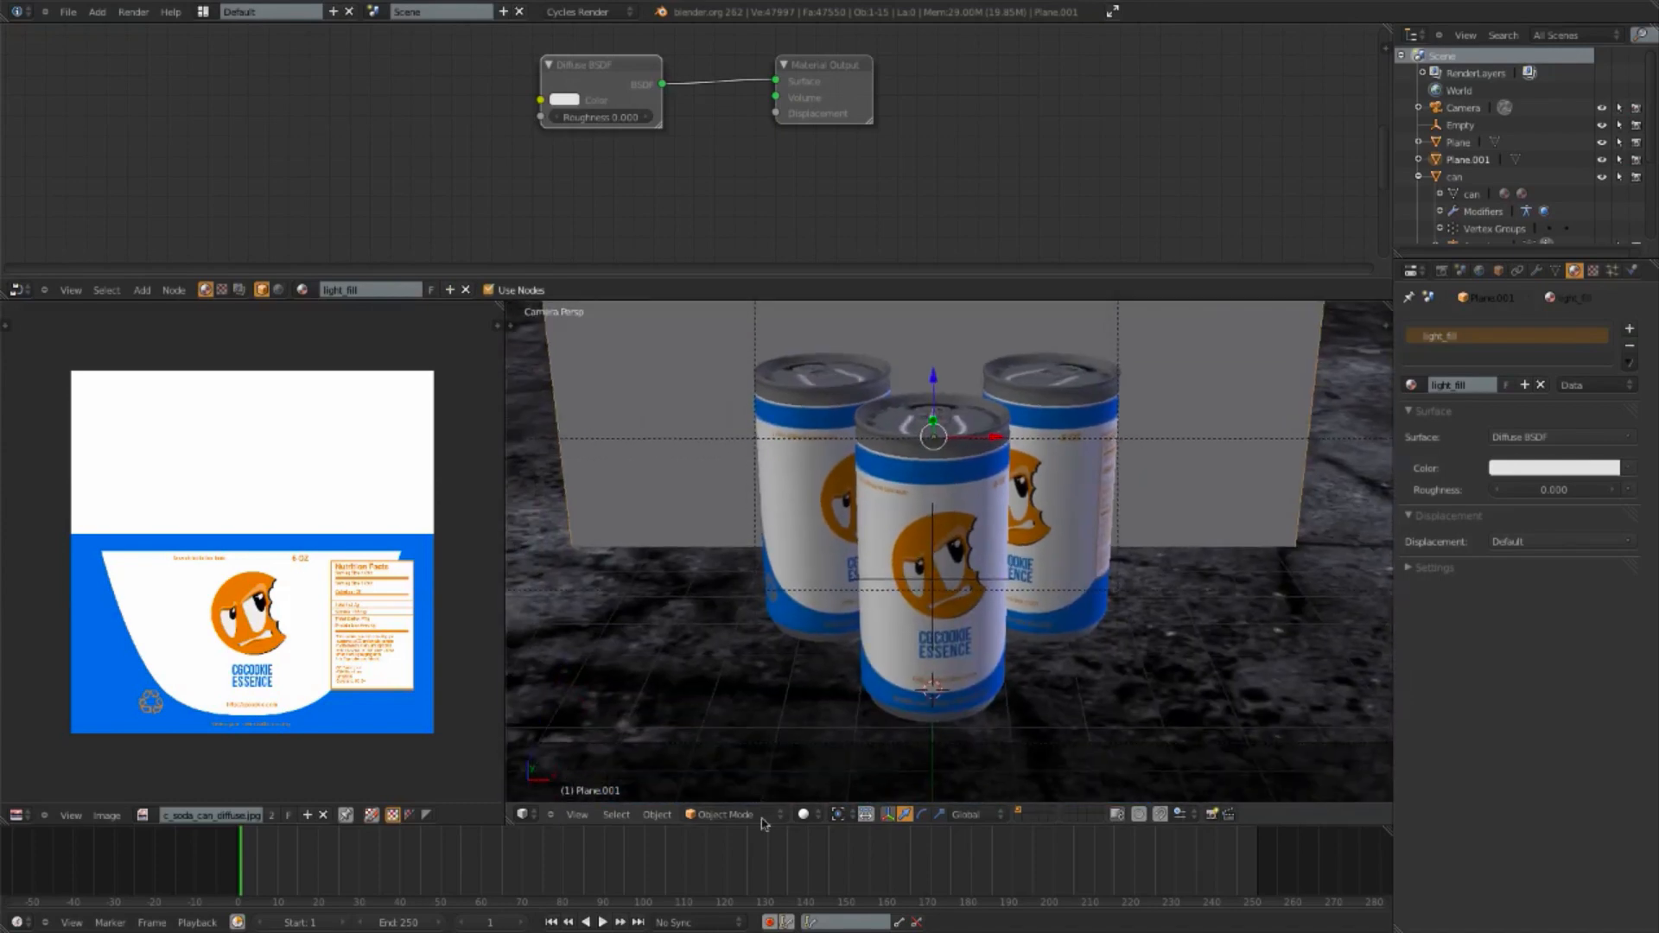
{"action": "left_click", "coordinate": [812, 815]}
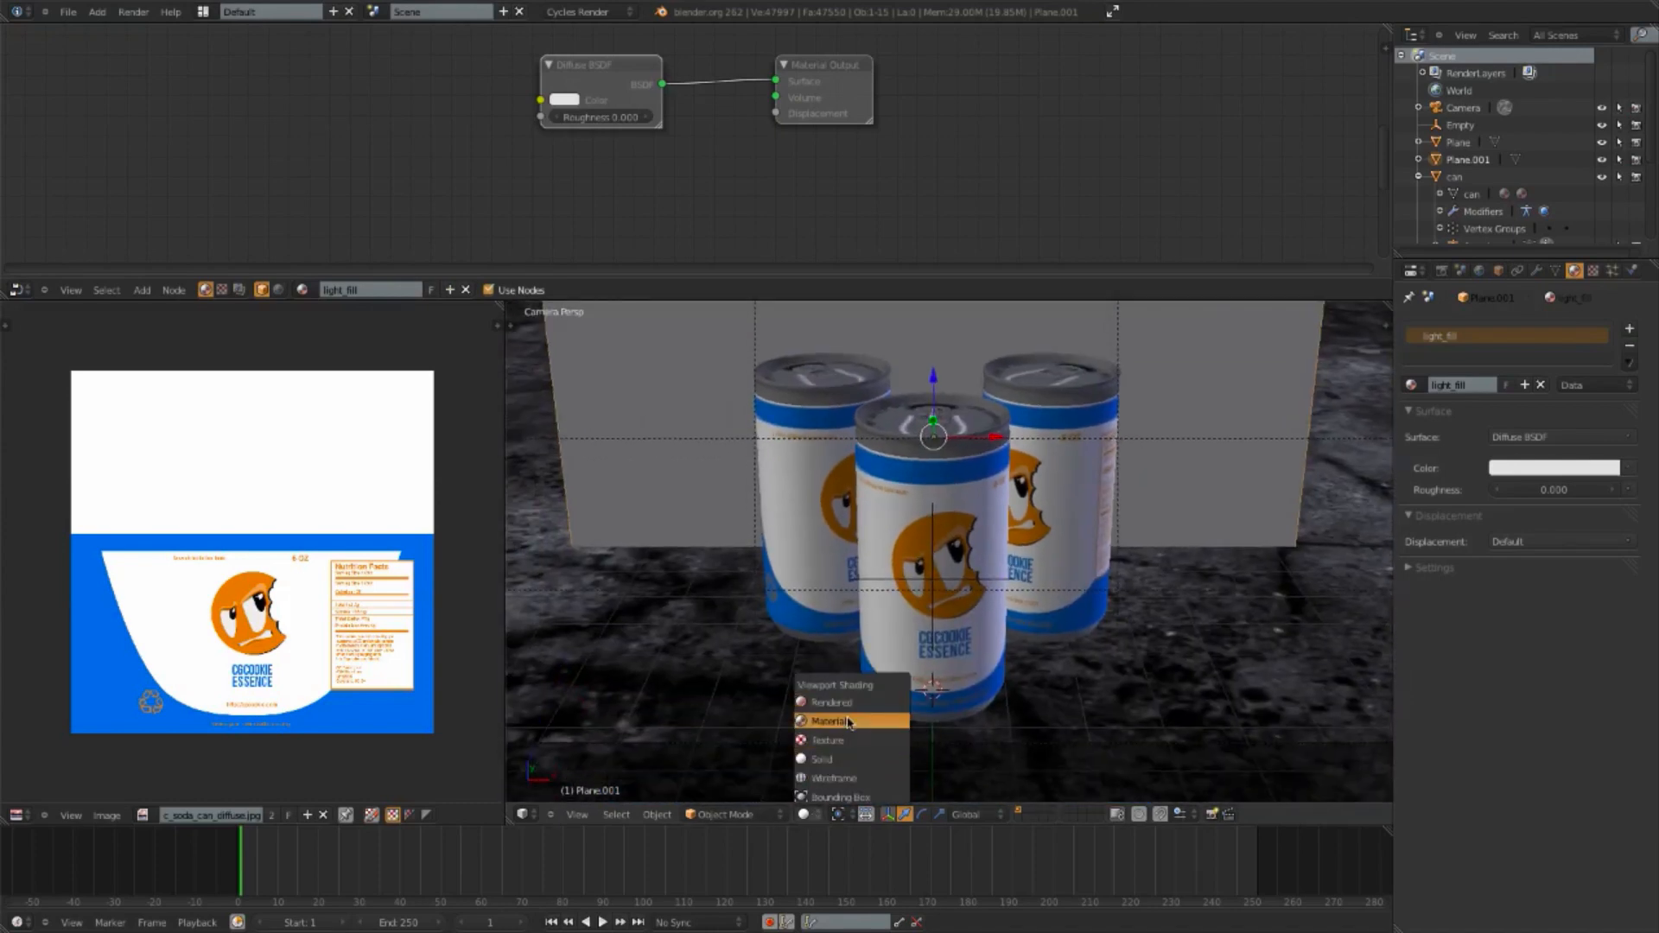
{"action": "scroll", "coordinate": [973, 603], "scroll_direction": "down", "scroll_amount": 5}
{"action": "middle_click_drag", "start_coordinate": [981, 610], "coordinate": [975, 615], "text": "shift"}
{"action": "scroll", "coordinate": [982, 605], "scroll_direction": "up", "scroll_amount": 2}
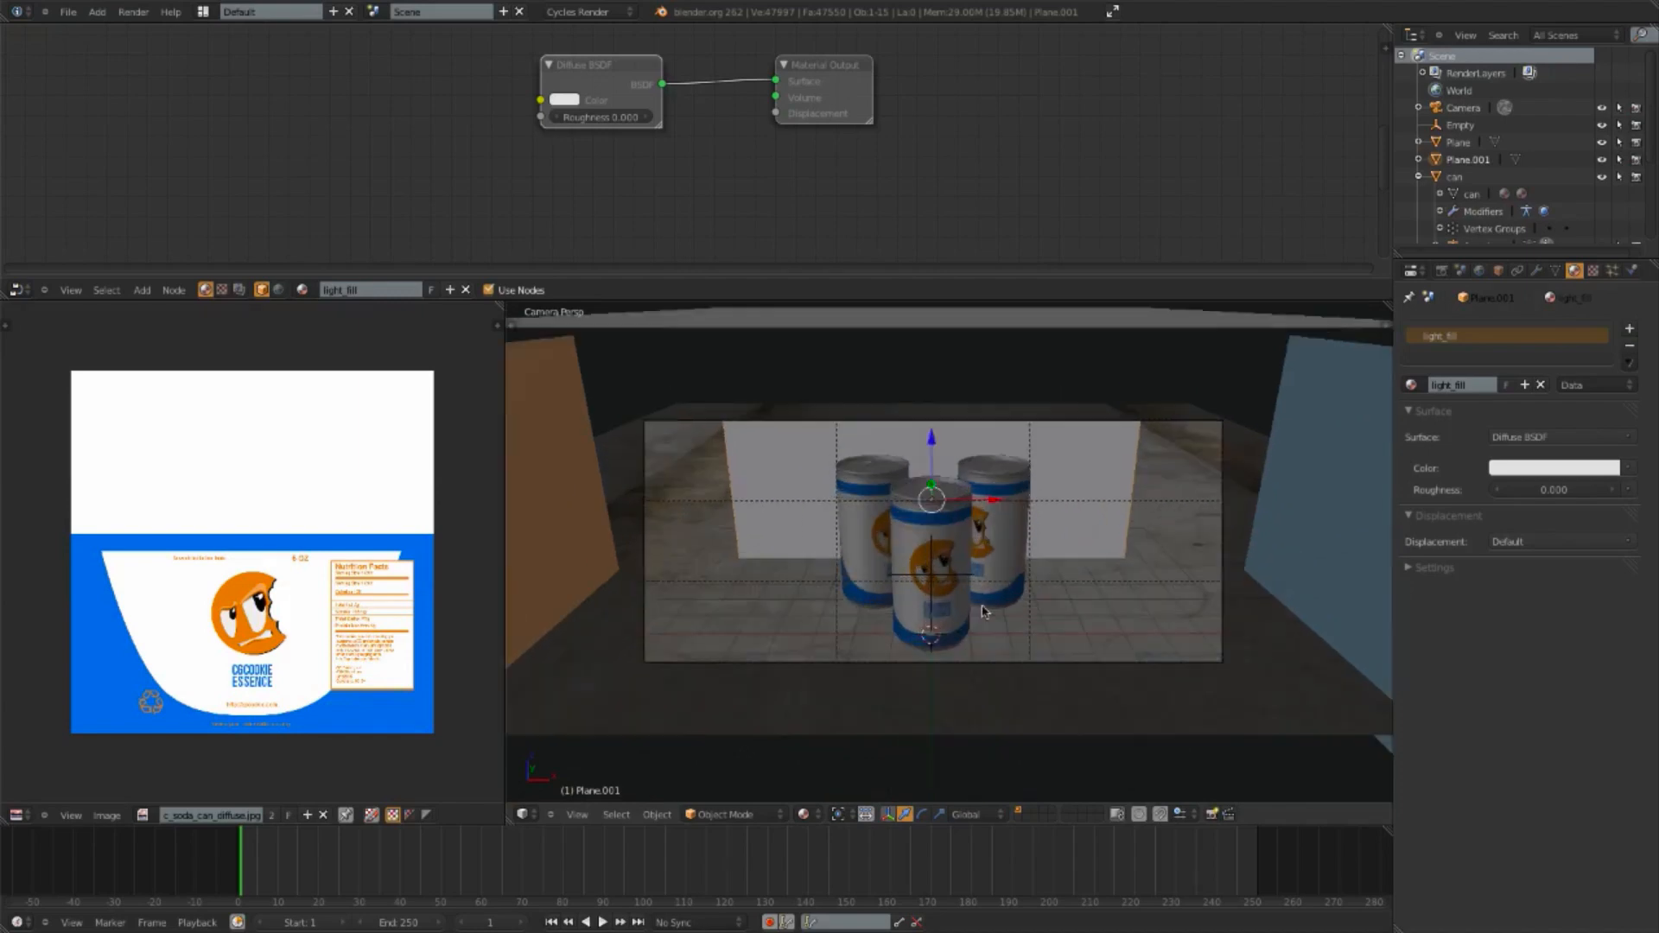
{"action": "key", "text": "a"}
{"action": "scroll", "coordinate": [1020, 482], "scroll_direction": "up", "scroll_amount": 2}
{"action": "middle_click_drag", "start_coordinate": [1068, 480], "coordinate": [1067, 504], "text": "shift"}
{"action": "scroll", "coordinate": [1001, 590], "scroll_direction": "down", "scroll_amount": 1}
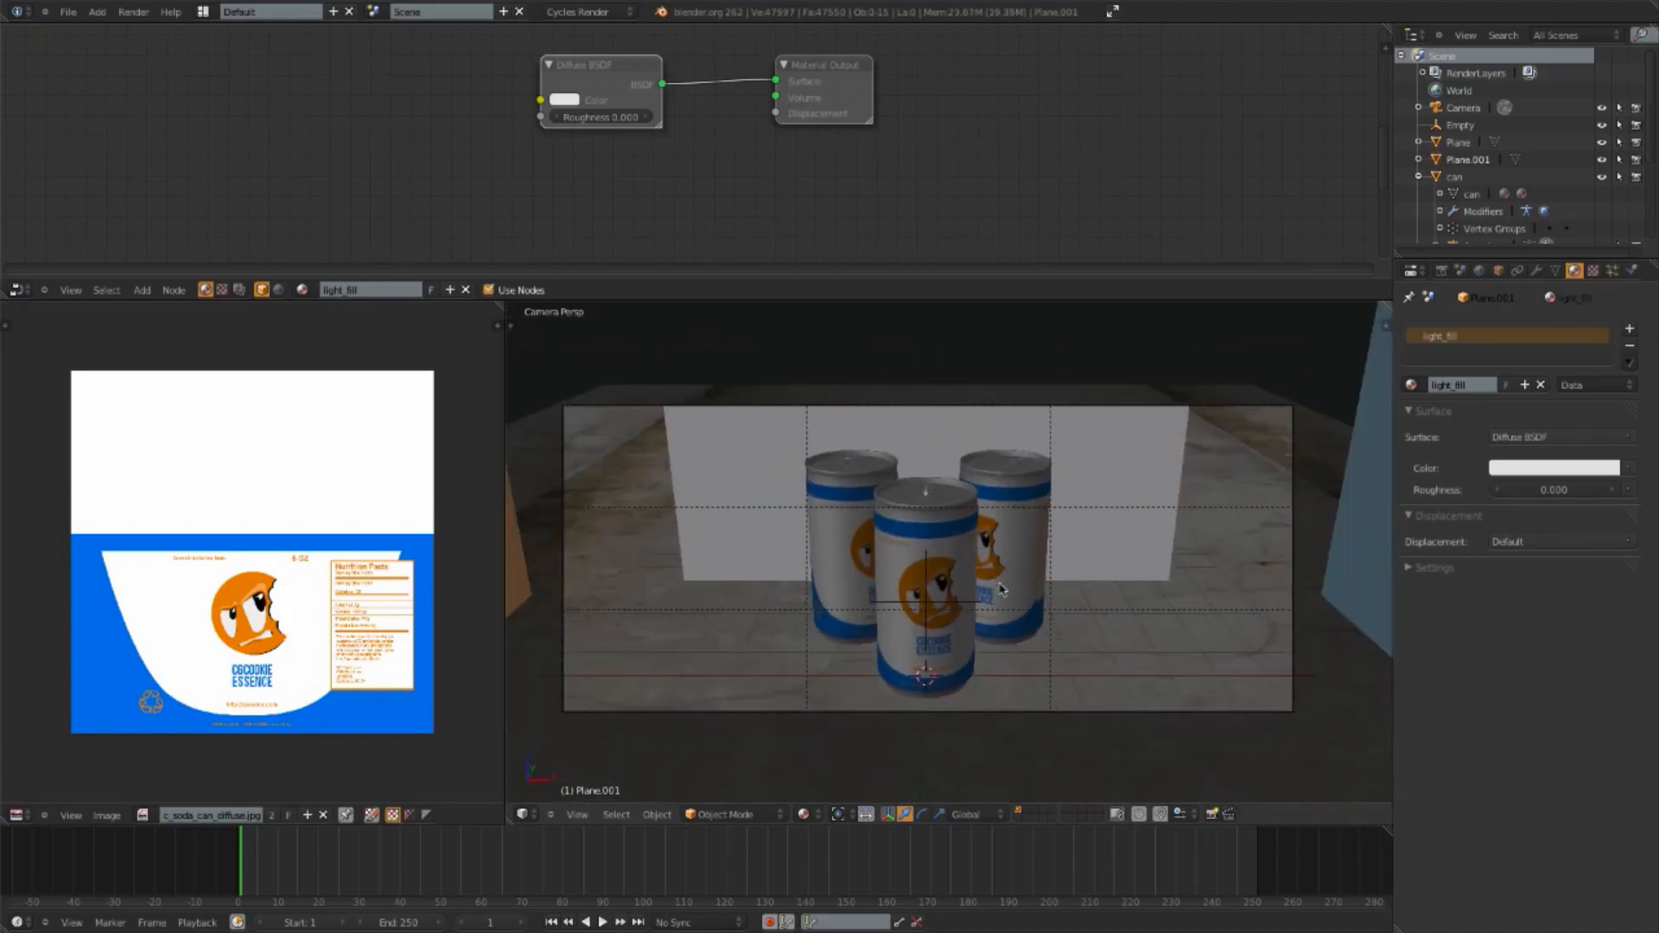
Step: Compare the cans and floor in Texture, Solid and Wireframe shading, ending in Solid shading
{"action": "left_click", "coordinate": [812, 815]}
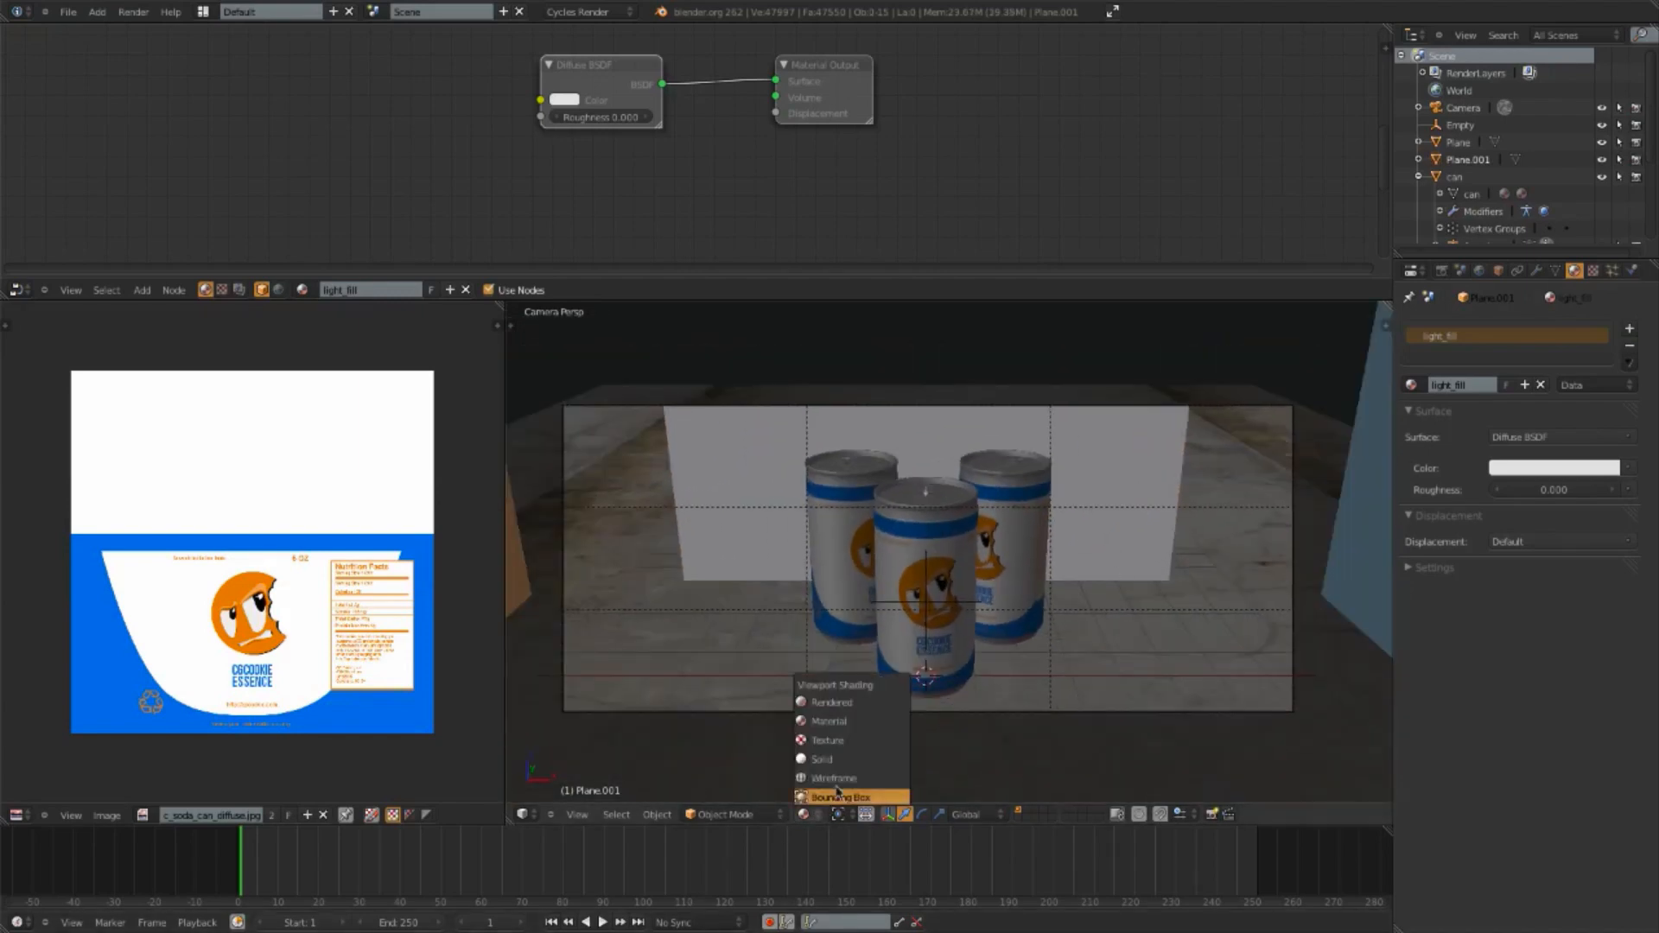
{"action": "left_click", "coordinate": [859, 748]}
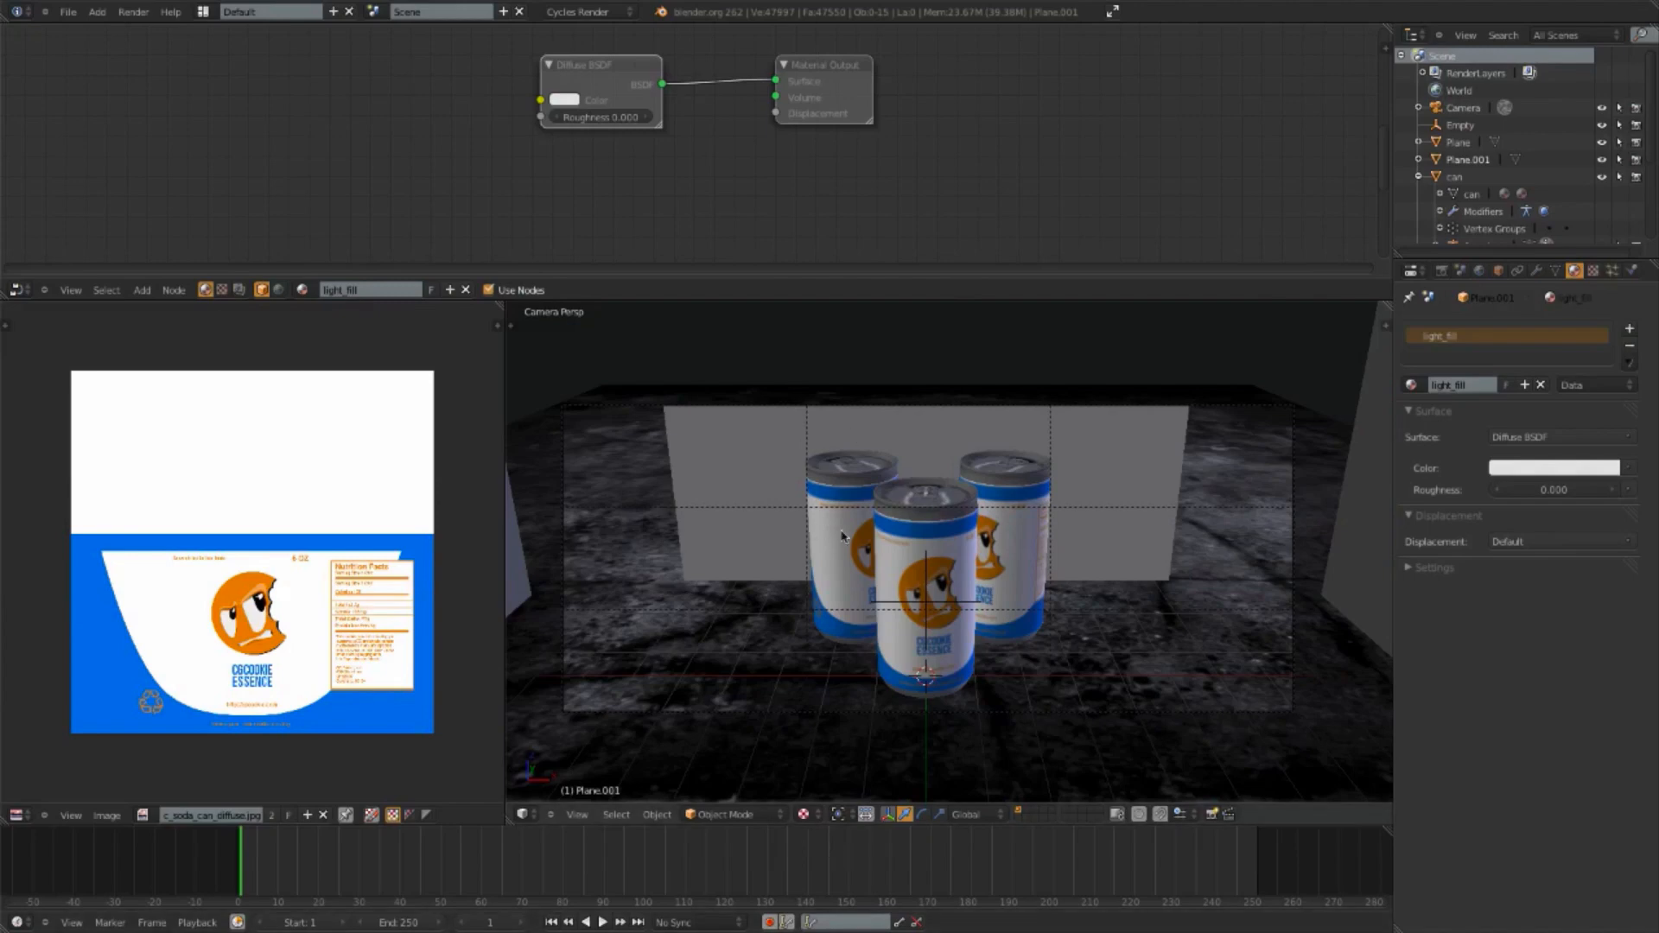
{"action": "scroll", "coordinate": [966, 538], "scroll_direction": "up", "scroll_amount": 2}
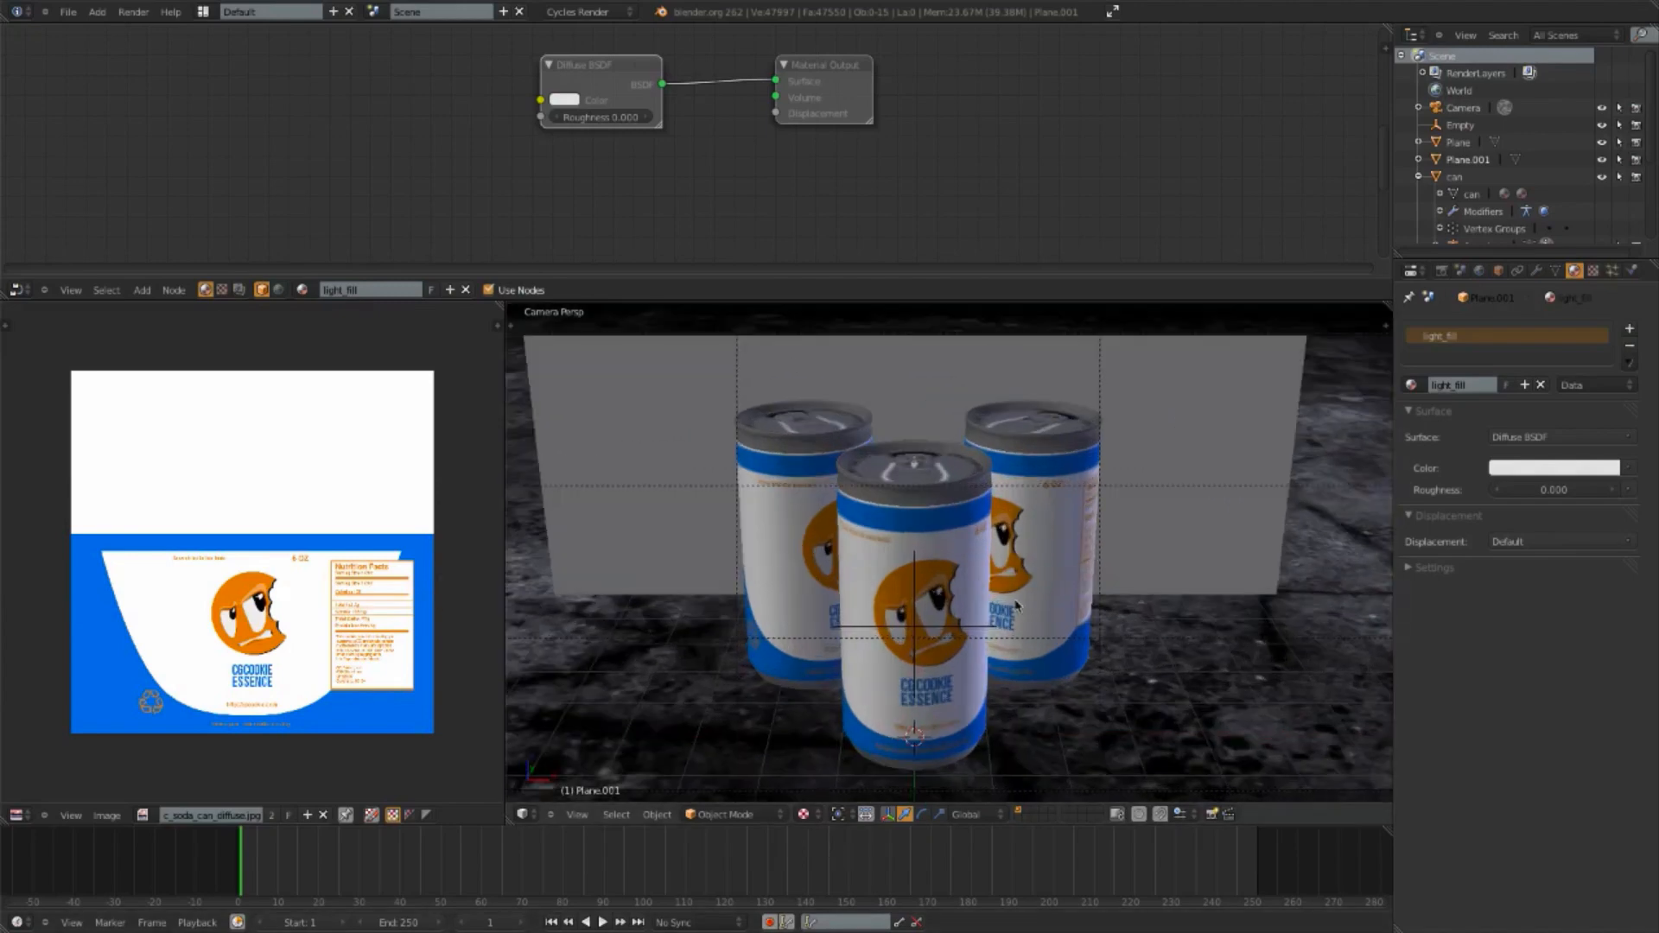
{"action": "left_click", "coordinate": [808, 814]}
{"action": "left_click", "coordinate": [821, 760]}
{"action": "scroll", "coordinate": [1056, 660], "scroll_direction": "down", "scroll_amount": 1}
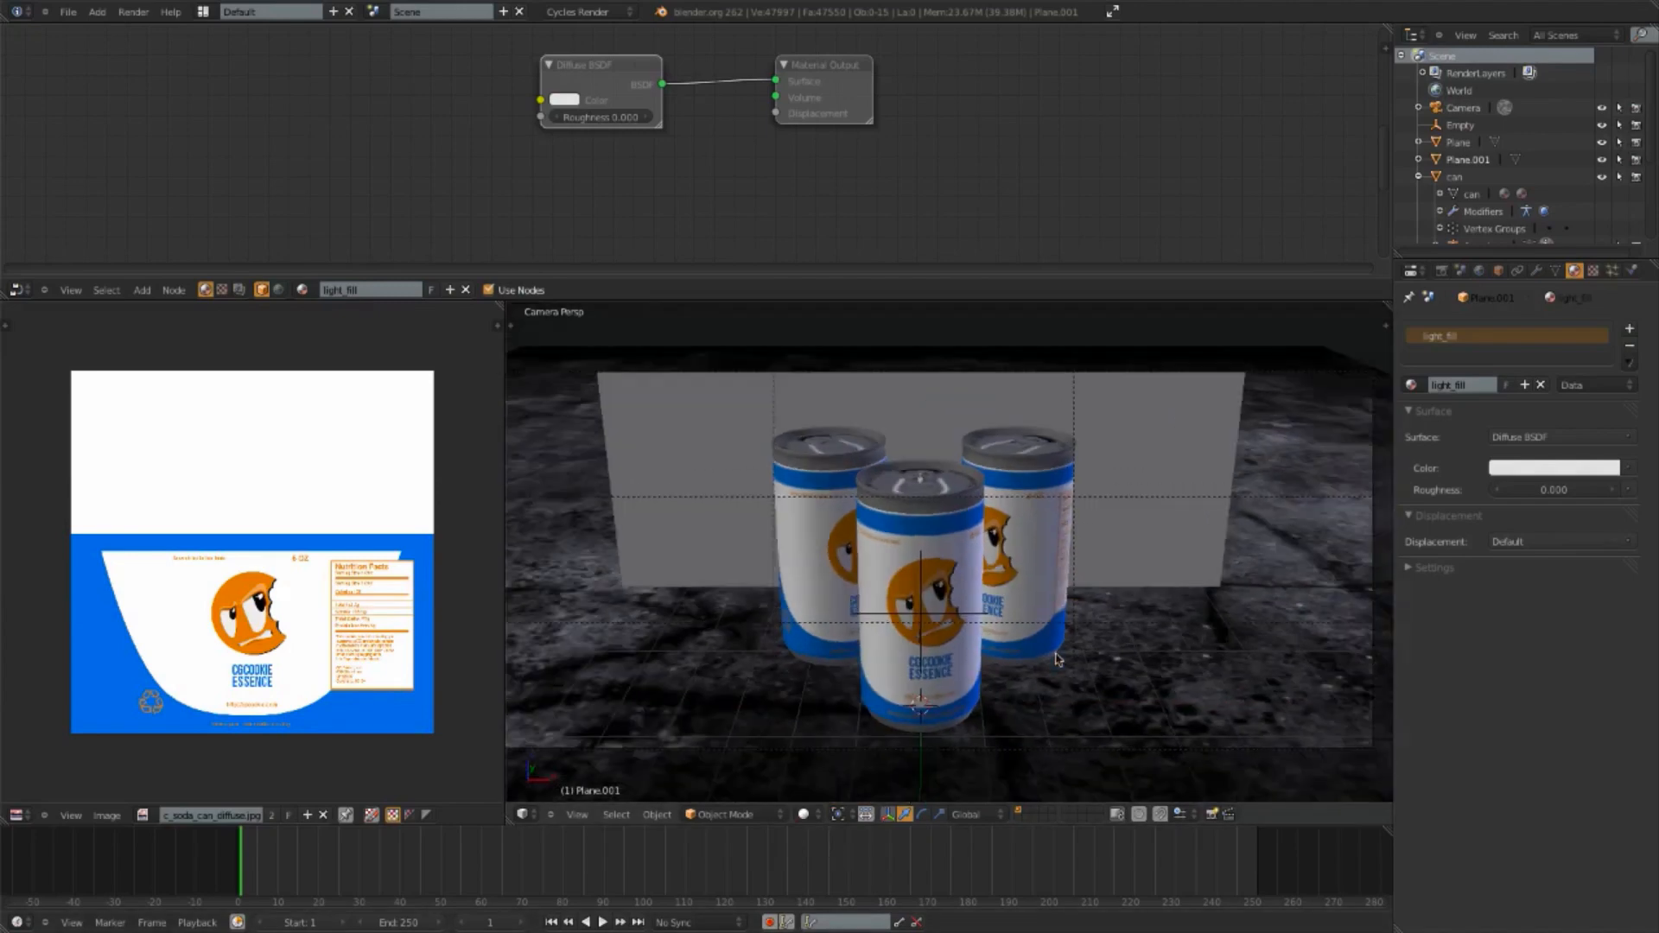
{"action": "scroll", "coordinate": [1056, 659], "scroll_direction": "down", "scroll_amount": 1}
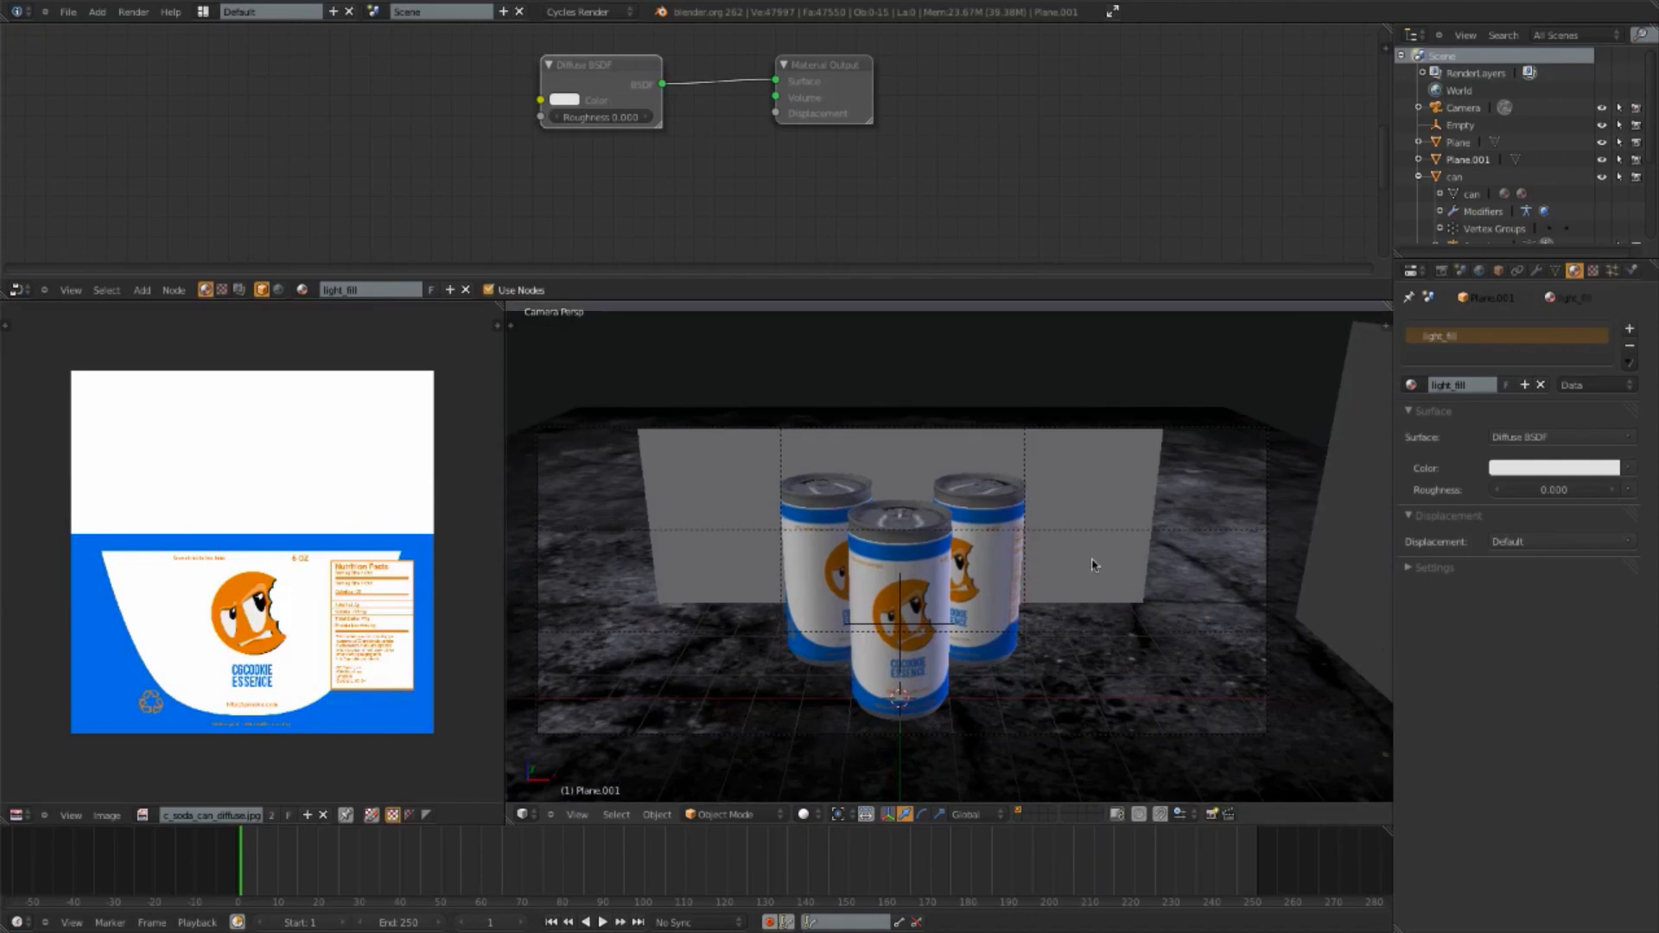
{"action": "key", "text": "z"}
{"action": "key", "text": "z"}
{"action": "left_click", "coordinate": [804, 814]}
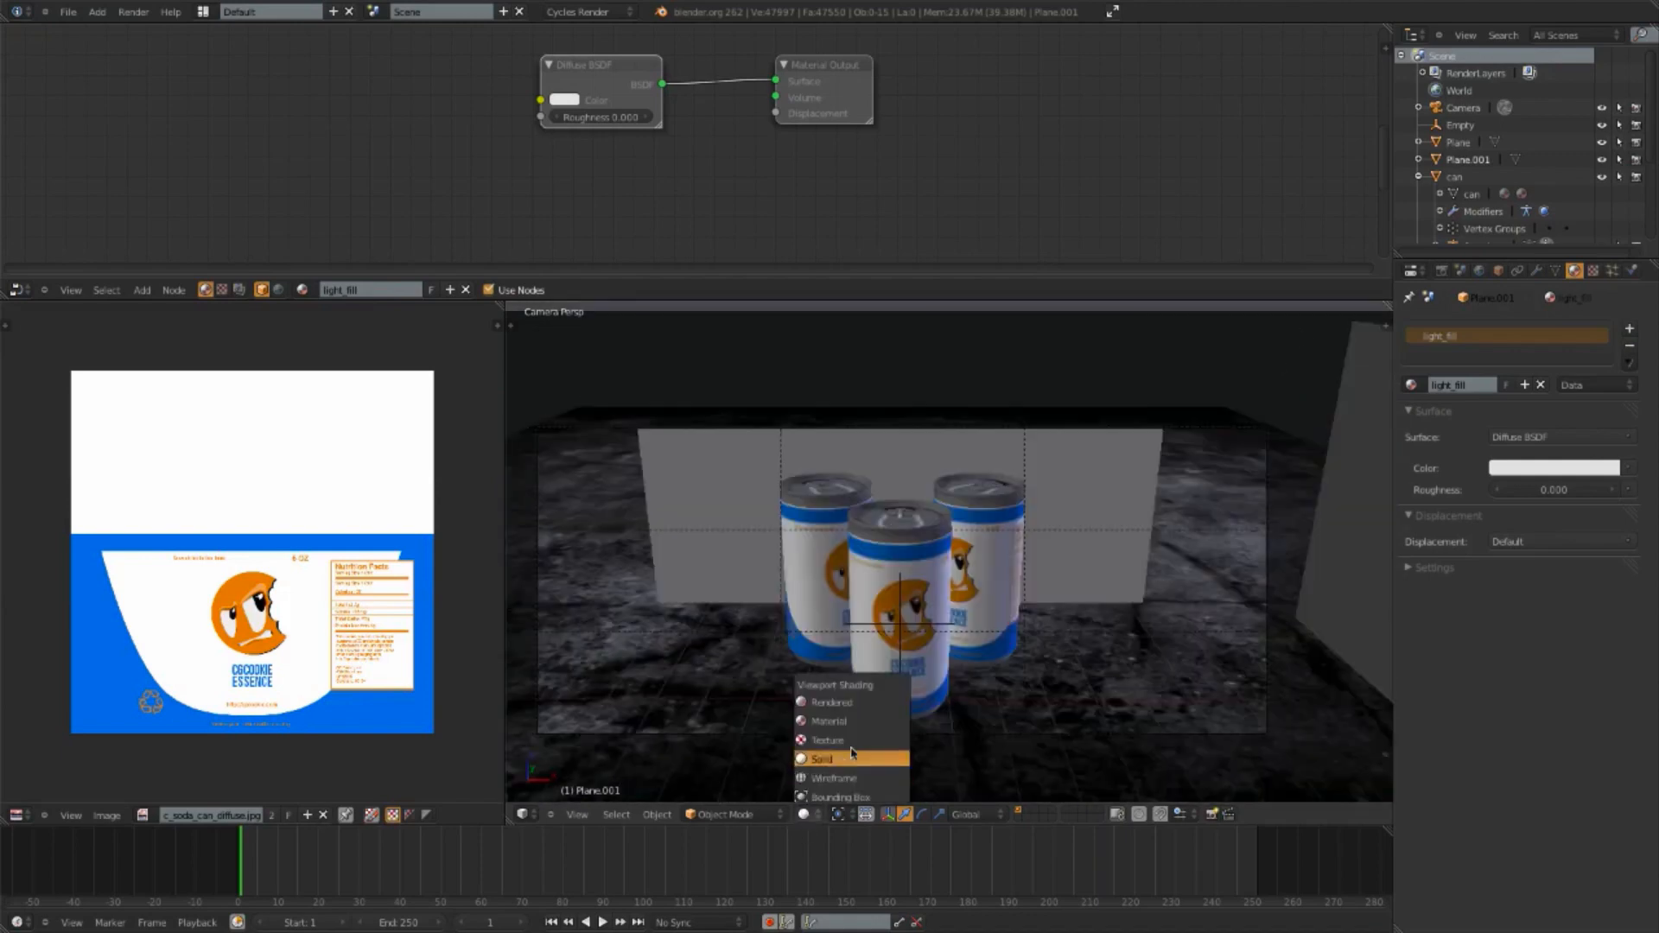
{"action": "left_click", "coordinate": [856, 741]}
{"action": "key", "text": "z"}
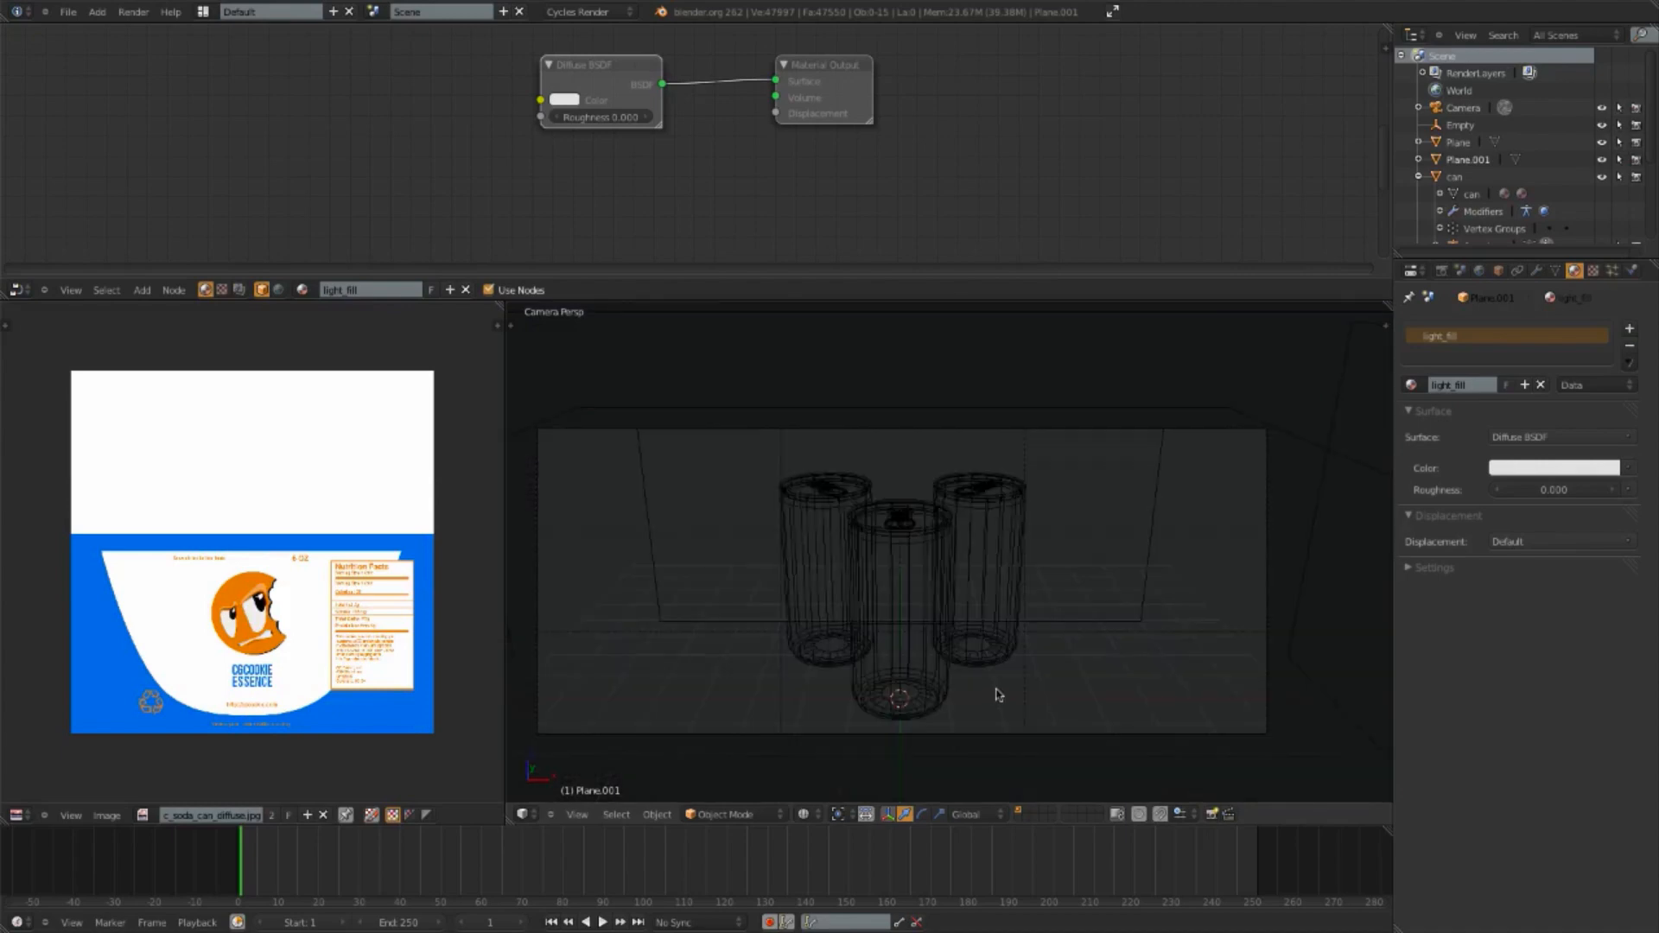
{"action": "key", "text": "z"}
{"action": "middle_click_drag", "start_coordinate": [1082, 533], "coordinate": [1083, 556], "text": "shift"}
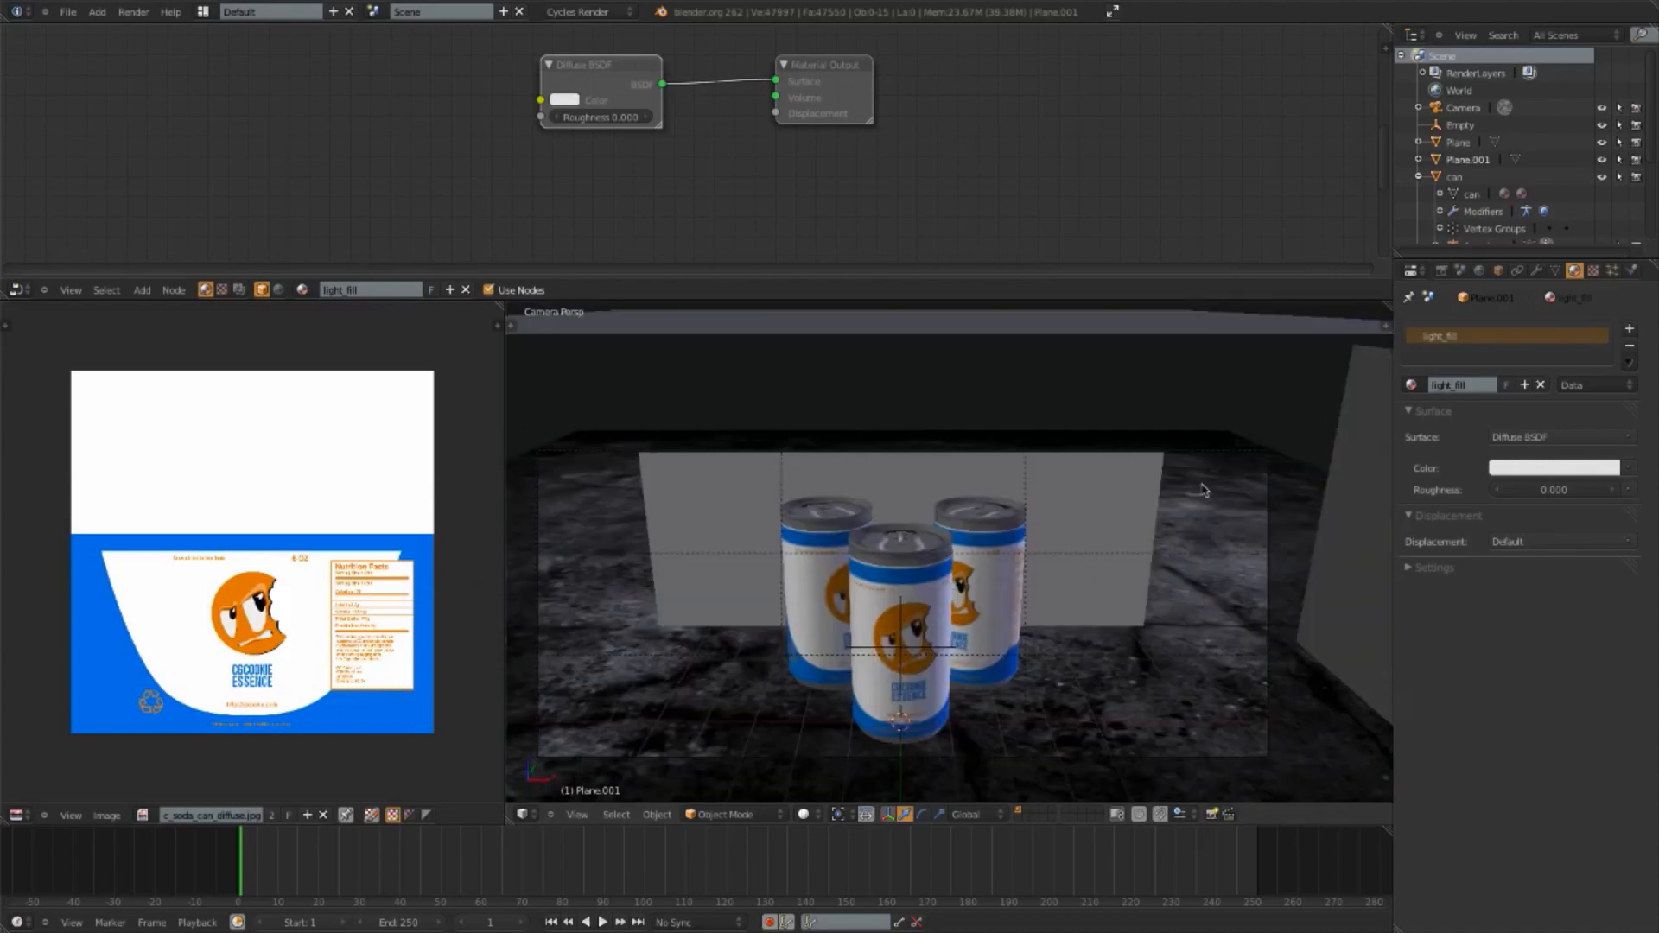
Step: Rename the material of the plane behind the cans to light_rim and set its surface shader to Emission
{"action": "right_click", "coordinate": [1136, 475]}
{"action": "left_click", "coordinate": [1553, 437]}
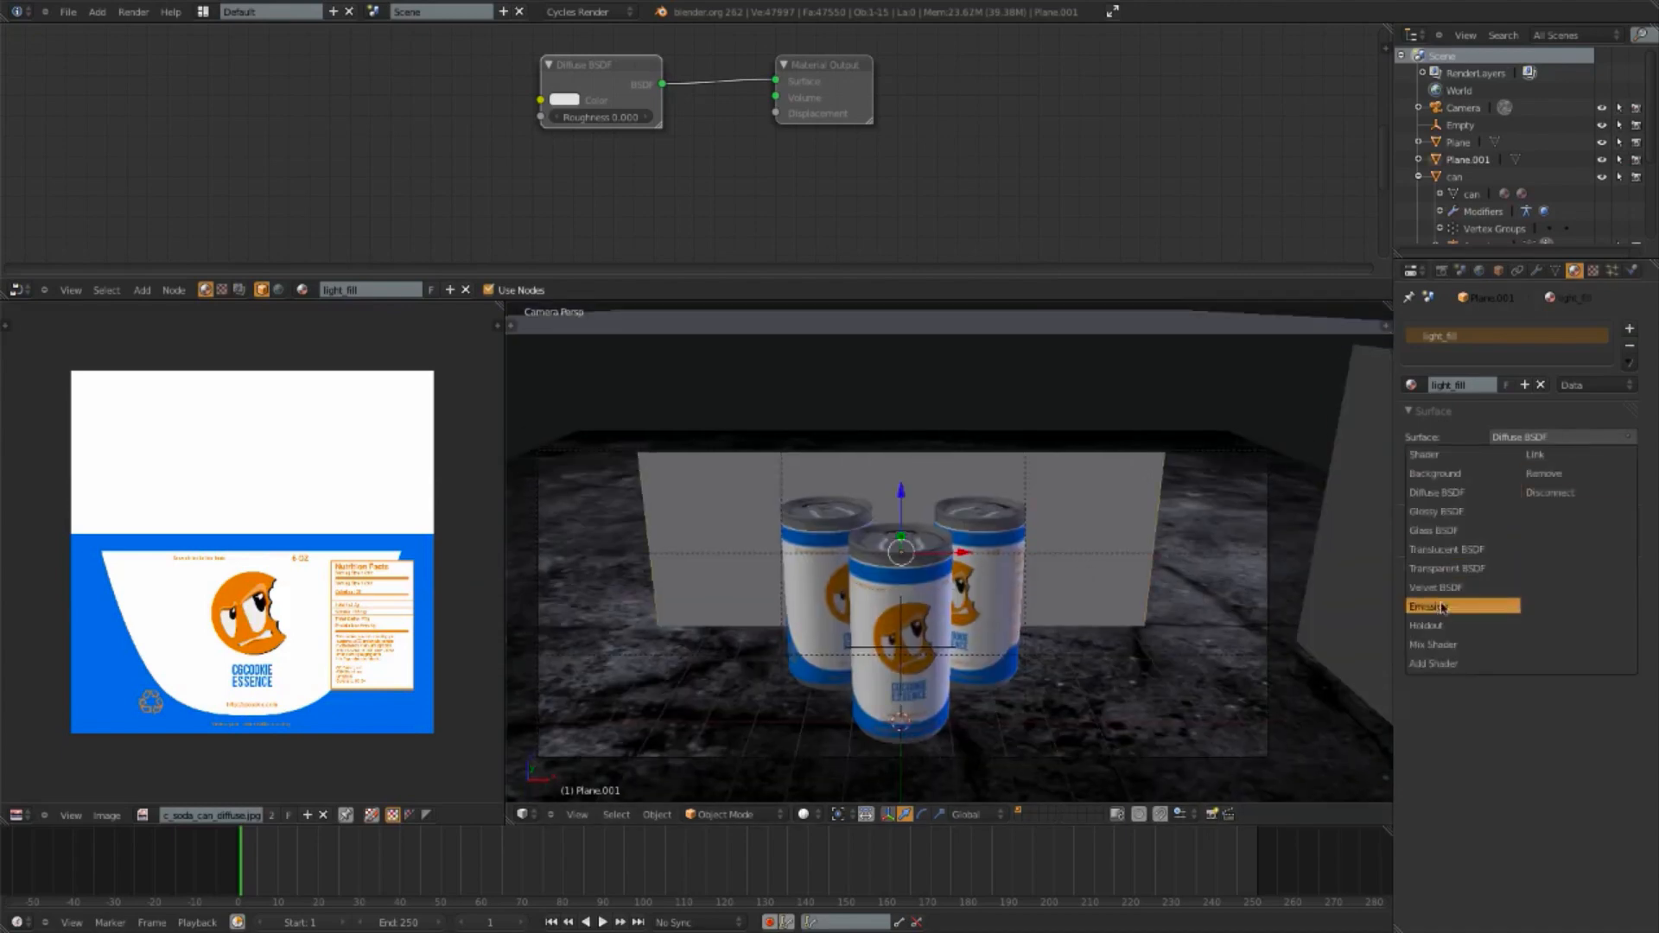
{"action": "left_click", "coordinate": [1487, 391]}
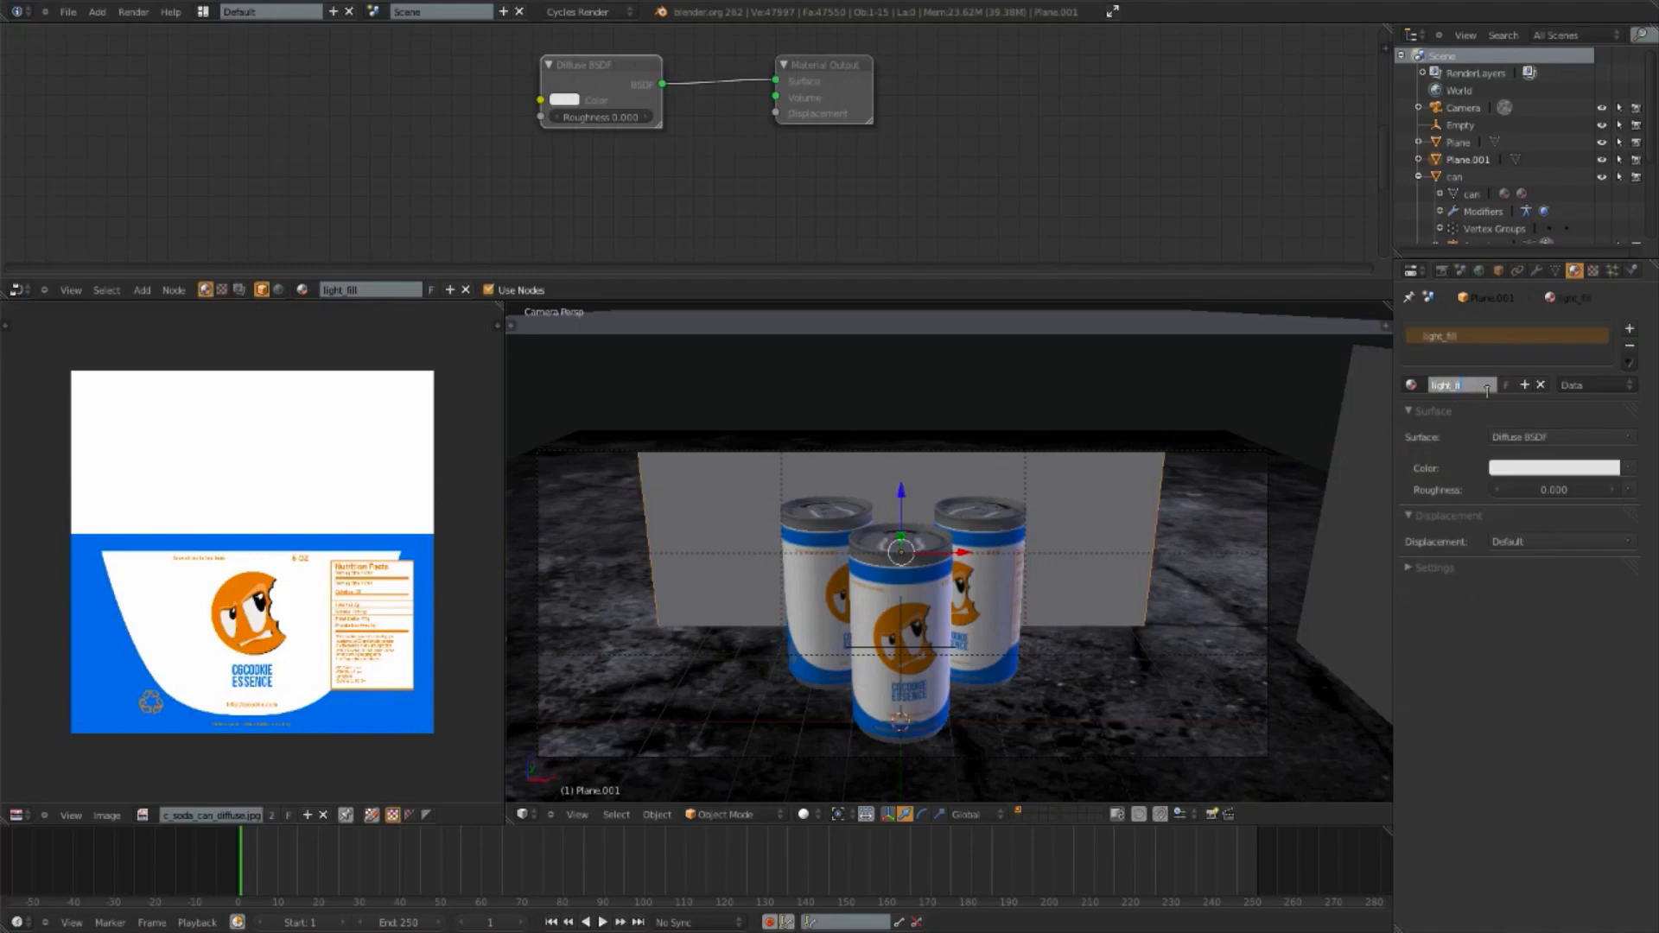
{"action": "type", "text": "light_rim"}
{"action": "key", "text": "Return"}
{"action": "left_click", "coordinate": [1521, 438]}
{"action": "left_click", "coordinate": [1469, 593]}
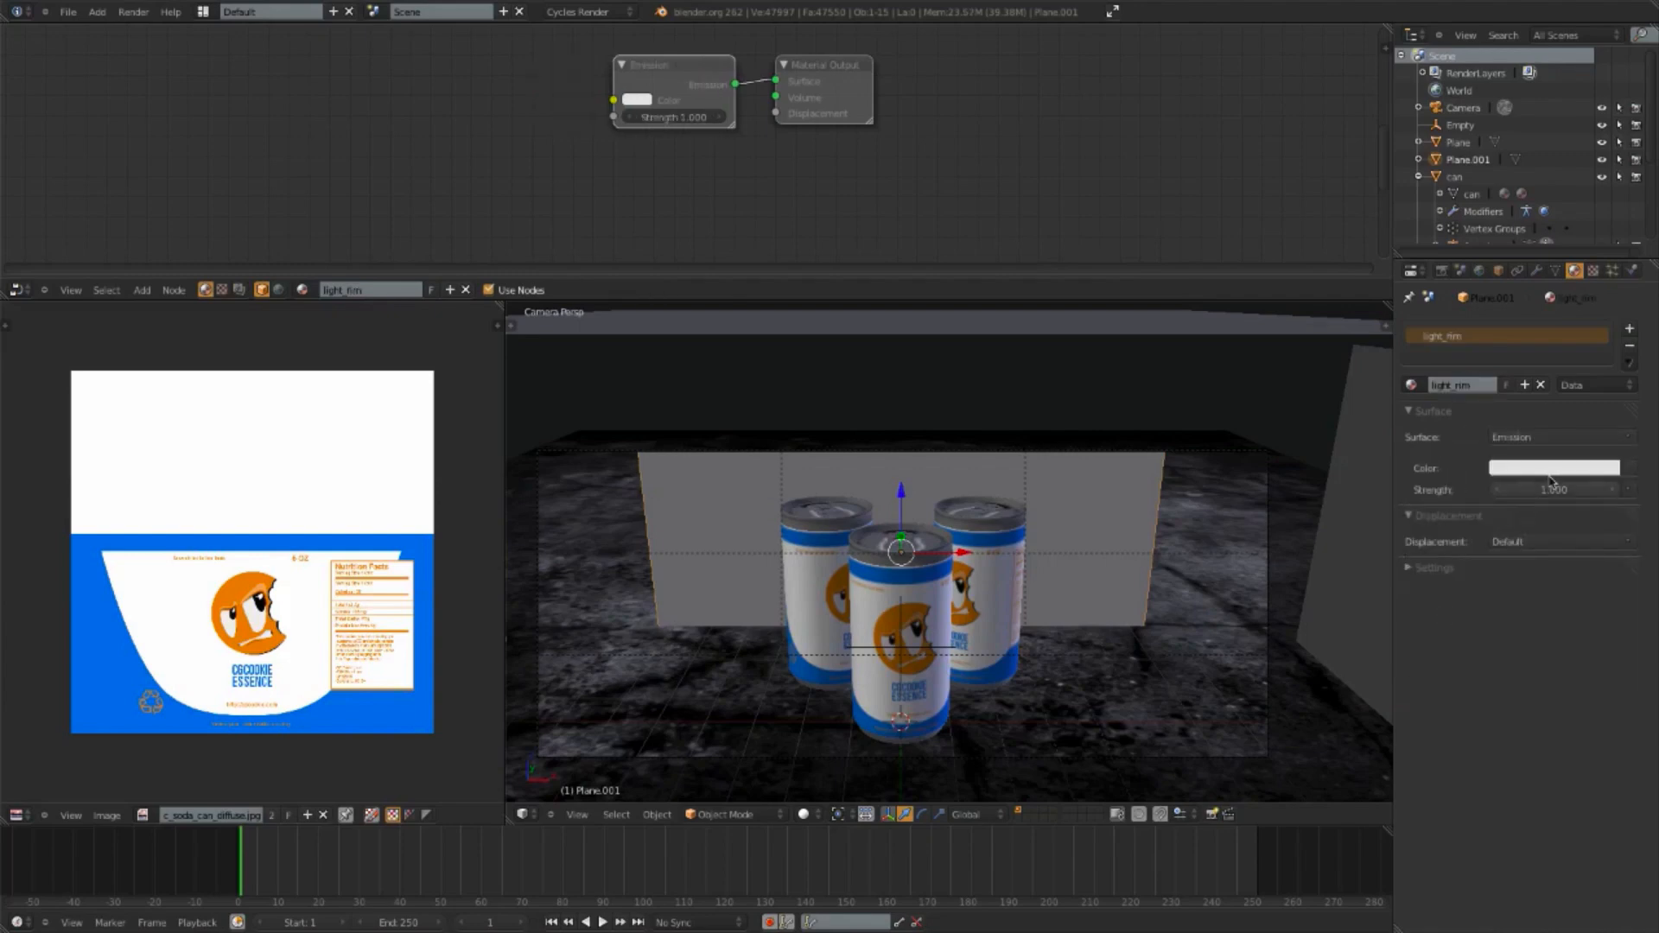
Step: Set the light_rim emission strength to 5 and preview the camera view in Rendered shading
{"action": "left_click", "coordinate": [1562, 494]}
{"action": "type", "text": "5"}
{"action": "key", "text": "Return"}
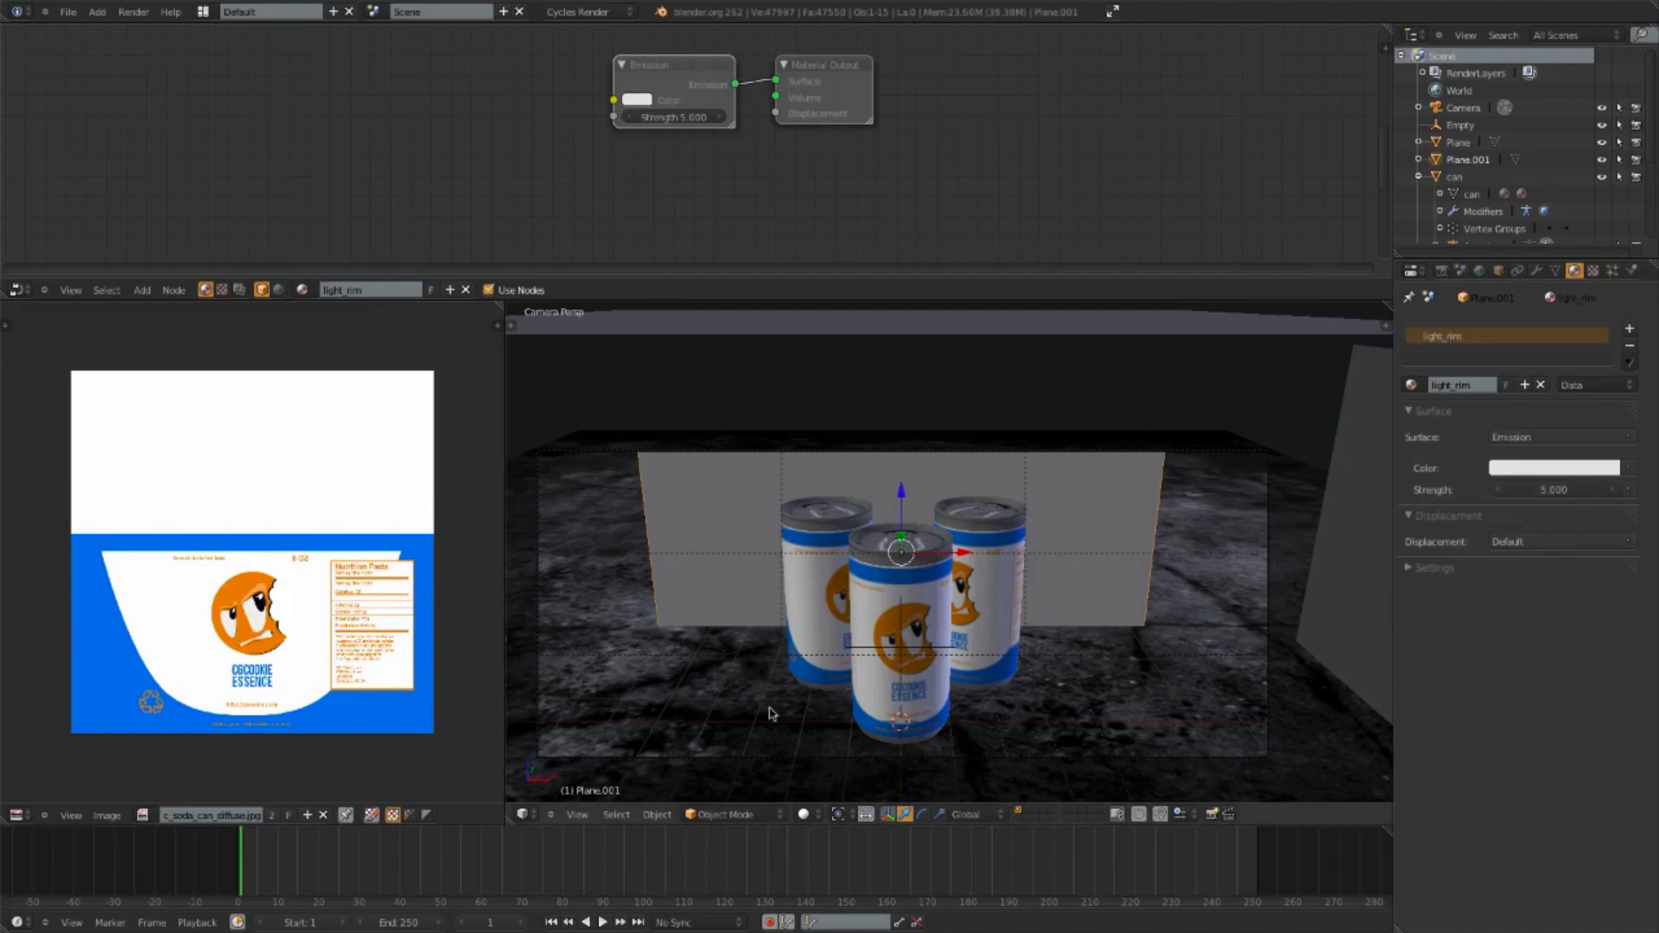
{"action": "left_click", "coordinate": [808, 816]}
{"action": "left_click", "coordinate": [817, 696]}
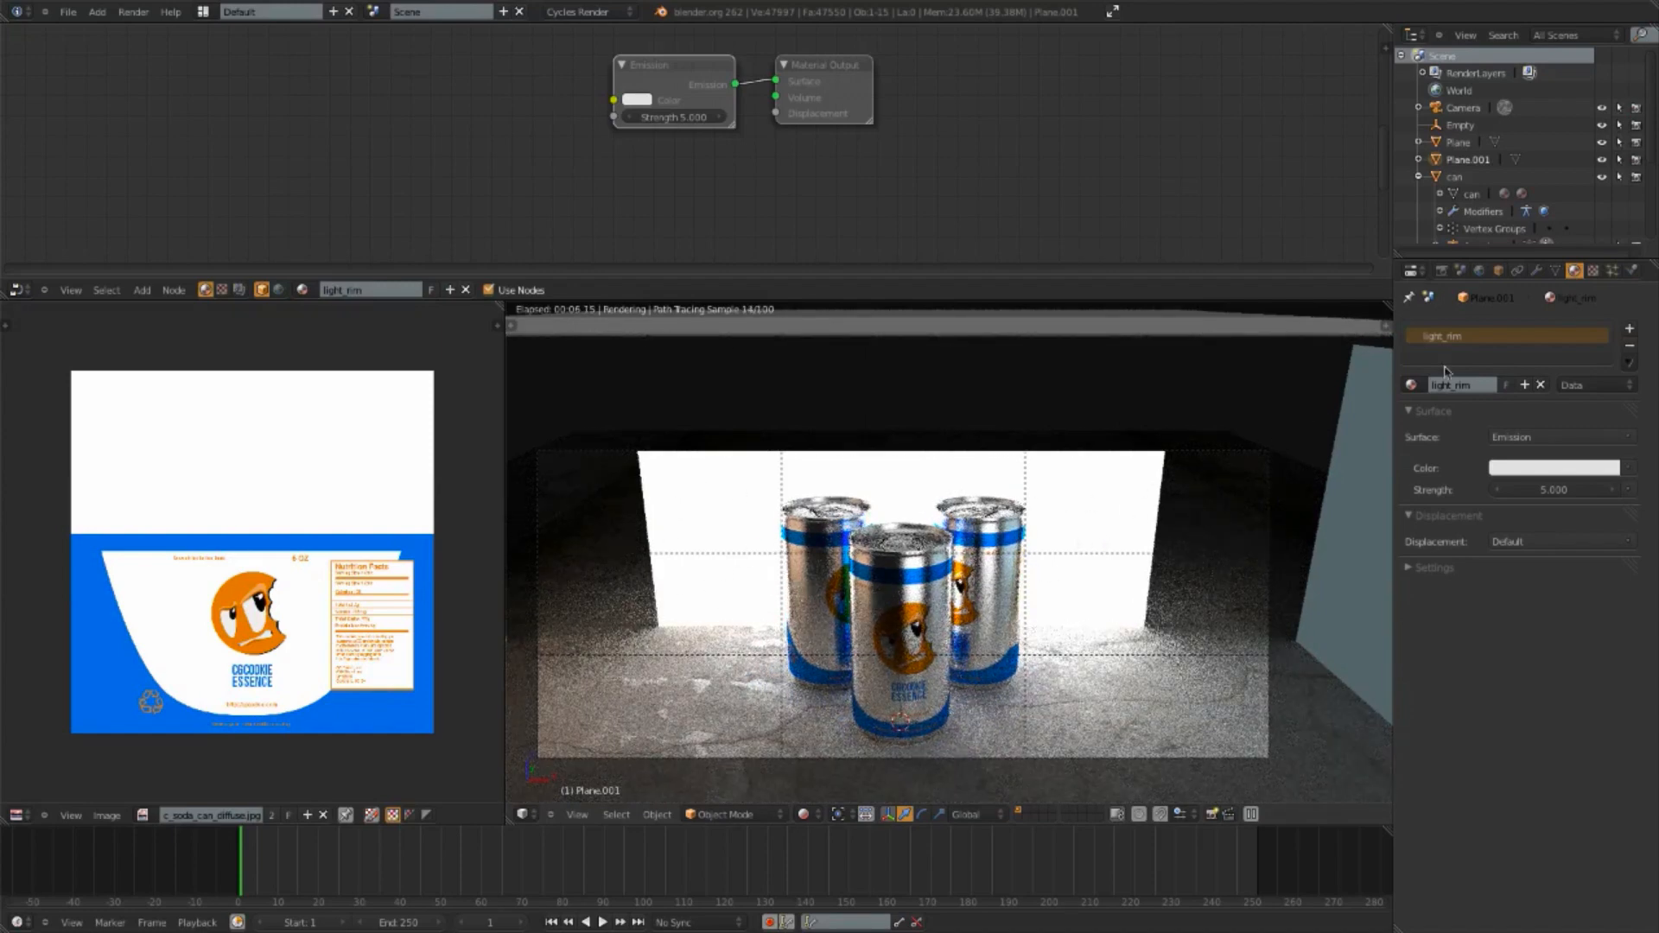
Step: Turn off Camera in the back plane's Ray Visibility settings, collapsing the object sections that are not needed
{"action": "left_click", "coordinate": [1500, 272]}
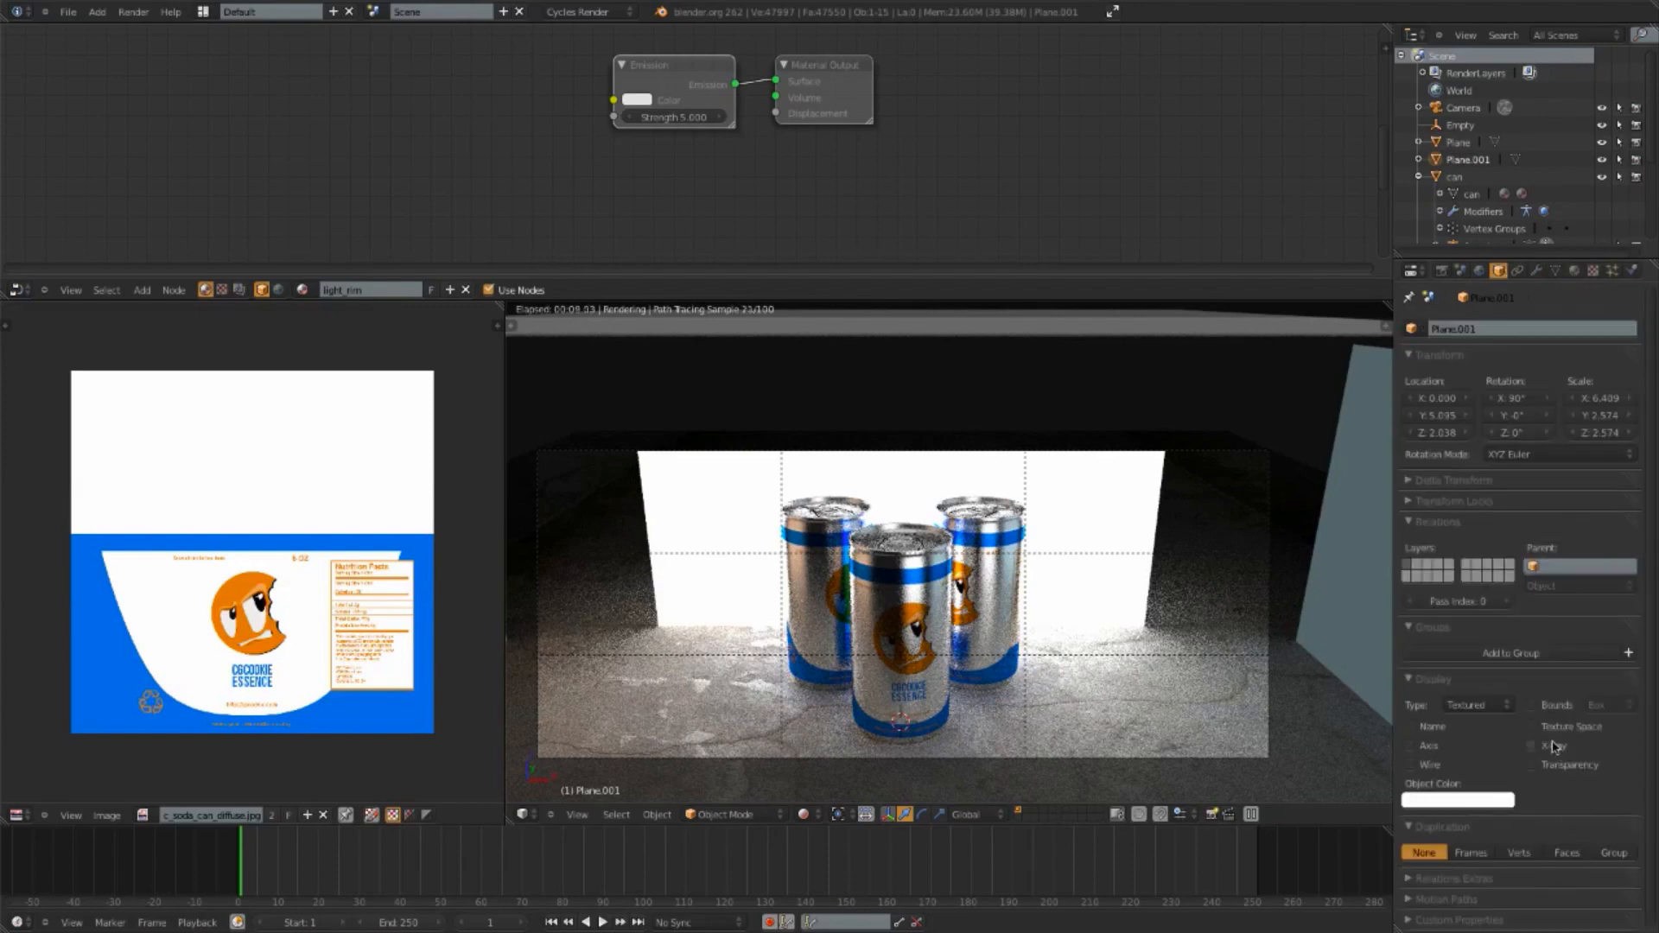
{"action": "left_click", "coordinate": [1409, 679]}
{"action": "left_click", "coordinate": [1418, 523]}
{"action": "left_click", "coordinate": [1419, 729]}
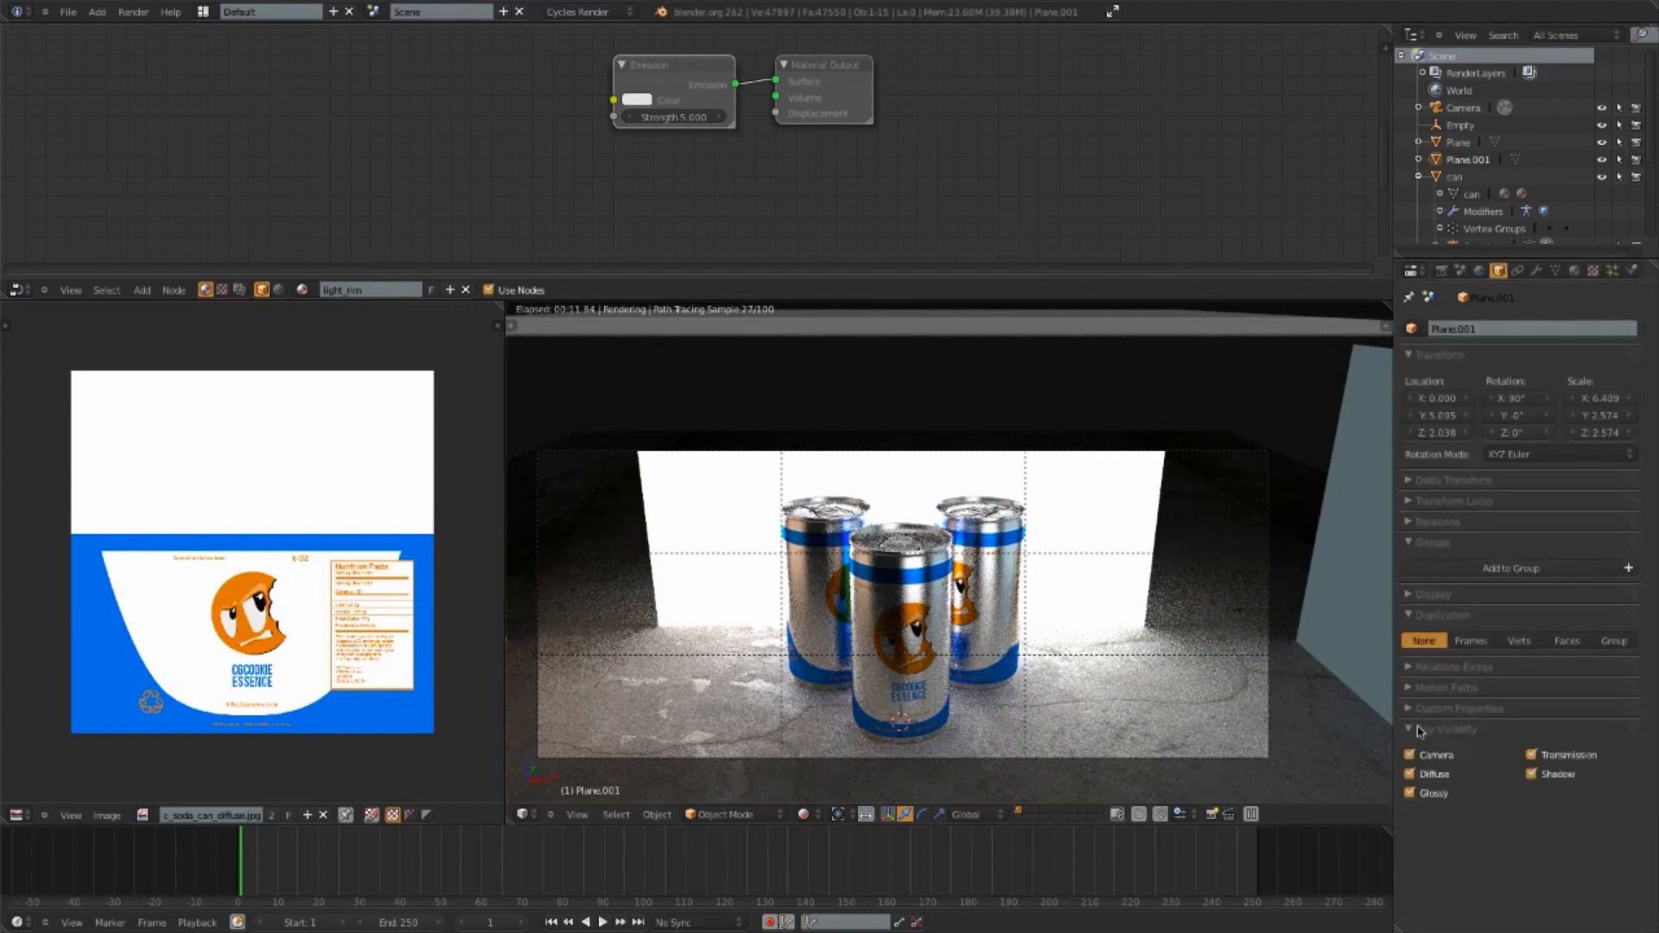
{"action": "left_click", "coordinate": [1408, 619]}
{"action": "left_click", "coordinate": [1417, 356]}
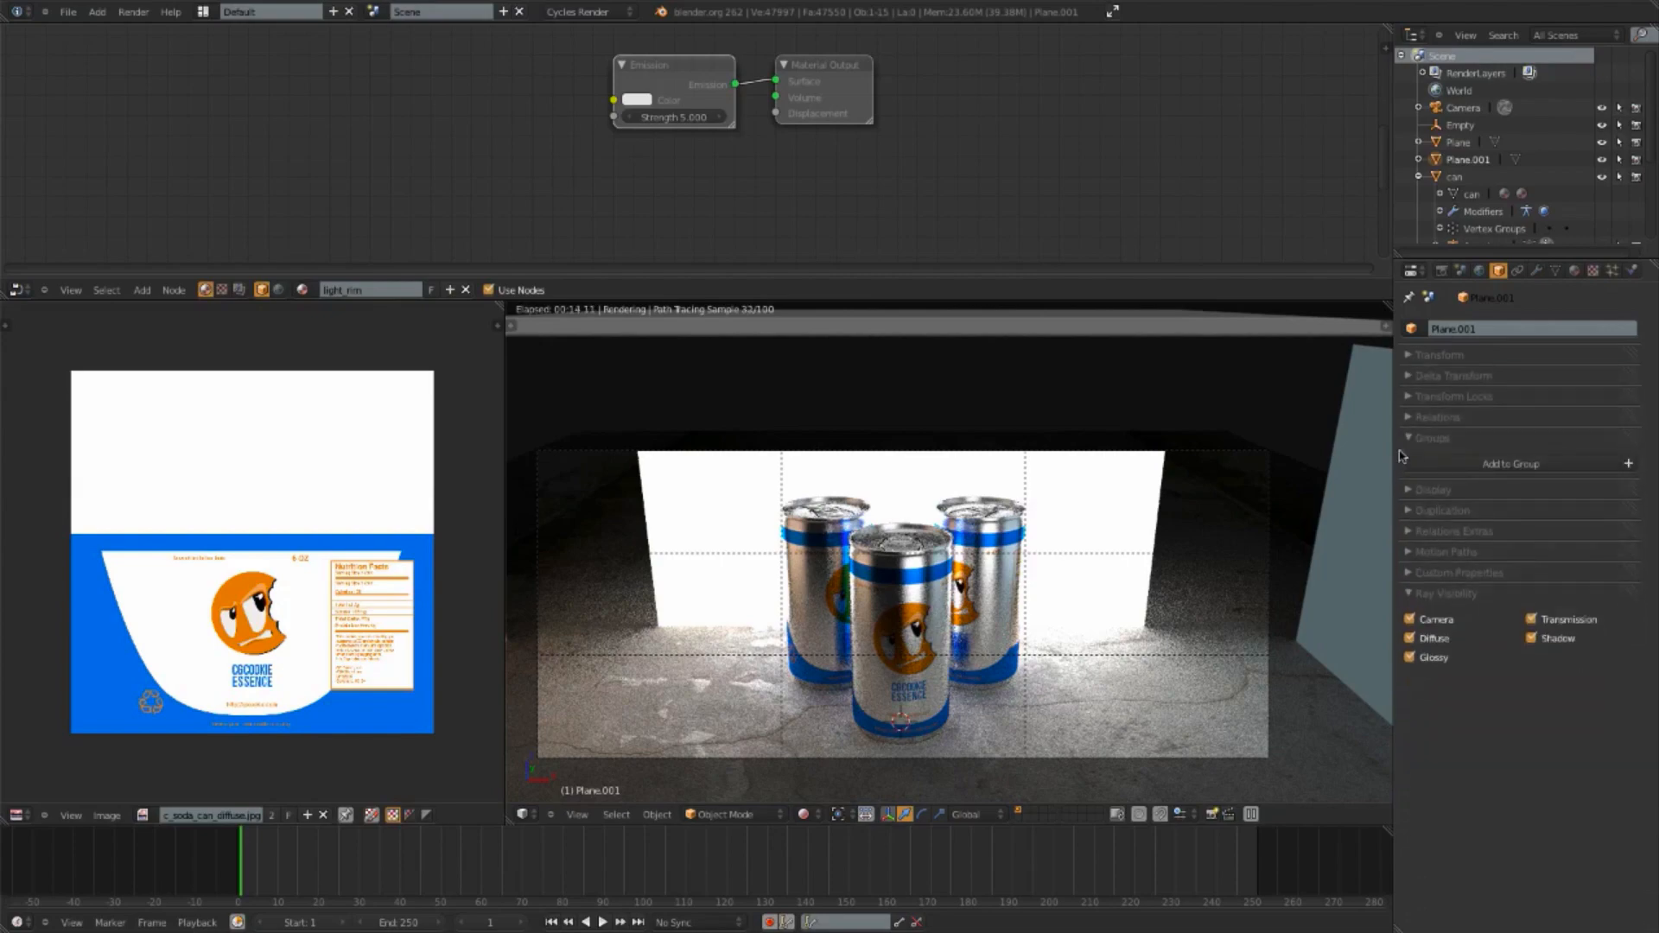
{"action": "left_click", "coordinate": [1430, 623]}
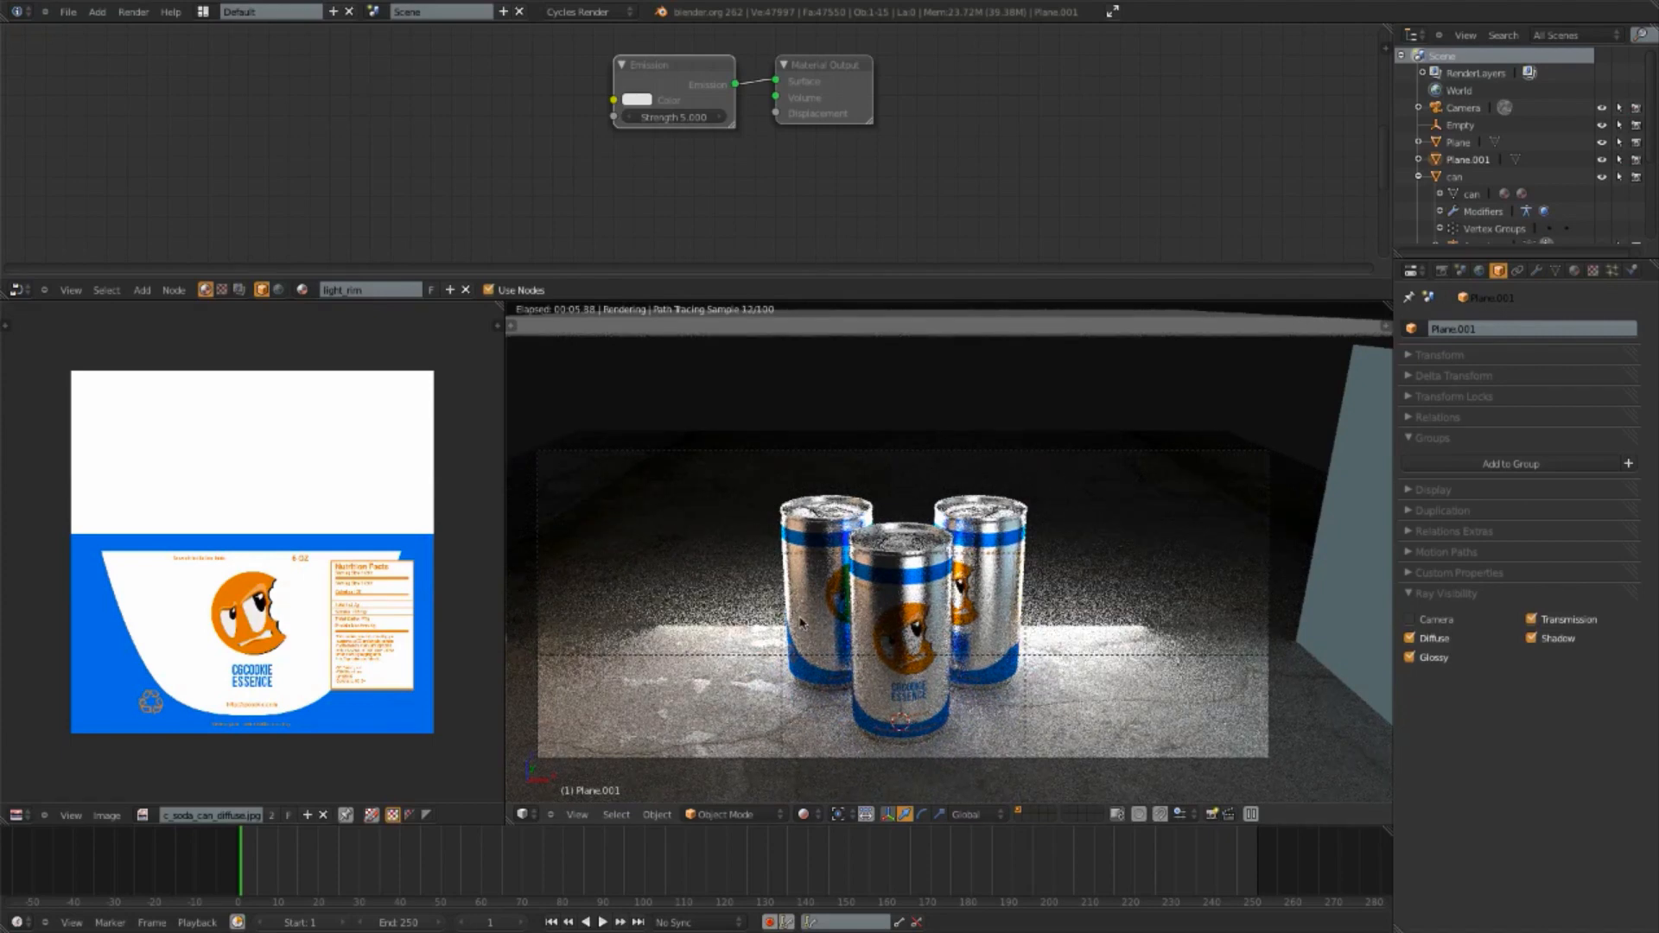
Step: Set the light_rim emission strength to 3 and reduce it to 2.5, saving over the existing blend file
{"action": "left_click", "coordinate": [1575, 271]}
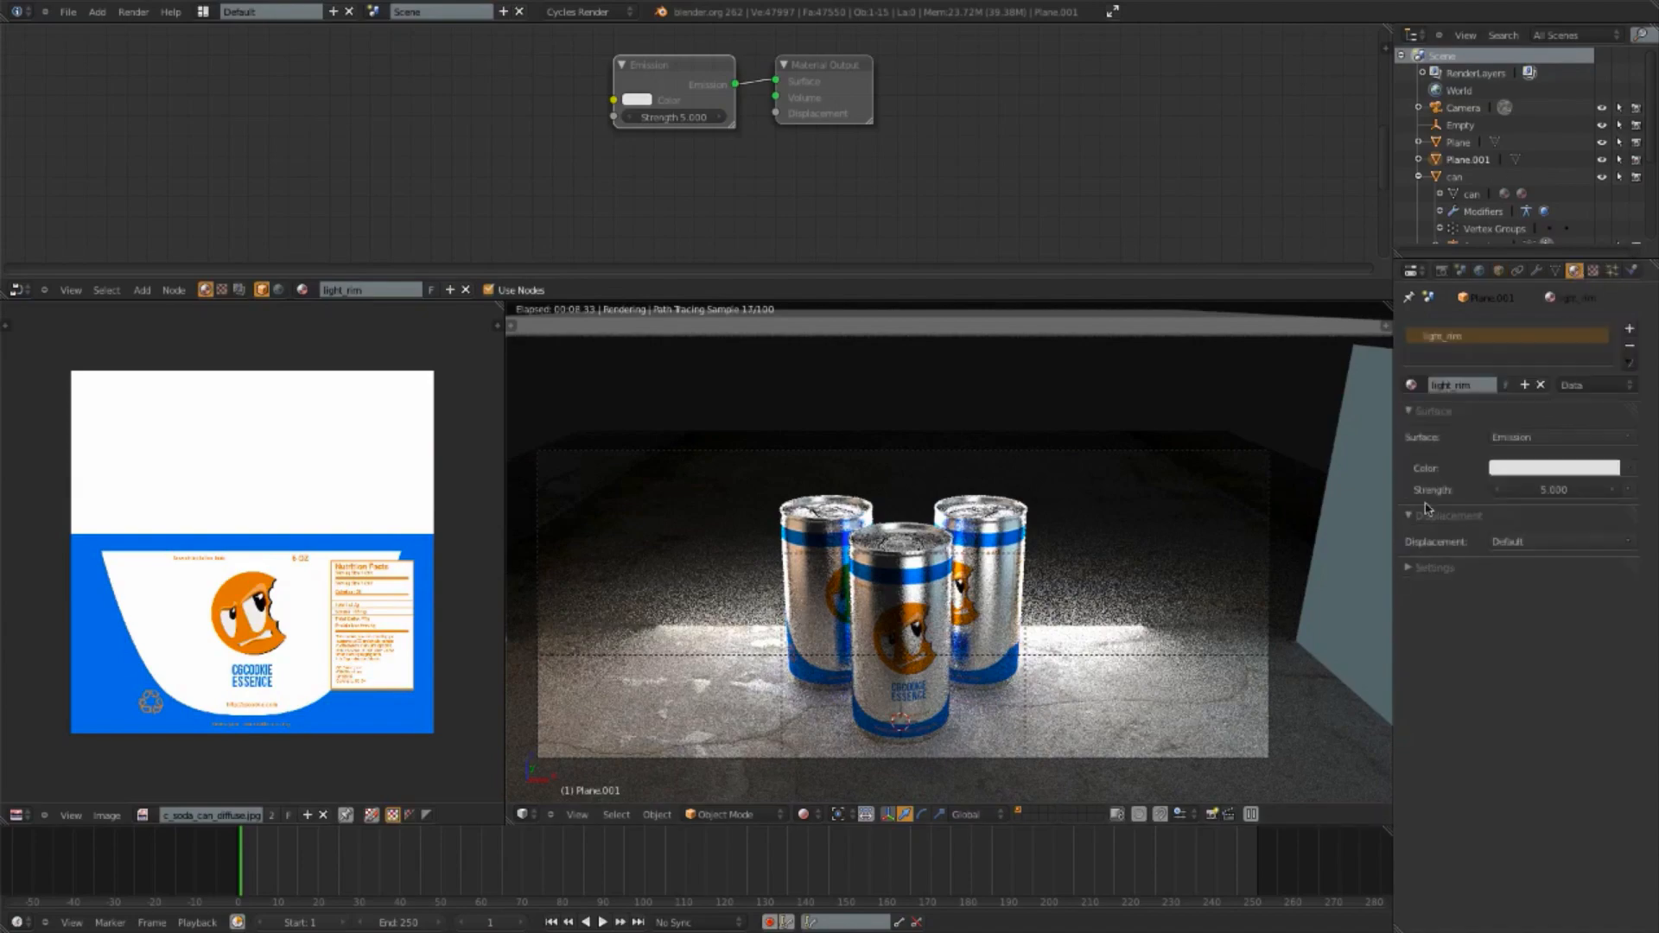
{"action": "left_click", "coordinate": [1554, 490]}
{"action": "type", "text": "3"}
{"action": "key", "text": "Return"}
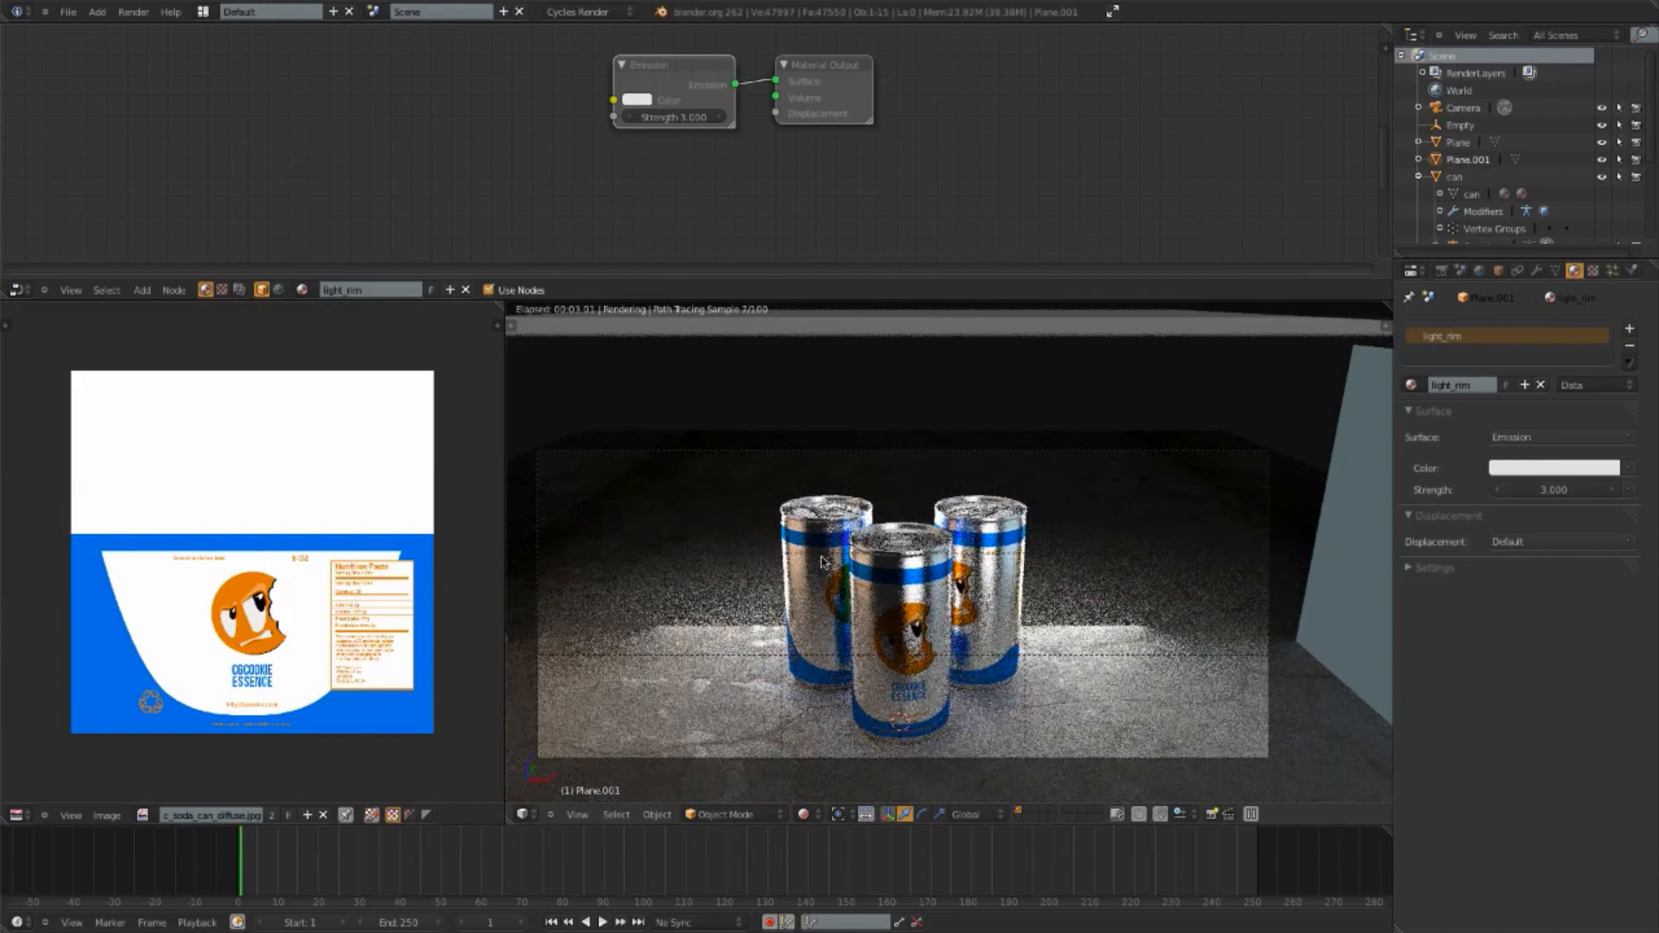
{"action": "left_click", "coordinate": [1582, 490]}
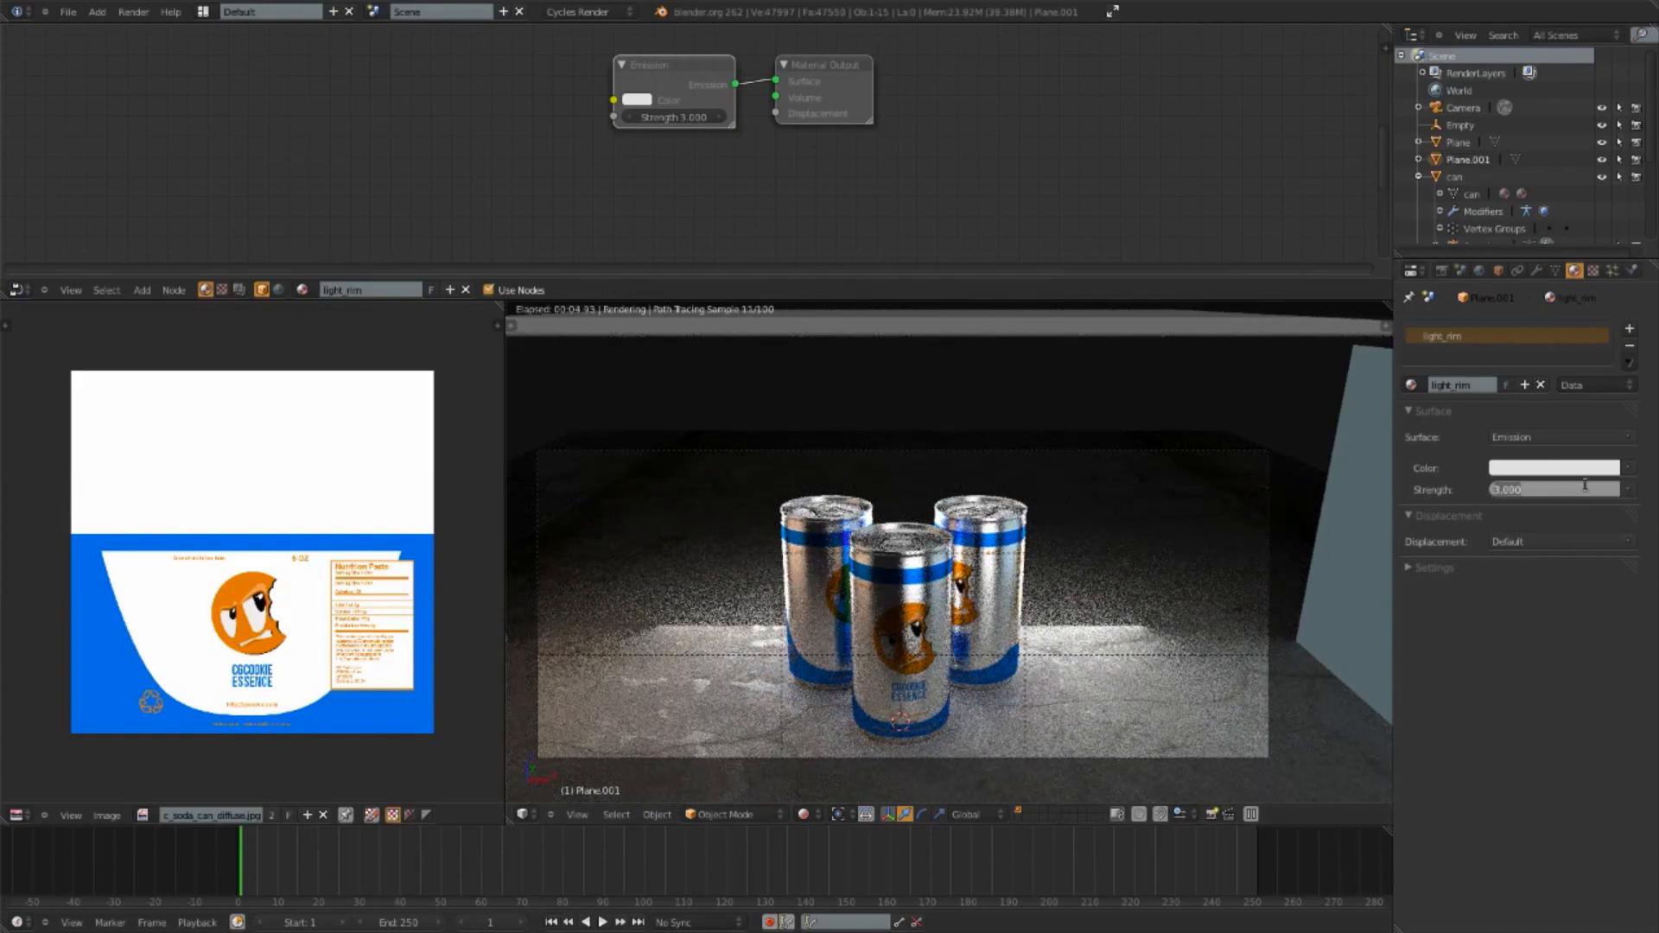
{"action": "type", "text": "2.5"}
{"action": "key", "text": "Return"}
{"action": "key", "text": "ctrl+s"}
{"action": "left_click", "coordinate": [1102, 644]}
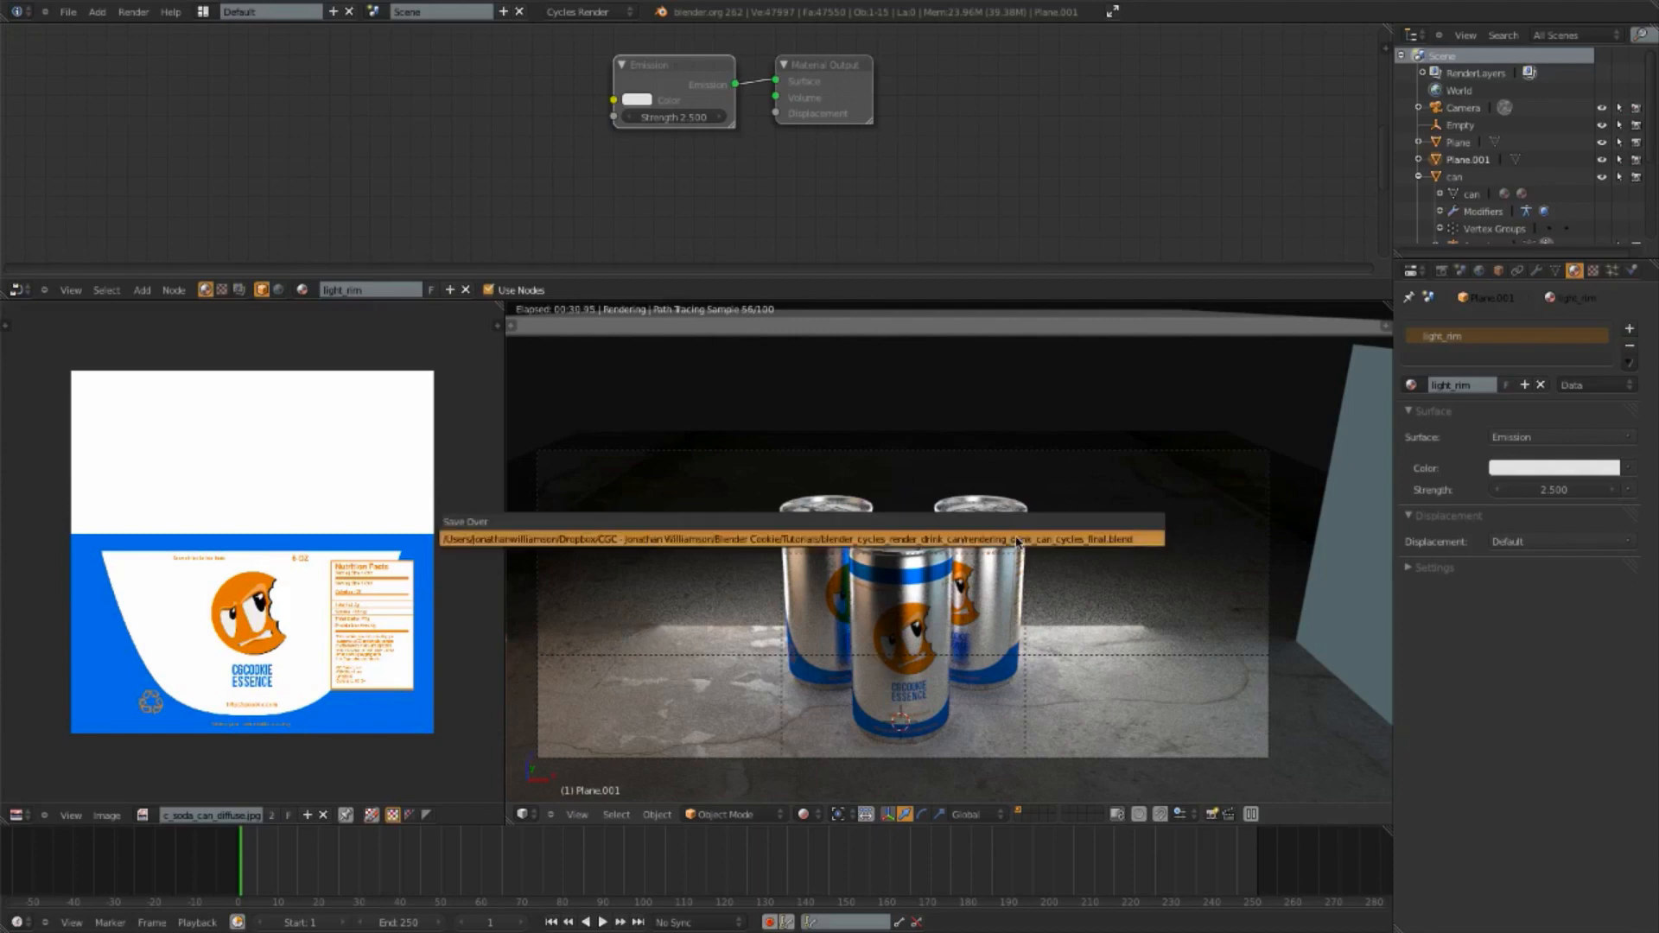
Step: Scale the light_cool side plane by 2 along the Y axis in wireframe shading
{"action": "key", "text": "KP_7"}
{"action": "key", "text": "shift+z"}
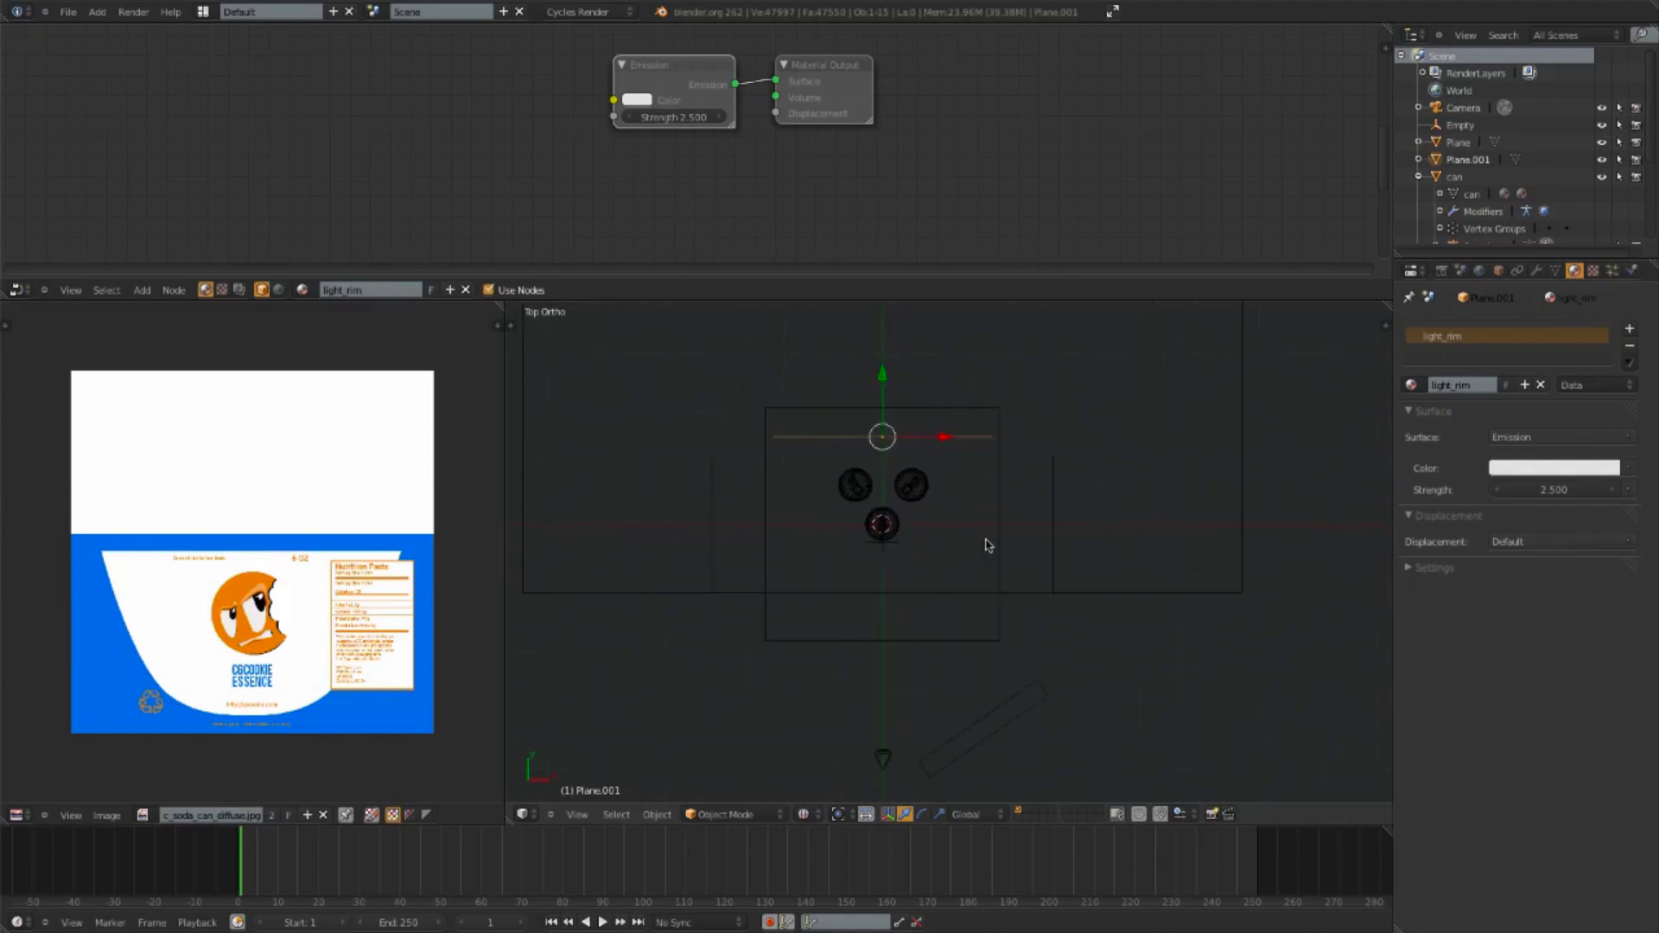
{"action": "middle_click_drag", "start_coordinate": [985, 541], "coordinate": [1108, 522]}
{"action": "right_click", "coordinate": [1110, 522]}
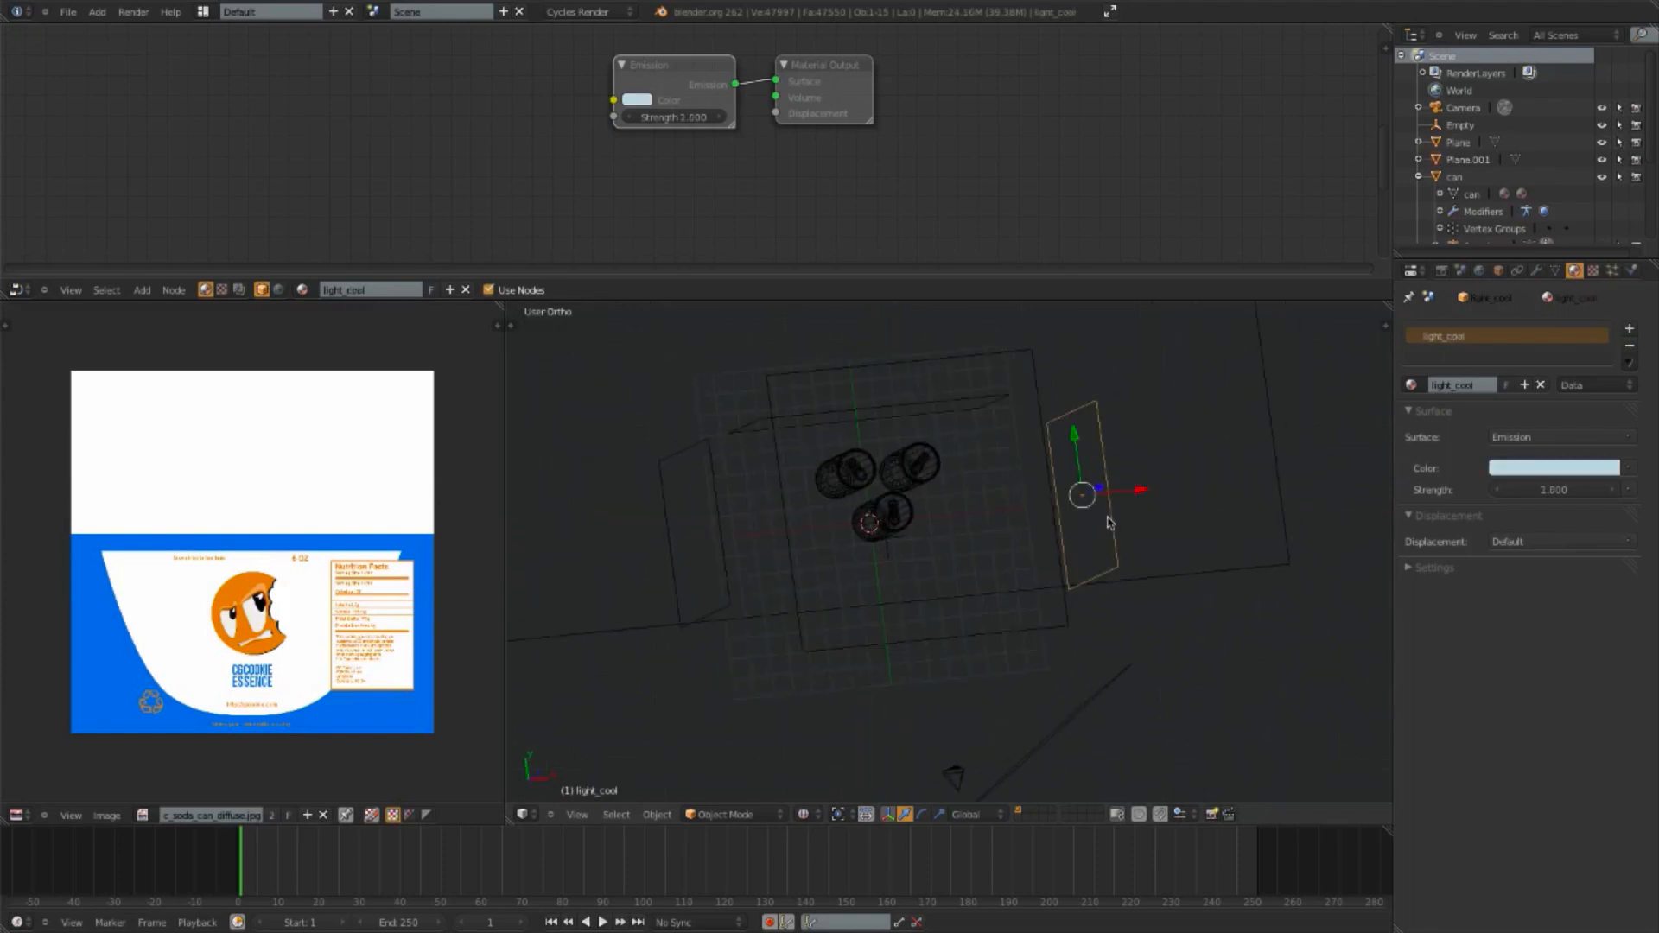
{"action": "key", "text": "s"}
{"action": "key", "text": "y"}
{"action": "key", "text": "2"}
{"action": "key", "text": "Return"}
Step: Scale the warm side light plane by 2 along the Y axis and preview the camera view in Rendered shading
{"action": "right_click", "coordinate": [710, 528]}
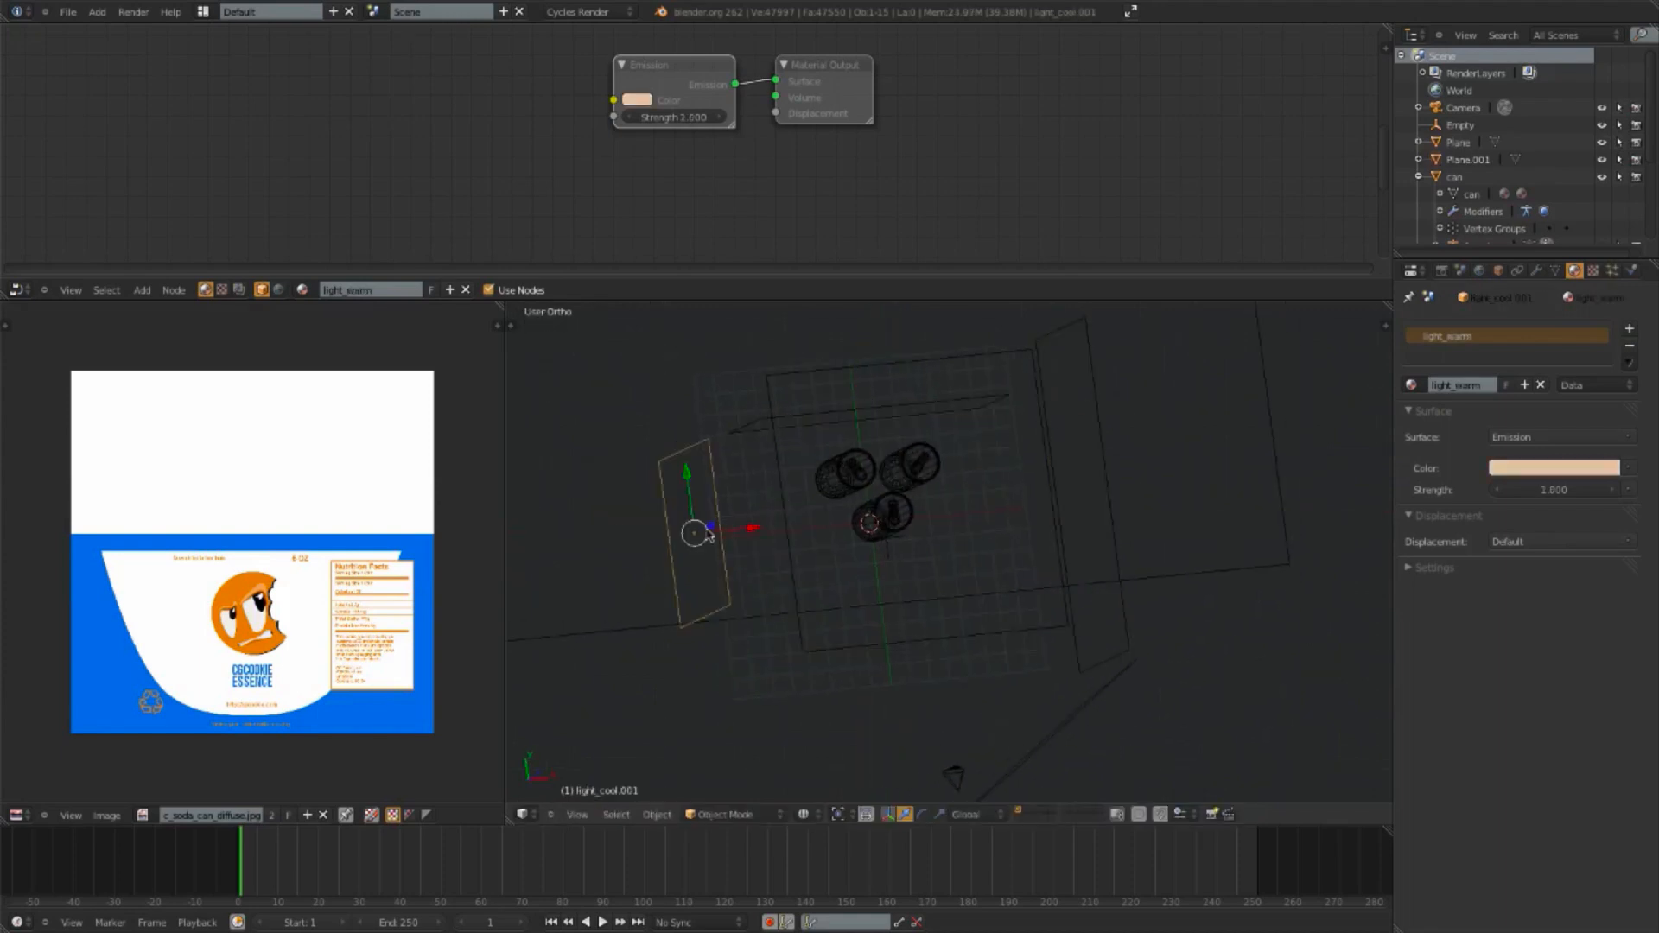
{"action": "key", "text": "s"}
{"action": "key", "text": "y"}
{"action": "key", "text": "2"}
{"action": "key", "text": "Return"}
{"action": "key", "text": "KP_0"}
{"action": "key", "text": "alt+z"}
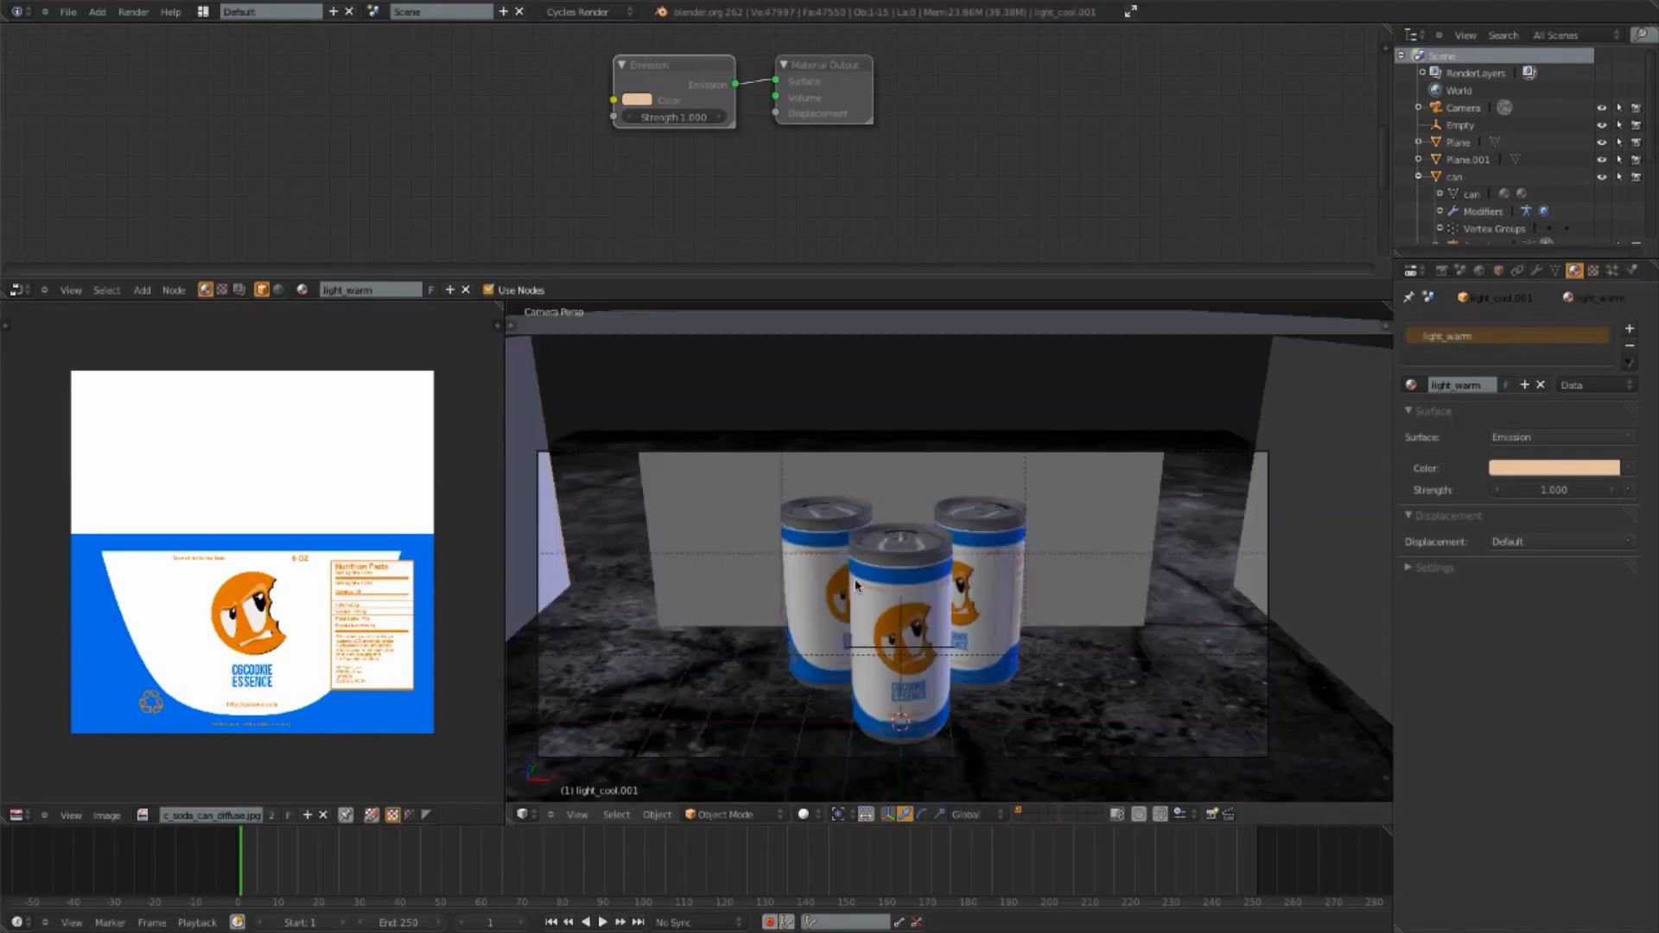
{"action": "left_click", "coordinate": [808, 813]}
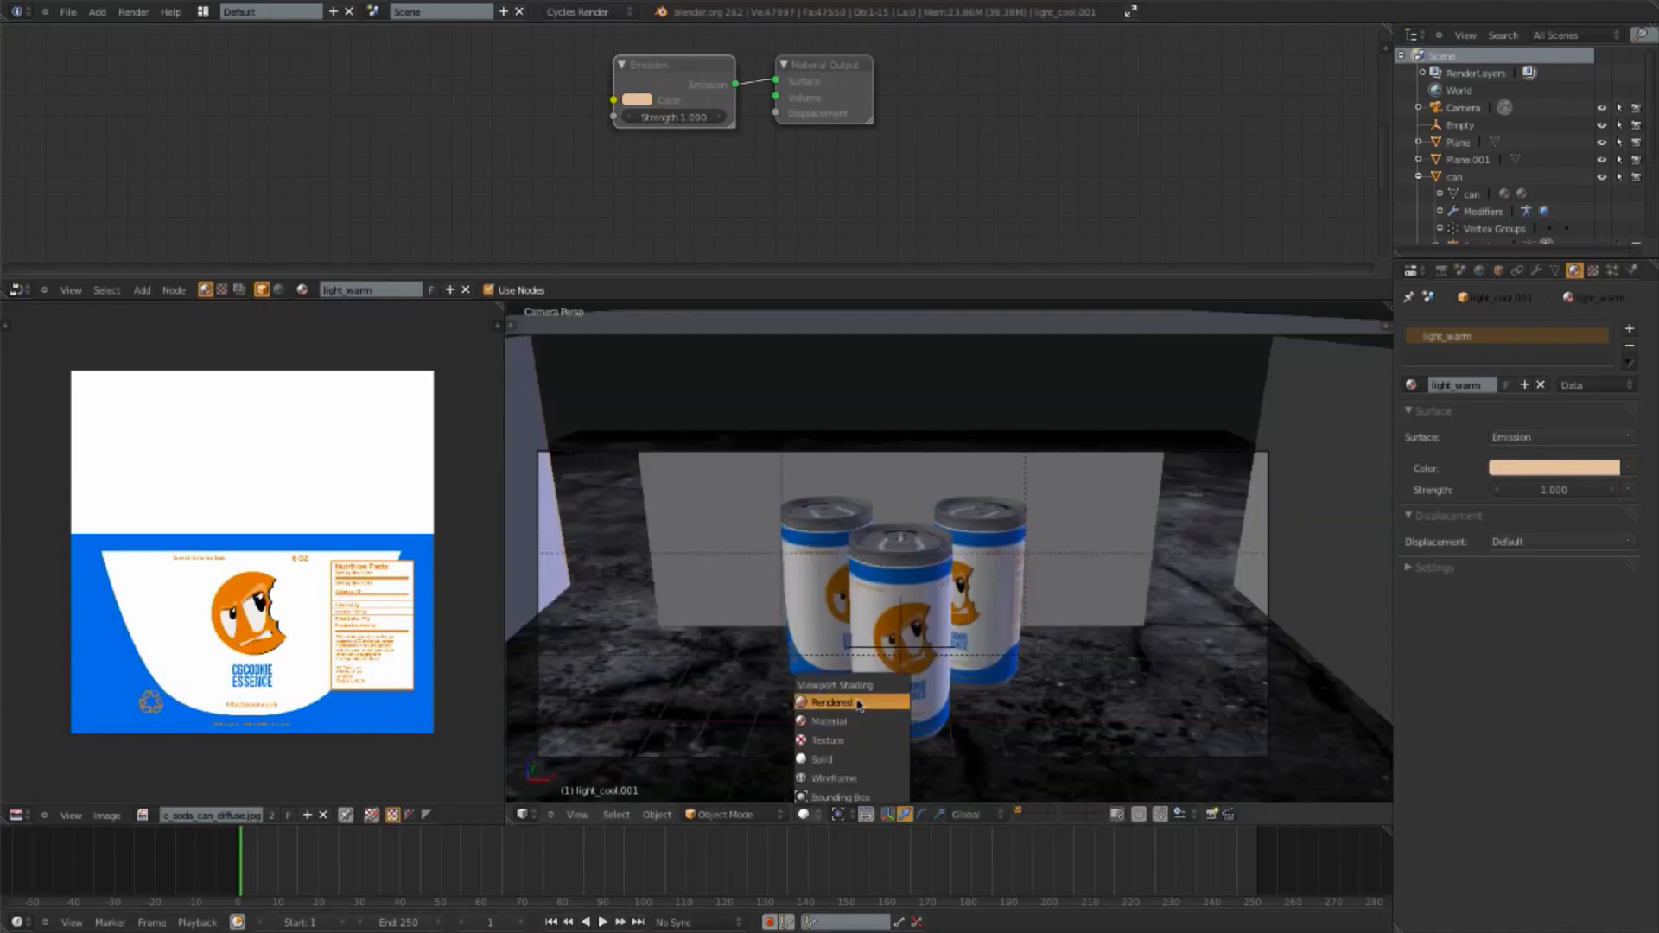
{"action": "left_click", "coordinate": [834, 702]}
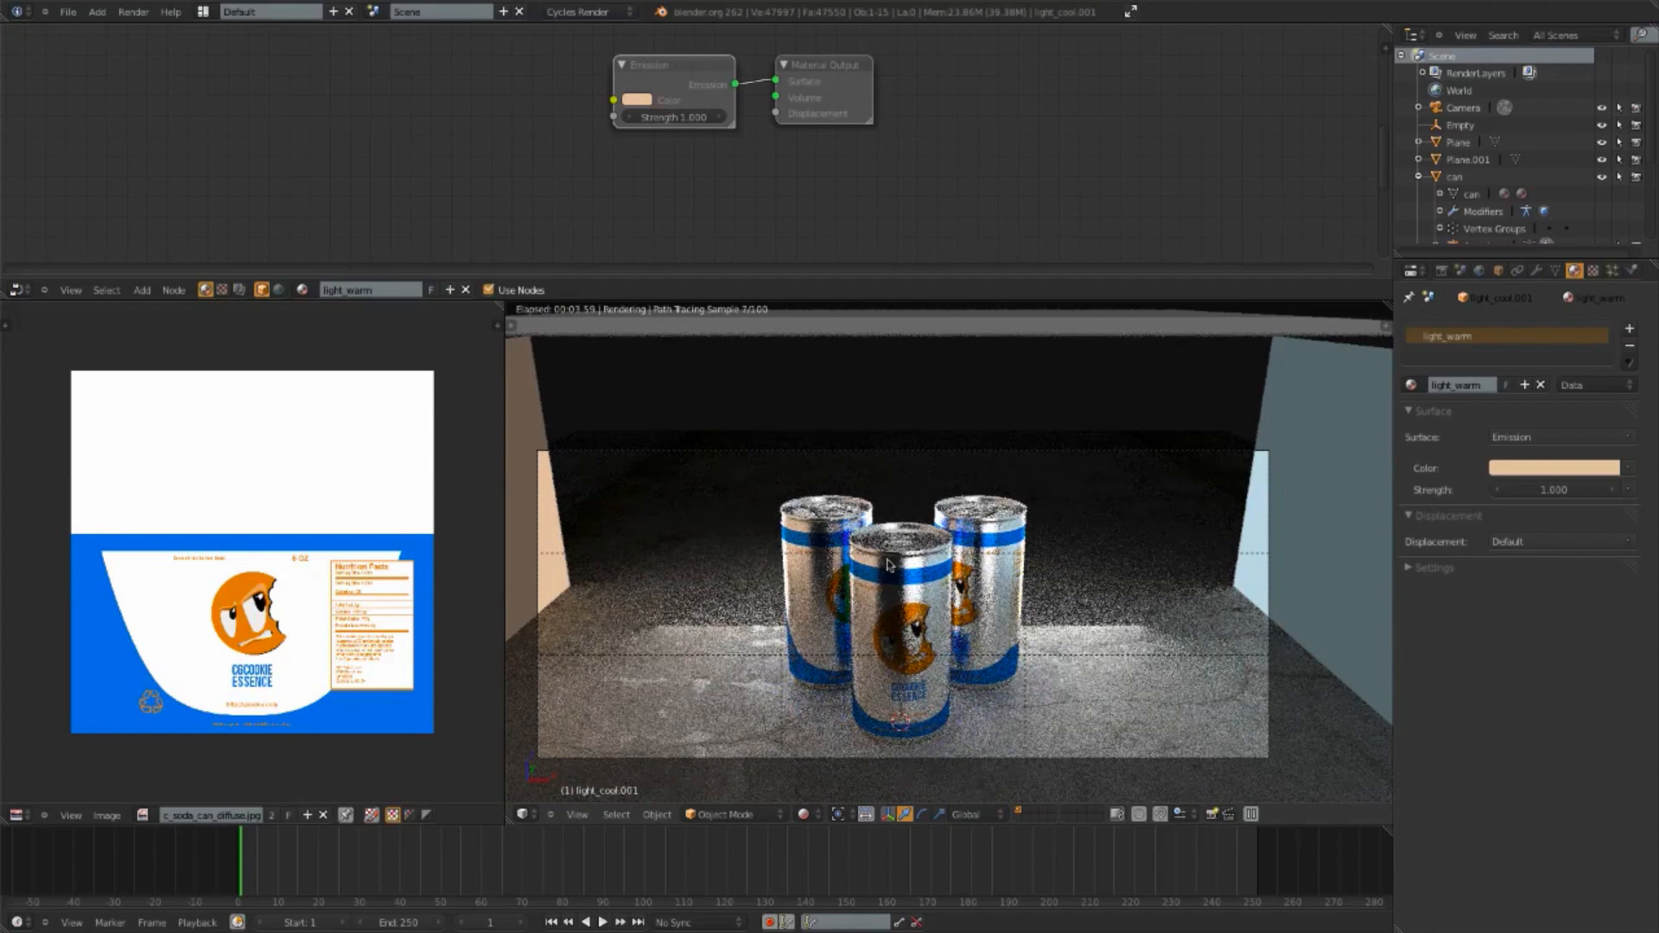
Step: Rotate the warm side light plane by -15 degrees in the top view
{"action": "key", "text": "KP_7"}
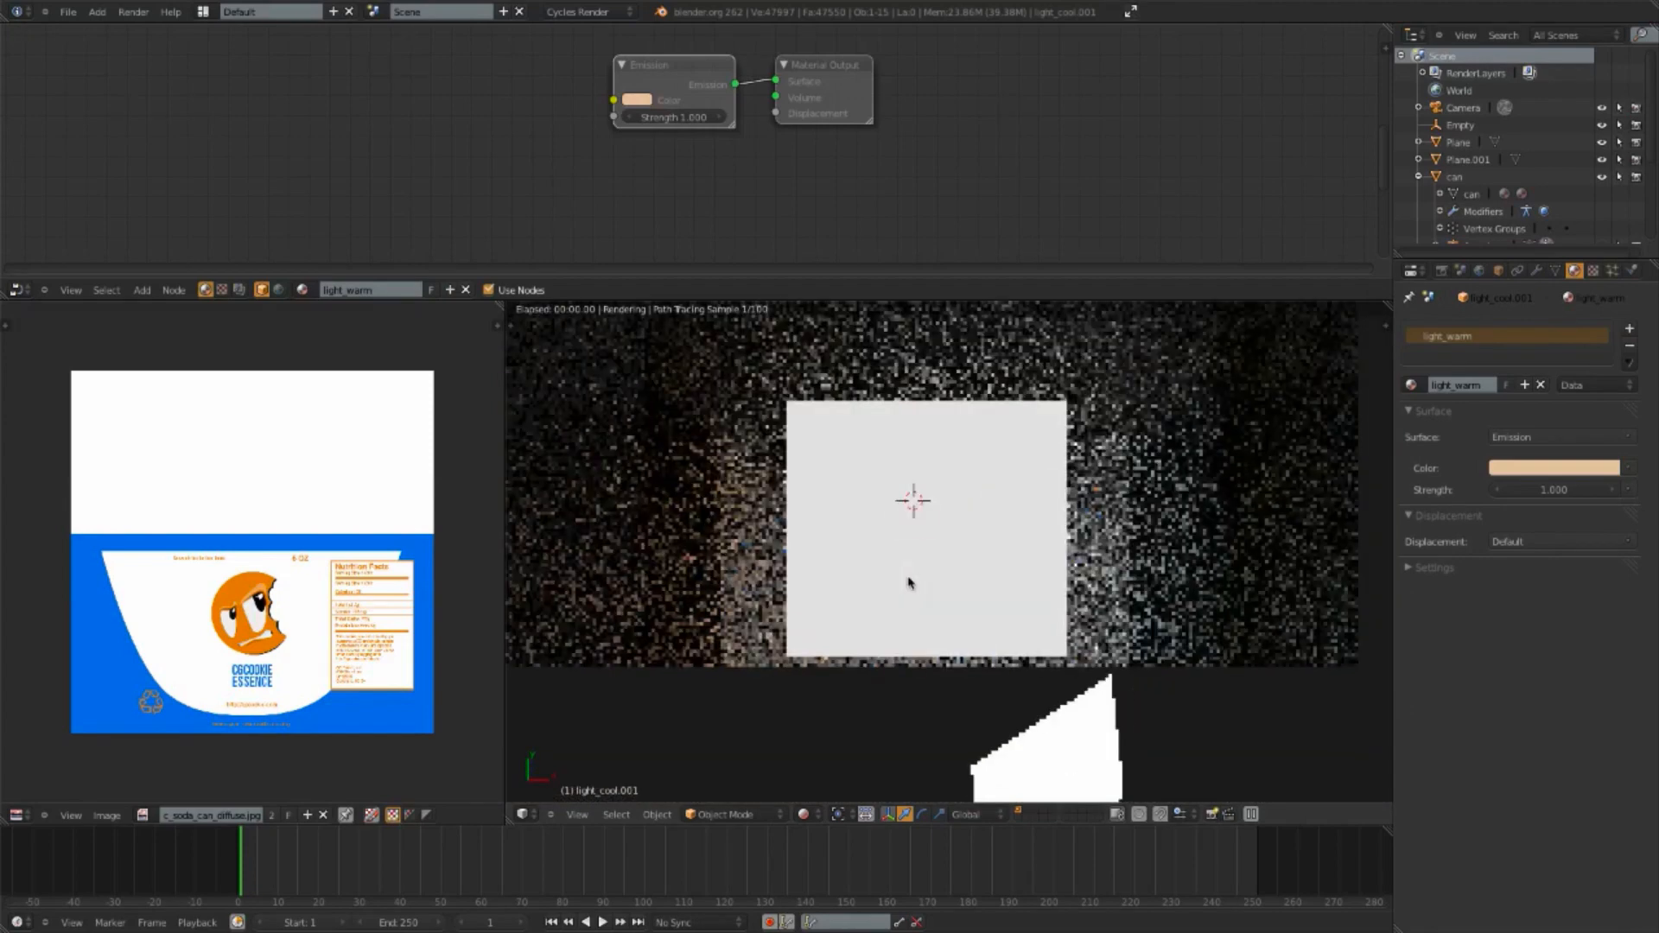
{"action": "key", "text": "shift+z"}
{"action": "type", "text": "r15-"}
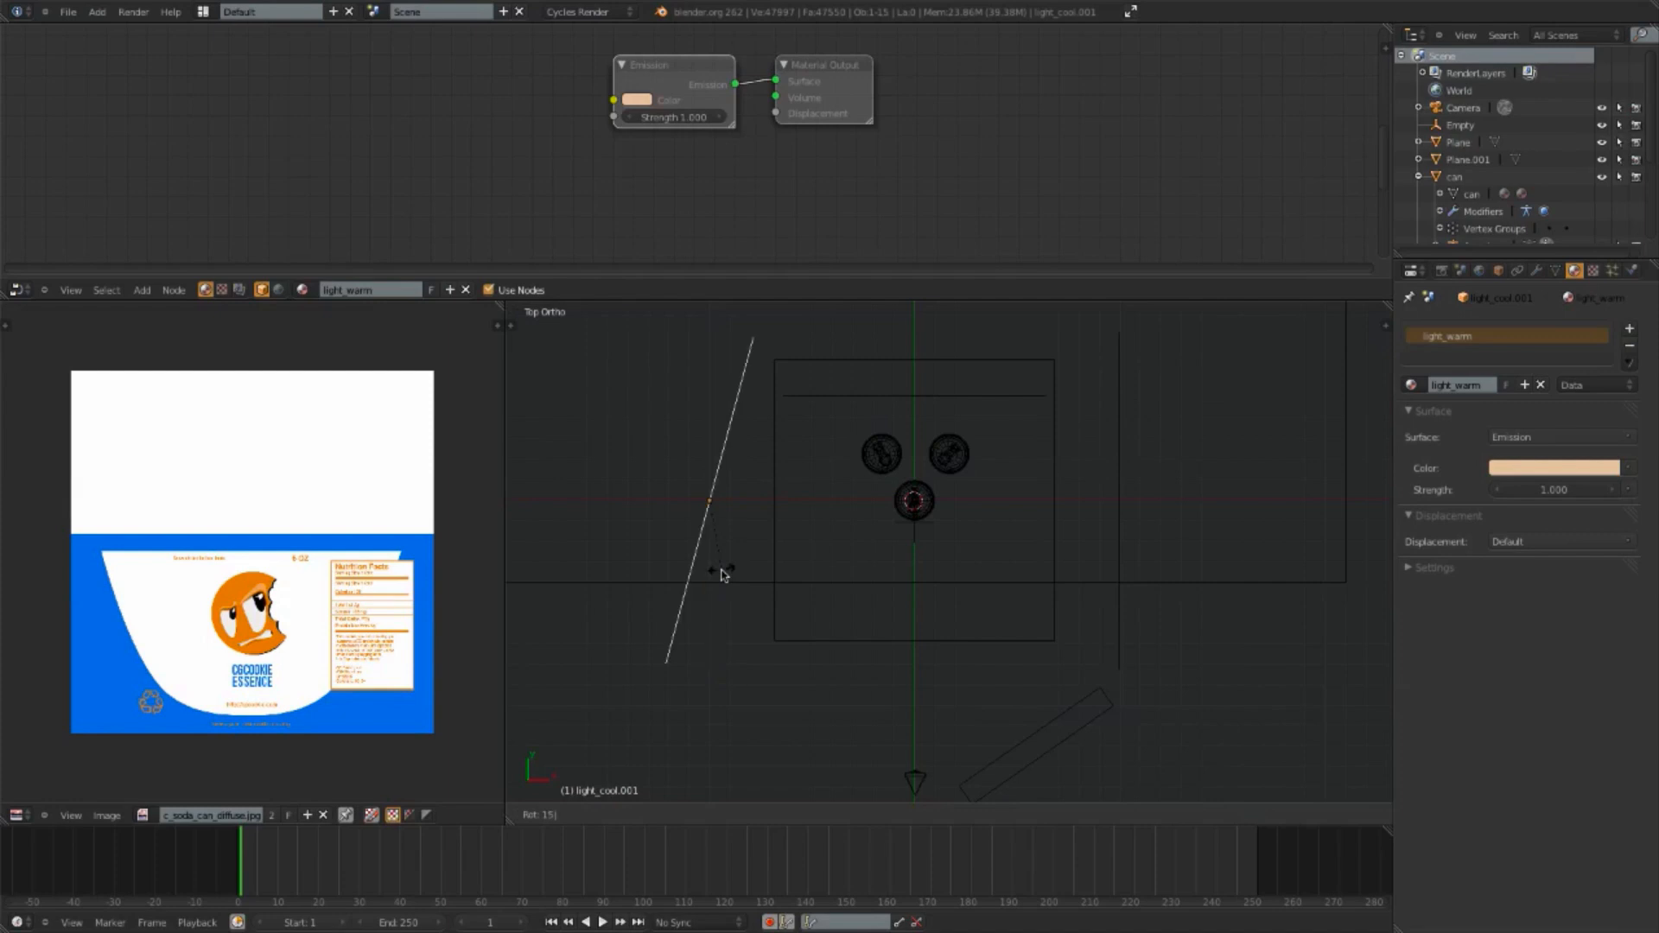
{"action": "key", "text": "Return"}
Step: Rotate the light_cool side plane by 15 degrees and preview the camera view in Rendered shading
{"action": "right_click", "coordinate": [1120, 499]}
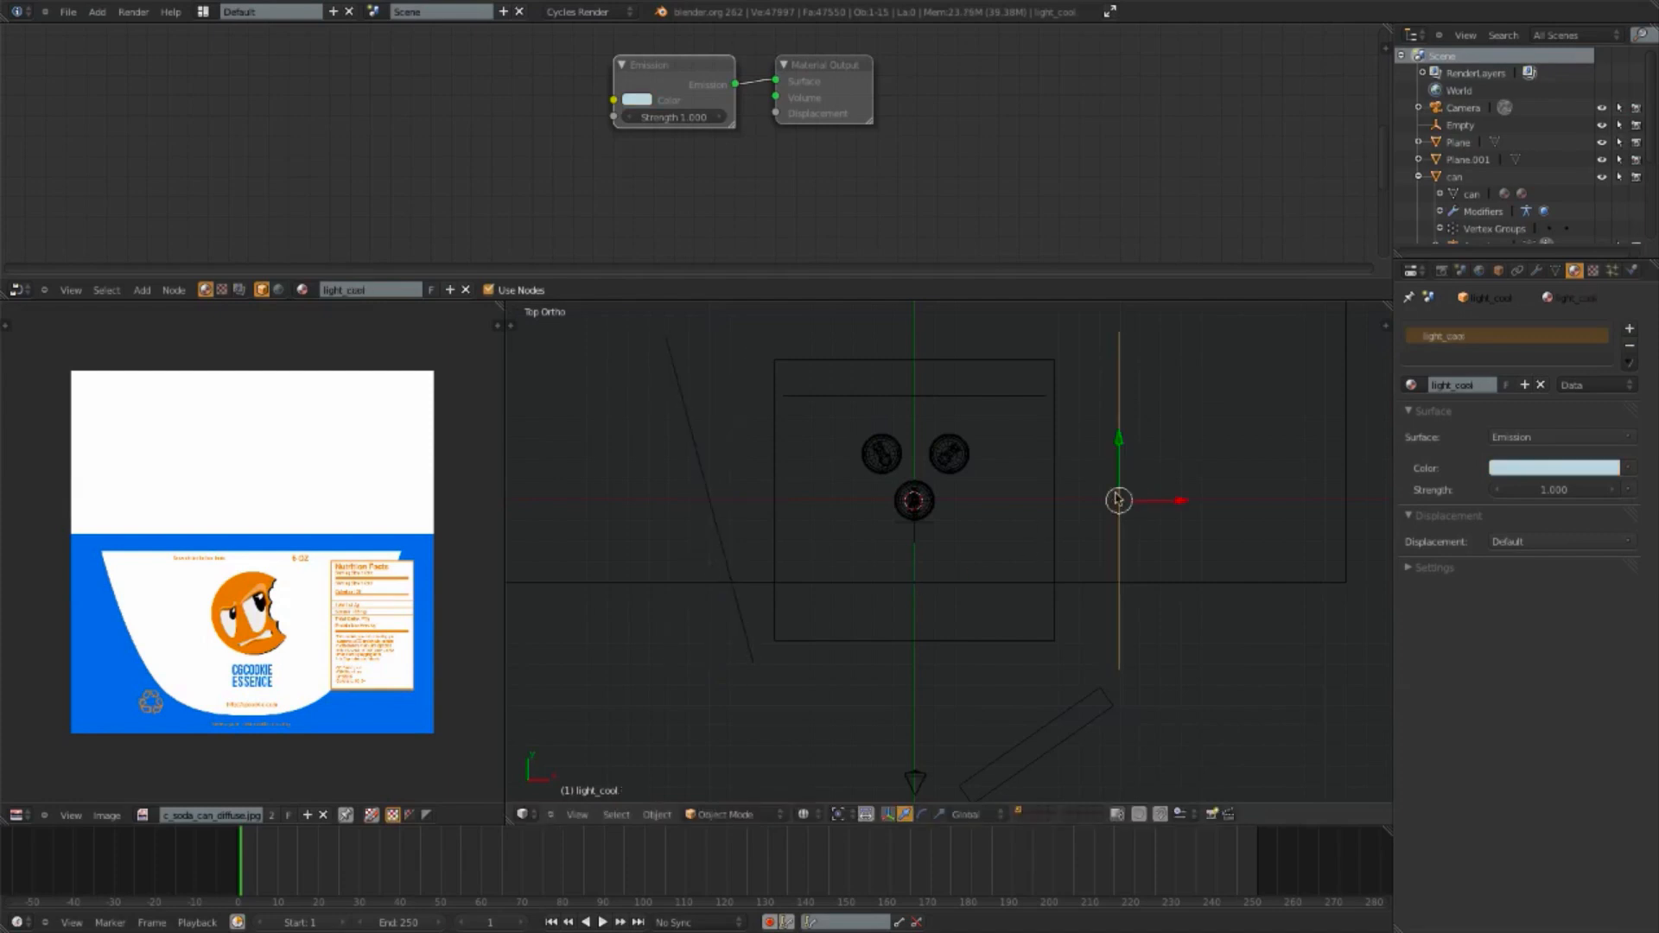
{"action": "type", "text": "r15"}
{"action": "key", "text": "Return"}
{"action": "key", "text": "KP_0"}
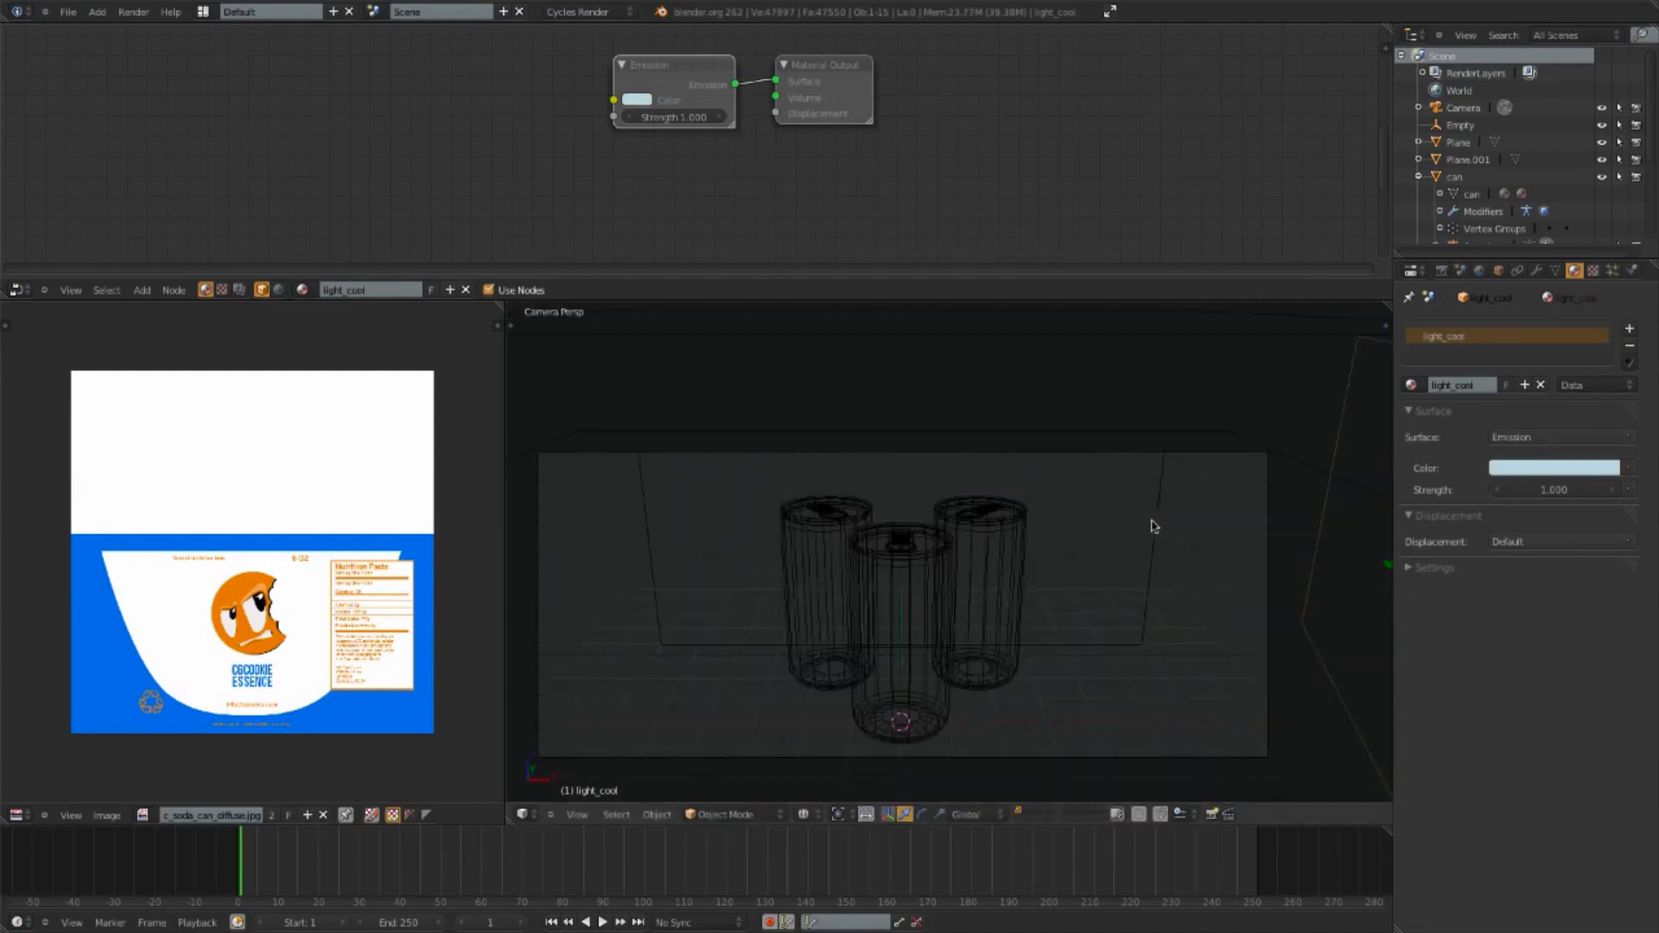
{"action": "key", "text": "z"}
{"action": "left_click", "coordinate": [808, 815]}
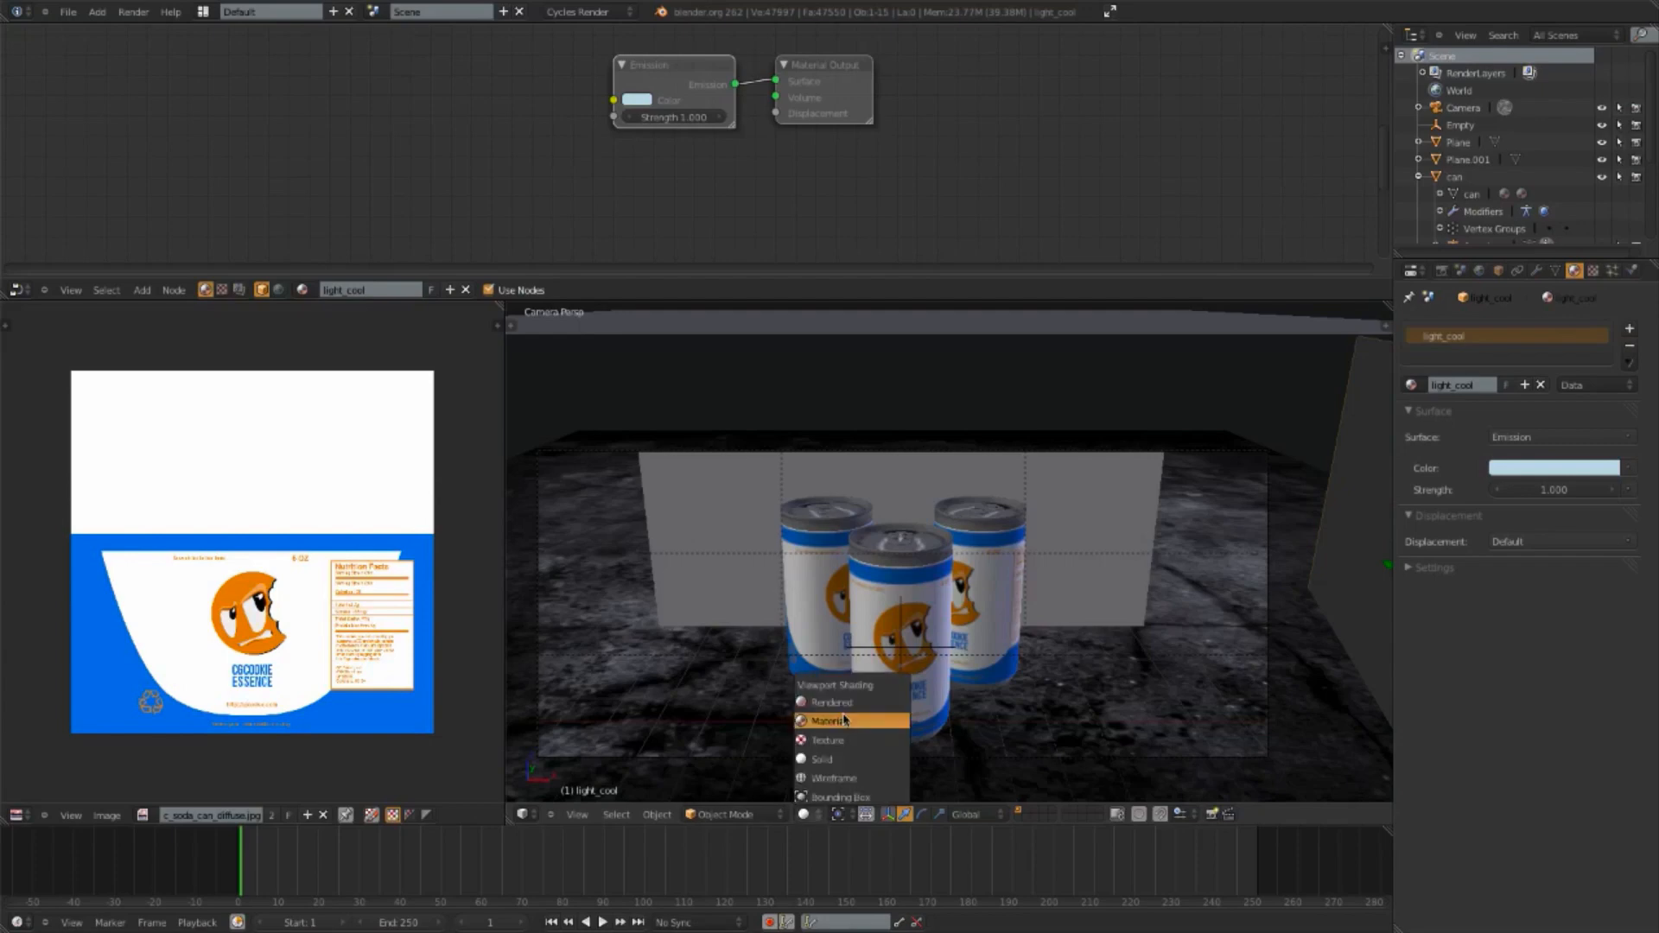
{"action": "left_click", "coordinate": [844, 703]}
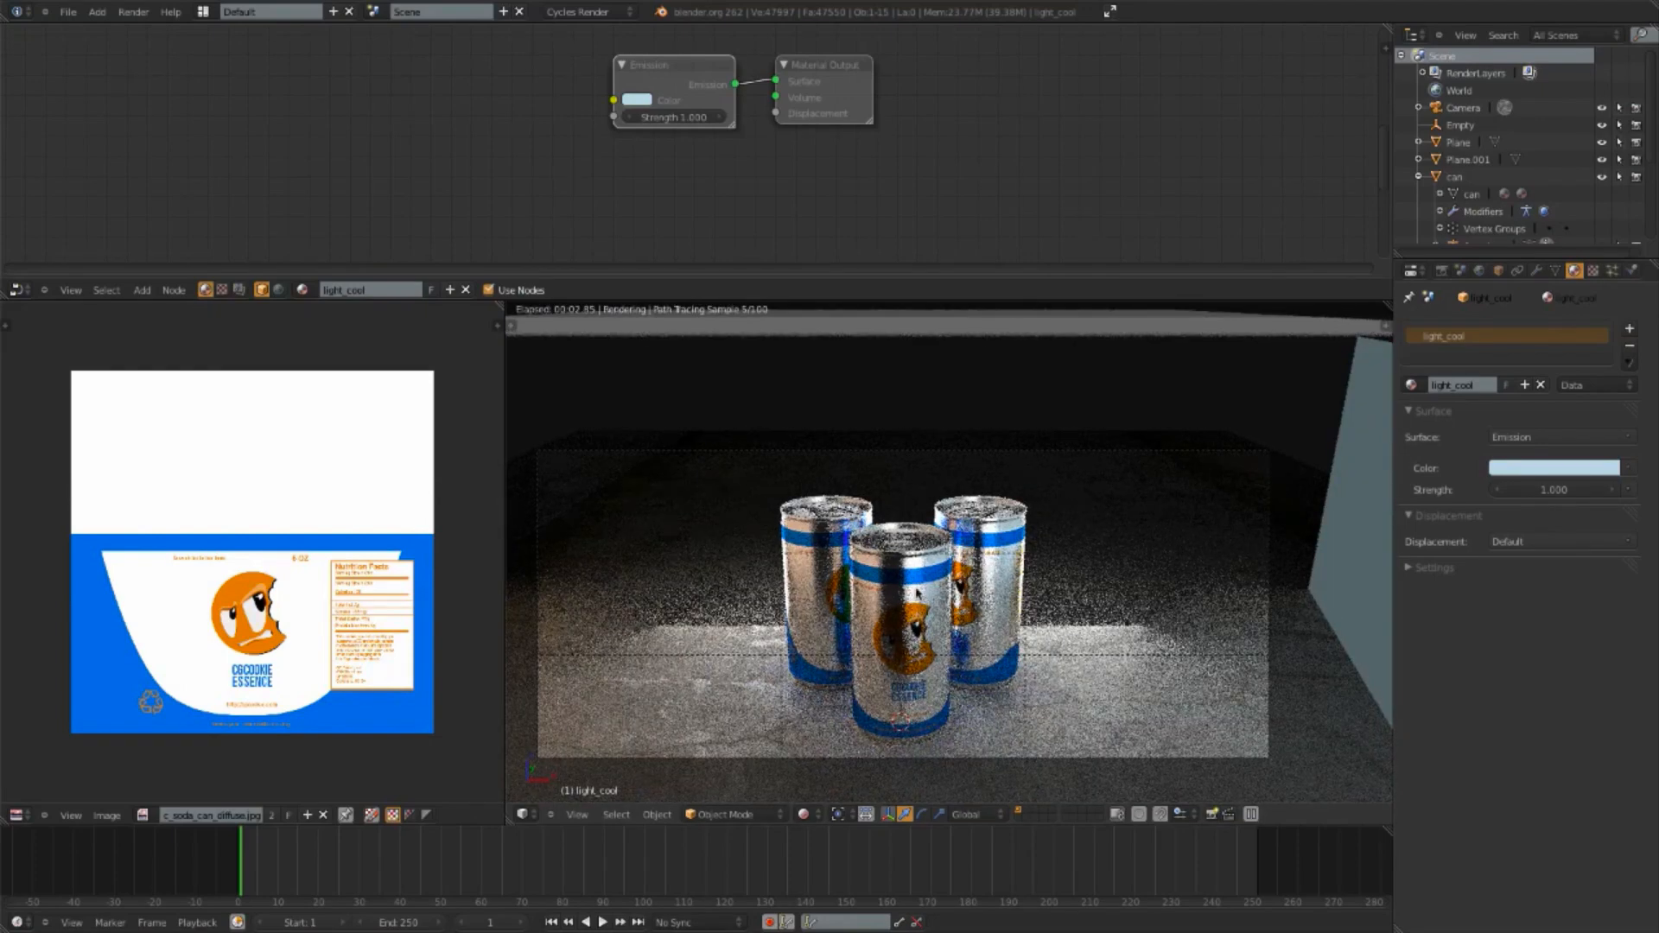
Step: Scale up the light_key plane uniformly to enlarge the key light source
{"action": "scroll", "coordinate": [917, 595], "scroll_direction": "down", "scroll_amount": 6}
{"action": "right_click", "coordinate": [1257, 660]}
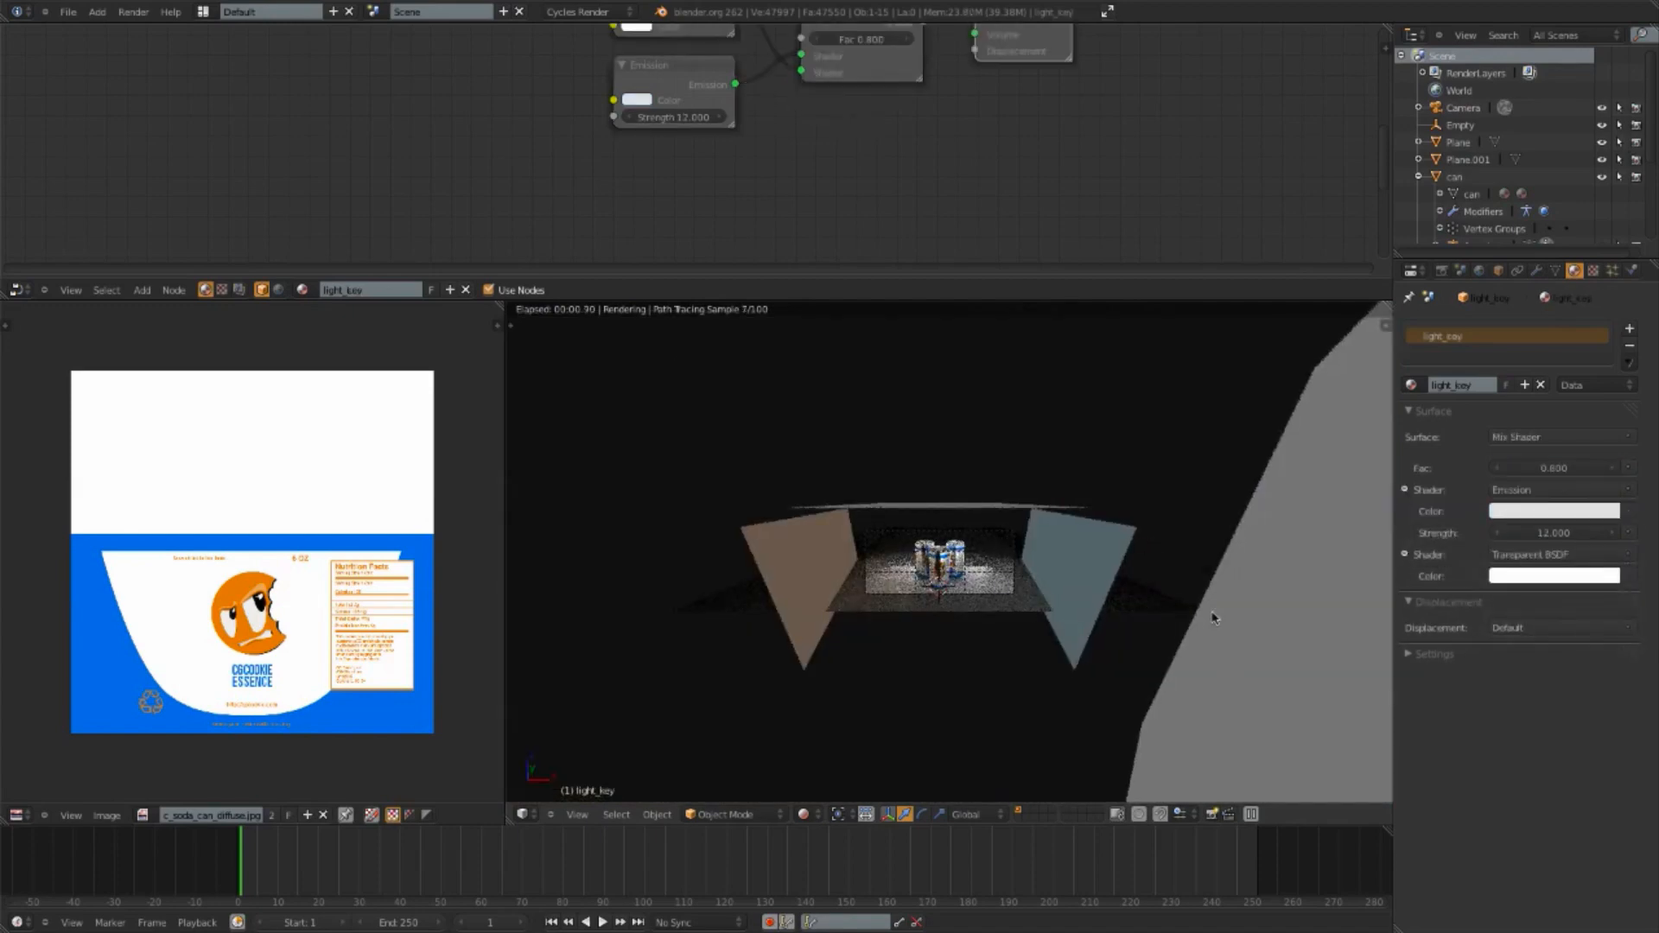
{"action": "key", "text": "s"}
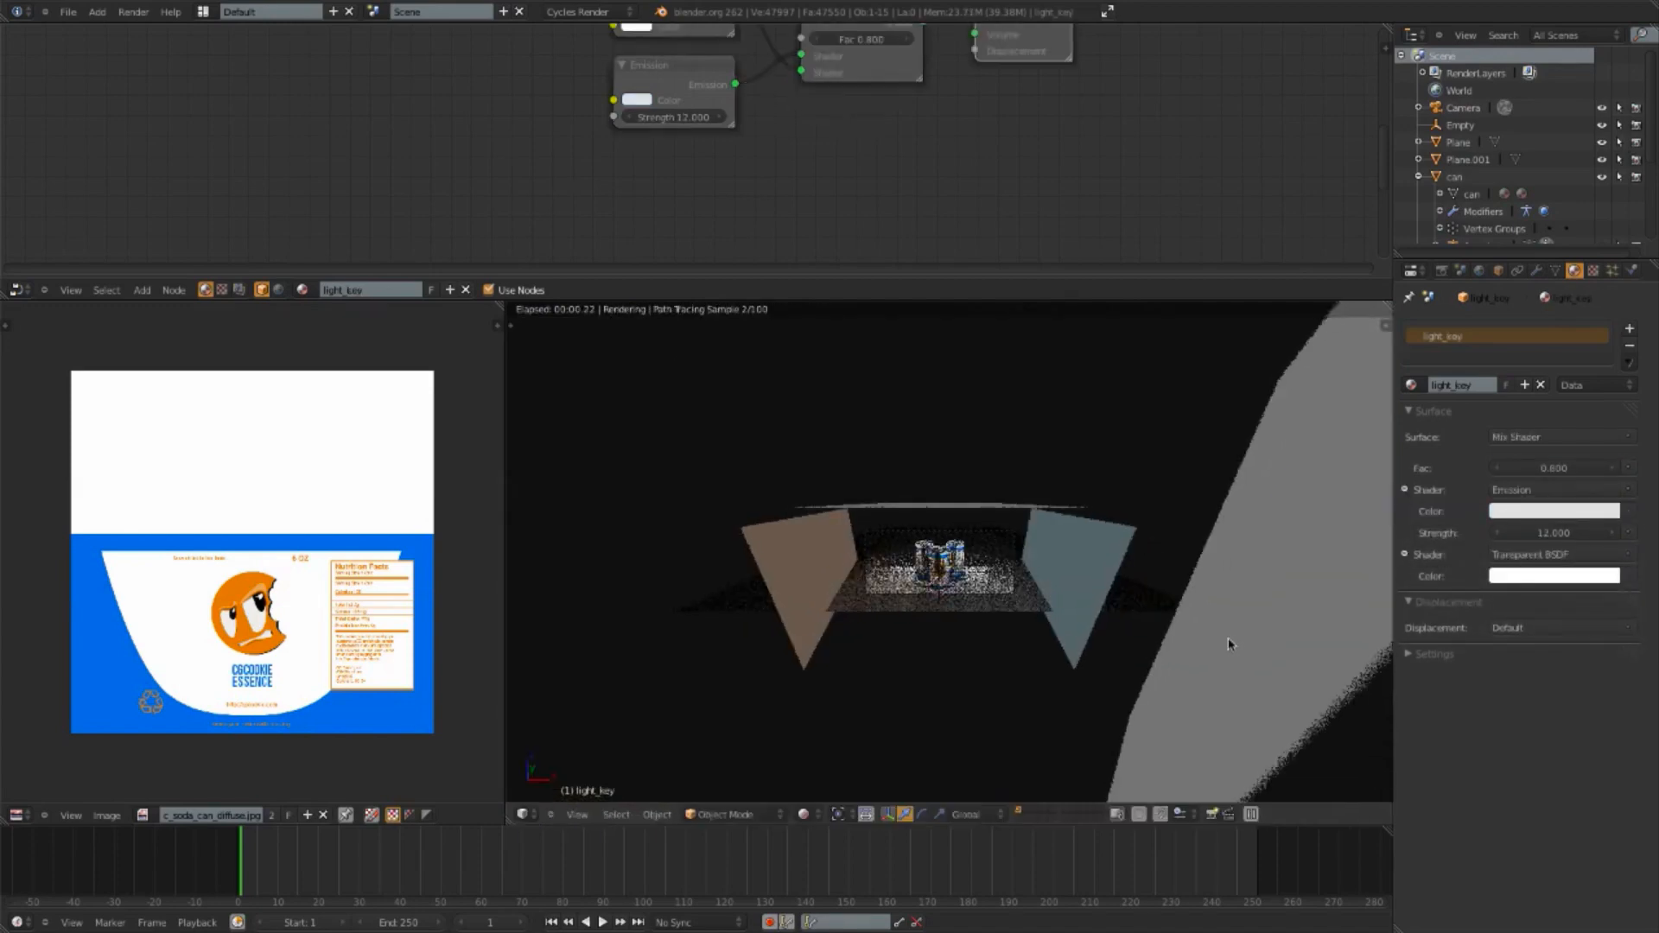
{"action": "left_click", "coordinate": [1159, 648]}
{"action": "scroll", "coordinate": [1159, 605], "scroll_direction": "up", "scroll_amount": 6}
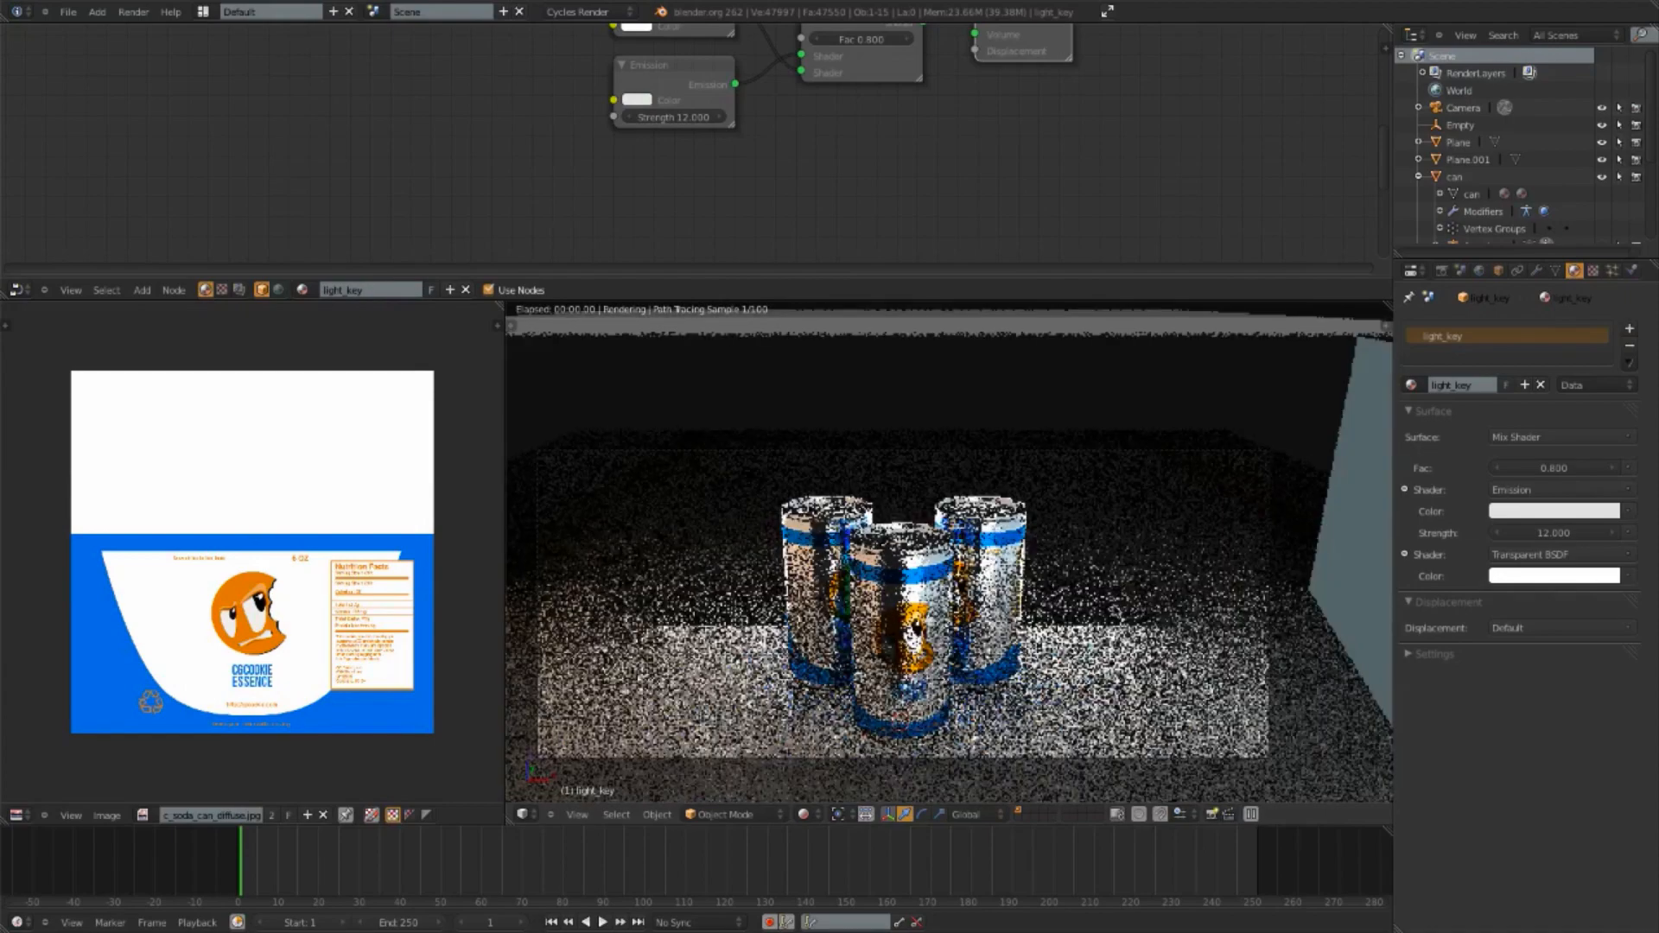
Step: Scale up the light_top plane above the cans uniformly, working in the top wireframe view
{"action": "key", "text": "KP_7"}
{"action": "key", "text": "shift+z"}
{"action": "right_click", "coordinate": [1013, 659]}
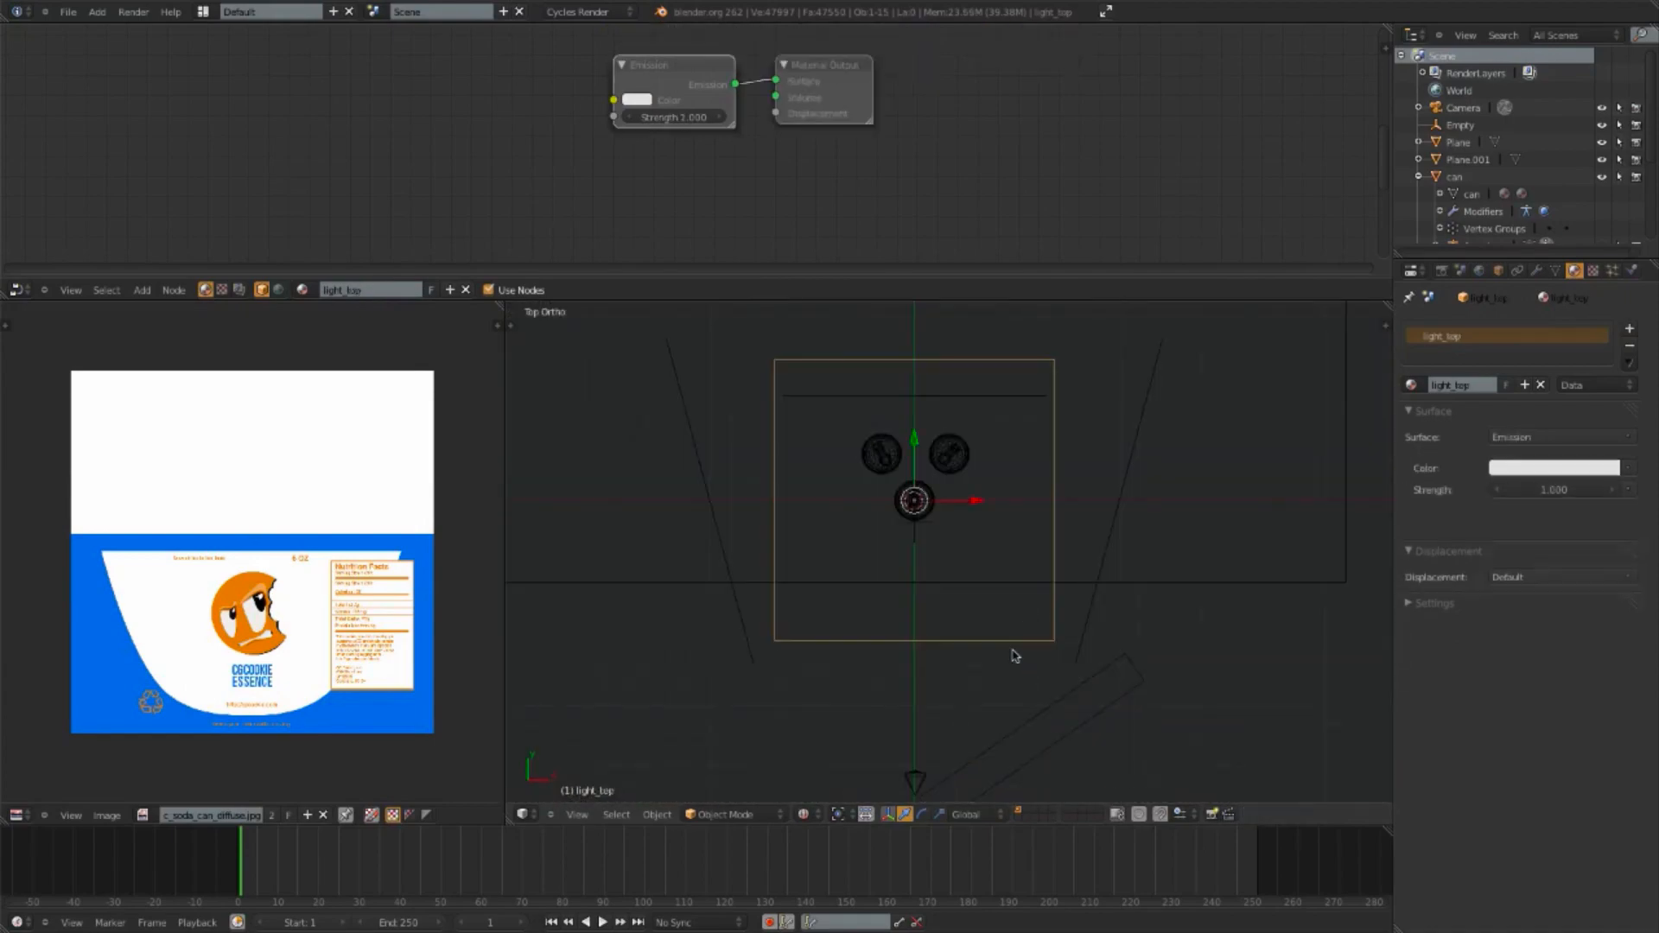
{"action": "key", "text": "s"}
{"action": "left_click", "coordinate": [1056, 732]}
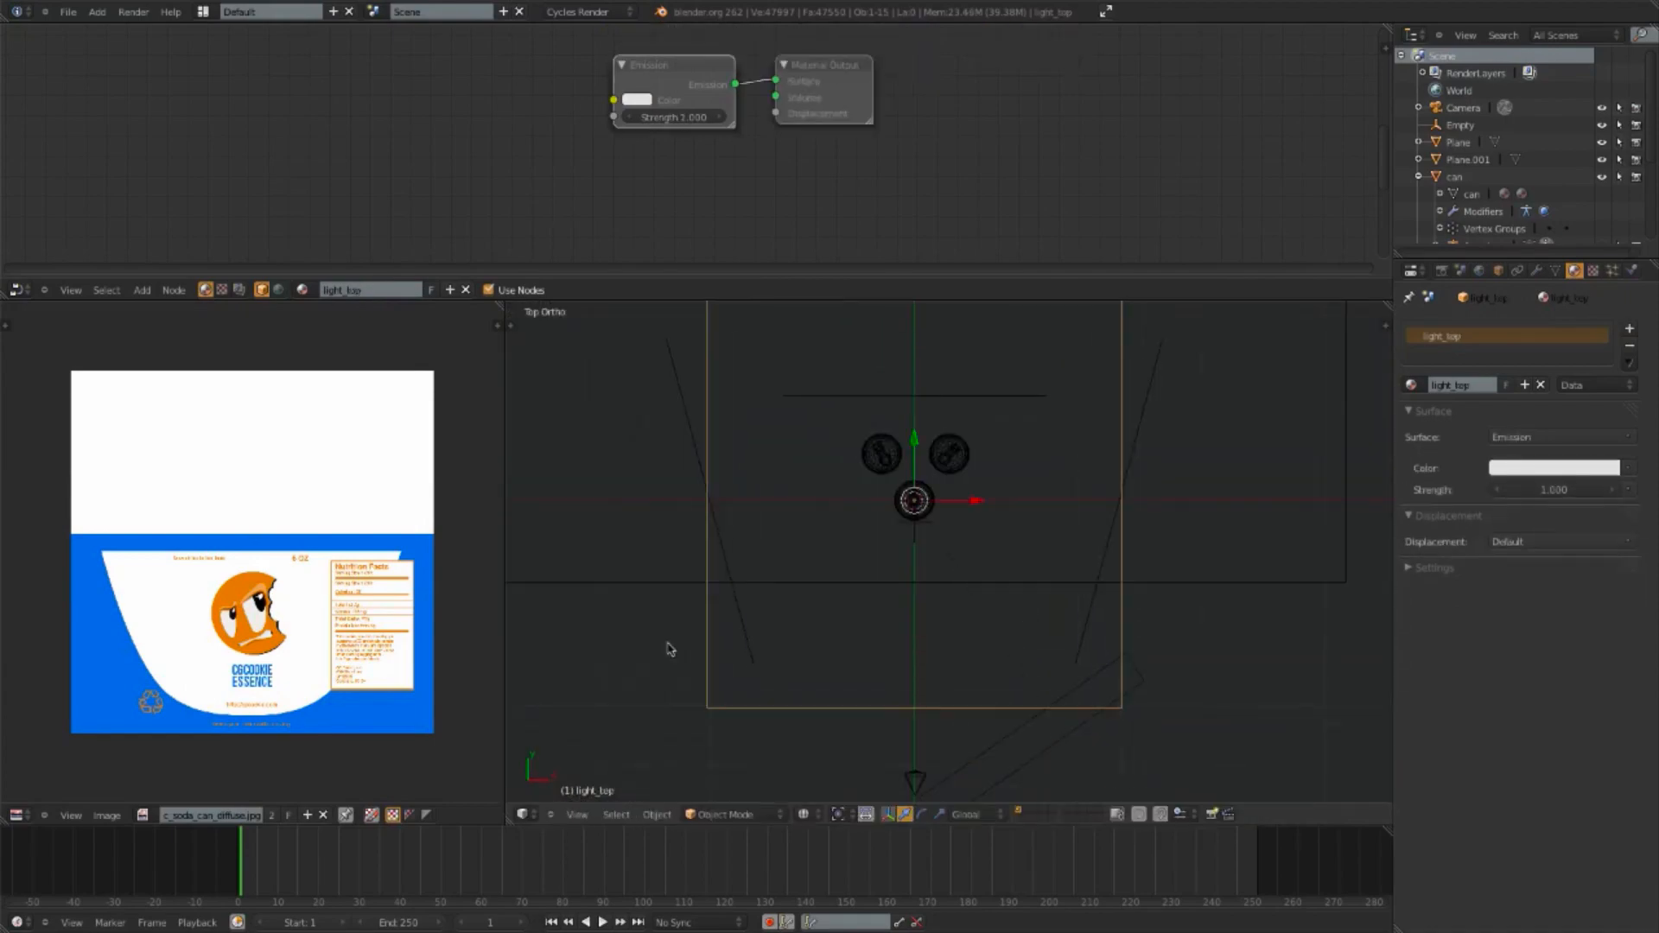
Step: Move the warm and cool side light planes closer to the camera and preview the camera view in Rendered shading
{"action": "right_click", "coordinate": [750, 654]}
{"action": "key", "text": "g"}
{"action": "left_click", "coordinate": [784, 715]}
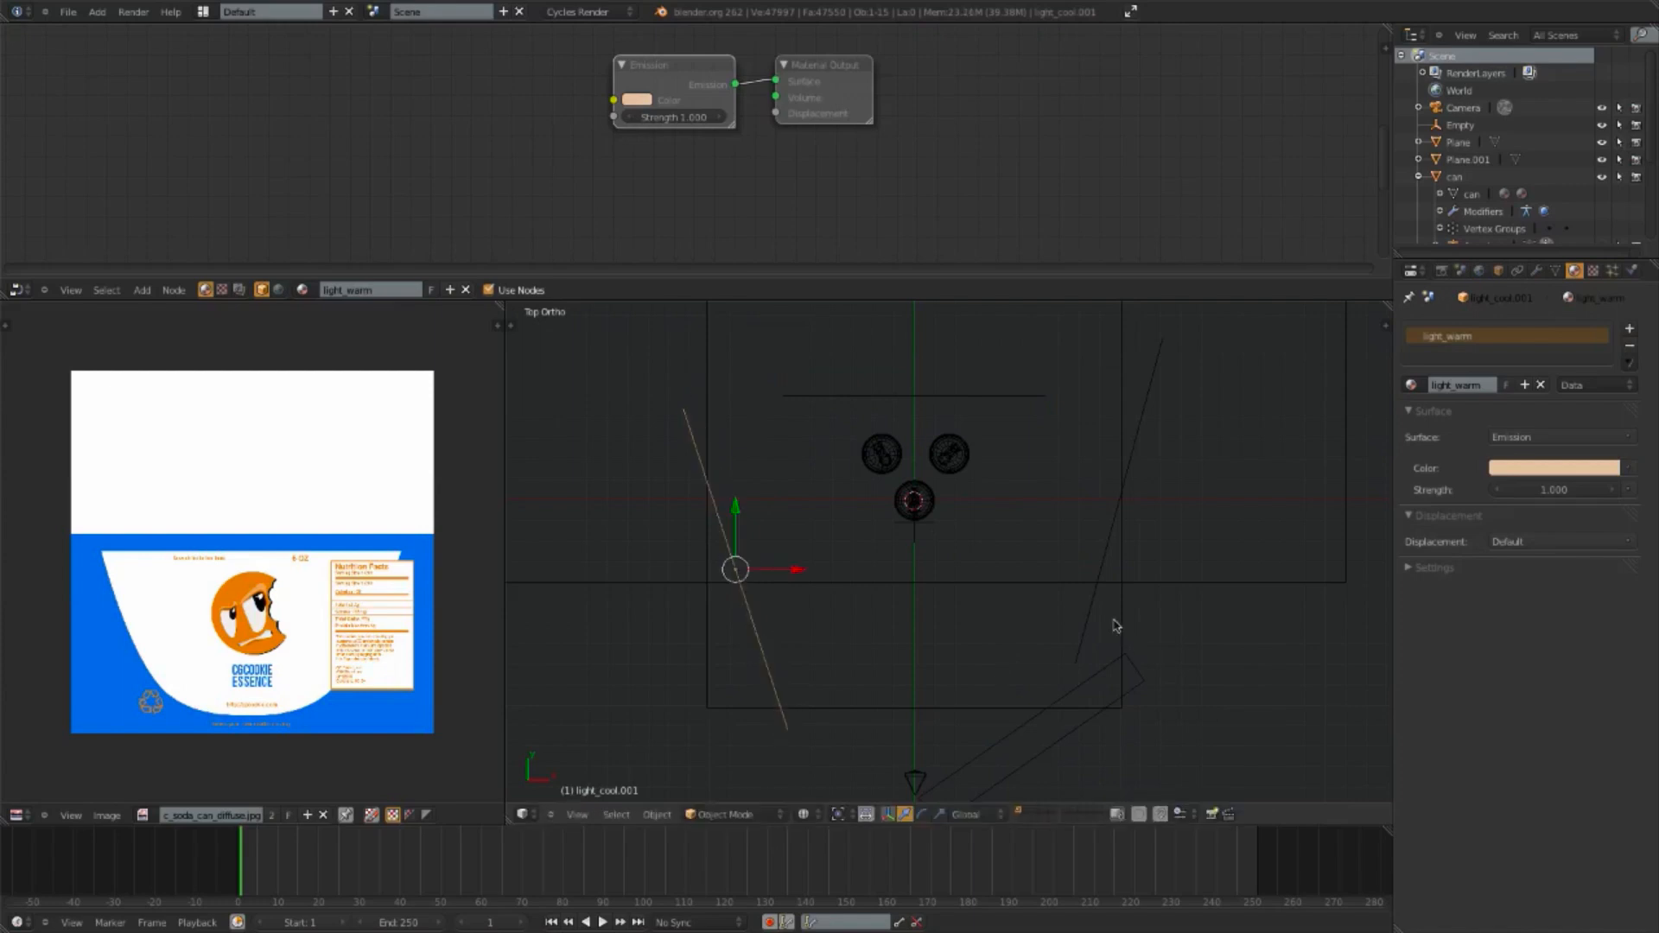
{"action": "right_click", "coordinate": [1087, 637]}
{"action": "key", "text": "g"}
{"action": "left_click", "coordinate": [1063, 724]}
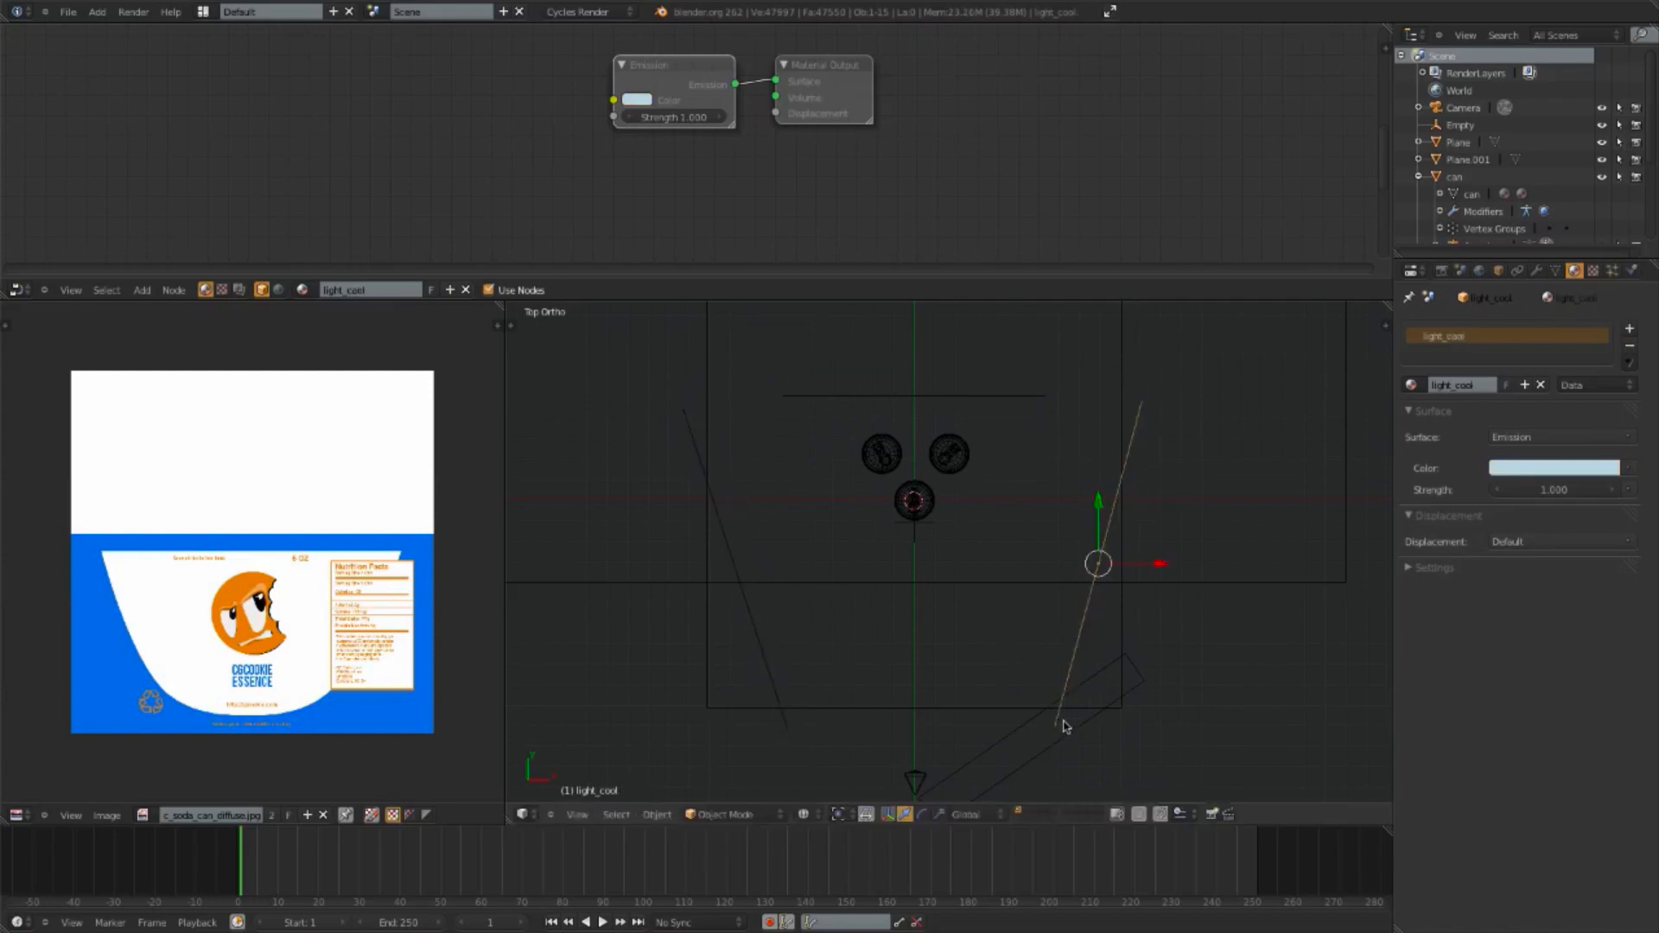
{"action": "key", "text": "KP_0"}
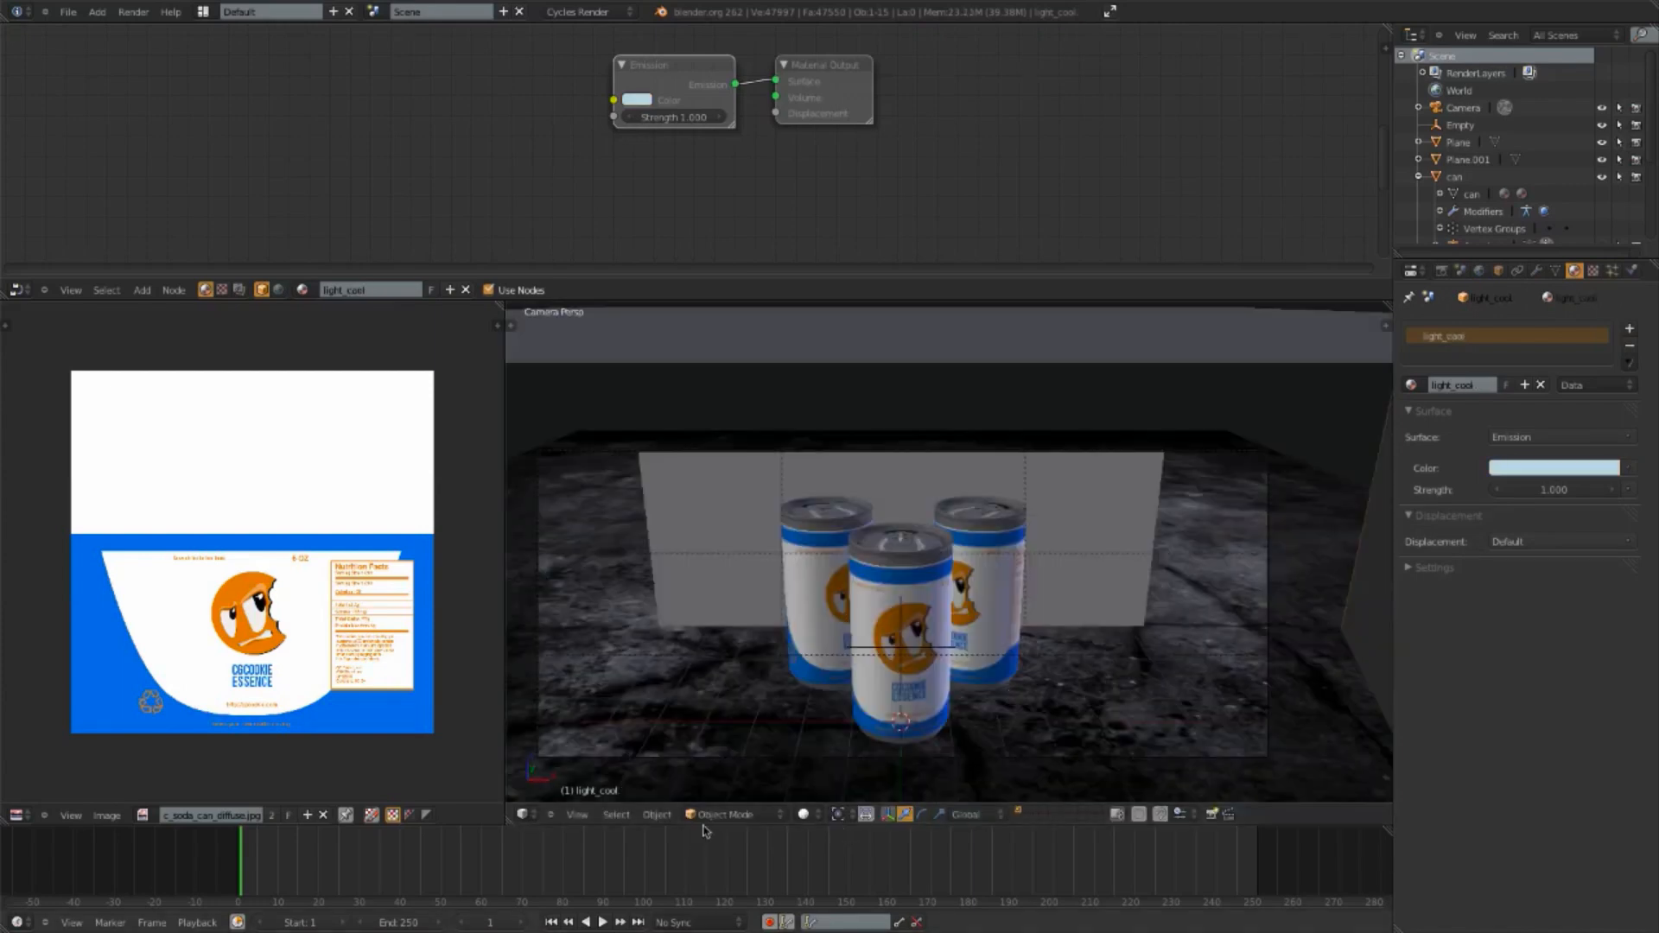
{"action": "left_click", "coordinate": [812, 814]}
{"action": "left_click", "coordinate": [846, 707]}
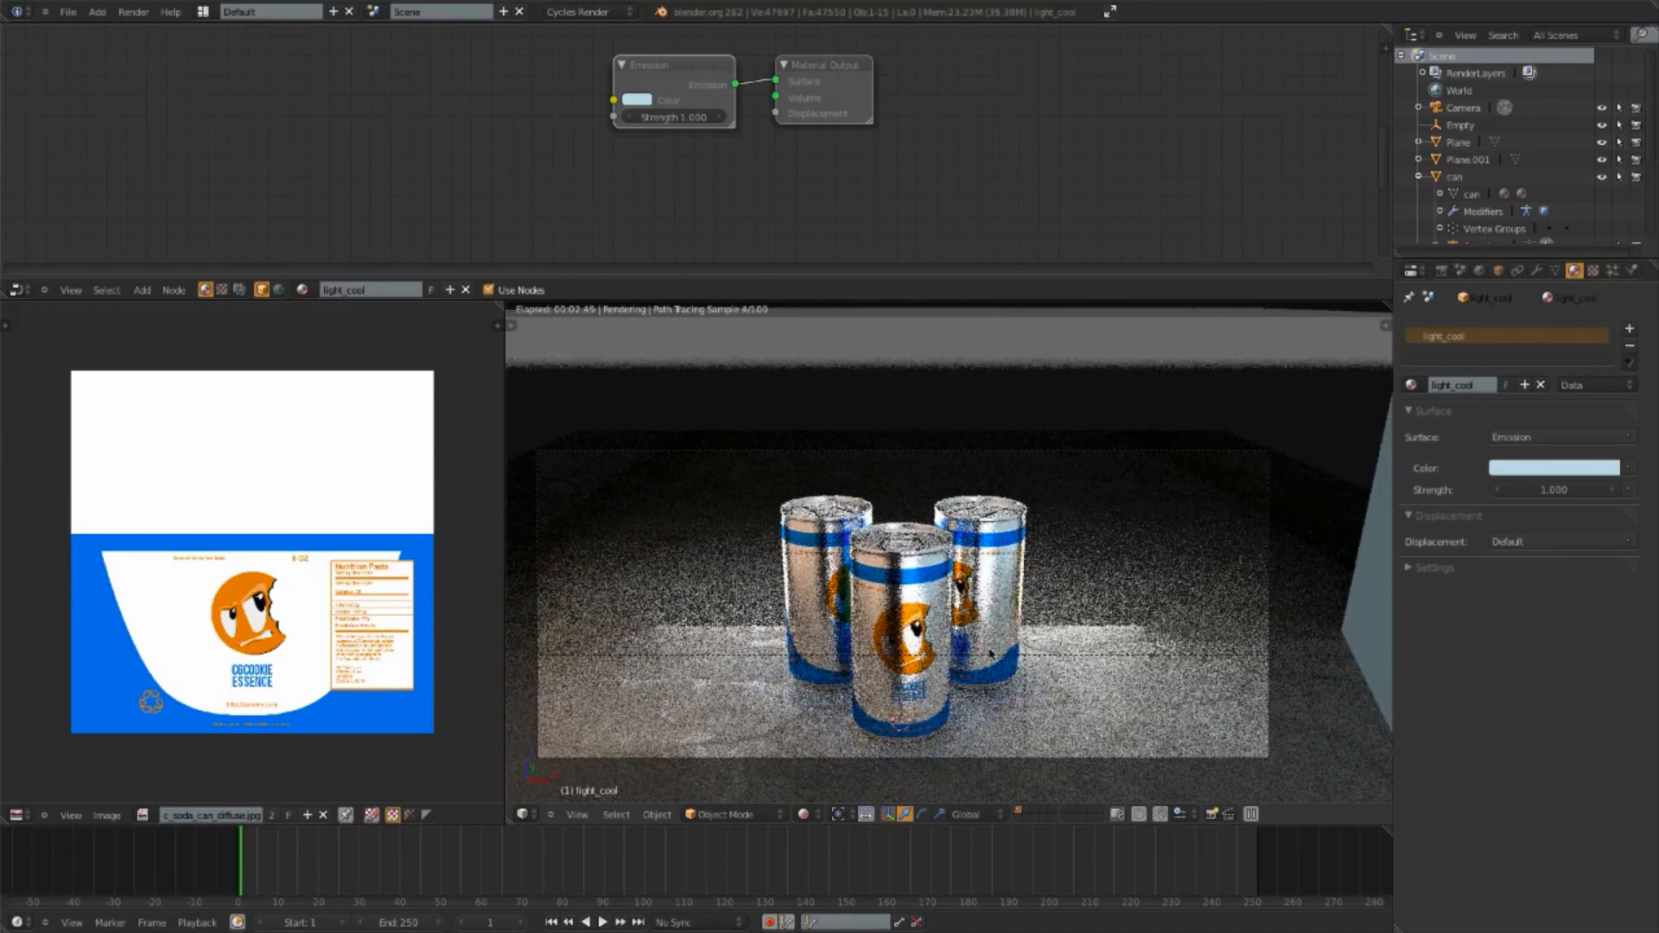
Step: Move the light_key plane along the global X axis toward the warm side light, viewing the scene in Rendered shading
{"action": "key", "text": "KP_7"}
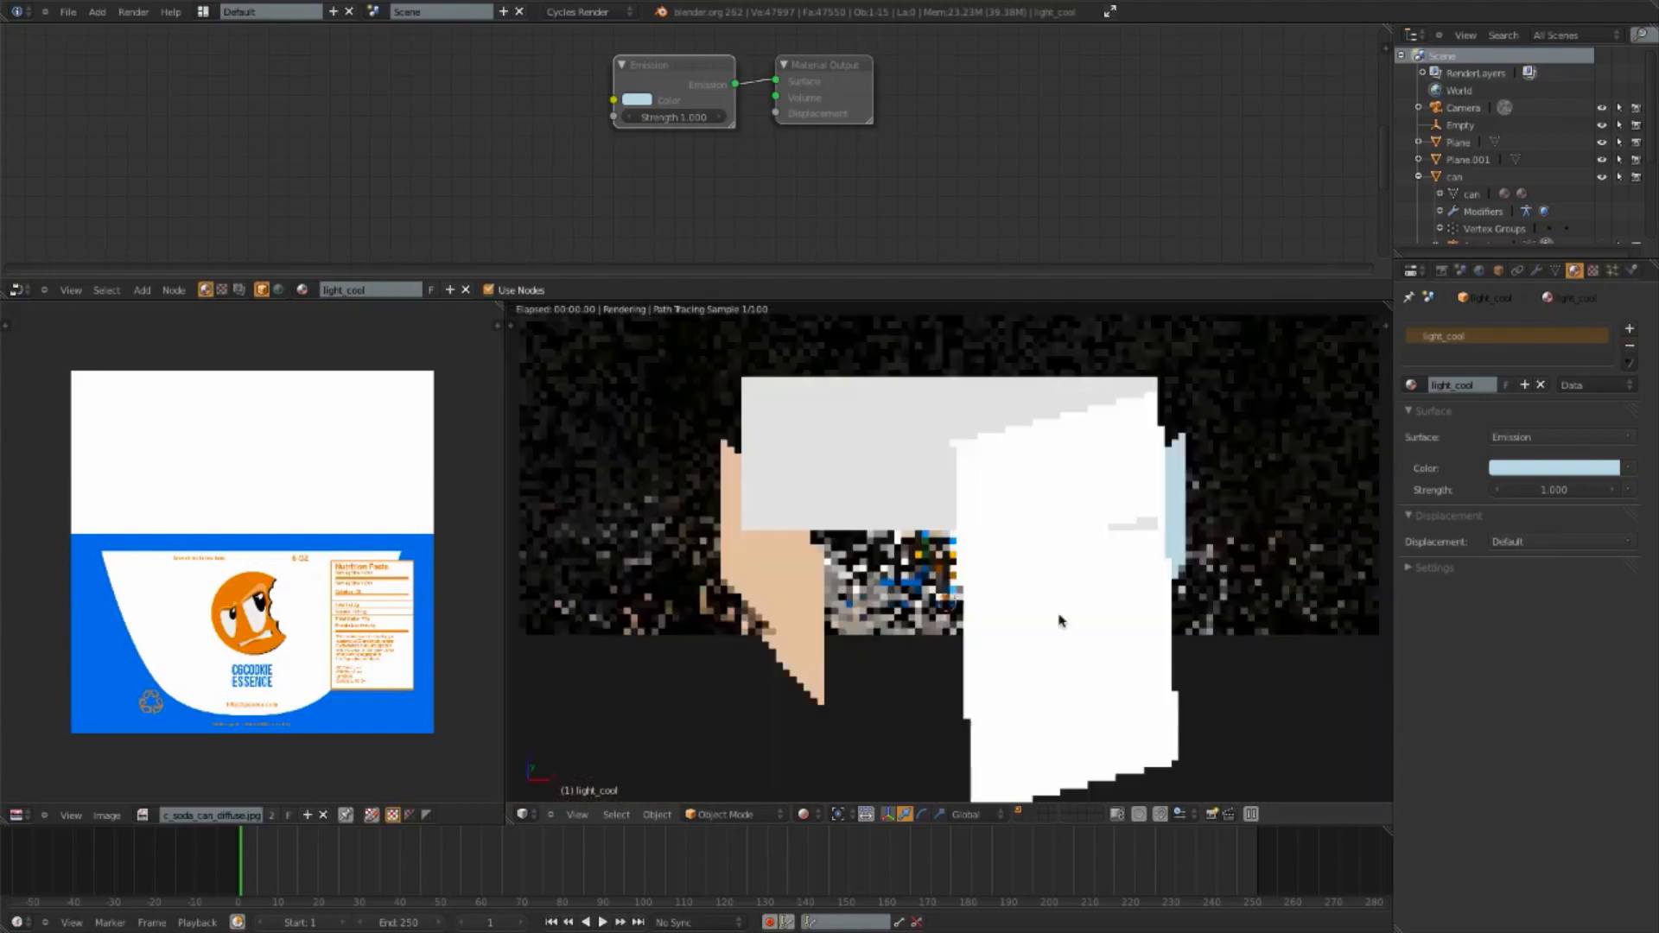
{"action": "key", "text": "shift+z"}
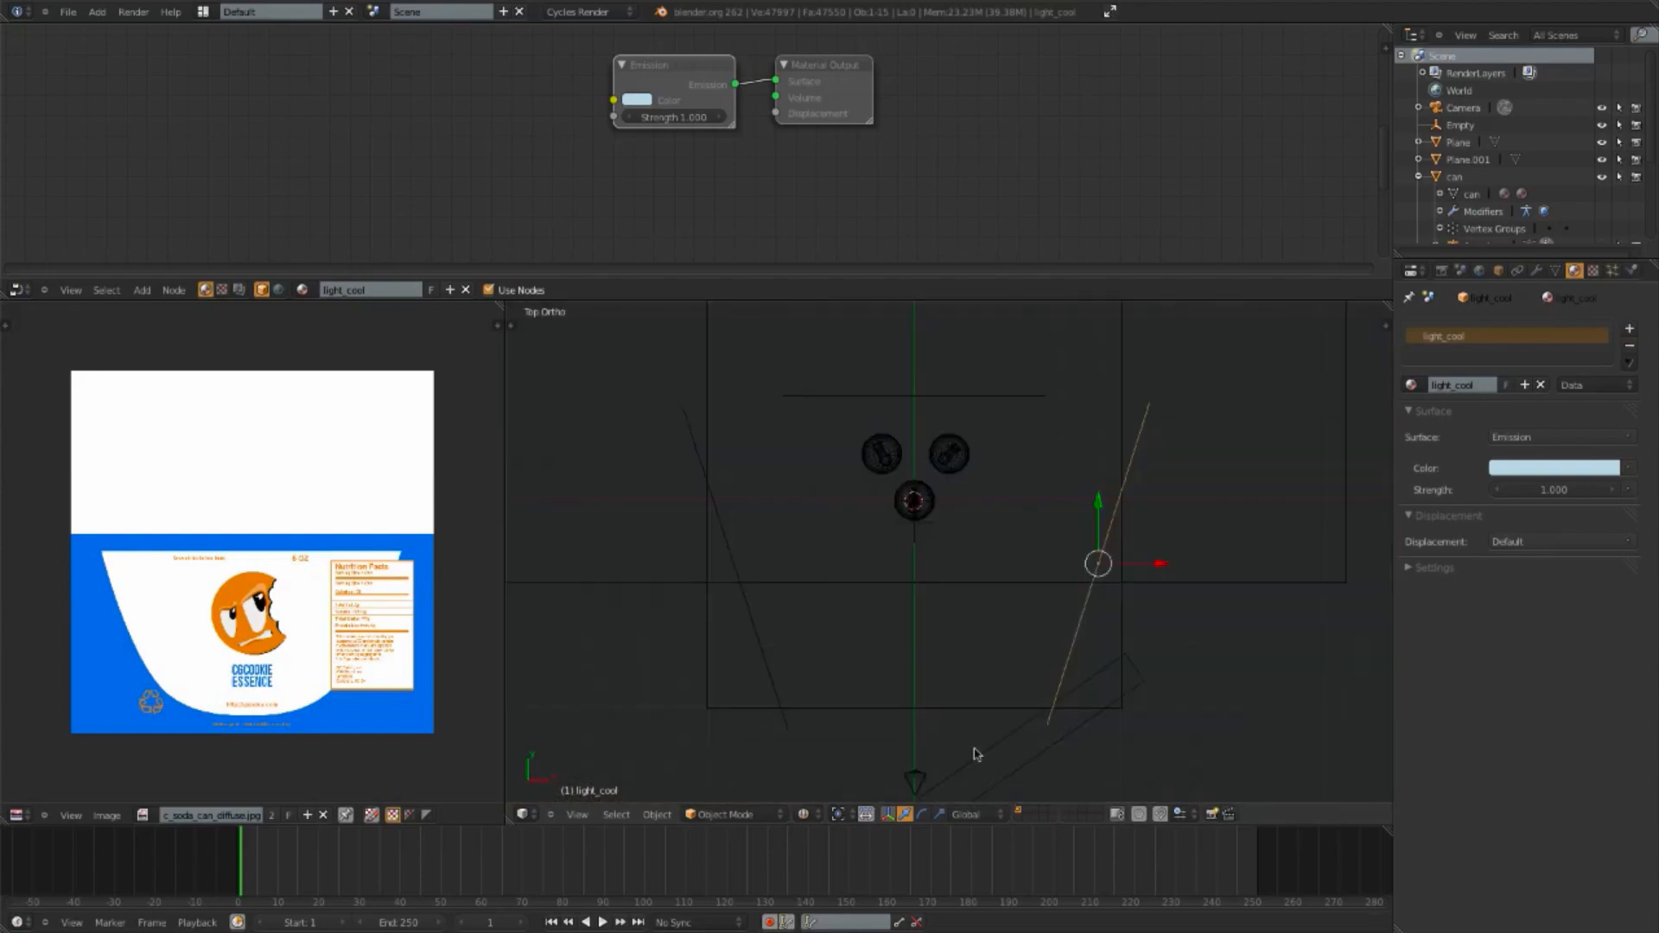
{"action": "left_click", "coordinate": [807, 814]}
{"action": "left_click", "coordinate": [838, 710]}
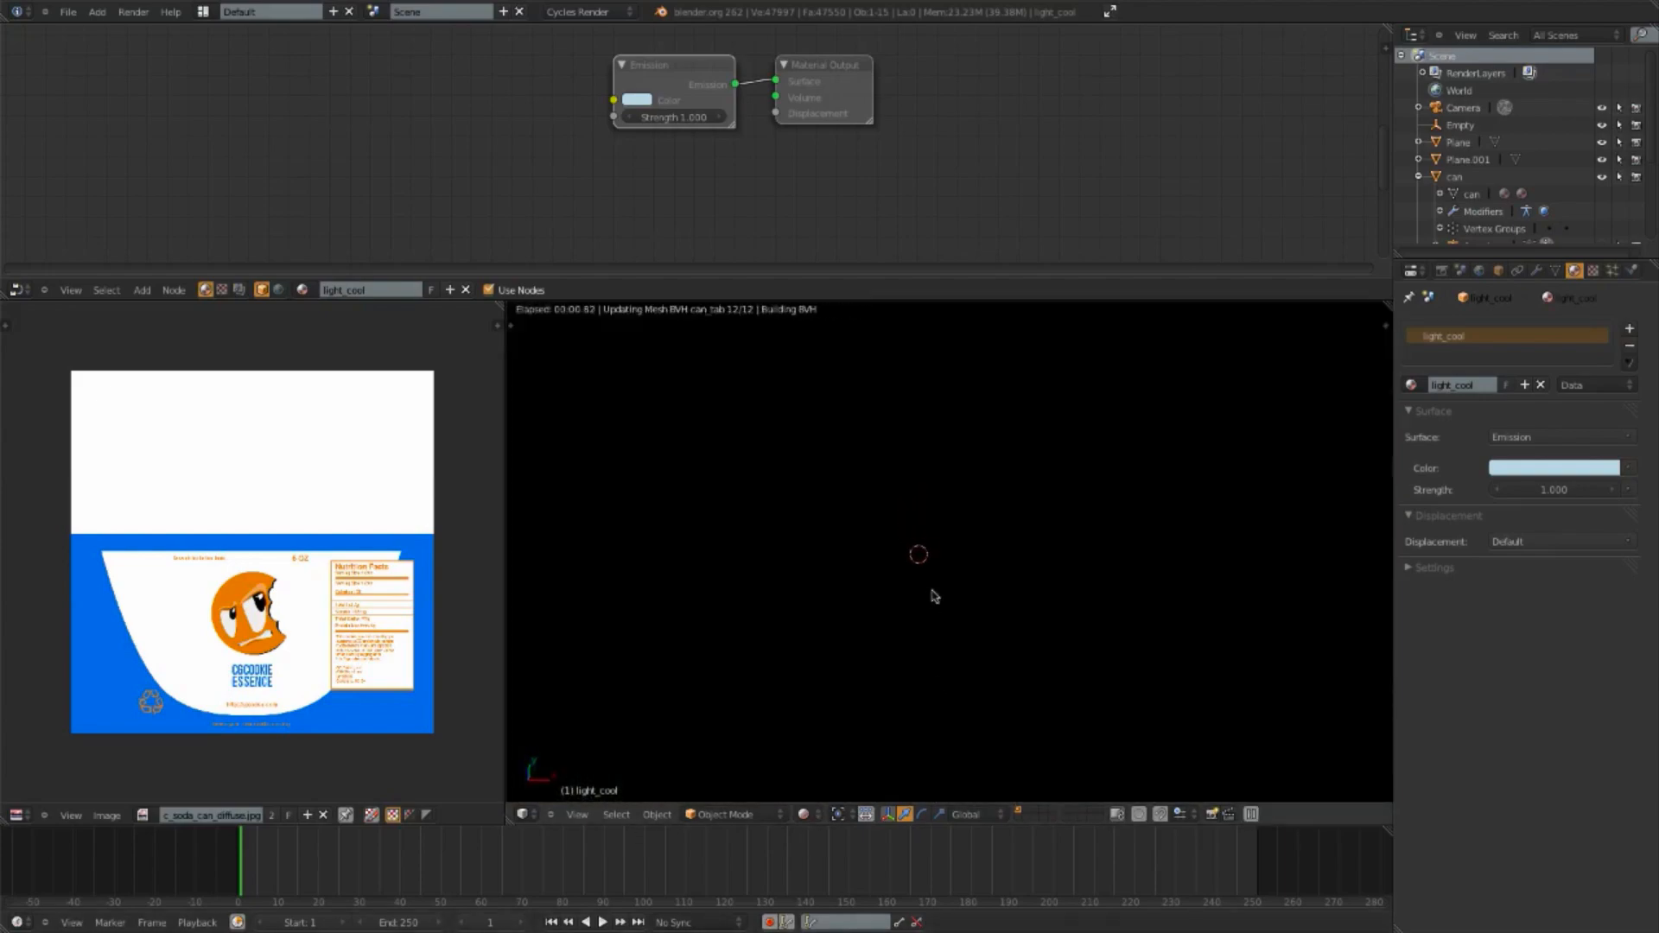
{"action": "mouse_move", "coordinate": [934, 593]}
{"action": "middle_mouse_down"}
{"action": "mouse_move", "coordinate": [949, 489]}
{"action": "mouse_move", "coordinate": [1011, 619]}
{"action": "middle_mouse_up"}
{"action": "right_click", "coordinate": [1013, 629]}
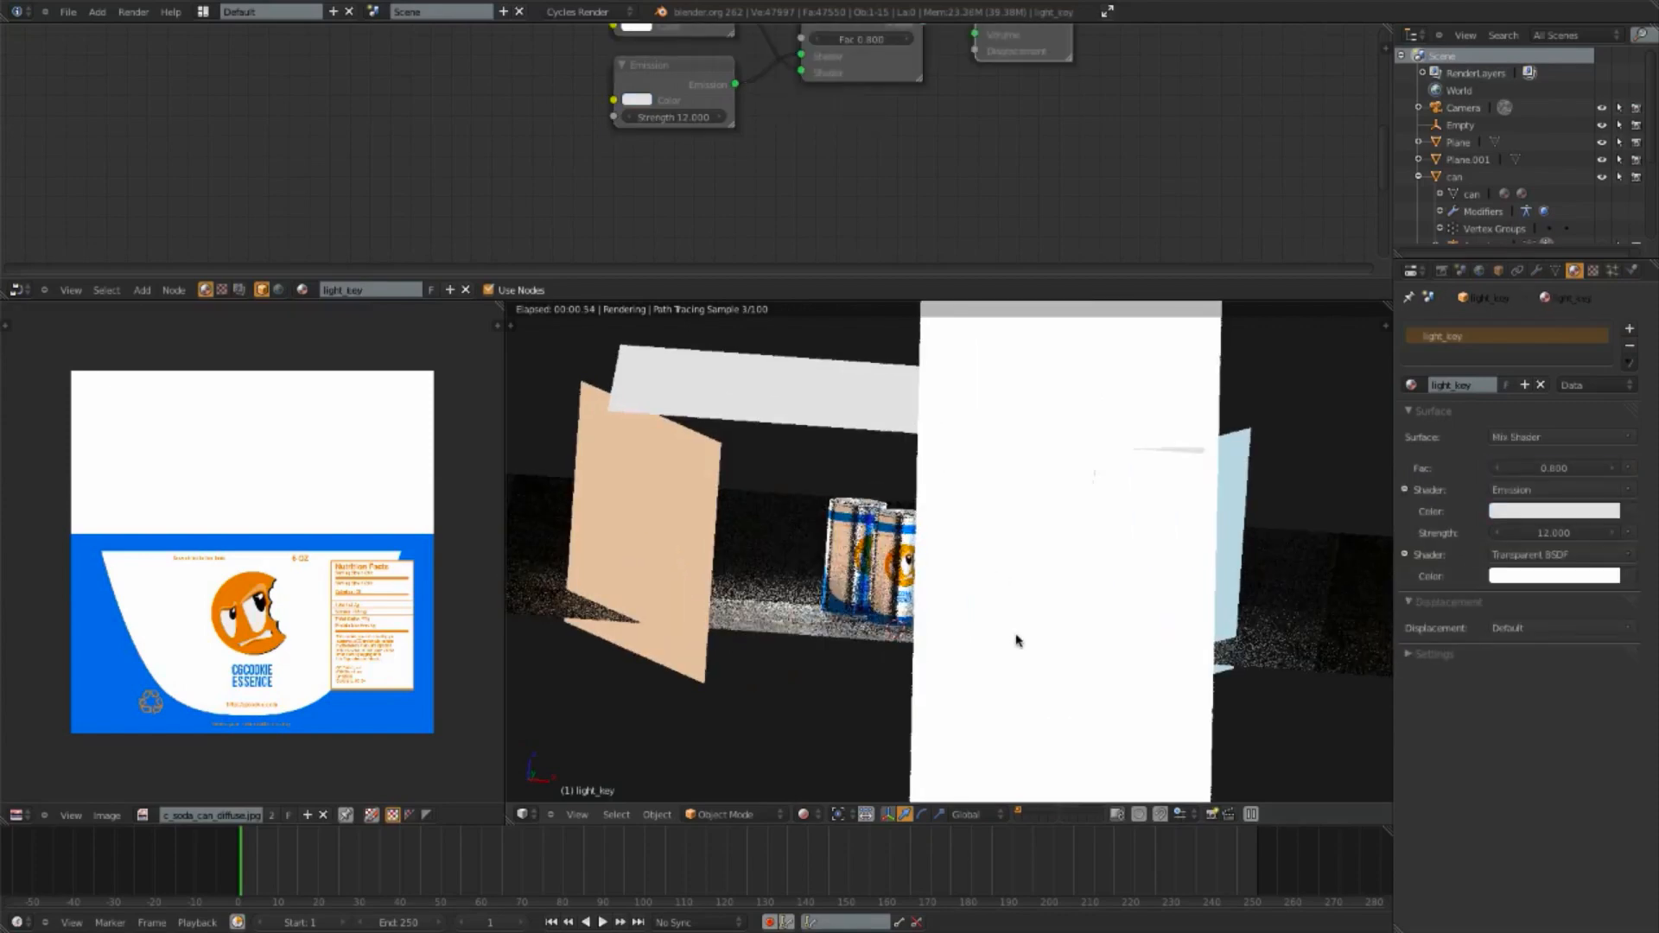
{"action": "key", "text": "x"}
{"action": "right_click", "coordinate": [1072, 374]}
{"action": "key", "text": "g"}
{"action": "key", "text": "x"}
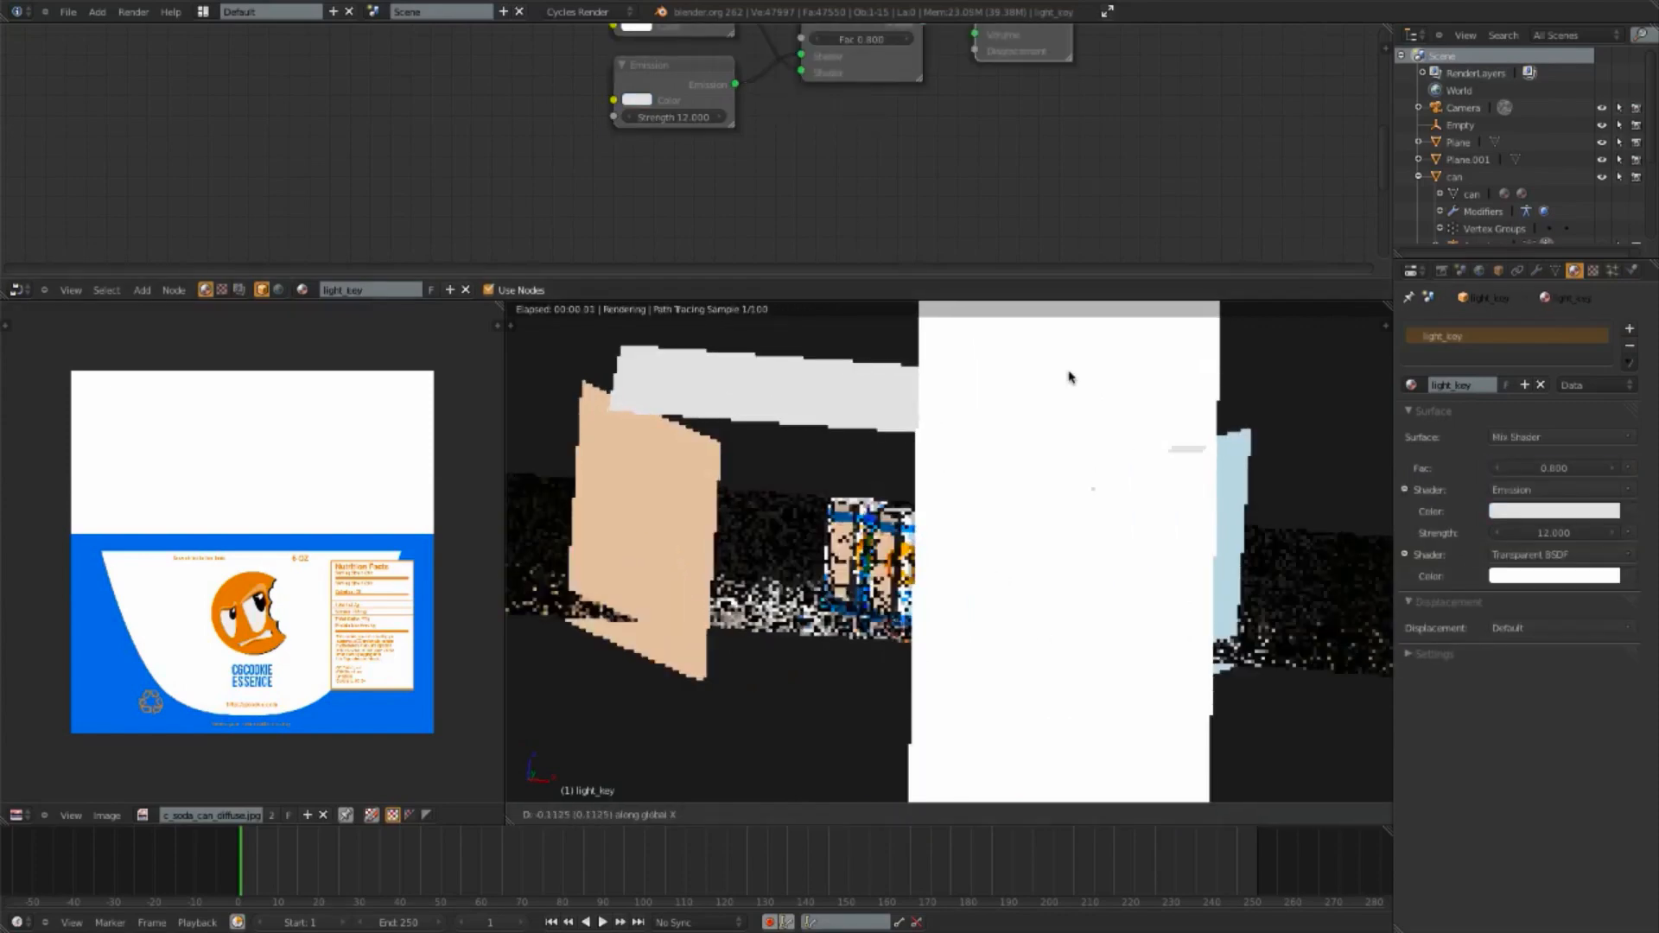
{"action": "left_click", "coordinate": [1042, 378]}
Step: Rotate the light_key plane around the Z axis
{"action": "key", "text": "r"}
{"action": "key", "text": "z"}
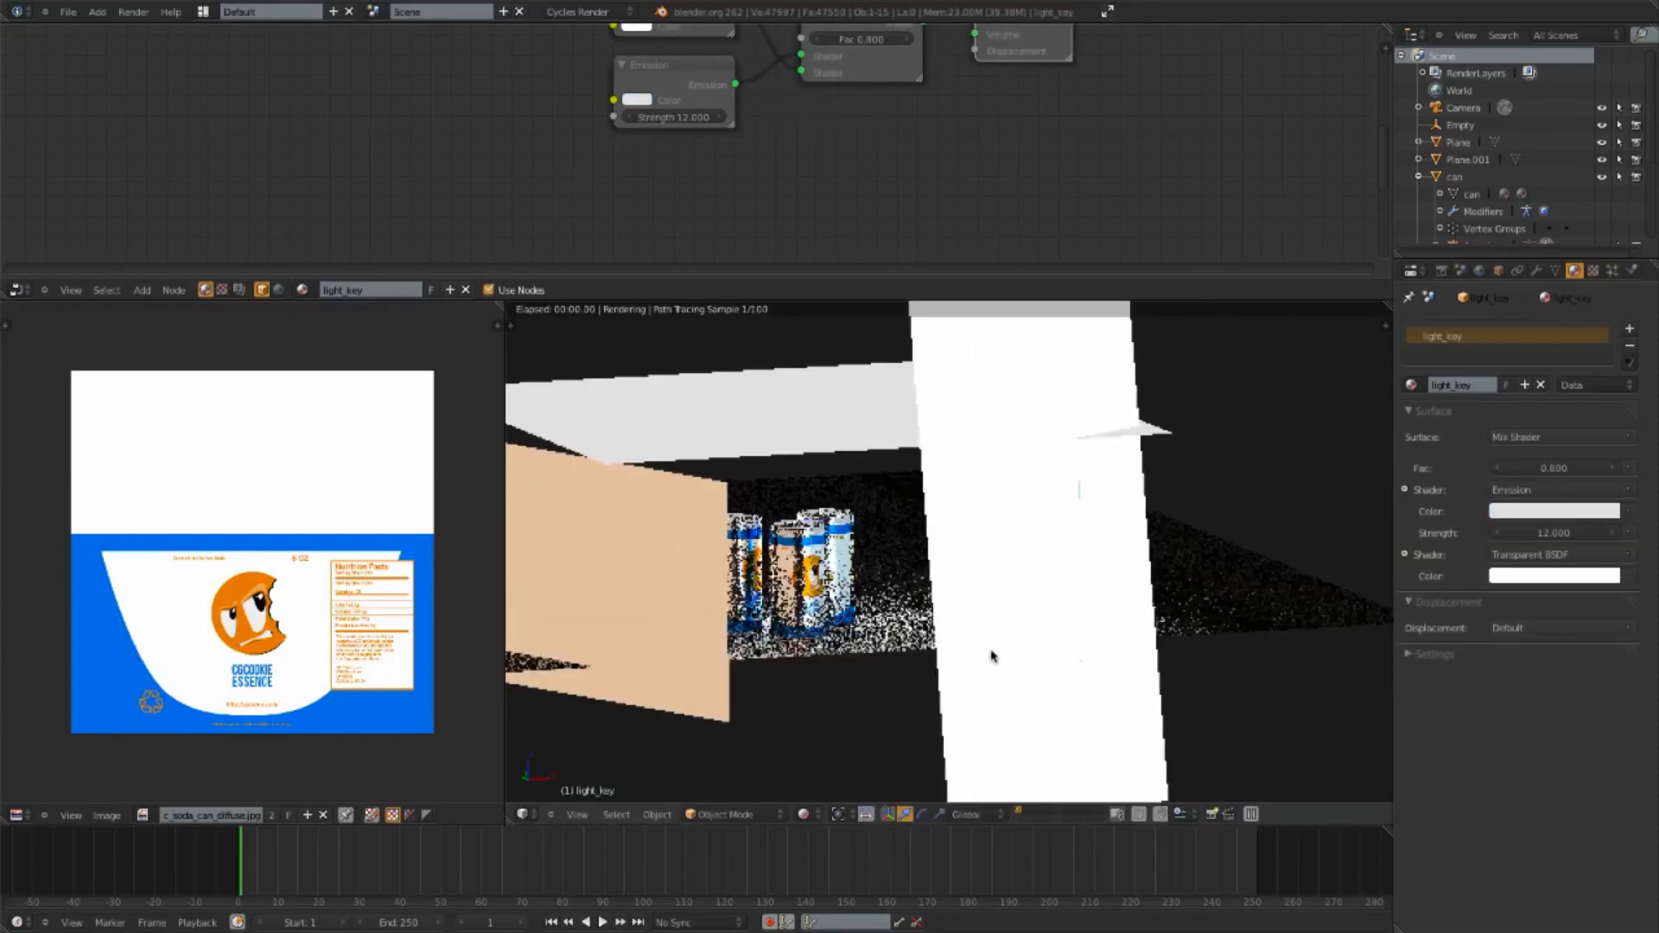
{"action": "left_click", "coordinate": [1059, 574]}
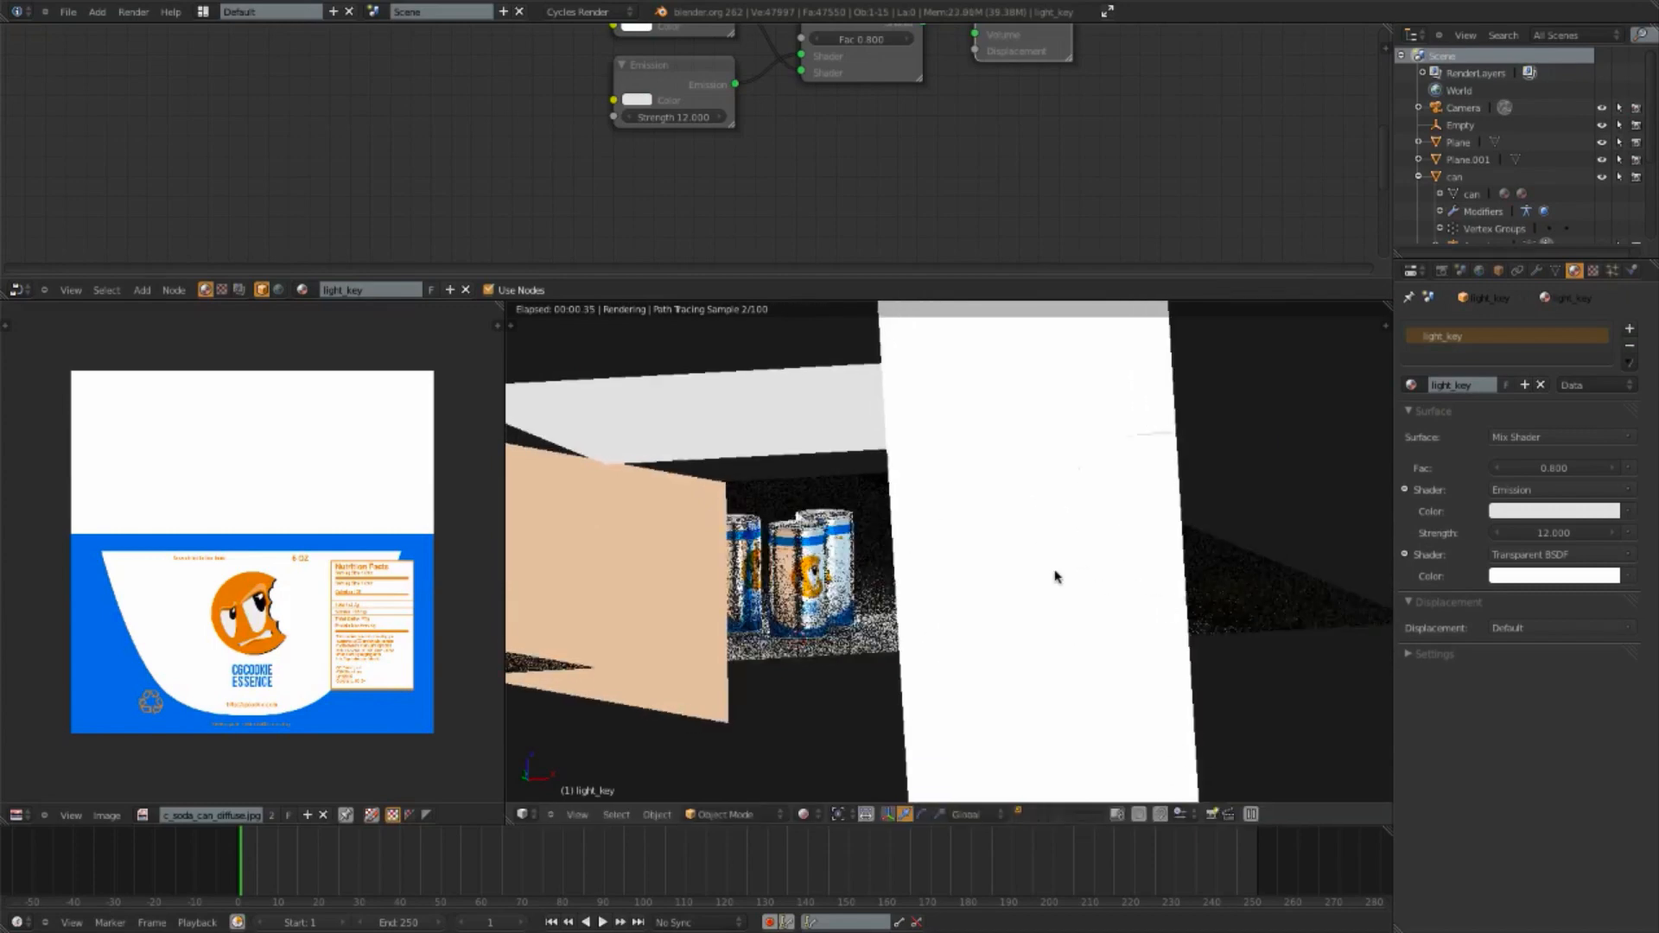
Step: Try to move the light_key plane along its local Z axis from the camera view
{"action": "key", "text": "KP_0"}
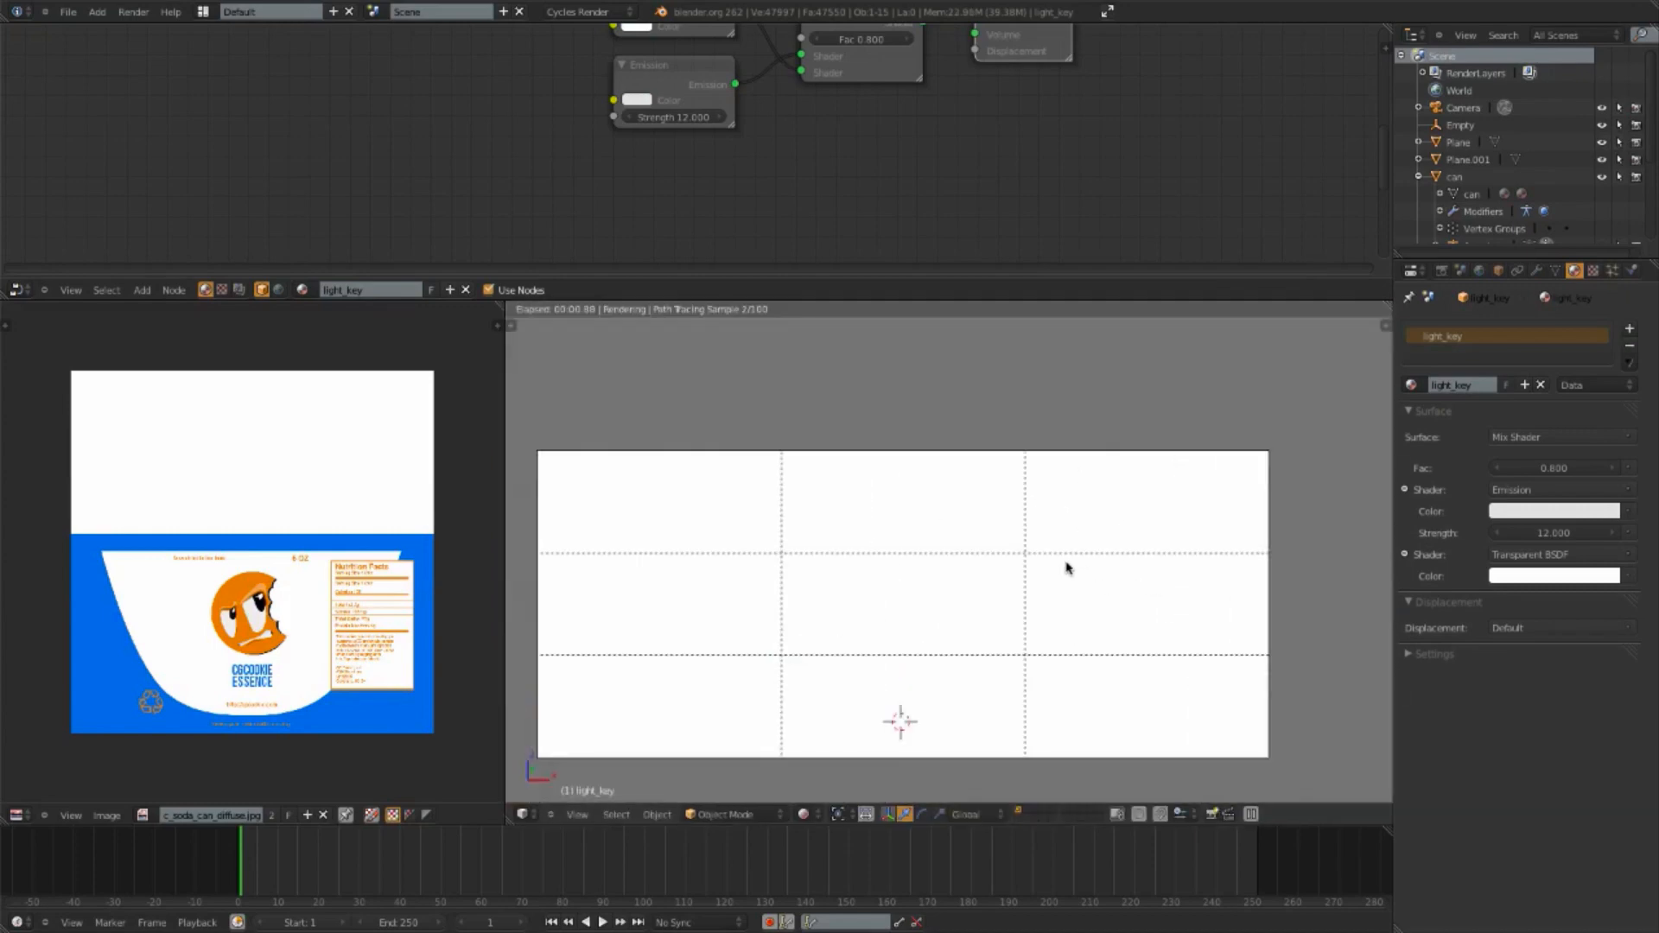
{"action": "key", "text": "g"}
{"action": "key", "text": "y"}
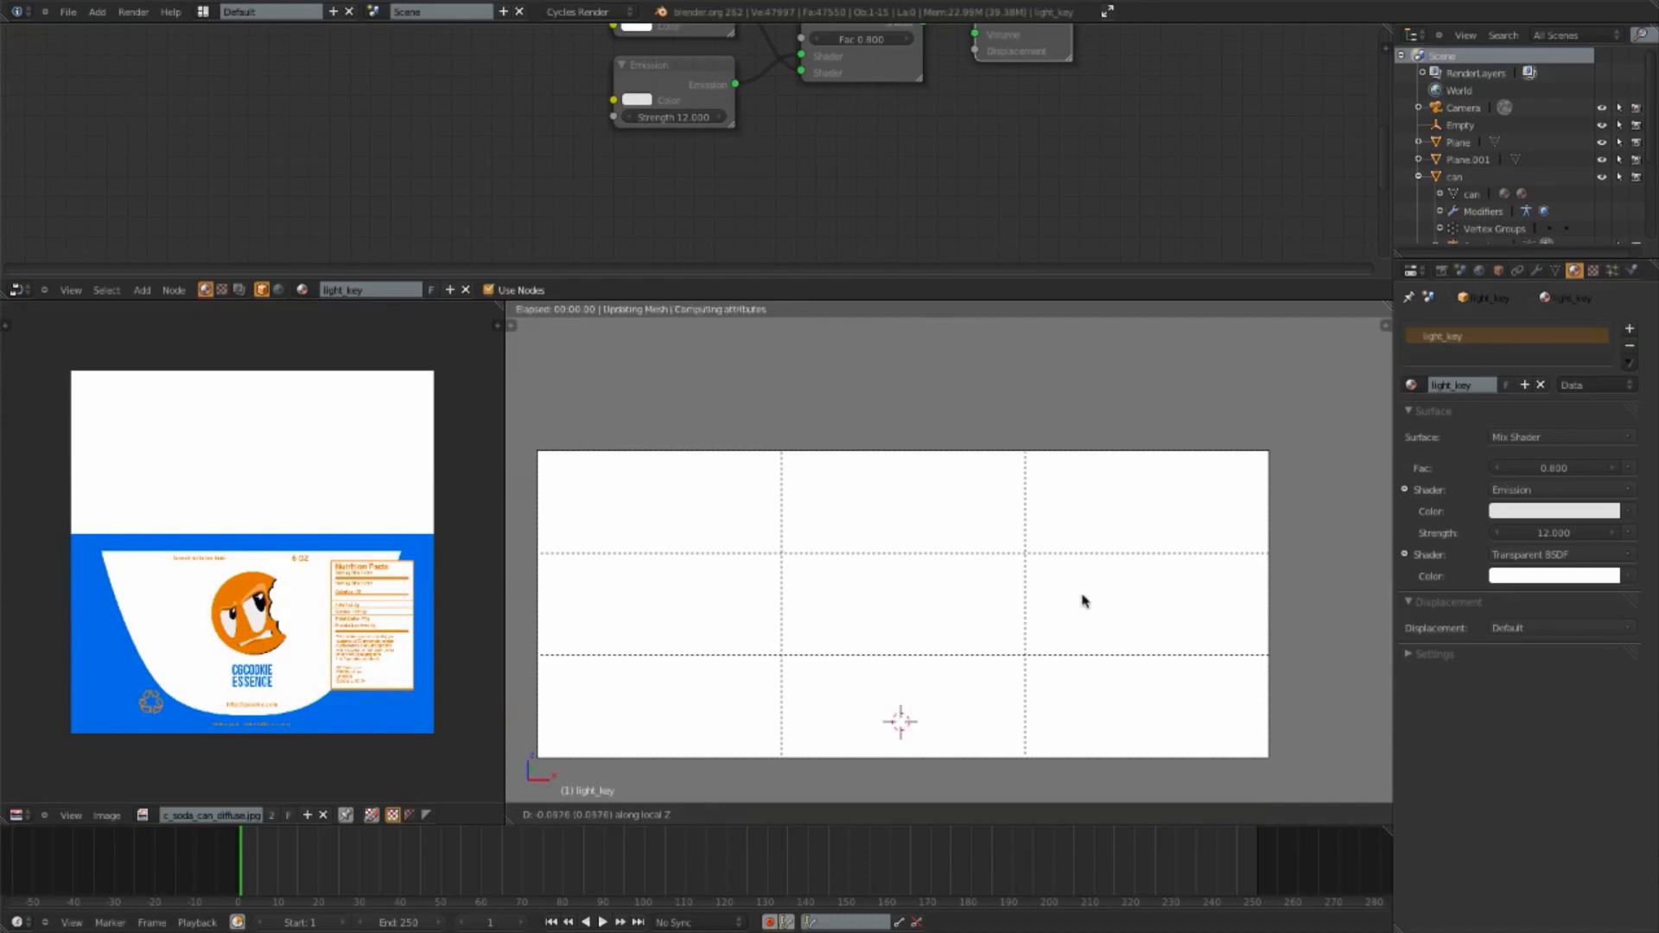
{"action": "right_click", "coordinate": [1089, 648]}
{"action": "right_click", "coordinate": [1089, 648]}
Step: Move the light_key plane back along its local Z axis behind the camera in top view and preview the camera view in Rendered shading
{"action": "key", "text": "KP_7"}
{"action": "key", "text": "shift+z"}
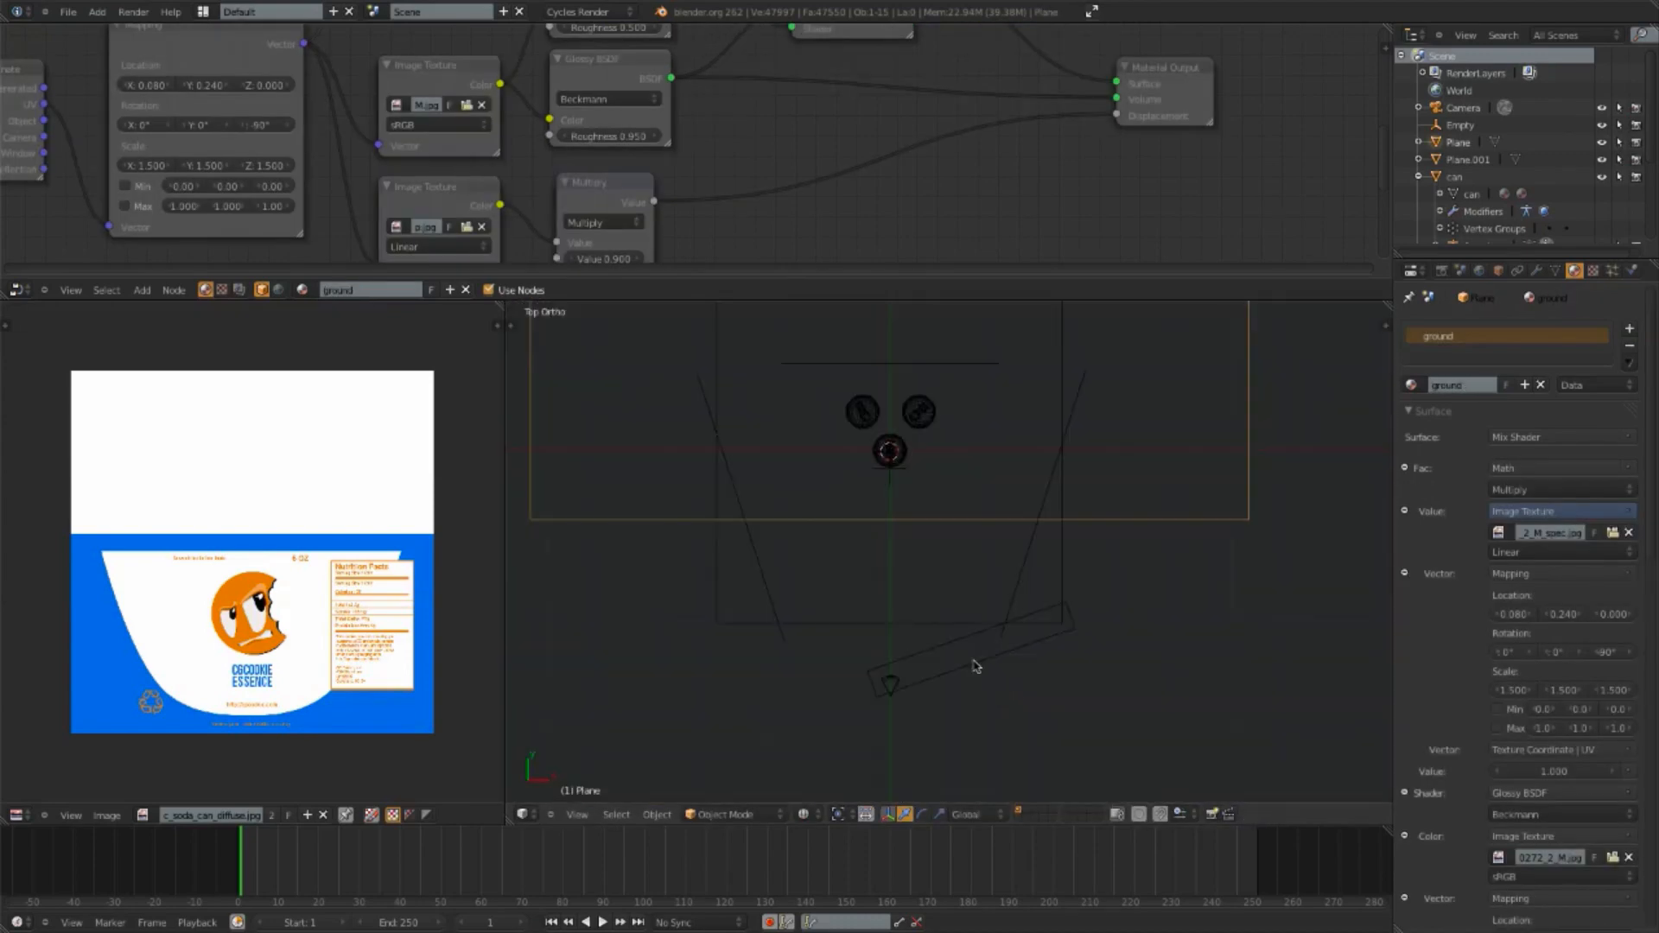
{"action": "right_click", "coordinate": [976, 667]}
{"action": "key", "text": "g"}
{"action": "key", "text": "z"}
{"action": "key", "text": "z"}
{"action": "left_click", "coordinate": [987, 705]}
{"action": "key", "text": "KP_0"}
{"action": "key", "text": "shift+z"}
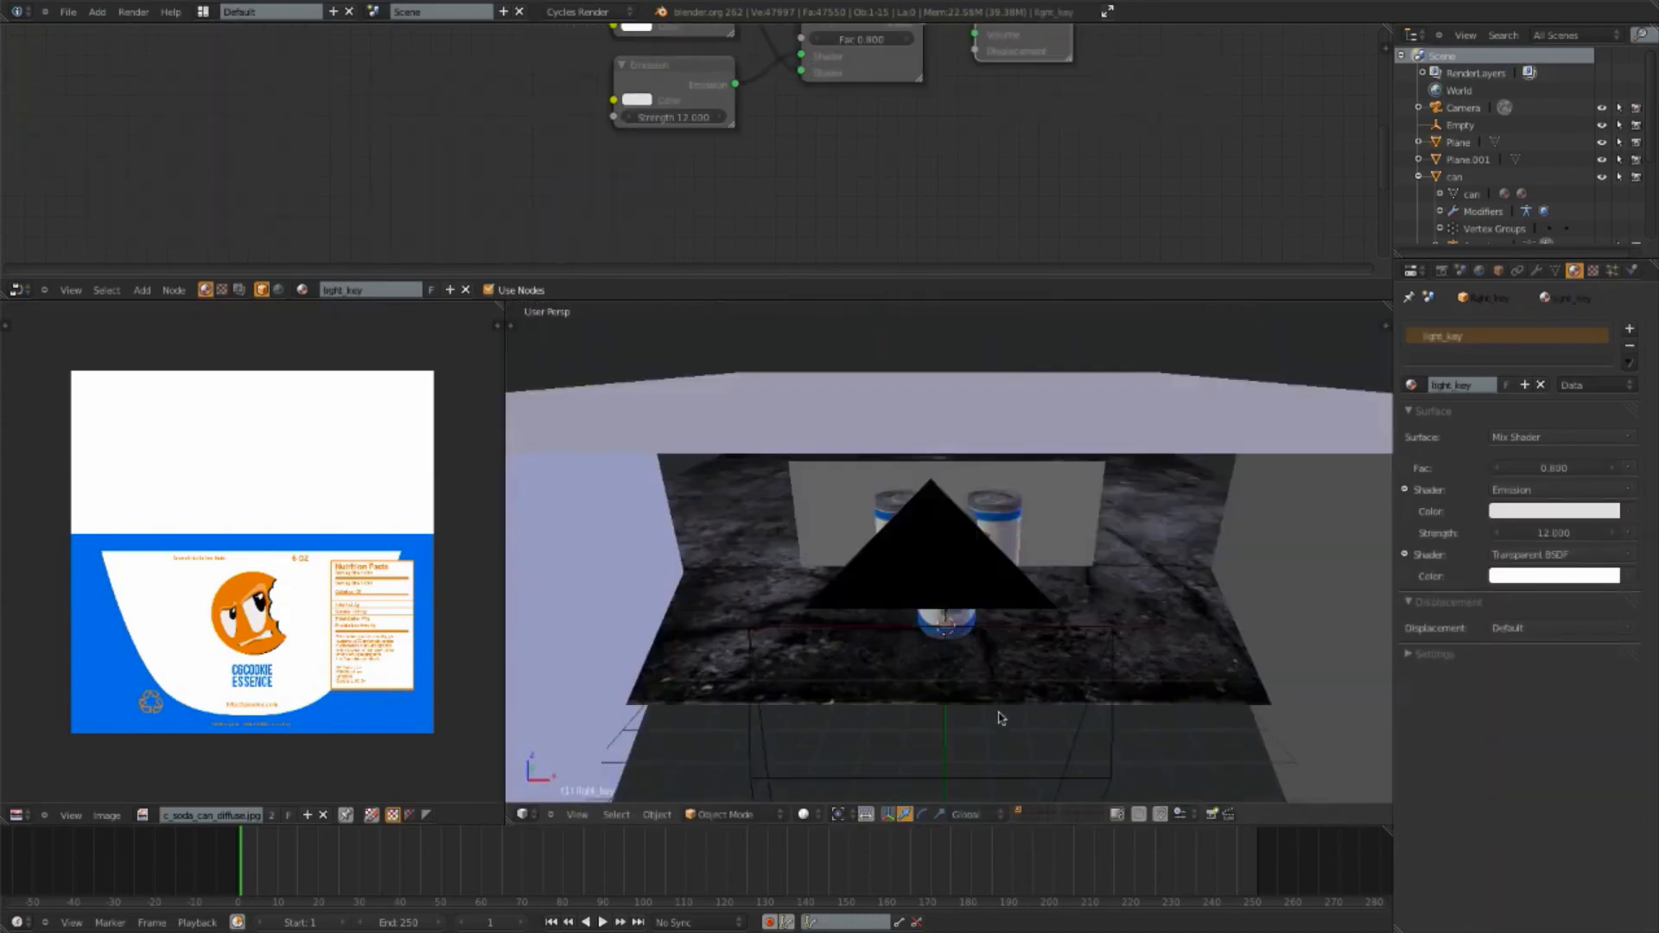
{"action": "left_click", "coordinate": [811, 816]}
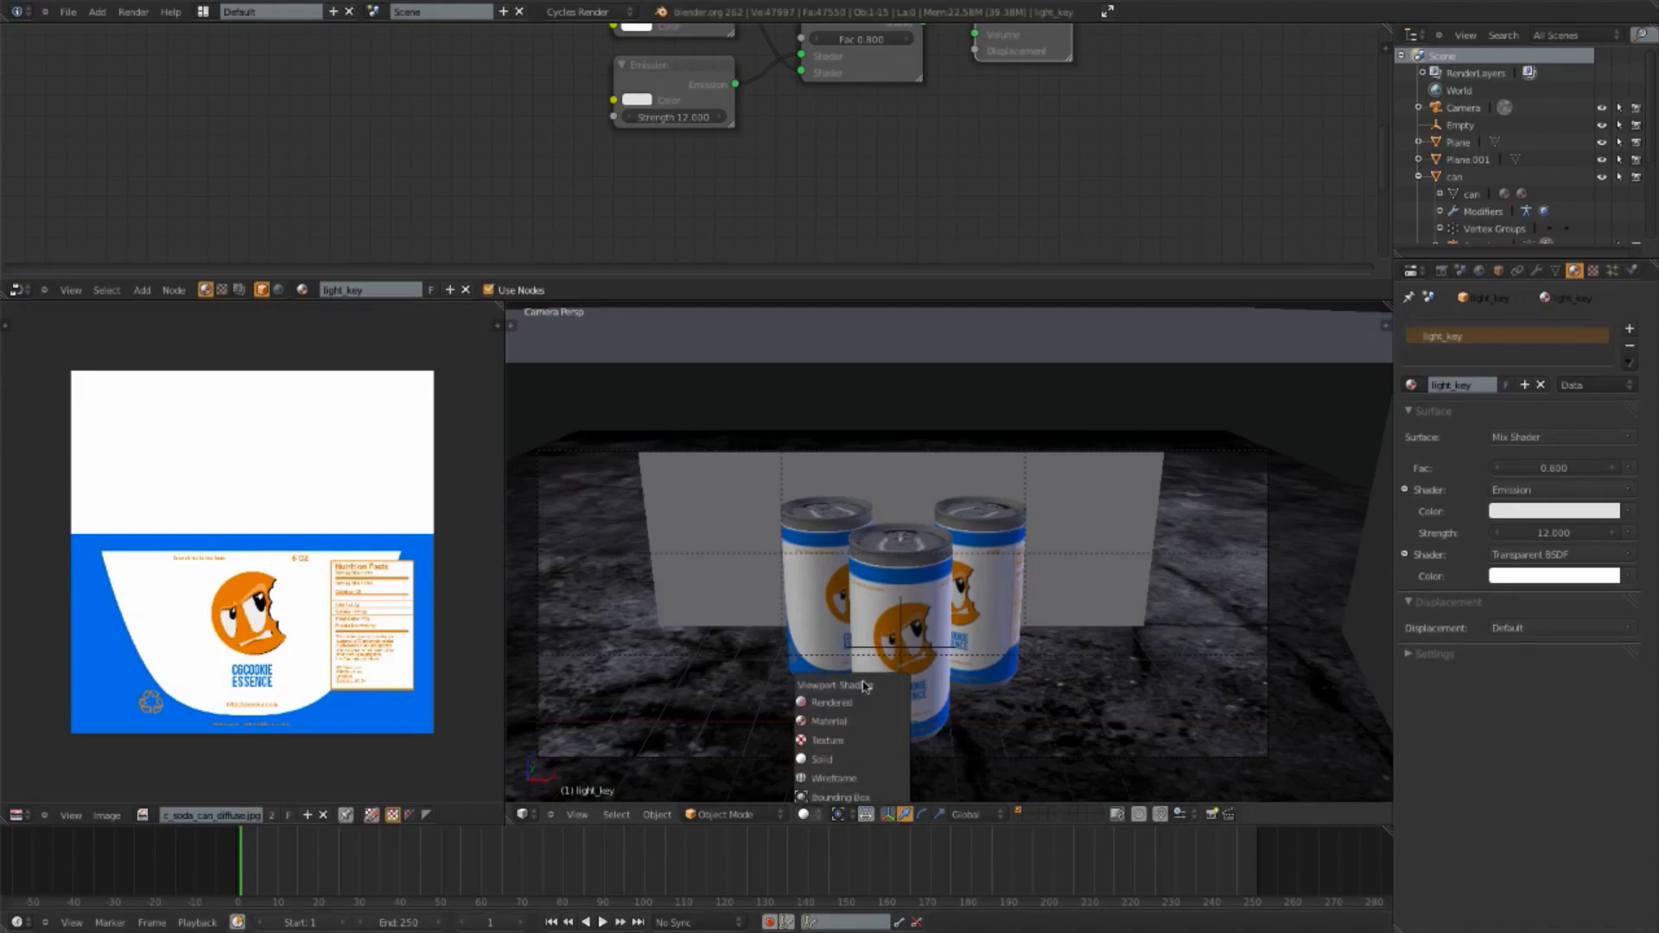
{"action": "left_click", "coordinate": [851, 702]}
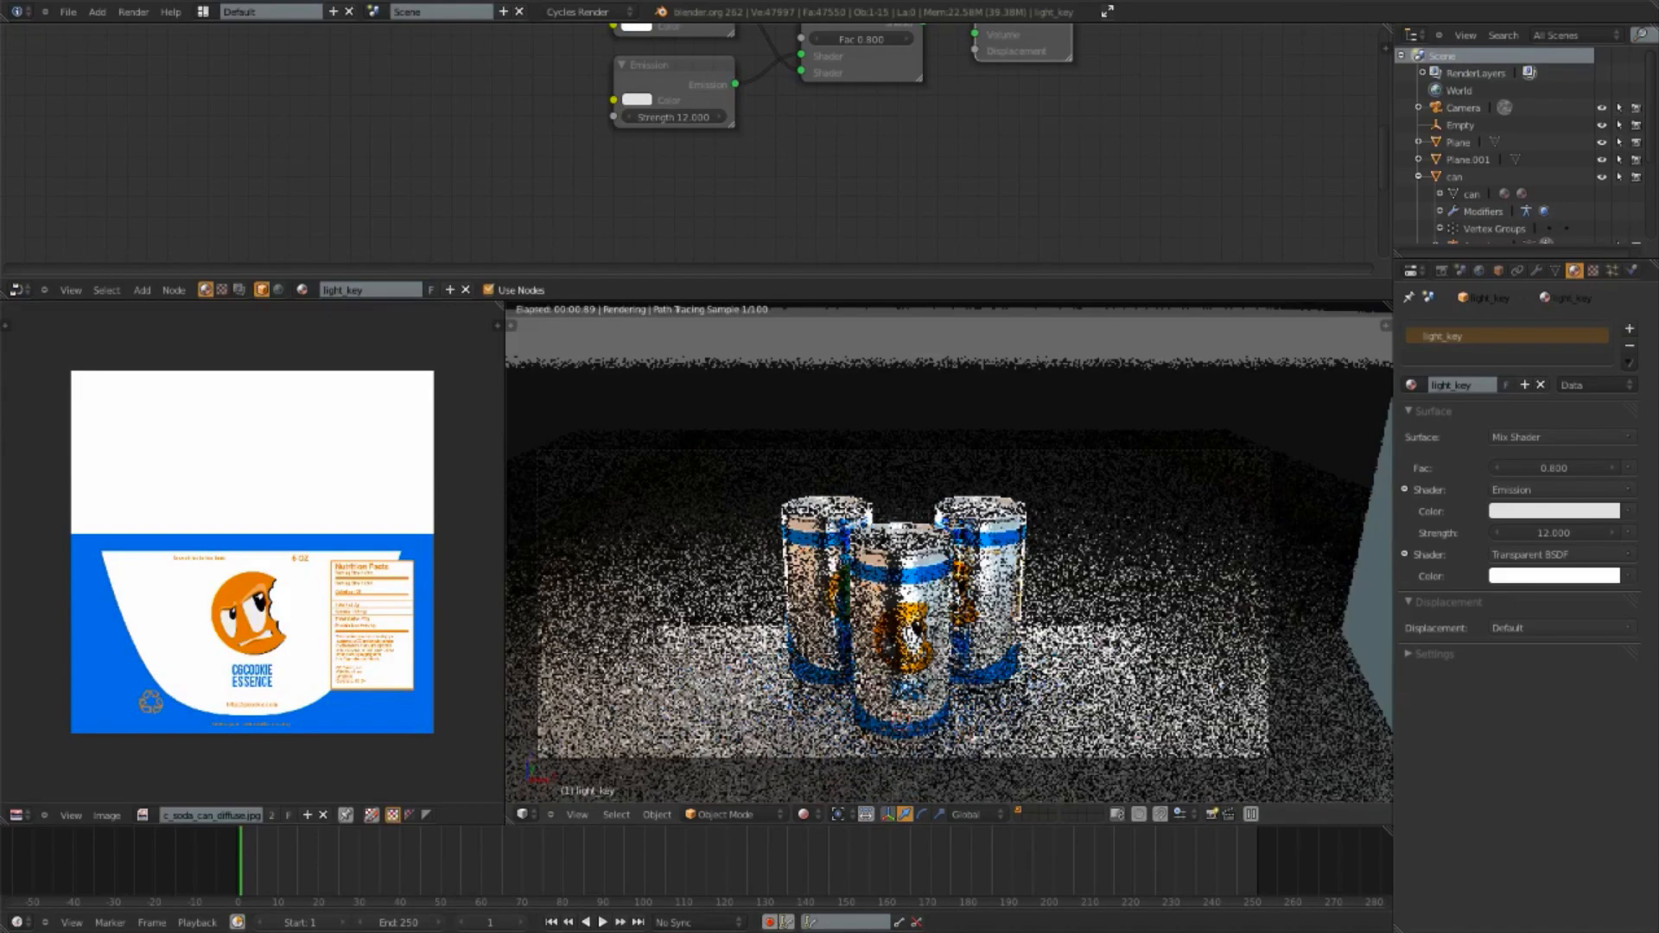
Step: Scale the light_key plane along its local X axis
{"action": "key", "text": "s"}
{"action": "key", "text": "x"}
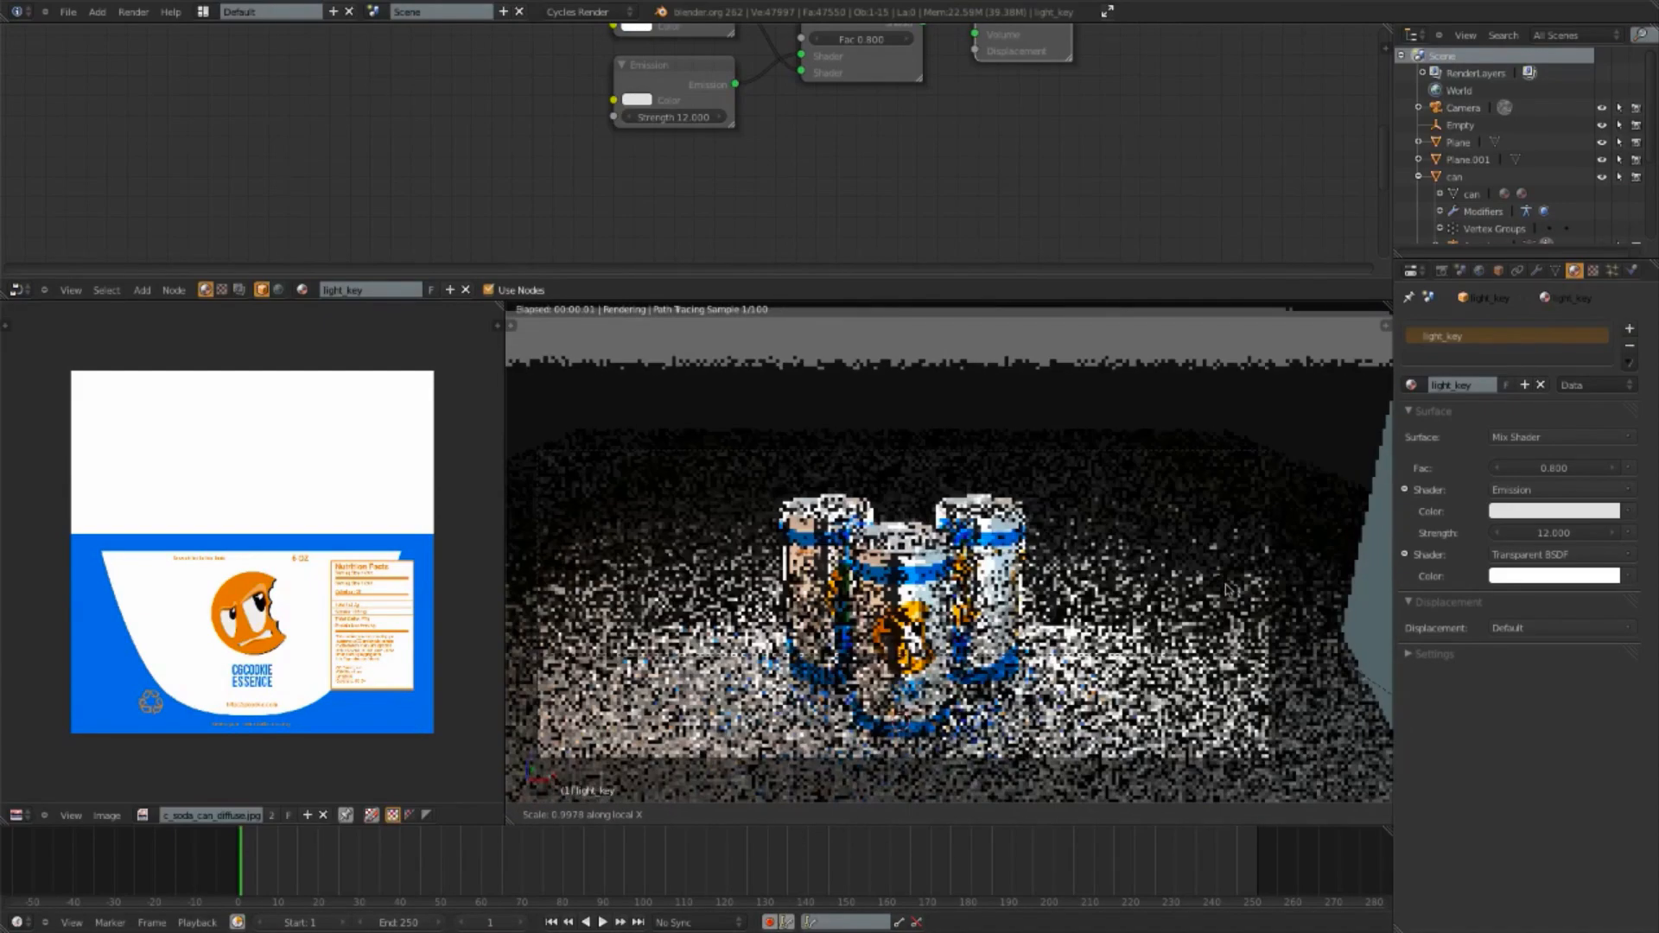
{"action": "left_click", "coordinate": [612, 489]}
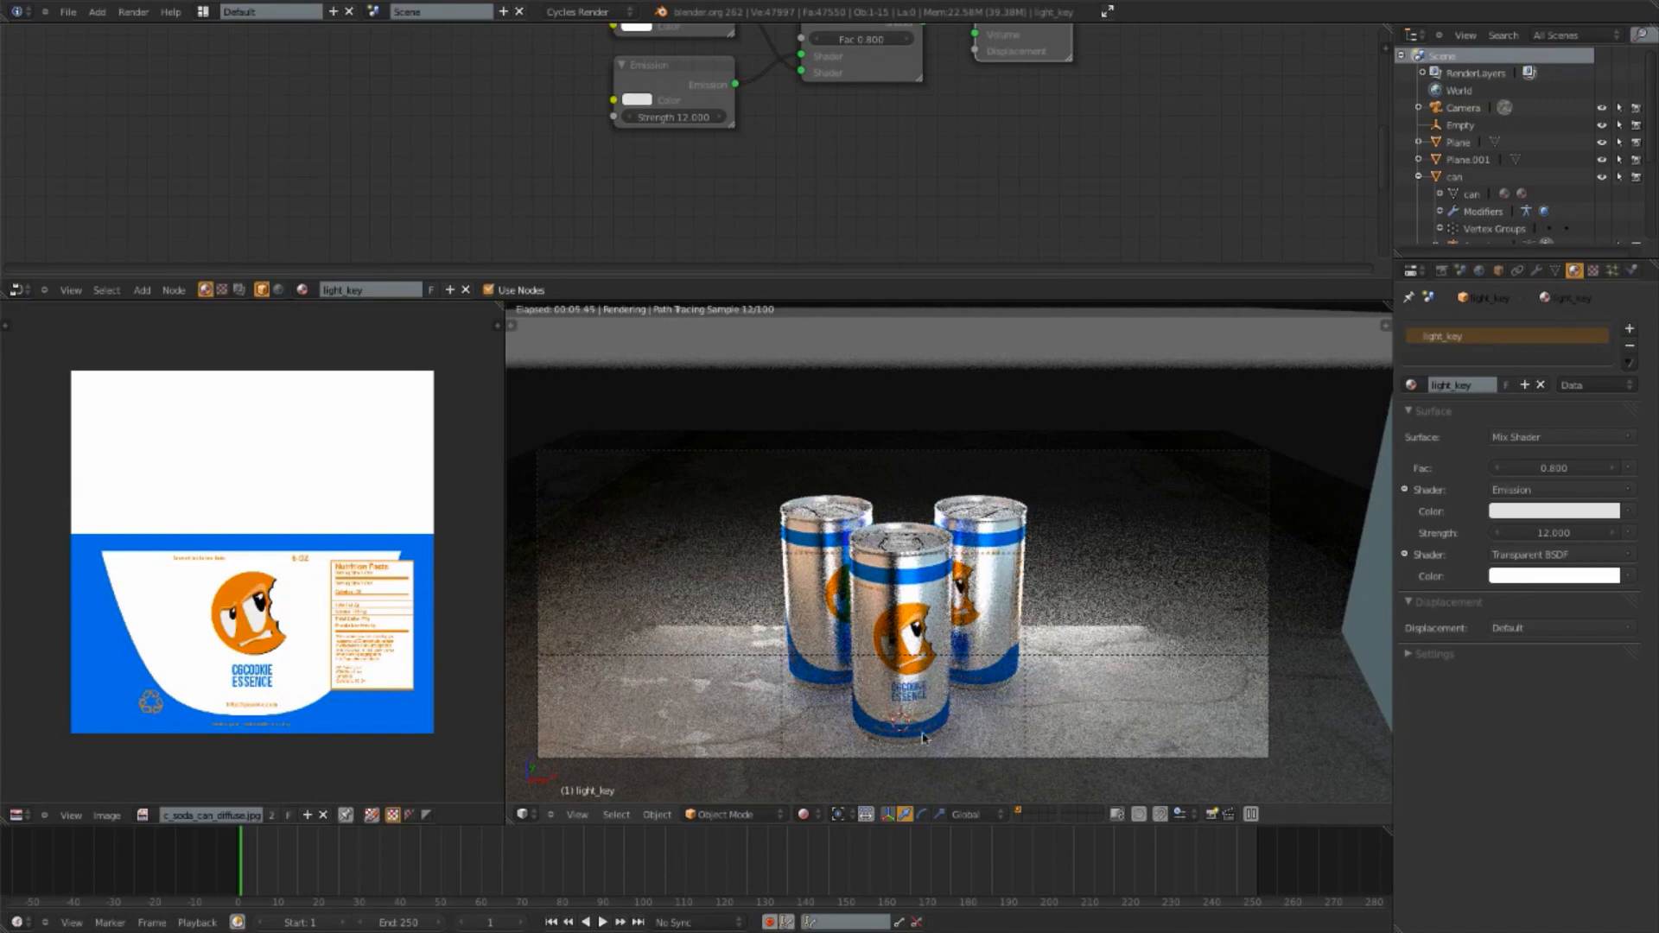
Step: Show the scene's render settings and collapse the Output and Dimensions sections to reach the Integrator options
{"action": "left_click", "coordinate": [1441, 272]}
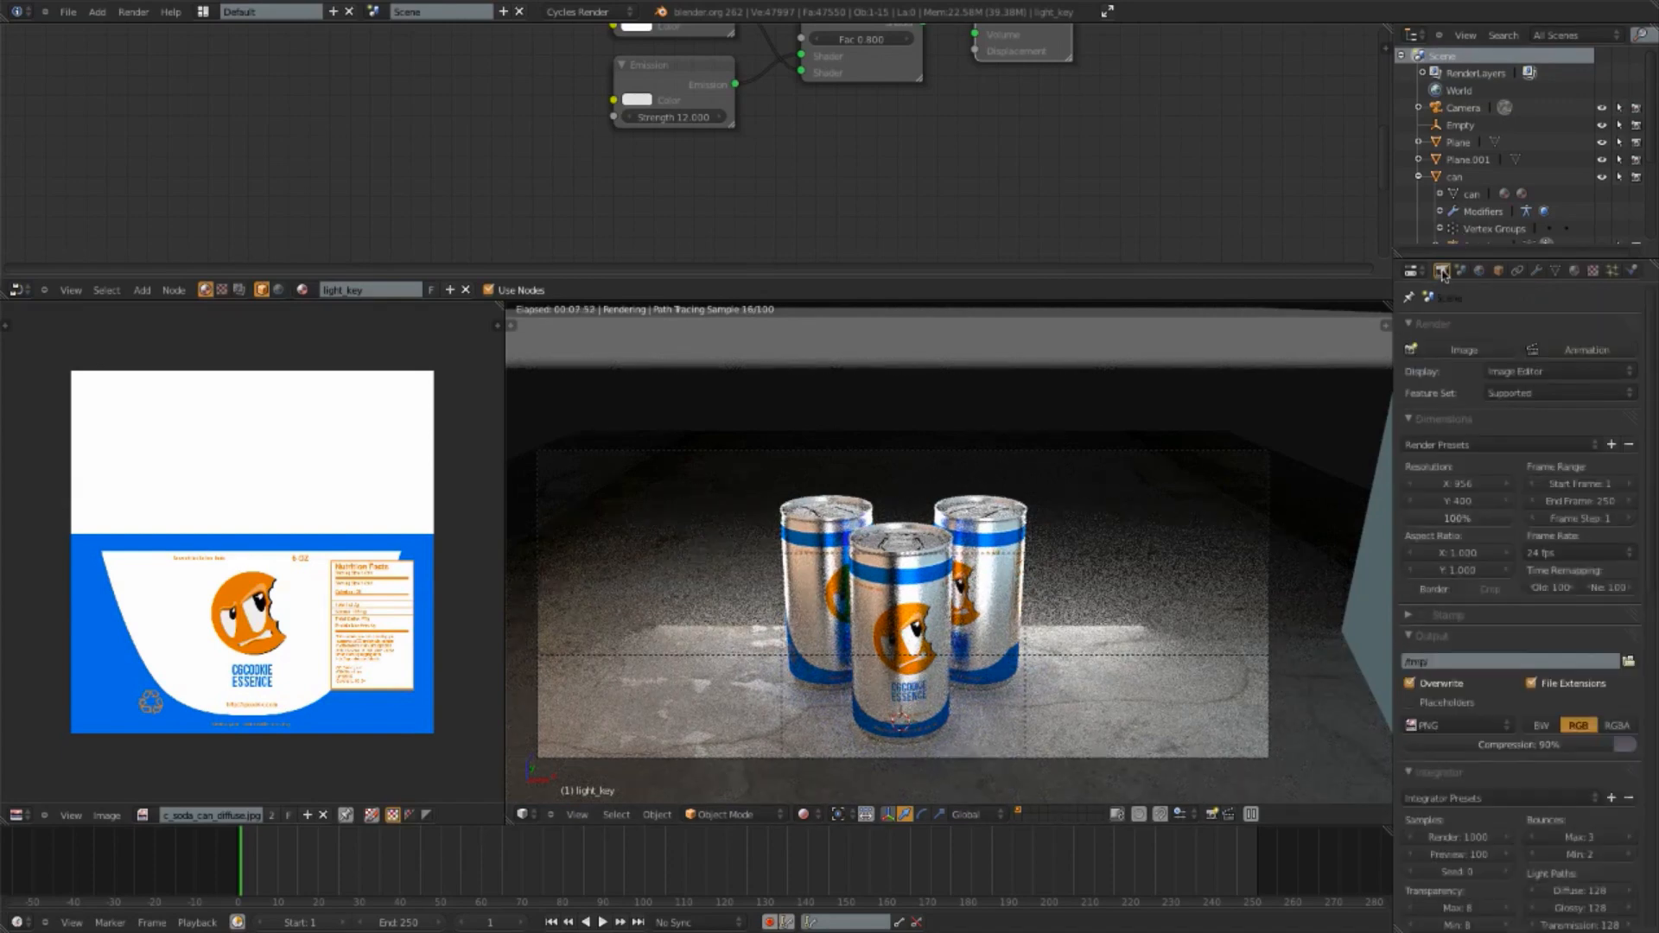
{"action": "left_click", "coordinate": [1406, 638]}
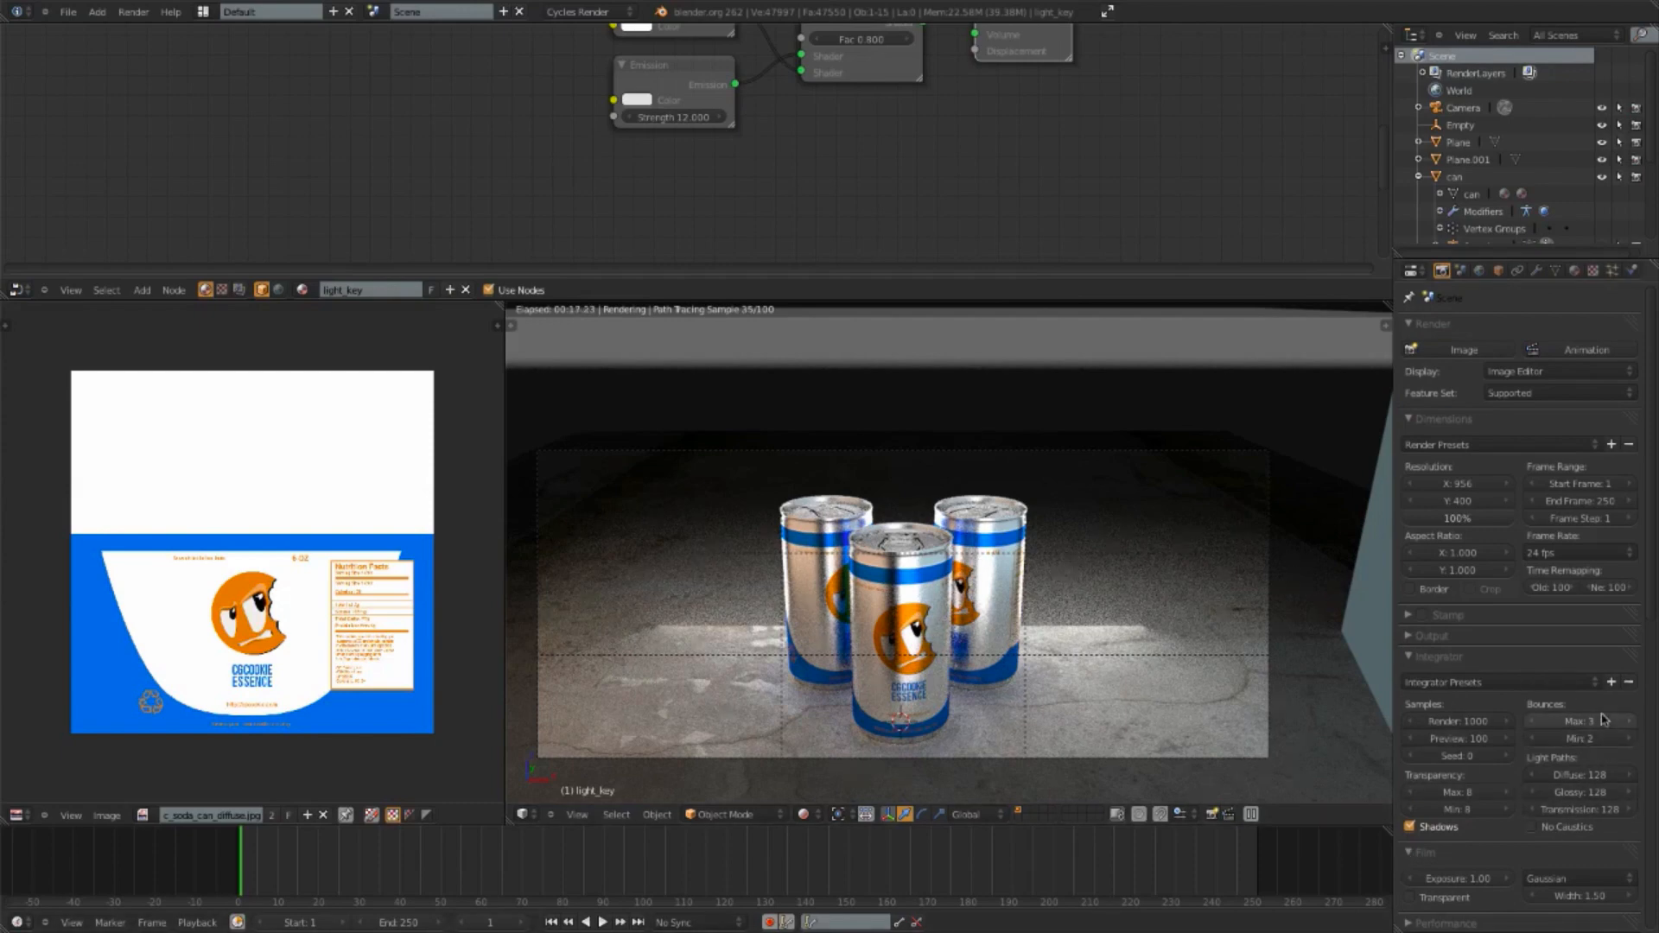
{"action": "left_click", "coordinate": [1408, 421]}
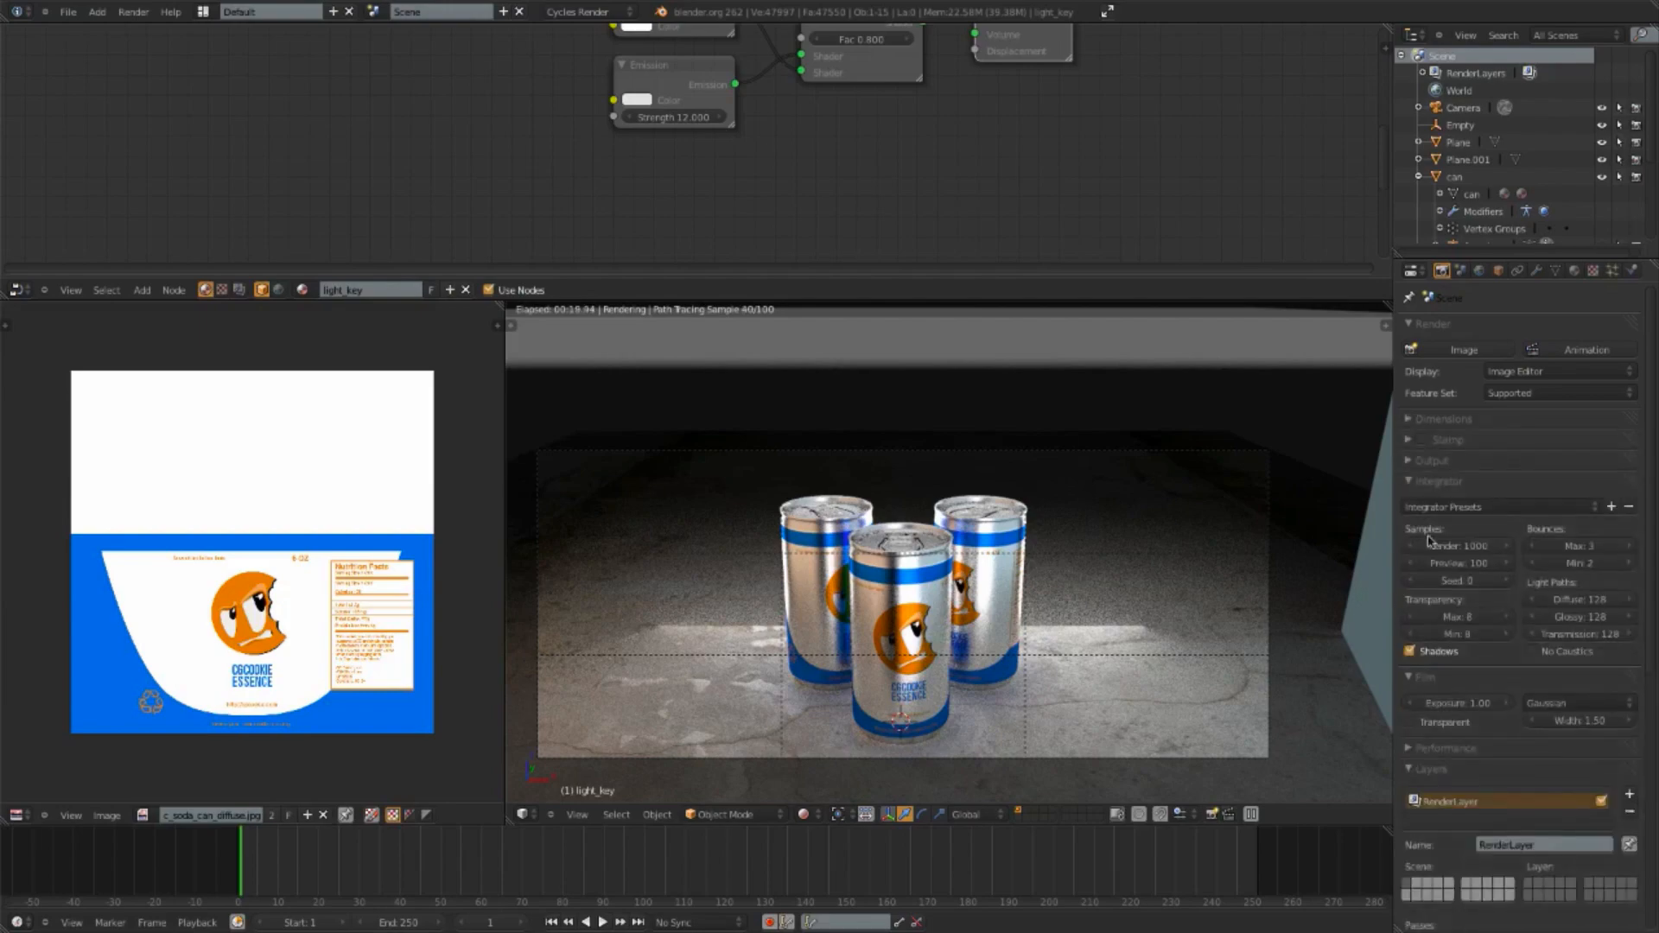
Step: Raise the maximum light bounces to 8
{"action": "left_click", "coordinate": [1626, 548]}
{"action": "left_click", "coordinate": [1626, 548]}
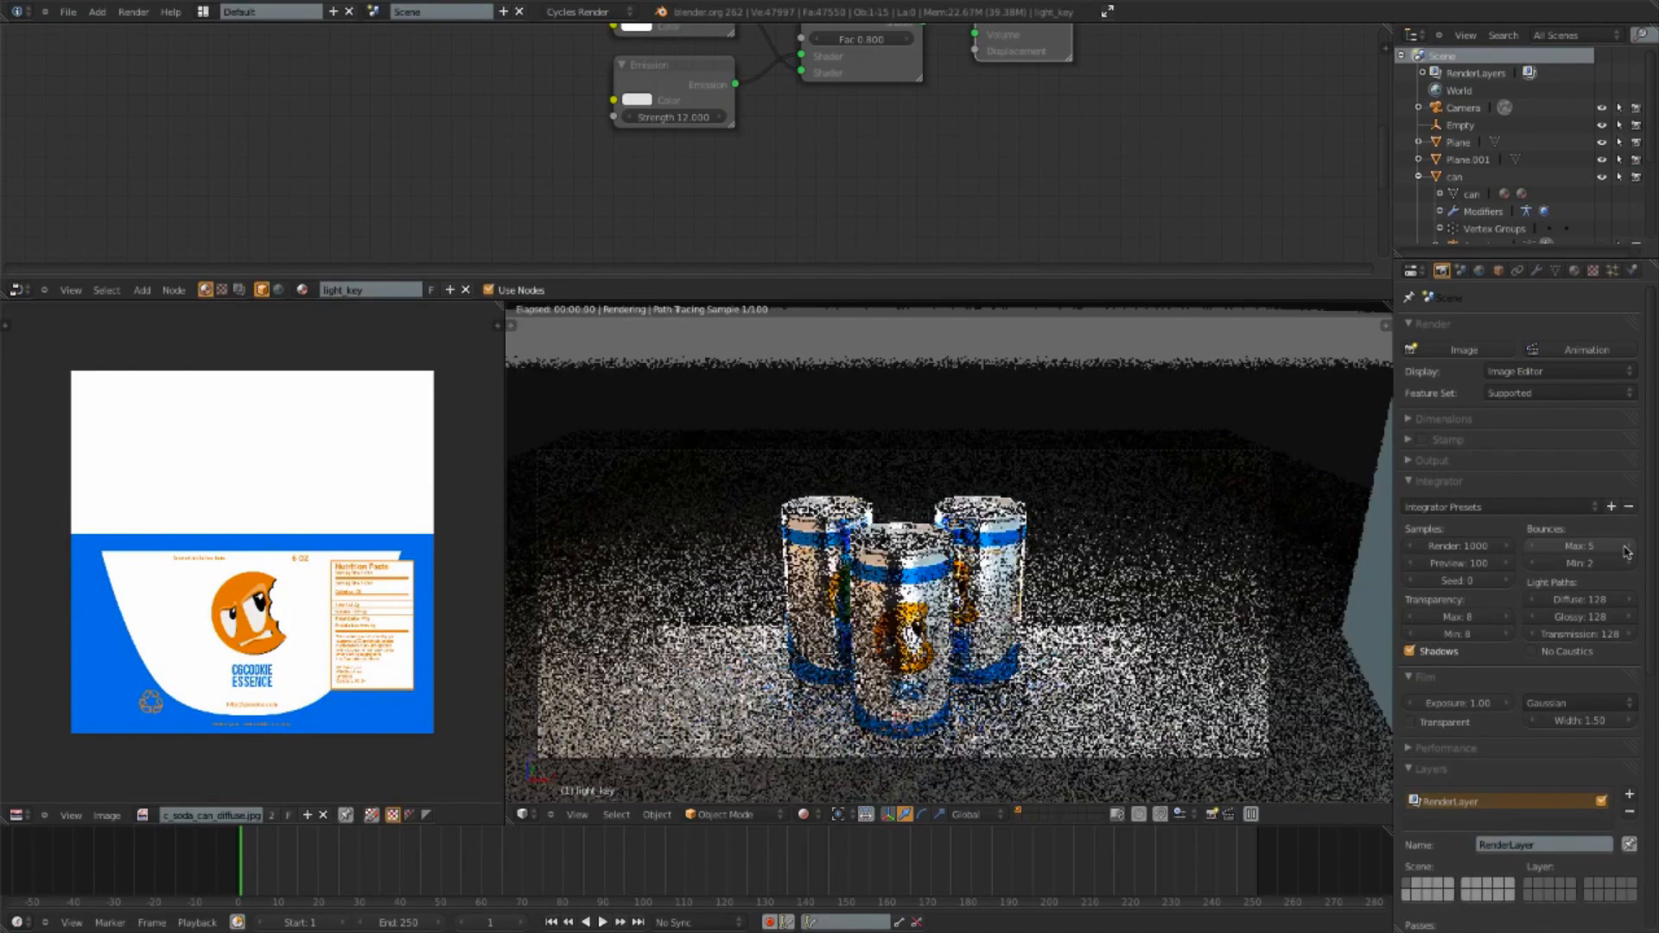
{"action": "left_click", "coordinate": [1626, 548]}
{"action": "left_click", "coordinate": [1626, 547]}
{"action": "left_click", "coordinate": [1626, 547]}
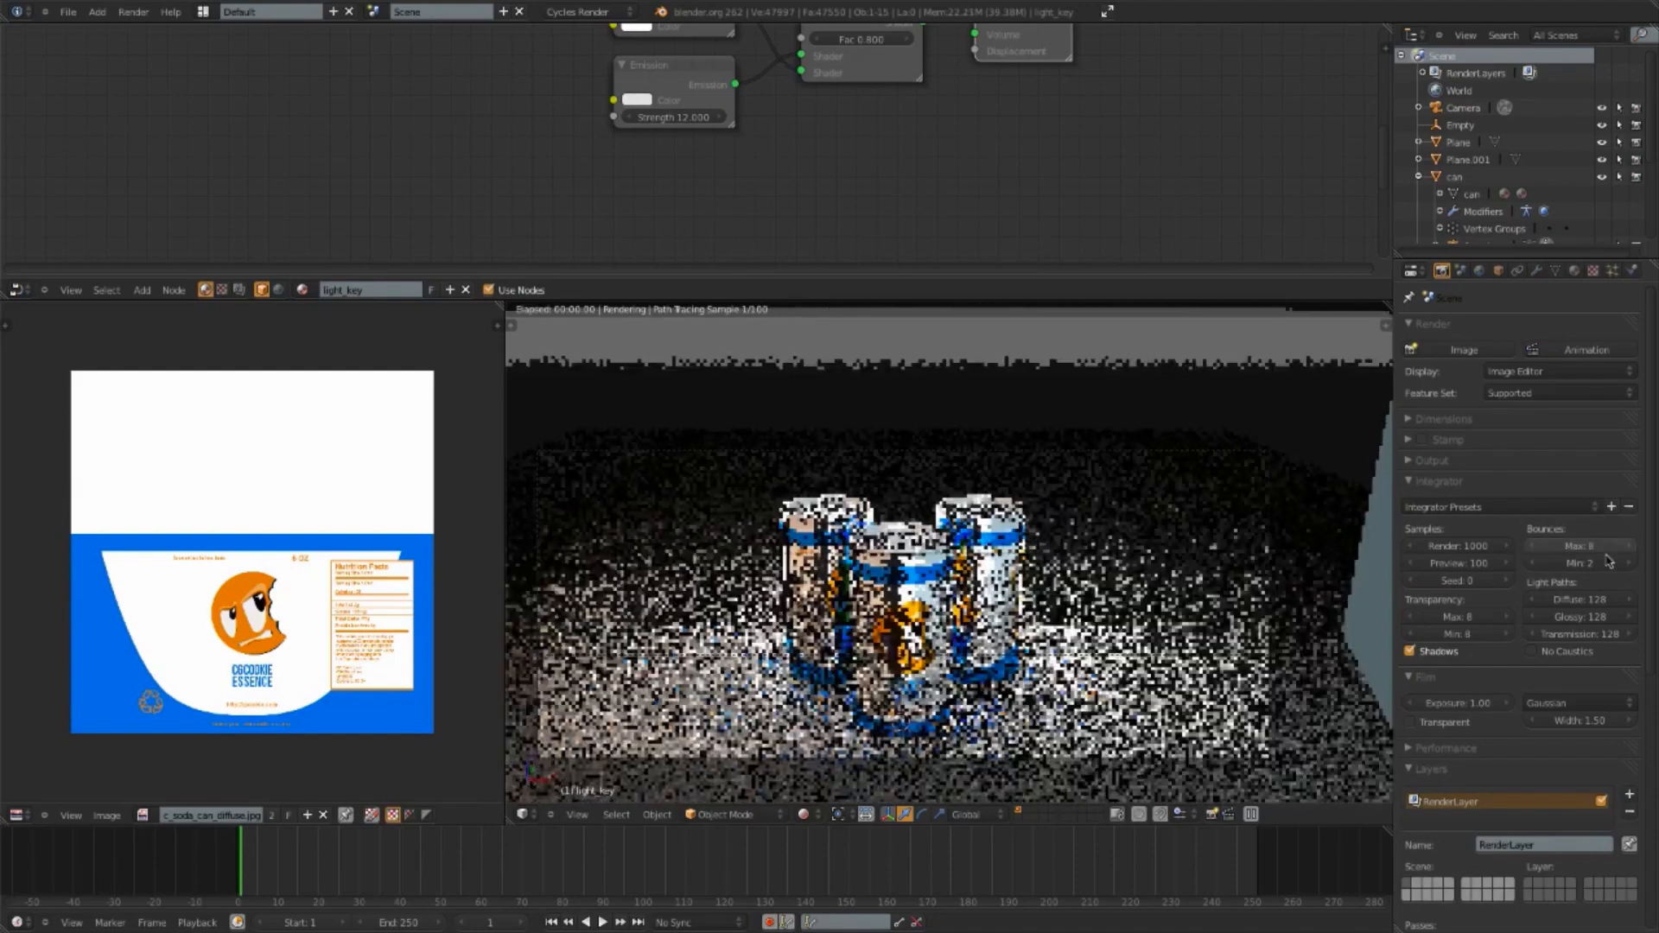
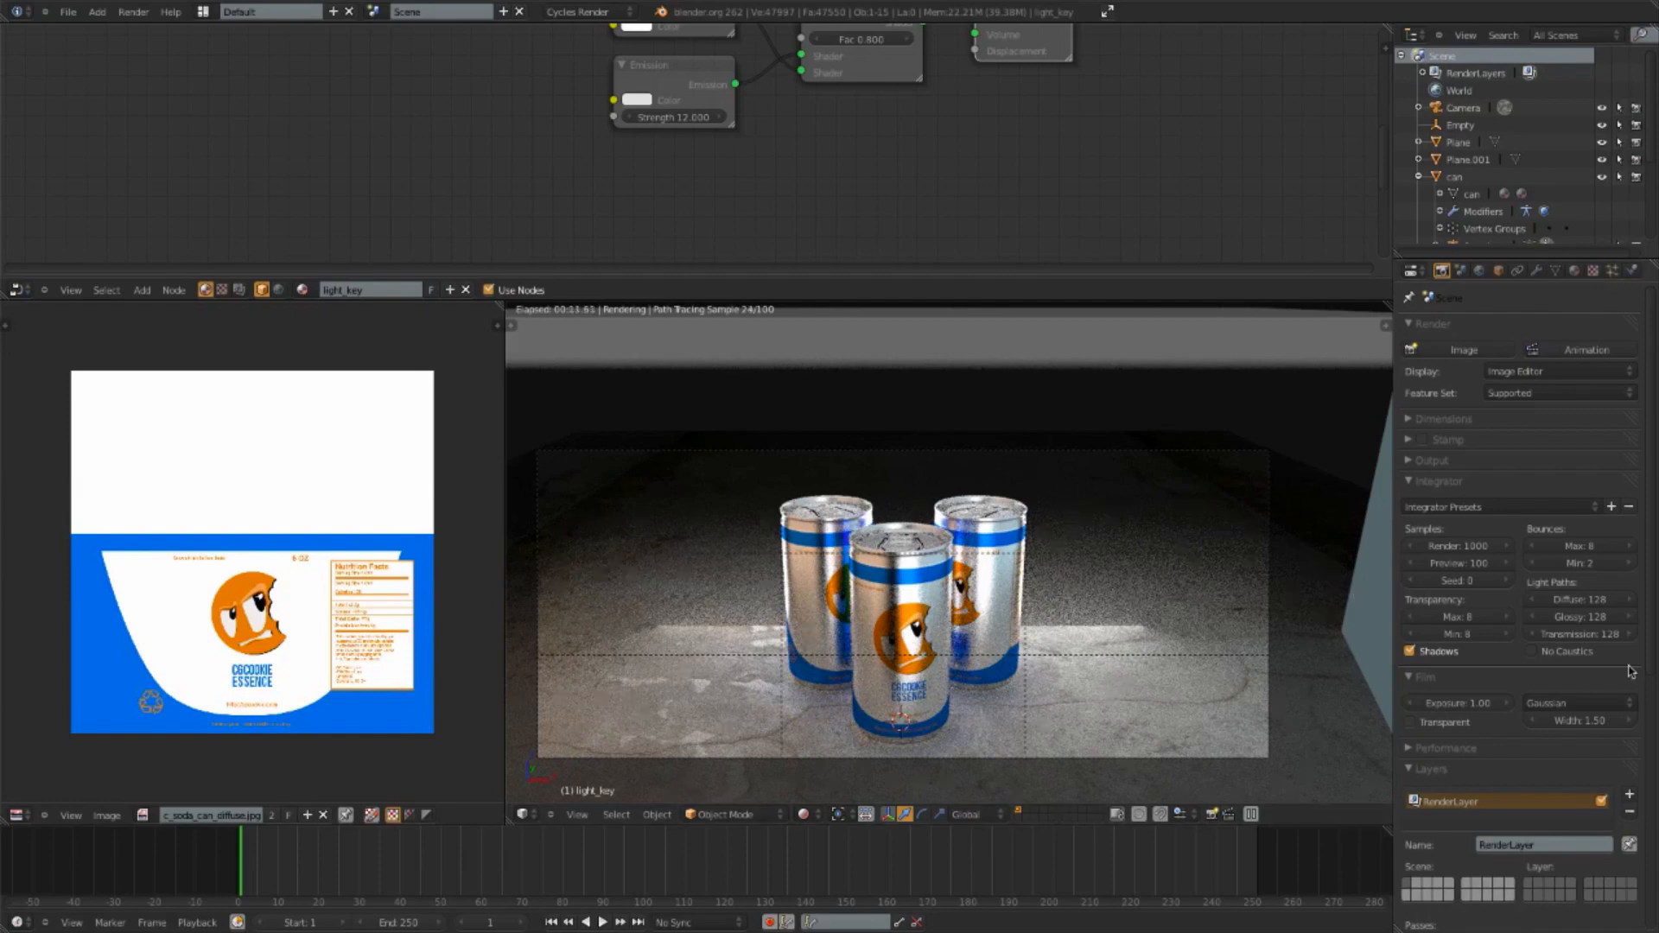
Step: Apply the Full Global Illumination integrator preset and restart the Rendered preview of the camera view
{"action": "left_click", "coordinate": [1559, 508]}
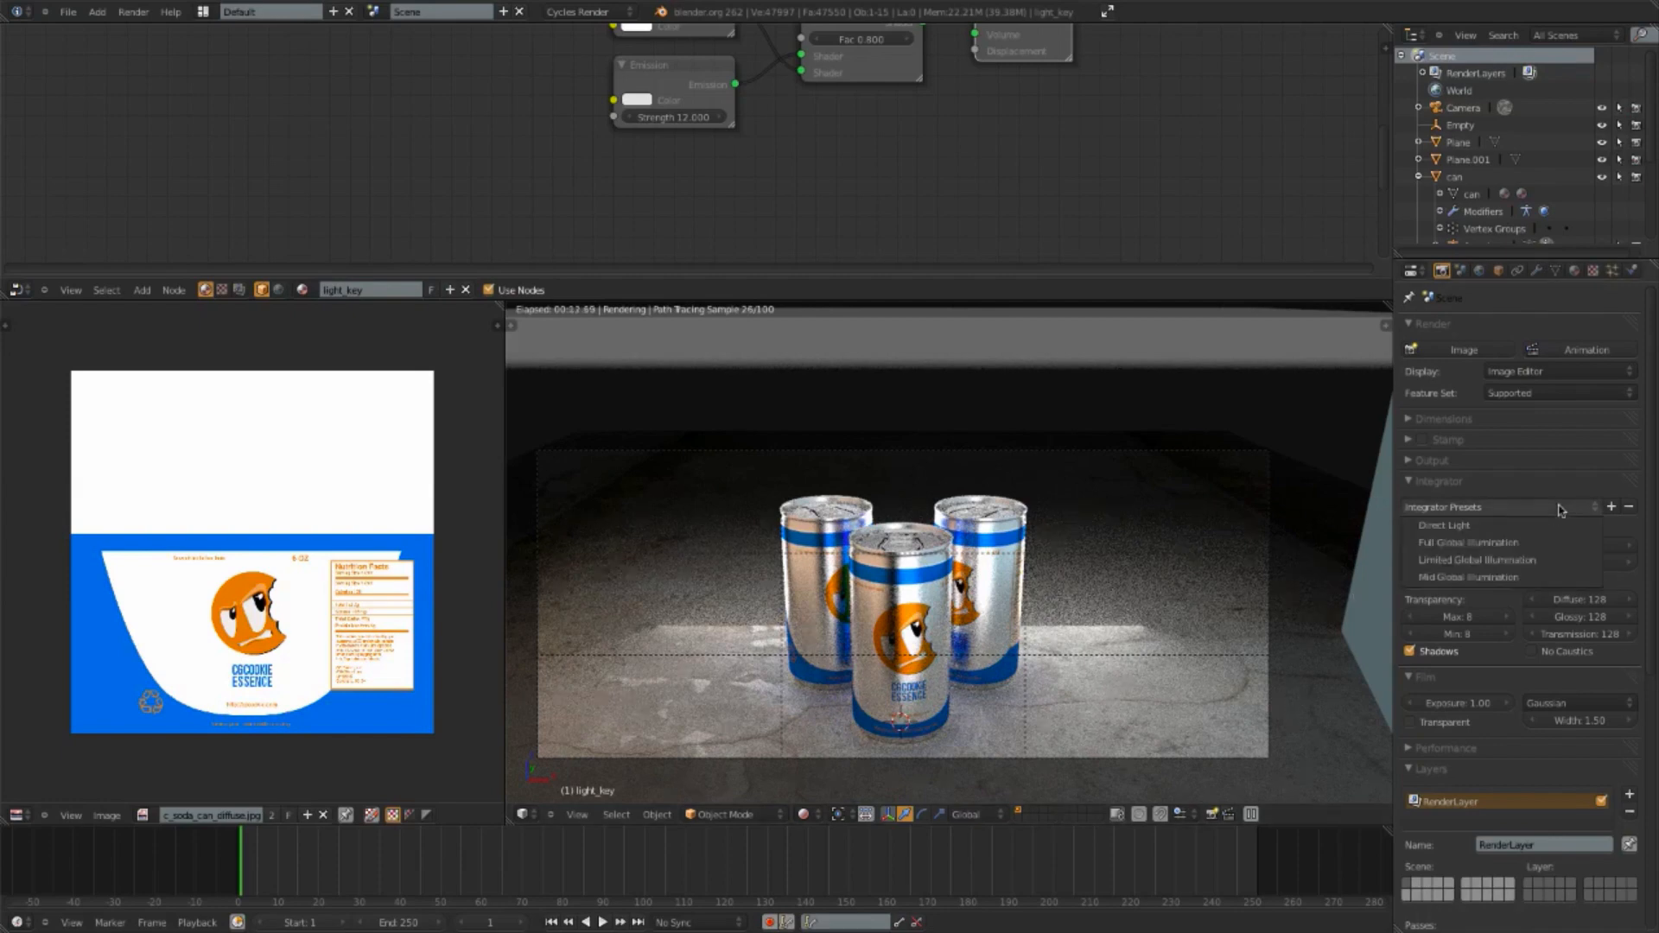
{"action": "left_click", "coordinate": [1501, 512]}
{"action": "left_click", "coordinate": [1461, 538]}
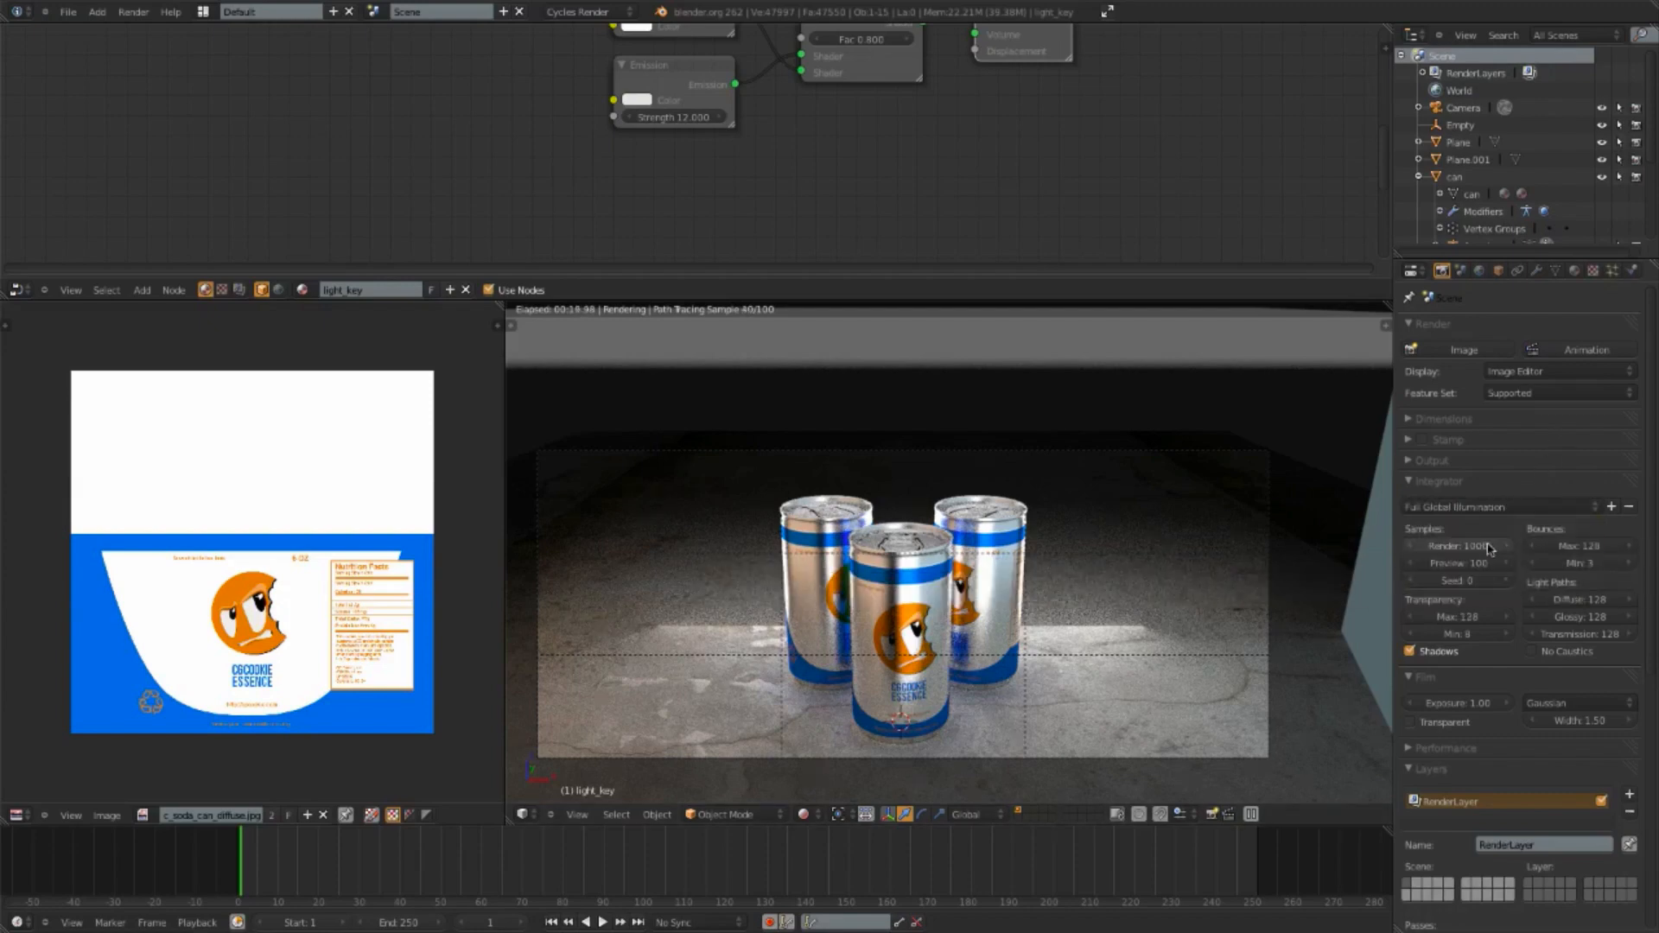
{"action": "key", "text": "z"}
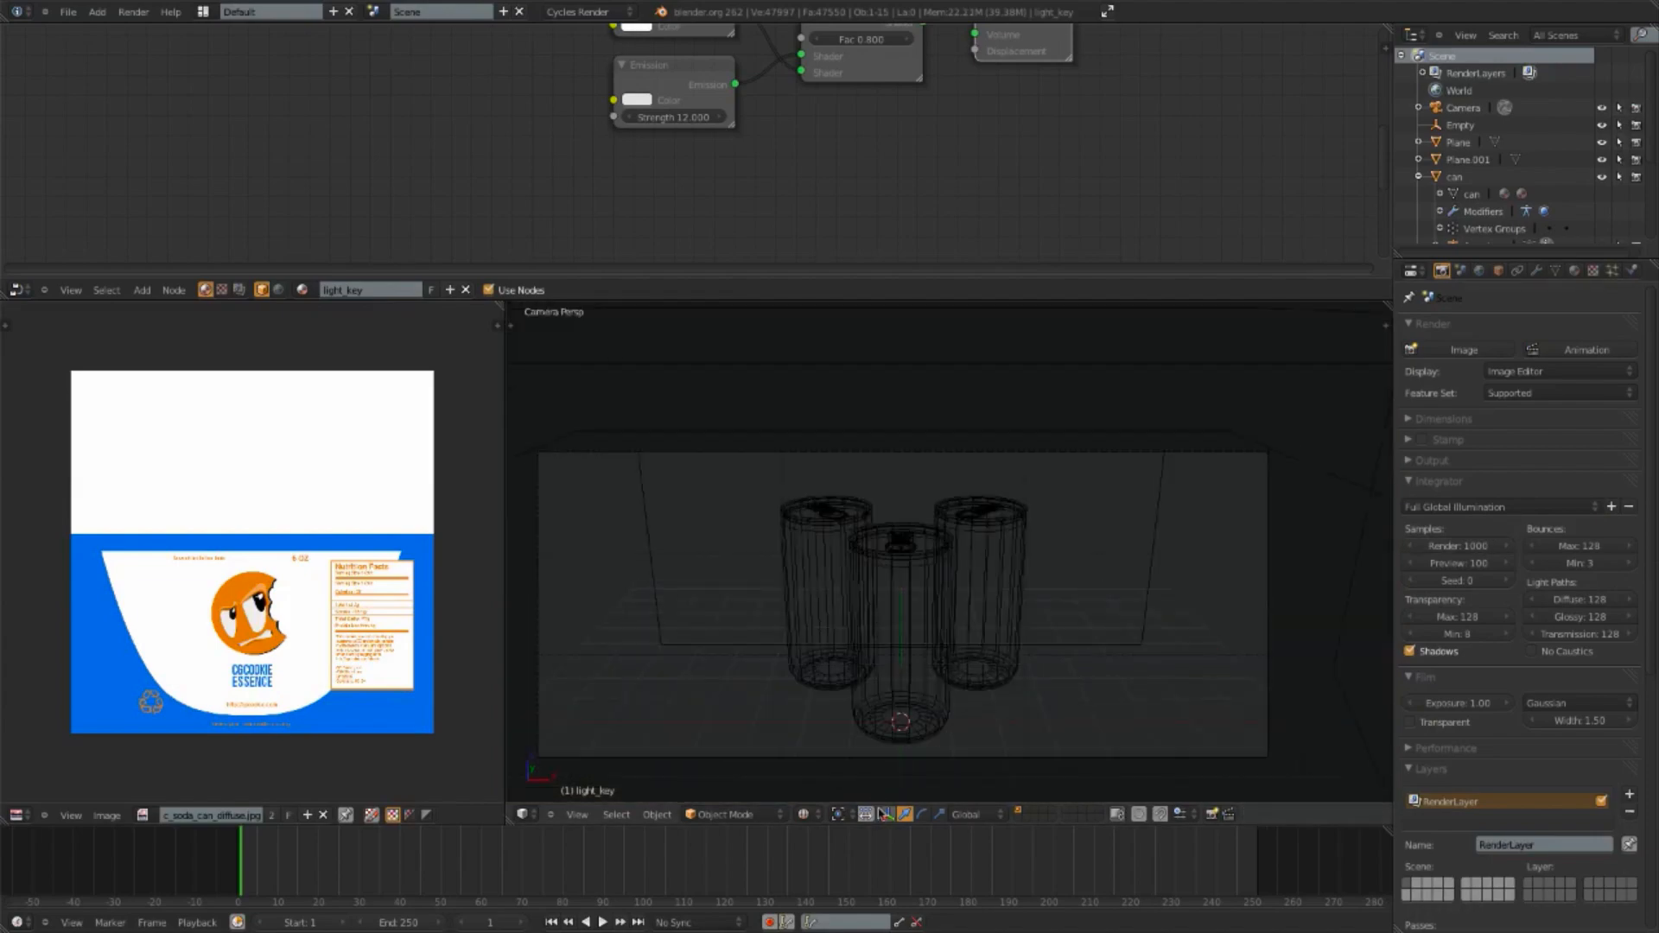
{"action": "left_click", "coordinate": [811, 816]}
{"action": "left_click", "coordinate": [842, 701]}
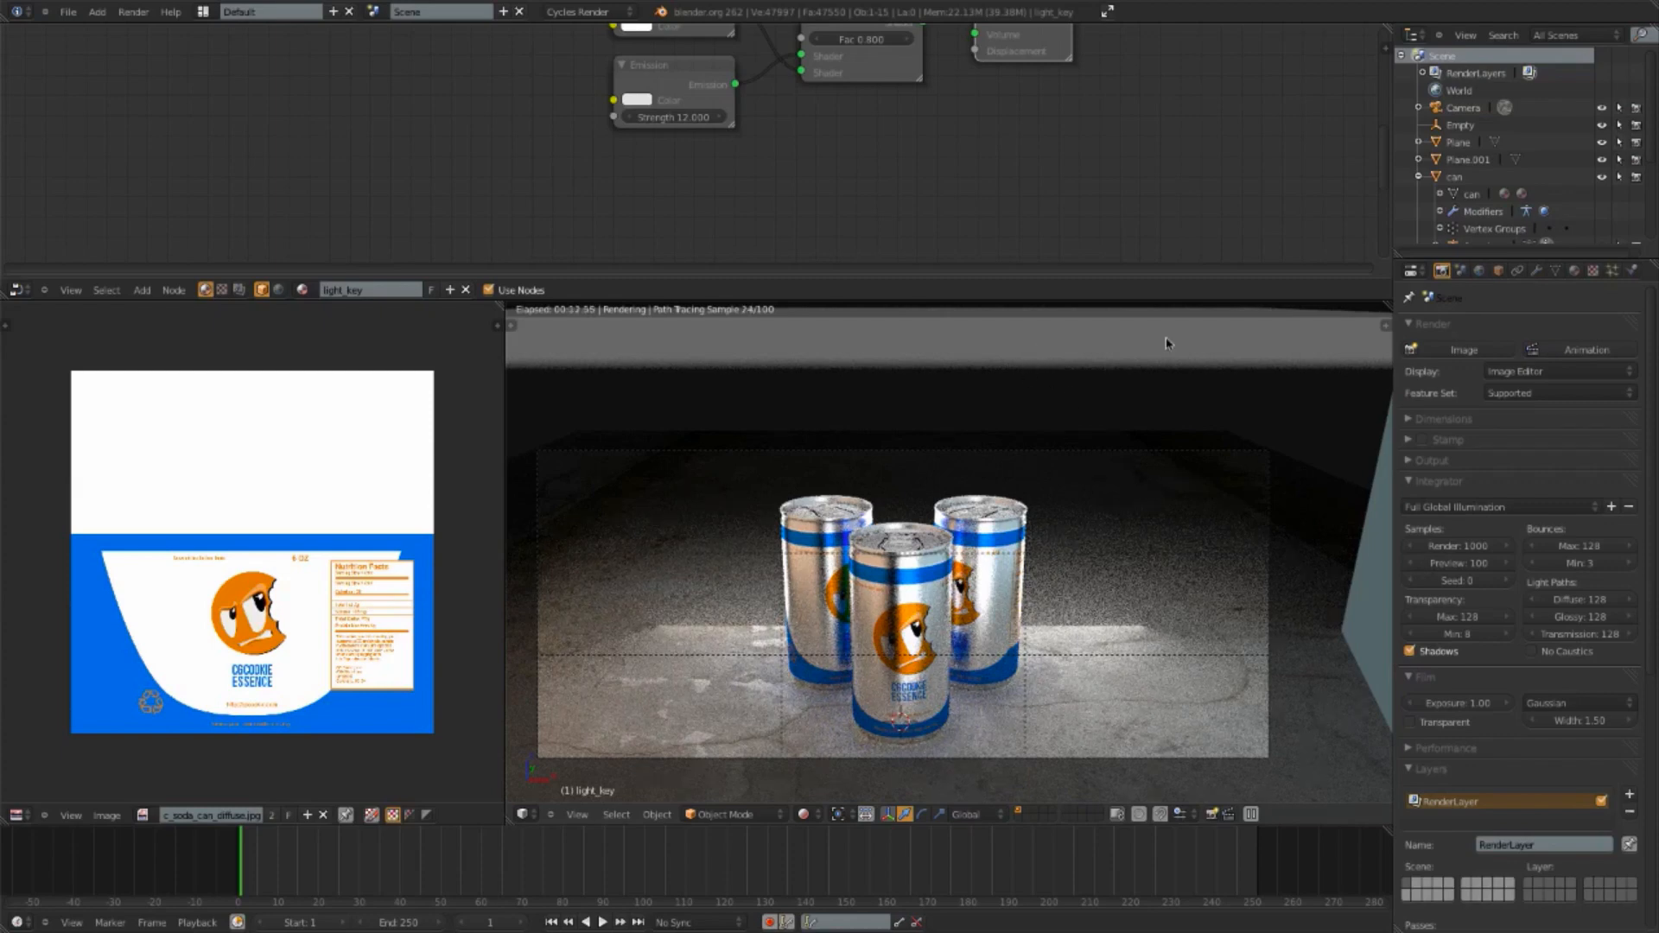
Step: Tilt the light_top plane in right view so its camera-side edge is lower than its far edge
{"action": "key", "text": "z"}
{"action": "key", "text": "KP_3"}
{"action": "scroll", "coordinate": [1111, 418], "scroll_direction": "down", "scroll_amount": 5}
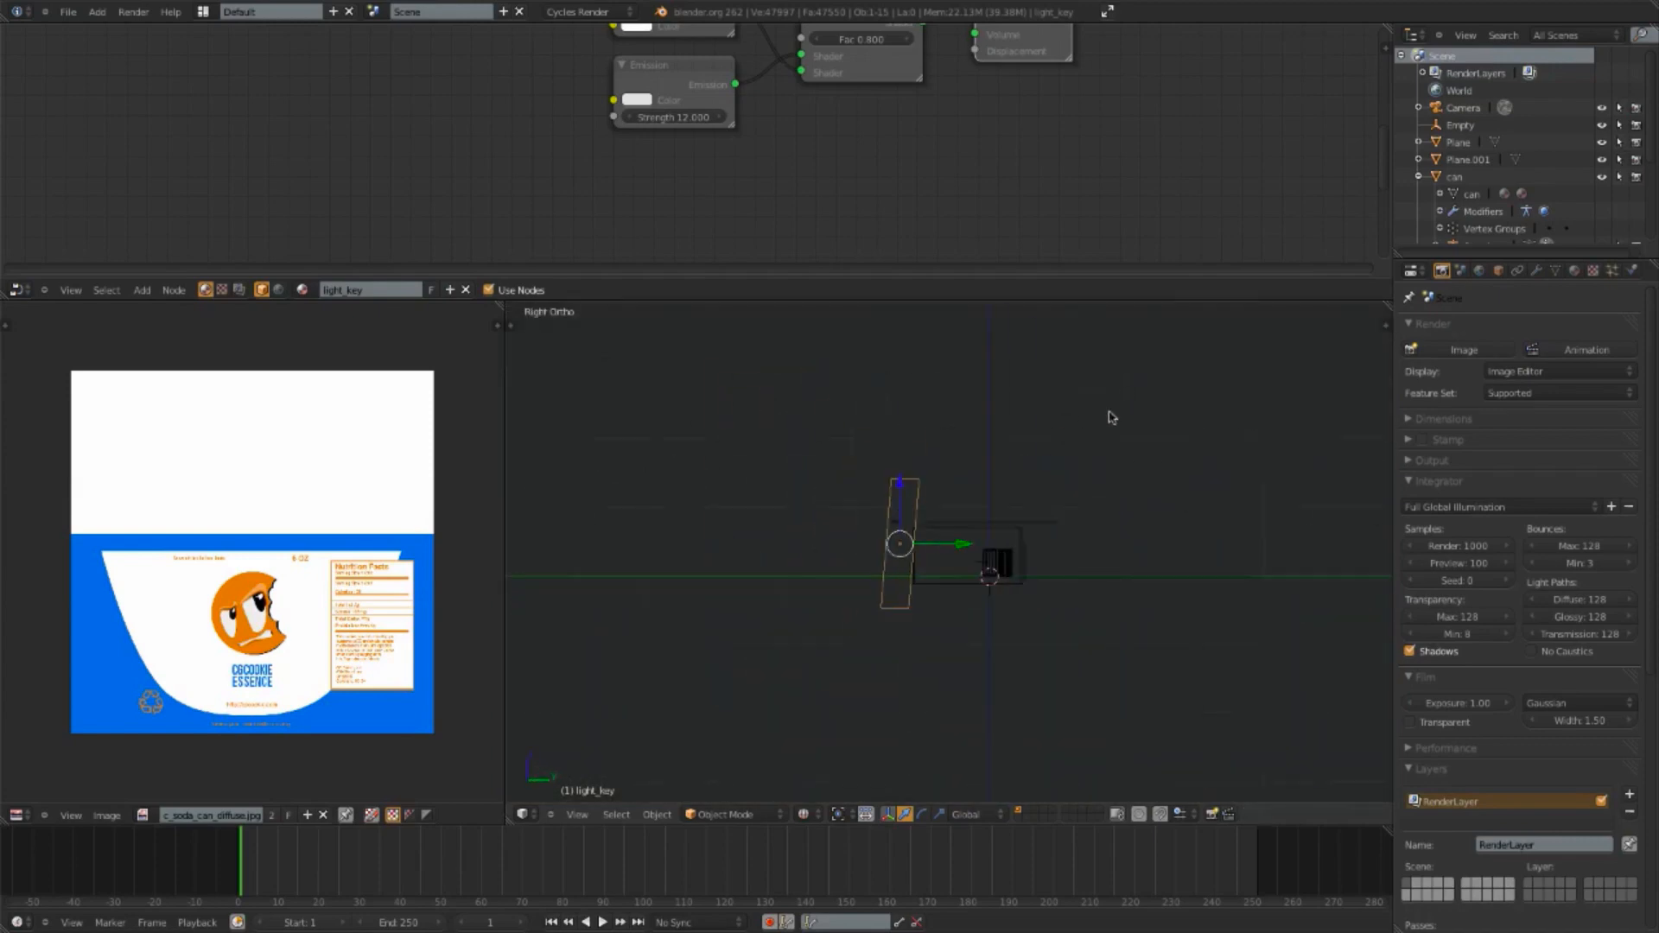
{"action": "scroll", "coordinate": [1107, 449], "scroll_direction": "up", "scroll_amount": 5}
{"action": "right_click", "coordinate": [1106, 479]}
{"action": "scroll", "coordinate": [1305, 562], "scroll_direction": "up", "scroll_amount": 2}
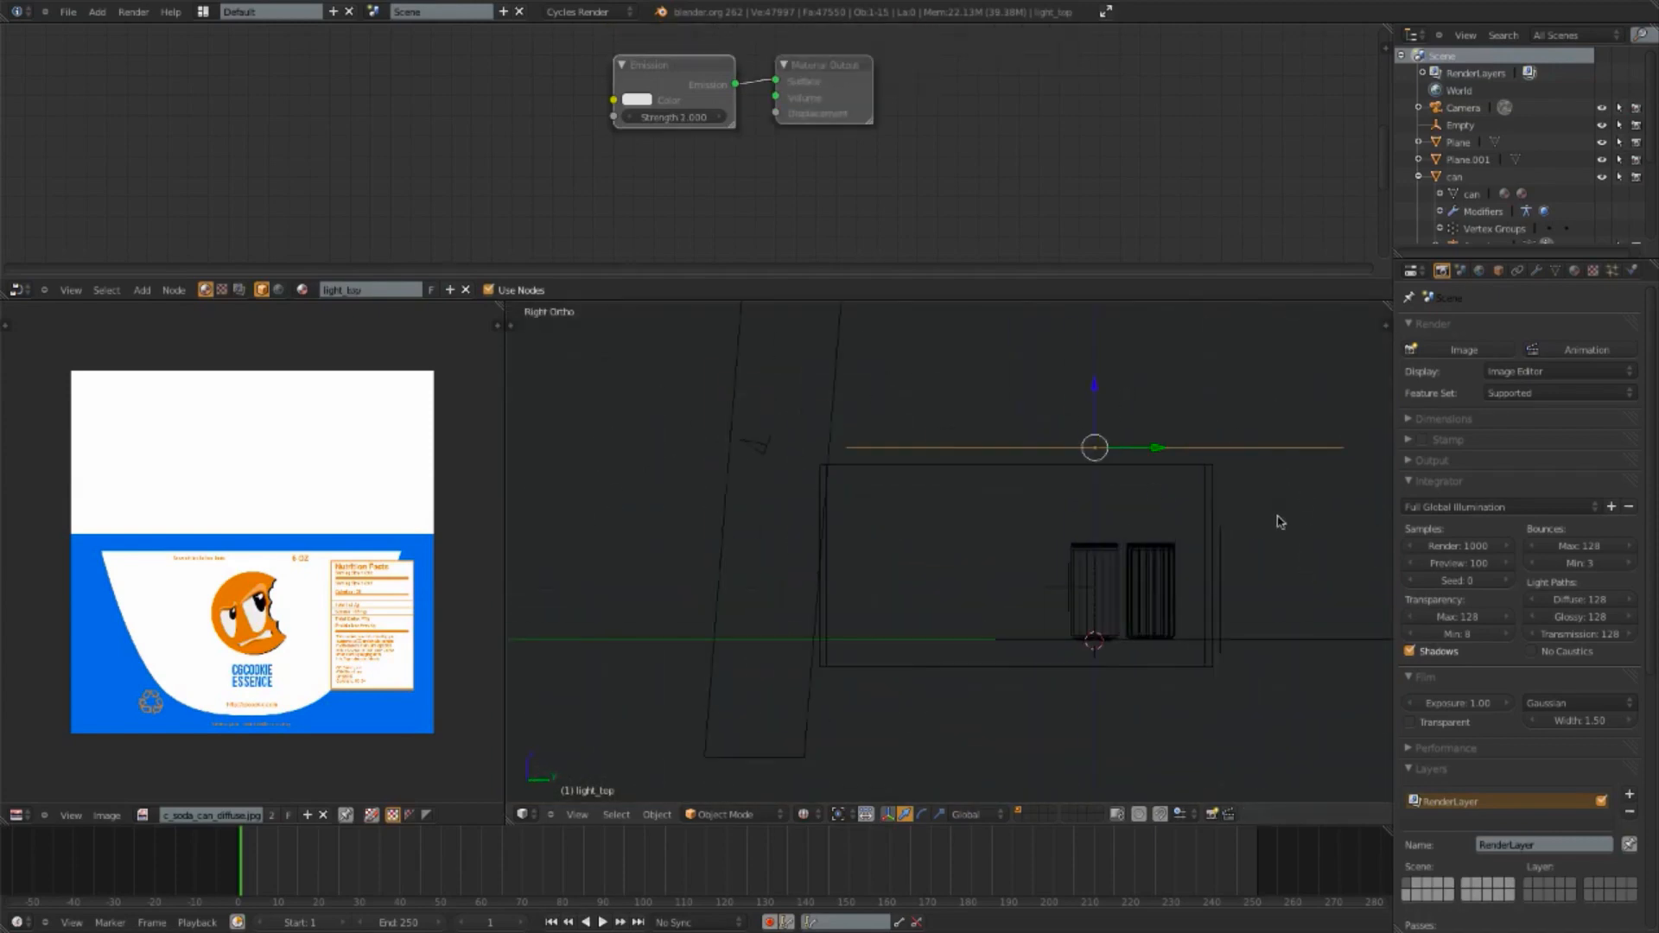
{"action": "key", "text": "r"}
{"action": "left_click", "coordinate": [1305, 477]}
Step: Move the light_top plane up and toward the camera, and preview the cans closer up through the camera in Rendered shading
{"action": "key", "text": "g"}
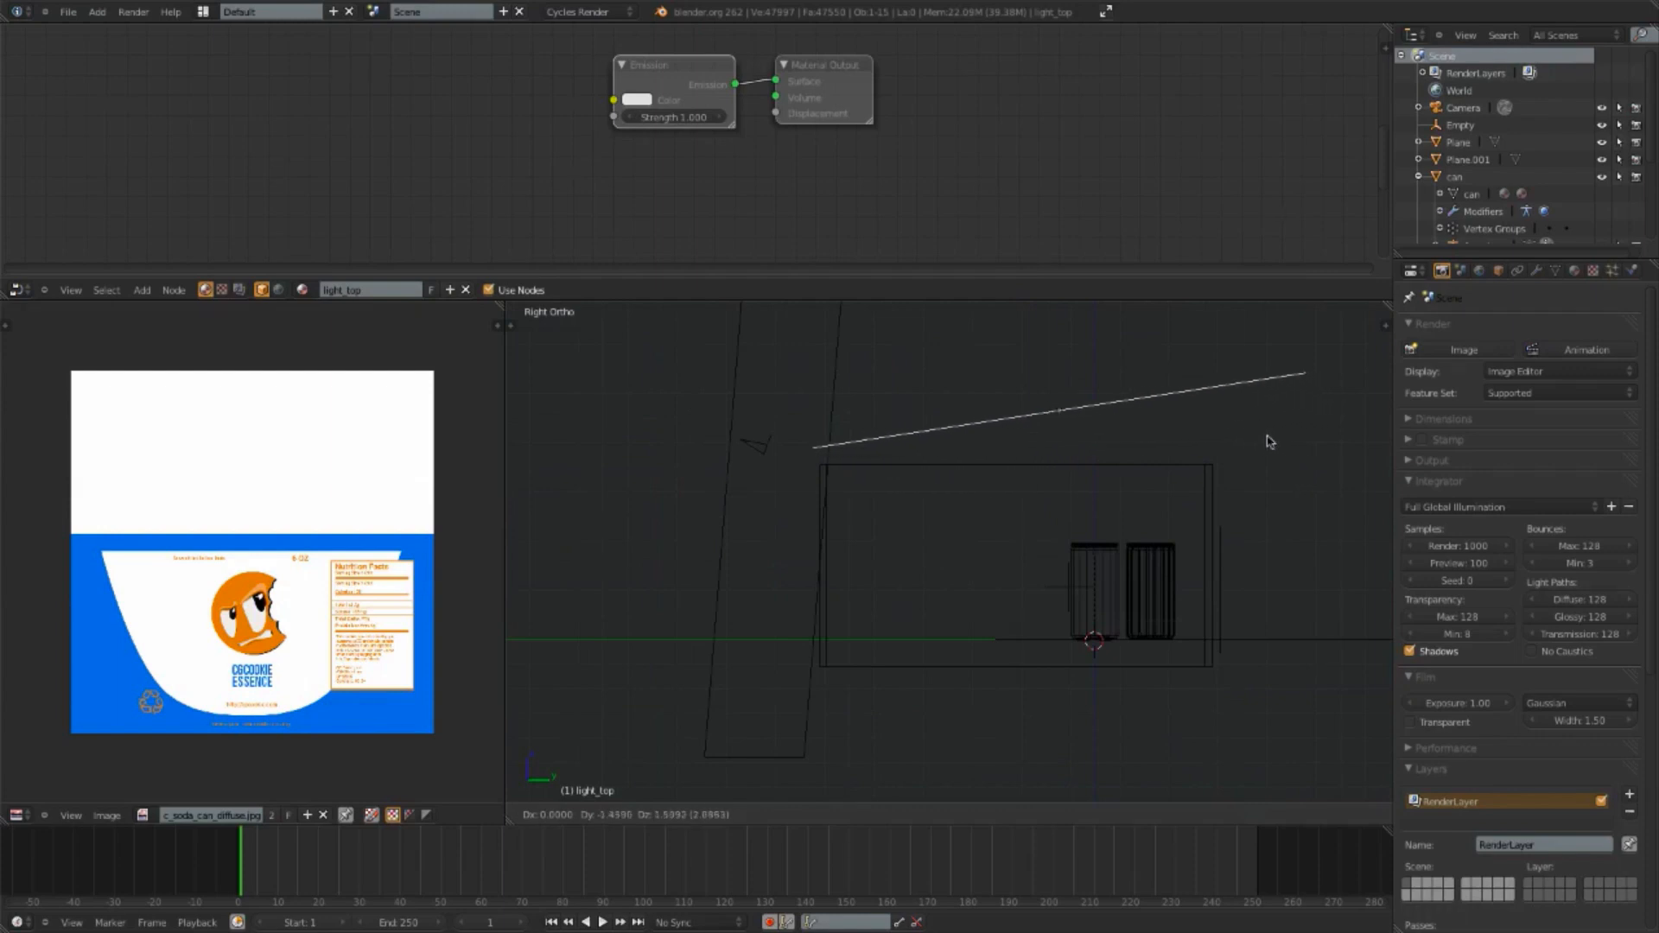
{"action": "left_click", "coordinate": [1242, 423]}
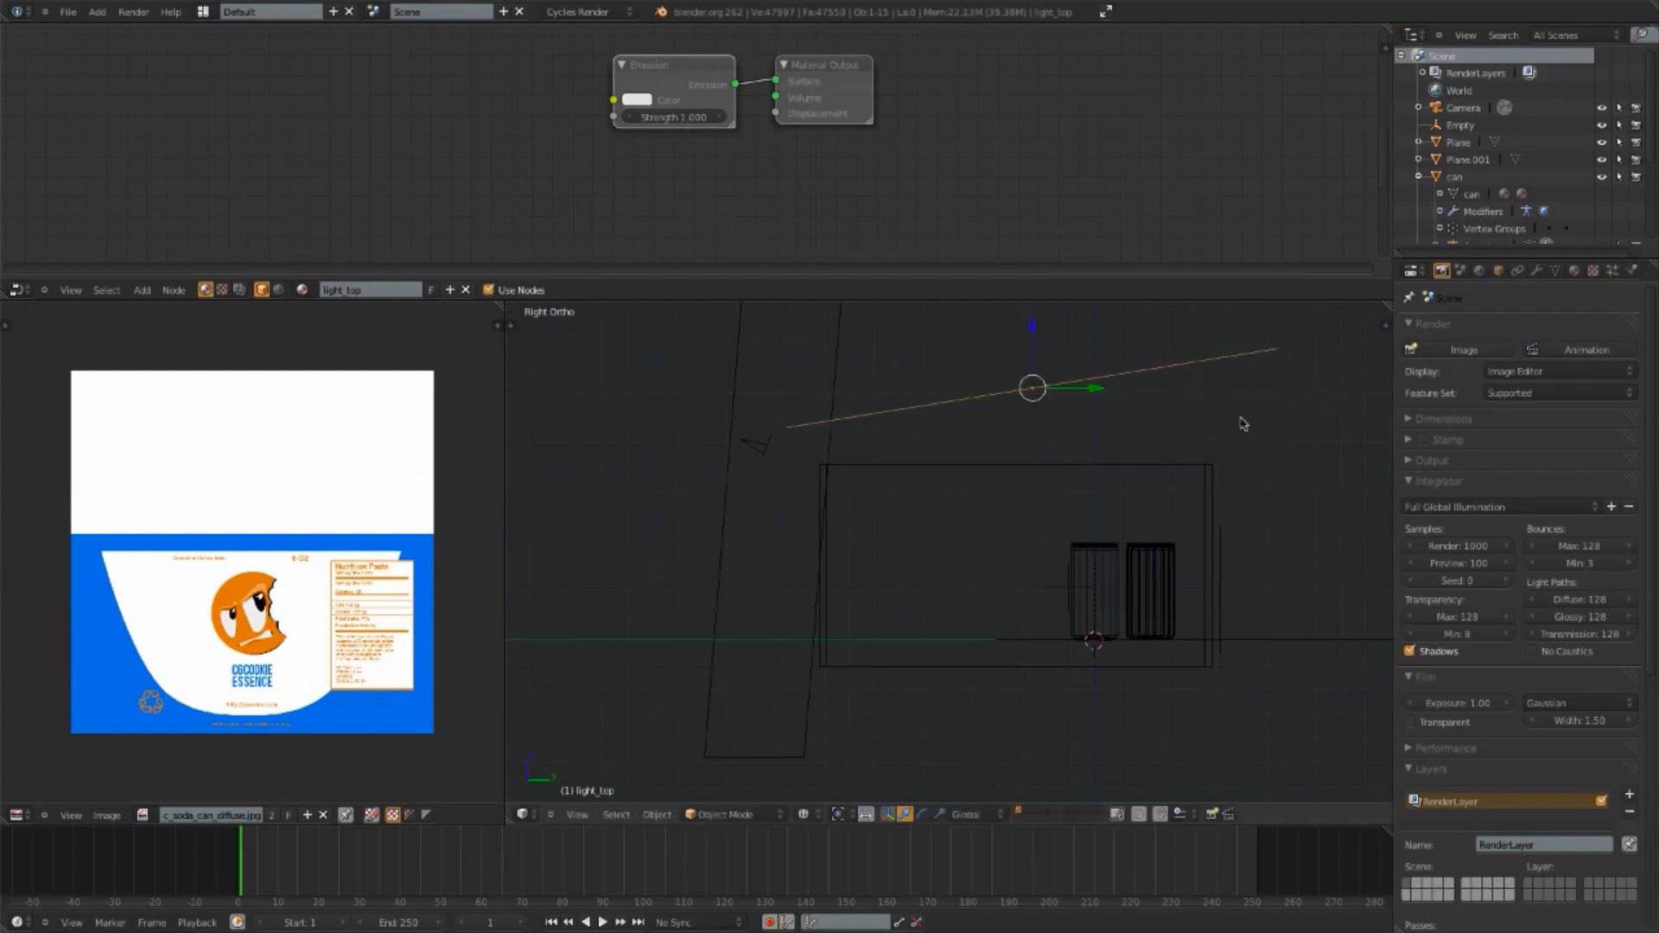
{"action": "key", "text": "shift+z"}
{"action": "key", "text": "KP_0"}
{"action": "left_click", "coordinate": [804, 814]}
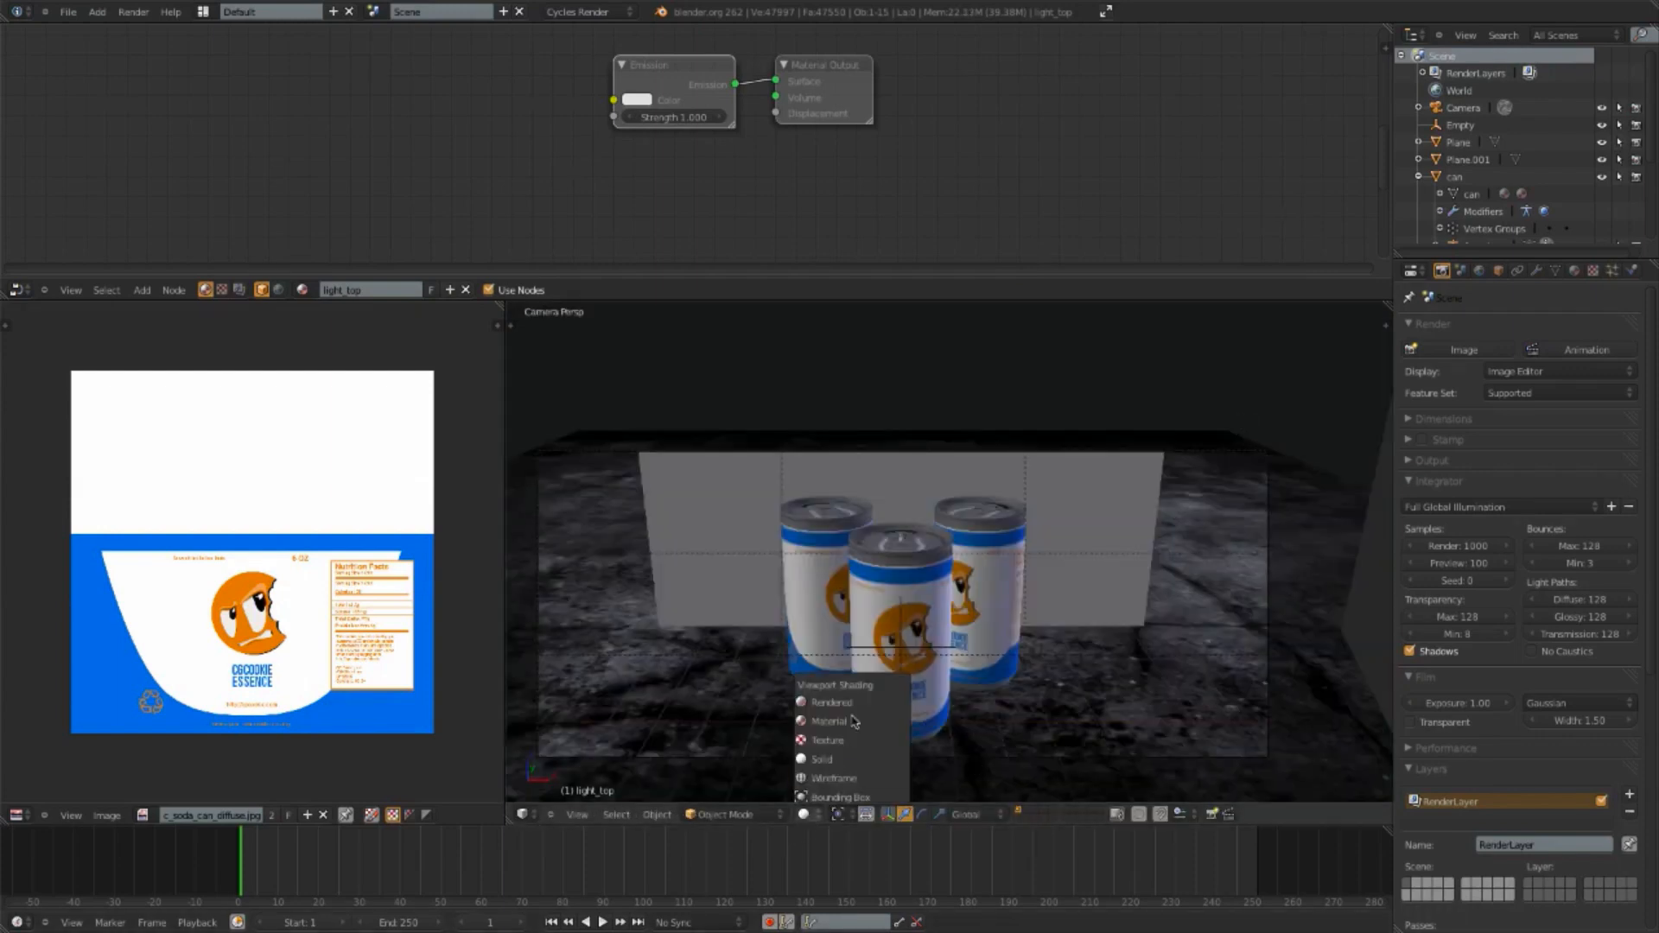
{"action": "left_click", "coordinate": [860, 701]}
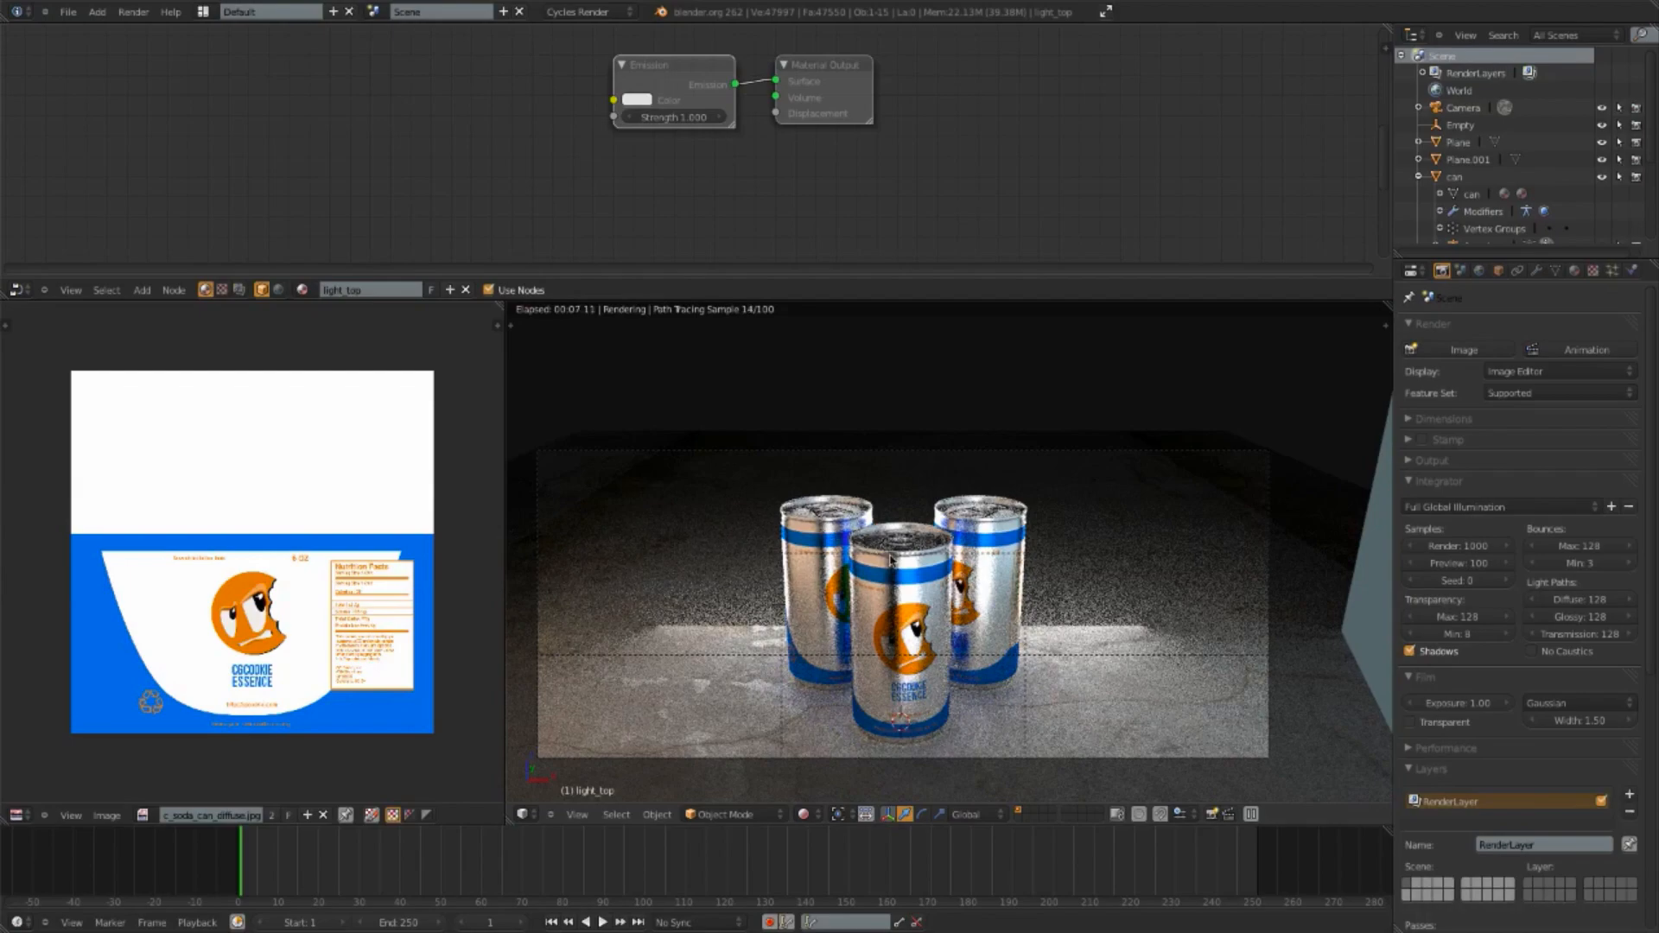
{"action": "scroll", "coordinate": [962, 538], "scroll_direction": "up", "scroll_amount": 5}
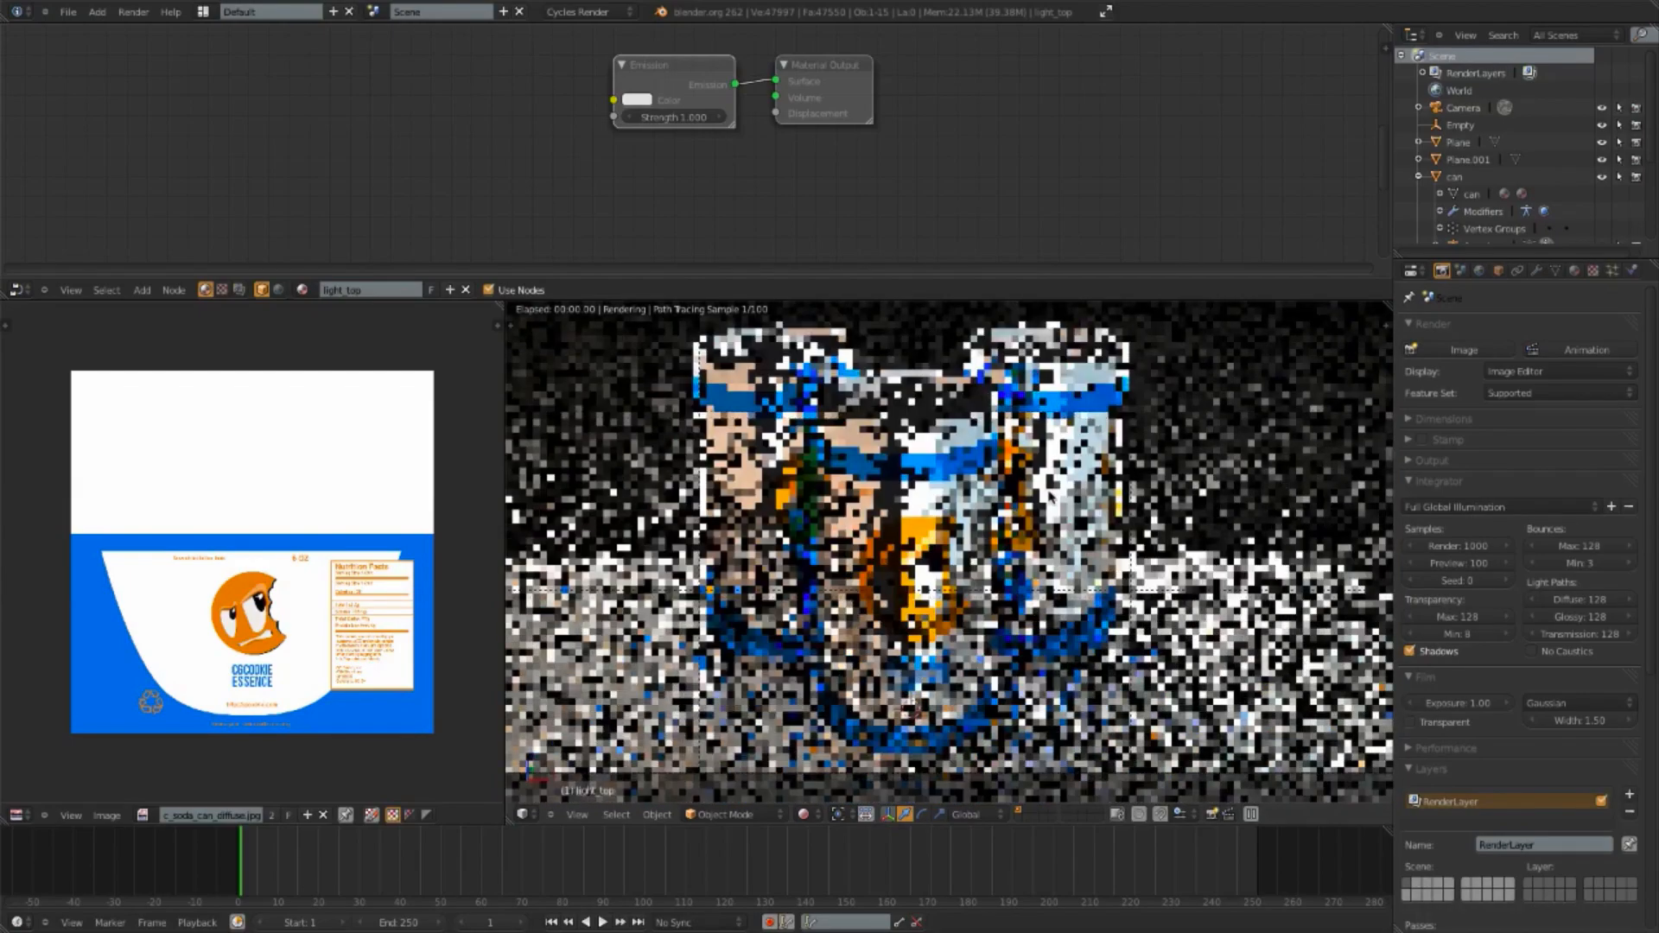
{"action": "scroll", "coordinate": [950, 553], "scroll_direction": "down", "scroll_amount": 3}
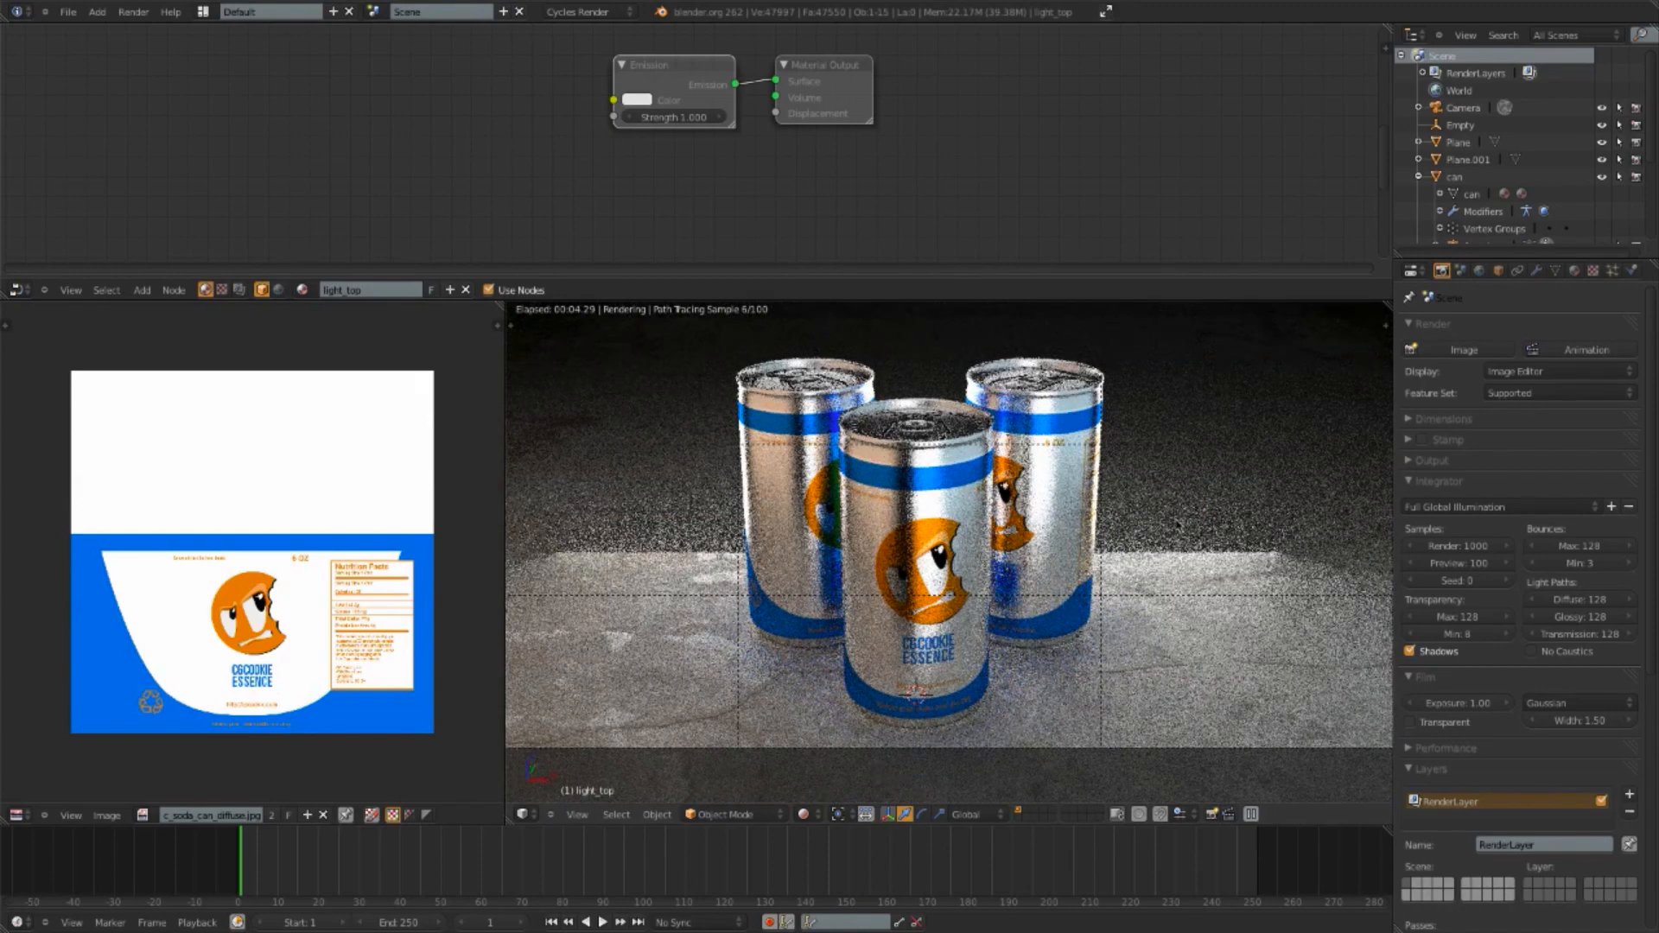
Step: Select the rear can beside the warm side light and bring up the node setup of its can label material
{"action": "right_click", "coordinate": [743, 529]}
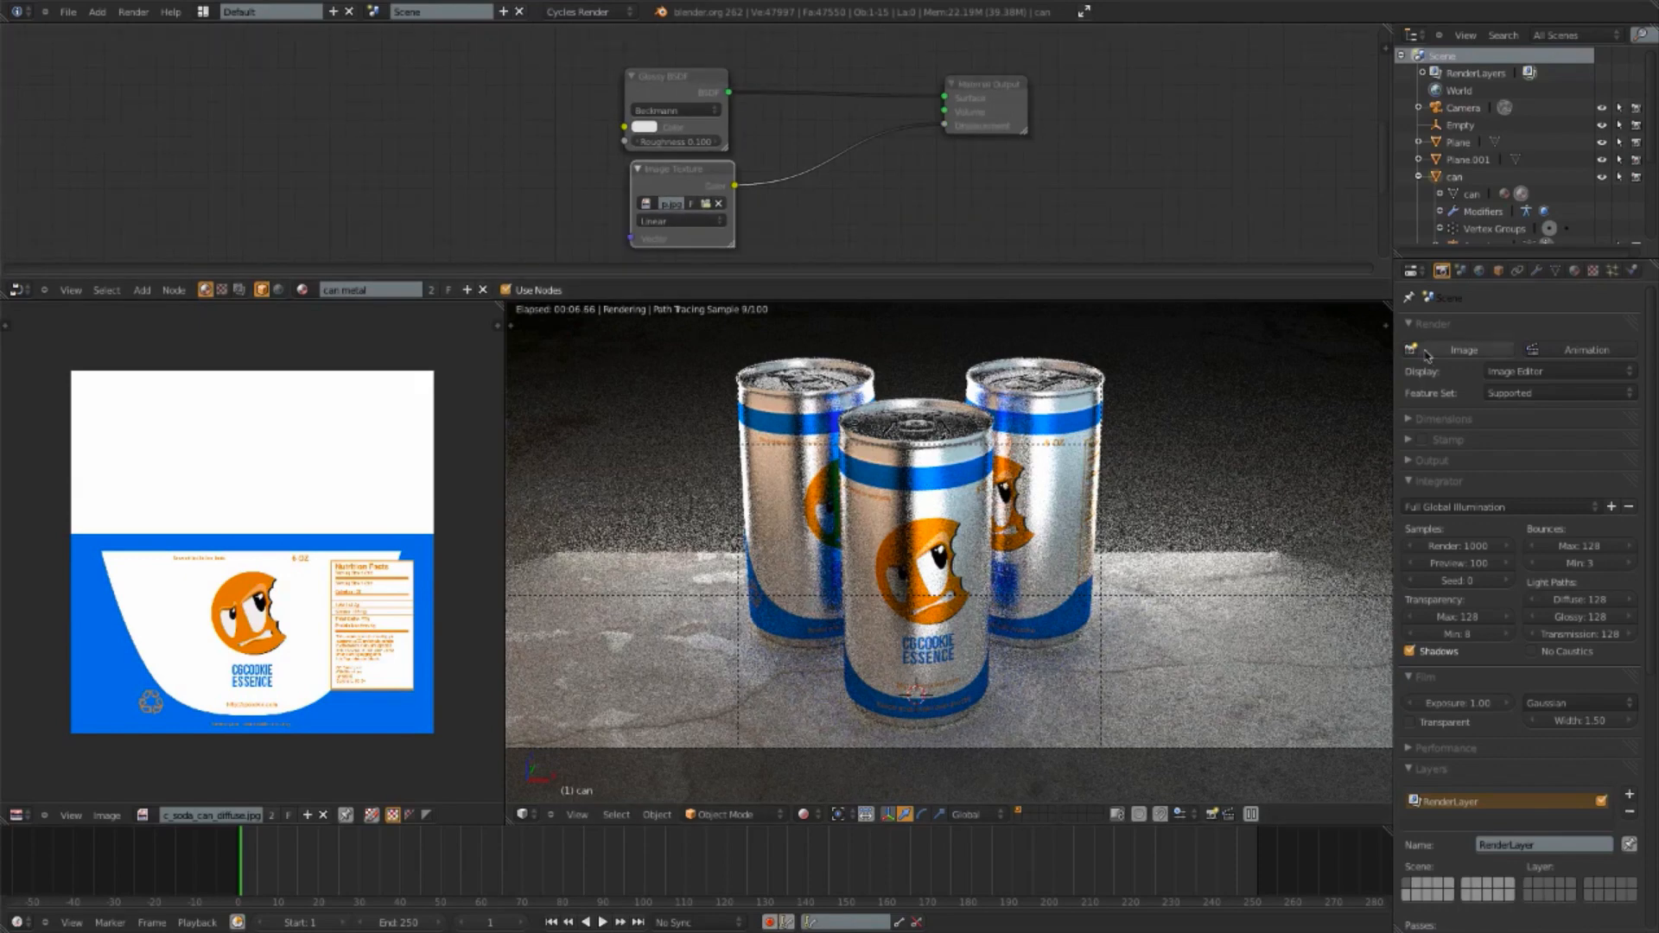
{"action": "left_click", "coordinate": [1574, 271]}
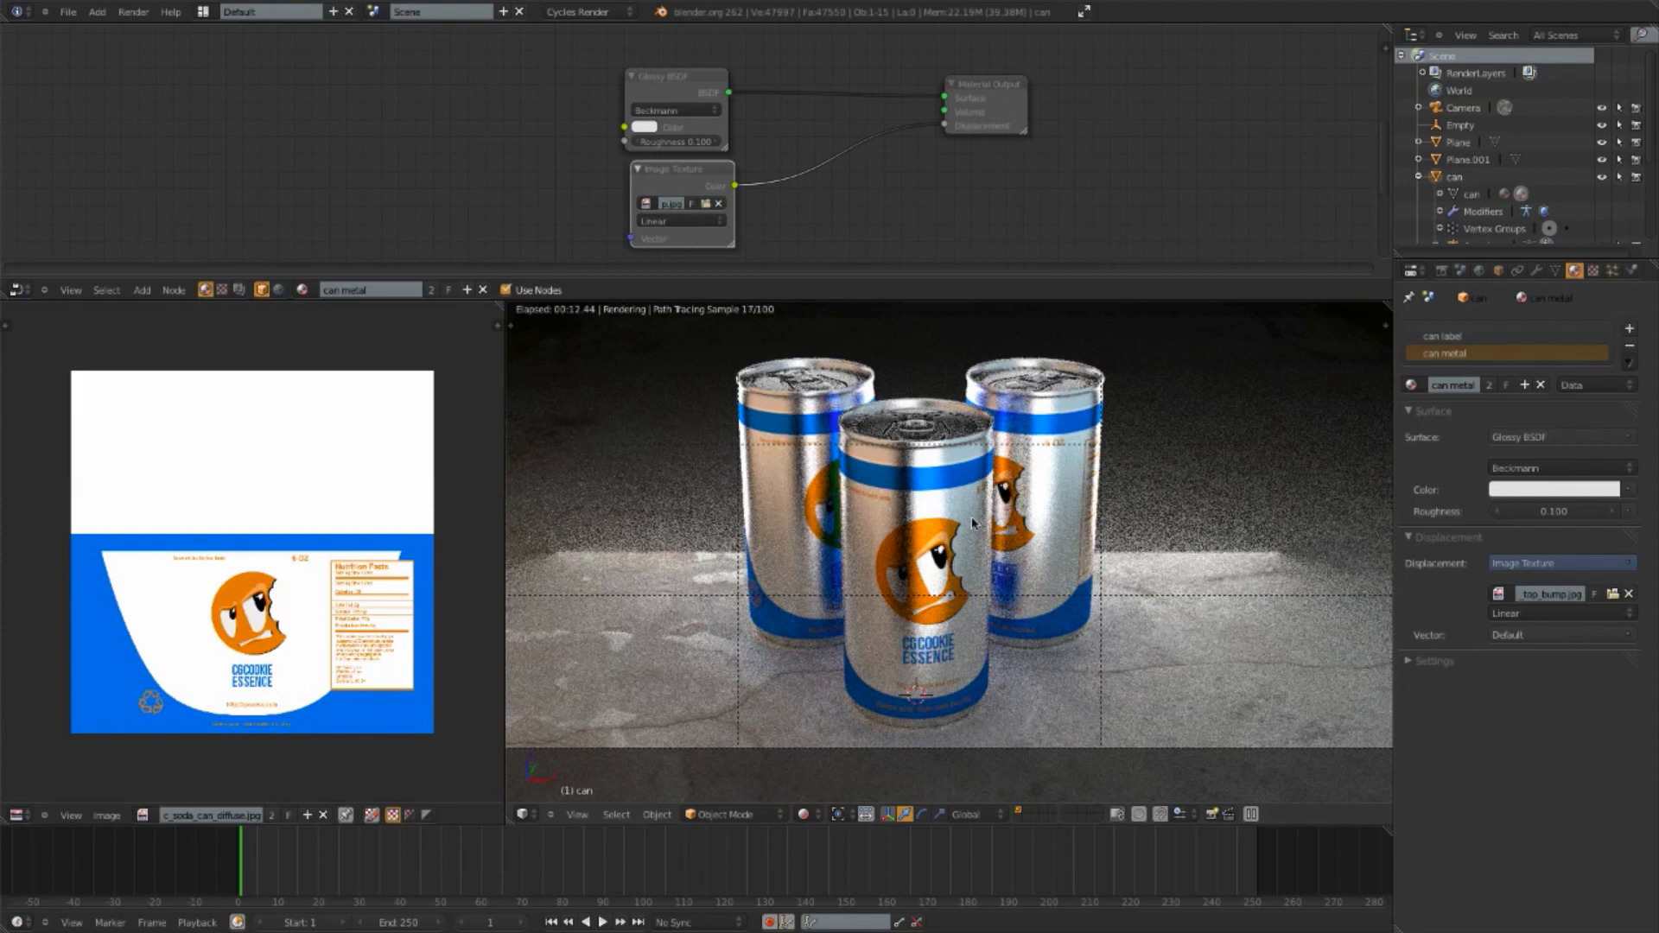
{"action": "scroll", "coordinate": [788, 237], "scroll_direction": "up", "scroll_amount": 2}
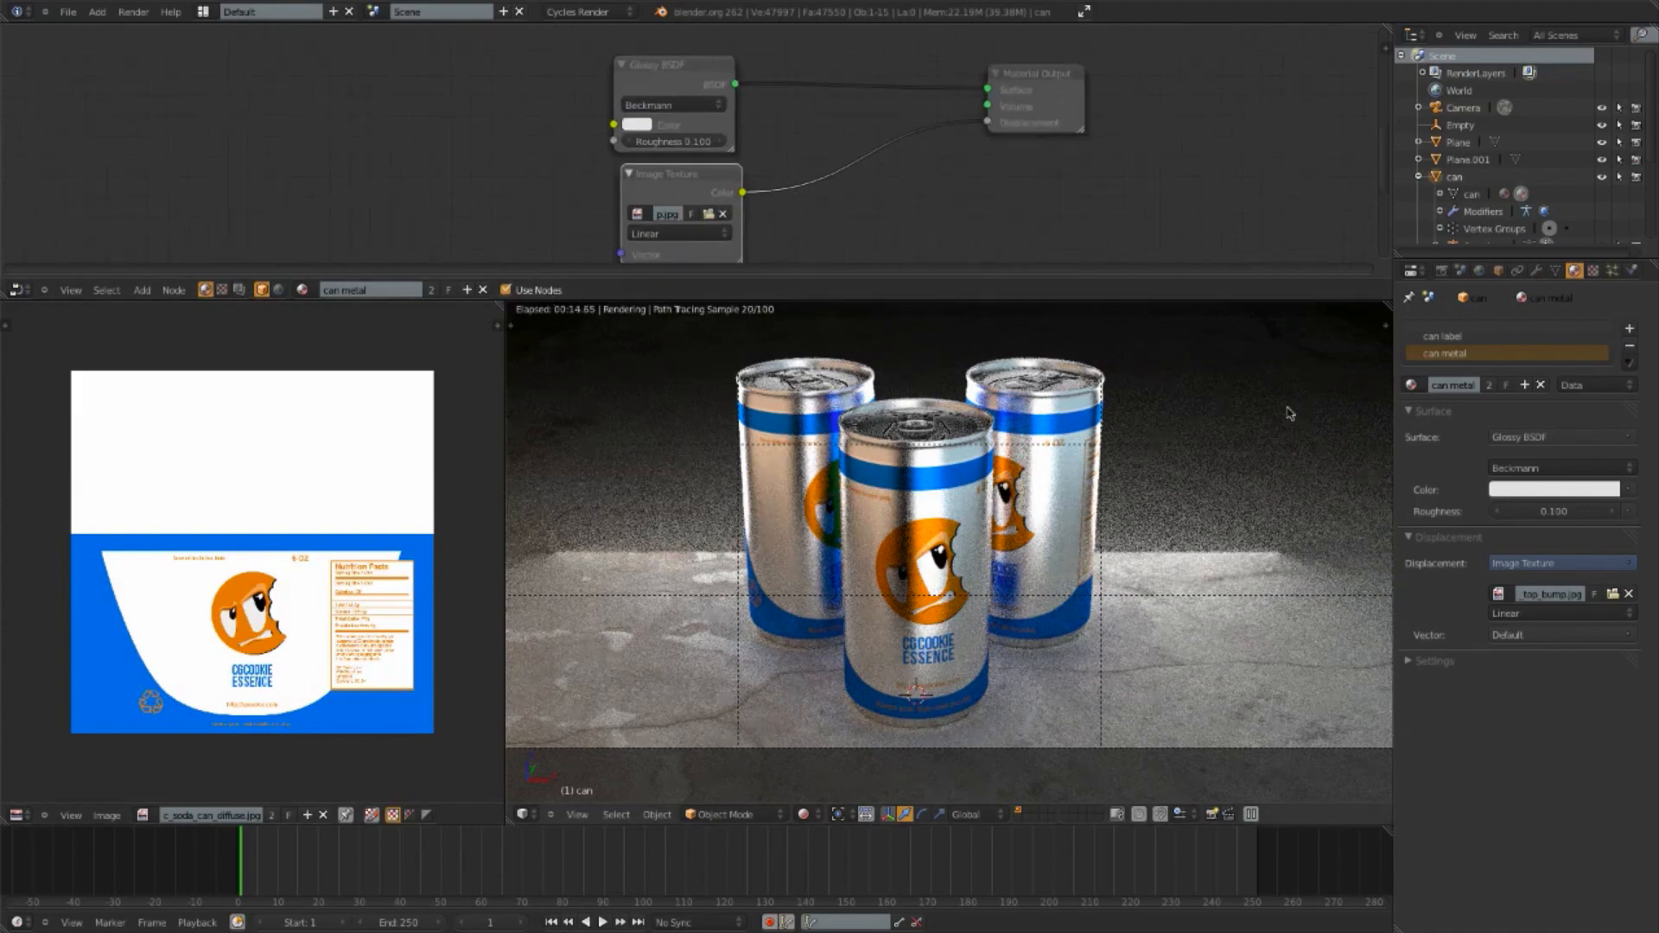
{"action": "scroll", "coordinate": [941, 195], "scroll_direction": "down", "scroll_amount": 1}
{"action": "middle_click_drag", "start_coordinate": [941, 195], "coordinate": [1030, 230]}
{"action": "left_click", "coordinate": [1450, 337]}
{"action": "scroll", "coordinate": [852, 168], "scroll_direction": "up", "scroll_amount": 3}
{"action": "middle_click_drag", "start_coordinate": [847, 166], "coordinate": [867, 181]}
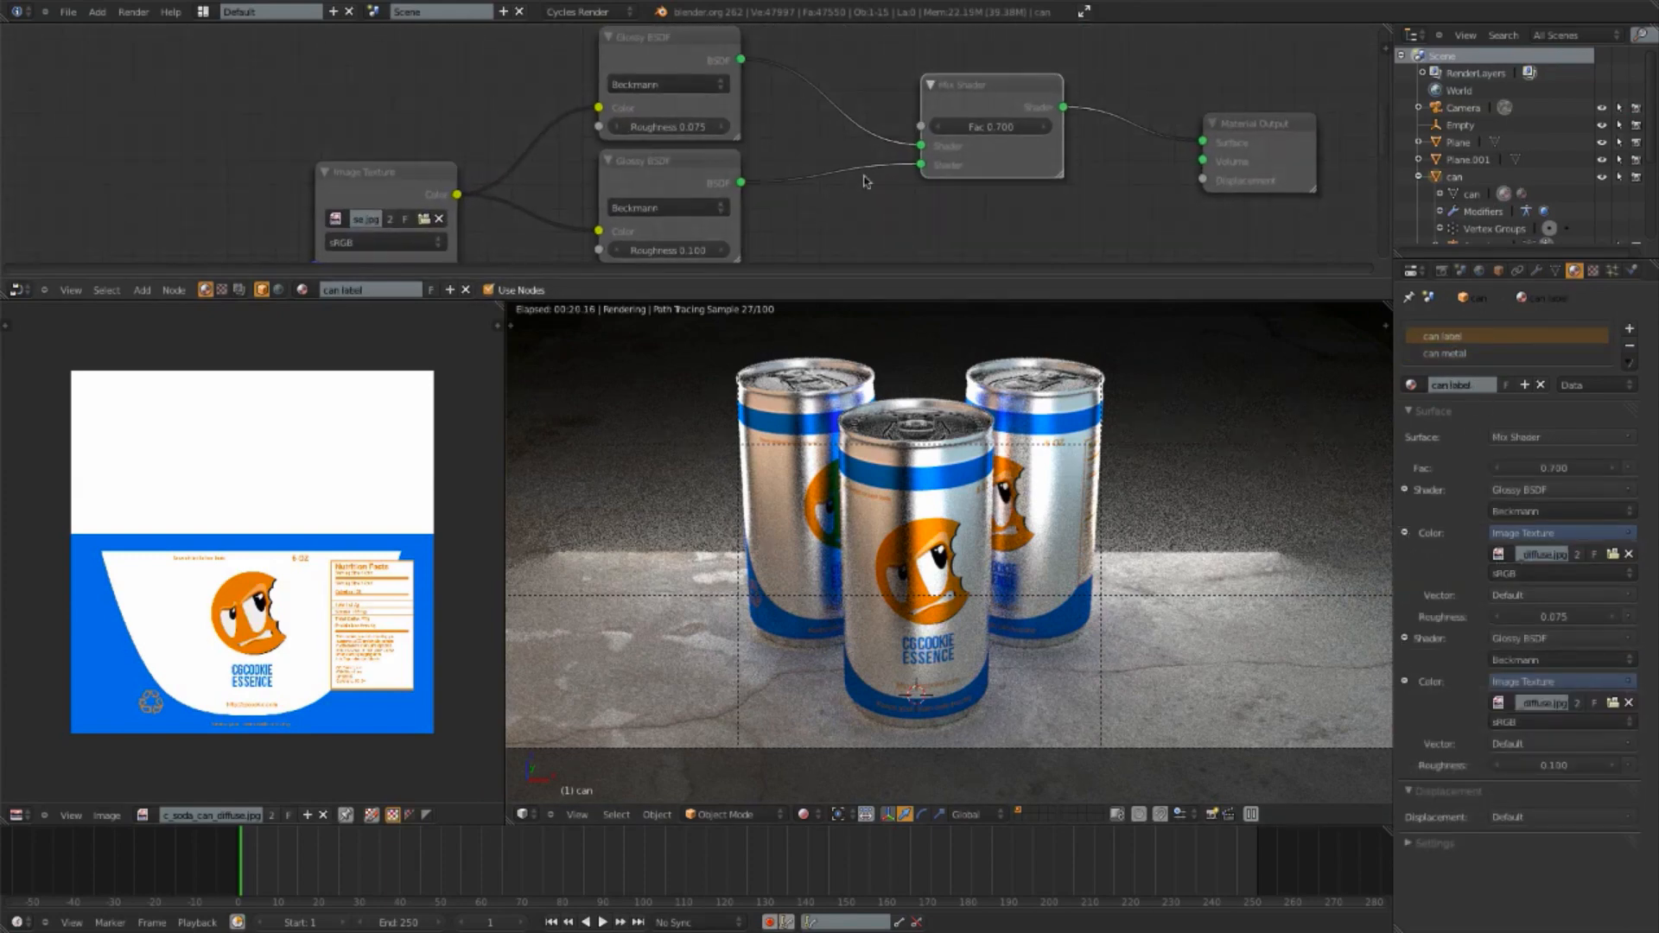
Step: Try Mix Shader factors of 0.5, 1.0 and 0.0 on the can label material
{"action": "left_click", "coordinate": [937, 130]}
{"action": "left_click", "coordinate": [935, 130]}
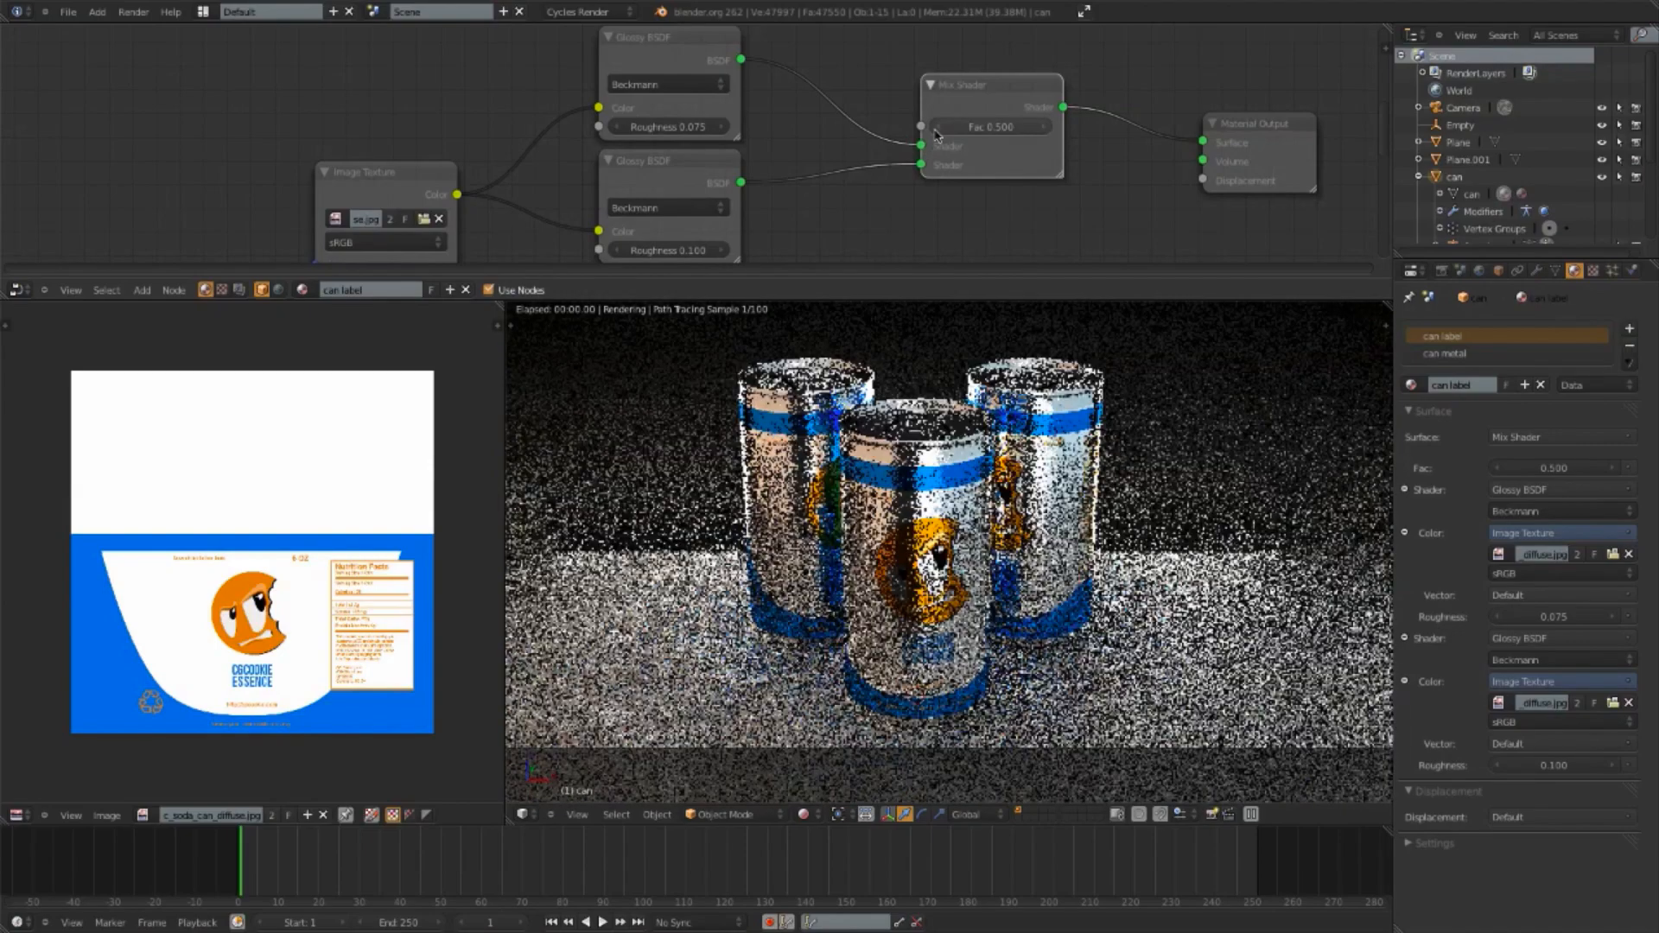
{"action": "left_click_drag", "start_coordinate": [954, 128], "coordinate": [1388, 127]}
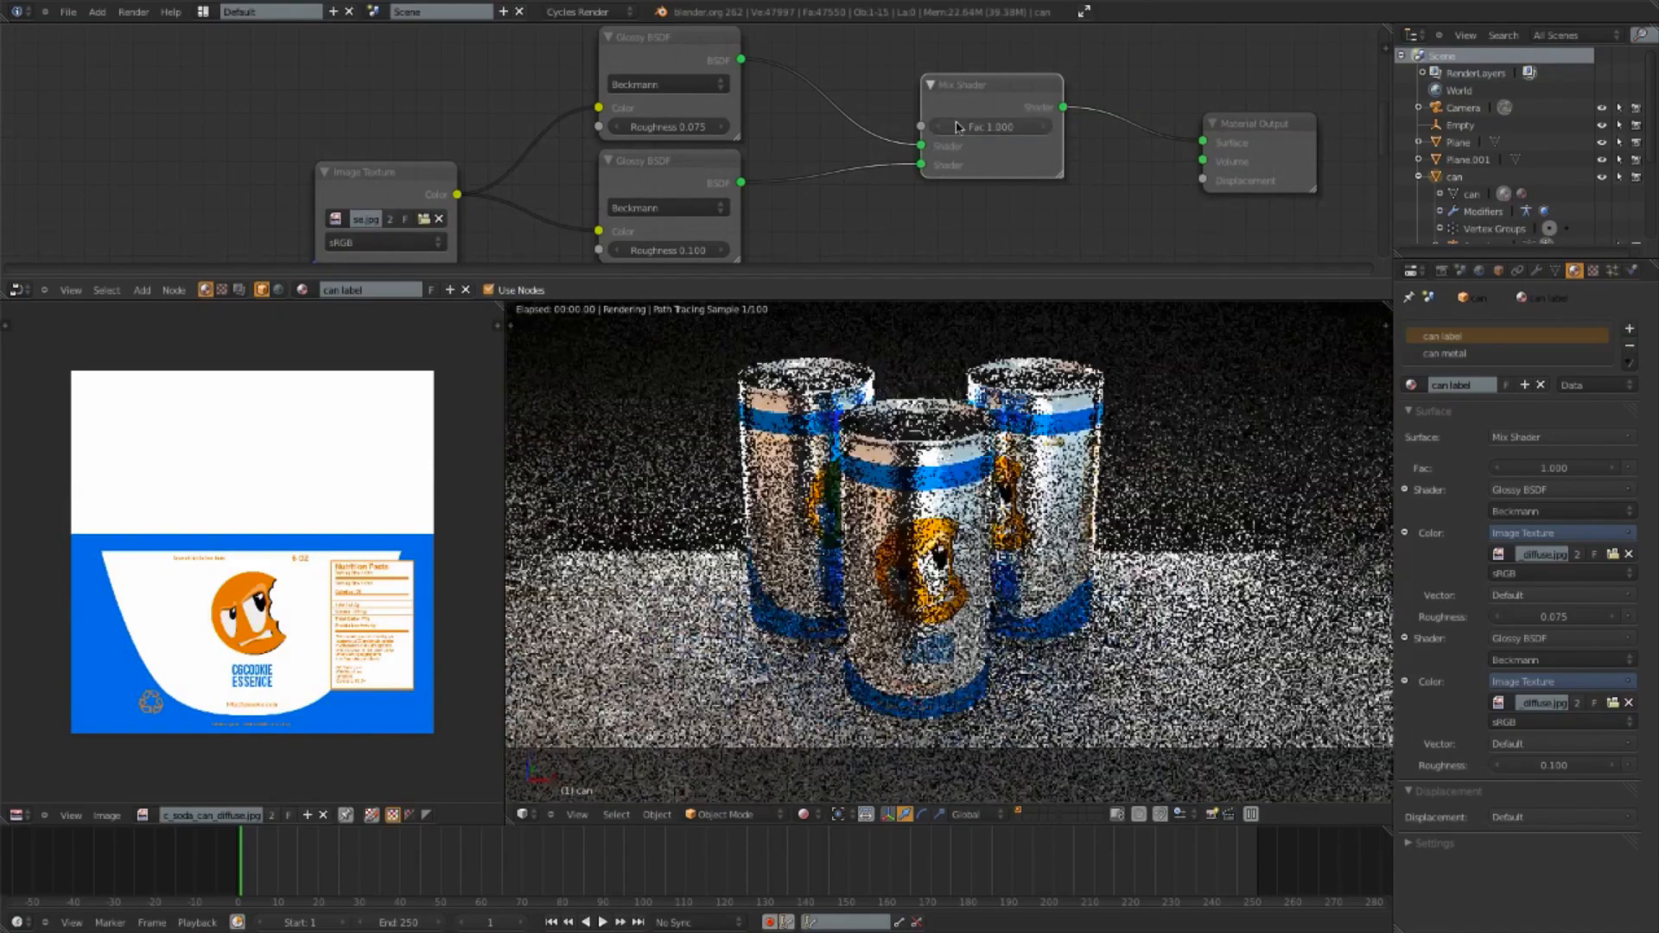
{"action": "left_click_drag", "start_coordinate": [950, 125], "coordinate": [518, 125]}
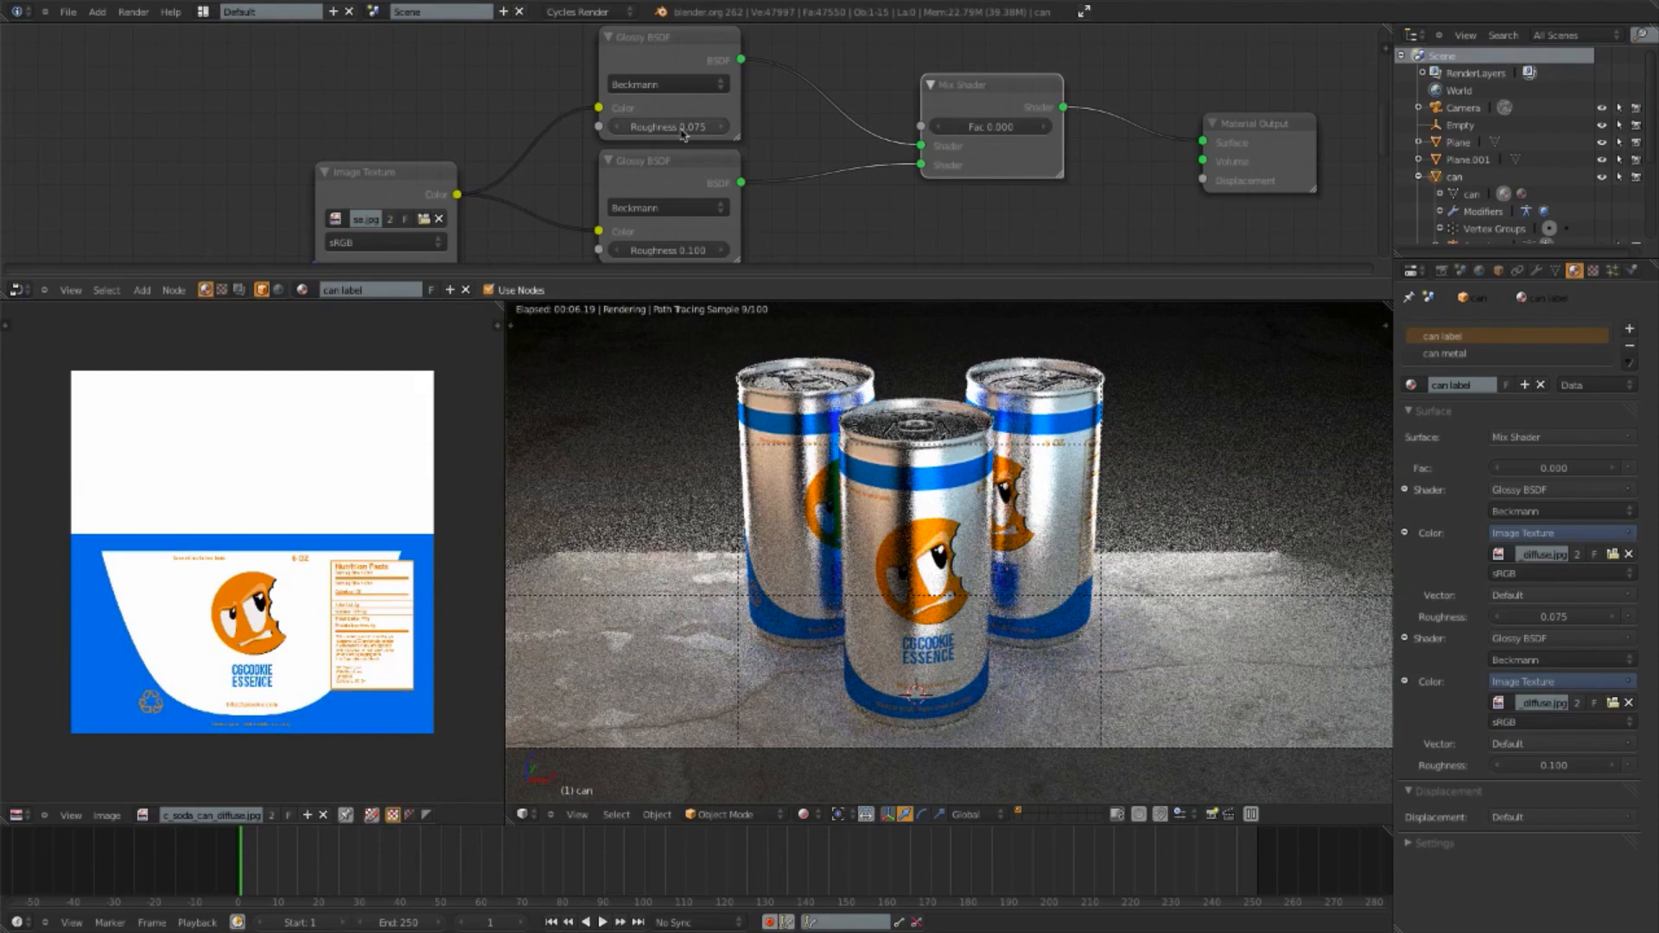
Step: Set the roughness of the can label material's second Glossy BSDF to 1
{"action": "left_click", "coordinate": [696, 251]}
{"action": "type", "text": "1"}
{"action": "key", "text": "Return"}
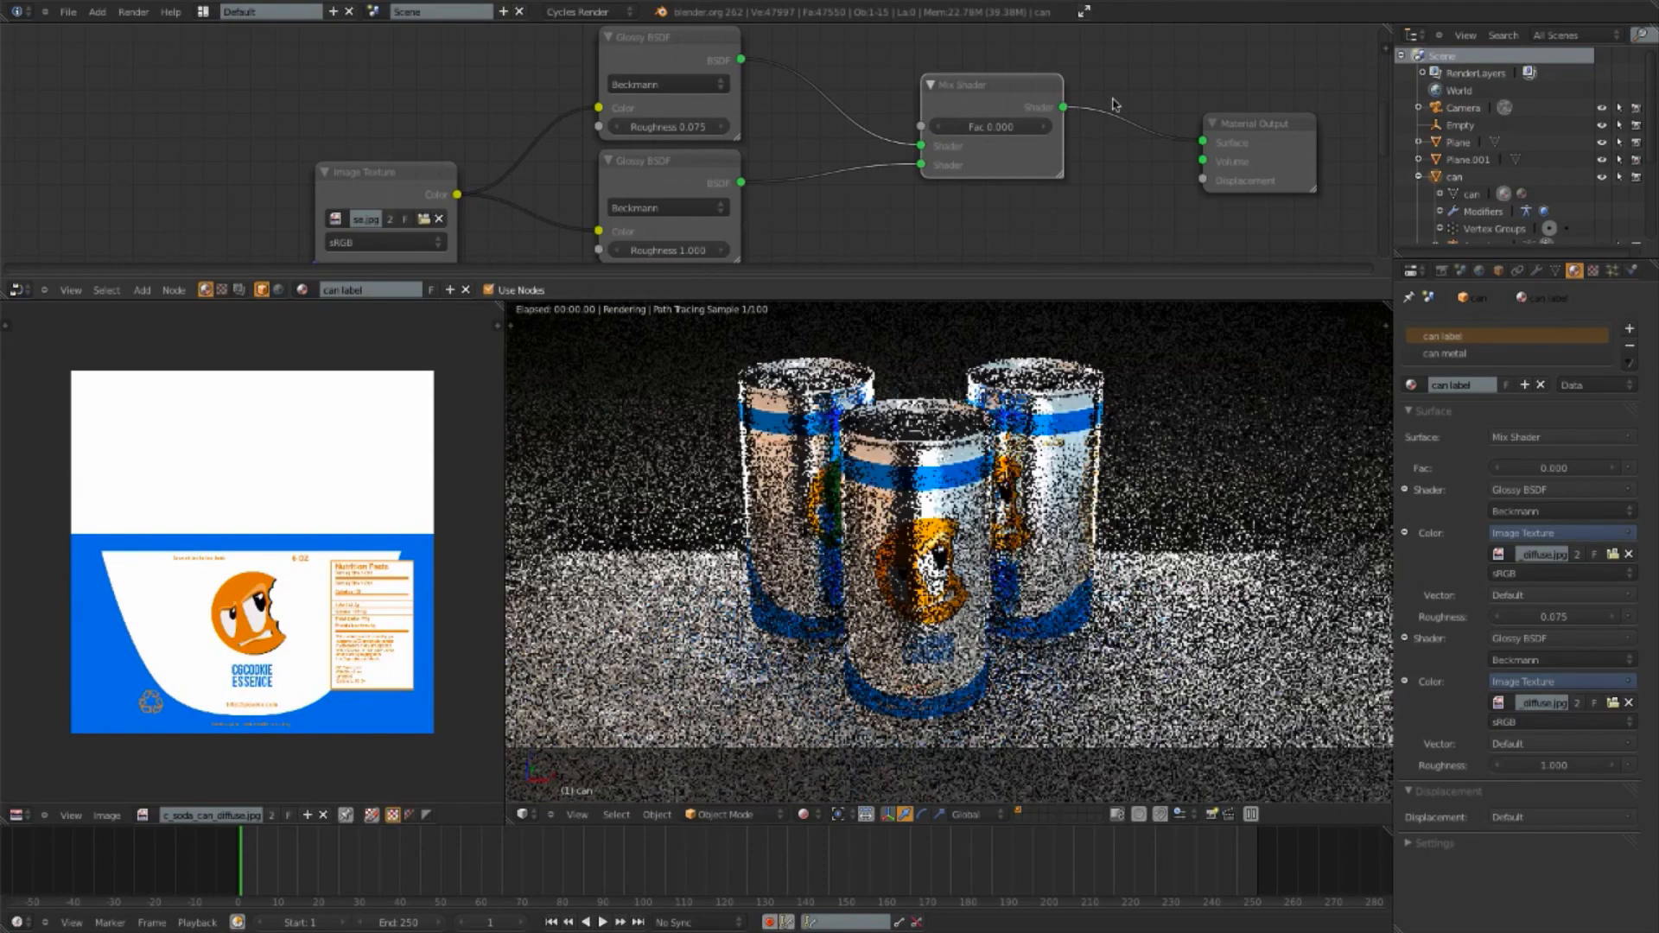
Step: Test the can label's Mix Shader factor at 1.0, shift the node slightly toward the Glossy nodes, and set the factor to 0.1
{"action": "left_click_drag", "start_coordinate": [942, 127], "coordinate": [1003, 130]}
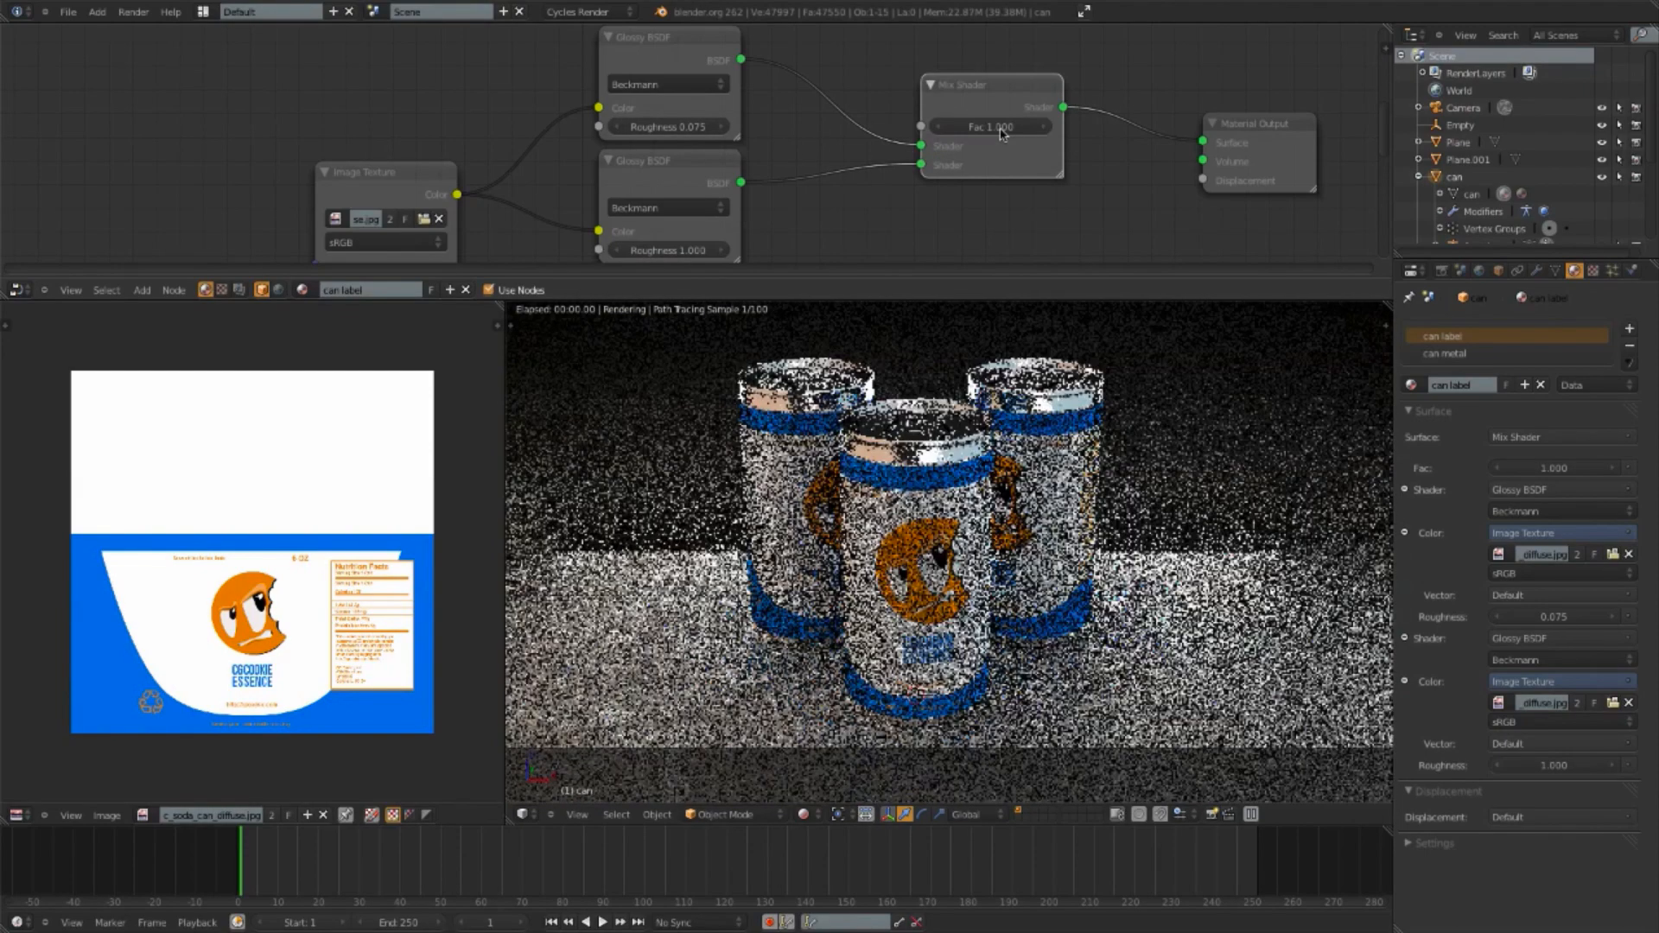
{"action": "key", "text": "g"}
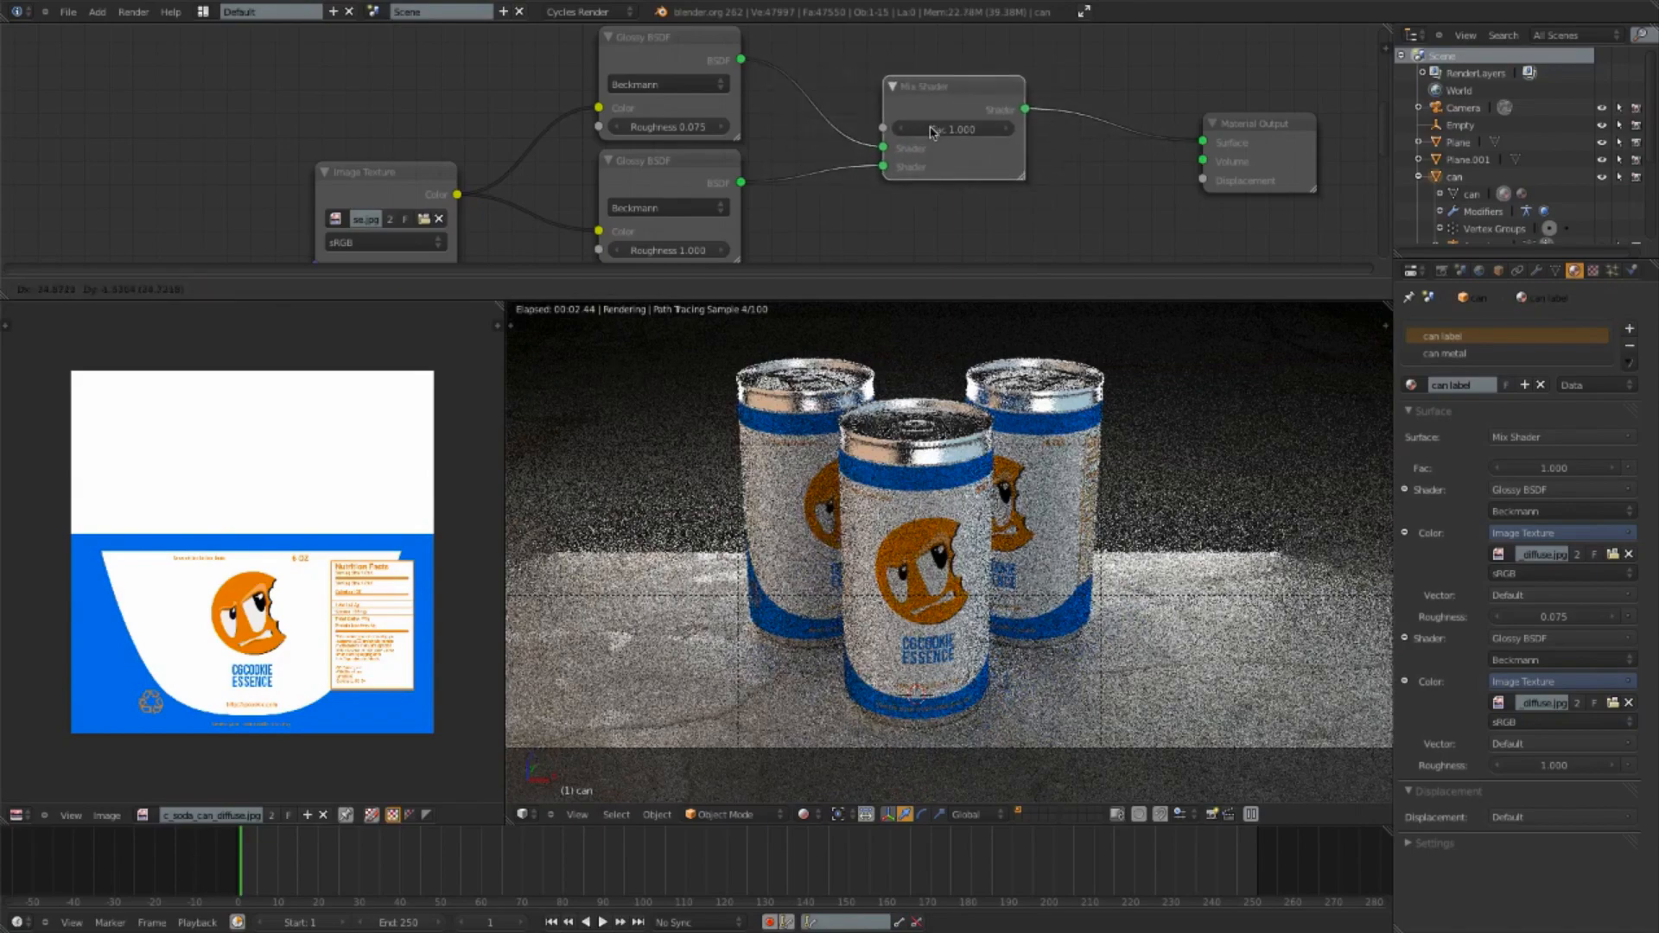
{"action": "left_click", "coordinate": [942, 132]}
{"action": "left_click_drag", "start_coordinate": [942, 132], "coordinate": [899, 132]}
{"action": "left_click", "coordinate": [994, 133]}
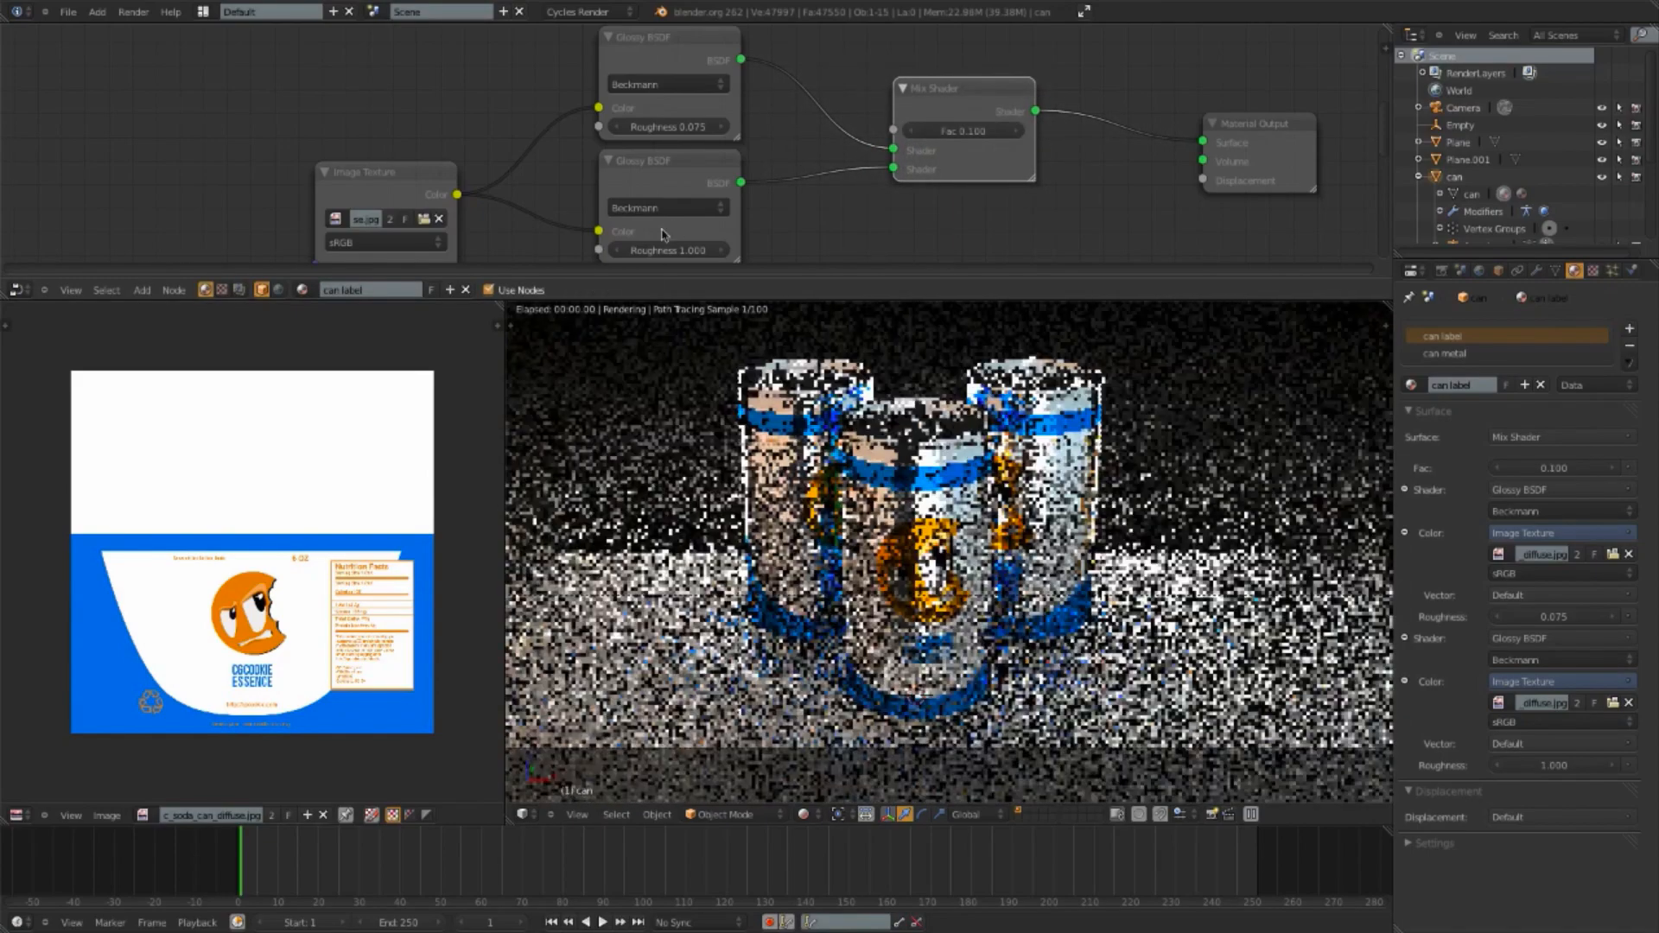
Step: Try a roughness of 0.1 on the can label's second Glossy BSDF and 0.025 on the first
{"action": "left_click", "coordinate": [668, 250]}
{"action": "type", "text": "0.1"}
{"action": "key", "text": "Return"}
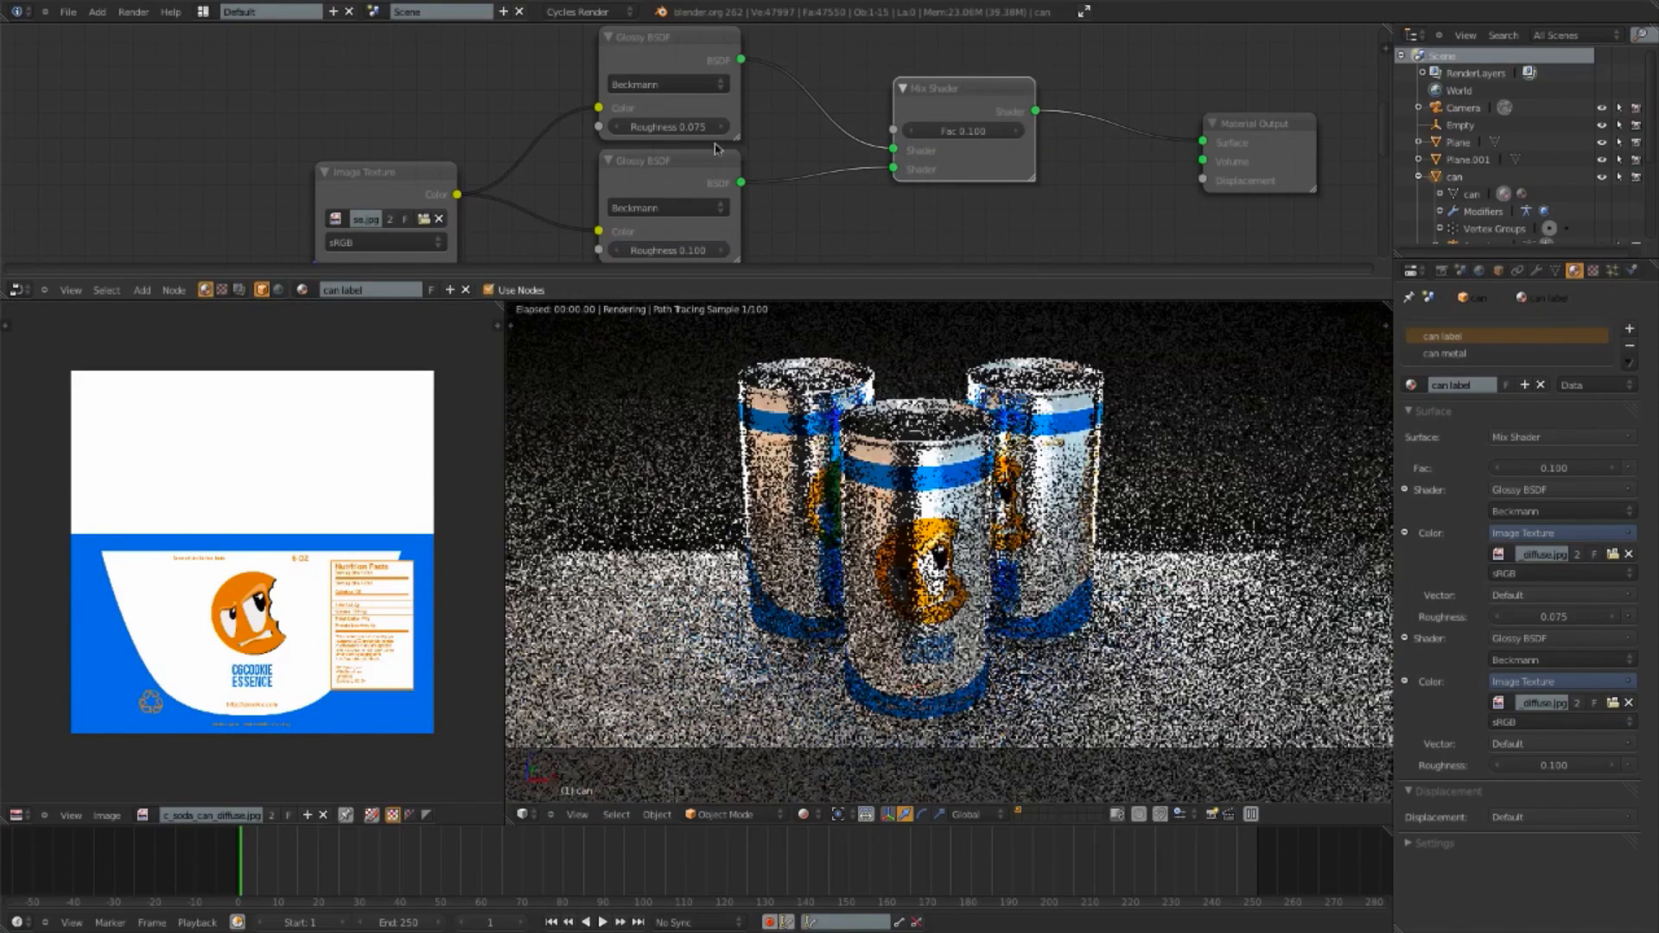
{"action": "left_click", "coordinate": [668, 126]}
{"action": "key", "text": "BackSpace"}
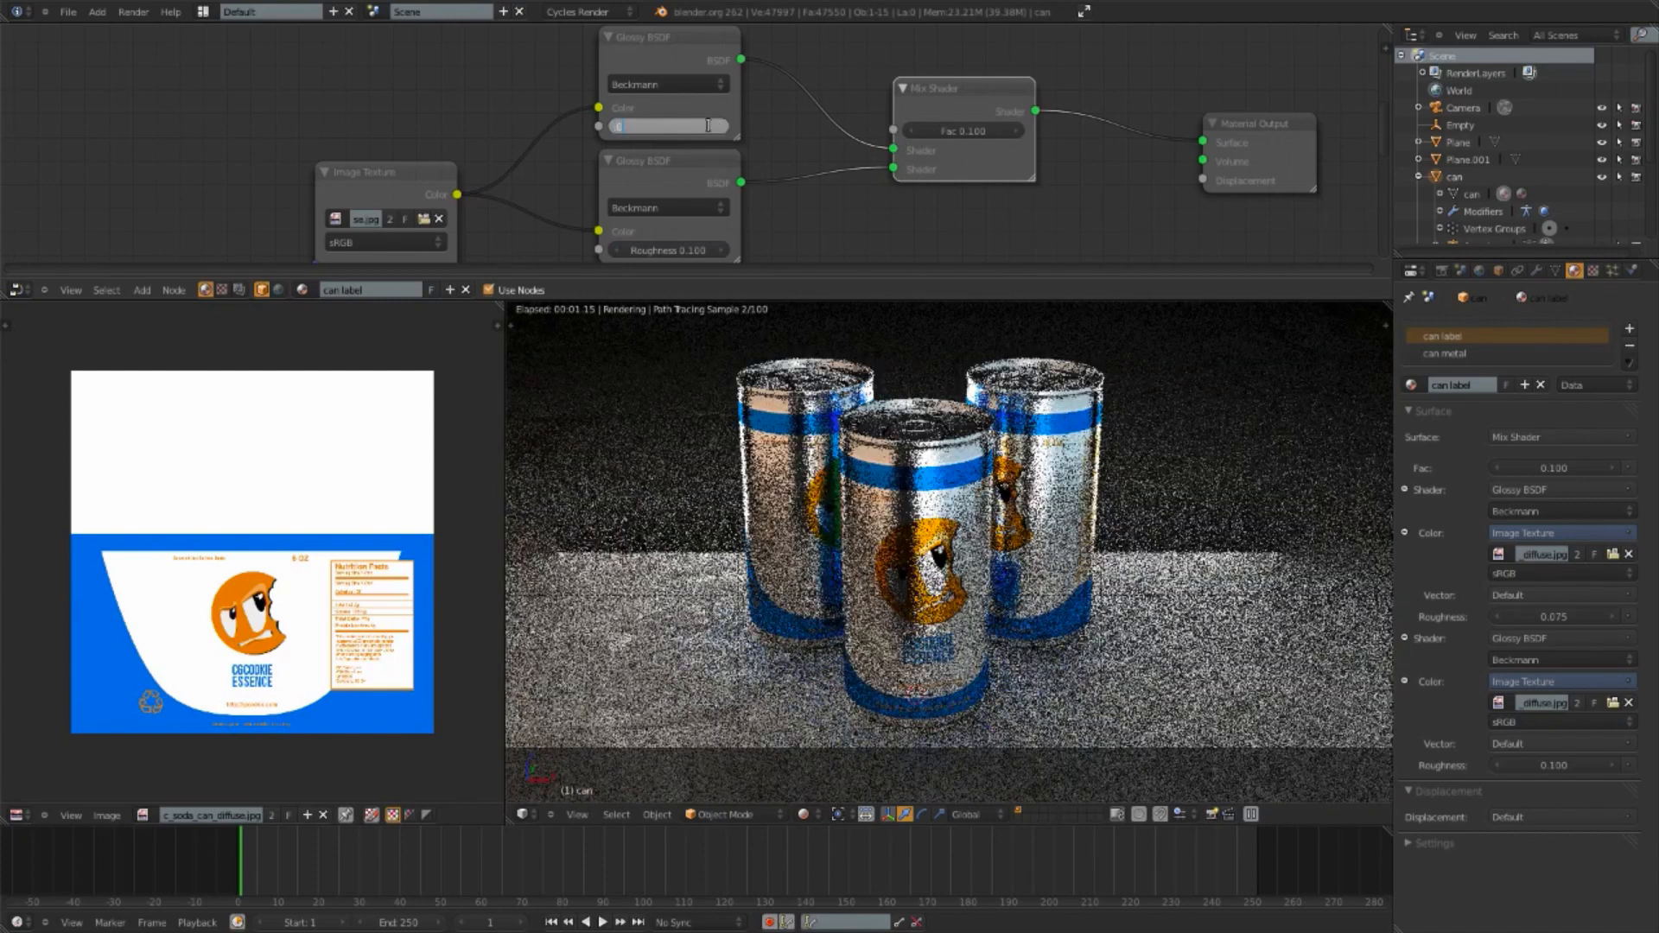
{"action": "type", "text": "0.025"}
{"action": "key", "text": "Return"}
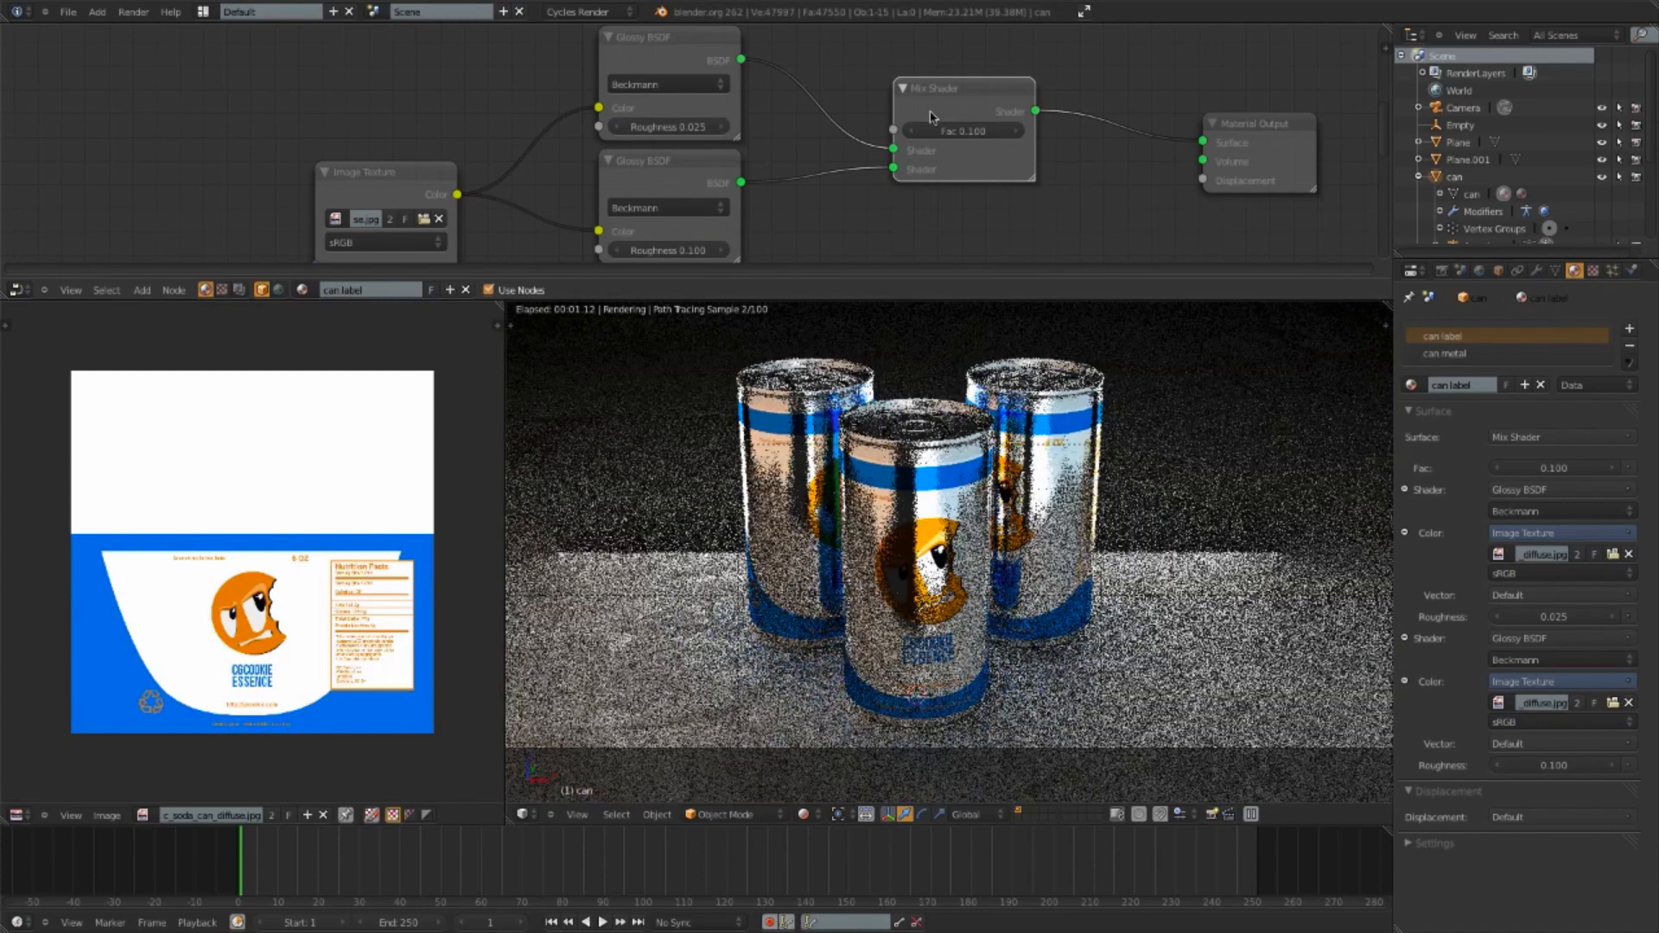
Step: Set the roughness to 0.1 on the can label's first Glossy BSDF and 0.3 on the second
{"action": "left_click", "coordinate": [690, 124]}
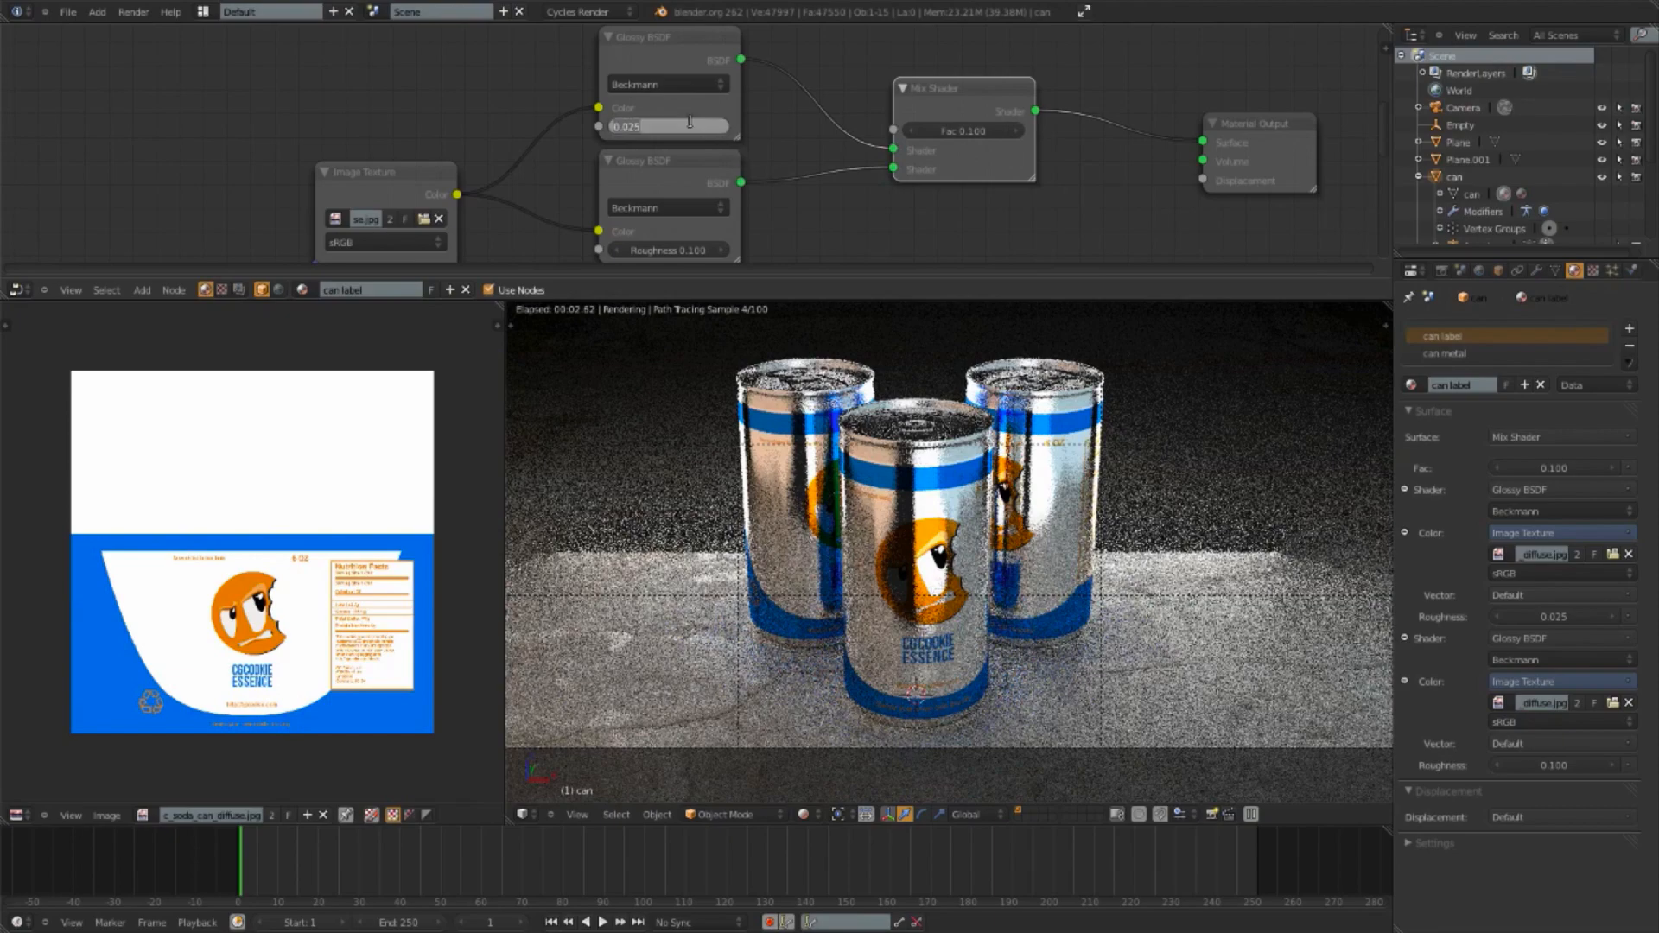
{"action": "type", "text": "0.1"}
{"action": "key", "text": "Return"}
{"action": "left_click", "coordinate": [690, 123]}
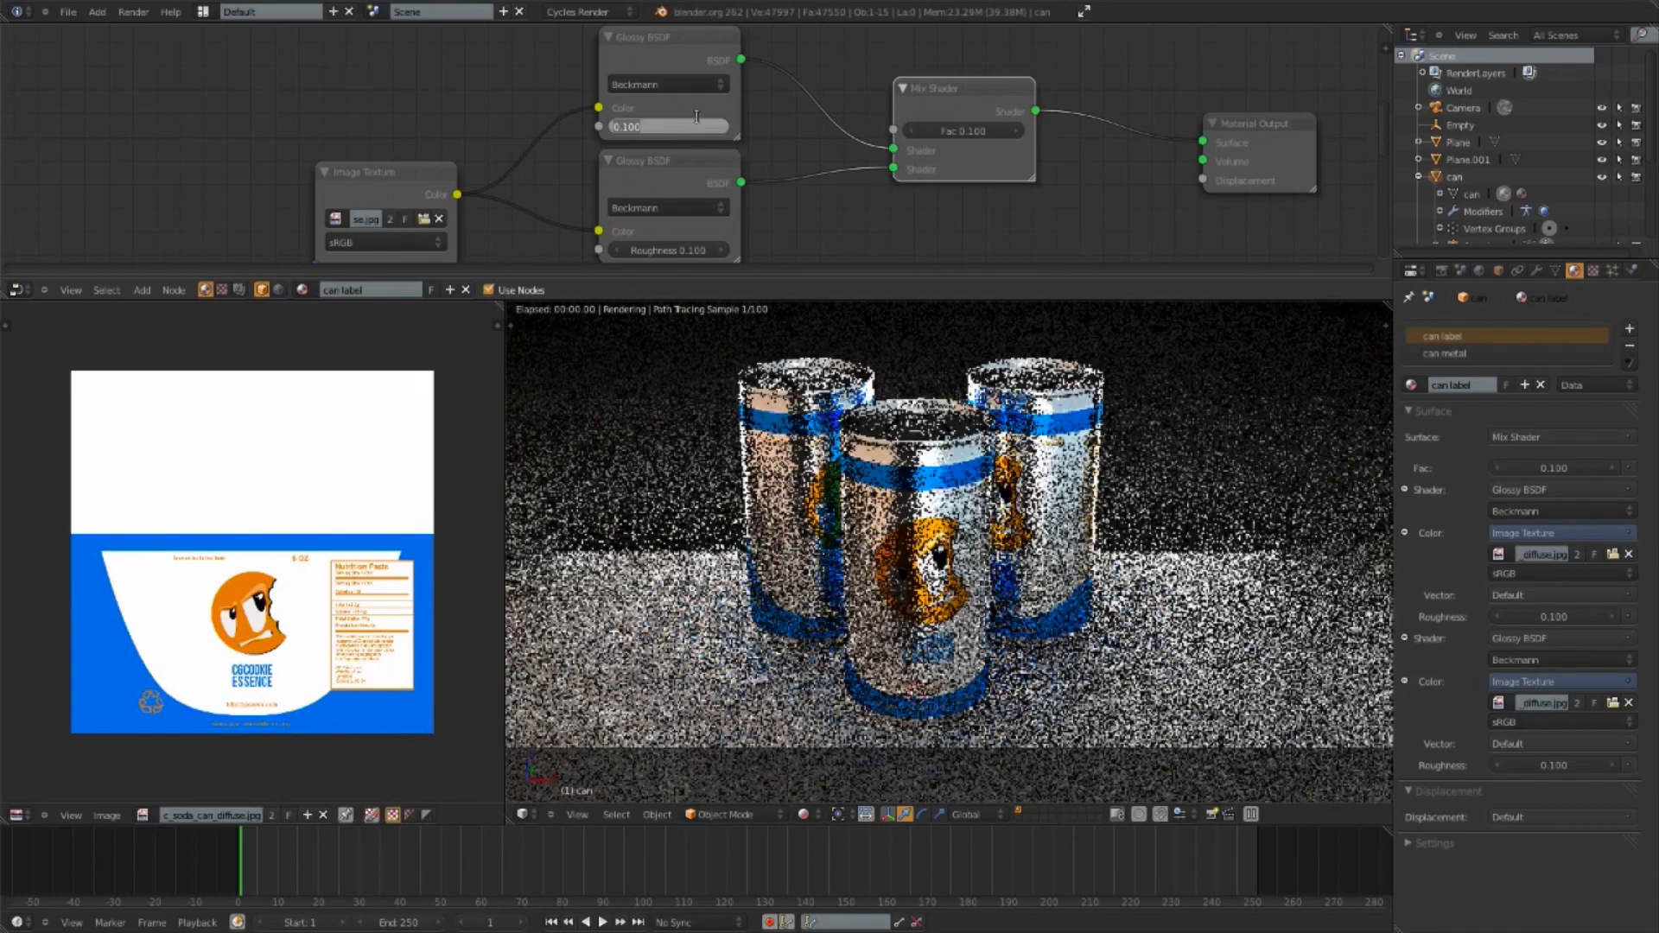
{"action": "key", "text": "Return"}
{"action": "left_click", "coordinate": [690, 249]}
{"action": "type", "text": "0.3"}
{"action": "key", "text": "Return"}
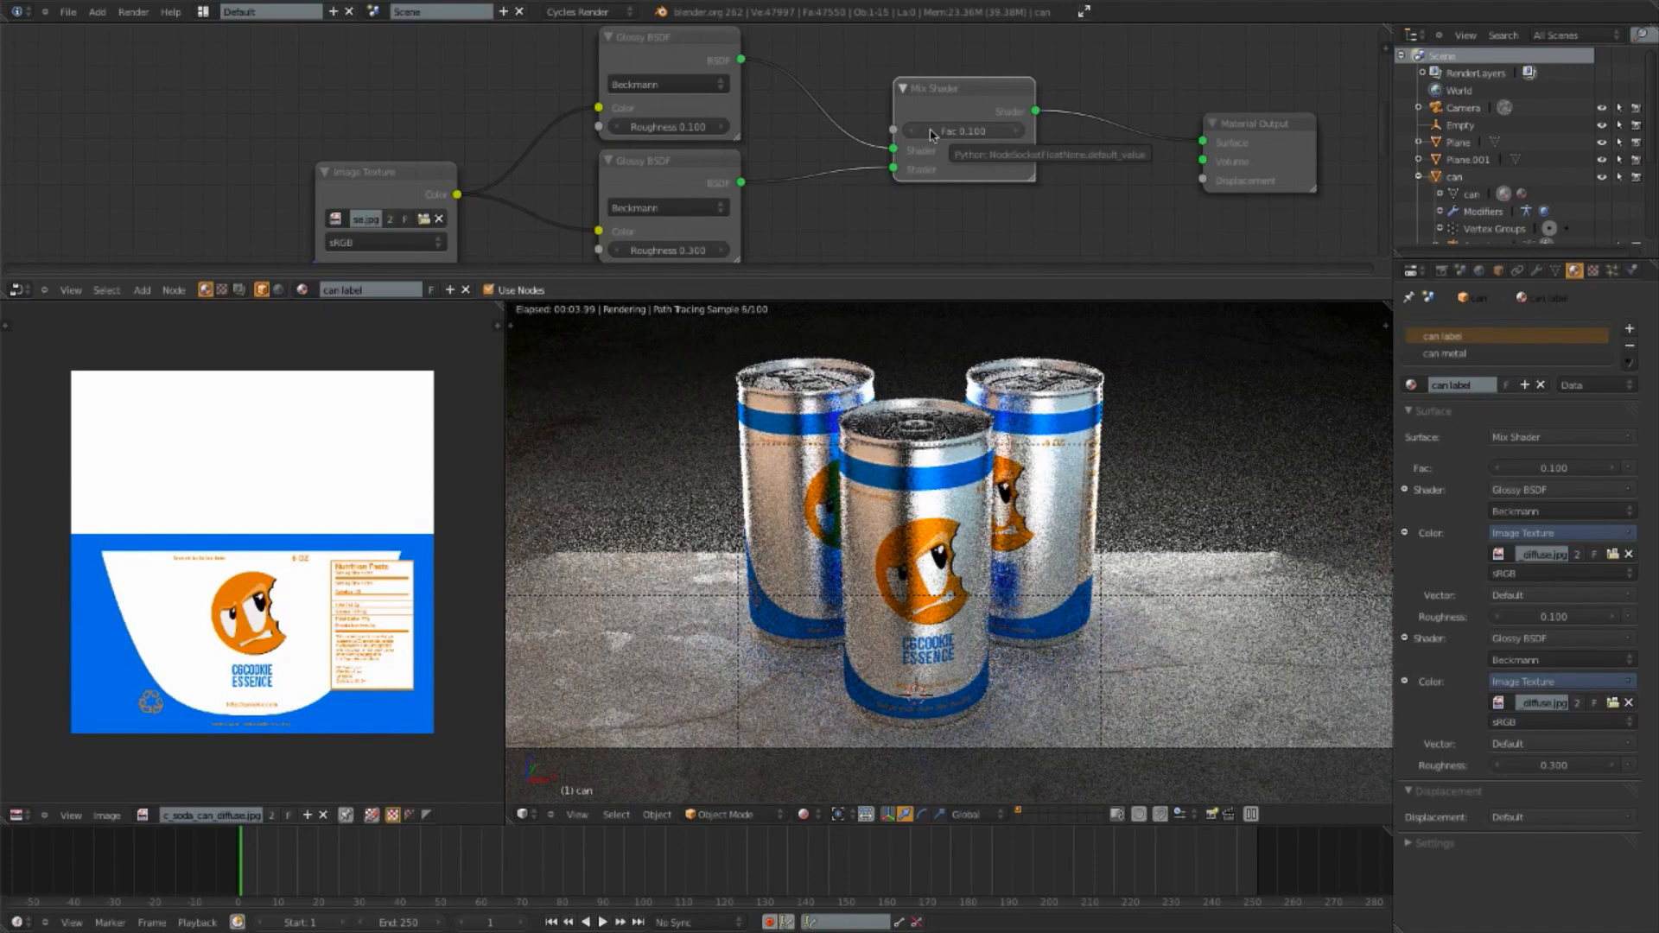
Step: Lower the can label's Mix Shader factor to 0.060 and save over the existing file
{"action": "mouse_move", "coordinate": [931, 134]}
{"action": "left_mouse_down"}
{"action": "mouse_move", "coordinate": [947, 134]}
{"action": "mouse_move", "coordinate": [913, 134]}
{"action": "left_mouse_up"}
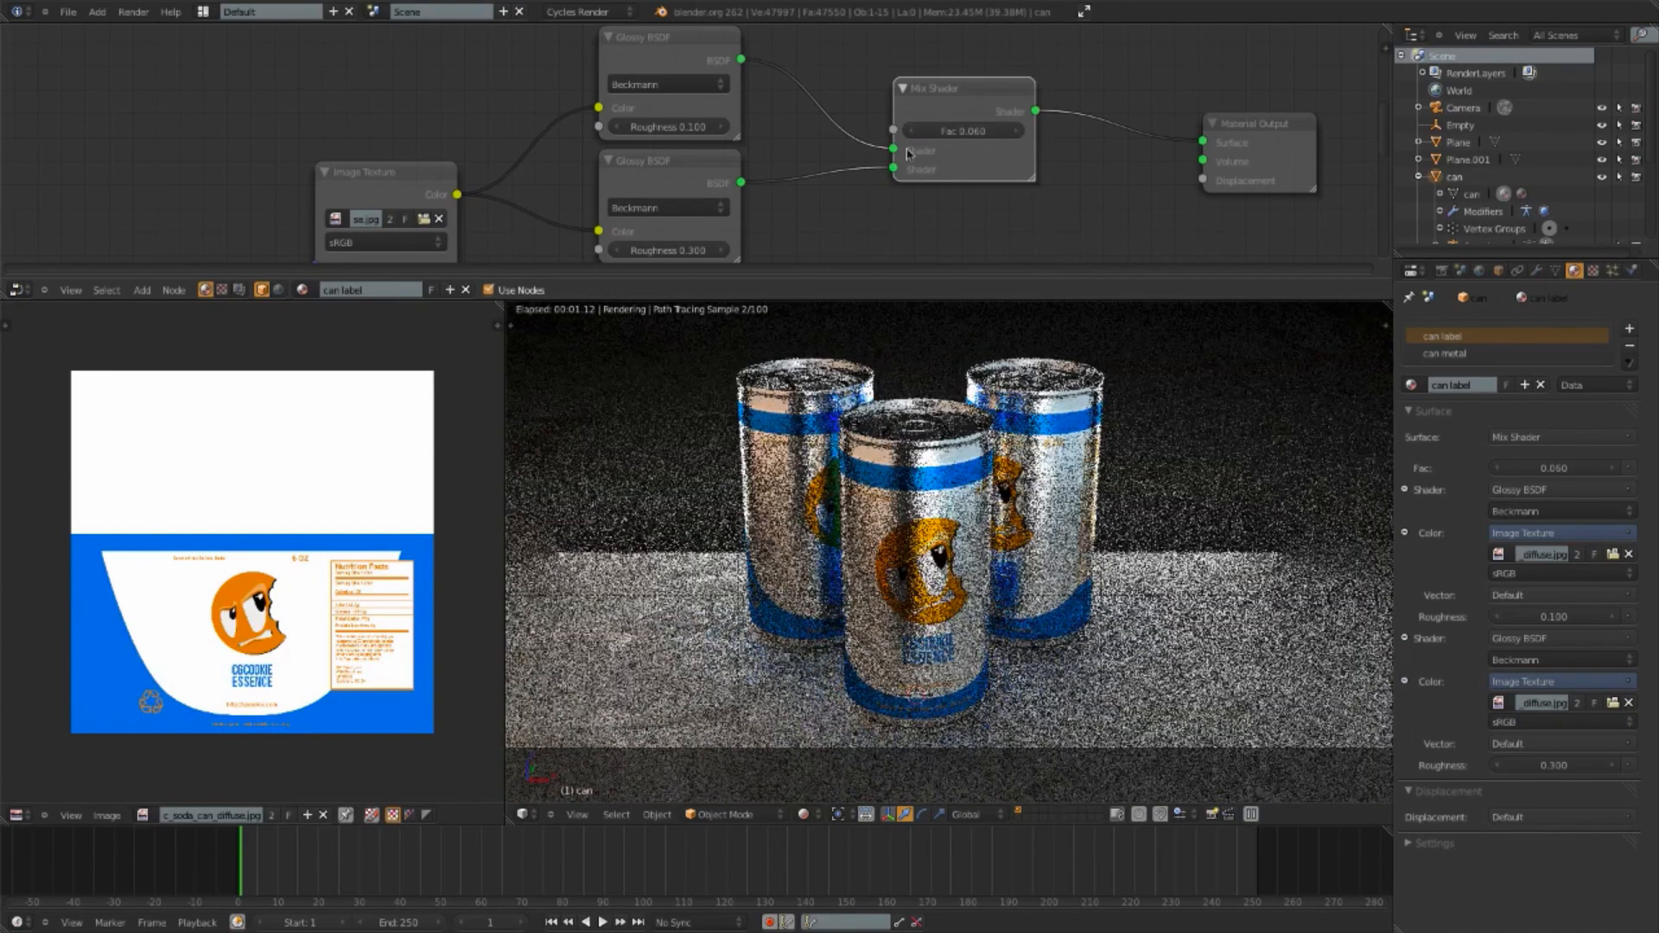
{"action": "key", "text": "ctrl+s"}
{"action": "left_click", "coordinate": [1074, 526]}
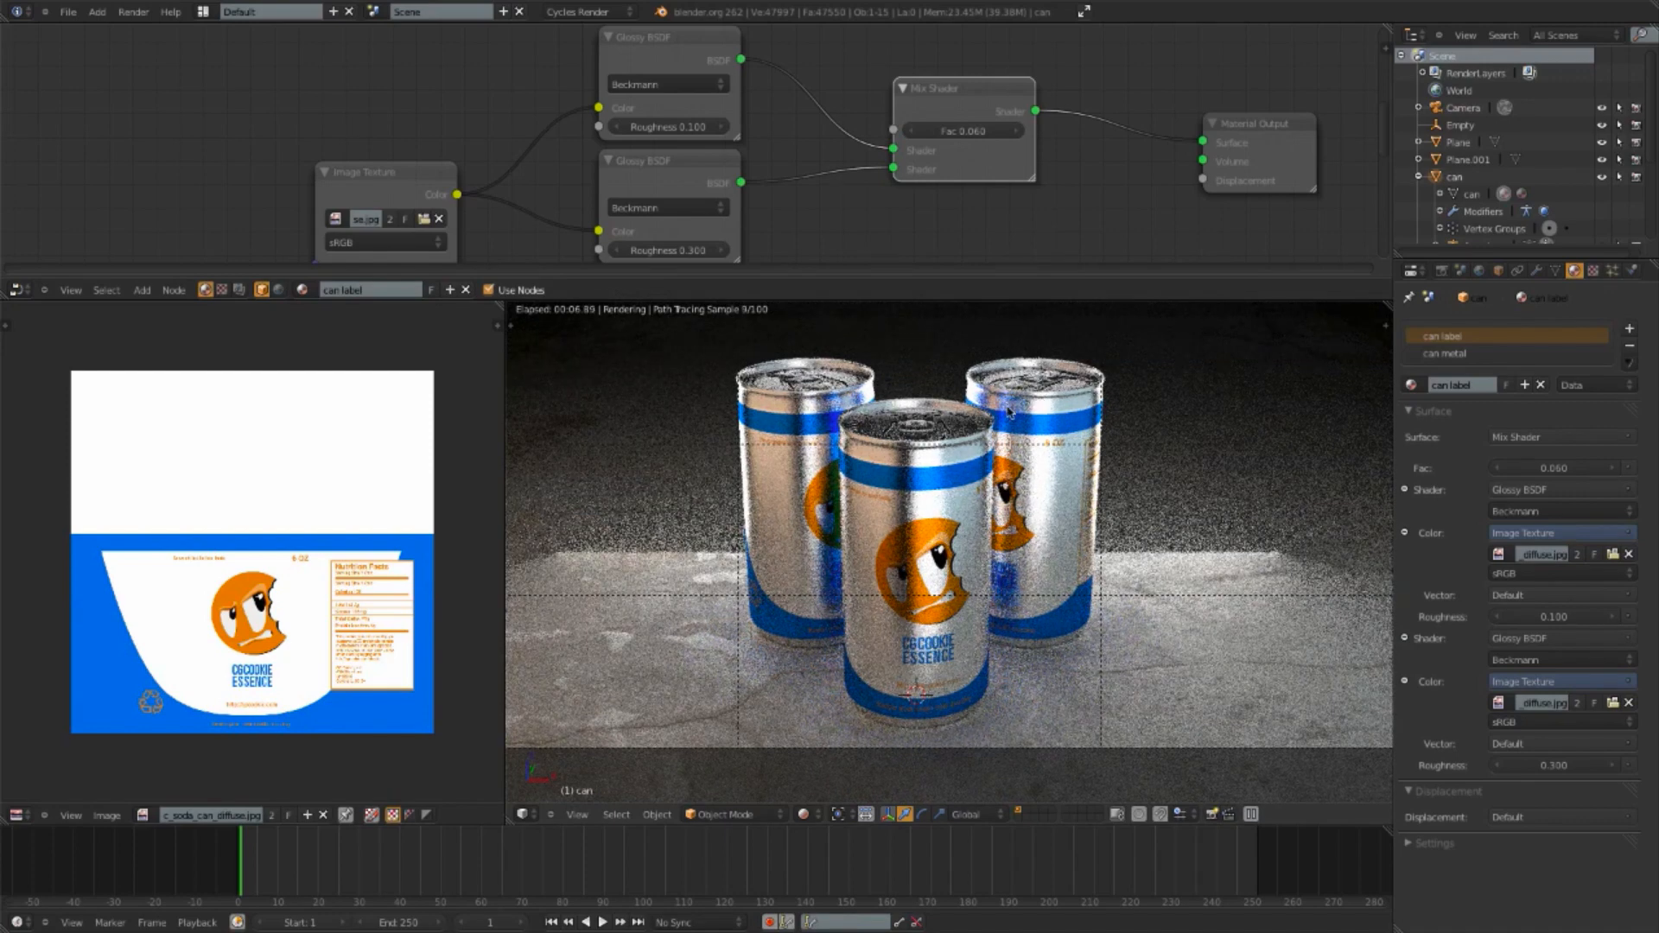
Step: In a wireframe side view, select the front can's tab bone and rotate it upward out of the lid
{"action": "key", "text": "z"}
{"action": "key", "text": "KP_3"}
{"action": "middle_click_drag", "start_coordinate": [937, 537], "coordinate": [537, 615], "text": "shift"}
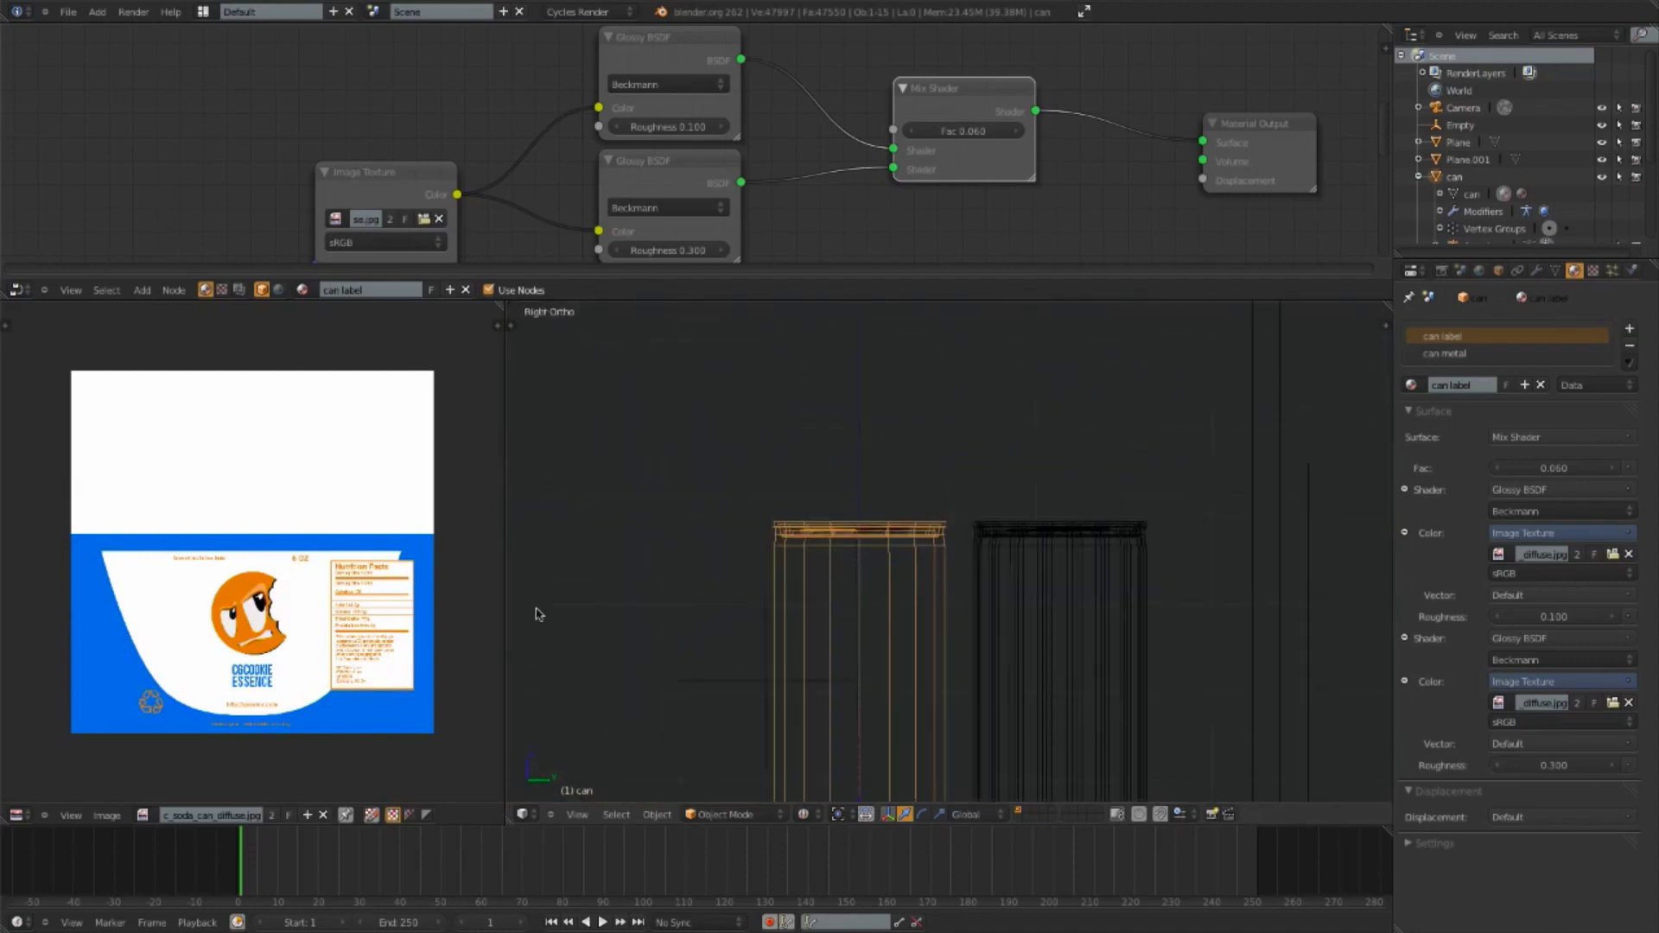
{"action": "scroll", "coordinate": [955, 569], "scroll_direction": "up", "scroll_amount": 3}
{"action": "right_click", "coordinate": [811, 511]}
{"action": "middle_click_drag", "start_coordinate": [848, 559], "coordinate": [951, 620], "text": "shift"}
{"action": "scroll", "coordinate": [952, 620], "scroll_direction": "up", "scroll_amount": 5}
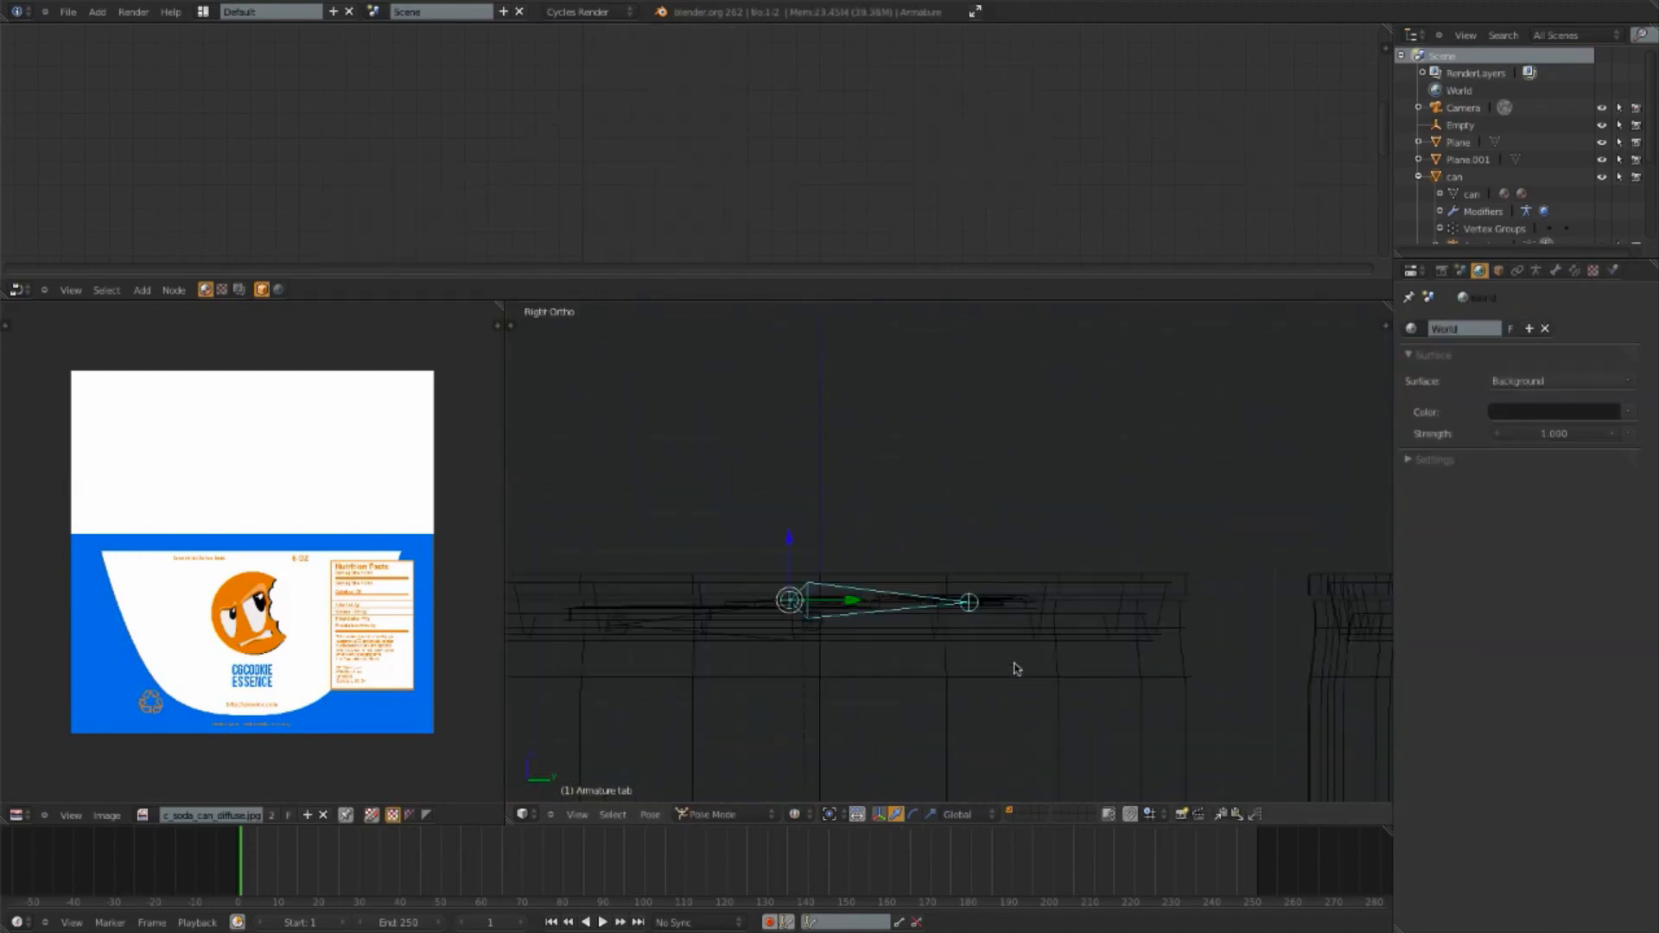
{"action": "key", "text": "r"}
{"action": "left_click", "coordinate": [995, 448]}
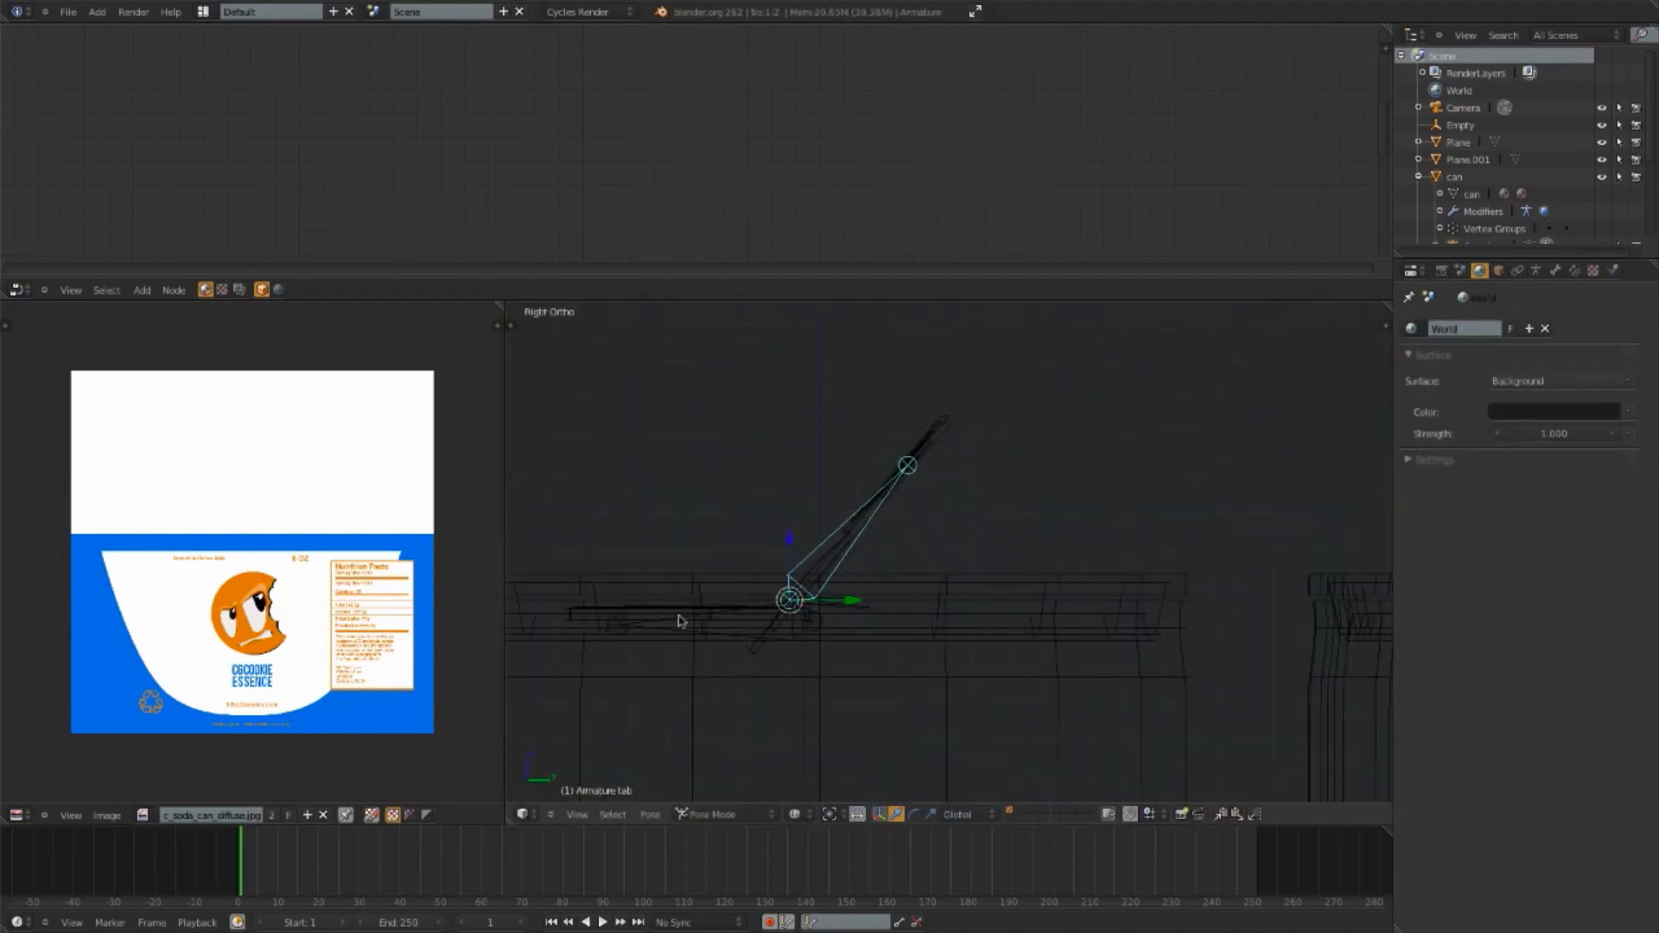
Step: Rotate the tab_inner bone down into the front can and check the shaded result through the camera
{"action": "right_click", "coordinate": [661, 623]}
{"action": "key", "text": "r"}
{"action": "left_click", "coordinate": [1025, 533]}
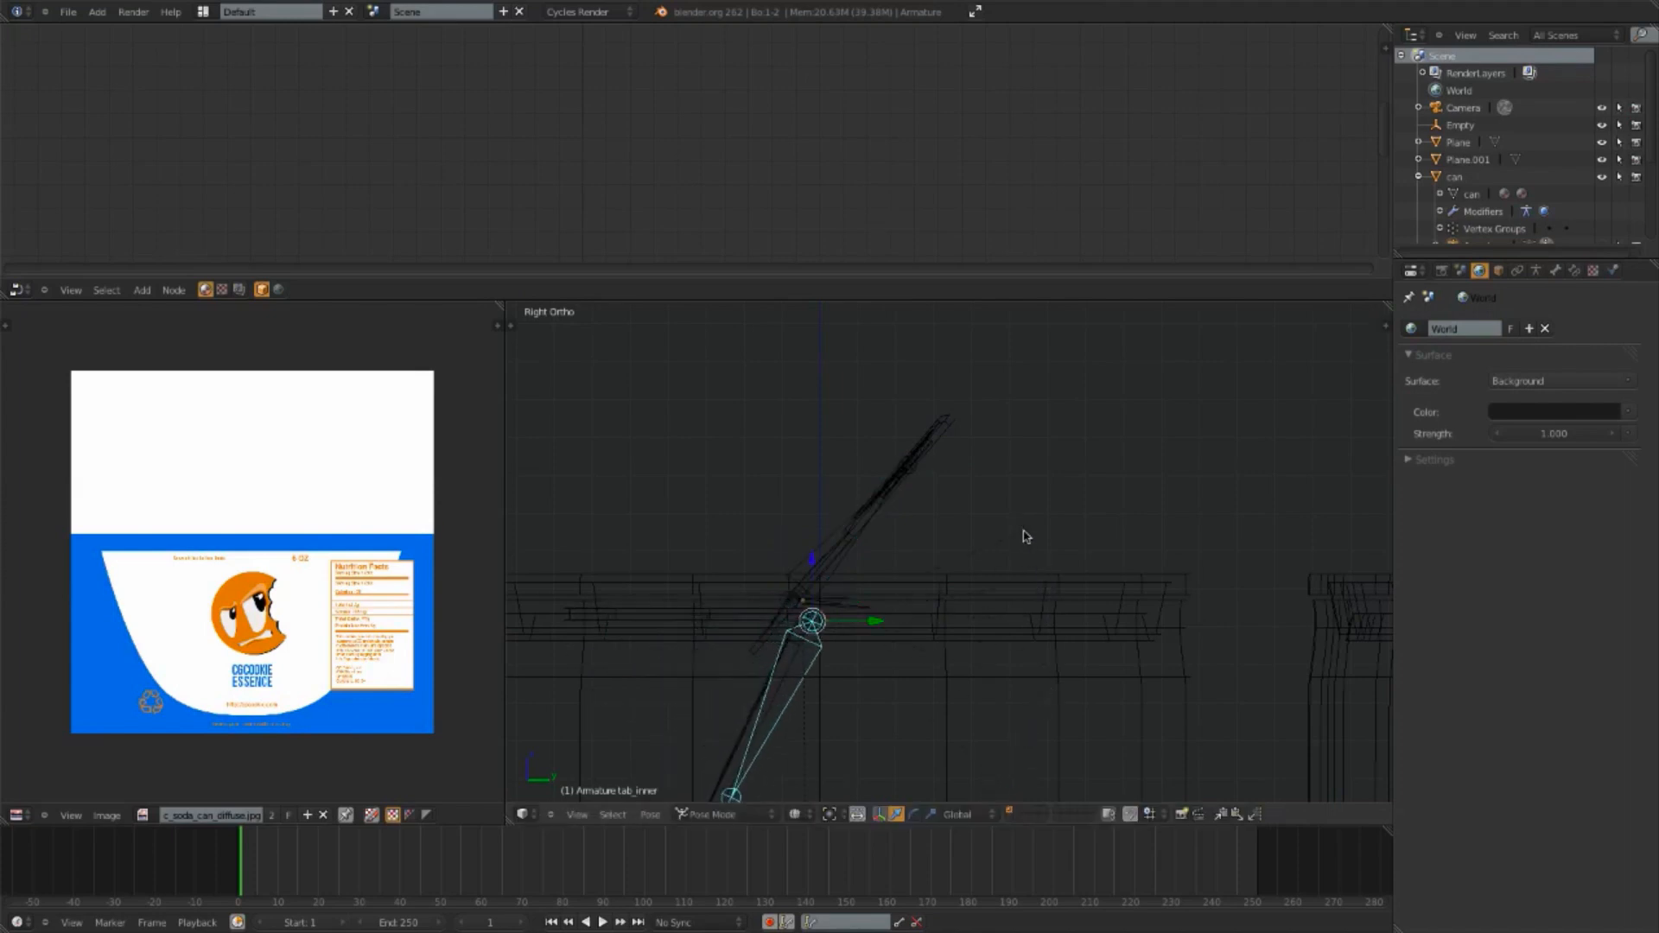
{"action": "scroll", "coordinate": [993, 554], "scroll_direction": "down", "scroll_amount": 3}
{"action": "key", "text": "shift+z"}
{"action": "key", "text": "KP_0"}
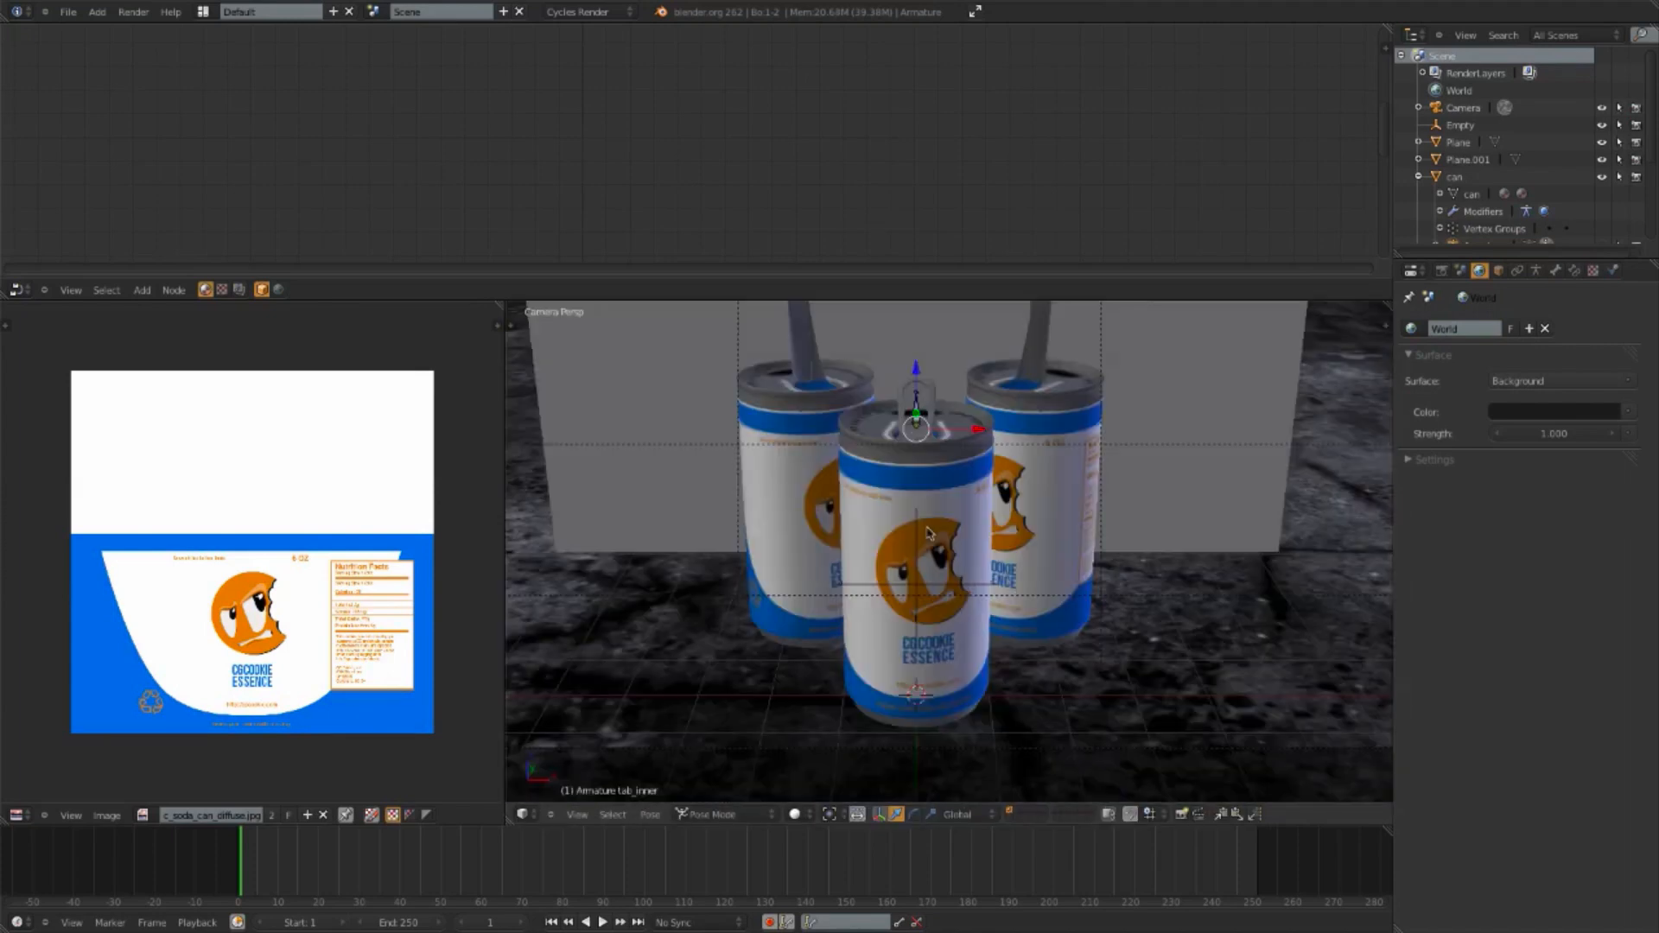
{"action": "scroll", "coordinate": [1076, 453], "scroll_direction": "down", "scroll_amount": 2}
Step: Undo the rotations of the tab and tab_inner bones so the can is closed again
{"action": "key", "text": "ctrl+z"}
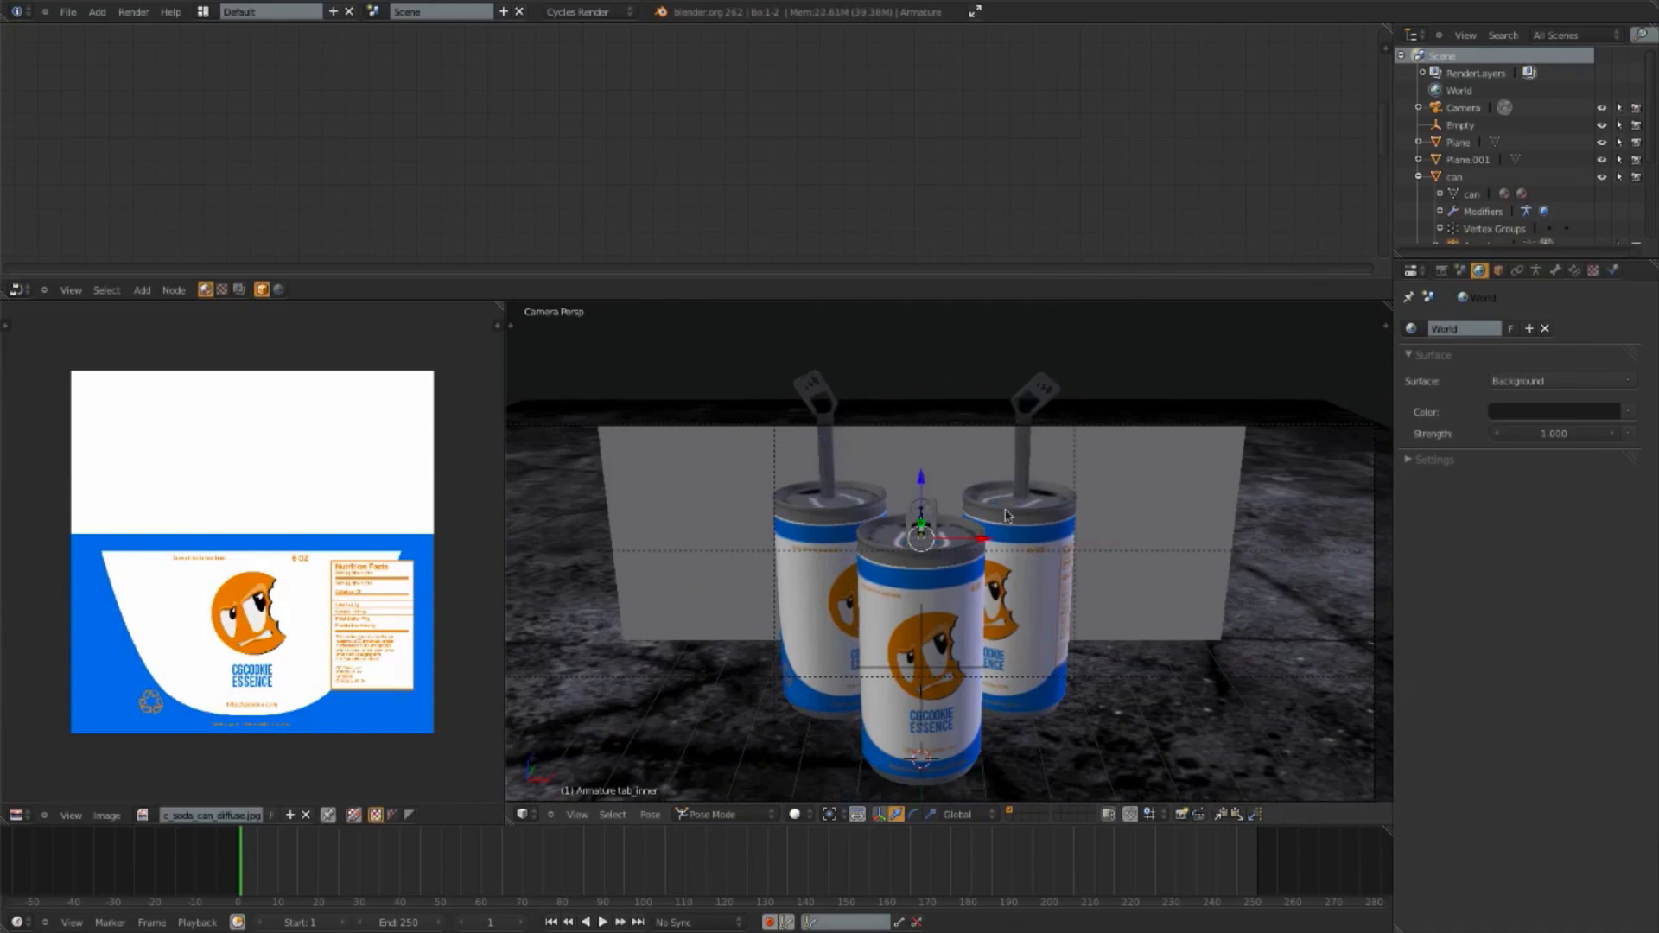
{"action": "key", "text": "z"}
{"action": "key", "text": "ctrl+z"}
{"action": "key", "text": "ctrl+z"}
{"action": "scroll", "coordinate": [1039, 499], "scroll_direction": "up", "scroll_amount": 3}
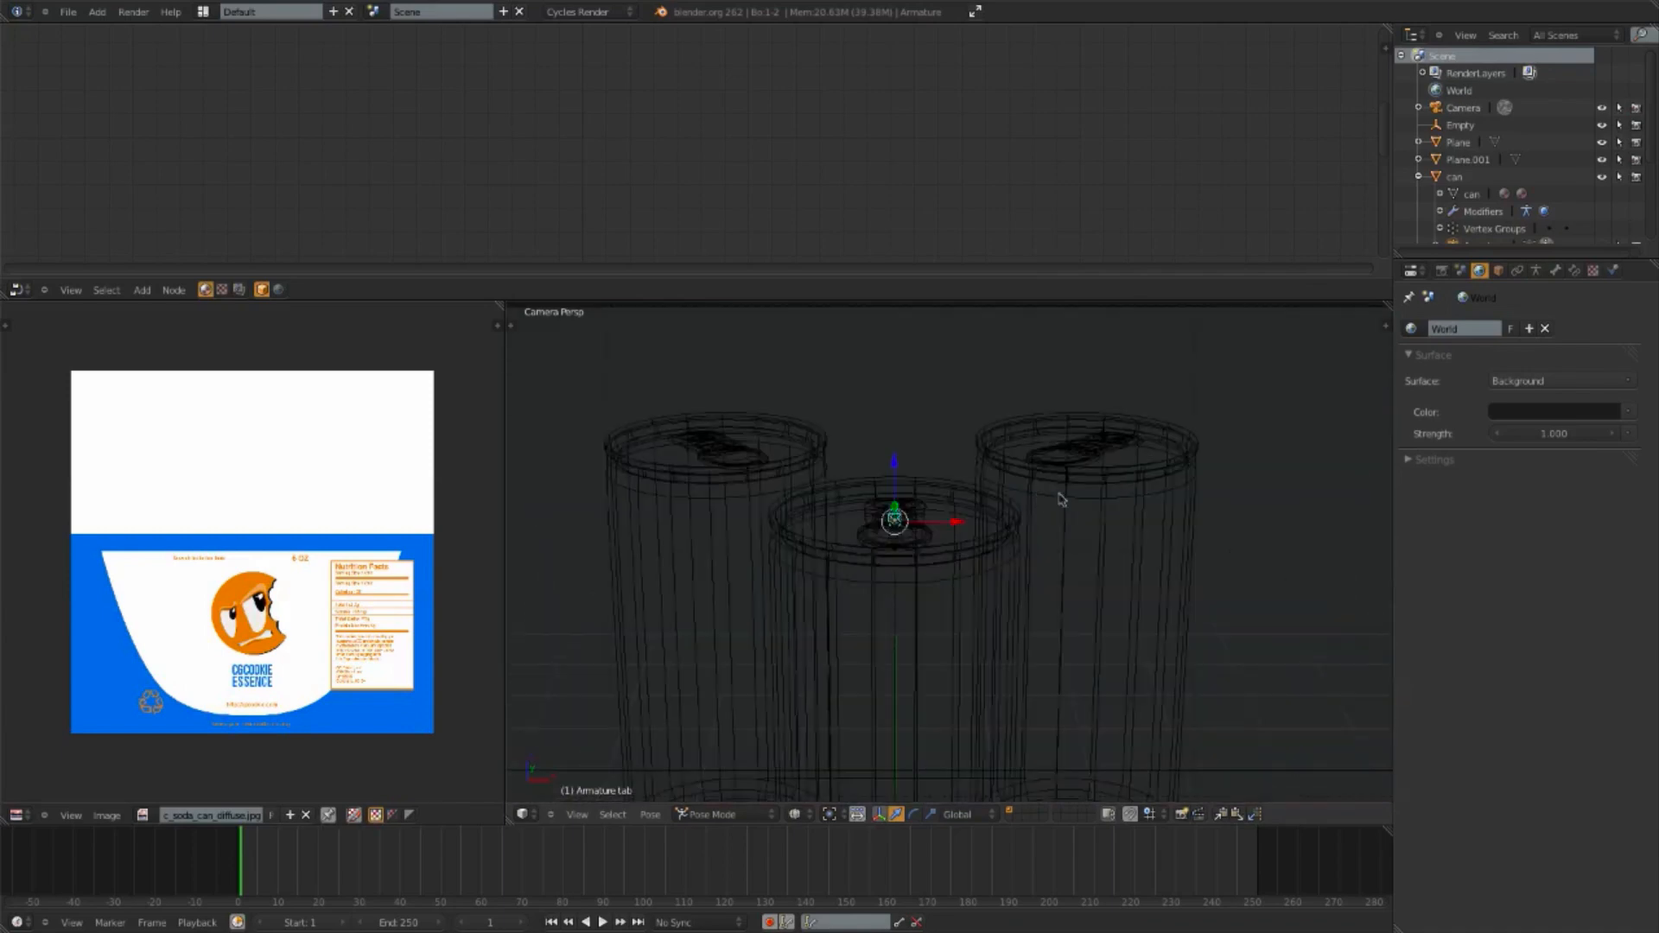
Step: Check which objects can be selected at the tabs of the rear can and the front can in wireframe
{"action": "key", "text": "z"}
{"action": "key", "text": "z"}
{"action": "right_click", "coordinate": [1085, 457]}
{"action": "right_click", "coordinate": [1084, 451]}
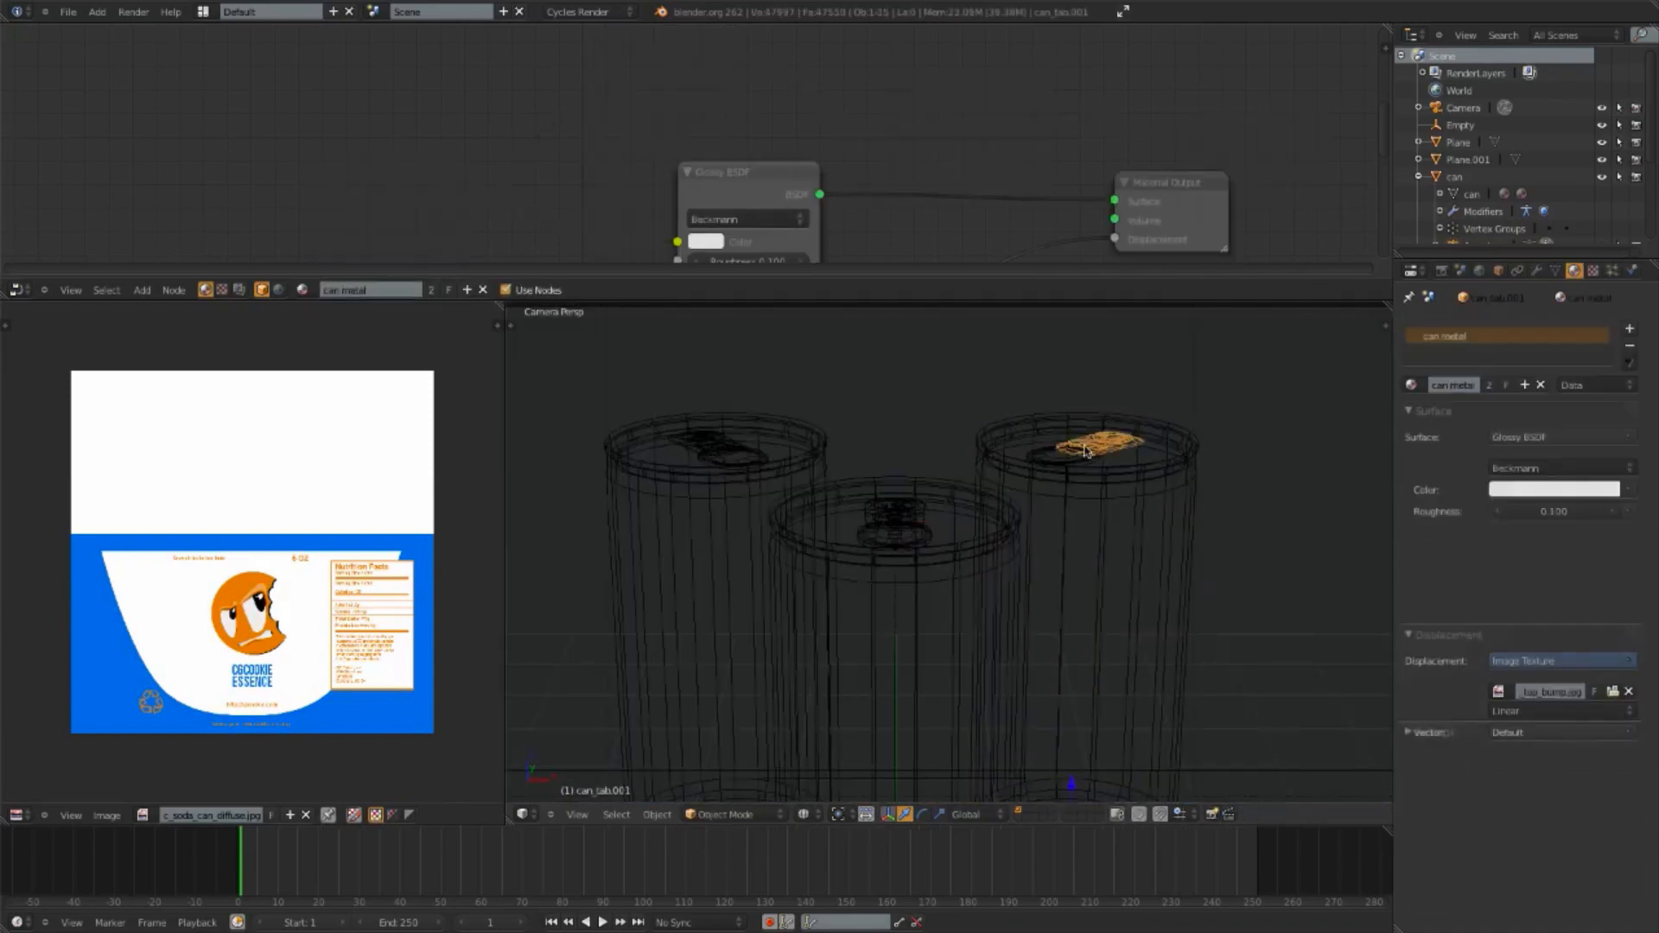
{"action": "right_click", "coordinate": [1086, 450]}
{"action": "right_click", "coordinate": [1085, 450]}
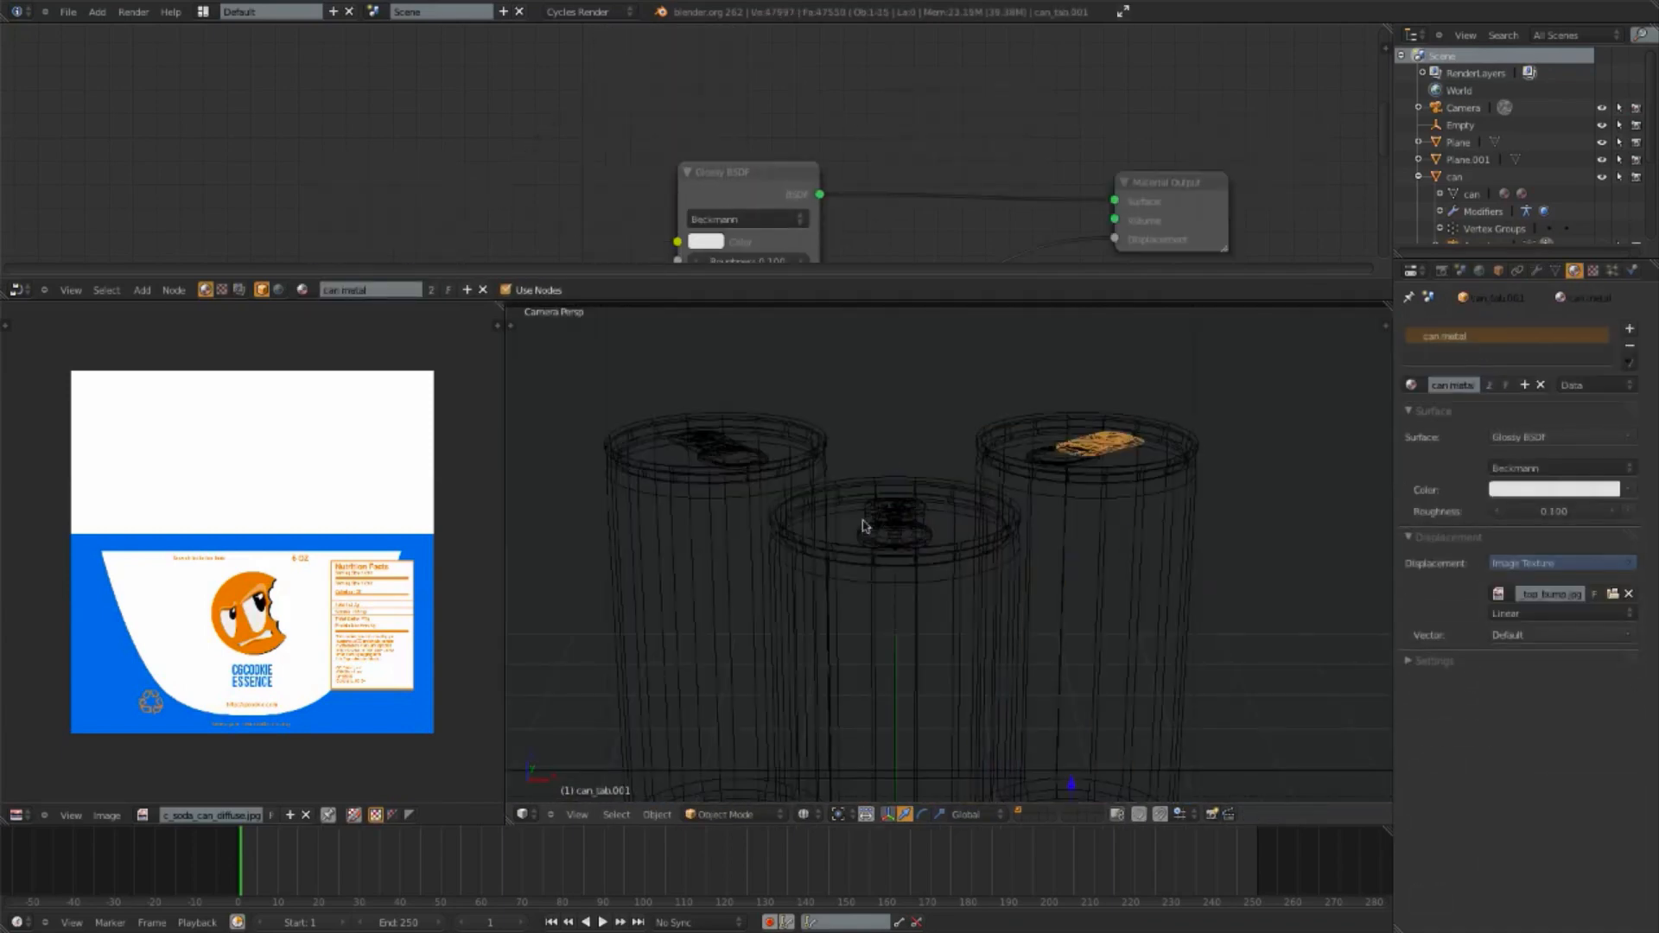
{"action": "right_click", "coordinate": [883, 521]}
{"action": "right_click", "coordinate": [883, 521]}
Step: Toggle the bone selection and save the scene over rendering_drink_can_cycles_final.blend
{"action": "key", "text": "a"}
{"action": "scroll", "coordinate": [1163, 452], "scroll_direction": "down", "scroll_amount": 2}
{"action": "middle_click_drag", "start_coordinate": [1121, 540], "coordinate": [1164, 450], "text": "shift"}
{"action": "key", "text": "ctrl+s"}
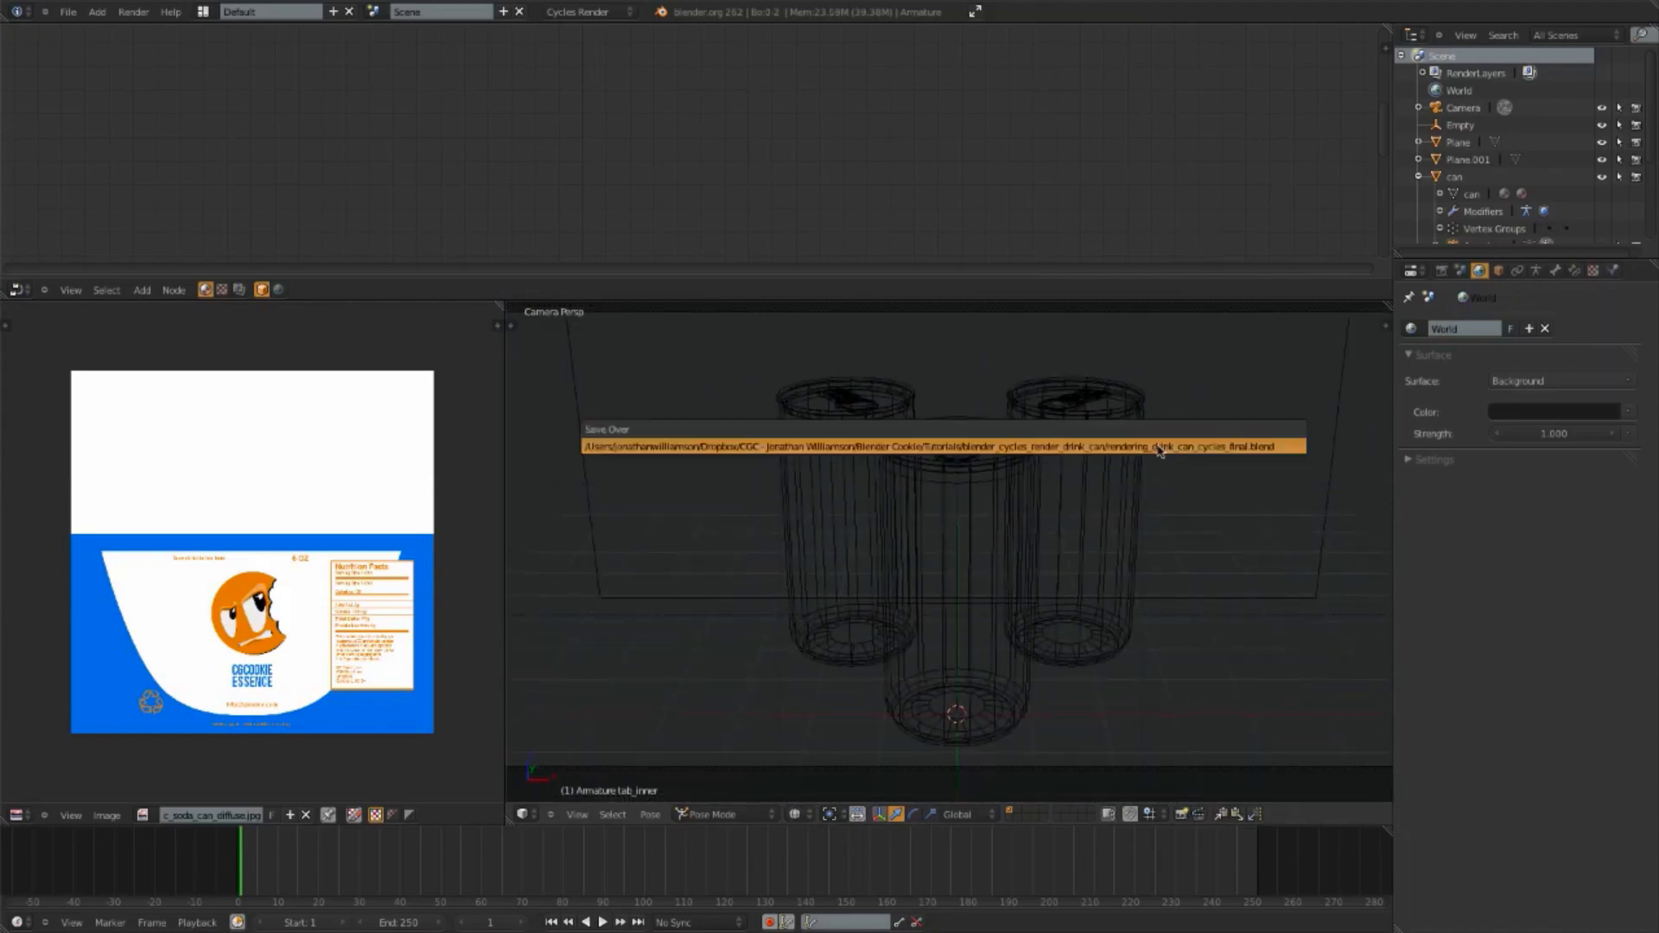
{"action": "left_click", "coordinate": [1157, 447]}
Step: Leave pose mode and delete the two rear cans together with their tabs
{"action": "key", "text": "ctrl+Tab"}
{"action": "right_click", "coordinate": [1087, 432]}
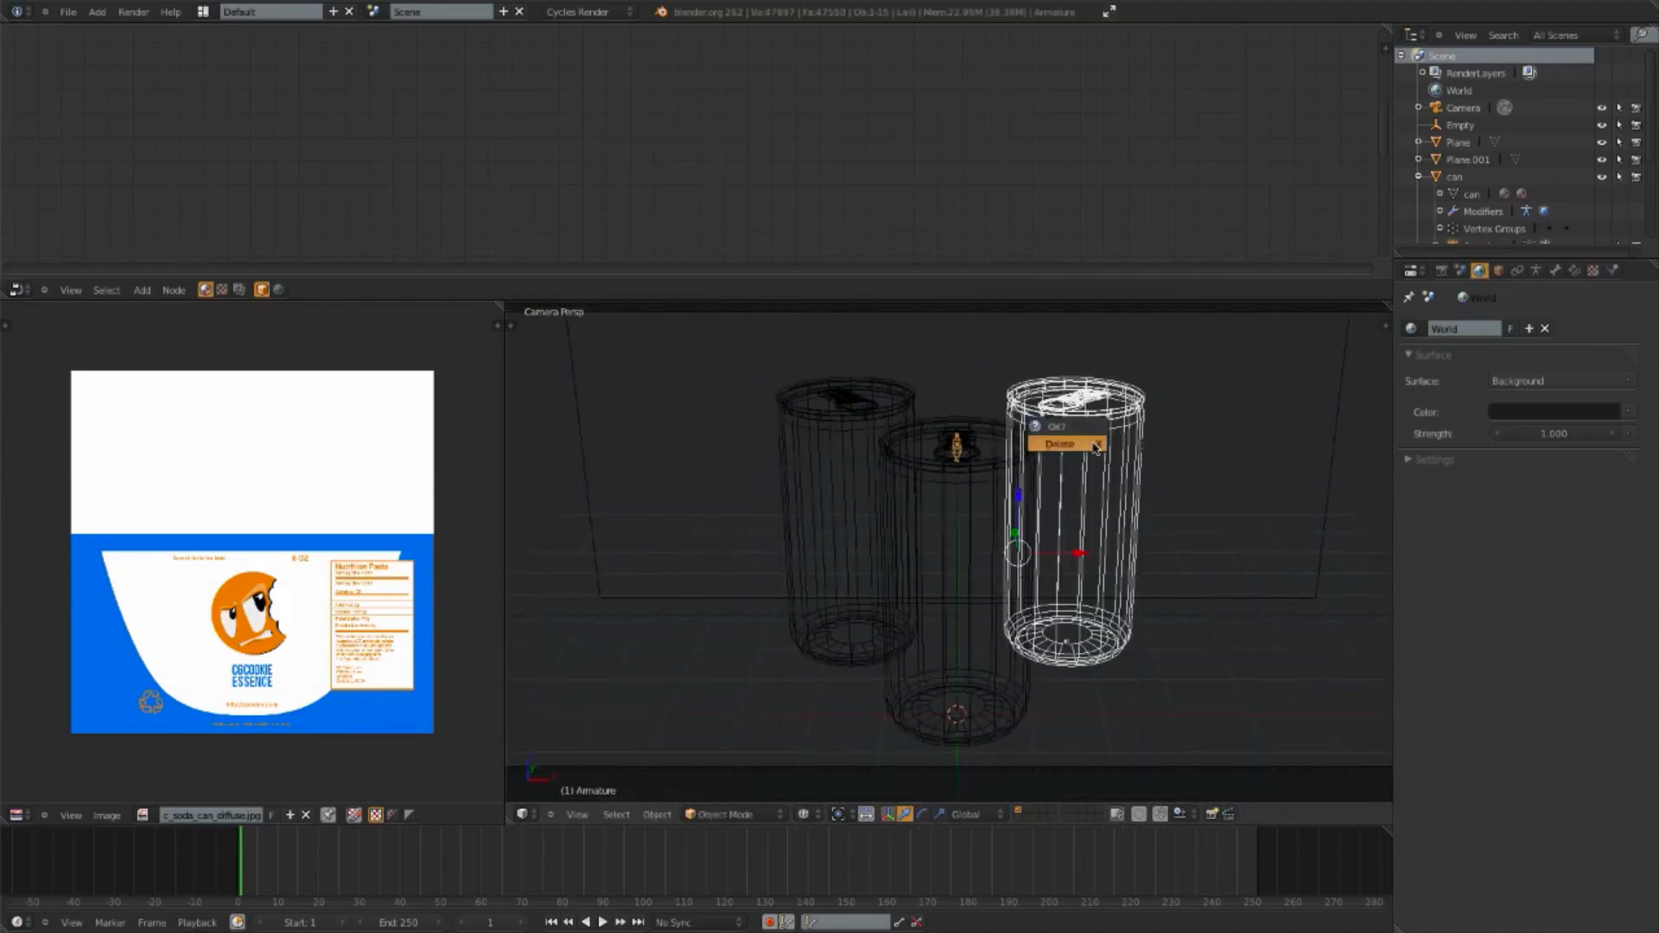
{"action": "key", "text": "Delete"}
{"action": "right_click", "coordinate": [858, 434]}
{"action": "key", "text": "Delete"}
Step: Look for the armature at the top of the front can by selecting the objects around its tab
{"action": "right_click", "coordinate": [1002, 545]}
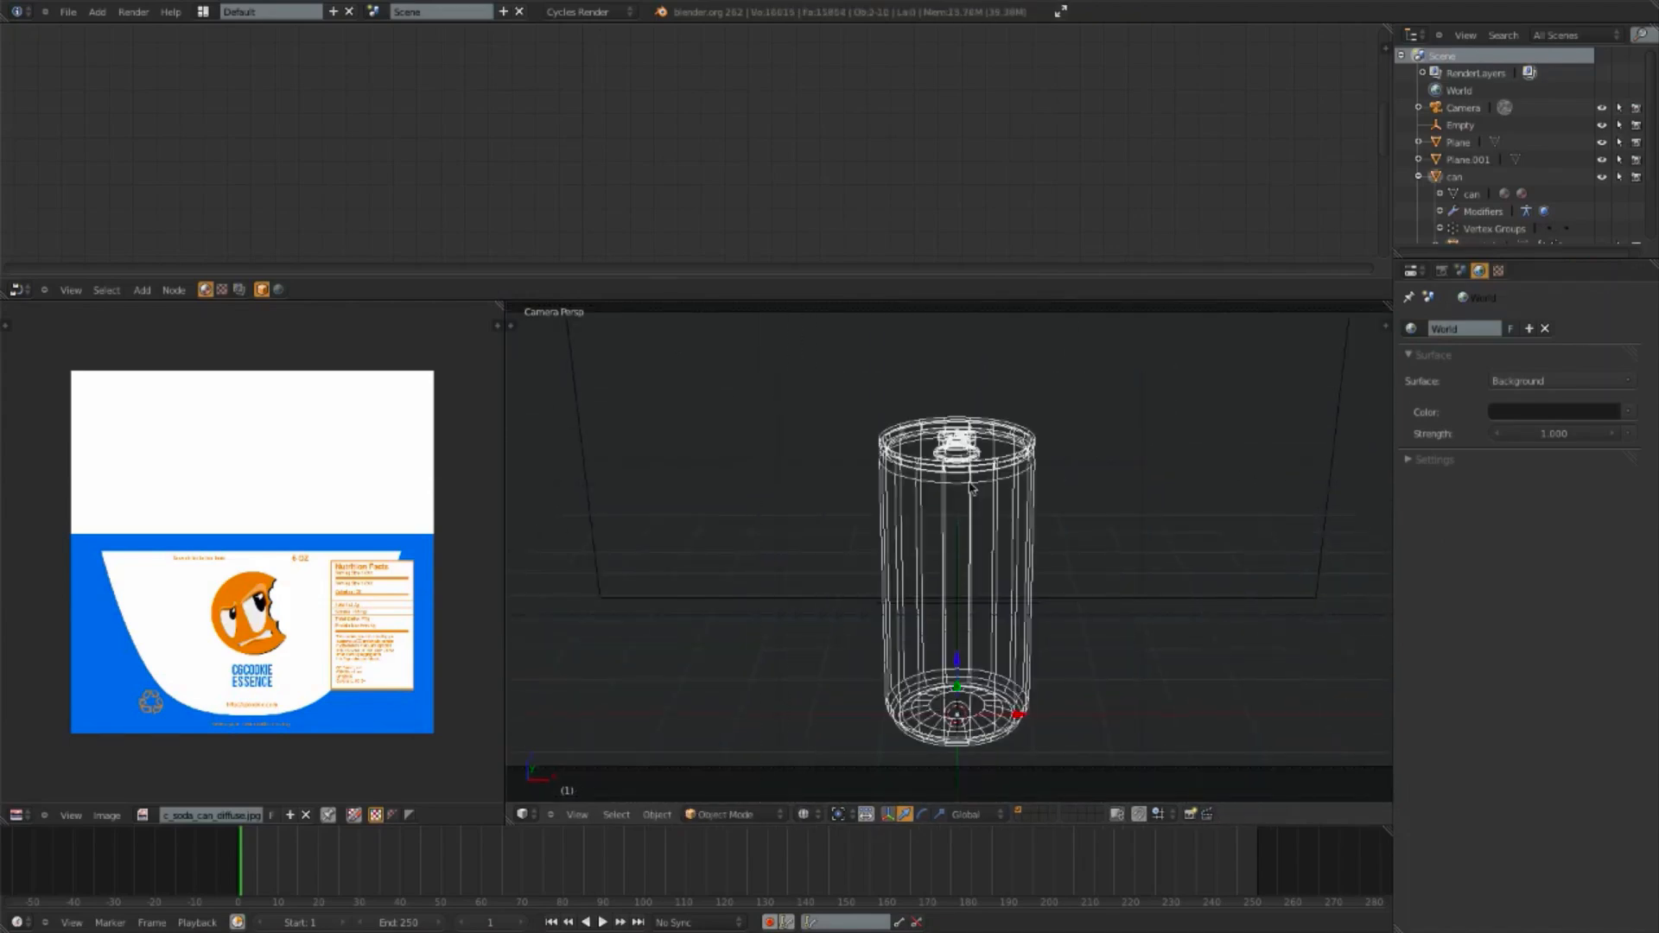
{"action": "key", "text": "alt+z"}
{"action": "key", "text": "z"}
{"action": "scroll", "coordinate": [1018, 417], "scroll_direction": "up", "scroll_amount": 3}
{"action": "right_click", "coordinate": [961, 348]}
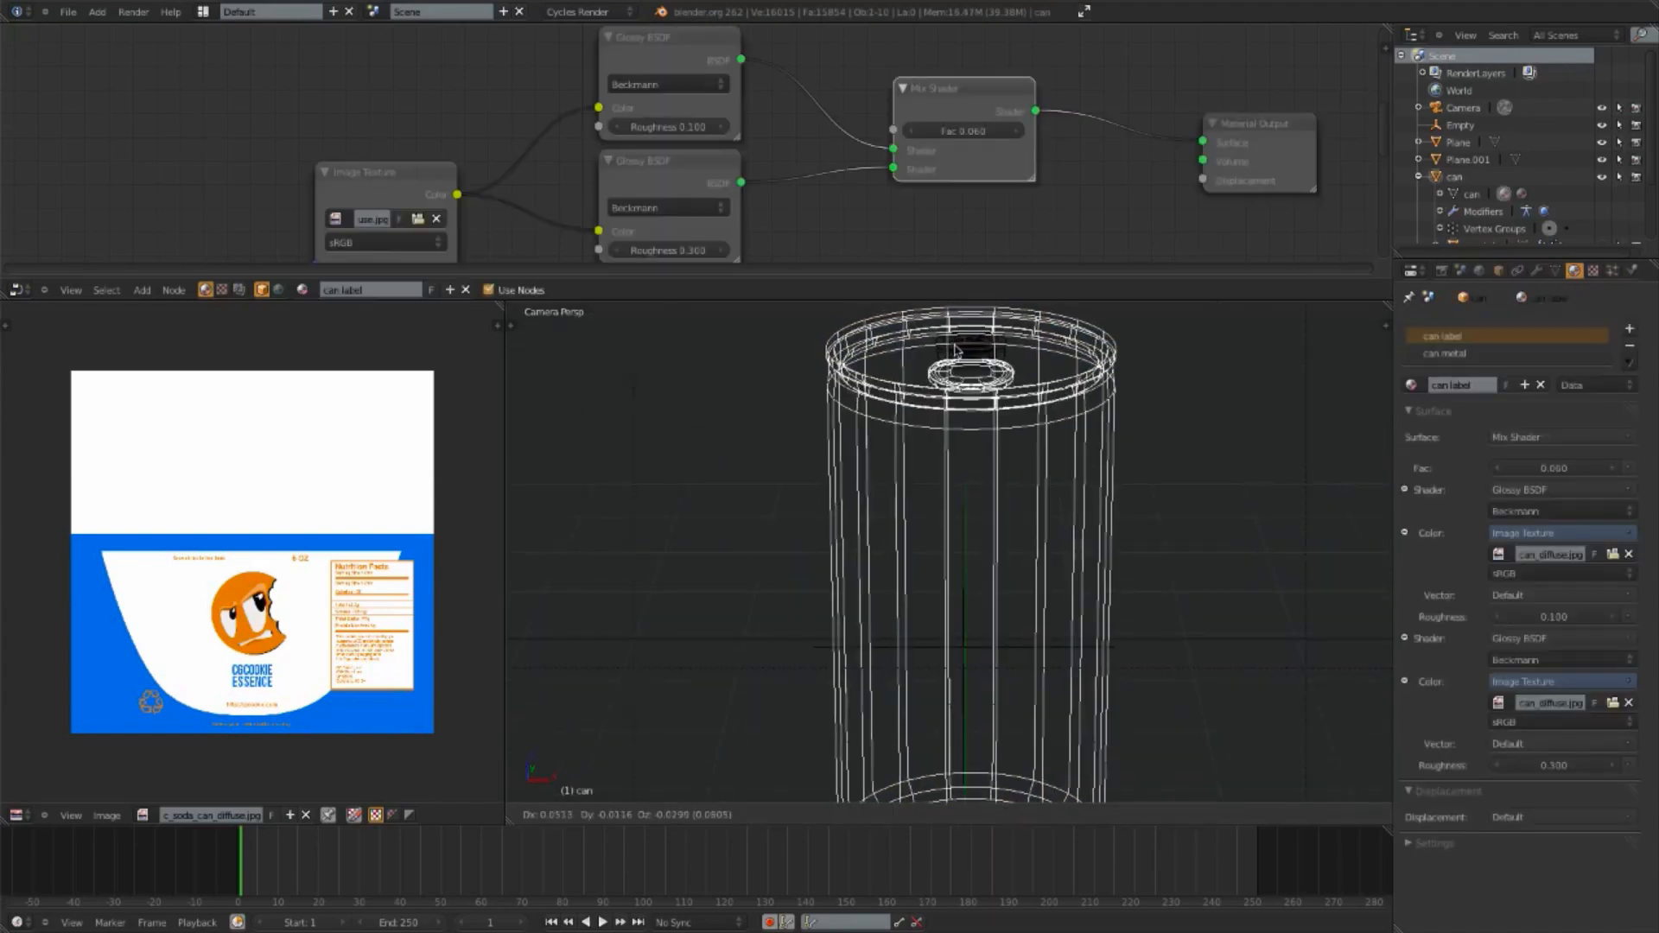
{"action": "right_click", "coordinate": [980, 361]}
{"action": "right_click", "coordinate": [968, 364]}
{"action": "right_click", "coordinate": [968, 364]}
{"action": "scroll", "coordinate": [1506, 164], "scroll_direction": "down", "scroll_amount": 2}
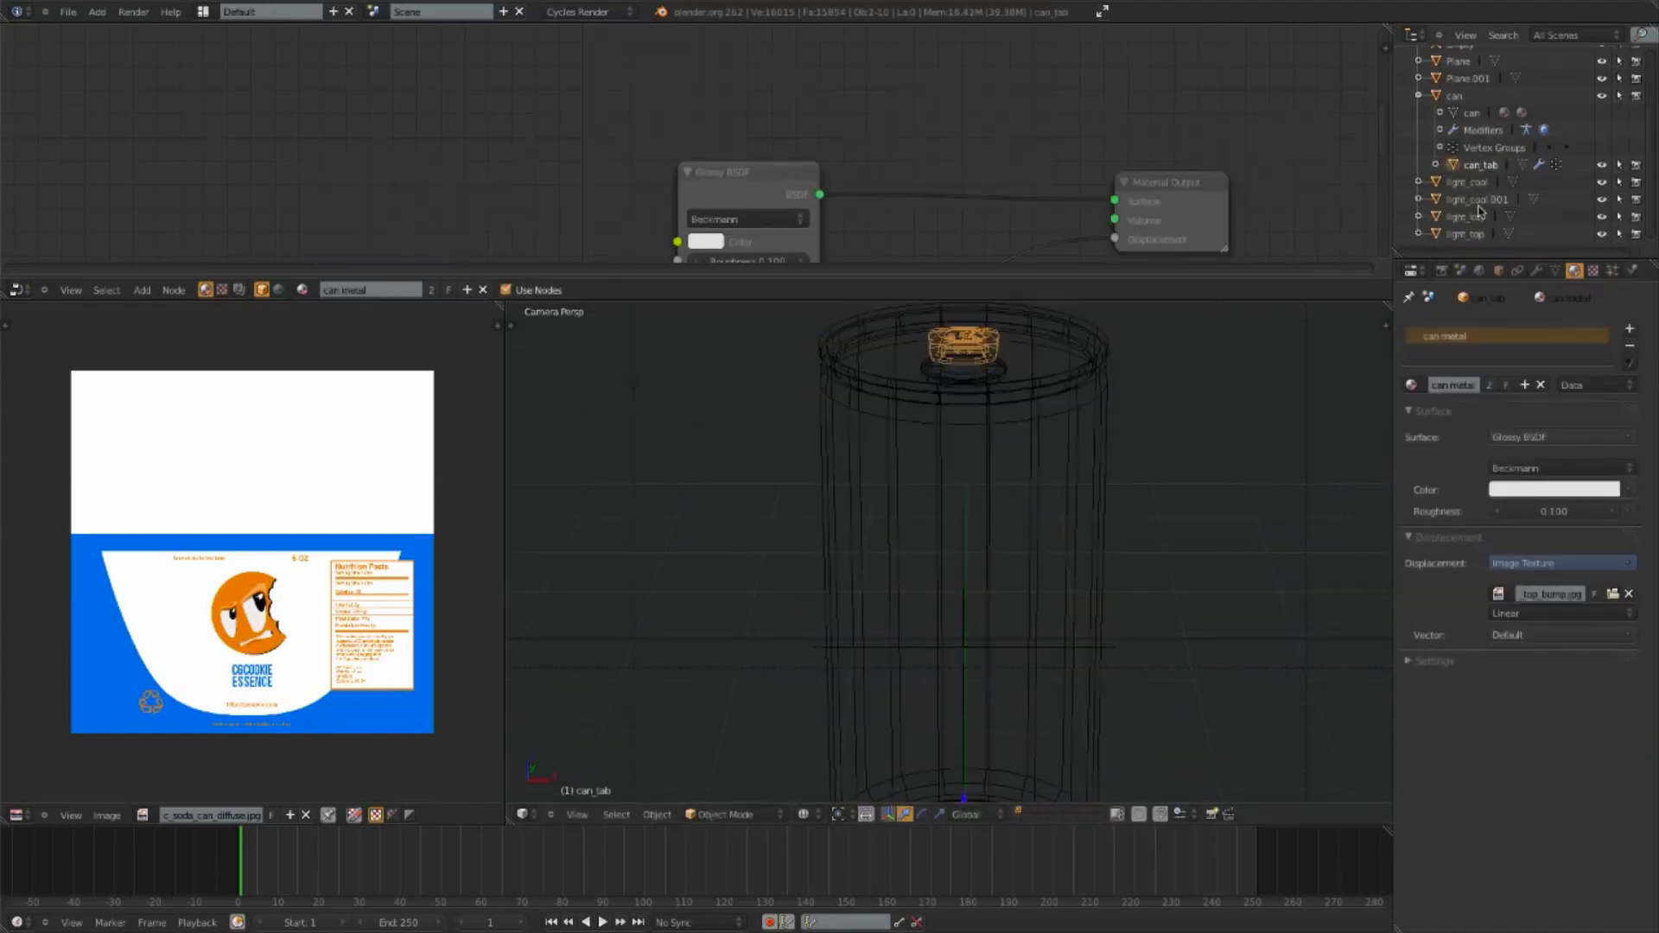
Step: Search for the can's armature in the object hierarchy and around the tab in the side view
{"action": "left_click", "coordinate": [1417, 129]}
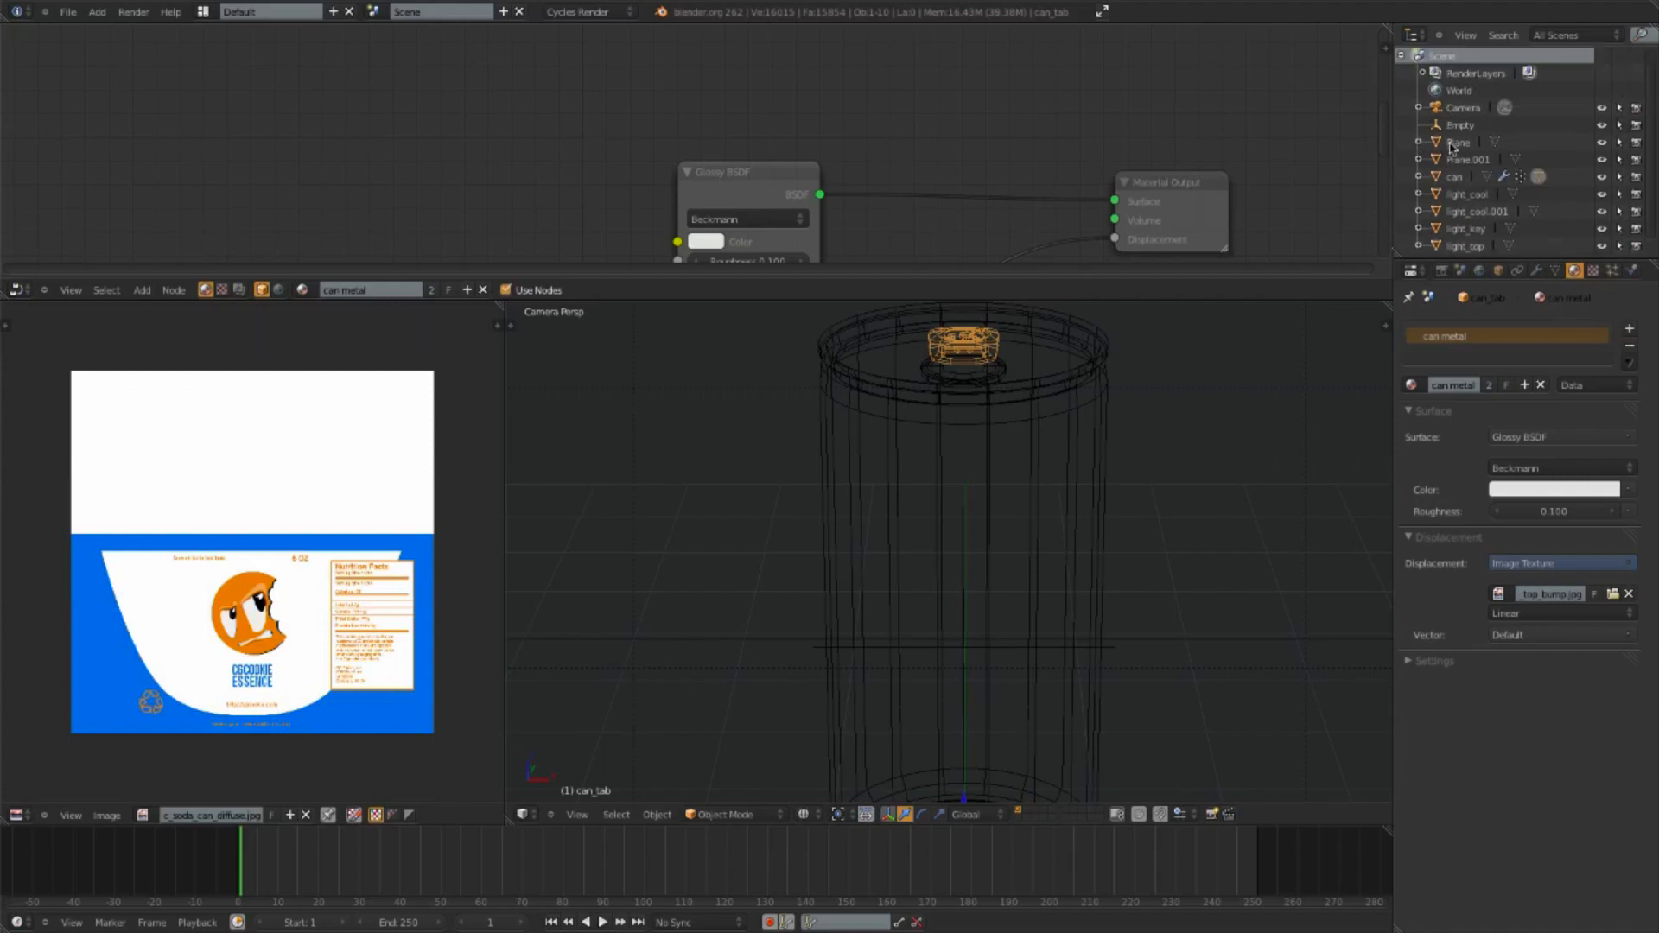
{"action": "key", "text": "KP_3"}
{"action": "scroll", "coordinate": [1028, 553], "scroll_direction": "up", "scroll_amount": 3}
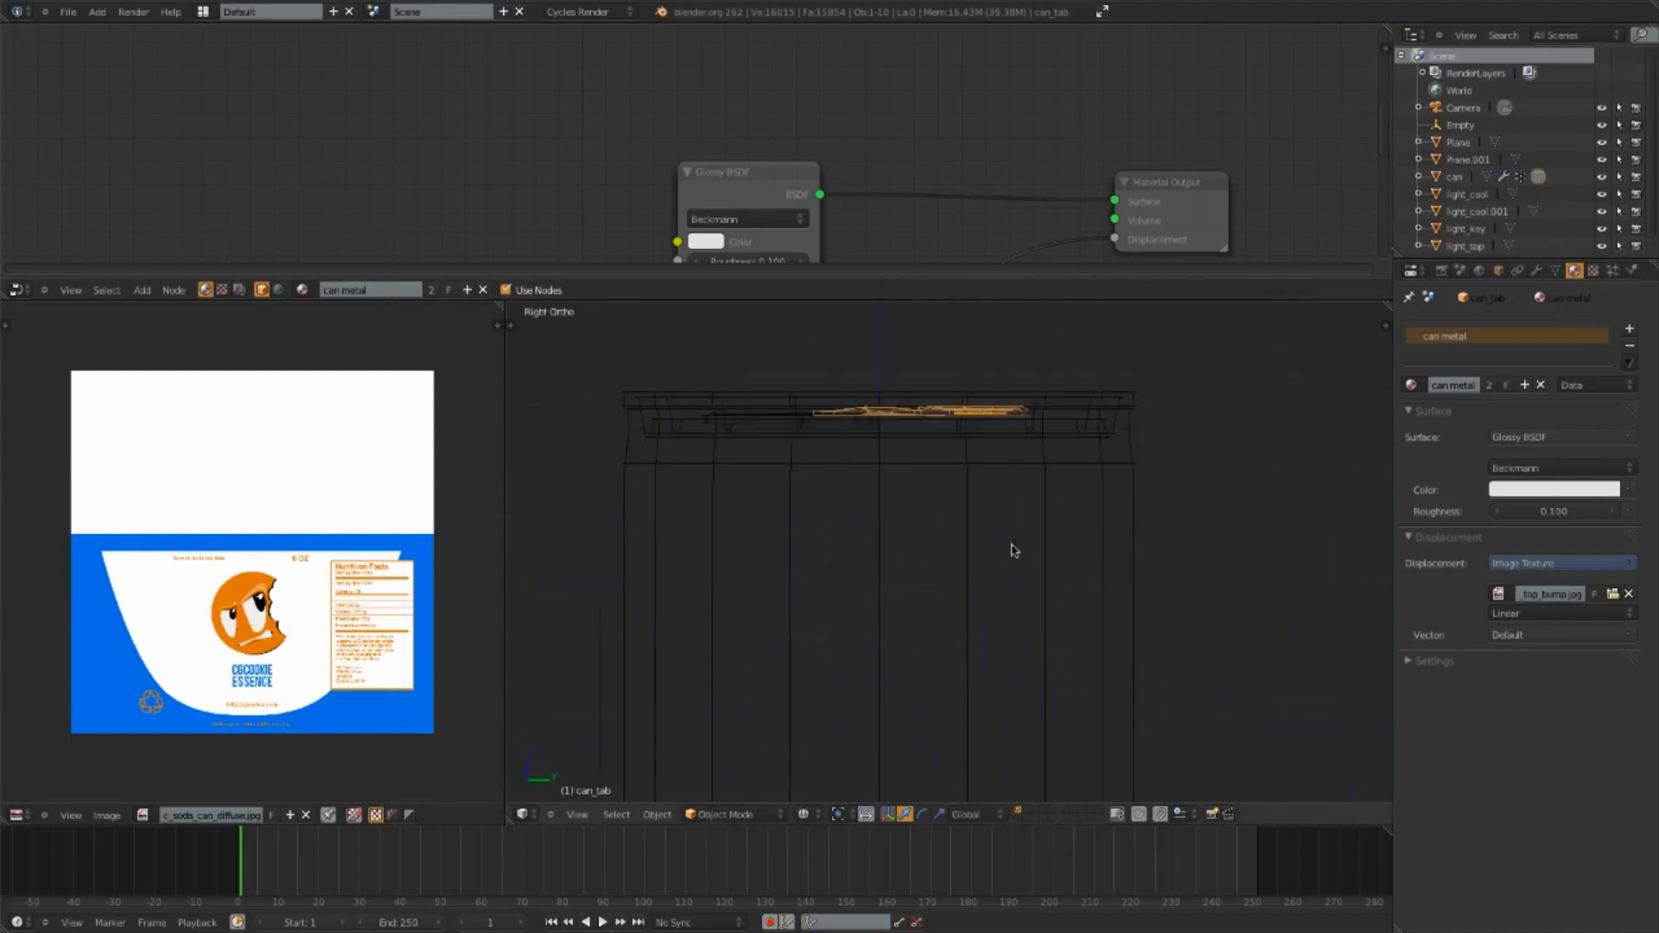
{"action": "right_click", "coordinate": [919, 418]}
{"action": "right_click", "coordinate": [894, 418]}
{"action": "right_click", "coordinate": [896, 437]}
{"action": "right_click", "coordinate": [896, 437]}
{"action": "right_click", "coordinate": [896, 437]}
Step: Undo back to before the deletion of the rear cans, restoring the armature
{"action": "key", "text": "ctrl+z"}
{"action": "key", "text": "ctrl+z"}
{"action": "key", "text": "ctrl+z"}
{"action": "key", "text": "ctrl+z"}
{"action": "key", "text": "ctrl+z"}
{"action": "key", "text": "ctrl+z"}
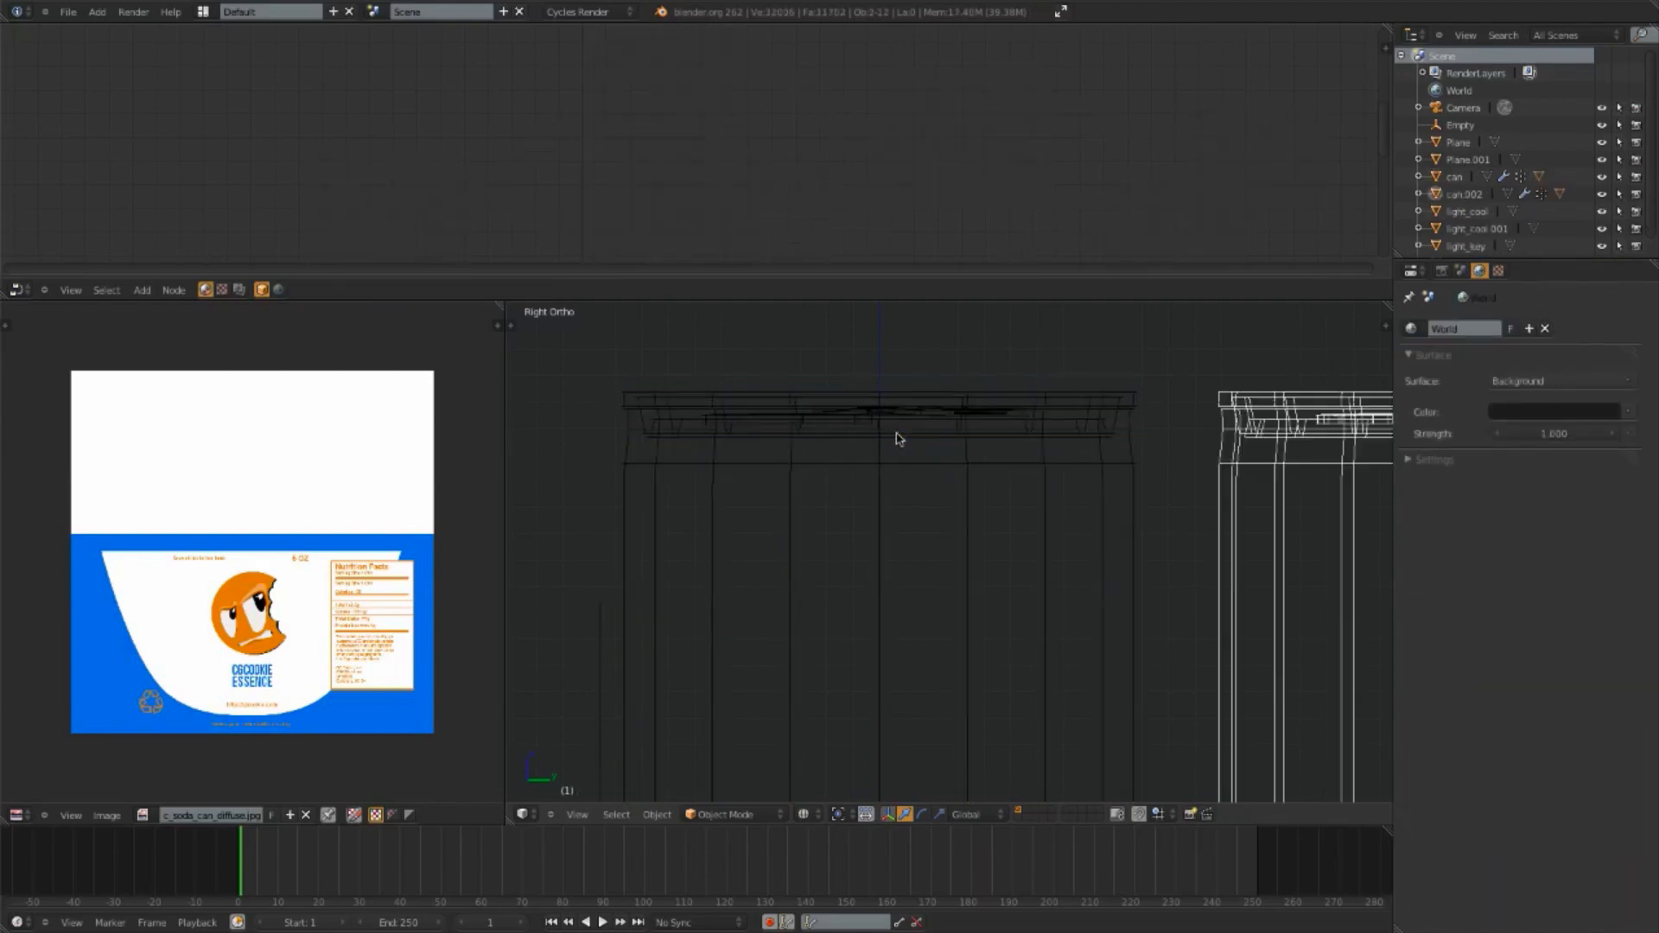
{"action": "right_click", "coordinate": [896, 437]}
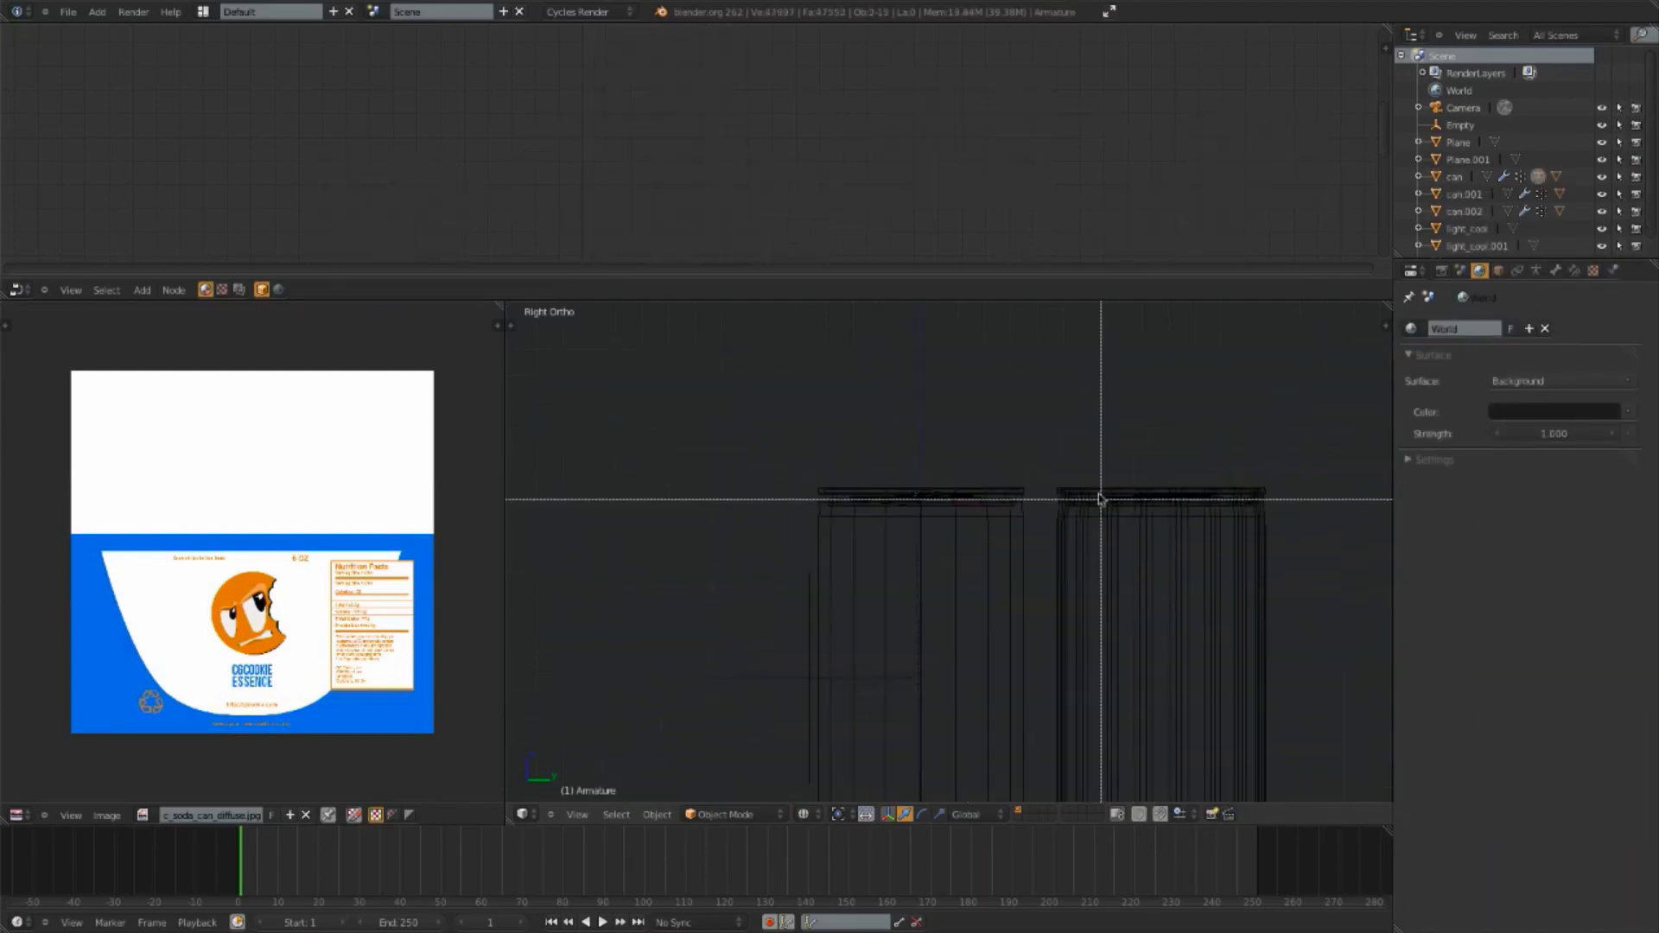
Step: Delete only the two rear cans, keeping the armature, and select the front can with its armature in top view
{"action": "key", "text": "x"}
{"action": "left_click", "coordinate": [1234, 601]}
{"action": "scroll", "coordinate": [911, 496], "scroll_direction": "up", "scroll_amount": 4}
{"action": "right_click", "coordinate": [930, 448]}
{"action": "right_click", "coordinate": [914, 444]}
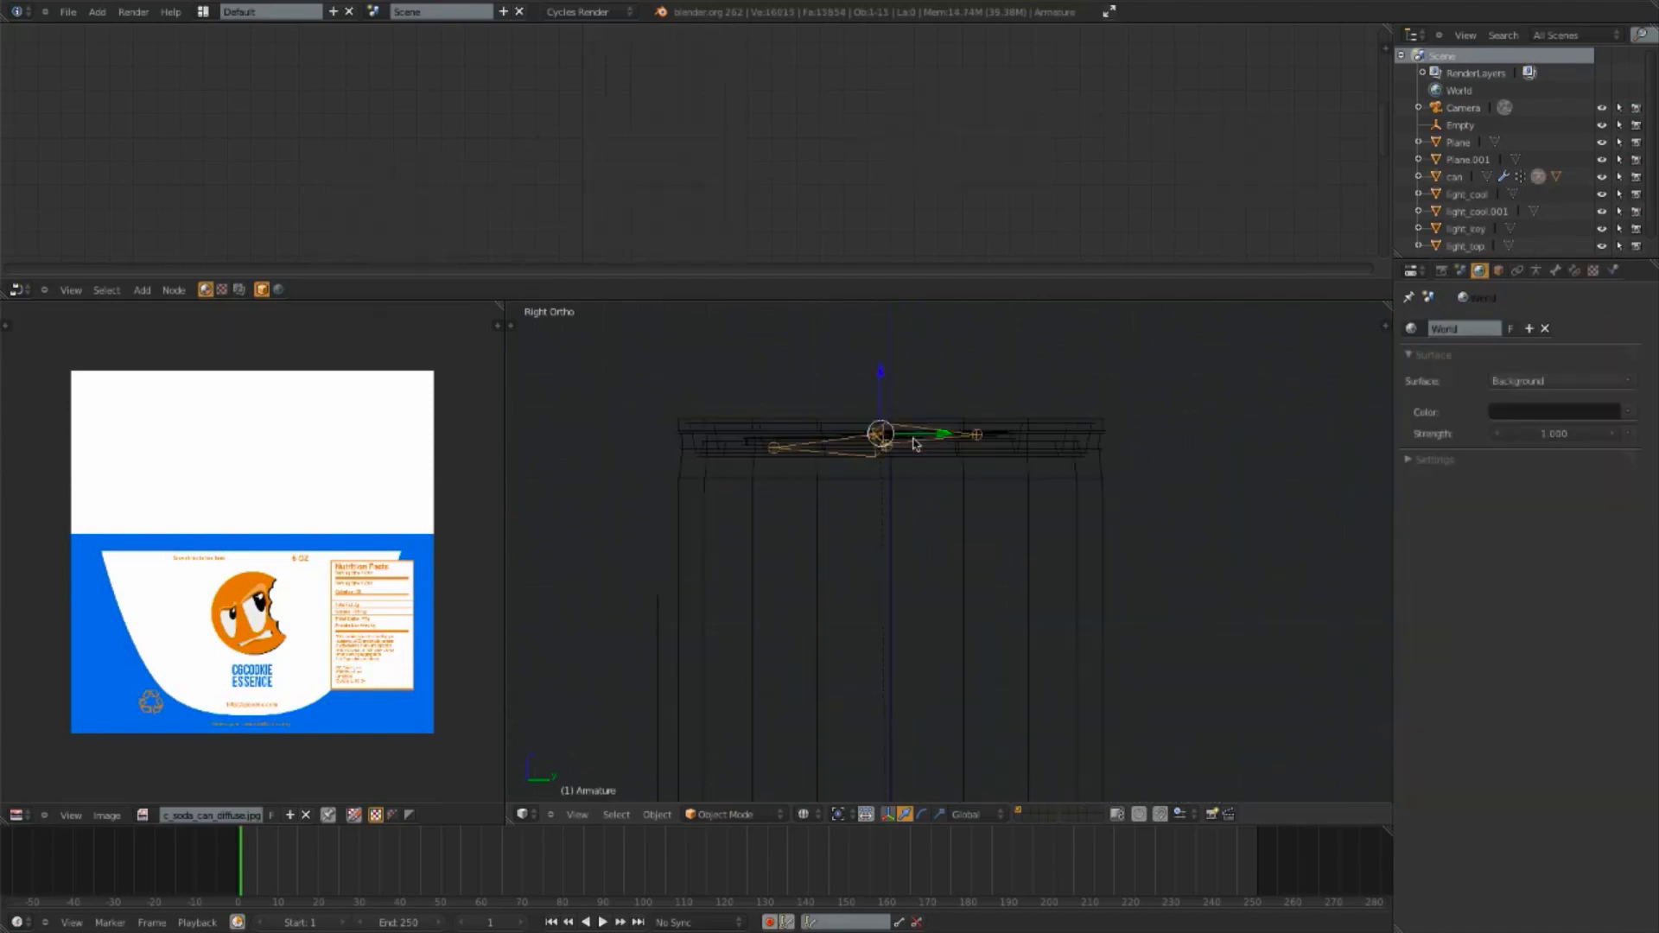
{"action": "scroll", "coordinate": [913, 470], "scroll_direction": "down", "scroll_amount": 5}
{"action": "key", "text": "KP_7"}
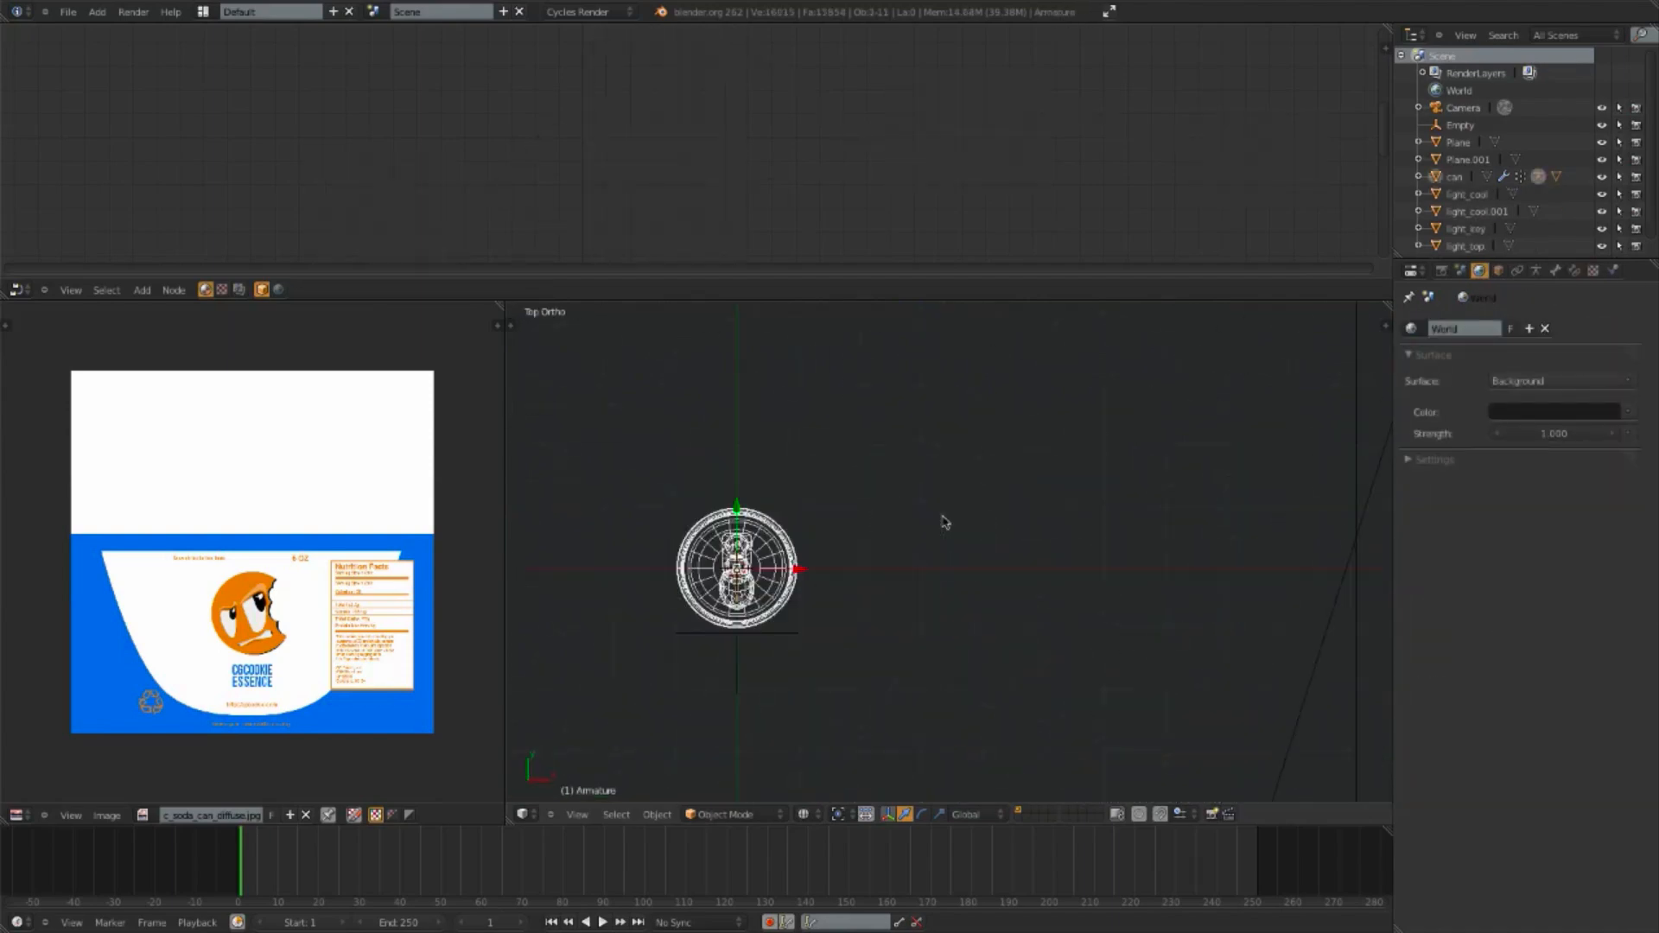
{"action": "key", "text": "shift+d"}
{"action": "right_click", "coordinate": [968, 547]}
{"action": "key", "text": "ctrl+z"}
Step: Duplicate the can with its armature, place the copy behind and to the right of the original, and rotate it about 25°
{"action": "key", "text": "shift+d"}
{"action": "left_click", "coordinate": [985, 474]}
{"action": "key", "text": "r"}
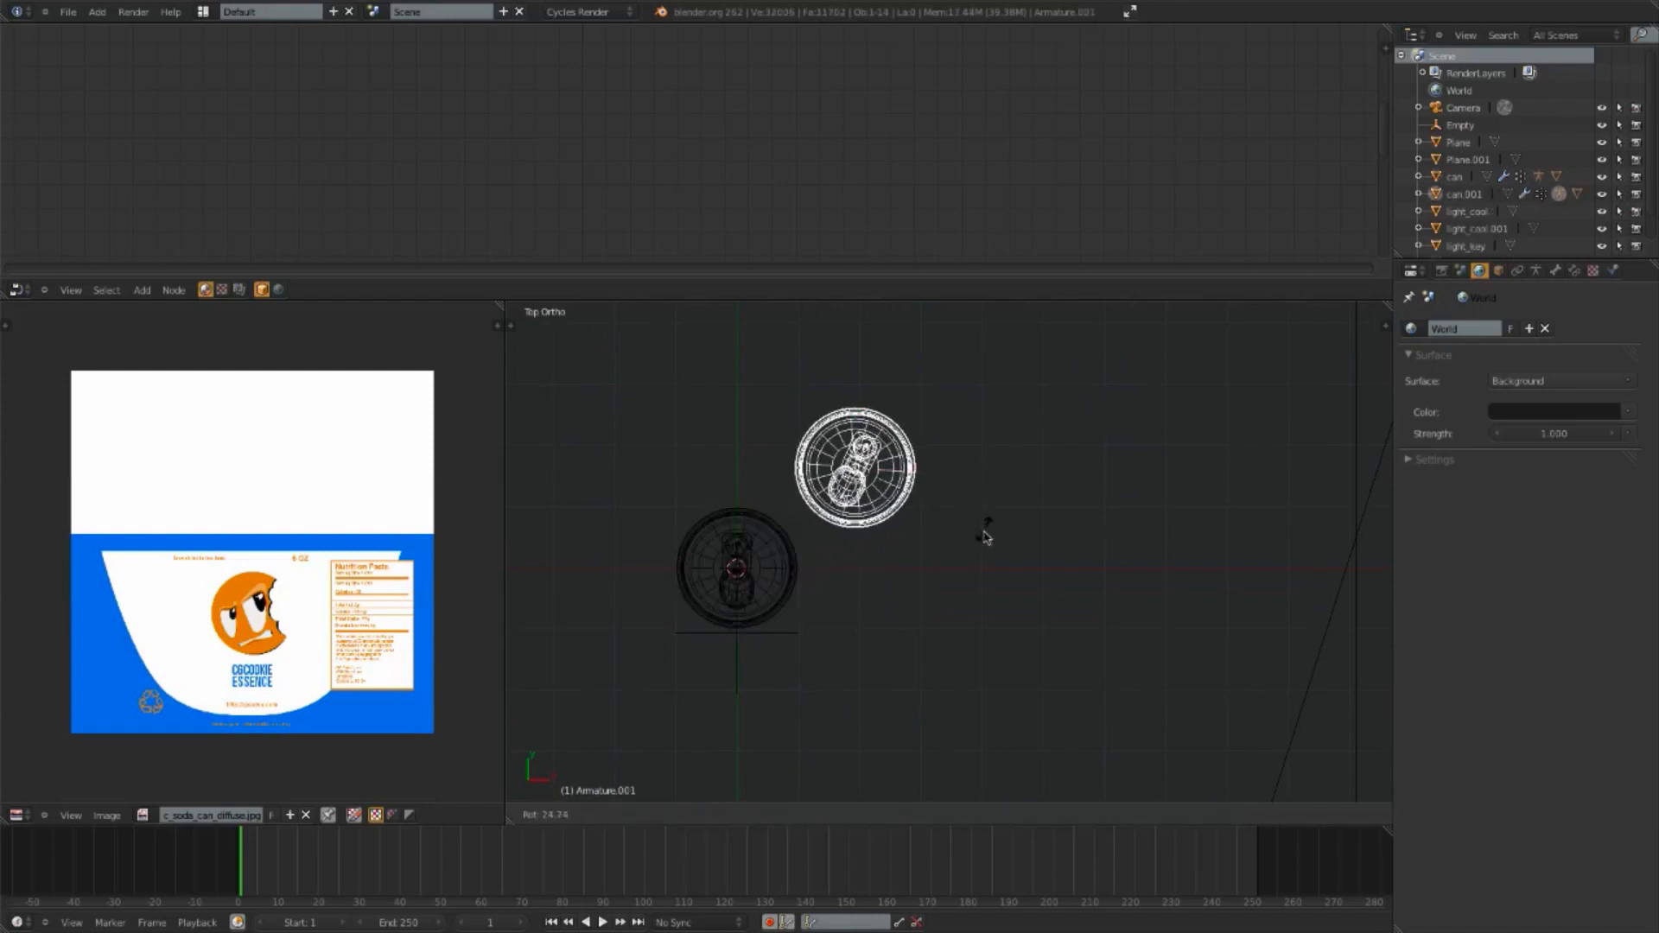
{"action": "left_click", "coordinate": [985, 537]}
Step: Duplicate the can again to the rear left of the front can and, in camera view, turn it about 18° around Z
{"action": "key", "text": "shift+d"}
{"action": "left_click", "coordinate": [754, 547]}
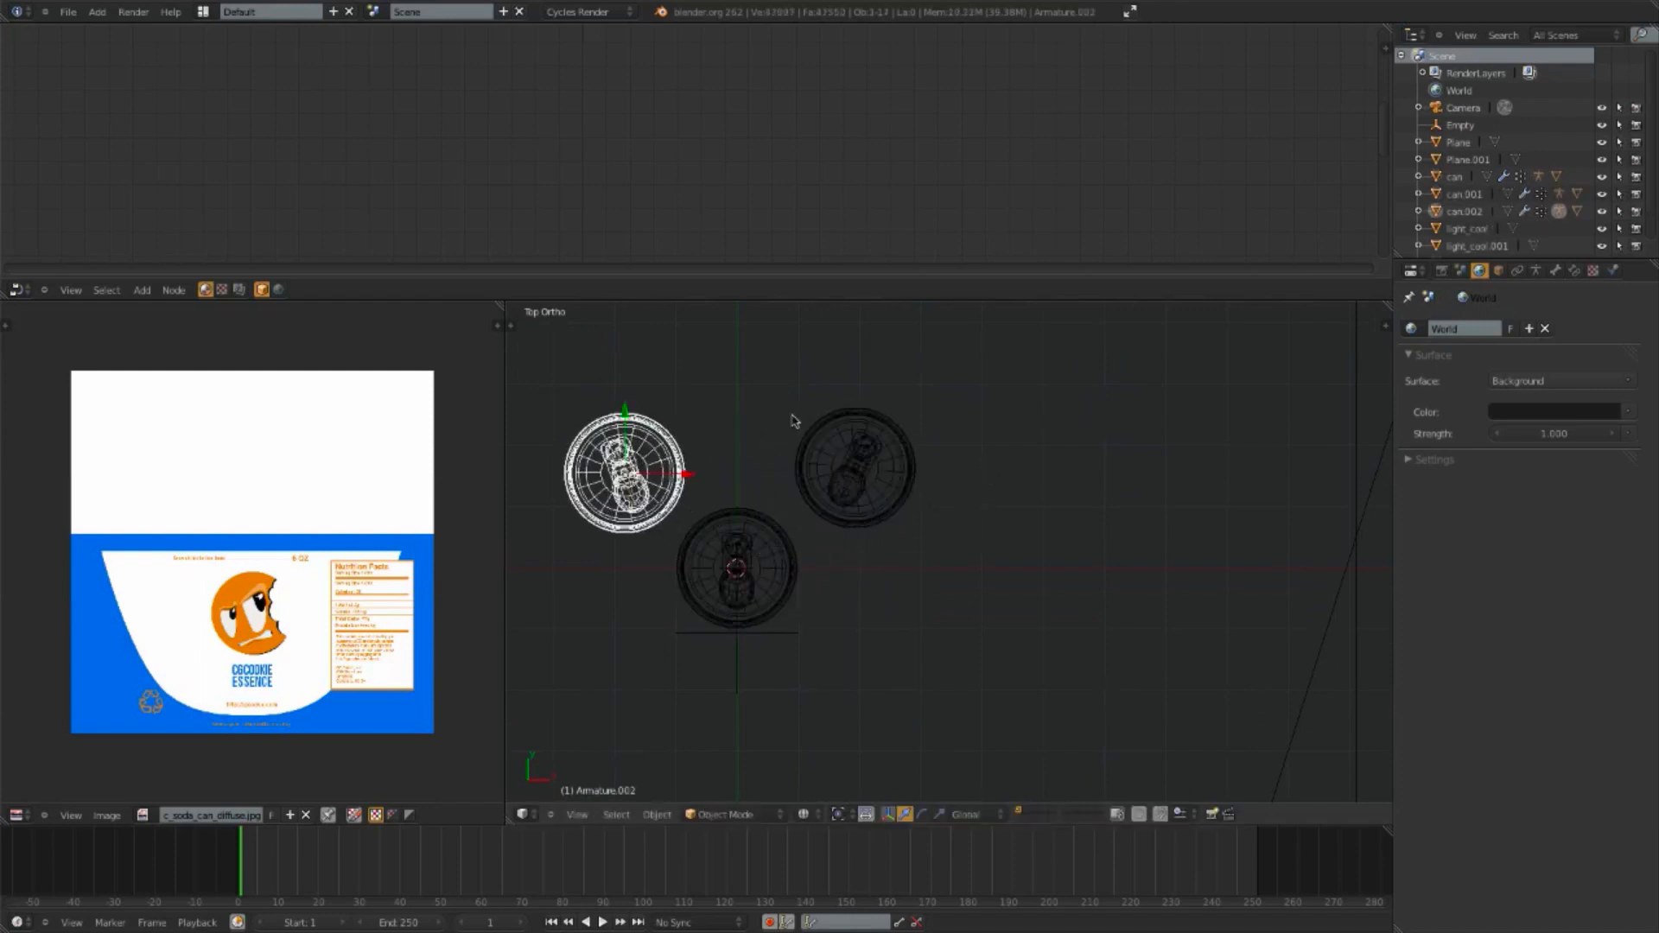
{"action": "key", "text": "KP_0"}
{"action": "key", "text": "shift+z"}
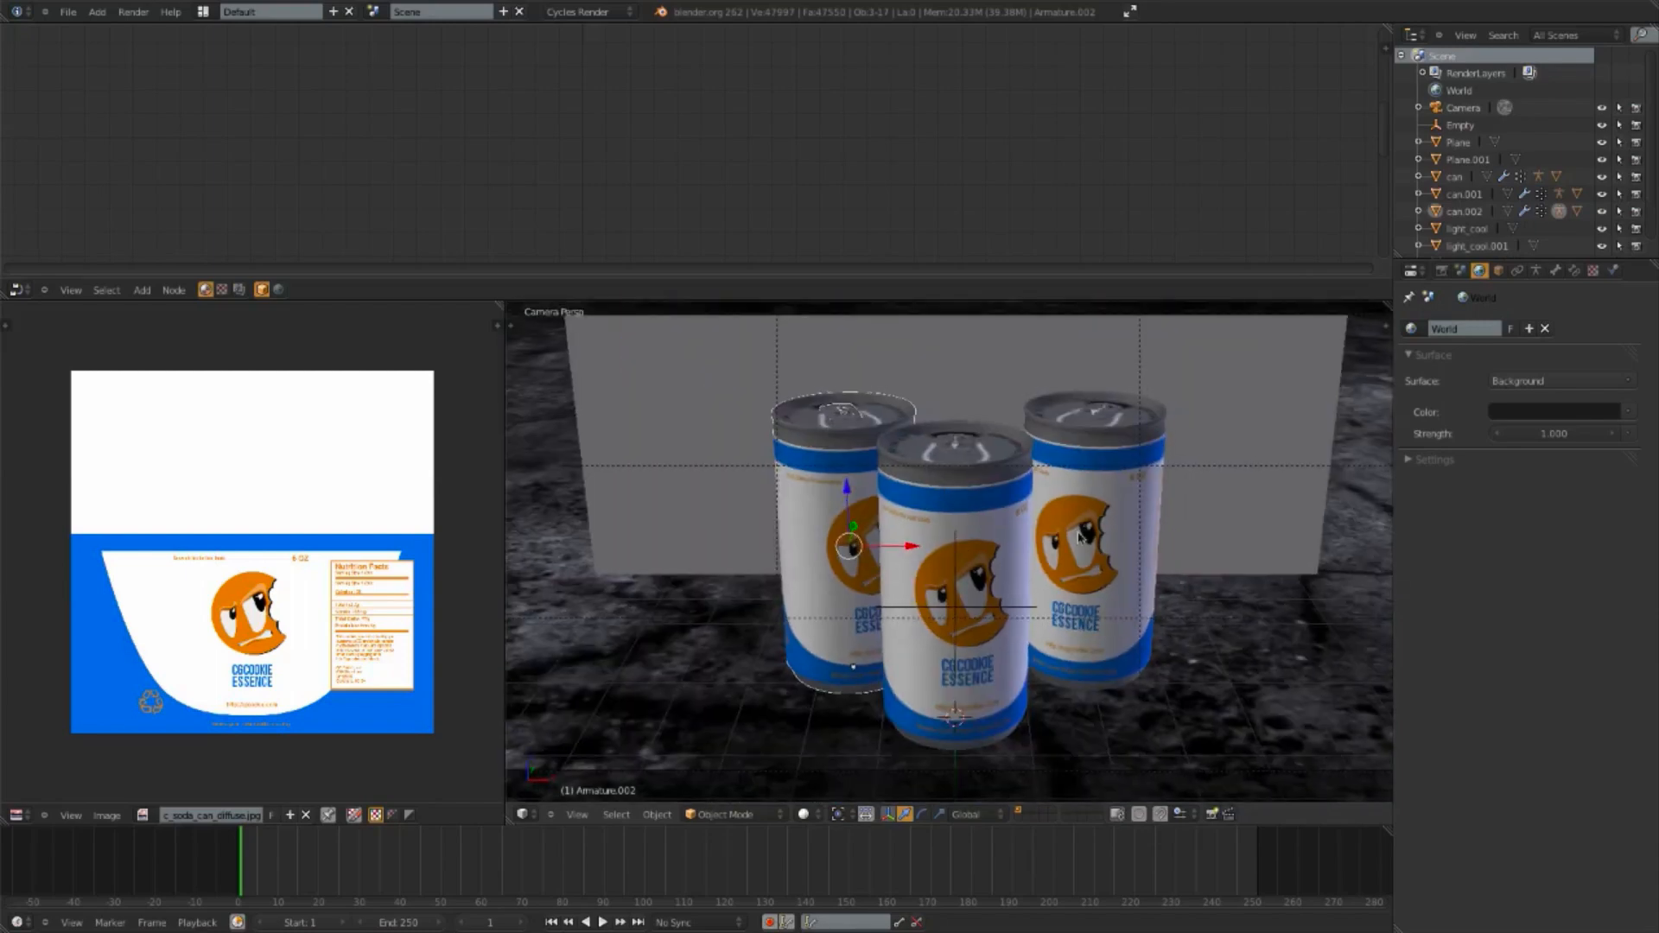
{"action": "key", "text": "r"}
{"action": "key", "text": "z"}
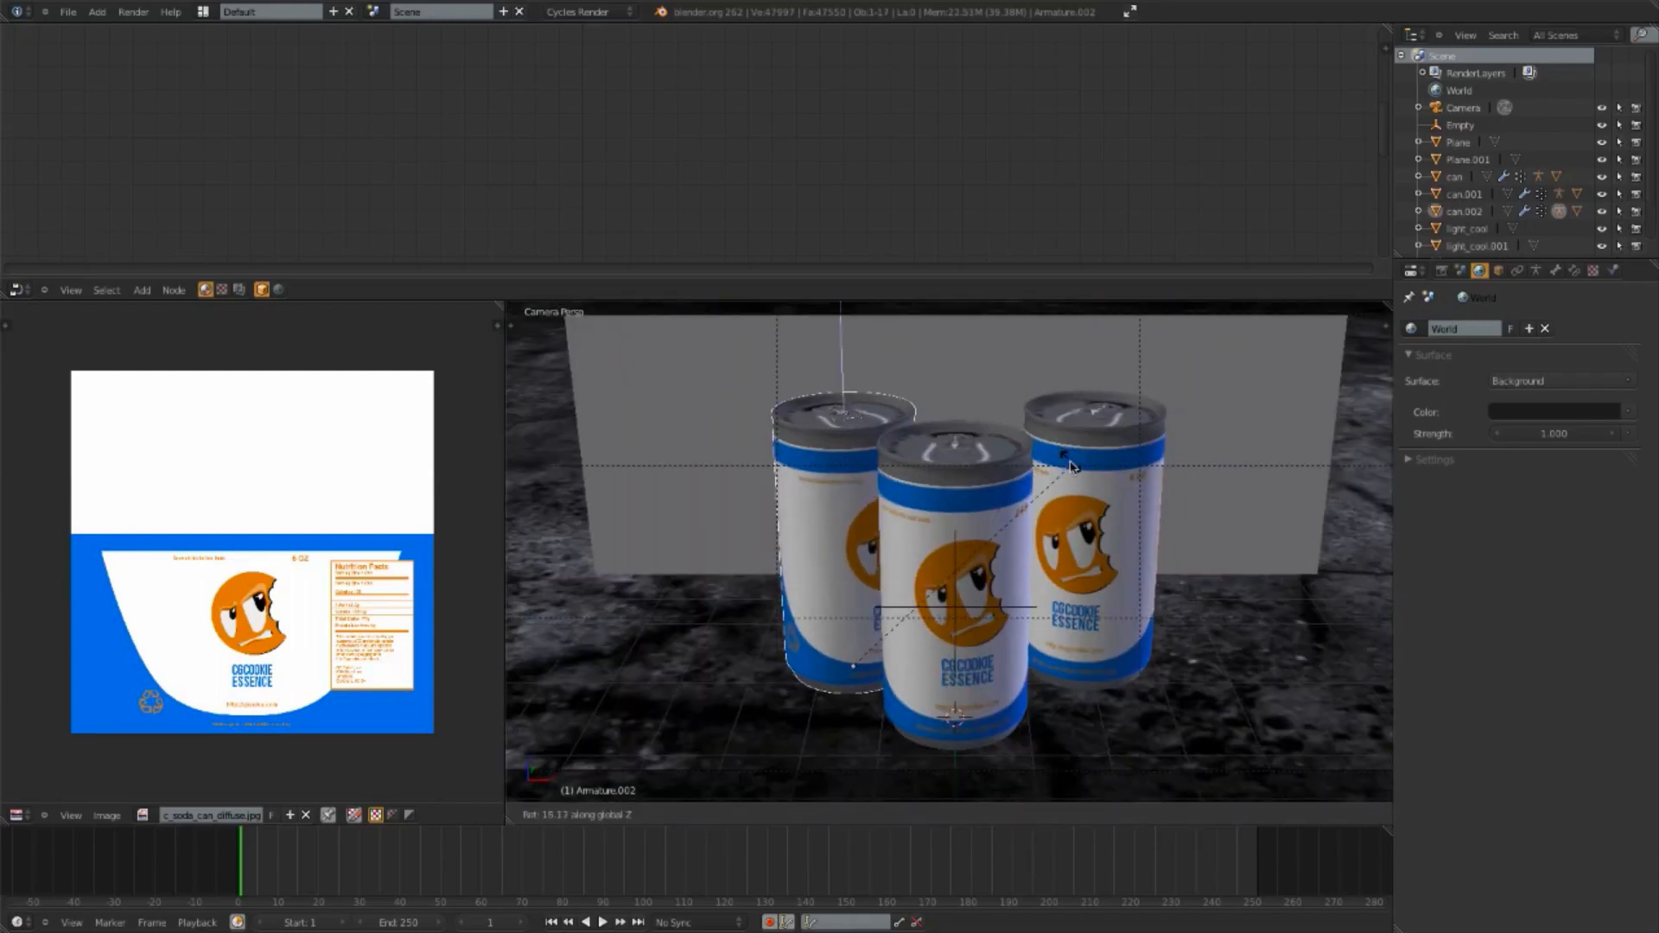
{"action": "left_click", "coordinate": [1061, 476]}
Step: Rotate the rear right can around Z so its nutrition text faces the camera more, and move it along X toward the front can
{"action": "right_click", "coordinate": [1111, 437]}
{"action": "key", "text": "r"}
{"action": "key", "text": "z"}
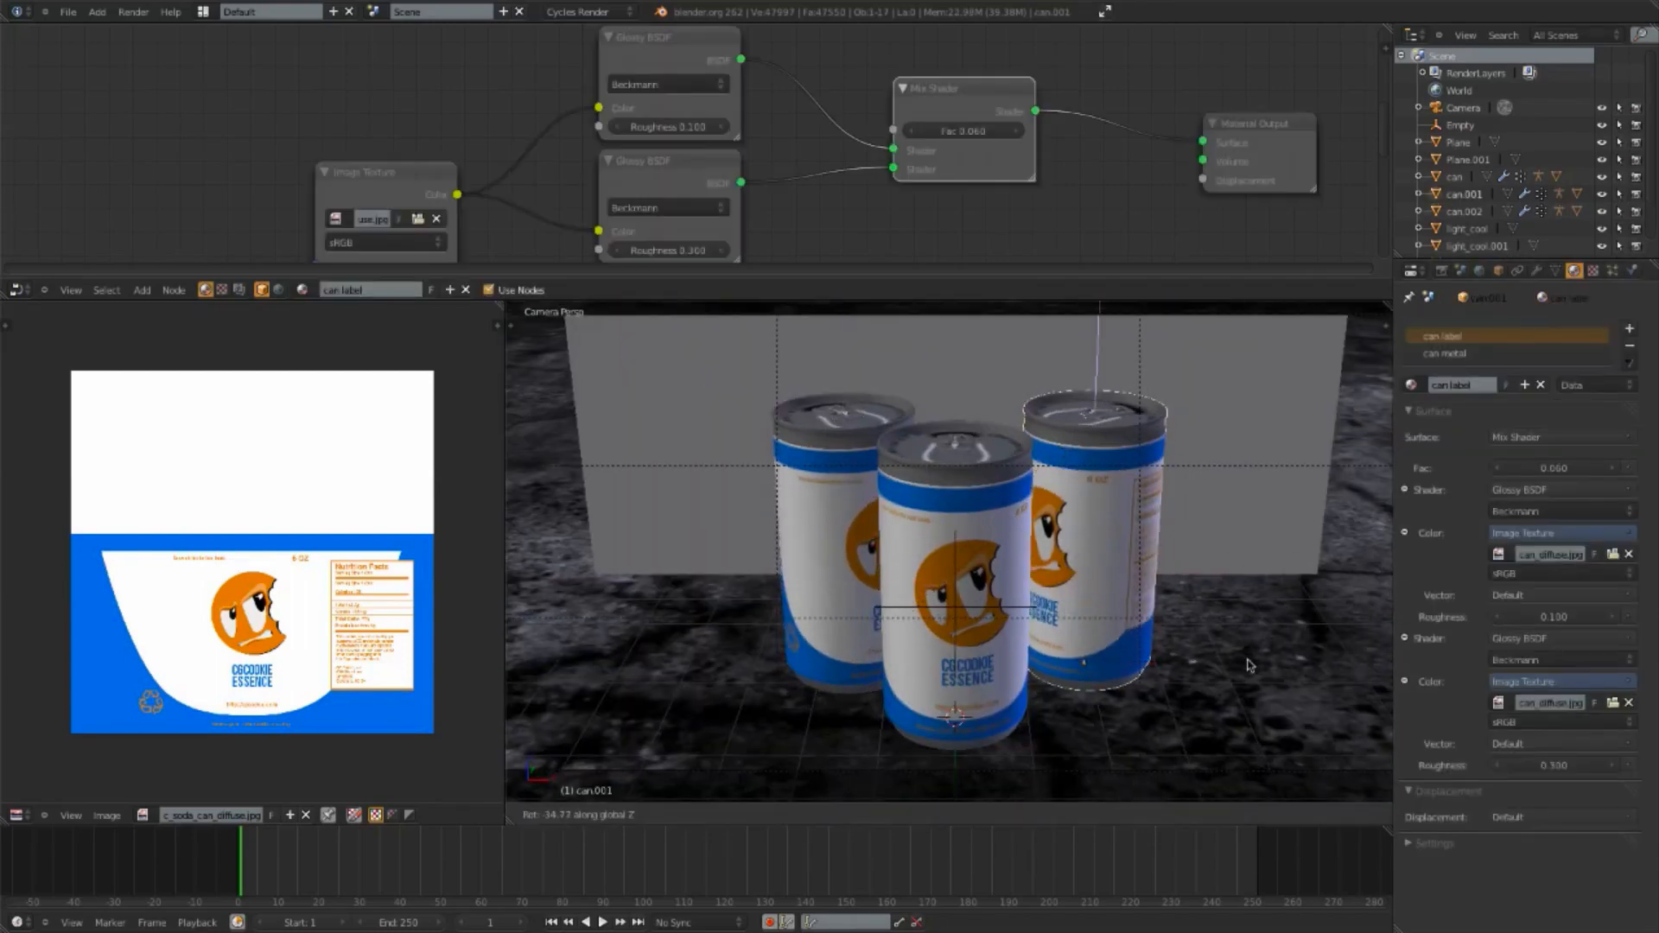
{"action": "left_click", "coordinate": [1296, 574]}
{"action": "key", "text": "g"}
{"action": "key", "text": "x"}
{"action": "left_click", "coordinate": [1227, 650]}
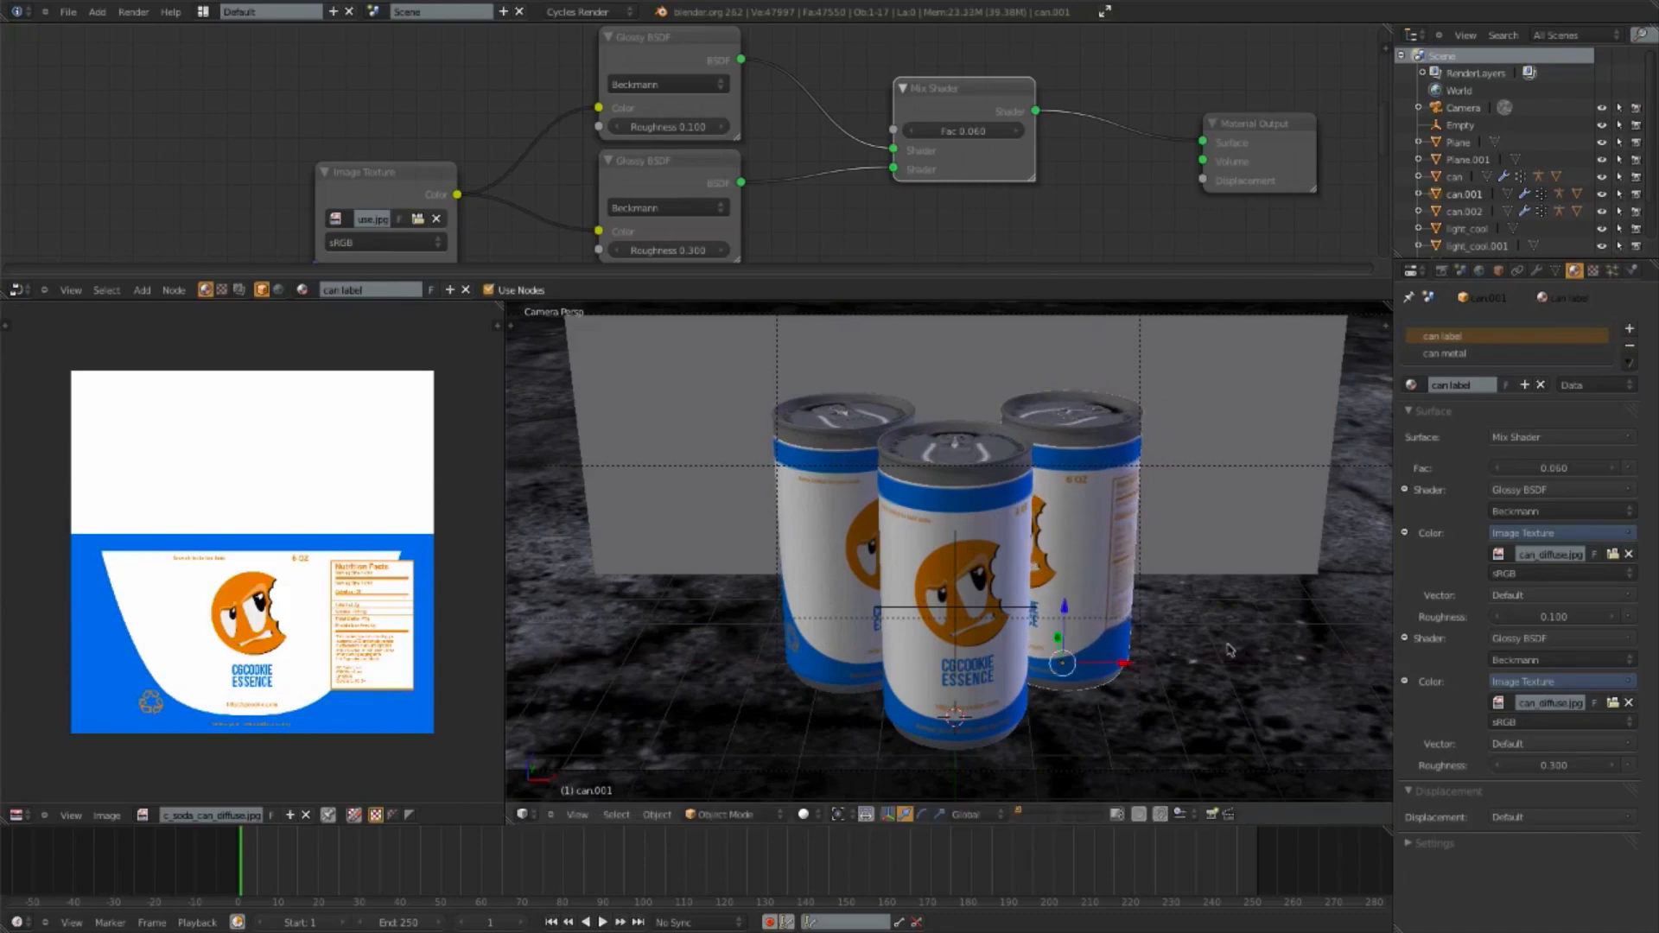
Step: Put the front can's armature in Pose Mode and rotate its tab bone so the pull tab stands upright
{"action": "right_click", "coordinate": [784, 445]}
{"action": "right_click", "coordinate": [968, 471]}
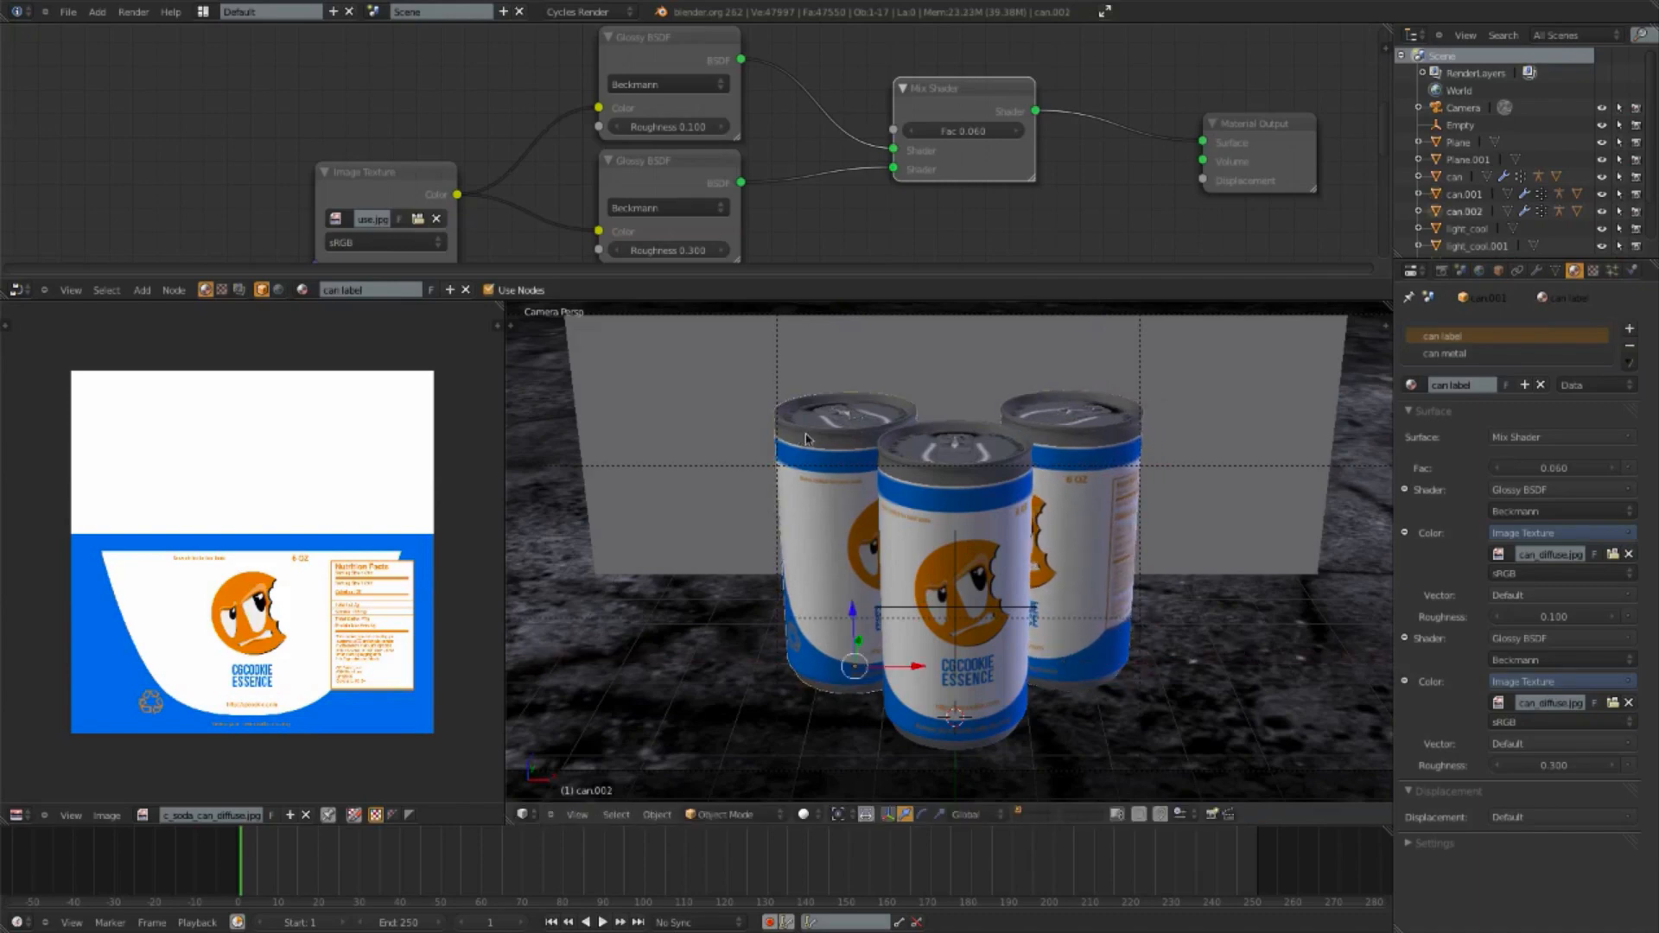
{"action": "scroll", "coordinate": [980, 449], "scroll_direction": "up", "scroll_amount": 2}
{"action": "right_click", "coordinate": [958, 408]}
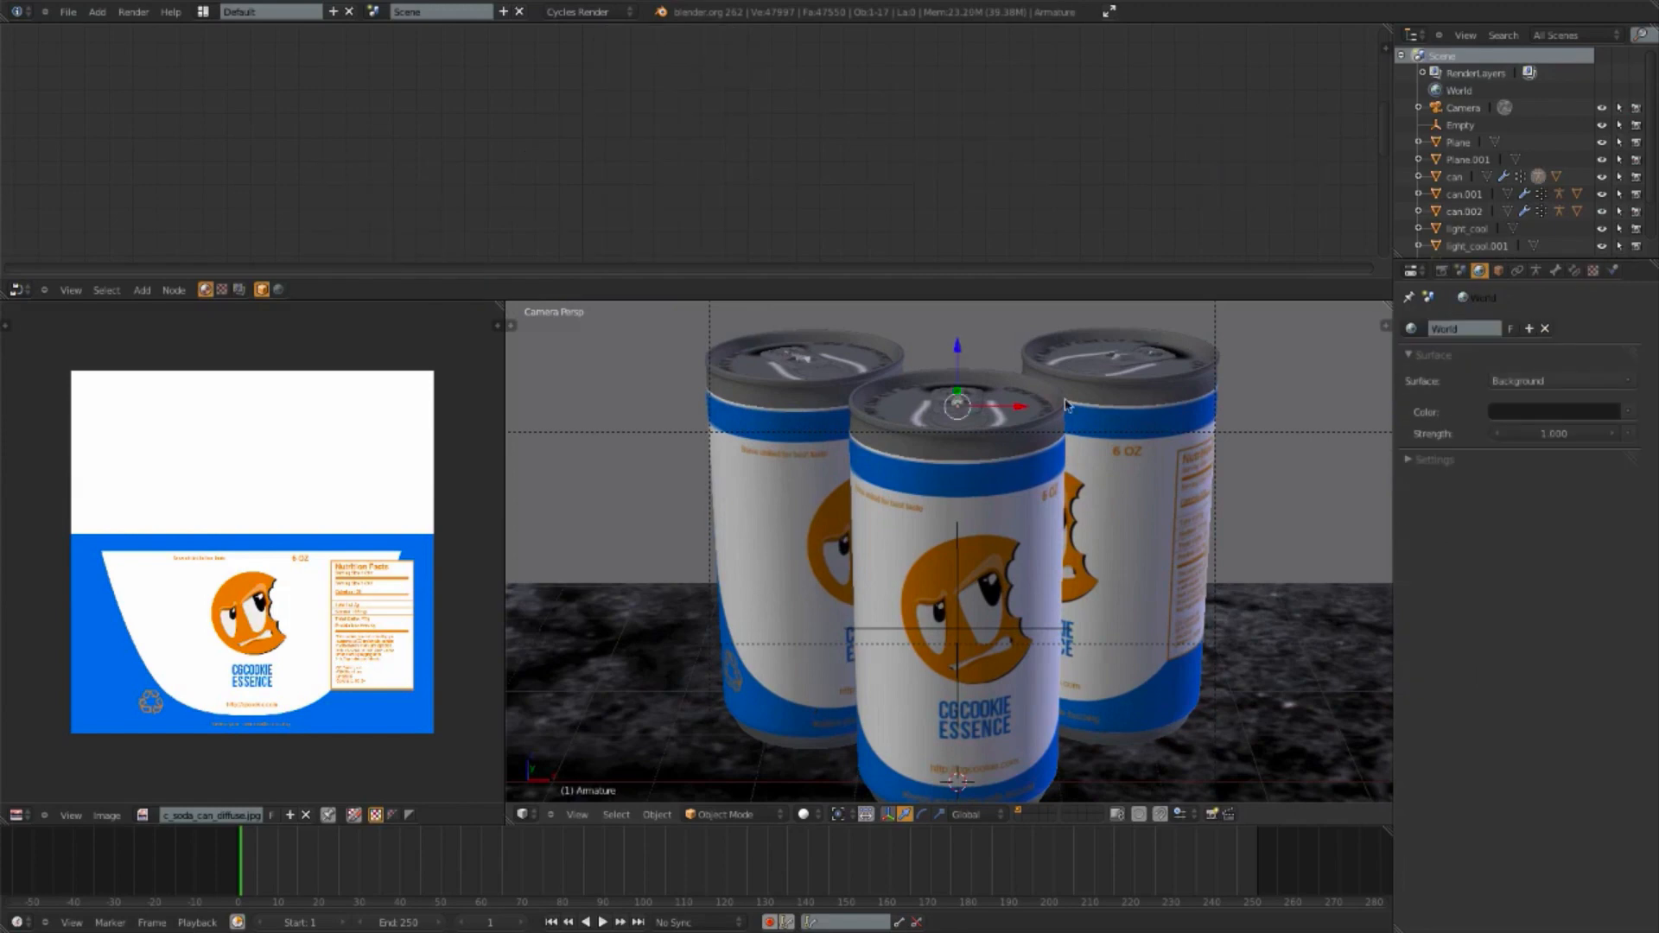
{"action": "key", "text": "ctrl+Tab"}
{"action": "right_click", "coordinate": [957, 397]}
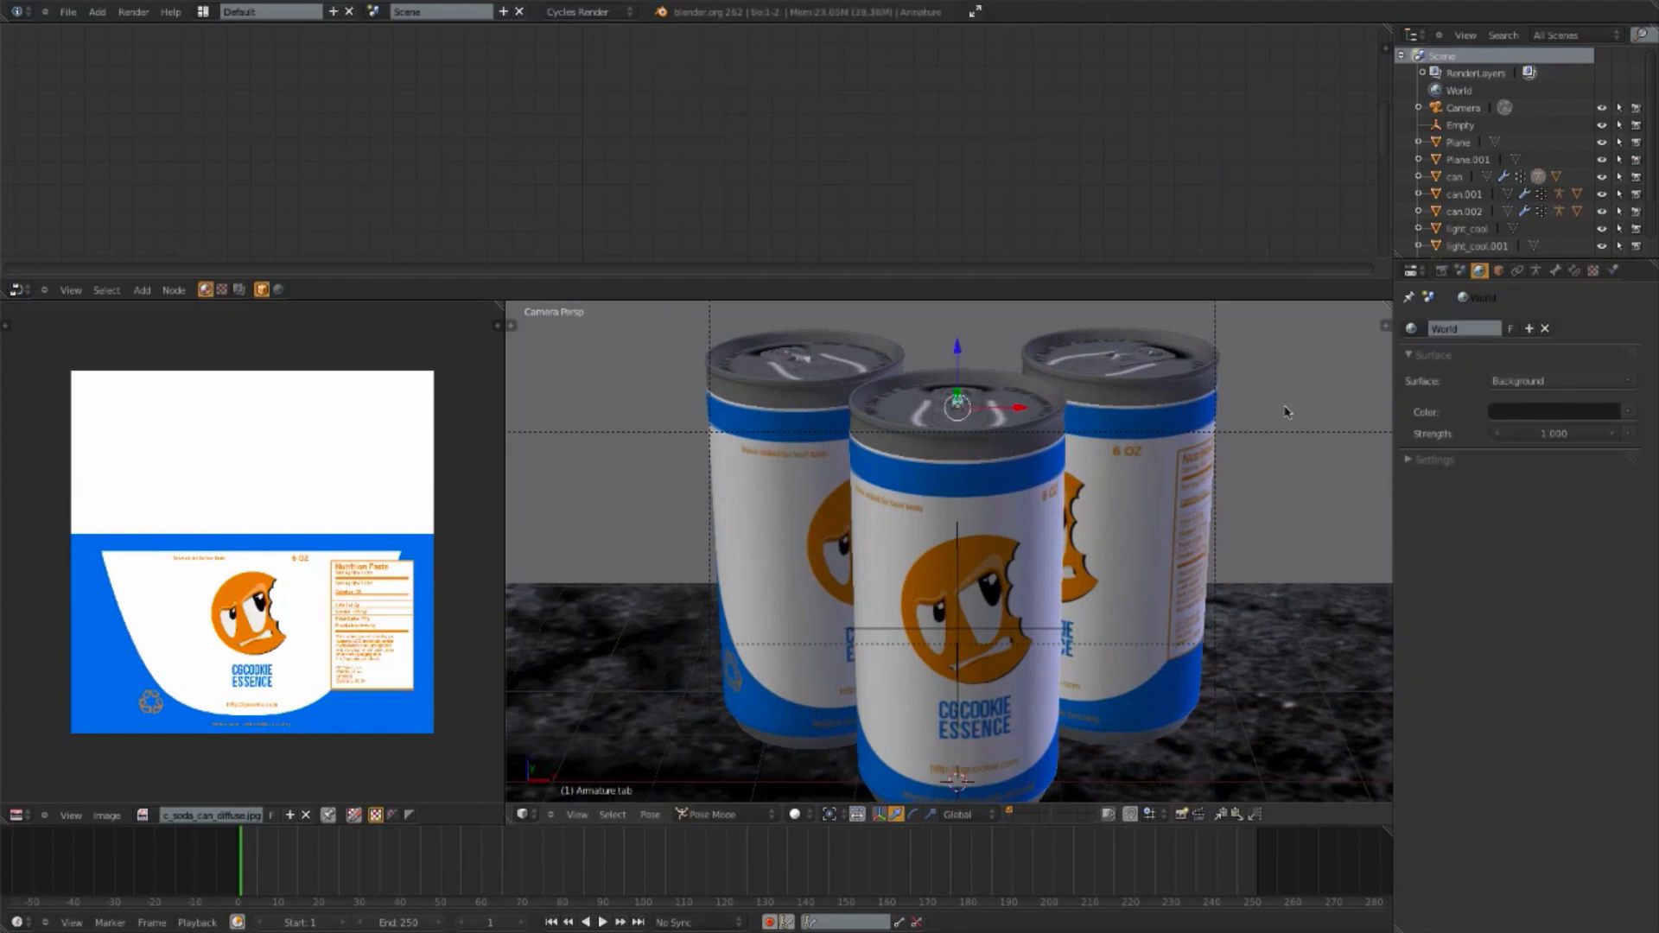
{"action": "key", "text": "r"}
{"action": "left_click", "coordinate": [961, 481]}
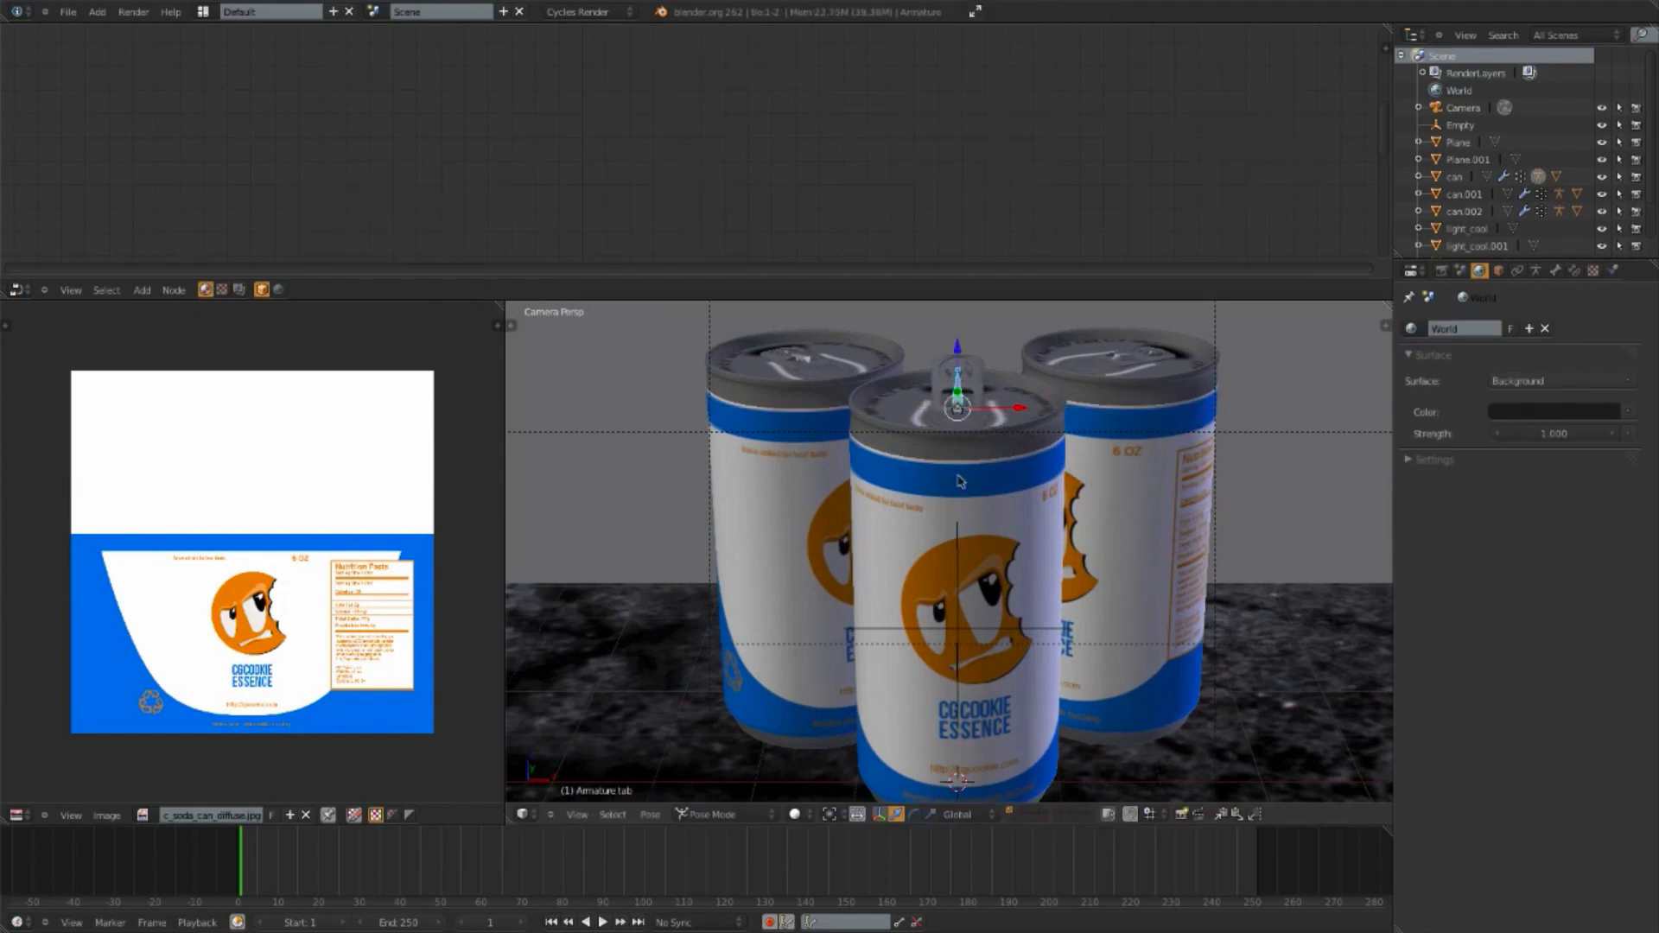
Step: Rotate the front can's tab_inner bone around the X axis to bend the opening inward
{"action": "right_click", "coordinate": [982, 427]}
{"action": "key", "text": "r"}
{"action": "key", "text": "x"}
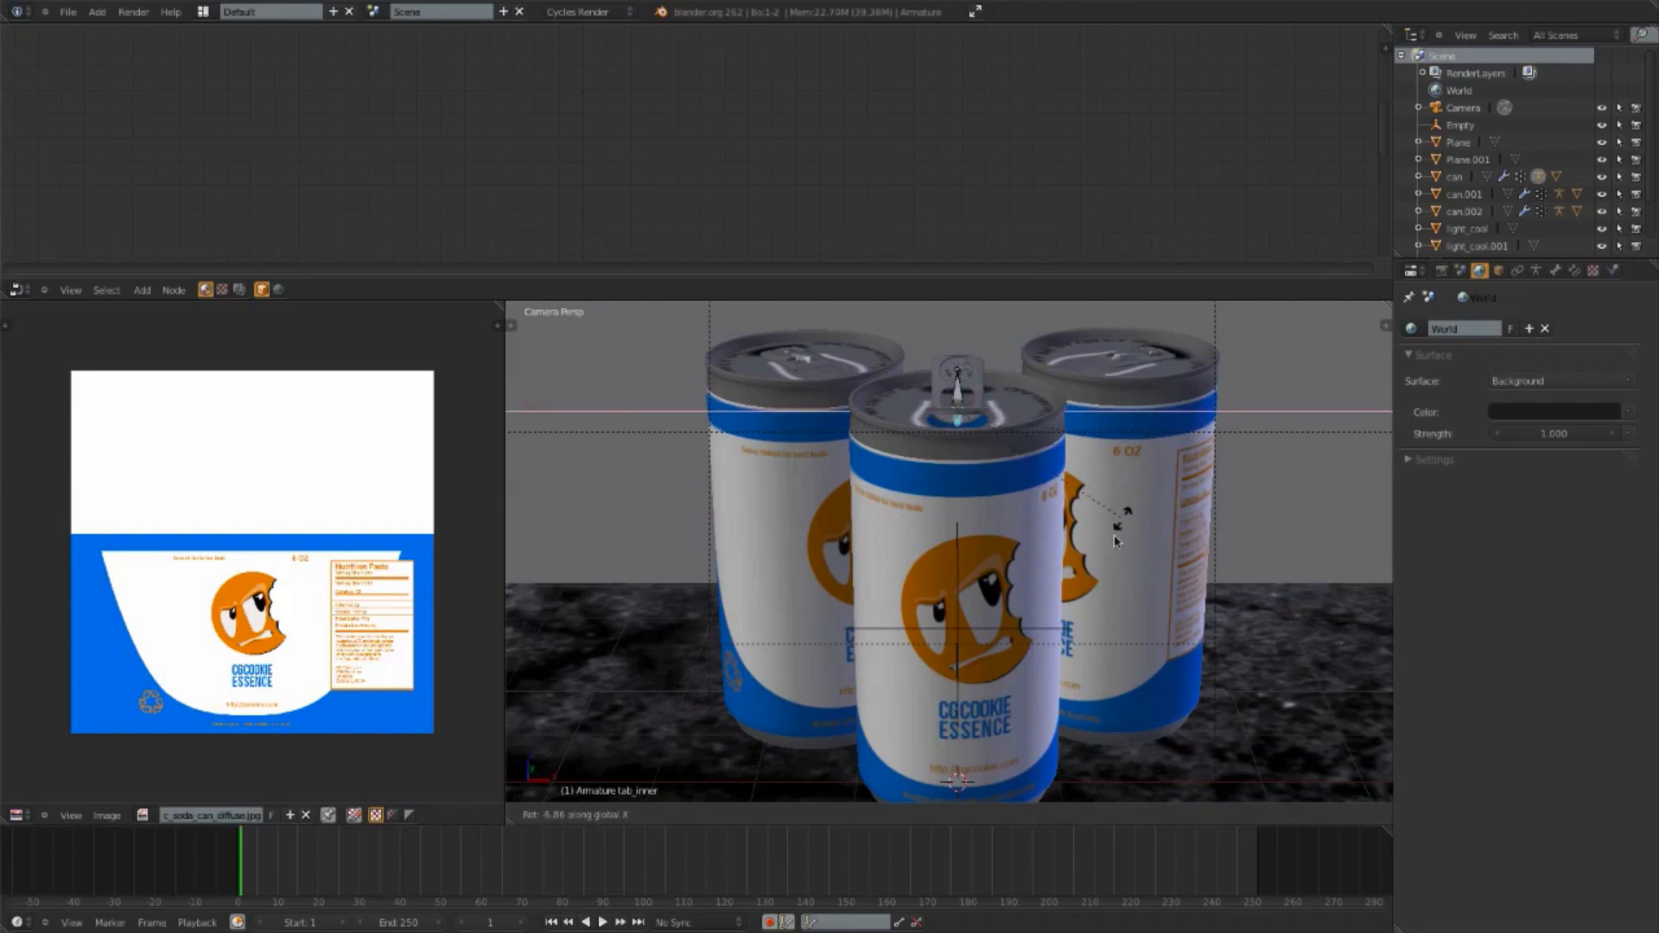
{"action": "left_click", "coordinate": [937, 641]}
Step: Rotate the front can about 15° around the Z axis and save the file over the existing one
{"action": "right_click", "coordinate": [942, 641]}
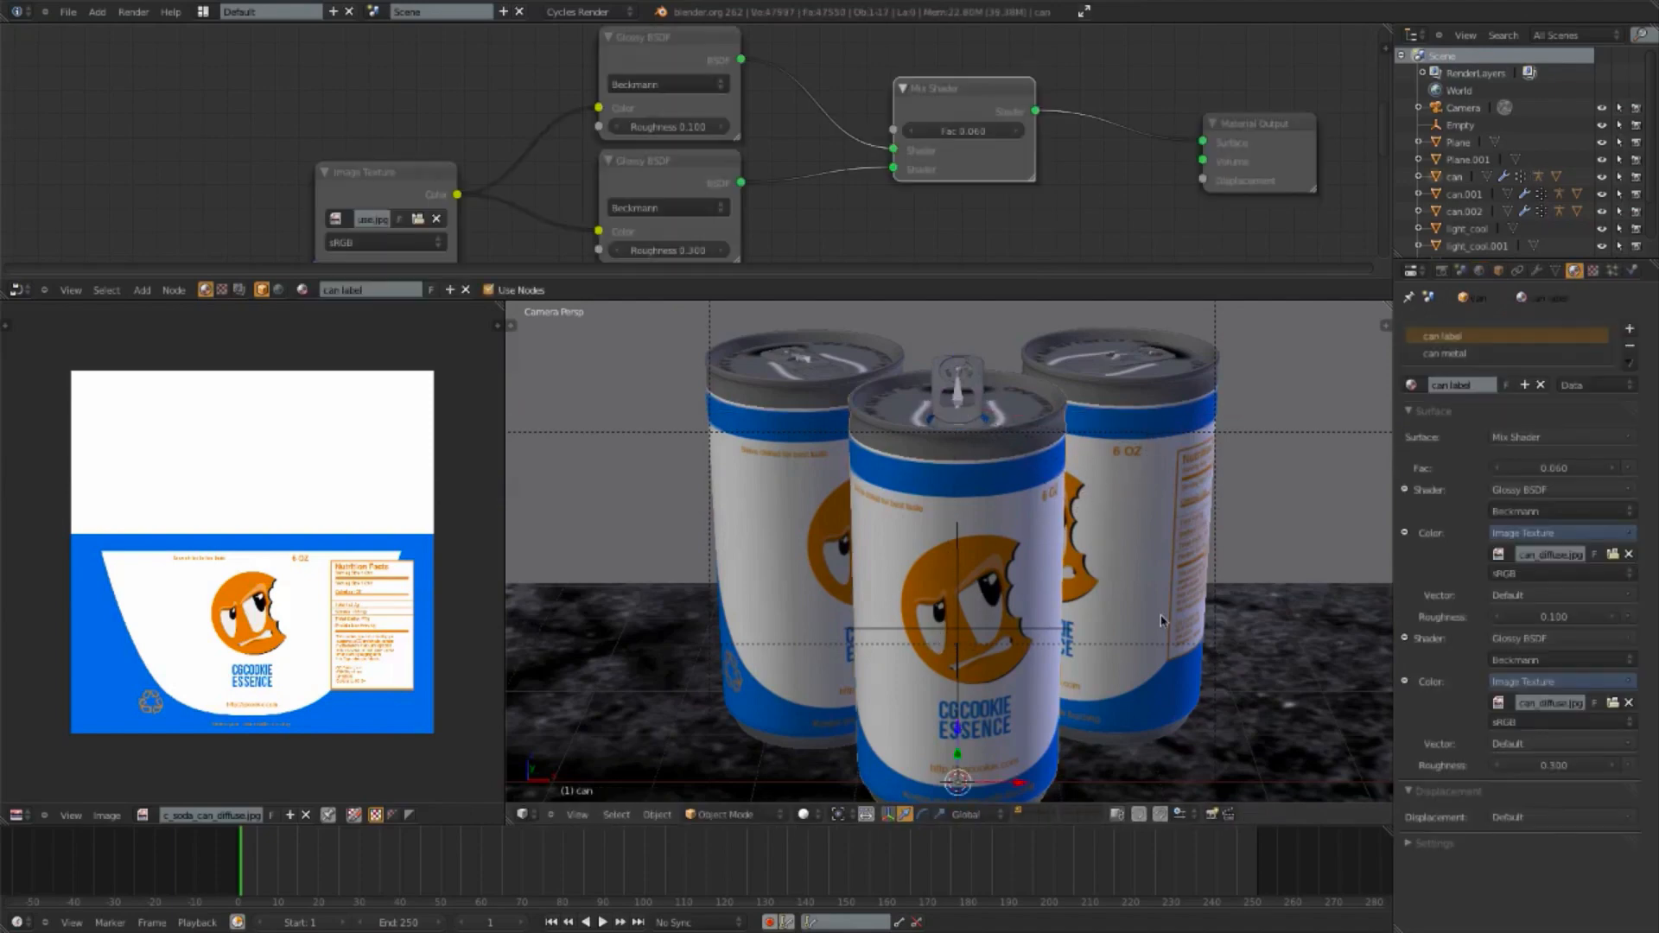
{"action": "key", "text": "r"}
{"action": "key", "text": "z"}
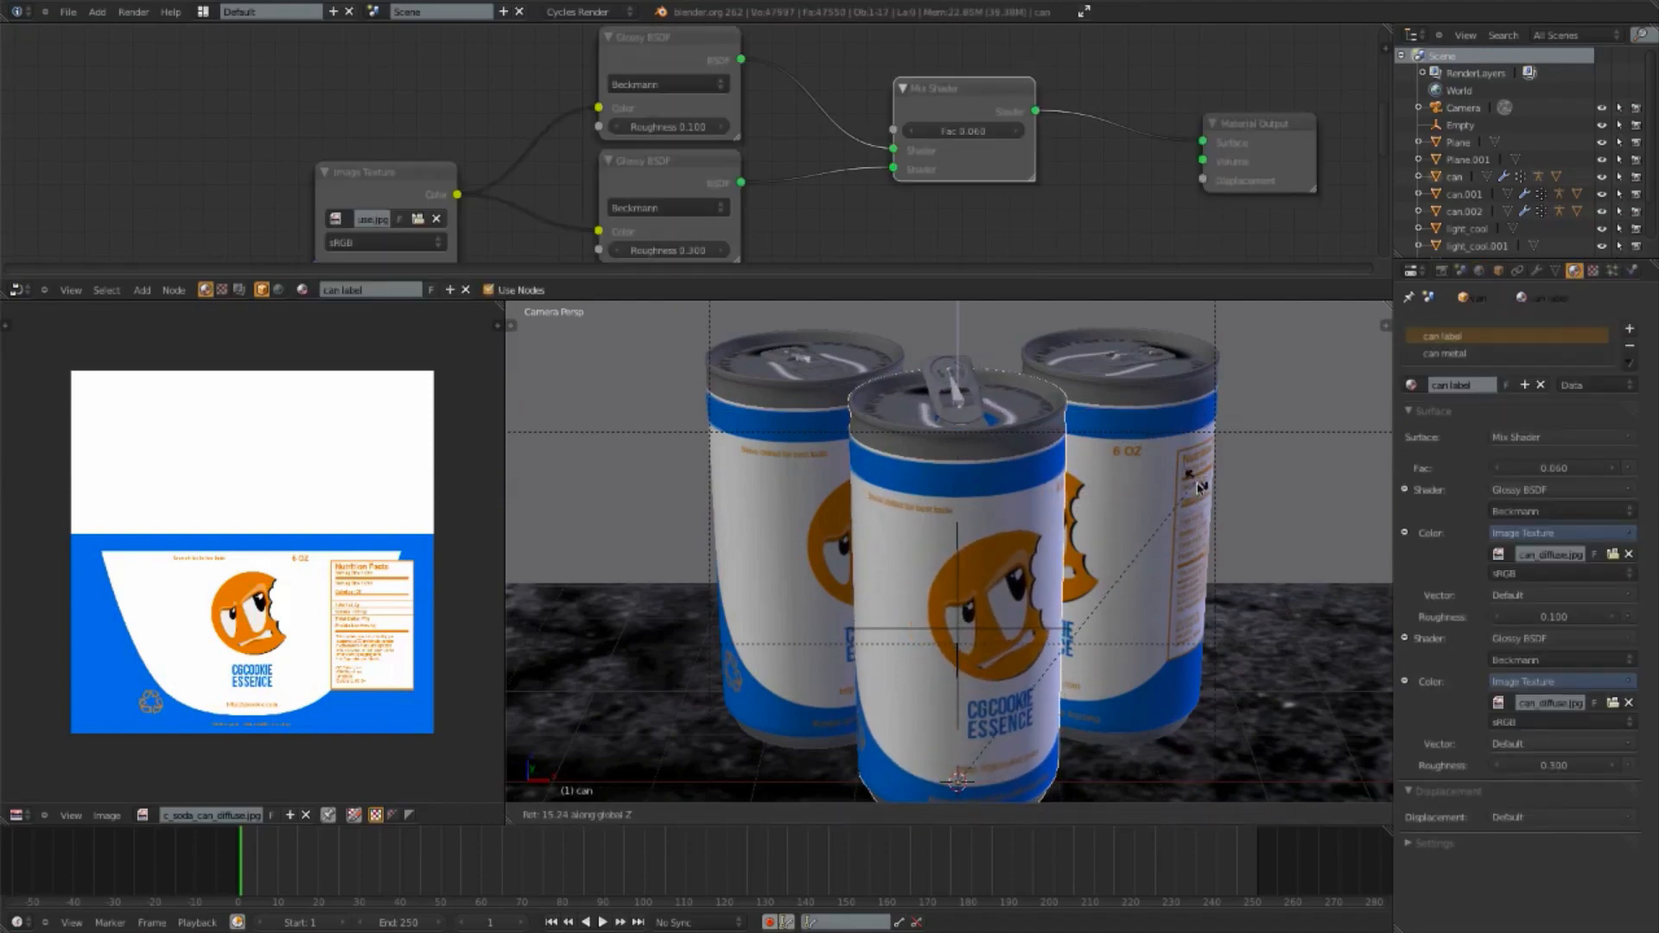
{"action": "left_click", "coordinate": [1204, 506]}
{"action": "key", "text": "ctrl+s"}
{"action": "left_click", "coordinate": [1204, 506]}
Step: Make the can metal material on the front can's pull tab a single-user copy and rename it can metal_orage
{"action": "scroll", "coordinate": [1070, 546], "scroll_direction": "down", "scroll_amount": 6}
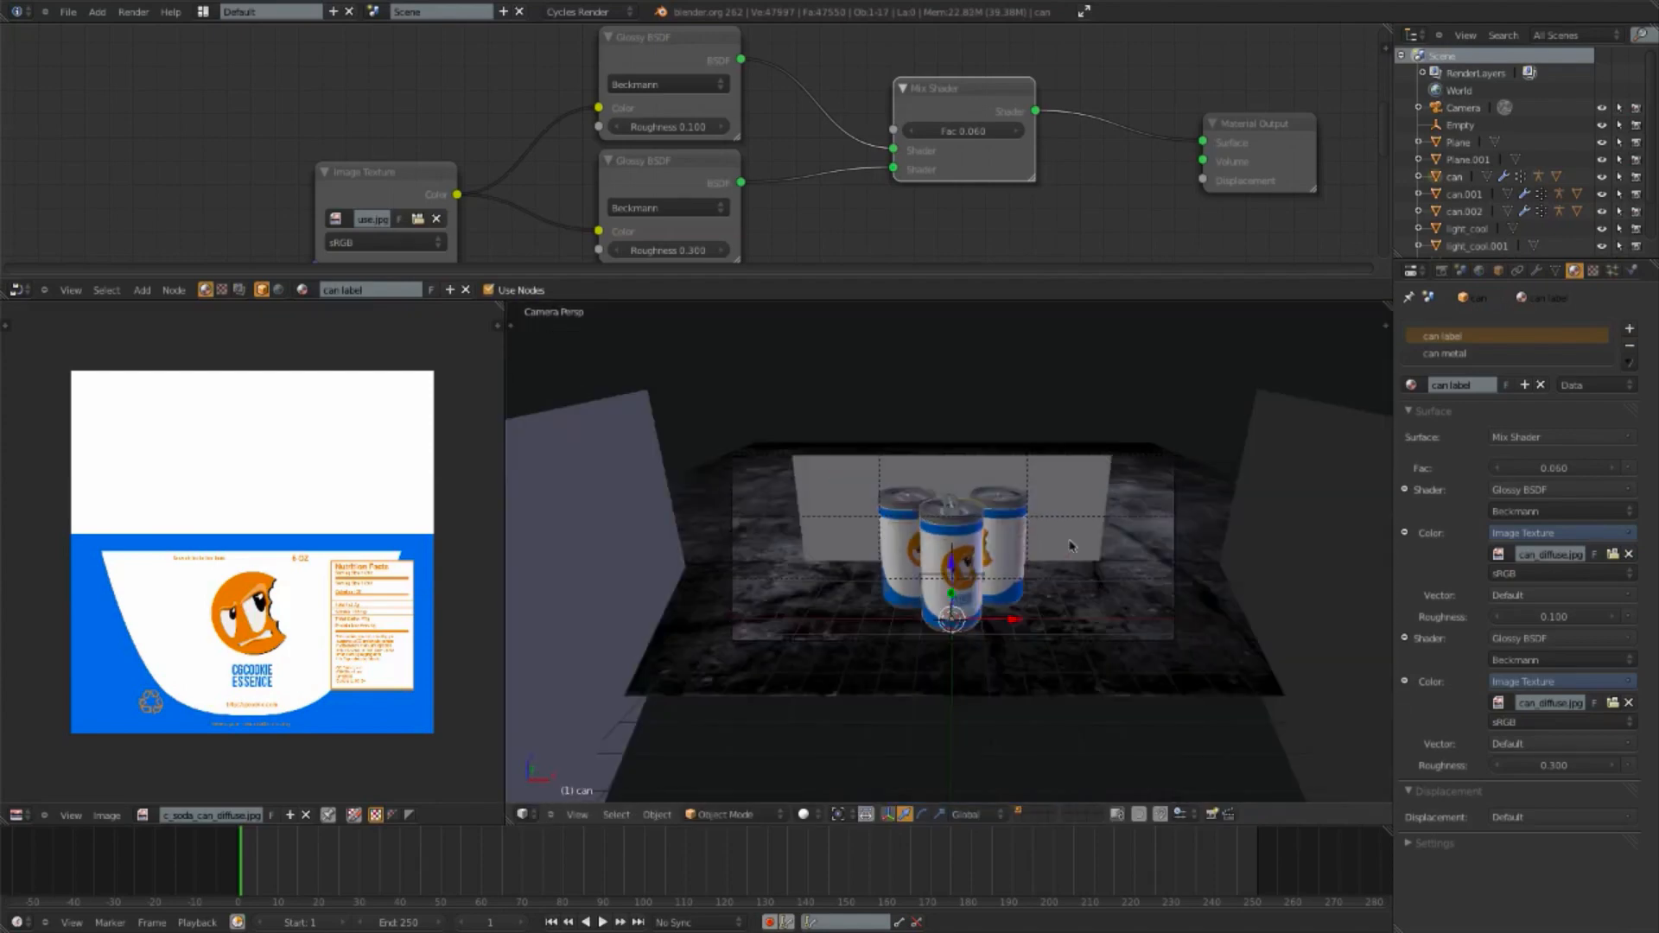
{"action": "scroll", "coordinate": [1069, 545], "scroll_direction": "up", "scroll_amount": 10}
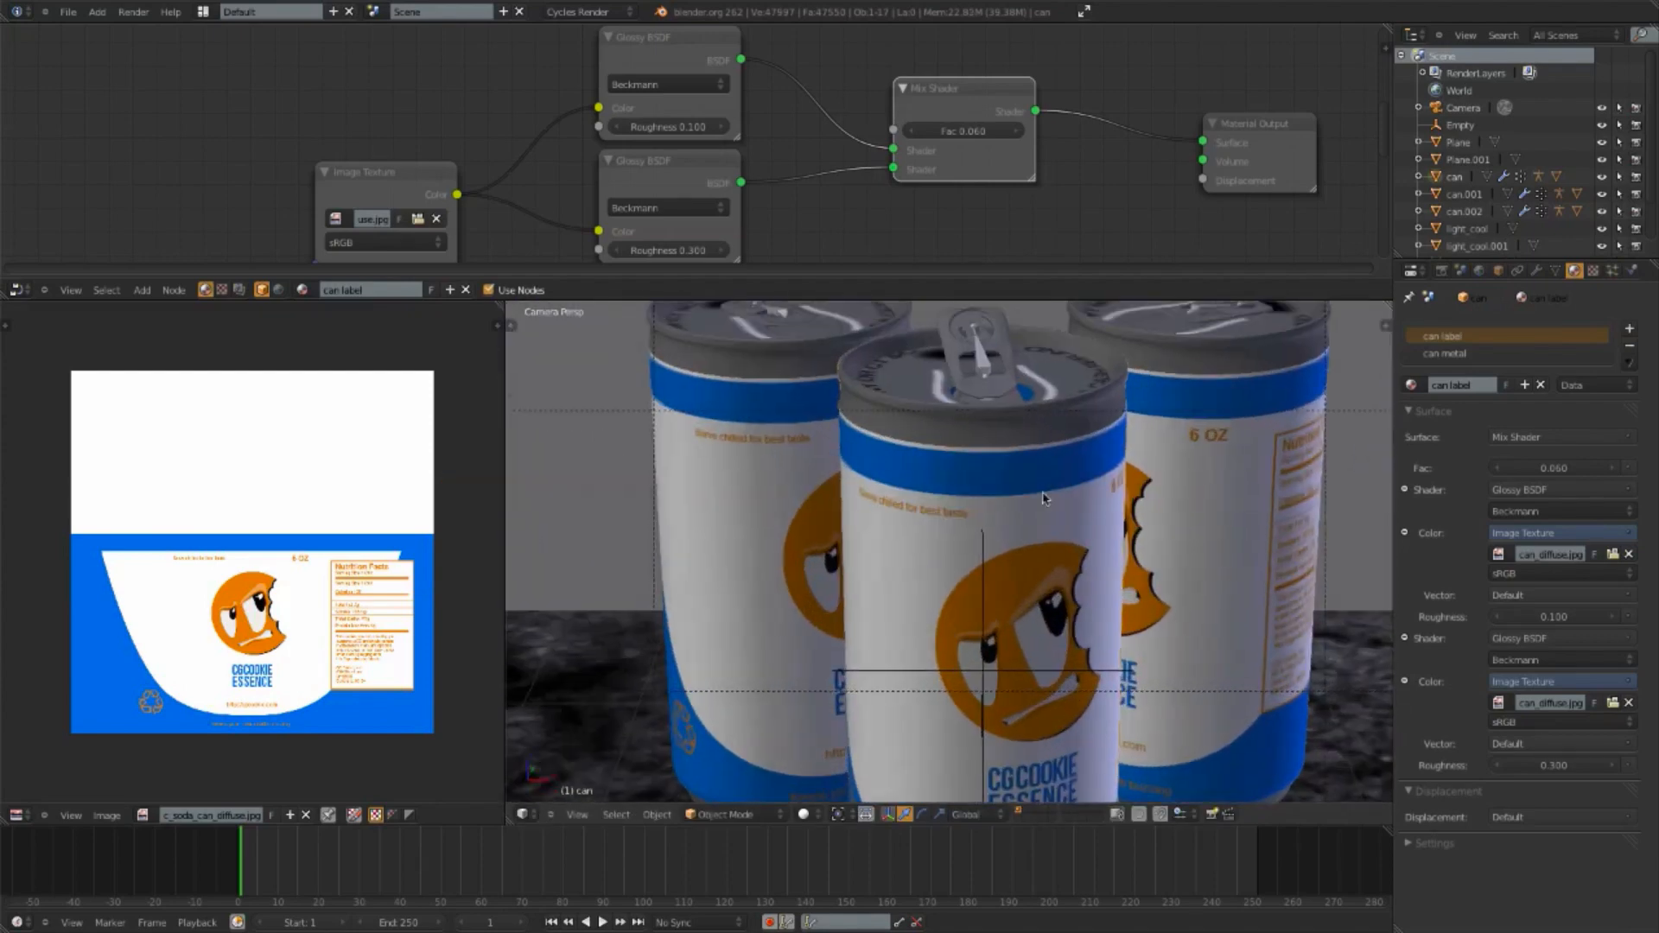
{"action": "middle_click_drag", "start_coordinate": [1042, 494], "coordinate": [1039, 610], "text": "shift"}
{"action": "right_click", "coordinate": [978, 427]}
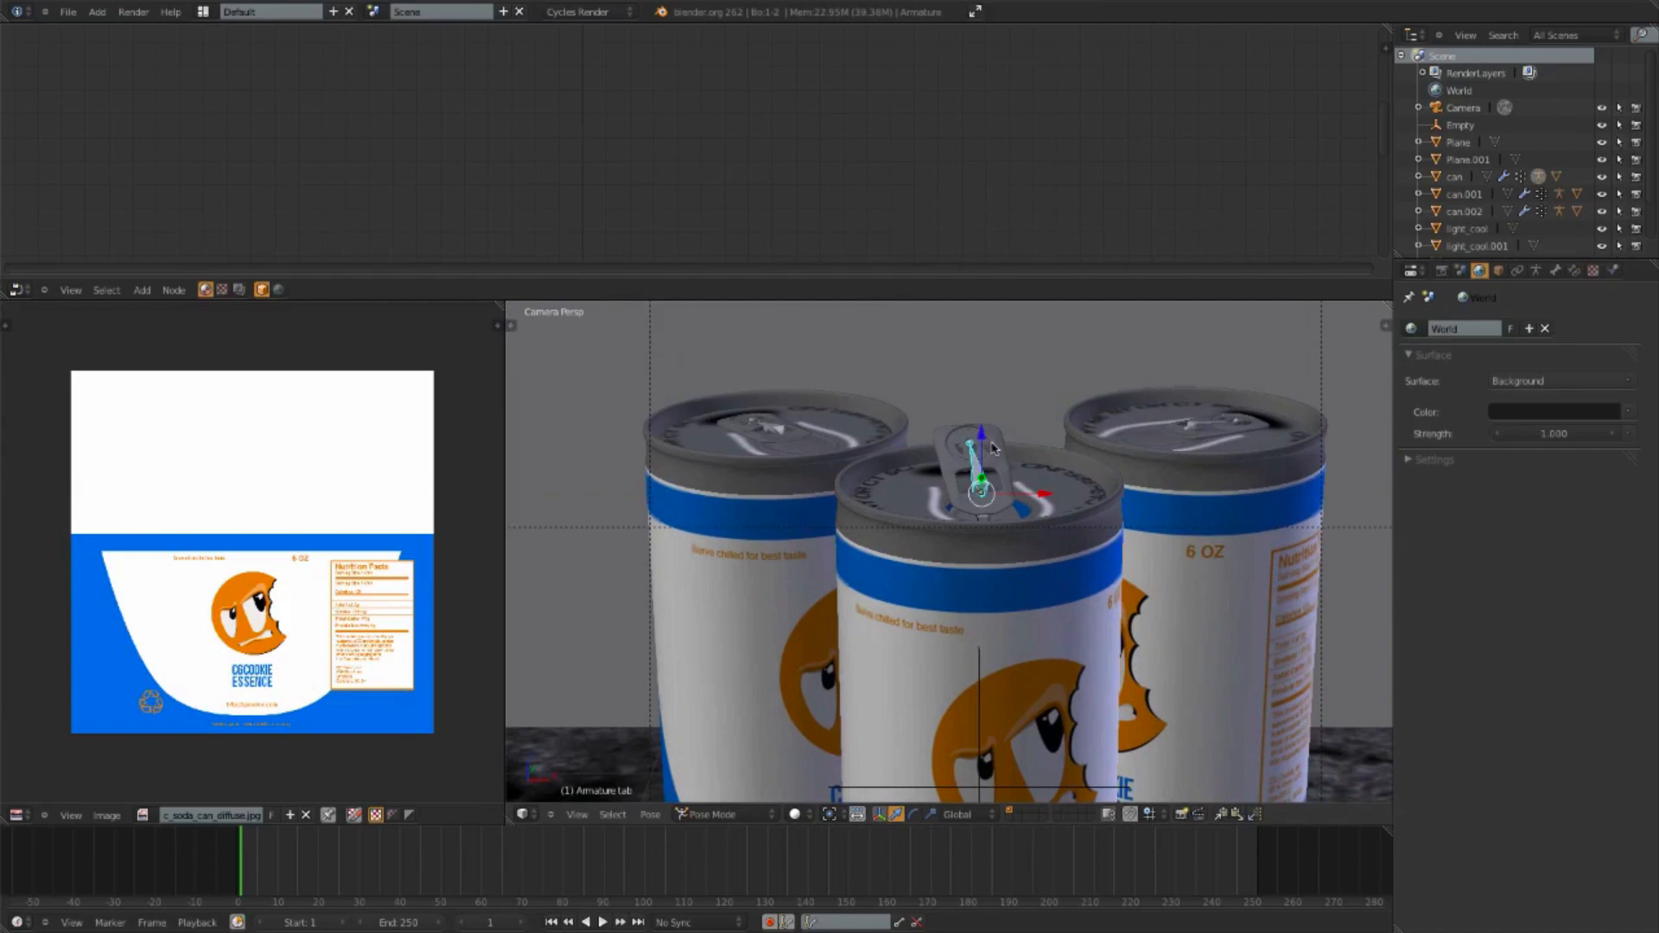
{"action": "right_click", "coordinate": [992, 444]}
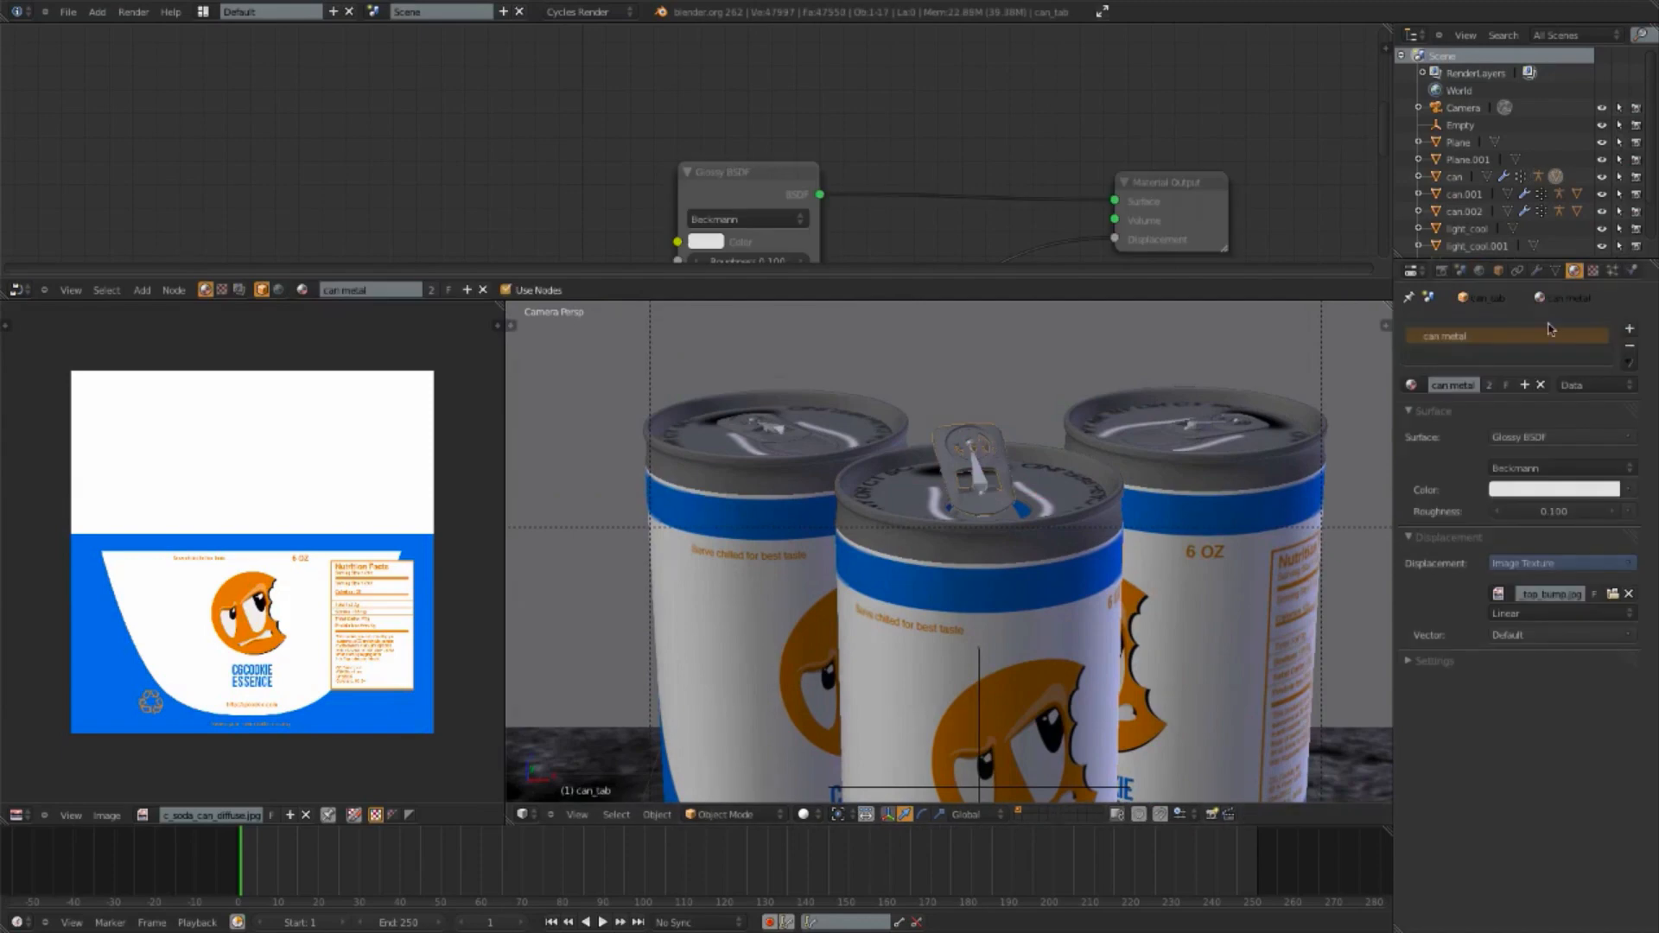
{"action": "left_click", "coordinate": [1467, 387]}
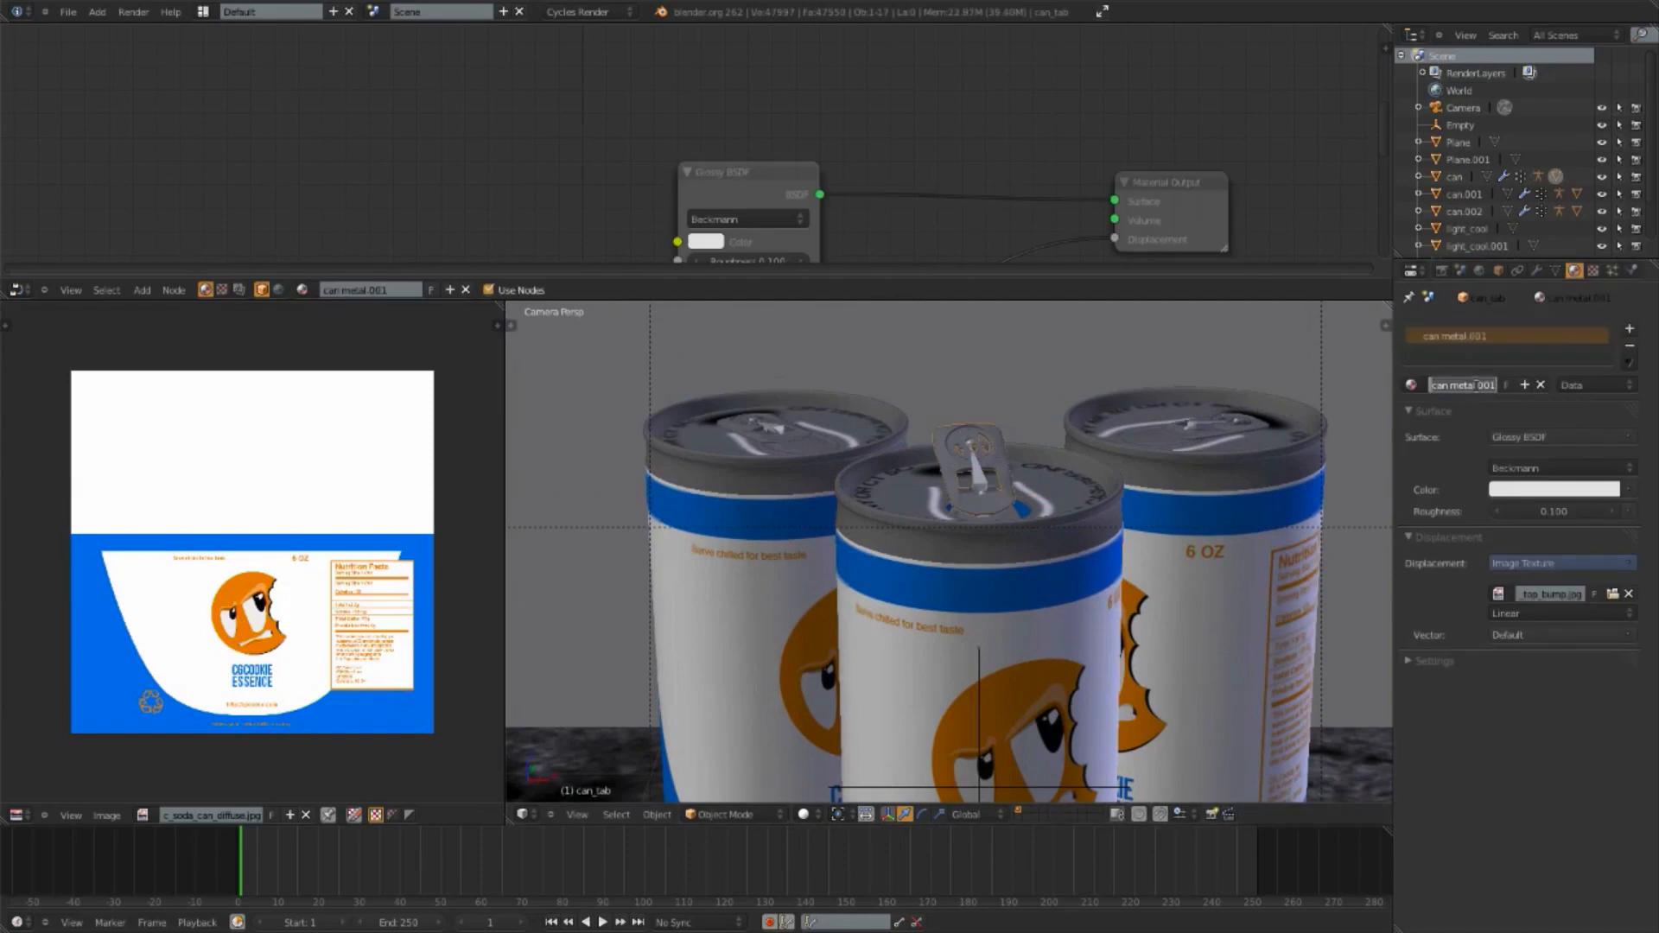
{"action": "left_click_drag", "start_coordinate": [1476, 384], "coordinate": [1580, 391]}
{"action": "key", "text": "BackSpace"}
{"action": "type", "text": "_orage"}
{"action": "key", "text": "Return"}
Step: Set the tab material's Glossy BSDF colour to the orange sampled from the cookie logo in the label image
{"action": "scroll", "coordinate": [807, 155], "scroll_direction": "down", "scroll_amount": 8}
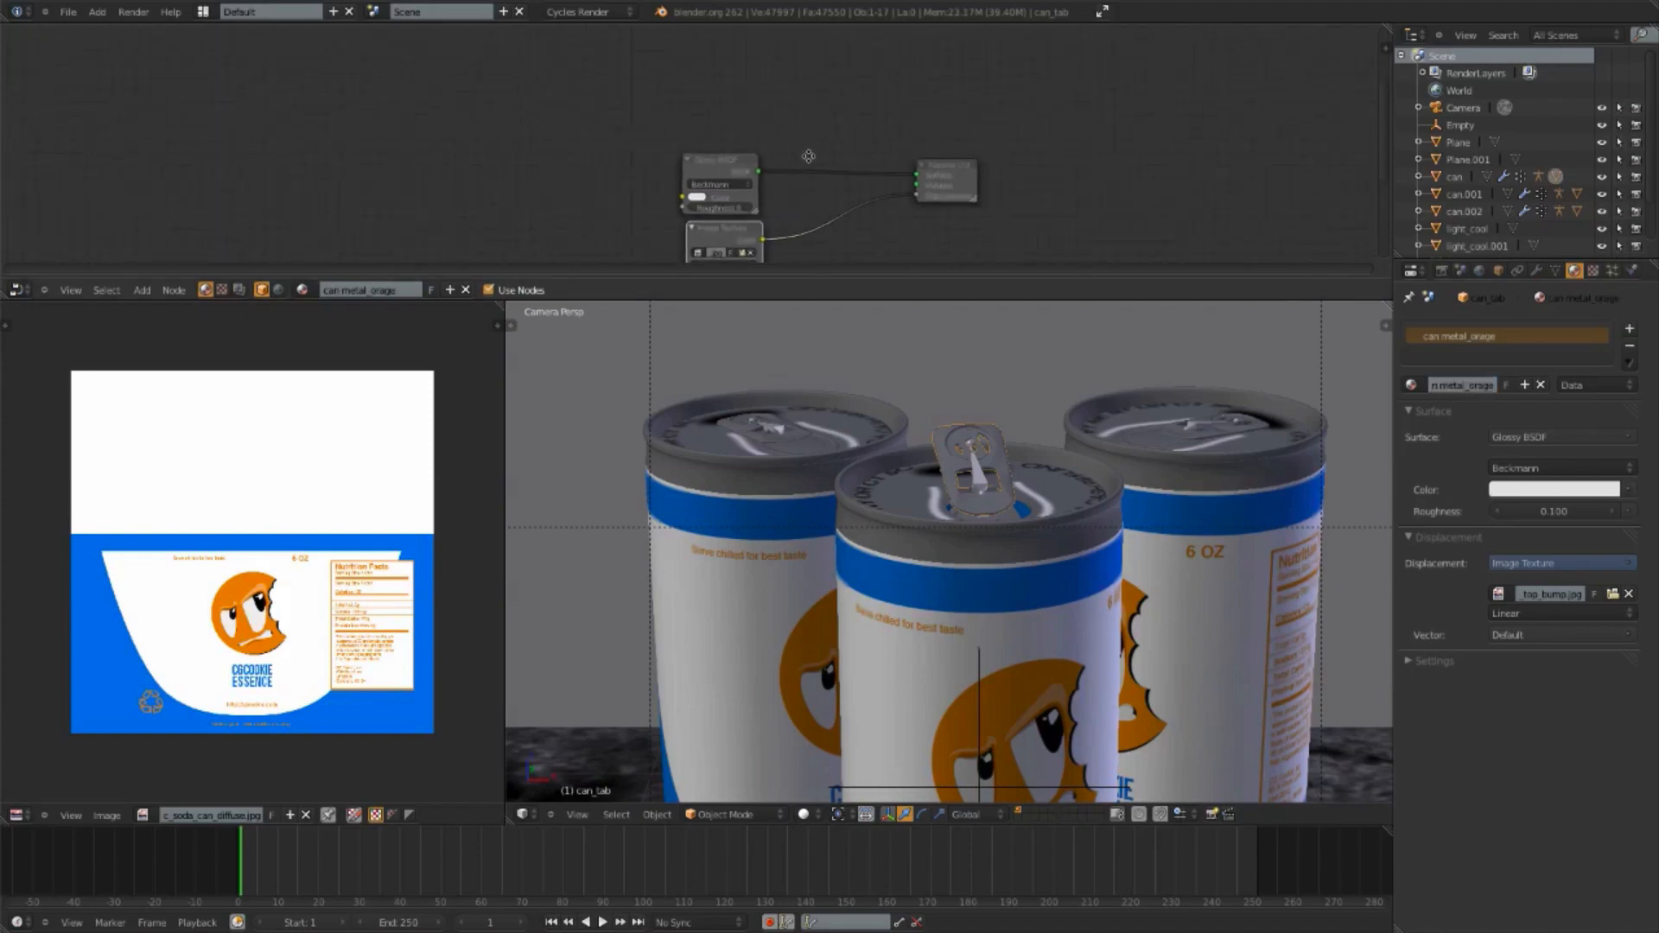
{"action": "scroll", "coordinate": [838, 100], "scroll_direction": "up", "scroll_amount": 5}
{"action": "middle_click_drag", "start_coordinate": [807, 155], "coordinate": [883, 122]}
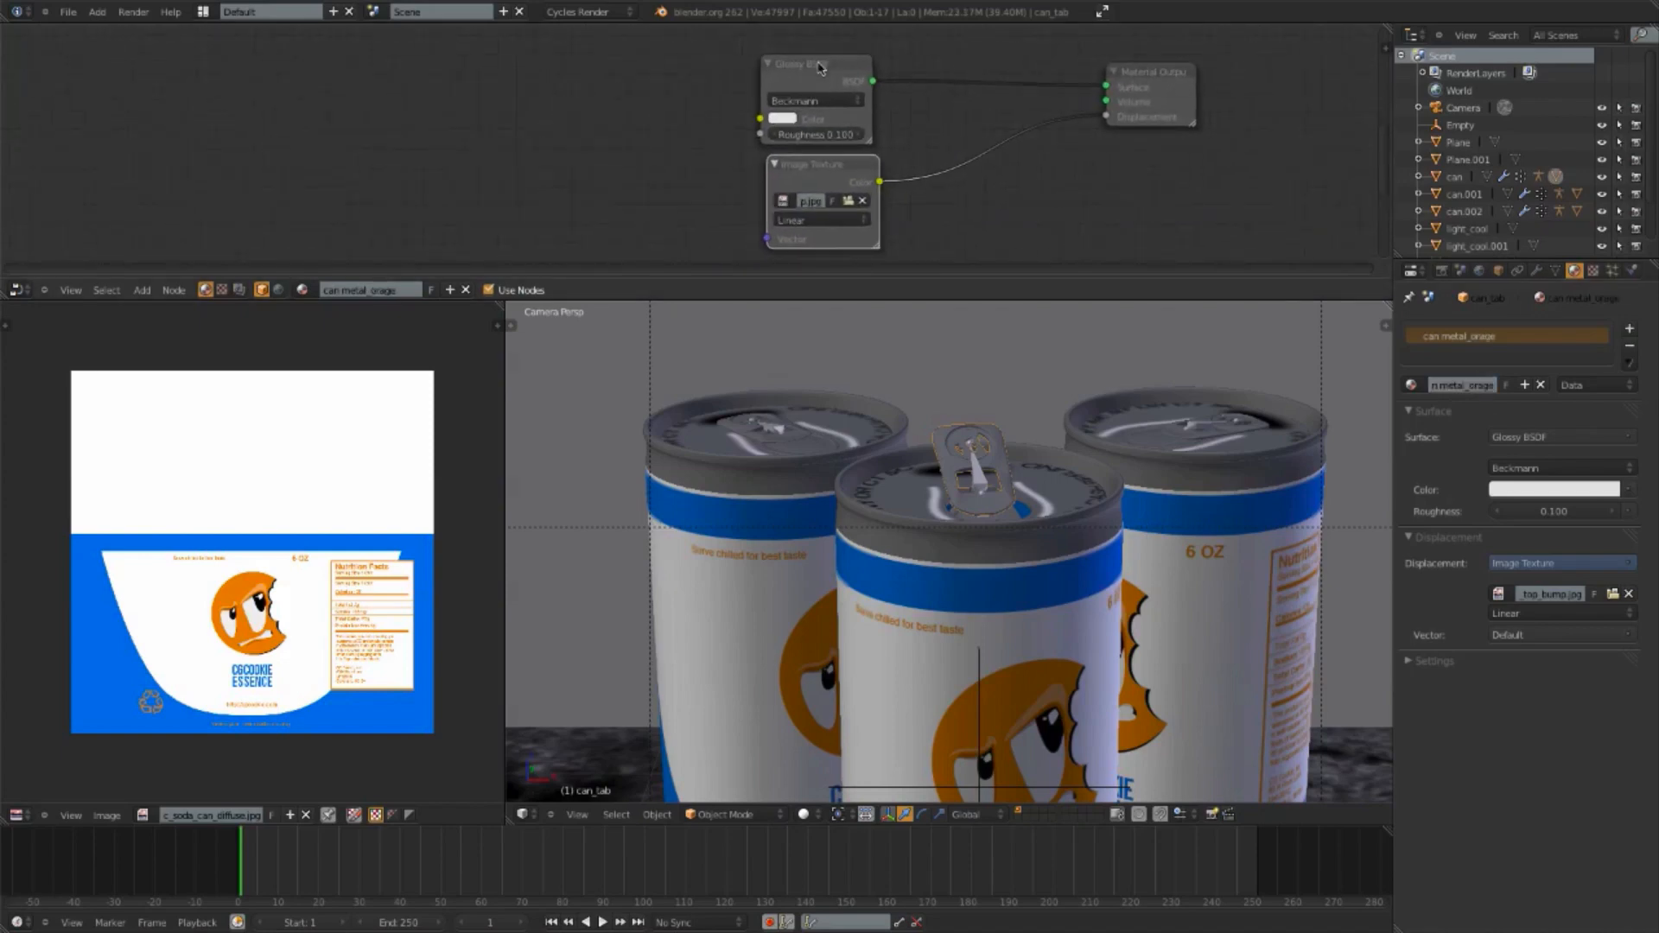
{"action": "left_click_drag", "start_coordinate": [820, 67], "coordinate": [827, 78]}
{"action": "left_click", "coordinate": [791, 116]}
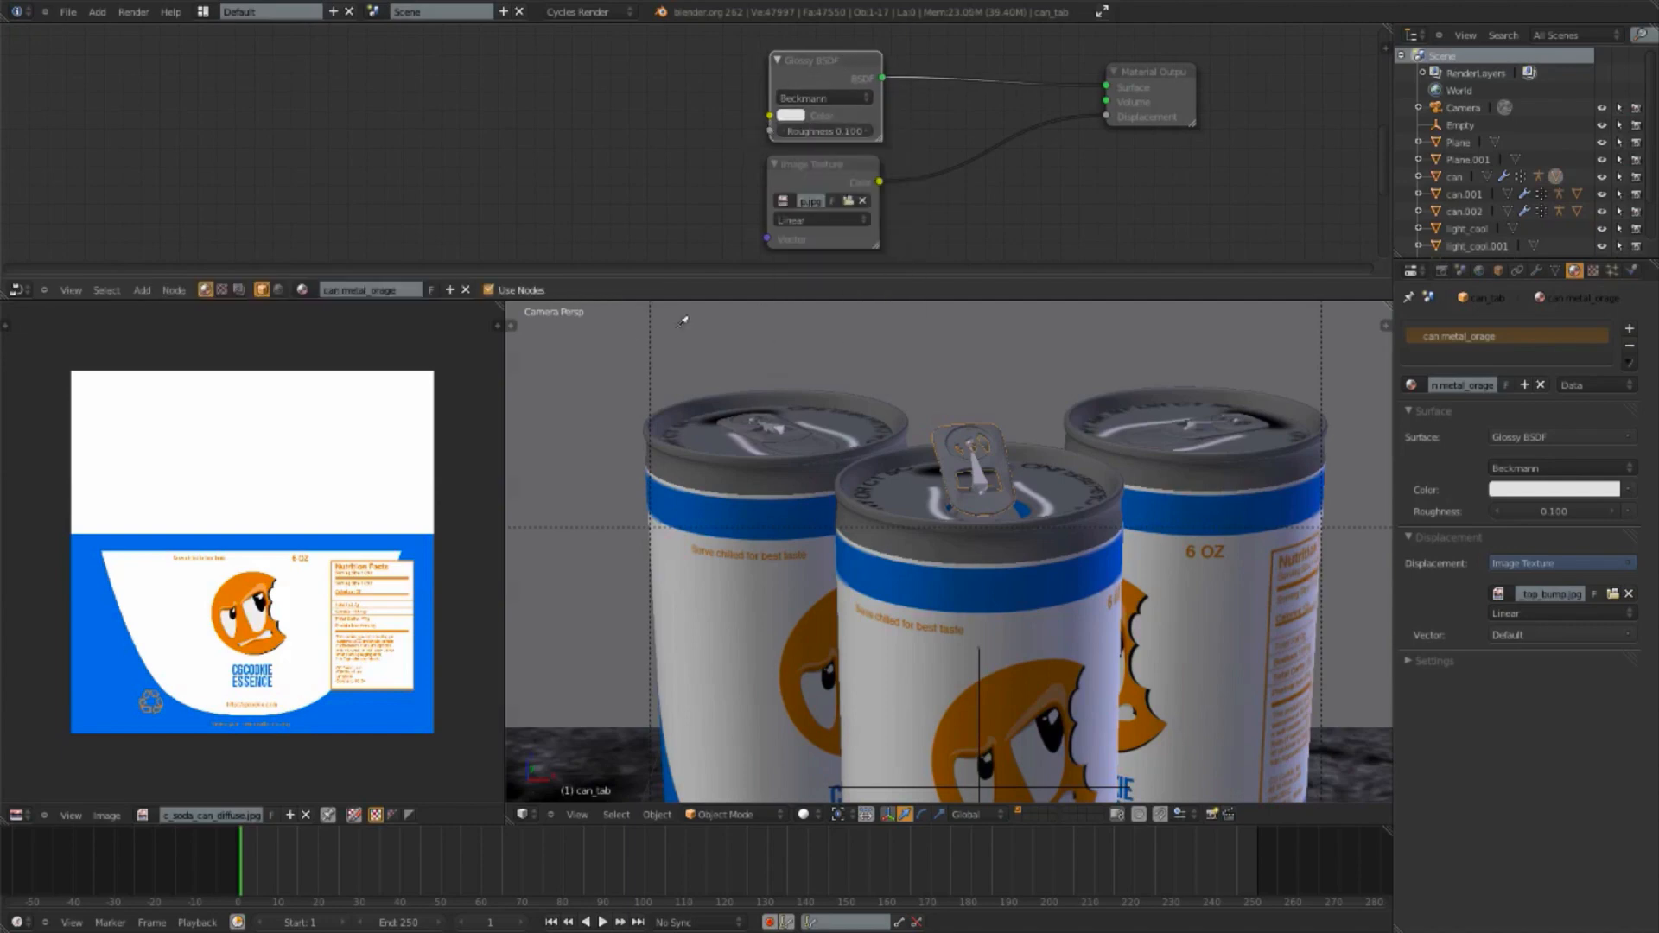
{"action": "left_click", "coordinate": [244, 579]}
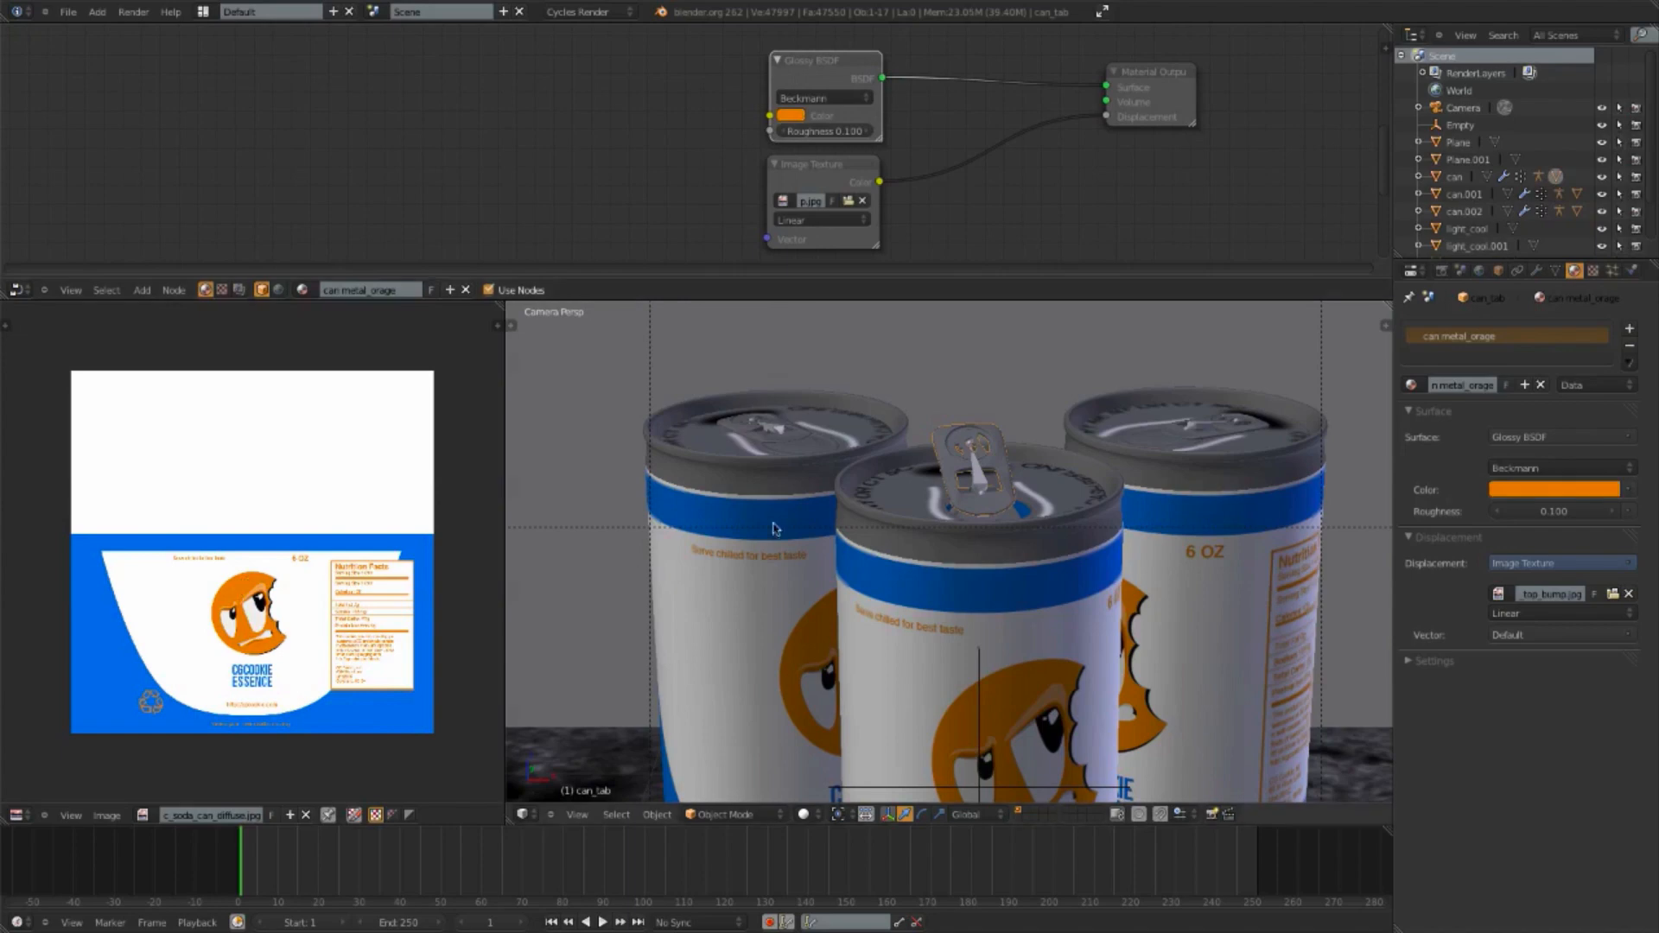
Step: Paste the orange surface colour into the viewport colour of the can tab's material
{"action": "left_click", "coordinate": [1409, 661]}
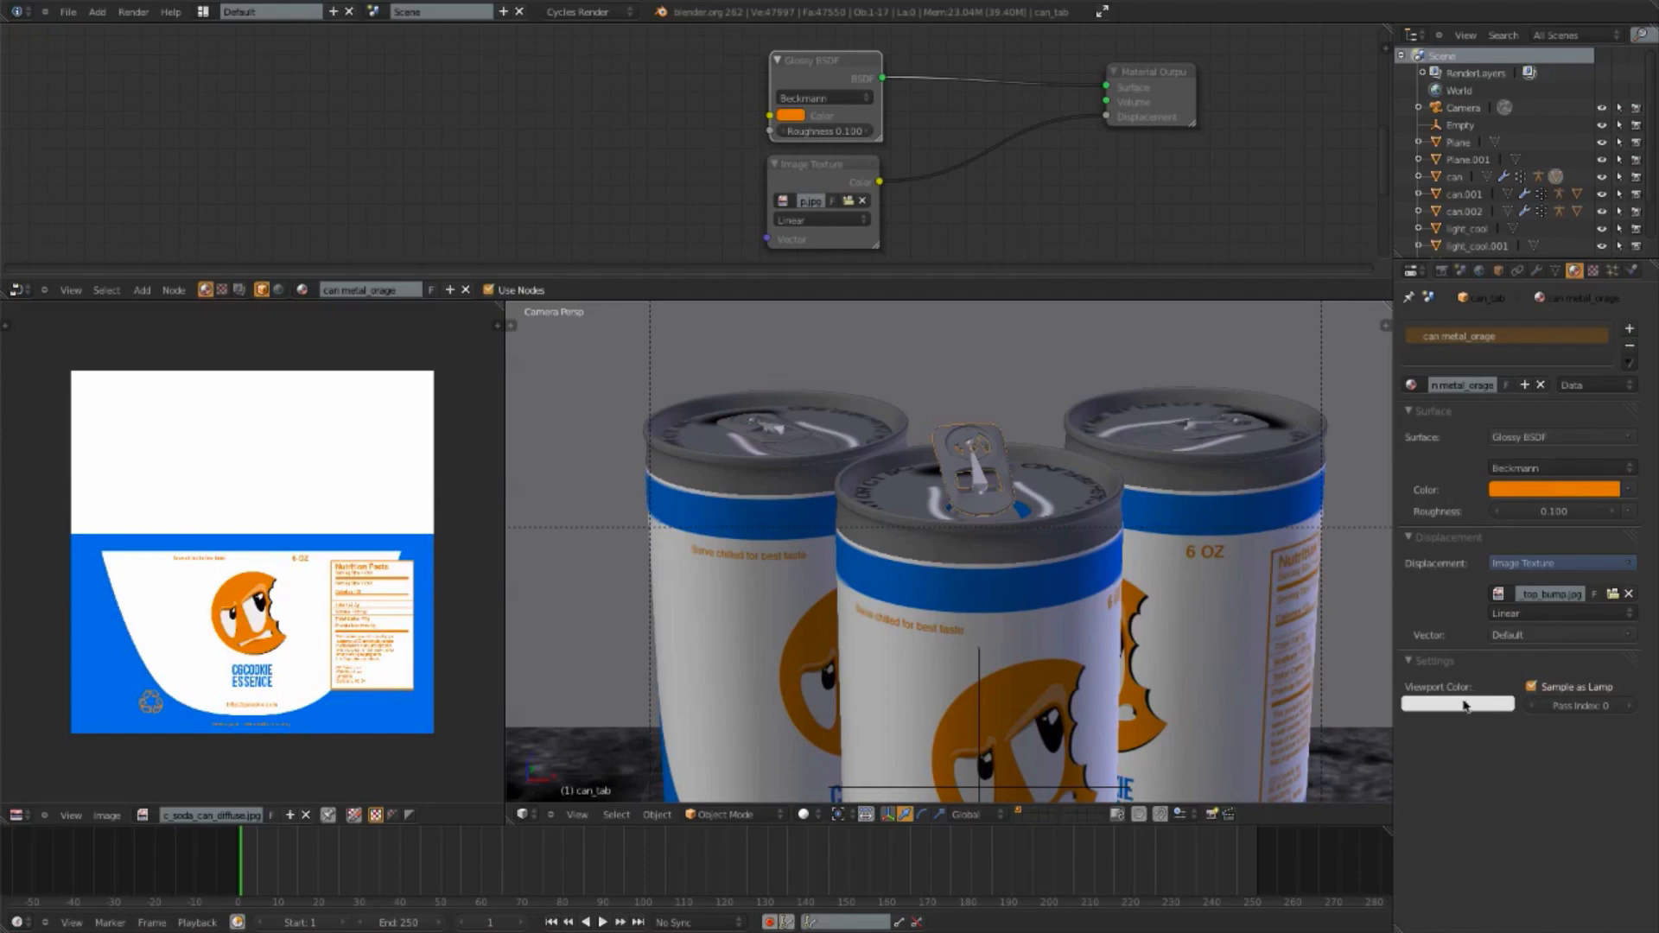
{"action": "key", "text": "ctrl+v"}
{"action": "scroll", "coordinate": [1106, 524], "scroll_direction": "up", "scroll_amount": 3}
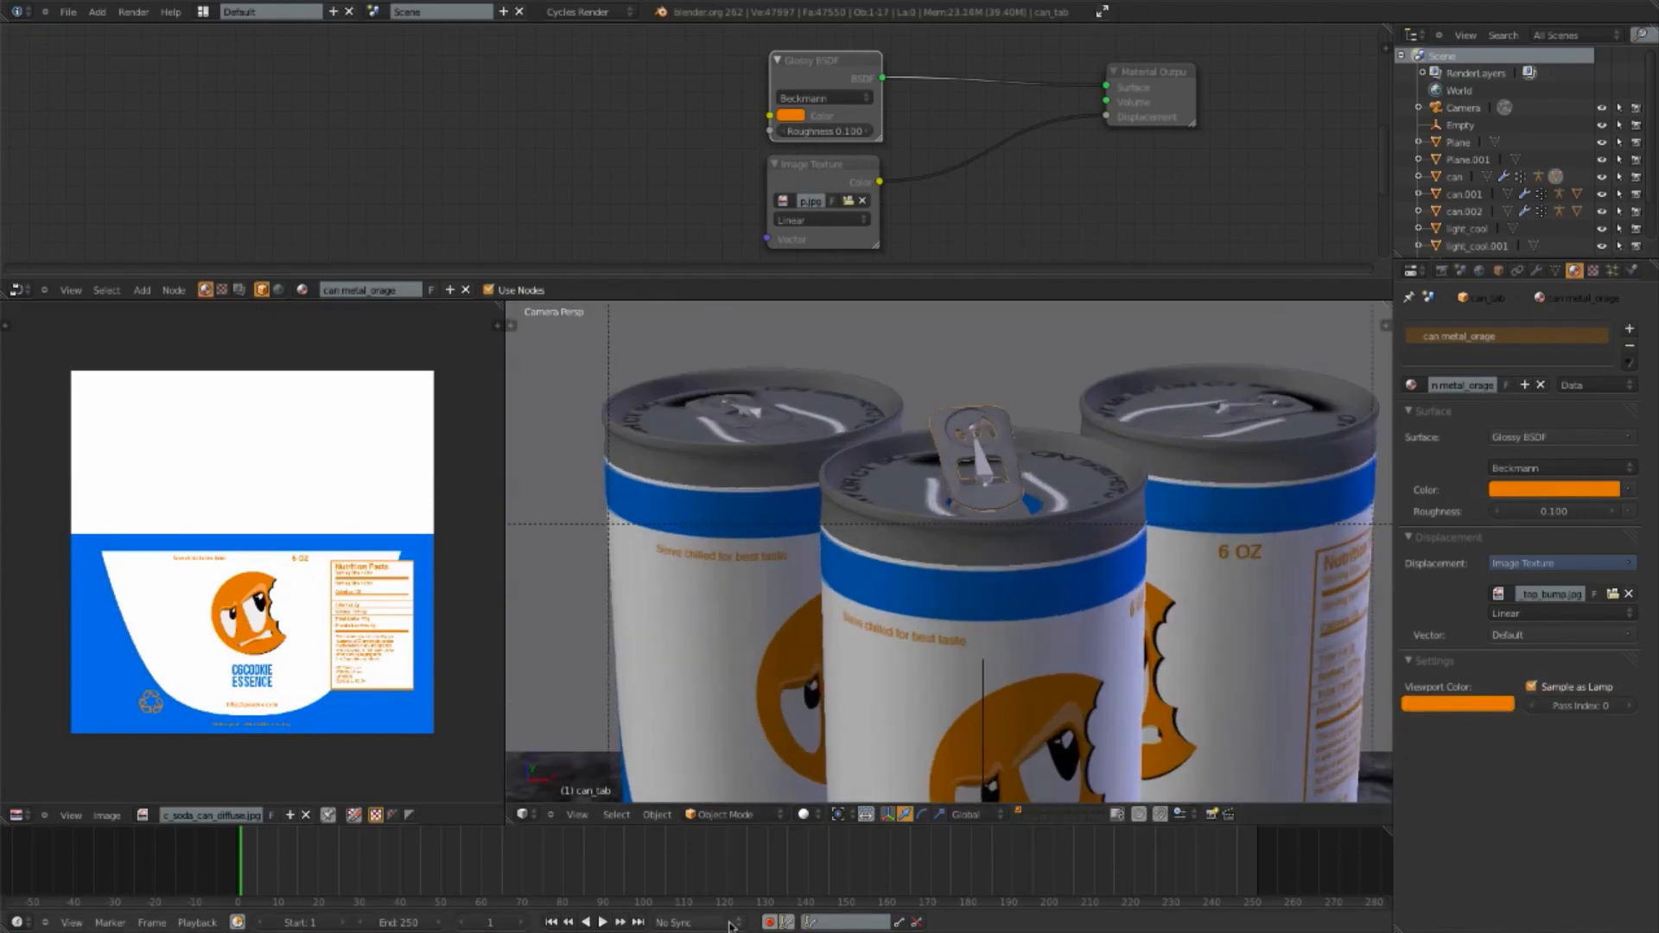
Step: Show the viewport in Material shading and save over rendering_drink_can_cycles_final.blend
{"action": "left_click", "coordinate": [808, 814]}
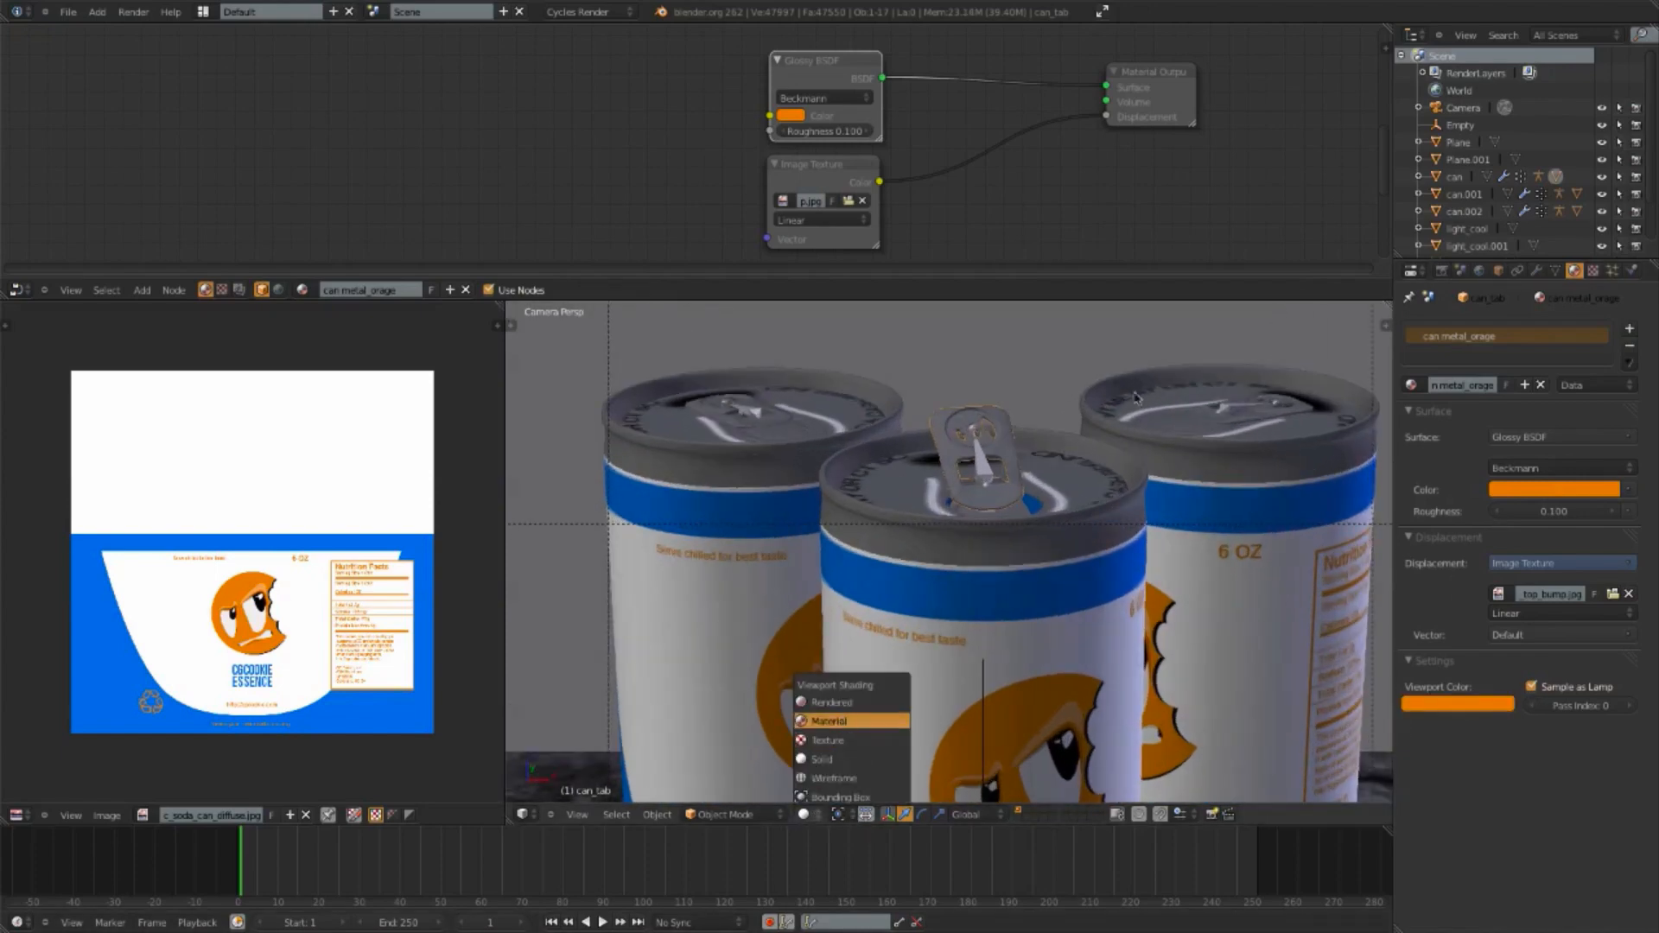
{"action": "scroll", "coordinate": [1130, 534], "scroll_direction": "down", "scroll_amount": 1}
{"action": "key", "text": "ctrl+s"}
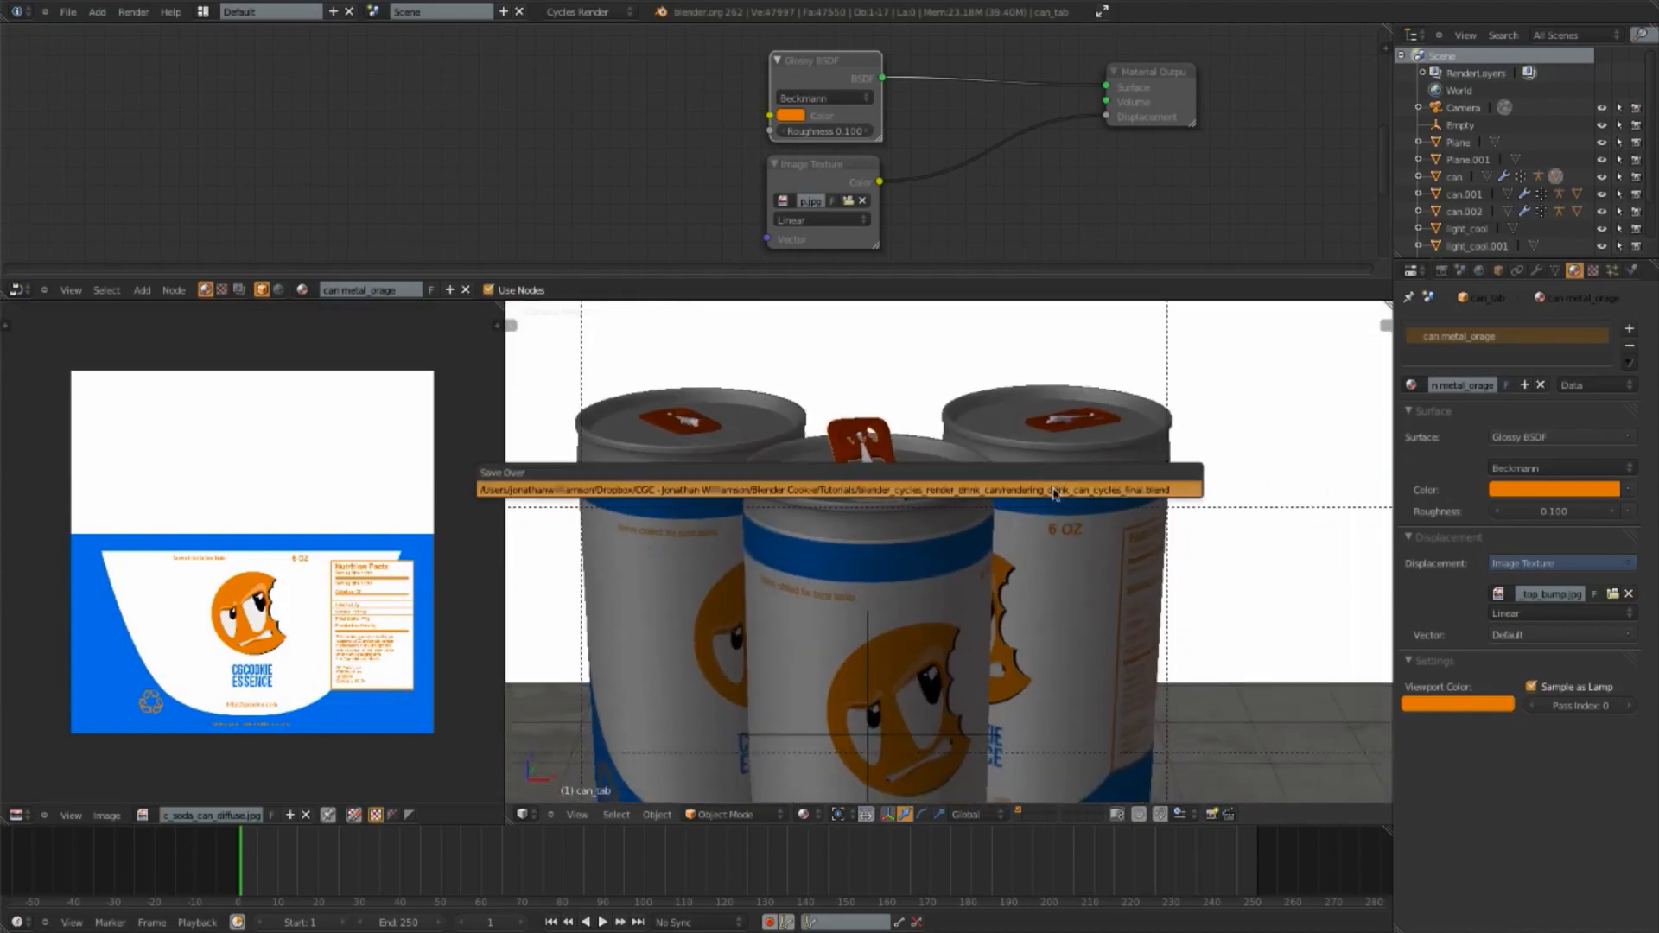
{"action": "left_click", "coordinate": [1055, 490]}
Step: Frame all three cans through the camera and preview them in Rendered viewport shading
{"action": "scroll", "coordinate": [950, 432], "scroll_direction": "up", "scroll_amount": 1}
{"action": "key", "text": "z"}
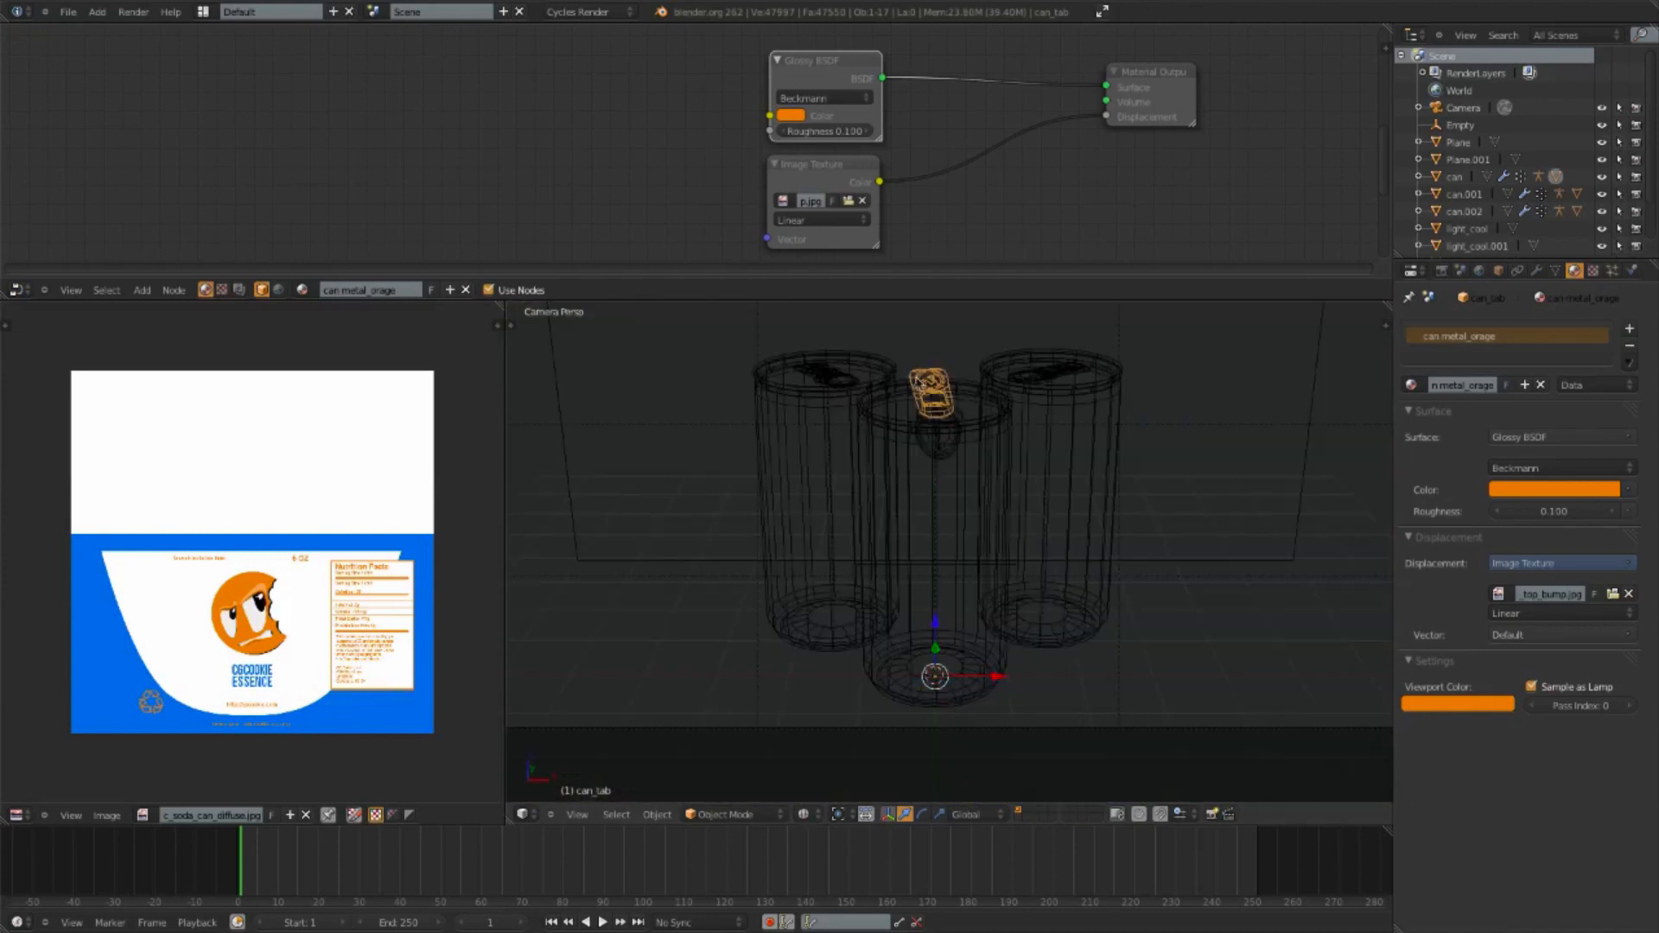
{"action": "key", "text": "z"}
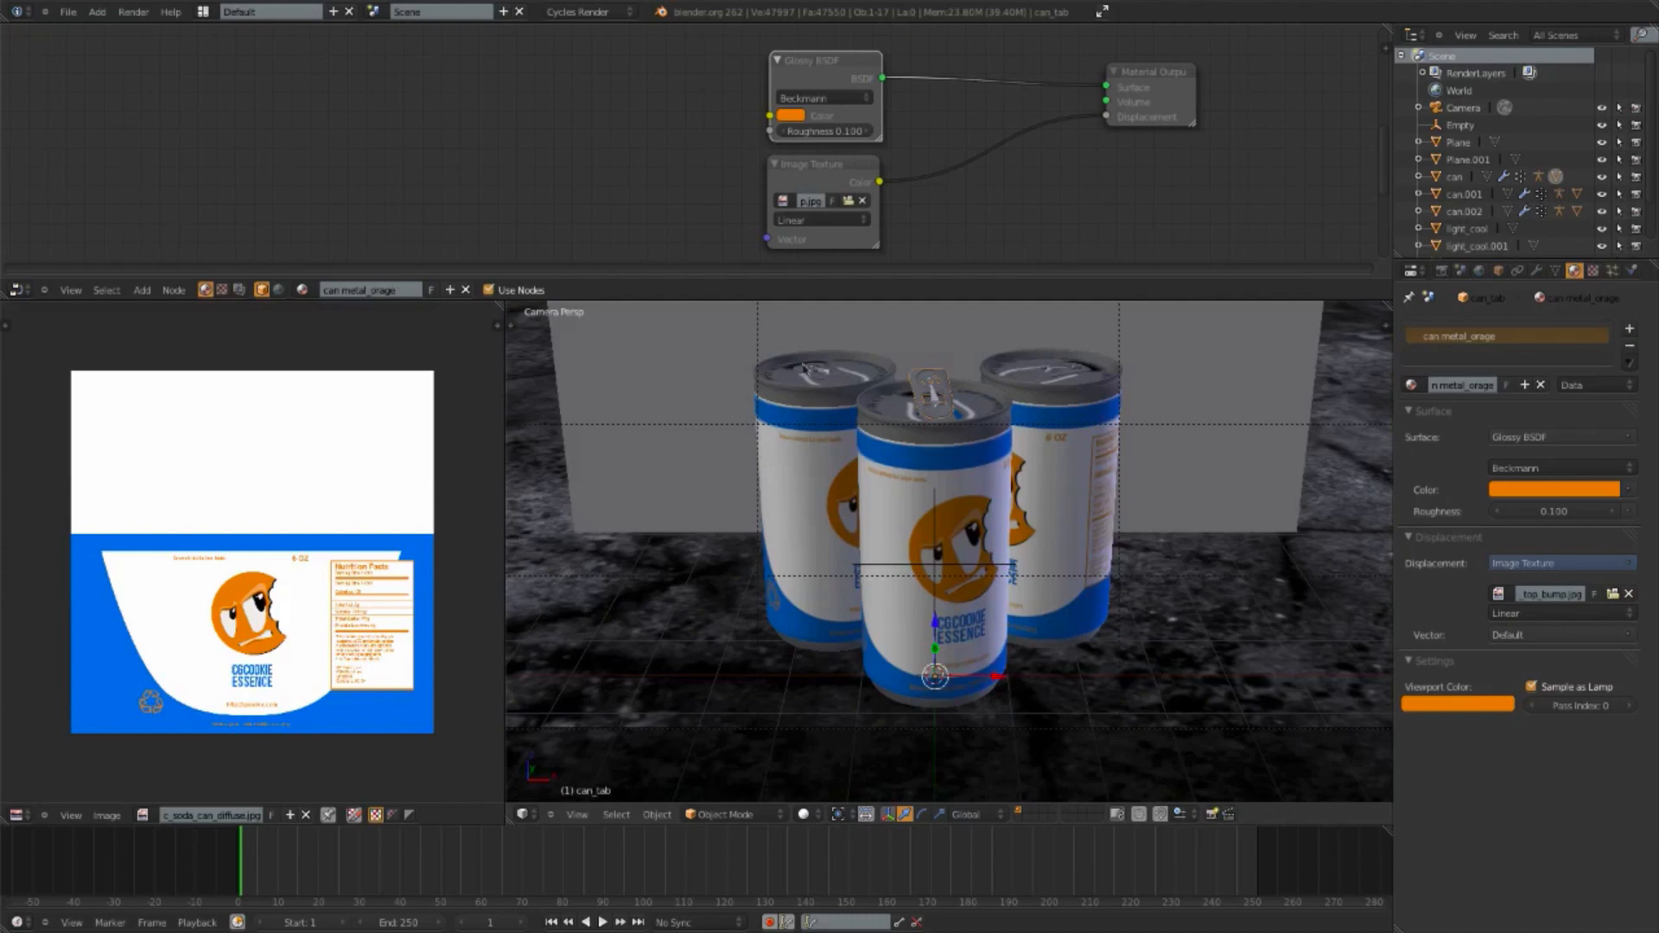
{"action": "scroll", "coordinate": [1069, 529], "scroll_direction": "up", "scroll_amount": 1}
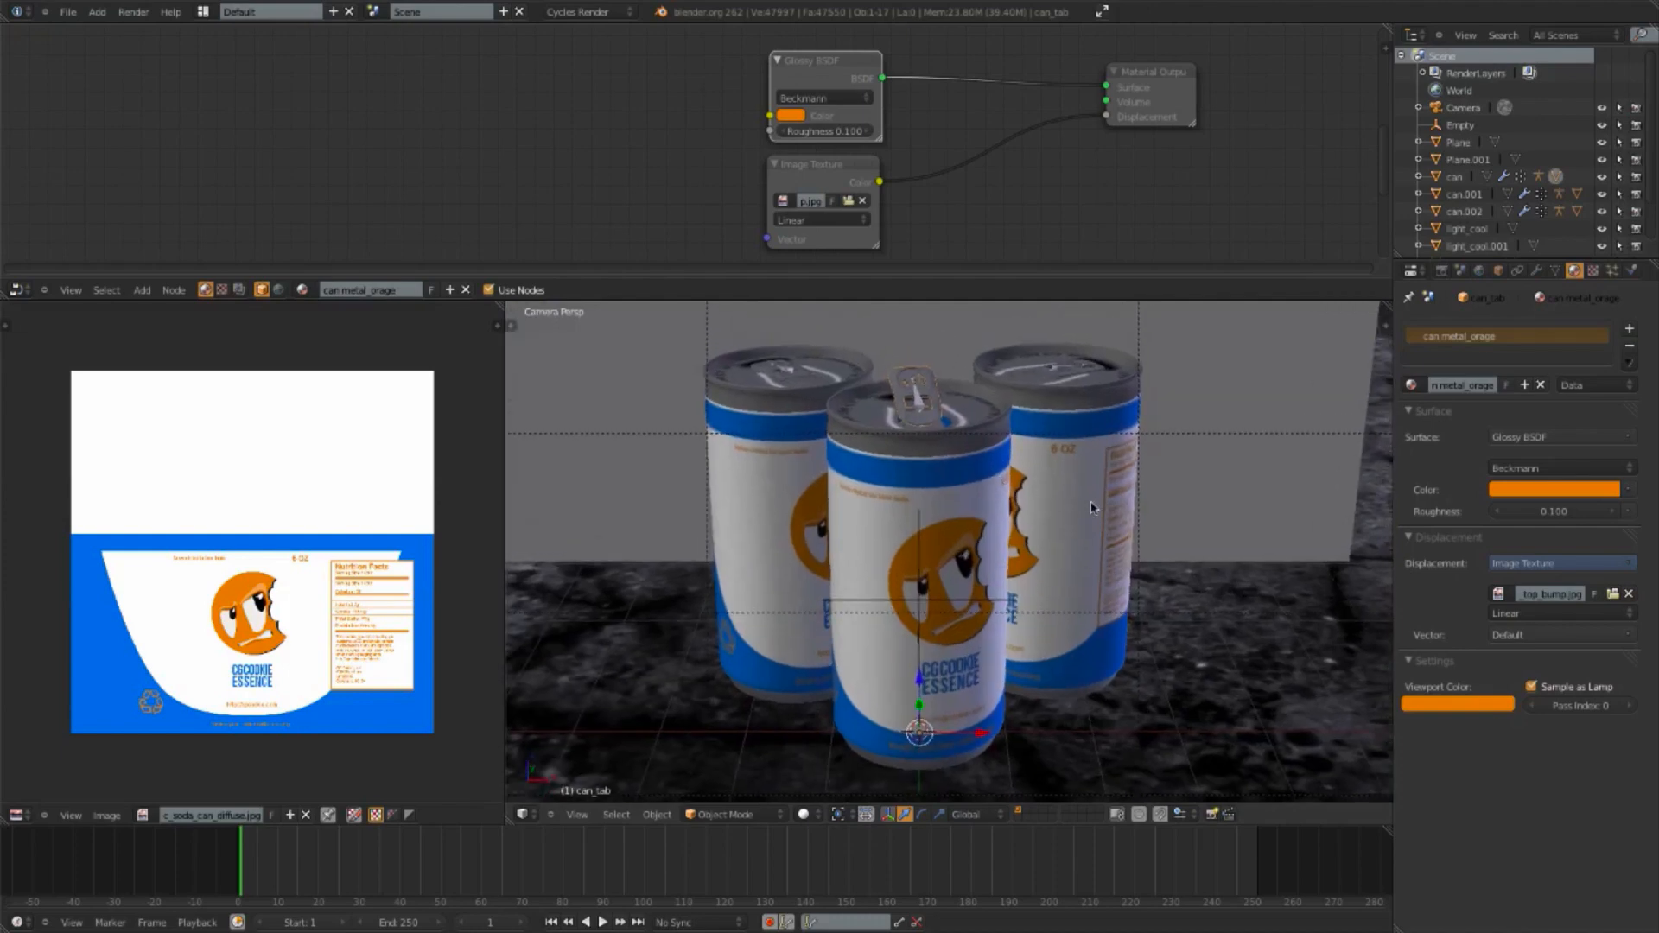
{"action": "left_click", "coordinate": [805, 815]}
{"action": "left_click", "coordinate": [851, 698]}
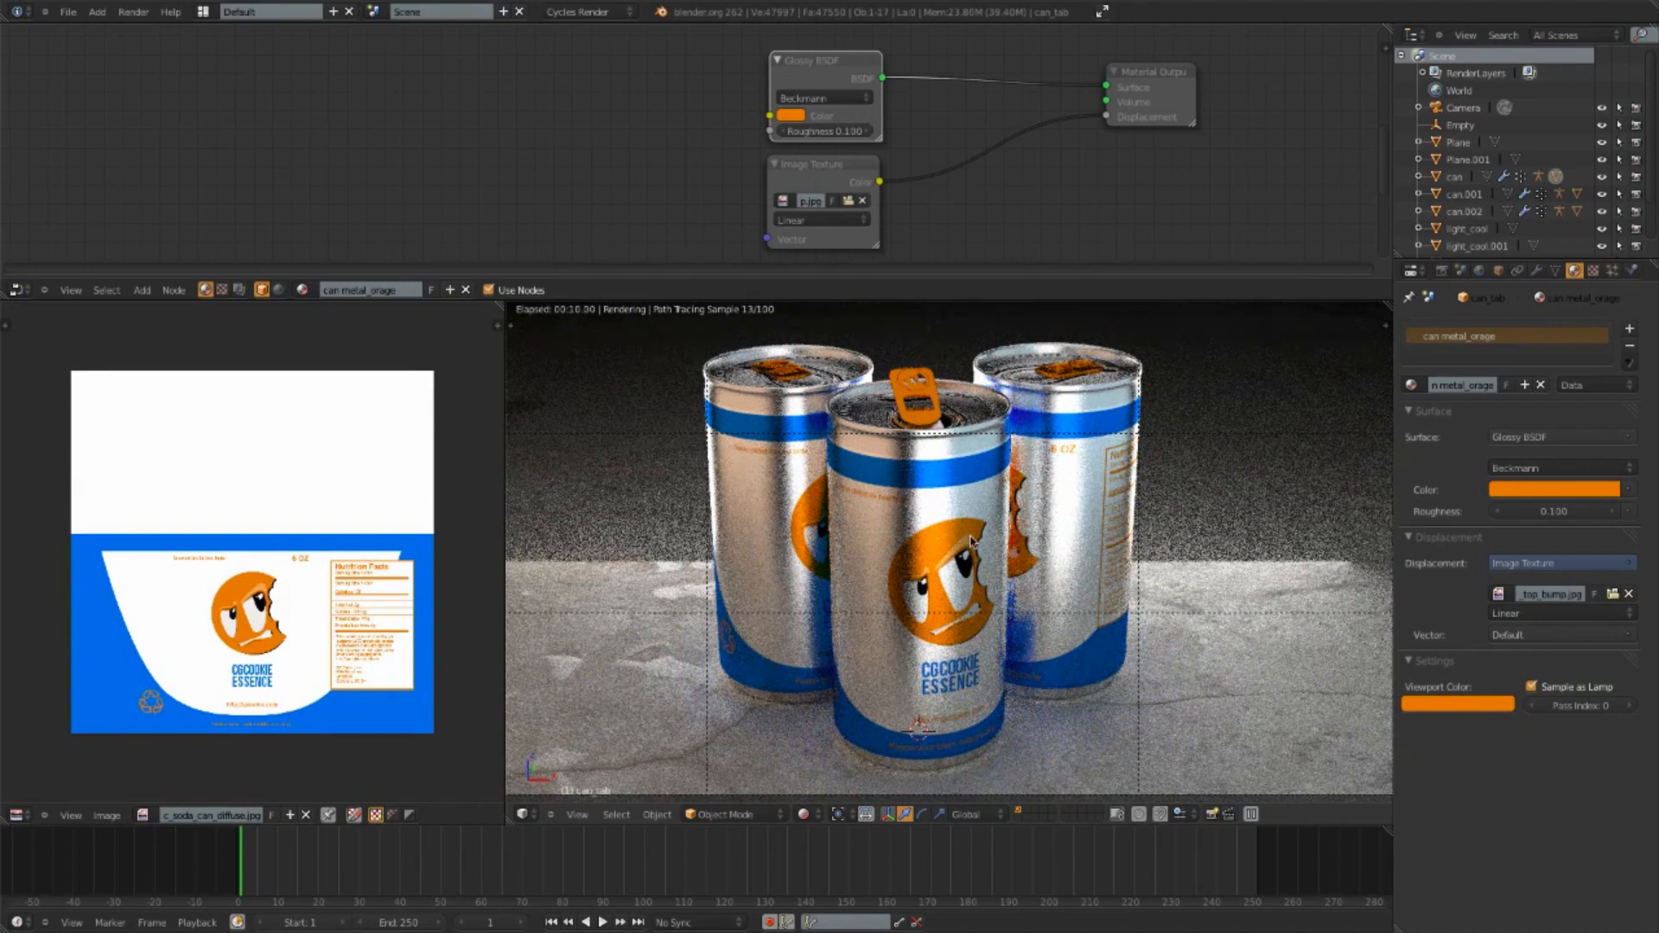
Step: Rotate the bone of the front can's tab about the global X axis and preview the tab in Rendered shading
{"action": "key", "text": "z"}
{"action": "right_click", "coordinate": [922, 394]}
{"action": "key", "text": "alt+z"}
{"action": "key", "text": "r"}
{"action": "key", "text": "x"}
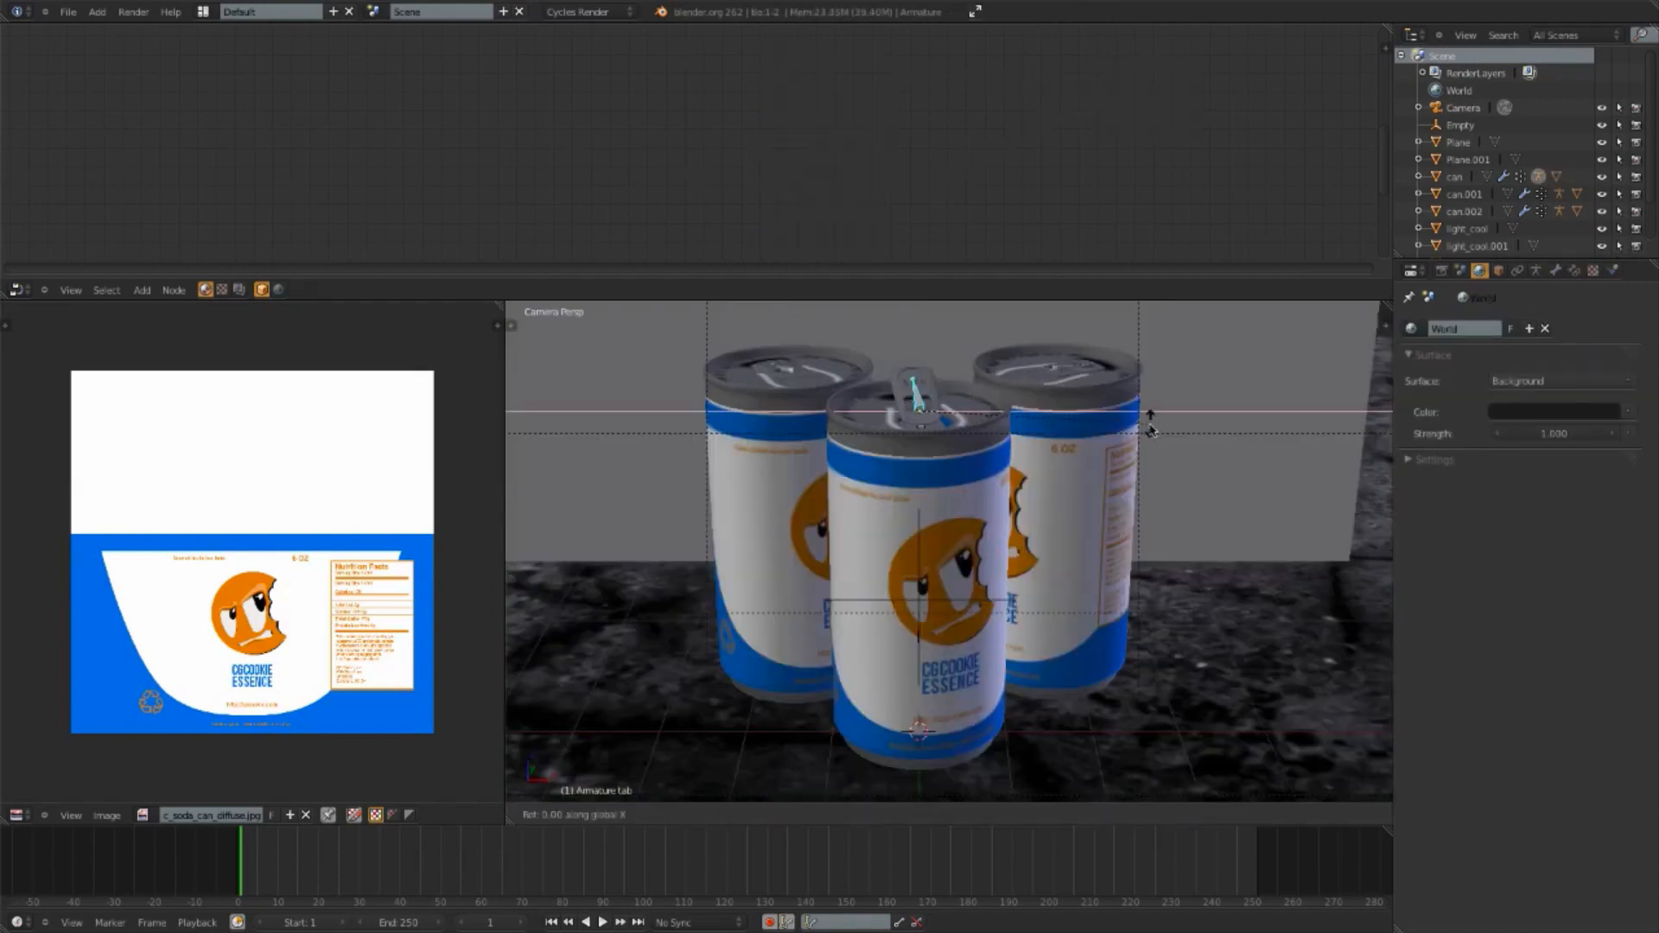
{"action": "left_click", "coordinate": [1139, 498]}
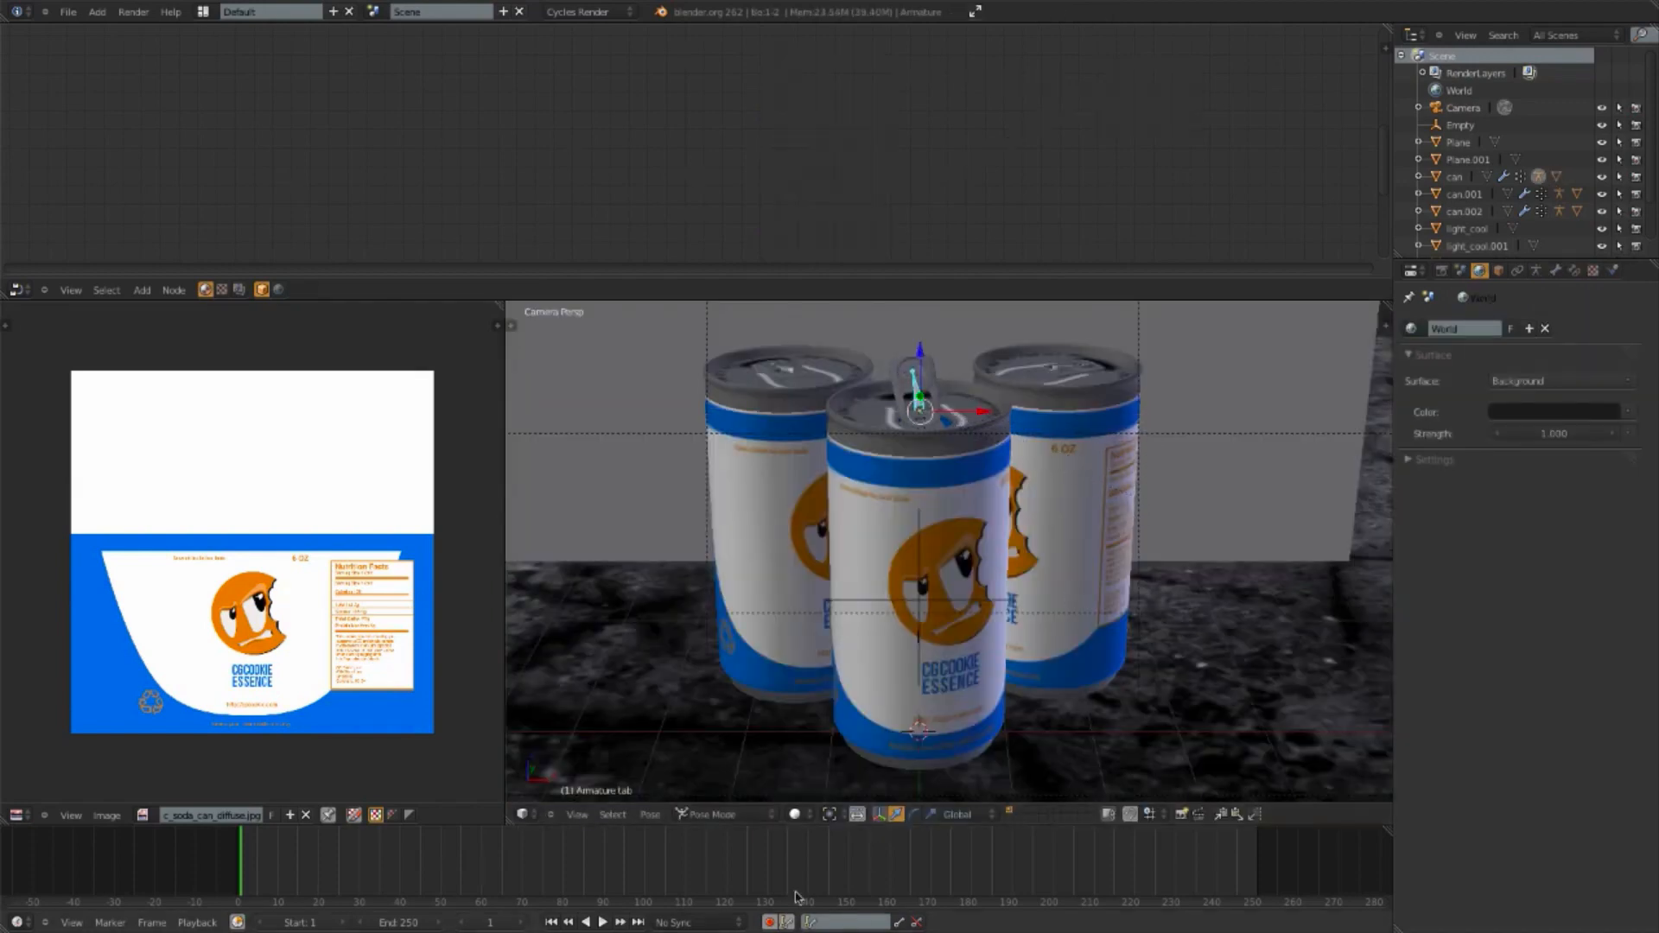
{"action": "left_click", "coordinate": [794, 814]}
{"action": "left_click", "coordinate": [830, 698]}
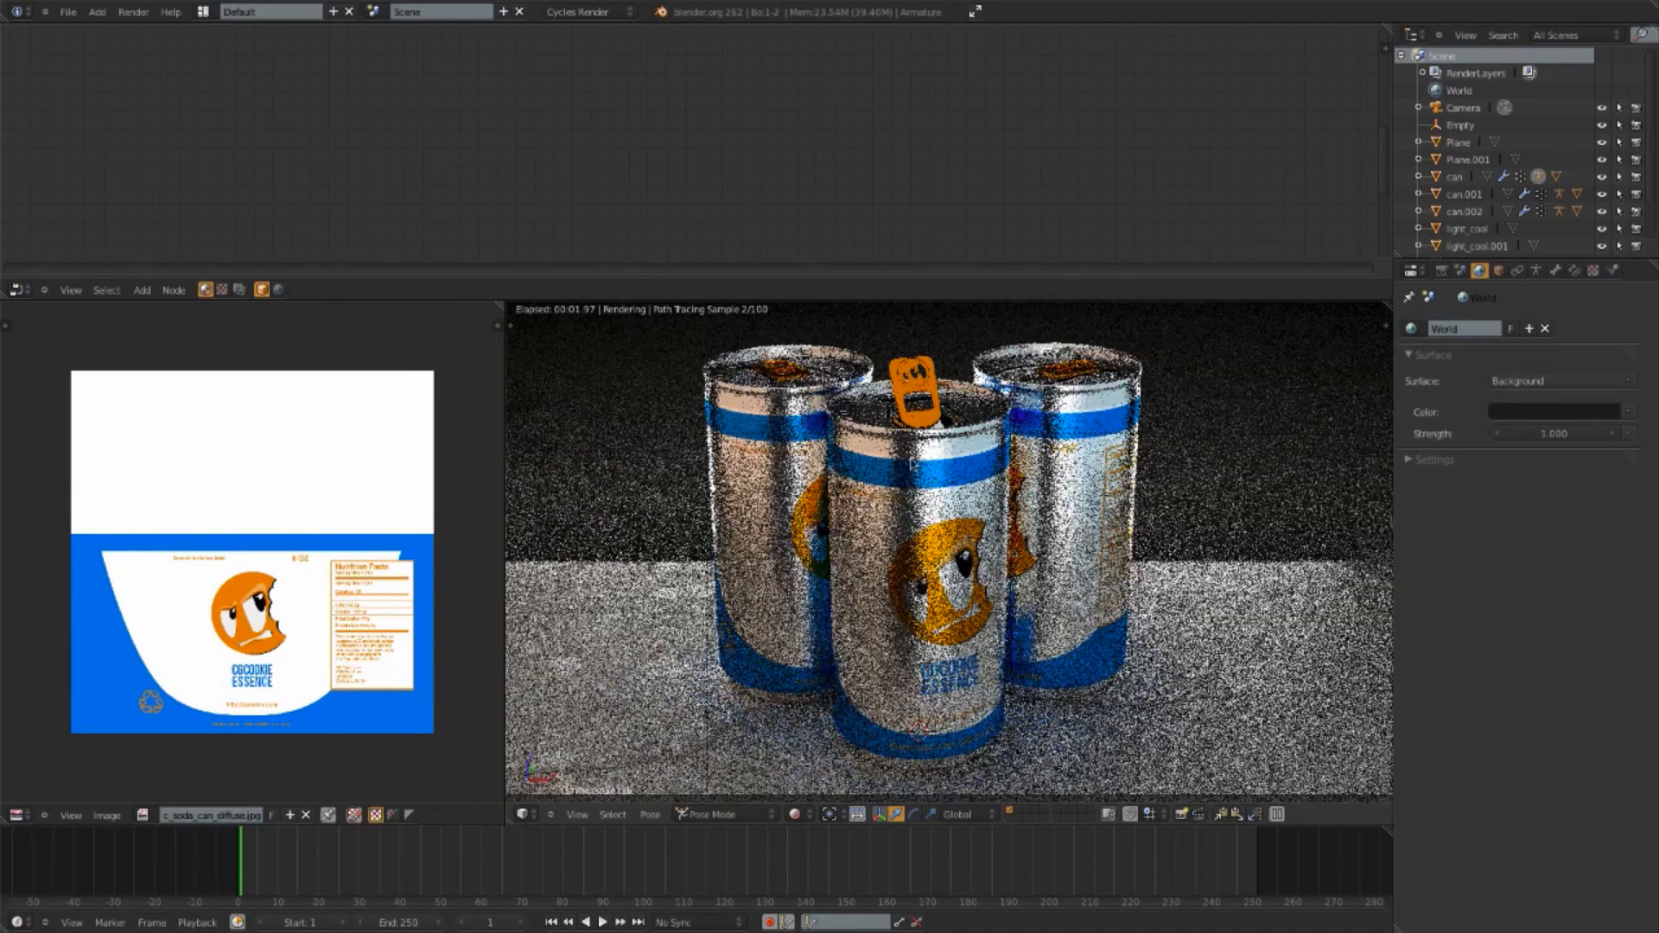
Step: Rotate the tab bone about its local X axis to lower the tab, and return to textured shading
{"action": "key", "text": "r"}
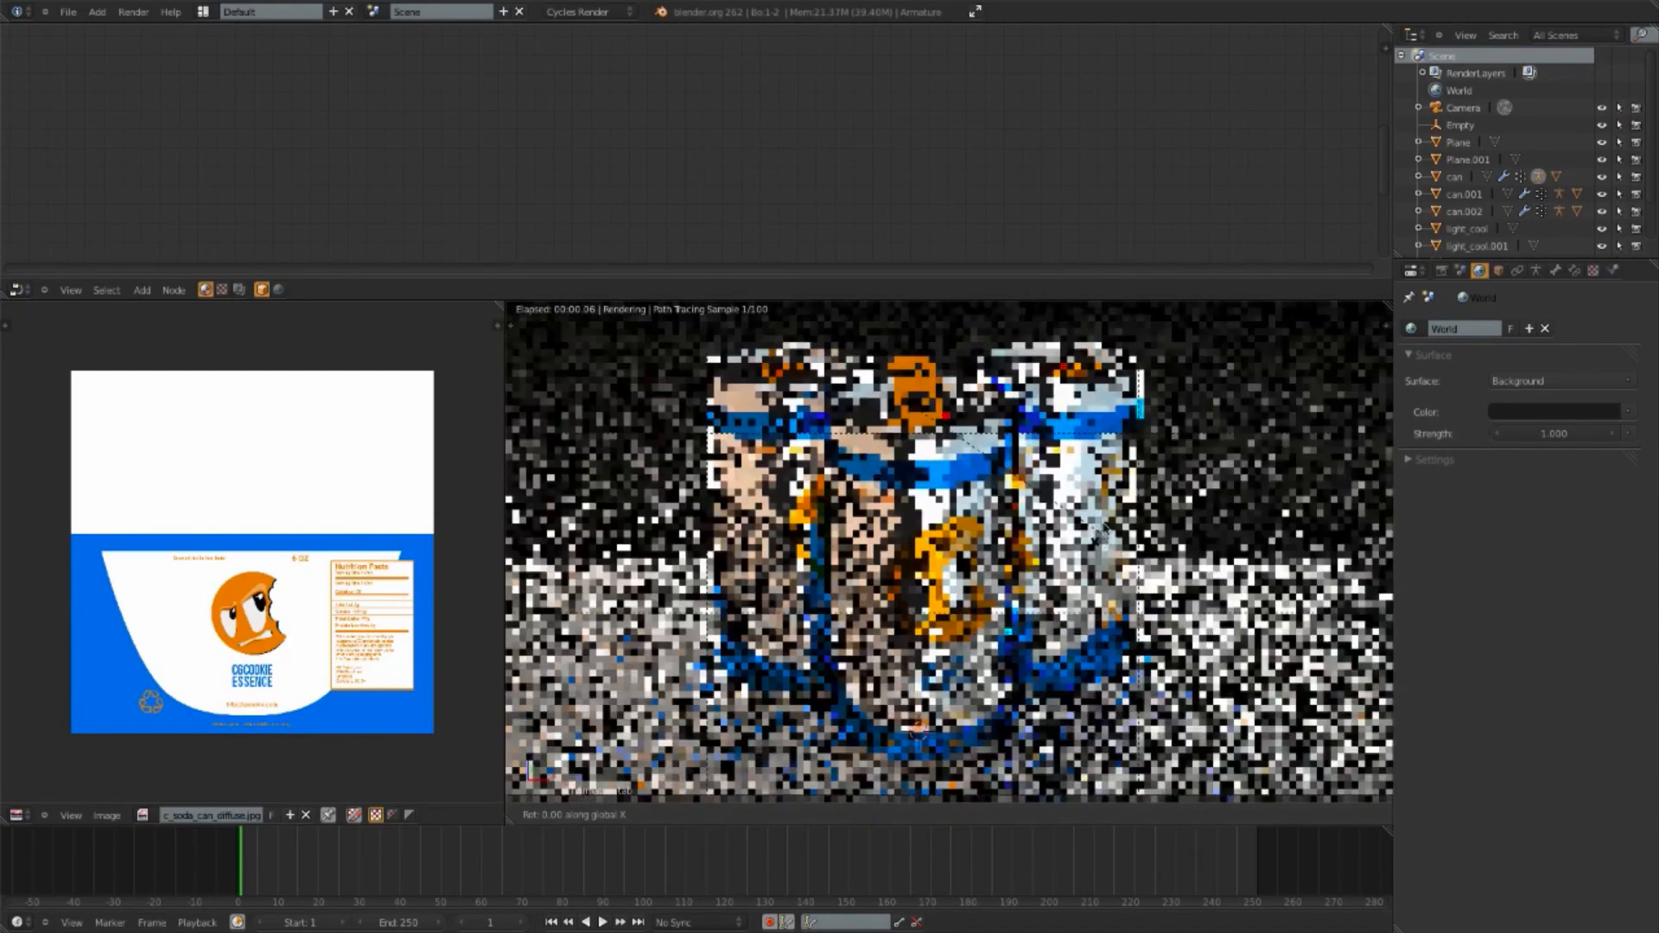
{"action": "left_click", "coordinate": [1160, 480]}
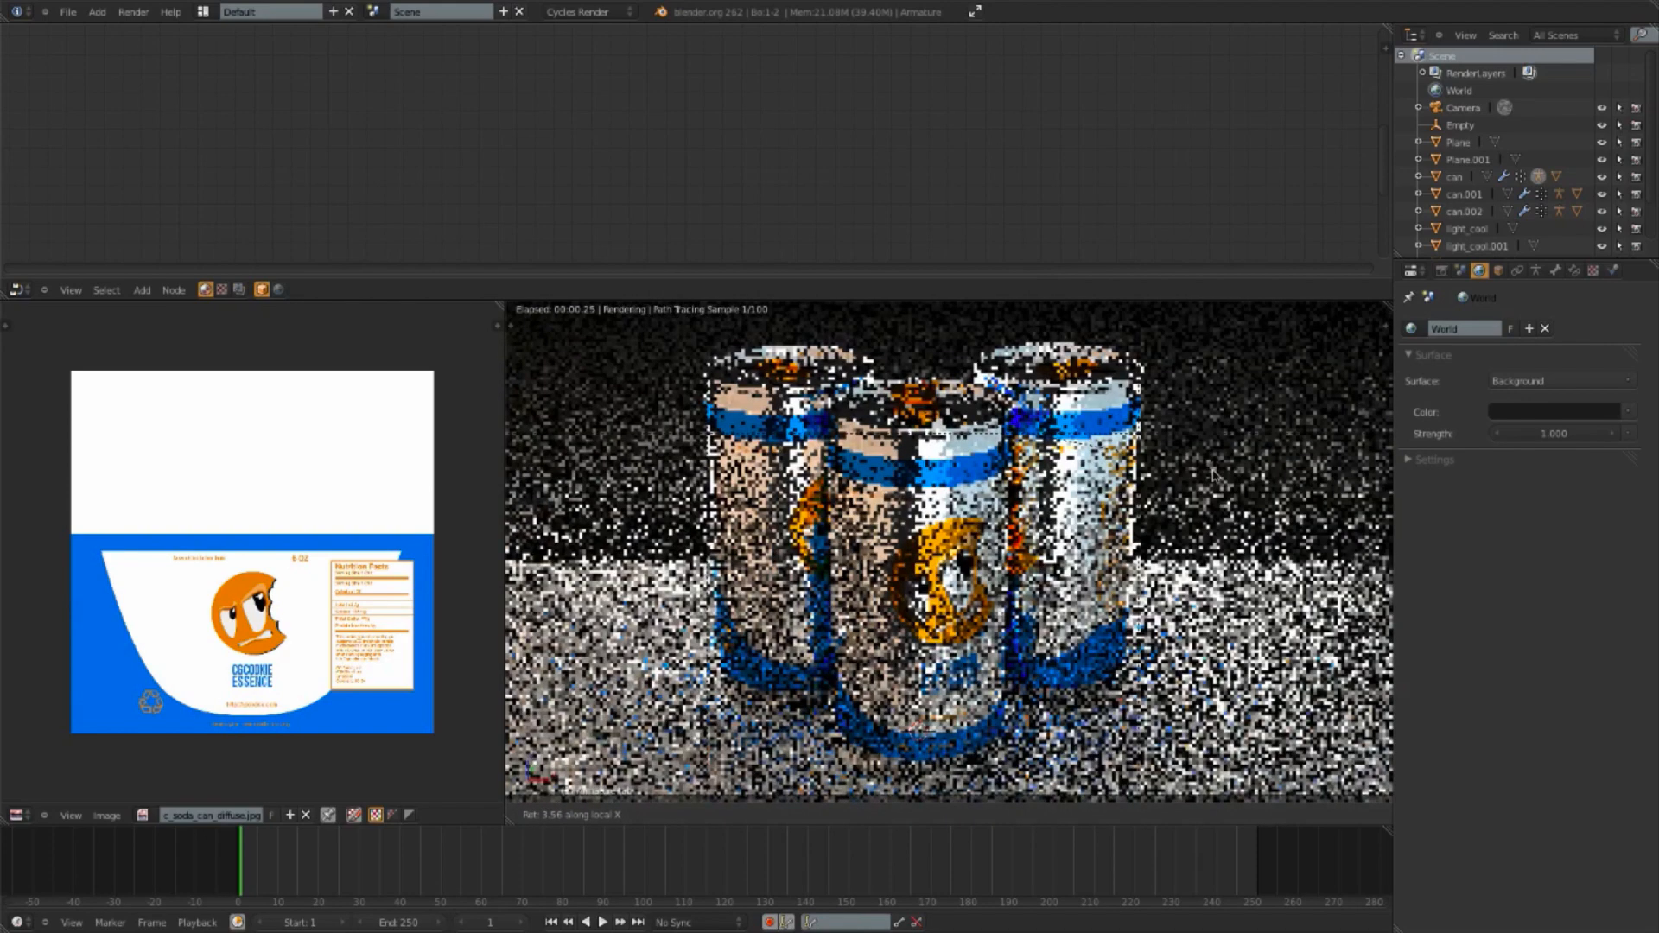
{"action": "key", "text": "shift+z"}
{"action": "key", "text": "alt+z"}
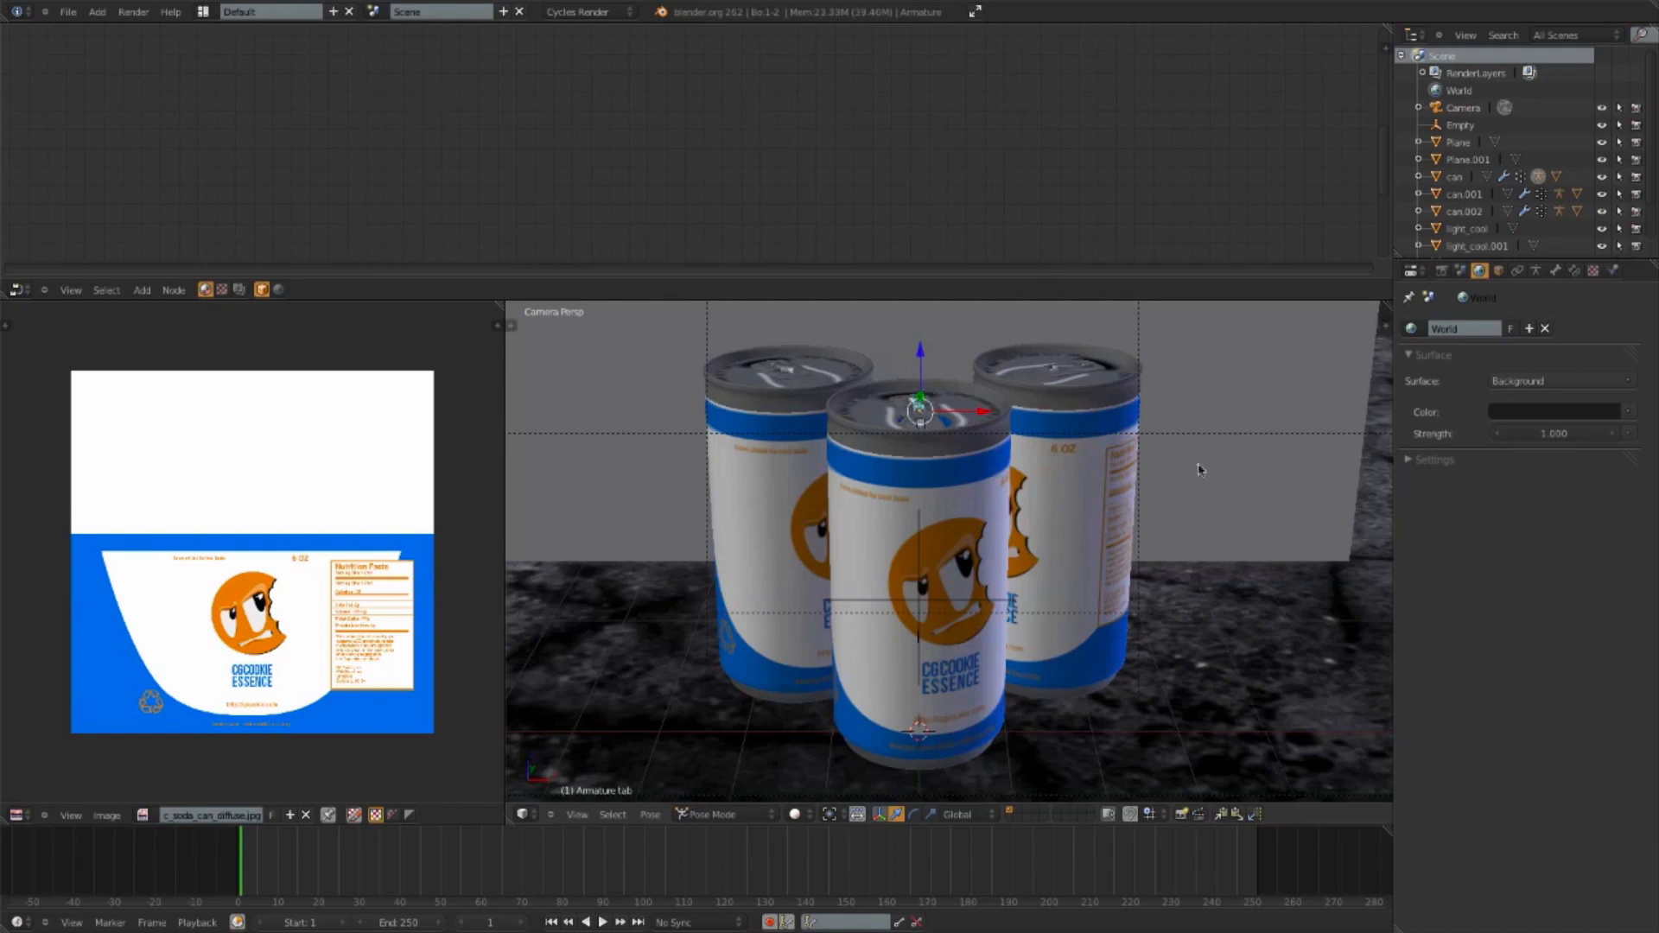
Step: Rotate the tab bone about its local X axis to a partly raised angle and preview it in Rendered shading
{"action": "key", "text": "r"}
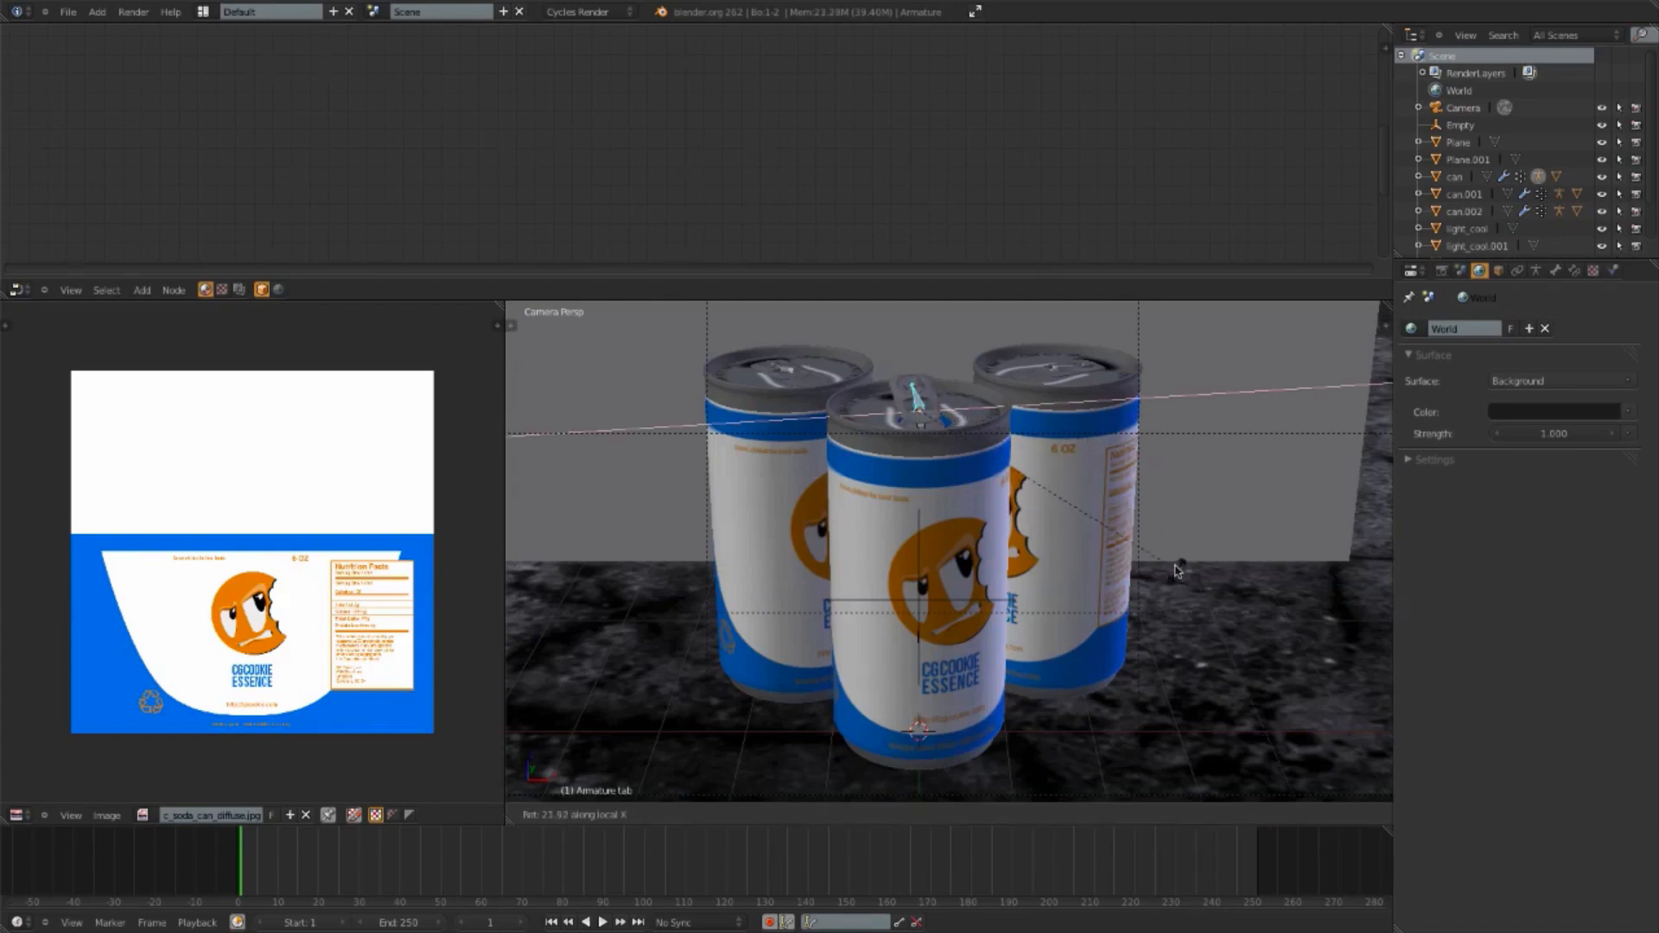
{"action": "left_click", "coordinate": [1177, 603]}
{"action": "left_click", "coordinate": [794, 814]}
{"action": "left_click", "coordinate": [821, 702]}
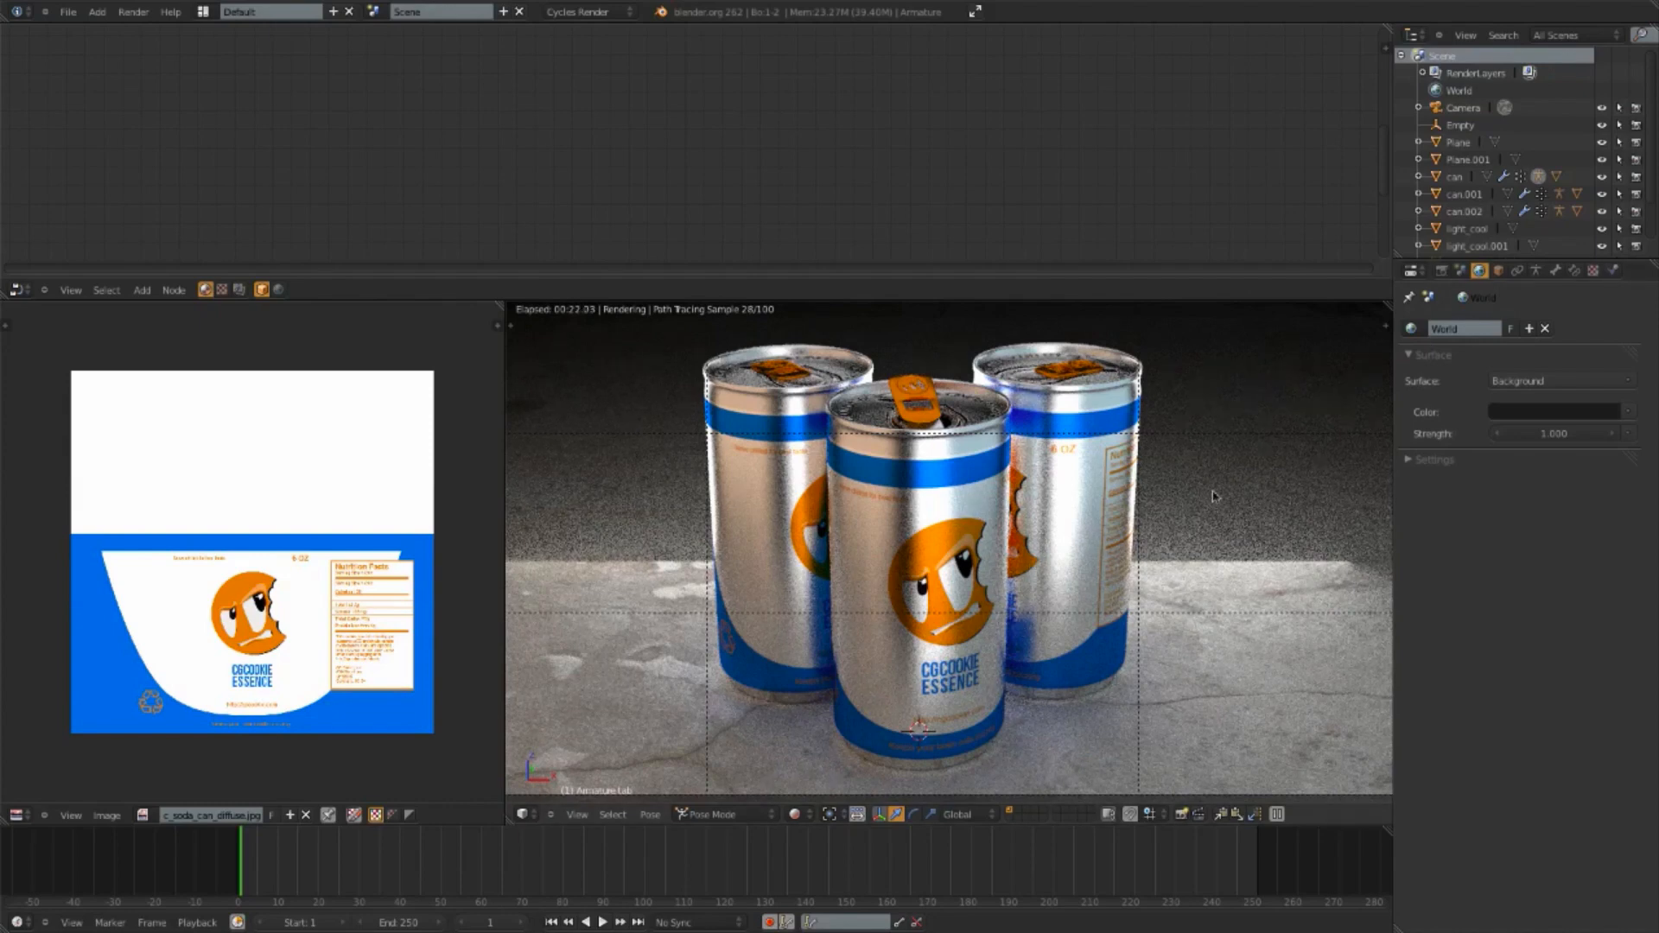
Step: Rename the existing render layer to can in the render settings
{"action": "left_click", "coordinate": [1441, 272]}
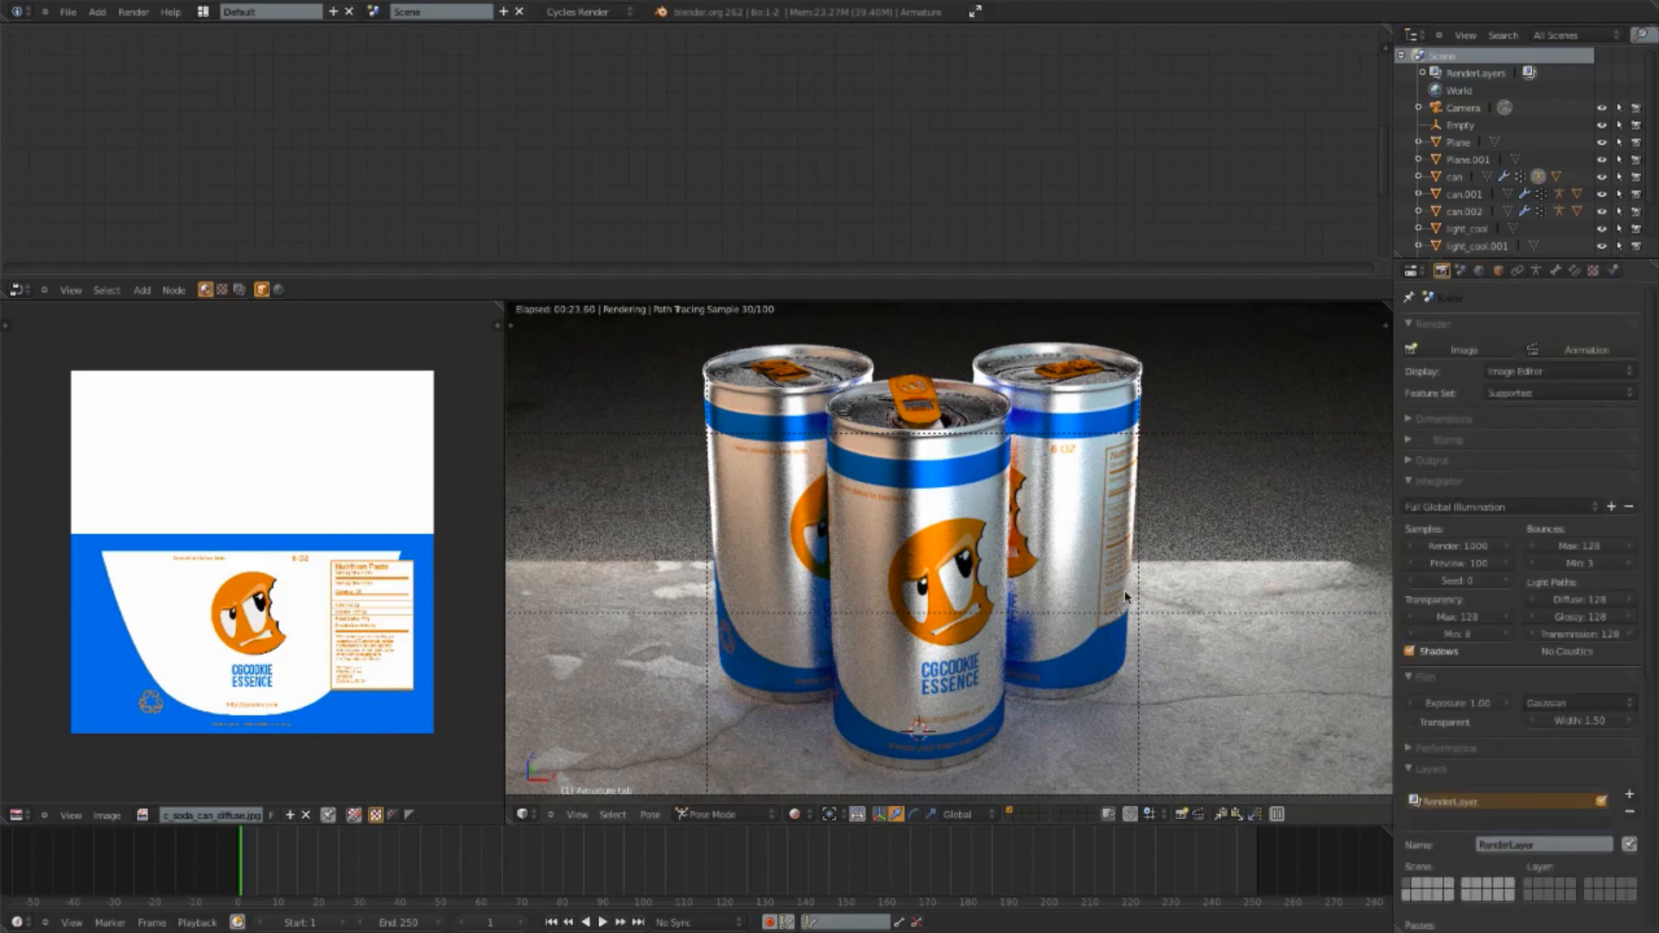
{"action": "key", "text": "shift+z"}
{"action": "scroll", "coordinate": [1067, 587], "scroll_direction": "down", "scroll_amount": 3}
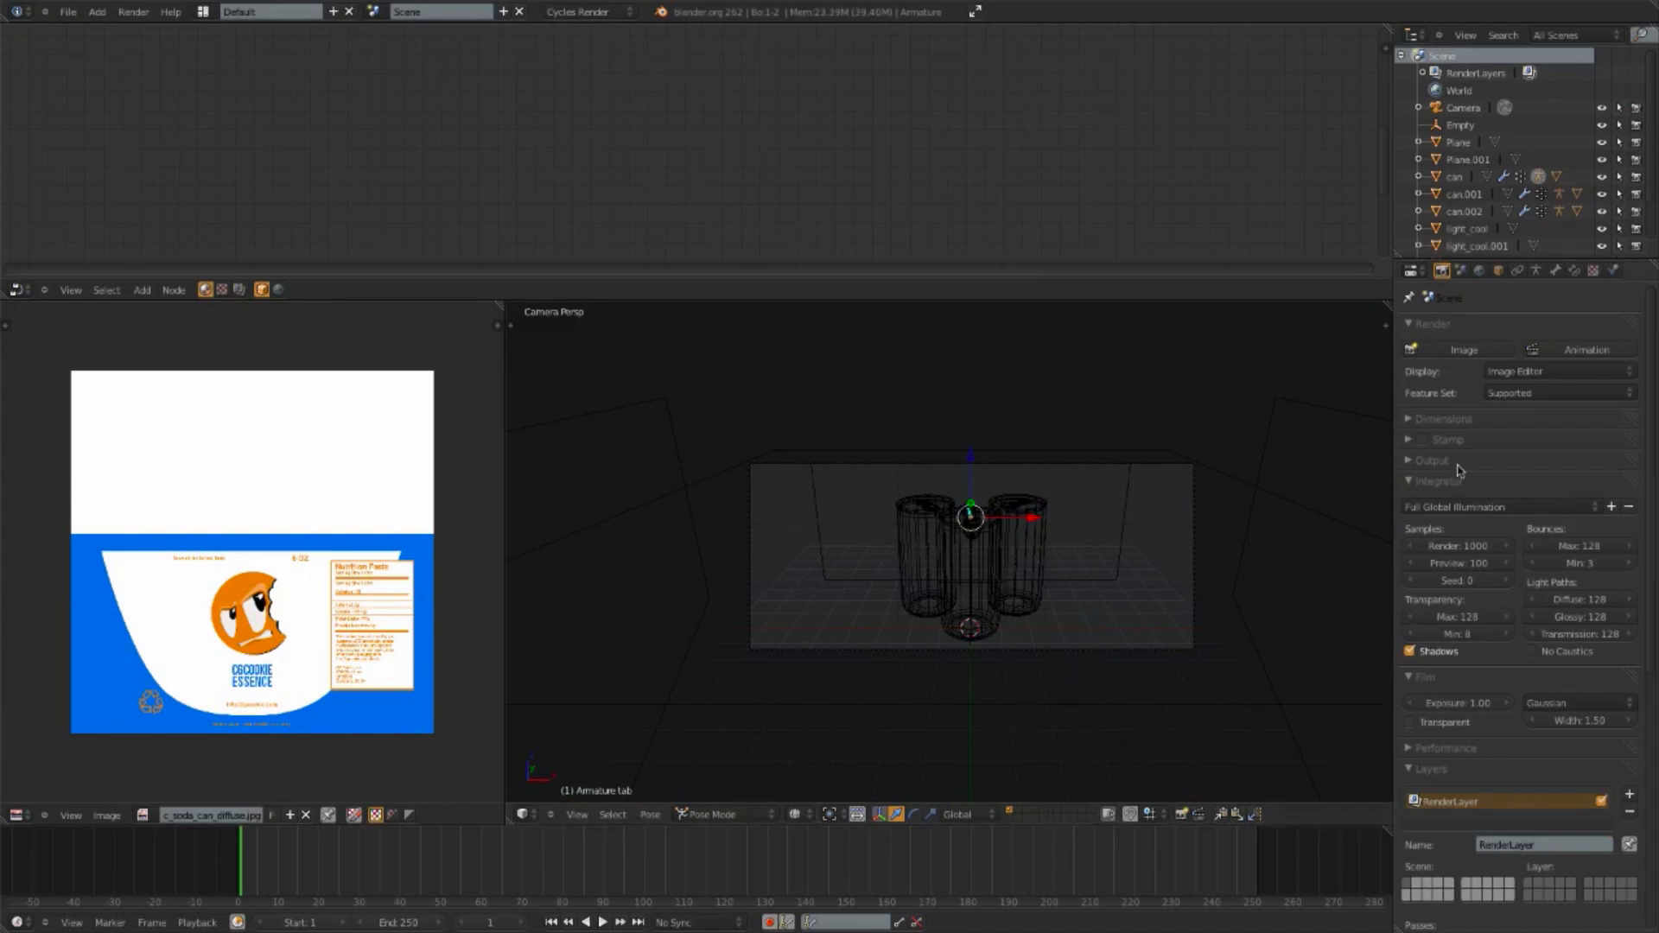
{"action": "left_click", "coordinate": [1413, 482]}
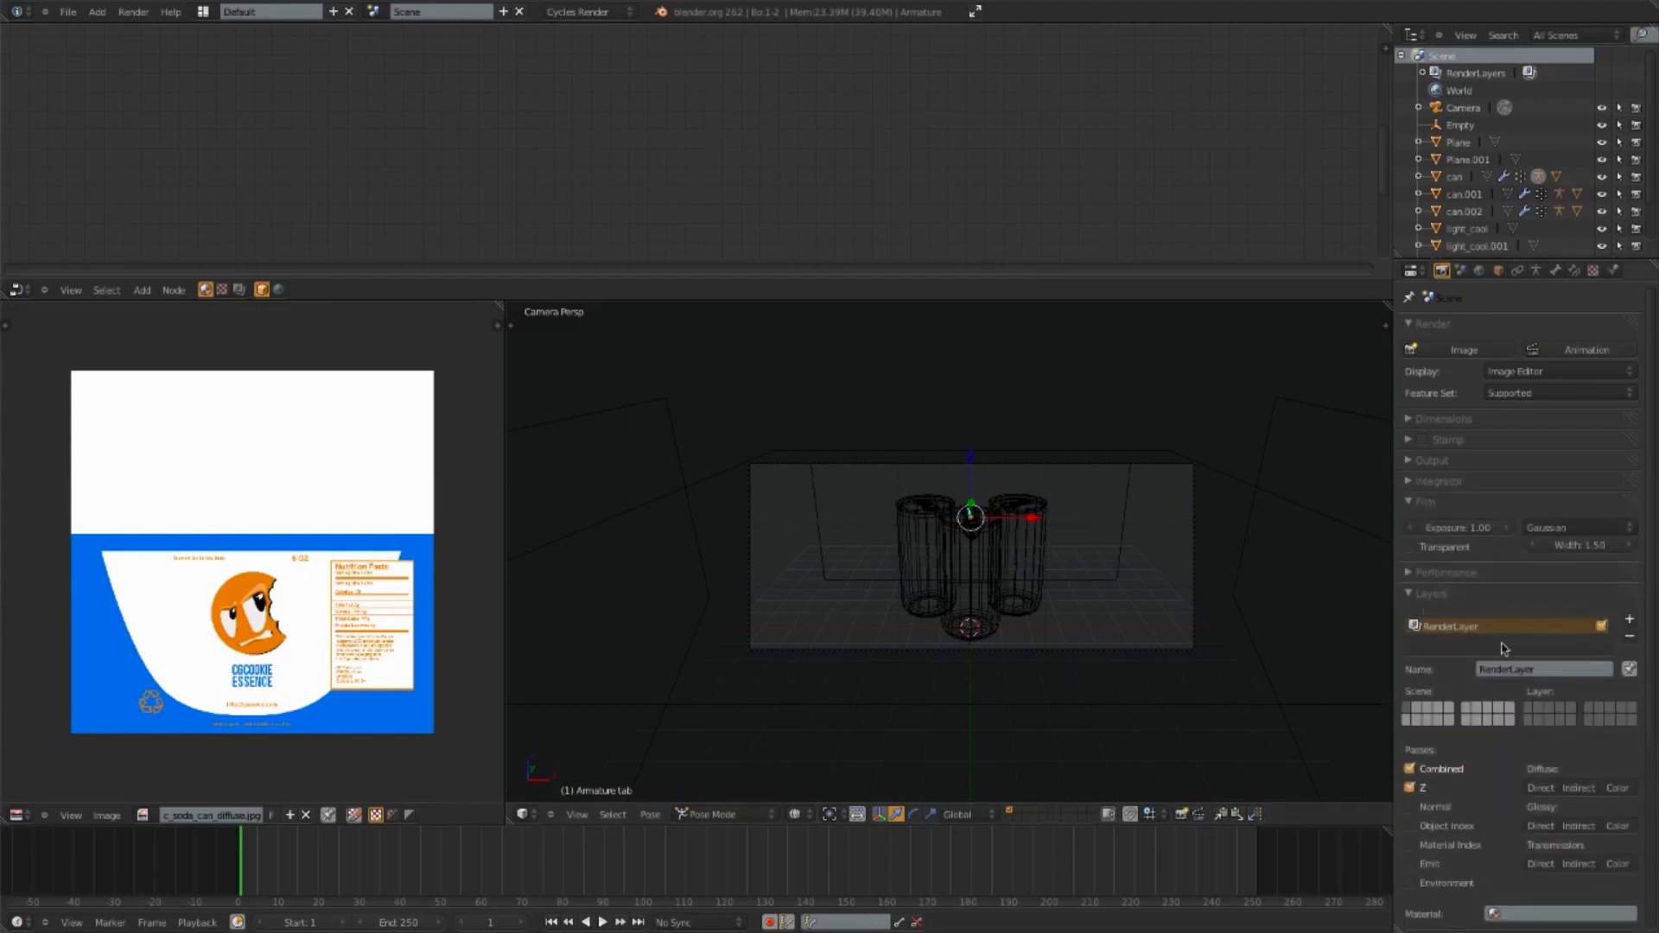
{"action": "left_click", "coordinate": [1522, 670]}
{"action": "type", "text": "can"}
{"action": "key", "text": "Return"}
Step: Add a second render layer named ground, and make the can layer active again
{"action": "left_click", "coordinate": [1628, 620]}
{"action": "left_click", "coordinate": [1506, 673]}
{"action": "type", "text": "gr"}
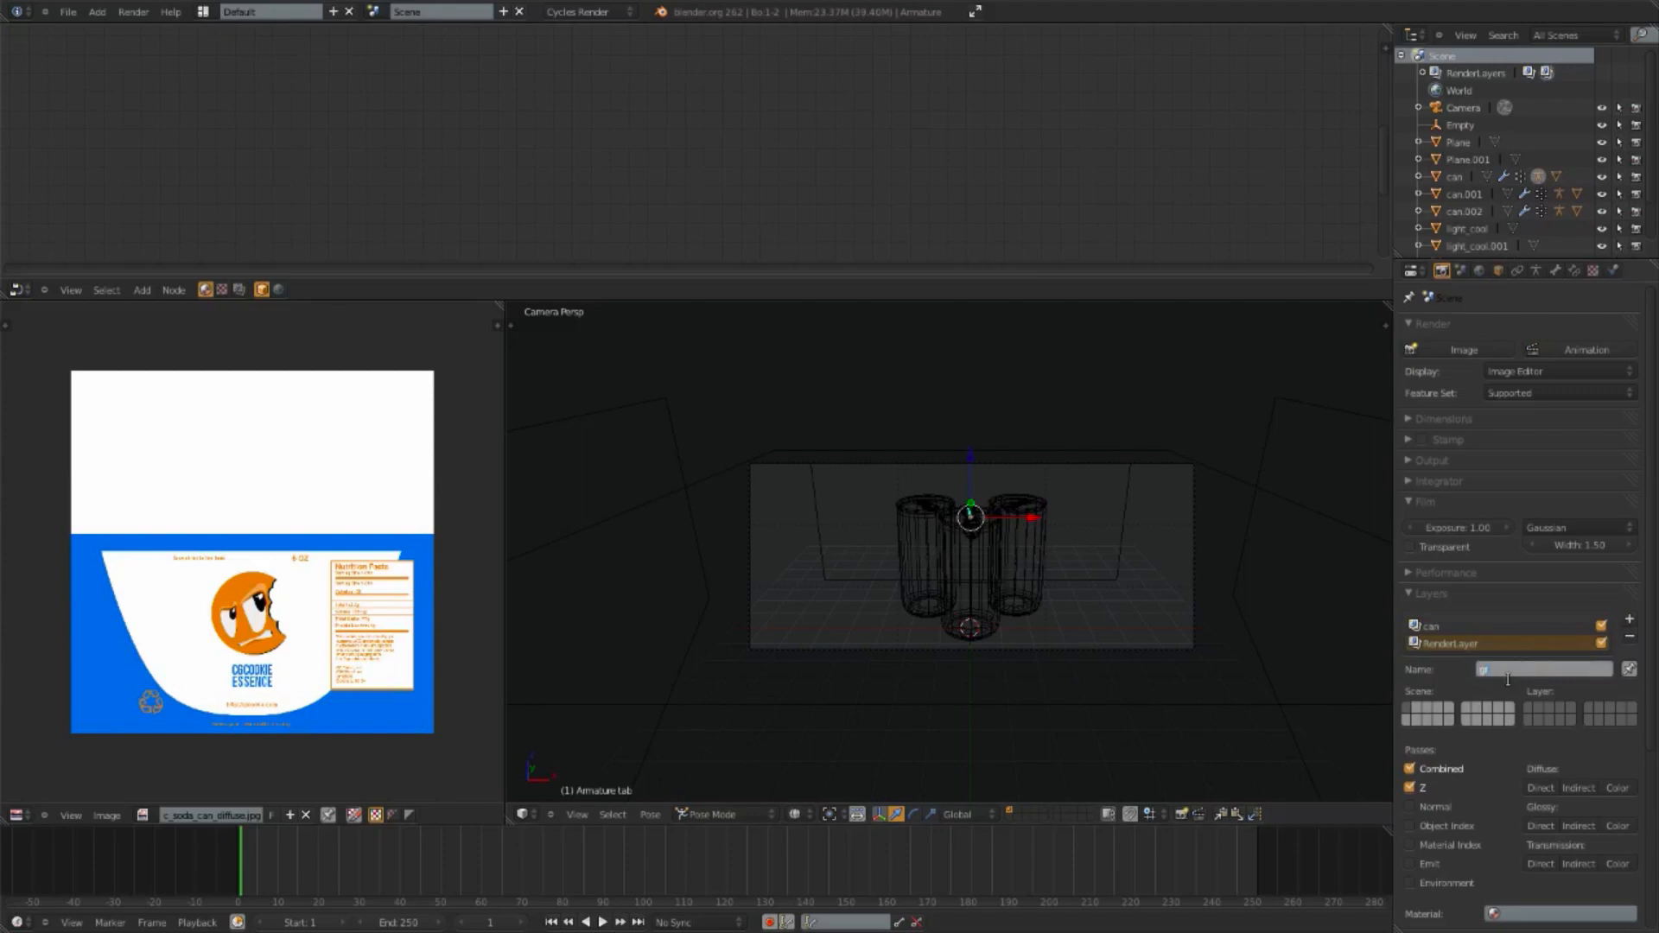
{"action": "type", "text": "ound"}
{"action": "key", "text": "Return"}
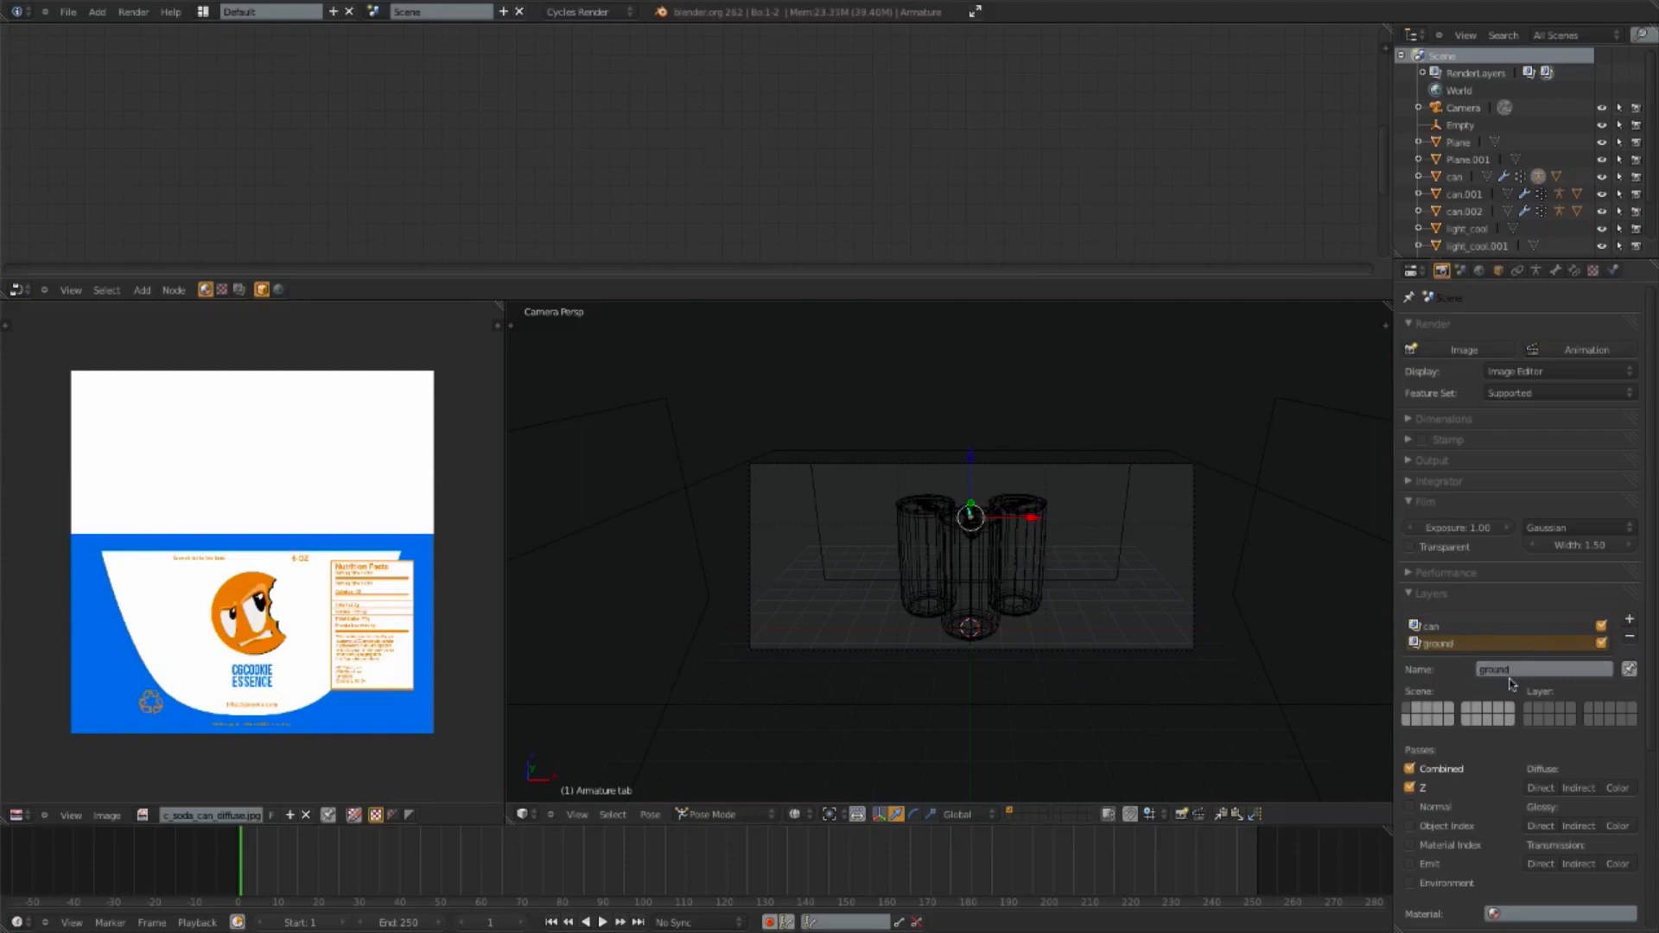
{"action": "left_click", "coordinate": [1428, 627]}
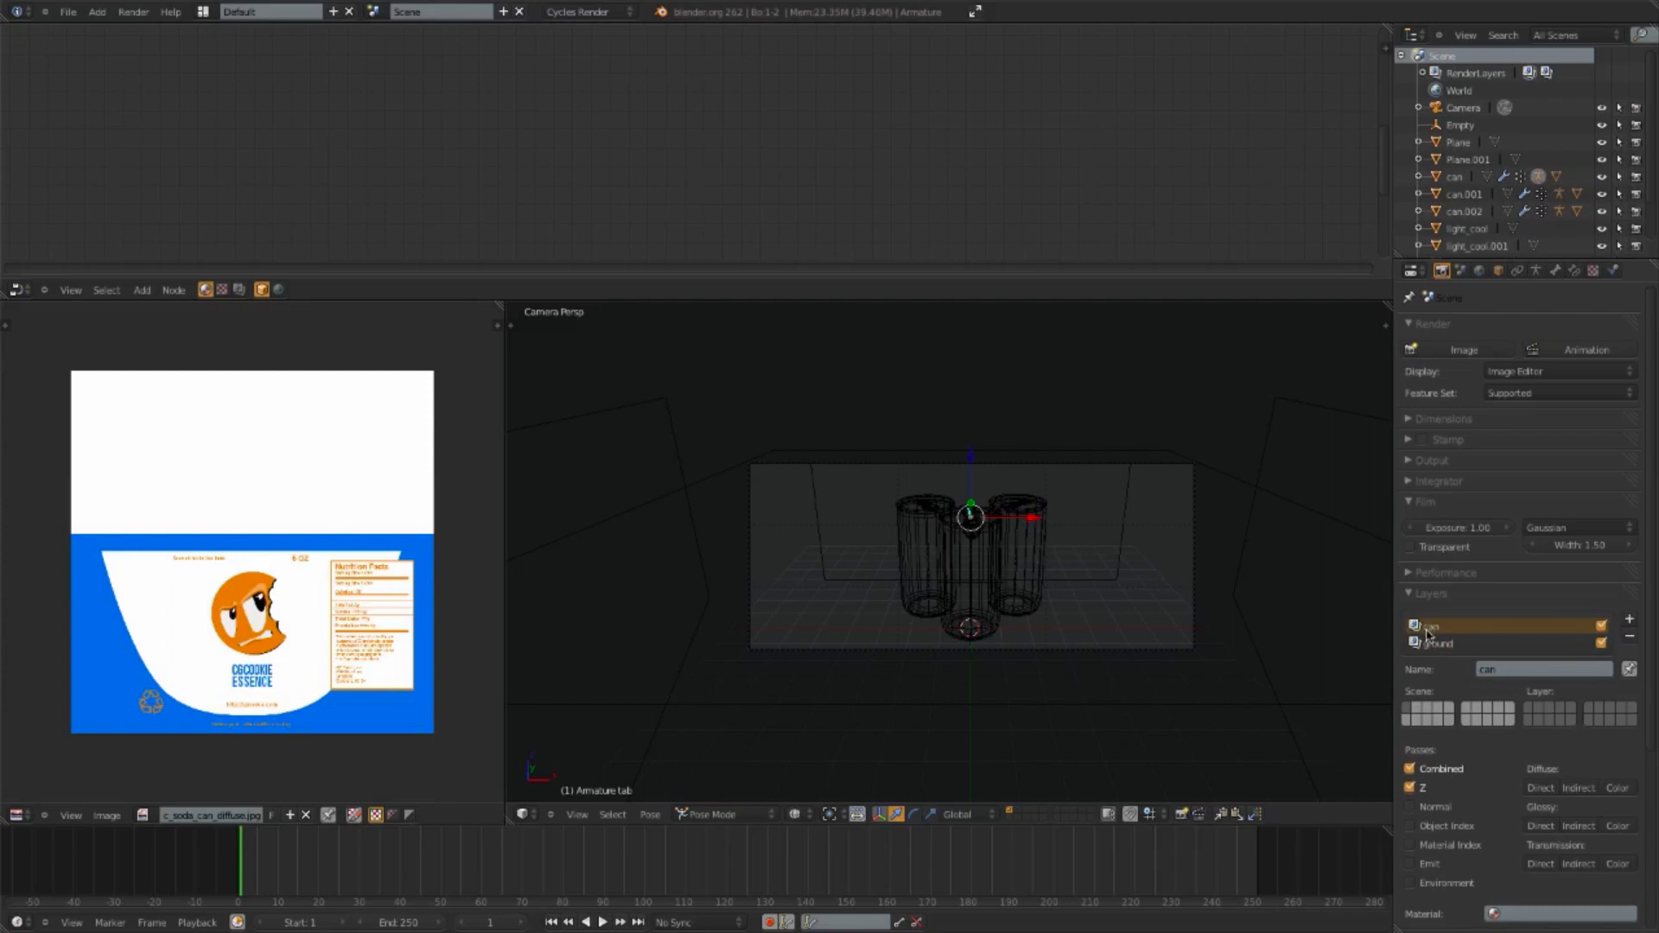
Step: Move the rim, two cool, top and key light planes together to scene layer 2
{"action": "scroll", "coordinate": [1080, 622], "scroll_direction": "up", "scroll_amount": 5}
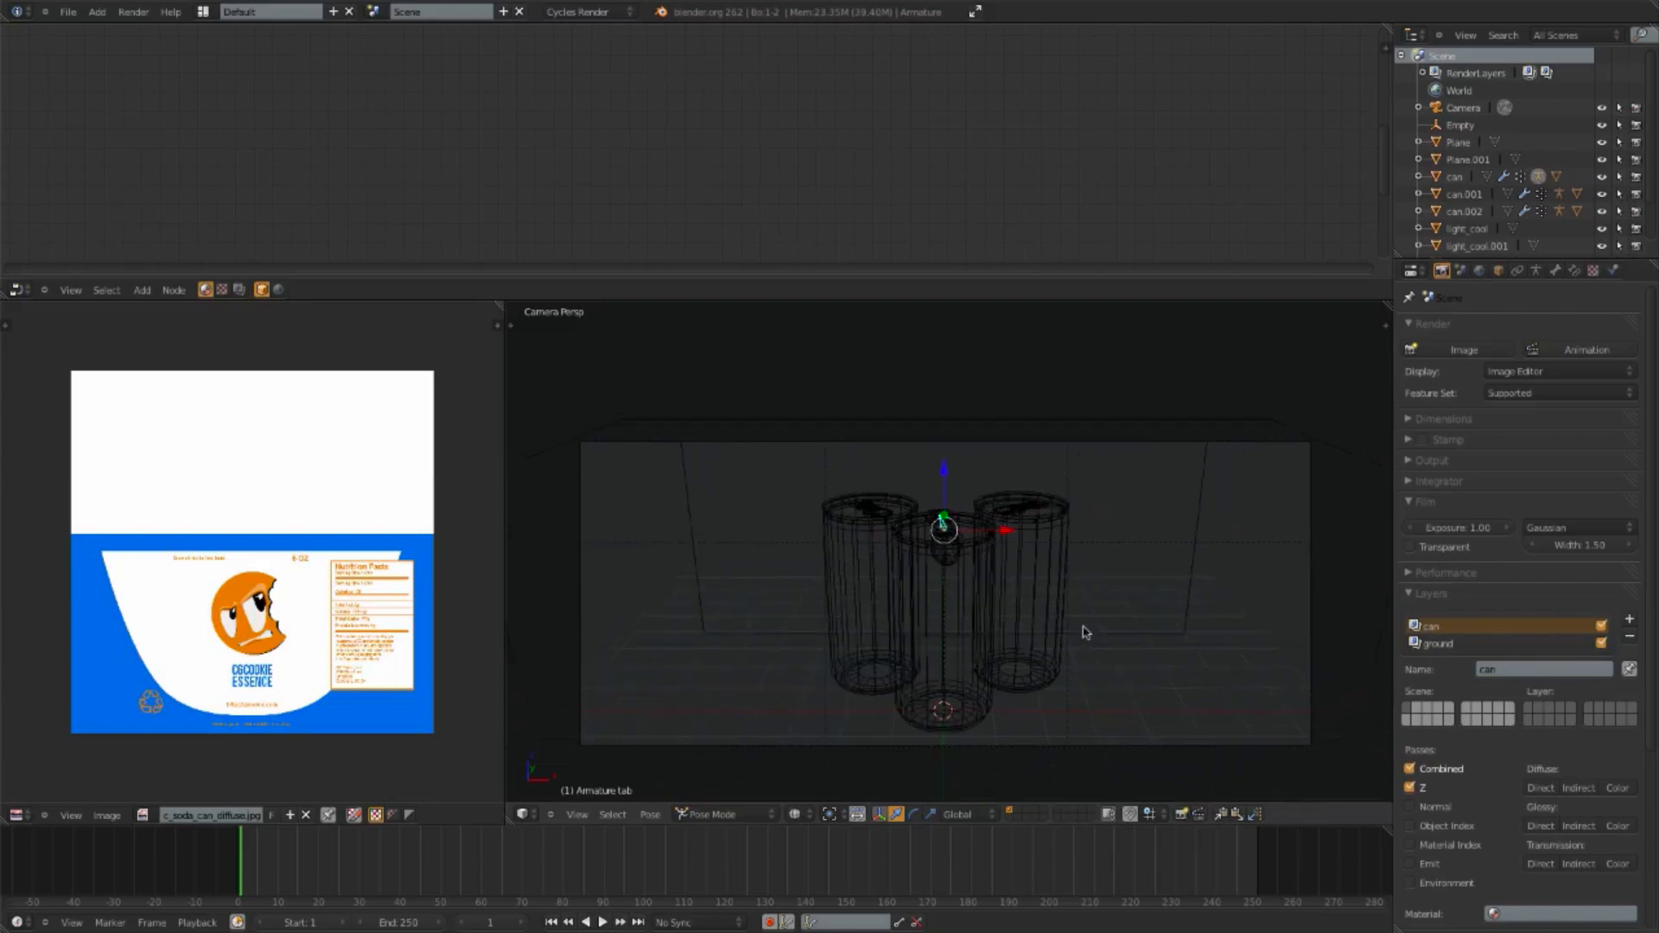
{"action": "key", "text": "shift+z"}
{"action": "scroll", "coordinate": [1063, 570], "scroll_direction": "down", "scroll_amount": 4}
{"action": "key", "text": "shift+z"}
{"action": "key", "text": "shift+z"}
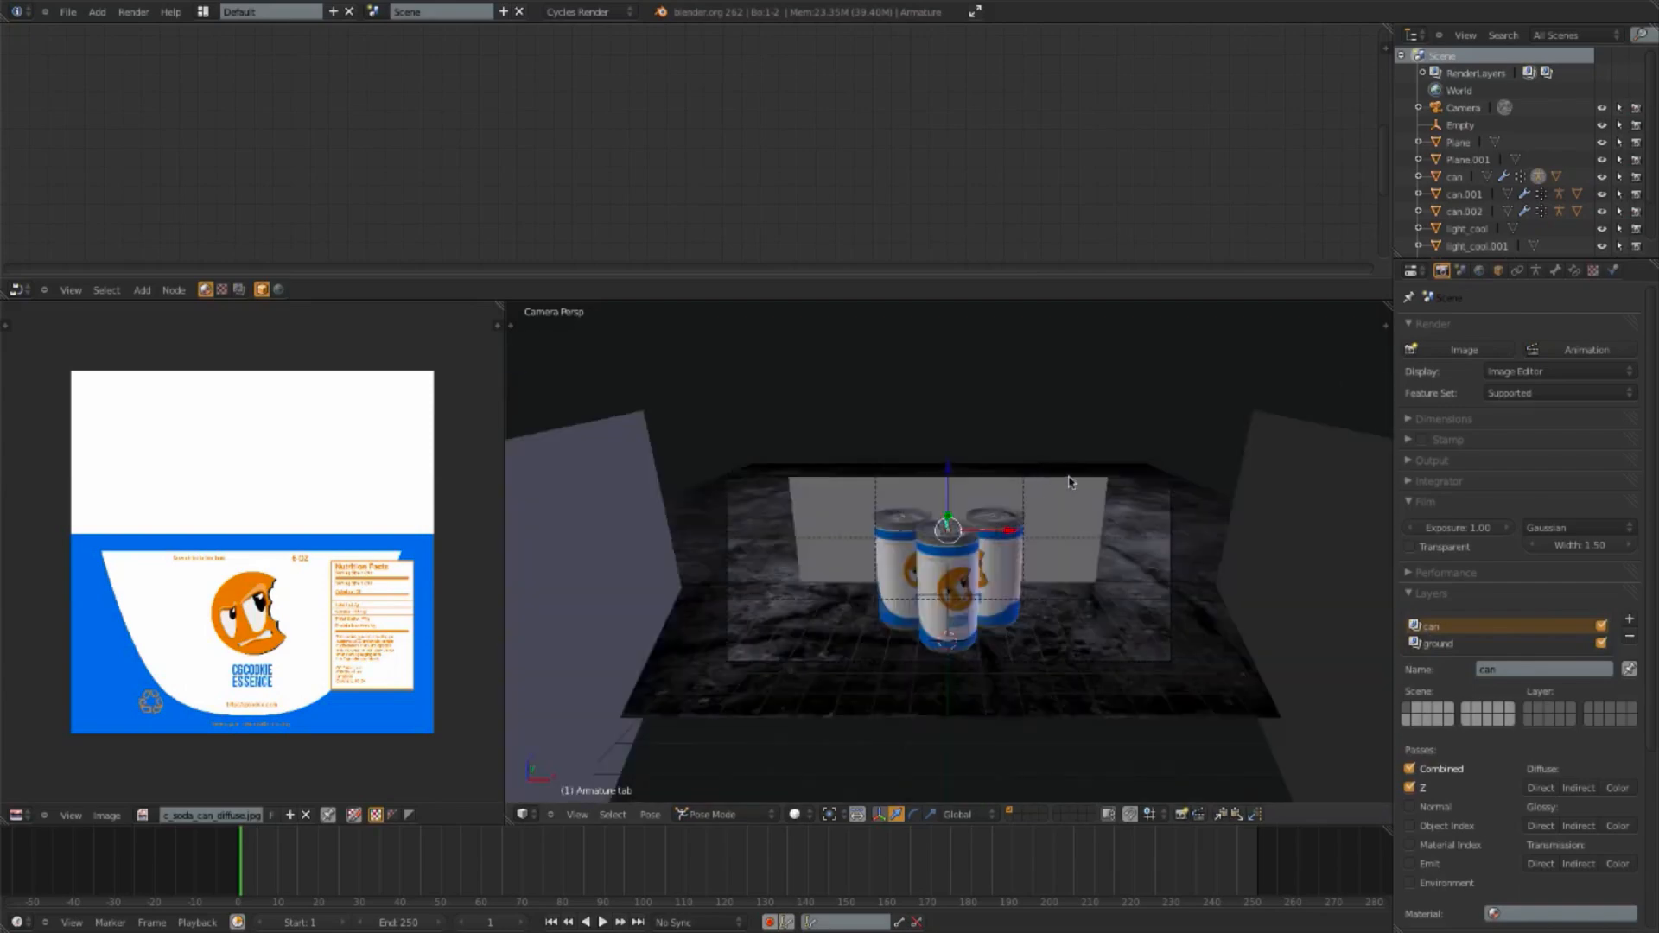
{"action": "key", "text": "shift+z"}
{"action": "right_click", "coordinate": [1104, 491]}
{"action": "scroll", "coordinate": [1106, 510], "scroll_direction": "down", "scroll_amount": 5}
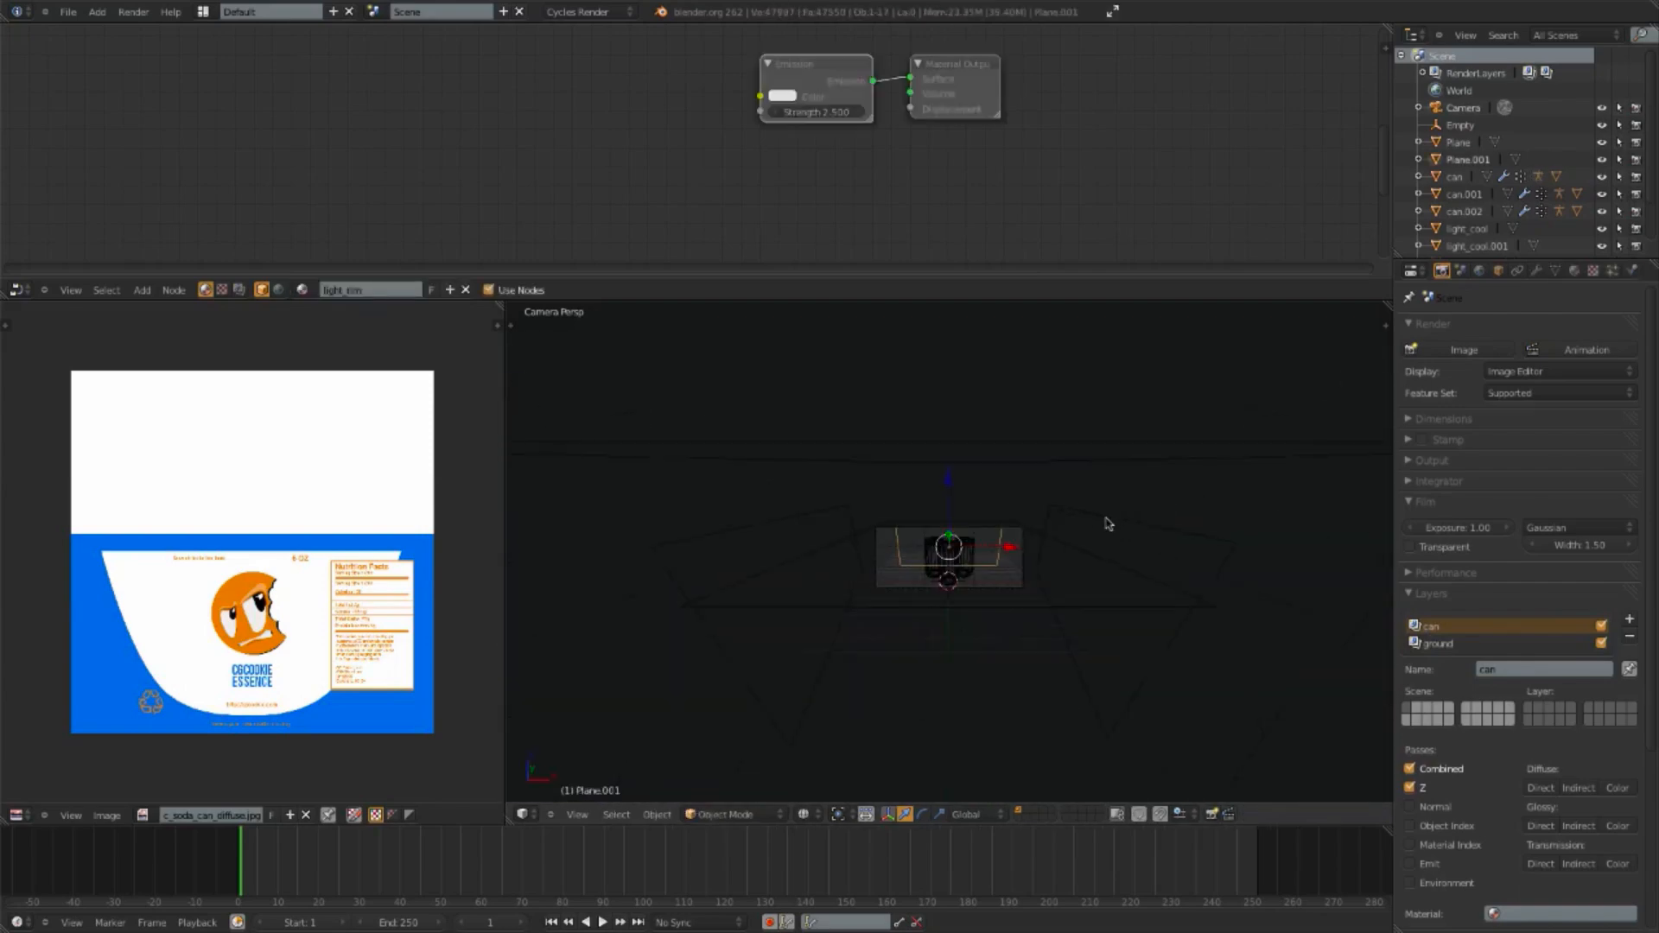
{"action": "right_click", "coordinate": [1108, 522]}
{"action": "right_click", "coordinate": [778, 522], "text": "shift"}
{"action": "right_click", "coordinate": [932, 458], "text": "shift"}
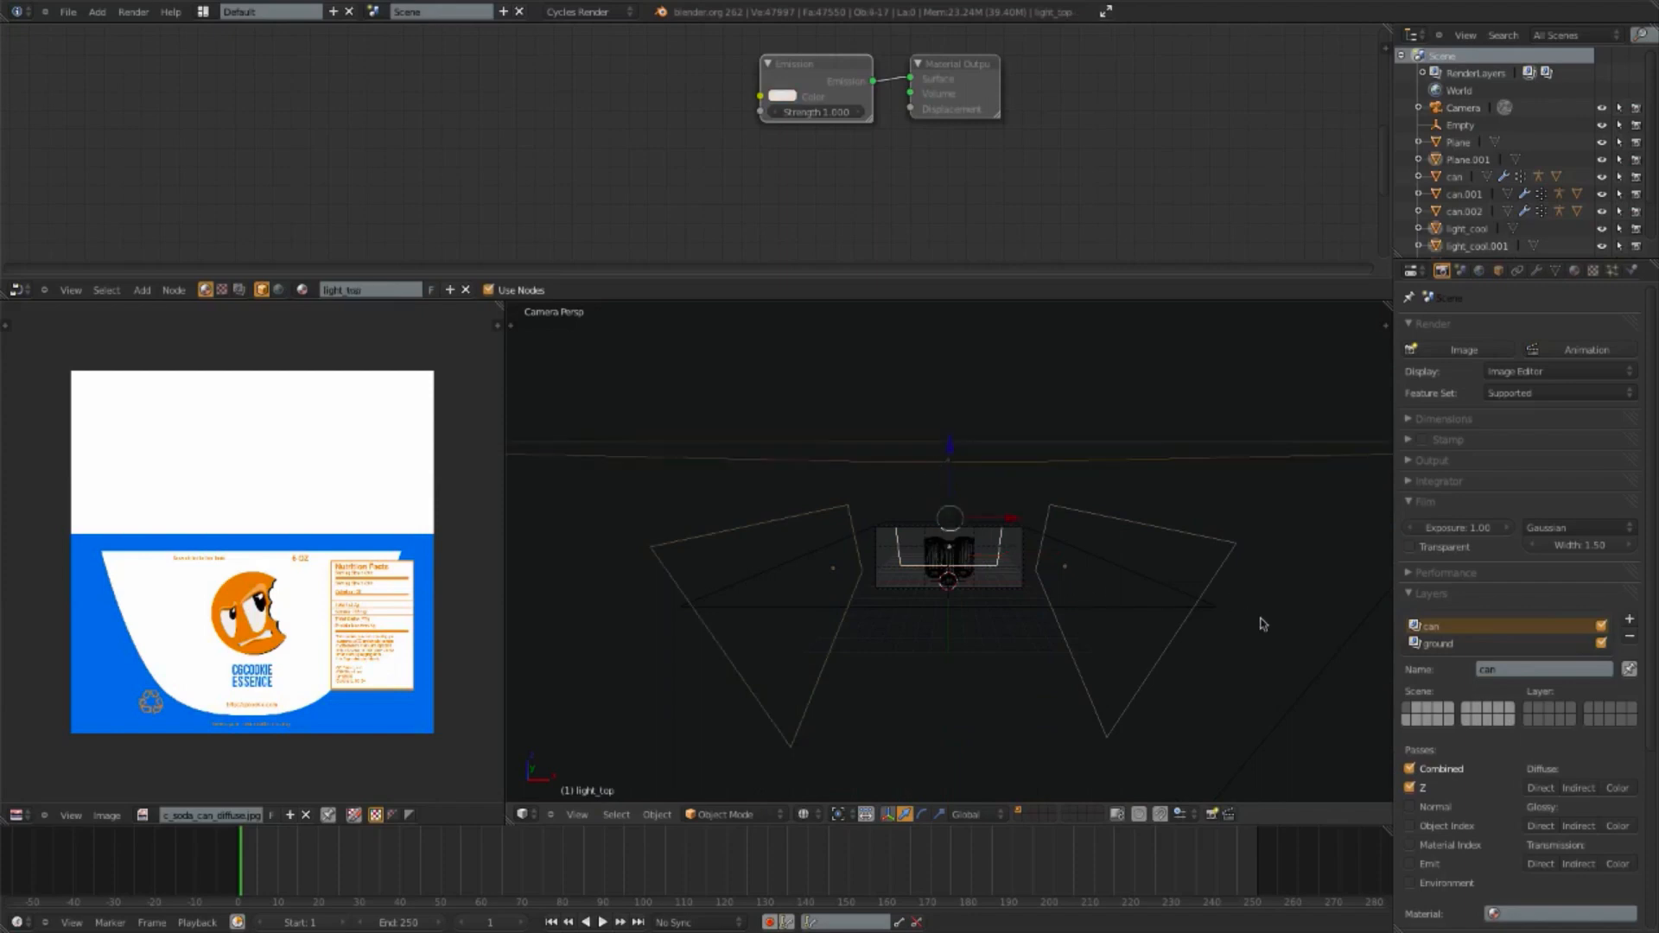
{"action": "right_click", "coordinate": [1344, 674]}
{"action": "key", "text": "m"}
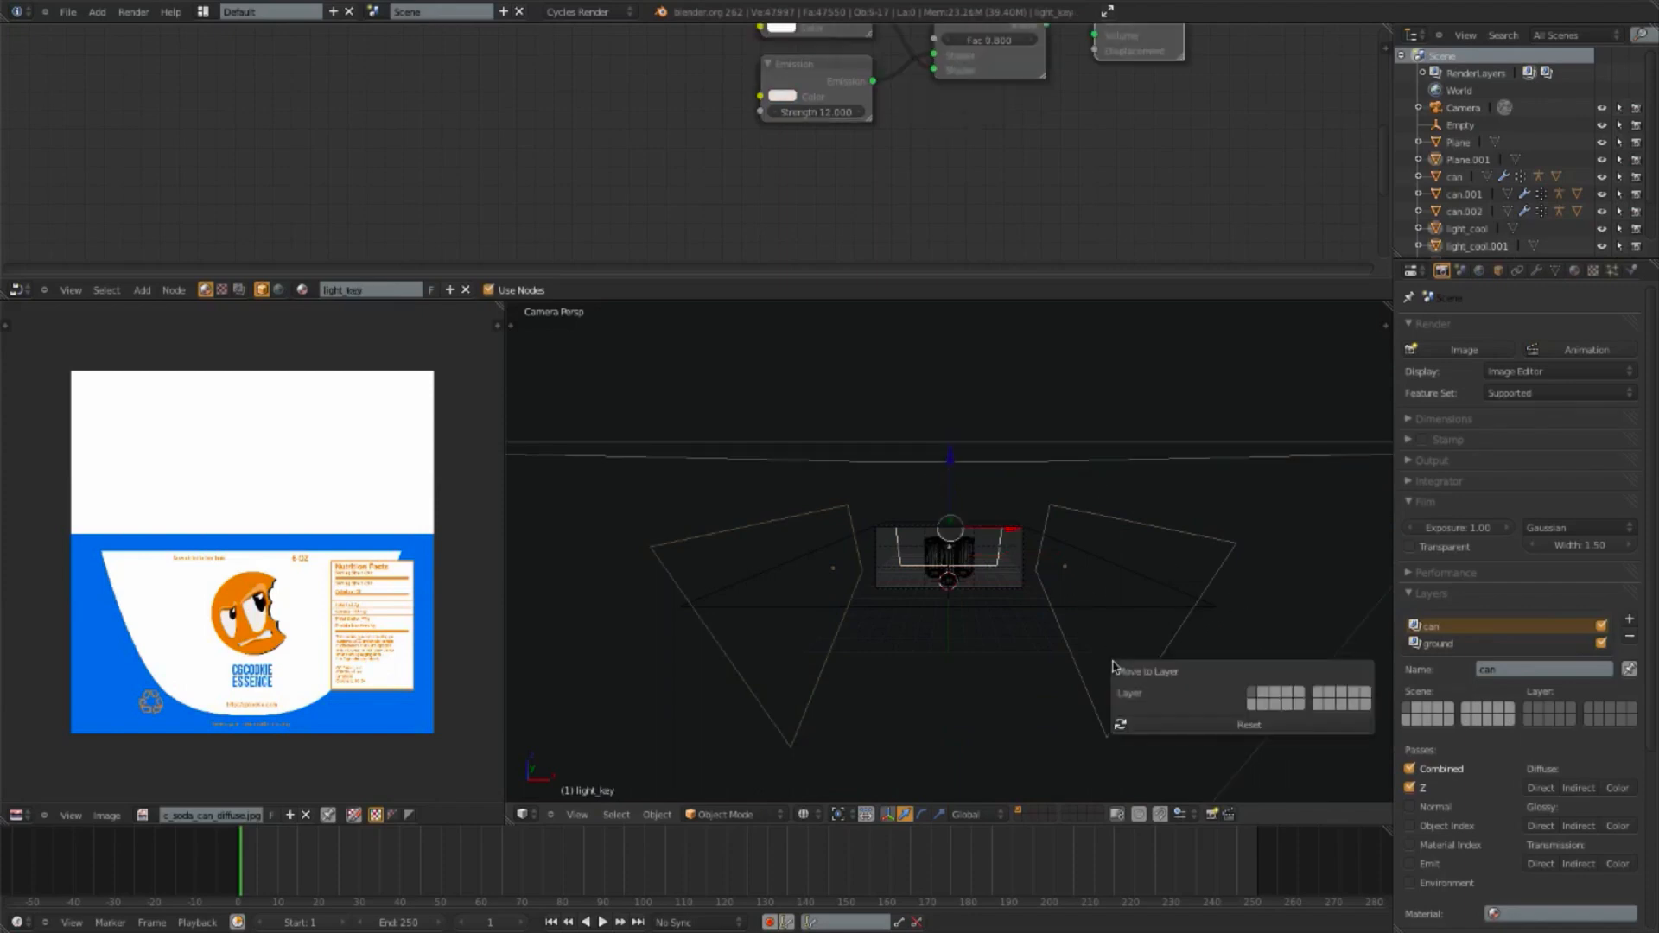
{"action": "key", "text": "2"}
Step: Move the ground plane to scene layer 3
{"action": "scroll", "coordinate": [1101, 596], "scroll_direction": "up", "scroll_amount": 5}
{"action": "key", "text": "alt+z"}
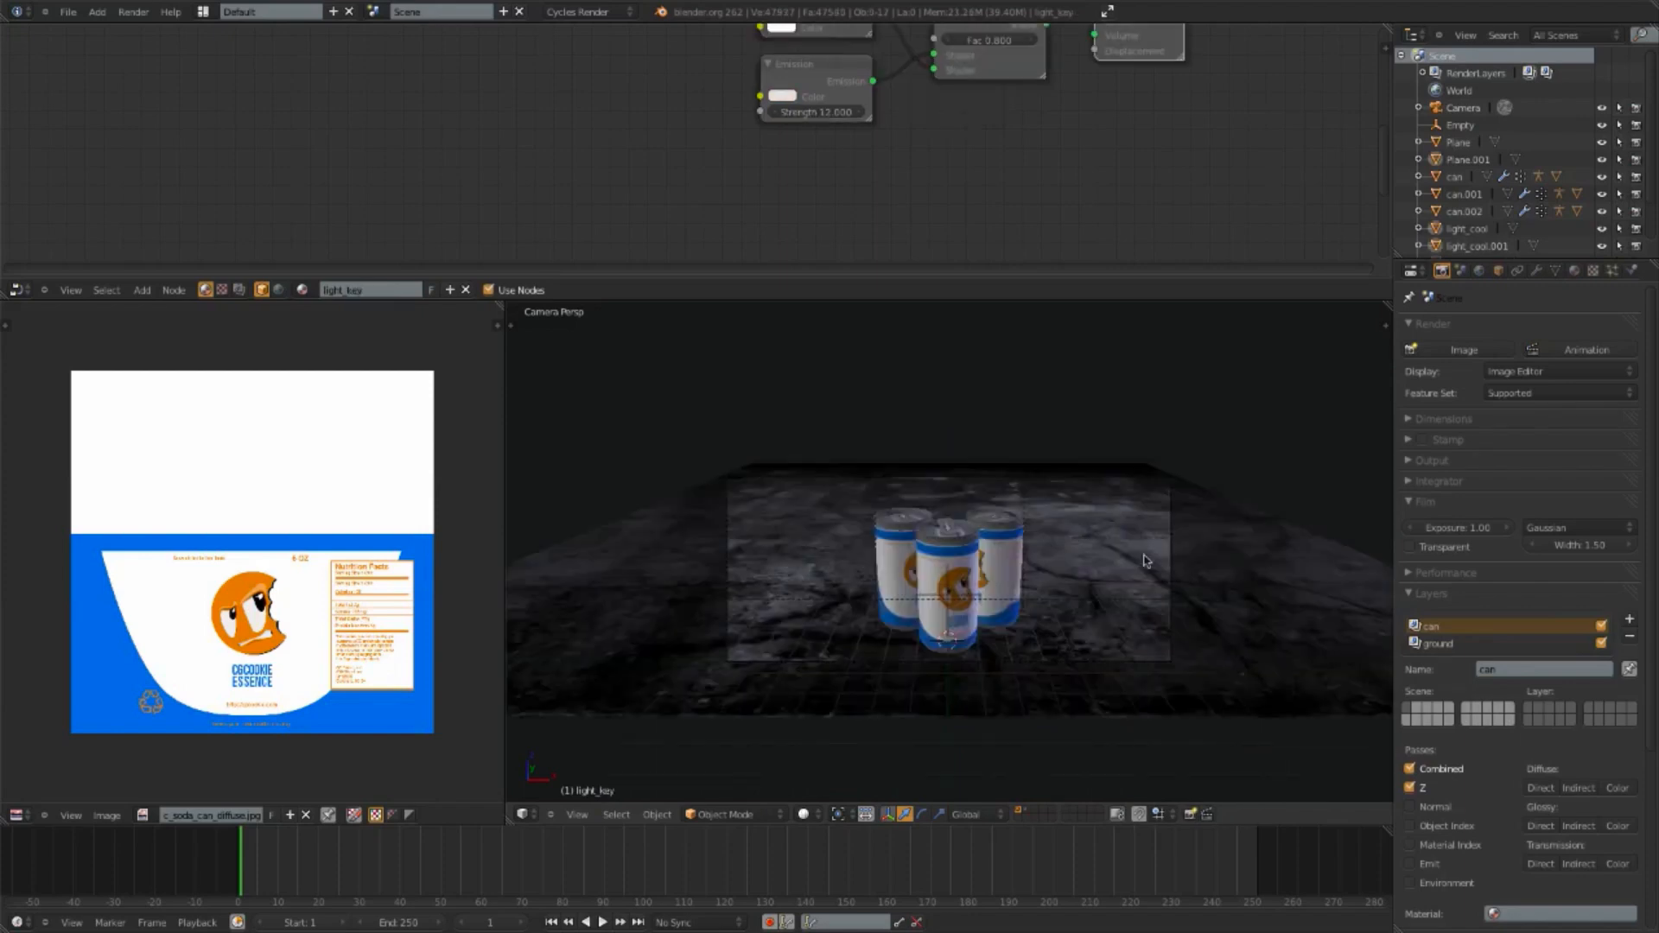
{"action": "key", "text": "z"}
{"action": "right_click", "coordinate": [1217, 501]}
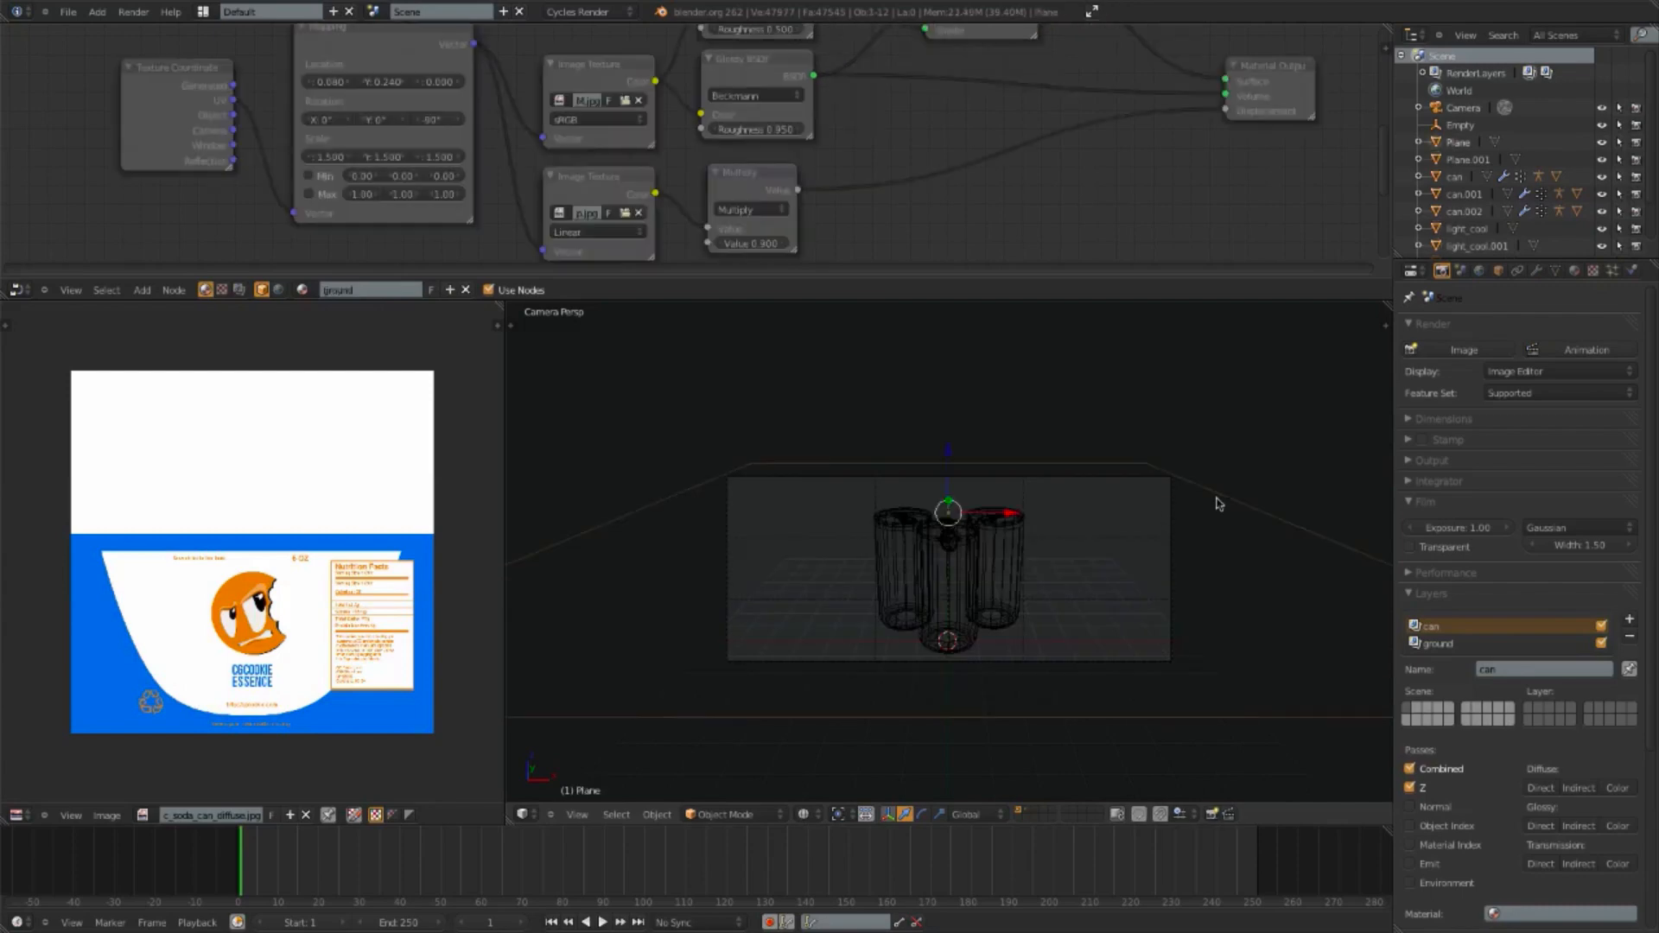
{"action": "key", "text": "m"}
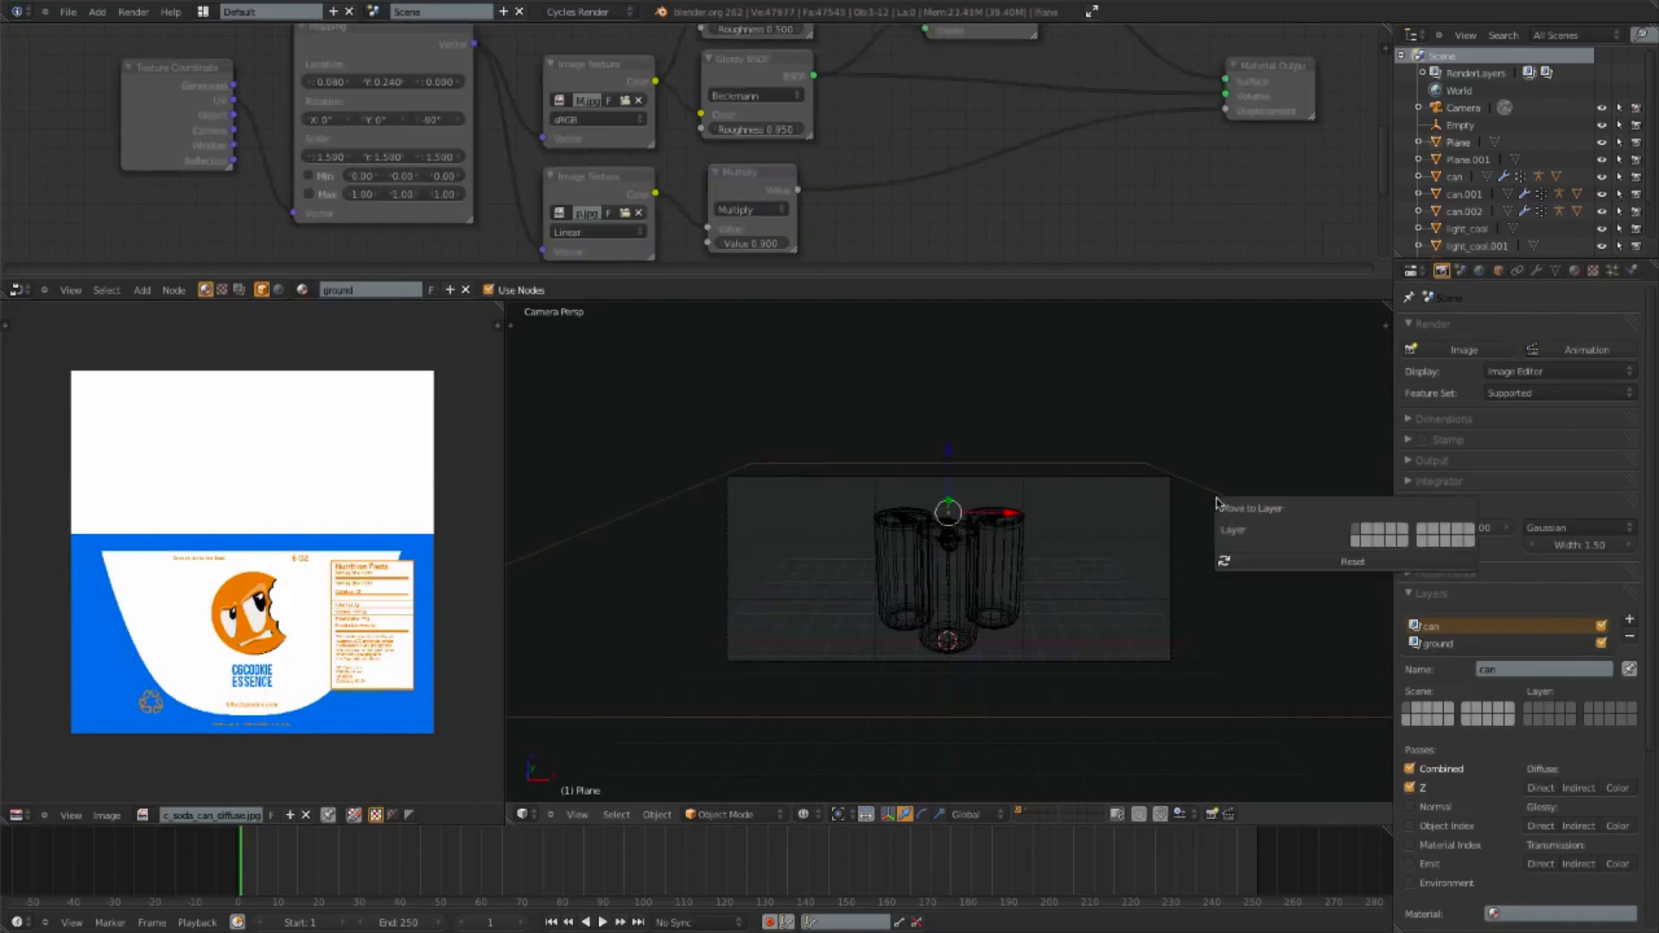
{"action": "key", "text": "3"}
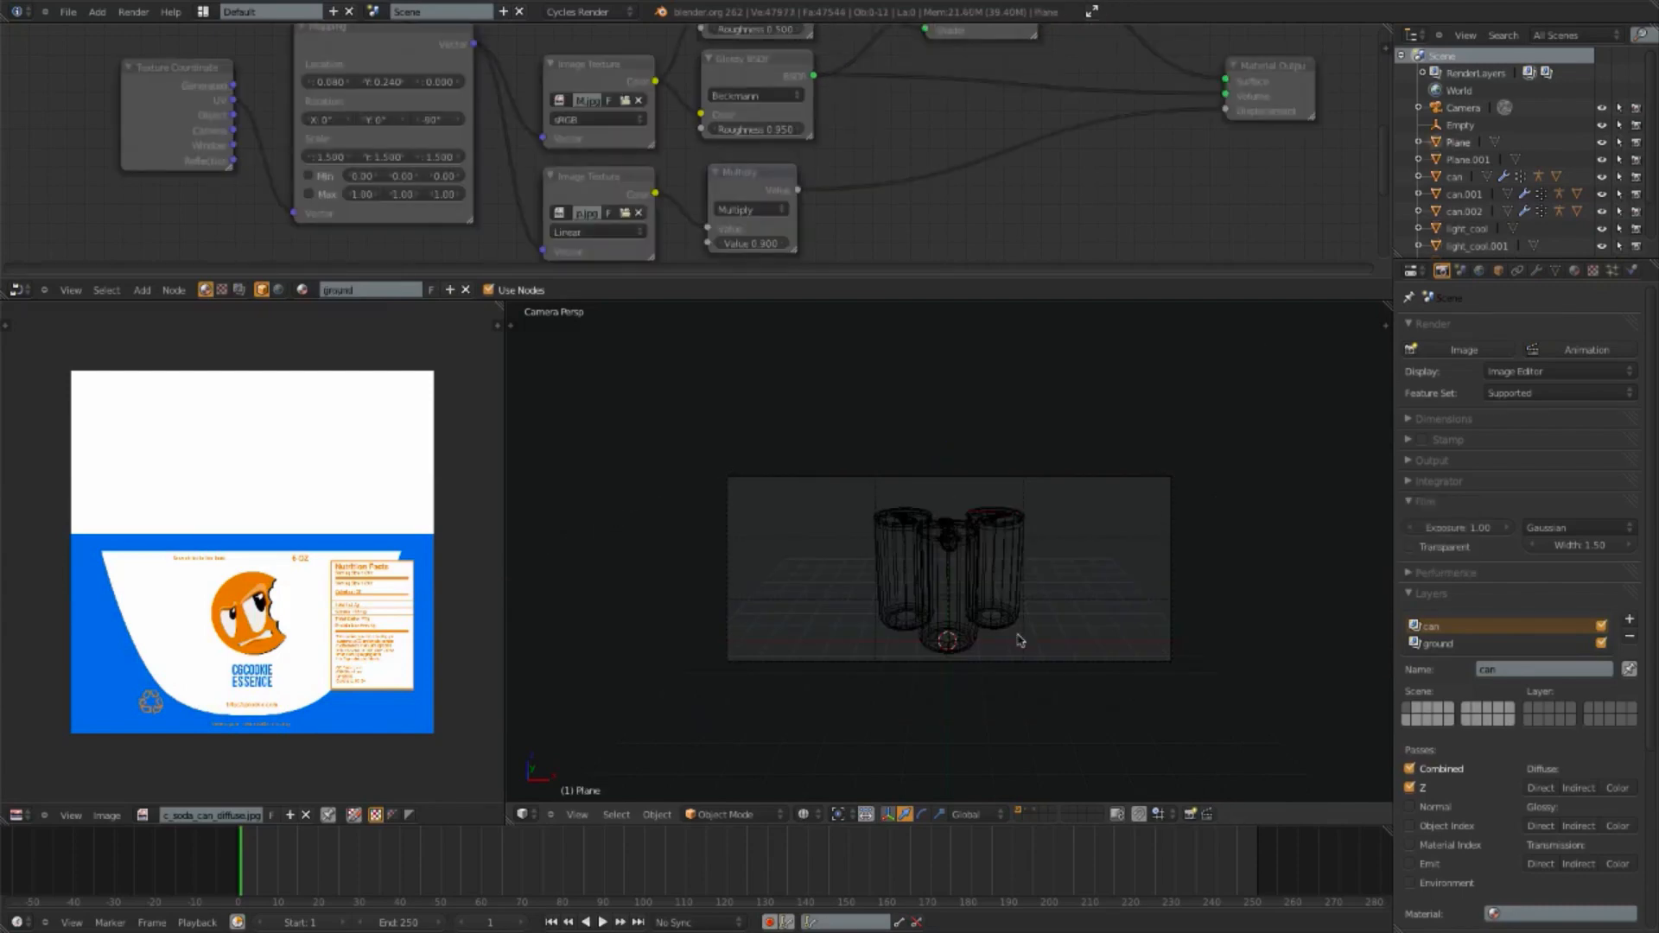
Step: Show only the lights' scene layer and move the rim light plane to layer 4
{"action": "scroll", "coordinate": [1018, 638], "scroll_direction": "up", "scroll_amount": 2}
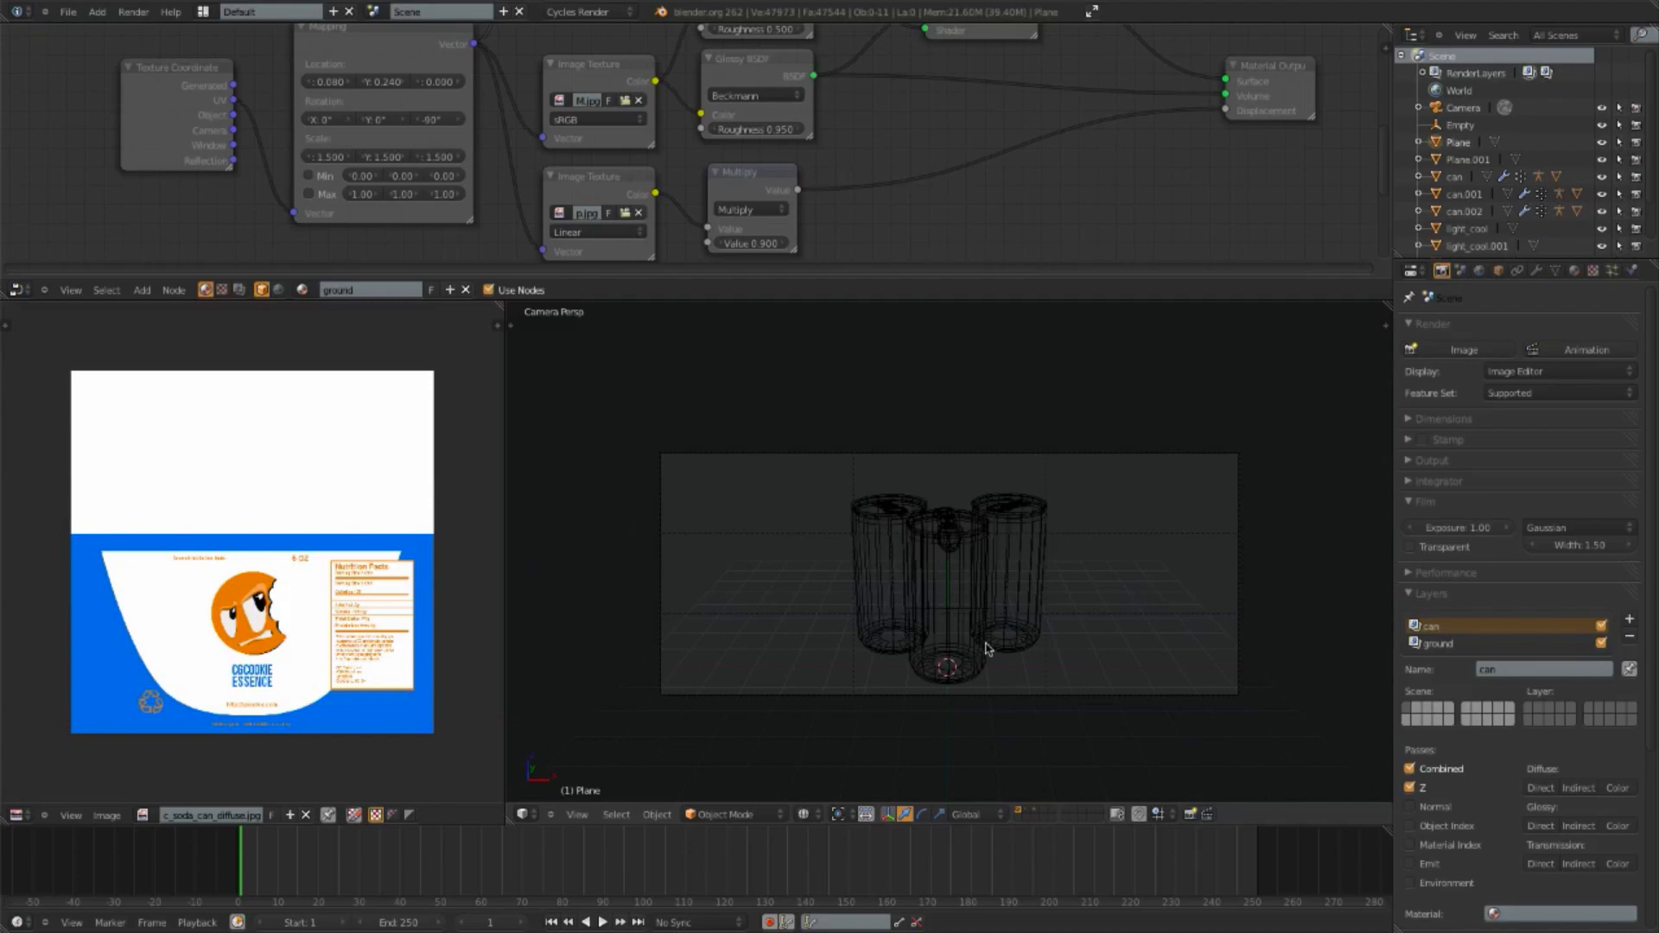
{"action": "key", "text": "KP_7"}
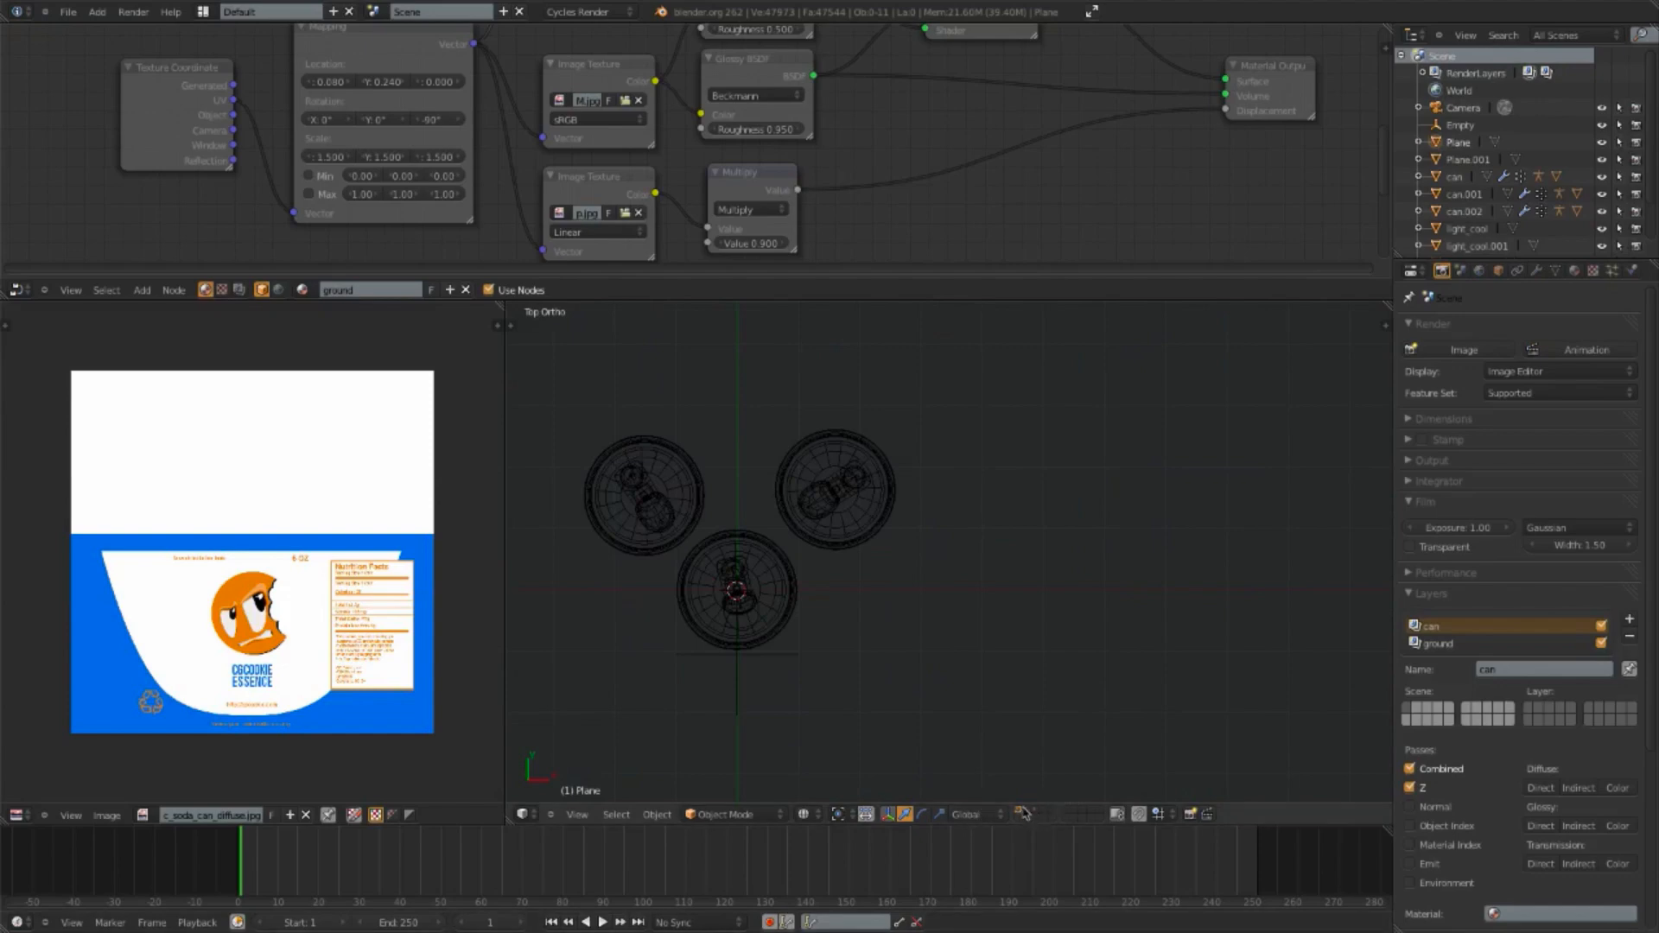
{"action": "scroll", "coordinate": [973, 660], "scroll_direction": "down", "scroll_amount": 3}
{"action": "middle_click_drag", "start_coordinate": [973, 659], "coordinate": [1023, 432]}
{"action": "right_click", "coordinate": [929, 529]}
{"action": "key", "text": "m"}
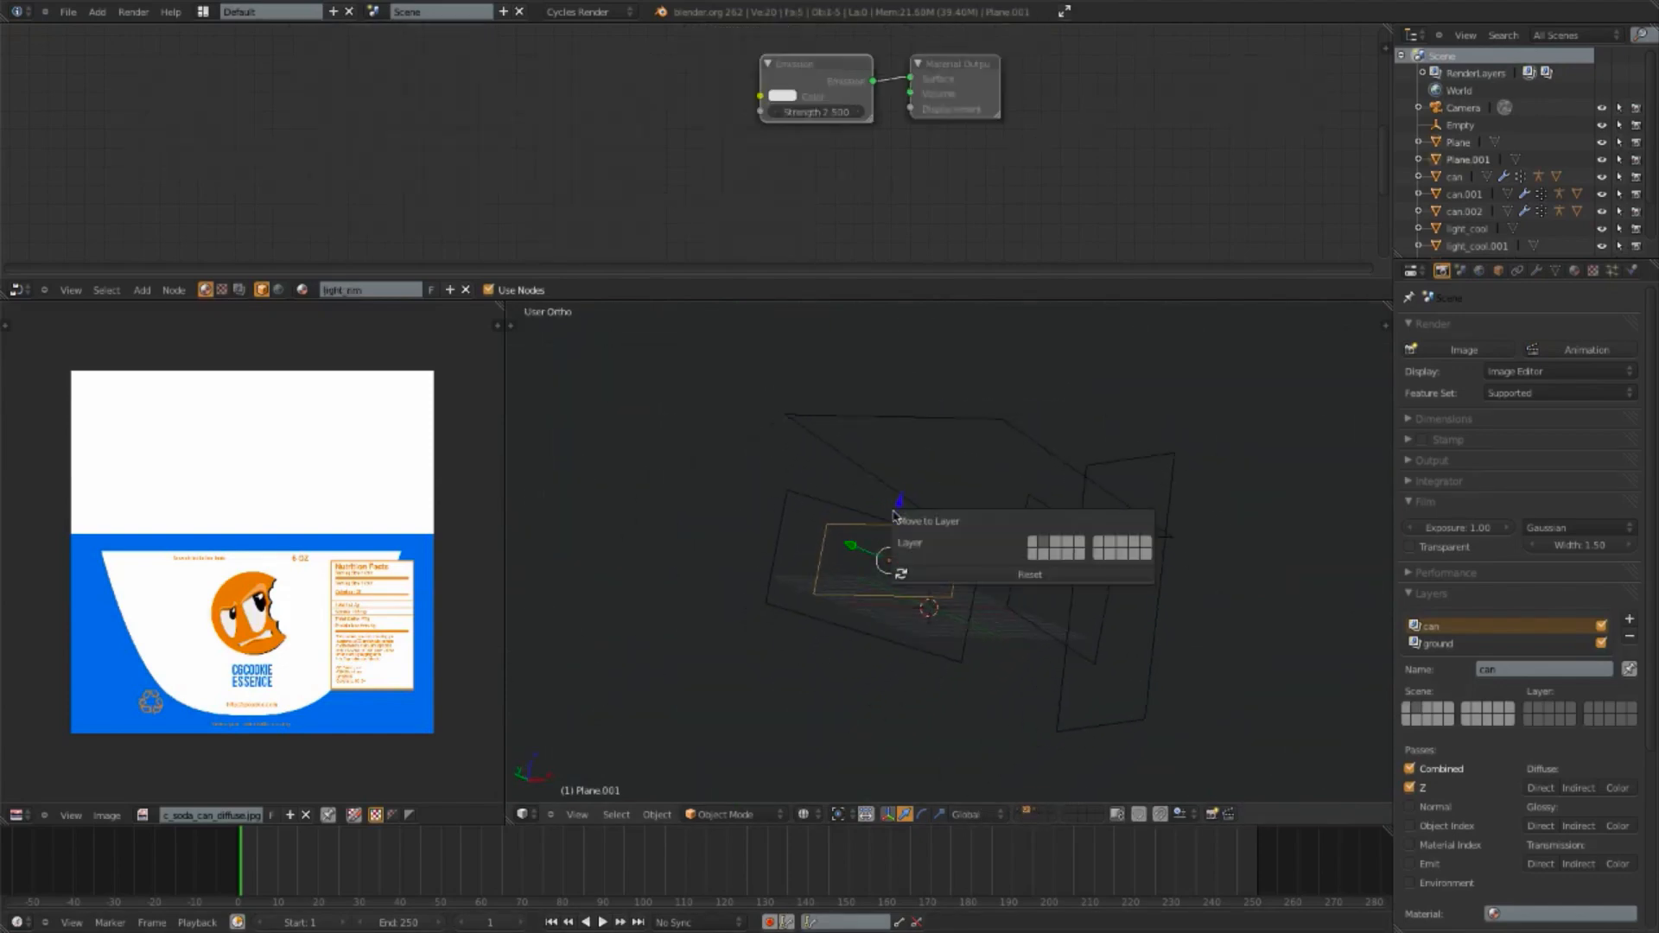
{"action": "left_click", "coordinate": [1067, 542]}
{"action": "scroll", "coordinate": [1040, 589], "scroll_direction": "up", "scroll_amount": 3}
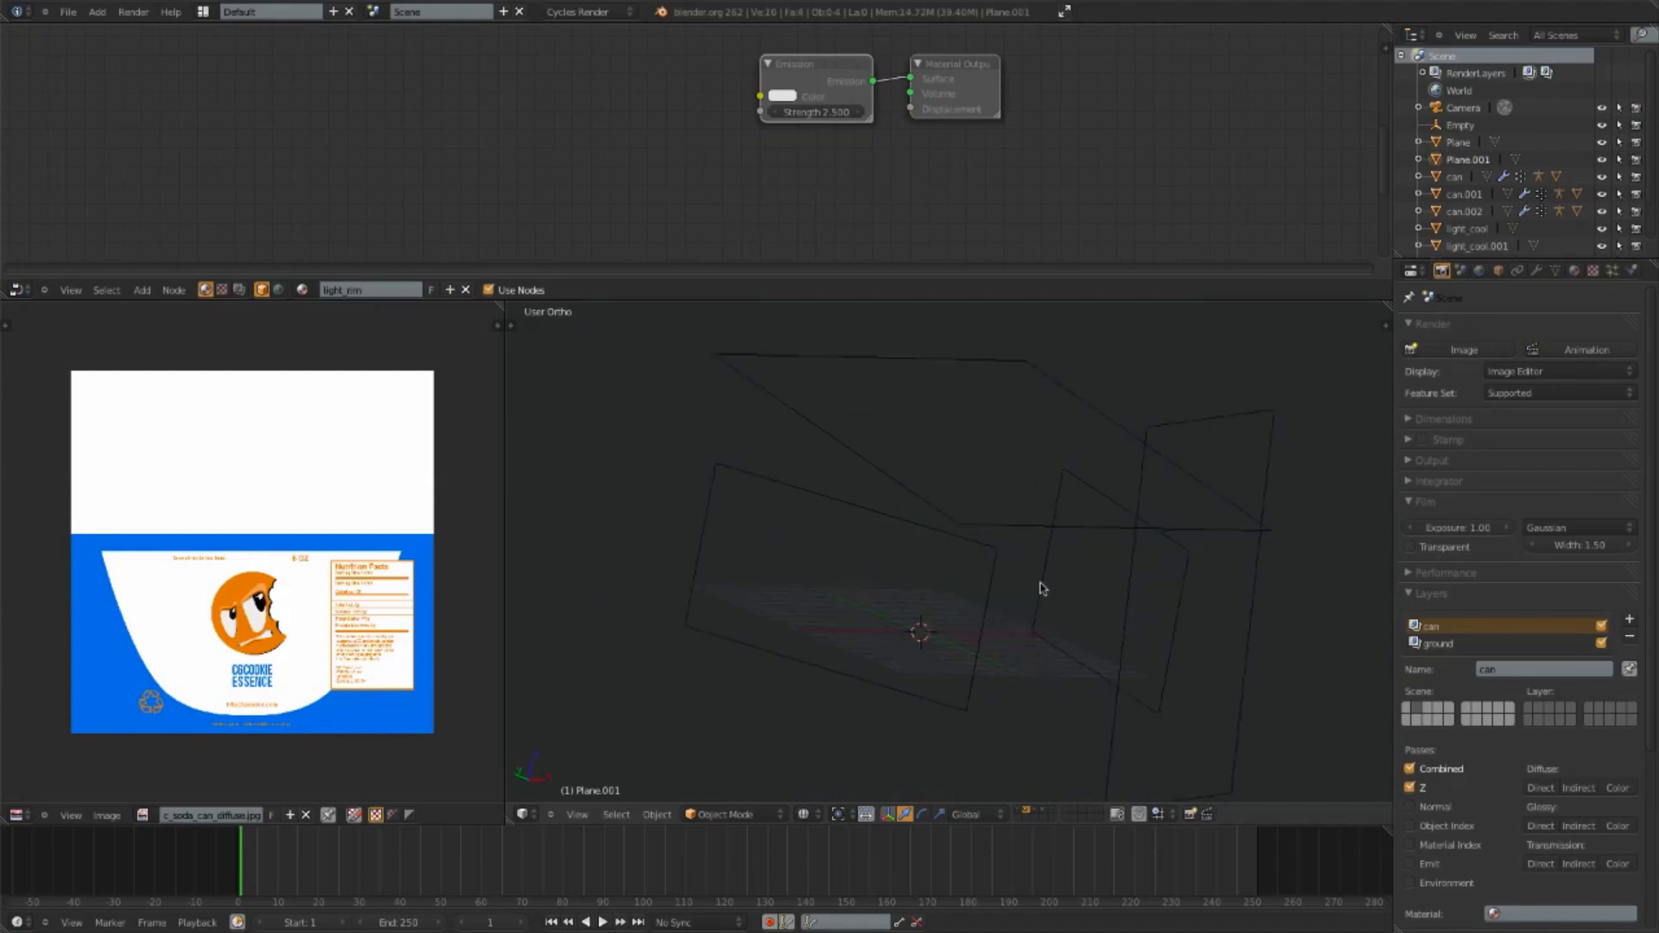
Step: Look through scene layers 1 to 3 and move the ground plane to scene layer 2
{"action": "left_click", "coordinate": [1022, 813]}
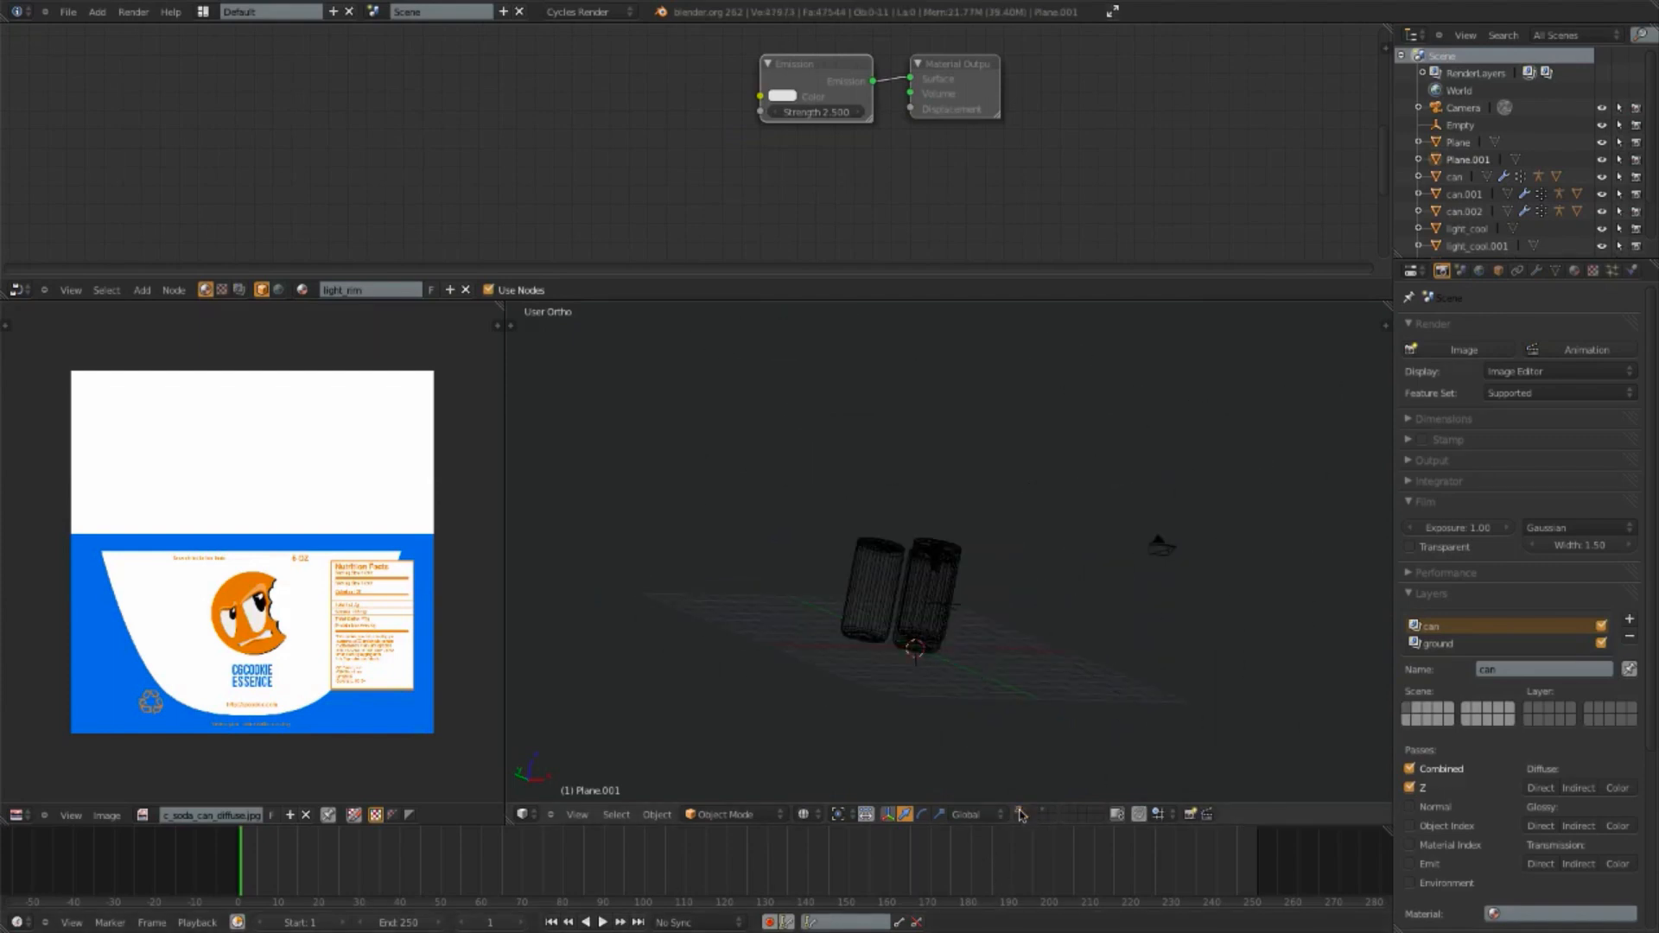
{"action": "left_click", "coordinate": [1027, 813]}
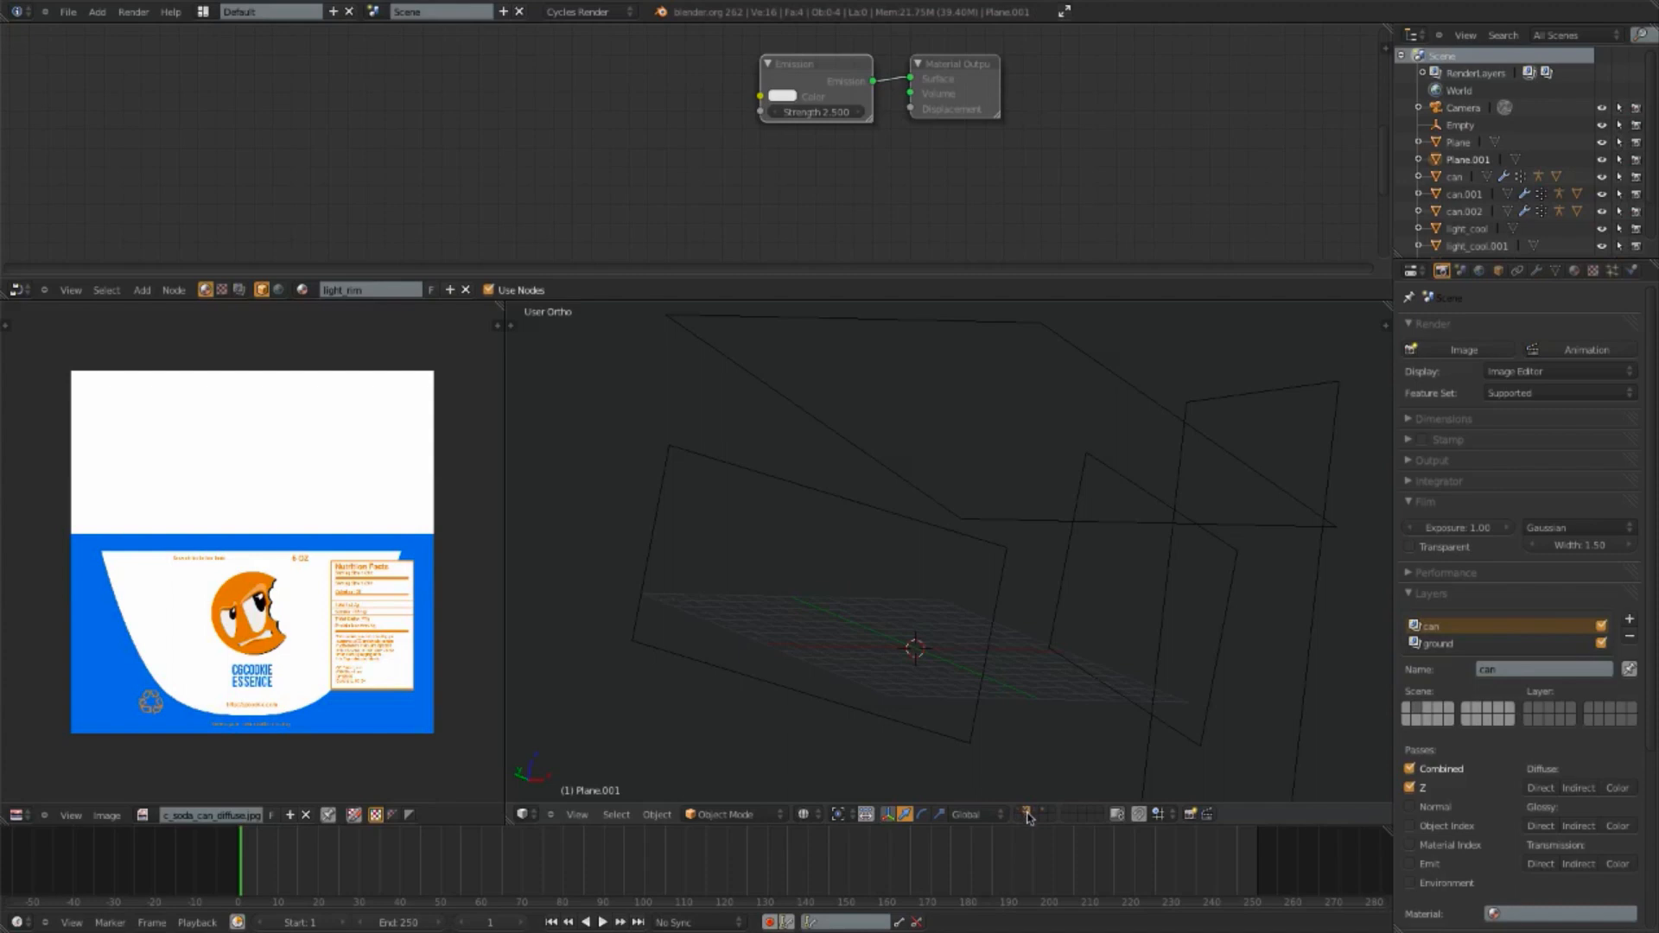
{"action": "left_click", "coordinate": [1036, 813]}
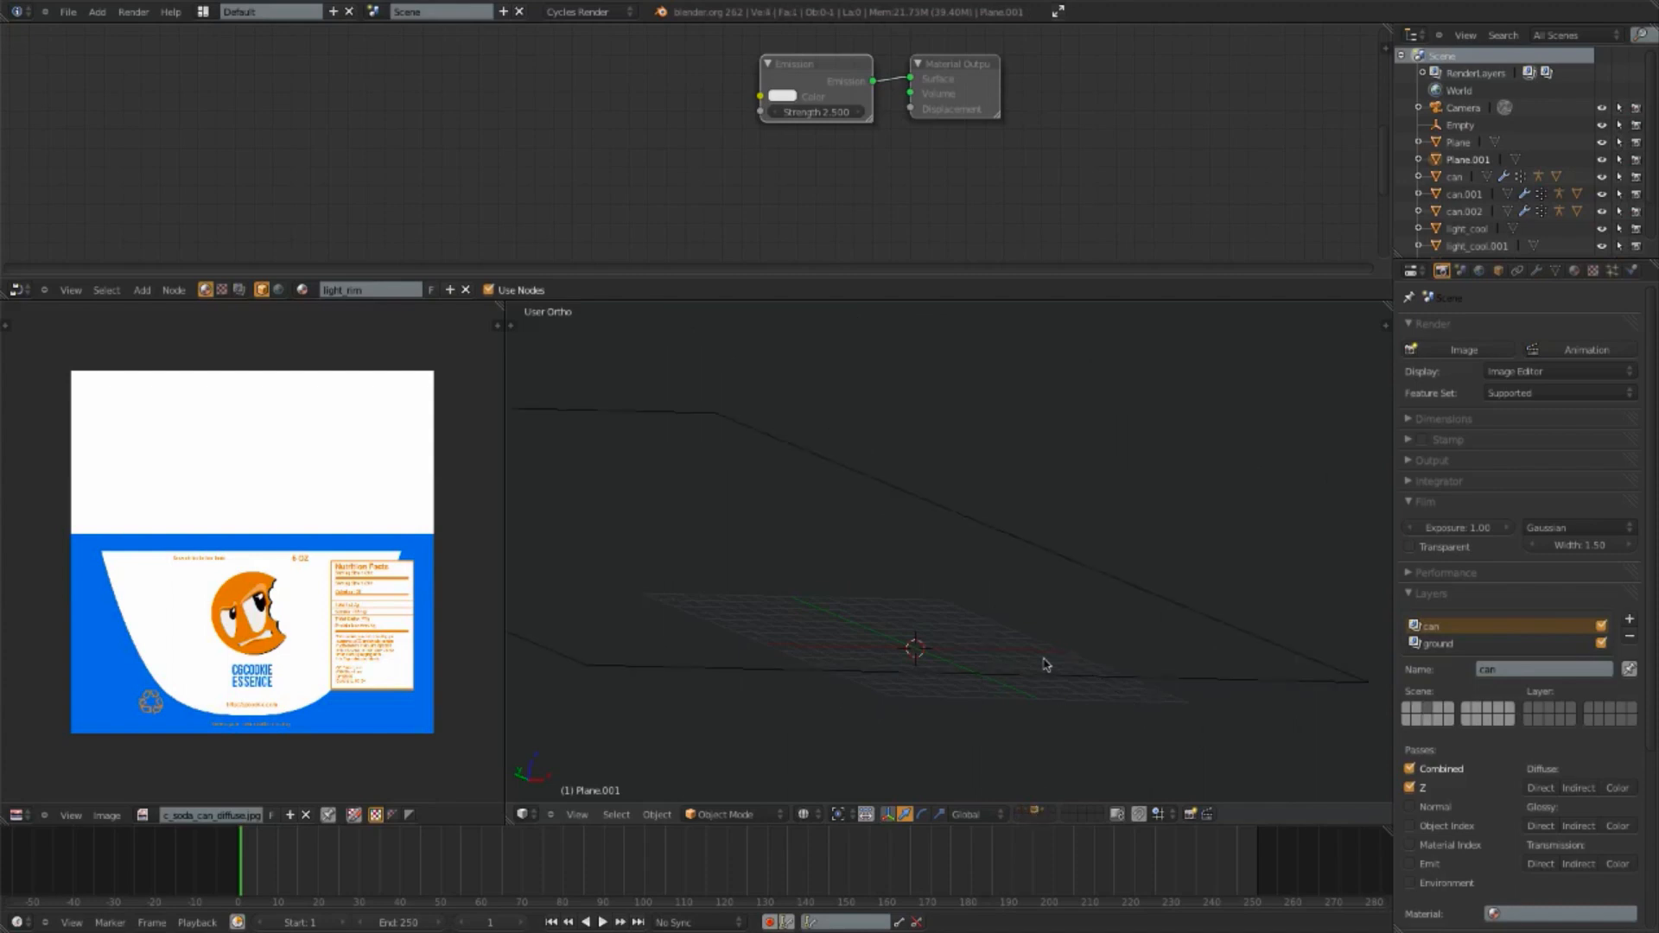
{"action": "key", "text": "m"}
{"action": "right_click", "coordinate": [814, 646]}
{"action": "key", "text": "m"}
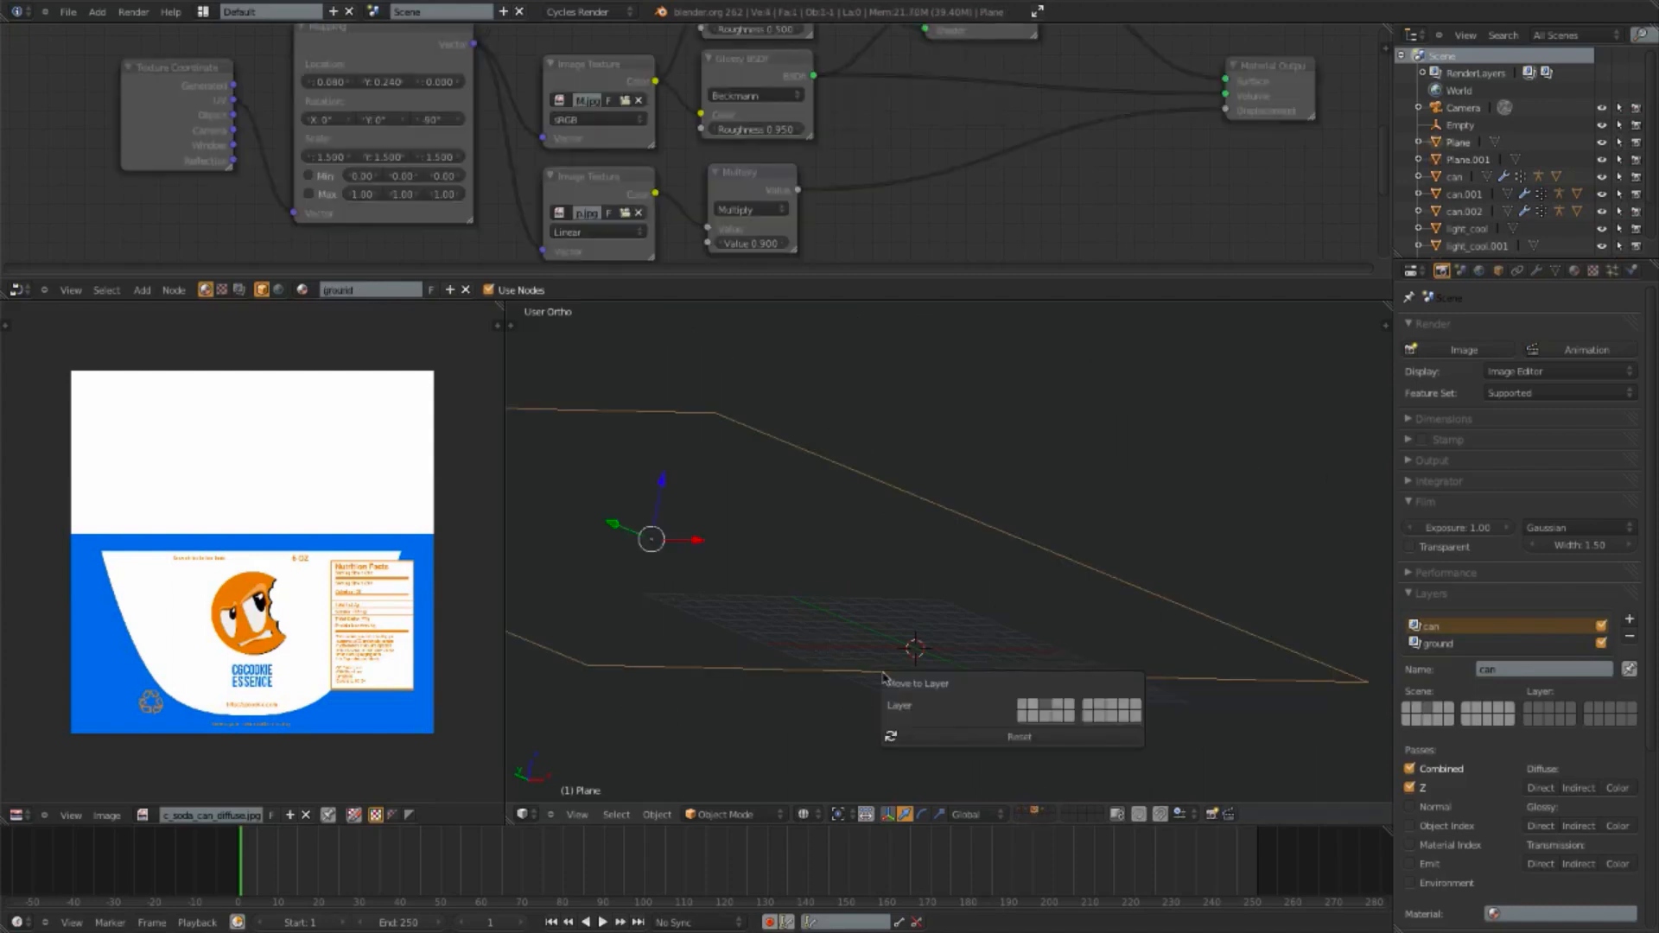
{"action": "left_click", "coordinate": [1034, 705]}
Step: Move the two cool, top and key light planes to scene layer 3, leaving the ground plane out of the selection
{"action": "left_click", "coordinate": [1021, 809]}
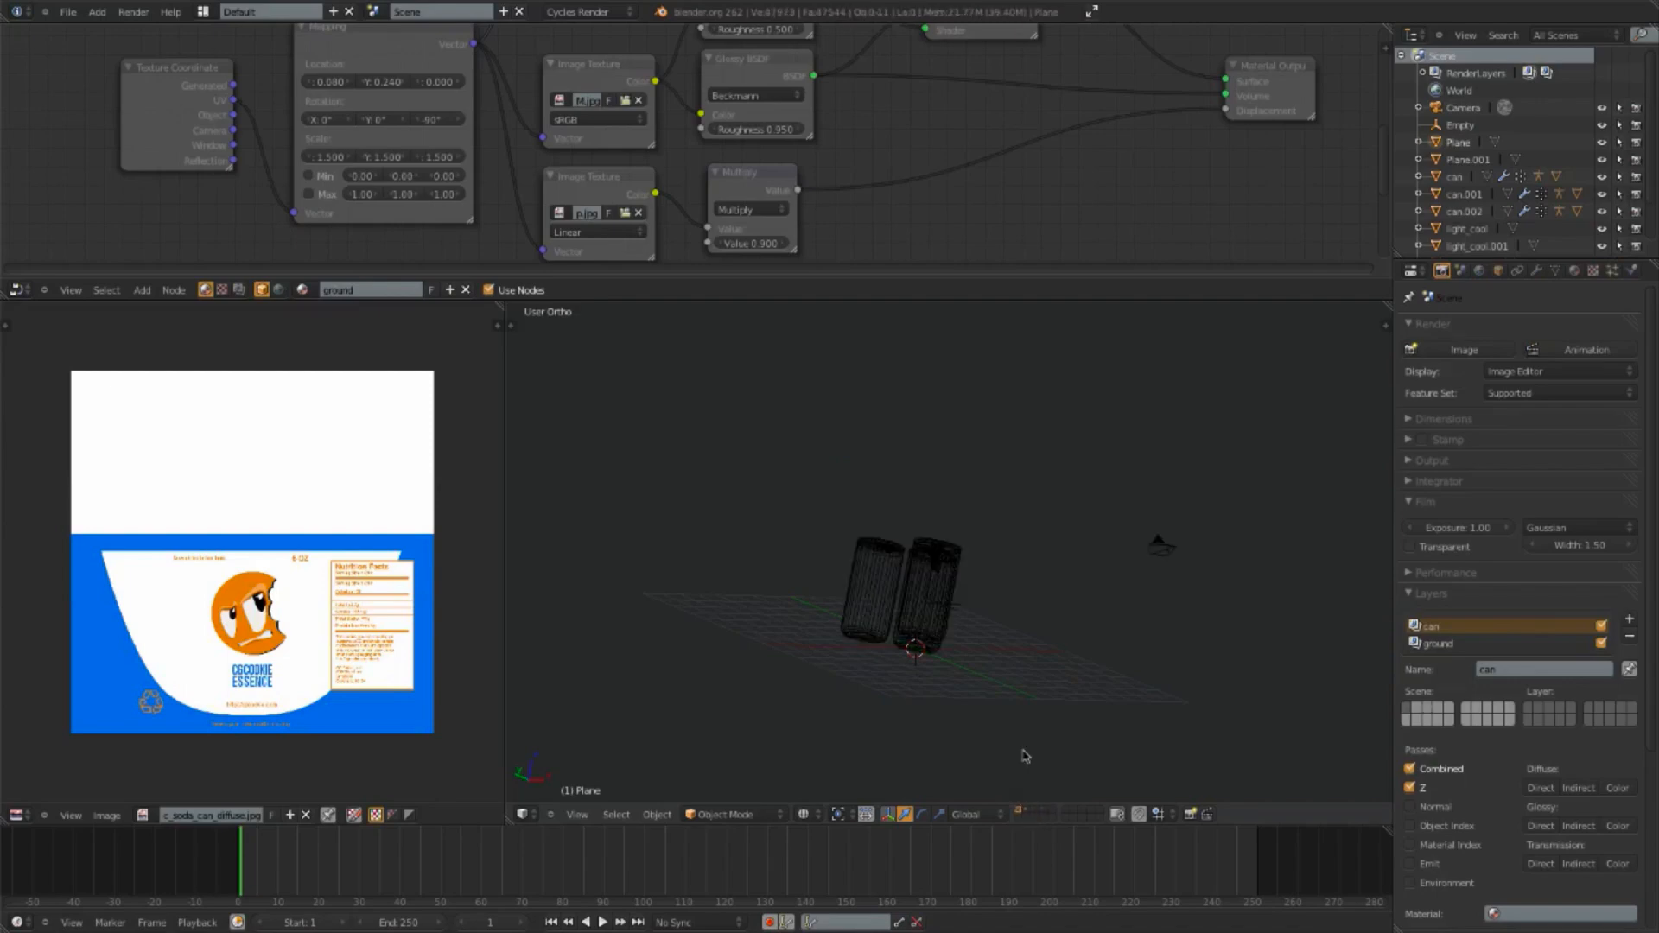
{"action": "left_click", "coordinate": [1026, 811]}
{"action": "key", "text": "a"}
{"action": "key", "text": "a"}
{"action": "right_click", "coordinate": [1030, 679], "text": "shift"}
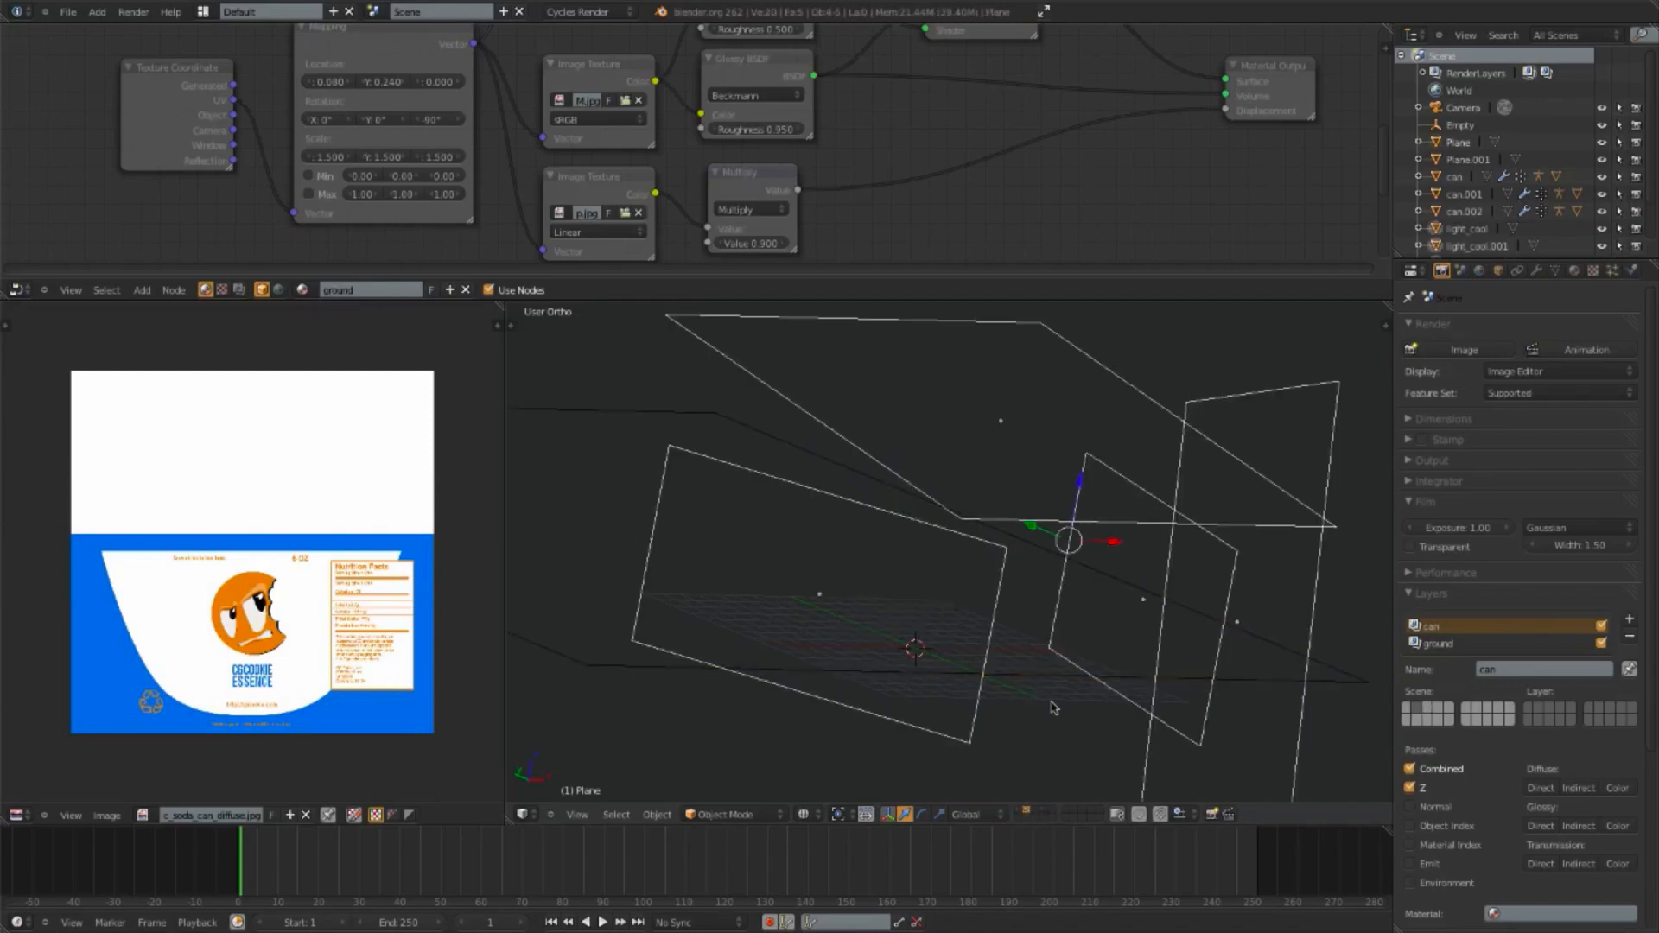
{"action": "key", "text": "m"}
{"action": "left_click", "coordinate": [1213, 733]}
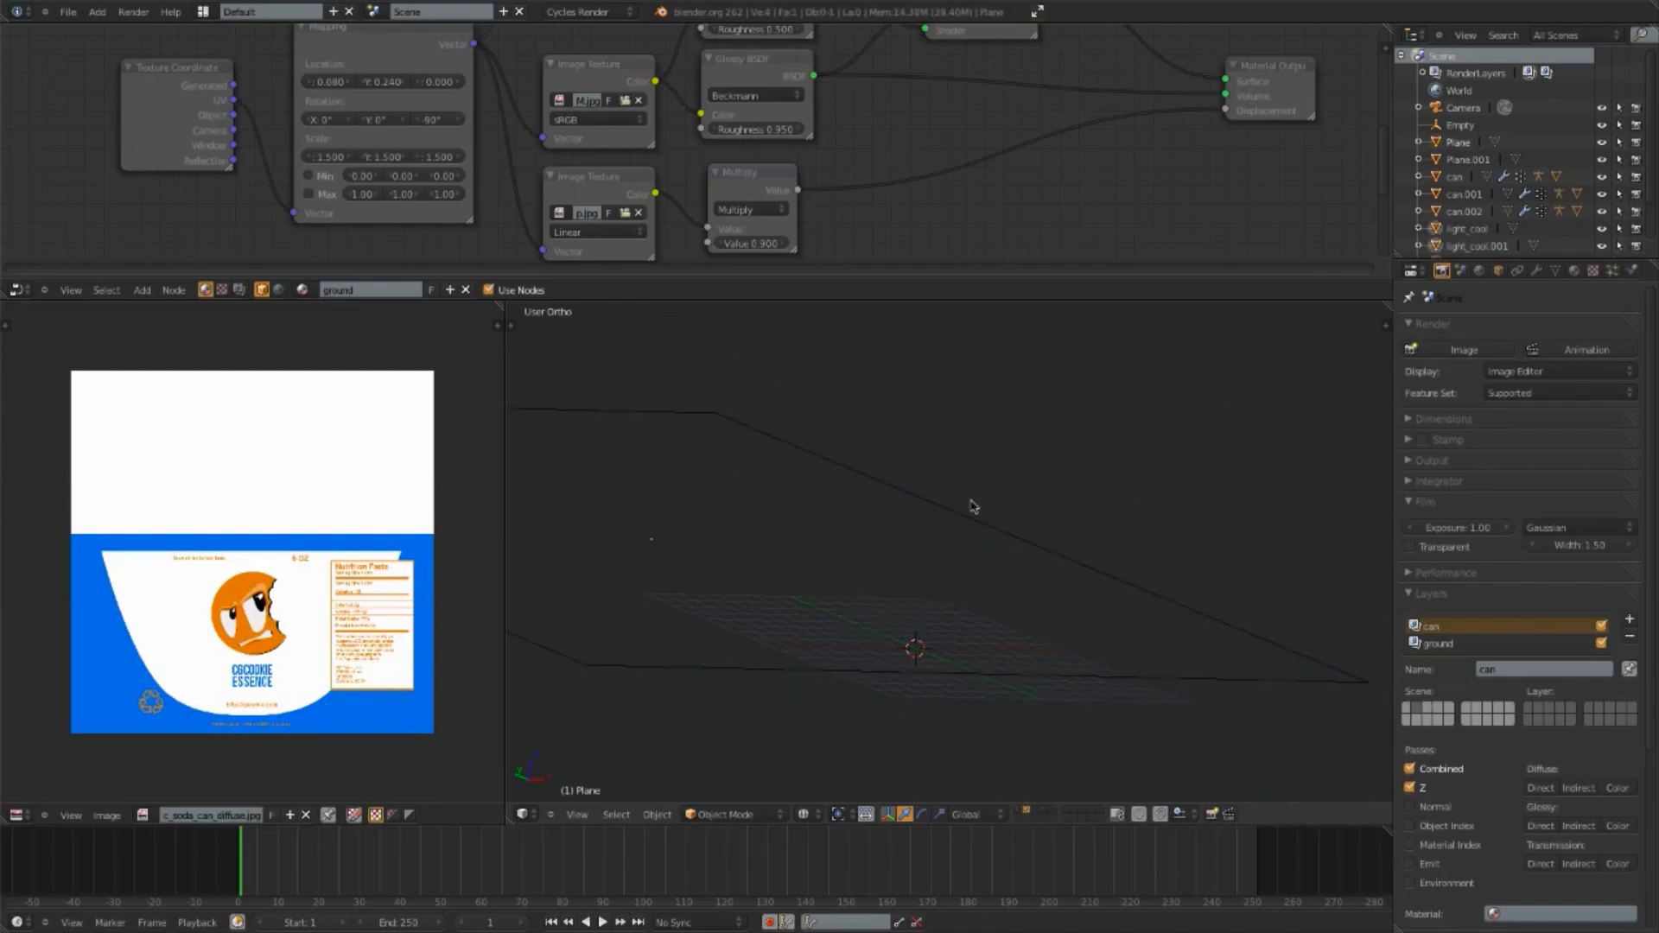
Step: Check the contents of scene layers 3, 4 and 1, and save the file over the existing version
{"action": "left_click", "coordinate": [1036, 814]}
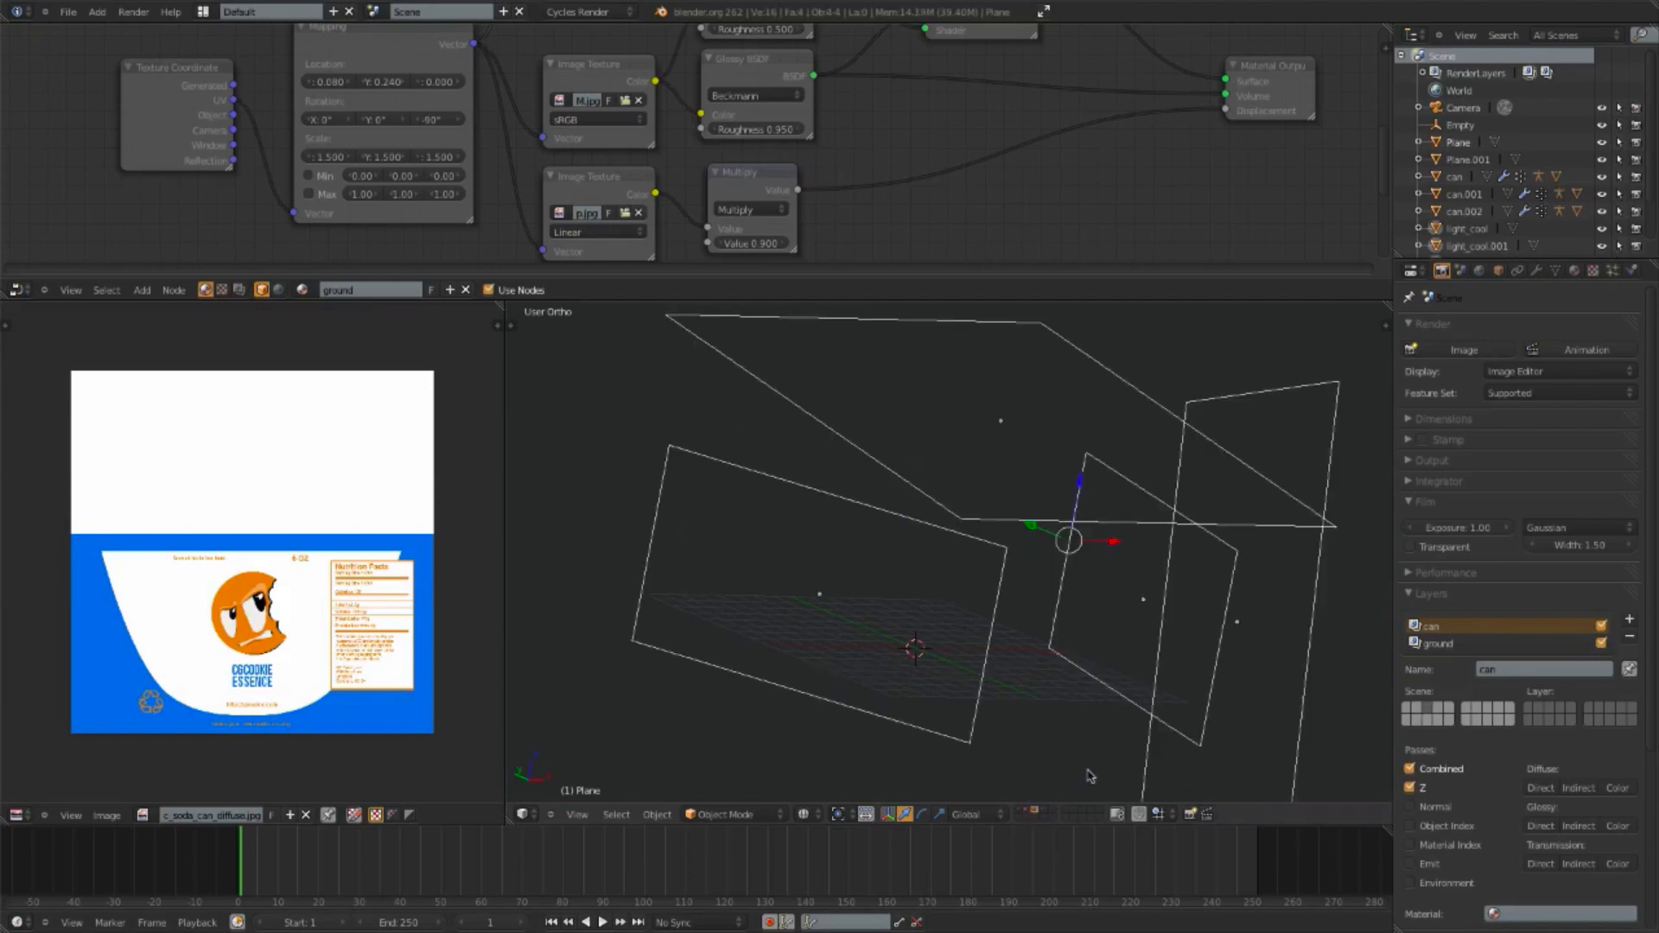
{"action": "left_click", "coordinate": [1041, 813]}
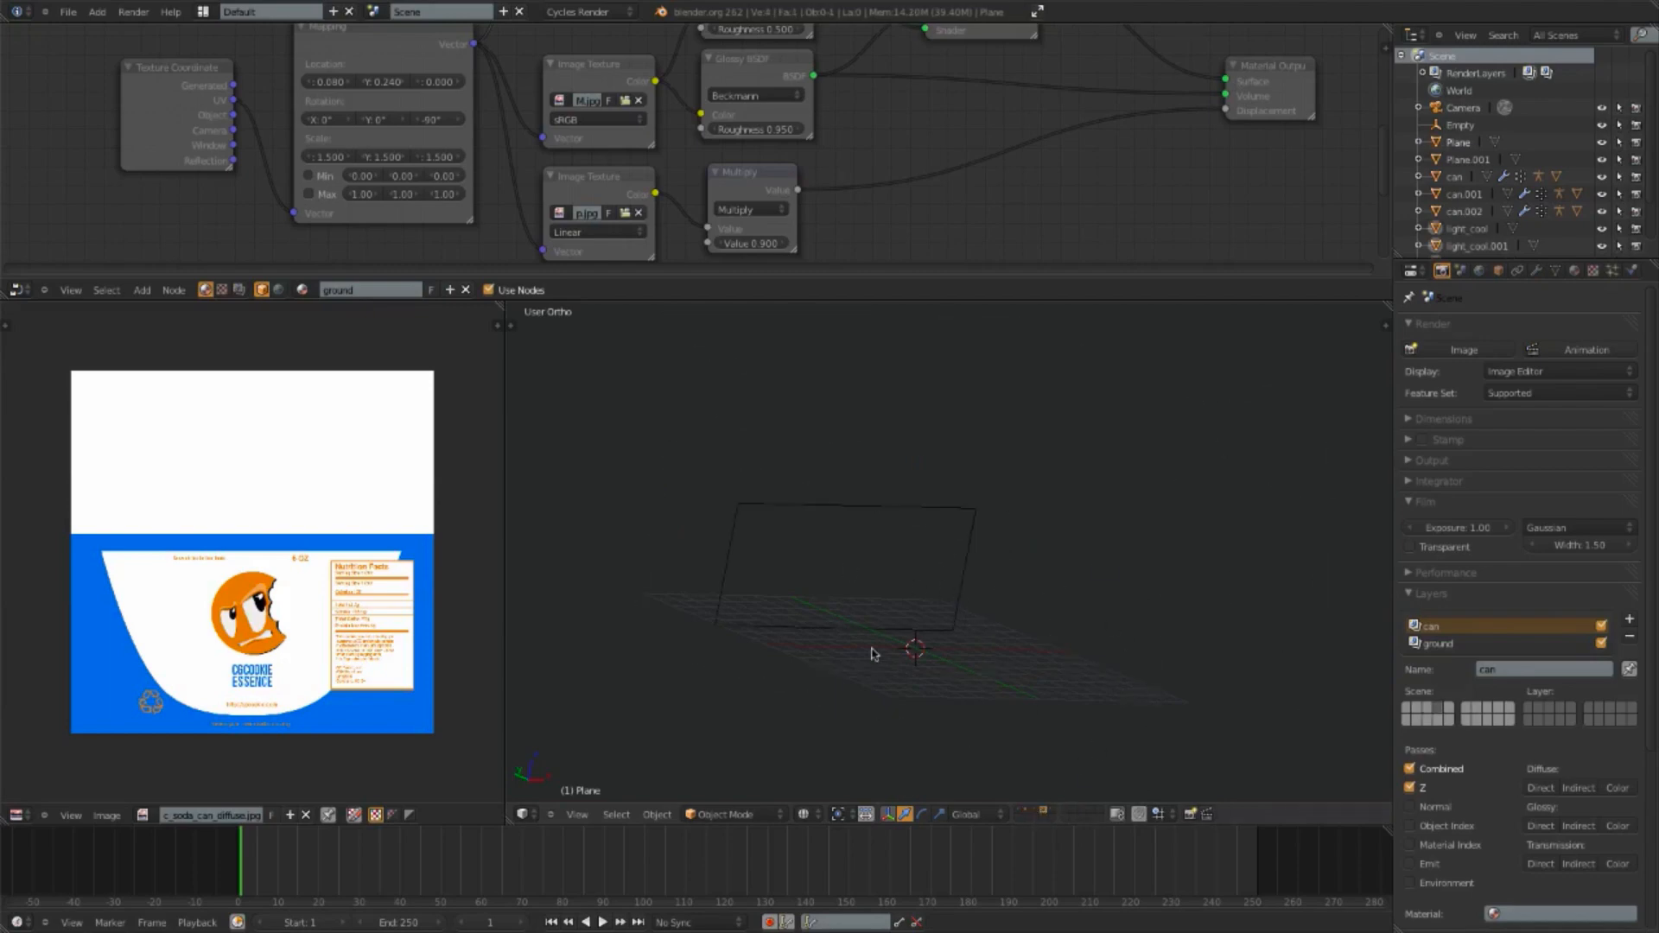
{"action": "scroll", "coordinate": [874, 652], "scroll_direction": "up", "scroll_amount": 3}
{"action": "left_click", "coordinate": [1020, 812]}
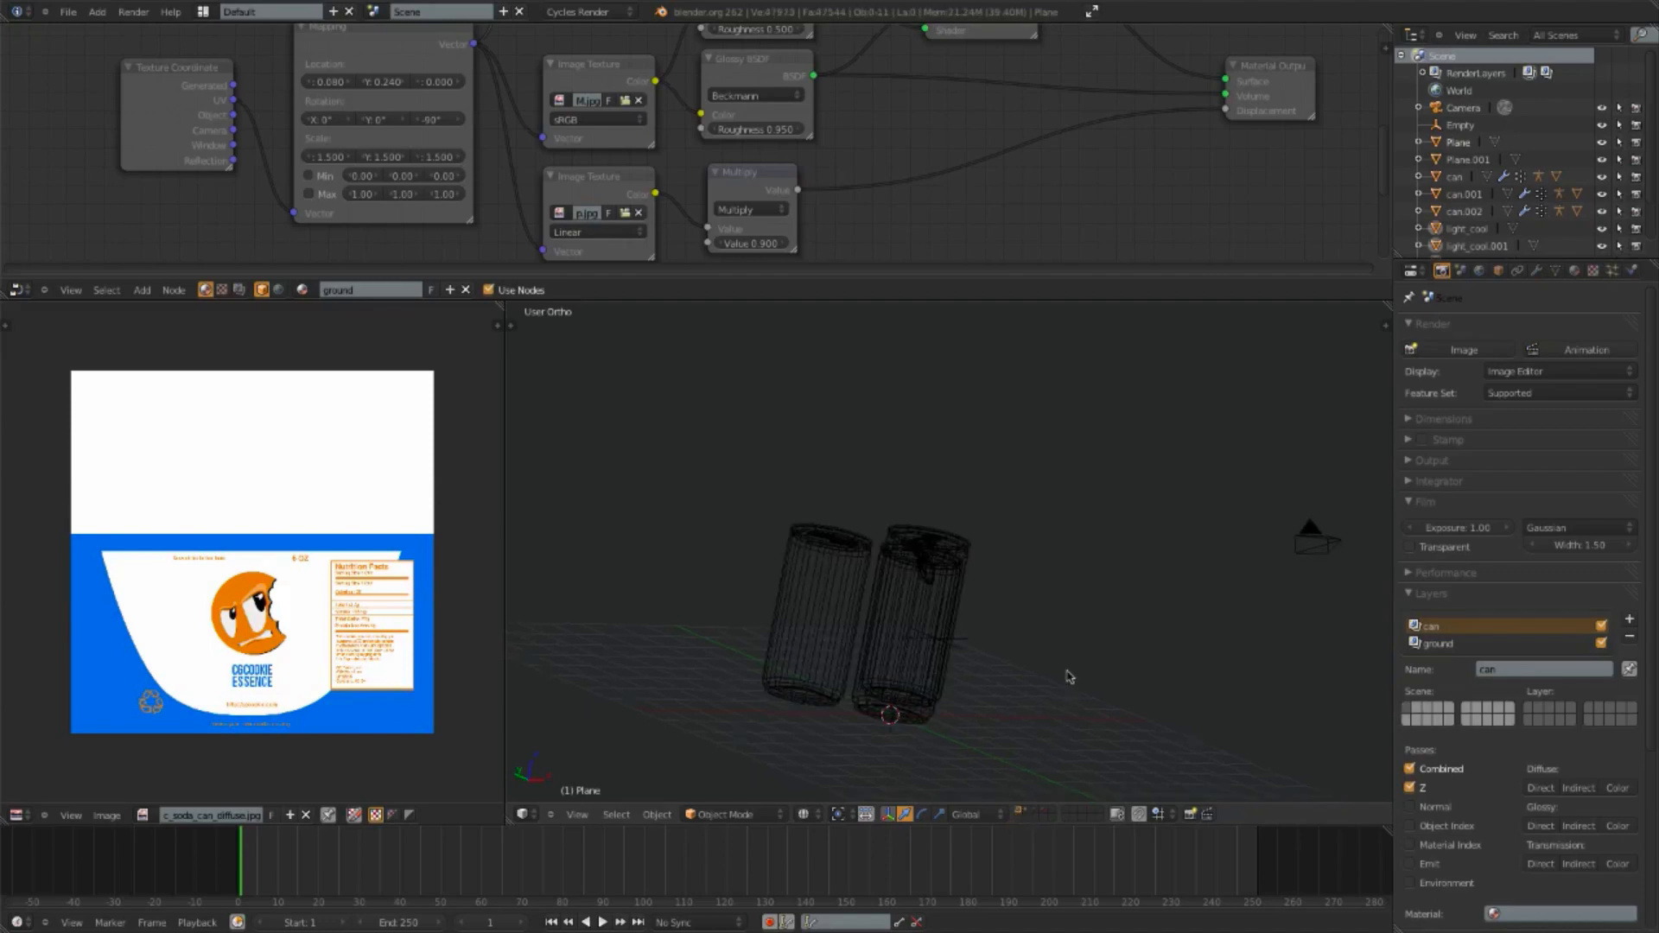
{"action": "middle_click_drag", "start_coordinate": [1066, 674], "coordinate": [1139, 602], "text": "shift"}
{"action": "scroll", "coordinate": [1137, 602], "scroll_direction": "up", "scroll_amount": 2}
{"action": "key", "text": "ctrl+s"}
{"action": "left_click", "coordinate": [1137, 603]}
{"action": "middle_click_drag", "start_coordinate": [1132, 531], "coordinate": [1022, 615]}
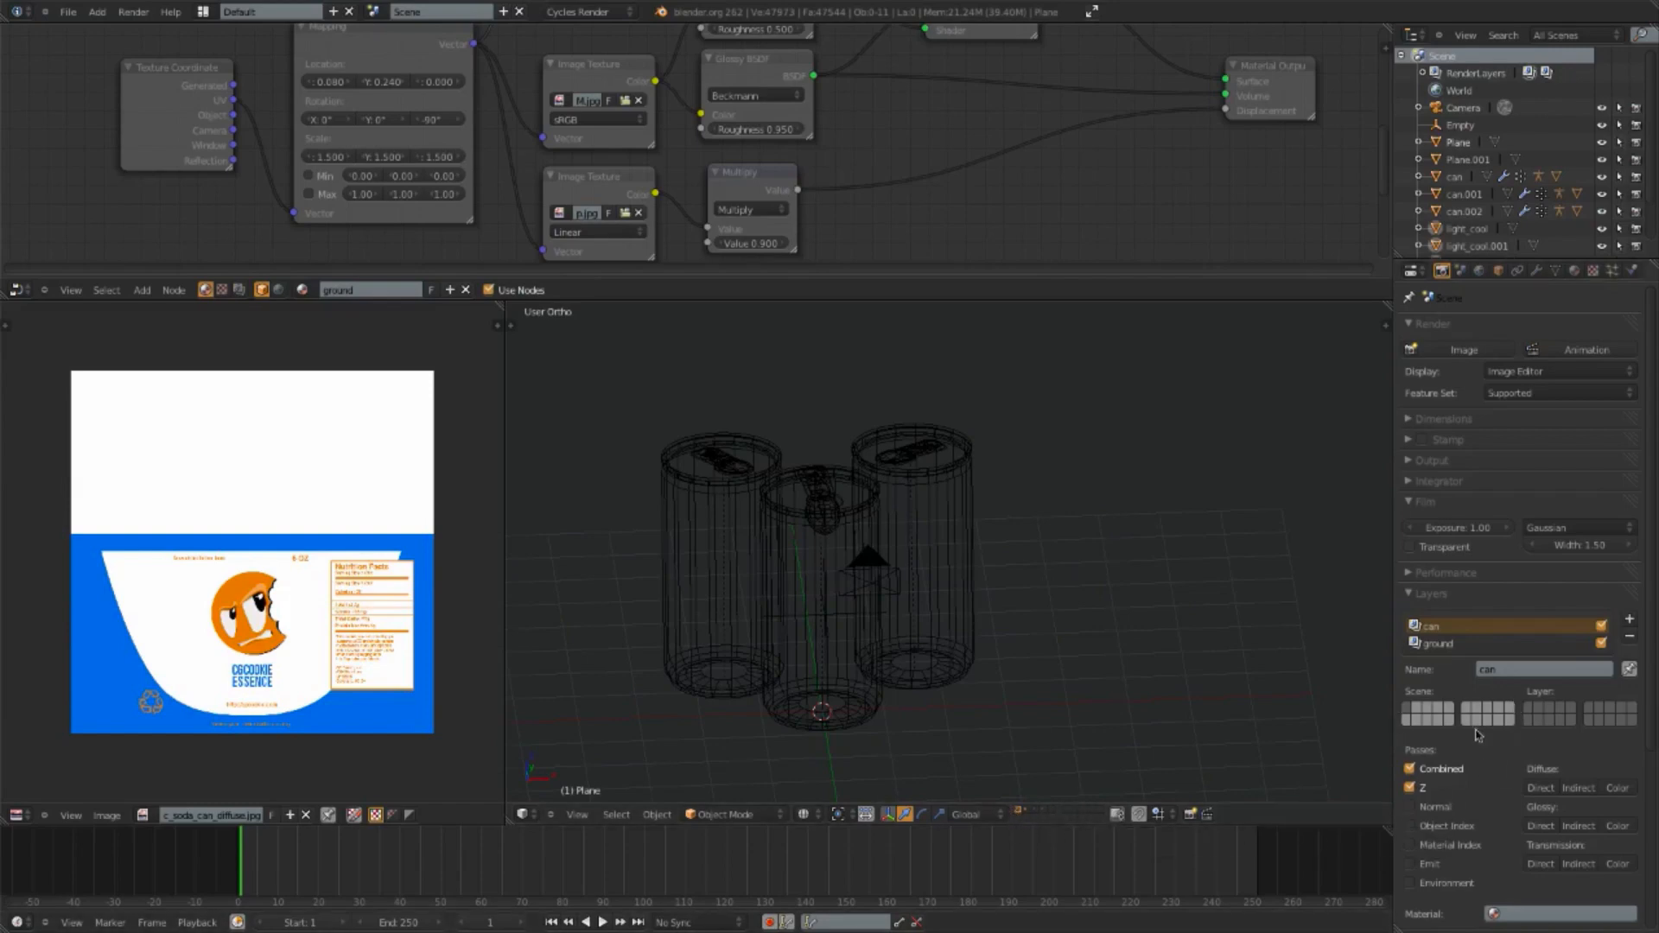
Step: Display all scene layers as shaded objects and look at the cans through the camera
{"action": "middle_click_drag", "start_coordinate": [988, 609], "coordinate": [1080, 600]}
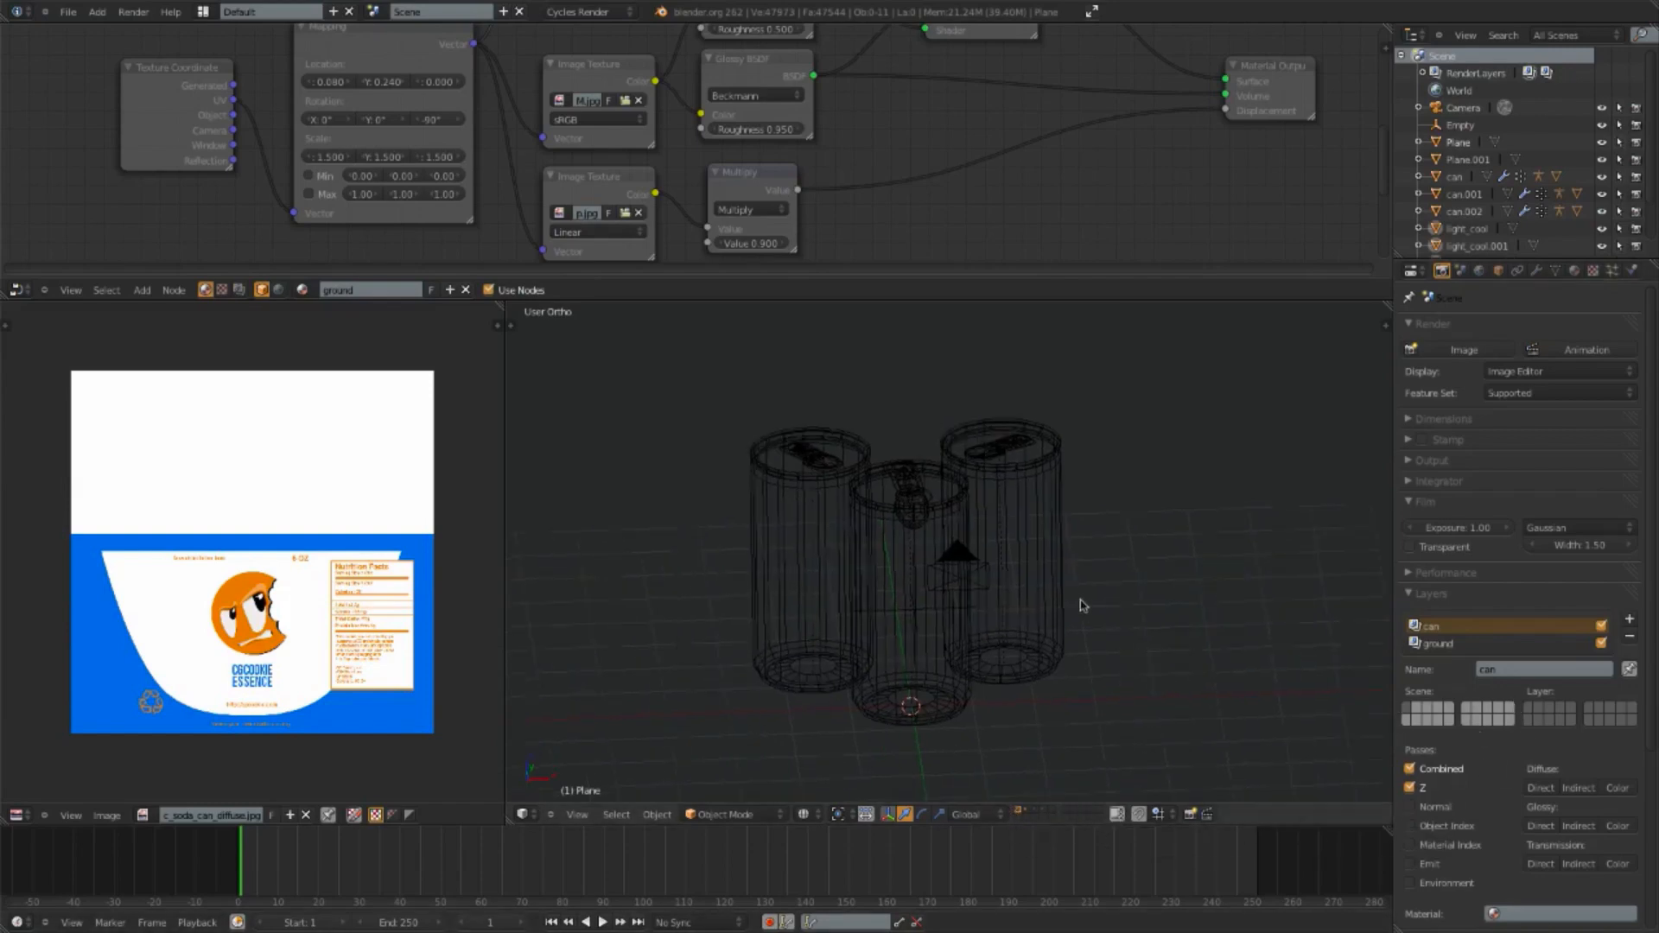
{"action": "key", "text": "z"}
{"action": "key", "text": "grave"}
{"action": "key", "text": "KP_0"}
{"action": "scroll", "coordinate": [1018, 626], "scroll_direction": "down", "scroll_amount": 5}
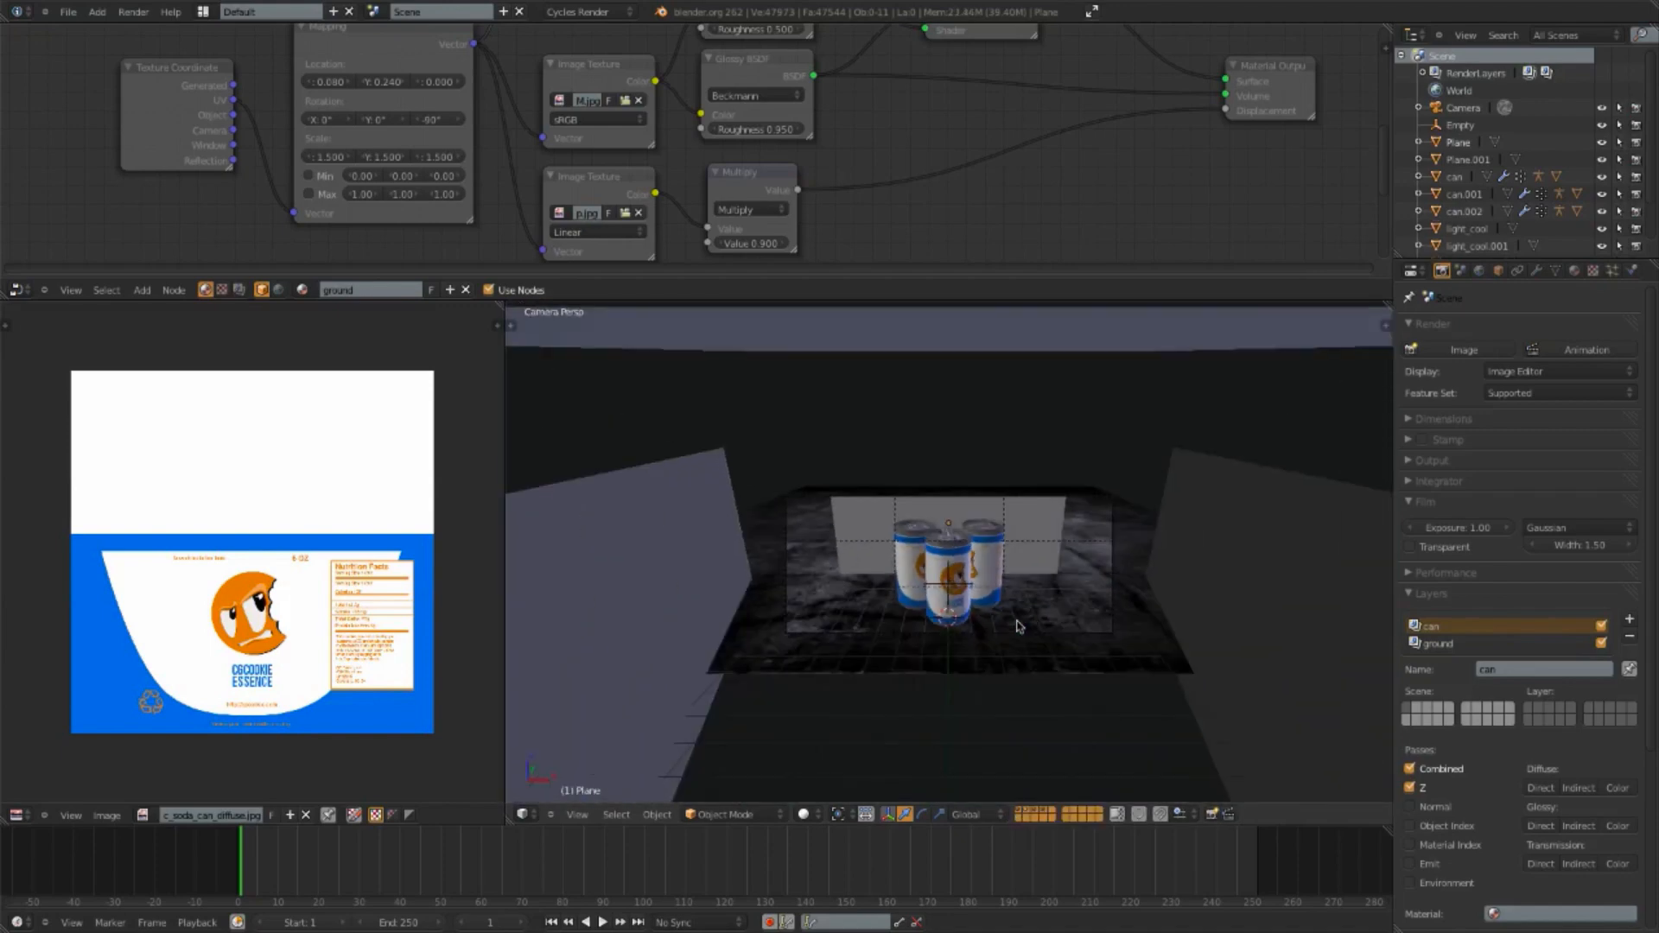
{"action": "scroll", "coordinate": [1025, 626], "scroll_direction": "up", "scroll_amount": 4}
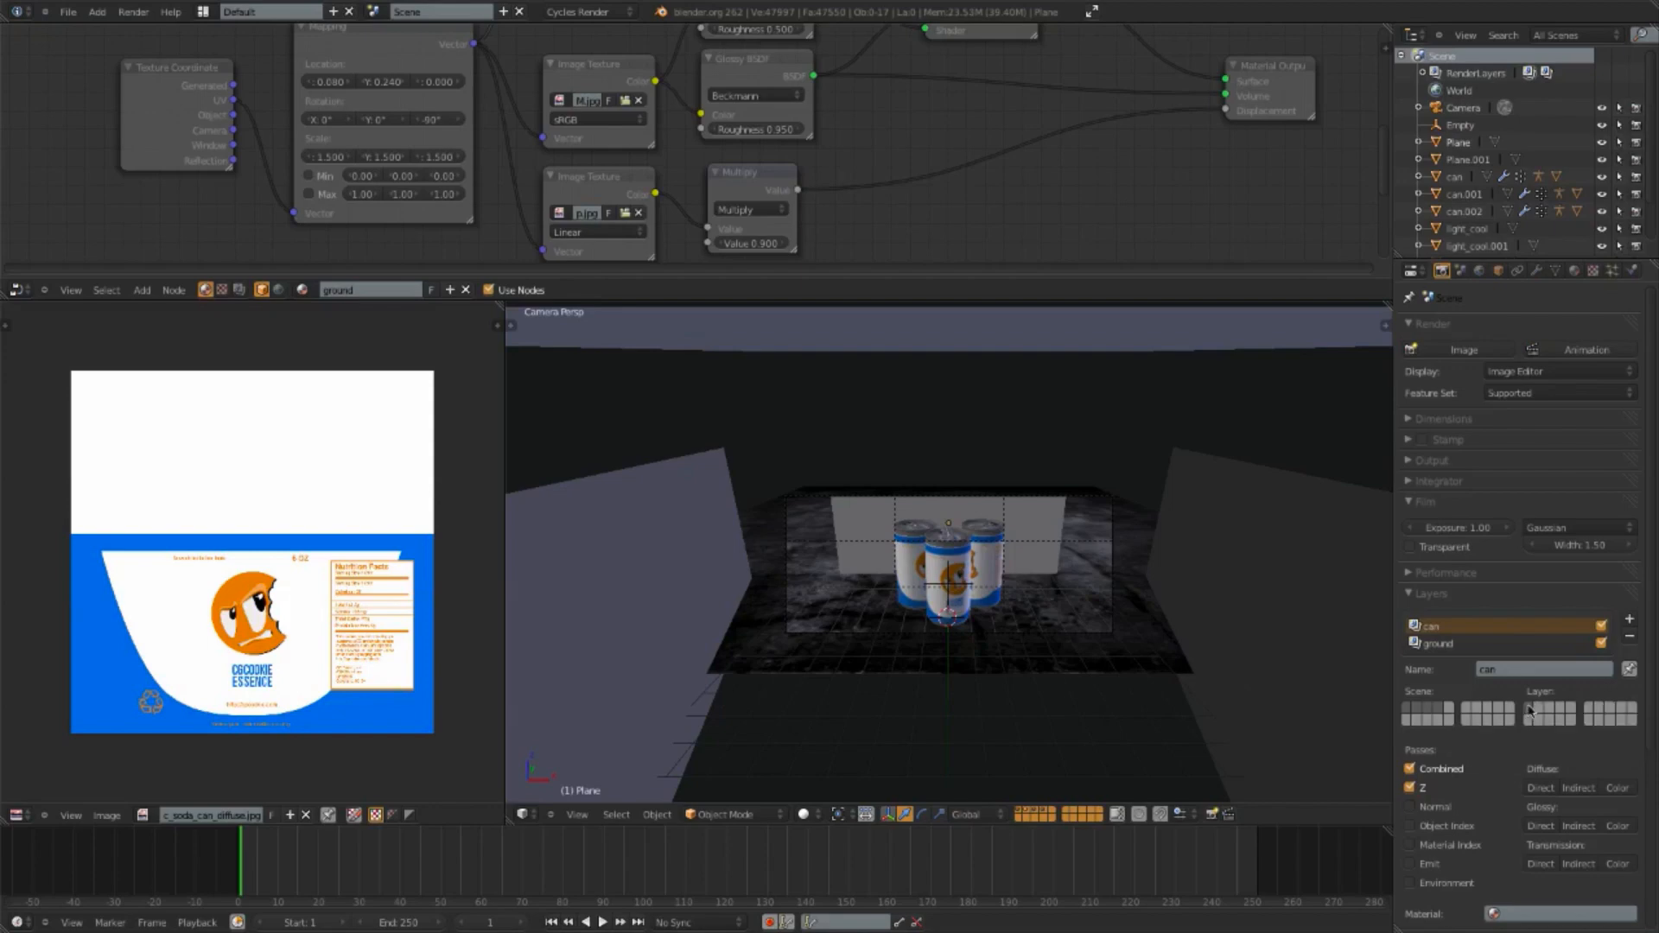
Step: Check scene layers 4, 3 and 2, leave only the ground's layer shown, and save the file
{"action": "left_click", "coordinate": [1047, 809]}
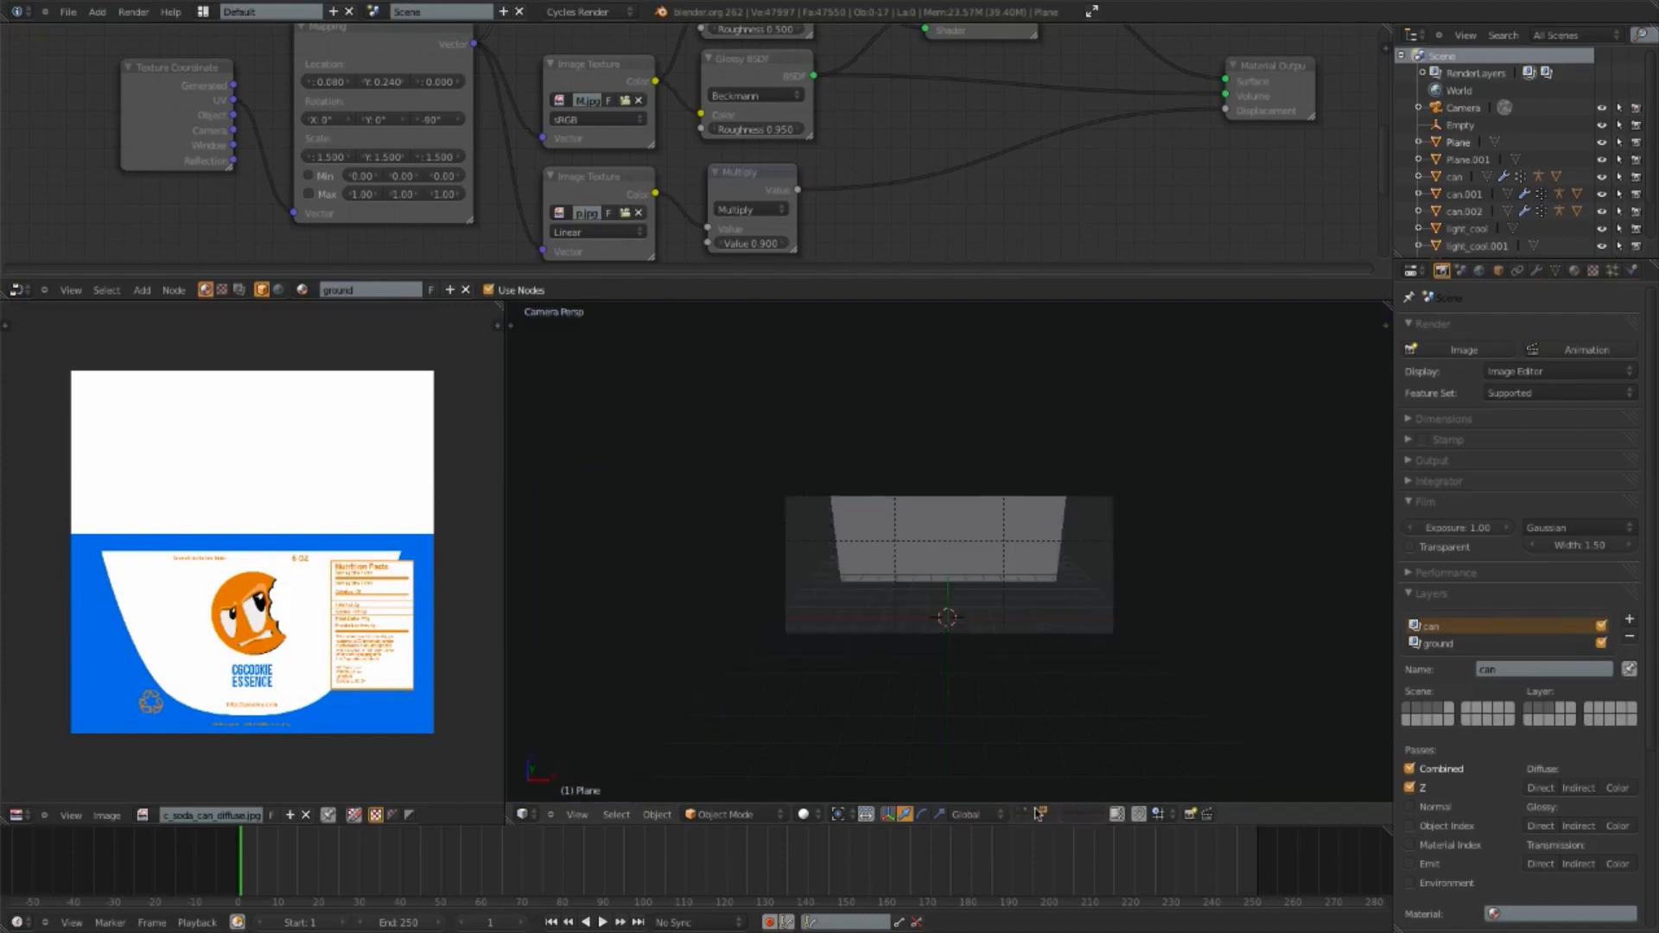
{"action": "left_click", "coordinate": [1032, 814]}
{"action": "left_click", "coordinate": [1027, 811]}
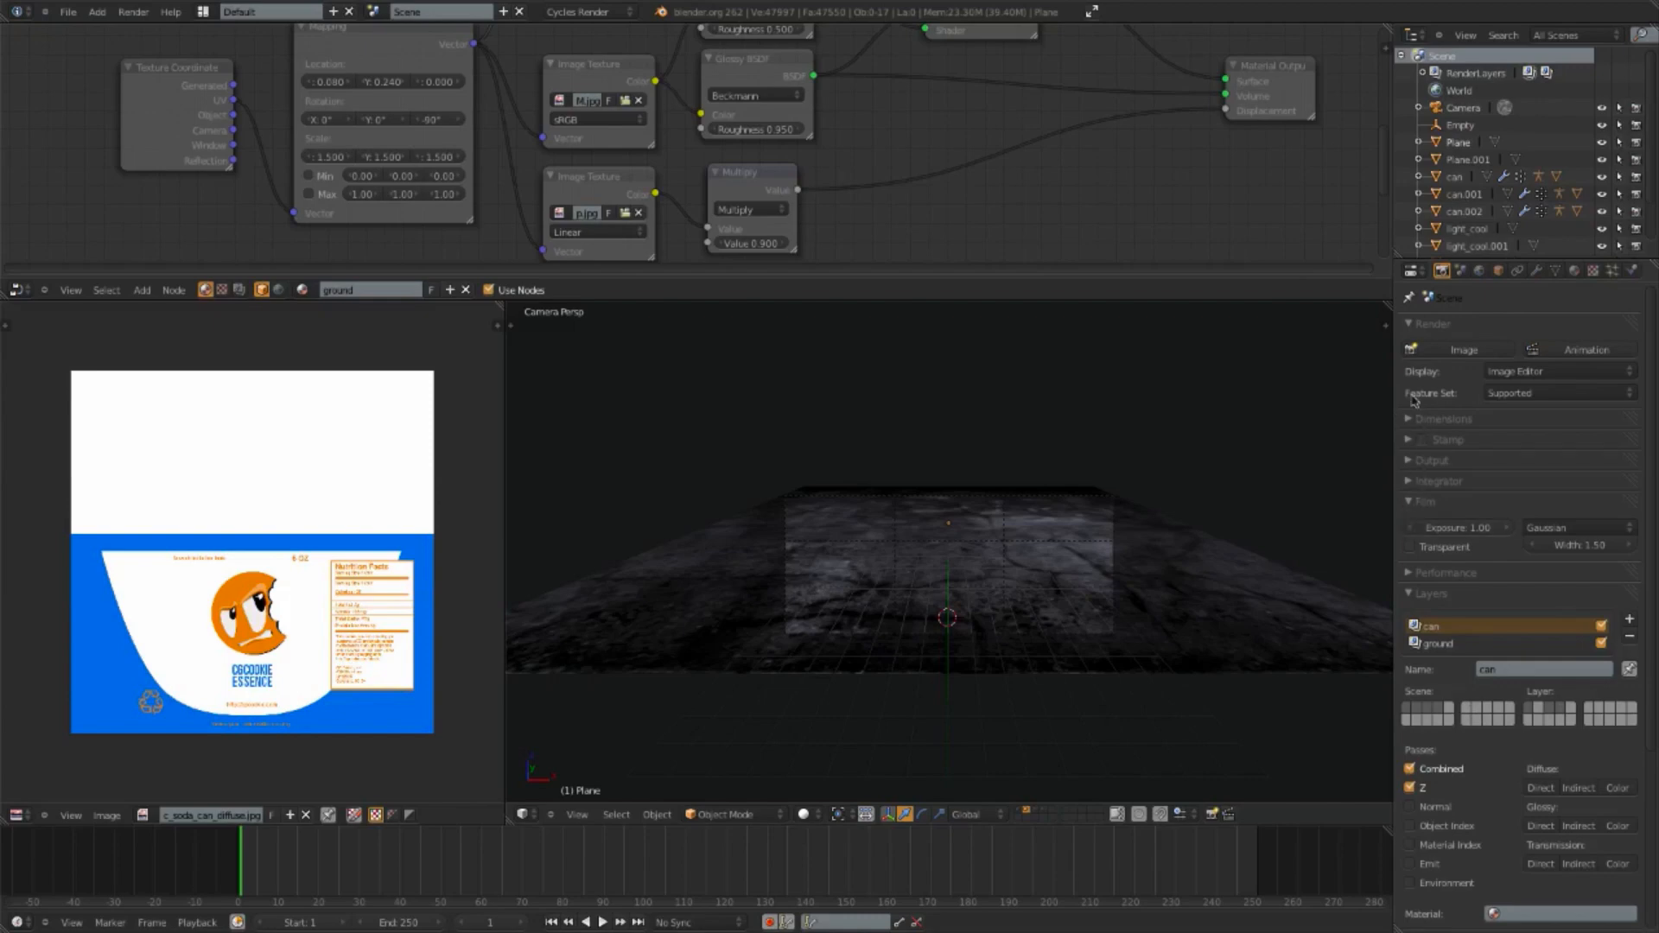
{"action": "key", "text": "ctrl+s"}
{"action": "left_click", "coordinate": [1177, 471]}
Step: Render a test image of the cans and review the Integrator sampling settings
{"action": "left_click", "coordinate": [1451, 355]}
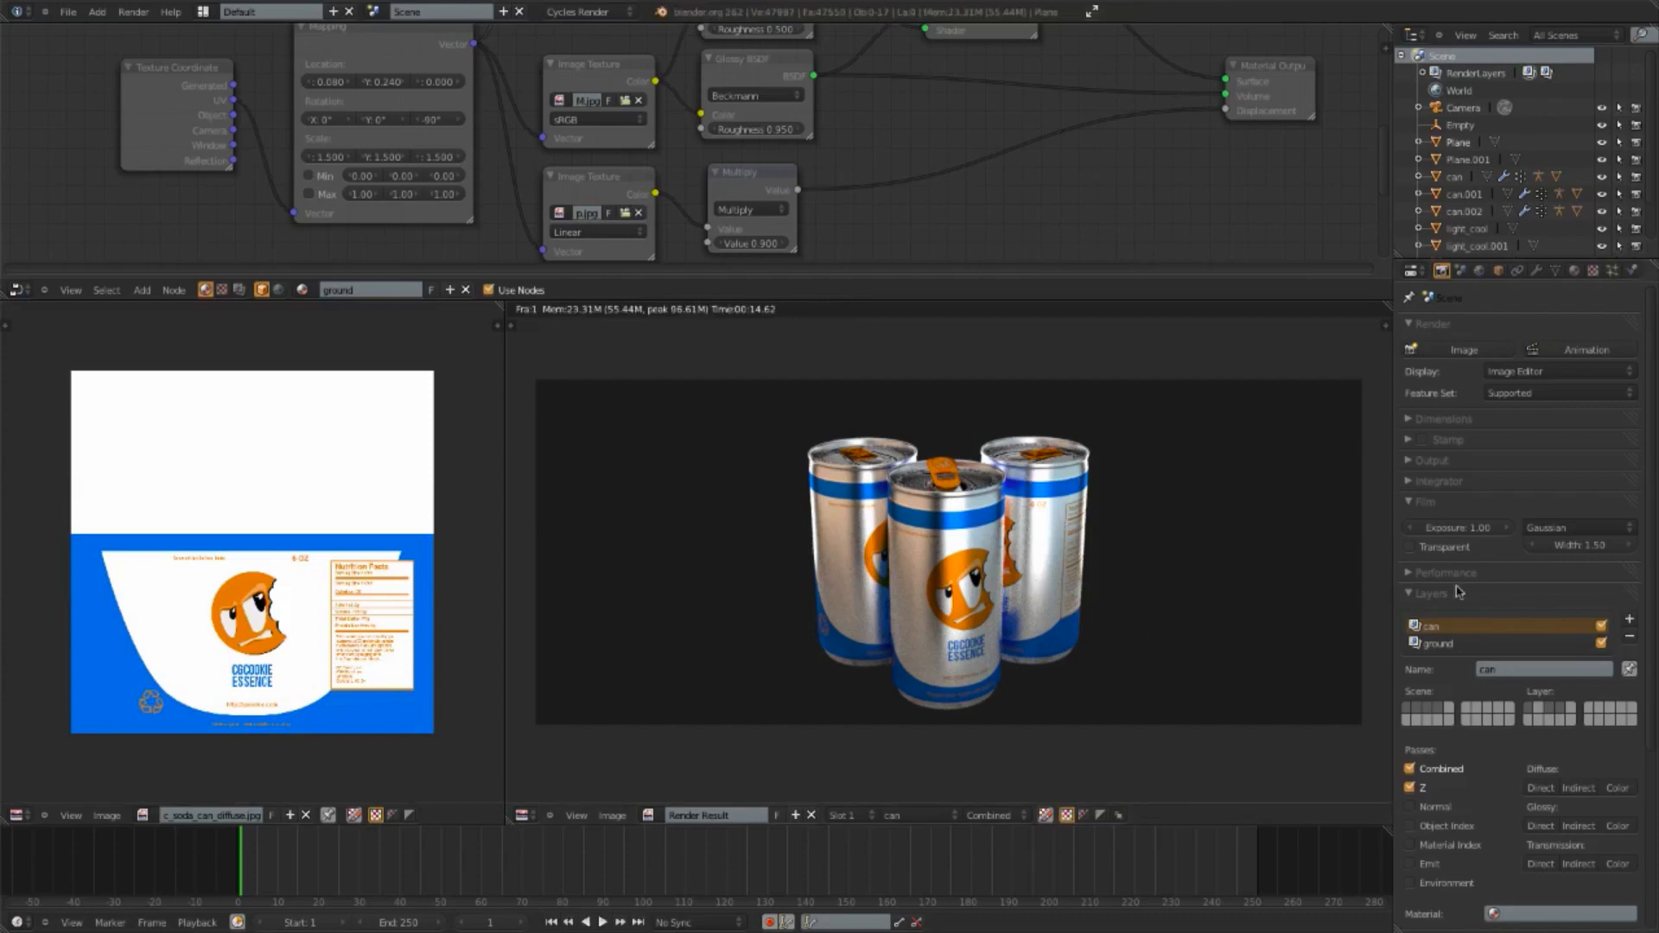
{"action": "left_click", "coordinate": [1411, 487]}
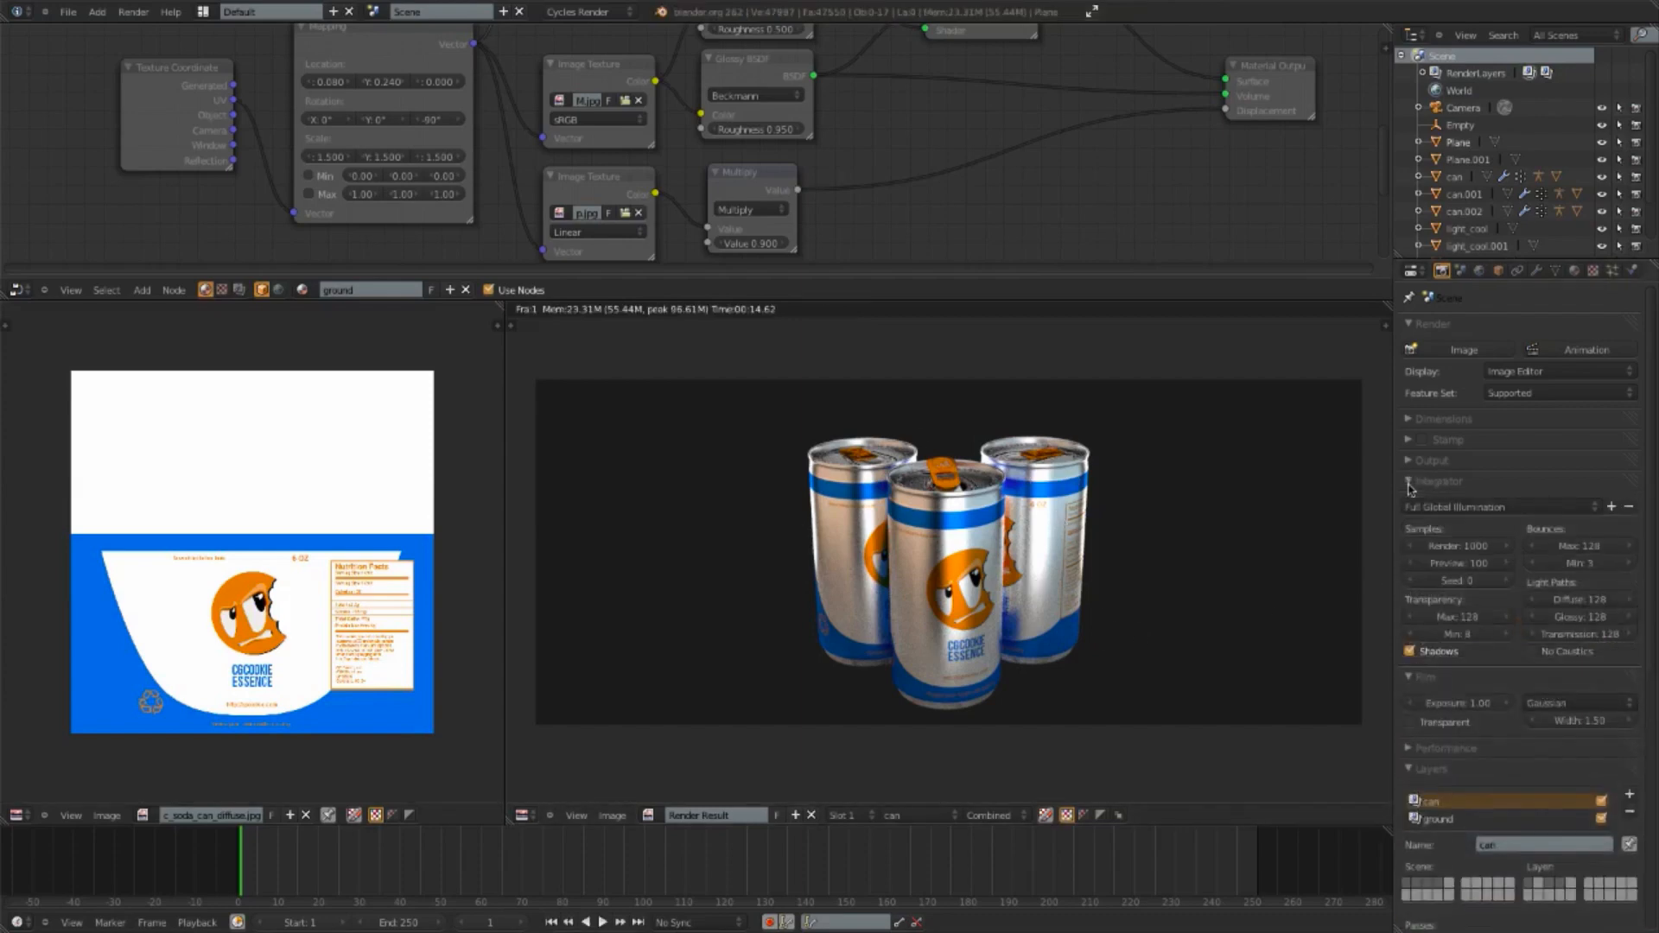
{"action": "left_click", "coordinate": [1410, 488]}
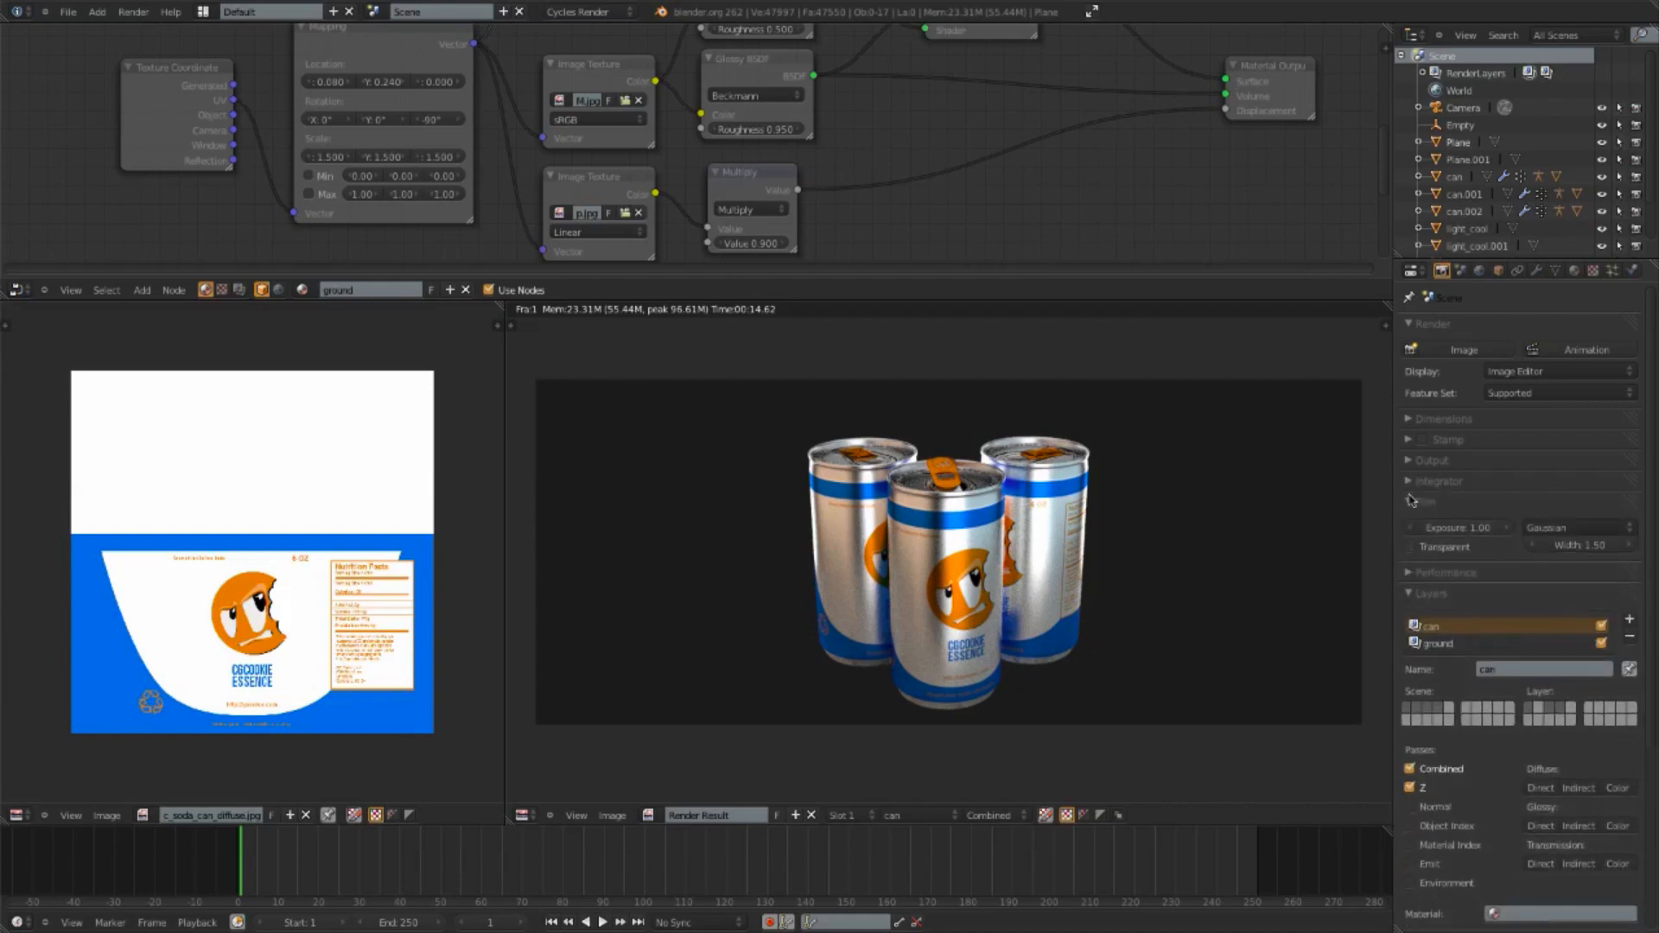
Step: Enable the transparent film background and test-render the cans with the alpha channel displayed
{"action": "left_click", "coordinate": [1410, 548]}
{"action": "key", "text": "F12"}
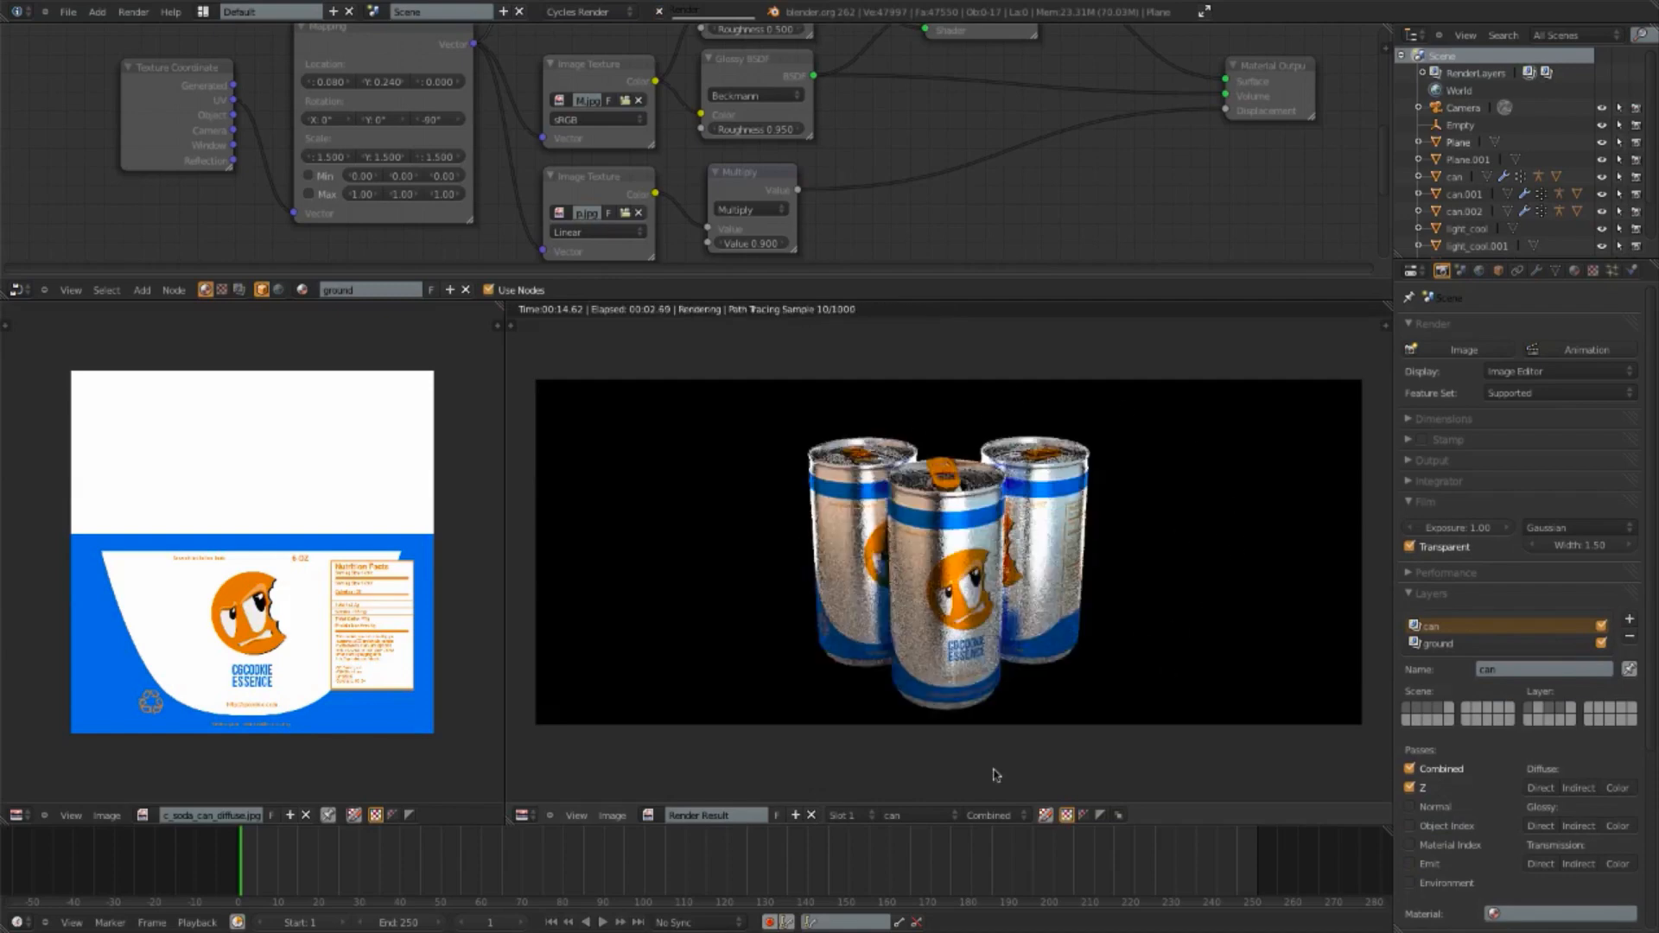
{"action": "left_click", "coordinate": [1083, 816]}
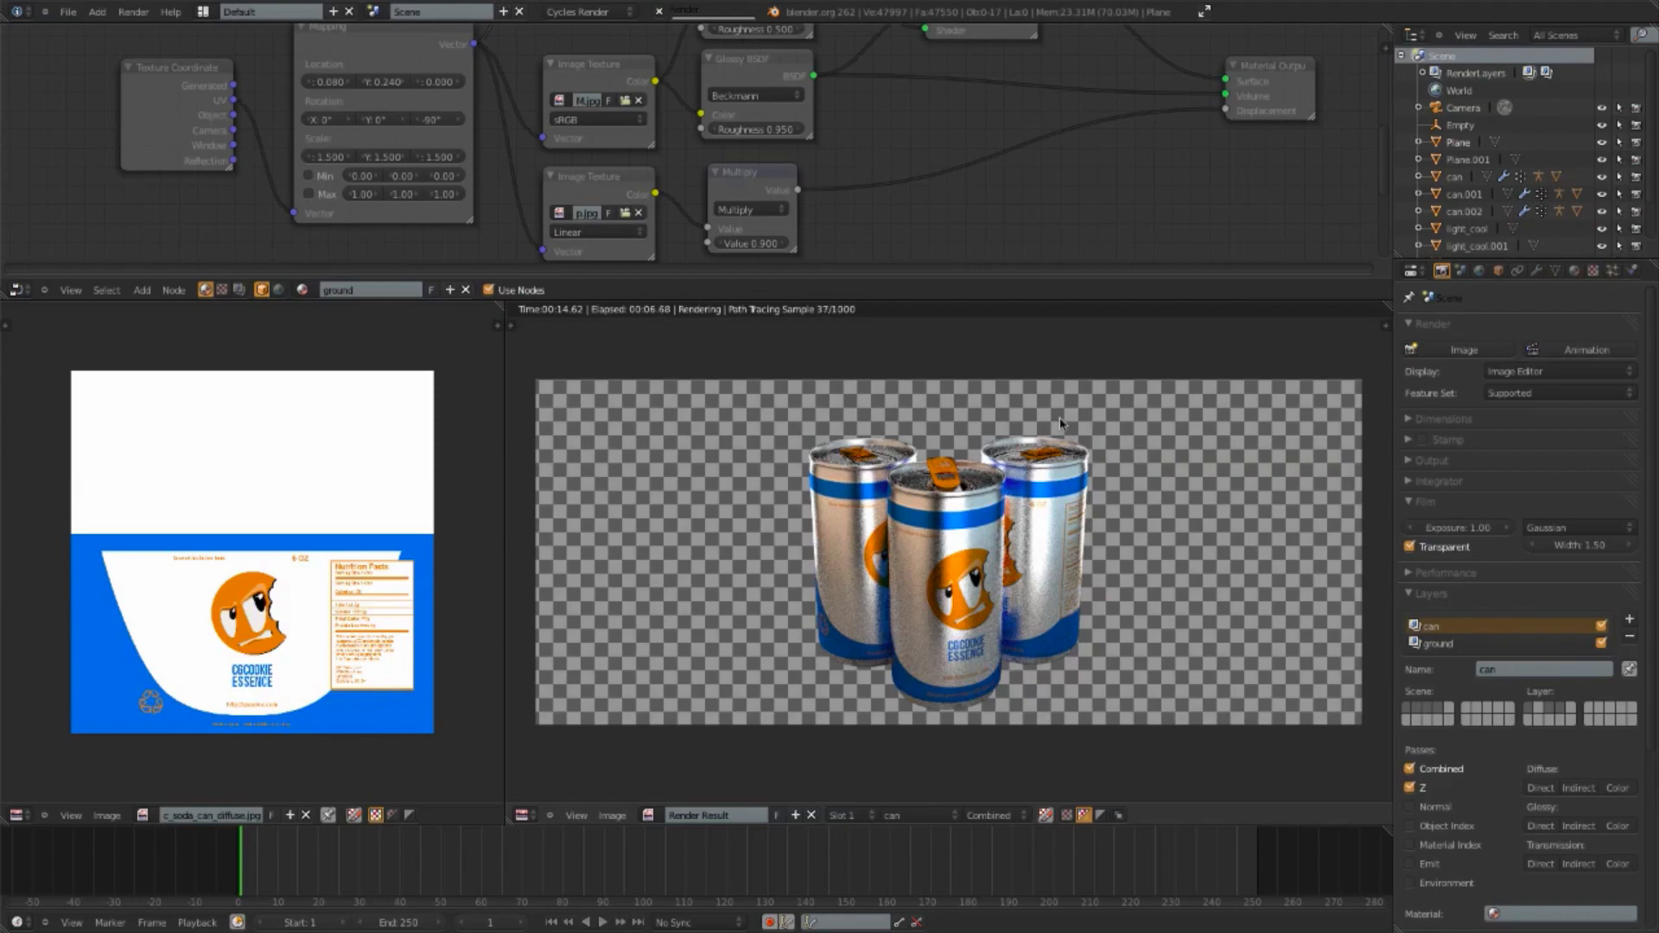
{"action": "key", "text": "Escape"}
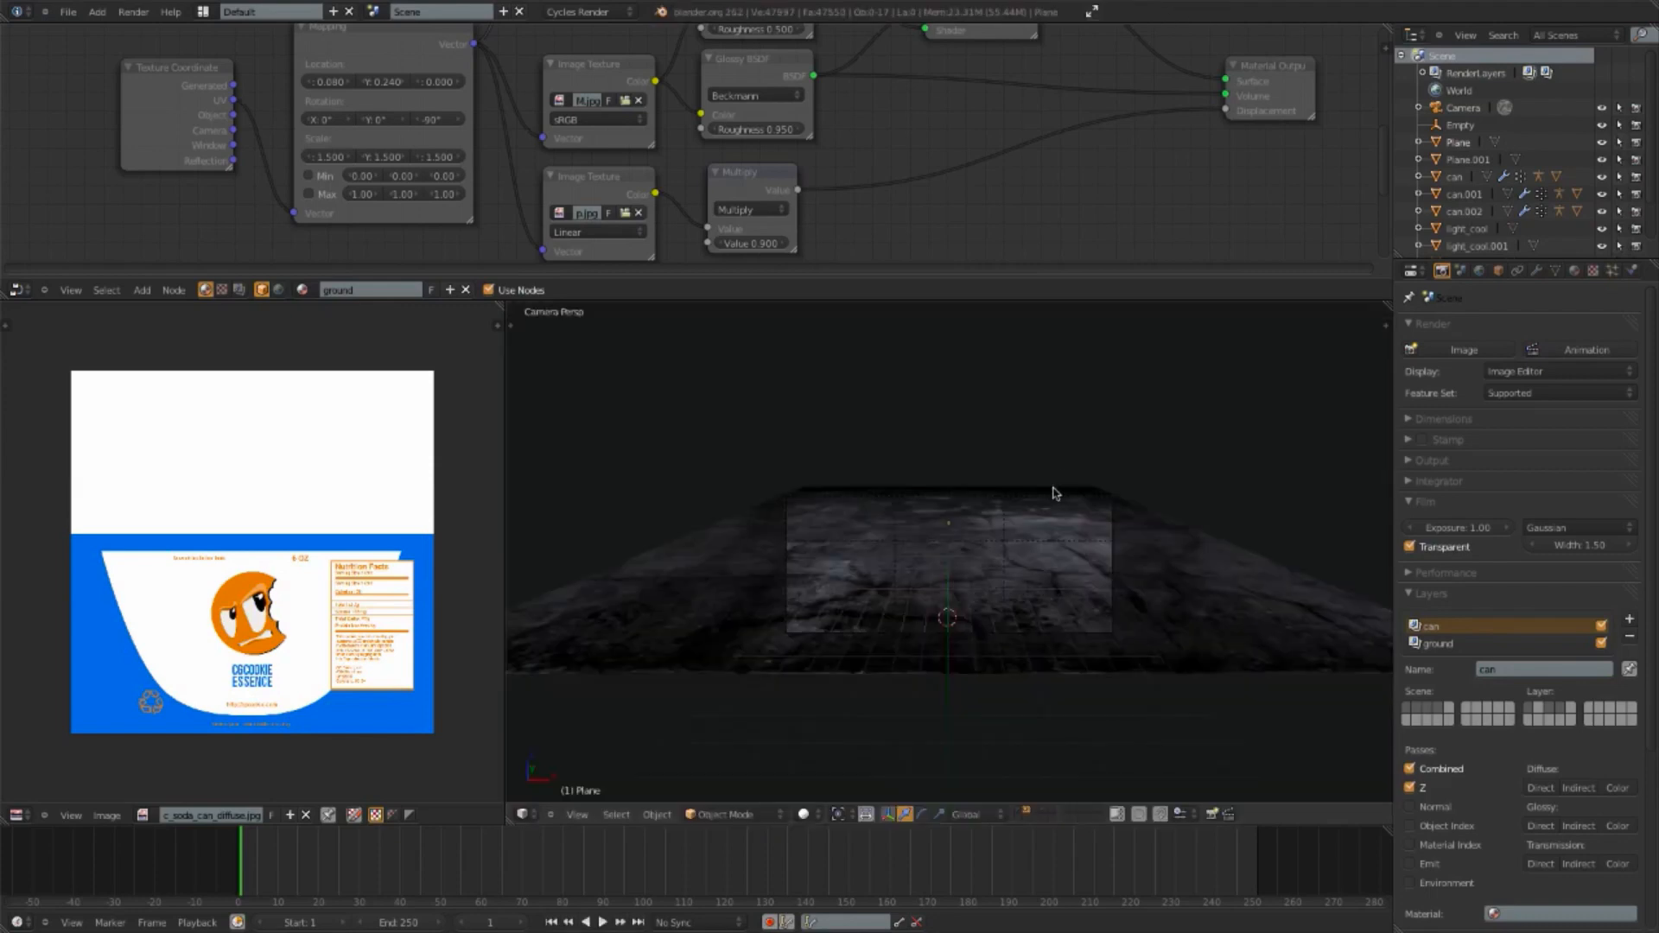
Step: Make ground the active render layer, show all scene layers, and assign scene layer 2 to that render layer
{"action": "left_click", "coordinate": [1439, 643]}
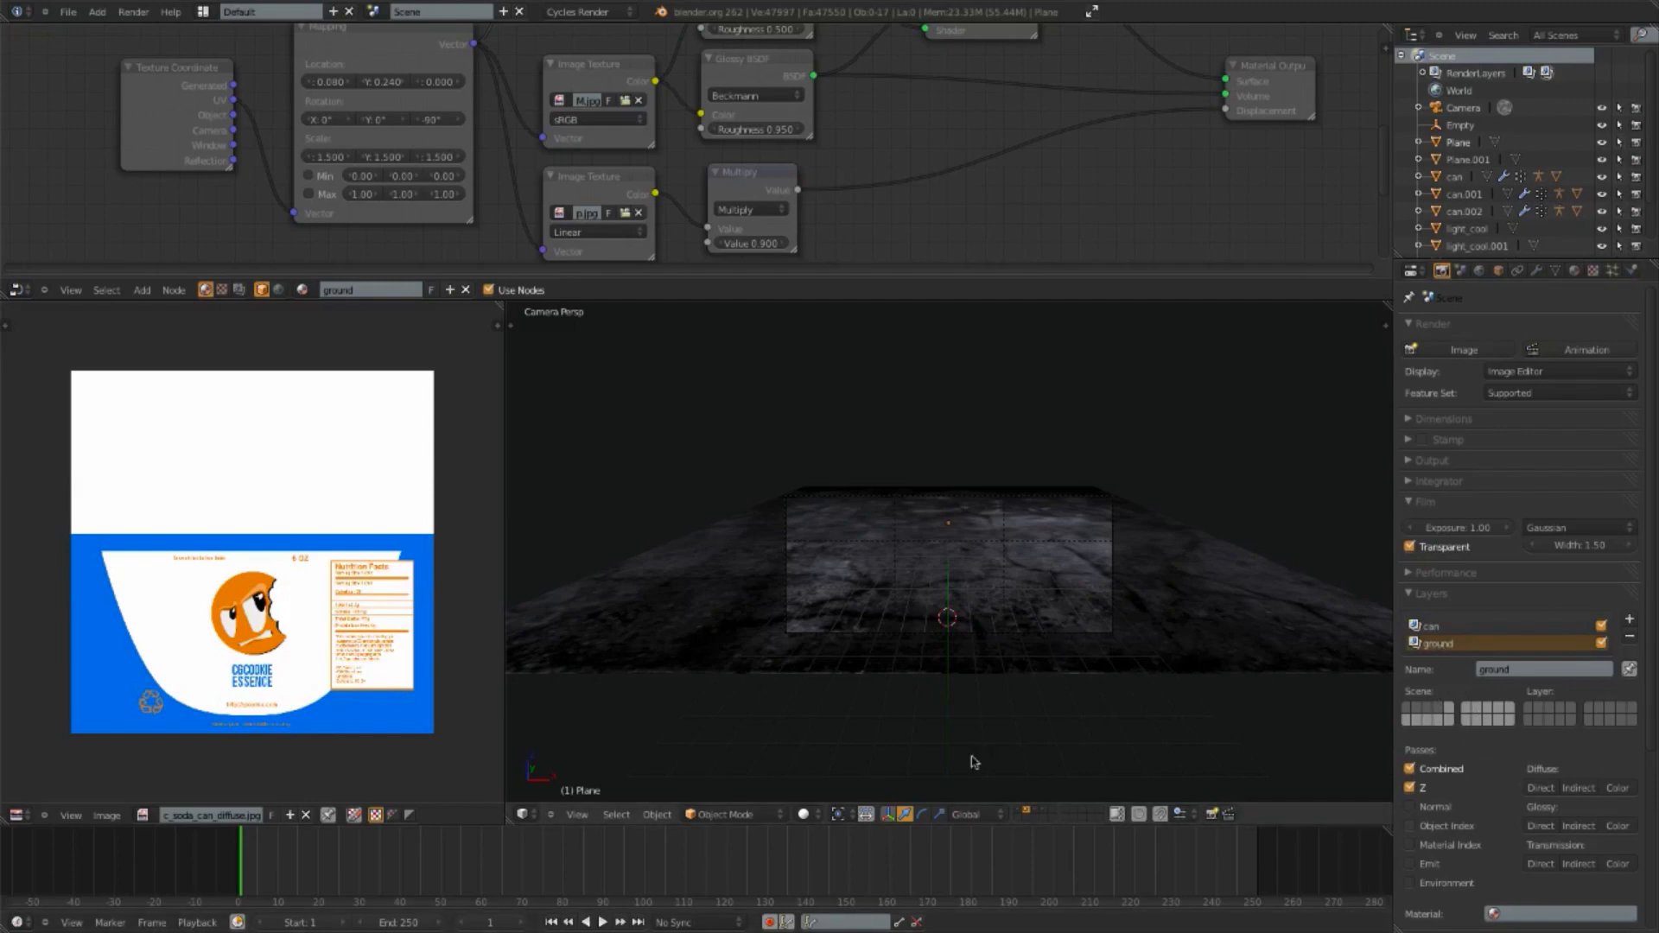
{"action": "left_click", "coordinate": [1034, 812]}
{"action": "left_click", "coordinate": [1043, 812]}
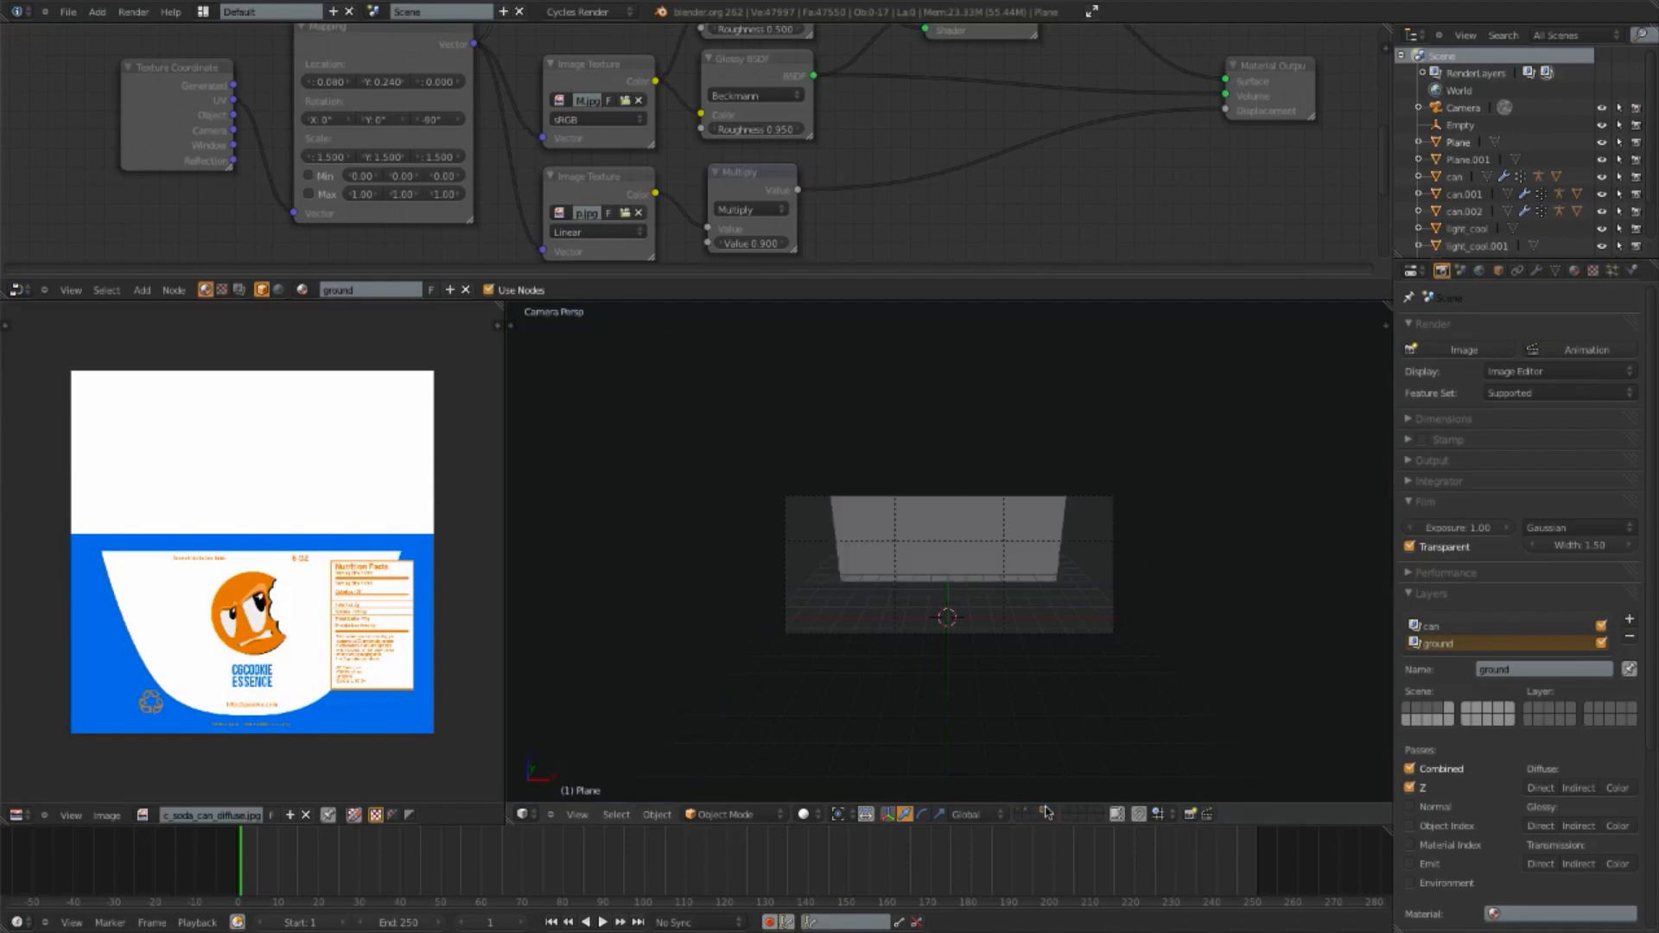
{"action": "key", "text": "grave"}
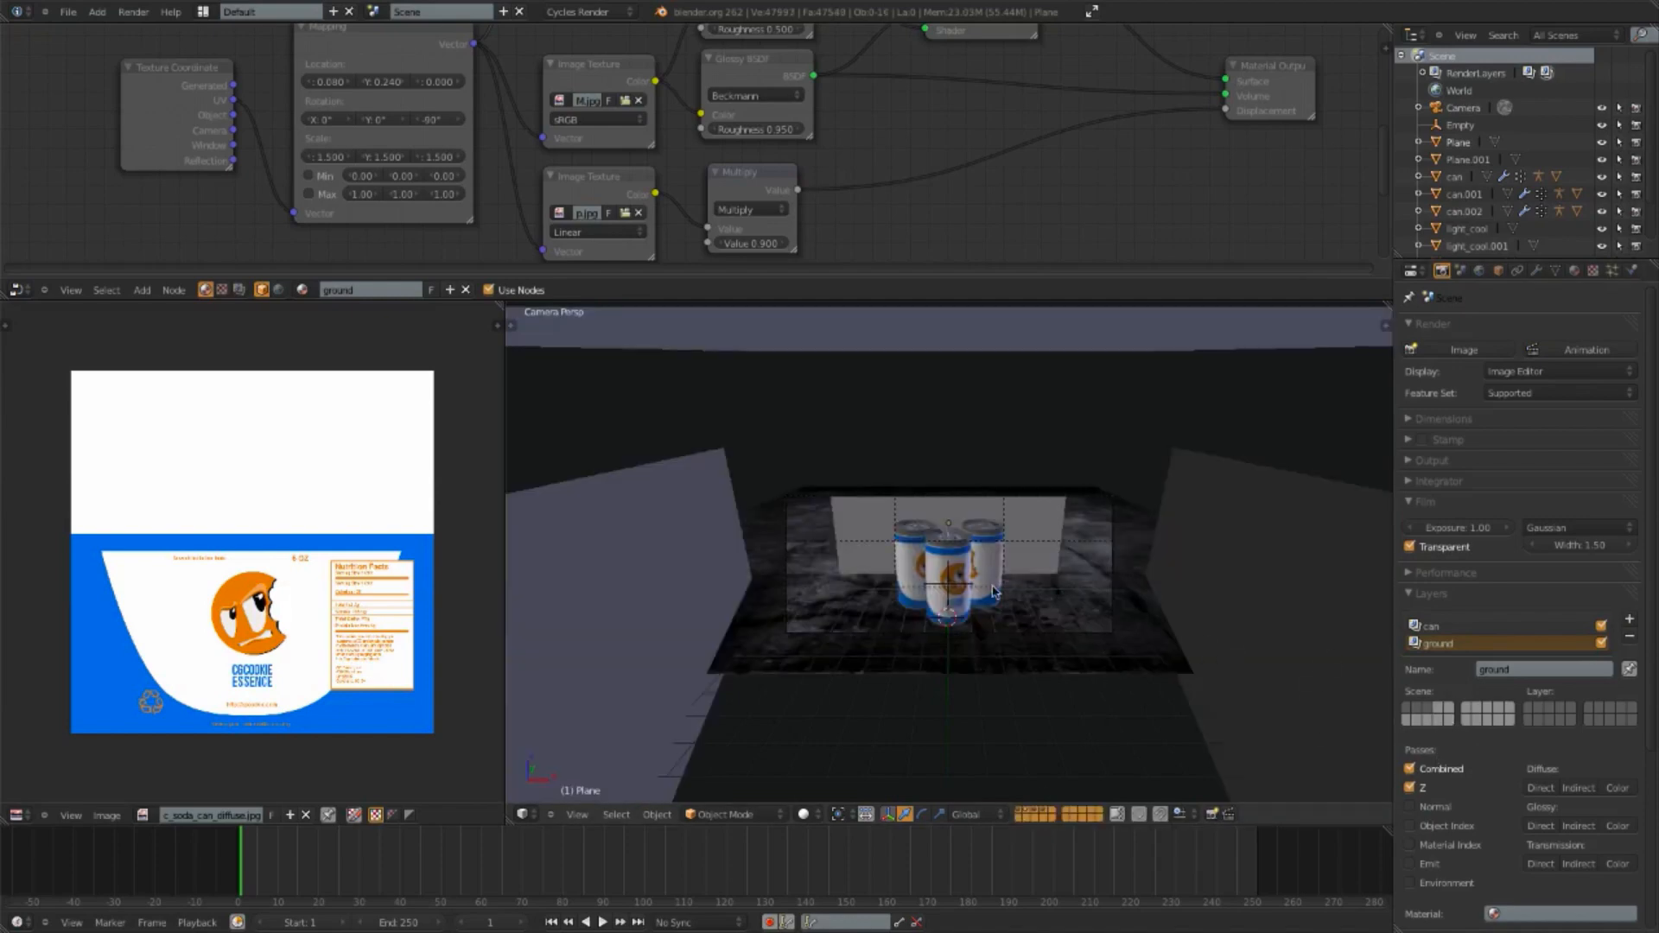
{"action": "scroll", "coordinate": [993, 583], "scroll_direction": "up", "scroll_amount": 2}
{"action": "middle_click_drag", "start_coordinate": [992, 577], "coordinate": [992, 610], "text": "shift"}
{"action": "left_click", "coordinate": [1541, 705]}
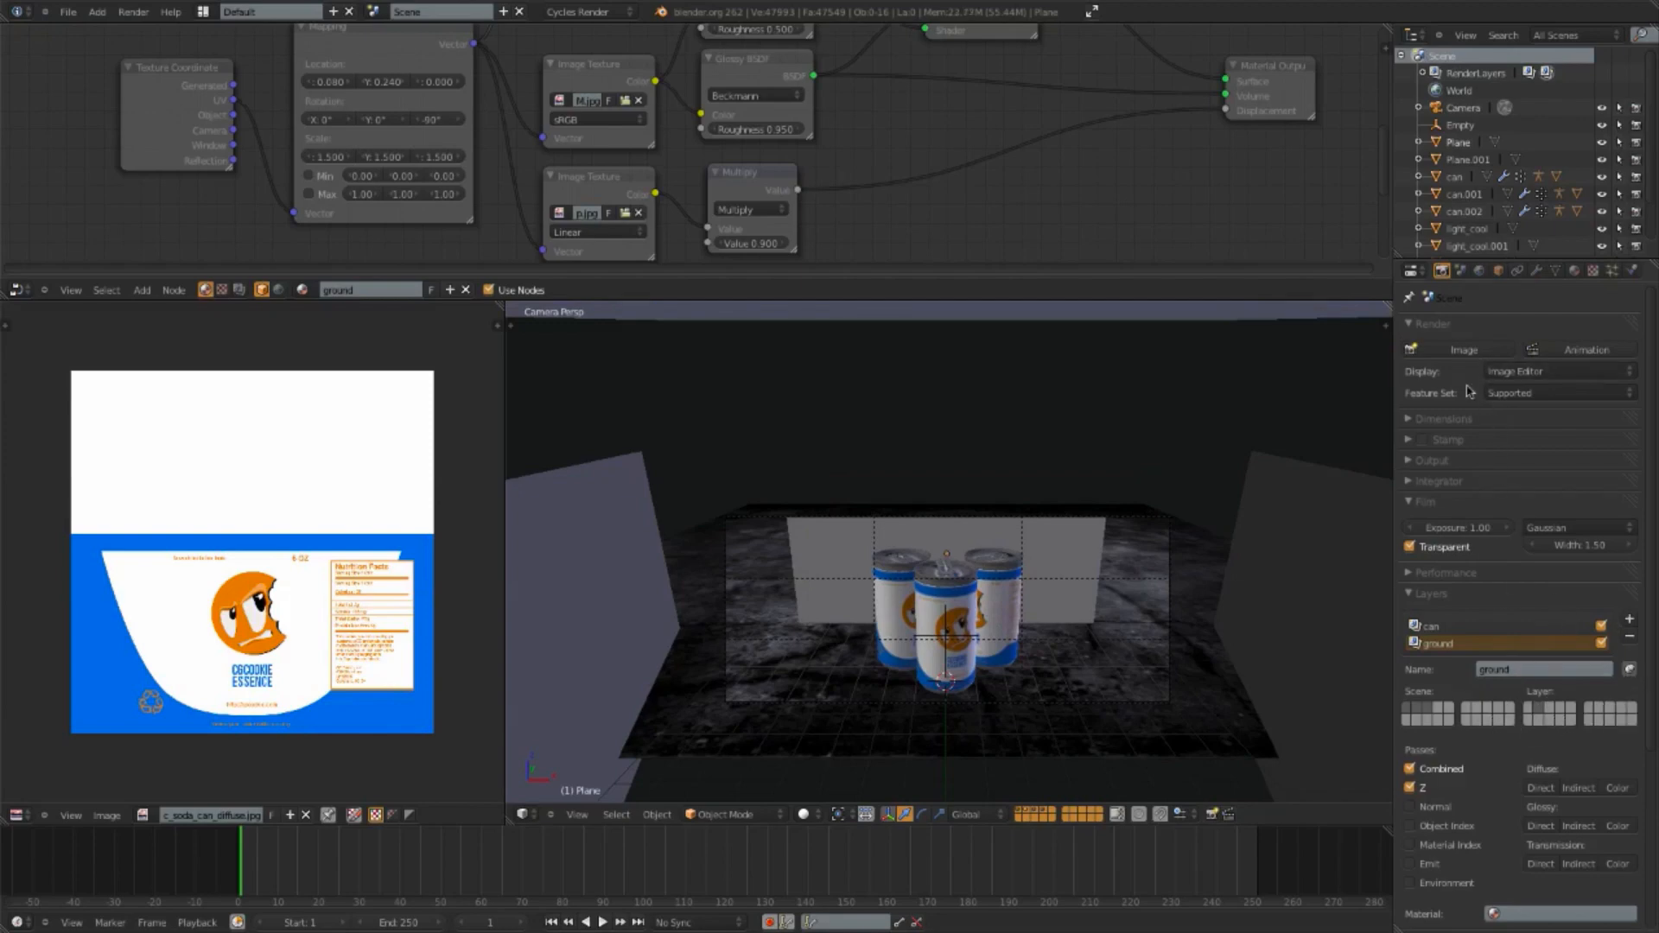
Step: Test-render the can and ground layers, cancel the test, and render the full image
{"action": "left_click", "coordinate": [1464, 349]}
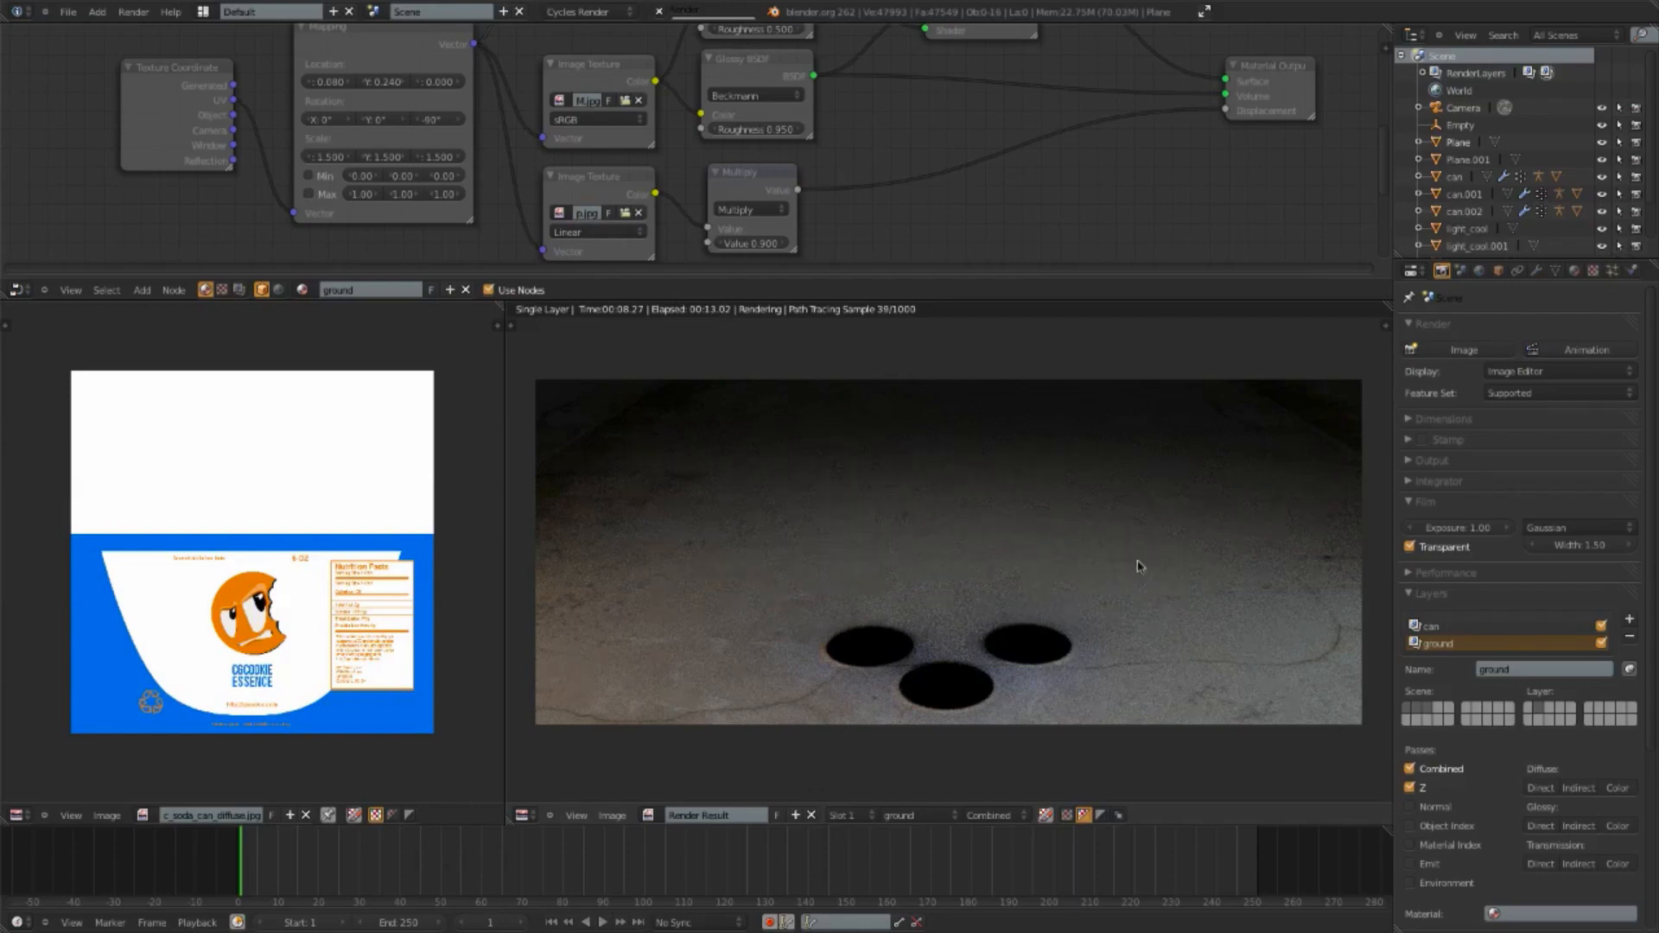
{"action": "key", "text": "Escape"}
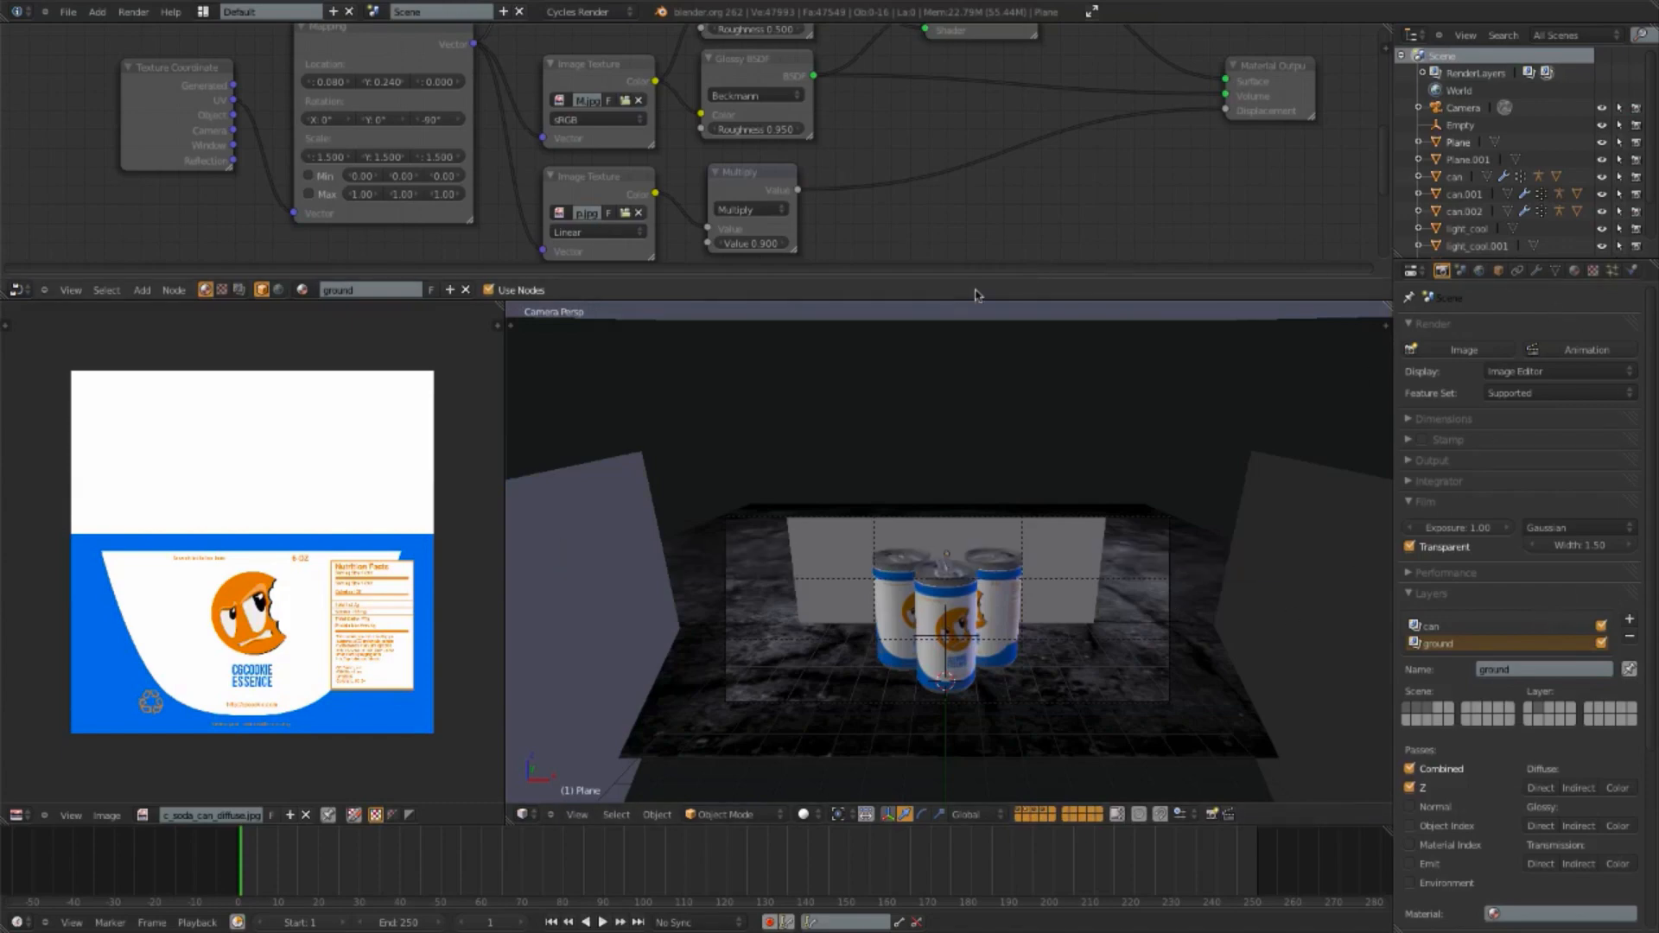
{"action": "left_click", "coordinate": [1464, 349]}
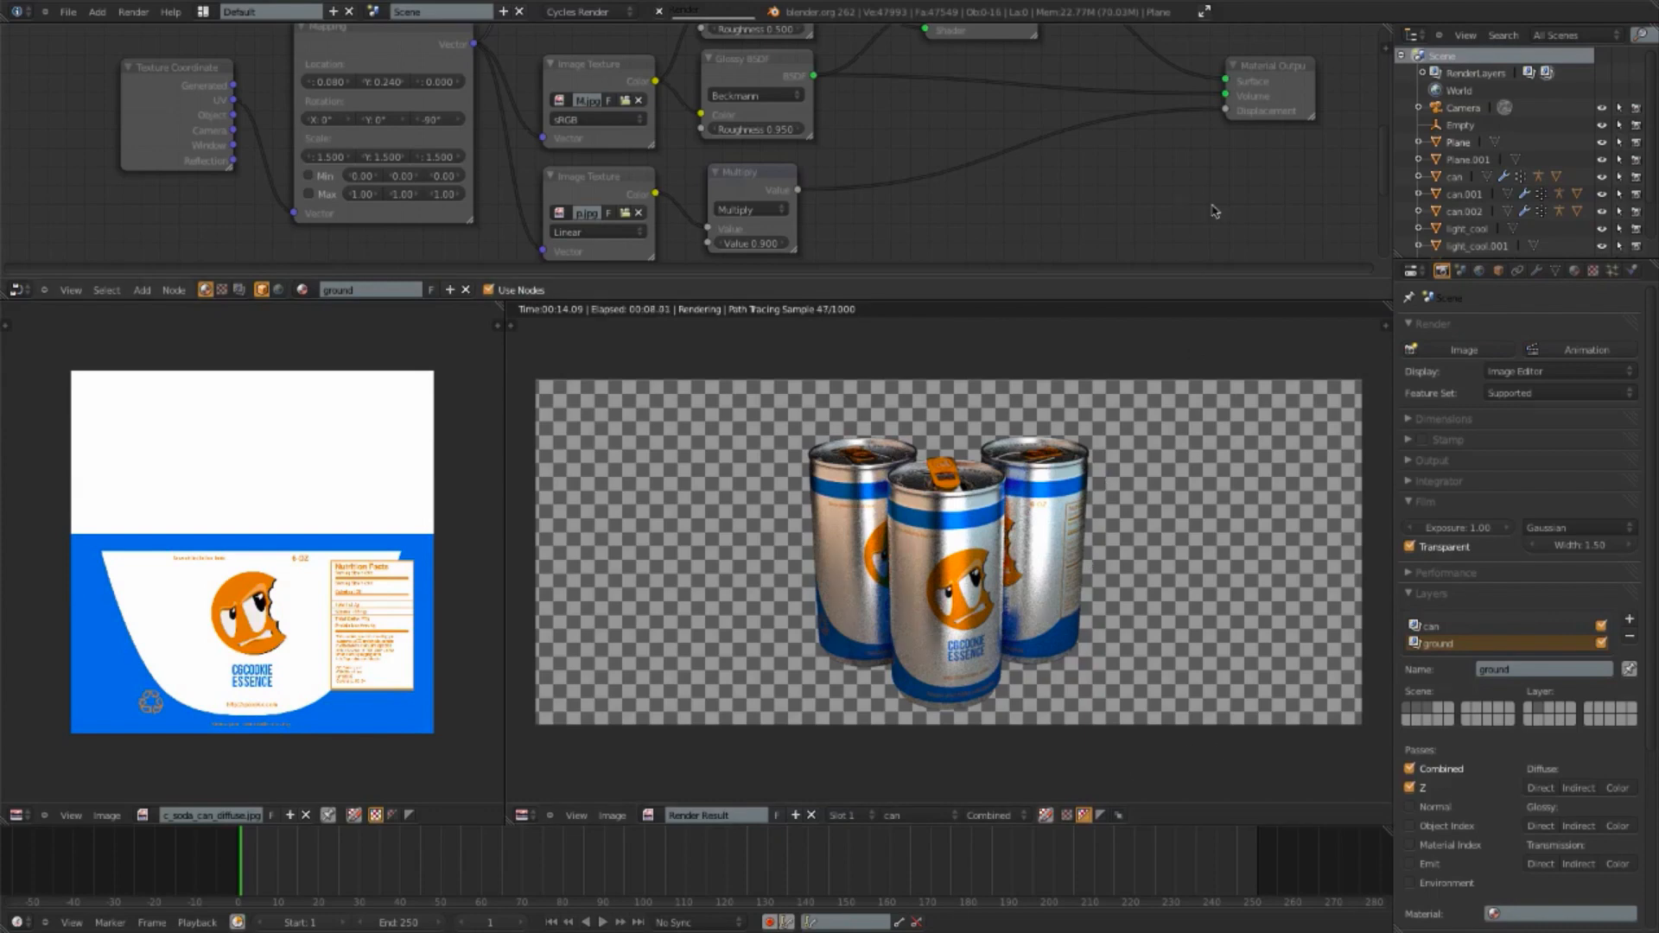
{"action": "mouse_move", "coordinate": [1206, 17]}
{"action": "left_click", "coordinate": [1140, 10]}
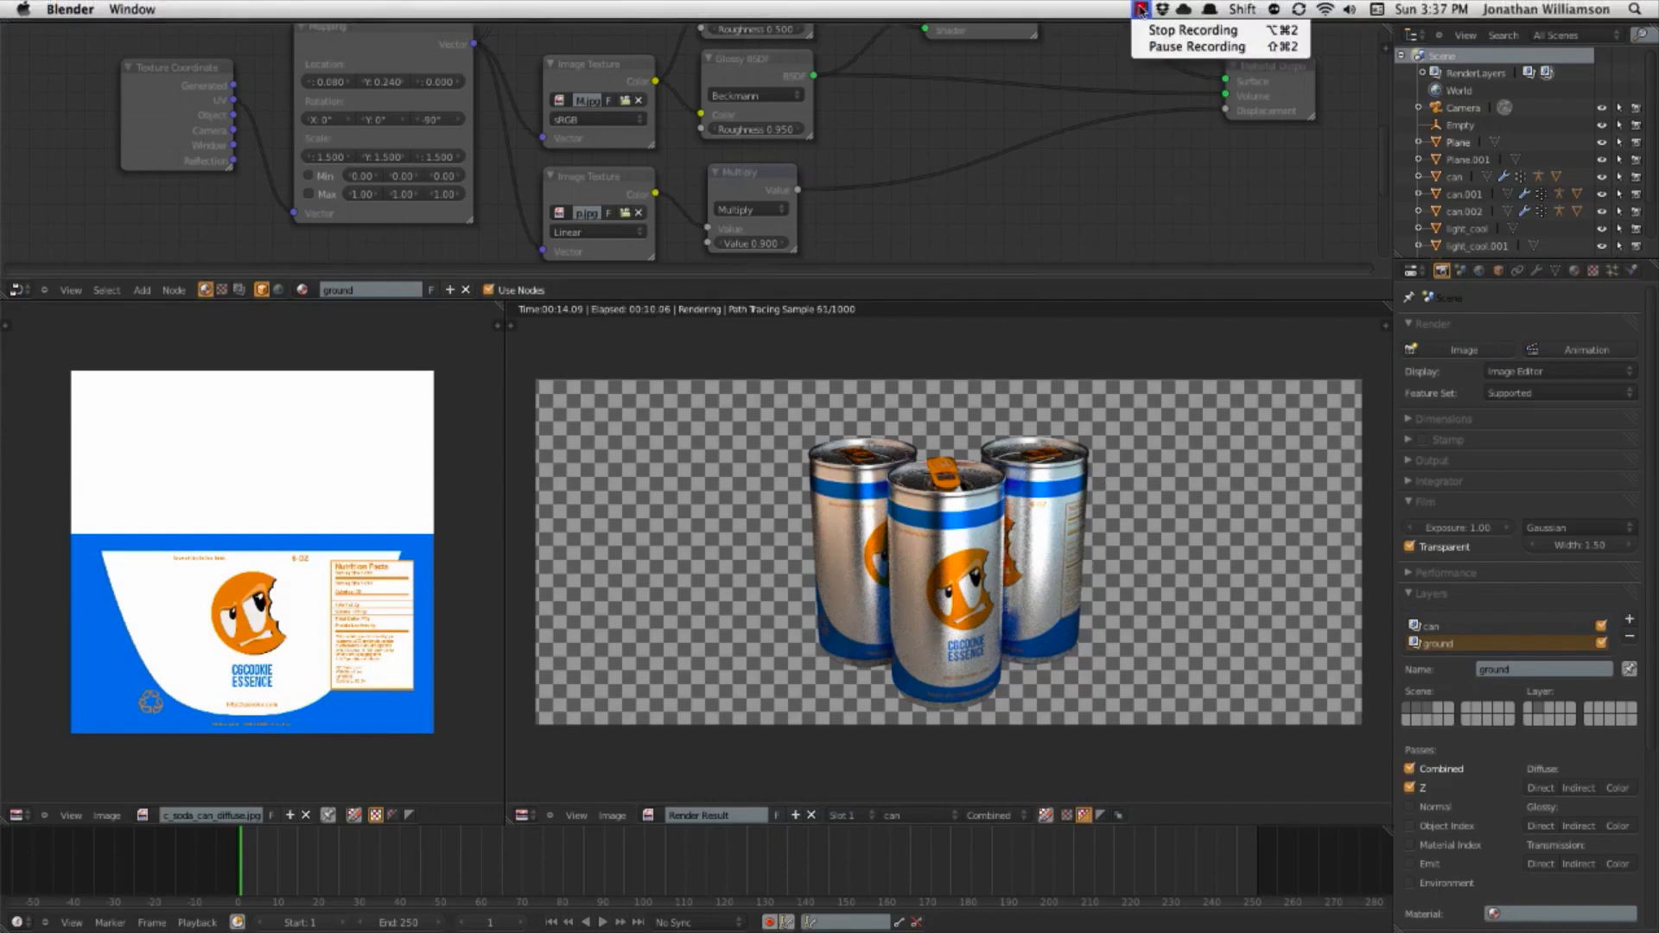
{"action": "left_click", "coordinate": [1156, 46]}
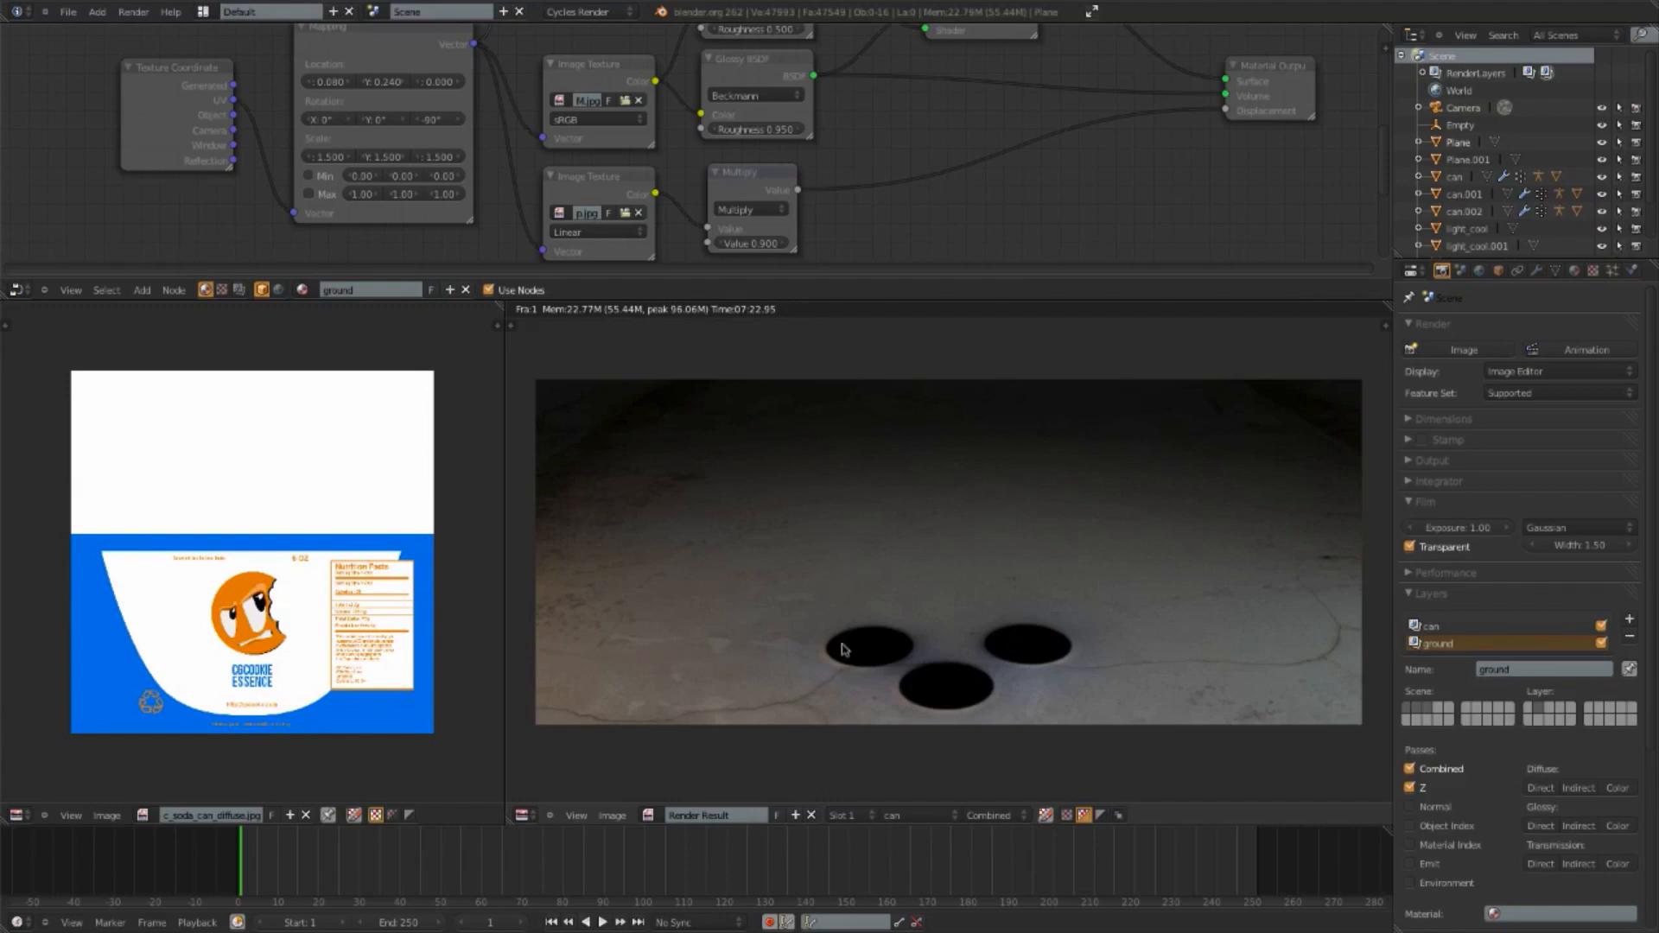
Step: Compare the can and ground layers of the render result, ending on the ground layer
{"action": "left_click", "coordinate": [907, 816]}
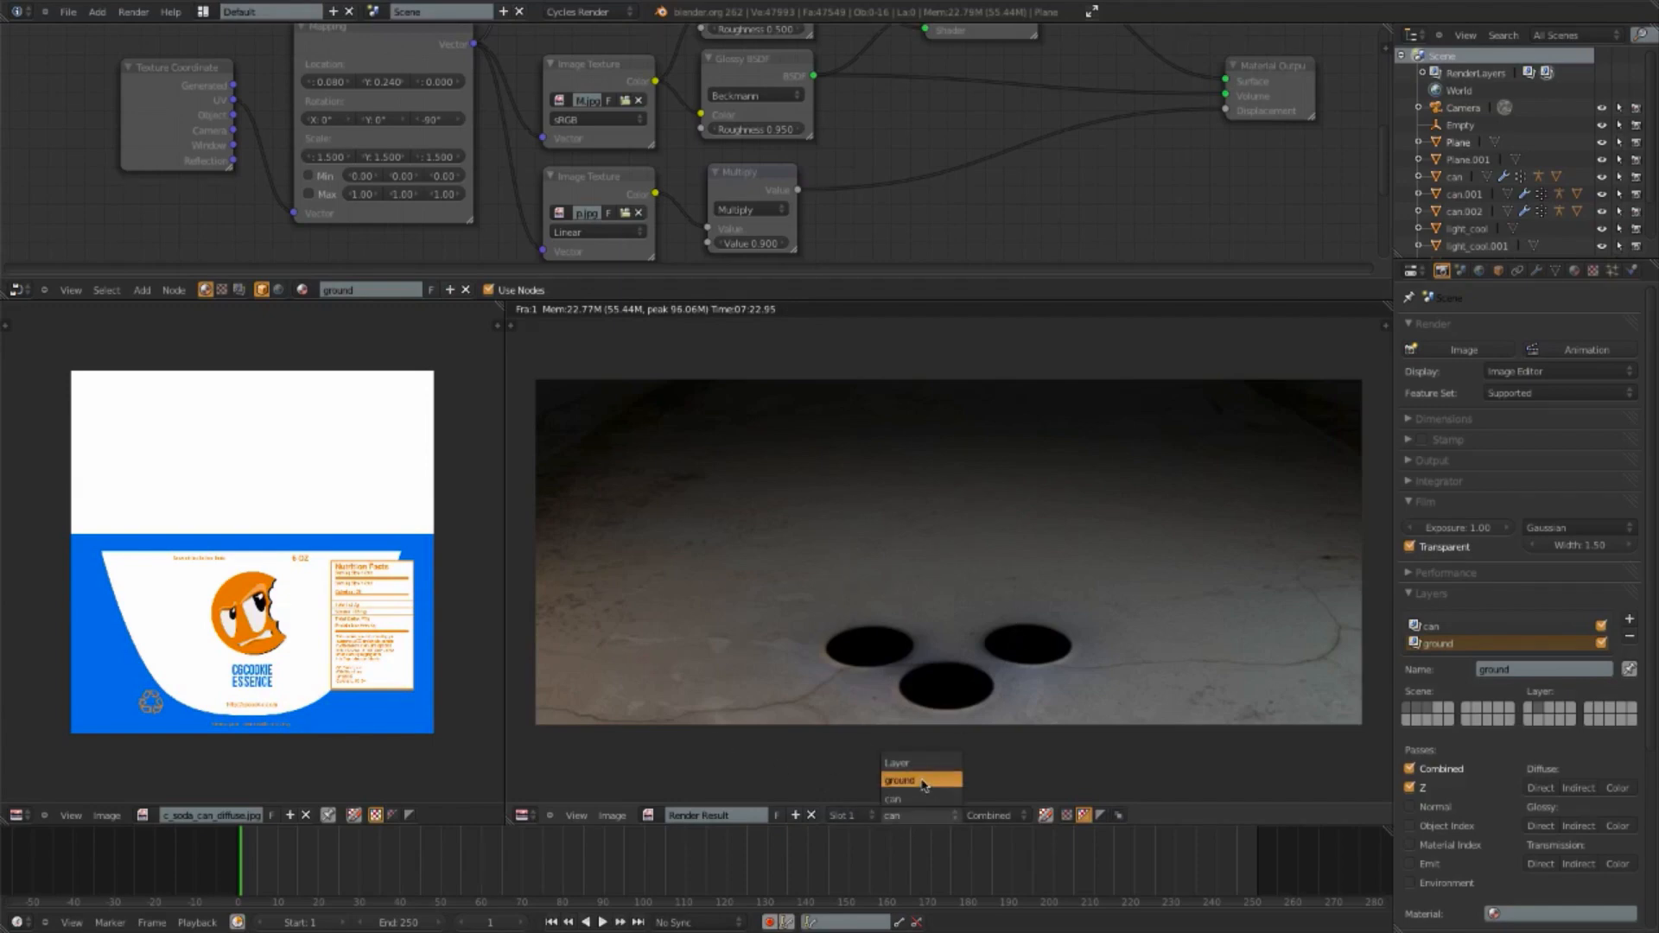
{"action": "left_click", "coordinate": [923, 783]}
{"action": "left_click", "coordinate": [903, 816]}
{"action": "left_click", "coordinate": [903, 801]}
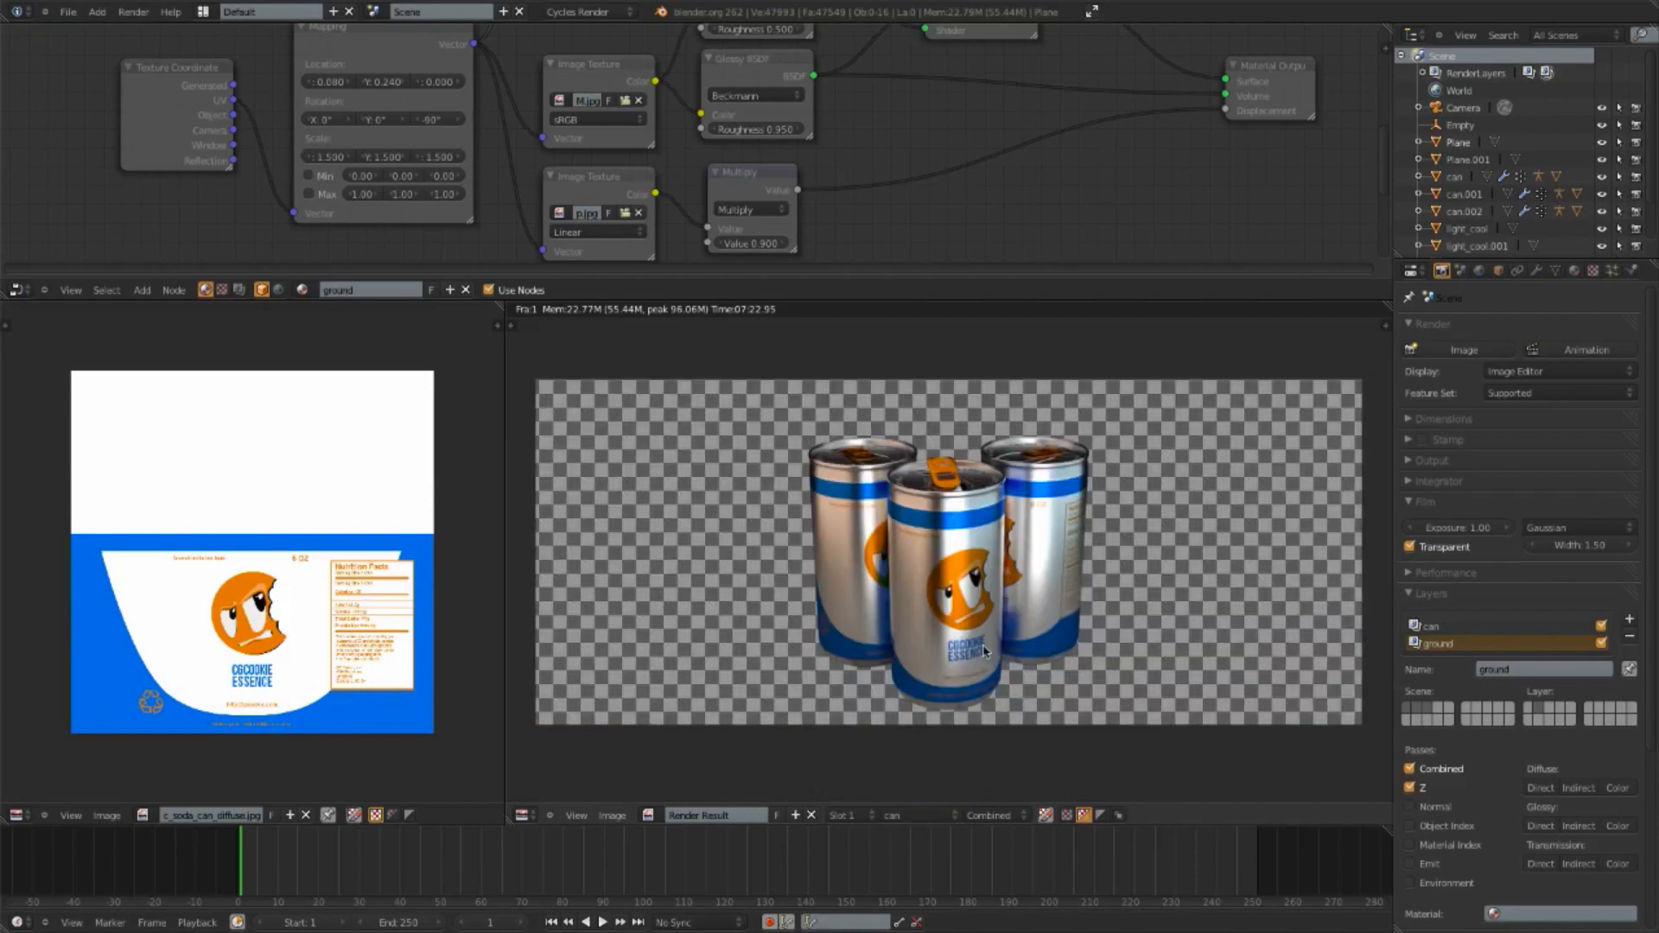
{"action": "left_click", "coordinate": [903, 816]}
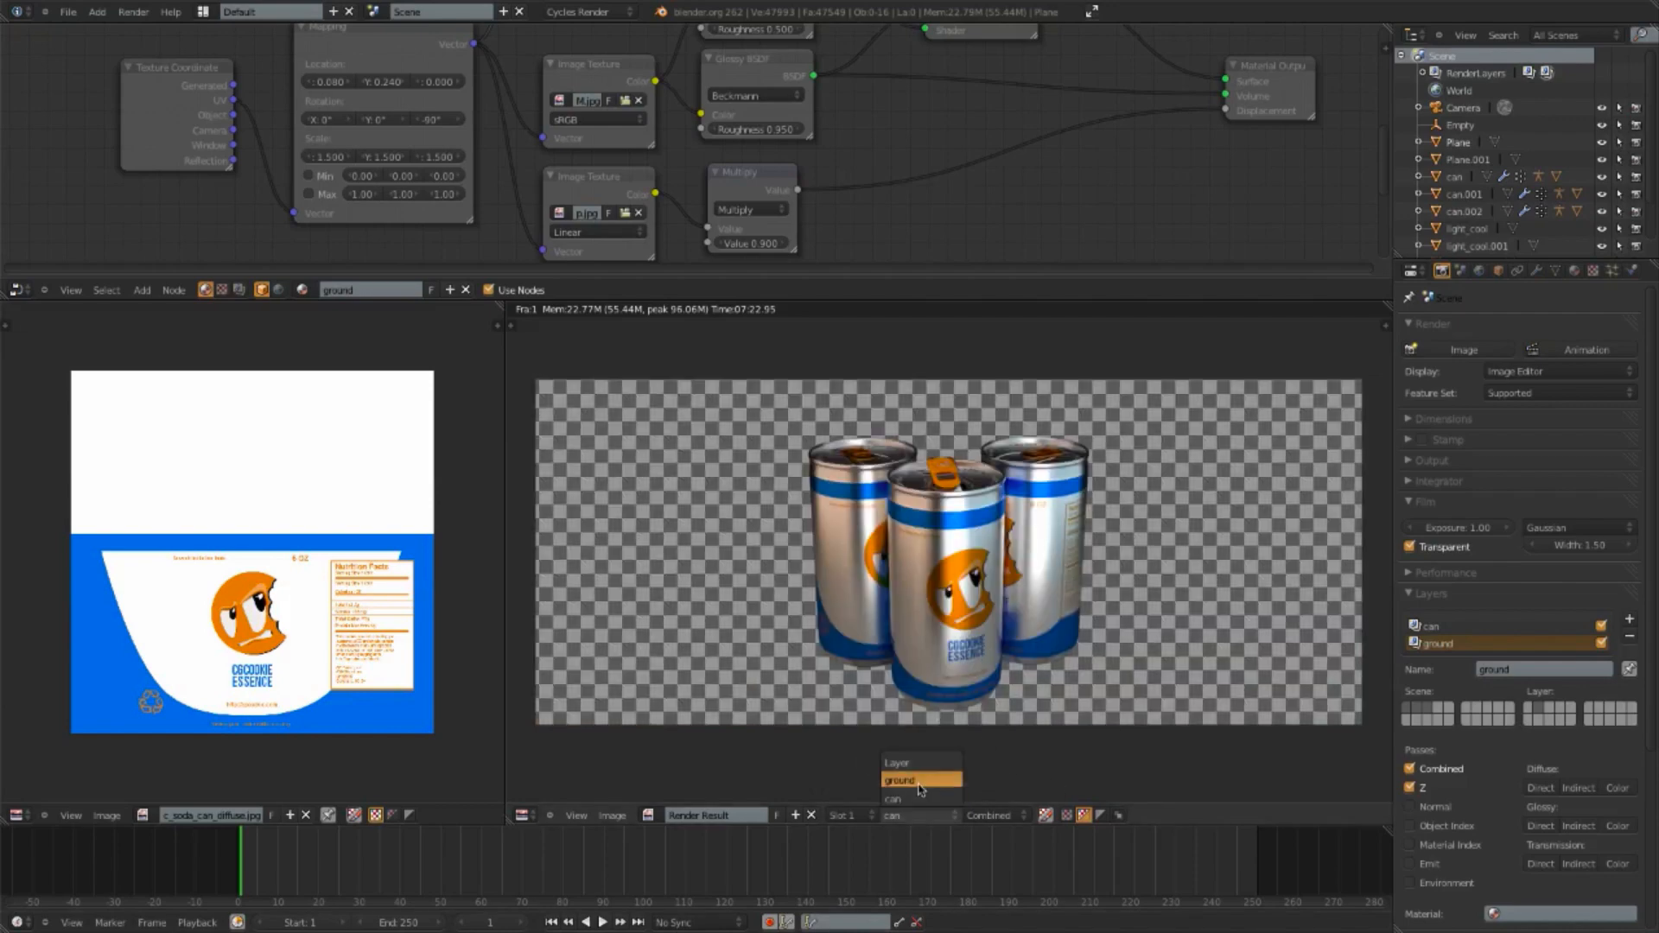
{"action": "left_click", "coordinate": [961, 774]}
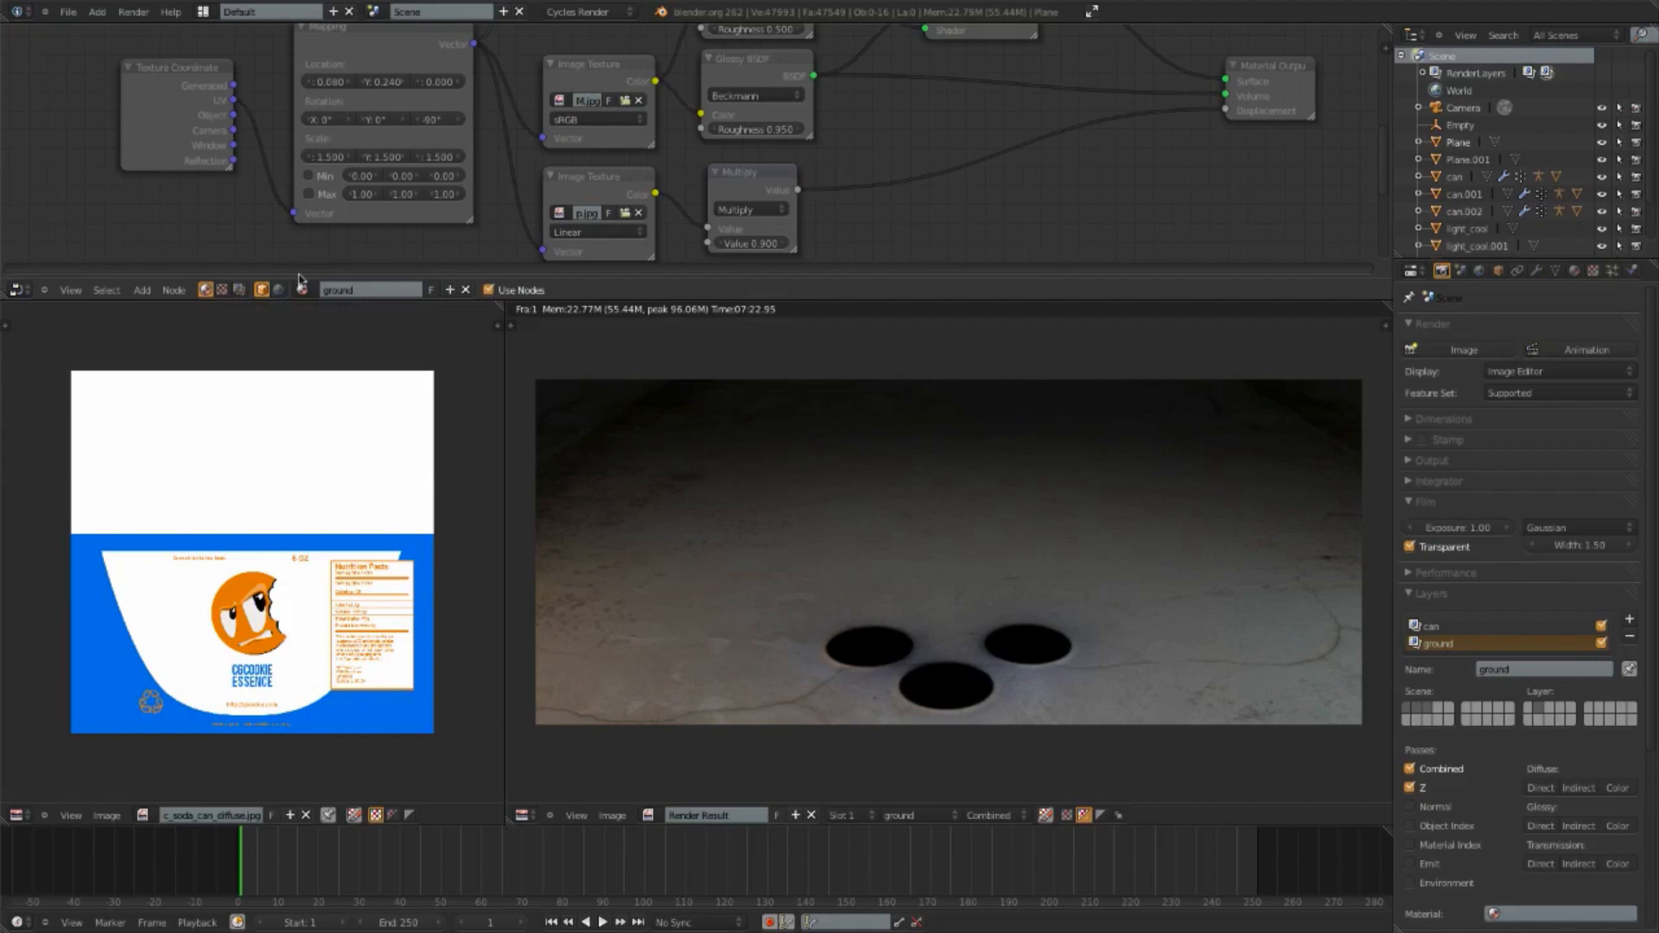
Step: Switch the node editor to compositing nodes and enable both node use and the backdrop
{"action": "left_click", "coordinate": [240, 290]}
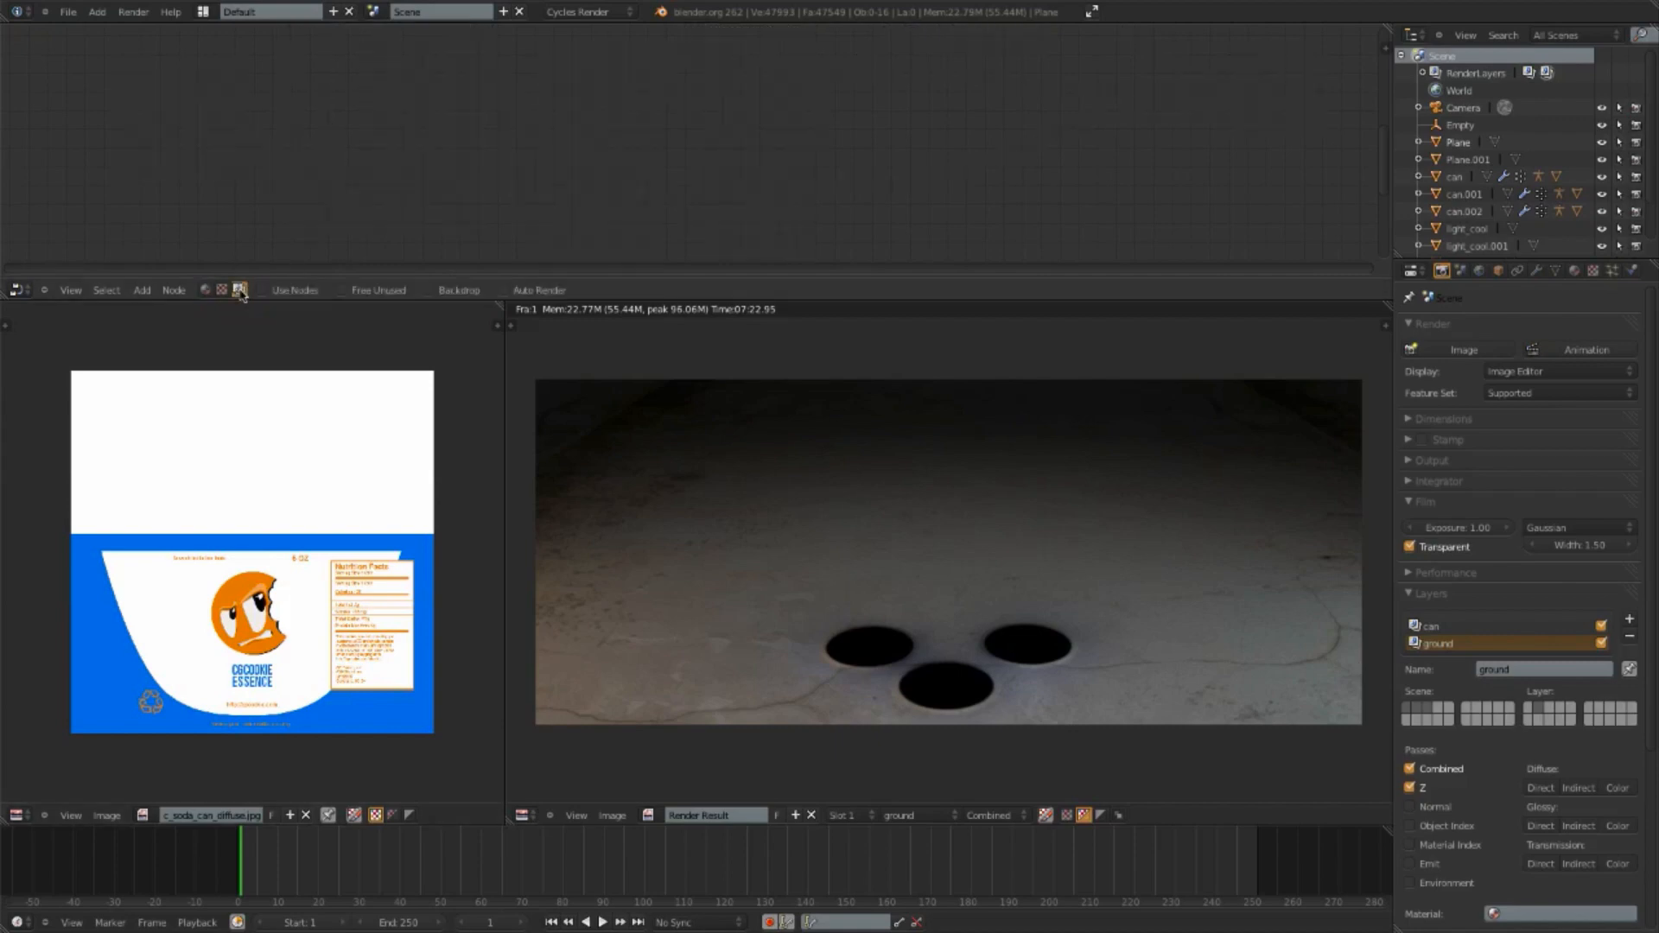
{"action": "left_click", "coordinate": [281, 290]}
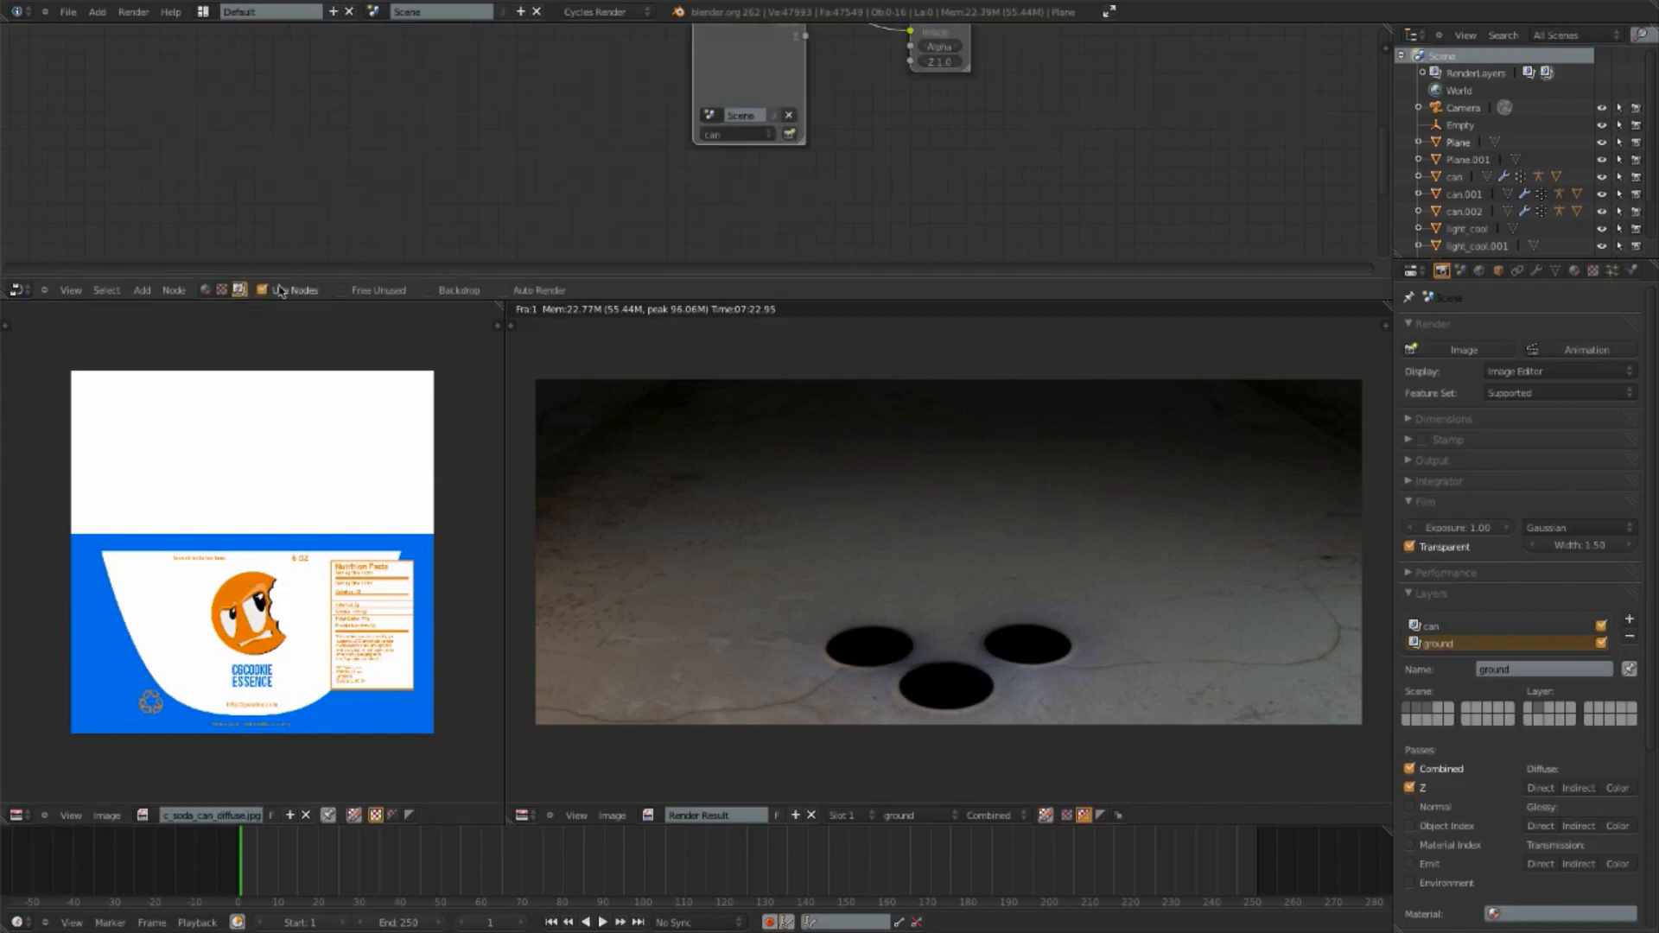
{"action": "left_click", "coordinate": [432, 291]}
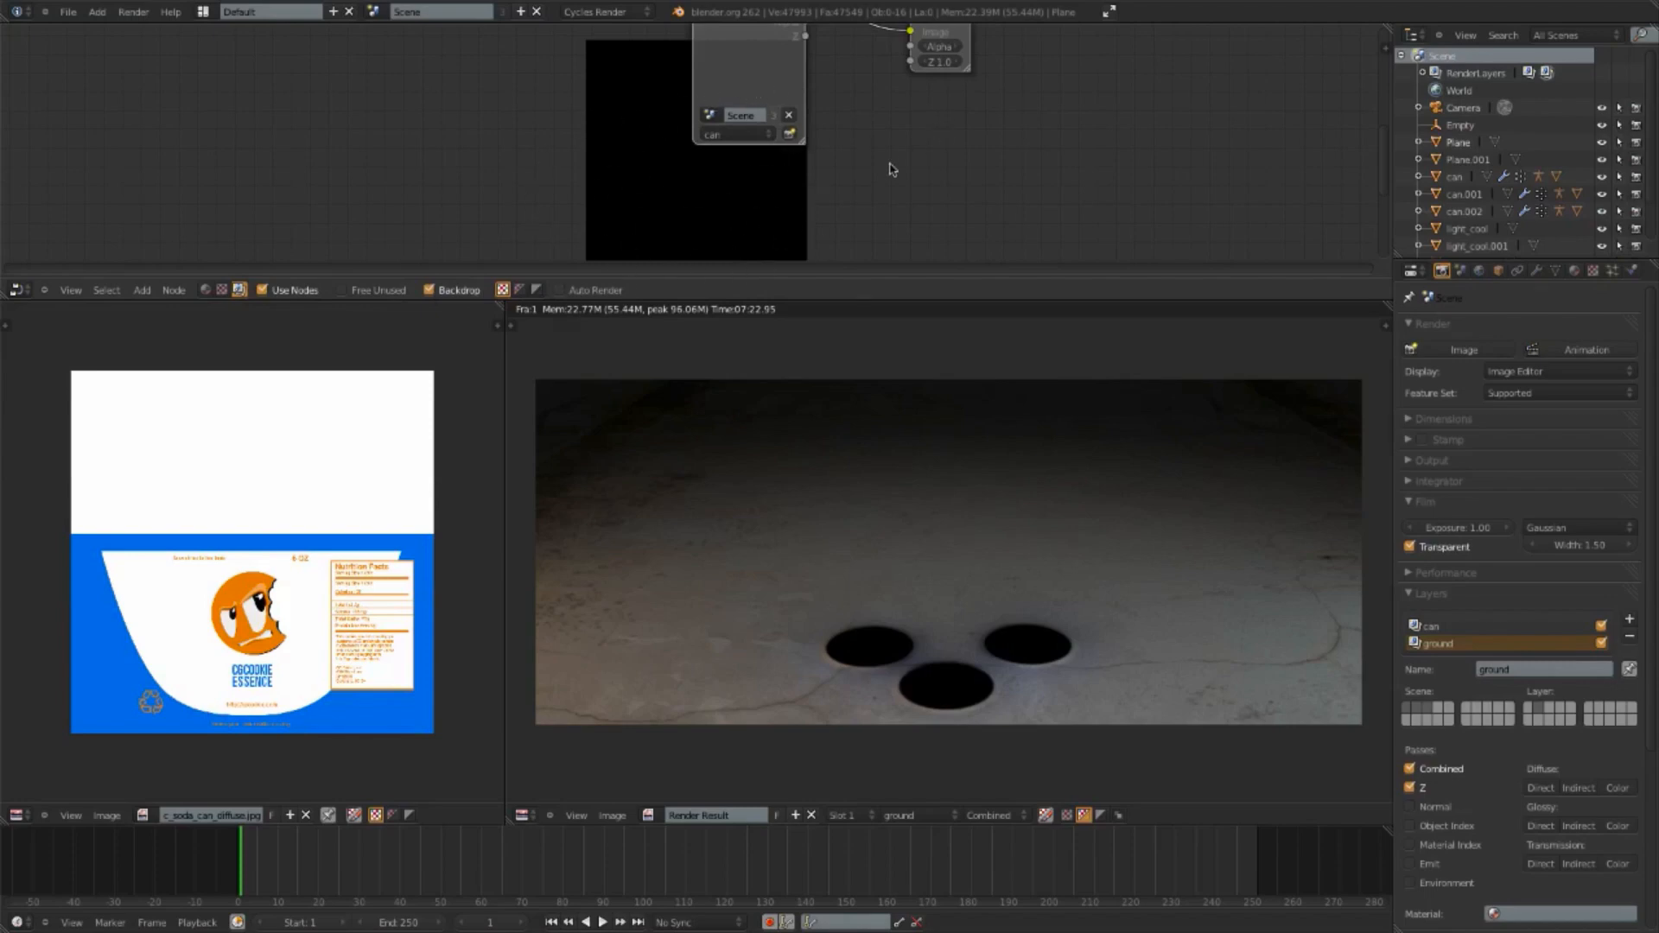
Step: Maximize the node editor, shift the backdrop aside, and spread the Render Layers and Composite nodes far apart
{"action": "key", "text": "ctrl+Up"}
{"action": "middle_click_drag", "start_coordinate": [1018, 515], "coordinate": [499, 416]}
{"action": "key", "text": "ctrl+s"}
{"action": "left_click", "coordinate": [497, 415]}
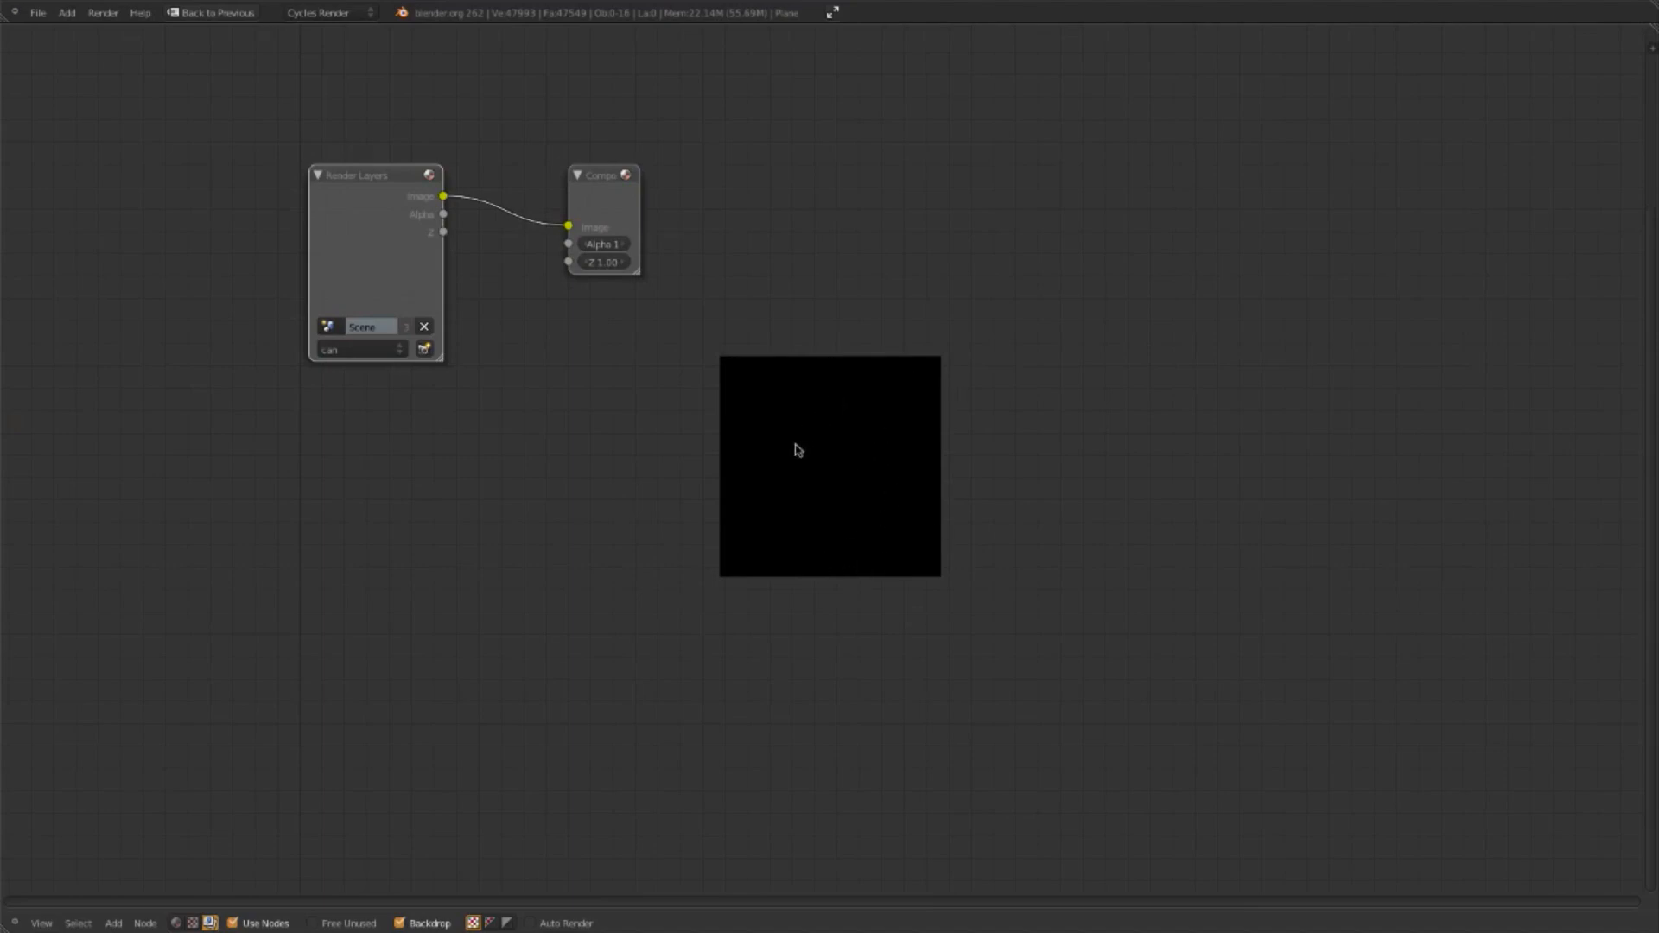
{"action": "middle_click_drag", "start_coordinate": [796, 451], "coordinate": [1309, 222], "text": "alt"}
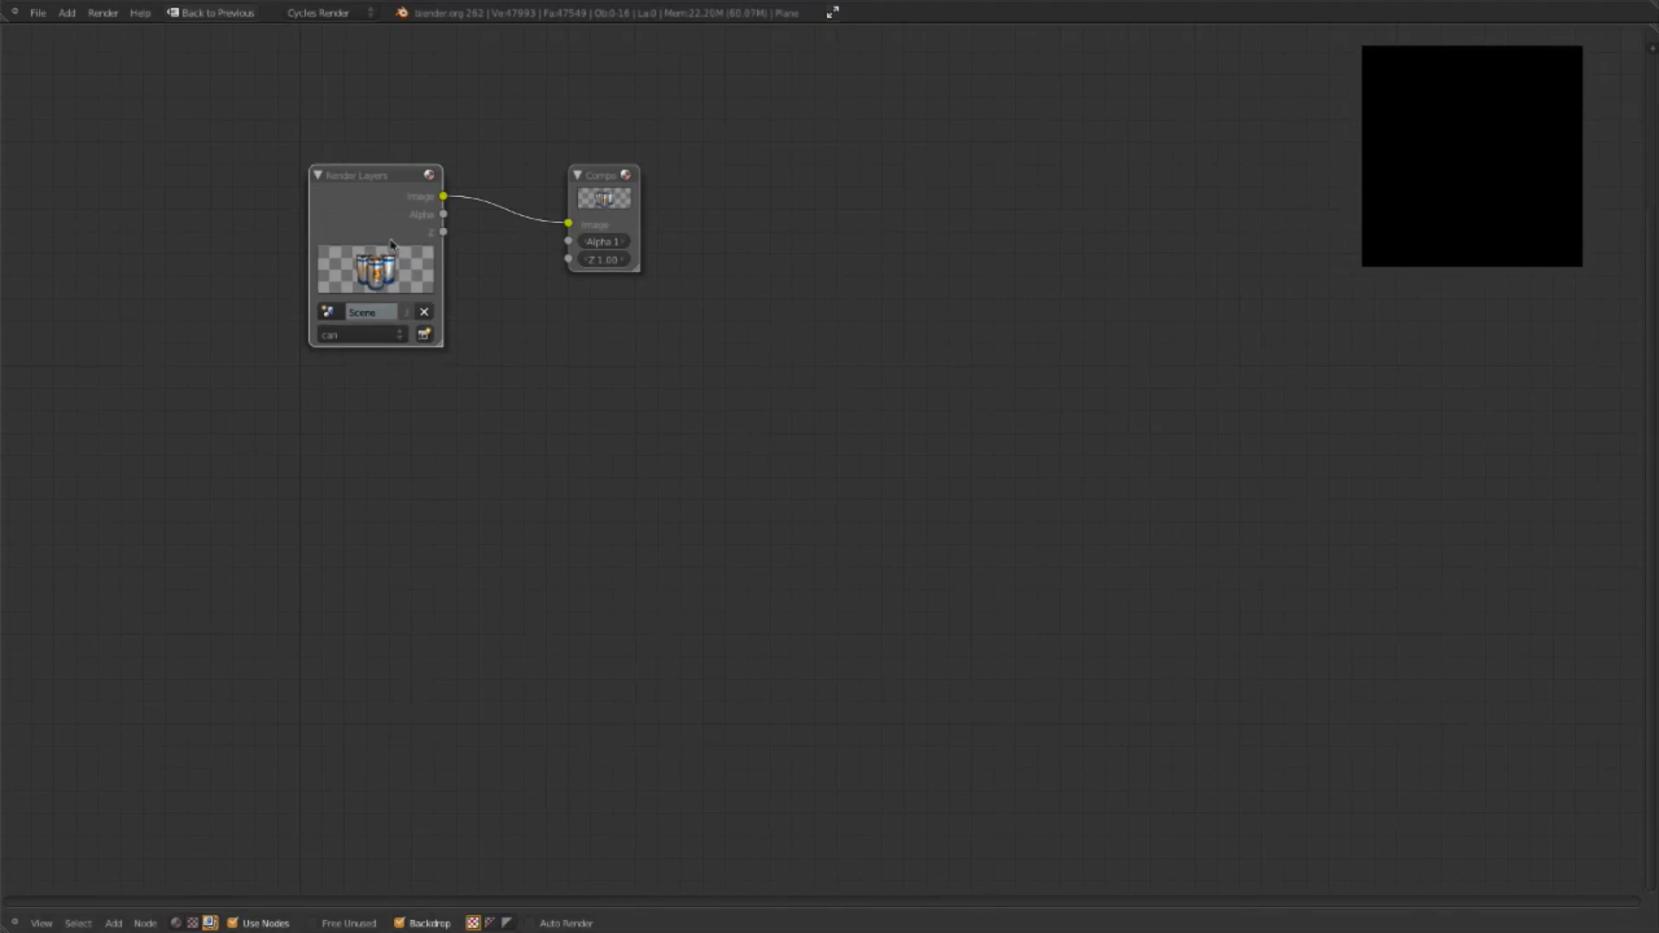
{"action": "left_click_drag", "start_coordinate": [597, 182], "coordinate": [1484, 456]}
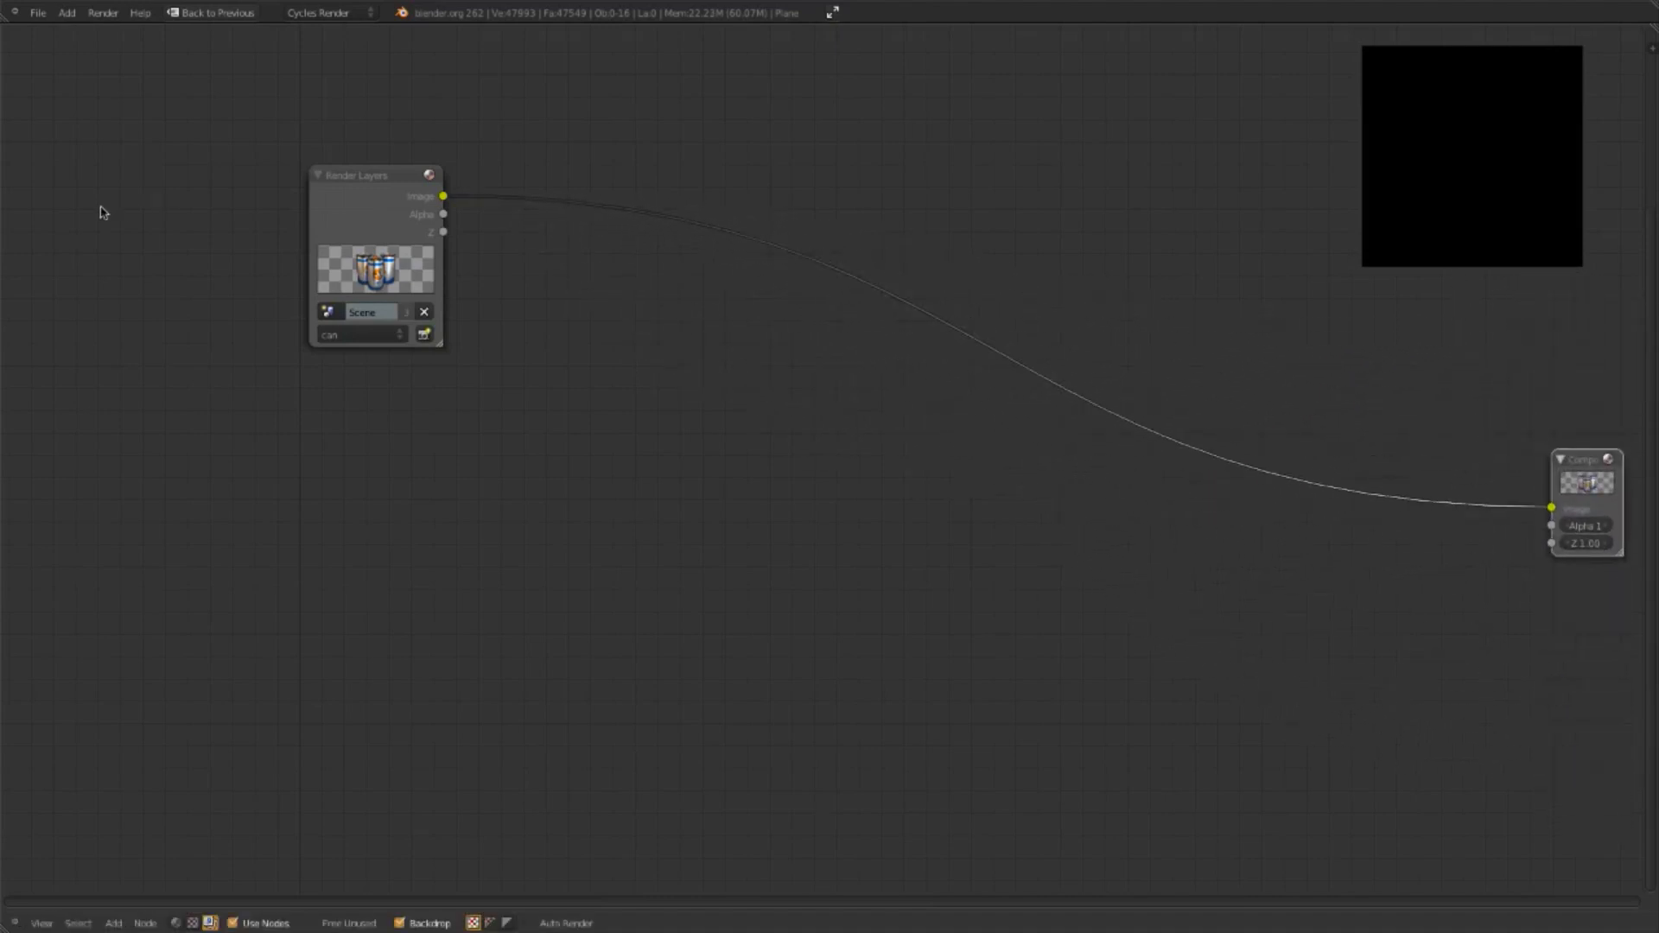
{"action": "left_click_drag", "start_coordinate": [385, 192], "coordinate": [89, 80]}
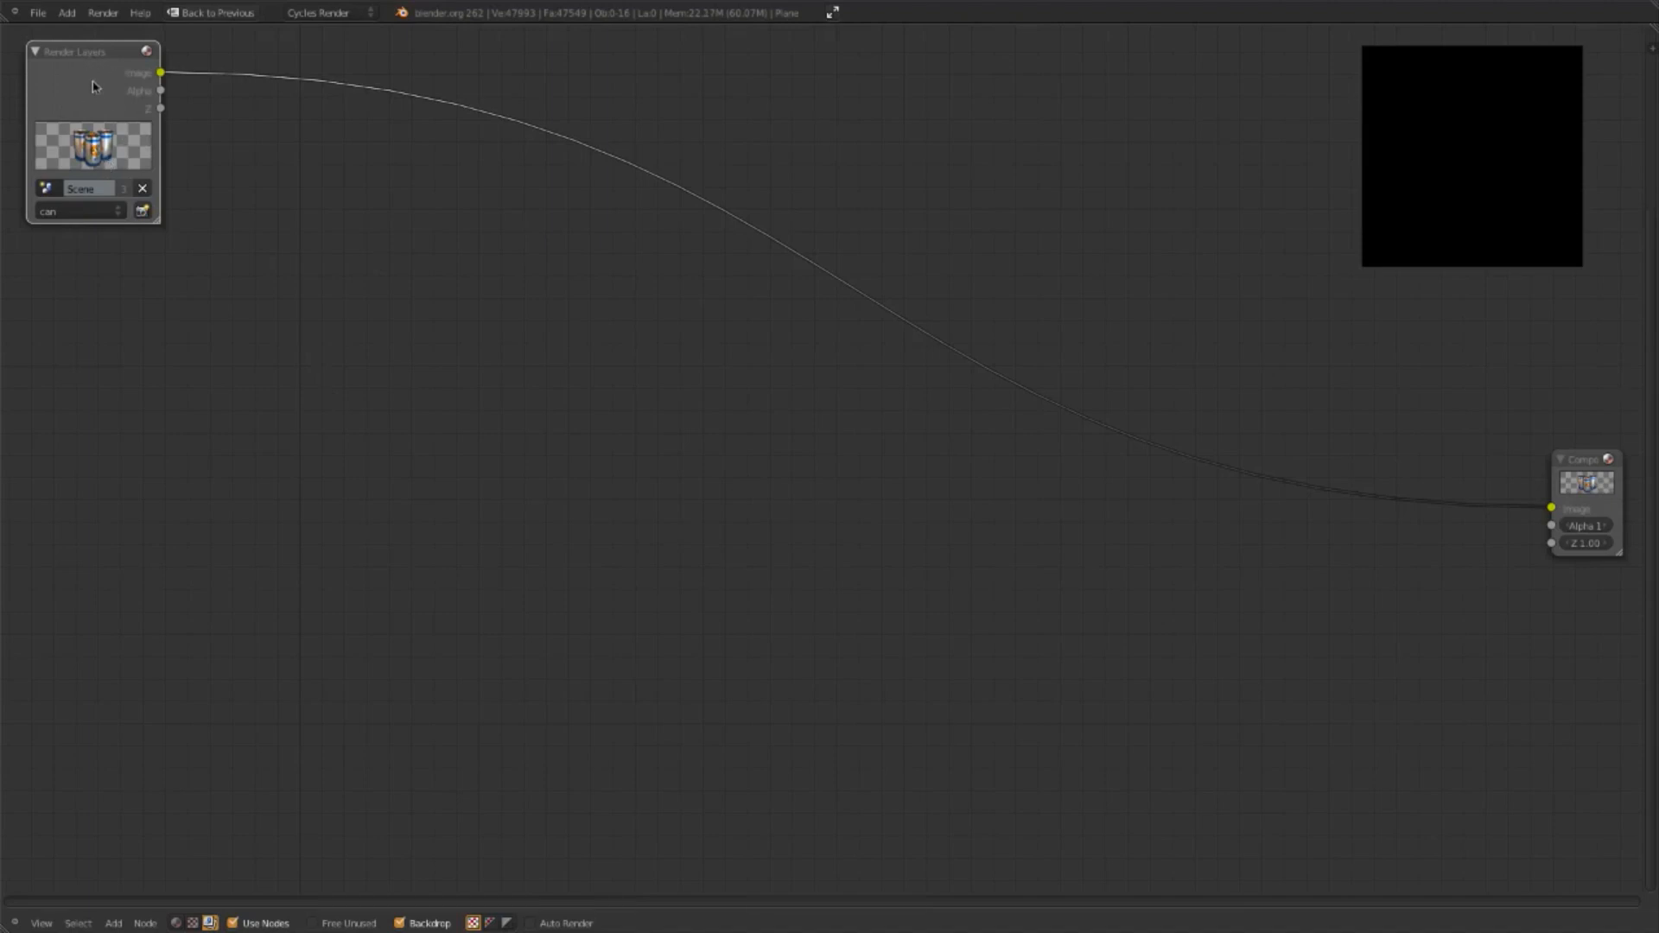
Step: Duplicate the Render Layers node below the original and set the copy to the ground render layer
{"action": "key", "text": "g"}
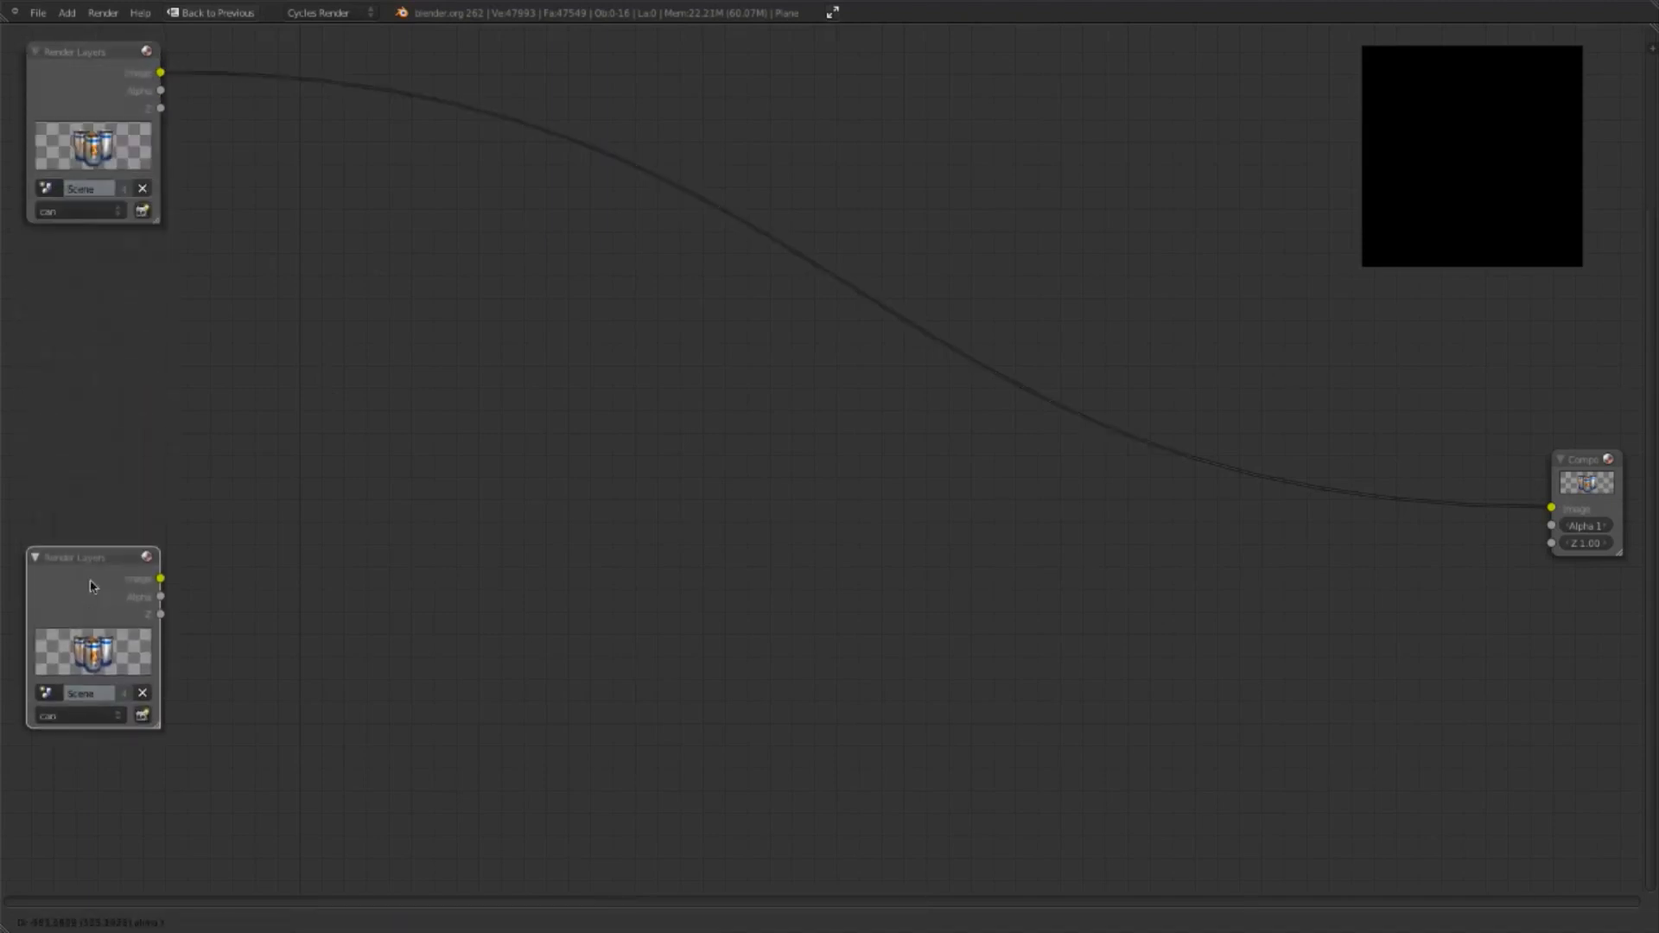
{"action": "left_click", "coordinate": [73, 690]}
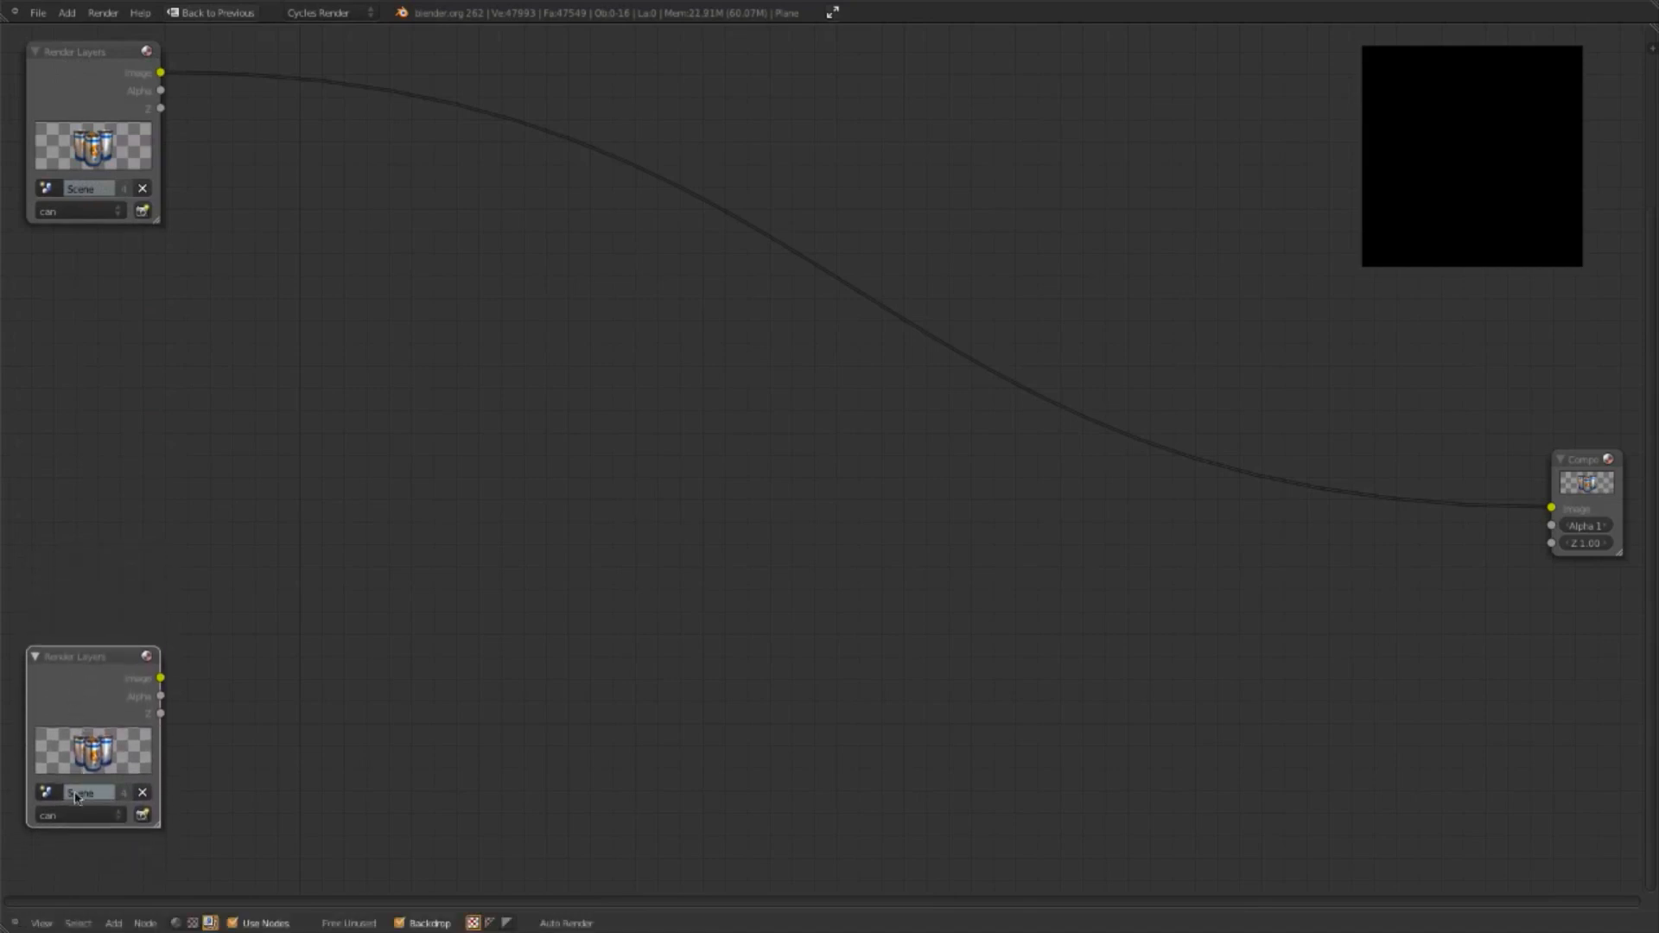
{"action": "left_click", "coordinate": [75, 813]}
{"action": "left_click", "coordinate": [76, 779]}
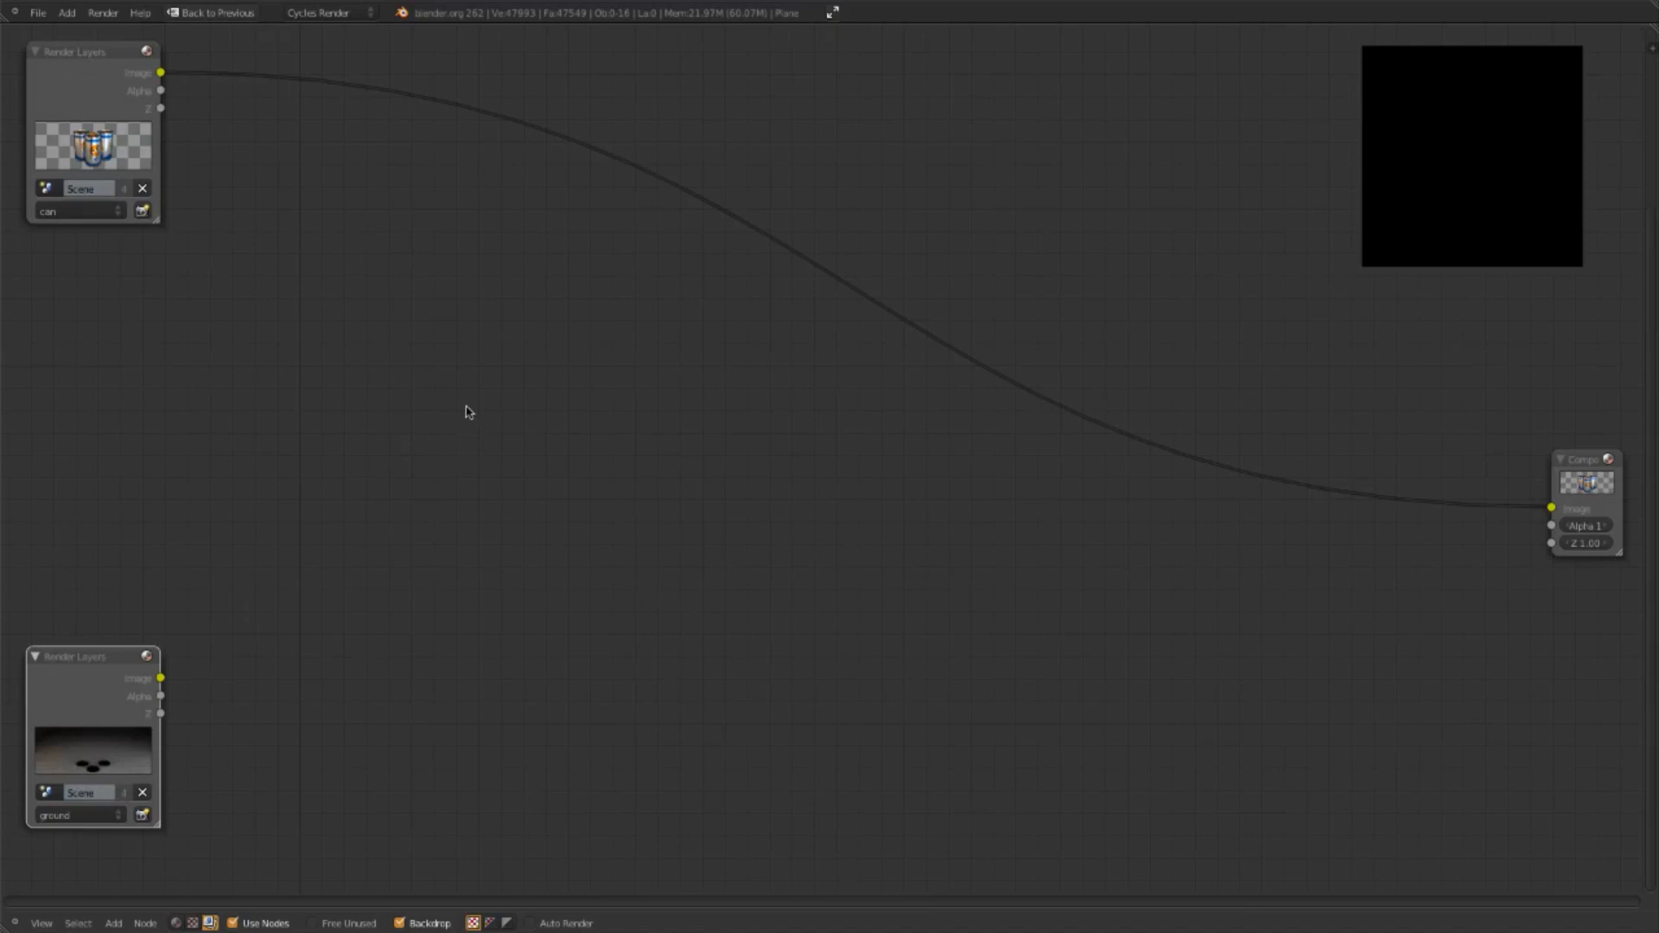
Step: Add an AlphaOver node, connecting the can image to its first image input and the ground image to its second
{"action": "key", "text": "shift+a"}
{"action": "mouse_move", "coordinate": [469, 412]}
{"action": "mouse_move", "coordinate": [467, 443]}
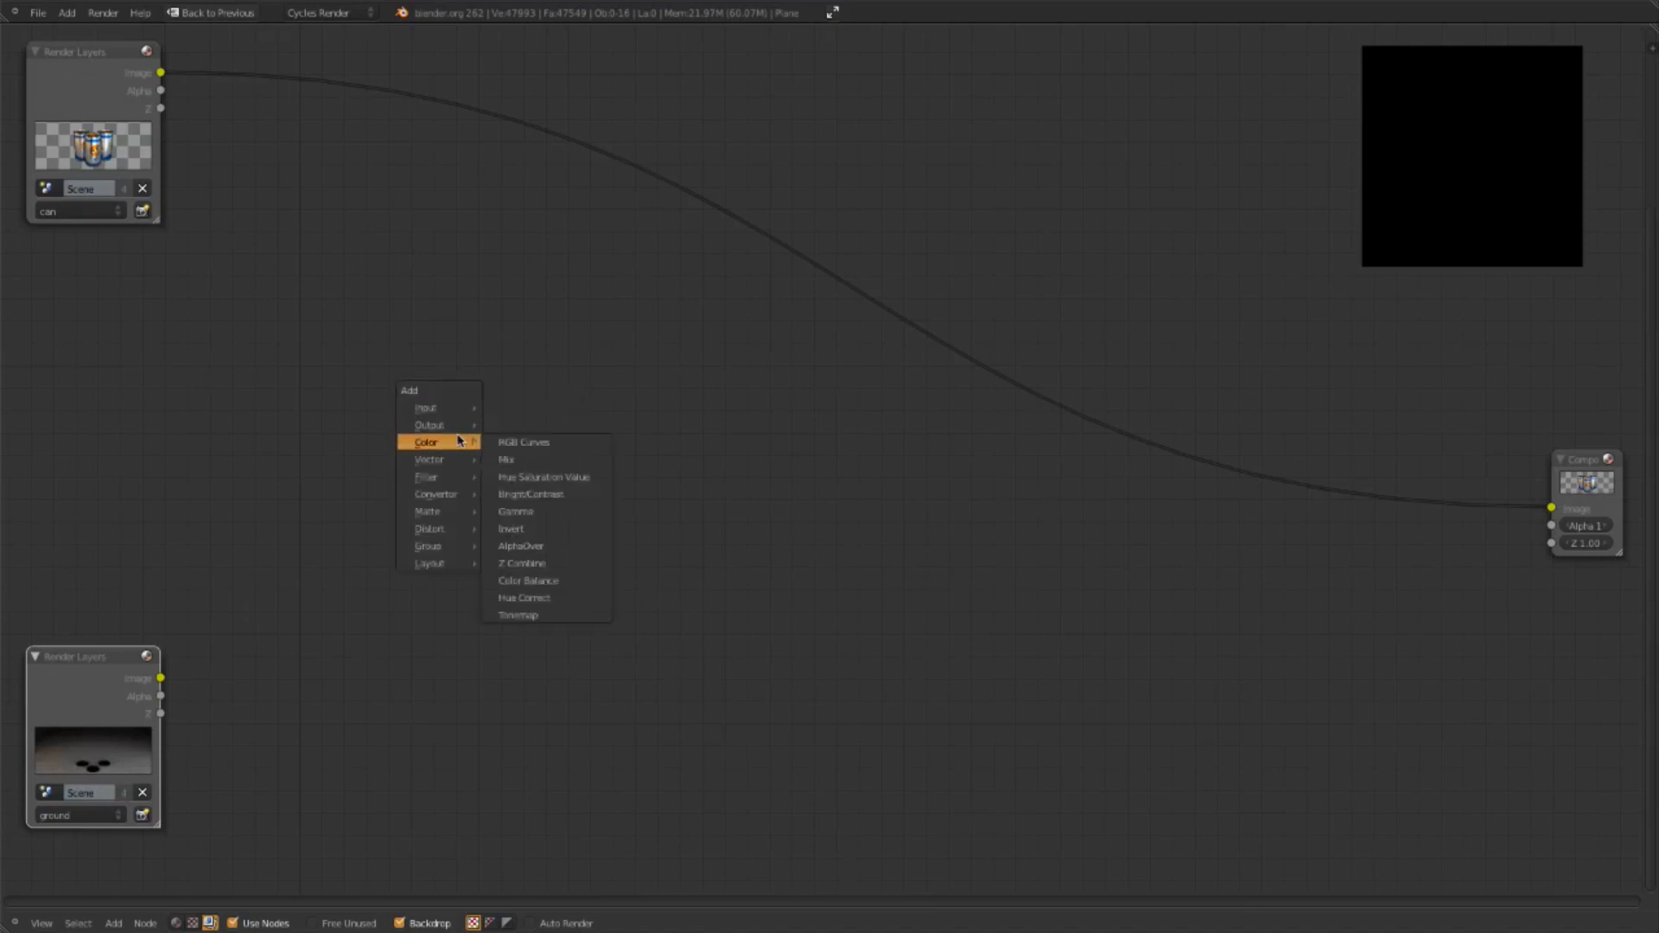
{"action": "left_click", "coordinate": [586, 551]}
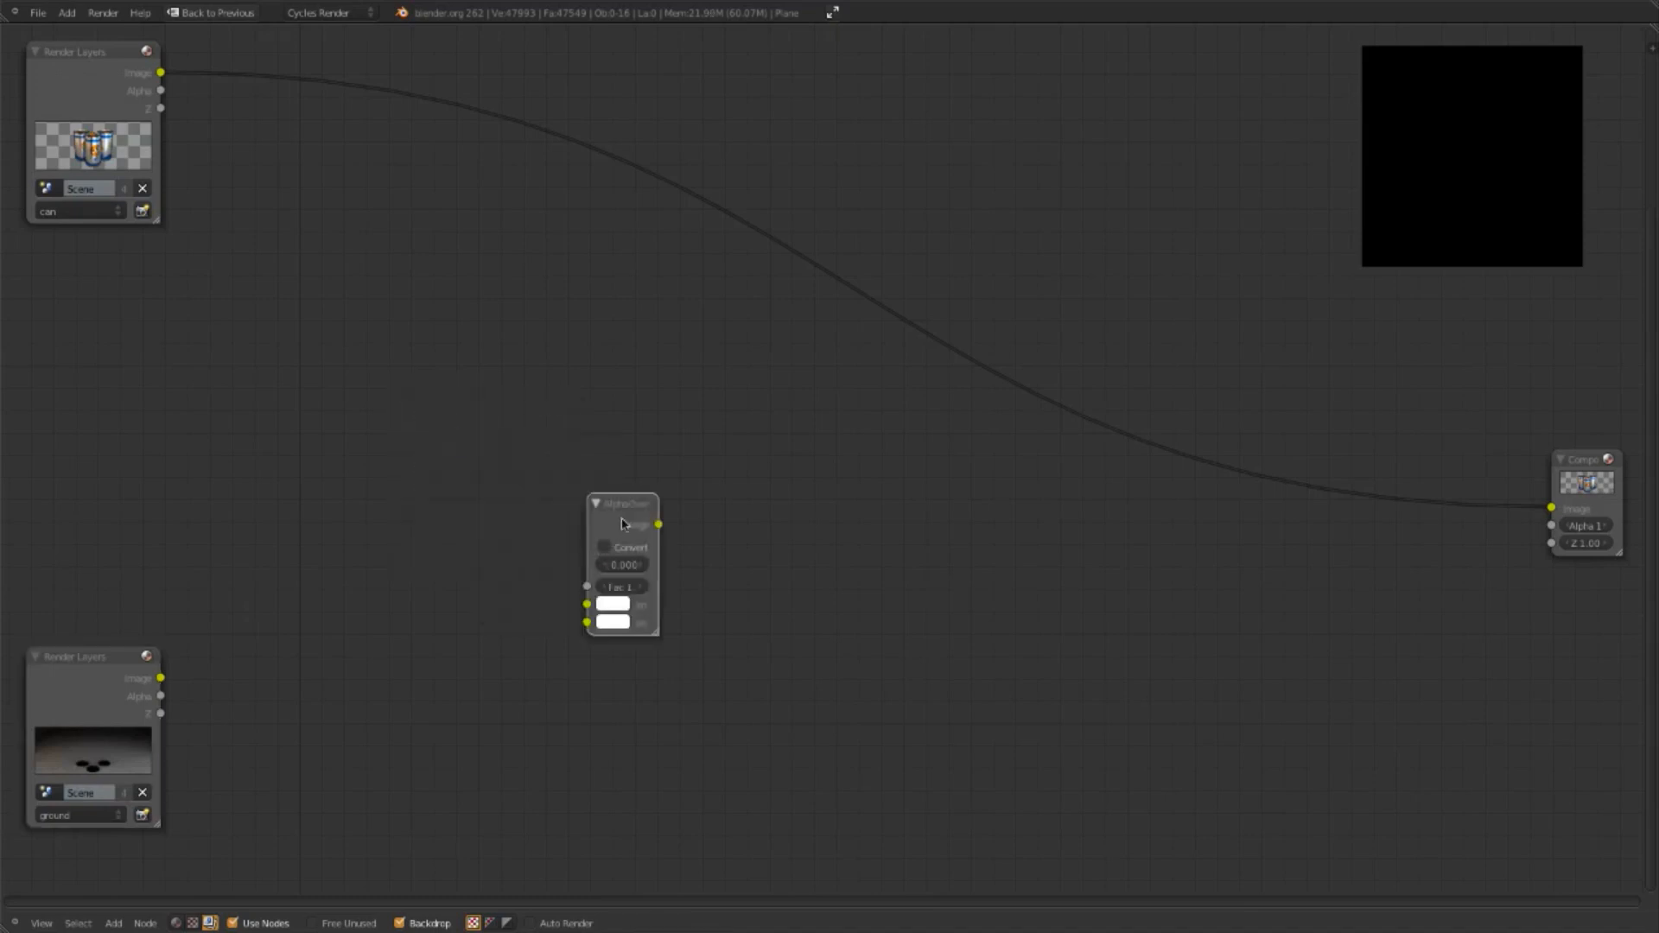
{"action": "left_click_drag", "start_coordinate": [161, 72], "coordinate": [577, 612]}
{"action": "left_click_drag", "start_coordinate": [161, 678], "coordinate": [586, 623]}
Step: Add a Viewer node below the Composite node and preview the AlphaOver output in the repositioned backdrop
{"action": "key", "text": "shift+a"}
{"action": "mouse_move", "coordinate": [984, 463]}
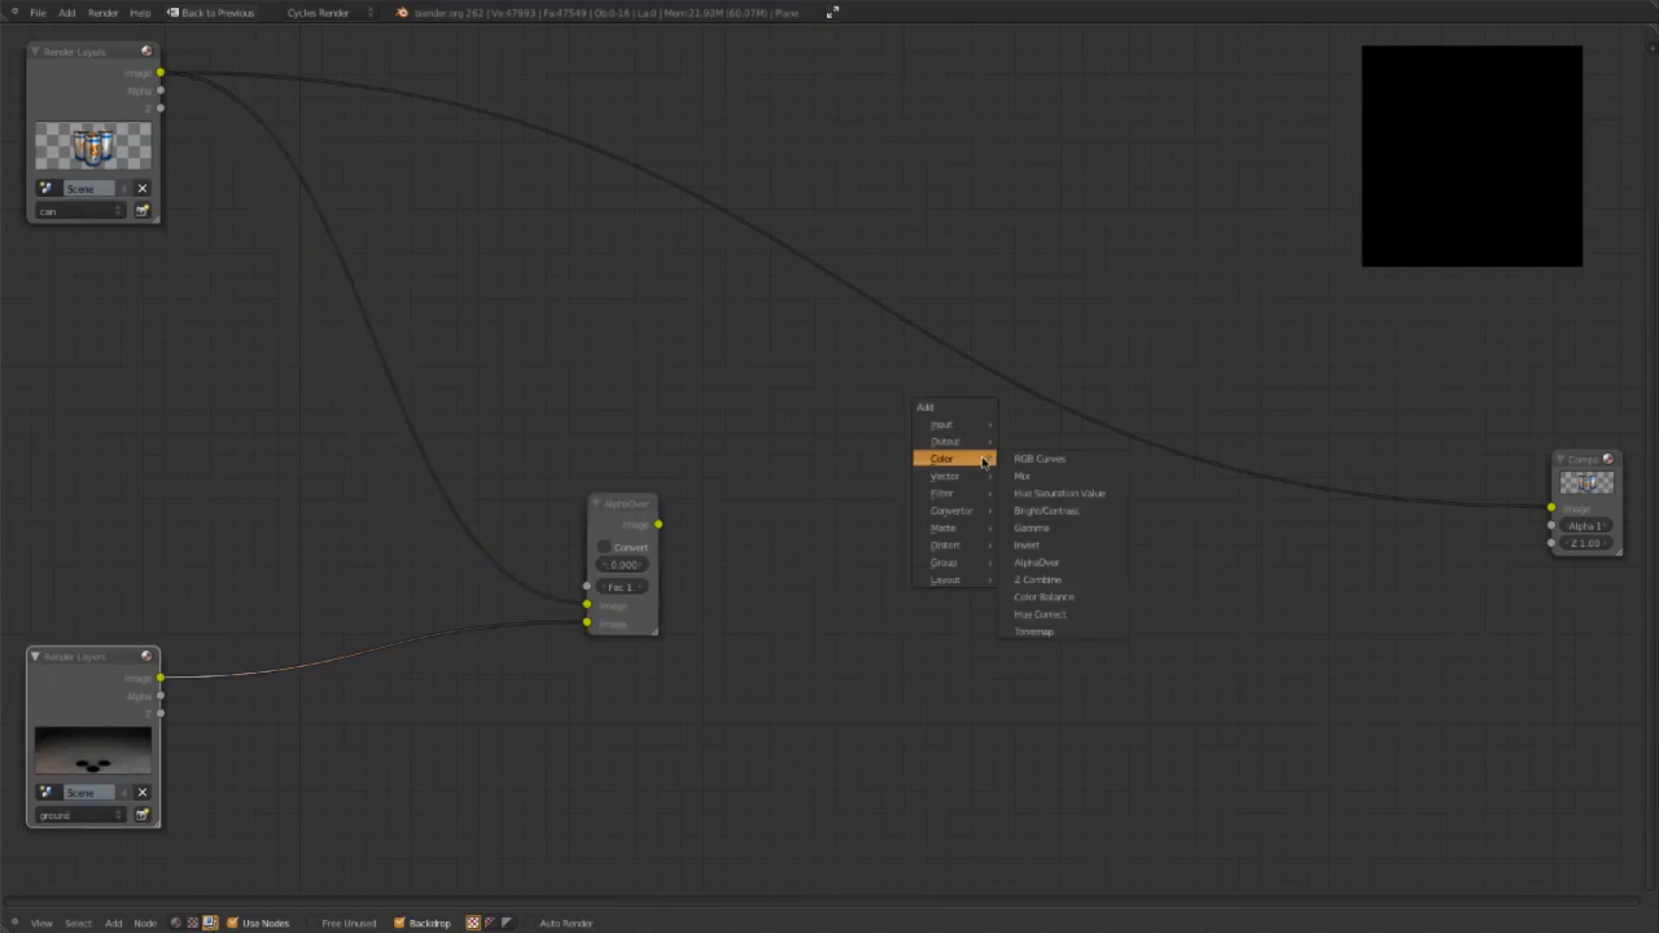
{"action": "mouse_move", "coordinate": [951, 442]}
{"action": "left_click", "coordinate": [1041, 459]}
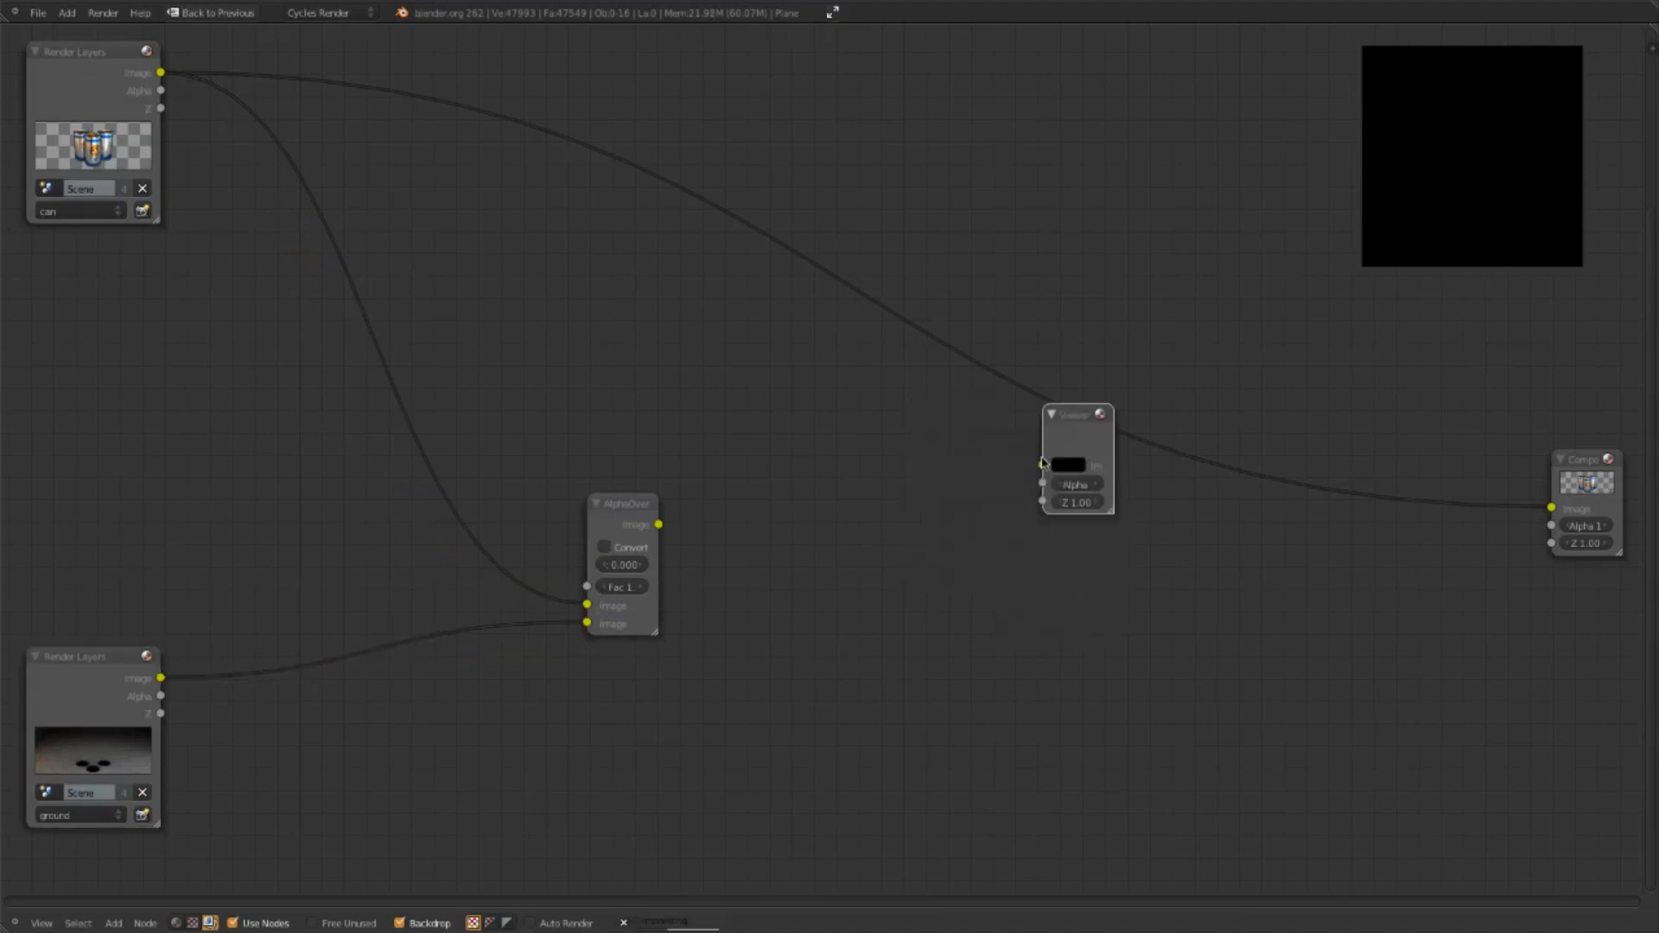
{"action": "left_click", "coordinate": [1487, 585]}
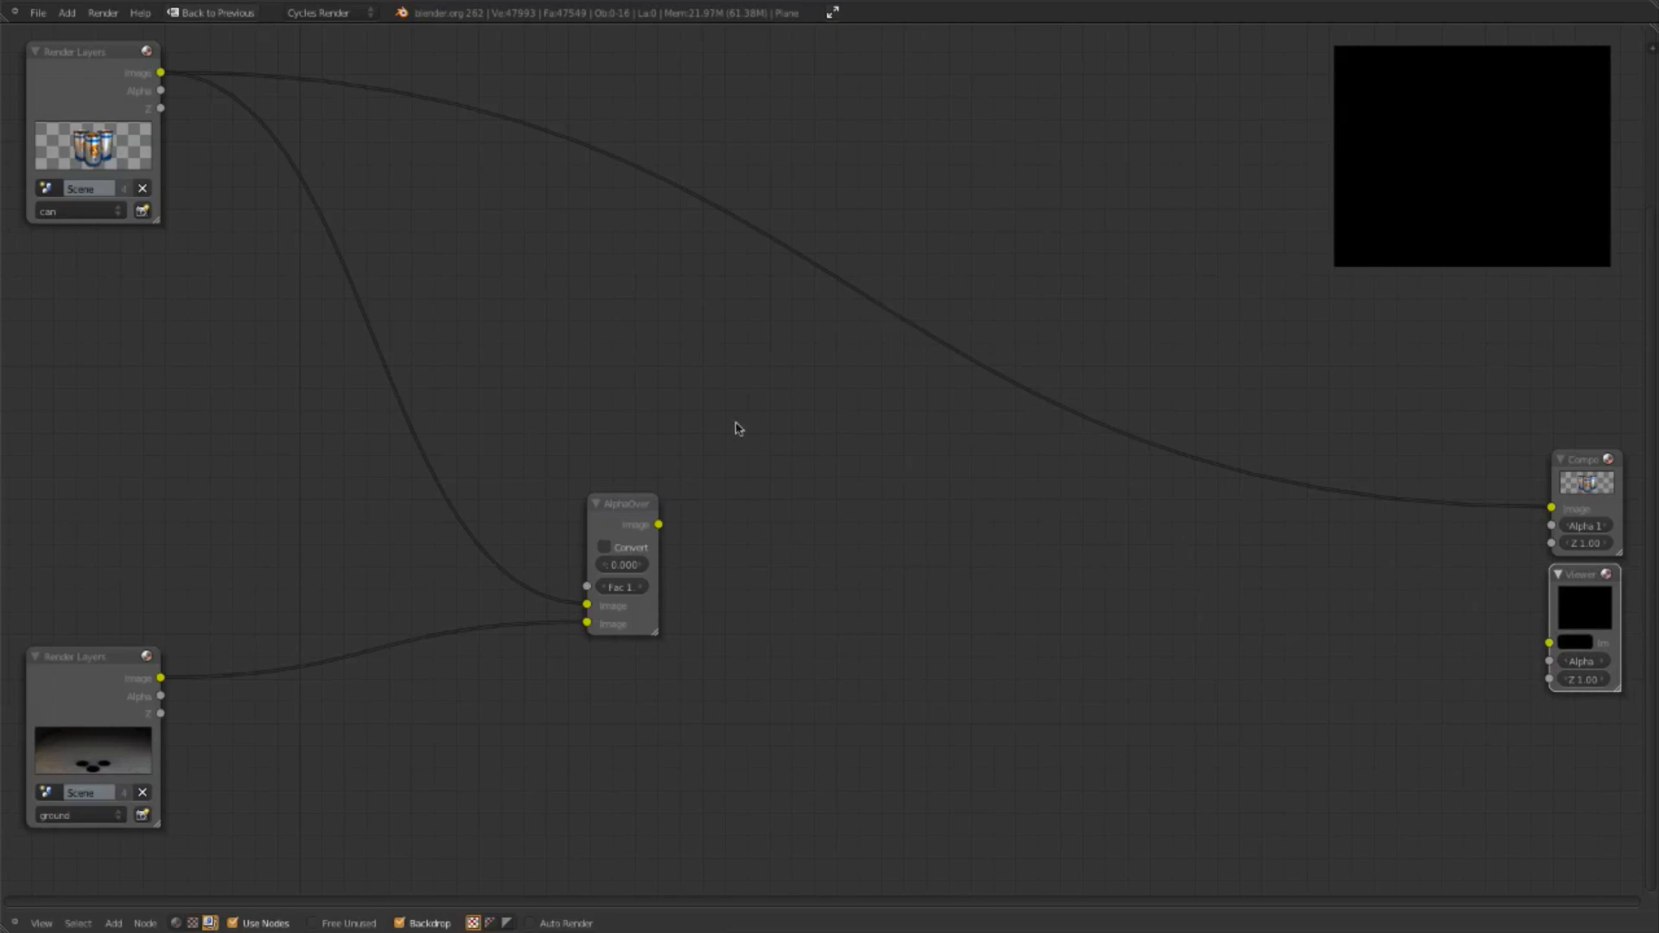
{"action": "left_click", "coordinate": [621, 509], "text": "ctrl+shift"}
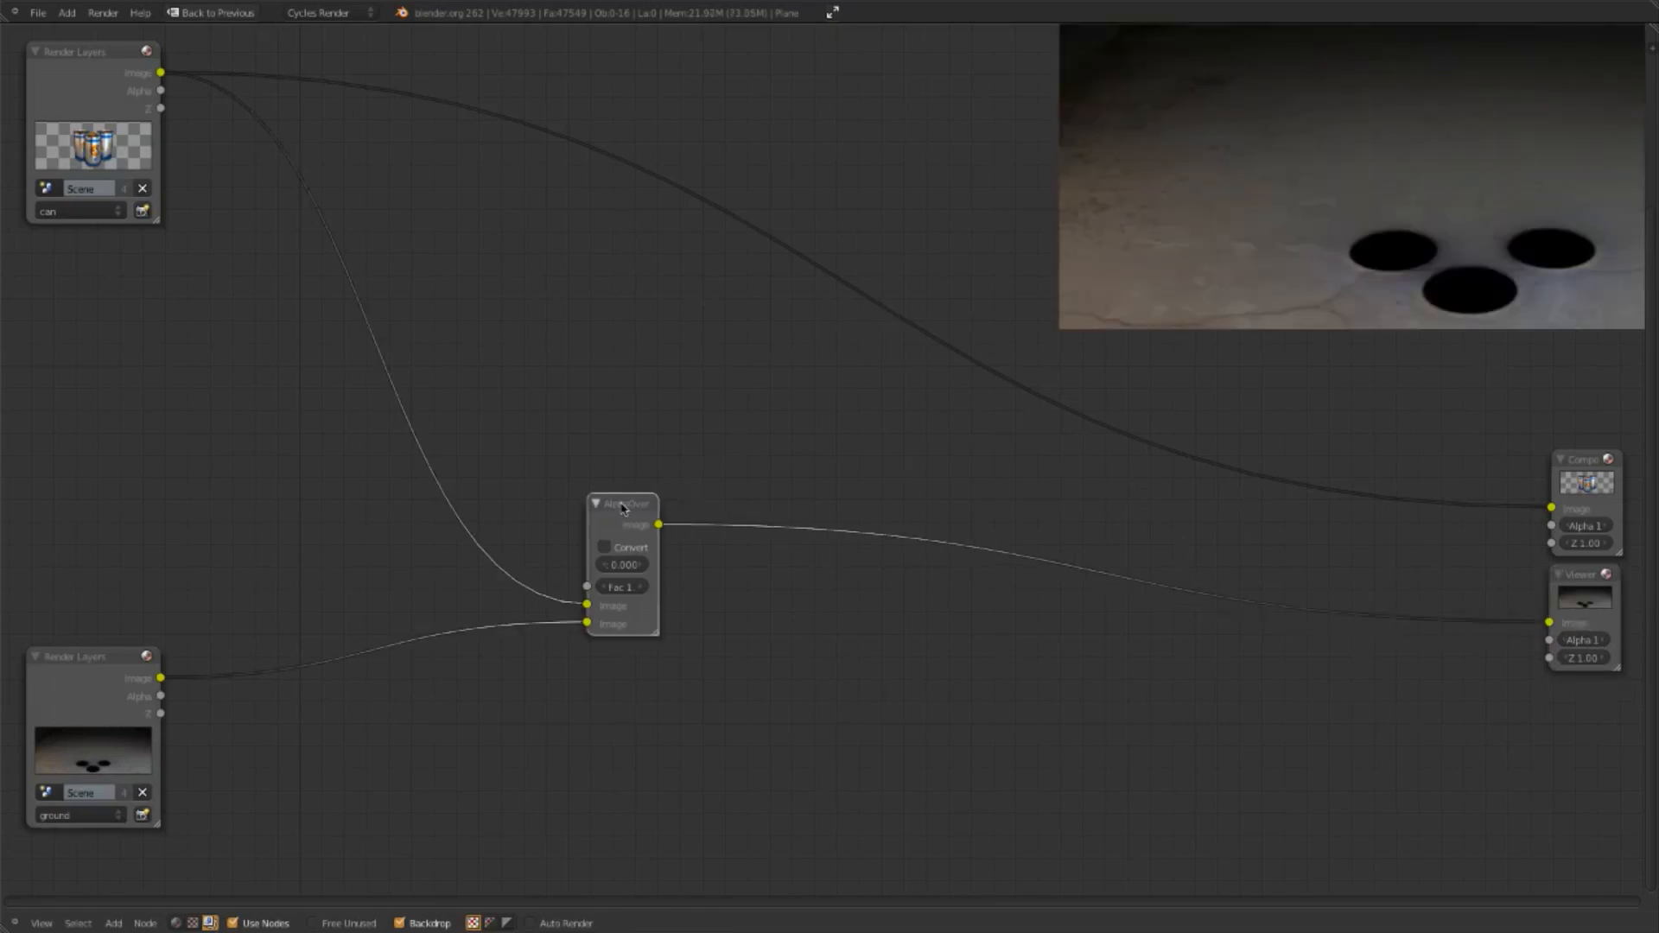
{"action": "middle_click_drag", "start_coordinate": [1340, 133], "coordinate": [1112, 170], "text": "alt"}
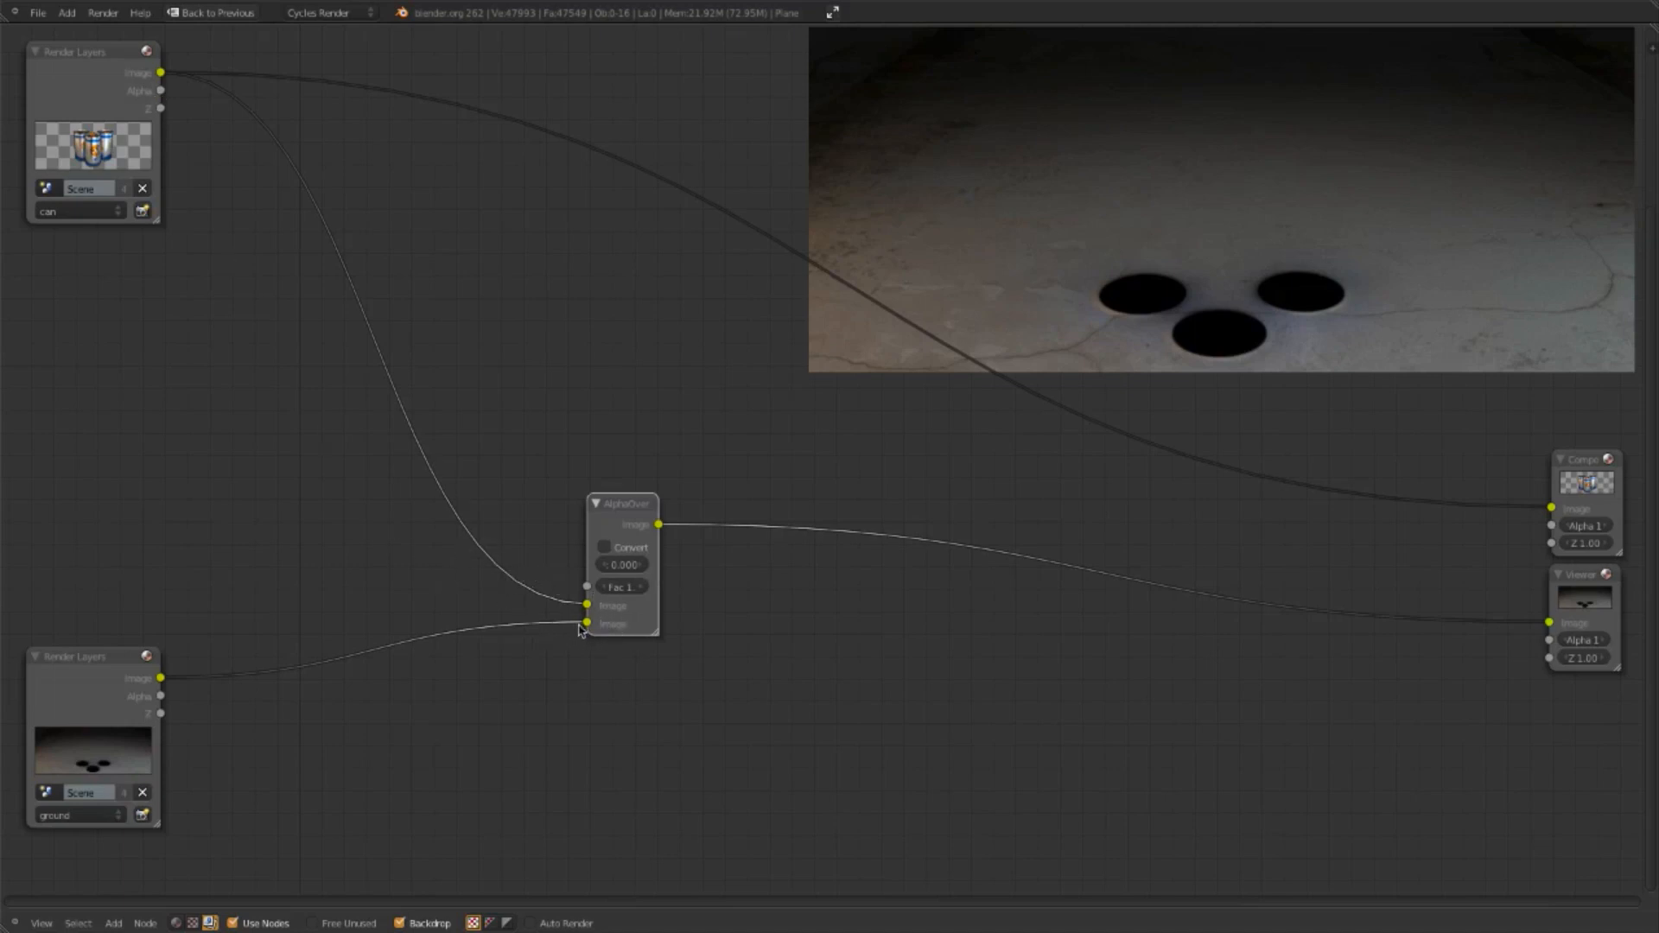
Step: Swap the AlphaOver image inputs to place the cans over the ground, and move the node closer to the outputs
{"action": "left_click_drag", "start_coordinate": [579, 629], "coordinate": [587, 604]}
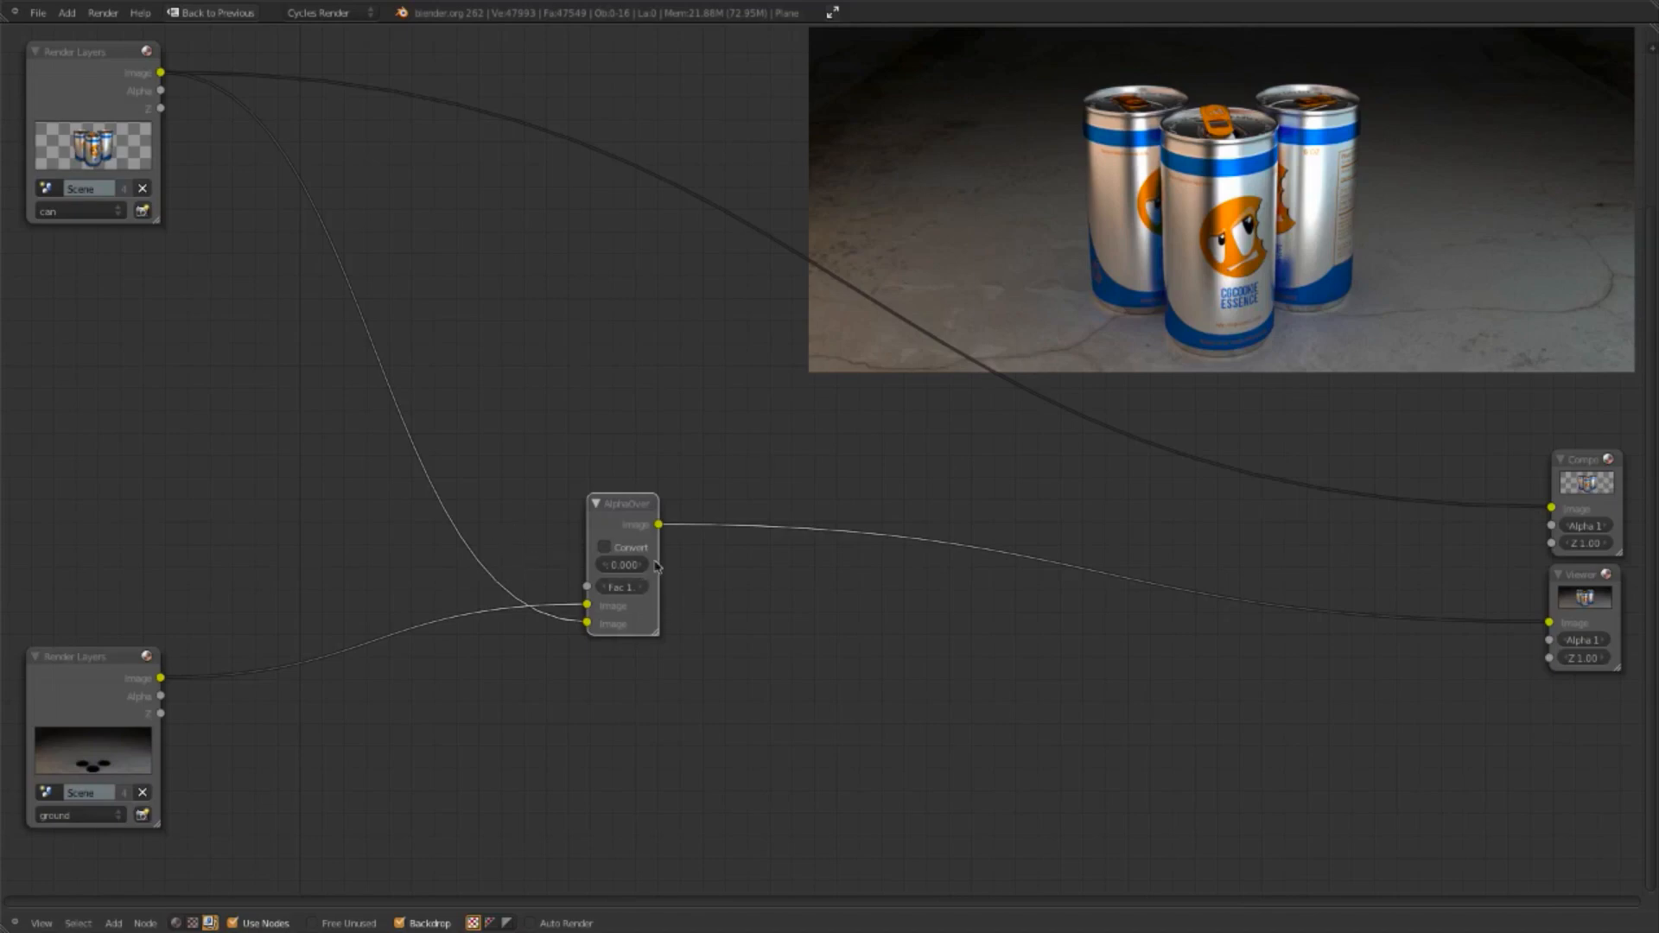
{"action": "left_click_drag", "start_coordinate": [618, 504], "coordinate": [908, 475]}
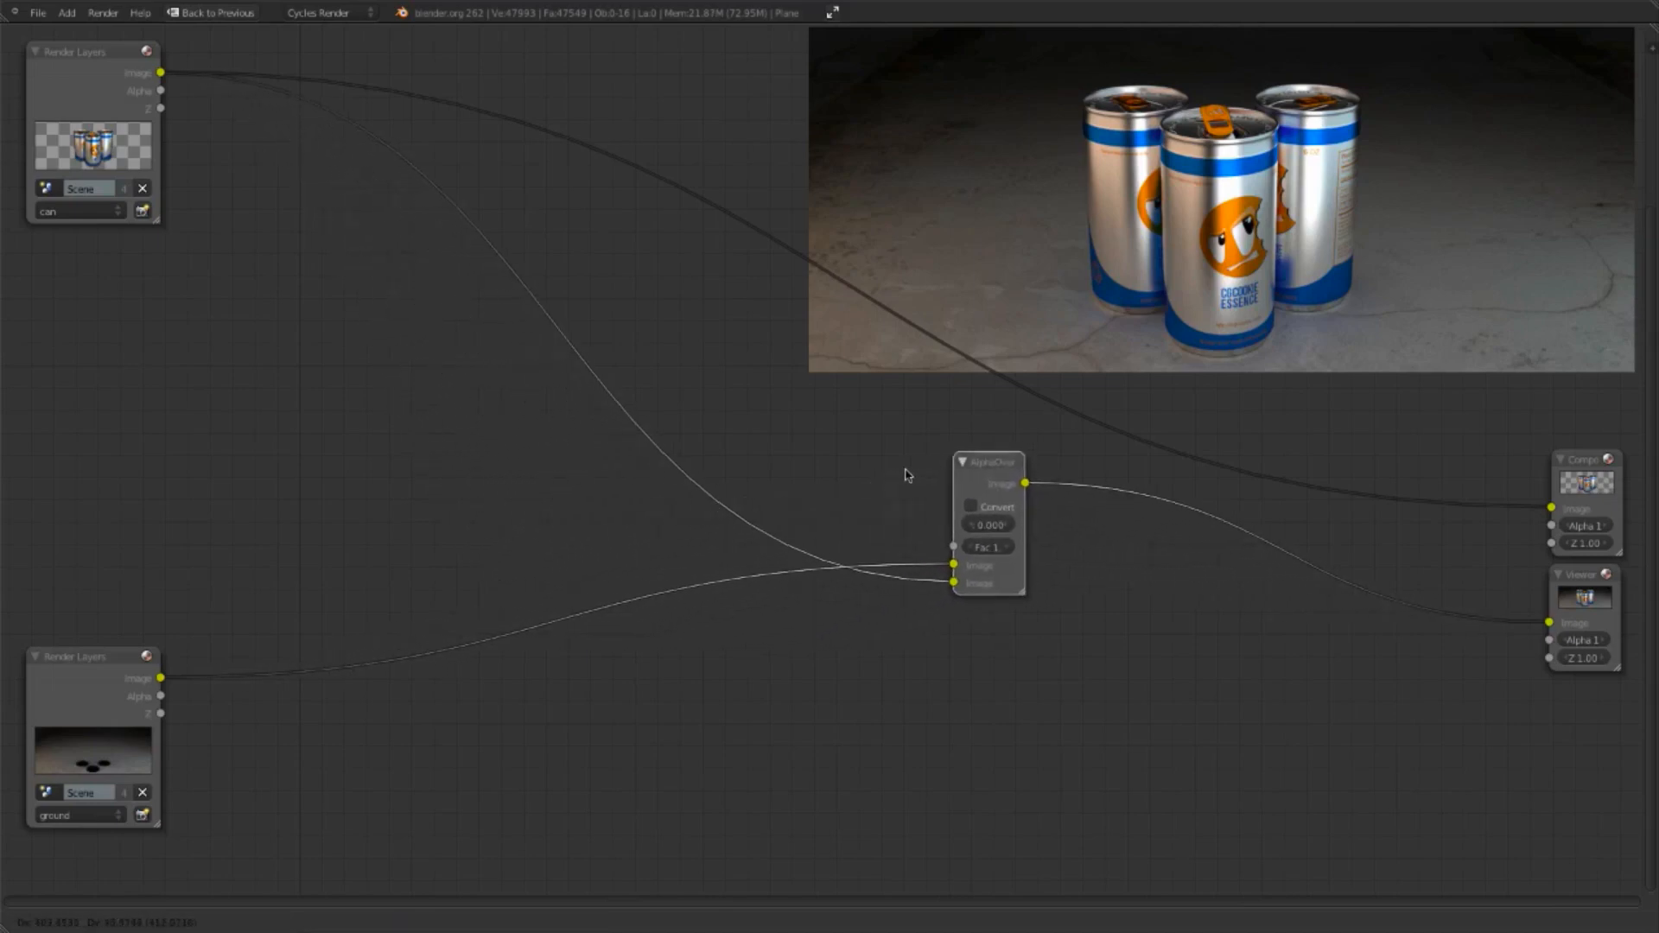
{"action": "middle_click_drag", "start_coordinate": [708, 533], "coordinate": [743, 510]}
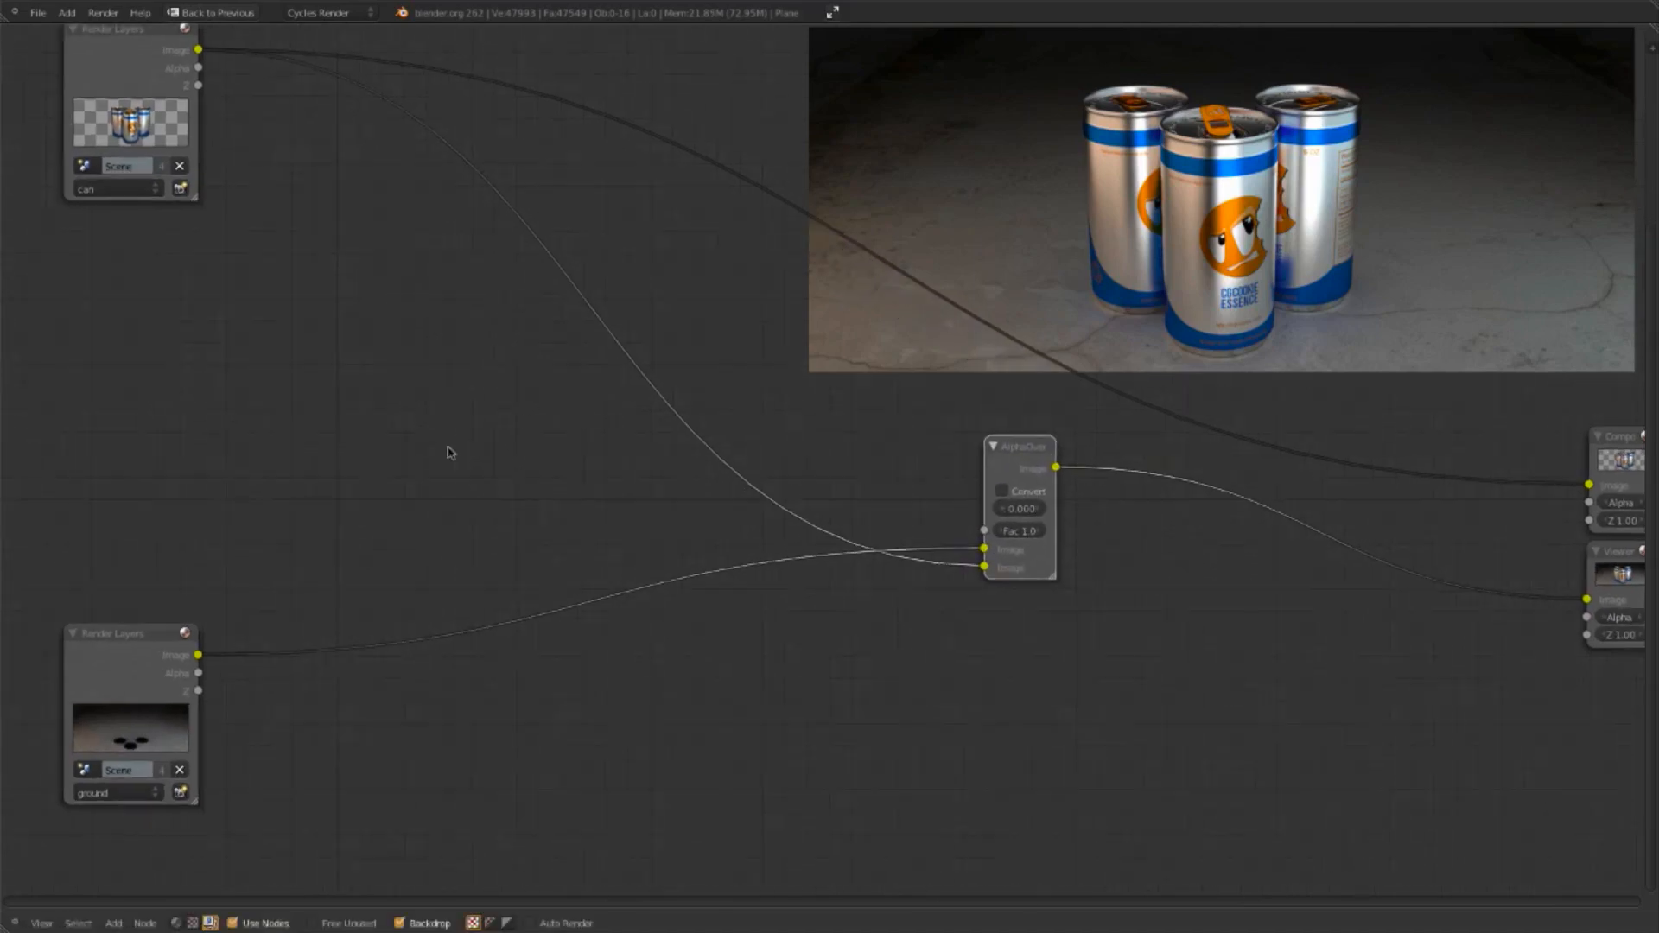
Step: Insert an RGB Curves node between the ground Render Layers node and the AlphaOver node
{"action": "key", "text": "shift+a"}
{"action": "mouse_move", "coordinate": [444, 466]}
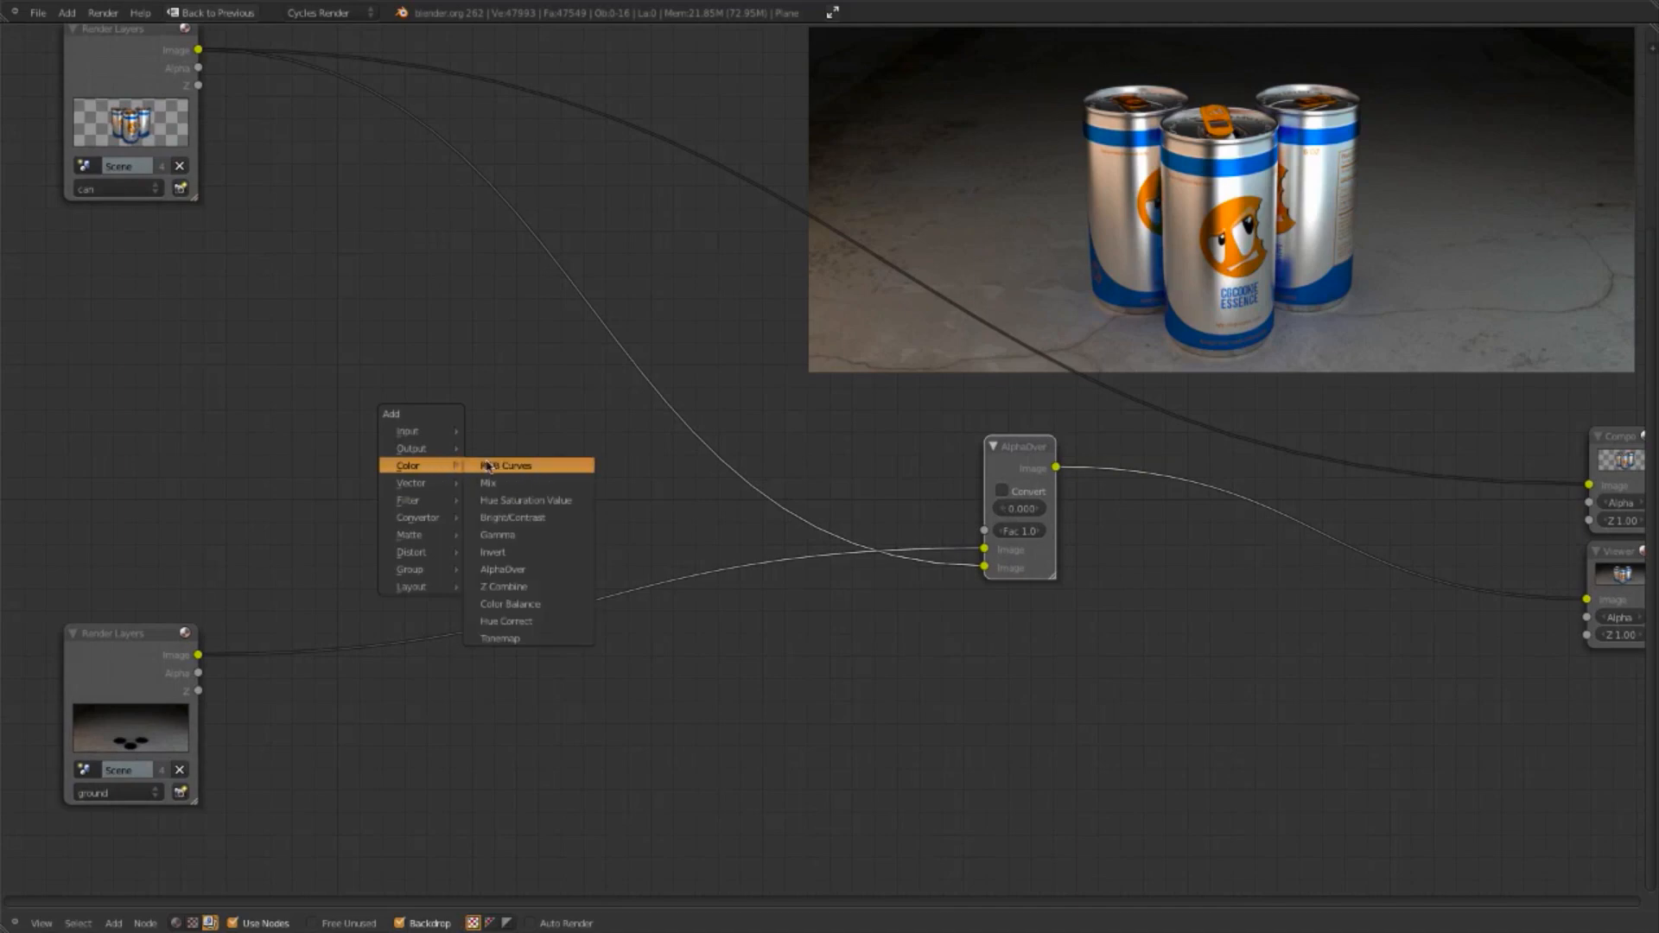
{"action": "left_click", "coordinate": [506, 465]}
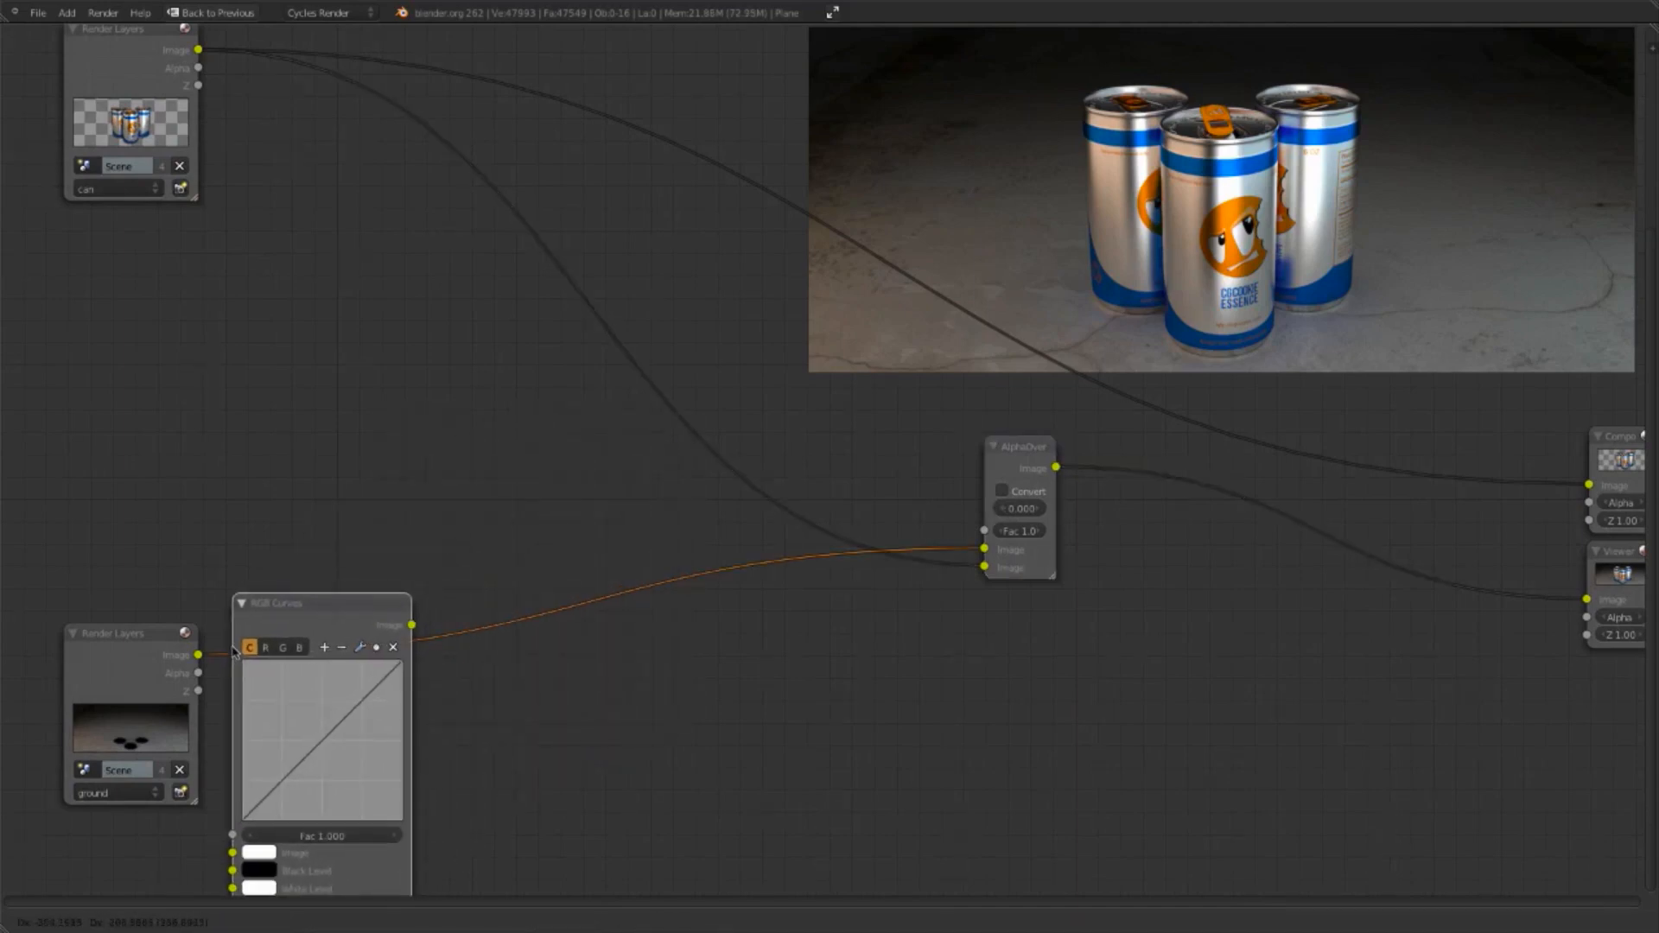
{"action": "left_click", "coordinate": [423, 743]}
{"action": "middle_click_drag", "start_coordinate": [423, 743], "coordinate": [507, 614]}
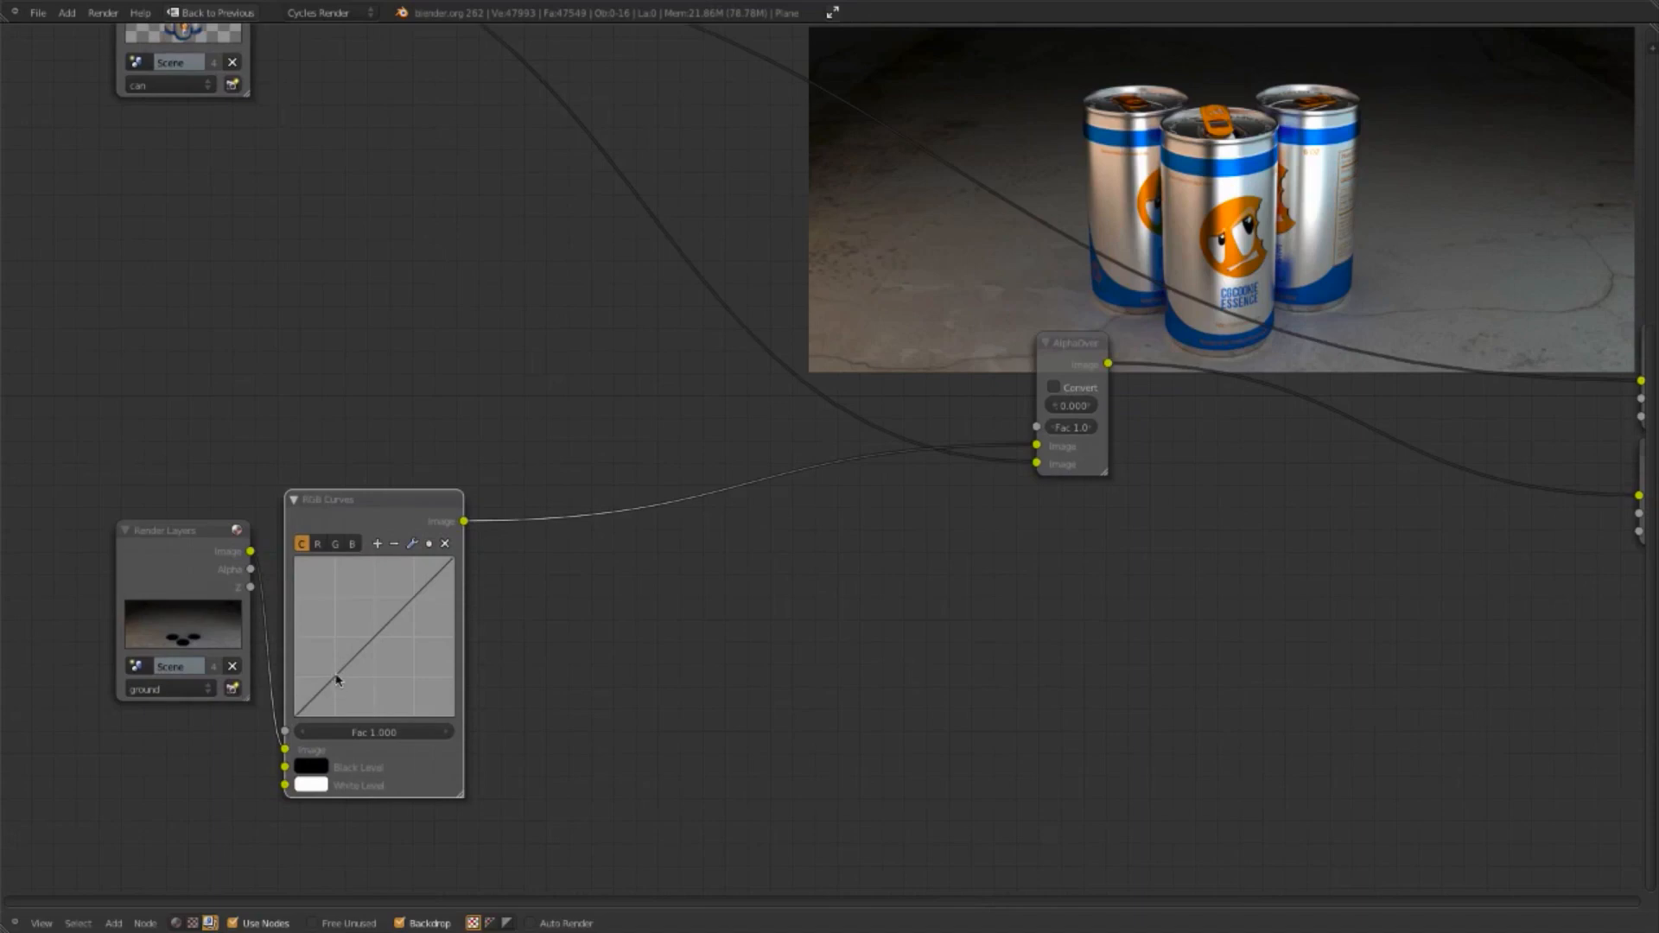
Step: Shape the ground's combined RGB curve into an S, lowering the shadows and raising the highlights
{"action": "left_click_drag", "start_coordinate": [337, 679], "coordinate": [342, 697]}
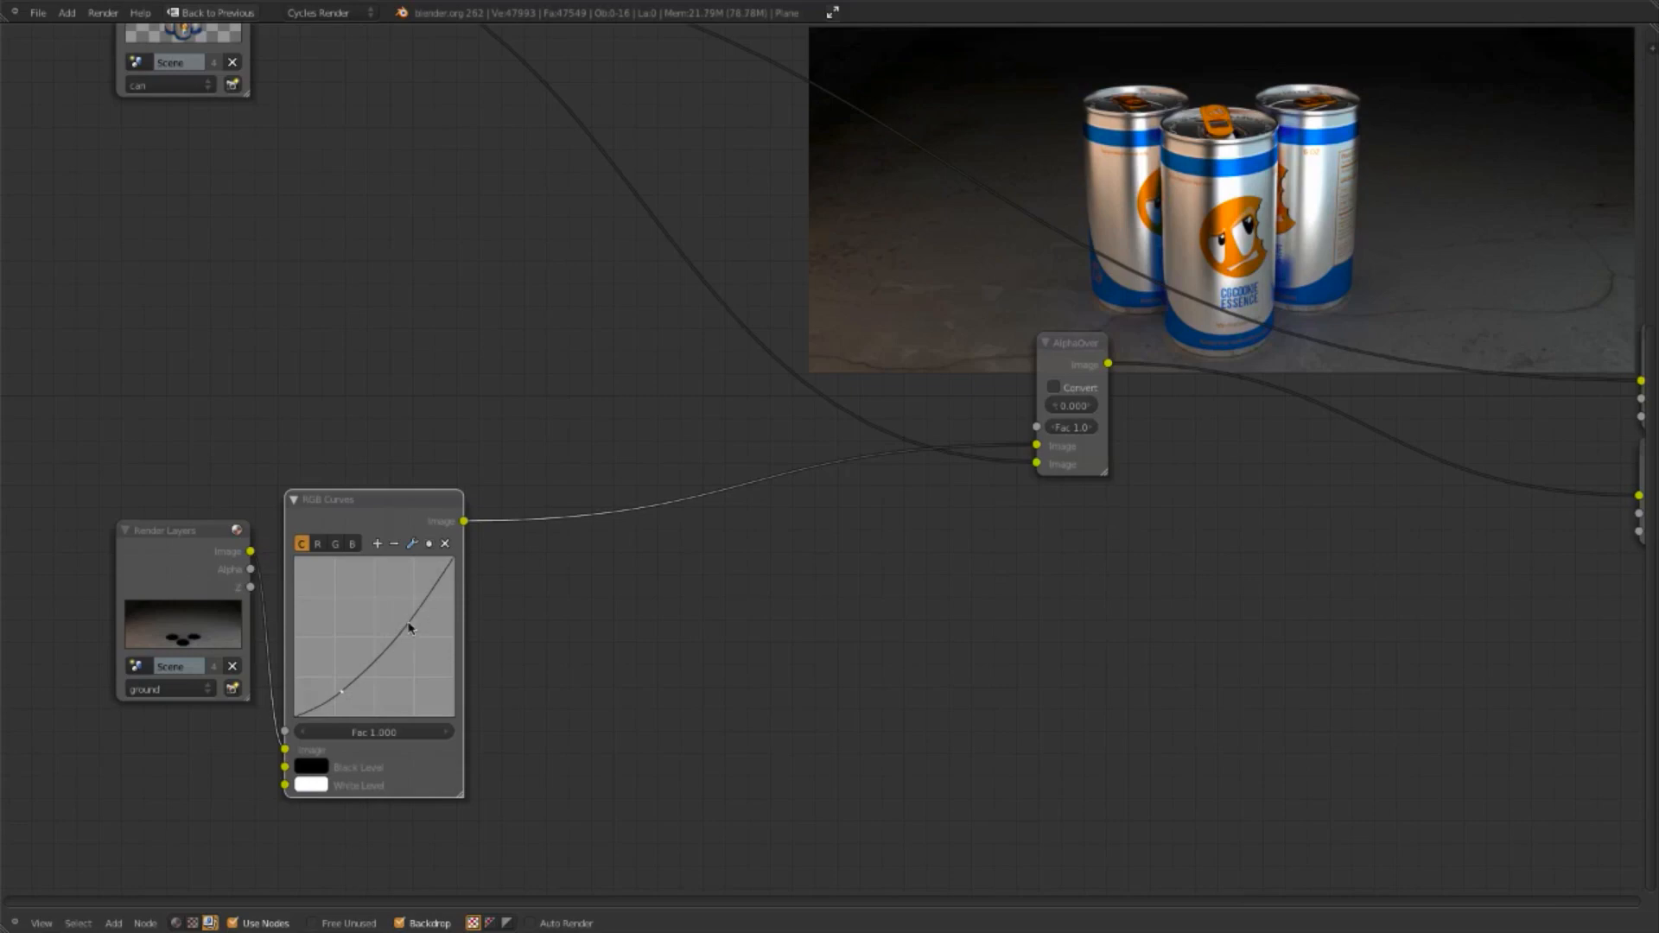
{"action": "left_click_drag", "start_coordinate": [410, 627], "coordinate": [399, 596]}
{"action": "left_click_drag", "start_coordinate": [344, 695], "coordinate": [345, 698]}
Step: Insert a Bright/Contrast node between the RGB Curves and AlphaOver nodes
{"action": "key", "text": "shift+a"}
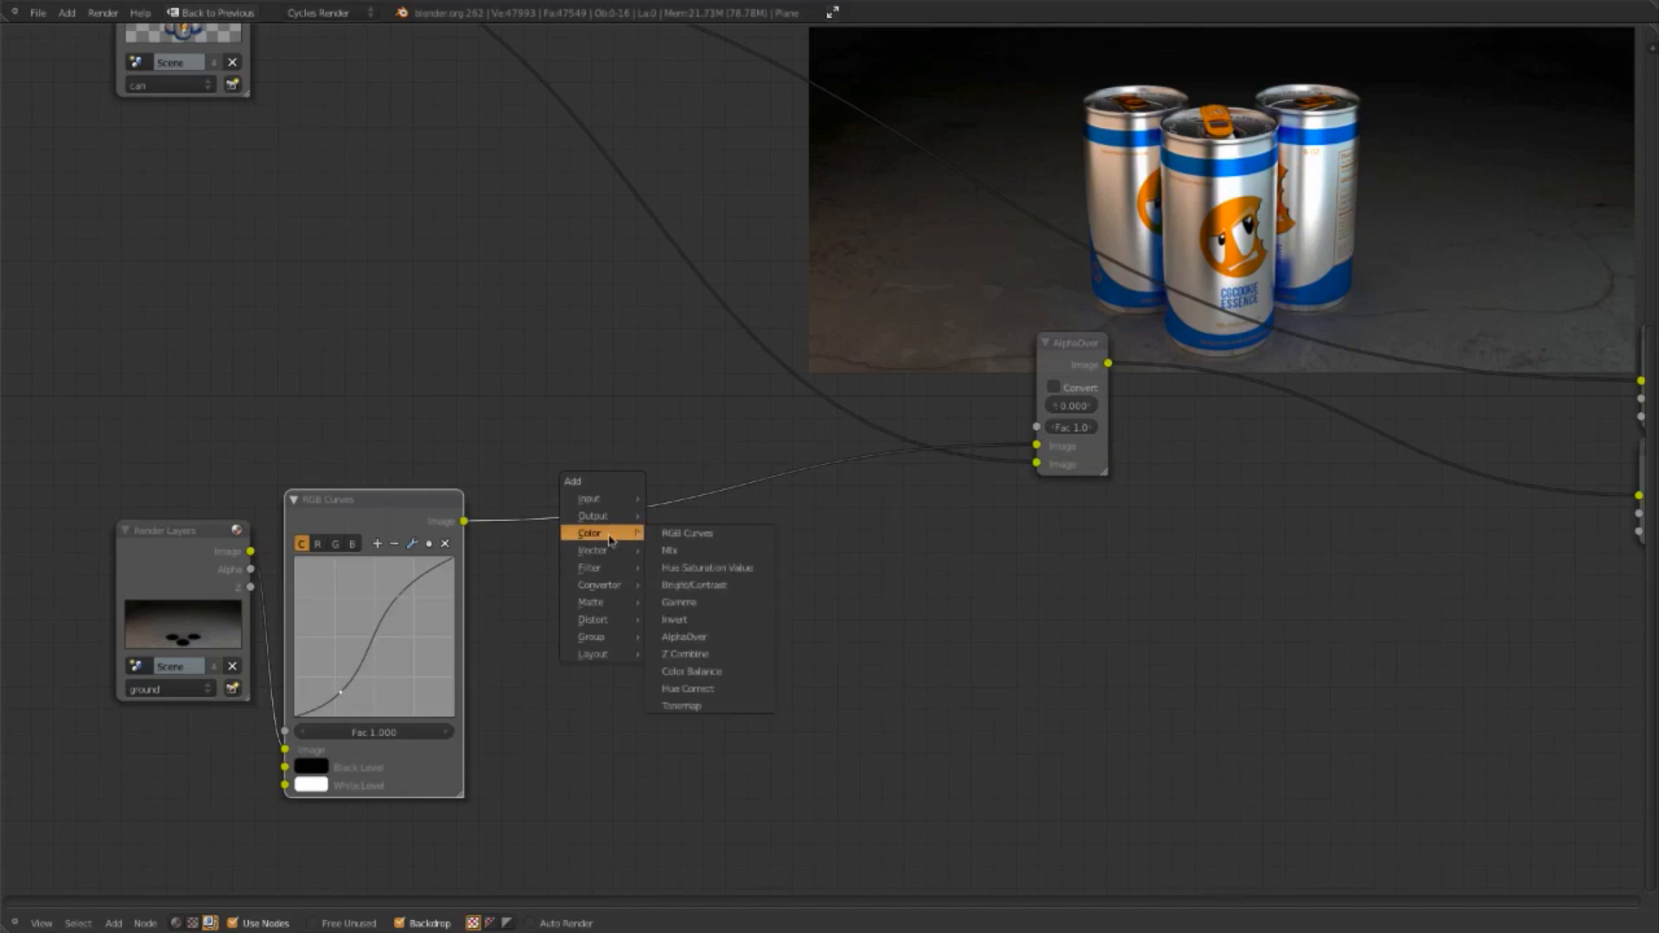
{"action": "left_click", "coordinate": [693, 585]}
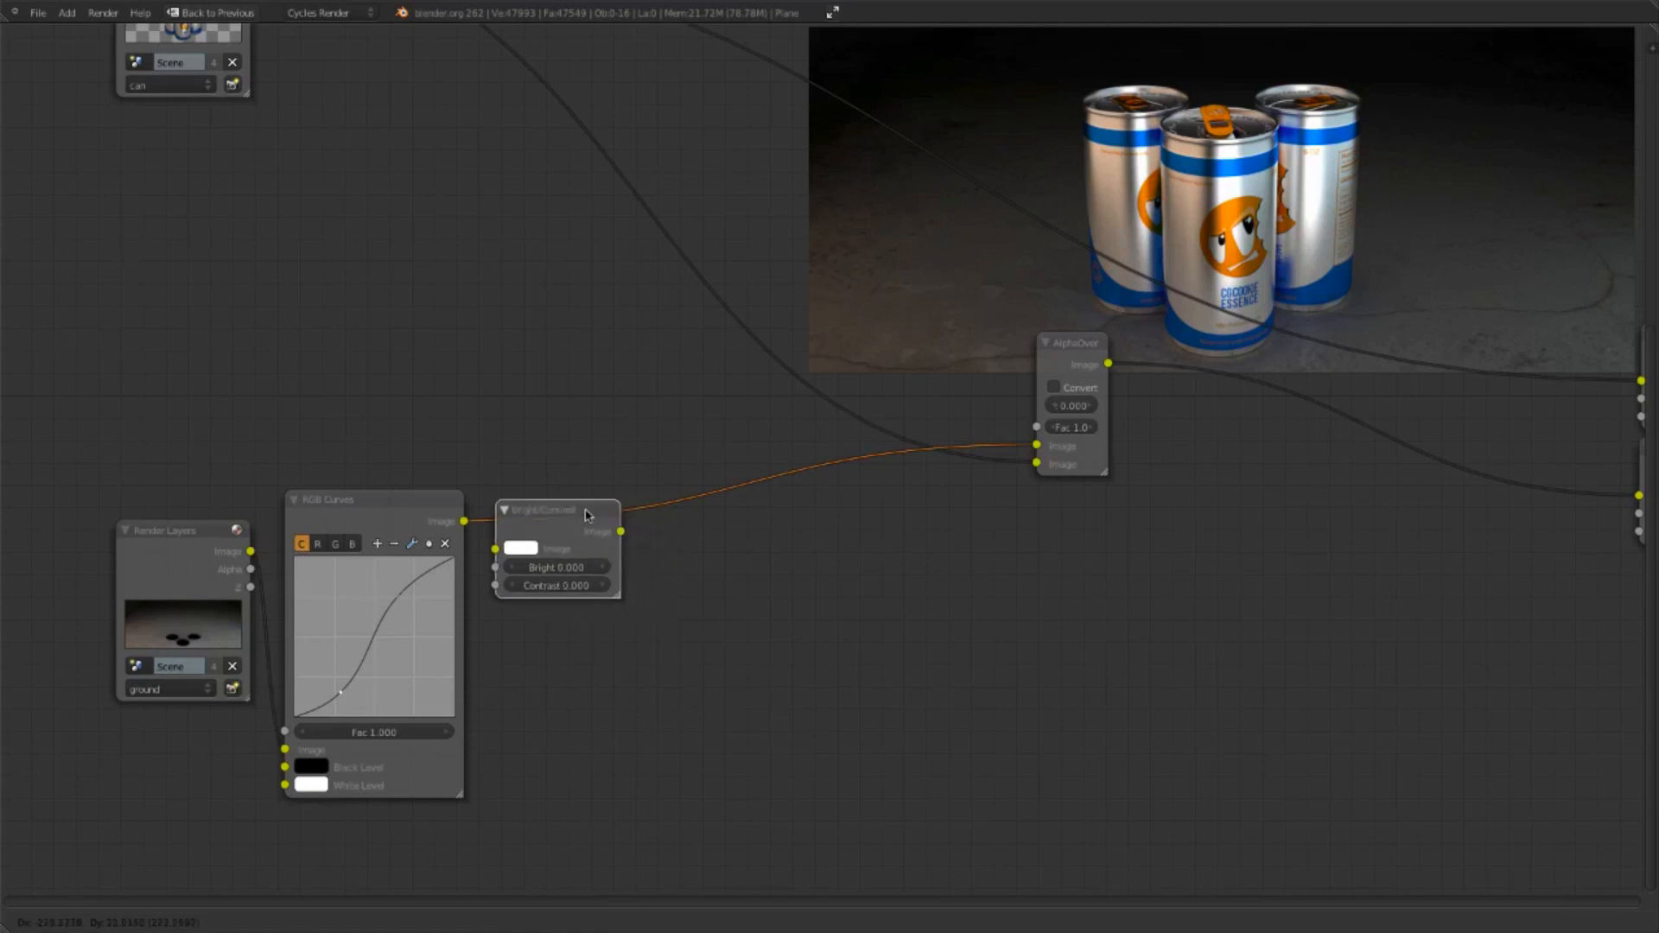
{"action": "left_click", "coordinate": [551, 508]}
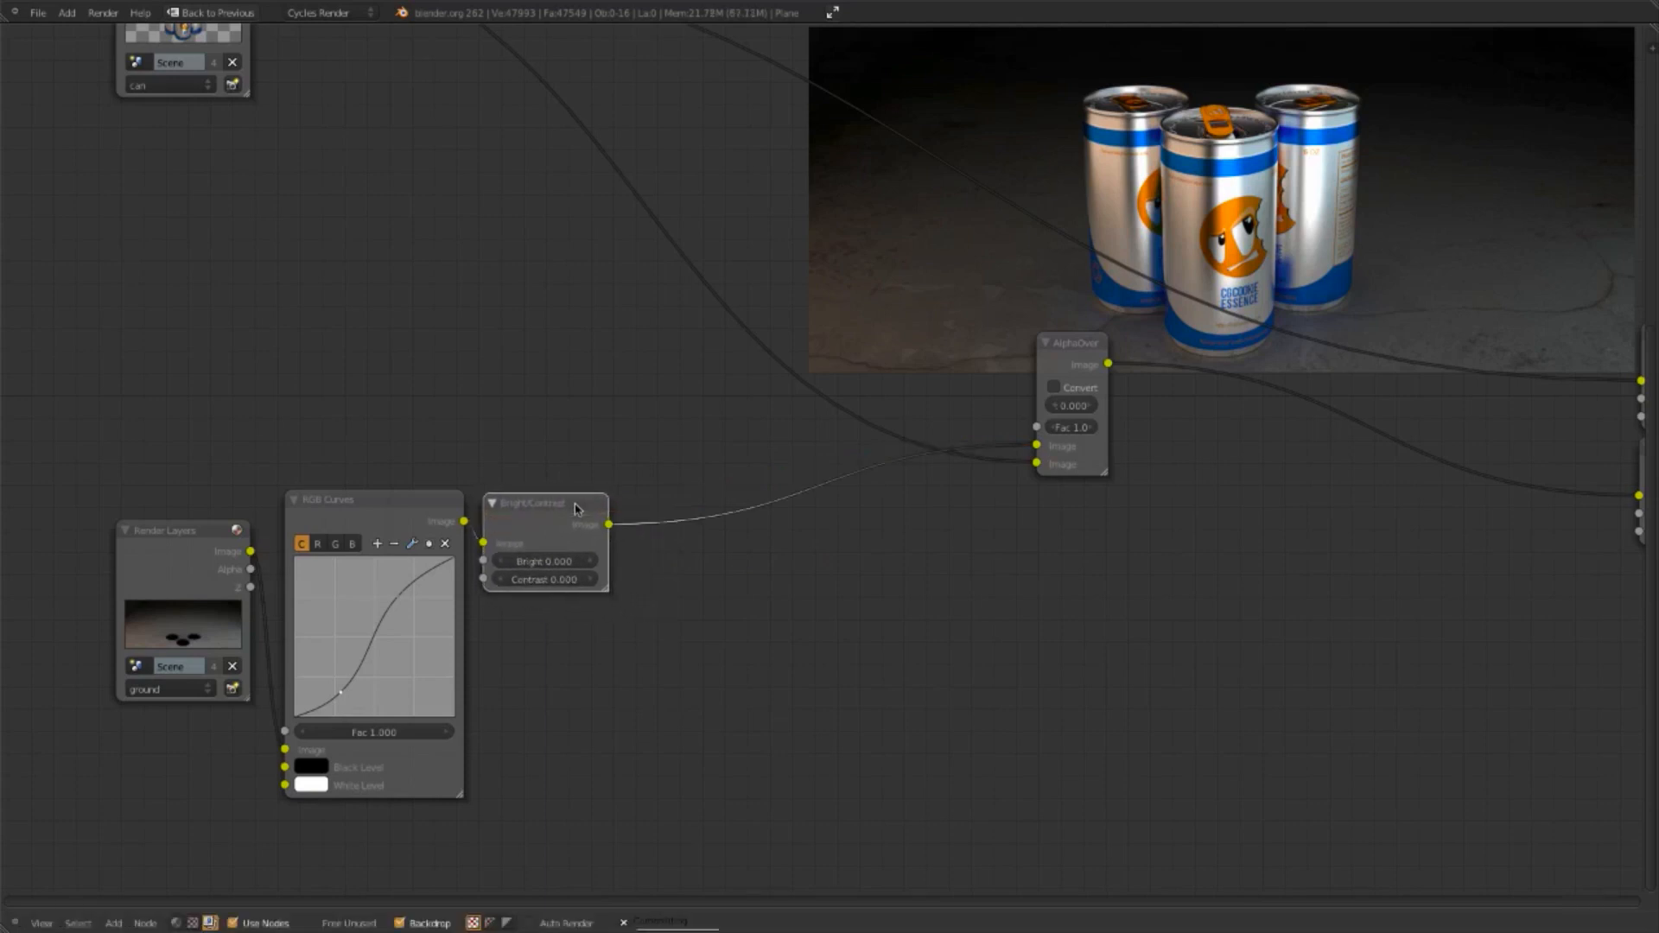
Step: Set the Bright/Contrast node's brightness to -0.7 and its contrast to 0.1
{"action": "left_click", "coordinate": [574, 561]}
{"action": "type", "text": "-1"}
{"action": "key", "text": "Return"}
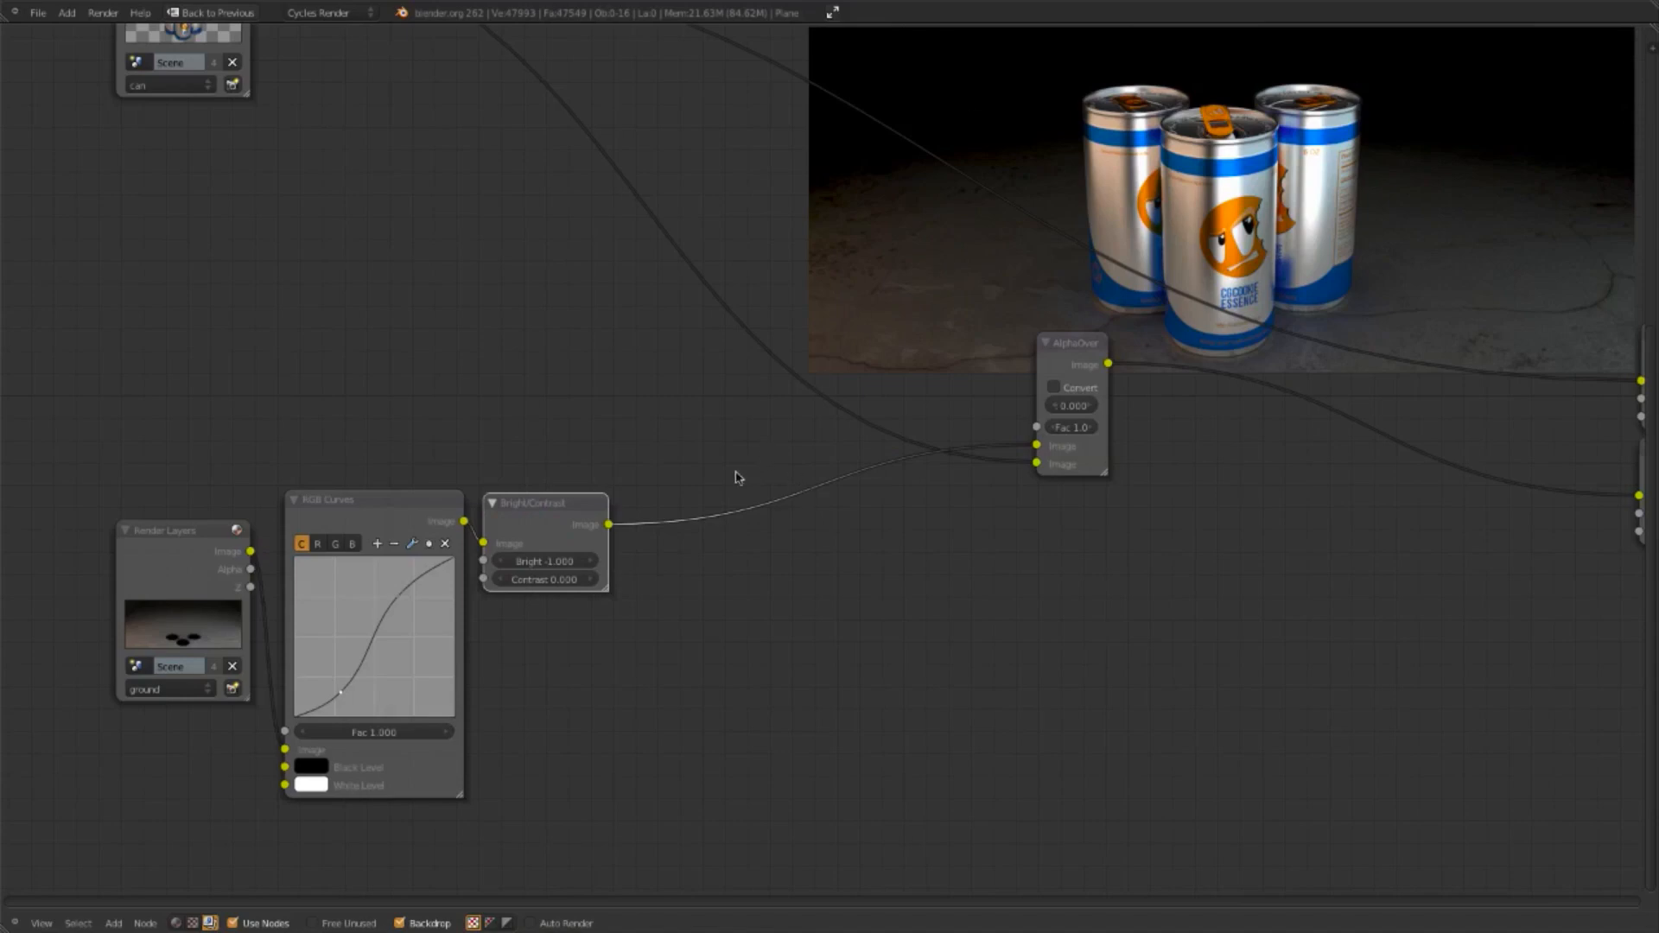
{"action": "left_click", "coordinate": [592, 579]}
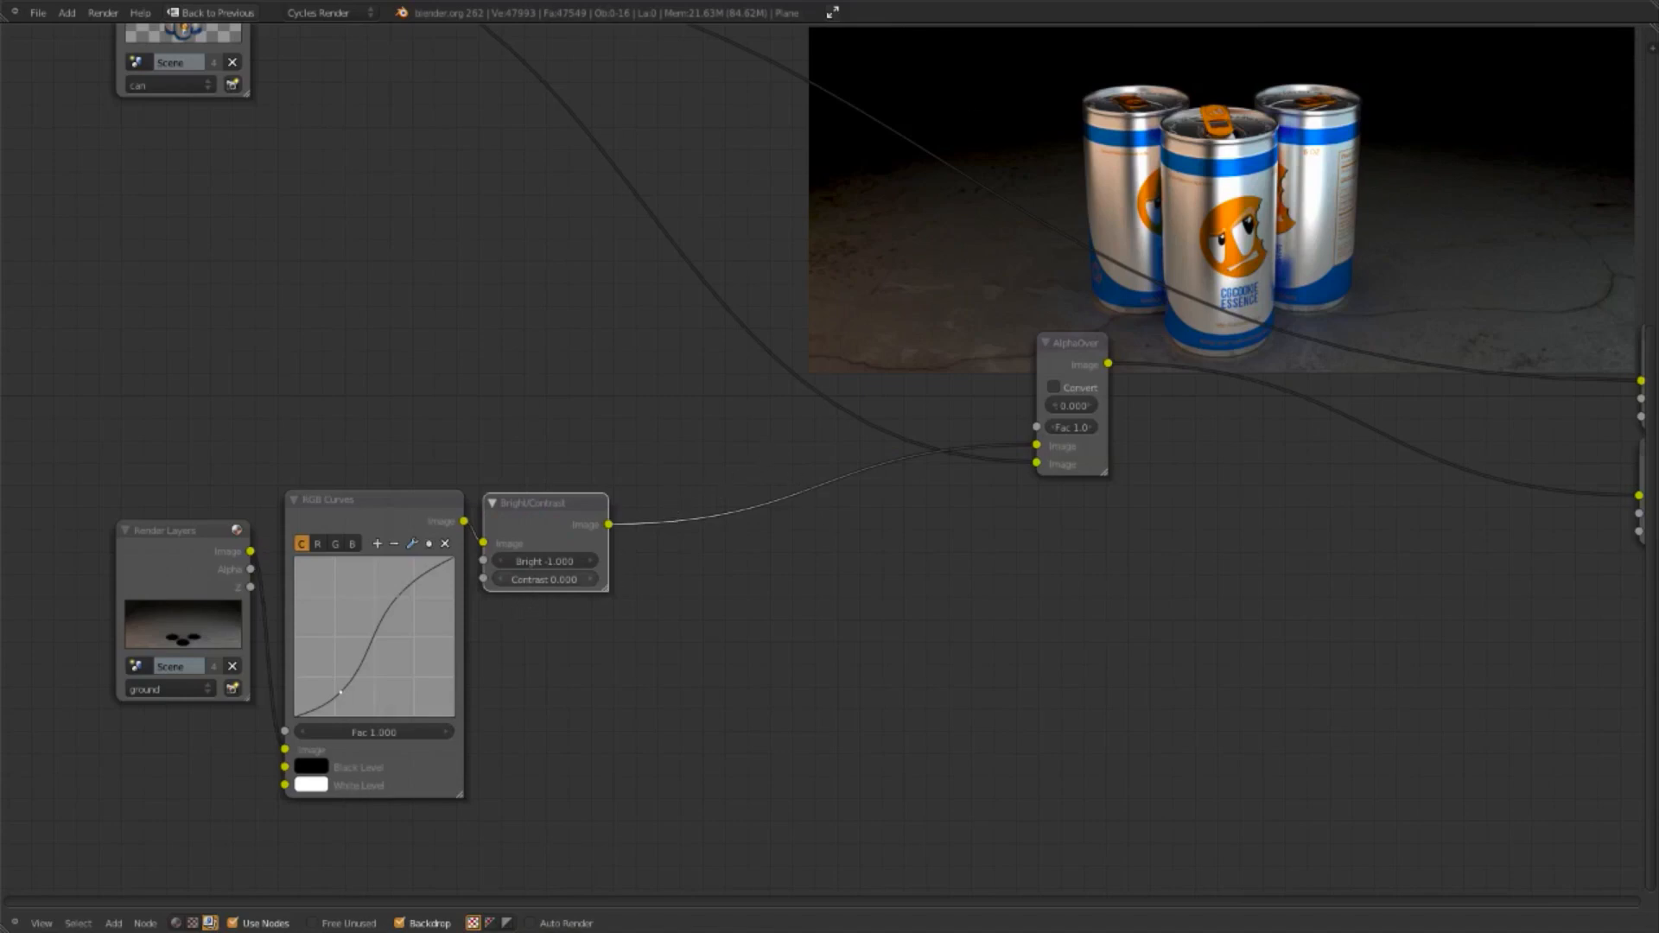
{"action": "left_click", "coordinate": [592, 562]}
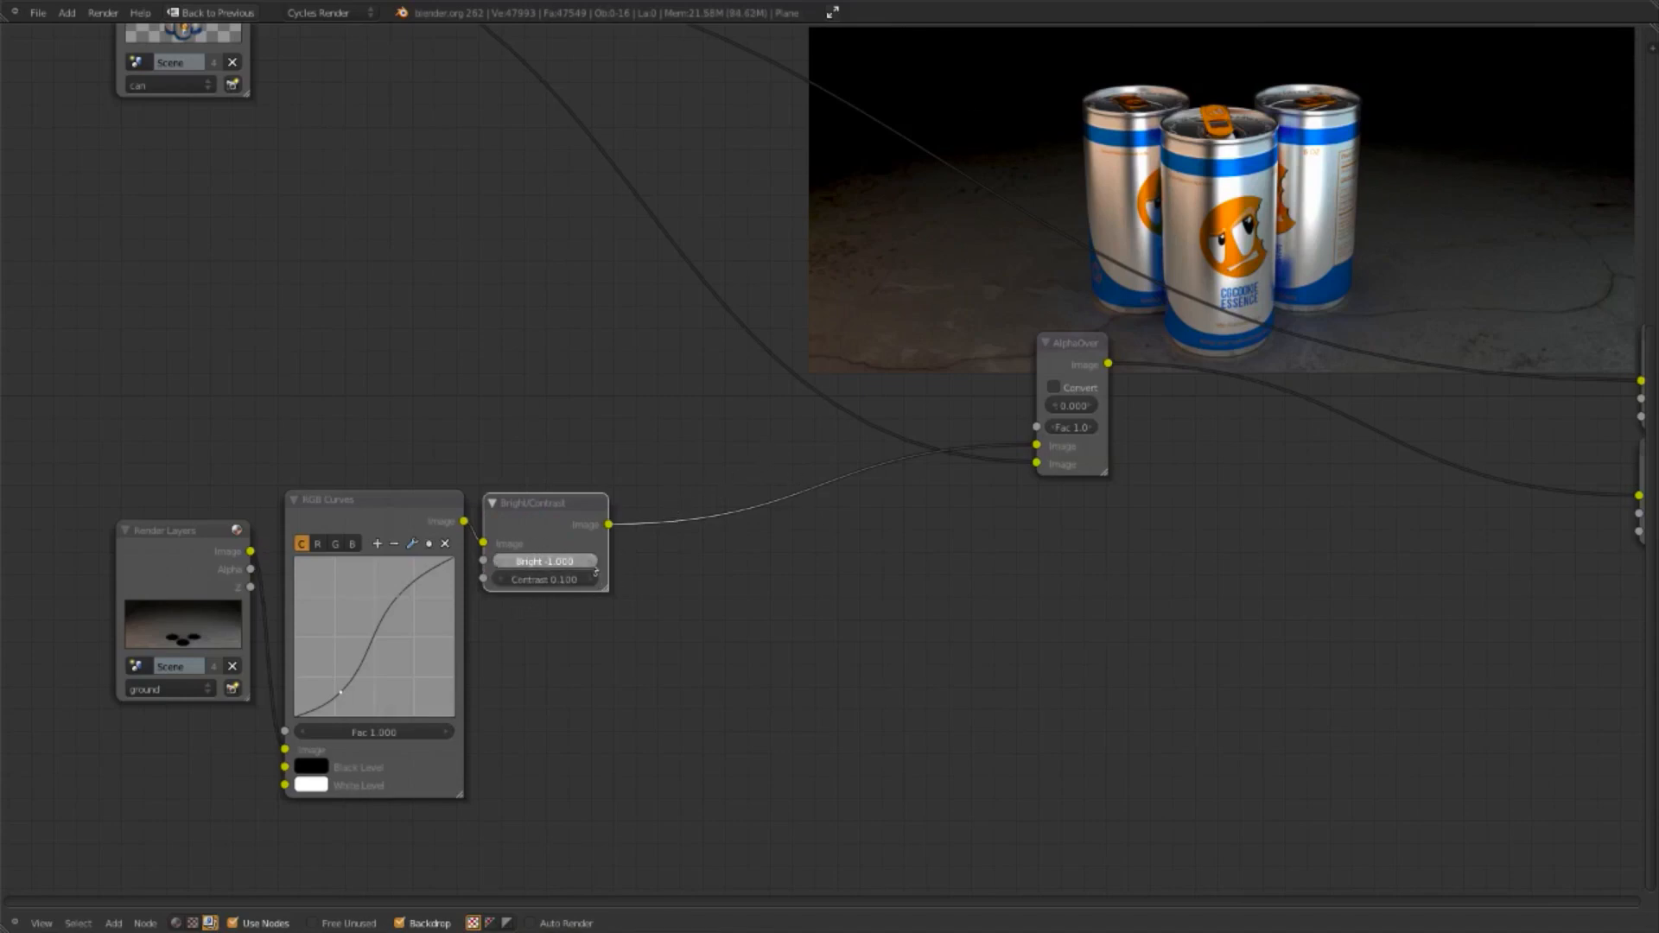
{"action": "left_click", "coordinate": [592, 562]}
{"action": "left_click", "coordinate": [592, 562]}
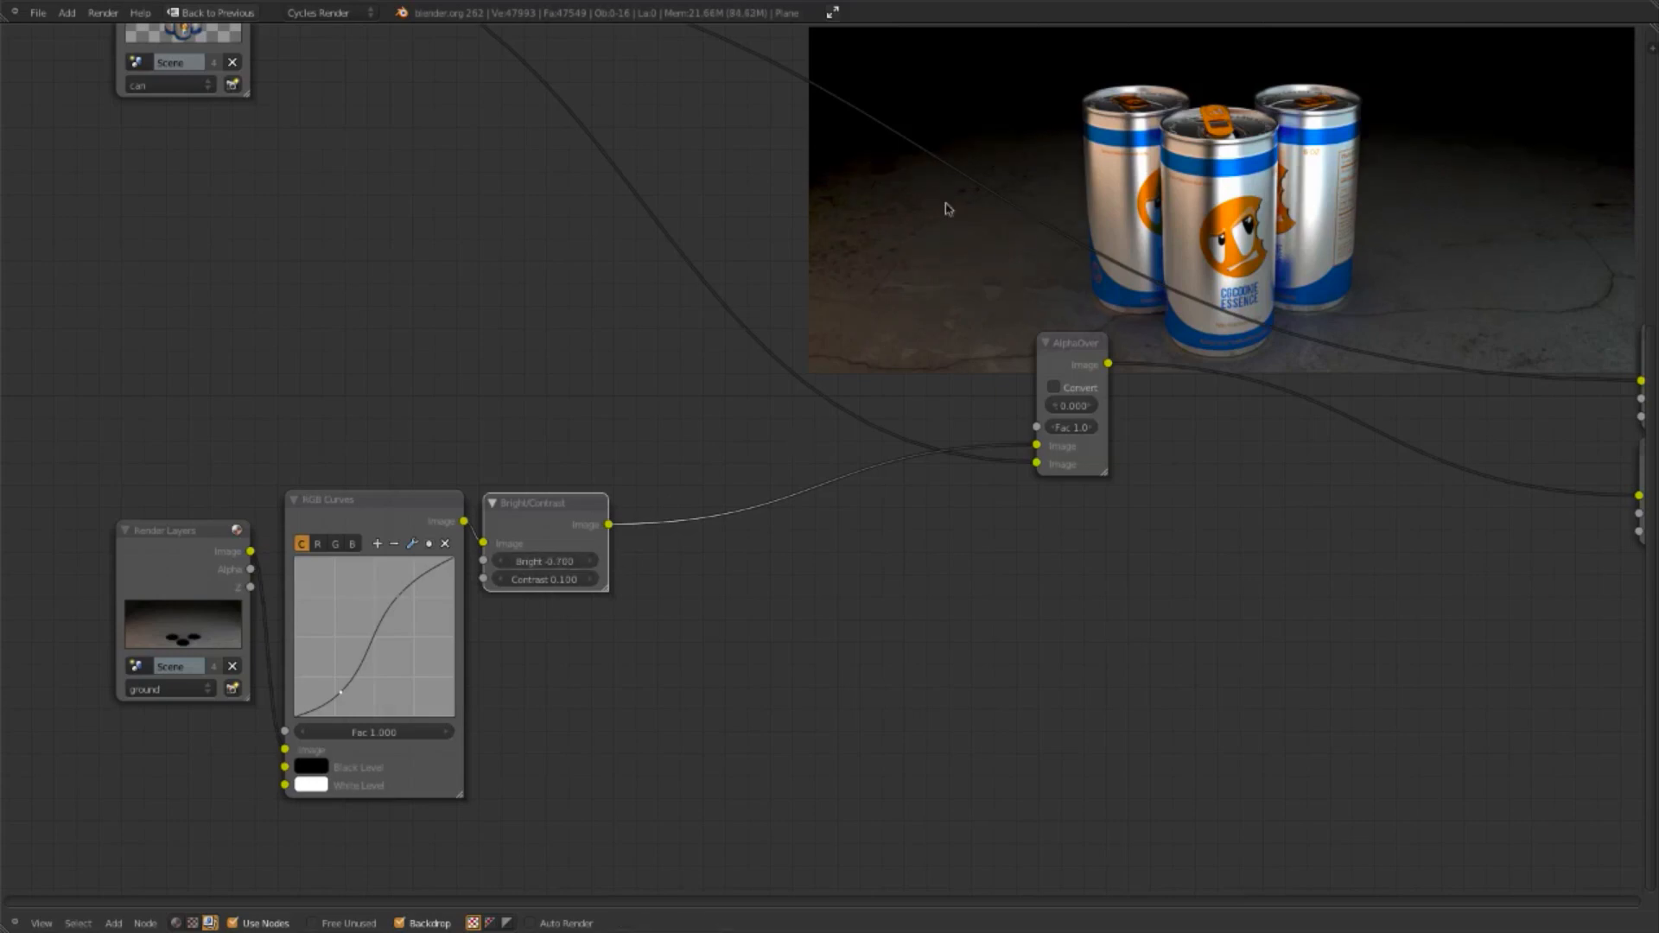
Step: Insert a Hue Saturation Value node between the Bright/Contrast and AlphaOver nodes
{"action": "scroll", "coordinate": [990, 428], "scroll_direction": "down", "scroll_amount": 3}
{"action": "scroll", "coordinate": [997, 473], "scroll_direction": "up", "scroll_amount": 1}
{"action": "middle_click_drag", "start_coordinate": [811, 559], "coordinate": [753, 538]}
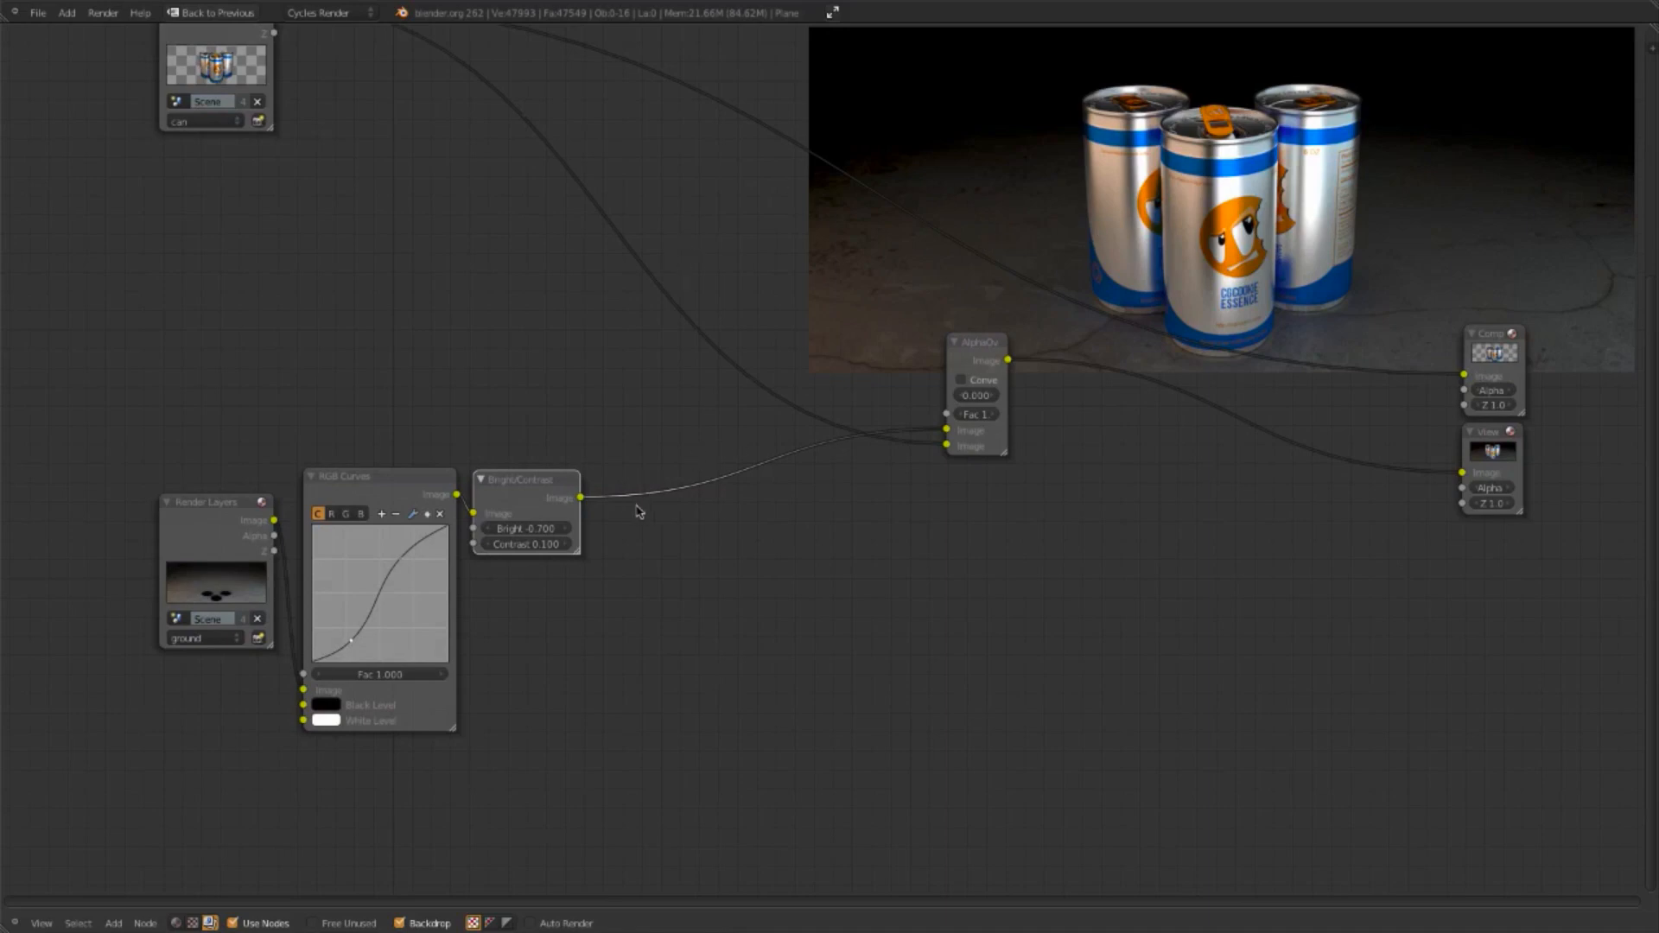
{"action": "key", "text": "shift+a"}
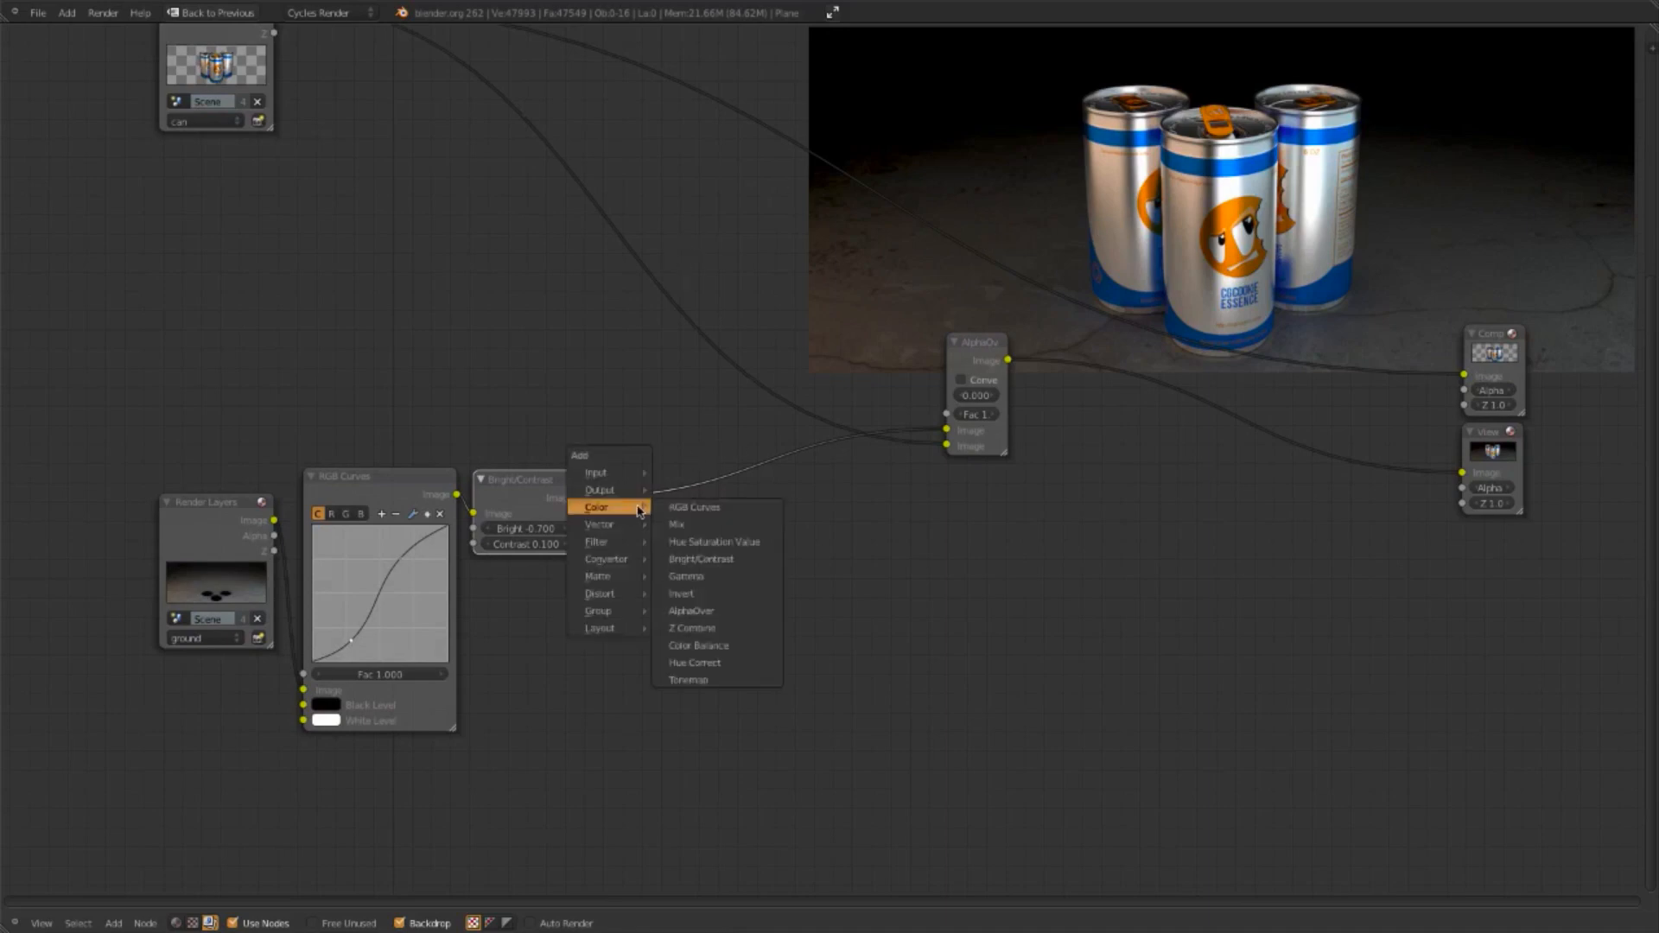
{"action": "left_click", "coordinate": [681, 542]}
{"action": "left_click", "coordinate": [596, 518]}
{"action": "scroll", "coordinate": [815, 530], "scroll_direction": "down", "scroll_amount": 2}
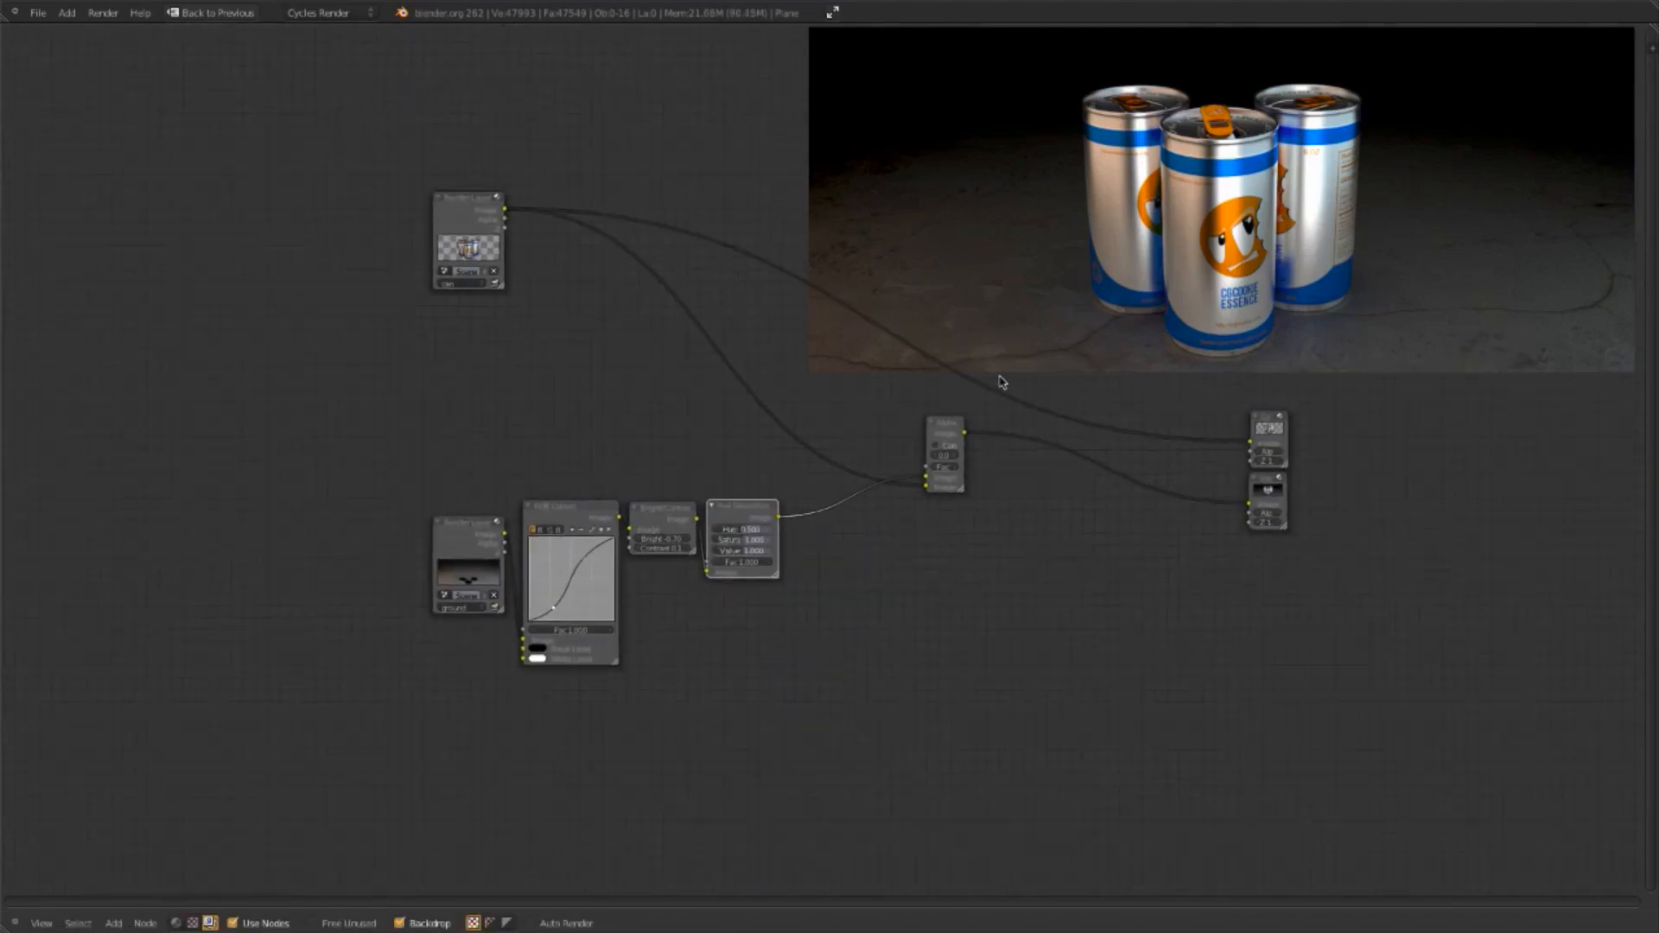
{"action": "scroll", "coordinate": [871, 441], "scroll_direction": "up", "scroll_amount": 2}
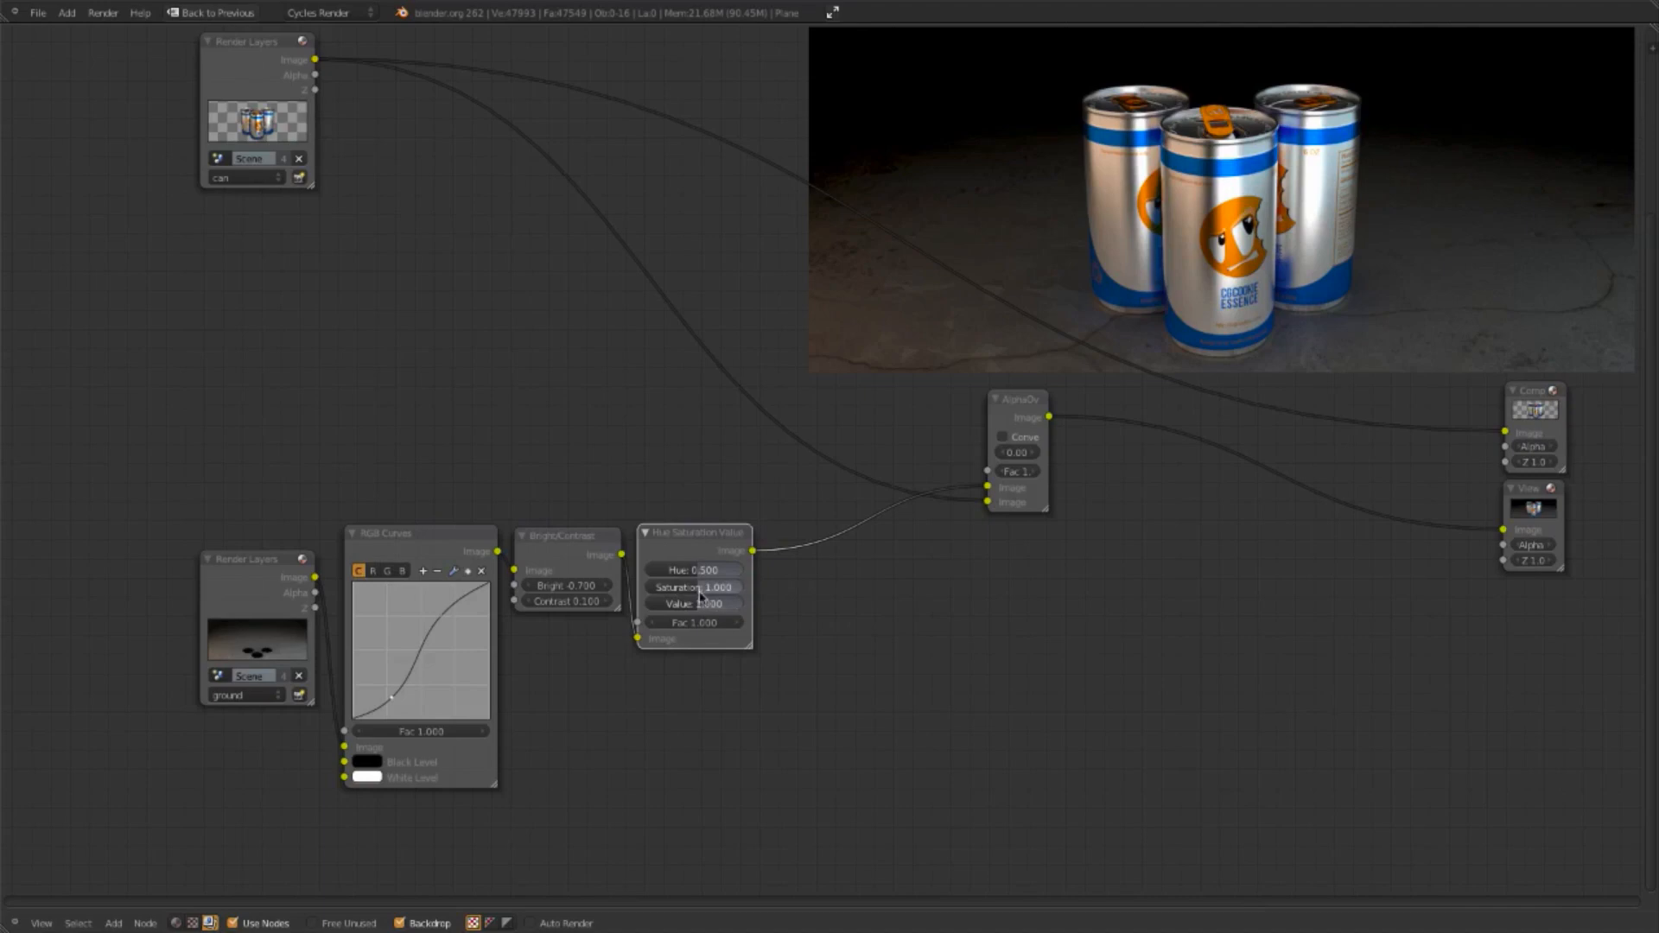
Step: On the ground's Hue Saturation Value node, set the saturation to 0.752, the value to 0.856 and the hue to 0.5
{"action": "mouse_move", "coordinate": [700, 596]}
{"action": "left_mouse_down"}
{"action": "mouse_move", "coordinate": [652, 588]}
{"action": "mouse_move", "coordinate": [692, 591]}
{"action": "left_mouse_up"}
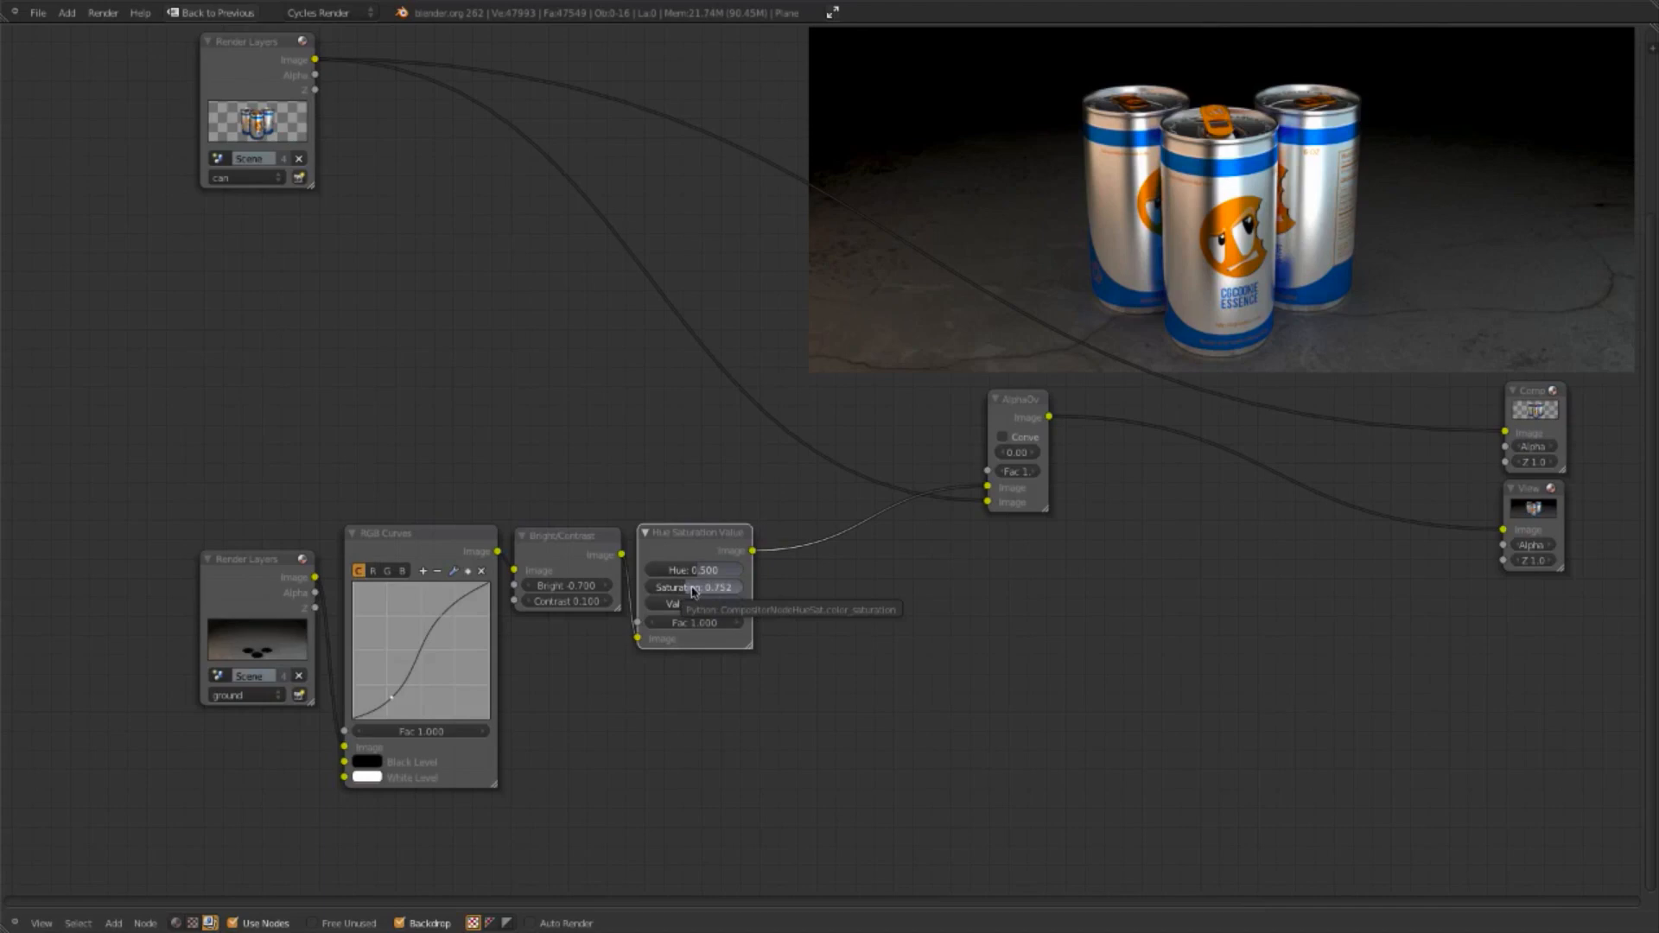
{"action": "left_click_drag", "start_coordinate": [693, 604], "coordinate": [690, 563]}
{"action": "left_click", "coordinate": [693, 567]}
{"action": "key", "text": "BackSpace"}
{"action": "type", "text": "0.5"}
{"action": "key", "text": "Return"}
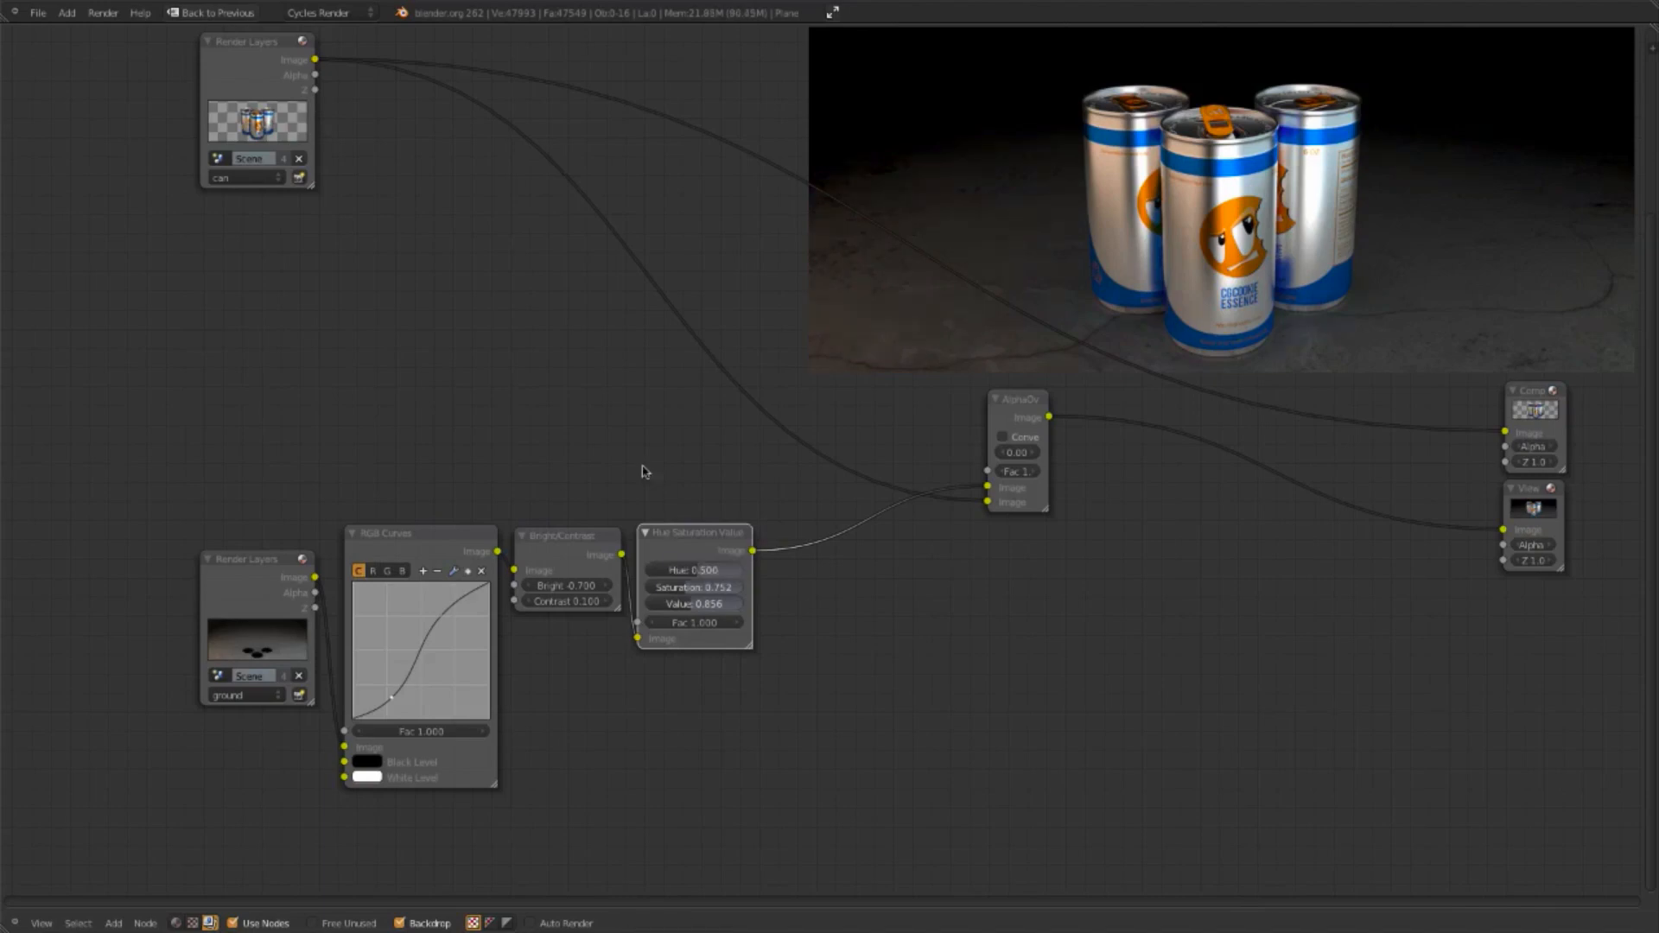
{"action": "mouse_move", "coordinate": [853, 621]}
{"action": "middle_mouse_down"}
{"action": "mouse_move", "coordinate": [777, 597]}
{"action": "mouse_move", "coordinate": [829, 617]}
{"action": "middle_mouse_up"}
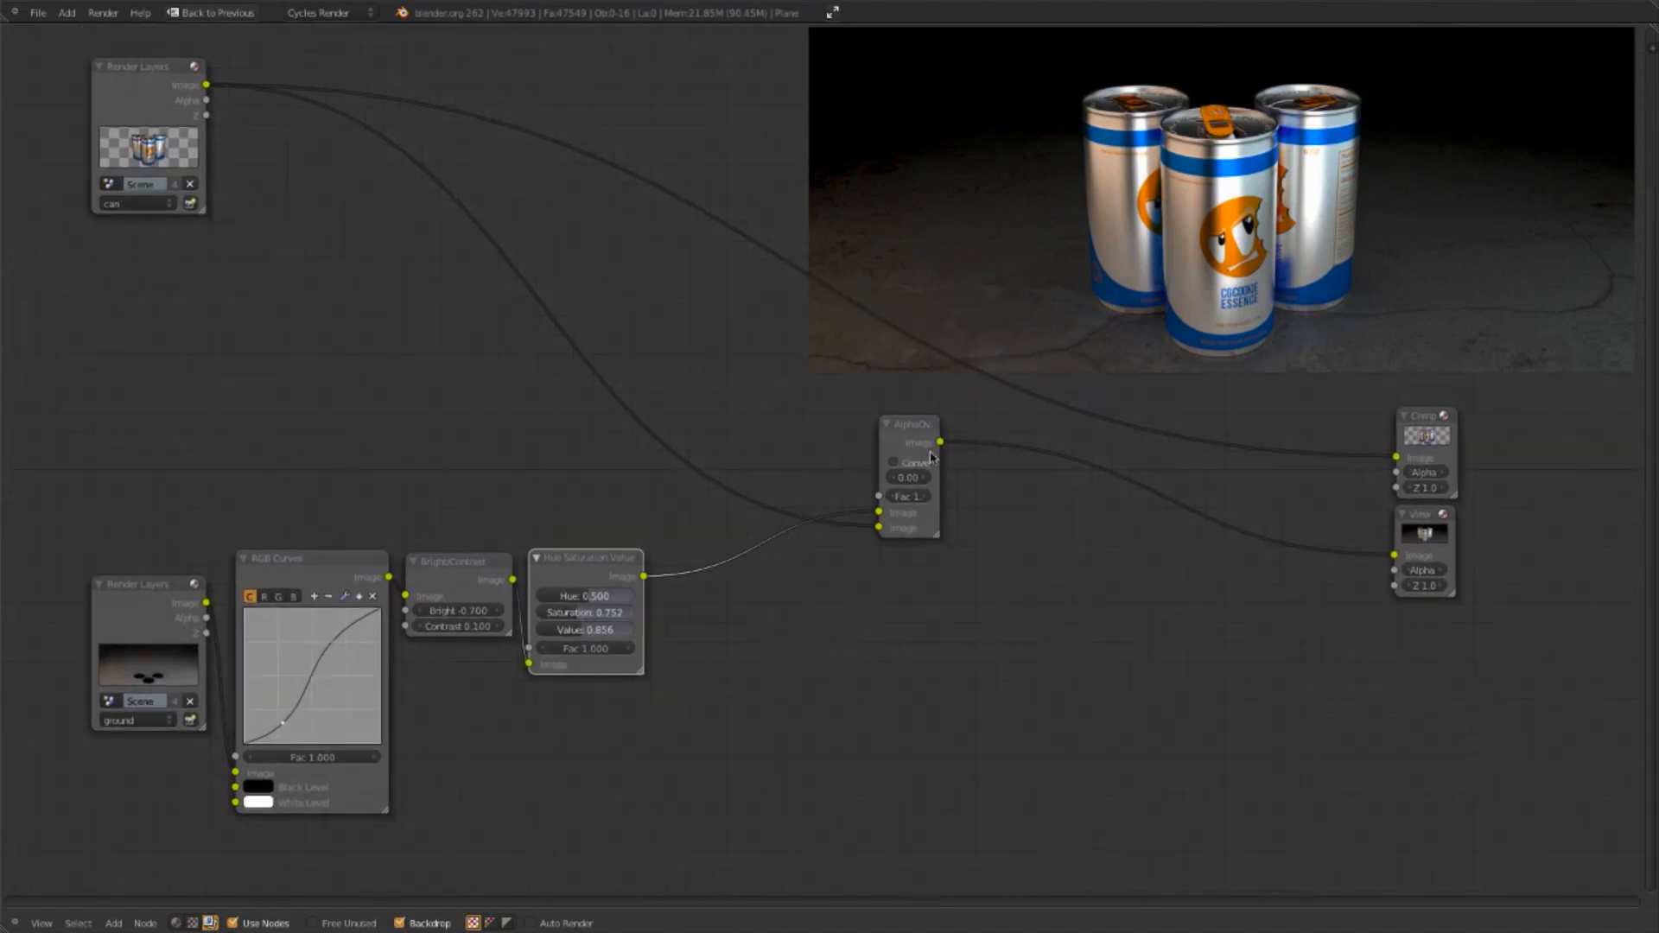
{"action": "middle_click_drag", "start_coordinate": [659, 450], "coordinate": [729, 518]}
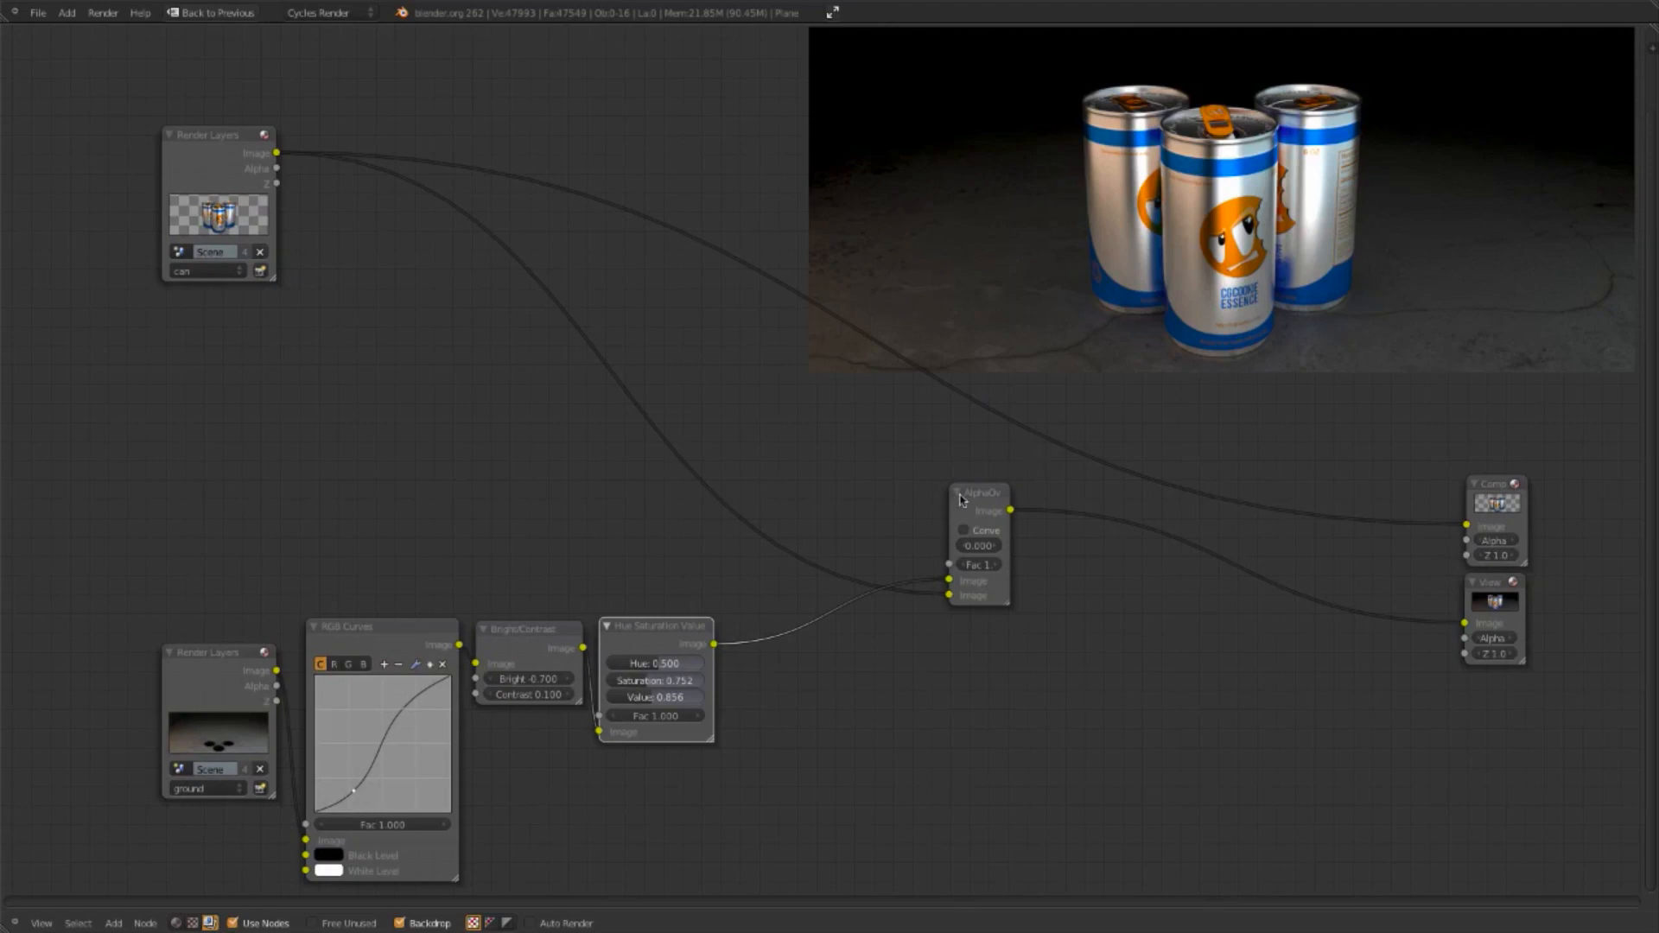
{"action": "middle_click_drag", "start_coordinate": [581, 401], "coordinate": [862, 370]}
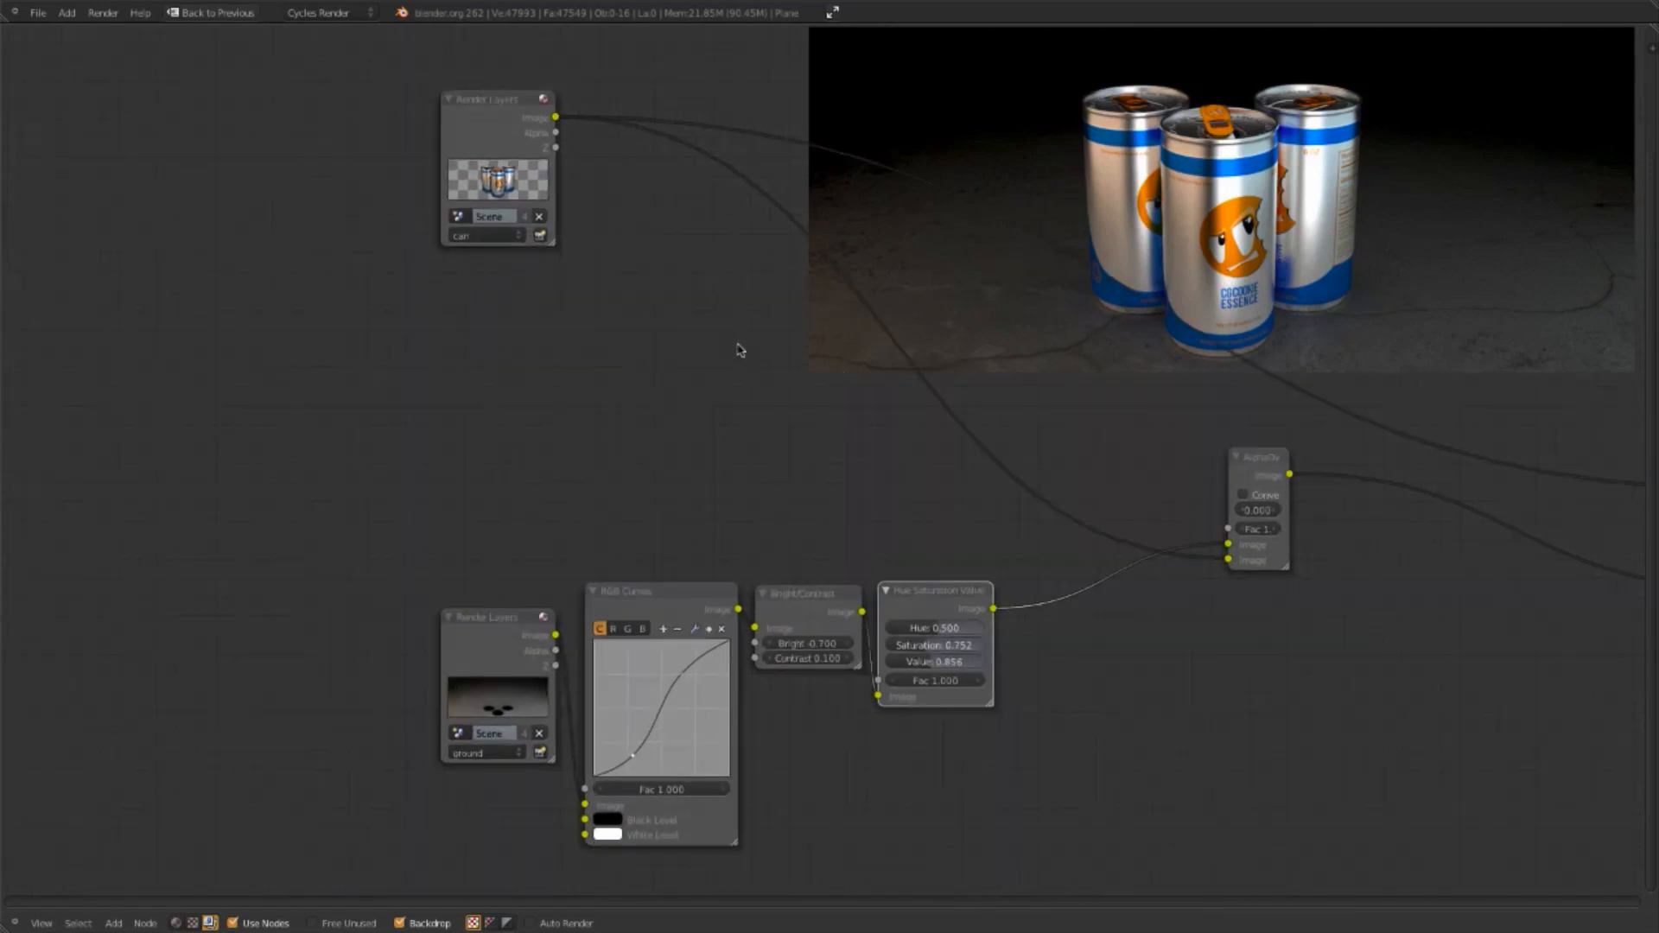
{"action": "middle_click_drag", "start_coordinate": [741, 352], "coordinate": [701, 367]}
{"action": "key", "text": "shift+a"}
{"action": "mouse_move", "coordinate": [701, 373]}
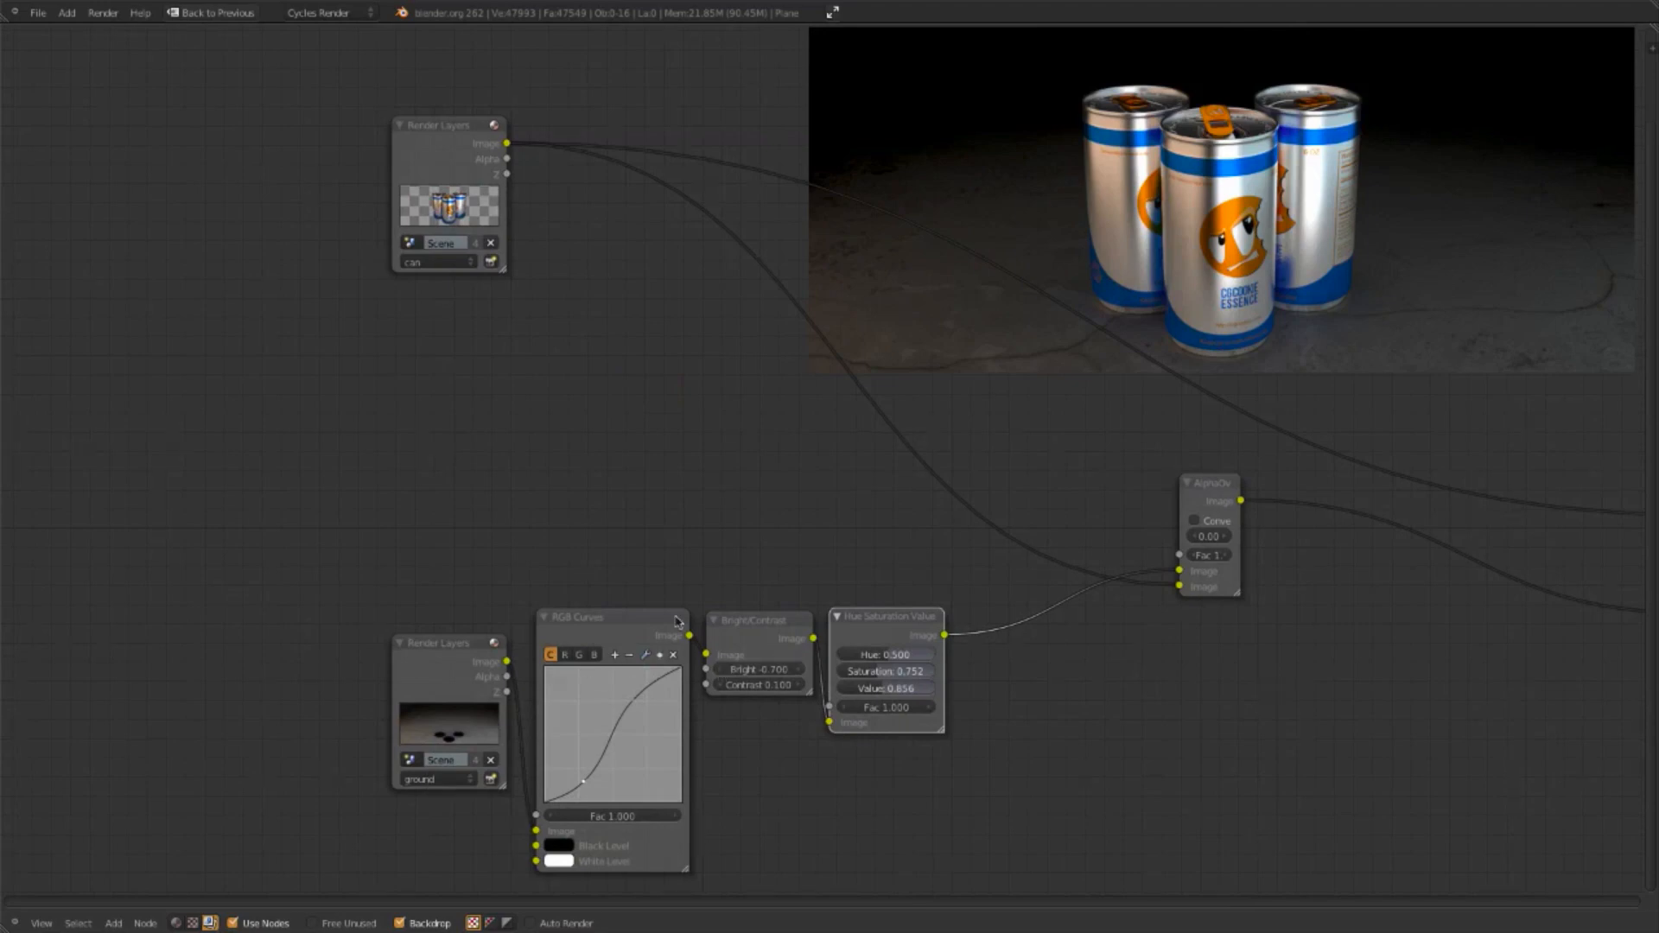
Step: Duplicate the ground's RGB Curves, Bright/Contrast and Hue Saturation Value nodes and place the copies beside the can render layer
{"action": "left_click", "coordinate": [626, 630]}
{"action": "left_click", "coordinate": [772, 638], "text": "shift"}
{"action": "left_click", "coordinate": [911, 630], "text": "shift"}
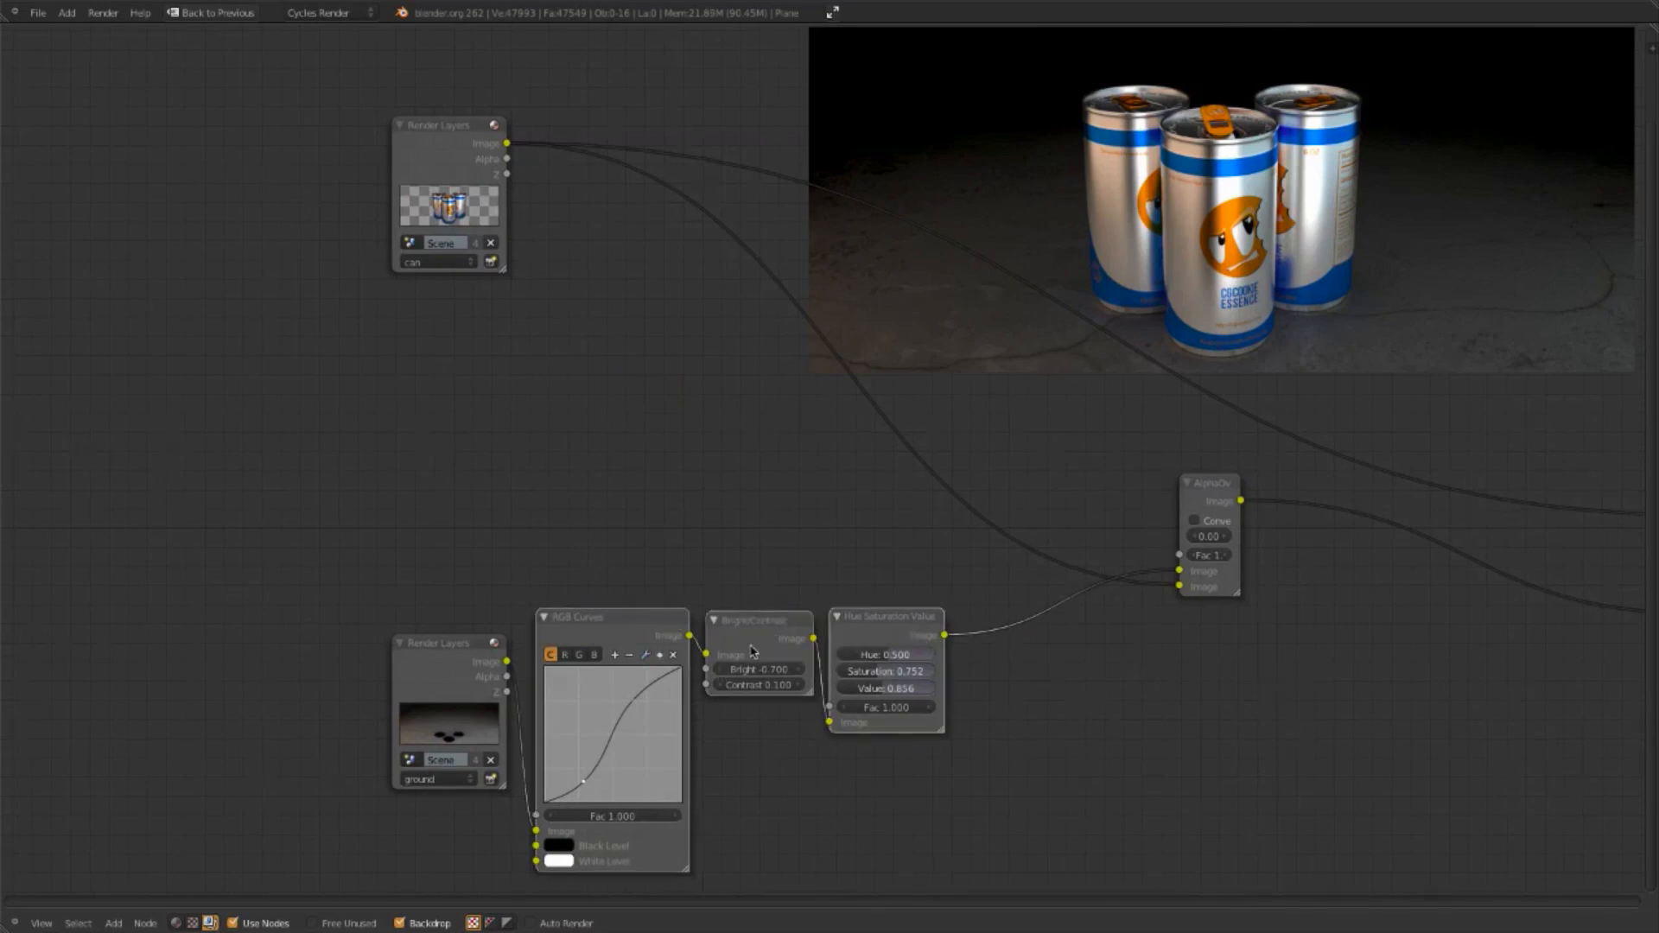
{"action": "key", "text": "shift+d"}
{"action": "key", "text": "y"}
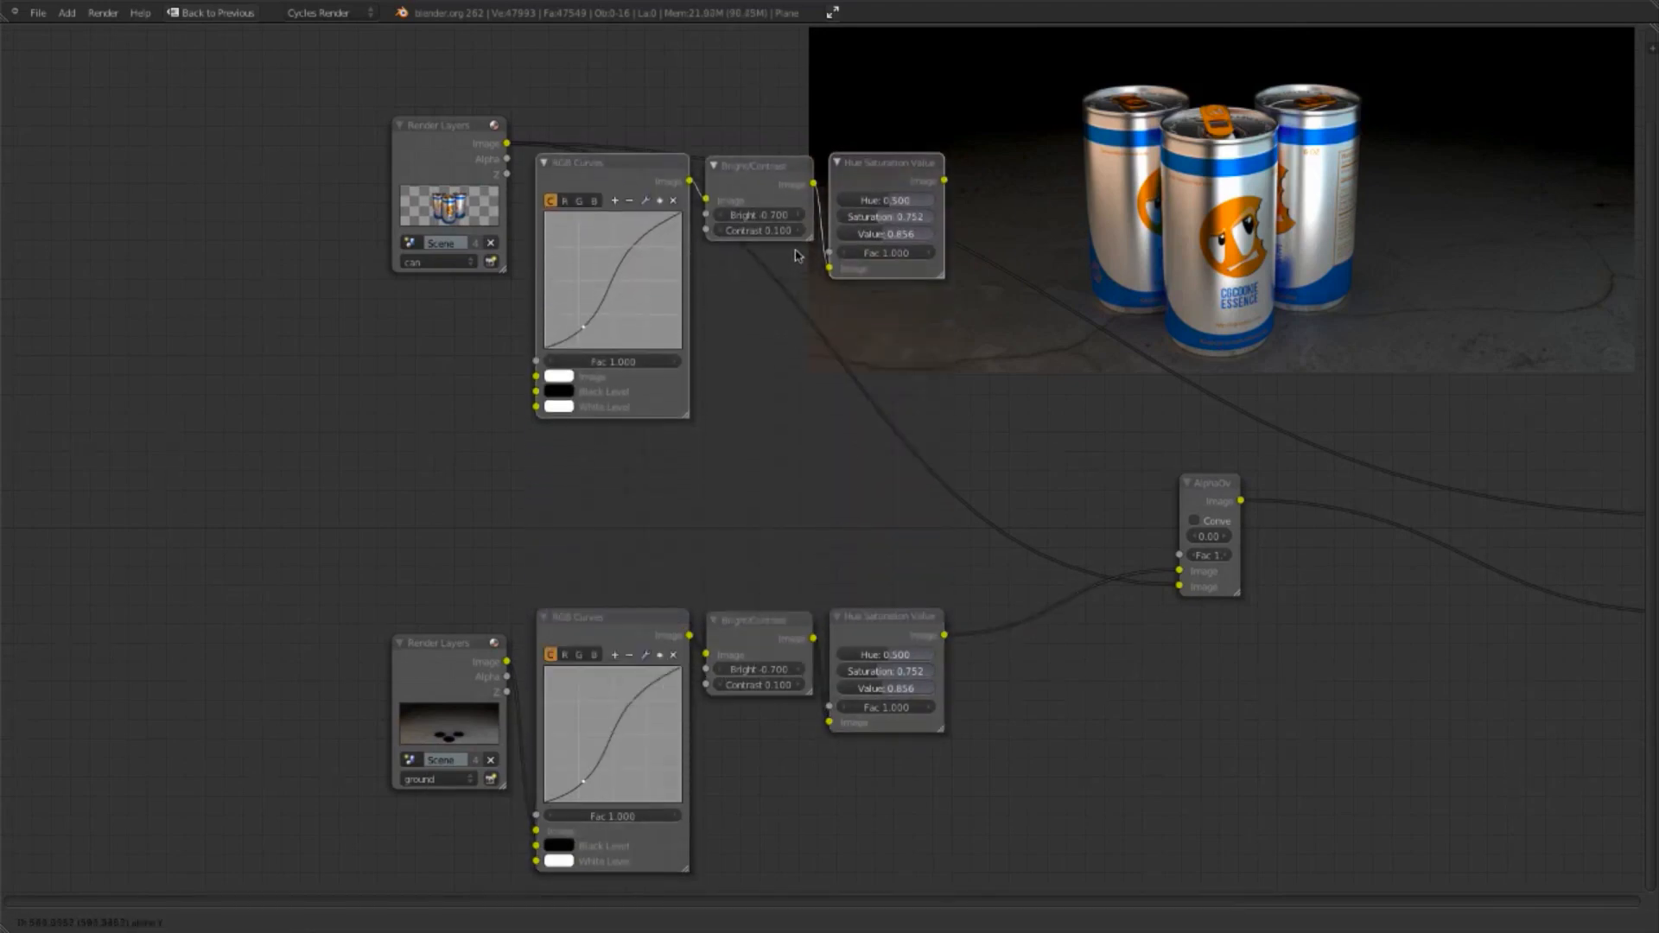
{"action": "left_click", "coordinate": [799, 274]}
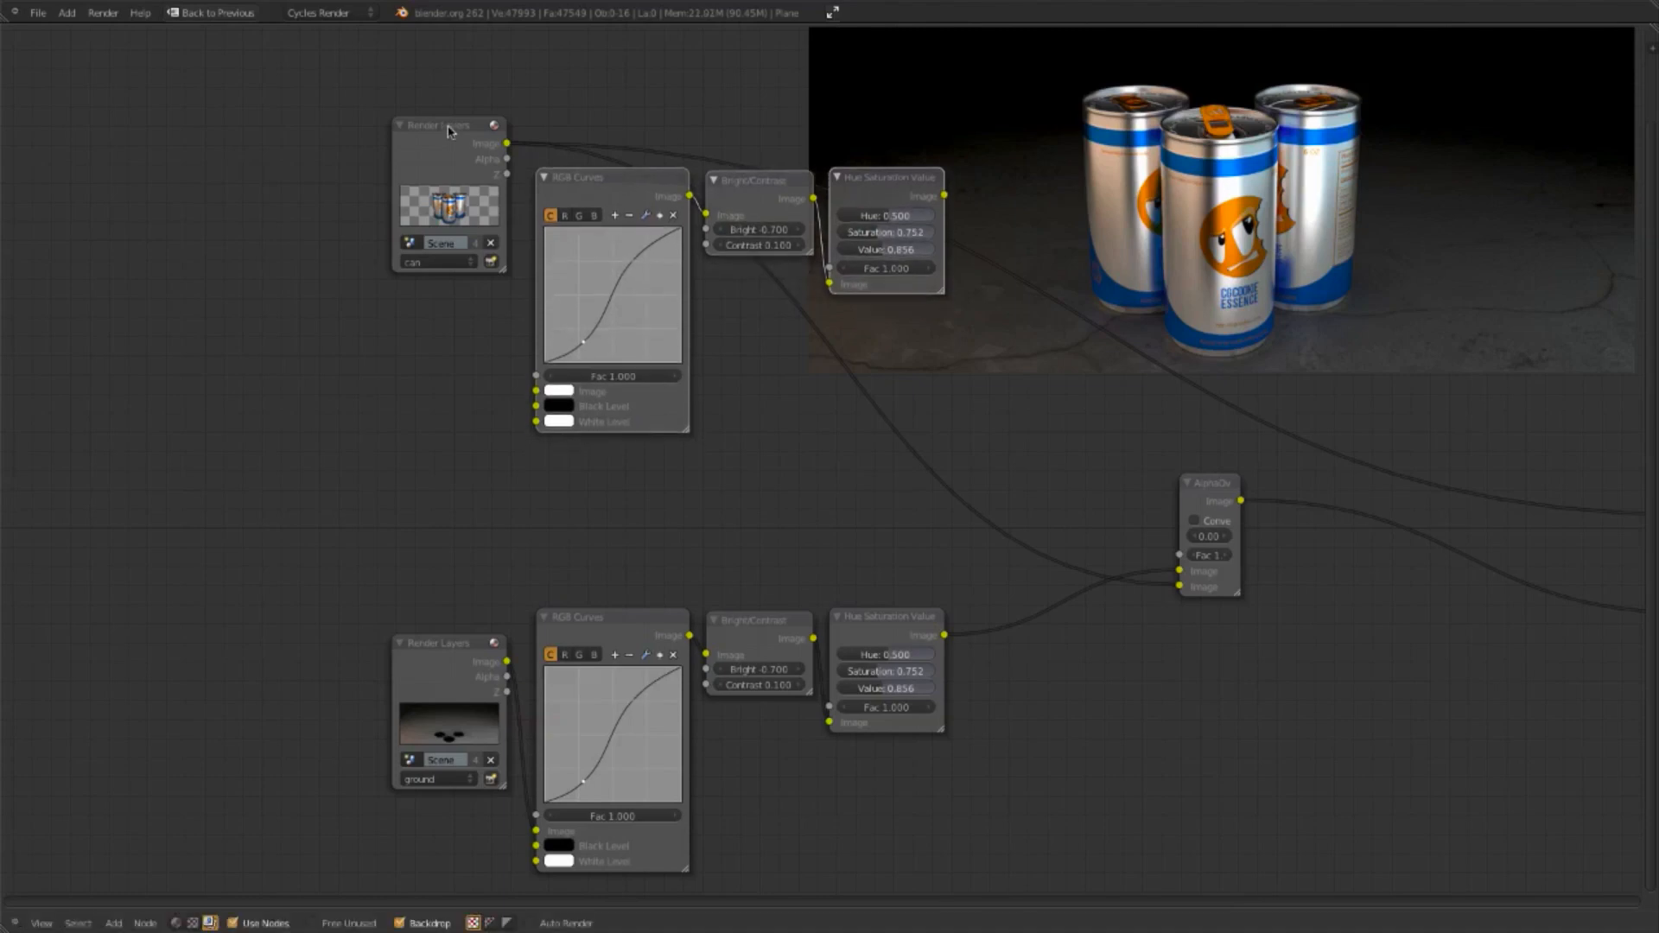
Step: Connect the can layer's image to the copied RGB Curves node and the copied Hue Saturation Value output to AlphaOver's second image input
{"action": "left_click_drag", "start_coordinate": [415, 143], "coordinate": [536, 390]}
{"action": "left_click_drag", "start_coordinate": [943, 197], "coordinate": [1180, 586]}
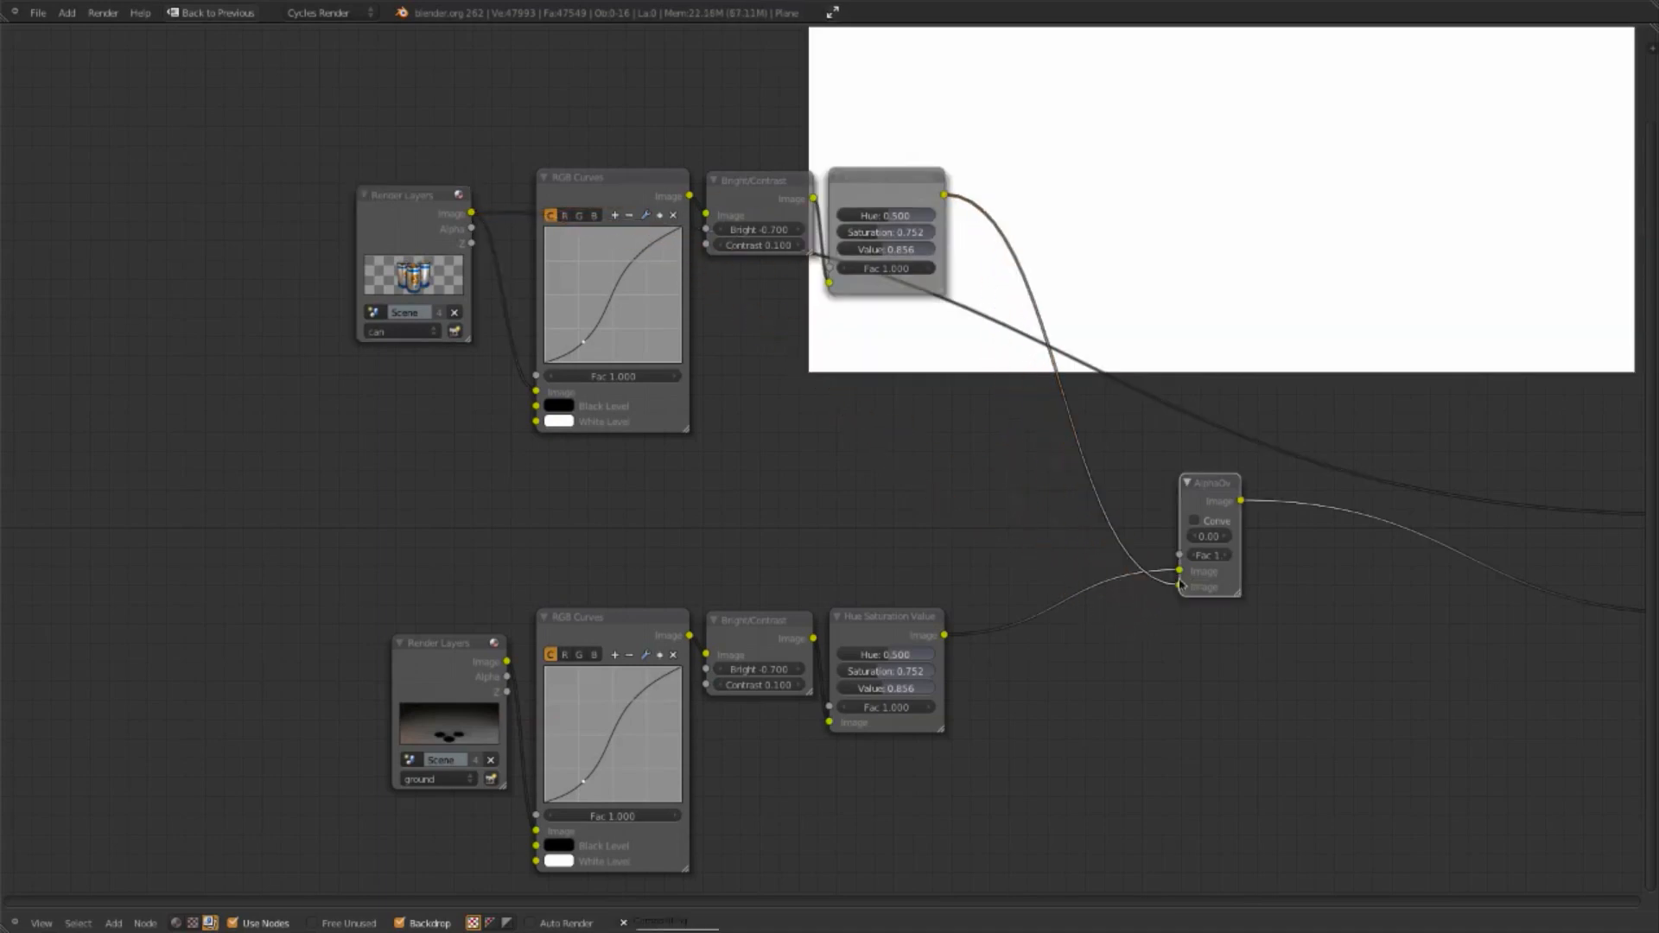
{"action": "middle_click_drag", "start_coordinate": [920, 407], "coordinate": [917, 404]}
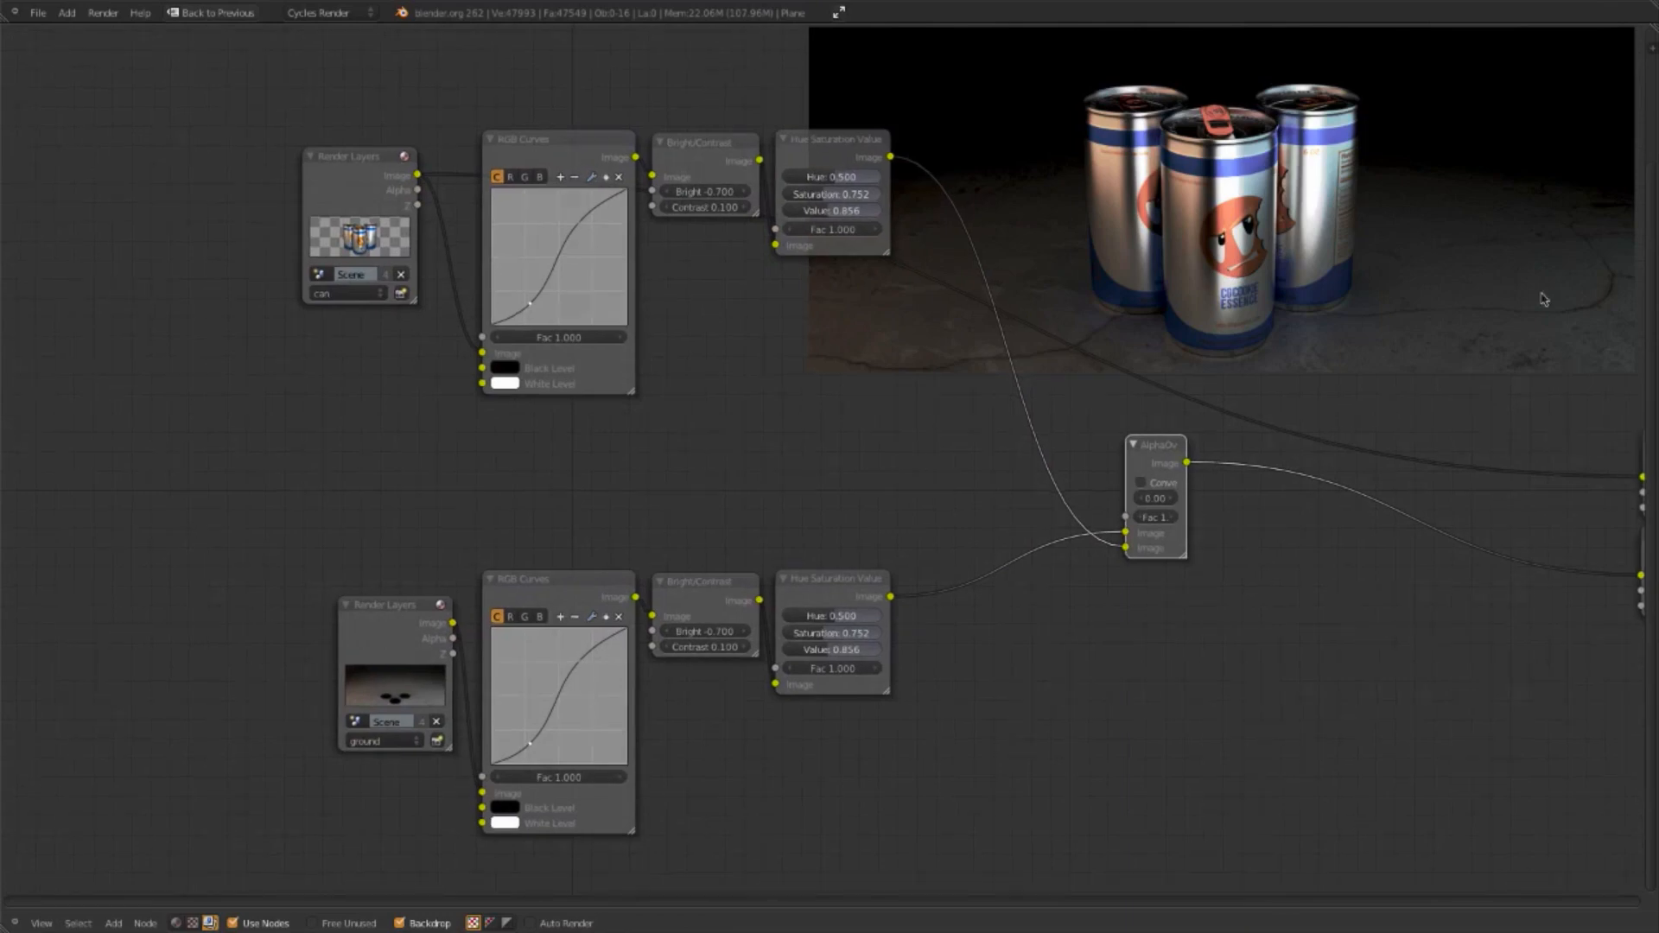
Step: Set both the saturation and the value of the can's Hue Saturation Value node to 1
{"action": "left_click", "coordinate": [837, 145]}
{"action": "left_click", "coordinate": [844, 192]}
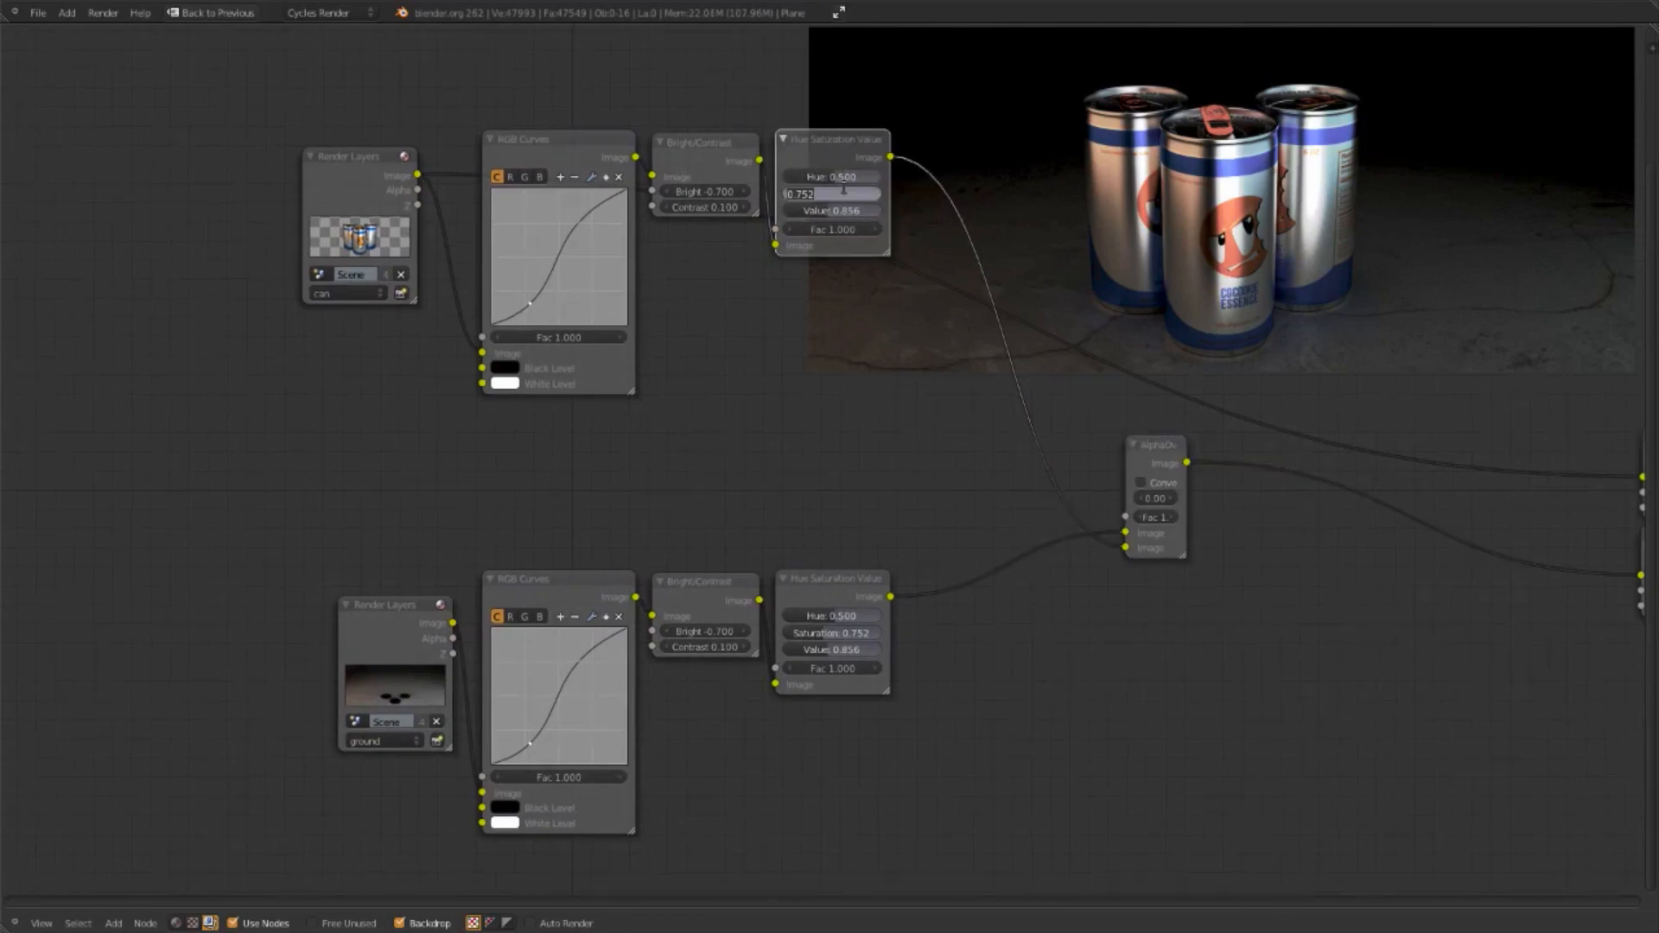
{"action": "type", "text": "1"}
{"action": "key", "text": "Return"}
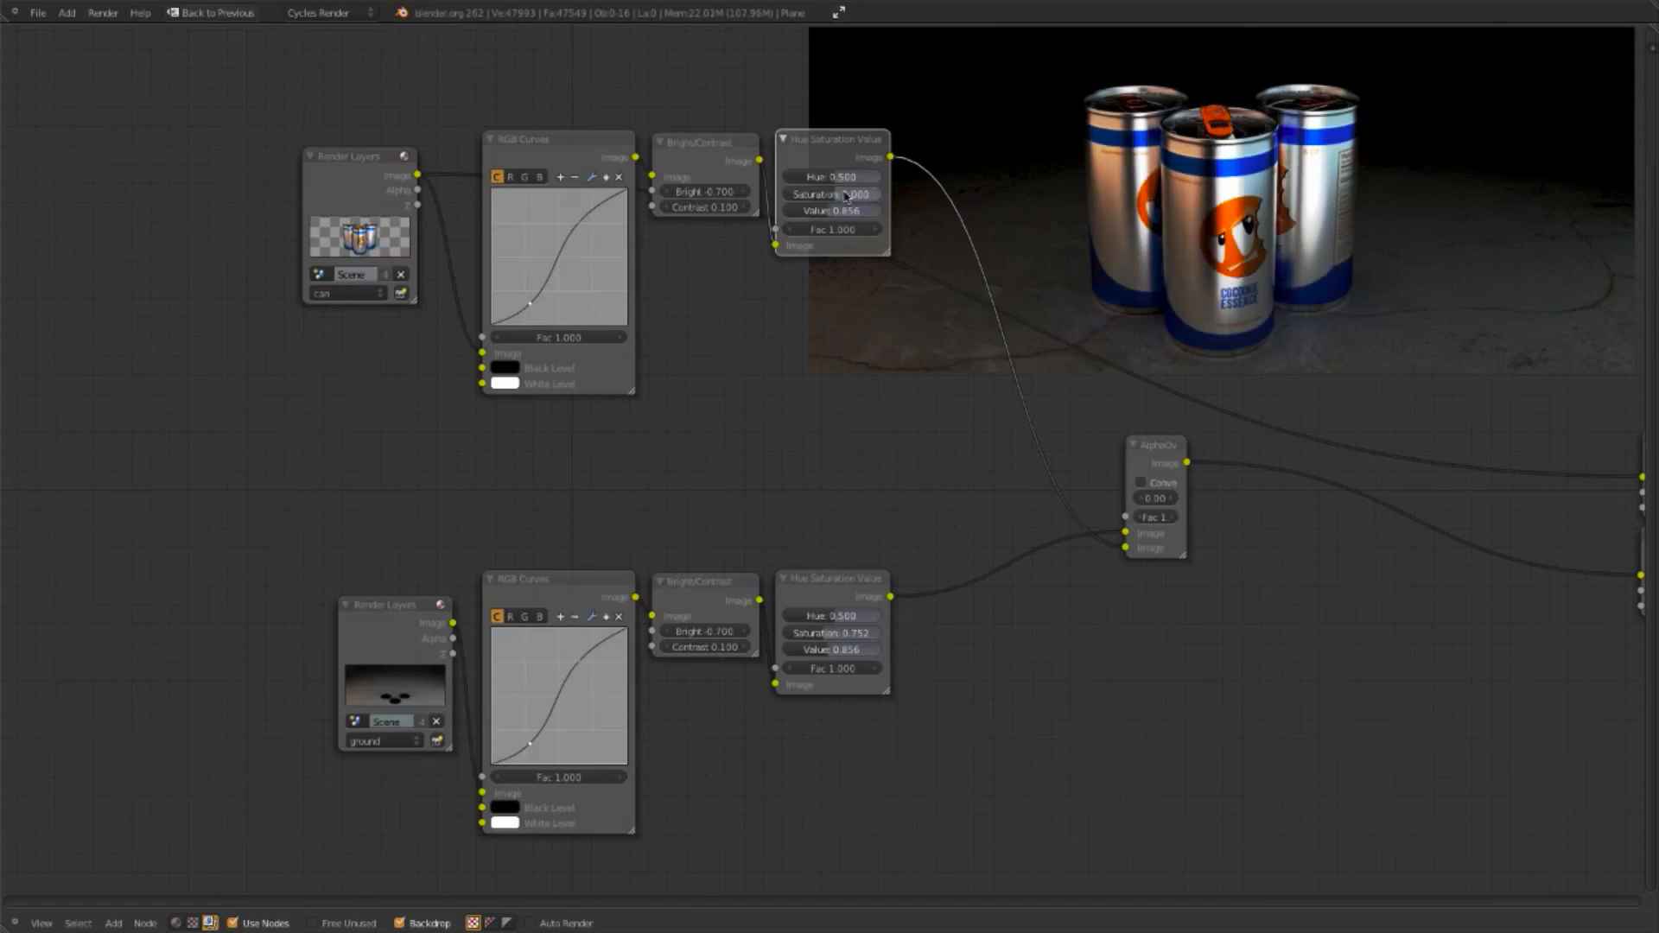
{"action": "left_click", "coordinate": [873, 211]}
{"action": "type", "text": "1"}
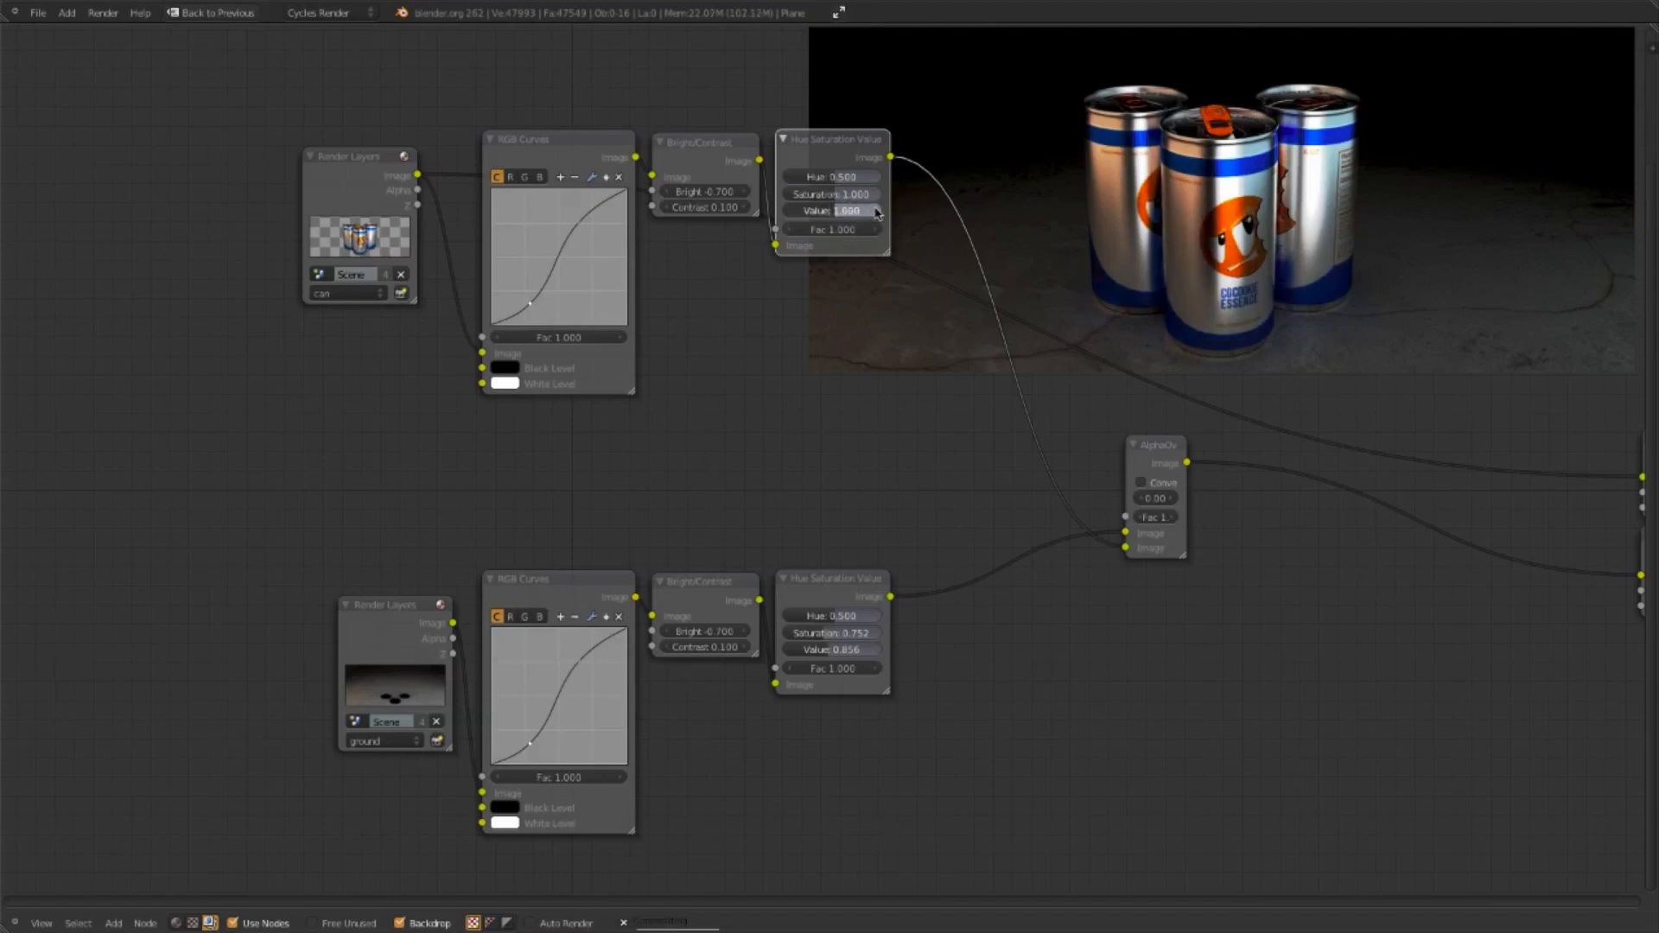
{"action": "key", "text": "Return"}
{"action": "left_click_drag", "start_coordinate": [873, 212], "coordinate": [876, 212]}
{"action": "left_click", "coordinate": [875, 210]}
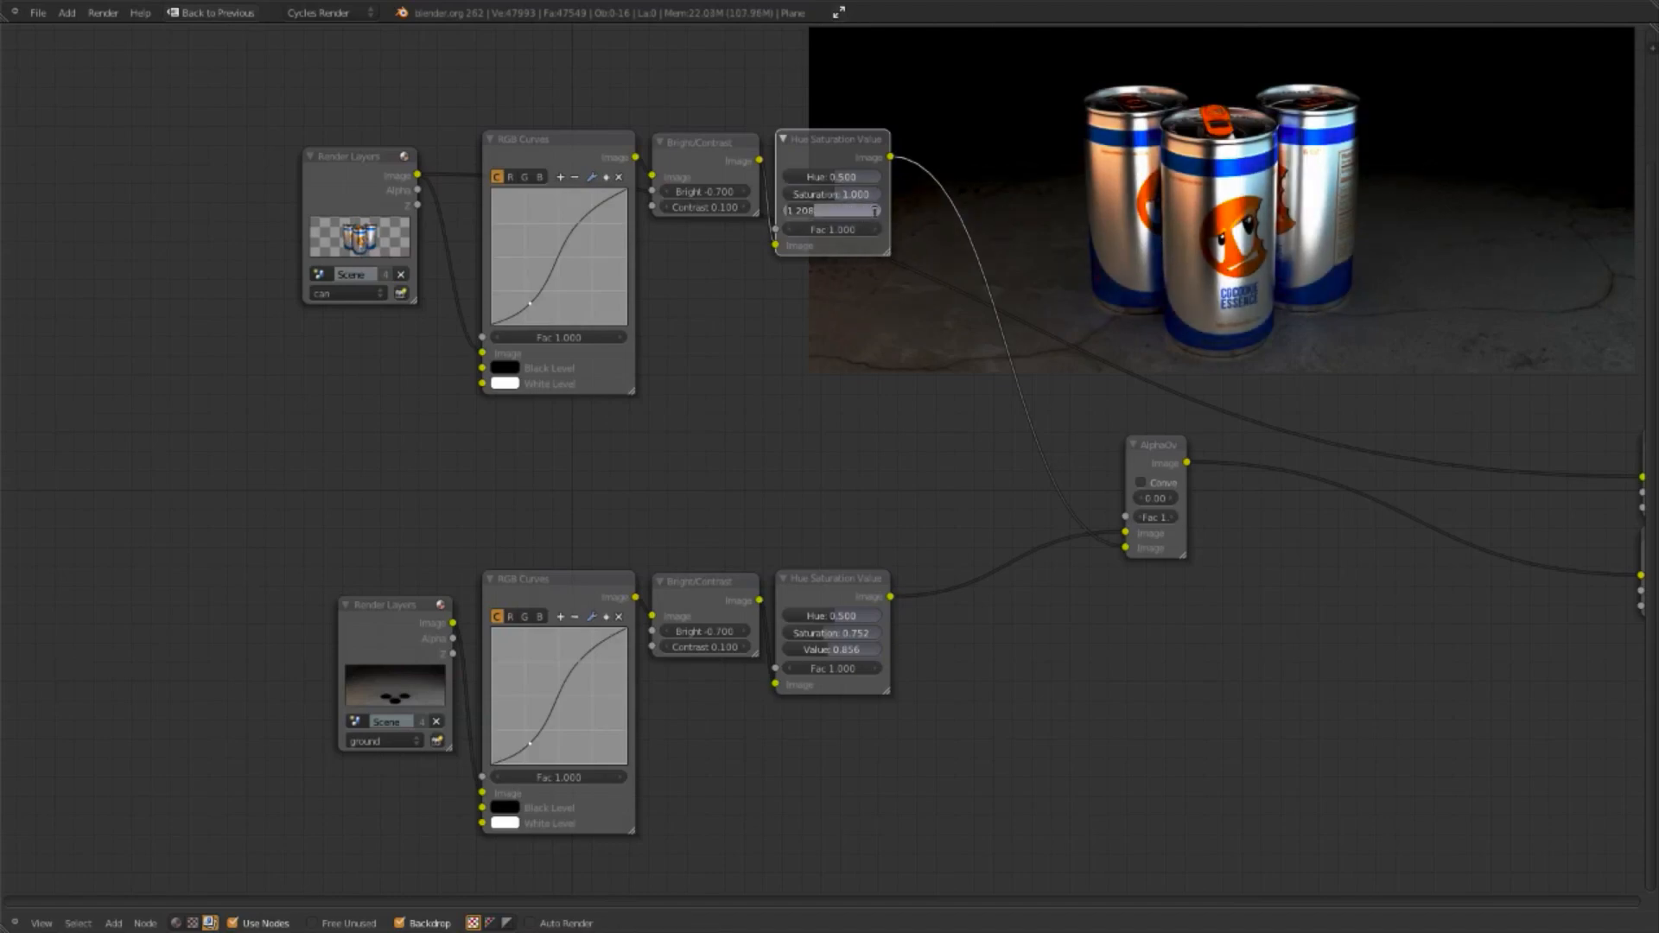
{"action": "type", "text": "1"}
{"action": "key", "text": "Return"}
Step: Reshape the can's combined RGB curve into a gentle upward bow by raising its shadow point and moving its highlight point further along
{"action": "middle_click_drag", "start_coordinate": [662, 382], "coordinate": [655, 413]}
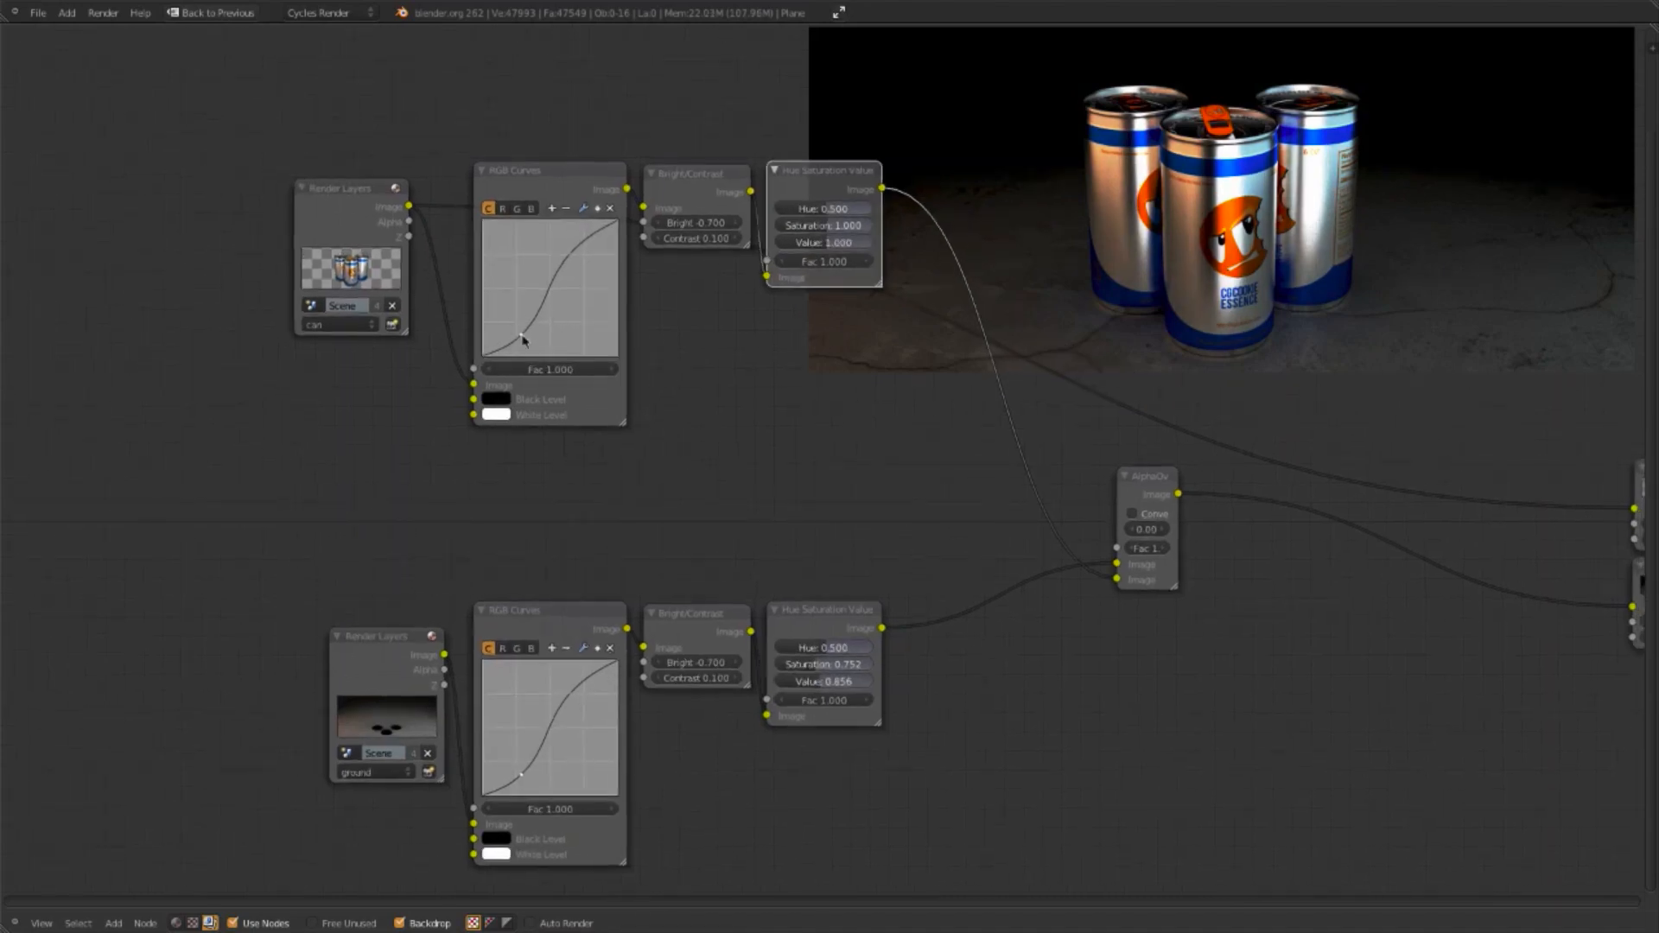
{"action": "left_click_drag", "start_coordinate": [522, 339], "coordinate": [522, 326]}
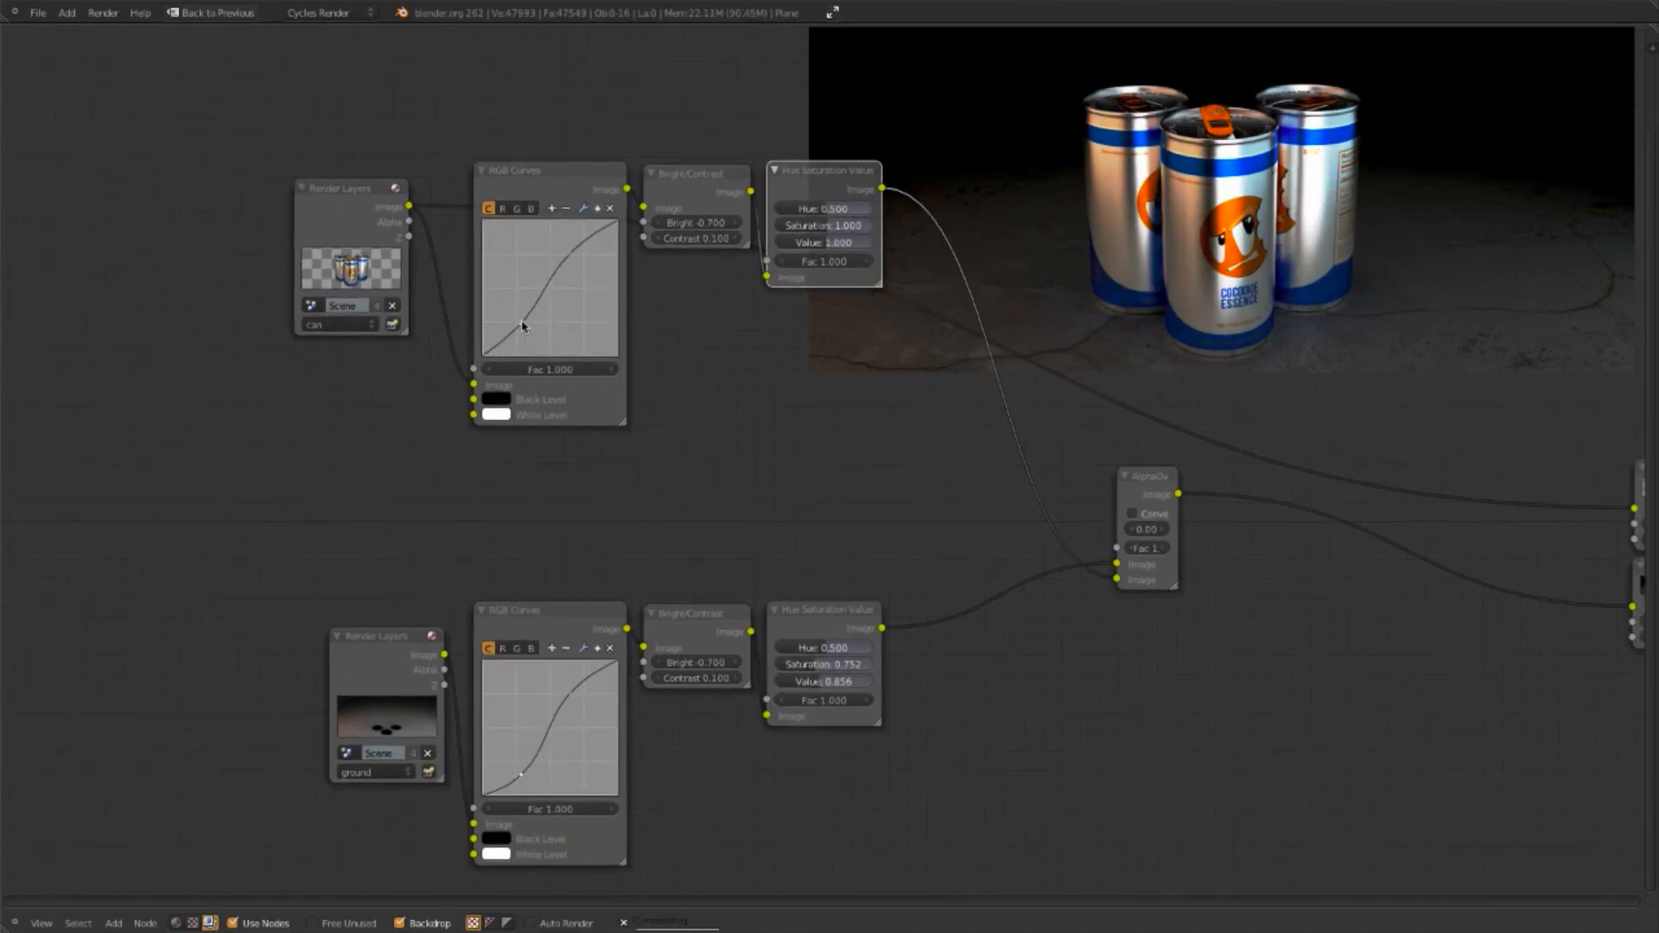
{"action": "left_click_drag", "start_coordinate": [562, 265], "coordinate": [572, 265]}
{"action": "left_click", "coordinate": [609, 208]}
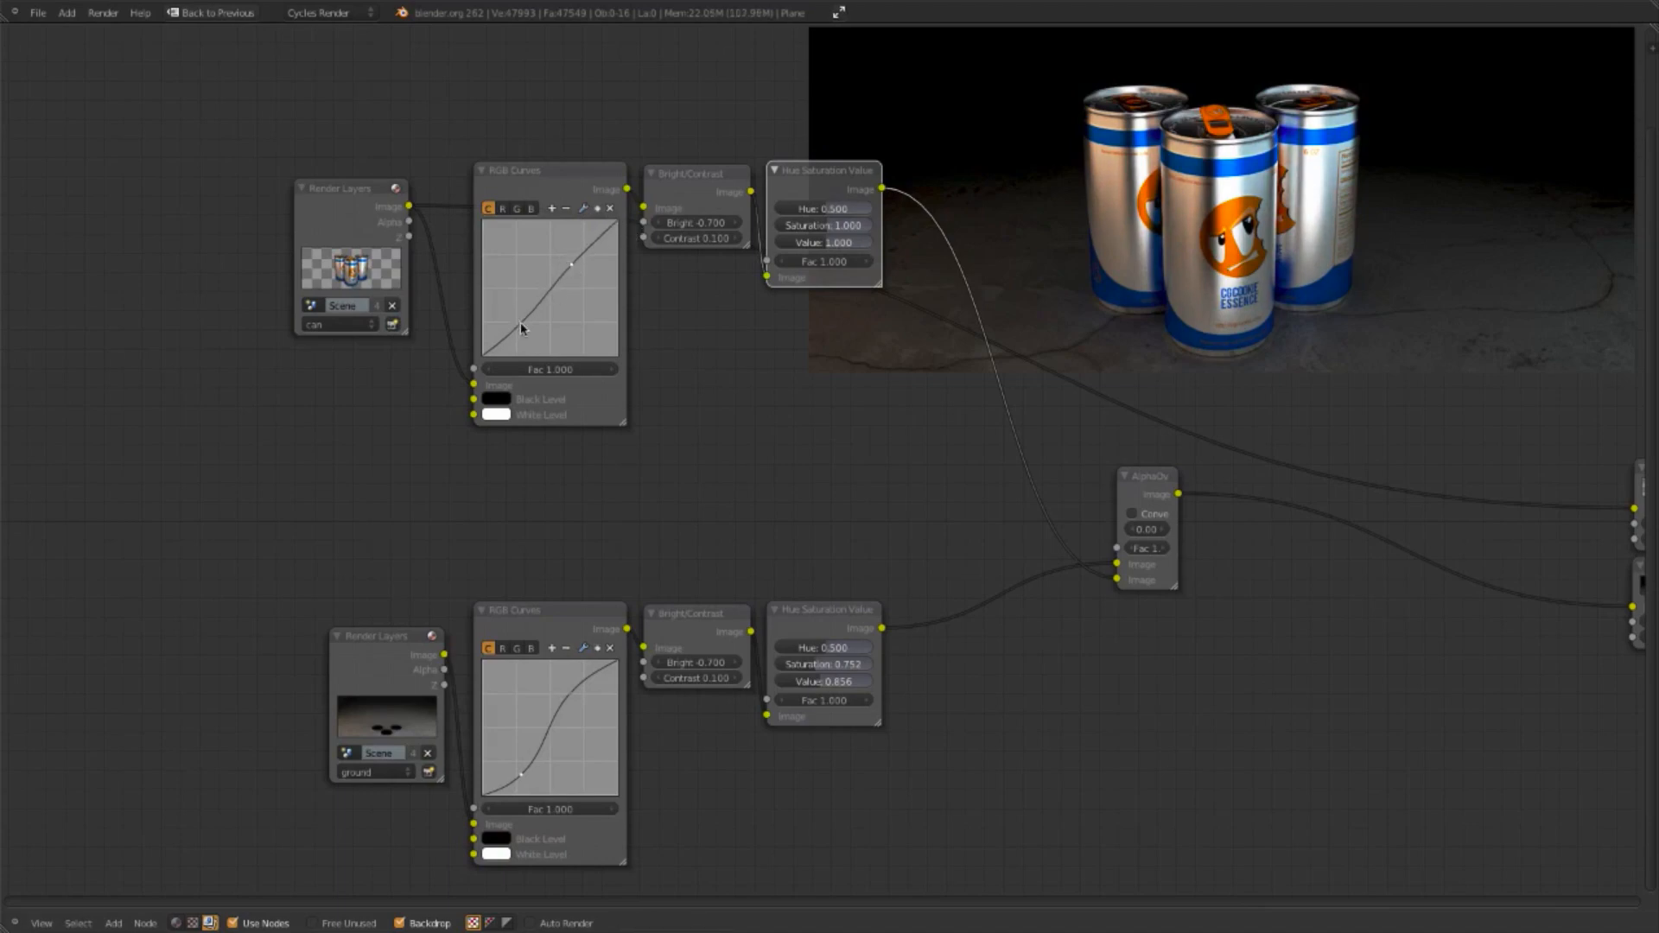
{"action": "left_click_drag", "start_coordinate": [521, 327], "coordinate": [520, 313]}
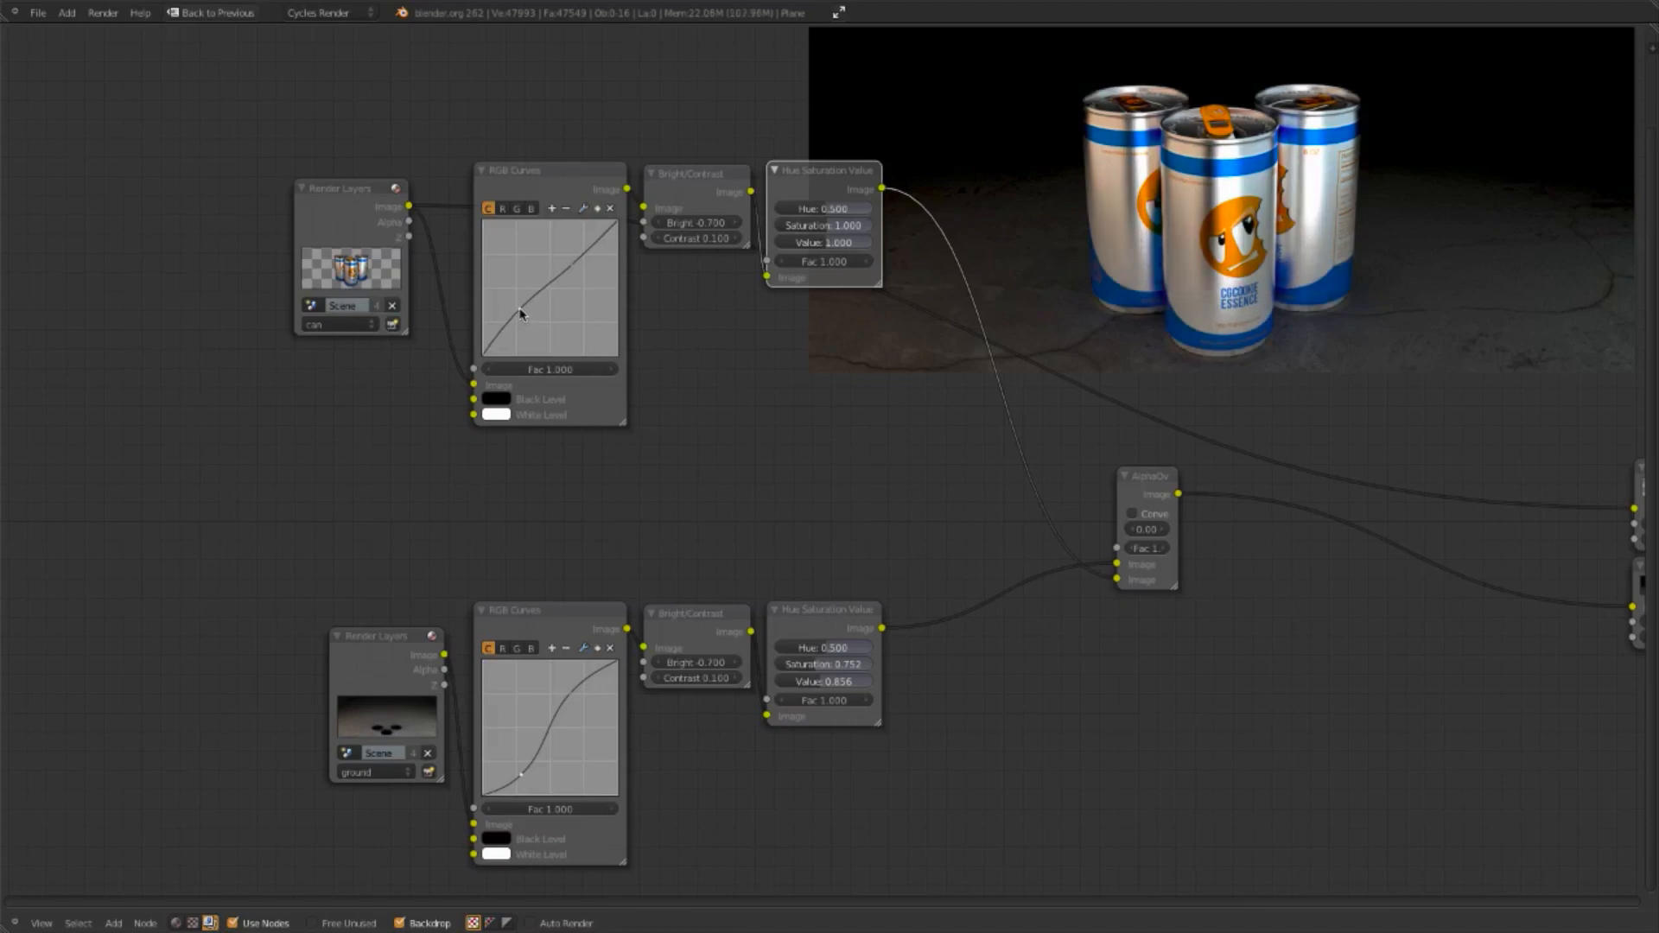
{"action": "left_click_drag", "start_coordinate": [573, 264], "coordinate": [587, 259]}
{"action": "left_click_drag", "start_coordinate": [545, 314], "coordinate": [518, 309]}
{"action": "left_click_drag", "start_coordinate": [587, 259], "coordinate": [588, 249]}
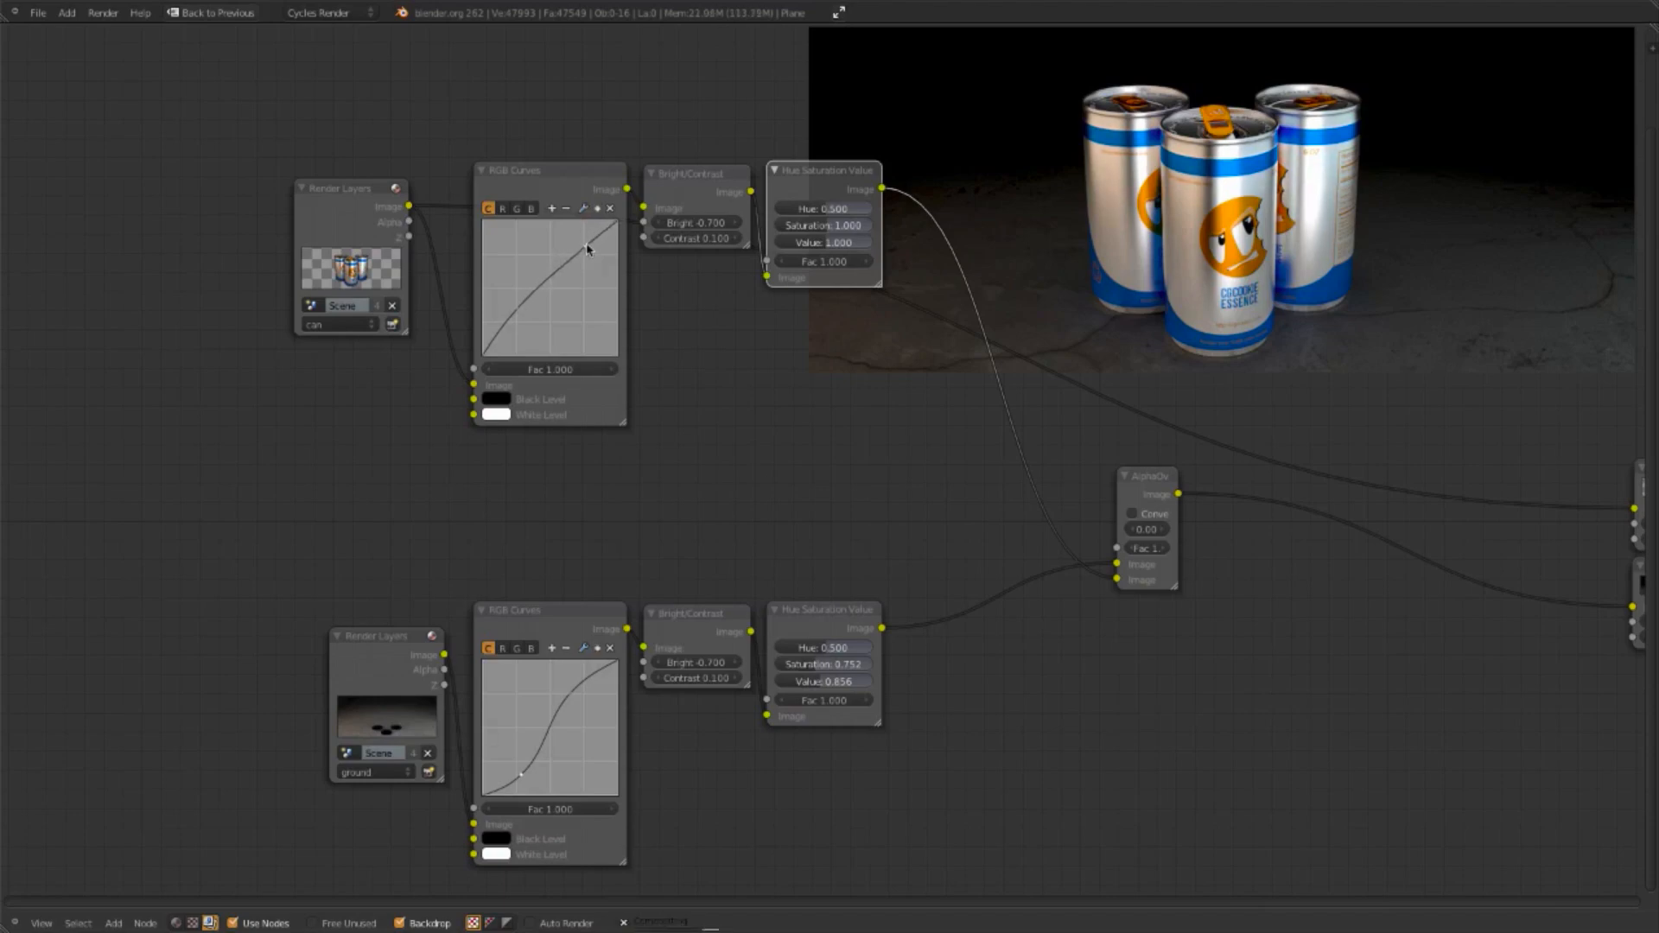
Step: Compare the raw can render, its RGB Curves output and the AlphaOver composite in the viewer, and check the composite with the can's curves muted
{"action": "left_click", "coordinate": [361, 203], "text": "ctrl+shift"}
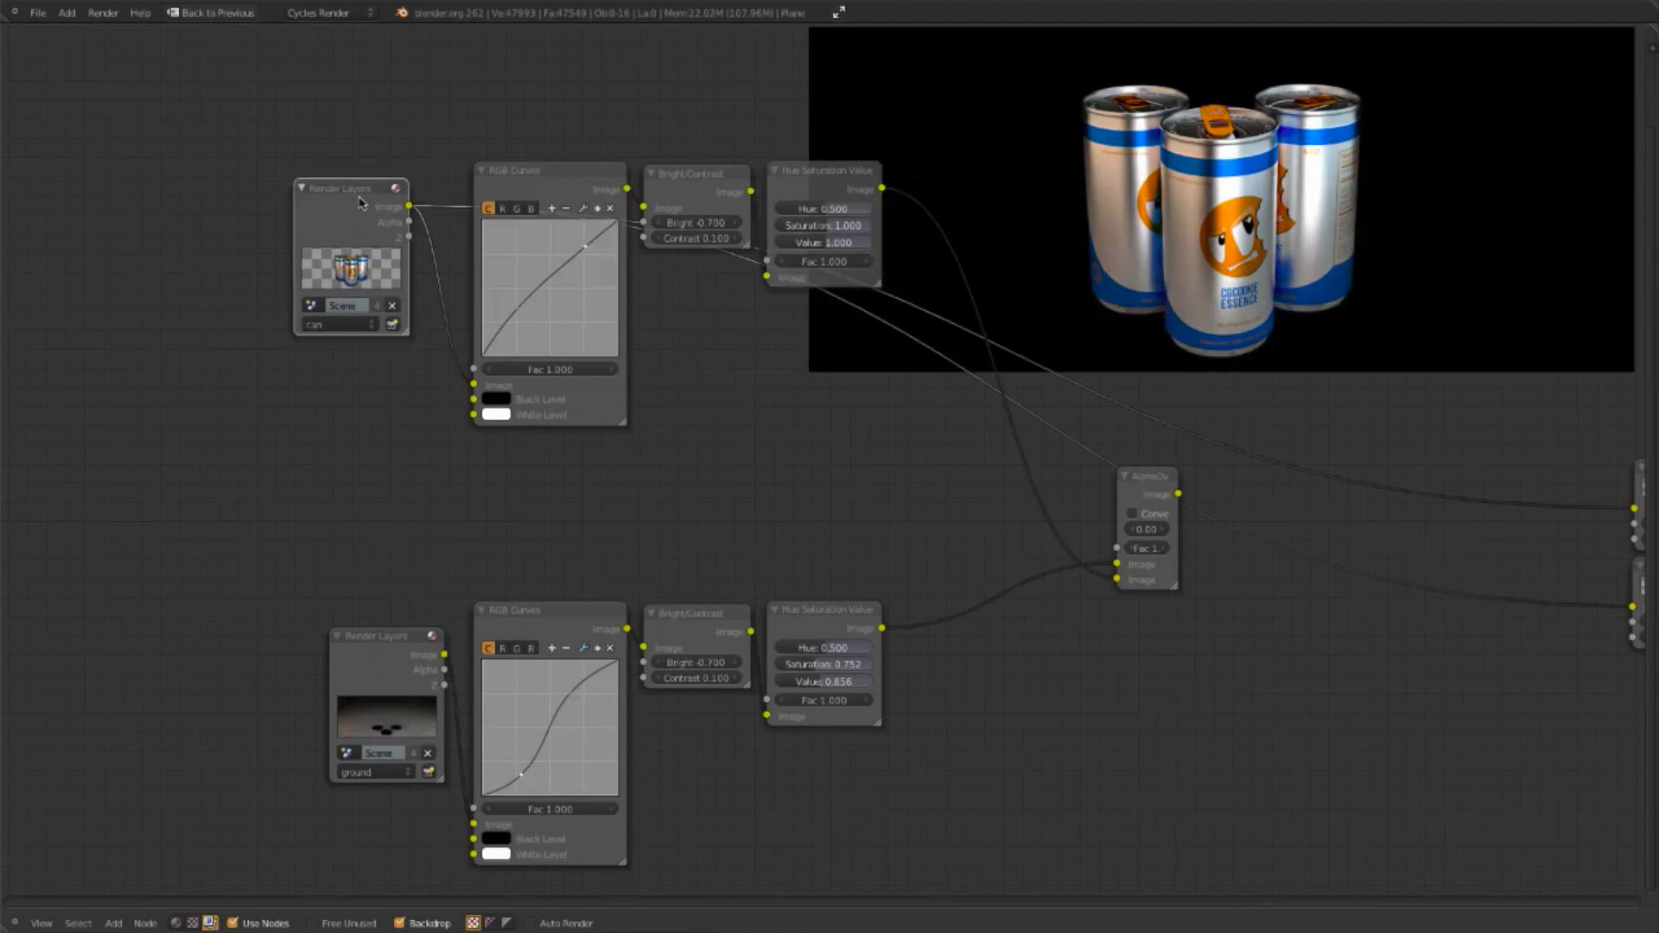
{"action": "left_click", "coordinate": [557, 185], "text": "ctrl+shift"}
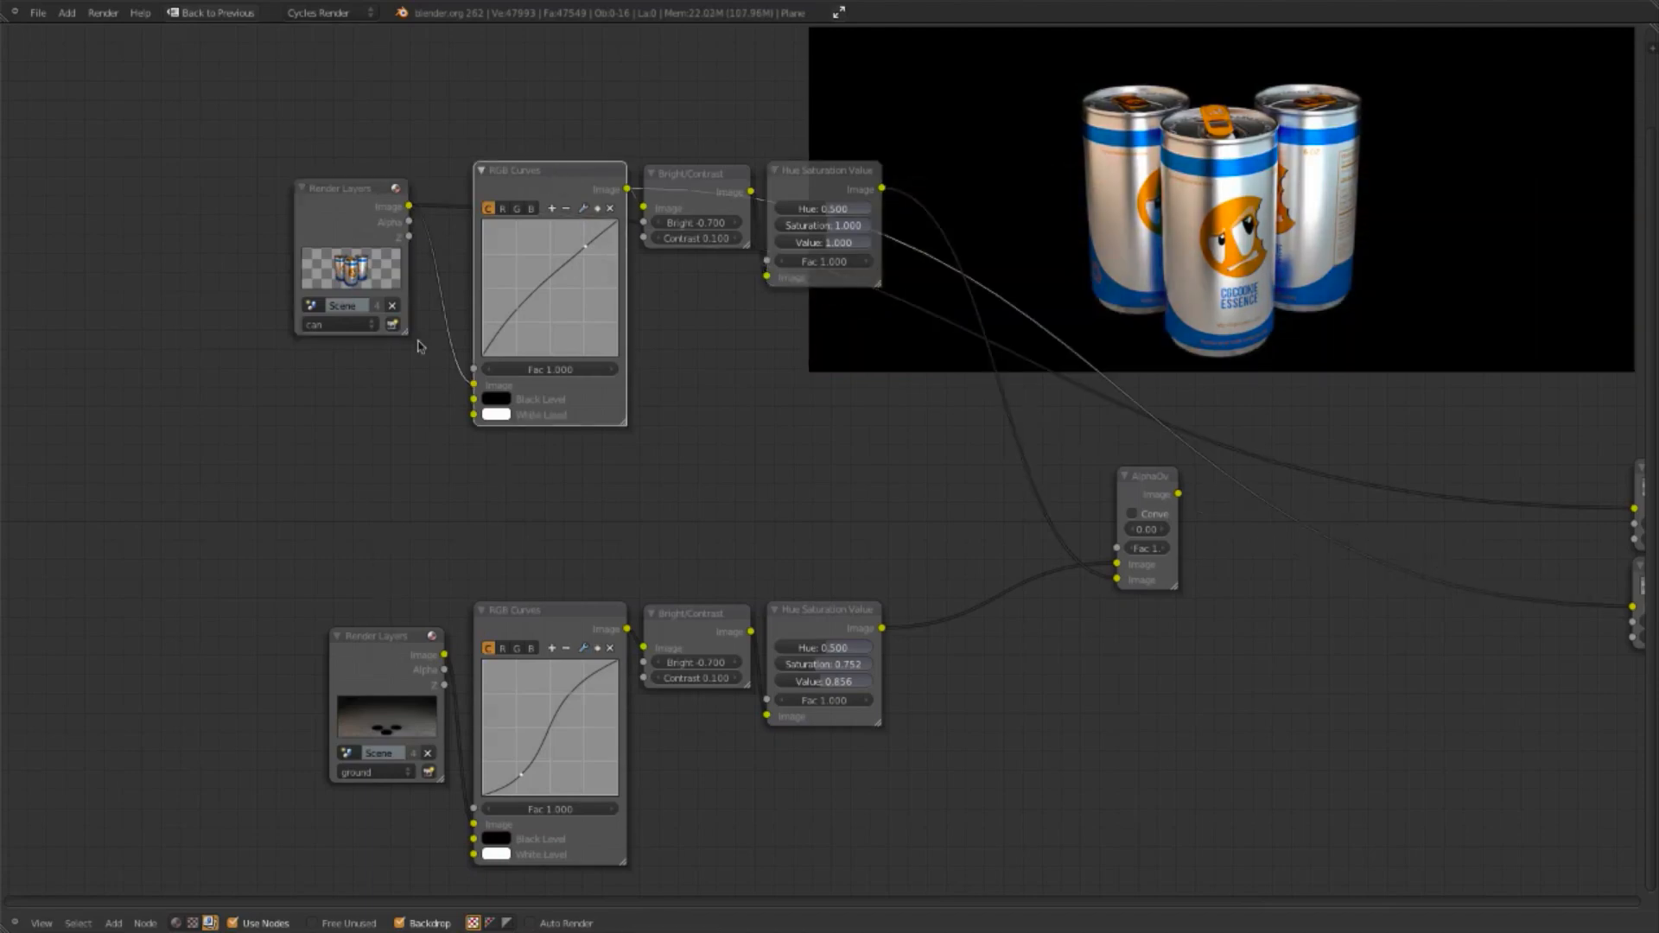
{"action": "left_click", "coordinate": [1130, 508], "text": "ctrl+shift"}
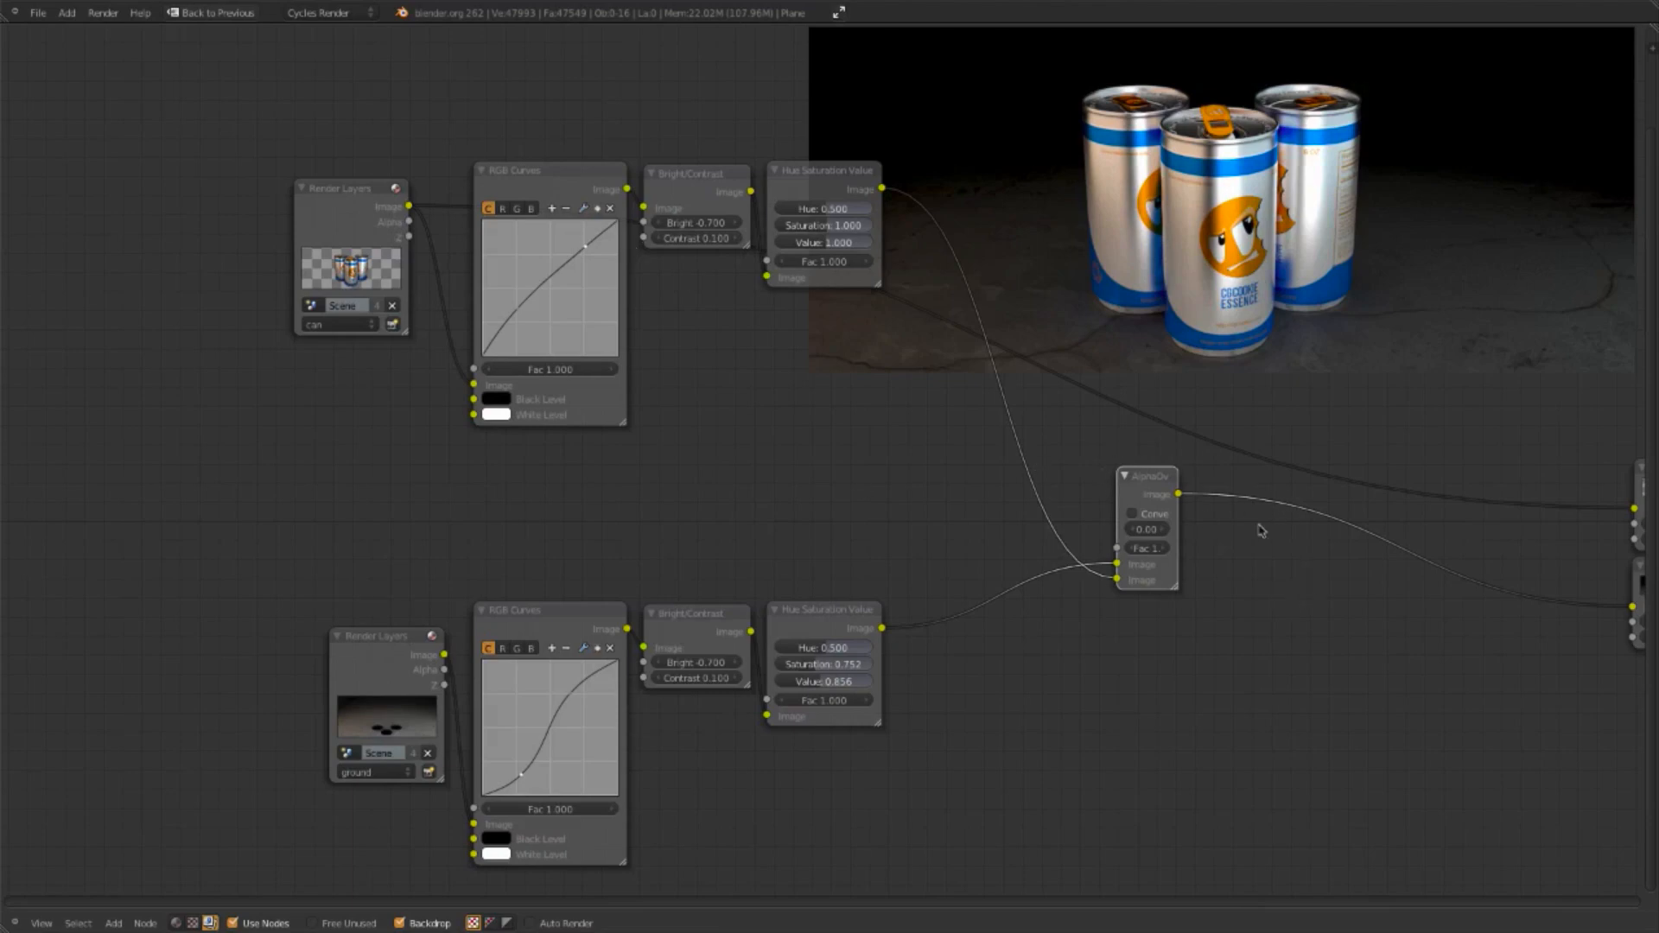
{"action": "left_click", "coordinate": [581, 184]}
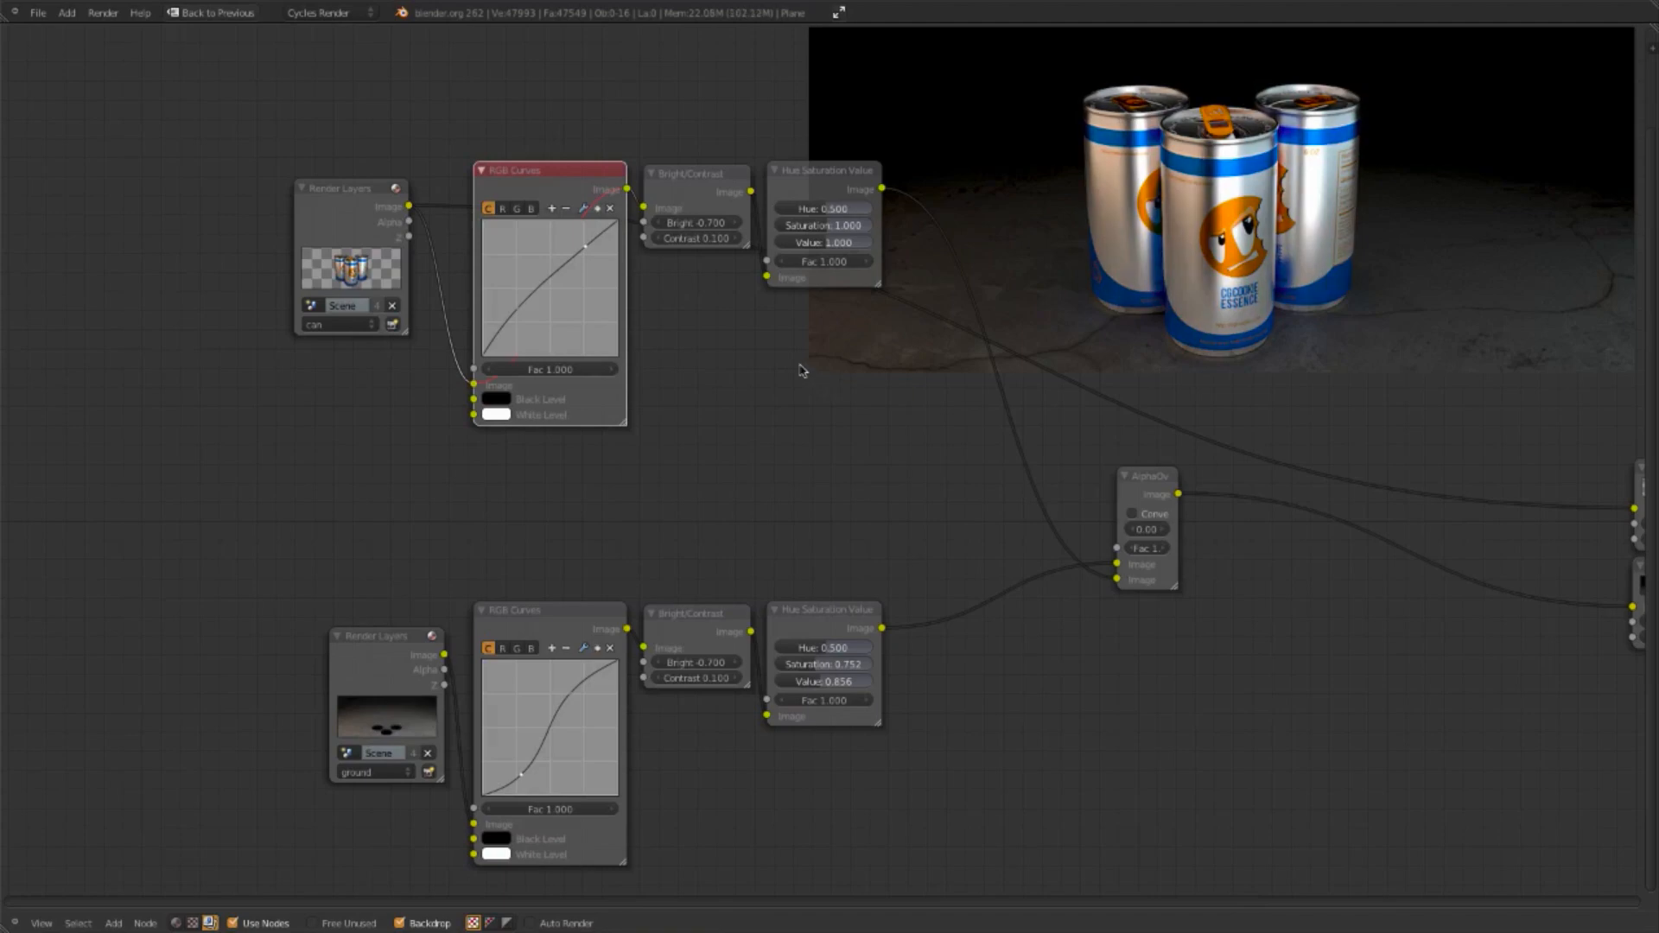
Step: Lower the highlight point of the can's RGB curve slightly, with the node active again
{"action": "middle_click_drag", "start_coordinate": [804, 367], "coordinate": [696, 355]}
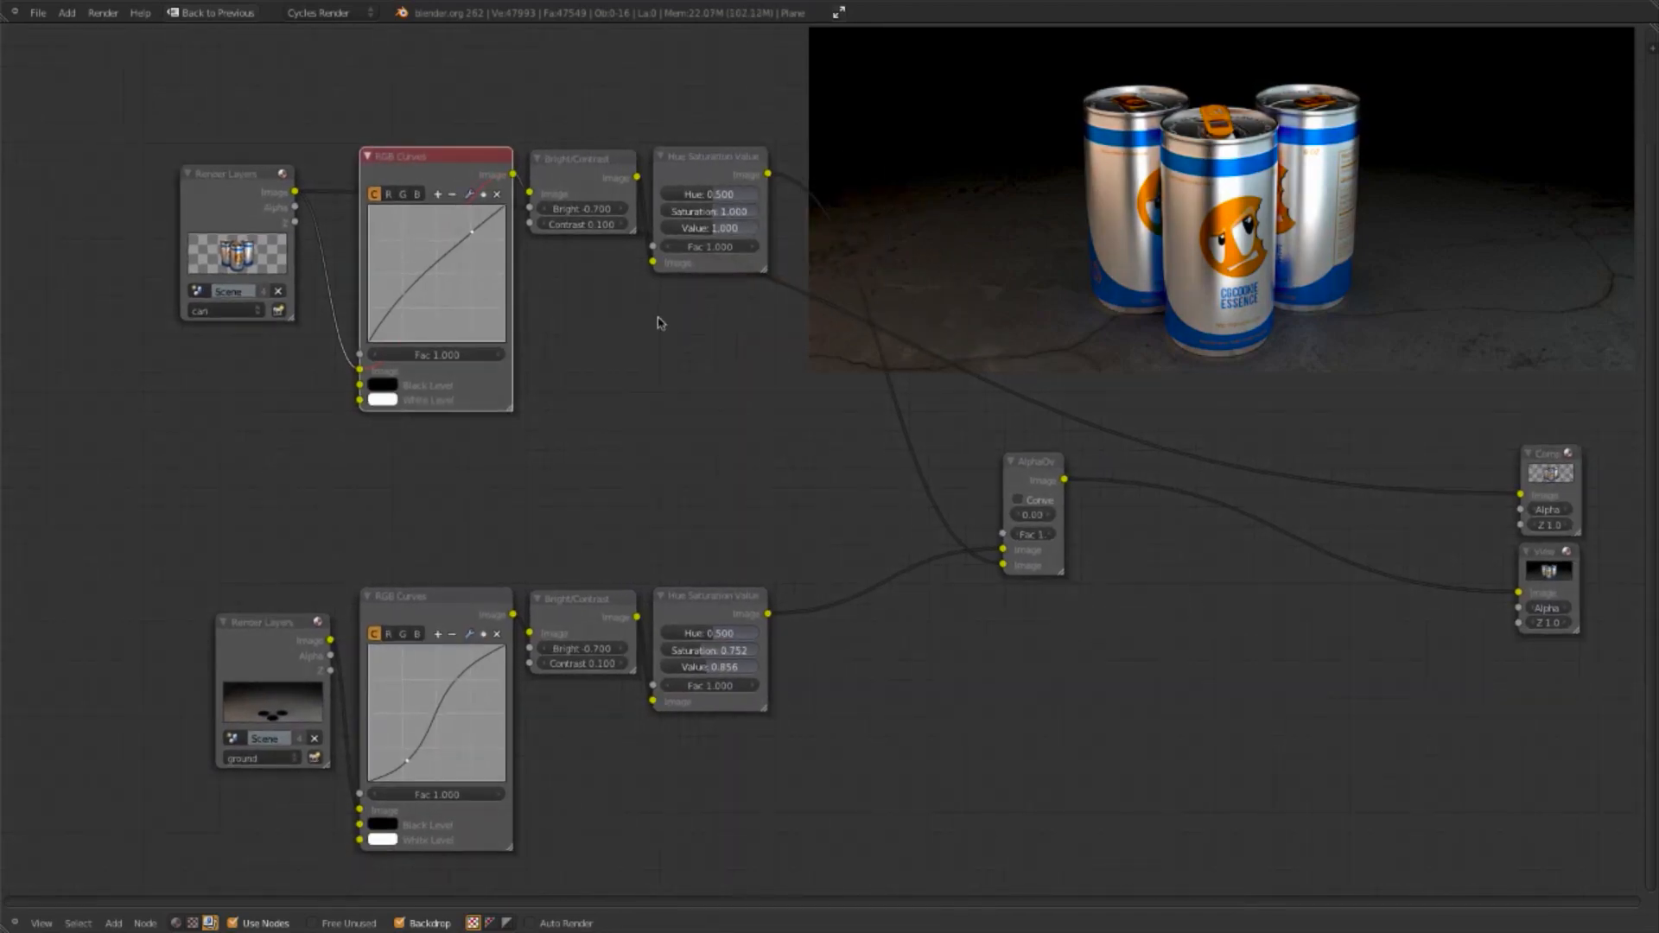
{"action": "left_click", "coordinate": [459, 250]}
{"action": "left_click_drag", "start_coordinate": [470, 236], "coordinate": [468, 237]}
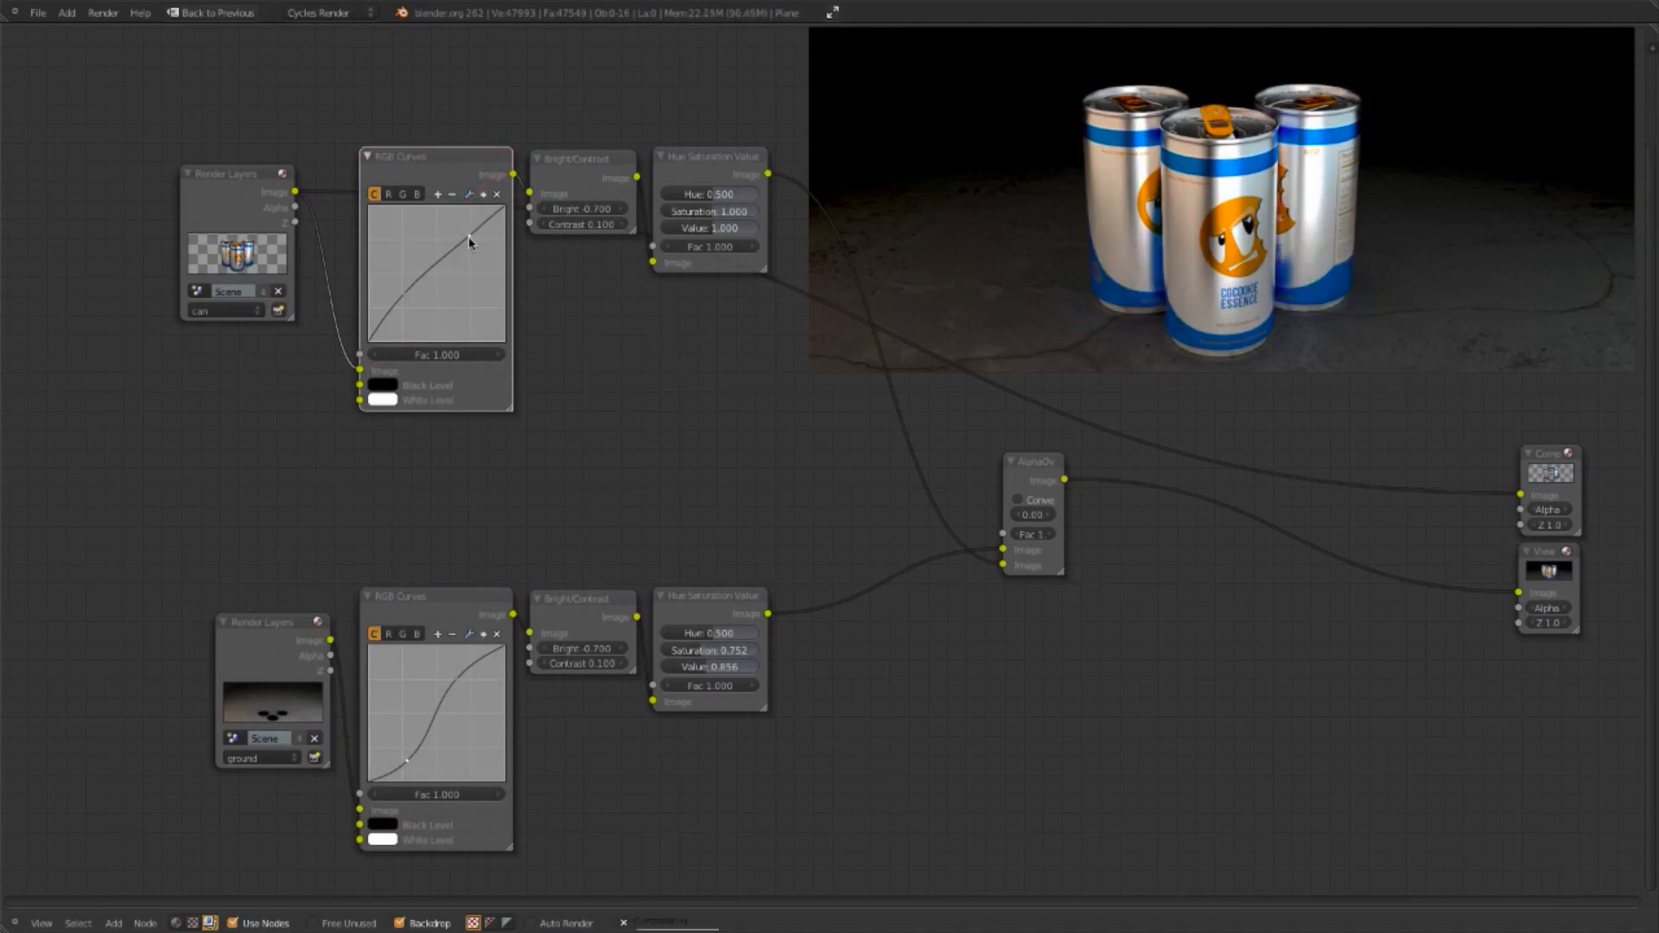
Step: Set the brightness of the can's Bright/Contrast node to -0.2
{"action": "left_click_drag", "start_coordinate": [610, 210], "coordinate": [620, 212]}
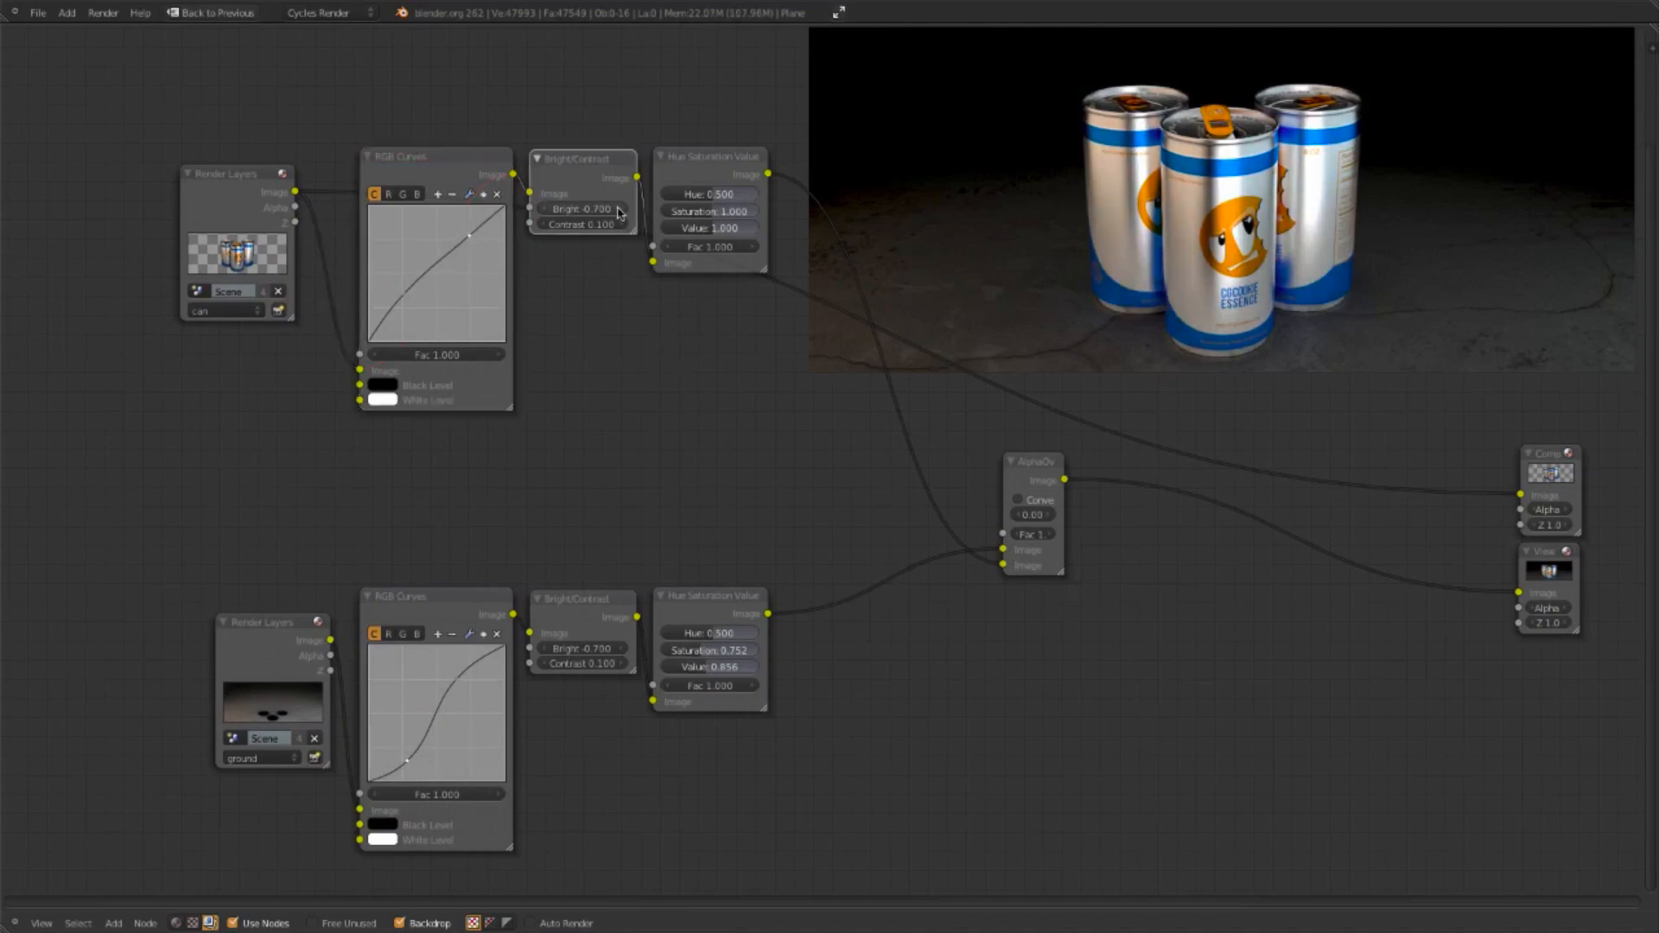
{"action": "left_click", "coordinate": [623, 212]}
{"action": "left_click", "coordinate": [623, 213]}
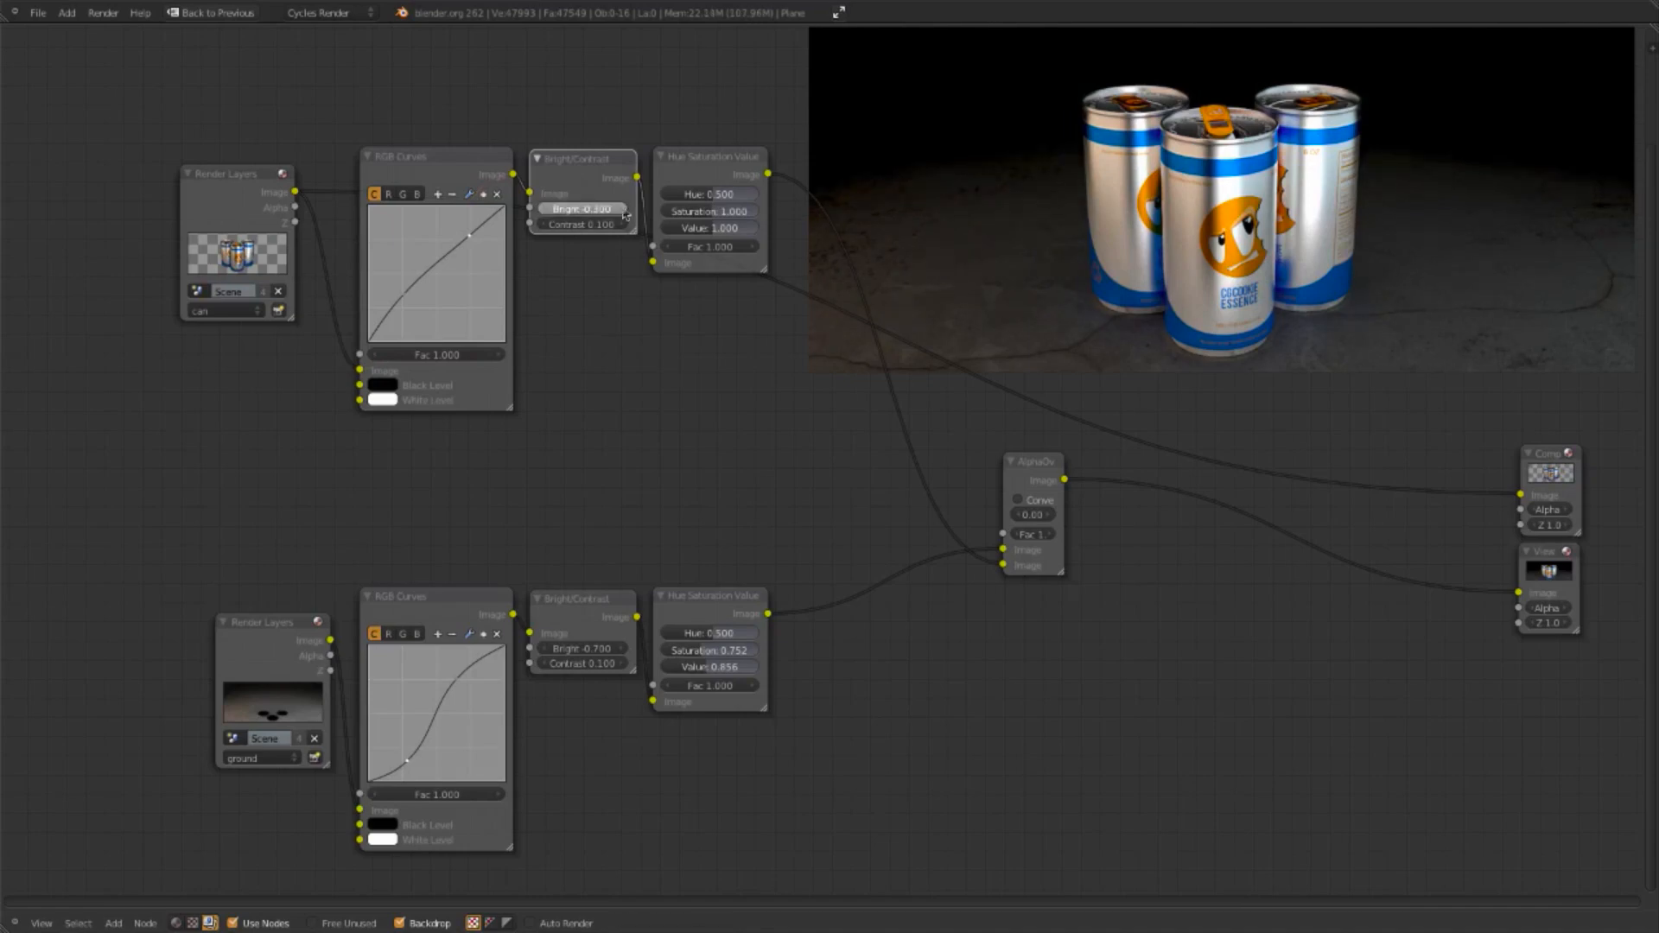
{"action": "left_click", "coordinate": [623, 213]}
{"action": "left_click", "coordinate": [623, 212]}
{"action": "left_click", "coordinate": [544, 209]}
{"action": "left_click", "coordinate": [545, 210]}
{"action": "left_click", "coordinate": [620, 210]}
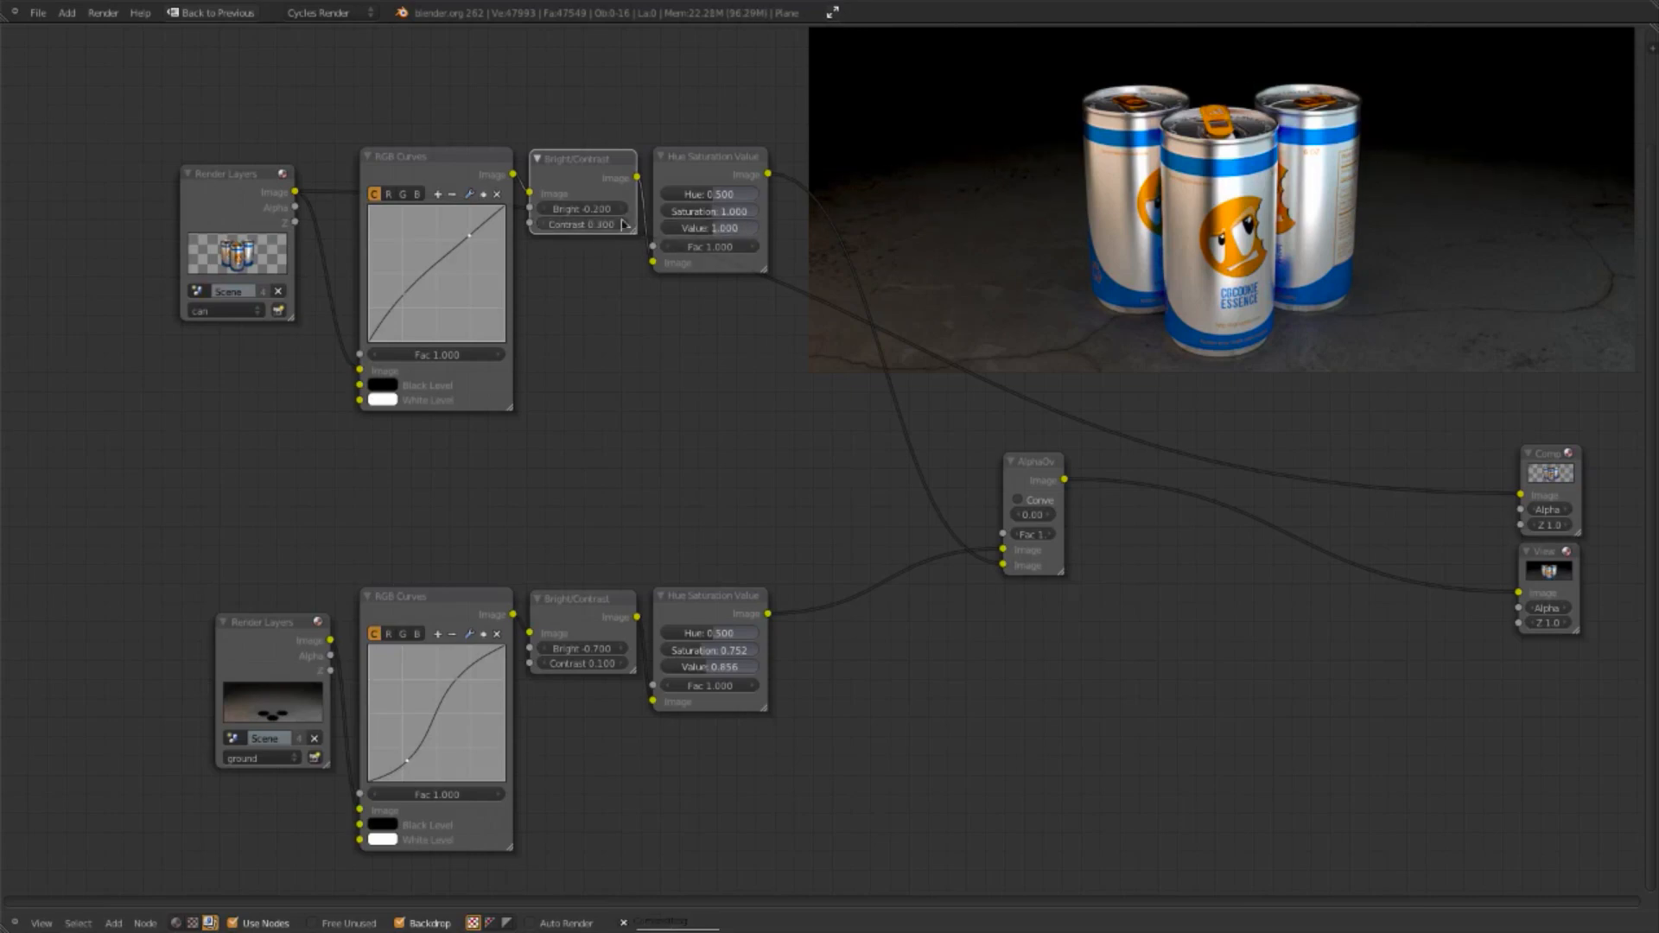
Step: Set the contrast of the can's Bright/Contrast node to 0.2
{"action": "left_click", "coordinate": [539, 224]}
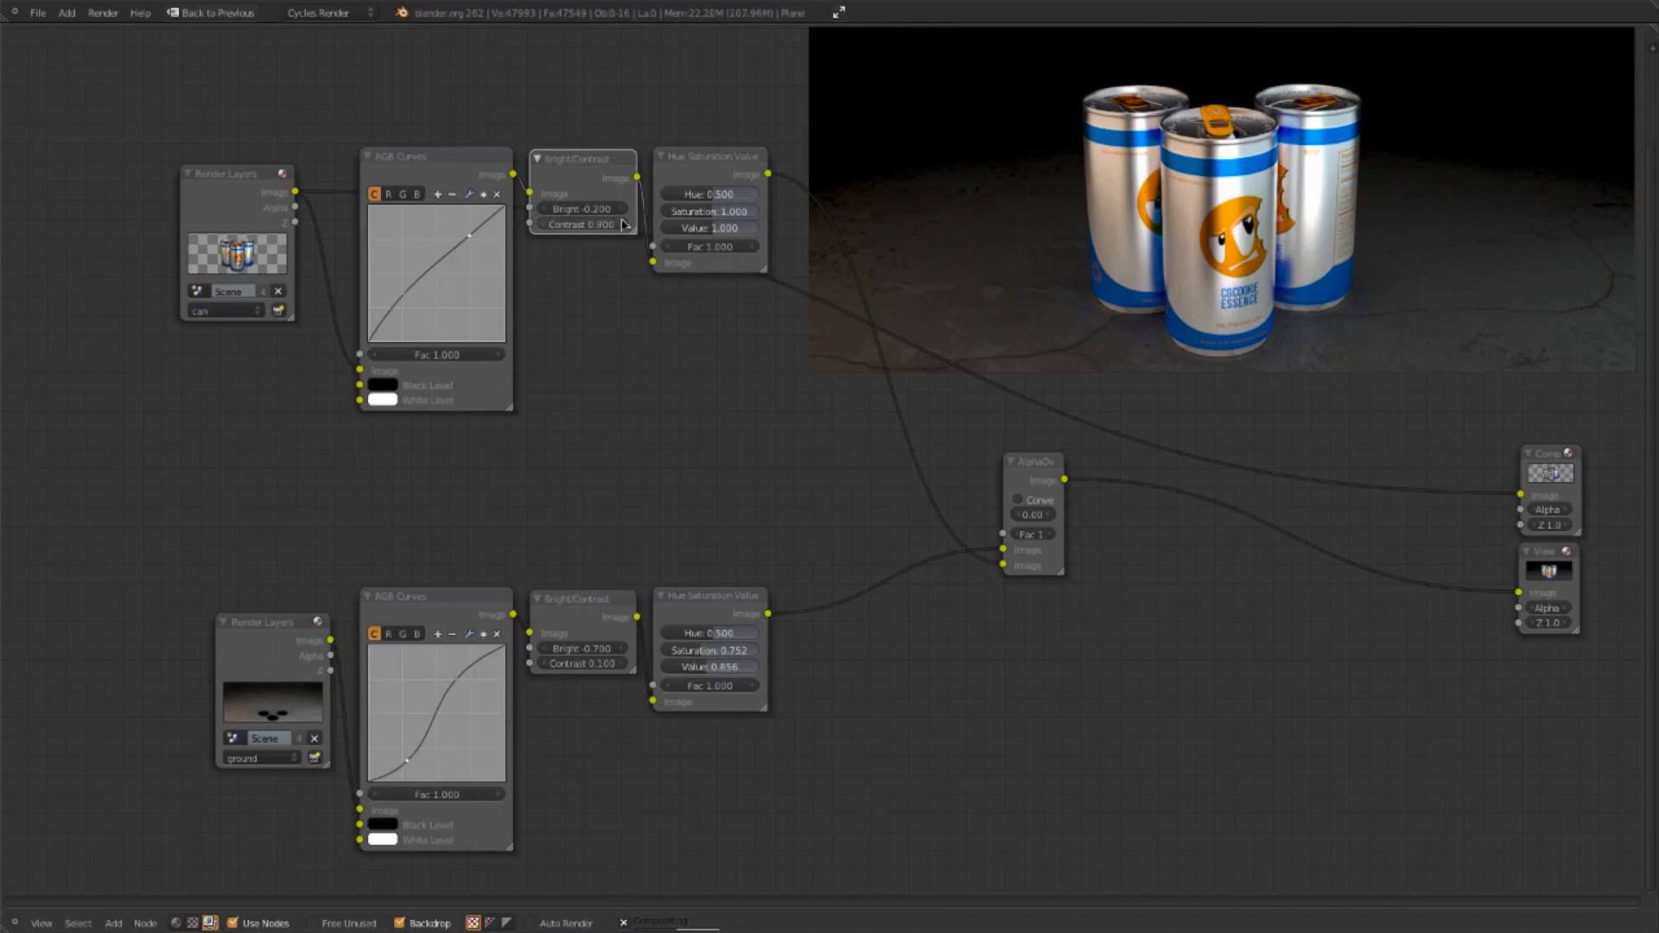
{"action": "left_click", "coordinate": [542, 224]}
{"action": "left_click", "coordinate": [541, 225]}
{"action": "left_click", "coordinate": [542, 225]}
{"action": "left_click", "coordinate": [542, 224]}
{"action": "left_click", "coordinate": [541, 224]}
{"action": "left_click", "coordinate": [541, 225]}
{"action": "left_click", "coordinate": [542, 225]}
Step: Move the AlphaOver node between the two correction chains and shift the Composite and Viewer nodes farther away to make room
{"action": "scroll", "coordinate": [796, 407], "scroll_direction": "down", "scroll_amount": 4}
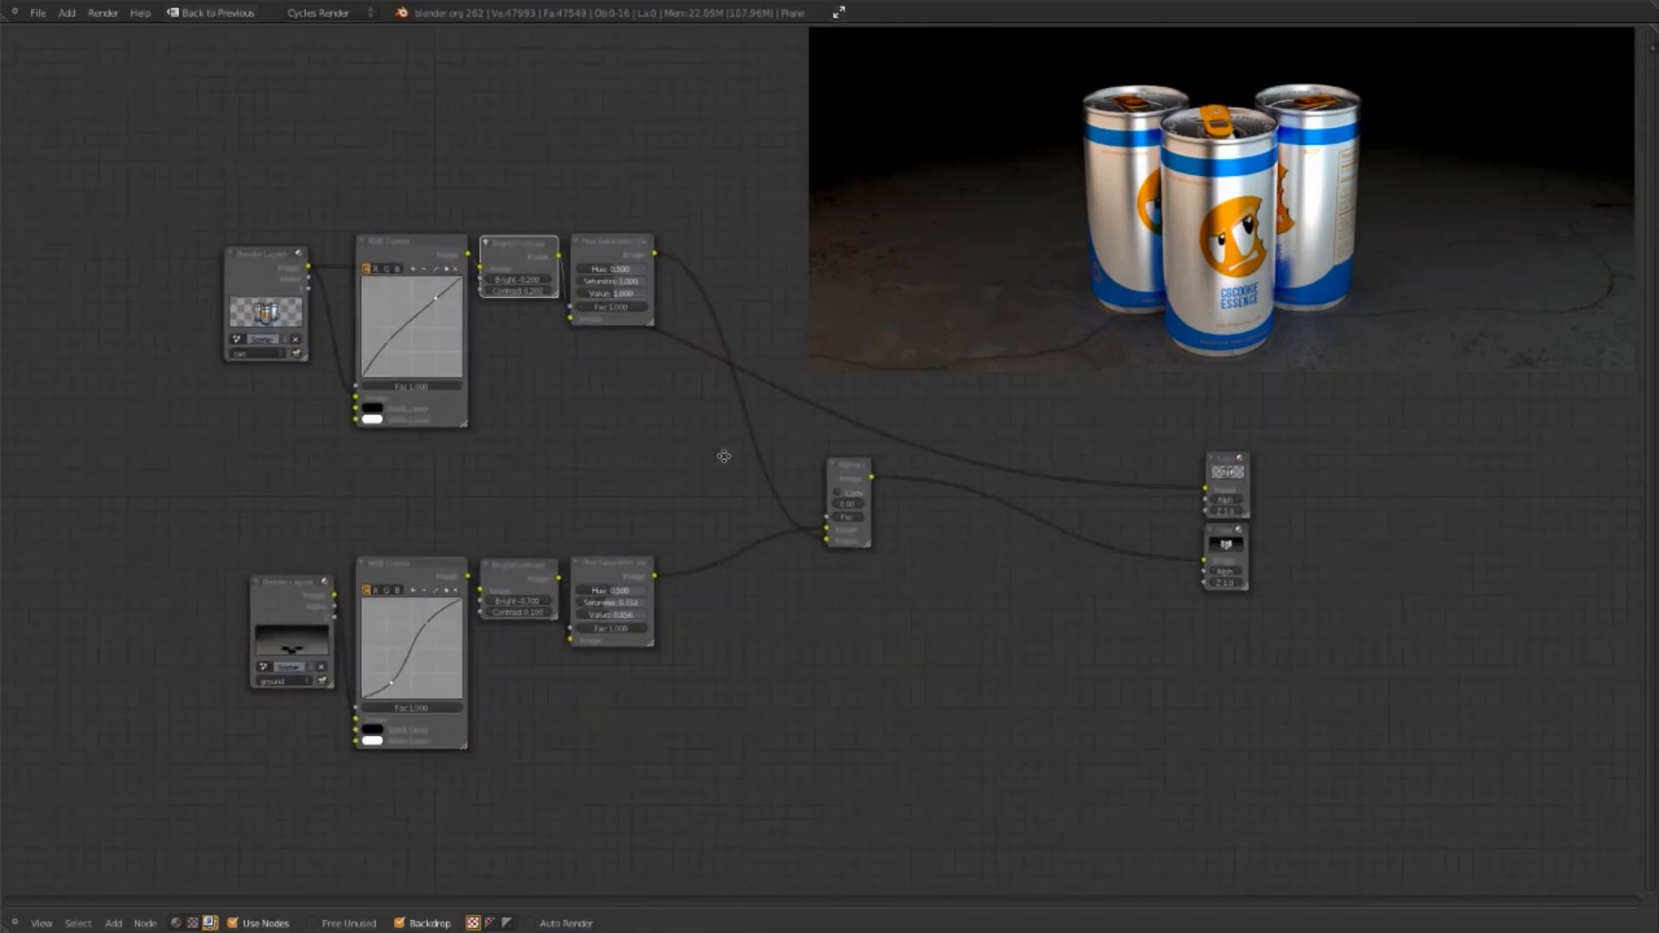
{"action": "left_click_drag", "start_coordinate": [776, 471], "coordinate": [773, 386]}
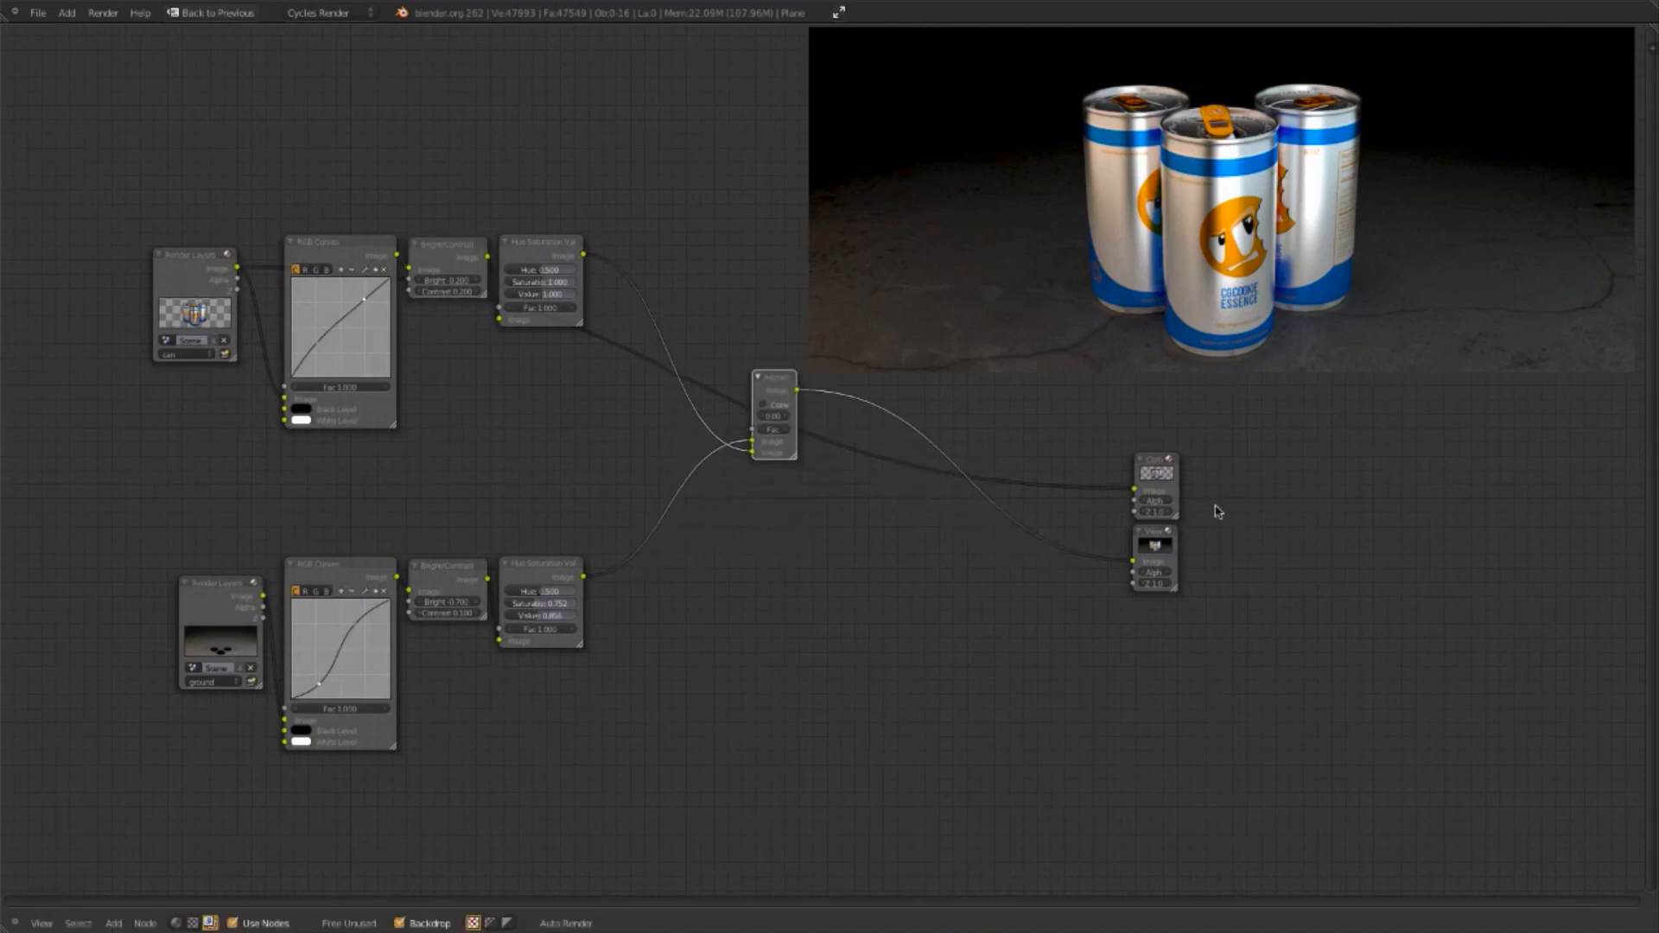
{"action": "left_click", "coordinate": [795, 401], "text": "shift"}
{"action": "key", "text": "g"}
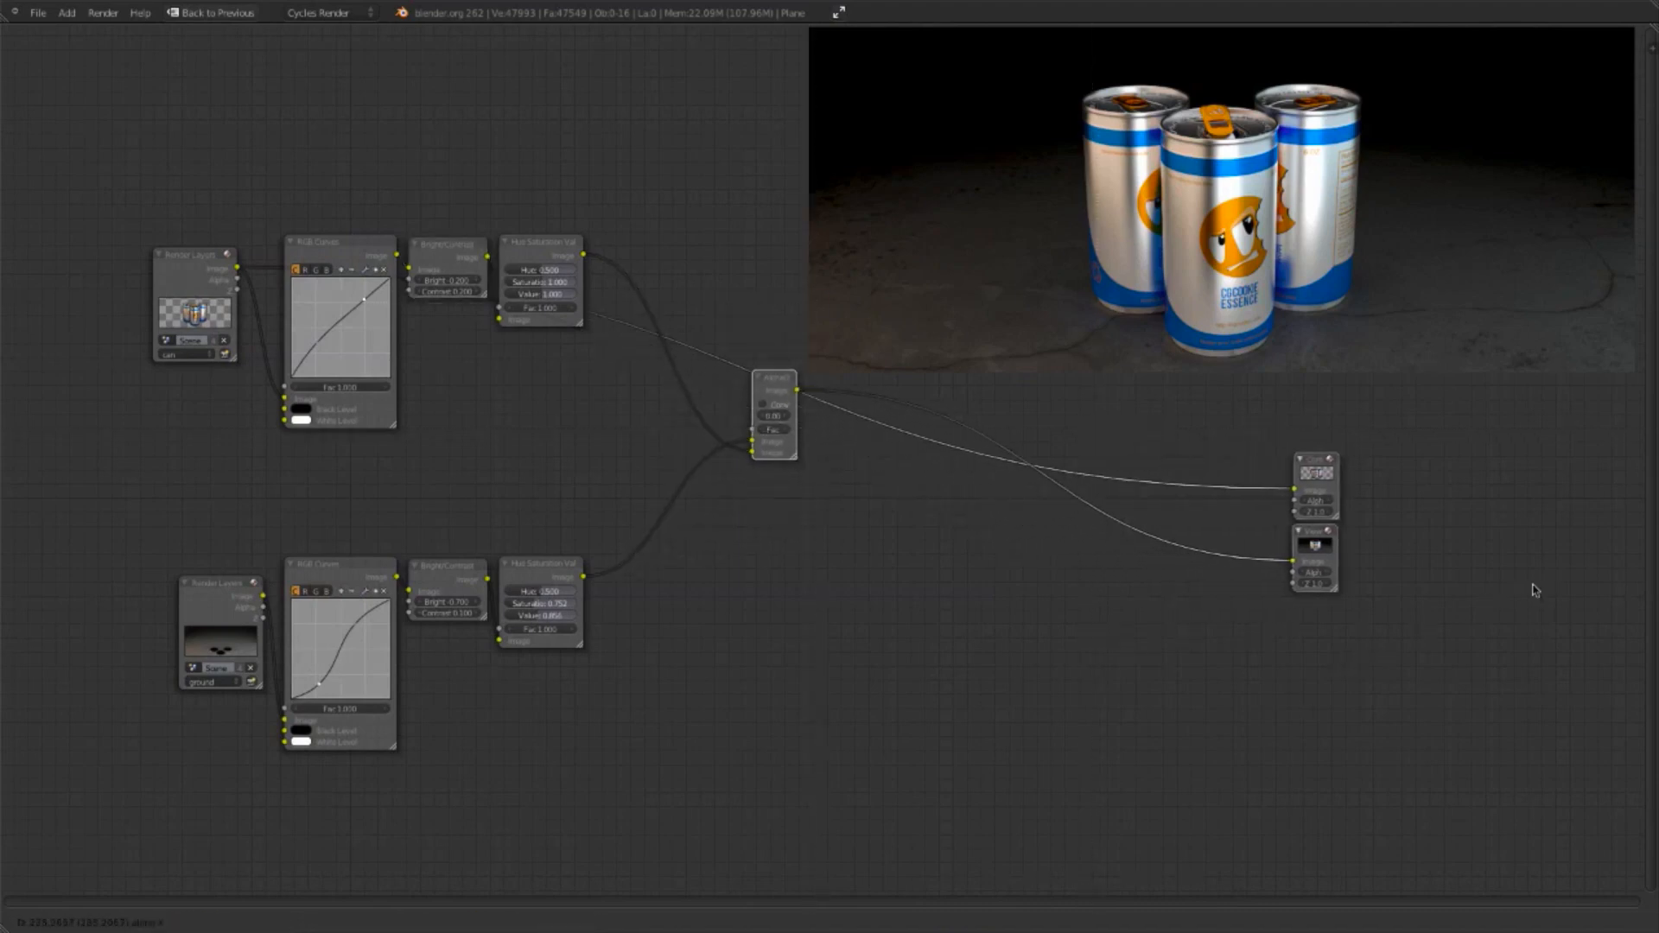
{"action": "left_click", "coordinate": [1655, 589]}
{"action": "key", "text": "g"}
{"action": "left_click", "coordinate": [1079, 508]}
{"action": "middle_click_drag", "start_coordinate": [993, 512], "coordinate": [921, 545]}
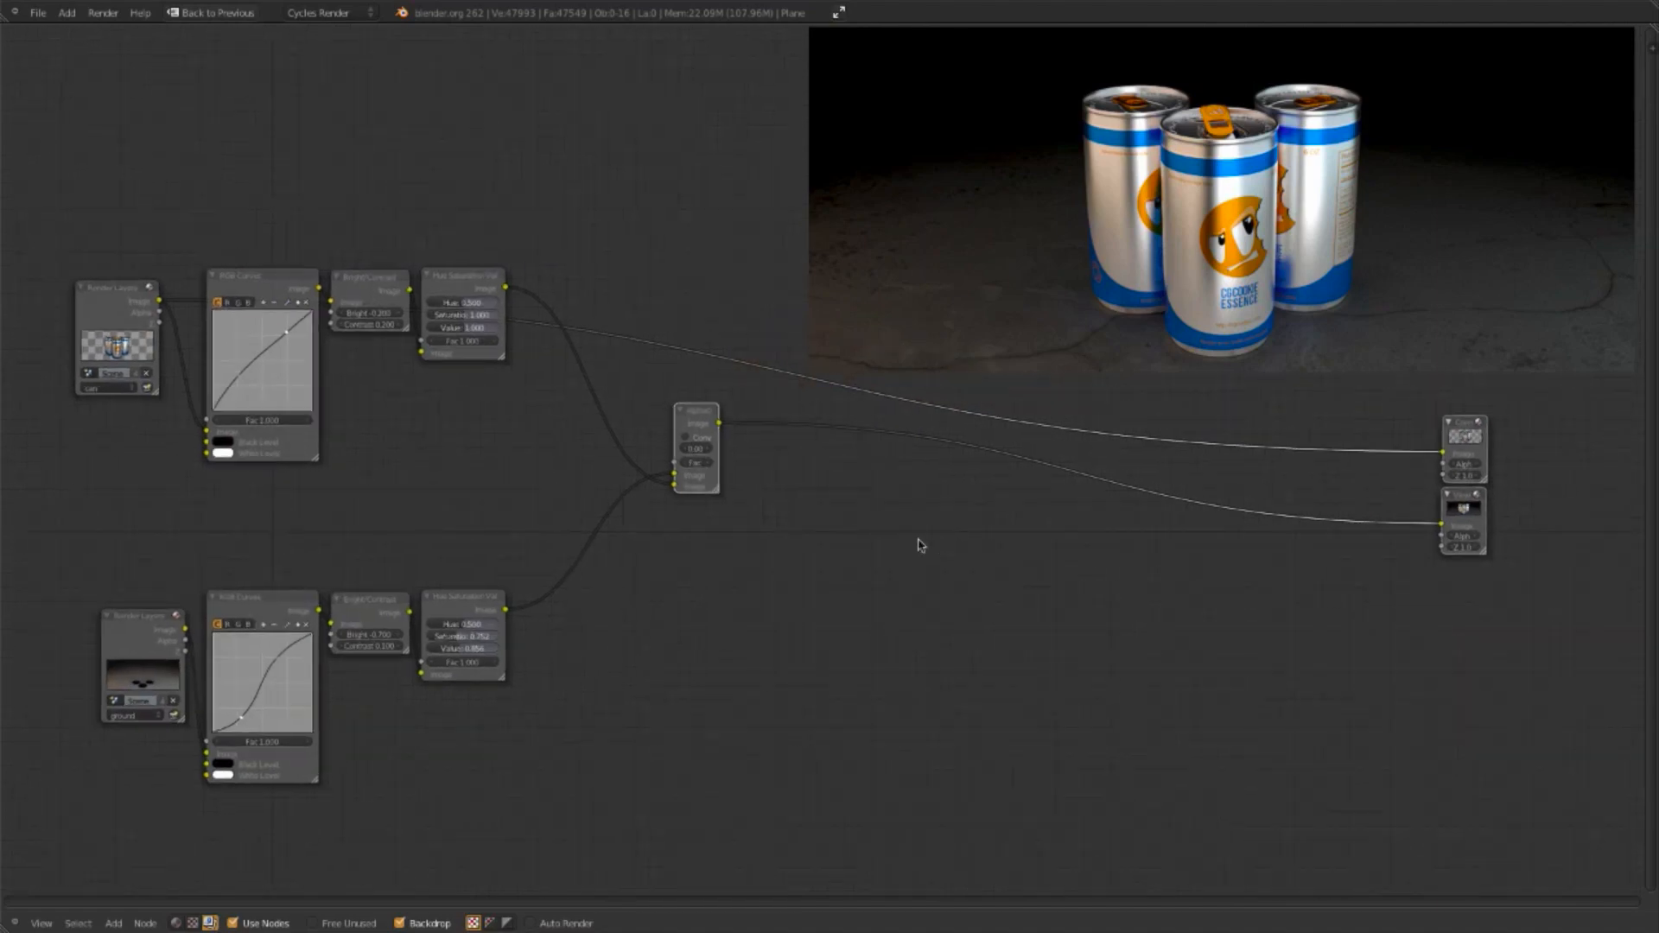
{"action": "left_click_drag", "start_coordinate": [698, 428], "coordinate": [672, 435]}
{"action": "middle_click_drag", "start_coordinate": [811, 505], "coordinate": [933, 459]}
{"action": "key", "text": "shift+a"}
{"action": "mouse_move", "coordinate": [933, 456]}
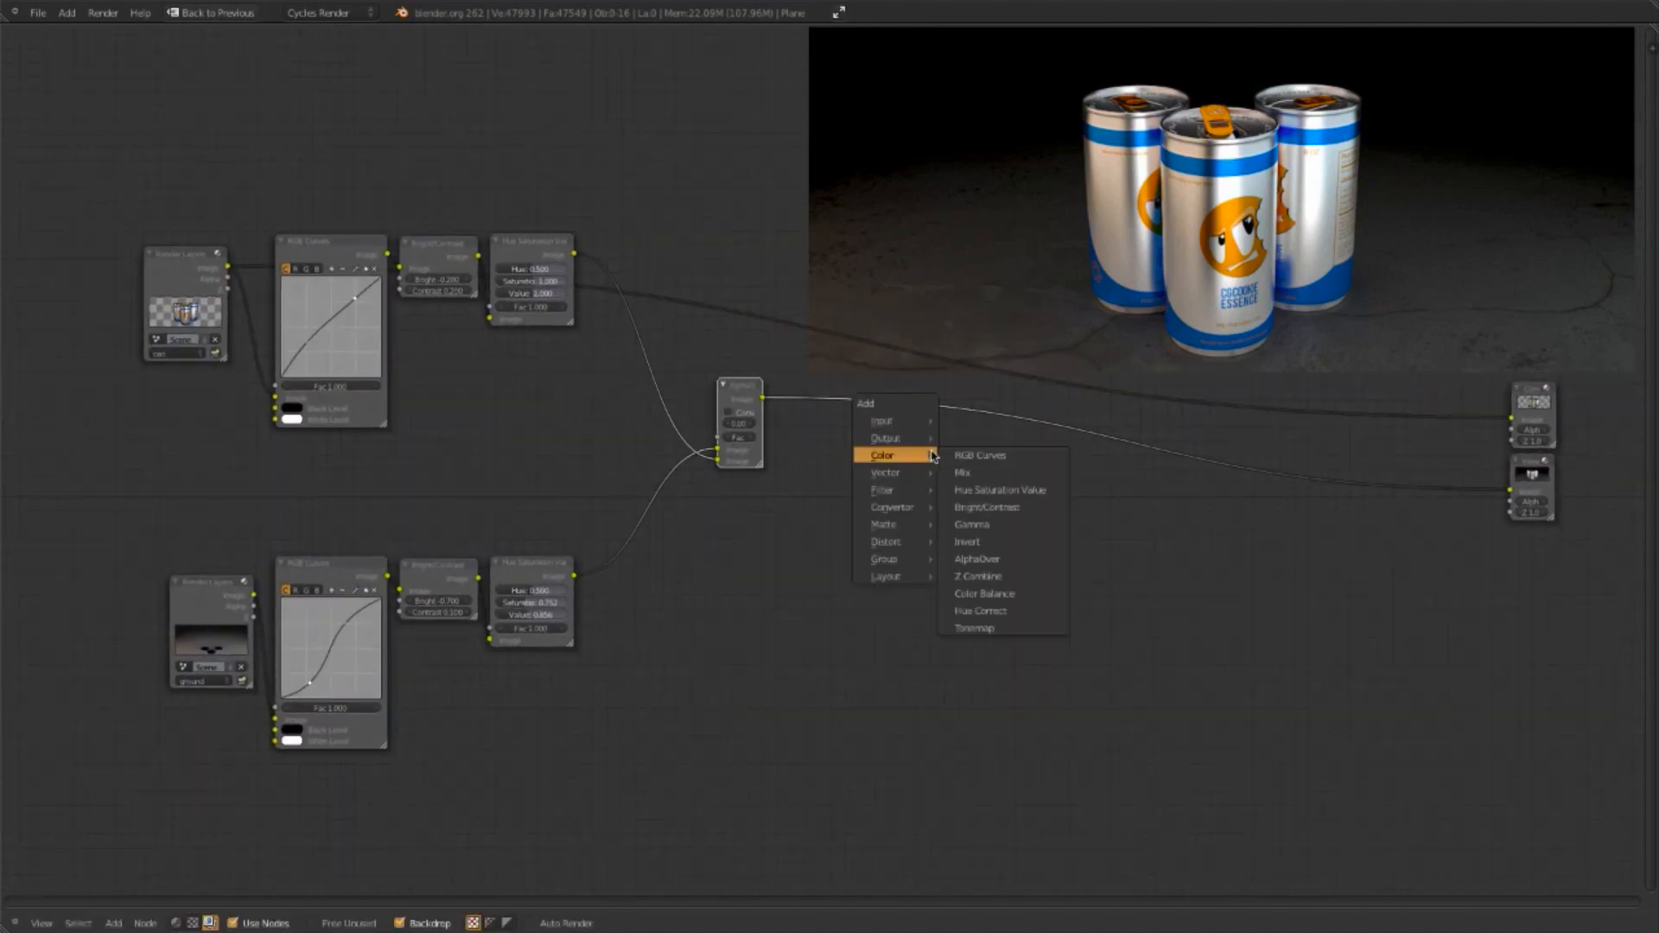
{"action": "mouse_move", "coordinate": [921, 529]}
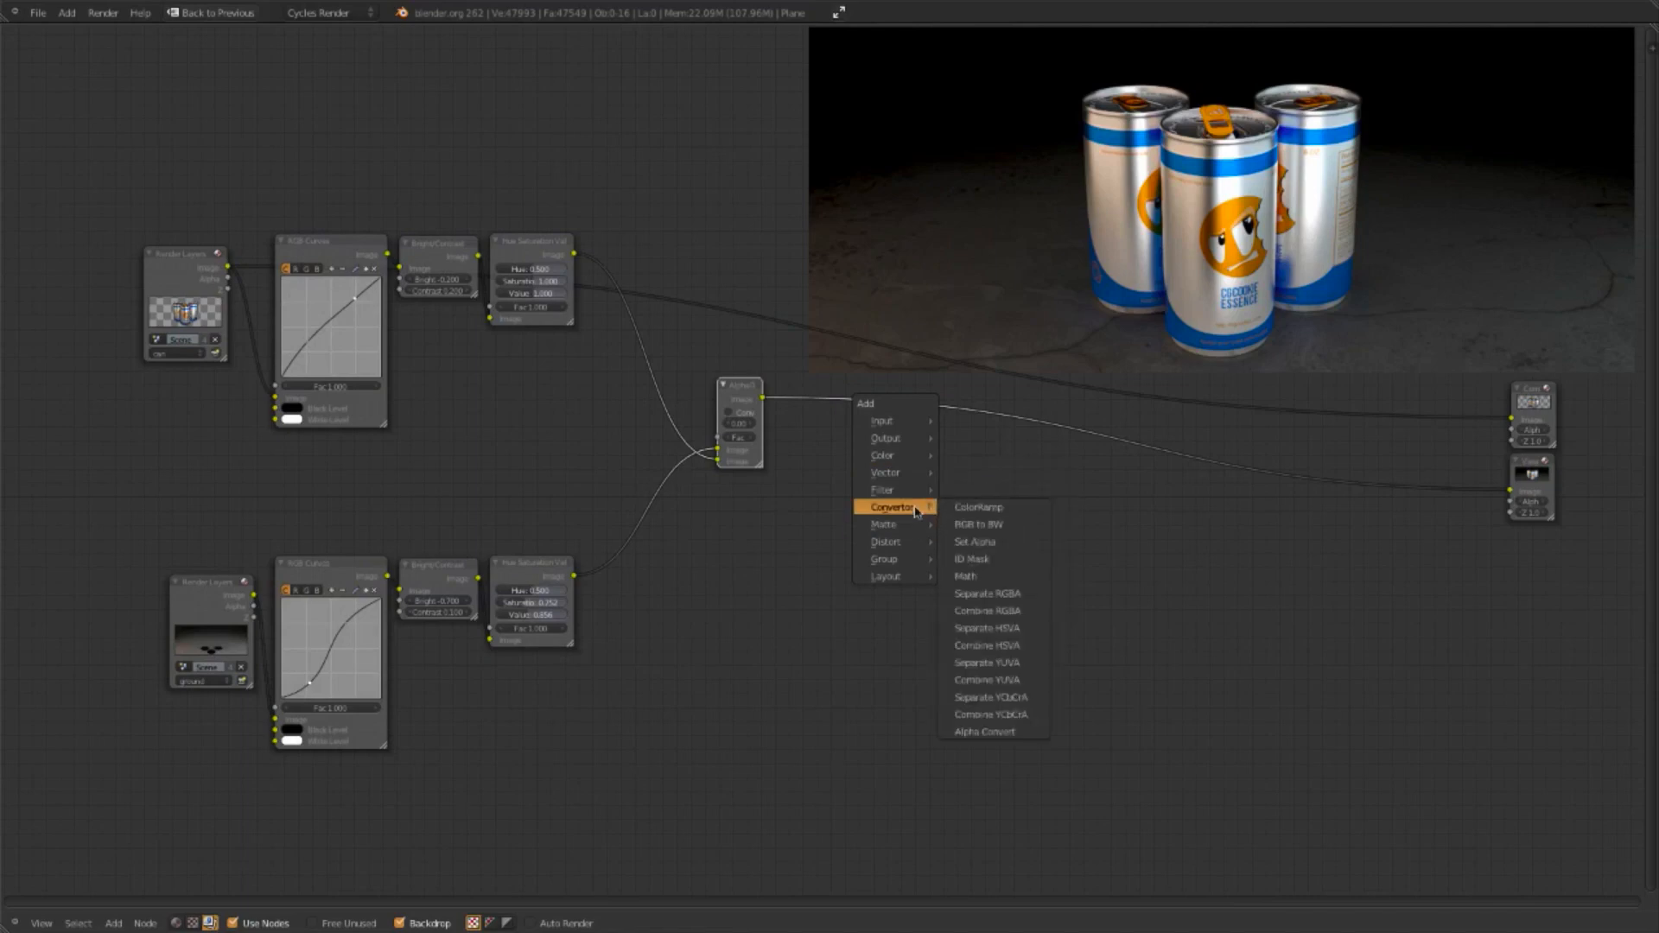
{"action": "scroll", "coordinate": [778, 432], "scroll_direction": "up", "scroll_amount": 2}
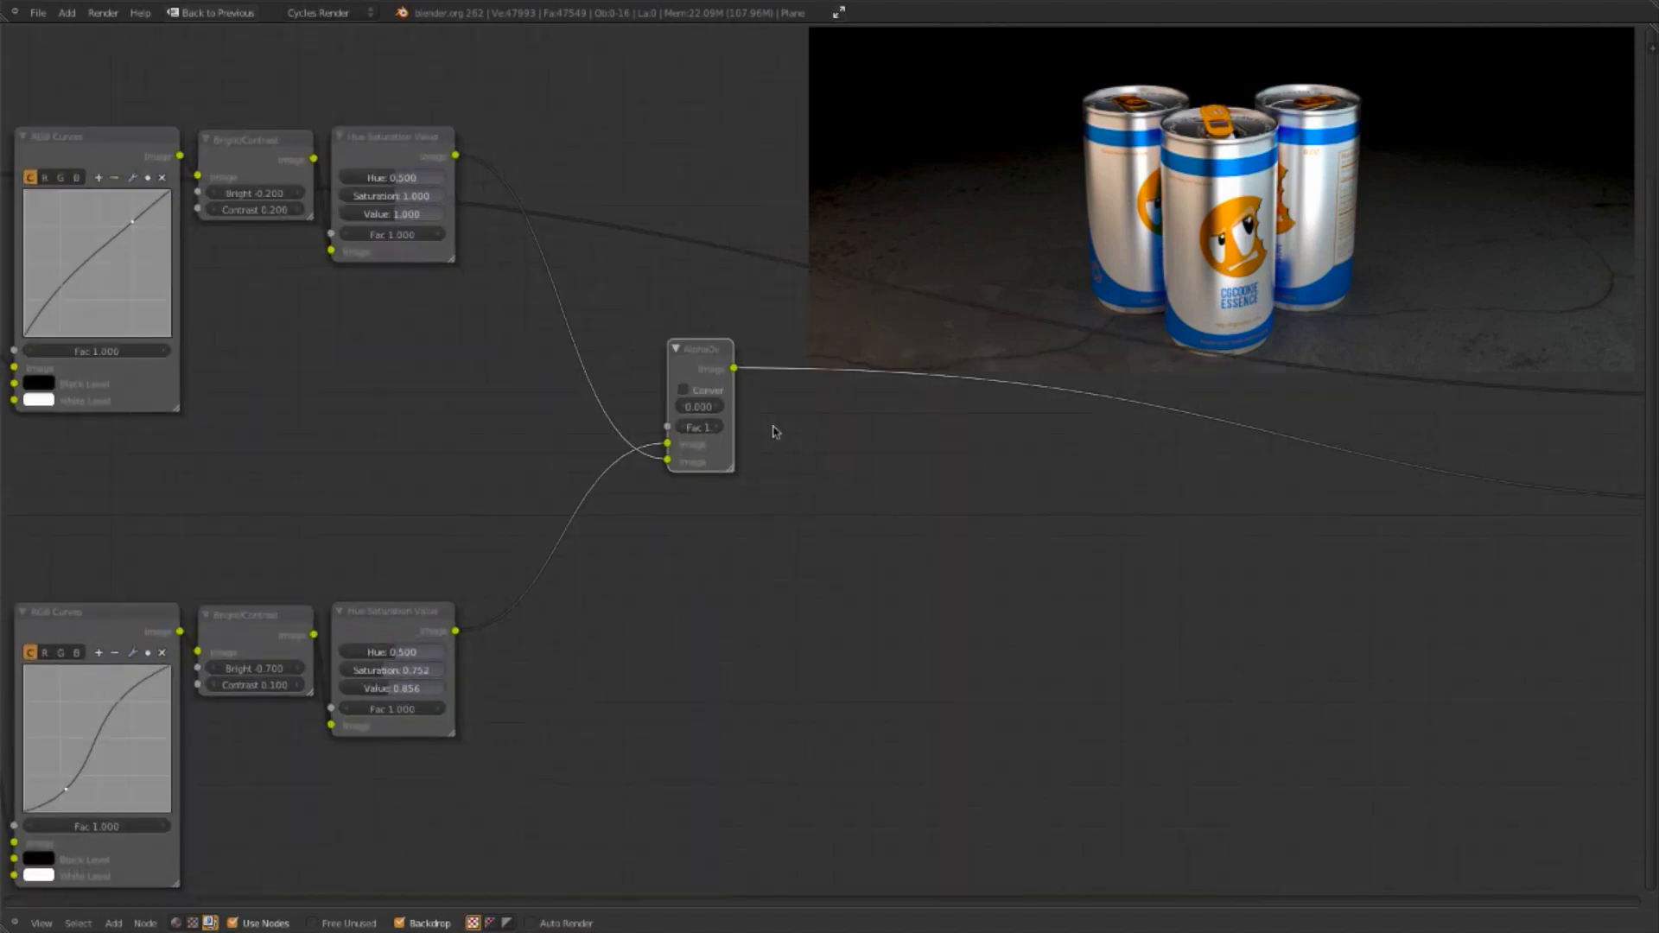
Step: Add a Lens Distortion node below the AlphaOver node and feed the AlphaOver image into its Image input
{"action": "key", "text": "shift+a"}
{"action": "mouse_move", "coordinate": [791, 432]}
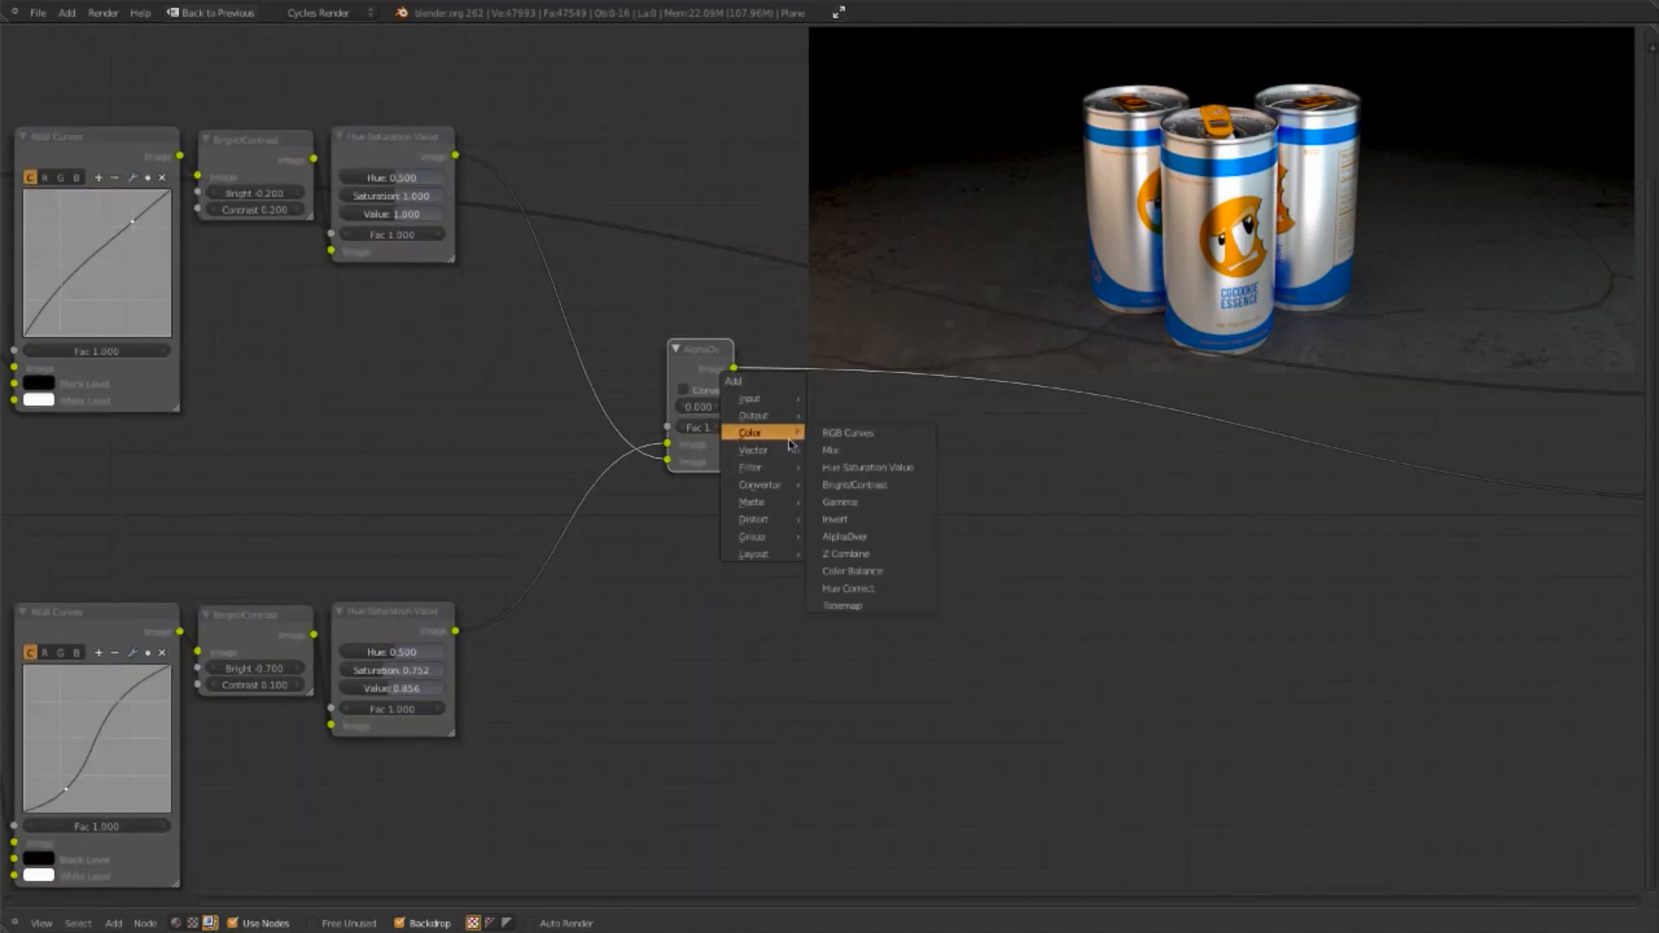
{"action": "mouse_move", "coordinate": [764, 490]}
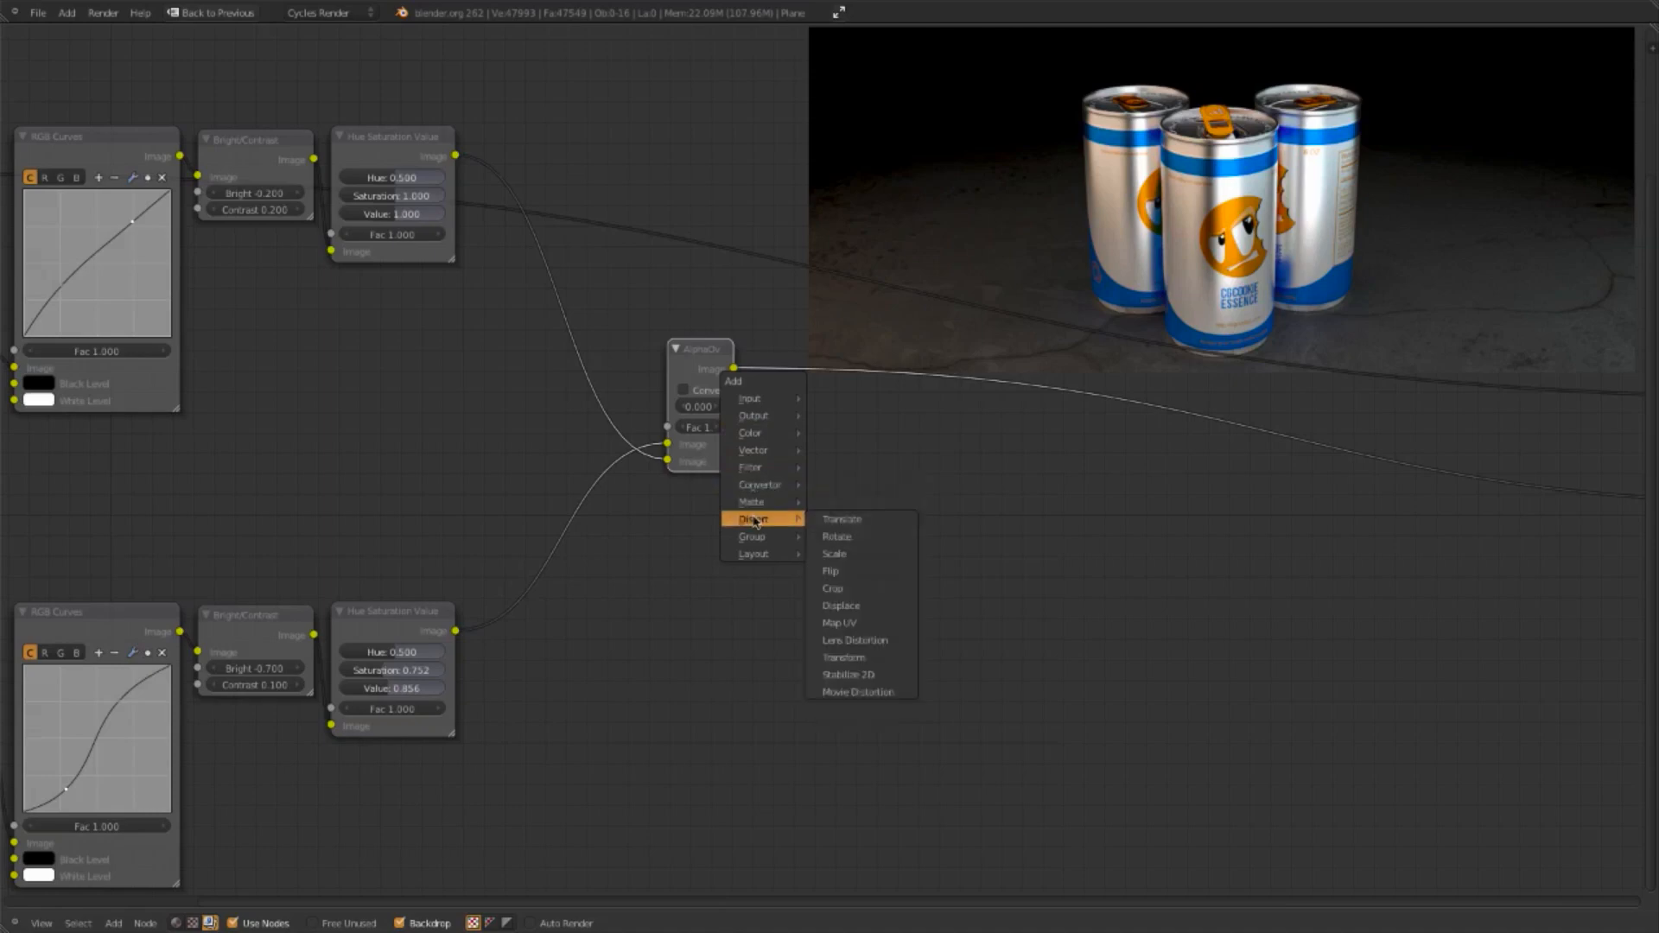
{"action": "left_click", "coordinate": [856, 640]}
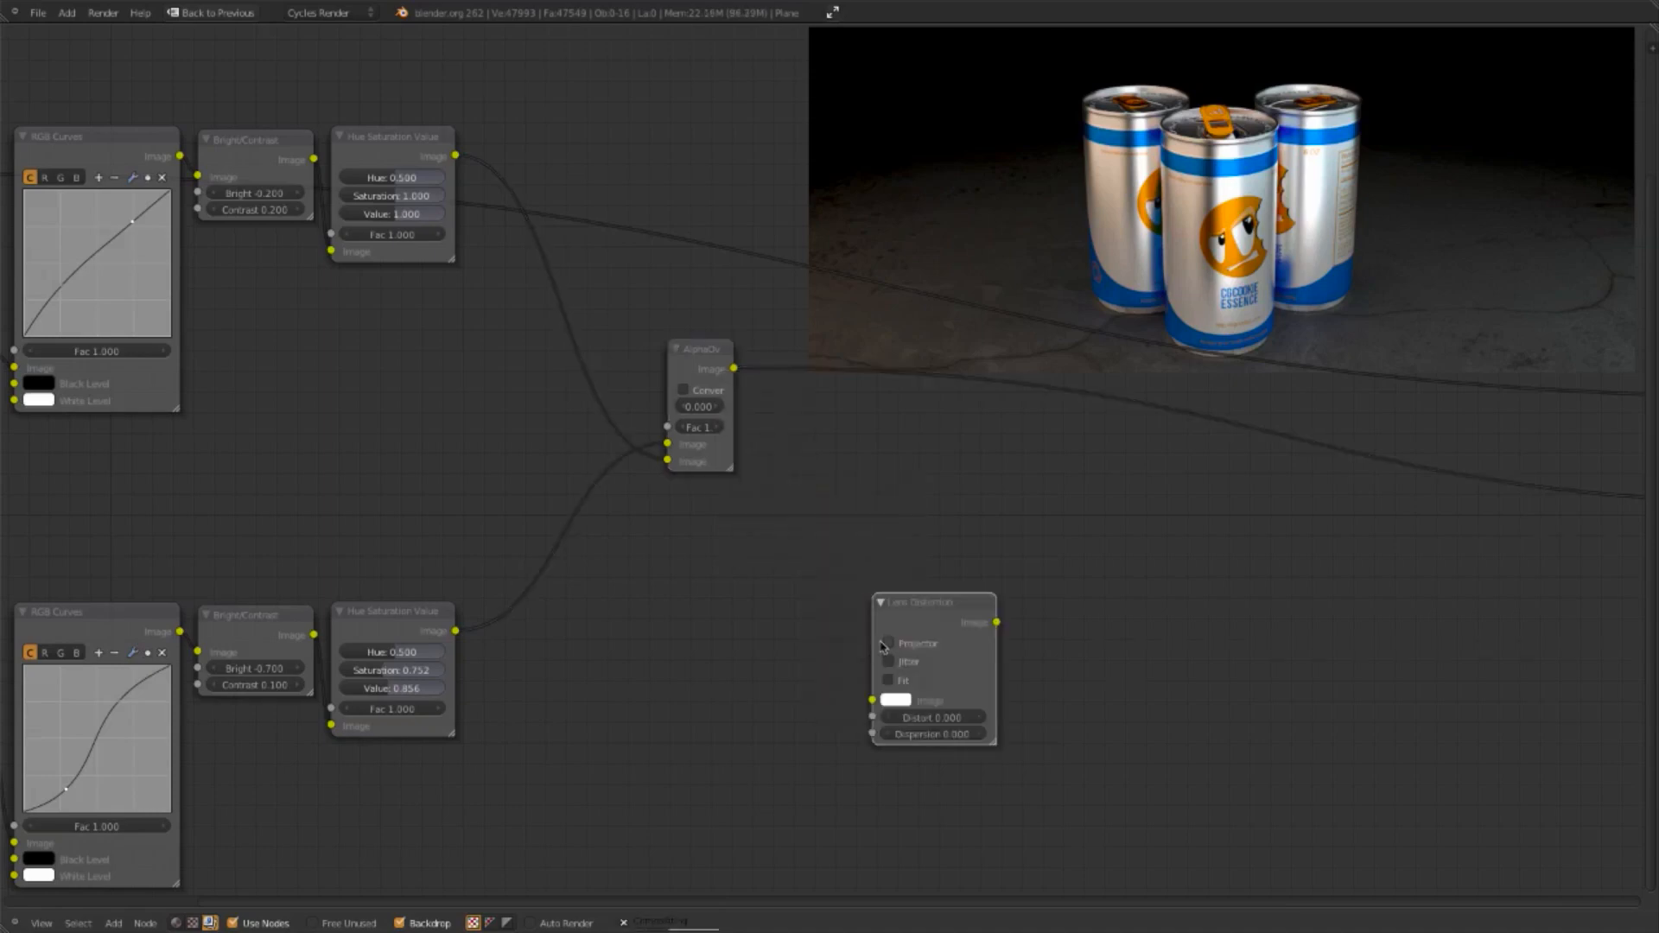
{"action": "left_click", "coordinate": [782, 614]}
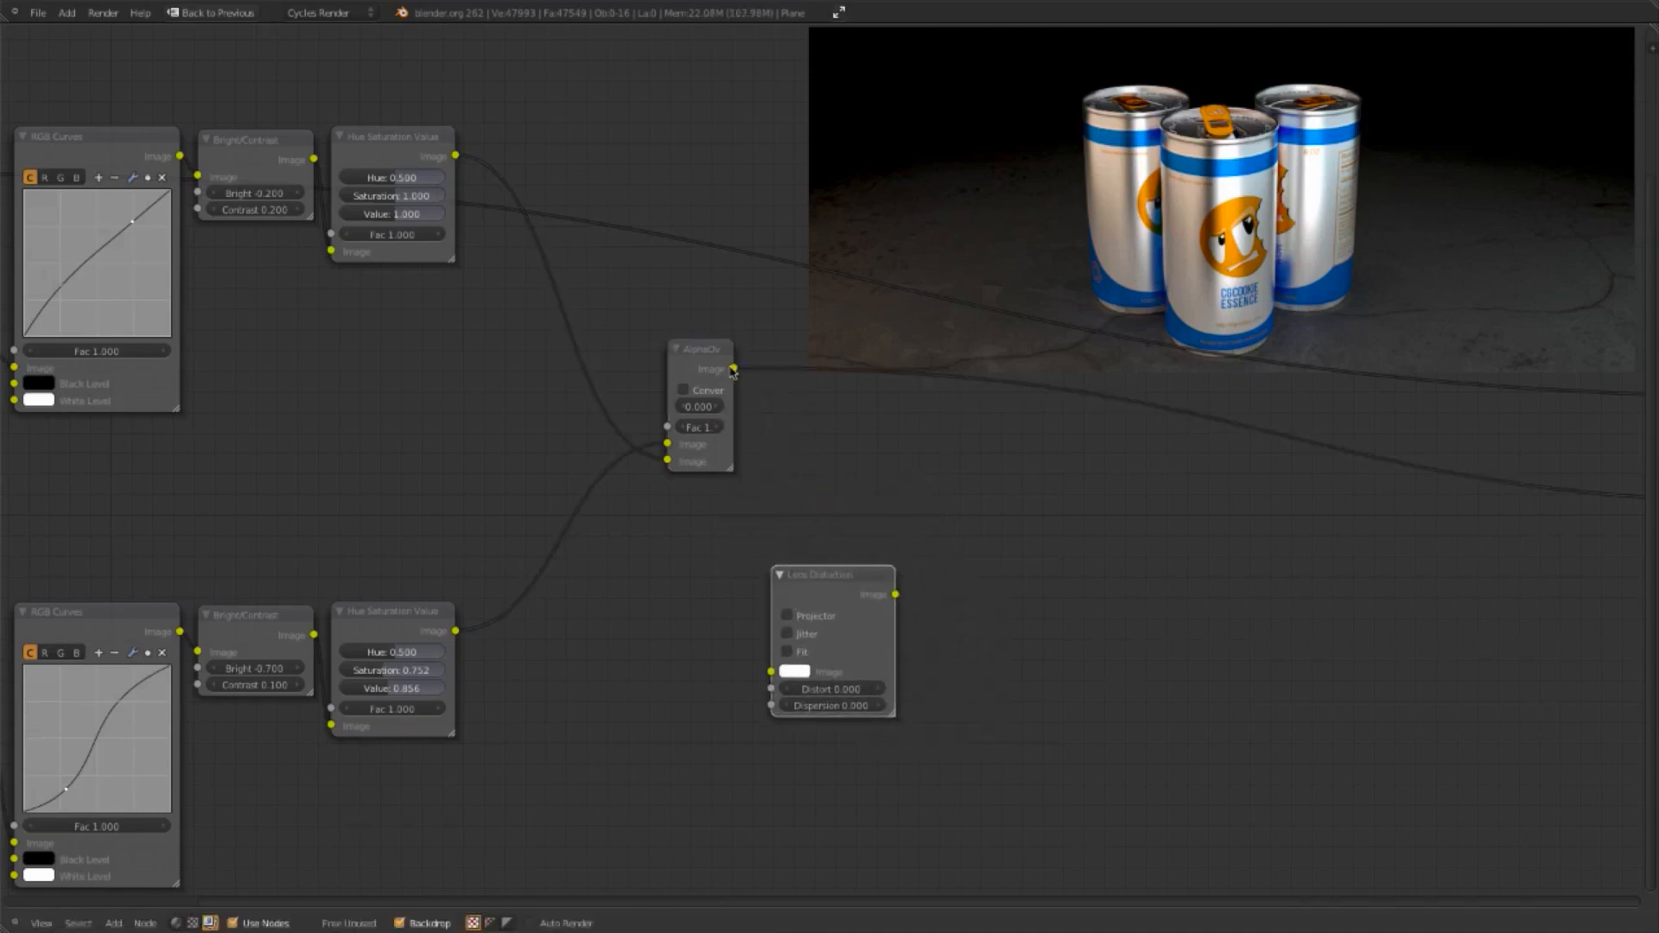
{"action": "left_click_drag", "start_coordinate": [733, 369], "coordinate": [771, 673]}
Step: Set the Lens Distortion node's Distort to 1 and preview its output through the Viewer
{"action": "left_click", "coordinate": [855, 689]}
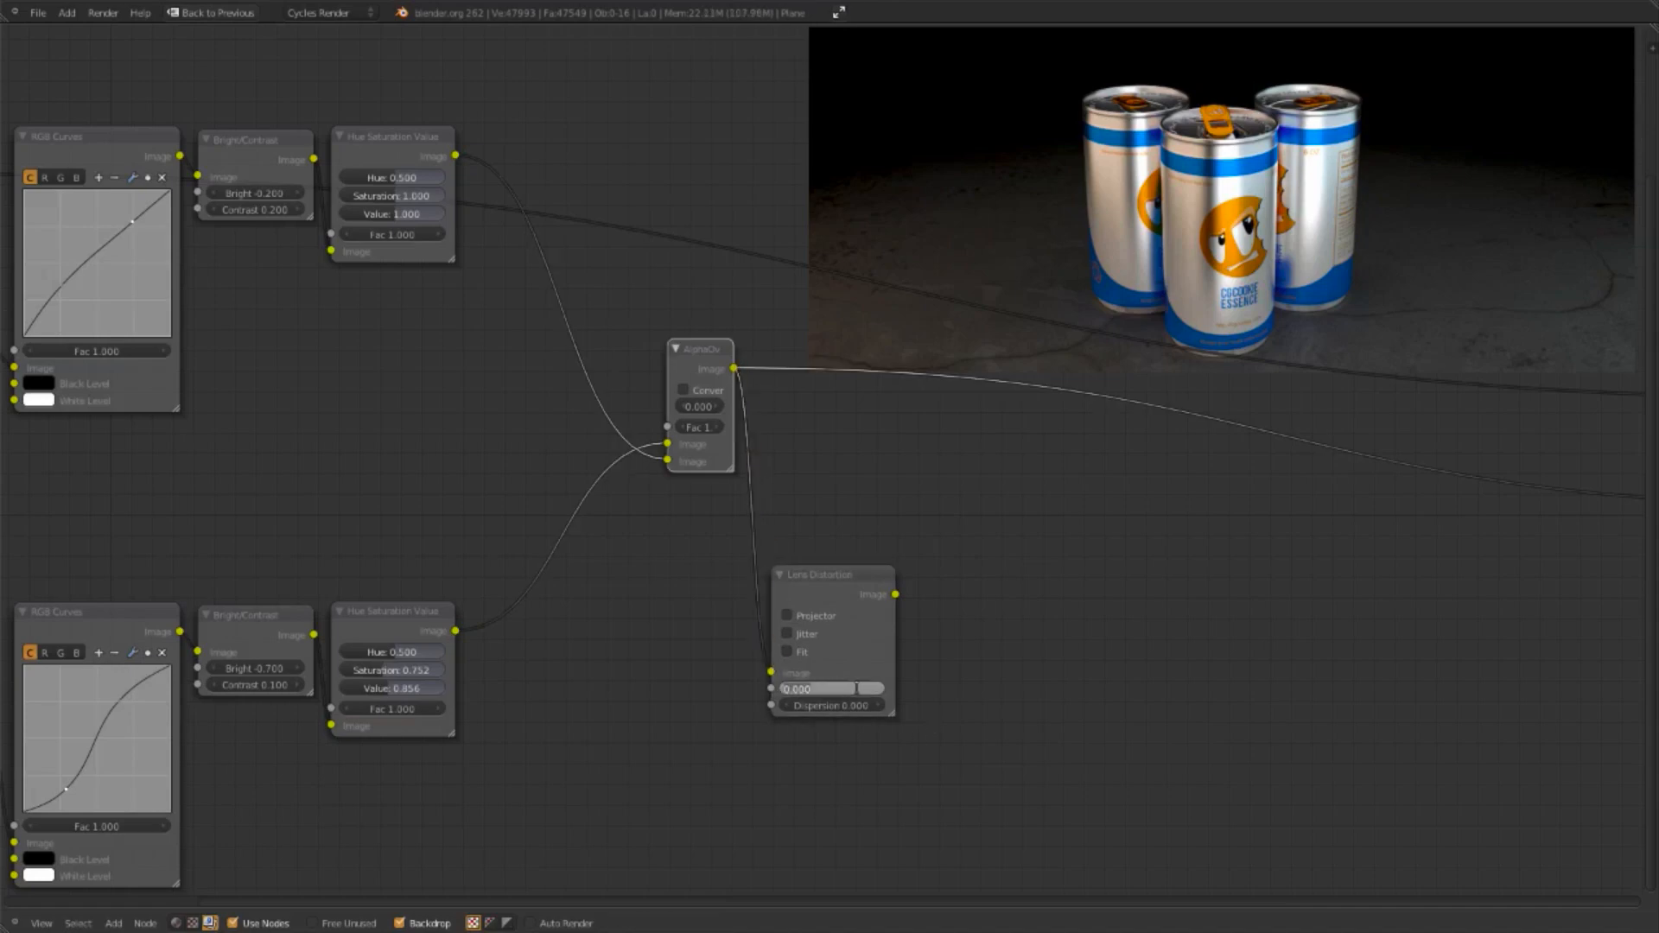
{"action": "type", "text": "1"}
{"action": "key", "text": "Return"}
{"action": "left_click", "coordinate": [875, 591], "text": "ctrl+shift"}
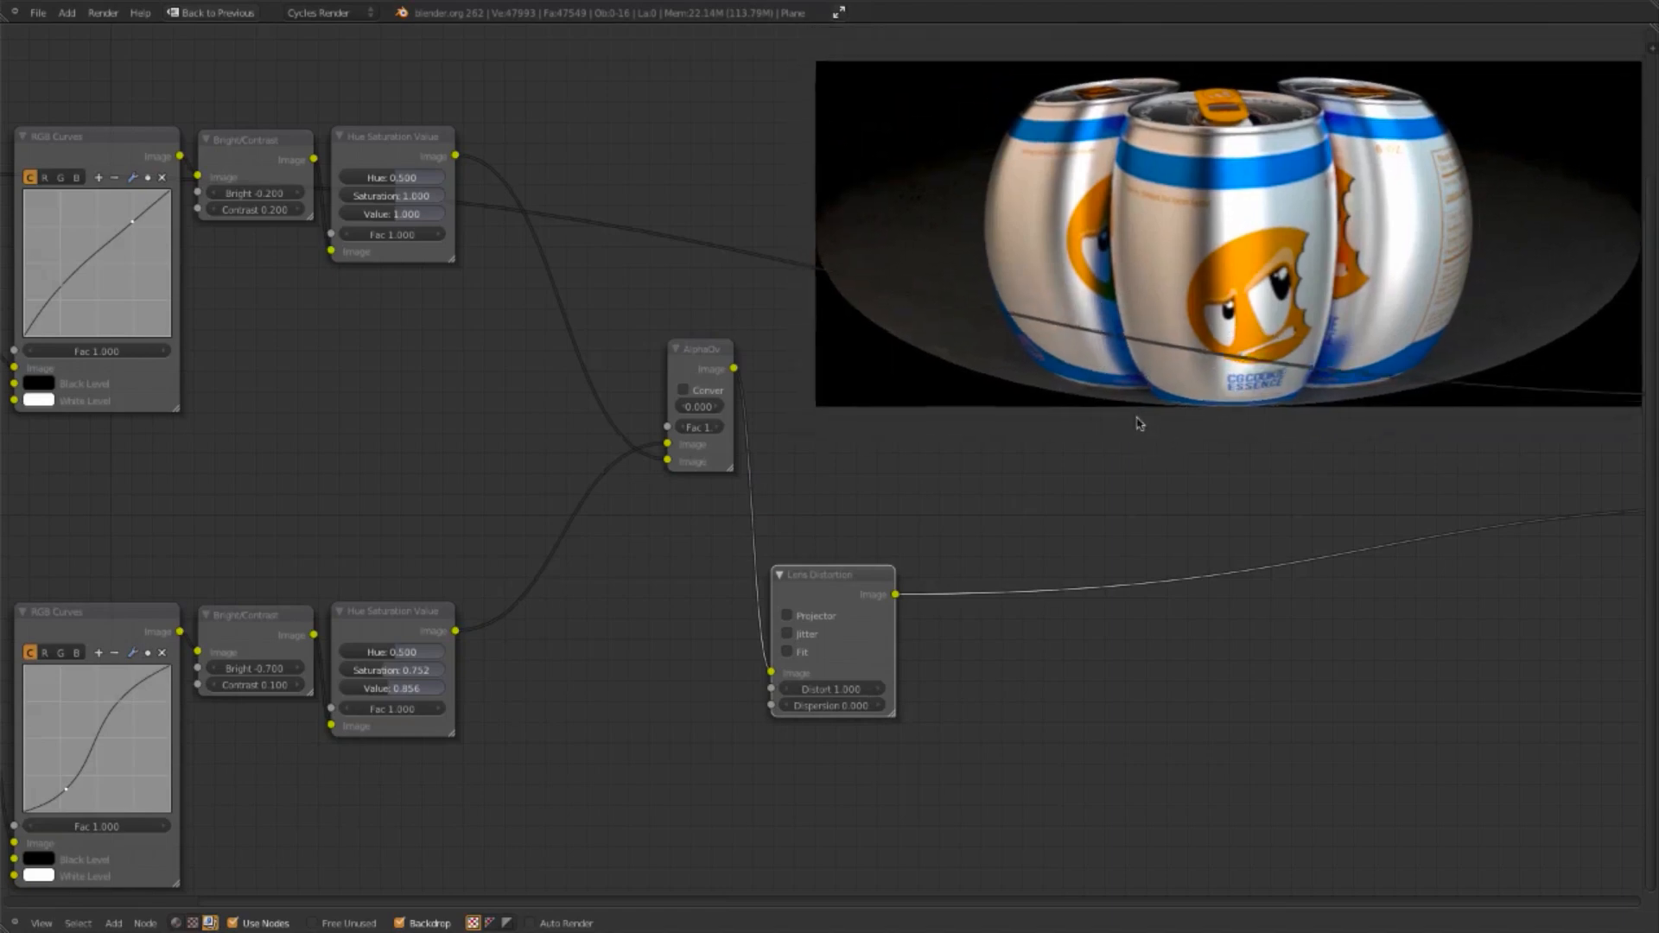
Step: Insert a Math node on the link between the Lens Distortion node and the Viewer
{"action": "key", "text": "shift+a"}
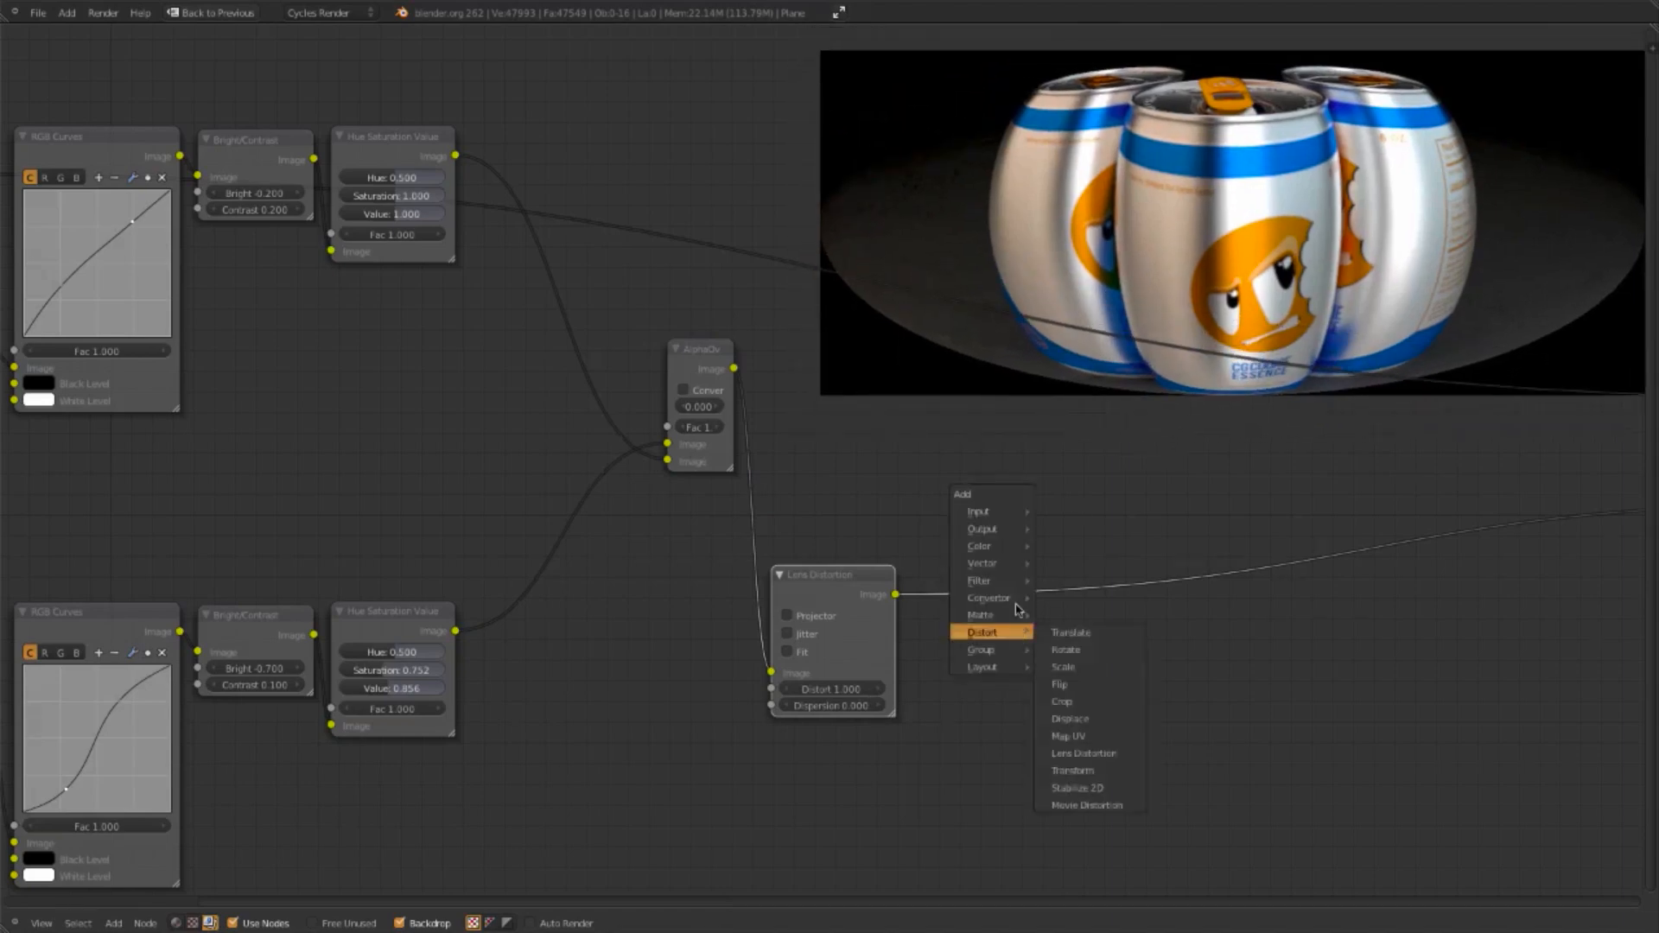
{"action": "mouse_move", "coordinate": [1003, 598]}
{"action": "left_click", "coordinate": [1092, 667]}
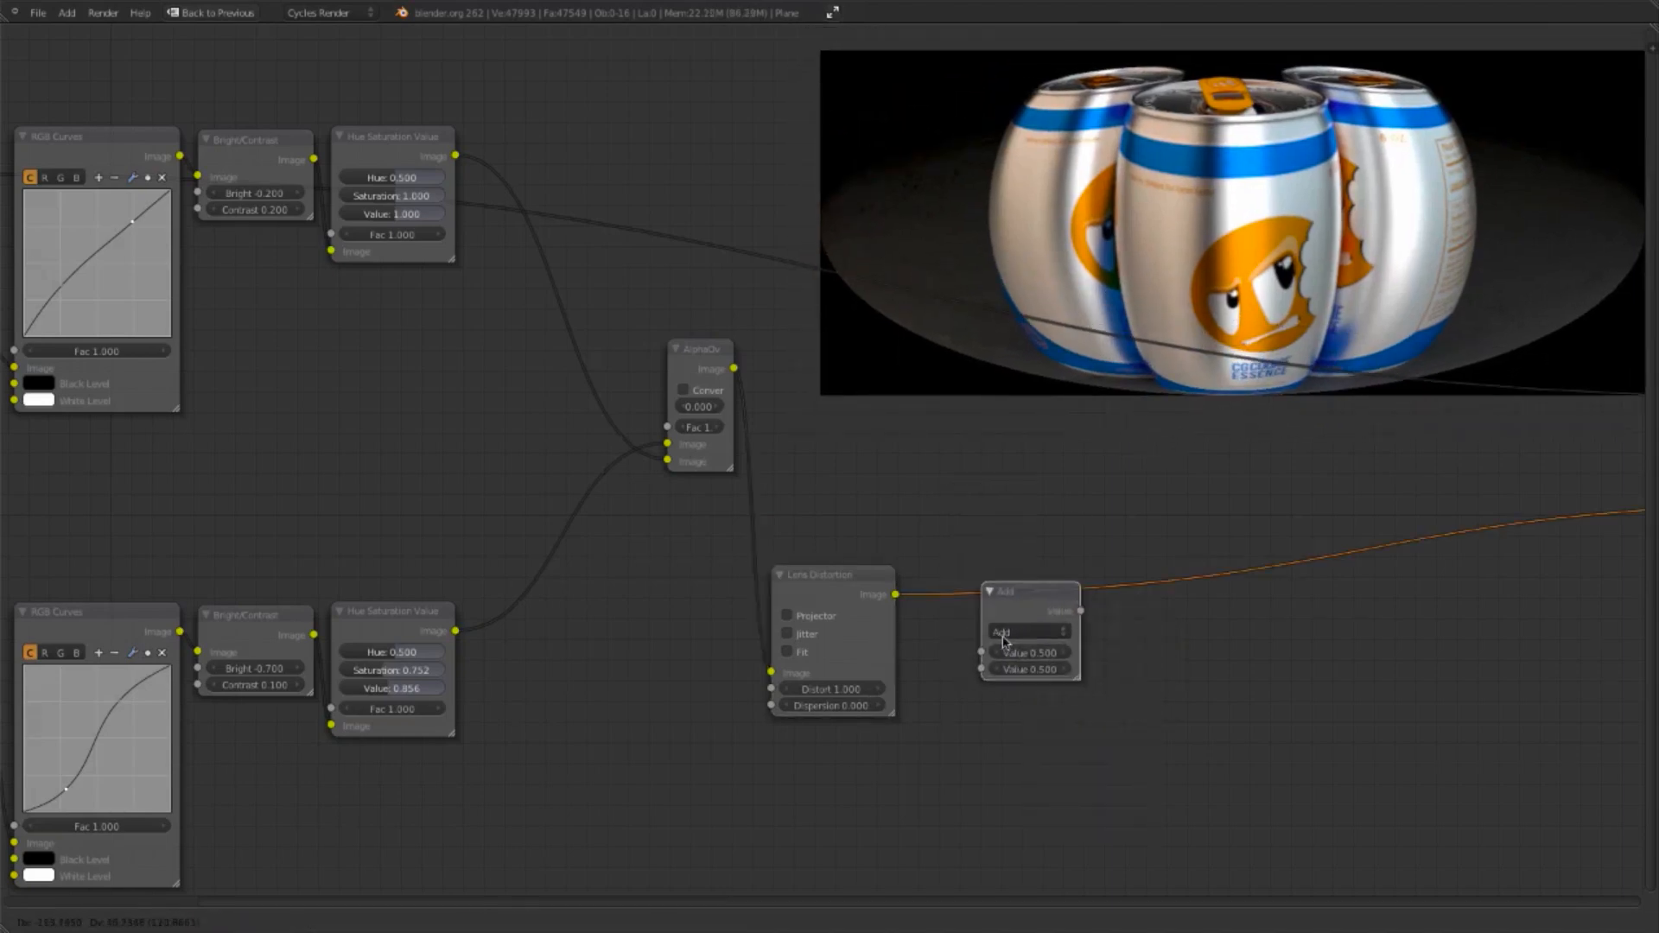
{"action": "left_click", "coordinate": [940, 631]}
Step: Set the Math node to Greater Than with a second value of 0, and nudge the Lens Distortion node slightly upward
{"action": "middle_click_drag", "start_coordinate": [985, 625], "coordinate": [814, 605]}
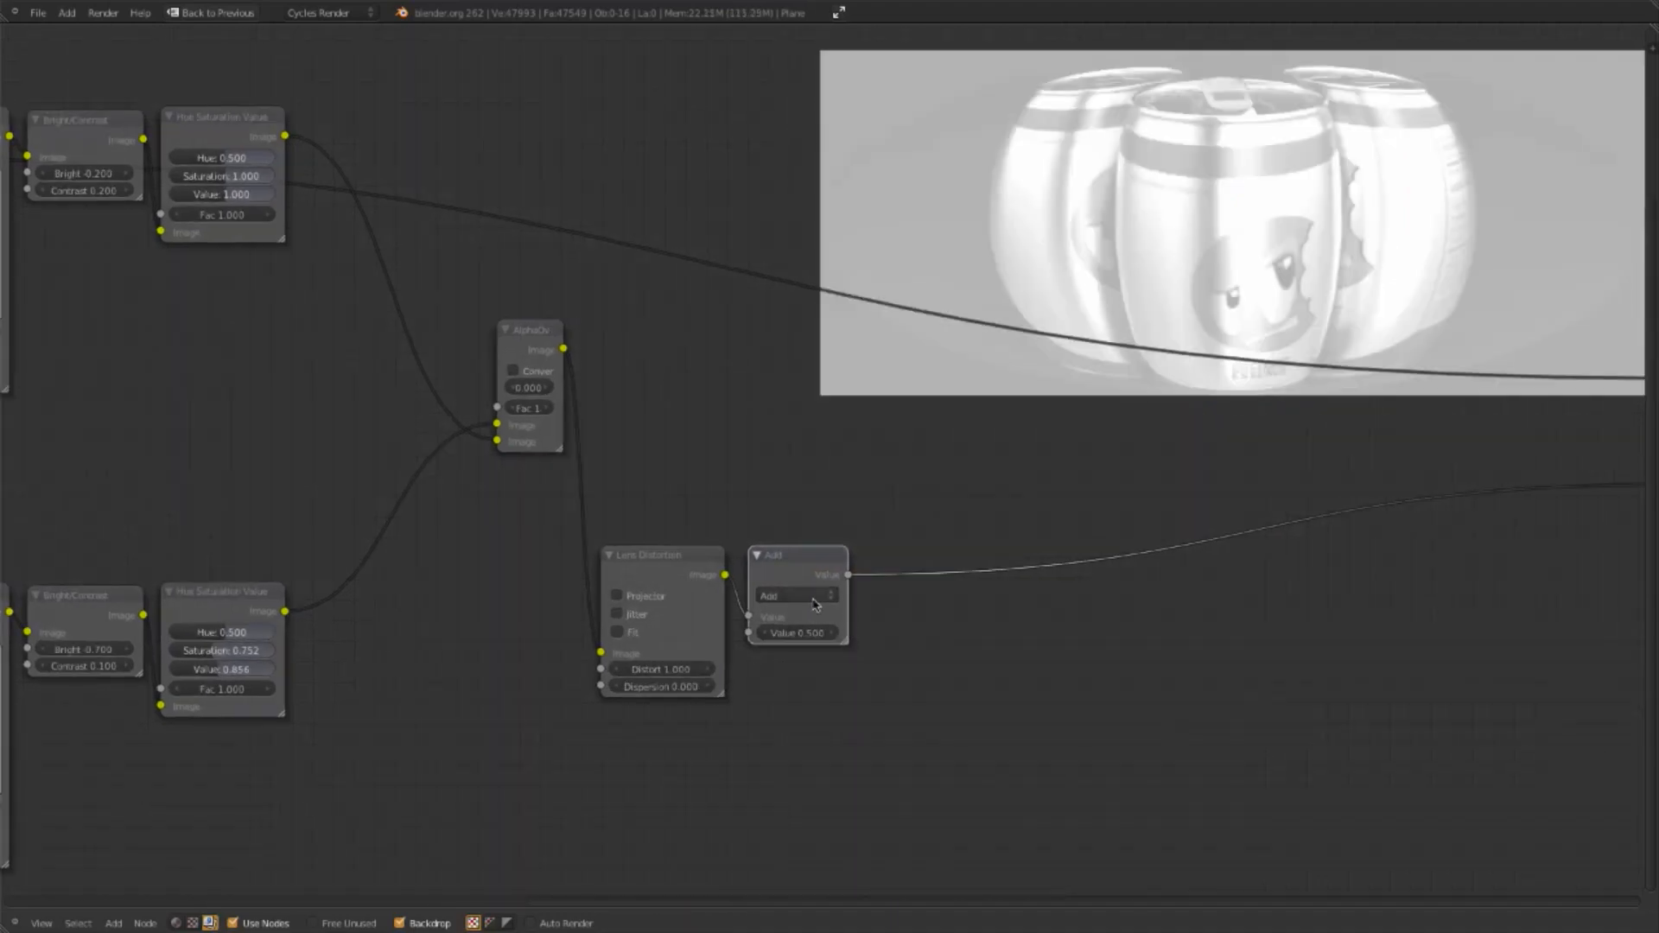
{"action": "left_click", "coordinate": [814, 605]}
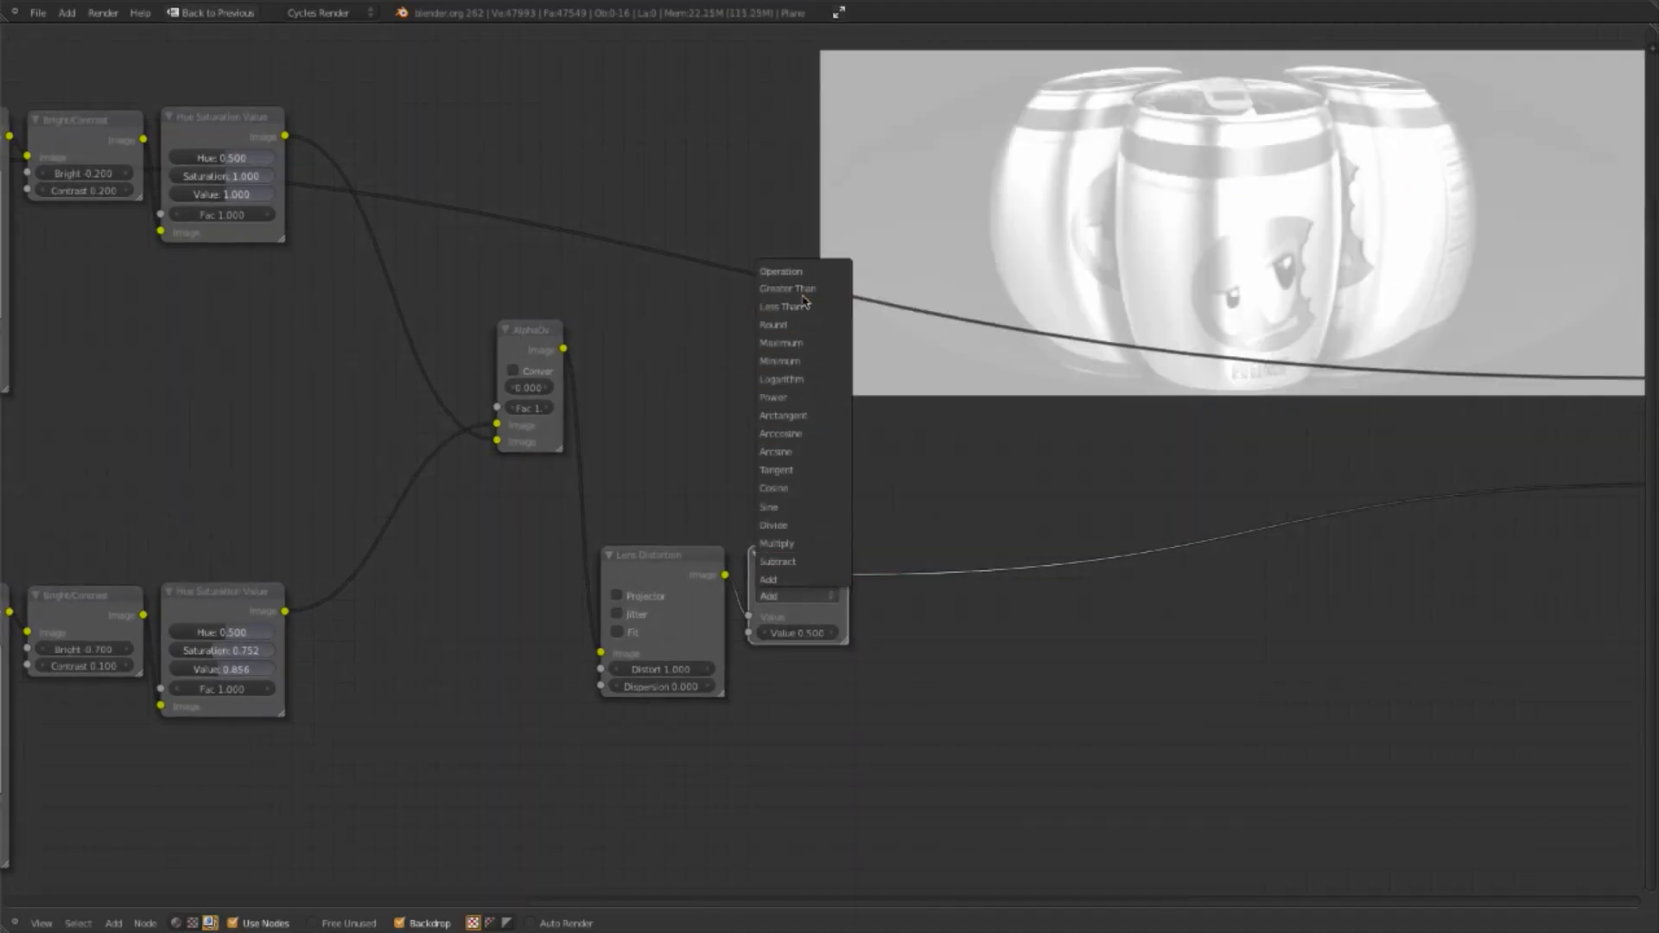
{"action": "left_click", "coordinate": [787, 289]}
{"action": "left_click", "coordinate": [802, 634]}
{"action": "type", "text": "0"}
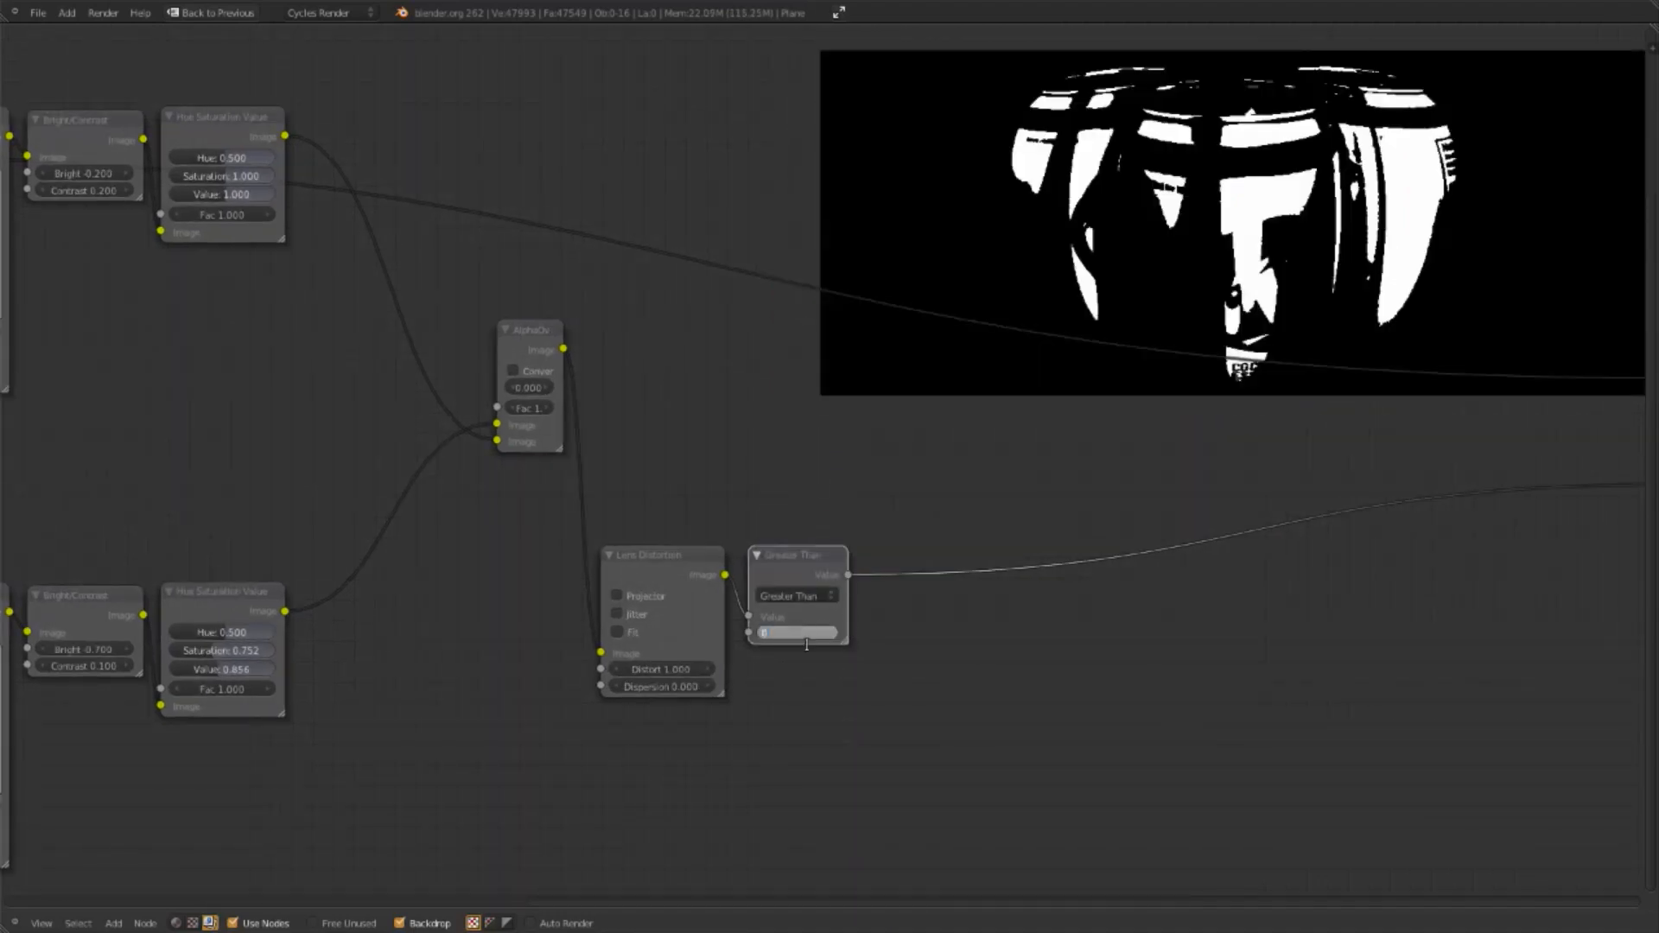
{"action": "key", "text": "Return"}
{"action": "middle_click_drag", "start_coordinate": [819, 621], "coordinate": [805, 626]}
{"action": "scroll", "coordinate": [805, 626], "scroll_direction": "up", "scroll_amount": 1}
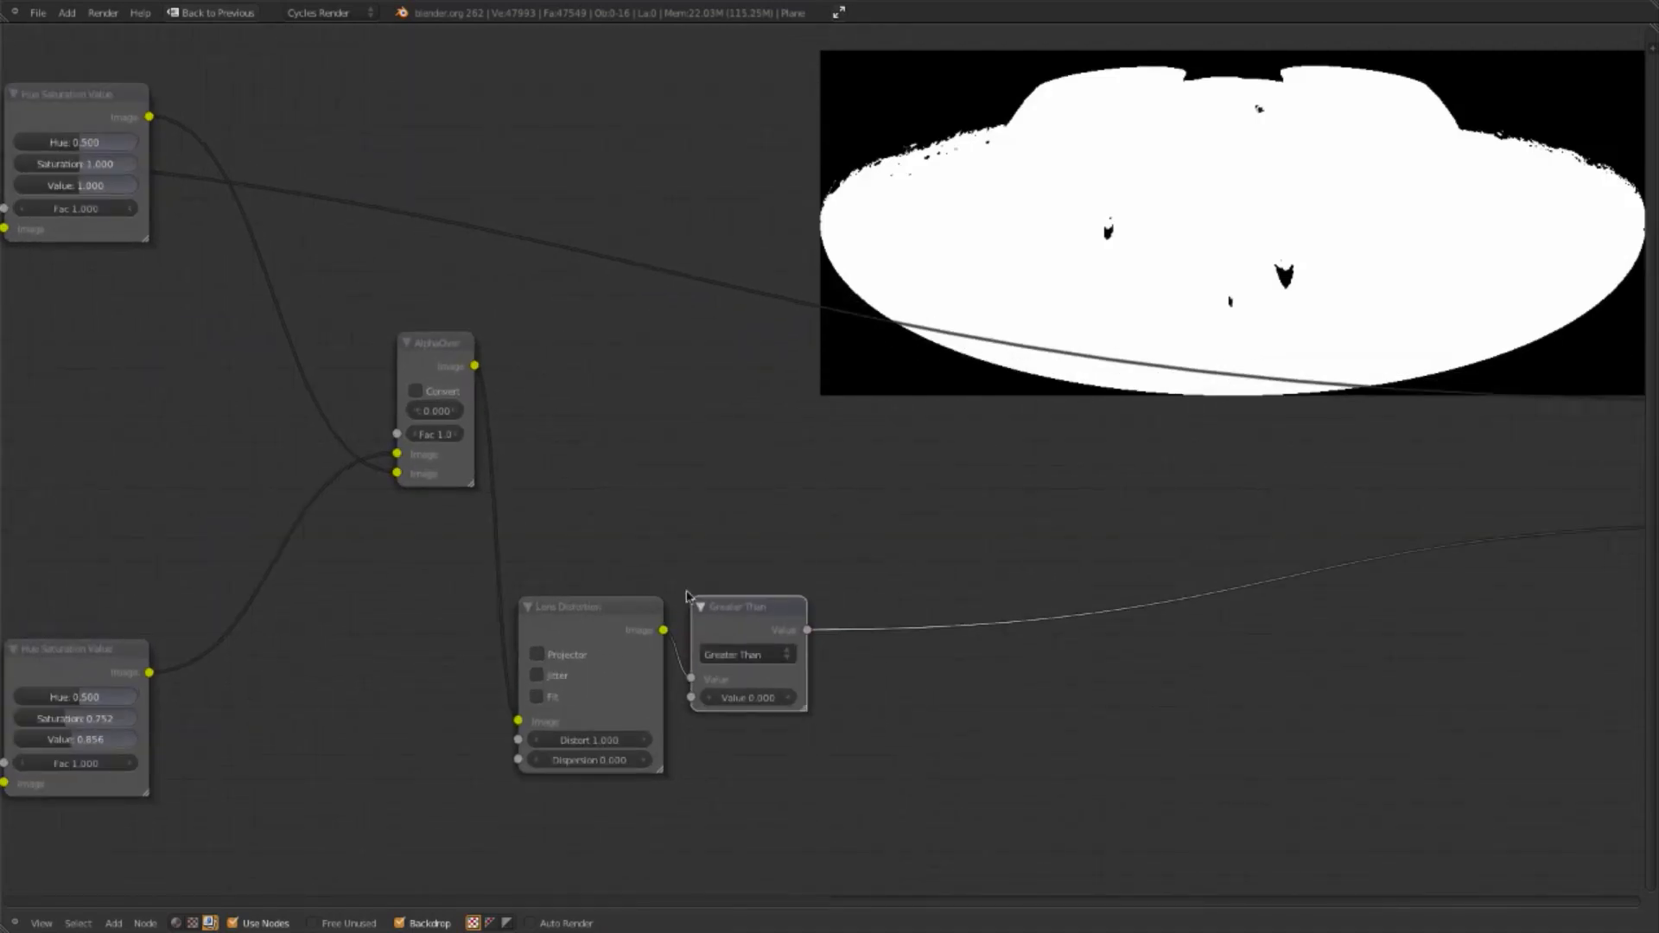
{"action": "left_click_drag", "start_coordinate": [628, 618], "coordinate": [641, 609]}
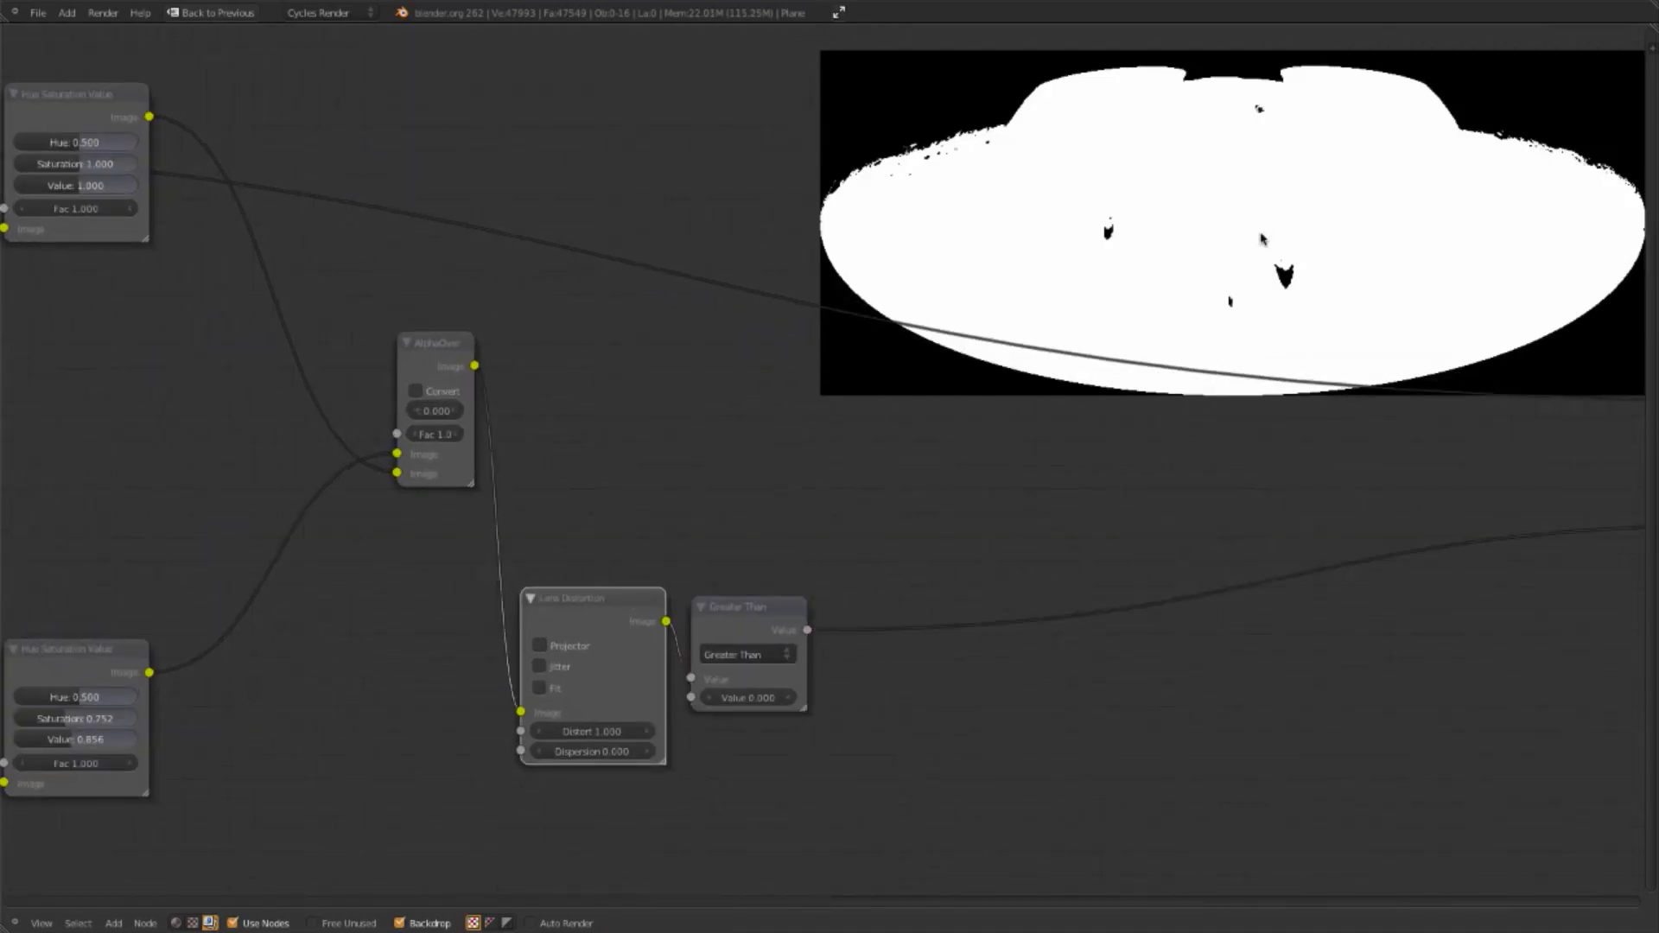
Step: Delete the can's Bright/Contrast node while keeping the chain connected, and move its Hue Saturation Value node closer to the RGB Curves node
{"action": "scroll", "coordinate": [845, 453], "scroll_direction": "down", "scroll_amount": 3}
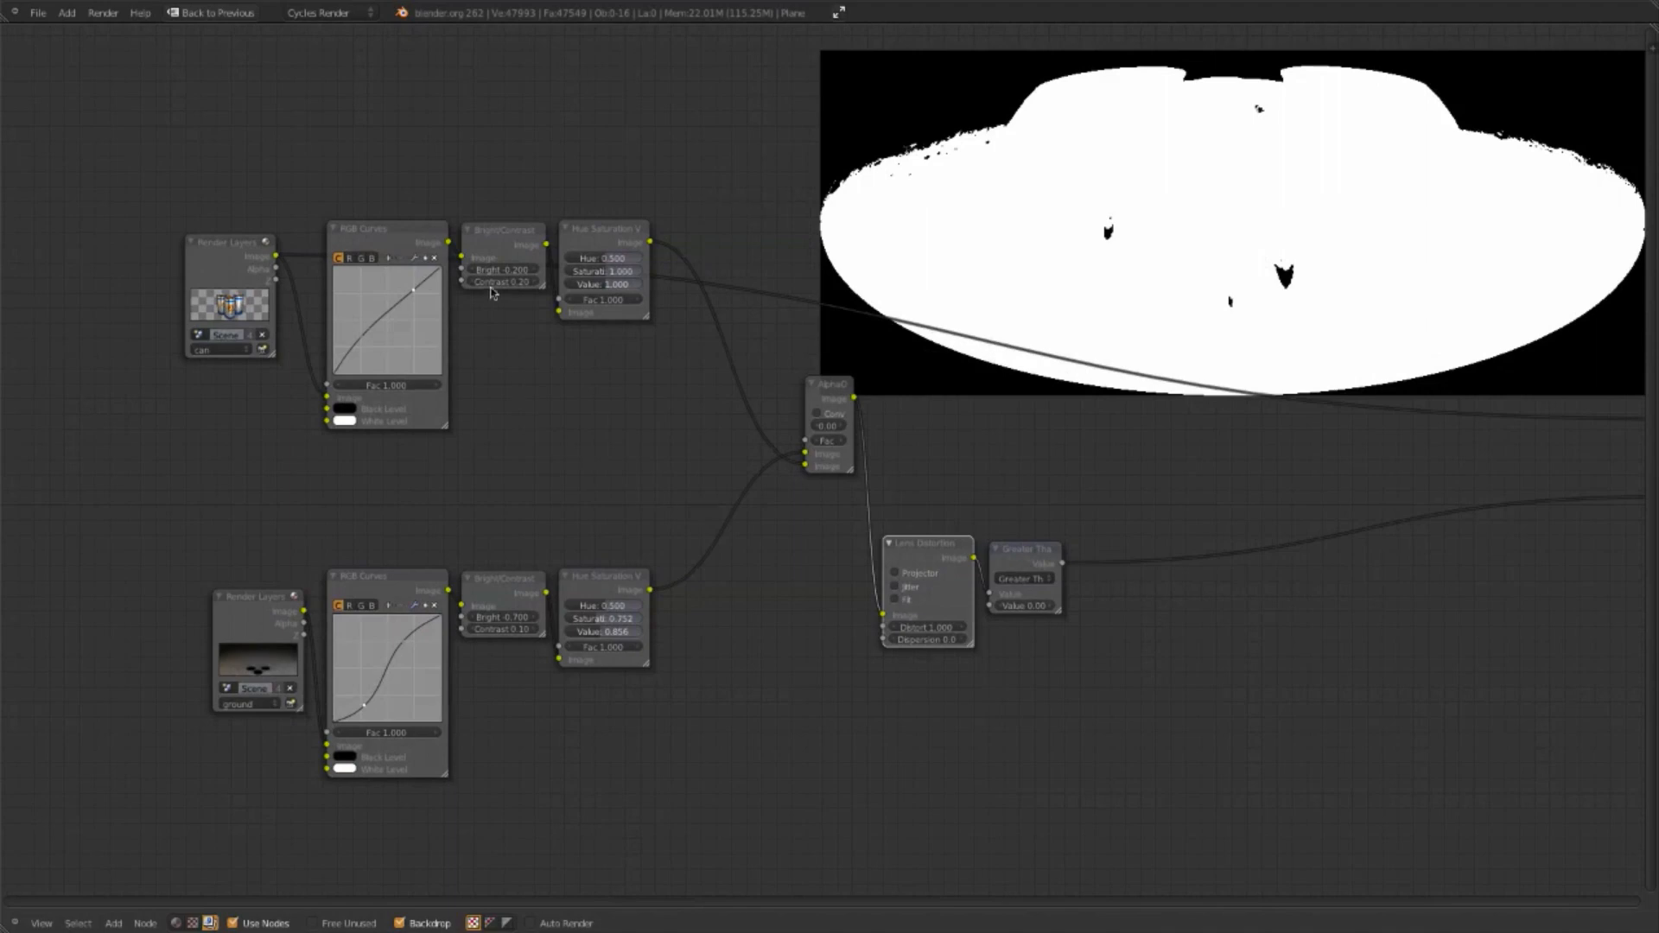
{"action": "left_click", "coordinate": [541, 270]}
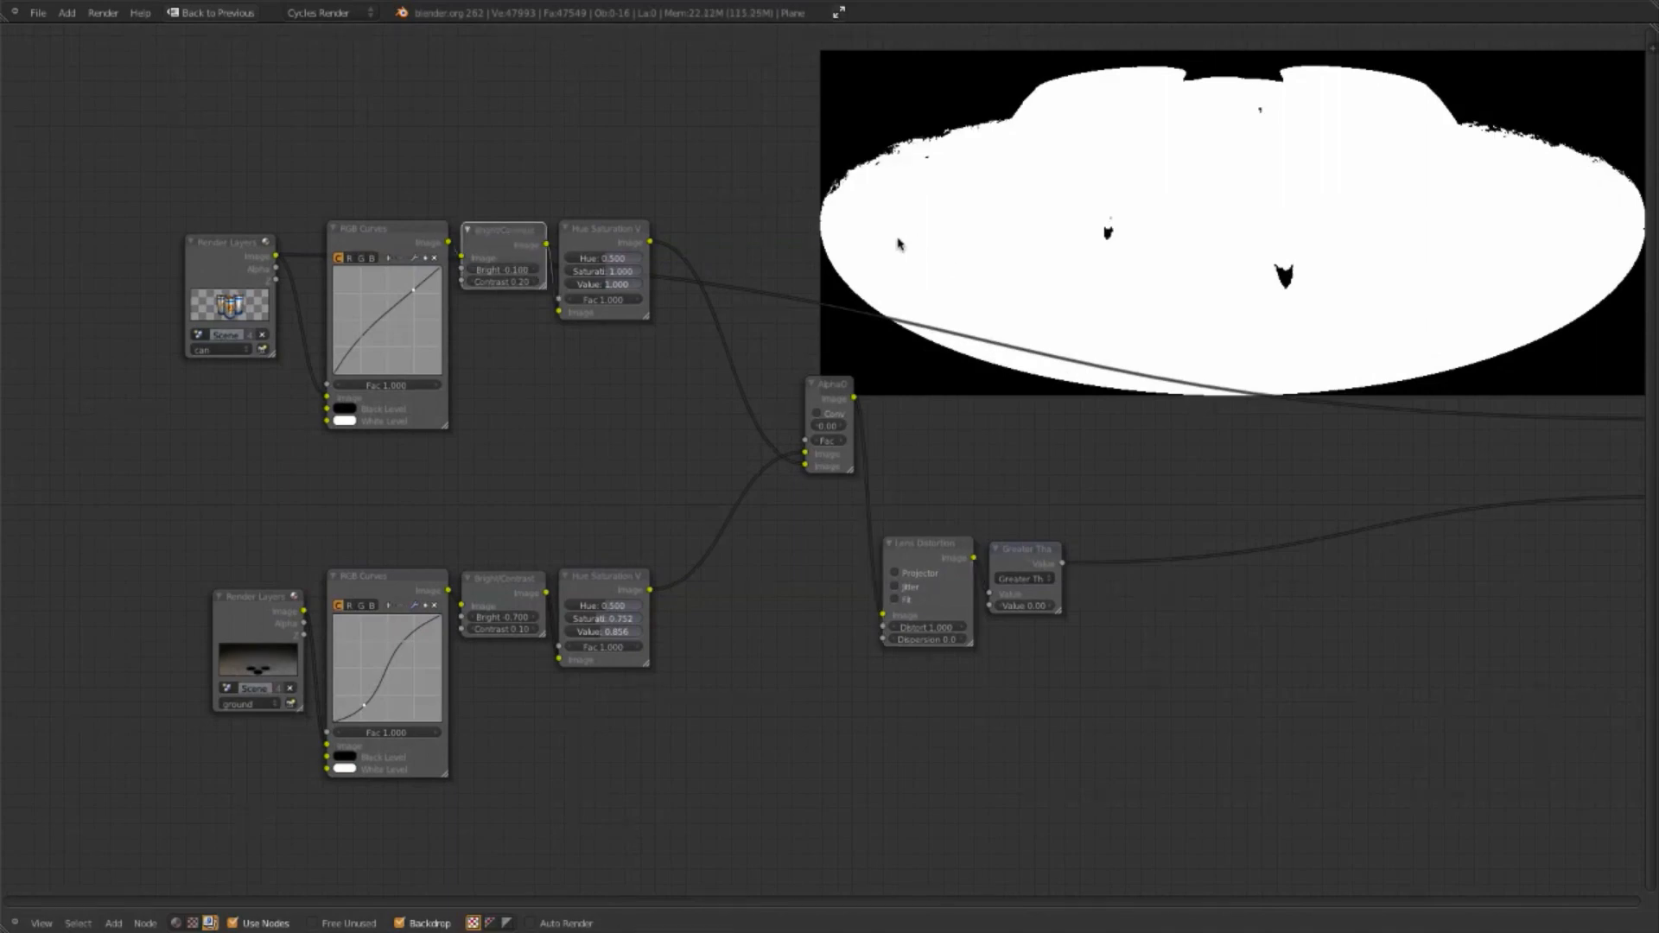
{"action": "key", "text": "ctrl+x"}
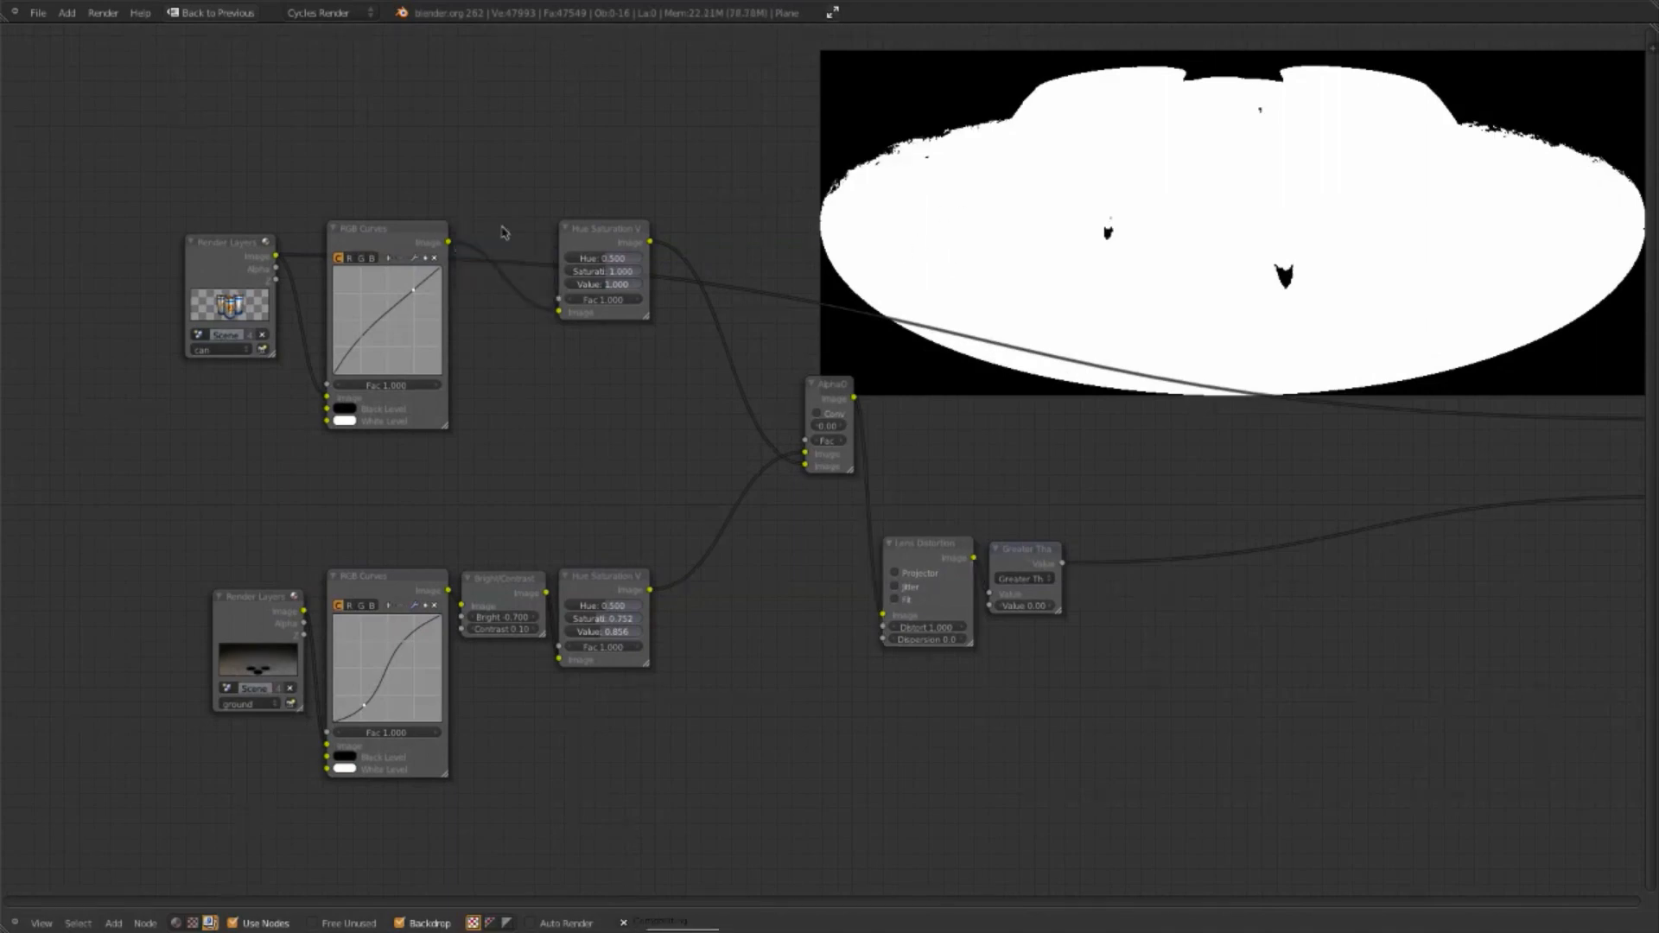
{"action": "left_click", "coordinate": [619, 232]}
{"action": "left_click_drag", "start_coordinate": [619, 231], "coordinate": [598, 228]}
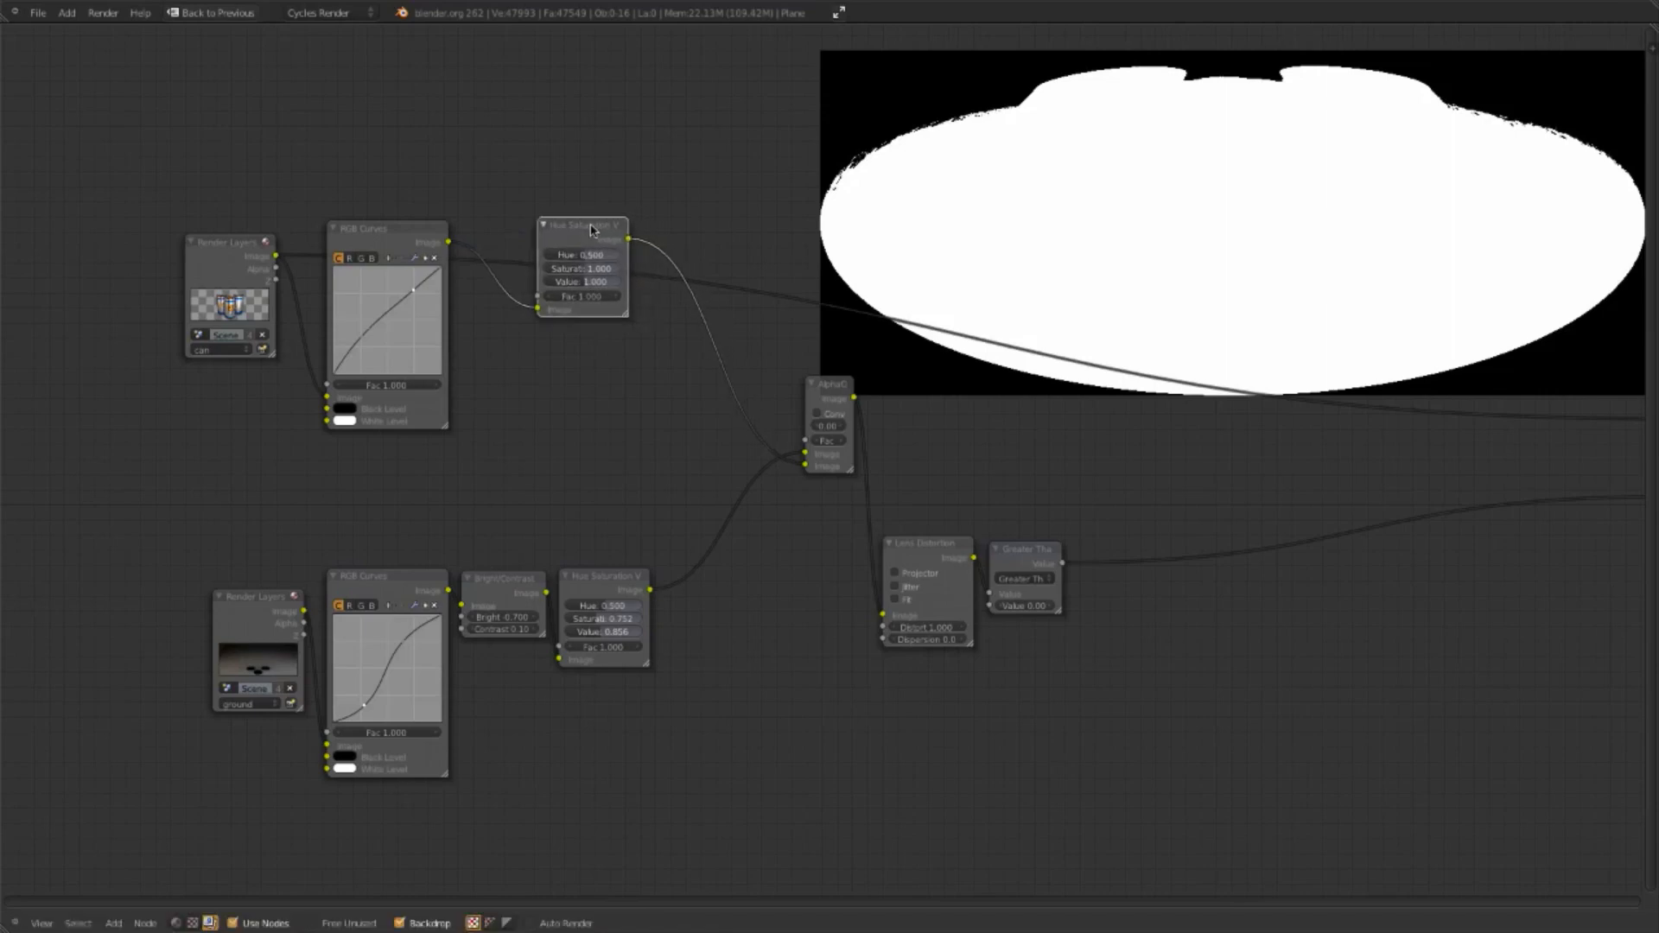
Step: Set the brightness of the ground's Bright/Contrast node to -0.3
{"action": "left_click", "coordinate": [533, 617]}
{"action": "left_click", "coordinate": [534, 617]}
{"action": "left_click", "coordinate": [533, 617]}
{"action": "left_click", "coordinate": [533, 617]}
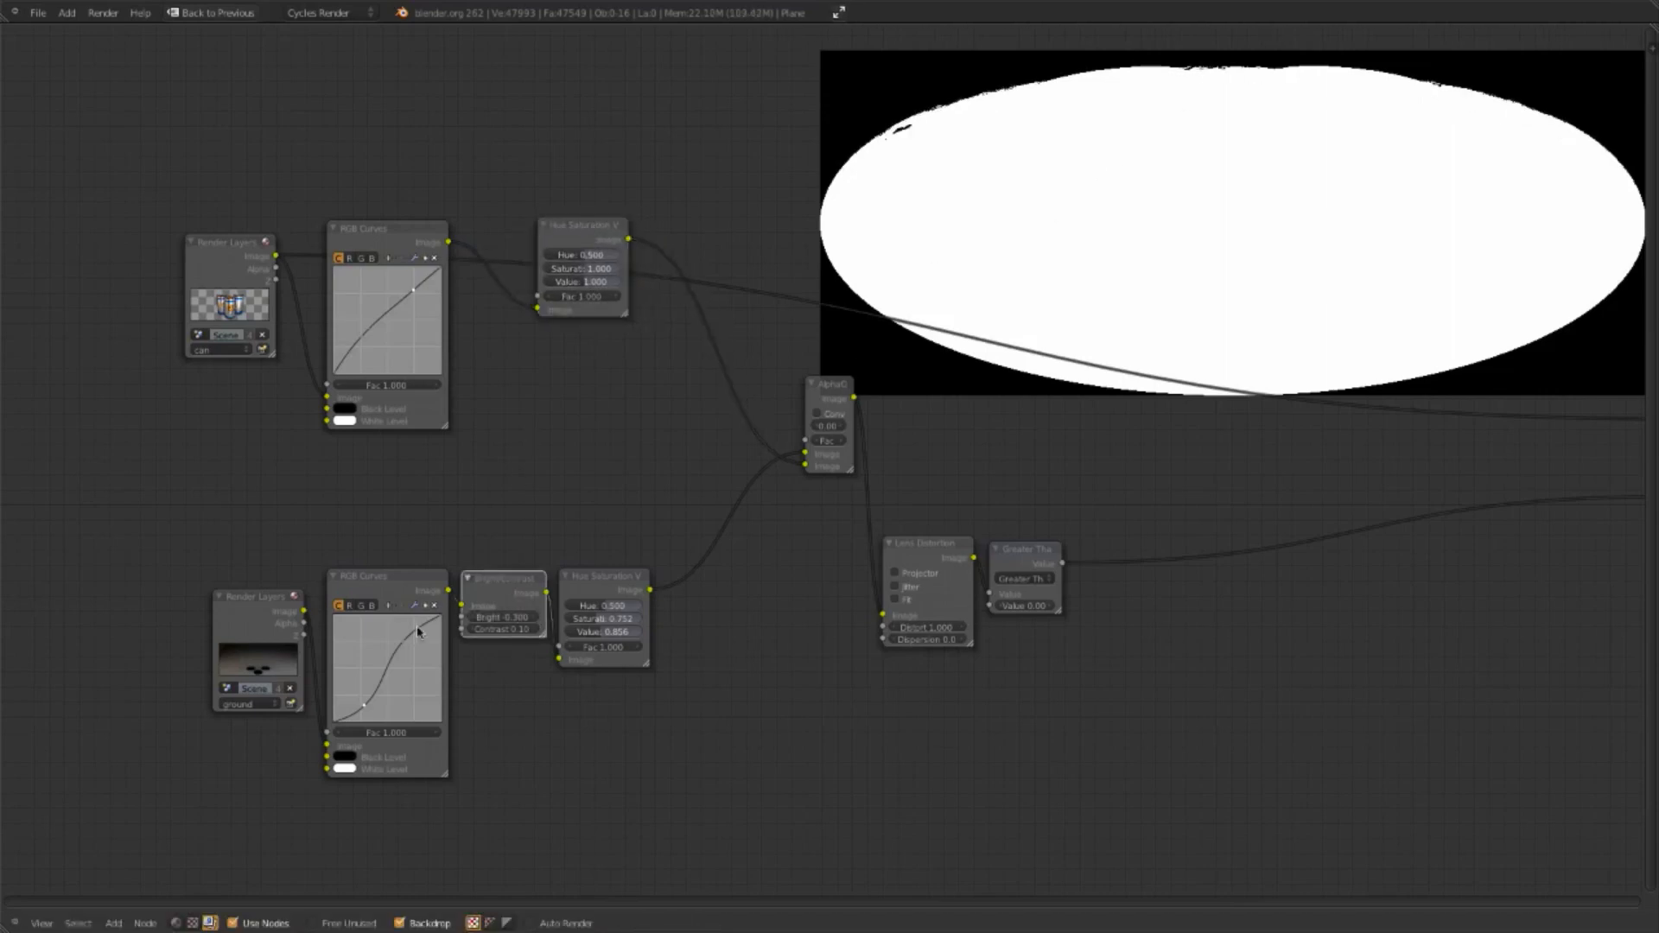
{"action": "left_click", "coordinate": [469, 617]}
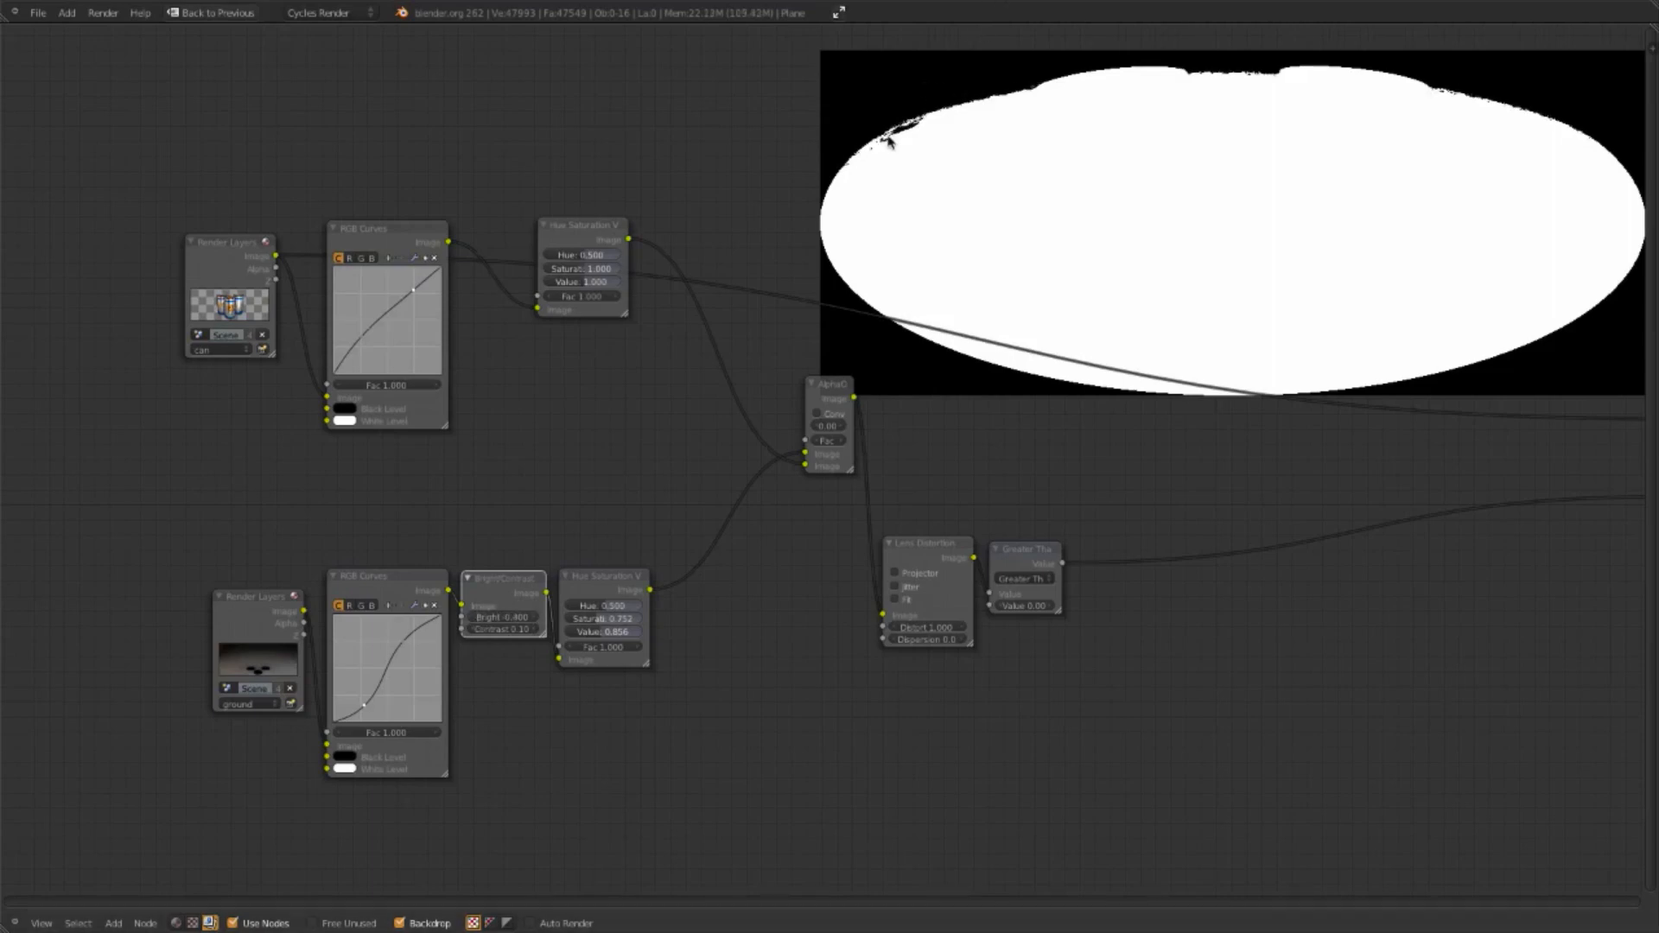
{"action": "middle_click_drag", "start_coordinate": [1041, 718], "coordinate": [421, 589]}
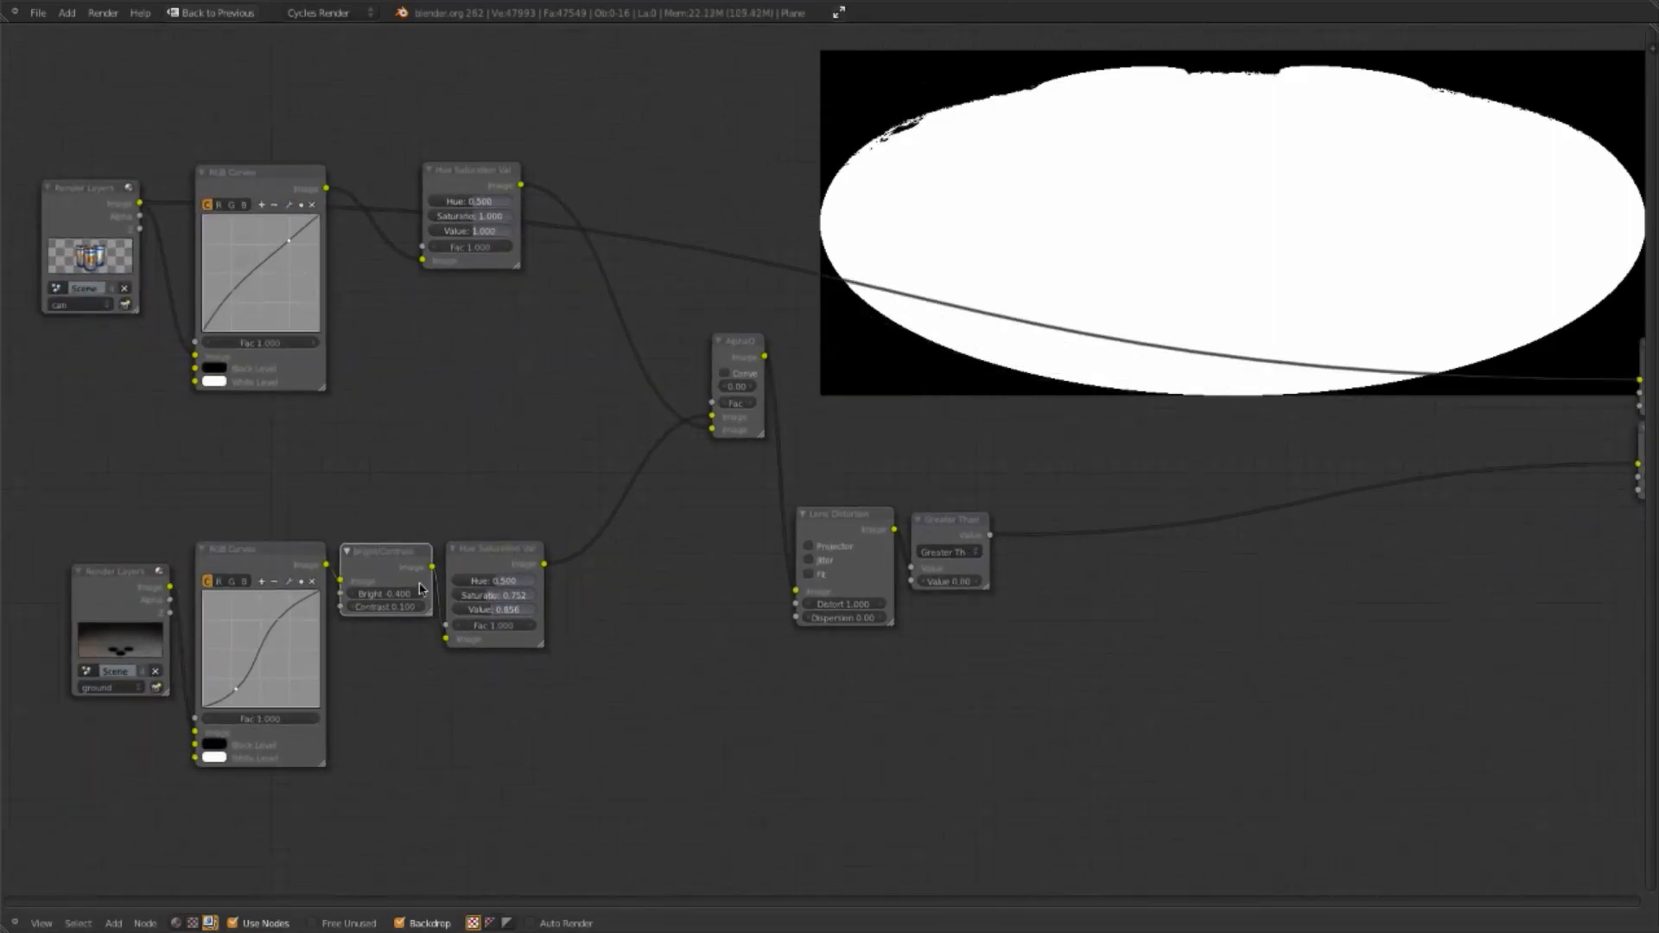
{"action": "left_click", "coordinate": [421, 594]}
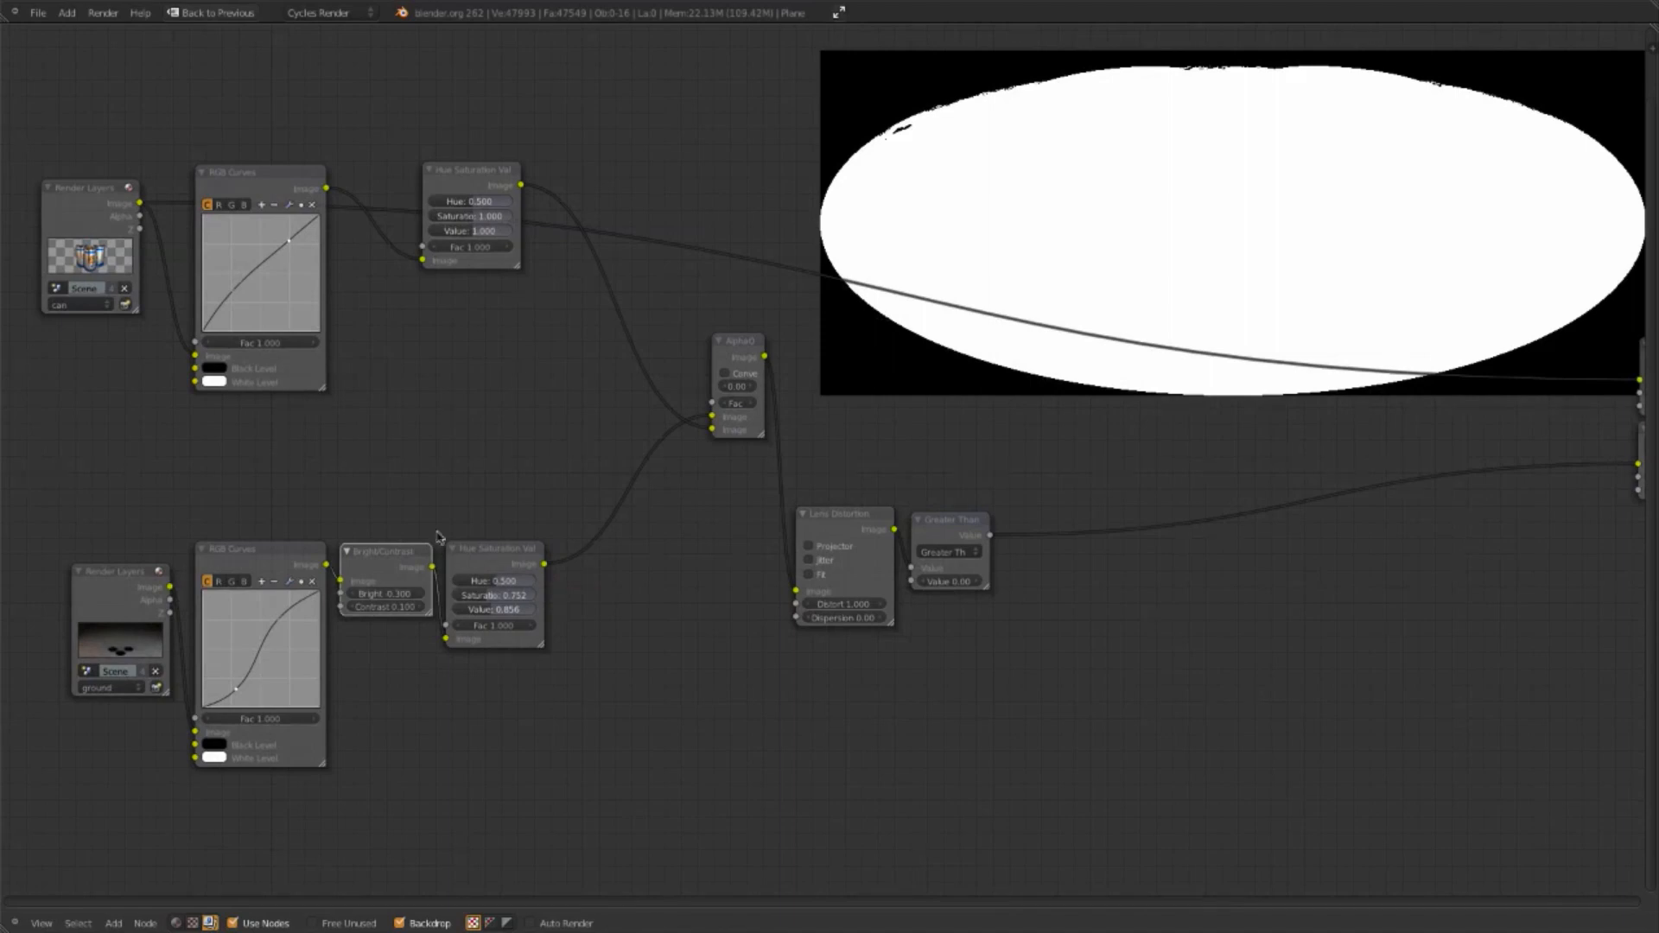
Step: Insert a Blur node on the link between the Greater Than node and the Viewer
{"action": "scroll", "coordinate": [851, 512], "scroll_direction": "up", "scroll_amount": 1}
{"action": "middle_click_drag", "start_coordinate": [1178, 750], "coordinate": [1008, 756]}
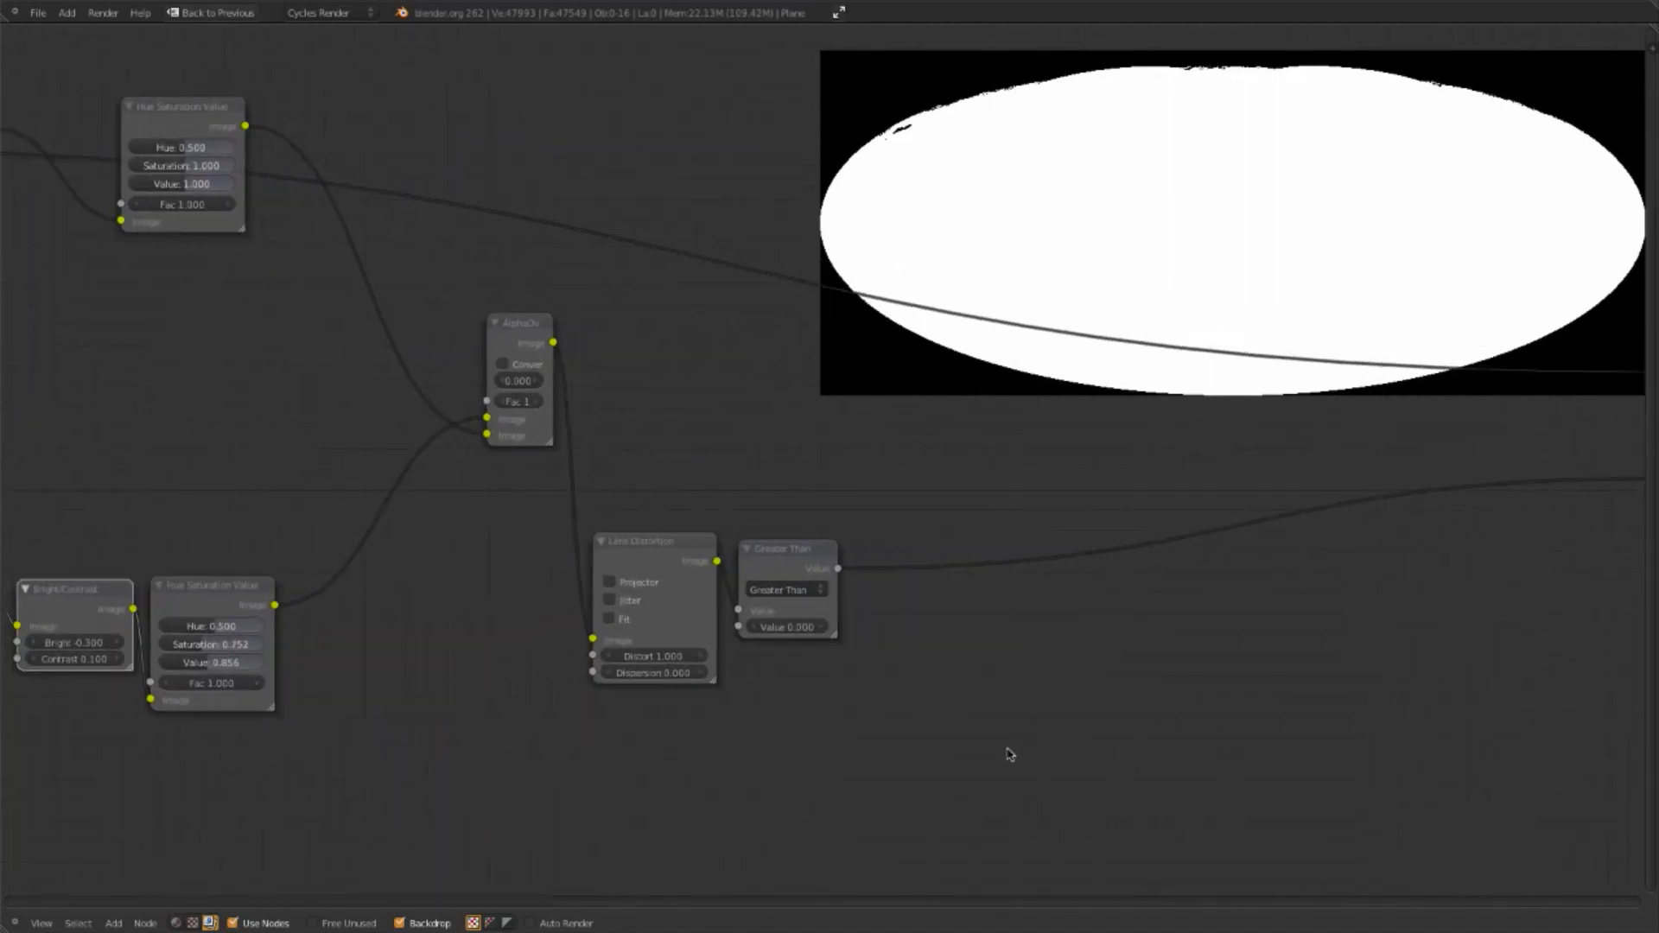
{"action": "scroll", "coordinate": [982, 673], "scroll_direction": "down", "scroll_amount": 1}
{"action": "scroll", "coordinate": [924, 657], "scroll_direction": "up", "scroll_amount": 1}
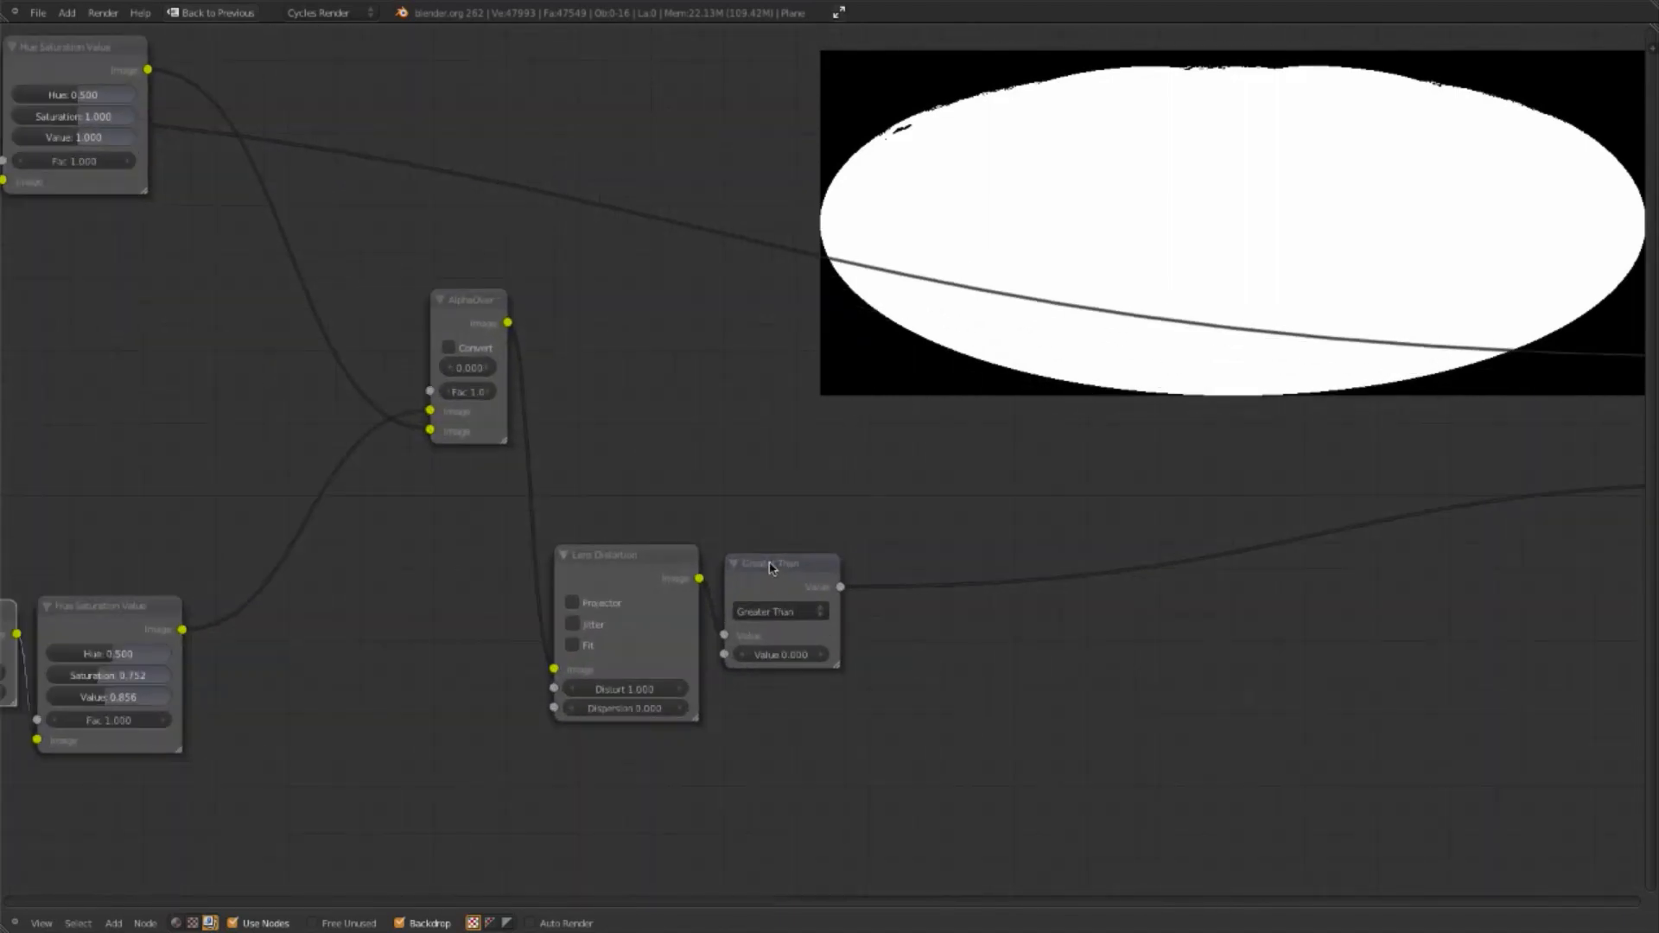
{"action": "key", "text": "shift+a"}
{"action": "mouse_move", "coordinate": [821, 597]}
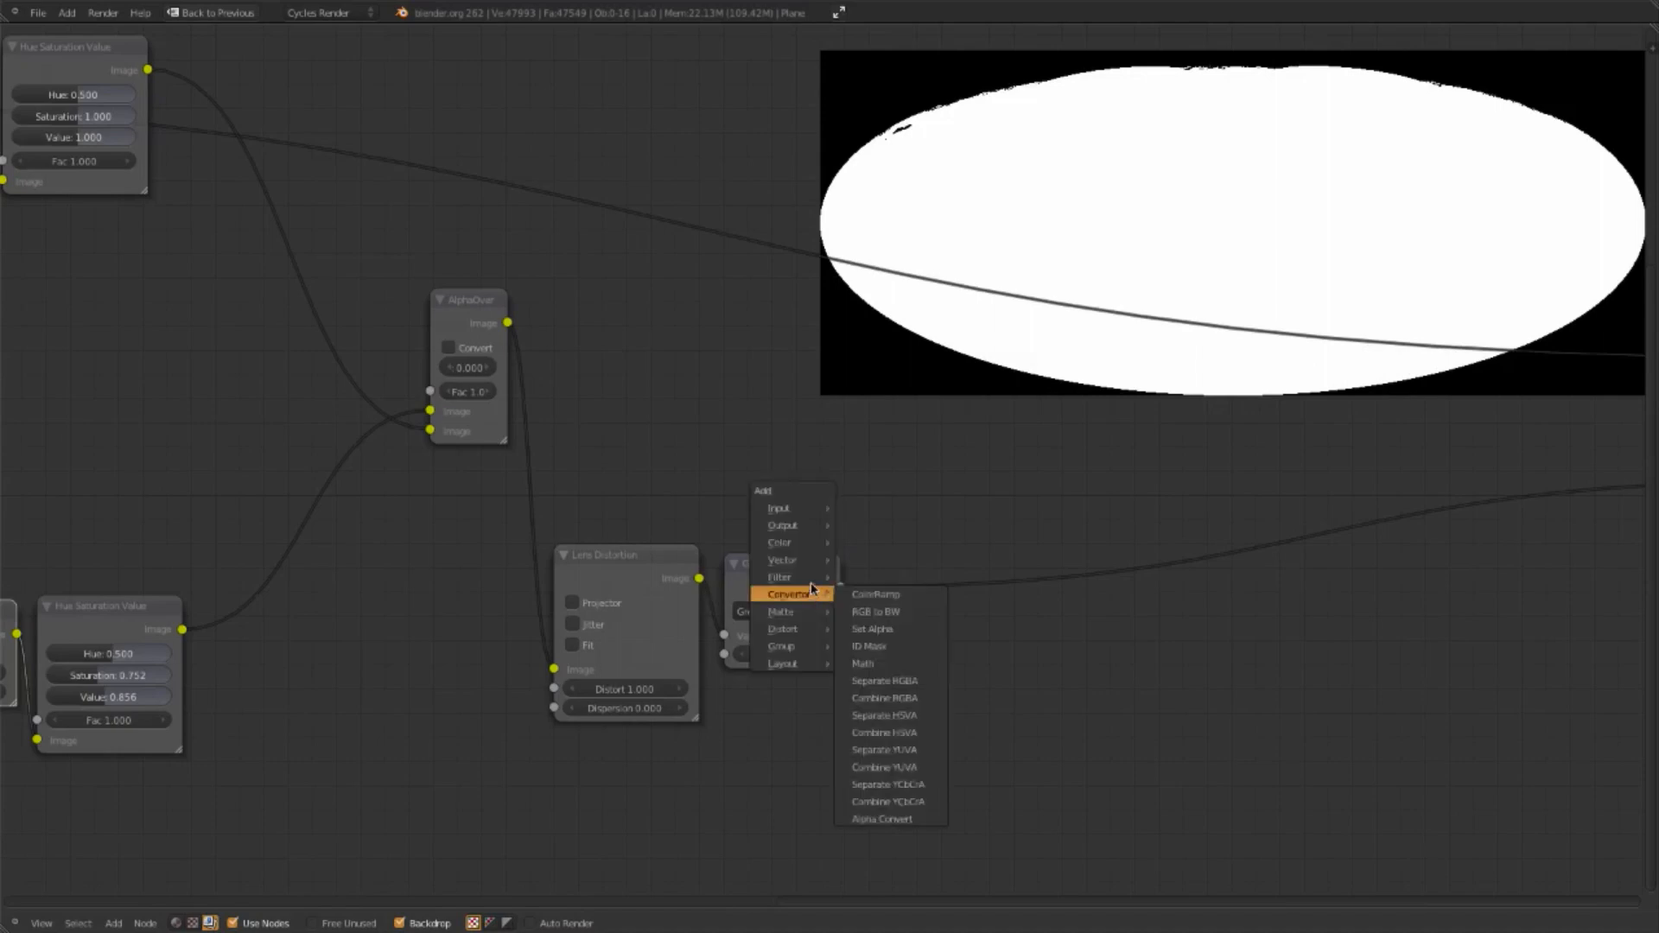
{"action": "left_click", "coordinate": [872, 581]}
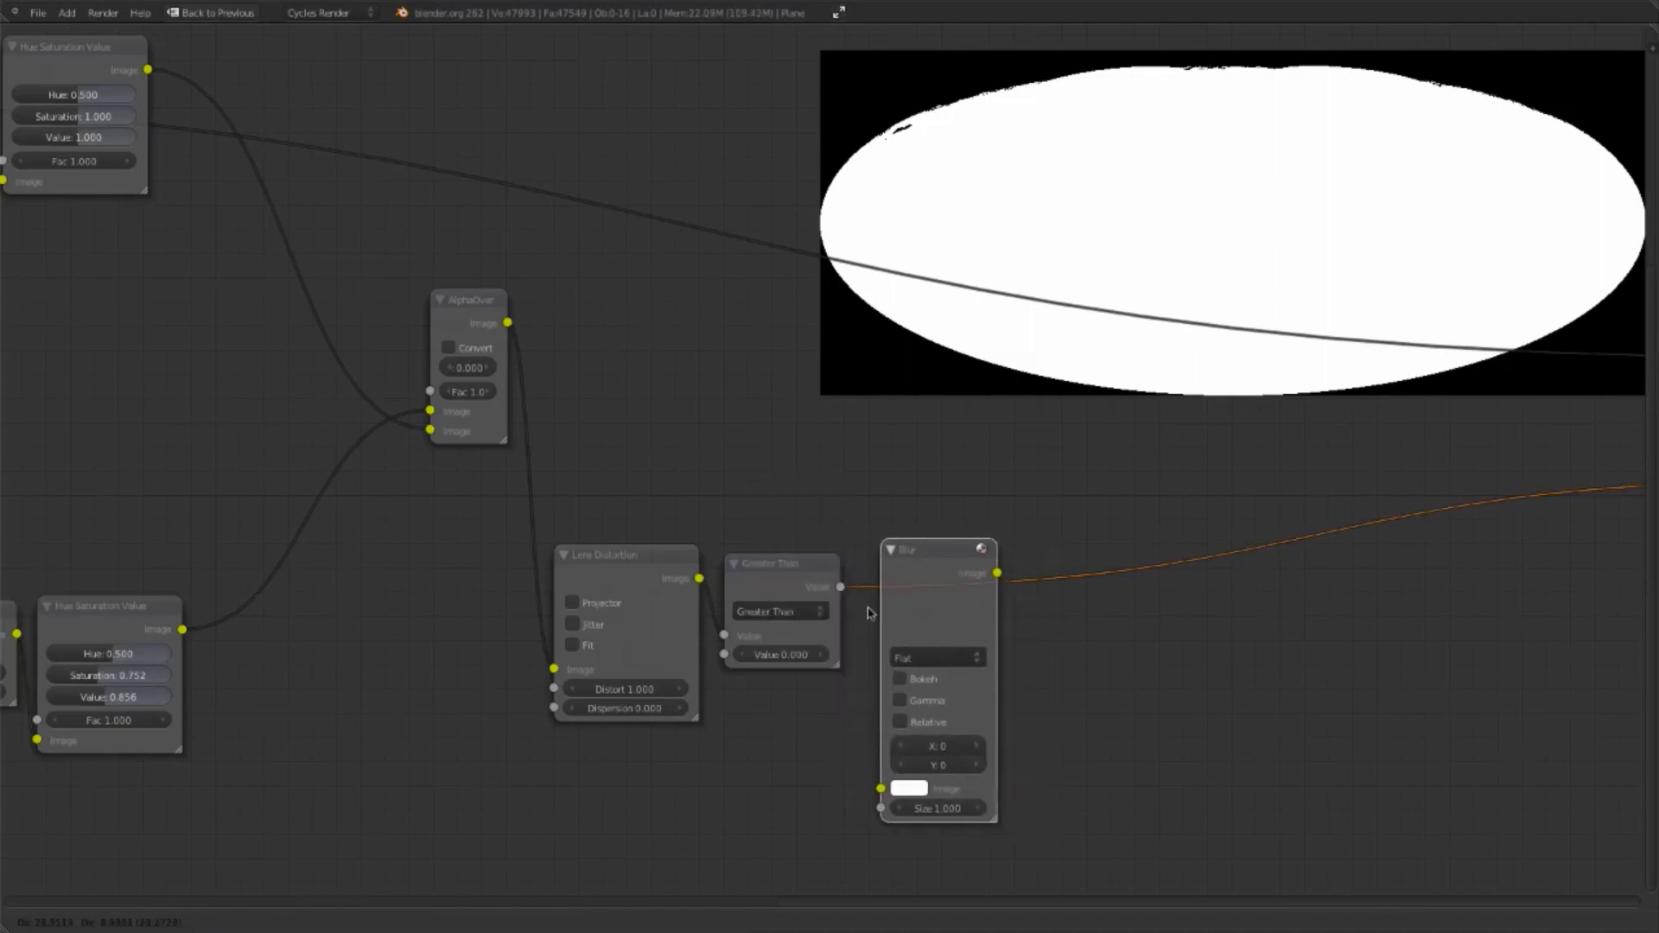
{"action": "left_click", "coordinate": [853, 610]}
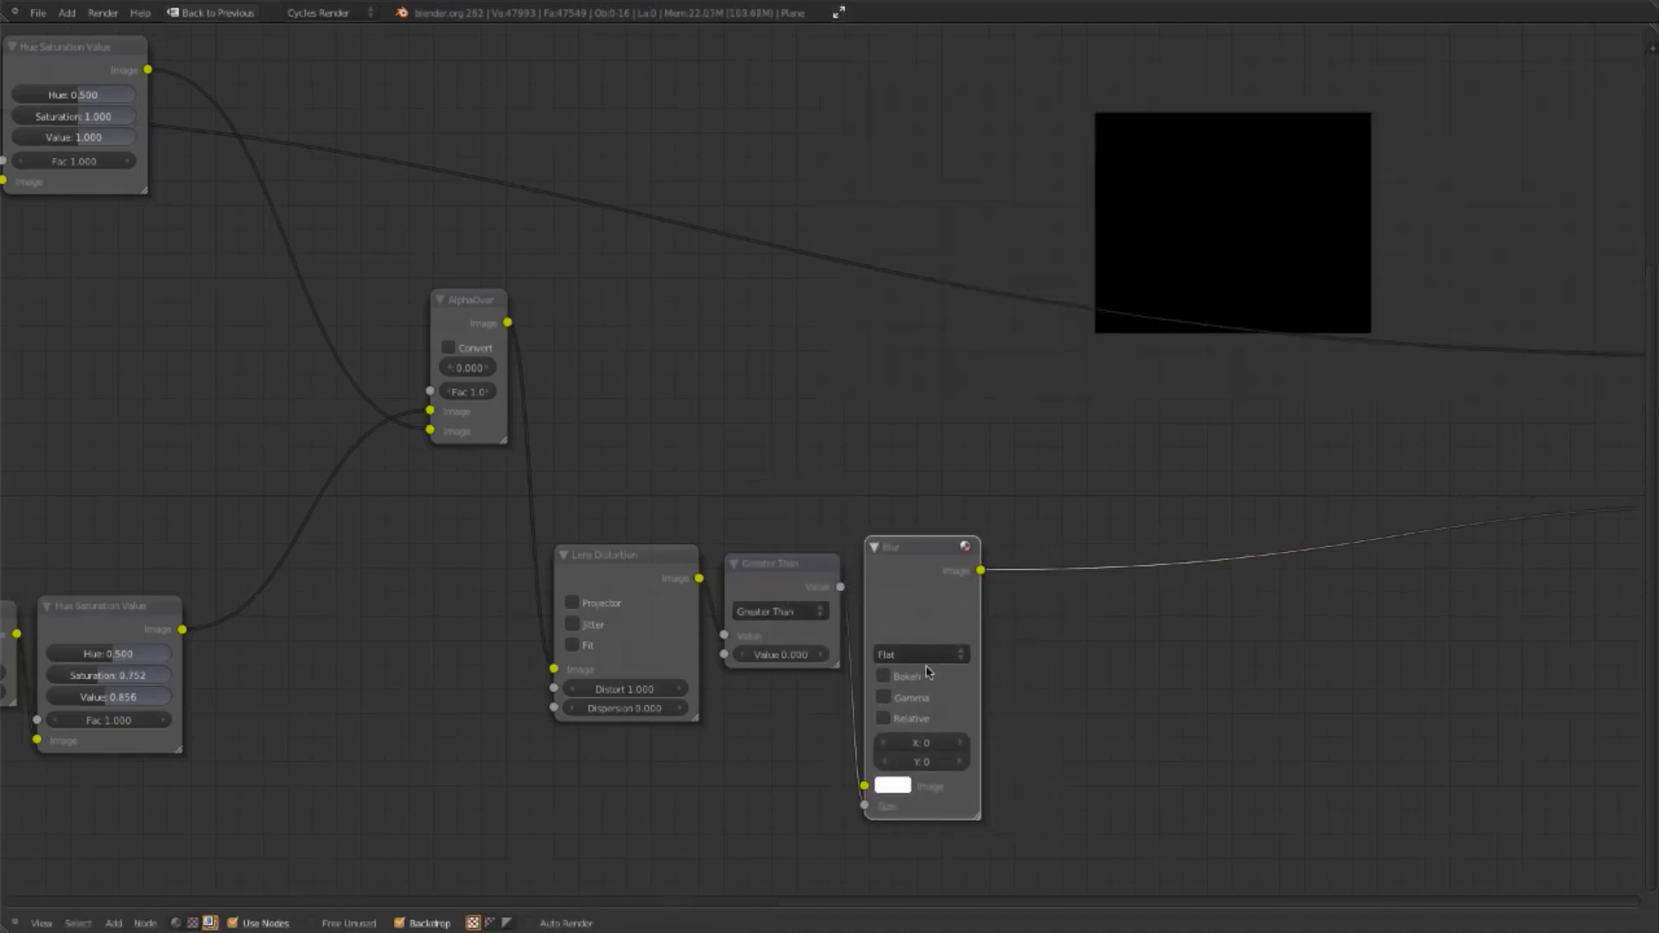
Step: Set the Blur node to Fast Gaussian and move its incoming link from the Size input to the Image input
{"action": "left_click", "coordinate": [925, 655]}
{"action": "left_click", "coordinate": [938, 527]}
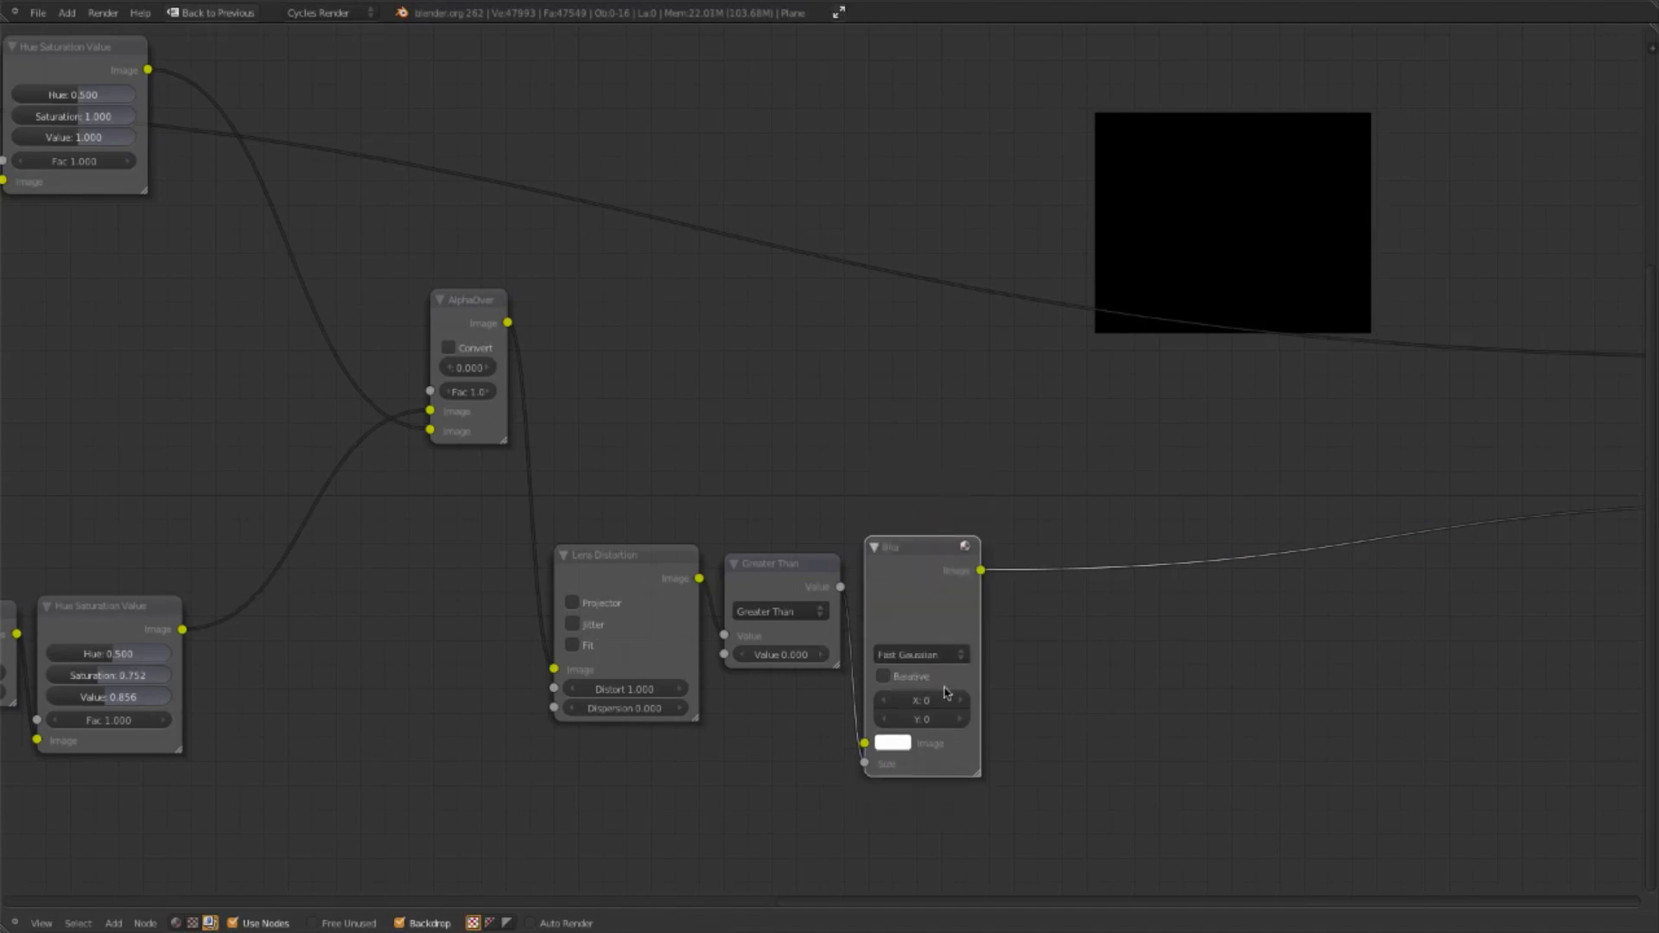
{"action": "key", "text": "Home"}
{"action": "scroll", "coordinate": [981, 659], "scroll_direction": "up", "scroll_amount": 2}
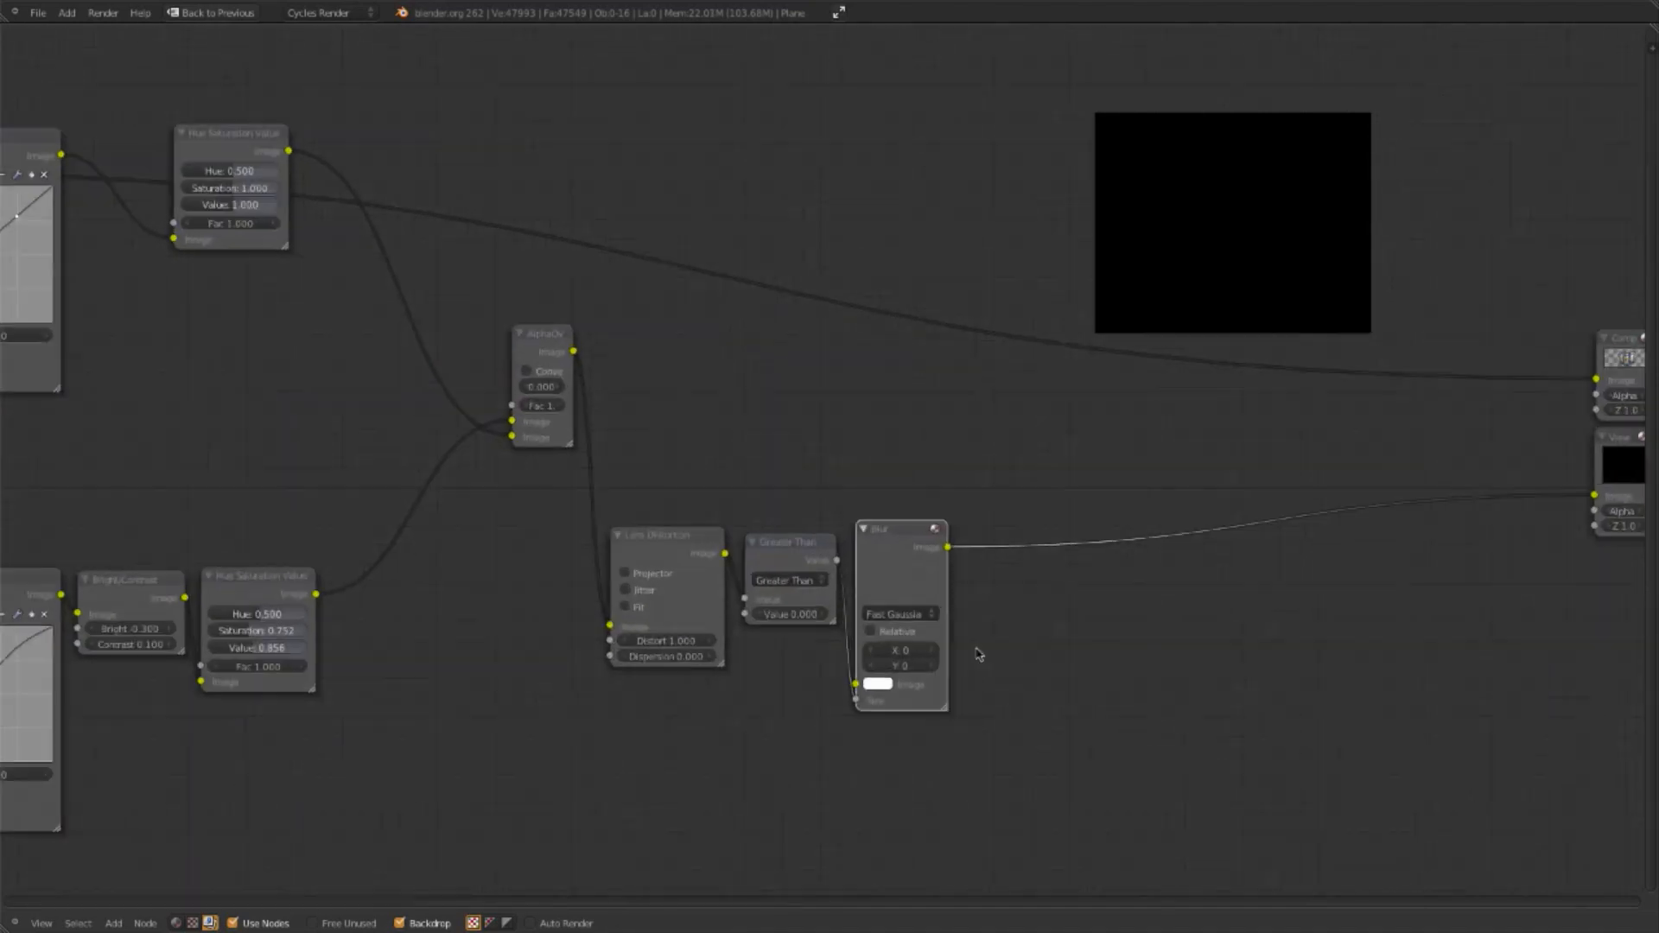
{"action": "mouse_move", "coordinate": [858, 704]}
{"action": "left_mouse_down"}
{"action": "mouse_move", "coordinate": [829, 702]}
{"action": "mouse_move", "coordinate": [855, 684]}
{"action": "left_mouse_up"}
Step: Set the Blur node's X and Y amounts to 200
{"action": "left_click", "coordinate": [912, 641]}
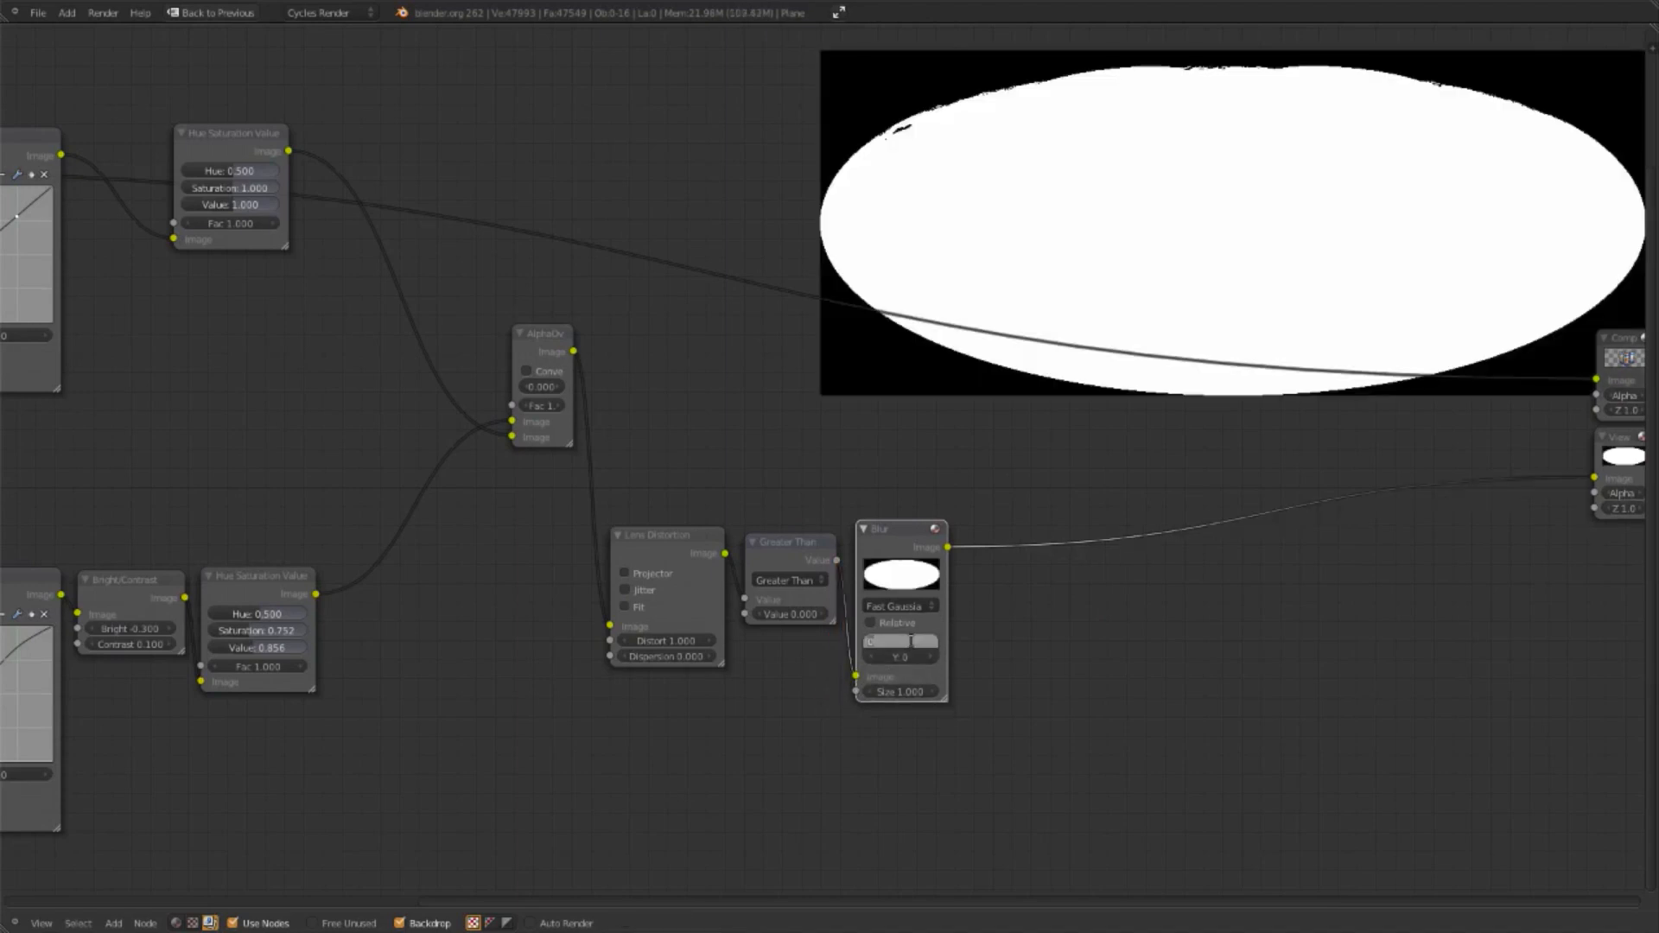
{"action": "type", "text": "200"}
{"action": "key", "text": "Tab"}
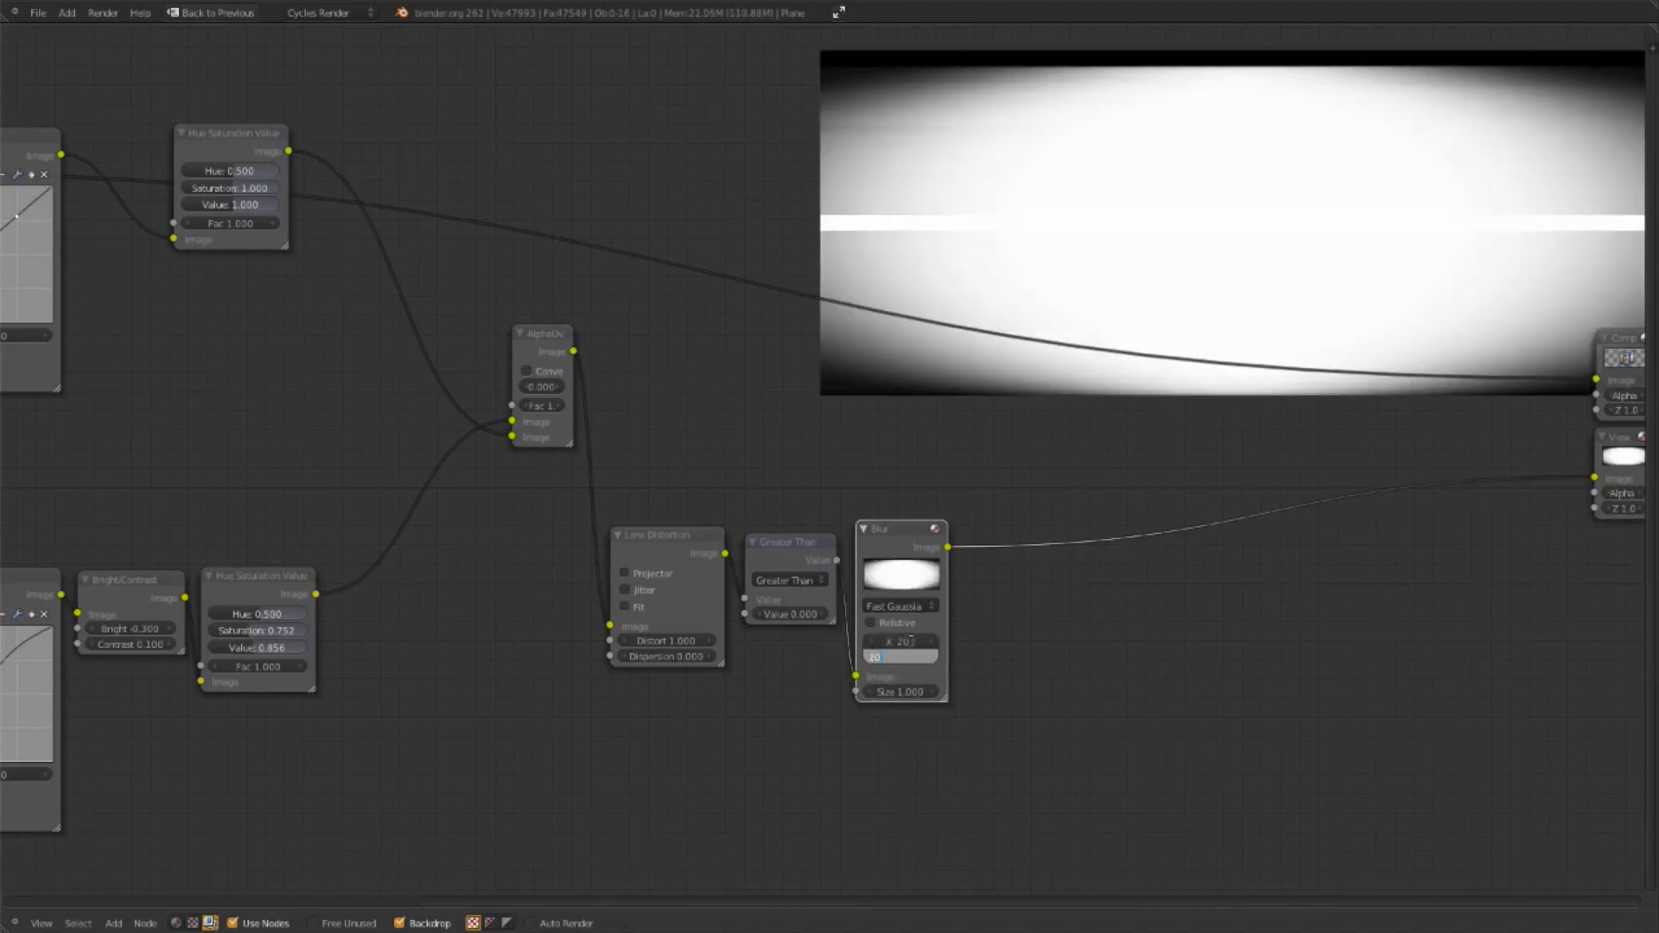
{"action": "type", "text": "200"}
{"action": "key", "text": "Return"}
Step: Set the Blur node's X and Y amounts to 150
{"action": "scroll", "coordinate": [1074, 659], "scroll_direction": "down", "scroll_amount": 6}
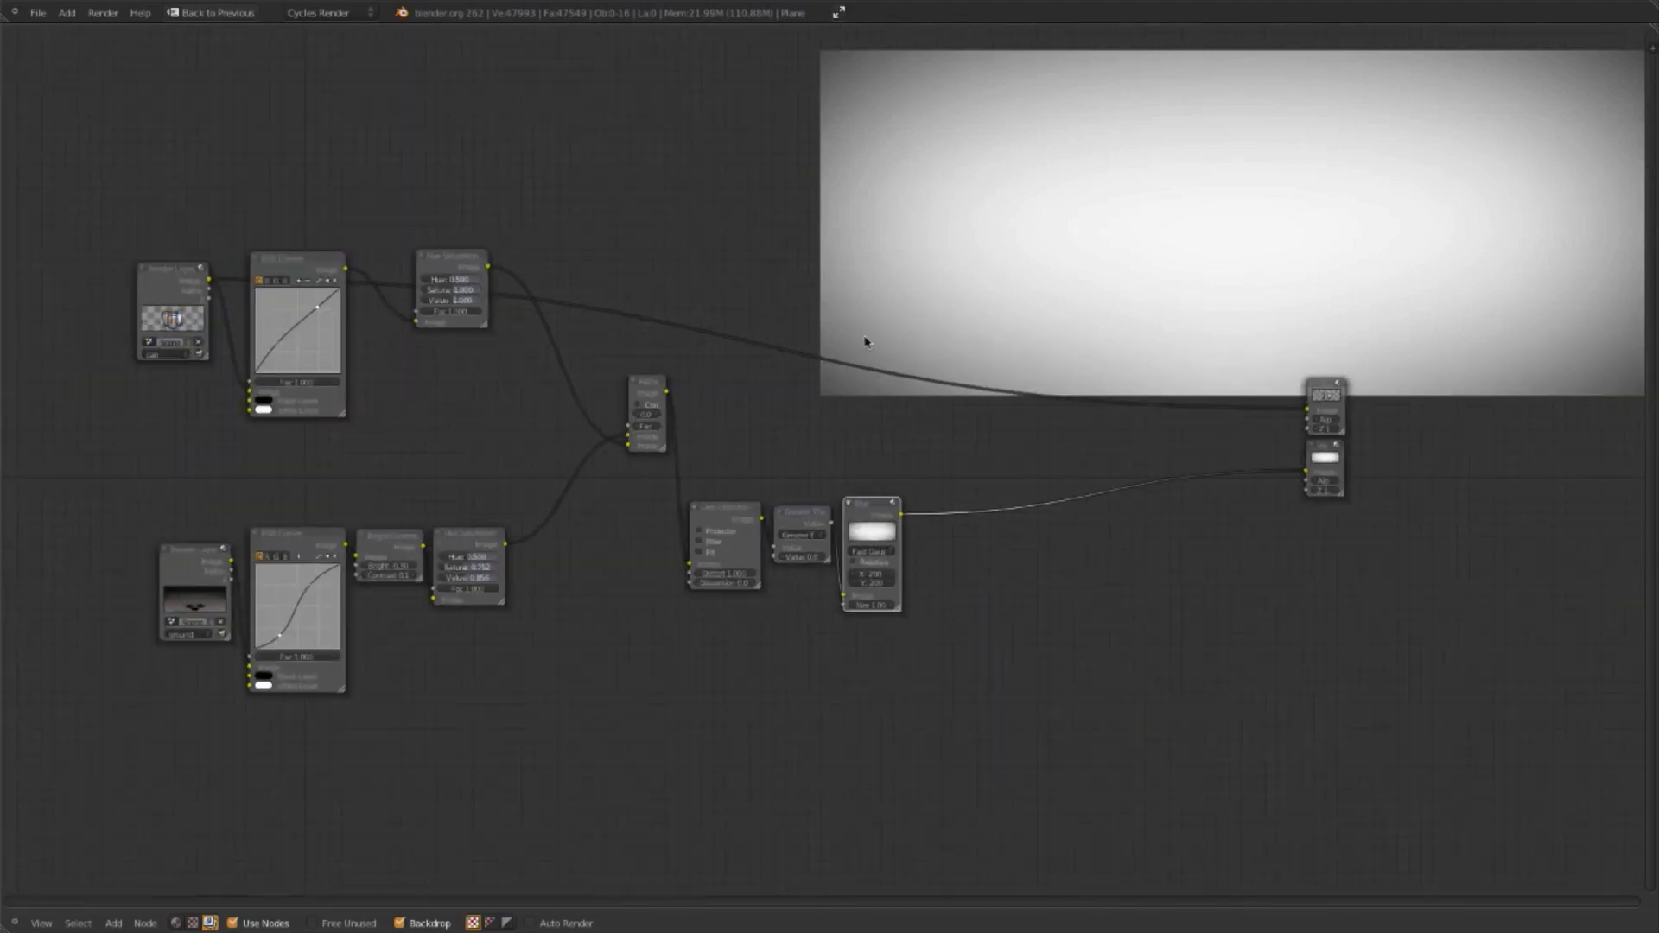
{"action": "left_click", "coordinate": [875, 572]}
{"action": "type", "text": "150"}
{"action": "key", "text": "Tab"}
{"action": "type", "text": "150"}
{"action": "key", "text": "Return"}
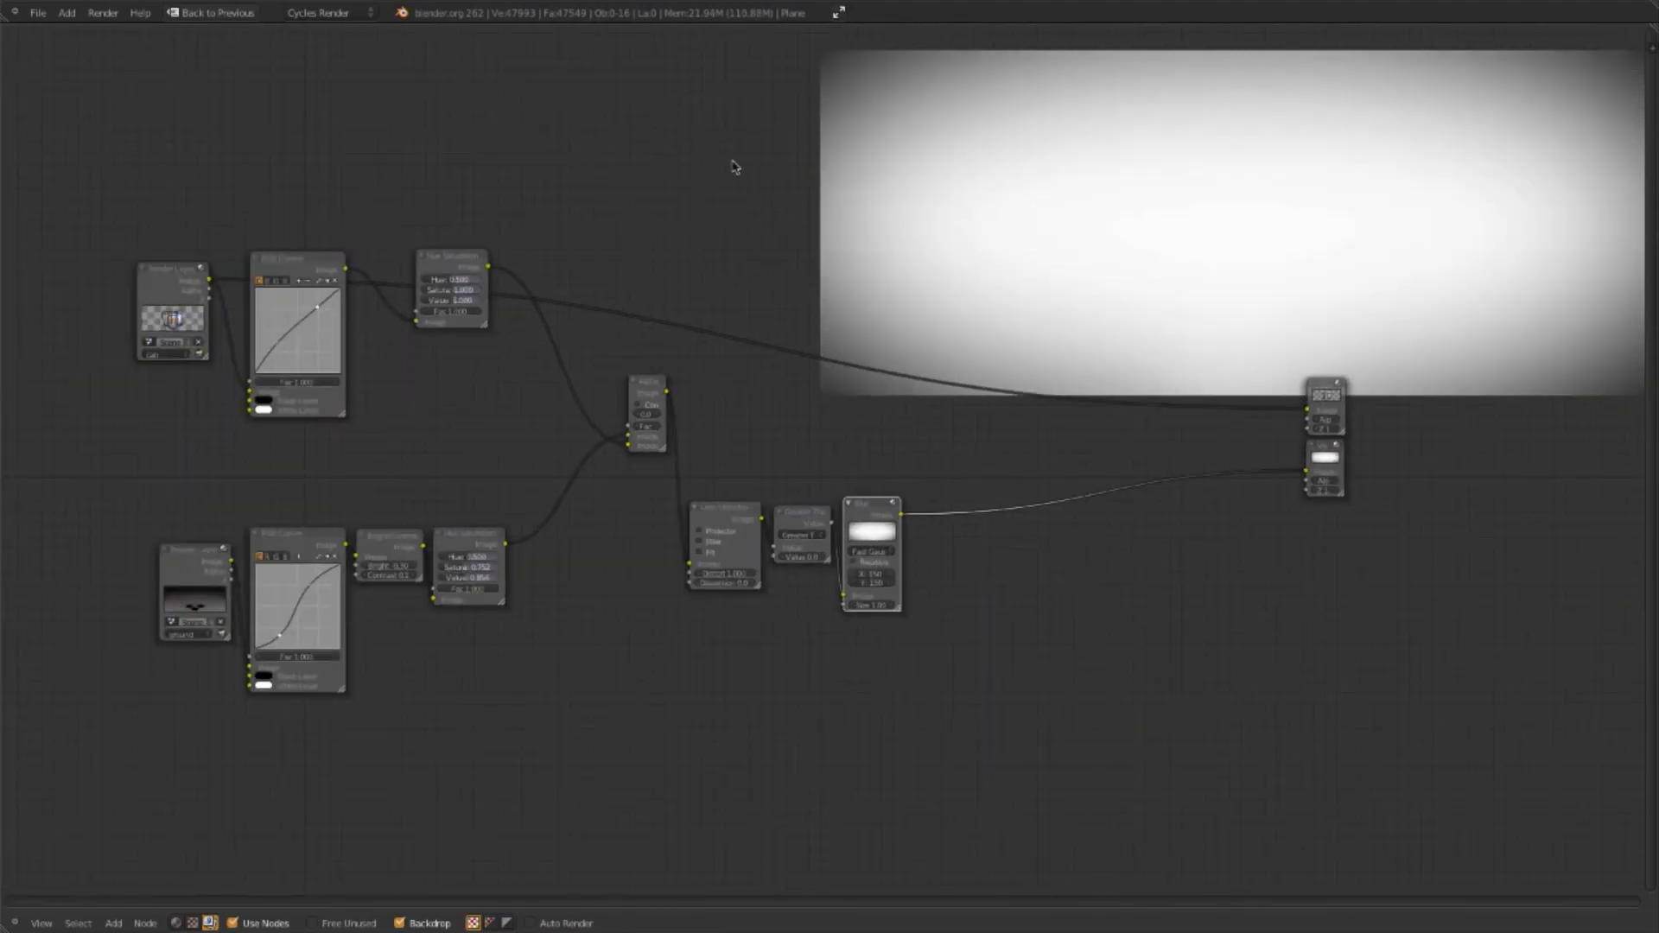
Step: Add a Mix node between the AlphaOver node and the output nodes
{"action": "scroll", "coordinate": [897, 380], "scroll_direction": "down", "scroll_amount": 4}
{"action": "middle_click_drag", "start_coordinate": [894, 373], "coordinate": [884, 458]}
{"action": "scroll", "coordinate": [885, 458], "scroll_direction": "up", "scroll_amount": 8}
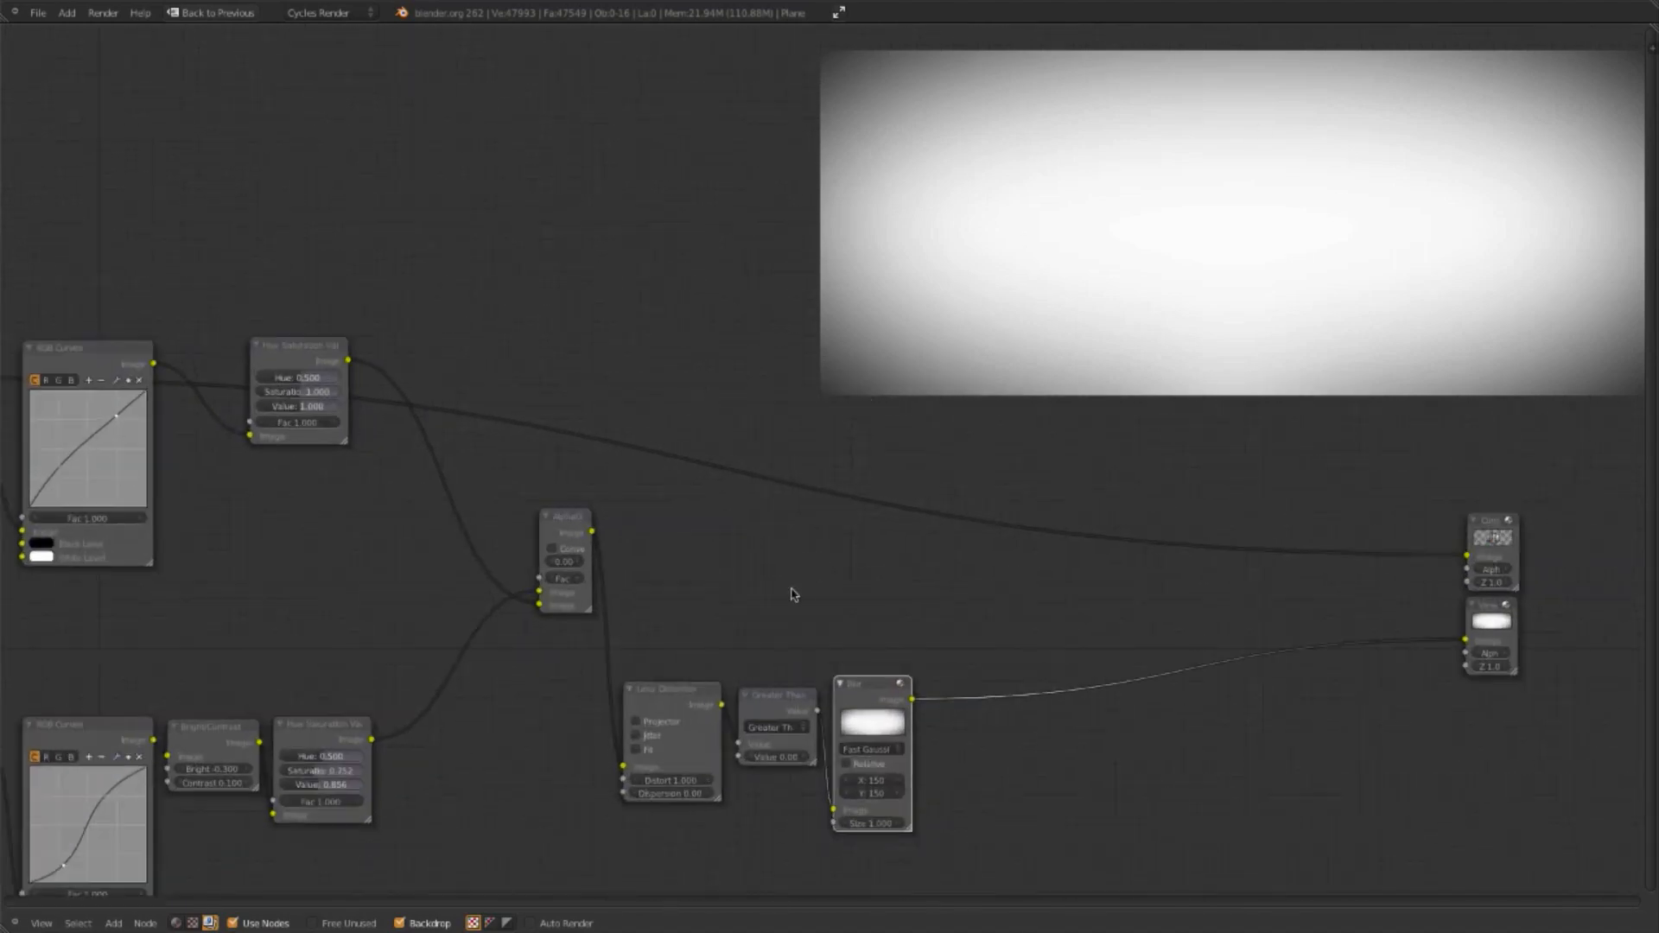
{"action": "middle_click_drag", "start_coordinate": [793, 595], "coordinate": [706, 540]}
{"action": "left_click", "coordinate": [482, 467]}
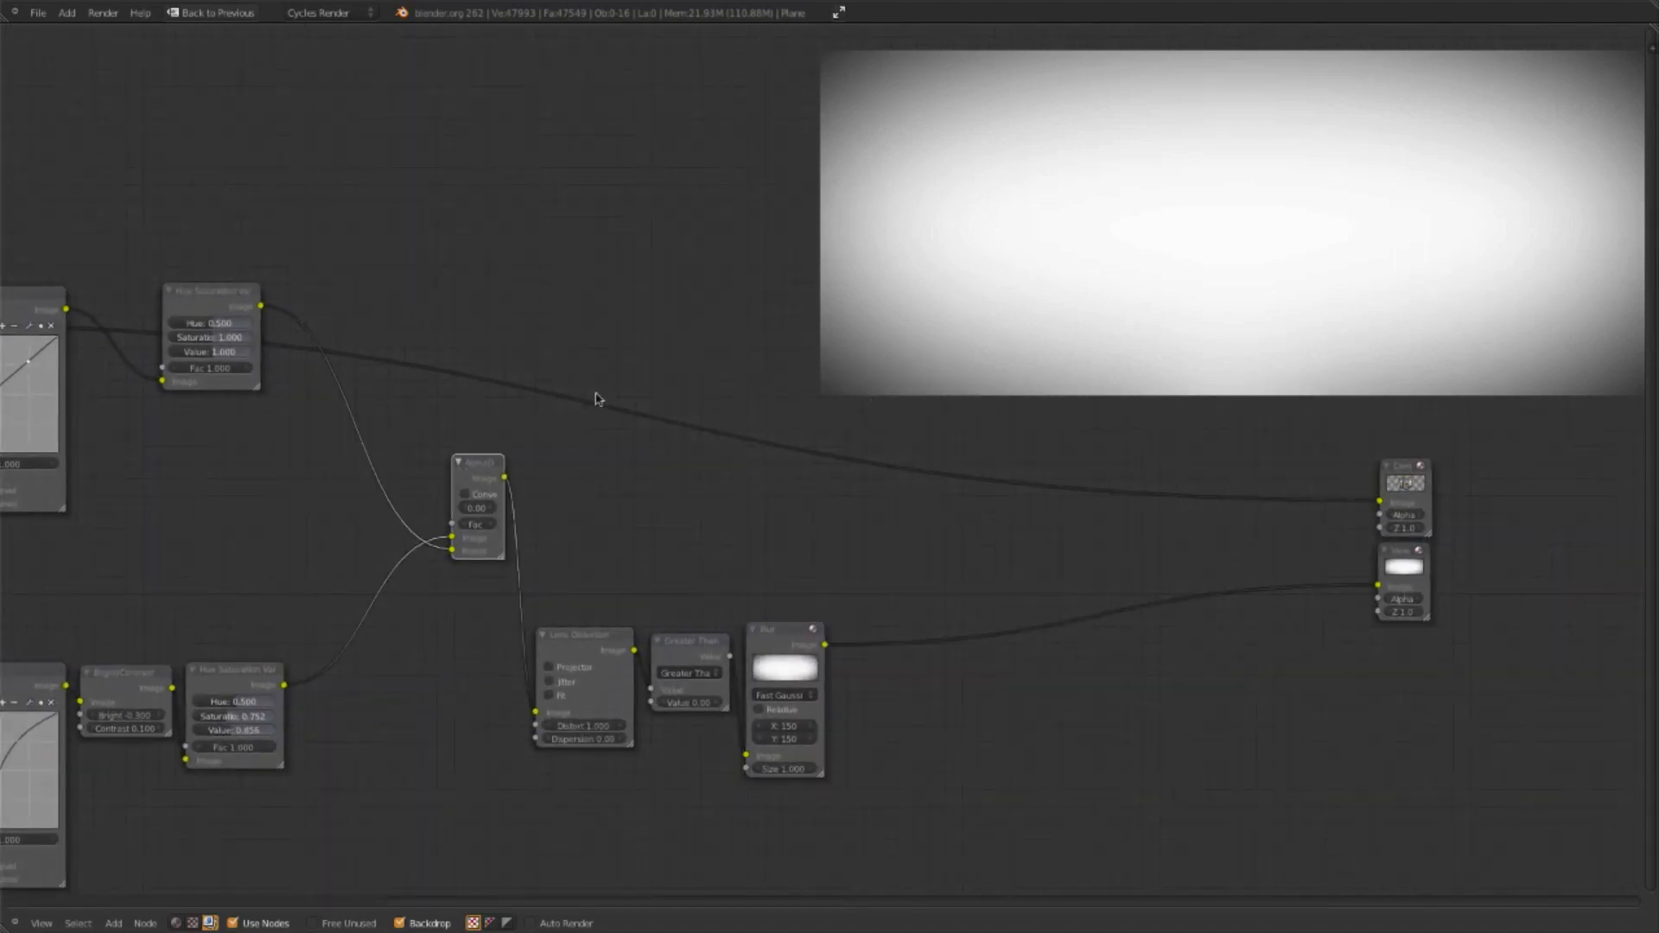
{"action": "key", "text": "shift+a"}
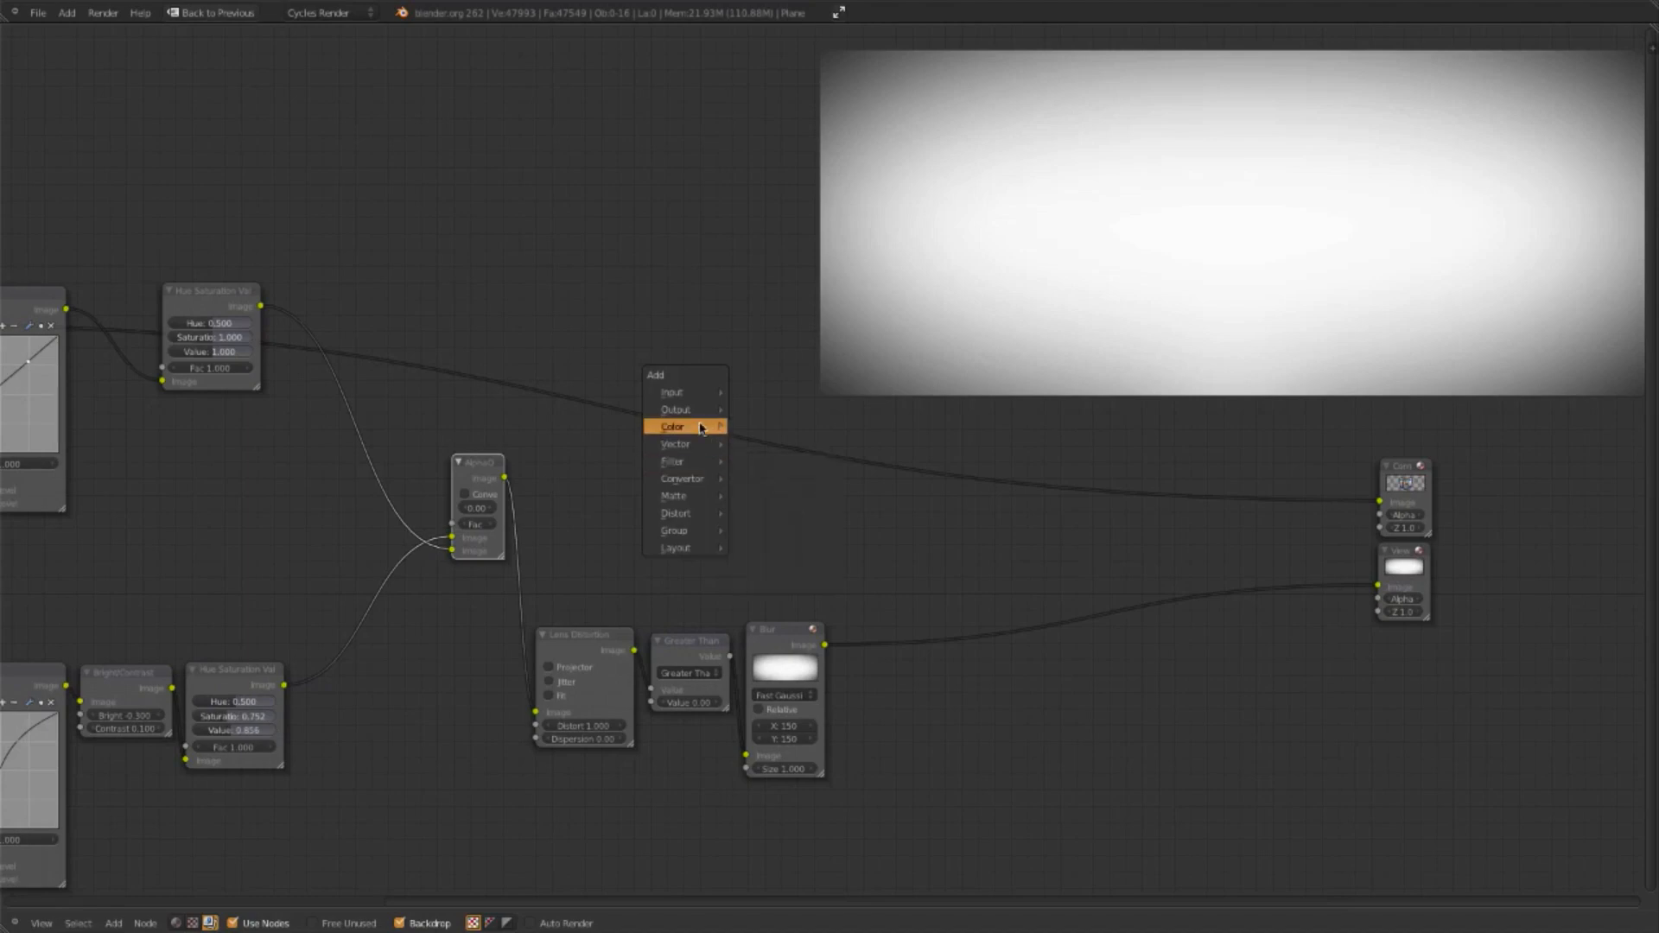
{"action": "mouse_move", "coordinate": [683, 427]}
{"action": "left_click", "coordinate": [752, 446]}
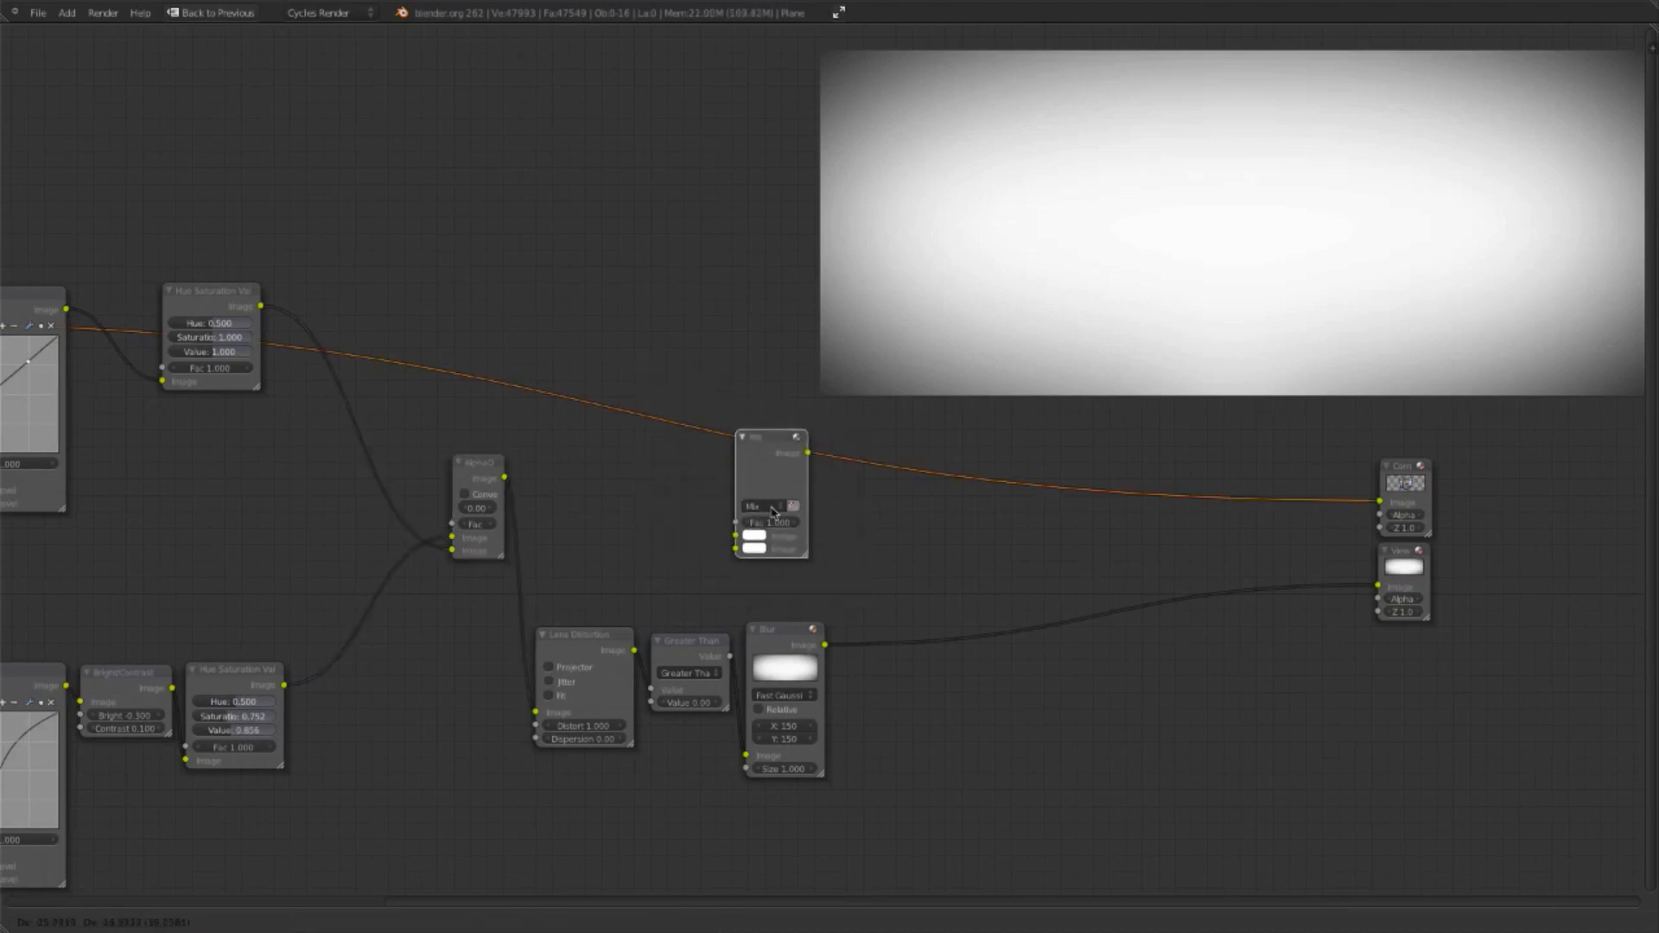
{"action": "left_click", "coordinate": [666, 505]}
Step: Link AlphaOver to the Mix node's first image input and Blur to the second, and place the Mix node past the Blur node
{"action": "left_click_drag", "start_coordinate": [523, 486], "coordinate": [664, 565]}
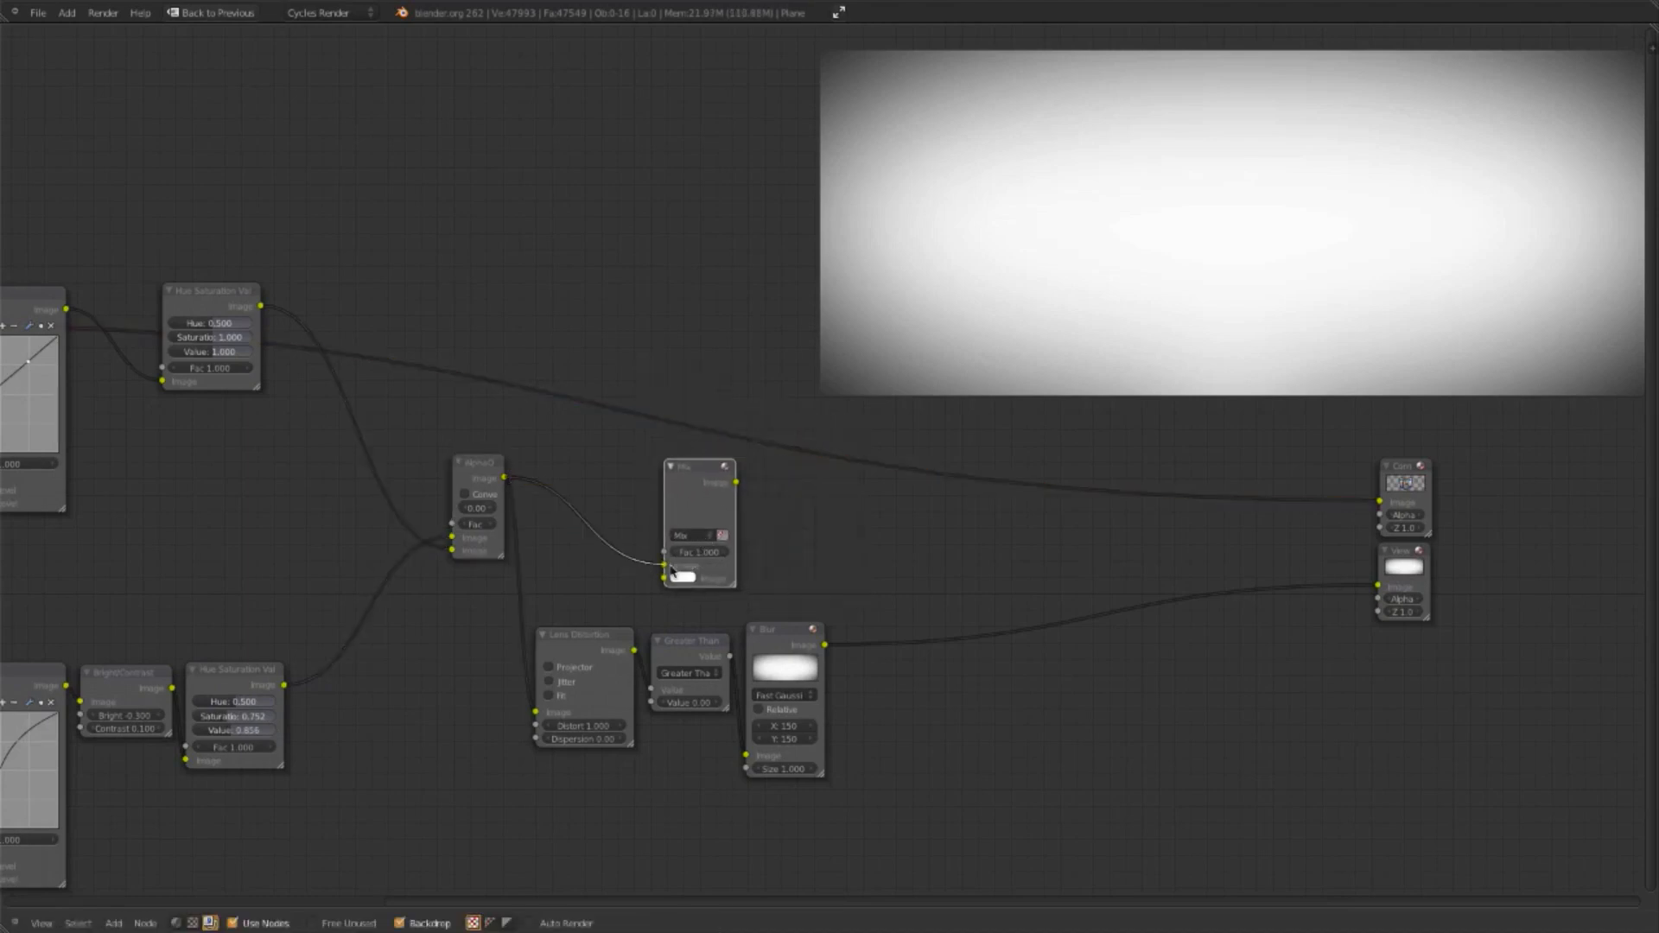
{"action": "left_click_drag", "start_coordinate": [825, 644], "coordinate": [665, 577]}
{"action": "left_click_drag", "start_coordinate": [665, 466], "coordinate": [871, 475]}
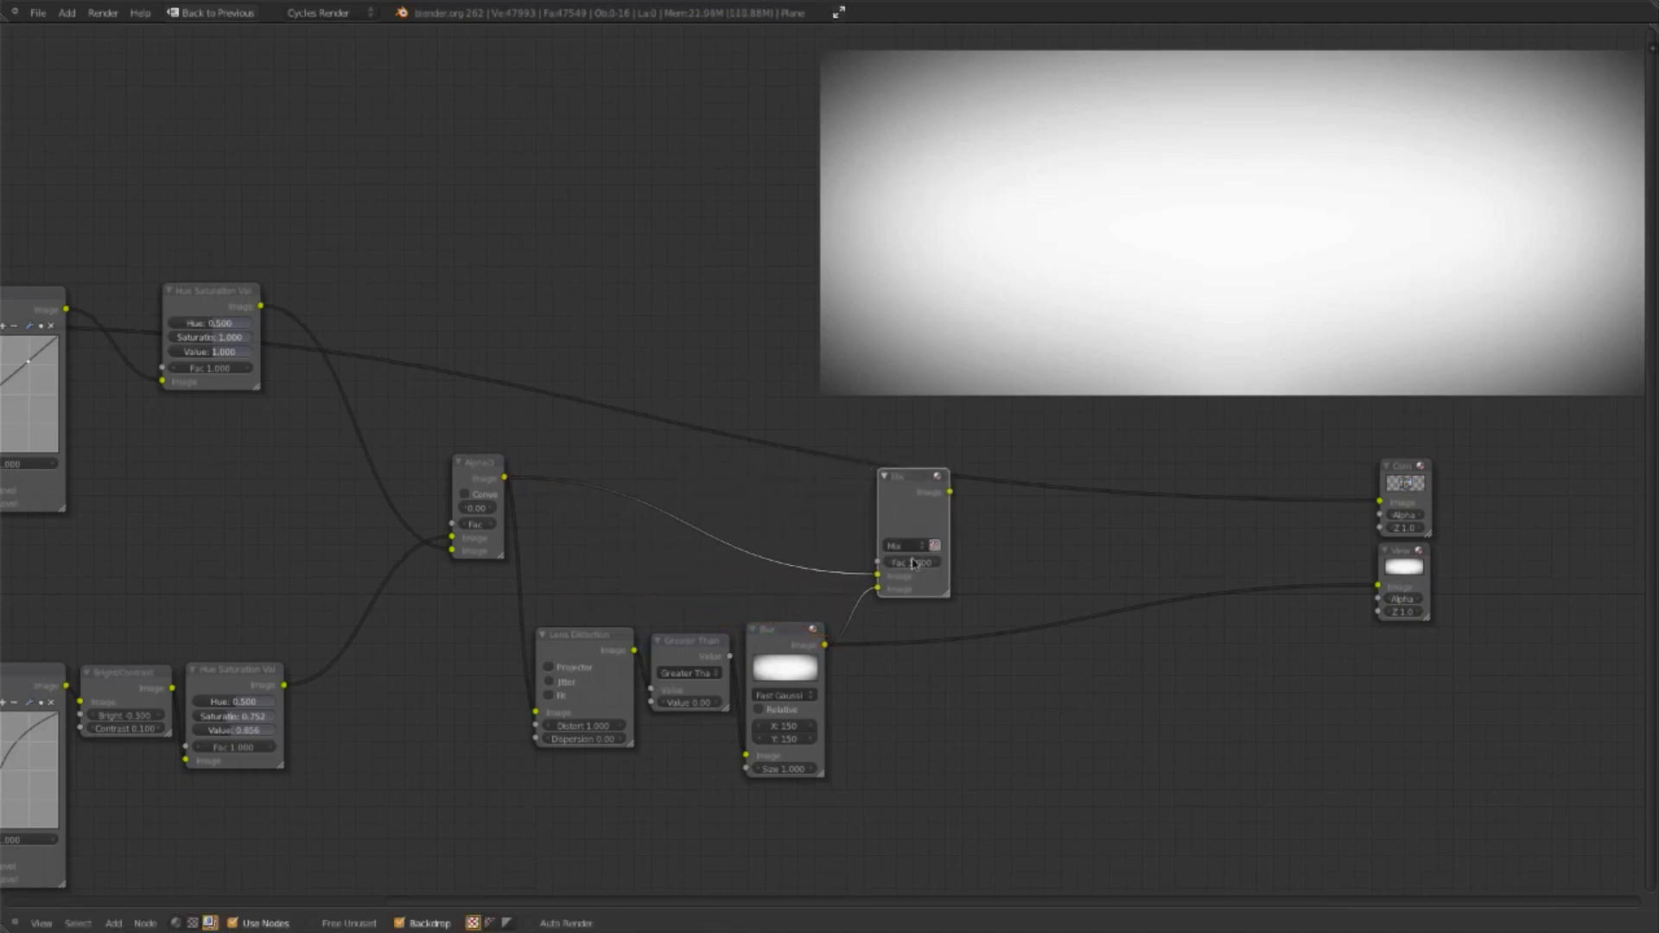
Step: Set the Mix node's blend mode to Multiply and compare its result with the AlphaOver output in the Viewer
{"action": "left_click", "coordinate": [905, 546]}
{"action": "left_click", "coordinate": [919, 505]}
{"action": "left_click", "coordinate": [907, 496], "text": "ctrl+shift"}
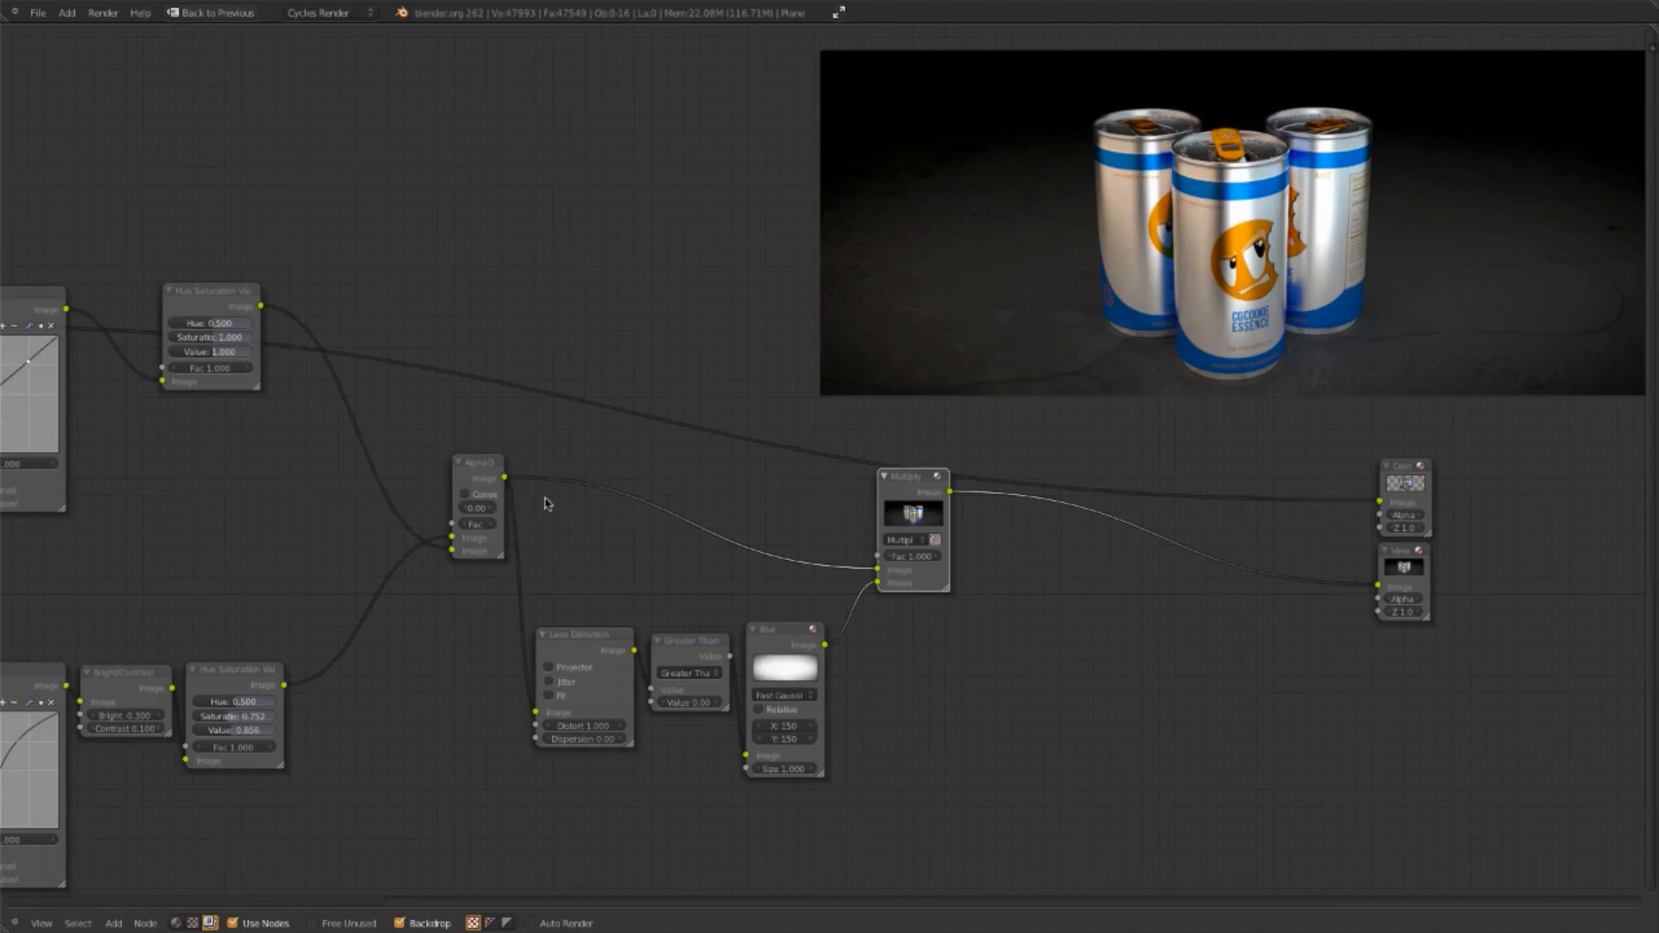
{"action": "left_click", "coordinate": [471, 469], "text": "ctrl+shift"}
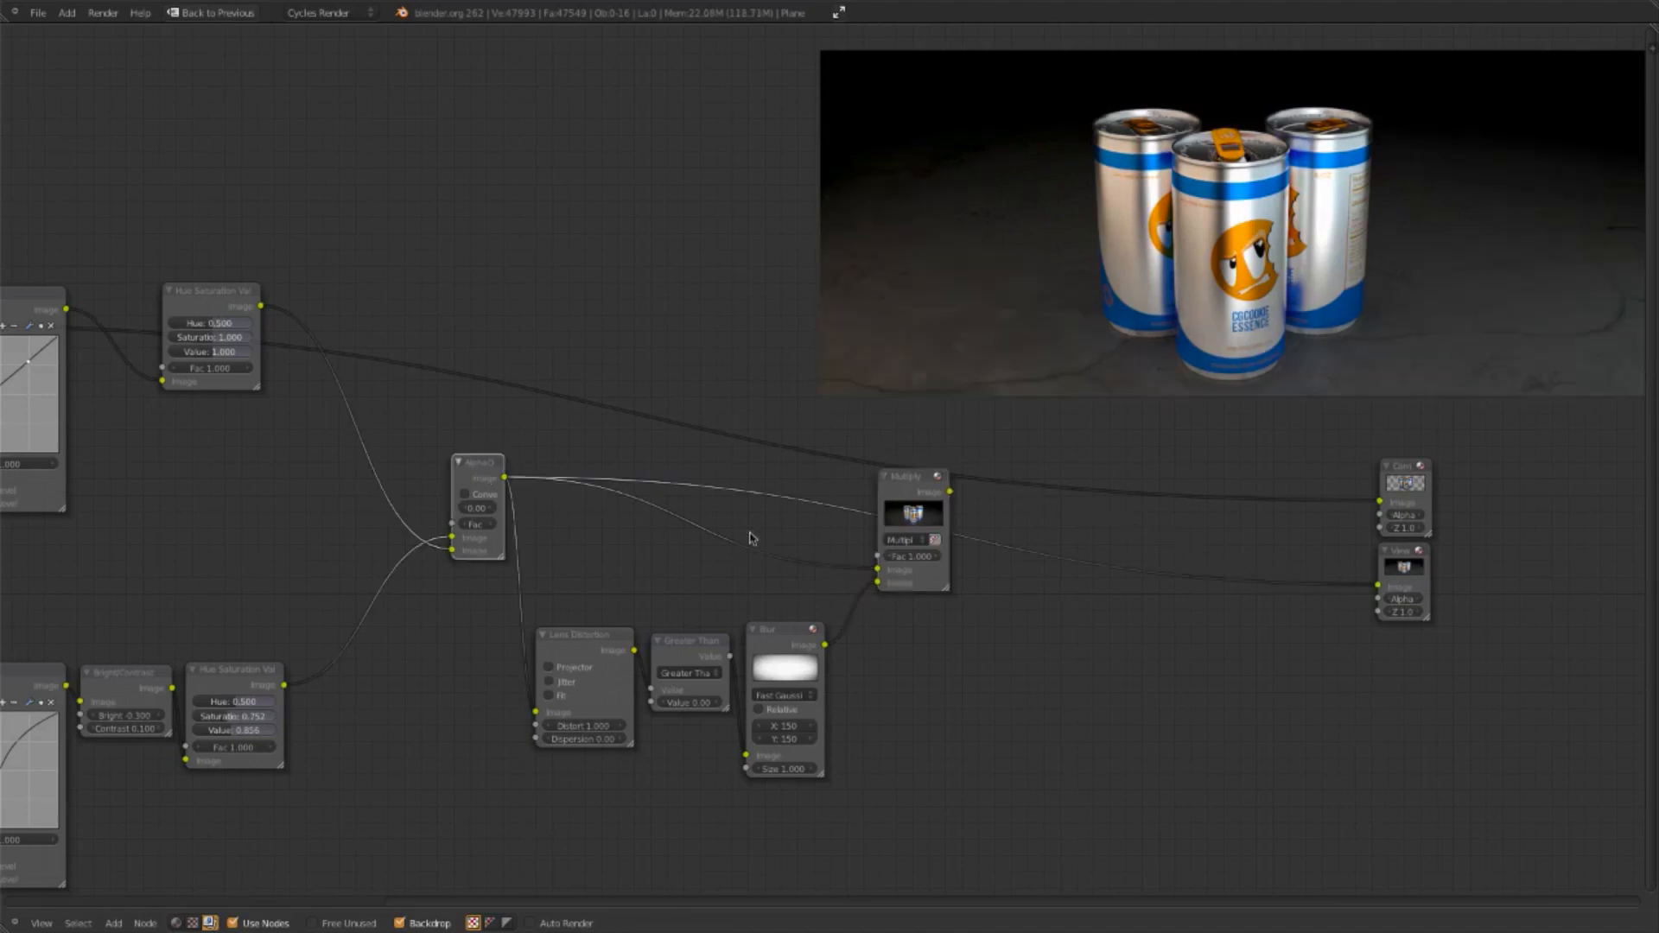
{"action": "left_click", "coordinate": [910, 476], "text": "ctrl+shift"}
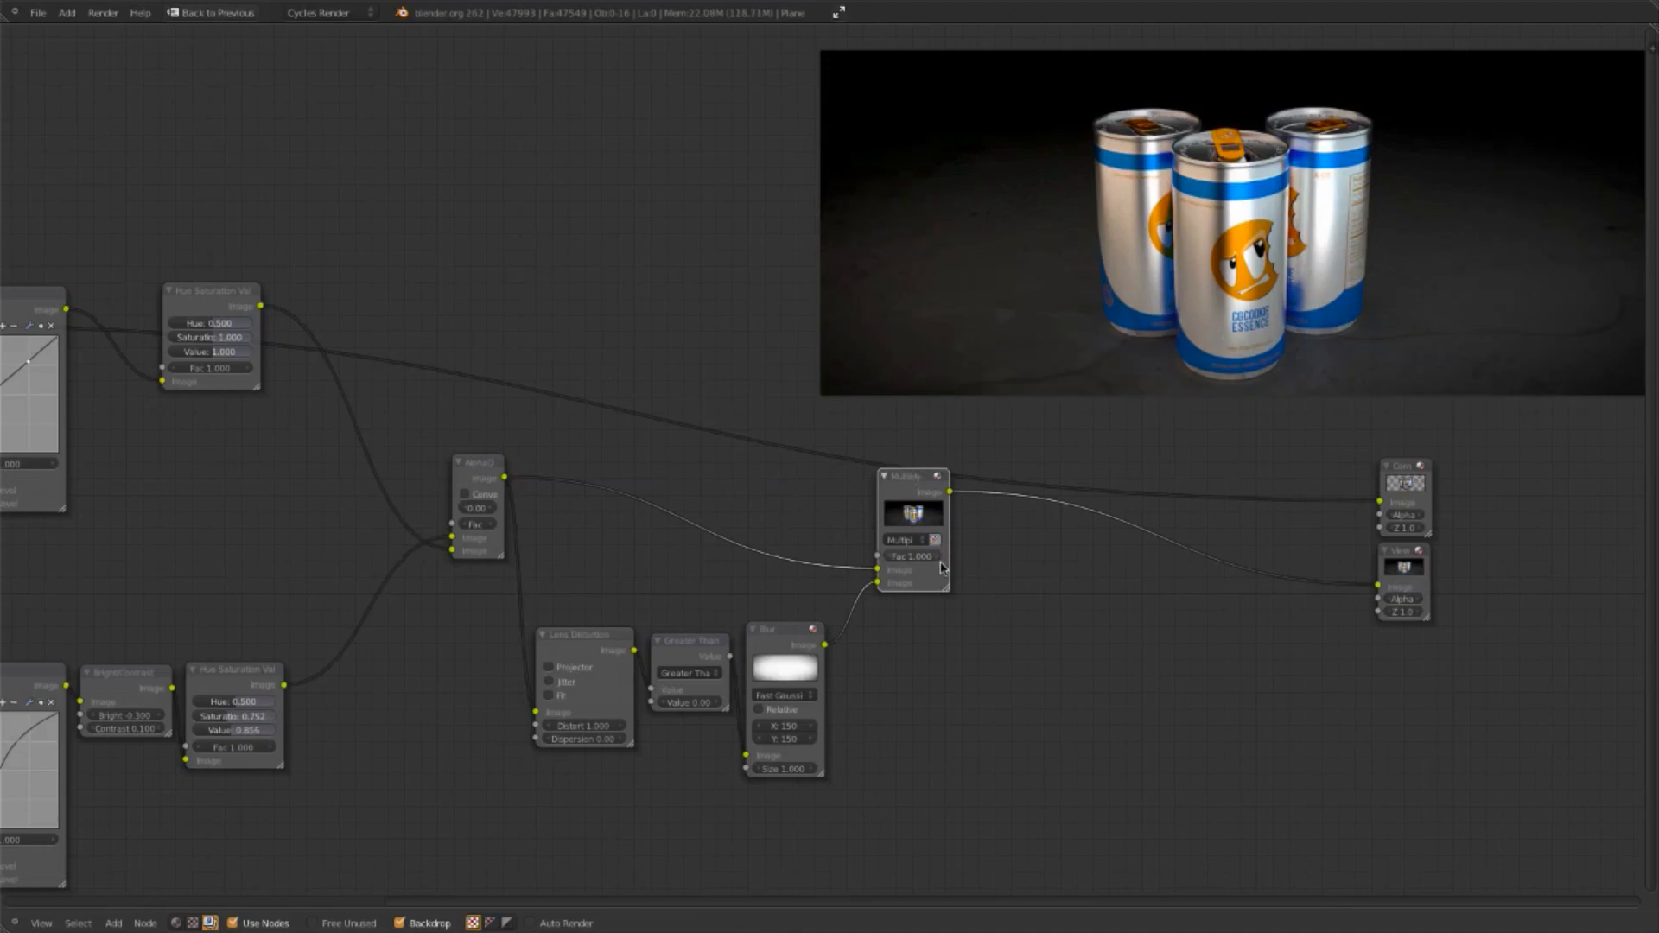
Step: Try a factor of 0.5 on the Multiply node and raise it back to 1.0
{"action": "scroll", "coordinate": [912, 557], "scroll_direction": "up", "scroll_amount": 2}
{"action": "left_click_drag", "start_coordinate": [955, 603], "coordinate": [924, 602]}
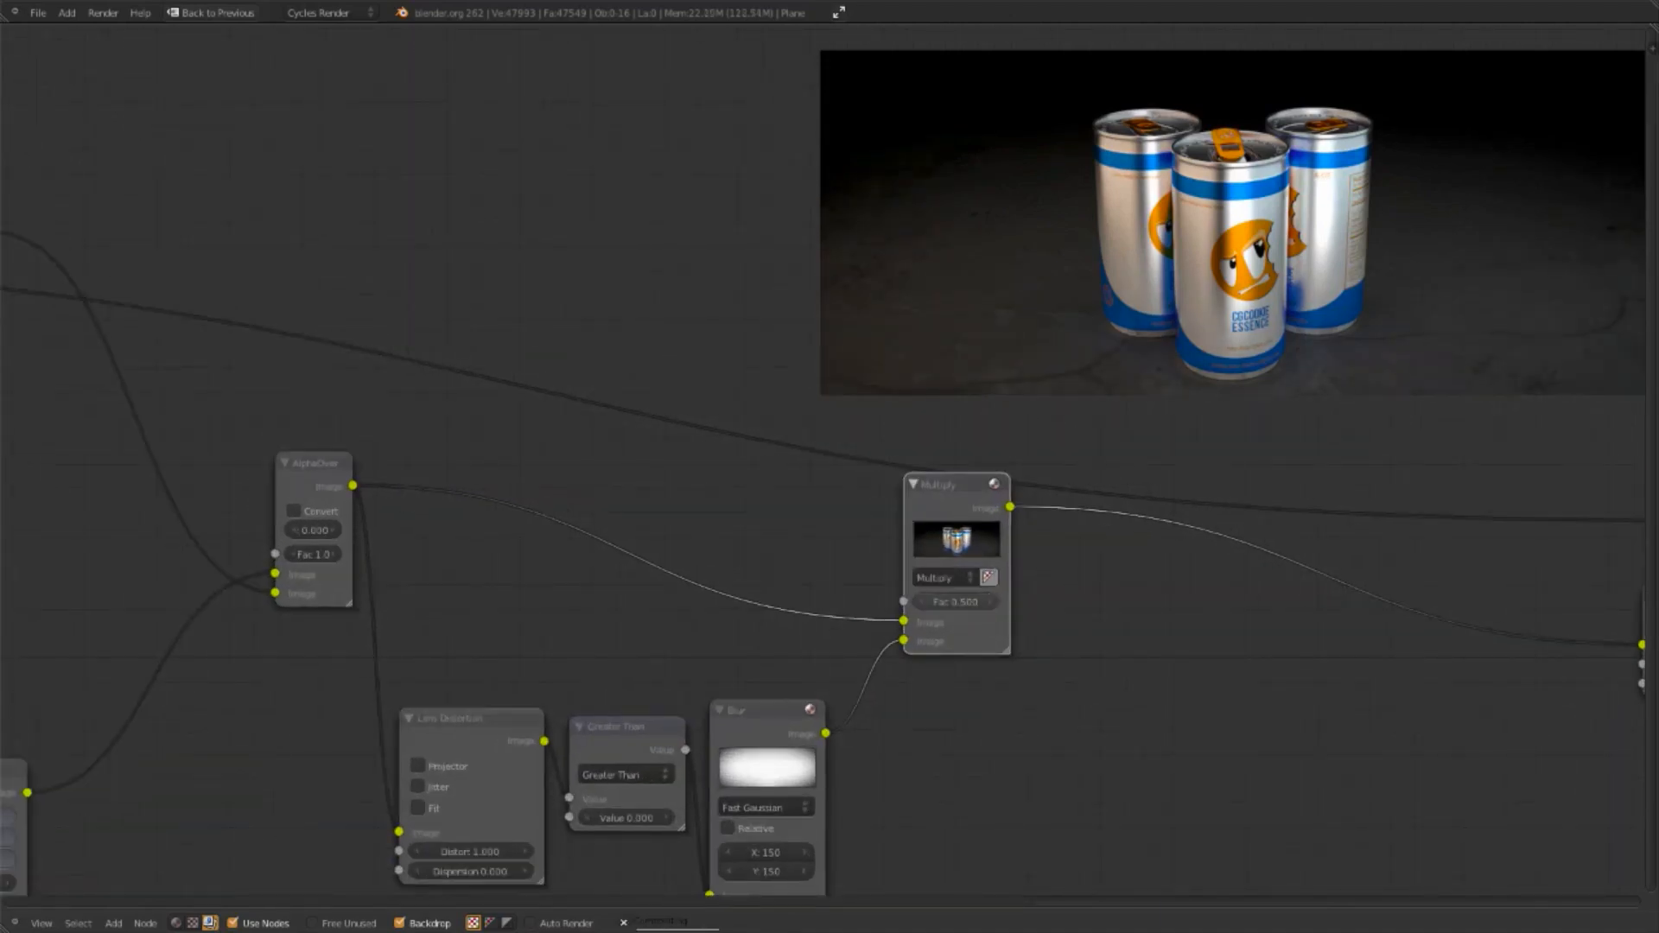
{"action": "left_click", "coordinate": [924, 602]}
{"action": "left_click", "coordinate": [992, 604]}
{"action": "left_click", "coordinate": [992, 603]}
{"action": "left_click", "coordinate": [992, 603]}
{"action": "left_click", "coordinate": [992, 603]}
{"action": "left_click", "coordinate": [992, 603]}
{"action": "left_click", "coordinate": [992, 603]}
{"action": "left_click", "coordinate": [992, 603]}
{"action": "left_click", "coordinate": [992, 603]}
{"action": "scroll", "coordinate": [992, 604], "scroll_direction": "down", "scroll_amount": 2}
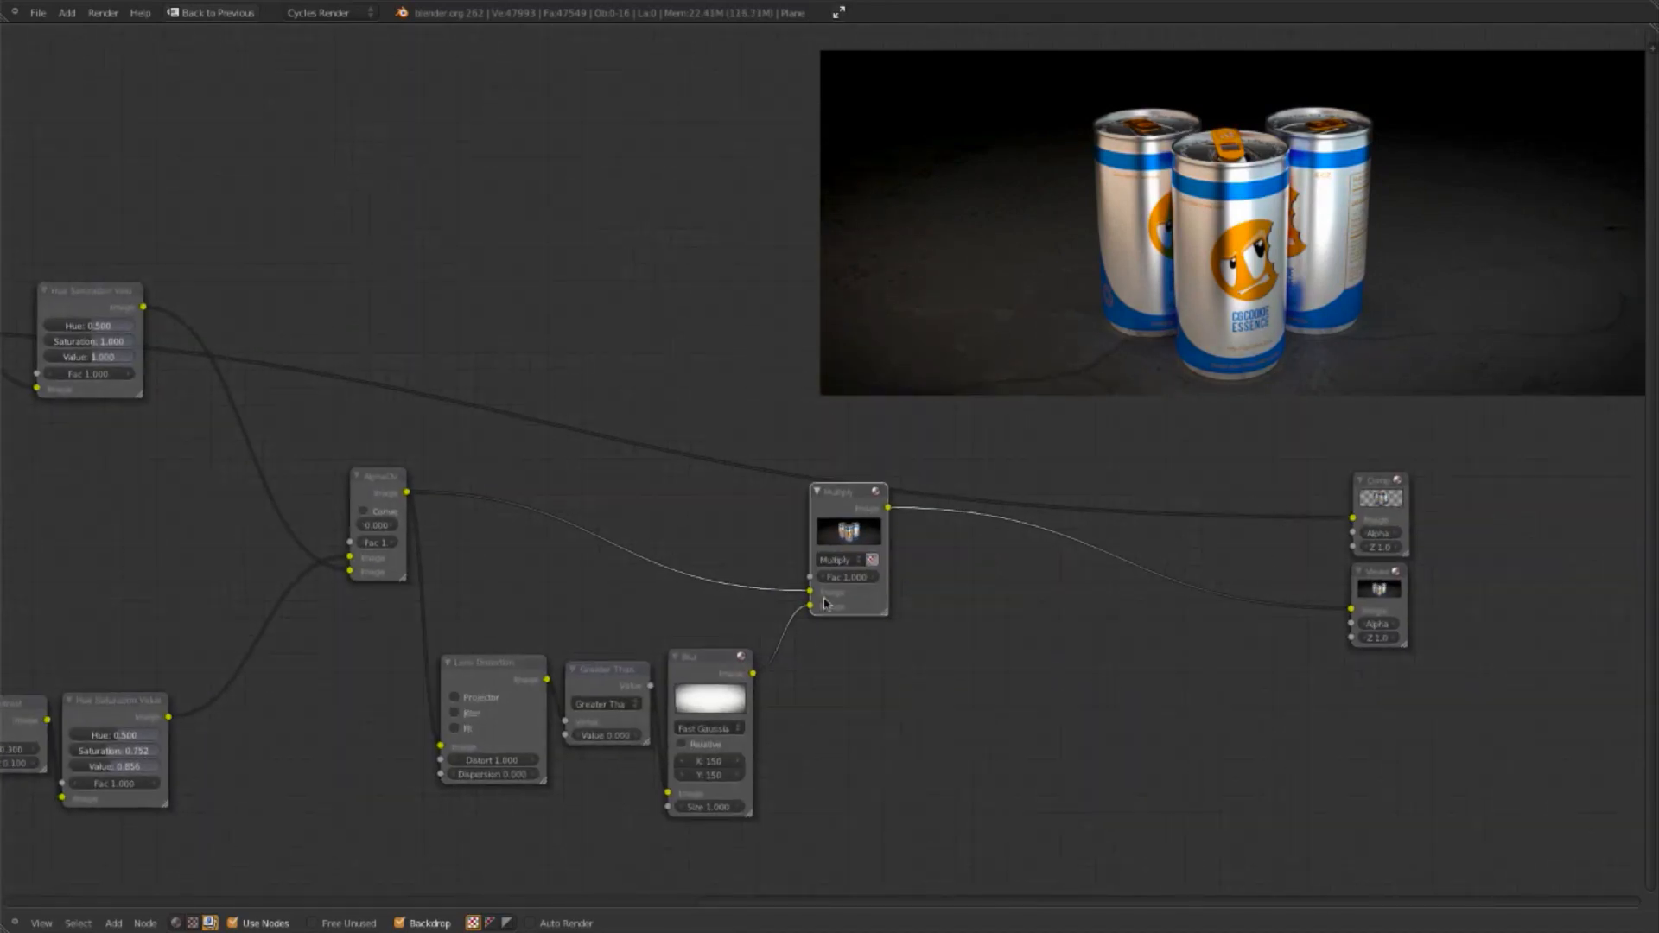
Step: Set the Multiply node's factor to 0.8
{"action": "left_click_drag", "start_coordinate": [844, 577], "coordinate": [809, 577]}
{"action": "scroll", "coordinate": [893, 693], "scroll_direction": "up", "scroll_amount": 5}
{"action": "middle_click_drag", "start_coordinate": [876, 710], "coordinate": [906, 672]}
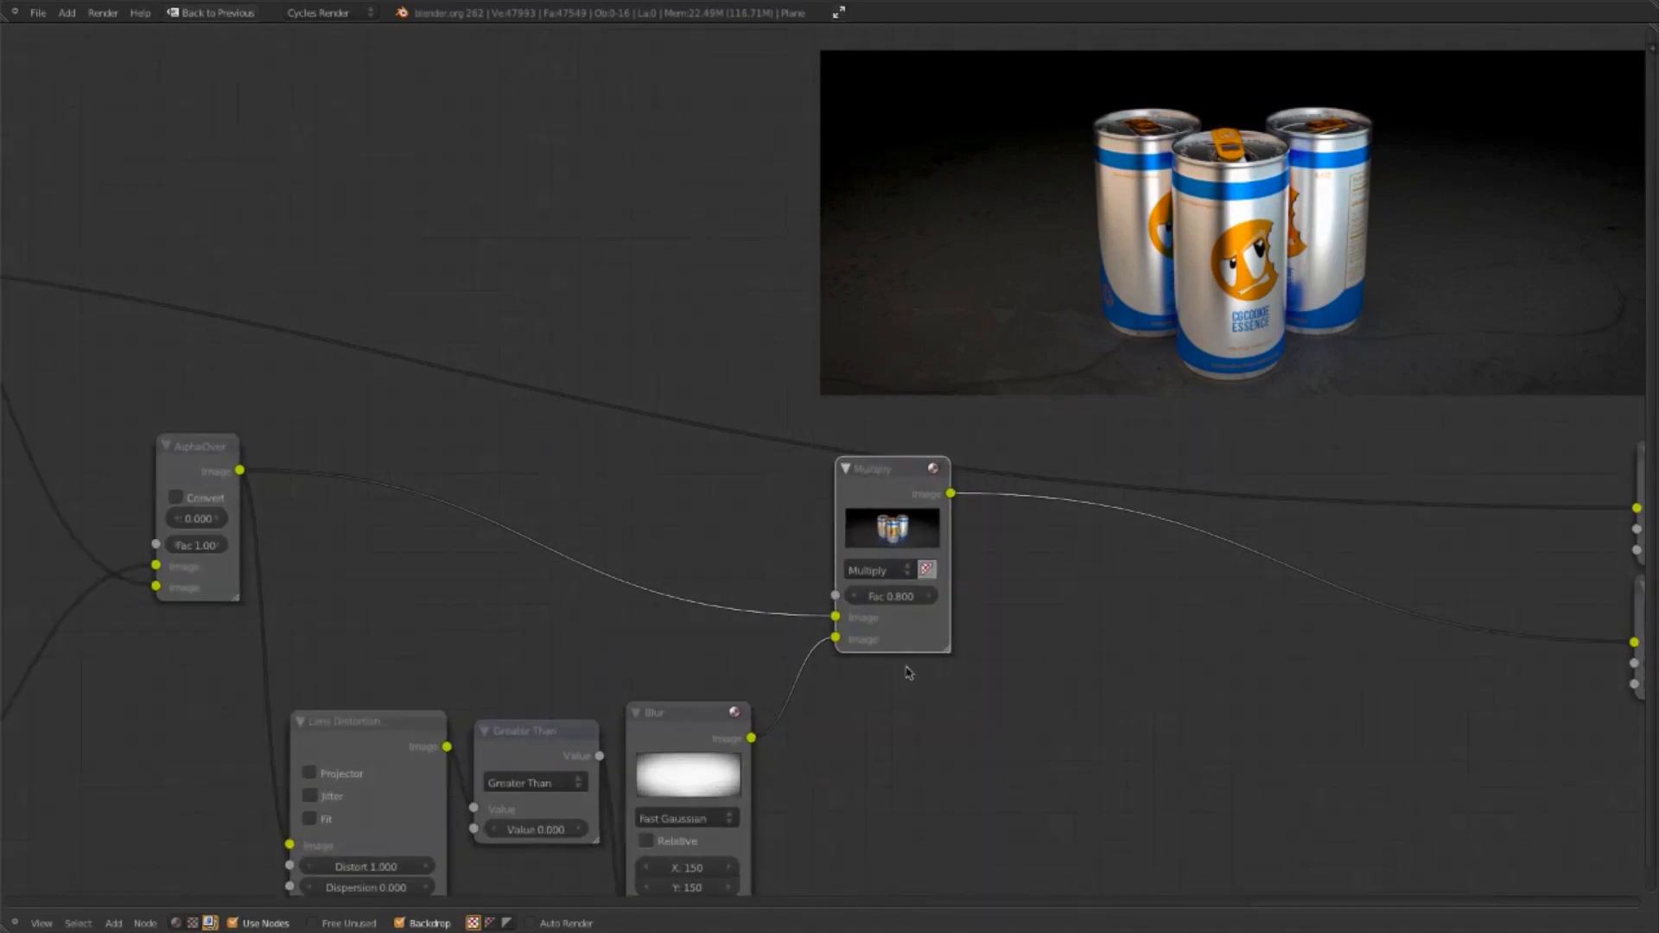
Step: Insert an RGB Curves node on the link between the Multiply node and the Viewer
{"action": "middle_click_drag", "start_coordinate": [864, 756], "coordinate": [906, 648]}
{"action": "scroll", "coordinate": [855, 667], "scroll_direction": "down", "scroll_amount": 3}
{"action": "middle_click_drag", "start_coordinate": [599, 558], "coordinate": [874, 614]}
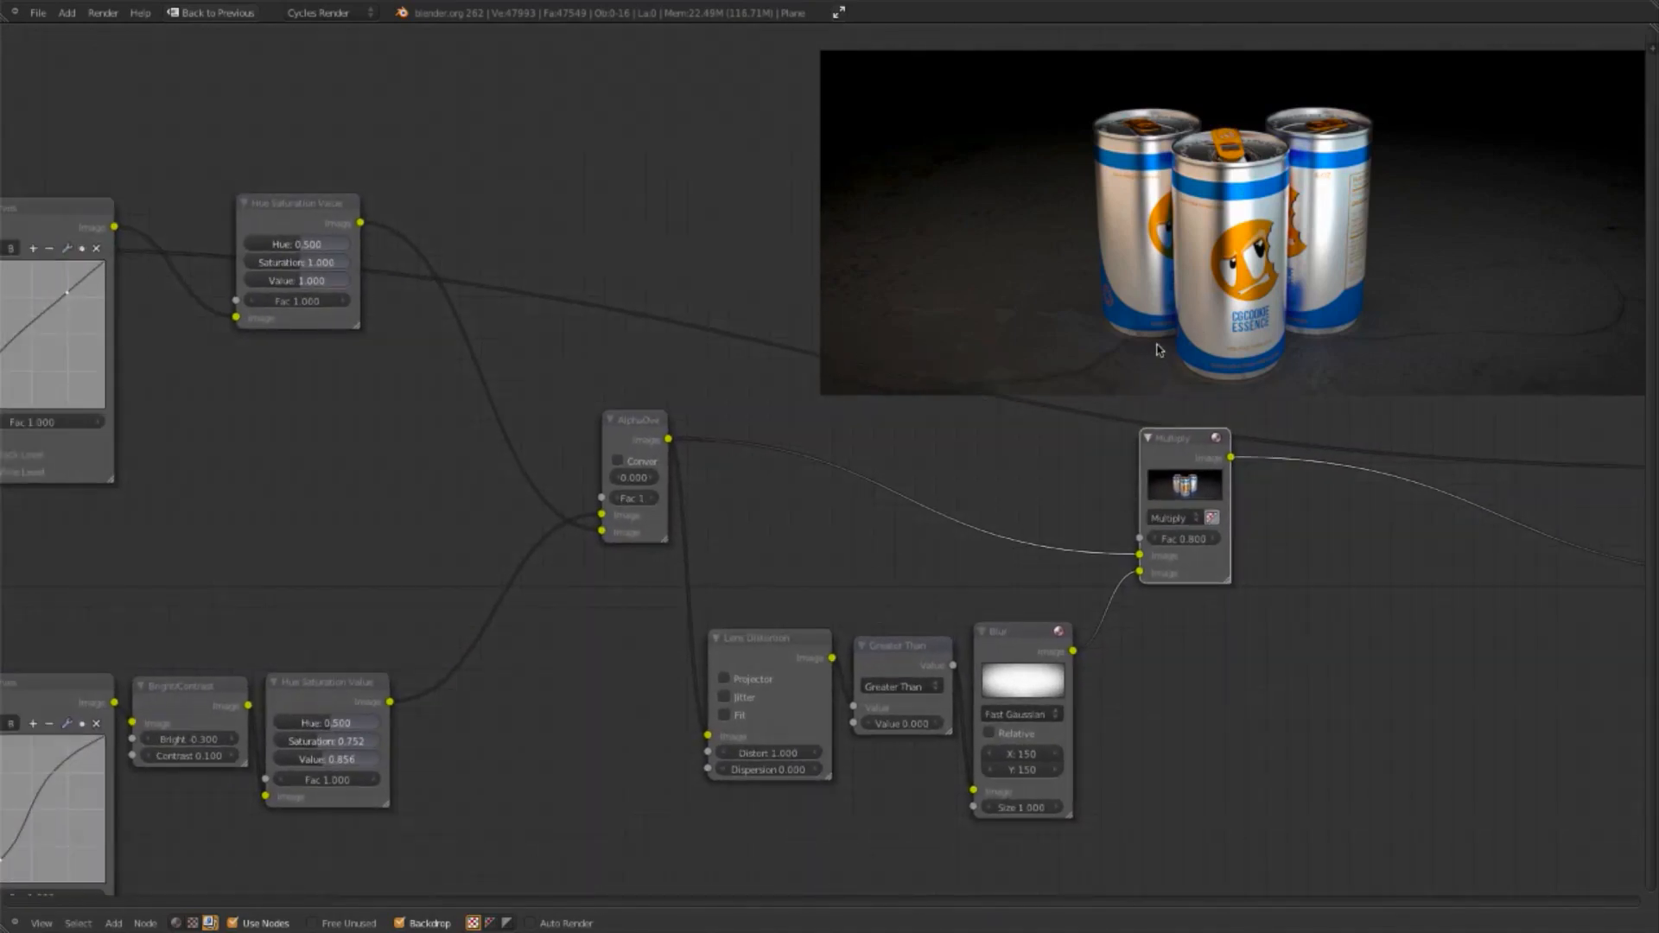
{"action": "middle_click_drag", "start_coordinate": [1230, 592], "coordinate": [1074, 584]}
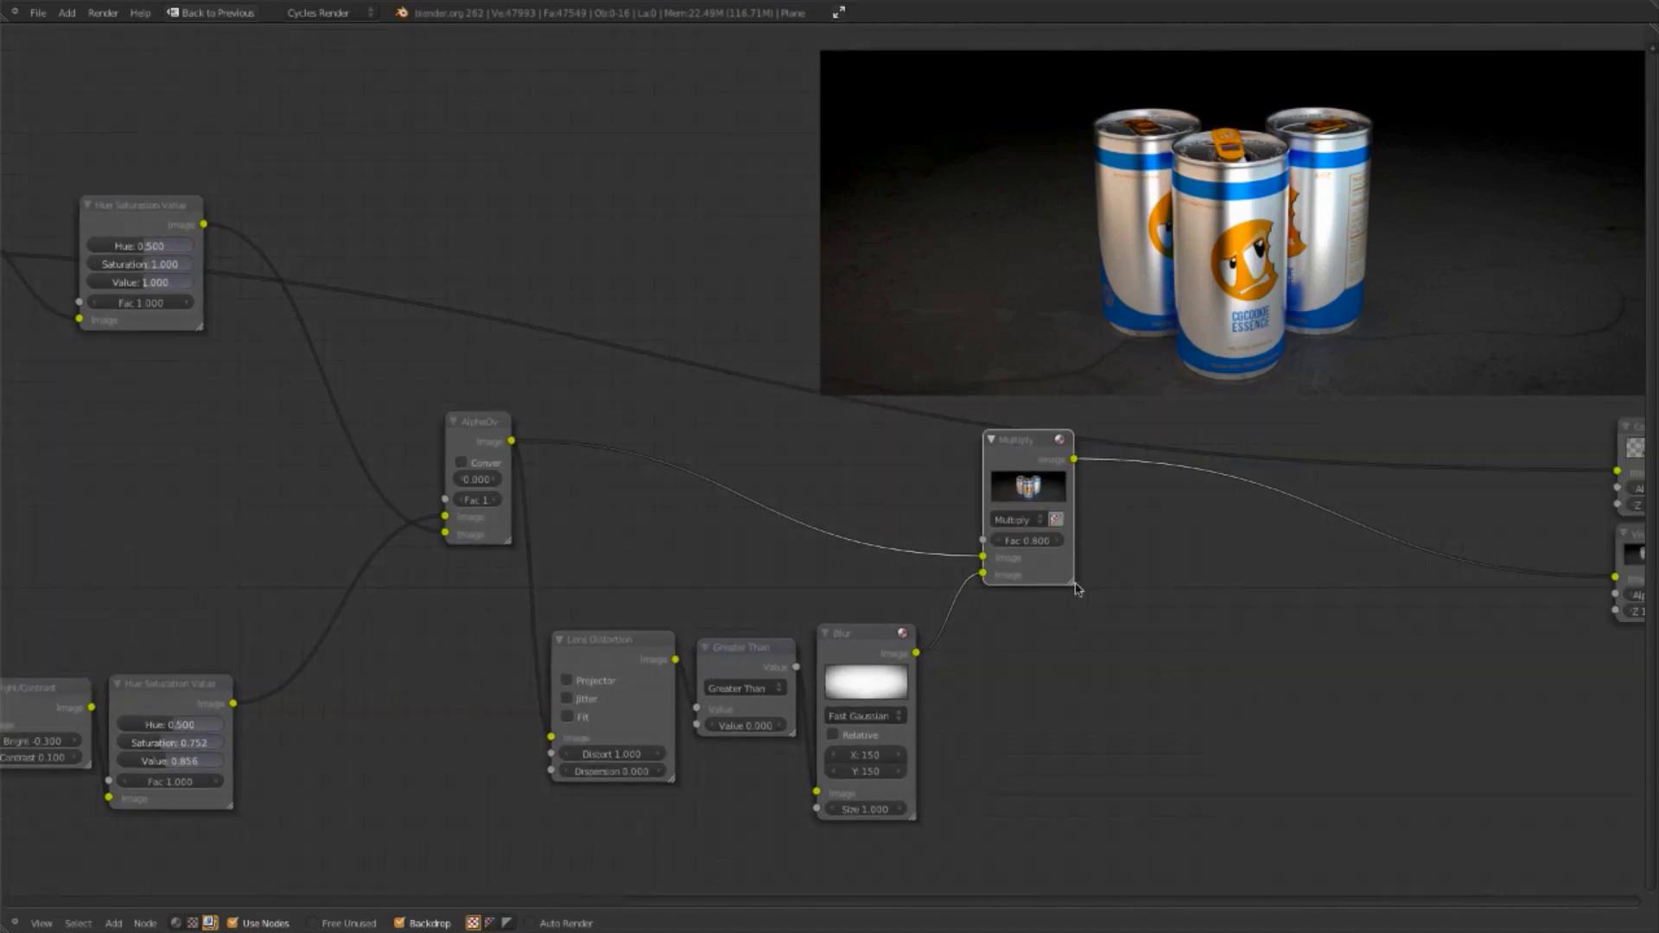
{"action": "scroll", "coordinate": [1229, 565], "scroll_direction": "down", "scroll_amount": 4}
{"action": "middle_click_drag", "start_coordinate": [1248, 571], "coordinate": [1147, 604]}
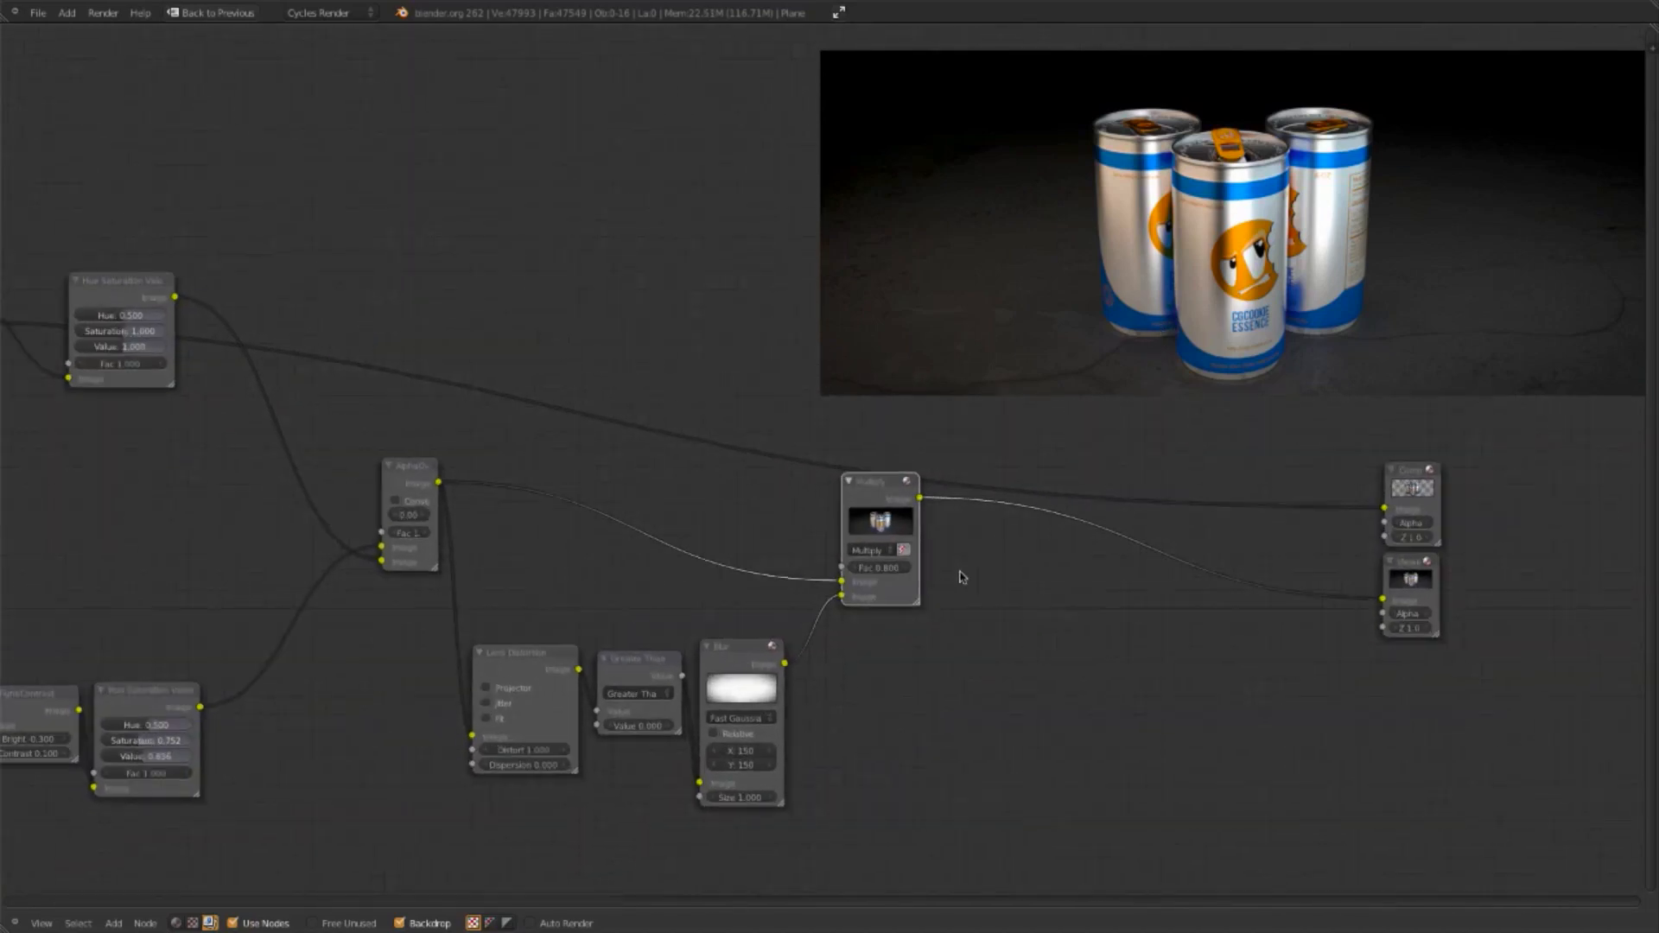
{"action": "key", "text": "shift+a"}
{"action": "mouse_move", "coordinate": [999, 568]}
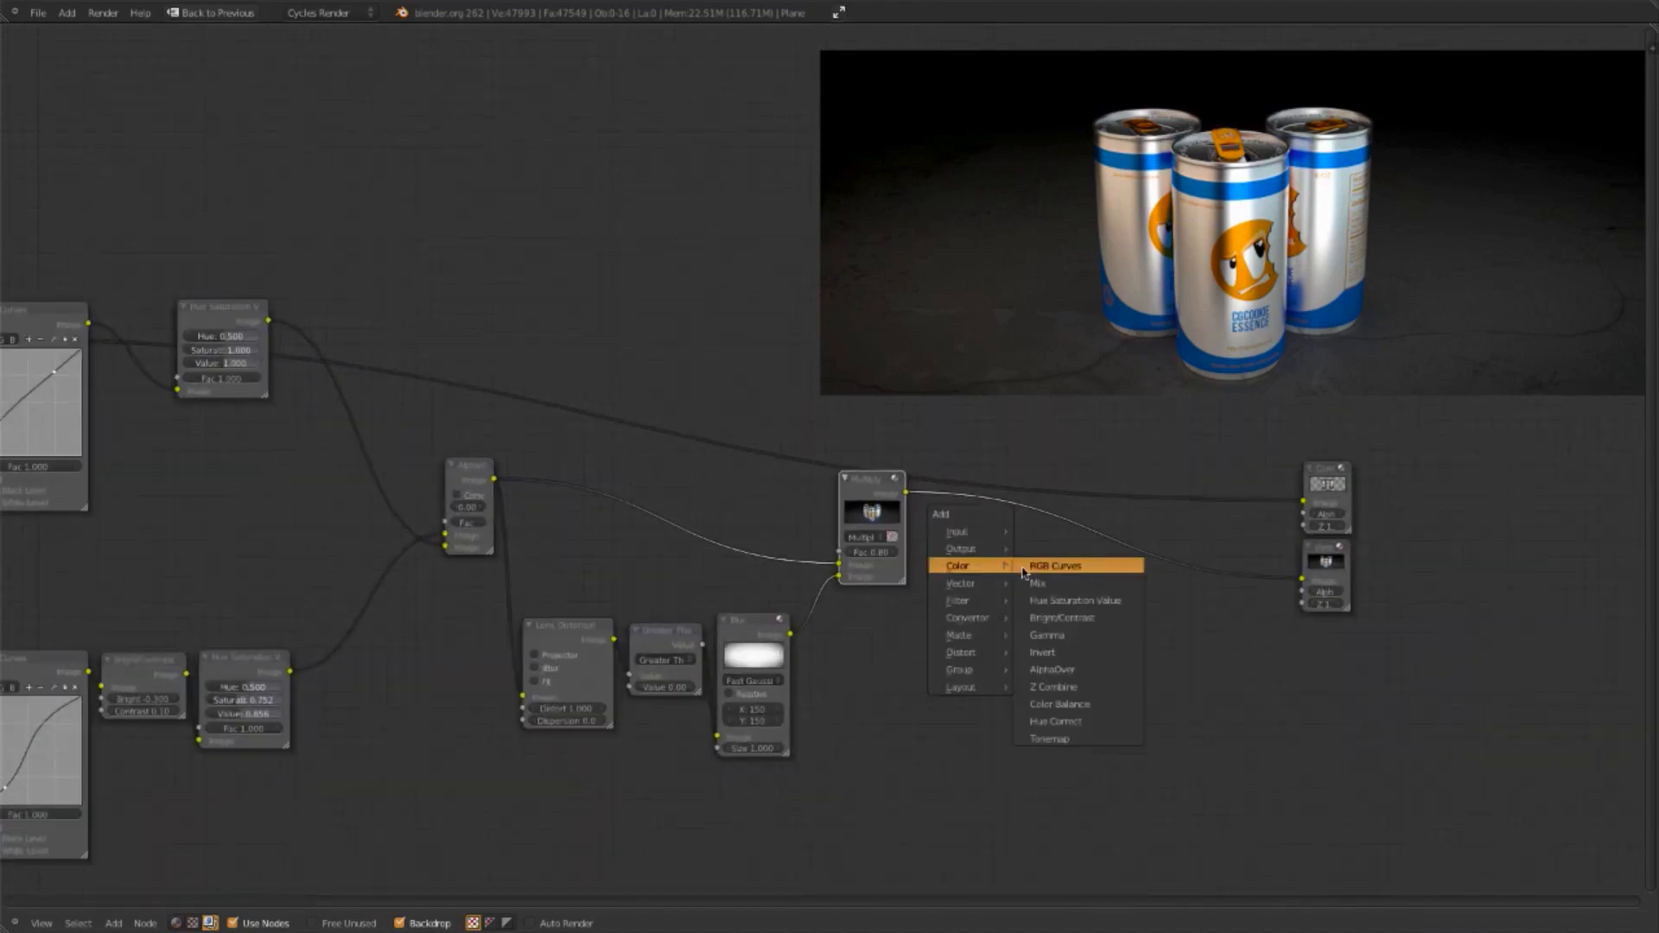
{"action": "left_click", "coordinate": [1056, 566]}
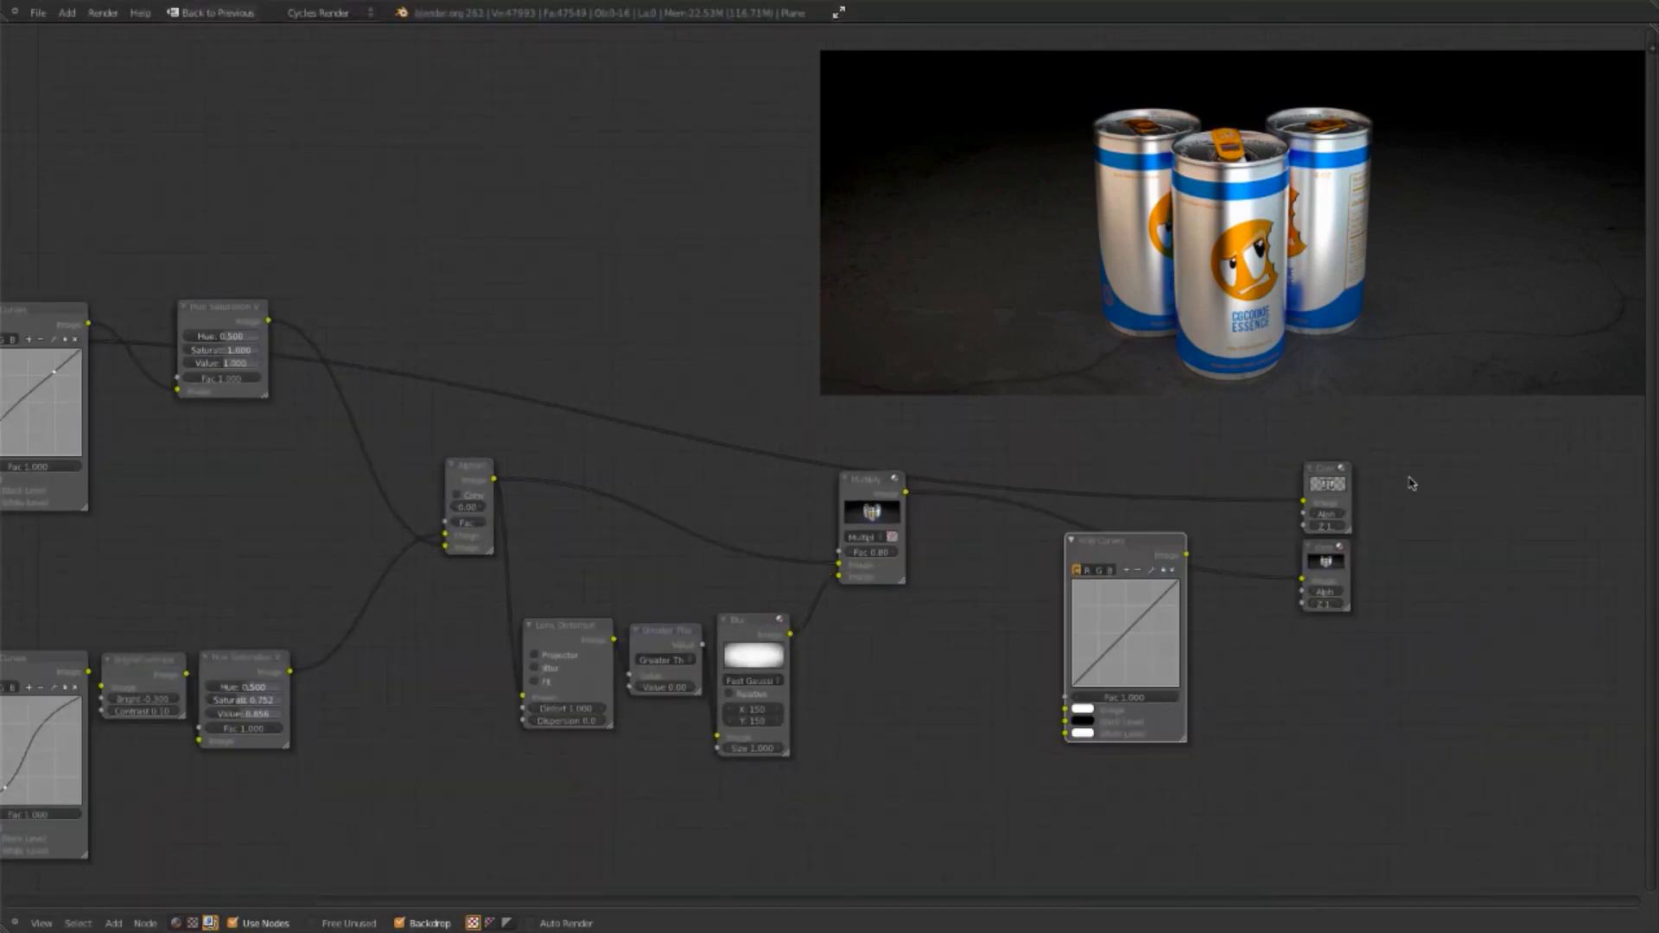
{"action": "left_click", "coordinate": [1142, 8]}
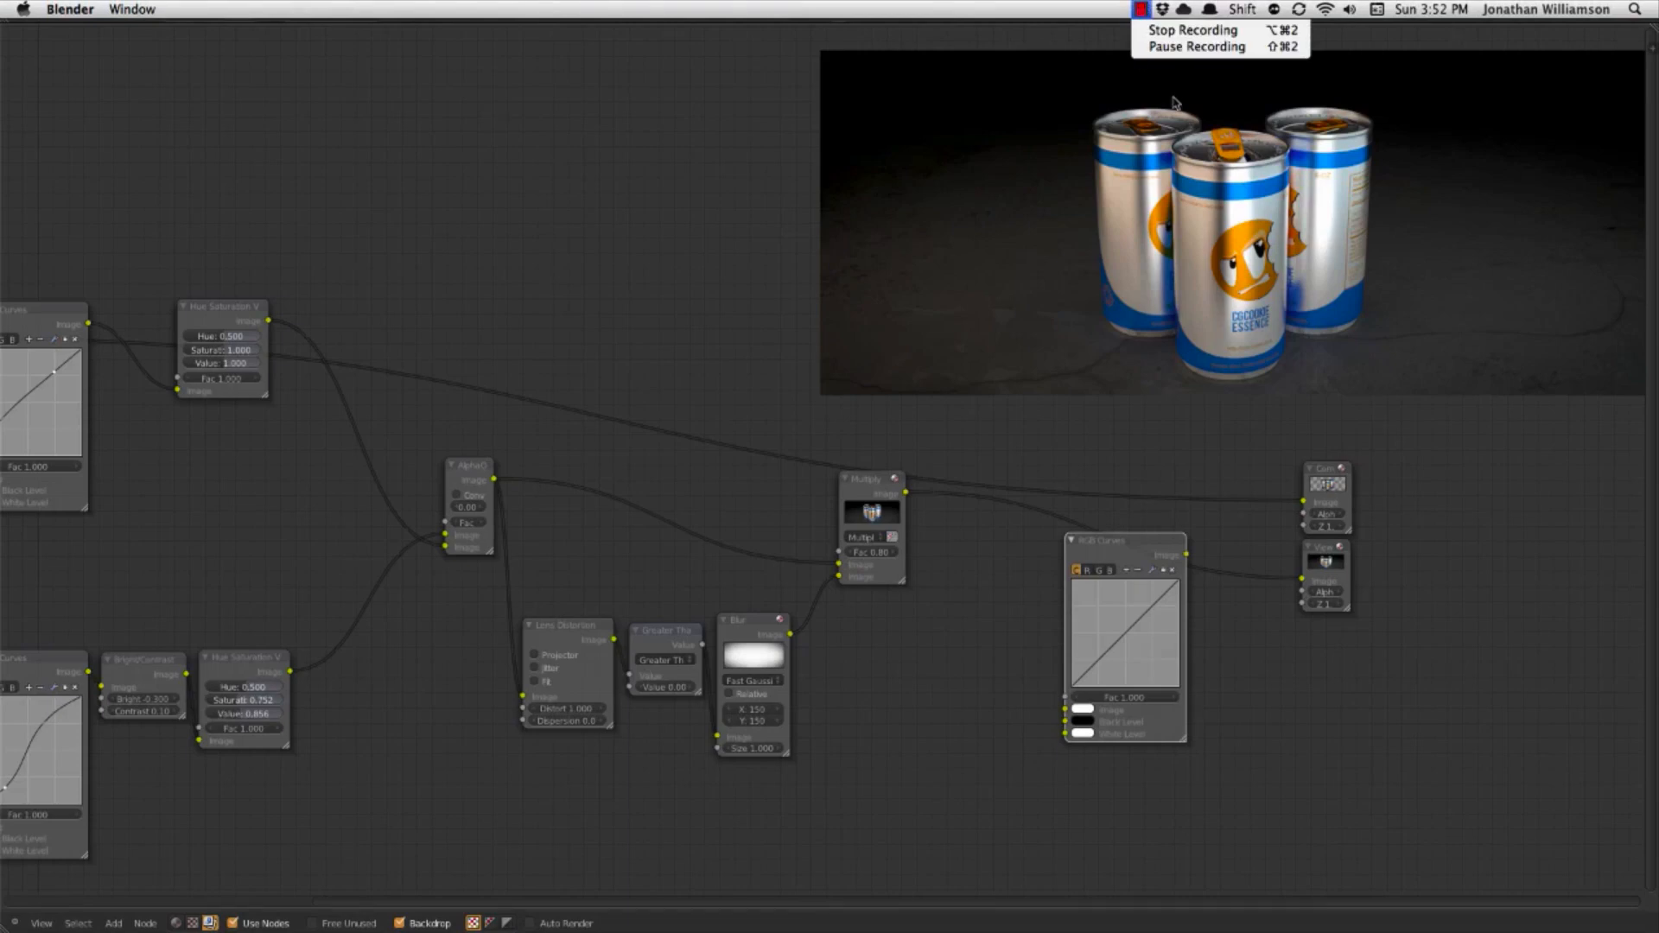
{"action": "left_click", "coordinate": [1179, 59]}
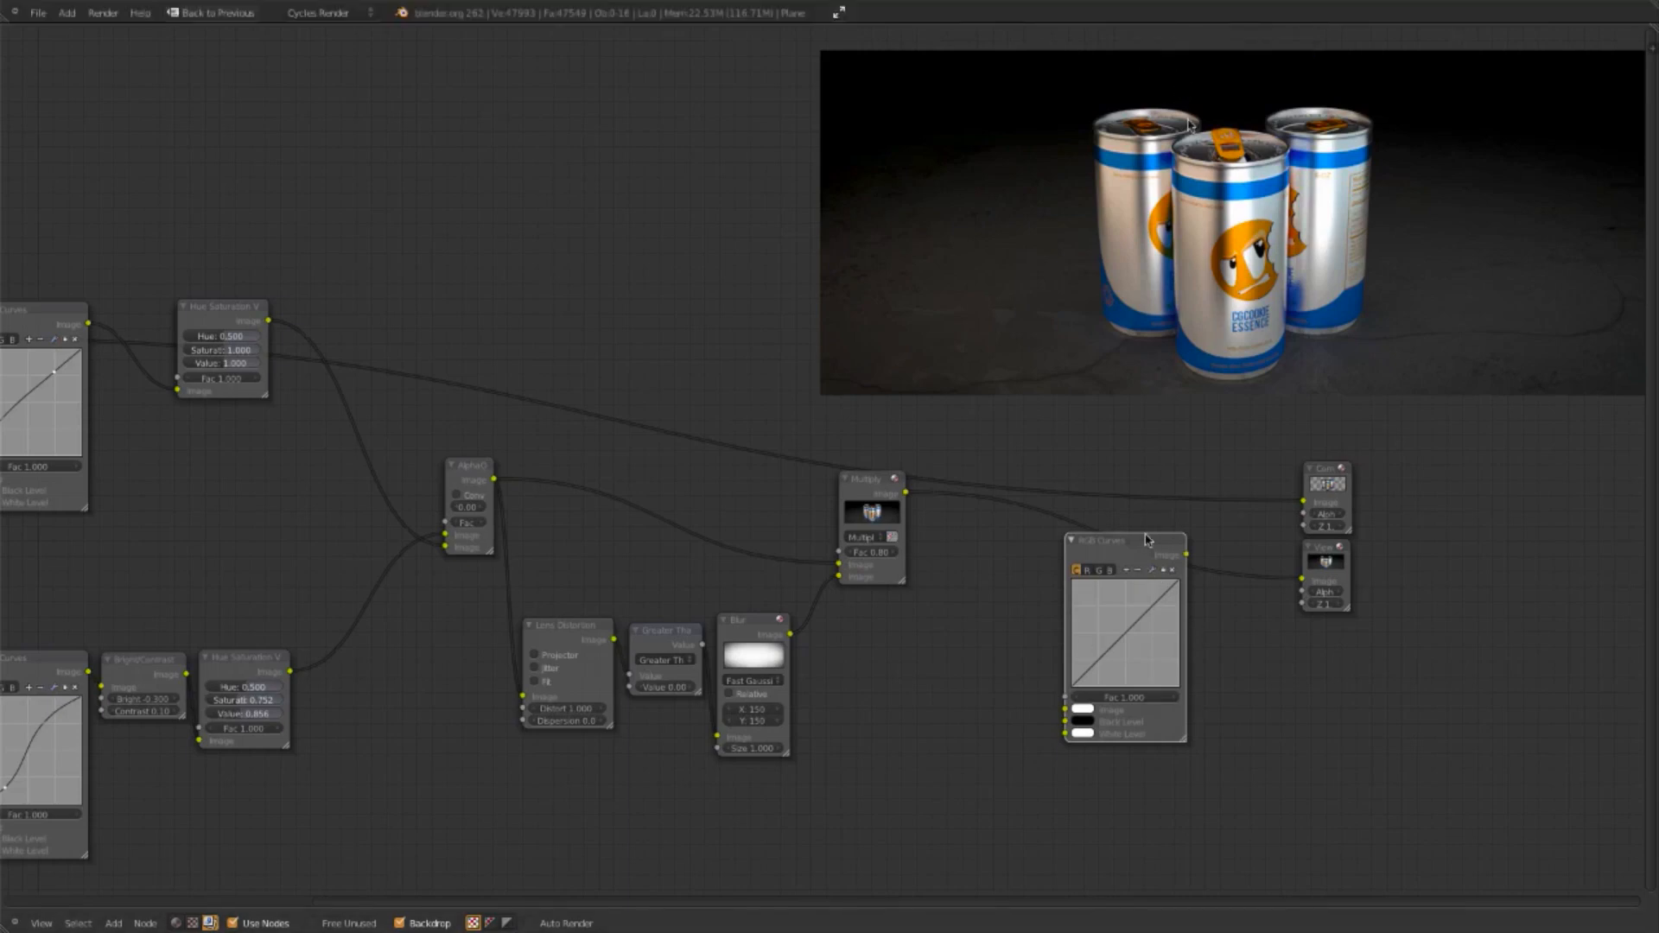
{"action": "left_click_drag", "start_coordinate": [1145, 540], "coordinate": [1008, 483]}
Step: Move the Multiply node slightly down and bend the new RGB Curves into a gentle S, raising the highlights and lowering the shadows
{"action": "scroll", "coordinate": [1027, 535], "scroll_direction": "up", "scroll_amount": 4}
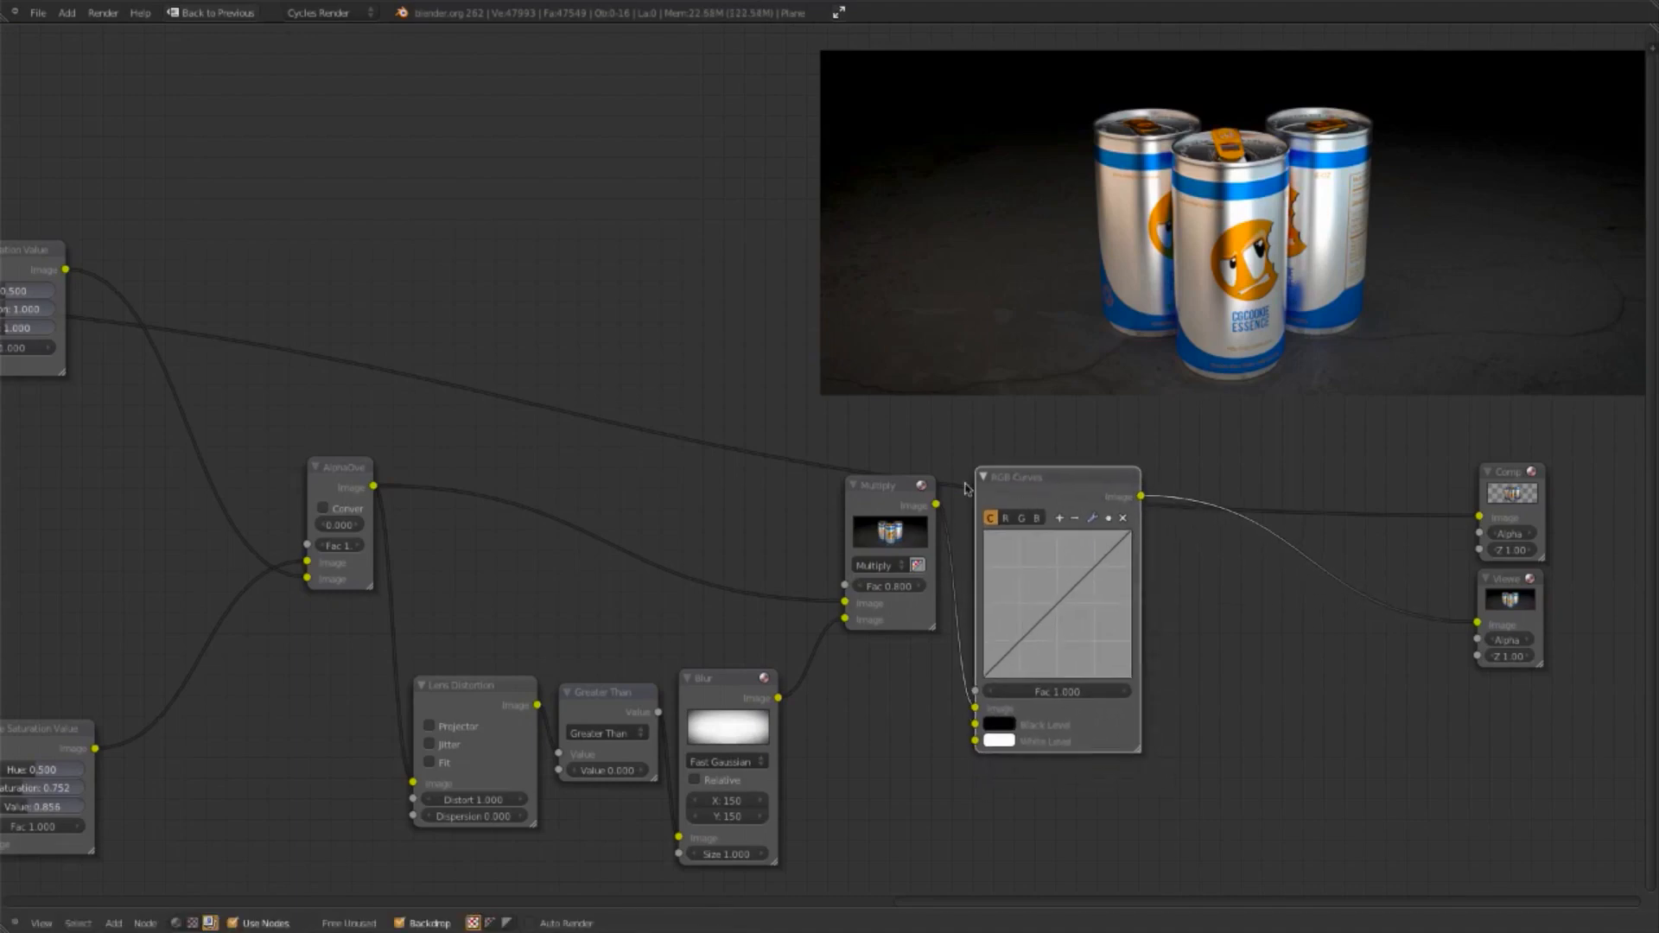
{"action": "left_click_drag", "start_coordinate": [882, 485], "coordinate": [885, 507]}
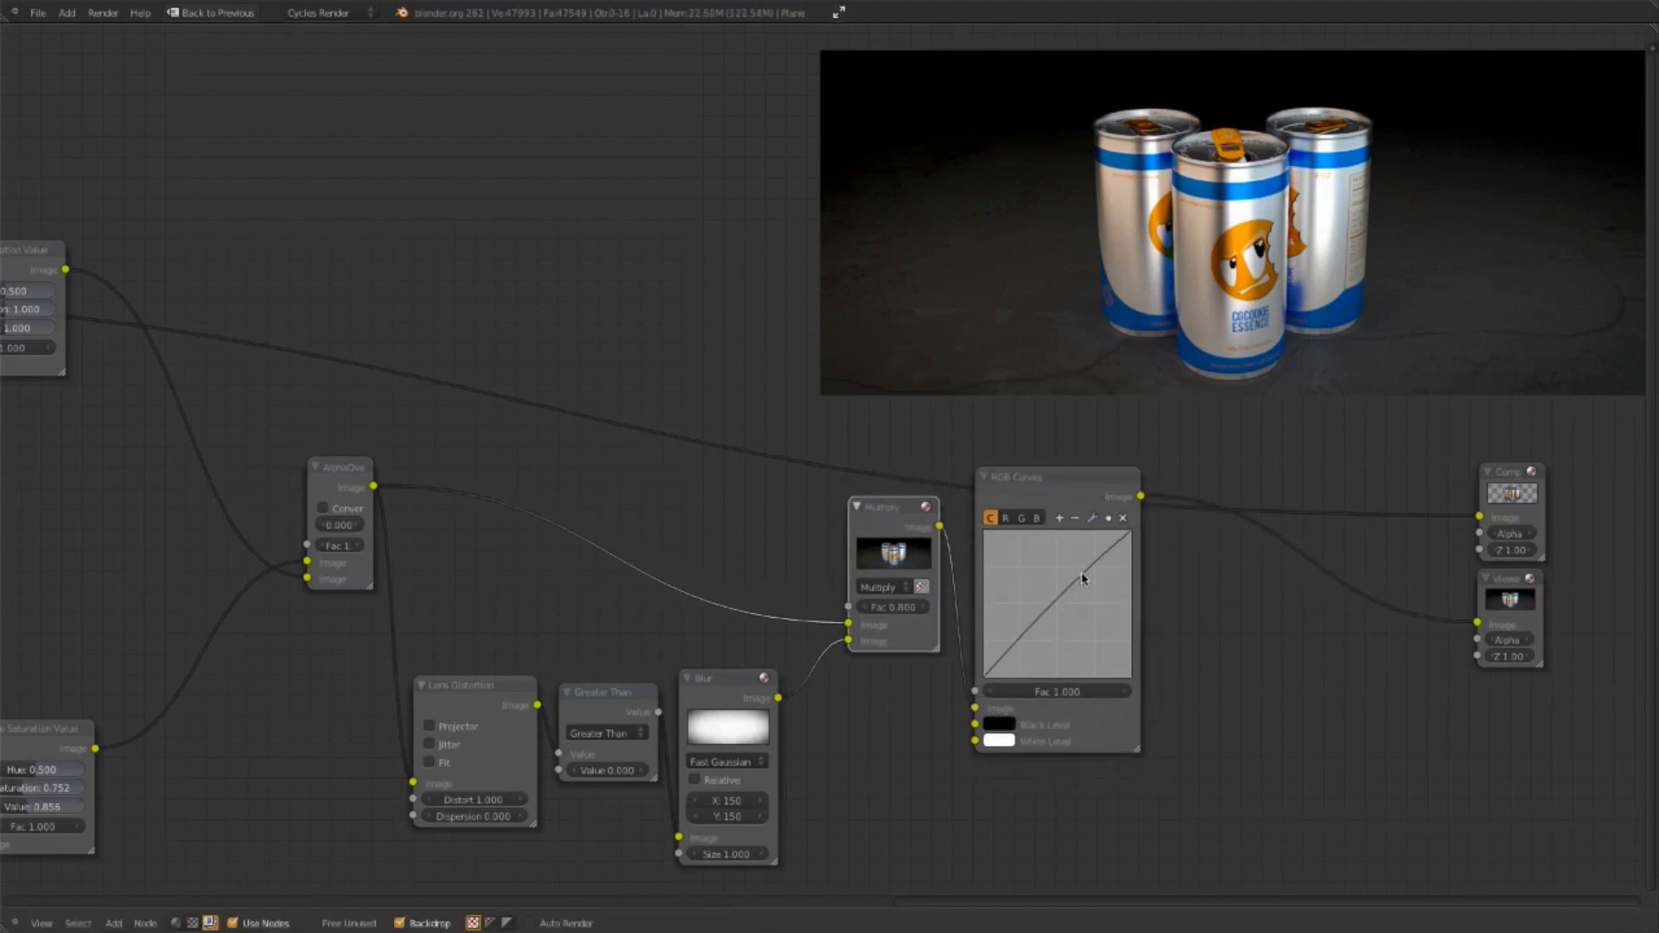
{"action": "left_click_drag", "start_coordinate": [1081, 580], "coordinate": [1082, 572]}
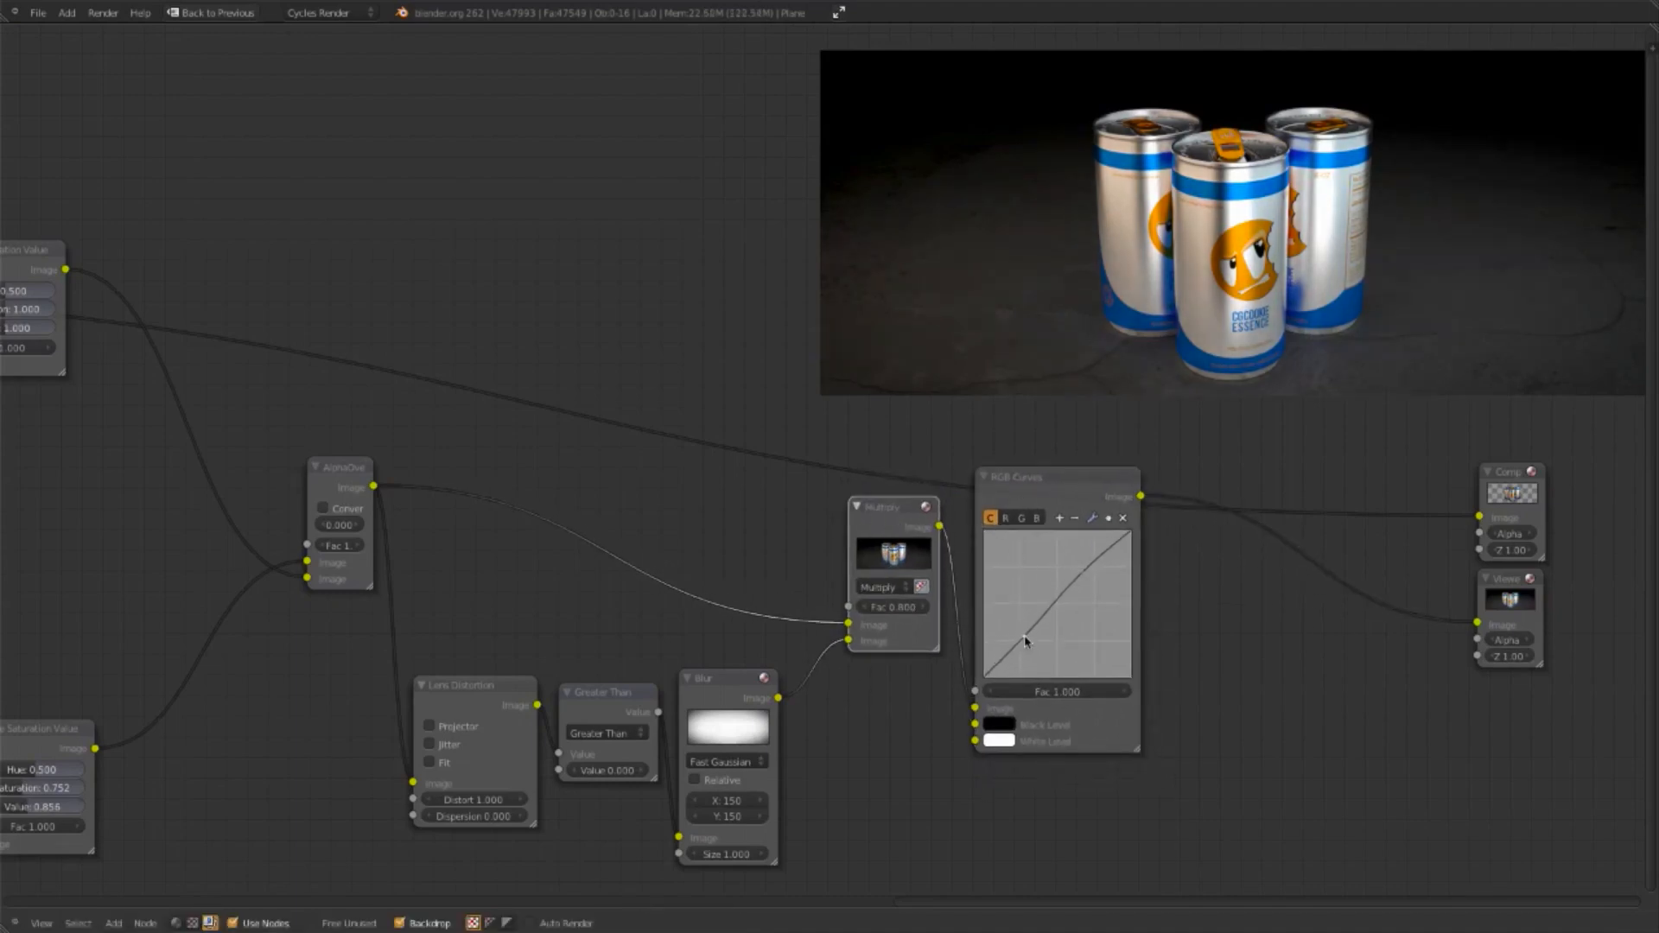
{"action": "left_click_drag", "start_coordinate": [1025, 642], "coordinate": [1028, 647]}
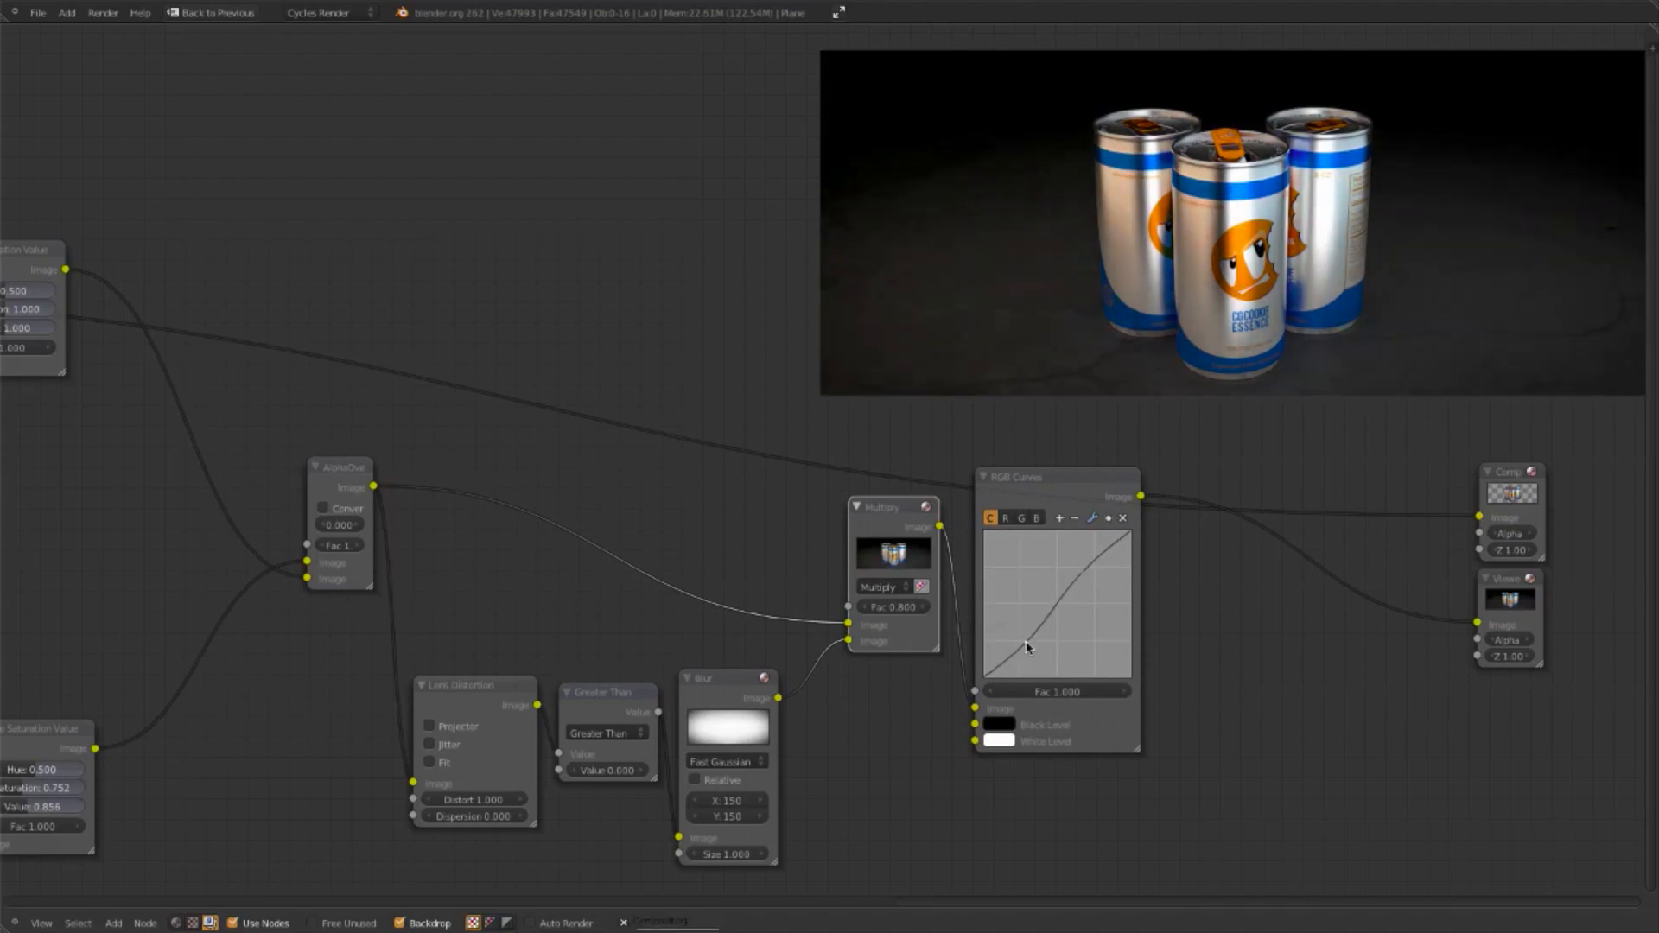
Step: Link the final RGB Curves output to the Composite node's image input
{"action": "scroll", "coordinate": [1167, 639], "scroll_direction": "down", "scroll_amount": 3}
{"action": "scroll", "coordinate": [1056, 667], "scroll_direction": "up", "scroll_amount": 1}
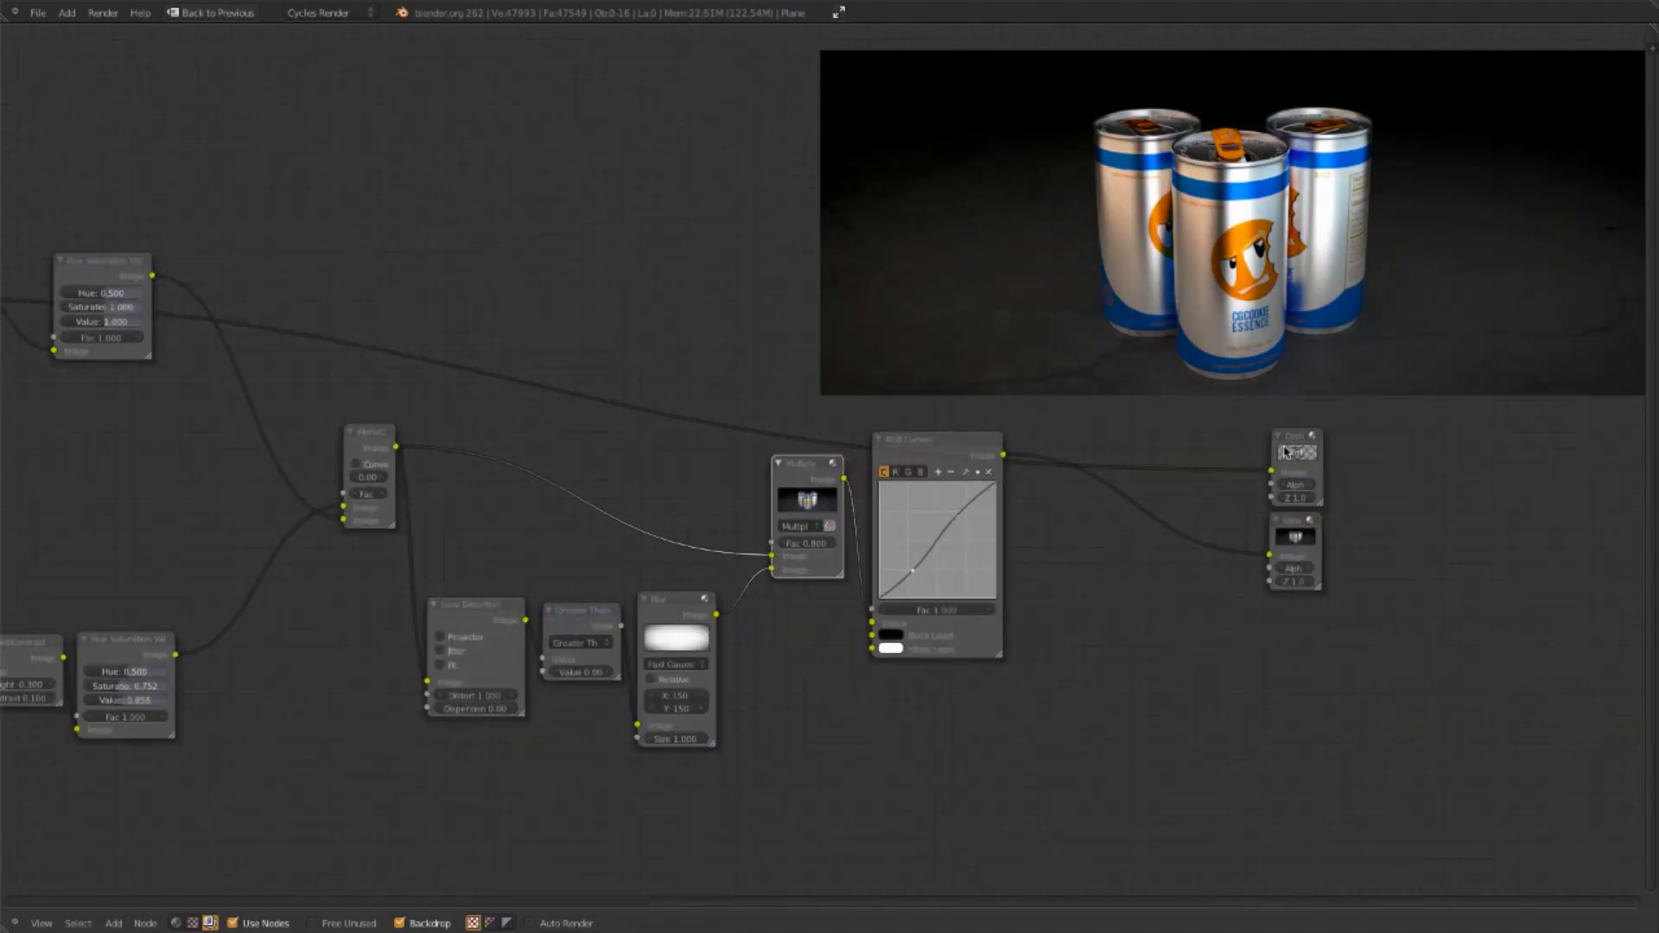
{"action": "left_click", "coordinate": [1295, 432]}
{"action": "left_click_drag", "start_coordinate": [1002, 455], "coordinate": [1285, 475]}
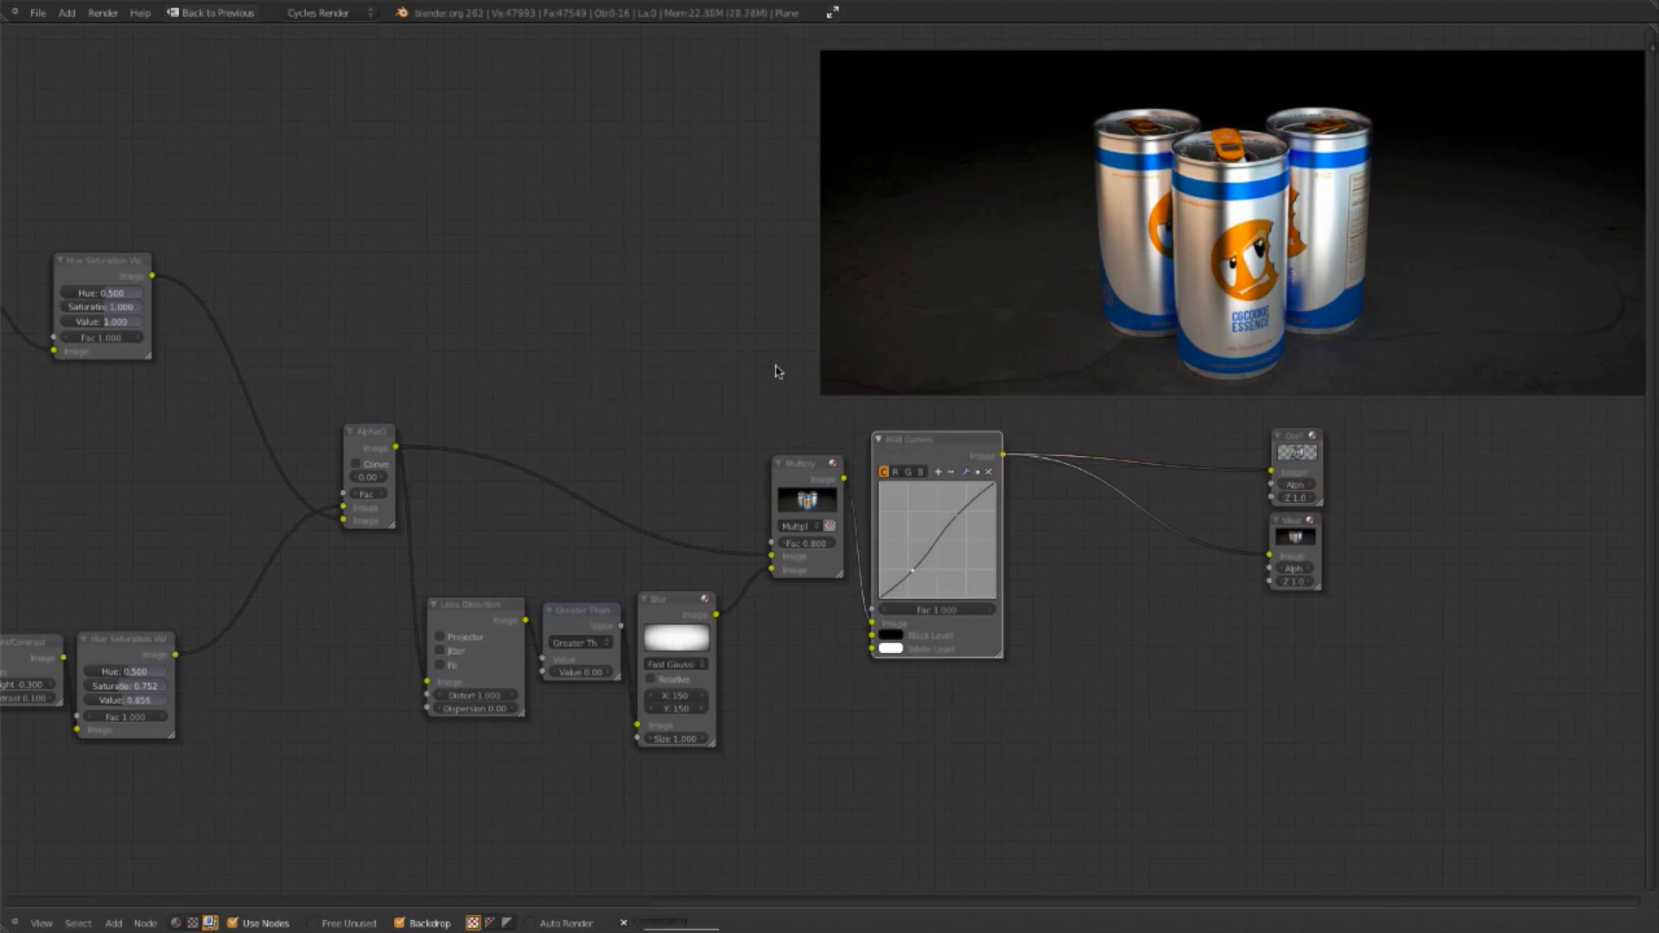
Step: Insert a Filter node on the link between the final RGB Curves node and the Viewer
{"action": "scroll", "coordinate": [885, 636], "scroll_direction": "down", "scroll_amount": 5}
{"action": "scroll", "coordinate": [1000, 513], "scroll_direction": "up", "scroll_amount": 1}
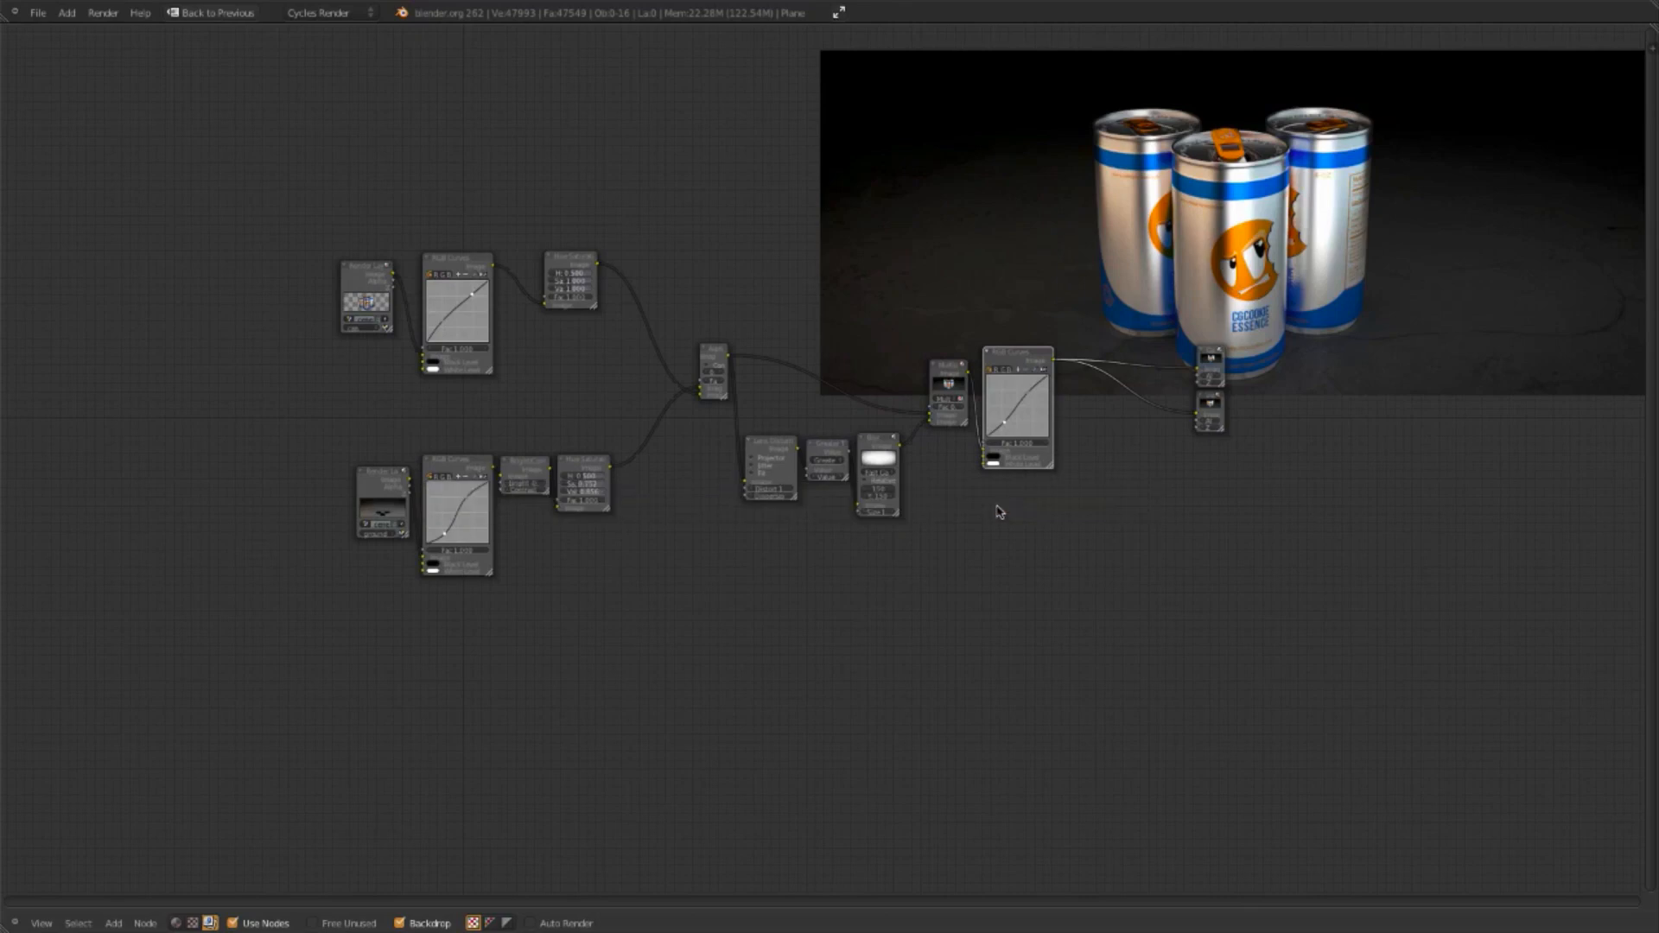
{"action": "scroll", "coordinate": [1027, 507], "scroll_direction": "up", "scroll_amount": 4}
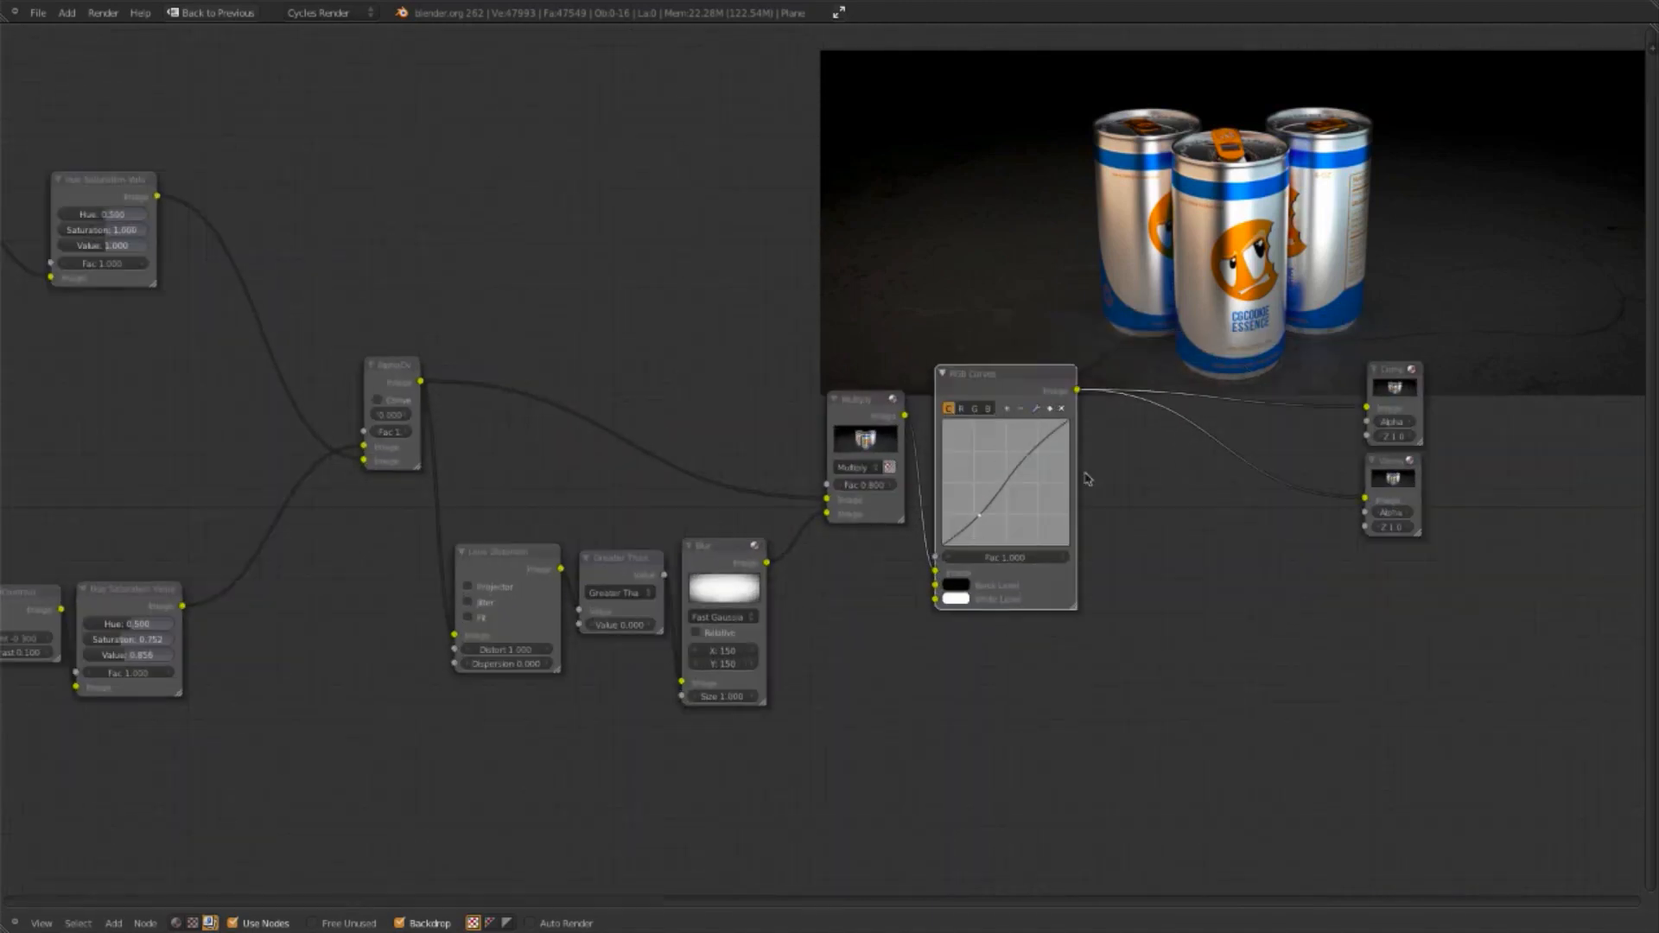
{"action": "key", "text": "shift+a"}
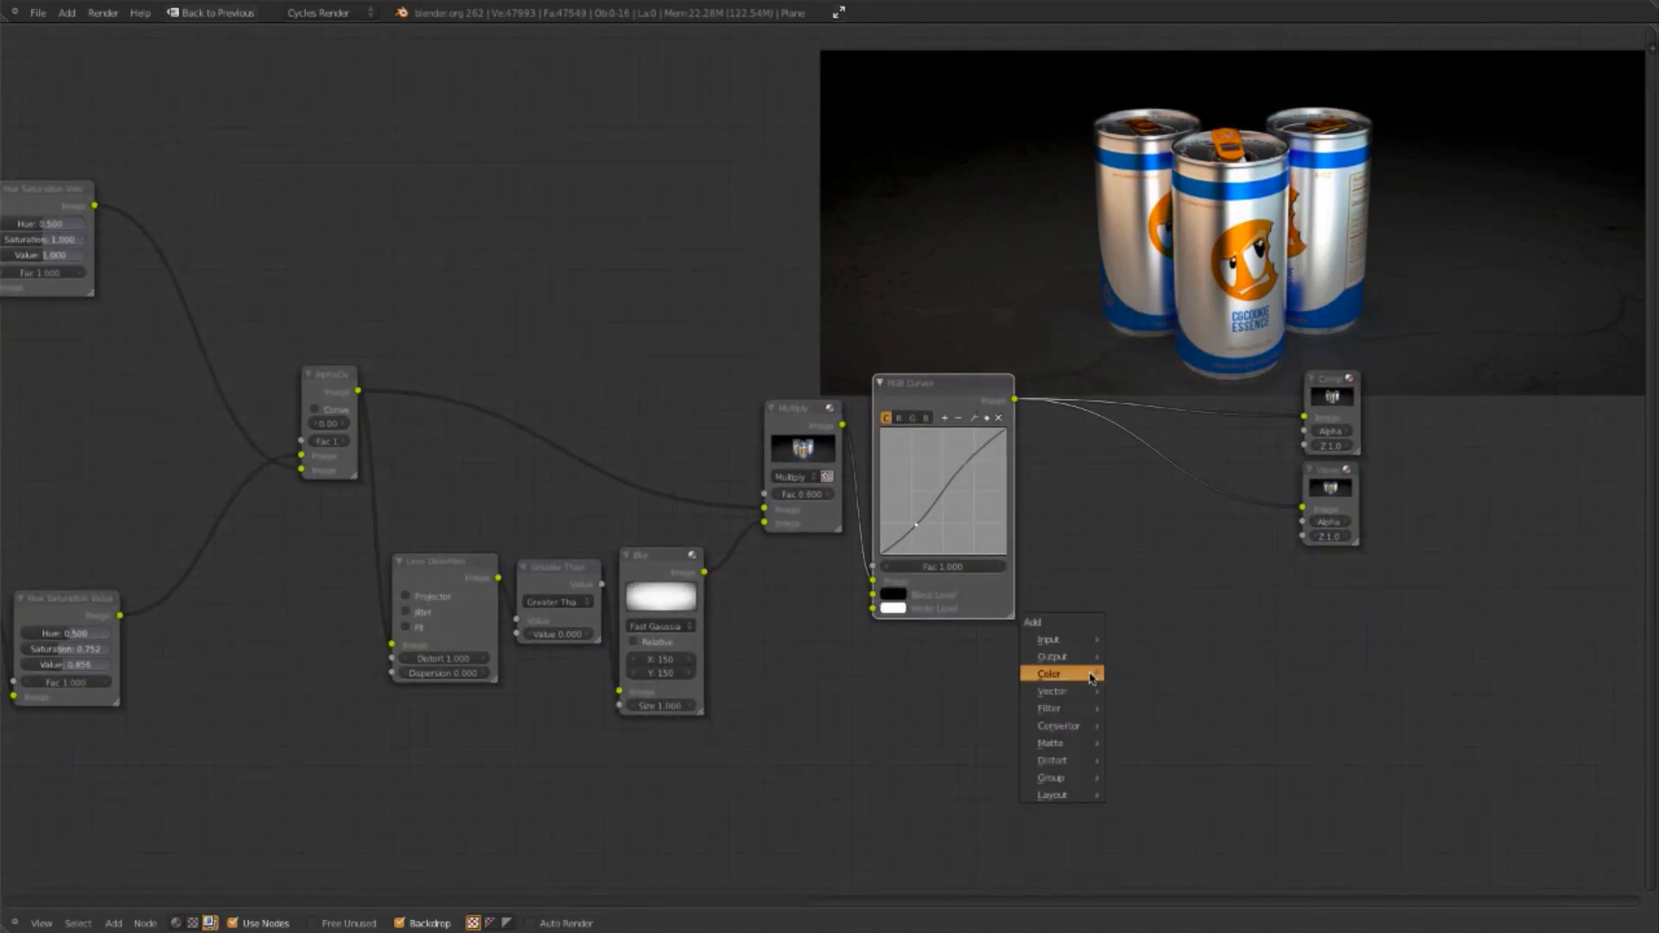
{"action": "mouse_move", "coordinate": [1068, 708]}
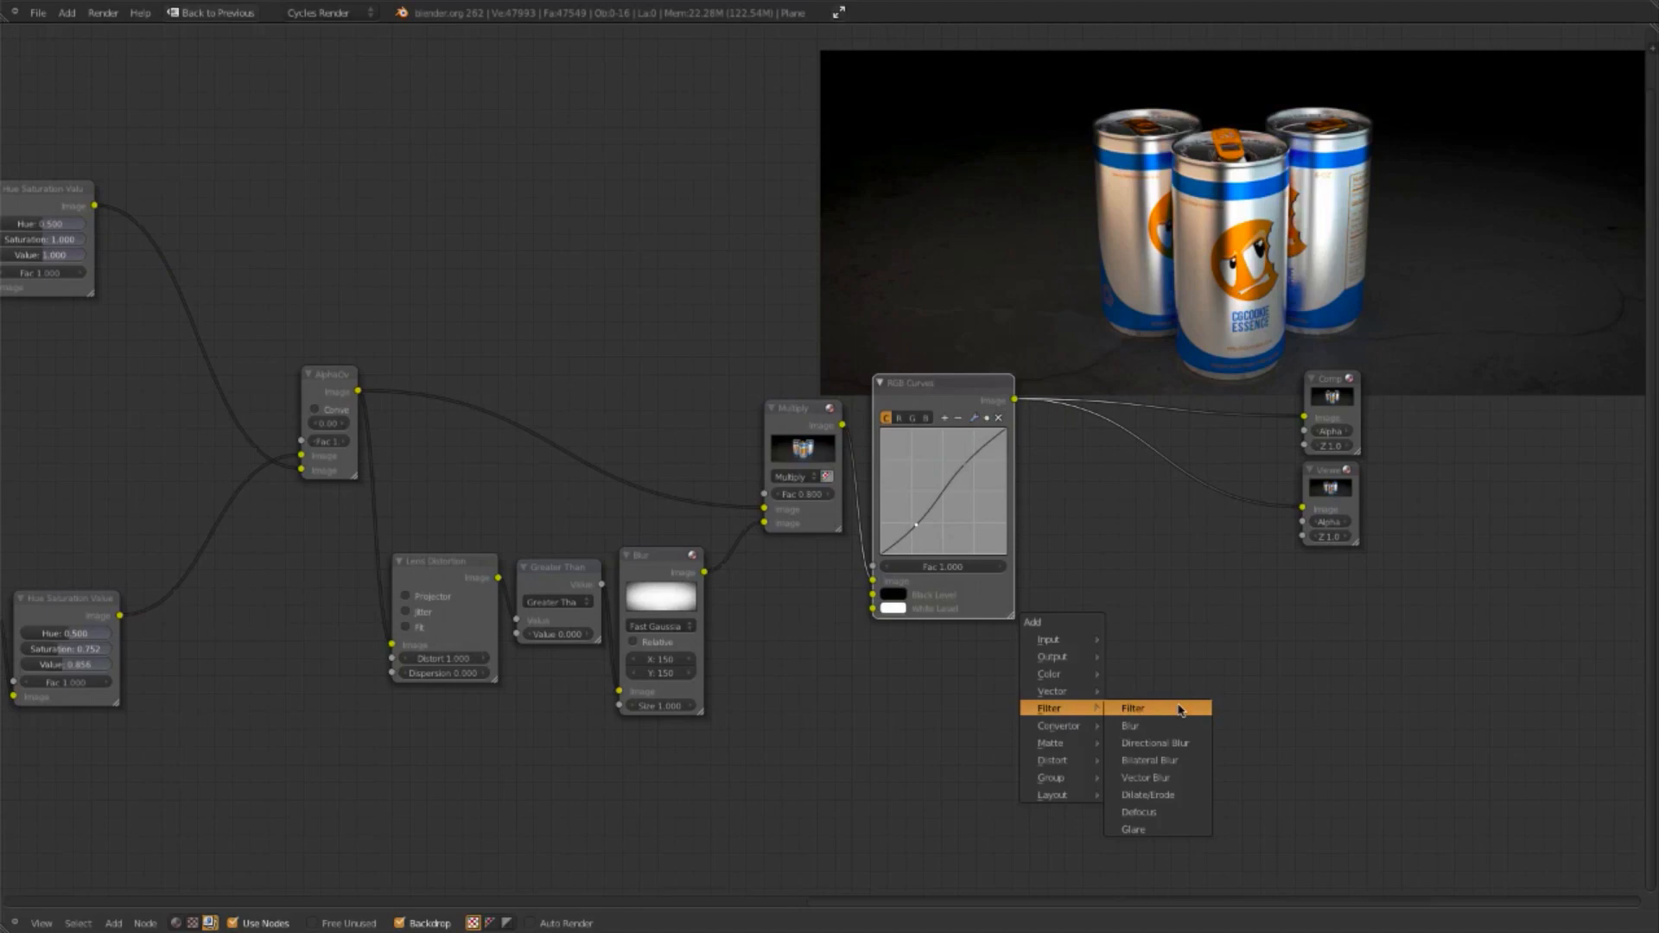
{"action": "left_click", "coordinate": [1181, 710]}
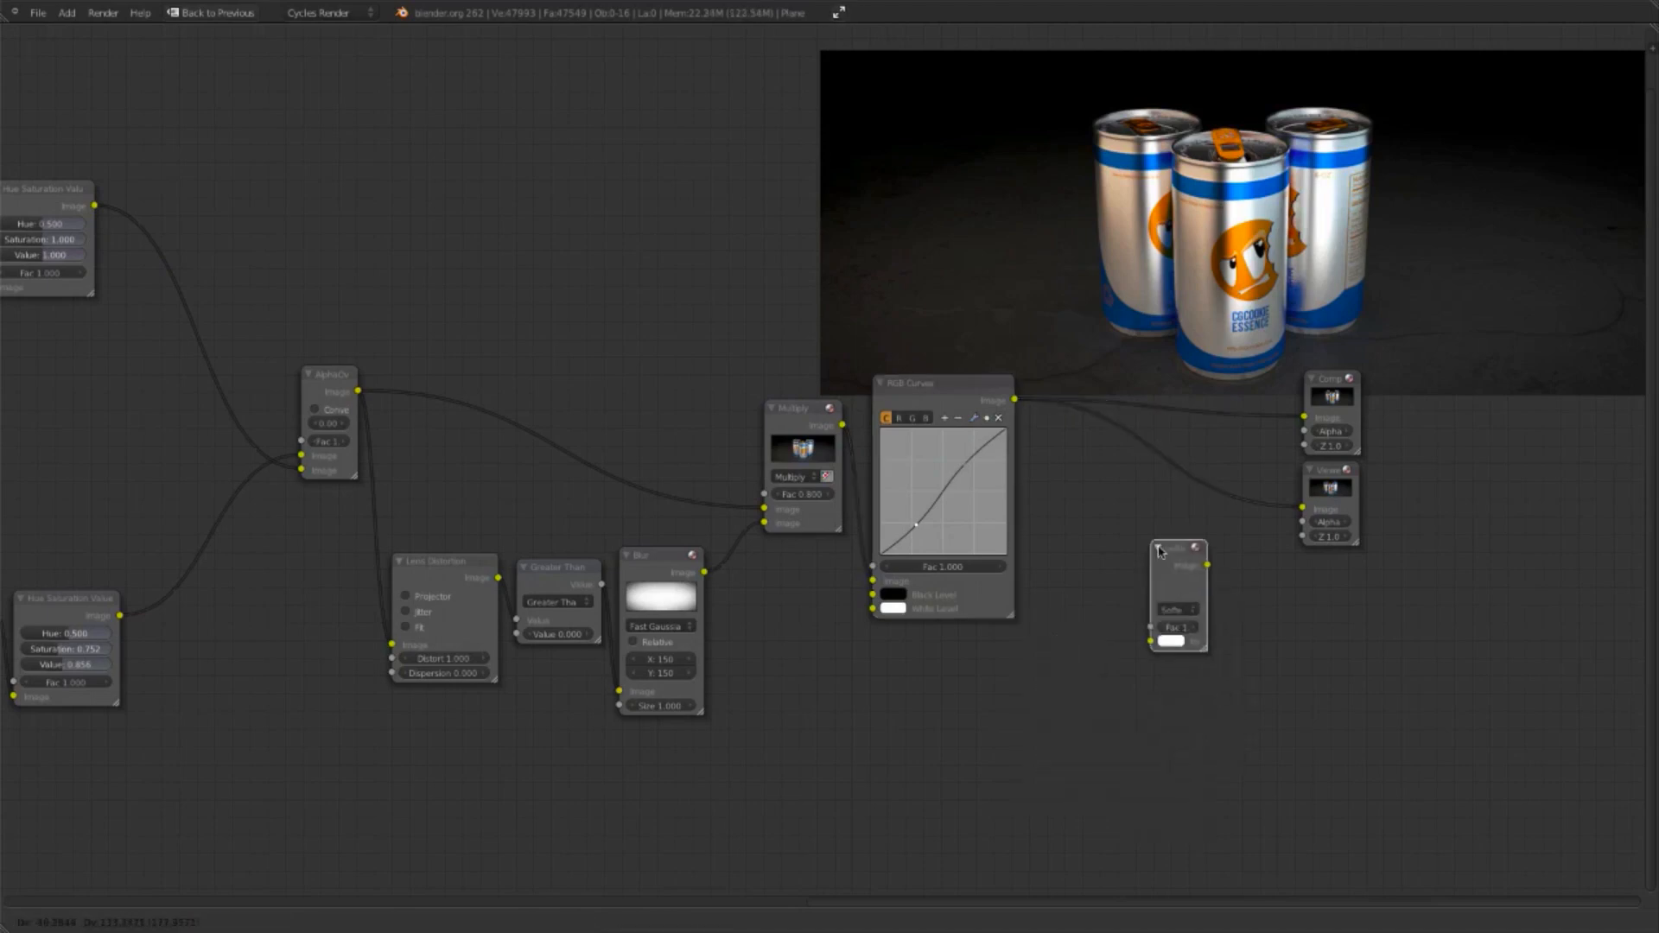
{"action": "left_click", "coordinate": [1075, 433]}
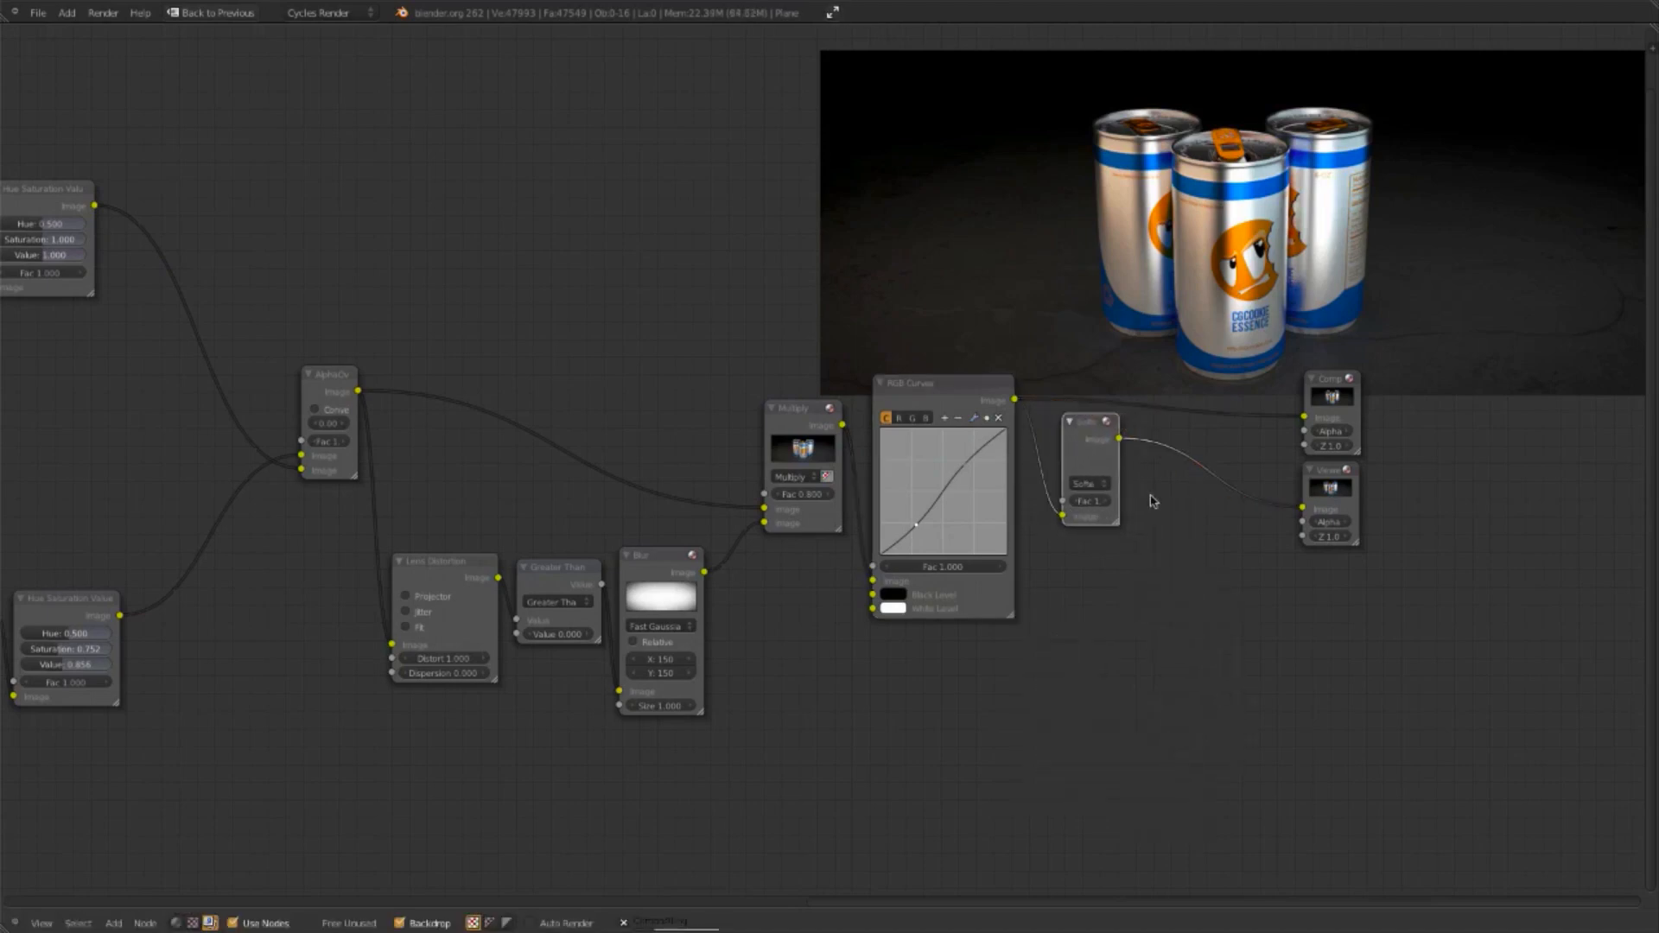
Step: Move the Filter node slightly and set its filter type to Sharpen
{"action": "scroll", "coordinate": [1210, 510], "scroll_direction": "up", "scroll_amount": 1}
{"action": "middle_click_drag", "start_coordinate": [1250, 521], "coordinate": [911, 585]}
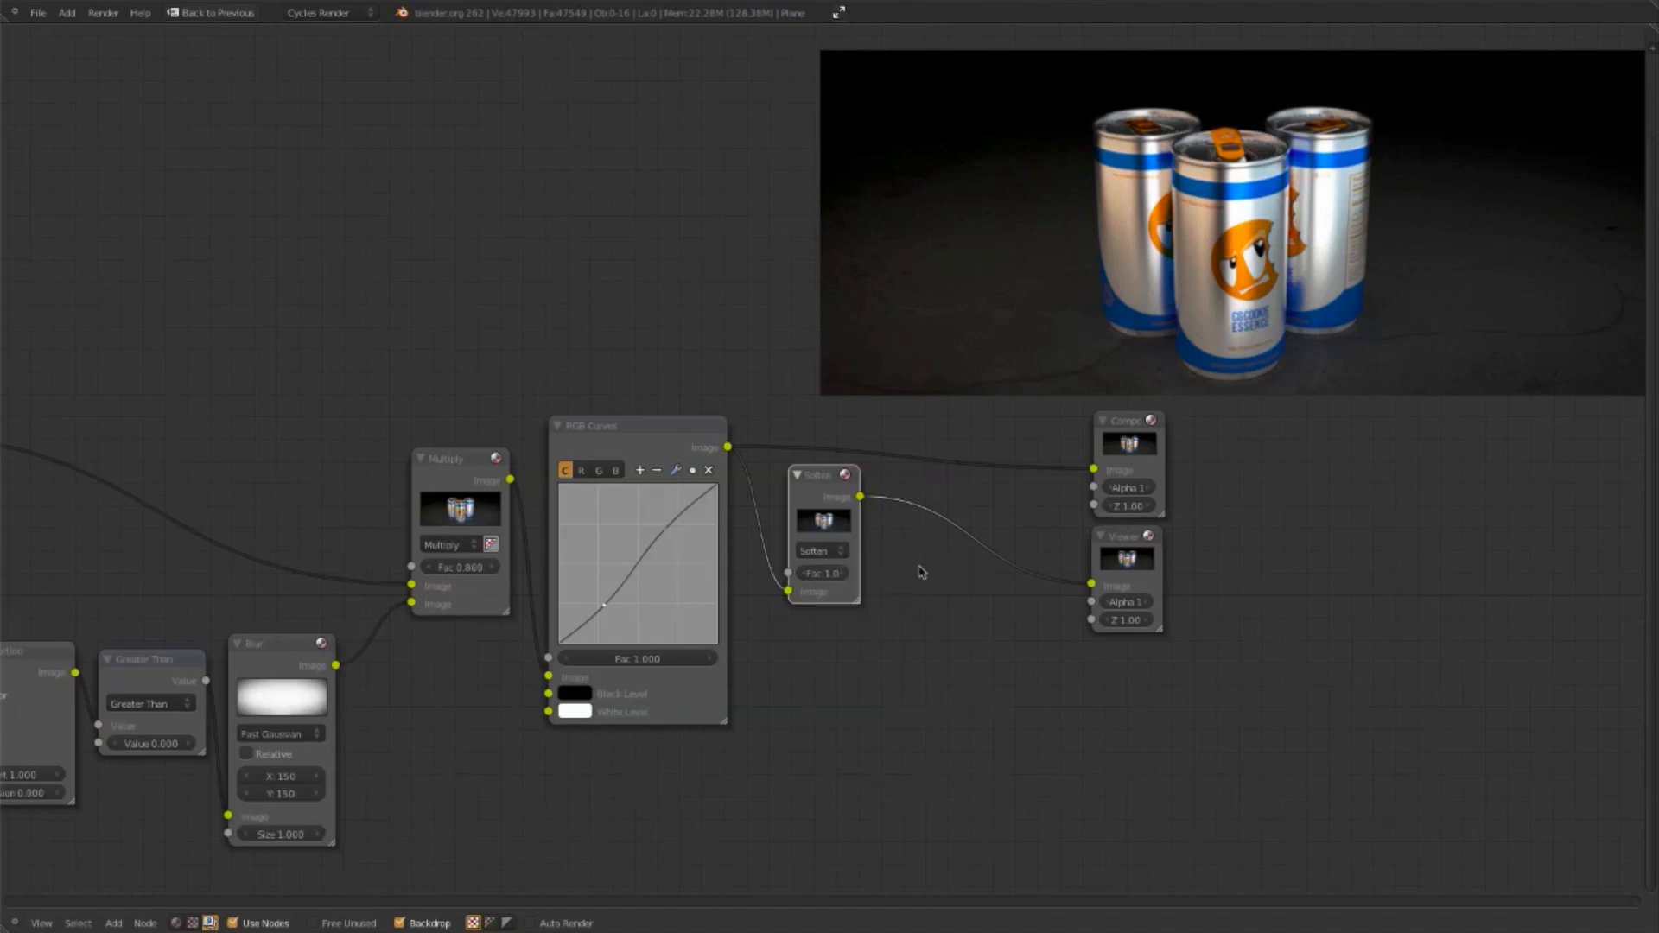
{"action": "left_click_drag", "start_coordinate": [833, 477], "coordinate": [827, 467]}
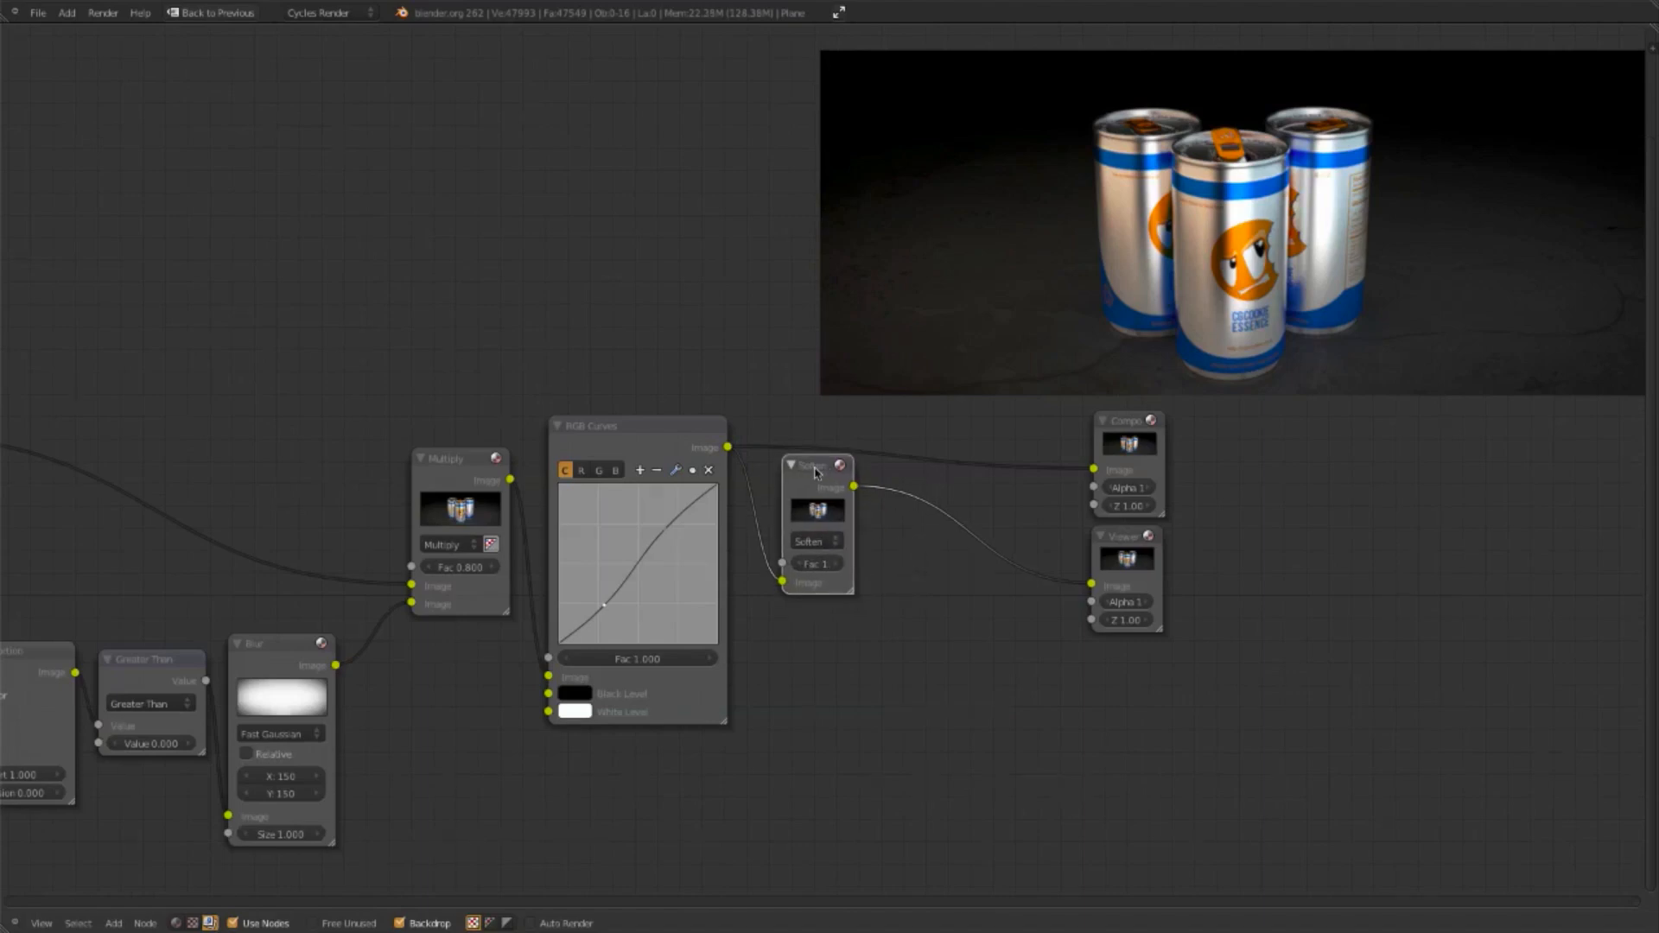
{"action": "left_click", "coordinate": [816, 542]}
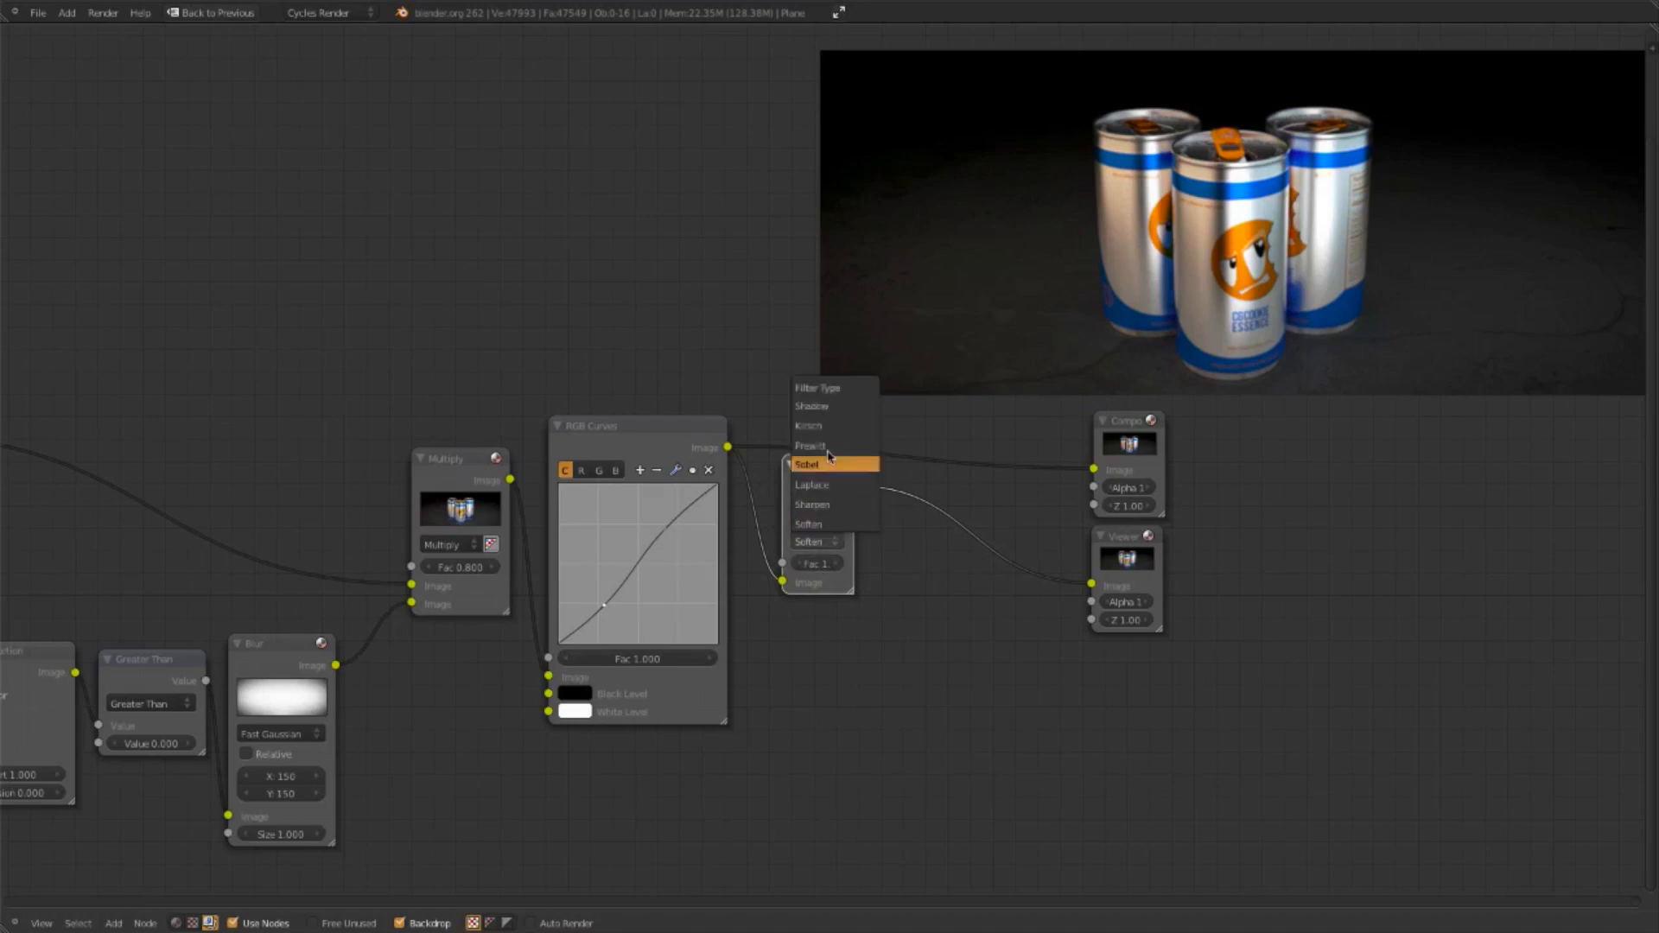
{"action": "left_click", "coordinate": [833, 504]}
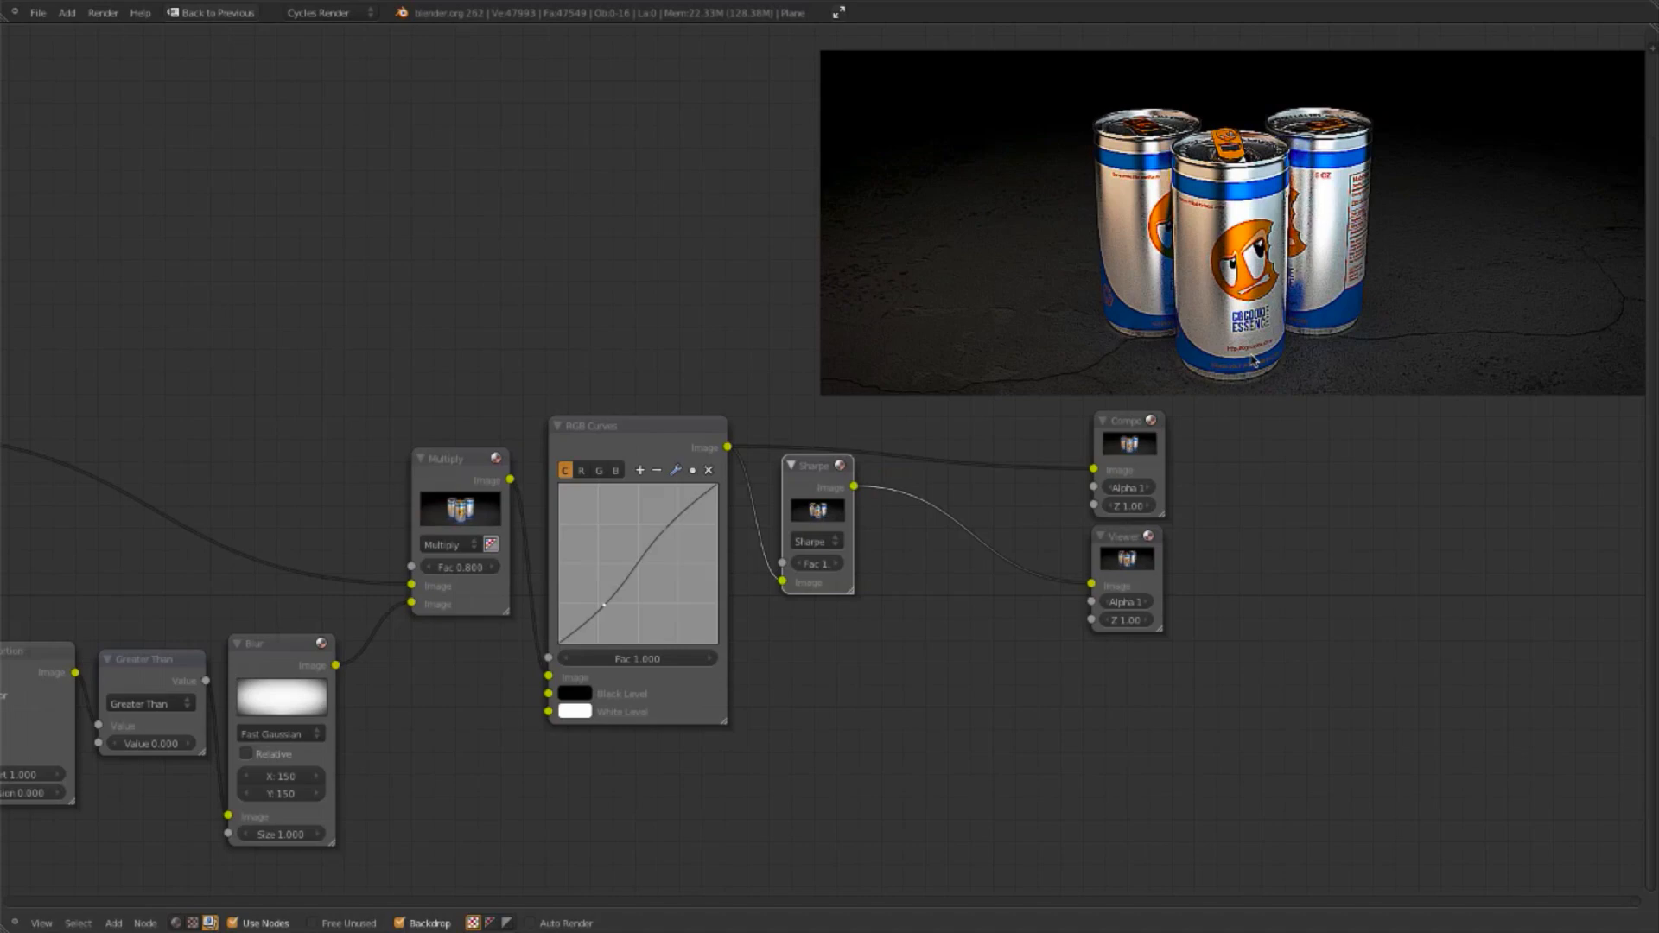
Step: Set the Sharpen node's factor to 0.1 and compare its Viewer output with that of the final RGB Curves node
{"action": "left_click", "coordinate": [828, 562]}
{"action": "type", "text": ".1"}
{"action": "key", "text": "Return"}
{"action": "left_click", "coordinate": [641, 433]}
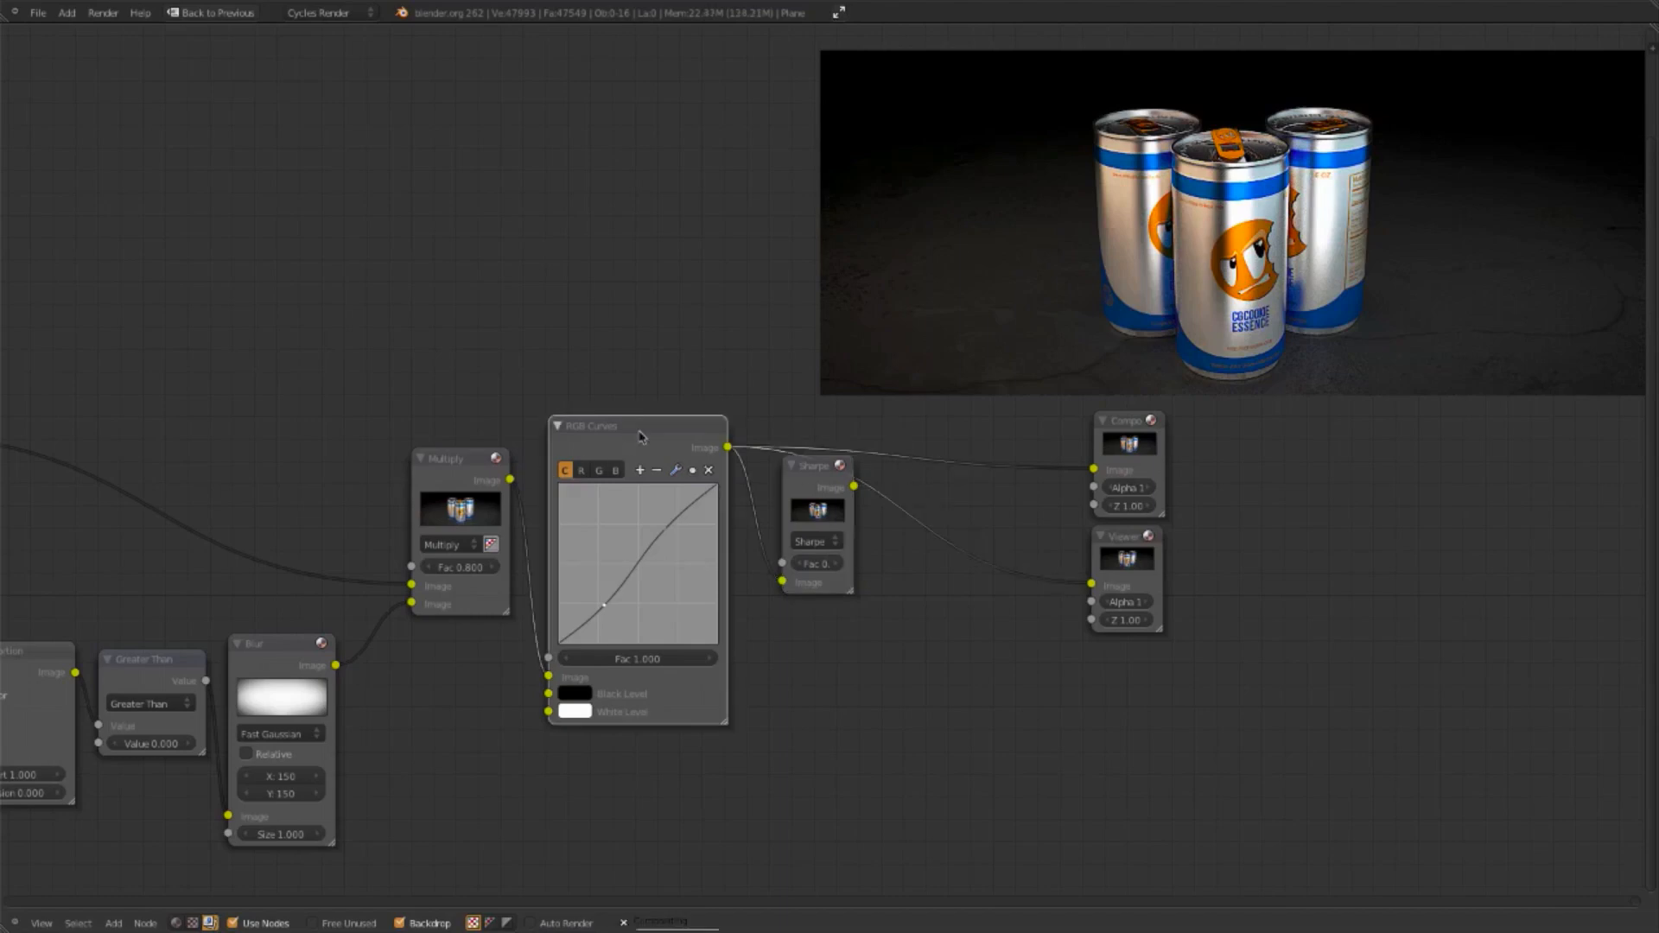
{"action": "left_click", "coordinate": [824, 466]}
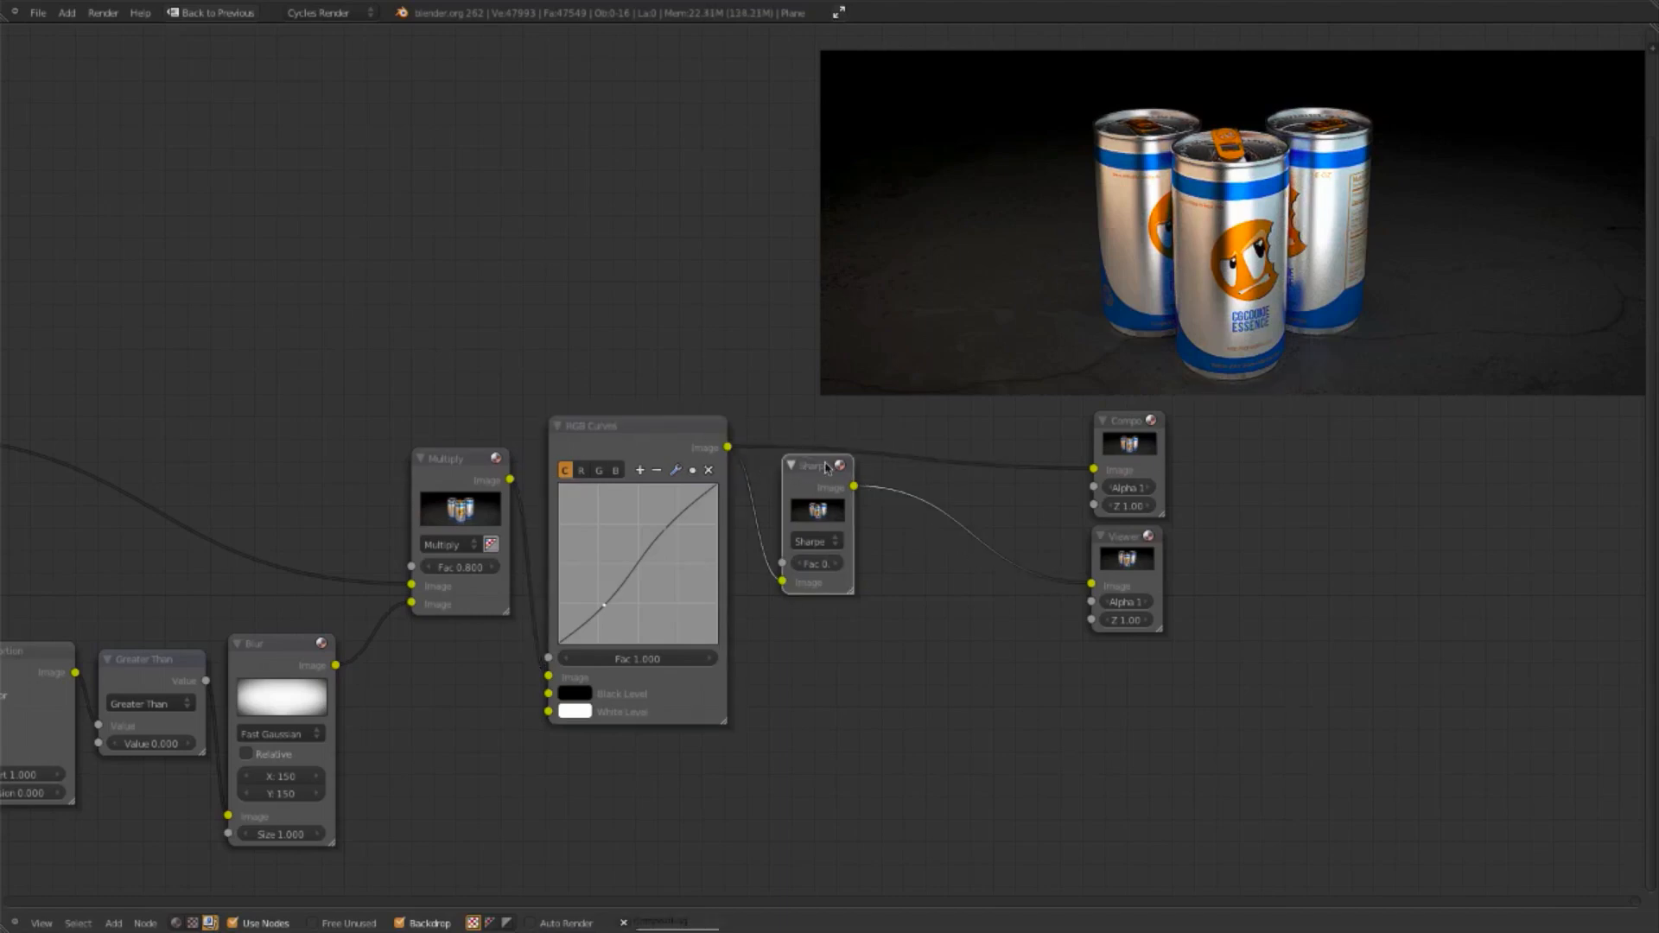
{"action": "left_click", "coordinate": [657, 433]}
{"action": "left_click", "coordinate": [808, 469]}
Step: Set the Sharpen factor to 0.075, compare it against the final RGB Curves output, and move the node closer to RGB Curves
{"action": "left_click", "coordinate": [816, 563]}
{"action": "type", "text": "0"}
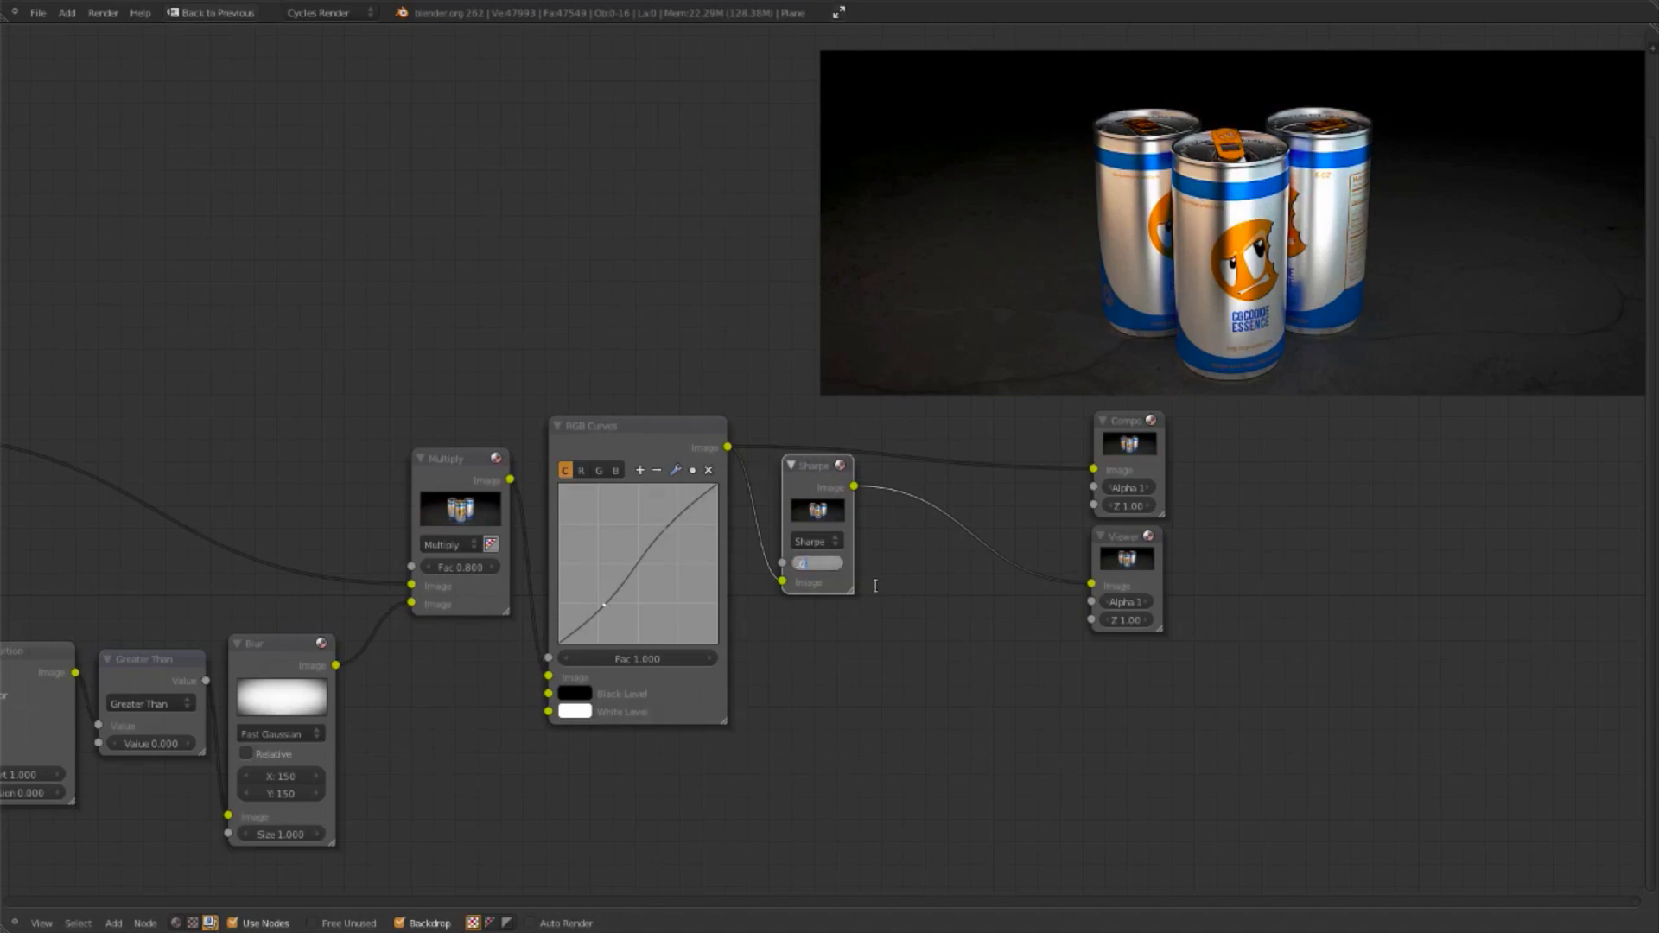
{"action": "type", "text": ".075"}
{"action": "key", "text": "Return"}
{"action": "left_click", "coordinate": [630, 441]}
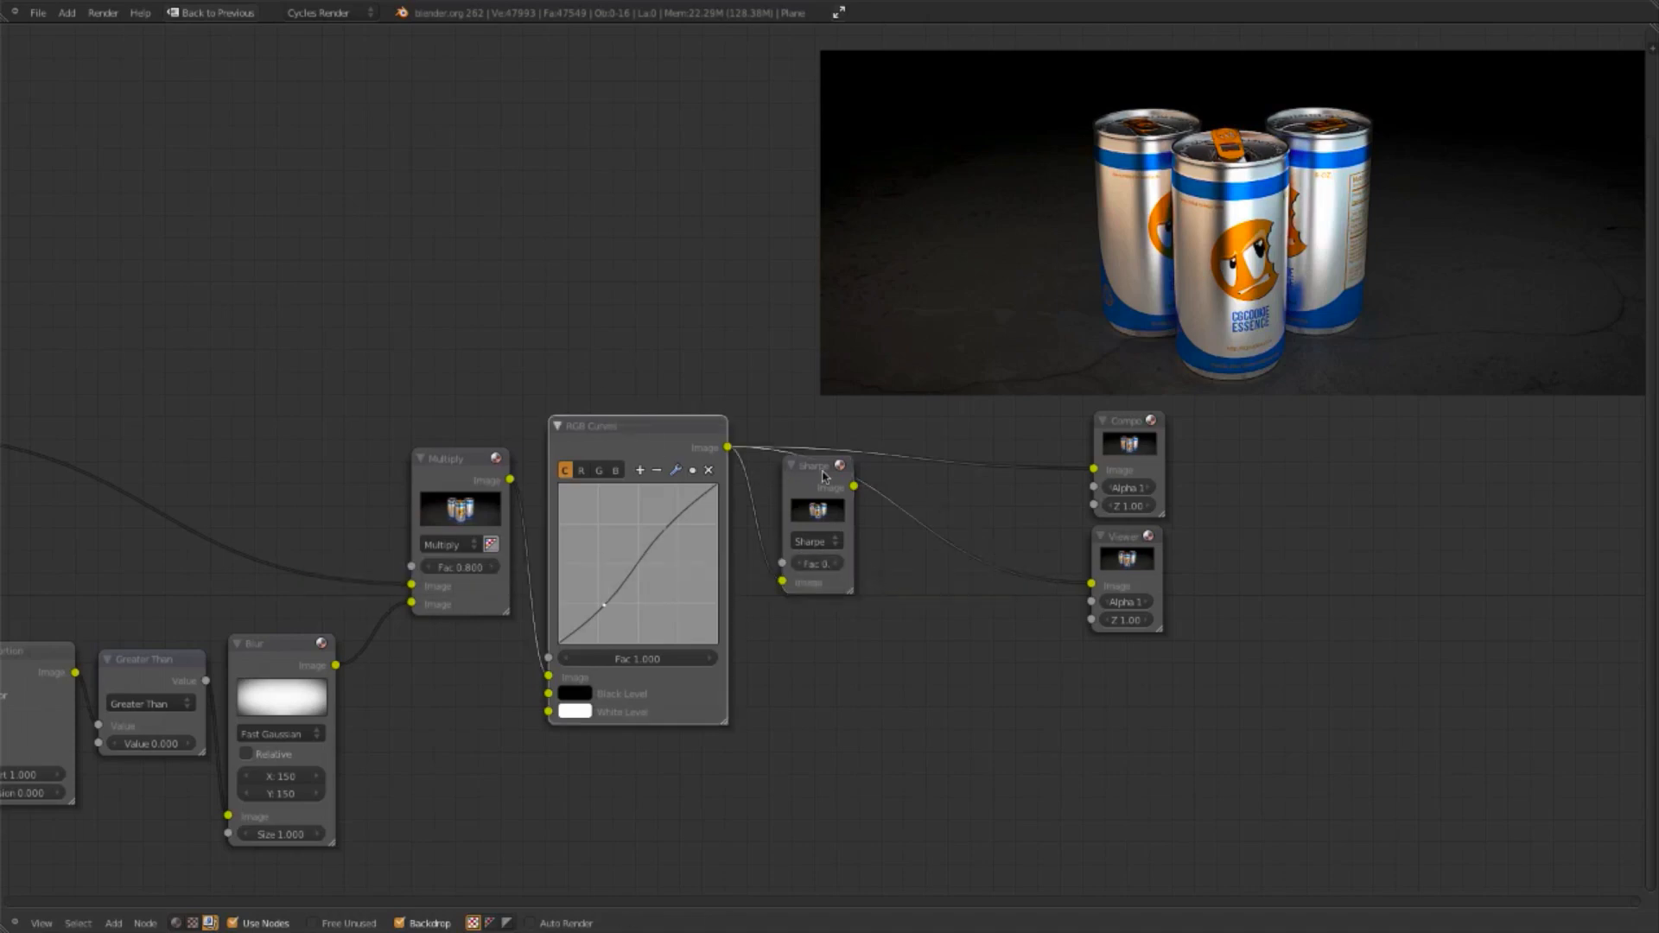
{"action": "left_click_drag", "start_coordinate": [821, 464], "coordinate": [793, 458]}
Step: Add a Lens Distortion node and insert it on the link between the Sharpen node and the Viewer
{"action": "key", "text": "shift+a"}
{"action": "mouse_move", "coordinate": [870, 581]}
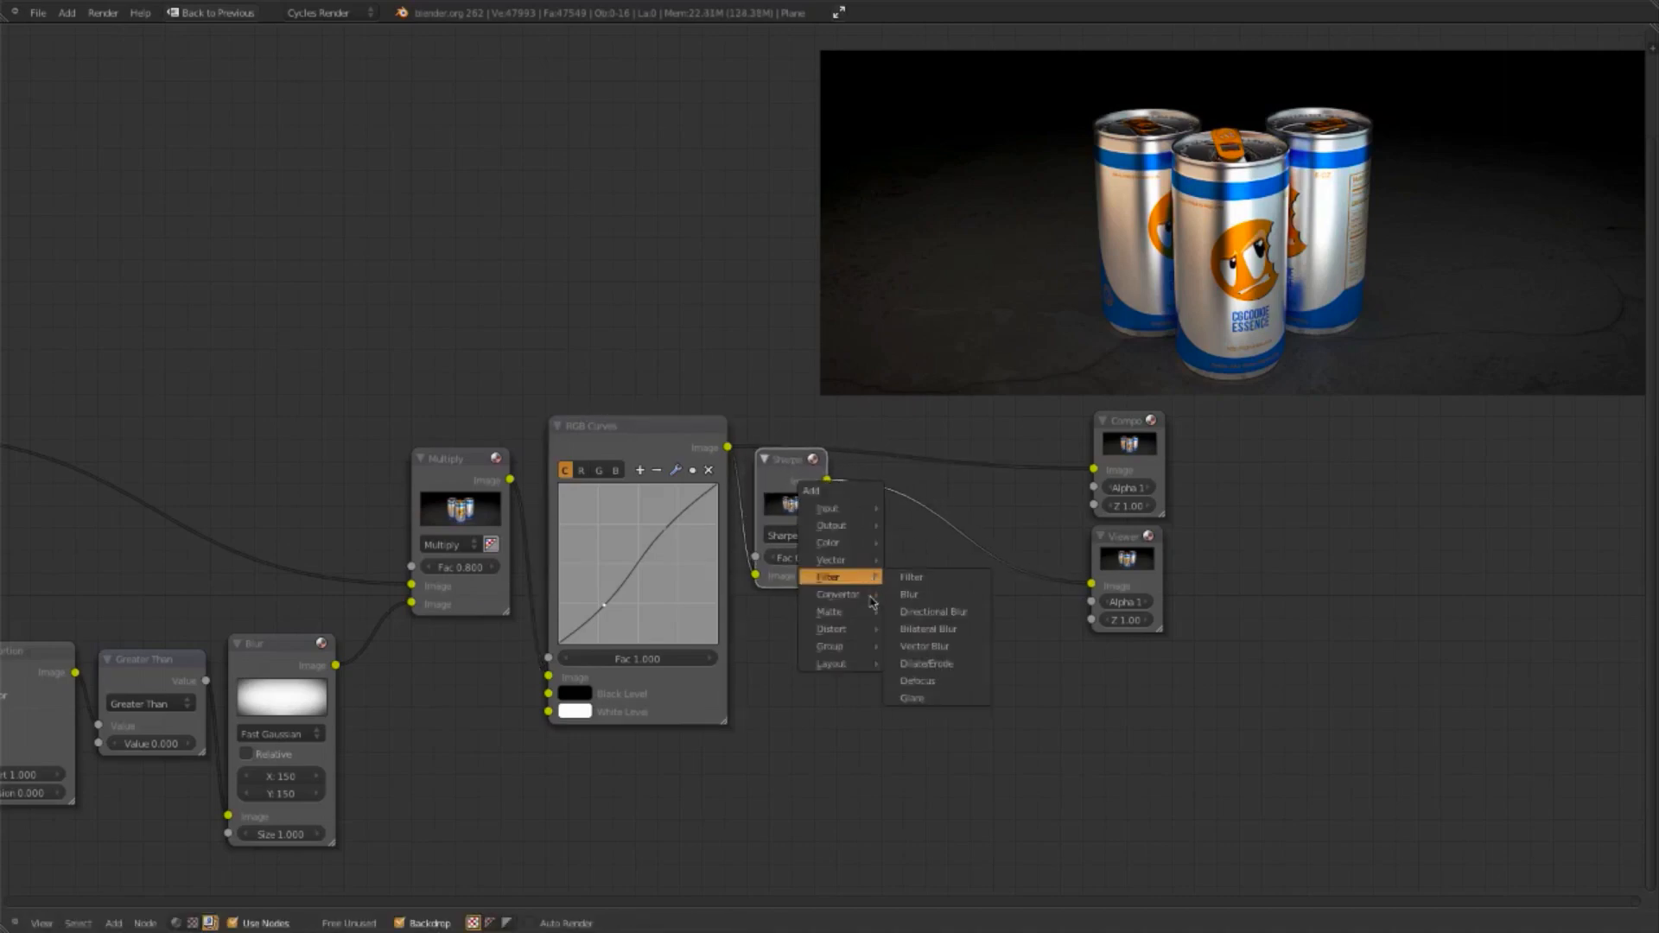
{"action": "mouse_move", "coordinate": [856, 628]}
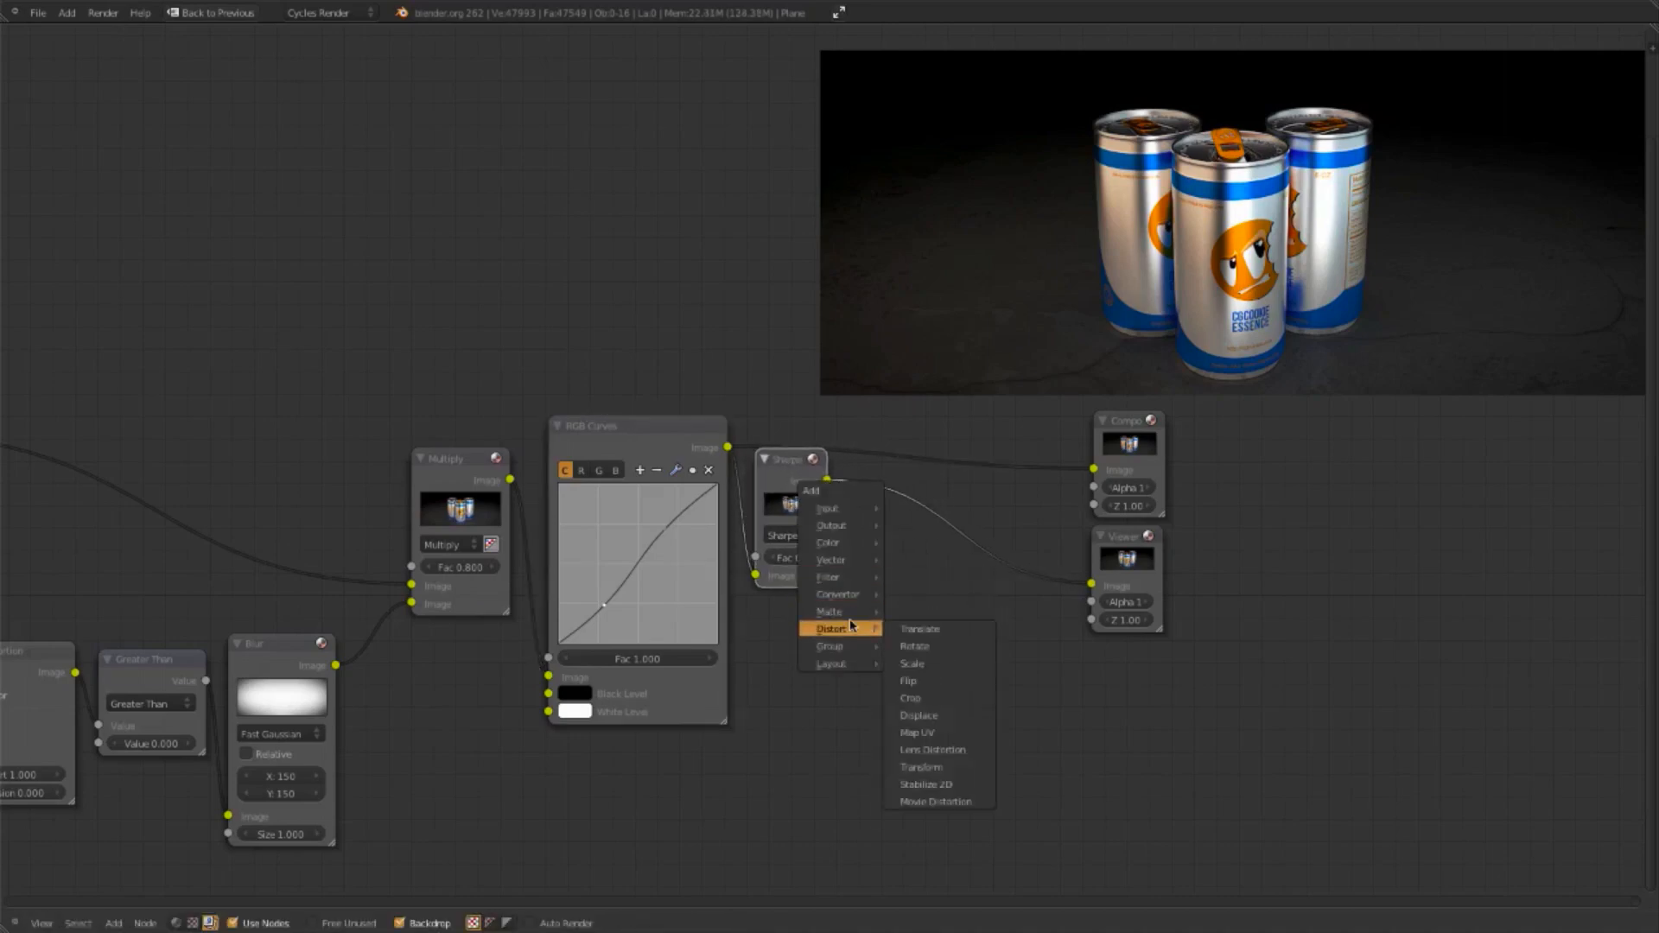
{"action": "left_click", "coordinate": [994, 750]}
{"action": "left_click", "coordinate": [845, 511]}
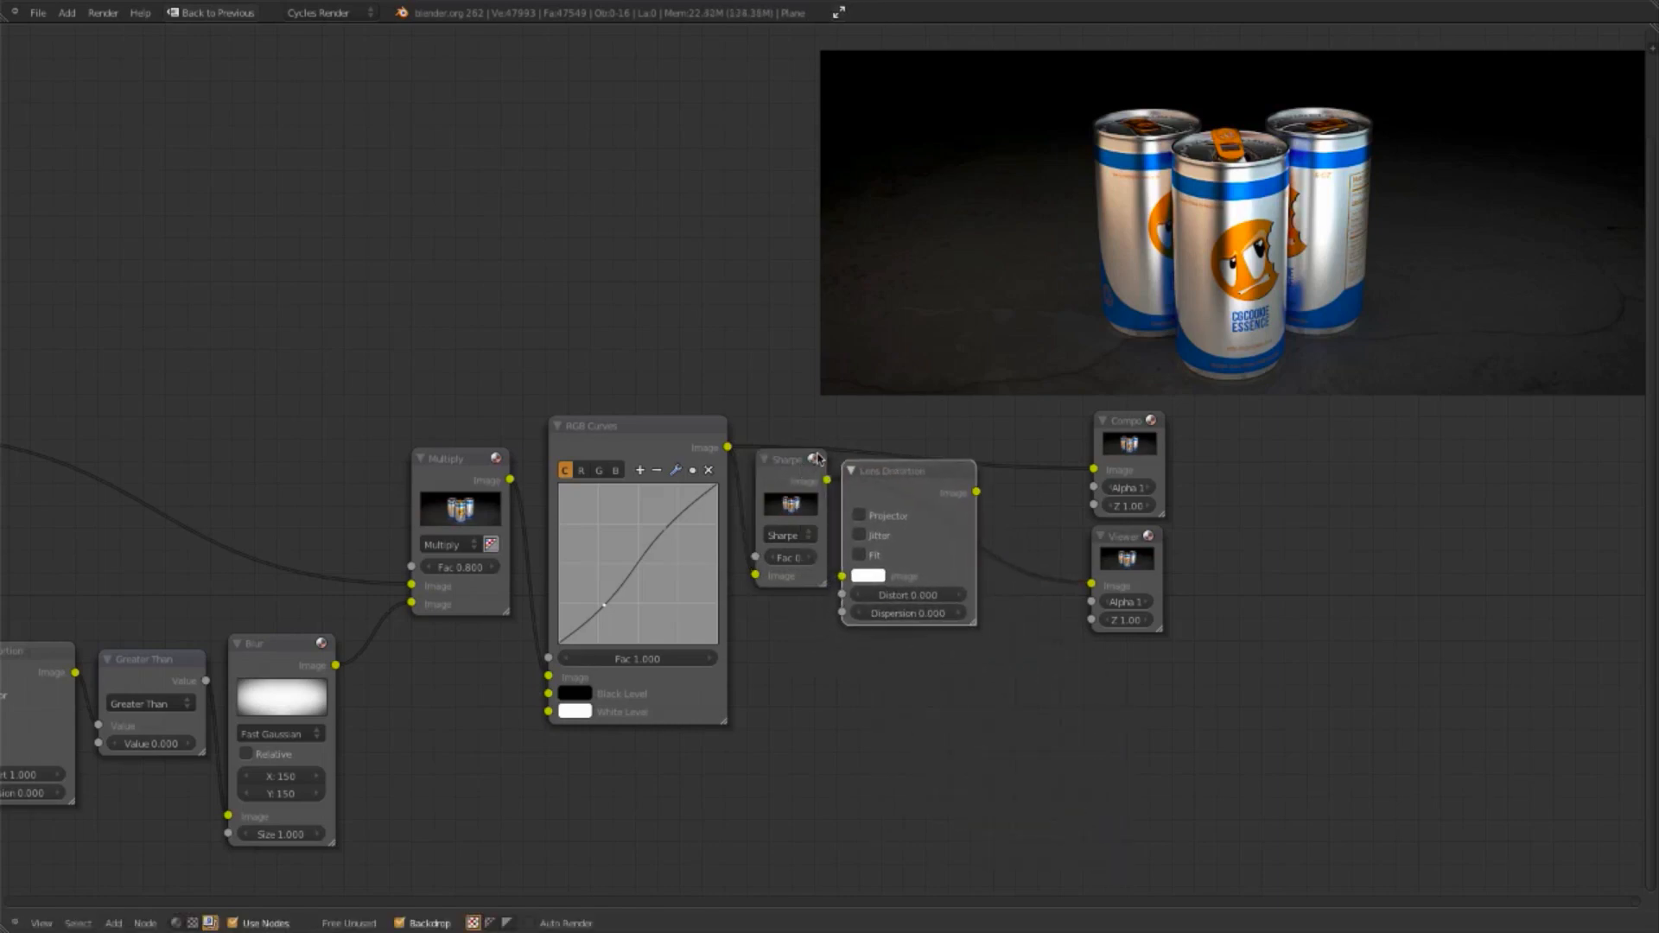
{"action": "left_click_drag", "start_coordinate": [899, 471], "coordinate": [918, 483]}
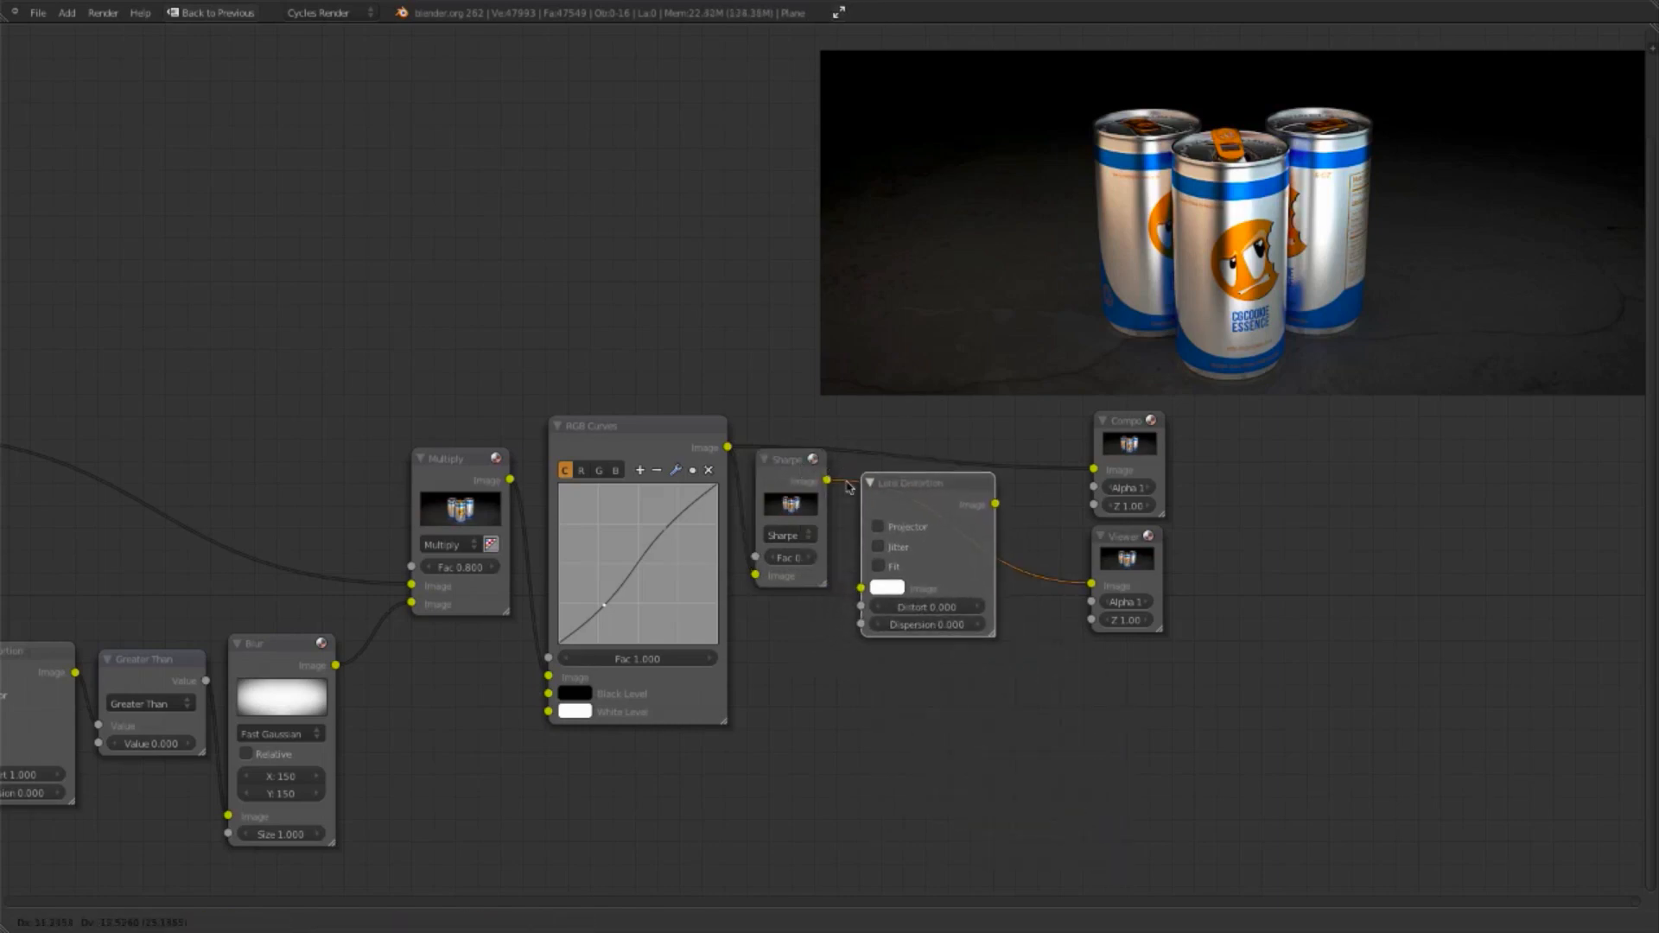
Step: Nudge the new Lens Distortion node up and set its dispersion to 0.025
{"action": "left_click", "coordinate": [975, 624]}
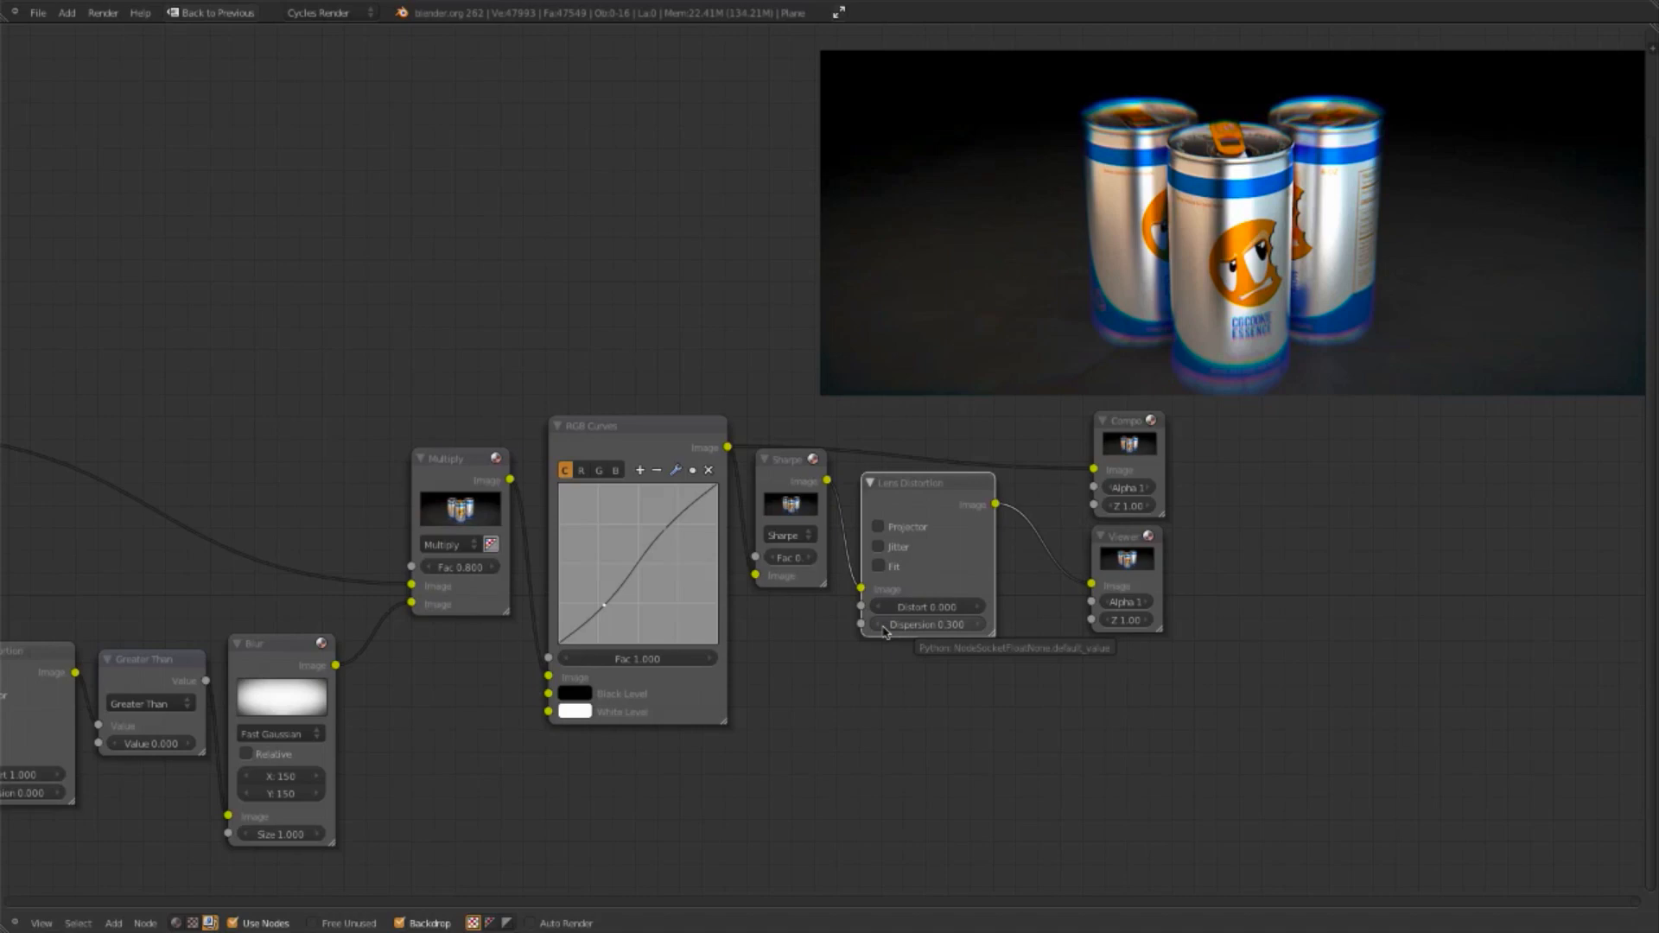
{"action": "left_click", "coordinate": [885, 622]}
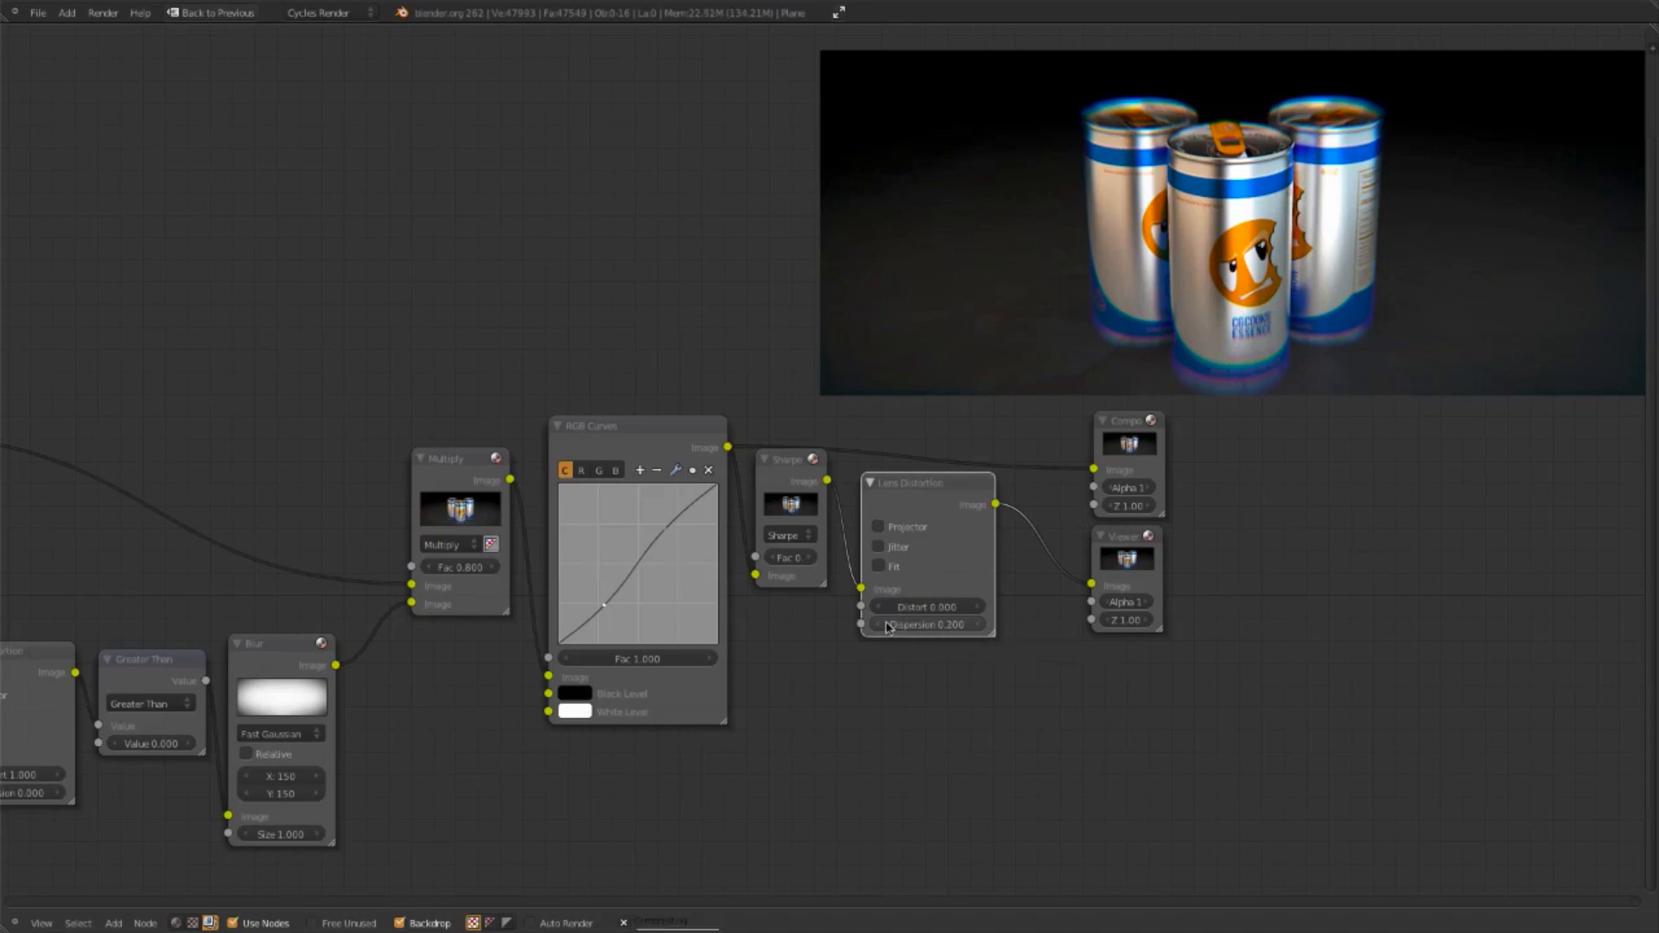
{"action": "left_click", "coordinate": [886, 624]}
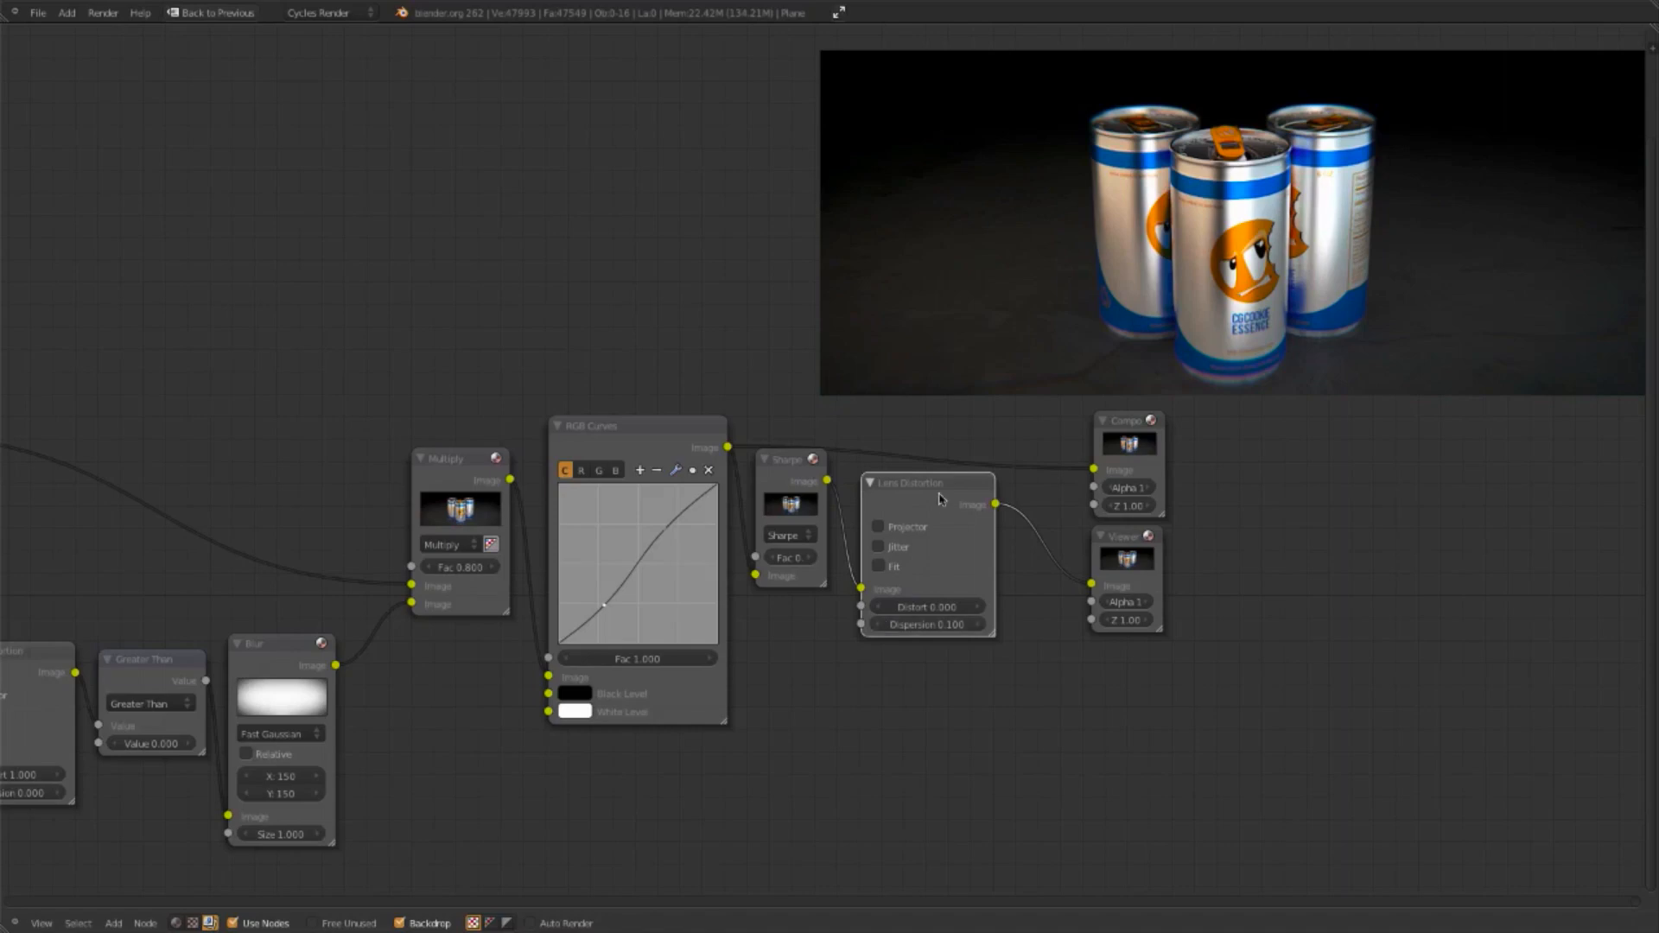
{"action": "left_click_drag", "start_coordinate": [925, 495], "coordinate": [925, 475]}
{"action": "left_click", "coordinate": [961, 607]}
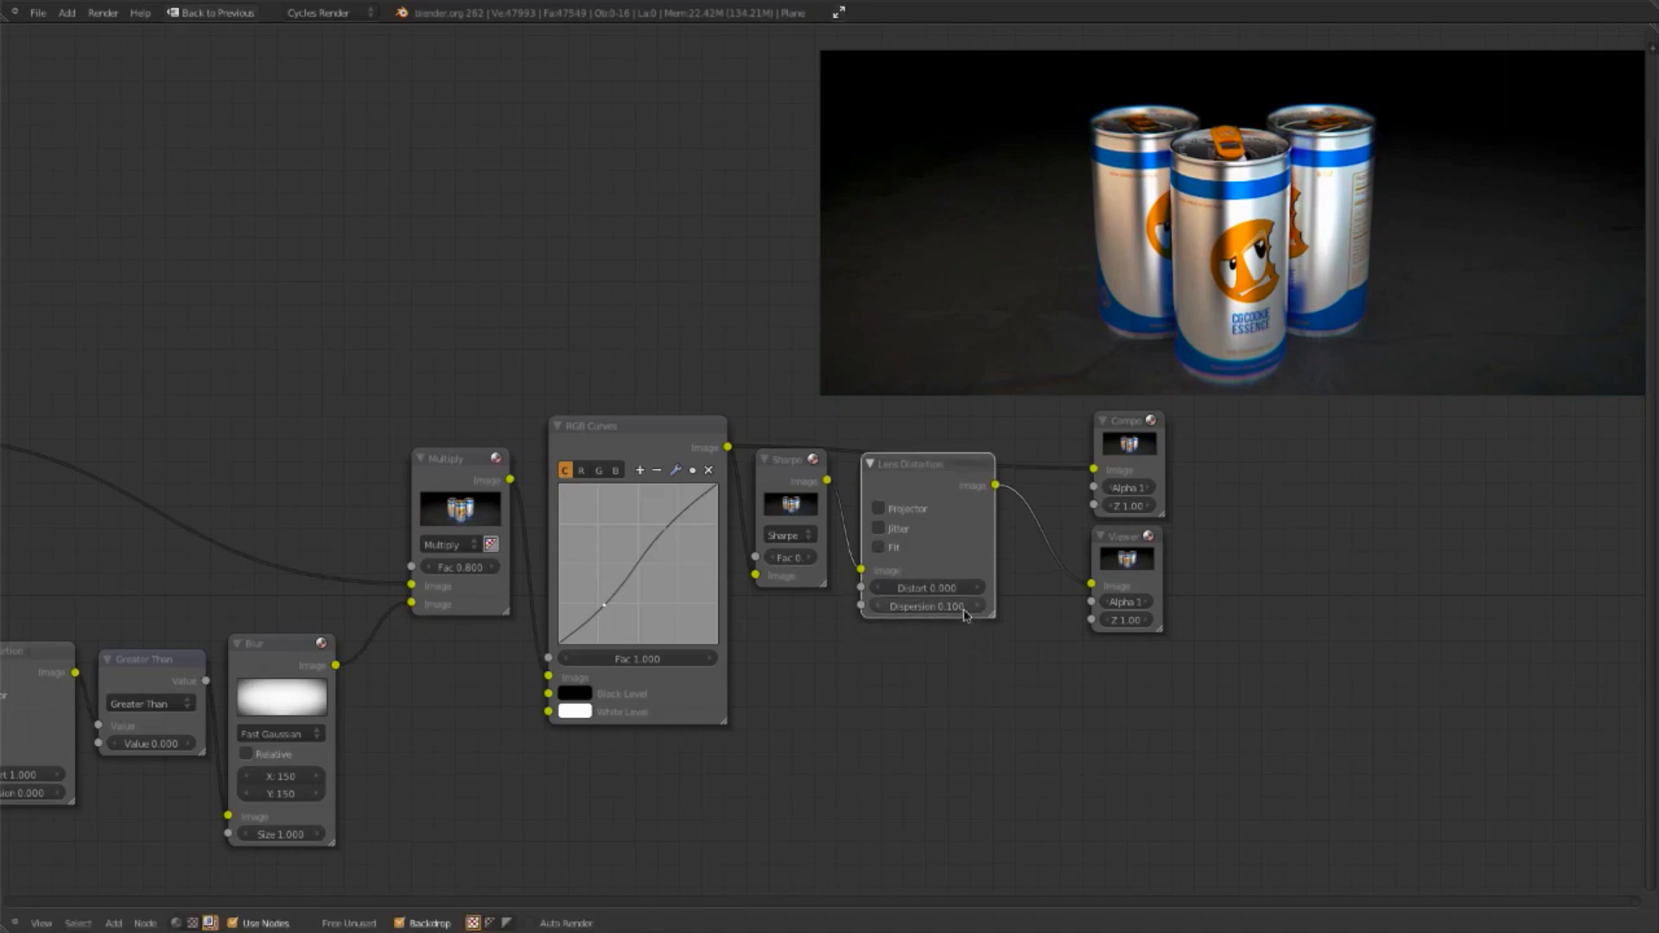
{"action": "type", "text": "0.025"}
{"action": "key", "text": "Return"}
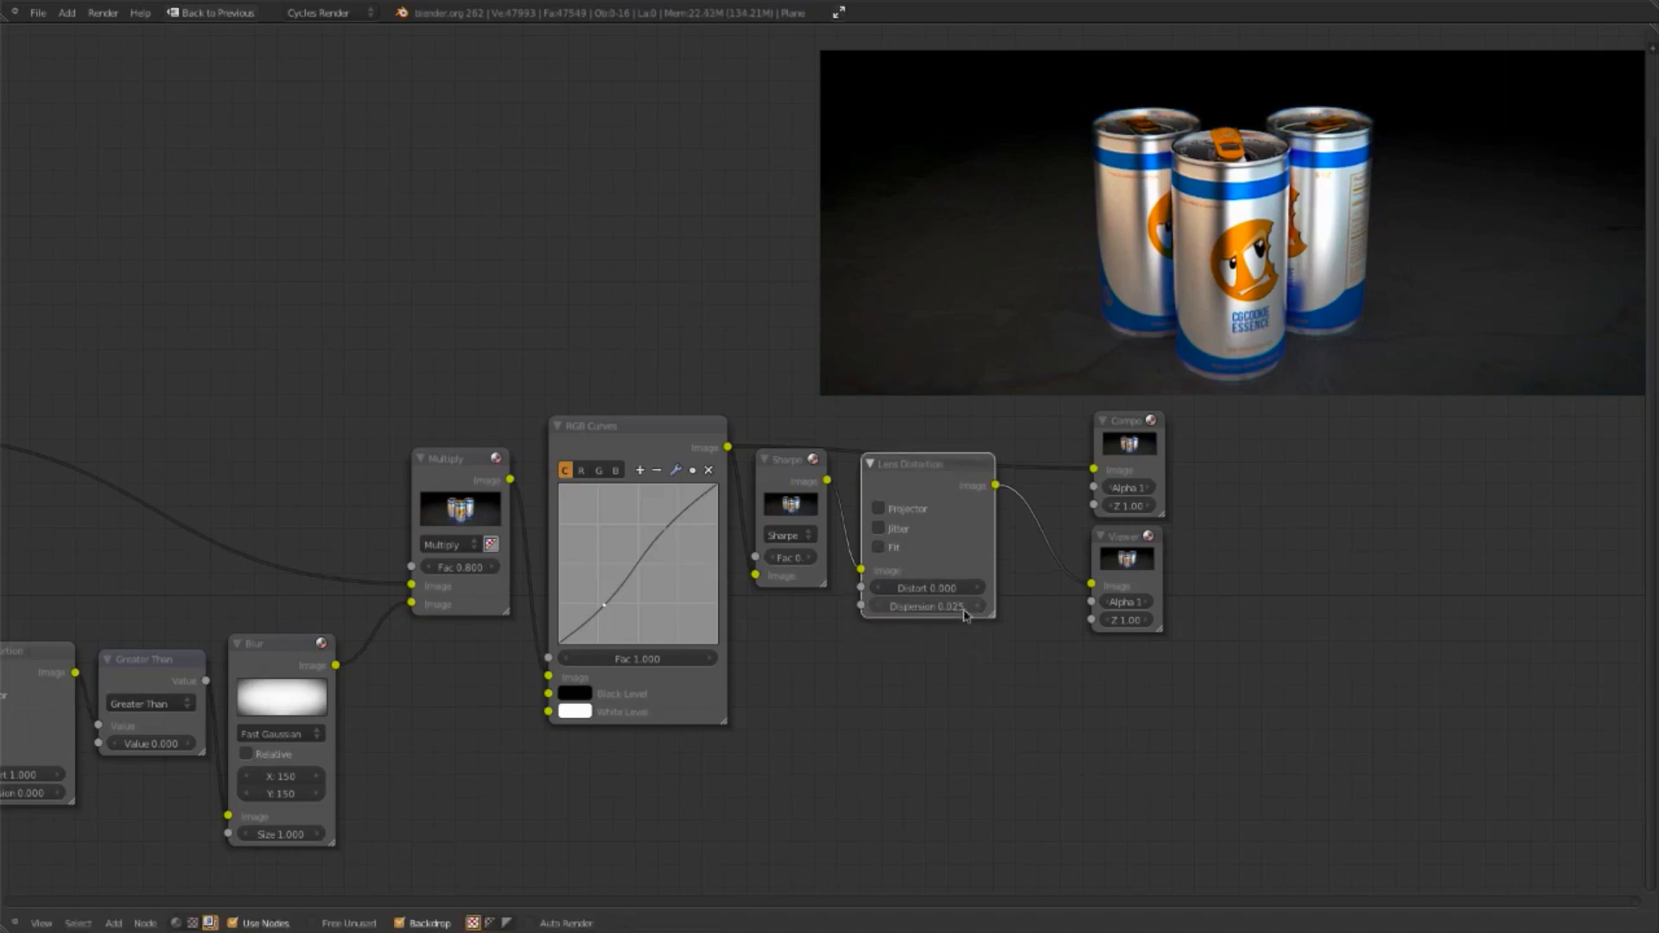
Step: Compare the final RGB Curves output with the Lens Distortion output in the Viewer
{"action": "left_click", "coordinate": [678, 436]}
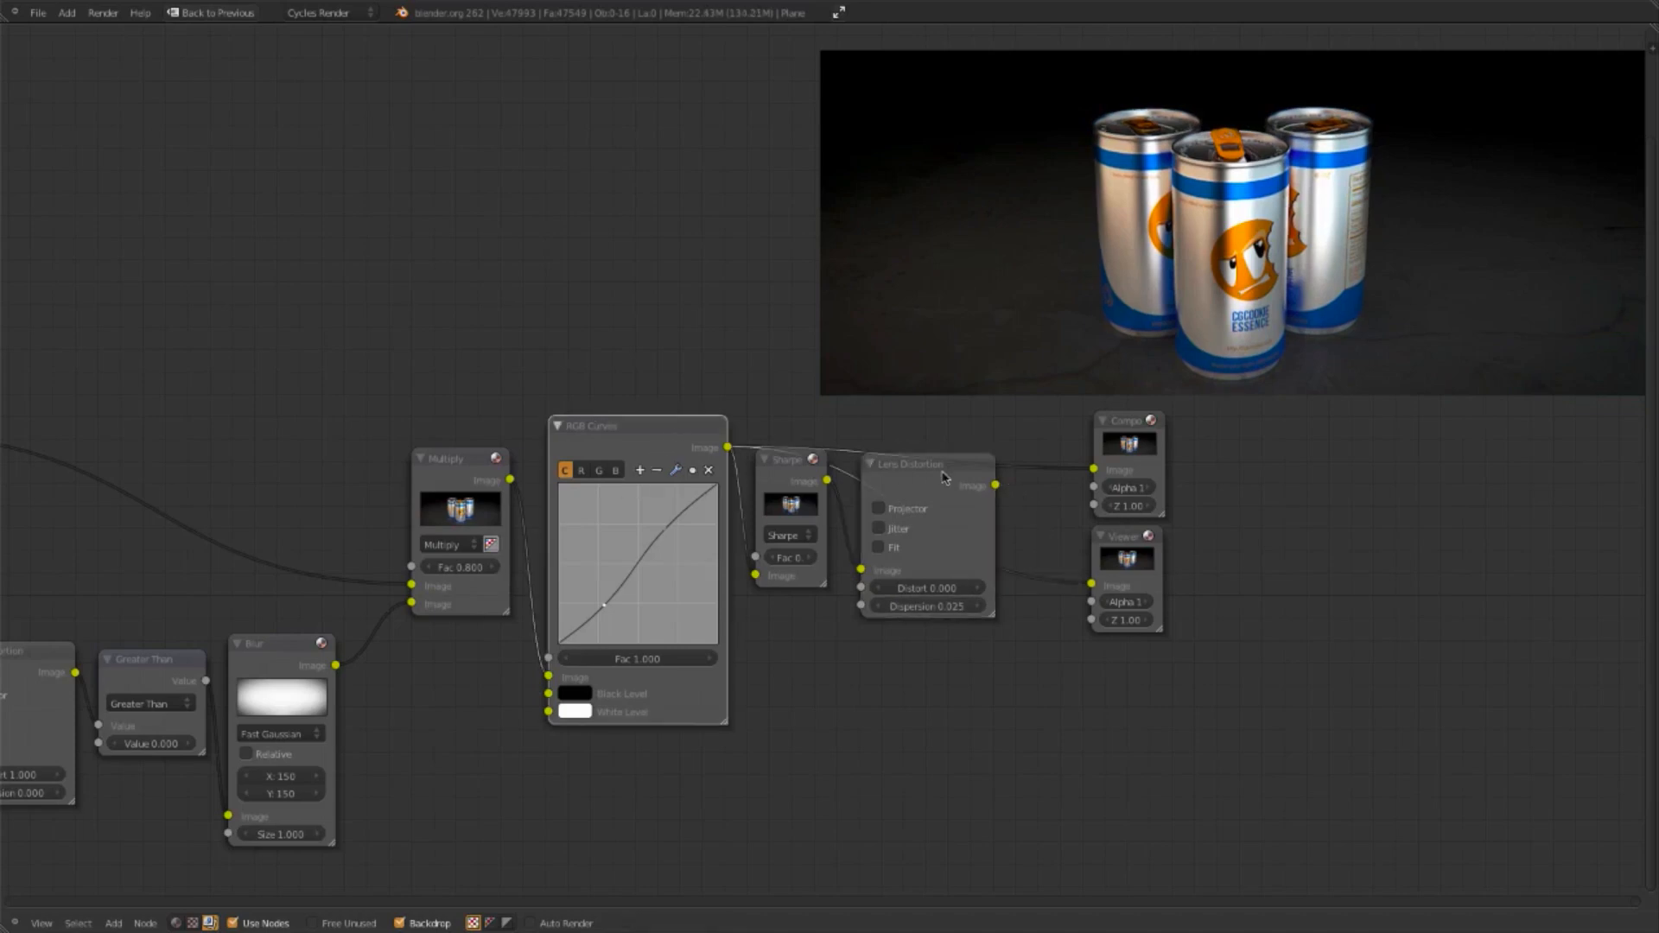
{"action": "left_click", "coordinate": [901, 471], "text": "ctrl+shift"}
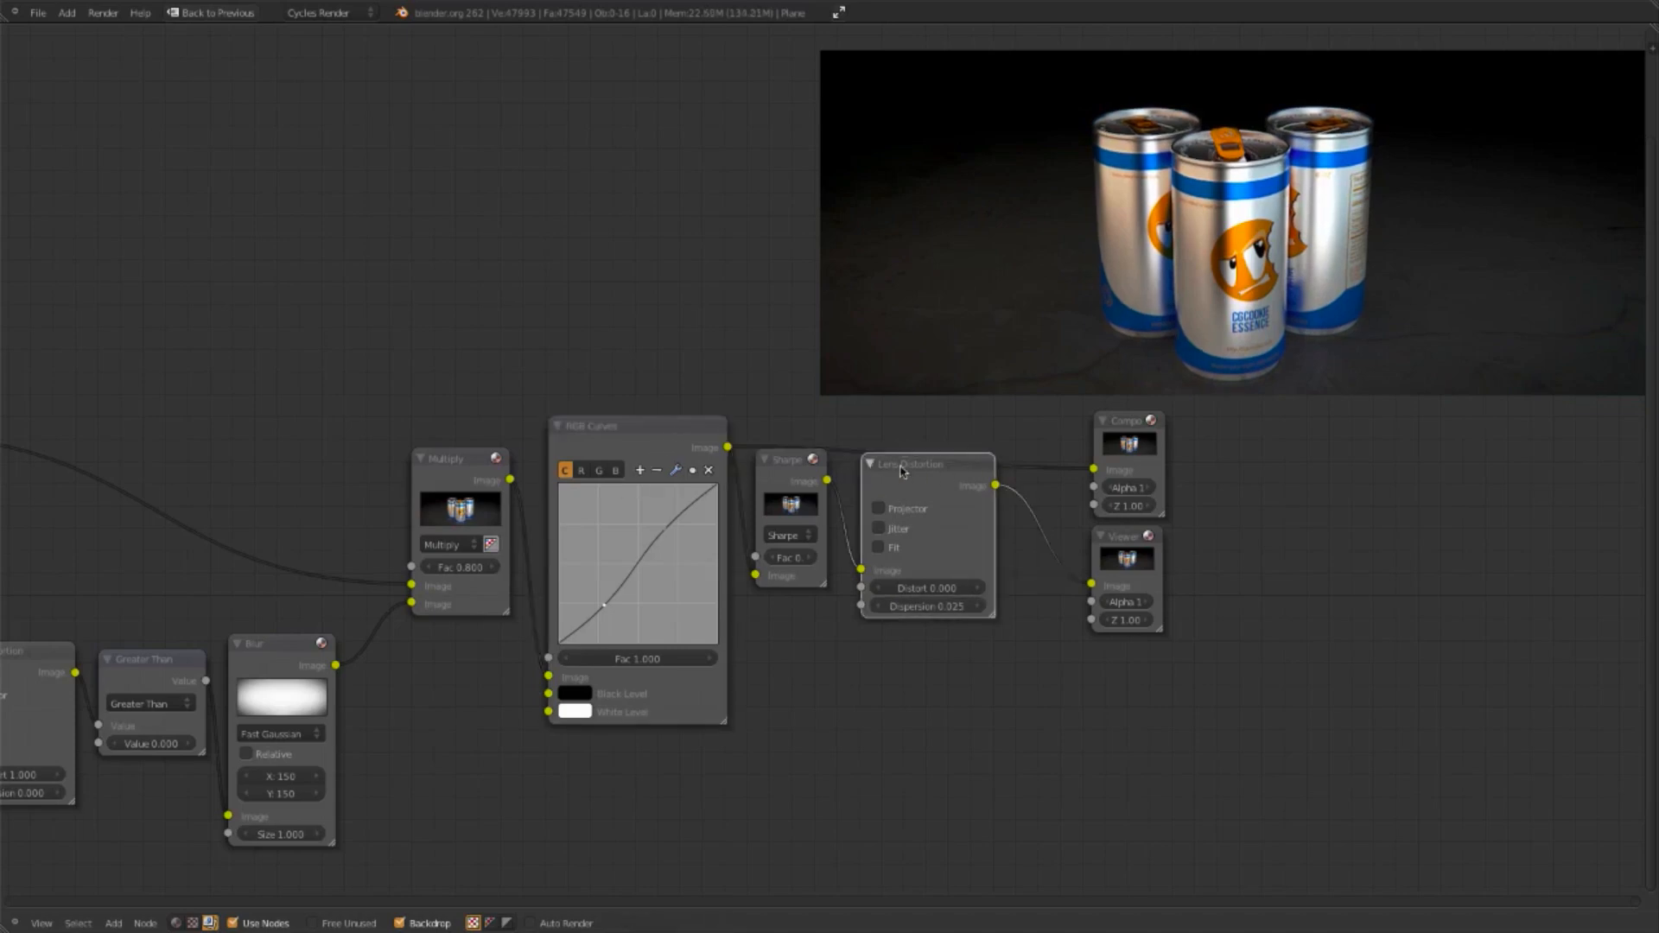
{"action": "left_click", "coordinate": [677, 430], "text": "ctrl+shift"}
{"action": "left_click", "coordinate": [929, 491], "text": "ctrl+shift"}
{"action": "left_click", "coordinate": [925, 479], "text": "ctrl+shift"}
Step: Try a Lens Distortion dispersion of 0.05 and compare the result with the final RGB Curves output in the Viewer
{"action": "left_click", "coordinate": [971, 605]}
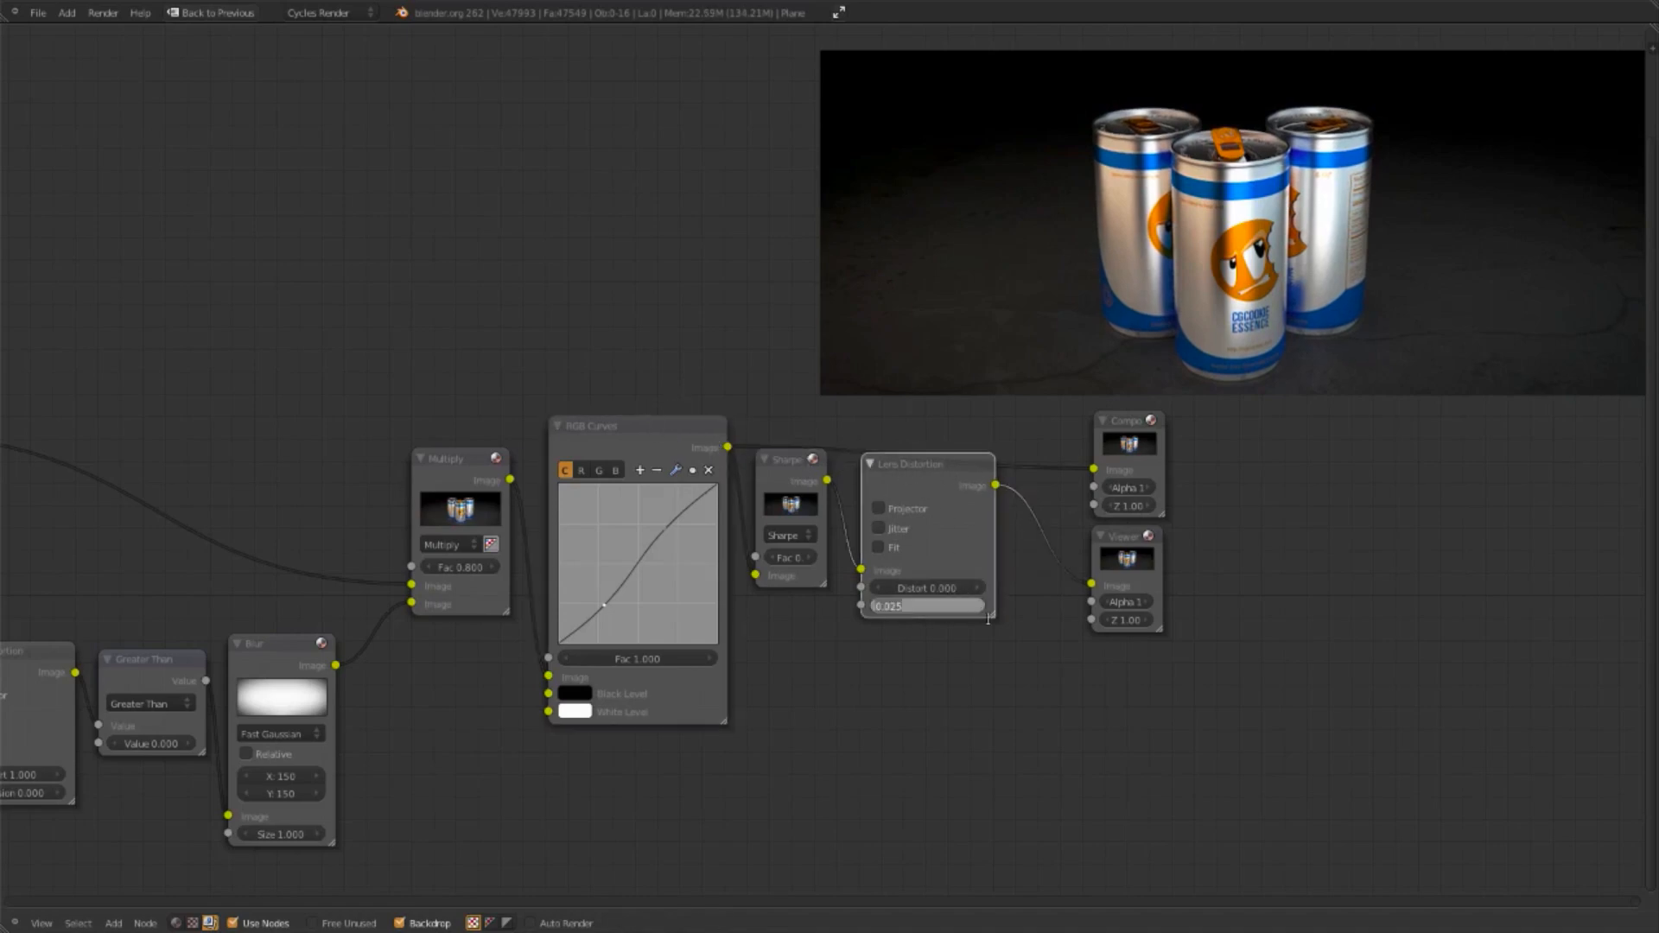
{"action": "type", "text": "0.05"}
{"action": "key", "text": "Return"}
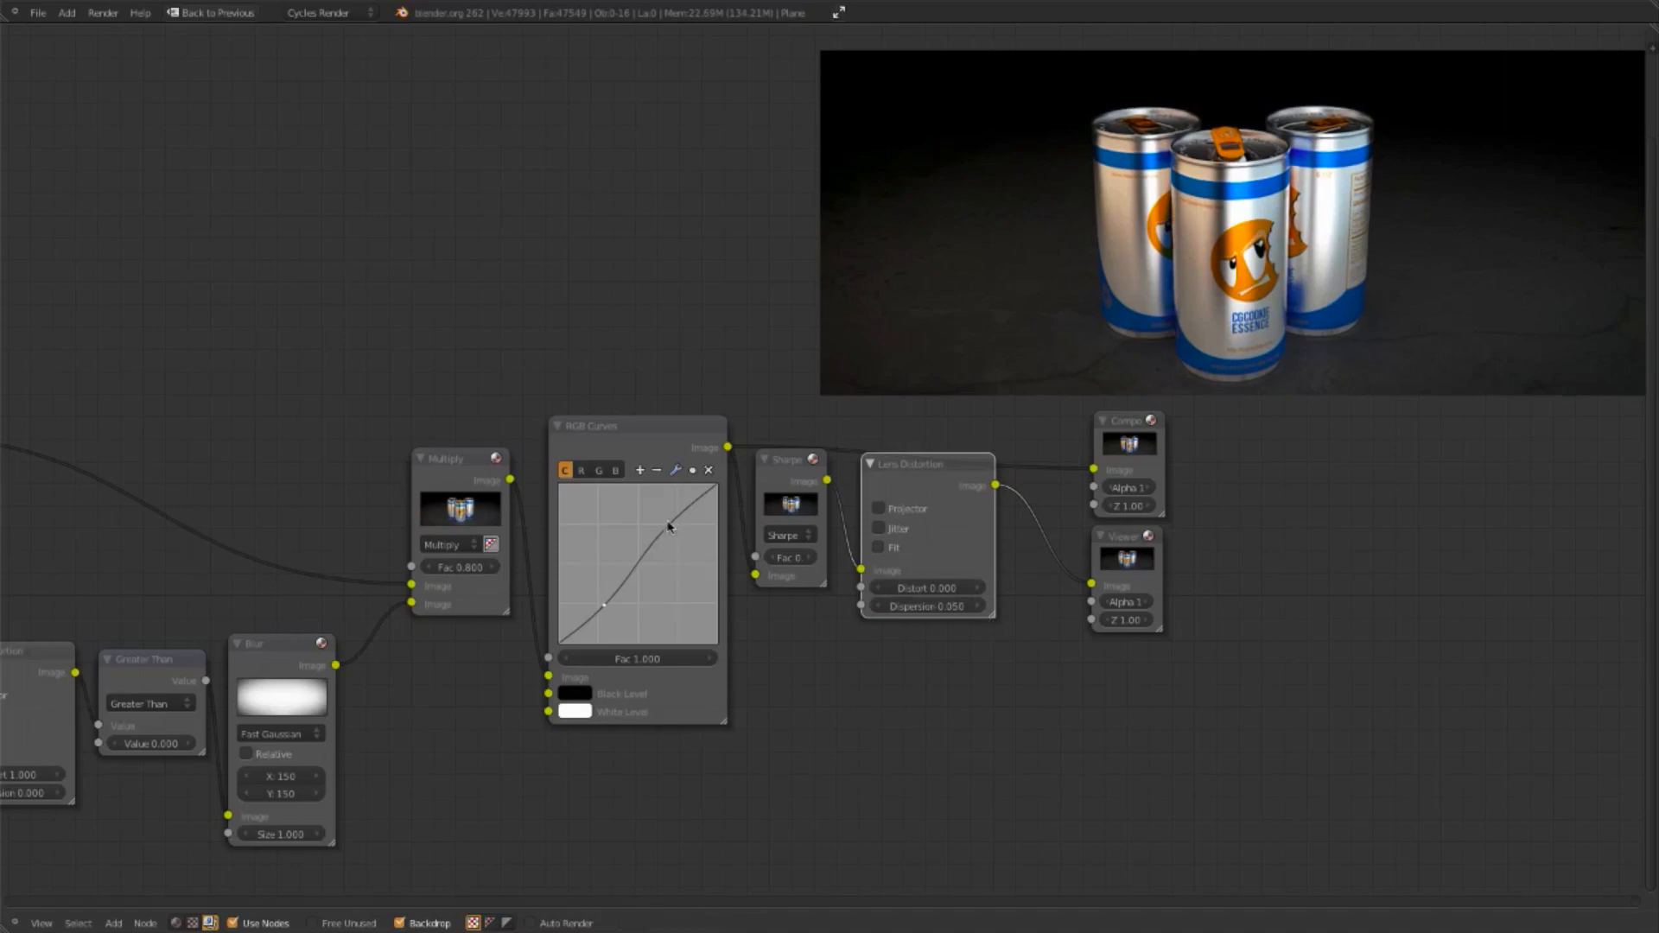
{"action": "left_click", "coordinate": [614, 456], "text": "ctrl+shift"}
{"action": "left_click", "coordinate": [938, 481], "text": "ctrl+shift"}
{"action": "left_click", "coordinate": [644, 451], "text": "ctrl+shift"}
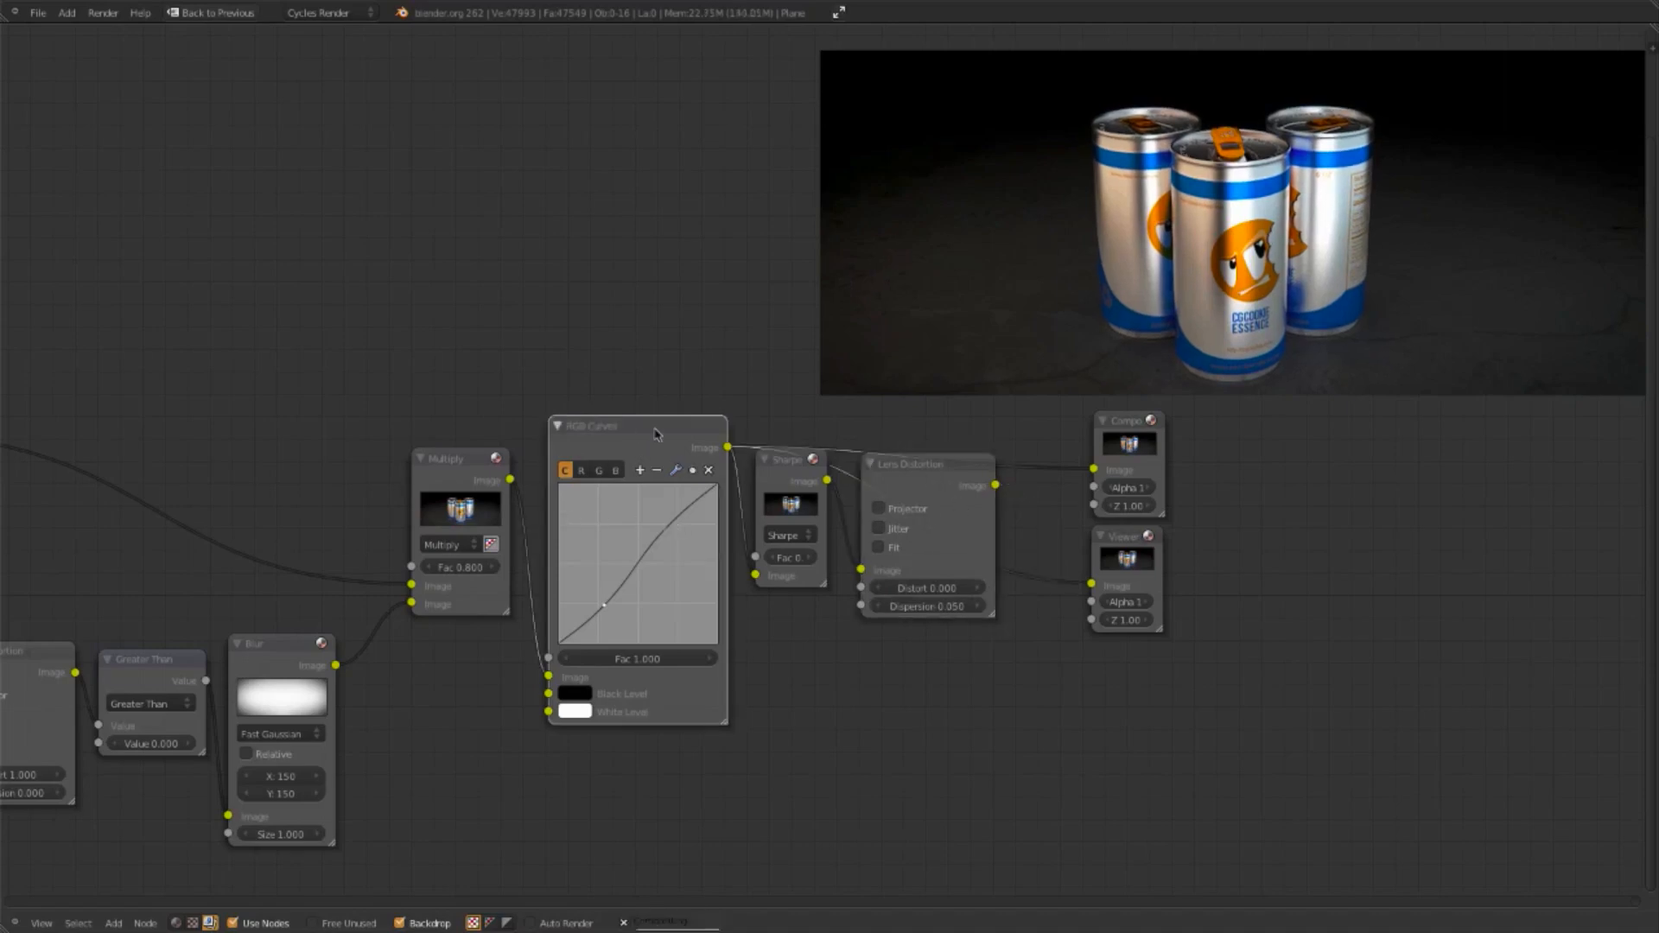
{"action": "left_click", "coordinate": [914, 460], "text": "ctrl+shift"}
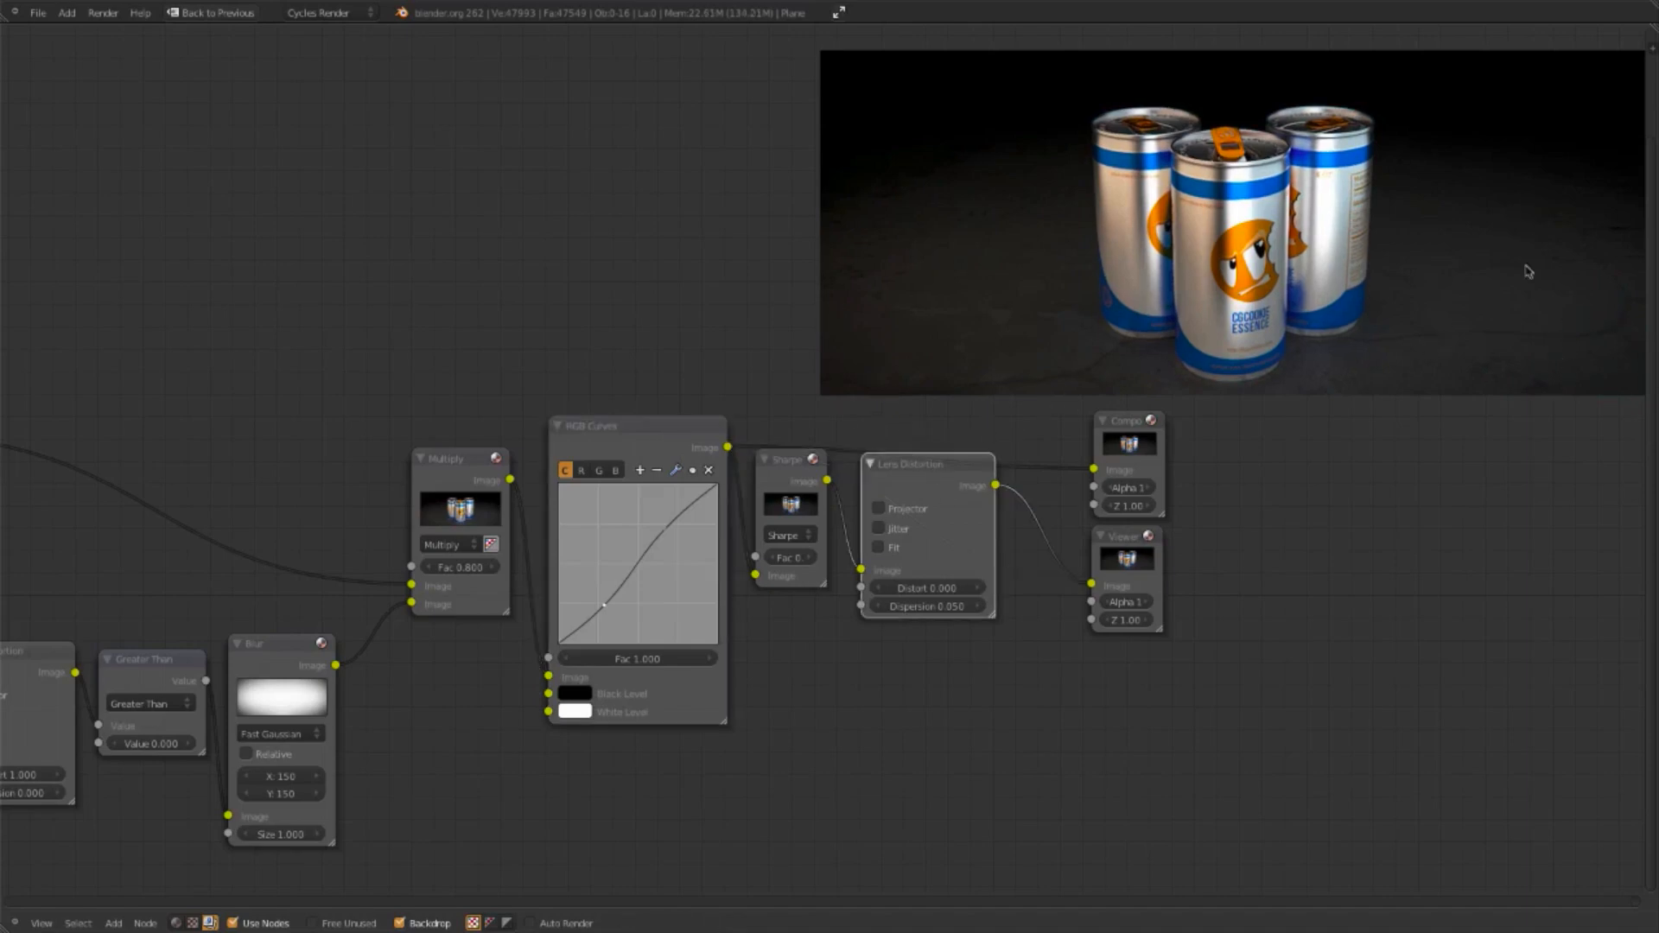
Step: Set the dispersion of the Lens Distortion node after Sharpen to 0.025
{"action": "left_click", "coordinate": [956, 606]}
{"action": "type", "text": ".02"}
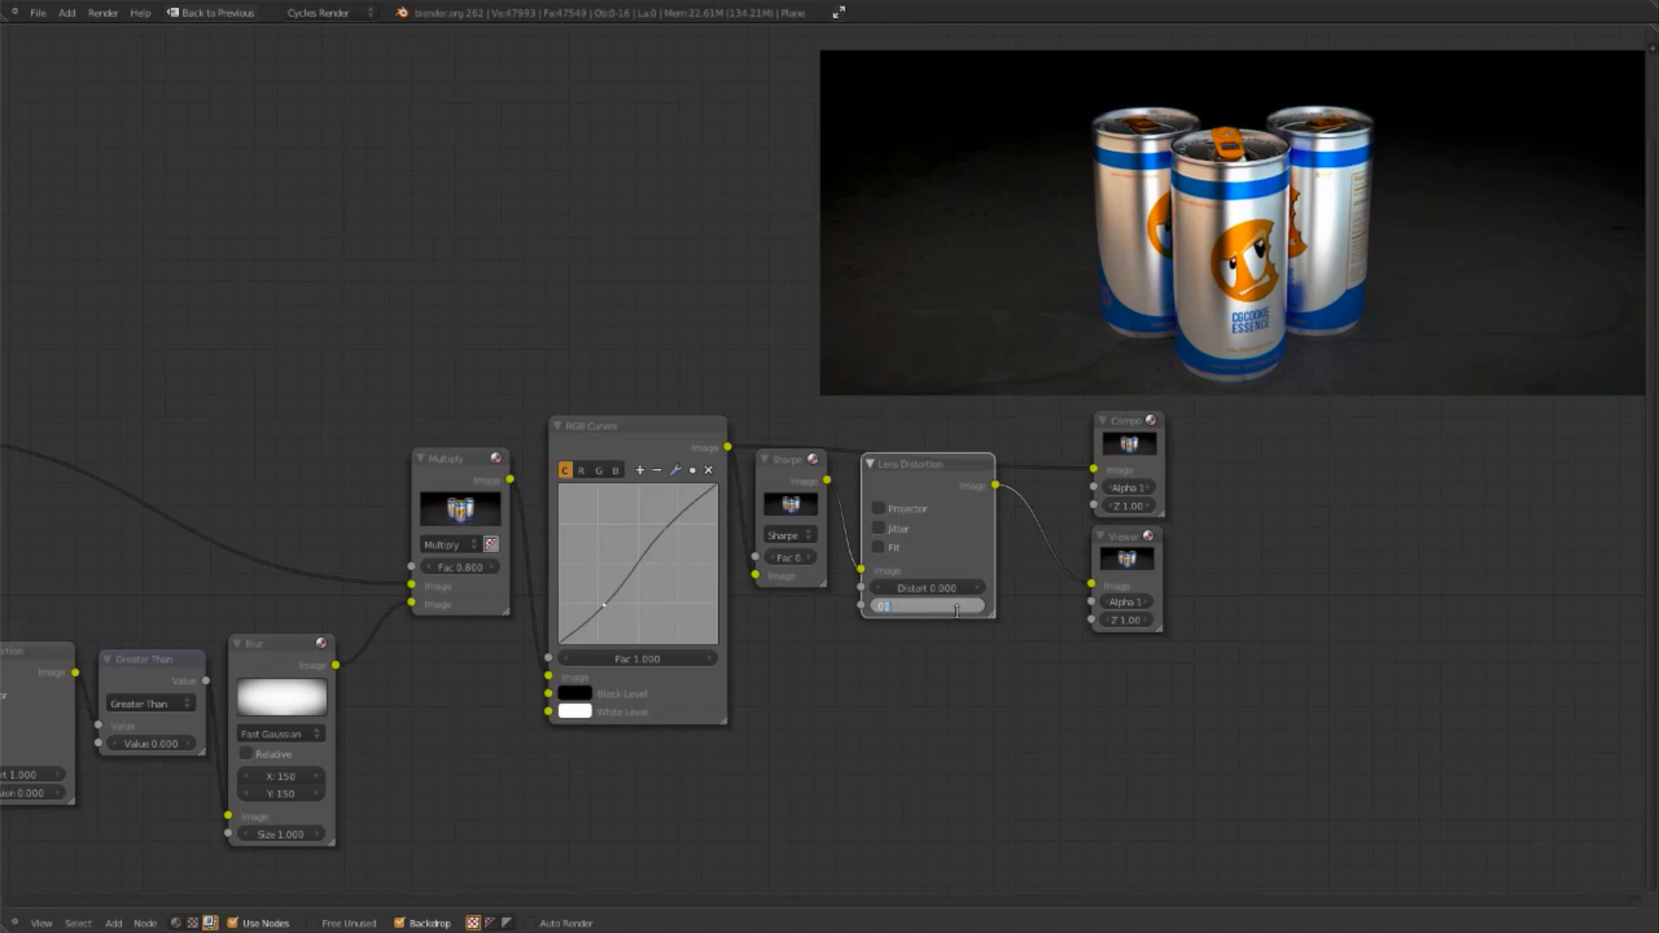
{"action": "type", "text": "5"}
{"action": "key", "text": "Return"}
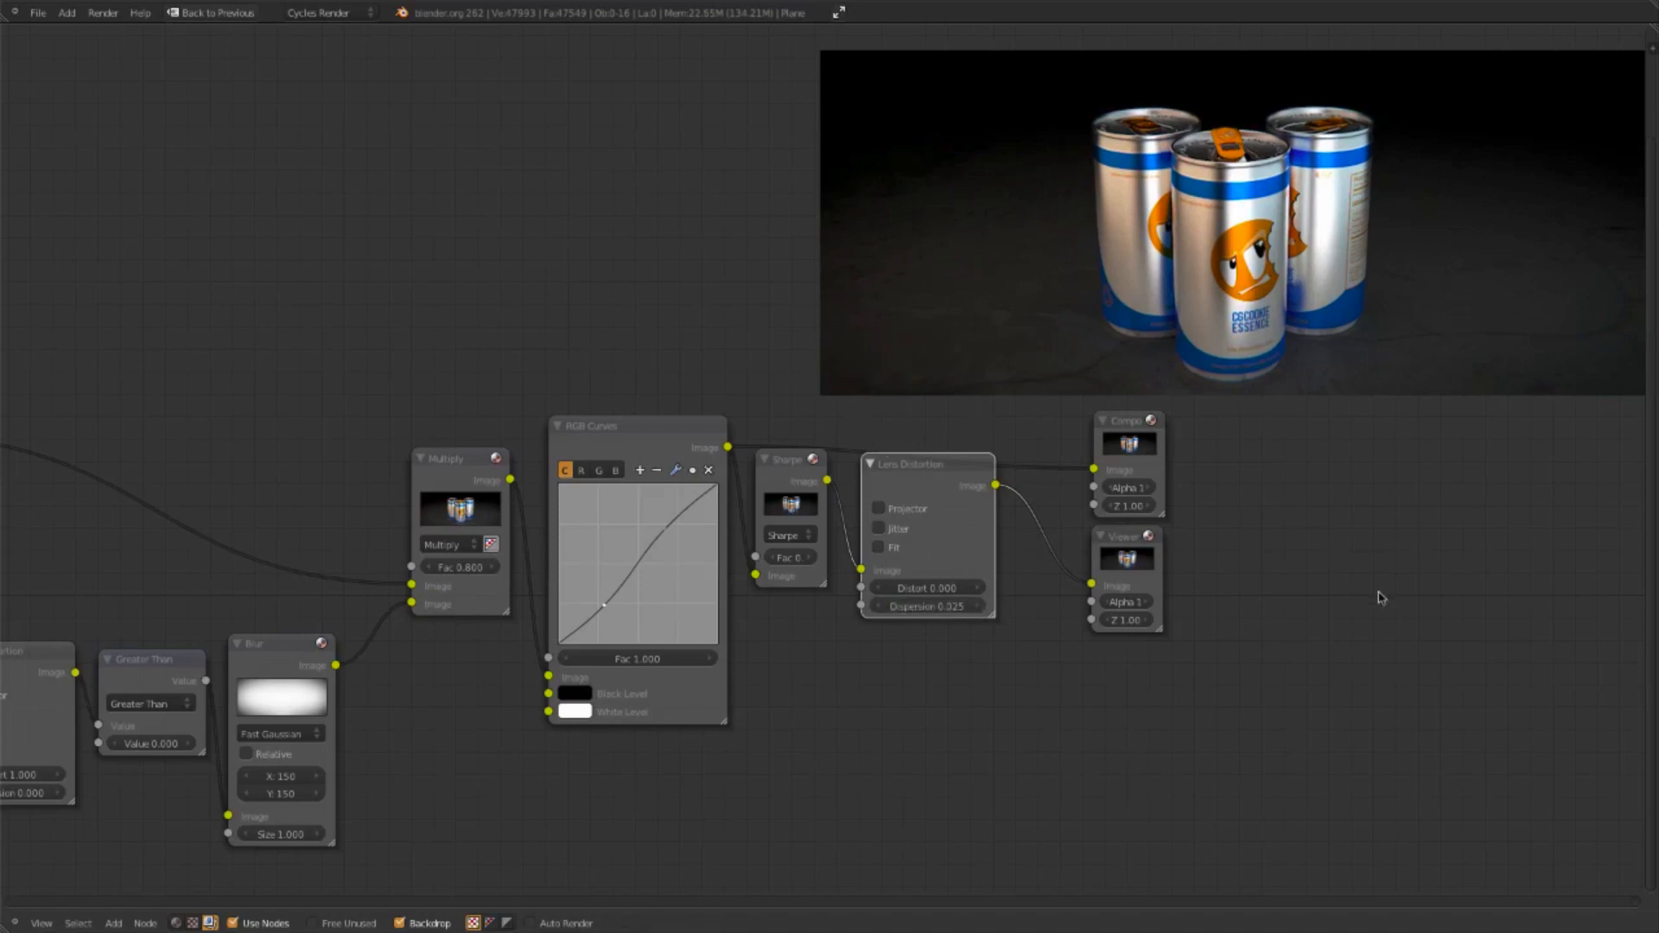
Step: Review the complete node tree and examine the composited cans closely in the backdrop
{"action": "scroll", "coordinate": [1379, 598], "scroll_direction": "down", "scroll_amount": 8}
{"action": "scroll", "coordinate": [1241, 571], "scroll_direction": "up", "scroll_amount": 1}
{"action": "middle_click_drag", "start_coordinate": [975, 519], "coordinate": [1359, 619]}
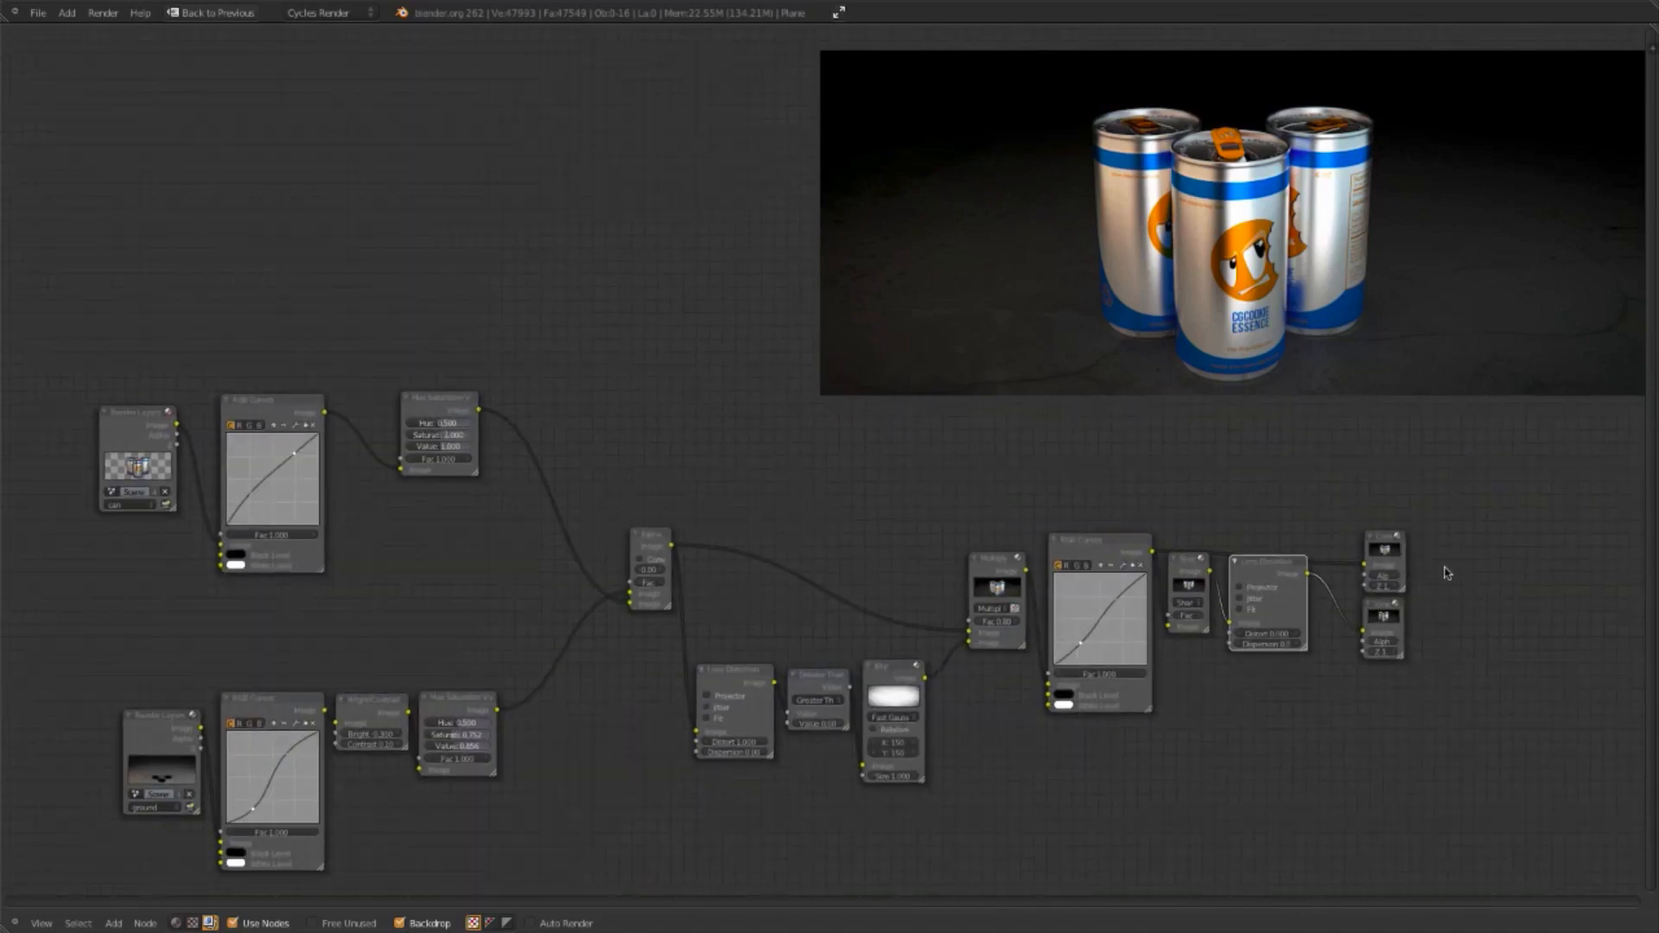
{"action": "middle_click_drag", "start_coordinate": [1342, 689], "coordinate": [1287, 669]}
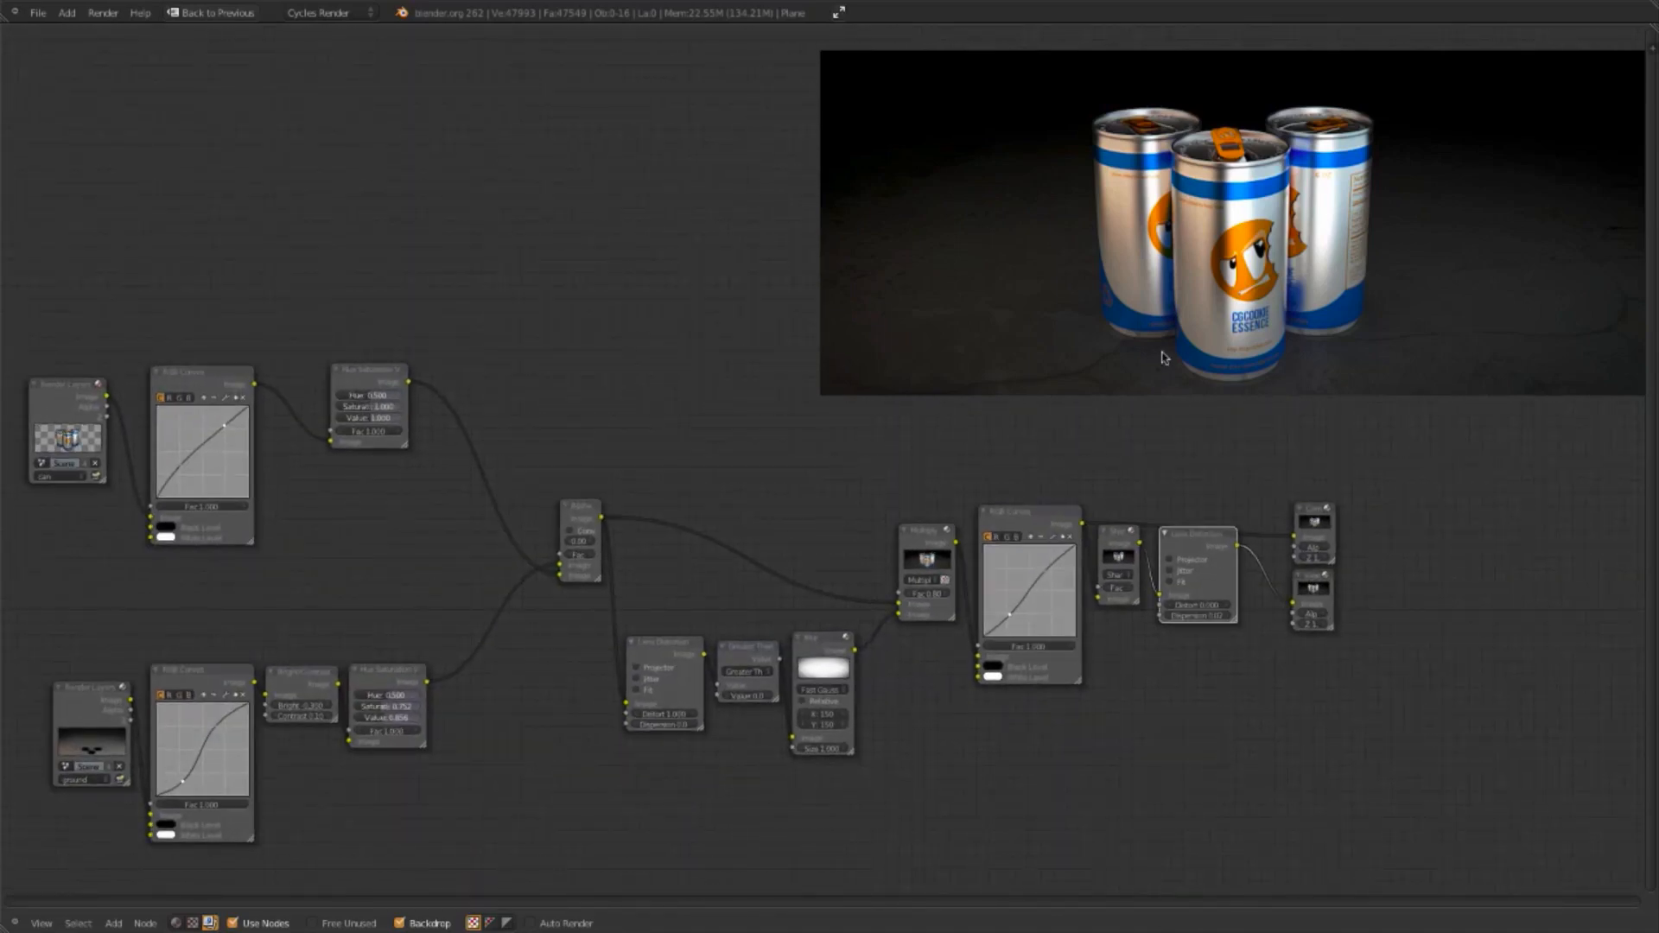
{"action": "key", "text": "v"}
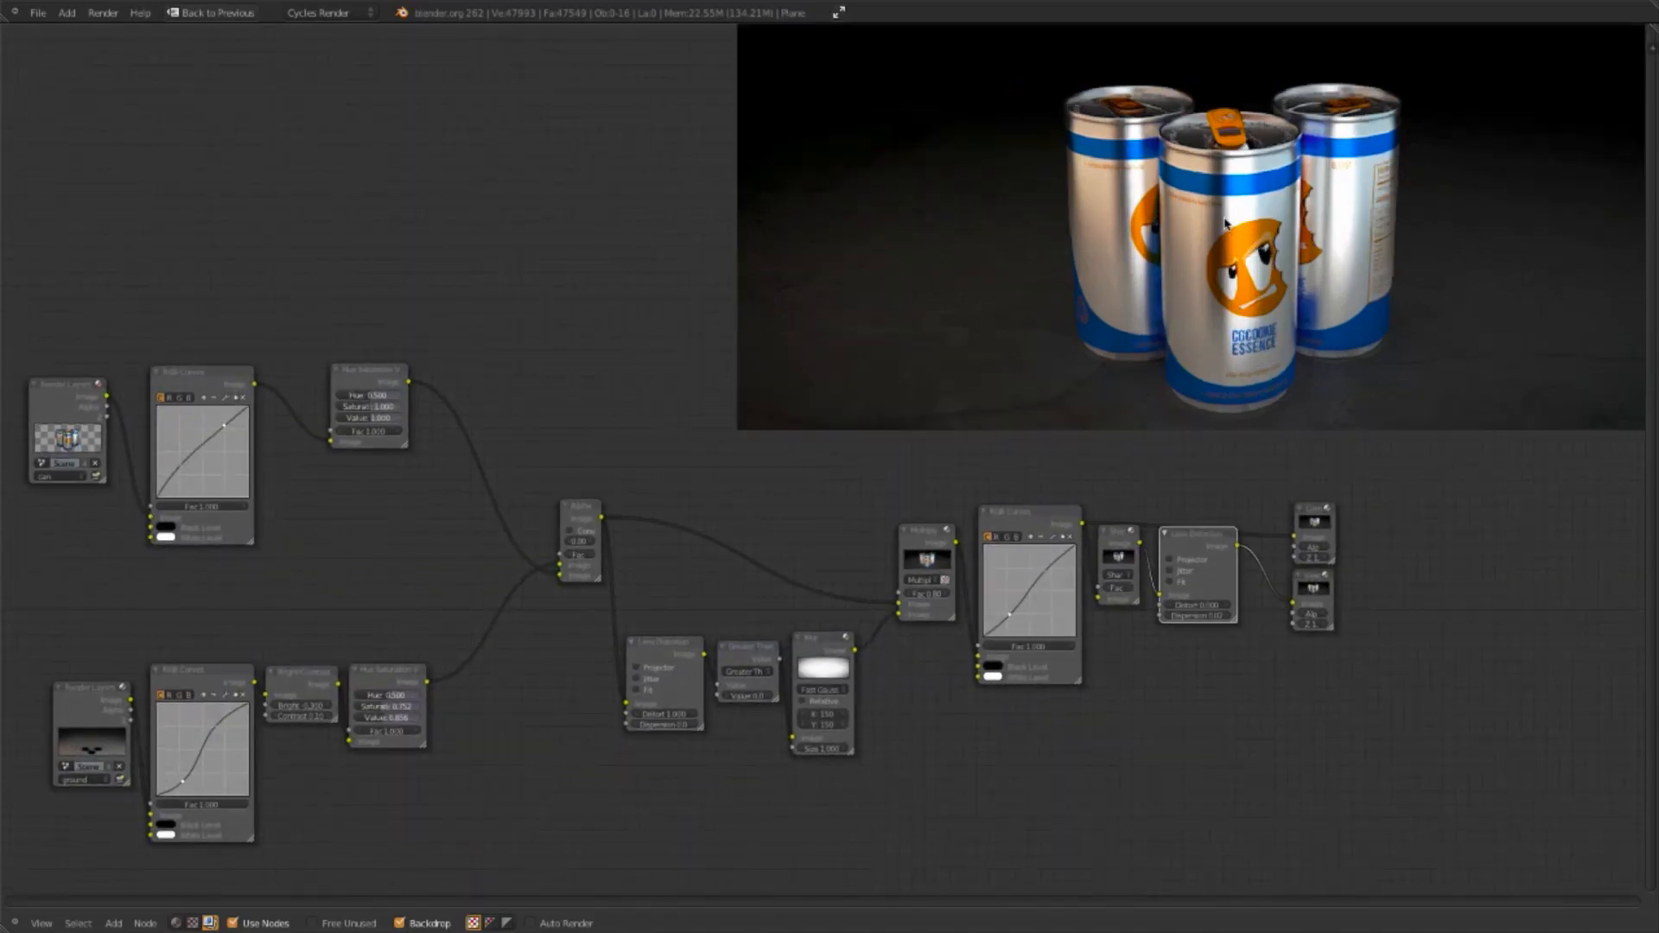
{"action": "key", "text": "v"}
{"action": "key", "text": "v"}
{"action": "key", "text": "alt+v"}
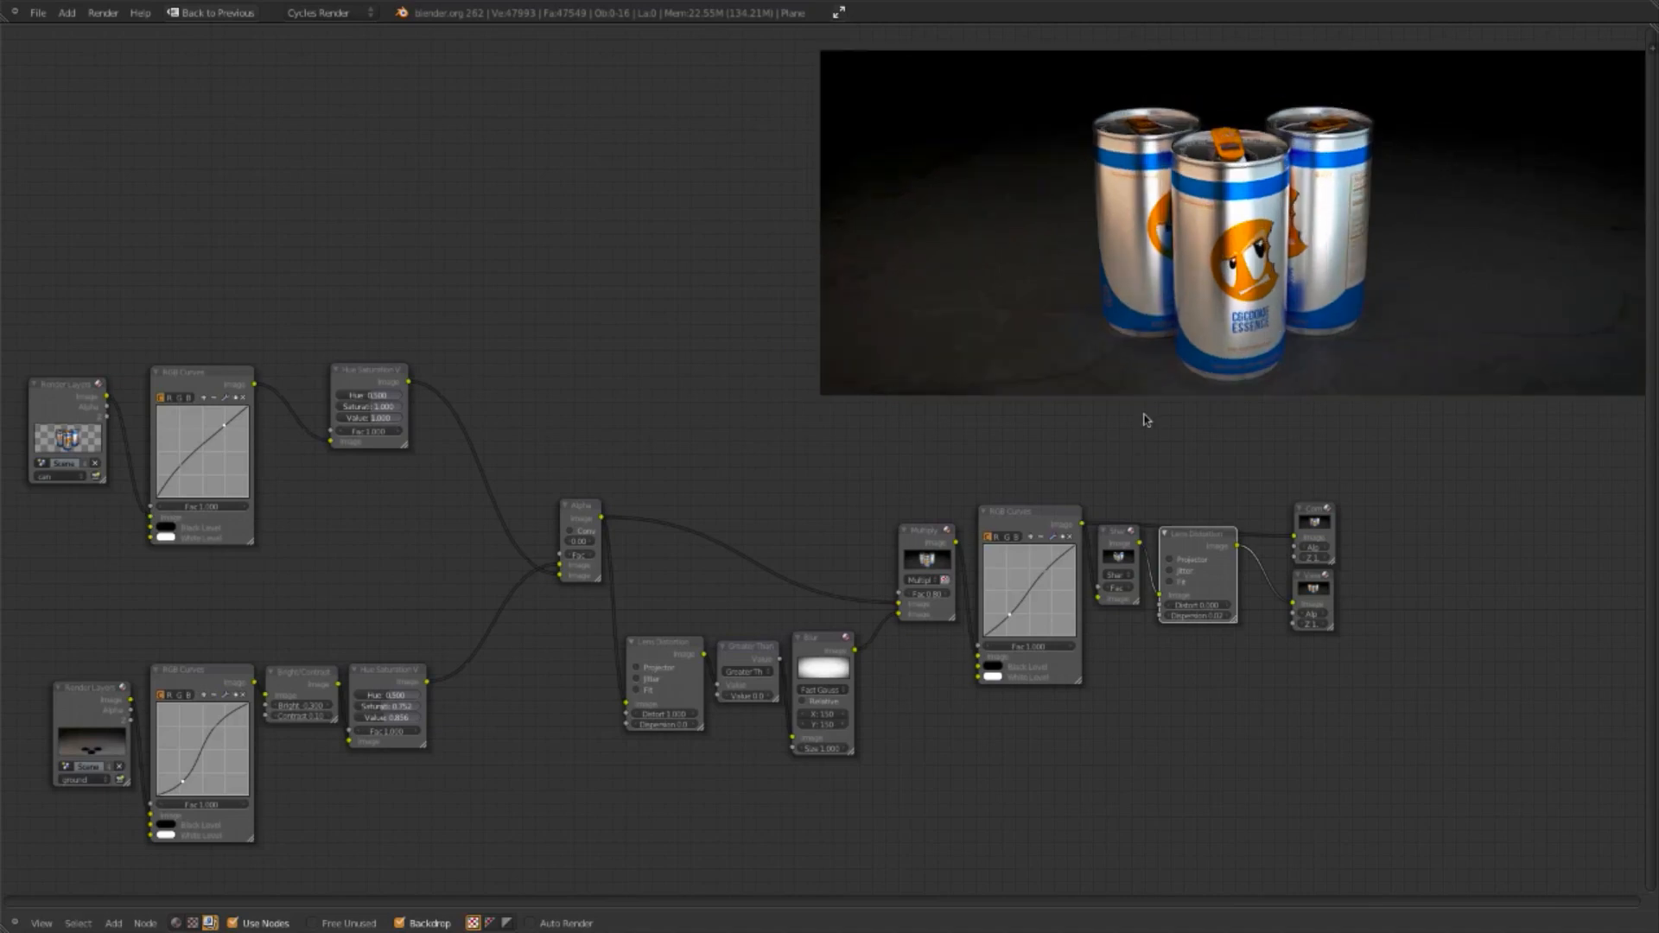
Step: Move the Composite and Viewer nodes together farther right to make room after the Lens Distortion node
{"action": "middle_click_drag", "start_coordinate": [1219, 516], "coordinate": [1018, 472]}
{"action": "scroll", "coordinate": [1134, 480], "scroll_direction": "up", "scroll_amount": 3}
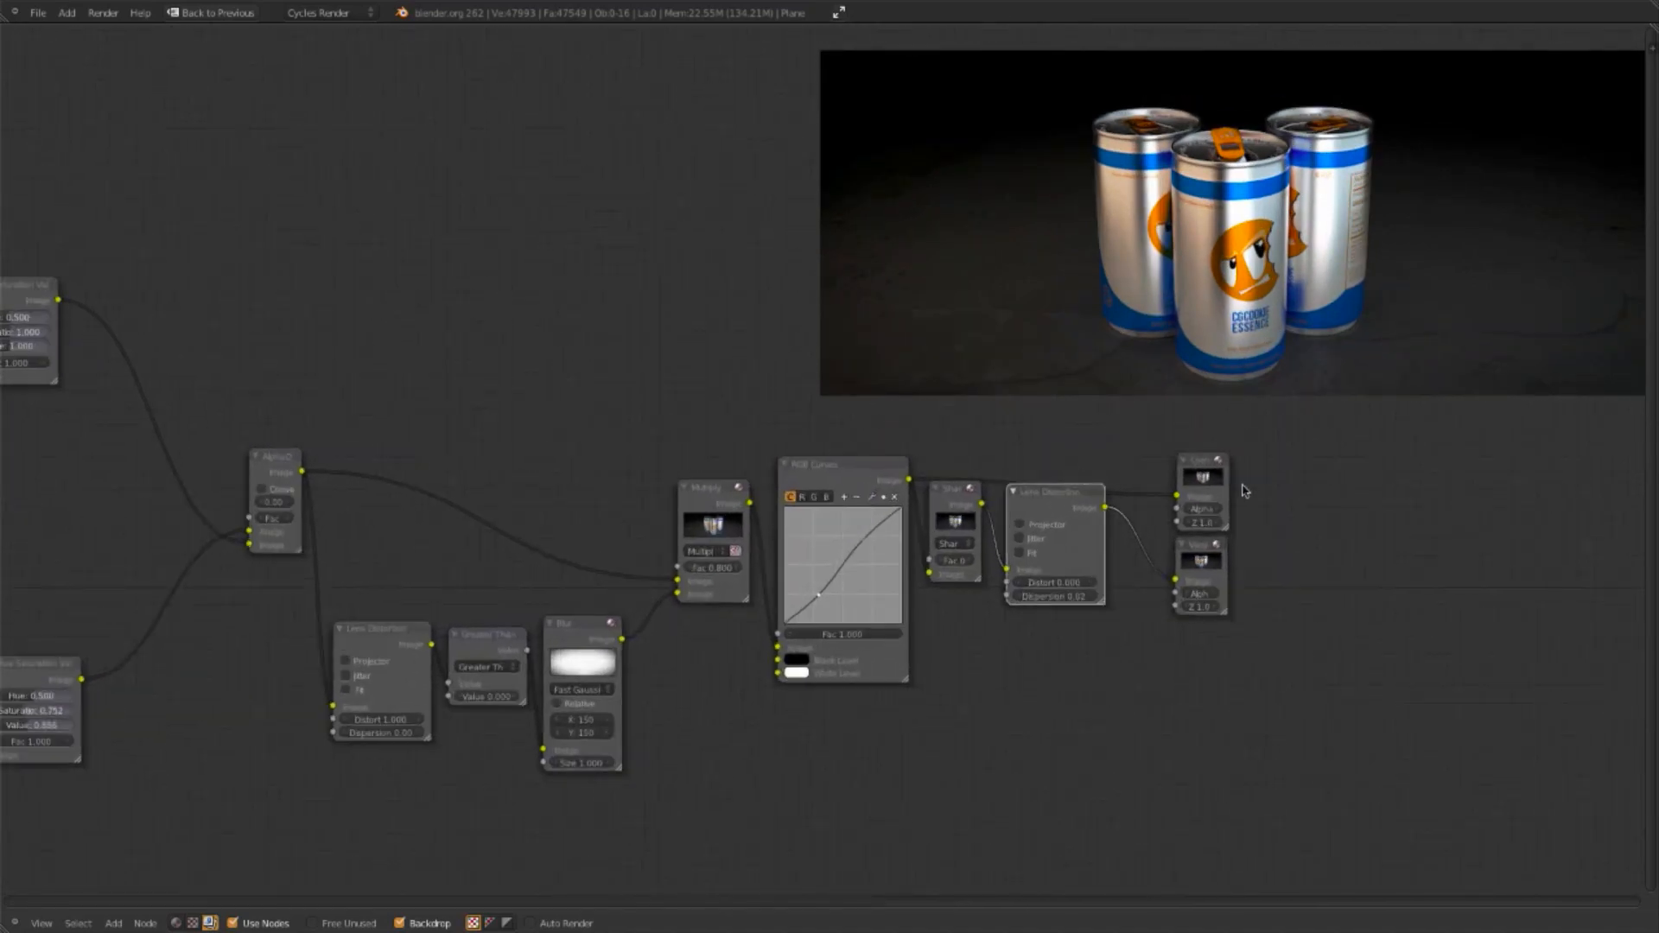
{"action": "scroll", "coordinate": [1209, 467], "scroll_direction": "up", "scroll_amount": 1}
{"action": "middle_click_drag", "start_coordinate": [1245, 486], "coordinate": [1169, 449]}
{"action": "key", "text": "b"}
{"action": "left_click_drag", "start_coordinate": [1151, 443], "coordinate": [1234, 640]}
{"action": "key", "text": "g"}
{"action": "key", "text": "x"}
{"action": "left_click", "coordinate": [1377, 626]}
{"action": "key", "text": "g"}
{"action": "left_click", "coordinate": [1397, 605]}
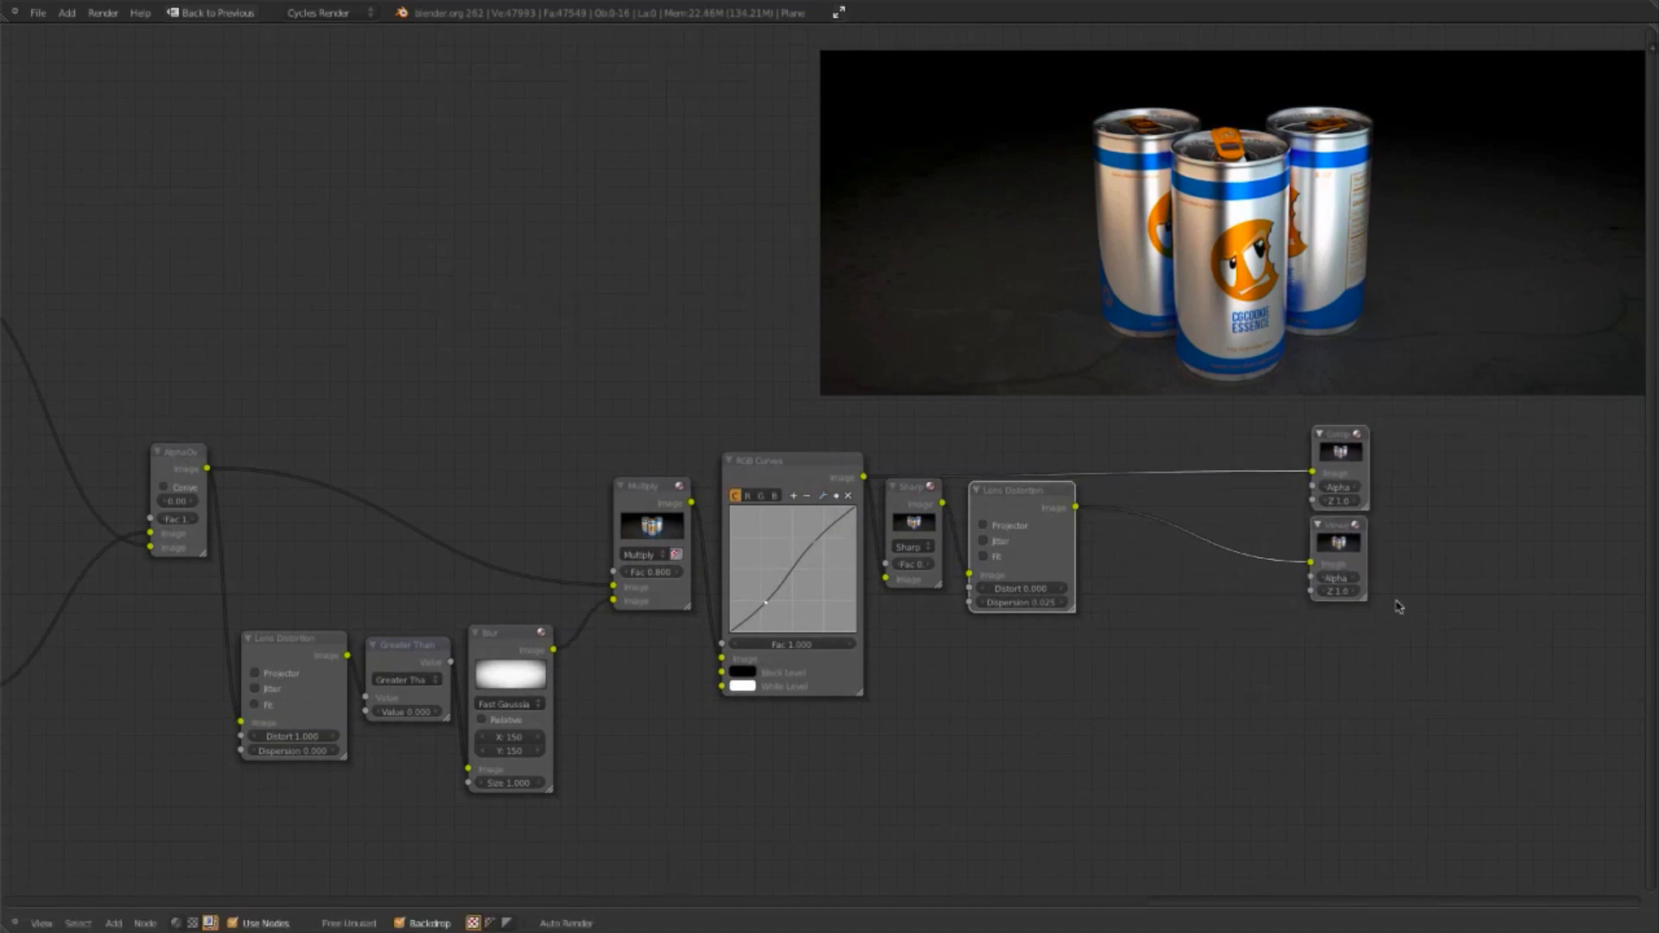
Step: Add an RGB input node and place it above the Lens Distortion node
{"action": "scroll", "coordinate": [1214, 549], "scroll_direction": "up", "scroll_amount": 3}
{"action": "key", "text": "a"}
{"action": "middle_click_drag", "start_coordinate": [1211, 536], "coordinate": [1103, 556]}
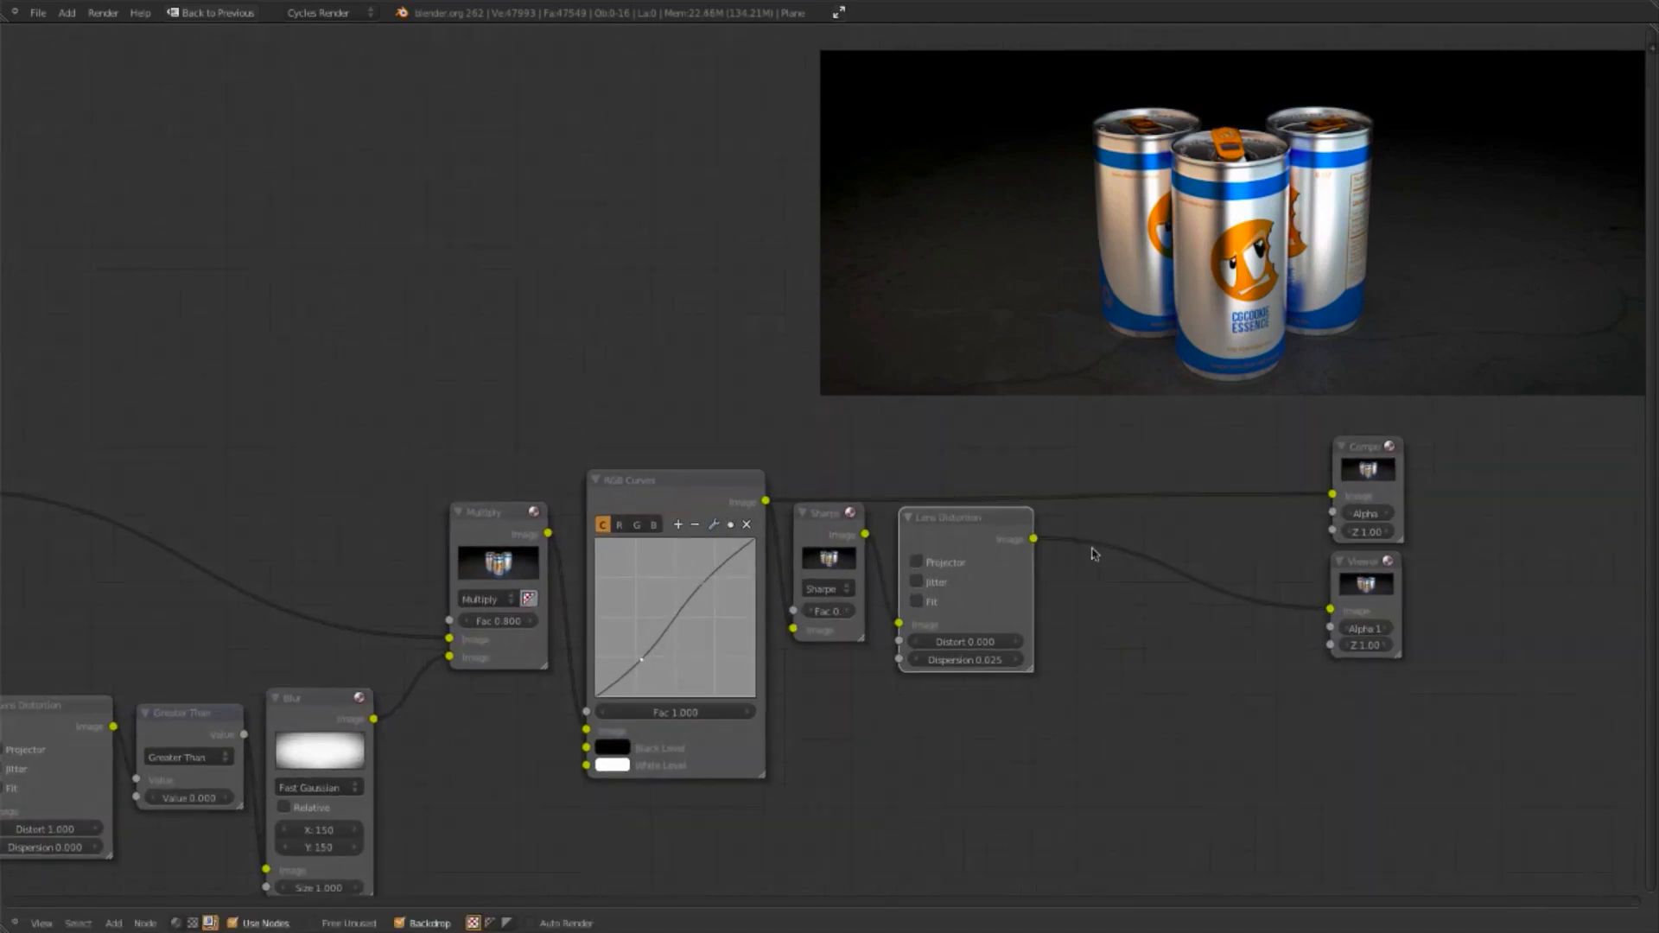
{"action": "key", "text": "shift+a"}
{"action": "mouse_move", "coordinate": [1026, 384]}
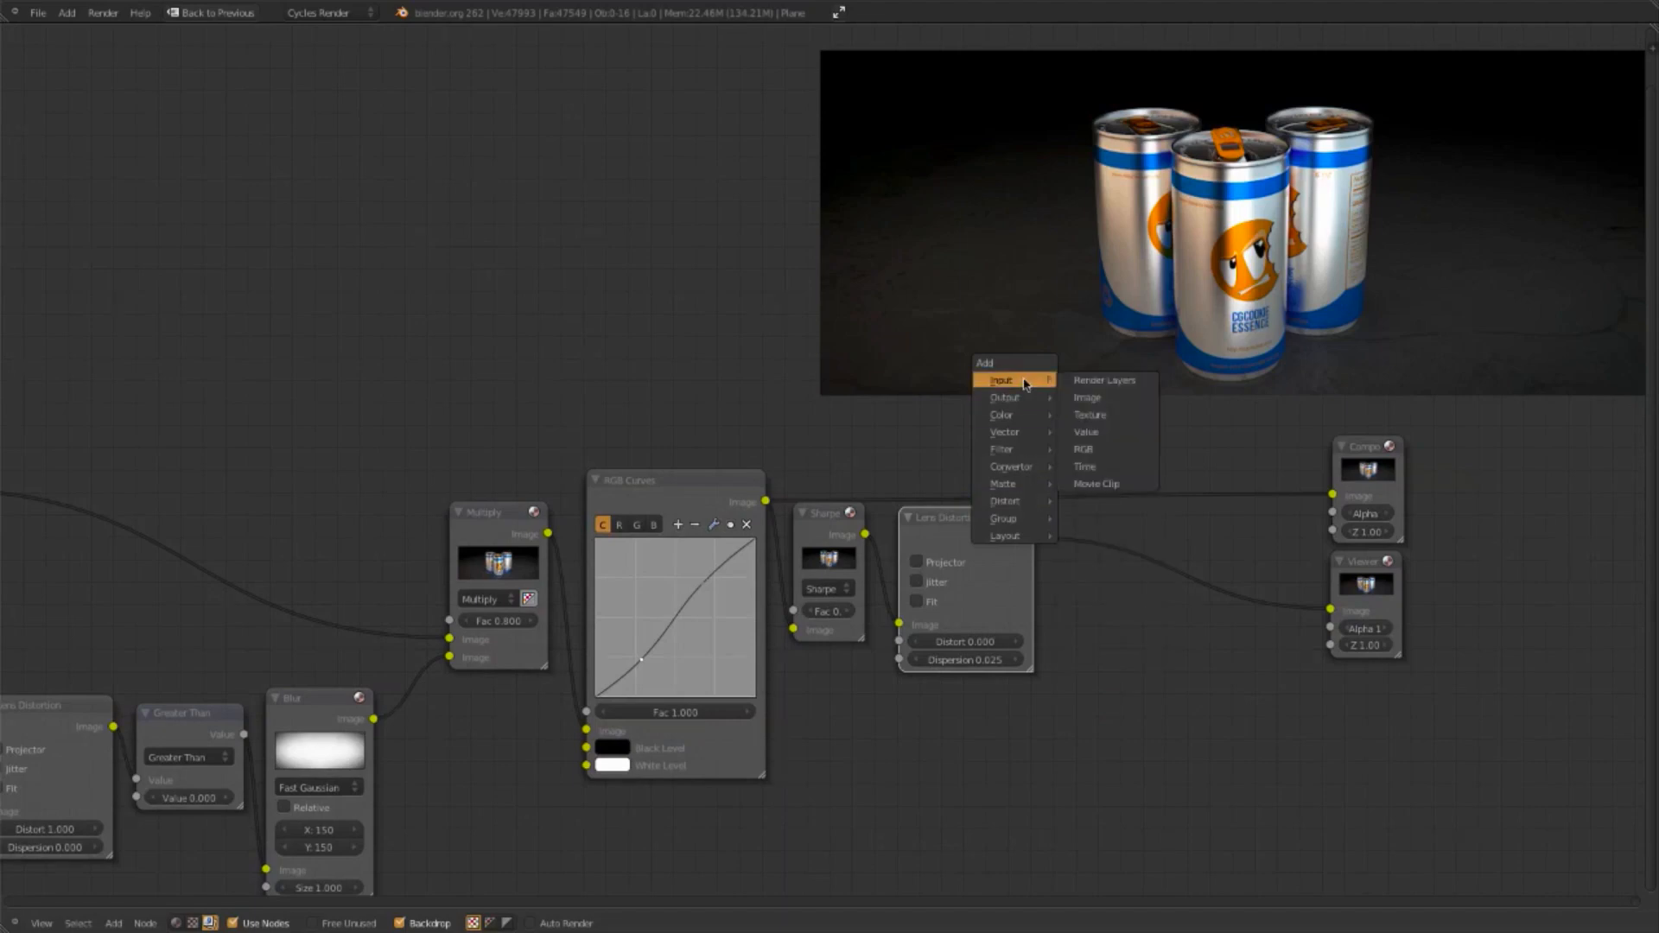
{"action": "left_click", "coordinate": [1087, 449]}
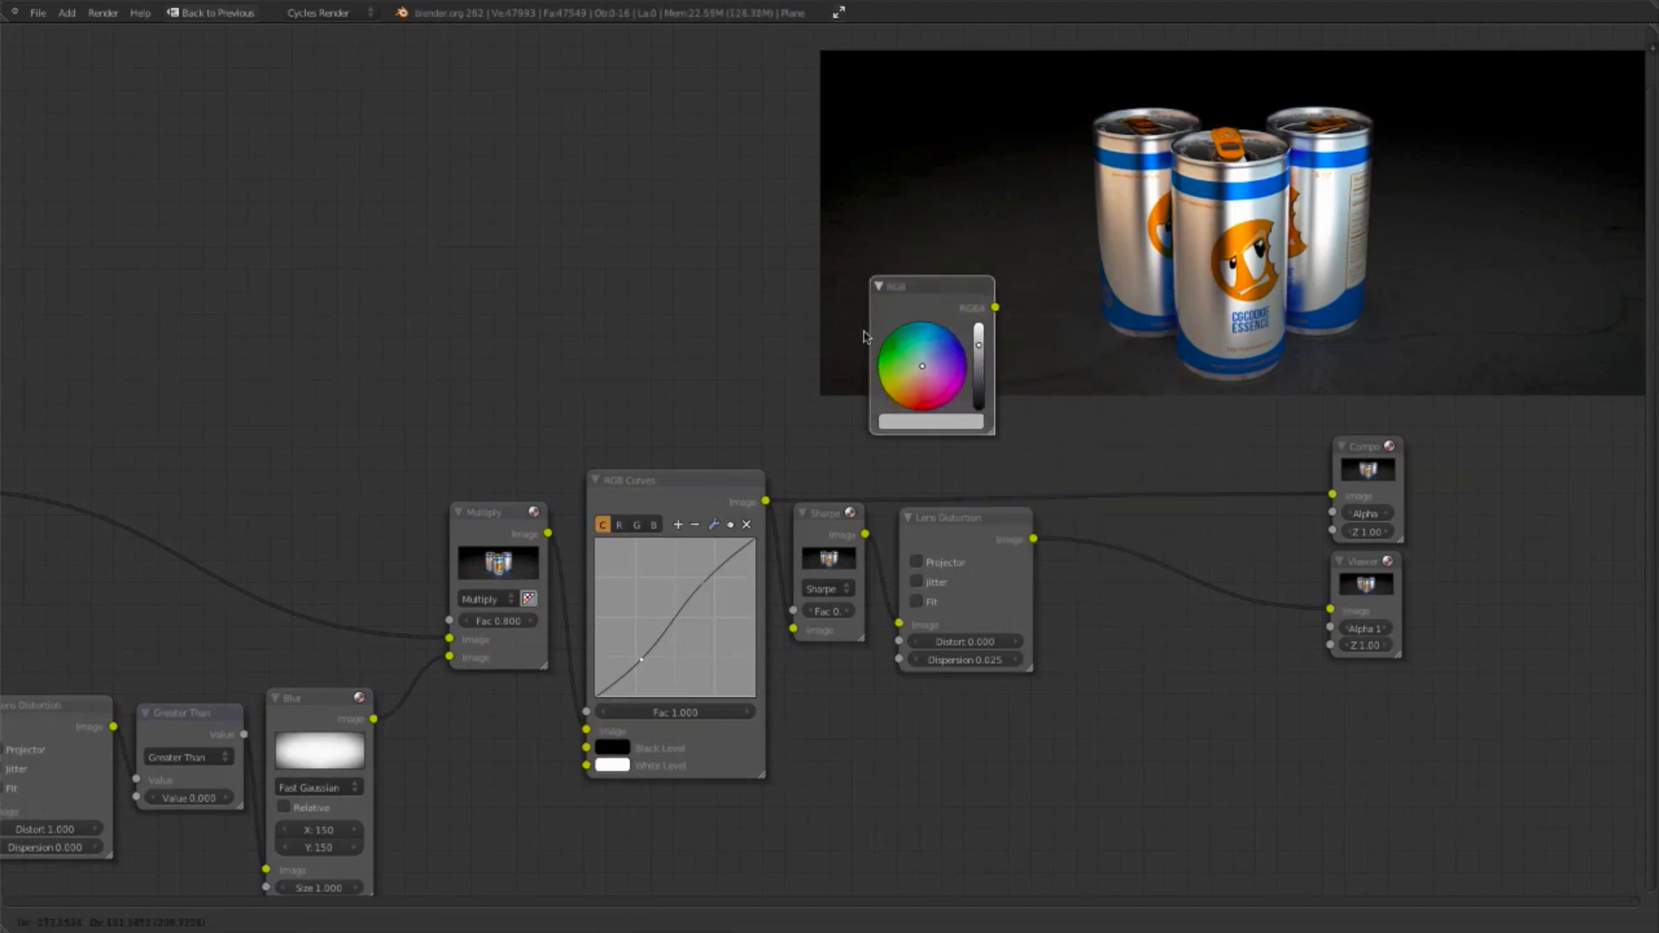
{"action": "left_click", "coordinate": [896, 356]}
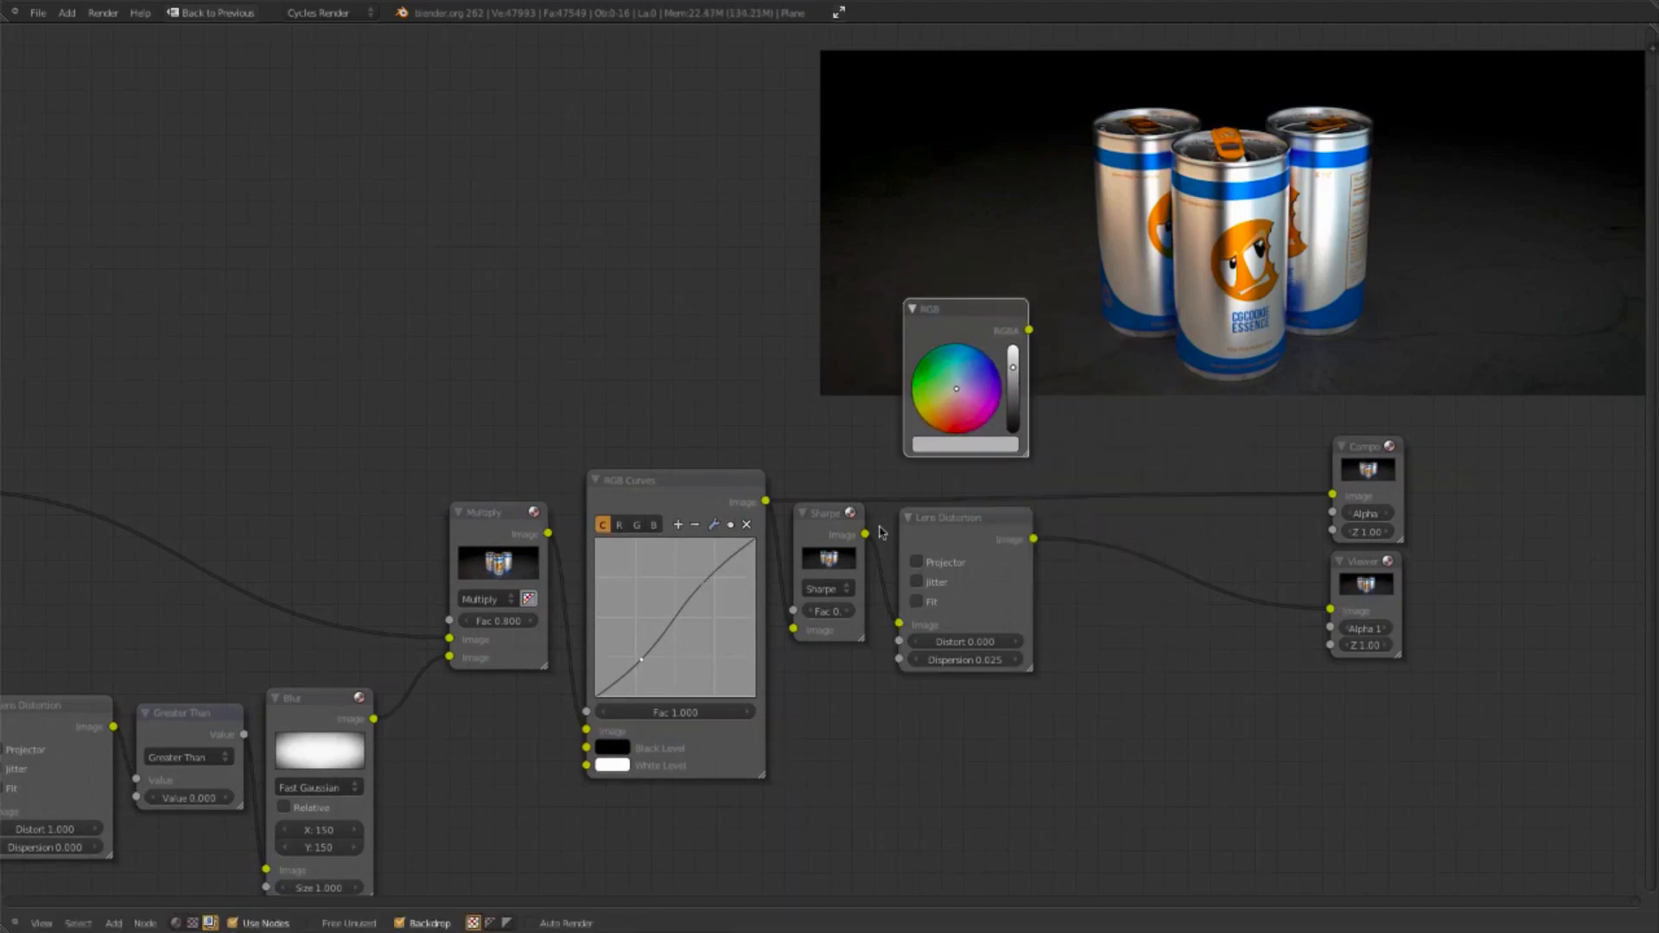
Step: Add a Mix node, insert it on the link between Lens Distortion and the Viewer, and shift it slightly right
{"action": "key", "text": "shift+a"}
{"action": "mouse_move", "coordinate": [840, 562]}
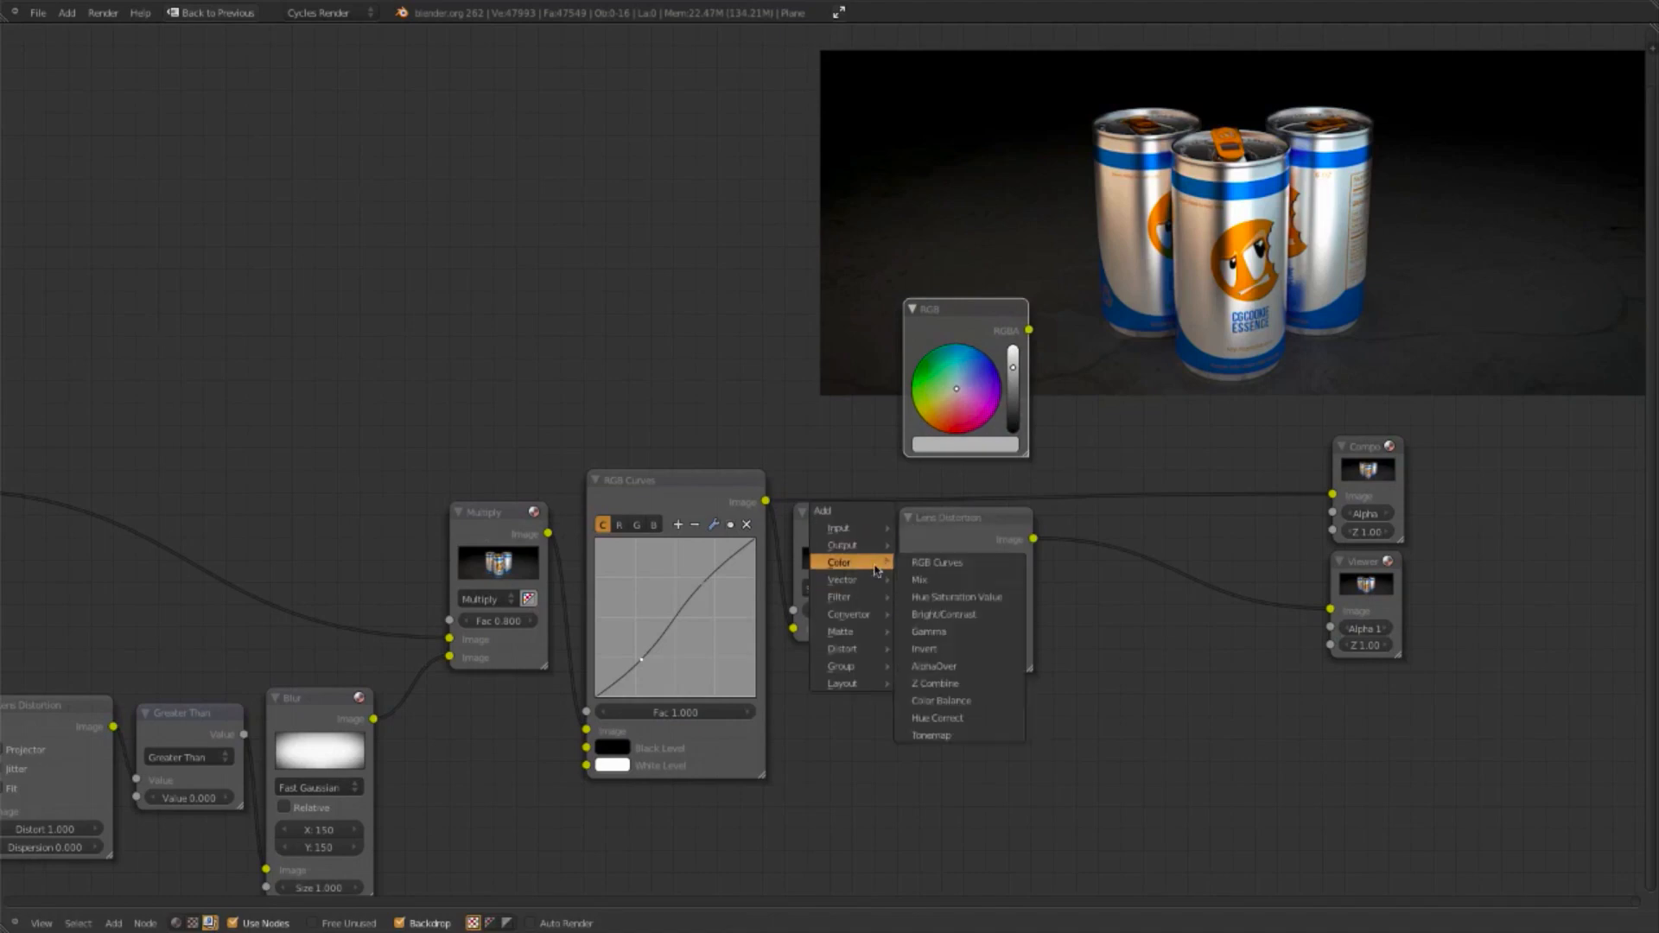
{"action": "left_click", "coordinate": [998, 584]}
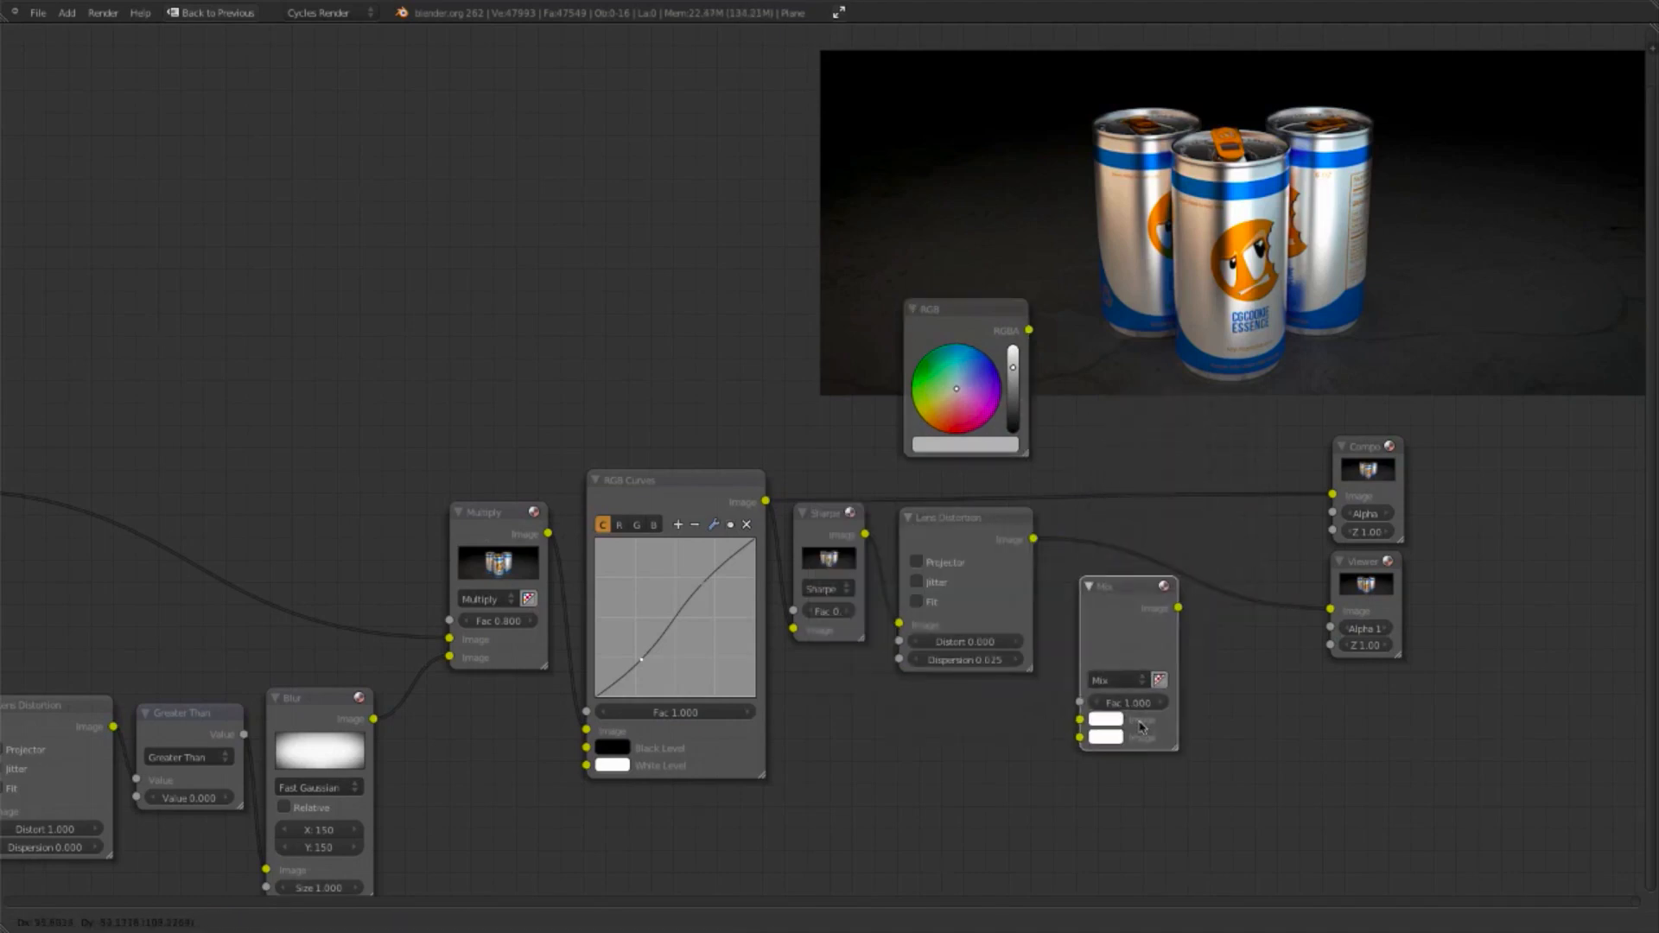
{"action": "left_click", "coordinate": [1147, 703]}
{"action": "key", "text": "g"}
{"action": "left_click", "coordinate": [1181, 549]}
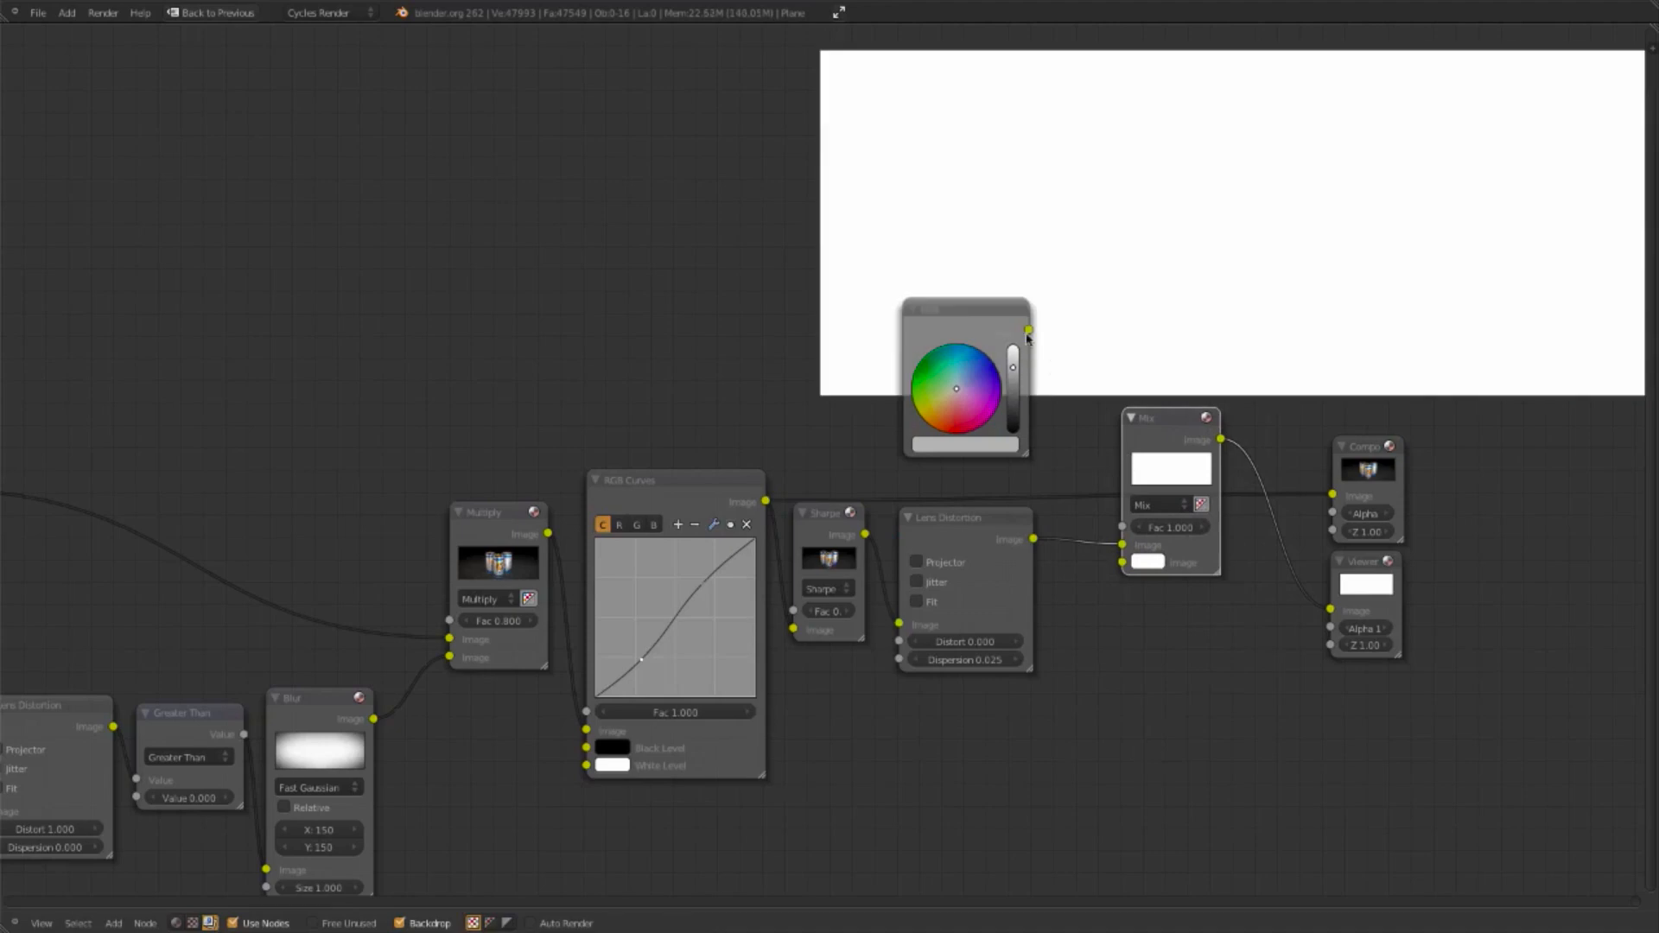
{"action": "key", "text": "g"}
{"action": "left_click", "coordinate": [1071, 325]}
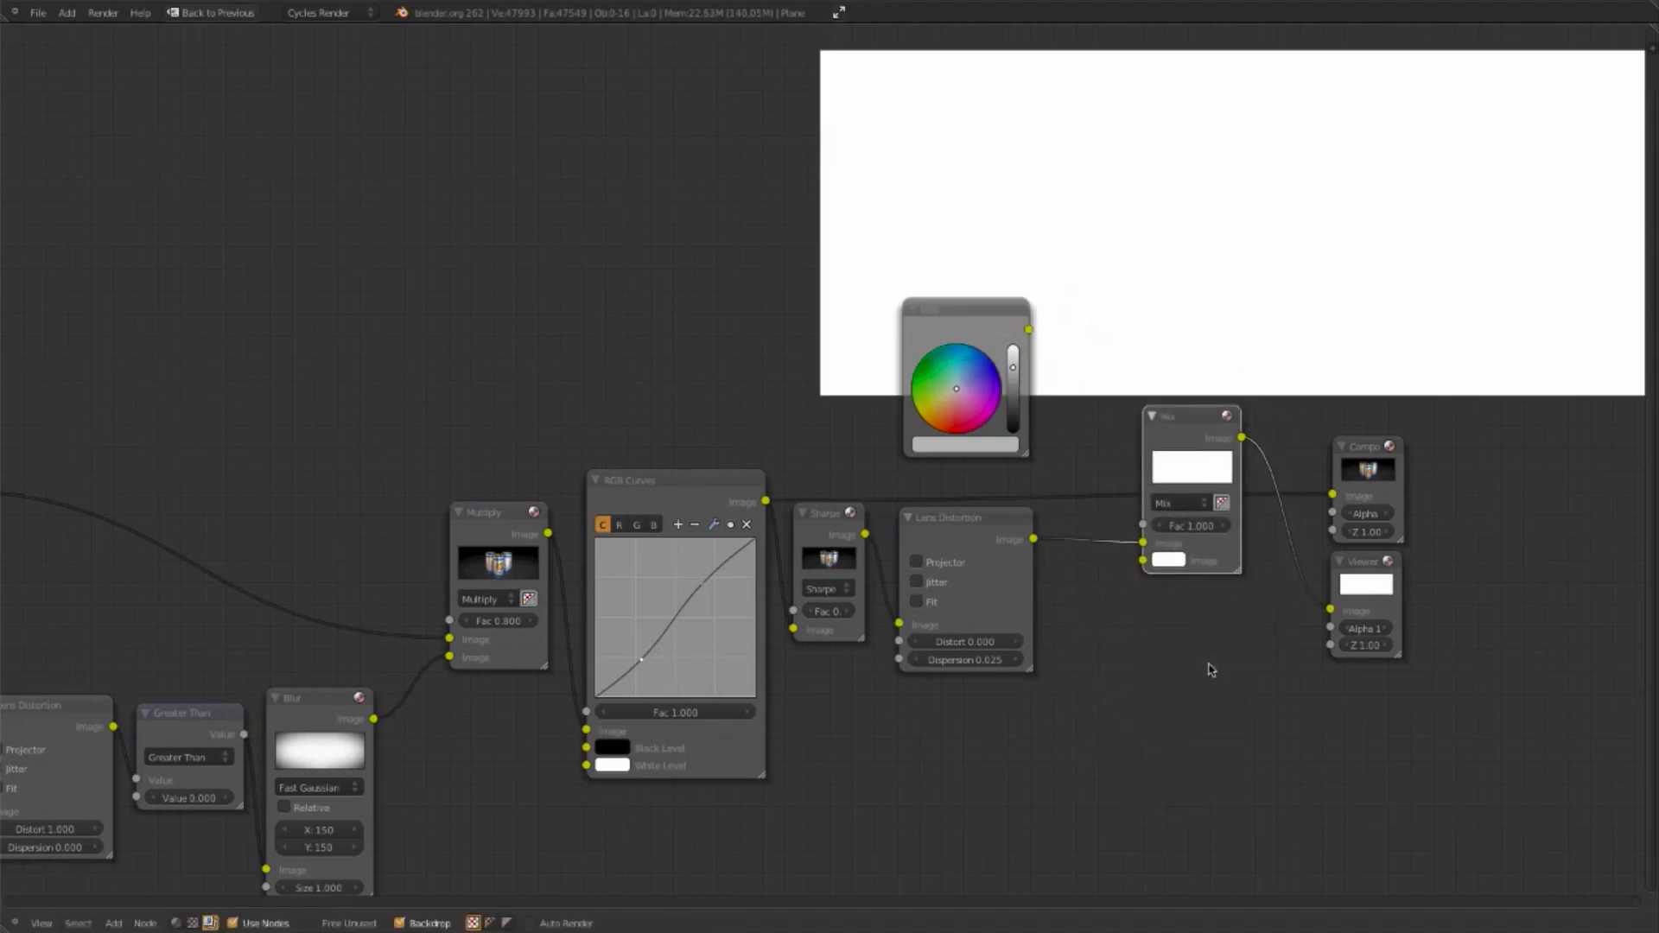
Step: Feed Lens Distortion into the Mix node's first image input and the RGB color into its second, blended as Soft Light with a blue tint
{"action": "left_click_drag", "start_coordinate": [1143, 543], "coordinate": [1028, 329]}
{"action": "left_click", "coordinate": [1185, 506]}
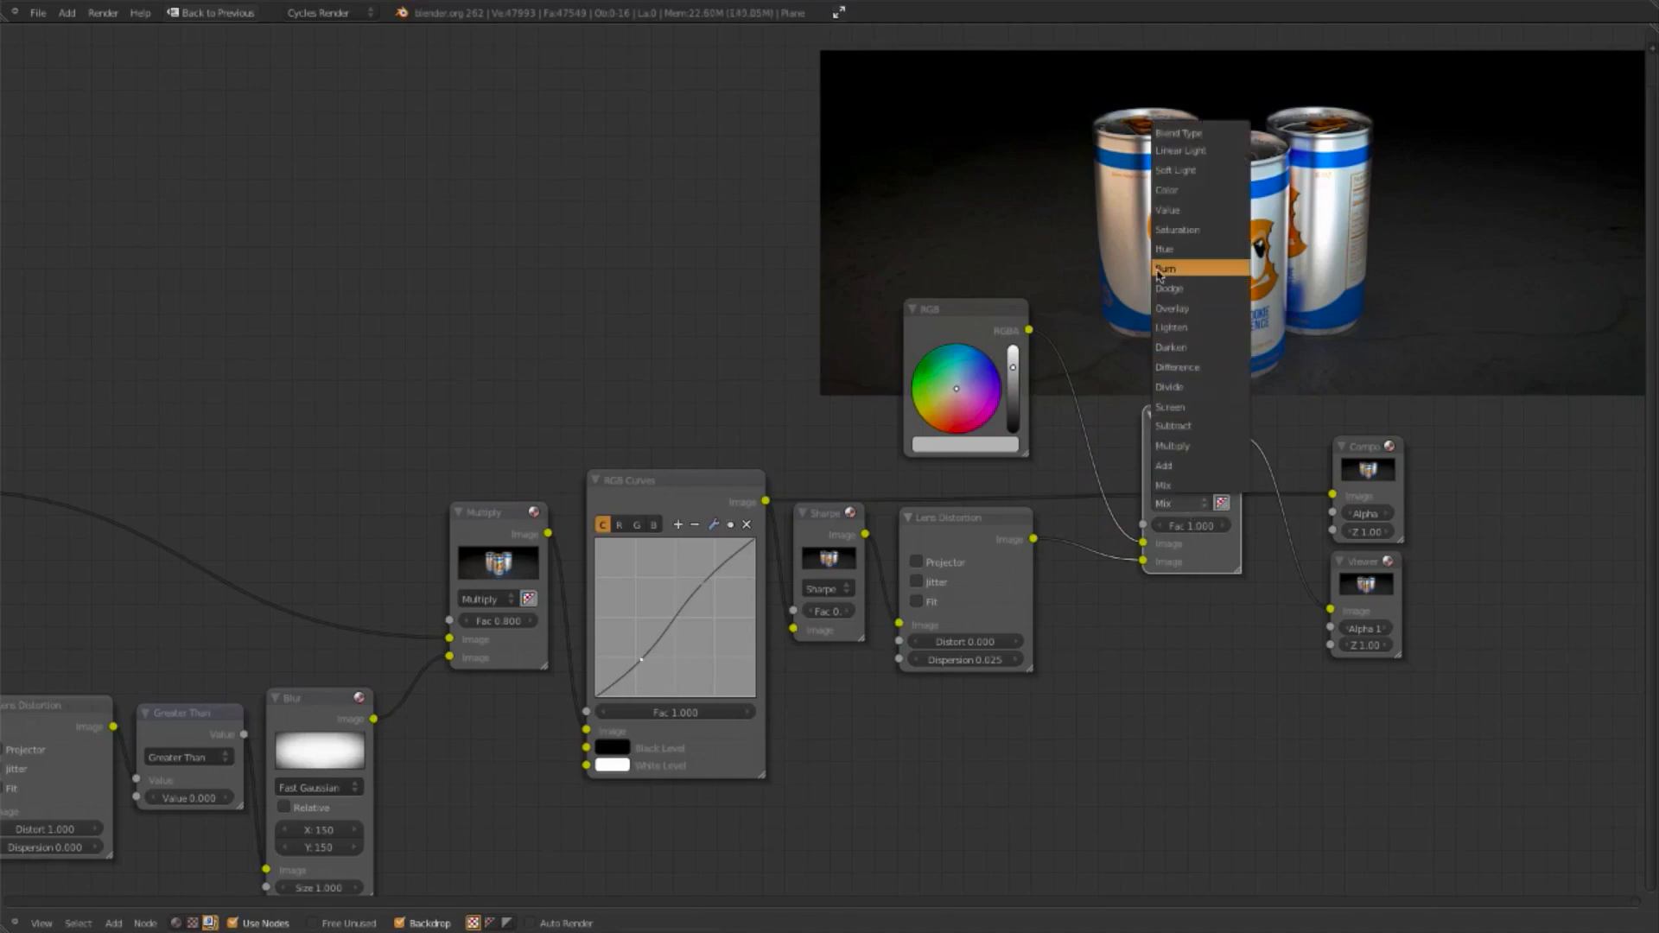
{"action": "left_click", "coordinate": [1175, 171]}
{"action": "left_click_drag", "start_coordinate": [978, 387], "coordinate": [988, 358]}
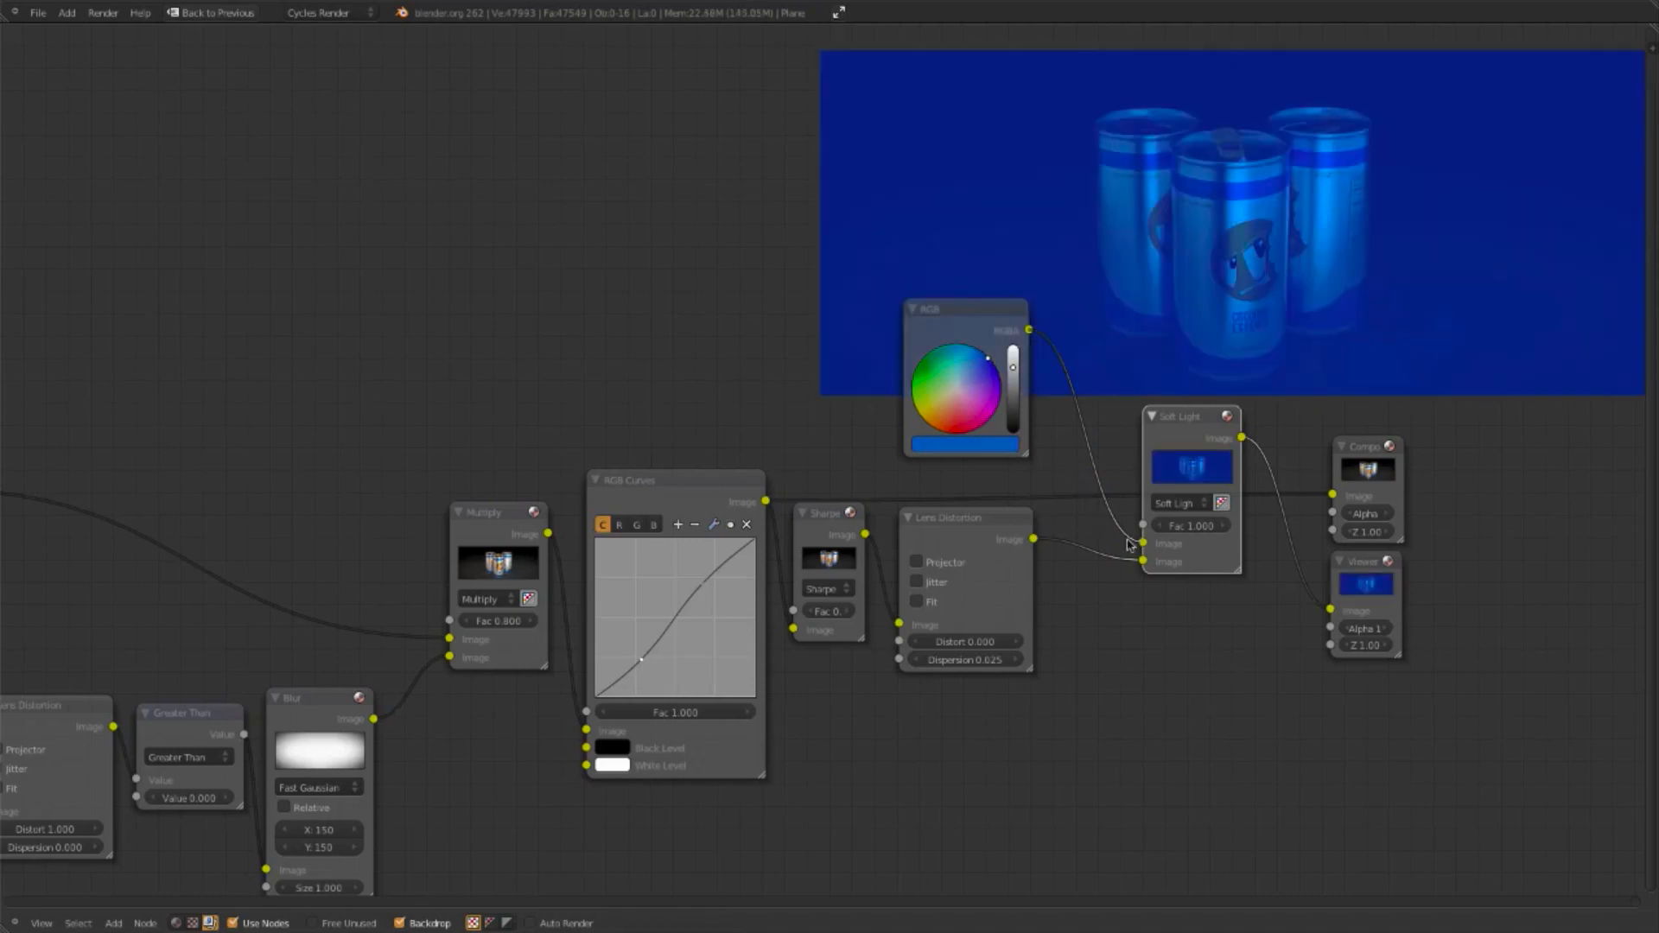
{"action": "left_click_drag", "start_coordinate": [1141, 541], "coordinate": [1143, 561]}
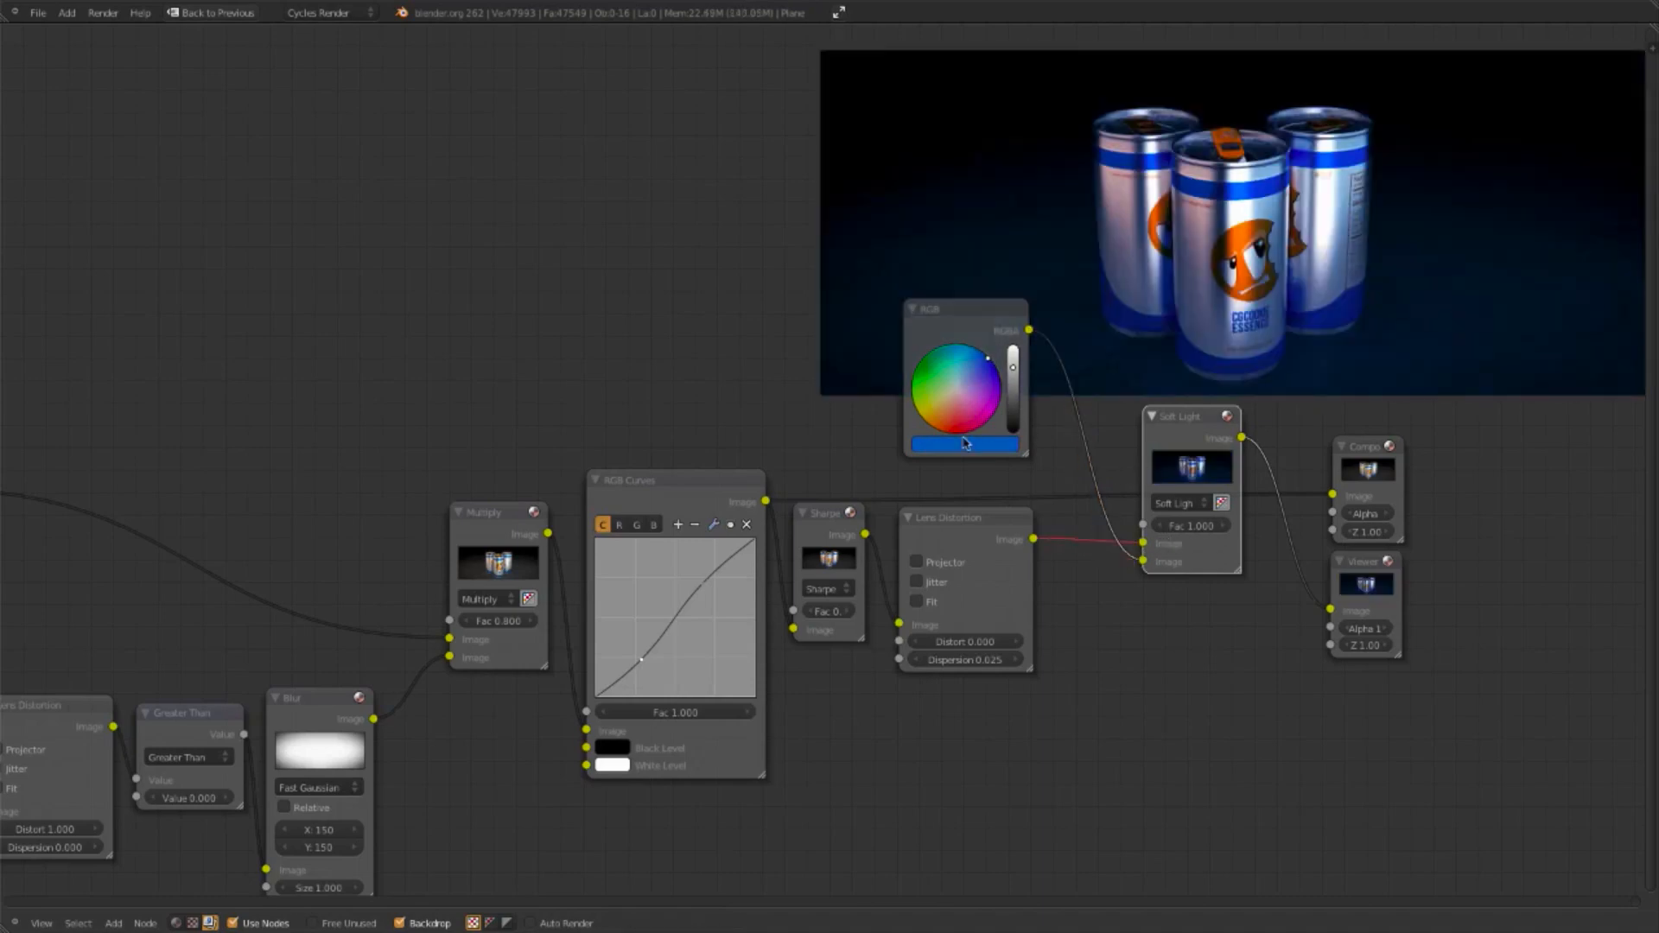
Step: Try a pale warm beige in the RGB node and compare the Lens Distortion output with the Soft Light result
{"action": "scroll", "coordinate": [1171, 542], "scroll_direction": "up", "scroll_amount": 1}
{"action": "left_click_drag", "start_coordinate": [1005, 358], "coordinate": [979, 402]}
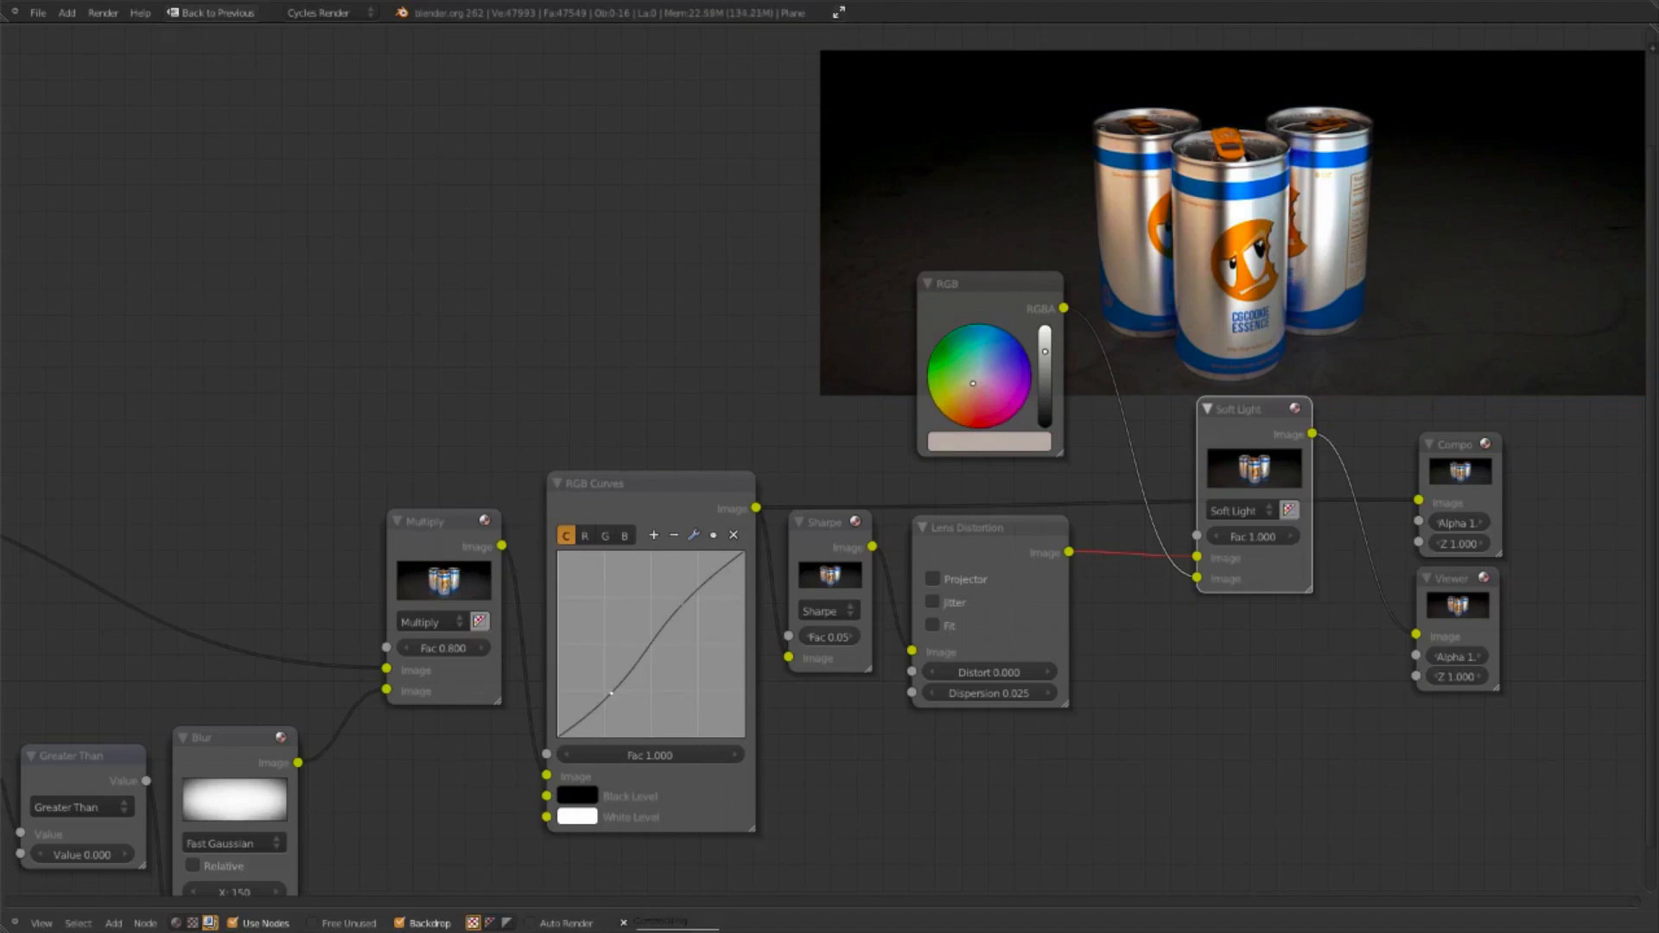
{"action": "left_click_drag", "start_coordinate": [973, 382], "coordinate": [970, 389]}
{"action": "left_click", "coordinate": [1003, 531]}
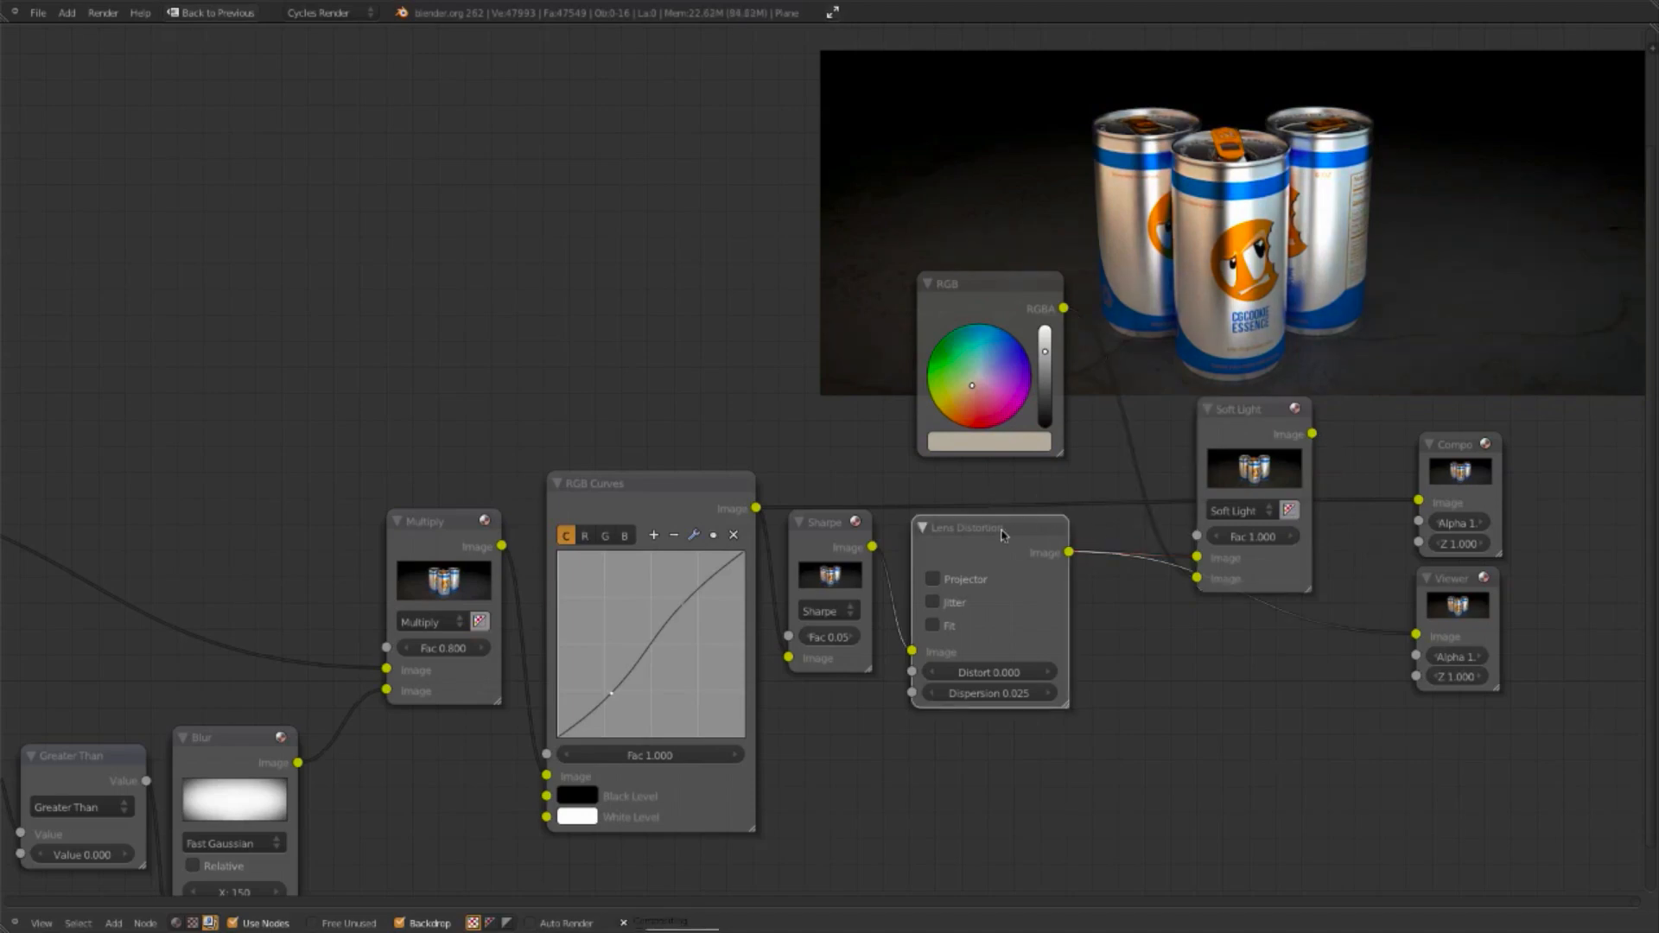
{"action": "left_click", "coordinate": [1245, 411]}
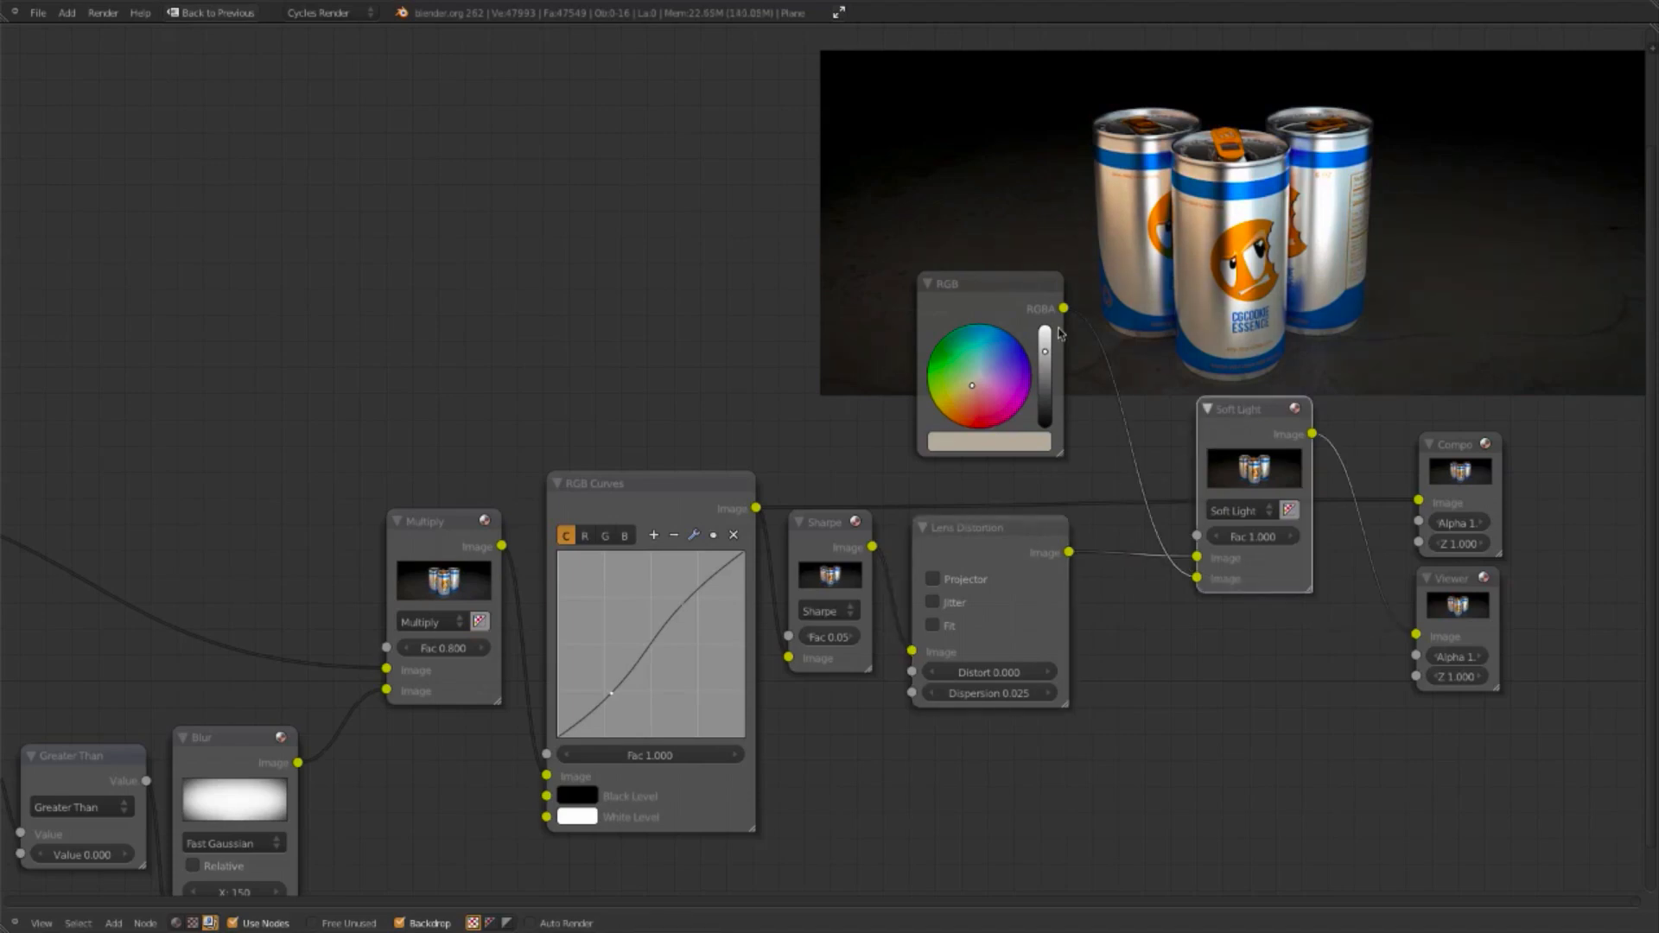
Step: Change the RGB node's color to a pale bluish gray, compare the image with and without Soft Light, and shift the backdrop slightly
{"action": "left_click_drag", "start_coordinate": [972, 383], "coordinate": [984, 373]}
{"action": "left_click", "coordinate": [1037, 529]}
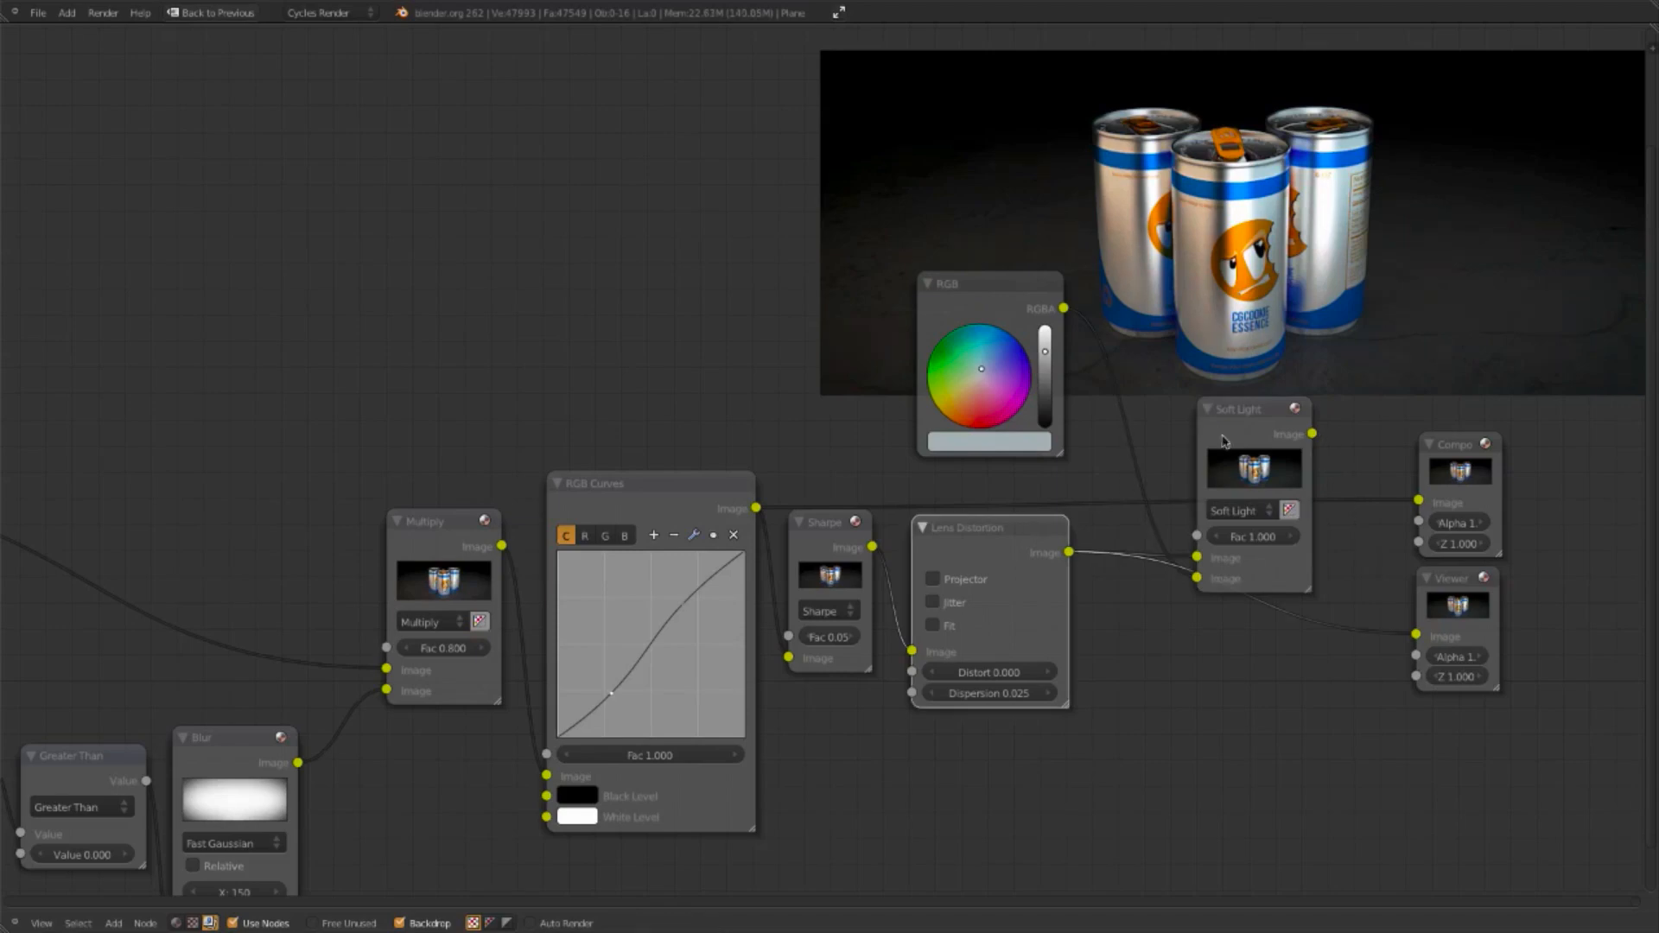
{"action": "left_click", "coordinate": [1247, 418]}
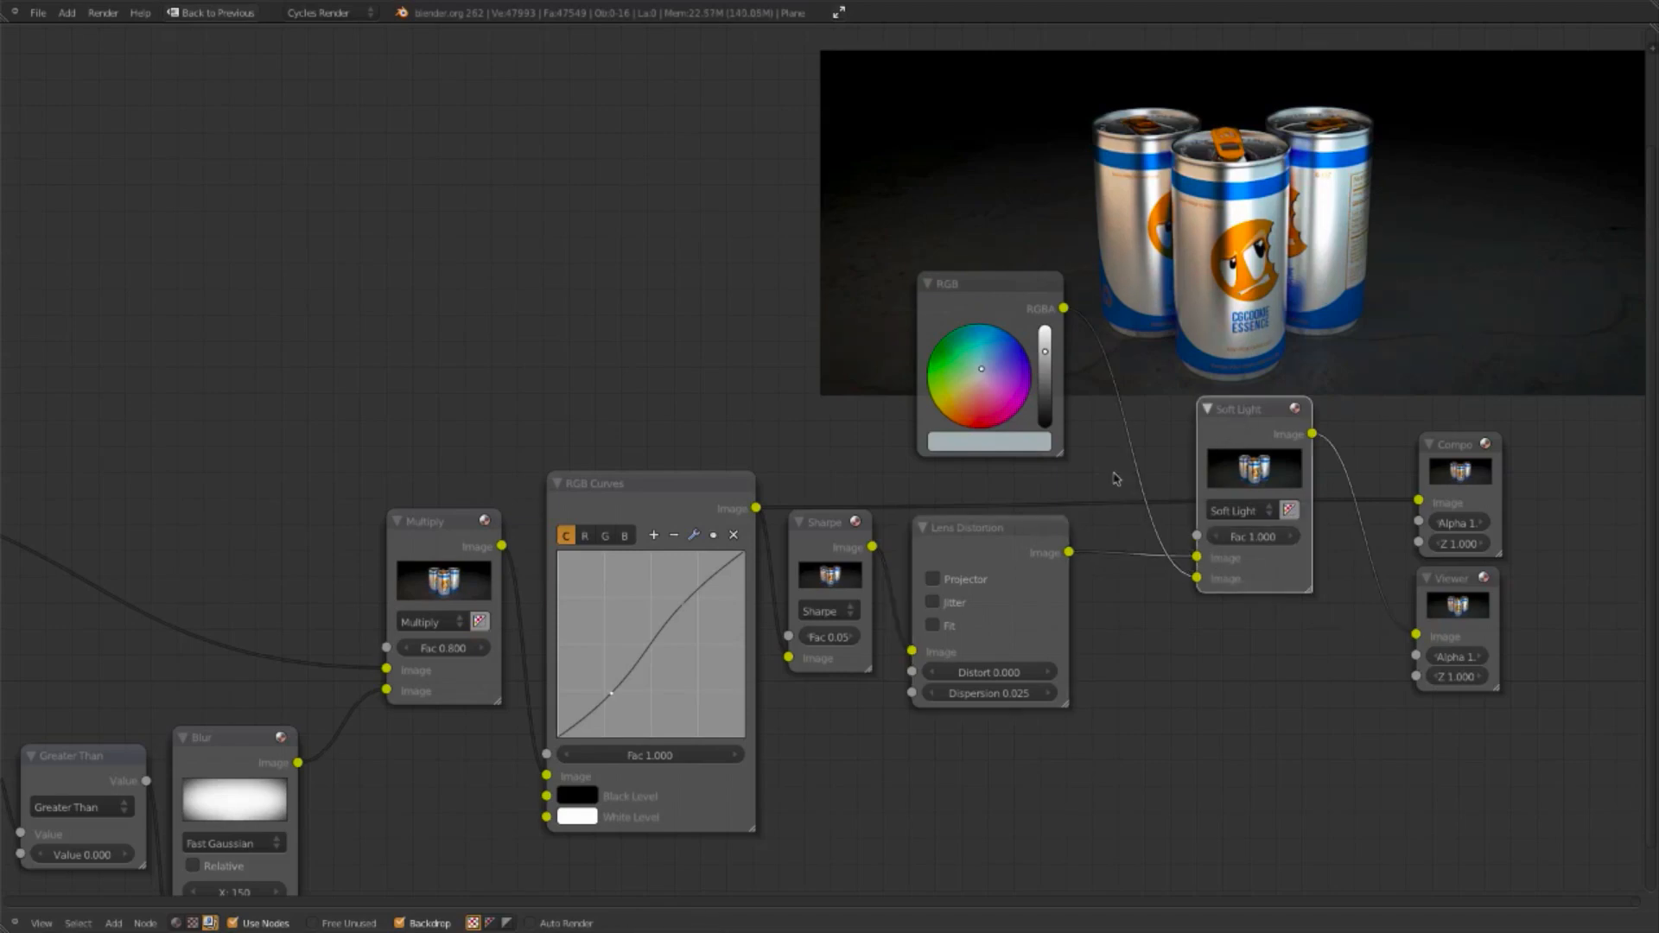
{"action": "middle_click_drag", "start_coordinate": [1112, 473], "coordinate": [1084, 528], "text": "alt"}
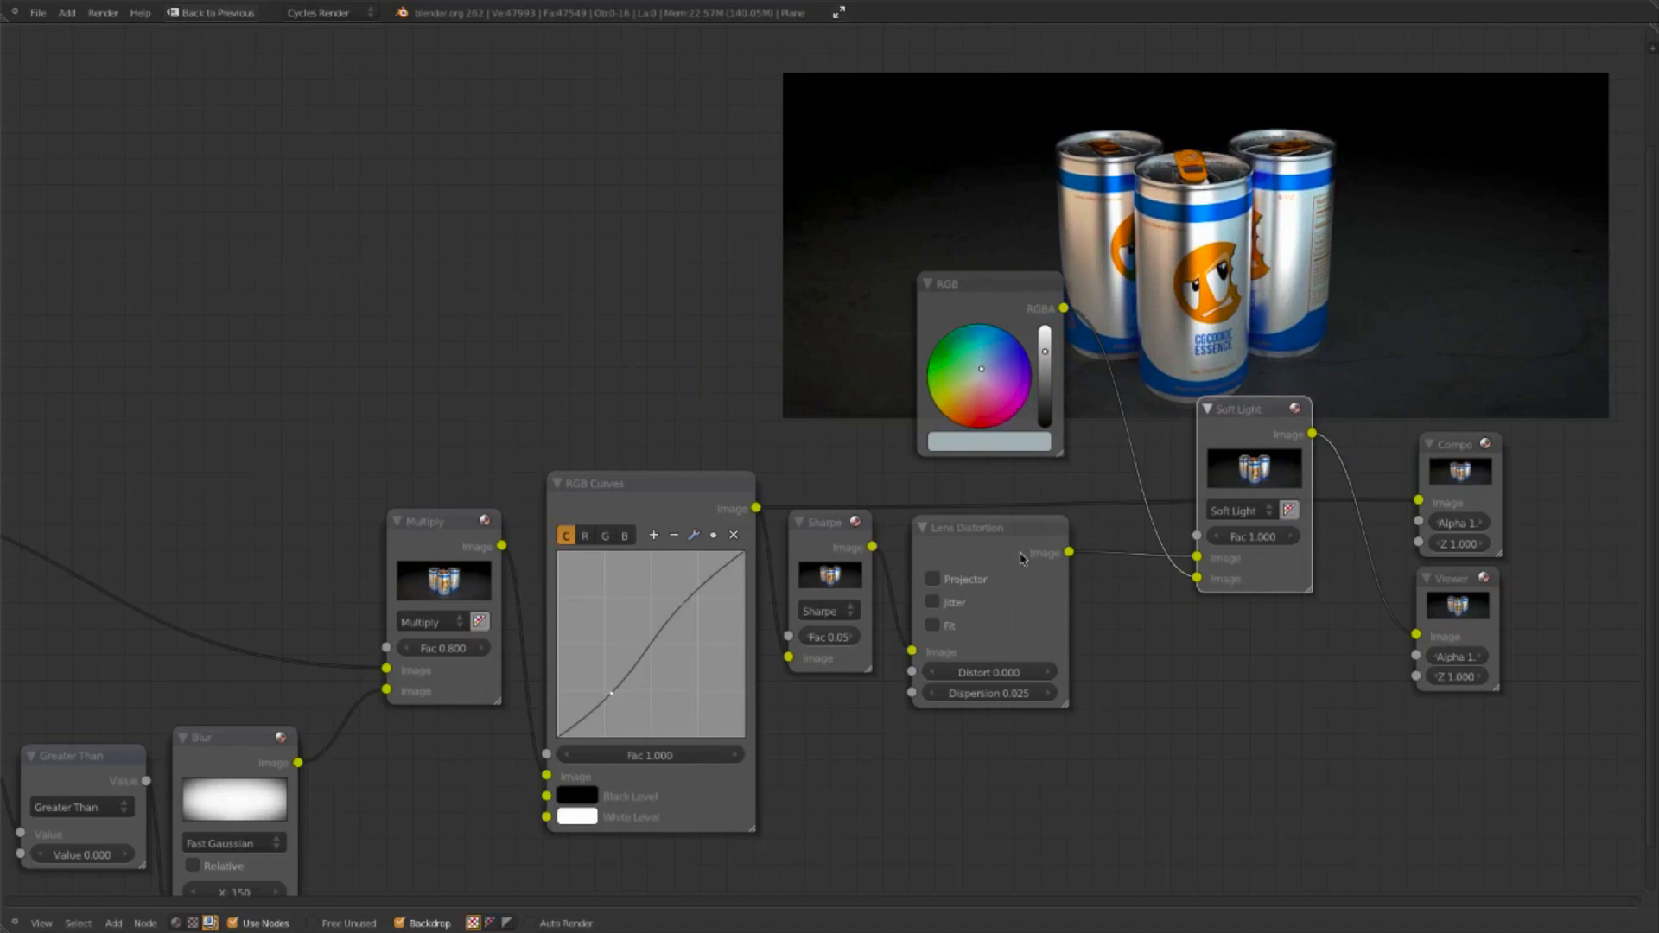
Step: Brighten the RGB node's color slightly and raise the upper part of the curve in the final RGB Curves node
{"action": "middle_click_drag", "start_coordinate": [1019, 467], "coordinate": [1124, 377], "text": "ctrl"}
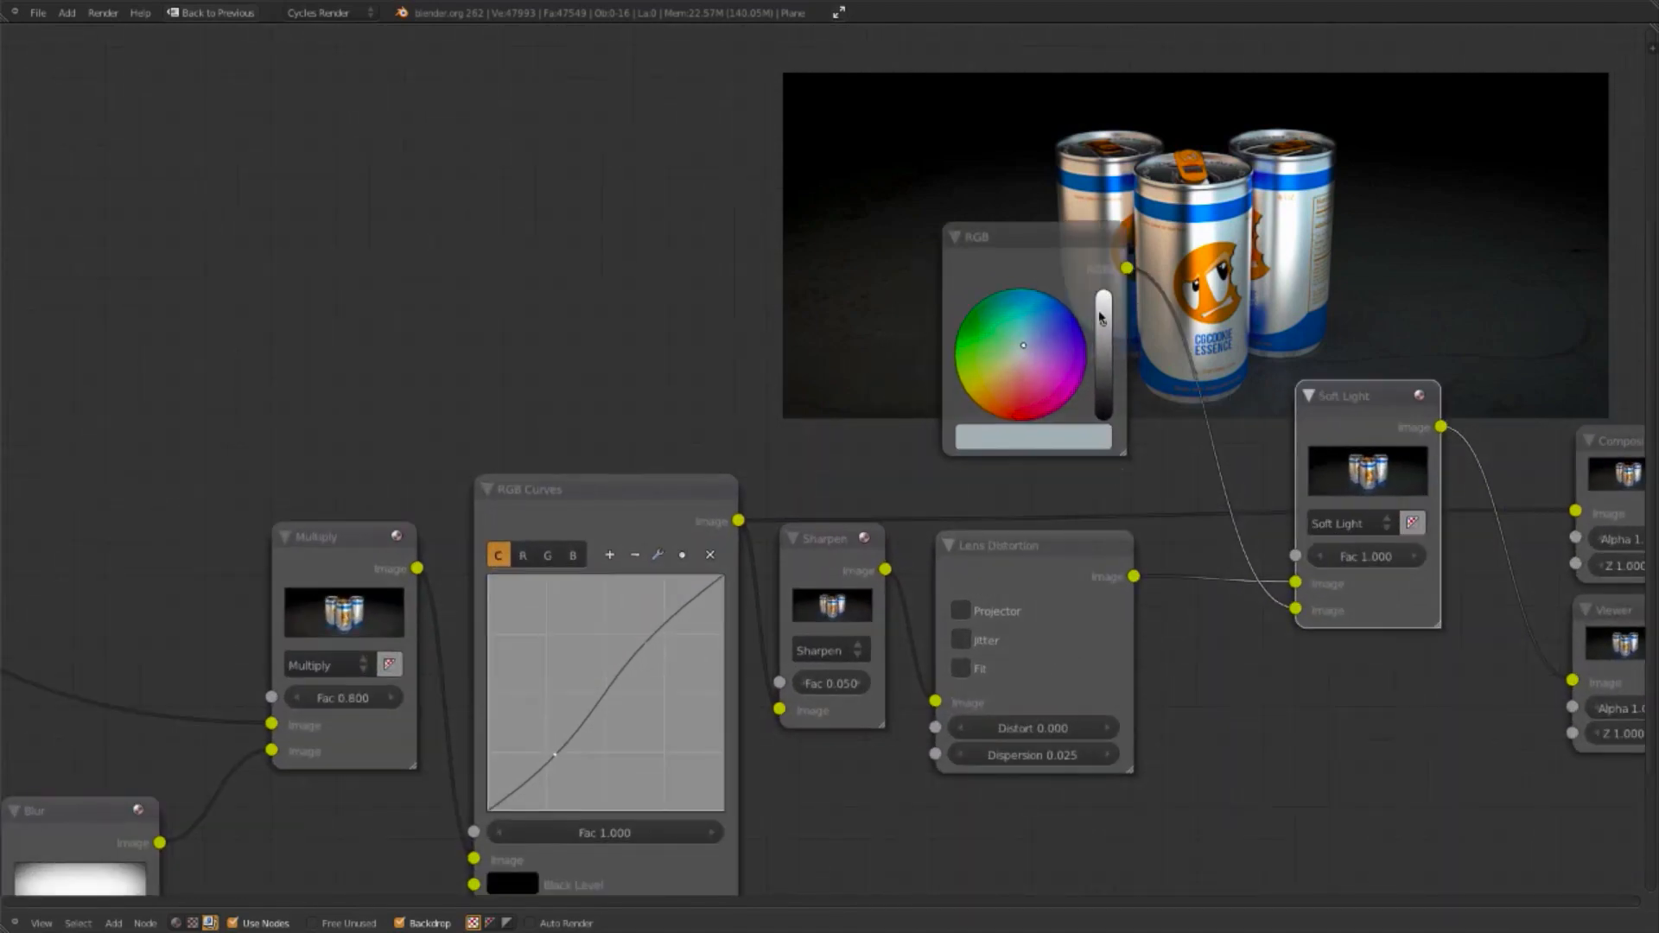
{"action": "mouse_move", "coordinate": [1104, 323]}
{"action": "left_mouse_down"}
{"action": "mouse_move", "coordinate": [1106, 305]}
{"action": "mouse_move", "coordinate": [1105, 322]}
{"action": "left_mouse_up"}
{"action": "middle_click_drag", "start_coordinate": [1170, 439], "coordinate": [739, 603], "text": "ctrl"}
{"action": "left_click_drag", "start_coordinate": [689, 602], "coordinate": [689, 596]}
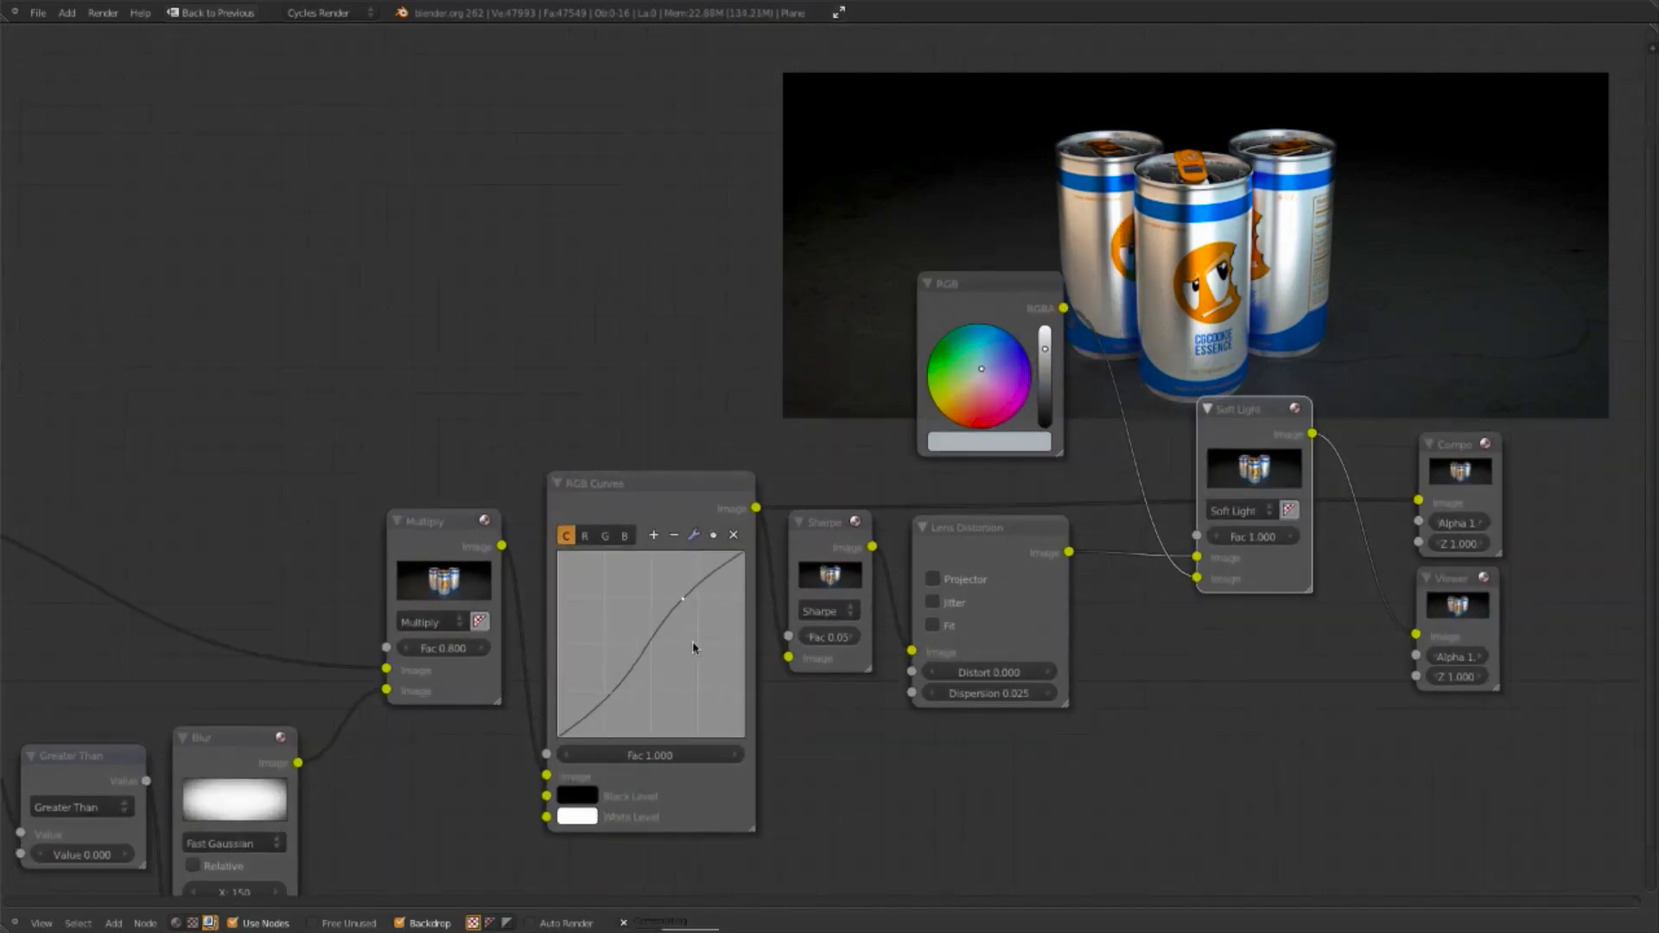
Step: Set the factor of the vignette's Multiply node to 0.900
{"action": "scroll", "coordinate": [696, 648], "scroll_direction": "down", "scroll_amount": 8}
{"action": "middle_click_drag", "start_coordinate": [697, 648], "coordinate": [1097, 614]}
{"action": "scroll", "coordinate": [1144, 593], "scroll_direction": "up", "scroll_amount": 7}
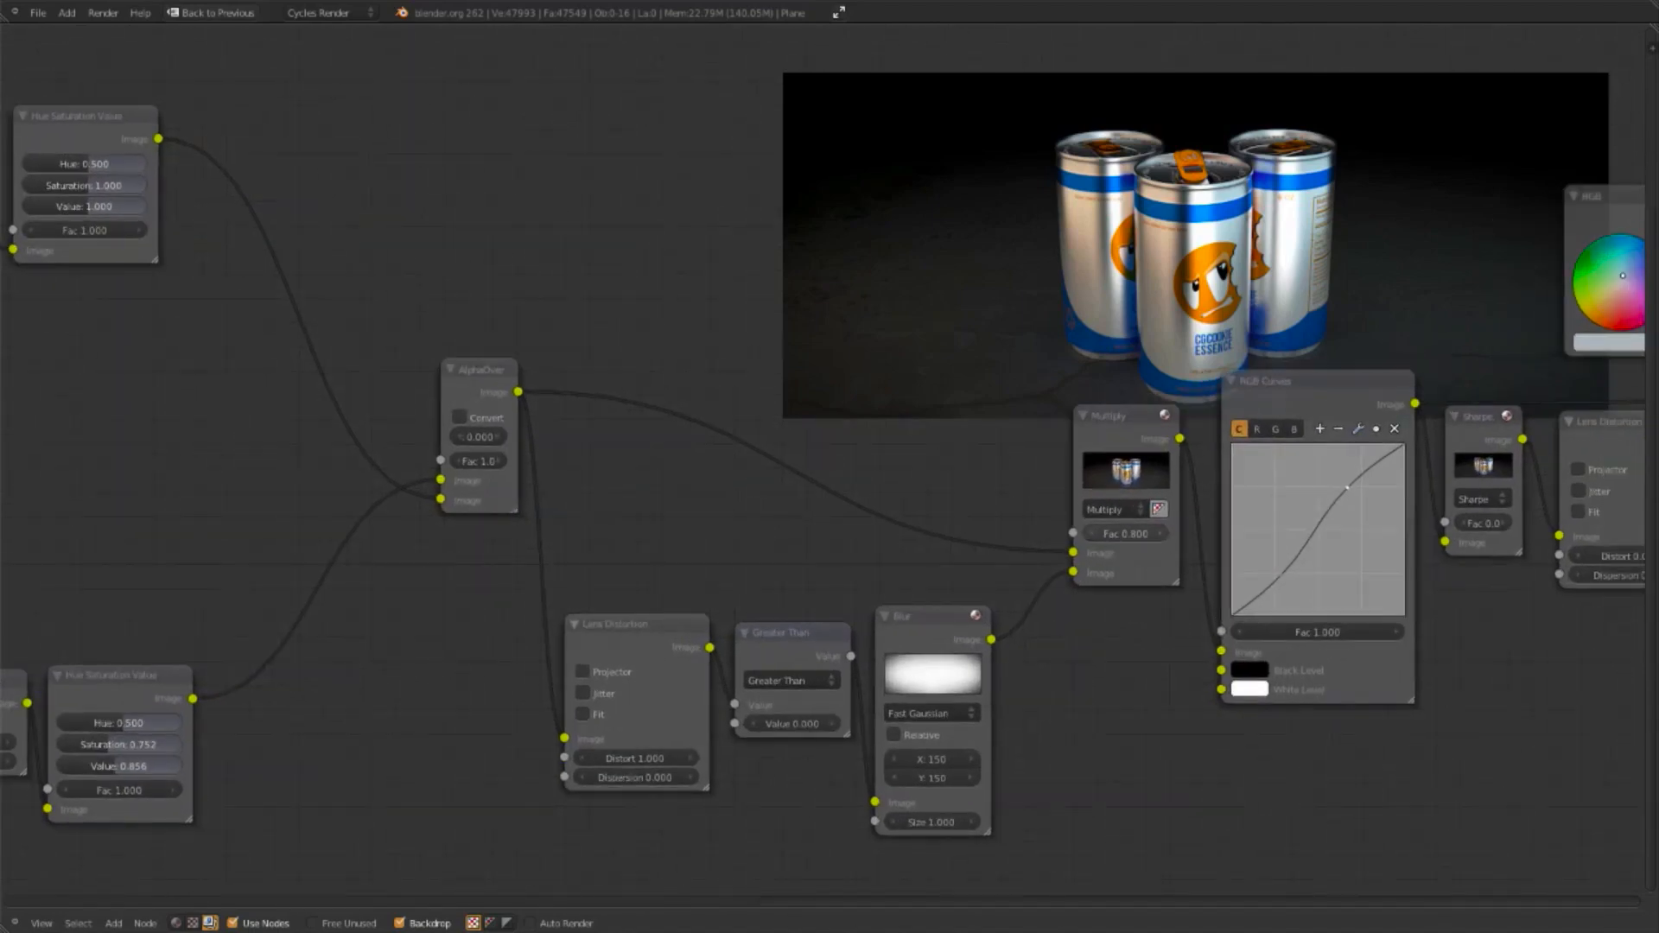
{"action": "left_click", "coordinate": [1161, 535]}
Step: Compare the AlphaOver output with the Soft Light result in the backdrop and link the Soft Light output to the Composite node
{"action": "scroll", "coordinate": [1022, 811], "scroll_direction": "down", "scroll_amount": 9}
{"action": "middle_click_drag", "start_coordinate": [1144, 640], "coordinate": [1176, 684]}
{"action": "scroll", "coordinate": [1178, 685], "scroll_direction": "down", "scroll_amount": 1}
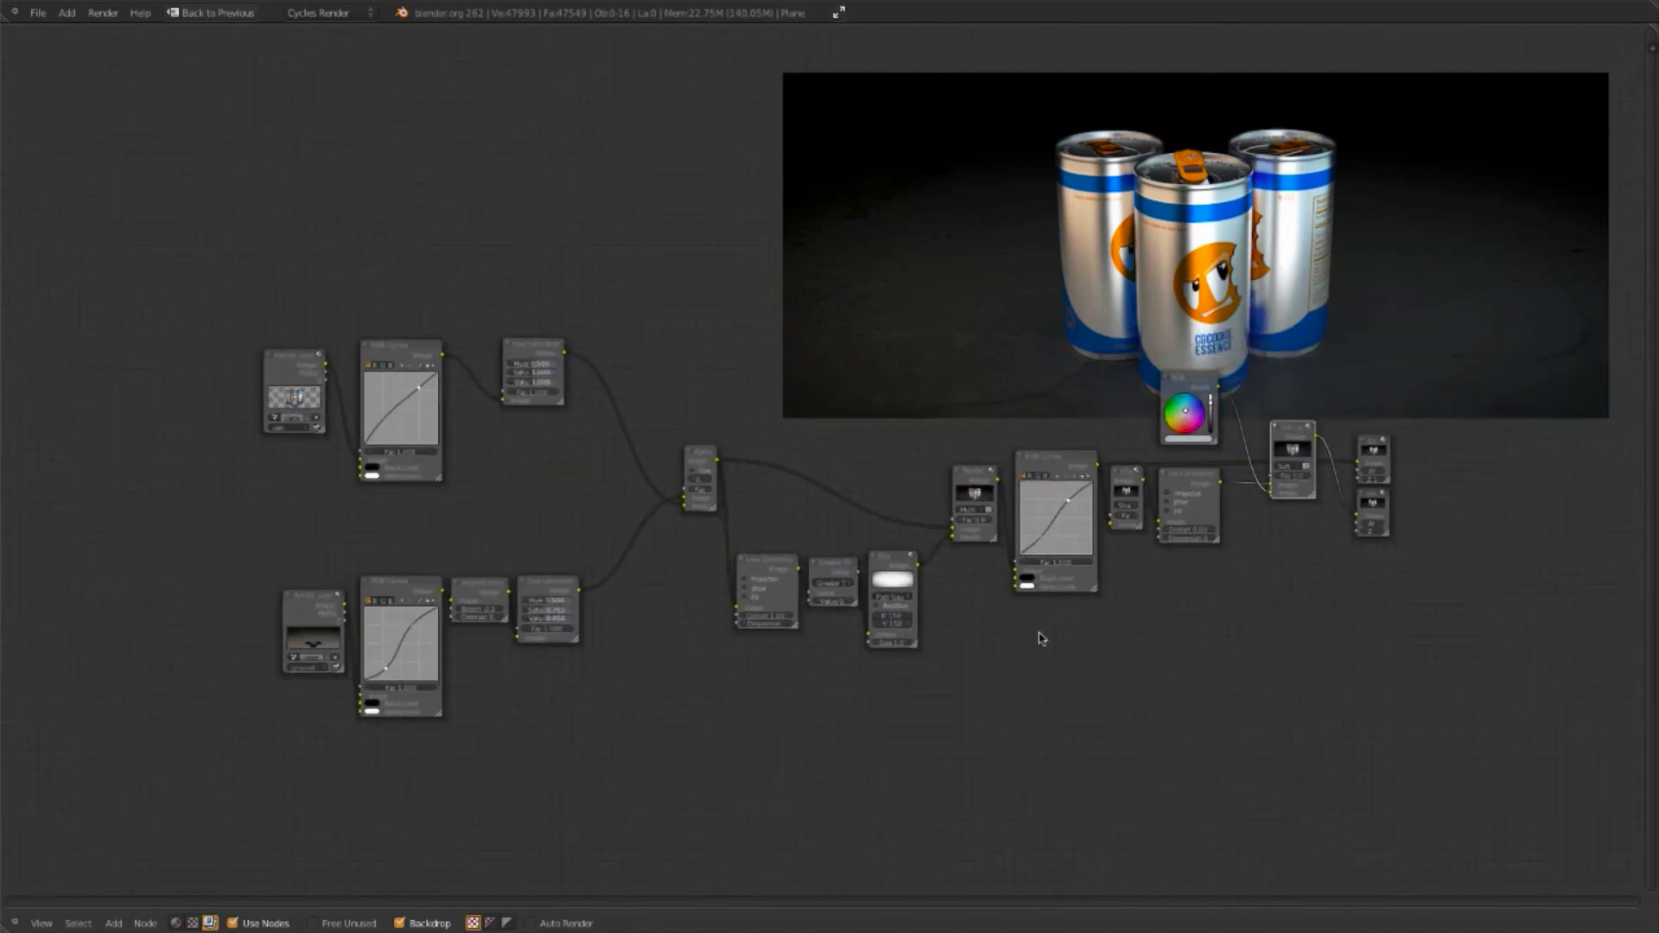
{"action": "left_click", "coordinate": [702, 461], "text": "ctrl+shift"}
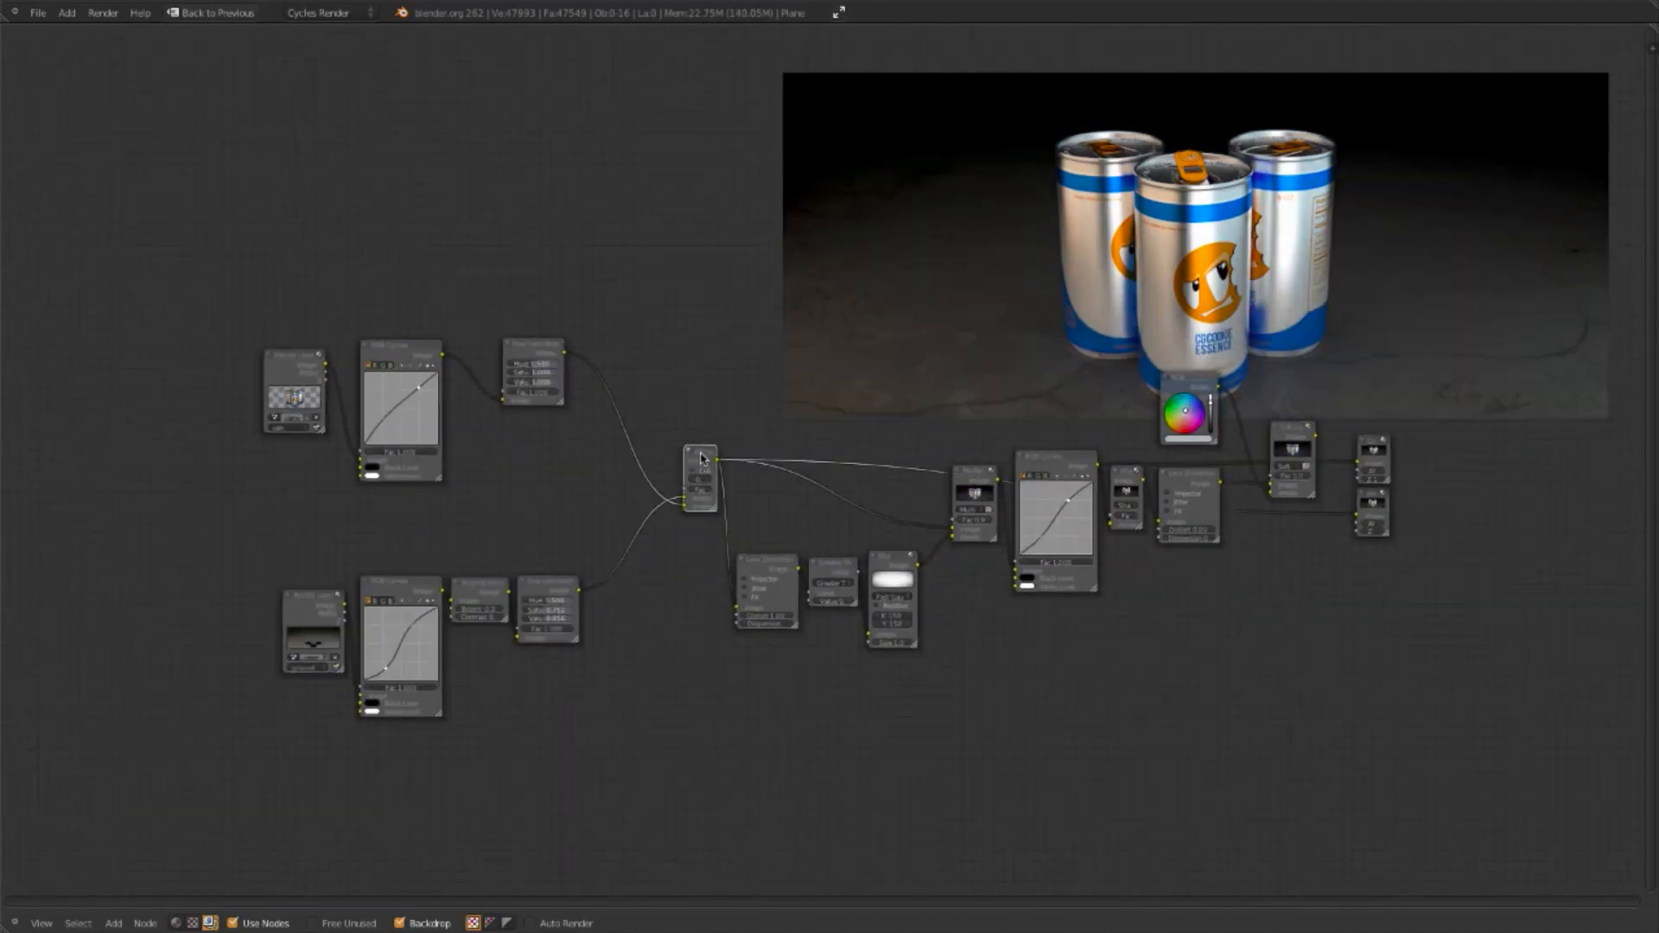
{"action": "left_click", "coordinate": [1295, 444], "text": "ctrl+shift"}
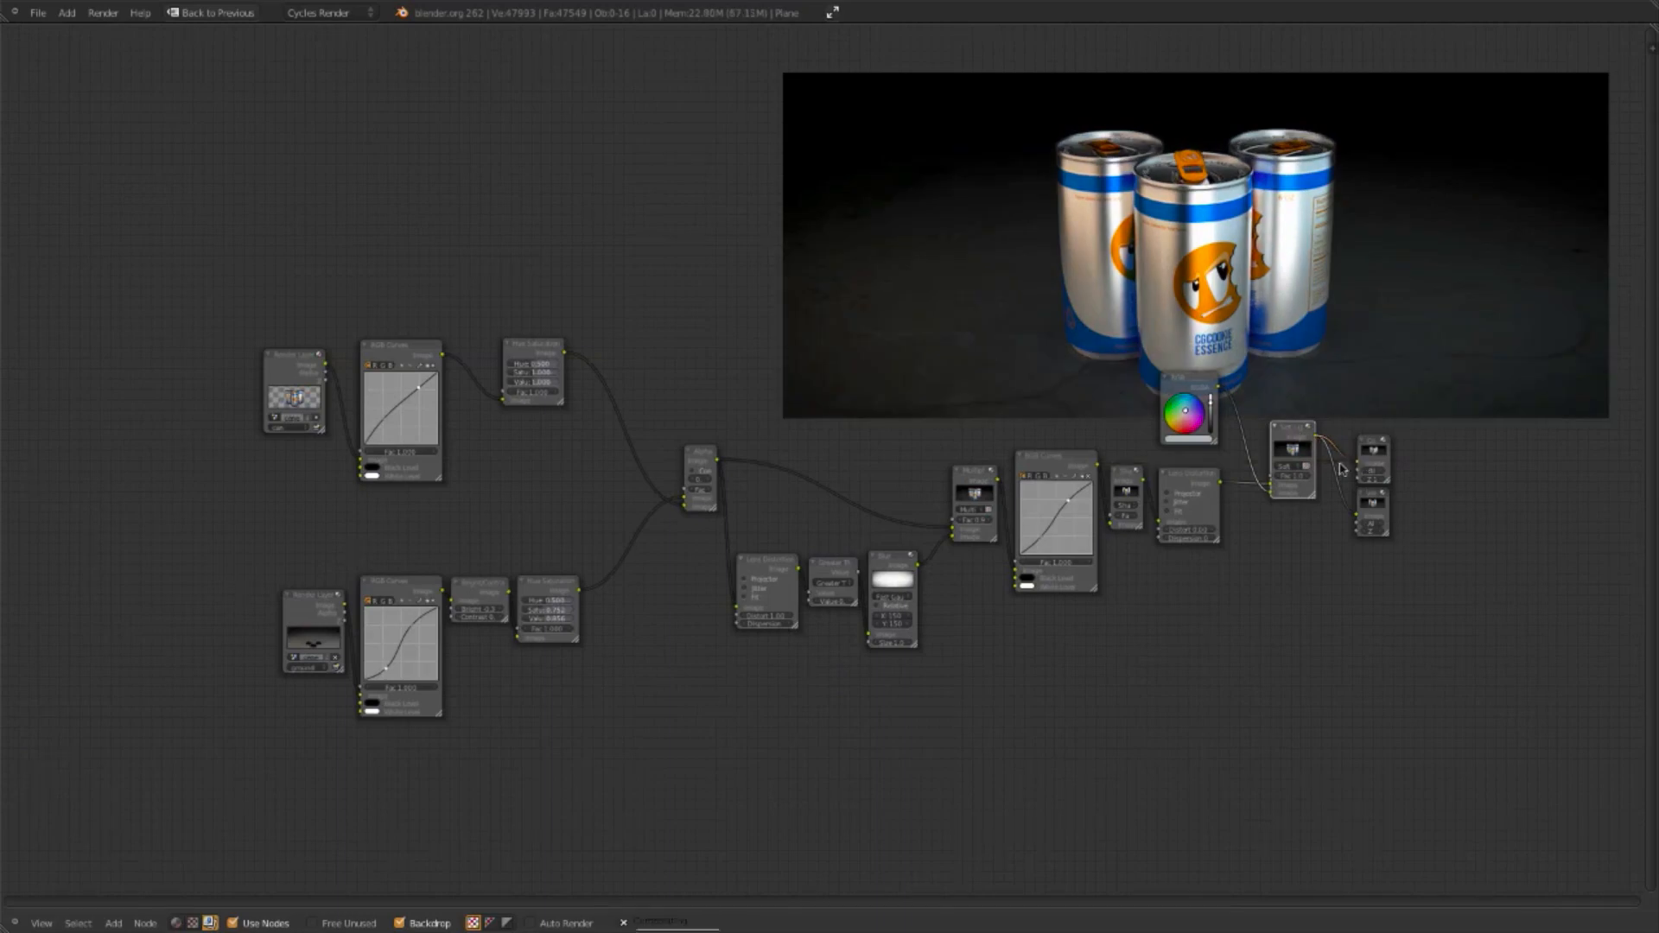
Step: Alternate the viewer between the AlphaOver, RGB and Soft Light nodes to judge the composite before and after grading
{"action": "left_click", "coordinate": [708, 472], "text": "ctrl+shift"}
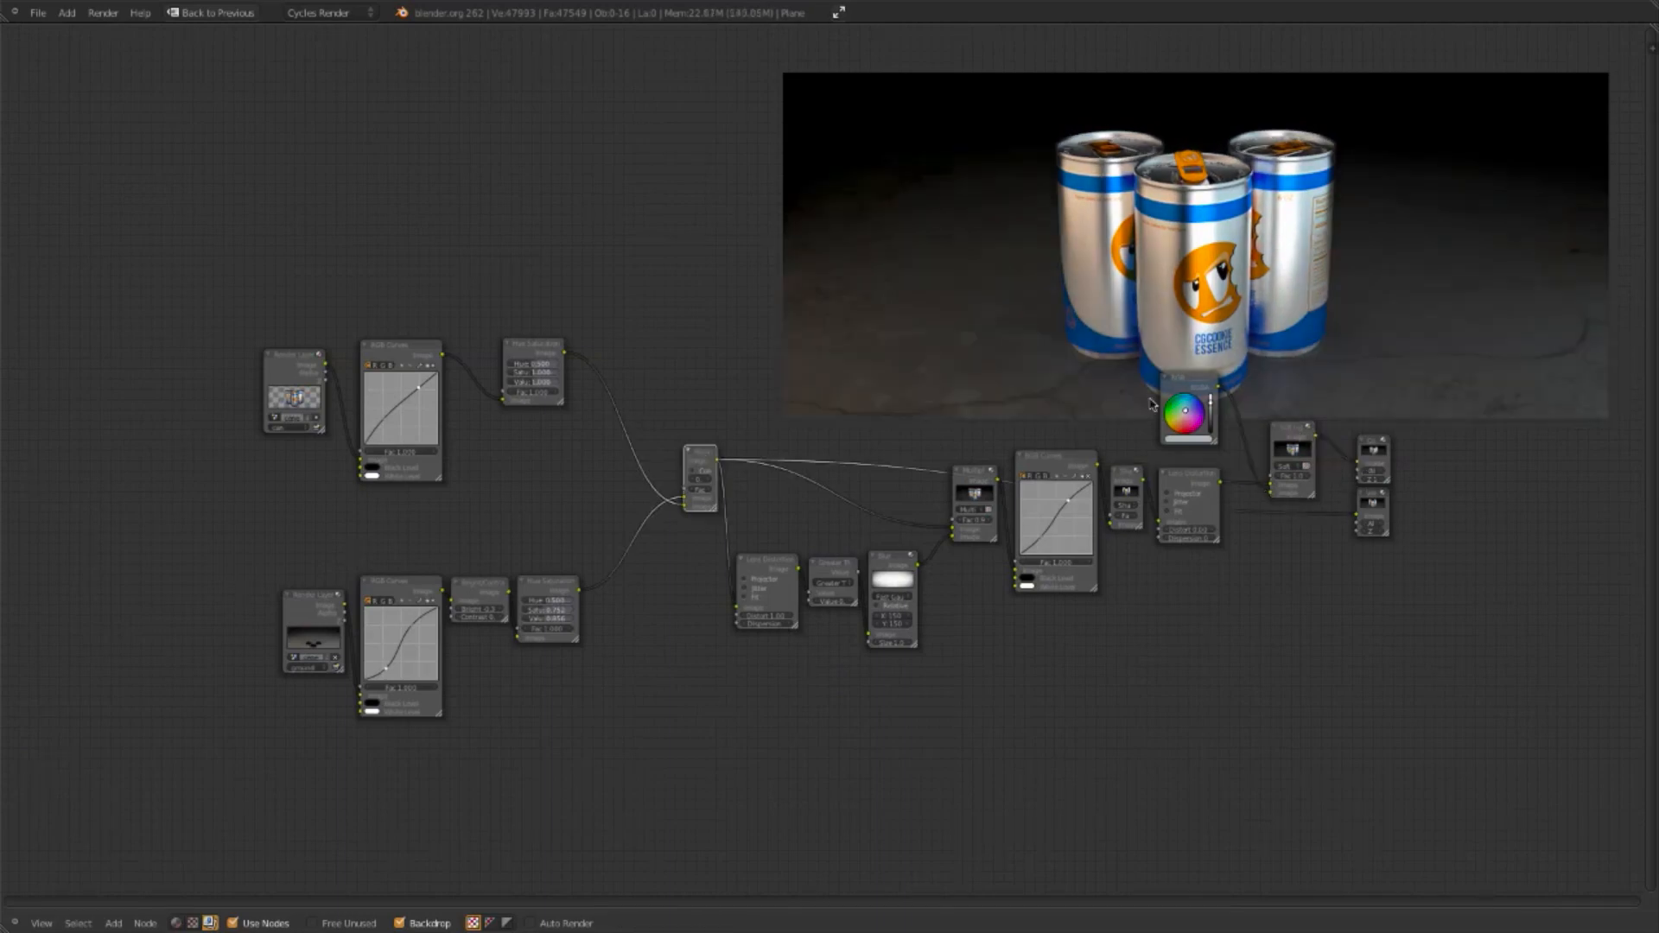
{"action": "left_click", "coordinate": [1184, 392], "text": "ctrl+shift"}
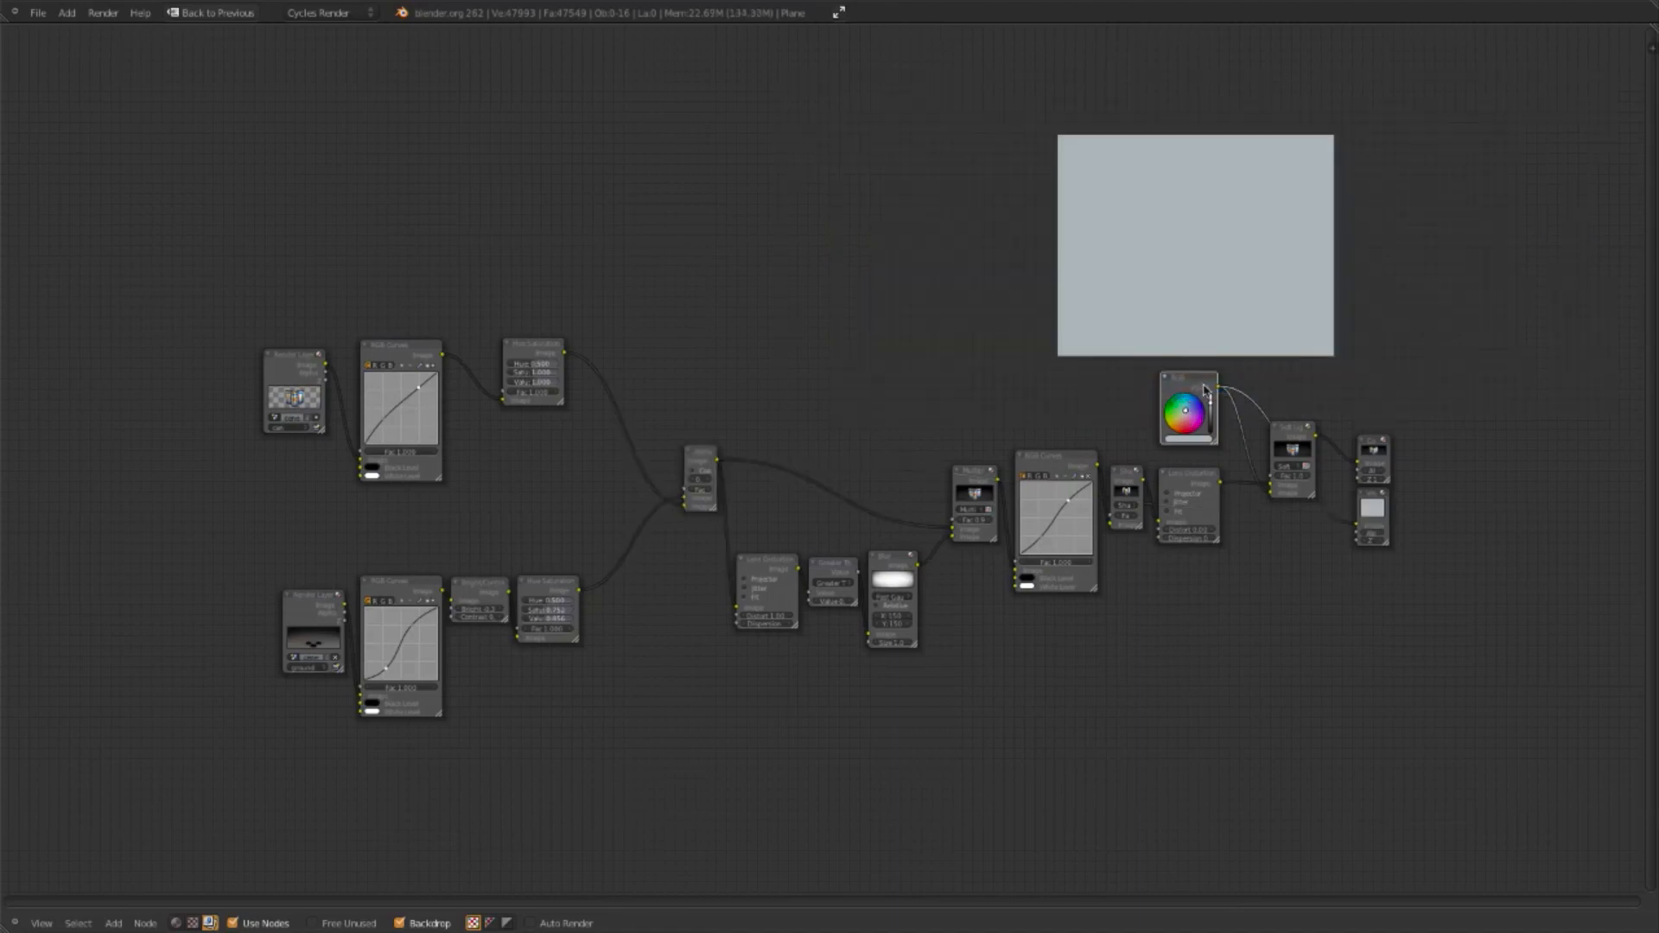
{"action": "left_click", "coordinate": [1293, 440], "text": "ctrl+shift"}
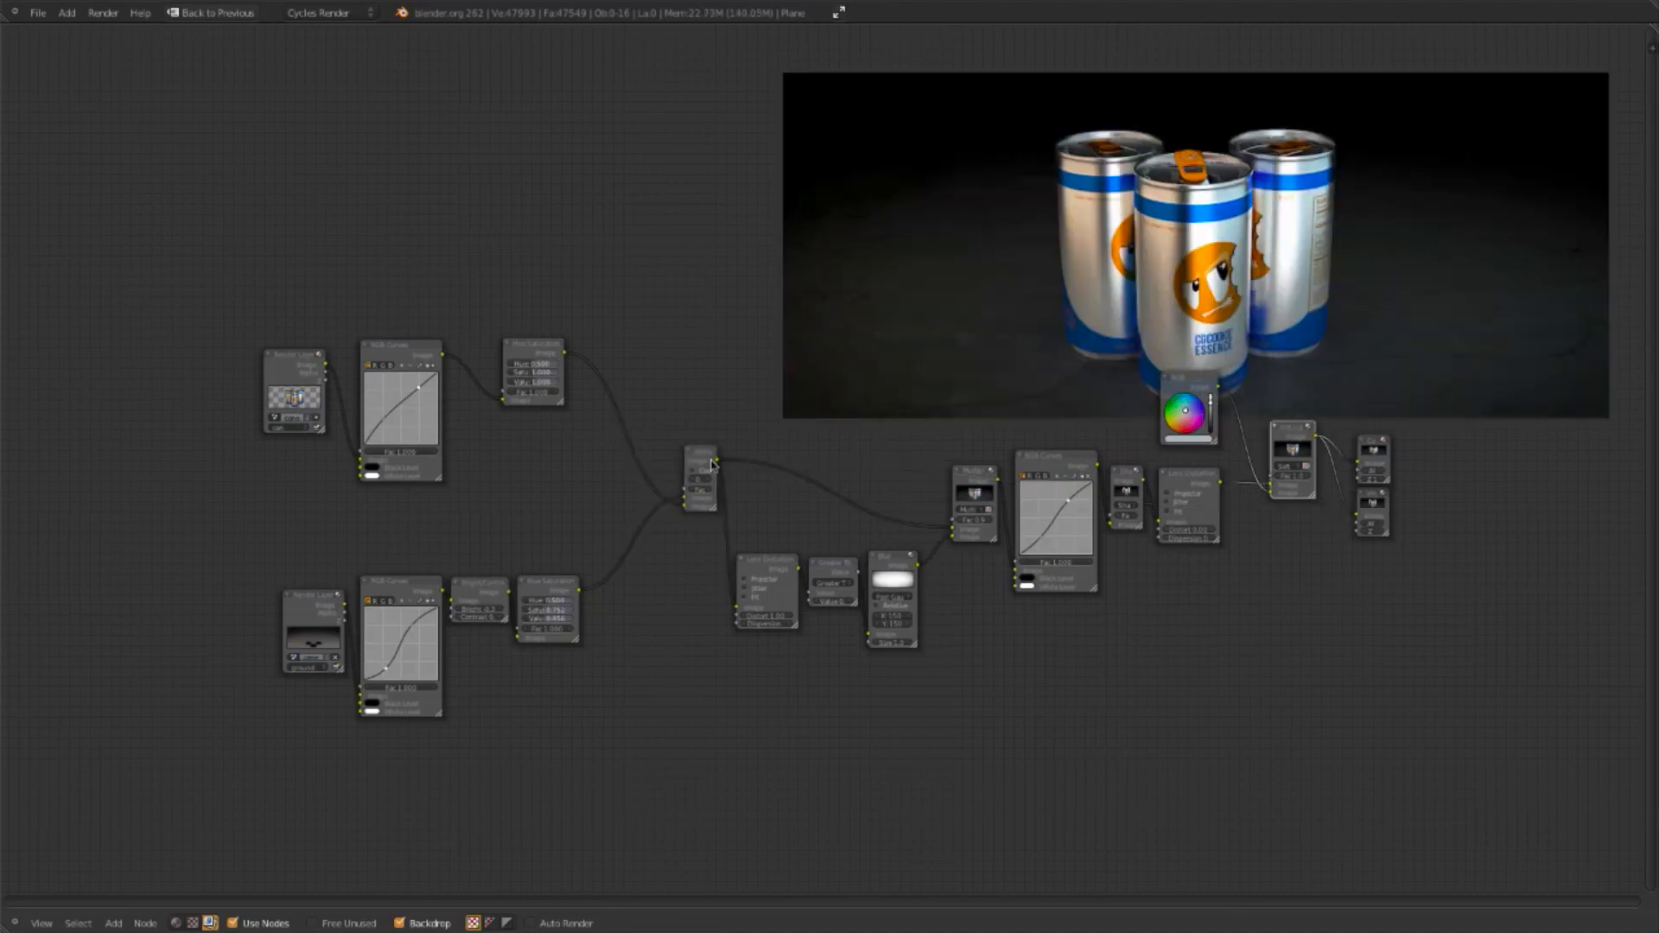
{"action": "left_click", "coordinate": [713, 467], "text": "ctrl+shift"}
{"action": "left_click", "coordinate": [1290, 439], "text": "ctrl+shift"}
{"action": "left_click", "coordinate": [699, 467], "text": "ctrl+shift"}
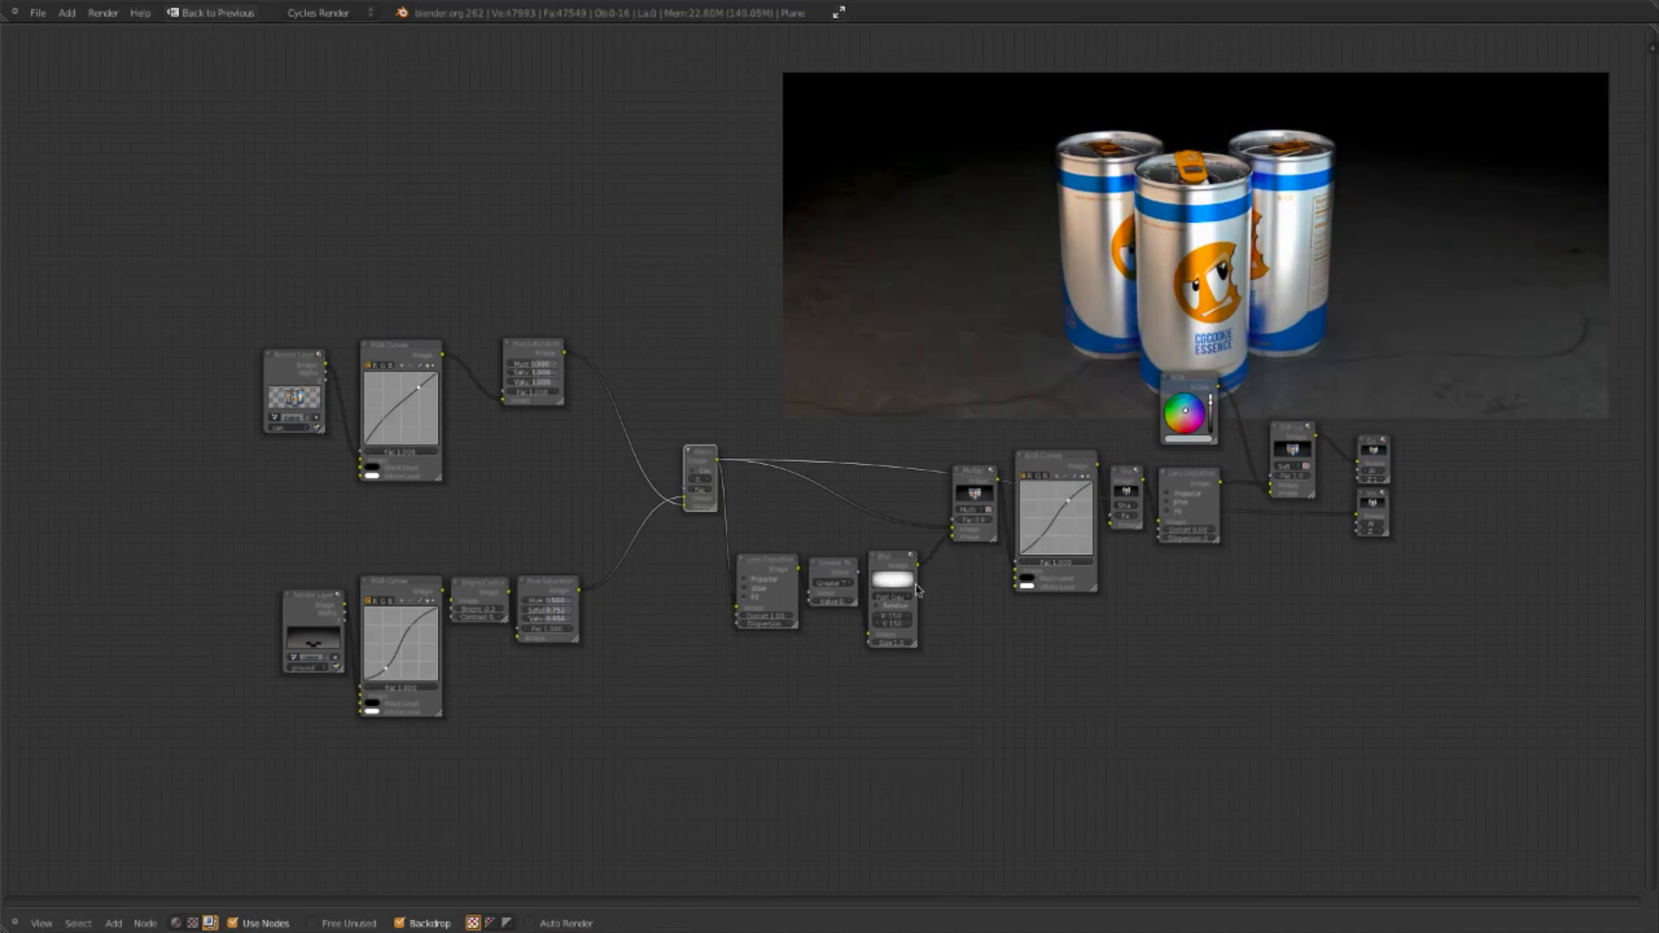
{"action": "left_click", "coordinate": [1287, 439], "text": "ctrl+shift"}
Step: Shift the RGB node's color from bluish gray to a more neutral, slightly violet pale gray
{"action": "scroll", "coordinate": [1316, 519], "scroll_direction": "up", "scroll_amount": 3}
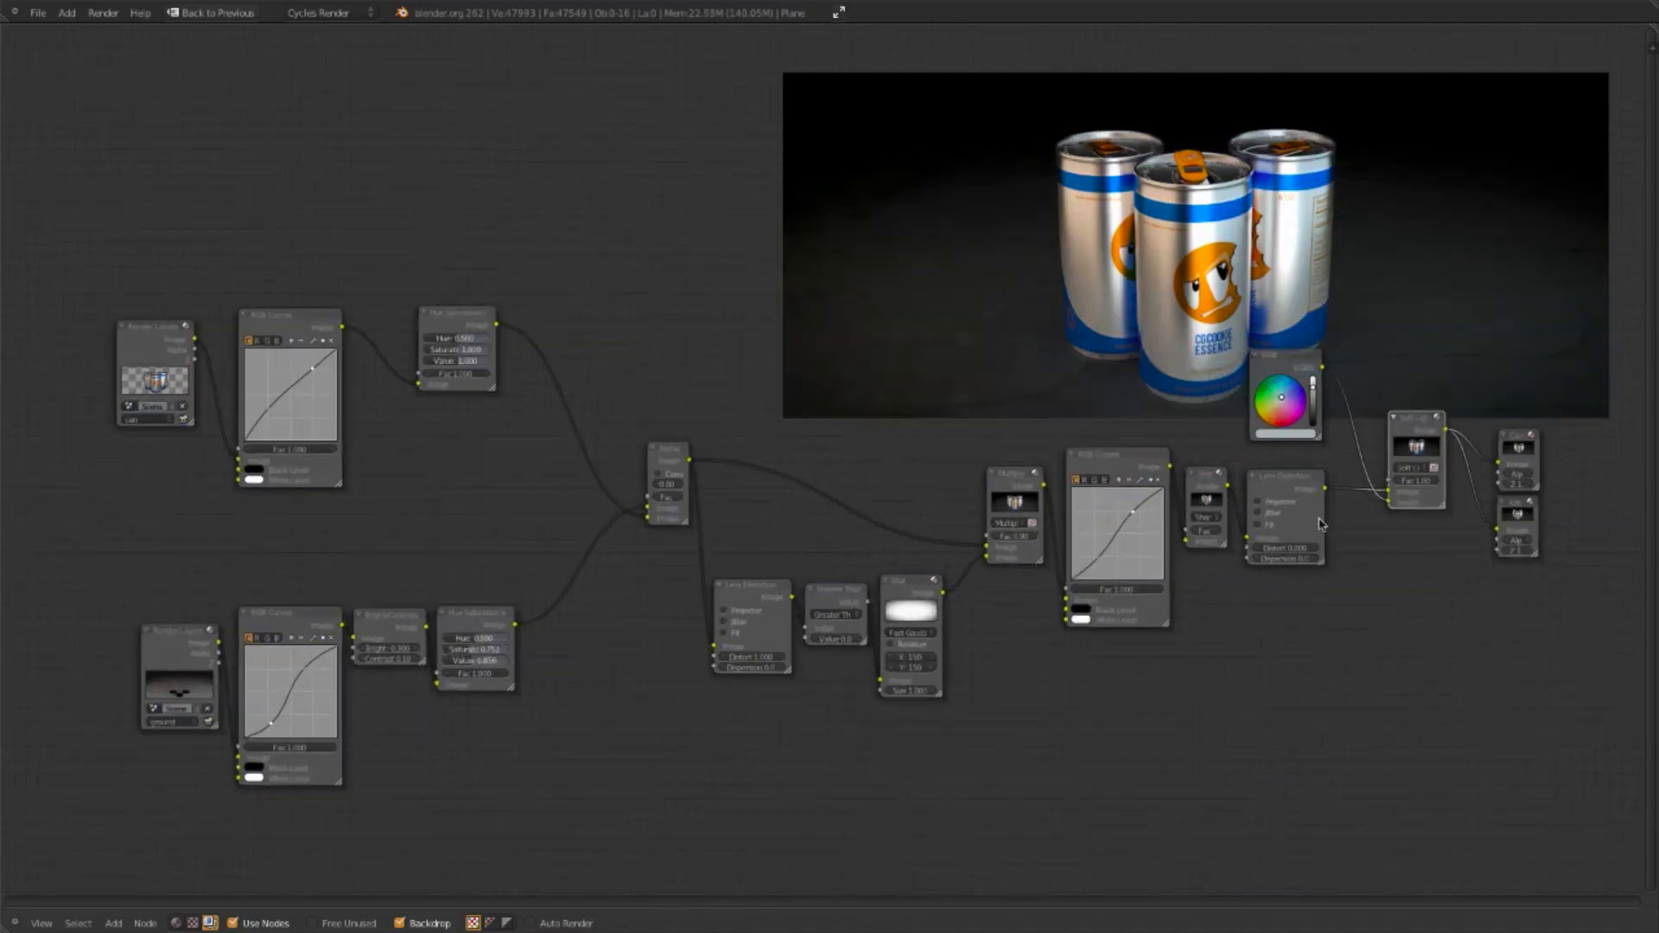
{"action": "middle_click_drag", "start_coordinate": [1316, 519], "coordinate": [1073, 611]}
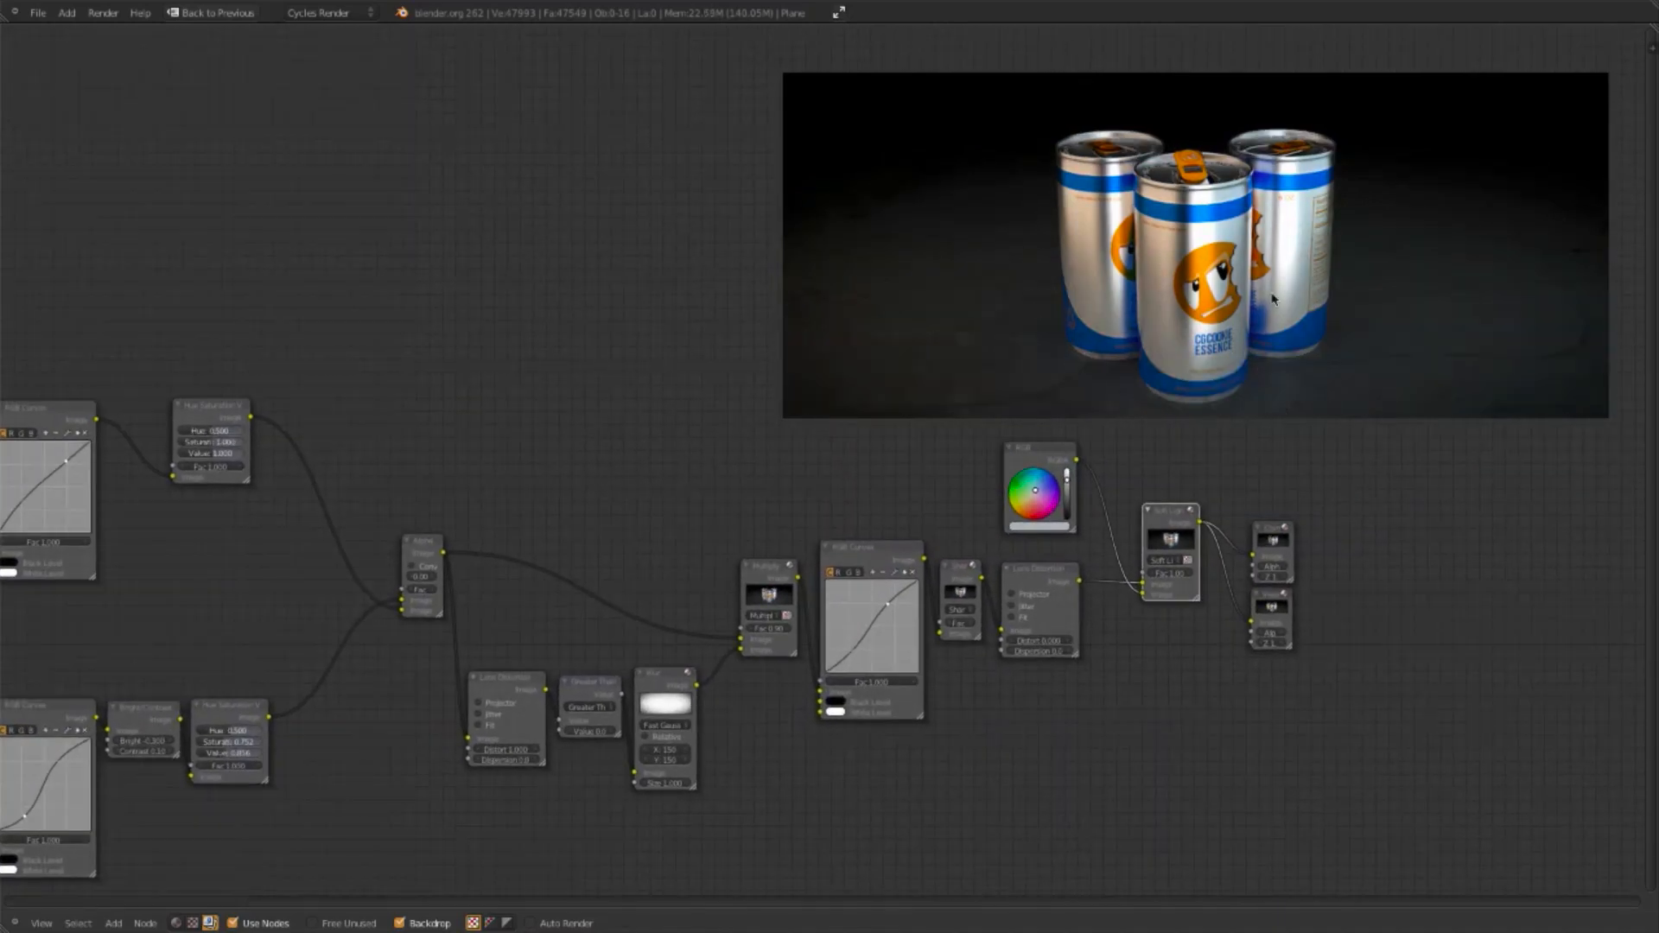
{"action": "scroll", "coordinate": [970, 456], "scroll_direction": "up", "scroll_amount": 5}
{"action": "scroll", "coordinate": [970, 456], "scroll_direction": "up", "scroll_amount": 2}
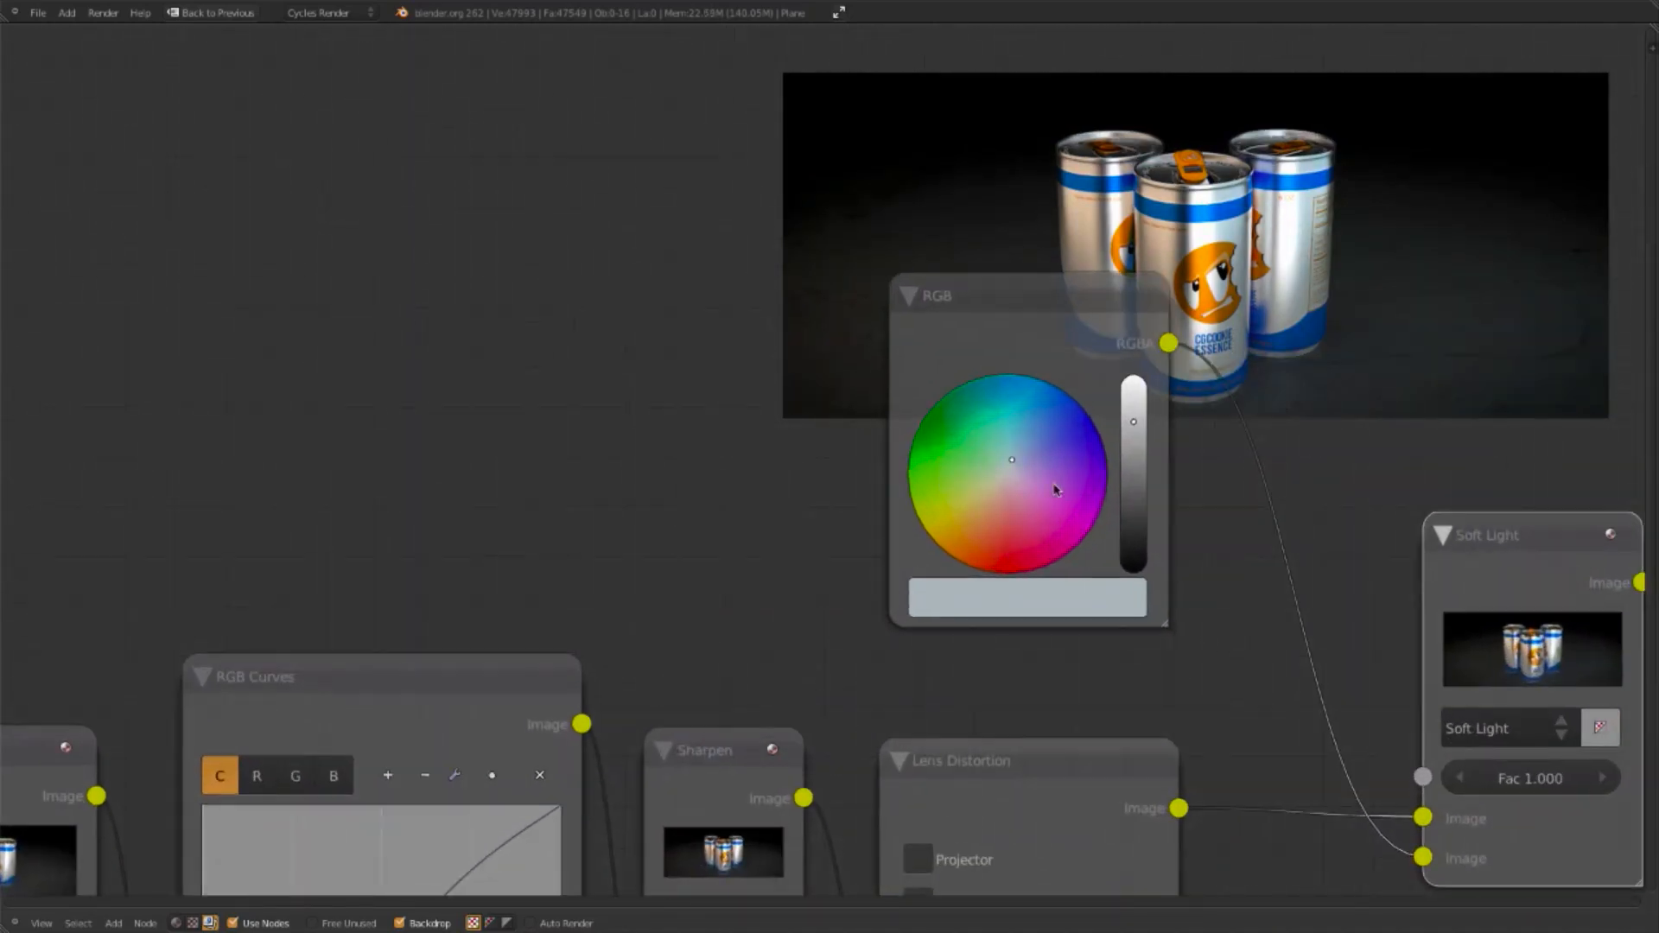
{"action": "left_click_drag", "start_coordinate": [1014, 469], "coordinate": [1009, 463]}
Step: Review the complete compositing node tree from the render layers to the final Soft Light output
{"action": "scroll", "coordinate": [1166, 628], "scroll_direction": "down", "scroll_amount": 2}
{"action": "middle_click_drag", "start_coordinate": [1282, 664], "coordinate": [901, 611]}
{"action": "scroll", "coordinate": [822, 666], "scroll_direction": "down", "scroll_amount": 4}
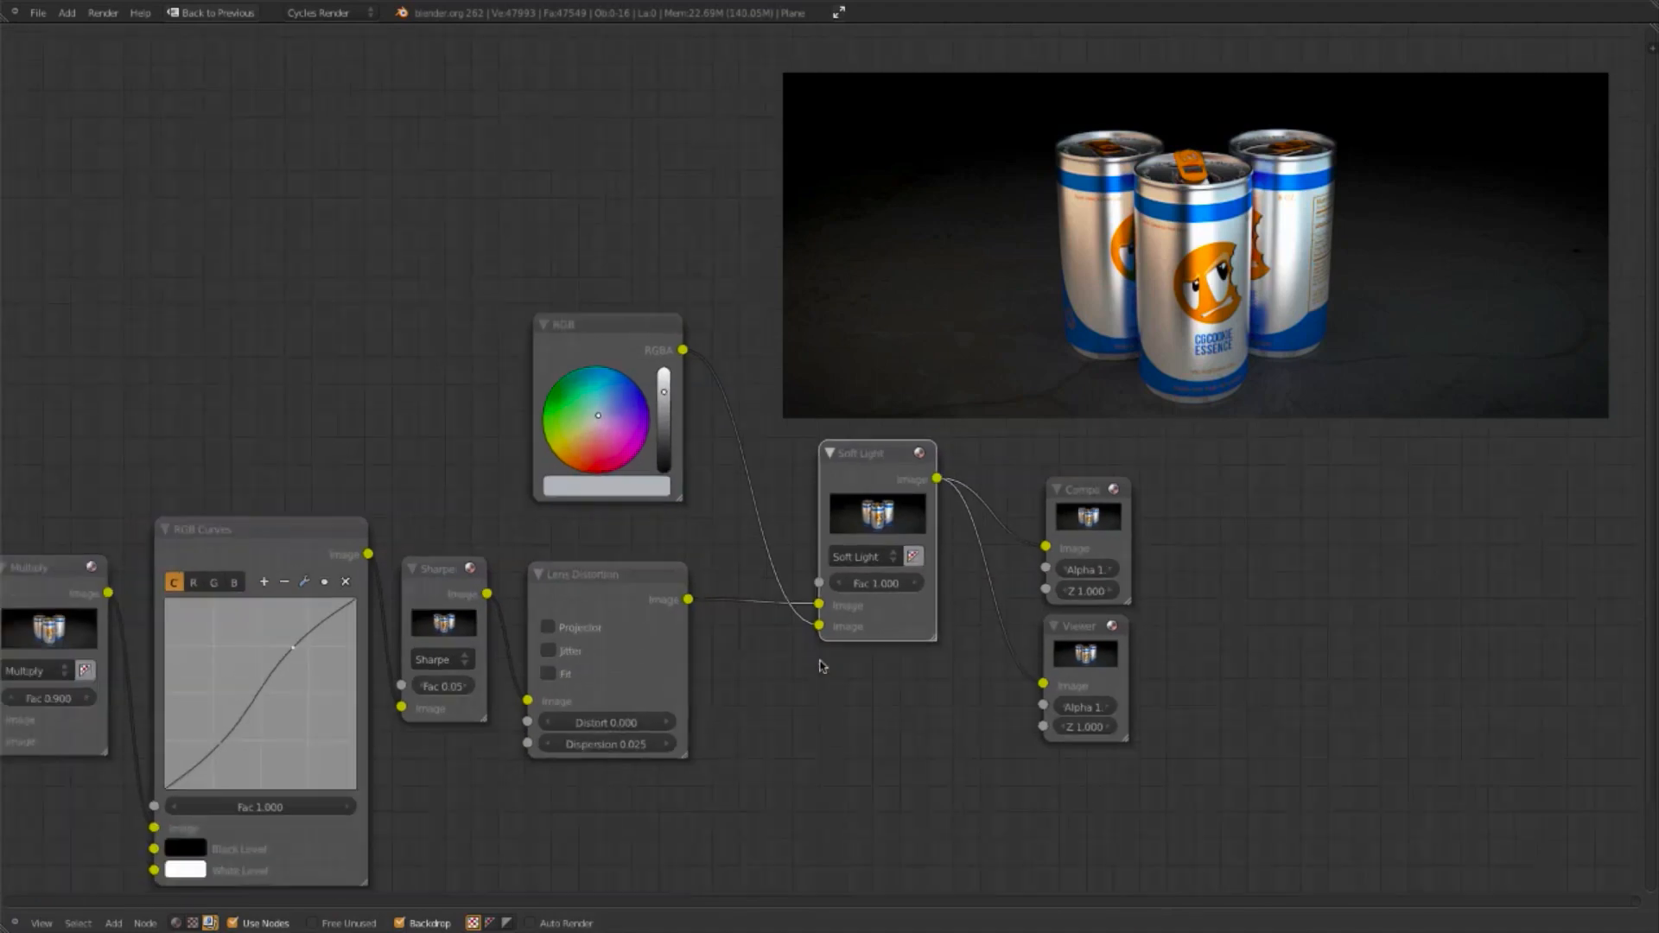
{"action": "middle_click_drag", "start_coordinate": [757, 640], "coordinate": [1011, 596]}
{"action": "scroll", "coordinate": [613, 591], "scroll_direction": "down", "scroll_amount": 6}
{"action": "middle_click_drag", "start_coordinate": [442, 604], "coordinate": [878, 549]}
{"action": "scroll", "coordinate": [938, 545], "scroll_direction": "down", "scroll_amount": 4}
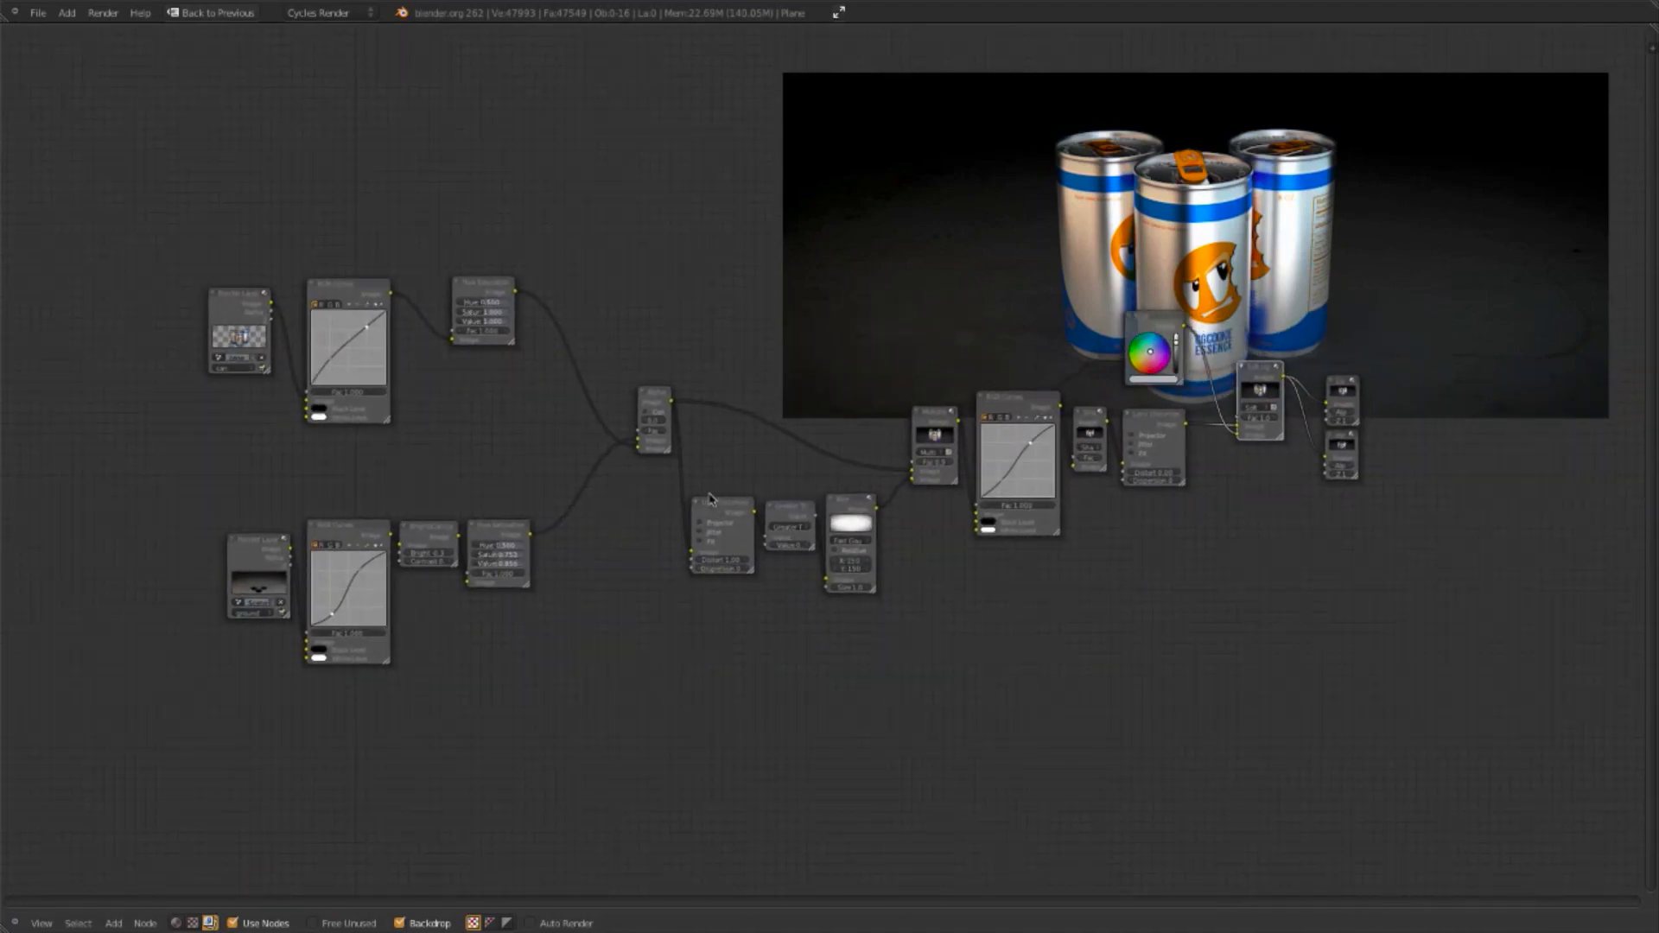
{"action": "middle_click_drag", "start_coordinate": [1137, 567], "coordinate": [1125, 605]}
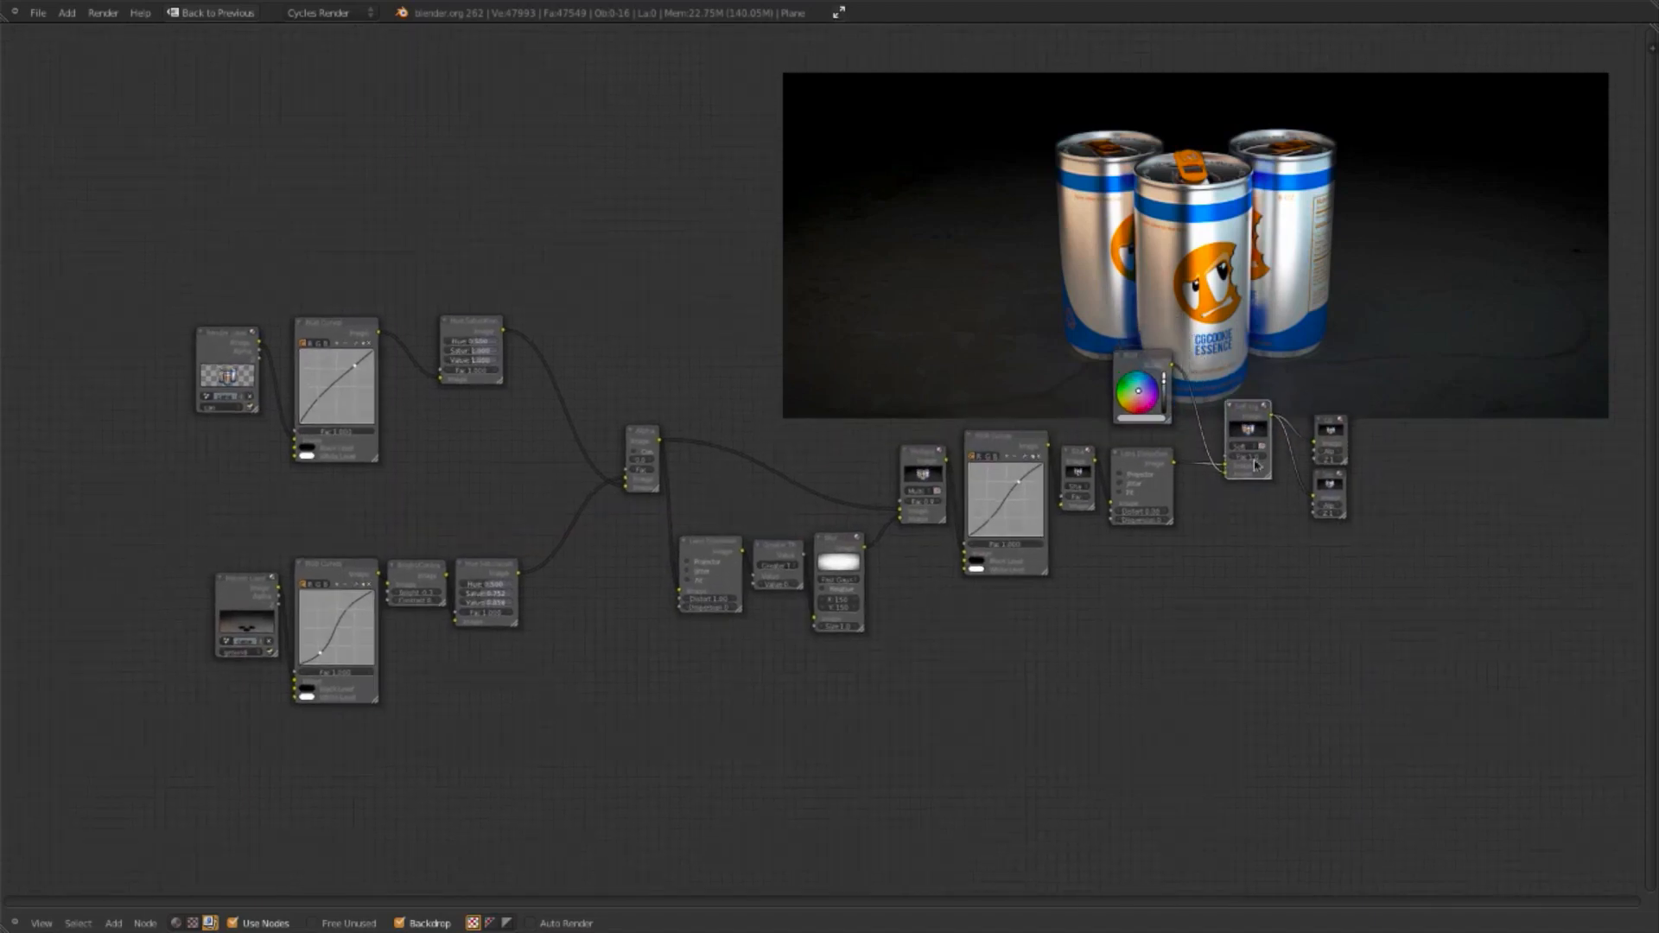
Step: Switch to the render image editor at full size and display the drink cans feature image as a reference
{"action": "key", "text": "ctrl+Up"}
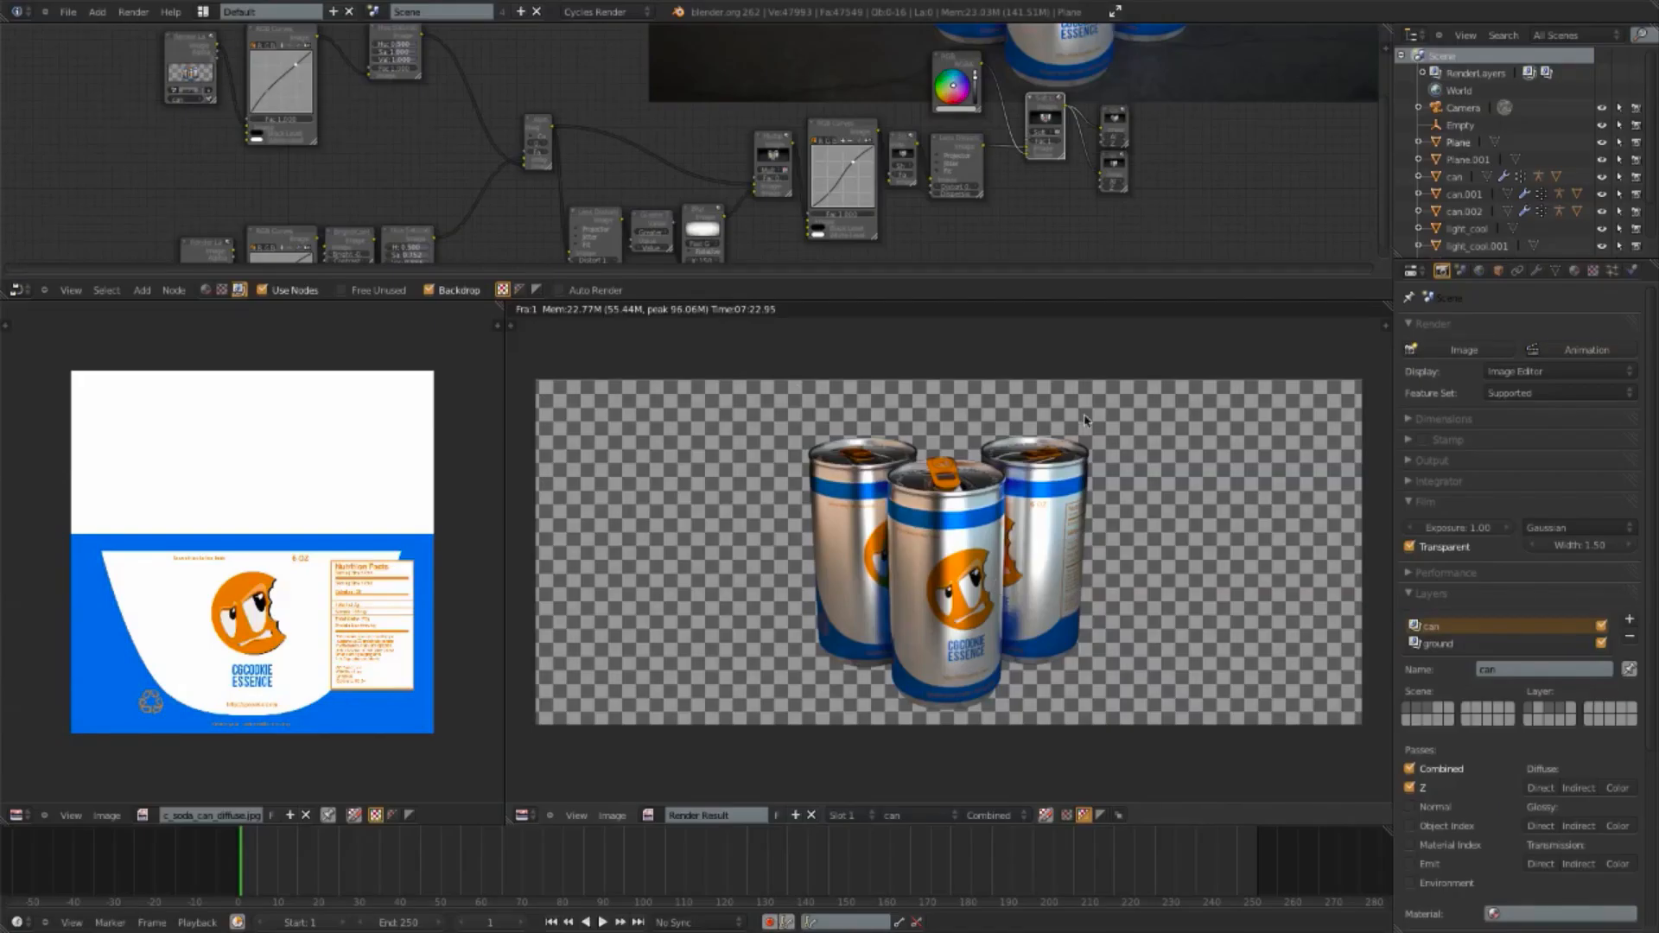
{"action": "key", "text": "ctrl+Up"}
{"action": "key", "text": "ctrl+Up"}
{"action": "key", "text": "ctrl+Up"}
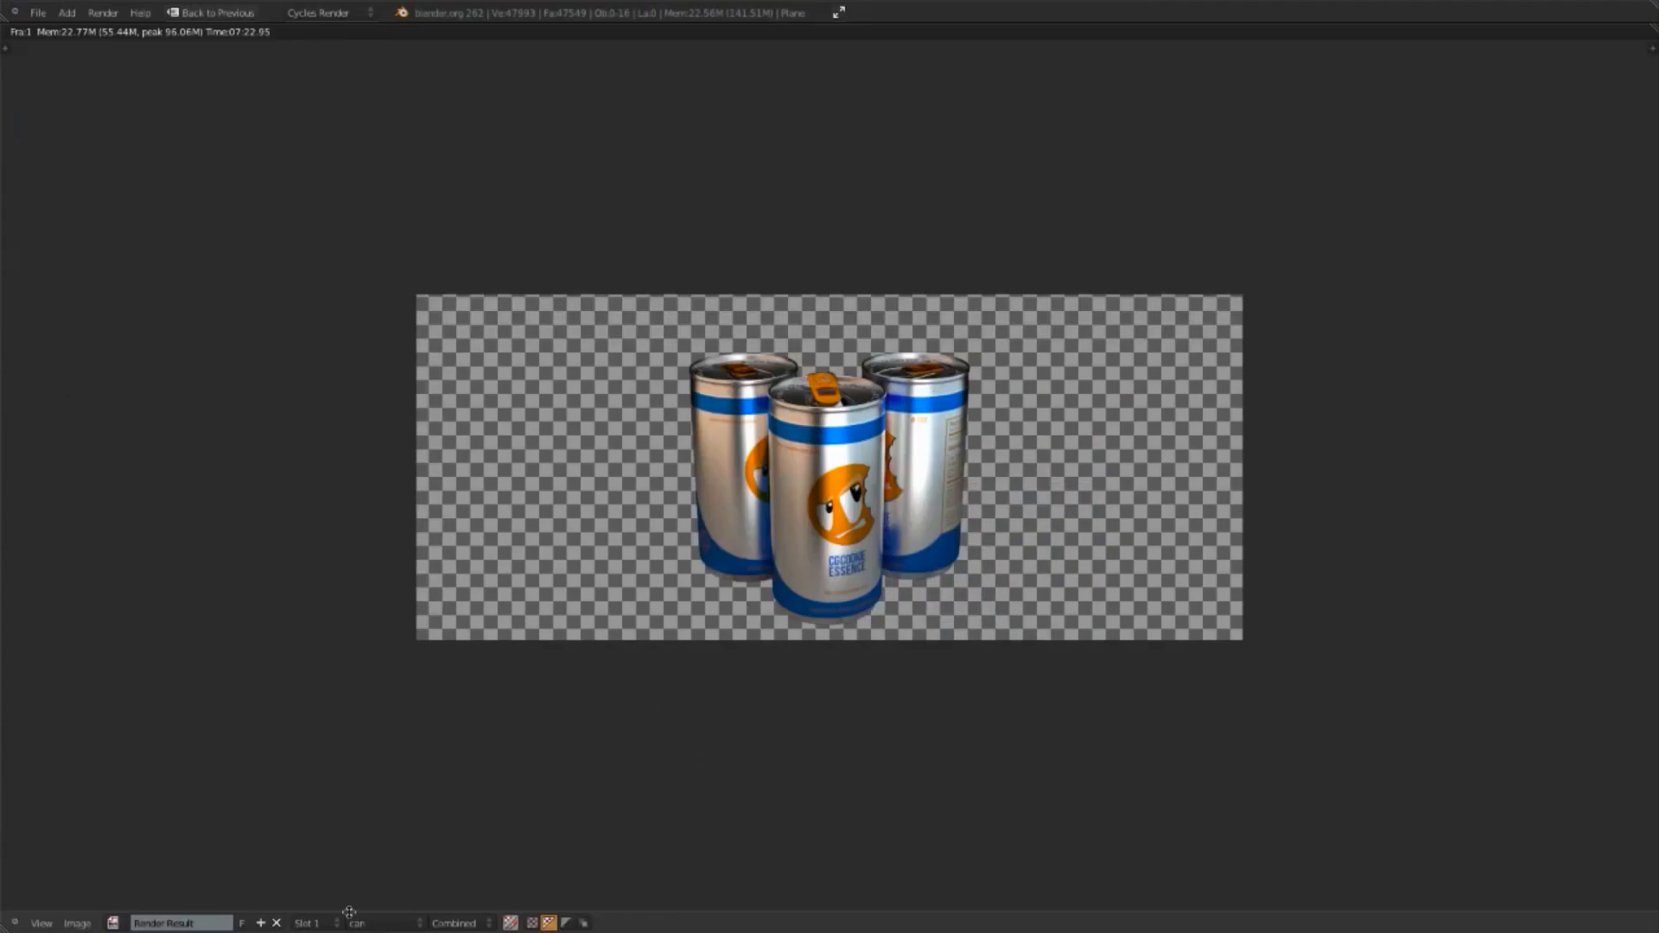
{"action": "left_click", "coordinate": [112, 922]}
{"action": "left_click", "coordinate": [179, 740]}
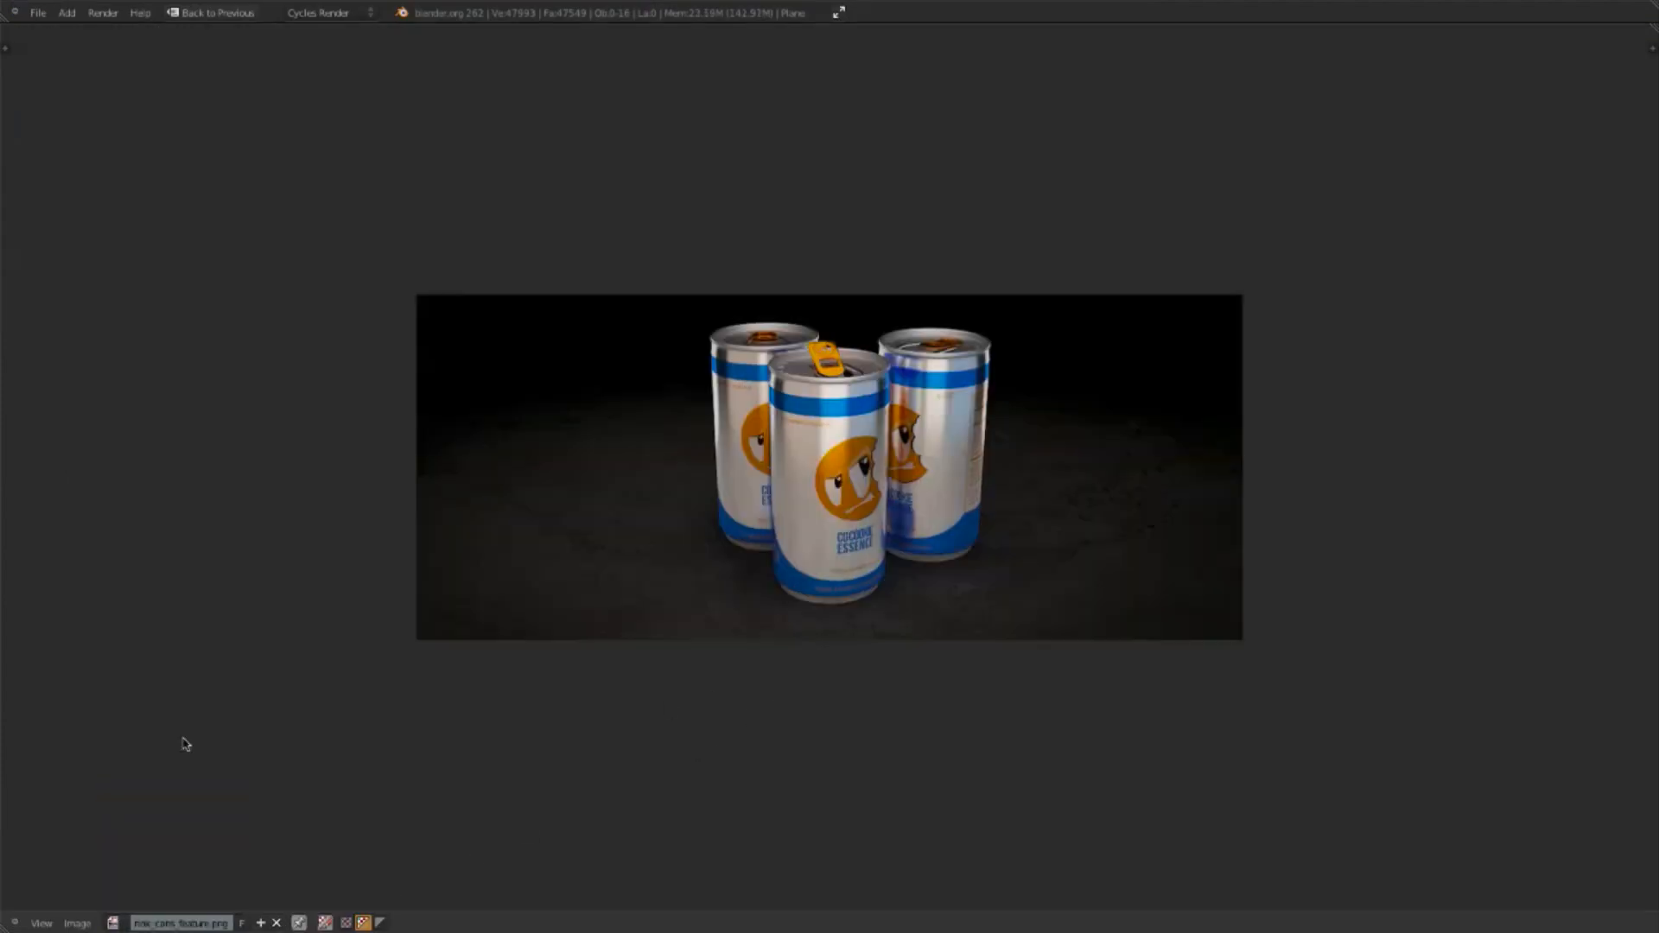
Step: Restore the multi-editor layout and enlarge the node editor vertically so the composite backdrop shows fully above the reference image
{"action": "key", "text": "ctrl+Up"}
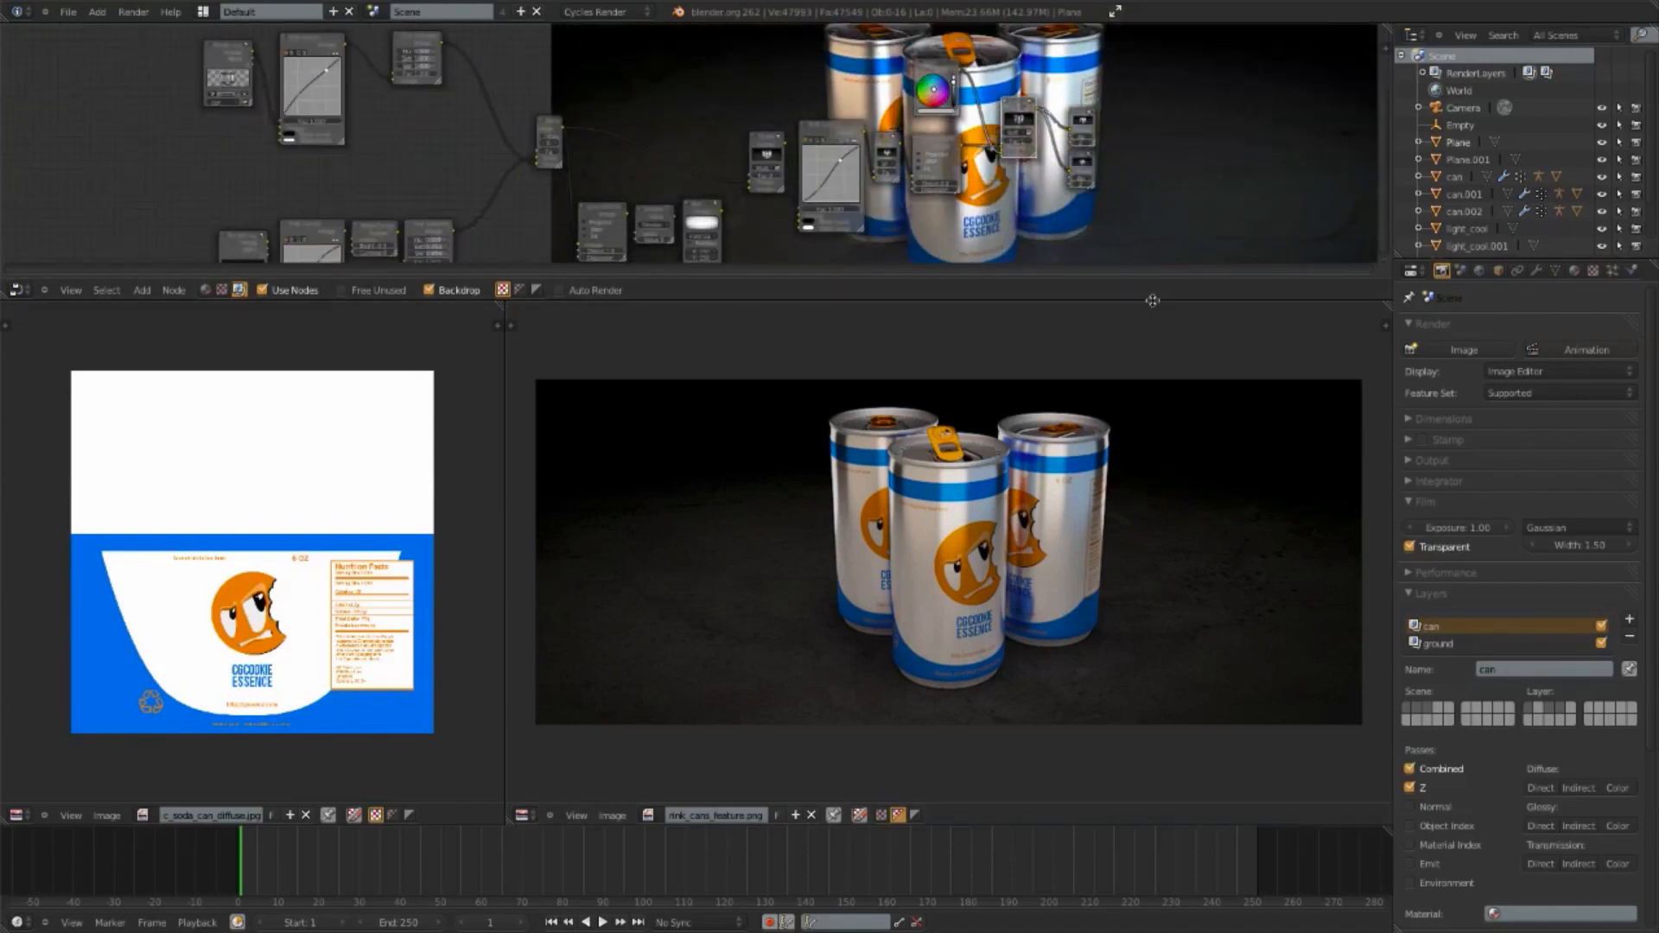
{"action": "left_click_drag", "start_coordinate": [1155, 300], "coordinate": [1155, 464]}
{"action": "middle_click_drag", "start_coordinate": [1106, 279], "coordinate": [629, 297]}
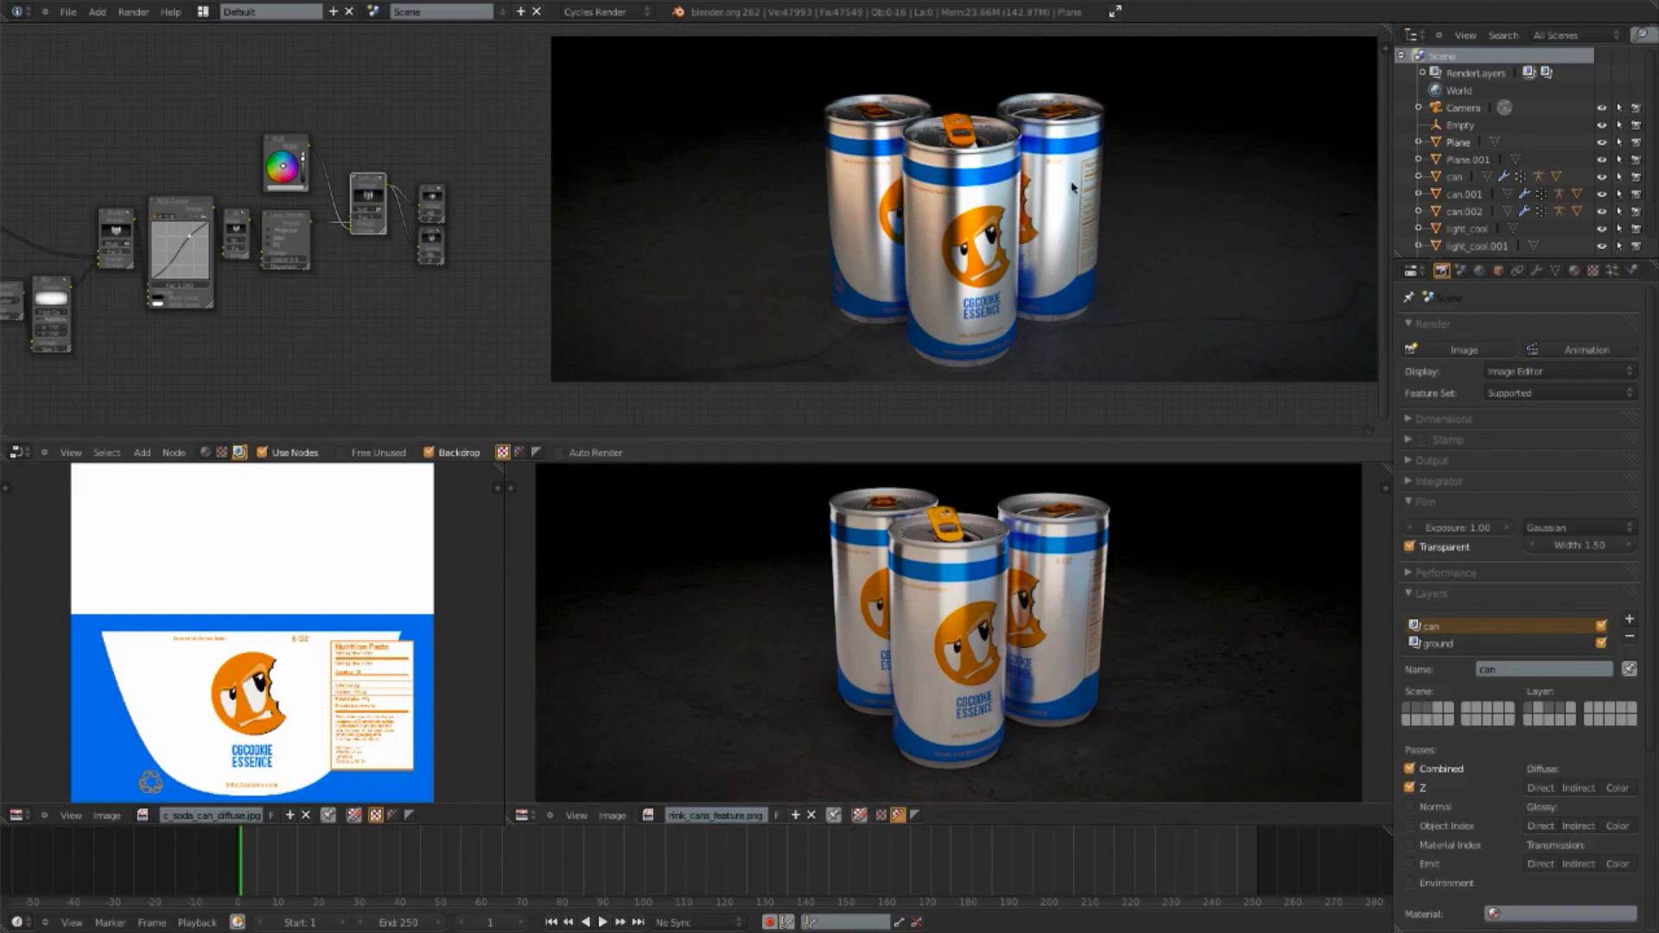
{"action": "middle_click_drag", "start_coordinate": [251, 334], "coordinate": [896, 252]}
Step: Raise the Value slightly in the ground branch's Hue Saturation Value node, keeping the Bright/Contrast brightness at -0.300
{"action": "scroll", "coordinate": [692, 274], "scroll_direction": "up", "scroll_amount": 6}
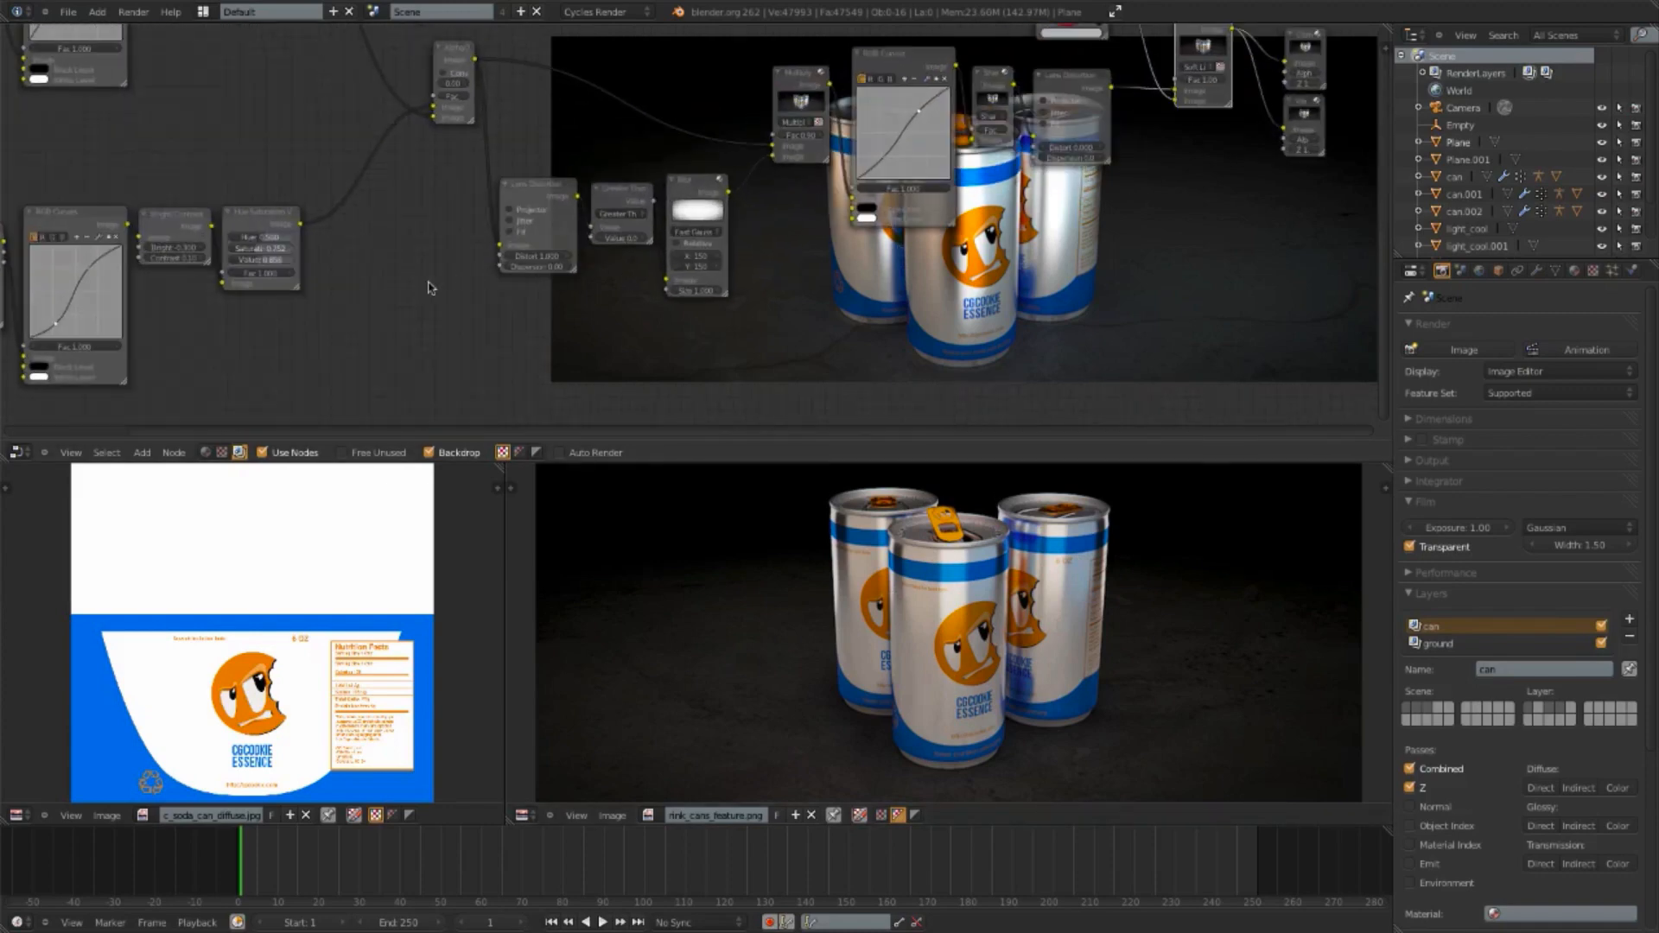
{"action": "scroll", "coordinate": [474, 262], "scroll_direction": "up", "scroll_amount": 3}
{"action": "middle_click_drag", "start_coordinate": [359, 303], "coordinate": [411, 250]}
{"action": "left_click", "coordinate": [185, 184]}
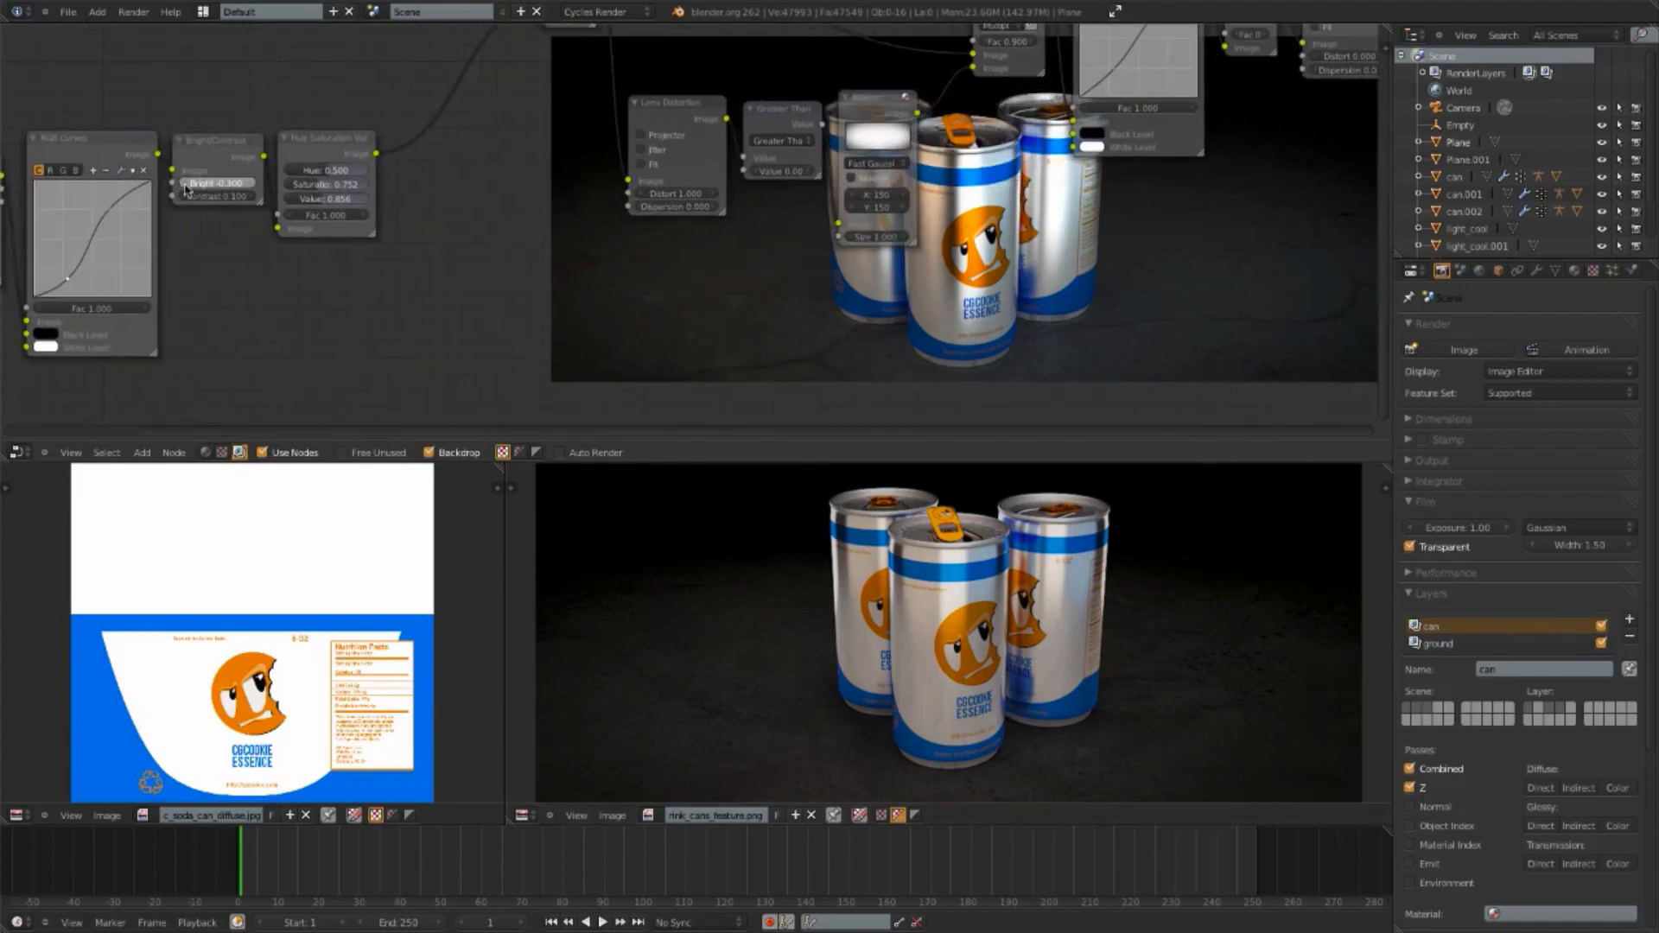
{"action": "left_click", "coordinate": [254, 183]}
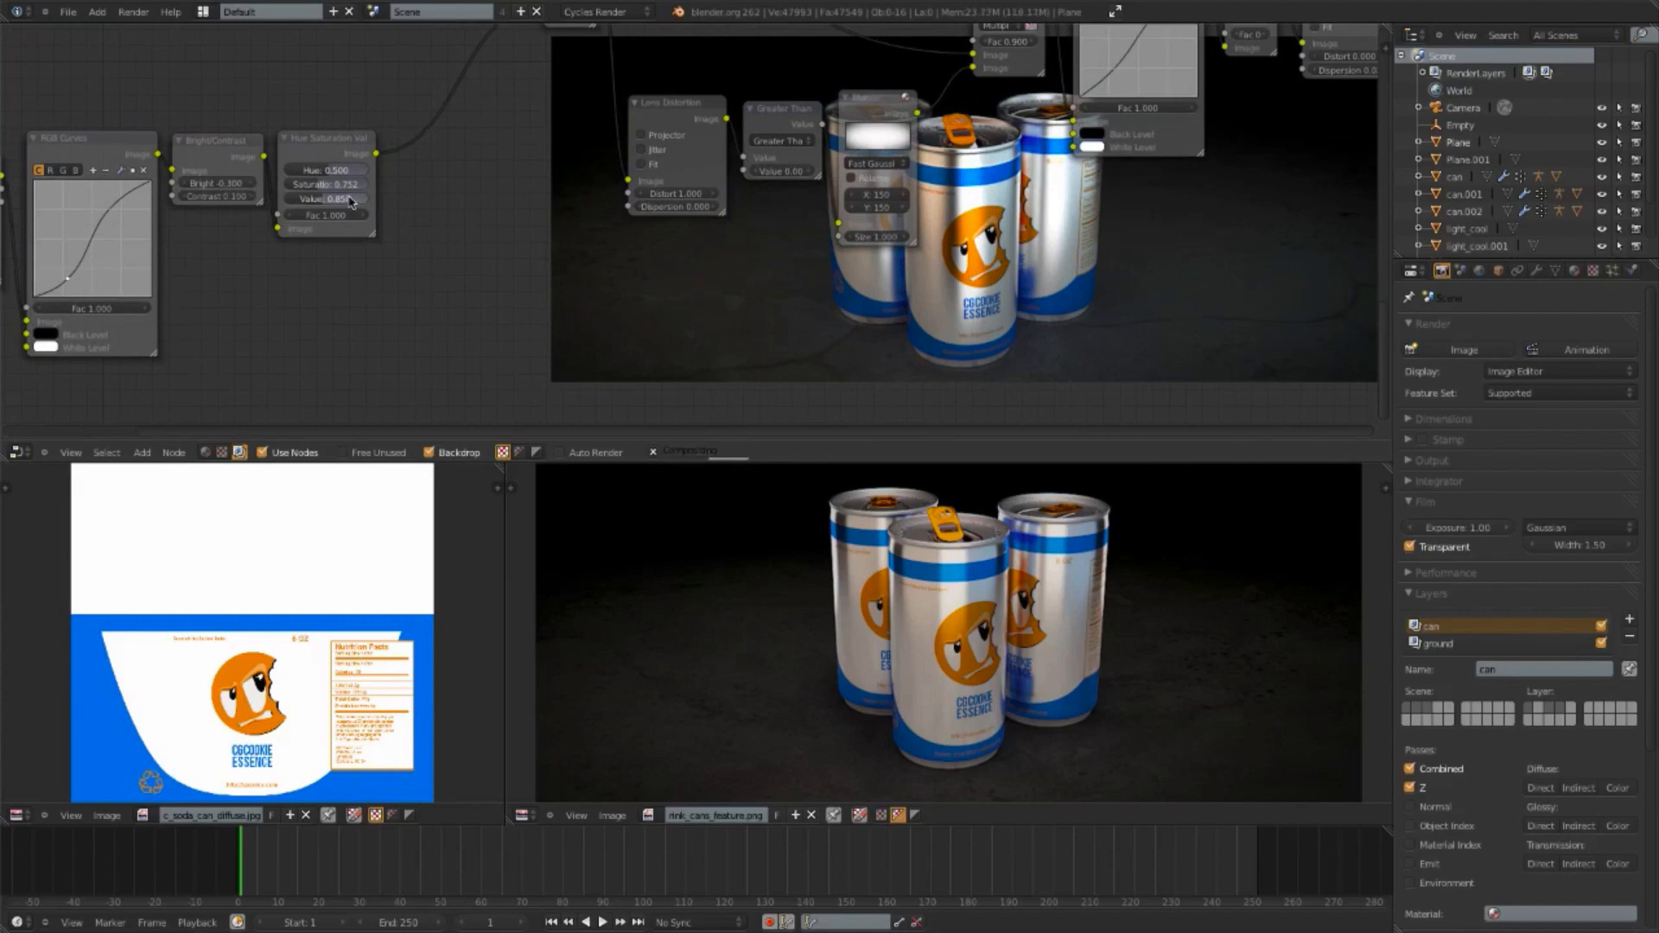
{"action": "left_click_drag", "start_coordinate": [335, 202], "coordinate": [349, 207]}
Step: Examine the adjusted composite against the reference image and bring the whole node tree back into view
{"action": "scroll", "coordinate": [1022, 291], "scroll_direction": "down", "scroll_amount": 7}
{"action": "middle_click_drag", "start_coordinate": [547, 293], "coordinate": [688, 270]}
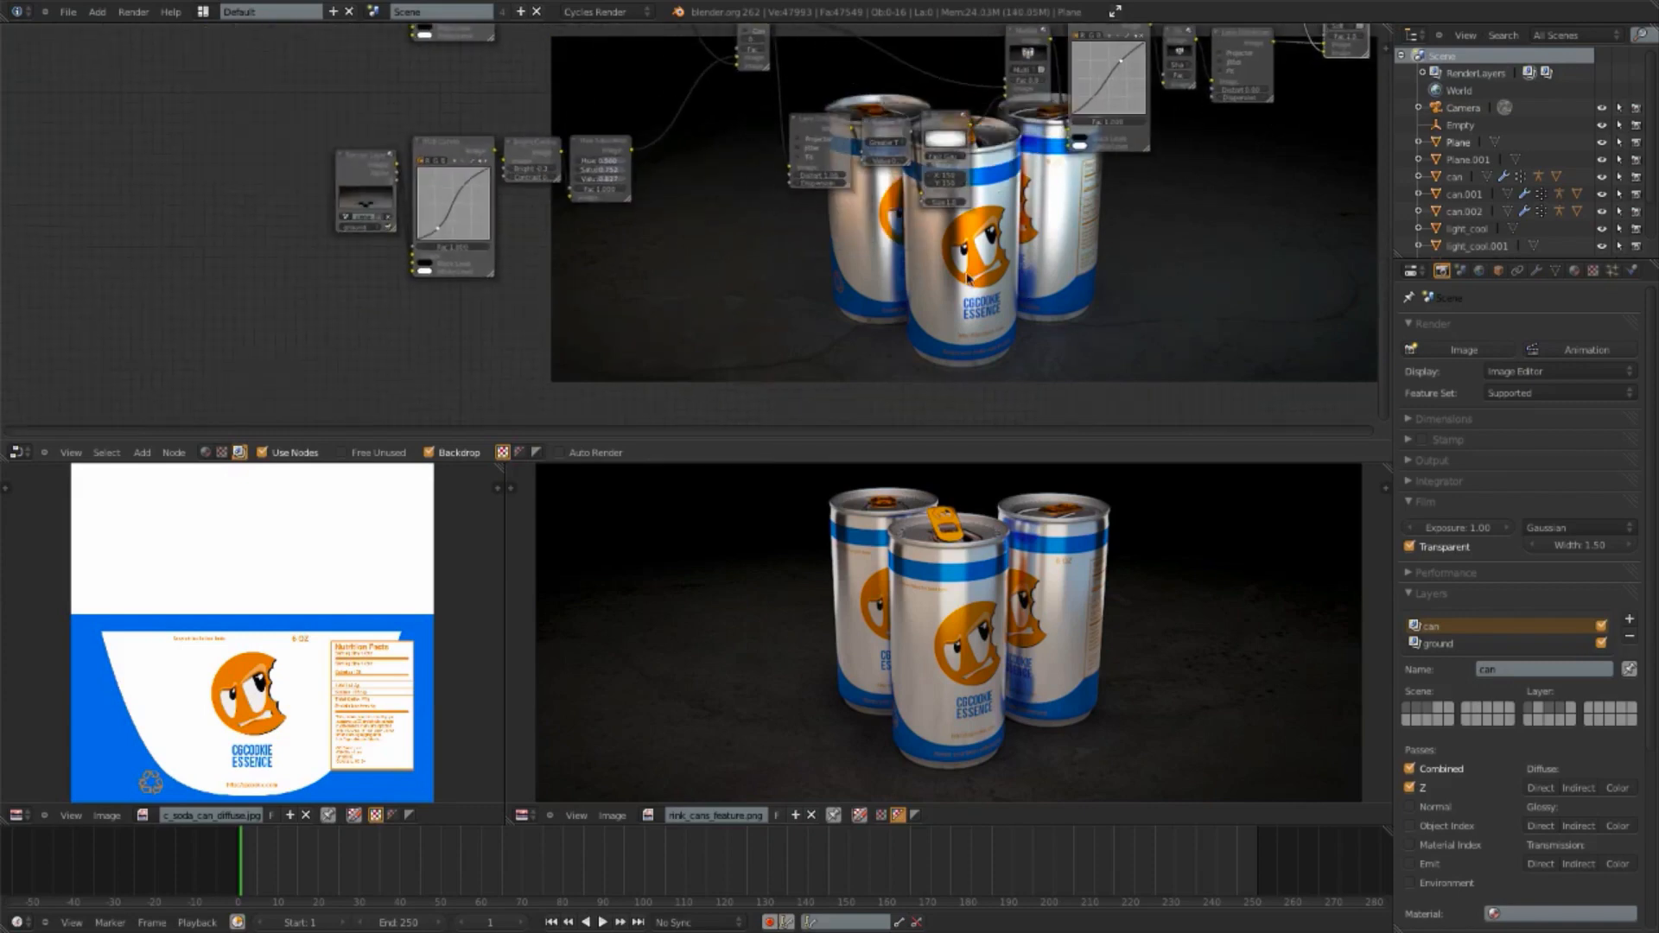
{"action": "middle_click_drag", "start_coordinate": [981, 278], "coordinate": [762, 294]}
{"action": "scroll", "coordinate": [677, 300], "scroll_direction": "down", "scroll_amount": 5}
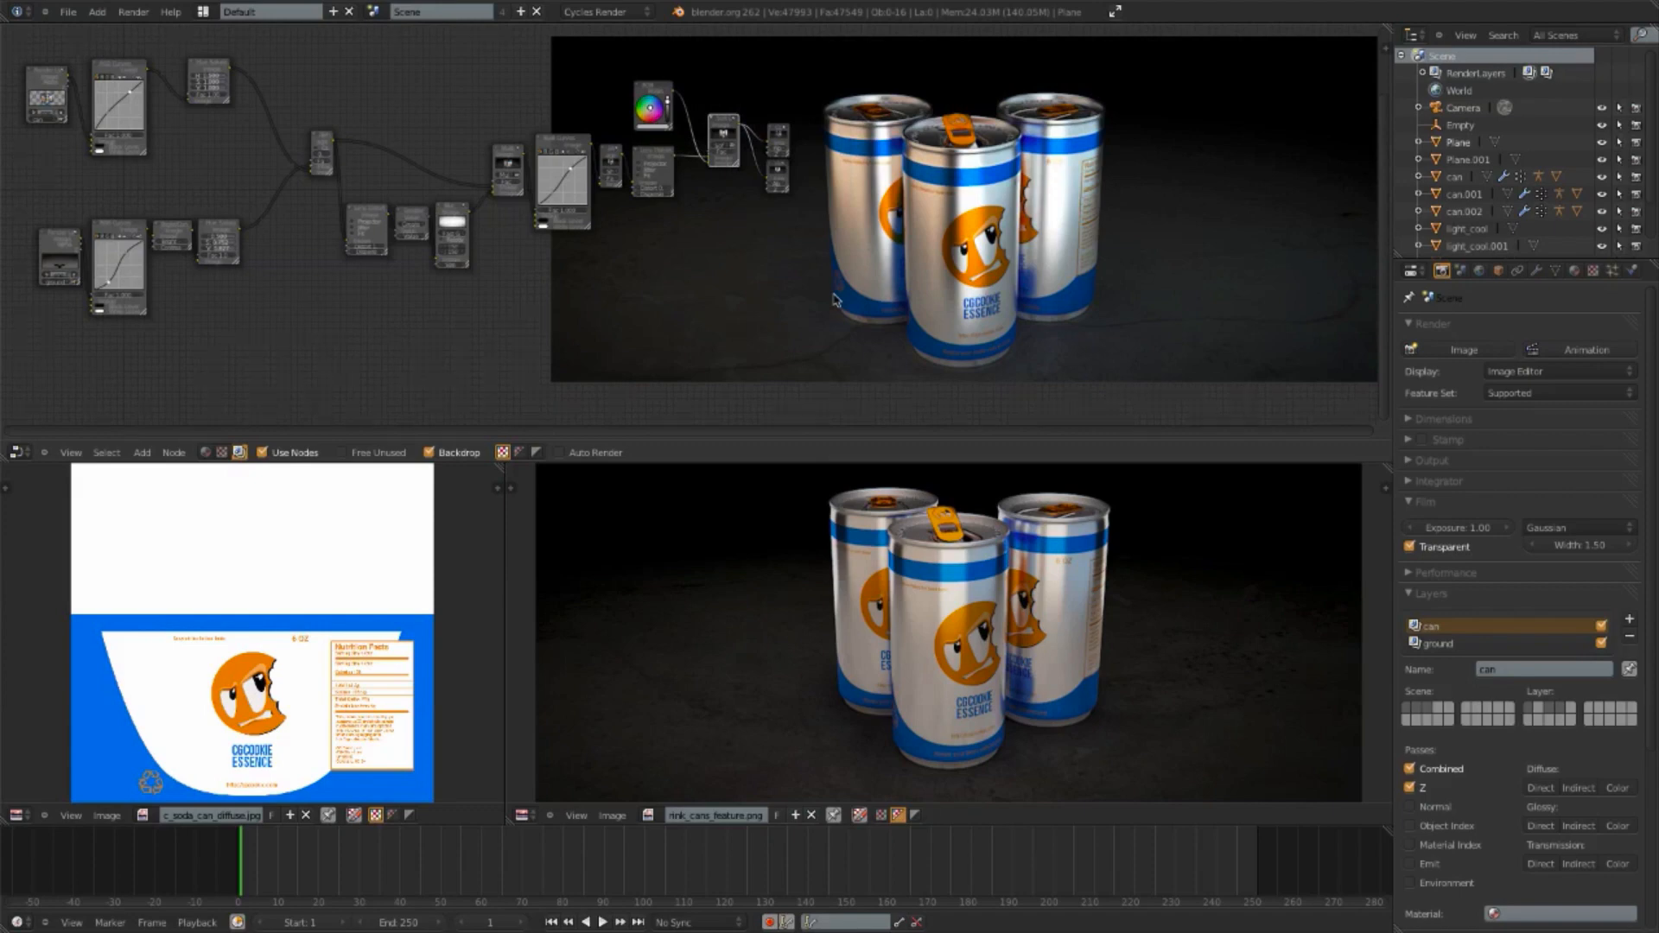
{"action": "middle_click_drag", "start_coordinate": [670, 278], "coordinate": [921, 311]}
{"action": "scroll", "coordinate": [1037, 311], "scroll_direction": "up", "scroll_amount": 2}
{"action": "middle_click_drag", "start_coordinate": [1023, 363], "coordinate": [981, 337]}
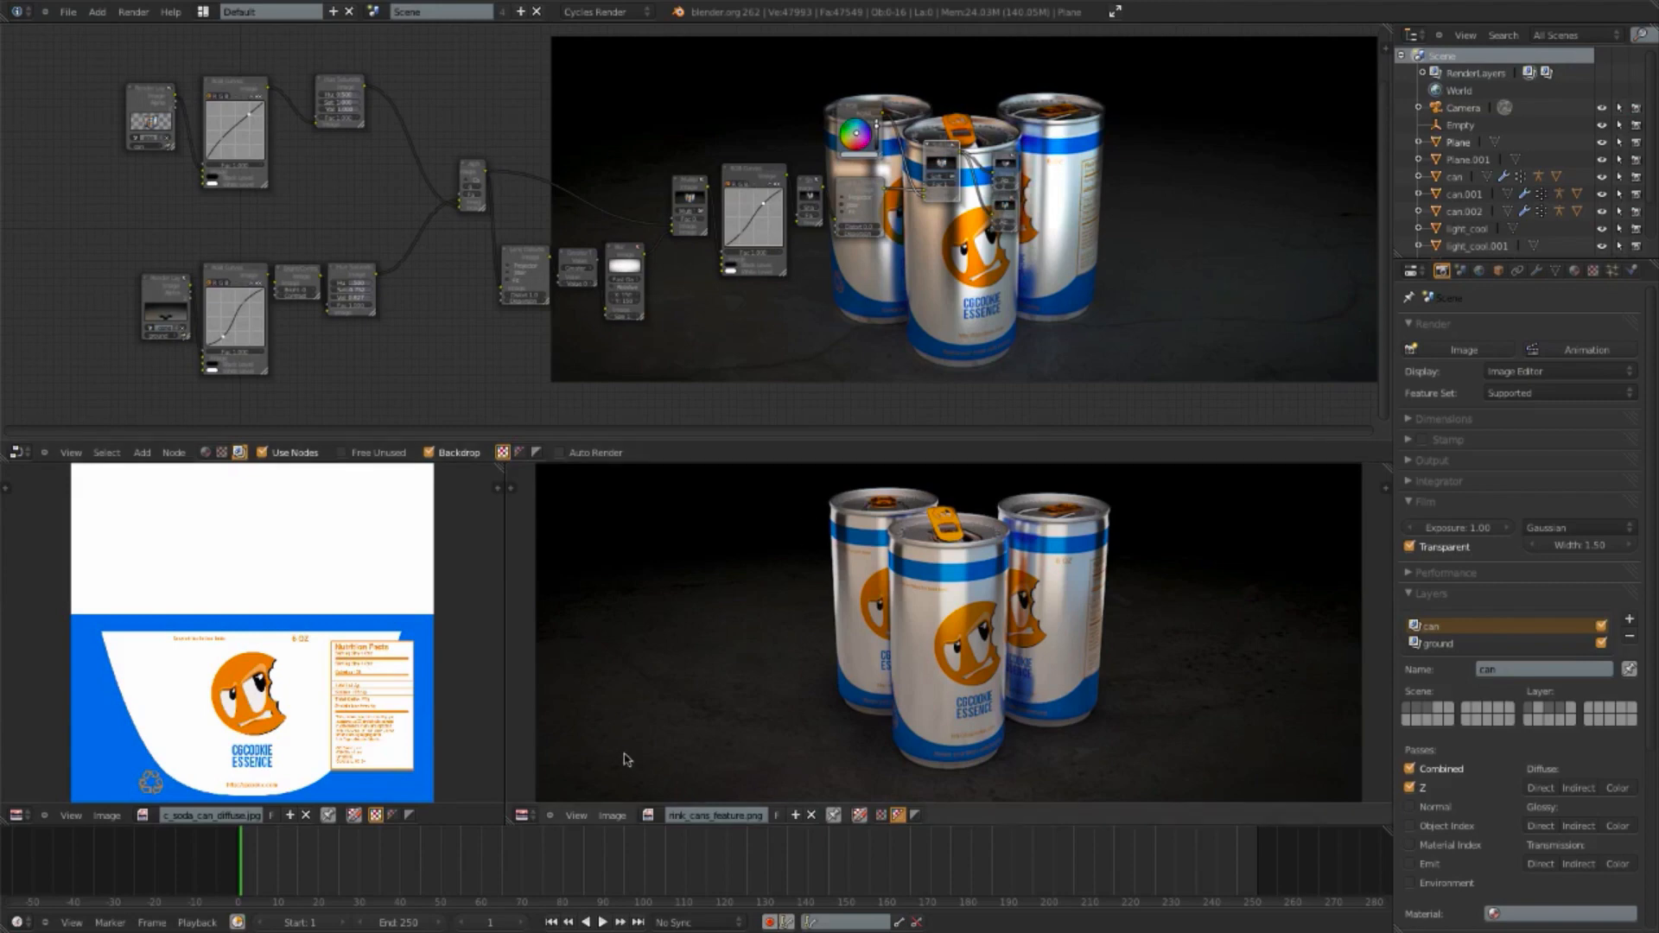
Step: Show the Render Result in the image editor with its Composite layer
{"action": "left_click", "coordinate": [647, 815]}
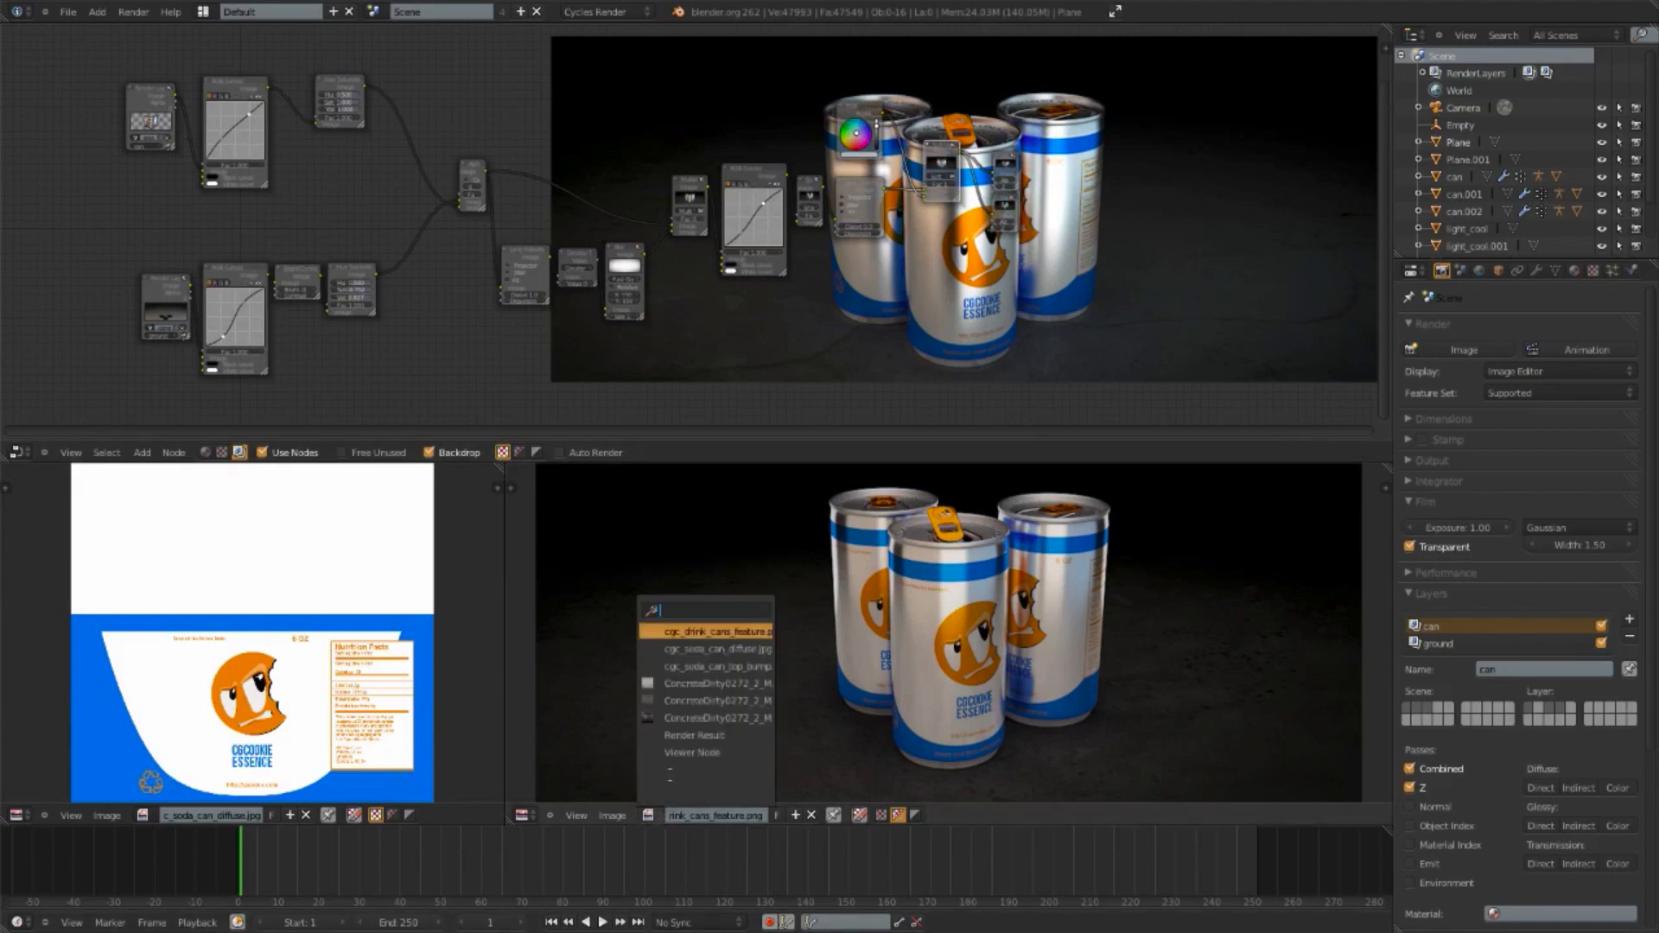
{"action": "left_click", "coordinate": [698, 735]}
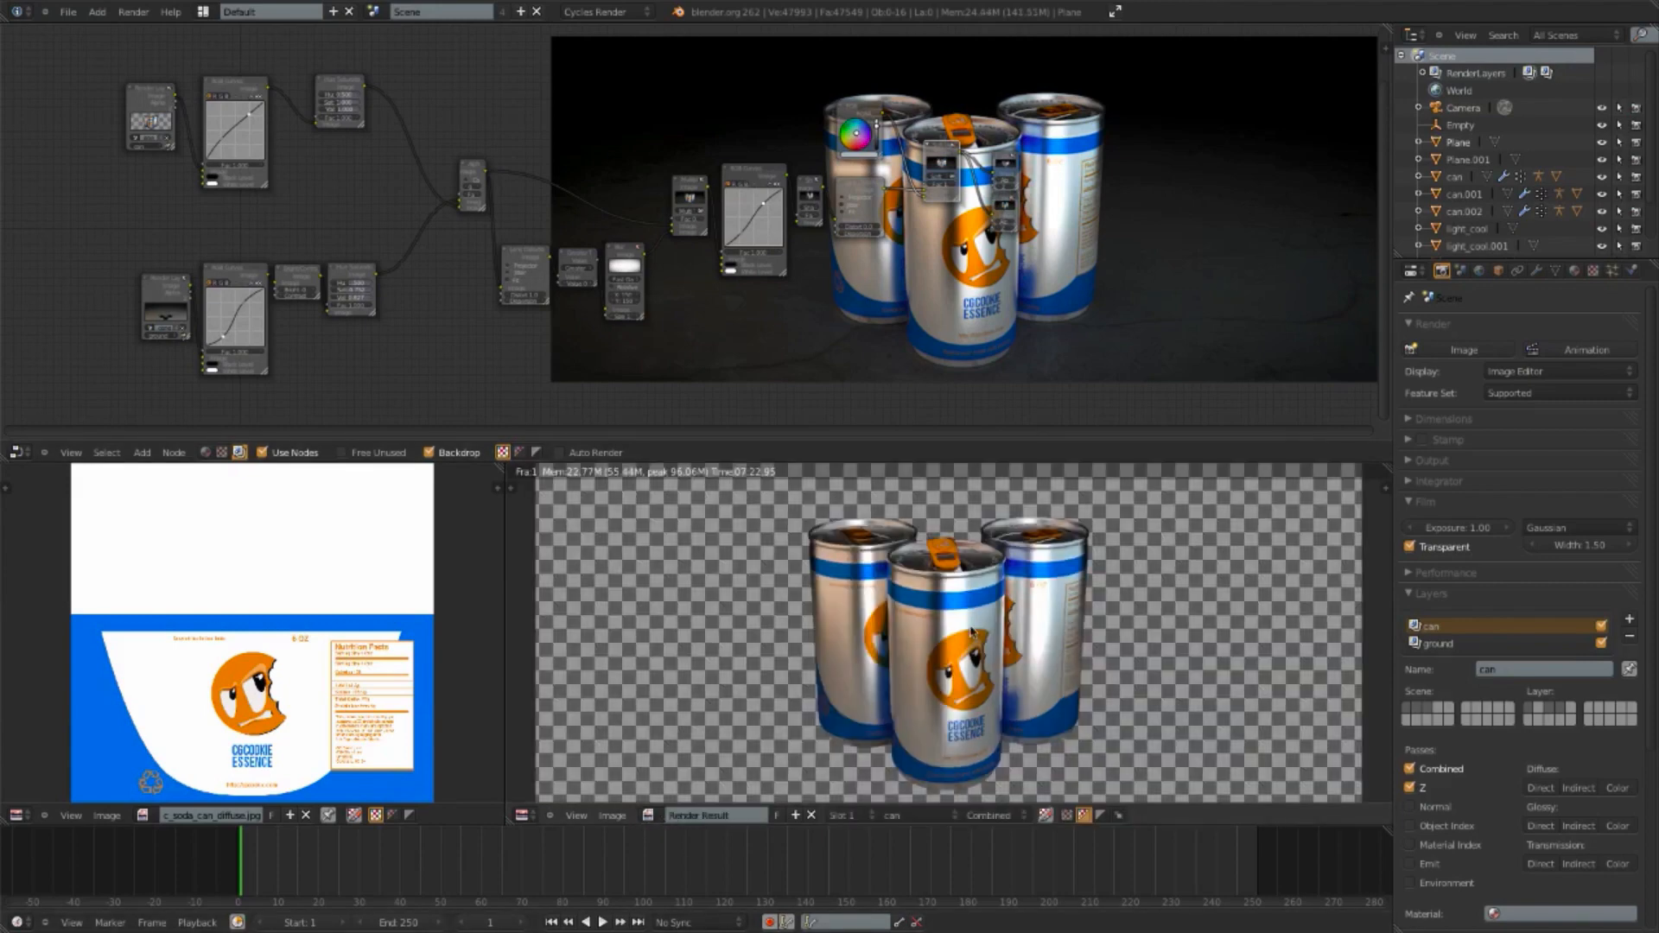
{"action": "left_click", "coordinate": [991, 815]}
{"action": "left_click", "coordinate": [920, 815]}
{"action": "left_click", "coordinate": [920, 795]}
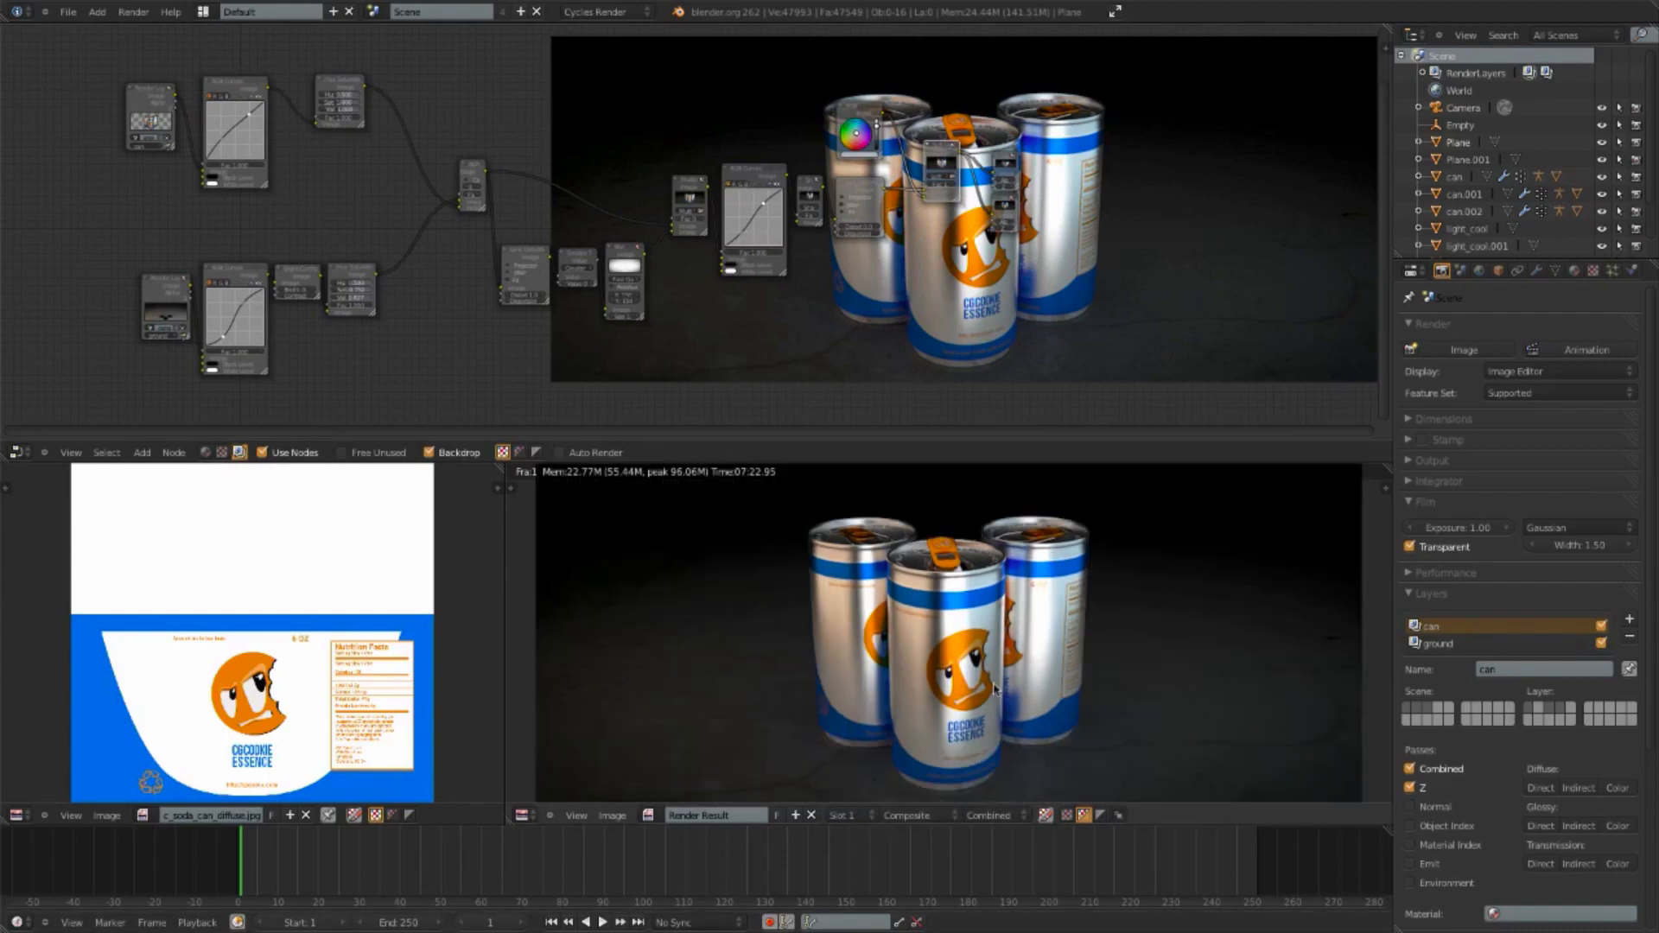
Step: Save the Blender file over the existing one and maximize the image editor showing the composited render
{"action": "key", "text": "ctrl+s"}
{"action": "left_click", "coordinate": [996, 682]}
{"action": "key", "text": "ctrl+Up"}
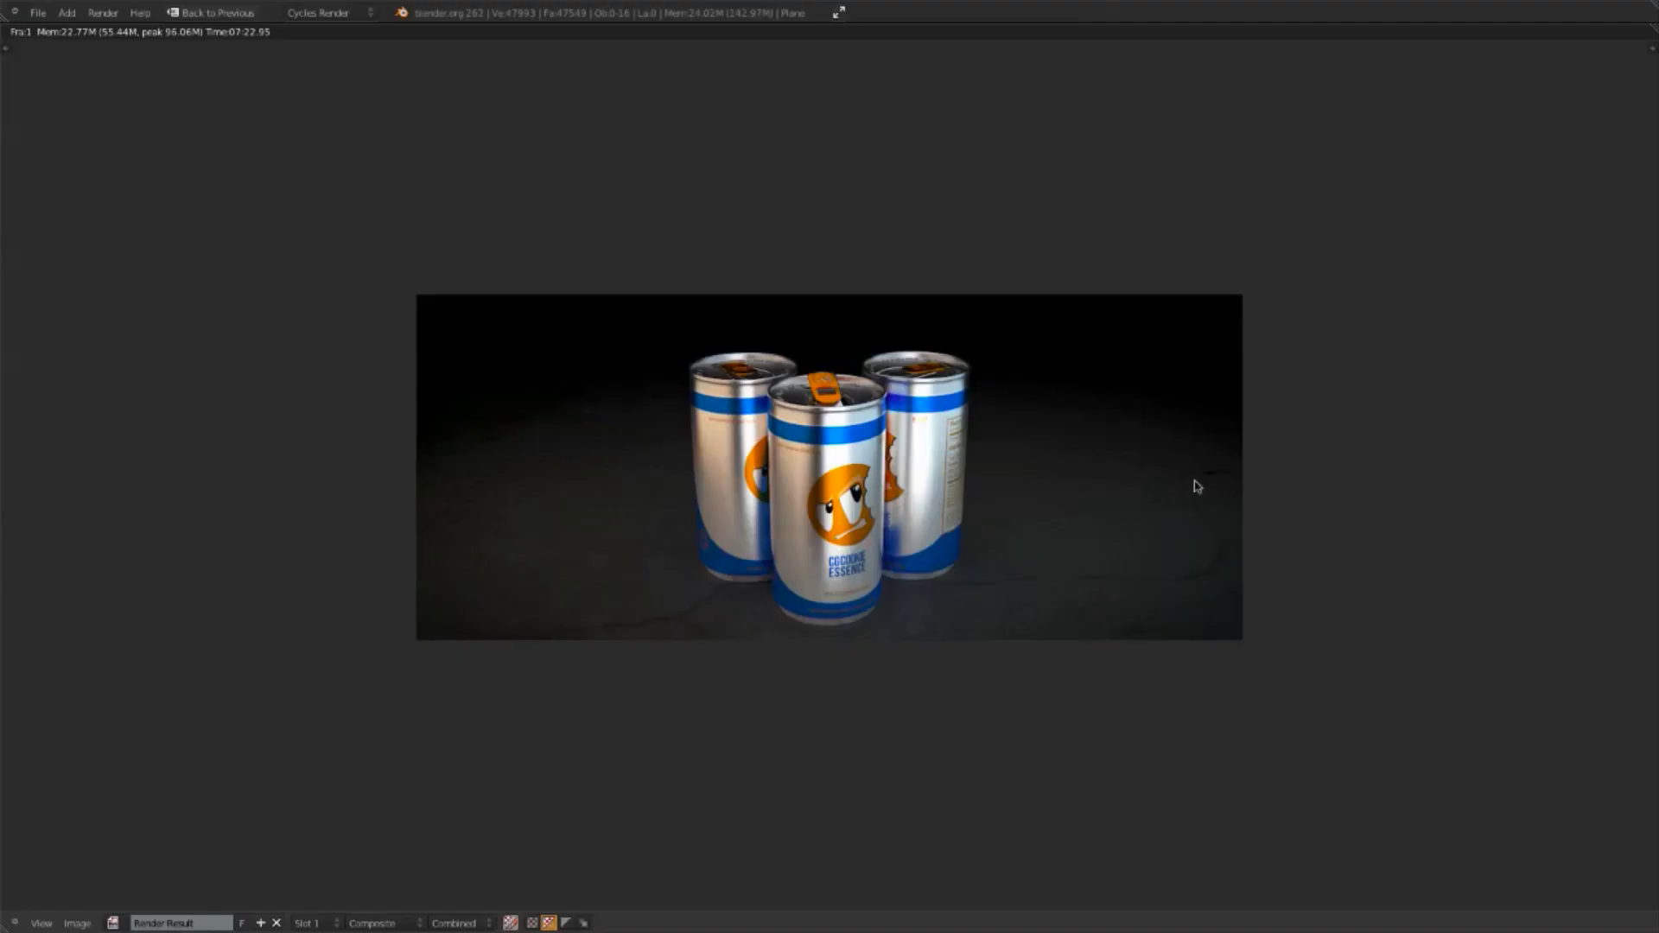